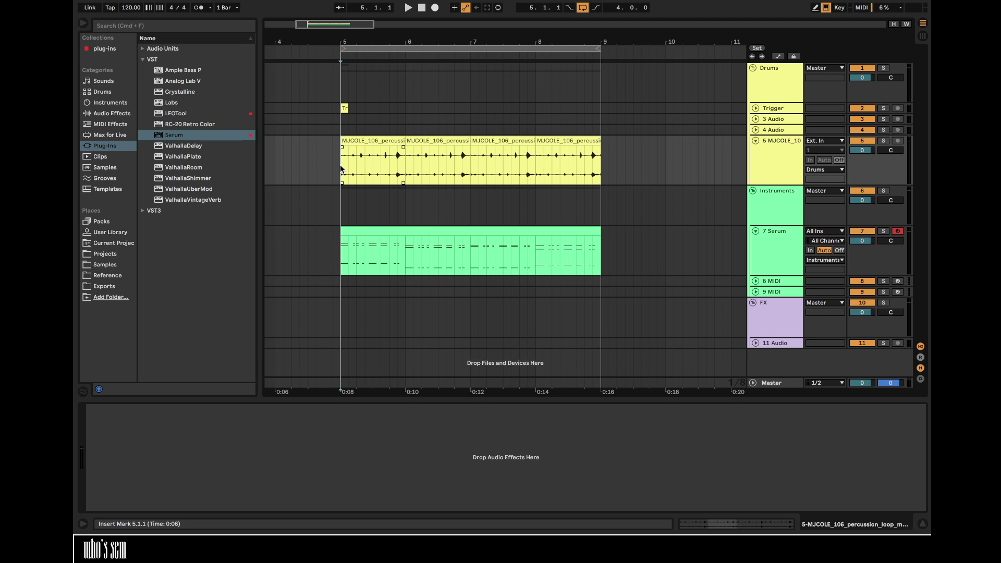
- Play back the looped section with the percussion loop and the Serum chords together
{"action": "left_click", "coordinate": [387, 141]}
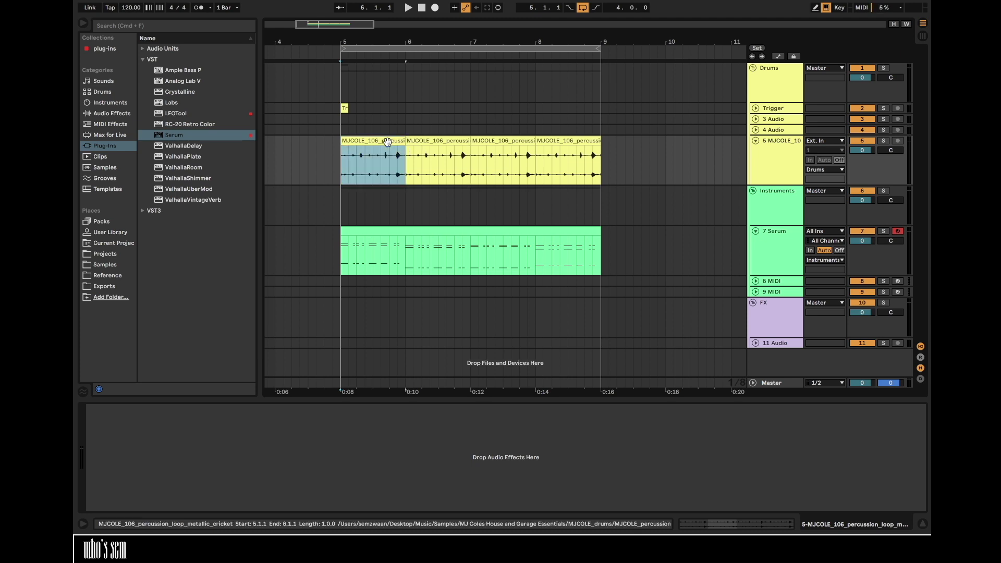
{"action": "key", "text": "space"}
{"action": "left_click", "coordinate": [442, 228]}
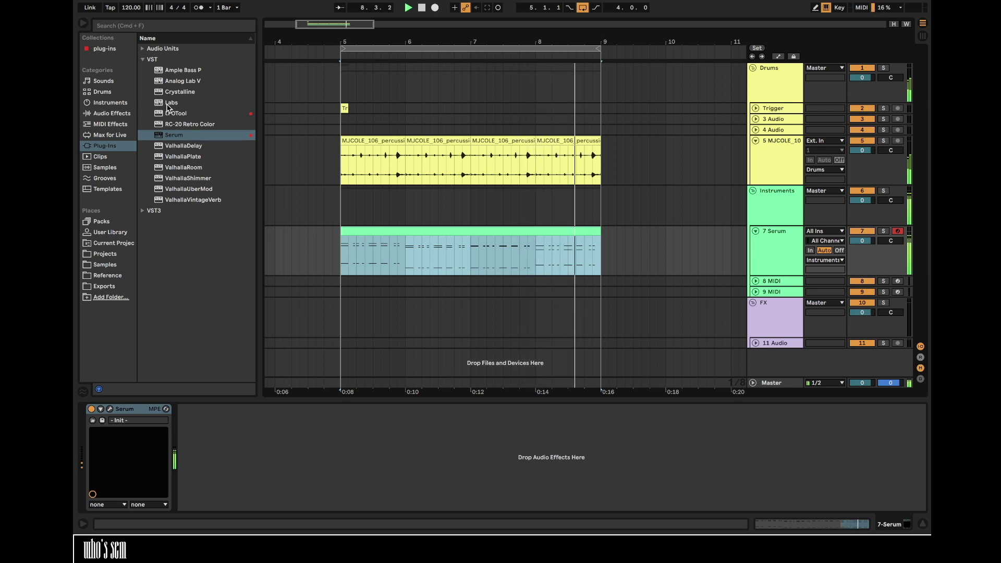
{"action": "key", "text": "space"}
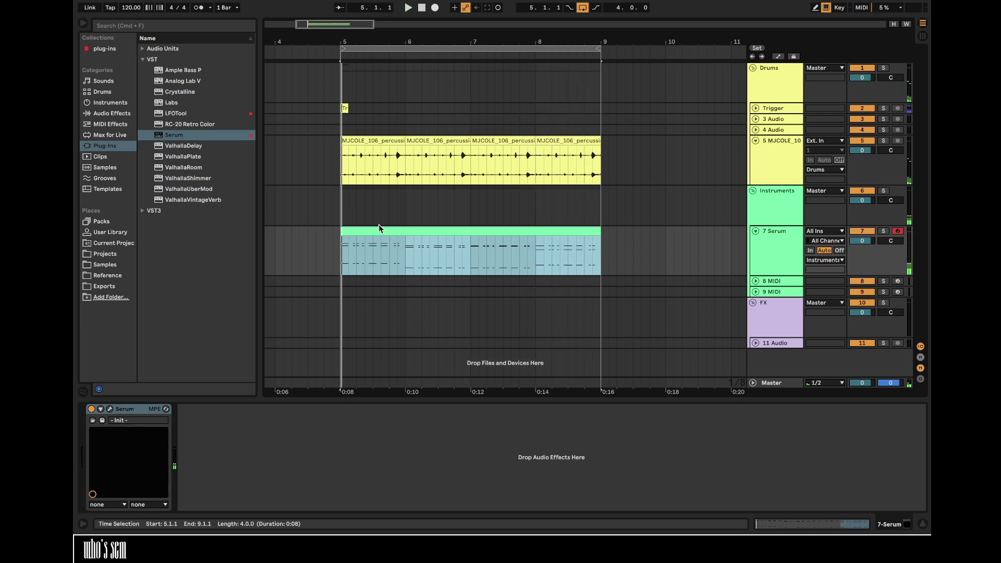
- Solo the MJCOLE percussion loop track and listen to it on its own
{"action": "left_click", "coordinate": [883, 140]}
{"action": "key", "text": "space"}
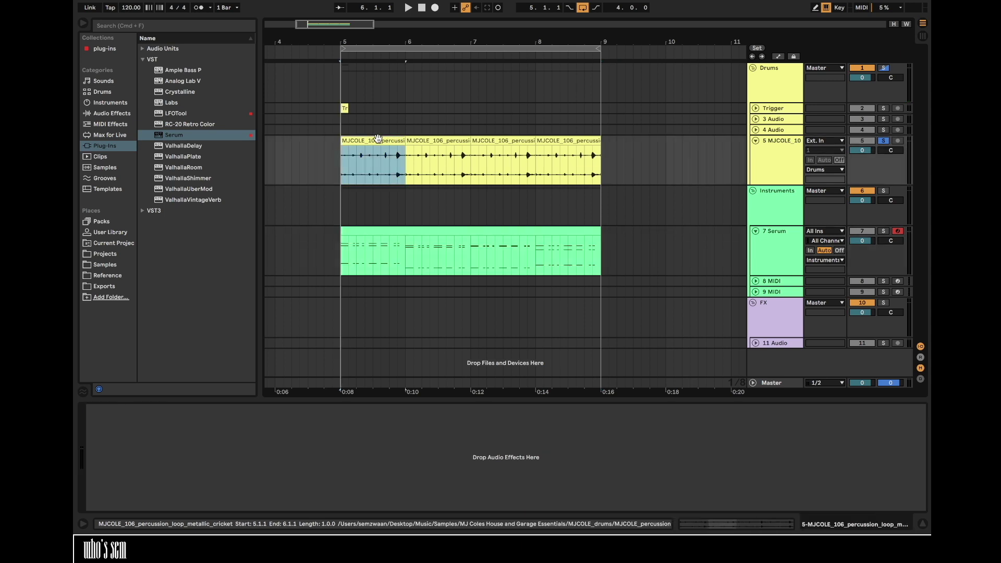
{"action": "key", "text": "space"}
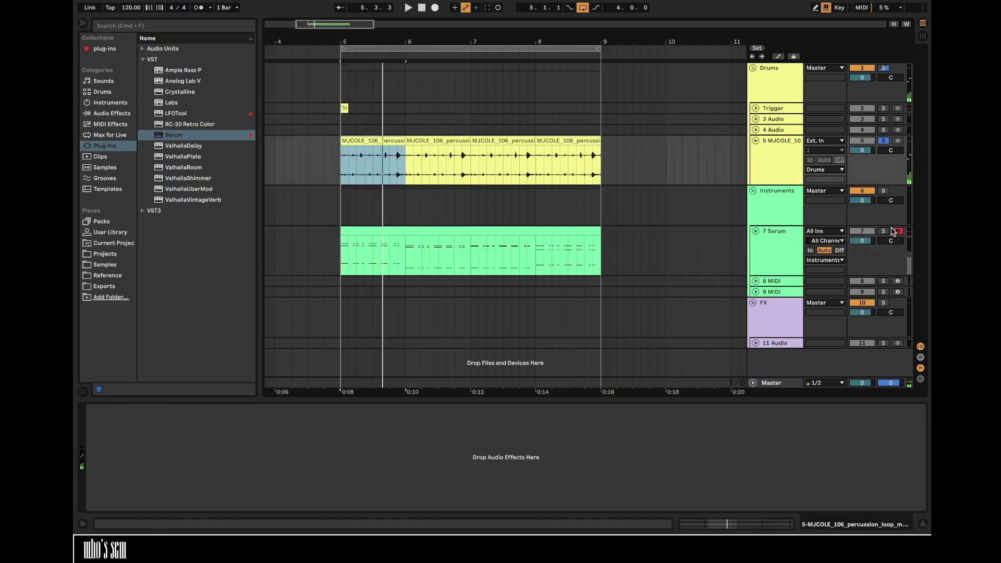
- Solo the Serum track and examine the chord notes in its MIDI clip
{"action": "left_click", "coordinate": [883, 231]}
{"action": "double_click", "coordinate": [403, 231]}
{"action": "left_click", "coordinate": [358, 295]}
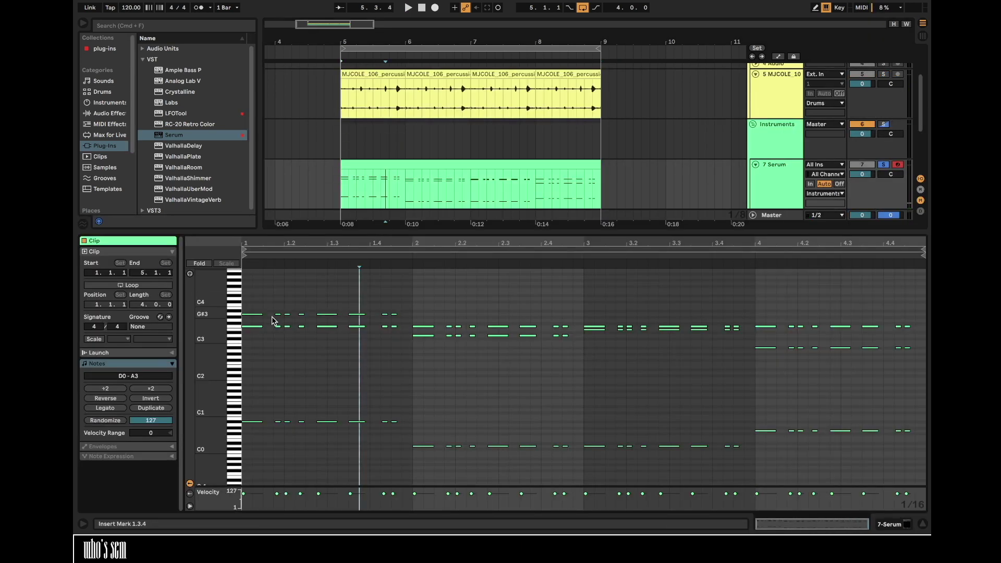
{"action": "left_click_drag", "start_coordinate": [219, 330], "coordinate": [236, 322]}
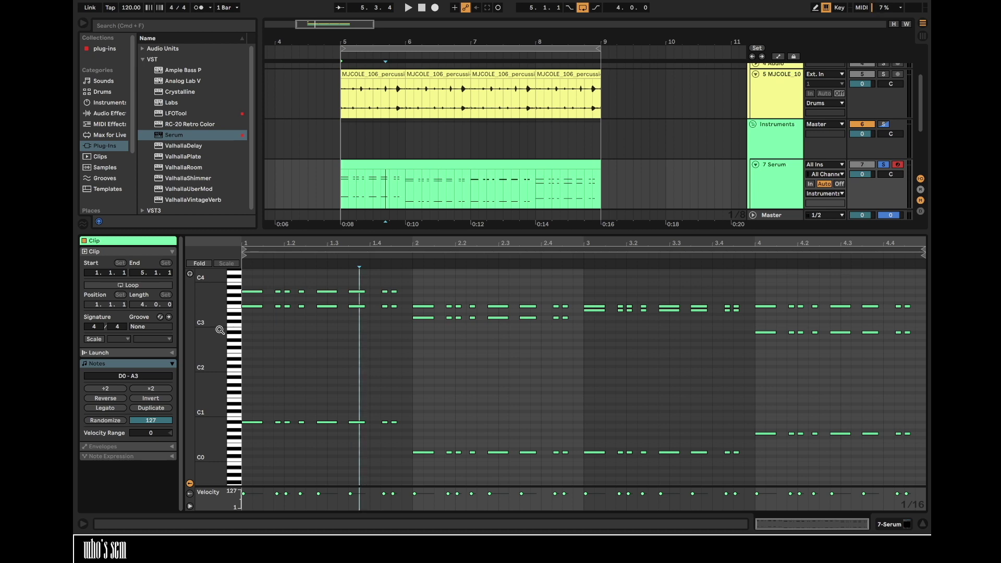
{"action": "left_click", "coordinate": [778, 183]}
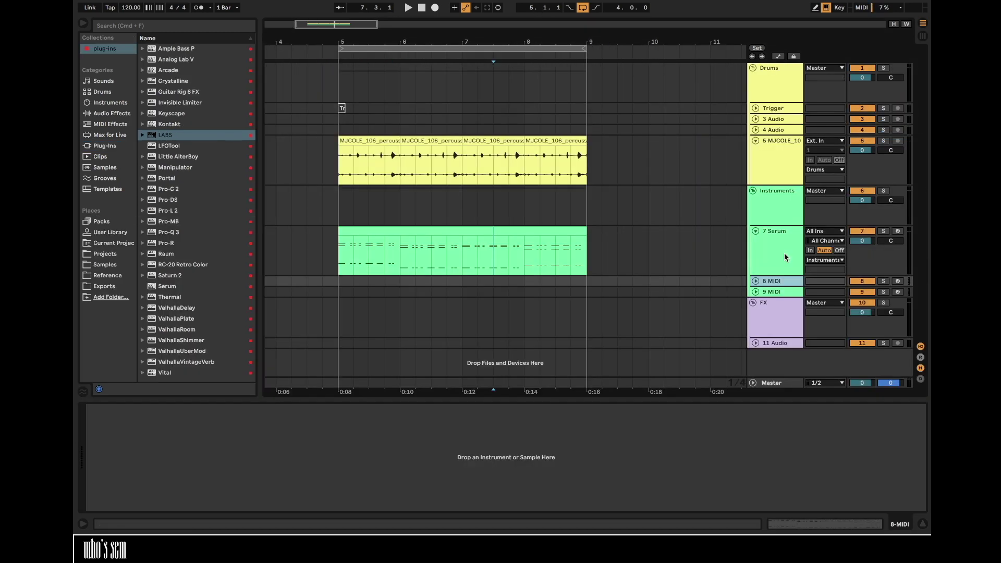
{"action": "left_click", "coordinate": [784, 252]}
{"action": "left_click", "coordinate": [474, 229]}
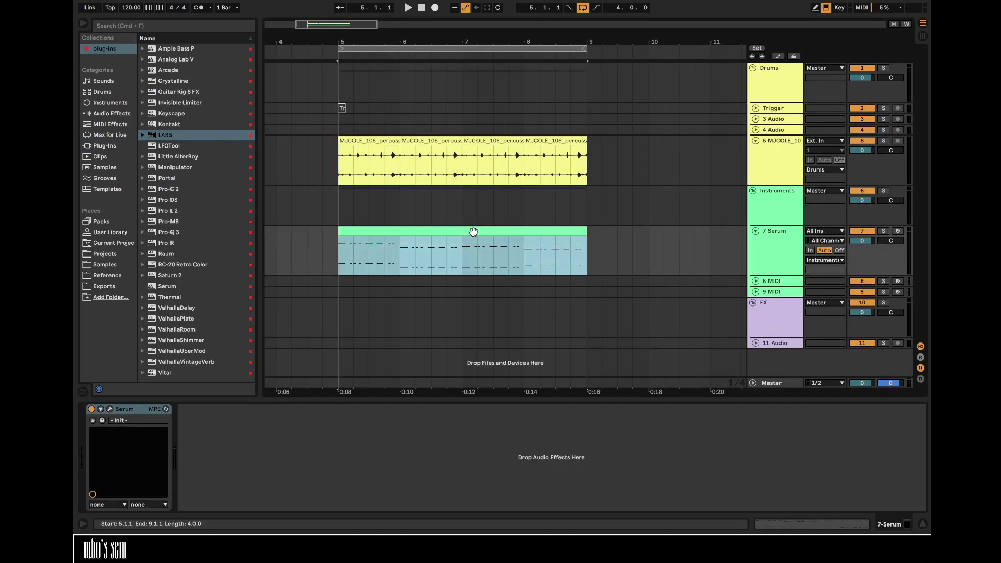
{"action": "left_click_drag", "start_coordinate": [368, 38], "coordinate": [368, 50]}
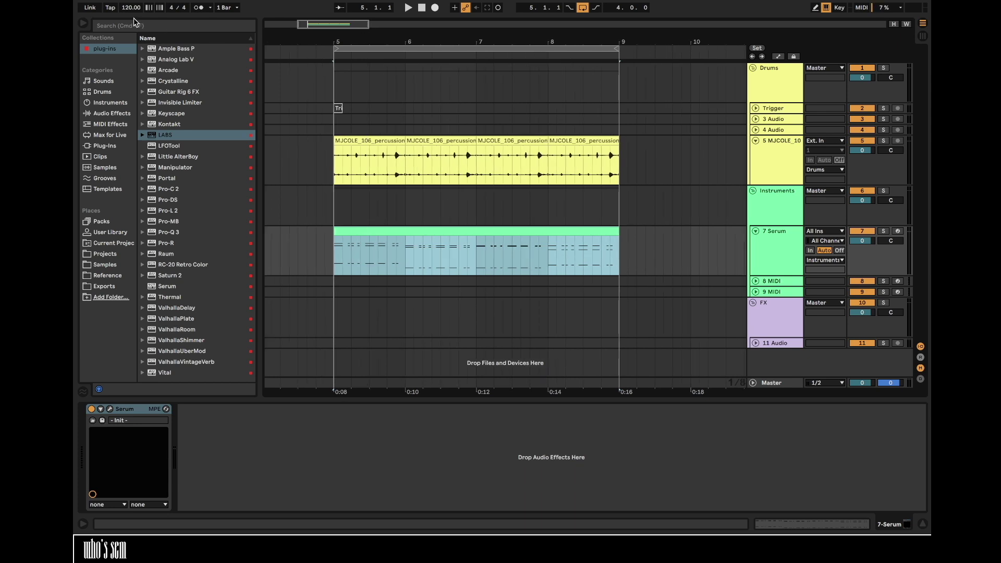
{"action": "left_click", "coordinate": [774, 243]}
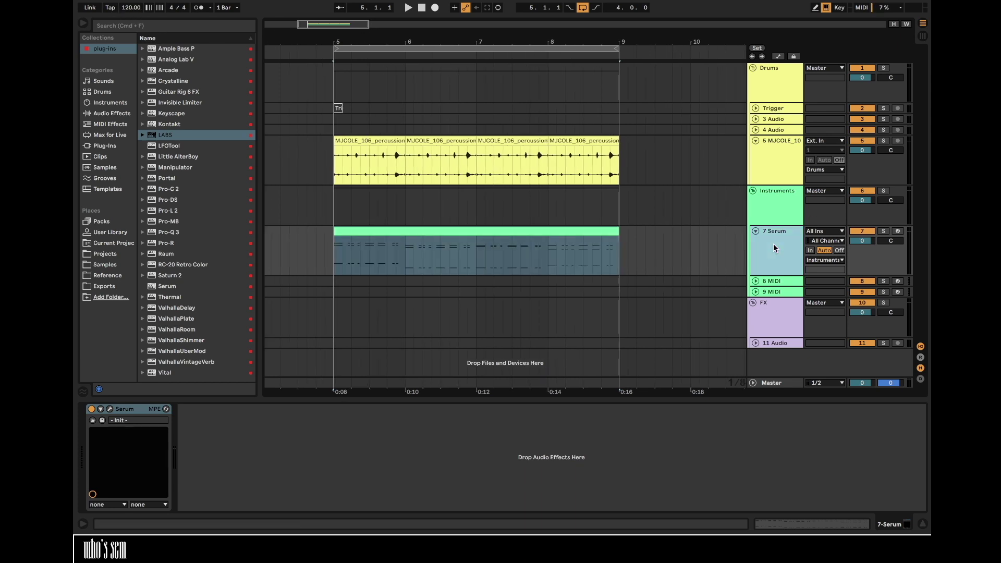
{"action": "left_click_drag", "start_coordinate": [453, 37], "coordinate": [452, 47]}
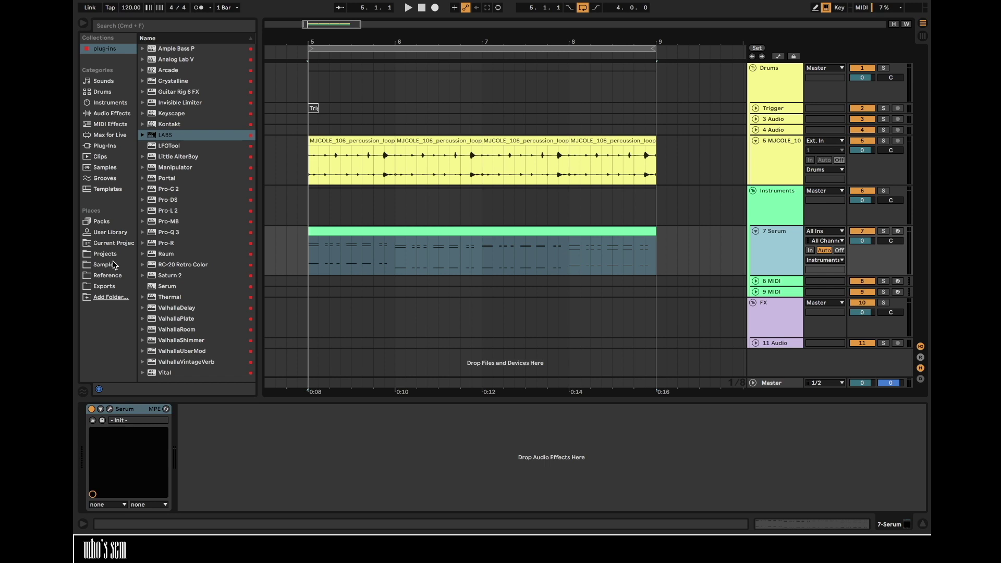
- Unfold the Trigger, 3 Audio and 4 Audio tracks in the Drums group and show the Samples folder in the browser
{"action": "left_click", "coordinate": [755, 109]}
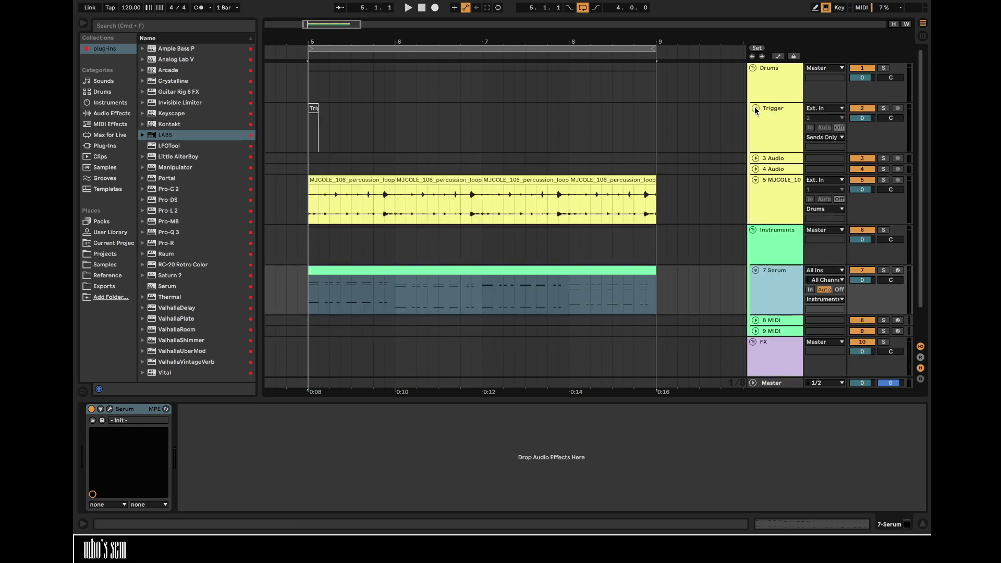
{"action": "left_click", "coordinate": [375, 181]}
{"action": "left_click", "coordinate": [755, 169]}
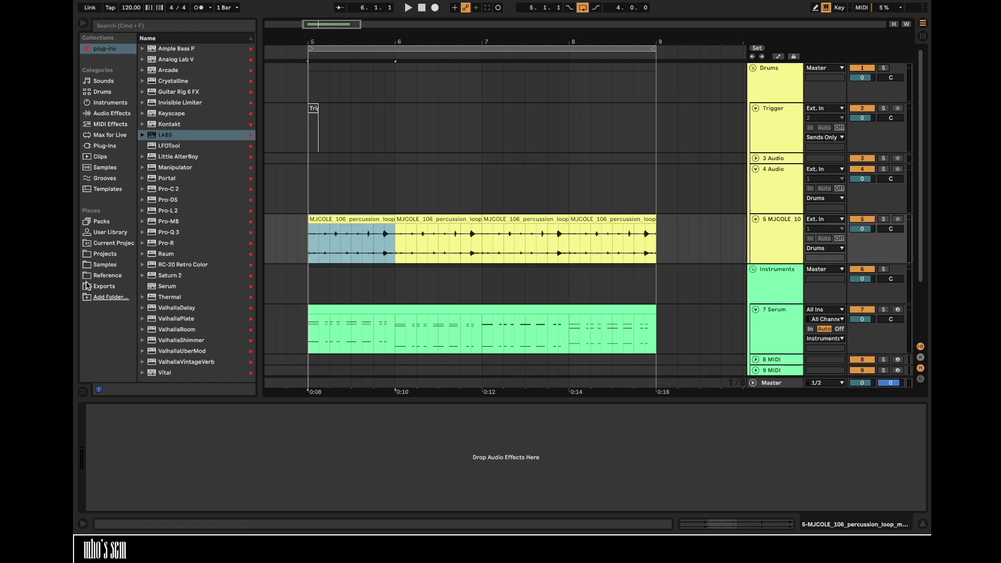
{"action": "left_click", "coordinate": [111, 265]}
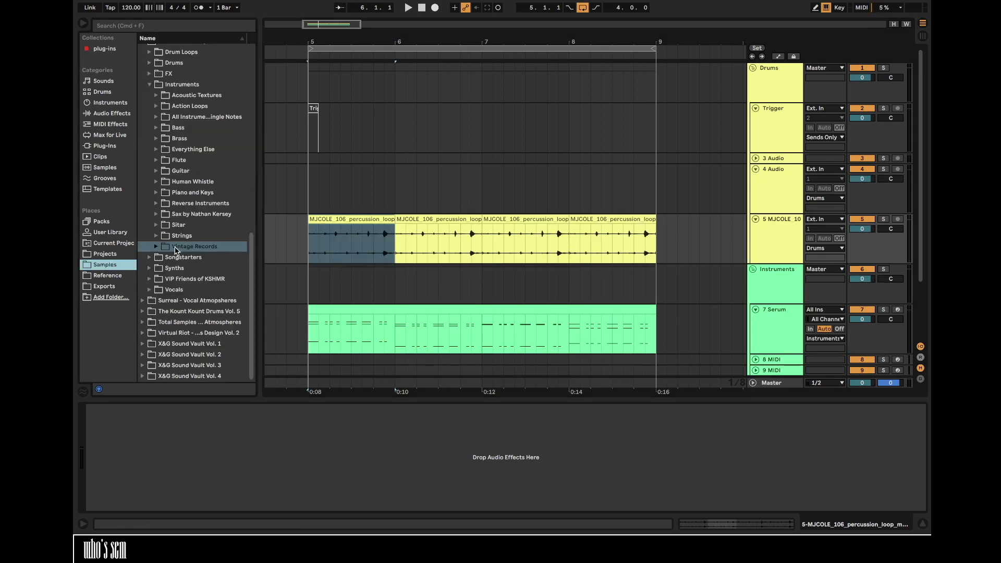
{"action": "left_click", "coordinate": [171, 324]}
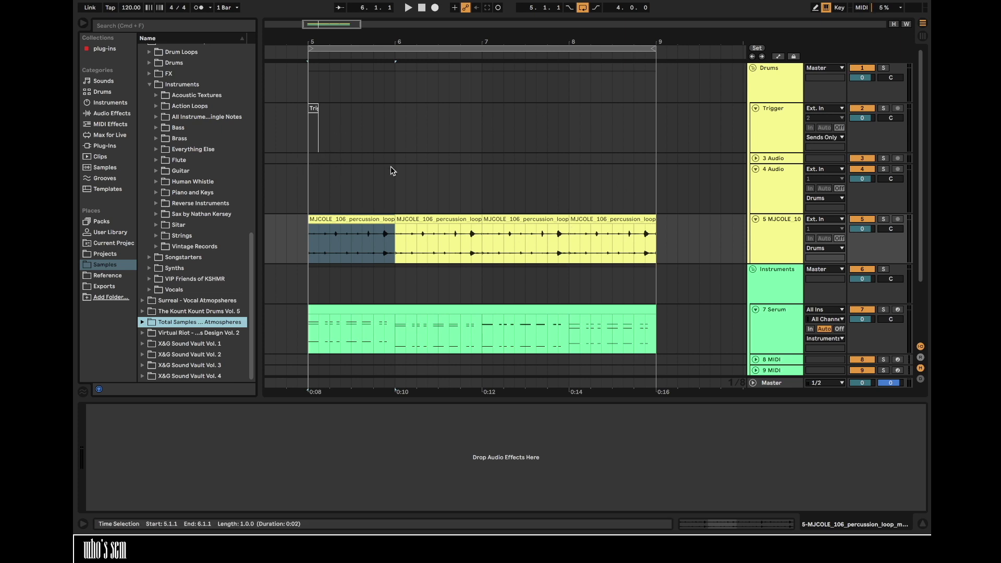
{"action": "left_click", "coordinate": [308, 182]}
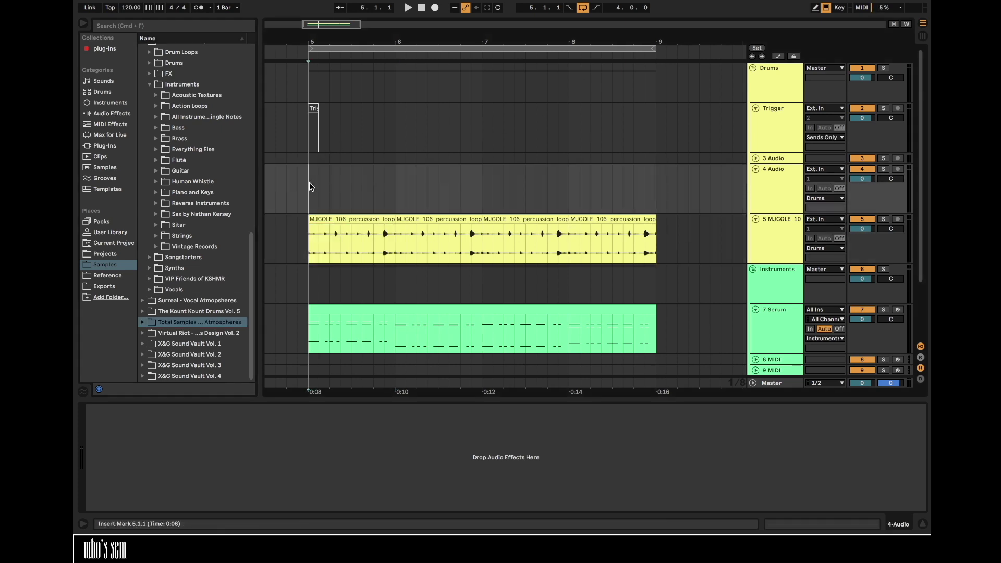
{"action": "scroll", "coordinate": [442, 193], "scroll_direction": "down", "scroll_amount": 2}
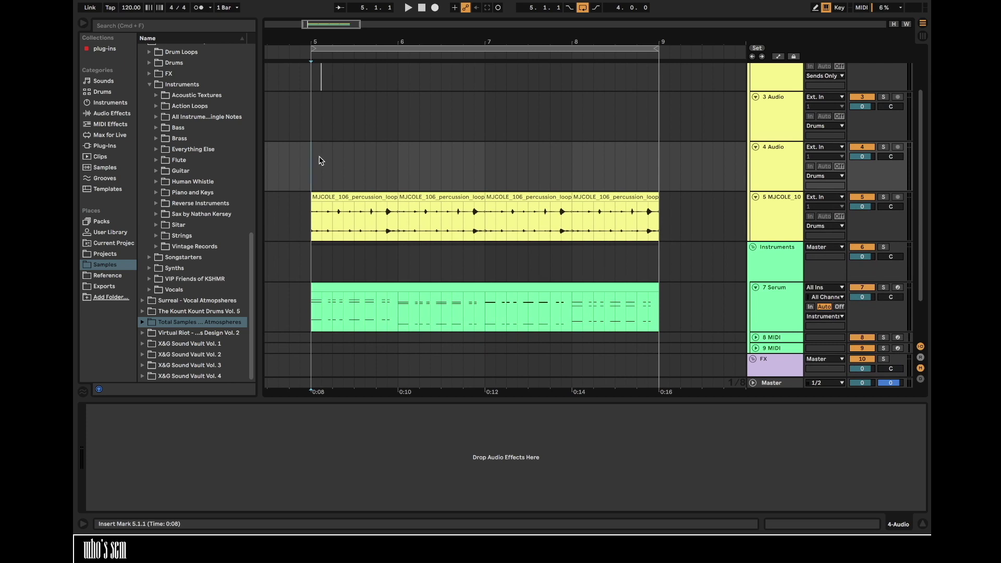
- Set the insert marker at the start of bar 5 on the 3 Audio track
{"action": "left_click", "coordinate": [359, 292]}
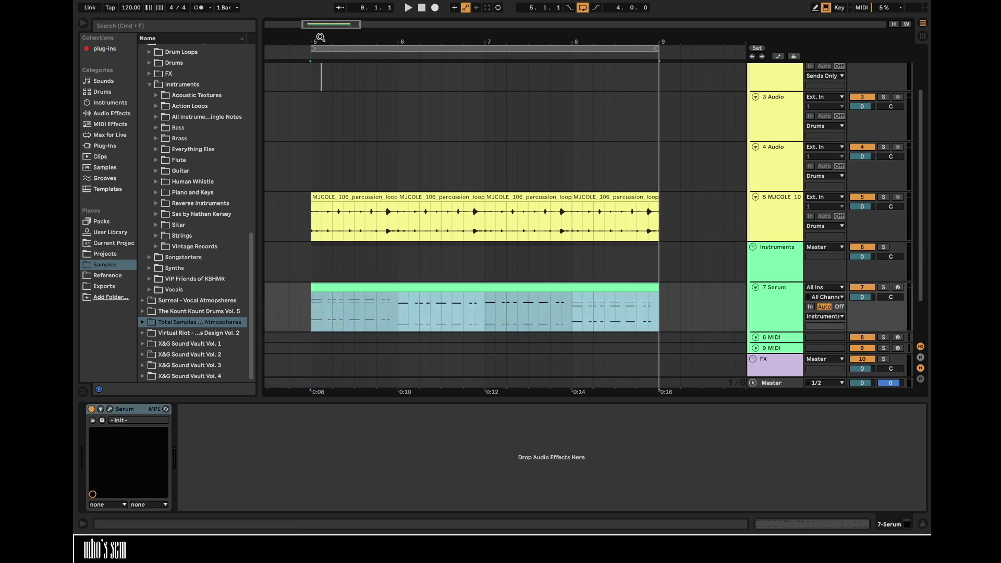
{"action": "left_click_drag", "start_coordinate": [320, 36], "coordinate": [320, 38]}
{"action": "left_click", "coordinate": [308, 118]}
{"action": "scroll", "coordinate": [309, 119], "scroll_direction": "up", "scroll_amount": 2}
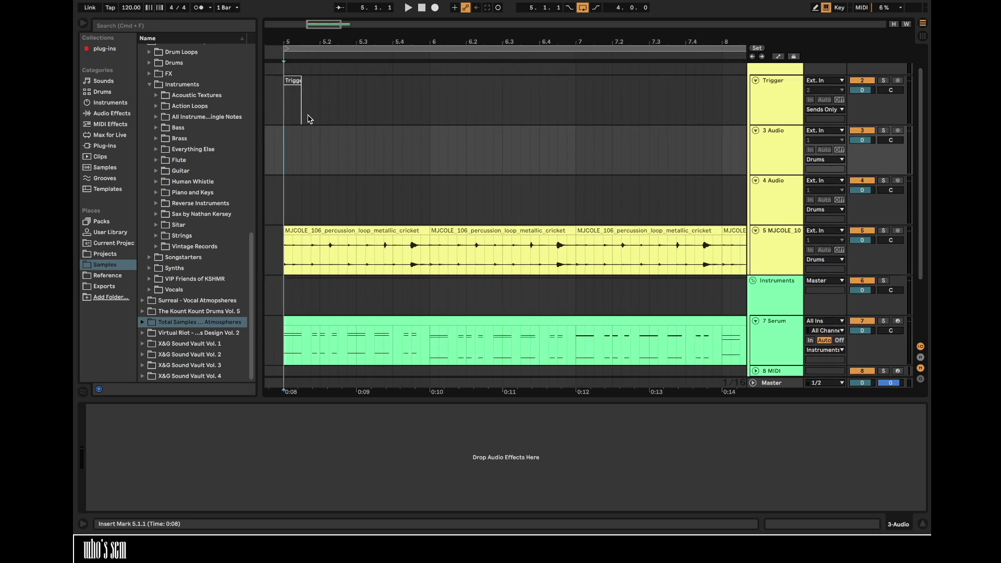
- Open the Chest Kicks folder within the KSHMR sample pack's Drums, Kicks and Hip Hop Kicks folders
{"action": "scroll", "coordinate": [163, 148], "scroll_direction": "up", "scroll_amount": 3}
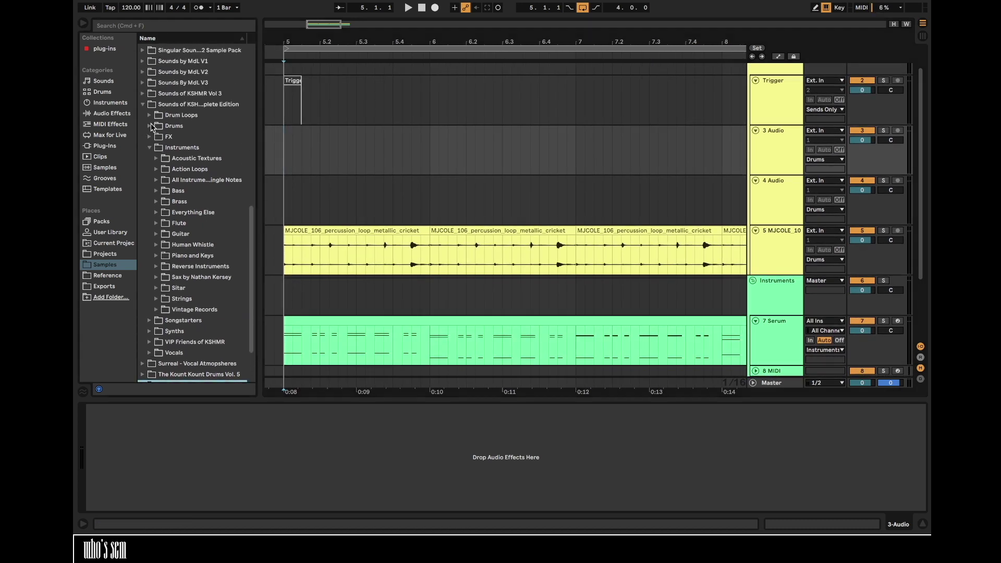
{"action": "left_click", "coordinate": [150, 126]}
{"action": "scroll", "coordinate": [187, 326], "scroll_direction": "down", "scroll_amount": 2}
{"action": "left_click", "coordinate": [157, 270]}
{"action": "scroll", "coordinate": [162, 245], "scroll_direction": "down", "scroll_amount": 3}
{"action": "left_click", "coordinate": [163, 174]}
{"action": "left_click", "coordinate": [163, 174]}
{"action": "left_click", "coordinate": [163, 174]}
{"action": "left_click", "coordinate": [163, 175]}
{"action": "left_click", "coordinate": [163, 185]}
{"action": "left_click", "coordinate": [170, 217]}
- Audition the first chest kick samples and place KSHMR Chest Kick 01 at bar 5 on the 3 Audio track
{"action": "left_click", "coordinate": [179, 229]}
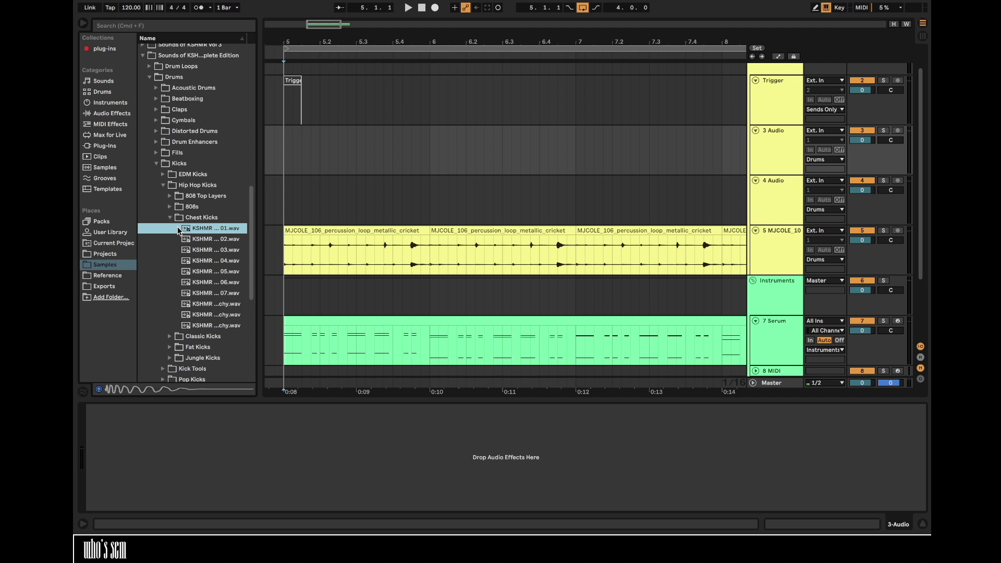
{"action": "key", "text": "Down"}
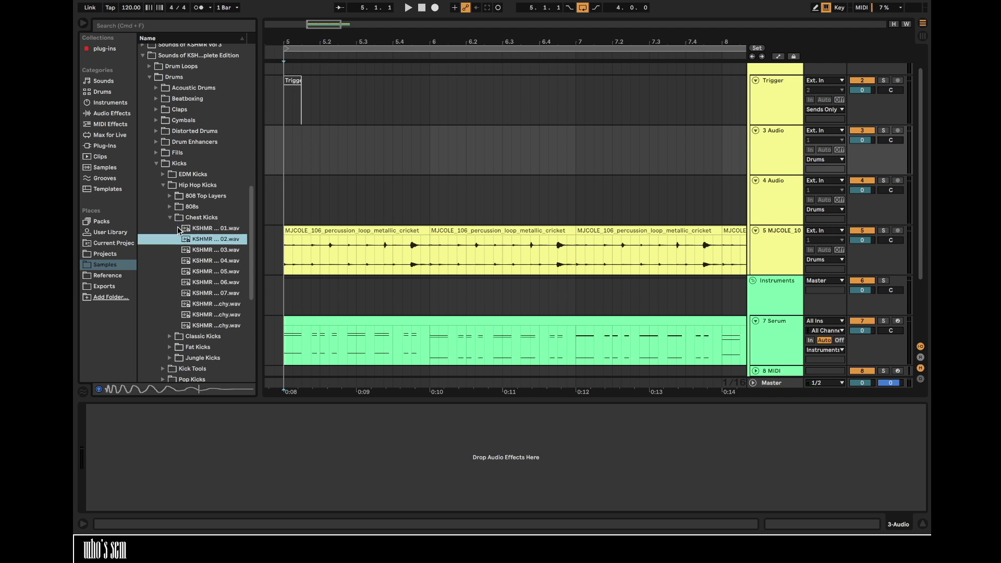
{"action": "key", "text": "Down"}
{"action": "key", "text": "Up"}
{"action": "key", "text": "Up"}
{"action": "key", "text": "Down"}
{"action": "key", "text": "Up"}
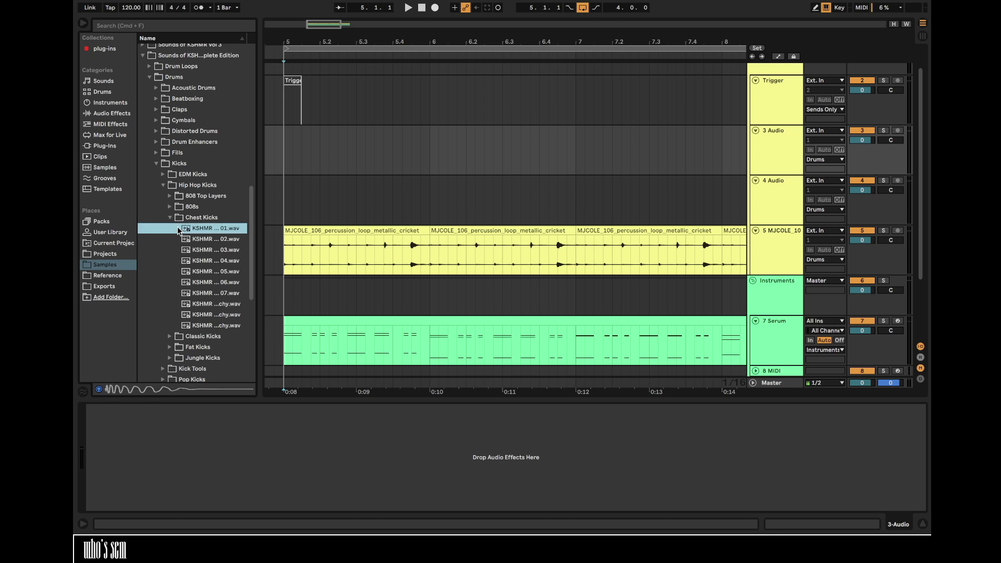
{"action": "left_click_drag", "start_coordinate": [195, 231], "coordinate": [292, 149]}
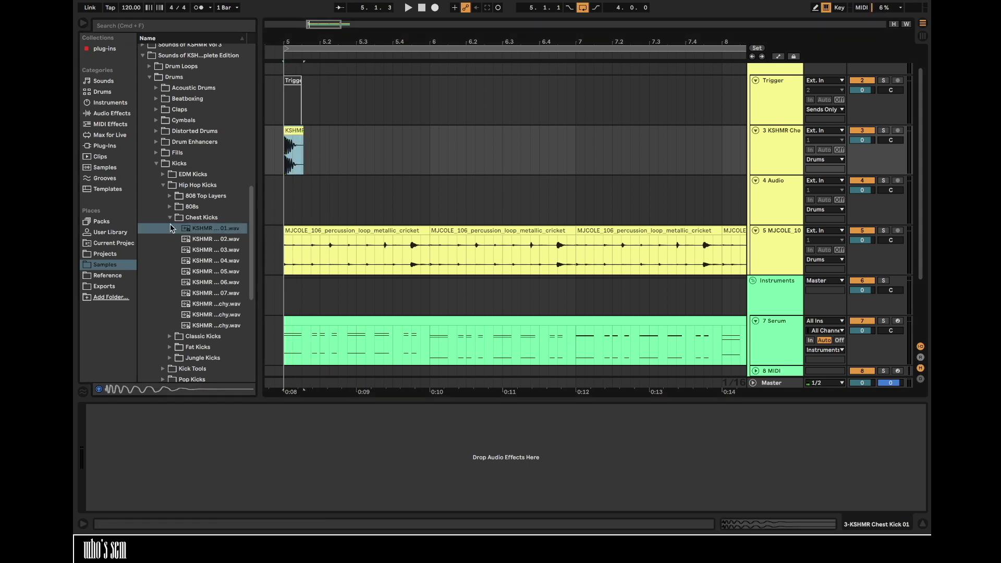
- Browse the KSHMR Snares and Percussion folders and open the Rims folder
{"action": "left_click", "coordinate": [173, 217]}
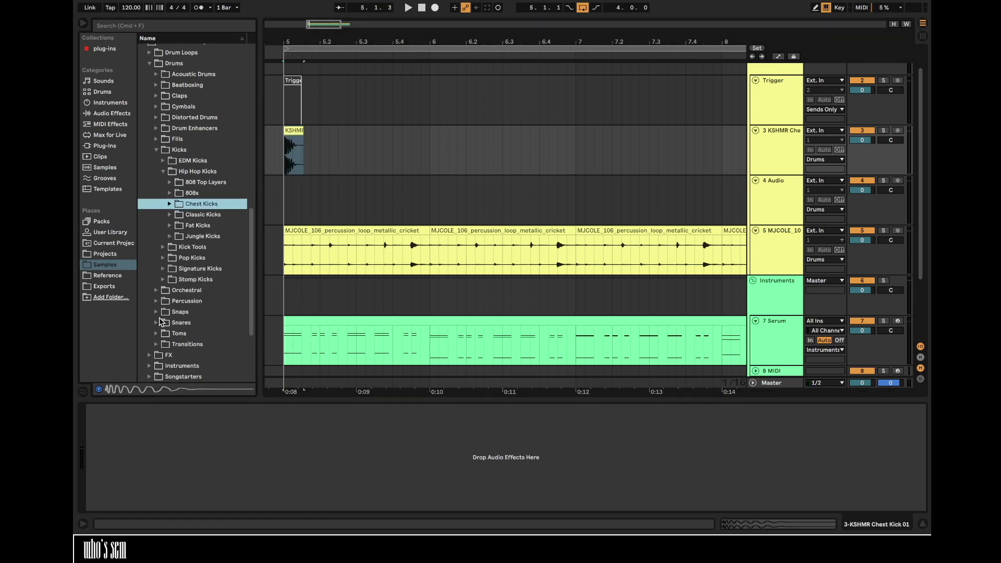
{"action": "left_click", "coordinate": [156, 321]}
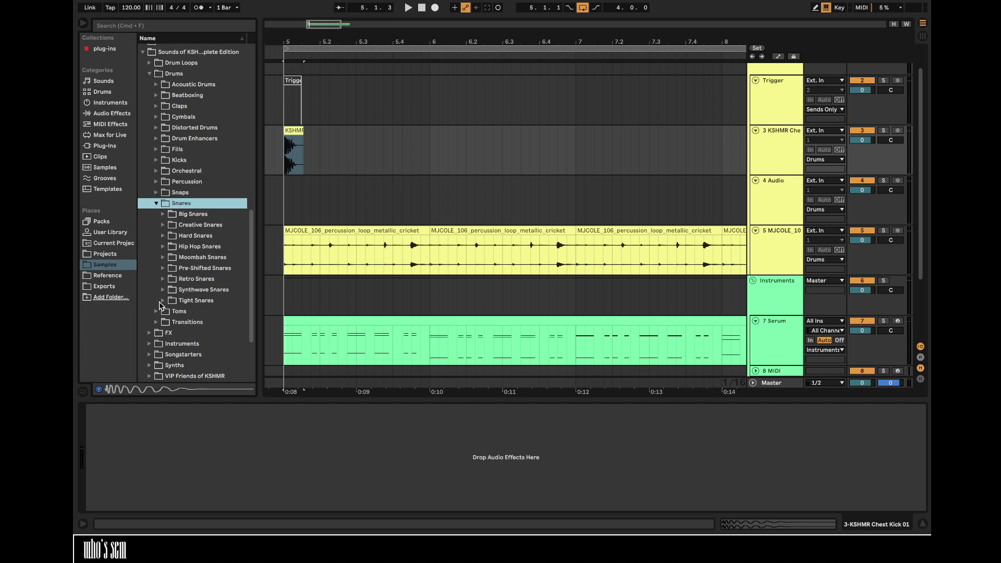
{"action": "left_click", "coordinate": [156, 181]}
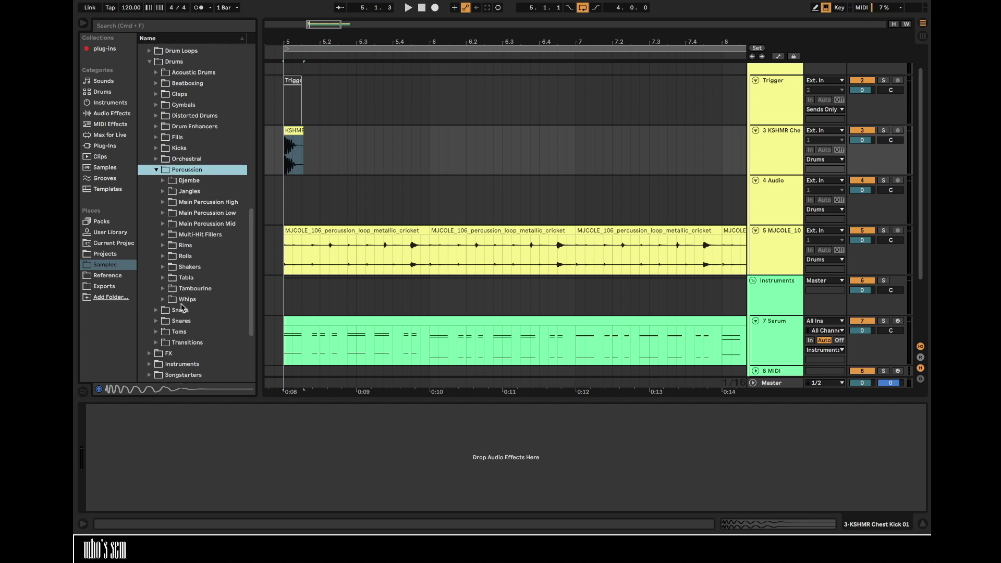
{"action": "left_click", "coordinate": [163, 242]}
- Audition the rim samples one after another, from KSHMR Rim 01 to the end of the Rims folder
{"action": "key", "text": "Down"}
{"action": "key", "text": "Down"}
{"action": "key", "text": "Down"}
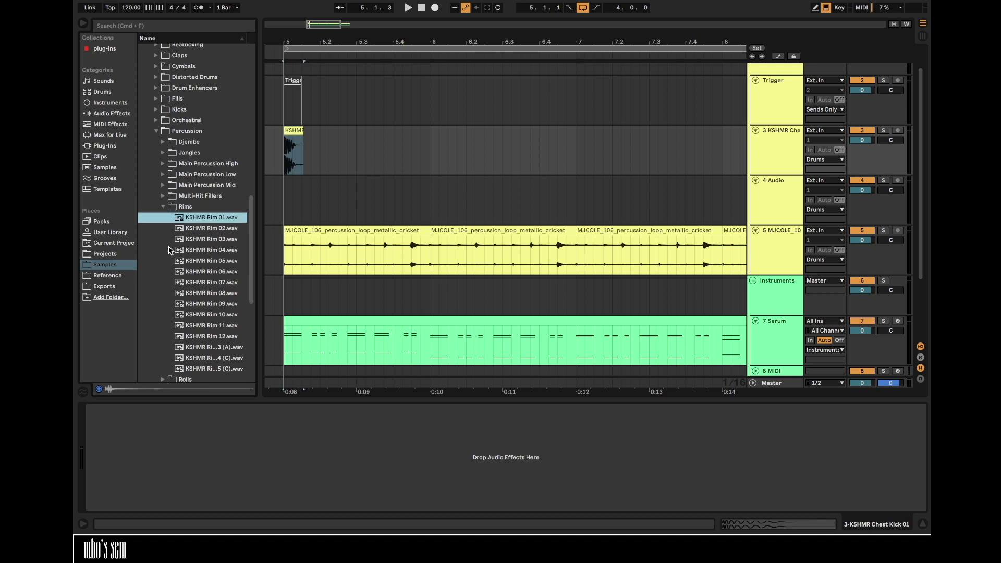
{"action": "key", "text": "Down"}
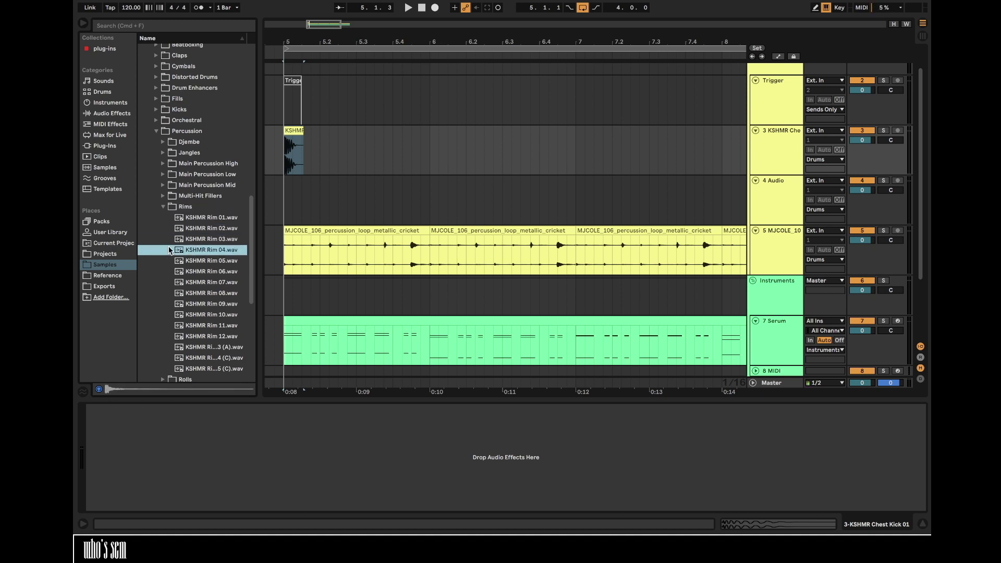
{"action": "key", "text": "Down"}
{"action": "key", "text": "Down"}
{"action": "key", "text": "Down"}
{"action": "key", "text": "Down"}
{"action": "key", "text": "Down"}
{"action": "key", "text": "Down"}
{"action": "key", "text": "Down"}
{"action": "key", "text": "Down"}
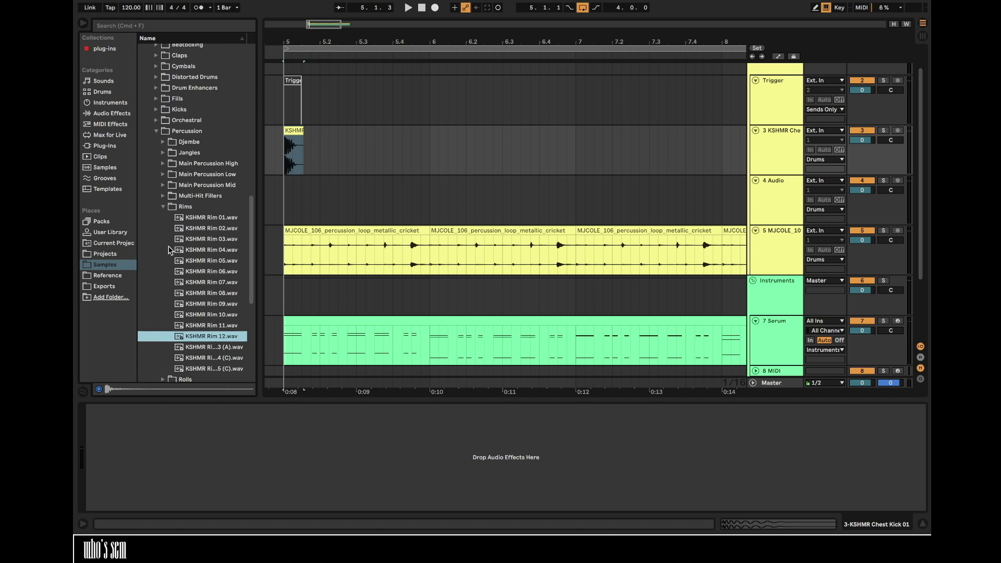
{"action": "key", "text": "Down"}
{"action": "key", "text": "Down"}
{"action": "key", "text": "Down"}
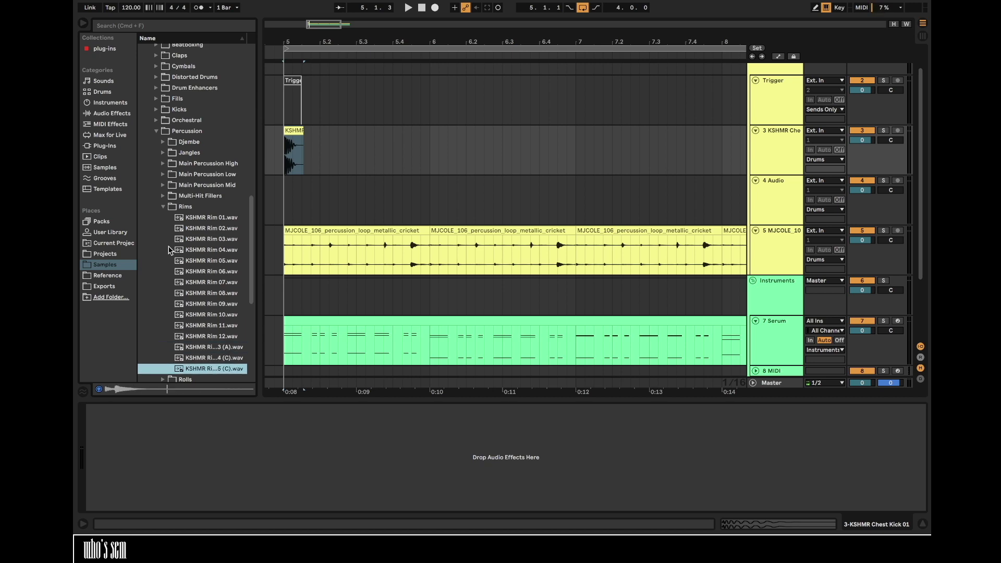
- Open the Acoustic Snares folder under Acoustic Drums and audition samples down to the rim variations
{"action": "left_click", "coordinate": [189, 209]}
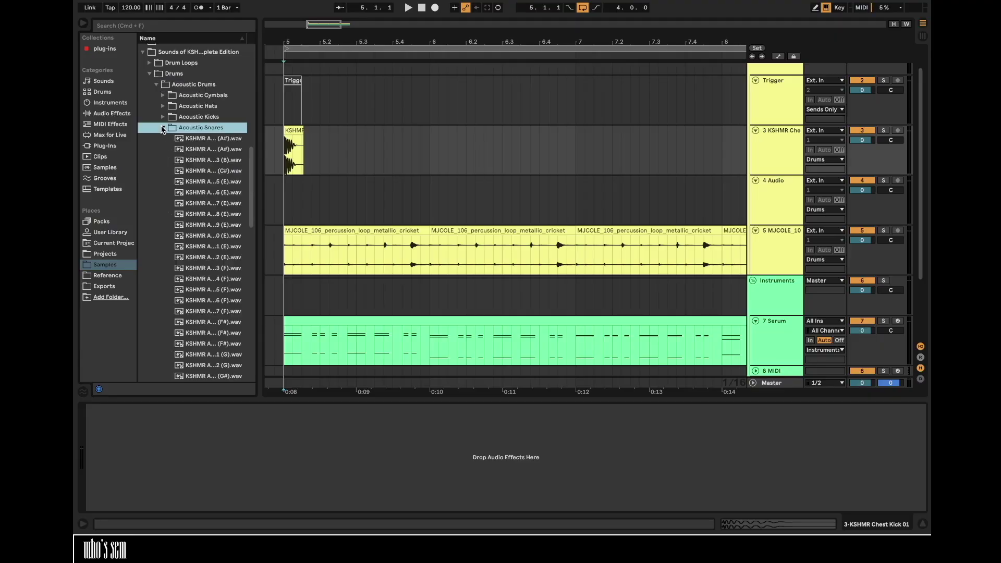
{"action": "left_click", "coordinate": [180, 150]}
{"action": "scroll", "coordinate": [179, 152], "scroll_direction": "down", "scroll_amount": 3}
{"action": "left_click", "coordinate": [180, 153]}
{"action": "left_click", "coordinate": [220, 347]}
{"action": "scroll", "coordinate": [220, 348], "scroll_direction": "down", "scroll_amount": 4}
{"action": "left_click", "coordinate": [220, 349]}
{"action": "scroll", "coordinate": [250, 296], "scroll_direction": "down", "scroll_amount": 3}
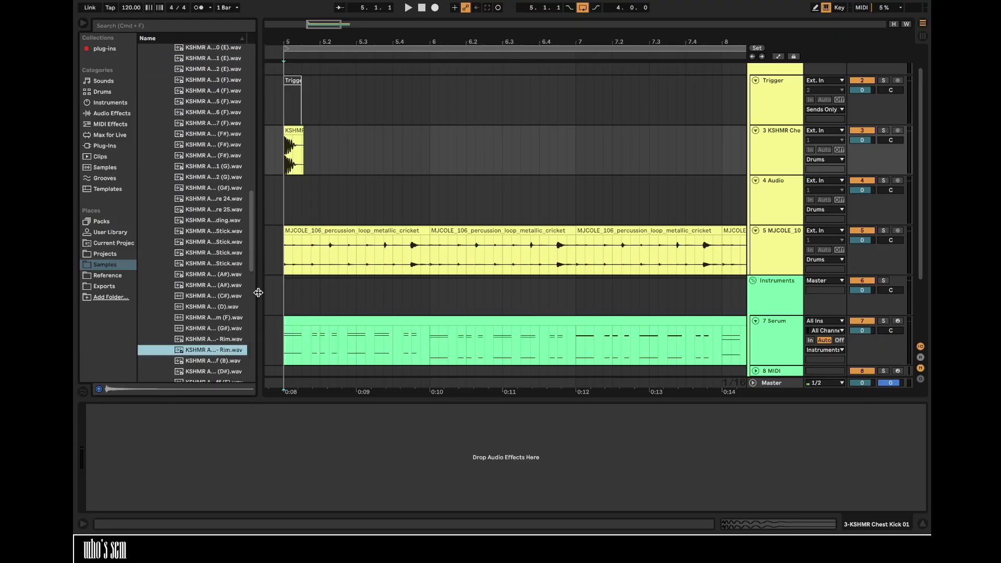
- Widen the browser until full file names are readable and audition the stick and roll samples in the Acoustic Snares folder
{"action": "left_click_drag", "start_coordinate": [259, 291], "coordinate": [371, 293]}
{"action": "left_click", "coordinate": [279, 305]}
{"action": "scroll", "coordinate": [280, 305], "scroll_direction": "down", "scroll_amount": 3}
{"action": "left_click", "coordinate": [292, 250]}
{"action": "left_click", "coordinate": [297, 230]}
{"action": "left_click", "coordinate": [293, 241]}
{"action": "left_click", "coordinate": [293, 327]}
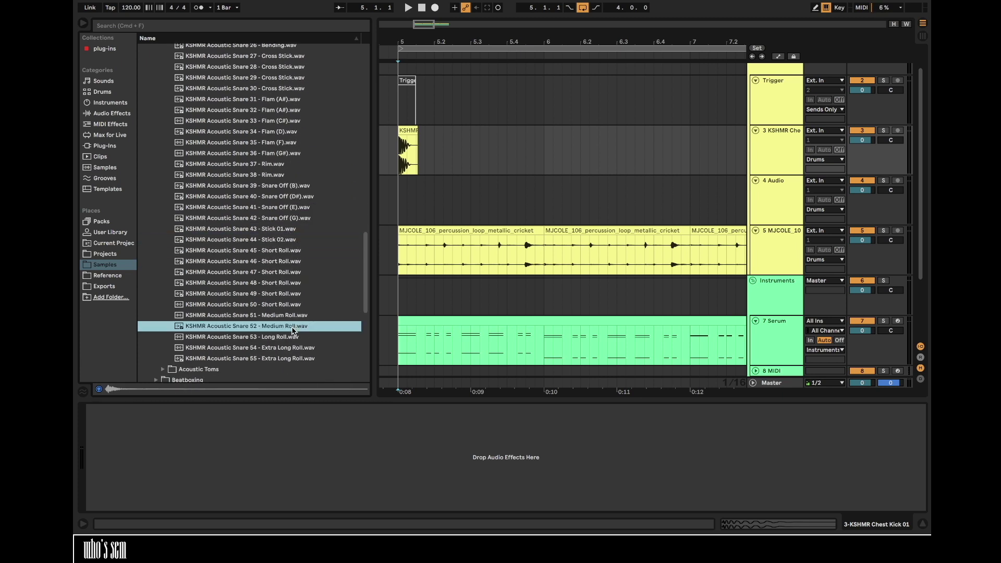
{"action": "left_click", "coordinate": [291, 315]}
{"action": "left_click", "coordinate": [280, 229]}
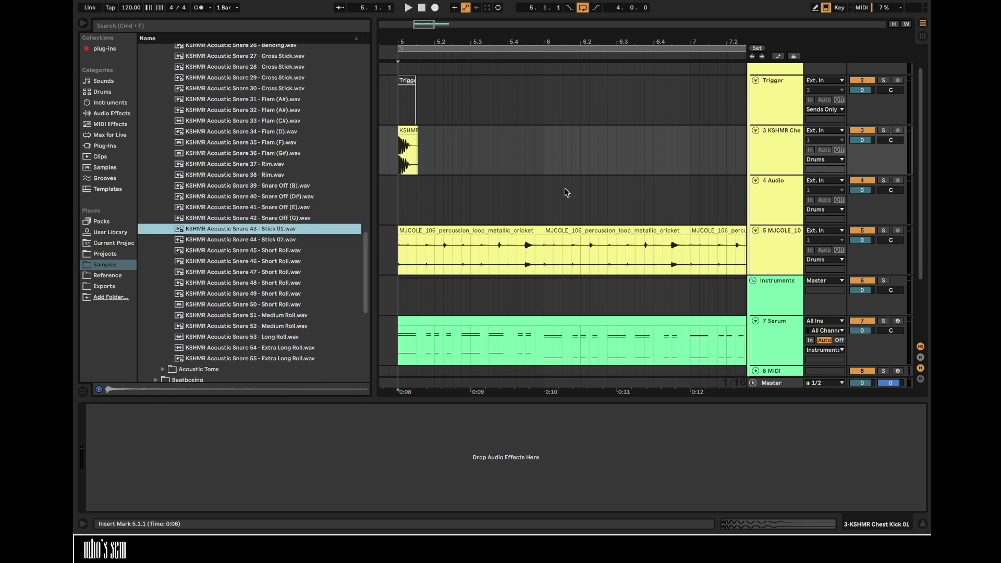
- Insert an audio track below 4 Audio and place KSHMR Acoustic Snare 43 - Stick 01 on it at 5.4.4
{"action": "left_click", "coordinate": [771, 202]}
{"action": "key", "text": "super+t"}
{"action": "left_click_drag", "start_coordinate": [281, 229], "coordinate": [535, 244]}
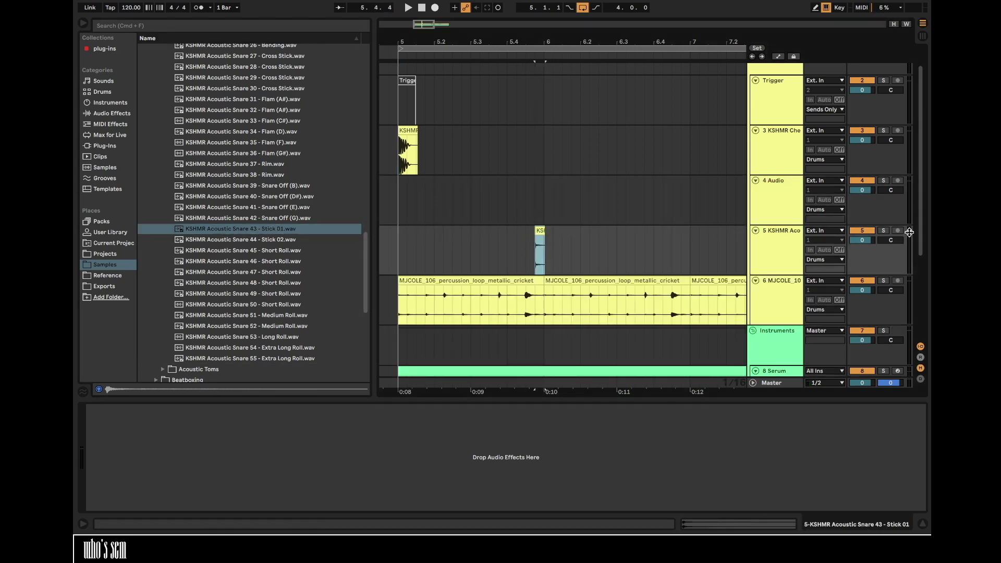
- Audition more acoustic snare samples, from Medium Roll 52 back up to KSHMR Acoustic Snare 25
{"action": "left_click", "coordinate": [224, 326]}
{"action": "scroll", "coordinate": [225, 326], "scroll_direction": "up", "scroll_amount": 4}
{"action": "left_click", "coordinate": [250, 189]}
{"action": "left_click", "coordinate": [264, 223]}
{"action": "left_click", "coordinate": [266, 198]}
{"action": "left_click", "coordinate": [268, 213]}
{"action": "left_click", "coordinate": [263, 169]}
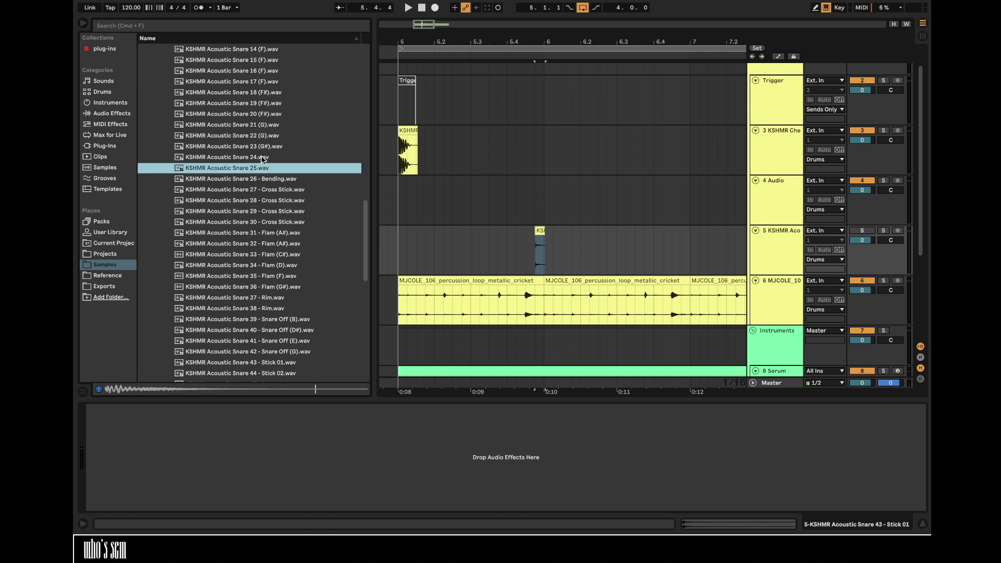
- Audition the neighbouring snares and place KSHMR Acoustic Snare 24 at beat 5.2 on the 4 Audio track
{"action": "left_click", "coordinate": [264, 157]}
{"action": "left_click", "coordinate": [265, 147]}
{"action": "scroll", "coordinate": [265, 149], "scroll_direction": "up", "scroll_amount": 1}
{"action": "key", "text": "Down"}
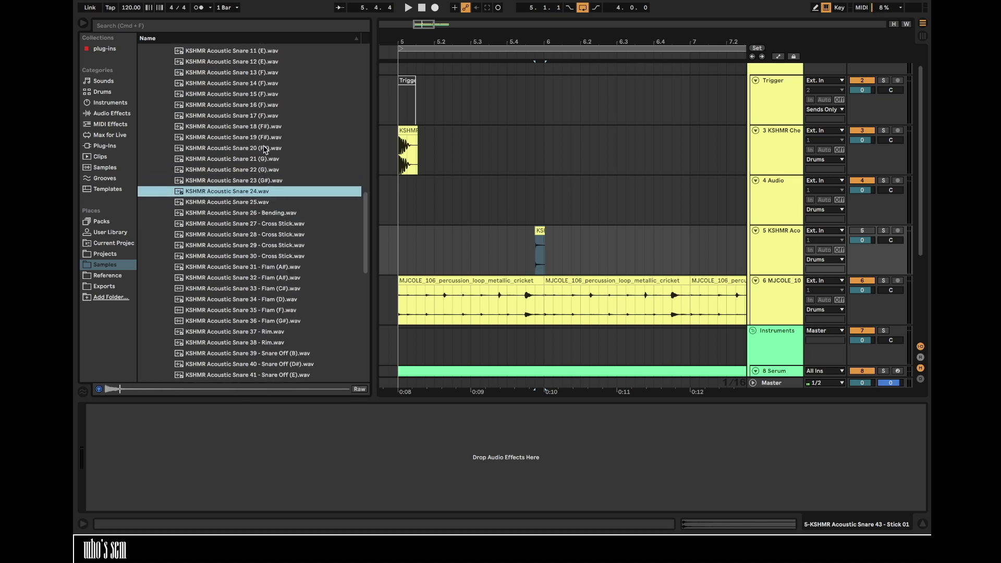
{"action": "left_click_drag", "start_coordinate": [234, 196], "coordinate": [435, 196]}
- Audition the acoustic snares upwards from number 25 to KSHMR Acoustic Snare 16
{"action": "left_click", "coordinate": [265, 195]}
{"action": "left_click", "coordinate": [266, 204]}
{"action": "left_click", "coordinate": [264, 181]}
{"action": "key", "text": "Up"}
{"action": "key", "text": "Up"}
{"action": "key", "text": "Up"}
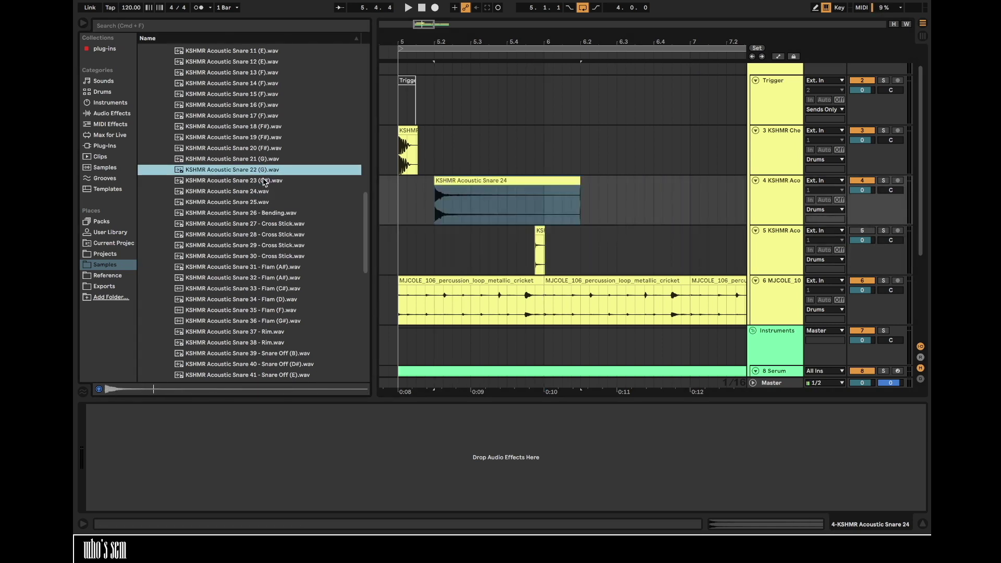
{"action": "scroll", "coordinate": [265, 182], "scroll_direction": "up", "scroll_amount": 3}
{"action": "scroll", "coordinate": [265, 181], "scroll_direction": "up", "scroll_amount": 5}
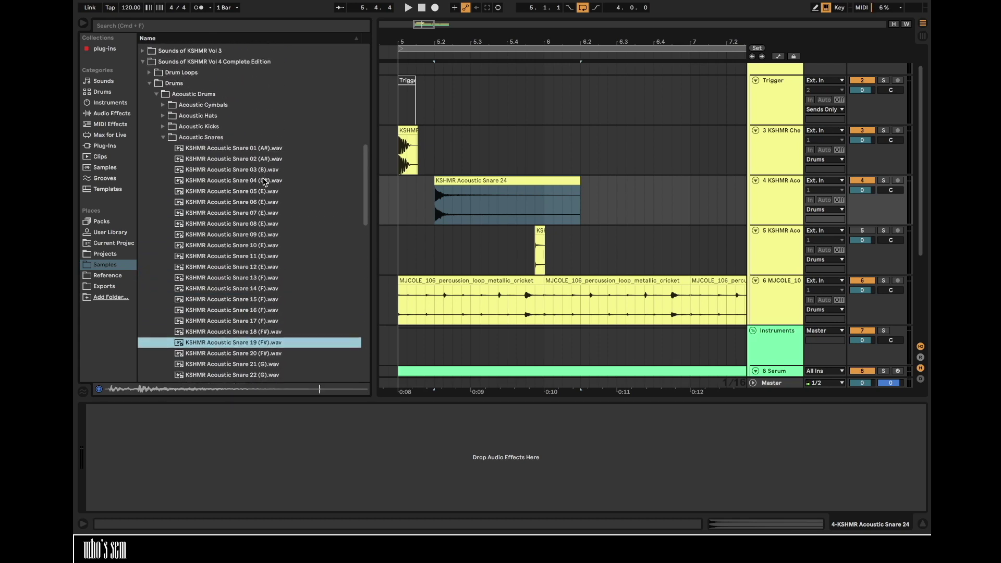
{"action": "key", "text": "Up"}
{"action": "key", "text": "Up"}
{"action": "key", "text": "Up"}
{"action": "key", "text": "Up"}
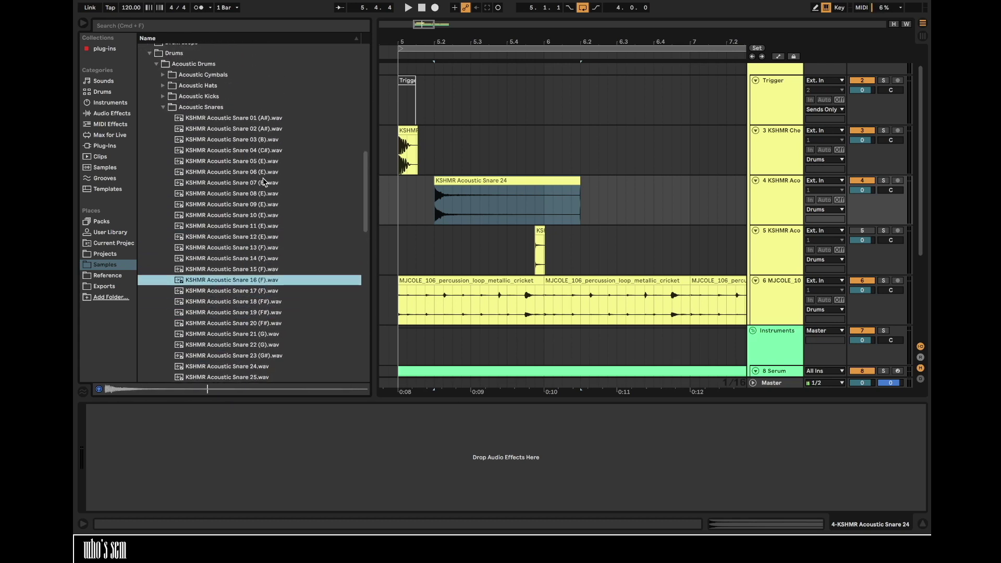
- Close the KSHMR Vol 4 folder and open JVIEWS_snares under the drum one-shots of Organic Electronics 3 by J.Views
{"action": "scroll", "coordinate": [264, 181], "scroll_direction": "up", "scroll_amount": 3}
{"action": "left_click", "coordinate": [142, 70]}
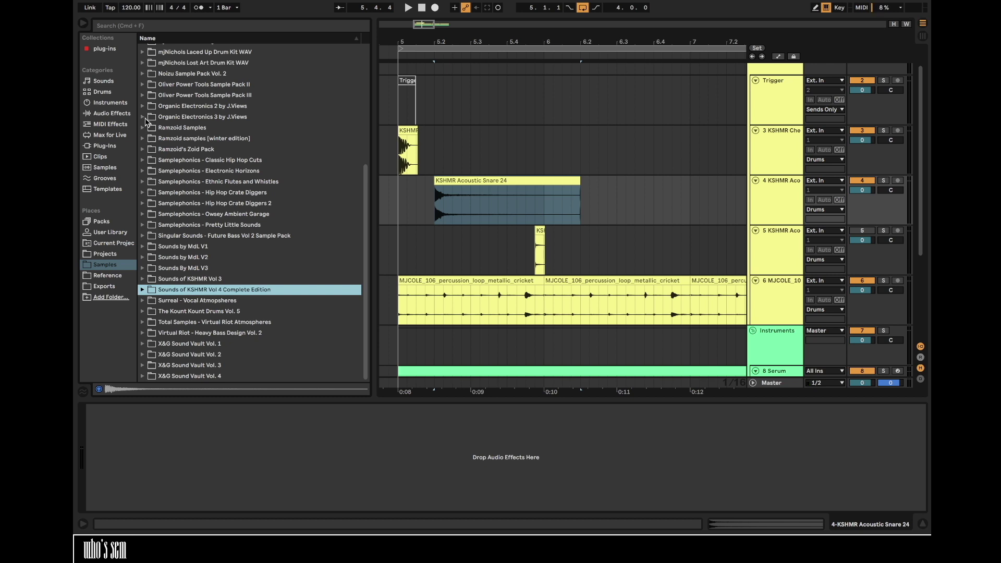
{"action": "left_click", "coordinate": [143, 117]}
{"action": "left_click", "coordinate": [149, 129]}
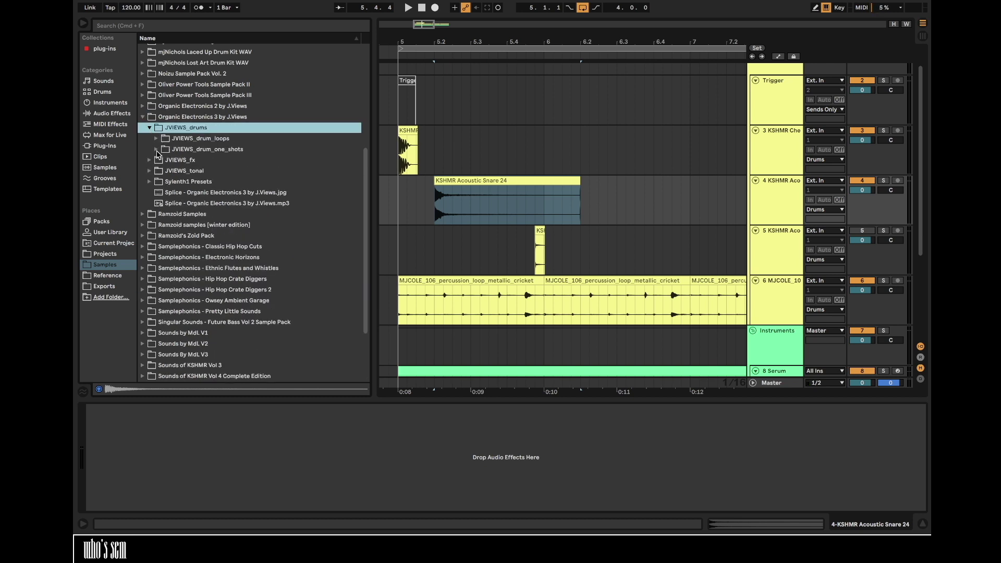
{"action": "left_click", "coordinate": [156, 150]}
{"action": "left_click", "coordinate": [164, 224]}
{"action": "left_click", "coordinate": [164, 236]}
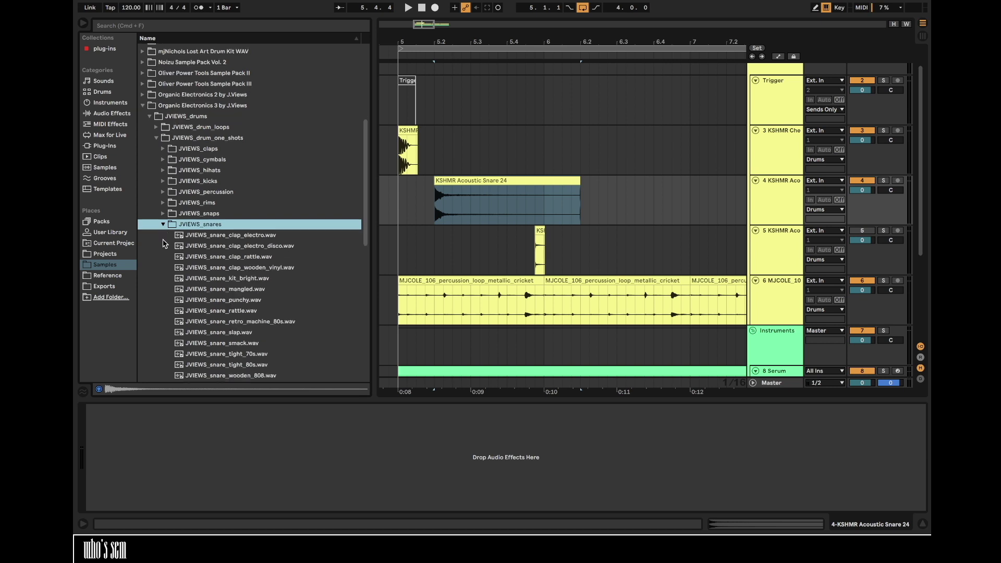
- Audition the JVIEWS snare samples, including clap_wooden_vinyl, punchy, rattle and slap
{"action": "left_click", "coordinate": [253, 234]}
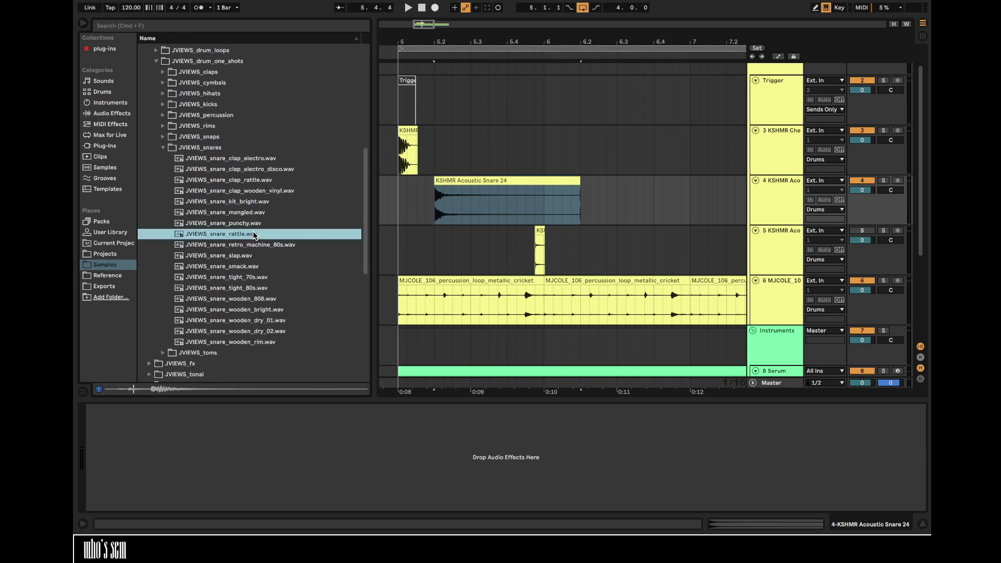
{"action": "key", "text": "Up"}
{"action": "key", "text": "Up"}
{"action": "key", "text": "Up"}
{"action": "key", "text": "Up"}
{"action": "key", "text": "Up"}
{"action": "key", "text": "Up"}
{"action": "key", "text": "Up"}
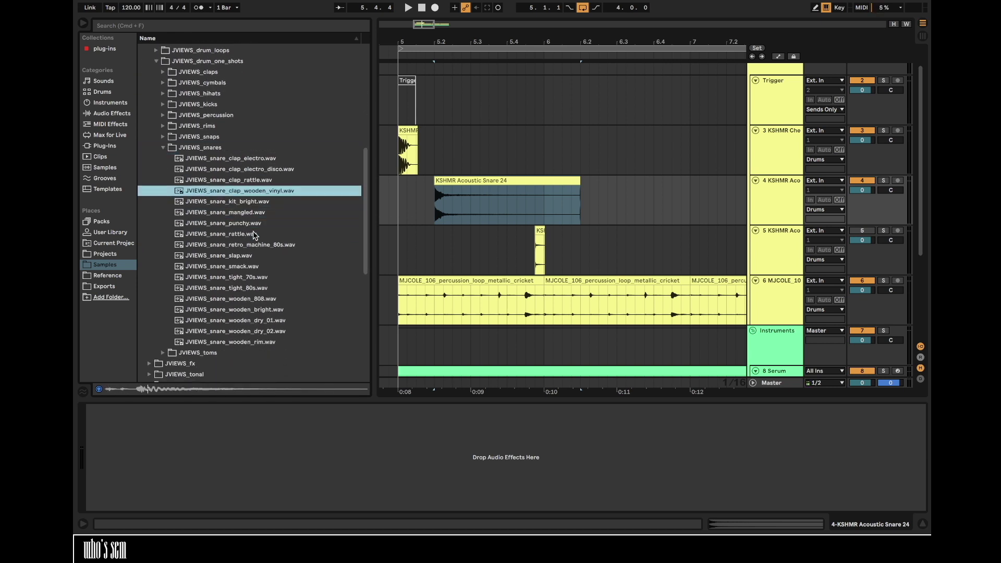
{"action": "left_click", "coordinate": [254, 234]}
{"action": "key", "text": "Up"}
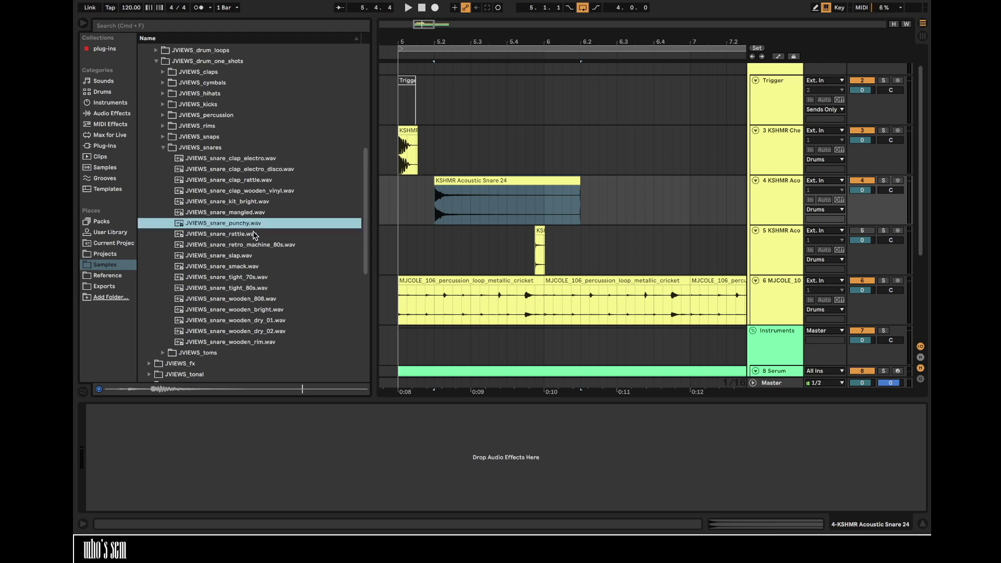
{"action": "key", "text": "Down"}
{"action": "key", "text": "Down"}
{"action": "key", "text": "Down"}
{"action": "key", "text": "Down"}
{"action": "key", "text": "Up"}
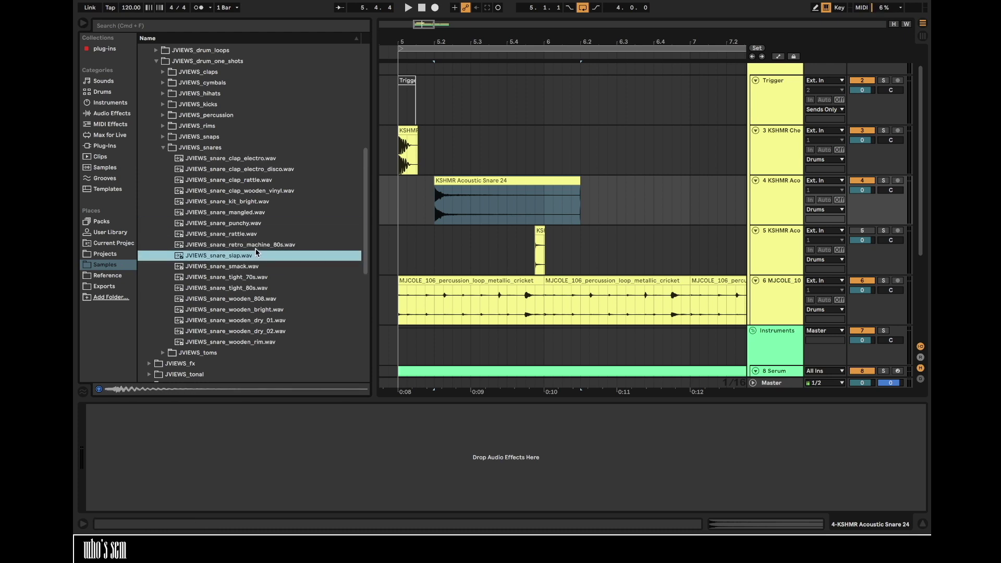
- Insert an audio track below the Acoustic Snare 24 track and place JVIEWS_snare_slap on it at beat 5.2
{"action": "left_click", "coordinate": [772, 195]}
{"action": "key", "text": "cmd+t"}
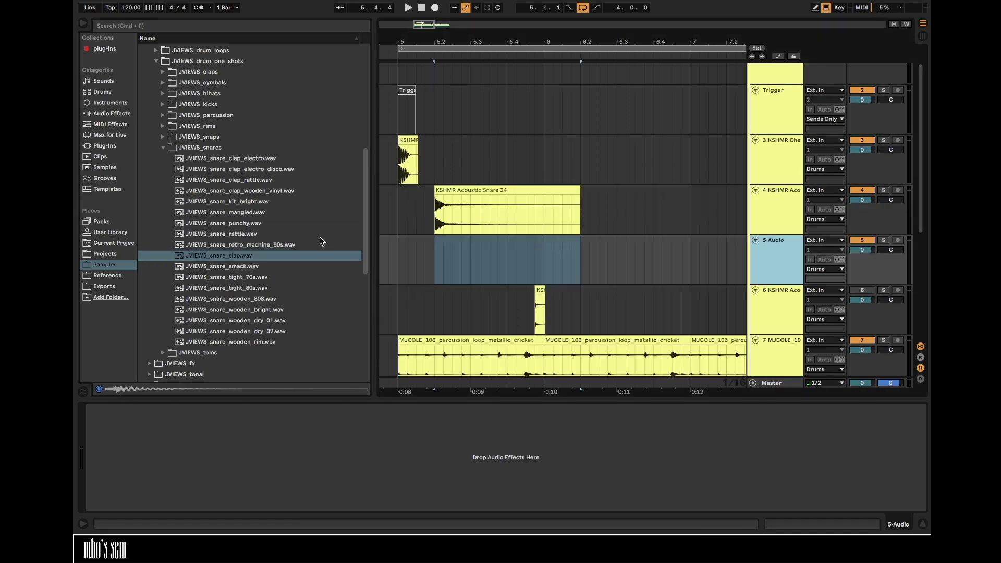
{"action": "left_click", "coordinate": [229, 257]}
{"action": "left_click_drag", "start_coordinate": [229, 257], "coordinate": [436, 261]}
- Open the Percussive One Shots folder under One Shots in DECAP - Drums That Knock Vol. 9
{"action": "scroll", "coordinate": [163, 196], "scroll_direction": "up", "scroll_amount": 10}
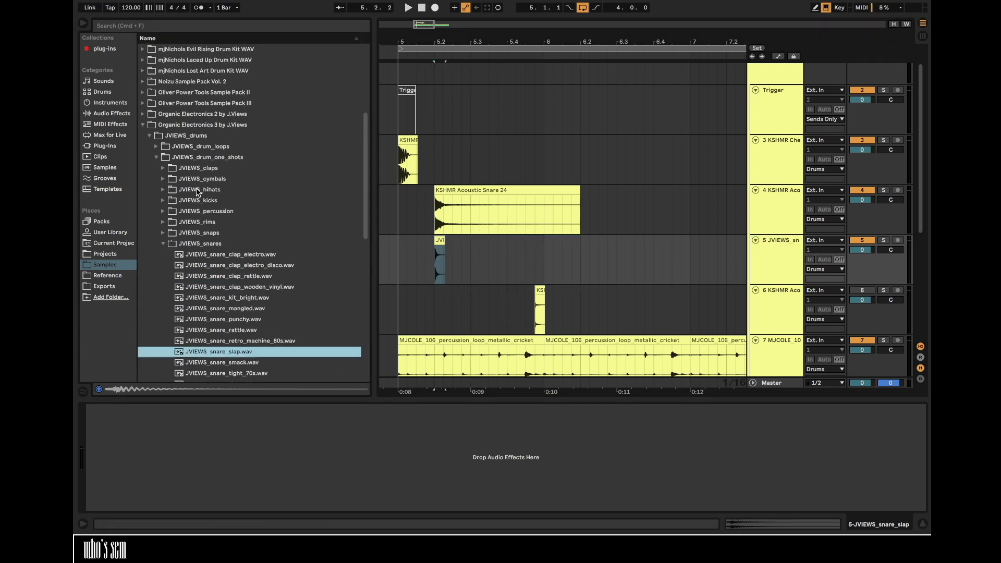
{"action": "scroll", "coordinate": [163, 195], "scroll_direction": "up", "scroll_amount": 2}
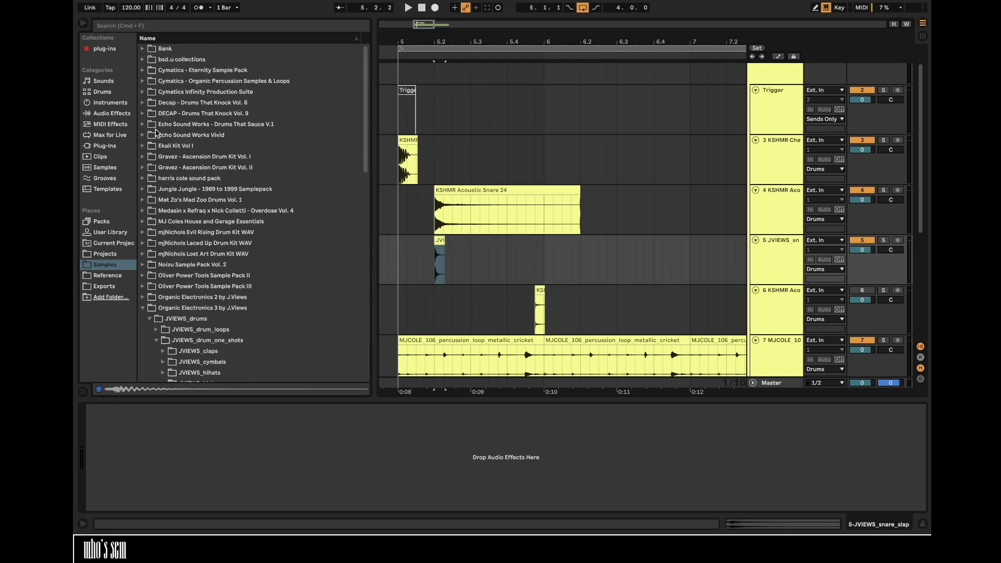
{"action": "left_click", "coordinate": [143, 113]}
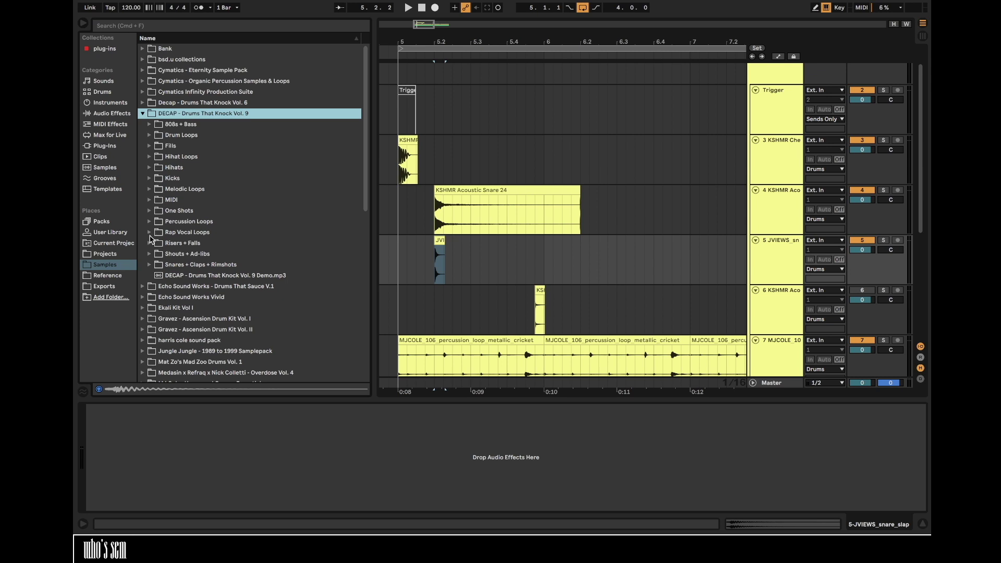
{"action": "left_click", "coordinate": [149, 210]}
{"action": "left_click", "coordinate": [156, 242]}
{"action": "left_click", "coordinate": [167, 253]}
- Audition the percussive one-shots from the Bamboo Hits through the Conga Drum samples to Crisp Roll
{"action": "scroll", "coordinate": [167, 254], "scroll_direction": "down", "scroll_amount": 5}
{"action": "key", "text": "Down"}
{"action": "key", "text": "Down"}
{"action": "key", "text": "Down"}
{"action": "key", "text": "Down"}
{"action": "key", "text": "Down"}
{"action": "key", "text": "Down"}
{"action": "key", "text": "Down"}
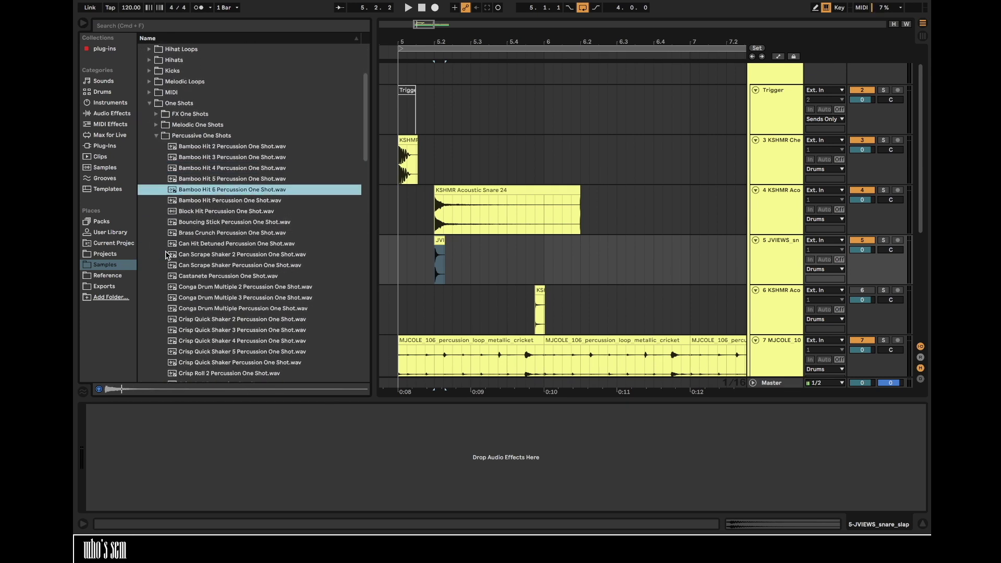
{"action": "key", "text": "Down"}
{"action": "key", "text": "Down"}
{"action": "key", "text": "Down"}
{"action": "key", "text": "Down"}
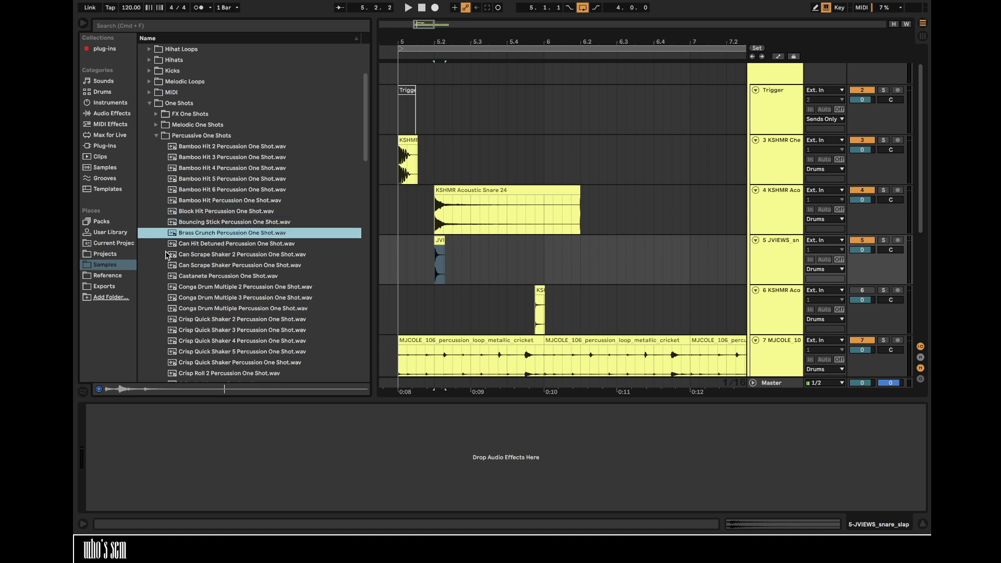
{"action": "key", "text": "Down"}
{"action": "key", "text": "Down"}
{"action": "key", "text": "Down"}
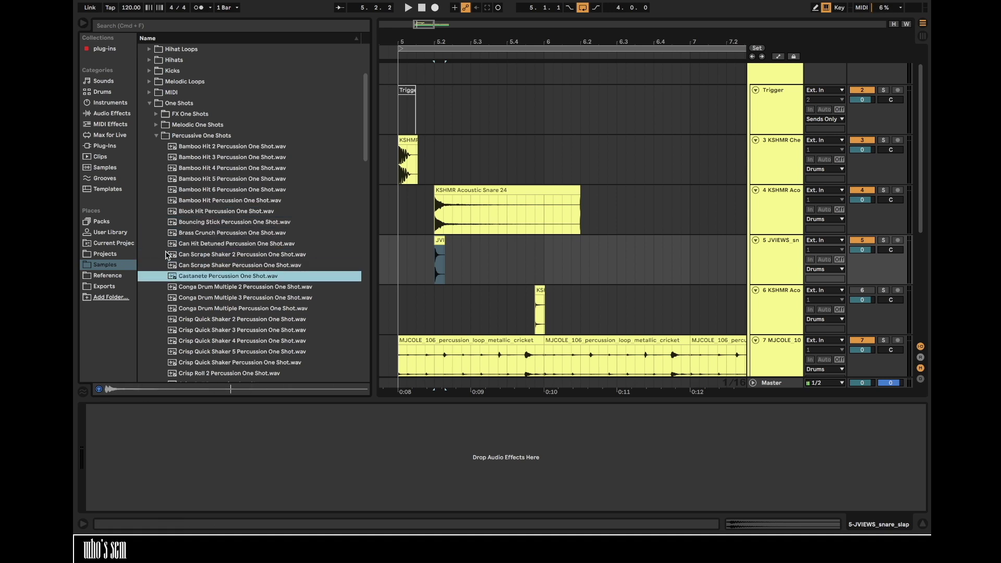
{"action": "scroll", "coordinate": [166, 254], "scroll_direction": "down", "scroll_amount": 1}
{"action": "scroll", "coordinate": [165, 255], "scroll_direction": "down", "scroll_amount": 5}
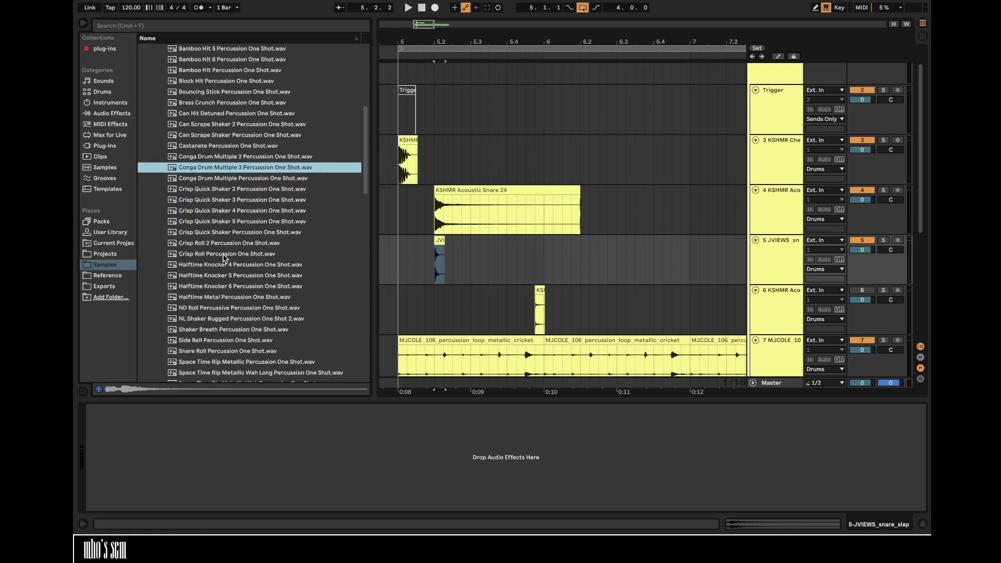
{"action": "left_click", "coordinate": [225, 257]}
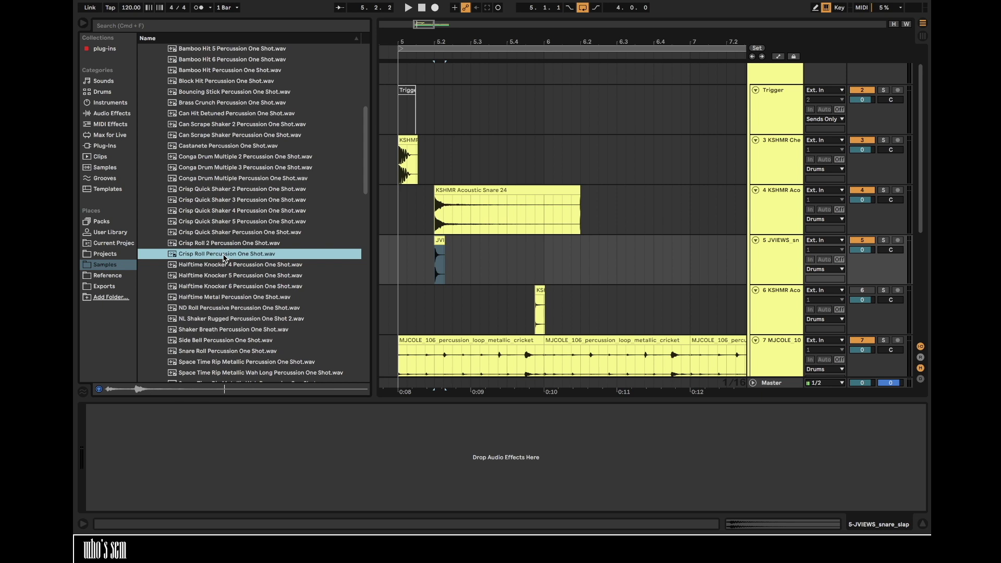
- Fold the tracks, play the drum pattern from bar 5 and set the insert mark at 5.1.1
{"action": "left_click", "coordinate": [755, 89], "text": "alt"}
{"action": "left_click_drag", "start_coordinate": [458, 41], "coordinate": [458, 34]}
{"action": "mouse_move", "coordinate": [385, 95]}
{"action": "left_mouse_down"}
{"action": "mouse_move", "coordinate": [488, 91]}
{"action": "mouse_move", "coordinate": [461, 80]}
{"action": "left_mouse_up"}
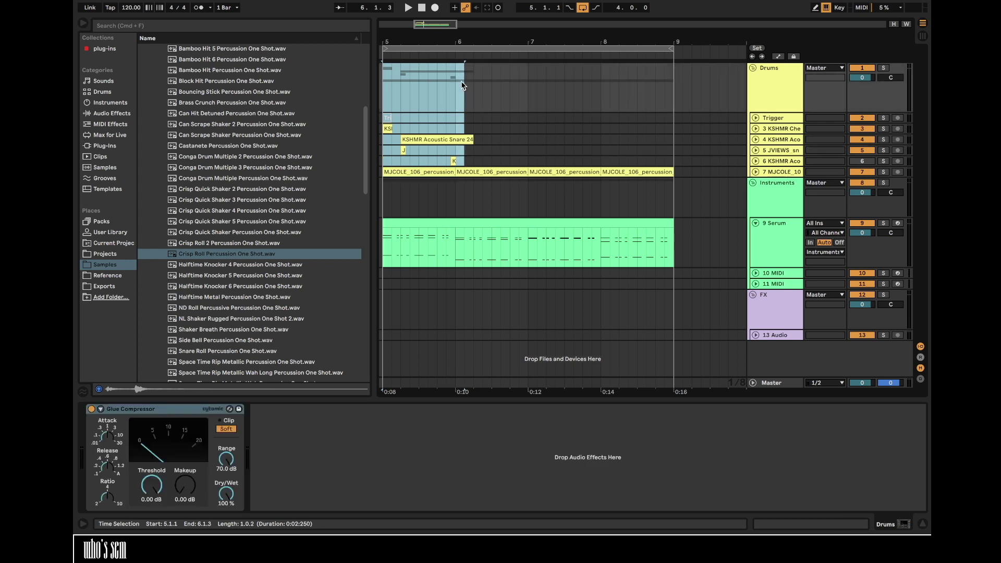
{"action": "scroll", "coordinate": [461, 80], "scroll_direction": "left", "scroll_amount": 2}
{"action": "key", "text": "space"}
{"action": "key", "text": "space"}
{"action": "left_click", "coordinate": [421, 139]}
{"action": "left_click", "coordinate": [411, 139]}
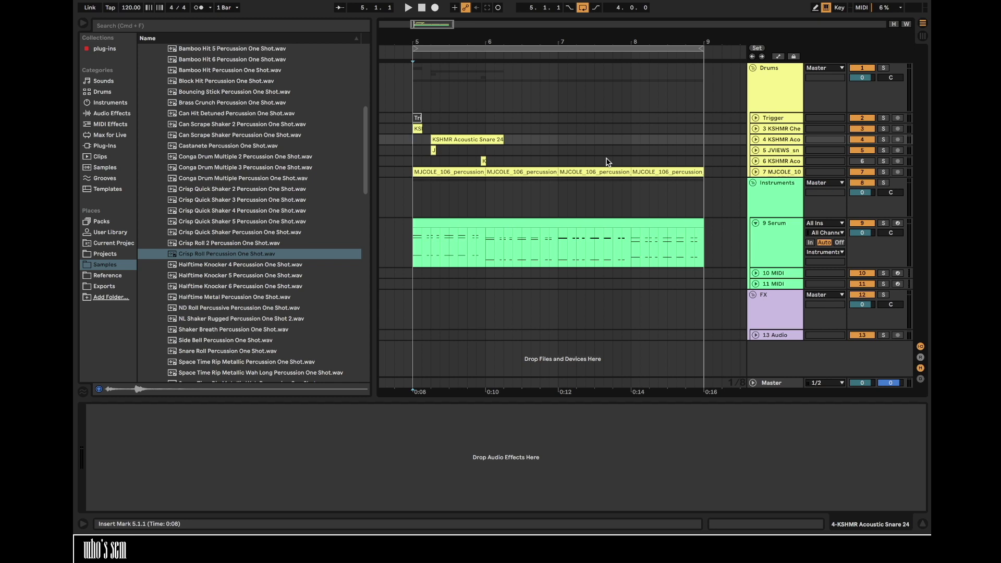
- Select bar 5 across the Drums group, then select the chord clip on the Serum track
{"action": "left_click_drag", "start_coordinate": [413, 98], "coordinate": [489, 97]}
{"action": "left_click_drag", "start_coordinate": [429, 45], "coordinate": [430, 52]}
{"action": "scroll", "coordinate": [263, 211], "scroll_direction": "up", "scroll_amount": 2}
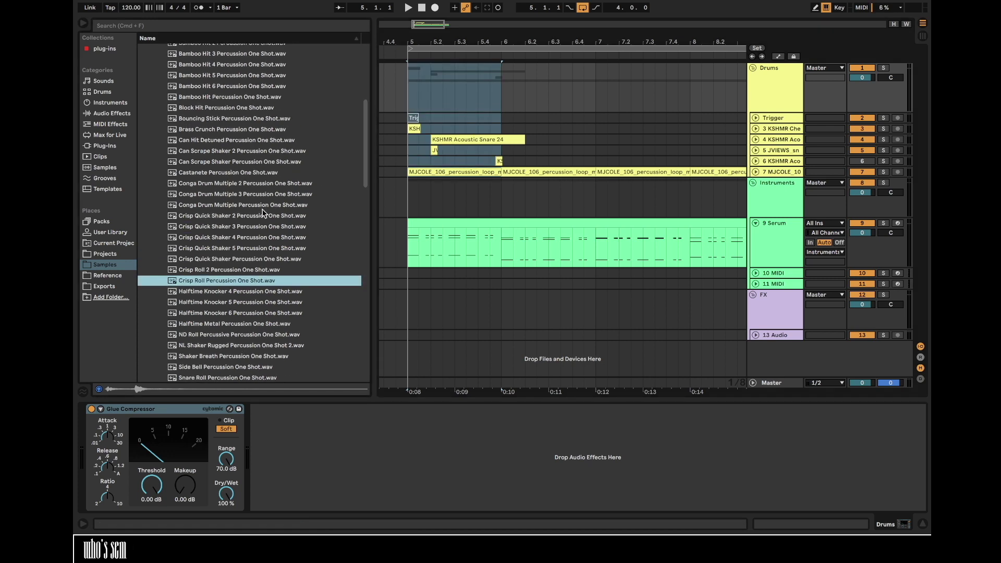
{"action": "left_click", "coordinate": [489, 223]}
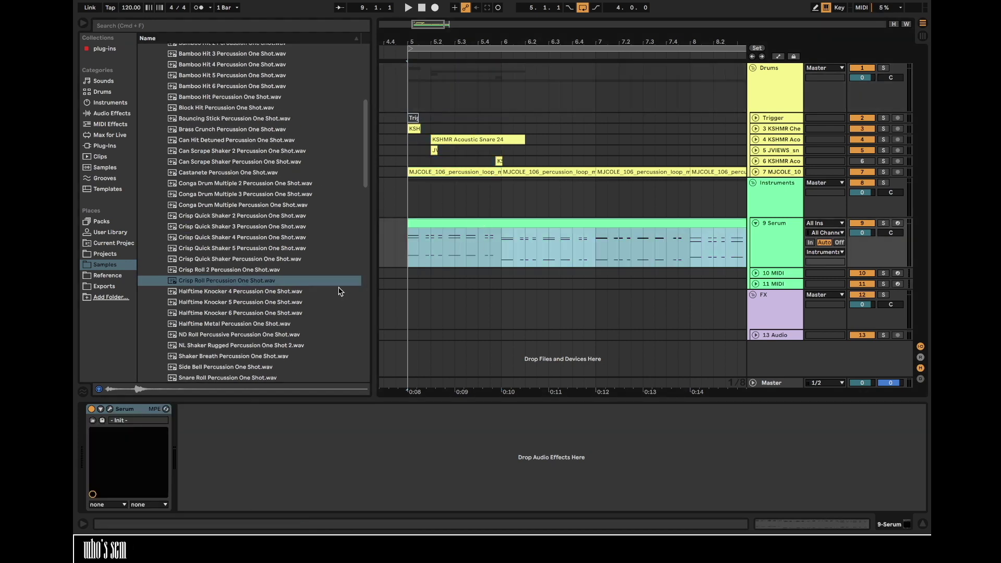
- Audition the Crisp Roll and Brass Crunch one-shots again and close the Percussive One Shots folder
{"action": "left_click", "coordinate": [243, 280]}
{"action": "scroll", "coordinate": [242, 281], "scroll_direction": "up", "scroll_amount": 6}
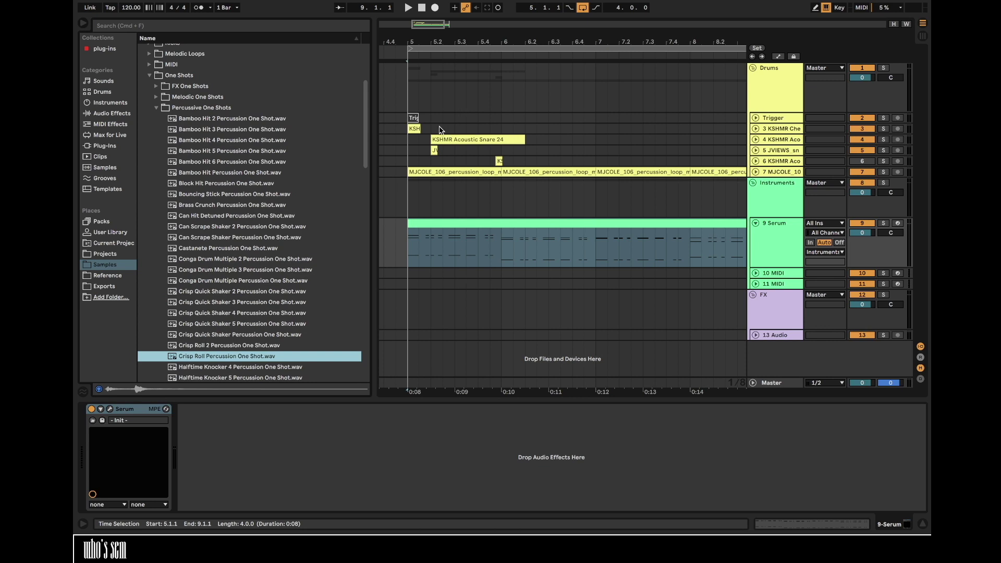
{"action": "left_click", "coordinate": [219, 206]}
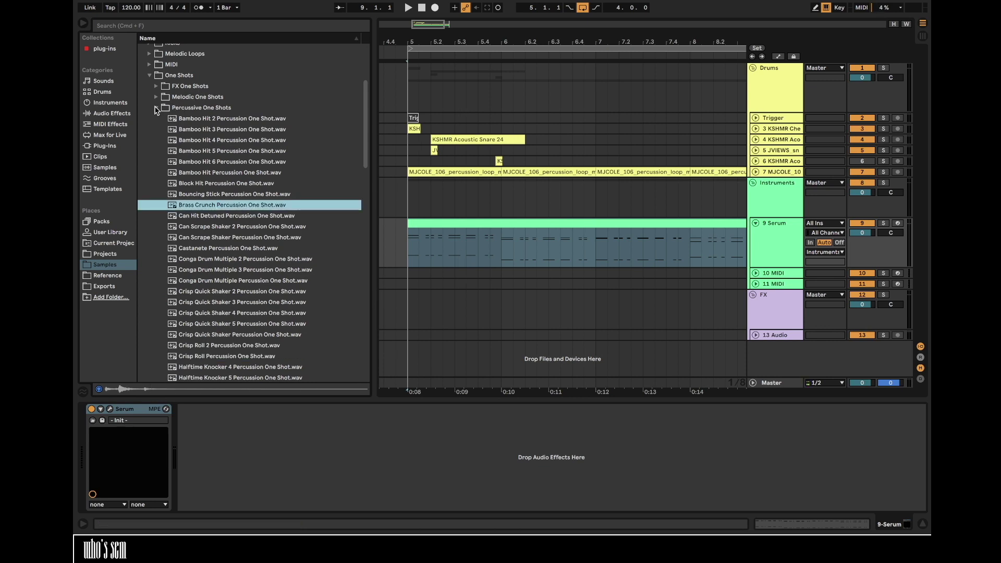
{"action": "left_click", "coordinate": [156, 108]}
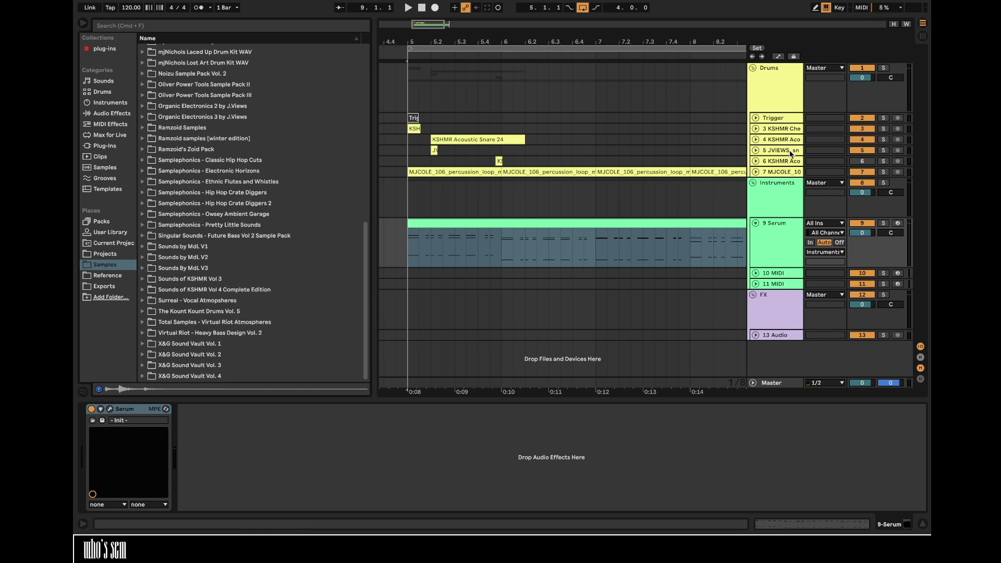
- Unfold the KSHMR Acoustic Snare 24 and JVIEWS_snare_slap tracks to show their waveforms
{"action": "left_click", "coordinate": [755, 150]}
{"action": "left_click", "coordinate": [755, 139]}
{"action": "left_click_drag", "start_coordinate": [446, 36], "coordinate": [497, 36]}
- Look through the sample packs and reopen the Organic Electronics 3 by J.Views folder
{"action": "scroll", "coordinate": [168, 283], "scroll_direction": "up", "scroll_amount": 2}
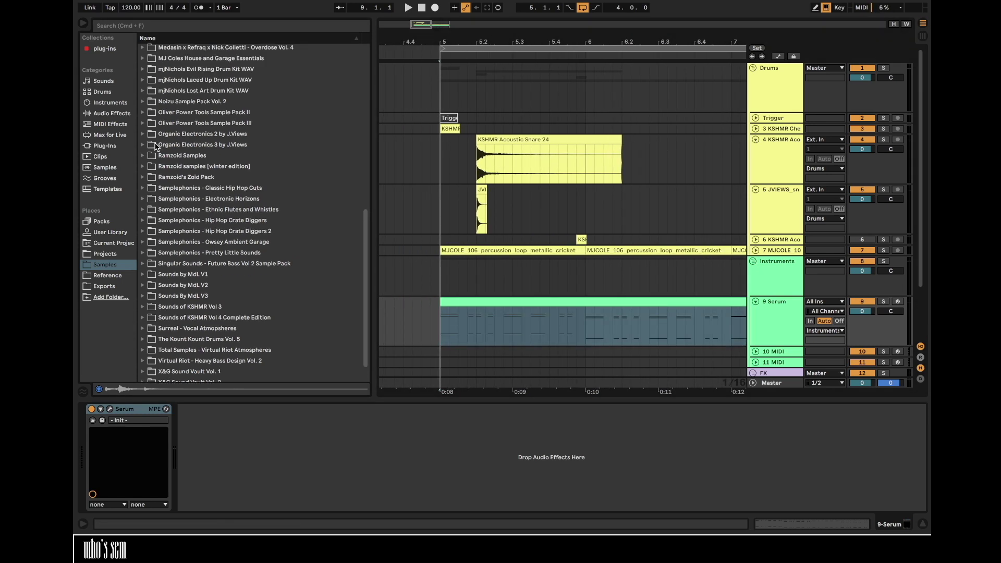
{"action": "scroll", "coordinate": [145, 295], "scroll_direction": "down", "scroll_amount": 2}
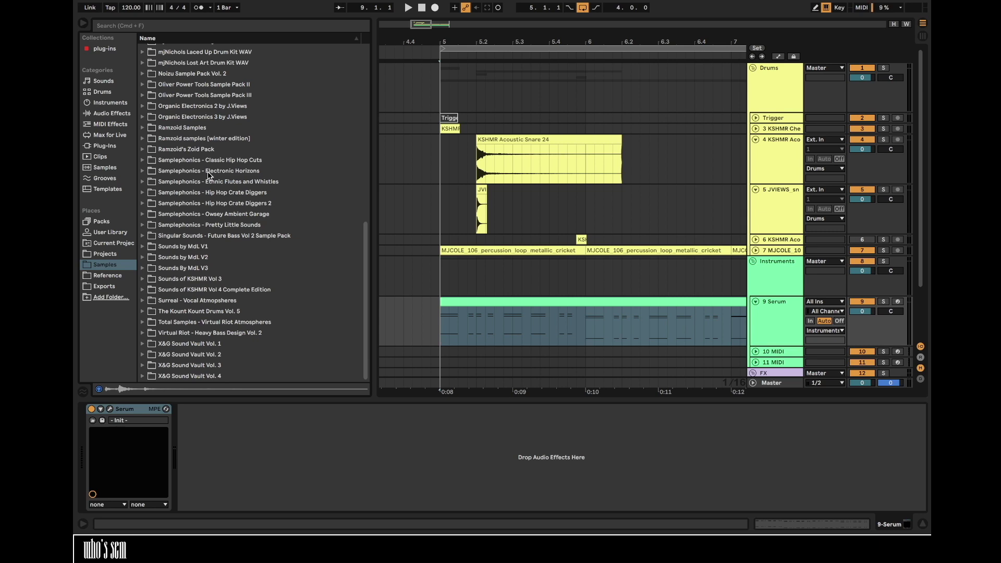
{"action": "scroll", "coordinate": [208, 175], "scroll_direction": "up", "scroll_amount": 5}
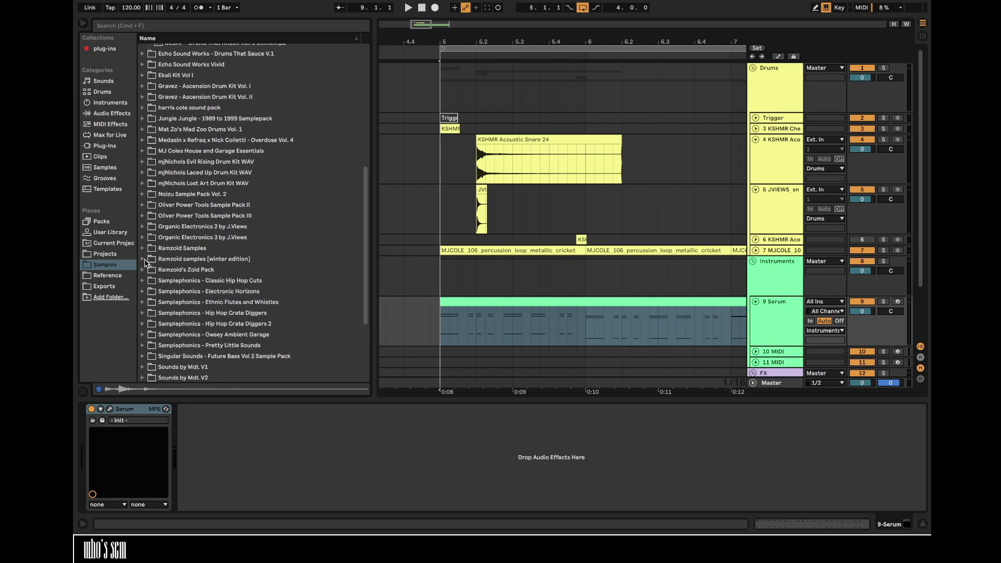
{"action": "left_click", "coordinate": [143, 235]}
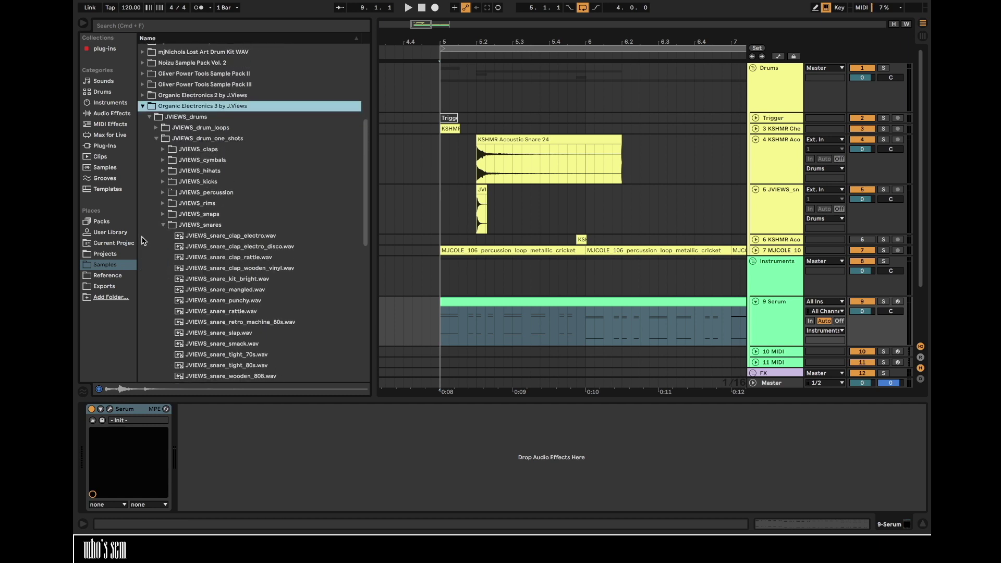
- Open the JVIEWS_percussion one-shots folder and audition the block samples up to JVIEWS_block_snappy.wav
{"action": "left_click", "coordinate": [167, 215]}
{"action": "left_click", "coordinate": [163, 183]}
{"action": "left_click", "coordinate": [179, 207]}
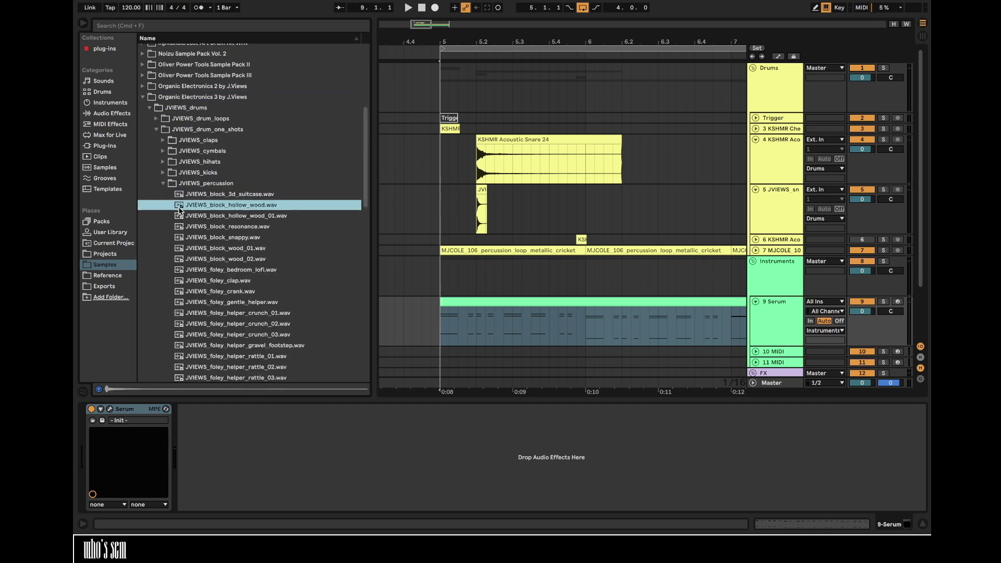
{"action": "key", "text": "Up"}
{"action": "key", "text": "Down"}
{"action": "key", "text": "Down"}
{"action": "key", "text": "Down"}
{"action": "key", "text": "Down"}
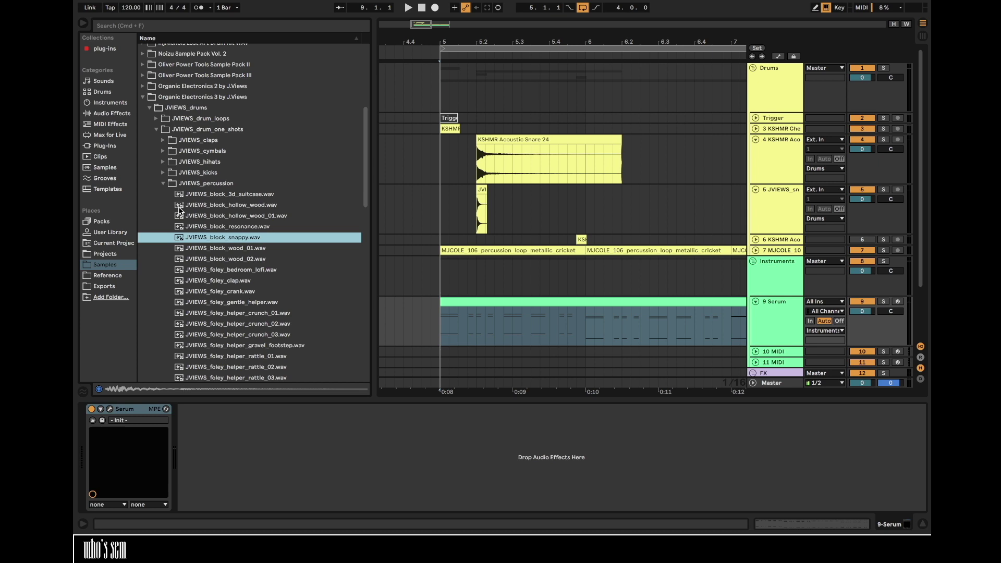
- Close the Organic Electronics 3 folder, open the OLIVER_percussion one-shots in Oliver Power Tools Sample Pack III and audition OLIVER_percussion_block.wav
{"action": "scroll", "coordinate": [160, 154], "scroll_direction": "up", "scroll_amount": 2}
{"action": "left_click", "coordinate": [143, 115]}
{"action": "left_click", "coordinate": [150, 125]}
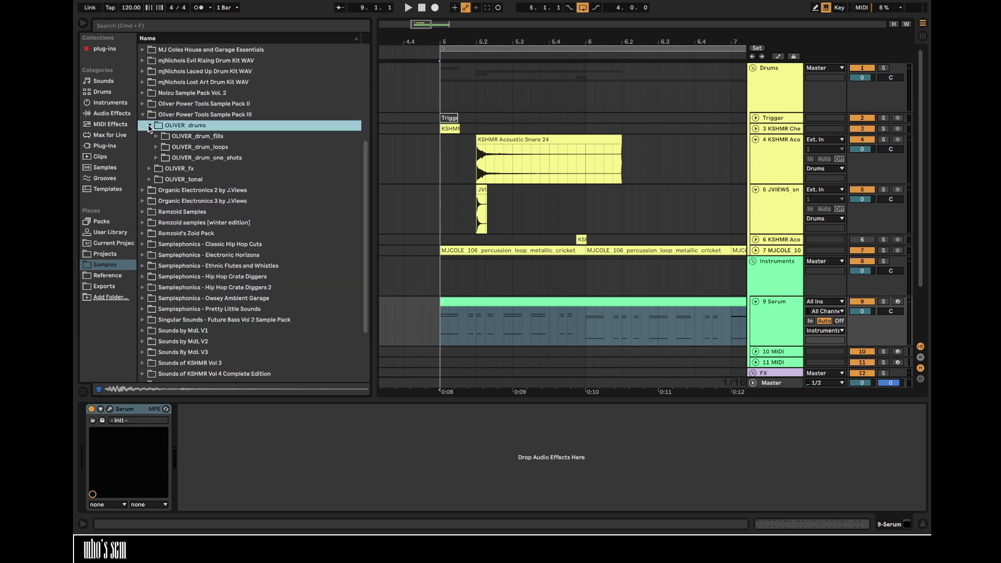
{"action": "left_click", "coordinate": [157, 158]}
{"action": "left_click", "coordinate": [164, 212]}
{"action": "left_click", "coordinate": [177, 223]}
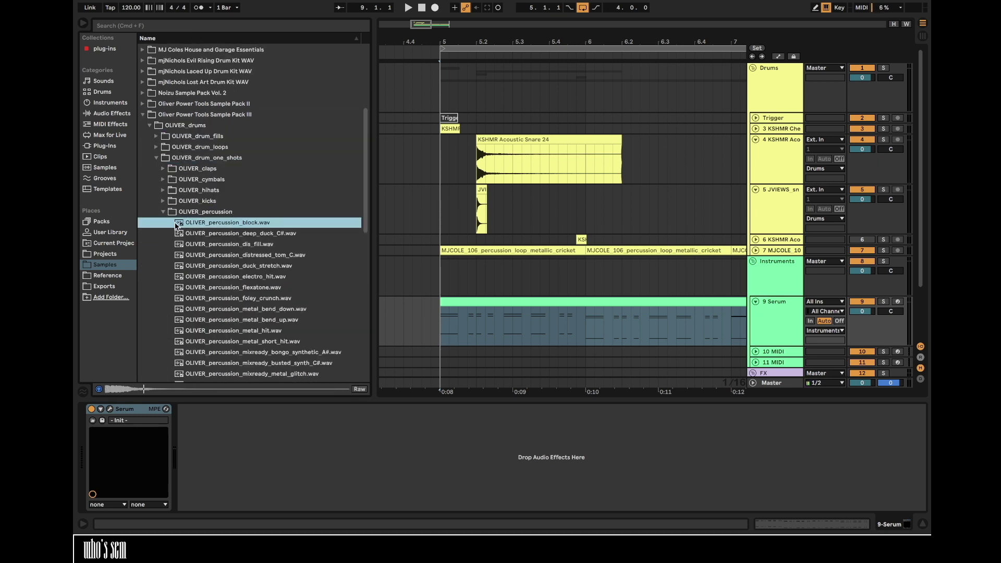
- Audition the OLIVER percussion one-shots in order from deep_duck_C# to metal_hit
{"action": "key", "text": "Down"}
{"action": "key", "text": "Down"}
{"action": "scroll", "coordinate": [176, 224], "scroll_direction": "down", "scroll_amount": 4}
{"action": "key", "text": "Down"}
{"action": "key", "text": "Down"}
{"action": "key", "text": "Down"}
{"action": "key", "text": "Down"}
{"action": "key", "text": "Down"}
{"action": "key", "text": "Down"}
{"action": "key", "text": "Down"}
{"action": "key", "text": "Down"}
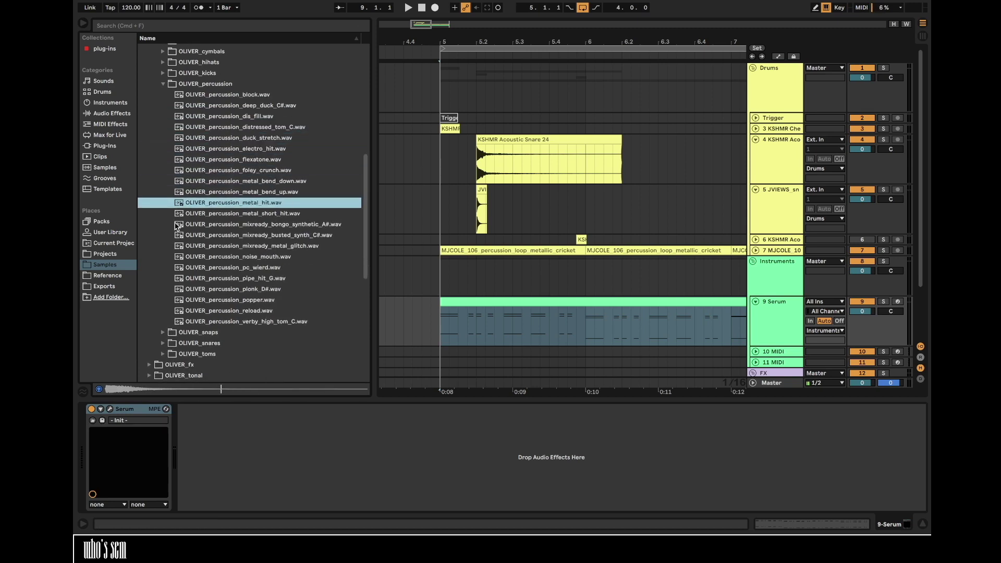
- Audition the metal_short_hit and mixready one-shots, going back to OLIVER_percussion_mixready_bongo_synthetic_A#.wav
{"action": "key", "text": "Down"}
{"action": "key", "text": "Down"}
{"action": "key", "text": "Down"}
{"action": "key", "text": "Down"}
{"action": "key", "text": "Down"}
{"action": "key", "text": "Up"}
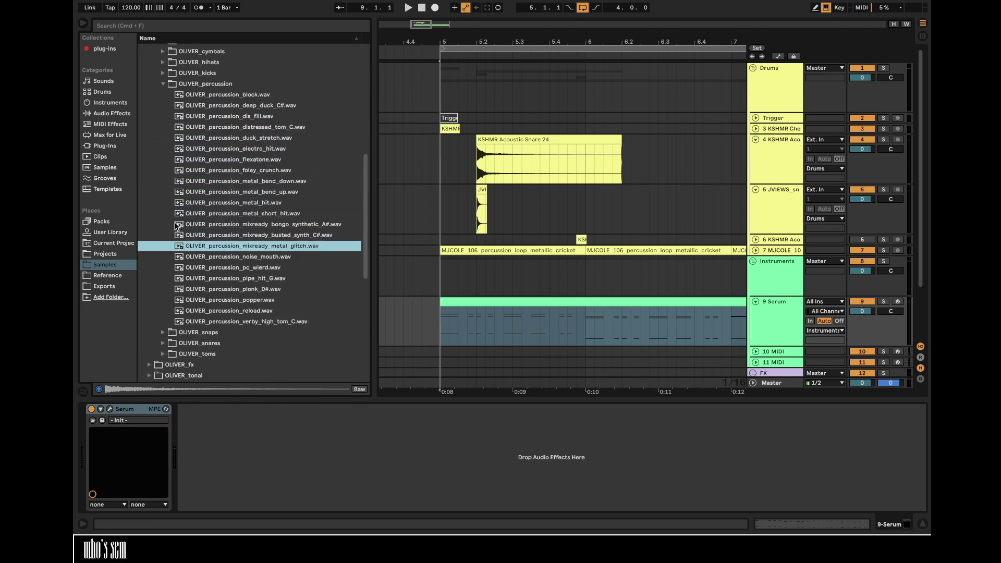
{"action": "key", "text": "Up"}
{"action": "key", "text": "Up"}
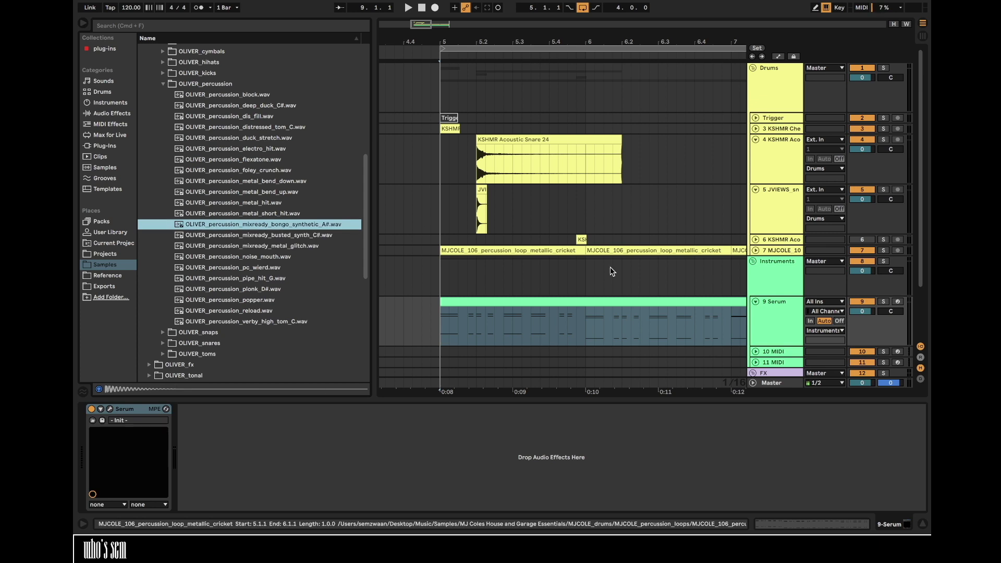
- Add an audio track below JVIEWS_snare_slap and place OLIVER_percussion_mixready_bongo_synthetic_A#.wav on it at 5.3.4
{"action": "left_click", "coordinate": [767, 237]}
{"action": "key", "text": "super+t"}
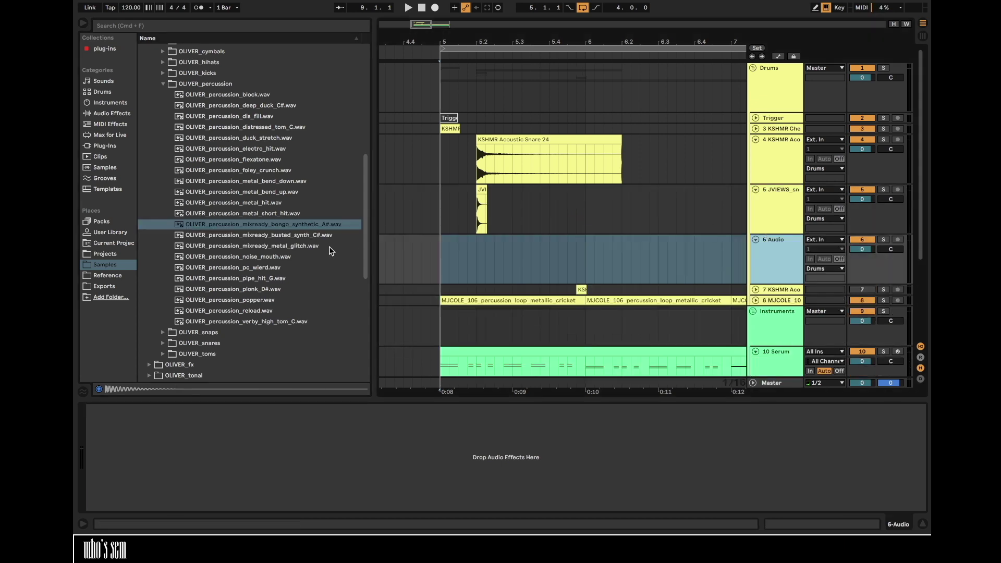
{"action": "left_click_drag", "start_coordinate": [312, 229], "coordinate": [540, 240]}
- Audition further OLIVER percussion one-shots from mixready_metal_glitch onwards, including pipe_hit_G
{"action": "left_click", "coordinate": [249, 246]}
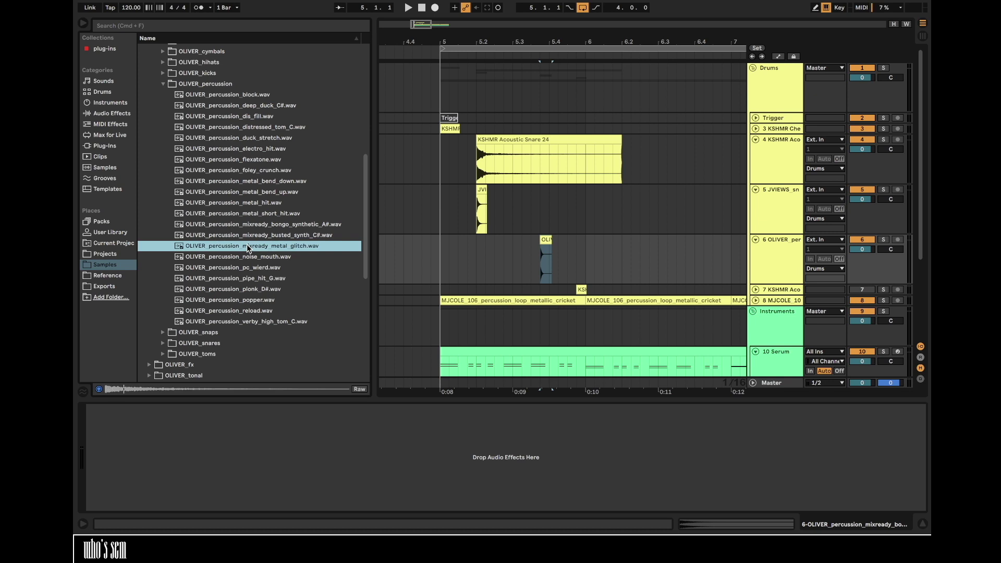
{"action": "key", "text": "Down"}
{"action": "key", "text": "Down"}
{"action": "key", "text": "Down"}
{"action": "key", "text": "Down"}
{"action": "key", "text": "Down"}
{"action": "key", "text": "Down"}
{"action": "key", "text": "Down"}
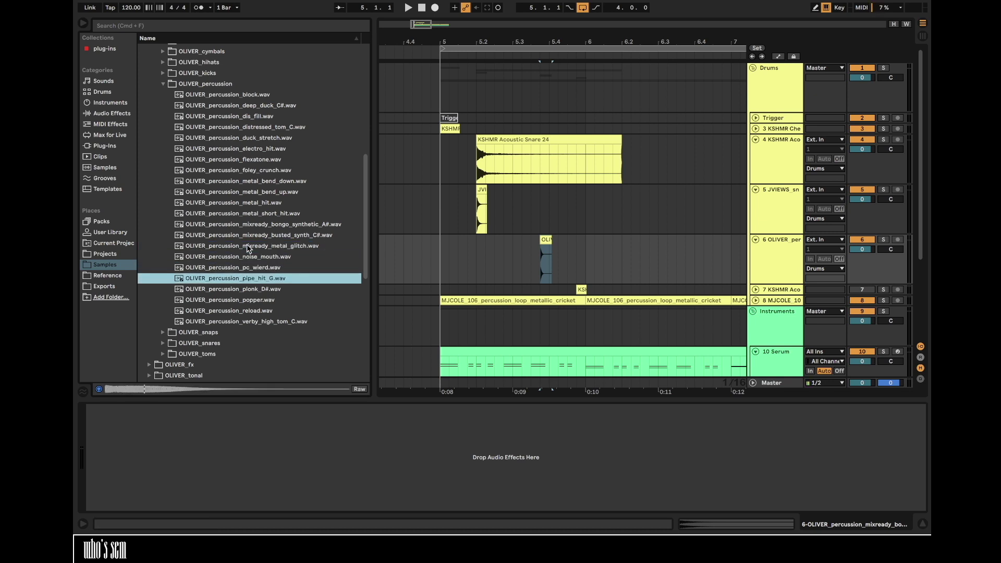
- Search the sample library for "rim" and show all results
{"action": "left_click", "coordinate": [211, 26]}
{"action": "type", "text": "rim"}
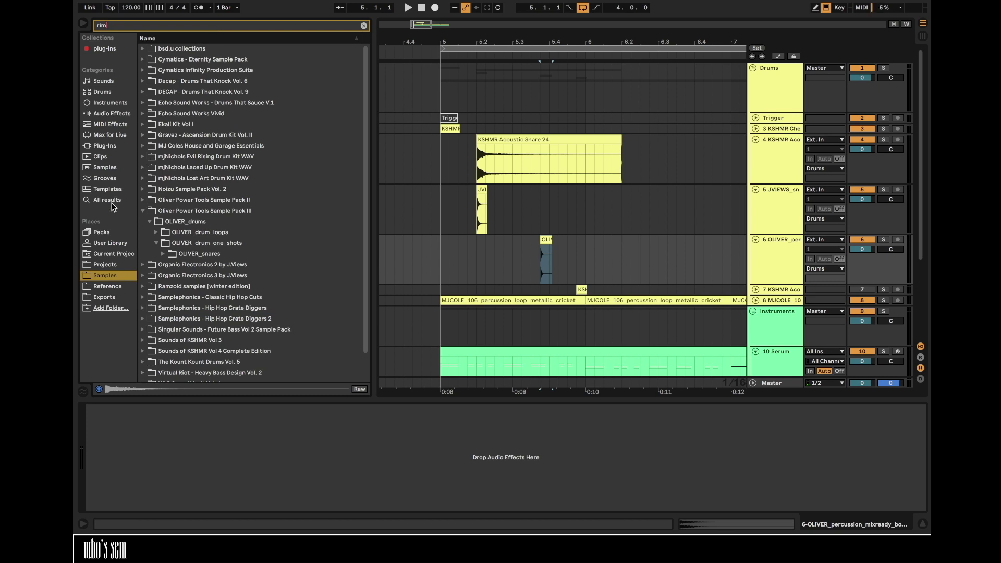
{"action": "left_click", "coordinate": [113, 202]}
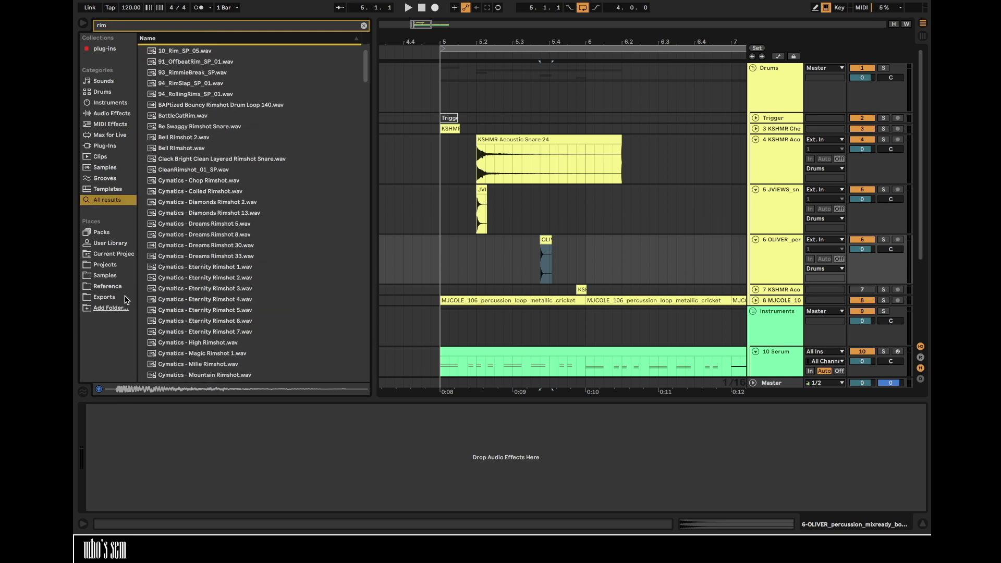
- Within Projects, open the July 2022 folder's 29 morning 3 Project down to Consolidate and audition its JVIEWS_rim_gentle_wooden_03 sample
{"action": "left_click", "coordinate": [106, 265]}
{"action": "left_click", "coordinate": [142, 70]}
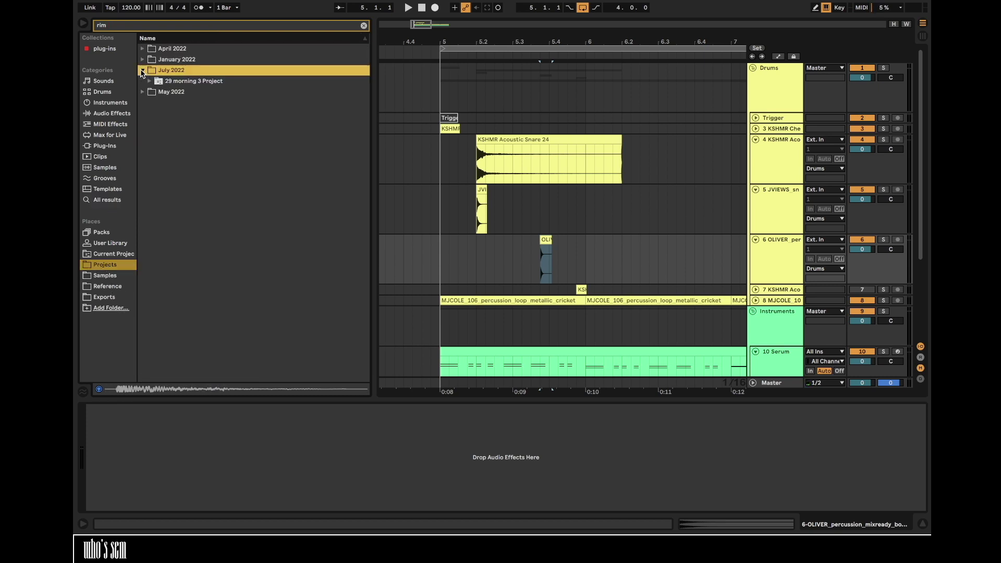
{"action": "left_click", "coordinate": [149, 81]}
{"action": "left_click", "coordinate": [155, 92]}
{"action": "left_click", "coordinate": [163, 103]}
{"action": "left_click", "coordinate": [170, 113]}
{"action": "left_click", "coordinate": [186, 123]}
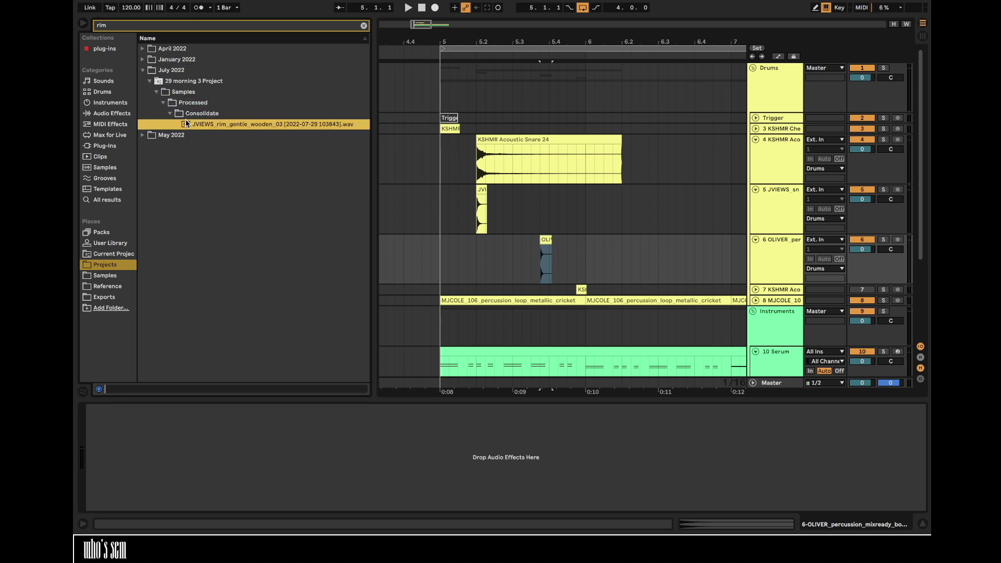
- Add an audio track above the OLIVER percussion track and place the JVIEWS_rim_gentle_wooden_03 sample on it at 5.2.2
{"action": "left_click", "coordinate": [785, 233]}
{"action": "key", "text": "ctrl+t"}
{"action": "left_click_drag", "start_coordinate": [313, 124], "coordinate": [483, 281]}
- Clear the library search and hide the browser
{"action": "left_click", "coordinate": [363, 26]}
{"action": "left_click", "coordinate": [90, 119]}
{"action": "left_click_drag", "start_coordinate": [489, 42], "coordinate": [489, 48]}
{"action": "left_click", "coordinate": [82, 24]}
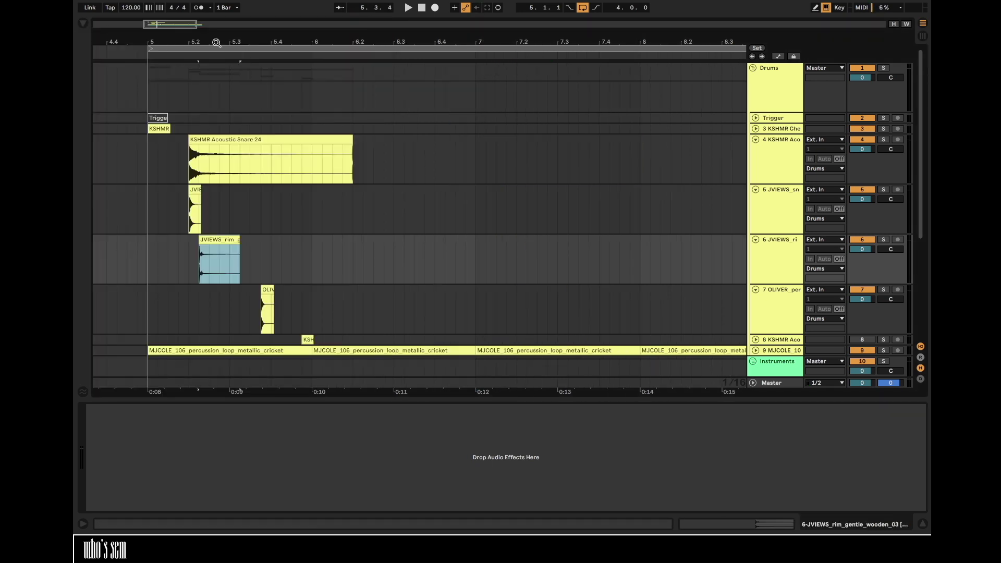
- Unfold the KSHMR Chest Kick 01 and Trigger tracks and select the Trigger clip
{"action": "key", "text": "plus"}
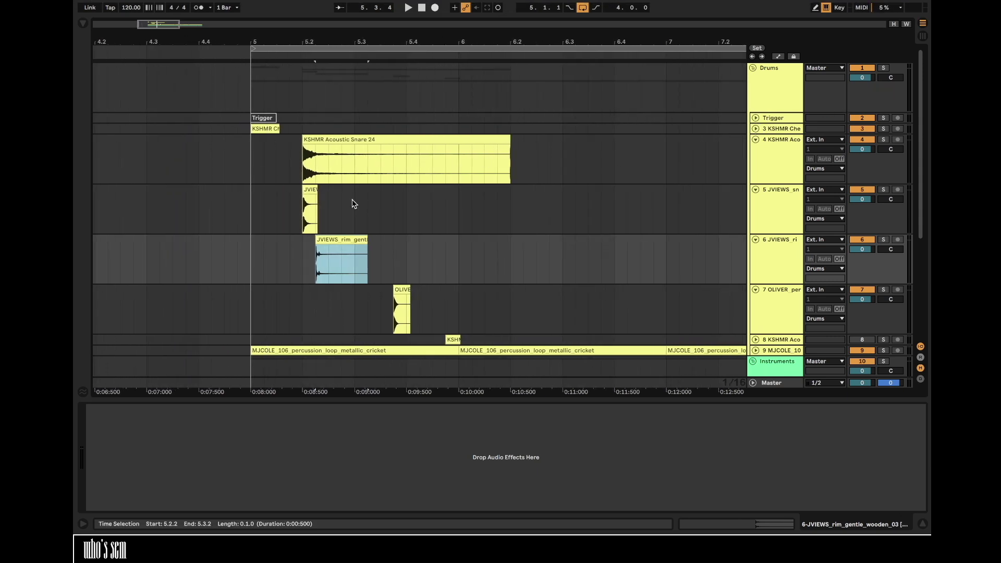
{"action": "left_click", "coordinate": [263, 138]}
{"action": "left_click", "coordinate": [756, 129]}
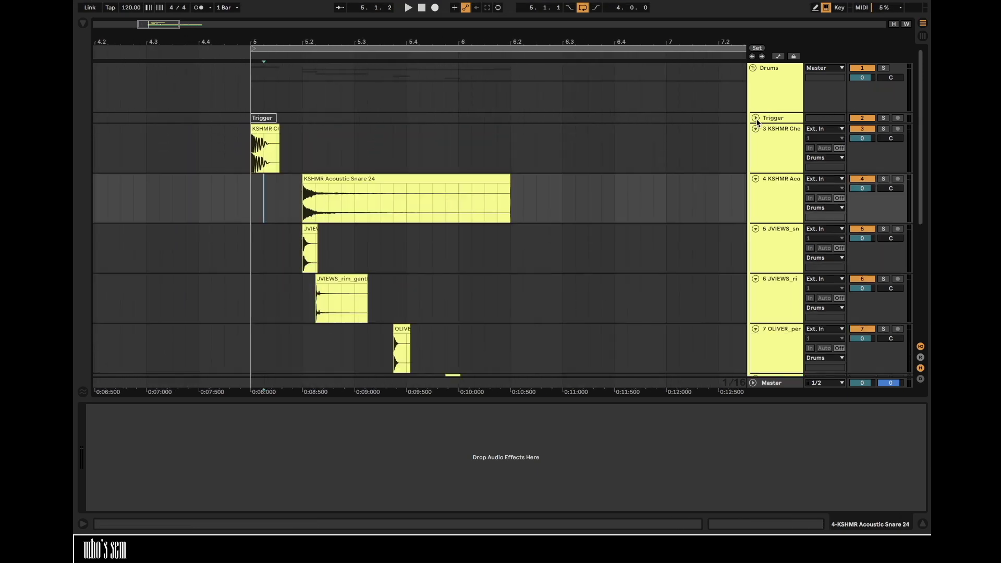
{"action": "left_click", "coordinate": [756, 118]}
{"action": "left_click", "coordinate": [330, 88]}
{"action": "left_click", "coordinate": [262, 116]}
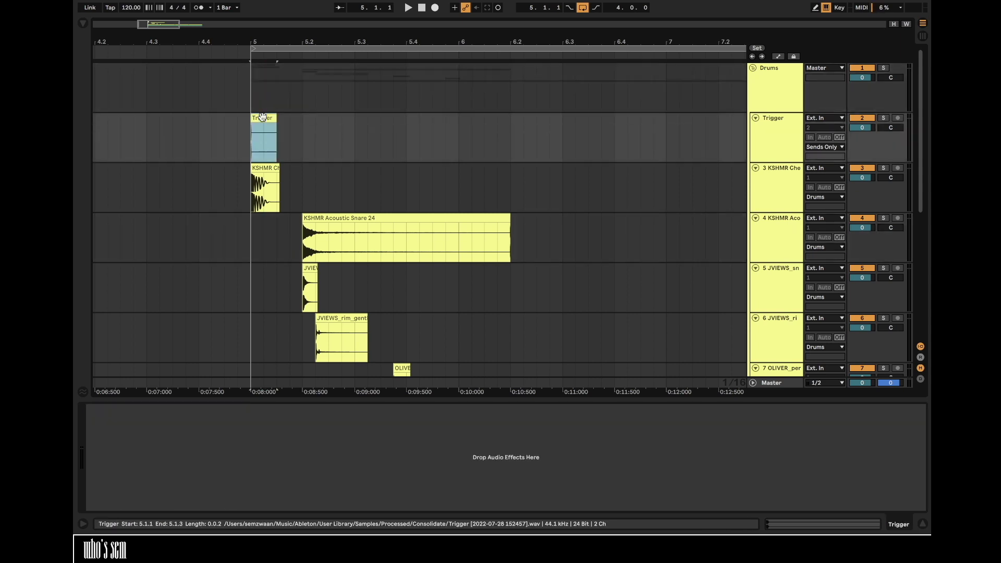
- Fold the Trigger track and trim the KSHMR Chest Kick 01 clip to end at 5.1.3
{"action": "left_click_drag", "start_coordinate": [253, 41], "coordinate": [226, 34]}
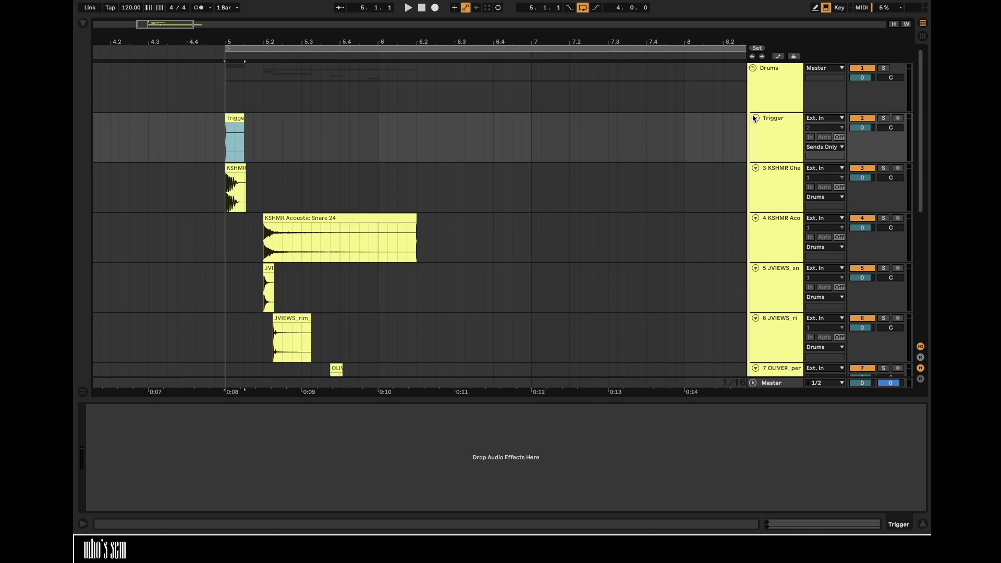
{"action": "left_click", "coordinate": [754, 118]}
{"action": "left_click", "coordinate": [242, 129]}
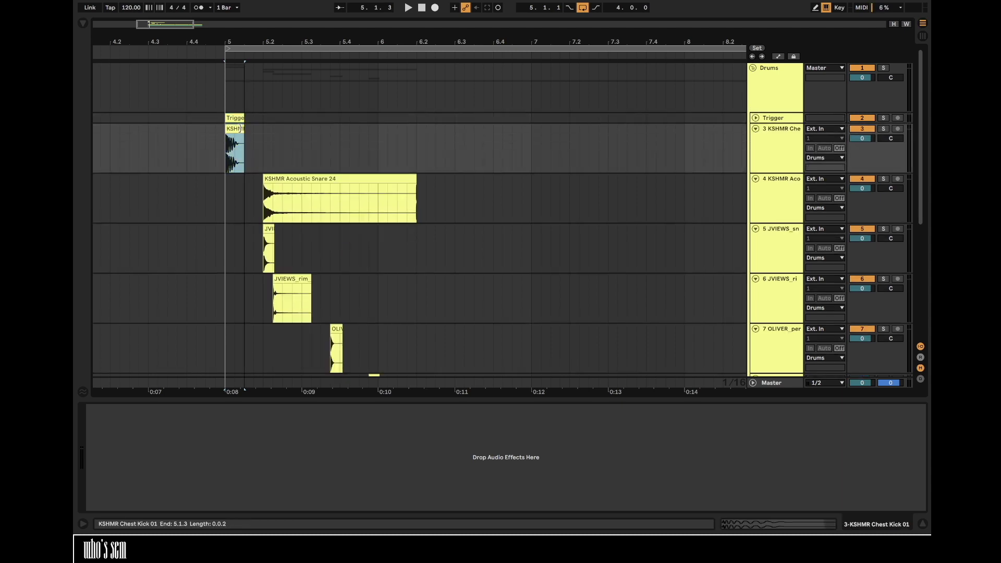
- Mute the KSHMR Acoustic Snare 24 and JVIEWS_snare_slap tracks
{"action": "scroll", "coordinate": [247, 131], "scroll_direction": "down", "scroll_amount": 2}
{"action": "scroll", "coordinate": [248, 131], "scroll_direction": "left", "scroll_amount": 2}
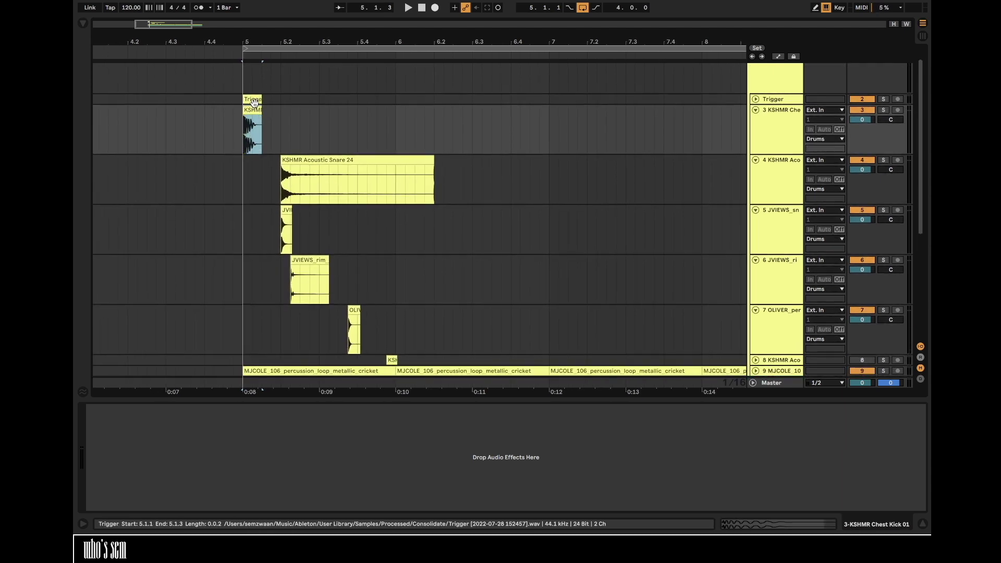
{"action": "left_click", "coordinate": [324, 156]}
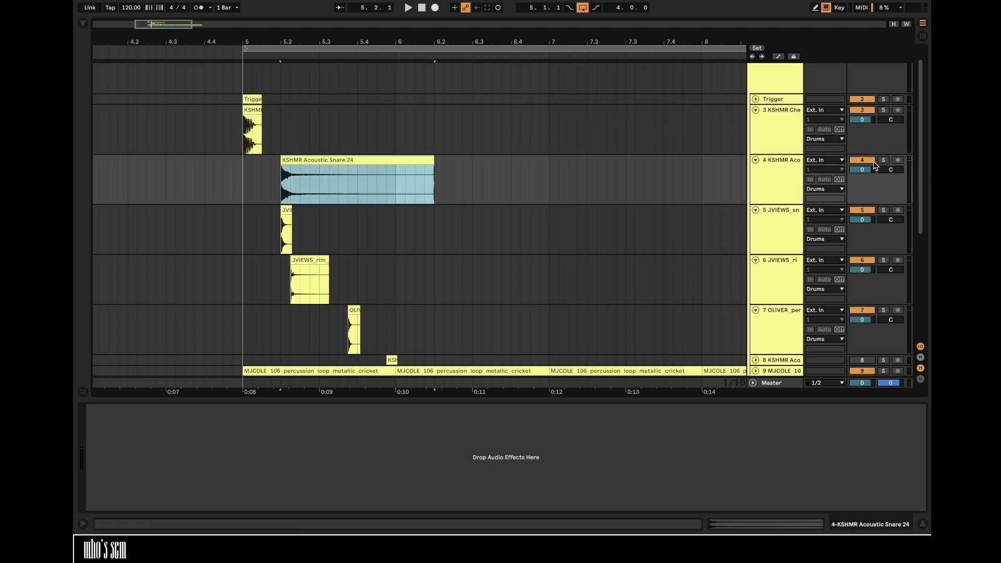
{"action": "left_click", "coordinate": [861, 160]}
{"action": "scroll", "coordinate": [864, 210], "scroll_direction": "down", "scroll_amount": 4}
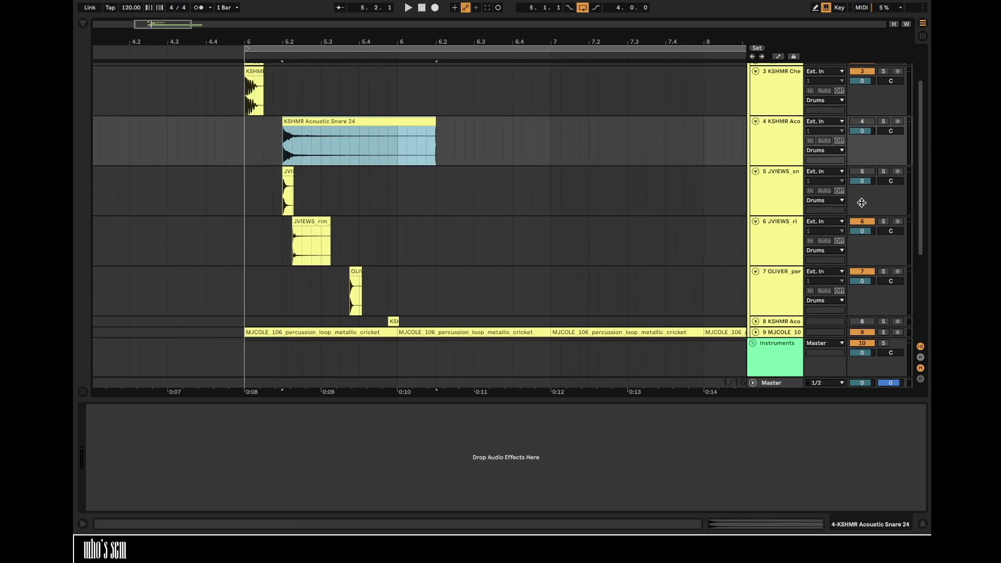
- Arrange the wooden rim clip as two hits at 5.1.4 and 5.4.1, and play from bar 5
{"action": "left_click_drag", "start_coordinate": [309, 242], "coordinate": [387, 223]}
{"action": "left_click", "coordinate": [246, 243]}
{"action": "scroll", "coordinate": [246, 238], "scroll_direction": "up", "scroll_amount": 4}
{"action": "scroll", "coordinate": [246, 239], "scroll_direction": "left", "scroll_amount": 2}
{"action": "key", "text": "space"}
- Solo the Drums group during playback
{"action": "scroll", "coordinate": [246, 238], "scroll_direction": "down", "scroll_amount": 3}
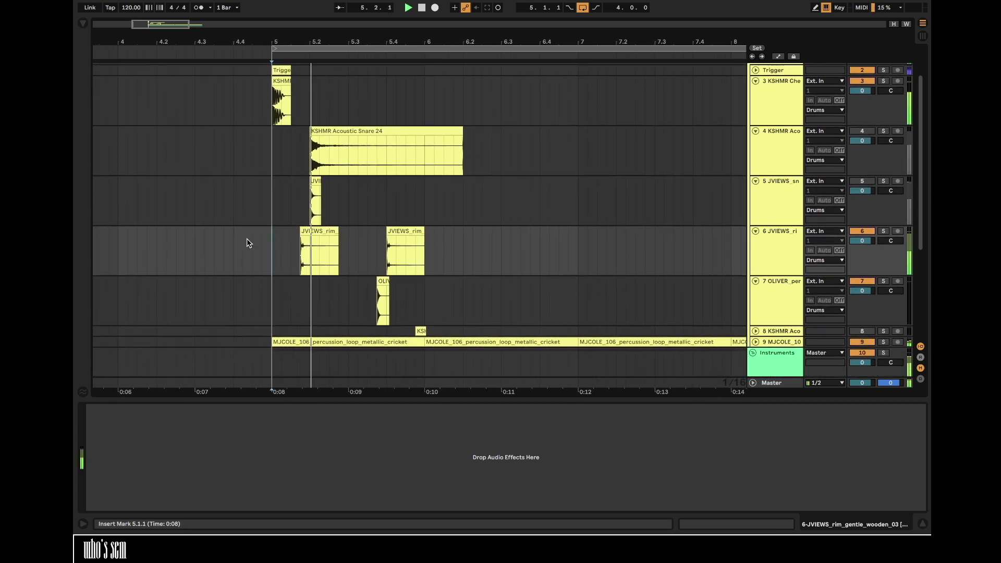
{"action": "scroll", "coordinate": [706, 204], "scroll_direction": "up", "scroll_amount": 3}
{"action": "left_click", "coordinate": [883, 68]}
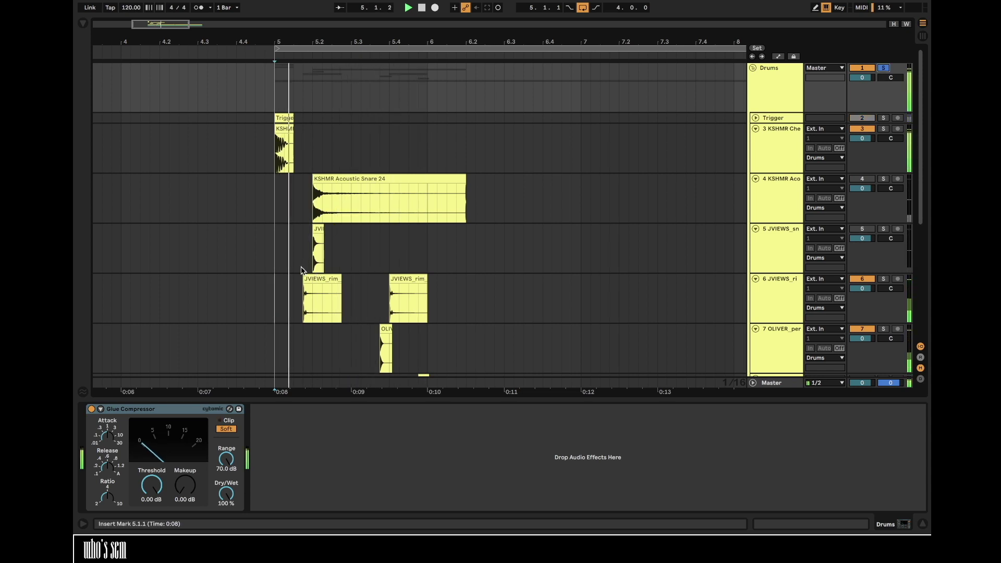
{"action": "scroll", "coordinate": [332, 243], "scroll_direction": "down", "scroll_amount": 2}
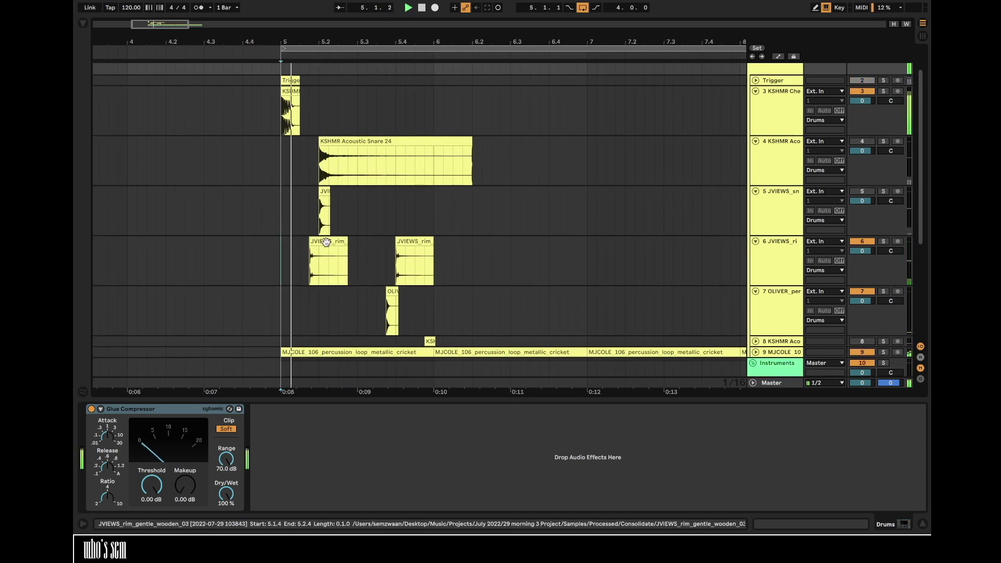
- Duplicate the first two beats of bar 5 on the JVIEWS_snare_slap track and loop bar 5
{"action": "left_click_drag", "start_coordinate": [284, 214], "coordinate": [356, 215]}
{"action": "key", "text": "ctrl+d"}
{"action": "left_click", "coordinate": [280, 219], "text": "shift"}
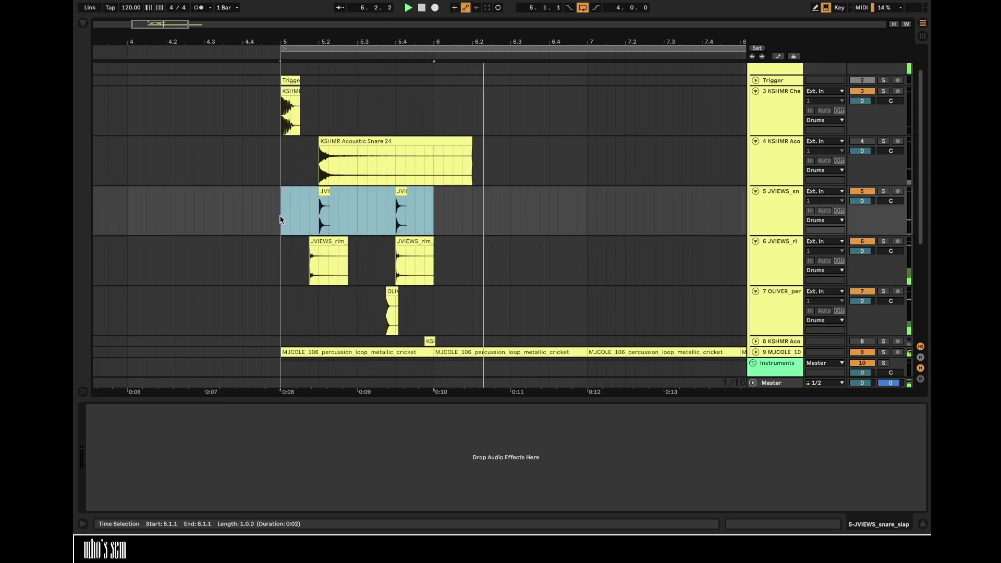
{"action": "key", "text": "ctrl+l"}
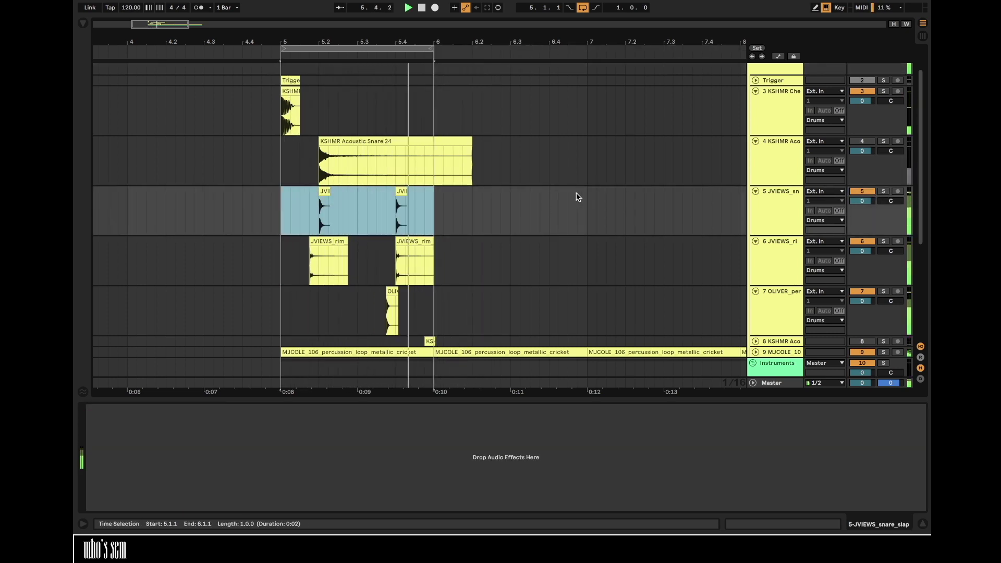
- Copy the kick and Trigger clips together to 5.2.2 and stop playback
{"action": "left_click", "coordinate": [288, 91]}
{"action": "left_click", "coordinate": [289, 80], "text": "shift"}
{"action": "left_click_drag", "start_coordinate": [288, 80], "coordinate": [340, 81]}
{"action": "key", "text": "space"}
- Shift the KSHMR Acoustic Snare 24 and JVIEWS_snare_slap clips one sixteenth earlier, so the first hits start at 5.1.4
{"action": "left_click", "coordinate": [325, 192]}
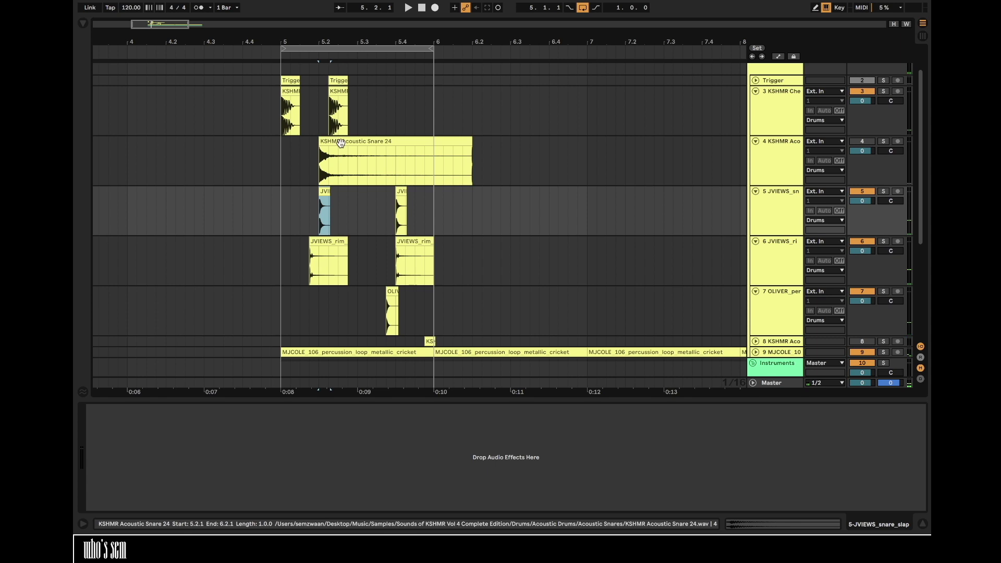
{"action": "left_click", "coordinate": [341, 142], "text": "shift"}
{"action": "left_click_drag", "start_coordinate": [345, 142], "coordinate": [334, 142]}
- Move the second kick and Trigger pair to 5.2.4, copy it to 5.3.2, and play the loop
{"action": "left_click", "coordinate": [339, 92]}
{"action": "left_click", "coordinate": [341, 79], "text": "shift"}
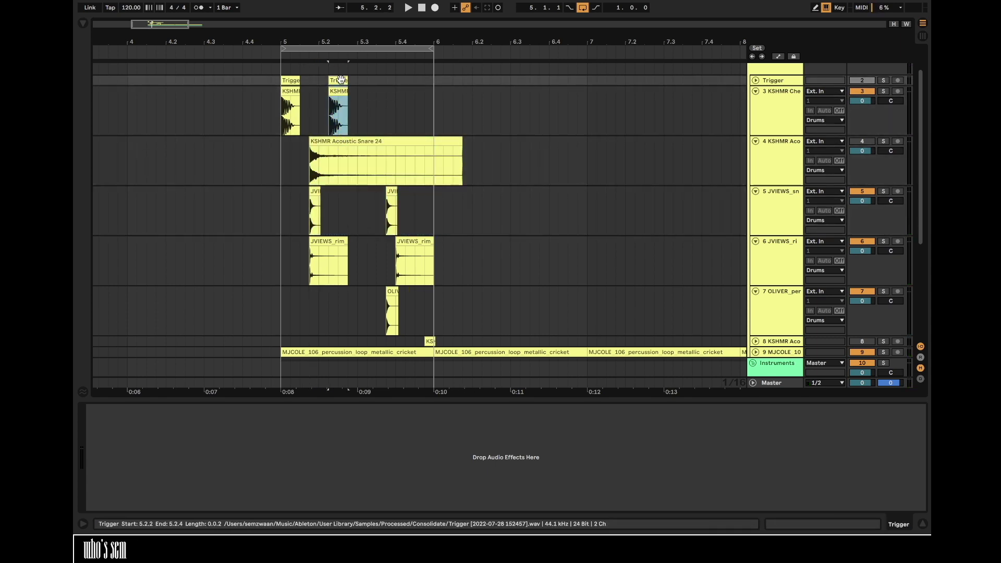
{"action": "left_click_drag", "start_coordinate": [342, 80], "coordinate": [361, 79]}
{"action": "key", "text": "ctrl+d"}
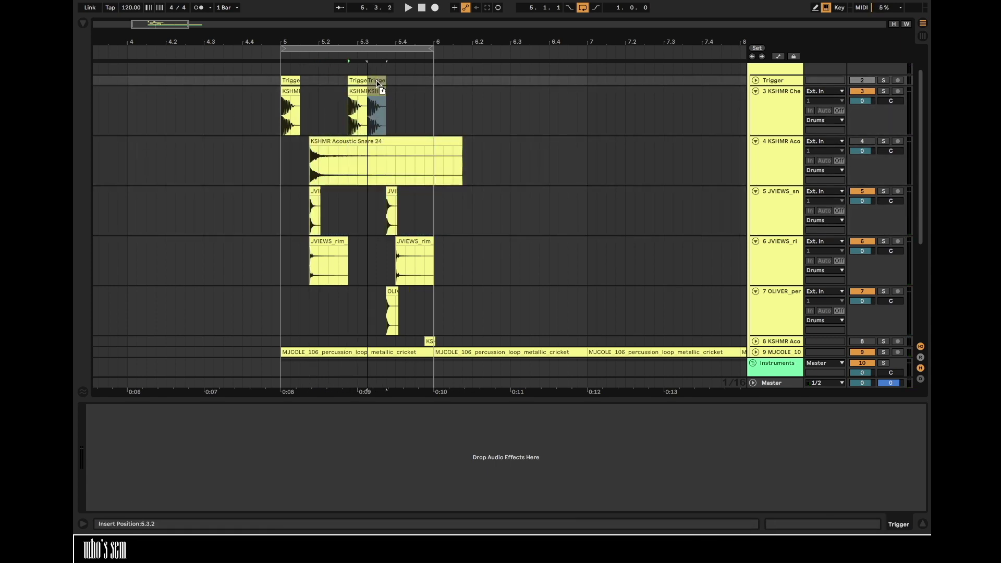
{"action": "left_click", "coordinate": [283, 77]}
{"action": "key", "text": "space"}
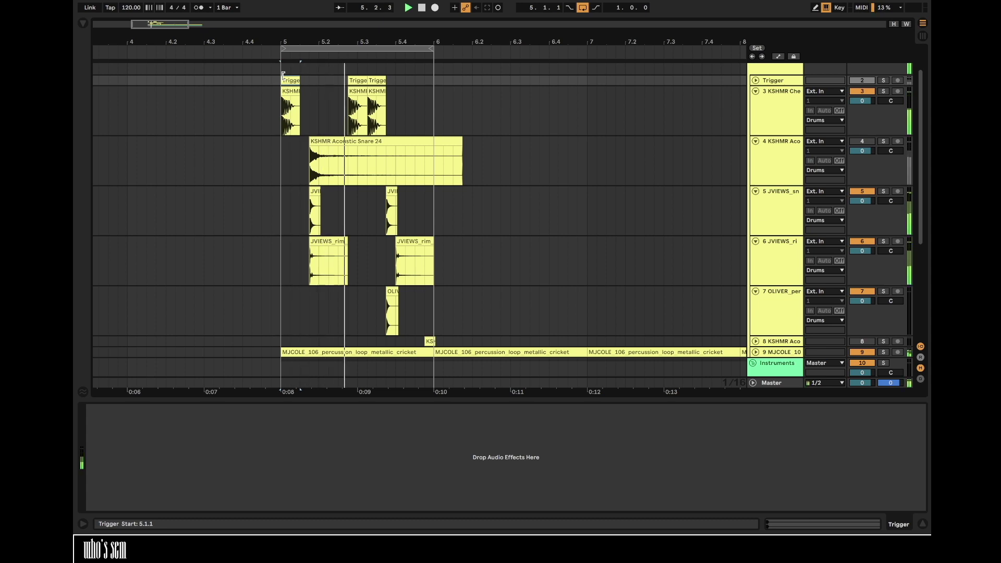
- Move the OLIVER bongo clip to 5.4.3 and lower its track volume to -10.8 dB
{"action": "left_click", "coordinate": [414, 240]}
{"action": "left_click_drag", "start_coordinate": [414, 241], "coordinate": [420, 242]}
{"action": "left_click_drag", "start_coordinate": [391, 292], "coordinate": [411, 295]}
{"action": "left_click_drag", "start_coordinate": [861, 301], "coordinate": [862, 323]}
{"action": "left_click_drag", "start_coordinate": [412, 294], "coordinate": [422, 294]}
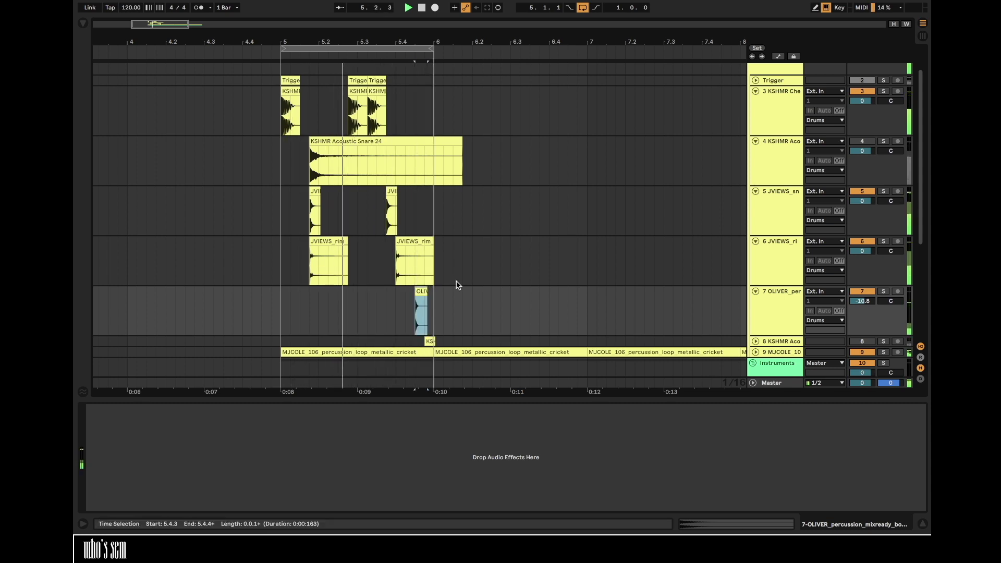
- Copy a KSHMR Chest Kick 01 hit to 5.4.4, ending at bar 6, and select bar 5 on the kick track
{"action": "scroll", "coordinate": [457, 284], "scroll_direction": "up", "scroll_amount": 2}
{"action": "left_click_drag", "start_coordinate": [394, 141], "coordinate": [447, 131]}
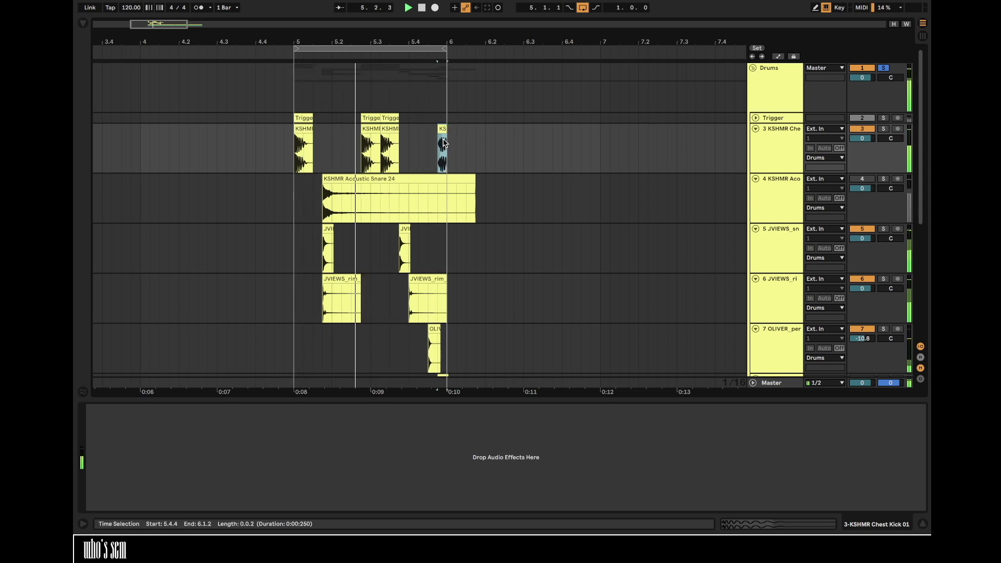
{"action": "left_click", "coordinate": [441, 49]}
{"action": "left_click_drag", "start_coordinate": [442, 41], "coordinate": [442, 58]}
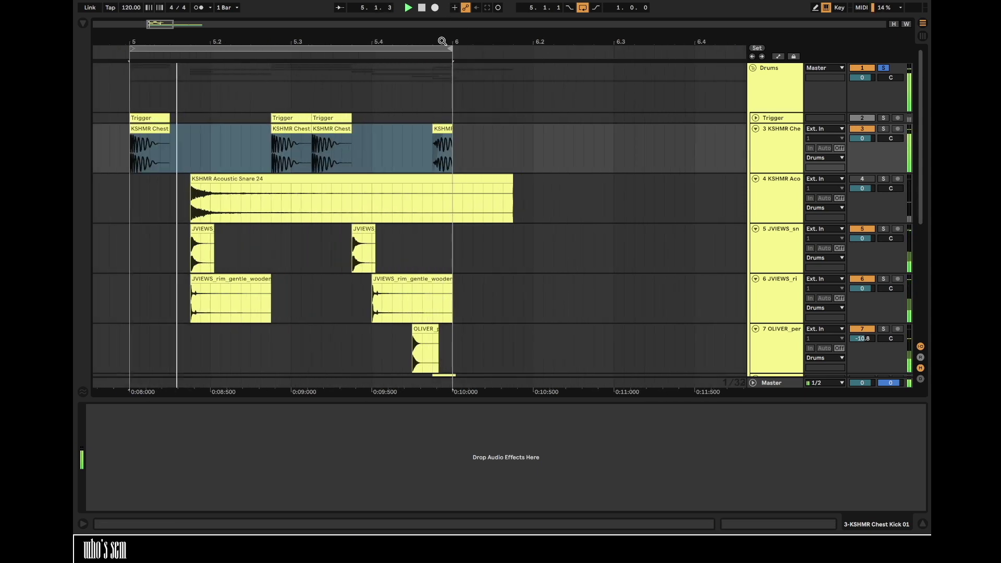
- Copy the reversed KSHMR Chest Kick 01 hit at 5.4.4 to 5.1.2 and play the loop
{"action": "left_click", "coordinate": [444, 137]}
{"action": "left_click", "coordinate": [150, 129]}
{"action": "scroll", "coordinate": [281, 101], "scroll_direction": "left", "scroll_amount": 3}
{"action": "scroll", "coordinate": [280, 101], "scroll_direction": "down", "scroll_amount": 1}
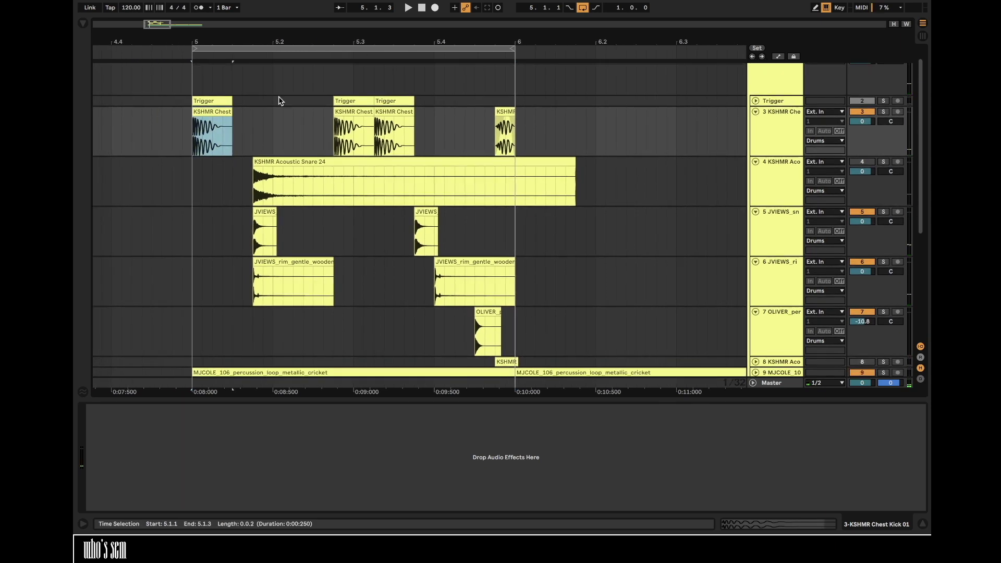
{"action": "left_click_drag", "start_coordinate": [499, 117], "coordinate": [220, 120]}
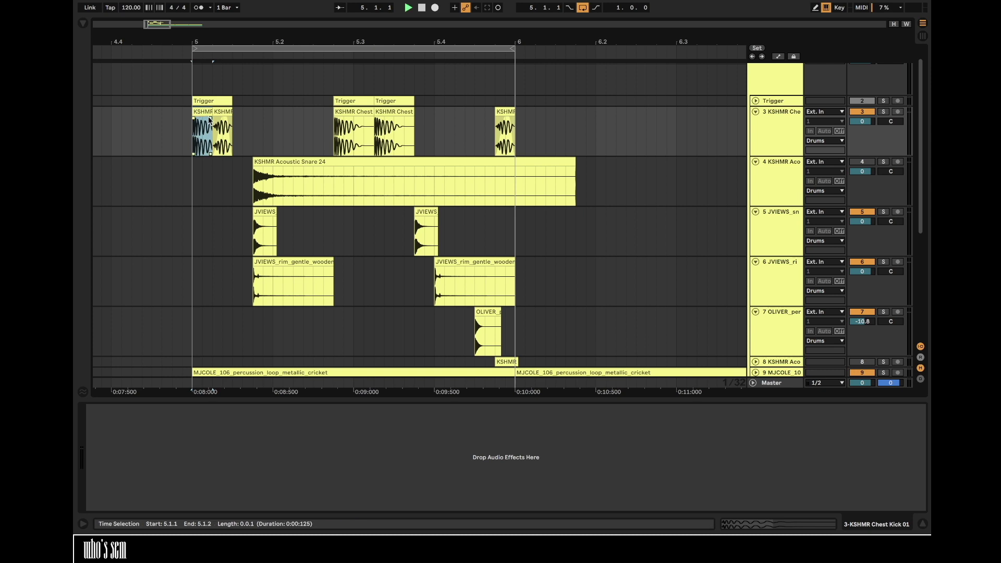
{"action": "key", "text": "space"}
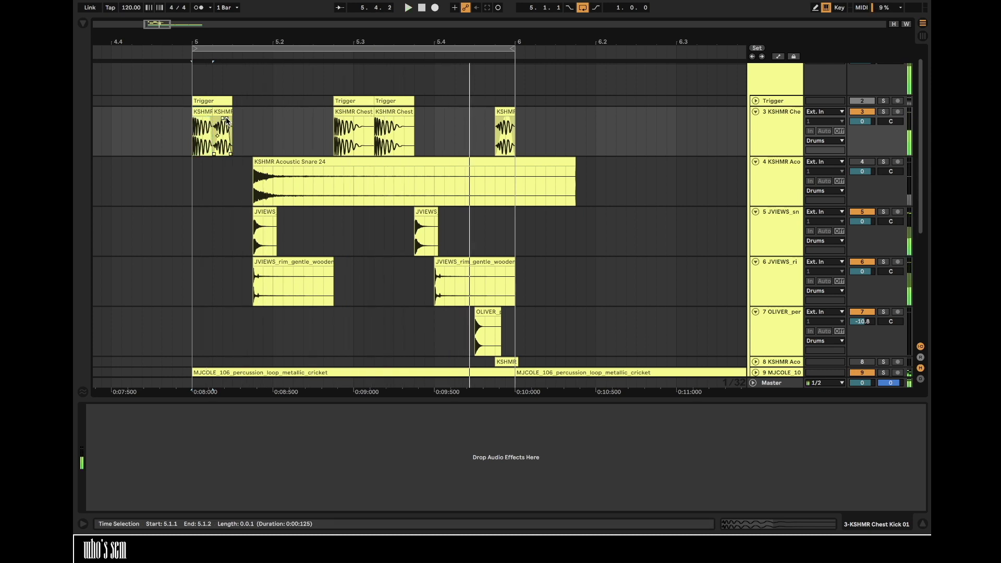
- Copy the reversed kick hit at 5.1.2 to 5.2.3, just before the second main kick, and play the loop
{"action": "left_click", "coordinate": [353, 112]}
{"action": "key", "text": "space"}
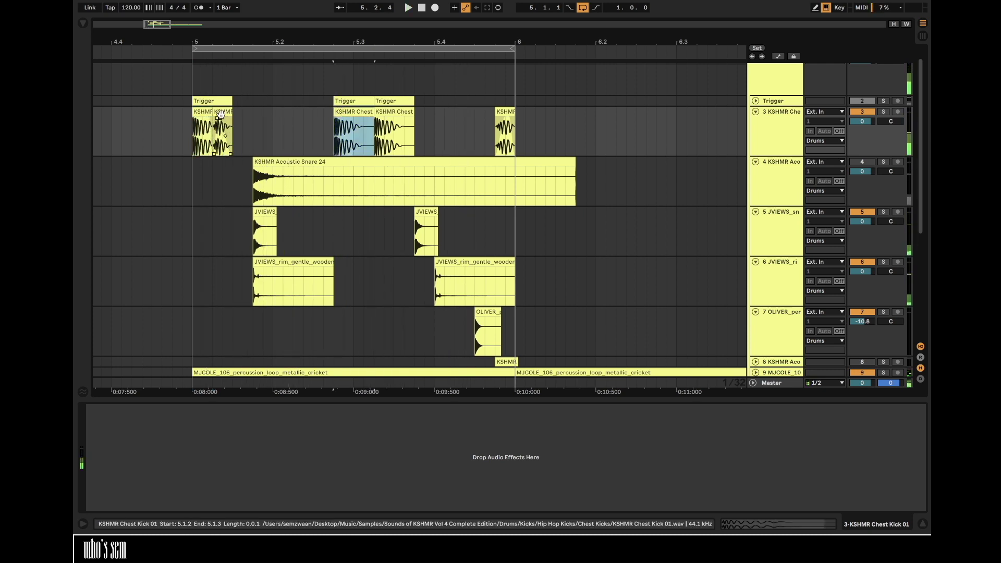
{"action": "left_click_drag", "start_coordinate": [219, 120], "coordinate": [319, 117]}
{"action": "left_click", "coordinate": [195, 111]}
{"action": "key", "text": "space"}
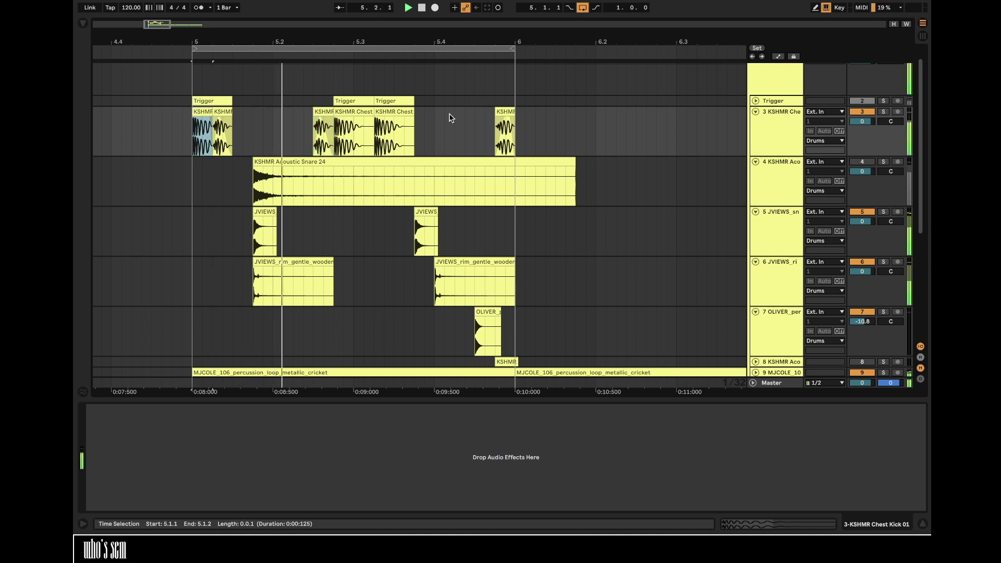
- Shift the reversed kick and the two following kick and Trigger pairs one sixteenth later, to 5.2.4, 5.3.1 and 5.3.3, and play the loop
{"action": "left_click", "coordinate": [391, 100], "text": "shift"}
{"action": "key", "text": "space"}
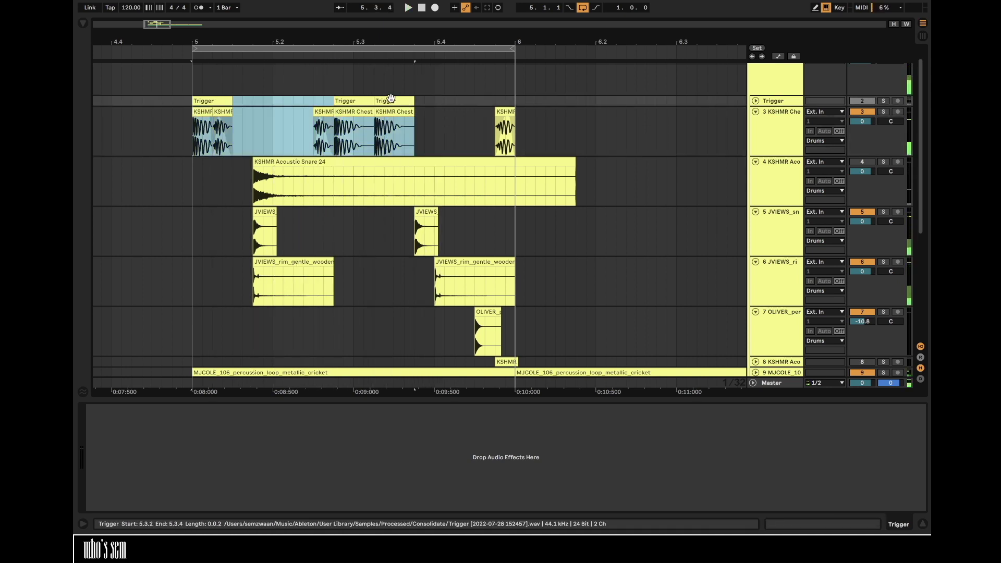
{"action": "left_click", "coordinate": [323, 112]}
{"action": "left_click", "coordinate": [392, 101], "text": "shift"}
{"action": "left_click_drag", "start_coordinate": [395, 102], "coordinate": [417, 105]}
{"action": "left_click", "coordinate": [214, 99]}
{"action": "key", "text": "space"}
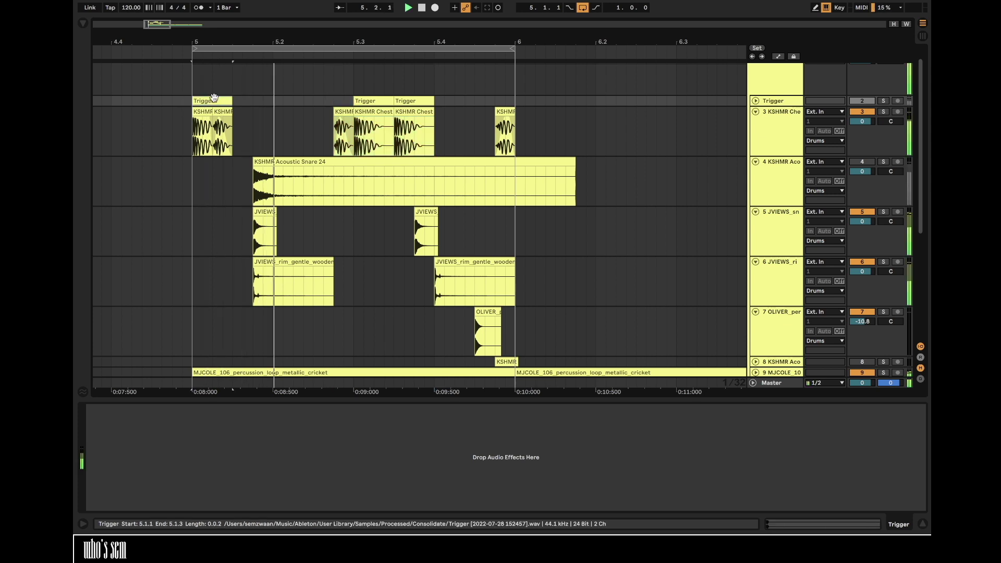
- Move the second JVIEWS_snare_slap hit to 5.4.1, in line with the second rim, and listen to the full arrangement
{"action": "left_click_drag", "start_coordinate": [428, 213], "coordinate": [449, 216]}
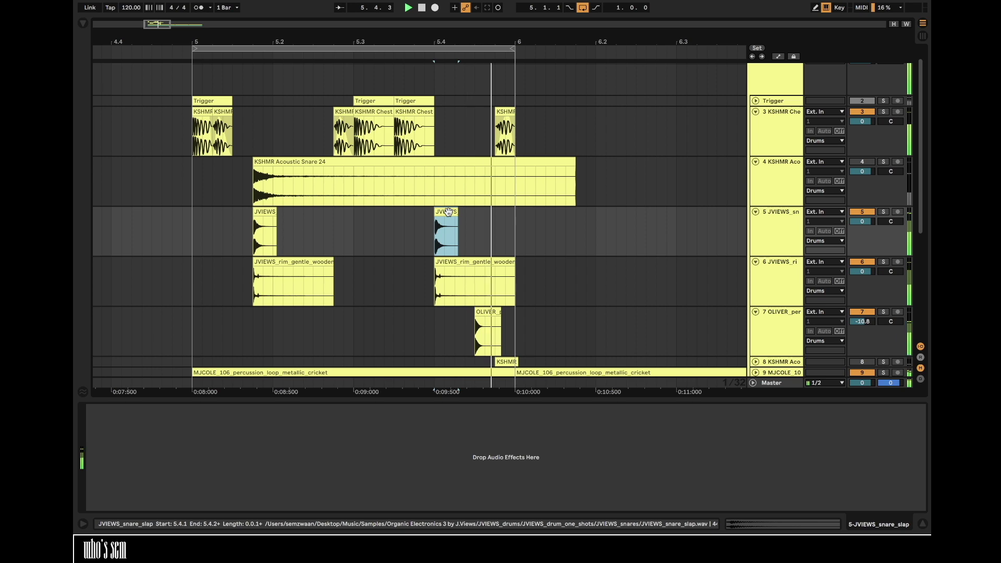
{"action": "scroll", "coordinate": [449, 211], "scroll_direction": "down", "scroll_amount": 2}
{"action": "scroll", "coordinate": [448, 211], "scroll_direction": "left", "scroll_amount": 1}
{"action": "scroll", "coordinate": [448, 211], "scroll_direction": "left", "scroll_amount": 1}
{"action": "scroll", "coordinate": [448, 203], "scroll_direction": "up", "scroll_amount": 2}
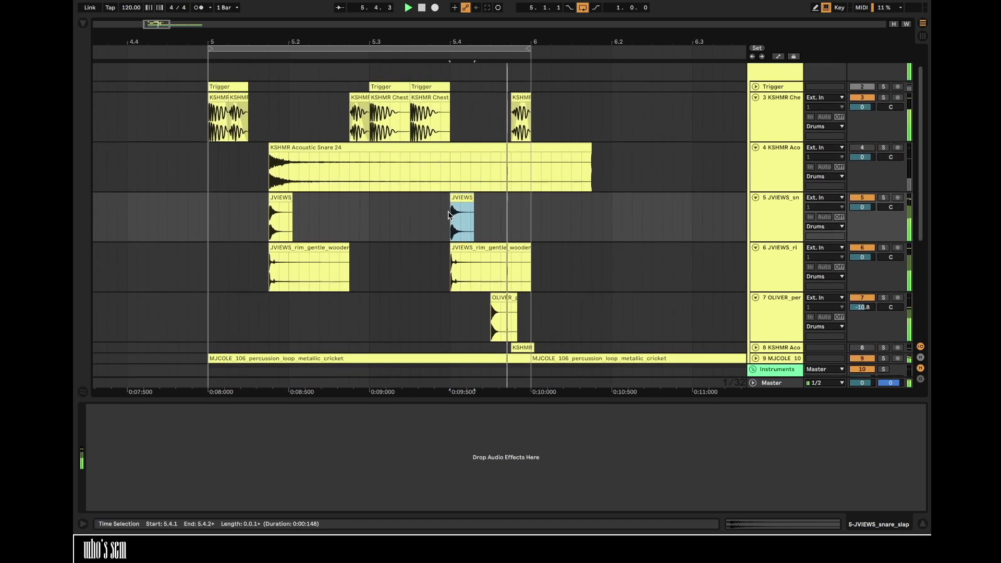
{"action": "scroll", "coordinate": [469, 198], "scroll_direction": "down", "scroll_amount": 3}
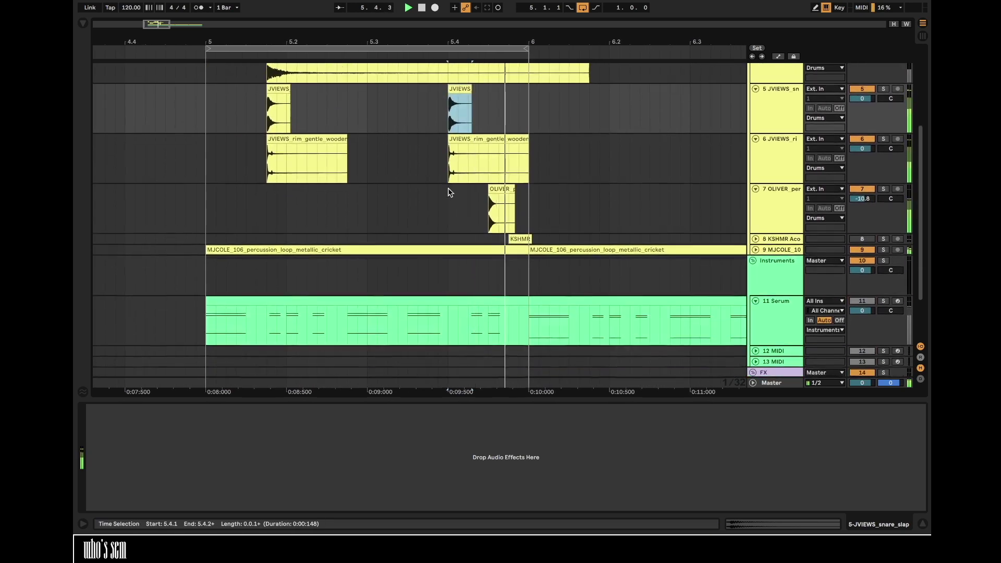
{"action": "scroll", "coordinate": [514, 203], "scroll_direction": "up", "scroll_amount": 1}
{"action": "scroll", "coordinate": [516, 206], "scroll_direction": "up", "scroll_amount": 3}
{"action": "scroll", "coordinate": [516, 206], "scroll_direction": "left", "scroll_amount": 1}
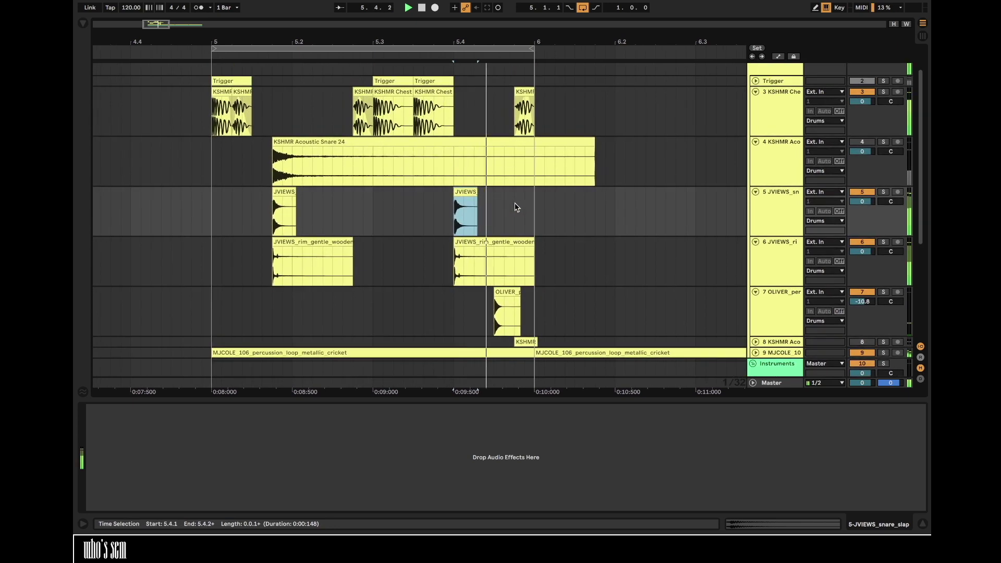
- Fold every track in the Drums group except the KSHMR Chest Kick track and select its reversed hit at 5.2.4
{"action": "scroll", "coordinate": [854, 143], "scroll_direction": "up", "scroll_amount": 2}
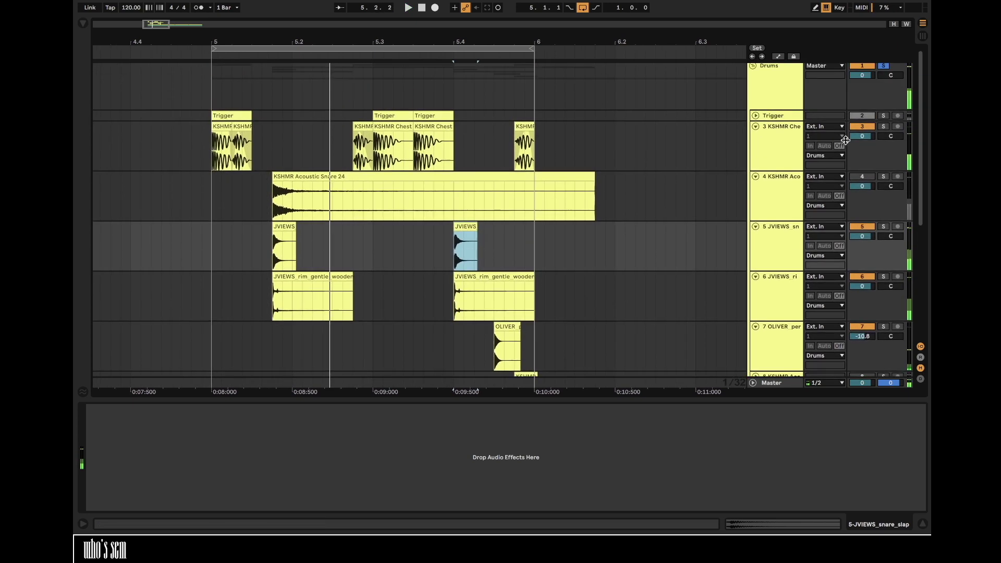
{"action": "left_click", "coordinate": [754, 125], "text": "alt"}
{"action": "left_click", "coordinate": [754, 128]}
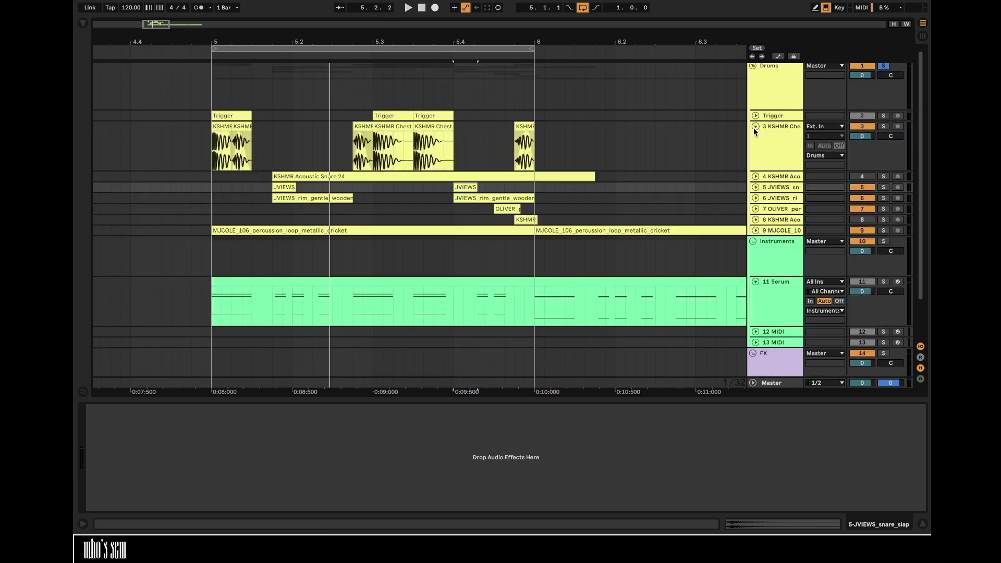
{"action": "left_click", "coordinate": [359, 141]}
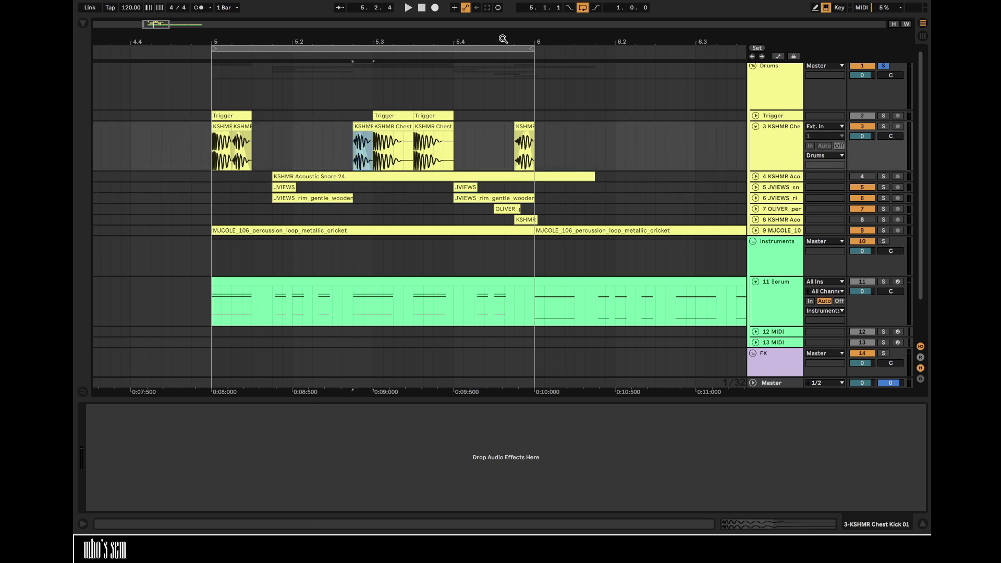
- Duplicate bar 5 of the Drums group three times to fill bars 5 to 9, and loop all four bars
{"action": "scroll", "coordinate": [502, 39], "scroll_direction": "down", "scroll_amount": 5}
{"action": "left_click_drag", "start_coordinate": [298, 88], "coordinate": [370, 82]}
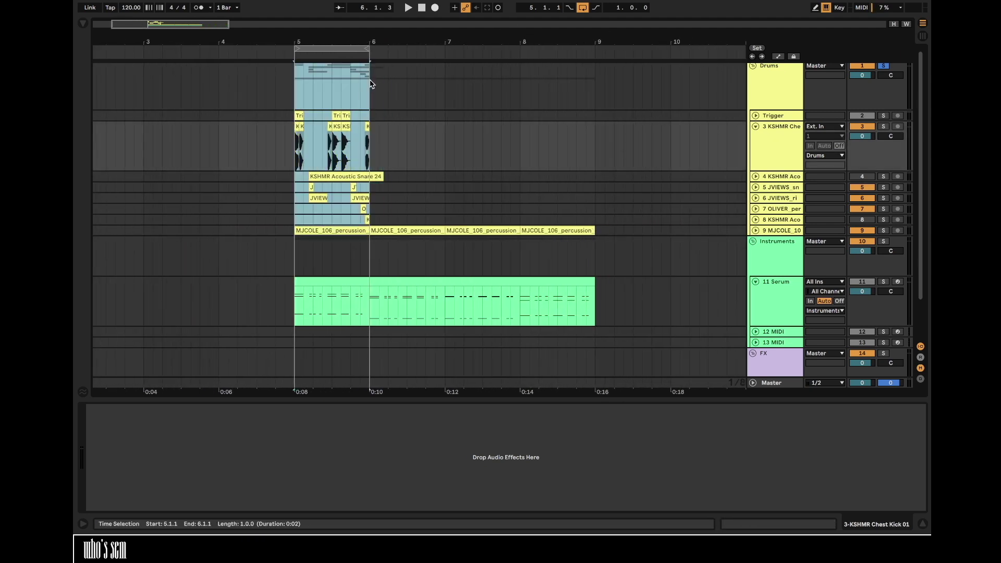
{"action": "key", "text": "ctrl+d"}
{"action": "key", "text": "ctrl+d"}
{"action": "key", "text": "ctrl+d"}
{"action": "left_click_drag", "start_coordinate": [295, 83], "coordinate": [598, 77]}
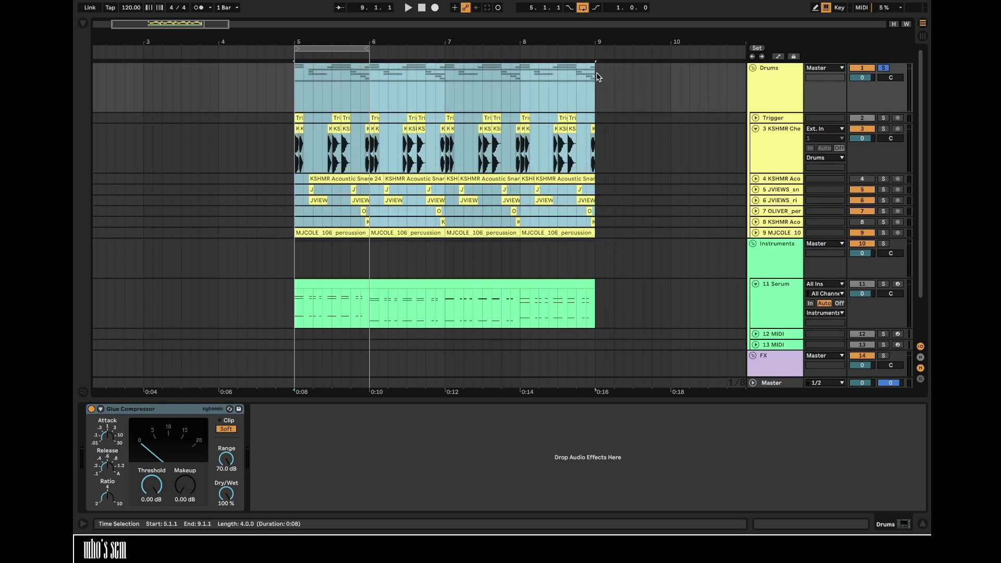
{"action": "key", "text": "ctrl+l"}
- Show the browser and insert a new audio track at the end of the Drums group
{"action": "left_click", "coordinate": [83, 23]}
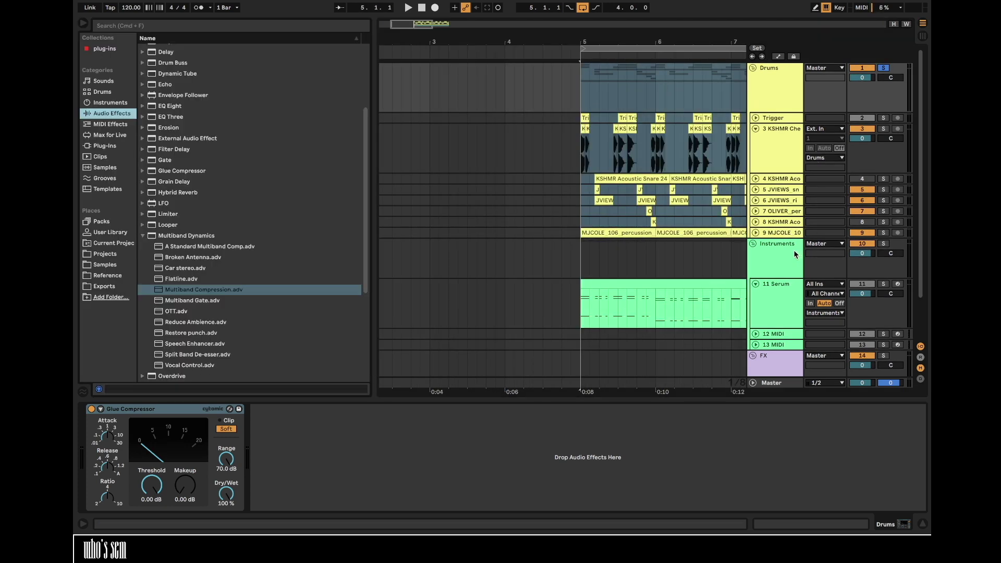
{"action": "key", "text": "ctrl+t"}
{"action": "key", "text": "z"}
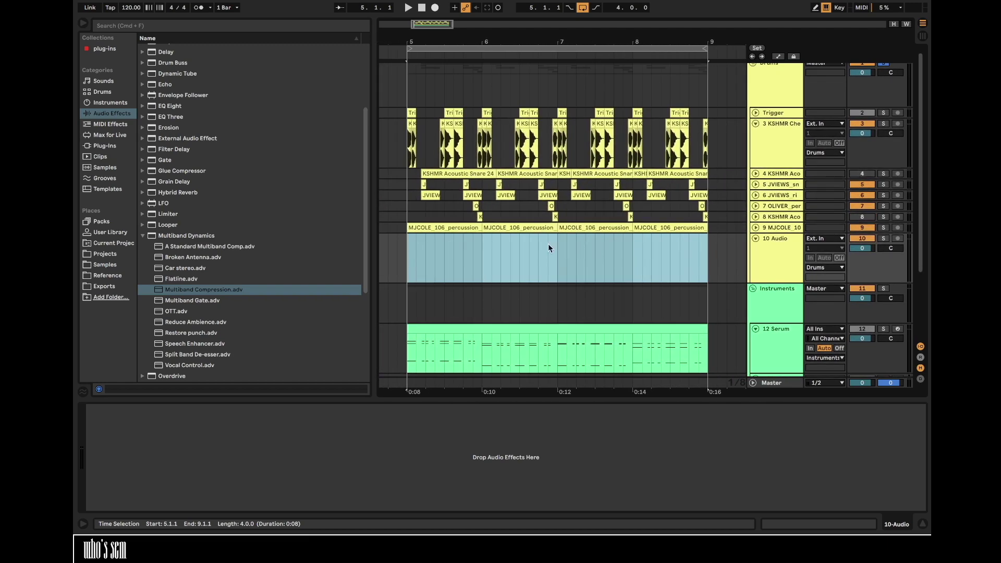
- Browse the OLIVER drum loop samples to OLIVER_shakers_tambourines and preview OLIVER_80_percussion_loop_shaker_loose.wav
{"action": "left_click", "coordinate": [107, 265]}
{"action": "scroll", "coordinate": [204, 276], "scroll_direction": "up", "scroll_amount": 5}
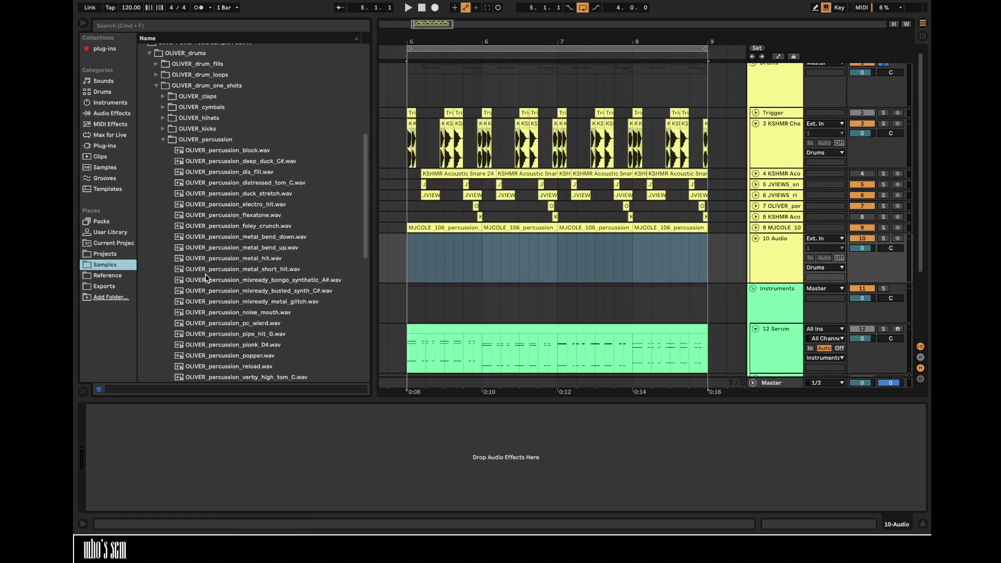
{"action": "left_click", "coordinate": [158, 113]}
{"action": "left_click", "coordinate": [155, 103]}
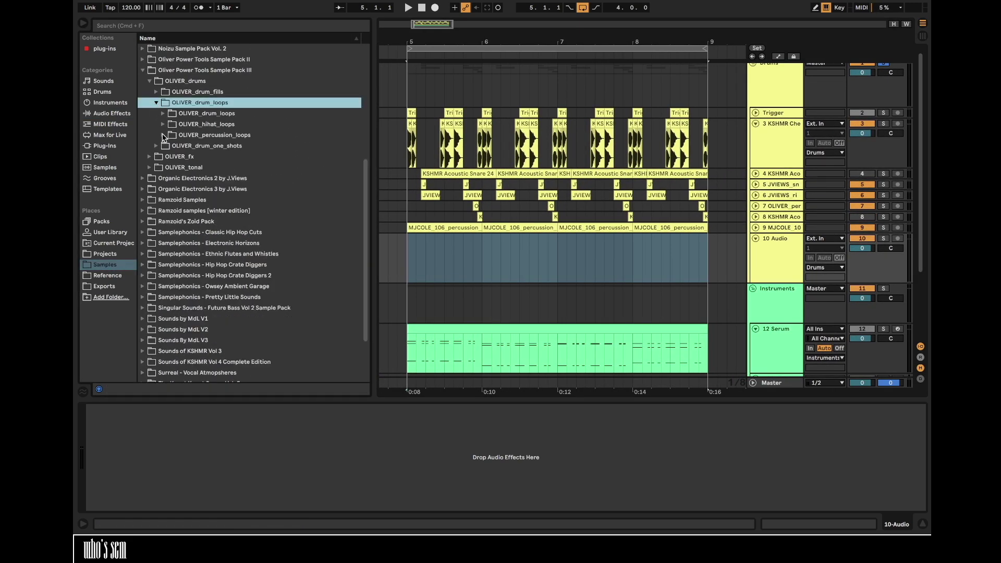
{"action": "left_click", "coordinate": [163, 135]}
{"action": "left_click", "coordinate": [170, 177]}
{"action": "left_click", "coordinate": [188, 192]}
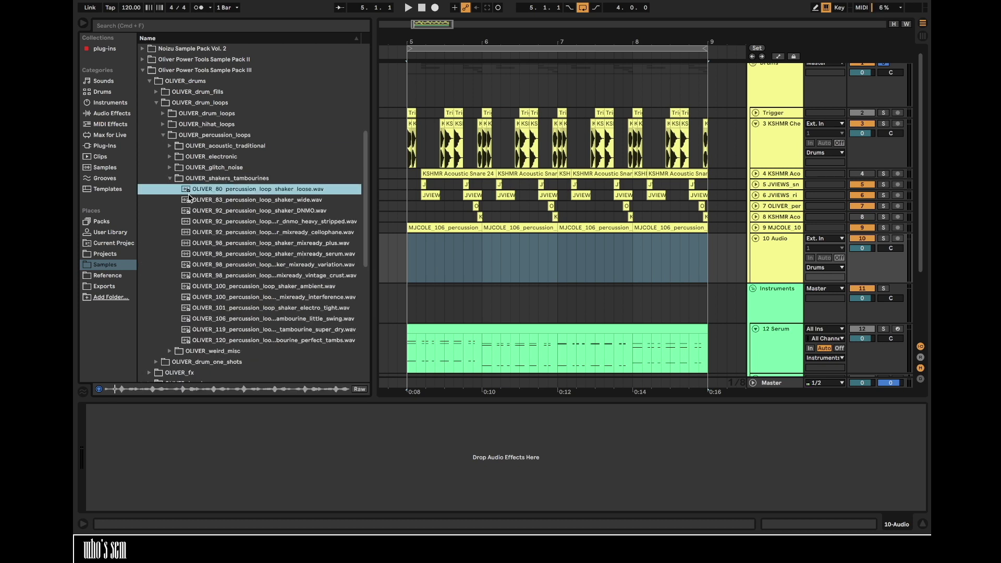
- Place the OLIVER_80 shaker loop at bar 5 on the new audio track and set its volume to -2.4 dB during playback
{"action": "left_click_drag", "start_coordinate": [224, 189], "coordinate": [409, 252]}
{"action": "key", "text": "space"}
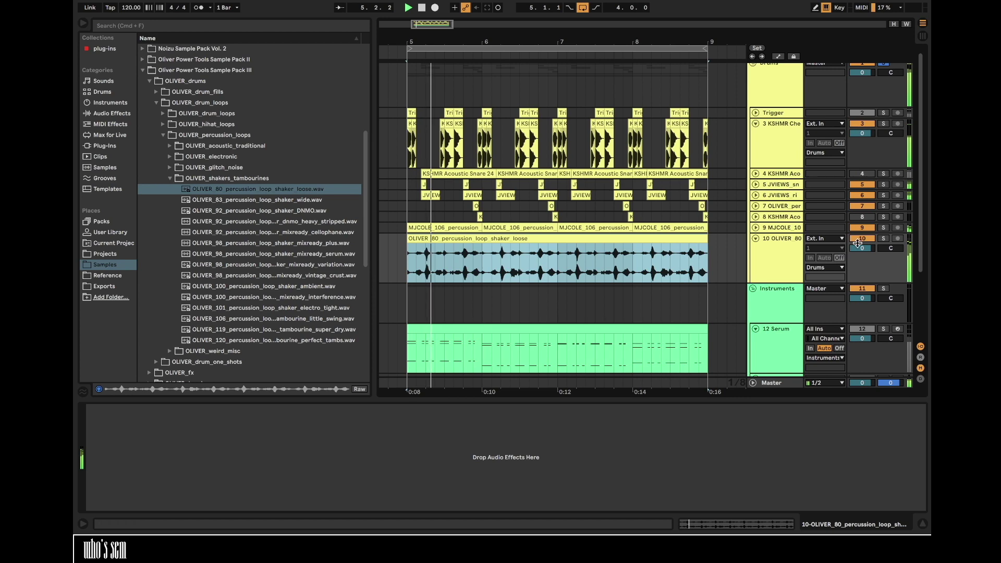
{"action": "left_click_drag", "start_coordinate": [857, 243], "coordinate": [858, 251]}
- Halve the shaker clip's BPM to 80.00 and set its warp mode to Re-Pitch
{"action": "double_click", "coordinate": [507, 239]}
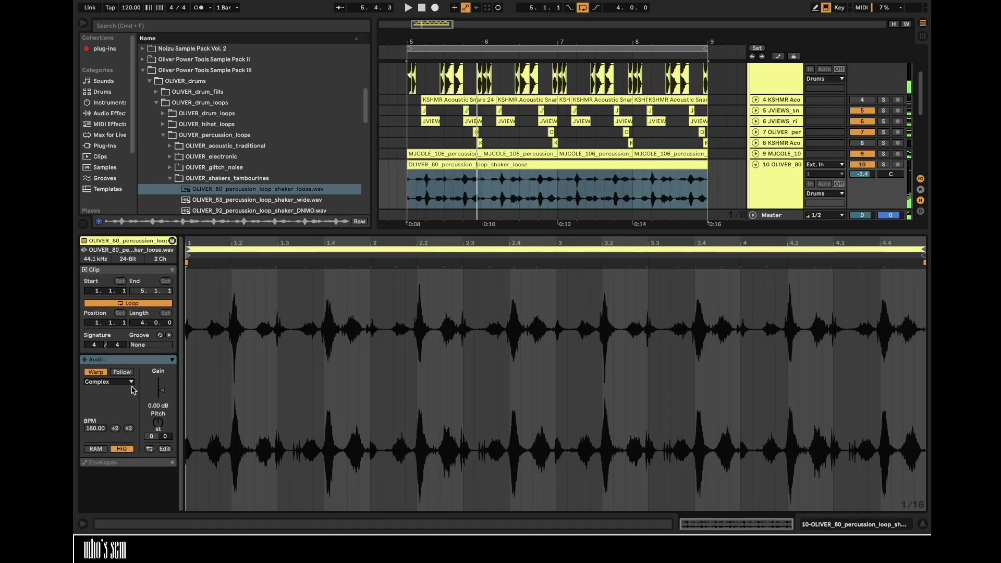
{"action": "left_click", "coordinate": [116, 428]}
{"action": "left_click", "coordinate": [112, 383]}
{"action": "left_click", "coordinate": [105, 412]}
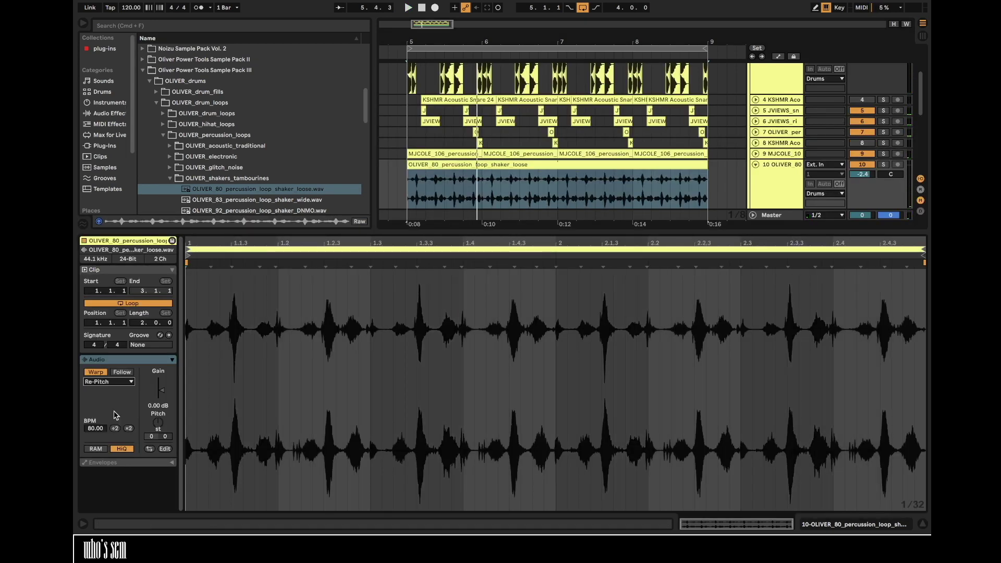
- Insert another audio track below the shaker loop and preview the OLIVER_98 mixready_variation percussion loop
{"action": "left_click", "coordinate": [765, 182]}
{"action": "key", "text": "super+t"}
{"action": "left_click", "coordinate": [308, 265]}
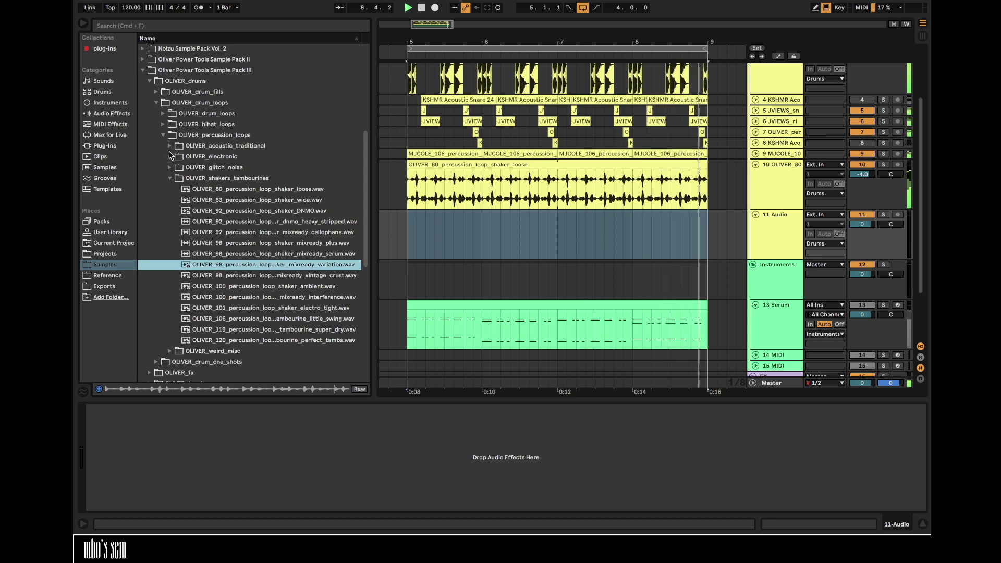
- Open the OLIVER_live folder within OLIVER_hihat_loops and preview OLIVER_77_live_hihat_loop_mixready_relics_shakers.wav
{"action": "left_click", "coordinate": [163, 124]}
{"action": "left_click", "coordinate": [170, 156]}
{"action": "left_click", "coordinate": [189, 168]}
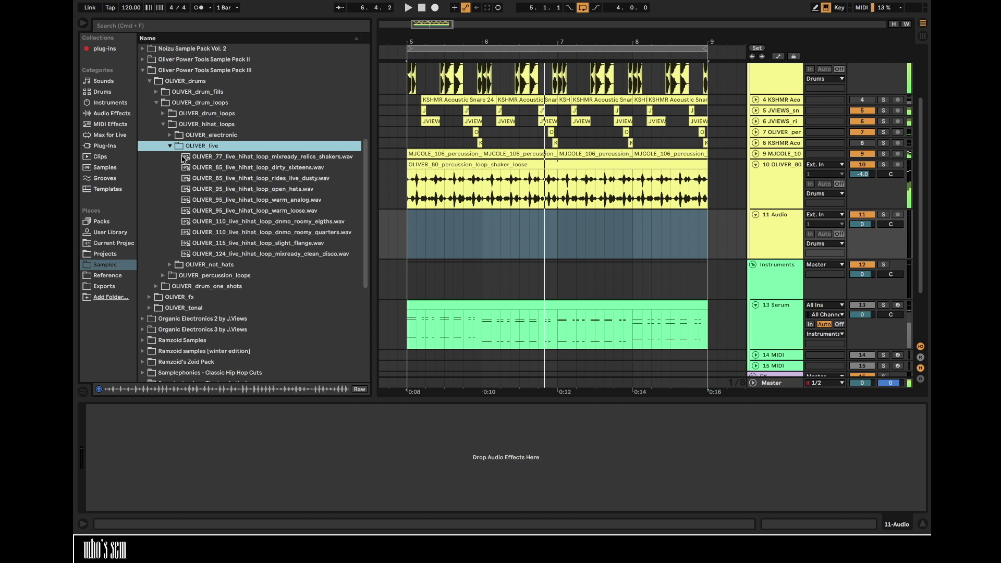
{"action": "left_click", "coordinate": [197, 159]}
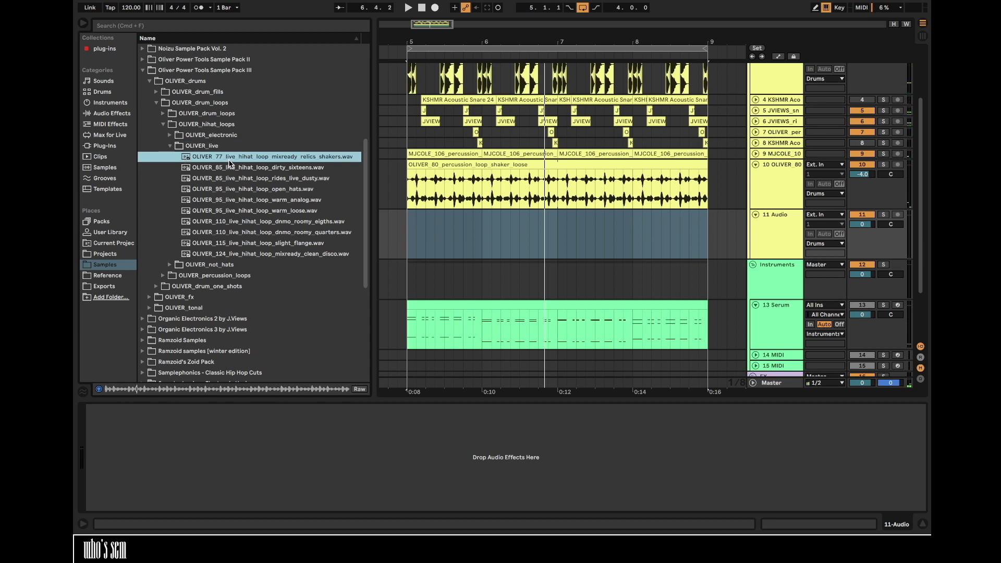
- Place the OLIVER_77 hi-hat loop at bar 5 on the empty audio track and set its volume to -14.1 dB during playback
{"action": "left_click_drag", "start_coordinate": [228, 159], "coordinate": [413, 229]}
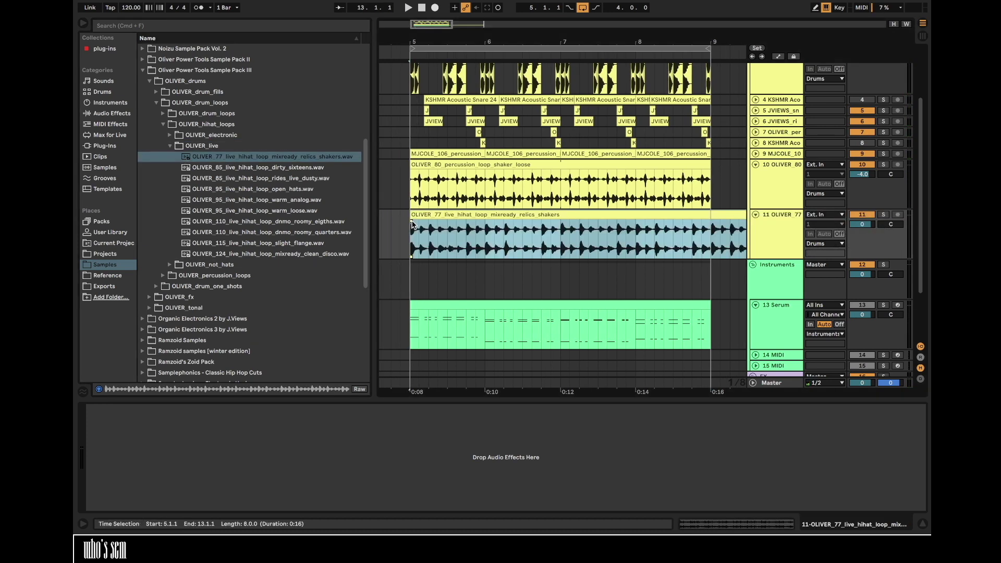
{"action": "key", "text": "space"}
{"action": "left_click_drag", "start_coordinate": [860, 226], "coordinate": [859, 245]}
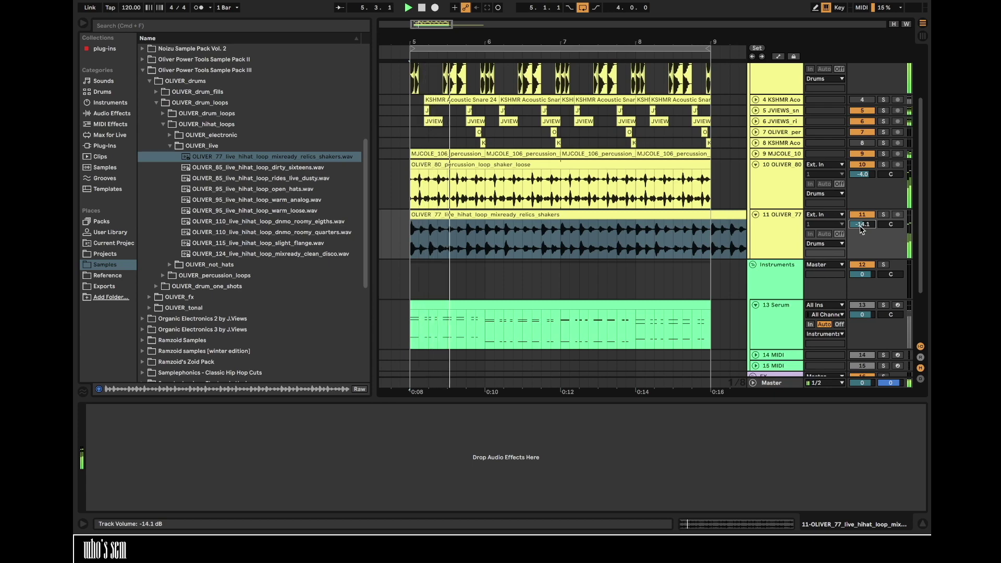
- Set the OLIVER_77 hi-hat clip's warp mode to Re-Pitch and lower its track volume further
{"action": "double_click", "coordinate": [602, 226]}
{"action": "left_click", "coordinate": [108, 383]}
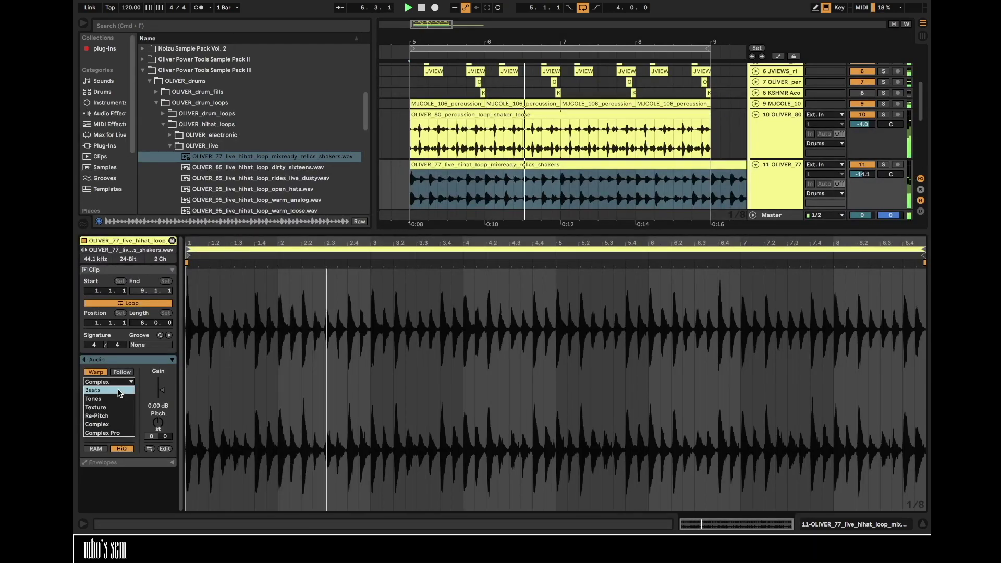
{"action": "left_click", "coordinate": [112, 418]}
{"action": "left_click_drag", "start_coordinate": [862, 174], "coordinate": [862, 187]}
- Split the hi-hat loop at bar 9, delete the part beyond it, and set the track volume to -33.8 dB
{"action": "left_click", "coordinate": [733, 164]}
{"action": "double_click", "coordinate": [760, 185]}
{"action": "left_click", "coordinate": [726, 165]}
{"action": "left_click", "coordinate": [713, 179]}
{"action": "key", "text": "super+e"}
{"action": "left_click", "coordinate": [723, 165]}
{"action": "key", "text": "Delete"}
{"action": "left_click_drag", "start_coordinate": [862, 174], "coordinate": [862, 177]}
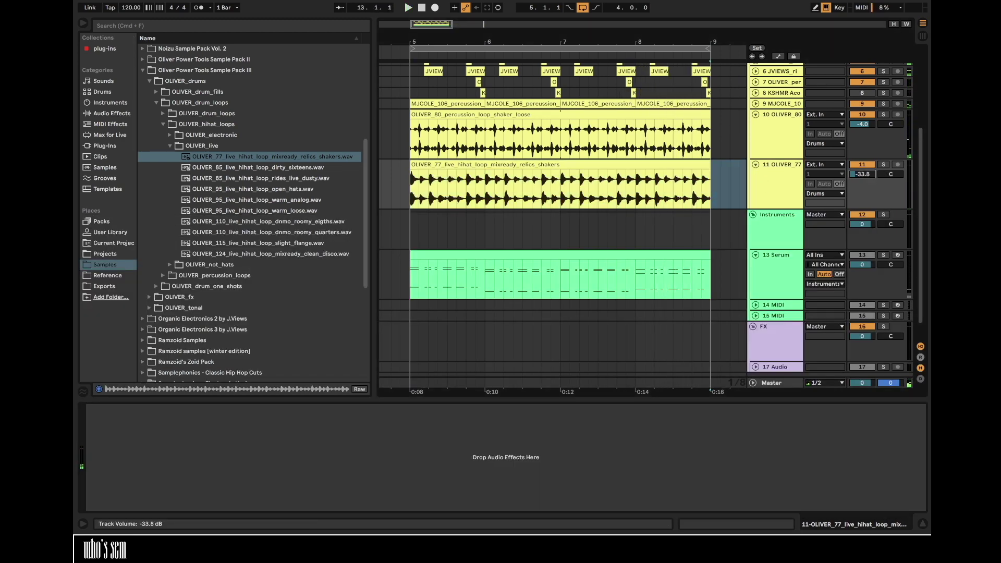
- Fold all tracks in the Drums group for a compact overview of the arrangement
{"action": "left_click", "coordinate": [754, 165], "text": "alt"}
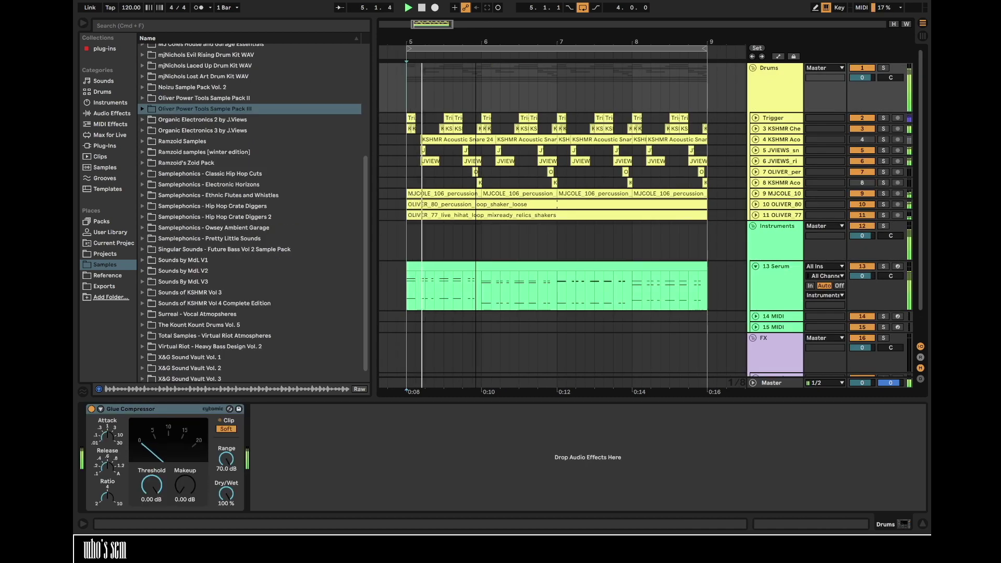
{"action": "key", "text": "minus"}
{"action": "scroll", "coordinate": [781, 269], "scroll_direction": "up", "scroll_amount": 1}
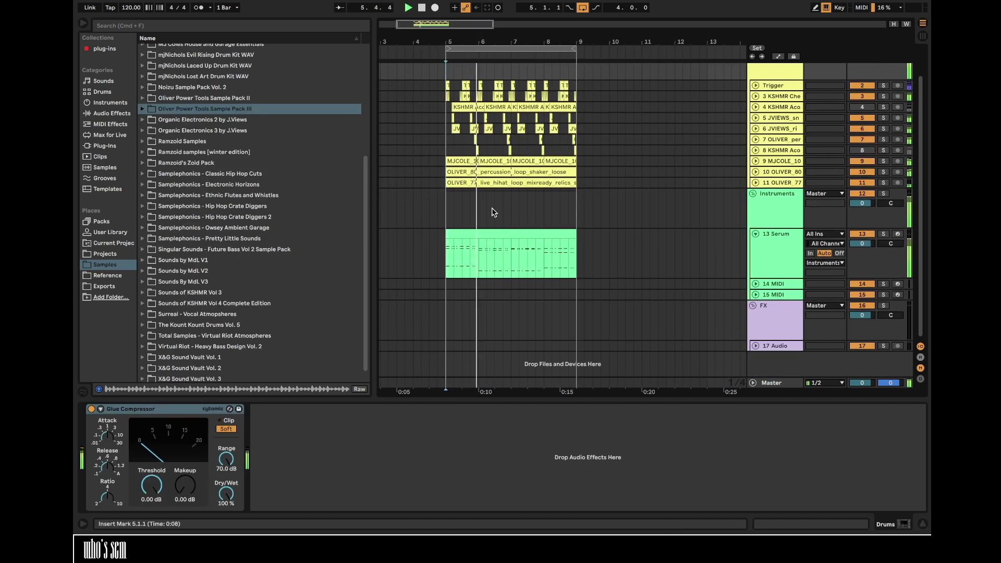
- Delete the Serum clip's chords except the opening chord of each bar and the short second chord in bar 1
{"action": "double_click", "coordinate": [495, 260]}
{"action": "left_click_drag", "start_coordinate": [290, 286], "coordinate": [392, 437]}
{"action": "key", "text": "Delete"}
{"action": "left_click_drag", "start_coordinate": [448, 293], "coordinate": [918, 469]}
{"action": "key", "text": "Delete"}
{"action": "key", "text": "Delete"}
{"action": "key", "text": "Delete"}
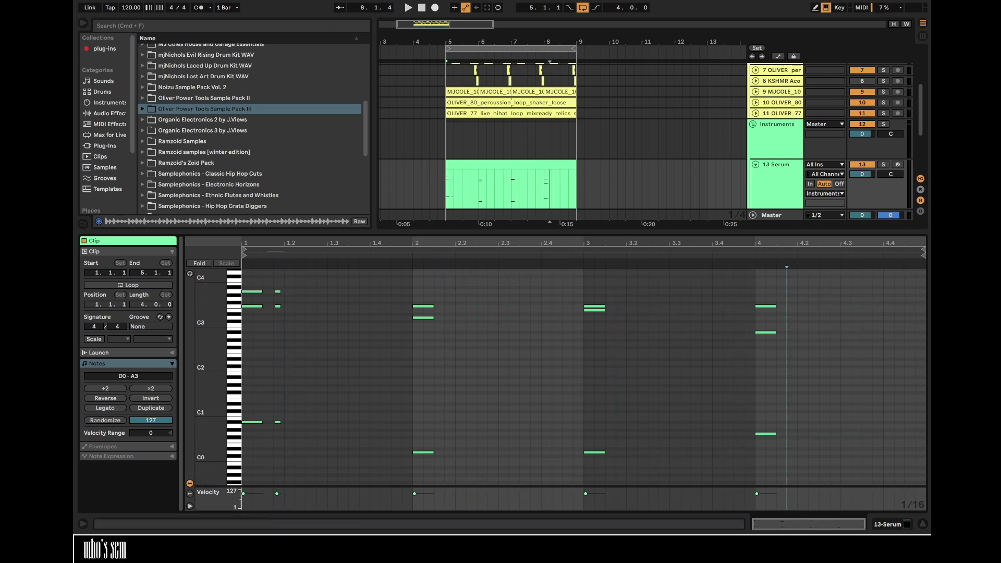
{"action": "scroll", "coordinate": [256, 365], "scroll_direction": "up", "scroll_amount": 5}
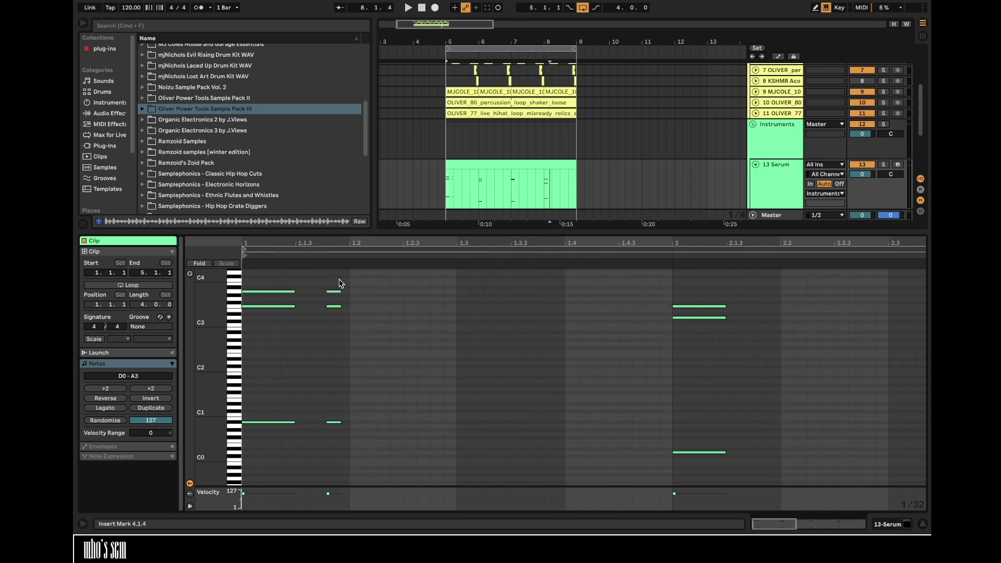
- Transpose all notes in the Serum clip up five semitones
{"action": "key", "text": "space"}
{"action": "left_click_drag", "start_coordinate": [338, 282], "coordinate": [334, 426]}
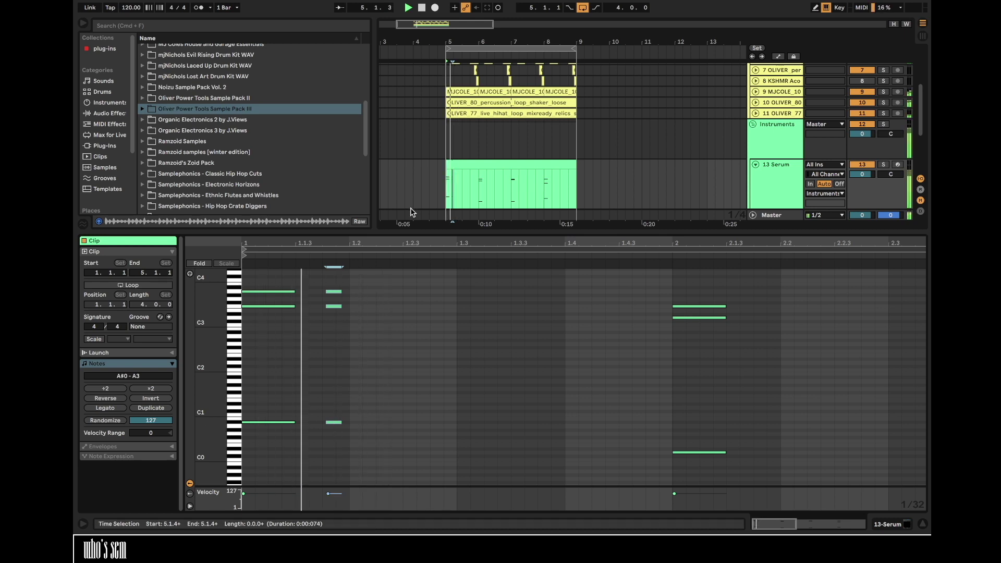
{"action": "scroll", "coordinate": [518, 396], "scroll_direction": "down", "scroll_amount": 5}
{"action": "key", "text": "space"}
{"action": "left_click", "coordinate": [519, 397]}
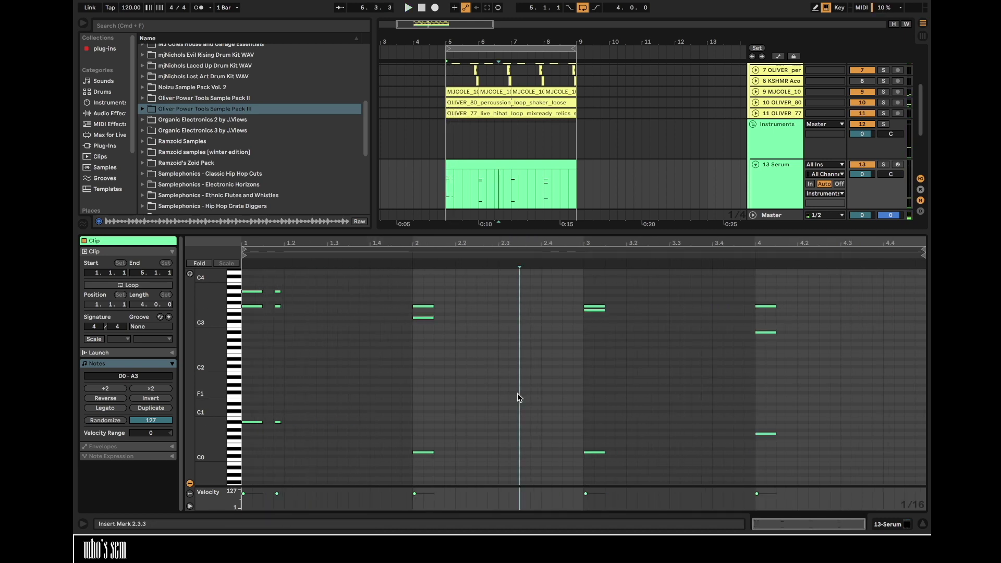
{"action": "key", "text": "super+a"}
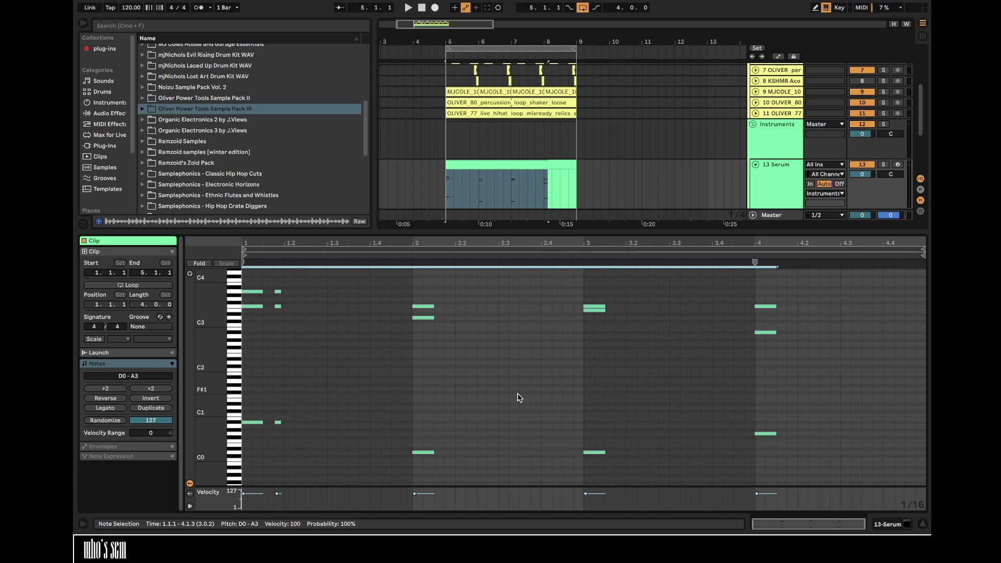
{"action": "key", "text": "Up"}
{"action": "key", "text": "Up"}
{"action": "key", "text": "Up"}
{"action": "key", "text": "Up"}
{"action": "key", "text": "Up"}
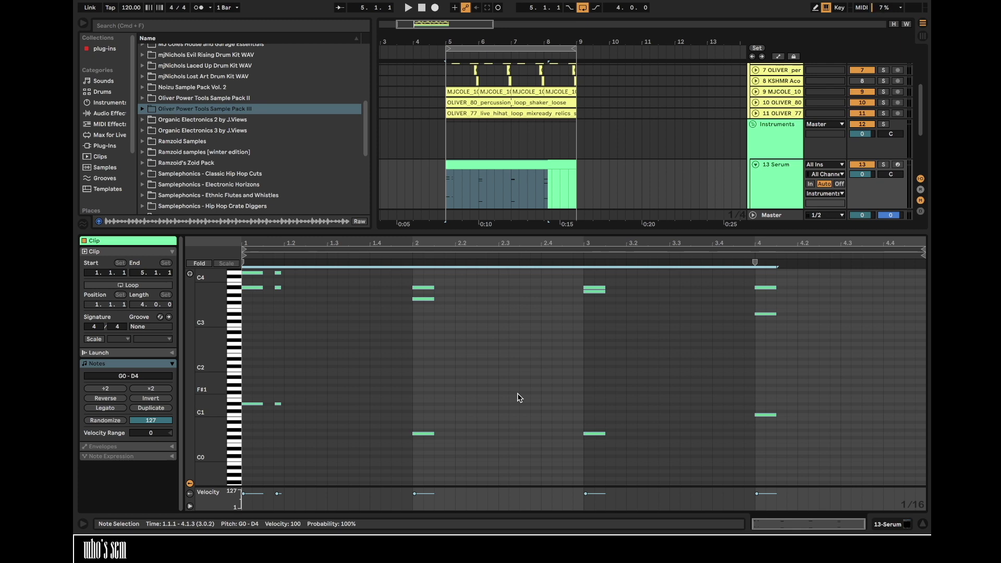
- Move bar 1's chords and the upper chord notes of bars 2 to 4 down one octave
{"action": "left_click_drag", "start_coordinate": [254, 434], "coordinate": [364, 271]}
{"action": "key", "text": "shift+Down"}
{"action": "key", "text": "space"}
{"action": "left_click_drag", "start_coordinate": [402, 351], "coordinate": [777, 282]}
{"action": "key", "text": "shift+Down"}
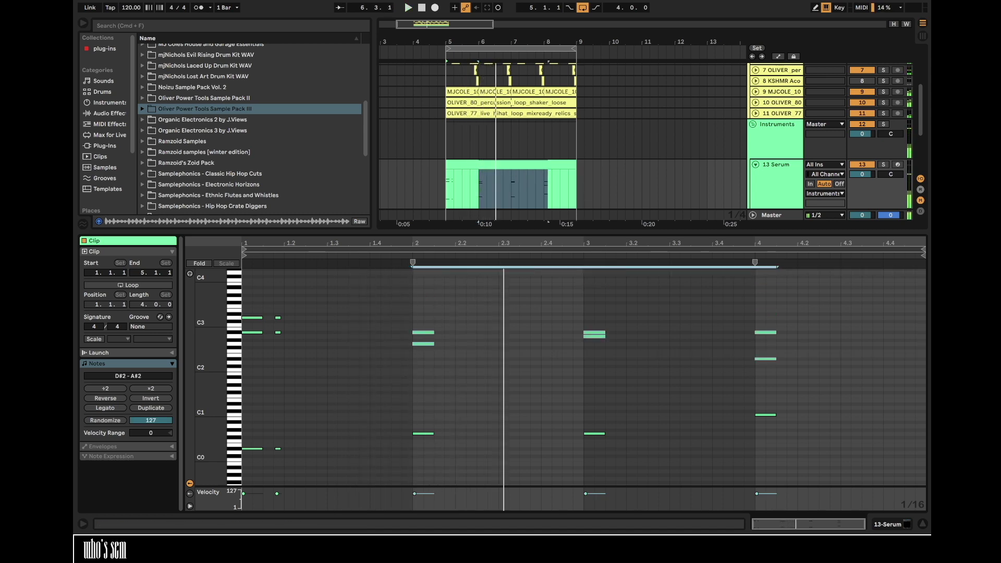
- Transpose every note in the Serum clip up by two semitones in total
{"action": "left_click", "coordinate": [496, 288]}
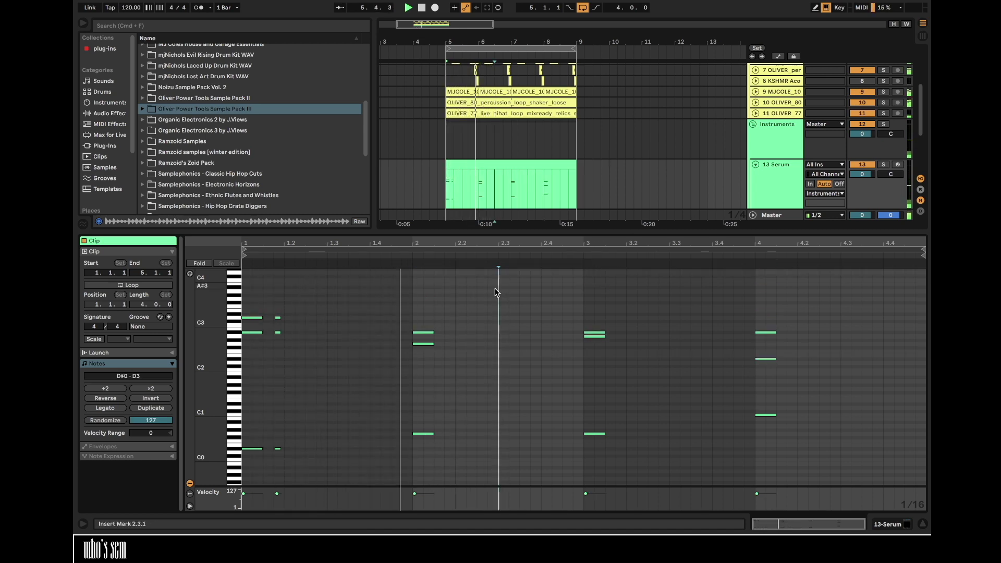
{"action": "key", "text": "space"}
{"action": "key", "text": "super+a"}
{"action": "key", "text": "Up"}
{"action": "key", "text": "Up"}
{"action": "key", "text": "Up"}
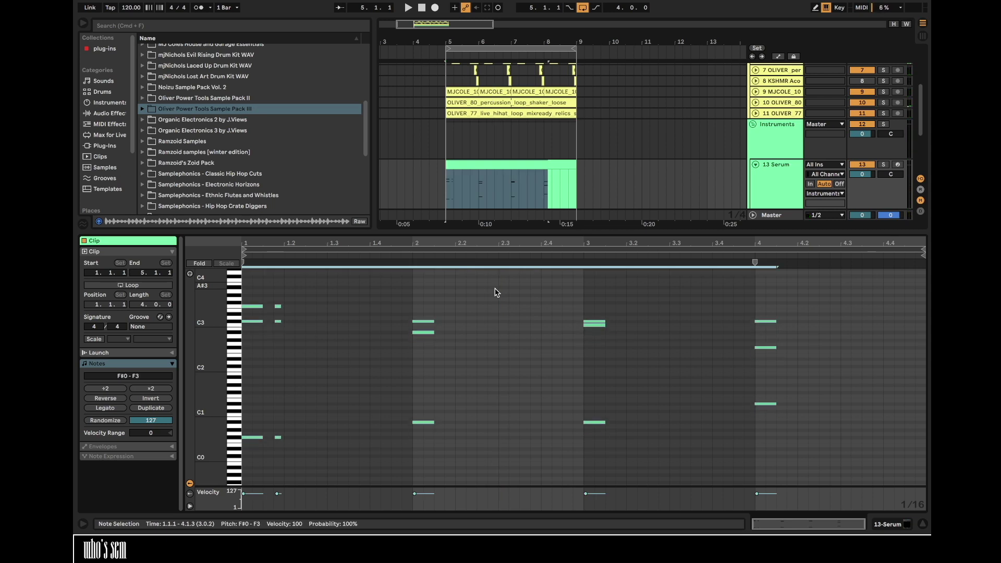
{"action": "key", "text": "Down"}
- Play the loop and move the bass note in bar 4 down one octave
{"action": "key", "text": "space"}
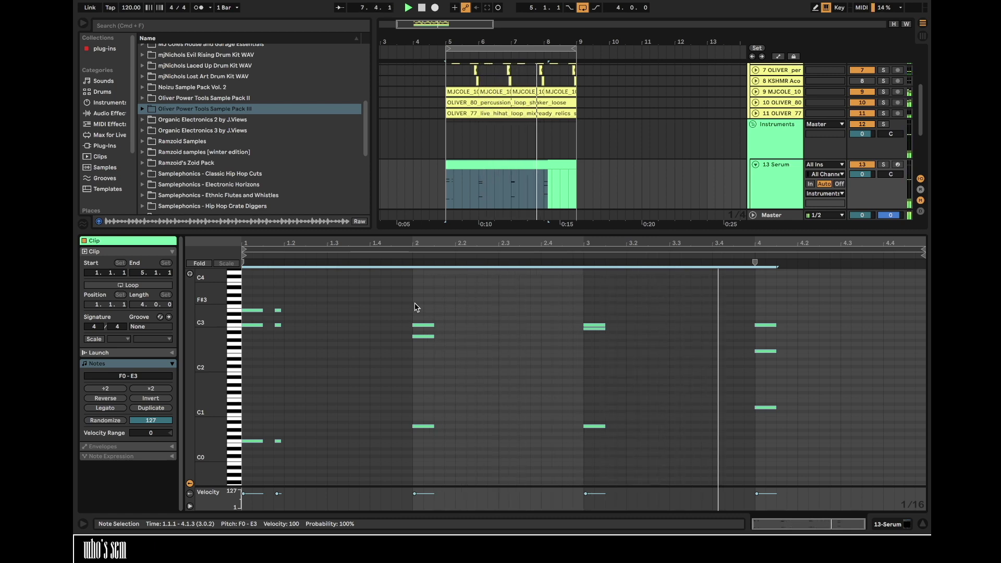
{"action": "left_click", "coordinate": [757, 406]}
{"action": "key", "text": "shift+Down"}
- Lower the Env 1 sustain of the Serum instrument on track 13 to -22.3 dB
{"action": "double_click", "coordinate": [763, 190]}
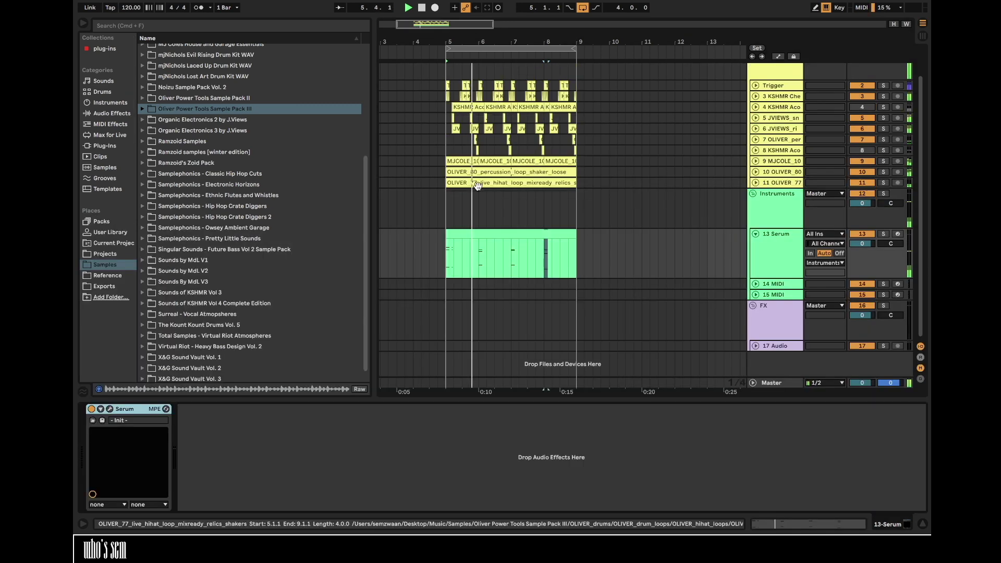
{"action": "left_click_drag", "start_coordinate": [480, 44], "coordinate": [446, 70]}
{"action": "left_click", "coordinate": [111, 114]}
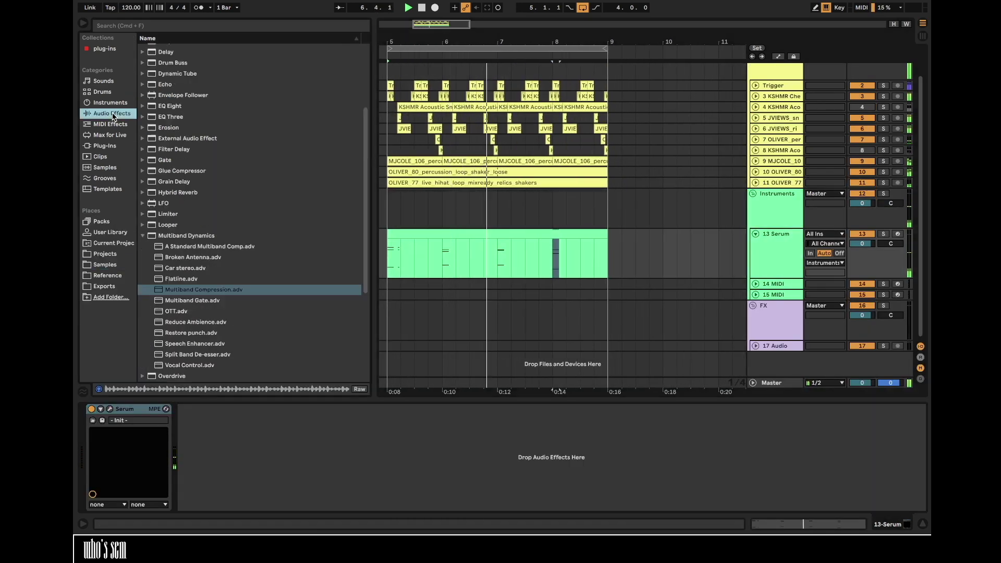
{"action": "left_click", "coordinate": [109, 409]}
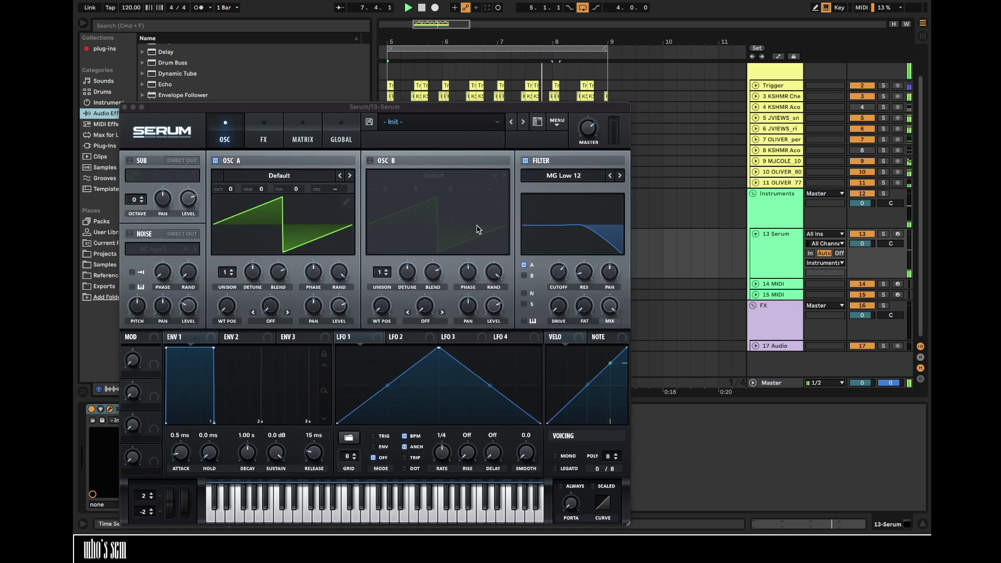
{"action": "left_click_drag", "start_coordinate": [289, 468], "coordinate": [289, 495]}
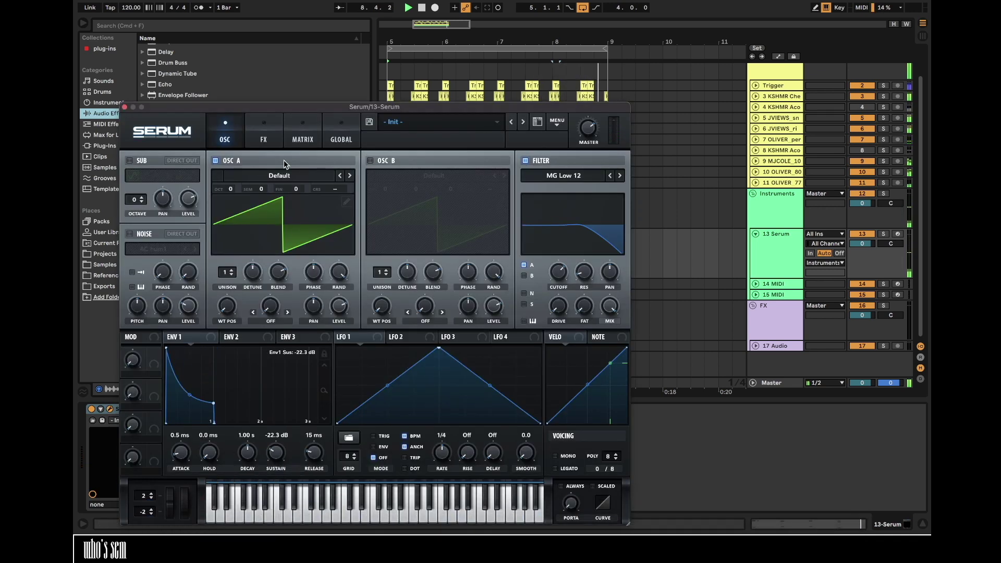
{"action": "left_click", "coordinate": [125, 108]}
- Add ValhallaDelay to the 13 Serum track and set its delay sync to Dotted
{"action": "left_click", "coordinate": [107, 145]}
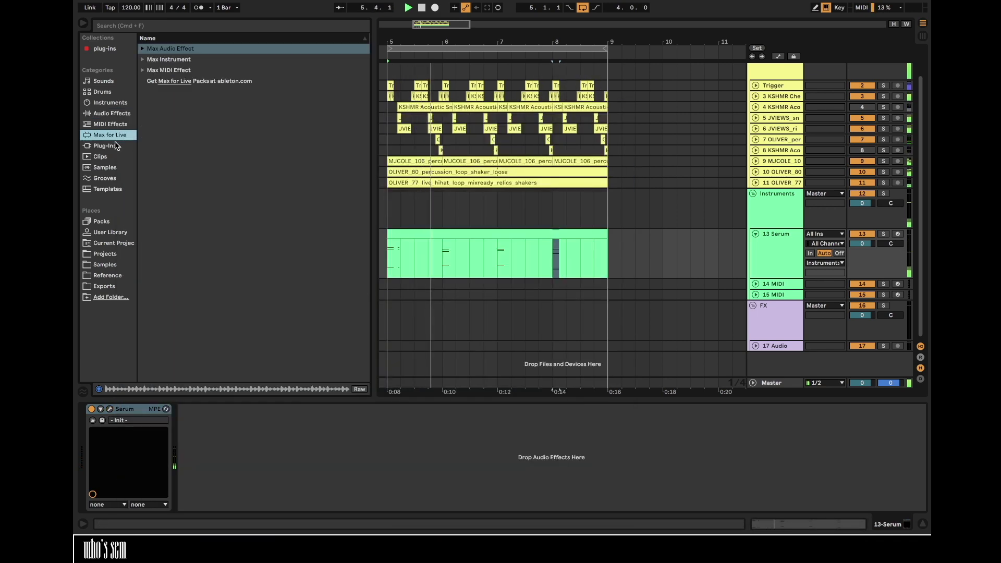
{"action": "left_click", "coordinate": [116, 49]}
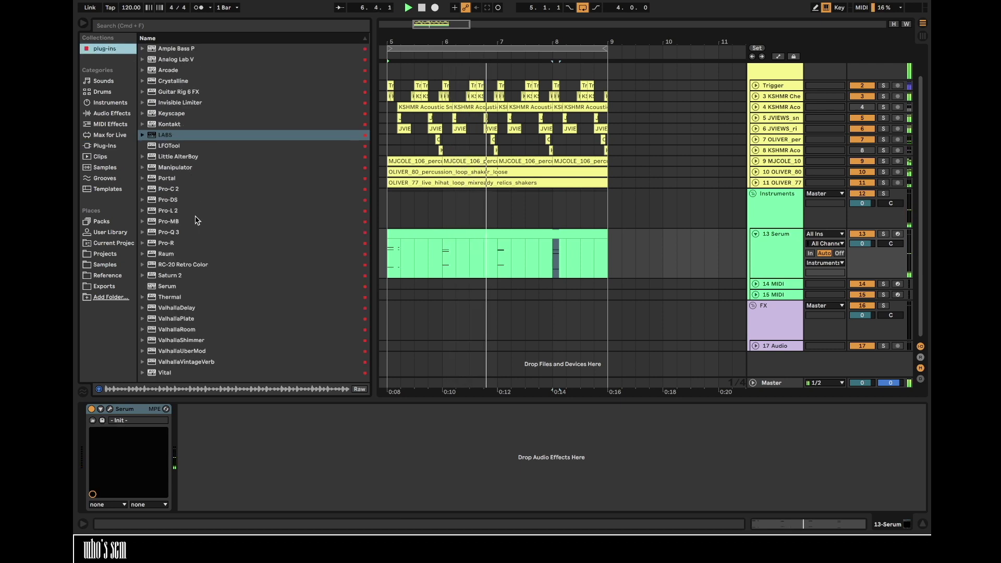
{"action": "double_click", "coordinate": [183, 308]}
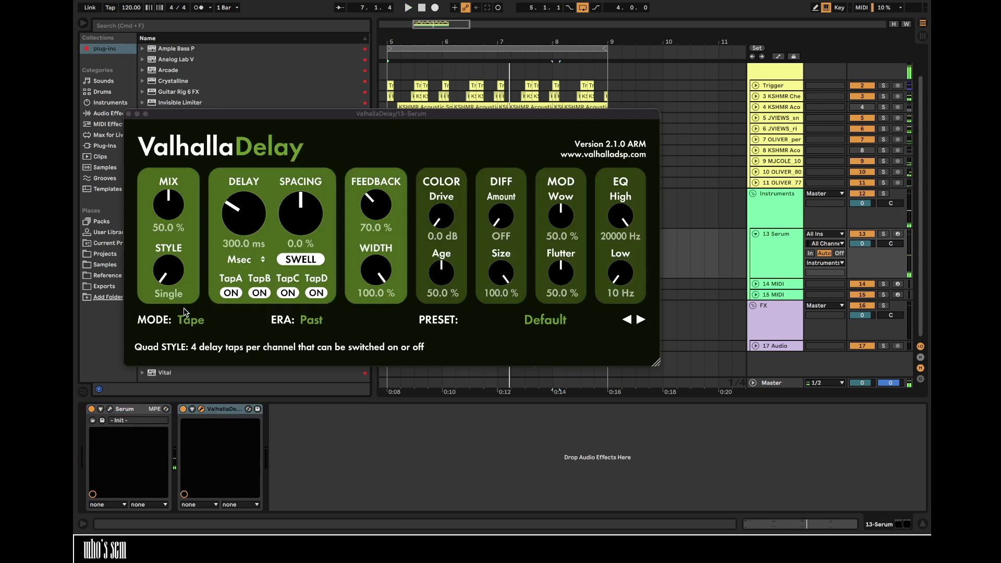
{"action": "left_click", "coordinate": [249, 263]}
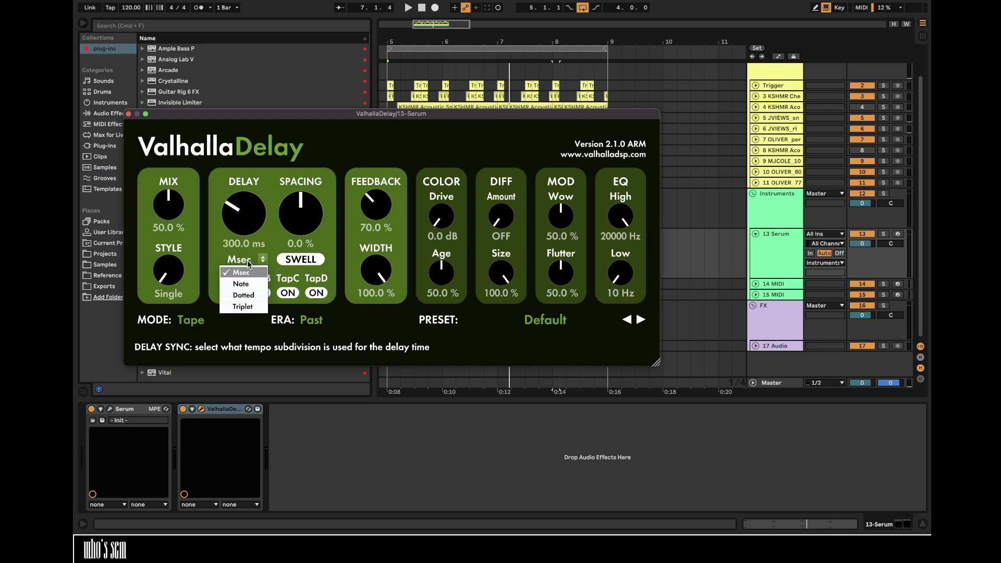
{"action": "left_click", "coordinate": [240, 283]}
{"action": "left_click", "coordinate": [240, 259]}
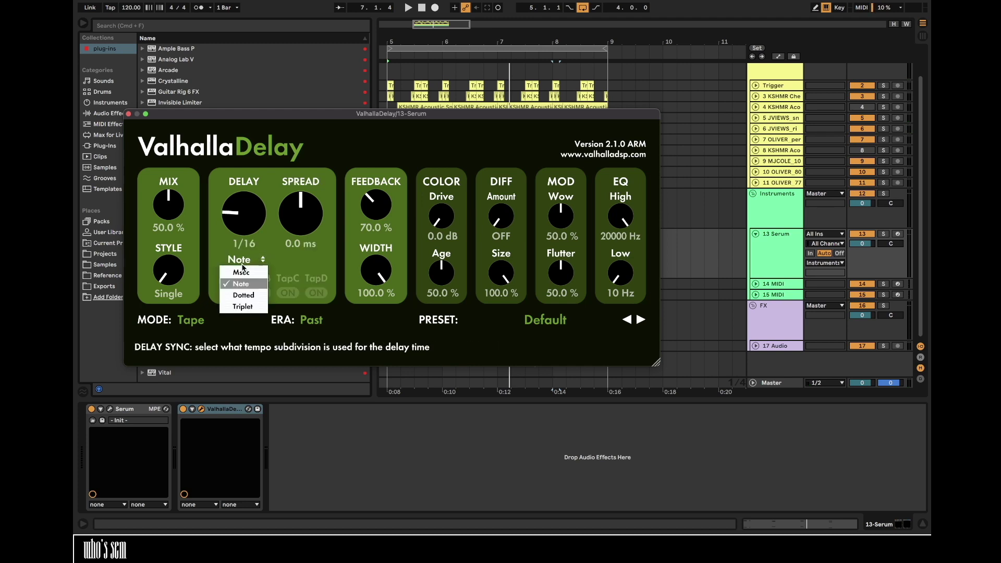
{"action": "left_click", "coordinate": [244, 295]}
- Set ValhallaDelay to a dotted 1/8 delay, 8.0 ms spread, 32.3% mix, 72.1% age and a 550 Hz low EQ
{"action": "left_click_drag", "start_coordinate": [300, 212], "coordinate": [300, 156]}
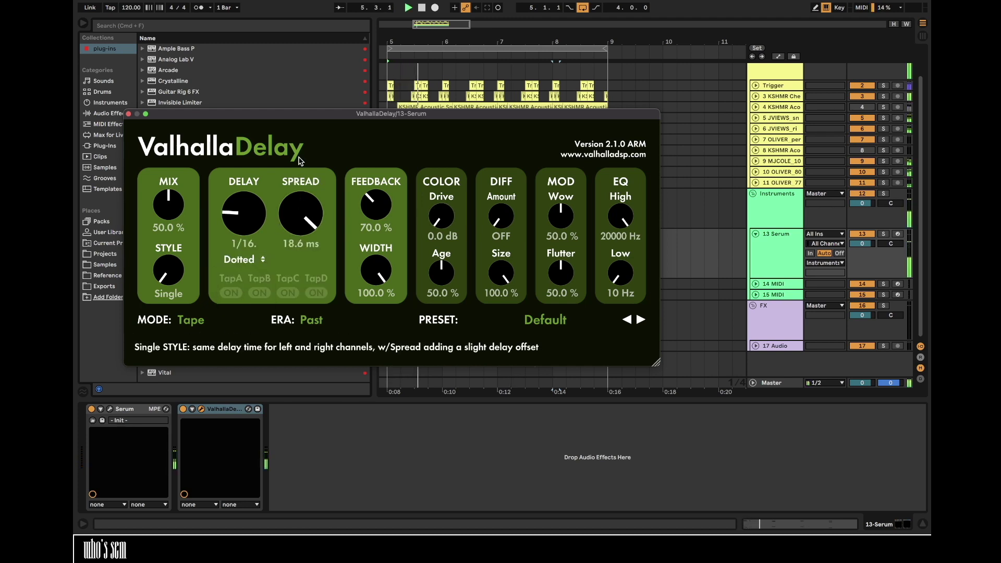
{"action": "left_click_drag", "start_coordinate": [168, 201], "coordinate": [169, 223]}
{"action": "key", "text": "space"}
{"action": "left_click_drag", "start_coordinate": [301, 212], "coordinate": [303, 245]}
{"action": "left_click_drag", "start_coordinate": [441, 274], "coordinate": [441, 252]}
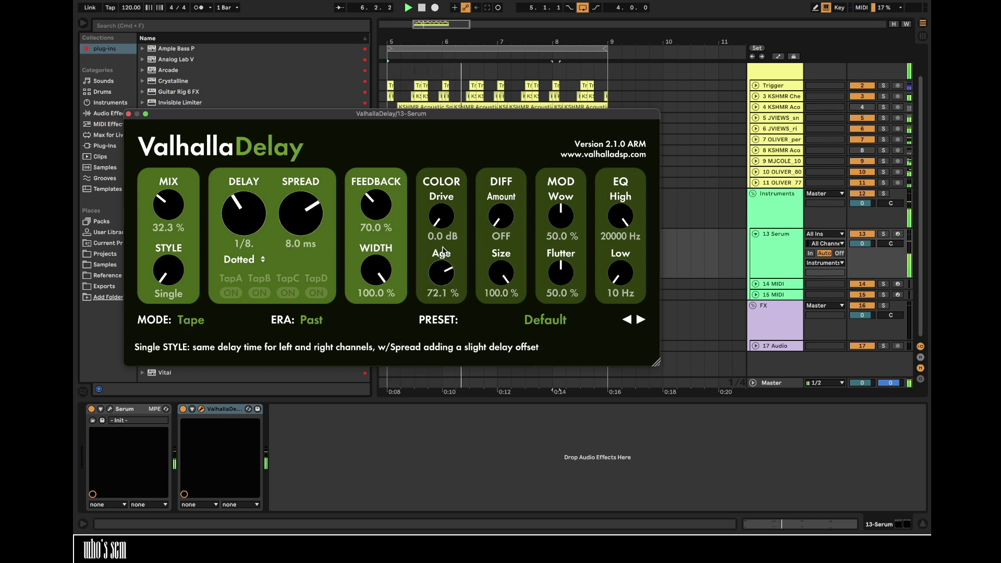
{"action": "left_click_drag", "start_coordinate": [621, 274], "coordinate": [621, 239]}
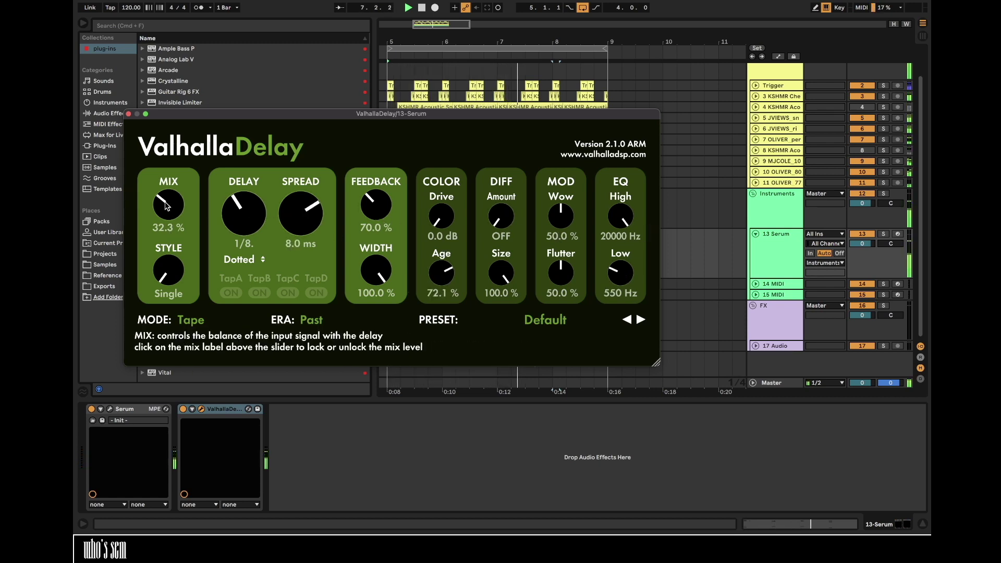
{"action": "left_click", "coordinate": [128, 113]}
- Add the Multiband Compression preset after the delay and raise its output to 1.30 dB
{"action": "left_click", "coordinate": [112, 113]}
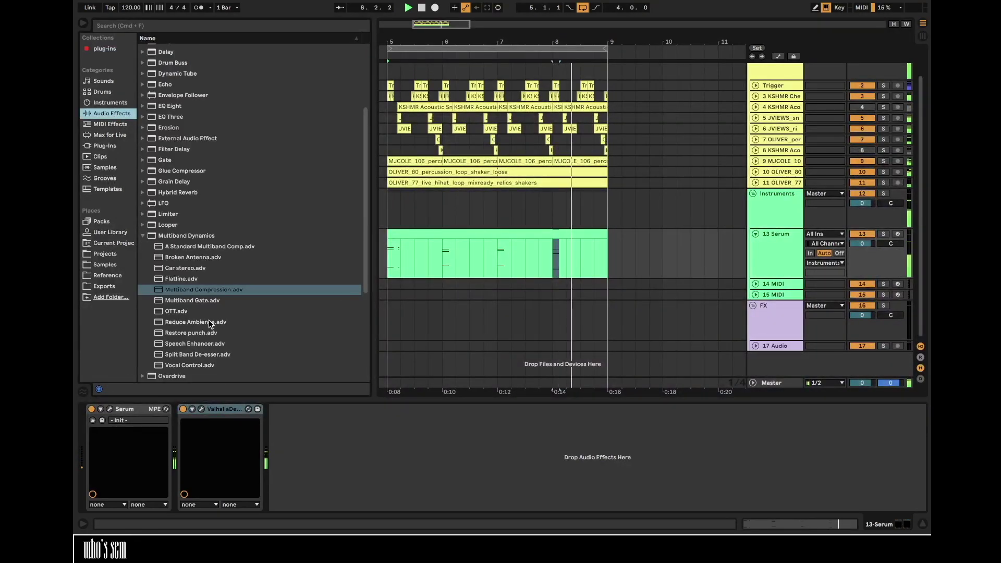
{"action": "double_click", "coordinate": [203, 289]}
{"action": "left_click_drag", "start_coordinate": [526, 434], "coordinate": [525, 427]}
{"action": "scroll", "coordinate": [541, 302], "scroll_direction": "left", "scroll_amount": 2}
- Load Serum on the 14 MIDI track and set Env 1's sustain to -∞ dB and decay to 958 ms
{"action": "left_click", "coordinate": [766, 284]}
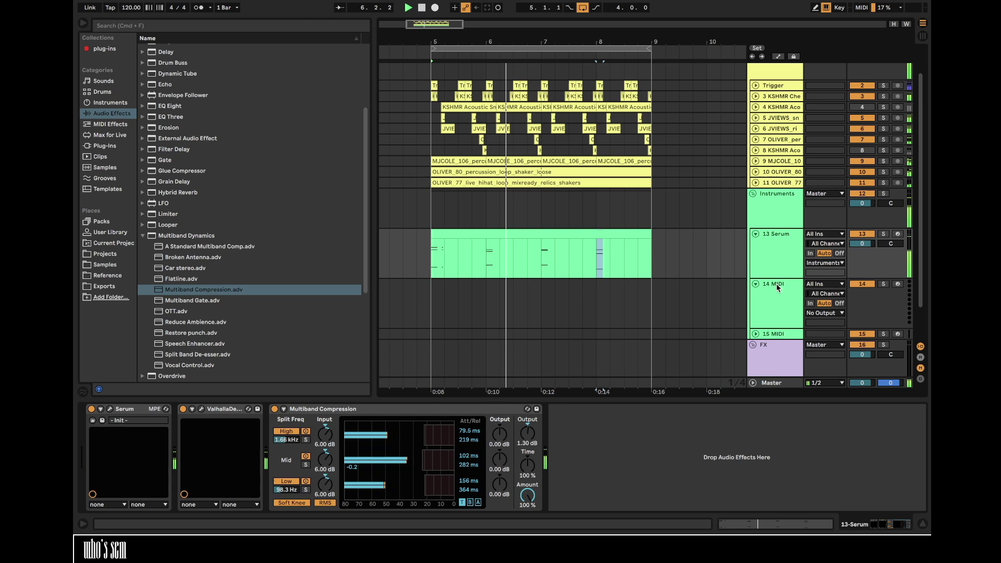
{"action": "left_click", "coordinate": [102, 146]}
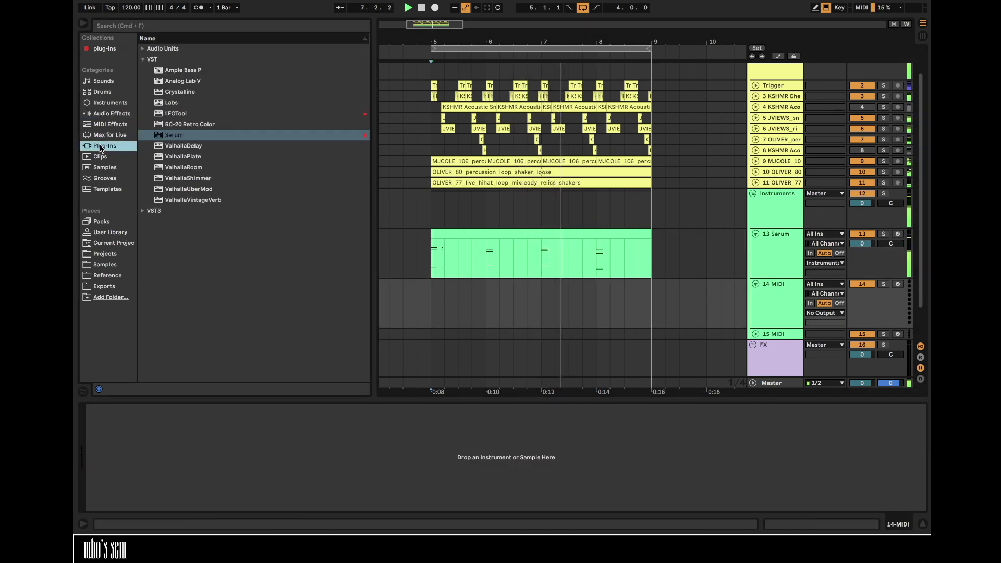
{"action": "left_click", "coordinate": [109, 49]}
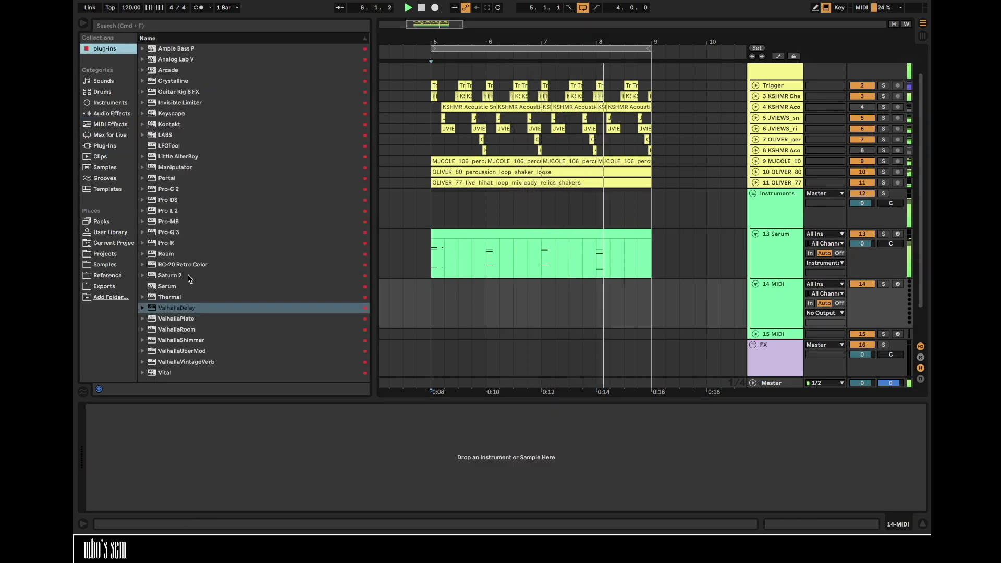
{"action": "double_click", "coordinate": [169, 287]}
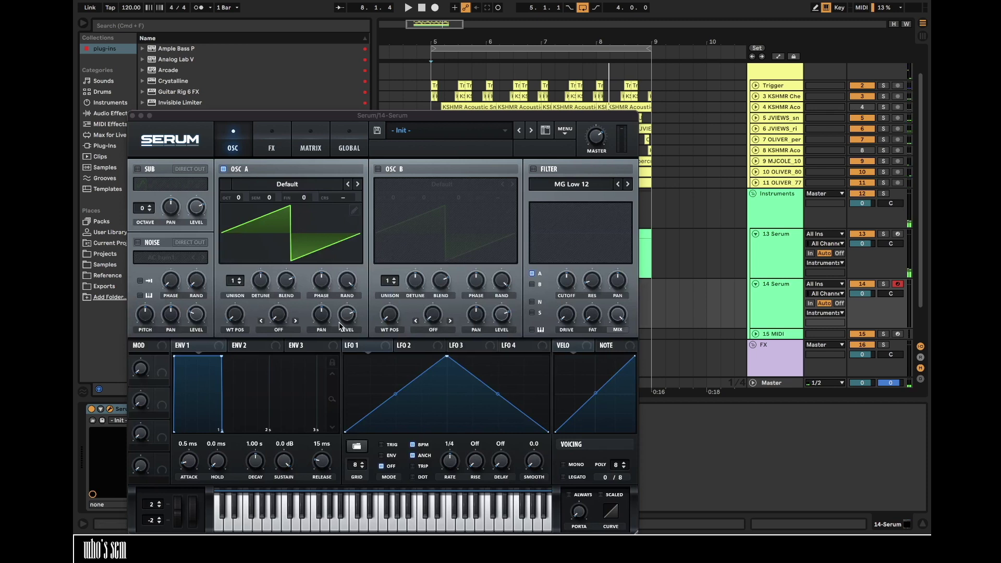
{"action": "left_click_drag", "start_coordinate": [285, 457], "coordinate": [286, 467]}
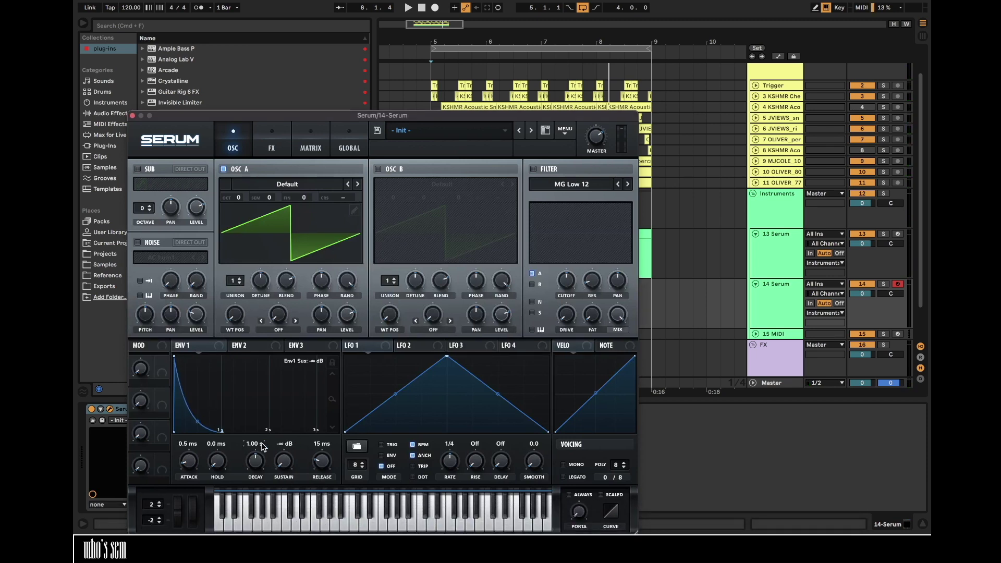
{"action": "left_click_drag", "start_coordinate": [256, 459], "coordinate": [259, 464]}
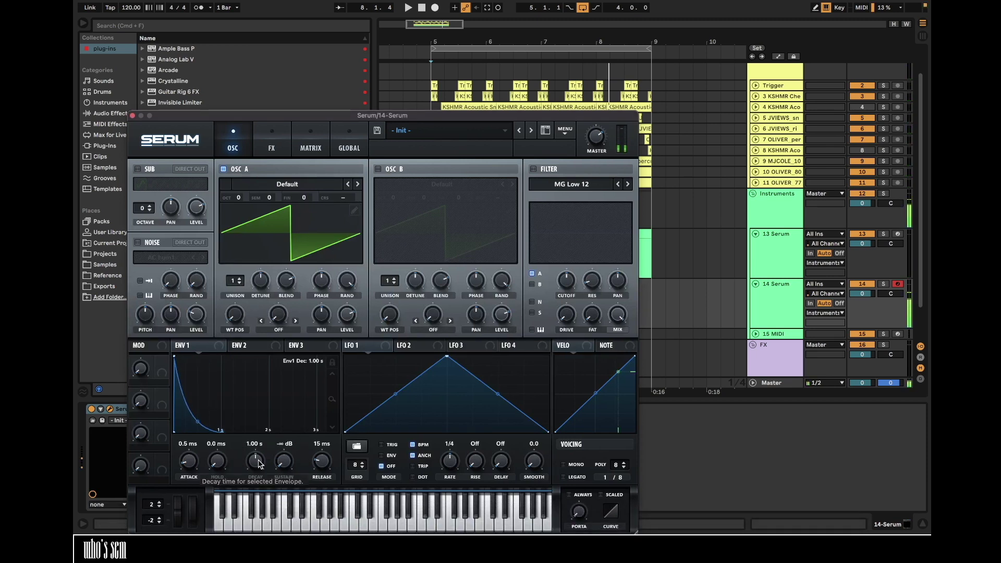
- Choose the Jno analog wavetable for oscillator A and enable the MG Low 12 filter with Env 1 modulating a lowered cutoff
{"action": "left_click", "coordinate": [291, 186]}
{"action": "mouse_move", "coordinate": [271, 197]}
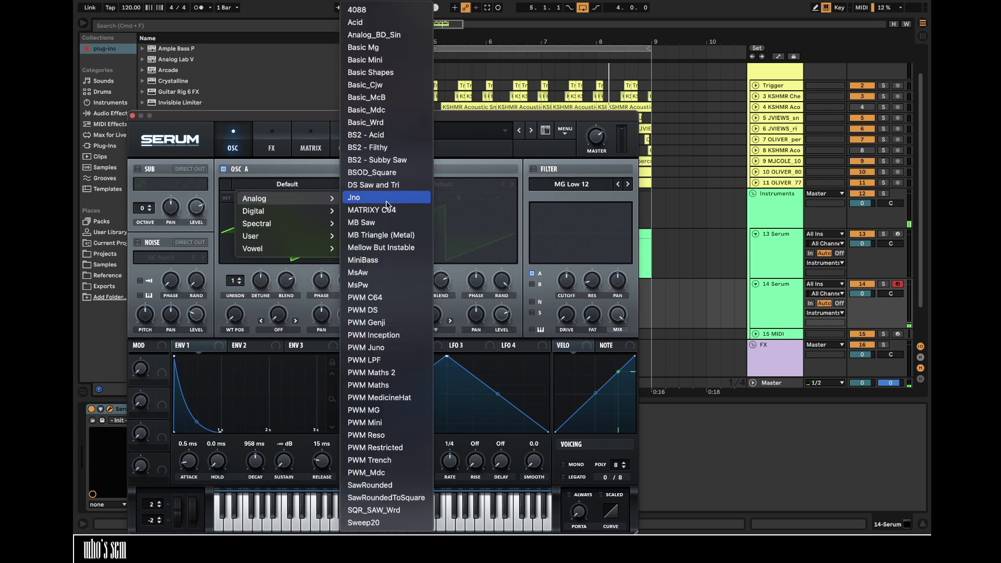
{"action": "left_click", "coordinate": [383, 384]}
{"action": "left_click_drag", "start_coordinate": [237, 320], "coordinate": [233, 309]}
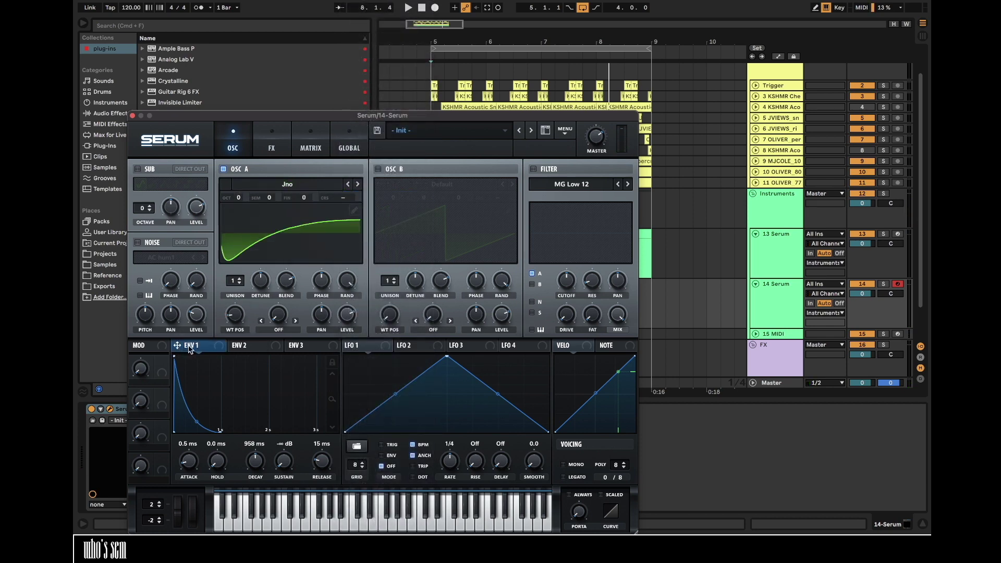
{"action": "left_click", "coordinate": [532, 169]}
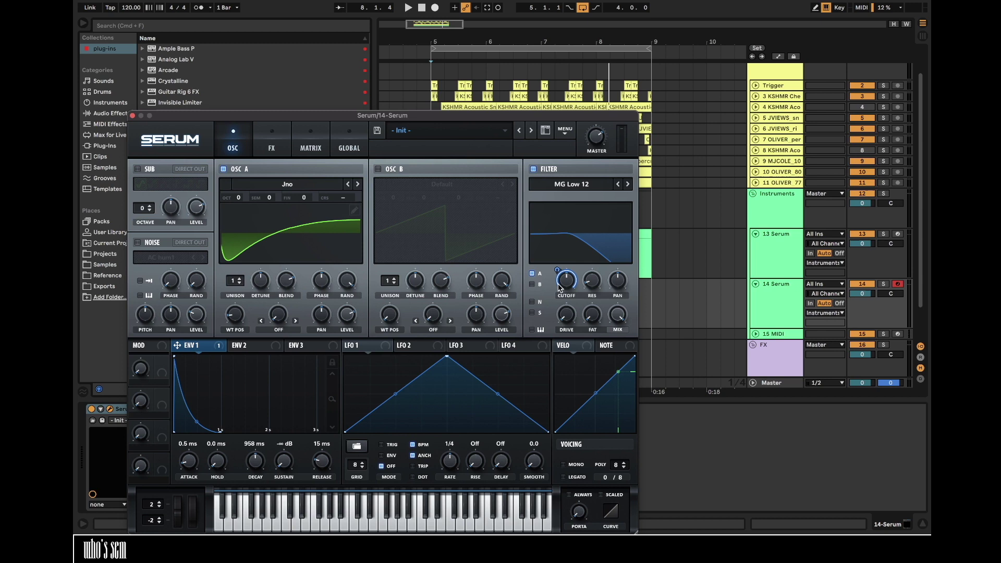
{"action": "left_click_drag", "start_coordinate": [566, 284], "coordinate": [557, 263]}
- Lower the sustain of Env 2 to 0.00%
{"action": "left_click", "coordinate": [269, 347]}
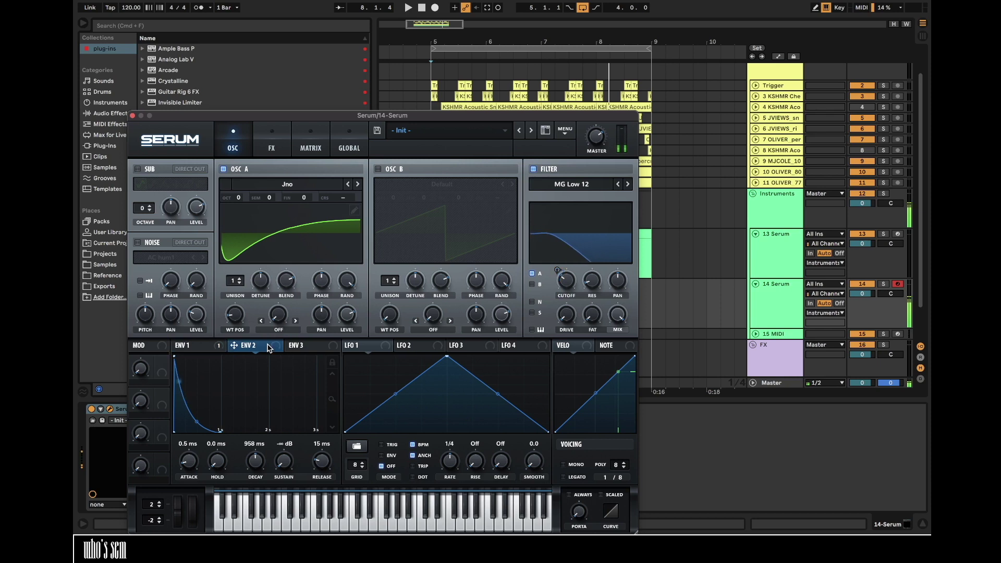
{"action": "left_click", "coordinate": [214, 348]}
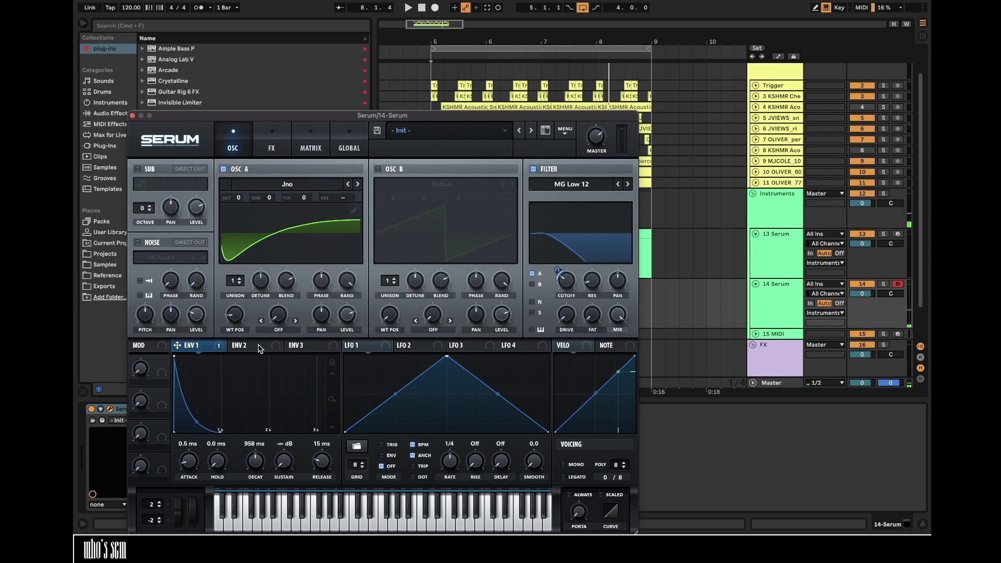
{"action": "left_click", "coordinate": [260, 347]}
{"action": "left_click_drag", "start_coordinate": [285, 463], "coordinate": [284, 452]}
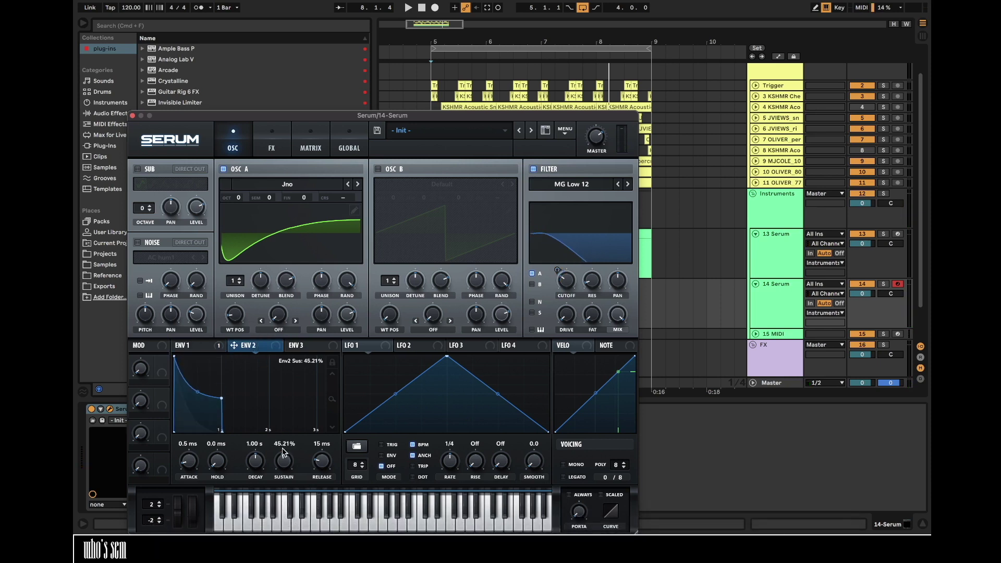
- Add Env 2 as a modulation source in Serum's matrix and assign it to the master tuning
{"action": "left_click_drag", "start_coordinate": [375, 115], "coordinate": [380, 41]}
{"action": "left_click", "coordinate": [309, 61]}
{"action": "left_click", "coordinate": [171, 126]}
{"action": "left_click", "coordinate": [172, 180]}
{"action": "left_click", "coordinate": [365, 128]}
{"action": "mouse_move", "coordinate": [379, 224]}
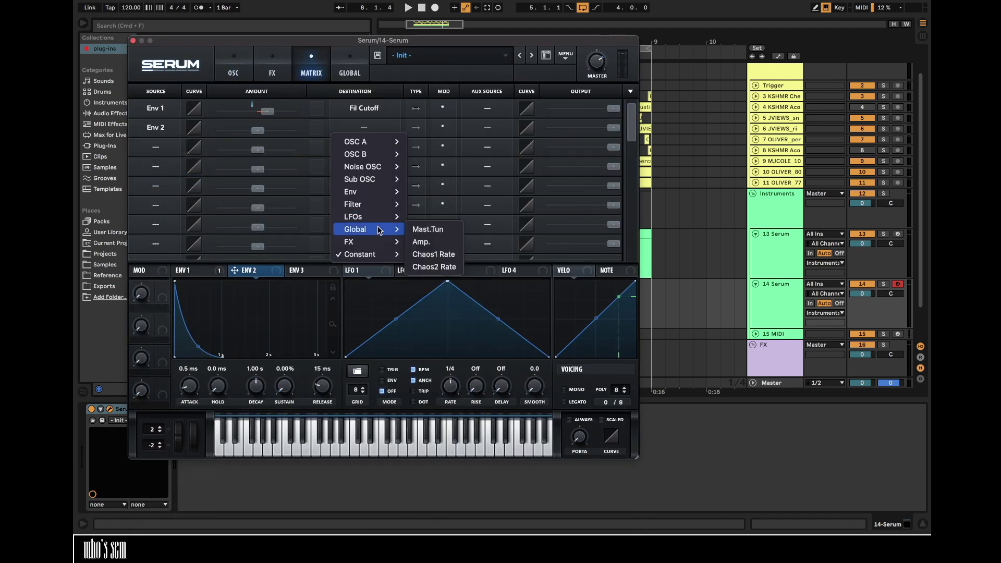
{"action": "mouse_move", "coordinate": [386, 192]}
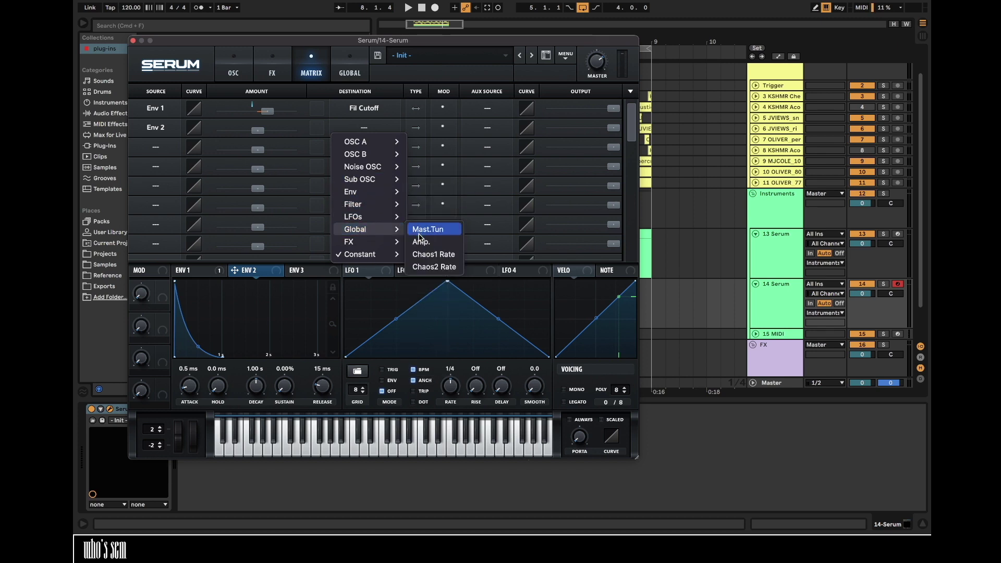
{"action": "left_click", "coordinate": [422, 229]}
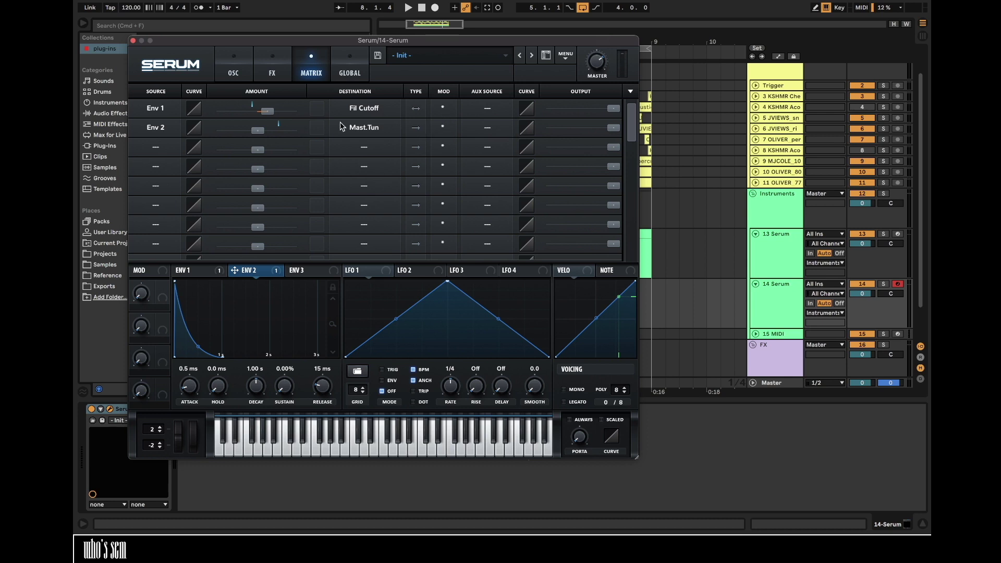
- Give the Env 2 pitch modulation a small positive amount and shorten Env 2's decay to 62 ms
{"action": "left_click_drag", "start_coordinate": [256, 134], "coordinate": [266, 130]}
{"action": "key", "text": "space"}
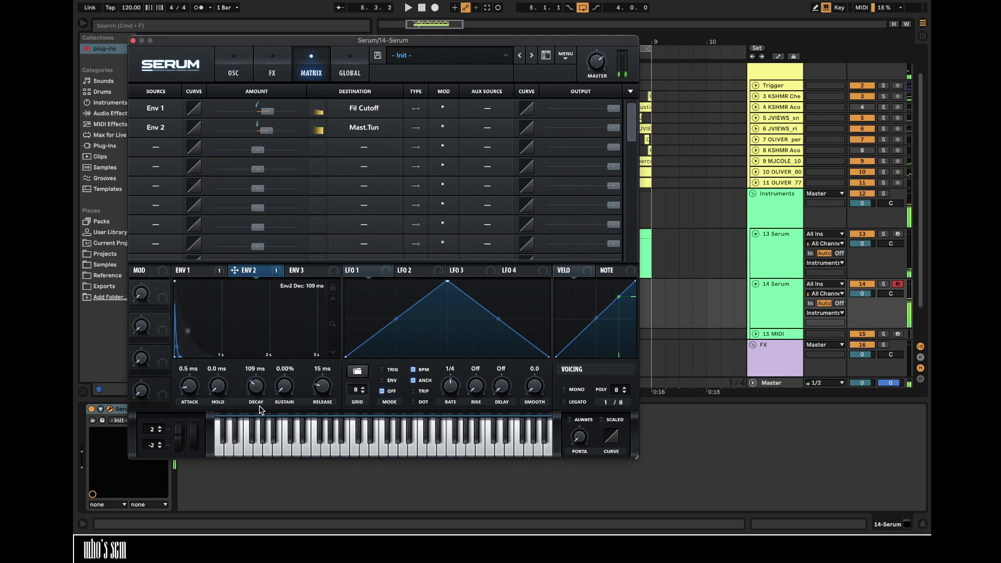
{"action": "mouse_move", "coordinate": [267, 134]}
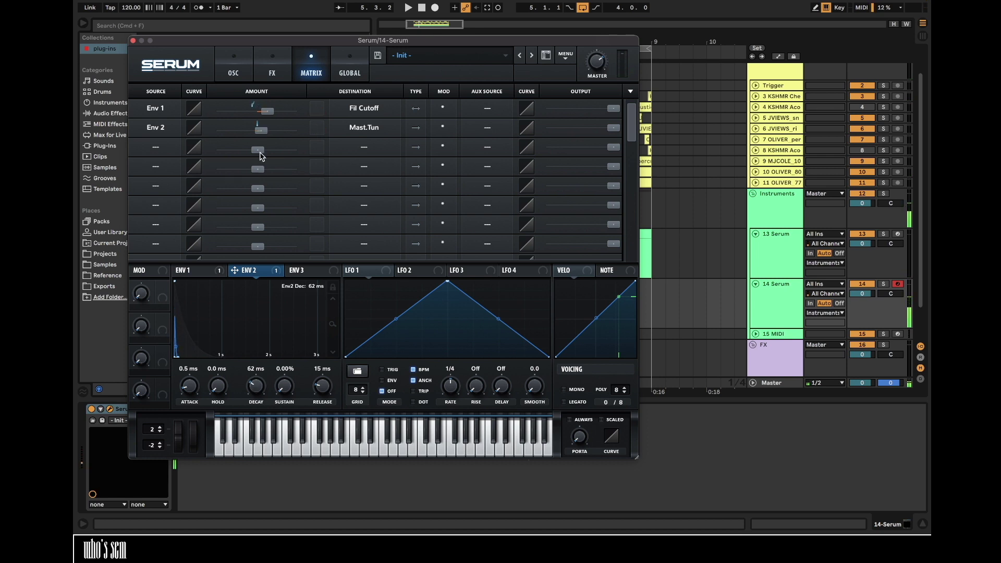
- Enable oscillator B and load the Analog_BD_Sin wavetable into it
{"action": "left_click", "coordinate": [233, 67]}
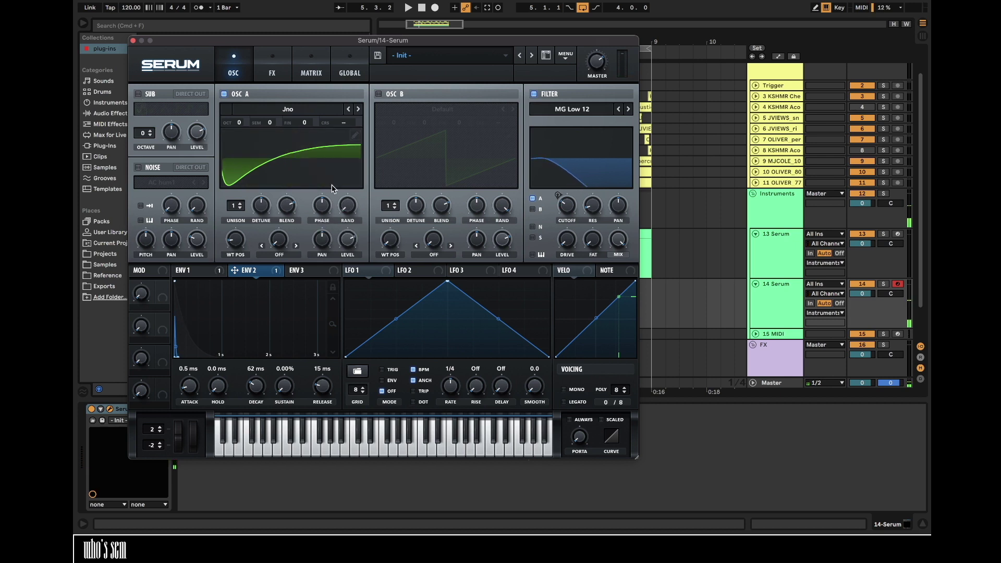
{"action": "left_click", "coordinate": [378, 94]}
{"action": "left_click", "coordinate": [436, 110]}
{"action": "mouse_move", "coordinate": [417, 124]}
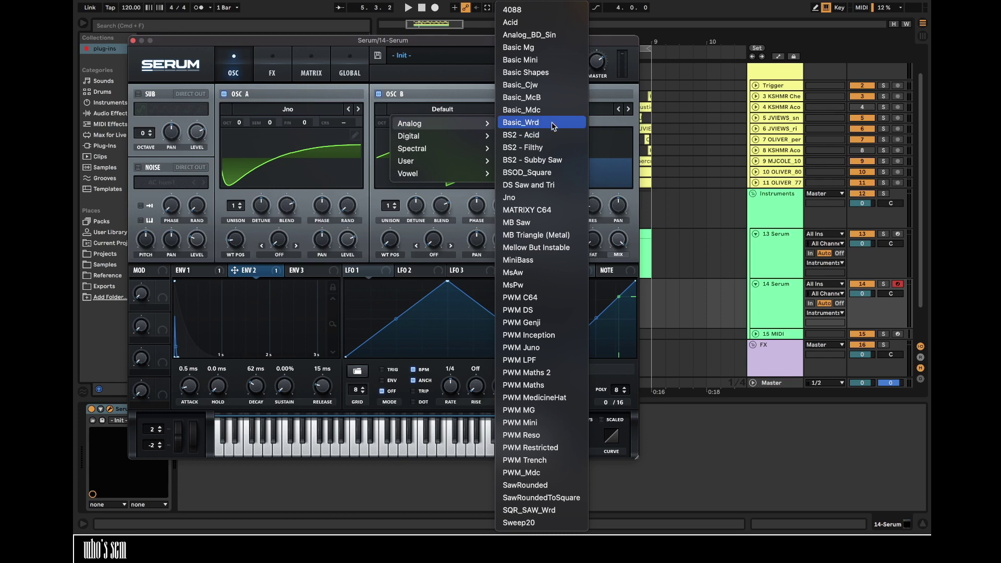
{"action": "left_click", "coordinate": [541, 36]}
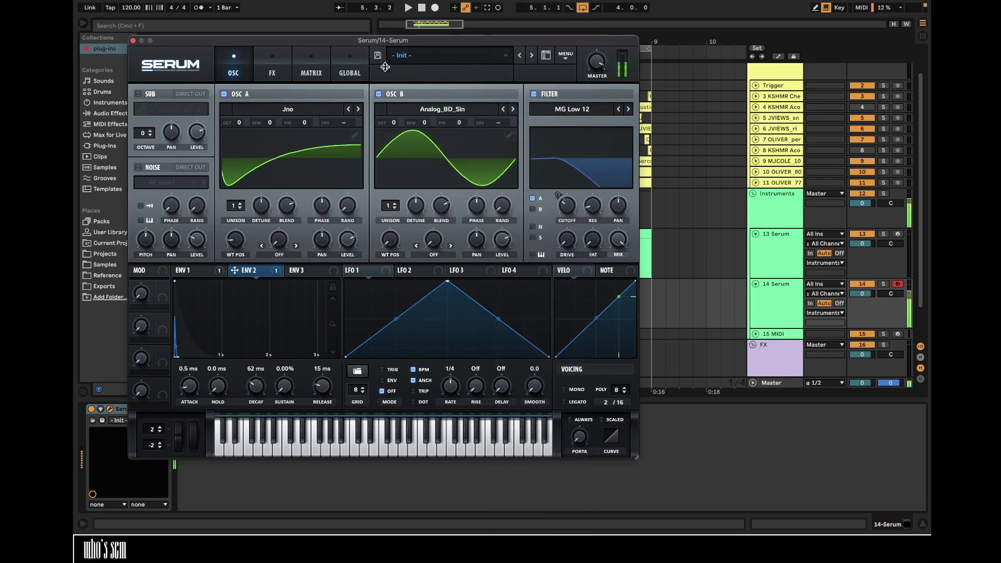
- Enable Serum's Tube distortion effect and adjust its drive
{"action": "left_click", "coordinate": [262, 67]}
{"action": "left_click", "coordinate": [141, 114]}
{"action": "left_click_drag", "start_coordinate": [499, 103], "coordinate": [505, 79]}
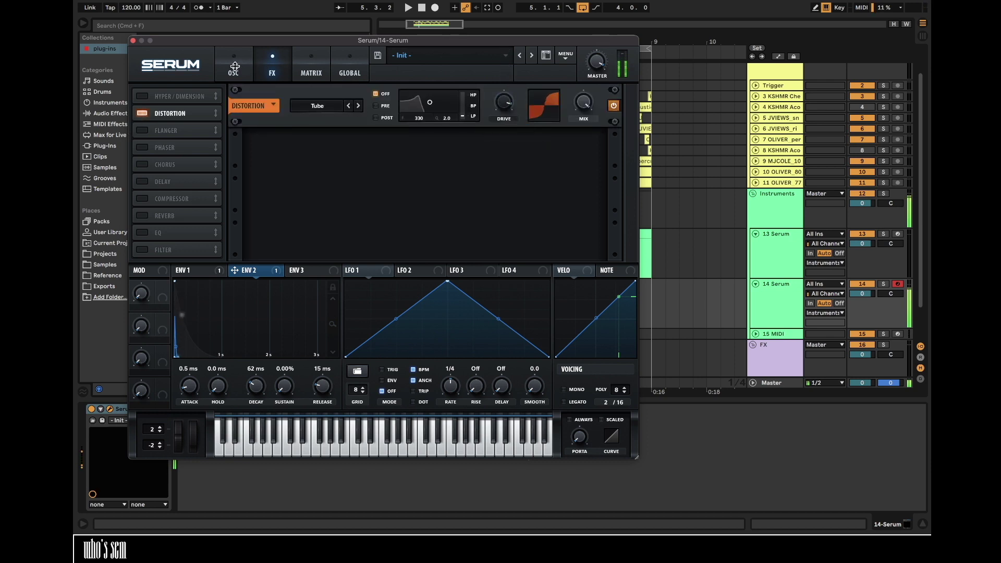
{"action": "left_click_drag", "start_coordinate": [509, 103], "coordinate": [502, 110]}
{"action": "left_click", "coordinate": [133, 40]}
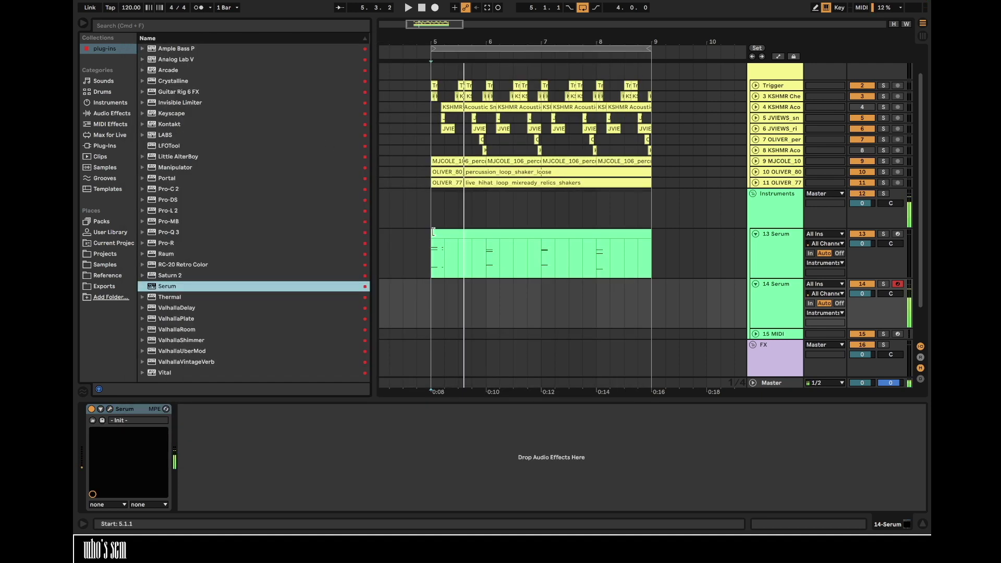
- Shorten Env 2's decay to 46 ms and fine-tune the distortion drive in the 14 Serum instance
{"action": "left_click", "coordinate": [110, 410]}
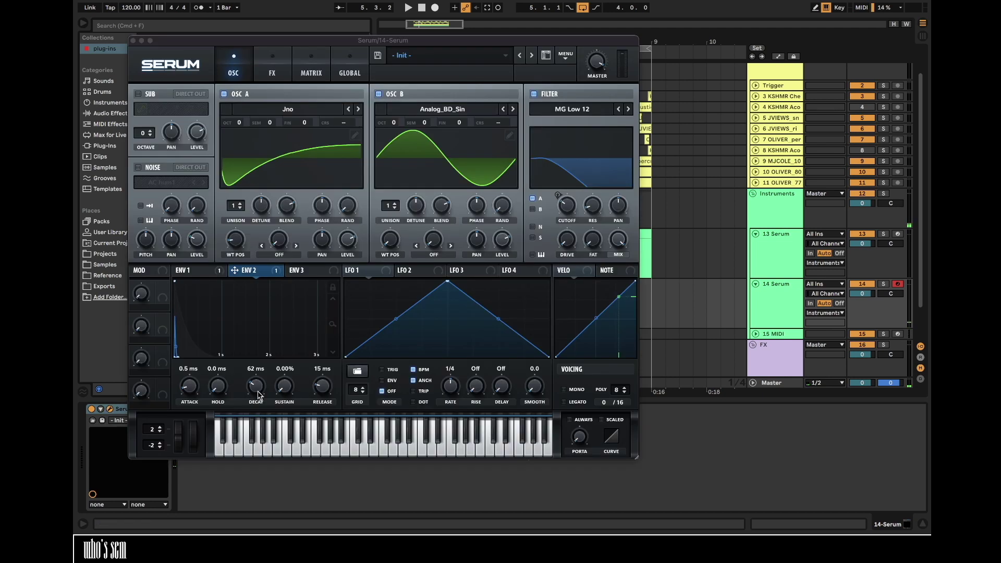
{"action": "left_click", "coordinate": [109, 409]}
{"action": "left_click", "coordinate": [108, 409]}
{"action": "left_click", "coordinate": [280, 73]}
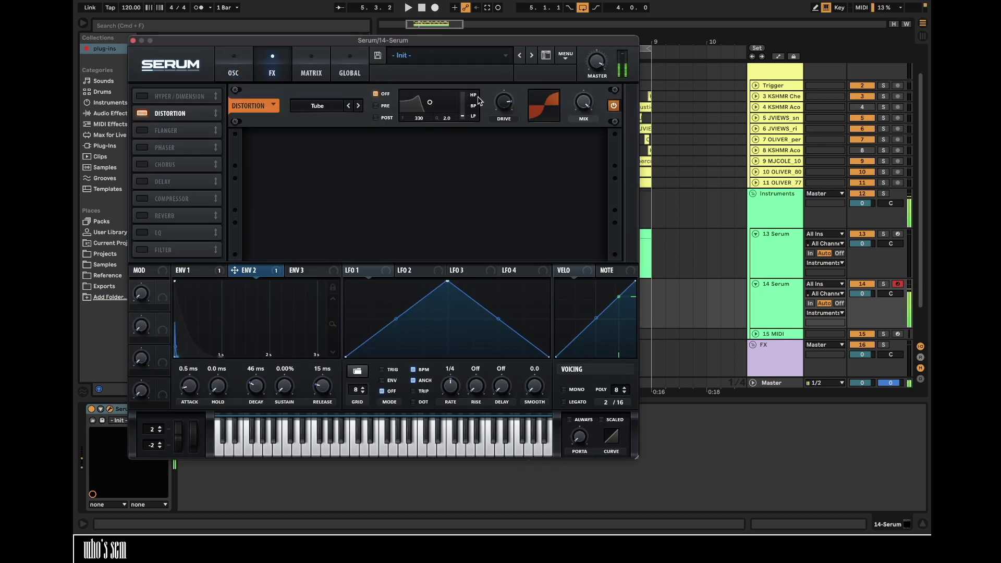
{"action": "mouse_move", "coordinate": [505, 111]}
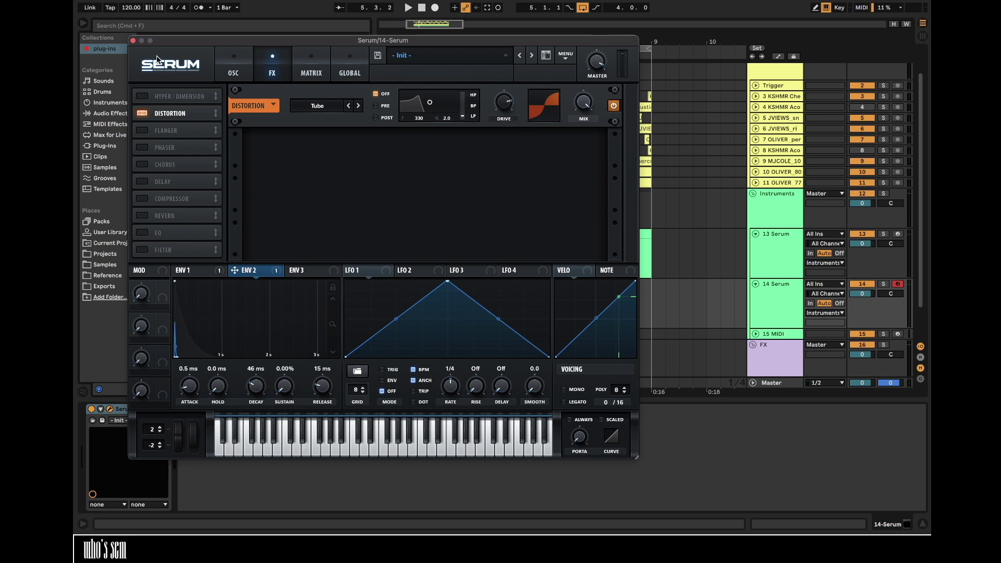
{"action": "left_click", "coordinate": [133, 41]}
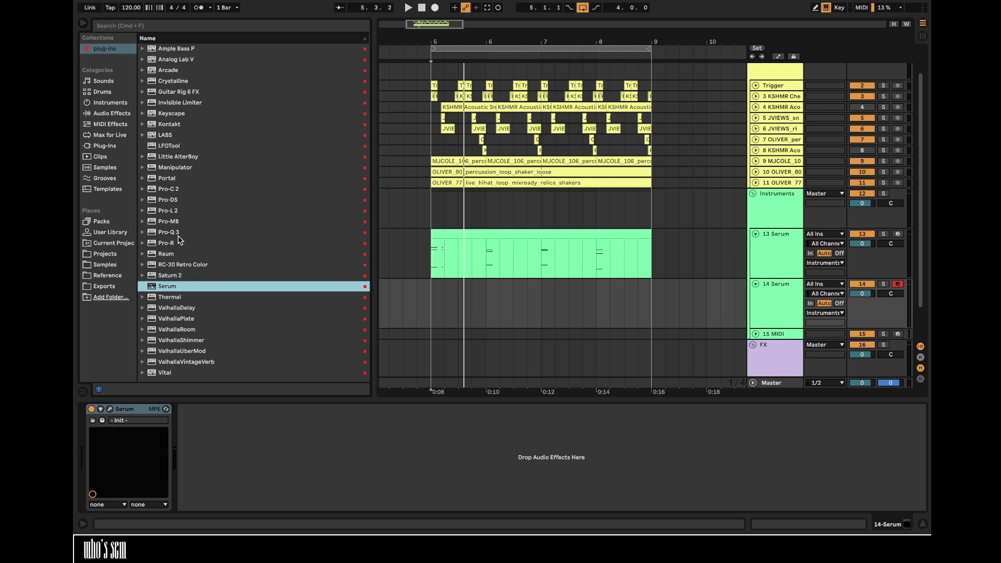
- Add Saturn 2 after Serum, audition its drive presets and keep Driven Tube Amp MdB
{"action": "double_click", "coordinate": [172, 277]}
{"action": "left_click", "coordinate": [462, 63]}
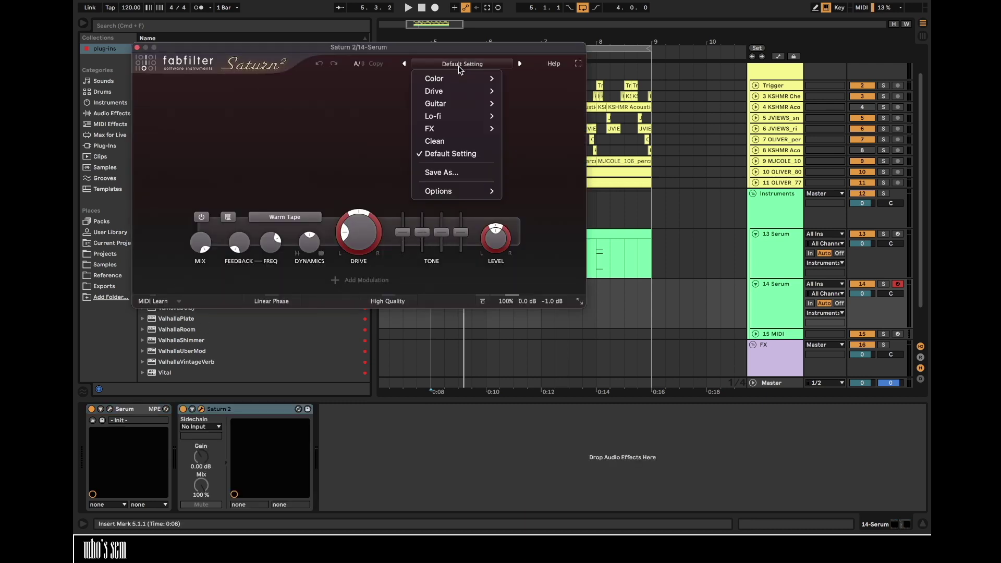
{"action": "mouse_move", "coordinate": [463, 91]}
{"action": "left_click", "coordinate": [511, 91]}
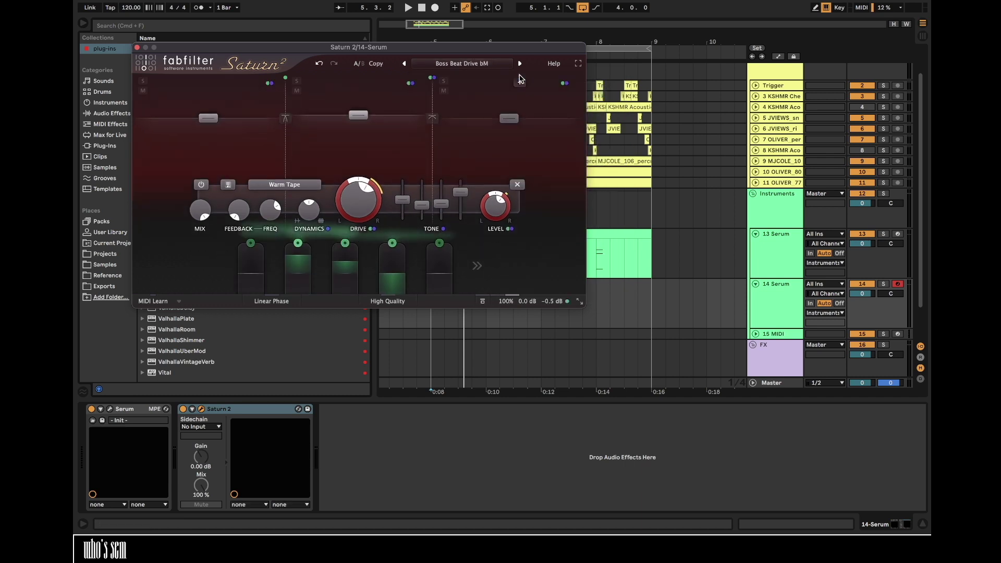
{"action": "left_click", "coordinate": [519, 64]}
{"action": "left_click", "coordinate": [519, 63]}
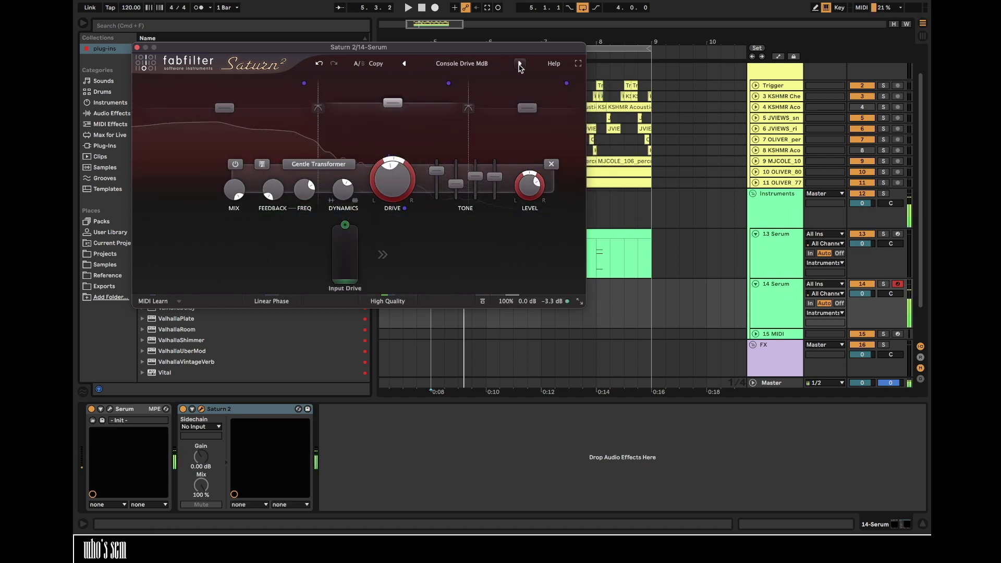
{"action": "left_click", "coordinate": [519, 64]}
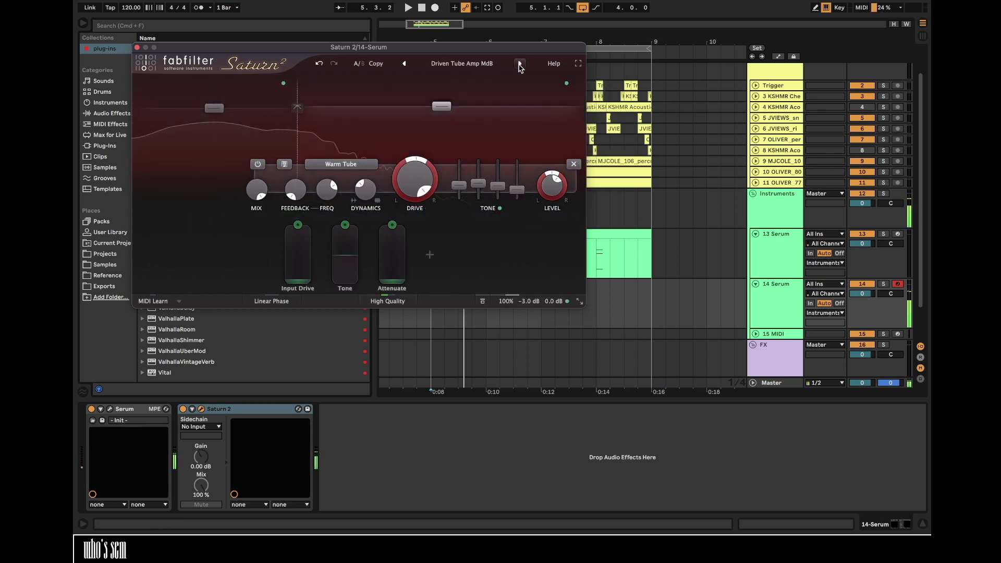
{"action": "left_click", "coordinate": [519, 65]}
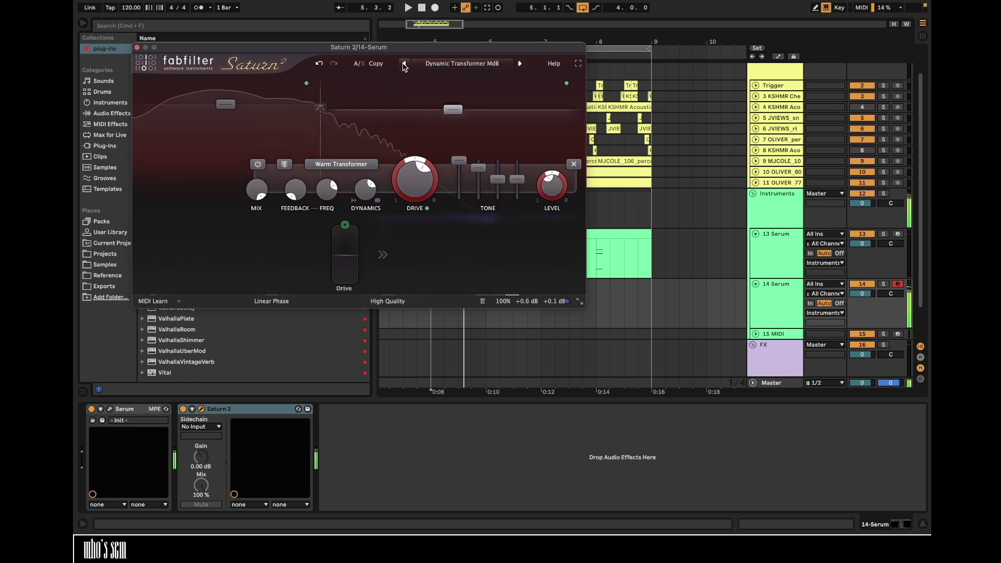
{"action": "left_click", "coordinate": [404, 63]}
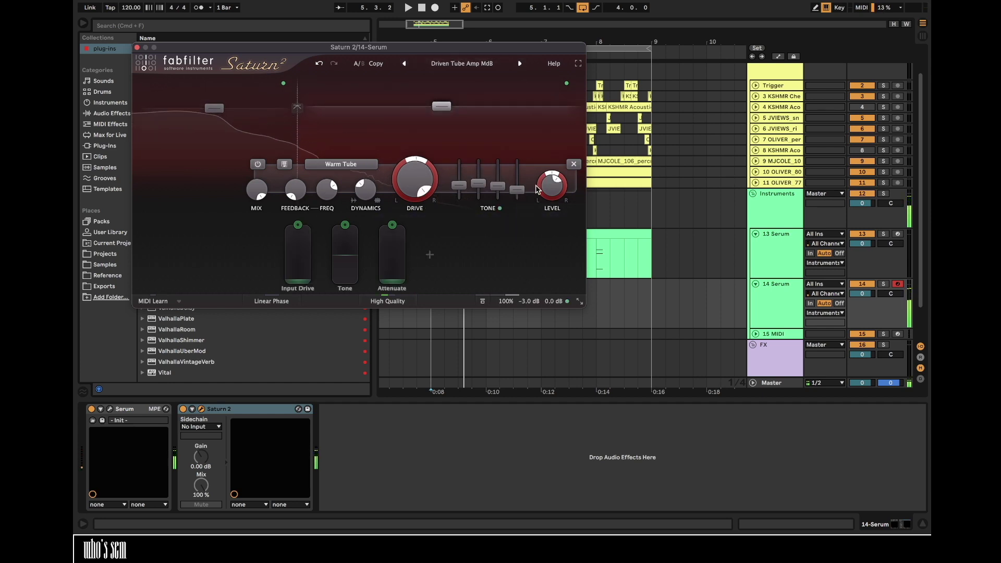
{"action": "left_click", "coordinate": [137, 47]}
- Add Thermal after Saturn 2, drive Stage 1's Light Shaper above 198 Hz with automatic volume, and set the shape to 3%
{"action": "double_click", "coordinate": [191, 298]}
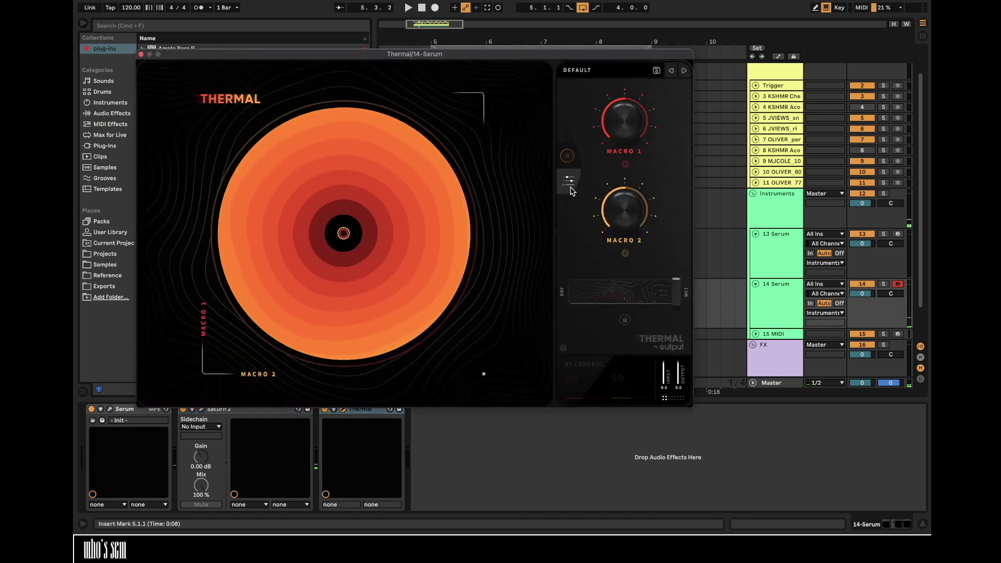
{"action": "left_click", "coordinate": [568, 181]}
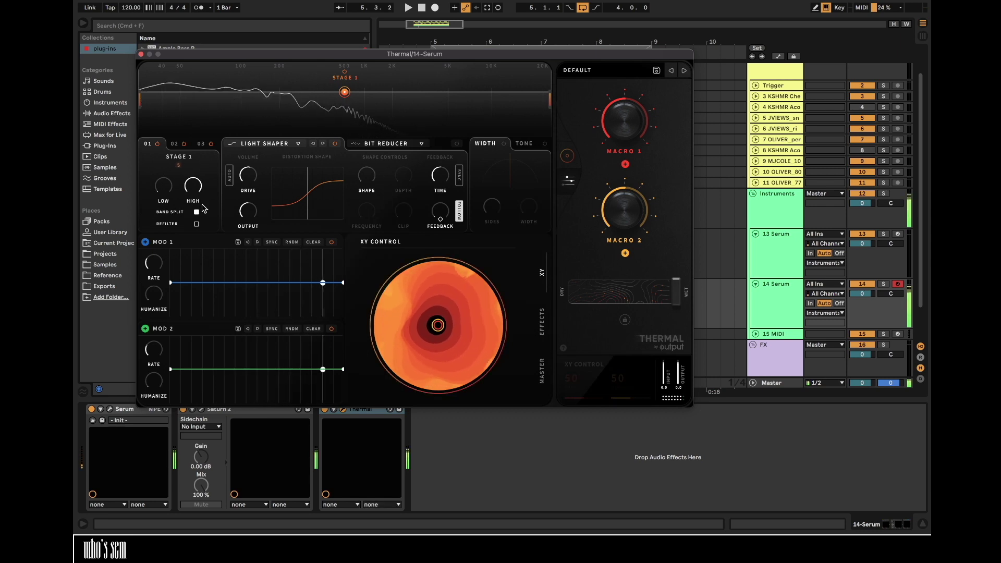
{"action": "mouse_move", "coordinate": [253, 167]}
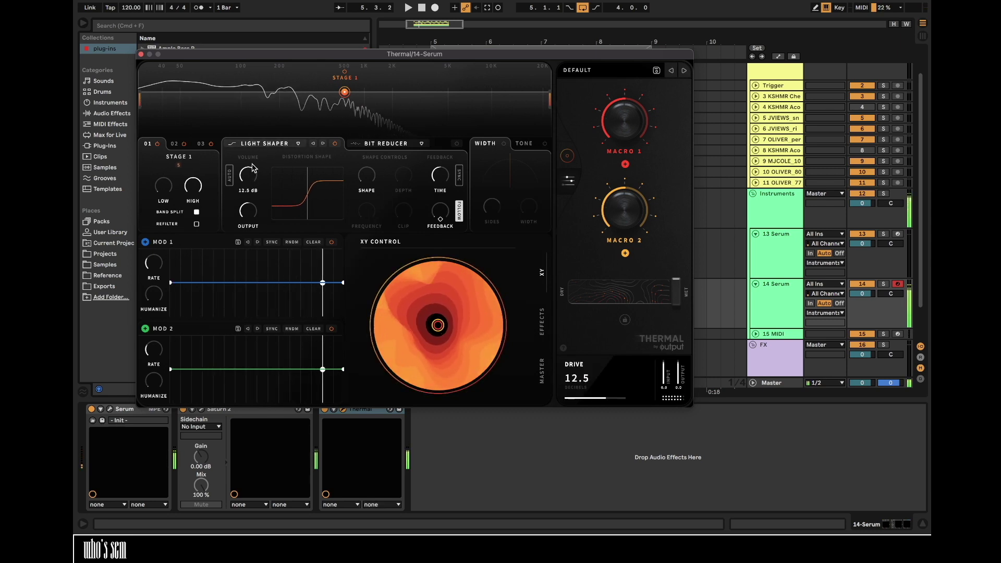
{"action": "left_click_drag", "start_coordinate": [141, 102], "coordinate": [266, 103]}
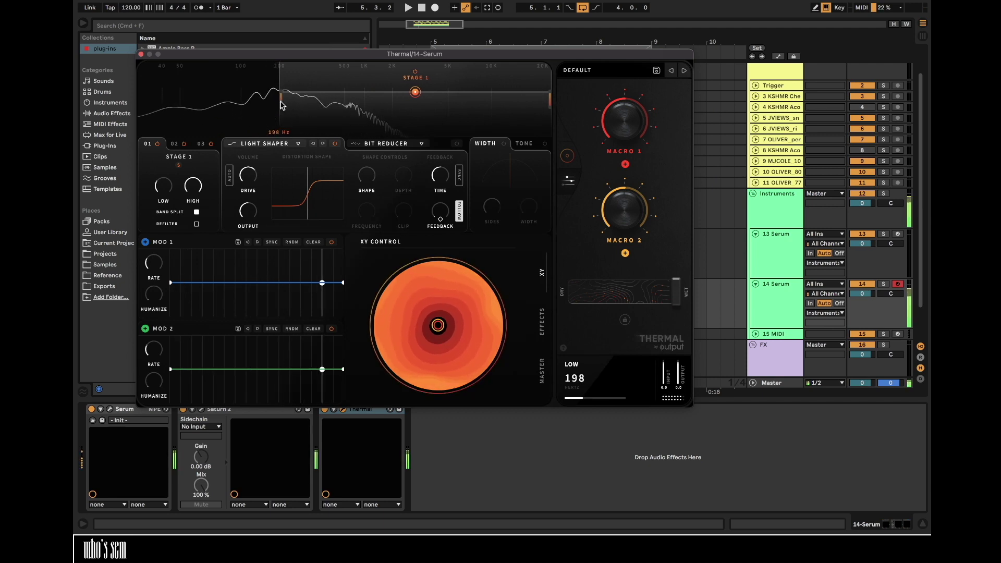
{"action": "mouse_move", "coordinate": [248, 176]}
{"action": "left_mouse_down"}
{"action": "mouse_move", "coordinate": [241, 162]}
{"action": "mouse_move", "coordinate": [252, 179]}
{"action": "left_mouse_up"}
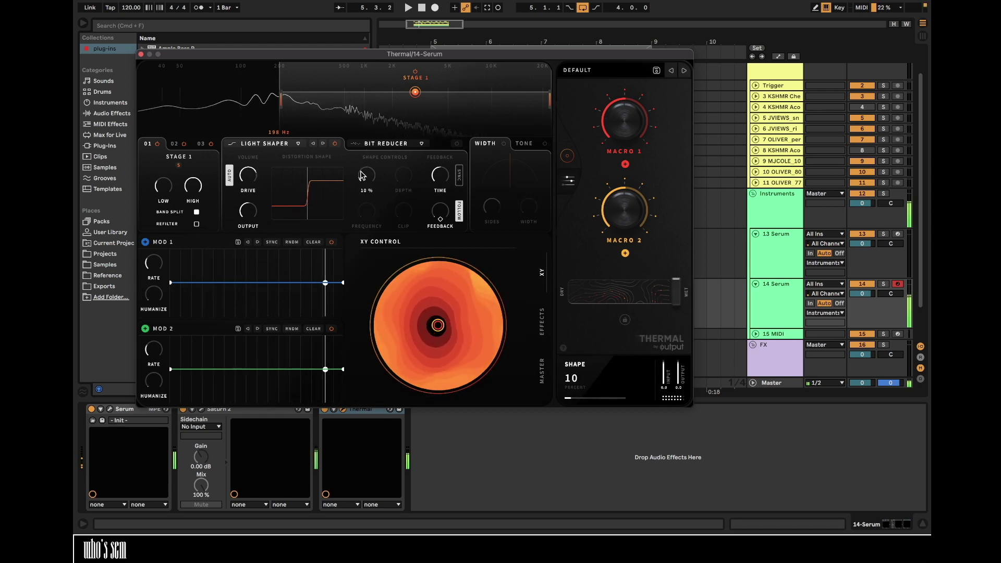
{"action": "left_click_drag", "start_coordinate": [363, 173], "coordinate": [362, 183]}
- Enable Stage 1's Width at about 41% and raise the stage's low frequency limit to 213 Hz
{"action": "left_click", "coordinate": [503, 144]}
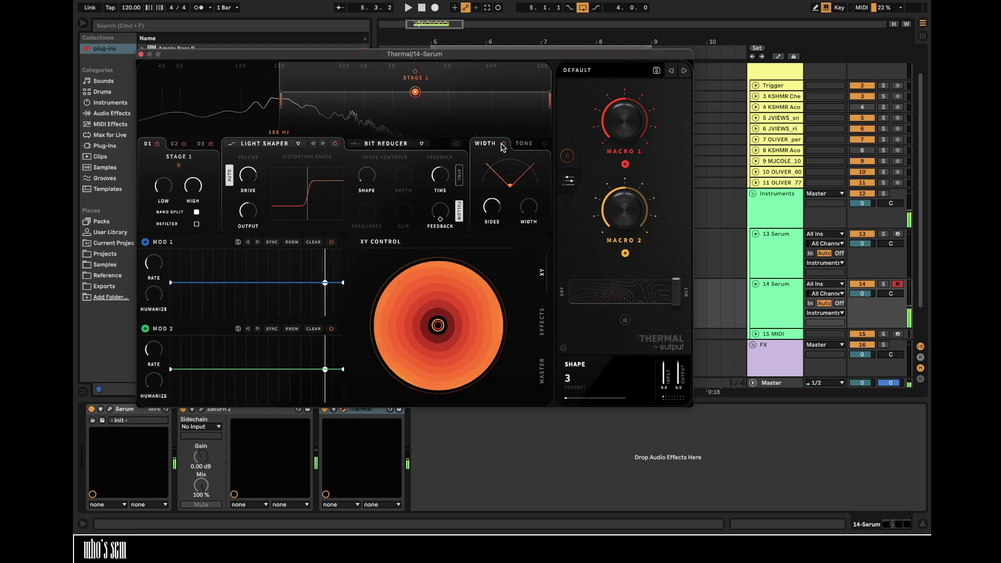
{"action": "left_click_drag", "start_coordinate": [278, 104], "coordinate": [283, 104]}
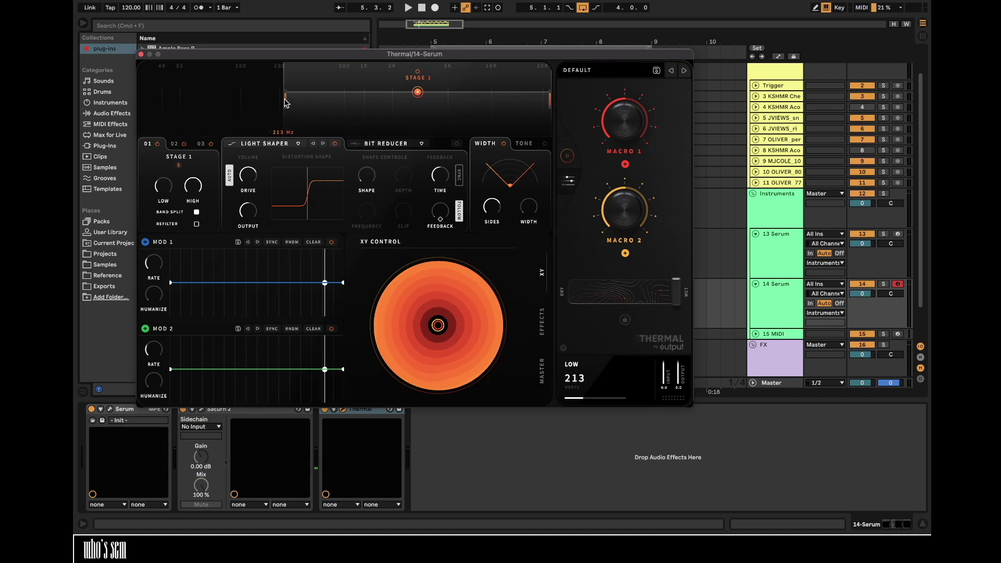
{"action": "left_click_drag", "start_coordinate": [491, 214], "coordinate": [529, 183]}
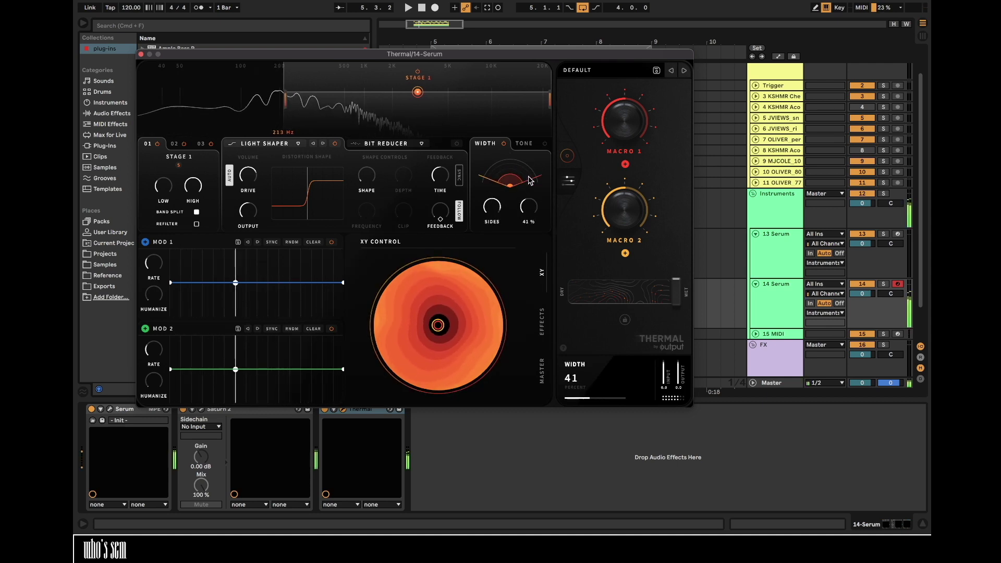
- Enable Stage 1's Tone with a boosted high band and set the Light Shaper drive to about 22.7 dB
{"action": "left_click", "coordinate": [525, 144]}
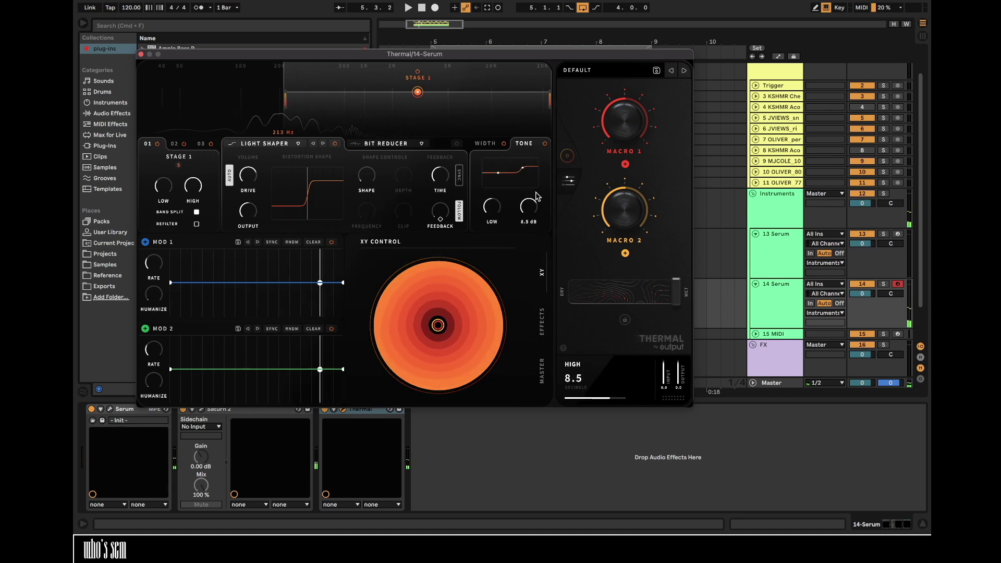
{"action": "left_click_drag", "start_coordinate": [535, 197], "coordinate": [524, 193]}
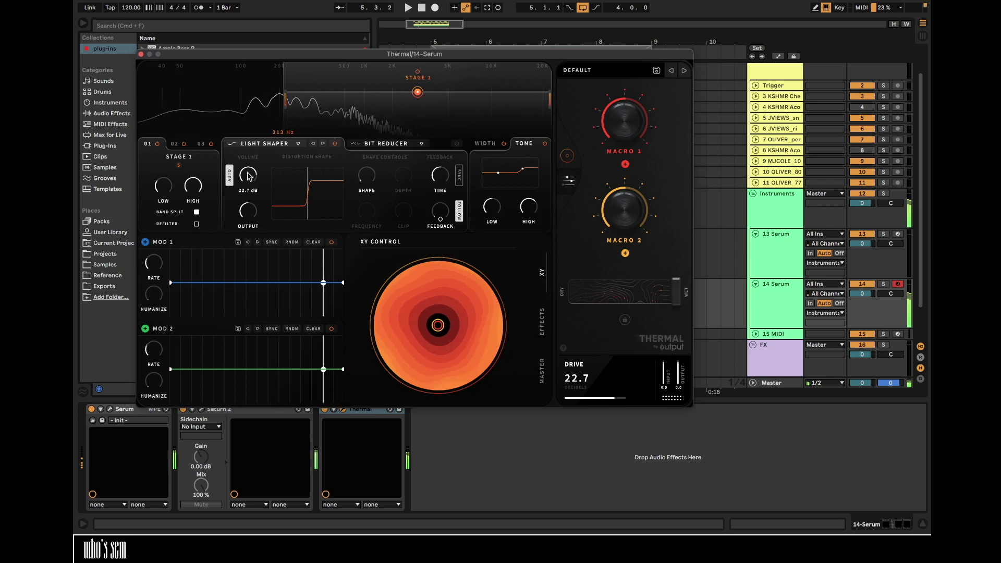
{"action": "left_click_drag", "start_coordinate": [248, 179], "coordinate": [248, 181]}
- Replace Bit Reducer with an enabled Compressor, setting the threshold to -26.5 dB, a higher ratio and the gain to 9.4 dB
{"action": "left_click", "coordinate": [377, 146]}
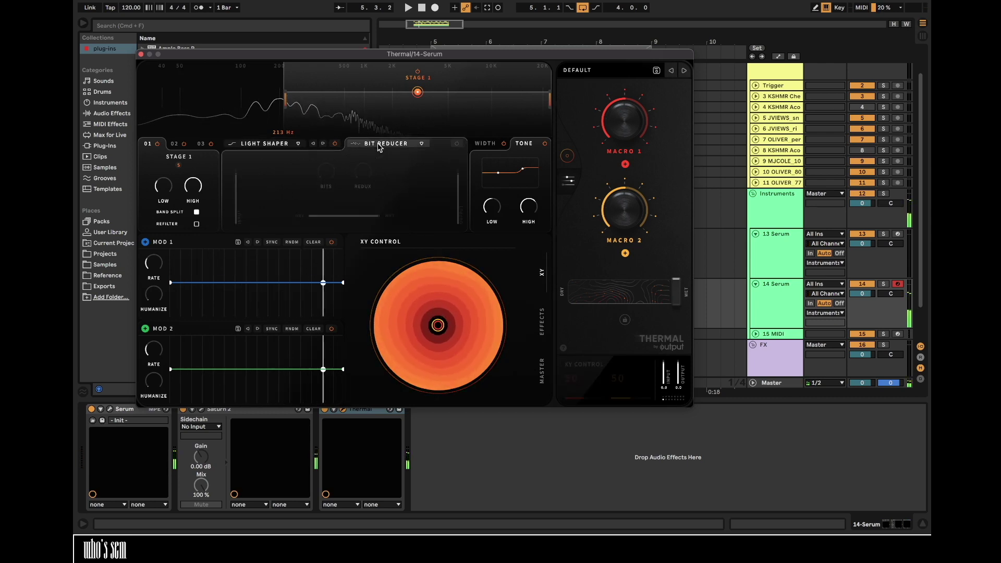
{"action": "left_click", "coordinate": [386, 179]}
{"action": "left_click", "coordinate": [457, 146]}
{"action": "left_click_drag", "start_coordinate": [271, 172], "coordinate": [270, 208]}
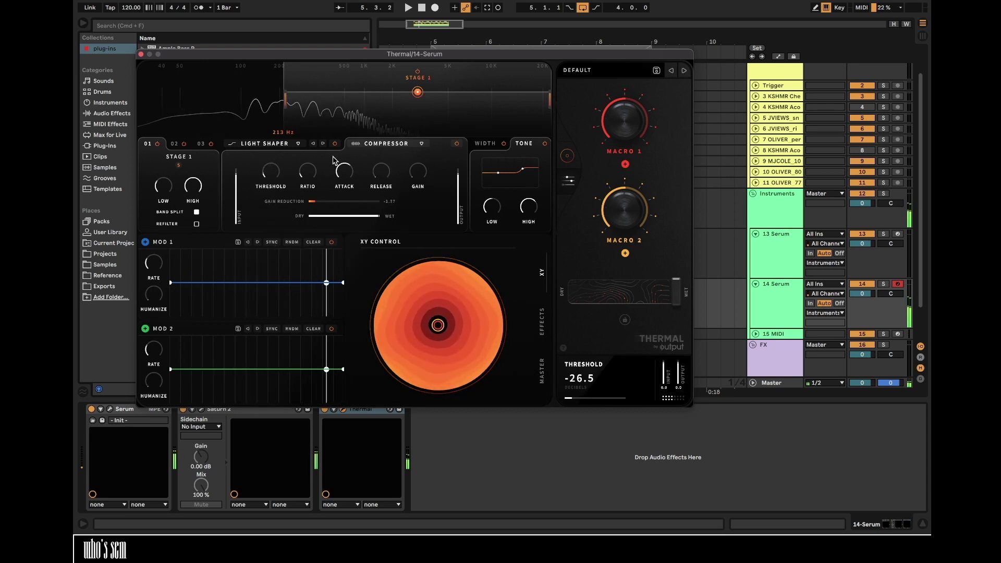
{"action": "left_click_drag", "start_coordinate": [308, 171], "coordinate": [308, 164]}
{"action": "left_click_drag", "start_coordinate": [416, 172], "coordinate": [416, 140]}
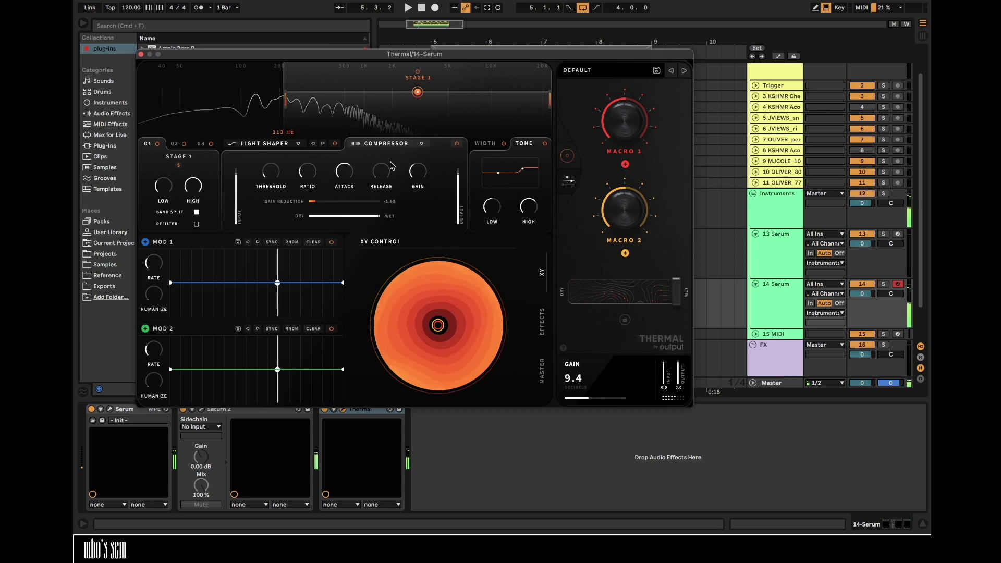
- Set Serum's Env 1 release to 29 ms and its decay to 754 ms
{"action": "left_click", "coordinate": [109, 408]}
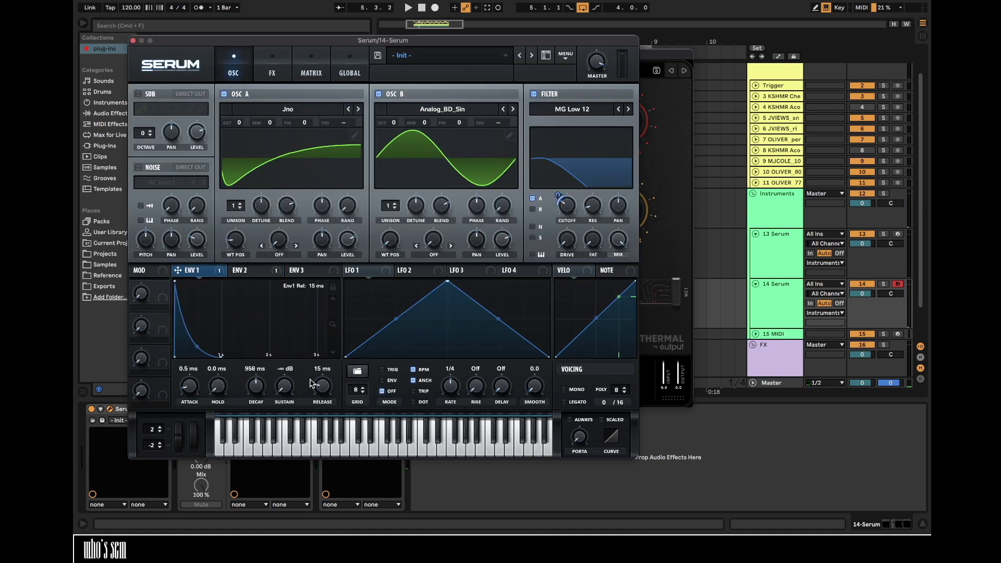
{"action": "left_click_drag", "start_coordinate": [251, 391], "coordinate": [251, 392]}
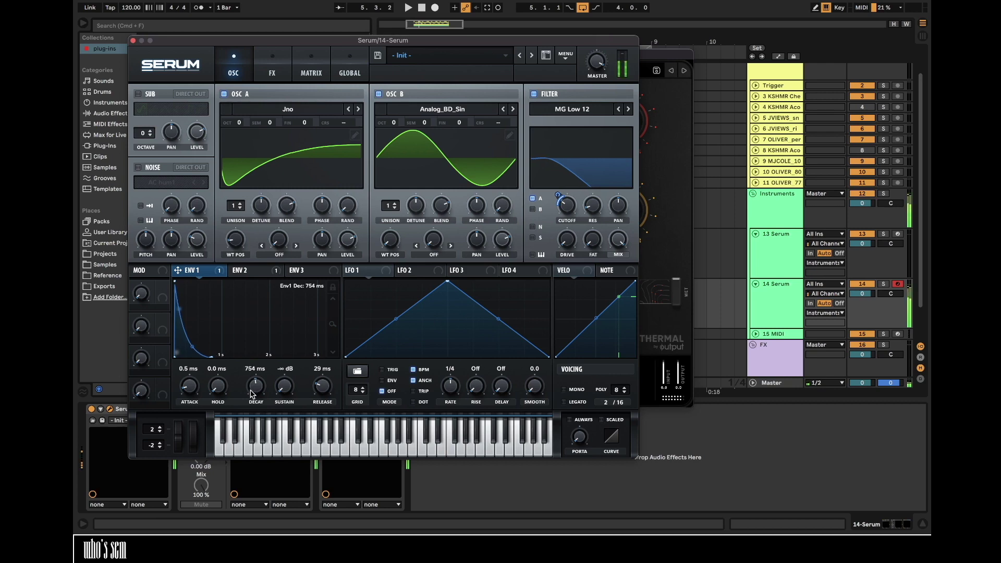
- Set Serum's Env 1 attack to 1.5 ms and slightly raise the Sides of Stage 1's Width in Thermal
{"action": "left_click", "coordinate": [108, 410]}
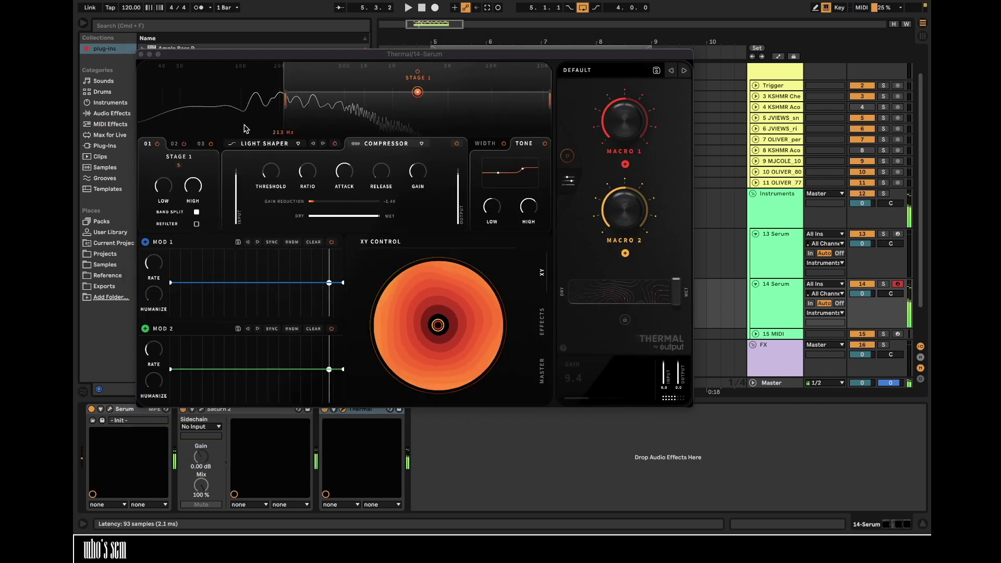
{"action": "left_click", "coordinate": [175, 144]}
{"action": "left_click", "coordinate": [148, 145]}
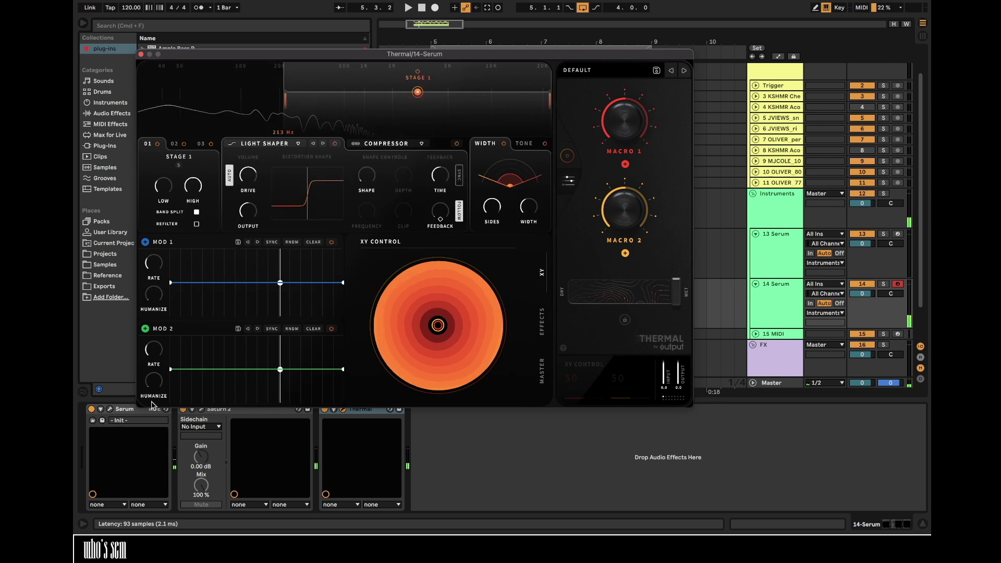
{"action": "left_click", "coordinate": [110, 409]}
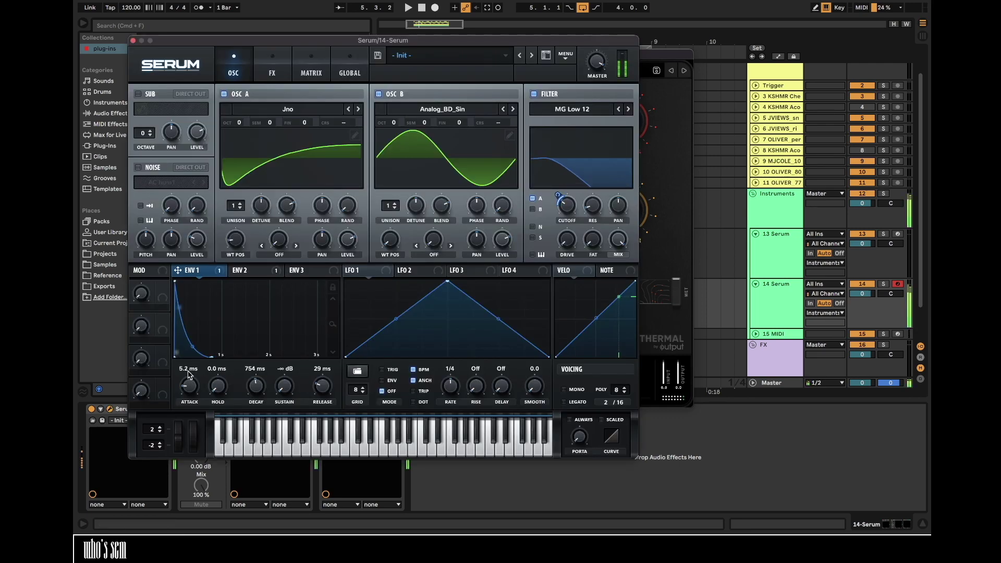
{"action": "left_click", "coordinate": [109, 408]}
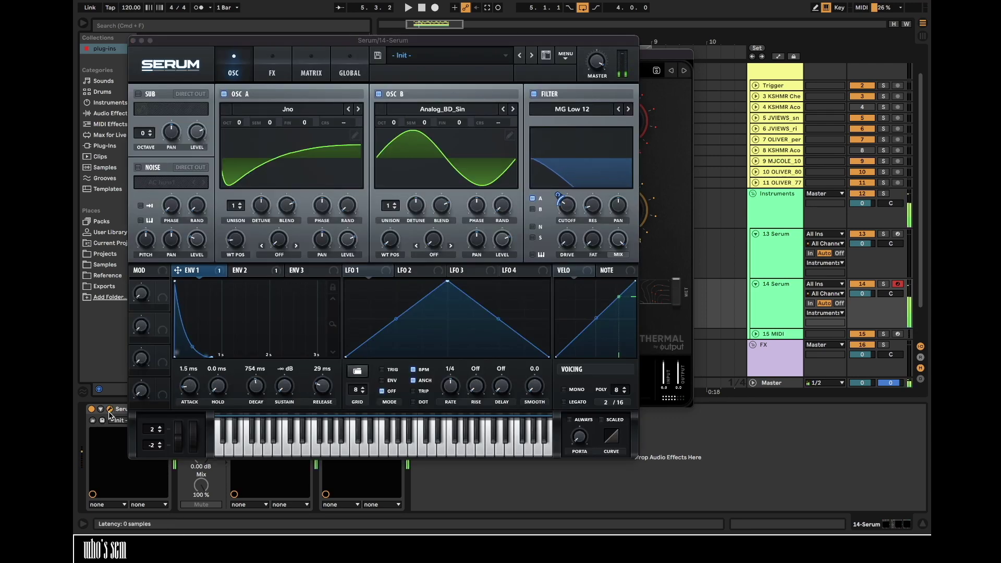
{"action": "left_click_drag", "start_coordinate": [491, 210], "coordinate": [490, 202]}
- Enable band split on Thermal's Stage 2 and lower the stage's high frequency limit to 110 Hz
{"action": "left_click", "coordinate": [175, 144]}
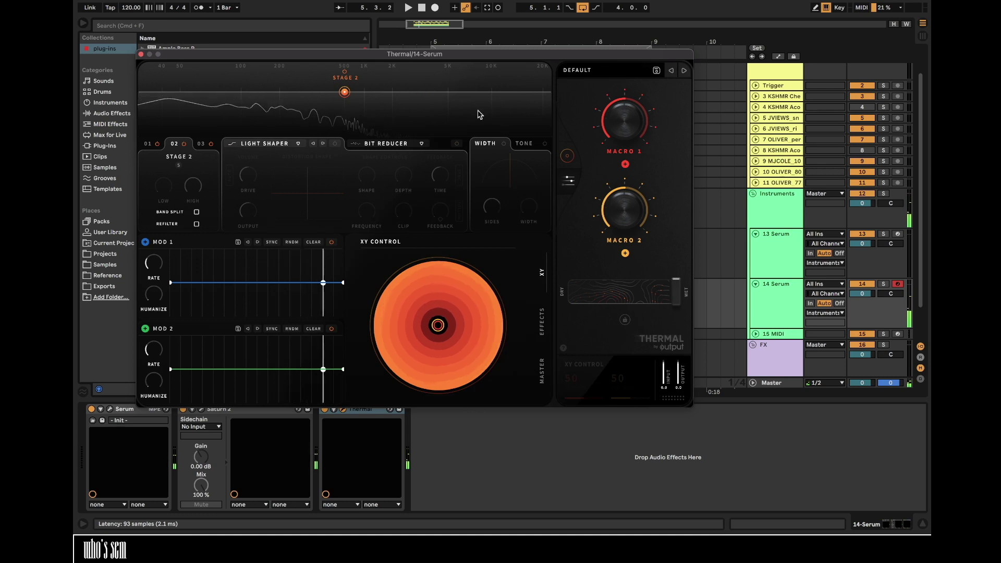
{"action": "left_click", "coordinate": [196, 212]}
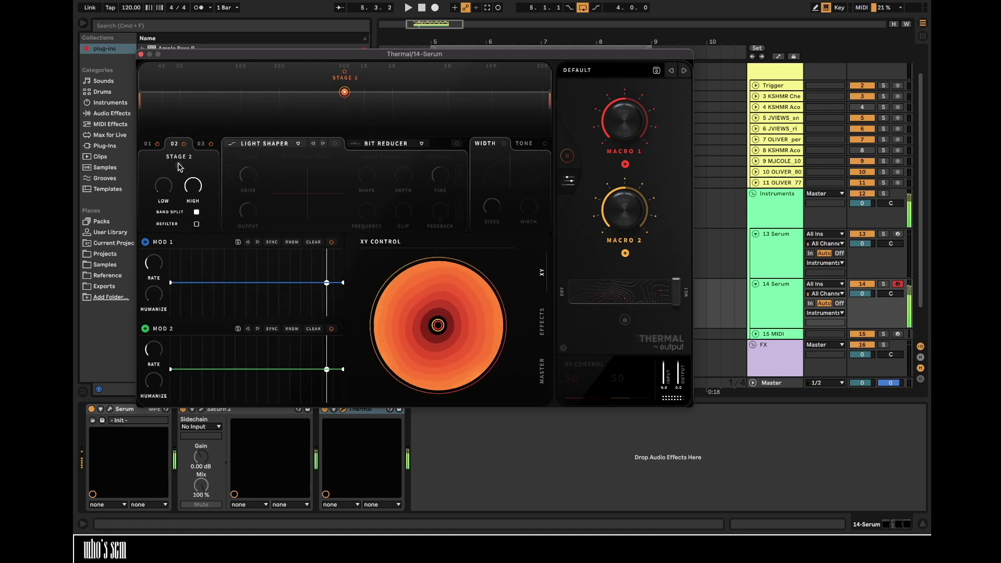
{"action": "left_click_drag", "start_coordinate": [550, 99], "coordinate": [257, 108]}
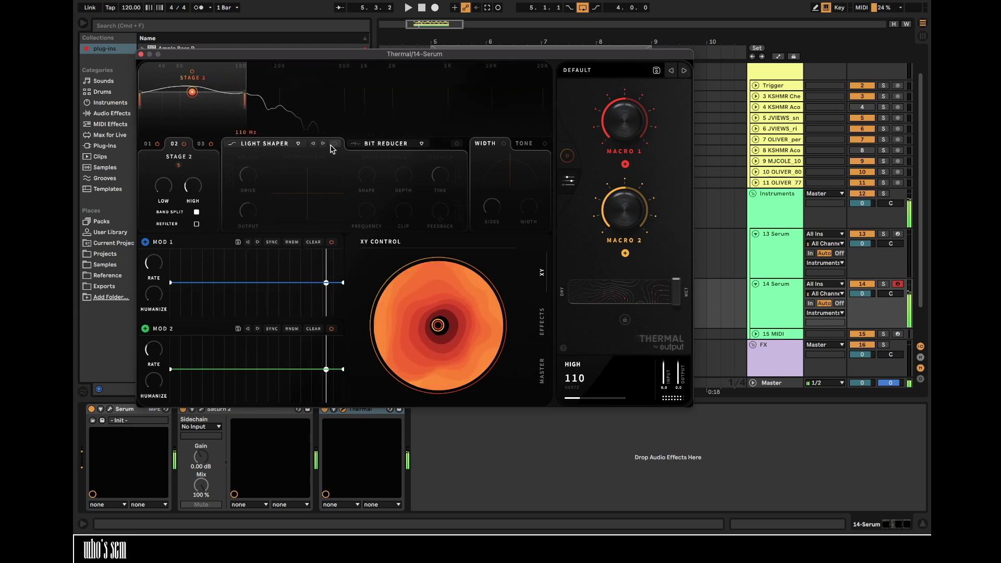
- Enable Stage 2's distortion as Linear Sine with a drive of about 8.1 dB, 48% depth and 19% shape
{"action": "left_click", "coordinate": [298, 143]}
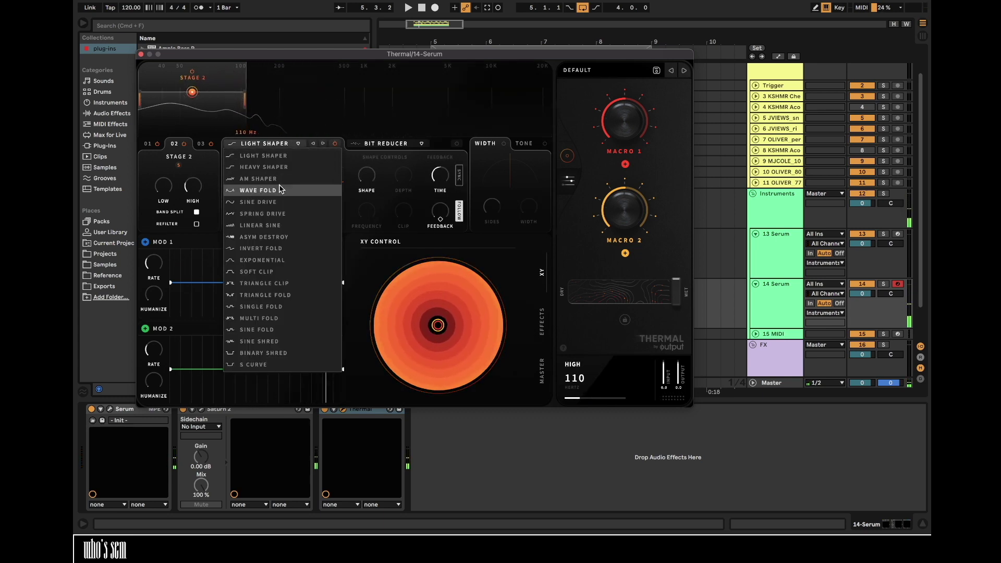
{"action": "left_click", "coordinate": [276, 203]}
{"action": "left_click_drag", "start_coordinate": [253, 169], "coordinate": [253, 173]}
{"action": "left_click", "coordinate": [323, 145]}
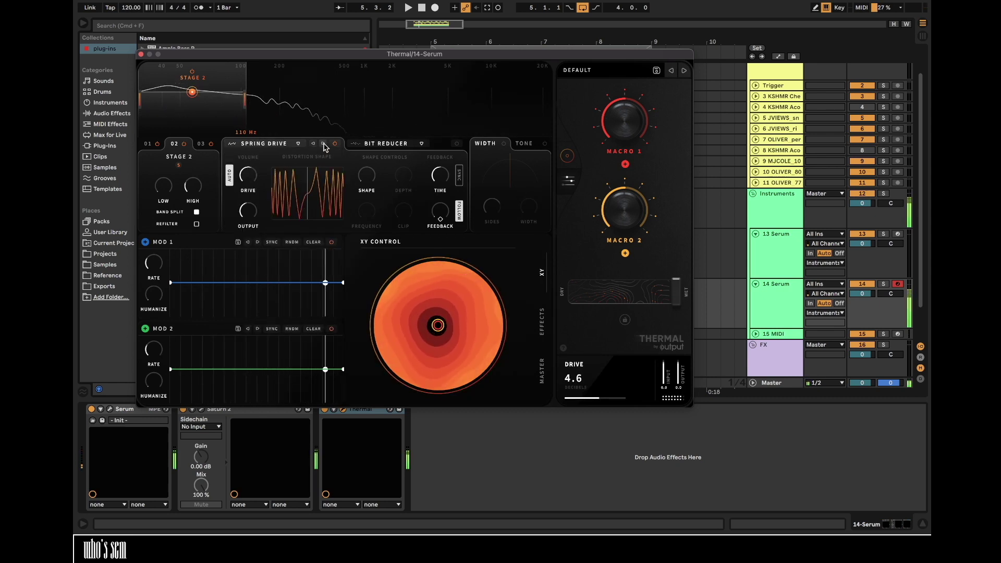
{"action": "left_click", "coordinate": [324, 145]}
{"action": "left_click_drag", "start_coordinate": [242, 179], "coordinate": [246, 174]}
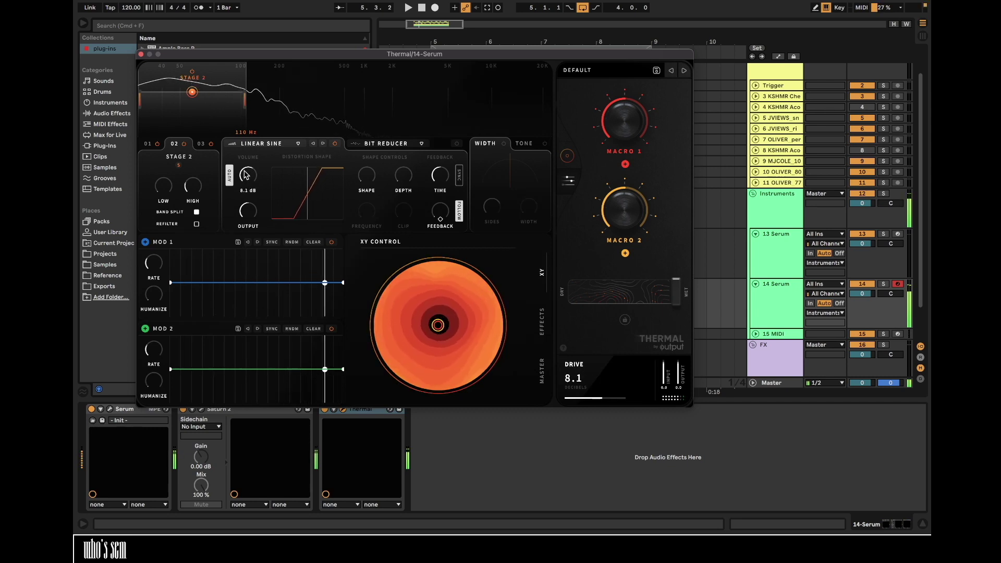
{"action": "left_click_drag", "start_coordinate": [393, 178], "coordinate": [403, 160]}
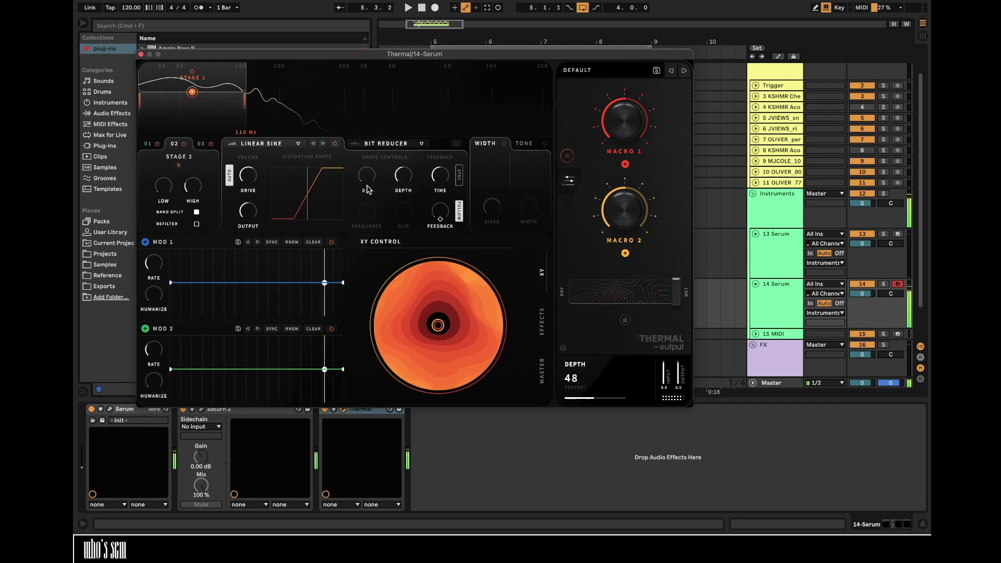
{"action": "left_click_drag", "start_coordinate": [370, 166], "coordinate": [409, 197]}
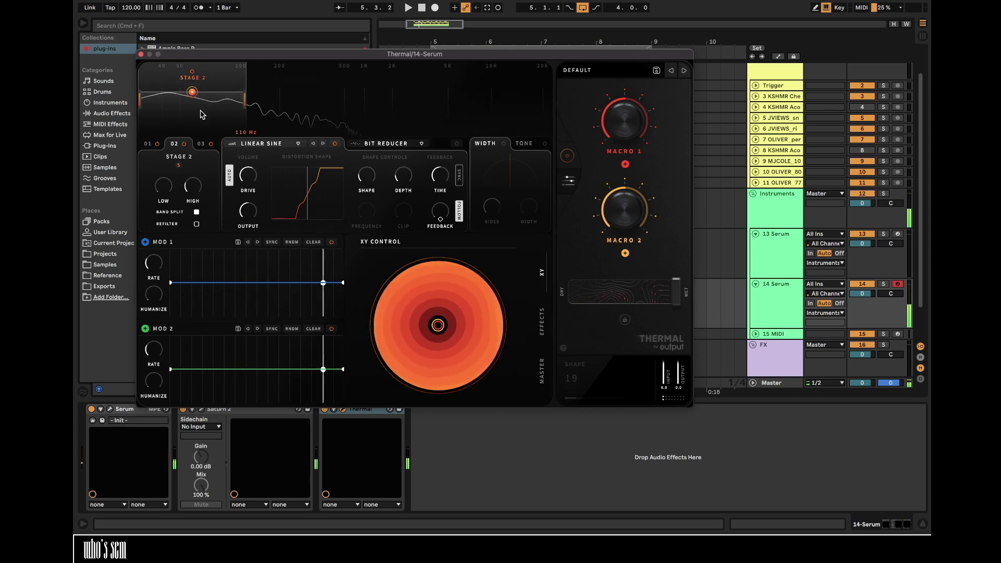
- Close Thermal and add an EQ Eight to the end of the 14 Serum device chain
{"action": "left_click", "coordinate": [141, 54]}
{"action": "left_click", "coordinate": [106, 114]}
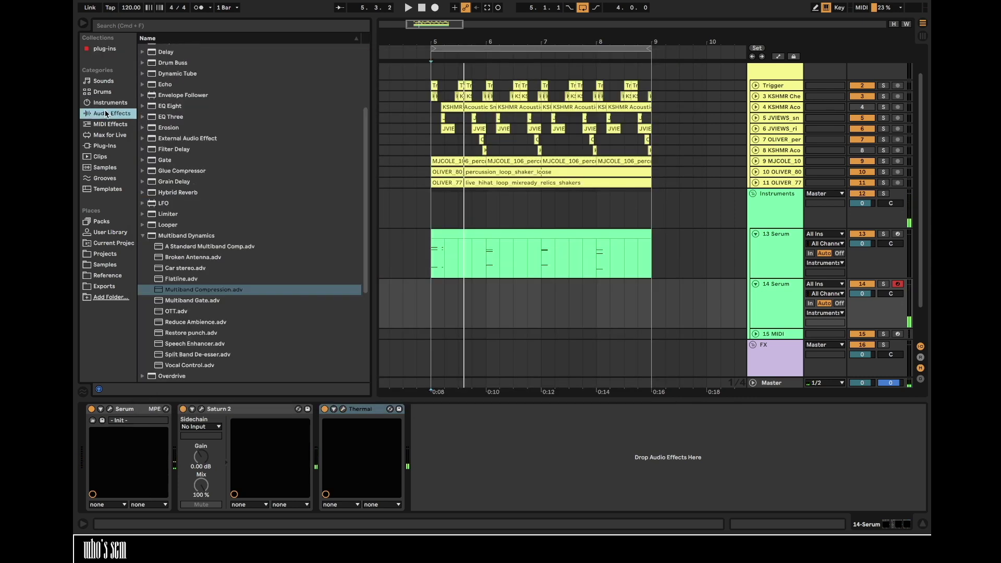
{"action": "left_click", "coordinate": [166, 107]}
- Place EQ Eight between Saturn 2 and Thermal, cutting 6.07 dB at 359 Hz and boosting 3.35 dB at 2.45 kHz
{"action": "left_click_drag", "start_coordinate": [421, 479], "coordinate": [423, 475]}
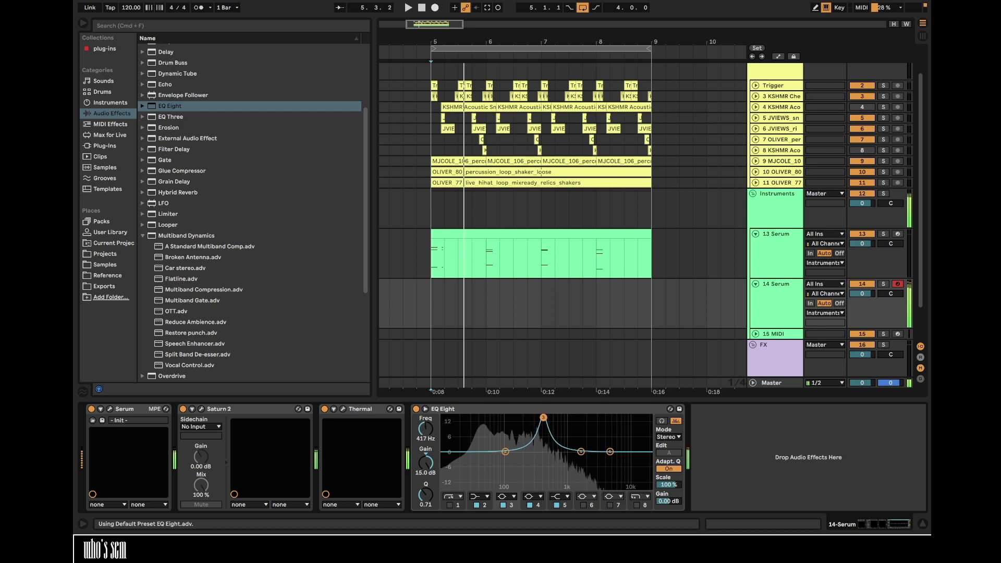
{"action": "left_click_drag", "start_coordinate": [448, 409], "coordinate": [360, 417]}
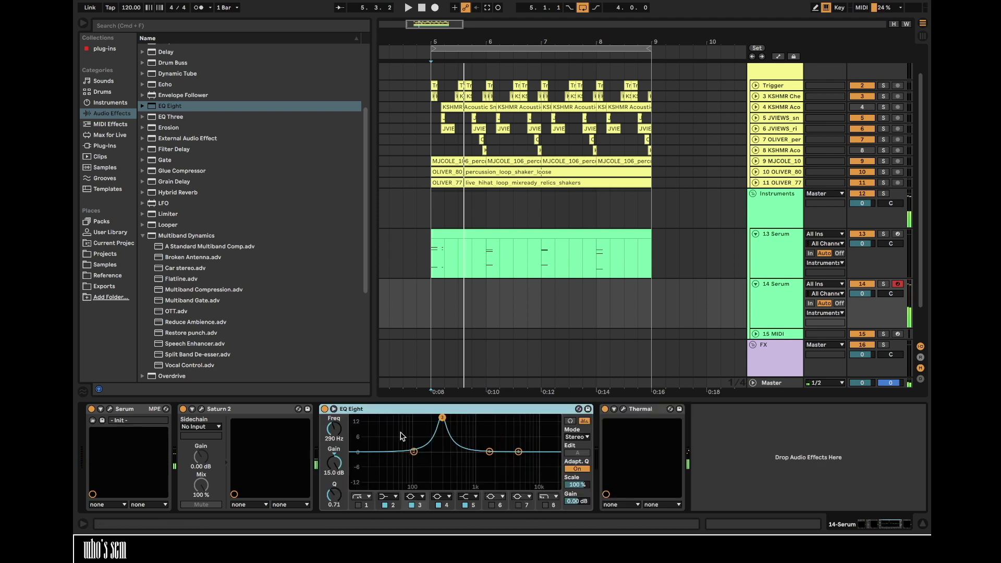
{"action": "left_click_drag", "start_coordinate": [440, 422], "coordinate": [445, 445]}
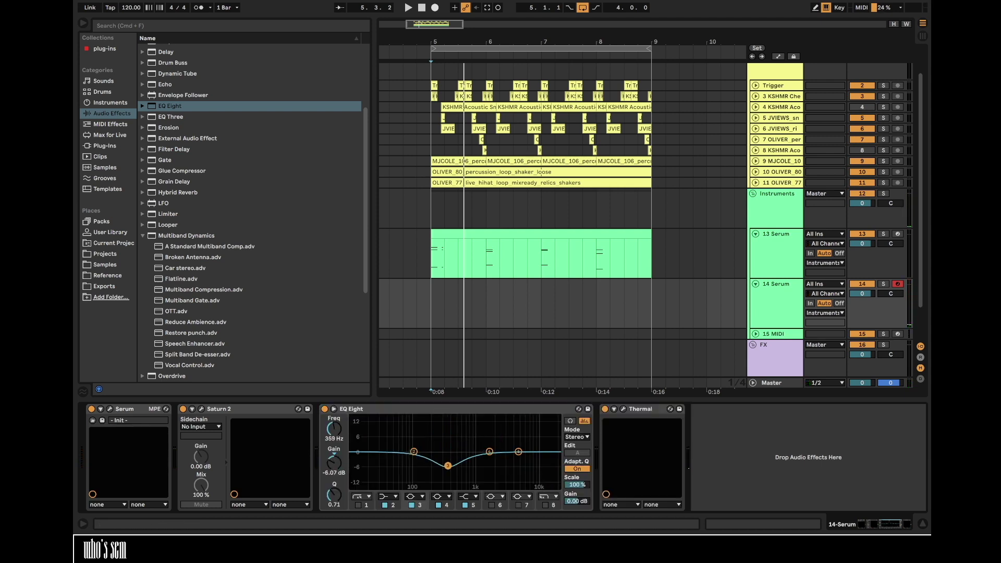
{"action": "left_click_drag", "start_coordinate": [518, 451], "coordinate": [514, 448]}
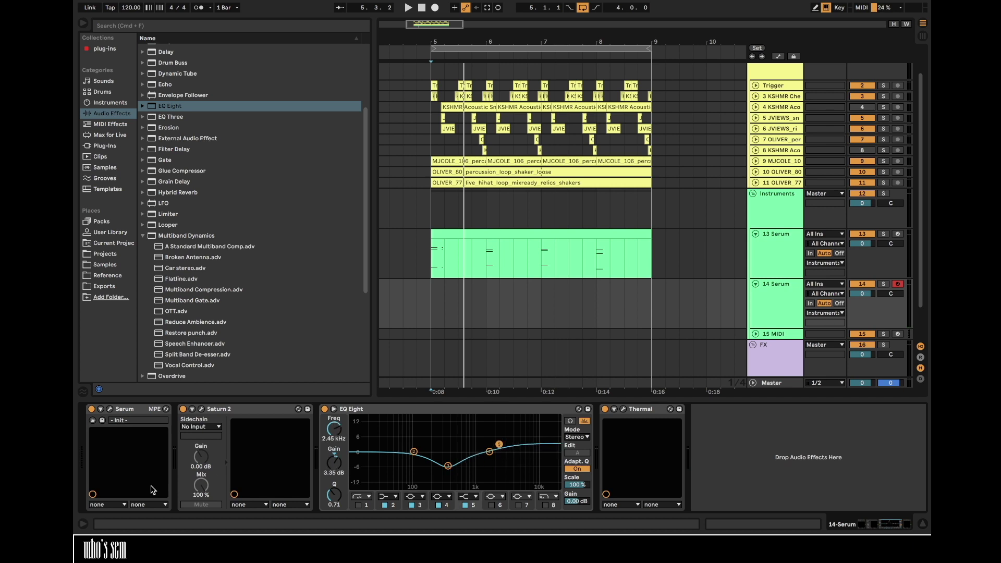
- Try the BrightWhite sample in Serum's noise oscillator and switch the oscillator back off
{"action": "left_click", "coordinate": [110, 410]}
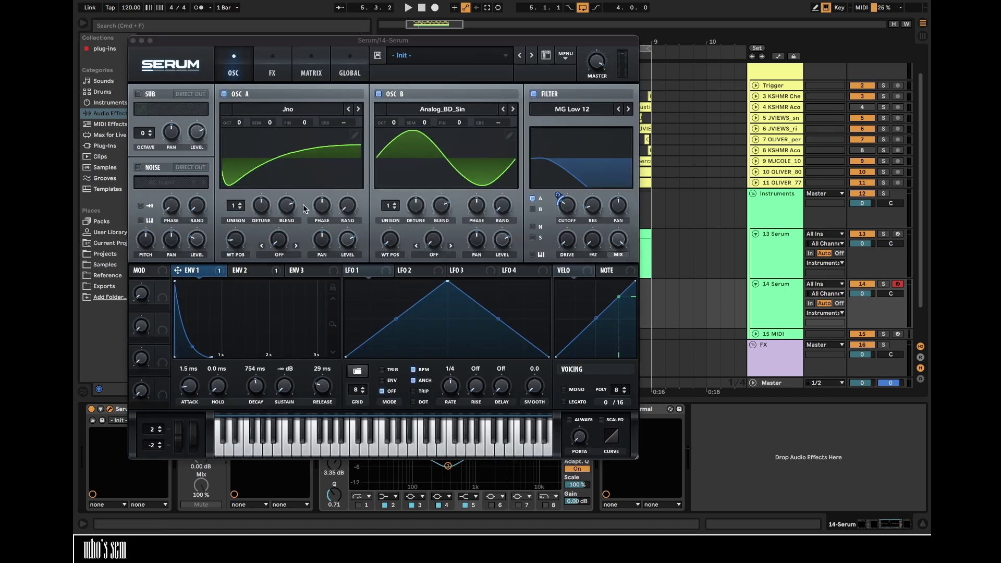
{"action": "left_click", "coordinate": [138, 168]}
{"action": "left_click", "coordinate": [165, 183]}
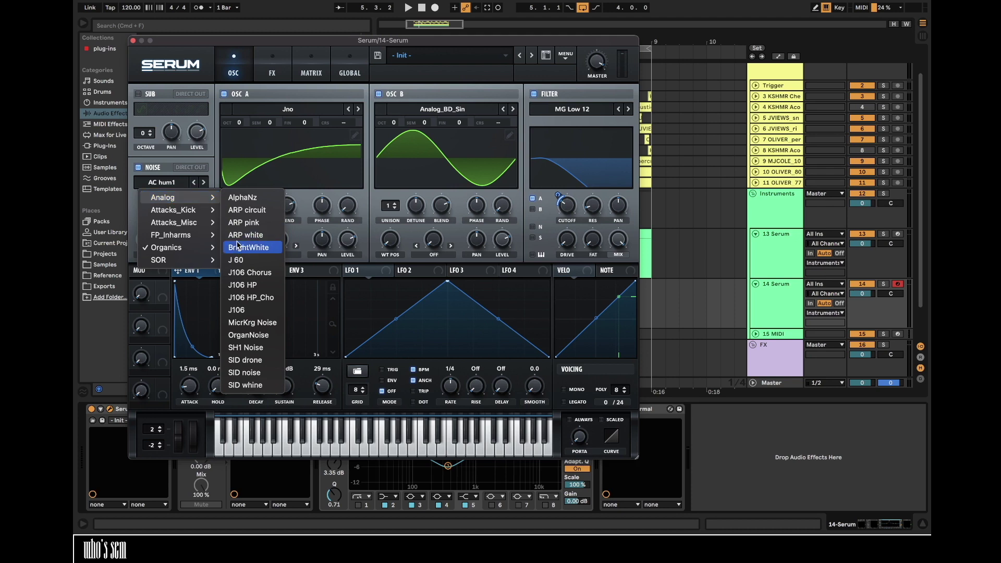
{"action": "left_click", "coordinate": [248, 247]}
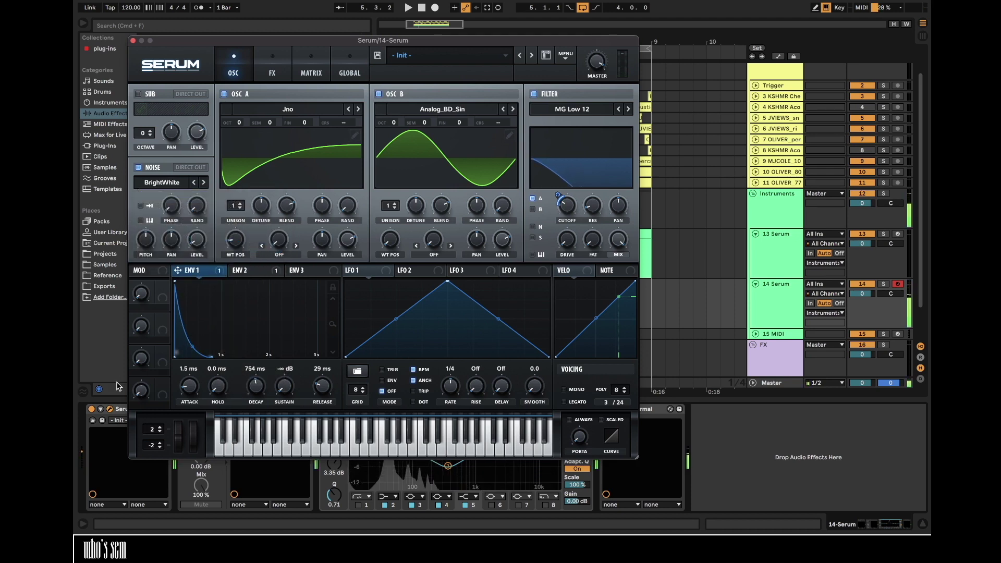
{"action": "left_click", "coordinate": [138, 168]}
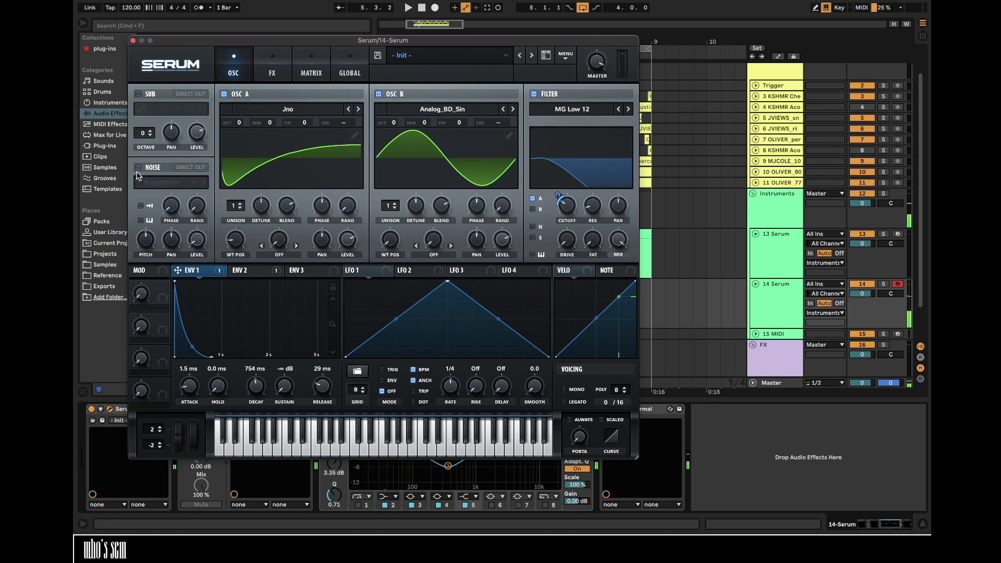
{"action": "left_click", "coordinate": [110, 409]}
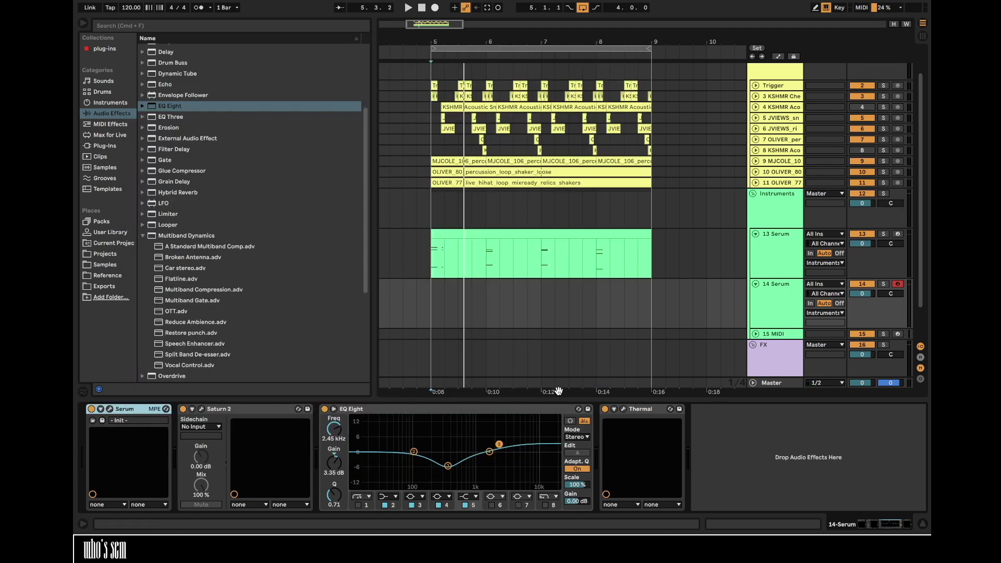
- Add the Multiband Compression preset after Thermal and set its amount to 50%
{"action": "left_click", "coordinate": [111, 146]}
{"action": "left_click", "coordinate": [111, 49]}
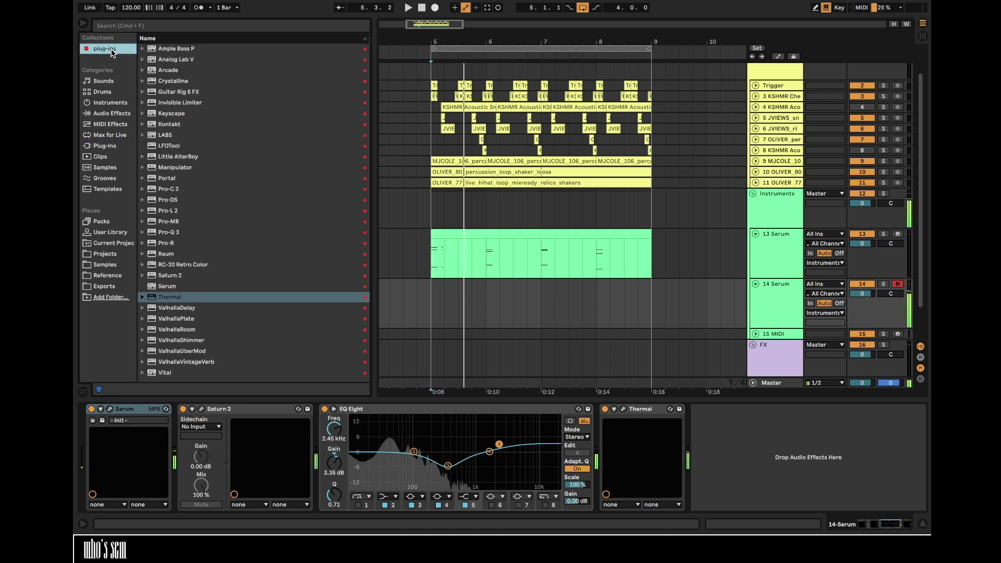
{"action": "left_click", "coordinate": [107, 113]}
{"action": "left_click", "coordinate": [193, 290]}
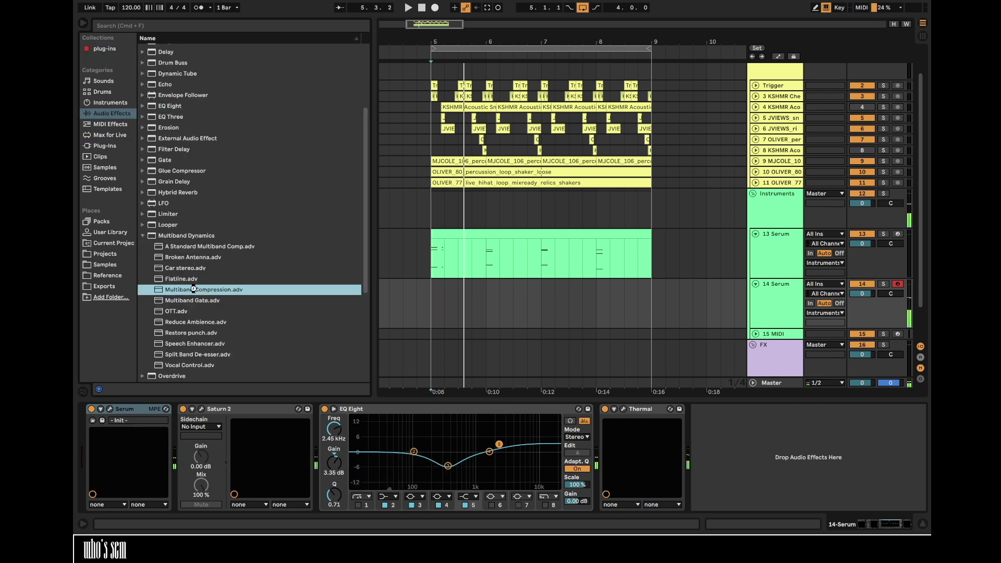
{"action": "double_click", "coordinate": [193, 290]}
{"action": "left_click", "coordinate": [114, 145]}
{"action": "left_click", "coordinate": [104, 48]}
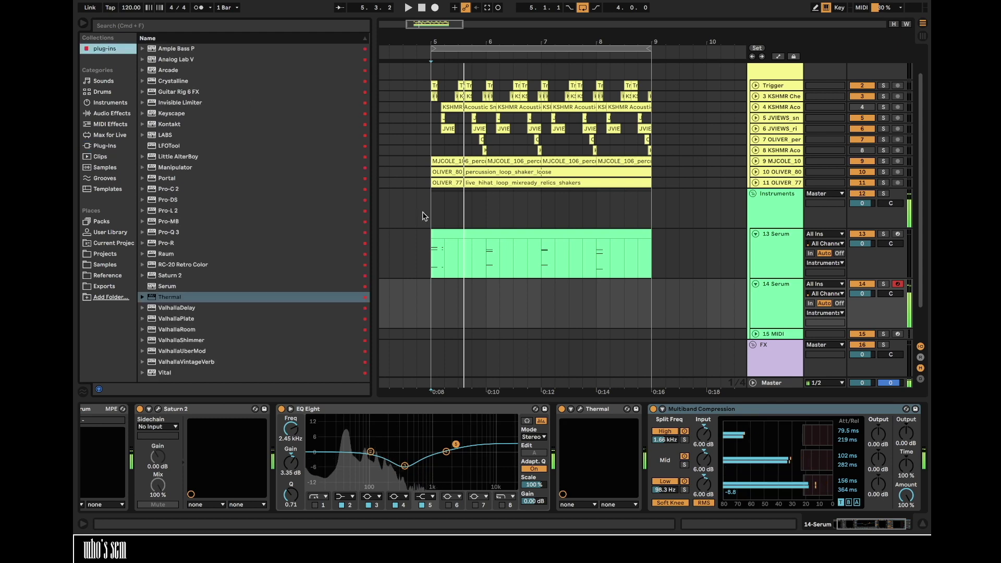
{"action": "left_click", "coordinate": [906, 499]}
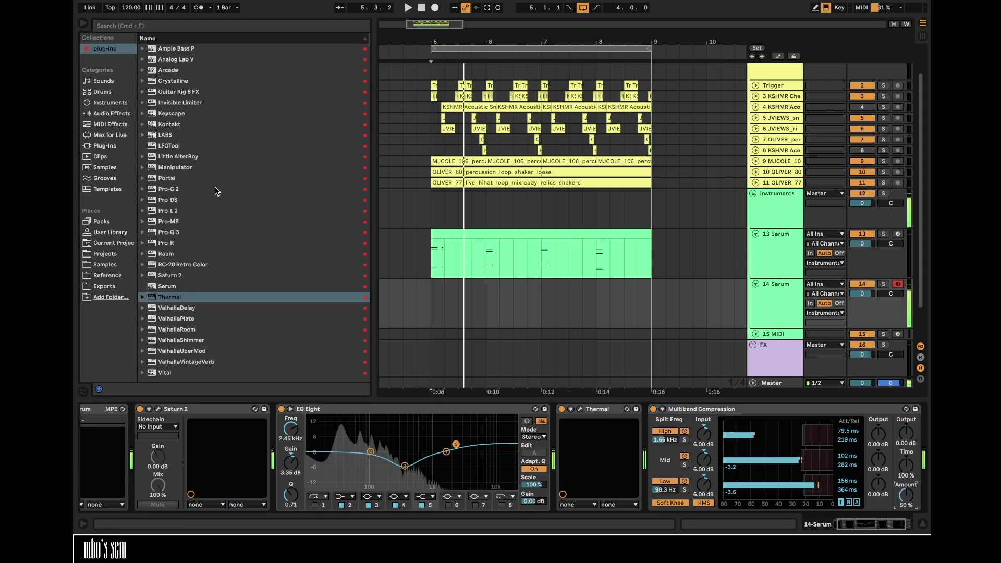
- Insert a second Thermal before Multiband Compression and replace its Stage 1 Bit Reducer with an enabled Phaser at 39% feedback
{"action": "left_click_drag", "start_coordinate": [169, 297], "coordinate": [650, 439]}
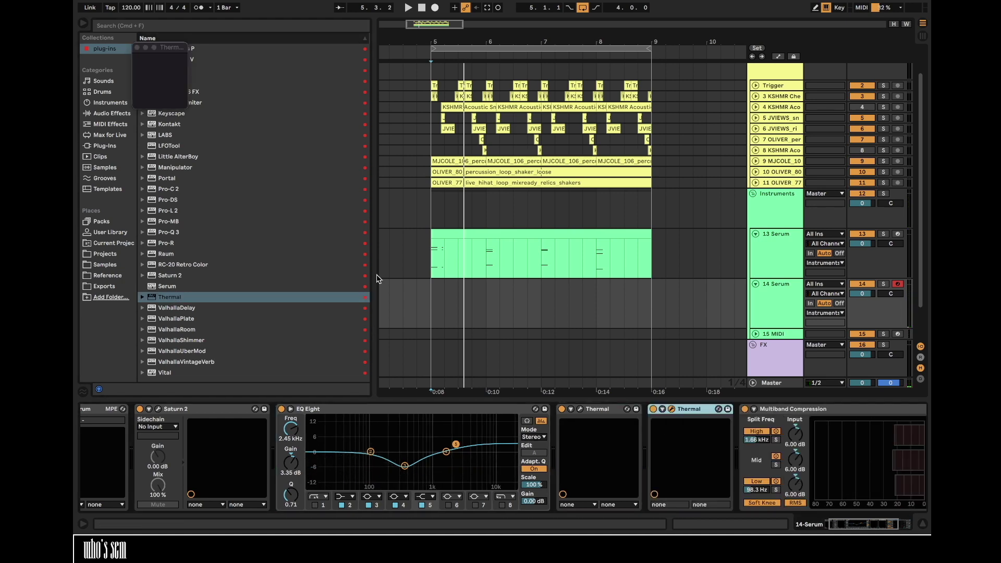
{"action": "left_click", "coordinate": [563, 172]}
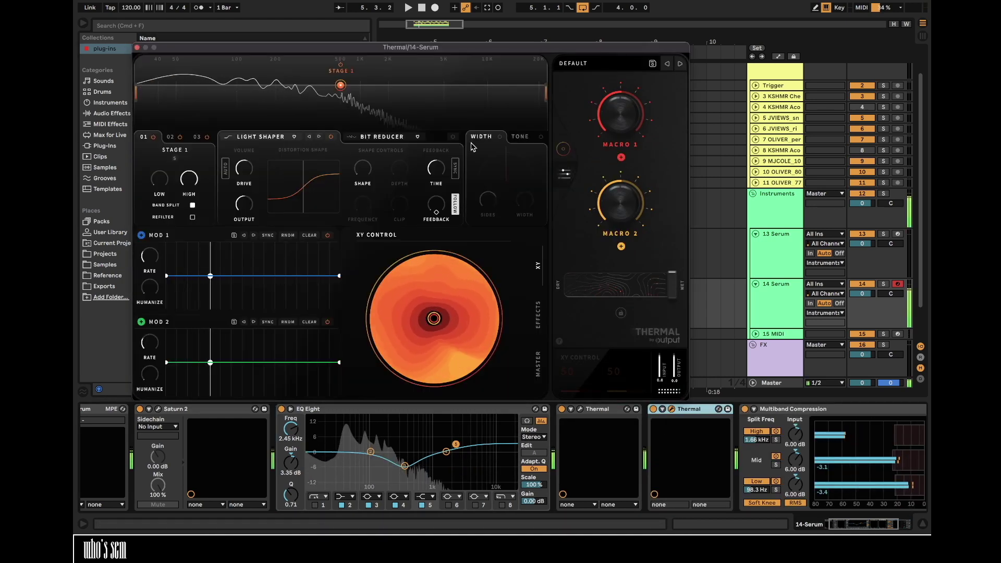
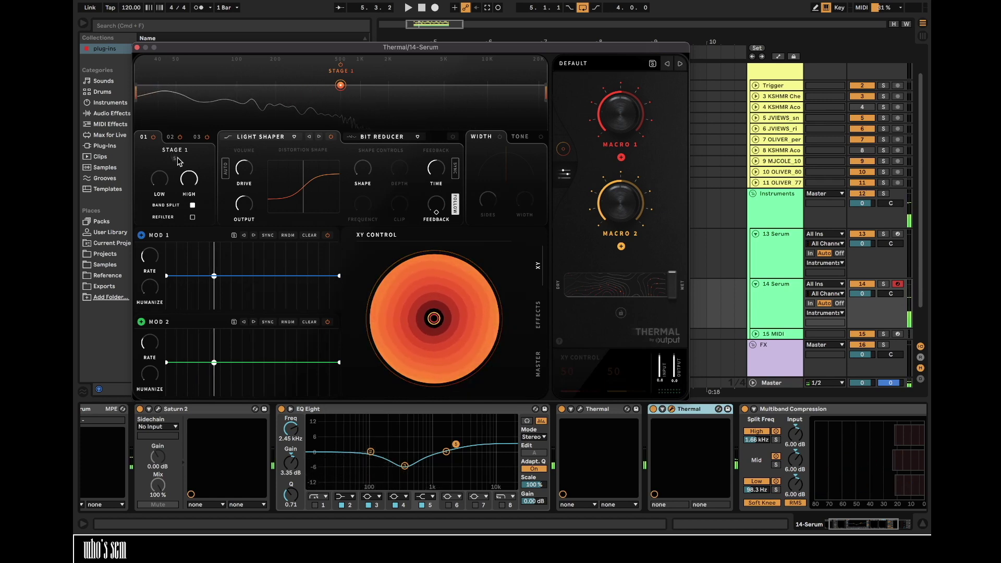
{"action": "left_click", "coordinate": [394, 137]}
{"action": "left_click", "coordinate": [388, 138]}
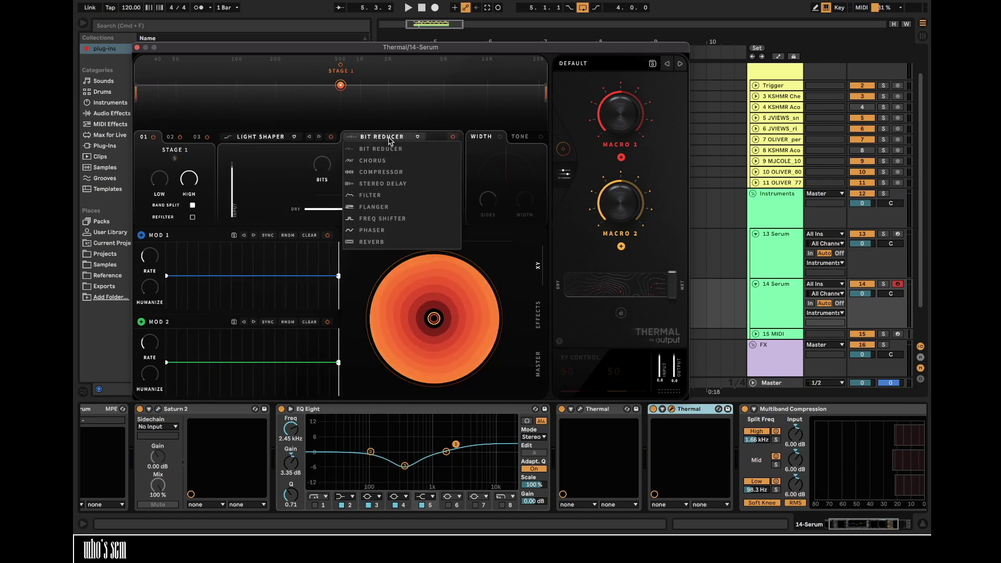
{"action": "left_click", "coordinate": [386, 230]}
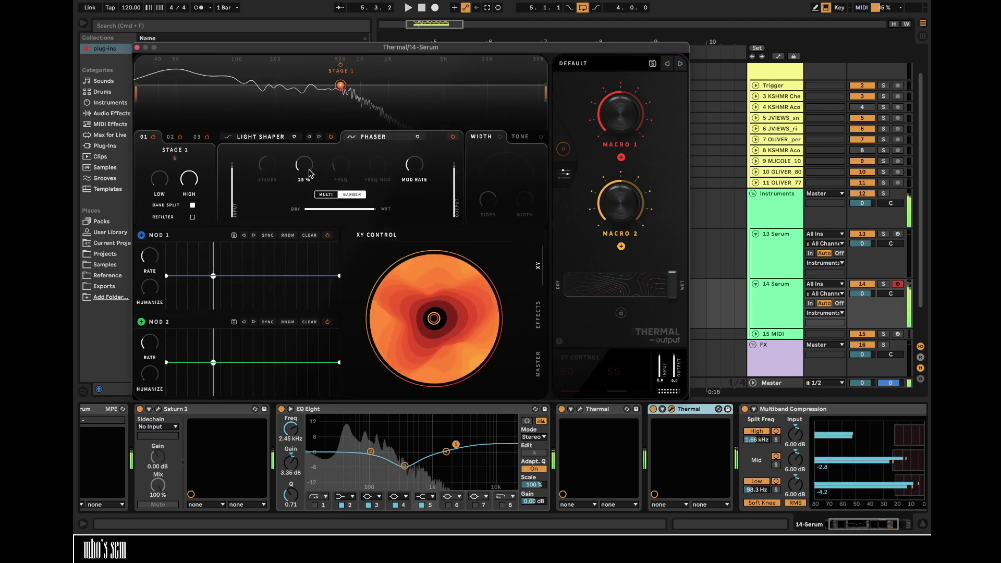
{"action": "mouse_move", "coordinate": [310, 170]}
{"action": "left_mouse_down"}
{"action": "mouse_move", "coordinate": [306, 139]}
{"action": "mouse_move", "coordinate": [303, 156]}
{"action": "left_mouse_up"}
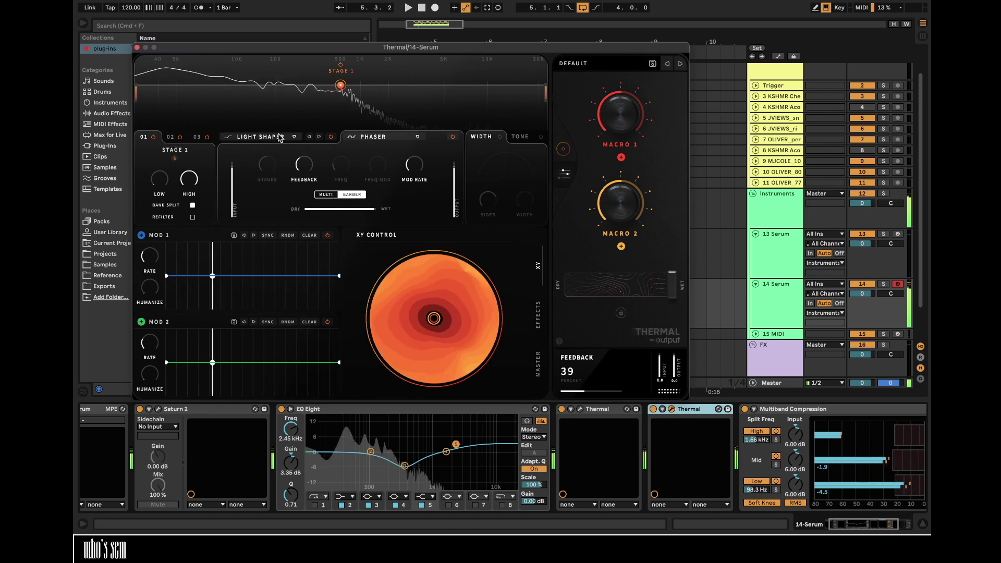
- Raise the second Thermal's Light Shaper drive and limit Stage 1's band to 97.7 Hz–1.99 kHz
{"action": "left_click", "coordinate": [258, 137]}
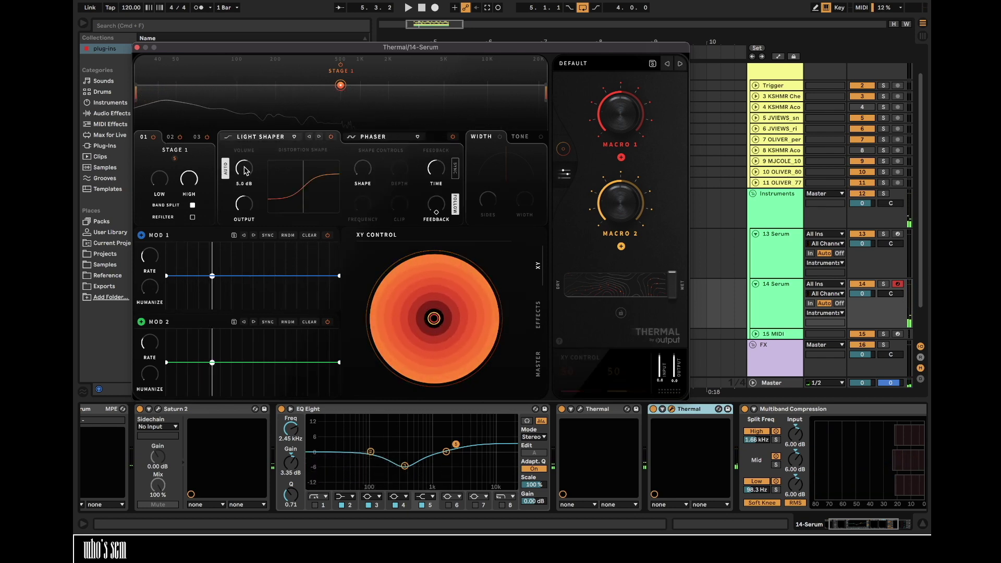
{"action": "left_click_drag", "start_coordinate": [137, 97], "coordinate": [236, 98]}
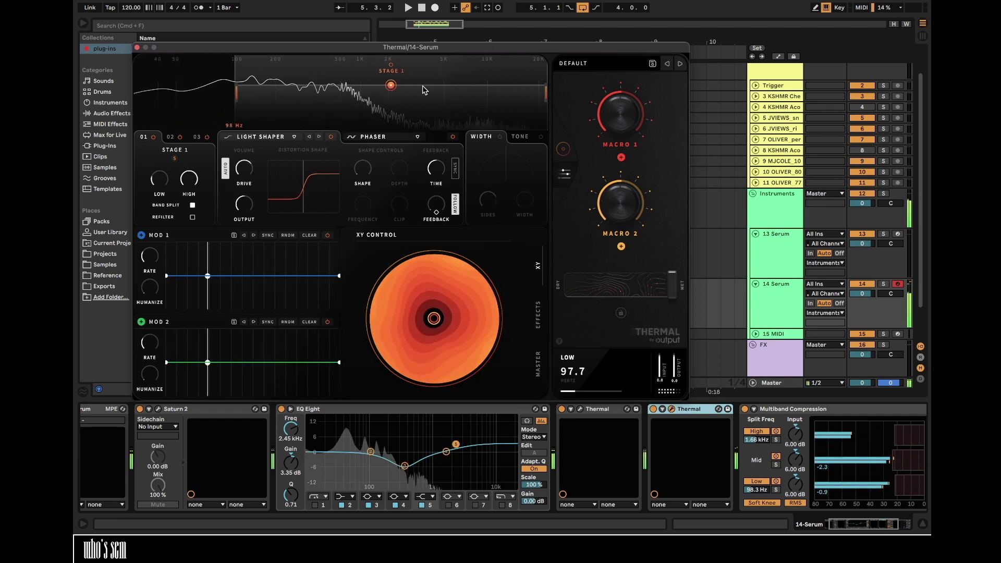
{"action": "left_click_drag", "start_coordinate": [546, 94], "coordinate": [387, 94]}
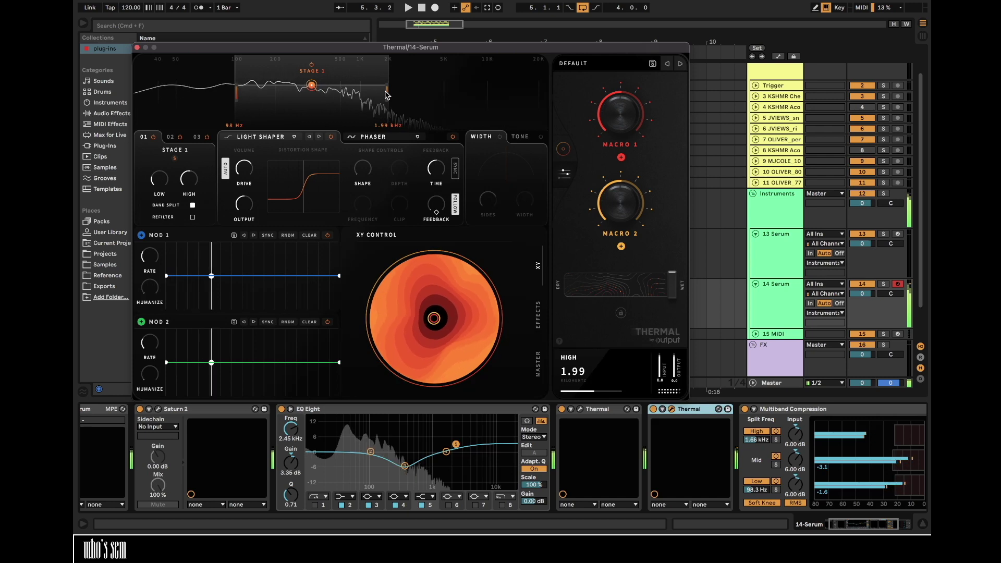
- Set the shape of Stage 1's Light Shaper to 6% and compare Stage 1 with and without Band Split
{"action": "left_click_drag", "start_coordinate": [365, 156], "coordinate": [363, 160]}
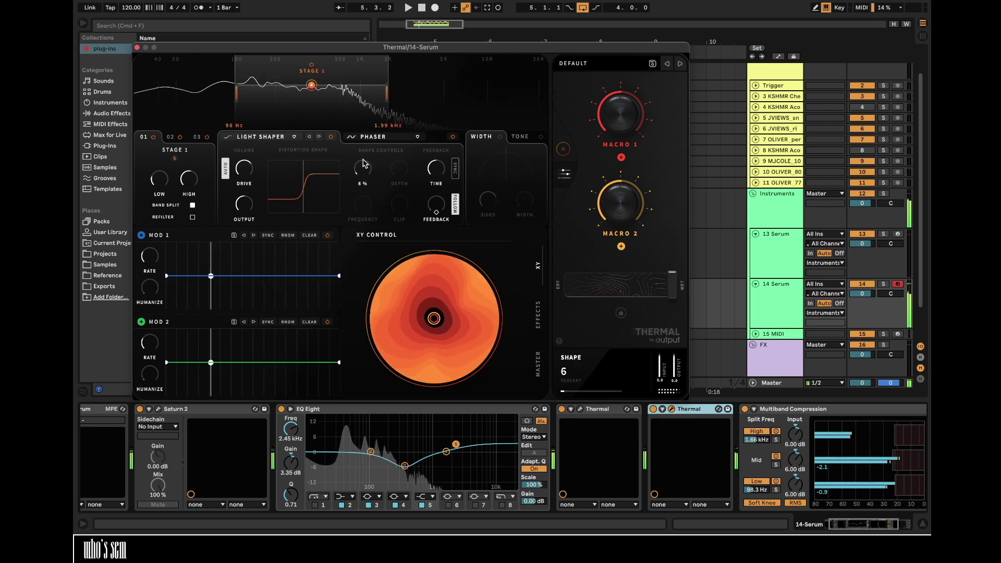
{"action": "left_click", "coordinate": [192, 205]}
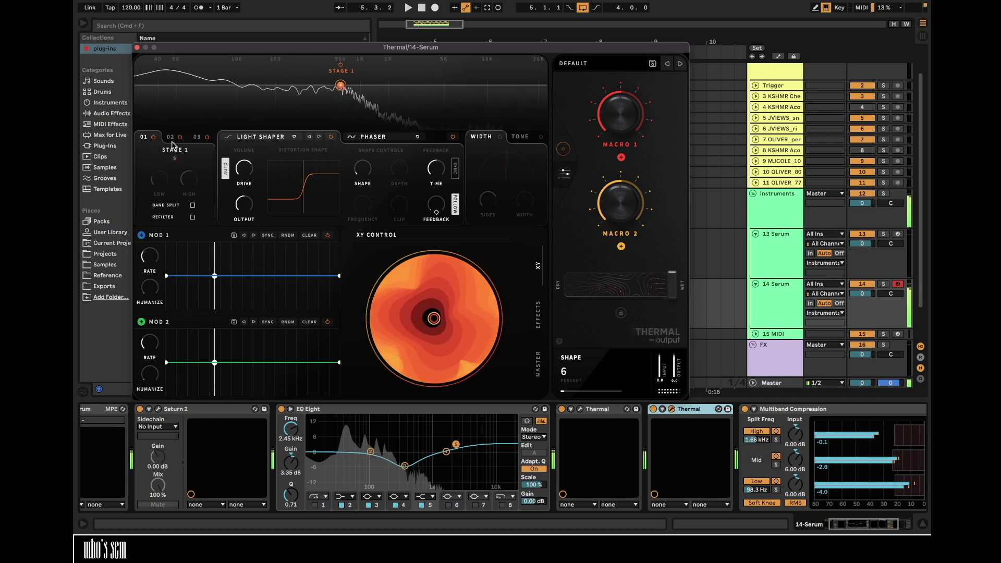
{"action": "left_click", "coordinate": [192, 205]}
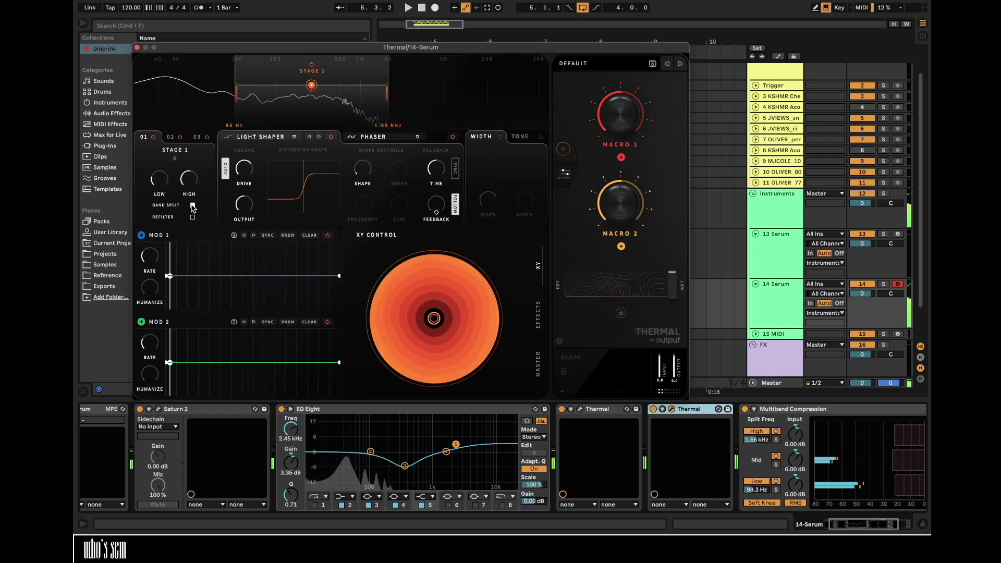
- Enable Band Split on Stage 2 from 3.66 kHz upward and turn on its Light Shaper with raised drive
{"action": "left_click", "coordinate": [171, 139]}
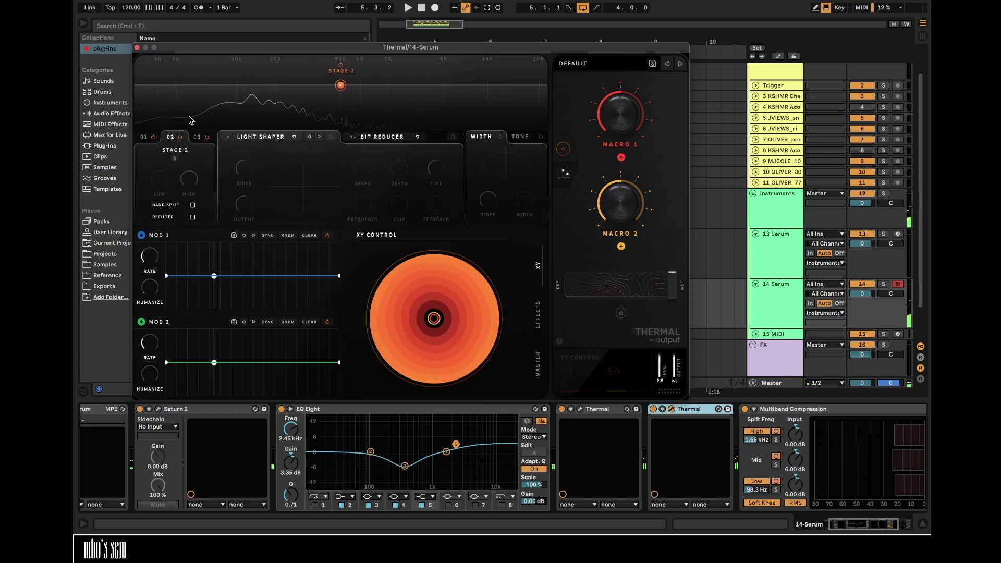
{"action": "left_click", "coordinate": [192, 205]}
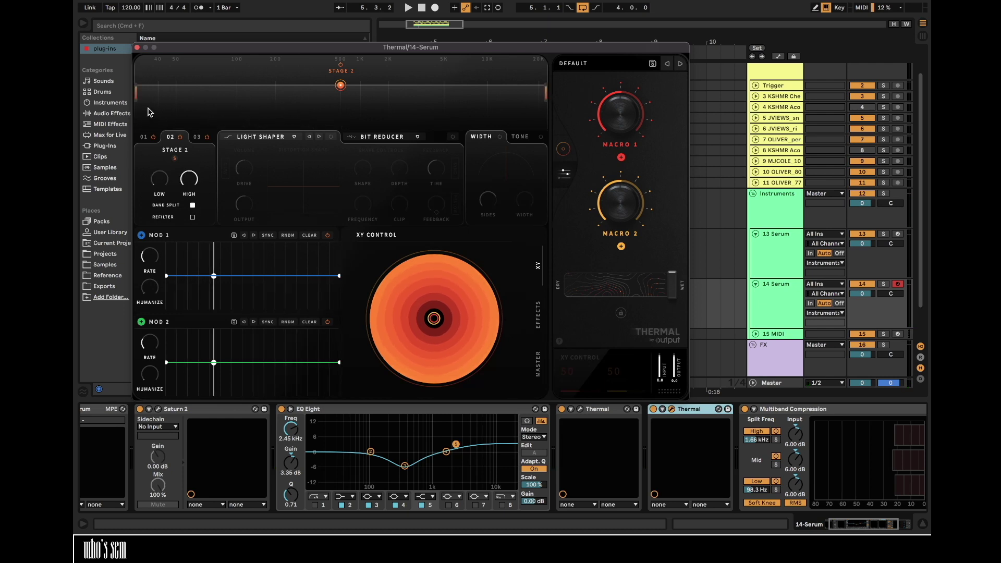
{"action": "left_click_drag", "start_coordinate": [148, 98], "coordinate": [425, 100]}
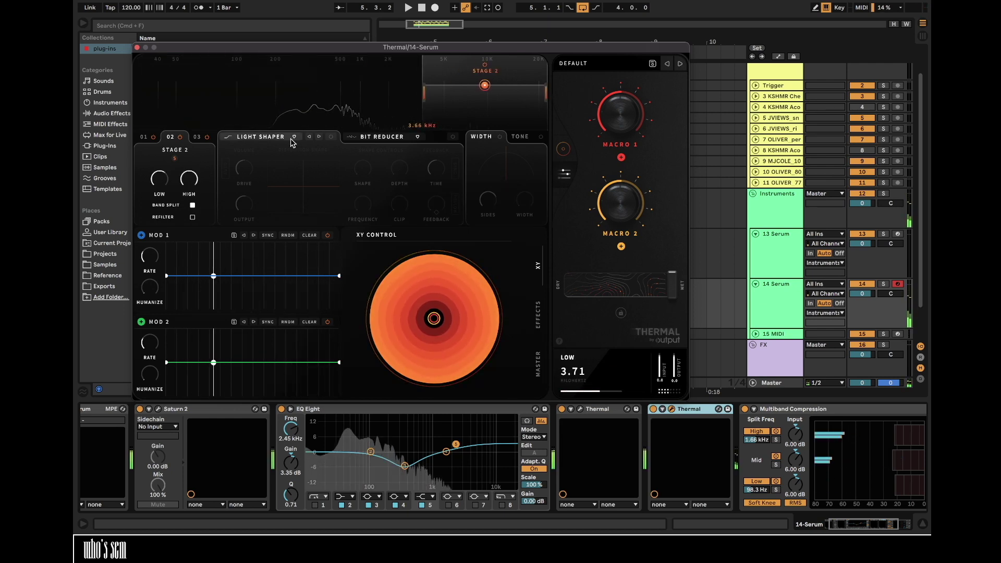
{"action": "left_click", "coordinate": [332, 138]}
{"action": "left_click_drag", "start_coordinate": [243, 168], "coordinate": [250, 142]}
- Replace Stage 2's Bit Reducer with an enabled Stereo Delay at 1/32 D, adjusting its LP and HP filters and setting its mix to 14%
{"action": "left_click", "coordinate": [378, 137]}
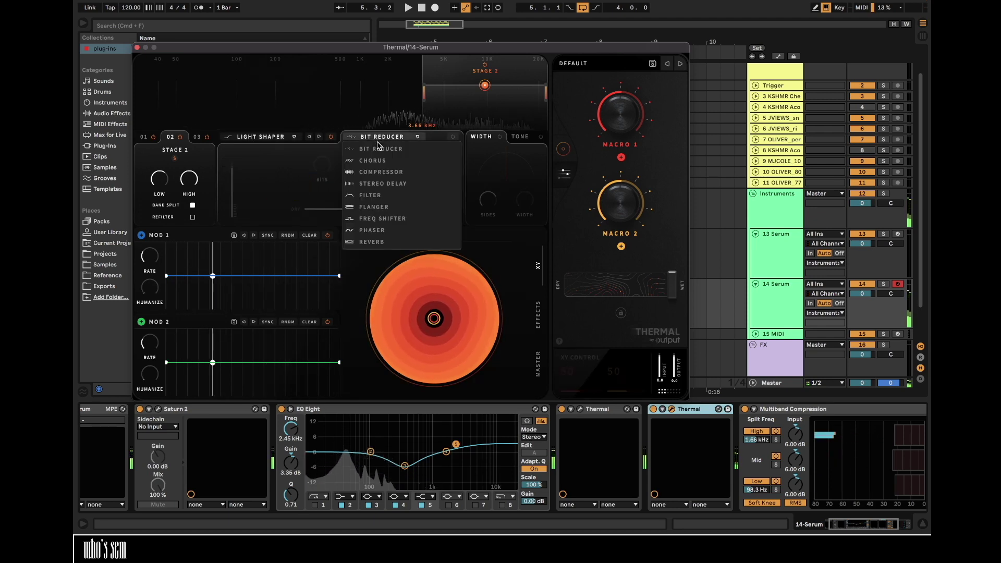
{"action": "left_click", "coordinate": [396, 184]}
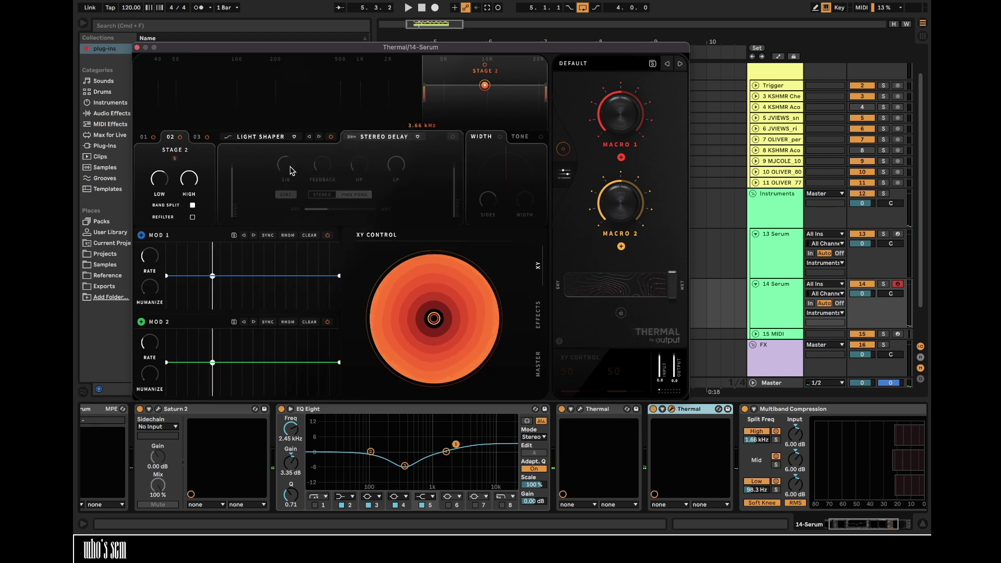
{"action": "left_click", "coordinate": [452, 137]}
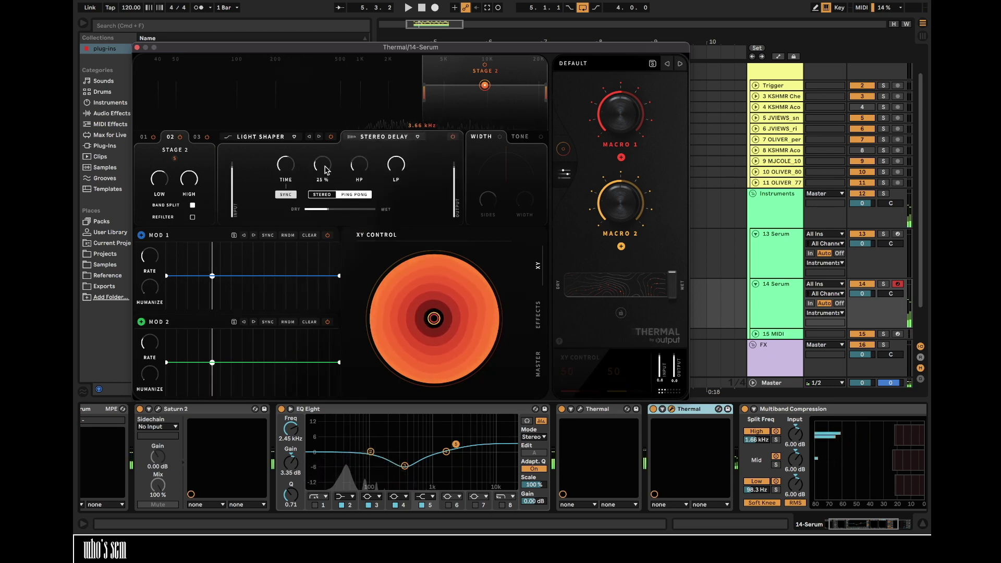
{"action": "left_click_drag", "start_coordinate": [293, 154], "coordinate": [289, 173]}
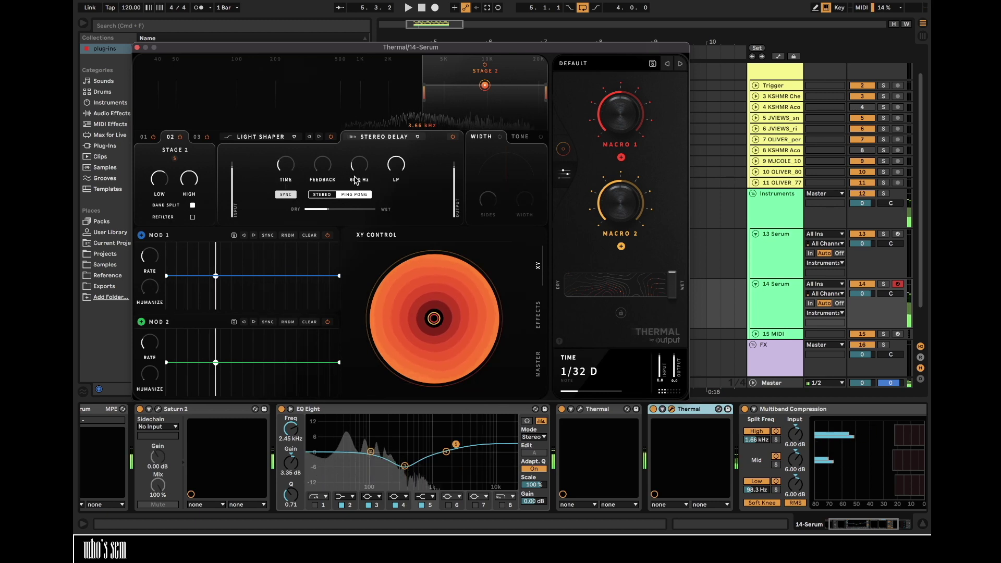
{"action": "left_click_drag", "start_coordinate": [399, 167], "coordinate": [392, 201]}
{"action": "left_click_drag", "start_coordinate": [360, 162], "coordinate": [360, 154]}
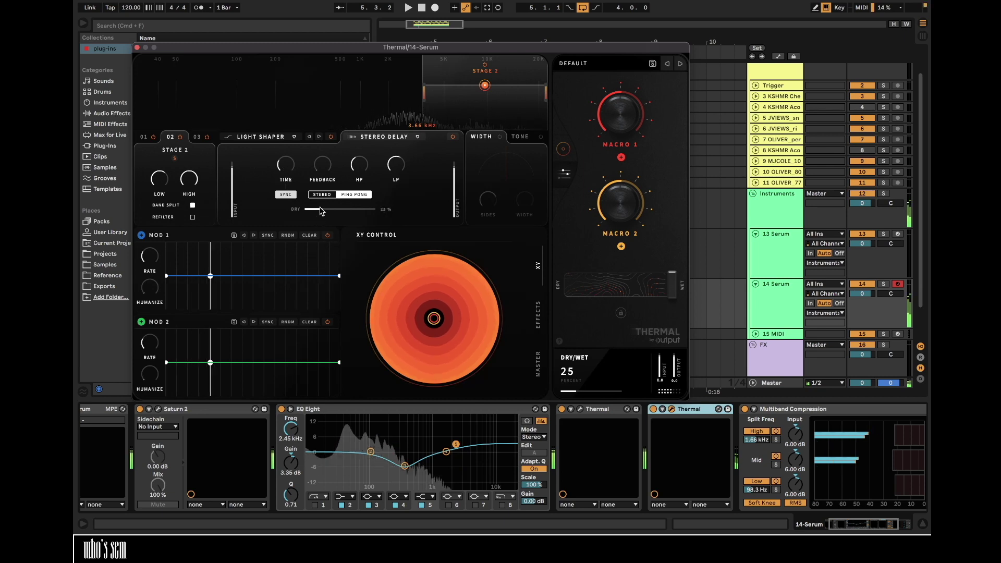
{"action": "left_click_drag", "start_coordinate": [322, 209], "coordinate": [310, 210]}
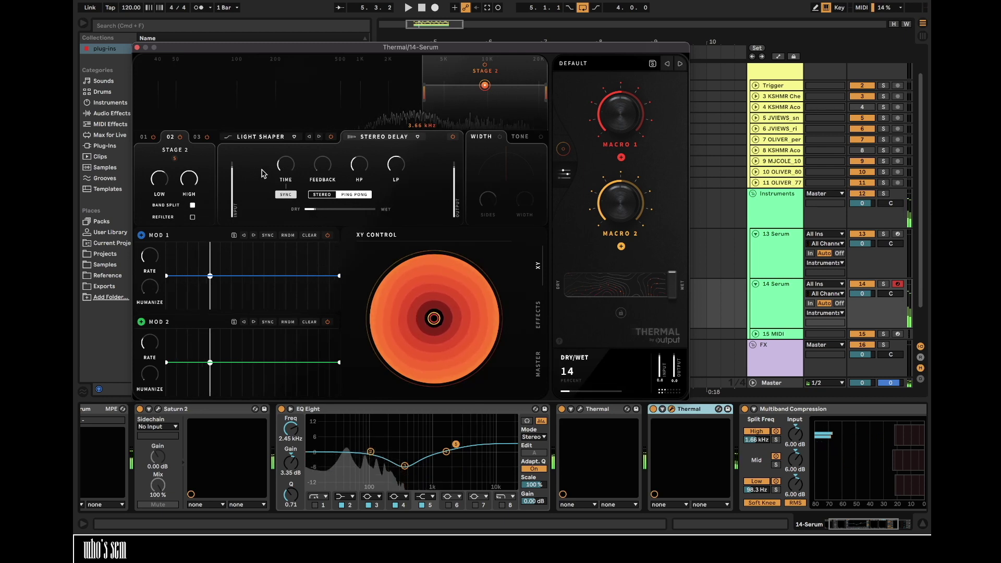
- Turn on Stage 2's Width effect, increase the width and set the sides to 5.2
{"action": "left_click", "coordinate": [499, 137]}
{"action": "left_click_drag", "start_coordinate": [529, 172], "coordinate": [530, 164]}
{"action": "left_click_drag", "start_coordinate": [486, 200], "coordinate": [485, 191]}
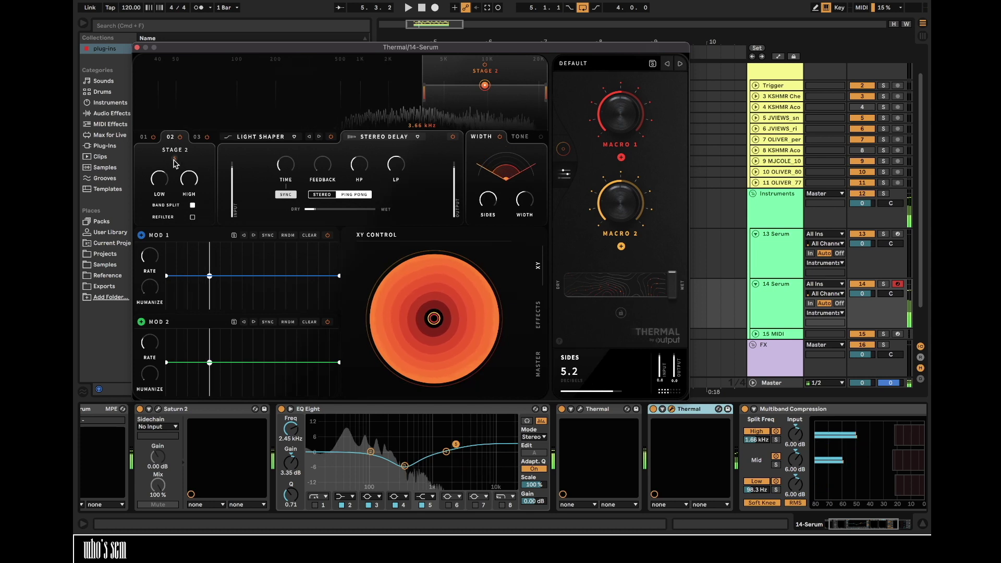
- Change Stage 2's distortion type to Sine Drive and switch off its Stereo Delay
{"action": "left_click", "coordinate": [144, 137]}
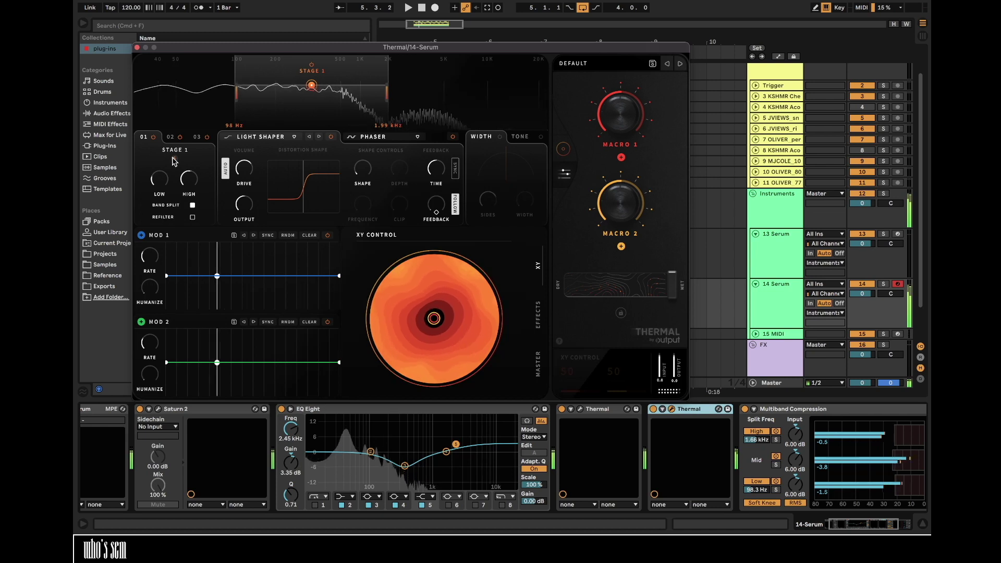
{"action": "left_click", "coordinate": [170, 137]}
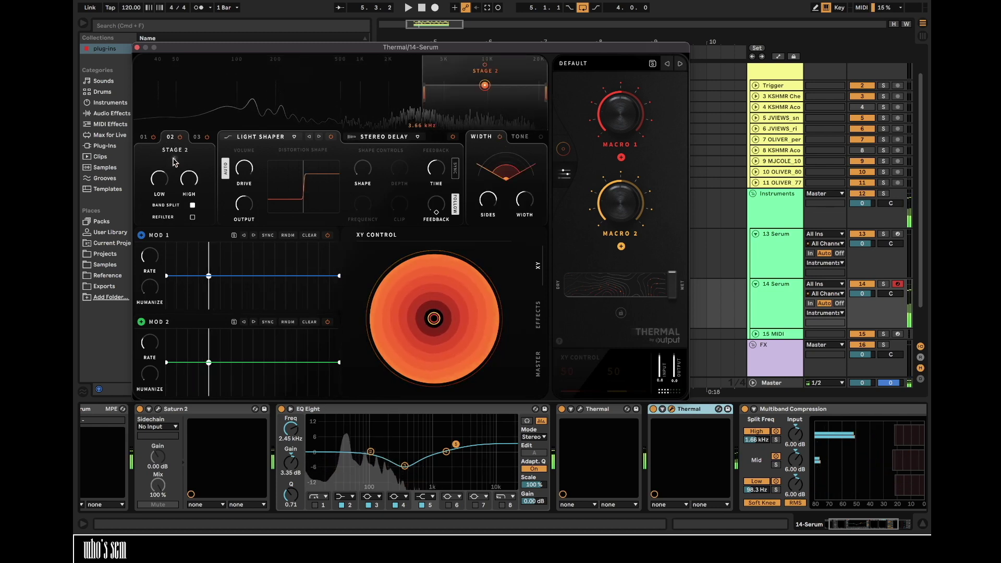
{"action": "left_click", "coordinate": [318, 136]}
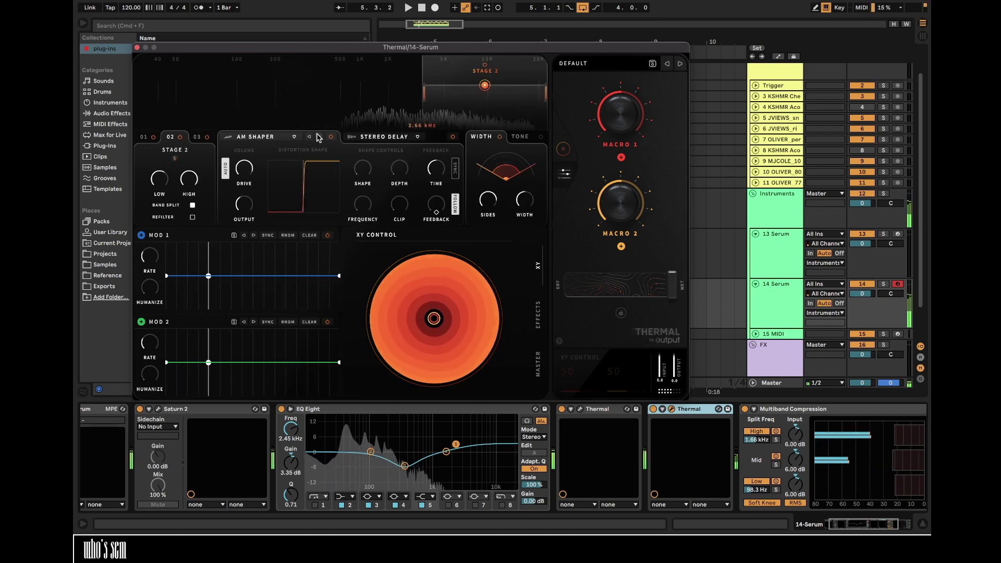
{"action": "left_click", "coordinate": [318, 136]}
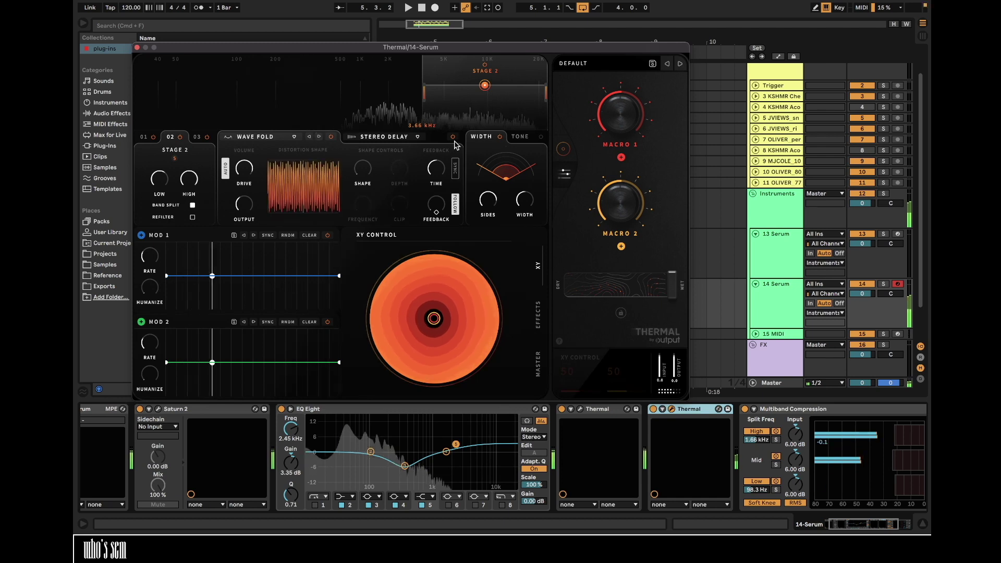
{"action": "left_click", "coordinate": [319, 137]}
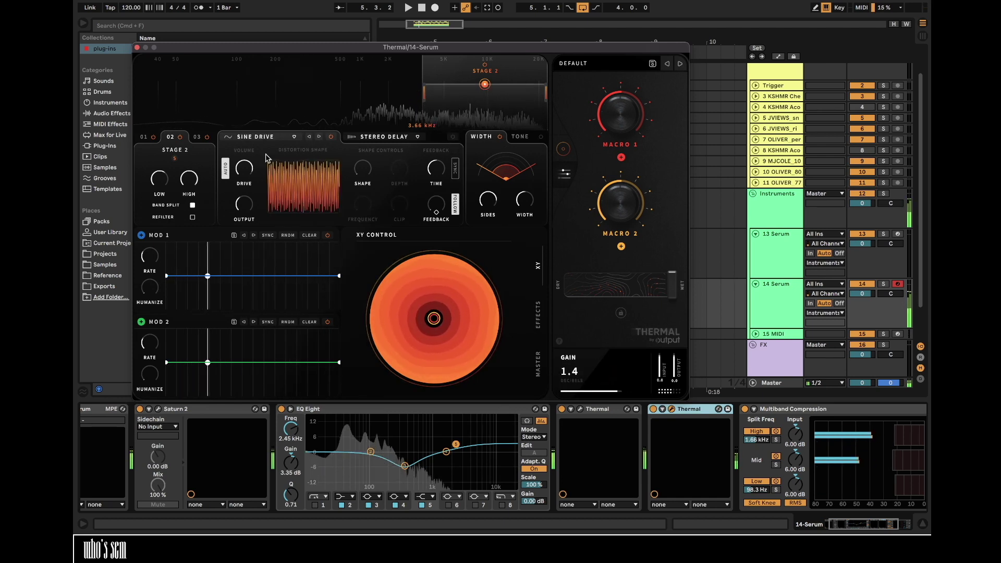
- Limit Stage 2's band to 1.59 kHz–6.21 kHz
{"action": "left_click_drag", "start_coordinate": [188, 183], "coordinate": [190, 204]}
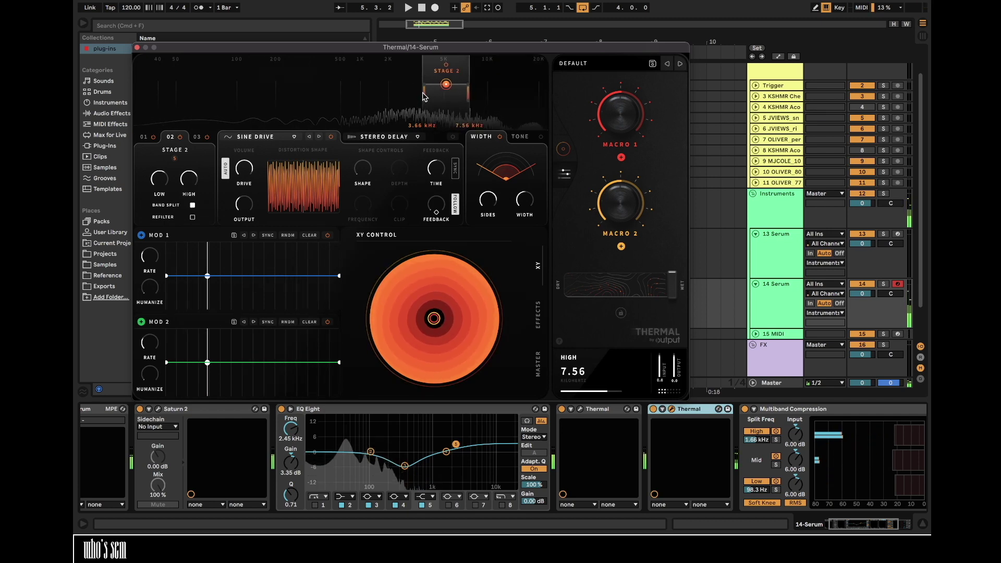
{"action": "left_click_drag", "start_coordinate": [424, 97], "coordinate": [368, 94]}
{"action": "left_click_drag", "start_coordinate": [468, 94], "coordinate": [457, 92]}
{"action": "left_click_drag", "start_coordinate": [369, 94], "coordinate": [380, 94]}
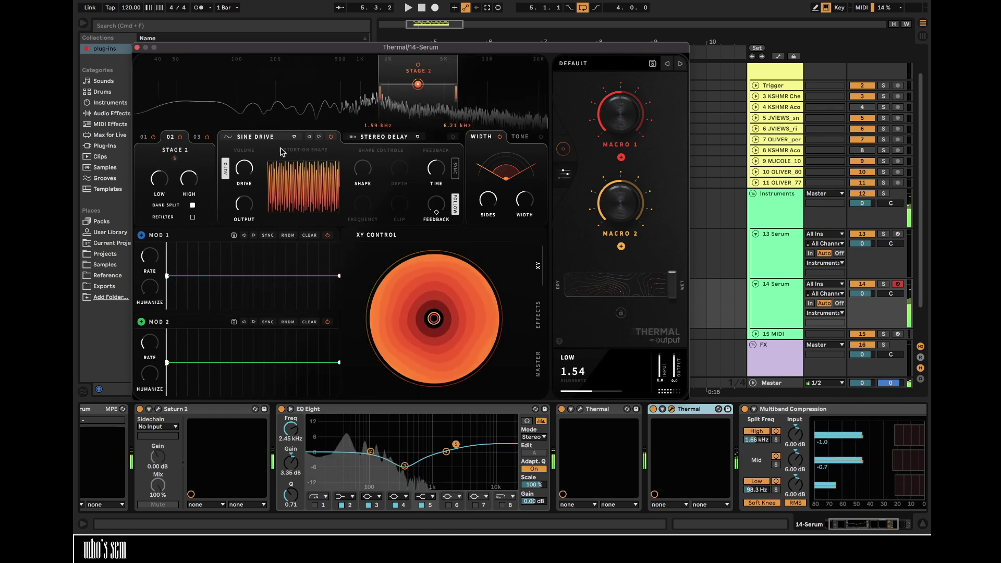
- Change Stage 2's distortion type to Linear Sine and set its drive to 16.6 dB
{"action": "left_click", "coordinate": [319, 137]}
{"action": "left_click_drag", "start_coordinate": [244, 175], "coordinate": [244, 212]}
{"action": "left_click", "coordinate": [225, 169]}
{"action": "left_click", "coordinate": [319, 137]}
{"action": "left_click_drag", "start_coordinate": [243, 173], "coordinate": [244, 165]}
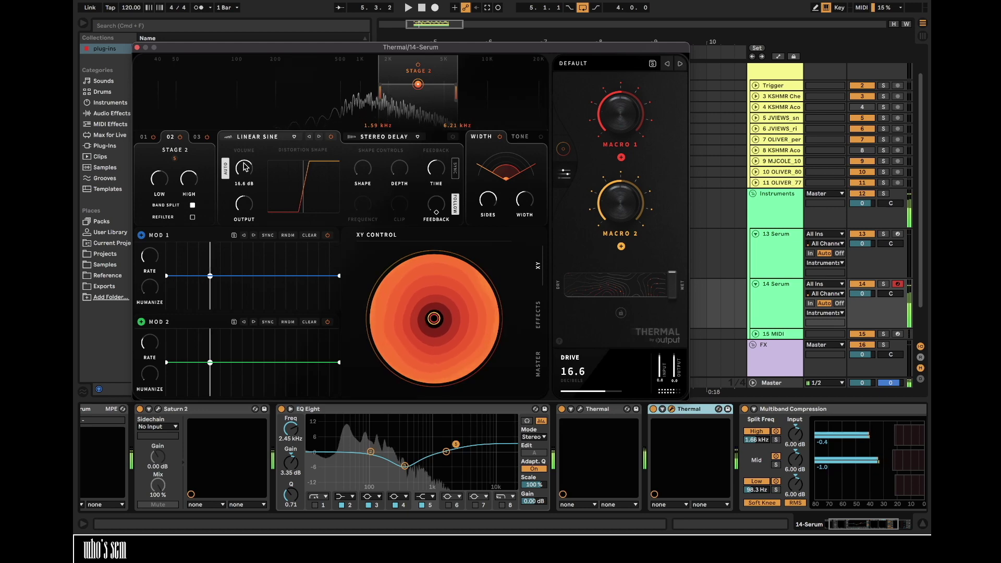
- Load the DS Saw and Tri wavetable into Serum's oscillator A and adjust its wavetable position
{"action": "scroll", "coordinate": [170, 431], "scroll_direction": "left", "scroll_amount": 2}
{"action": "left_click", "coordinate": [109, 409]}
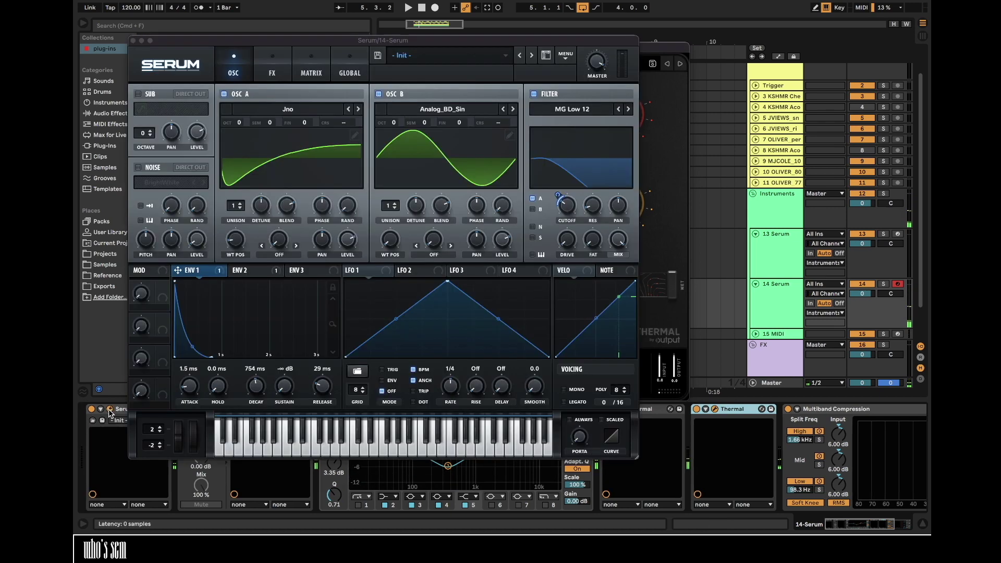
{"action": "left_click", "coordinate": [285, 110]}
{"action": "mouse_move", "coordinate": [291, 124]}
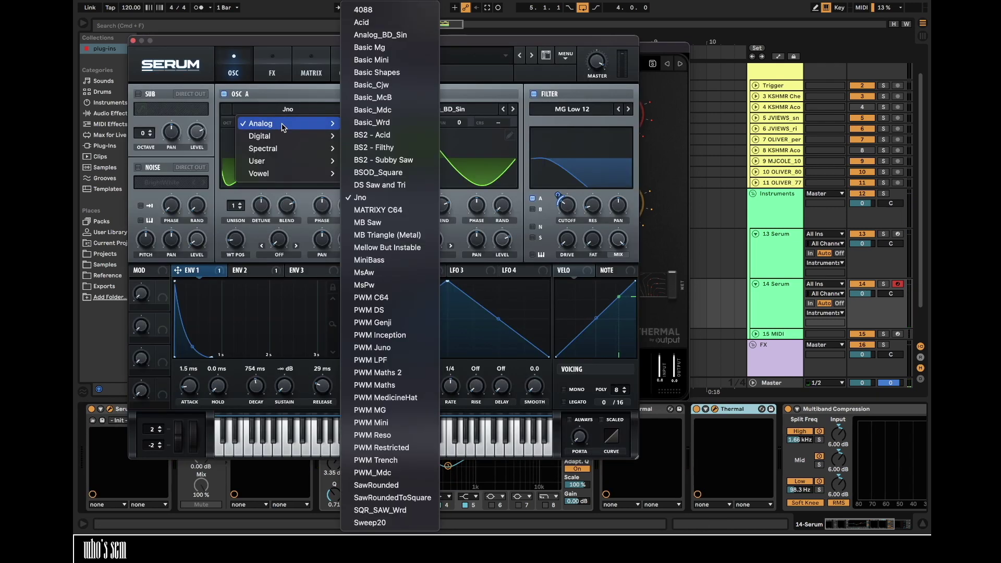
{"action": "left_click", "coordinate": [379, 184]}
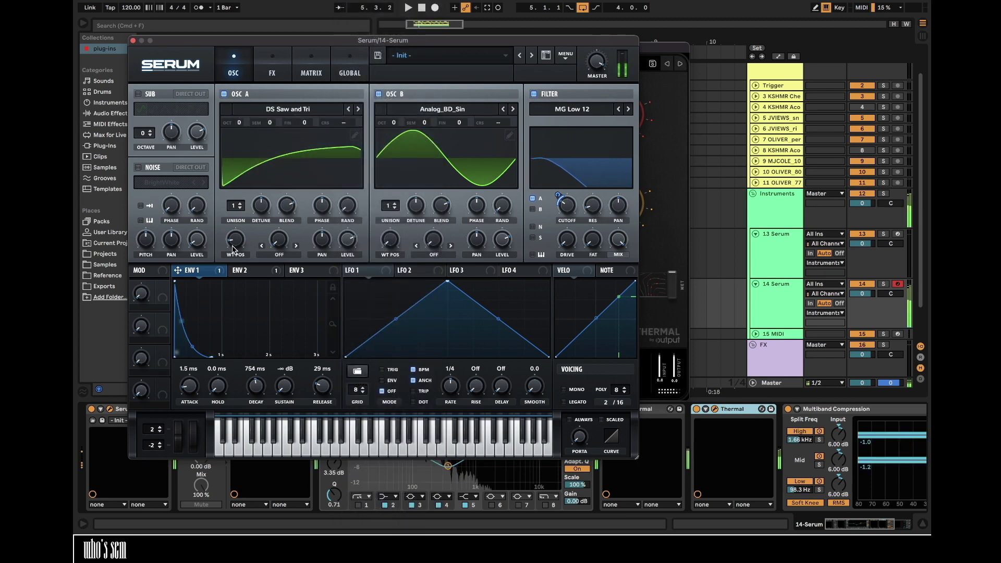
{"action": "left_click_drag", "start_coordinate": [234, 184], "coordinate": [234, 239]}
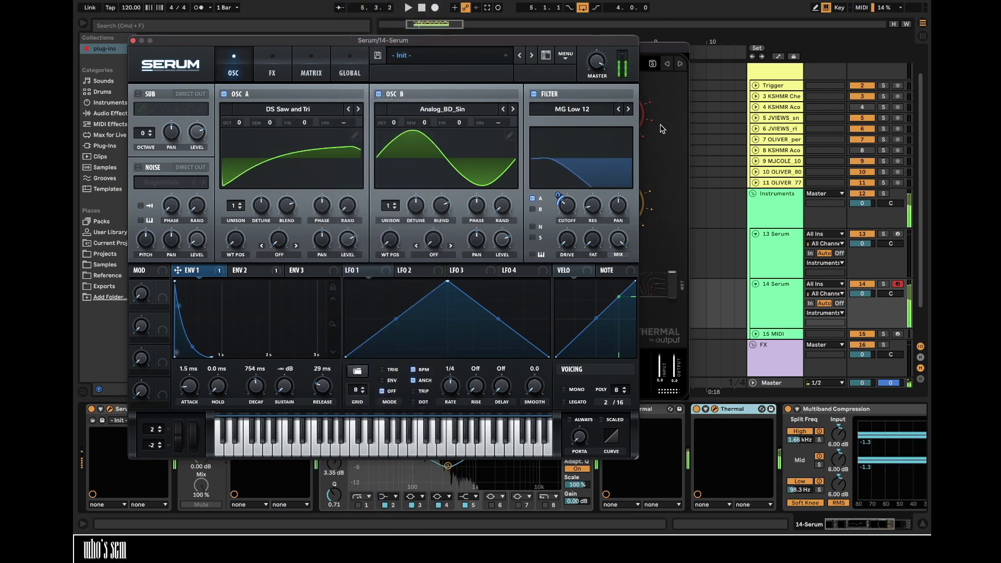
- Raise the resonance and drive of Serum's filter, change its type to MG Low 18 and check the Distortion effect
{"action": "left_click_drag", "start_coordinate": [593, 206], "coordinate": [587, 185]}
{"action": "left_click_drag", "start_coordinate": [566, 239], "coordinate": [564, 217]}
{"action": "left_click", "coordinate": [272, 67]}
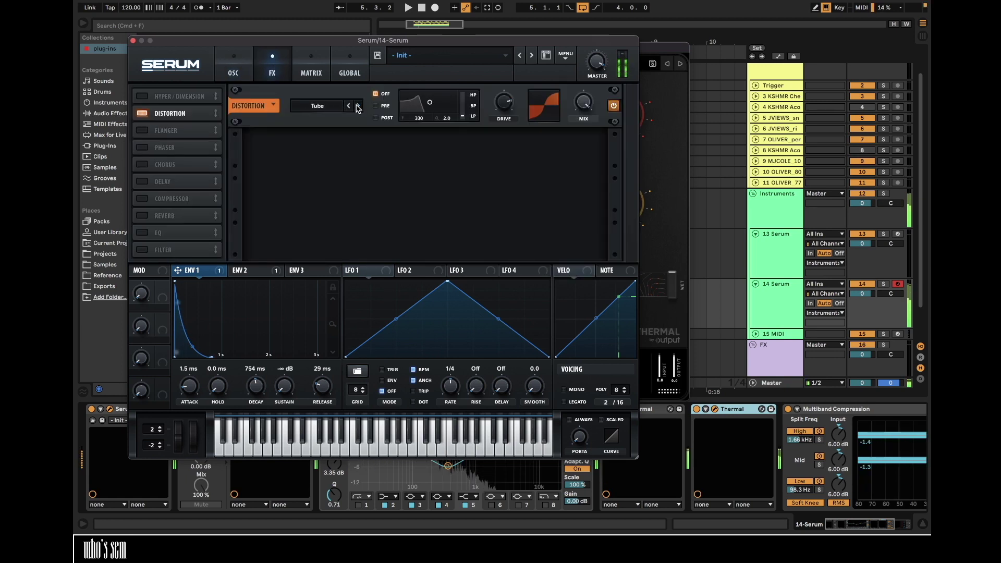
{"action": "left_click", "coordinate": [651, 137]}
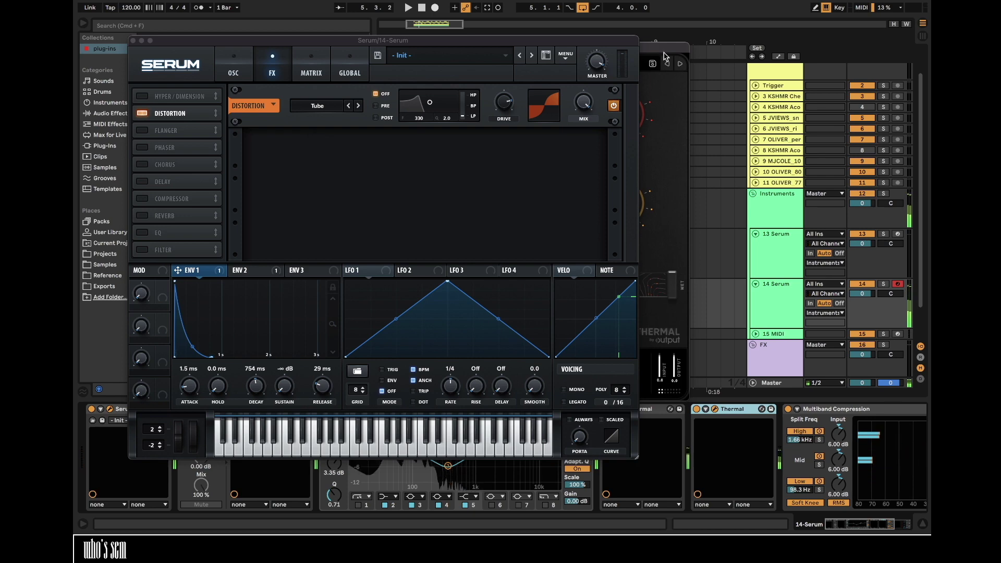
- Compare Stages 1 and 2 of the second Thermal and lower its overall dry/wet mix to 25%
{"action": "left_click", "coordinate": [715, 412]}
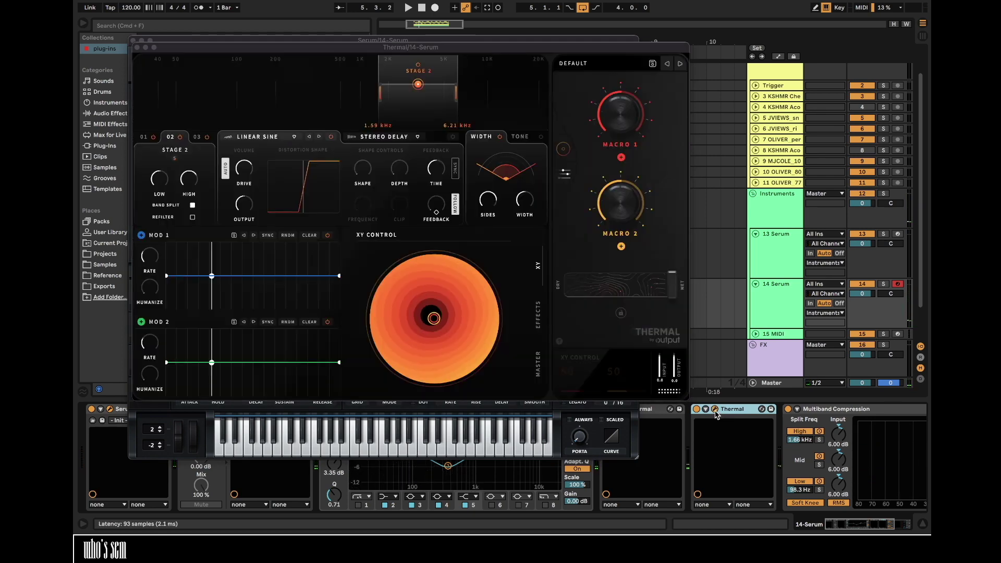
{"action": "left_click", "coordinate": [144, 137]}
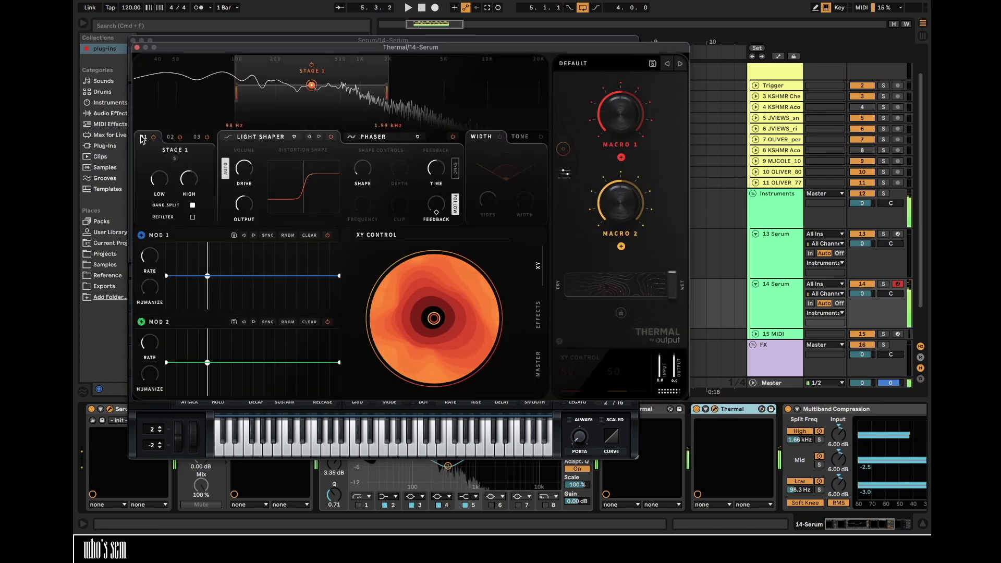
{"action": "mouse_move", "coordinate": [245, 172]}
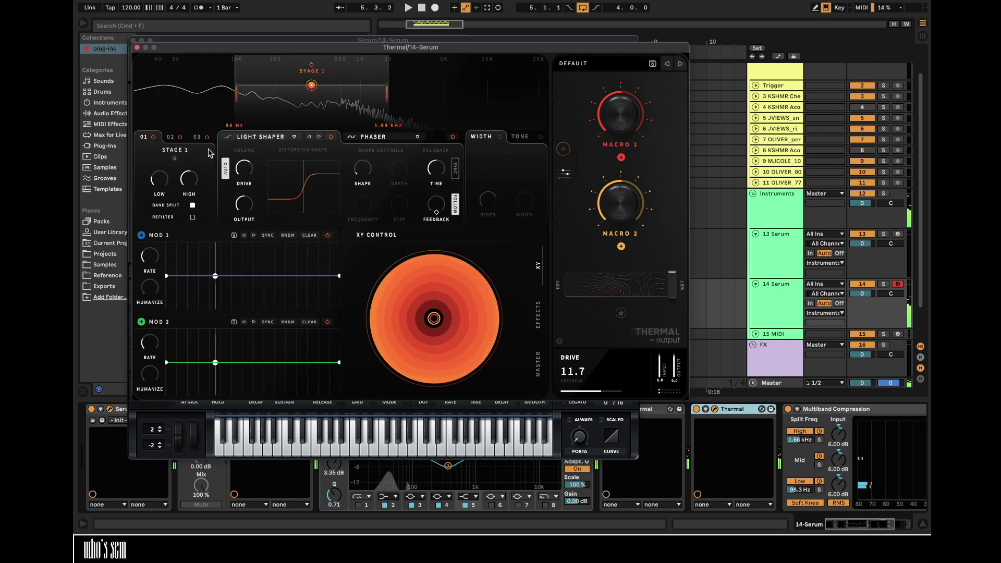
{"action": "left_click", "coordinate": [195, 137]}
{"action": "left_click", "coordinate": [170, 138]}
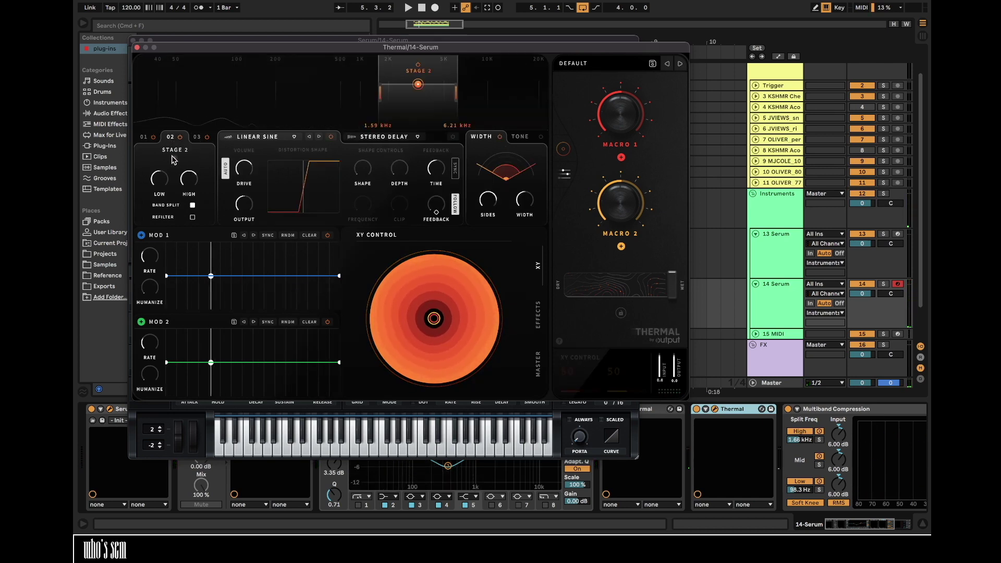
{"action": "left_click", "coordinate": [144, 139]}
{"action": "left_click_drag", "start_coordinate": [673, 290], "coordinate": [589, 292]}
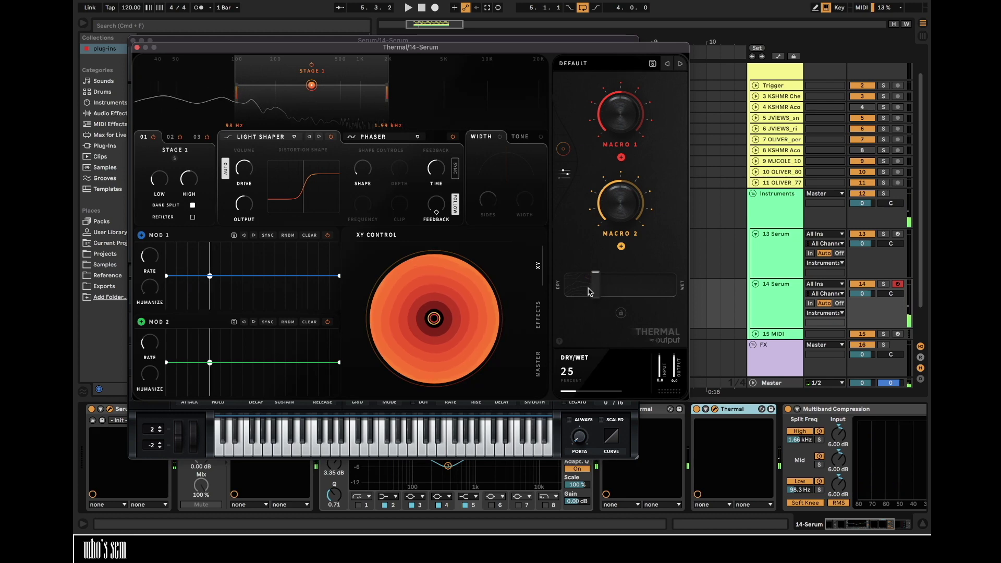
{"action": "left_click", "coordinate": [137, 48]}
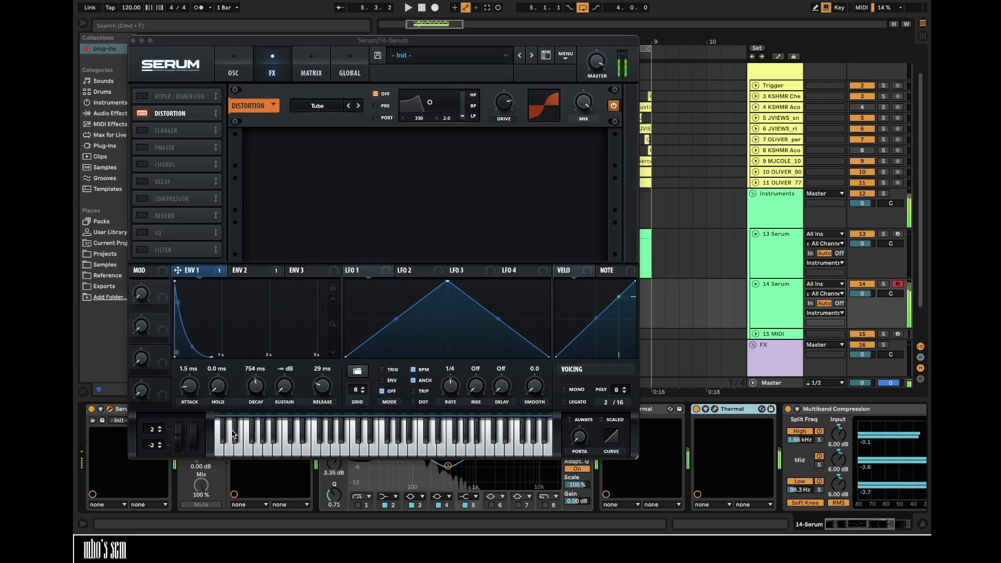
- Switch the wavetable of Serum's oscillator A back to Jno
{"action": "left_click", "coordinate": [233, 72]}
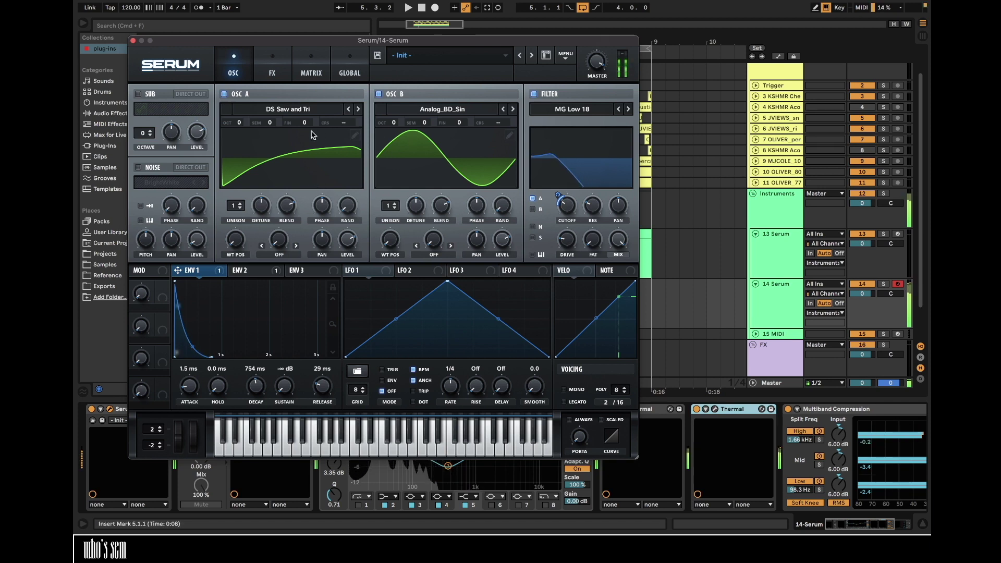
{"action": "left_click", "coordinate": [358, 110]}
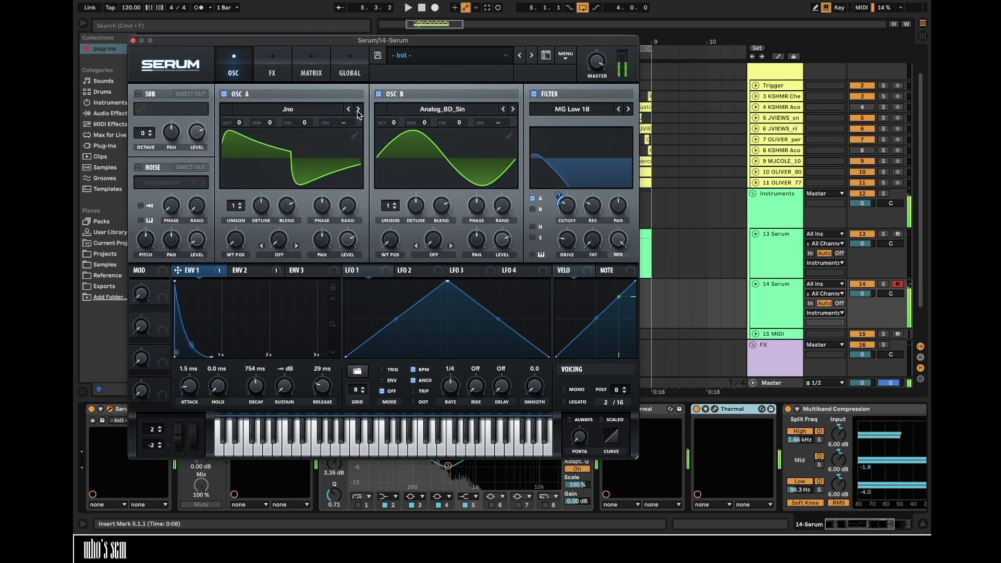
- Insert an EQ Eight before the Multiband Compression, cutting around 150 Hz and by about 4.8 dB at 861 Hz
{"action": "left_click", "coordinate": [132, 41]}
{"action": "scroll", "coordinate": [756, 458], "scroll_direction": "right", "scroll_amount": 4}
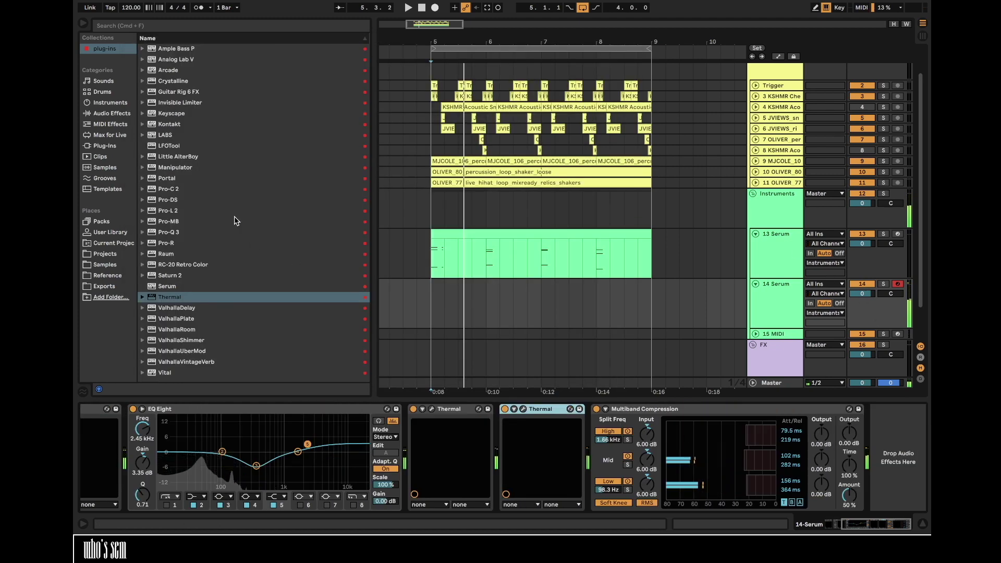
{"action": "left_click", "coordinate": [106, 114]}
{"action": "left_click_drag", "start_coordinate": [176, 106], "coordinate": [612, 437]}
{"action": "left_click_drag", "start_coordinate": [448, 451], "coordinate": [403, 450]}
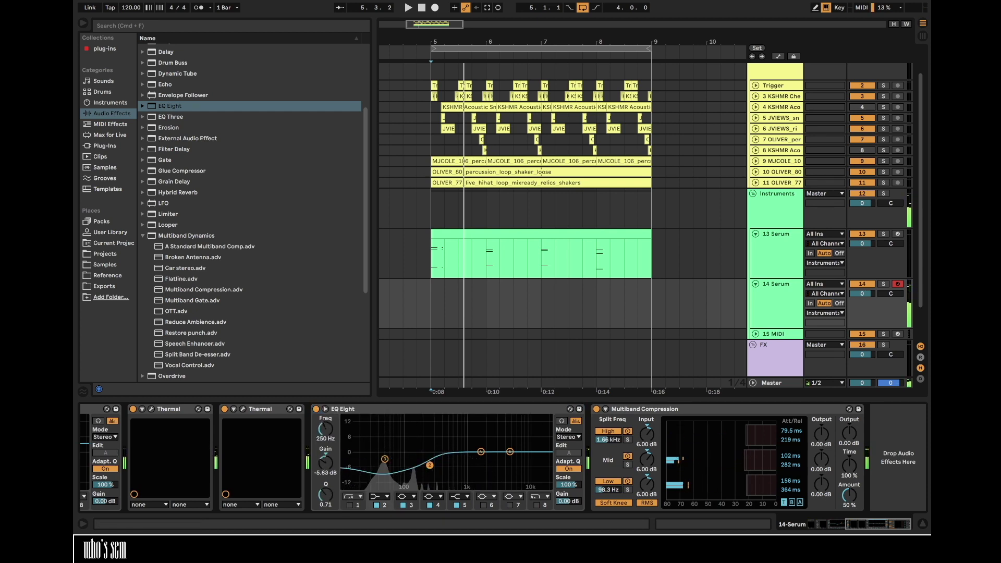
{"action": "left_click_drag", "start_coordinate": [481, 452], "coordinate": [415, 462]}
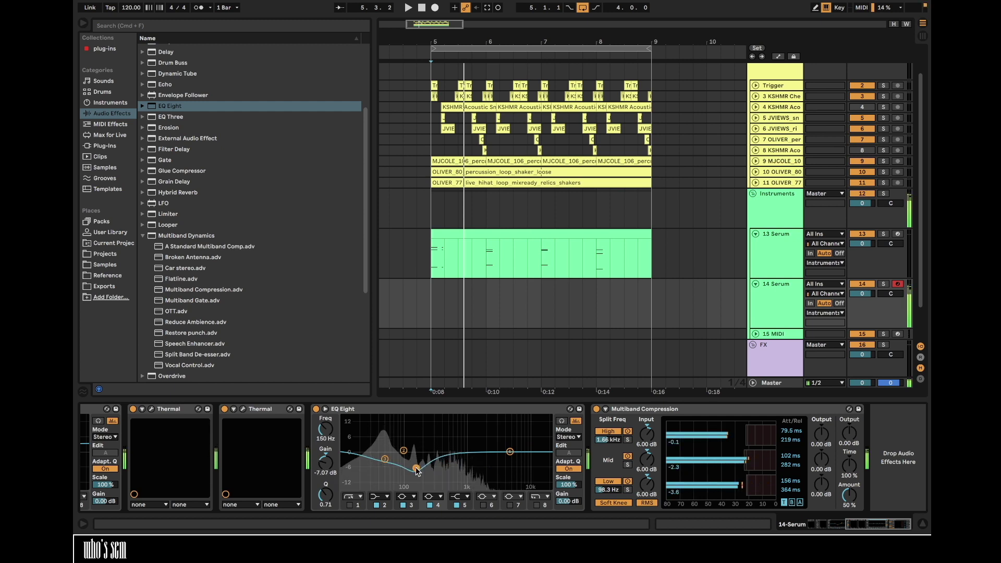
{"action": "left_click", "coordinate": [485, 505]}
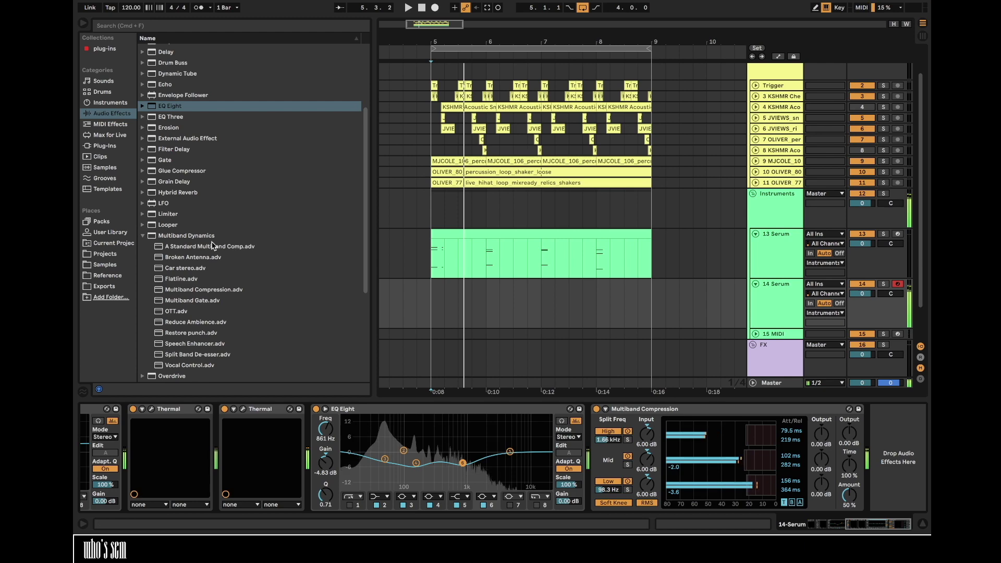
- Add a Glue Compressor at the end of the 14 Serum chain with threshold -8.25 dB and makeup 4.60 dB
{"action": "key", "text": "Down"}
{"action": "key", "text": "Down"}
{"action": "key", "text": "Down"}
{"action": "key", "text": "Down"}
{"action": "key", "text": "Down"}
{"action": "key", "text": "Down"}
{"action": "key", "text": "Return"}
{"action": "left_click_drag", "start_coordinate": [828, 485], "coordinate": [861, 464]}
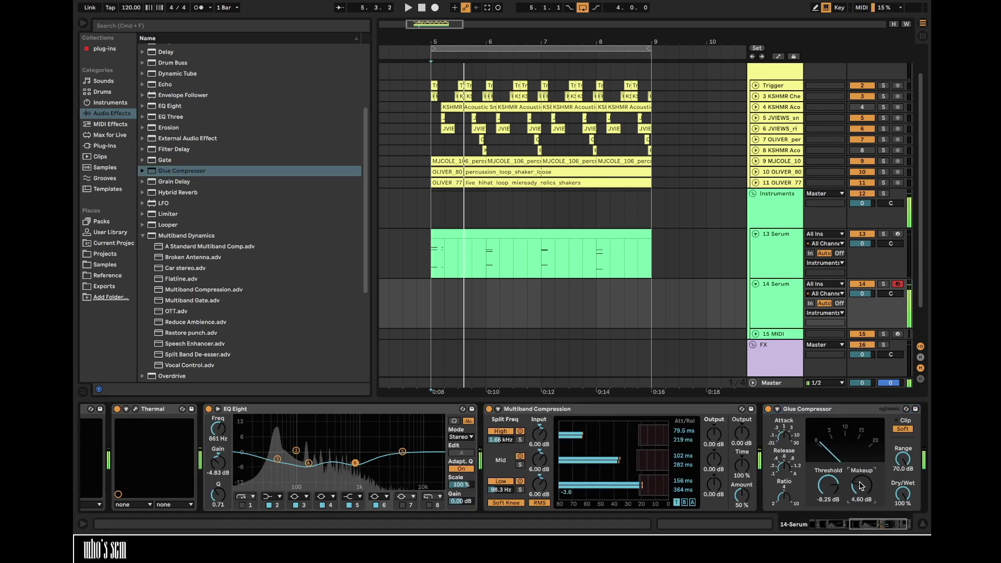
- Set the Env 1 modulation amount on Serum's filter cutoff to 24 and lower the cutoff to about 85 Hz
{"action": "scroll", "coordinate": [114, 408], "scroll_direction": "left", "scroll_amount": 10}
{"action": "left_click", "coordinate": [114, 409]}
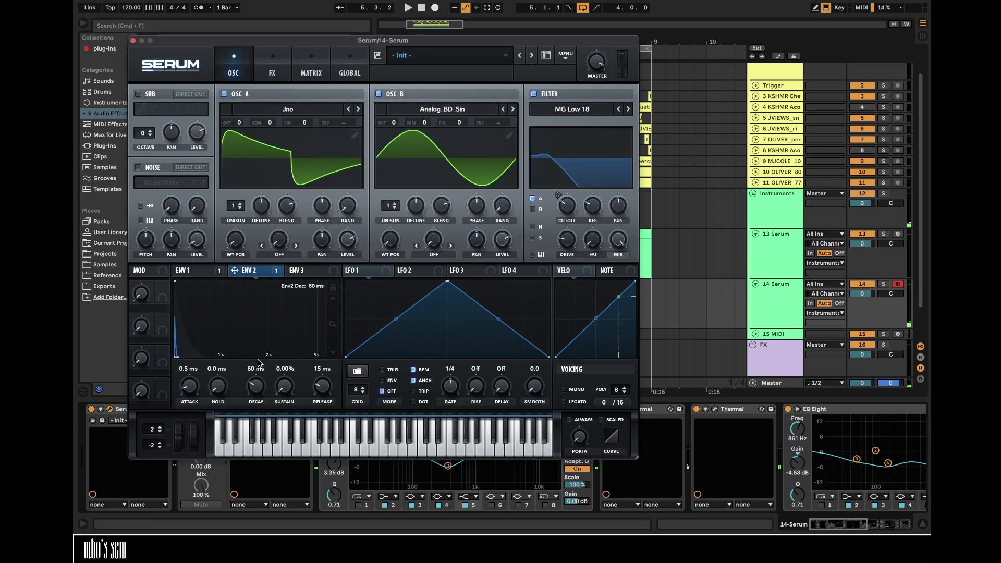
{"action": "left_click", "coordinate": [306, 56]}
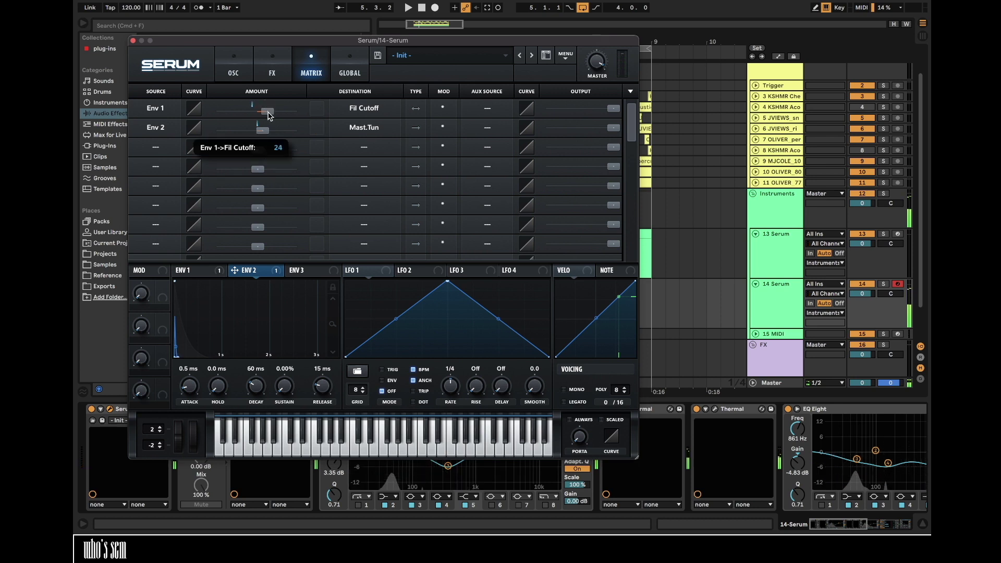
{"action": "left_click", "coordinate": [233, 68]}
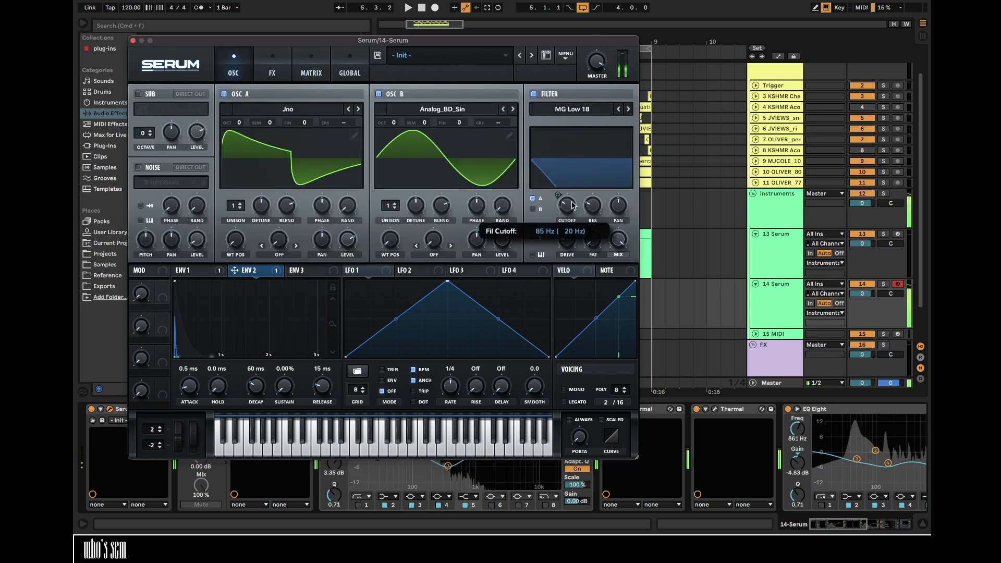
- Lower the resonance of Serum's filter and lengthen the decay of Env 1 to 931 ms
{"action": "left_click", "coordinate": [208, 270]}
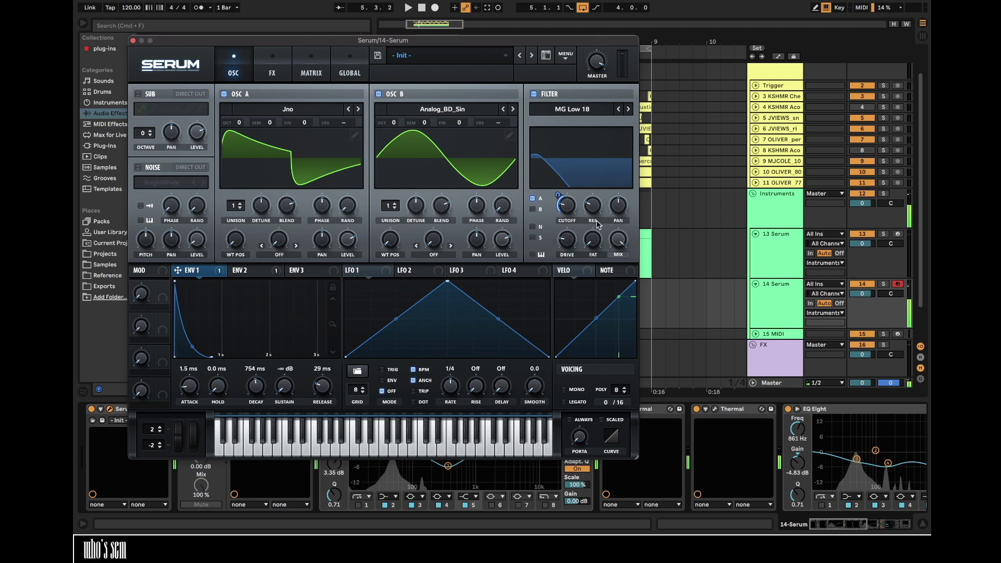
{"action": "left_click_drag", "start_coordinate": [589, 209], "coordinate": [586, 228]}
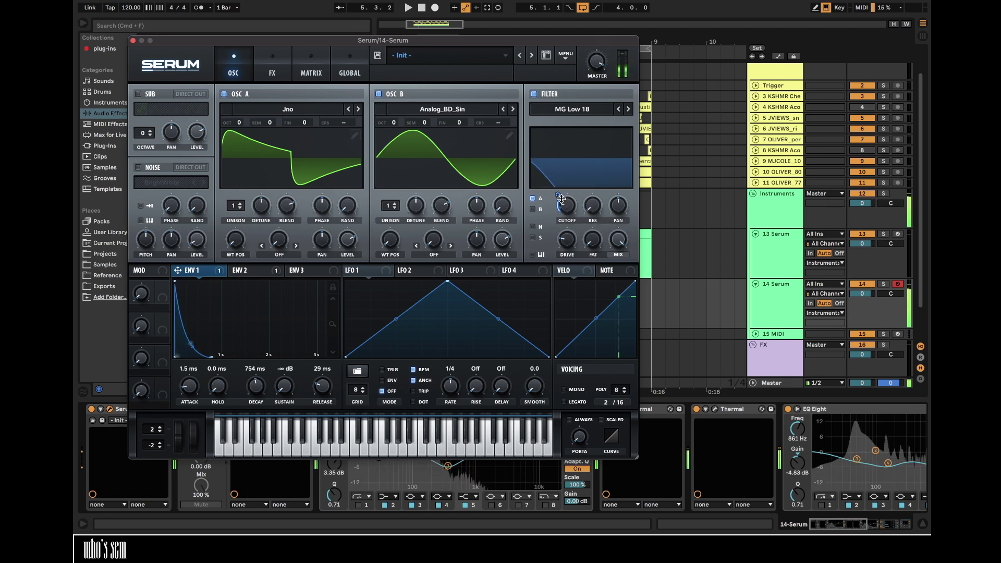
{"action": "mouse_move", "coordinate": [255, 385]}
{"action": "left_mouse_down"}
{"action": "mouse_move", "coordinate": [259, 393]}
{"action": "mouse_move", "coordinate": [258, 368]}
{"action": "left_mouse_up"}
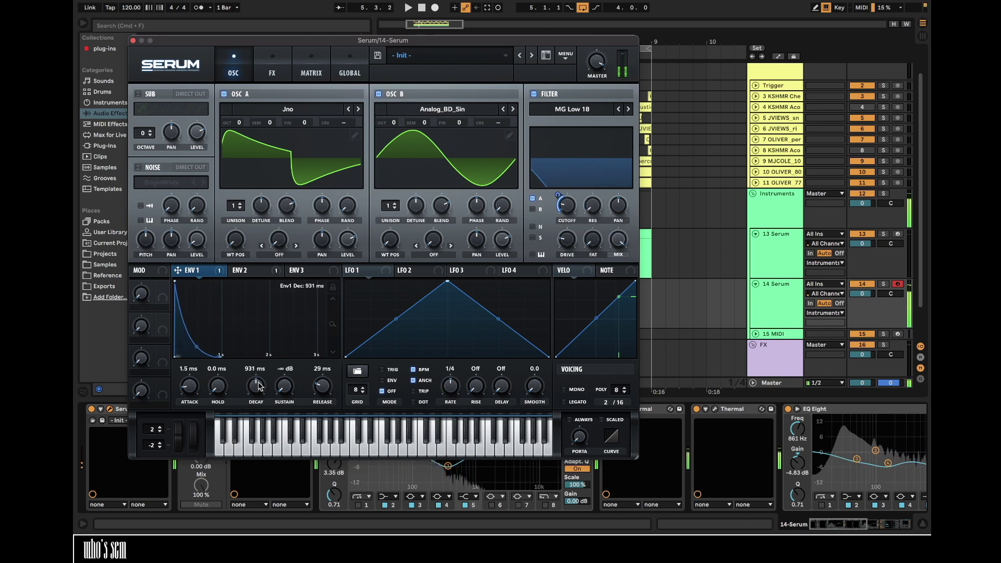
- Lower the overall dry/wet mix of the first Thermal on the 14 Serum track
{"action": "left_click", "coordinate": [132, 40]}
{"action": "left_click", "coordinate": [624, 409]}
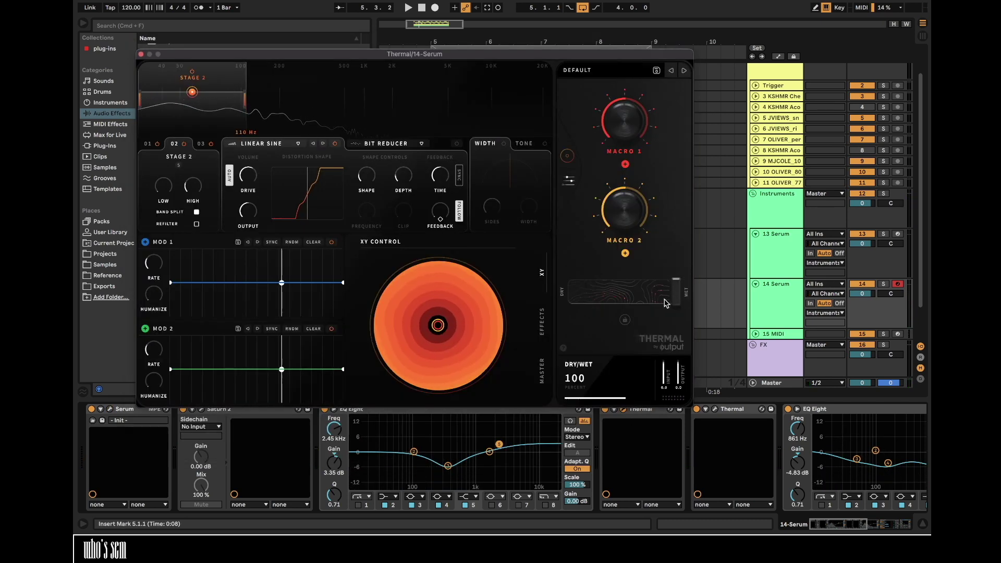
{"action": "left_click_drag", "start_coordinate": [670, 299], "coordinate": [630, 300]}
{"action": "left_click", "coordinate": [623, 409]}
- Copy the 13 Serum chord clip onto the 14 Serum track and delete its upper notes, keeping only the bass notes
{"action": "left_click_drag", "start_coordinate": [558, 230], "coordinate": [558, 313]}
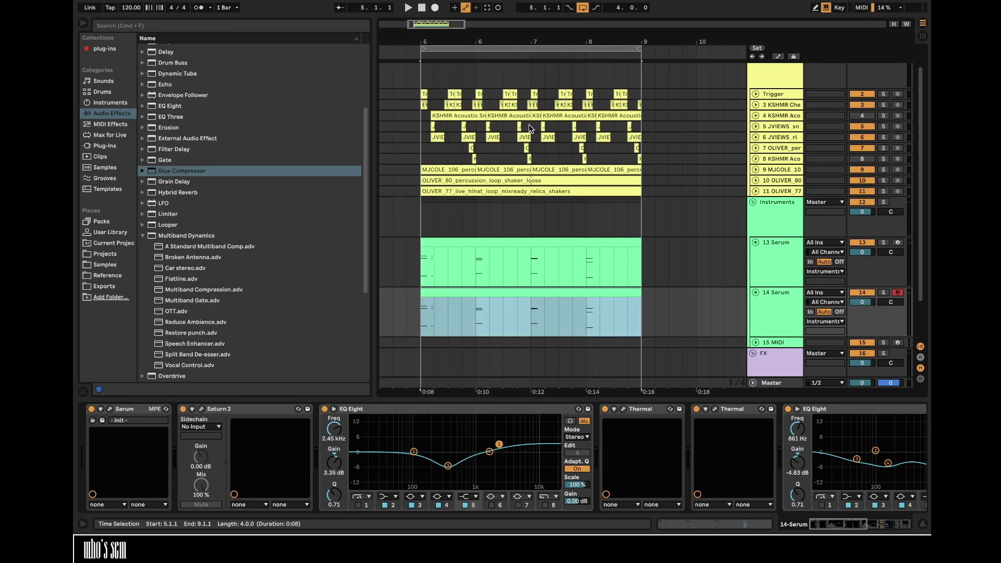
{"action": "mouse_move", "coordinate": [438, 40]}
{"action": "left_mouse_down"}
{"action": "mouse_move", "coordinate": [434, 58]}
{"action": "mouse_move", "coordinate": [435, 37]}
{"action": "left_mouse_up"}
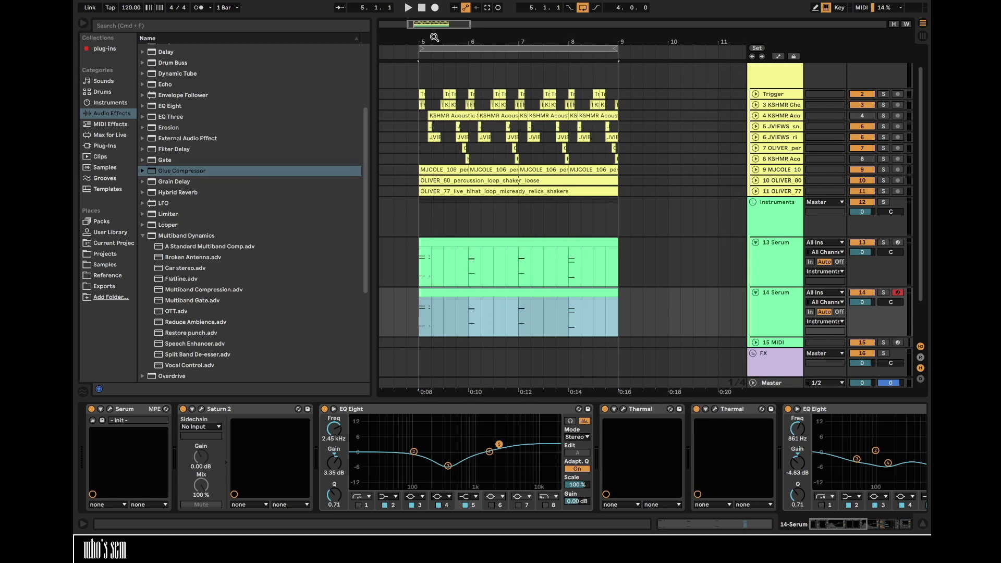
{"action": "double_click", "coordinate": [472, 286]}
{"action": "left_click_drag", "start_coordinate": [255, 369], "coordinate": [925, 268]}
{"action": "key", "text": "Delete"}
{"action": "scroll", "coordinate": [309, 400], "scroll_direction": "down", "scroll_amount": 4}
{"action": "left_click_drag", "start_coordinate": [235, 380], "coordinate": [252, 380]}
{"action": "key", "text": "space"}
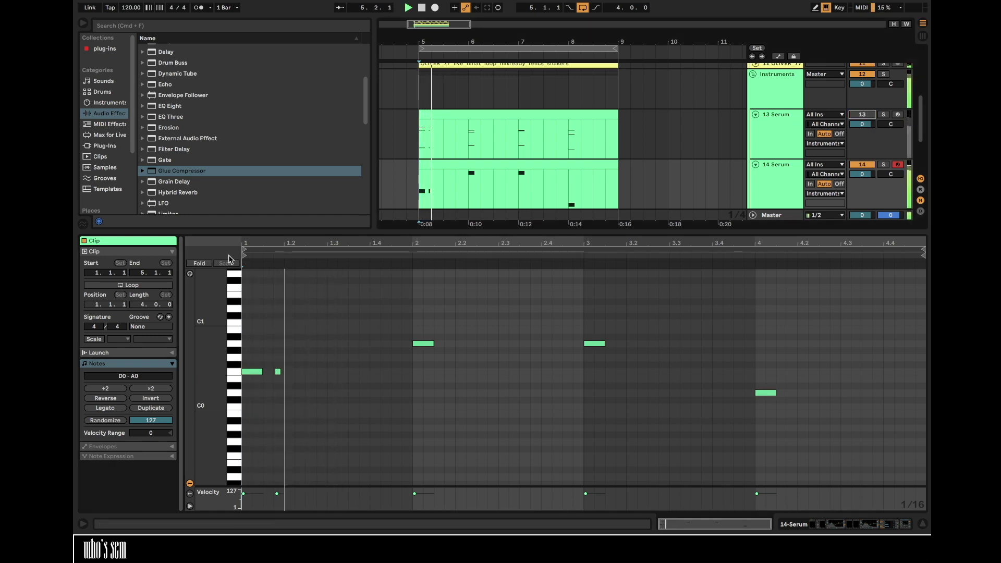
{"action": "key", "text": "plus"}
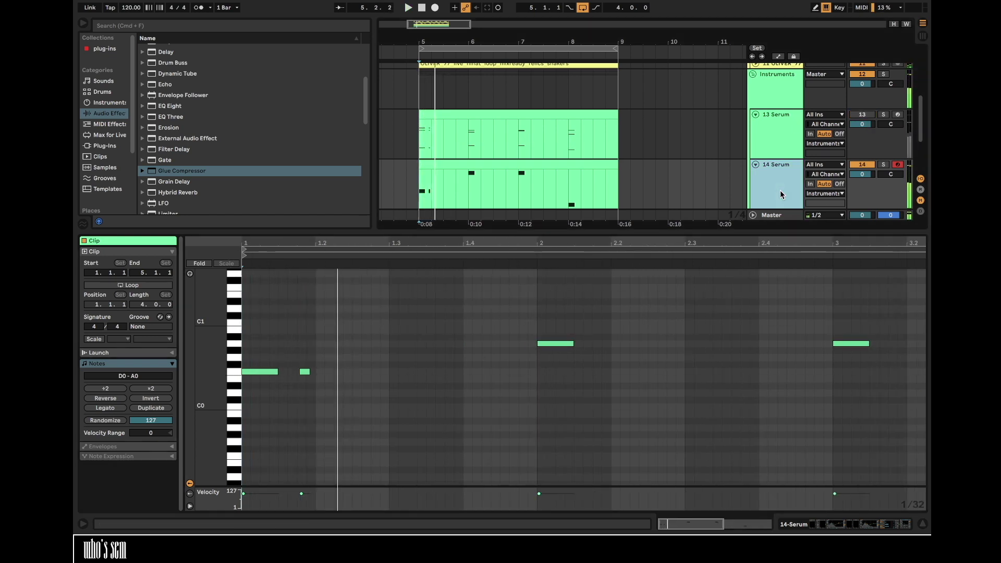
- Lower the Phaser feedback in Stage 1 of the second Thermal and set its mod rate to 0.89 Hz
{"action": "key", "text": "shift+Tab"}
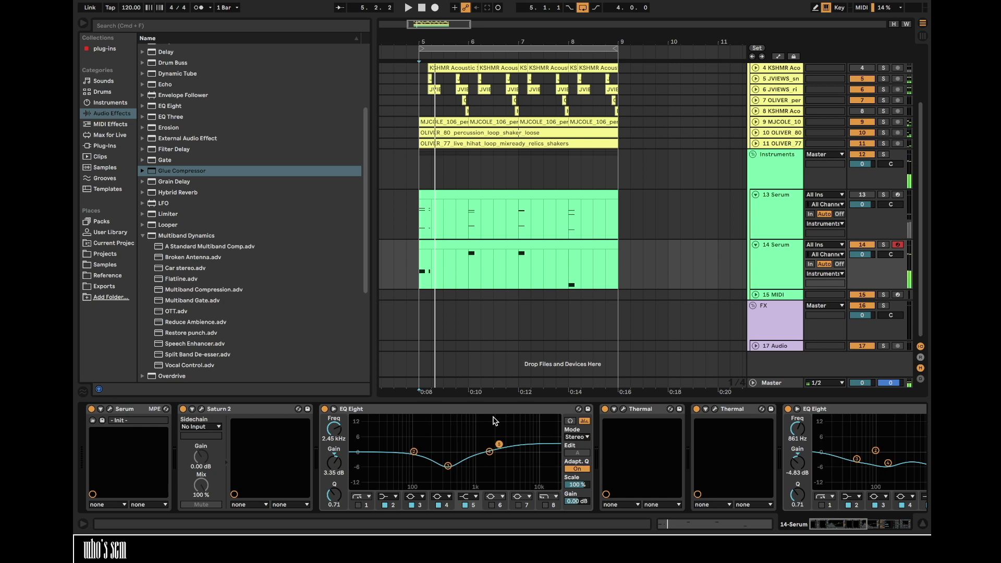
{"action": "left_click", "coordinate": [715, 410]}
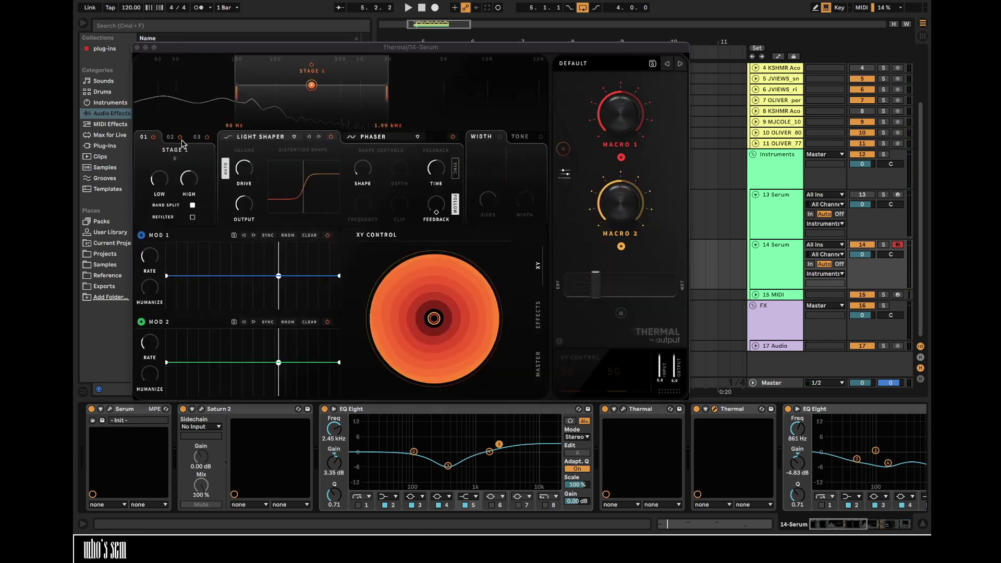
{"action": "left_click", "coordinate": [393, 139]}
{"action": "left_click_drag", "start_coordinate": [303, 168], "coordinate": [305, 178]}
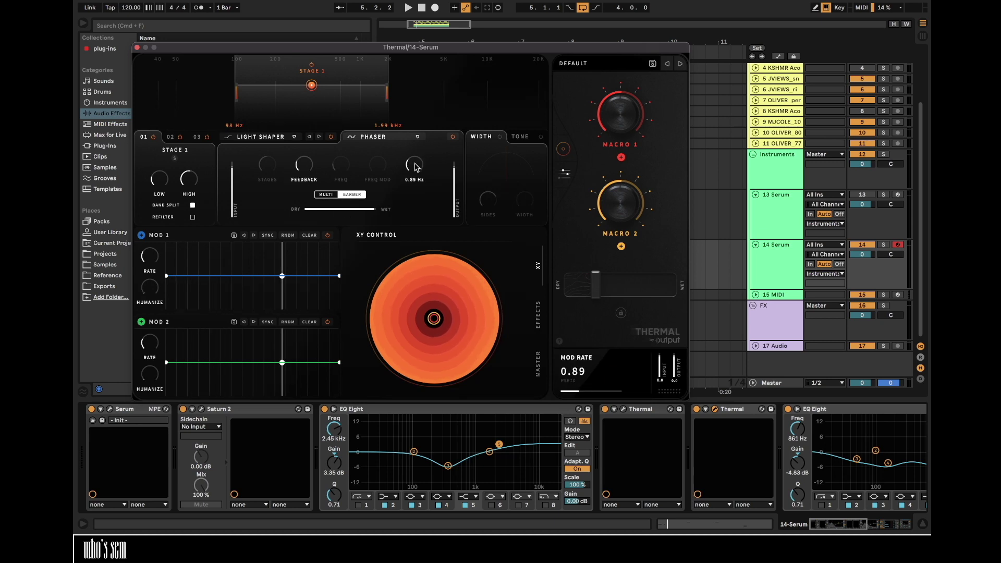
{"action": "left_click", "coordinate": [137, 48]}
- Lengthen the second F0 note of the 14 Serum clip and add further F0 notes up to 1.3.1
{"action": "double_click", "coordinate": [520, 247]}
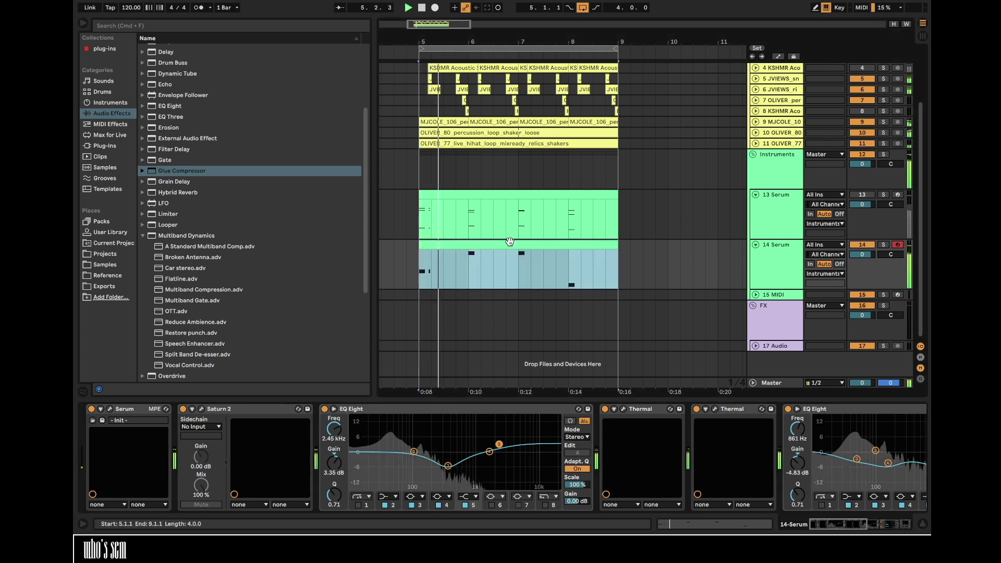
{"action": "left_click_drag", "start_coordinate": [280, 371], "coordinate": [295, 372]}
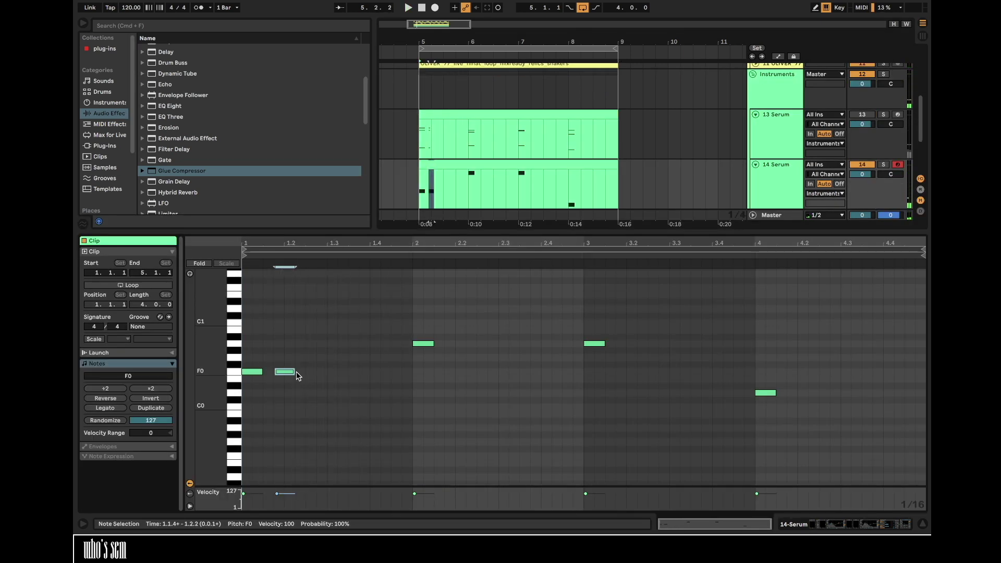
{"action": "left_click_drag", "start_coordinate": [282, 240], "coordinate": [284, 260]}
{"action": "left_click_drag", "start_coordinate": [286, 372], "coordinate": [430, 372]}
{"action": "key", "text": "space"}
{"action": "key", "text": "space"}
{"action": "key", "text": "space"}
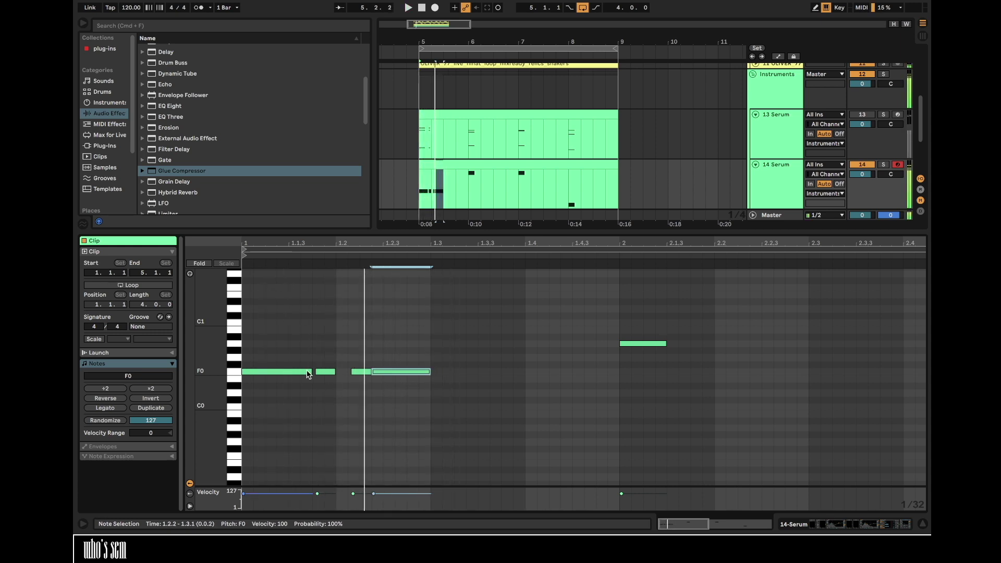
- Shorten the F0 notes, add a short one at 1.2.4 and move the opening note to just after 1.1.2
{"action": "left_click_drag", "start_coordinate": [310, 370], "coordinate": [294, 372]}
{"action": "mouse_move", "coordinate": [355, 374]}
{"action": "left_mouse_down"}
{"action": "mouse_move", "coordinate": [341, 371]}
{"action": "mouse_move", "coordinate": [384, 375]}
{"action": "mouse_move", "coordinate": [352, 371]}
{"action": "left_mouse_up"}
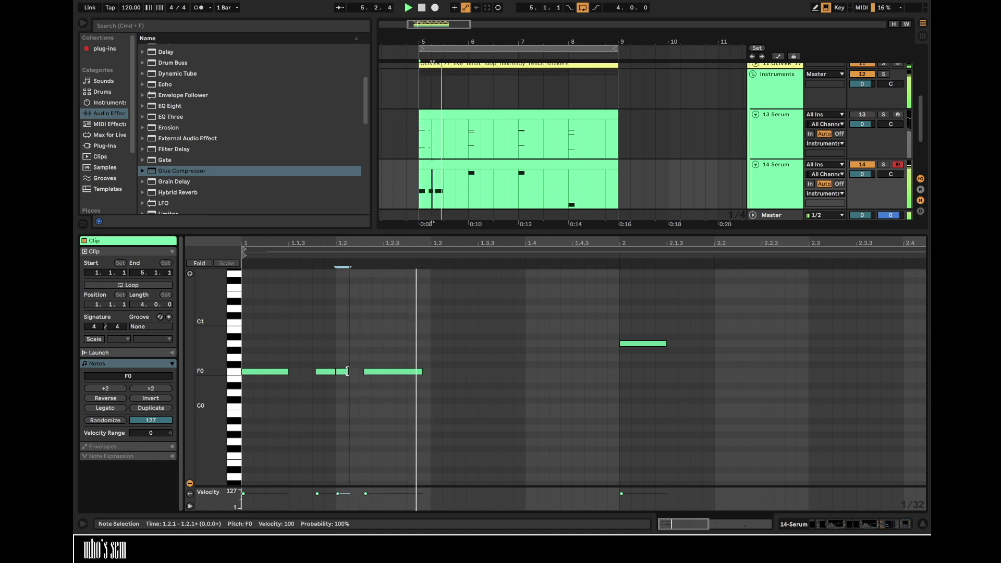
{"action": "left_click", "coordinate": [422, 371]}
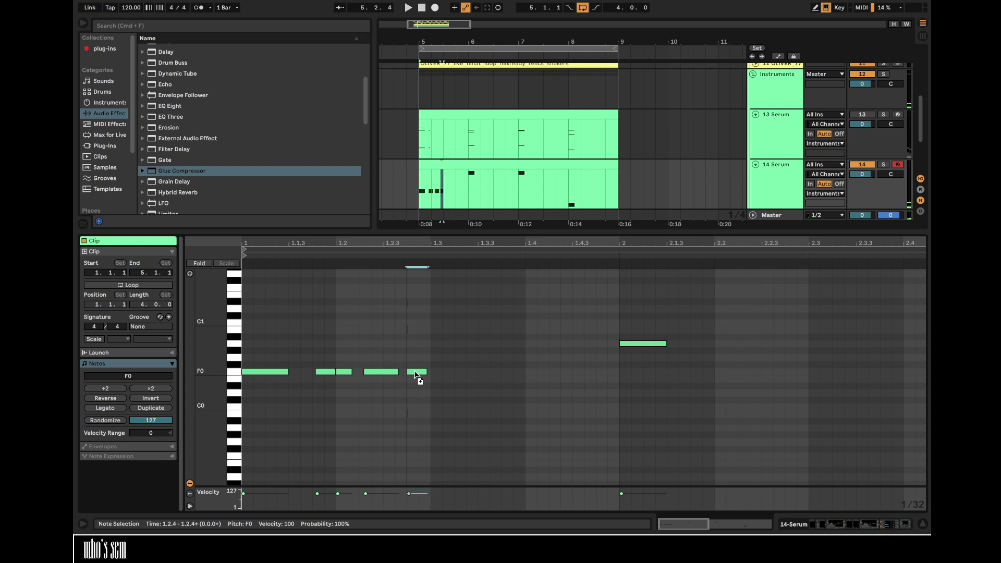
{"action": "left_click_drag", "start_coordinate": [397, 371], "coordinate": [400, 371]}
{"action": "left_click_drag", "start_coordinate": [267, 371], "coordinate": [290, 374]}
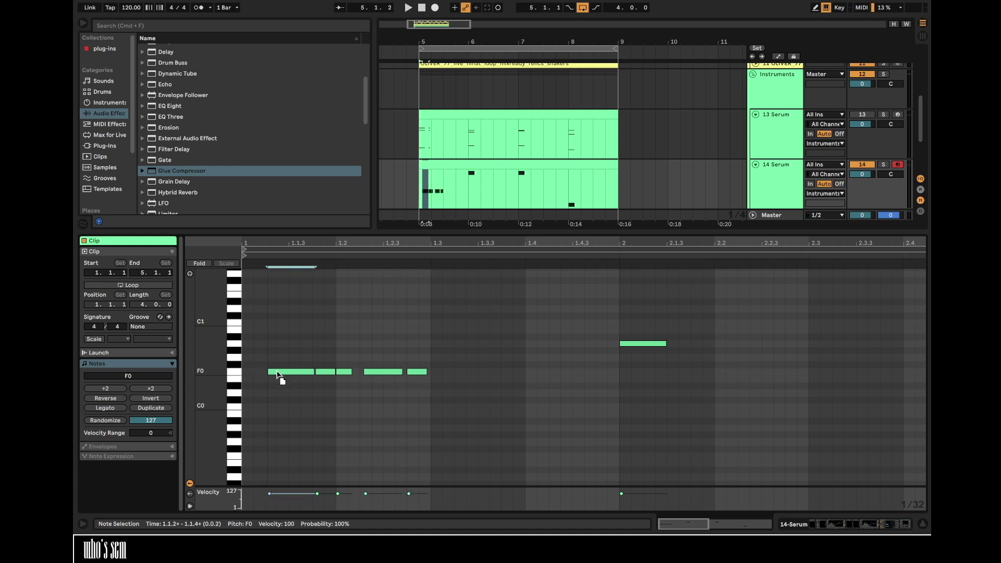
- Delete the short F0 note at 1.2.1 and extend the preceding note at 1.1.4 towards 1.2.2
{"action": "key", "text": "space"}
{"action": "double_click", "coordinate": [344, 371]}
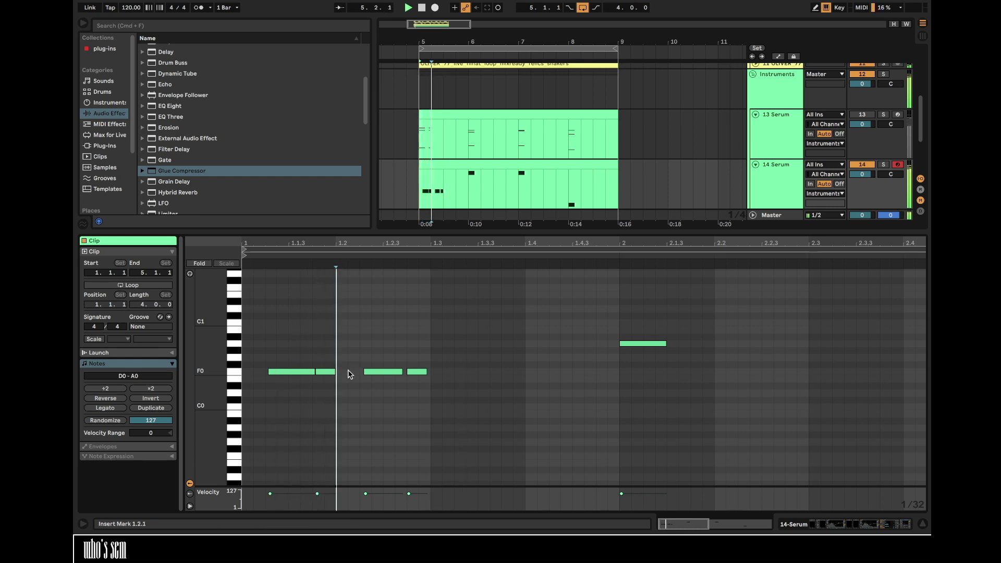
{"action": "left_click_drag", "start_coordinate": [336, 372], "coordinate": [356, 374]}
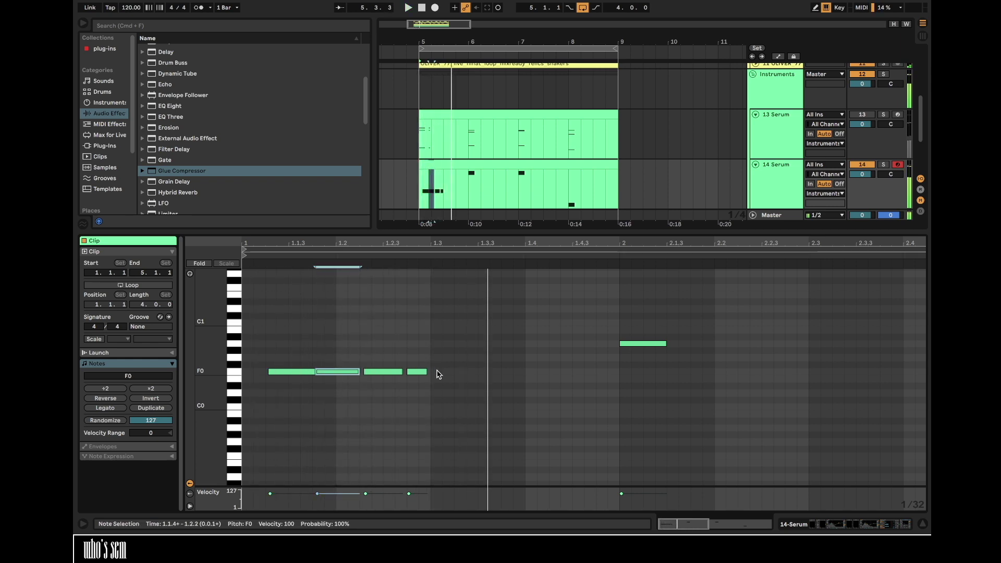
{"action": "left_click", "coordinate": [425, 372]}
- Add a short F1 note at 1.3.1 and duplicate the four F0 notes into the second half of the first bar
{"action": "double_click", "coordinate": [440, 373]}
{"action": "left_click_drag", "start_coordinate": [440, 372], "coordinate": [442, 333]}
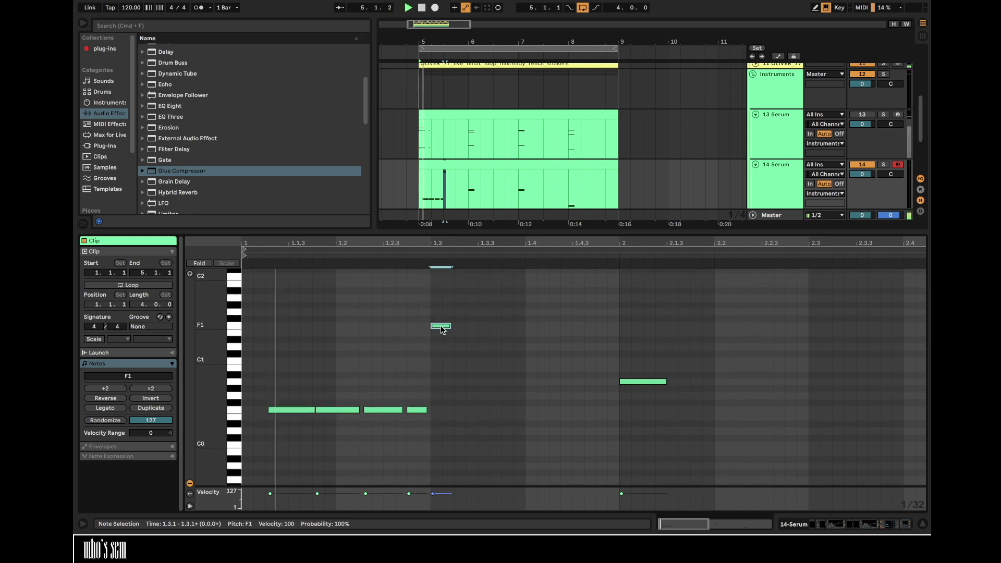
{"action": "left_click_drag", "start_coordinate": [245, 432], "coordinate": [427, 363]}
{"action": "key", "text": "super+d"}
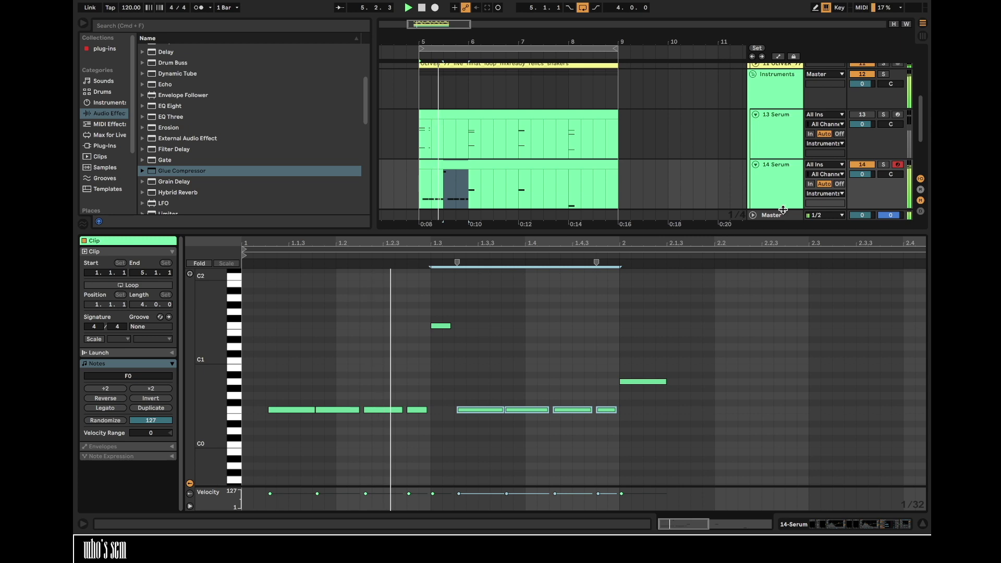
- Loop only the first bar of the arrangement, from 5.1.1 to 6.1.1, and solo the 14 Serum track
{"action": "key", "text": "shift+Tab"}
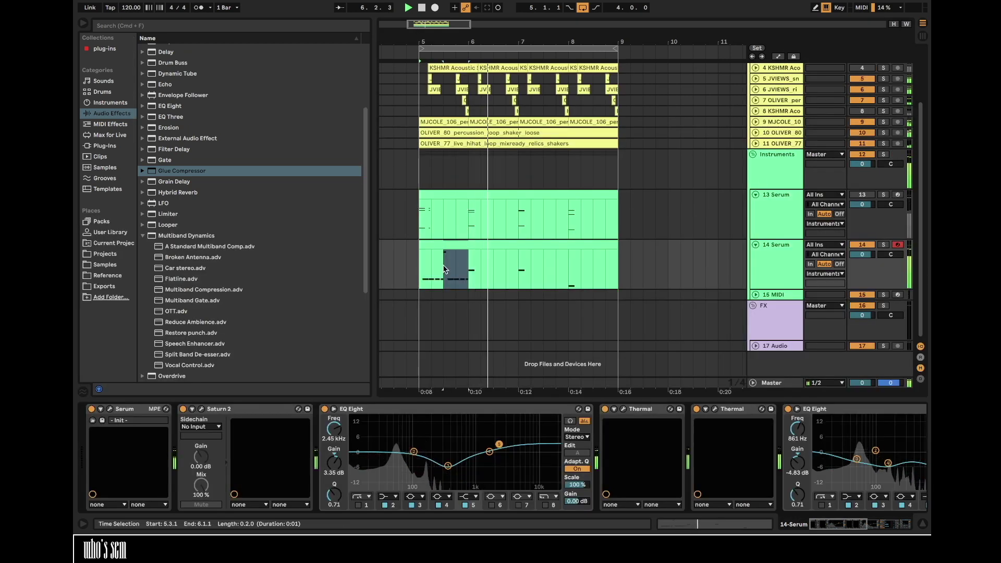
{"action": "mouse_move", "coordinate": [409, 280]}
{"action": "left_mouse_down"}
{"action": "mouse_move", "coordinate": [472, 284]}
{"action": "mouse_move", "coordinate": [417, 278]}
{"action": "left_mouse_up"}
{"action": "left_click", "coordinate": [472, 283]}
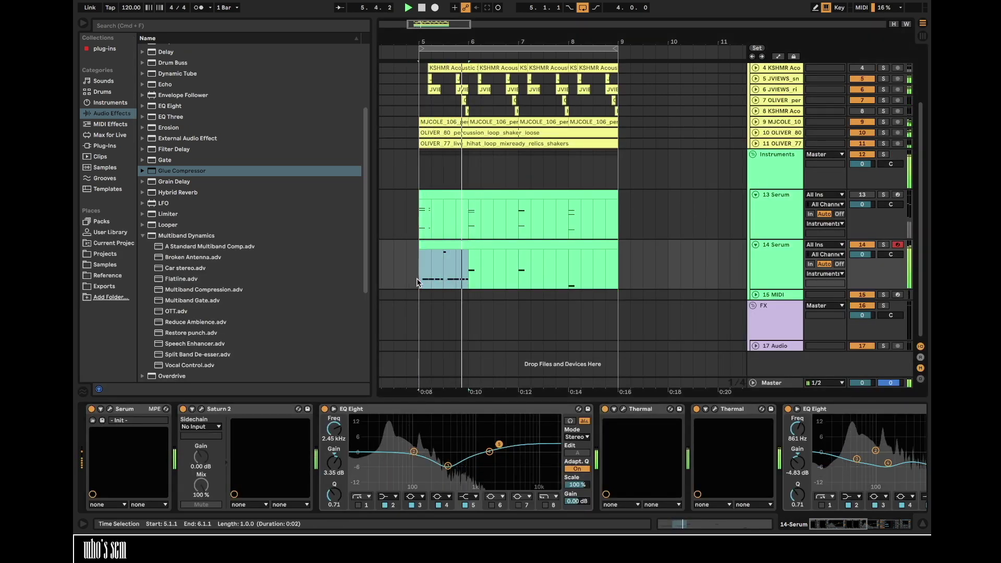
{"action": "key", "text": "super+l"}
{"action": "left_click", "coordinate": [883, 244]}
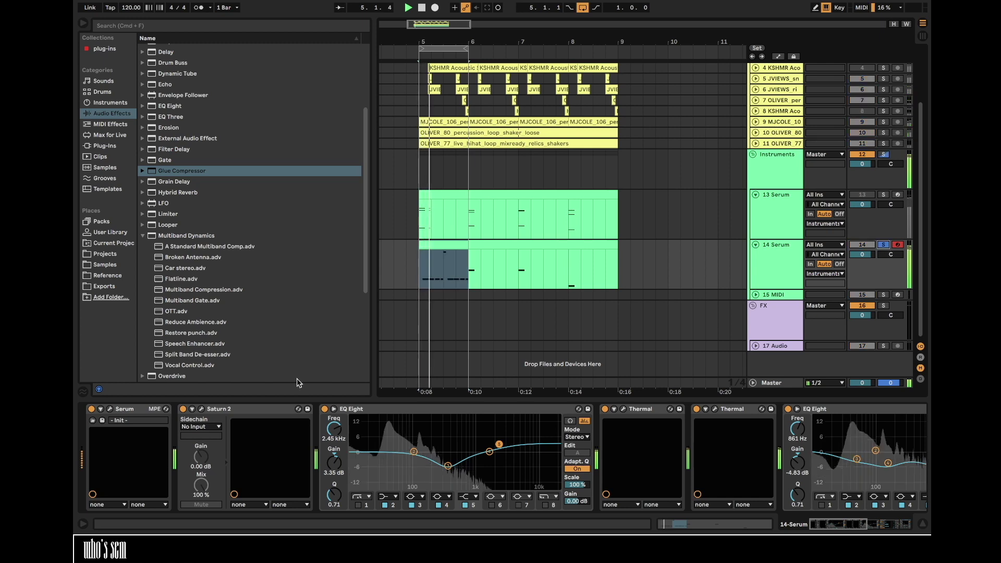
- Shorten the decay of Serum's Env 1 to 796 ms and set the Distortion drive to 51%
{"action": "left_click", "coordinate": [111, 409]}
{"action": "left_click_drag", "start_coordinate": [263, 386], "coordinate": [254, 392]}
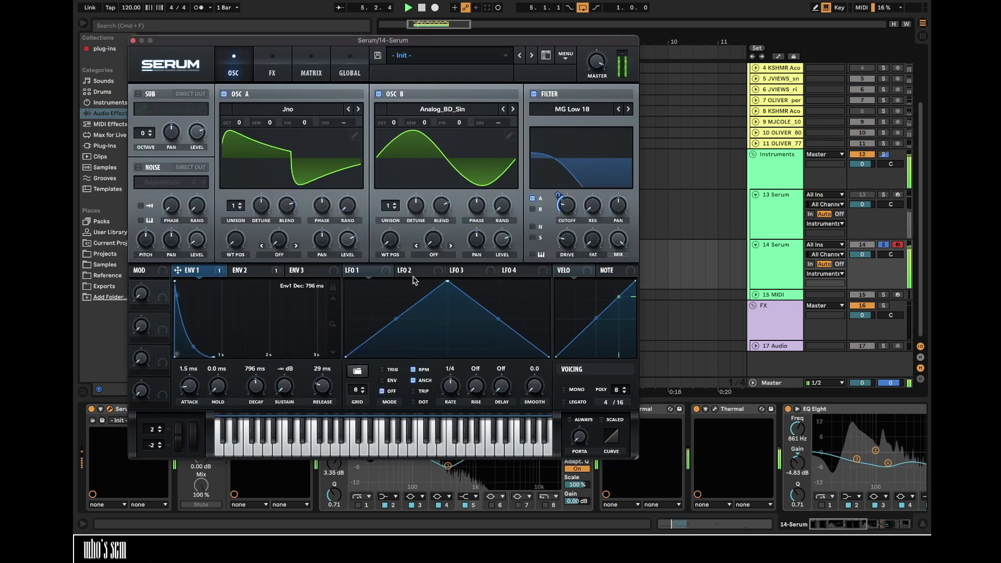
{"action": "left_click", "coordinate": [266, 58]}
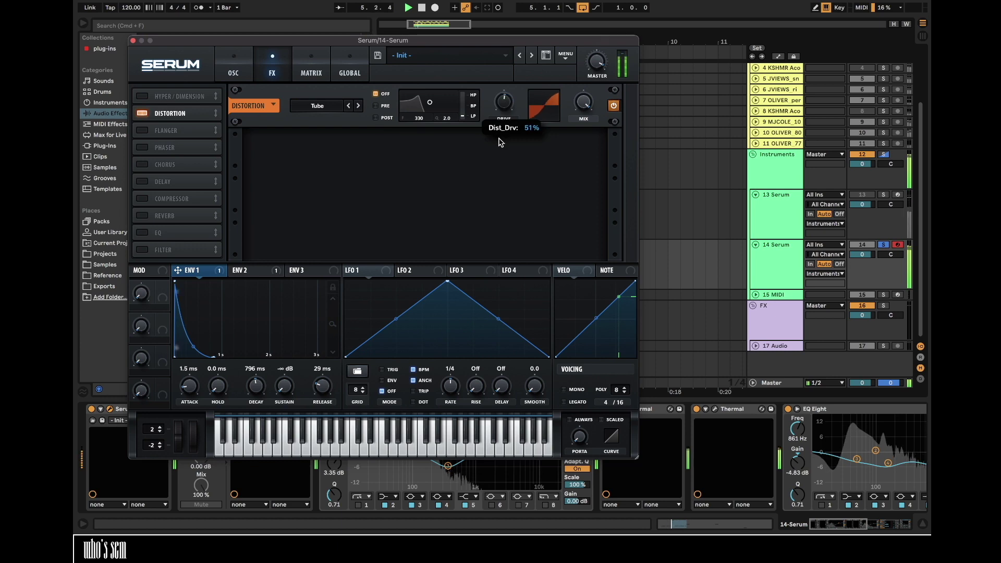
{"action": "left_click", "coordinate": [227, 56]}
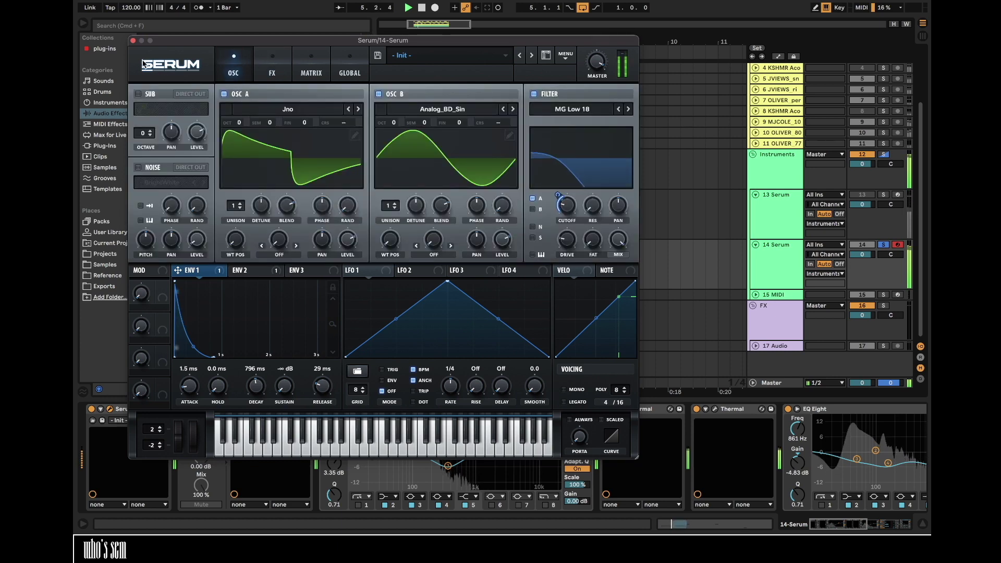
- Close the Serum window, clear the solos on the Instruments group and 14 Serum, and turn off the arrangement loop
{"action": "left_click", "coordinate": [133, 41]}
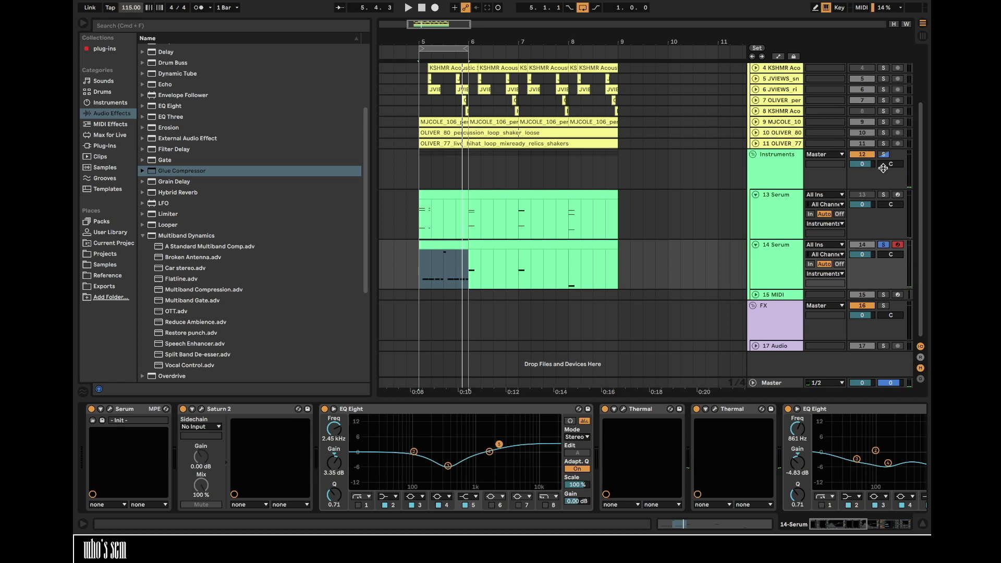
{"action": "left_click", "coordinate": [882, 155]}
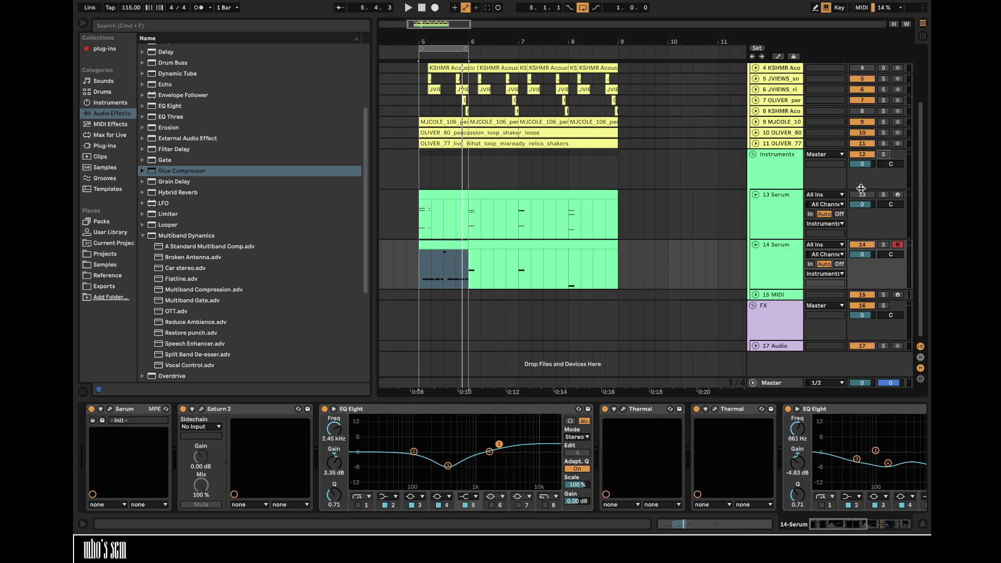
{"action": "left_click", "coordinate": [580, 9]}
{"action": "double_click", "coordinate": [474, 250]}
{"action": "left_click", "coordinate": [382, 360]}
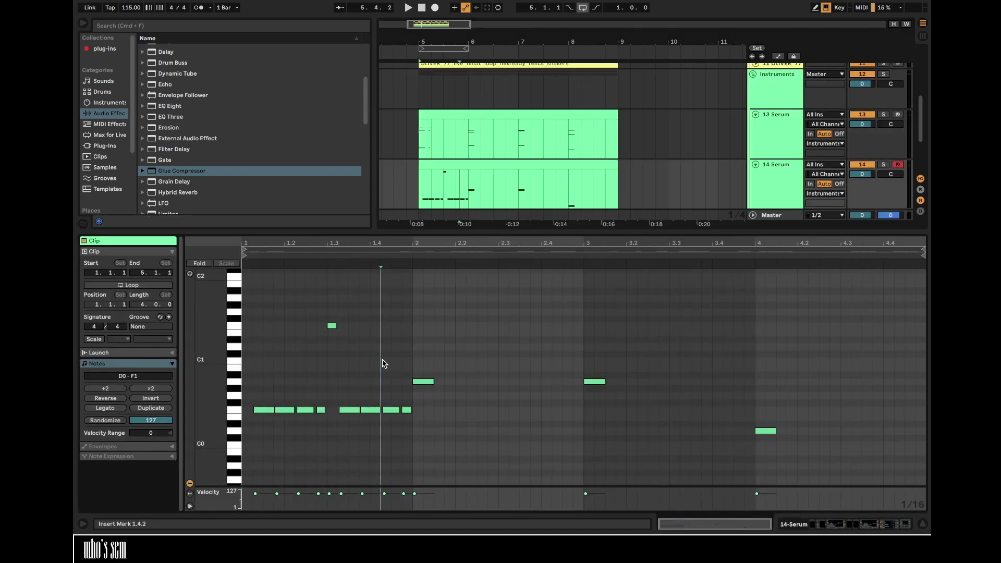
{"action": "scroll", "coordinate": [619, 194], "scroll_direction": "up", "scroll_amount": 6}
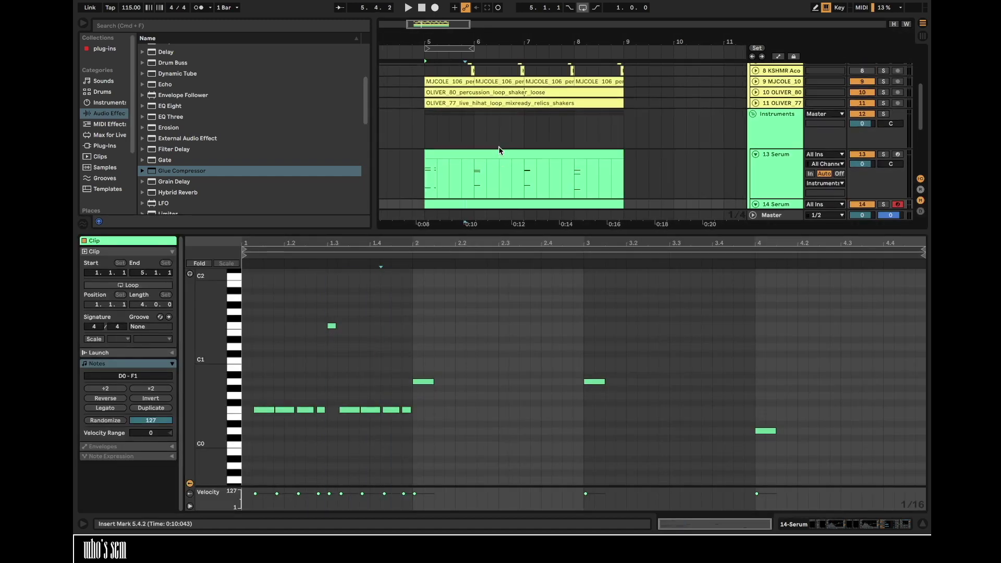
{"action": "scroll", "coordinate": [620, 116], "scroll_direction": "down", "scroll_amount": 4}
- Set the release of the Instruments group's Compressor to 45.0 ms and its lookahead to 1 ms
{"action": "left_click", "coordinate": [619, 115]}
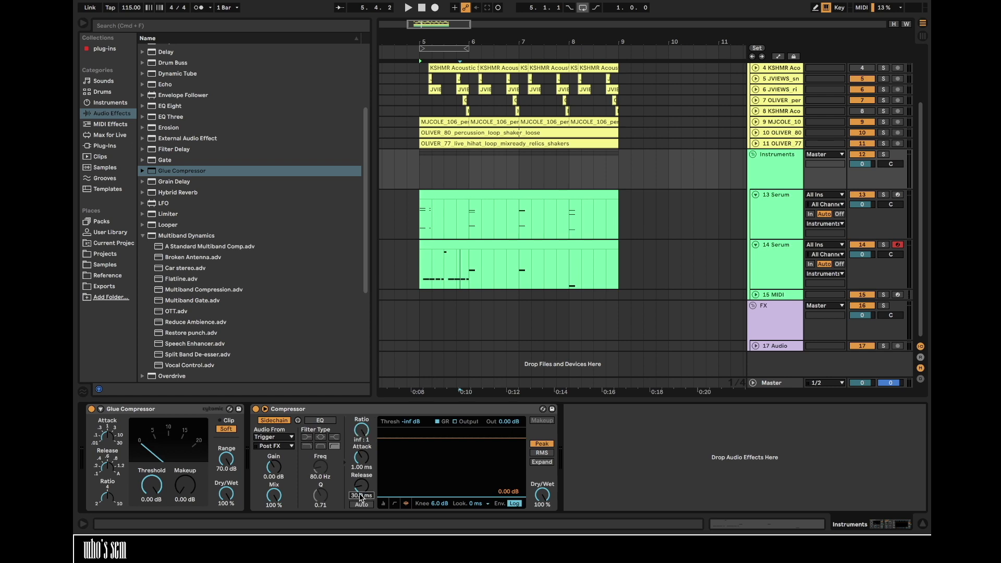
{"action": "key", "text": "space"}
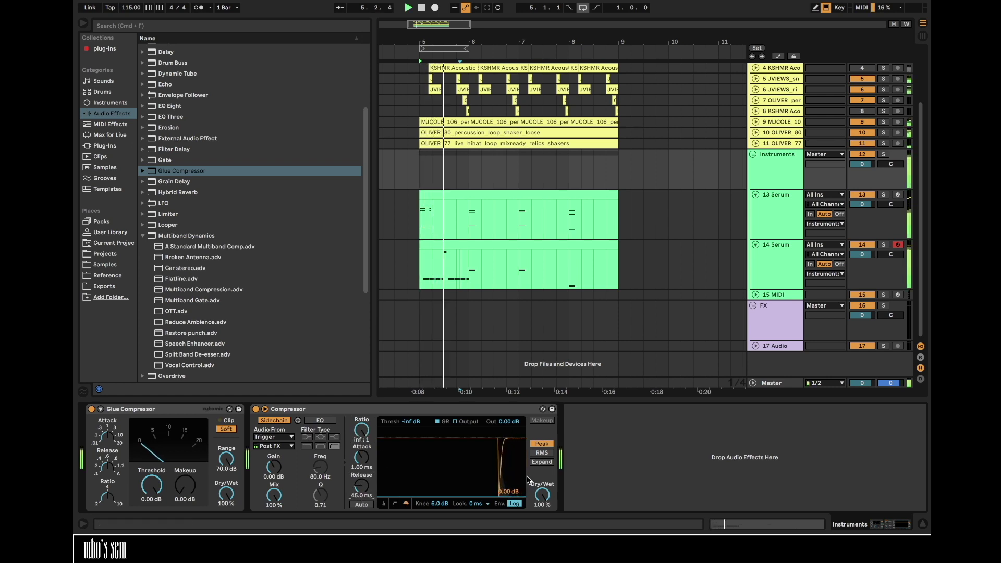
{"action": "left_click", "coordinate": [476, 503]}
{"action": "left_click", "coordinate": [488, 488]}
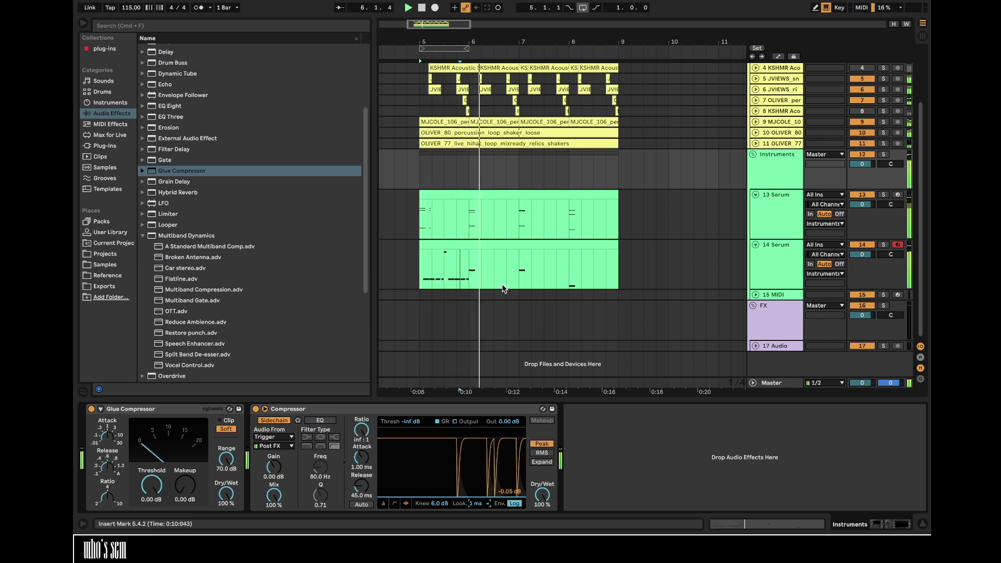
- Deactivate the 13 Serum chord track and restart playback without it
{"action": "left_click", "coordinate": [473, 245]}
{"action": "key", "text": "space"}
{"action": "left_click", "coordinate": [855, 197]}
{"action": "key", "text": "space"}
- Apply Legato to the notes of the 14 Serum clip and transpose the F1 note at 1.3.1 down an octave to F0
{"action": "double_click", "coordinate": [521, 244]}
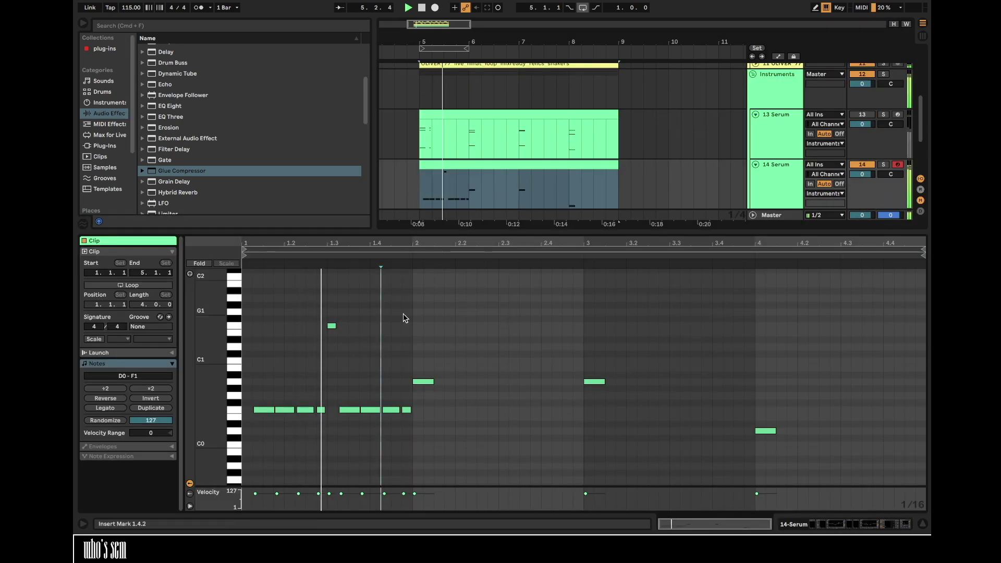
{"action": "left_click", "coordinate": [336, 354]}
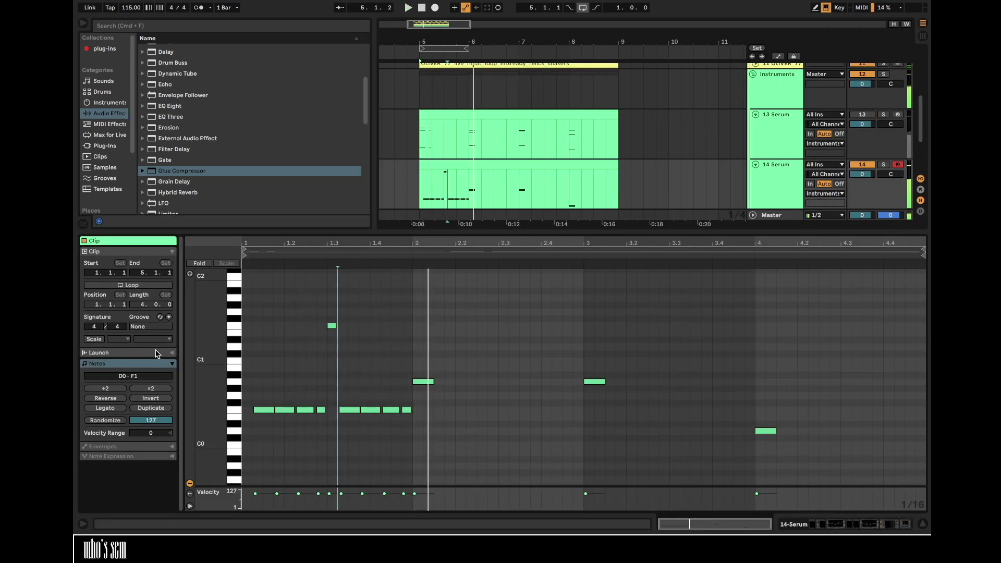
{"action": "left_click", "coordinate": [106, 408]}
{"action": "left_click", "coordinate": [333, 326]}
{"action": "key", "text": "space"}
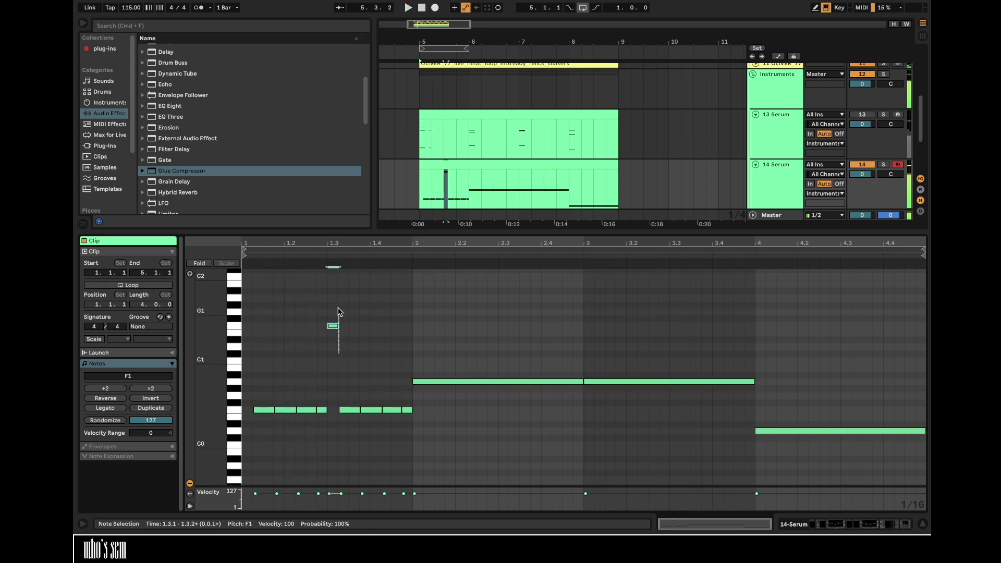
{"action": "key", "text": "shift+Down"}
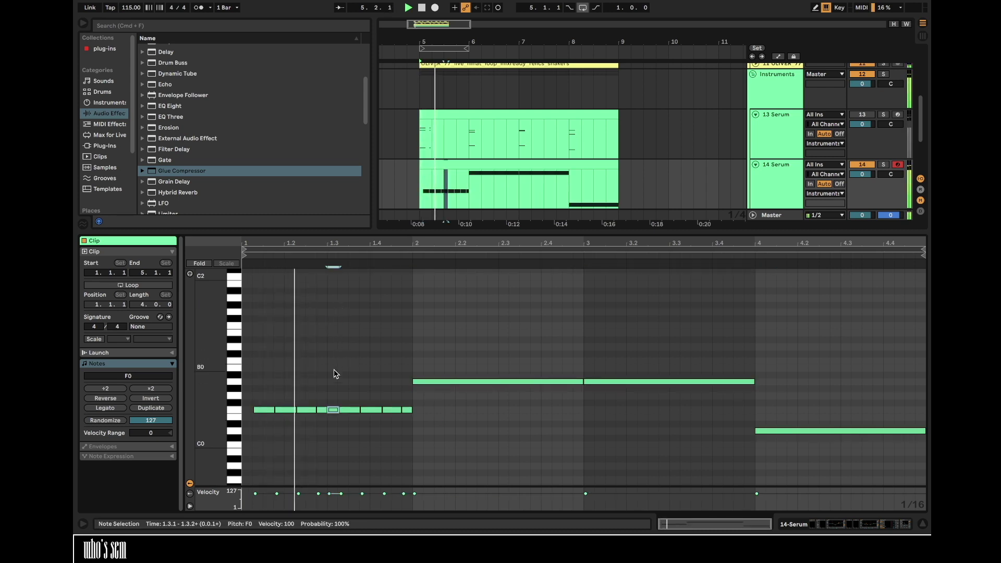
- Fill bar 2 of the bass clip with a copy of the first bar's note pattern at A0
{"action": "left_click_drag", "start_coordinate": [411, 422], "coordinate": [428, 386]}
{"action": "key", "text": "space"}
{"action": "key", "text": "space"}
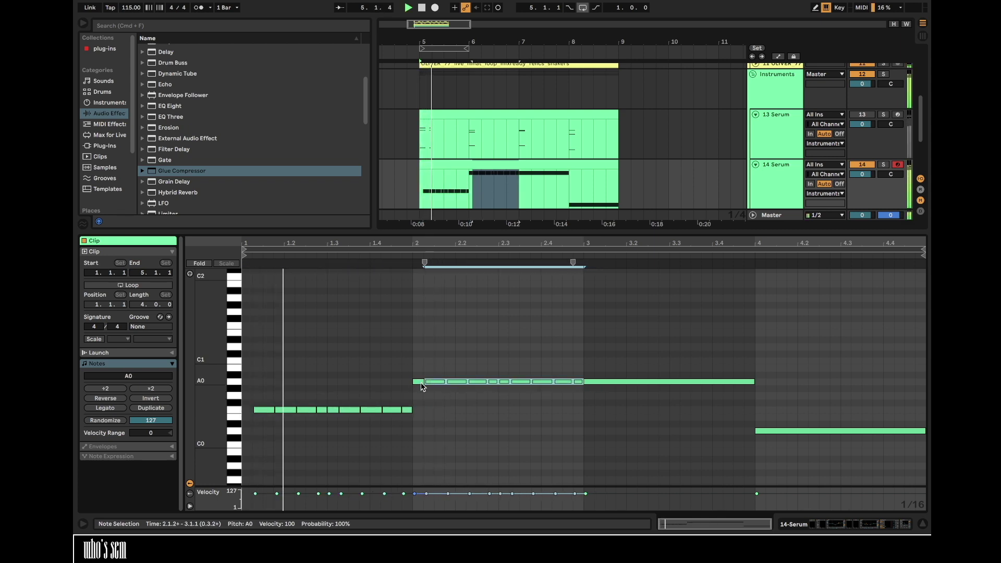
{"action": "left_click_drag", "start_coordinate": [246, 435], "coordinate": [578, 359]}
{"action": "key", "text": "super+d"}
{"action": "key", "text": "Up"}
{"action": "key", "text": "Up"}
{"action": "key", "text": "Up"}
{"action": "key", "text": "Up"}
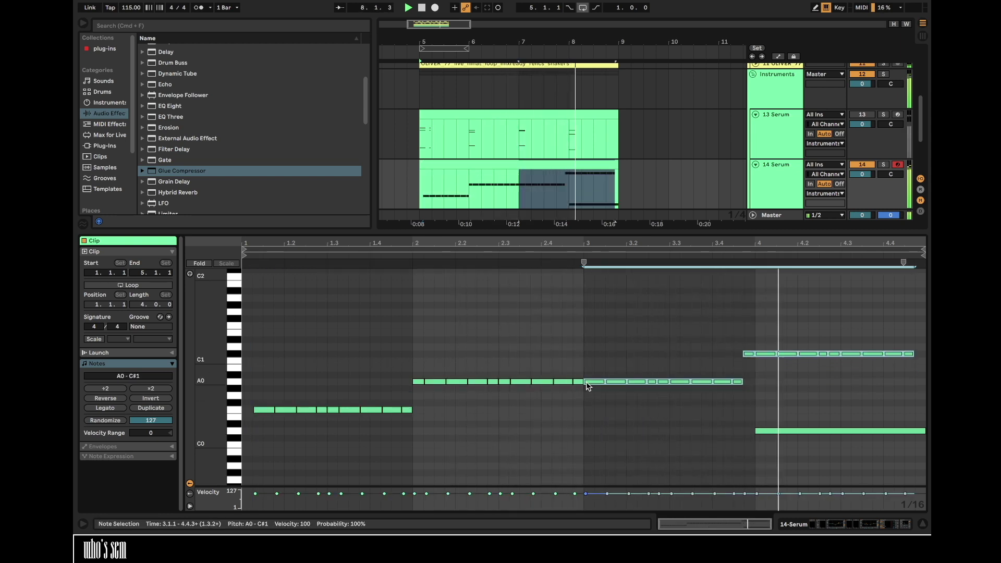
{"action": "key", "text": "Delete"}
- Copy the notes of bars 1 and 2 into bars 3 and 4, four semitones higher, starting at 3.1.2
{"action": "left_click_drag", "start_coordinate": [250, 433], "coordinate": [585, 351]}
{"action": "left_click_drag", "start_coordinate": [266, 415], "coordinate": [610, 387]}
{"action": "key", "text": "space"}
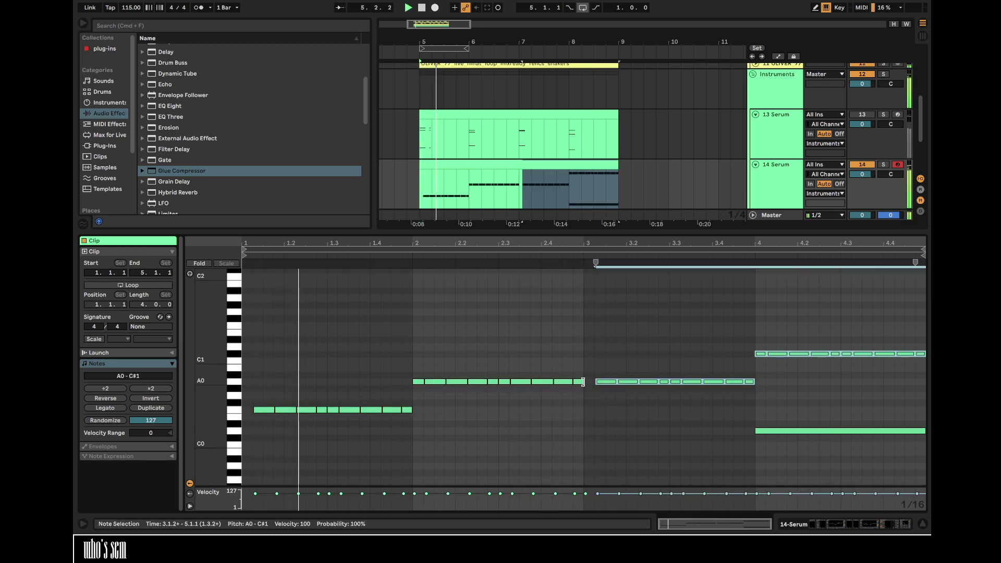
{"action": "left_click", "coordinate": [584, 381]}
- Transpose the C#1 notes in bar 4 up one semitone and down an octave to D0
{"action": "scroll", "coordinate": [583, 381], "scroll_direction": "down", "scroll_amount": 2}
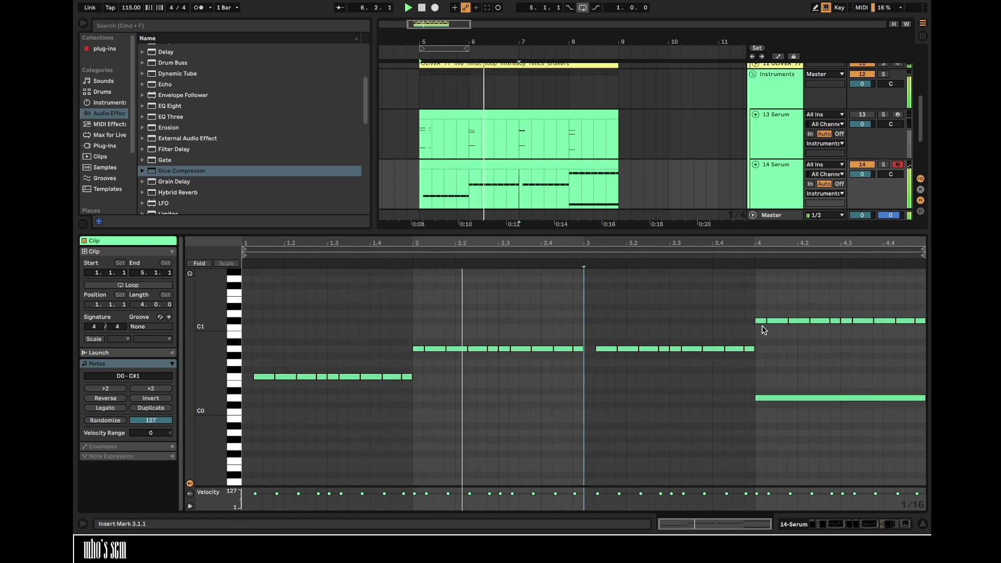
{"action": "left_click_drag", "start_coordinate": [762, 329], "coordinate": [920, 315]}
{"action": "key", "text": "Up"}
{"action": "key", "text": "shift+Down"}
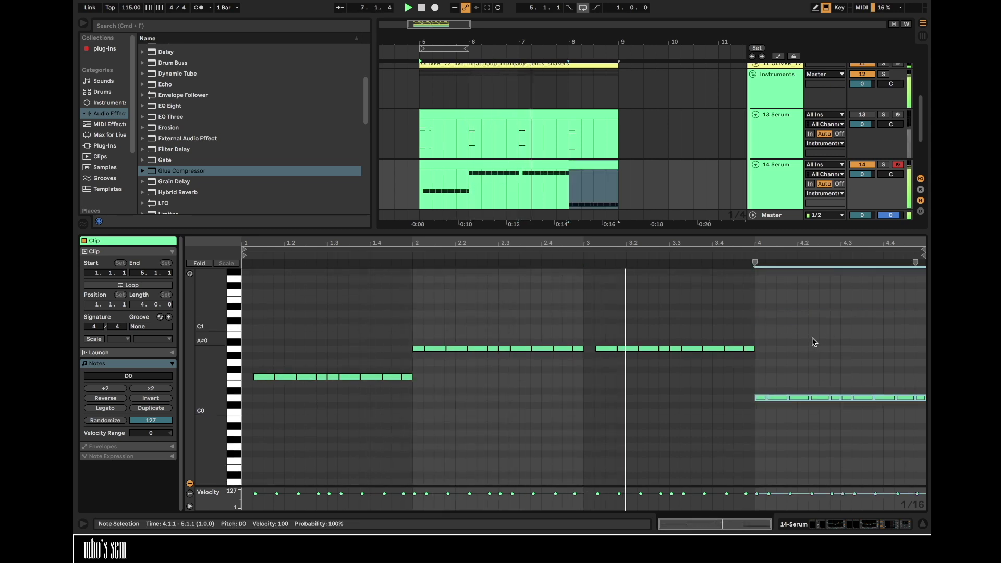
- Set band 2 of the first EQ Eight on the 14 Serum track to 75.6 Hz with 0.12 dB gain
{"action": "left_click", "coordinate": [781, 179]}
{"action": "double_click", "coordinate": [779, 179]}
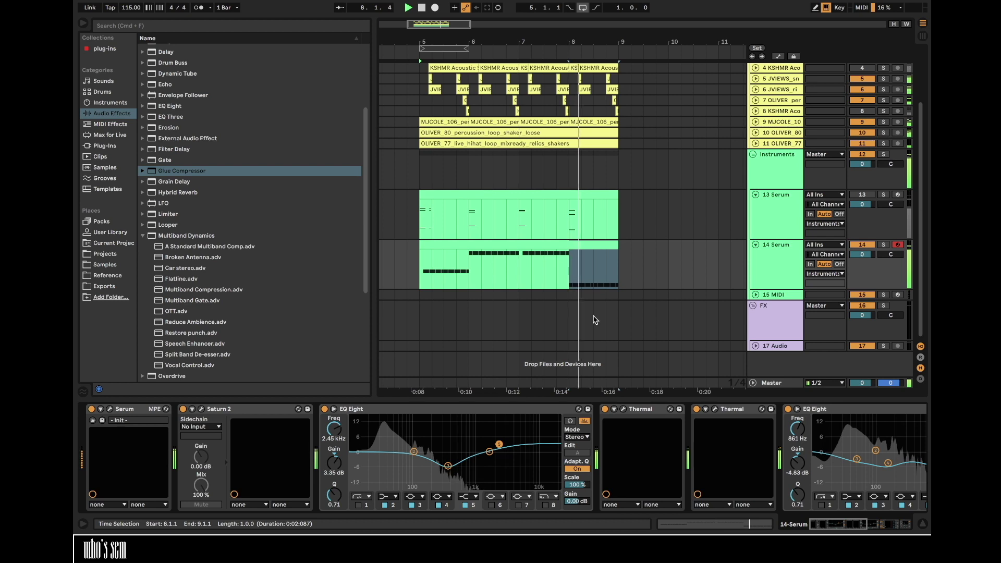
{"action": "scroll", "coordinate": [466, 437], "scroll_direction": "right", "scroll_amount": 2}
{"action": "scroll", "coordinate": [466, 435], "scroll_direction": "right", "scroll_amount": 1}
{"action": "left_click_drag", "start_coordinate": [449, 451], "coordinate": [366, 452]}
- Loop the whole four-bar bass clip in the arrangement, from 5.1.1 to 9.1.1
{"action": "left_click", "coordinate": [545, 244]}
{"action": "key", "text": "super+l"}
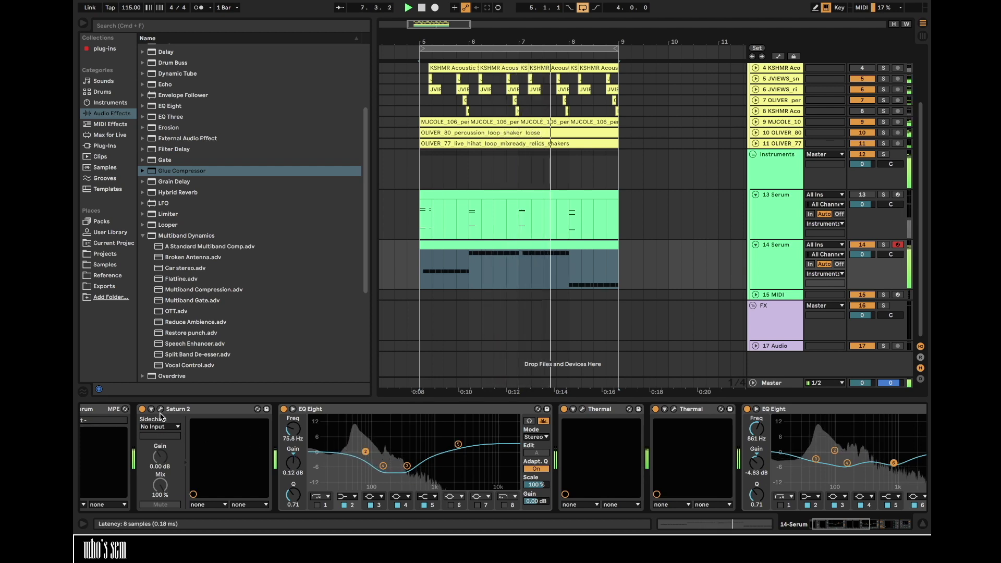
{"action": "scroll", "coordinate": [158, 417], "scroll_direction": "left", "scroll_amount": 2}
- Reactivate the 13 Serum track and lower the 14 Serum track's volume to -2.0 dB
{"action": "left_click_drag", "start_coordinate": [572, 6], "coordinate": [578, 23]}
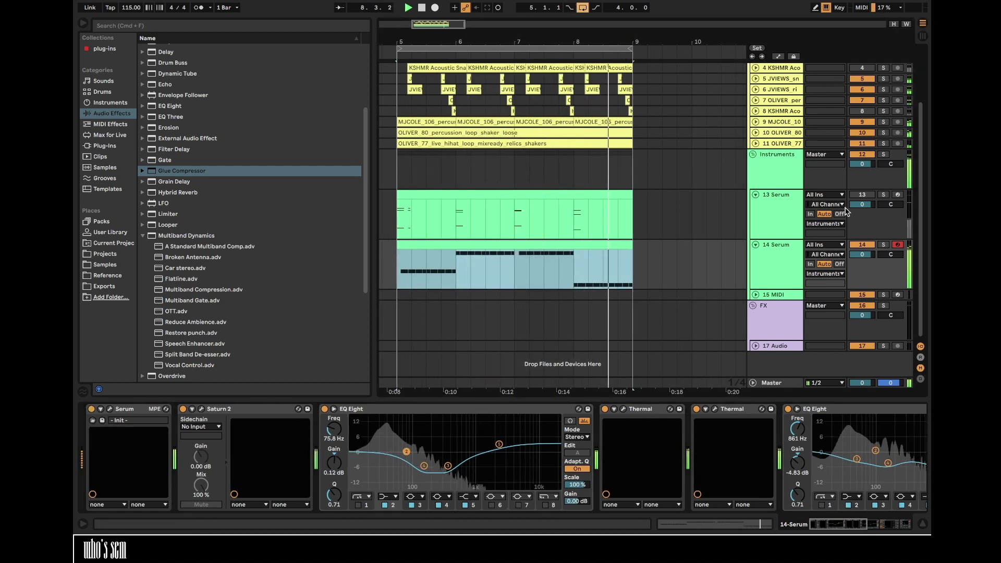
{"action": "left_click", "coordinate": [866, 195]}
{"action": "left_click_drag", "start_coordinate": [865, 255], "coordinate": [865, 261]}
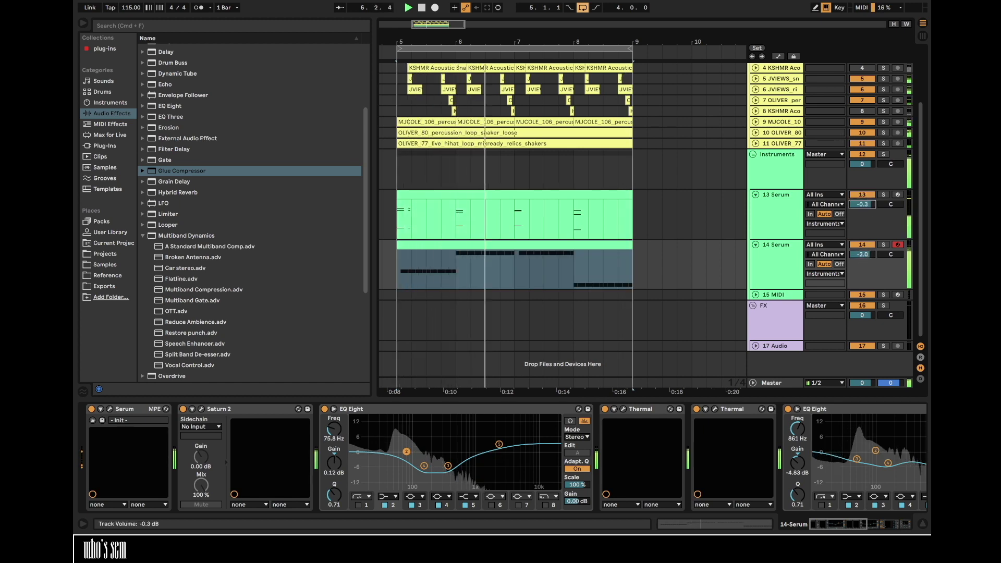
- Insert a MIDI track directly below 13 Serum and load the LABS plug-in onto it
{"action": "left_click", "coordinate": [774, 208]}
{"action": "key", "text": "super+shift+t"}
{"action": "left_click", "coordinate": [102, 146]}
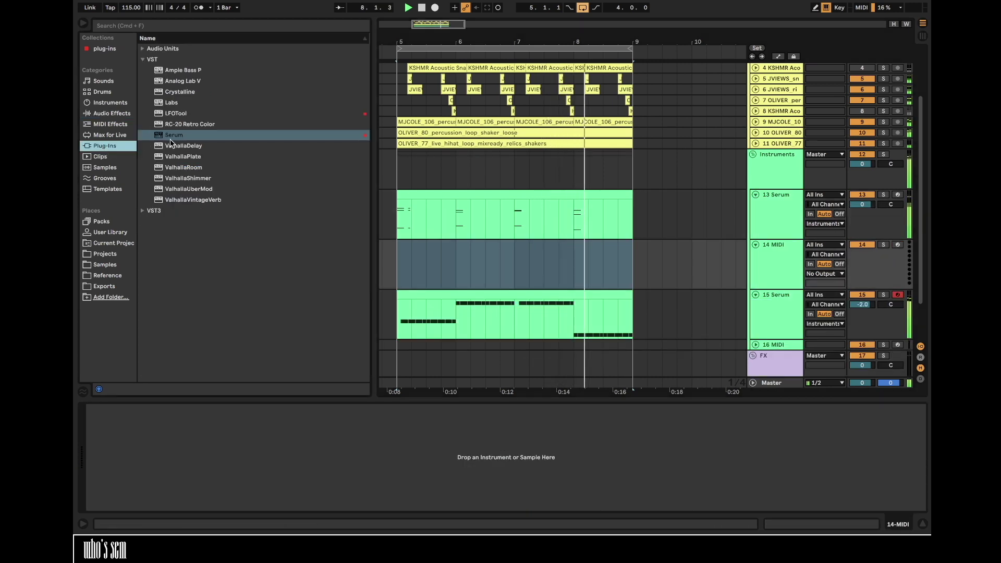
{"action": "left_click", "coordinate": [104, 49]}
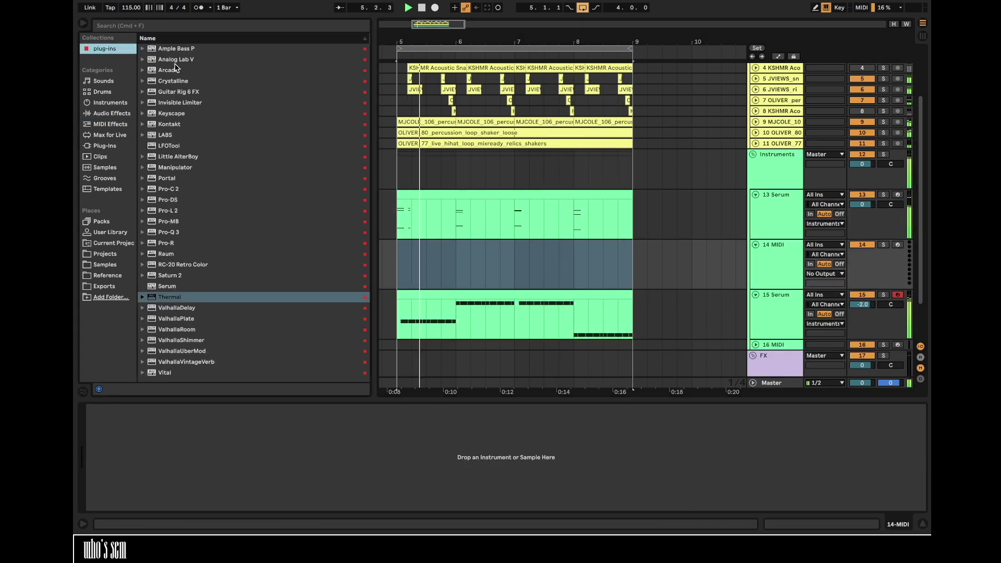
{"action": "double_click", "coordinate": [166, 135]}
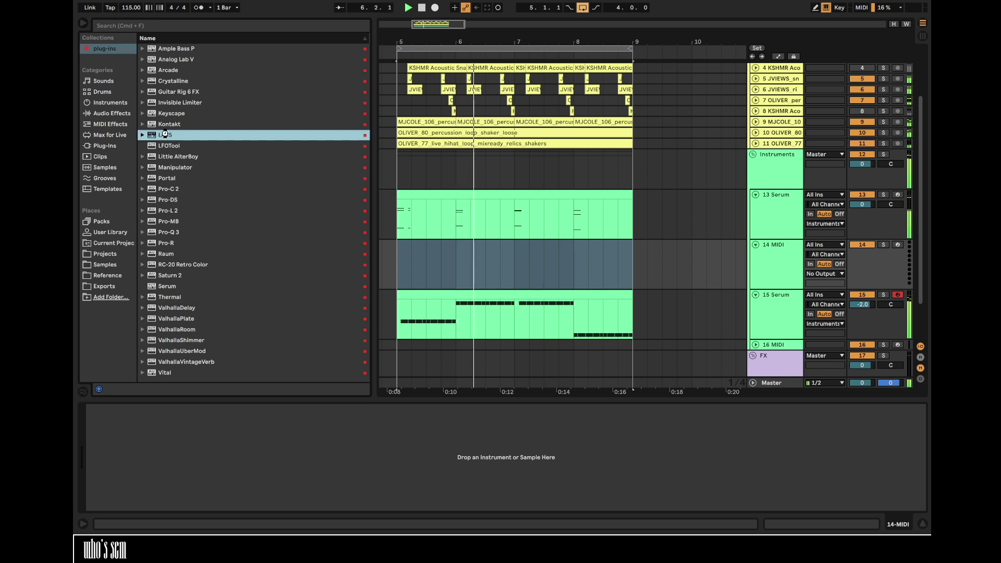
- Load the Frozen Strings Violin preset in LABS and close the plug-in window
{"action": "left_click", "coordinate": [398, 87]}
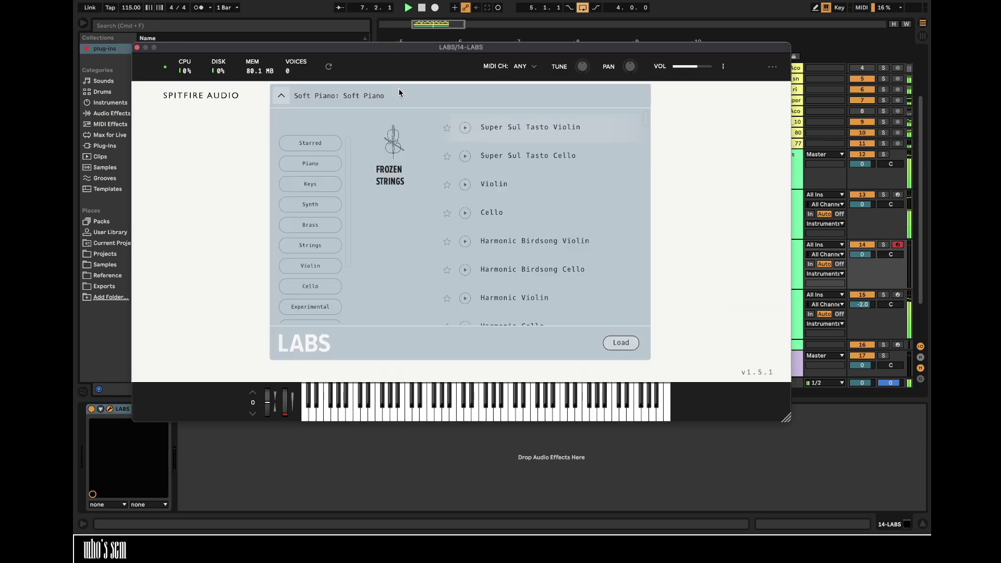
{"action": "double_click", "coordinate": [559, 186]}
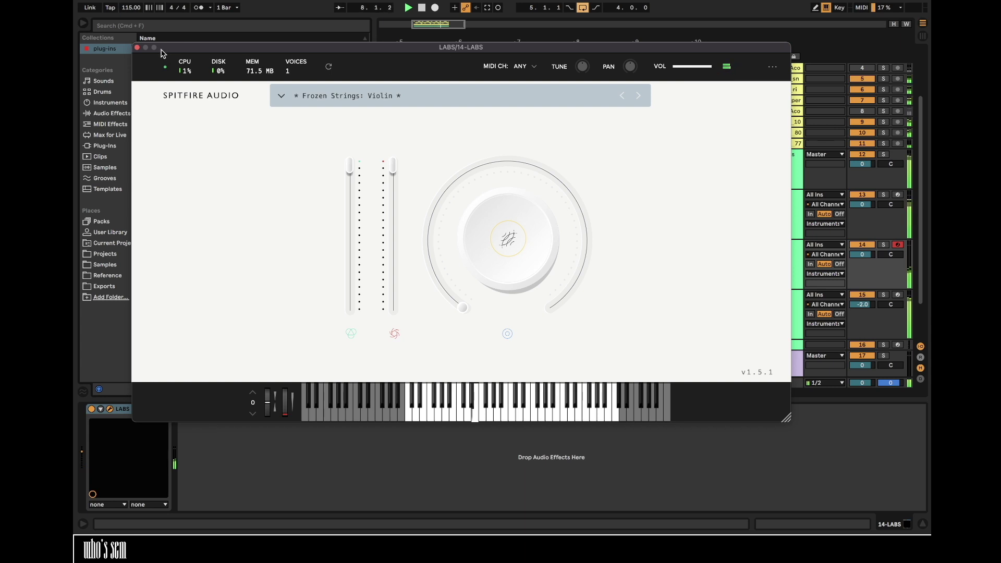
{"action": "left_click", "coordinate": [137, 47]}
- Capture the played violin notes on the 14 LABS track and consolidate them into a four-bar clip from 5.1.1
{"action": "left_click", "coordinate": [391, 253]}
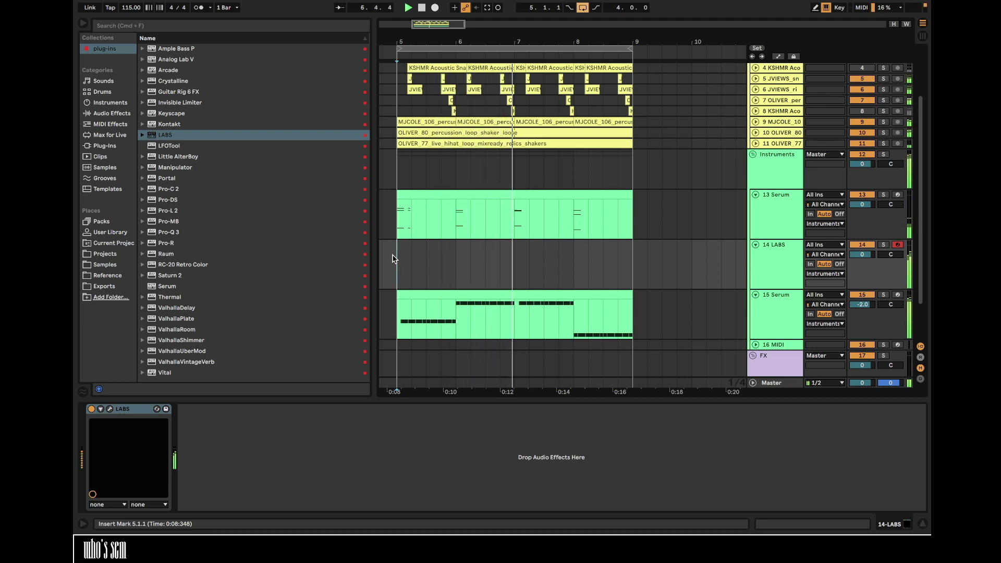
{"action": "left_click", "coordinate": [488, 8]}
{"action": "double_click", "coordinate": [481, 243]}
{"action": "left_click", "coordinate": [496, 163]}
{"action": "key", "text": "super+j"}
- Quantize all the notes in the 14 LABS violin clip
{"action": "left_click", "coordinate": [432, 411]}
{"action": "key", "text": "super+a"}
{"action": "key", "text": "super+u"}
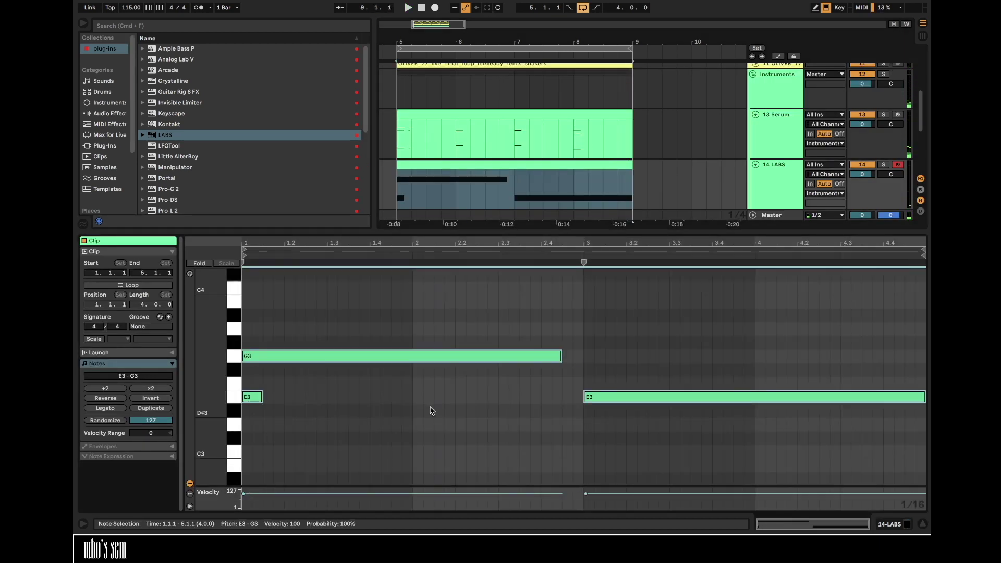
- Delete the short E3 note at the start of the violin clip and apply Legato to the remaining notes
{"action": "left_click", "coordinate": [256, 381]}
{"action": "double_click", "coordinate": [252, 397]}
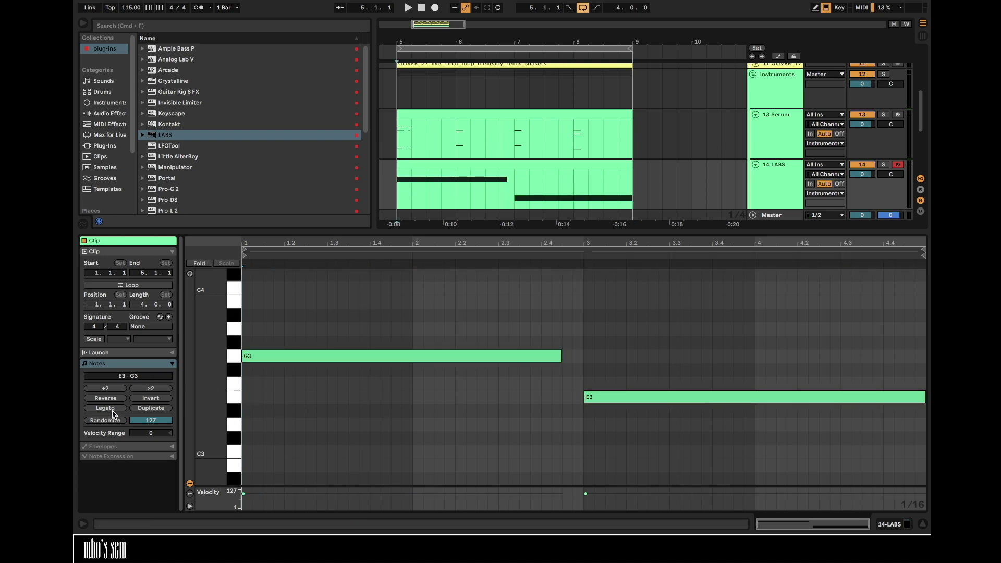
{"action": "left_click", "coordinate": [112, 409]}
- Insert a new MIDI track directly below the 14 LABS track
{"action": "left_click", "coordinate": [780, 183]}
{"action": "left_click", "coordinate": [775, 226]}
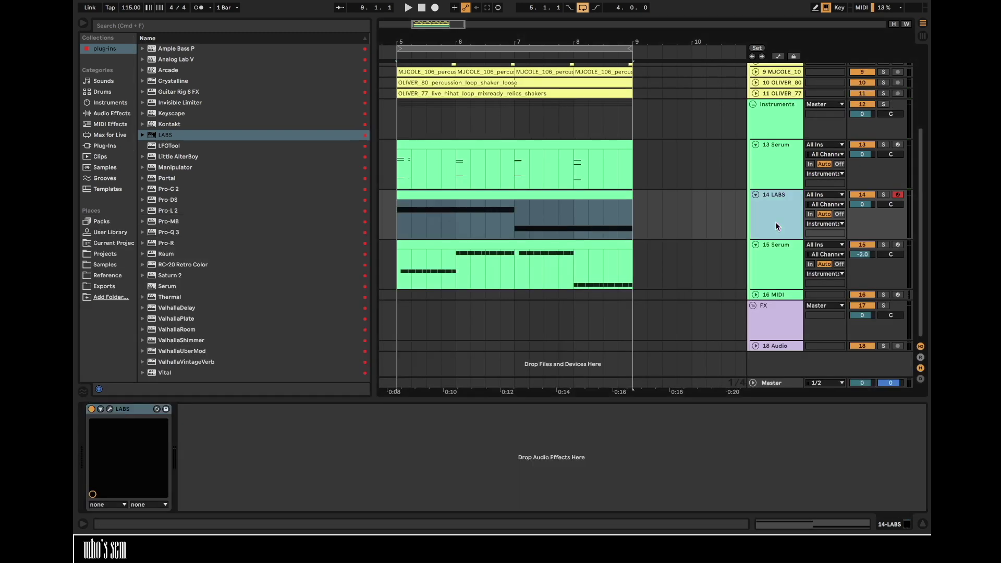
{"action": "key", "text": "super+shift+t"}
- Play the loop and lower the 14 LABS track's volume to -2.0 dB
{"action": "left_click", "coordinate": [535, 193]}
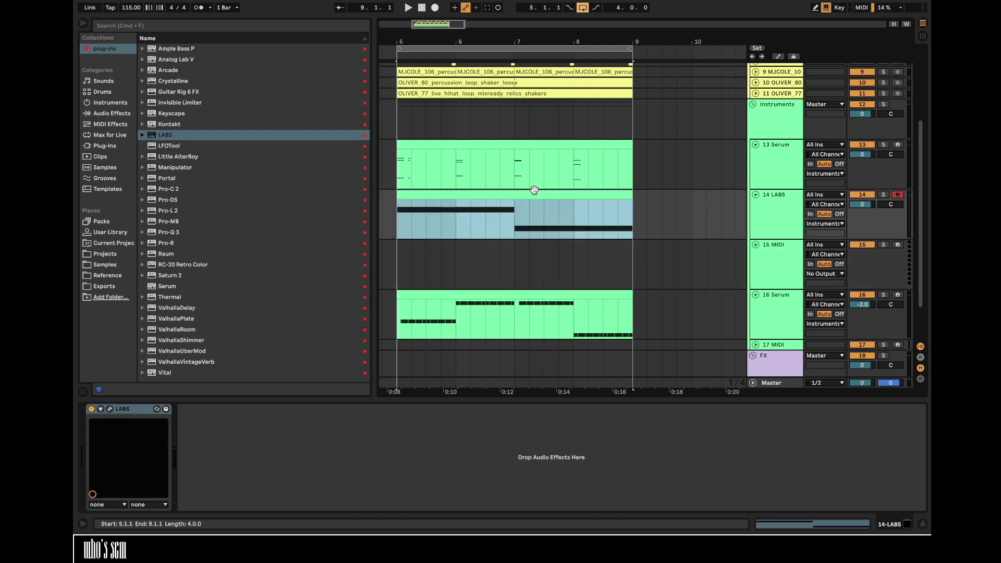
{"action": "key", "text": "space"}
{"action": "left_click", "coordinate": [107, 265]}
{"action": "left_click_drag", "start_coordinate": [867, 208], "coordinate": [862, 205]}
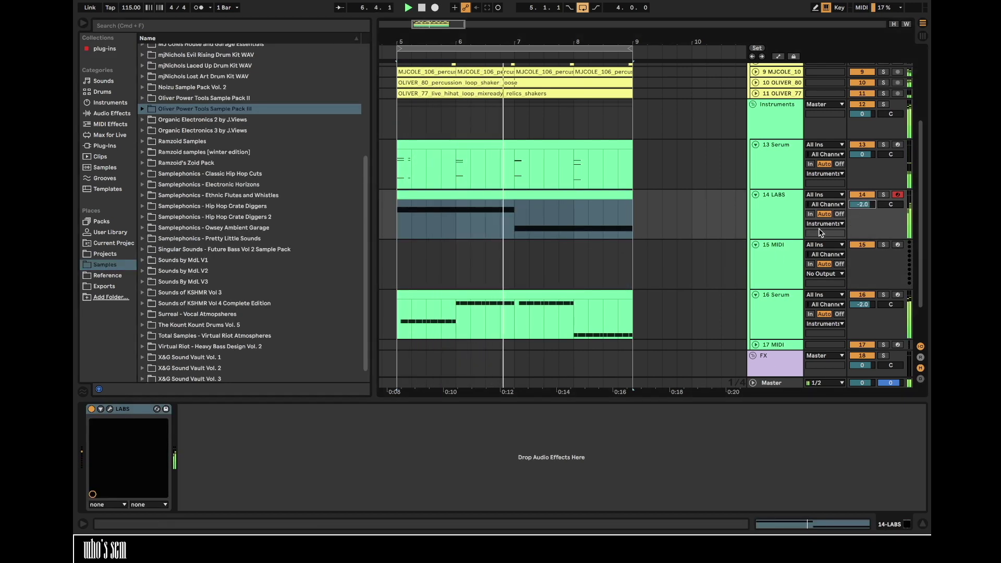
- Load another LABS plug-in onto the empty 15 MIDI track
{"action": "left_click", "coordinate": [777, 252]}
{"action": "left_click", "coordinate": [111, 48]}
{"action": "double_click", "coordinate": [172, 136]}
- Browse the full LABS preset list of the 15 LABS track during loop playback, from Frozen Strings down to Harmonic Flights and back
{"action": "left_click", "coordinate": [346, 102]}
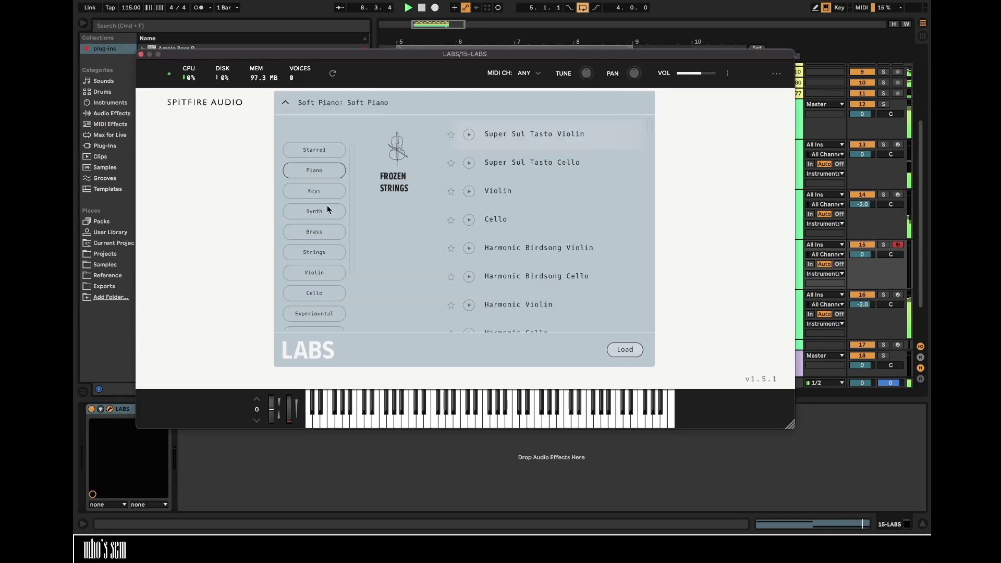
{"action": "scroll", "coordinate": [471, 271], "scroll_direction": "down", "scroll_amount": 15}
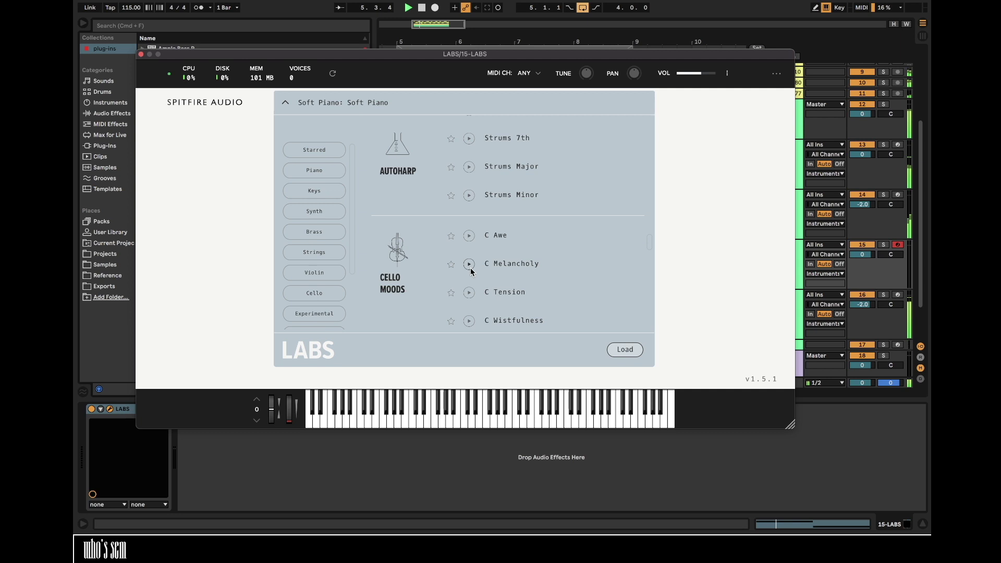
{"action": "scroll", "coordinate": [471, 272], "scroll_direction": "down", "scroll_amount": 10}
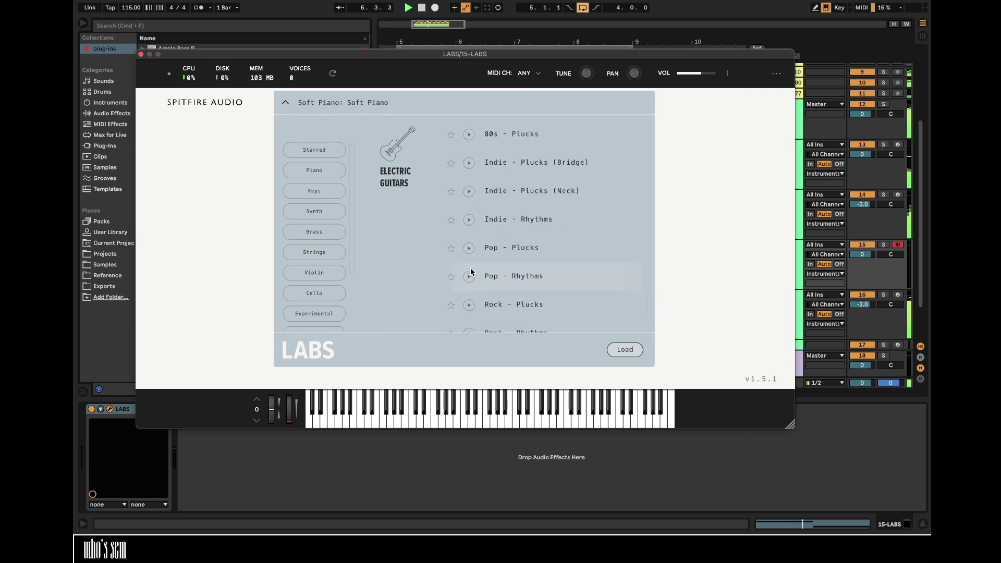
{"action": "scroll", "coordinate": [471, 272], "scroll_direction": "down", "scroll_amount": 5}
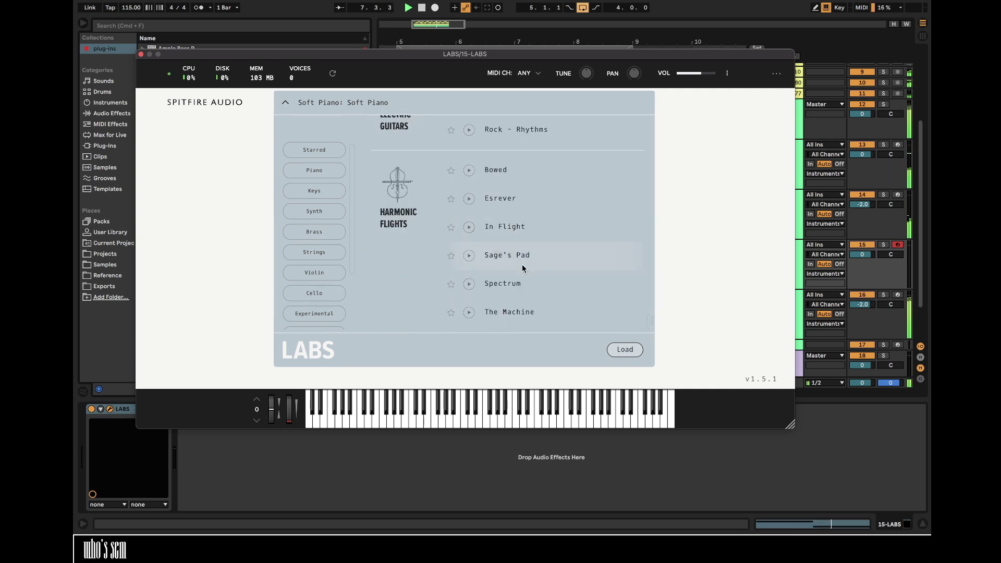
{"action": "scroll", "coordinate": [495, 268], "scroll_direction": "up", "scroll_amount": 15}
{"action": "scroll", "coordinate": [523, 269], "scroll_direction": "up", "scroll_amount": 15}
{"action": "scroll", "coordinate": [523, 269], "scroll_direction": "up", "scroll_amount": 15}
{"action": "scroll", "coordinate": [523, 269], "scroll_direction": "up", "scroll_amount": 12}
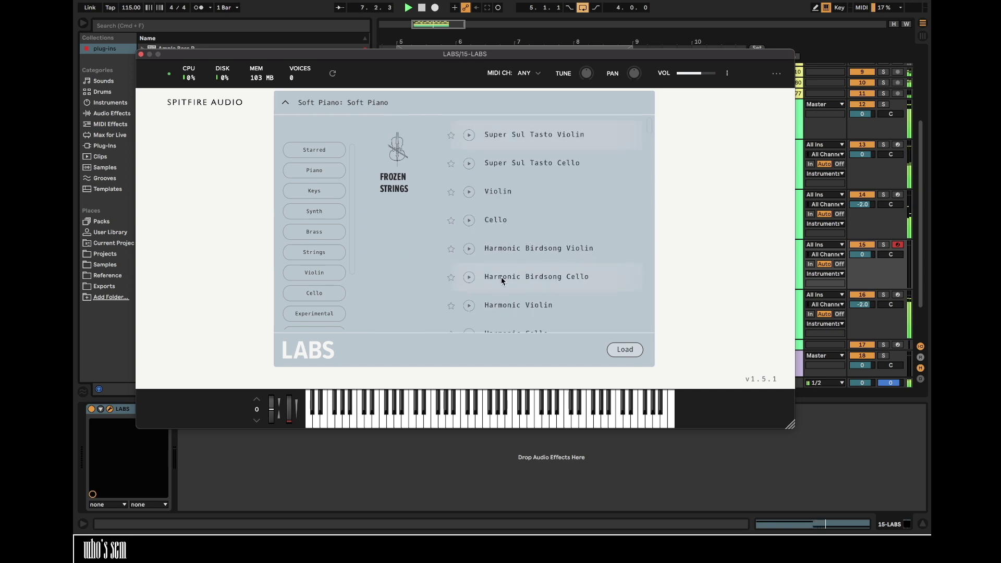
- Filter the LABS presets by Strings and Violin and load the Bowed preset from Harmonic Flights
{"action": "left_click", "coordinate": [319, 253]}
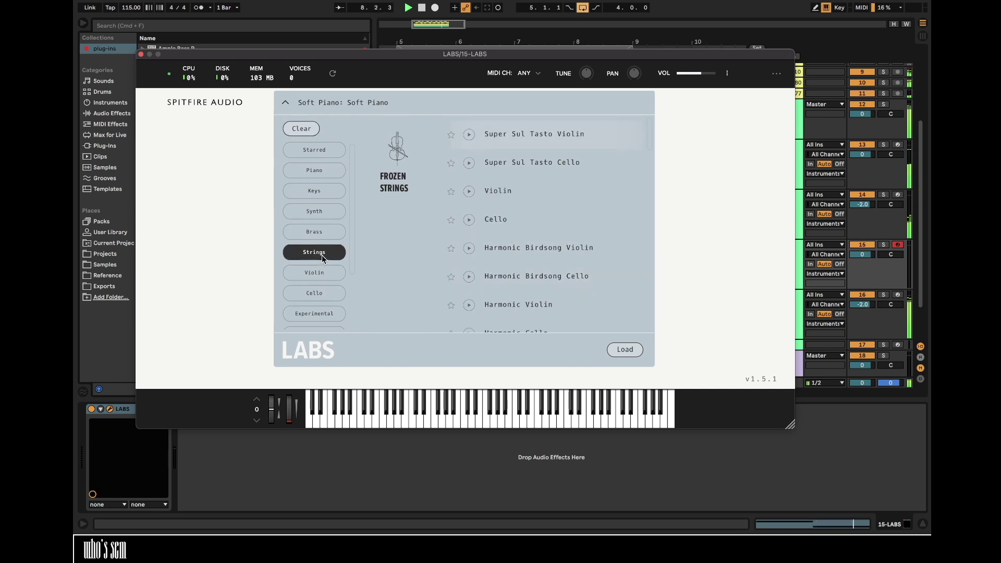
{"action": "left_click", "coordinate": [319, 272]}
{"action": "scroll", "coordinate": [527, 233], "scroll_direction": "down", "scroll_amount": 10}
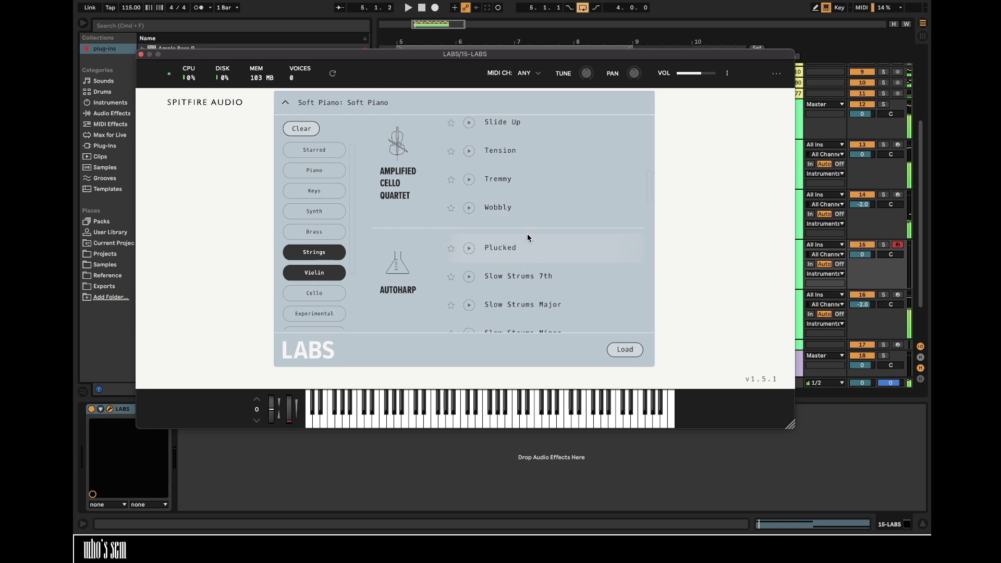
{"action": "scroll", "coordinate": [527, 233], "scroll_direction": "down", "scroll_amount": 12}
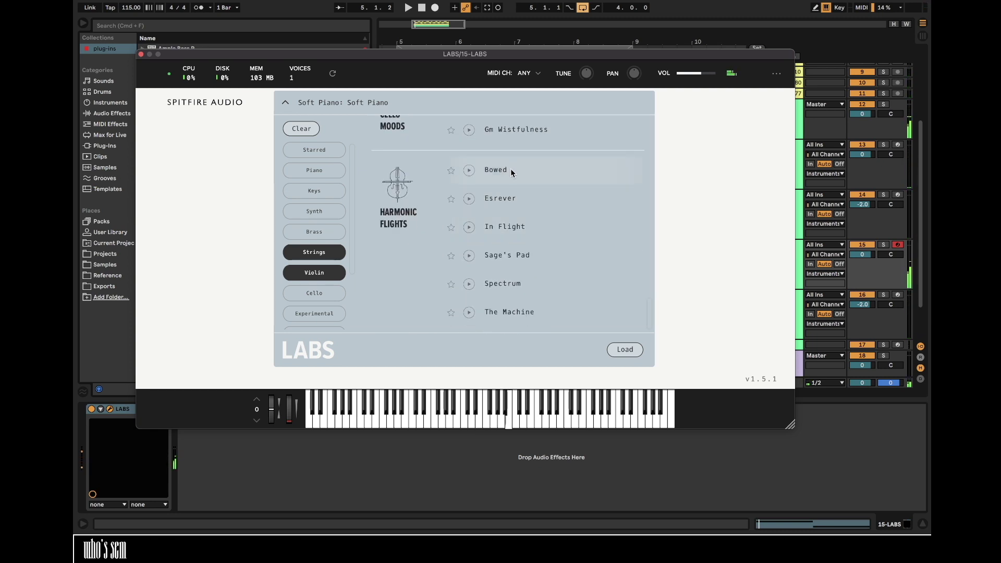
{"action": "double_click", "coordinate": [511, 168]}
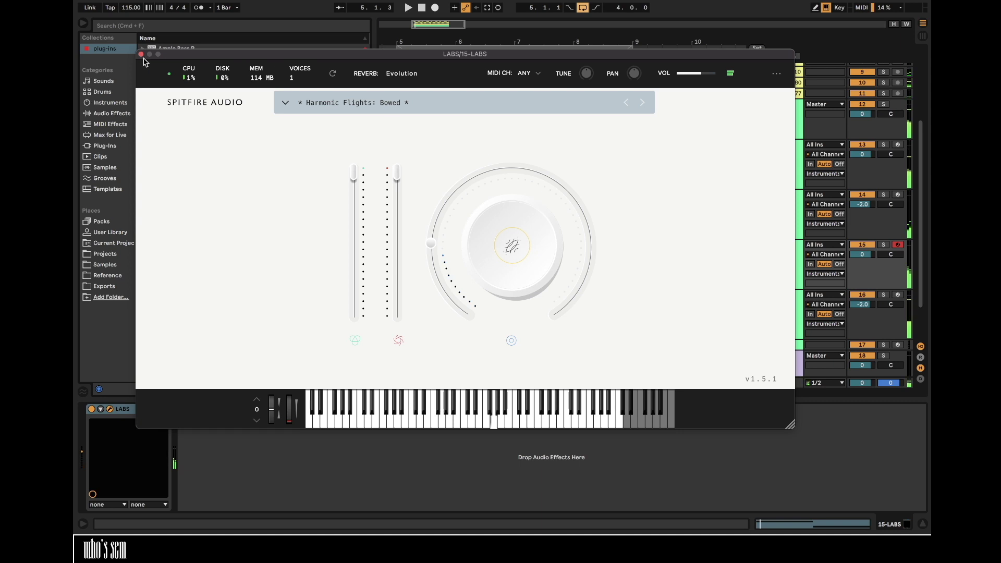
- Play test notes an octave lower, raise the LABS plug-in's volume to maximum and close its window
{"action": "mouse_move", "coordinate": [703, 74]}
{"action": "key", "text": "z"}
{"action": "key", "text": "g"}
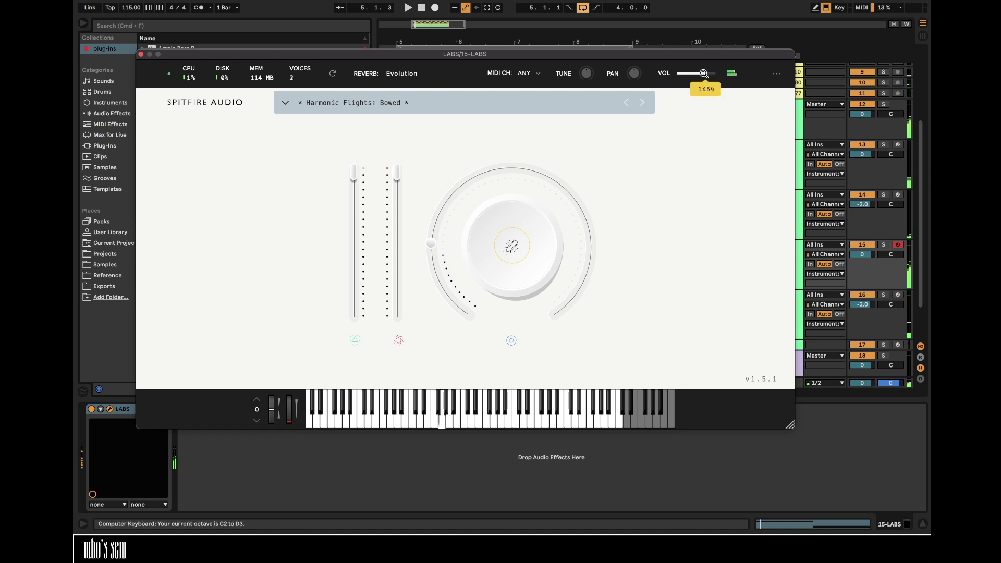
{"action": "left_click", "coordinate": [141, 54]}
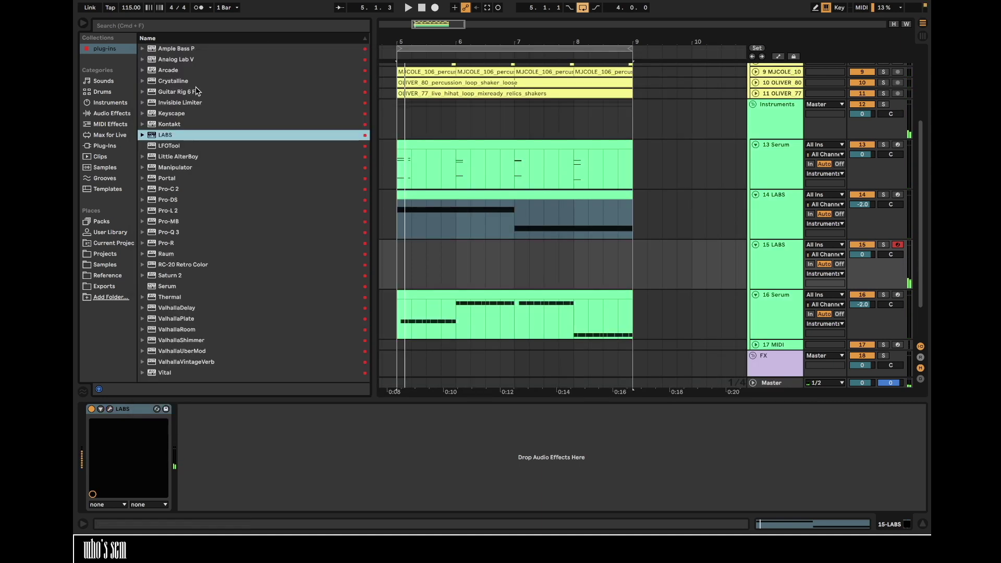
- Check the notes of the 13 Serum chord clip, and pan the 15 LABS track to 15L while playing the loop from bar 5
{"action": "double_click", "coordinate": [430, 151]}
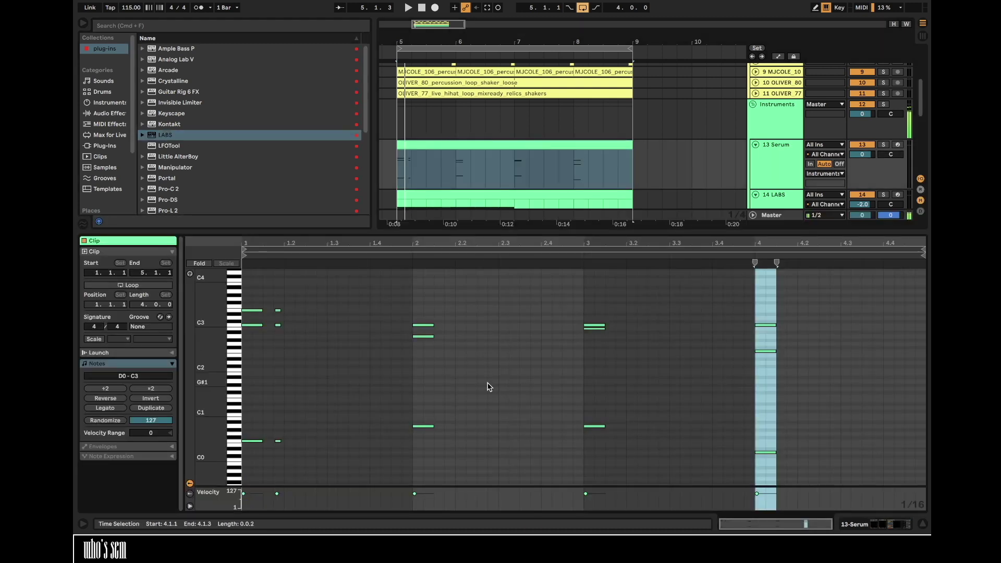
{"action": "left_click", "coordinate": [780, 148]}
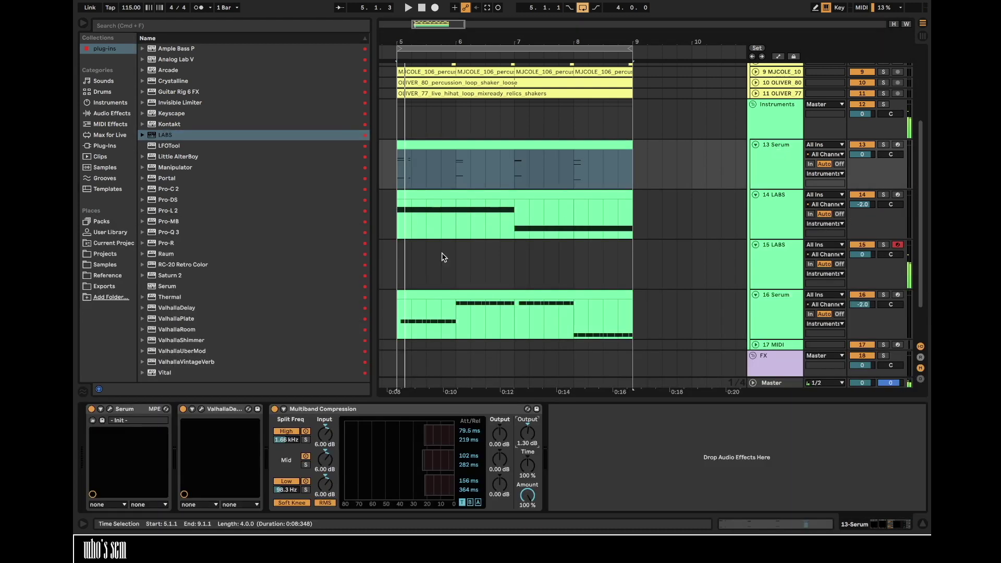
{"action": "left_click", "coordinate": [396, 264]}
{"action": "key", "text": "space"}
{"action": "left_click_drag", "start_coordinate": [890, 254], "coordinate": [890, 258]}
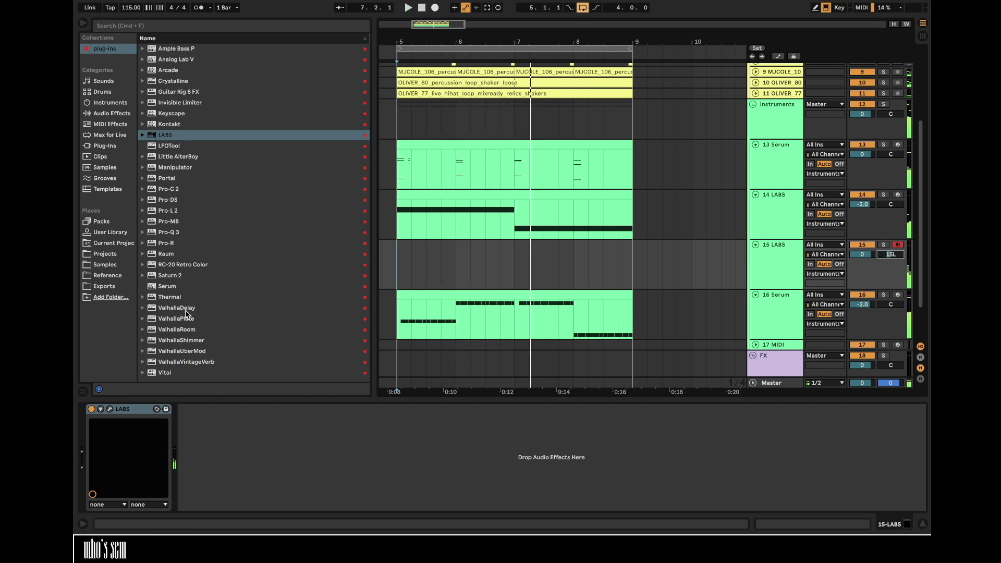
- Audition the Harmonic Flights presets Bowed, Esrever and In Flight in 15 LABS with the large dial assigned to Attack
{"action": "left_click", "coordinate": [110, 409]}
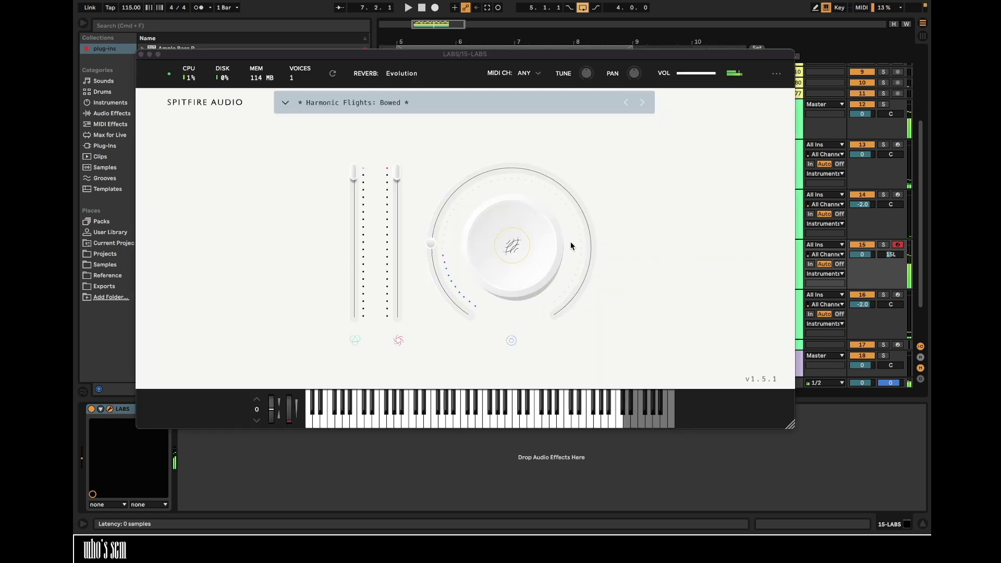
{"action": "left_click", "coordinate": [654, 246]}
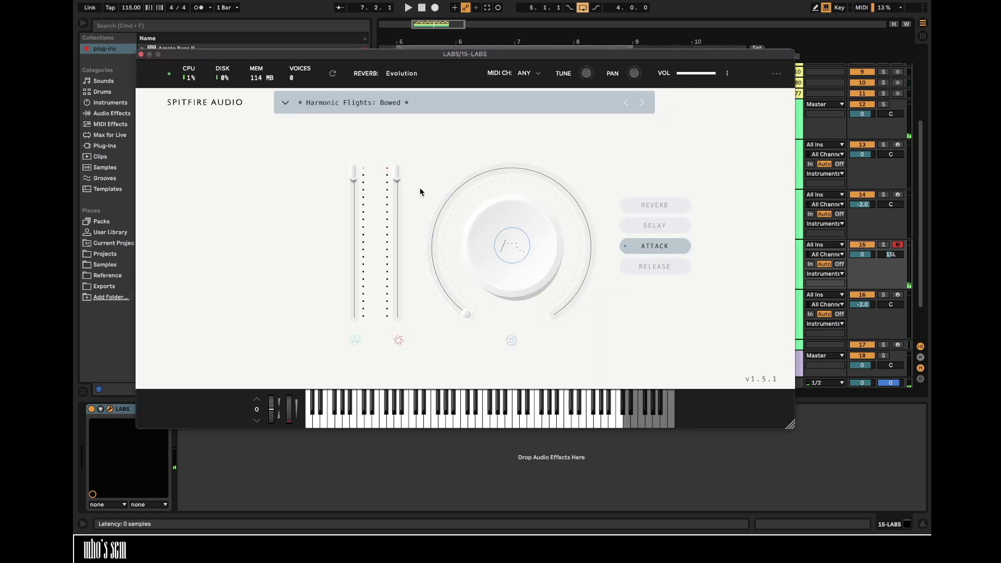
{"action": "left_click", "coordinate": [641, 103]}
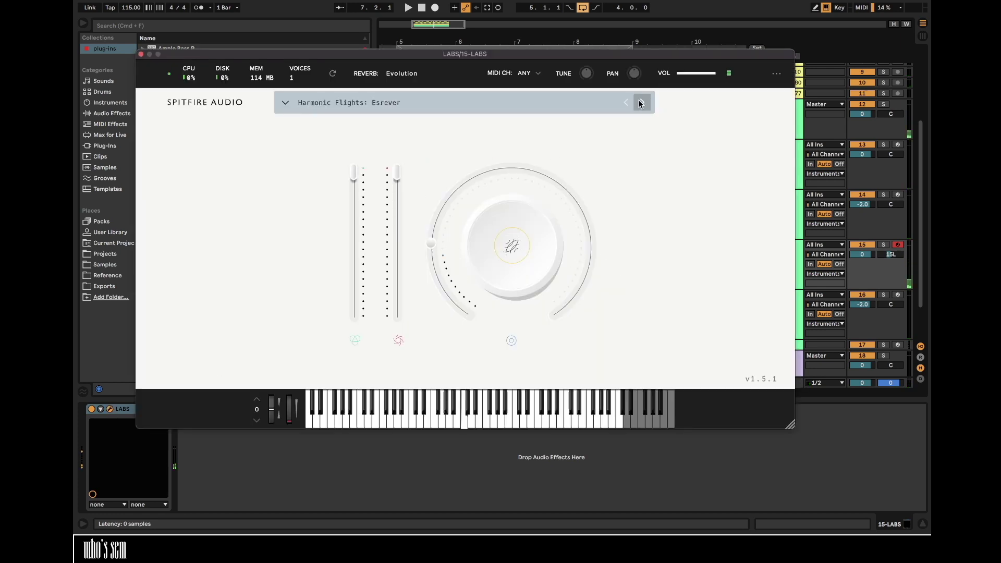
{"action": "left_click", "coordinate": [513, 239]}
{"action": "left_click", "coordinate": [628, 246]}
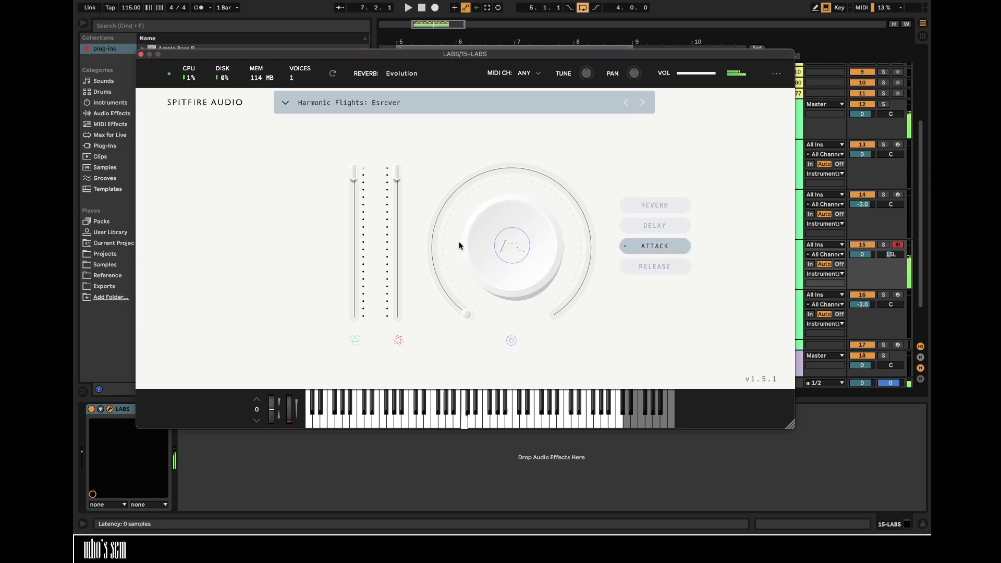
{"action": "left_click", "coordinate": [643, 103]}
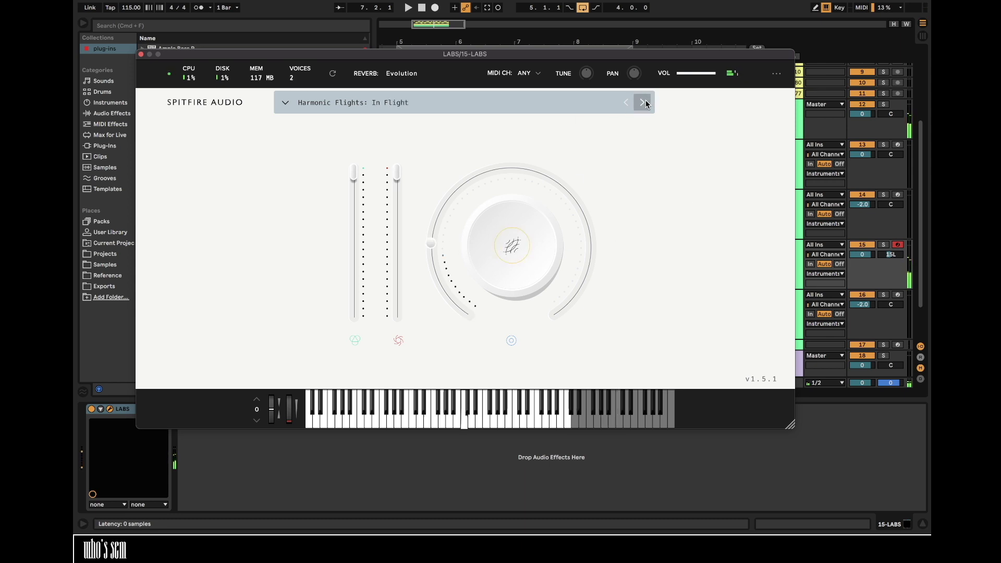
{"action": "left_click", "coordinate": [506, 237]}
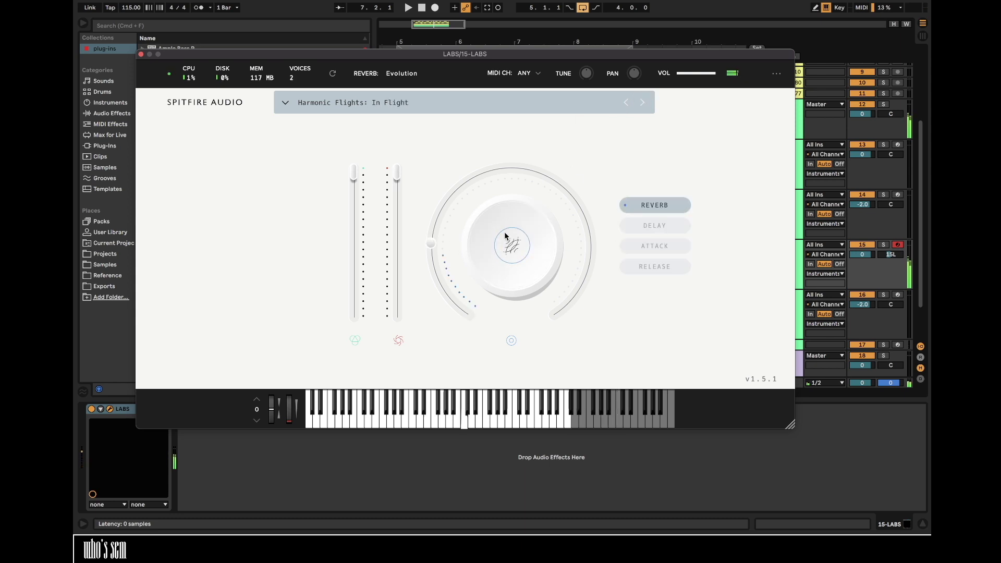
{"action": "left_click", "coordinate": [646, 252]}
- Load the Sage's Pad preset in 15 LABS, turn its Reverb down to minimum and close the plug-in window
{"action": "left_click", "coordinate": [641, 102]}
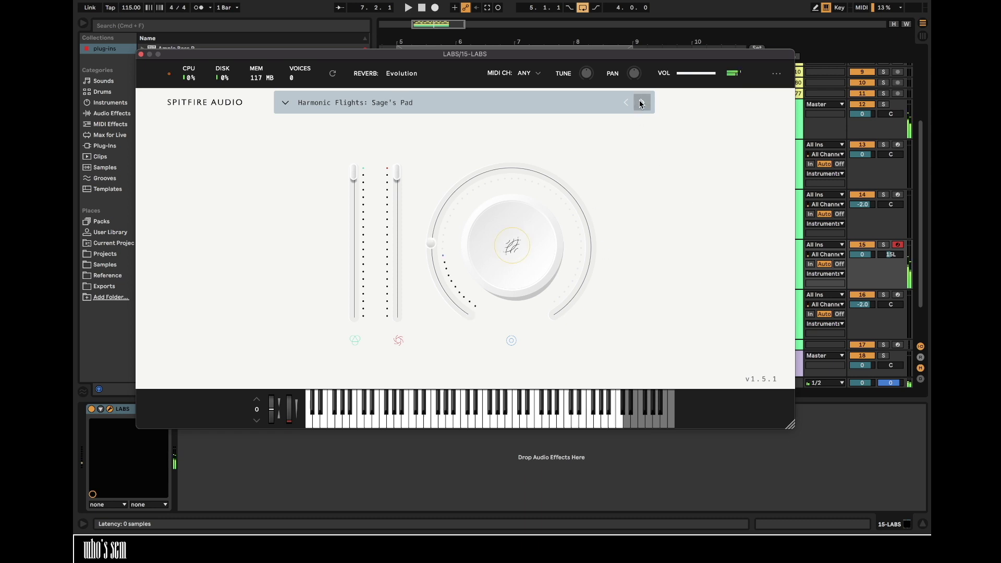
{"action": "left_click", "coordinate": [539, 211]}
{"action": "left_click", "coordinate": [655, 246]}
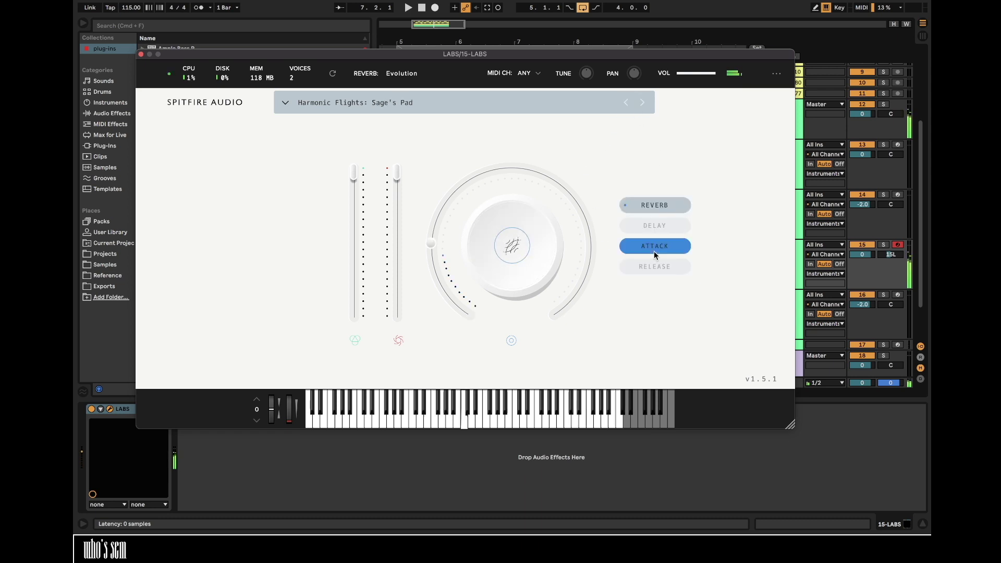
{"action": "left_click", "coordinate": [655, 210]}
{"action": "left_click_drag", "start_coordinate": [427, 264], "coordinate": [432, 247]}
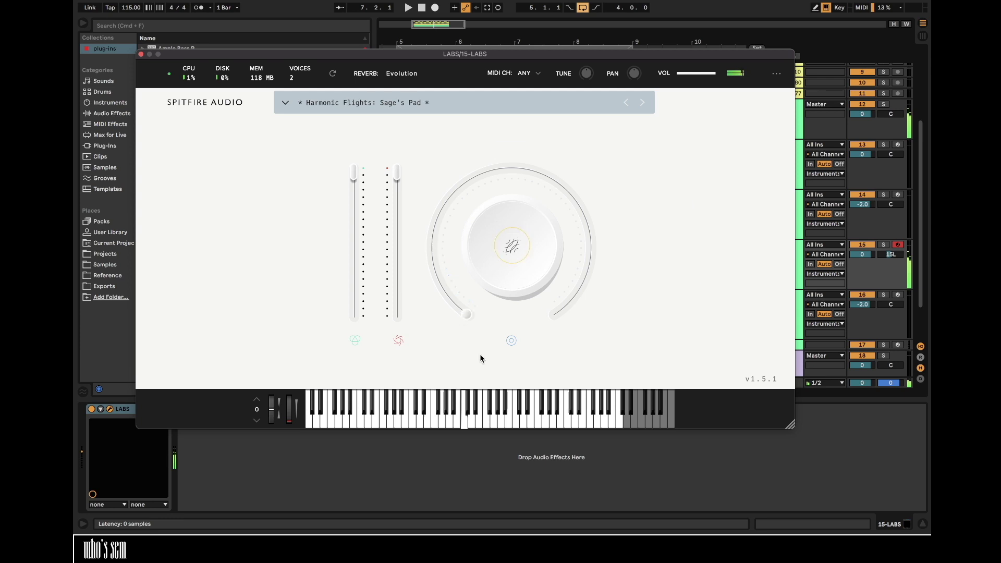
{"action": "left_click", "coordinate": [141, 54]}
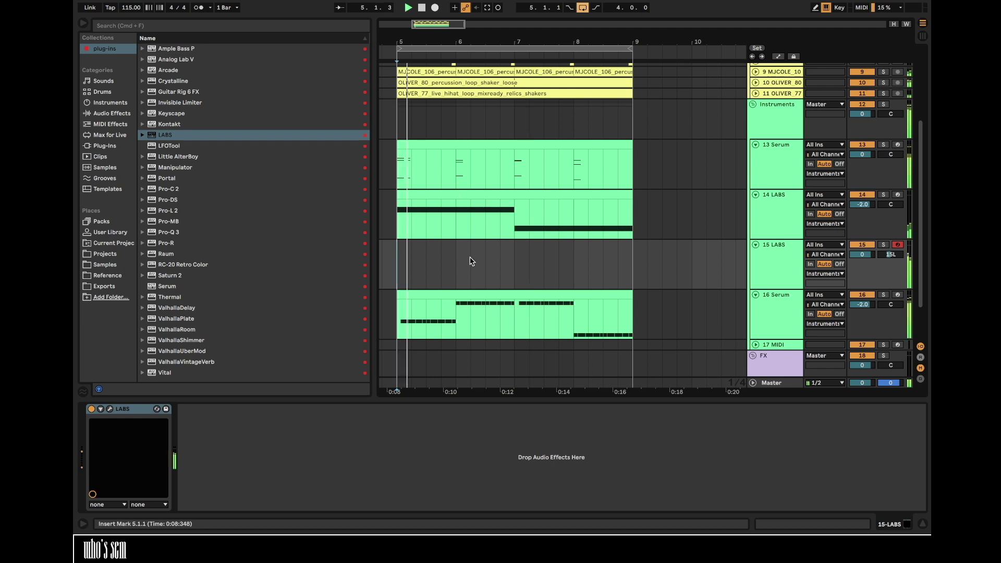
- Set the 15 LABS track's volume to -2.0 dB and capture the played C3 note as a MIDI clip from bar 5 to bar 9
{"action": "left_click_drag", "start_coordinate": [862, 254], "coordinate": [862, 255]}
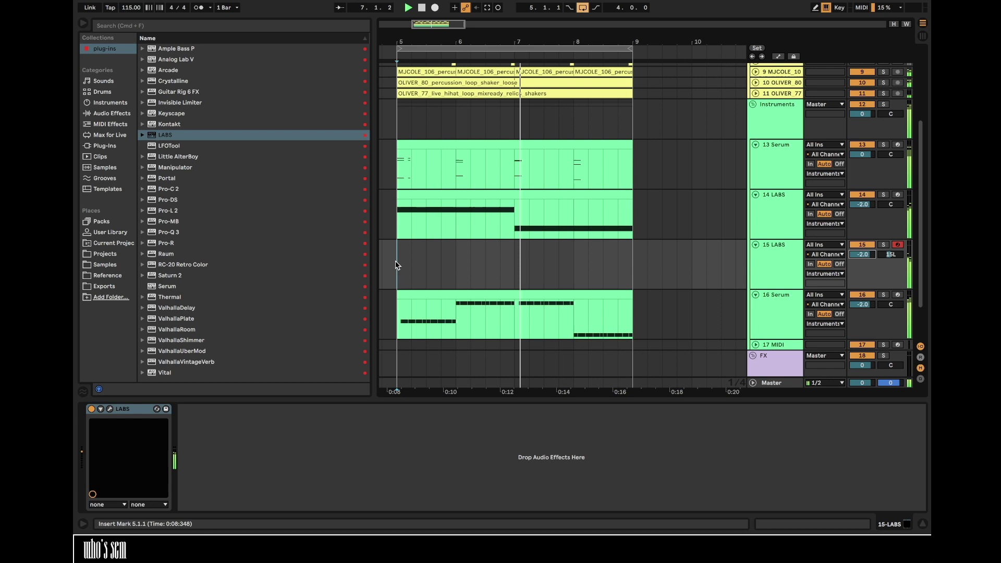
{"action": "left_click", "coordinate": [487, 7]}
{"action": "key", "text": "space"}
{"action": "left_click", "coordinate": [480, 245]}
{"action": "left_click", "coordinate": [633, 269], "text": "shift"}
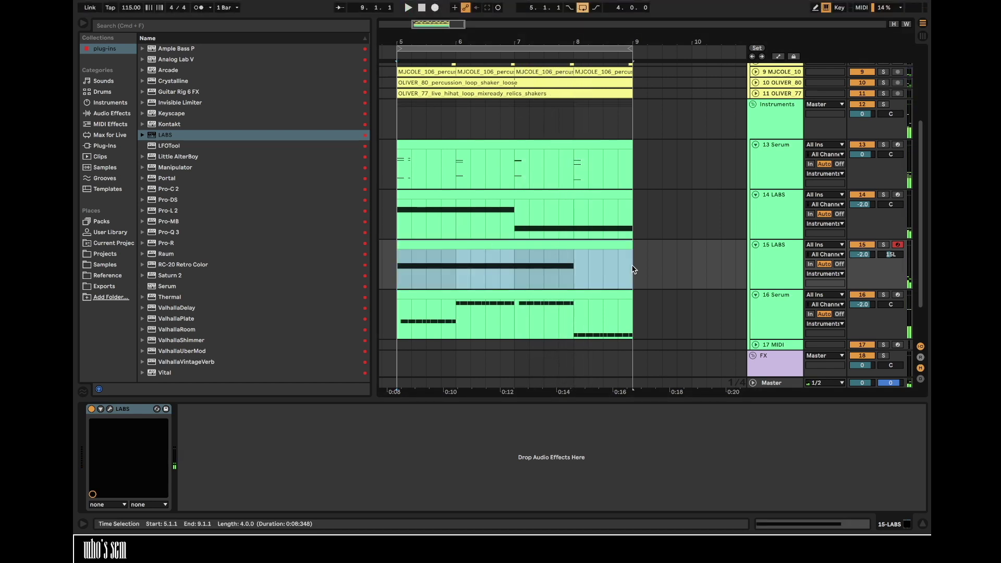
- Apply Legato to the C3 note in the 15 LABS clip so it fills all four bars, and return to the track's devices
{"action": "double_click", "coordinate": [608, 263]}
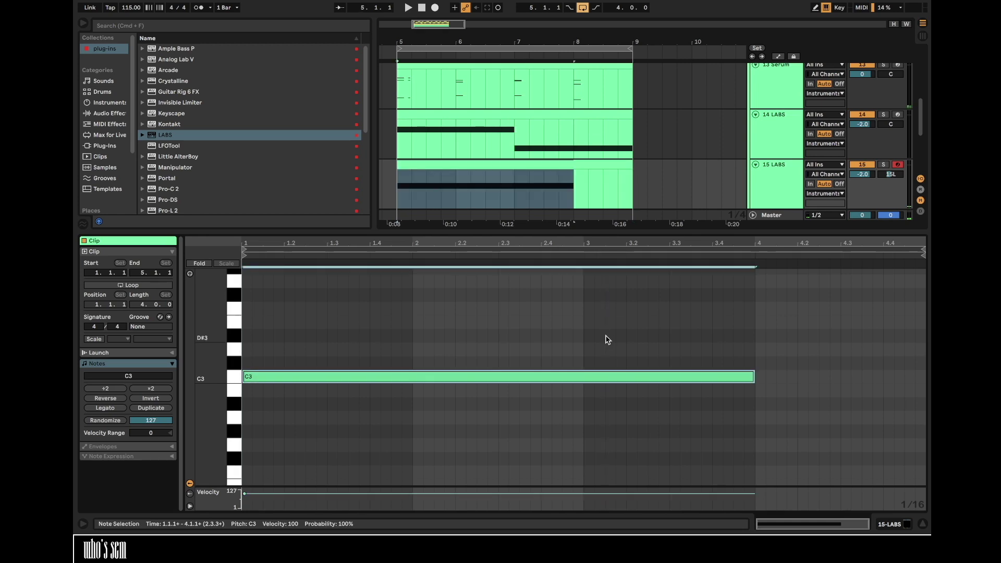
{"action": "left_click", "coordinate": [105, 408]}
{"action": "double_click", "coordinate": [780, 164]}
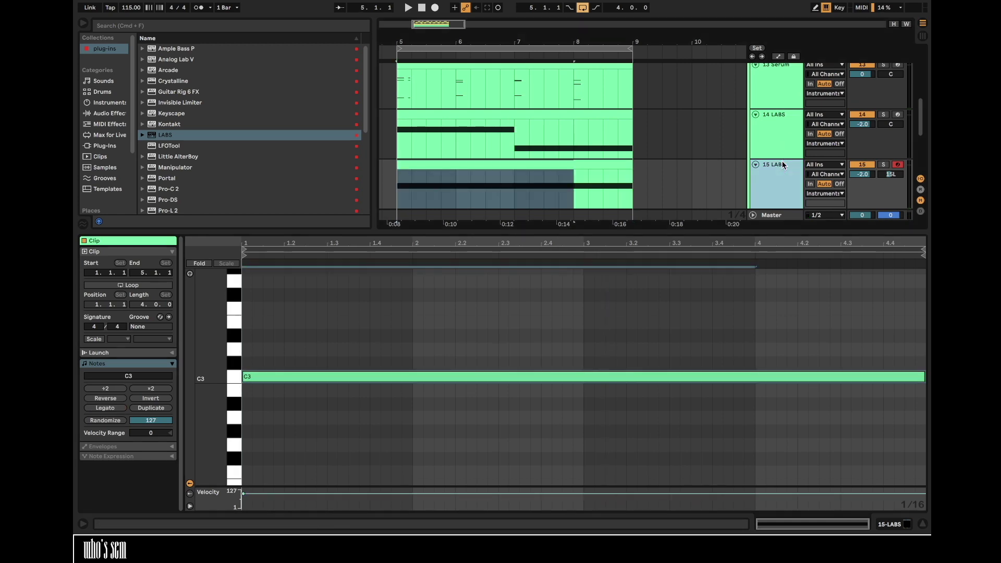
- Play the loop and review the arrangement from the drum tracks down to the instrument tracks
{"action": "key", "text": "space"}
{"action": "scroll", "coordinate": [500, 183], "scroll_direction": "up", "scroll_amount": 5}
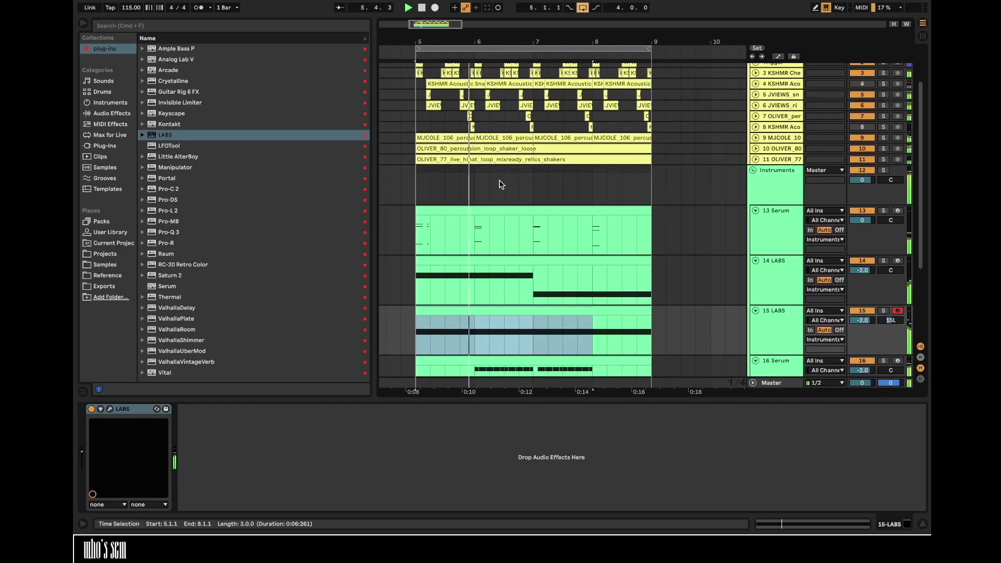
{"action": "scroll", "coordinate": [499, 180], "scroll_direction": "down", "scroll_amount": 5}
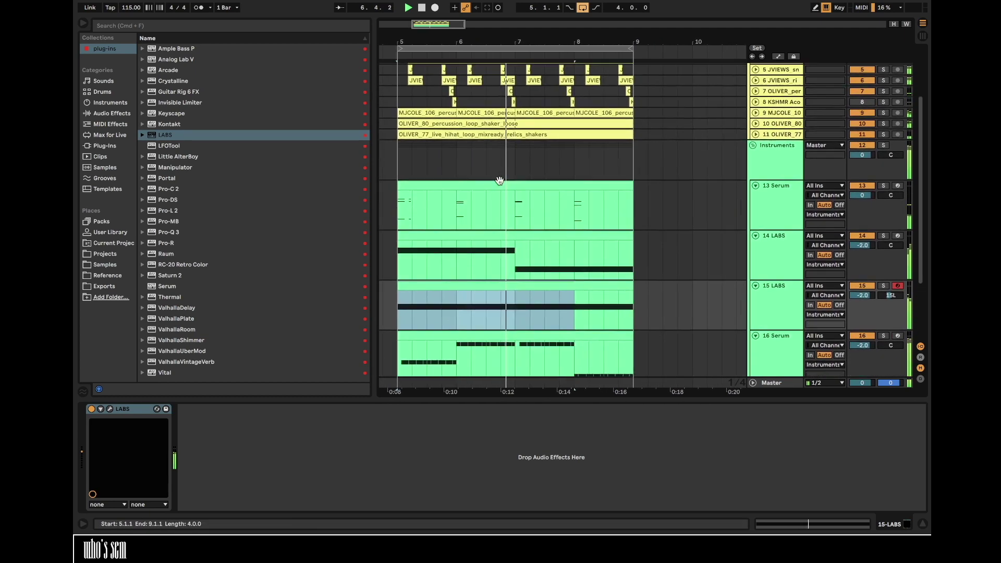
{"action": "scroll", "coordinate": [498, 180], "scroll_direction": "down", "scroll_amount": 1}
{"action": "left_click_drag", "start_coordinate": [484, 37], "coordinate": [507, 36]}
- Show the 16 Serum track's device chain and open the Samples folder in the browser
{"action": "left_click", "coordinate": [784, 249]}
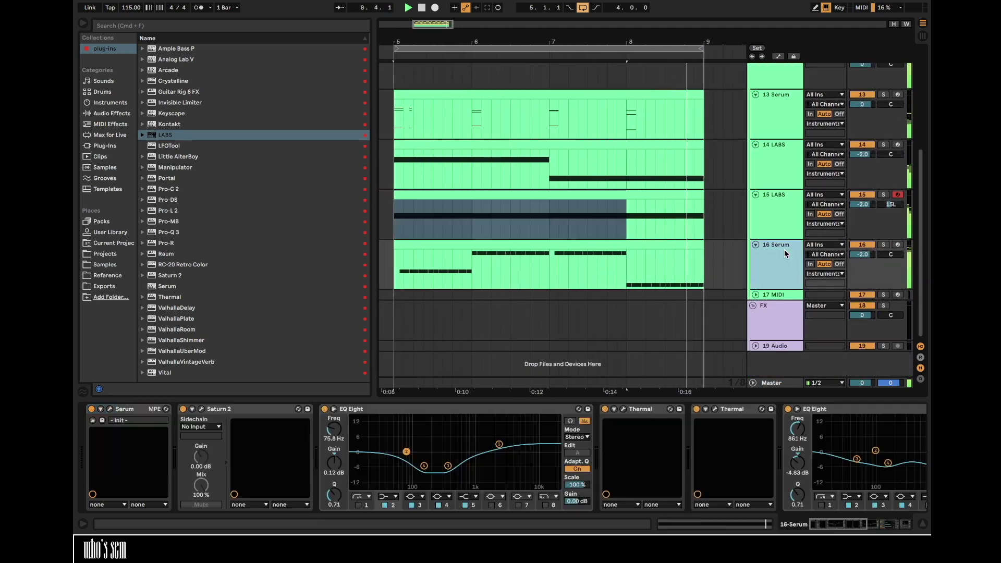
{"action": "left_click", "coordinate": [125, 267]}
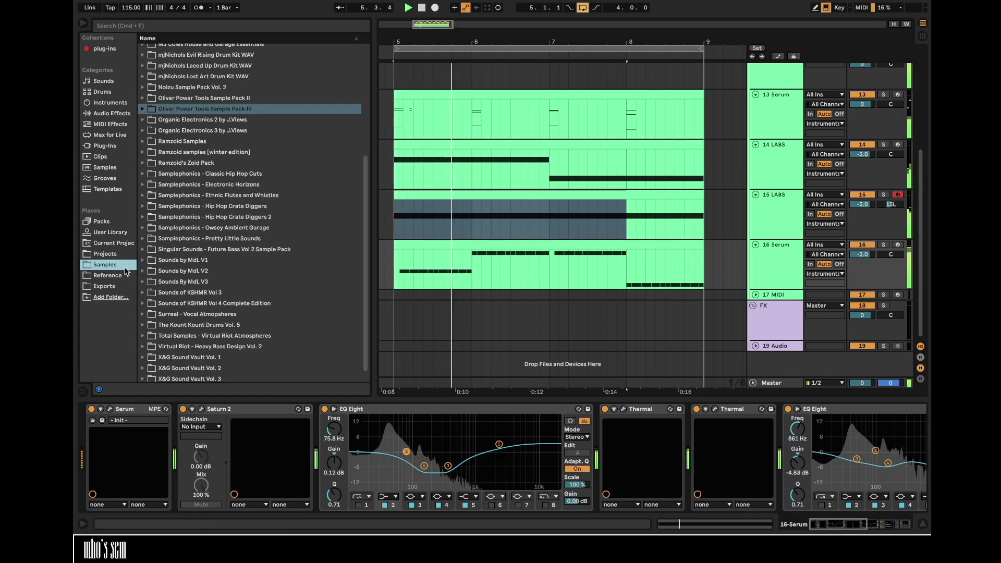
{"action": "scroll", "coordinate": [464, 188], "scroll_direction": "up", "scroll_amount": 3}
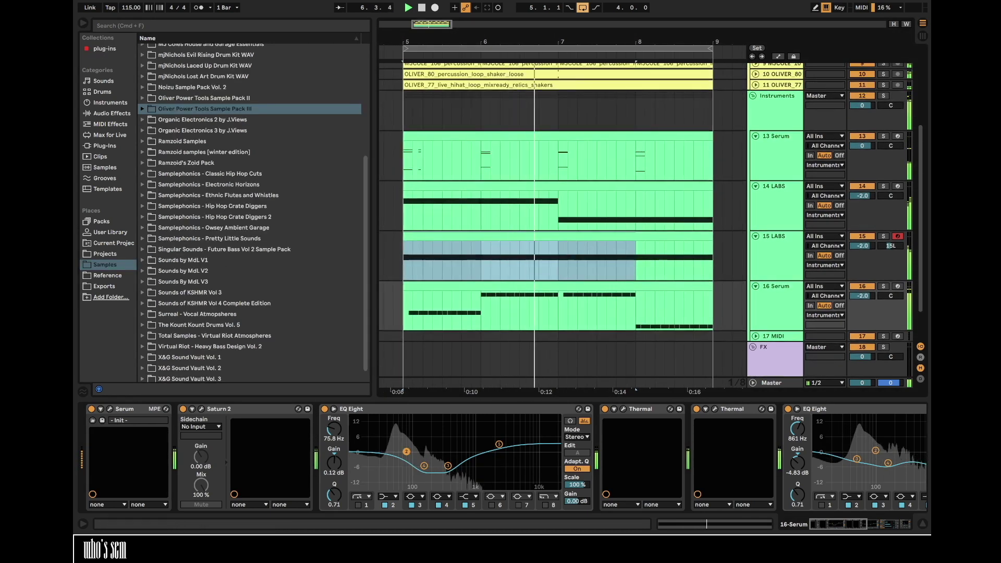
- Add an EQ Eight to track 13 Serum with a 7.31 dB low-shelf boost at 114 Hz and an output gain of 1.31 dB
{"action": "left_click", "coordinate": [764, 152]}
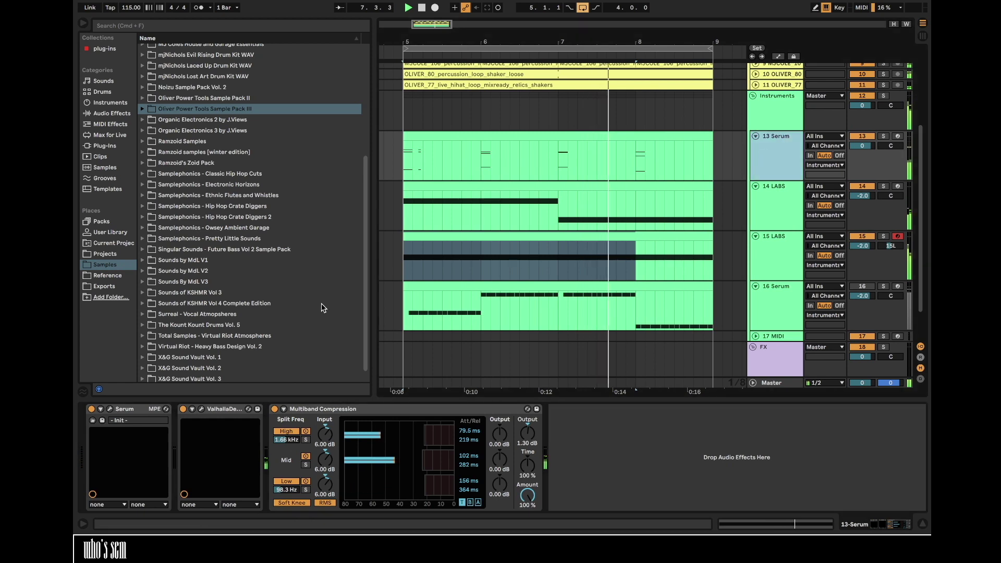
{"action": "left_click", "coordinate": [111, 113]}
{"action": "left_click", "coordinate": [177, 105]}
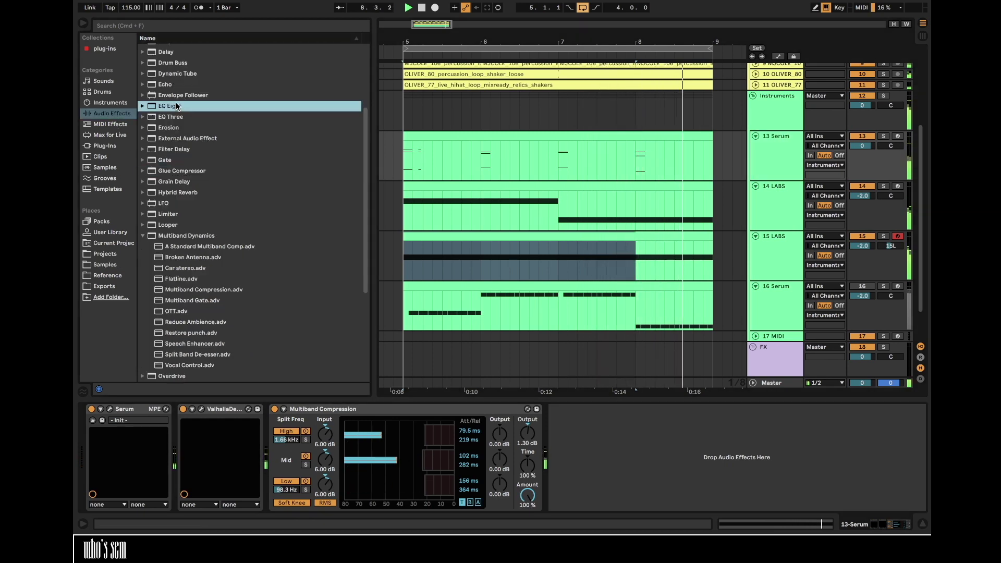
{"action": "double_click", "coordinate": [176, 105]}
{"action": "left_click_drag", "start_coordinate": [647, 435], "coordinate": [646, 434]}
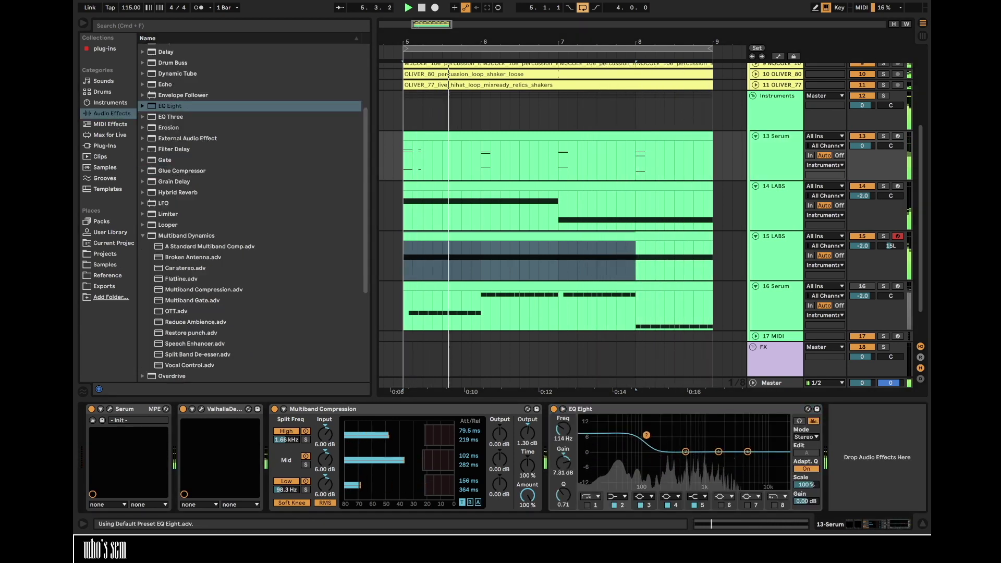
{"action": "left_click_drag", "start_coordinate": [807, 501], "coordinate": [807, 494]}
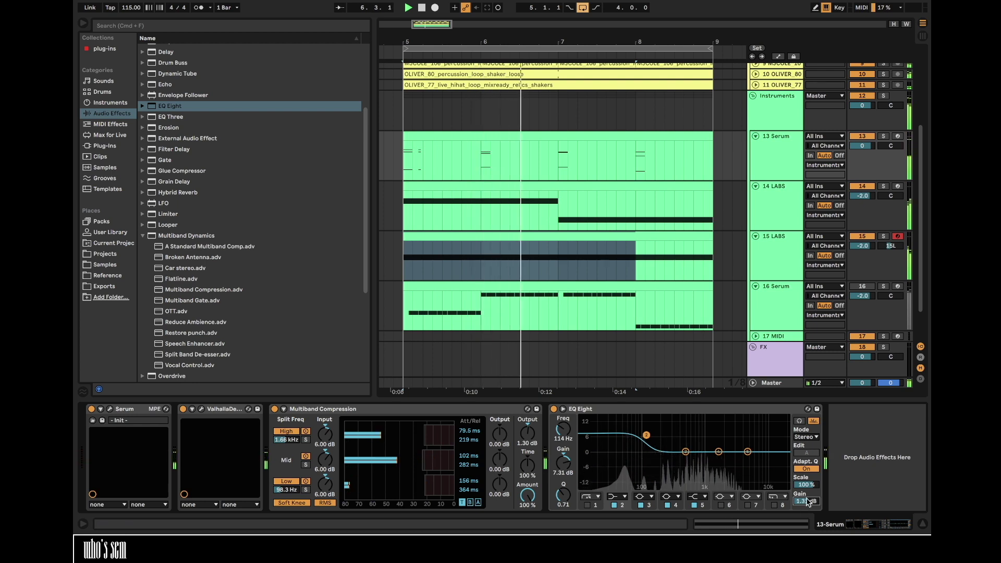
- Add a Glue Compressor after the EQ Eight, remove the stray Gate, and set threshold to -8.57 dB and makeup to 5.24 dB
{"action": "left_click", "coordinate": [192, 181]}
{"action": "left_click", "coordinate": [192, 164]}
{"action": "double_click", "coordinate": [192, 164]}
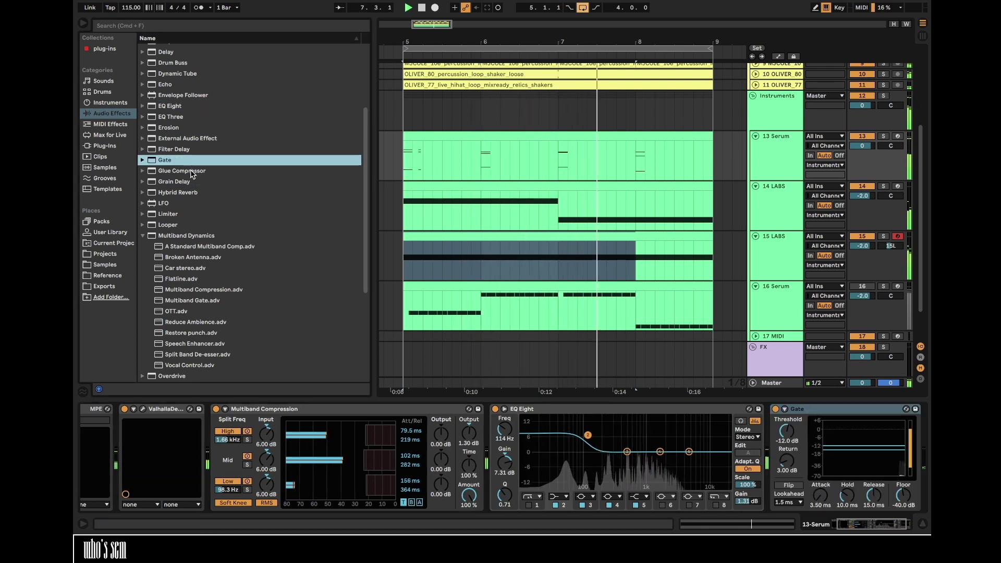
{"action": "double_click", "coordinate": [192, 171]}
{"action": "left_click", "coordinate": [680, 412]}
{"action": "left_click_drag", "start_coordinate": [622, 431], "coordinate": [623, 438]}
{"action": "left_click", "coordinate": [634, 412]}
{"action": "key", "text": "Delete"}
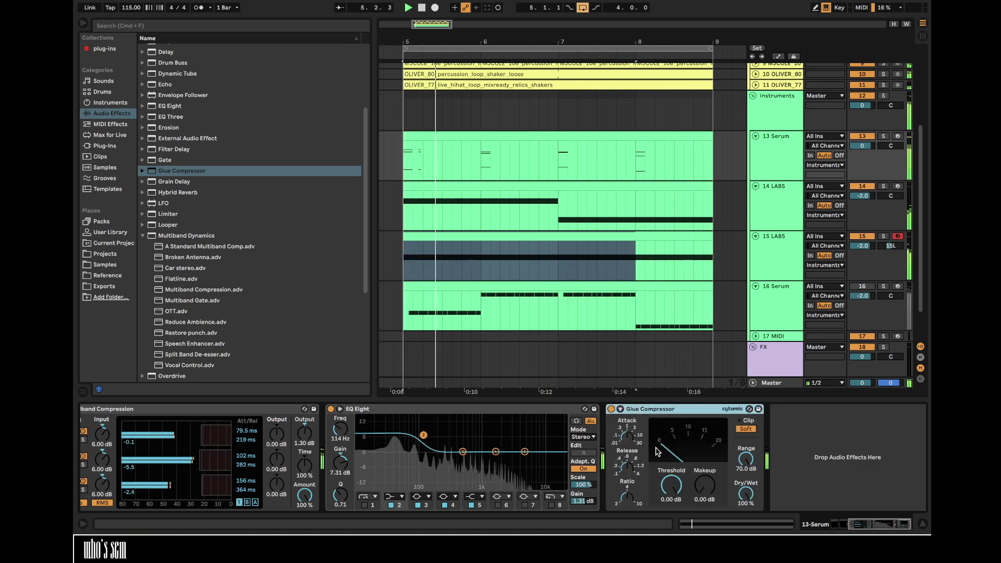
{"action": "left_click_drag", "start_coordinate": [671, 485], "coordinate": [672, 497]}
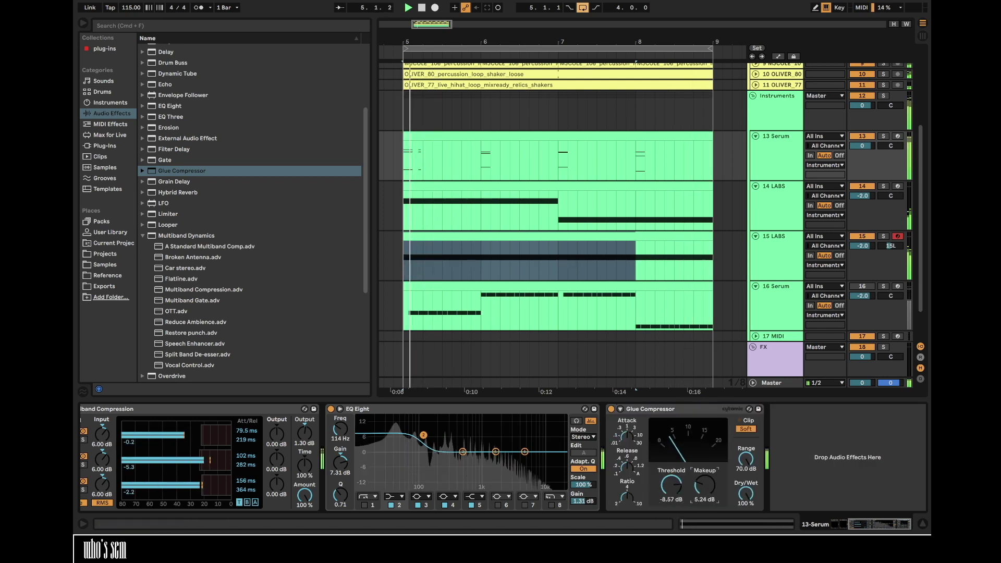
- Open the 13 Serum MIDI clip and duplicate its short F0–E3 chord to 1.2.4+
{"action": "double_click", "coordinate": [630, 141]}
{"action": "key", "text": "space"}
{"action": "left_click_drag", "start_coordinate": [252, 243], "coordinate": [254, 274]}
{"action": "left_click_drag", "start_coordinate": [337, 298], "coordinate": [459, 313]}
{"action": "key", "text": "space"}
{"action": "key", "text": "super+d"}
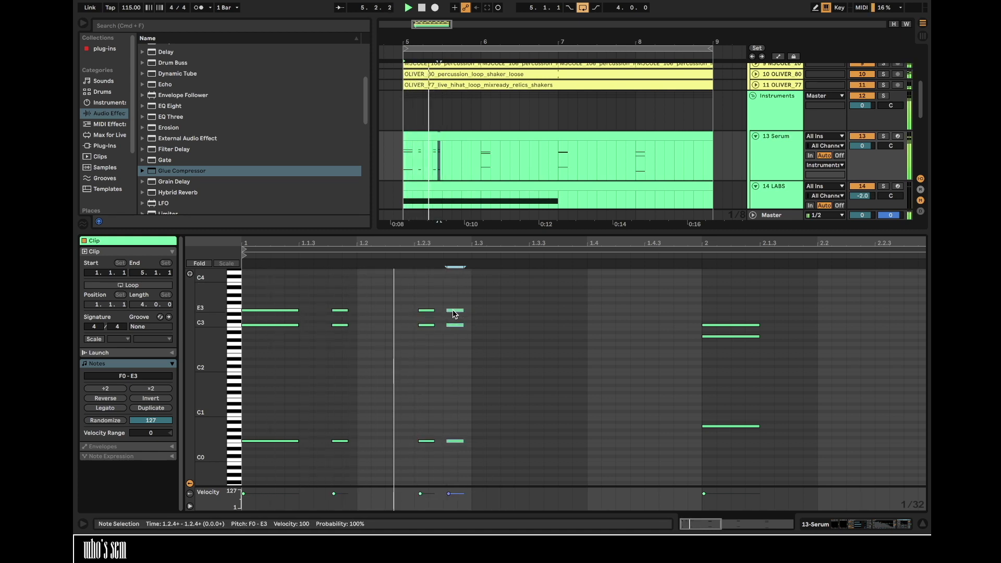
- Reposition the third chord to 1.2.2+ and the fourth chord to 1.3.1, checking the rhythm in playback
{"action": "key", "text": "space"}
{"action": "left_click_drag", "start_coordinate": [417, 295], "coordinate": [396, 310]}
{"action": "key", "text": "space"}
{"action": "key", "text": "space"}
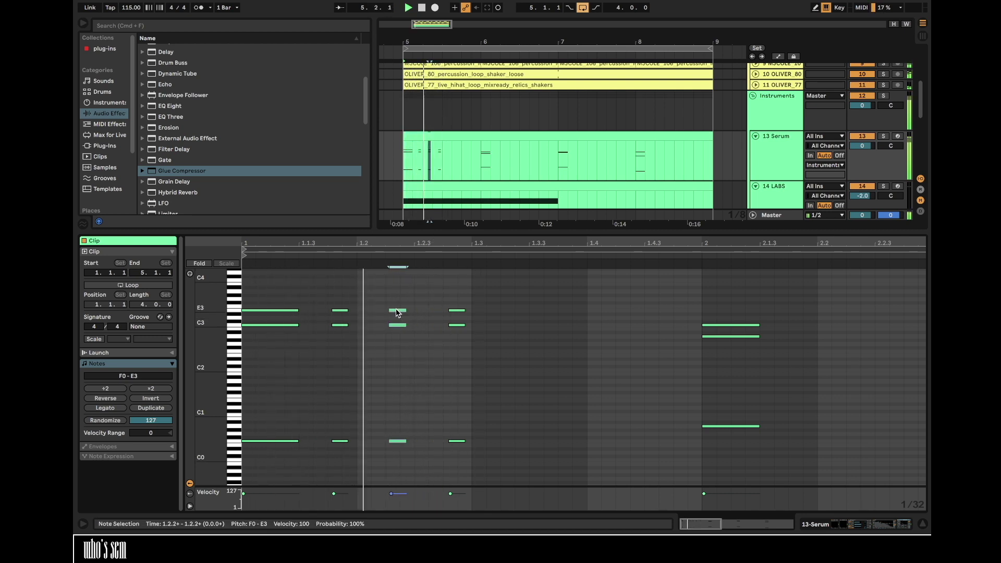
{"action": "key", "text": "space"}
{"action": "key", "text": "space"}
{"action": "left_click_drag", "start_coordinate": [444, 301], "coordinate": [480, 442]}
{"action": "key", "text": "space"}
{"action": "key", "text": "space"}
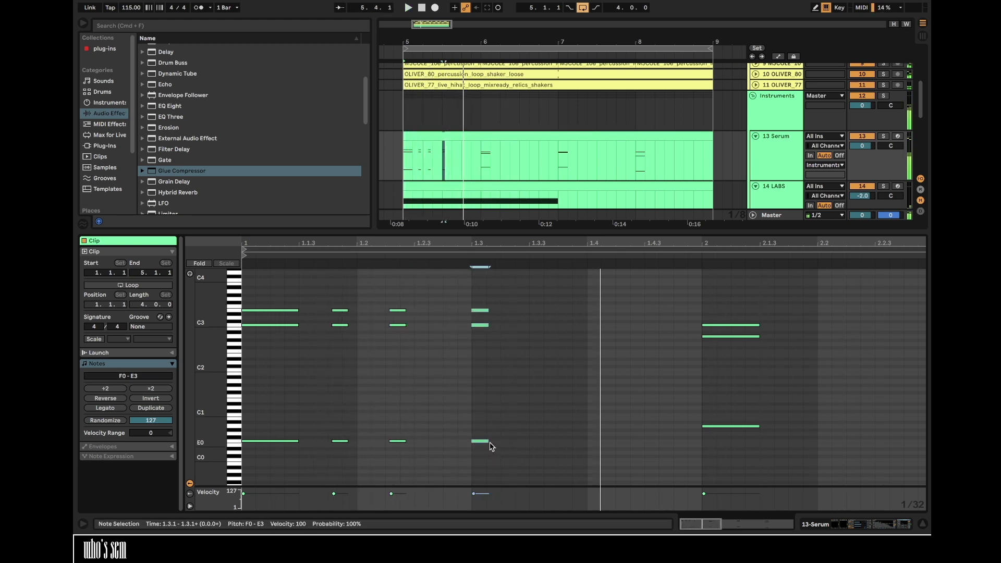
- Copy the short F0–E3 chord onward to 1.3.2+, 1.3.4+, twice in the second half of beat 1.4, and to 2.1.1
{"action": "left_click_drag", "start_coordinate": [483, 444], "coordinate": [514, 445]}
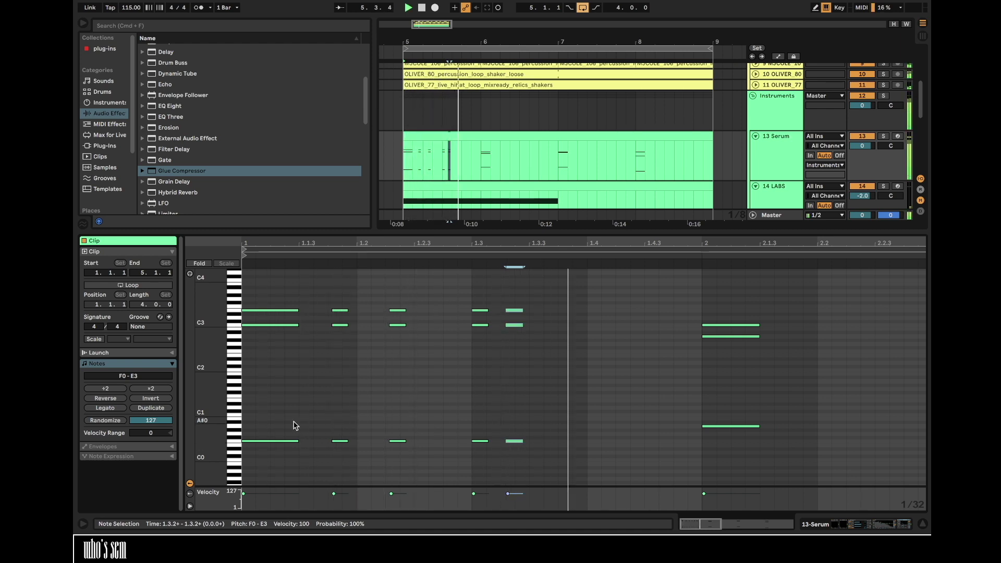
{"action": "left_click_drag", "start_coordinate": [515, 446], "coordinate": [571, 442]}
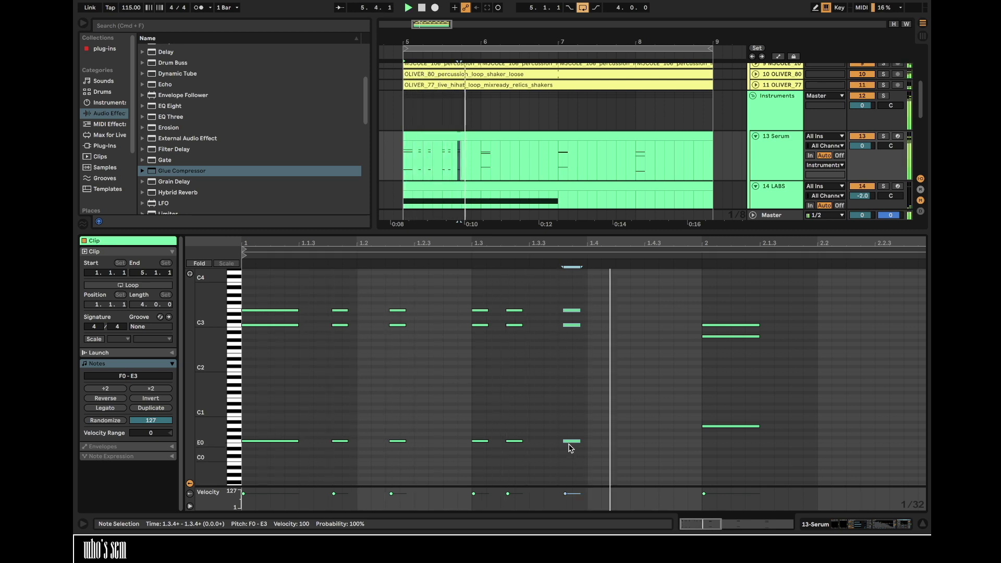
{"action": "left_click_drag", "start_coordinate": [572, 442], "coordinate": [679, 443]}
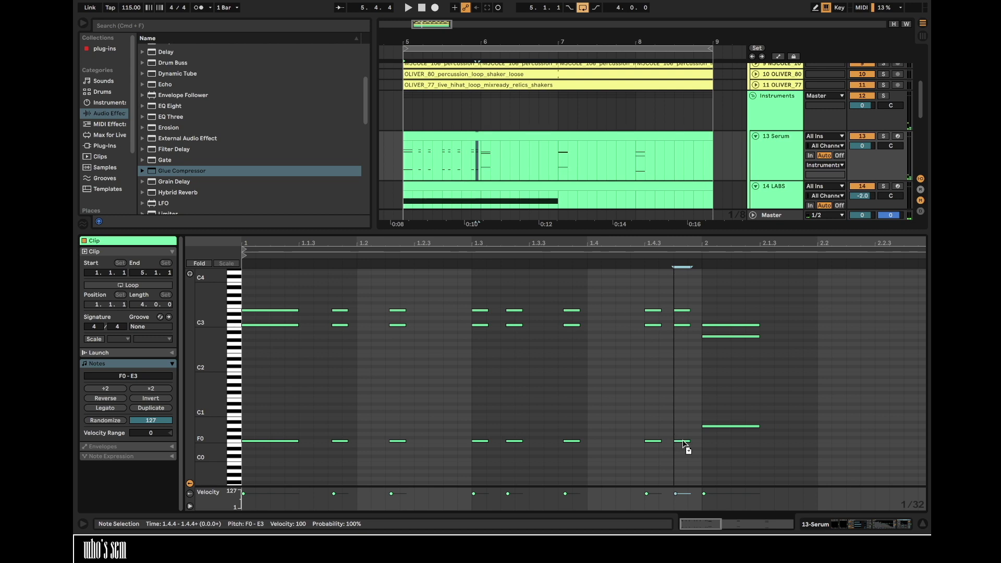
{"action": "mouse_move", "coordinate": [715, 445]}
{"action": "left_mouse_down"}
{"action": "mouse_move", "coordinate": [728, 296]}
{"action": "mouse_move", "coordinate": [684, 334]}
{"action": "mouse_move", "coordinate": [683, 442]}
{"action": "mouse_move", "coordinate": [707, 442]}
{"action": "left_mouse_up"}
{"action": "key", "text": "Right"}
{"action": "key", "text": "Right"}
{"action": "key", "text": "space"}
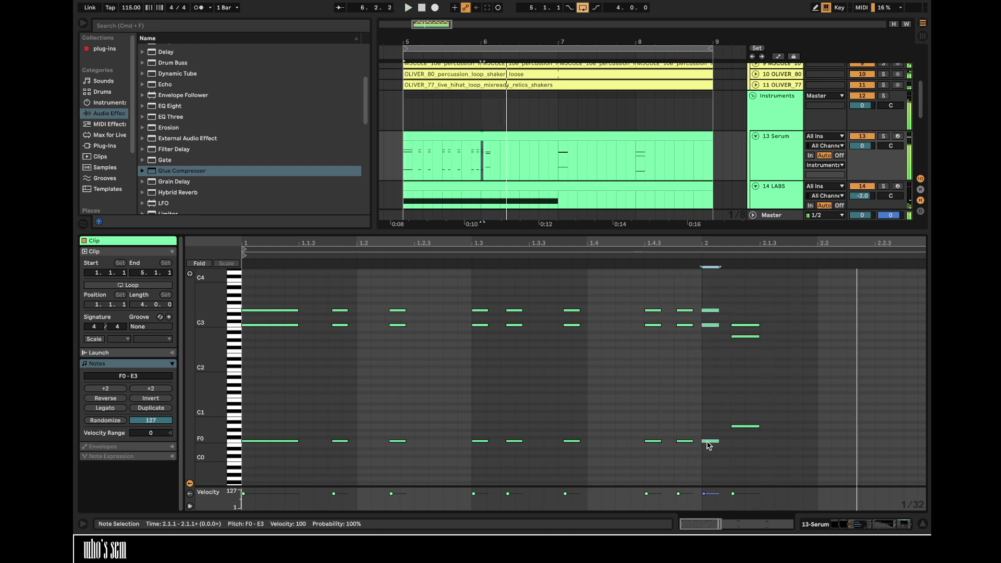
- Lengthen the chord at 2.1.1 until it meets the A0–C3 chord at 2.1.2, and play the result
{"action": "scroll", "coordinate": [751, 405], "scroll_direction": "right", "scroll_amount": 2}
{"action": "scroll", "coordinate": [754, 409], "scroll_direction": "right", "scroll_amount": 2}
{"action": "left_click_drag", "start_coordinate": [634, 301], "coordinate": [669, 443]}
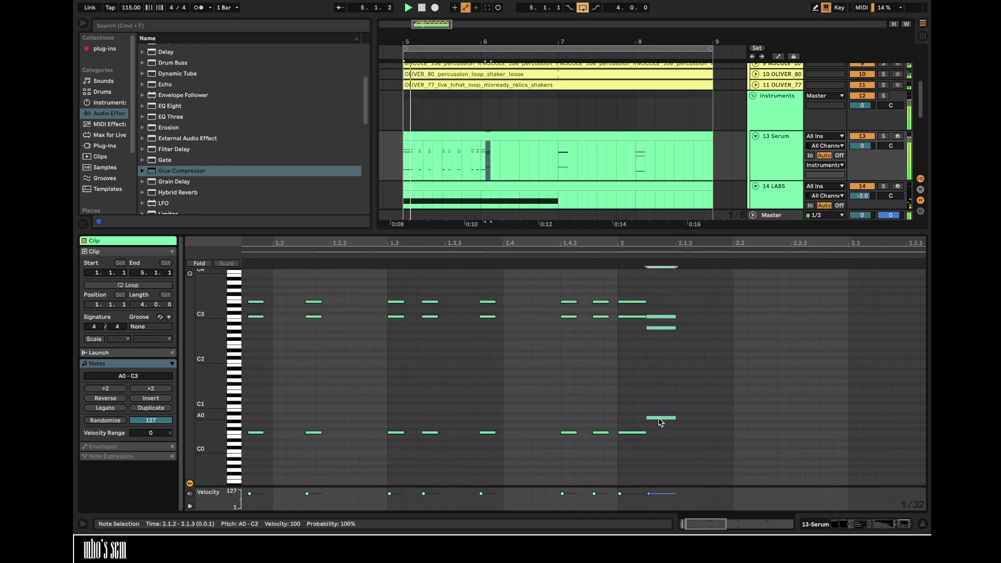
{"action": "left_click_drag", "start_coordinate": [646, 266], "coordinate": [645, 219]}
{"action": "key", "text": "space"}
{"action": "key", "text": "space"}
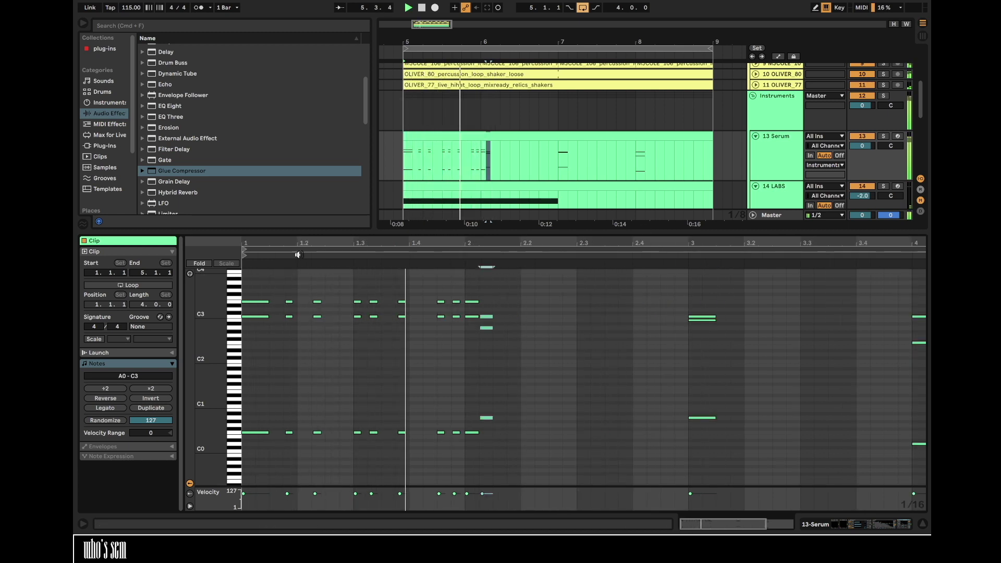
- Copy a single E3 note to 1.2.4+ as a pickup between the chords and play the bar
{"action": "left_click_drag", "start_coordinate": [300, 242], "coordinate": [300, 260]}
{"action": "left_click_drag", "start_coordinate": [386, 242], "coordinate": [386, 252]}
{"action": "left_click_drag", "start_coordinate": [355, 302], "coordinate": [419, 303]}
{"action": "key", "text": "space"}
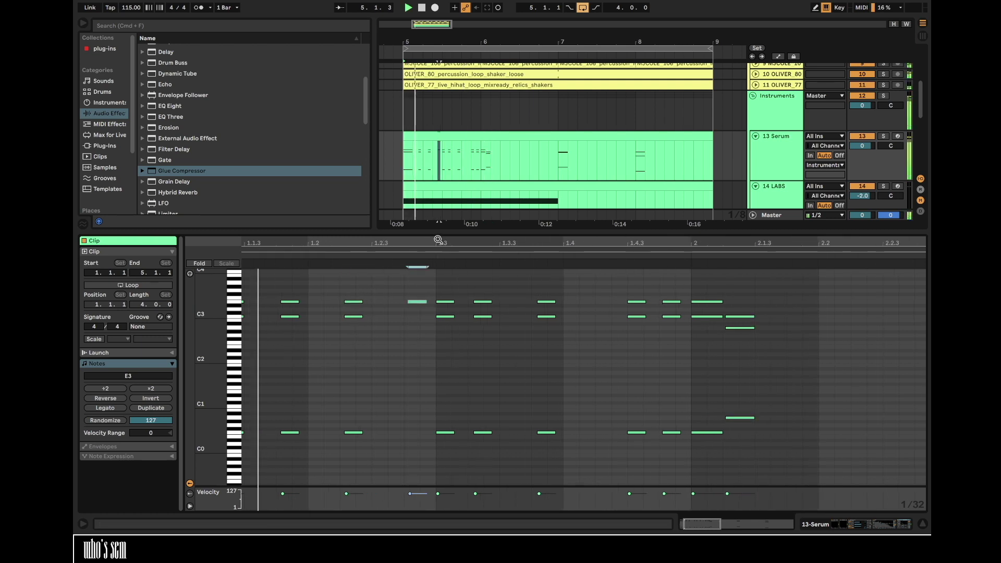
{"action": "left_click_drag", "start_coordinate": [438, 240], "coordinate": [438, 227]}
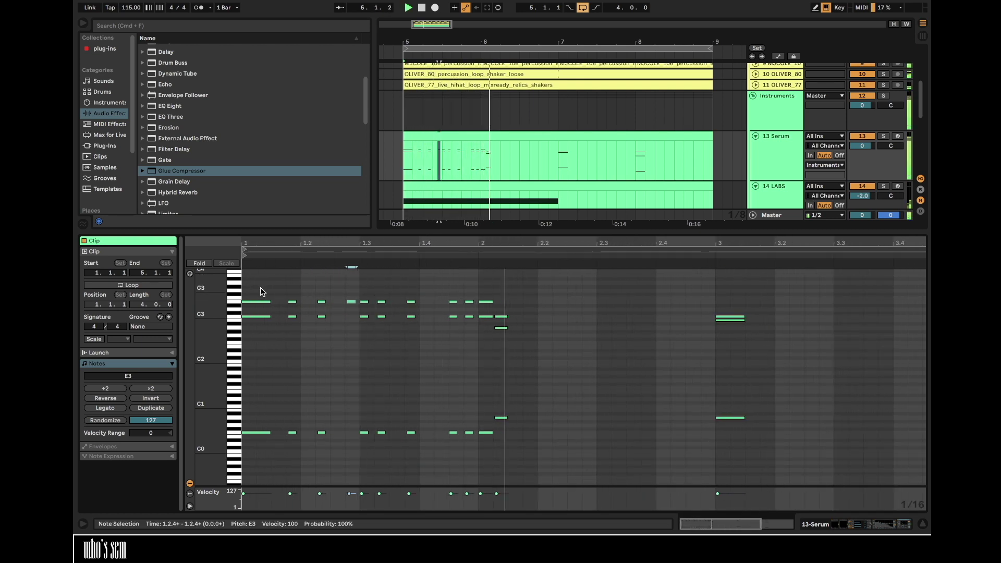
- Copy the short bass-note rhythm of bar 1 into bar 2 at pitch A0
{"action": "left_click_drag", "start_coordinate": [250, 401], "coordinate": [485, 482]}
{"action": "key", "text": "space"}
{"action": "left_click_drag", "start_coordinate": [259, 436], "coordinate": [502, 333]}
{"action": "left_click", "coordinate": [484, 429]}
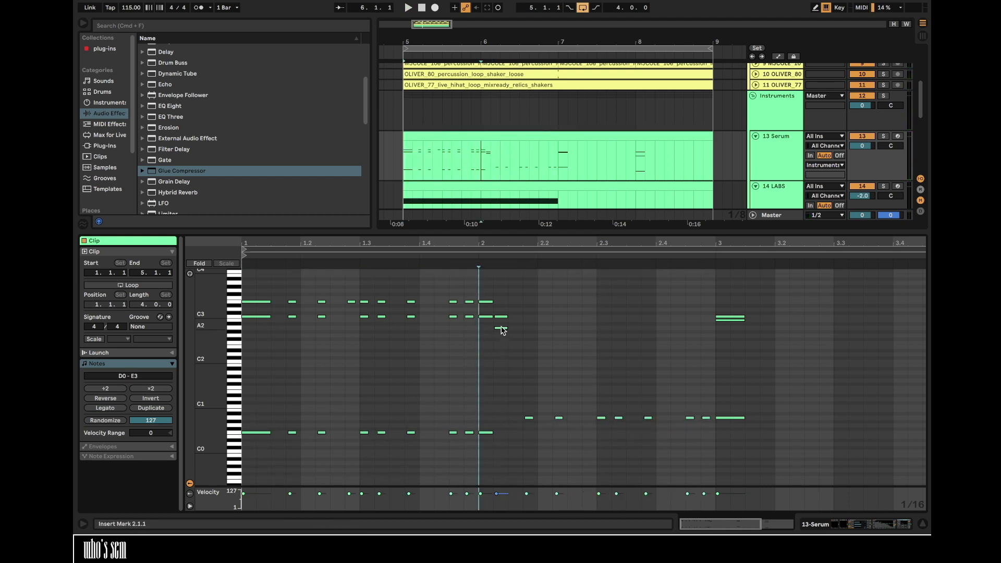
- Copy the short A0 notes of bar 2 up to A2 and C3 to build chord stabs, and play them
{"action": "left_click", "coordinate": [509, 425]}
{"action": "left_click_drag", "start_coordinate": [529, 432], "coordinate": [689, 408]}
{"action": "left_click_drag", "start_coordinate": [529, 418], "coordinate": [529, 410]}
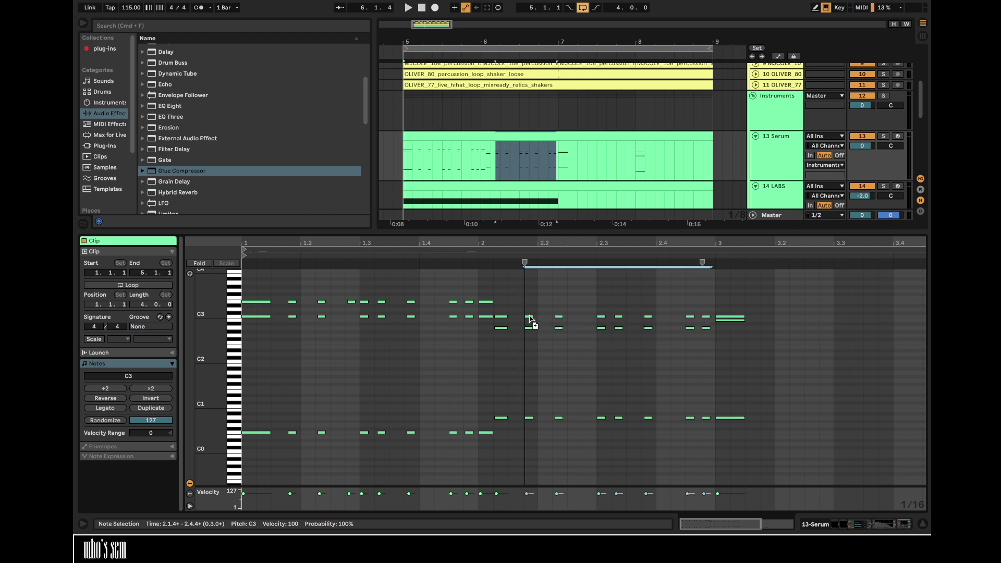
{"action": "key", "text": "space"}
{"action": "key", "text": "minus"}
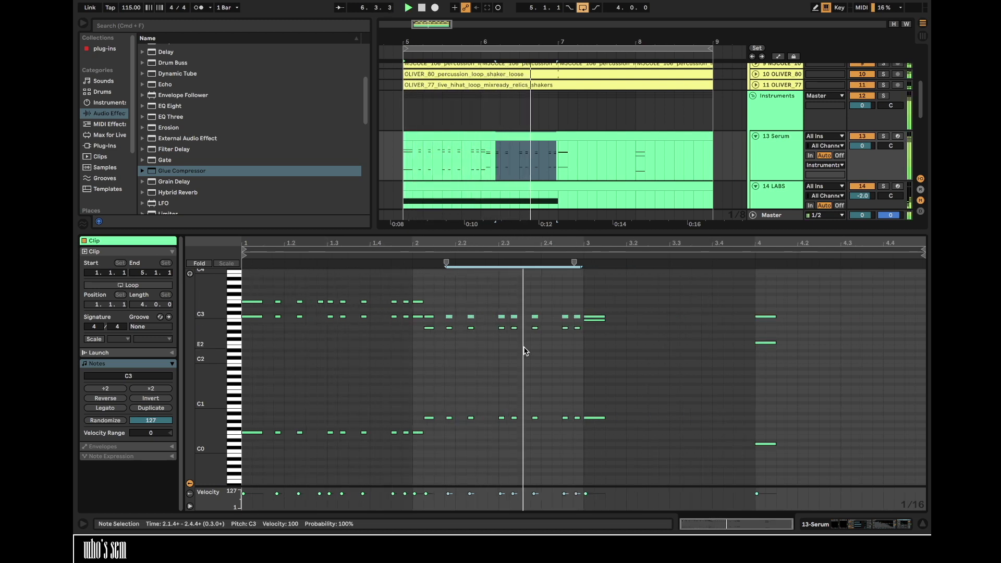
- Examine the ValhallaDelay settings in track 13's device chain
{"action": "left_click", "coordinate": [783, 165]}
{"action": "scroll", "coordinate": [293, 473], "scroll_direction": "left", "scroll_amount": 5}
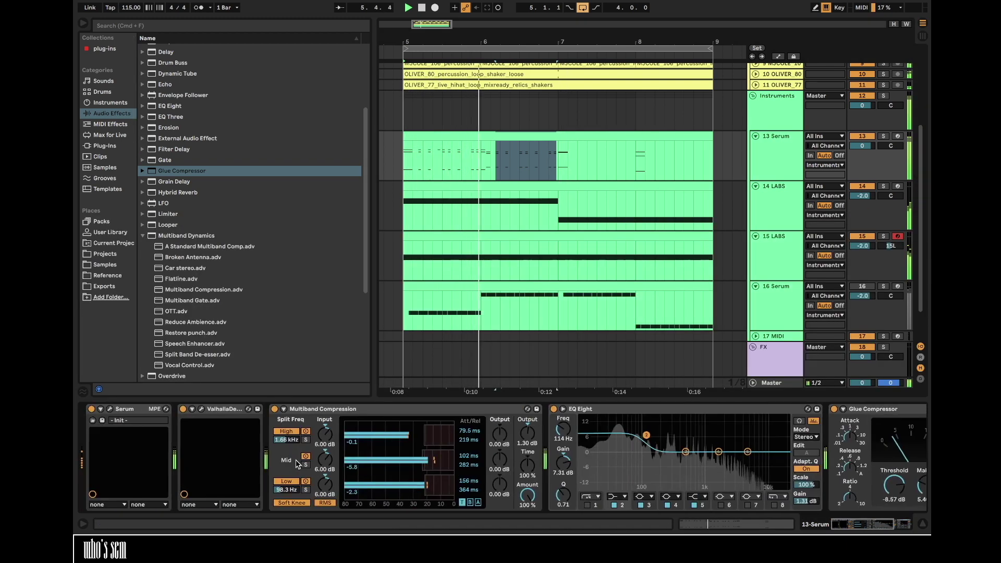
{"action": "left_click", "coordinate": [202, 409]}
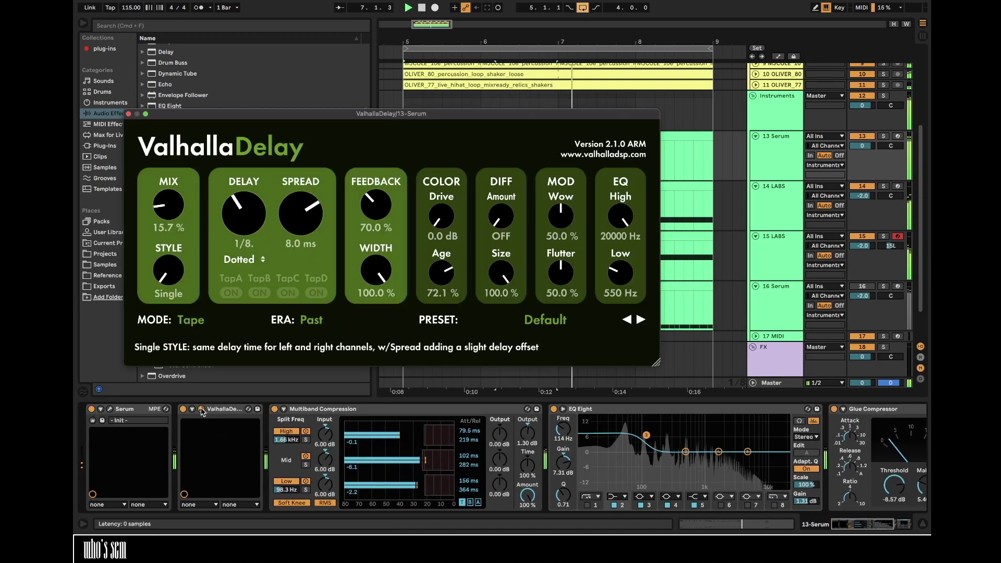
{"action": "left_click", "coordinate": [128, 114]}
- Replace the Serum instrument on track 13 with Analog Lab V and solo the track
{"action": "left_click", "coordinate": [106, 50]}
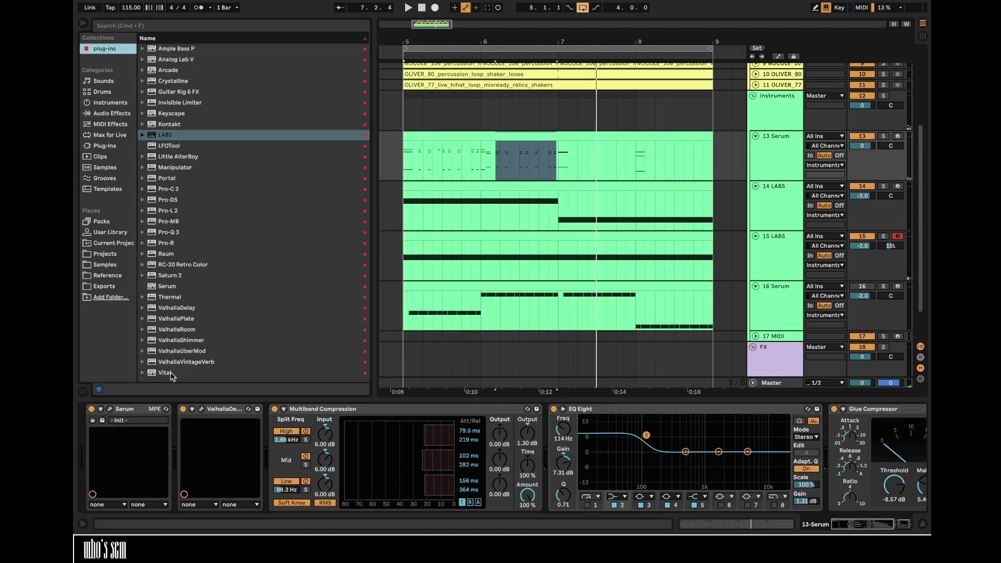
{"action": "left_click", "coordinate": [184, 61]}
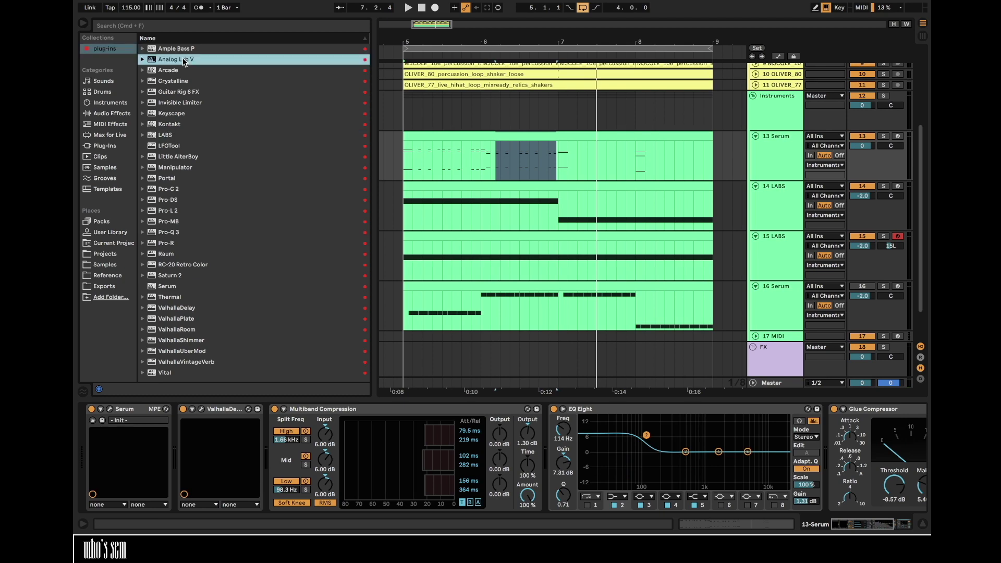
{"action": "left_click", "coordinate": [884, 137]}
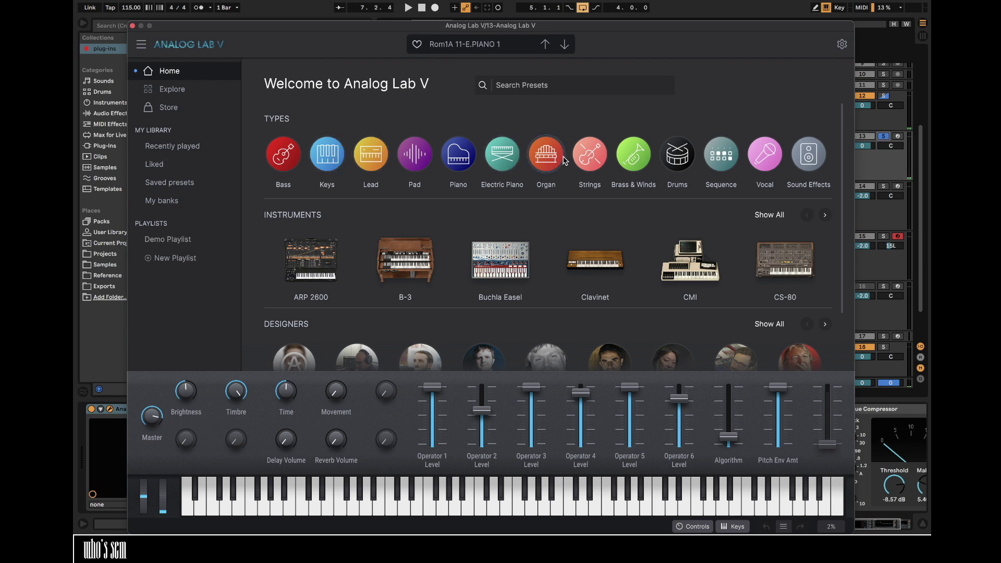
- Audition shuffled Vocal presets in Analog Lab V, including Take Controls and Hal End, and load Voice Ensemble
{"action": "left_click", "coordinate": [770, 158]}
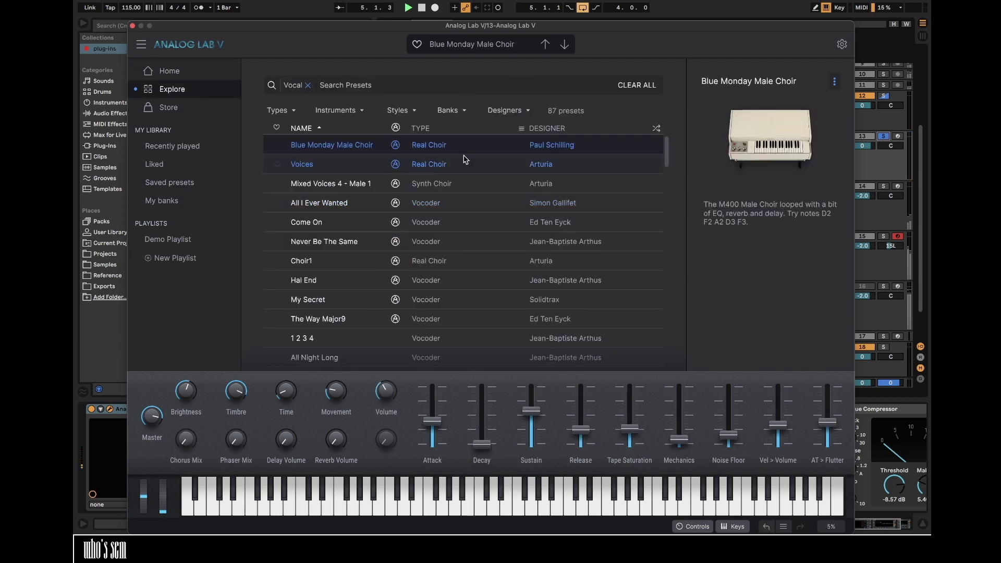
{"action": "left_click", "coordinate": [656, 128]}
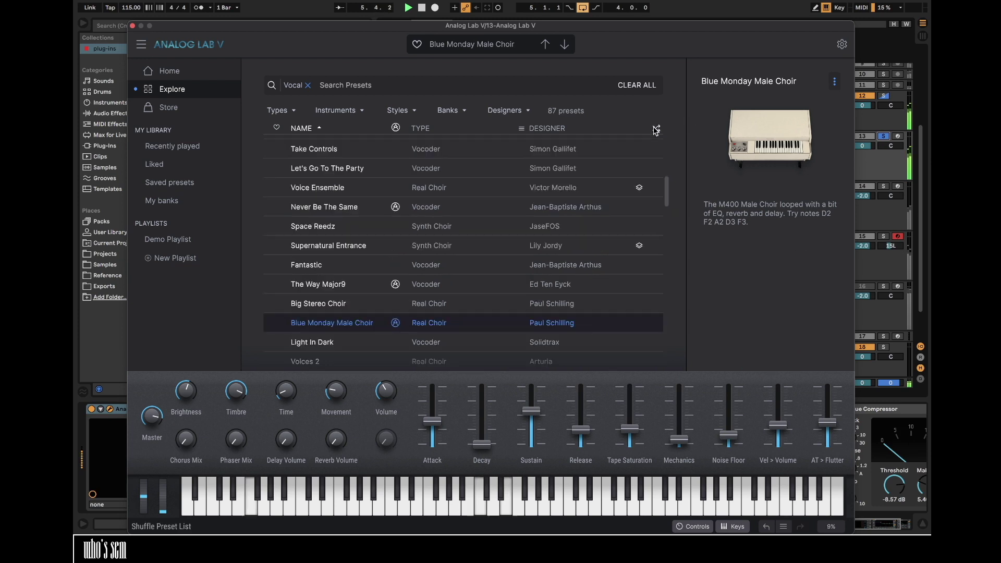
{"action": "left_click", "coordinate": [478, 149]}
{"action": "scroll", "coordinate": [478, 156], "scroll_direction": "up", "scroll_amount": 1}
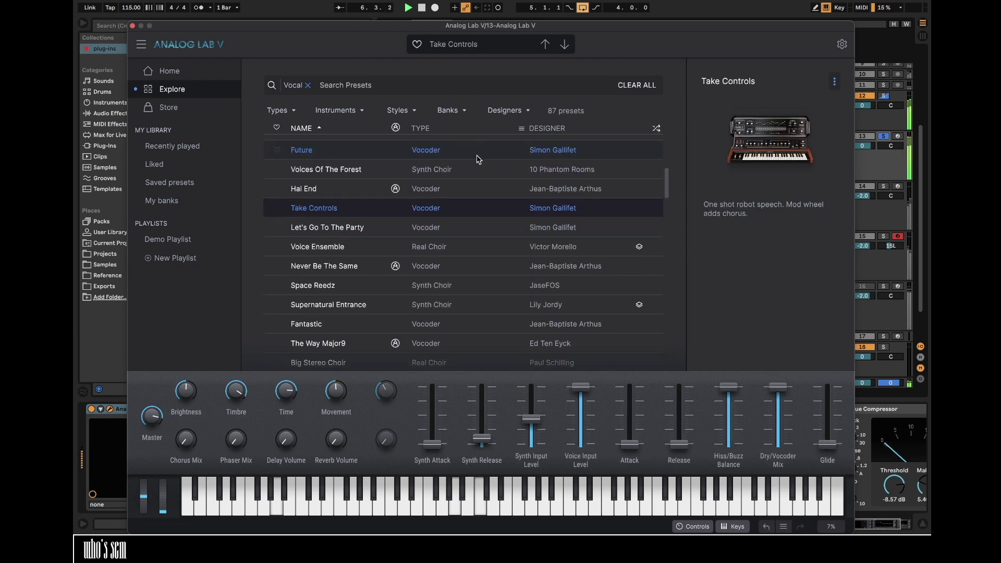
{"action": "left_click", "coordinate": [467, 187]}
{"action": "scroll", "coordinate": [453, 250], "scroll_direction": "down", "scroll_amount": 1}
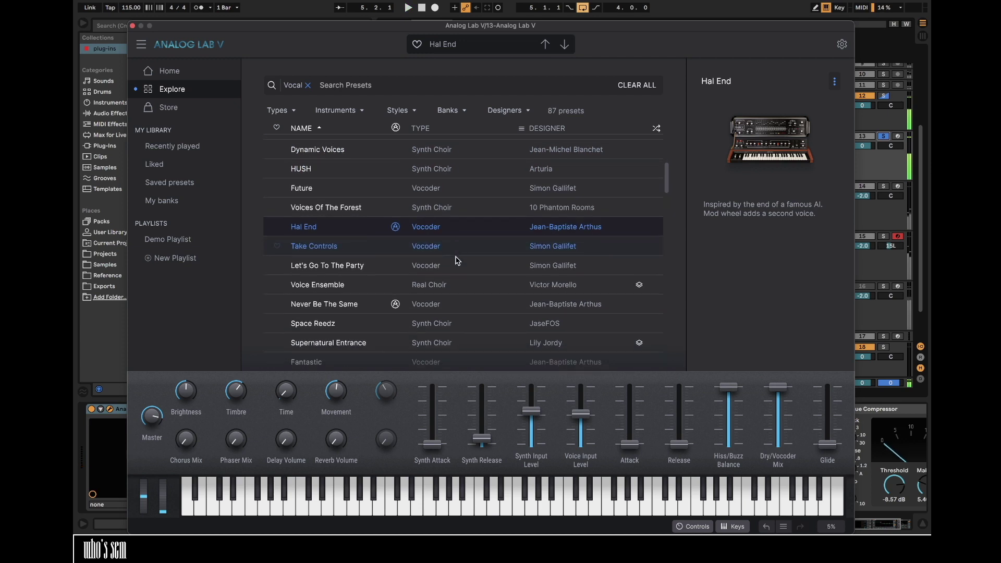
{"action": "left_click", "coordinate": [459, 283]}
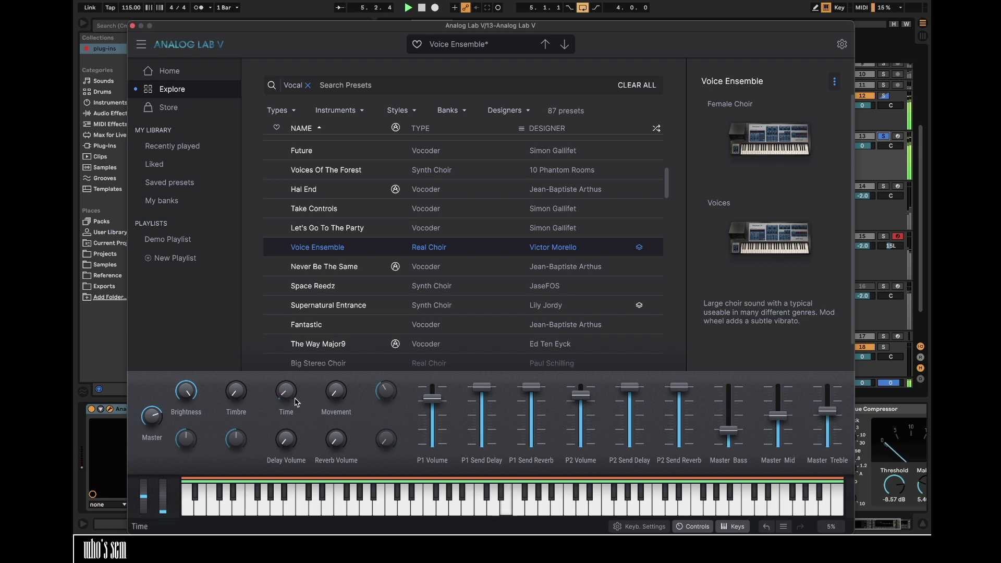
{"action": "left_click", "coordinate": [133, 26]}
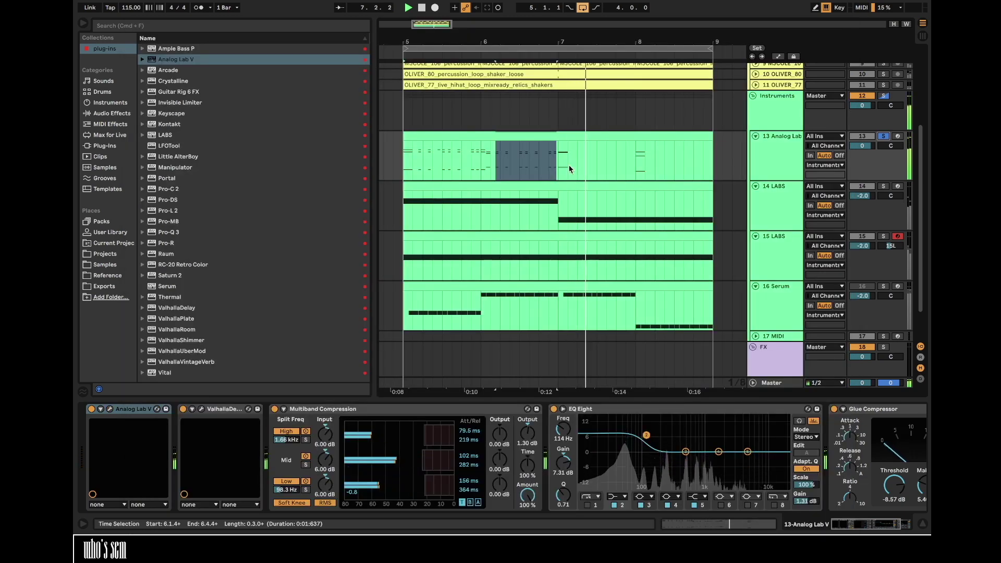
- Reopen track 13's MIDI clip and add a short G2 note at 2.2.4+
{"action": "left_click", "coordinate": [566, 134]}
{"action": "double_click", "coordinate": [566, 135]}
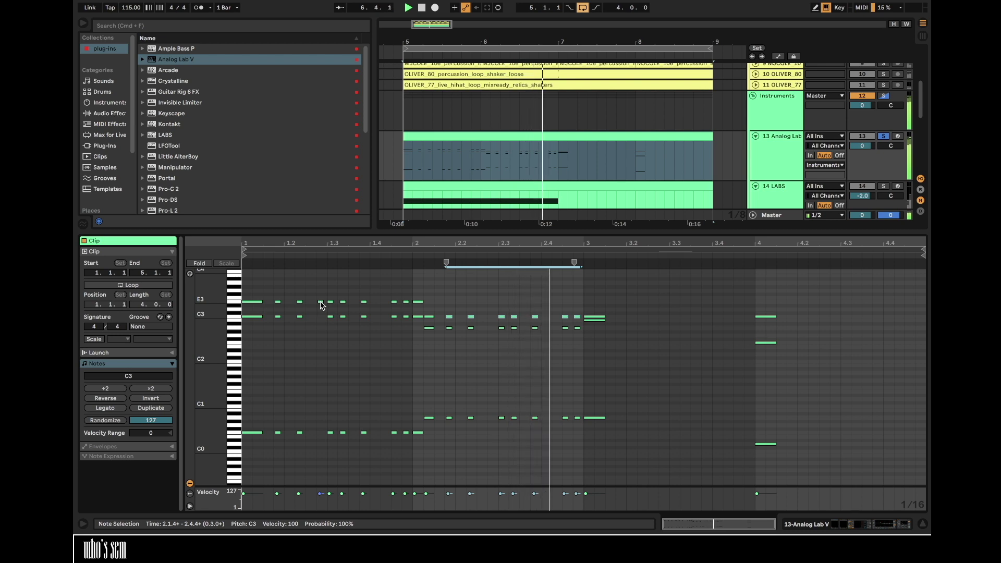
{"action": "left_click", "coordinate": [501, 310]}
{"action": "key", "text": "plus"}
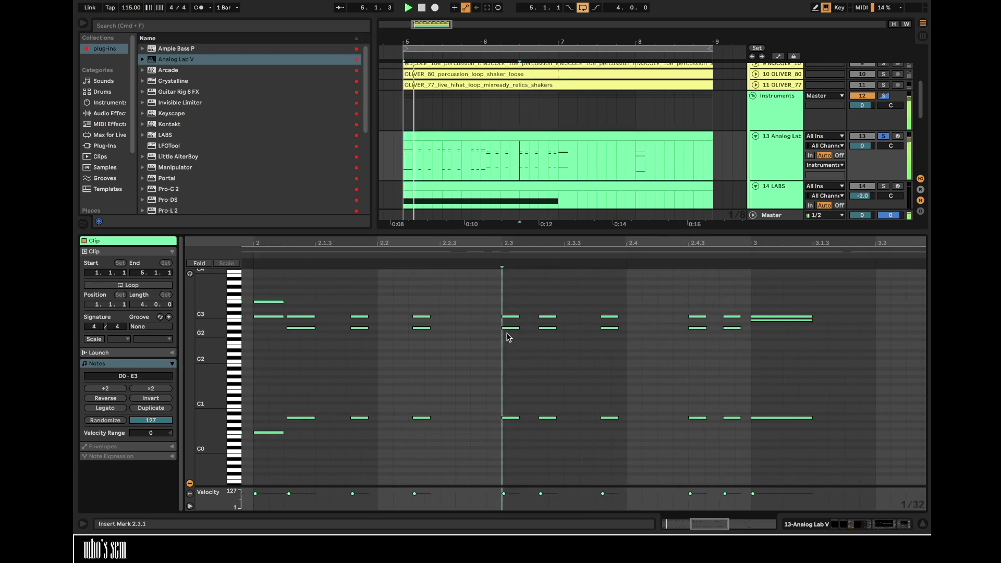
{"action": "double_click", "coordinate": [480, 335]}
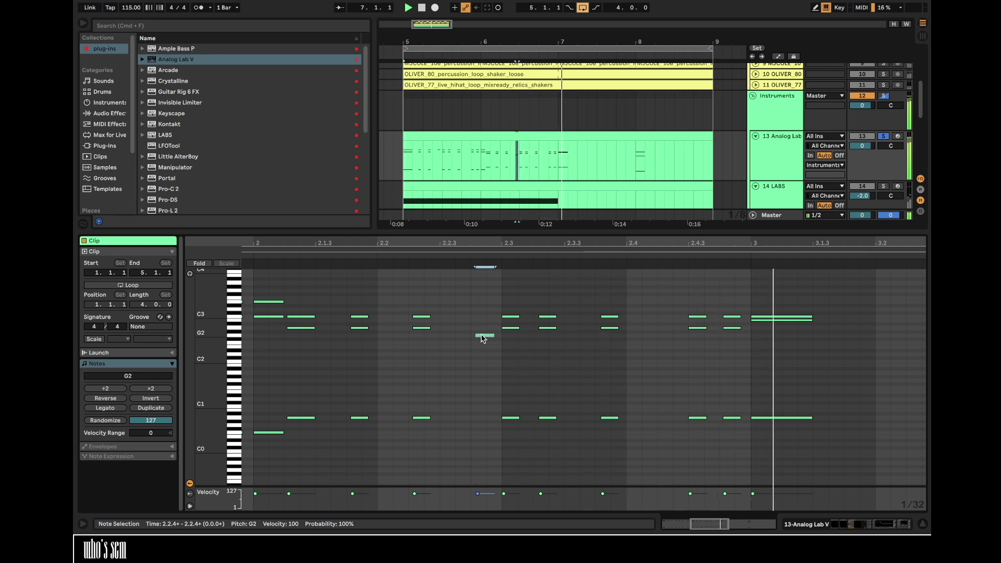
- Copy bar 1's chord stabs into bar 3 after the opening chord, with bass on A0 and upper notes on G#2 and C3
{"action": "key", "text": "minus"}
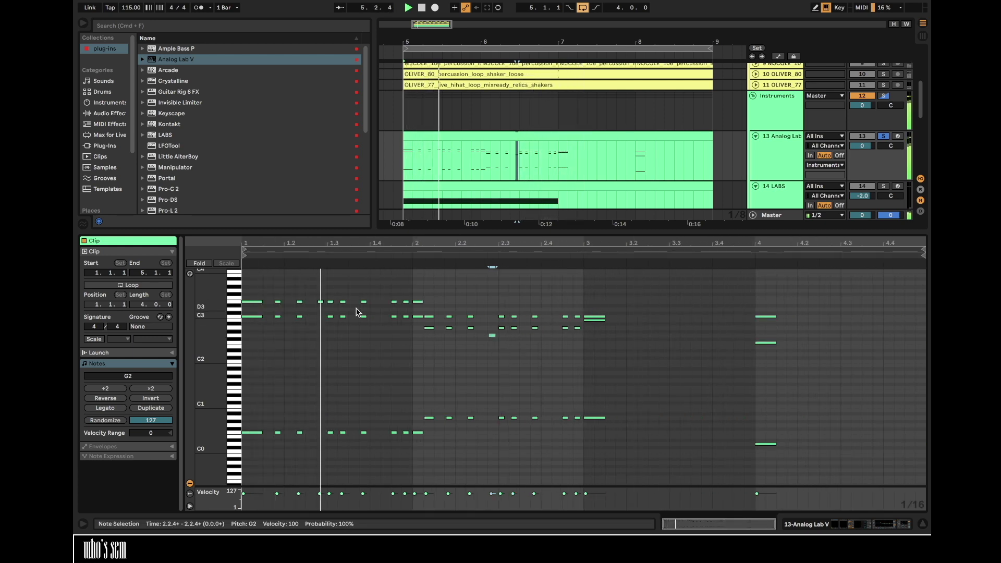
{"action": "left_click_drag", "start_coordinate": [275, 295], "coordinate": [407, 461]}
{"action": "left_click_drag", "start_coordinate": [286, 433], "coordinate": [619, 418]}
{"action": "left_click_drag", "start_coordinate": [621, 344], "coordinate": [754, 232]}
{"action": "key", "text": "space"}
{"action": "key", "text": "Left"}
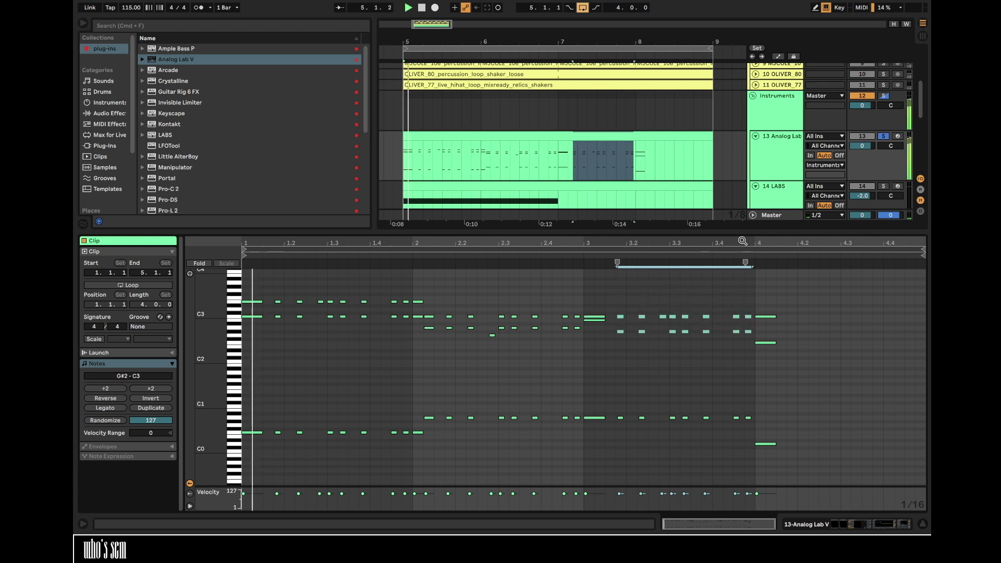
- Raise the G#2 notes of bar 3's chord stabs to B2
{"action": "left_click_drag", "start_coordinate": [615, 342], "coordinate": [750, 328]}
{"action": "key", "text": "Up"}
{"action": "key", "text": "Up"}
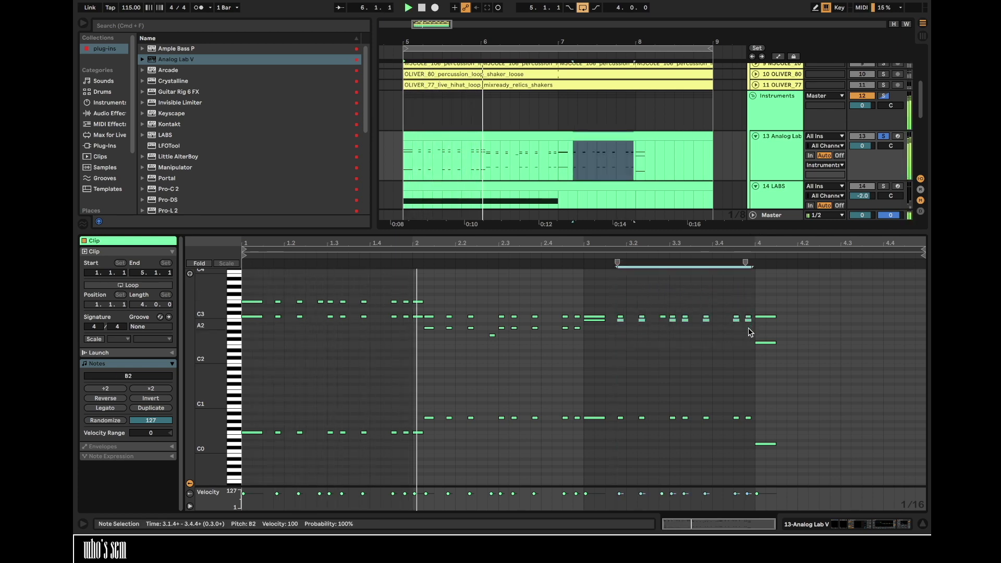
{"action": "left_click", "coordinate": [749, 333]}
{"action": "scroll", "coordinate": [749, 334], "scroll_direction": "down", "scroll_amount": 1}
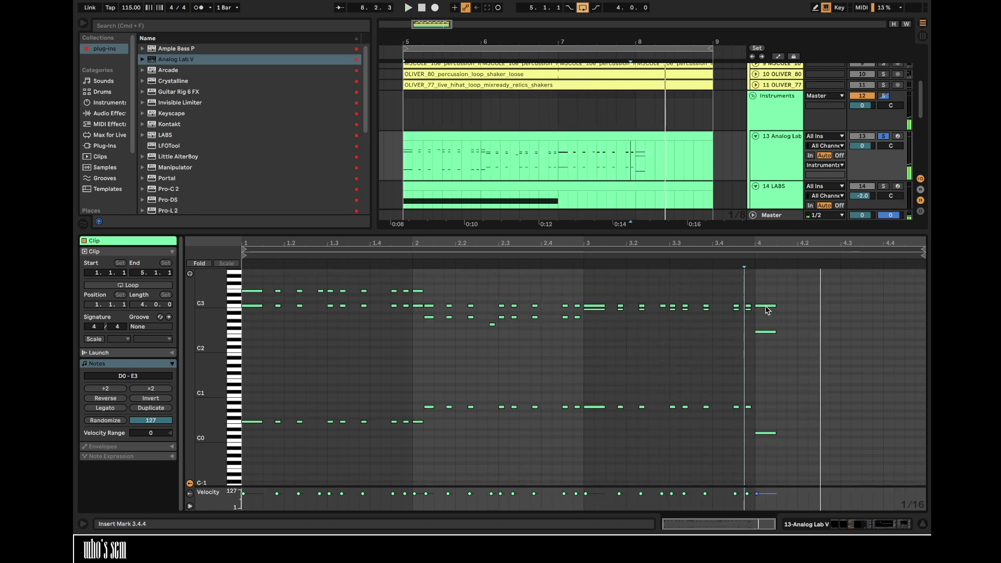
- Copy bar 2's chord stabs to bar 4 starting at 4.1.3+, transposed so the bass falls on D0
{"action": "key", "text": "space"}
{"action": "left_click_drag", "start_coordinate": [430, 299], "coordinate": [573, 420]}
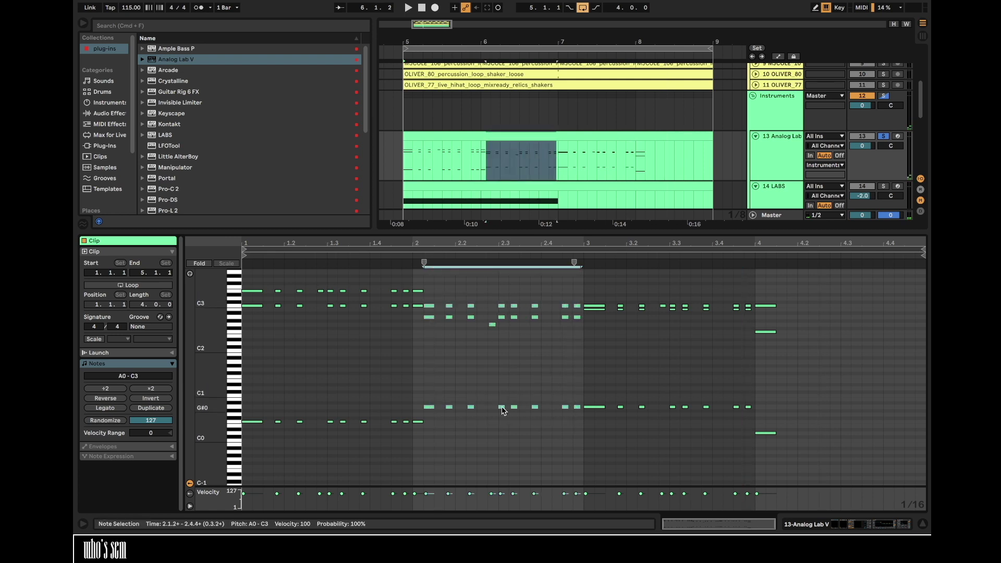
{"action": "left_click_drag", "start_coordinate": [427, 411], "coordinate": [781, 437]}
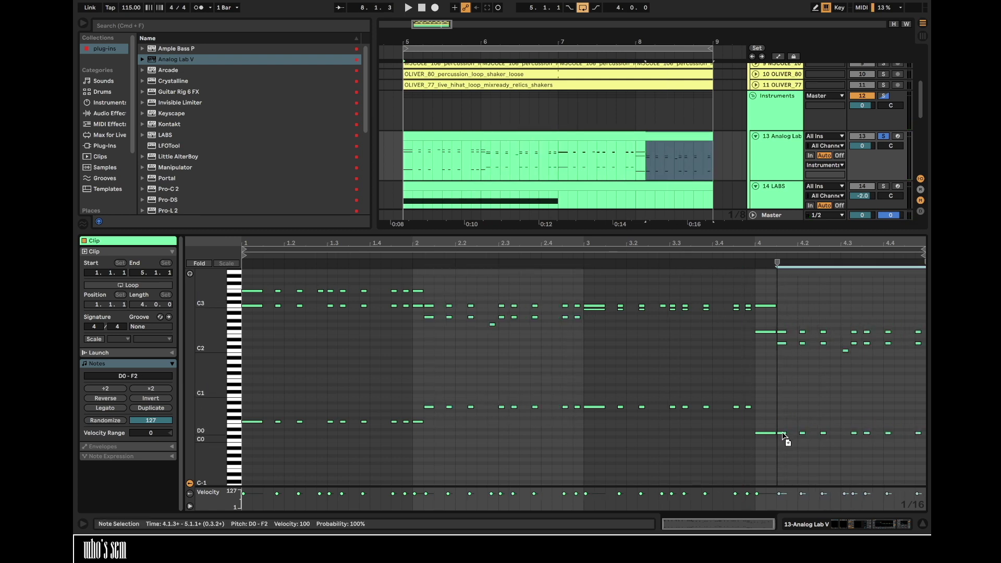
{"action": "key", "text": "space"}
- Raise the D2 notes of bar 4's stabs to C3, together with the single short note below them
{"action": "left_click_drag", "start_coordinate": [781, 373], "coordinate": [926, 336]}
{"action": "key", "text": "shift+Up"}
{"action": "key", "text": "Down"}
{"action": "key", "text": "Down"}
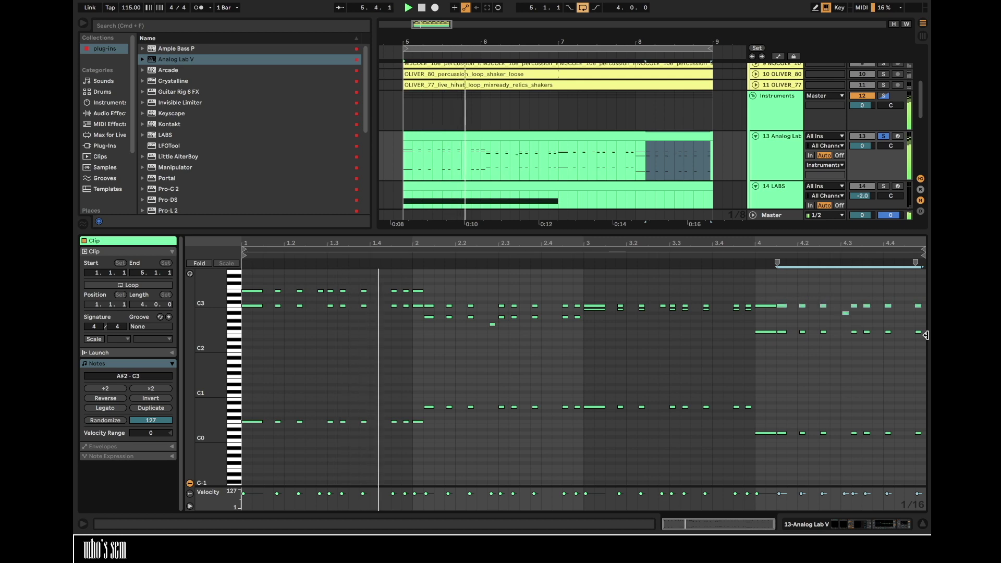
- Set the single short notes near 4.3 and at 3.2.4+ to B2
{"action": "left_click_drag", "start_coordinate": [845, 312], "coordinate": [845, 309]}
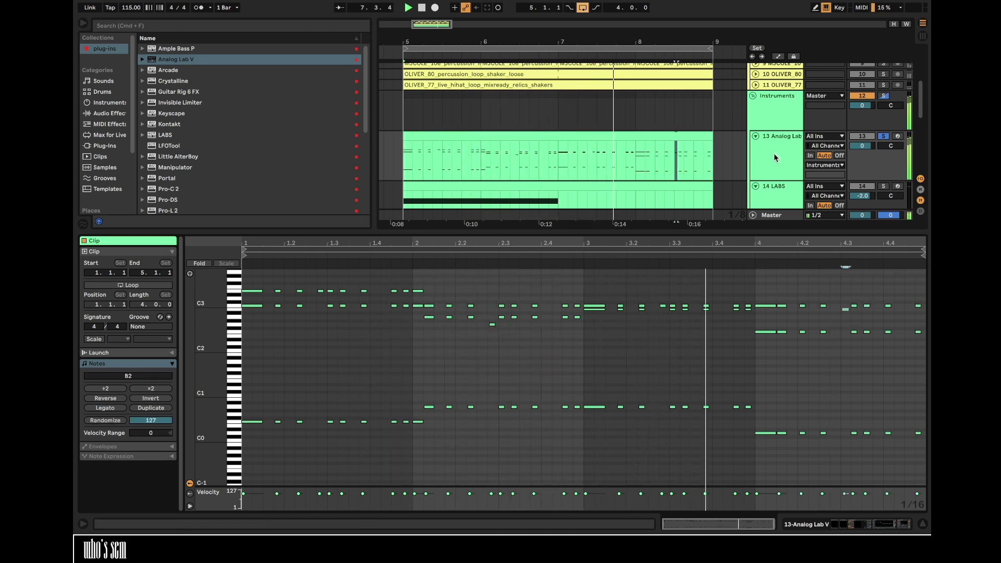
{"action": "left_click", "coordinate": [662, 304]}
{"action": "key", "text": "Down"}
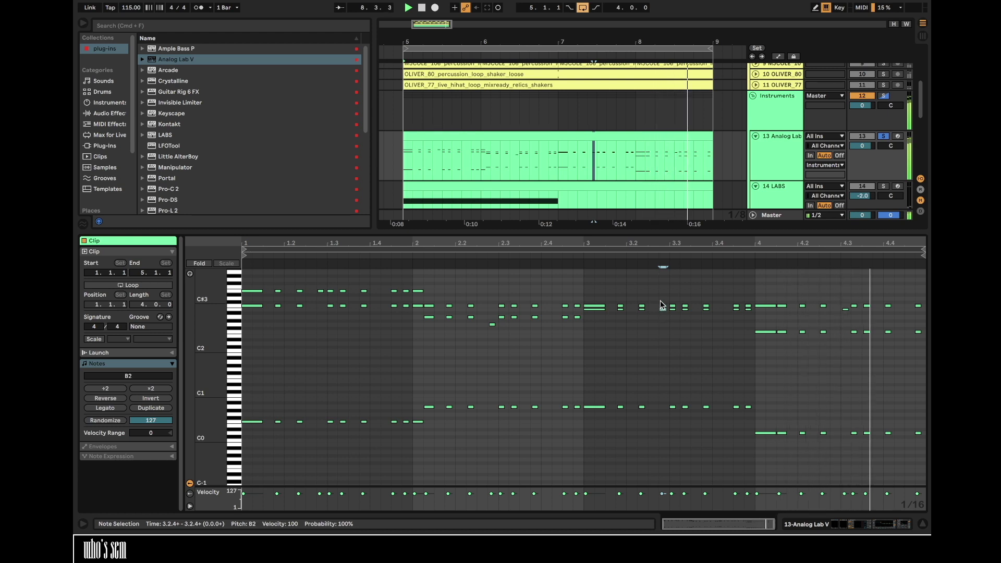
- Shift bar 4's chord stabs a sixteenth earlier to start at 4.1.2+, and lengthen the first stab
{"action": "left_click_drag", "start_coordinate": [779, 442], "coordinate": [926, 267]}
{"action": "key", "text": "Right"}
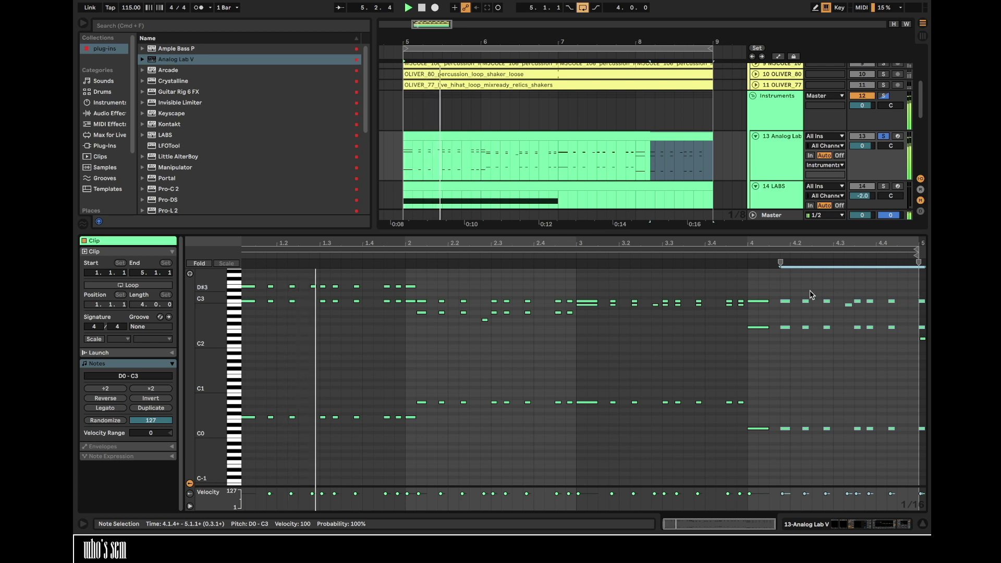
{"action": "left_click_drag", "start_coordinate": [786, 301], "coordinate": [766, 428]}
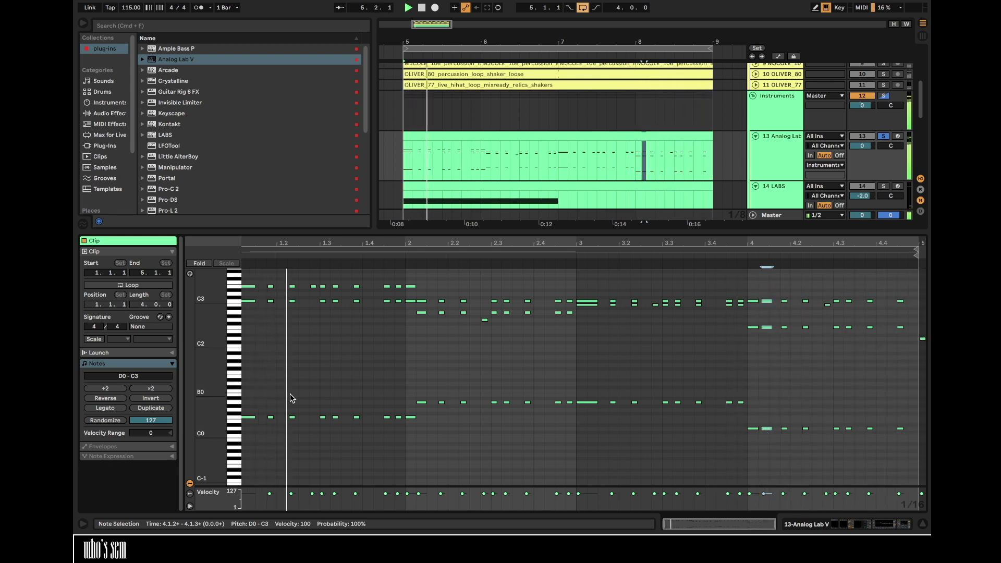
{"action": "scroll", "coordinate": [291, 396], "scroll_direction": "up", "scroll_amount": 1}
{"action": "scroll", "coordinate": [291, 396], "scroll_direction": "left", "scroll_amount": 1}
{"action": "left_click_drag", "start_coordinate": [329, 450], "coordinate": [364, 273]}
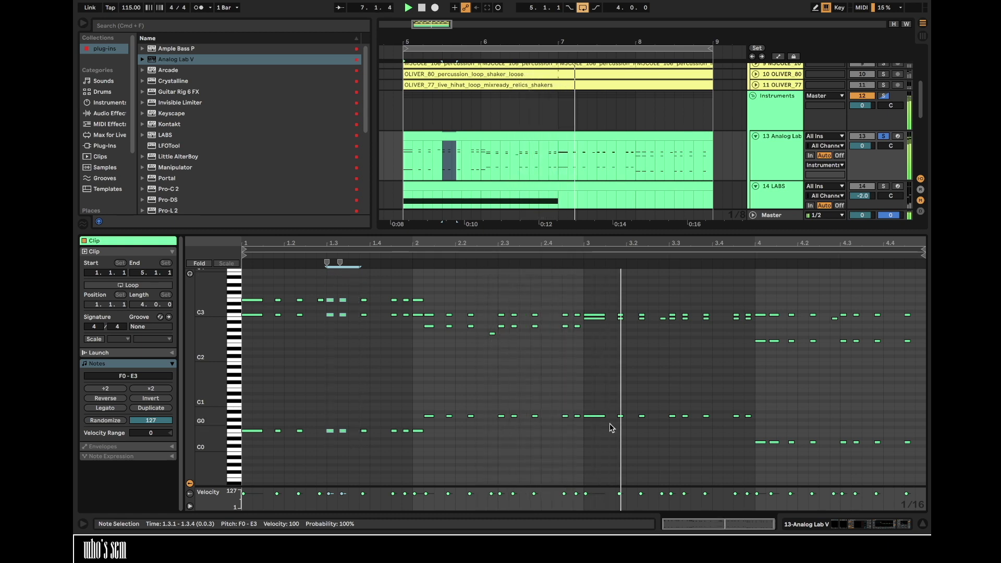
- Open track 13's device chain and lower the Glue Compressor threshold to -11.4 dB
{"action": "double_click", "coordinate": [784, 161]}
{"action": "scroll", "coordinate": [540, 471], "scroll_direction": "right", "scroll_amount": 3}
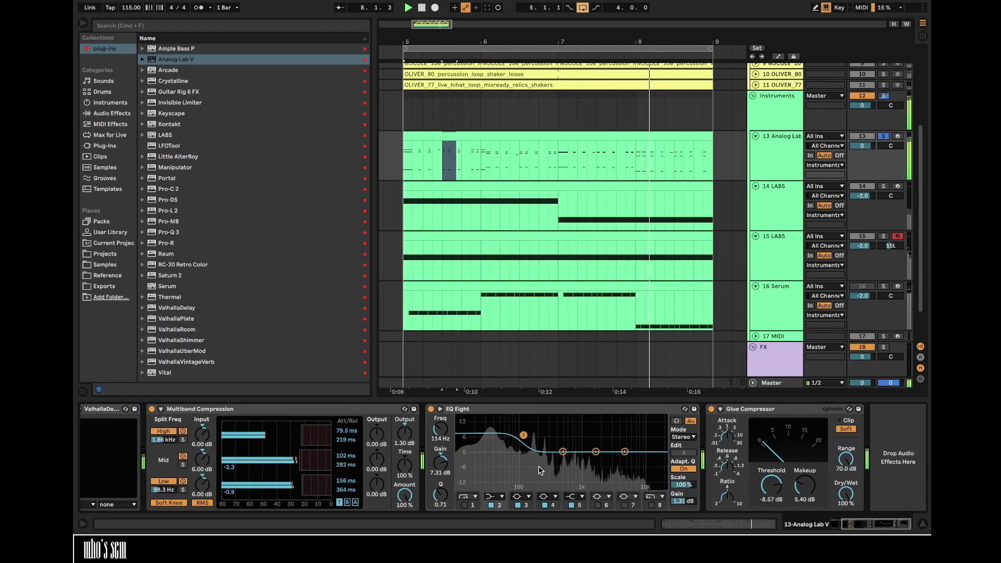
{"action": "left_click_drag", "start_coordinate": [773, 485], "coordinate": [774, 493]}
- Insert Thermal between Analog Lab V and ValhallaDelay, and set its Stage 1 Light Shaper drive to 12.7 dB
{"action": "scroll", "coordinate": [381, 490], "scroll_direction": "left", "scroll_amount": 3}
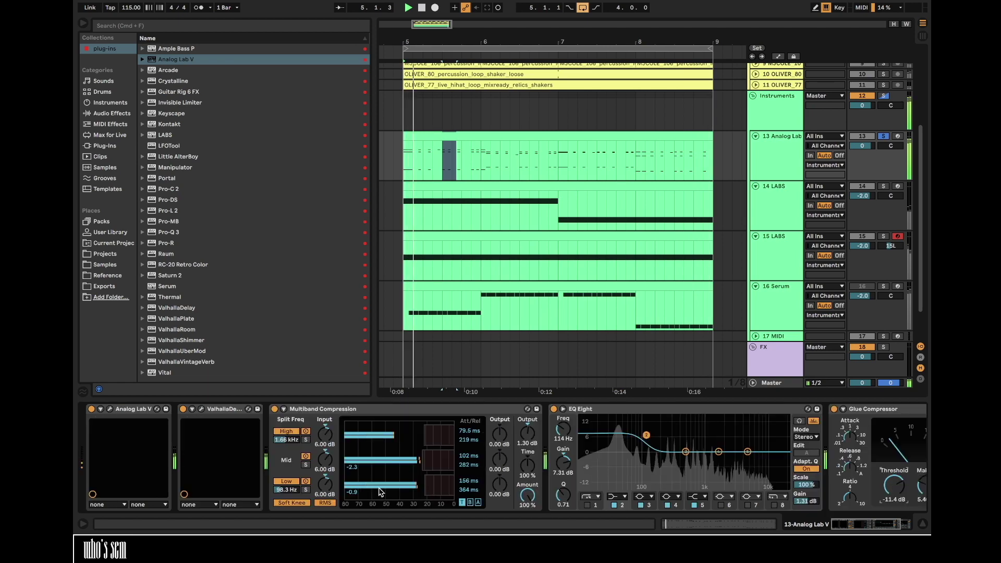
{"action": "left_click_drag", "start_coordinate": [185, 298], "coordinate": [179, 464]}
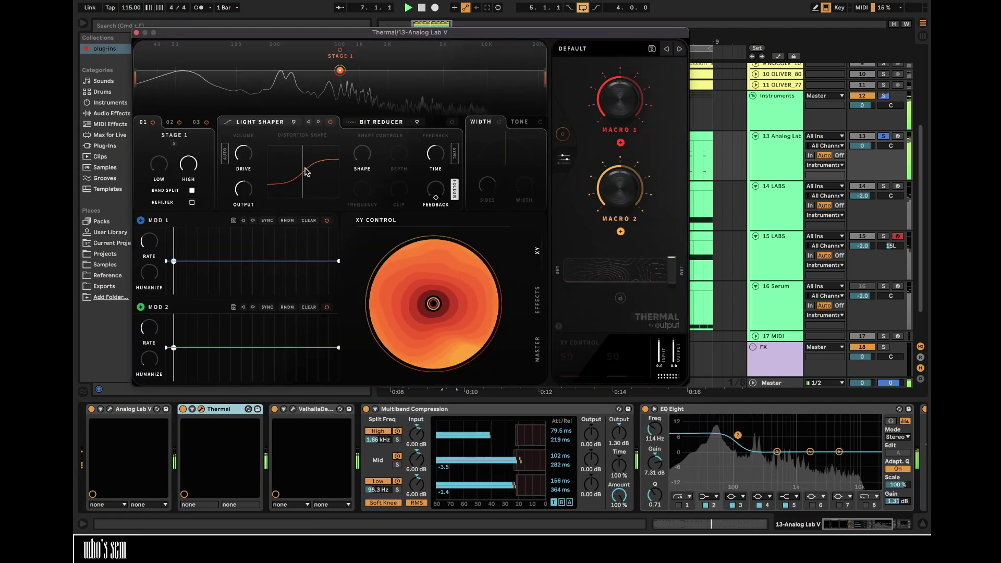
{"action": "left_click_drag", "start_coordinate": [250, 156], "coordinate": [250, 135]}
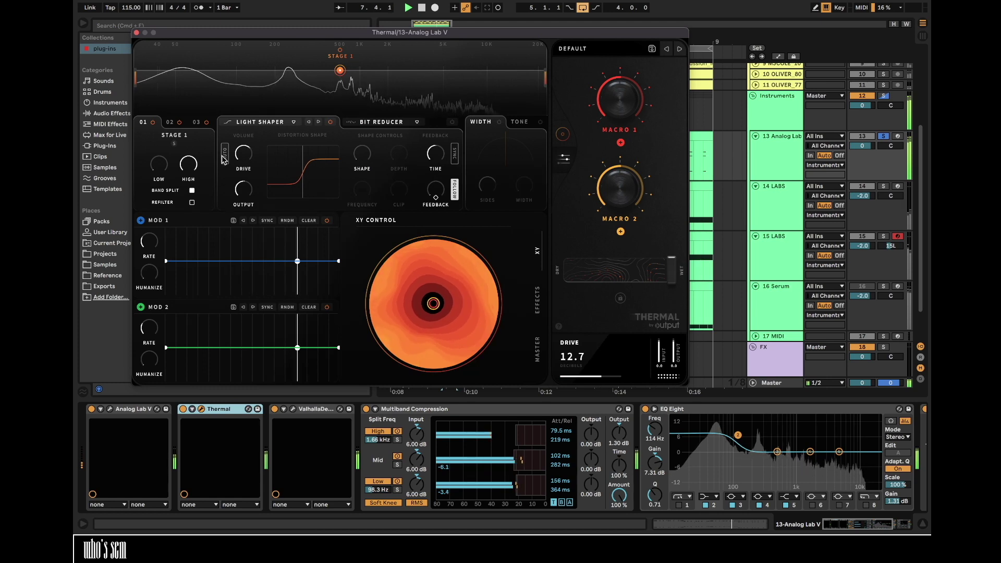
- Enable Thermal's Stage 2 with a band split from 1.08 kHz, turning on its Light Shaper and Width at 49%
{"action": "left_click", "coordinate": [170, 123]}
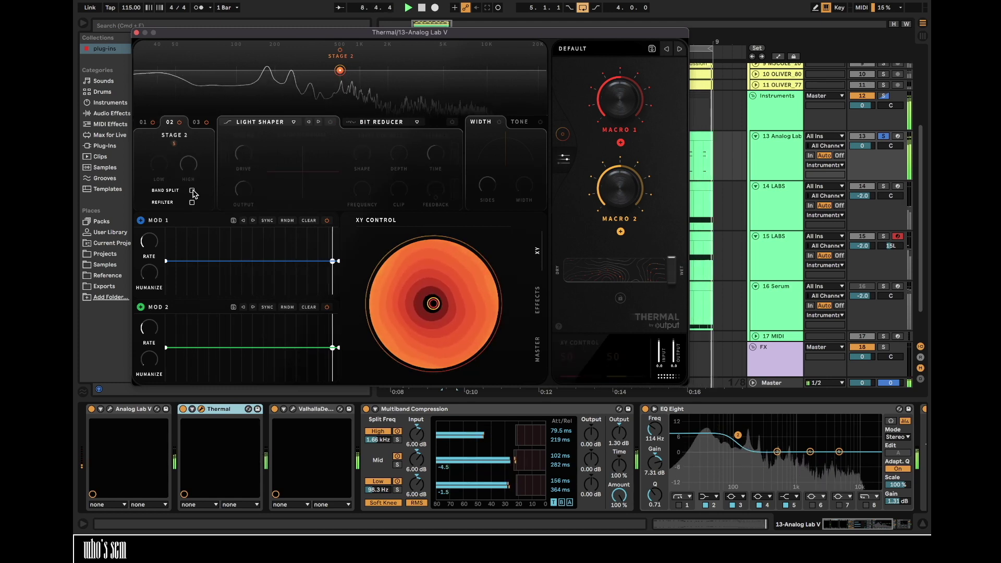
{"action": "left_click_drag", "start_coordinate": [153, 67], "coordinate": [334, 120]}
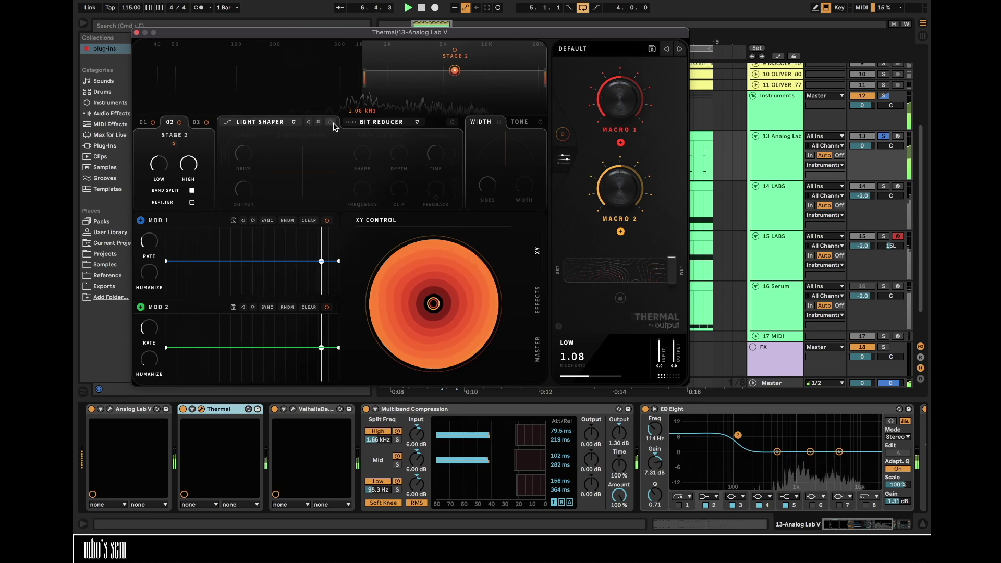
{"action": "left_click", "coordinate": [331, 122]}
{"action": "left_click", "coordinate": [500, 122]}
{"action": "left_click_drag", "start_coordinate": [488, 186], "coordinate": [528, 126]}
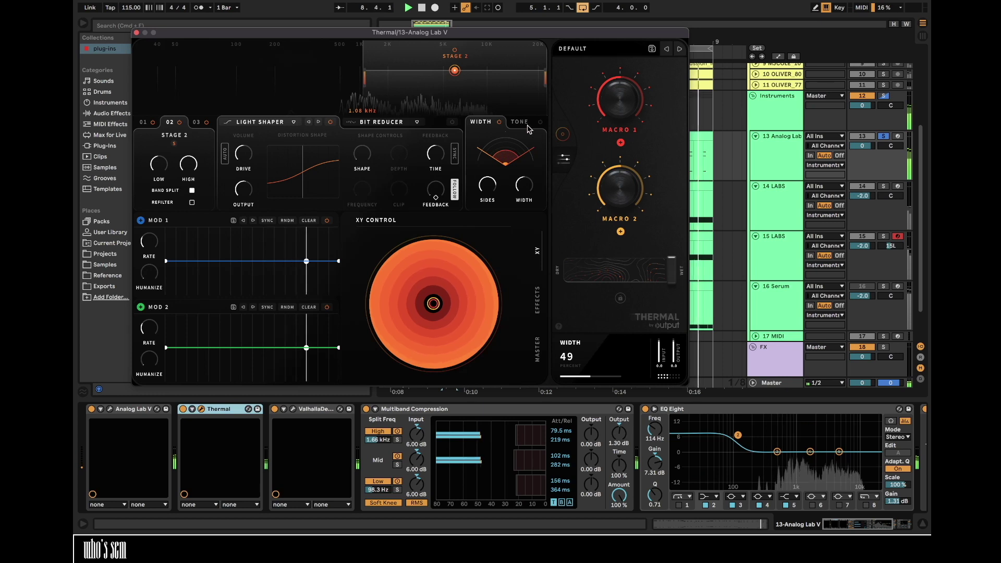
{"action": "left_click", "coordinate": [523, 122]}
{"action": "left_click", "coordinate": [481, 121]}
{"action": "left_click", "coordinate": [408, 126]}
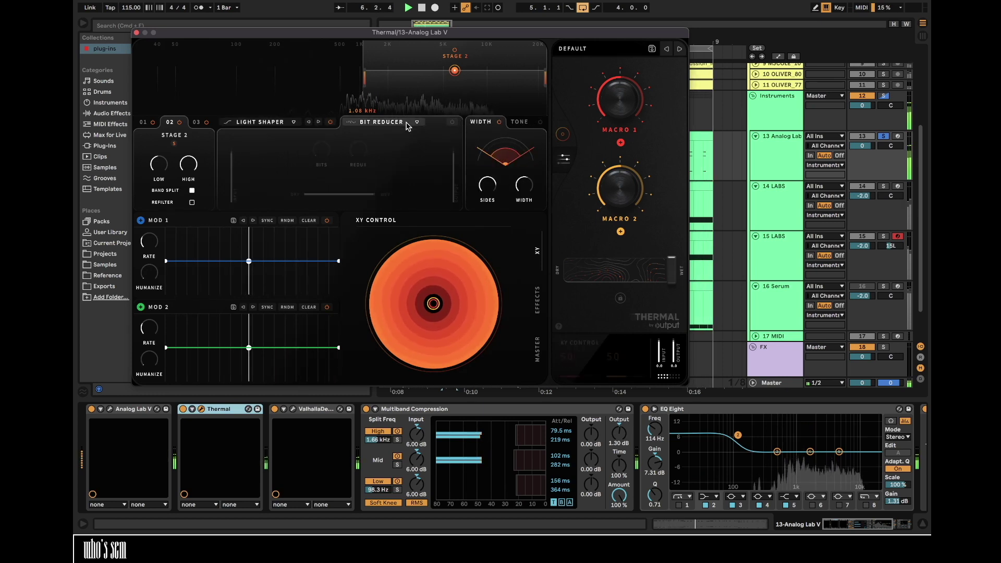
{"action": "left_click", "coordinate": [283, 123]}
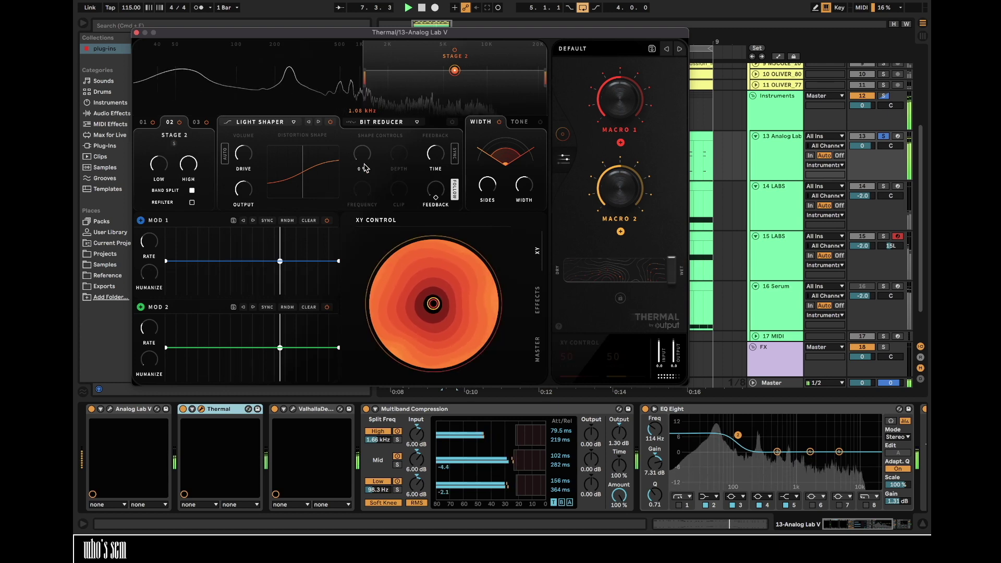
- Raise Thermal's Stage 1 drive to 18.2 dB, and switch Stage 2 to Soft Clip with Auto on and 2.7 dB drive
{"action": "left_click", "coordinate": [143, 124]}
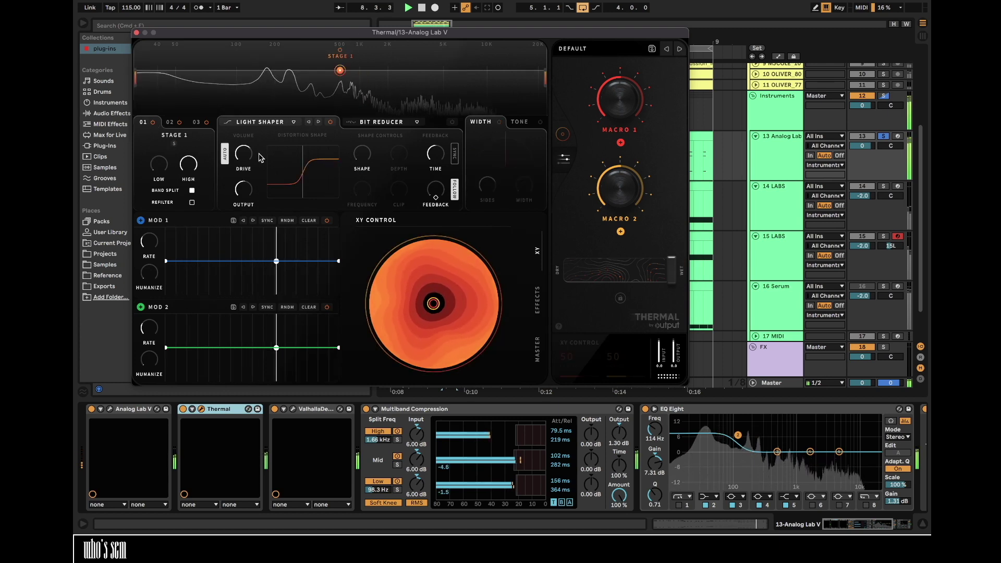
{"action": "left_click_drag", "start_coordinate": [243, 158], "coordinate": [248, 156]}
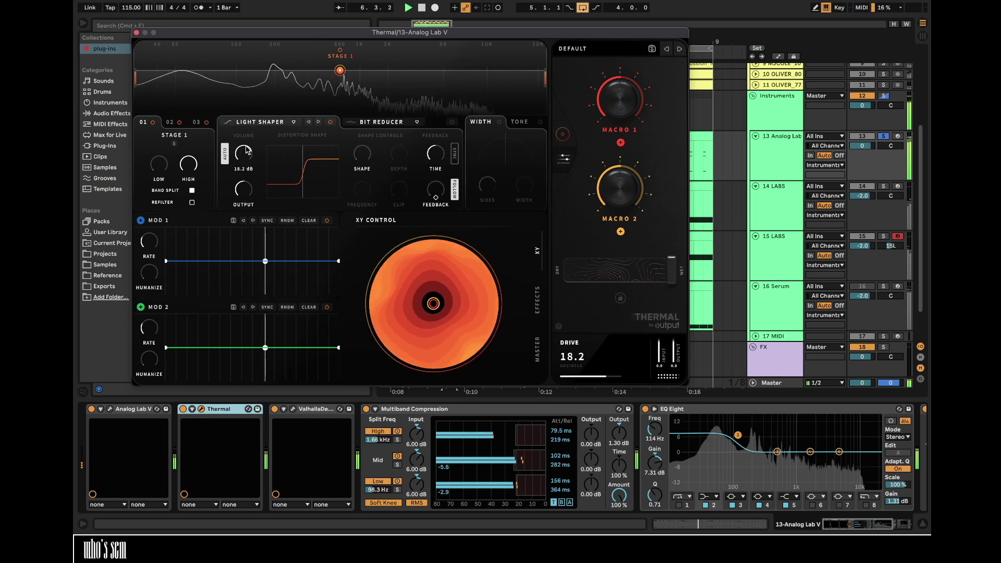
{"action": "left_click", "coordinate": [168, 123]}
{"action": "left_click", "coordinate": [260, 122]}
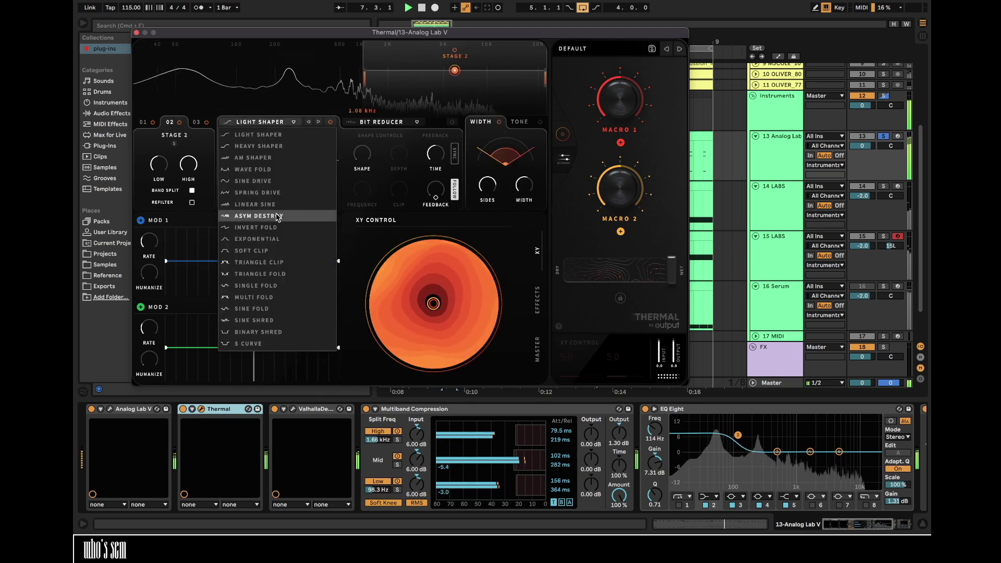
{"action": "left_click", "coordinate": [259, 251]}
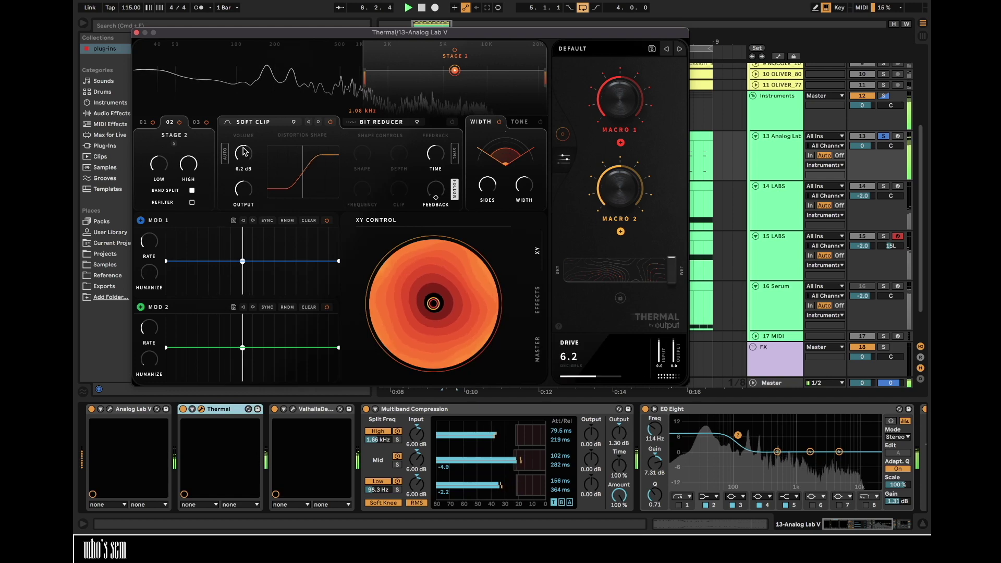
{"action": "left_click_drag", "start_coordinate": [243, 152], "coordinate": [248, 156]}
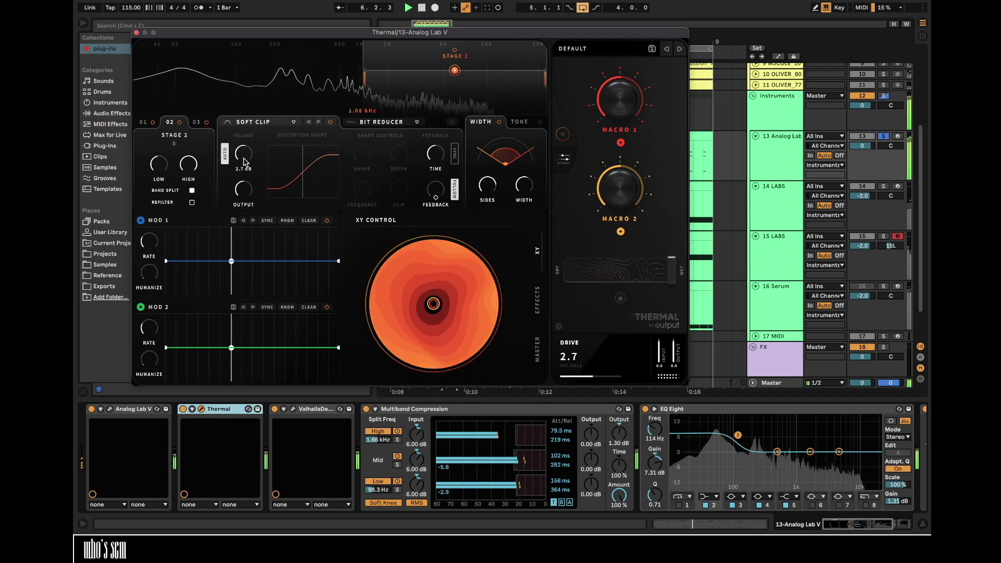
- Bypass ValhallaDelay and insert the Chorus-Ensemble audio effect between Analog Lab V and Thermal
{"action": "left_click", "coordinate": [275, 409]}
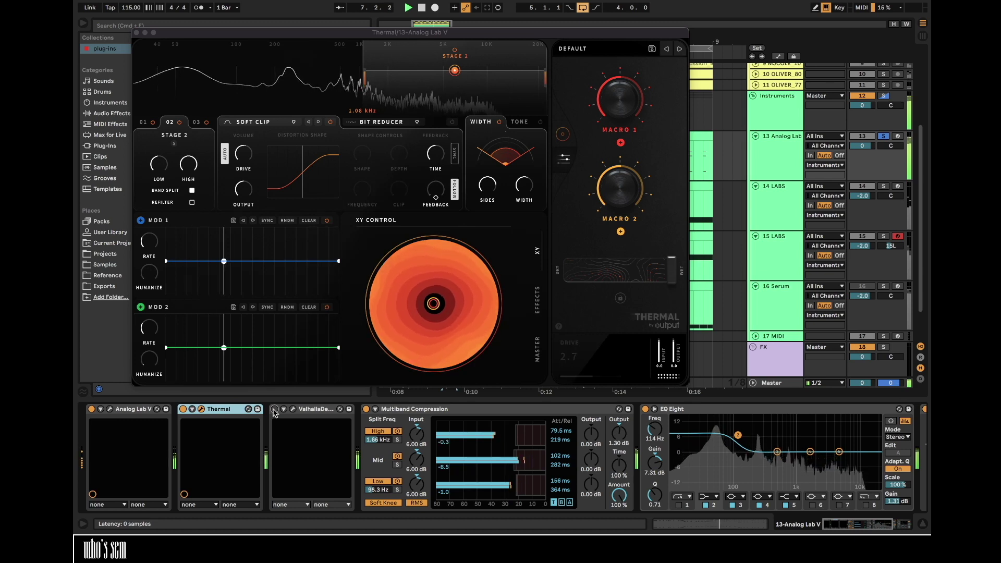
{"action": "left_click", "coordinate": [202, 410]}
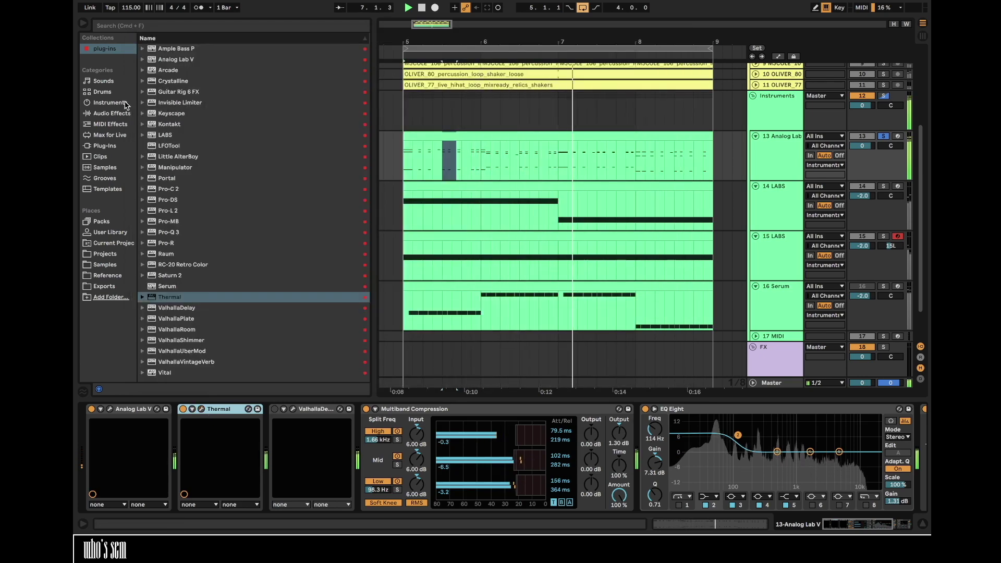
{"action": "left_click", "coordinate": [106, 146]}
{"action": "left_click", "coordinate": [111, 113]}
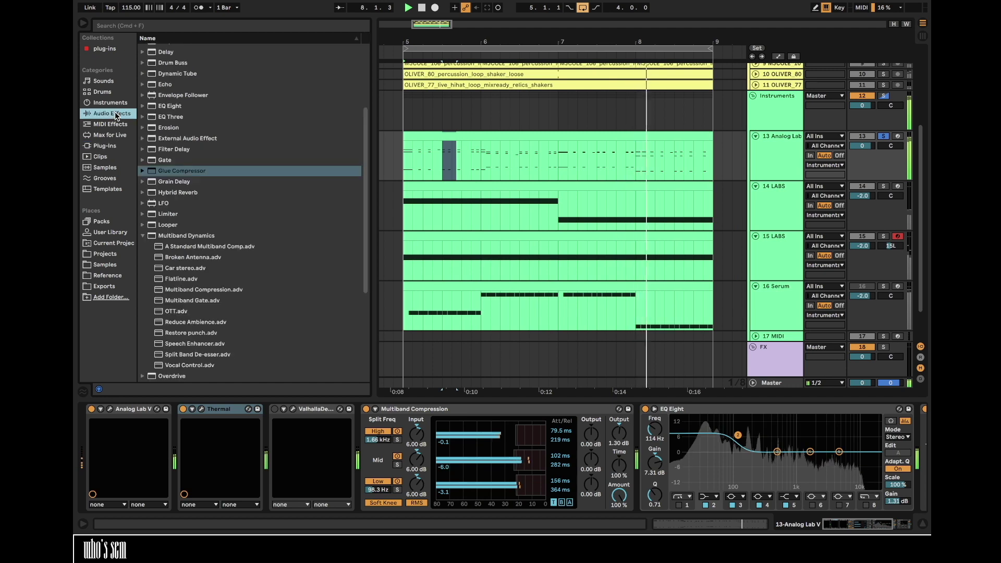
{"action": "scroll", "coordinate": [187, 92], "scroll_direction": "up", "scroll_amount": 3}
{"action": "double_click", "coordinate": [183, 135]}
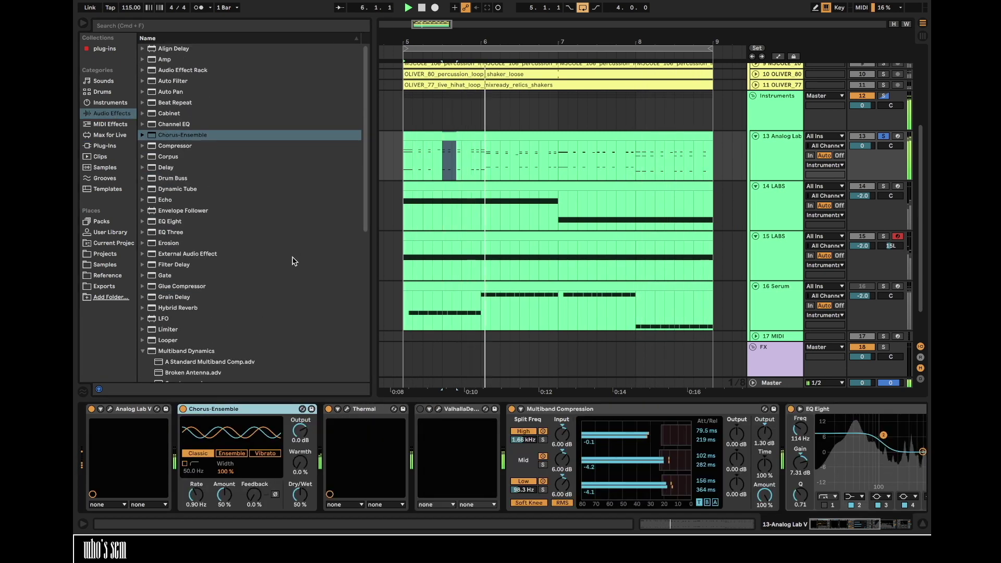
- Set Chorus-Ensemble to rate 0.33 Hz, amount 65%, width 200% and dry/wet 20%, and switch ValhallaDelay back on
{"action": "left_click_drag", "start_coordinate": [224, 495], "coordinate": [196, 508]}
{"action": "left_click_drag", "start_coordinate": [300, 494], "coordinate": [300, 506]}
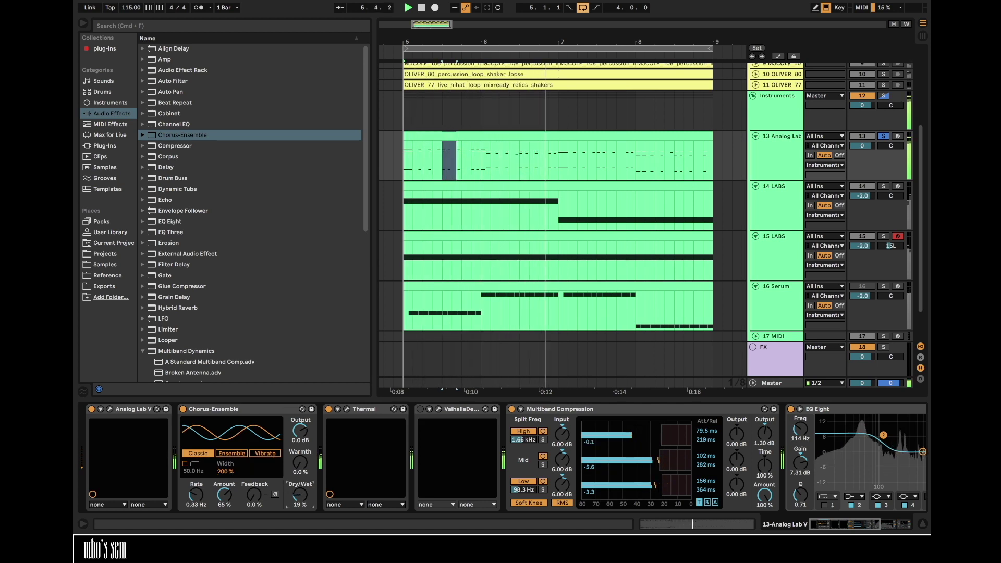
{"action": "scroll", "coordinate": [299, 490], "scroll_direction": "right", "scroll_amount": 6}
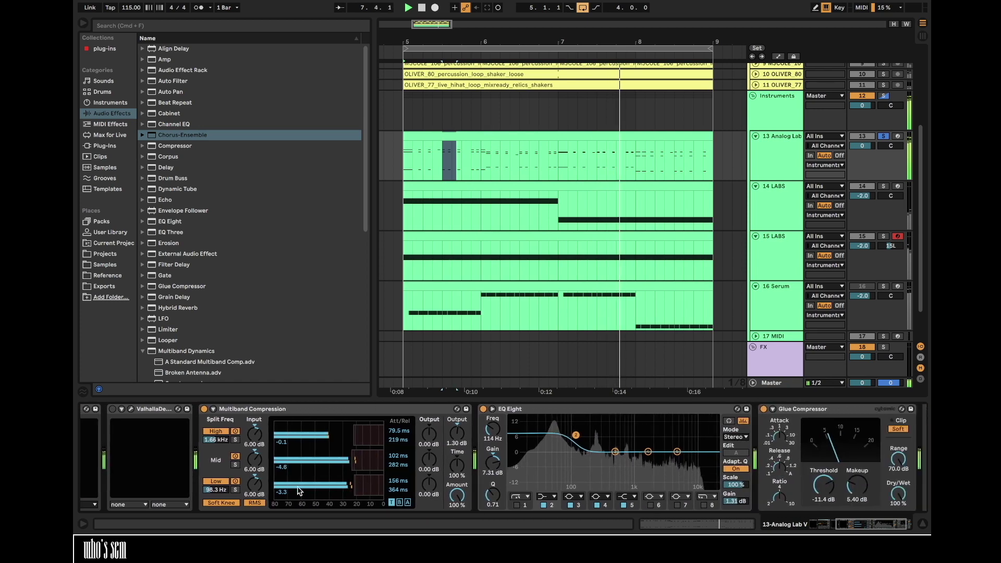
{"action": "scroll", "coordinate": [299, 490], "scroll_direction": "left", "scroll_amount": 3}
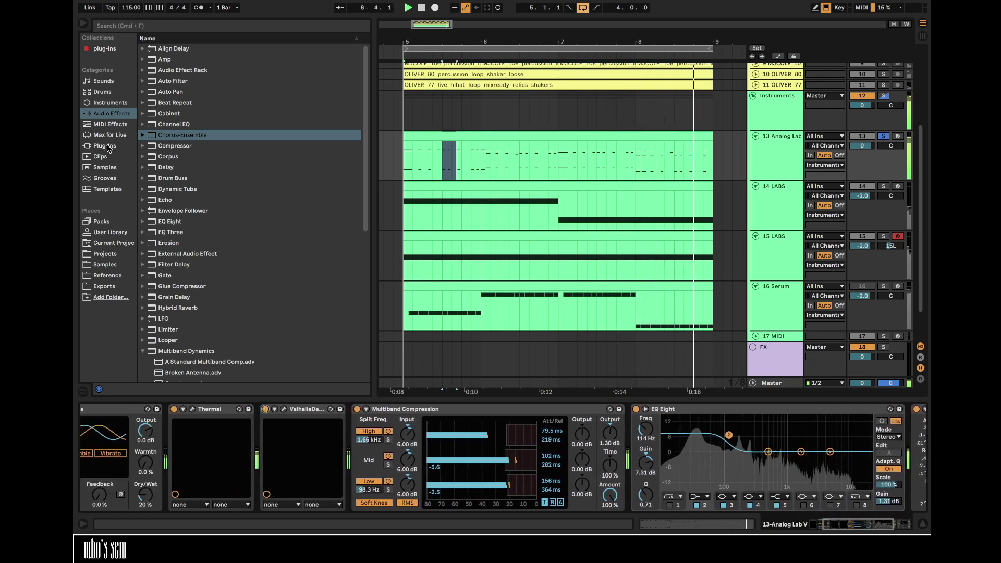
- Find Guitar Rig 6 FX in the plug-ins collection, and group ValhallaDelay into an Audio Effect Rack with its chain list shown
{"action": "left_click", "coordinate": [108, 147]}
{"action": "left_click", "coordinate": [106, 50]}
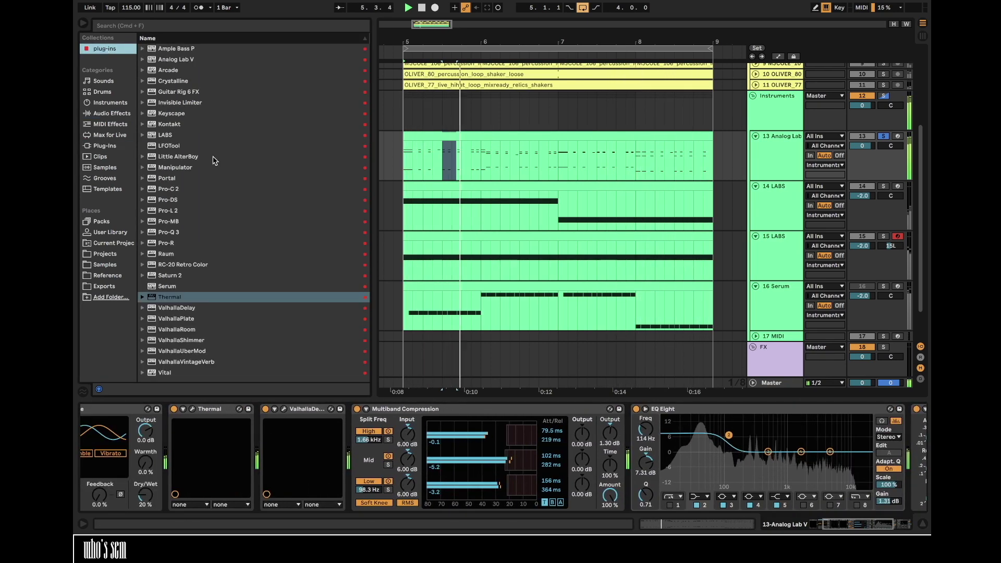
{"action": "left_click_drag", "start_coordinate": [178, 92], "coordinate": [254, 306]}
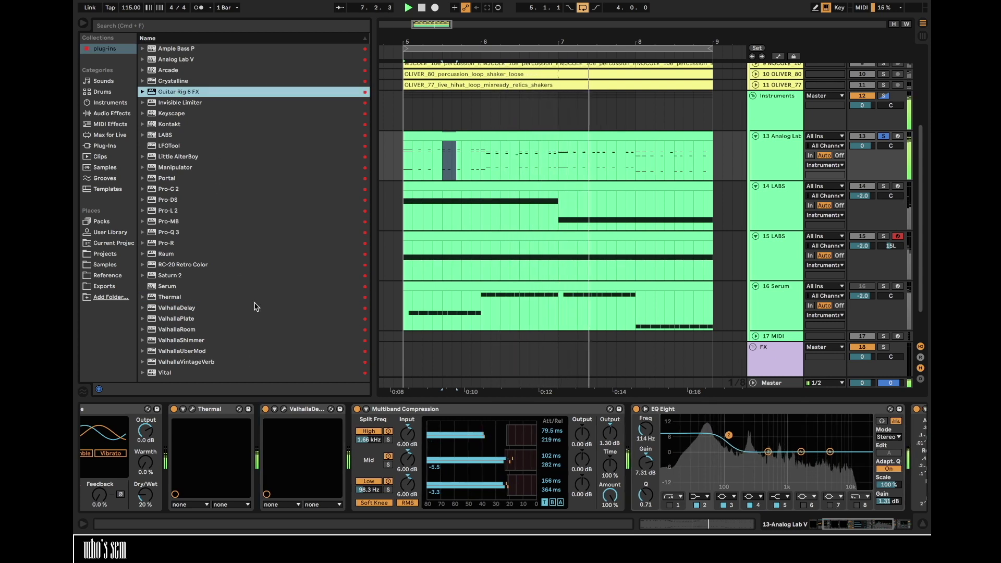
{"action": "left_click", "coordinate": [300, 414]}
{"action": "key", "text": "super+g"}
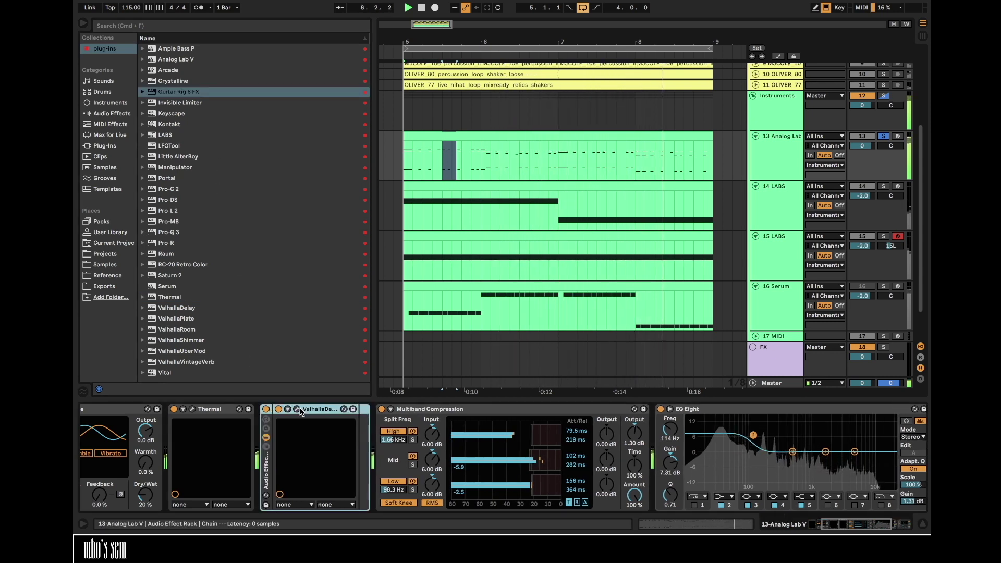
{"action": "left_click", "coordinate": [266, 428]}
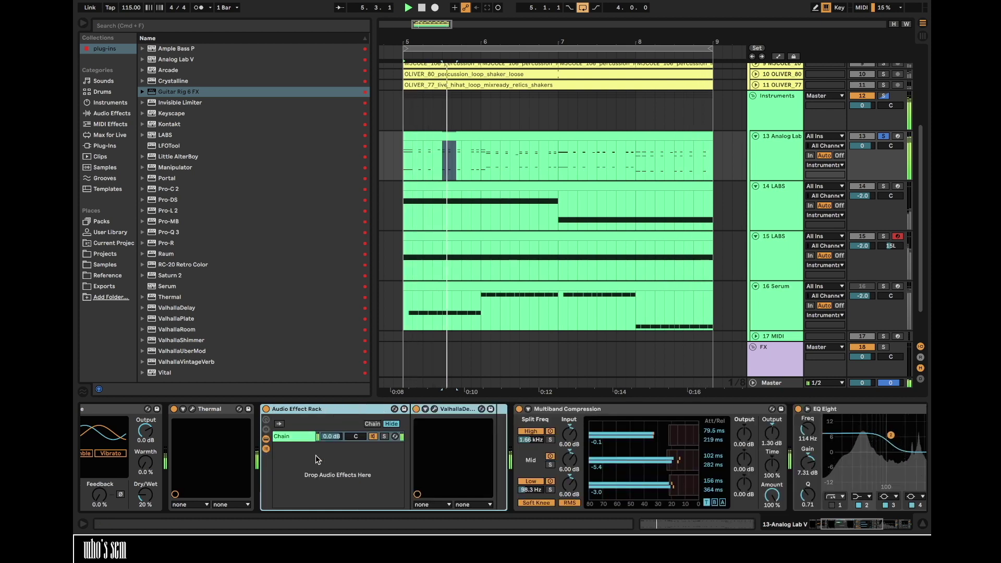
- Lower the delay chain's volume to -18.4 dB and raise ValhallaDelay's mix
{"action": "left_click_drag", "start_coordinate": [331, 437], "coordinate": [332, 462]}
{"action": "left_click", "coordinate": [438, 410]}
{"action": "left_click", "coordinate": [433, 410]}
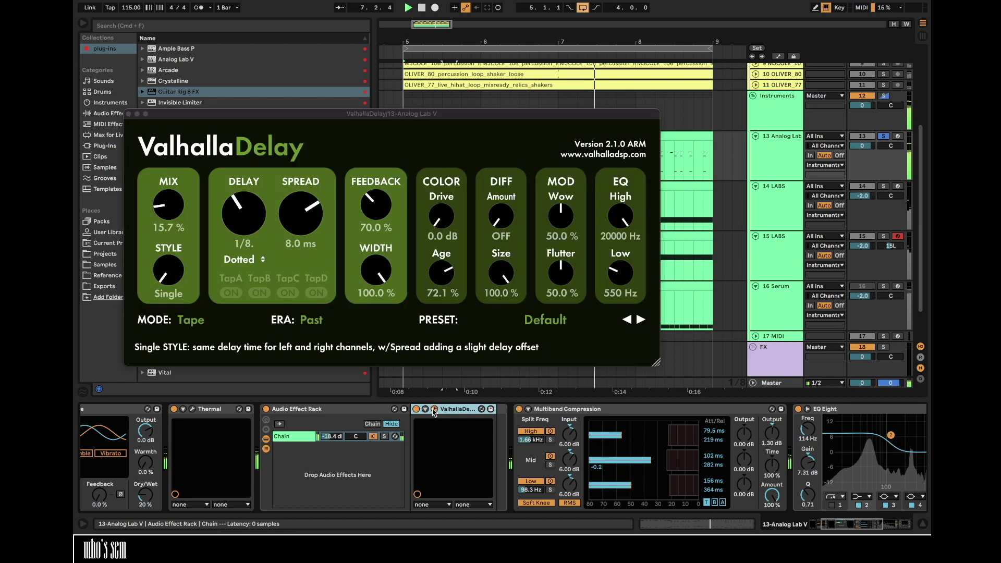
{"action": "left_click_drag", "start_coordinate": [169, 215], "coordinate": [170, 109]}
{"action": "left_click", "coordinate": [436, 409]}
- Add an empty second chain to the Audio Effect Rack and set the delay chain's volume to -15.6 dB
{"action": "right_click", "coordinate": [310, 474]}
{"action": "left_click", "coordinate": [319, 480]}
{"action": "left_click", "coordinate": [332, 437]}
{"action": "left_click_drag", "start_coordinate": [331, 437], "coordinate": [332, 433]}
- Load Guitar Rig 6 FX onto a third chain of the rack and set its input to stereo
{"action": "left_click_drag", "start_coordinate": [181, 94], "coordinate": [391, 470]}
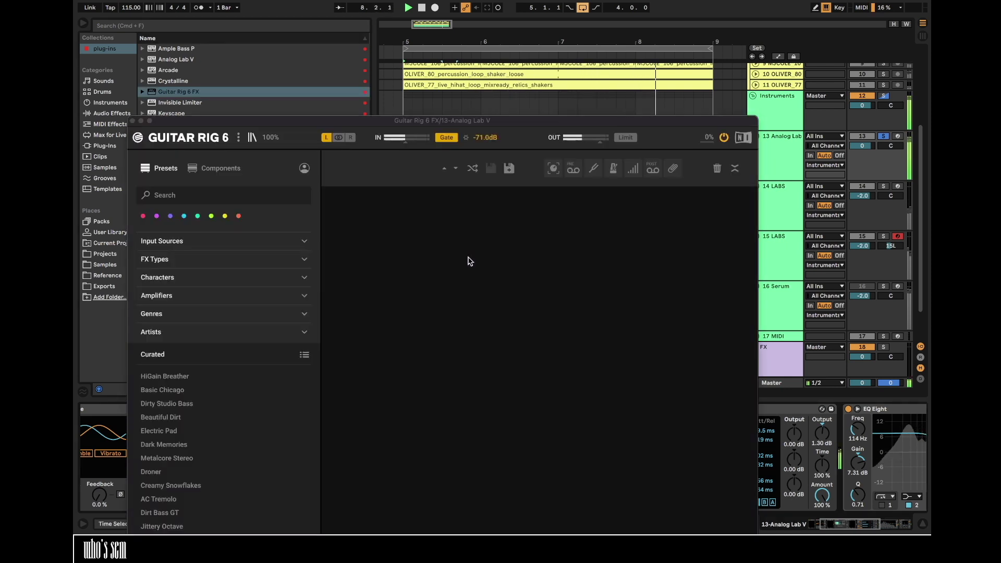
{"action": "left_click_drag", "start_coordinate": [412, 122], "coordinate": [464, 55]}
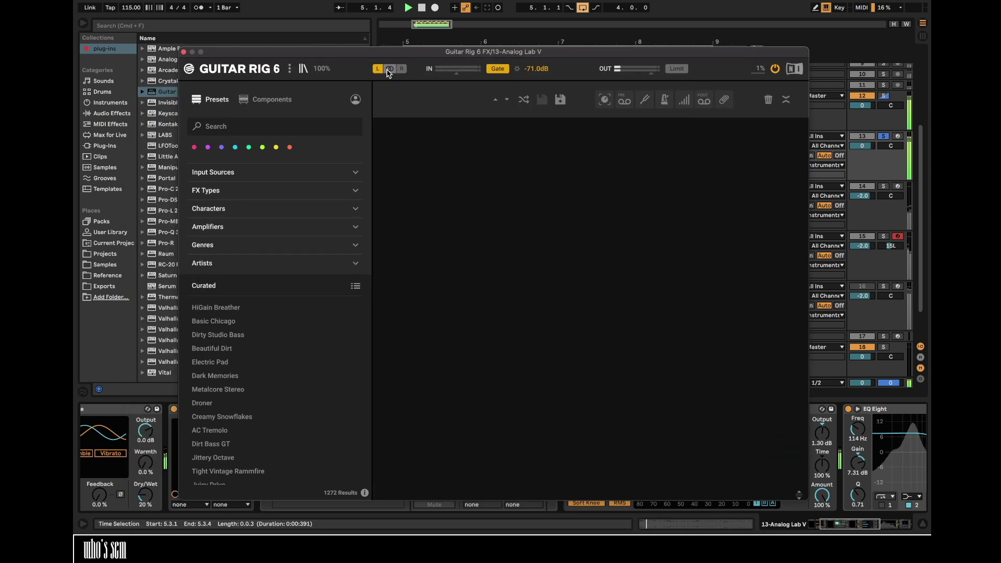
{"action": "left_click", "coordinate": [219, 208]}
{"action": "left_click", "coordinate": [217, 208]}
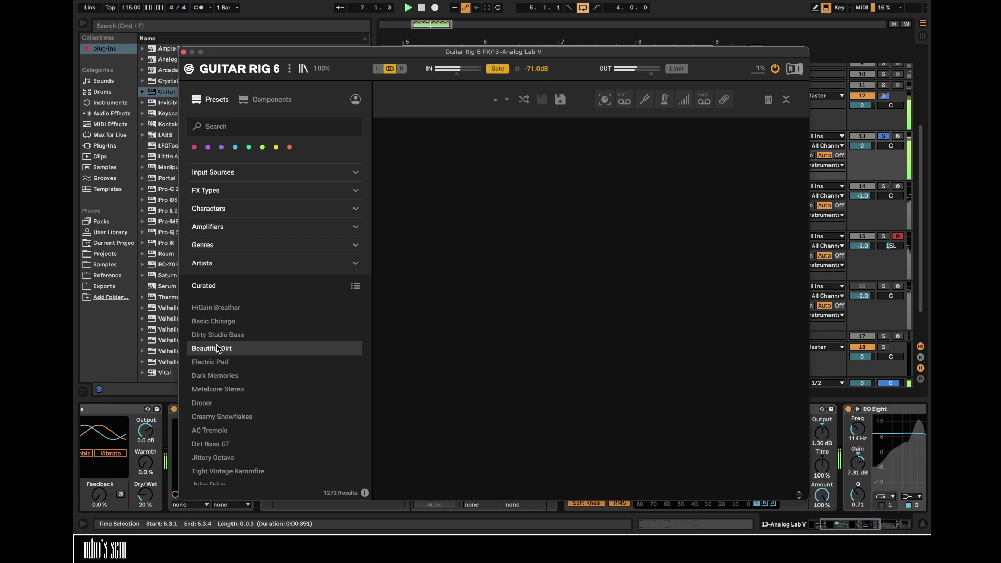
- Audition Guitar Rig presets from Beautiful Dirt through Droner, Creamy Snowflakes, Flair Arpeggiator and Spooky Choir to Solo Breather, adjusting chain volume and input level
{"action": "left_click_drag", "start_coordinate": [470, 53], "coordinate": [492, 6]}
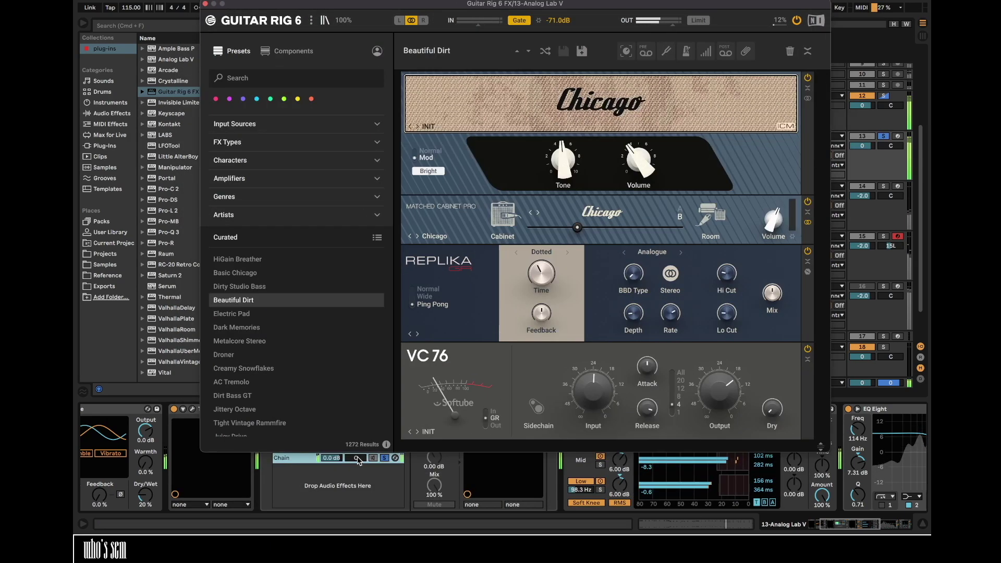
{"action": "left_click_drag", "start_coordinate": [333, 459], "coordinate": [332, 469]}
{"action": "left_click", "coordinate": [305, 352]}
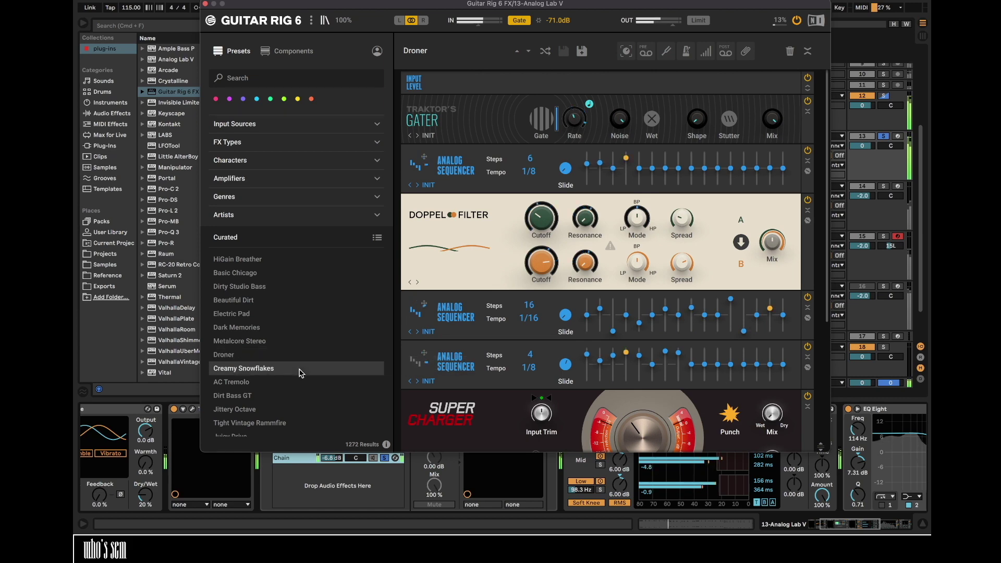
{"action": "scroll", "coordinate": [259, 382], "scroll_direction": "down", "scroll_amount": 3}
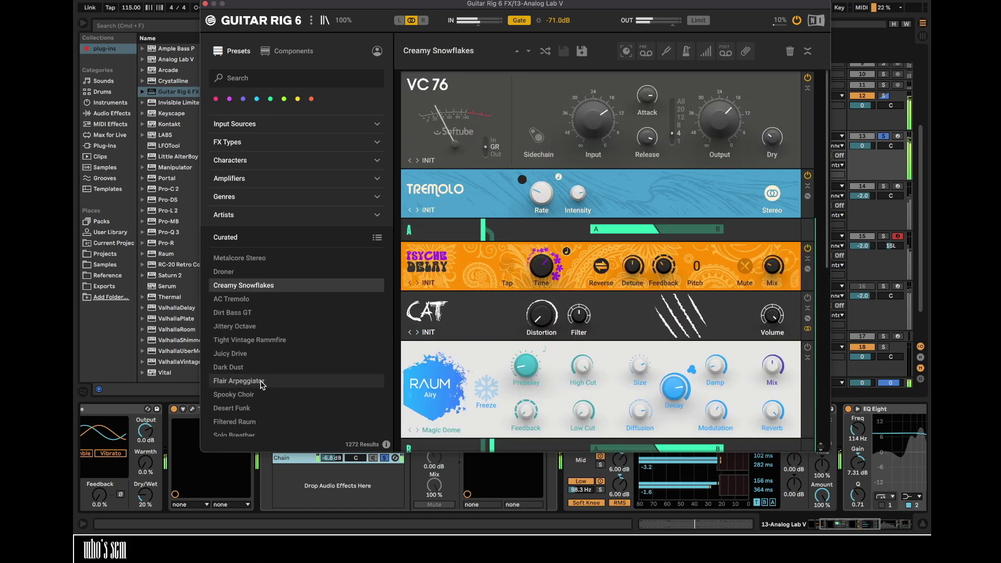
{"action": "left_click", "coordinate": [260, 384]}
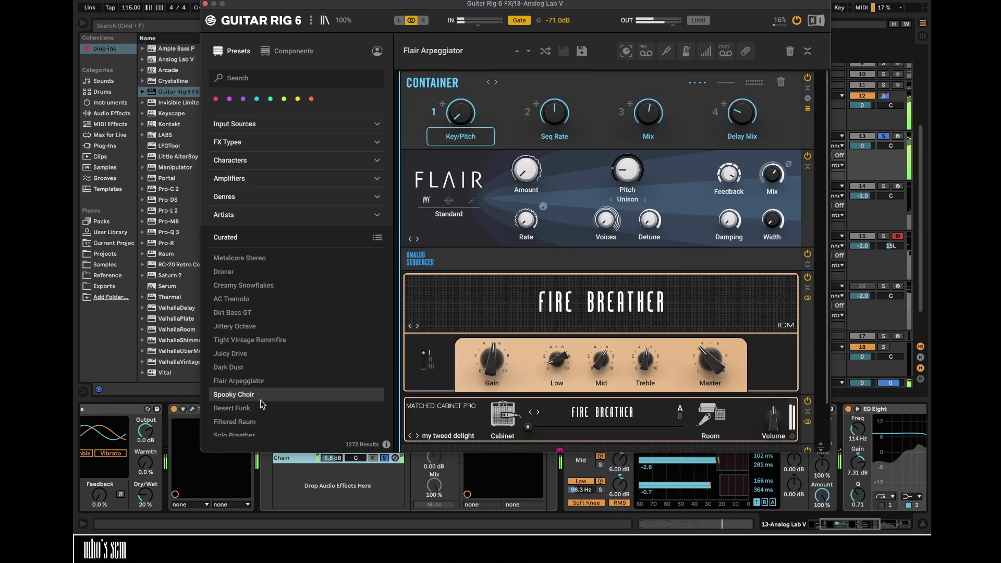
{"action": "left_click", "coordinate": [262, 395]}
{"action": "scroll", "coordinate": [264, 404], "scroll_direction": "down", "scroll_amount": 1}
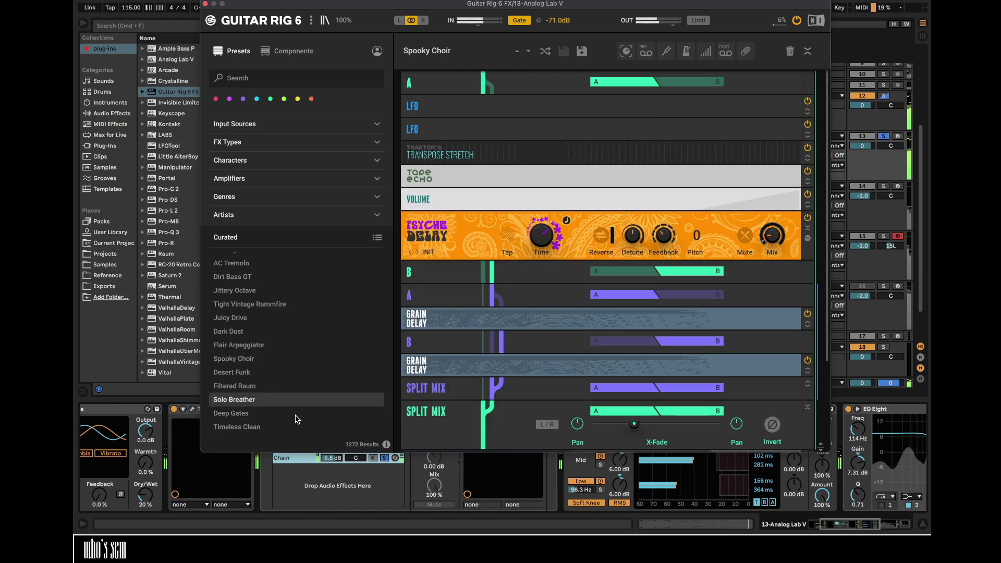
{"action": "scroll", "coordinate": [297, 417], "scroll_direction": "down", "scroll_amount": 1}
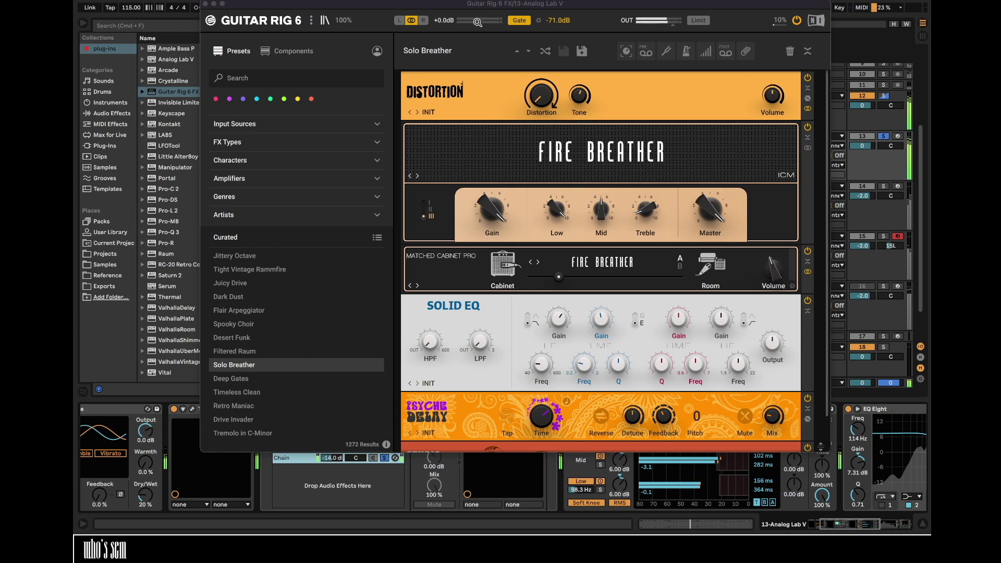
{"action": "left_click_drag", "start_coordinate": [477, 22], "coordinate": [462, 25]}
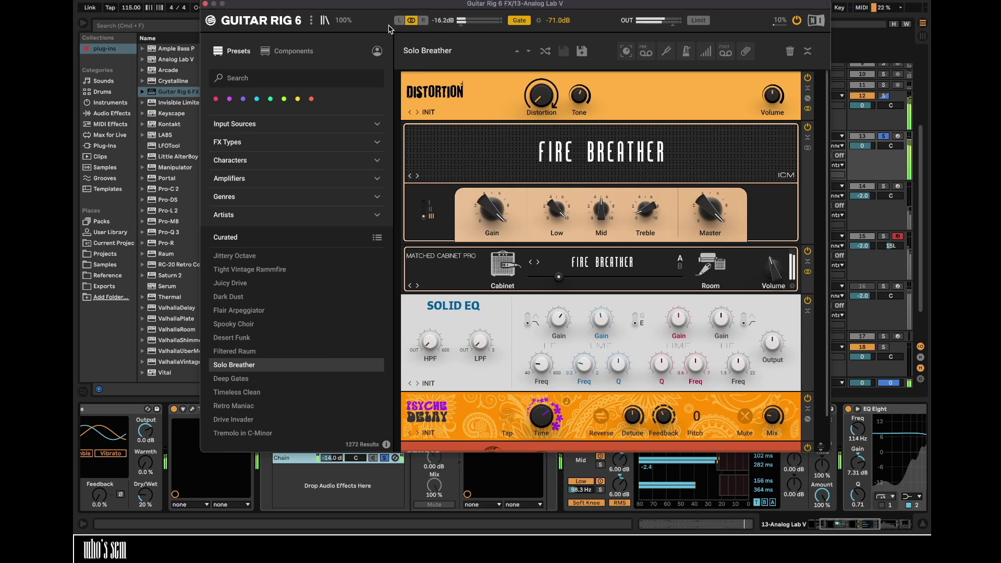
- Load the Alienated Space preset in Guitar Rig 6 FX and close the plug-in window
{"action": "scroll", "coordinate": [240, 375], "scroll_direction": "down", "scroll_amount": 3}
{"action": "left_click", "coordinate": [237, 374]}
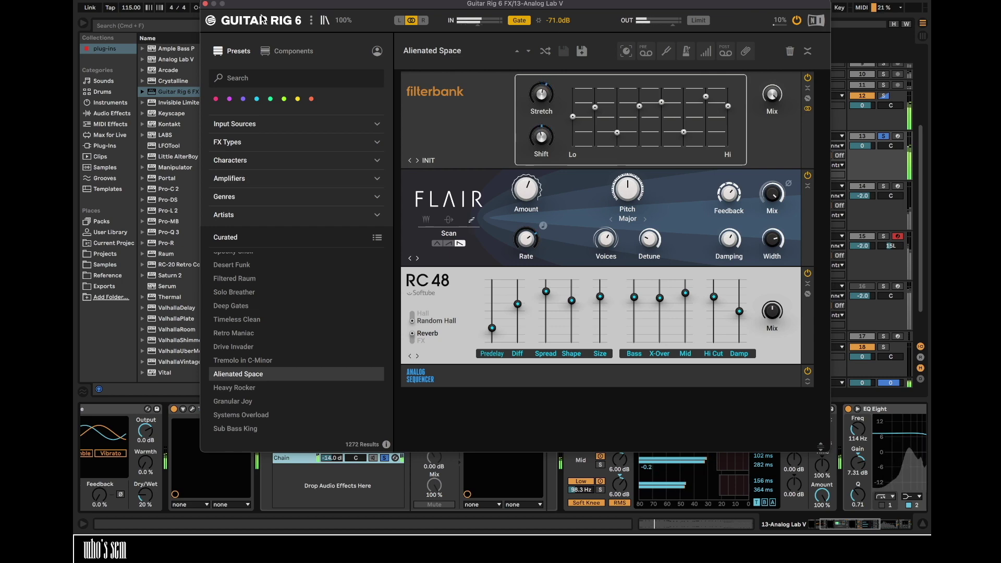
{"action": "left_click", "coordinate": [204, 4]}
- Add EQ Eight with a 126 Hz low cut after Guitar Rig 6 FX, unsolo that chain and set its volume to -6.8 dB
{"action": "left_click", "coordinate": [94, 113]}
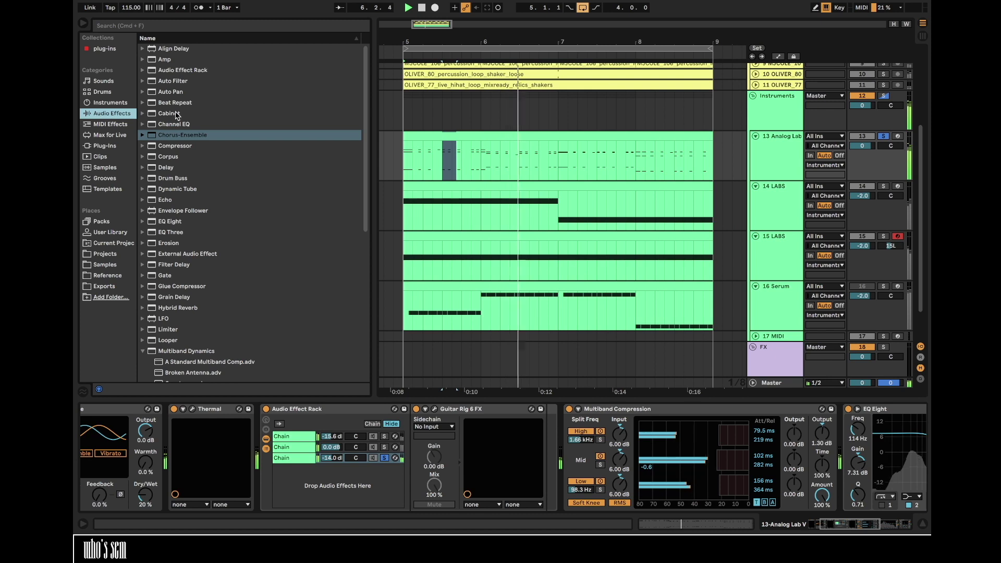
{"action": "left_click_drag", "start_coordinate": [170, 221], "coordinate": [545, 497]}
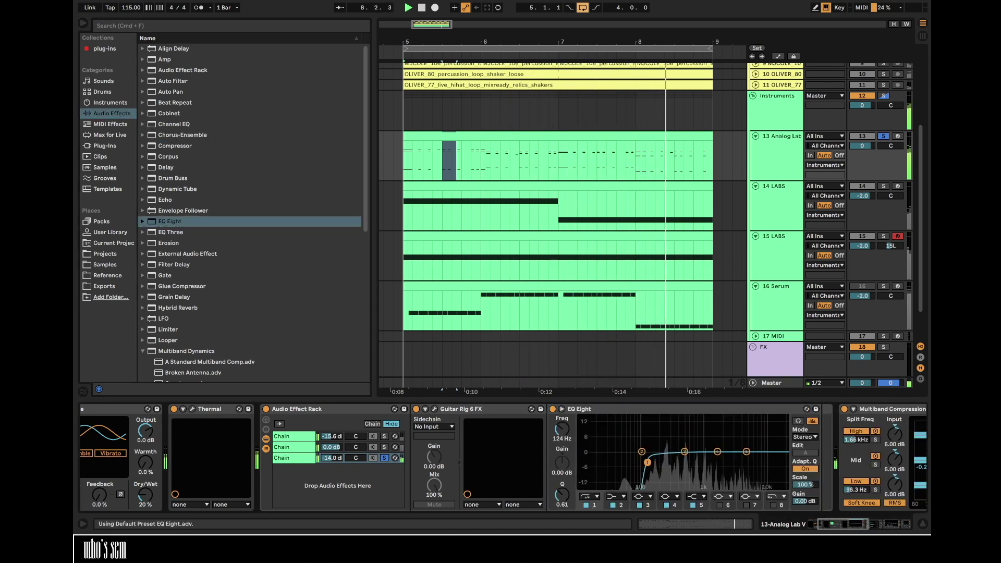
{"action": "left_click", "coordinate": [562, 409]}
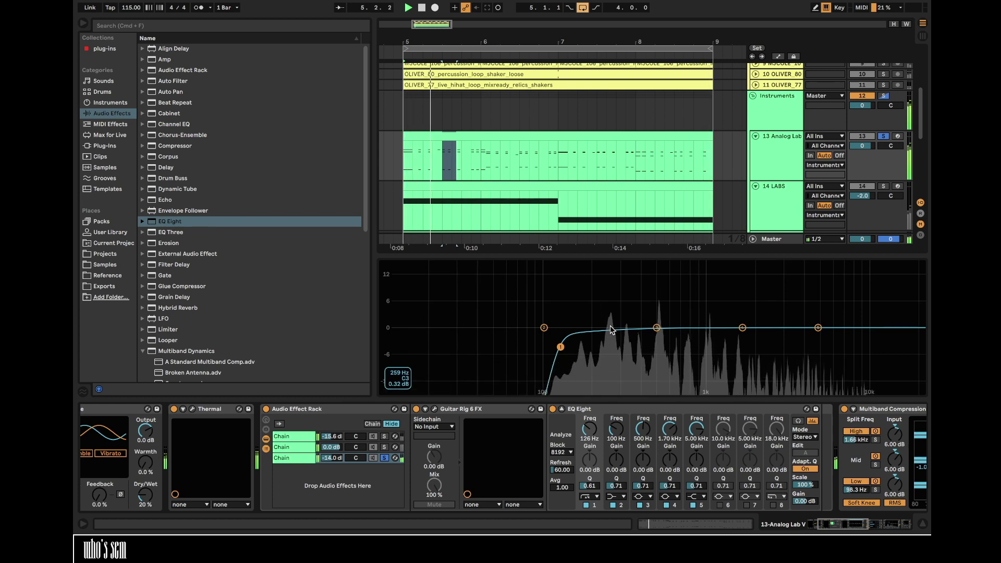
{"action": "double_click", "coordinate": [662, 326]}
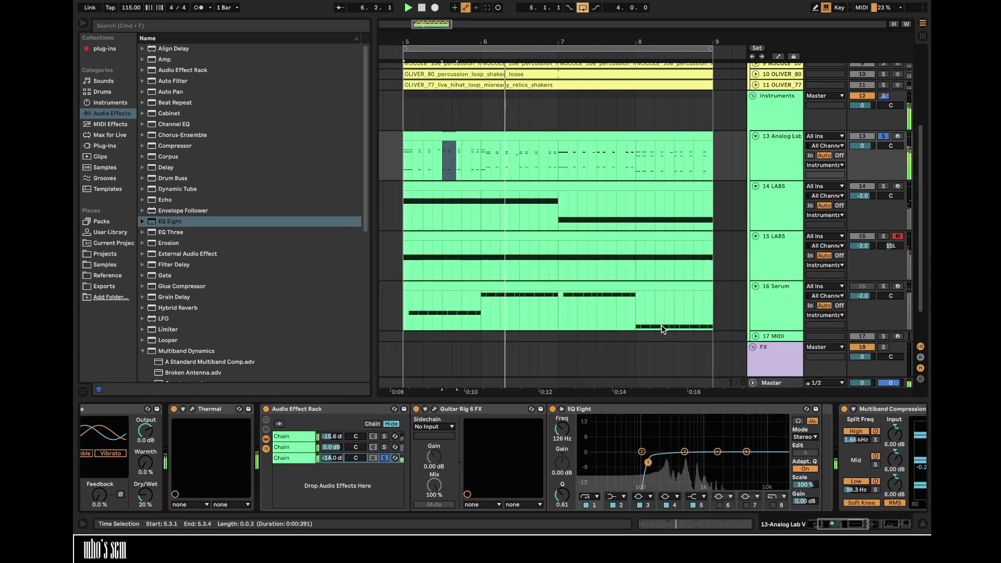
{"action": "left_click", "coordinate": [384, 458]}
{"action": "left_click_drag", "start_coordinate": [332, 457], "coordinate": [331, 427]}
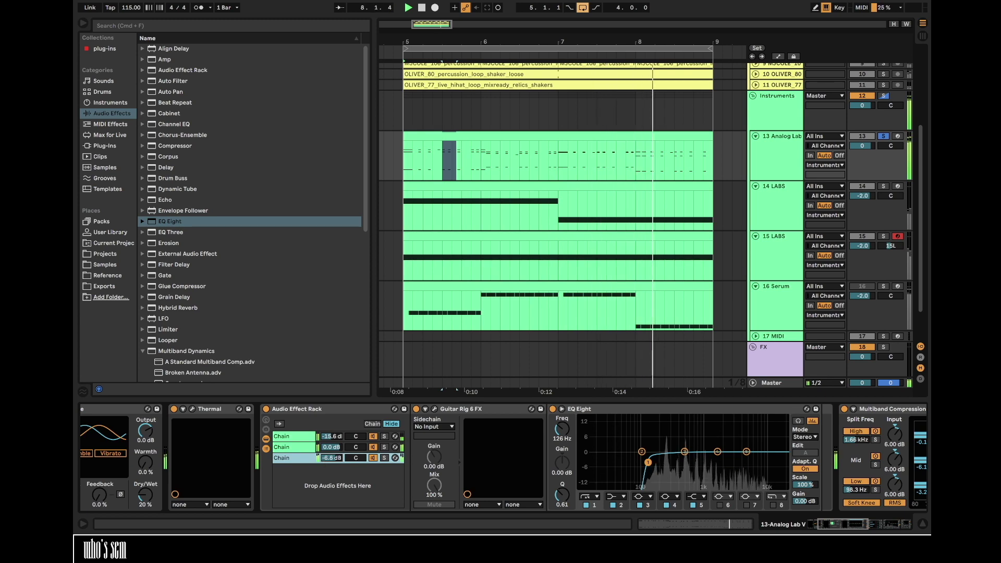
- Set the Multiband Compression amount to 60%, and the Glue Compressor to -7.62 dB threshold with 3.97 dB makeup
{"action": "scroll", "coordinate": [420, 498], "scroll_direction": "right", "scroll_amount": 10}
{"action": "left_click_drag", "start_coordinate": [405, 495], "coordinate": [405, 512]}
{"action": "left_click_drag", "start_coordinate": [771, 485], "coordinate": [804, 492]}
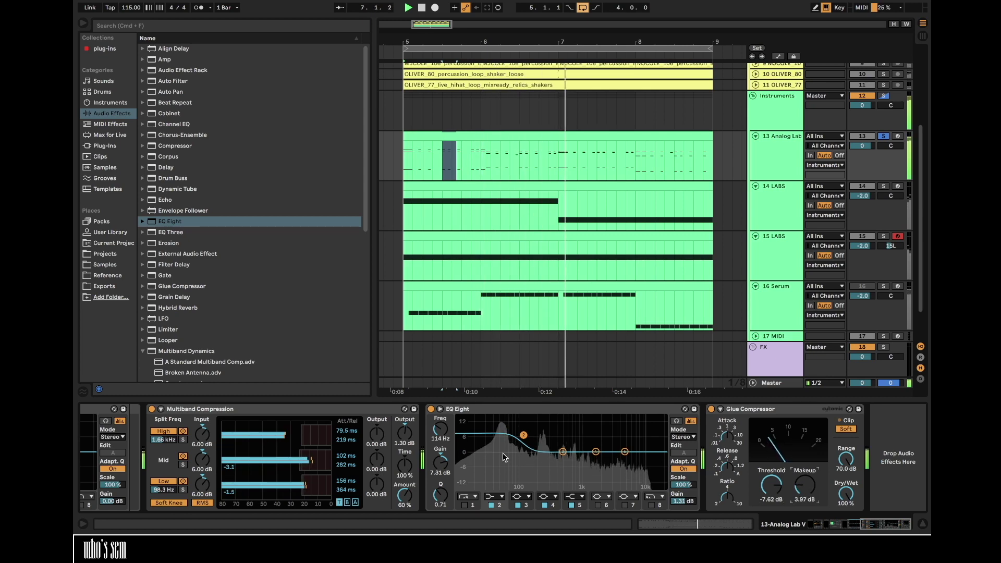
- Insert Vocoder directly after Analog Lab V and set its carrier to Modulator
{"action": "scroll", "coordinate": [573, 458], "scroll_direction": "left", "scroll_amount": 10}
{"action": "scroll", "coordinate": [230, 266], "scroll_direction": "down", "scroll_amount": 5}
{"action": "scroll", "coordinate": [230, 266], "scroll_direction": "down", "scroll_amount": 5}
{"action": "left_click_drag", "start_coordinate": [170, 376], "coordinate": [169, 473]}
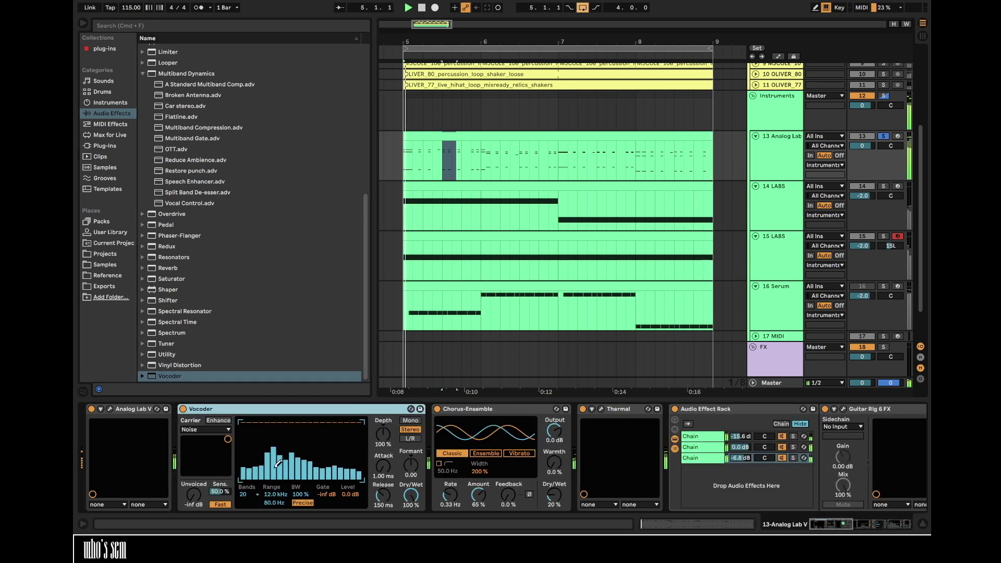
{"action": "left_click", "coordinate": [217, 429]}
{"action": "left_click", "coordinate": [218, 455]}
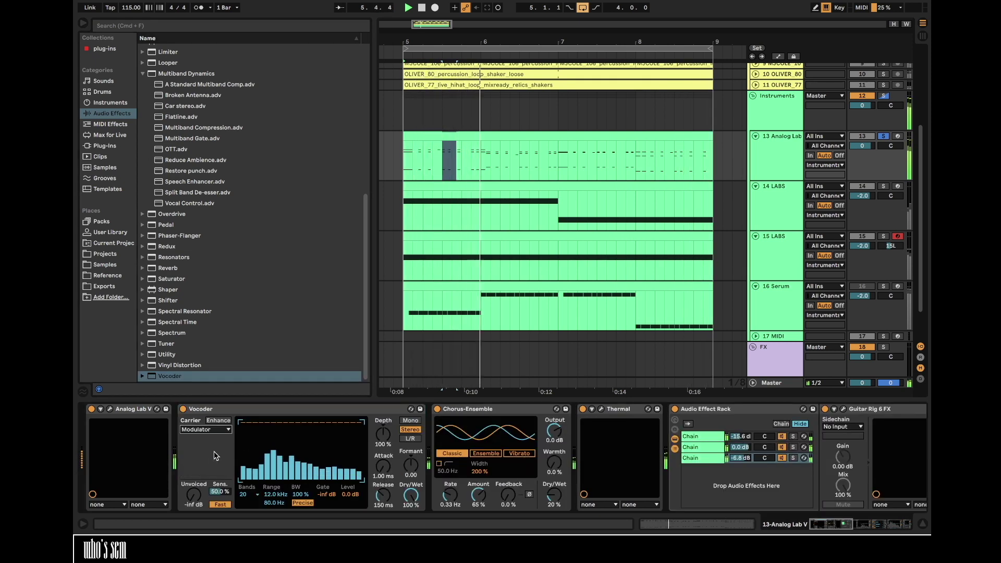
- Set the Vocoder to 64% depth and 36 bands, and shift its formant to about -11
{"action": "left_click_drag", "start_coordinate": [384, 436], "coordinate": [383, 465]}
{"action": "left_click", "coordinate": [244, 494]}
{"action": "left_click", "coordinate": [243, 476]}
{"action": "left_click_drag", "start_coordinate": [414, 463], "coordinate": [414, 473]}
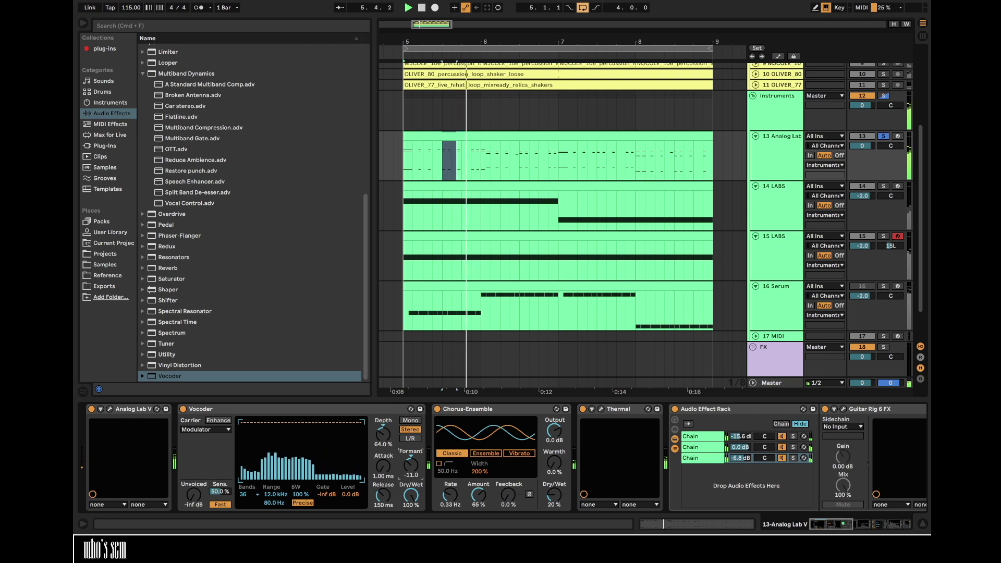
- Insert Utility after the Vocoder with 12.2 dB gain, and set the Vocoder's dry/wet to 89%
{"action": "left_click_drag", "start_coordinate": [171, 355], "coordinate": [414, 459]}
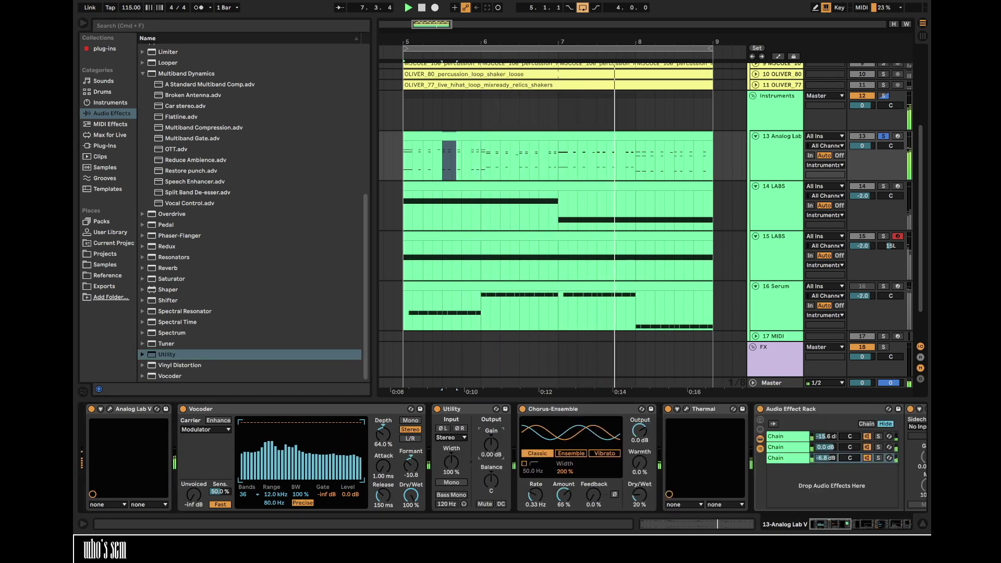
{"action": "left_click_drag", "start_coordinate": [491, 444], "coordinate": [491, 464]}
{"action": "left_click_drag", "start_coordinate": [411, 495], "coordinate": [411, 500]}
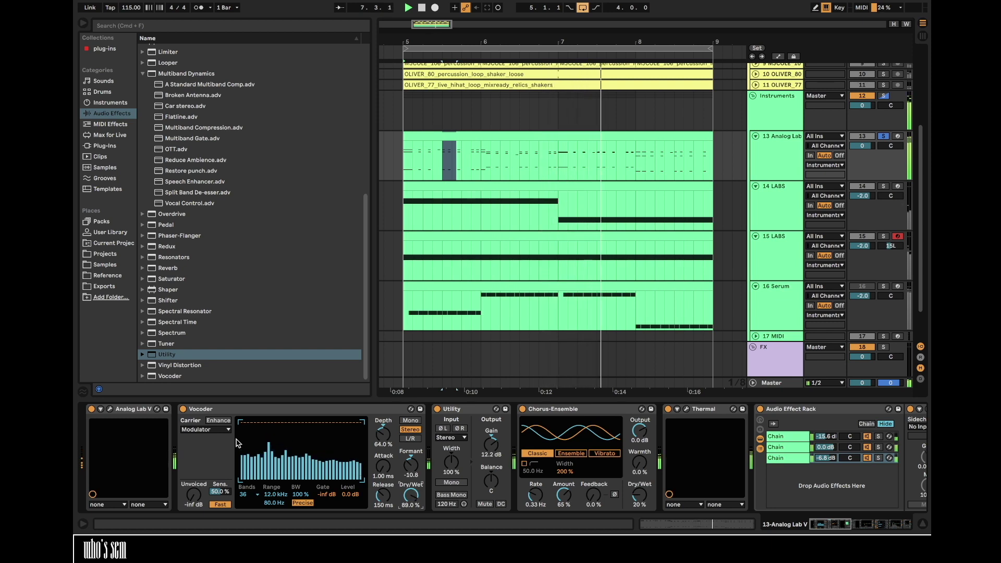
- Switch the Vocoder to Retro mode with 10% bandwidth and set Unvoiced to -7.0 dB
{"action": "left_click_drag", "start_coordinate": [300, 494], "coordinate": [298, 495]}
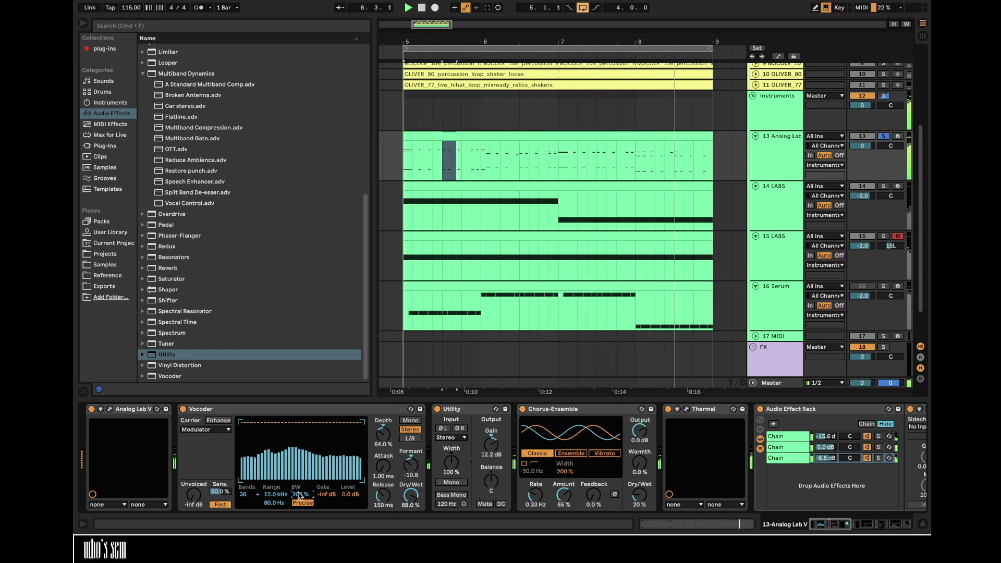
{"action": "left_click", "coordinate": [302, 504]}
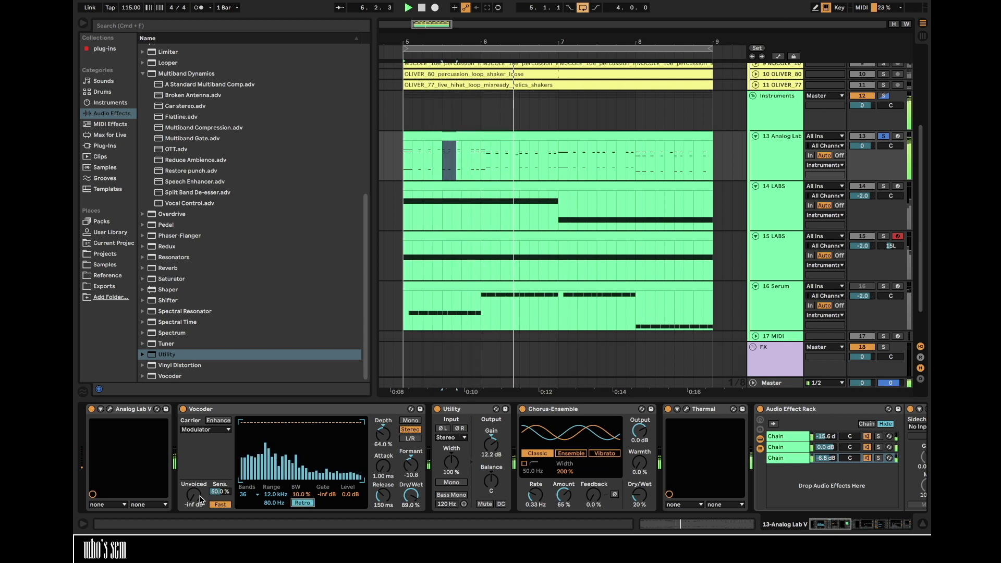
{"action": "left_click_drag", "start_coordinate": [194, 496], "coordinate": [195, 498]}
- Set the Vocoder's dry/wet and depth to 100% and formant to 0, and switch it to Precise mode with 14.5% bandwidth
{"action": "left_click_drag", "start_coordinate": [411, 499], "coordinate": [413, 468]}
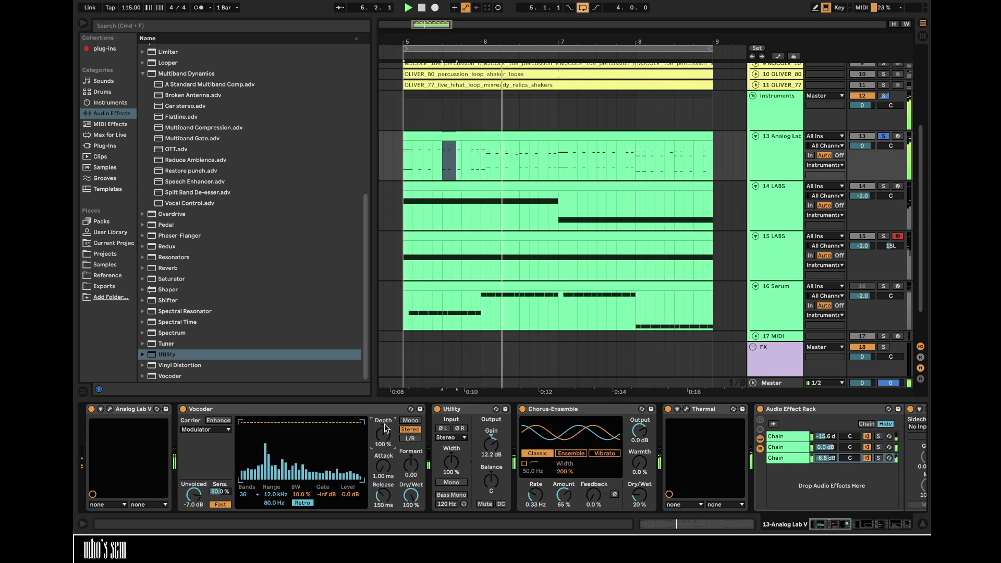
{"action": "left_click", "coordinate": [301, 494]}
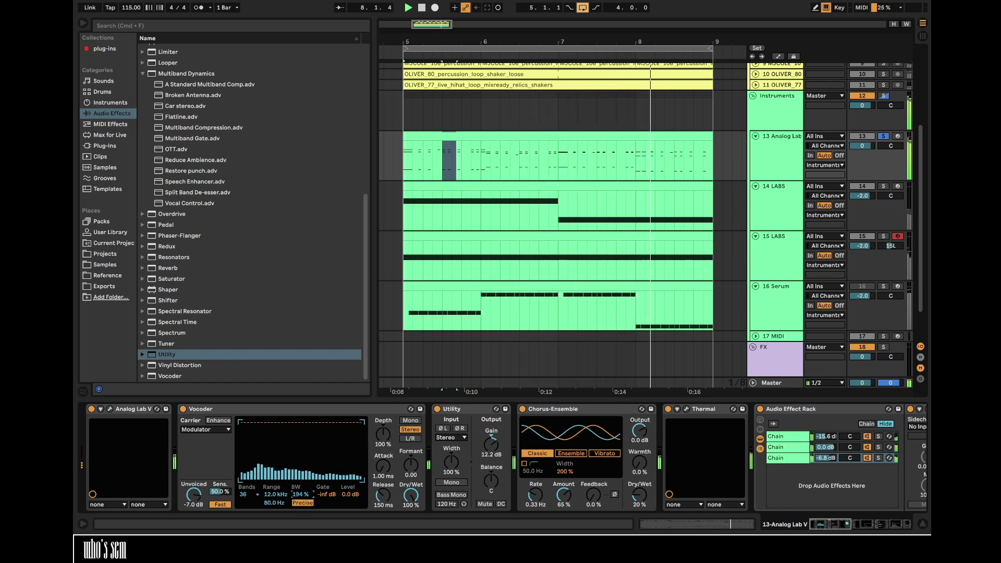
{"action": "left_click_drag", "start_coordinate": [304, 495], "coordinate": [304, 519]}
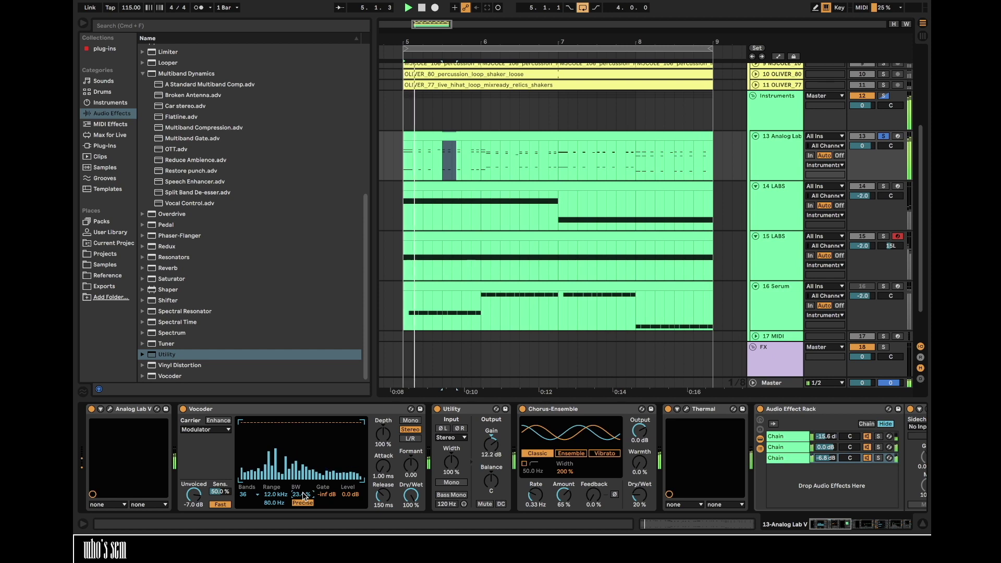
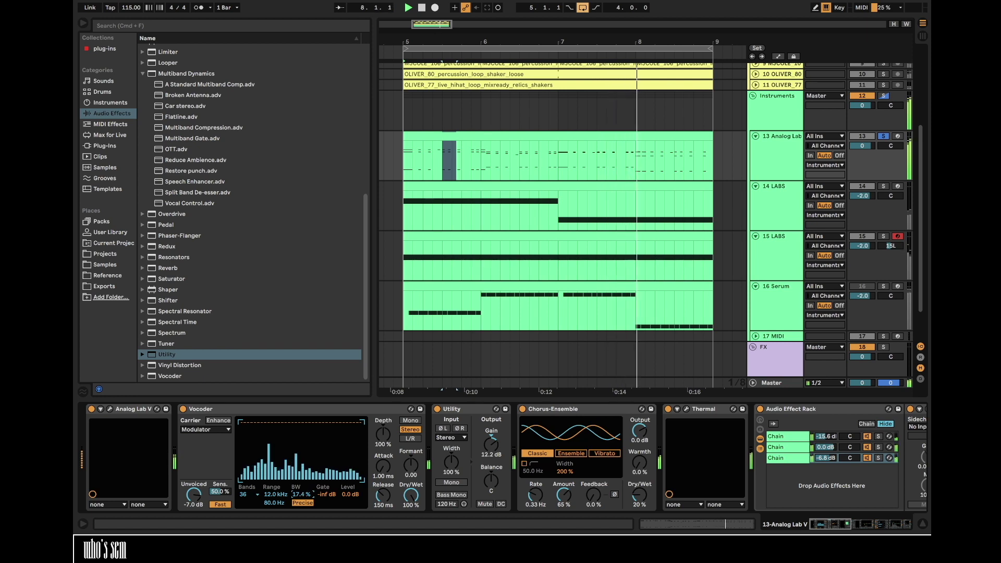
- Insert EQ Eight between the Vocoder and Utility with a gentle low cut at 147 Hz and Q 0.23
{"action": "scroll", "coordinate": [204, 208], "scroll_direction": "up", "scroll_amount": 4}
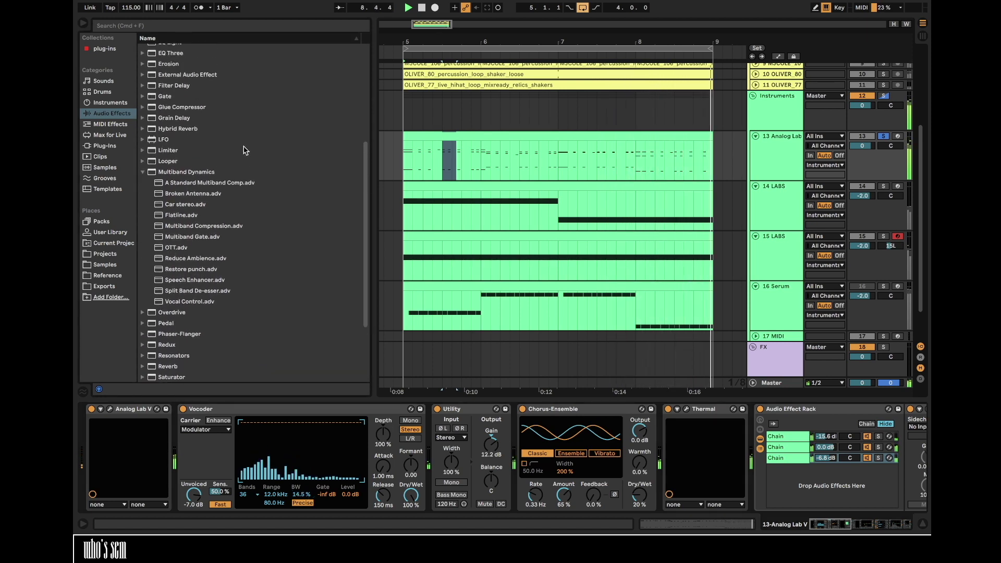
{"action": "scroll", "coordinate": [206, 190], "scroll_direction": "up", "scroll_amount": 2}
{"action": "left_click_drag", "start_coordinate": [171, 70], "coordinate": [536, 475]}
{"action": "left_click", "coordinate": [471, 505]}
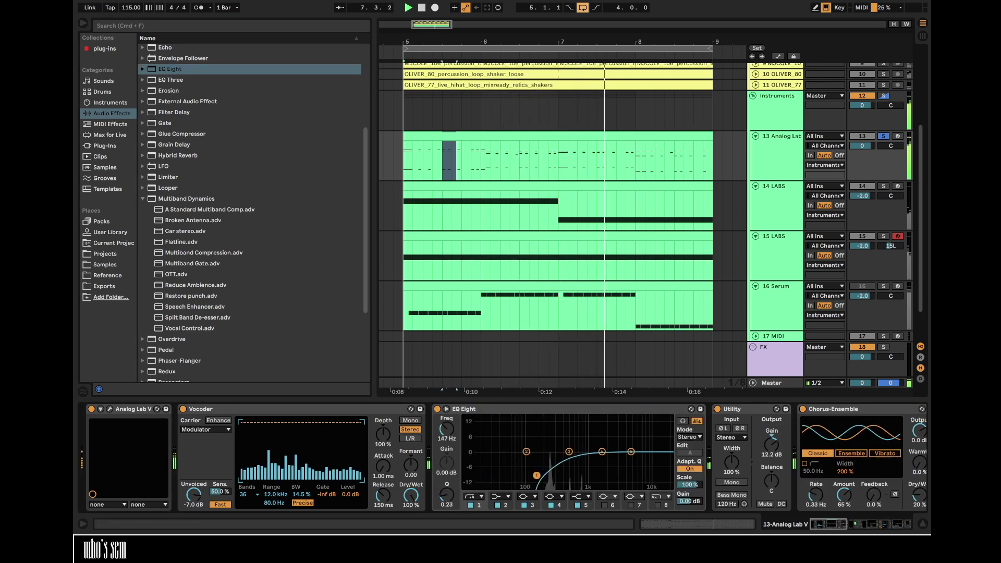
- Group the Vocoder and EQ Eight into an Audio Effect Rack, show its chains and add a second, empty chain
{"action": "left_click", "coordinate": [486, 409]}
{"action": "left_click", "coordinate": [366, 410], "text": "shift"}
{"action": "key", "text": "super+g"}
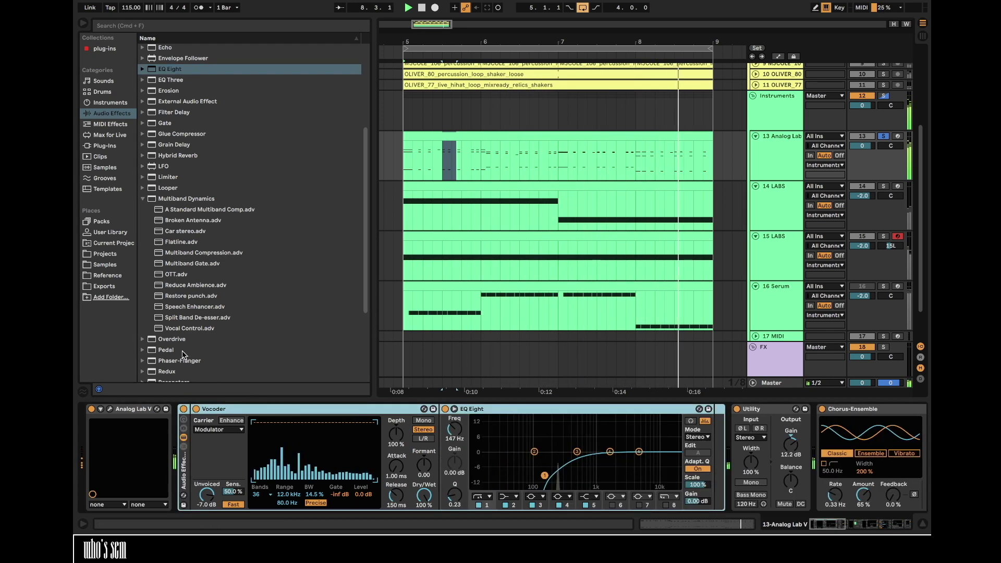
{"action": "left_click", "coordinate": [184, 447]}
{"action": "key", "text": "space"}
{"action": "right_click", "coordinate": [229, 455]}
{"action": "left_click", "coordinate": [206, 437]}
{"action": "key", "text": "space"}
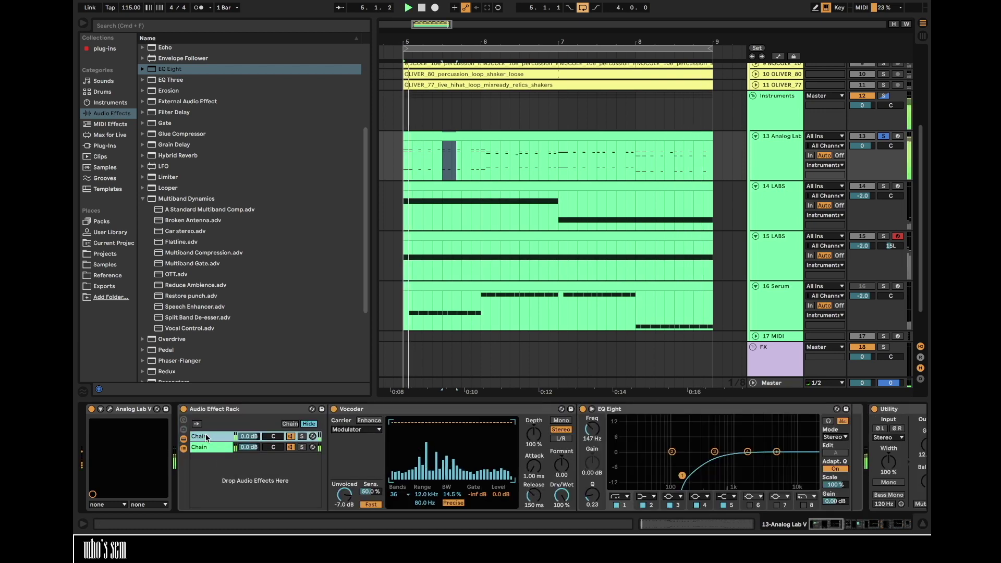
- Set the Utility's gain after the vocoder rack to 3.33 dB
{"action": "scroll", "coordinate": [134, 443], "scroll_direction": "right", "scroll_amount": 10}
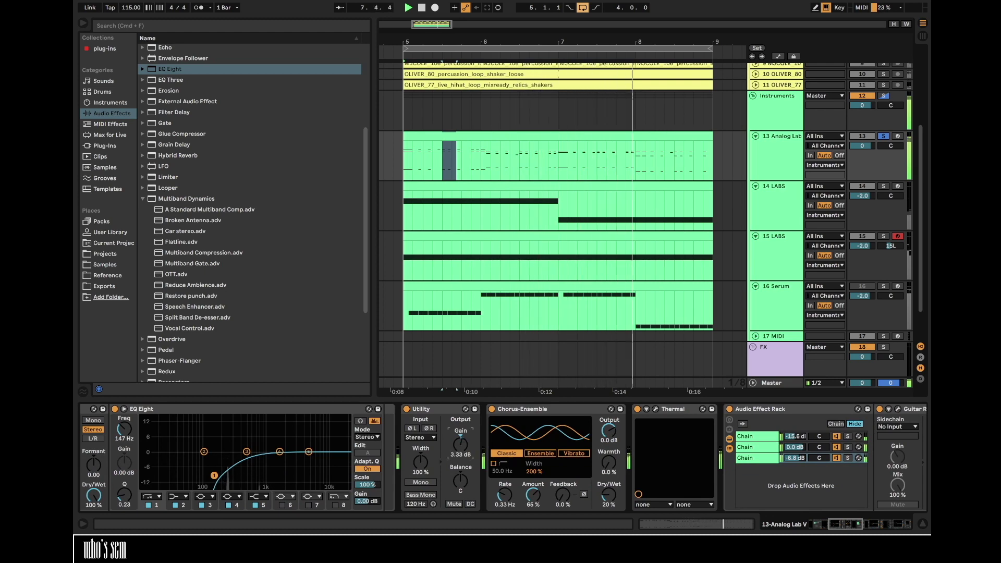
{"action": "scroll", "coordinate": [456, 449], "scroll_direction": "left", "scroll_amount": 10}
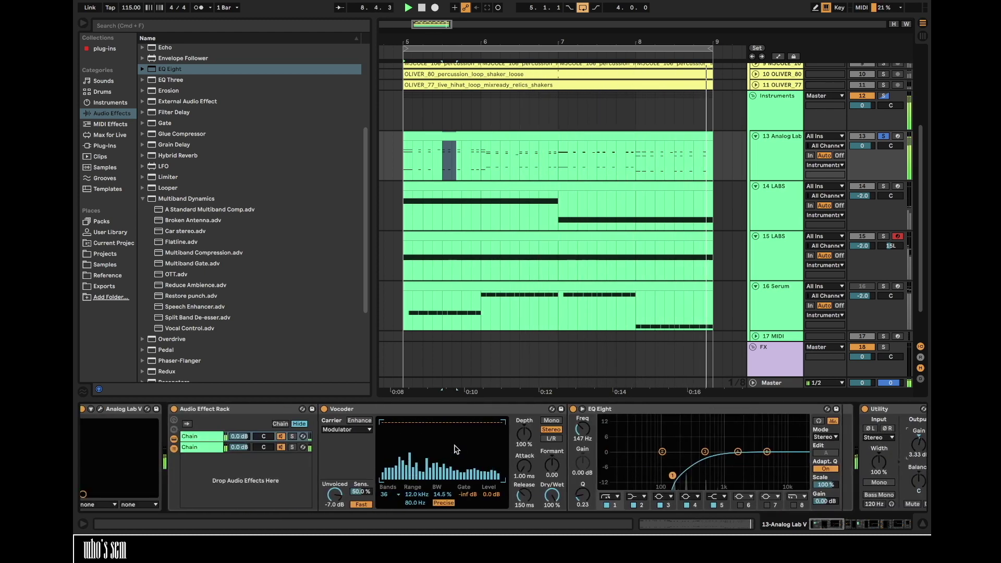
{"action": "scroll", "coordinate": [459, 454], "scroll_direction": "right", "scroll_amount": 2}
- Insert the Haas delay preset between the Vocoder and EQ Eight, and set the EQ's low cut to 153 Hz with Q 0.17
{"action": "scroll", "coordinate": [255, 152], "scroll_direction": "up", "scroll_amount": 3}
{"action": "scroll", "coordinate": [183, 93], "scroll_direction": "up", "scroll_amount": 2}
{"action": "left_click", "coordinate": [165, 76]}
{"action": "left_click_drag", "start_coordinate": [178, 131], "coordinate": [510, 413]}
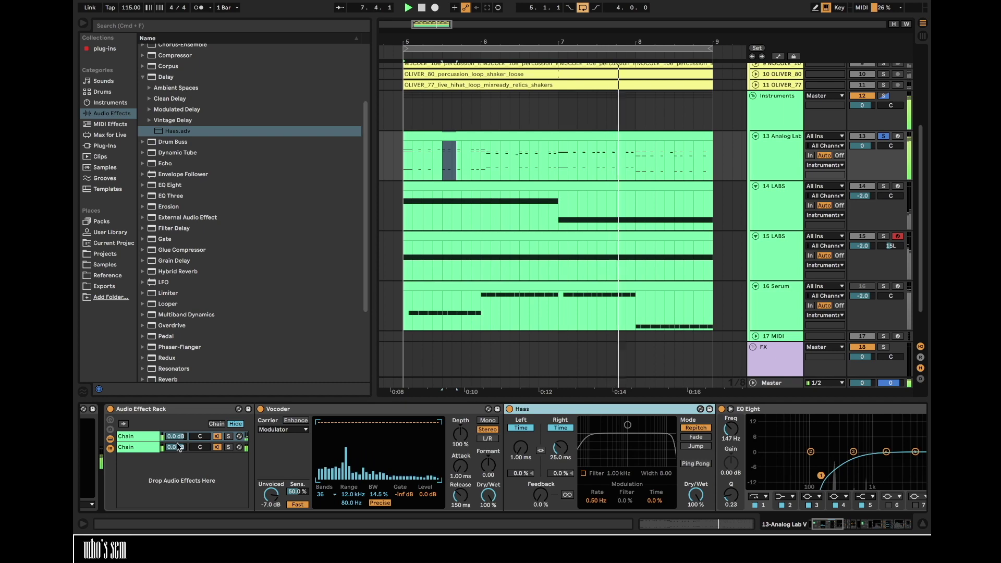
{"action": "scroll", "coordinate": [230, 442], "scroll_direction": "right", "scroll_amount": 5}
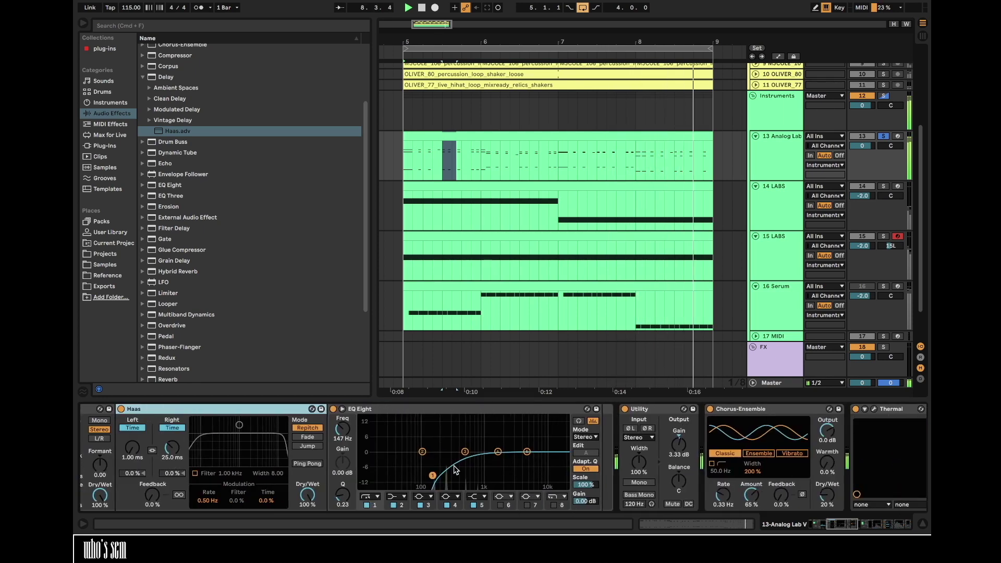
{"action": "scroll", "coordinate": [434, 478], "scroll_direction": "right", "scroll_amount": 5}
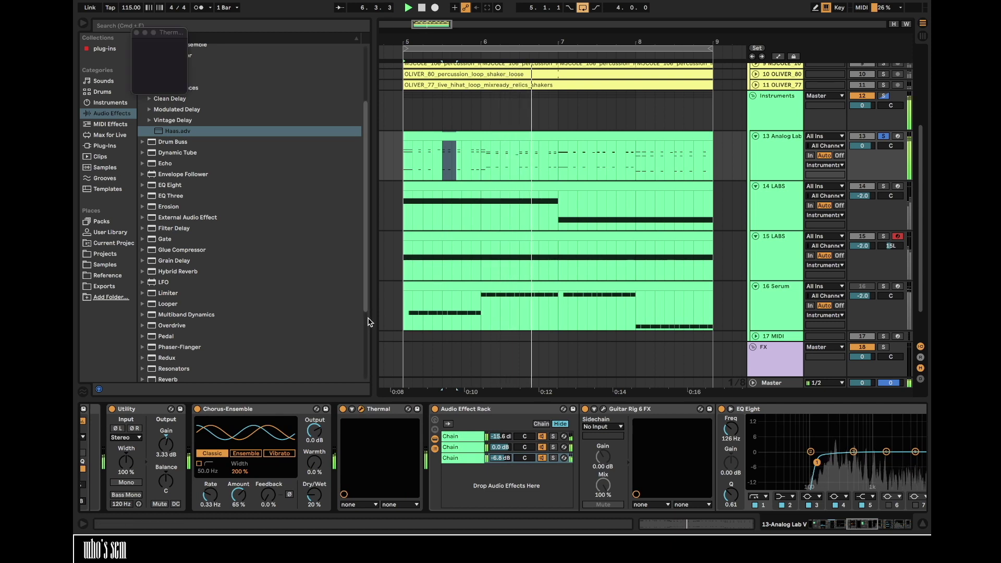
- Set the Stage 1 drive in Thermal to 15.5 dB
{"action": "left_click", "coordinate": [361, 408]}
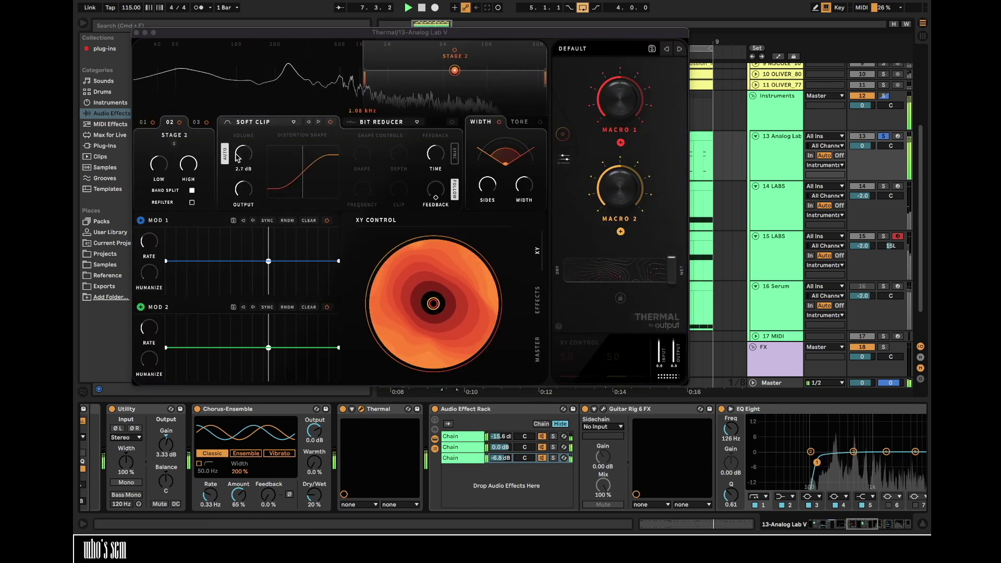
{"action": "left_click", "coordinate": [144, 124]}
{"action": "left_click_drag", "start_coordinate": [248, 155], "coordinate": [248, 156]}
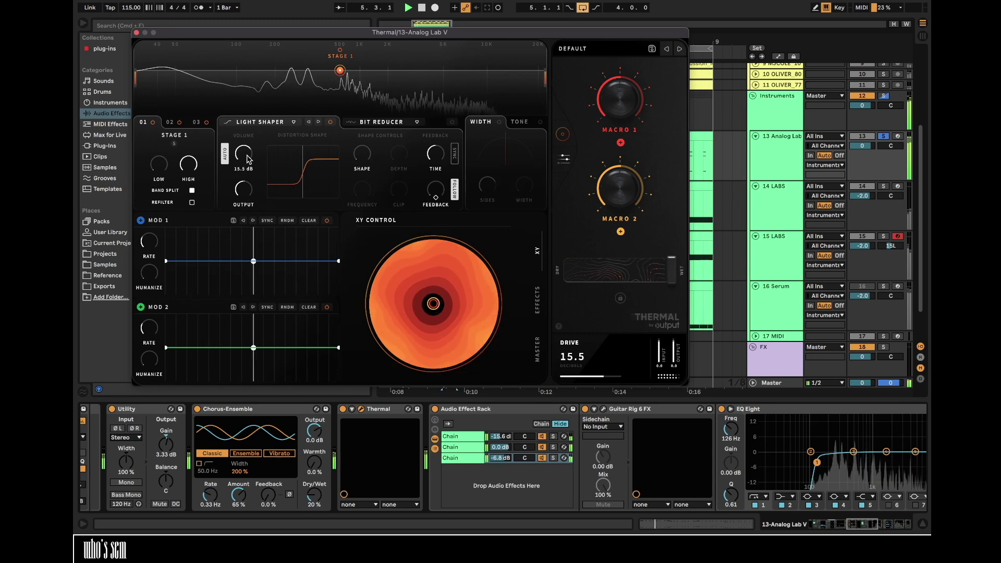
{"action": "left_click", "coordinate": [137, 32]}
- Group Analog Lab V into an Instrument Rack, duplicate its chain and solo the copy
{"action": "scroll", "coordinate": [271, 448], "scroll_direction": "left", "scroll_amount": 15}
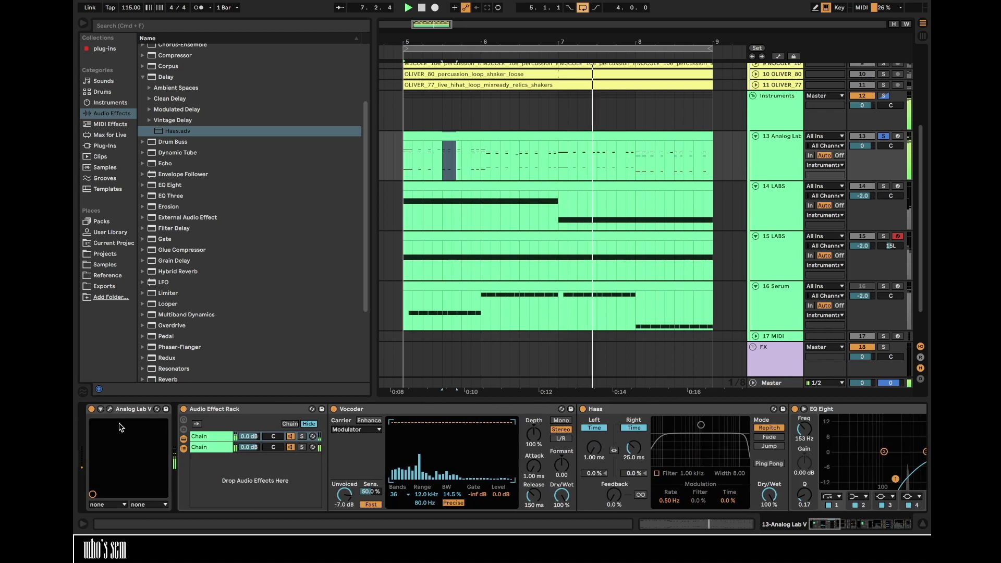
{"action": "left_click", "coordinate": [125, 412]}
{"action": "key", "text": "super+g"}
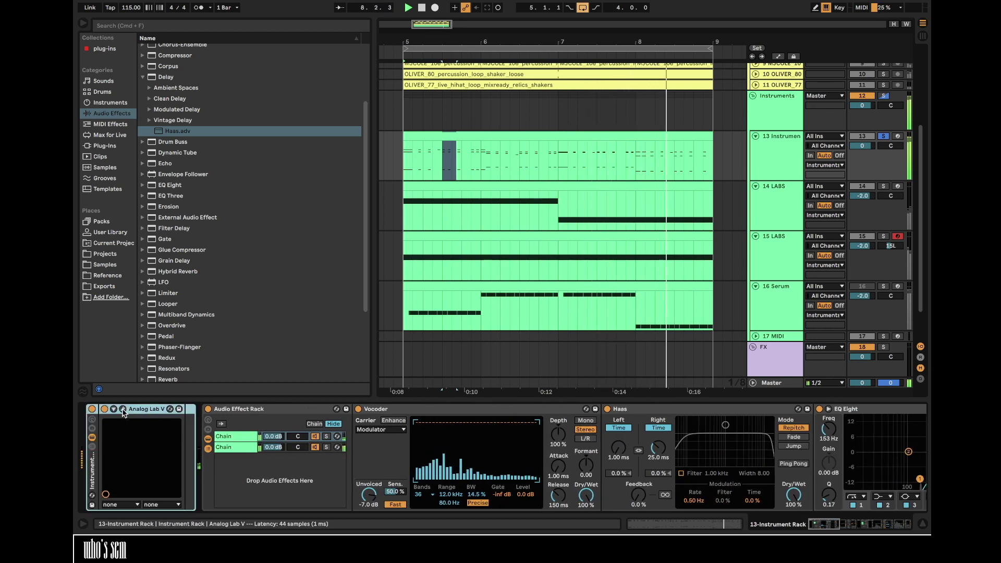
{"action": "left_click", "coordinate": [93, 447]}
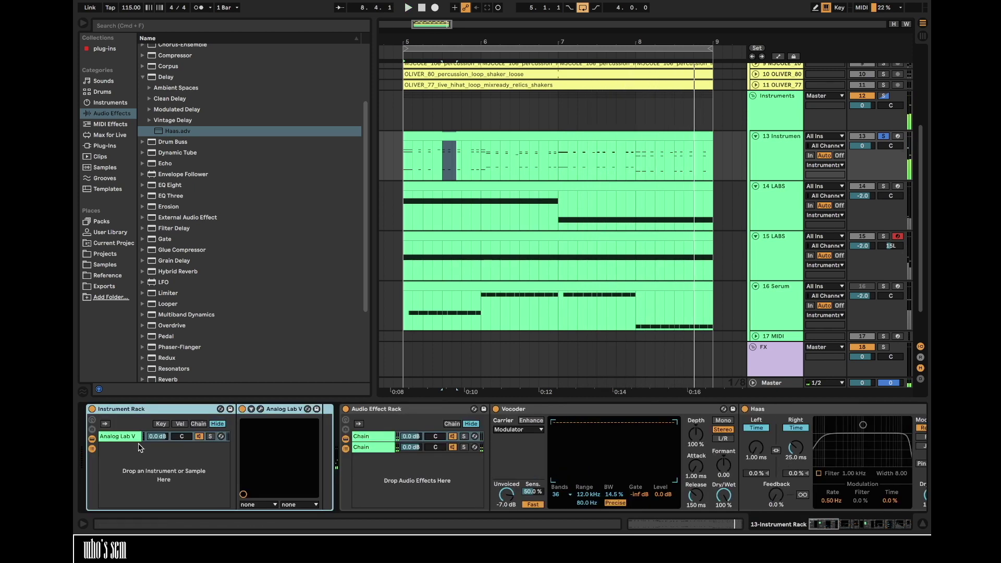
{"action": "left_click", "coordinate": [116, 437]}
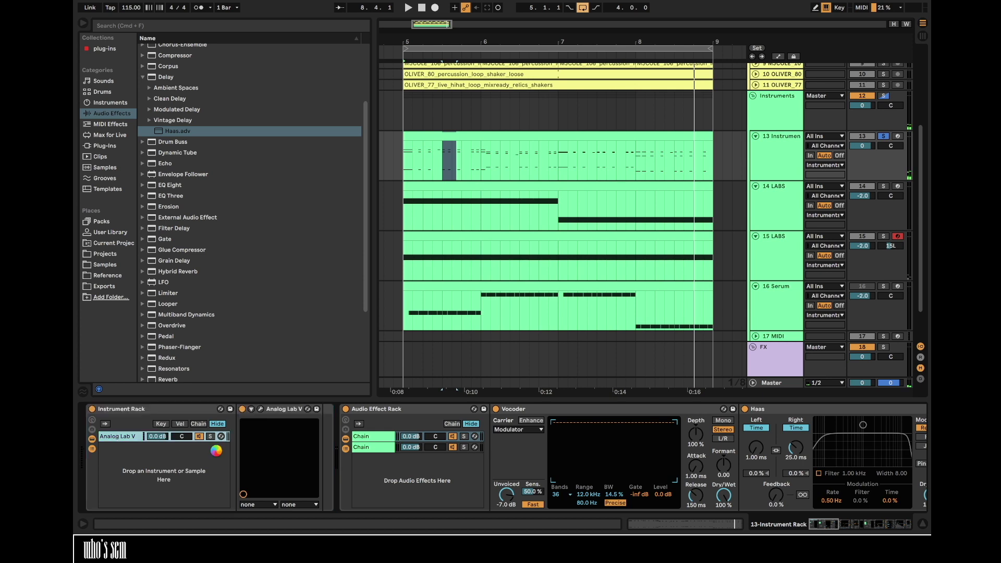
{"action": "key", "text": "super+d"}
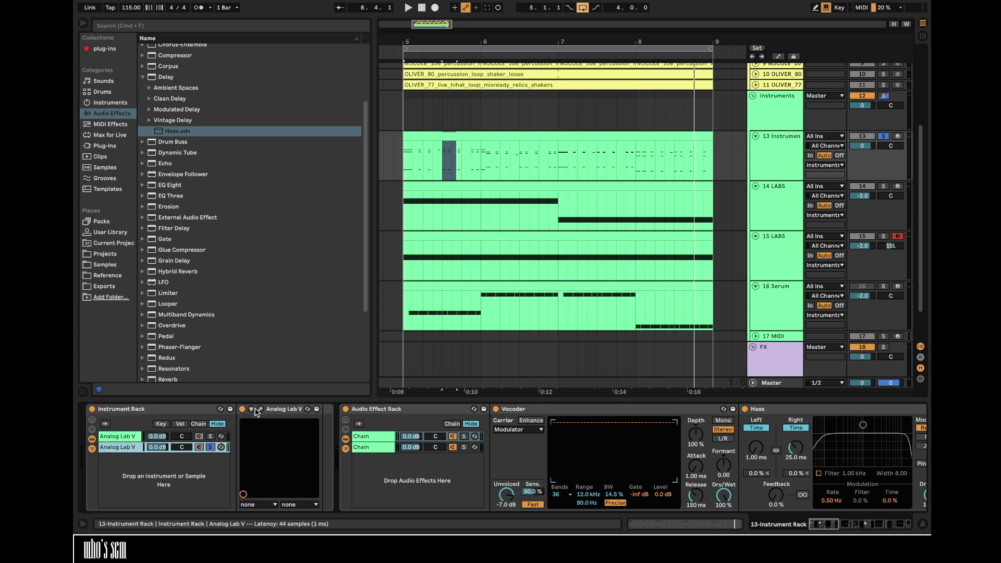
- Load the Haruto's Woodwinds preset from the Brass & Winds type in the duplicated Analog Lab V
{"action": "left_click", "coordinate": [260, 409]}
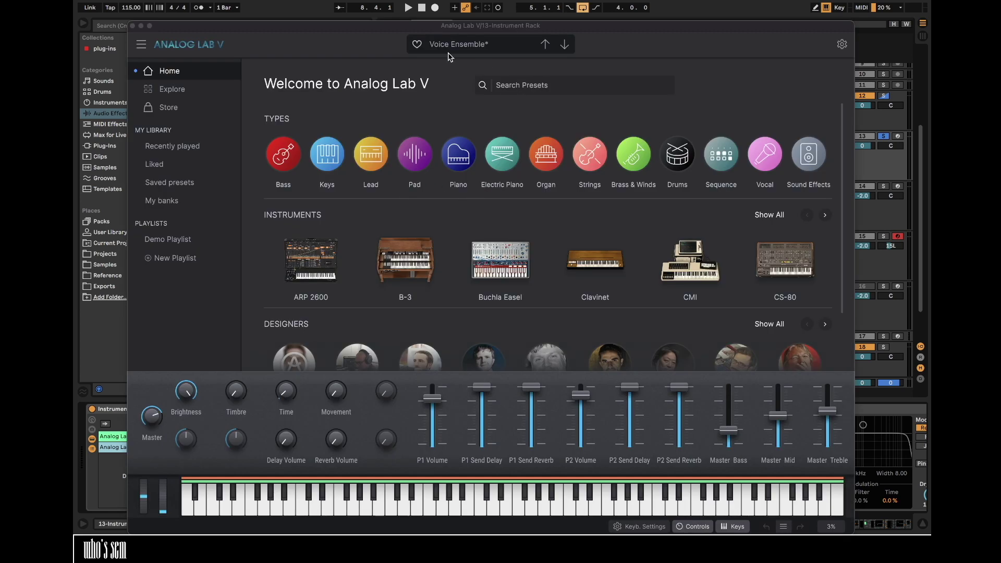
{"action": "left_click", "coordinate": [634, 163]}
{"action": "left_click", "coordinate": [474, 170]}
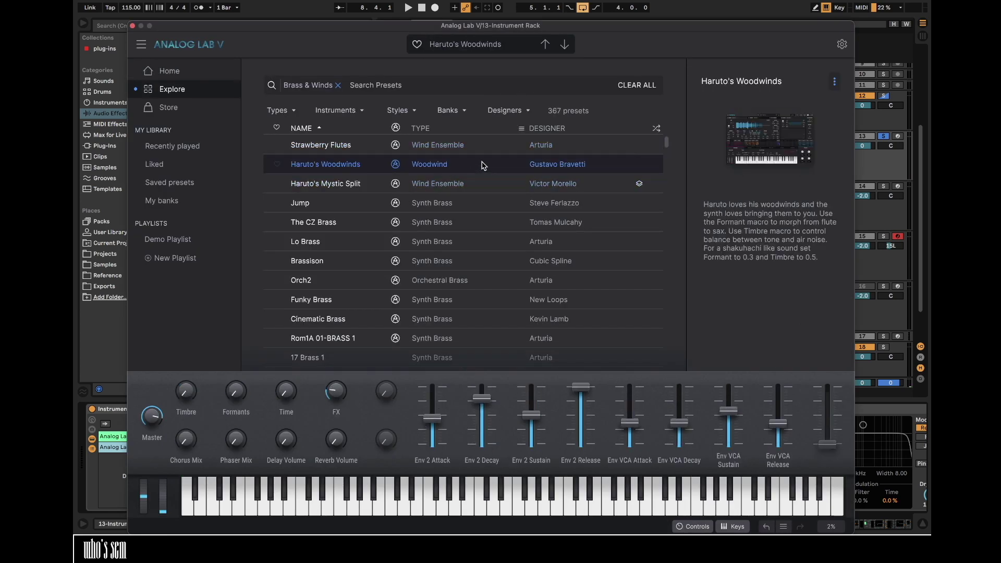
{"action": "left_click", "coordinate": [132, 25]}
{"action": "scroll", "coordinate": [412, 483], "scroll_direction": "right", "scroll_amount": 10}
{"action": "scroll", "coordinate": [412, 484], "scroll_direction": "right", "scroll_amount": 15}
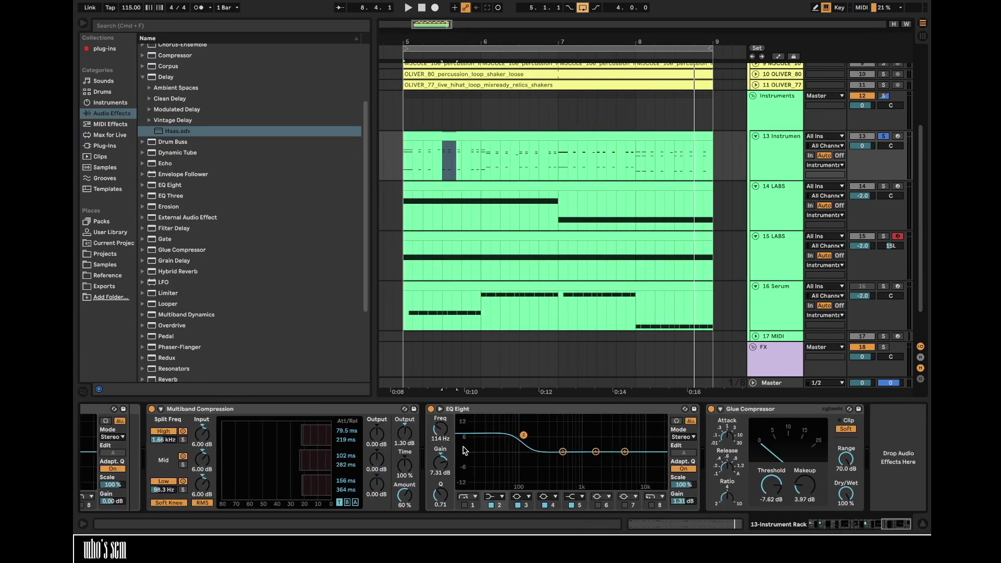
{"action": "scroll", "coordinate": [463, 451], "scroll_direction": "left", "scroll_amount": 15}
{"action": "scroll", "coordinate": [464, 451], "scroll_direction": "right", "scroll_amount": 10}
- Load the Strawberry Flutes preset in the duplicated Analog Lab V with Timbre at 1.00, and set its chain volume to -5.2 dB
{"action": "key", "text": "space"}
{"action": "scroll", "coordinate": [464, 450], "scroll_direction": "left", "scroll_amount": 15}
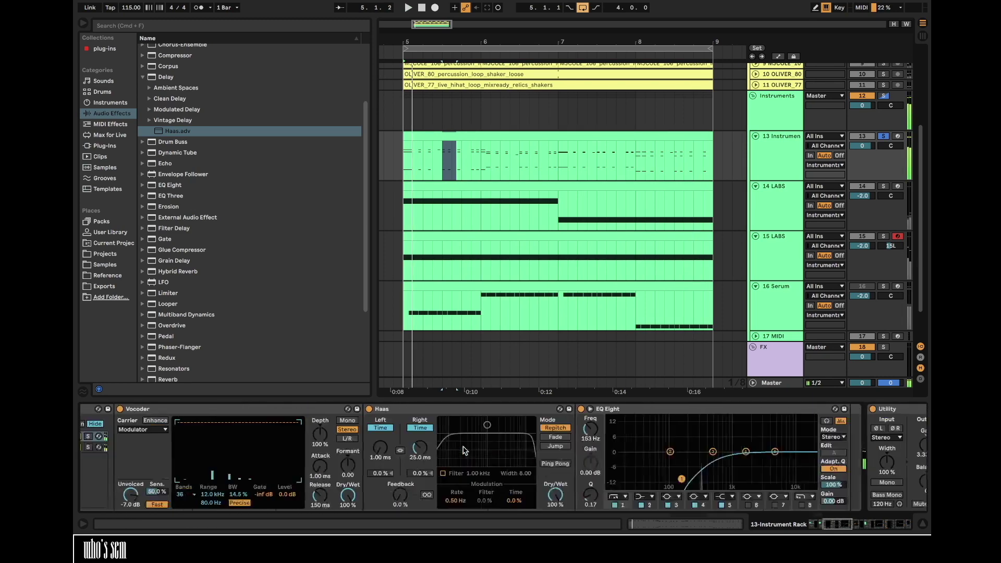
{"action": "scroll", "coordinate": [464, 451], "scroll_direction": "left", "scroll_amount": 10}
{"action": "left_click", "coordinate": [262, 409]}
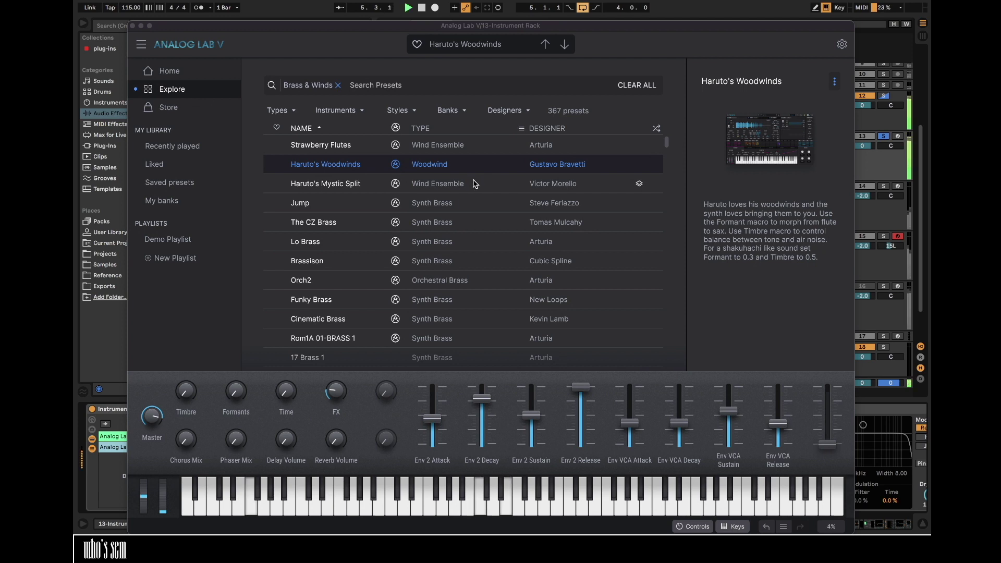
{"action": "left_click", "coordinate": [478, 146]}
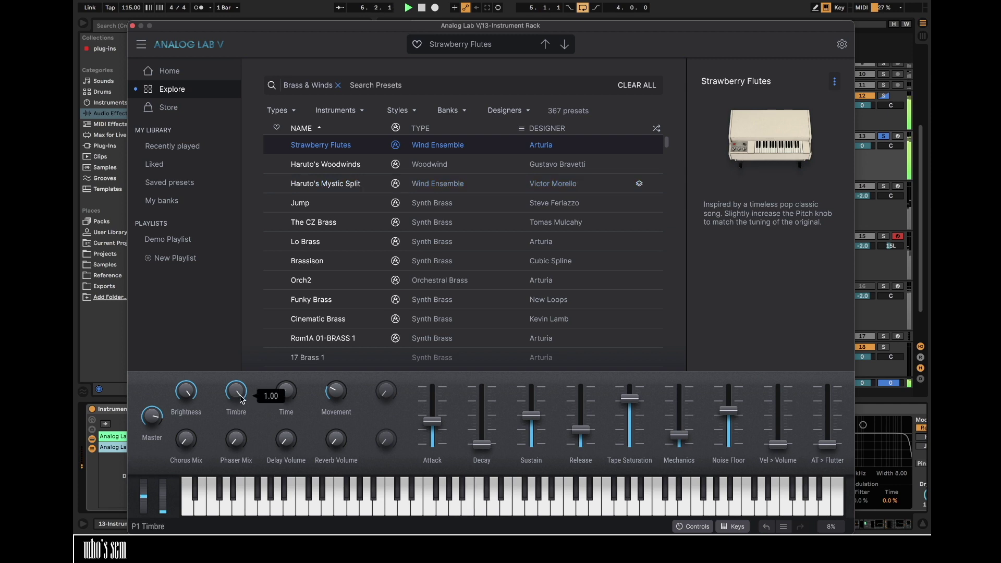
{"action": "left_click_drag", "start_coordinate": [313, 26], "coordinate": [431, 47]}
{"action": "left_click_drag", "start_coordinate": [157, 447], "coordinate": [157, 459]}
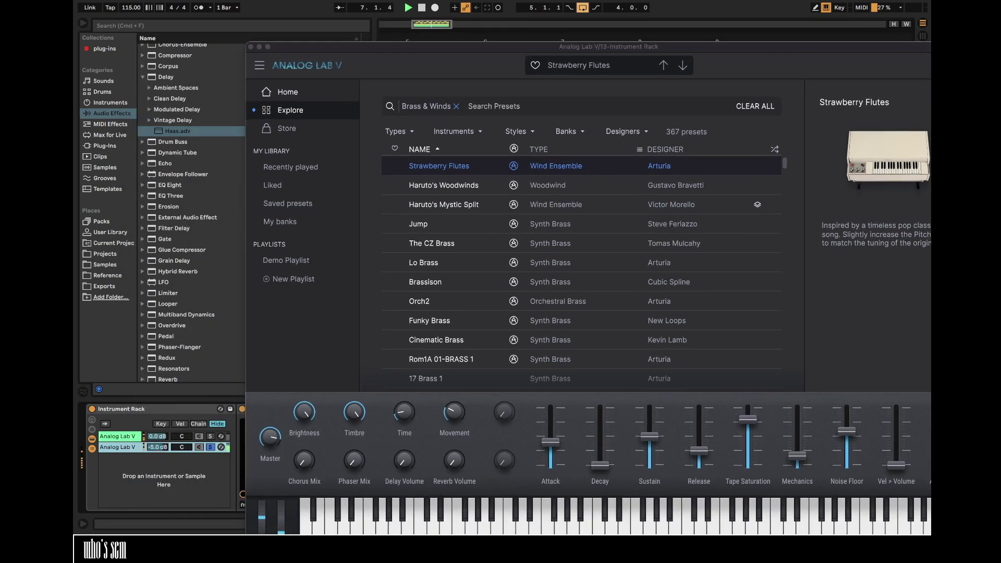
- Insert a Pitch MIDI effect before the duplicated Analog Lab V and set it to -12 st
{"action": "left_click", "coordinate": [115, 126]}
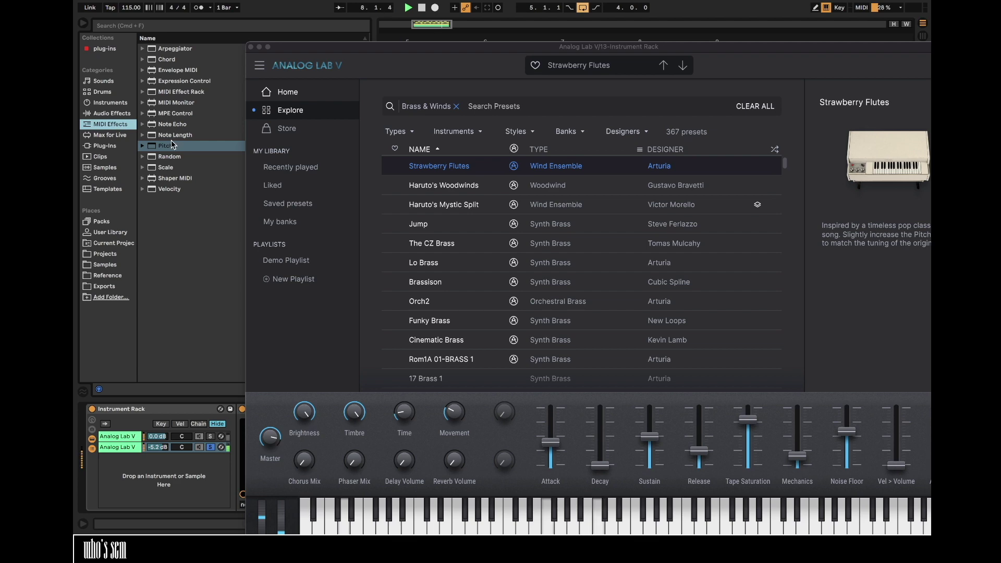
{"action": "left_click_drag", "start_coordinate": [167, 145], "coordinate": [239, 431]}
{"action": "left_click_drag", "start_coordinate": [382, 28], "coordinate": [597, 92]}
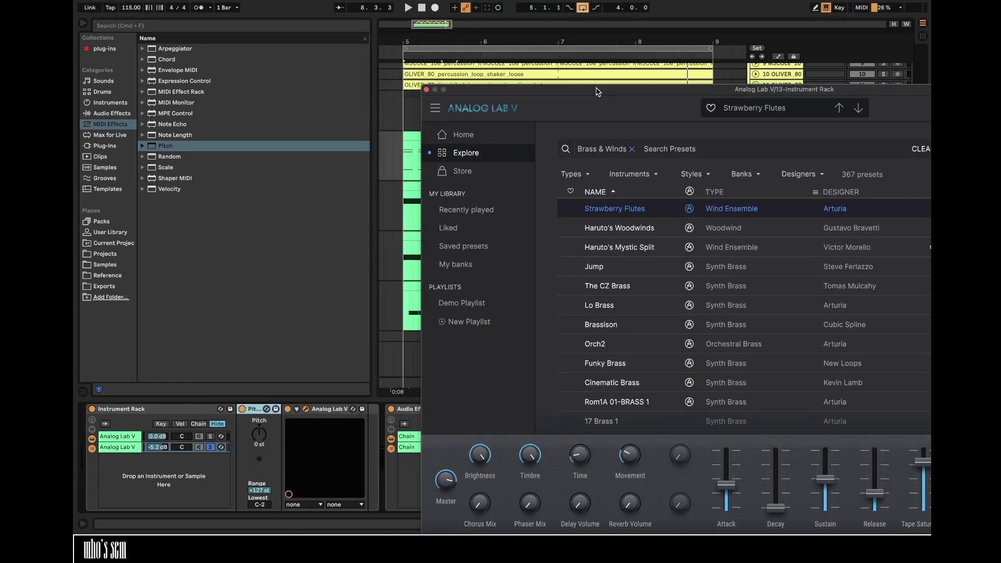
{"action": "left_click", "coordinate": [257, 433]}
{"action": "key", "text": "space"}
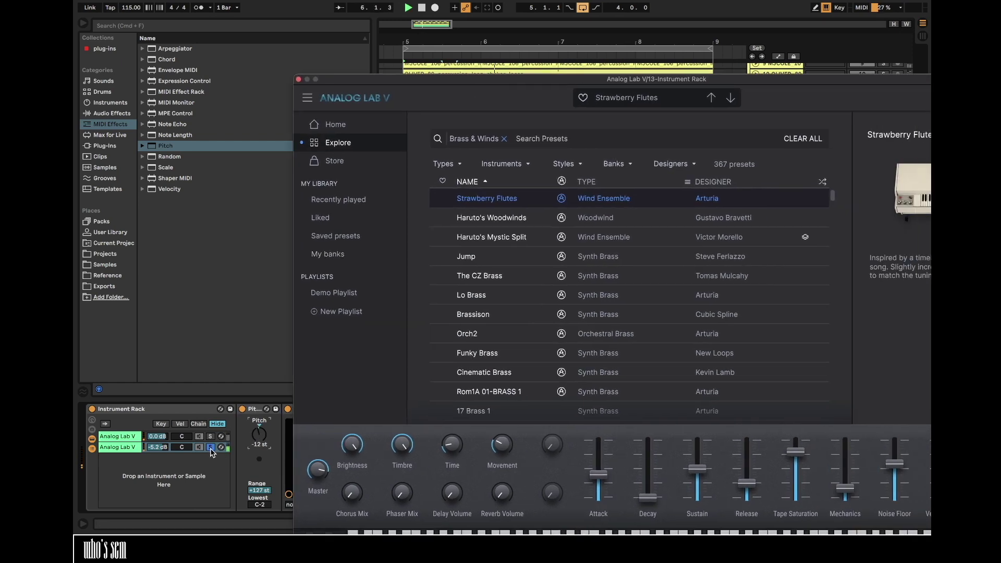
- Unsolo the flute chain and balance the Instrument Rack with the first chain at -2.0 dB and the second at -2.4 dB
{"action": "left_click", "coordinate": [211, 449]}
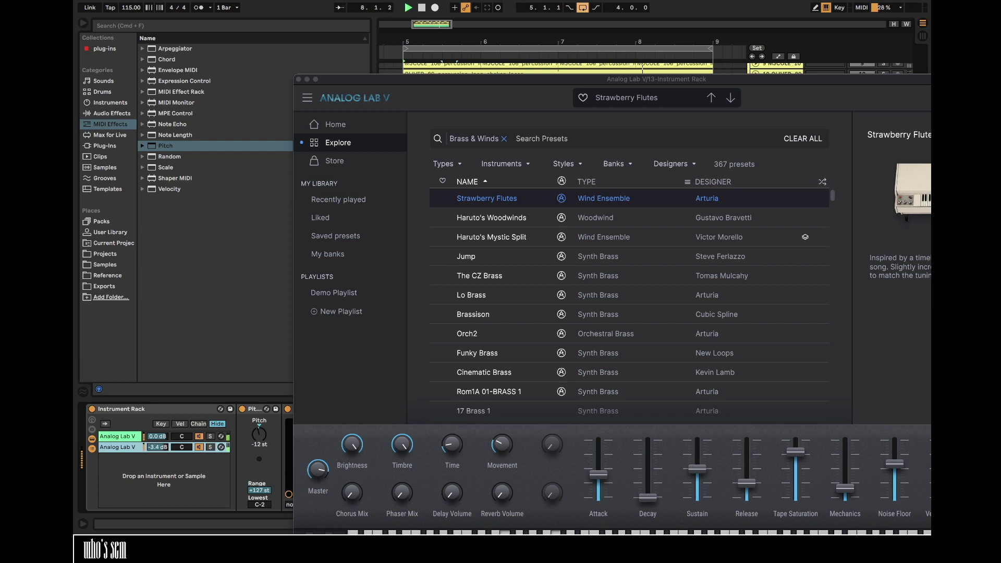
{"action": "left_click_drag", "start_coordinate": [160, 436], "coordinate": [160, 443]}
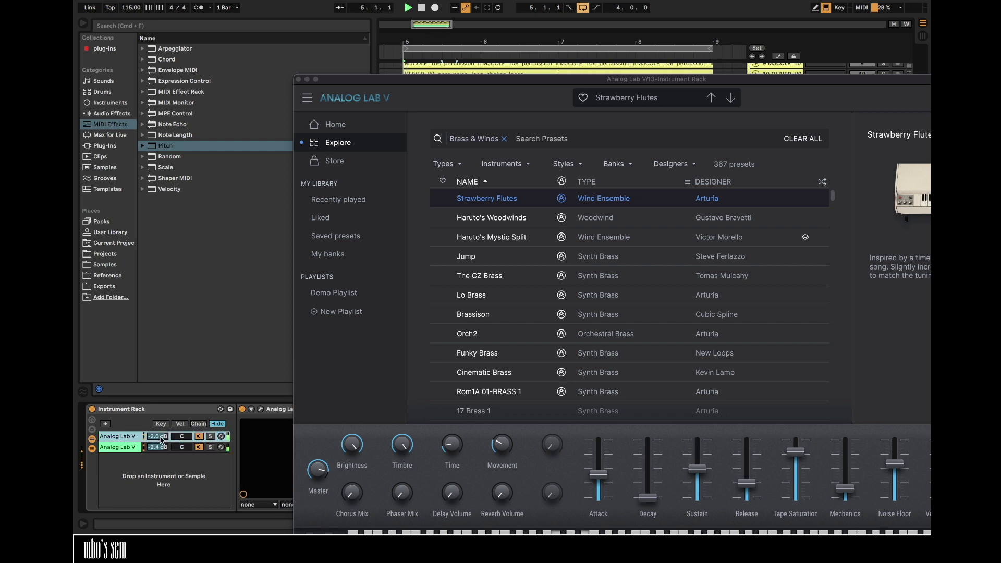
{"action": "left_click", "coordinate": [298, 79]}
- Solo the first chain of the Audio Effect Rack containing the Vocoder
{"action": "scroll", "coordinate": [401, 483], "scroll_direction": "right", "scroll_amount": 5}
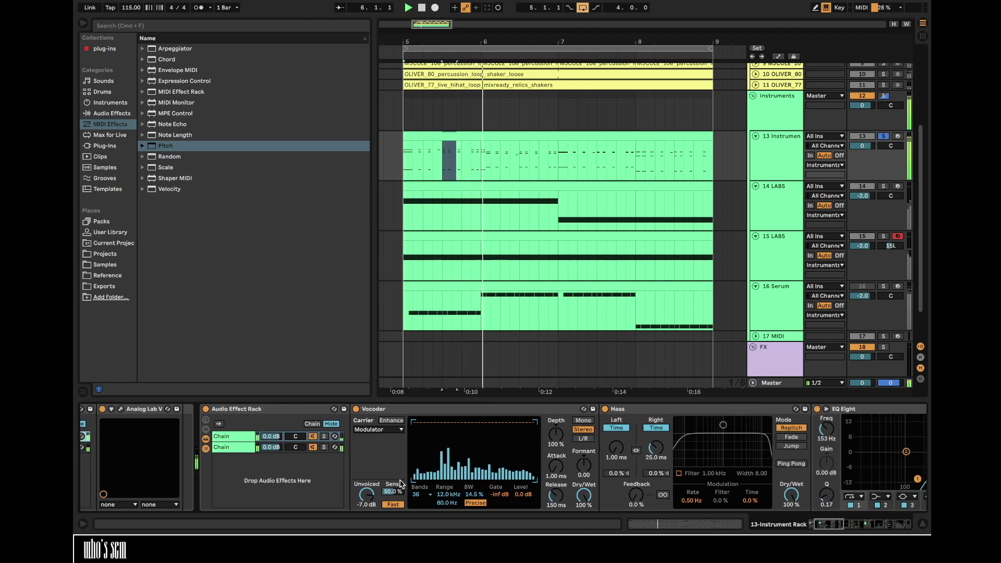
{"action": "scroll", "coordinate": [401, 484], "scroll_direction": "left", "scroll_amount": 3}
{"action": "scroll", "coordinate": [401, 484], "scroll_direction": "right", "scroll_amount": 10}
{"action": "scroll", "coordinate": [401, 484], "scroll_direction": "left", "scroll_amount": 4}
{"action": "scroll", "coordinate": [402, 484], "scroll_direction": "left", "scroll_amount": 4}
{"action": "left_click", "coordinate": [333, 437]}
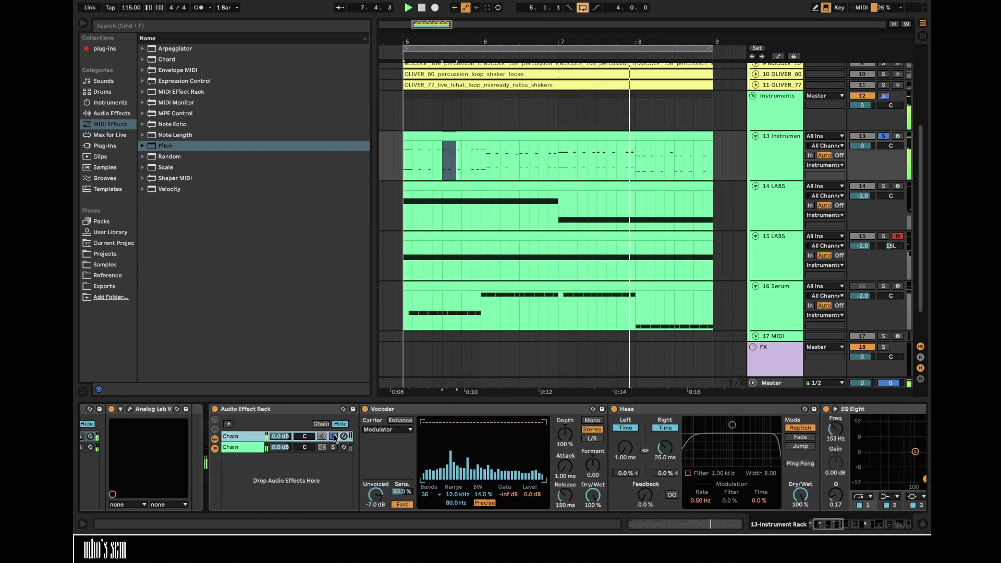
{"action": "scroll", "coordinate": [334, 439], "scroll_direction": "right", "scroll_amount": 6}
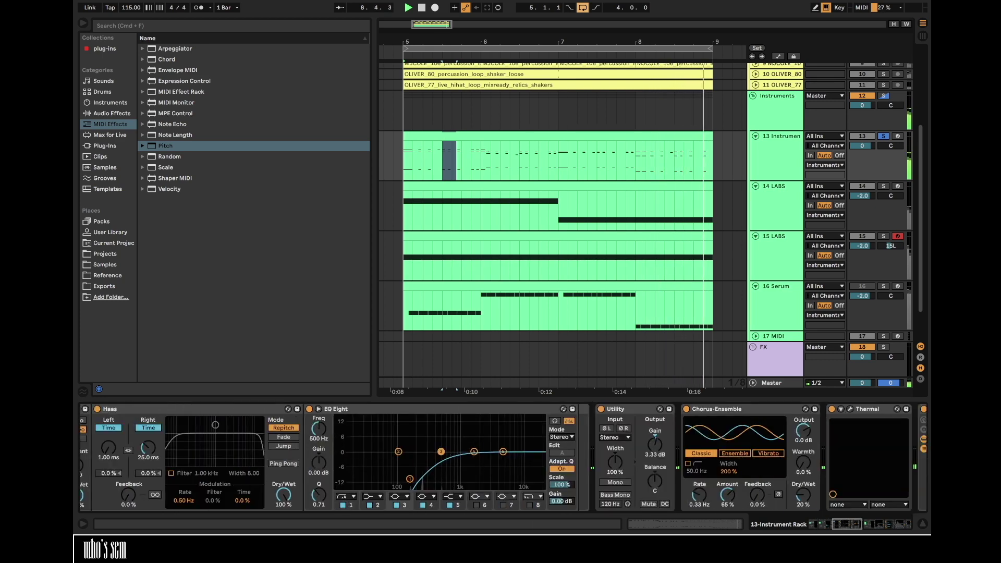
{"action": "scroll", "coordinate": [435, 463], "scroll_direction": "left", "scroll_amount": 6}
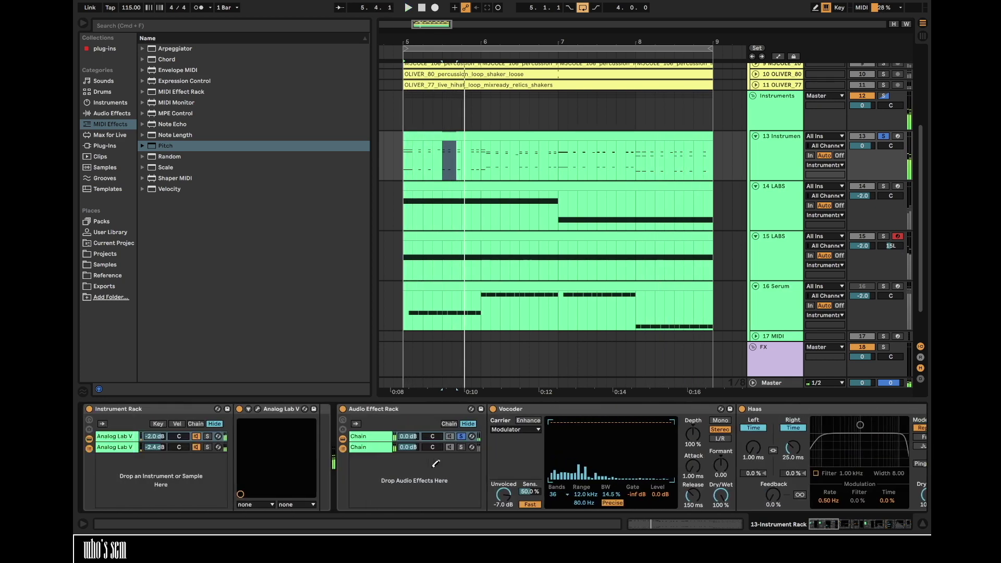
- Solo the third chain of the Guitar Rig rack and cut its EQ Eight at 516 Hz by 7.62 dB with Q 3.92
{"action": "scroll", "coordinate": [451, 443], "scroll_direction": "right", "scroll_amount": 10}
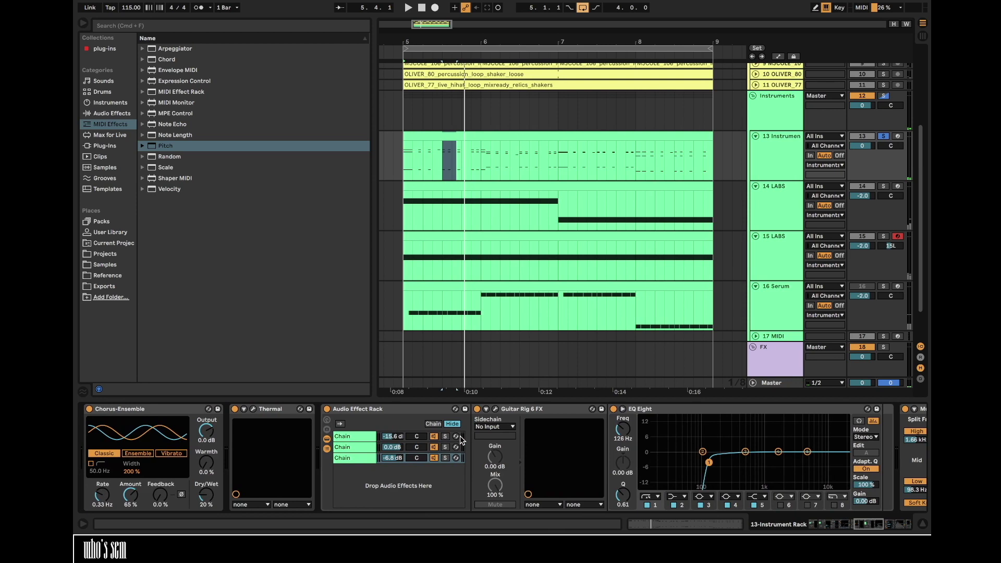
{"action": "left_click", "coordinate": [445, 458]}
{"action": "key", "text": "space"}
{"action": "scroll", "coordinate": [444, 457], "scroll_direction": "right", "scroll_amount": 6}
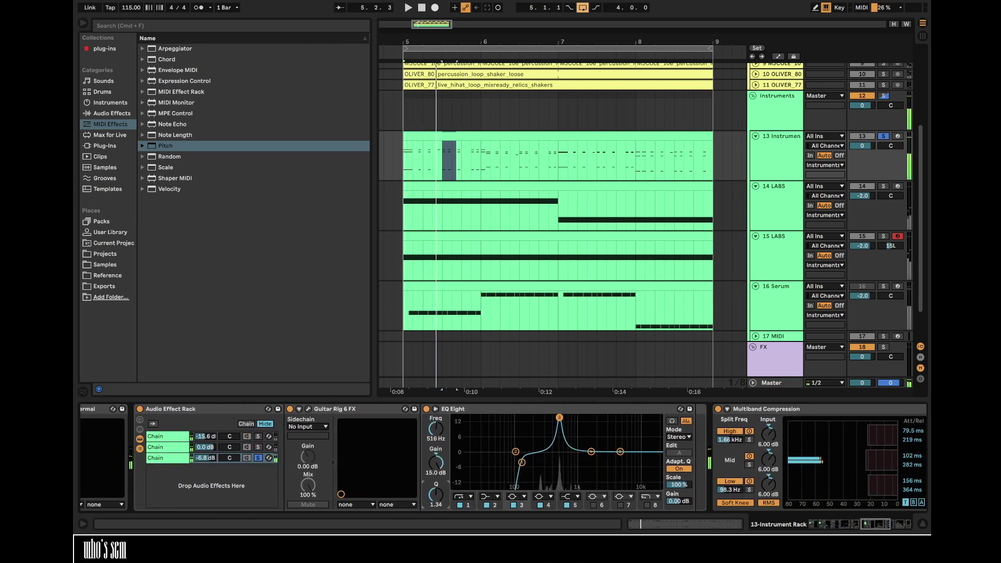
{"action": "key", "text": "space"}
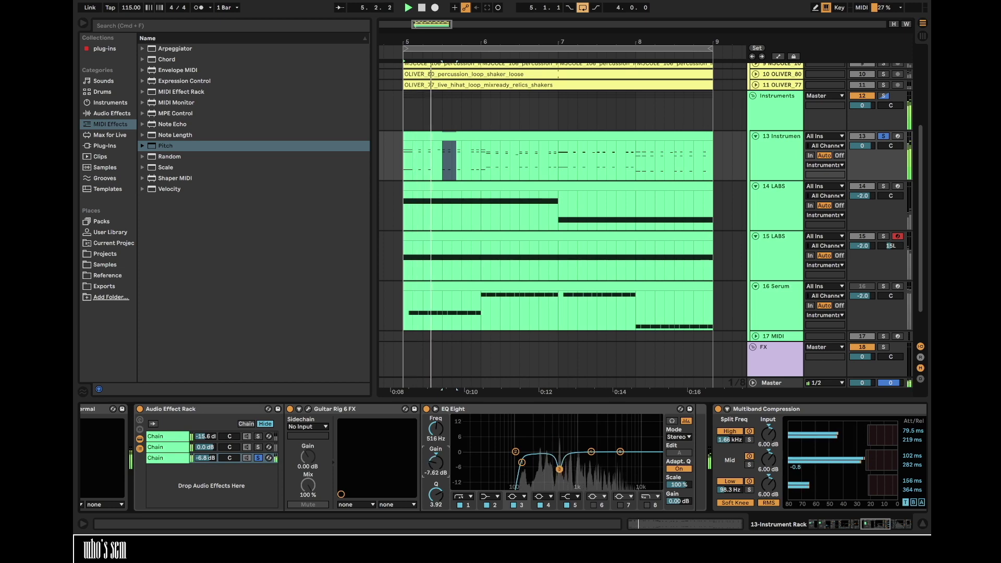
- Enable the low-cut band at 111 Hz with Q 0.49 in the EQ Eight before the Glue Compressor and unsolo the rack's third chain
{"action": "scroll", "coordinate": [479, 455], "scroll_direction": "right", "scroll_amount": 8}
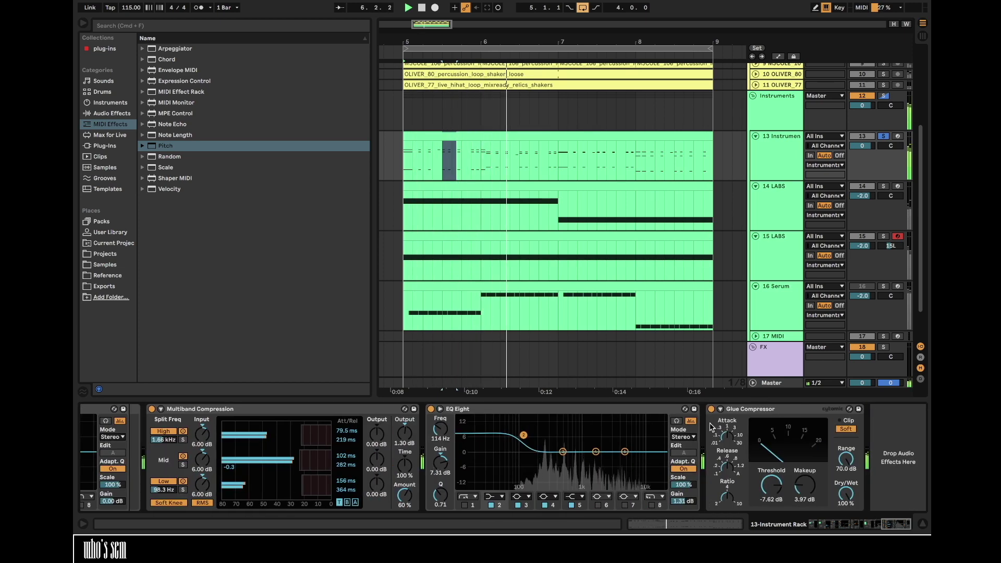
{"action": "left_click", "coordinate": [464, 510]}
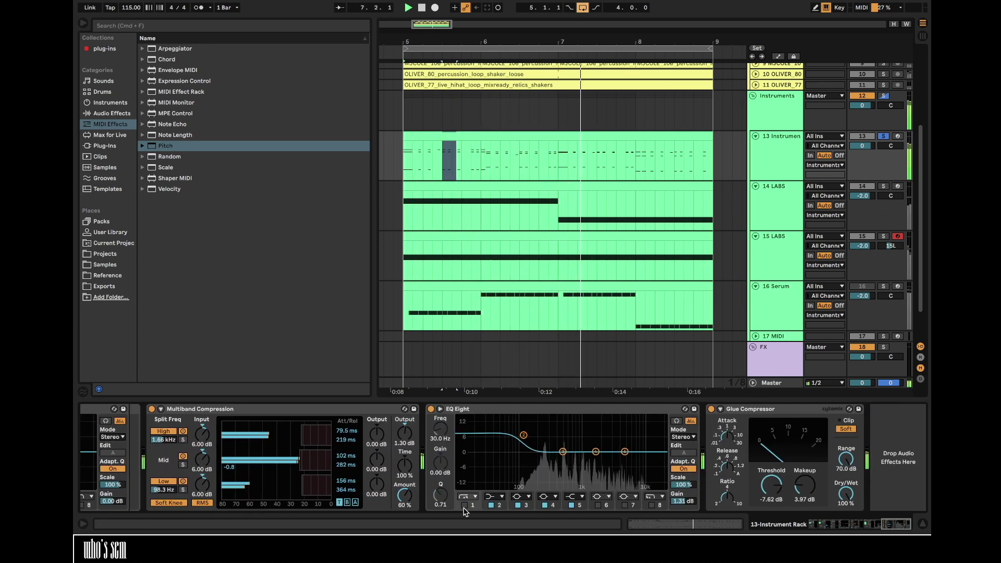
{"action": "left_click", "coordinate": [464, 506]}
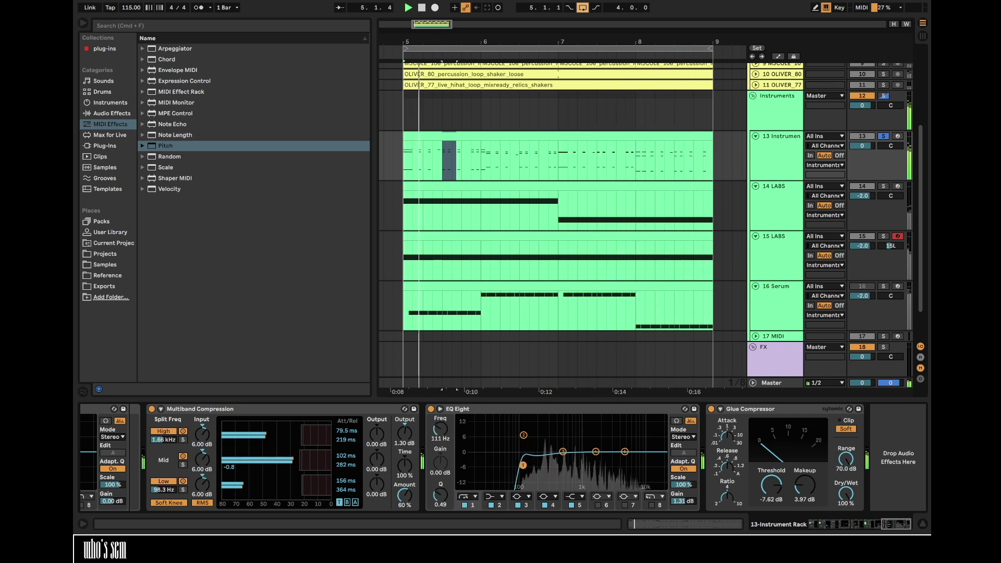
{"action": "scroll", "coordinate": [525, 468], "scroll_direction": "left", "scroll_amount": 10}
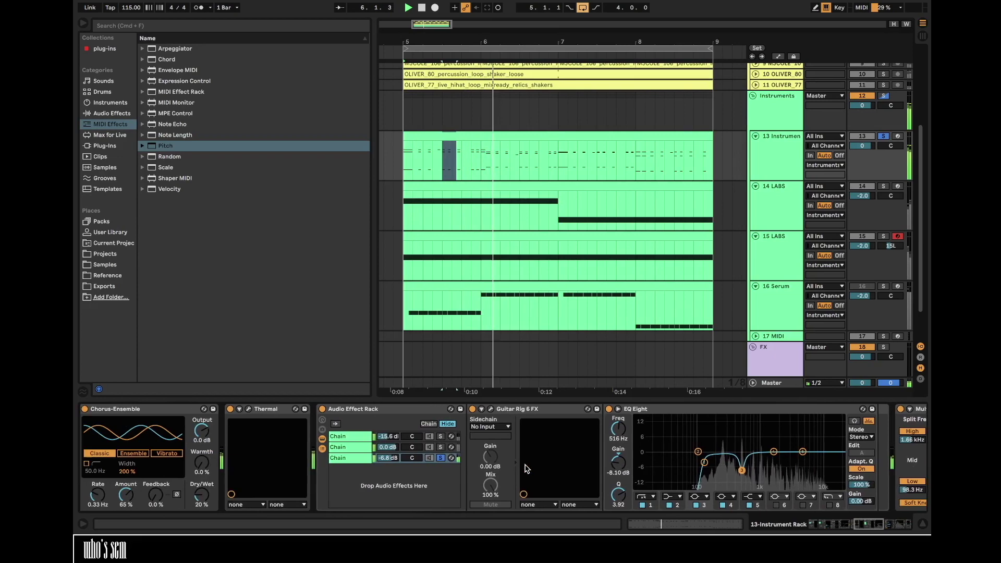
{"action": "left_click", "coordinate": [512, 457]}
{"action": "scroll", "coordinate": [513, 453], "scroll_direction": "right", "scroll_amount": 3}
{"action": "left_click", "coordinate": [506, 410]}
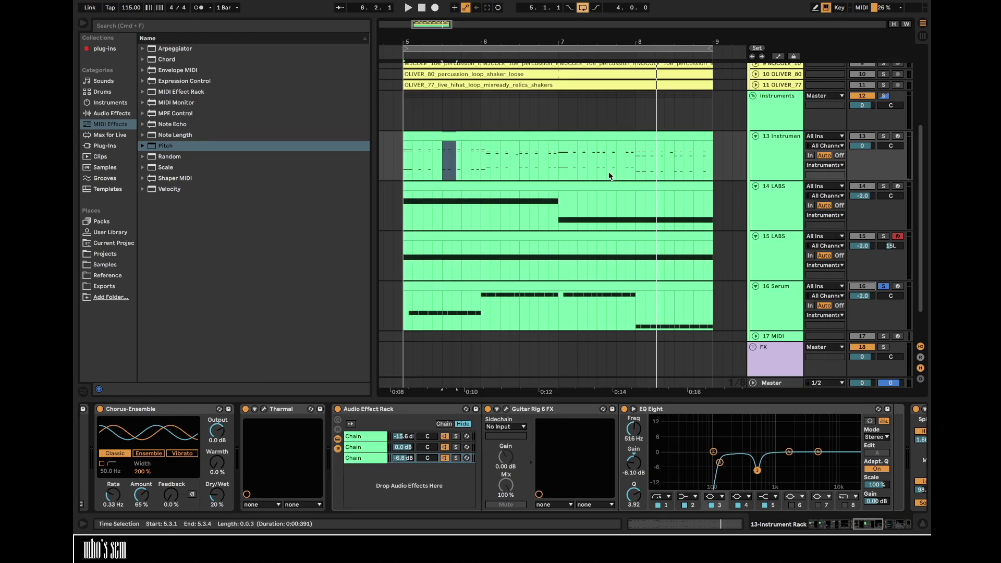
- Copy the track 13 clip over the track 16 Serum clip and delete its upper notes, keeping only the bass line
{"action": "left_click_drag", "start_coordinate": [609, 176], "coordinate": [614, 321]}
{"action": "double_click", "coordinate": [601, 287]}
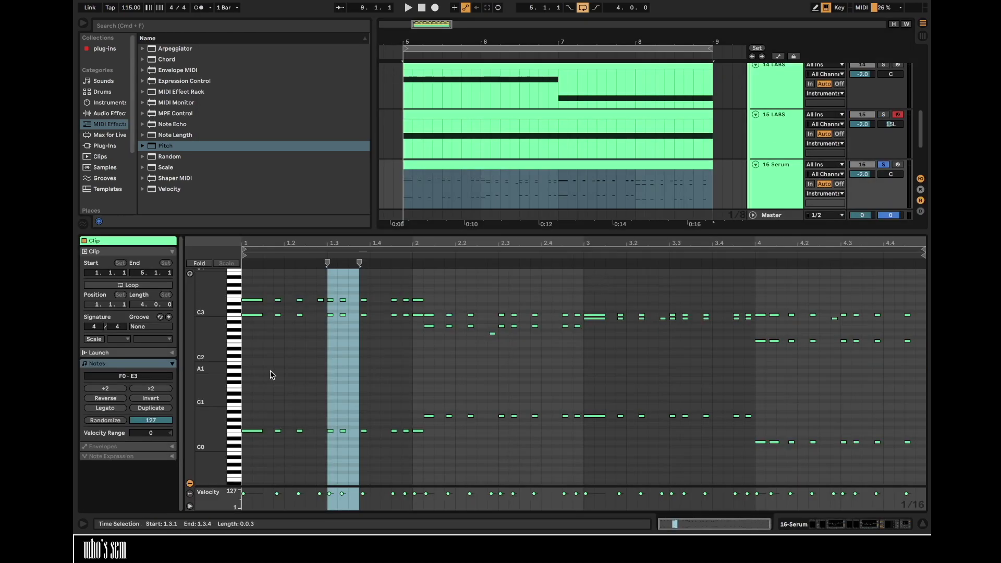
{"action": "left_click_drag", "start_coordinate": [235, 350], "coordinate": [270, 132]}
{"action": "key", "text": "Delete"}
- Play the soloed bass and set Serum's Env 1 sustain to 0.0 dB and attack to 6.7 ms
{"action": "double_click", "coordinate": [780, 200]}
{"action": "key", "text": "space"}
{"action": "left_click", "coordinate": [109, 408]}
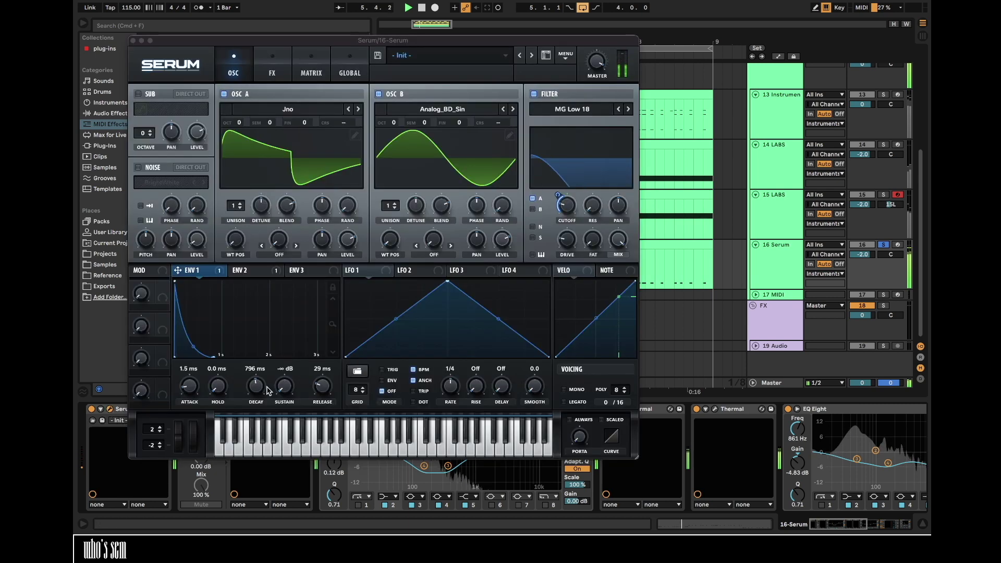
{"action": "left_click_drag", "start_coordinate": [293, 354], "coordinate": [294, 231]}
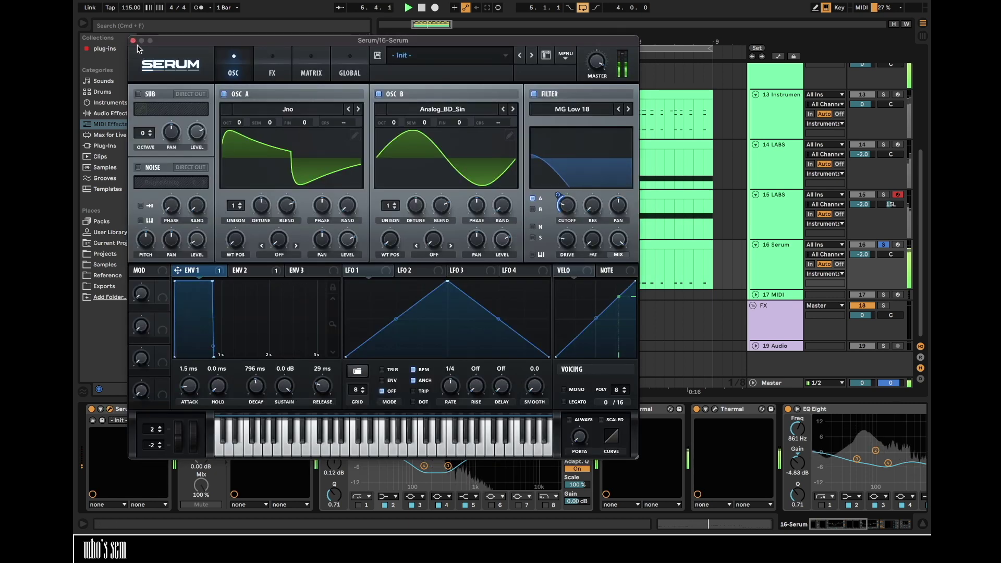
{"action": "left_click", "coordinate": [307, 72]}
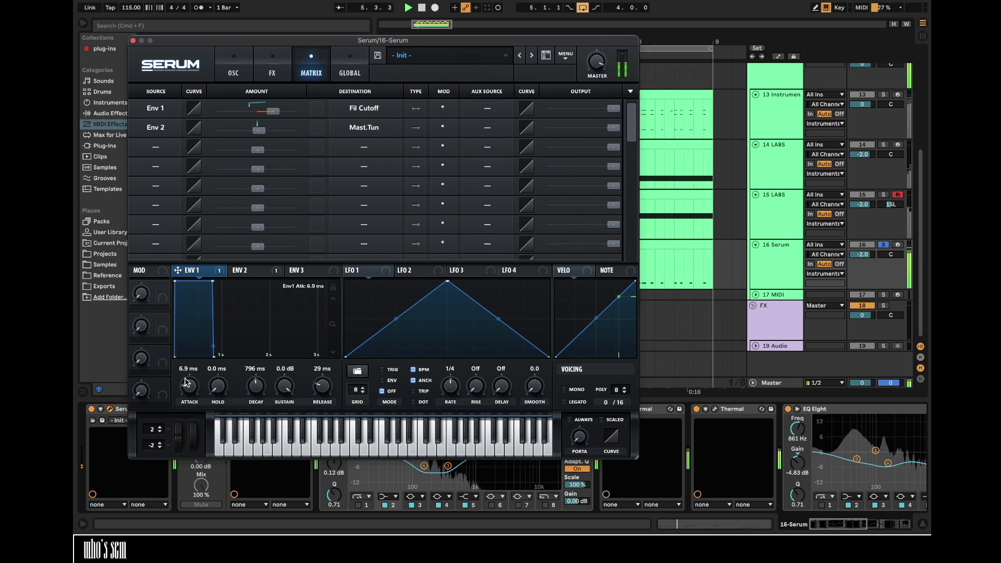
{"action": "left_click", "coordinate": [110, 412]}
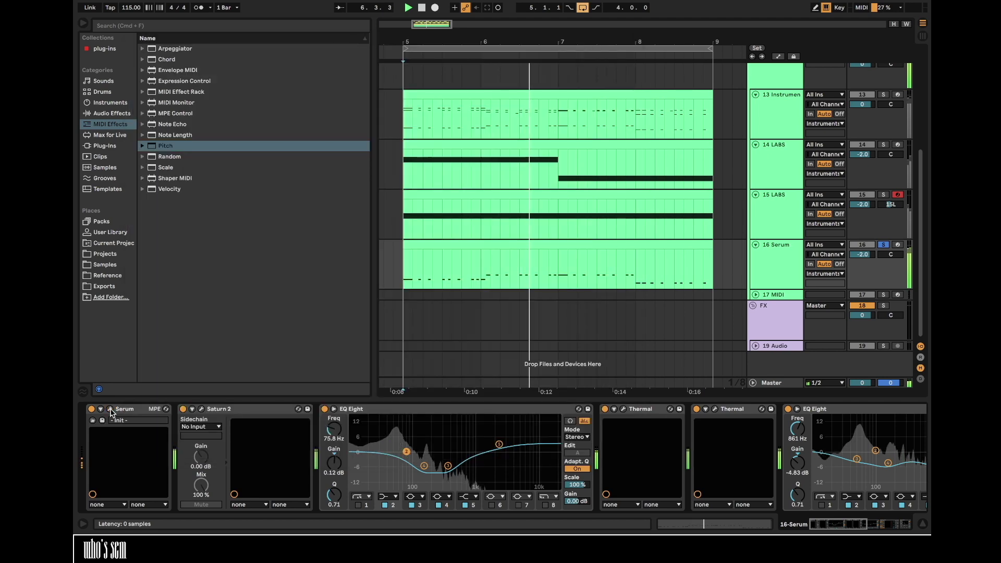
{"action": "left_click", "coordinate": [110, 412]}
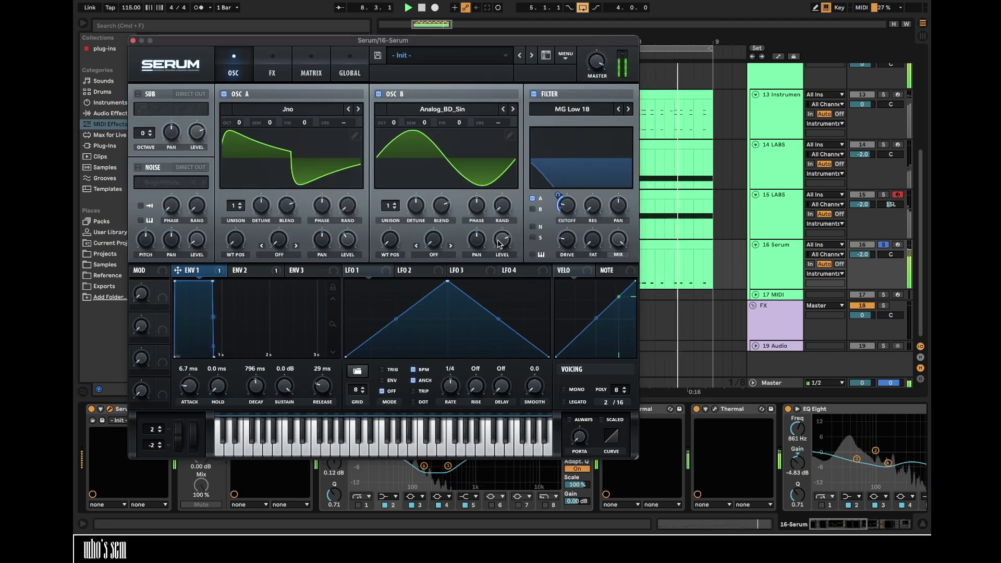
- Set Serum's OSC B warp to Bend +, modulate it with Env 1 at 50, and set Env 1 decay to 352 ms and sustain to -4.5 dB
{"action": "mouse_move", "coordinate": [496, 226]}
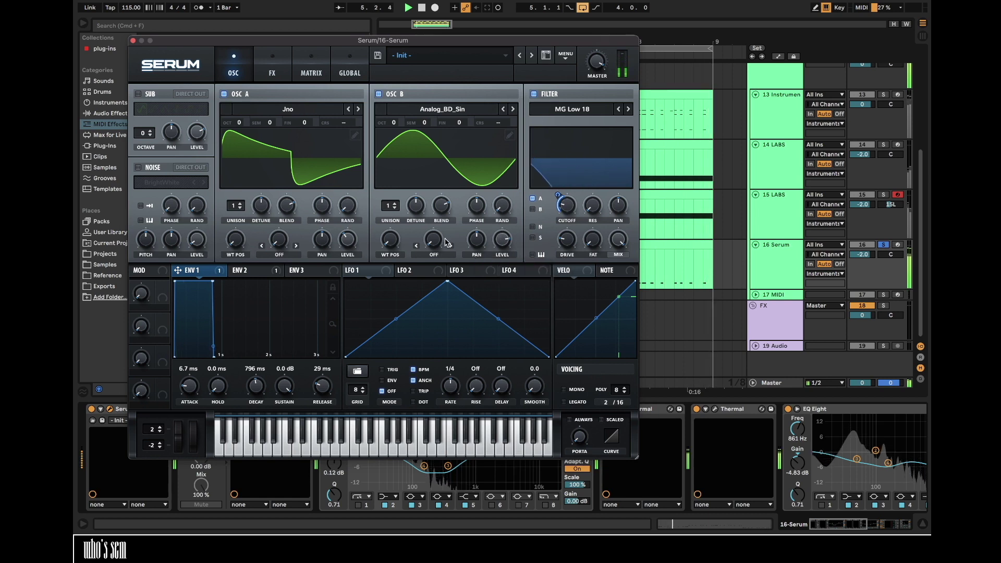
{"action": "left_click", "coordinate": [435, 254]}
{"action": "left_click_drag", "start_coordinate": [284, 387], "coordinate": [284, 406]}
{"action": "left_click_drag", "start_coordinate": [178, 270], "coordinate": [432, 241]}
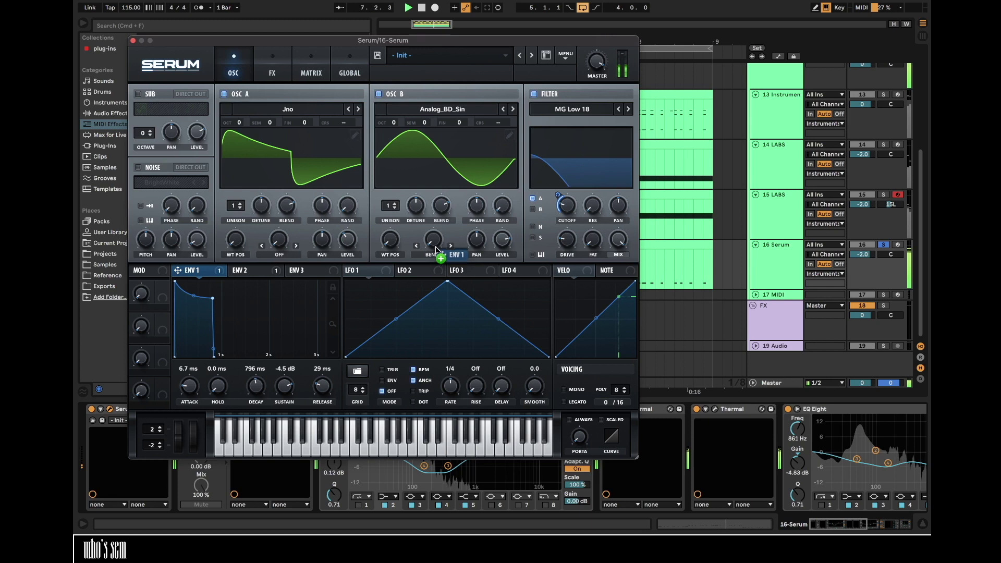
{"action": "left_click_drag", "start_coordinate": [256, 386], "coordinate": [254, 396]}
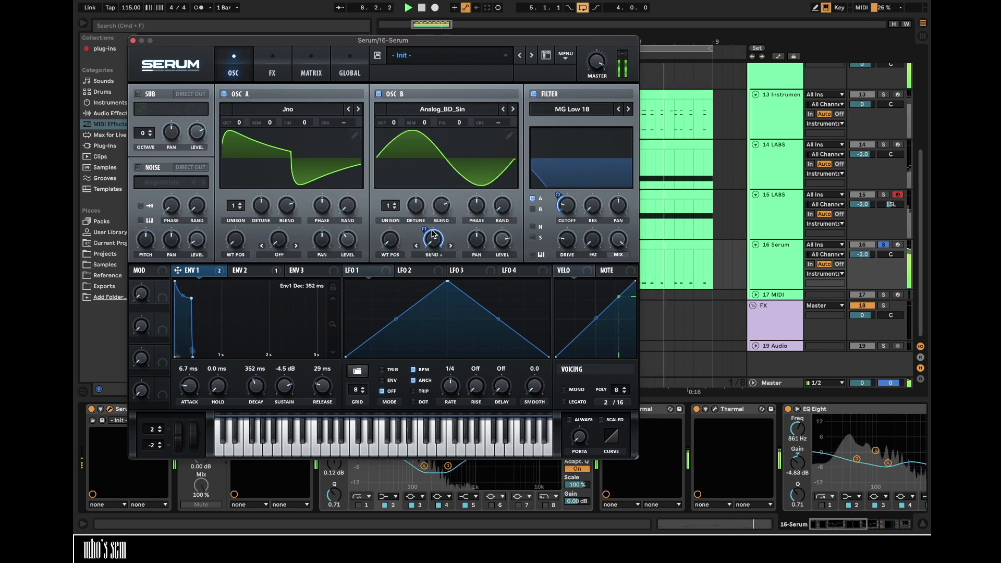
{"action": "mouse_move", "coordinate": [426, 255]}
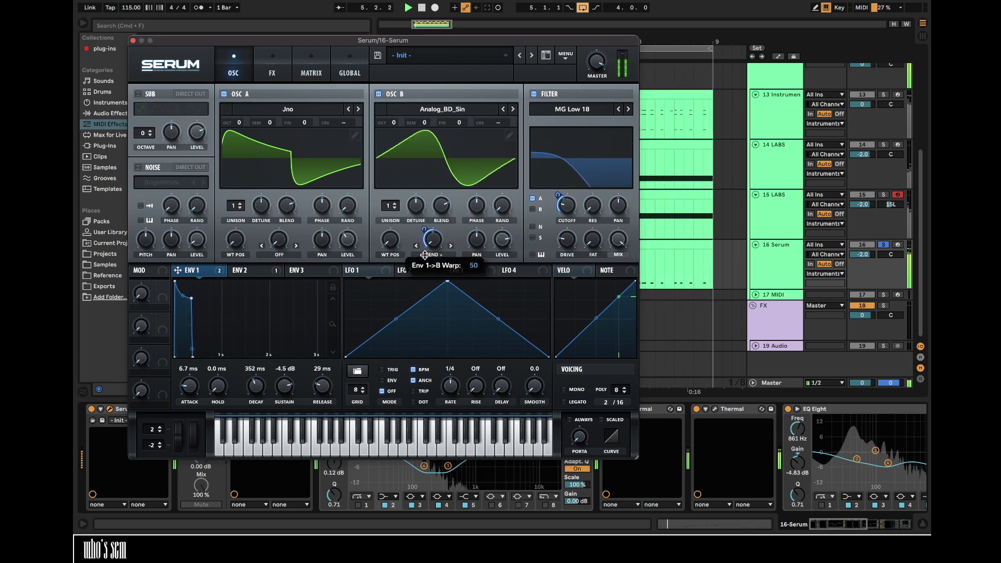
{"action": "left_click", "coordinate": [133, 41]}
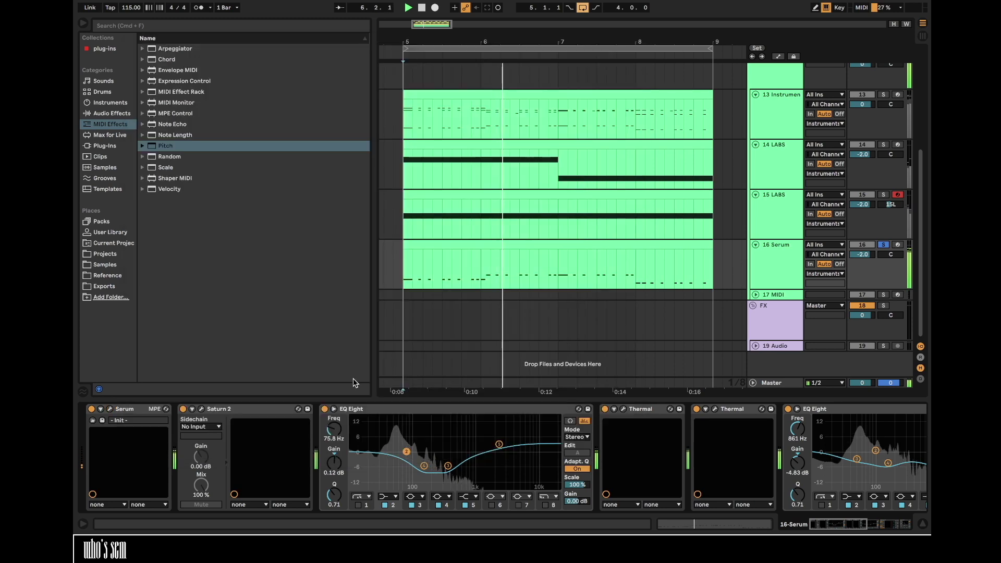
- Set the Serum track's Glue Compressor to a -15.6 dB threshold and 11.7 dB makeup, and unsolo track 16
{"action": "scroll", "coordinate": [500, 458], "scroll_direction": "right", "scroll_amount": 5}
{"action": "left_click_drag", "start_coordinate": [770, 485], "coordinate": [805, 470]}
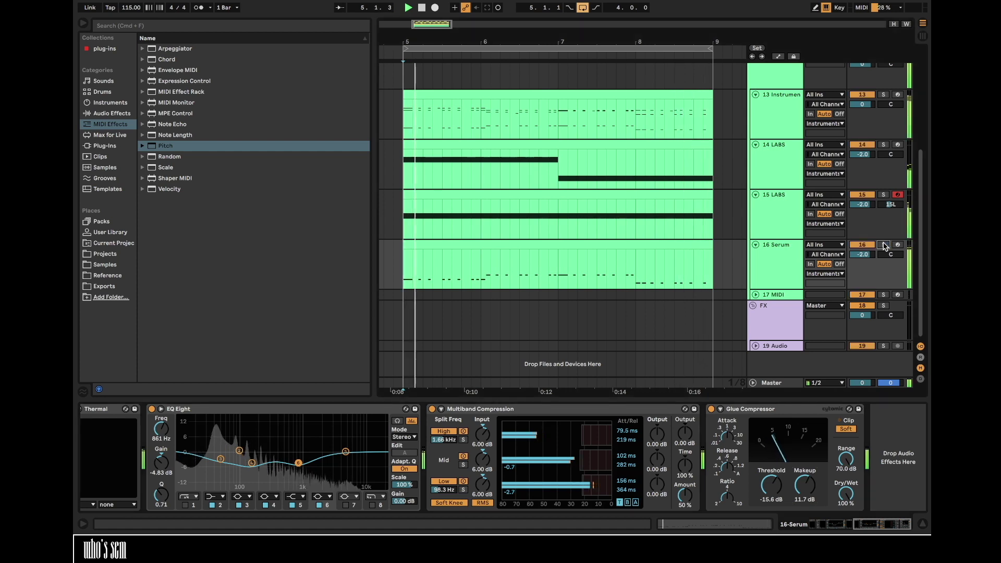
- Lower tracks 13 to 16 together, with track 13 at -2.5 dB and the other three at -4.5 dB
{"action": "scroll", "coordinate": [857, 165], "scroll_direction": "up", "scroll_amount": 3}
{"action": "left_click", "coordinate": [775, 151]}
{"action": "left_click", "coordinate": [776, 300], "text": "shift"}
{"action": "left_click_drag", "start_coordinate": [862, 160], "coordinate": [869, 163]}
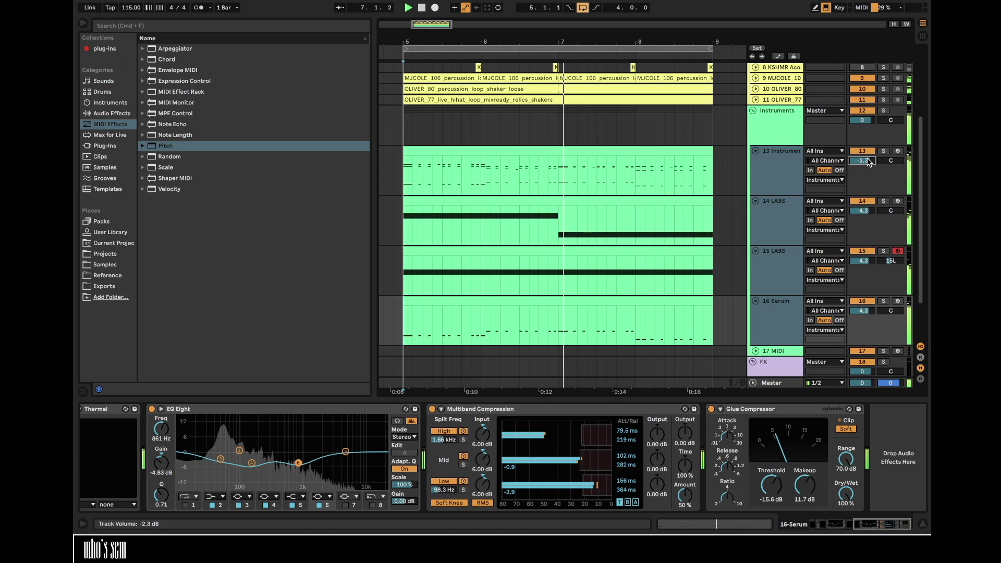
- Open the track 16 Serum clip in the MIDI note editor and stop playback
{"action": "left_click", "coordinate": [768, 151]}
{"action": "left_click", "coordinate": [774, 249]}
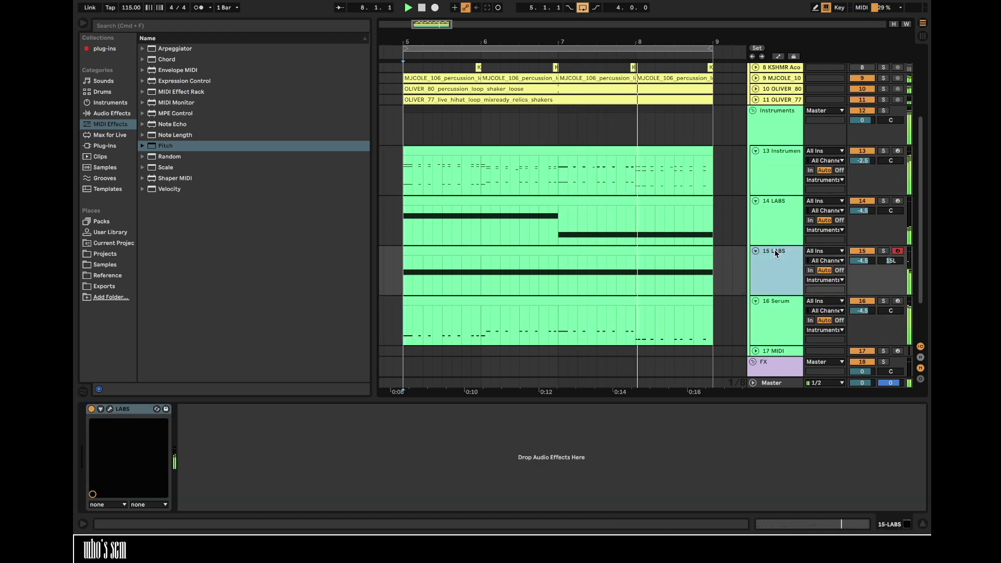
{"action": "left_click", "coordinate": [766, 235]}
{"action": "double_click", "coordinate": [664, 297]}
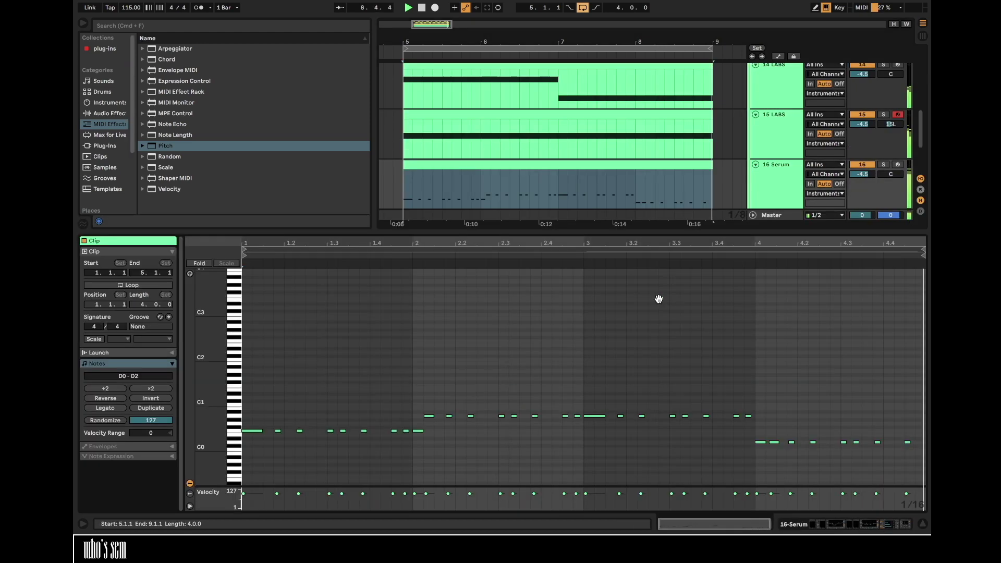
{"action": "key", "text": "space"}
- Try Legato on the bass notes in the second halves of bars 1 and 2, and undo both changes
{"action": "left_click_drag", "start_coordinate": [327, 417], "coordinate": [408, 446]}
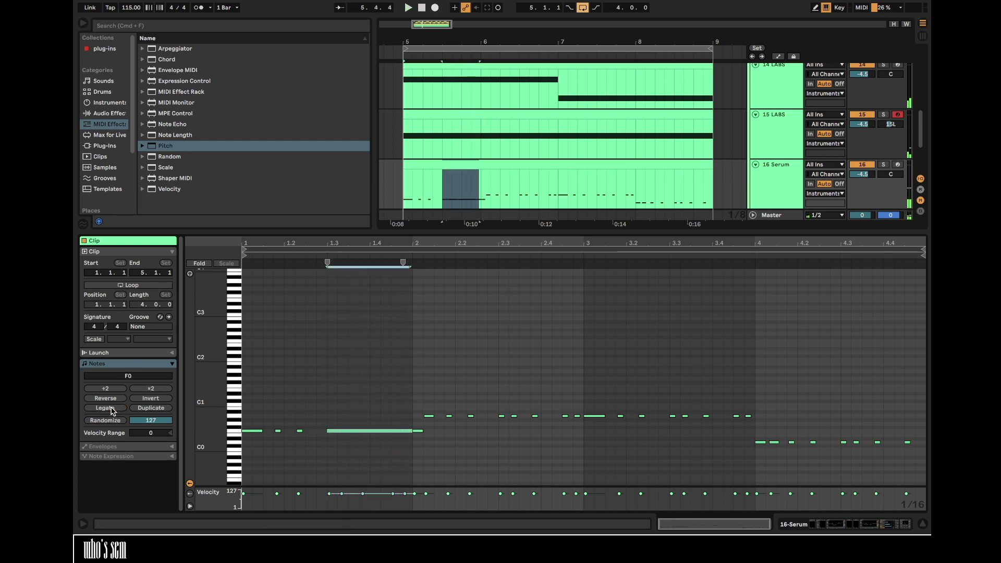
{"action": "key", "text": "space"}
{"action": "left_click", "coordinate": [409, 405]}
{"action": "left_click_drag", "start_coordinate": [502, 425], "coordinate": [582, 404]}
{"action": "left_click", "coordinate": [114, 409]}
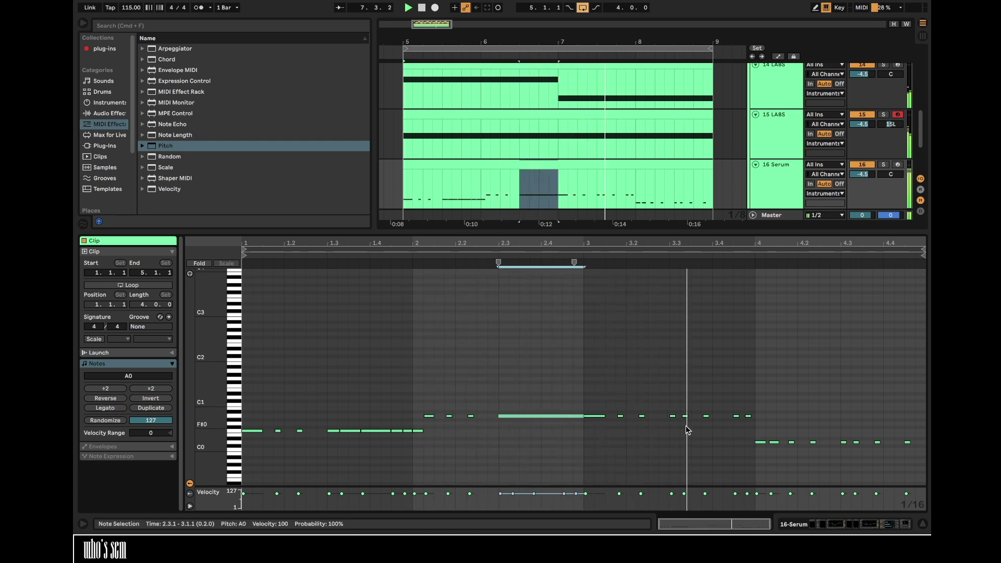
{"action": "key", "text": "super+z"}
{"action": "key", "text": "super+z"}
{"action": "key", "text": "space"}
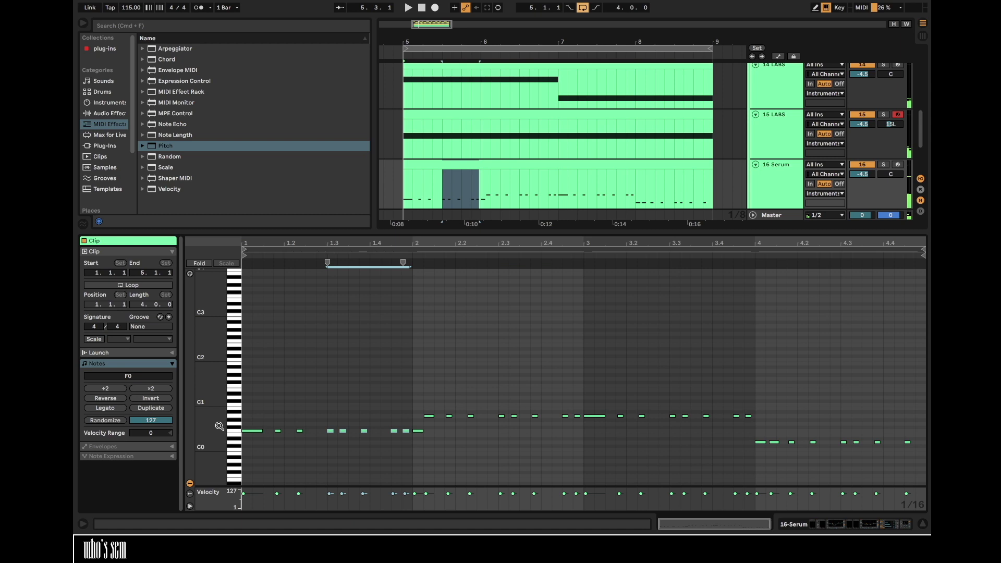
- Apply Legato to all notes in the Serum clip and return to the track's device chain
{"action": "left_click", "coordinate": [295, 405]}
{"action": "left_click", "coordinate": [107, 408]}
{"action": "key", "text": "shift+Tab"}
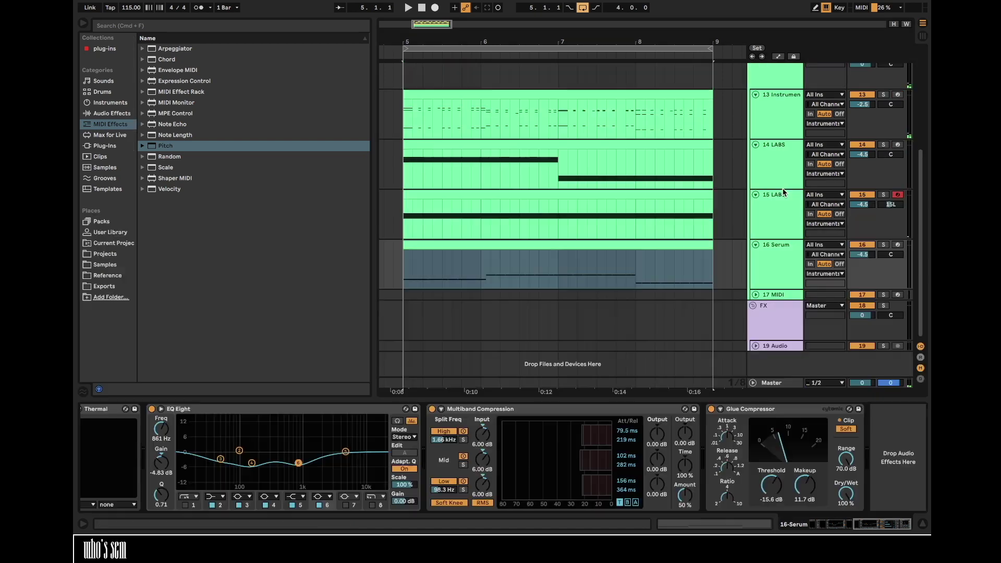
- Configure the Serum device to expose Env1 Dec and Env1 Sus as parameters, and close the plug-in window
{"action": "left_click", "coordinate": [110, 410]}
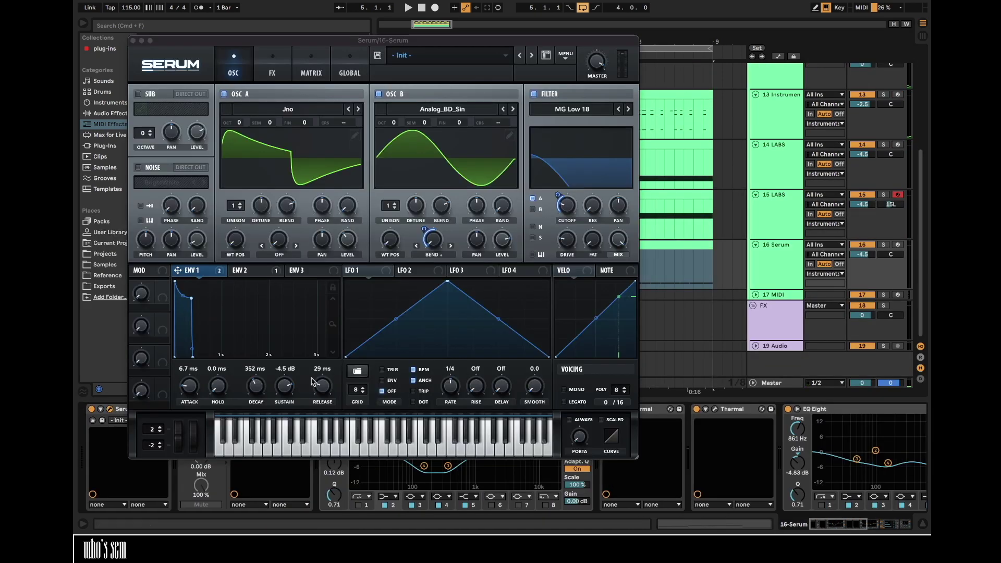
{"action": "left_click", "coordinate": [95, 418]}
{"action": "left_click_drag", "start_coordinate": [340, 44], "coordinate": [595, 44]}
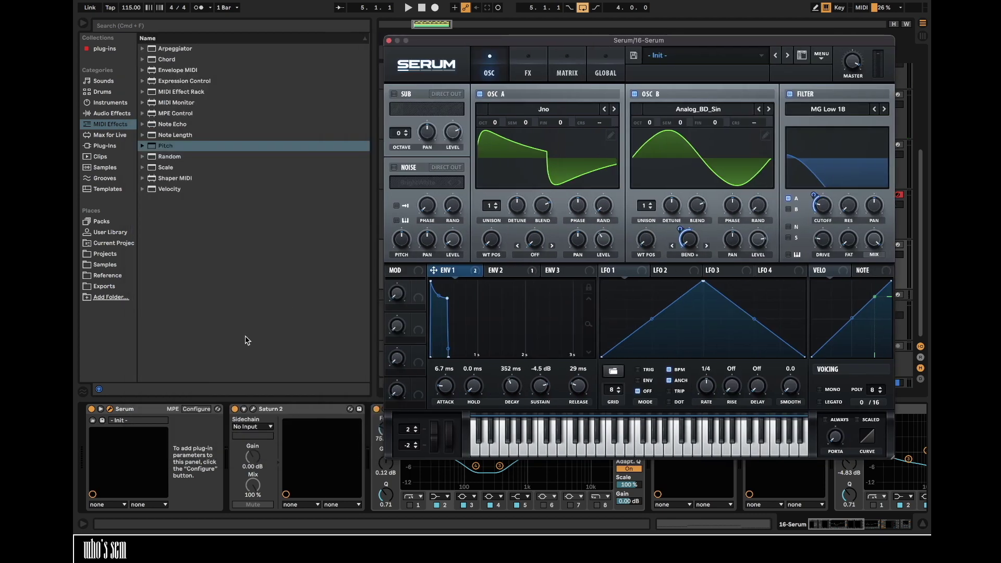
{"action": "left_click", "coordinate": [196, 410]}
{"action": "left_click", "coordinate": [511, 387]}
{"action": "left_click", "coordinate": [540, 386]}
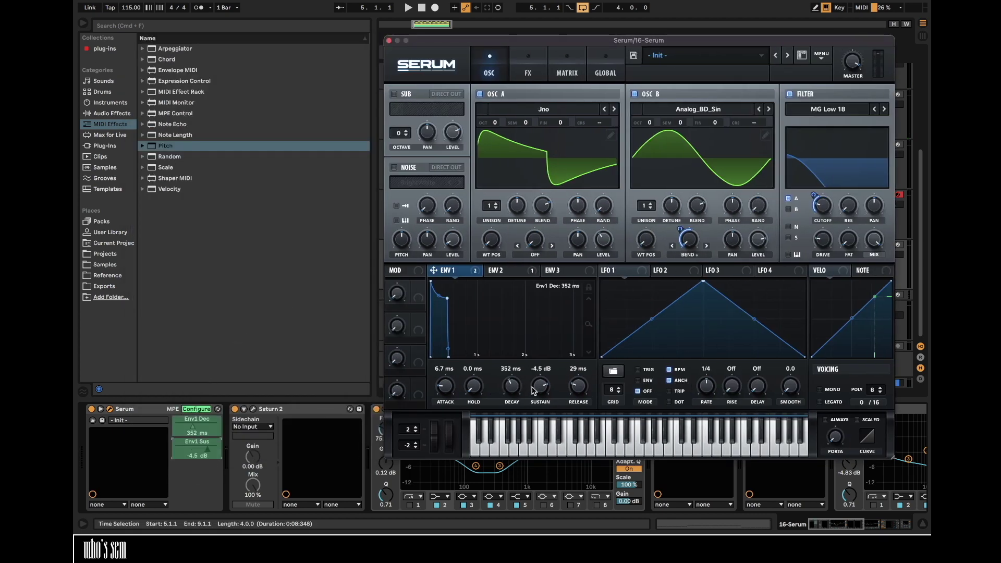
{"action": "left_click", "coordinate": [196, 409]}
{"action": "left_click", "coordinate": [108, 410]}
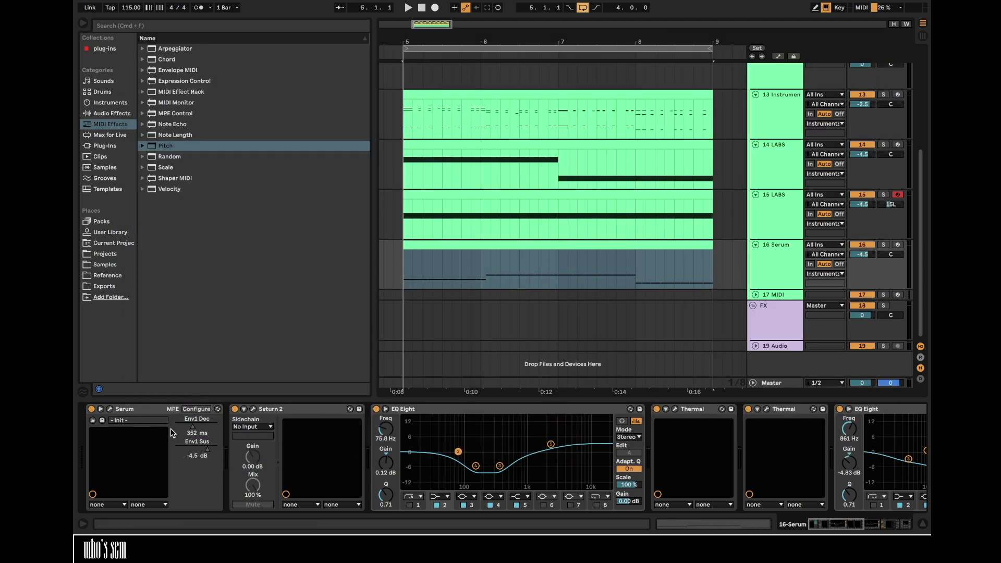
- Widen the arrangement, turn on automation mode and add separate Env1 Dec and Env1 Sus automation lanes to the Serum track
{"action": "left_click_drag", "start_coordinate": [434, 43], "coordinate": [474, 74]}
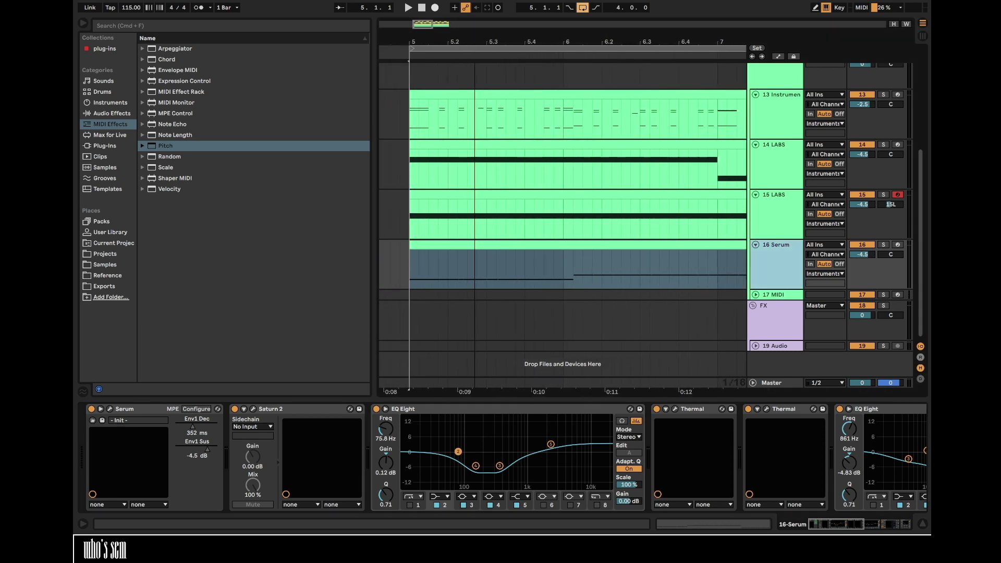
{"action": "left_click_drag", "start_coordinate": [372, 98], "coordinate": [188, 394]}
{"action": "left_click", "coordinate": [193, 433]}
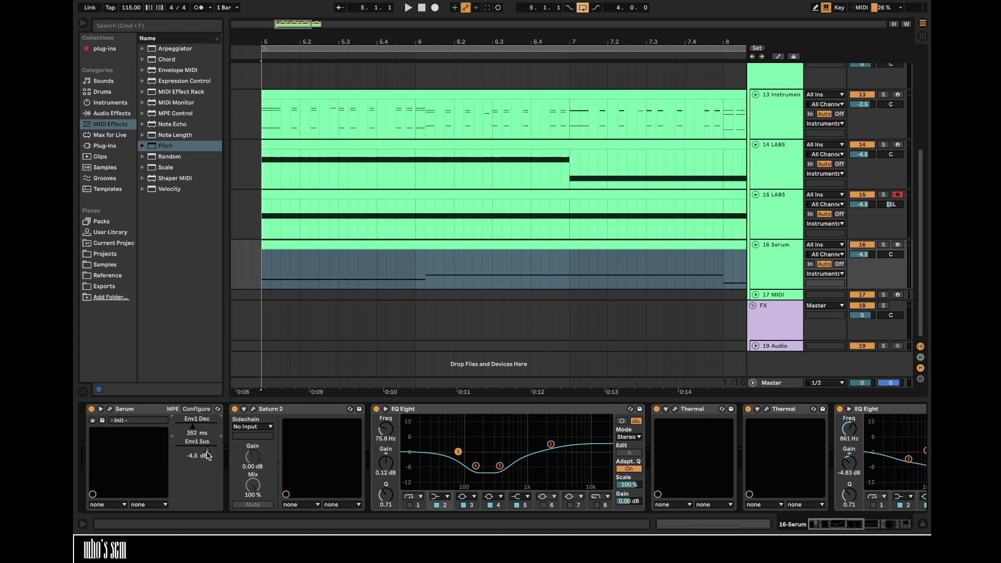
{"action": "key", "text": "a"}
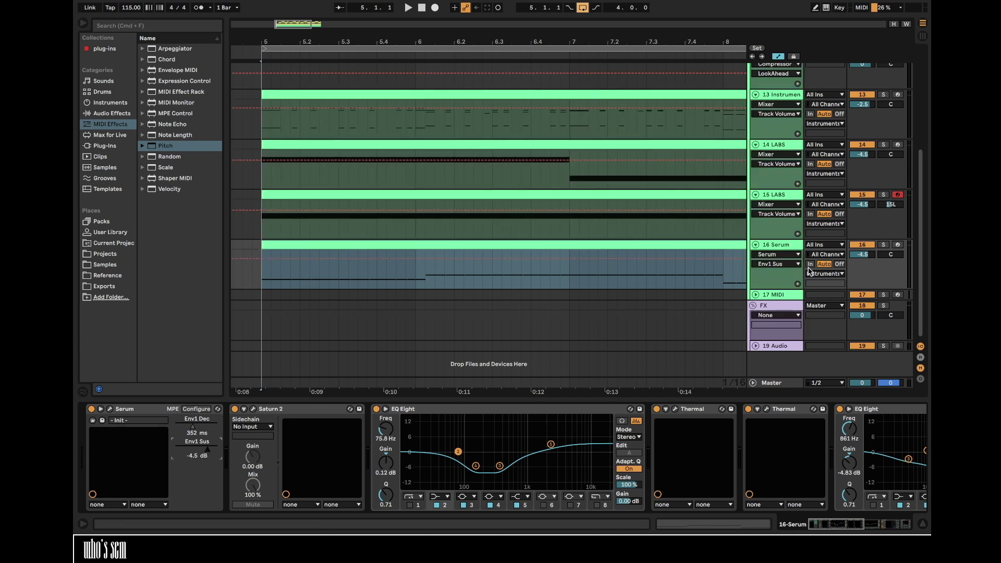
{"action": "left_click", "coordinate": [797, 283]}
{"action": "left_click", "coordinate": [192, 426]}
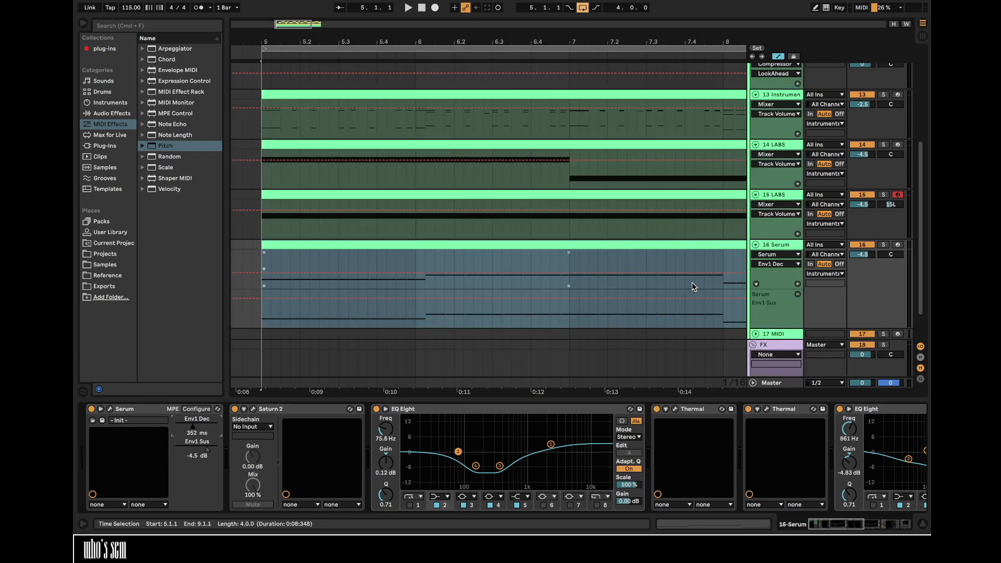
{"action": "left_click", "coordinate": [796, 283]}
{"action": "scroll", "coordinate": [786, 243], "scroll_direction": "down", "scroll_amount": 3}
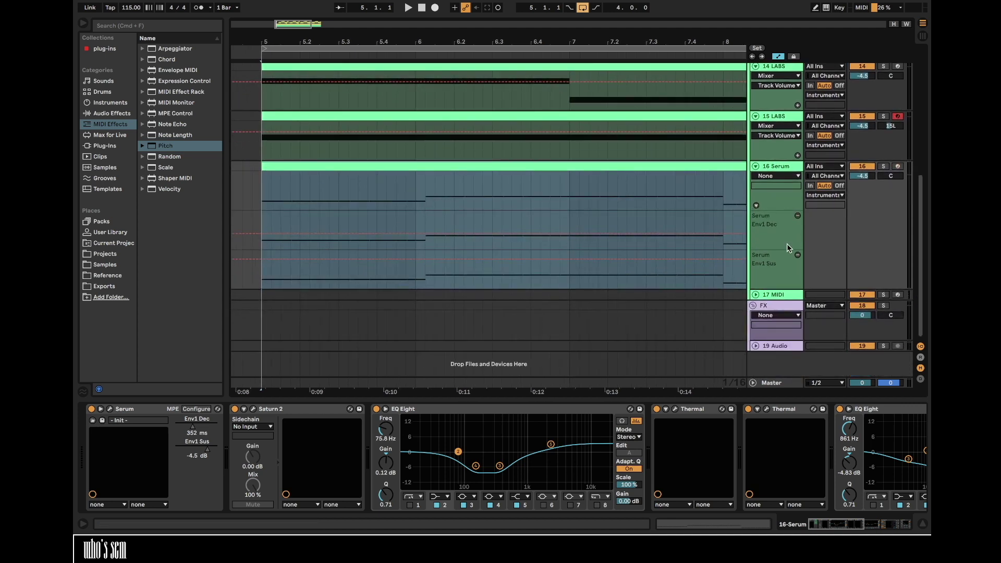
- Play from bar 5 and lower the Serum track's Env1 Sus automation to 0.00 over the first two beats of bar 5
{"action": "left_click", "coordinate": [261, 245]}
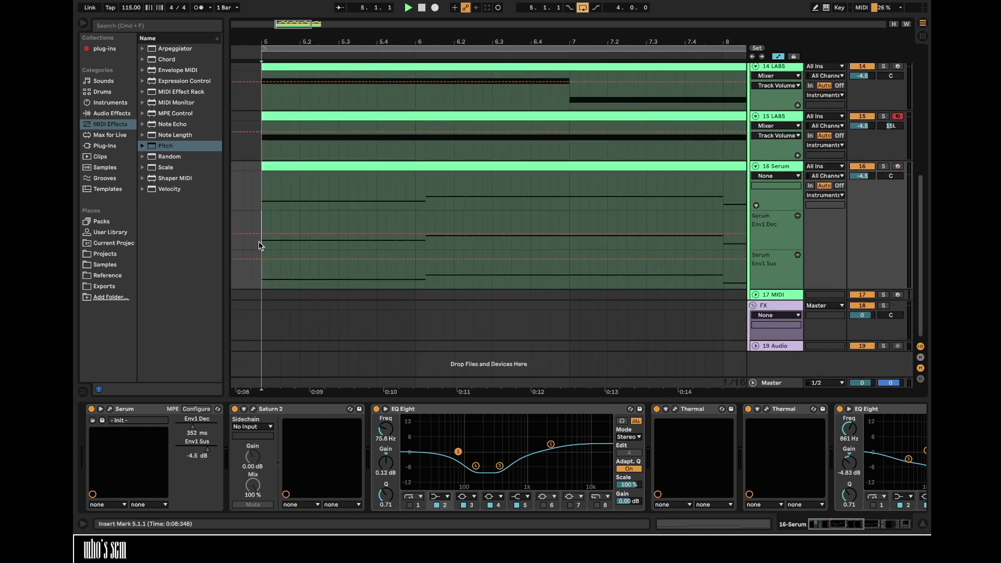
{"action": "key", "text": "space"}
{"action": "left_click_drag", "start_coordinate": [262, 253], "coordinate": [349, 258]}
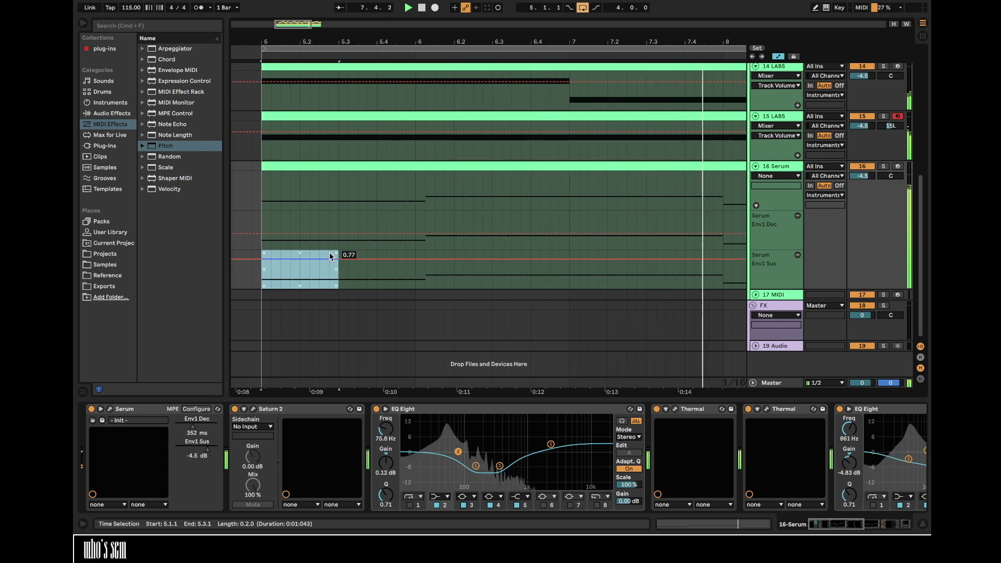
{"action": "left_click_drag", "start_coordinate": [300, 277], "coordinate": [299, 287]}
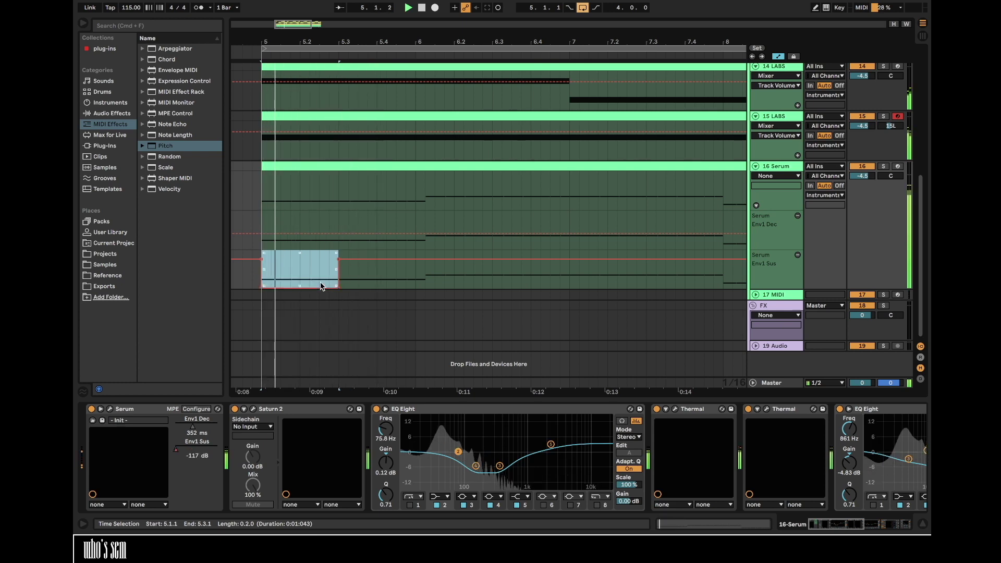
- Raise the Env1 Dec automation slightly over the first two beats of bar 5 and solo the Serum track for playback
{"action": "left_click", "coordinate": [275, 247]}
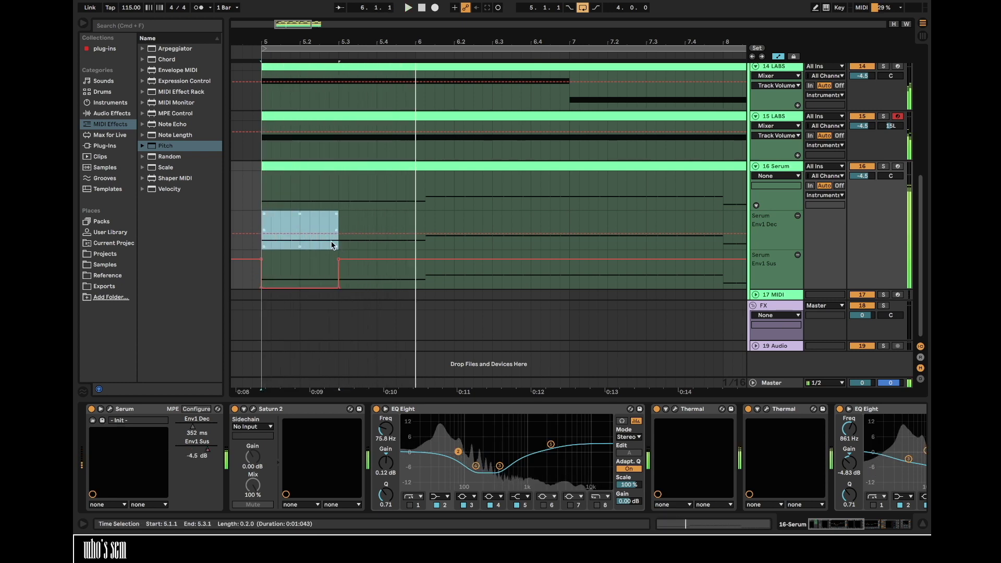
{"action": "key", "text": "space"}
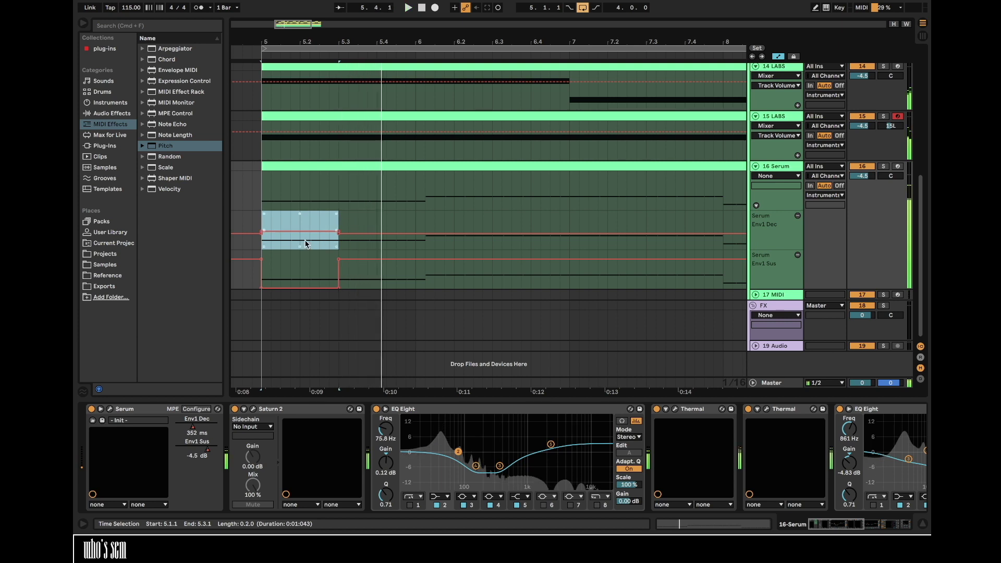
{"action": "left_click", "coordinate": [306, 243]}
{"action": "left_click", "coordinate": [259, 243]}
{"action": "left_click", "coordinate": [884, 165]}
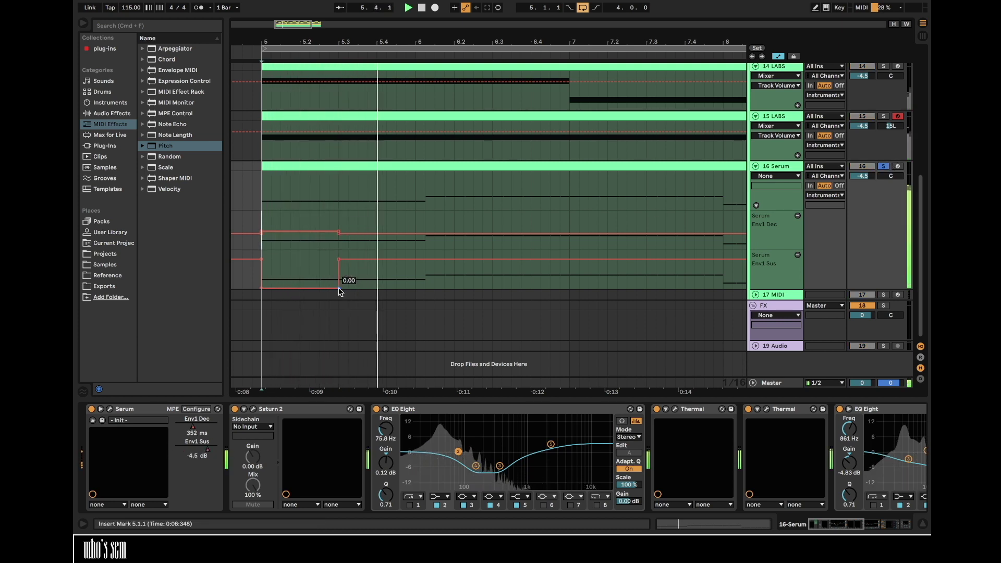
- Slope the Env1 Sus automation's rise just before 5.3 and delete the Env1 Dec automation over the first two beats of bar 5
{"action": "left_click_drag", "start_coordinate": [339, 287], "coordinate": [329, 287]}
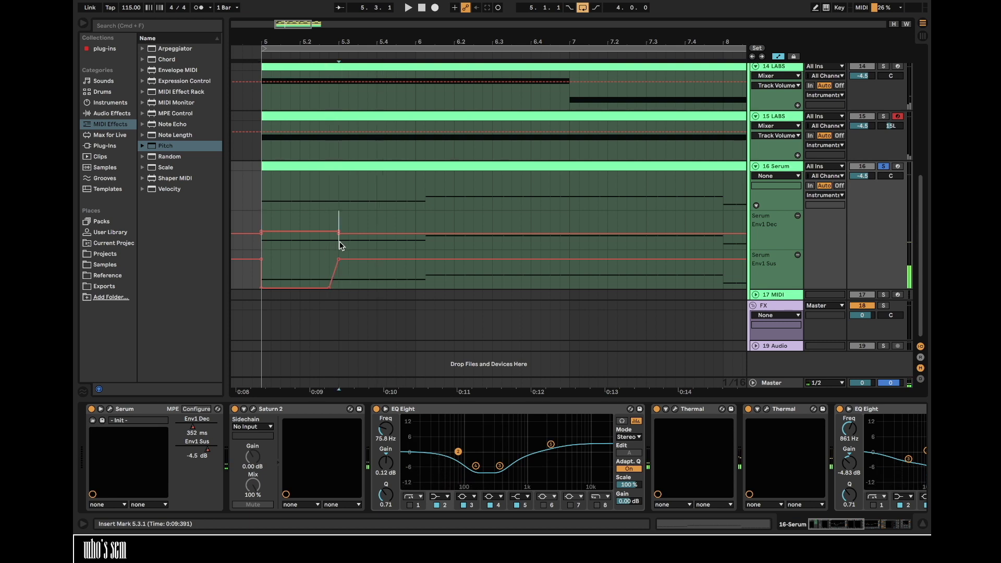
{"action": "left_click_drag", "start_coordinate": [340, 244], "coordinate": [423, 246]}
{"action": "left_click_drag", "start_coordinate": [262, 243], "coordinate": [339, 244]}
{"action": "key", "text": "space"}
{"action": "key", "text": "Delete"}
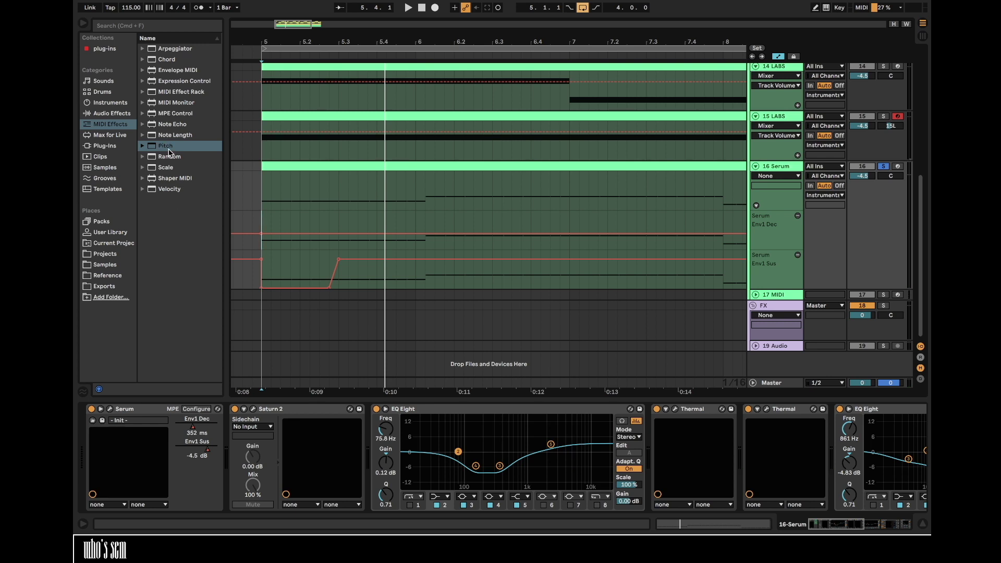
- Add a Note Length MIDI effect before Serum, set its mode to Sync and its length to 1/16
{"action": "left_click_drag", "start_coordinate": [169, 135], "coordinate": [100, 420]}
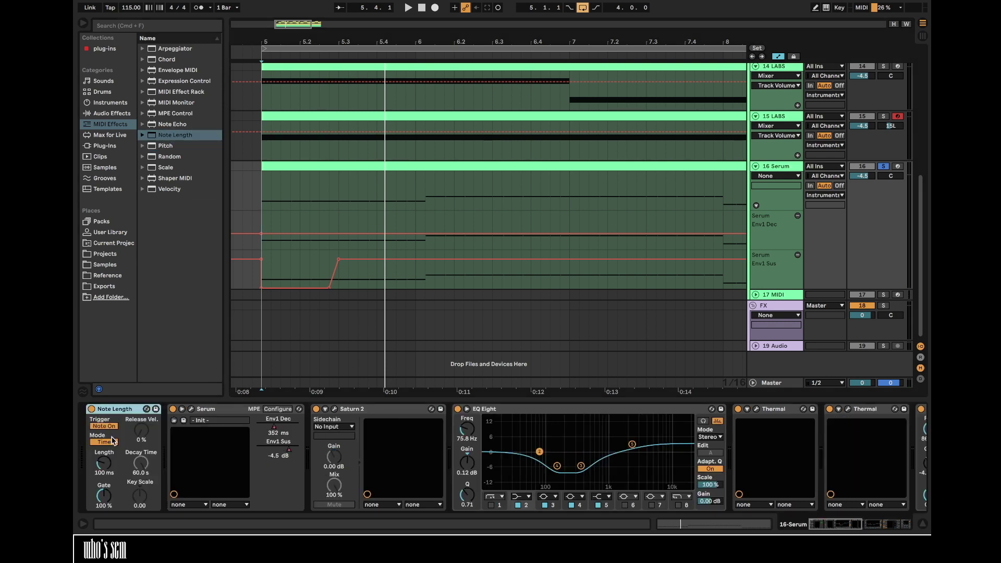
{"action": "key", "text": "space"}
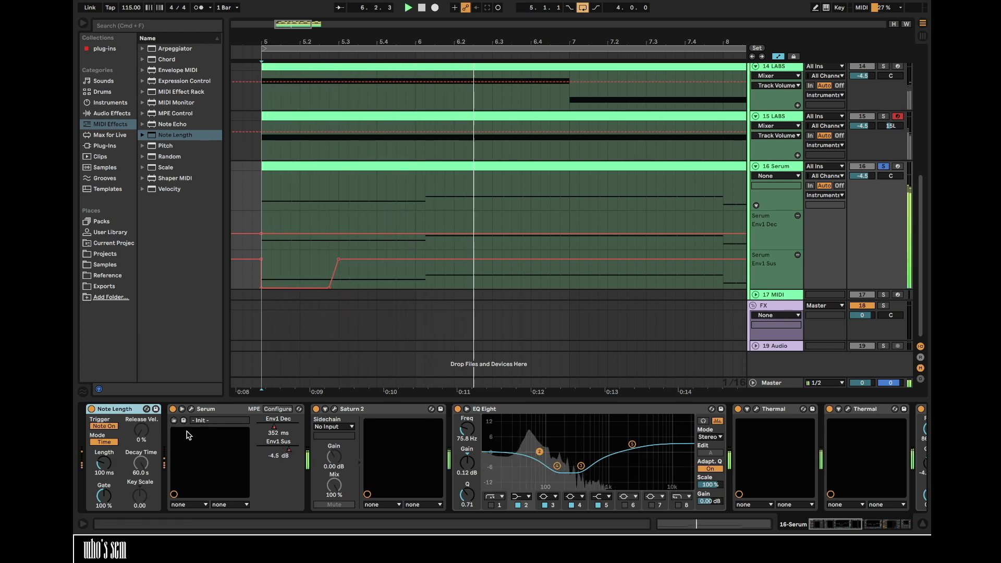
{"action": "left_click", "coordinate": [104, 442]}
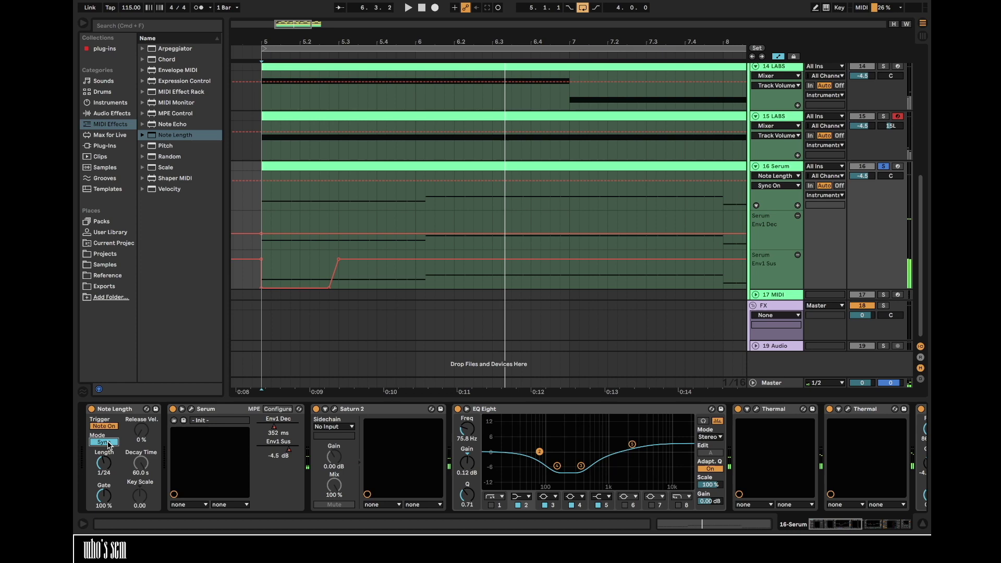
{"action": "left_click", "coordinate": [103, 462]}
{"action": "scroll", "coordinate": [428, 238], "scroll_direction": "up", "scroll_amount": 8}
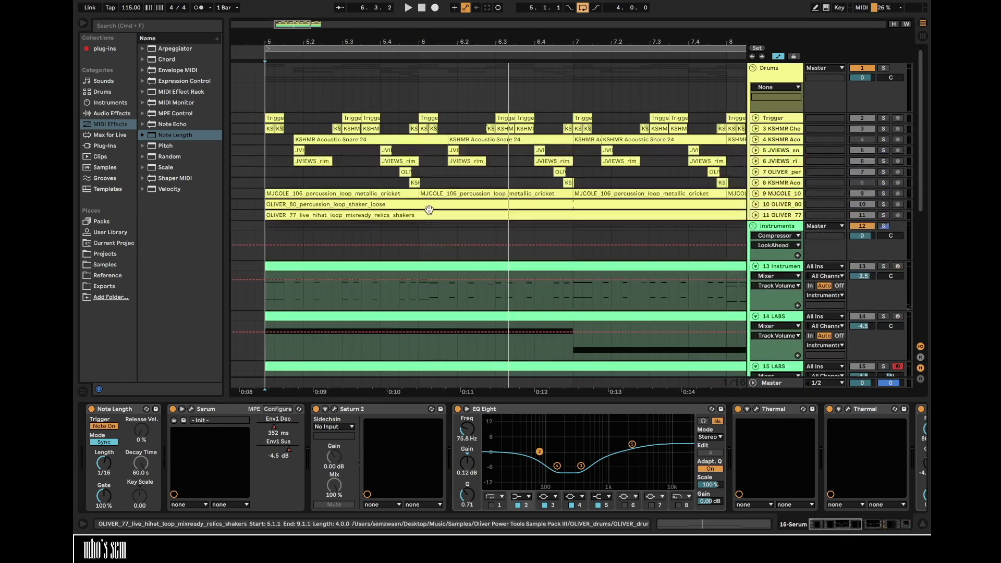
{"action": "double_click", "coordinate": [409, 266]}
{"action": "left_click", "coordinate": [277, 417]}
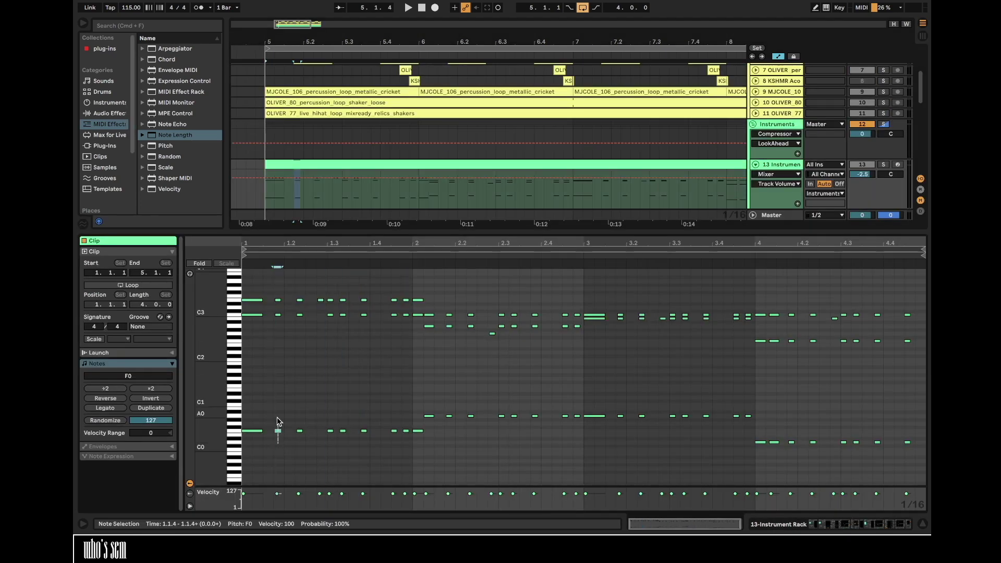
{"action": "mouse_move", "coordinate": [271, 246]}
{"action": "left_mouse_down"}
{"action": "mouse_move", "coordinate": [271, 292]}
{"action": "mouse_move", "coordinate": [271, 242]}
{"action": "left_mouse_up"}
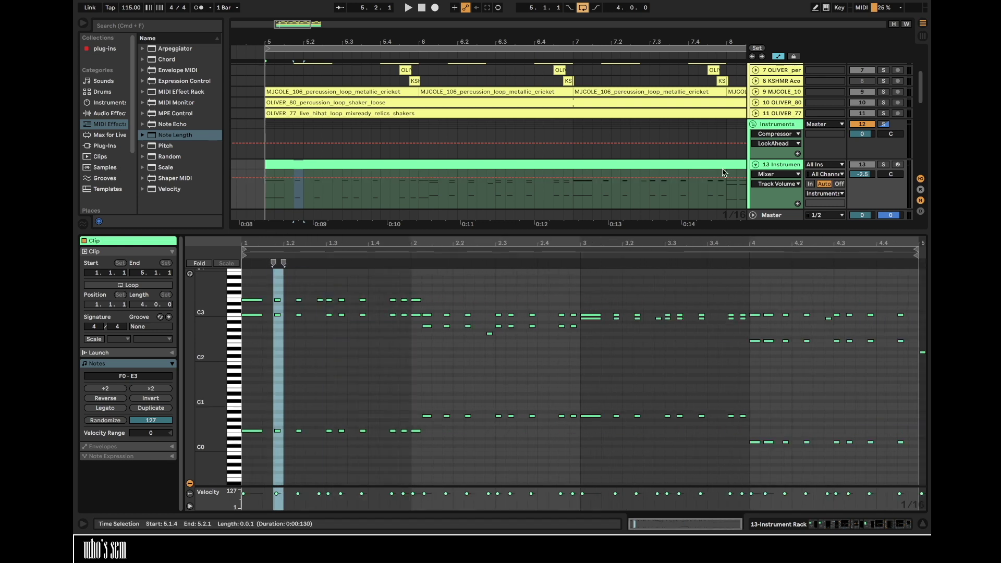
{"action": "double_click", "coordinate": [771, 125]}
{"action": "left_click", "coordinate": [293, 321]}
{"action": "double_click", "coordinate": [293, 321]}
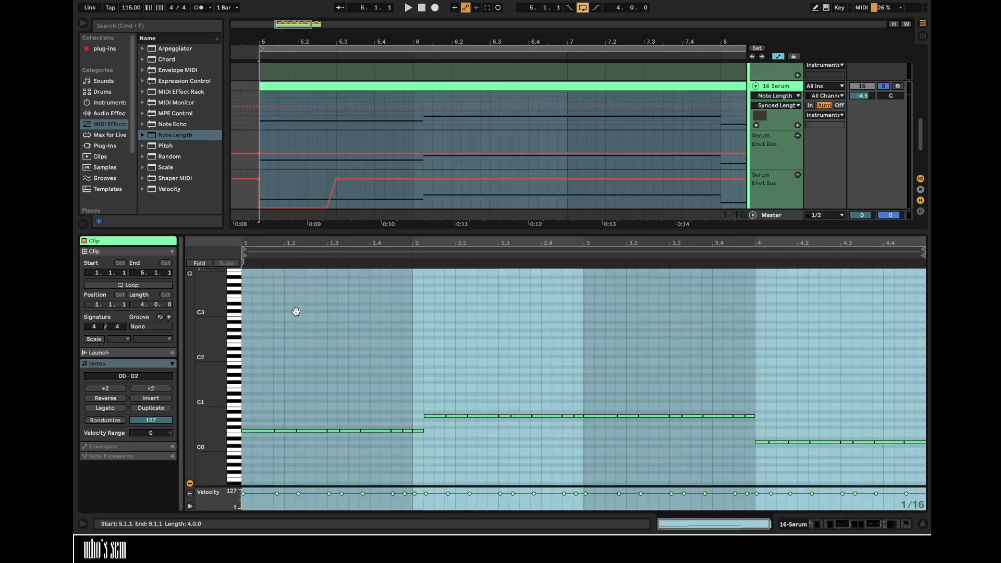
{"action": "left_click", "coordinate": [902, 528]}
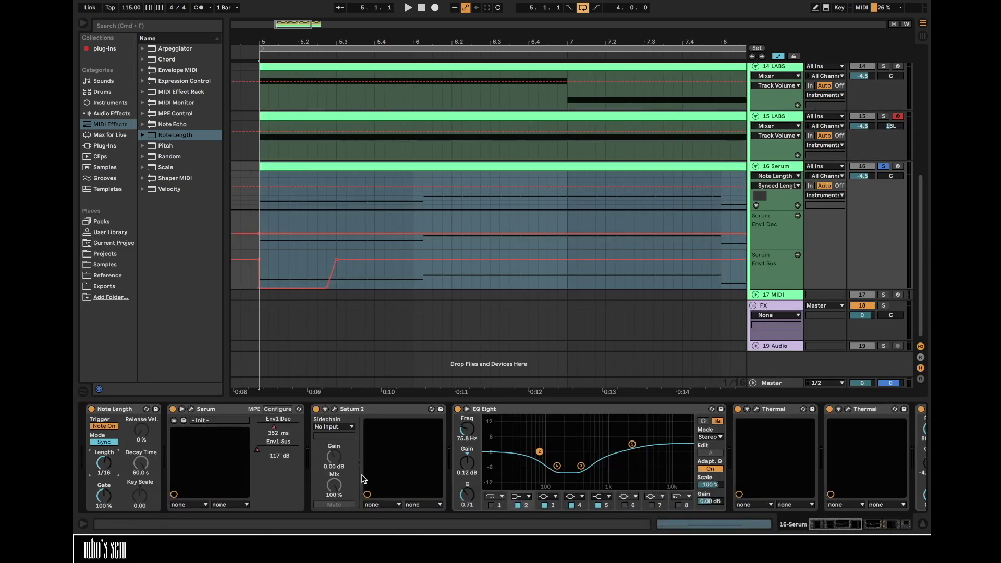
- Set Note Length's synced length to 1/24, play from bar 5, and try the Gate before resetting it to 100 %
{"action": "scroll", "coordinate": [352, 274], "scroll_direction": "left", "scroll_amount": 1}
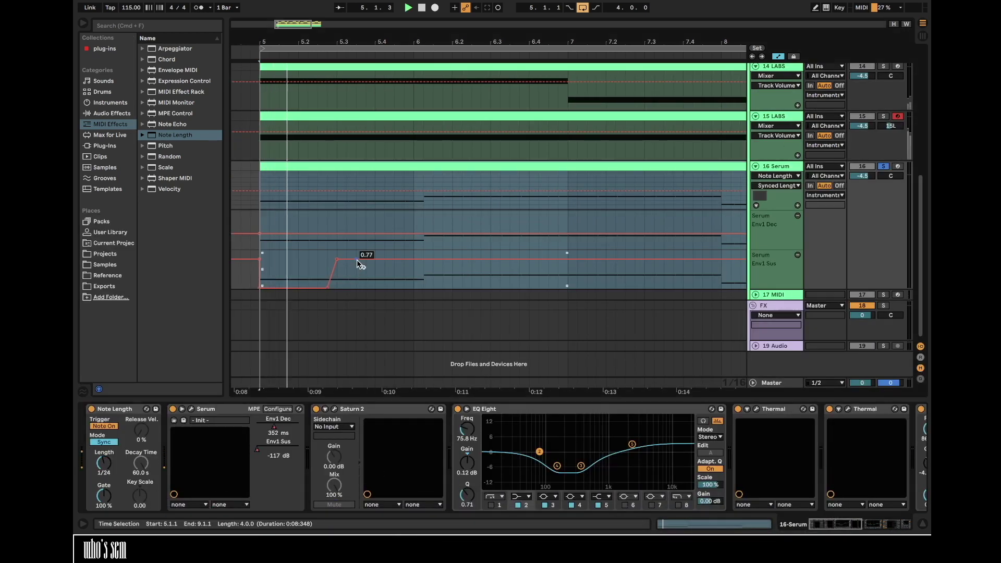
{"action": "left_click", "coordinate": [262, 207]}
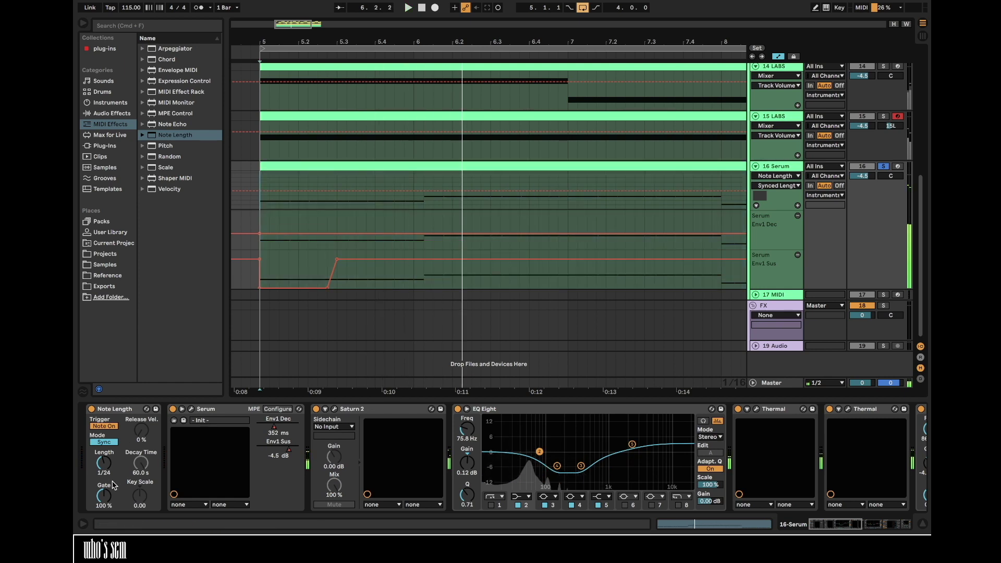
{"action": "left_click_drag", "start_coordinate": [108, 498], "coordinate": [107, 499]}
{"action": "key", "text": "space"}
{"action": "double_click", "coordinate": [107, 499]}
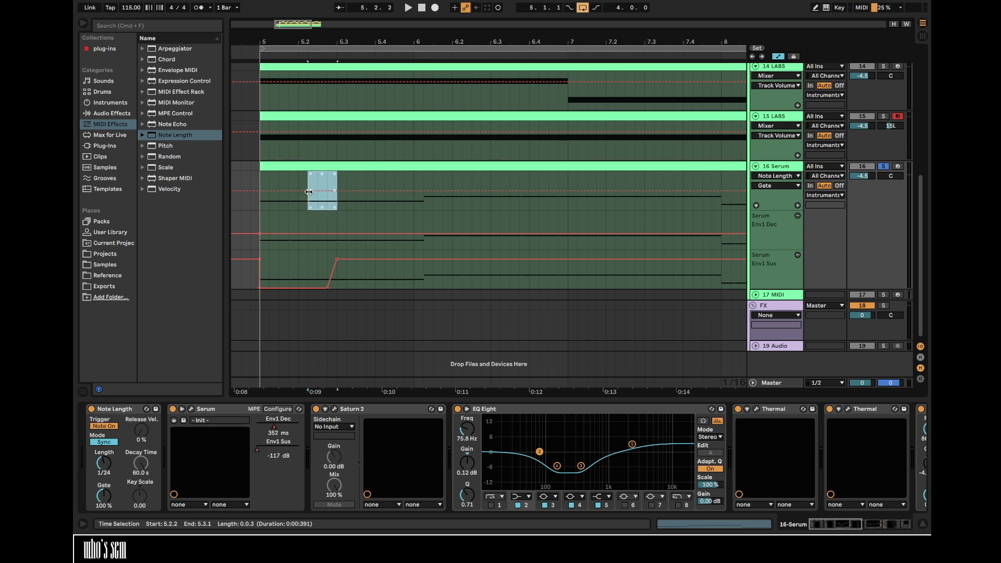
- Draw a Gate automation ramp from 100 % at 5.2.2 up to 200 % just before 5.3
{"action": "left_click", "coordinate": [255, 210]}
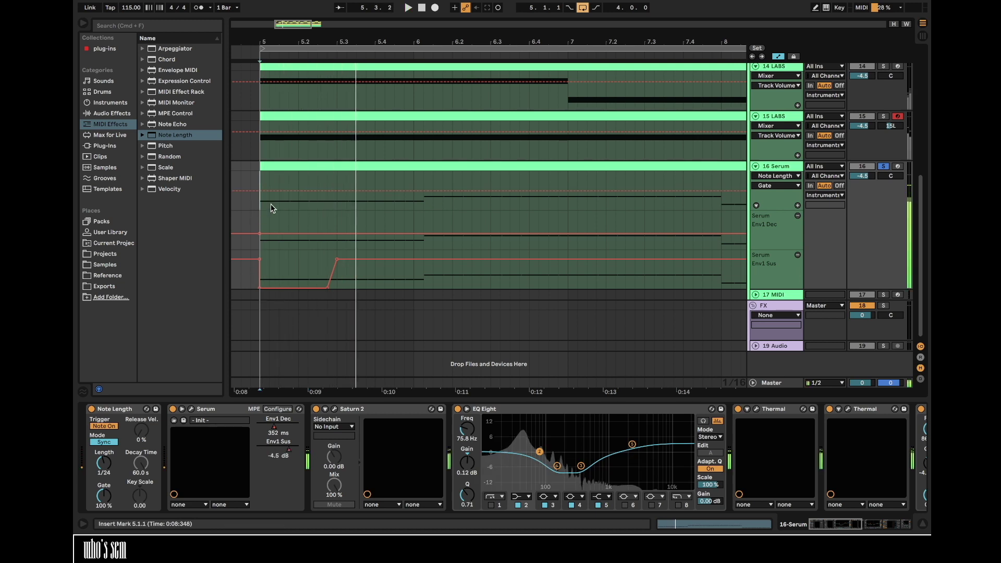
{"action": "left_click", "coordinate": [345, 168]}
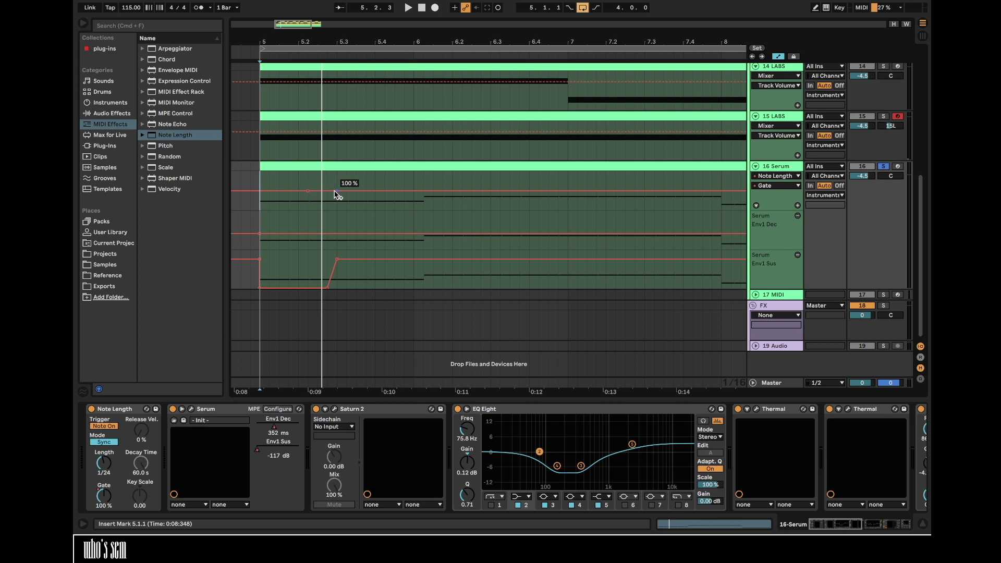
{"action": "left_click_drag", "start_coordinate": [337, 193], "coordinate": [337, 174]}
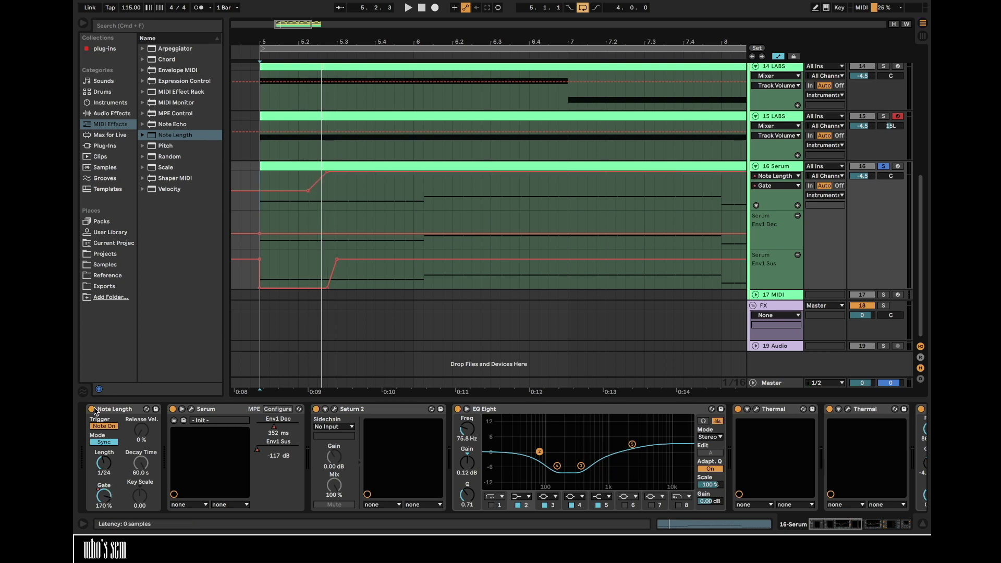
- Give Gate its own automation lane and automate Note Length's Device On to be active only for the first two beats of bar 5
{"action": "left_click", "coordinate": [797, 206]}
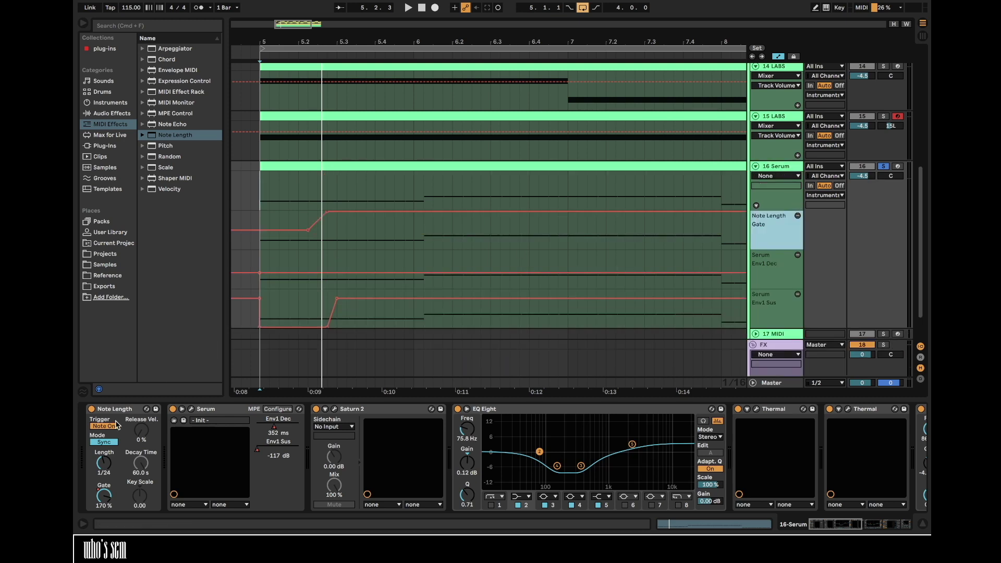
{"action": "left_click", "coordinate": [91, 409]}
{"action": "left_click", "coordinate": [327, 181]}
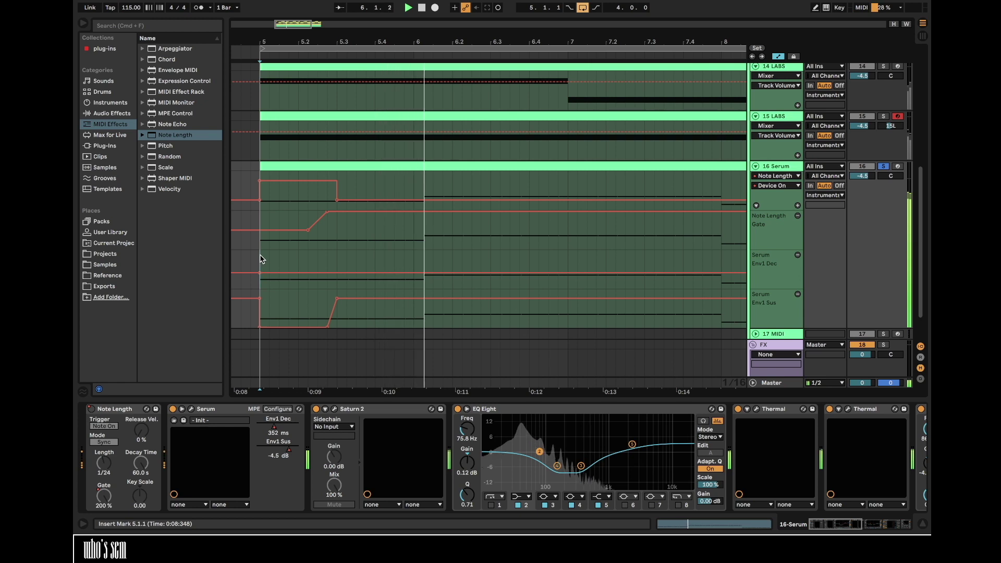
{"action": "key", "text": "space"}
- Try duplicating all of bar 5's Serum automation into bar 6, and undo the duplication
{"action": "left_click_drag", "start_coordinate": [261, 293], "coordinate": [411, 187]}
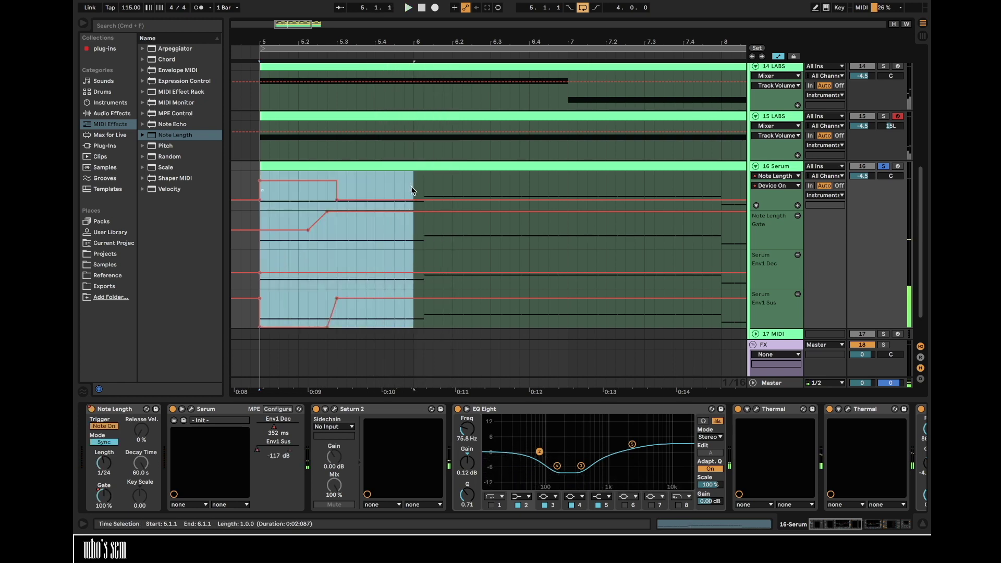
{"action": "key", "text": "ctrl+d"}
{"action": "key", "text": "space"}
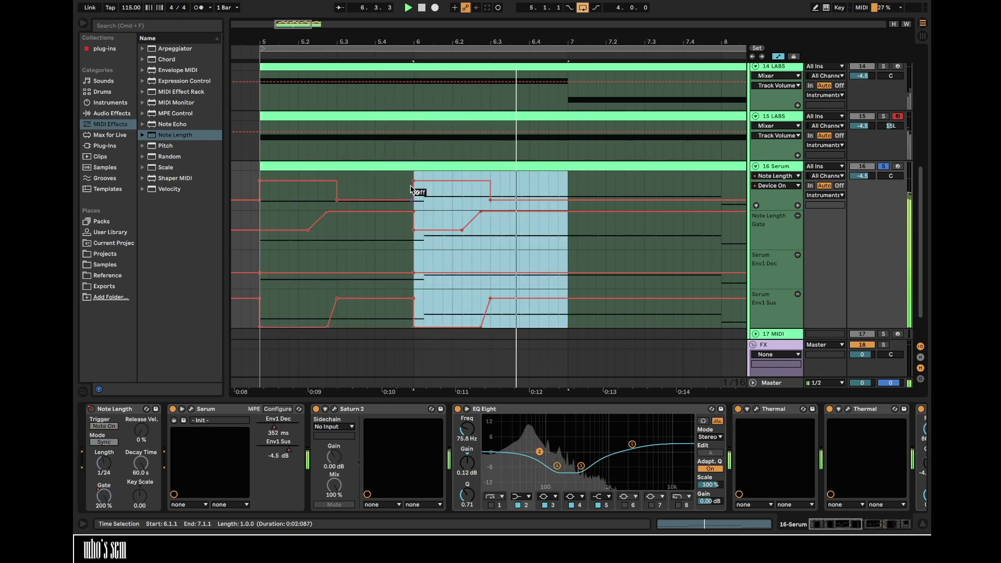
{"action": "key", "text": "ctrl+z"}
{"action": "key", "text": "space"}
{"action": "key", "text": "space"}
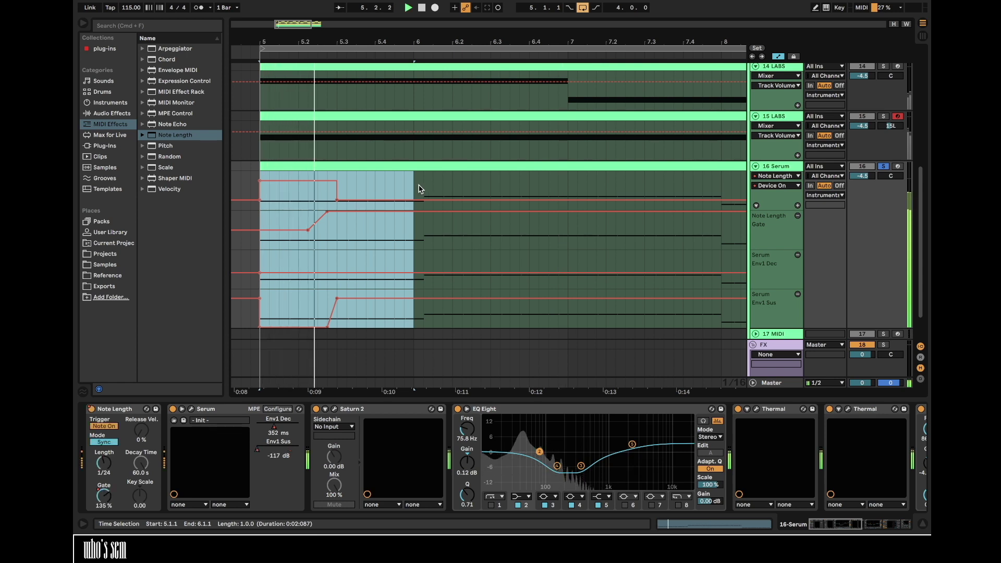
- Replay from bar 5, inspect the first F0 note in the Serum clip up close, and return to the device chain
{"action": "left_click", "coordinate": [257, 219]}
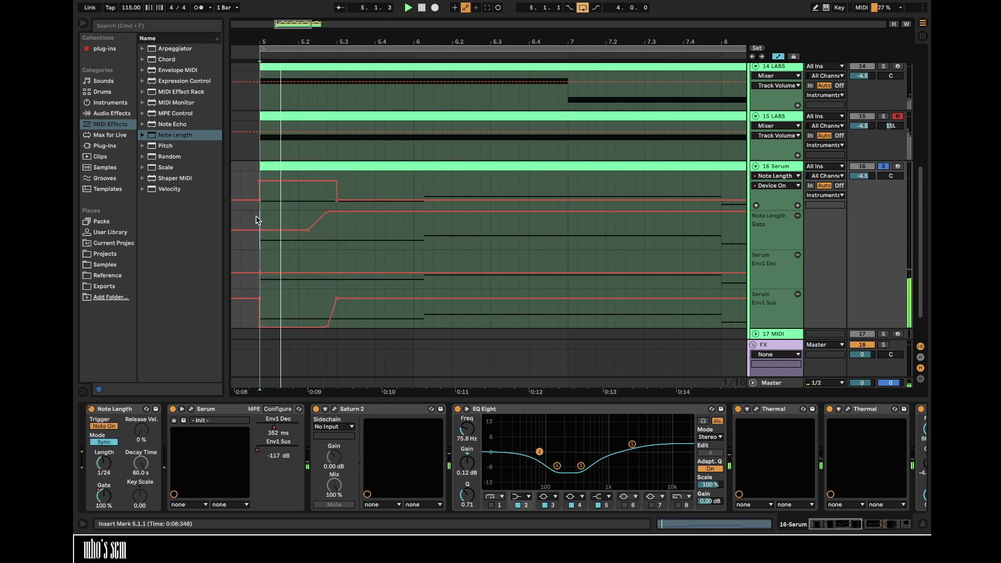
{"action": "double_click", "coordinate": [300, 163]}
{"action": "left_click_drag", "start_coordinate": [260, 242], "coordinate": [242, 290]}
{"action": "left_click", "coordinate": [260, 438]}
{"action": "left_click", "coordinate": [244, 431]}
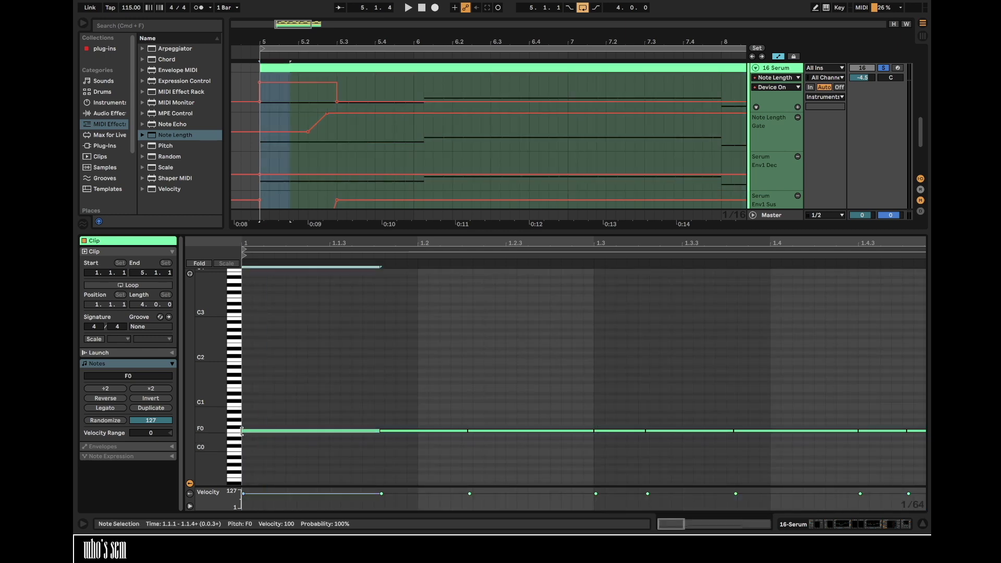
{"action": "key", "text": "space"}
{"action": "key", "text": "space"}
{"action": "key", "text": "space"}
{"action": "double_click", "coordinate": [781, 68]}
{"action": "key", "text": "space"}
{"action": "key", "text": "space"}
{"action": "left_click", "coordinate": [264, 244]}
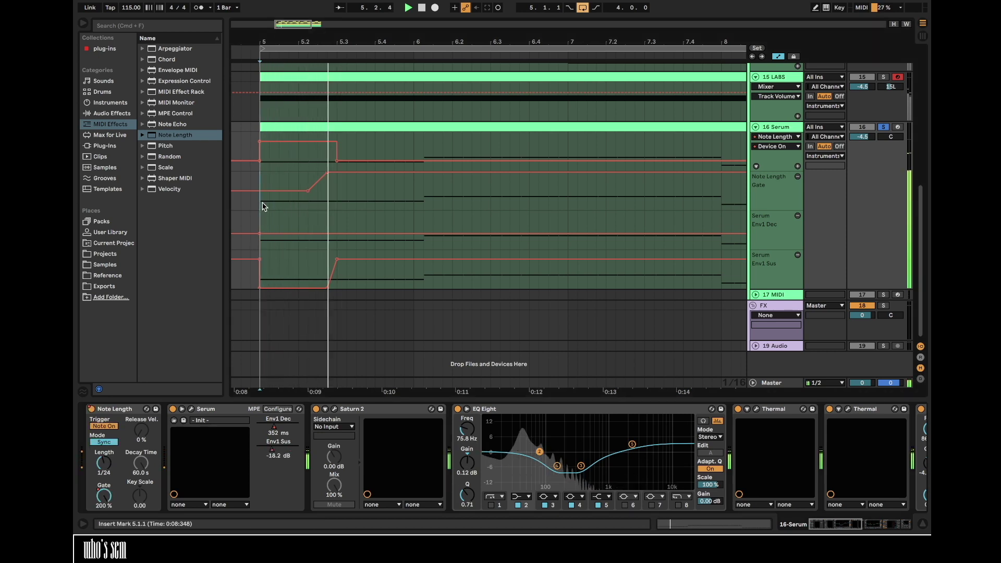
- Raise the low starting point of the Gate automation to 136 % and set Note Length's synced length to 1/16
{"action": "left_click_drag", "start_coordinate": [308, 191], "coordinate": [308, 185]}
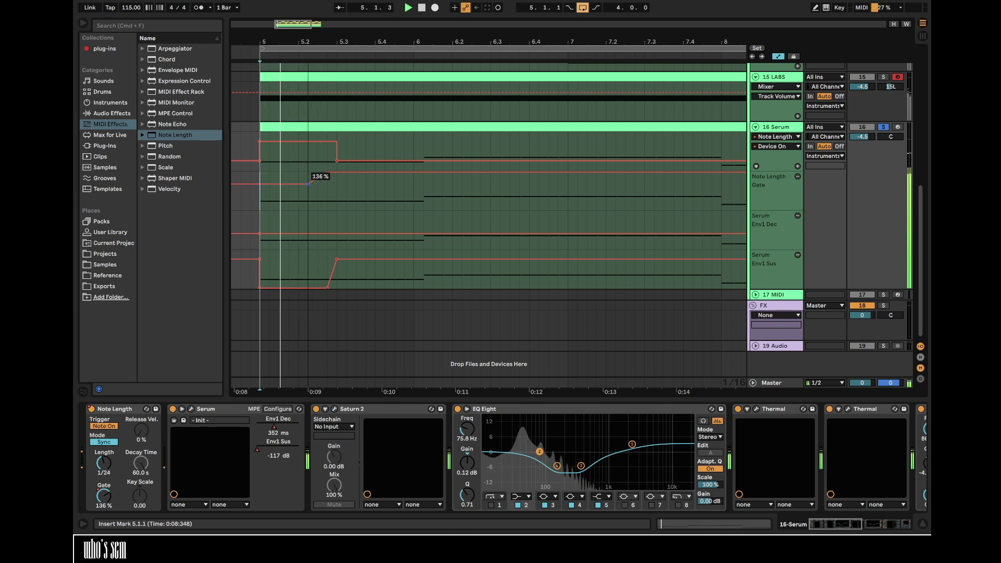
{"action": "left_click", "coordinate": [111, 463]}
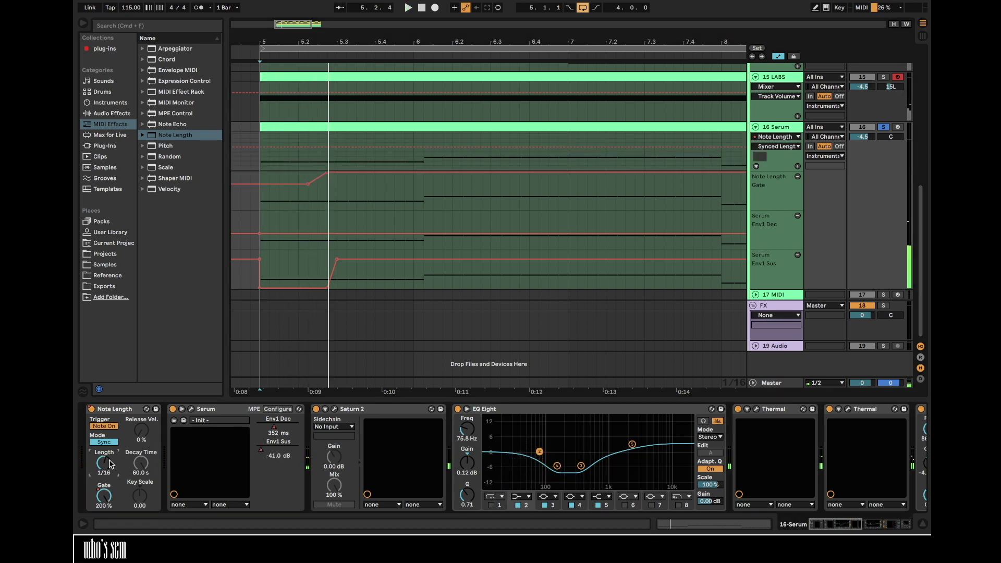
{"action": "left_click", "coordinate": [104, 498]}
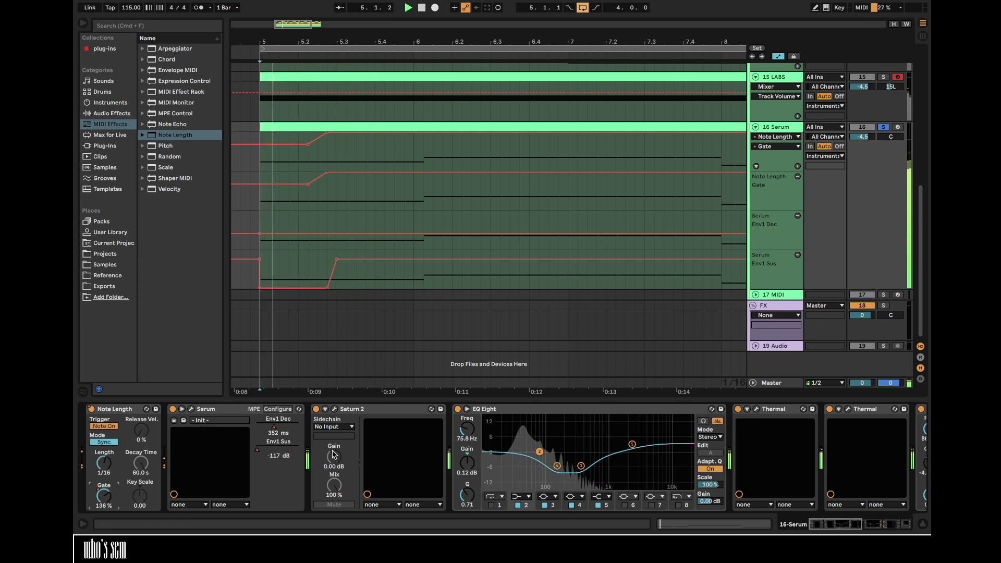
{"action": "scroll", "coordinate": [334, 454], "scroll_direction": "right", "scroll_amount": 15}
{"action": "left_click", "coordinate": [805, 485]}
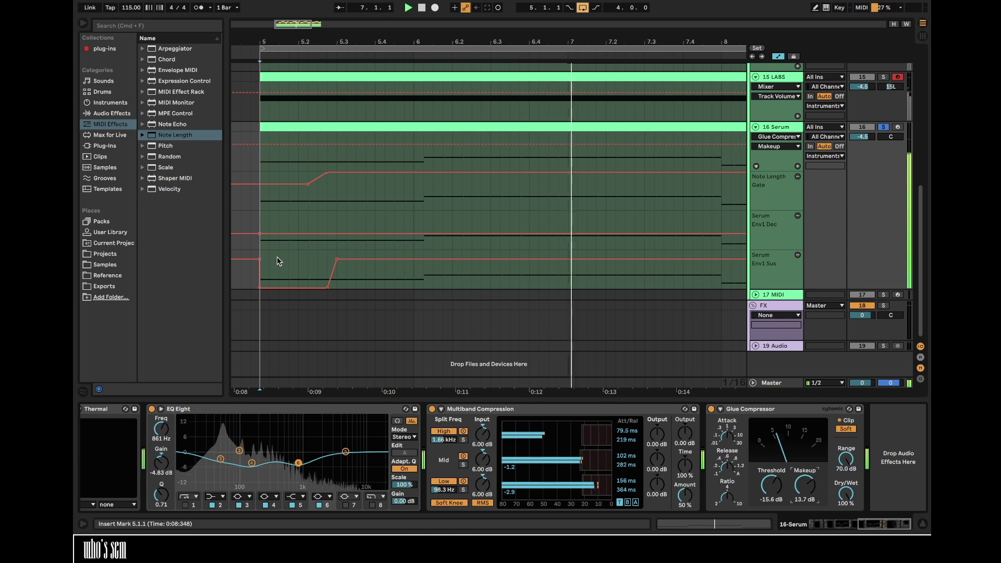
{"action": "key", "text": "space"}
{"action": "mouse_move", "coordinate": [359, 481]}
{"action": "scroll", "coordinate": [360, 469], "scroll_direction": "left", "scroll_amount": 10}
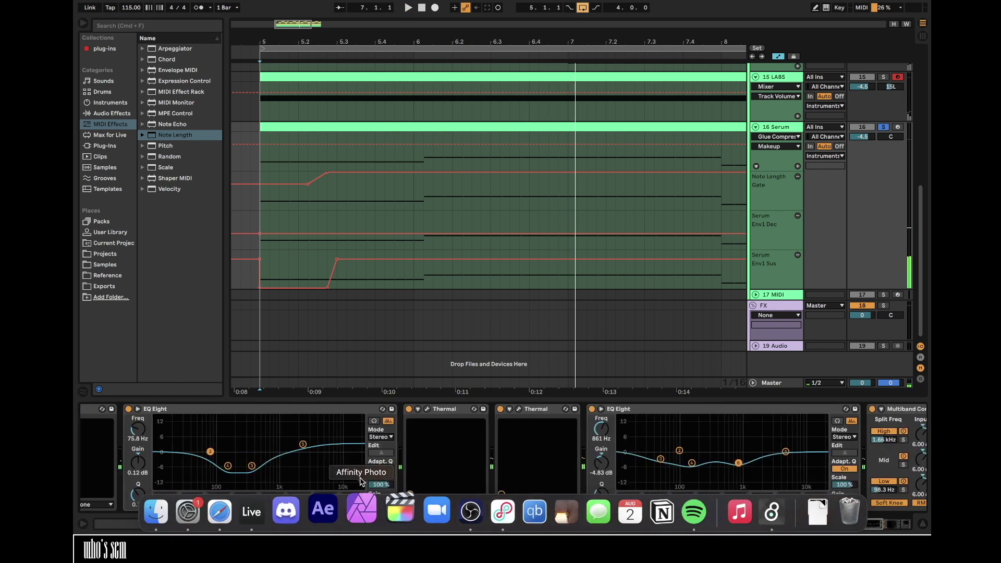
- Show Note Length's Device On automation on the Serum track and move it into its own lane above the Gate lane
{"action": "scroll", "coordinate": [269, 469], "scroll_direction": "left", "scroll_amount": 8}
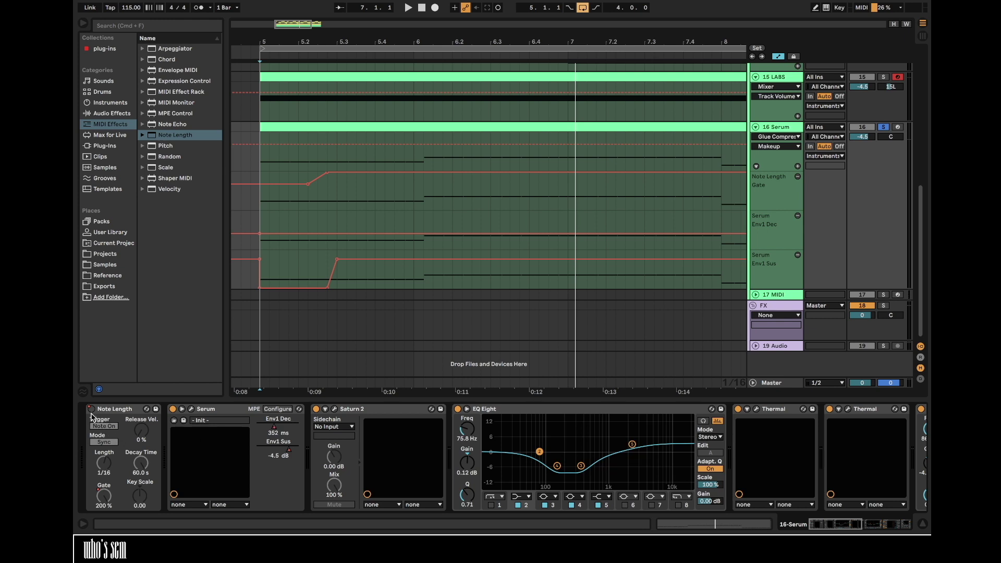
{"action": "right_click", "coordinate": [92, 415]}
{"action": "left_click", "coordinate": [797, 166]}
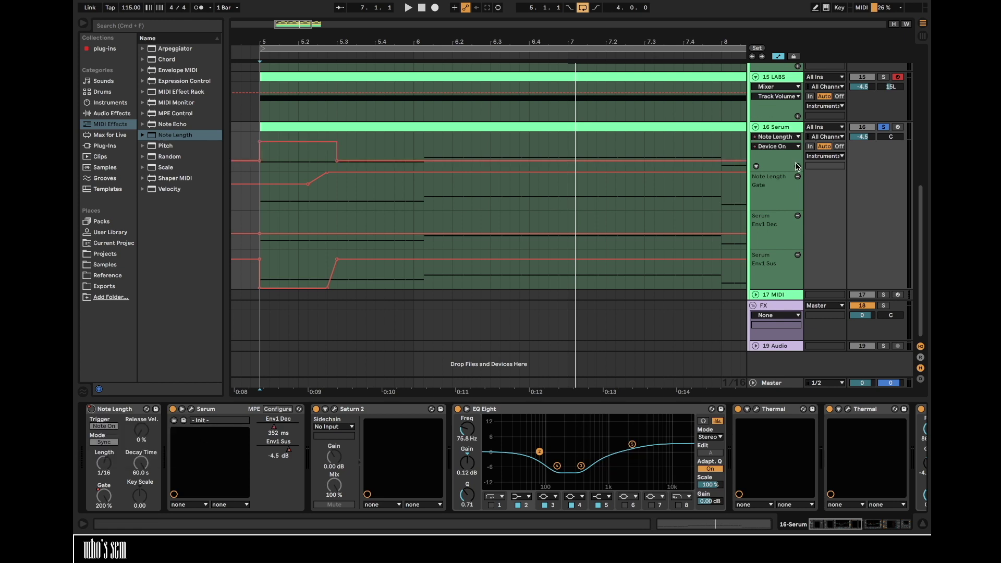
{"action": "left_click", "coordinate": [796, 167]}
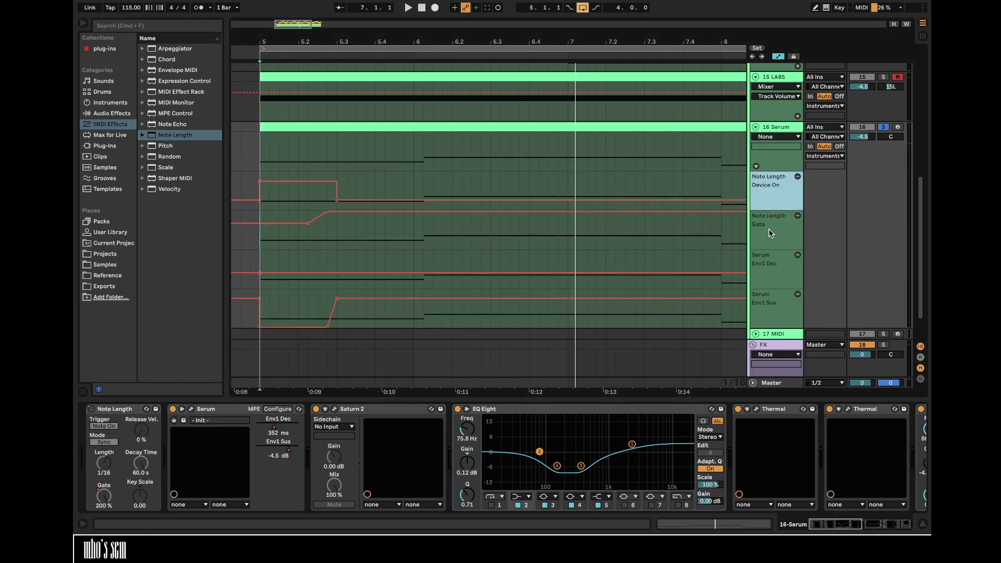
{"action": "left_click", "coordinate": [769, 224]}
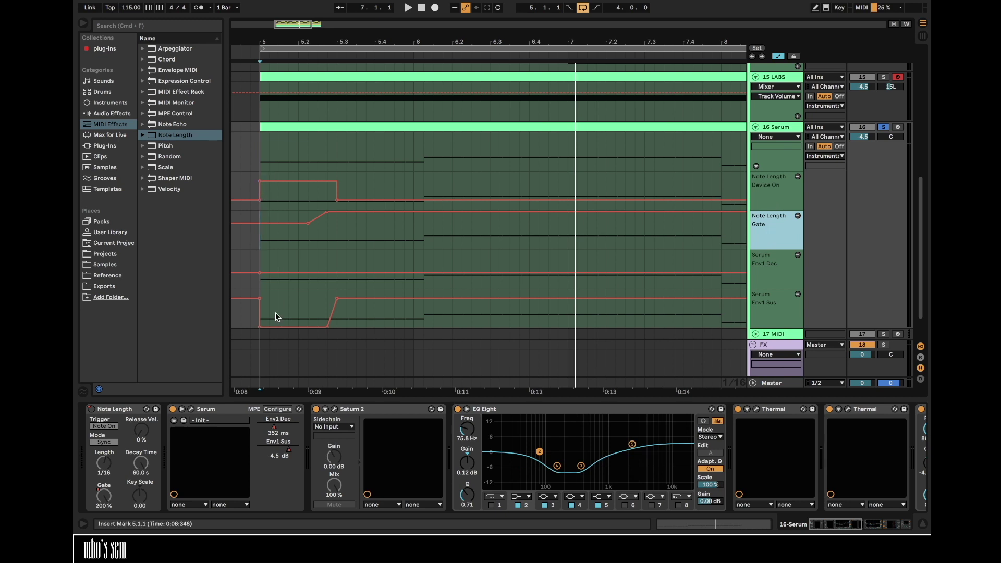
- Duplicate all four Serum automation lanes from bars 5-6 into bars 7-8 and play the loop from bar 5
{"action": "left_click", "coordinate": [416, 320]}
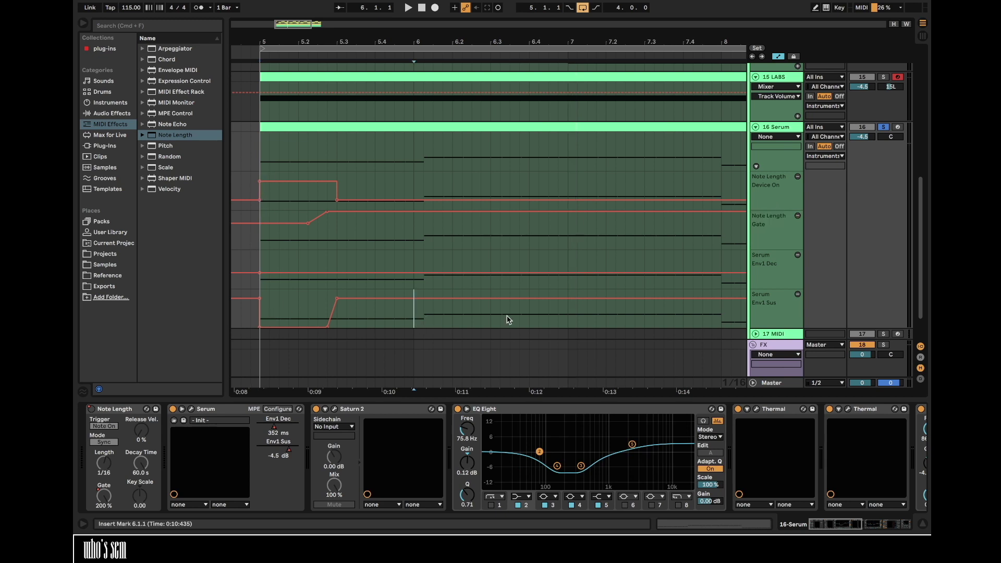
{"action": "left_click_drag", "start_coordinate": [580, 318], "coordinate": [263, 176]}
{"action": "key", "text": "ctrl+d"}
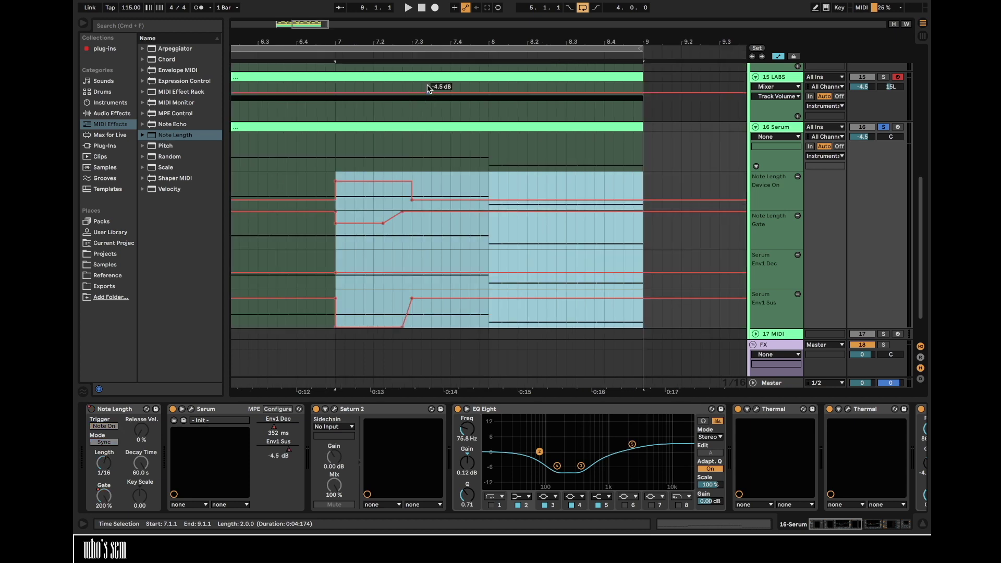
{"action": "left_click_drag", "start_coordinate": [434, 42], "coordinate": [494, 38]}
{"action": "key", "text": "space"}
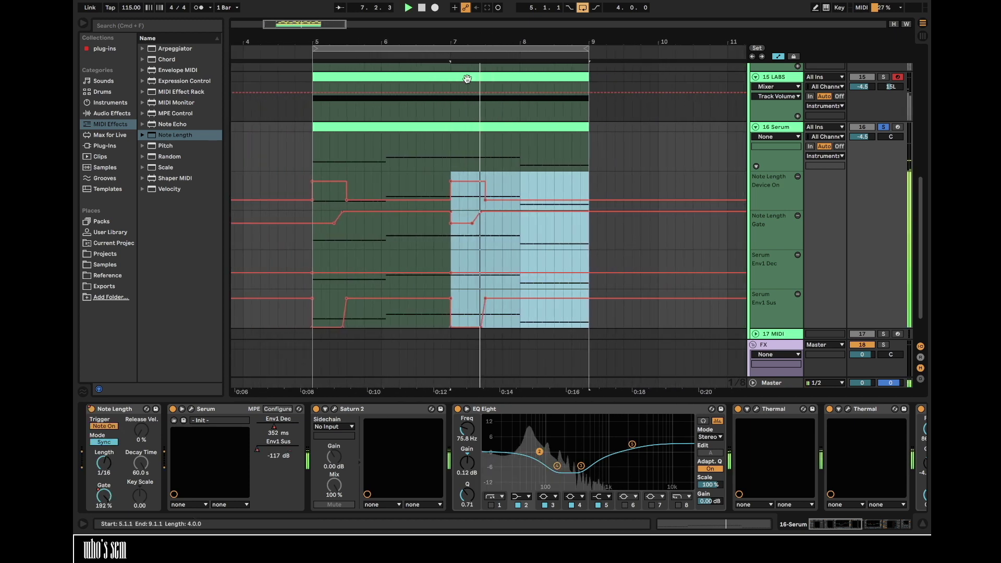
{"action": "key", "text": "space"}
{"action": "left_click", "coordinate": [320, 183]}
{"action": "key", "text": "space"}
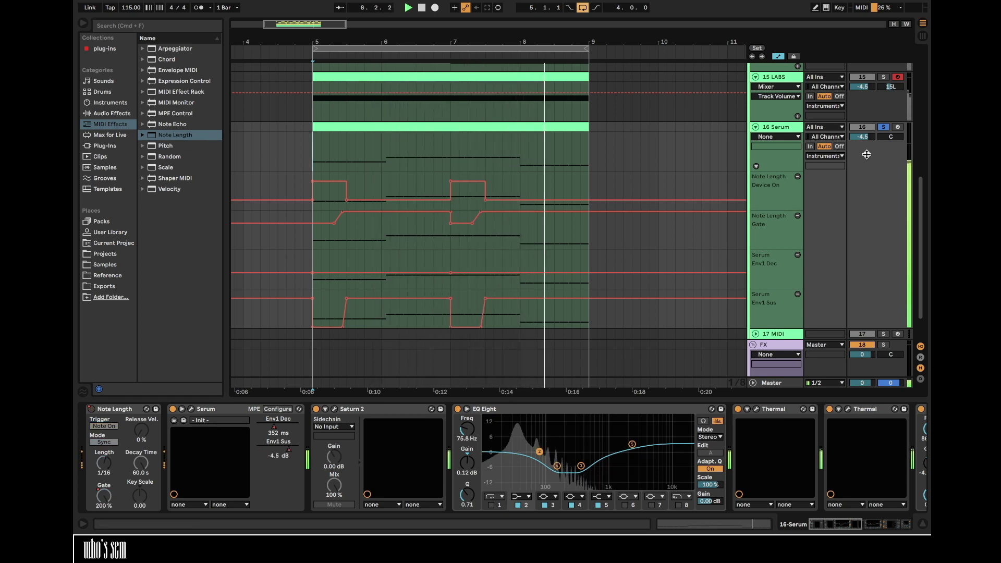
- Leave automation view and duplicate the Serum clip with its automation so the copy starts at bar 9
{"action": "key", "text": "a"}
{"action": "scroll", "coordinate": [743, 164], "scroll_direction": "up", "scroll_amount": 3}
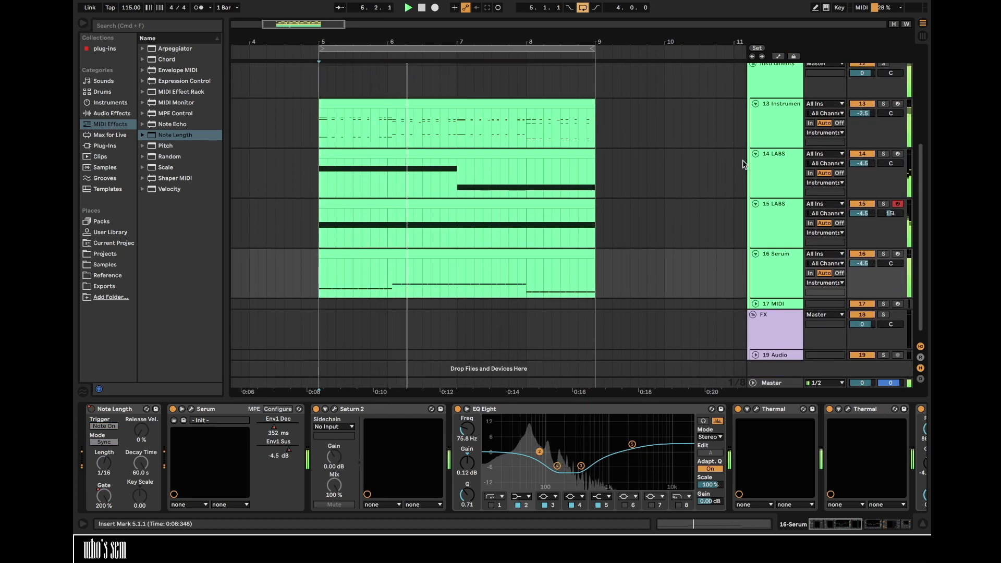
{"action": "left_click", "coordinate": [511, 252]}
{"action": "key", "text": "super+d"}
{"action": "scroll", "coordinate": [511, 253], "scroll_direction": "left", "scroll_amount": 2}
{"action": "left_click", "coordinate": [502, 260]}
{"action": "scroll", "coordinate": [500, 259], "scroll_direction": "left", "scroll_amount": 4}
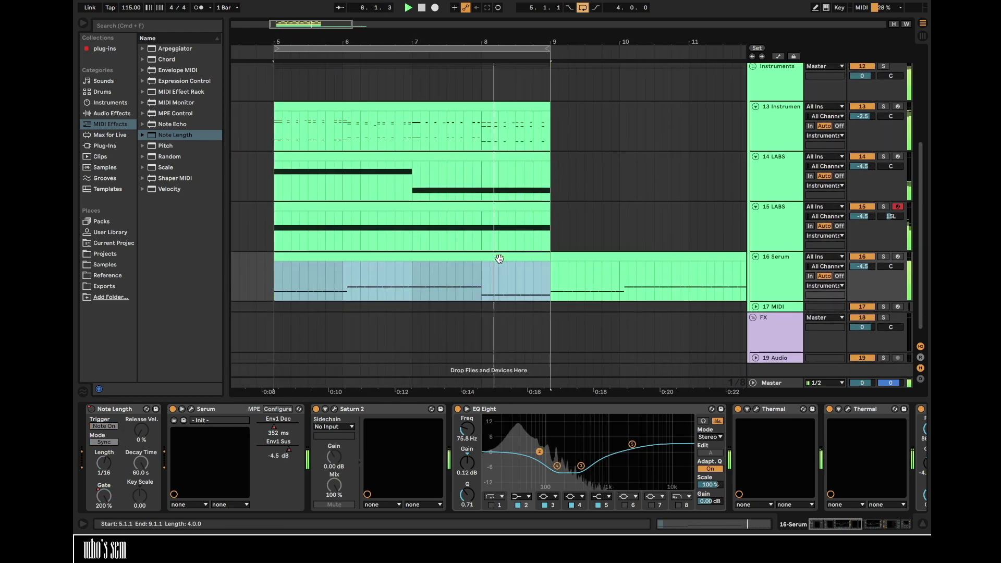
- Delete the 200 % points from the Gate automation in bars 5-8, leaving Gate flat at 136 %
{"action": "key", "text": "a"}
{"action": "scroll", "coordinate": [499, 258], "scroll_direction": "down", "scroll_amount": 3}
{"action": "scroll", "coordinate": [499, 262], "scroll_direction": "down", "scroll_amount": 2}
{"action": "left_click", "coordinate": [389, 243]}
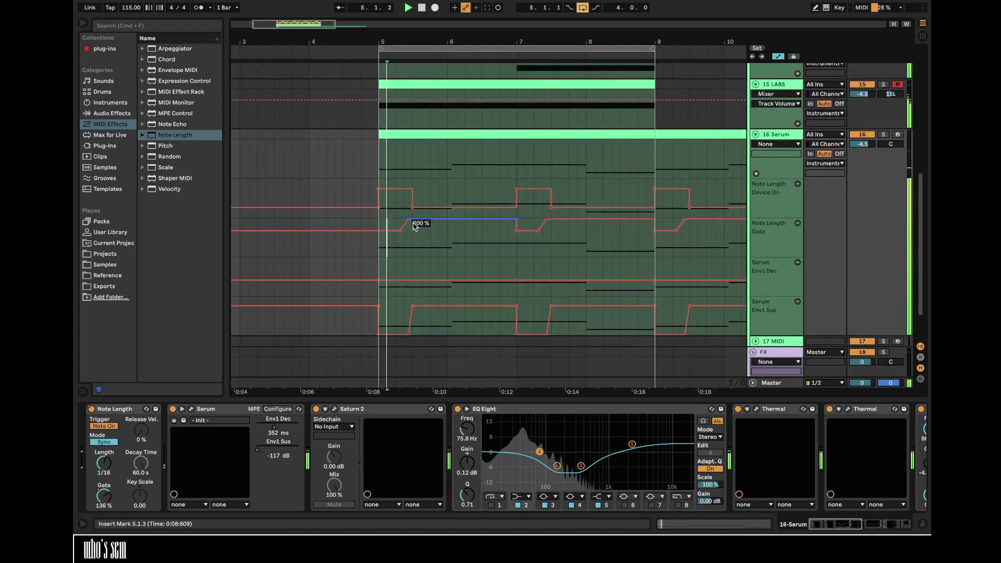
{"action": "left_click", "coordinate": [408, 219]}
{"action": "left_click", "coordinate": [517, 220]}
{"action": "left_click", "coordinate": [546, 220]}
{"action": "left_click", "coordinate": [641, 221]}
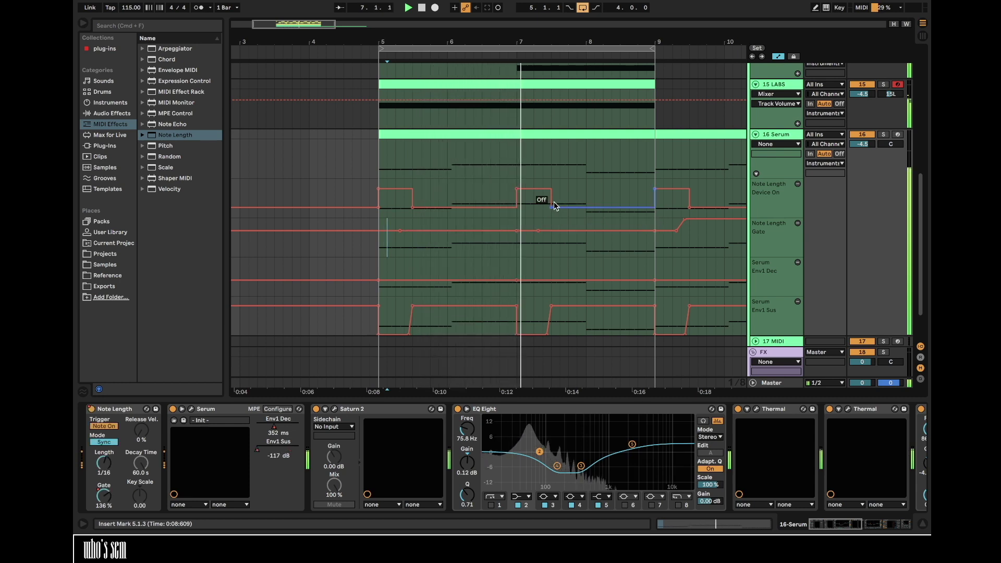
- Draw Note Length's Device On automation as On throughout bars 5-8
{"action": "key", "text": "b"}
{"action": "mouse_move", "coordinate": [418, 187]}
{"action": "left_mouse_down"}
{"action": "mouse_move", "coordinate": [649, 180]}
{"action": "mouse_move", "coordinate": [651, 187]}
{"action": "left_mouse_up"}
{"action": "key", "text": "b"}
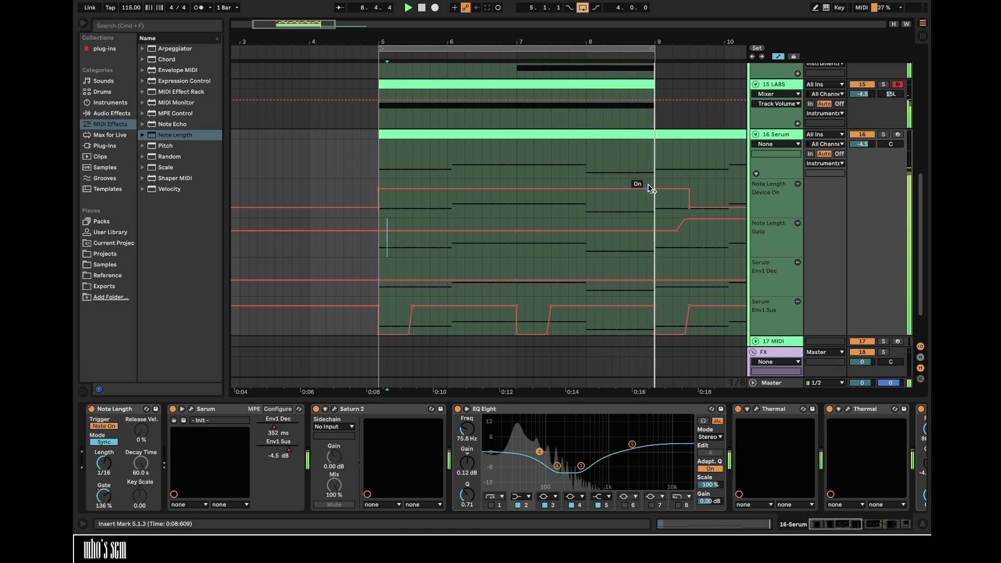
{"action": "key", "text": "a"}
{"action": "key", "text": "a"}
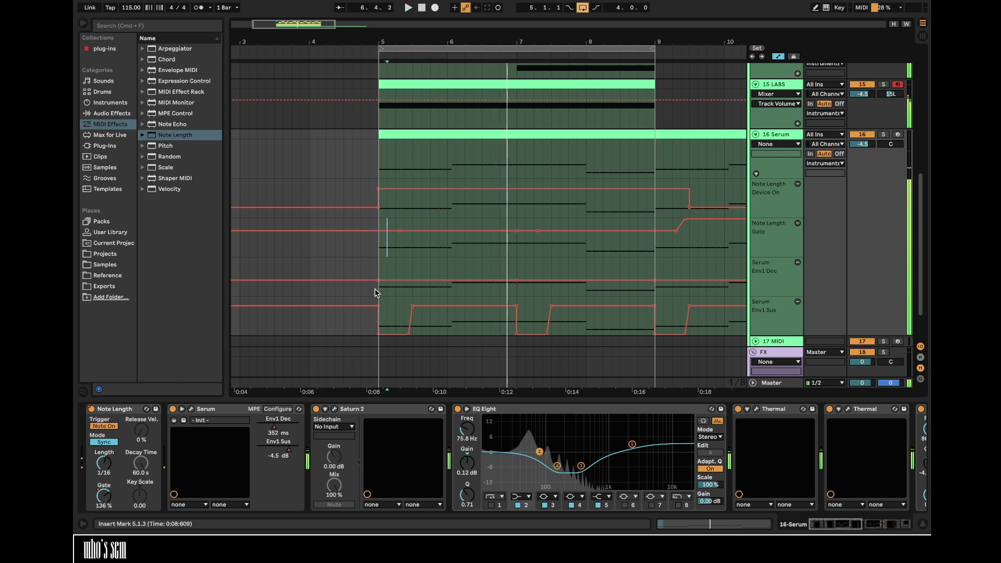
- Shape Env1 Dec's automation to ramp up through bars 5-6 to a peak of about 0.79, dropping back by bar 7, and replay
{"action": "key", "text": "space"}
{"action": "left_click", "coordinate": [412, 280]}
{"action": "left_click_drag", "start_coordinate": [446, 280], "coordinate": [500, 265]}
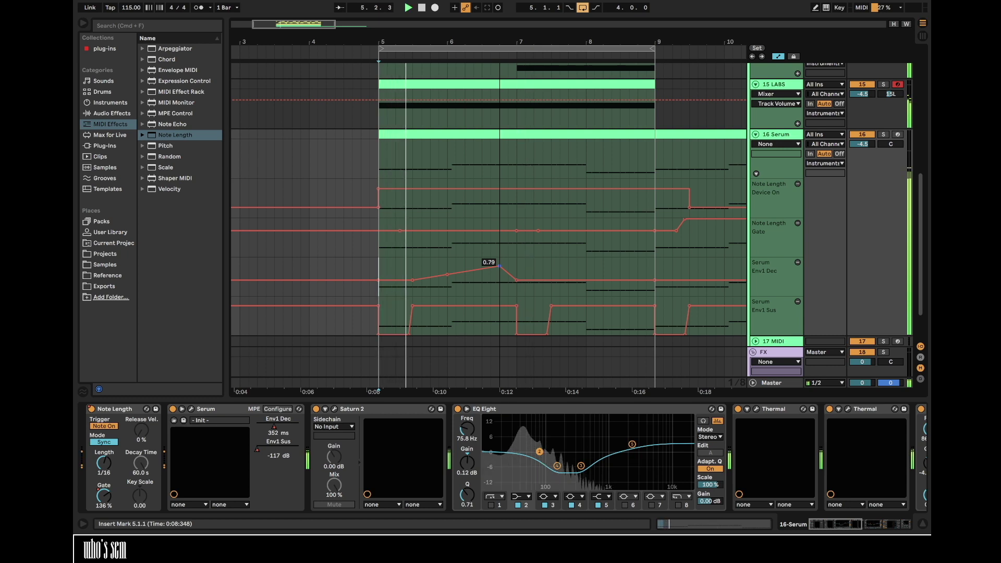
{"action": "left_click_drag", "start_coordinate": [499, 265], "coordinate": [507, 266]}
{"action": "key", "text": "space"}
{"action": "key", "text": "space"}
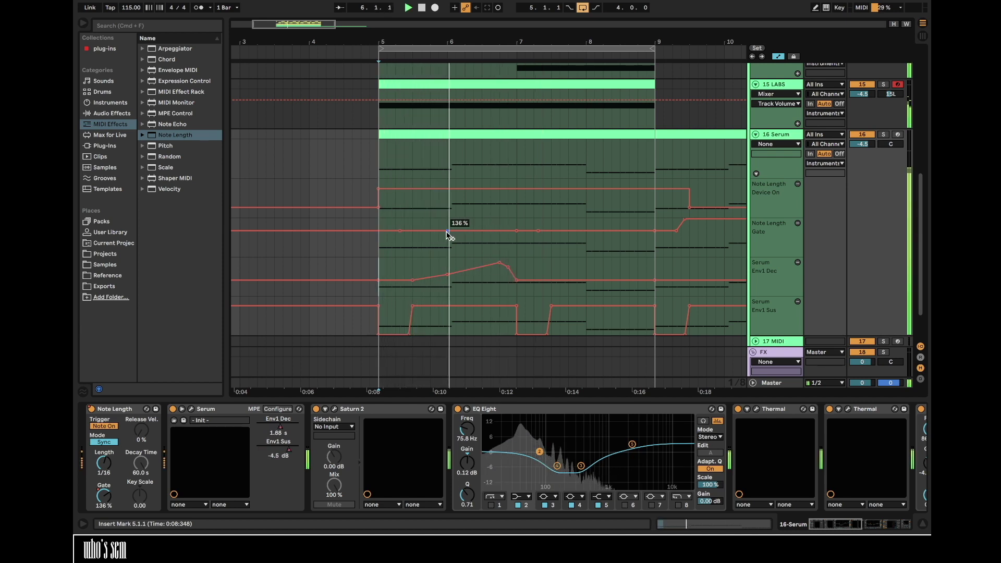
- Ramp the Gate automation up near the end of bar 6 and duplicate the Gate and Env1 Dec curves into bars 7-8
{"action": "left_click_drag", "start_coordinate": [504, 231], "coordinate": [504, 219]}
{"action": "left_click_drag", "start_coordinate": [379, 268], "coordinate": [514, 236]}
{"action": "key", "text": "super+d"}
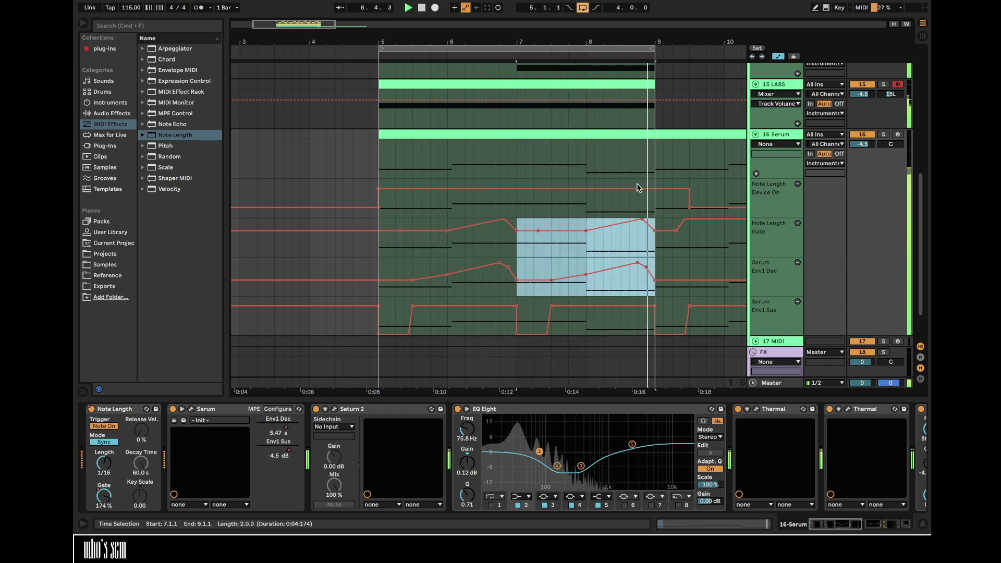
- Set the Multiband Compression's Amount to 42 % on the track 13 Instrument Rack and play the loop
{"action": "key", "text": "a"}
{"action": "scroll", "coordinate": [759, 133], "scroll_direction": "up", "scroll_amount": 5}
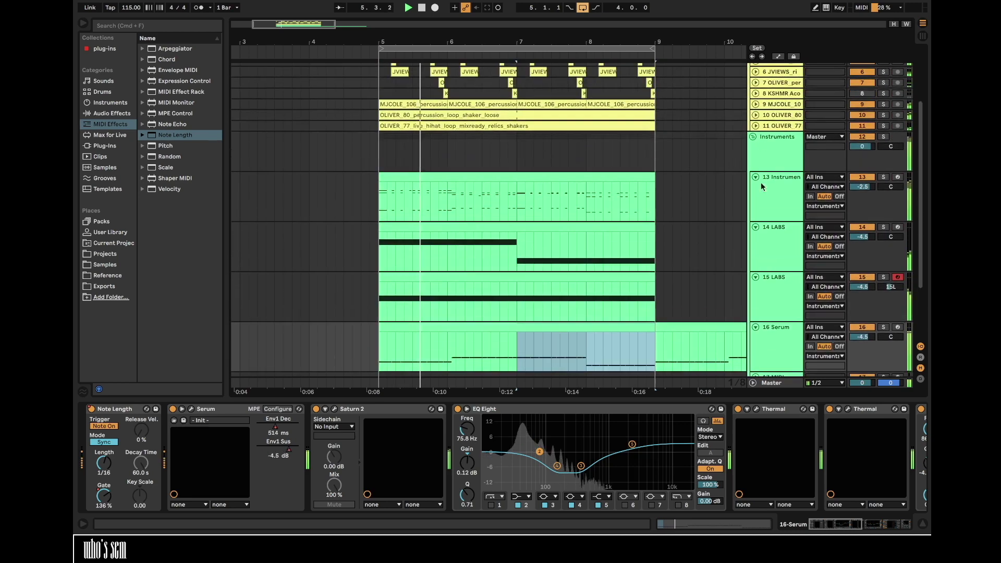
{"action": "left_click", "coordinate": [702, 328]}
{"action": "scroll", "coordinate": [780, 339], "scroll_direction": "up", "scroll_amount": 2}
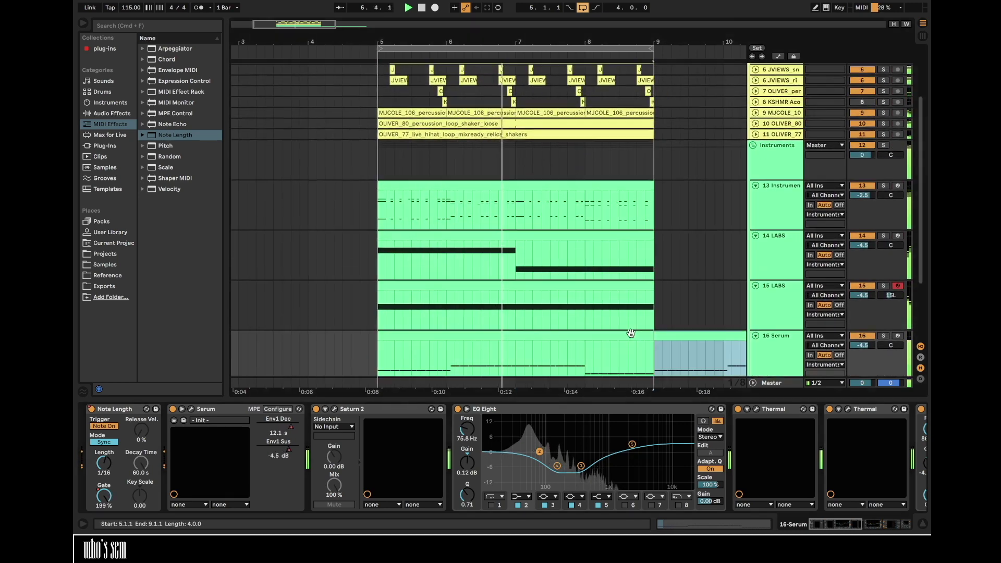
{"action": "left_click", "coordinate": [790, 226]}
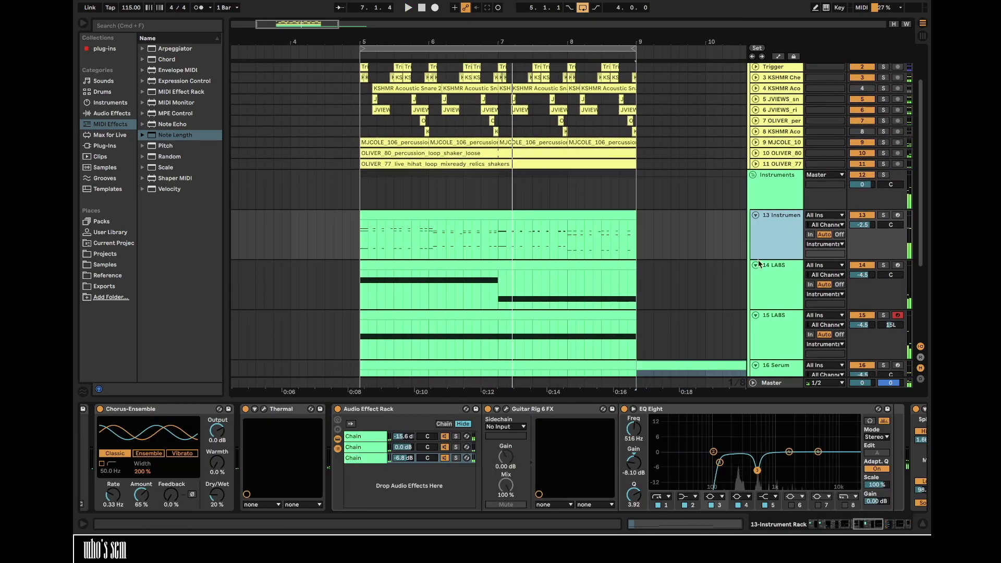
{"action": "scroll", "coordinate": [628, 444], "scroll_direction": "right", "scroll_amount": 5}
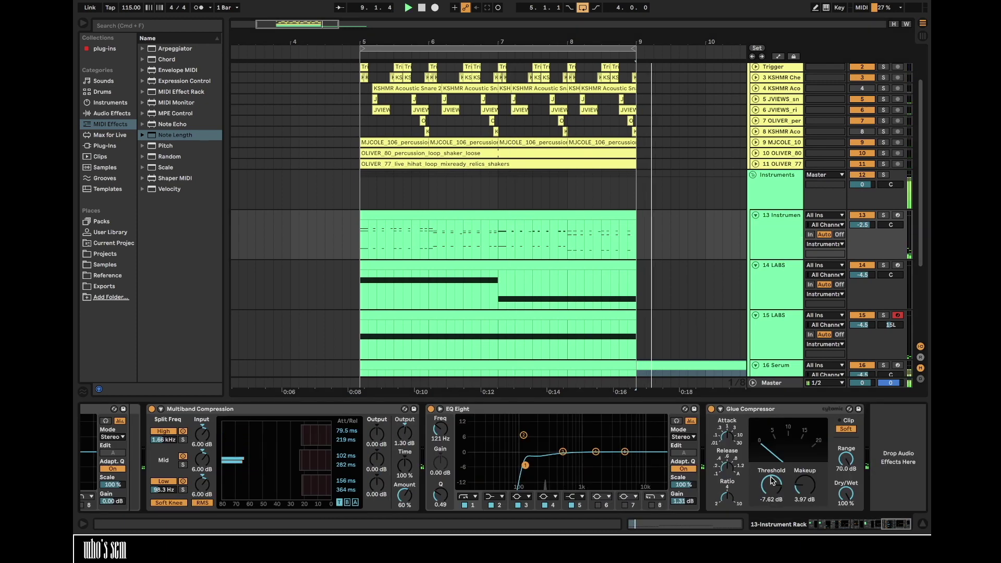
{"action": "left_click", "coordinate": [473, 212]}
{"action": "left_click_drag", "start_coordinate": [405, 495], "coordinate": [405, 507]}
{"action": "key", "text": "space"}
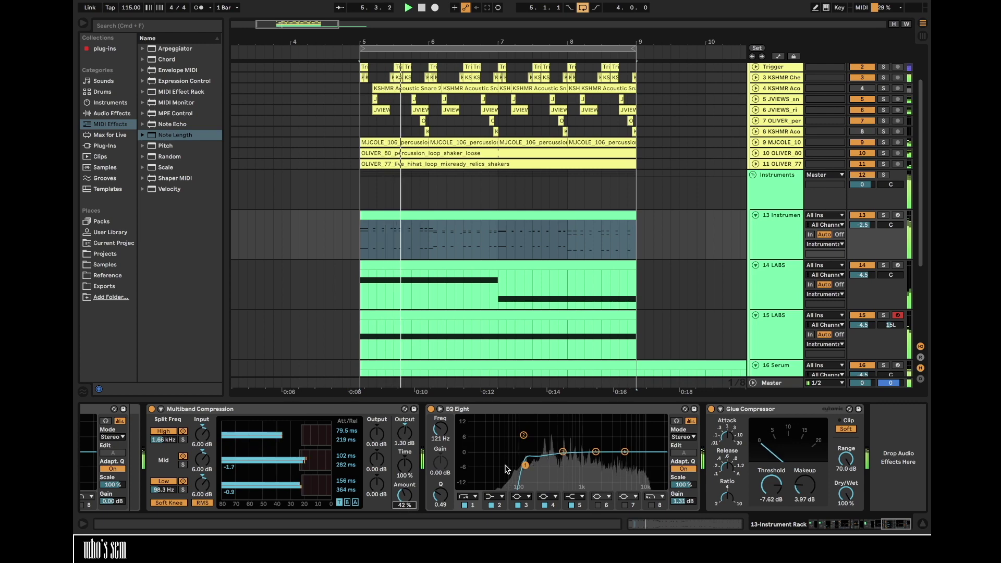
- Set the Audio Effect Rack's third chain volume to -8.5 dB and its first chain volume to -15.5 dB
{"action": "scroll", "coordinate": [504, 462], "scroll_direction": "left", "scroll_amount": 10}
{"action": "left_click_drag", "start_coordinate": [504, 462], "coordinate": [503, 462]}
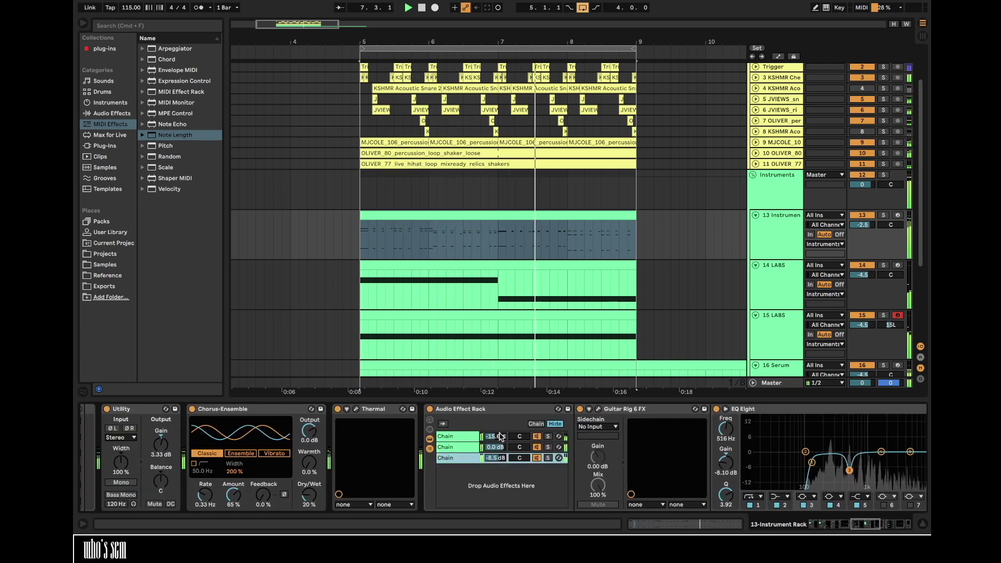
{"action": "left_click_drag", "start_coordinate": [501, 437], "coordinate": [500, 436]}
{"action": "left_click", "coordinate": [792, 225]}
{"action": "scroll", "coordinate": [793, 224], "scroll_direction": "down", "scroll_amount": 5}
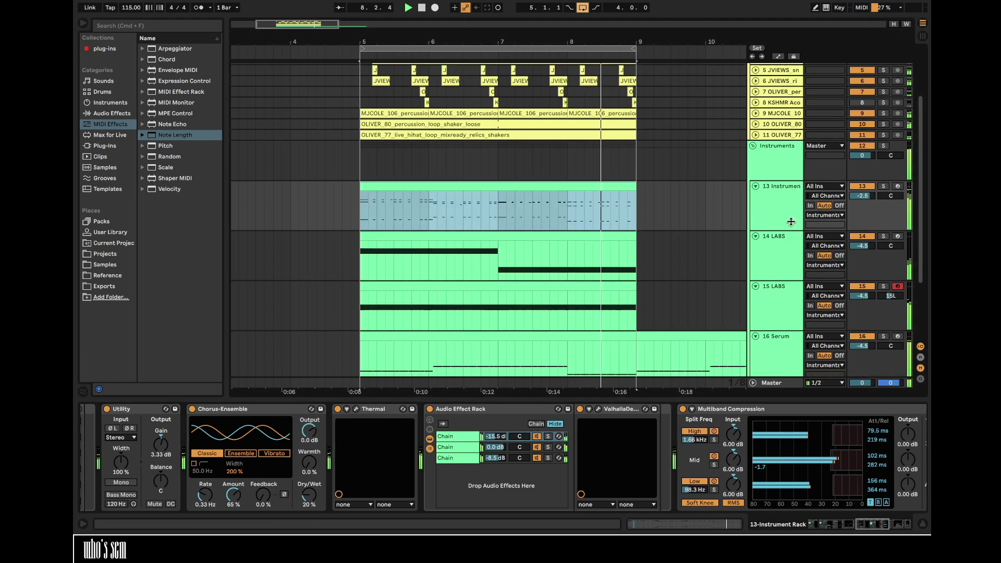
- Review the full arrangement and compare the soloed Drums group with the complete mix
{"action": "left_click", "coordinate": [922, 523]}
{"action": "scroll", "coordinate": [729, 412], "scroll_direction": "up", "scroll_amount": 4}
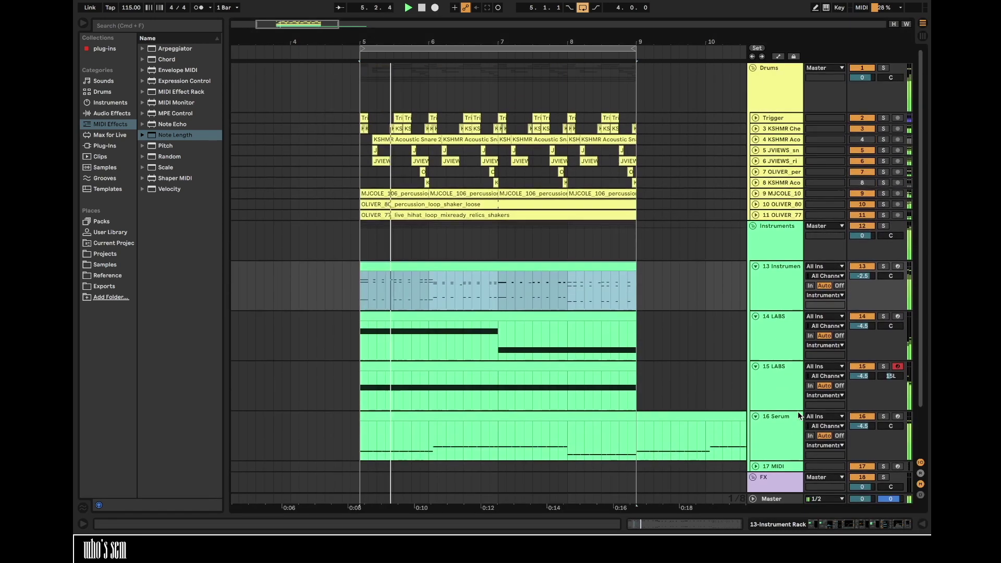
{"action": "scroll", "coordinate": [657, 409], "scroll_direction": "right", "scroll_amount": 3}
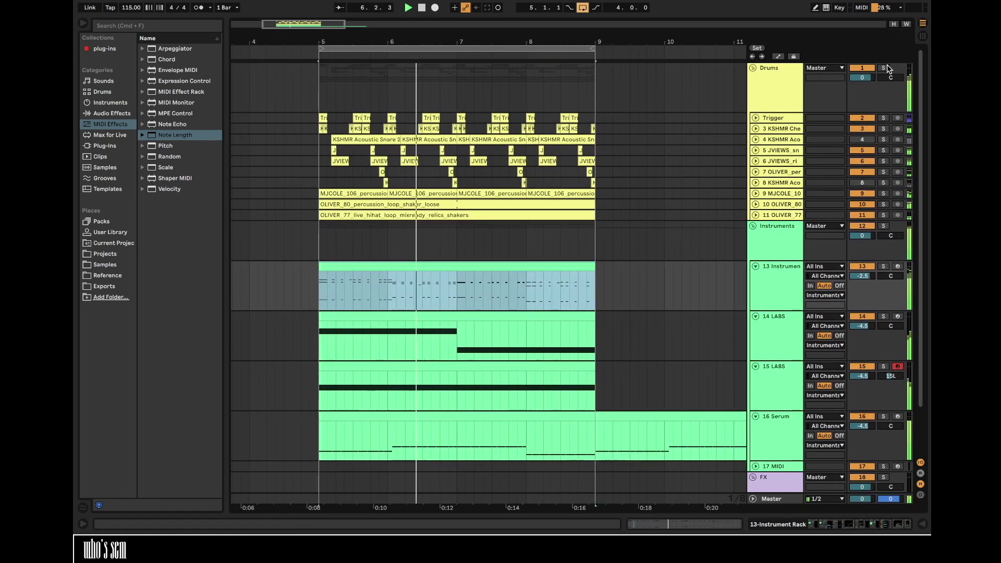
{"action": "left_click", "coordinate": [883, 68]}
{"action": "double_click", "coordinate": [784, 94]}
{"action": "left_click", "coordinate": [318, 96]}
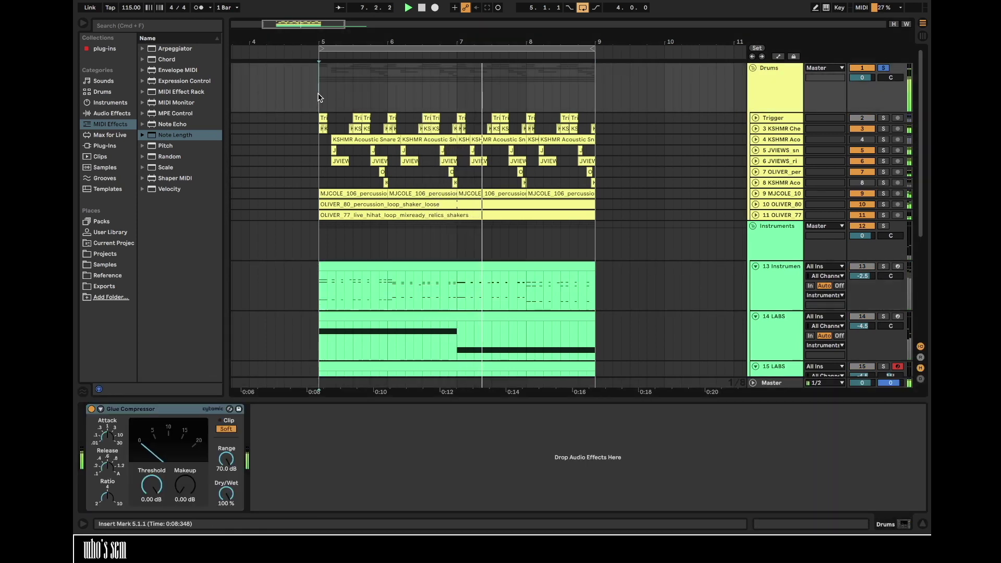
{"action": "left_click", "coordinate": [883, 67]}
{"action": "left_click", "coordinate": [317, 183]}
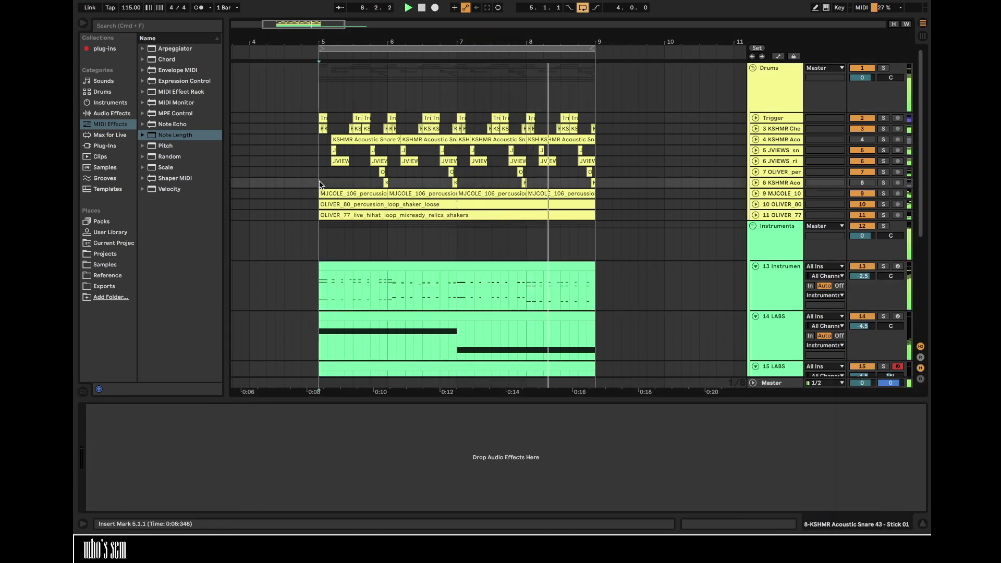
- Solo the Drums group and inspect the KSHMR Acoustic Snare 24 track's waveform
{"action": "left_click_drag", "start_coordinate": [339, 39], "coordinate": [340, 41]}
{"action": "left_click", "coordinate": [884, 68]}
{"action": "left_click", "coordinate": [756, 139]}
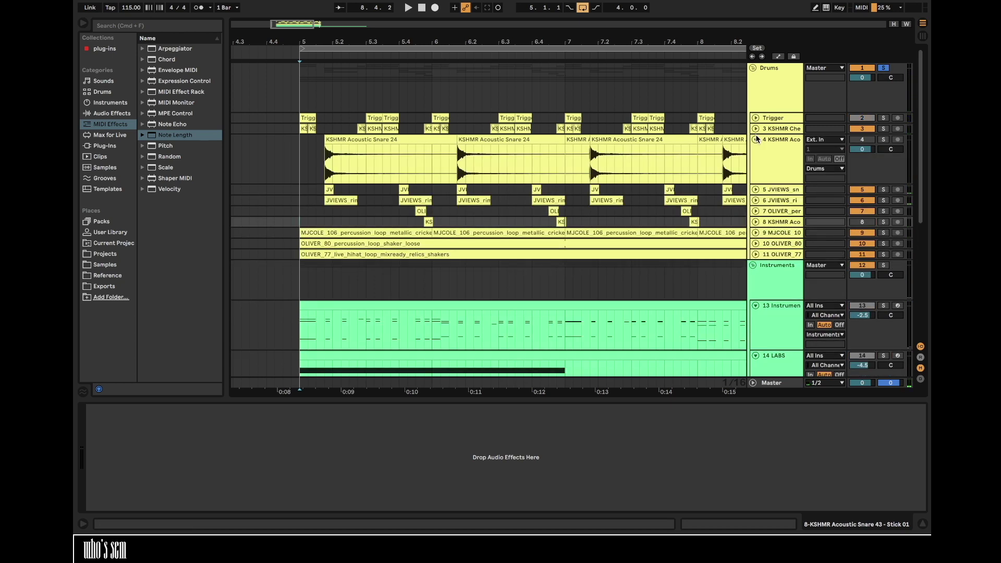
{"action": "left_click", "coordinate": [756, 139]}
{"action": "left_click", "coordinate": [784, 140]}
{"action": "key", "text": "space"}
- Audition the KSHMR Acoustic Snare 24 track in solo and delete the track
{"action": "left_click", "coordinate": [883, 140]}
{"action": "left_click", "coordinate": [452, 139]}
{"action": "key", "text": "space"}
{"action": "key", "text": "space"}
{"action": "left_click", "coordinate": [787, 140]}
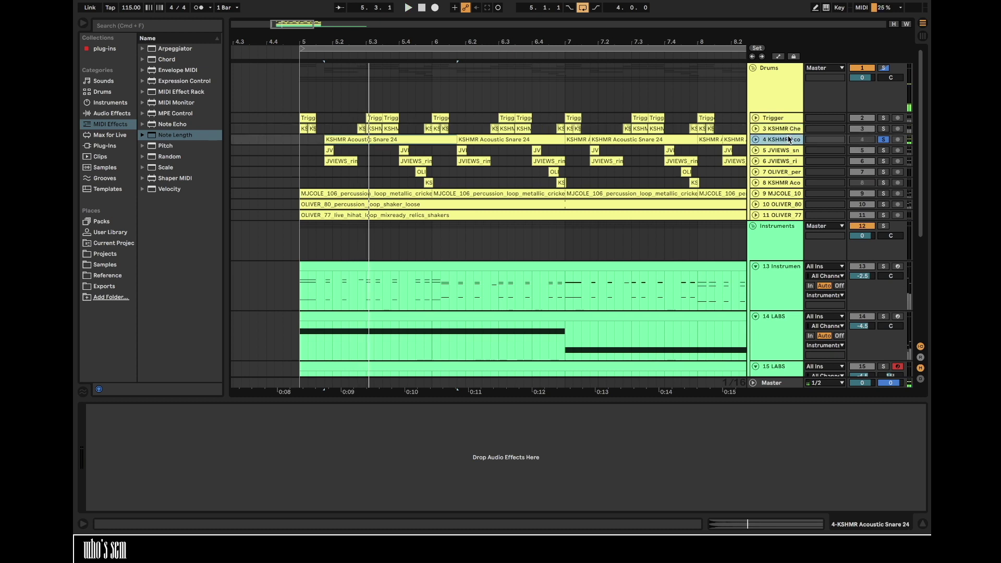
{"action": "key", "text": "Delete"}
- Audition the deactivated KSHMR Acoustic Snare 43 track in solo, and reactivate it in the full mix
{"action": "left_click", "coordinate": [755, 171]}
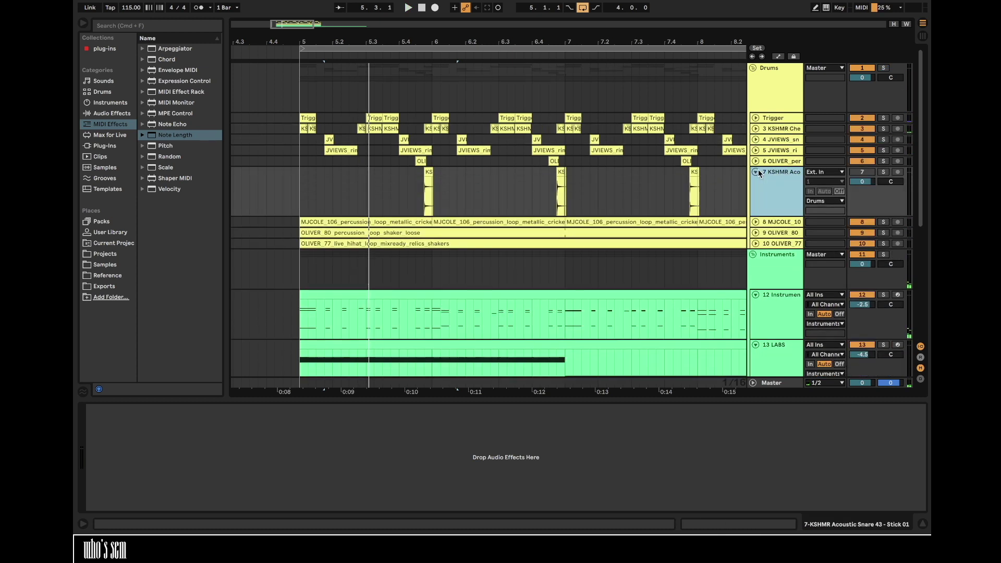
{"action": "left_click", "coordinate": [884, 172]}
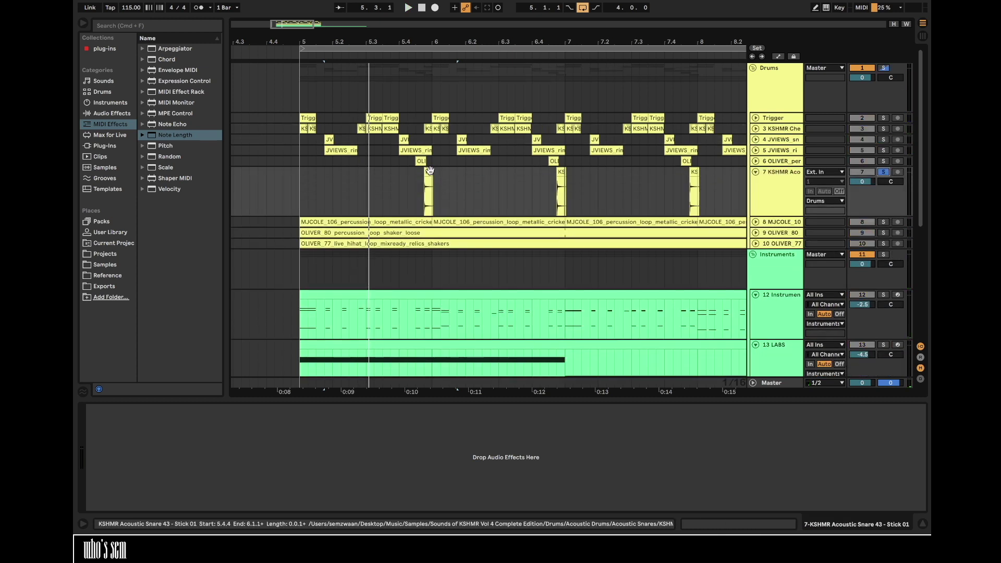
{"action": "left_click", "coordinate": [428, 193]}
{"action": "key", "text": "space"}
{"action": "left_click", "coordinate": [882, 172]}
{"action": "left_click", "coordinate": [777, 187]}
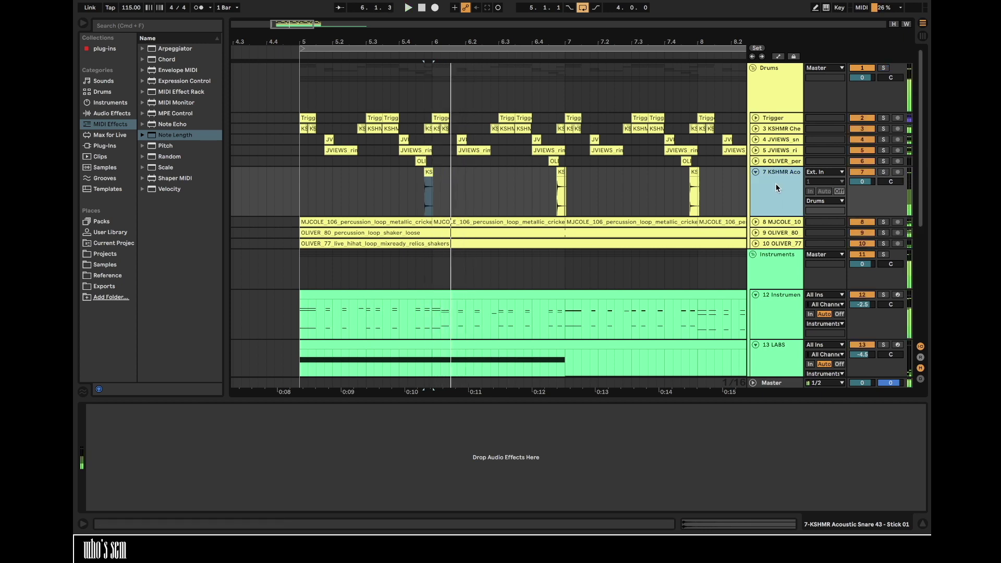
- Play the full loop from bar 5, fold the Acoustic Snare 43 track and select the Trigger track
{"action": "left_click", "coordinate": [301, 196]}
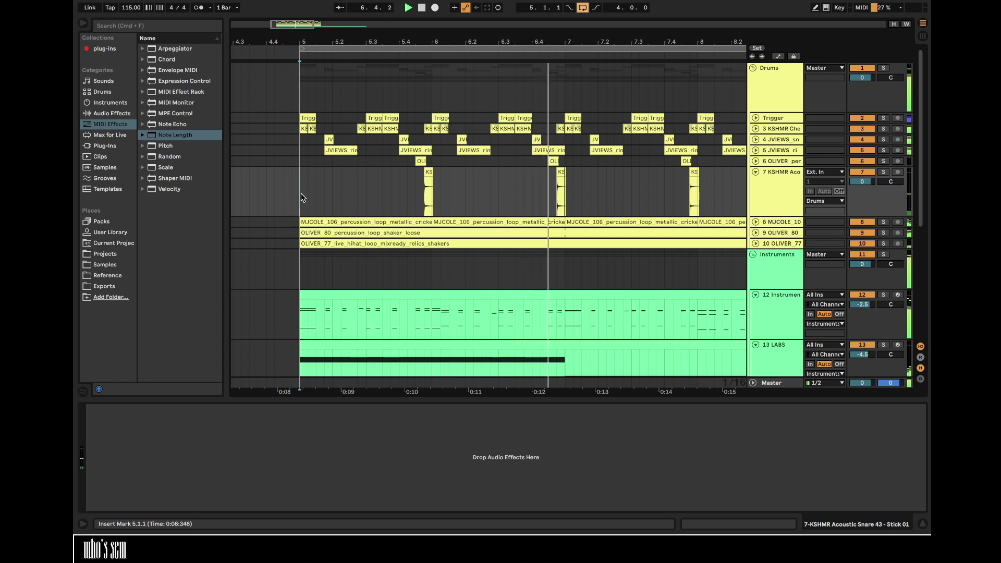
{"action": "left_click", "coordinate": [755, 172]}
{"action": "left_click", "coordinate": [785, 121]}
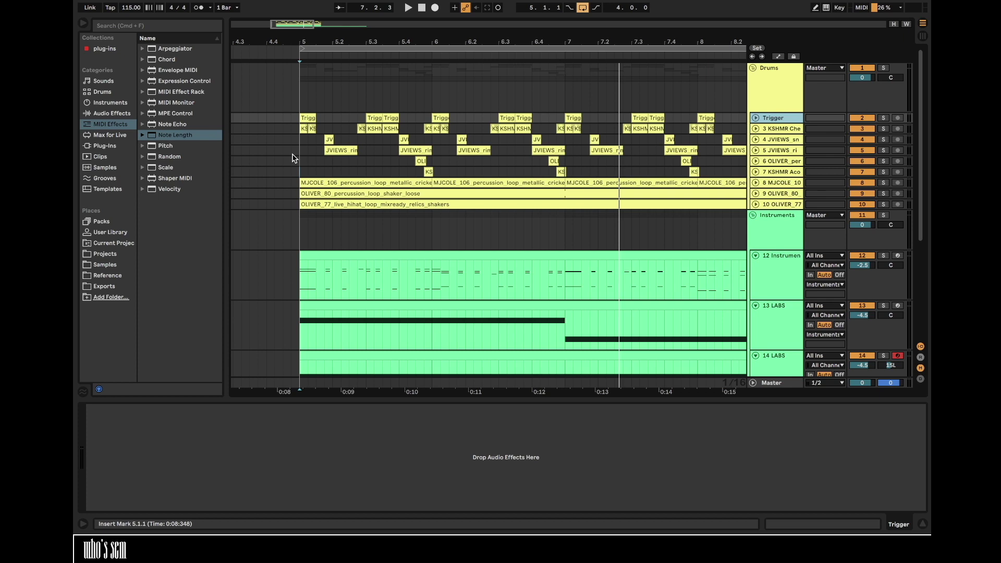
- Unfold the Trigger track and inspect its first clip's waveform and its output routing
{"action": "left_click", "coordinate": [755, 118]}
{"action": "left_click_drag", "start_coordinate": [295, 38], "coordinate": [321, 141]}
{"action": "left_click", "coordinate": [336, 118]}
{"action": "key", "text": "space"}
{"action": "left_click_drag", "start_coordinate": [326, 39], "coordinate": [422, 50]}
{"action": "left_click_drag", "start_coordinate": [239, 147], "coordinate": [314, 146]}
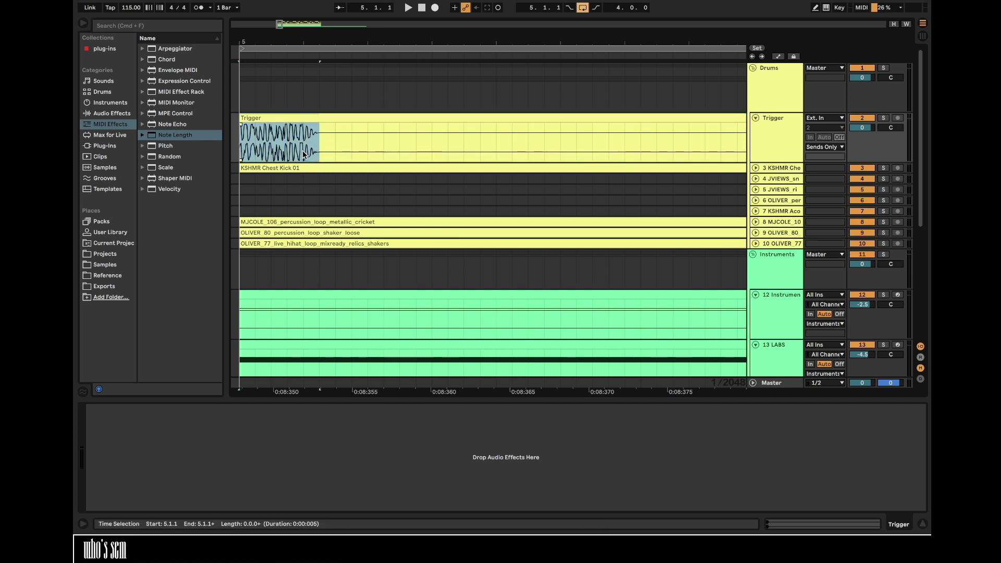
{"action": "left_click_drag", "start_coordinate": [311, 42], "coordinate": [279, 37]}
{"action": "left_click", "coordinate": [781, 135]}
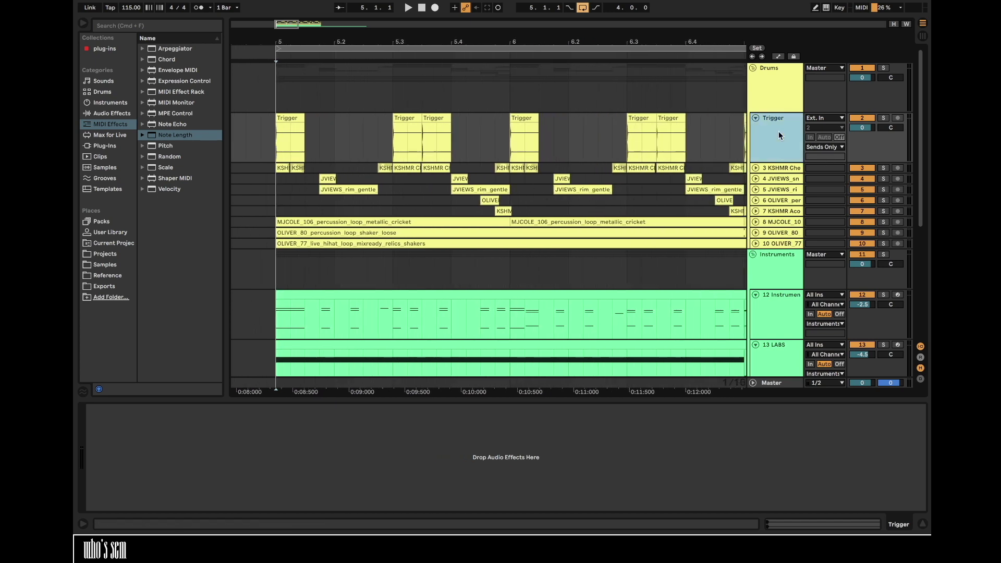
{"action": "left_click", "coordinate": [824, 149]}
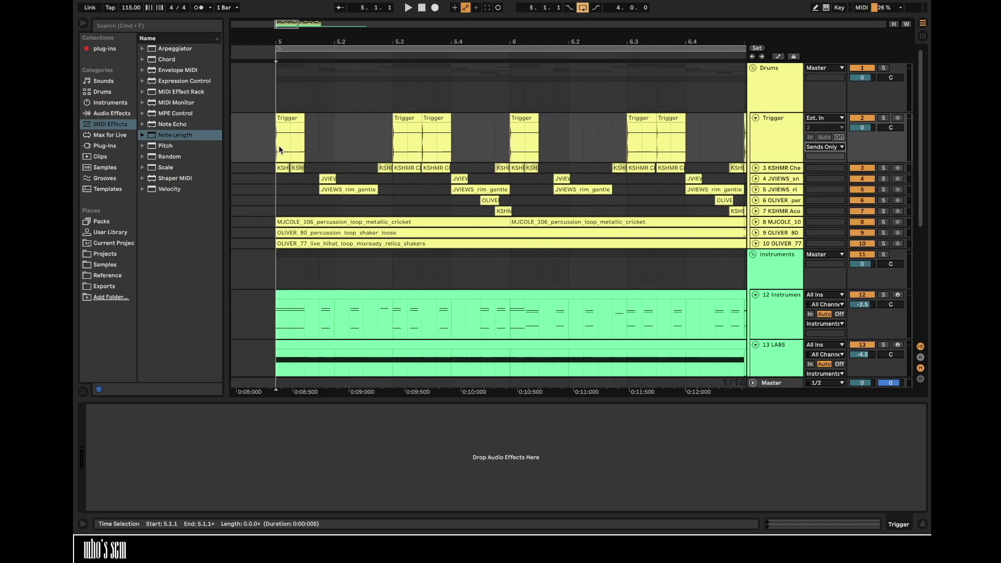
{"action": "left_click", "coordinate": [289, 136]}
- Play the loop while viewing the Instruments group's Trigger-sidechained Compressor, and replay it from bar 5 with the Drums group's devices shown
{"action": "left_click", "coordinate": [505, 280]}
{"action": "scroll", "coordinate": [505, 279], "scroll_direction": "down", "scroll_amount": 8}
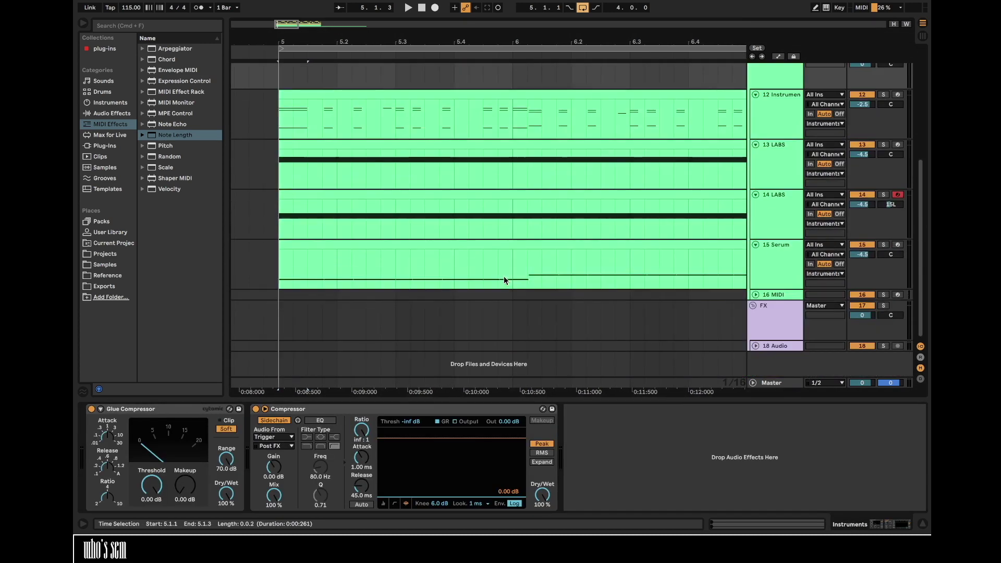
{"action": "scroll", "coordinate": [338, 149], "scroll_direction": "up", "scroll_amount": 3}
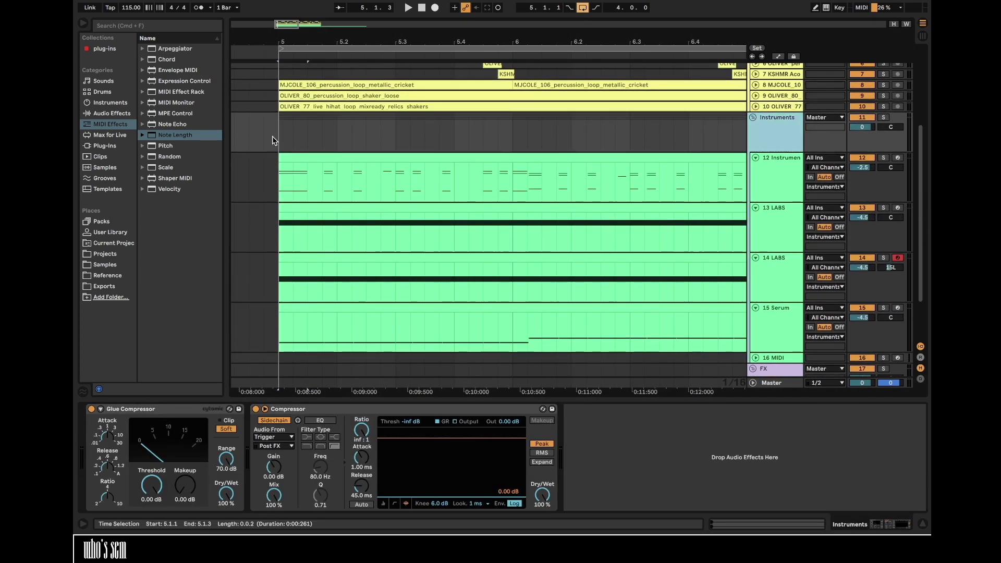
{"action": "left_click", "coordinate": [290, 170]}
{"action": "key", "text": "space"}
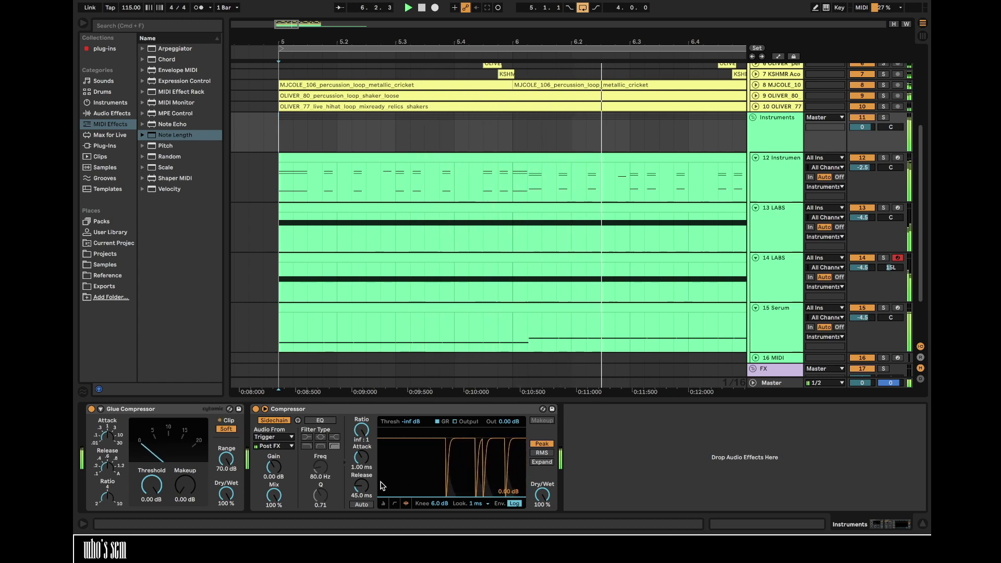
{"action": "scroll", "coordinate": [504, 229], "scroll_direction": "up", "scroll_amount": 5}
{"action": "left_click", "coordinate": [789, 83]}
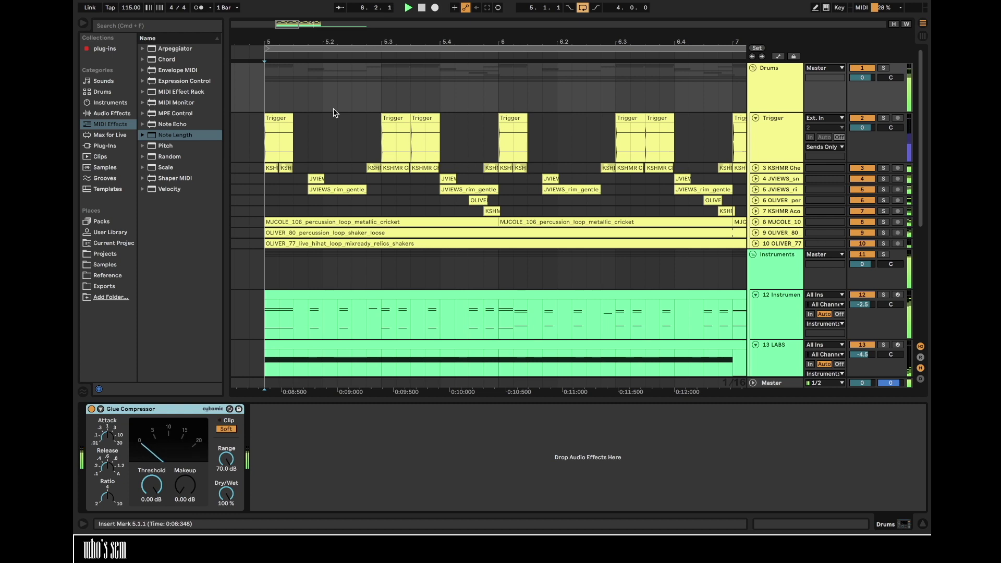
{"action": "left_click", "coordinate": [264, 92]}
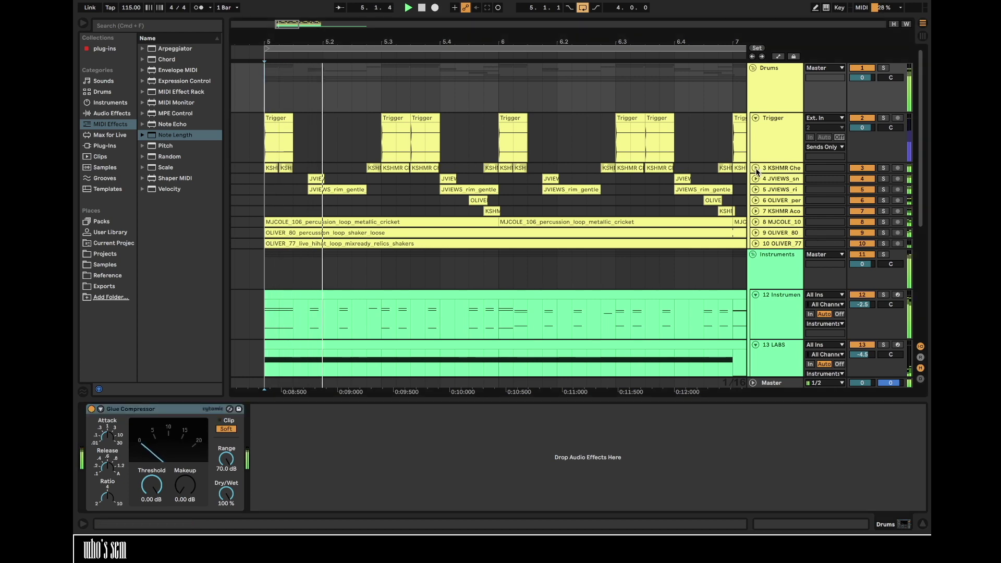
- Unfold all the drum tracks, solo the KSHMR Chest Kick track and play it from bar 5
{"action": "left_click", "coordinate": [755, 168], "text": "alt"}
{"action": "scroll", "coordinate": [834, 157], "scroll_direction": "down", "scroll_amount": 1}
{"action": "left_click", "coordinate": [883, 144]}
{"action": "left_click", "coordinate": [288, 187]}
{"action": "left_click", "coordinate": [266, 161]}
{"action": "key", "text": "space"}
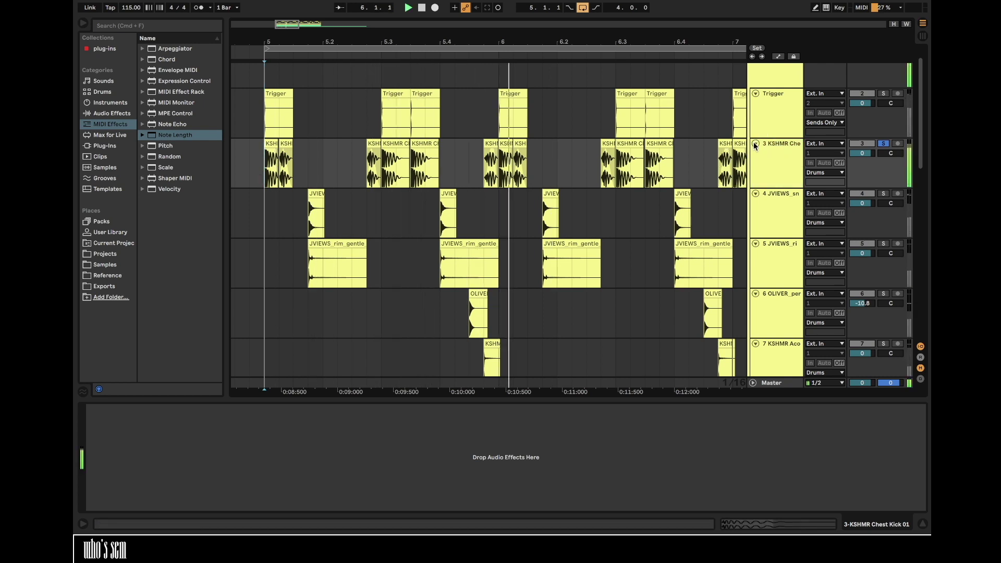
- Insert an audio track below the KSHMR Chest Kick track and move the kicks at 5.2.4 and 5.4.4 onto it
{"action": "left_click", "coordinate": [758, 162]}
{"action": "key", "text": "super+t"}
{"action": "left_click_drag", "start_coordinate": [373, 144], "coordinate": [375, 195]}
{"action": "left_click_drag", "start_coordinate": [489, 144], "coordinate": [490, 218]}
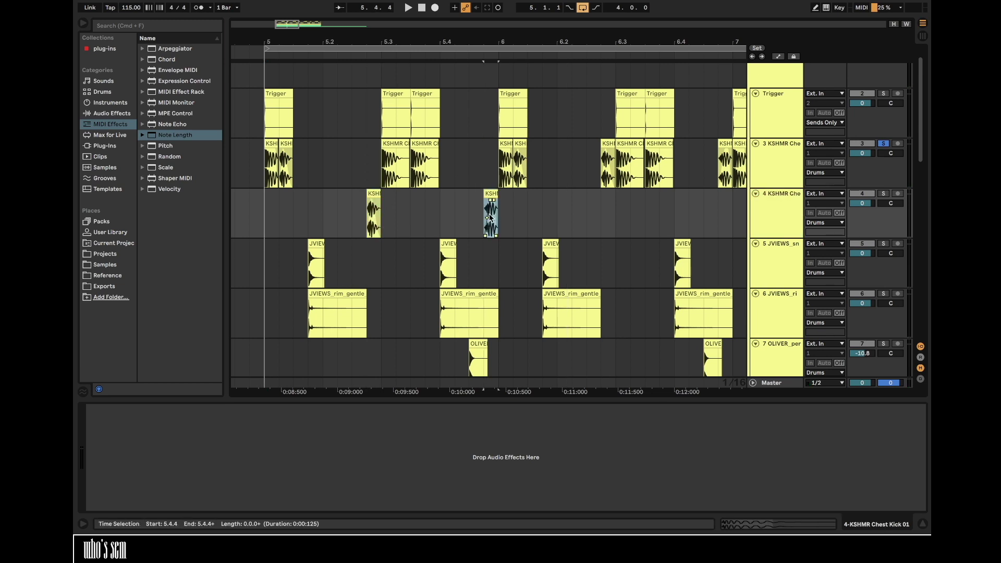
- Copy the 5.2.4 kick to 5.1.2 on the new track and delete the original track's kick at 5.1.2
{"action": "left_click", "coordinate": [267, 168]}
{"action": "left_click_drag", "start_coordinate": [374, 194], "coordinate": [286, 201]}
{"action": "left_click", "coordinate": [284, 143]}
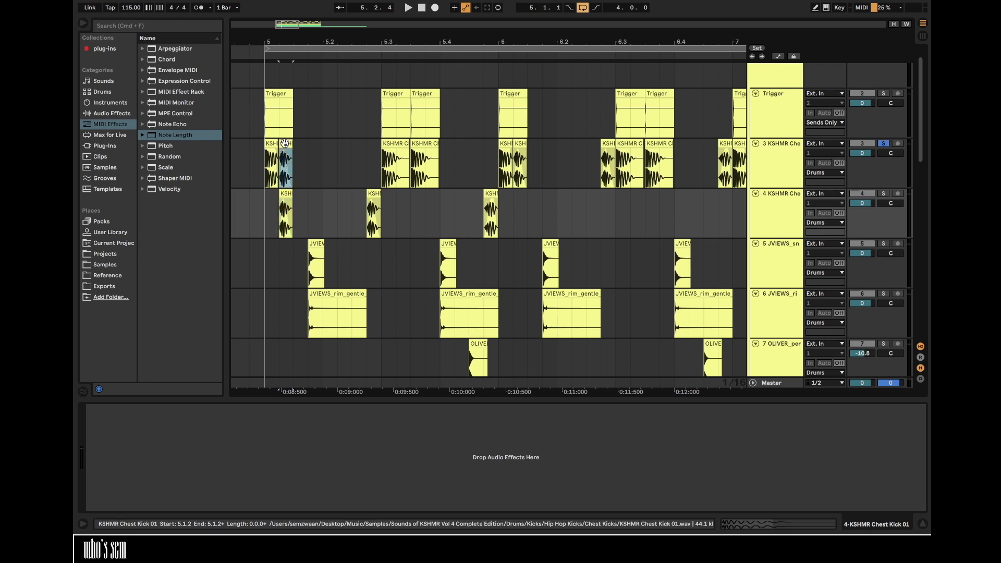
{"action": "key", "text": "Delete"}
- Loop bar 5 only, add the second Chest Kick track to the solo and play both from the start of the bar
{"action": "left_click_drag", "start_coordinate": [264, 175], "coordinate": [499, 174]}
{"action": "key", "text": "super+l"}
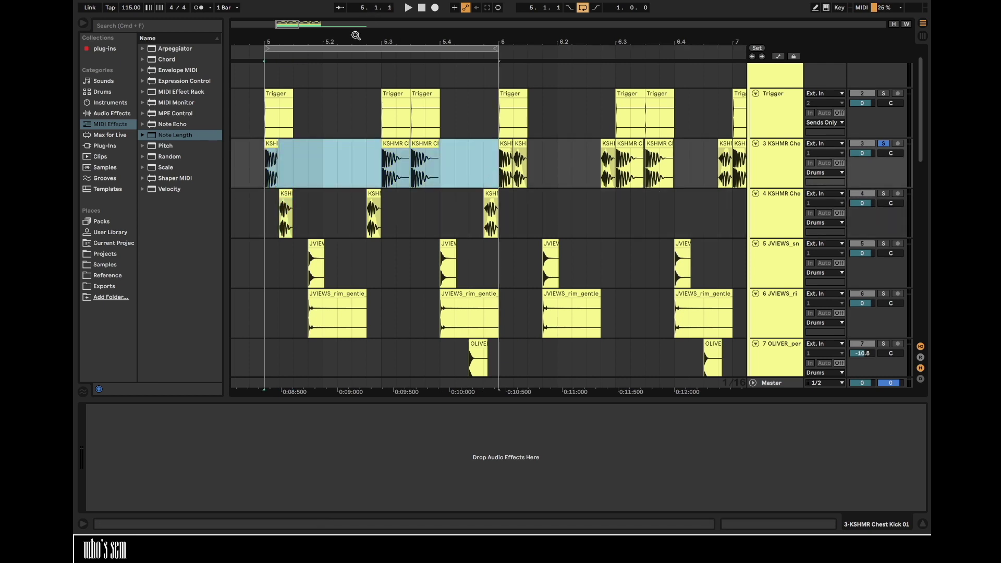
{"action": "key", "text": "z"}
{"action": "left_click", "coordinate": [290, 195]}
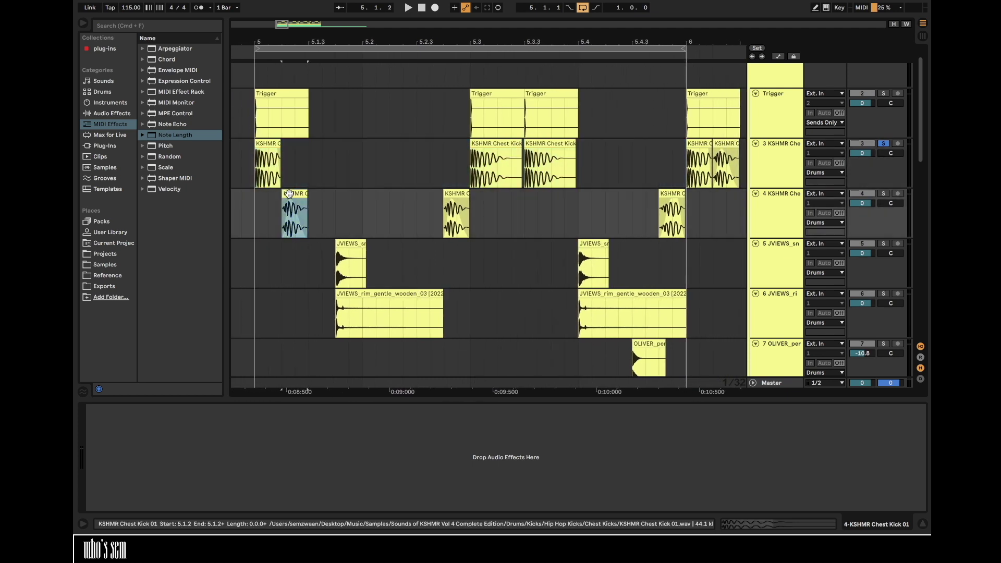
{"action": "left_click", "coordinate": [883, 196]}
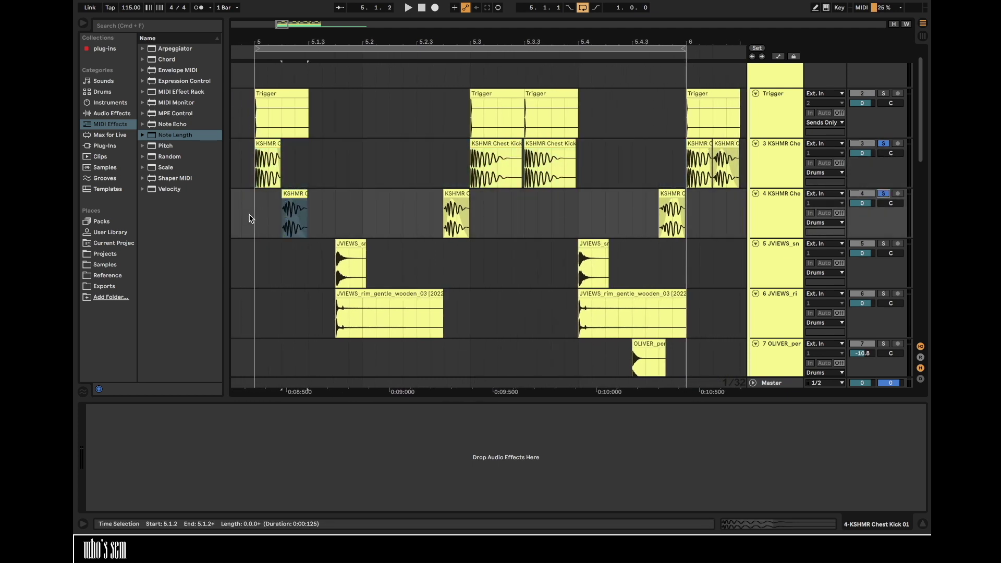
{"action": "left_click", "coordinate": [255, 218]}
{"action": "key", "text": "space"}
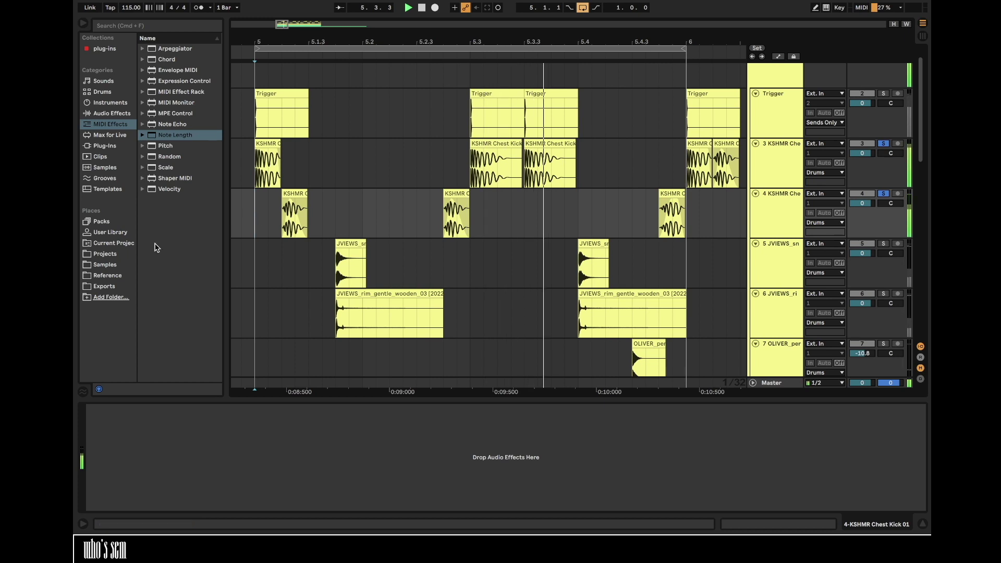
- Show the Samples folder in a wider browser and group the first Chest Kick track as "Main Kick" with three empty audio tracks
{"action": "left_click", "coordinate": [106, 265]}
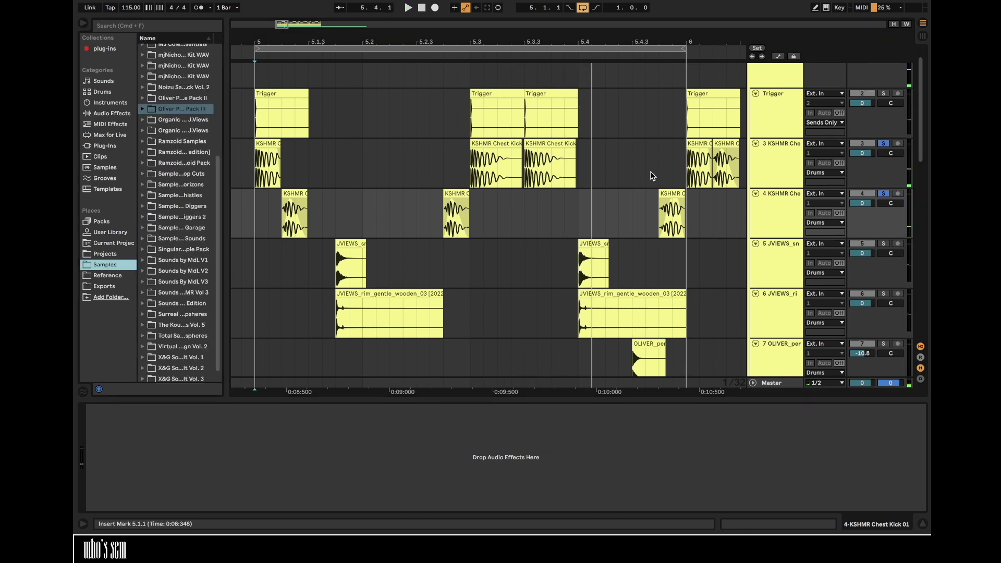
{"action": "left_click_drag", "start_coordinate": [223, 186], "coordinate": [305, 183]}
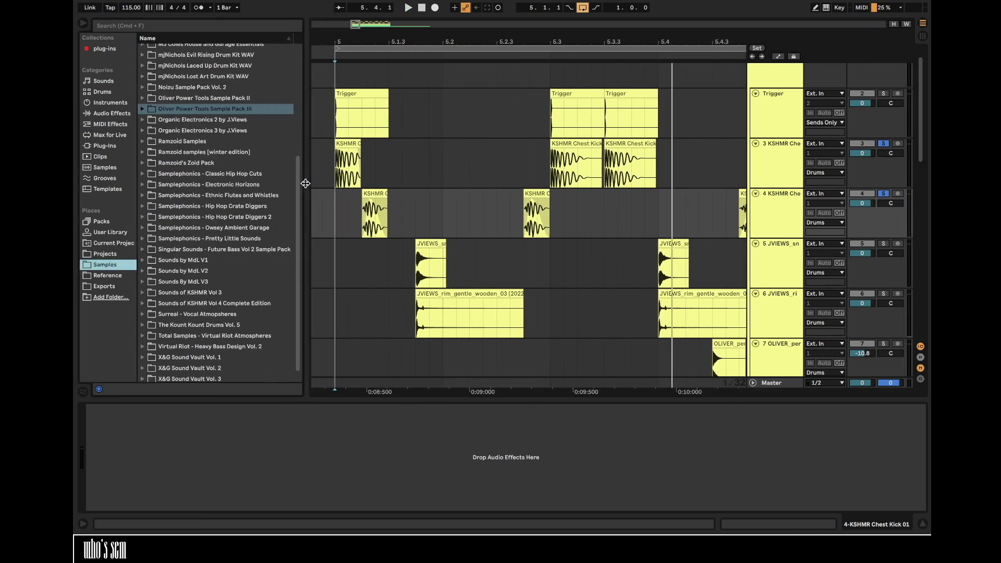
{"action": "left_click", "coordinate": [759, 163]}
{"action": "key", "text": "super+g"}
{"action": "type", "text": "Main Kick"}
{"action": "key", "text": "Return"}
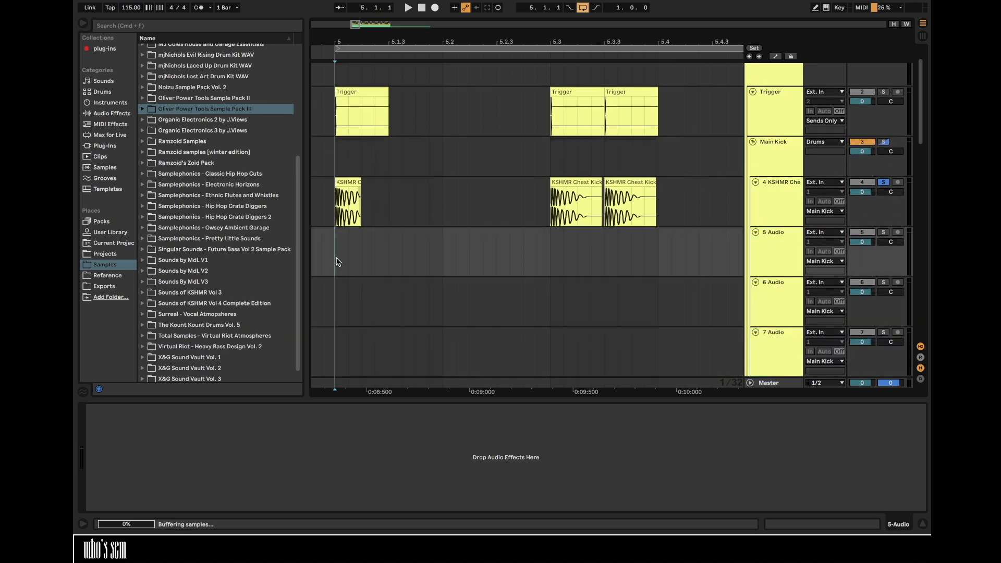
- Solo the Main Kick group in place of the individual kick tracks and play it from bar 5
{"action": "scroll", "coordinate": [336, 261], "scroll_direction": "down", "scroll_amount": 5}
{"action": "key", "text": "space"}
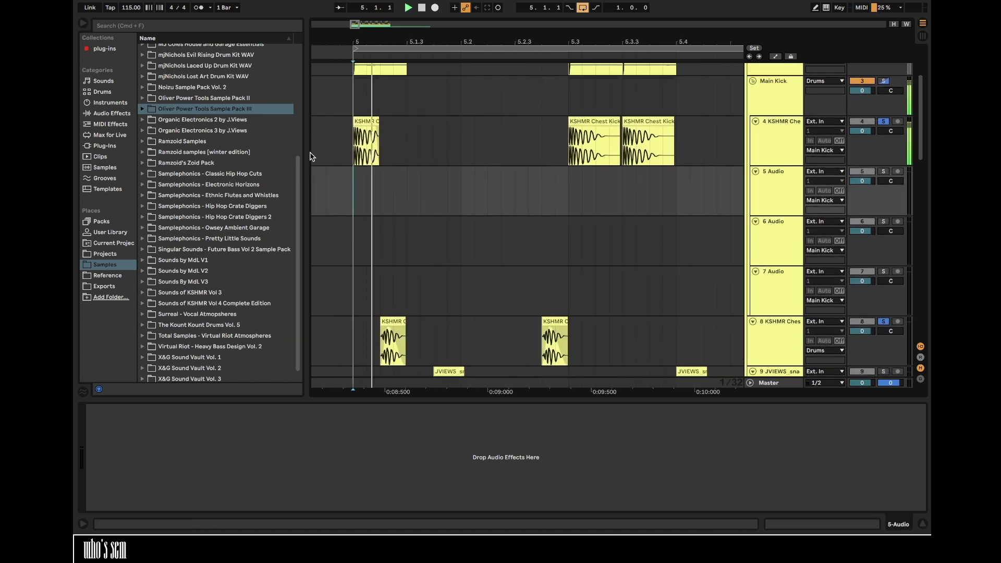
{"action": "key", "text": "space"}
{"action": "left_click", "coordinate": [355, 146]}
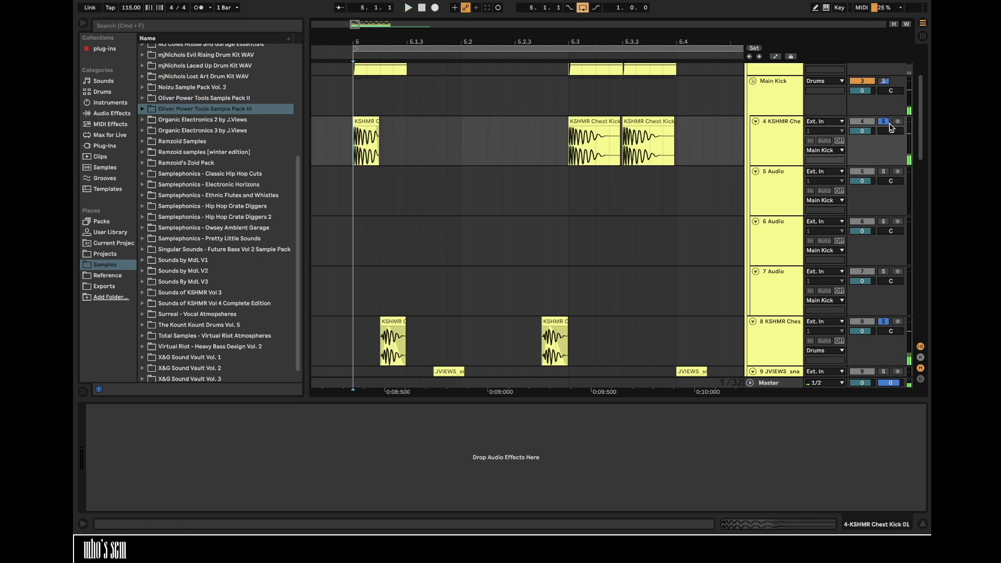
{"action": "left_click", "coordinate": [885, 82]}
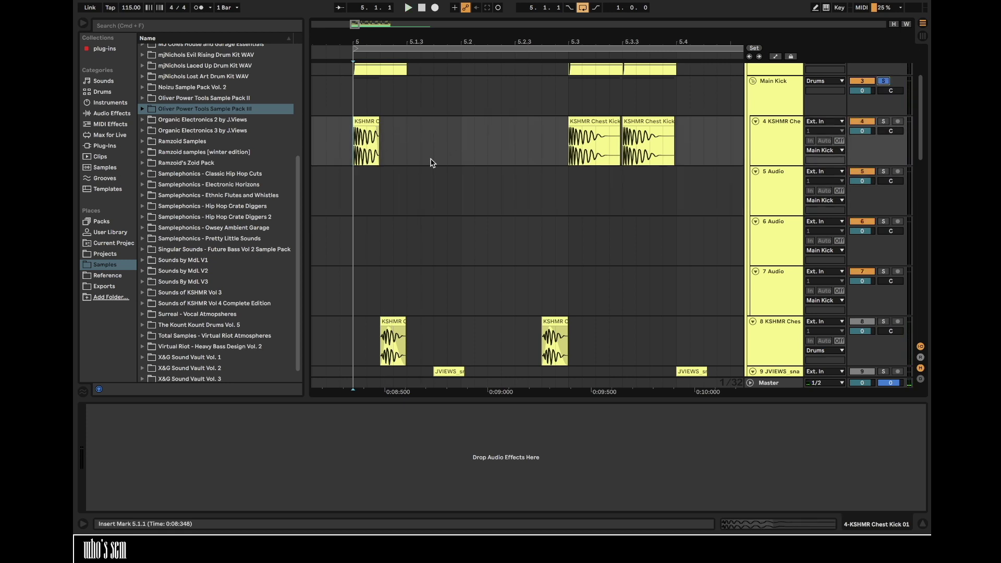
{"action": "scroll", "coordinate": [197, 199], "scroll_direction": "up", "scroll_amount": 3}
{"action": "key", "text": "space"}
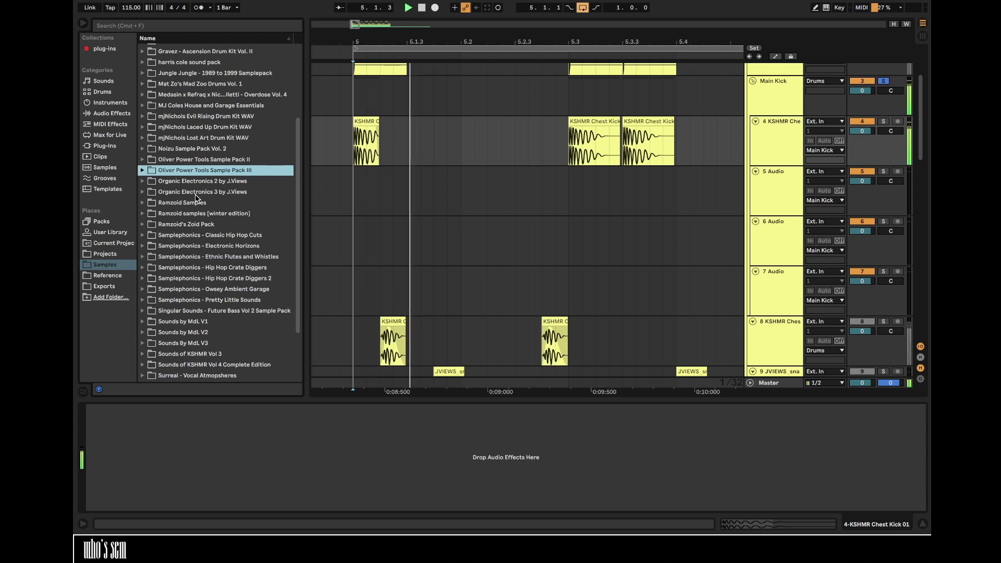
- Browse Sounds of KSHMR Vol 4 Complete Edition, collapse Acoustic Snares and expand the Drum Enhancers folder
{"action": "scroll", "coordinate": [186, 100], "scroll_direction": "up", "scroll_amount": 2}
{"action": "scroll", "coordinate": [145, 102], "scroll_direction": "down", "scroll_amount": 3}
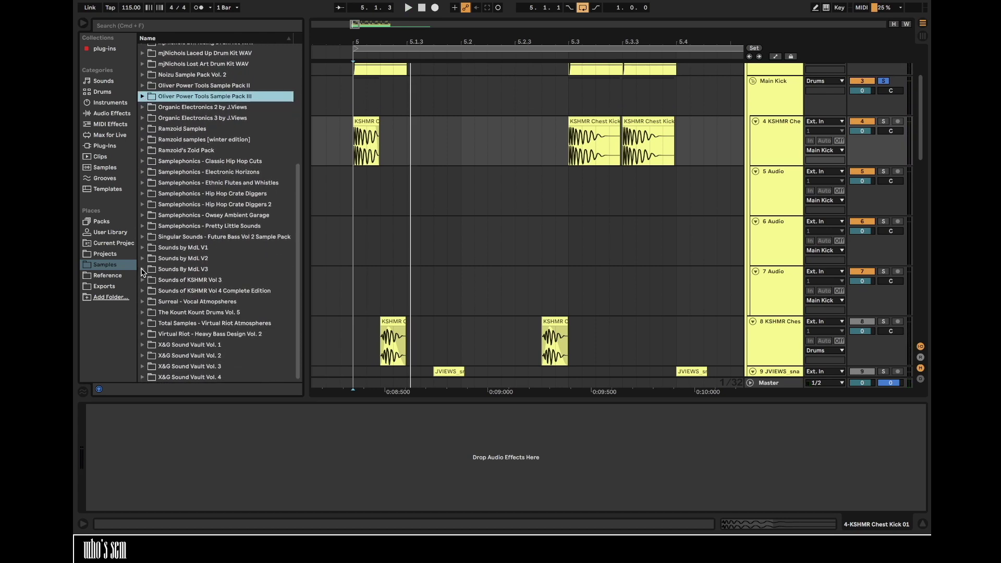
{"action": "left_click", "coordinate": [143, 289]}
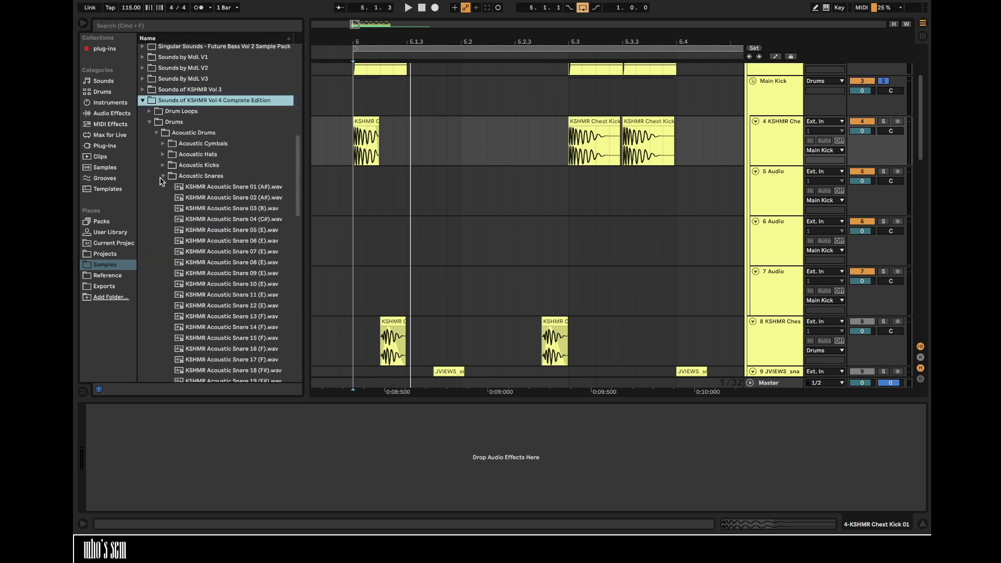
{"action": "left_click", "coordinate": [162, 177]}
{"action": "left_click", "coordinate": [156, 240]}
{"action": "scroll", "coordinate": [254, 99], "scroll_direction": "down", "scroll_amount": 3}
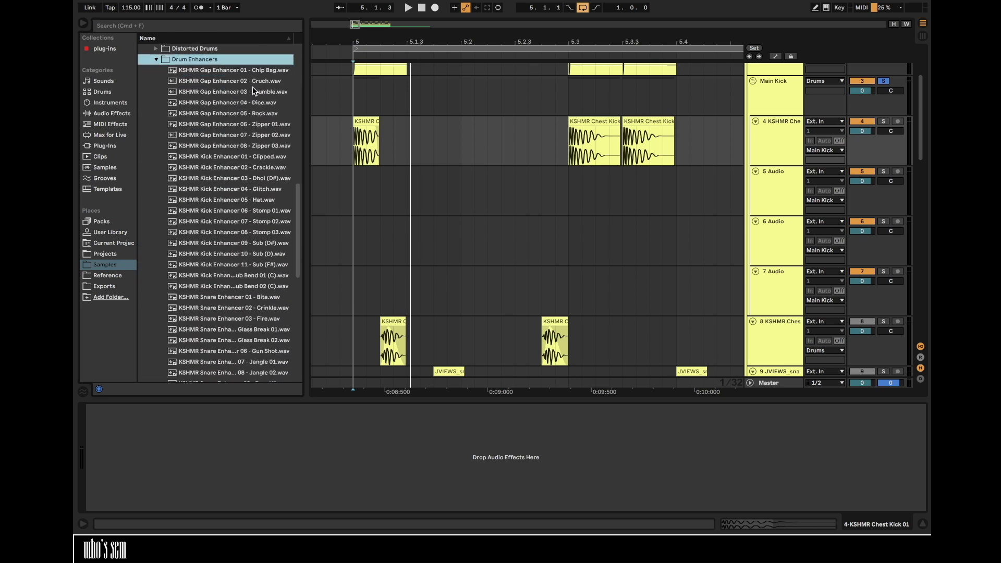
- Audition the gap and kick enhancers and place KSHMR Kick Enhancer 01 - Clipped at bar 5 on Main Kick's first empty track
{"action": "left_click", "coordinate": [259, 71]}
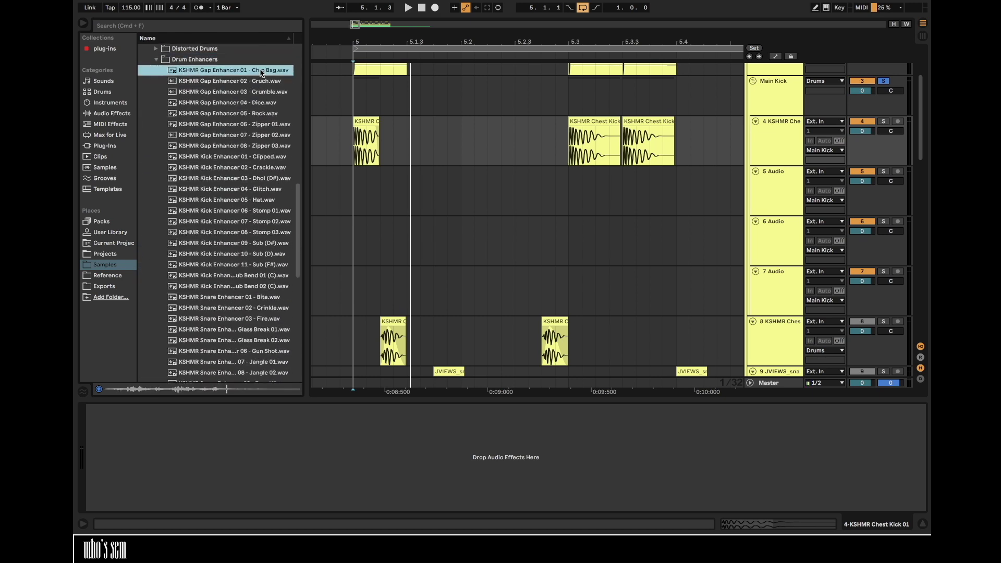
{"action": "key", "text": "Down"}
{"action": "key", "text": "Down"}
{"action": "key", "text": "Down"}
{"action": "key", "text": "Down"}
{"action": "key", "text": "Down"}
{"action": "key", "text": "Down"}
{"action": "key", "text": "Down"}
{"action": "key", "text": "Down"}
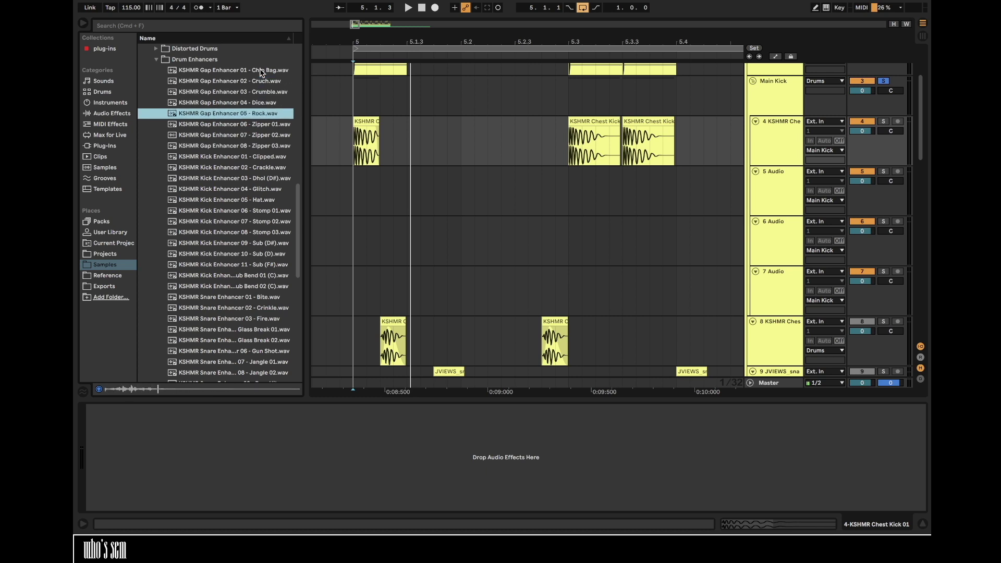
{"action": "scroll", "coordinate": [259, 71], "scroll_direction": "down", "scroll_amount": 3}
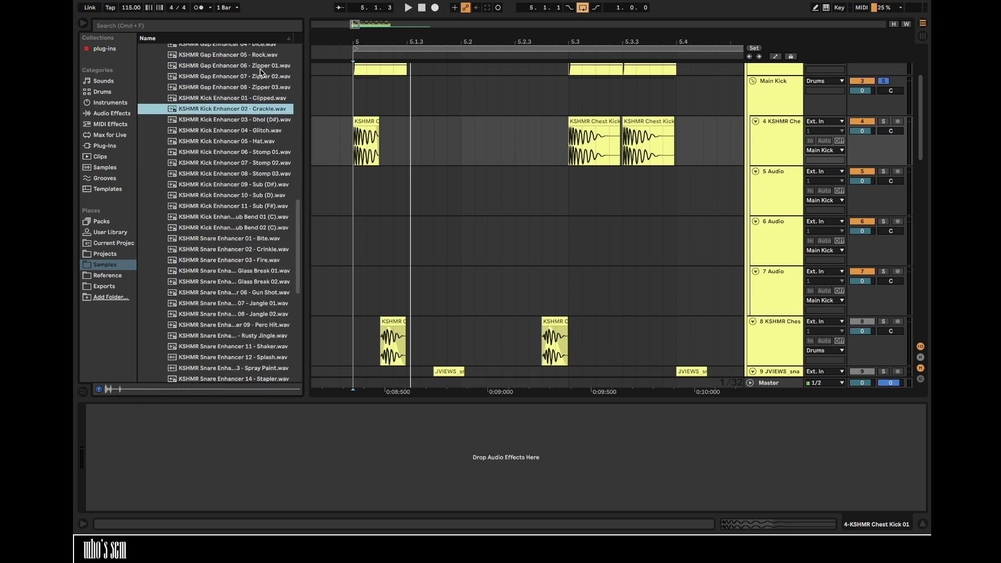
{"action": "left_click_drag", "start_coordinate": [252, 99], "coordinate": [352, 193]}
- Audition the following kick enhancers and place KSHMR Kick Enhancer 05 - Hat at 5.1.3 on a new track below the JVIEWS rim track
{"action": "left_click", "coordinate": [234, 108]}
{"action": "key", "text": "Down"}
{"action": "key", "text": "Down"}
{"action": "key", "text": "Down"}
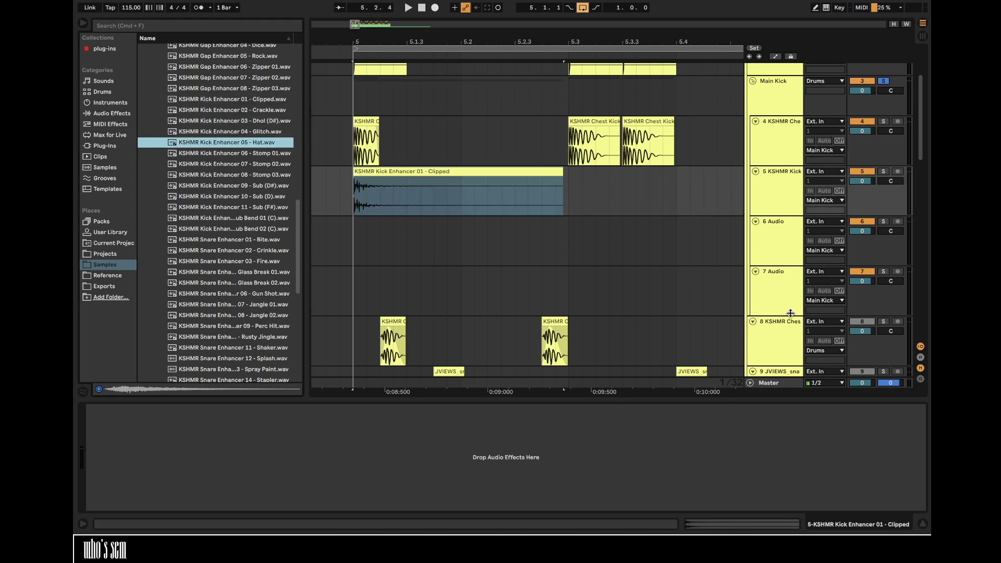
{"action": "scroll", "coordinate": [661, 263], "scroll_direction": "down", "scroll_amount": 4}
{"action": "left_click", "coordinate": [490, 321]}
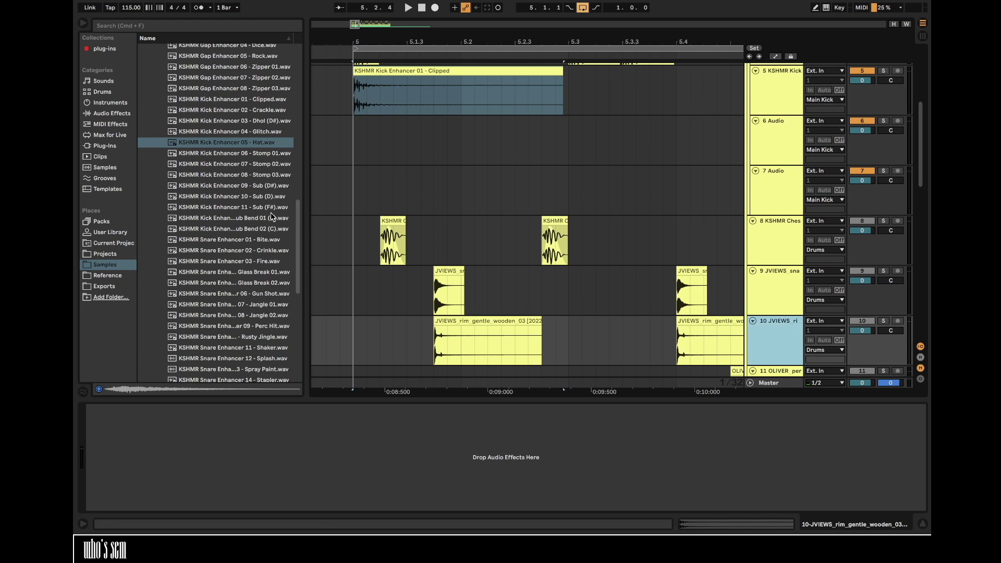
{"action": "left_click_drag", "start_coordinate": [235, 143], "coordinate": [410, 341]}
- Audition the stomp and sub samples in Drum Enhancers, starting from KSHMR Kick Enhancer 06 - Stomp 01
{"action": "left_click", "coordinate": [263, 153]}
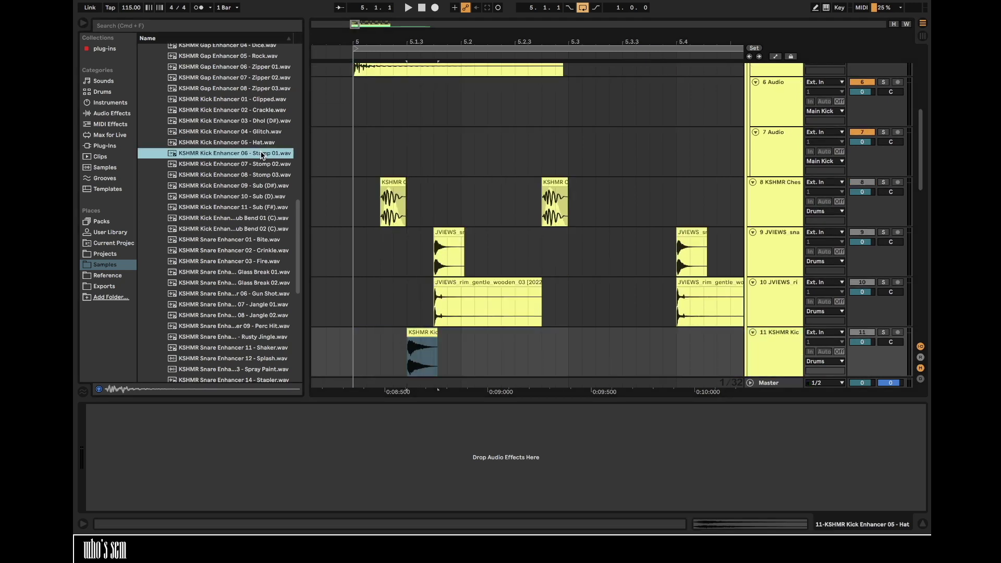
{"action": "scroll", "coordinate": [397, 174], "scroll_direction": "up", "scroll_amount": 3}
{"action": "left_click", "coordinate": [263, 165]}
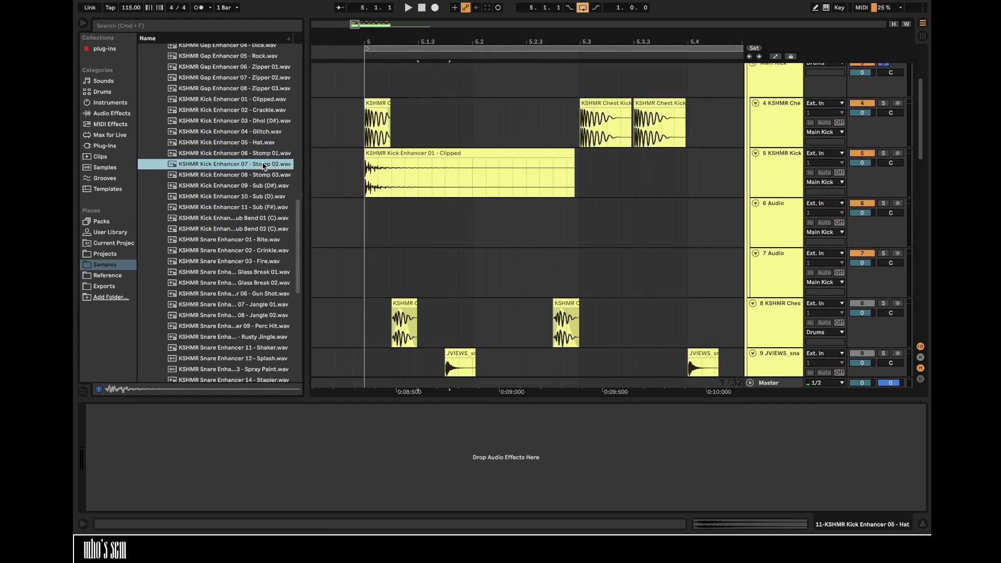
{"action": "key", "text": "Down"}
{"action": "key", "text": "Down"}
{"action": "key", "text": "Down"}
{"action": "key", "text": "Down"}
{"action": "key", "text": "Down"}
{"action": "key", "text": "Down"}
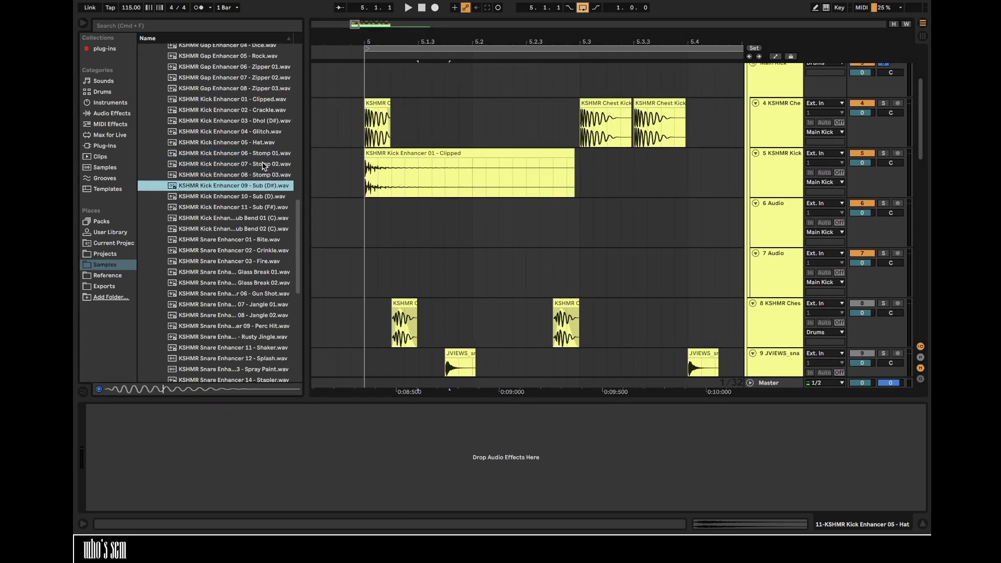
- Audition the remaining sub kick enhancers and the snare enhancers in Drum Enhancers up to the Perc Hit sample
{"action": "scroll", "coordinate": [264, 165], "scroll_direction": "down", "scroll_amount": 5}
{"action": "left_click", "coordinate": [270, 159]}
{"action": "left_click", "coordinate": [271, 199]}
{"action": "left_click", "coordinate": [271, 223]}
{"action": "left_click", "coordinate": [271, 246]}
{"action": "left_click", "coordinate": [273, 310]}
{"action": "left_click", "coordinate": [271, 179]}
{"action": "left_click", "coordinate": [271, 220]}
{"action": "left_click", "coordinate": [271, 212]}
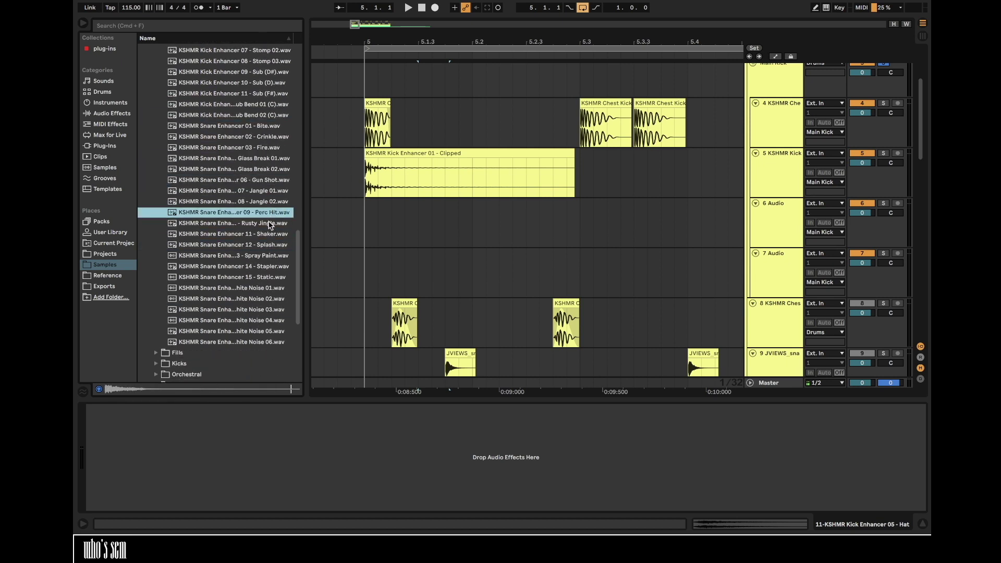
- Audition the rest of the KSHMR snare enhancers, from Rusty Jingle through White Noise 06
{"action": "left_click", "coordinate": [269, 224]}
{"action": "left_click", "coordinate": [264, 290]}
{"action": "left_click", "coordinate": [265, 298]}
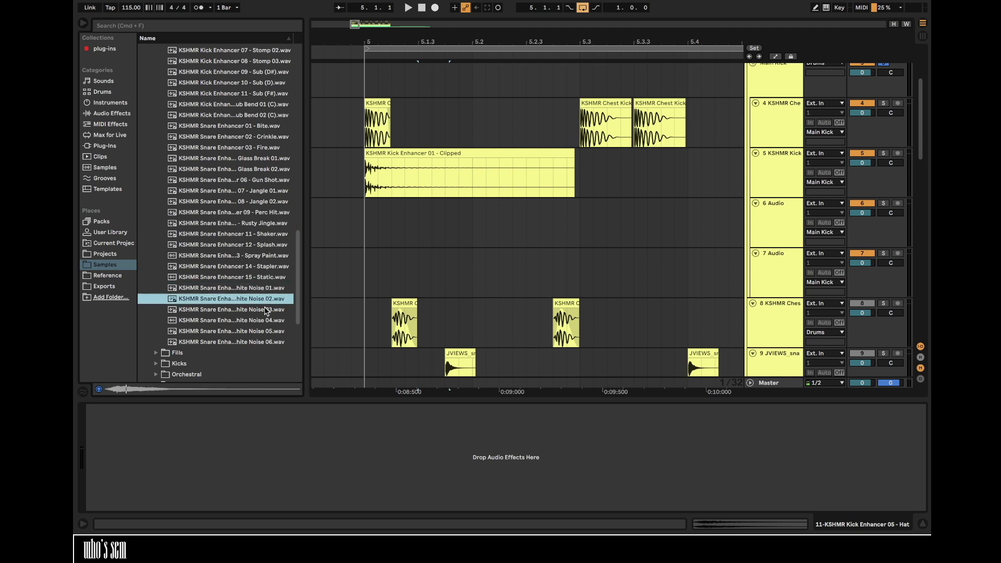
{"action": "left_click", "coordinate": [265, 310]}
{"action": "left_click", "coordinate": [264, 319]}
{"action": "left_click", "coordinate": [264, 331]}
{"action": "left_click", "coordinate": [264, 342]}
- Collapse the Drum Enhancers and Hip Hop Kicks folders and expand Stomp Kicks inside the Kicks folder
{"action": "key", "text": "Left"}
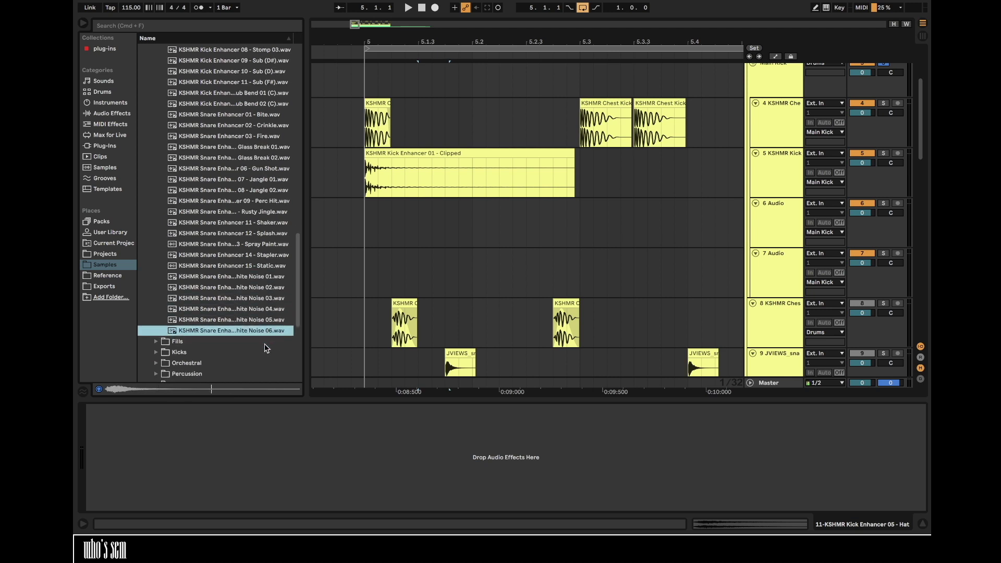
{"action": "left_click", "coordinate": [152, 344]}
{"action": "scroll", "coordinate": [152, 344], "scroll_direction": "down", "scroll_amount": 3}
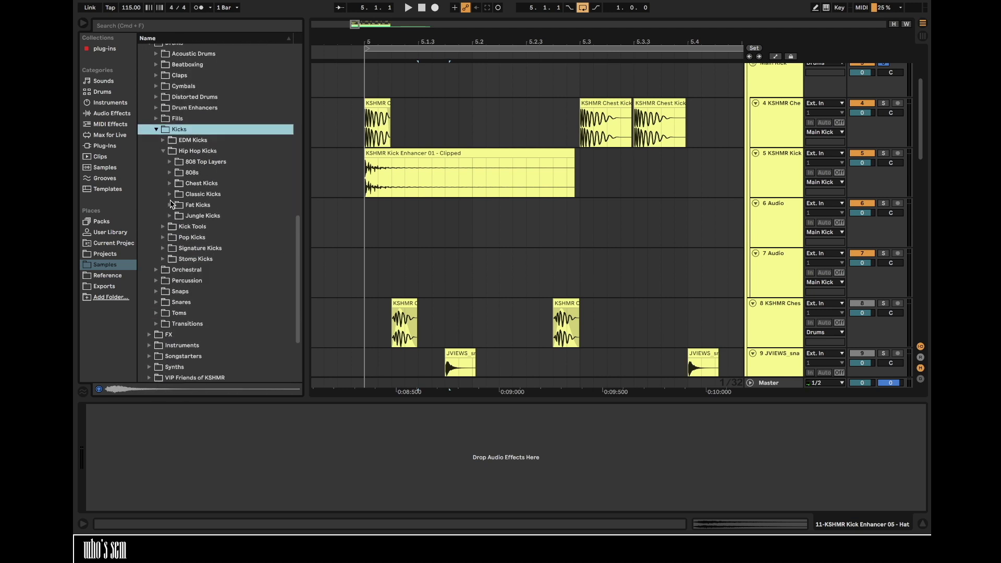
{"action": "scroll", "coordinate": [163, 245], "scroll_direction": "up", "scroll_amount": 1}
{"action": "left_click", "coordinate": [163, 263]}
- Audition the Stomp Kicks samples in order from KSHMR Stomp 02 through KSHMR Stomp 20 - Flam
{"action": "left_click", "coordinate": [215, 219]}
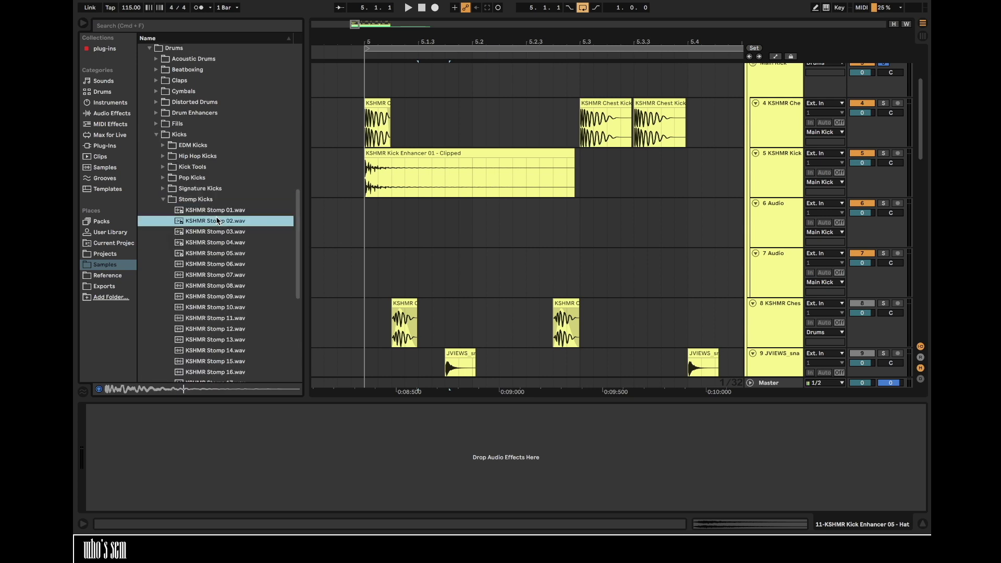
{"action": "scroll", "coordinate": [217, 221], "scroll_direction": "down", "scroll_amount": 3}
{"action": "key", "text": "Down"}
{"action": "key", "text": "Down"}
{"action": "key", "text": "Down"}
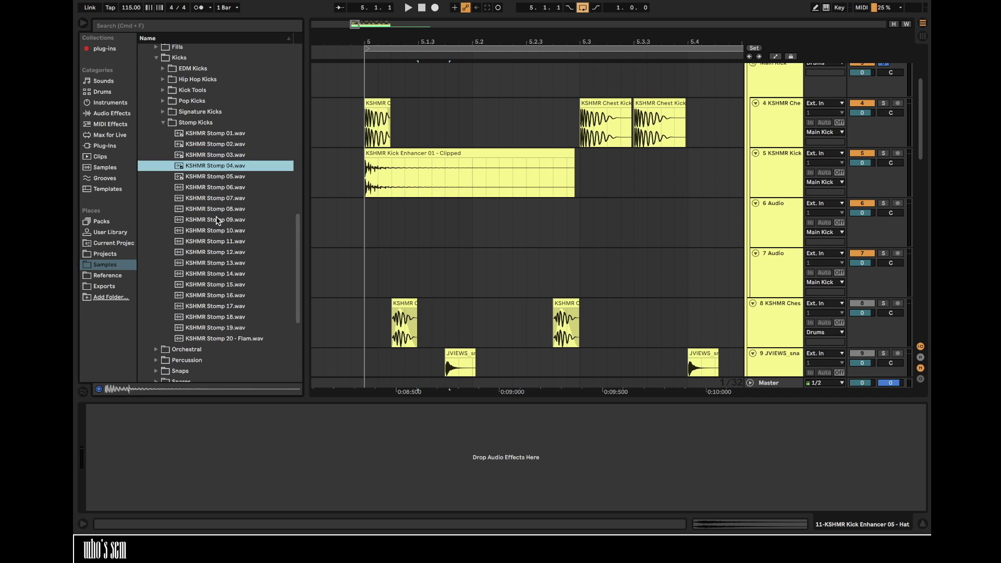
{"action": "key", "text": "Down"}
{"action": "key", "text": "Down"}
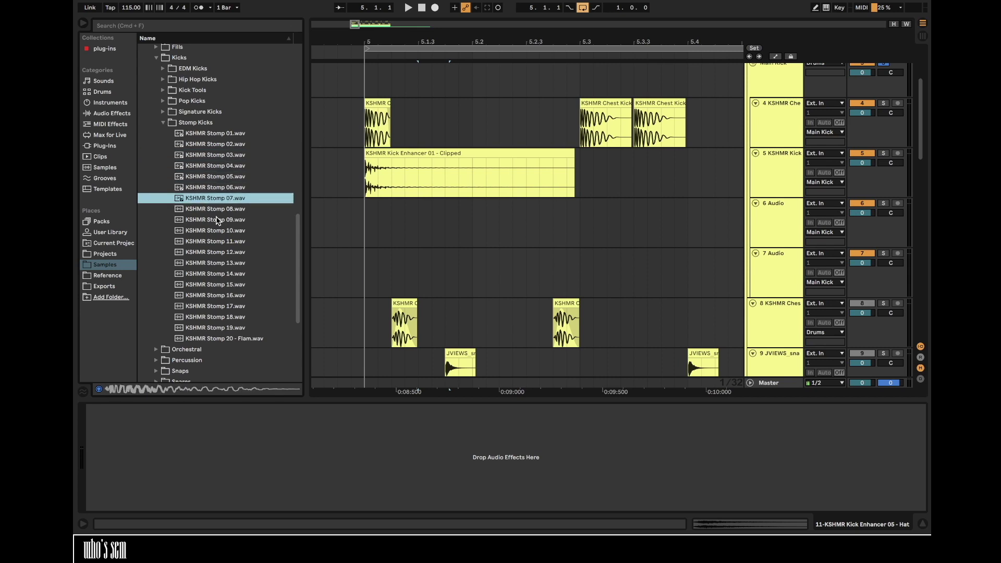
{"action": "key", "text": "Down"}
{"action": "key", "text": "Down"}
{"action": "key", "text": "Down"}
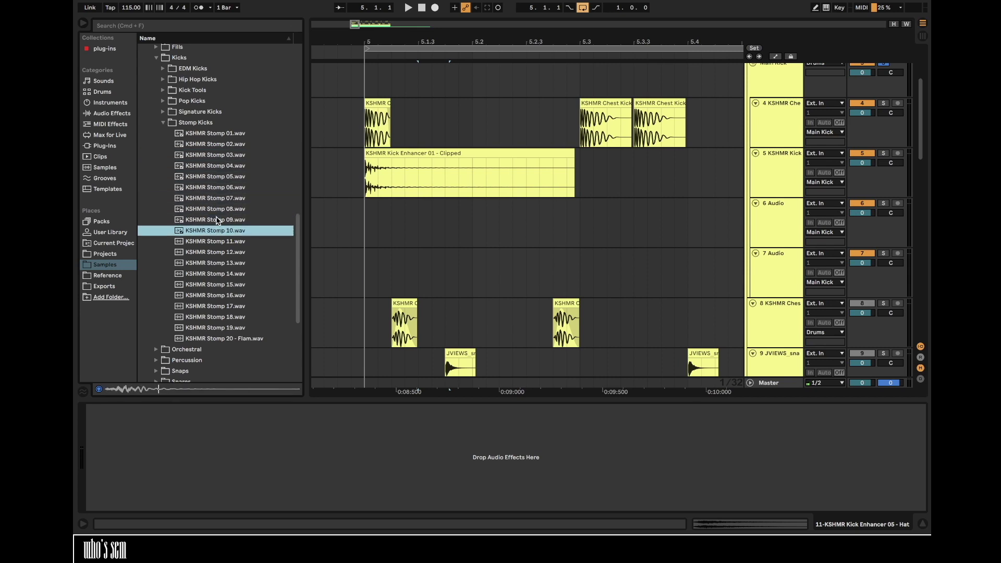
{"action": "key", "text": "Down"}
{"action": "key", "text": "Down"}
{"action": "key", "text": "Down"}
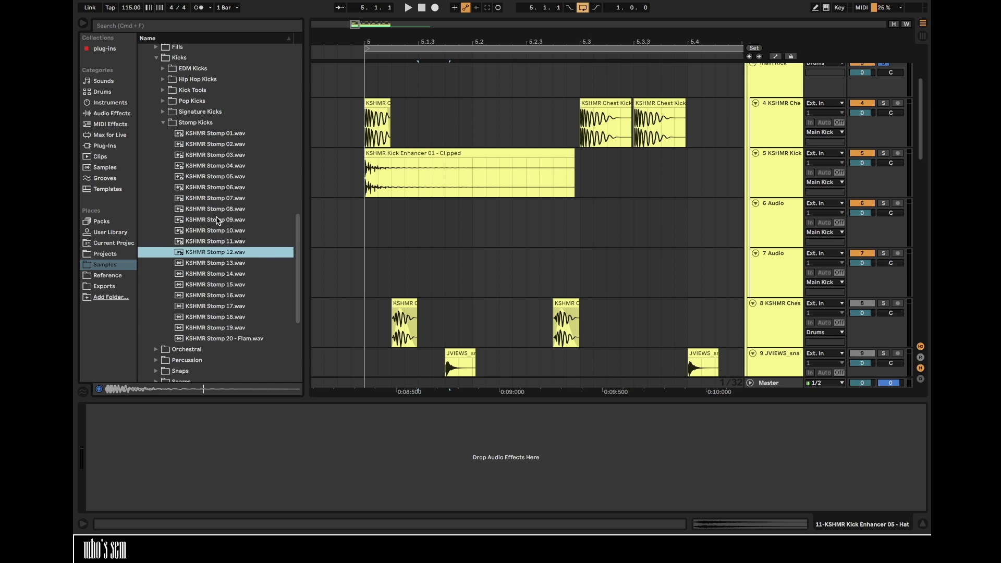
{"action": "key", "text": "Down"}
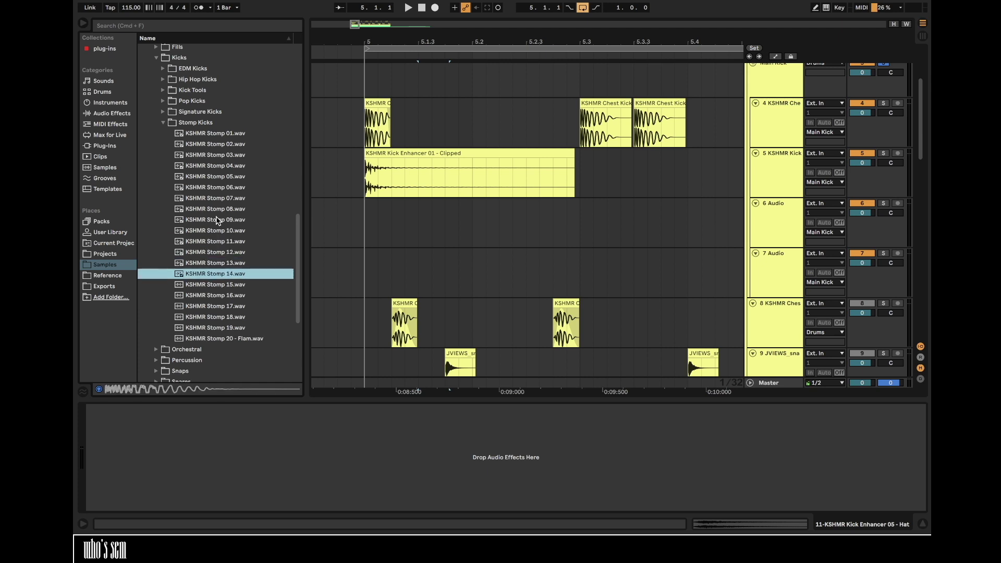
{"action": "key", "text": "Down"}
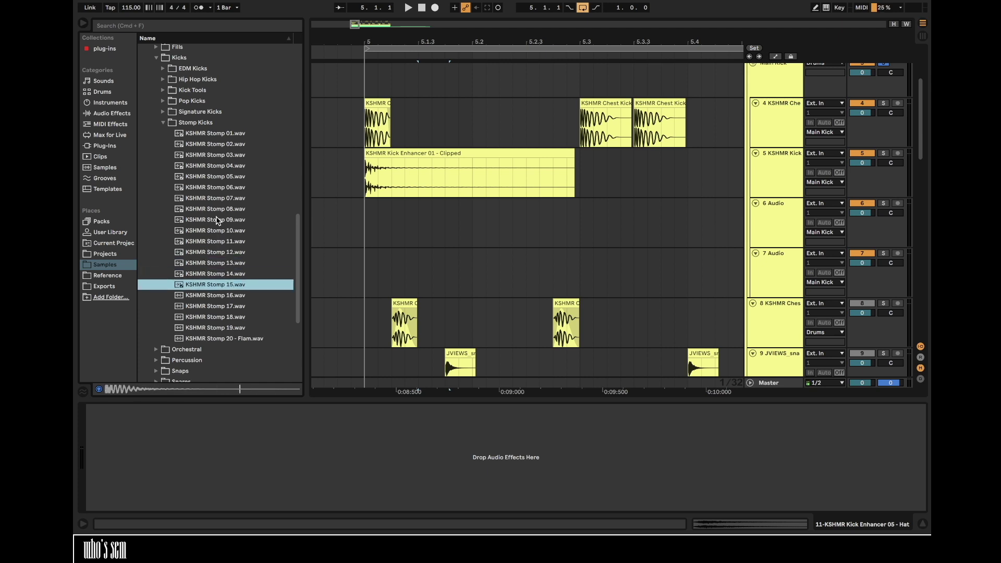
{"action": "key", "text": "Down"}
{"action": "key", "text": "Down"}
{"action": "key", "text": "Down"}
{"action": "key", "text": "Down"}
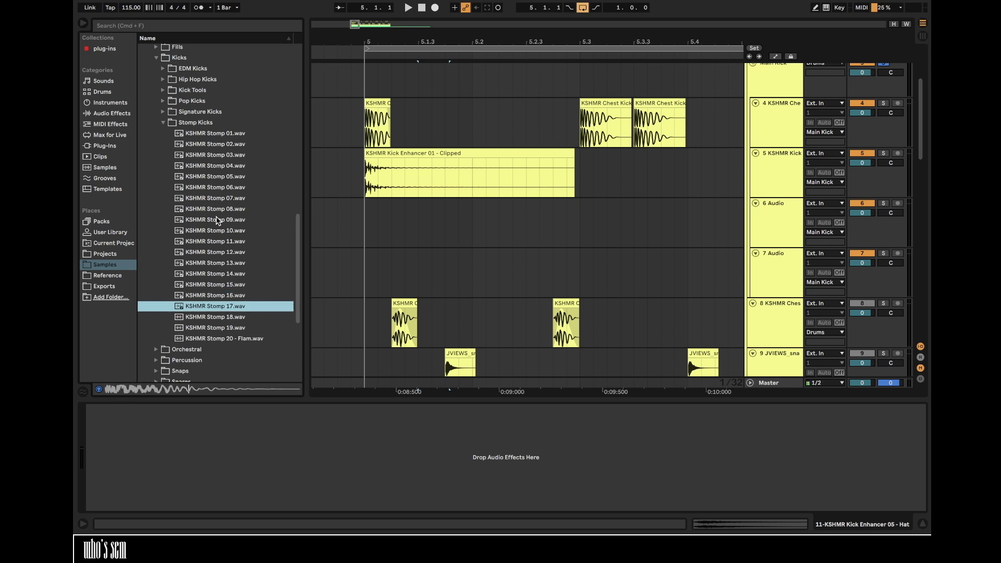
{"action": "key", "text": "Down"}
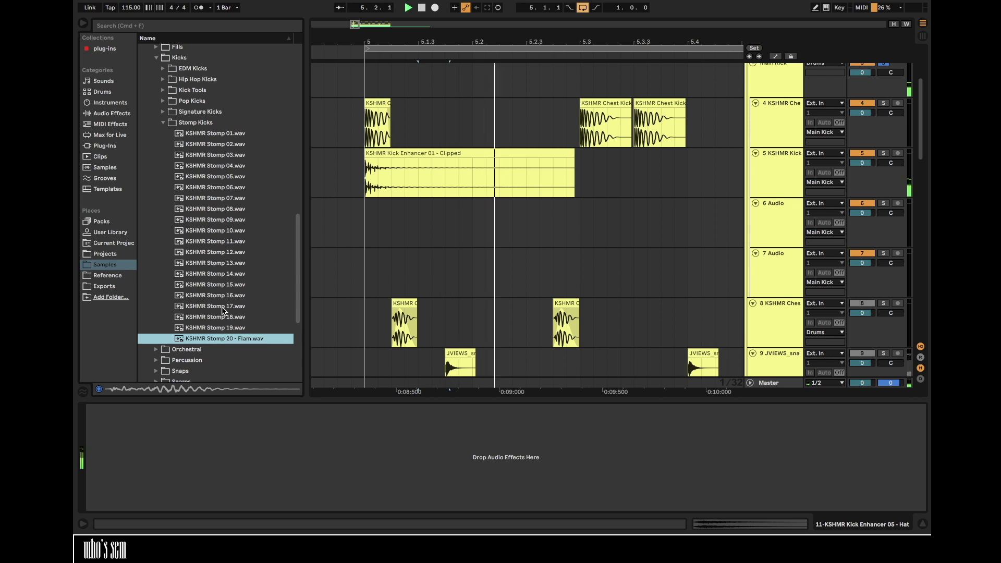
- Play the Main Kick layers from bar 5 and re-audition the stomp kicks from KSHMR Stomp 15 back to Stomp 06
{"action": "left_click", "coordinate": [366, 218]}
{"action": "key", "text": "space"}
{"action": "left_click", "coordinate": [239, 285]}
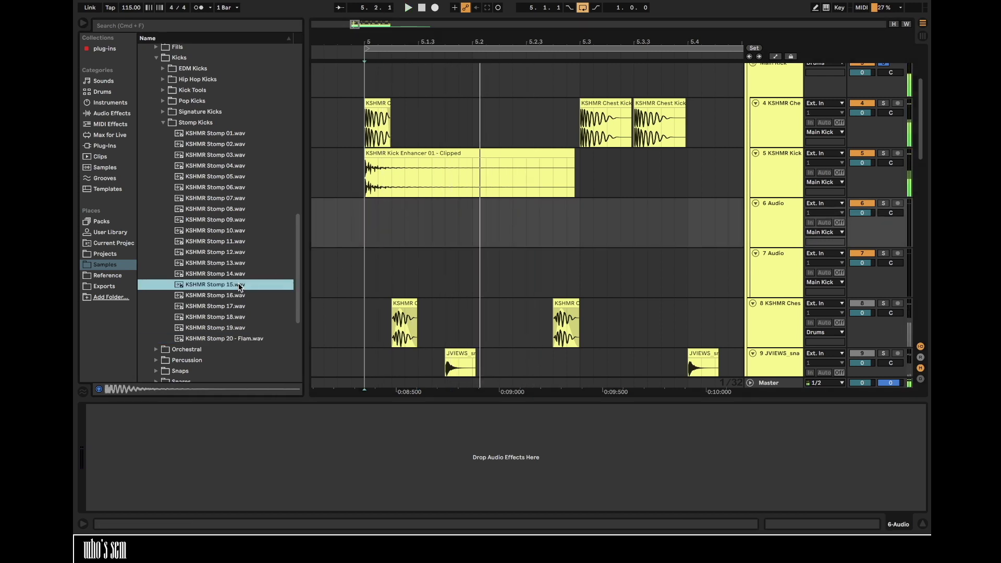
{"action": "left_click", "coordinate": [234, 273]}
{"action": "left_click", "coordinate": [233, 263]}
{"action": "key", "text": "Up"}
{"action": "key", "text": "Up"}
{"action": "key", "text": "Up"}
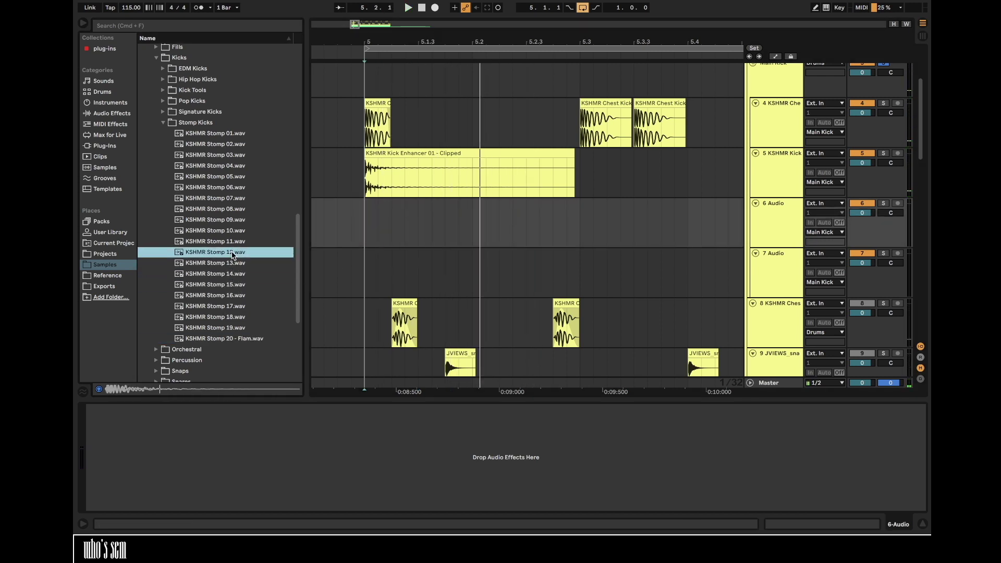
{"action": "key", "text": "Up"}
{"action": "key", "text": "Up"}
{"action": "key", "text": "Up"}
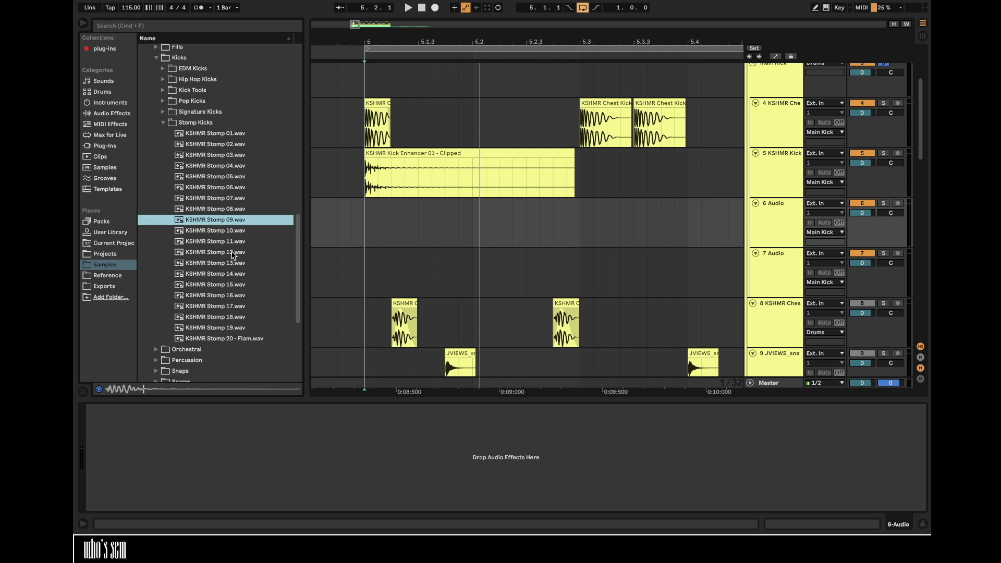
{"action": "key", "text": "Up"}
{"action": "key", "text": "Up"}
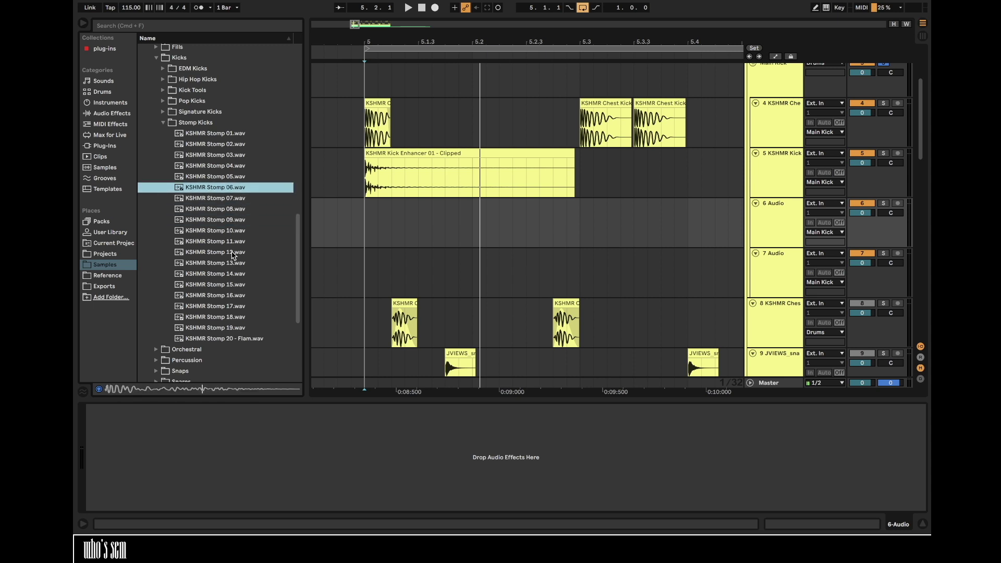
- Place KSHMR Stomp 06 at bar 5 on Main Kick's first empty track, shape it with a fade-in and fade-out, and play it back
{"action": "key", "text": "Down"}
{"action": "left_click_drag", "start_coordinate": [217, 186], "coordinate": [426, 204]}
{"action": "key", "text": "space"}
{"action": "key", "text": "space"}
{"action": "key", "text": "space"}
{"action": "key", "text": "space"}
{"action": "key", "text": "space"}
{"action": "key", "text": "space"}
{"action": "key", "text": "space"}
{"action": "key", "text": "space"}
{"action": "key", "text": "space"}
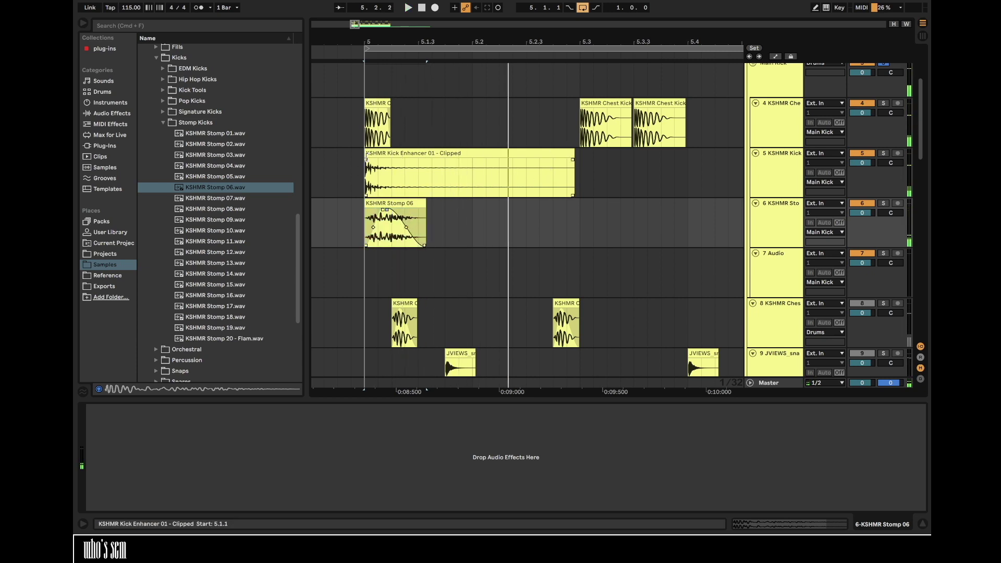
- Shorten the KSHMR Kick Enhancer 01 - Clipped clip to end at 5.2 with a long fade-out
{"action": "left_click", "coordinate": [369, 164]}
{"action": "double_click", "coordinate": [386, 165]}
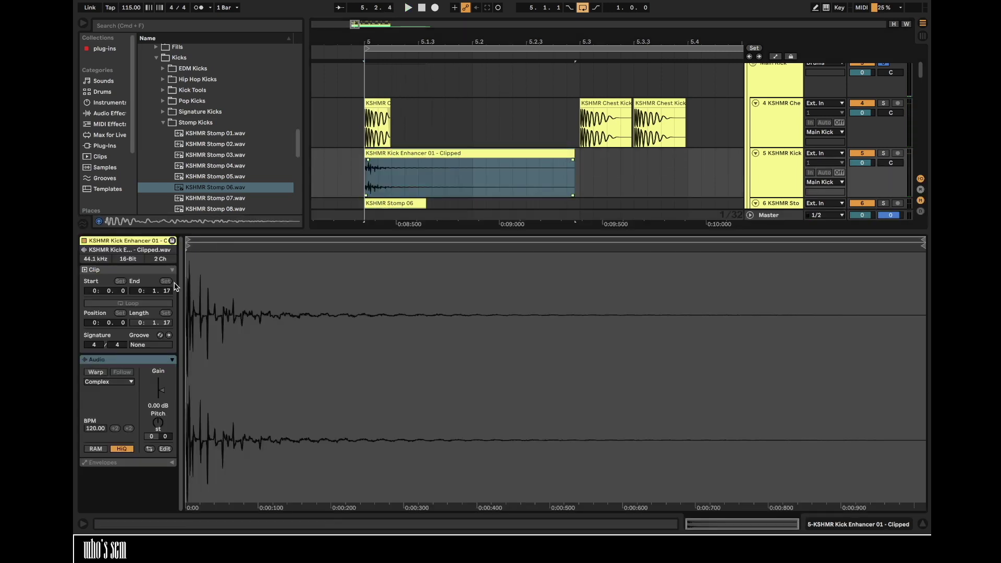
{"action": "left_click_drag", "start_coordinate": [571, 153], "coordinate": [410, 184]}
{"action": "key", "text": "space"}
{"action": "double_click", "coordinate": [772, 160]}
{"action": "key", "text": "space"}
- Set the KSHMR Stomp track's volume to -7.5 dB while listening to the Main Kick layers
{"action": "key", "text": "space"}
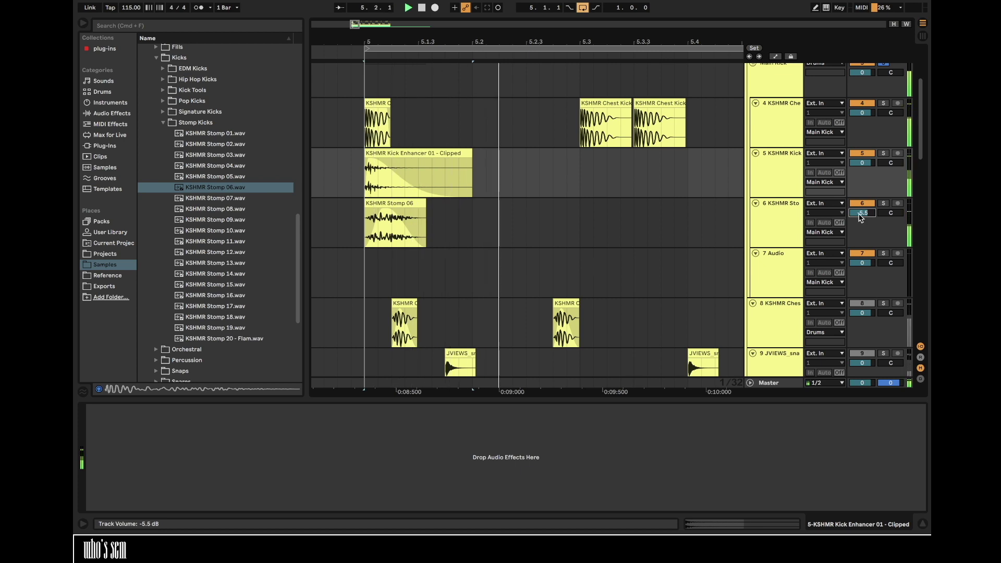
{"action": "key", "text": "space"}
{"action": "type", "text": "-7.5"}
{"action": "key", "text": "Return"}
{"action": "key", "text": "space"}
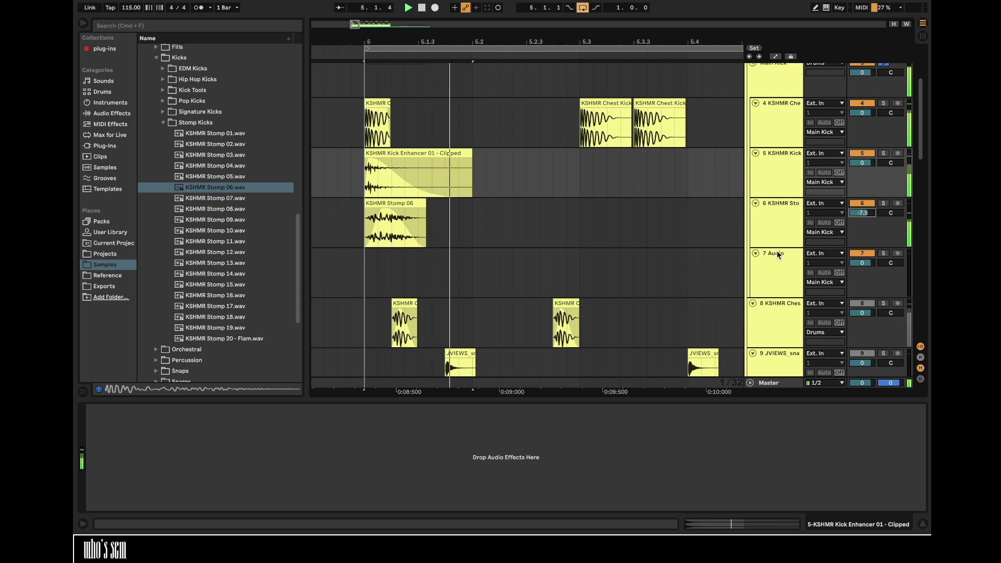
- Collapse the KSHMR Vol 4 sample folder and expand Sounds By MdL V3 > One_Shots > Kicks_and_808
{"action": "left_click", "coordinate": [253, 286]}
{"action": "key", "text": "Left"}
{"action": "key", "text": "Left"}
{"action": "key", "text": "Left"}
{"action": "key", "text": "Left"}
{"action": "key", "text": "Left"}
{"action": "key", "text": "Left"}
{"action": "key", "text": "Left"}
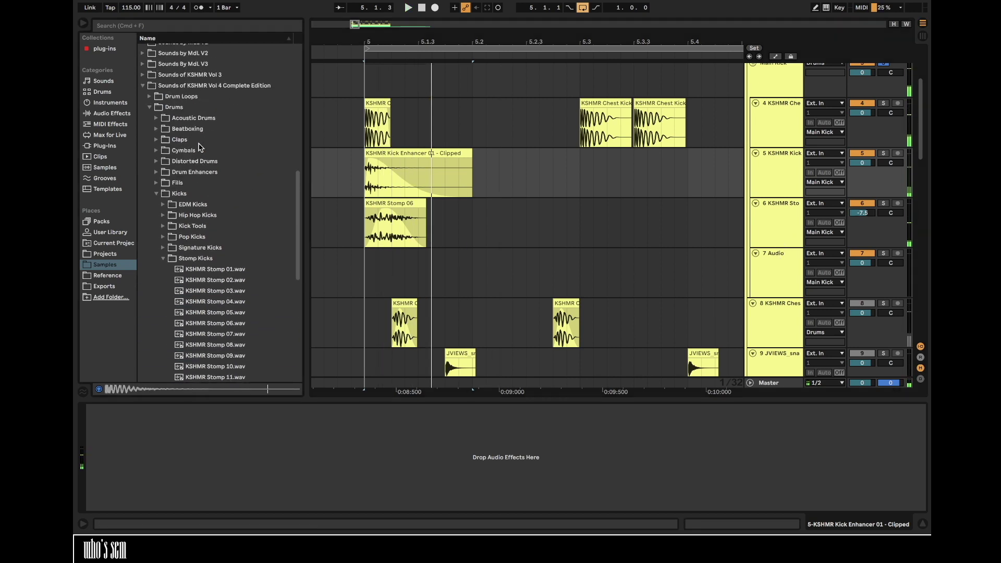
{"action": "scroll", "coordinate": [147, 146], "scroll_direction": "down", "scroll_amount": 3}
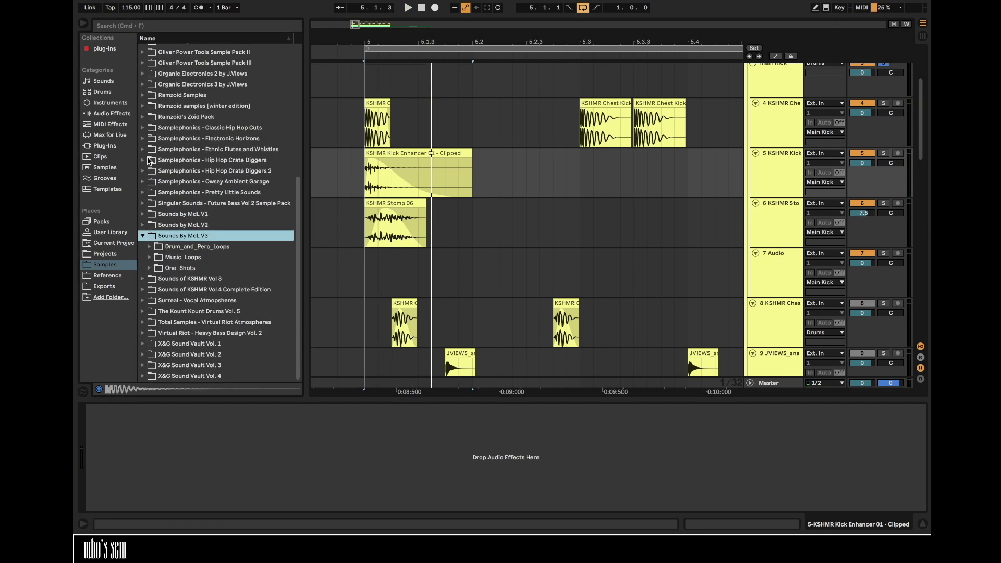
{"action": "left_click", "coordinate": [149, 268]}
{"action": "left_click", "coordinate": [156, 290]}
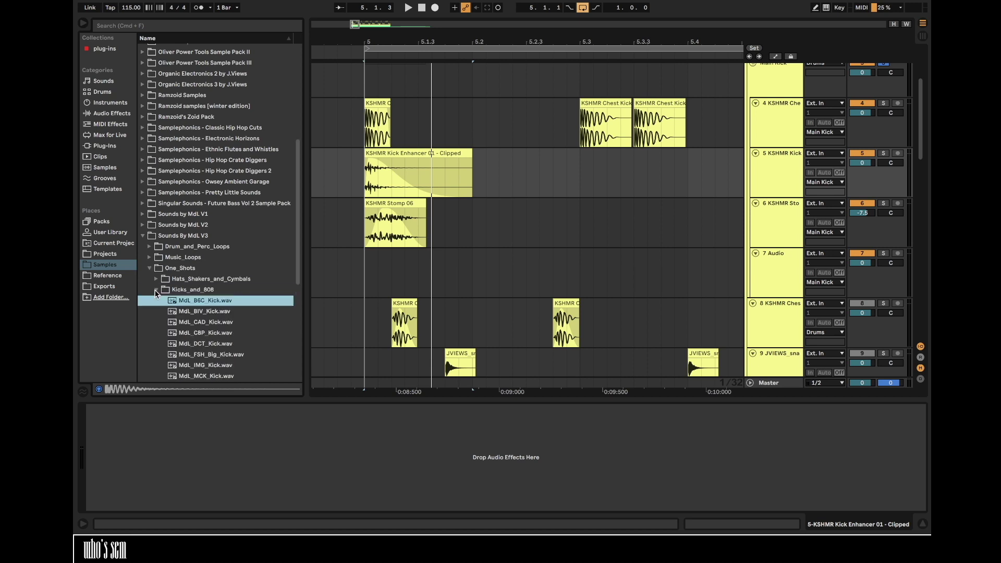
- Audition the MdL kick samples and place MdL_IMG_Kick at bar 5 on Main Kick's remaining empty track
{"action": "key", "text": "Down"}
{"action": "key", "text": "Down"}
{"action": "key", "text": "Down"}
{"action": "key", "text": "Down"}
{"action": "scroll", "coordinate": [155, 293], "scroll_direction": "down", "scroll_amount": 13}
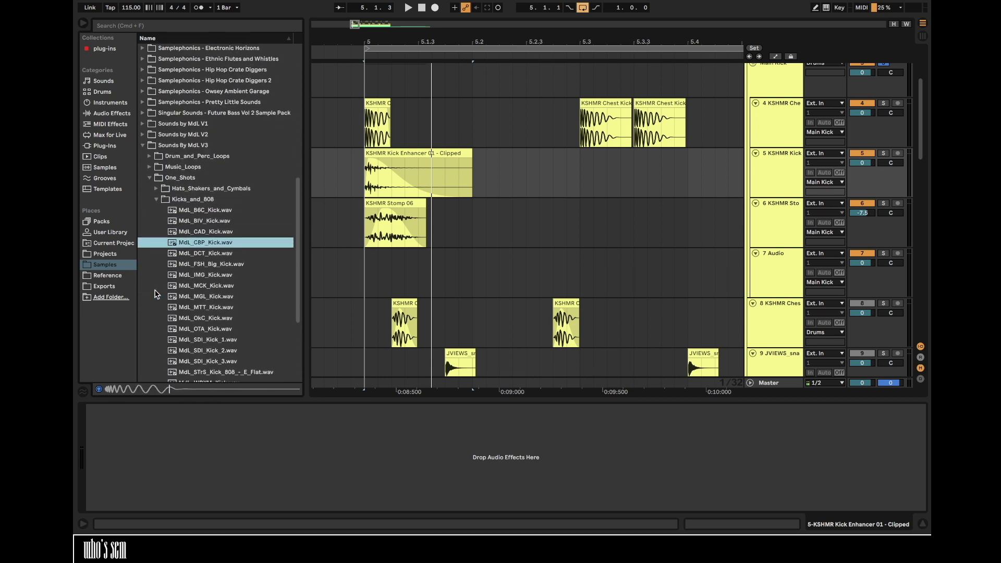
{"action": "key", "text": "Down"}
{"action": "scroll", "coordinate": [155, 292], "scroll_direction": "down", "scroll_amount": 2}
{"action": "key", "text": "Down"}
{"action": "key", "text": "Down"}
{"action": "key", "text": "Up"}
{"action": "left_click_drag", "start_coordinate": [213, 207], "coordinate": [365, 270]}
- Add EQ Eight to the MdL_IMG_Kick track and set its low cut to 135 Hz during playback
{"action": "key", "text": "space"}
{"action": "left_click", "coordinate": [112, 113]}
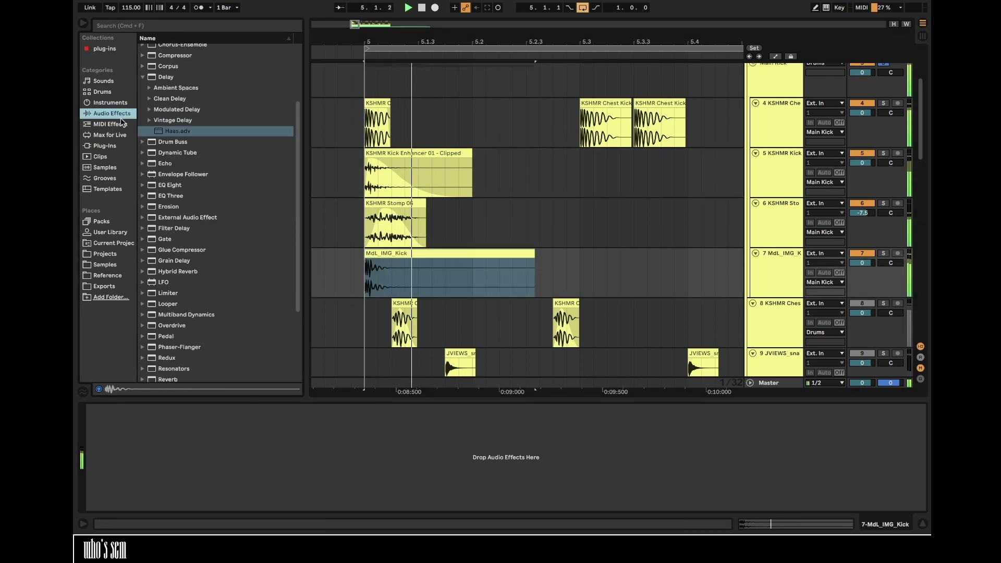
{"action": "left_click_drag", "start_coordinate": [174, 185], "coordinate": [188, 466]}
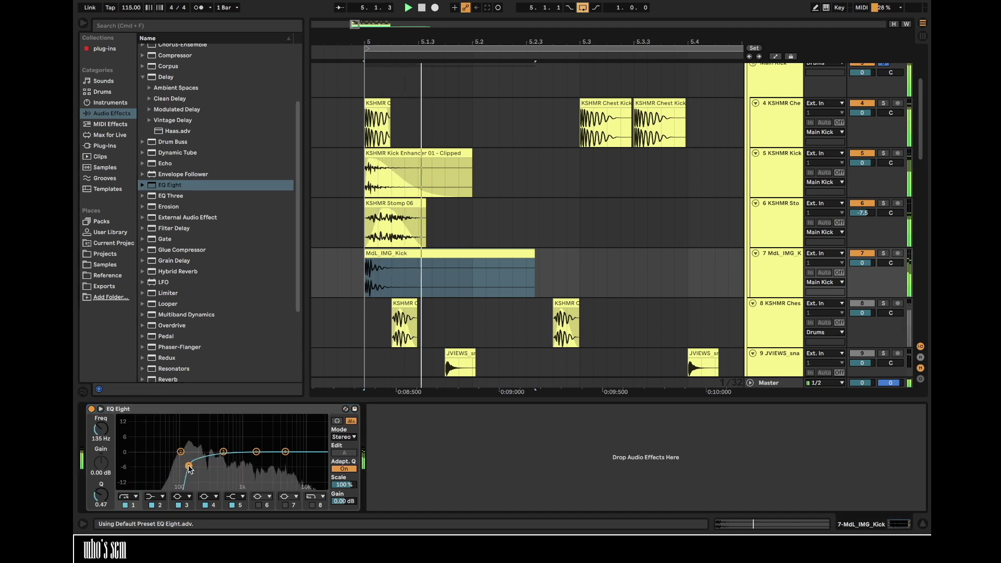
- Balance the layers by lowering the KSHMR Kick Enhancer track to -8.6 dB and the KSHMR Stomp track to -13.3 dB
{"action": "left_click", "coordinate": [392, 215]}
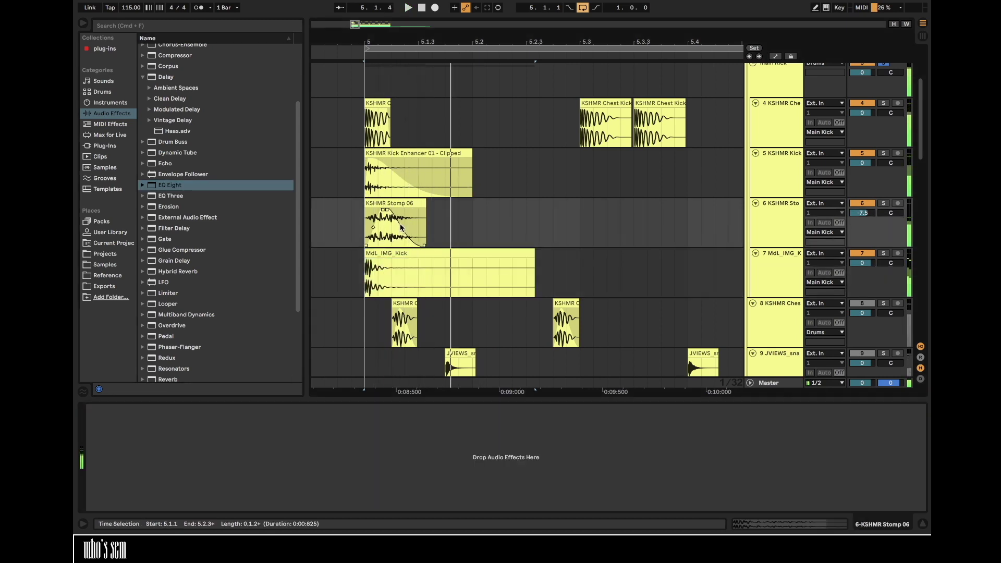
{"action": "left_click_drag", "start_coordinate": [864, 164], "coordinate": [864, 168]}
{"action": "key", "text": "space"}
{"action": "key", "text": "space"}
{"action": "left_click_drag", "start_coordinate": [865, 214], "coordinate": [865, 218]}
{"action": "key", "text": "space"}
{"action": "key", "text": "space"}
{"action": "key", "text": "space"}
{"action": "left_click_drag", "start_coordinate": [864, 165], "coordinate": [864, 172]}
{"action": "key", "text": "space"}
{"action": "key", "text": "space"}
{"action": "left_click_drag", "start_coordinate": [865, 213], "coordinate": [866, 217]}
{"action": "key", "text": "space"}
{"action": "key", "text": "space"}
{"action": "key", "text": "space"}
{"action": "key", "text": "space"}
{"action": "key", "text": "space"}
{"action": "key", "text": "space"}
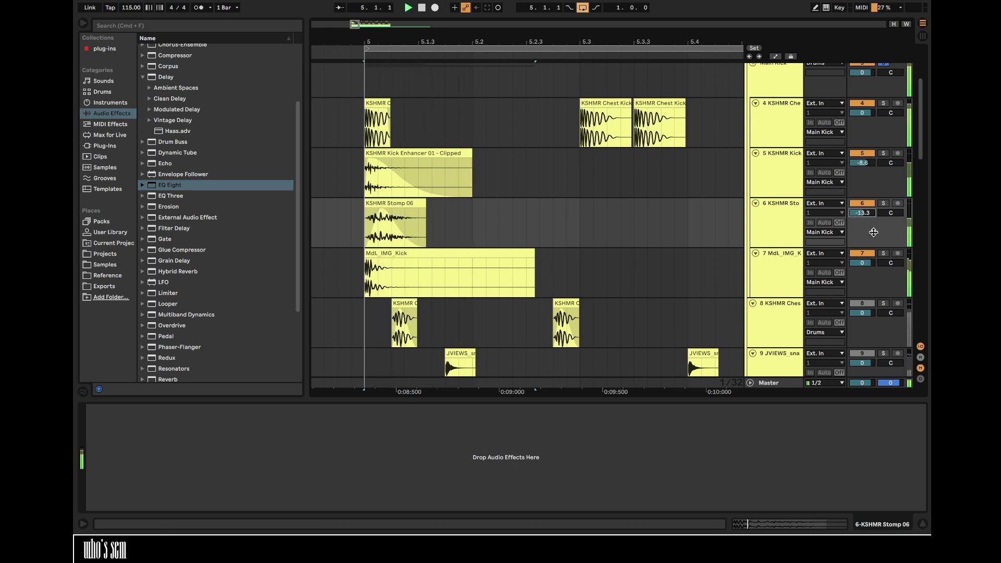
{"action": "key", "text": "space"}
{"action": "key", "text": "space"}
- Shorten the soloed MdL_IMG_Kick clip to about 0.326 s with a fade-out, and unsolo its track
{"action": "left_click", "coordinate": [528, 251]}
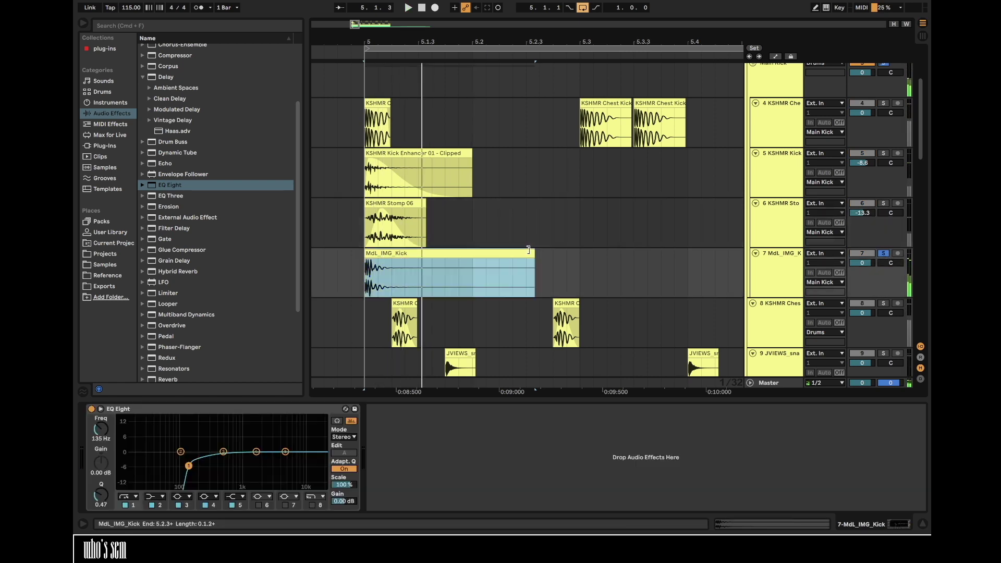
{"action": "double_click", "coordinate": [528, 251]}
{"action": "left_click_drag", "start_coordinate": [532, 166], "coordinate": [368, 175]}
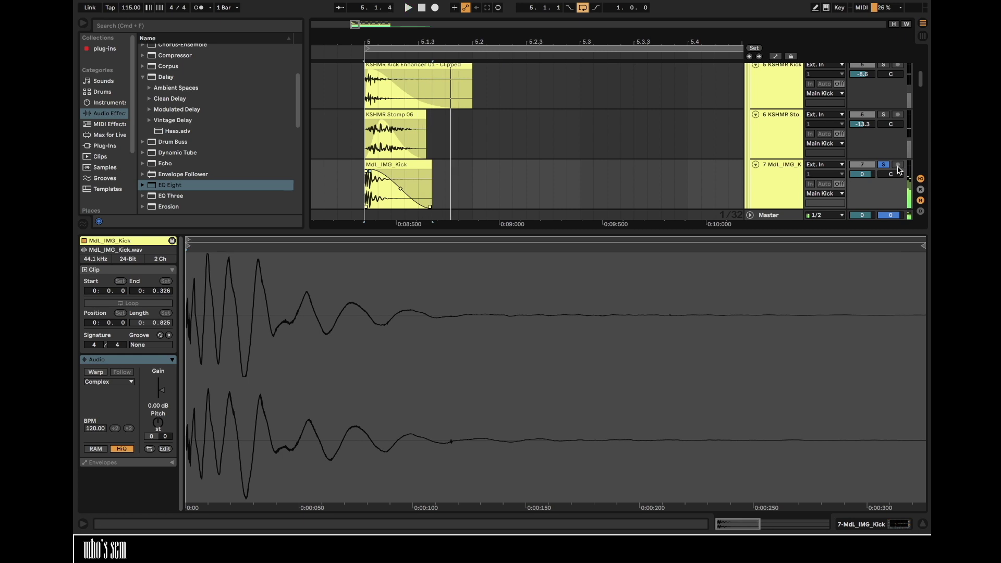
{"action": "left_click", "coordinate": [887, 164]}
{"action": "double_click", "coordinate": [786, 182]}
- Solo Main Kick and lower its four layer tracks together, bringing the chest kick and MdL_IMG_Kick tracks to -5.0 dB
{"action": "scroll", "coordinate": [786, 182], "scroll_direction": "up", "scroll_amount": 5}
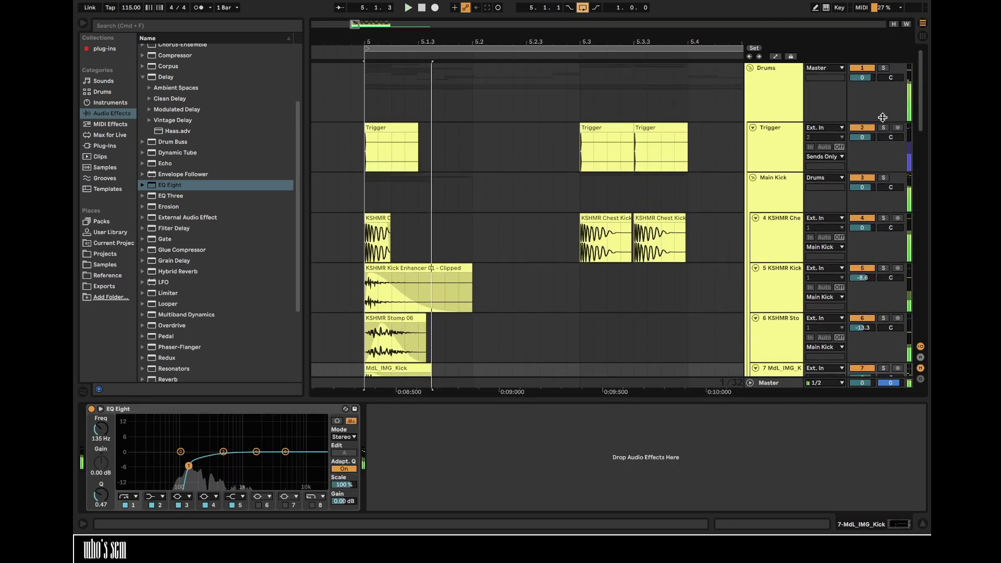
{"action": "left_click", "coordinate": [773, 234]}
{"action": "scroll", "coordinate": [774, 233], "scroll_direction": "down", "scroll_amount": 5}
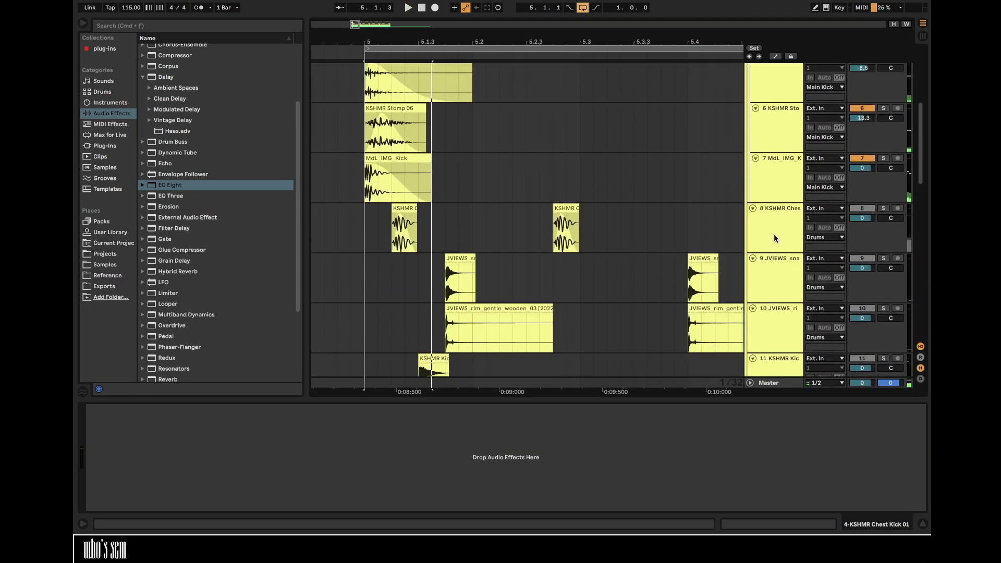
{"action": "left_click", "coordinate": [781, 194], "text": "shift"}
{"action": "left_click_drag", "start_coordinate": [862, 168], "coordinate": [866, 168]}
- Return the playback start to 5.1.1 on the Main Kick group
{"action": "scroll", "coordinate": [359, 193], "scroll_direction": "up", "scroll_amount": 5}
{"action": "left_click", "coordinate": [358, 192]}
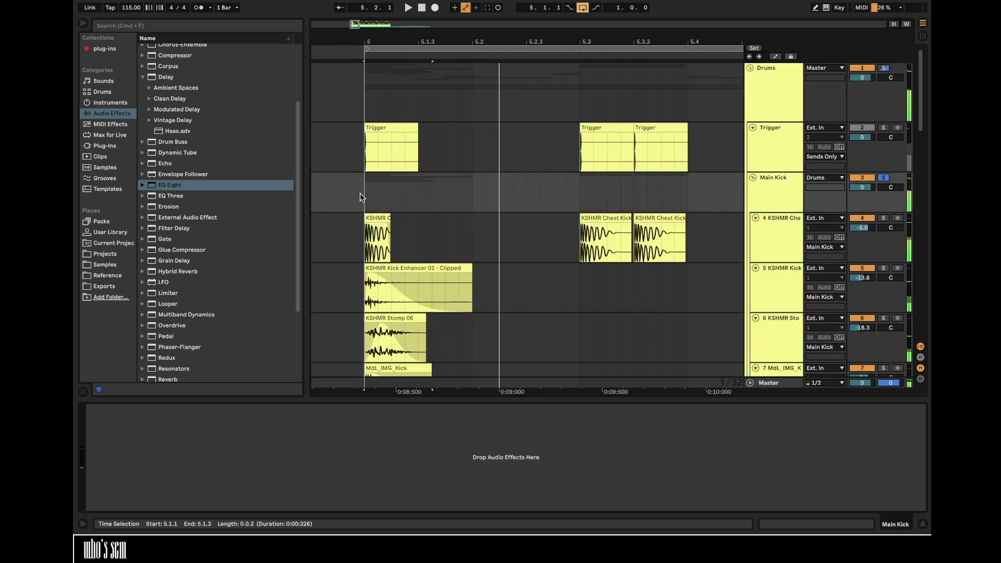
{"action": "scroll", "coordinate": [480, 222], "scroll_direction": "down", "scroll_amount": 5}
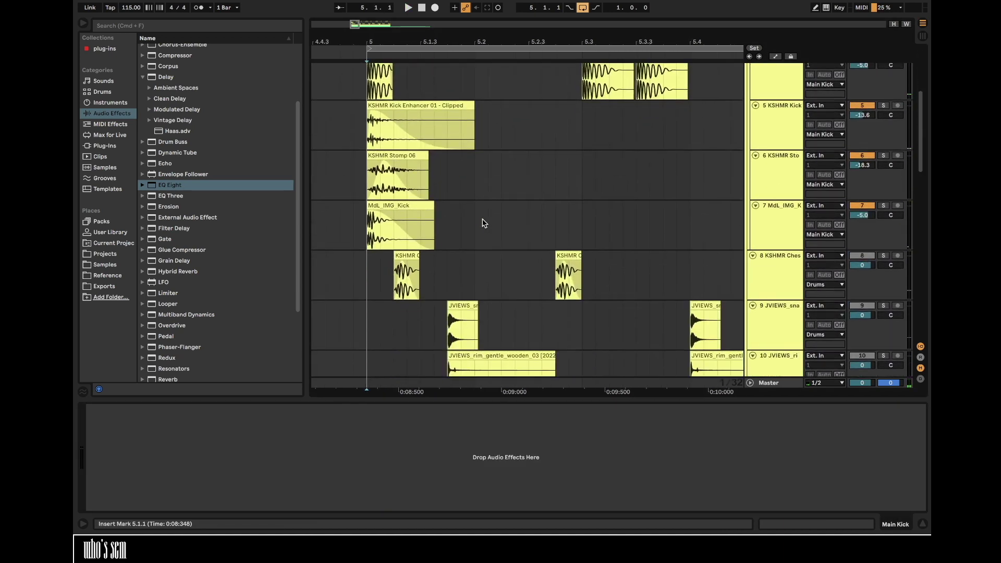
- Low-cut the KSHMR Kick Enhancer track with EQ Eight at 107 Hz, Q 0.36, and the MdL_IMG_Kick track at 135 Hz, Q 0.47
{"action": "left_click", "coordinate": [376, 184]}
{"action": "double_click", "coordinate": [170, 185]}
{"action": "key", "text": "space"}
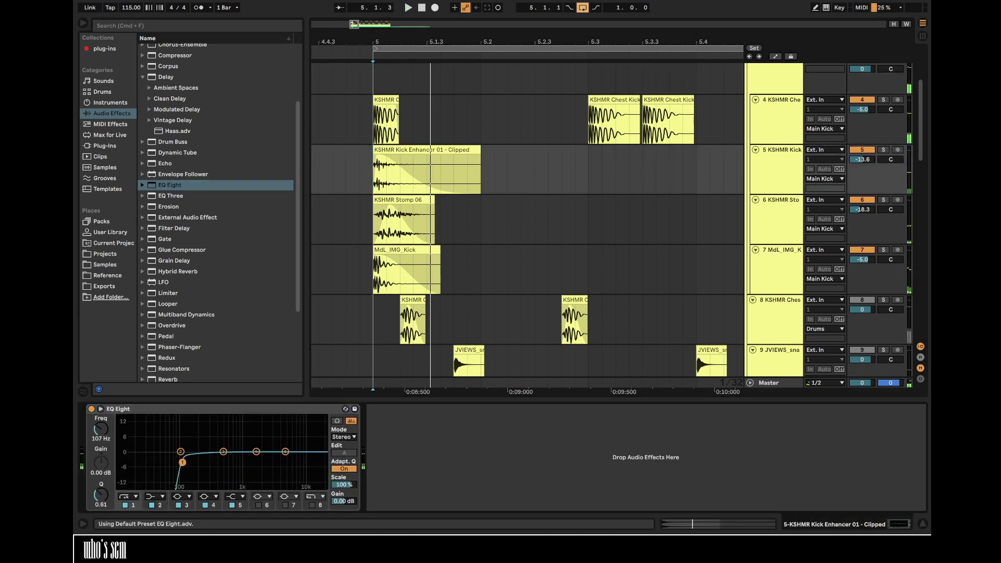
{"action": "left_click_drag", "start_coordinate": [182, 463], "coordinate": [182, 469]}
{"action": "left_click", "coordinate": [196, 411]}
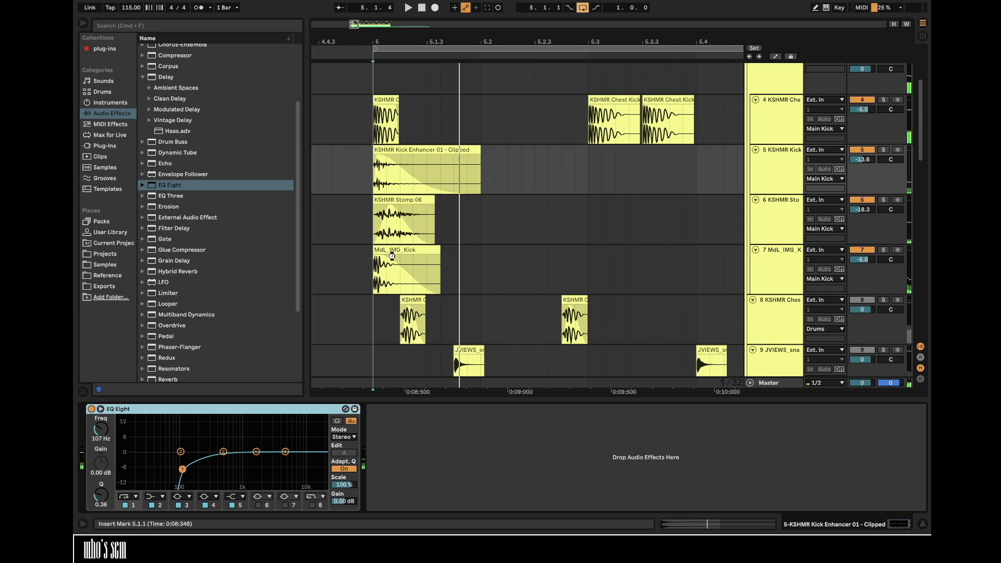
{"action": "left_click_drag", "start_coordinate": [395, 260], "coordinate": [394, 259]}
{"action": "key", "text": "Delete"}
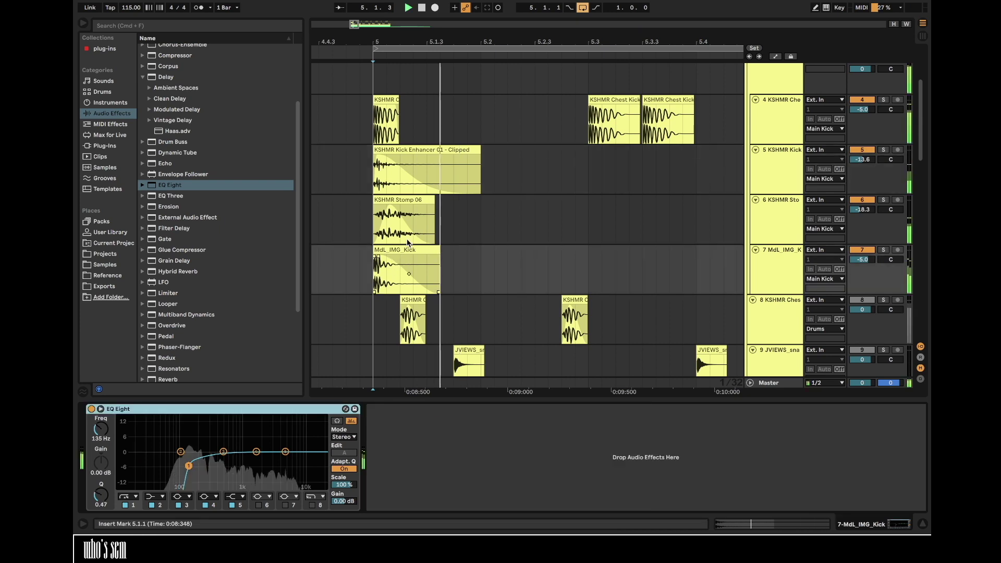
- Add EQ Eight to the KSHMR Stomp track with a gentle low cut at 23.5 Hz and Q 0.28
{"action": "left_click", "coordinate": [404, 221]}
{"action": "double_click", "coordinate": [170, 185]}
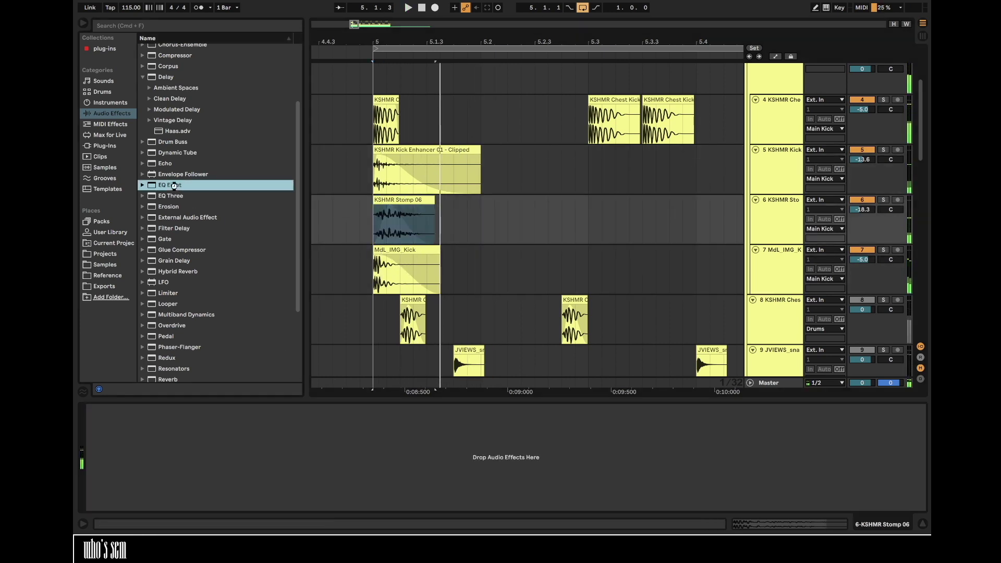
{"action": "left_click", "coordinate": [125, 505]}
{"action": "key", "text": "space"}
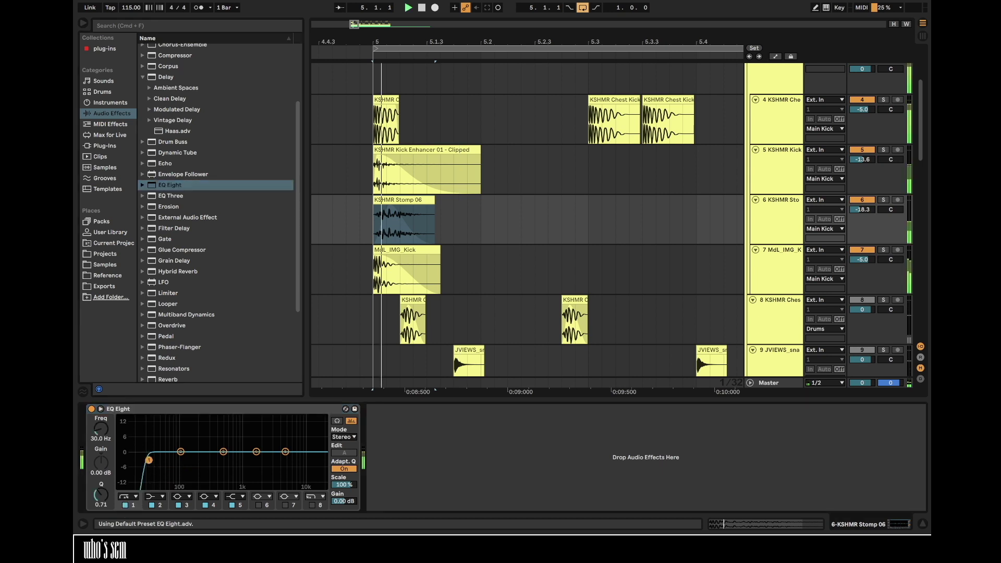
{"action": "left_click_drag", "start_coordinate": [145, 459], "coordinate": [142, 473]}
{"action": "key", "text": "space"}
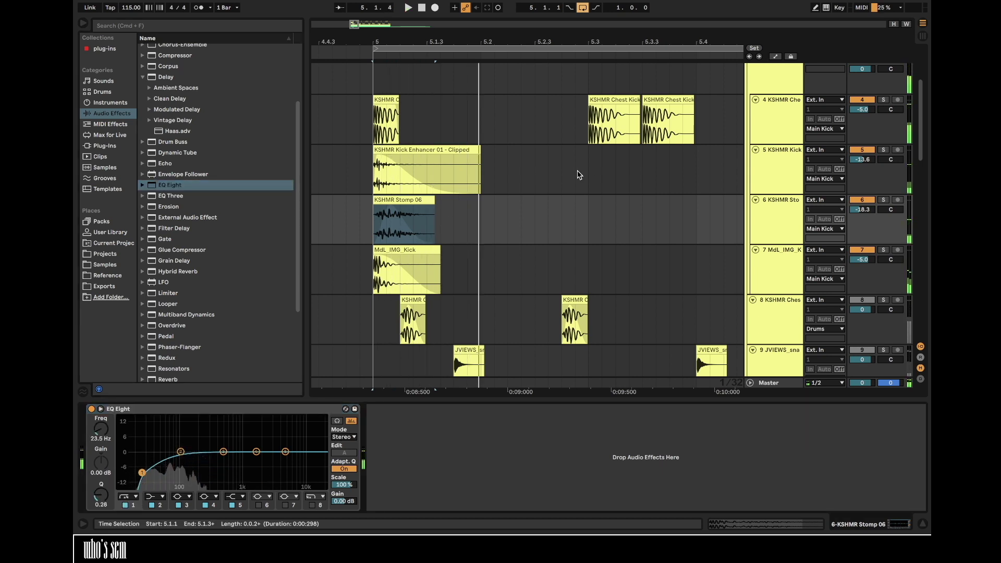
- Consolidate the Kick Enhancer, Stomp and MdL_IMG_Kick clips from 5.1.1 to 5.2.1, and fold the Main Kick layer tracks
{"action": "left_click", "coordinate": [463, 171]}
{"action": "left_click", "coordinate": [480, 269], "text": "shift"}
{"action": "key", "text": "super+j"}
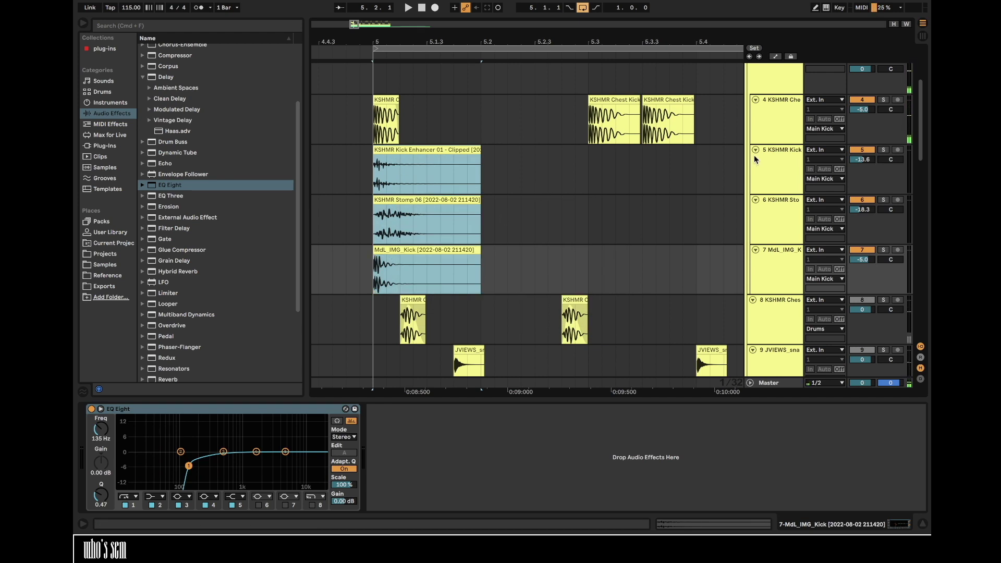
{"action": "left_click", "coordinate": [755, 150], "text": "alt"}
{"action": "left_click", "coordinate": [479, 139], "text": "shift"}
{"action": "key", "text": "space"}
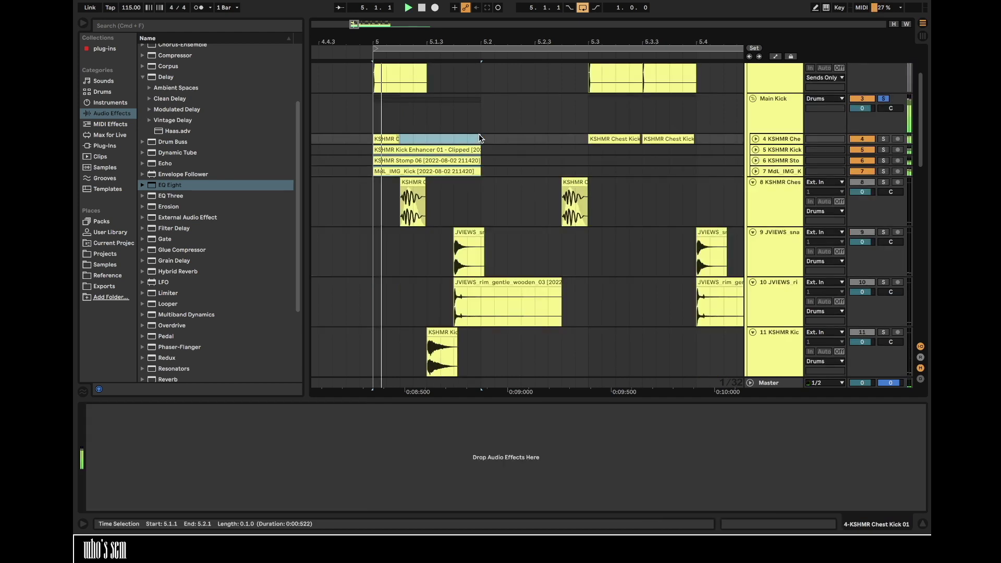
- Play the soloed Main Kick group from 5.1.1 and lower the MdL_IMG_Kick track to -7.0 dB
{"action": "left_click", "coordinate": [371, 111]}
{"action": "key", "text": "space"}
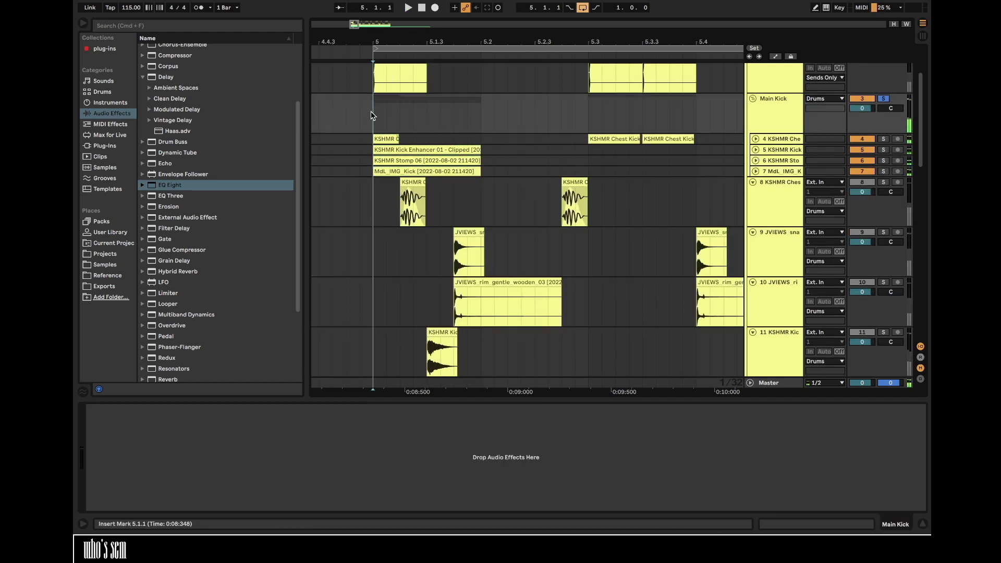
{"action": "left_click", "coordinate": [755, 171]}
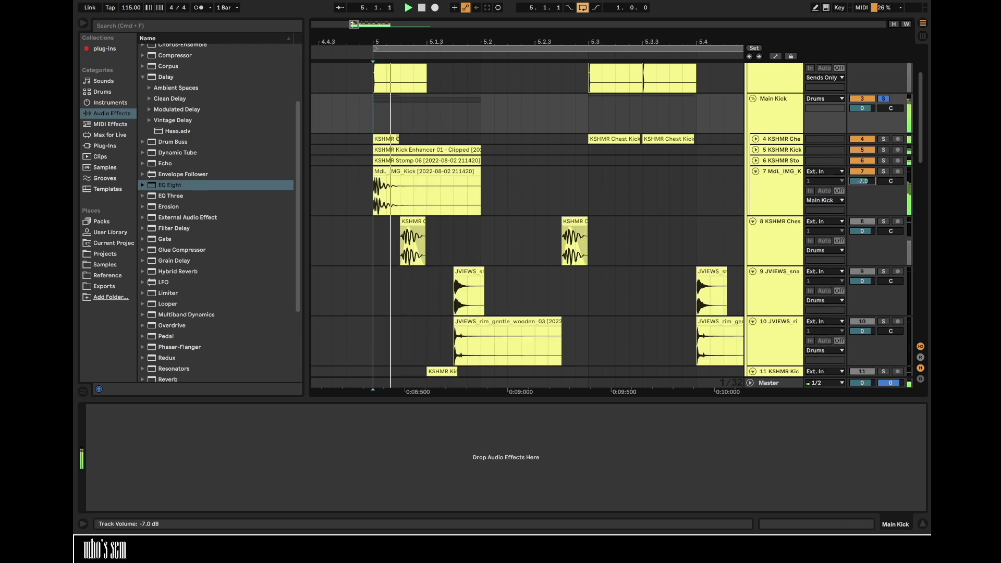
- Add EQ Eight to the Main Kick group with a 2.38 dB boost at 84.3 Hz, a low-mid dip and a 1.86 dB boost at 3.91 kHz
{"action": "double_click", "coordinate": [170, 185]}
{"action": "left_click_drag", "start_coordinate": [210, 440], "coordinate": [177, 444]}
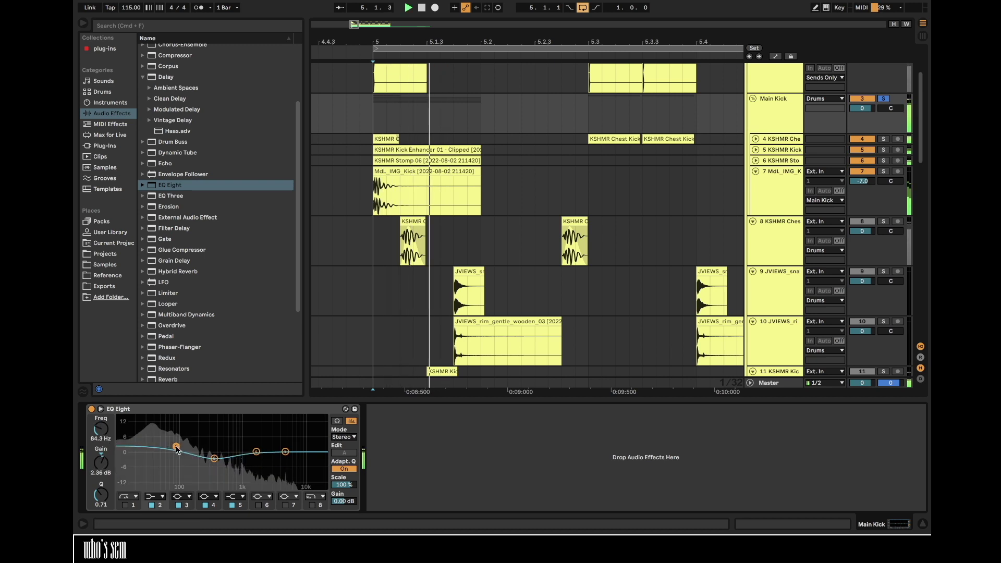
{"action": "left_click_drag", "start_coordinate": [285, 451], "coordinate": [278, 447]}
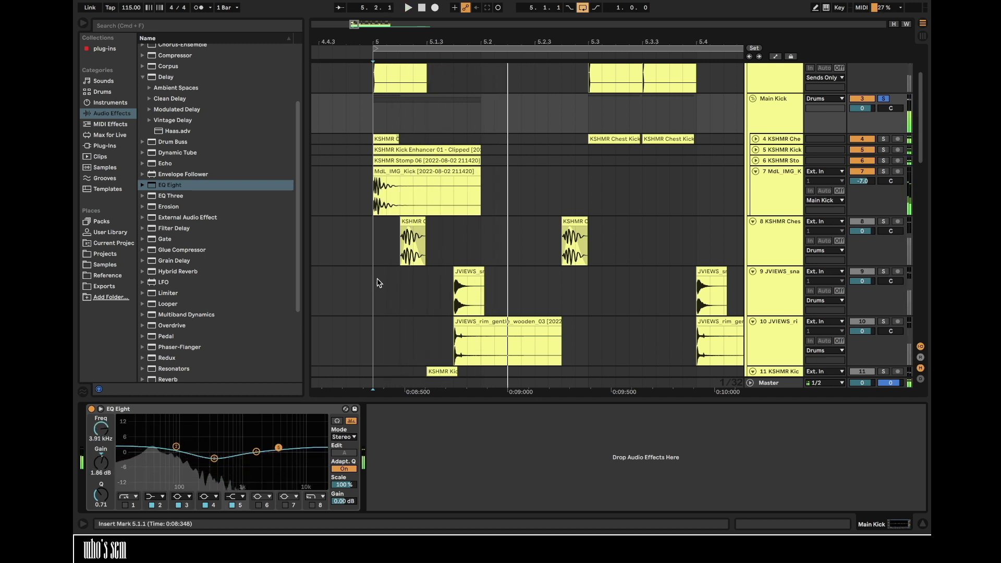
- Add Glue Compressor after the Main Kick EQ and the Drum Softener preset before it, with the Drum Buss Dry/Wet at 25%
{"action": "left_click_drag", "start_coordinate": [182, 250], "coordinate": [403, 438]}
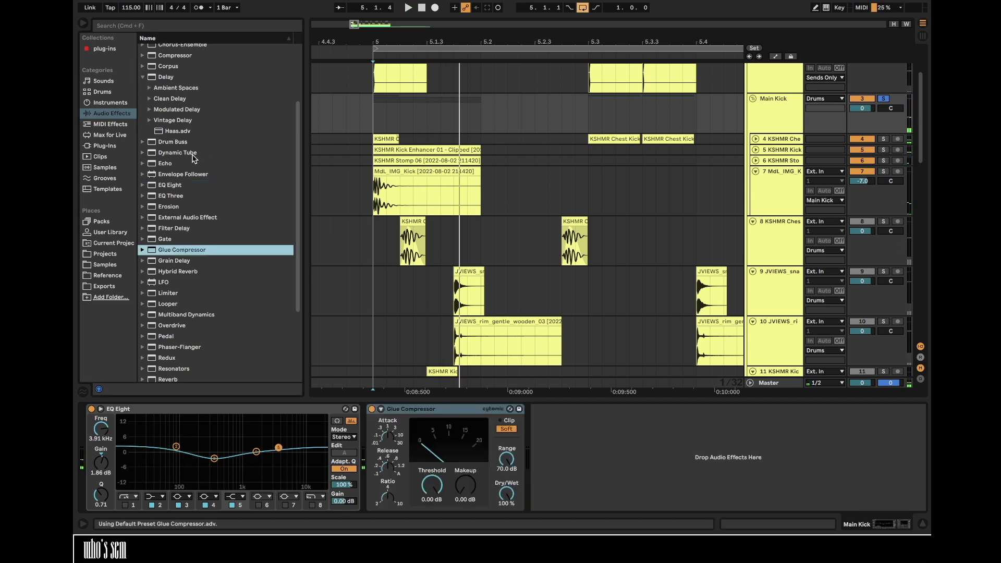
{"action": "left_click", "coordinate": [143, 142]}
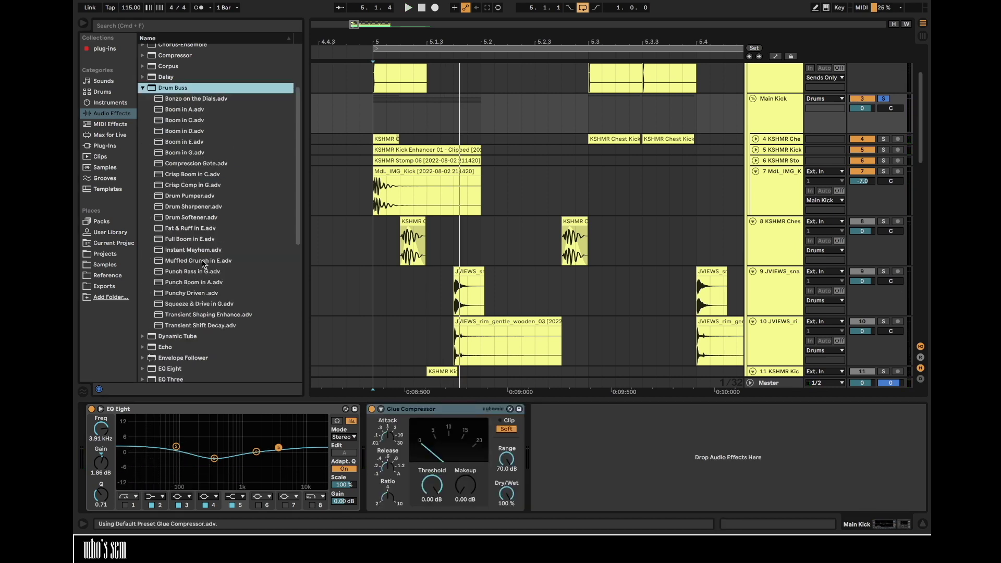
{"action": "left_click_drag", "start_coordinate": [195, 216], "coordinate": [99, 458]}
{"action": "key", "text": "space"}
{"action": "left_click", "coordinate": [224, 503]}
{"action": "type", "text": "25"}
{"action": "key", "text": "Return"}
- Set the Glue Compressor to -7.94 dB threshold and 8.89 dB makeup, and reshape the EQ with an upper-mid dip and 0.12 dB at 3.83 kHz
{"action": "left_click_drag", "start_coordinate": [590, 485], "coordinate": [624, 469]}
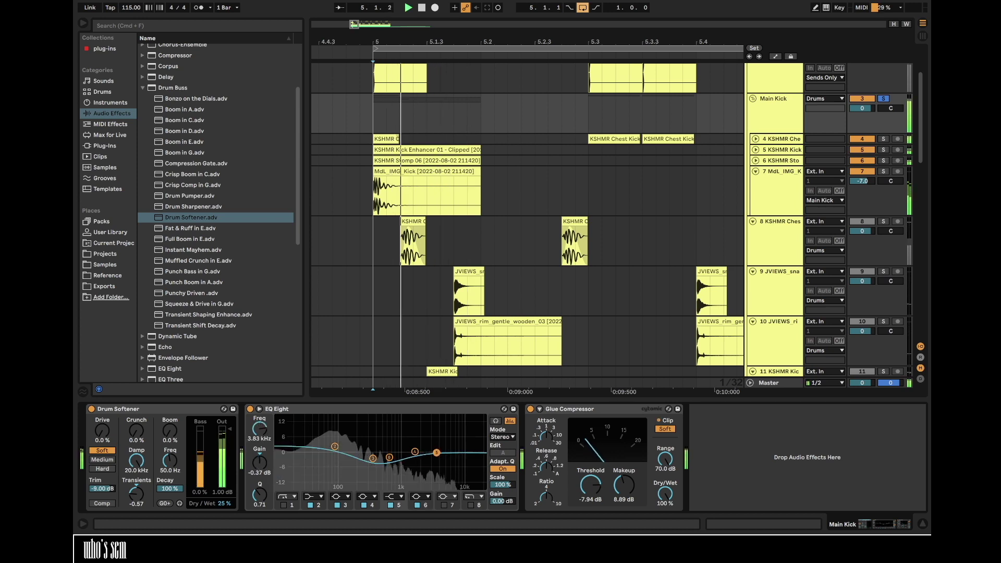
{"action": "left_click_drag", "start_coordinate": [437, 458], "coordinate": [416, 433]}
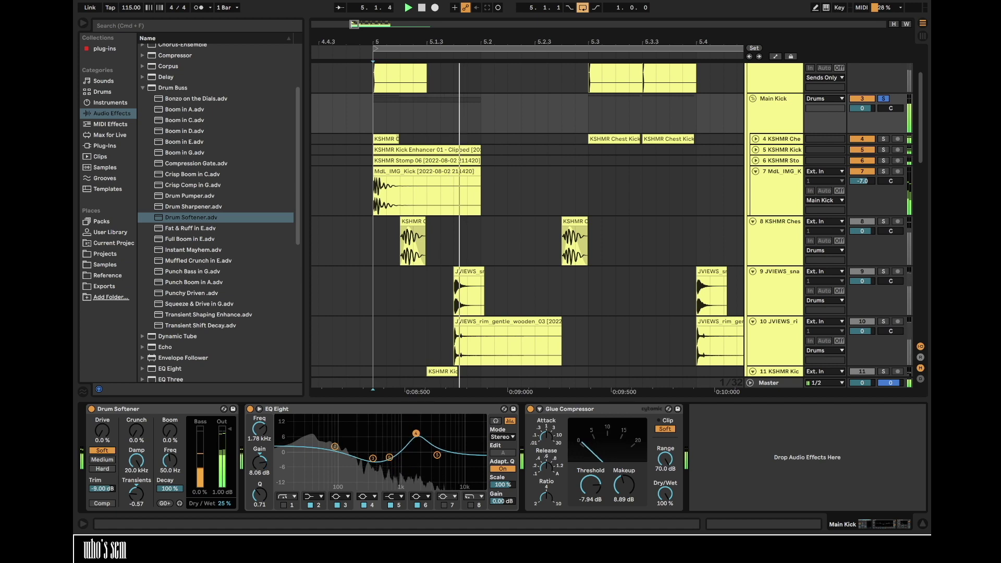
{"action": "left_click_drag", "start_coordinate": [437, 455], "coordinate": [436, 451]}
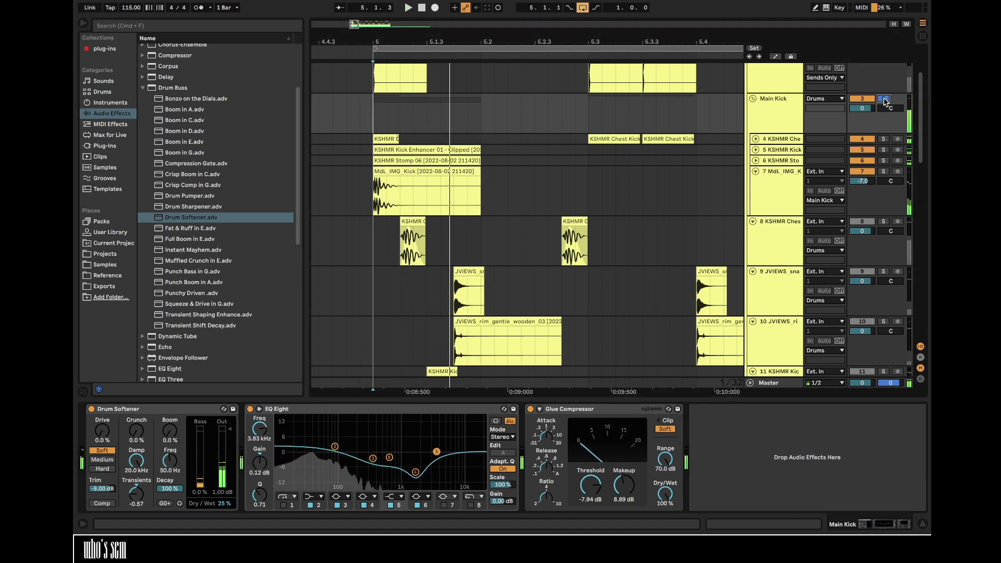
- Copy the consolidated Kick Enhancer, Stomp and MdL_IMG_Kick clips to the kick hits at 5.3.1 and 5.3.3
{"action": "left_click", "coordinate": [755, 172]}
{"action": "left_click", "coordinate": [447, 171]}
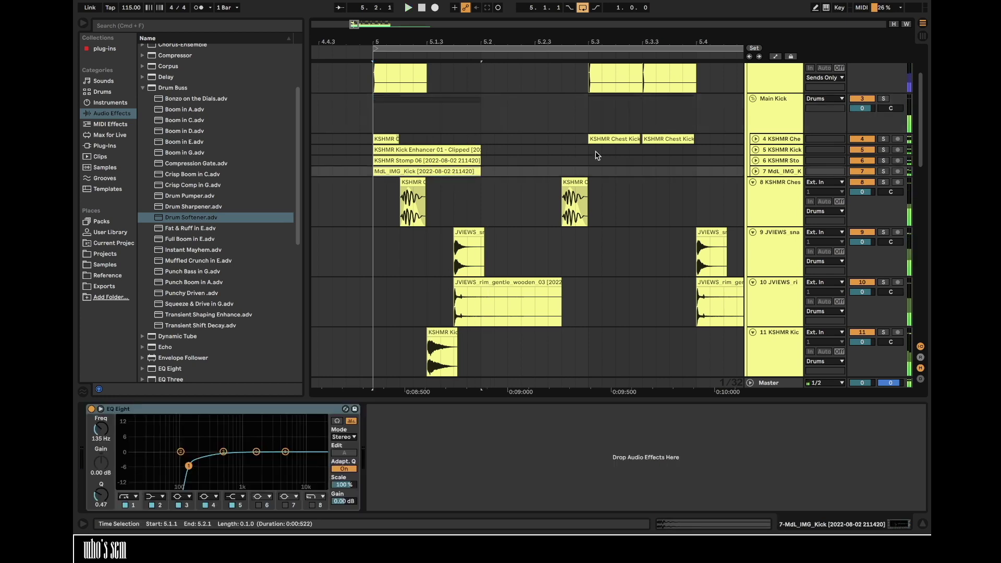
{"action": "left_click", "coordinate": [591, 151], "text": "shift"}
{"action": "key", "text": "super+d"}
{"action": "left_click", "coordinate": [481, 150]}
{"action": "left_click", "coordinate": [482, 171], "text": "shift"}
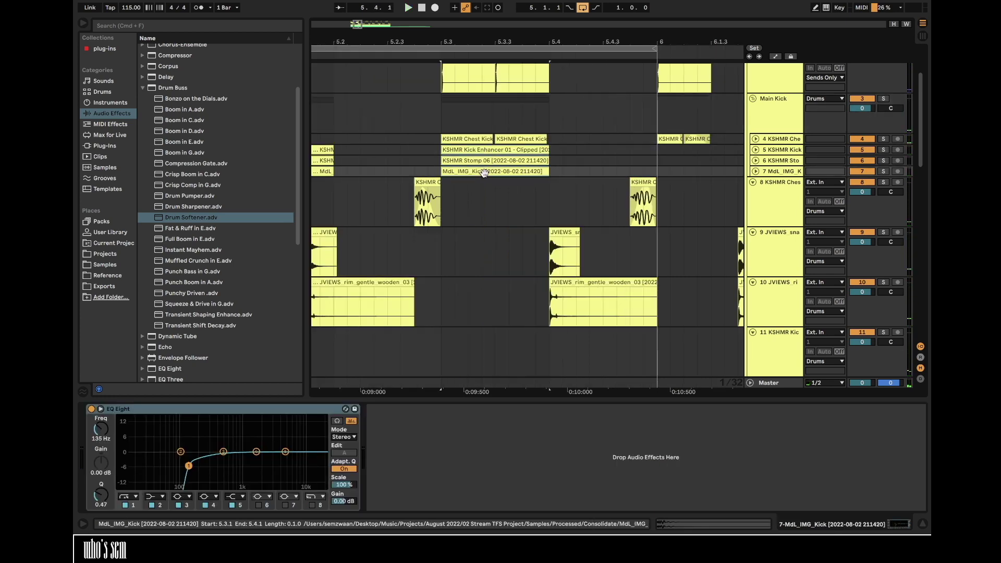
{"action": "left_click_drag", "start_coordinate": [482, 150], "coordinate": [537, 157]}
{"action": "scroll", "coordinate": [536, 156], "scroll_direction": "left", "scroll_amount": 5}
{"action": "scroll", "coordinate": [373, 140], "scroll_direction": "up", "scroll_amount": 1}
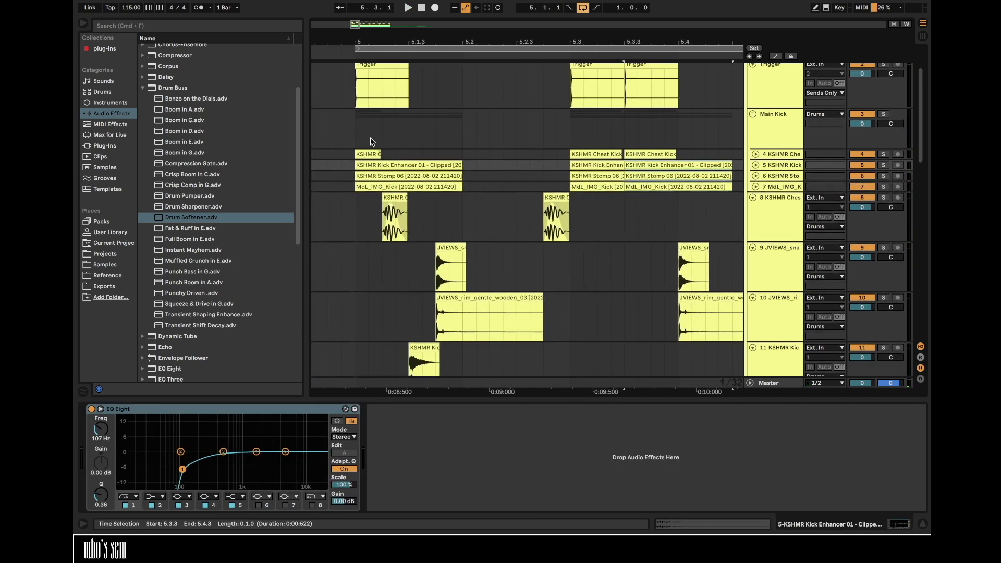
- Solo Main Kick, play it from 5.1.1, and add a fade-out across the KSHMR Stomp clip at 5.3.1
{"action": "left_click", "coordinate": [357, 132]}
{"action": "left_click", "coordinate": [884, 114]}
{"action": "key", "text": "space"}
{"action": "key", "text": "super+alt+u"}
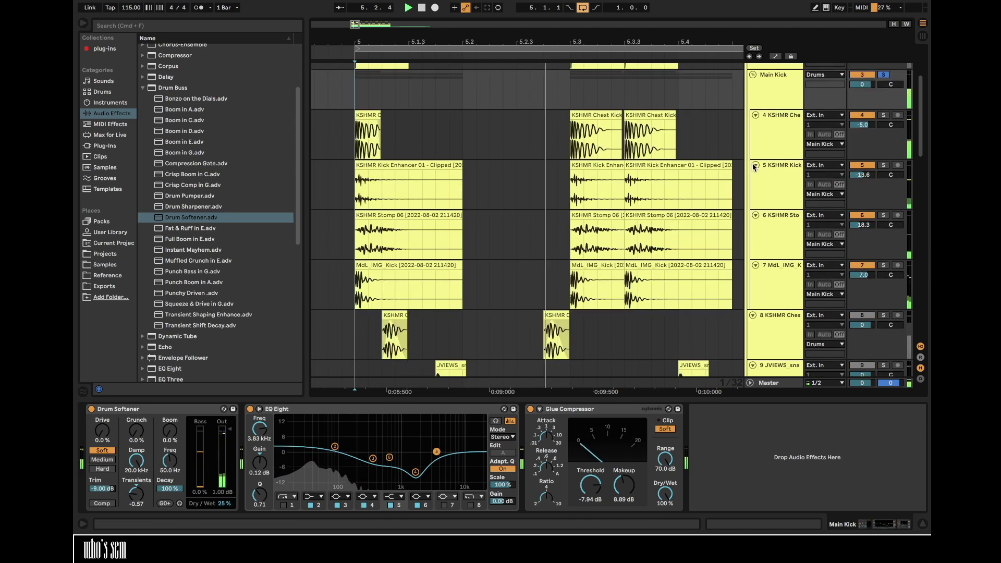
{"action": "left_click_drag", "start_coordinate": [623, 221], "coordinate": [597, 275]}
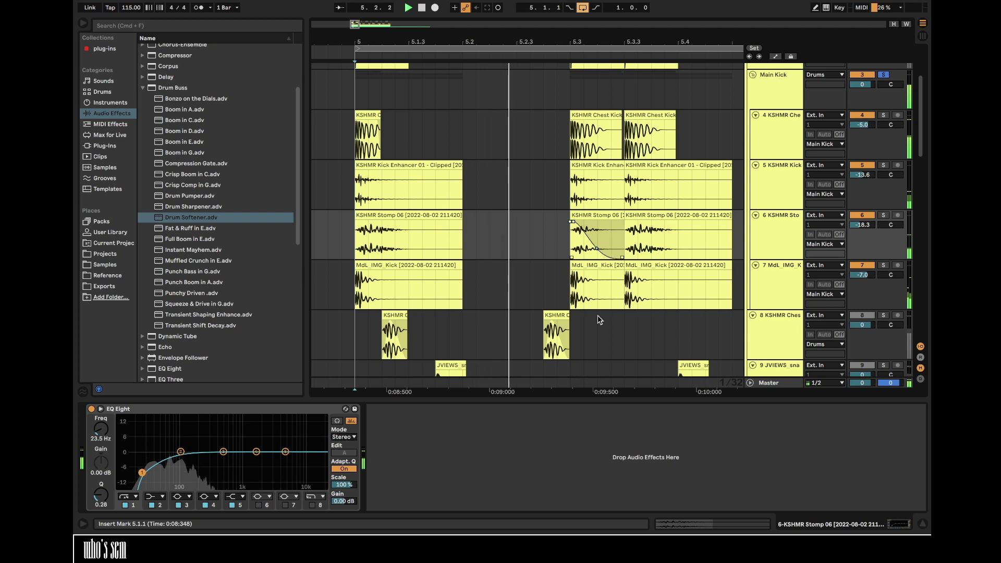
{"action": "left_click", "coordinate": [755, 215], "text": "alt"}
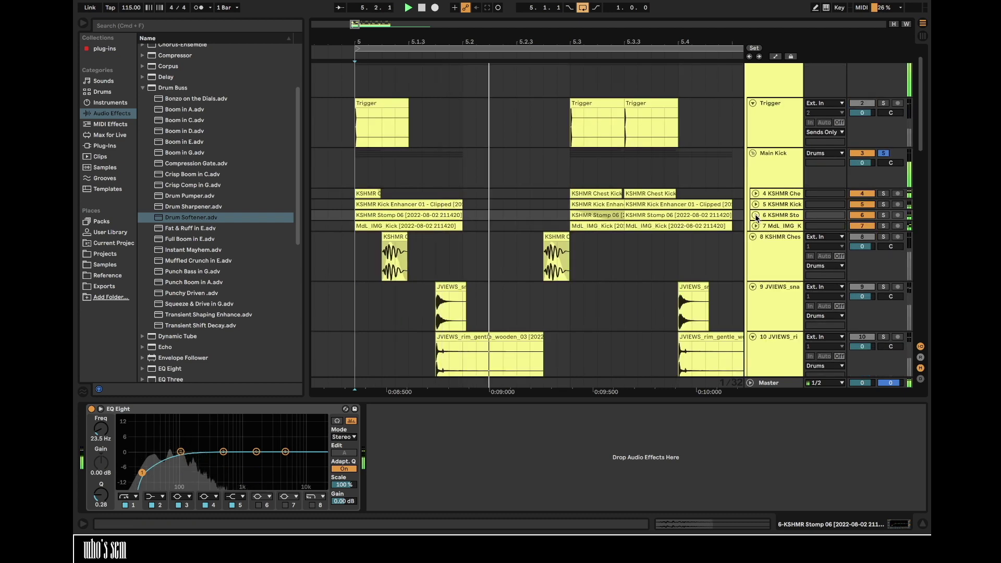
- Audition the looped bar, lower the Main Kick group volume to -1.0 dB and fold the group
{"action": "key", "text": "minus"}
{"action": "key", "text": "minus"}
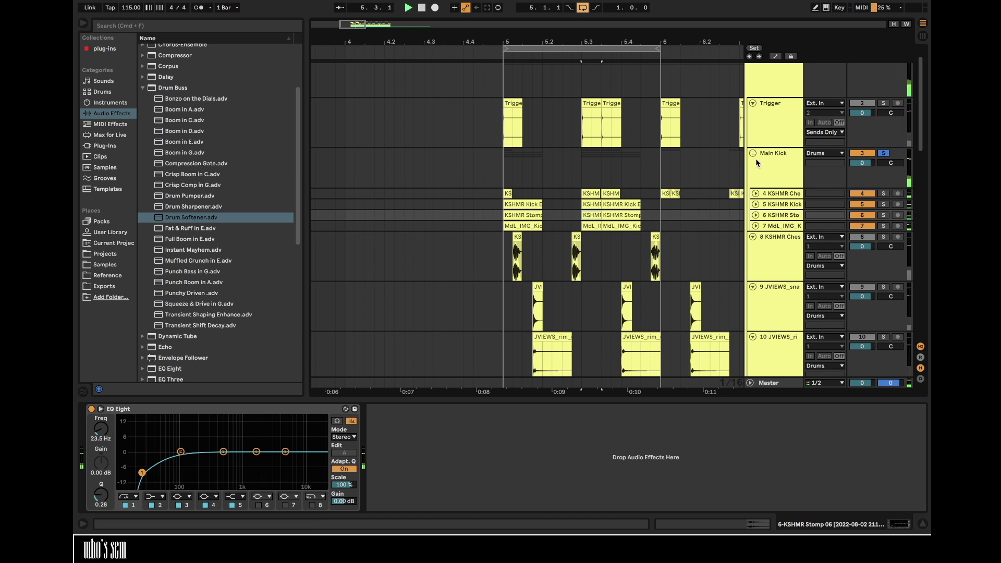
{"action": "key", "text": "space"}
{"action": "key", "text": "space"}
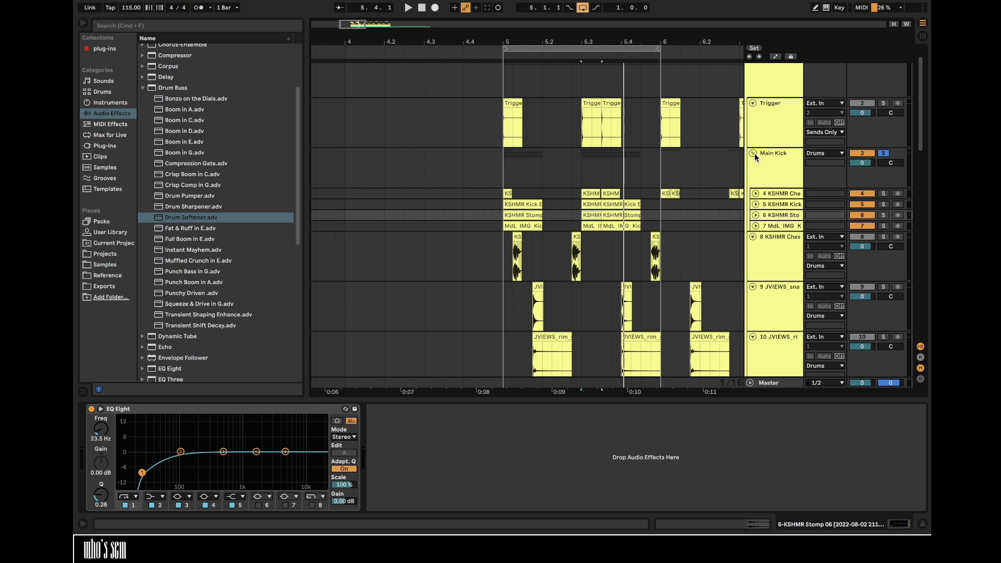
{"action": "left_click_drag", "start_coordinate": [603, 38], "coordinate": [551, 40]}
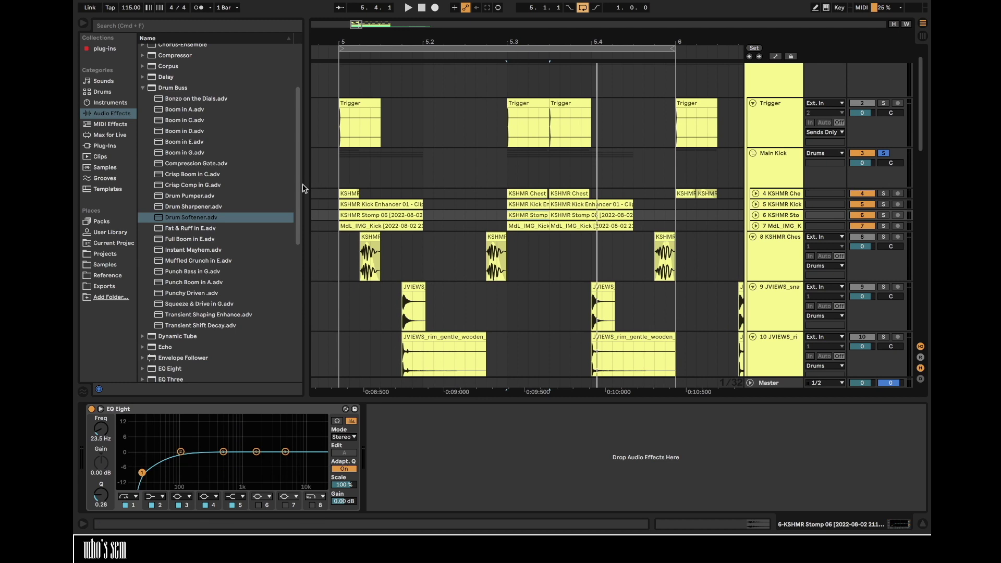
{"action": "left_click", "coordinate": [341, 176]}
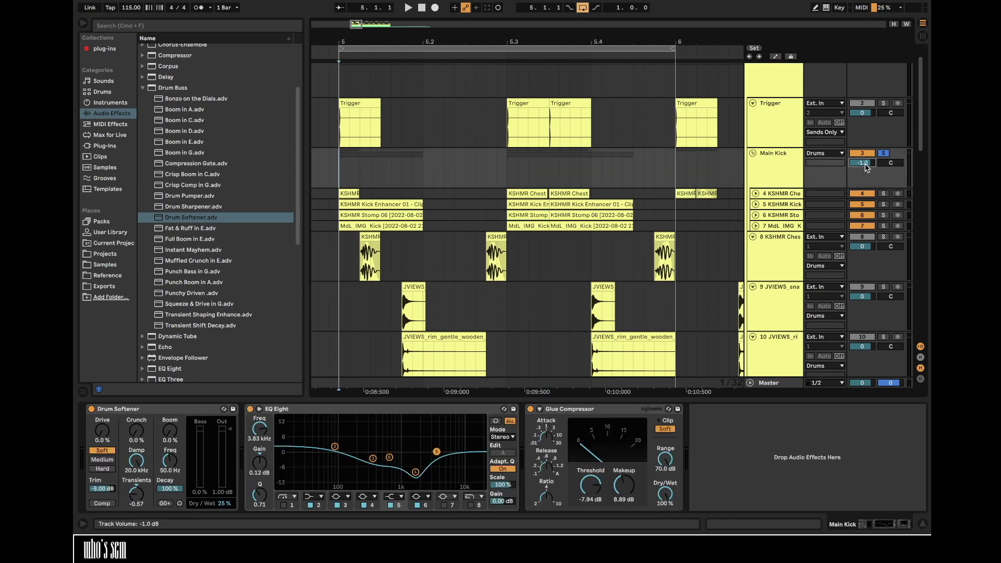
{"action": "left_click", "coordinate": [752, 152]}
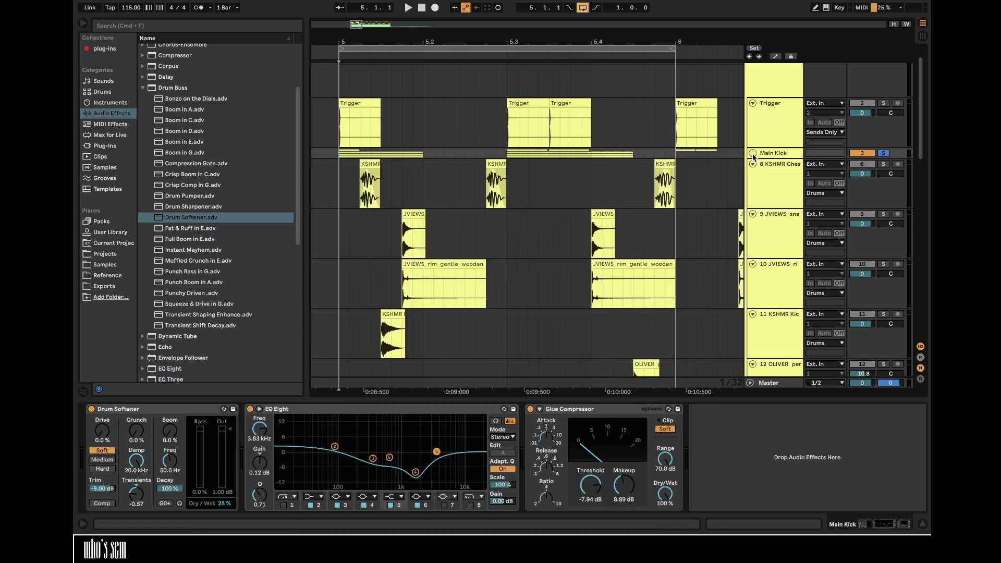
- Group the KSHMR Chest Kick track below Main Kick as Ghost Kick, then solo the group and play it
{"action": "left_click", "coordinate": [768, 183]}
{"action": "key", "text": "super+g"}
{"action": "type", "text": "Ghost Kick"}
{"action": "key", "text": "Return"}
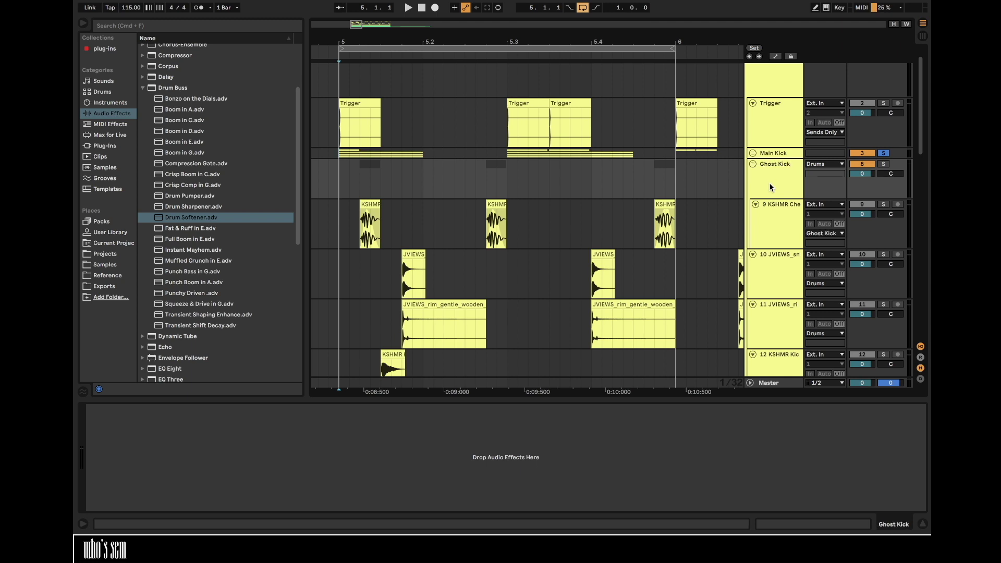
{"action": "left_click", "coordinate": [883, 164]}
{"action": "key", "text": "space"}
{"action": "key", "text": "space"}
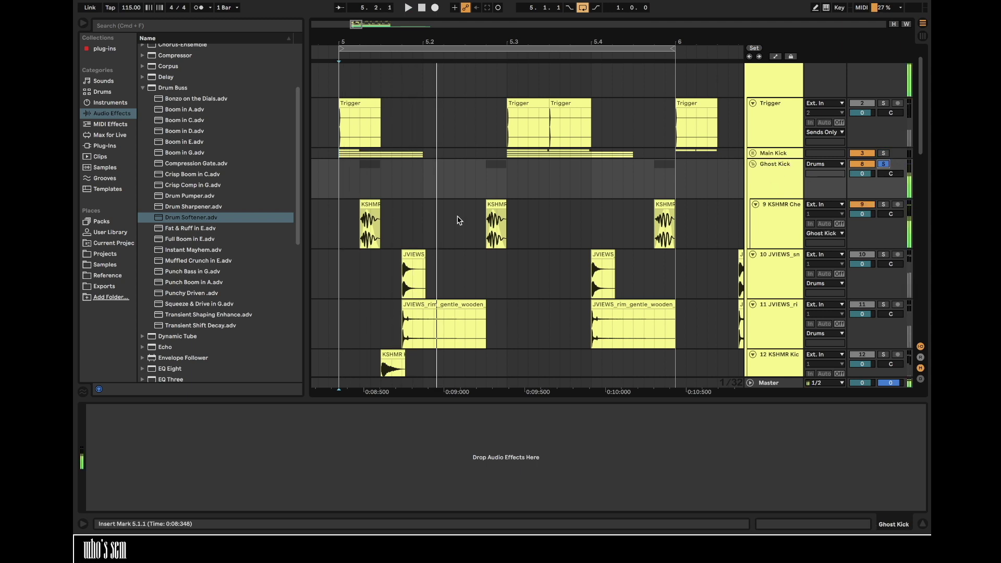
- Audition kick samples from the Sounds By MdL V3 pack and place MdL_SDI_Kick_1.wav on the ghost kick track at 5.1.2
{"action": "left_click", "coordinate": [370, 205]}
{"action": "left_click", "coordinate": [115, 265]}
{"action": "scroll", "coordinate": [197, 247], "scroll_direction": "down", "scroll_amount": 1}
{"action": "left_click", "coordinate": [198, 247]}
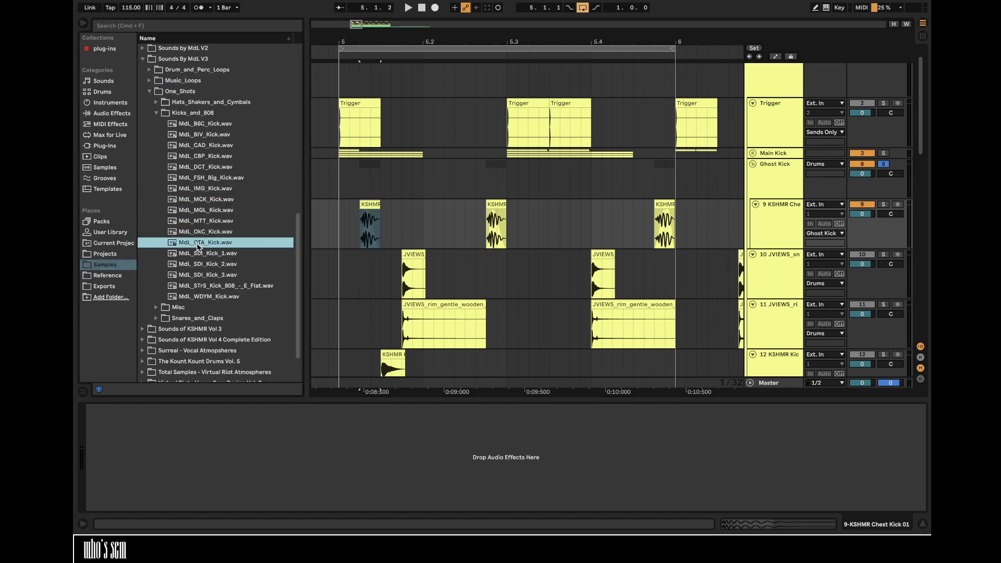
{"action": "left_click", "coordinate": [204, 255]}
{"action": "left_click", "coordinate": [206, 265]}
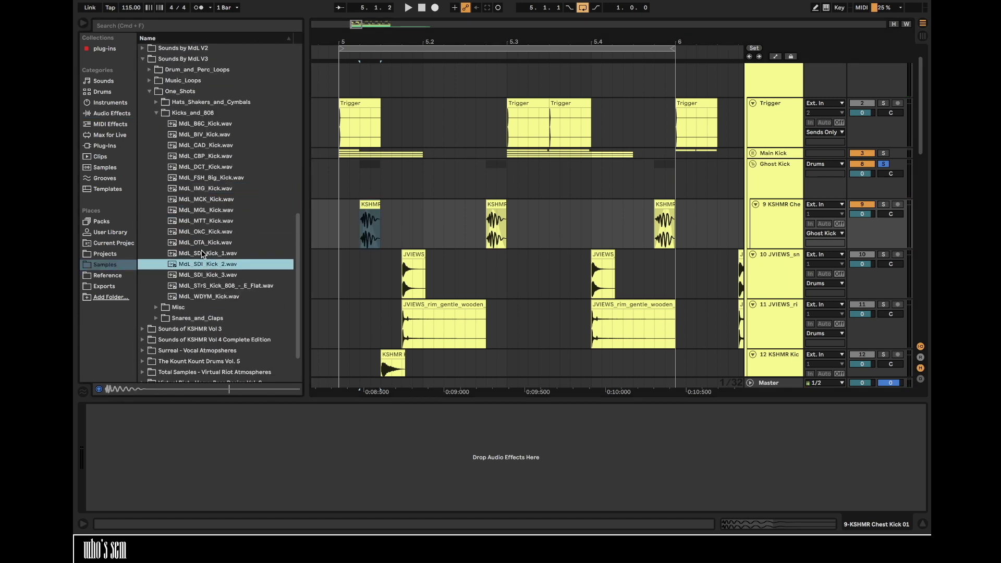
{"action": "left_click_drag", "start_coordinate": [202, 254], "coordinate": [359, 234]}
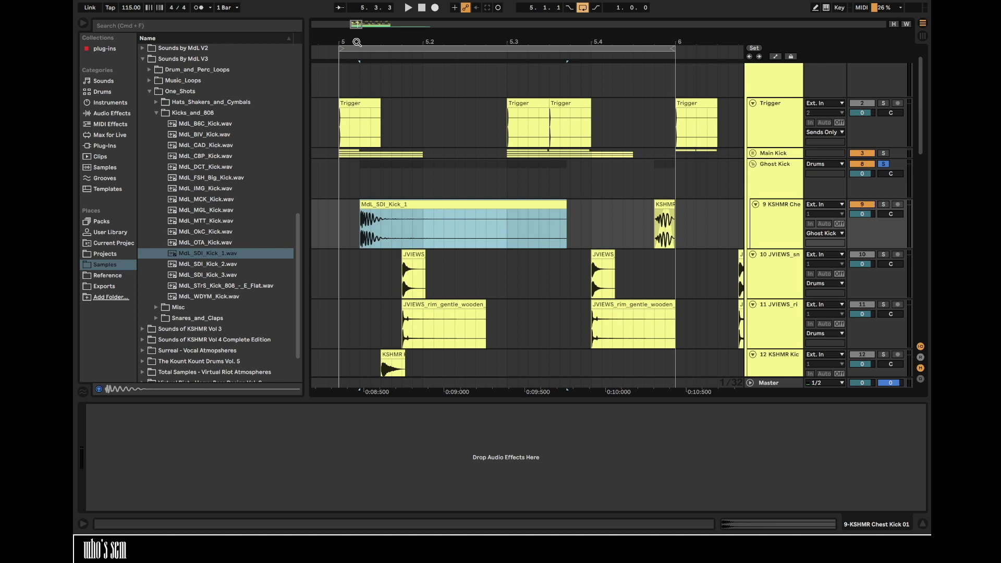
- Add a short fade-in to the start of the MdL_SDI_Kick_1 clip and play it
{"action": "scroll", "coordinate": [357, 42], "scroll_direction": "up", "scroll_amount": 3}
{"action": "left_click", "coordinate": [371, 210]}
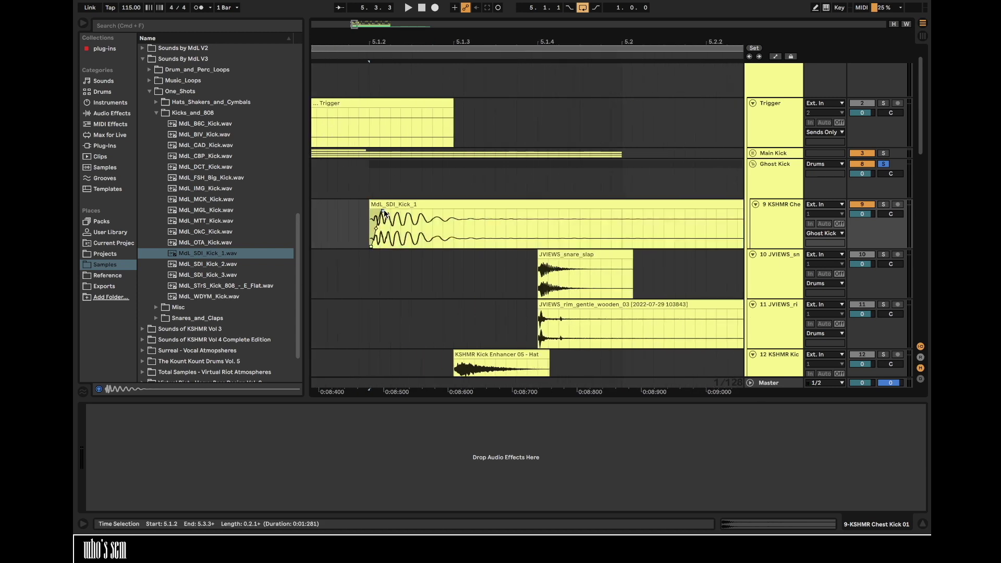
{"action": "key", "text": "space"}
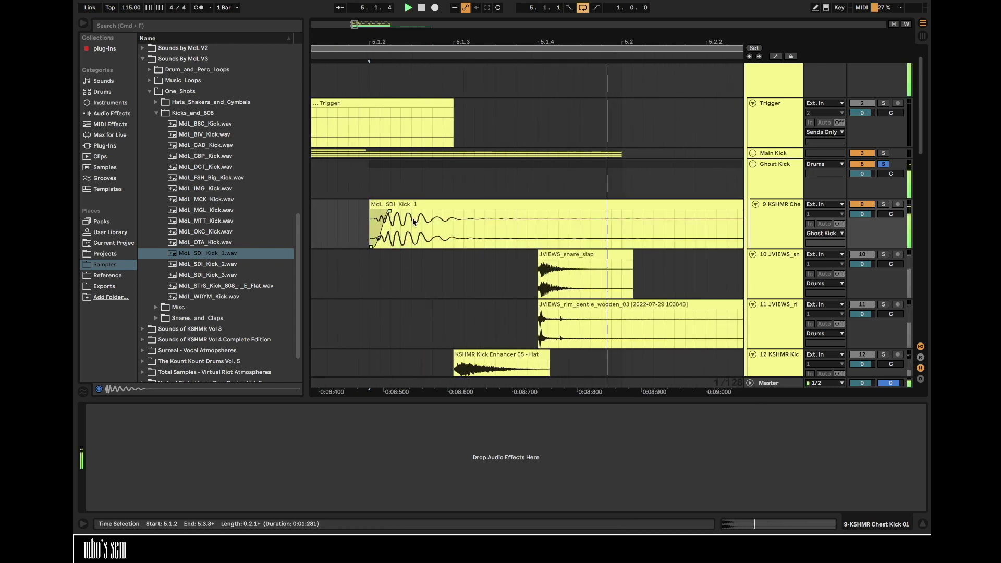
- Shorten the MdL_SDI_Kick_1 clip to end at 5.2, add a fade-out over its tail and play it
{"action": "key", "text": "space"}
{"action": "double_click", "coordinate": [415, 203]}
{"action": "key", "text": "space"}
{"action": "key", "text": "space"}
{"action": "key", "text": "space"}
{"action": "key", "text": "space"}
{"action": "left_click_drag", "start_coordinate": [453, 35], "coordinate": [434, 9]}
{"action": "key", "text": "space"}
{"action": "left_click_drag", "start_coordinate": [595, 161], "coordinate": [468, 165]}
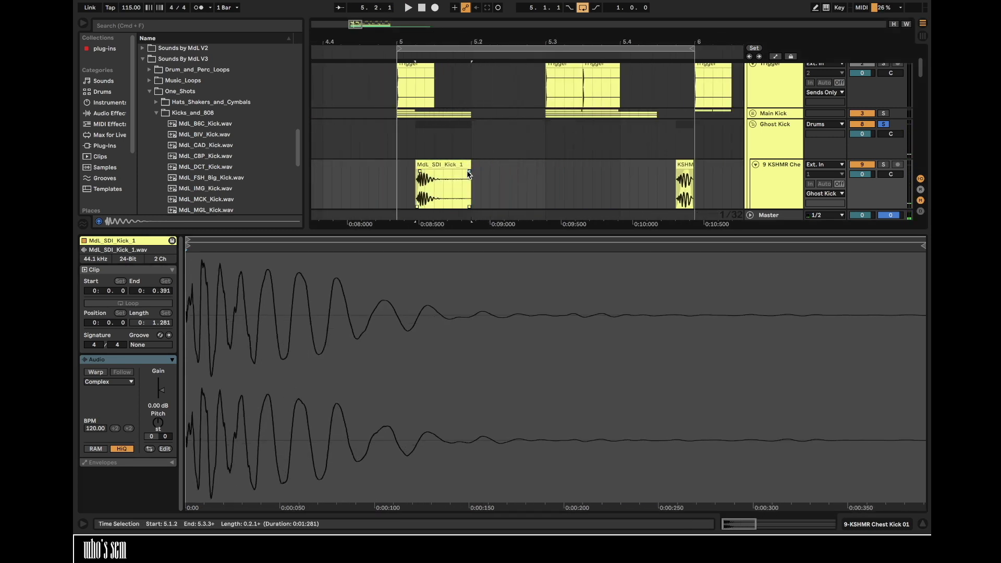
{"action": "left_click", "coordinate": [787, 173]}
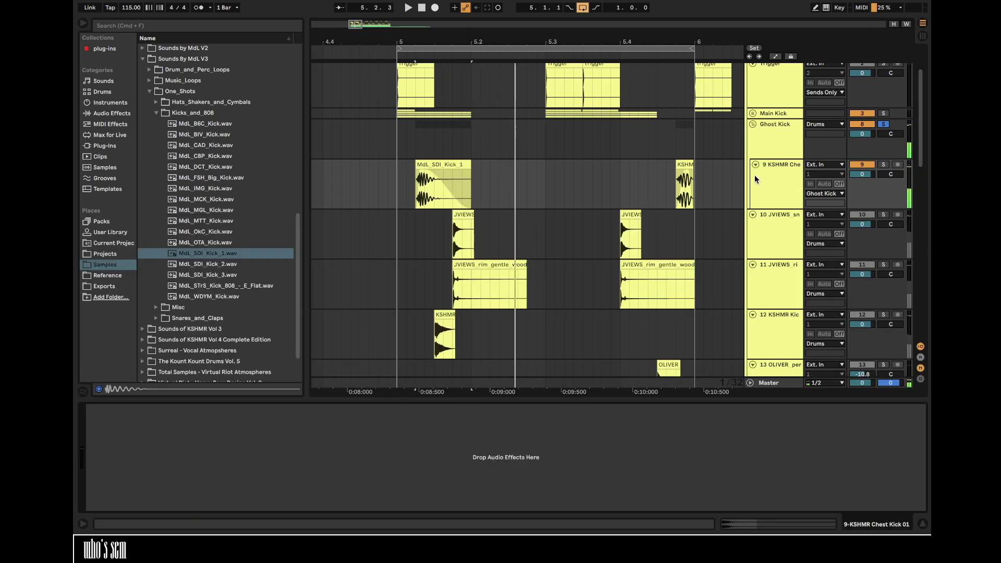
- Add an audio track to the Ghost Kick group and place MdL_SWELL.wav from the pack's Misc one-shots just after 5.1.2
{"action": "left_click", "coordinate": [449, 161]}
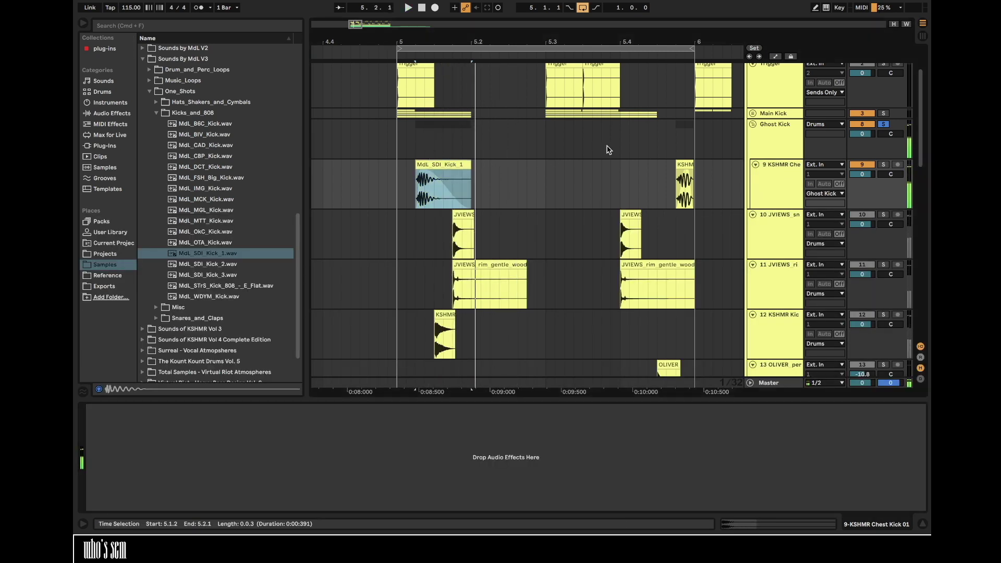
{"action": "key", "text": "super+t"}
{"action": "left_click", "coordinate": [226, 295]}
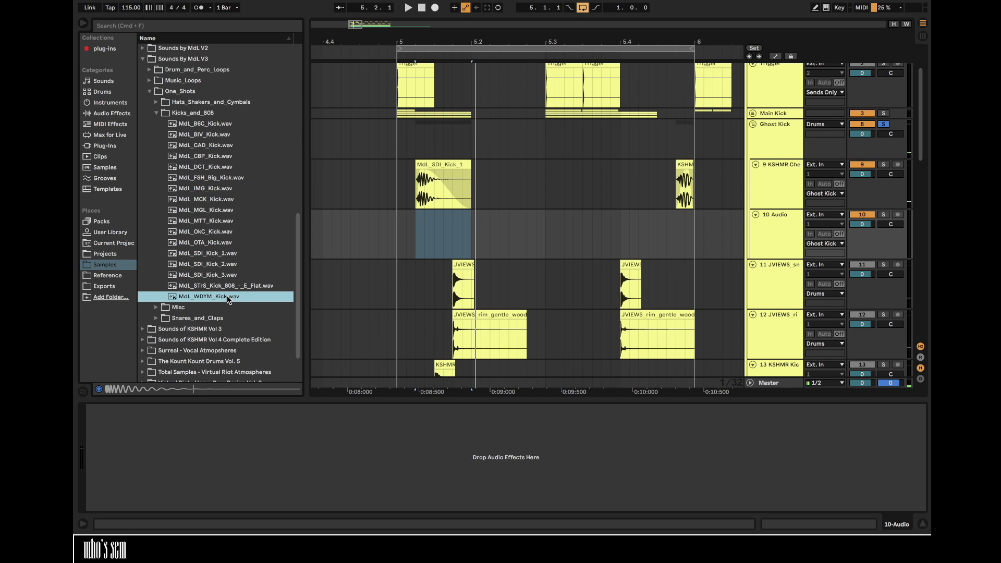
{"action": "scroll", "coordinate": [227, 298], "scroll_direction": "down", "scroll_amount": 3}
{"action": "left_click", "coordinate": [156, 258]}
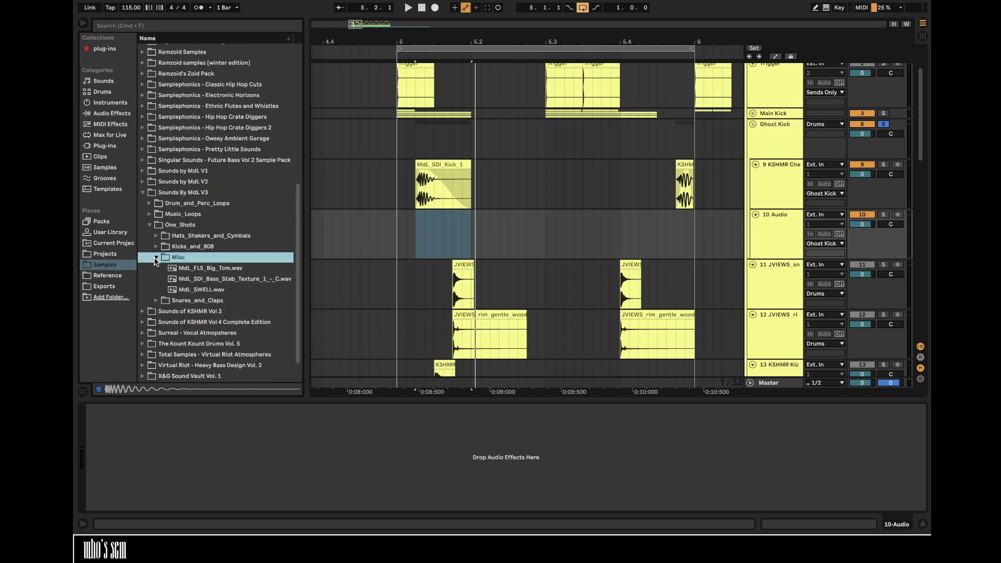
{"action": "left_click", "coordinate": [172, 280]}
{"action": "scroll", "coordinate": [172, 276], "scroll_direction": "down", "scroll_amount": 1}
{"action": "left_click", "coordinate": [185, 281]}
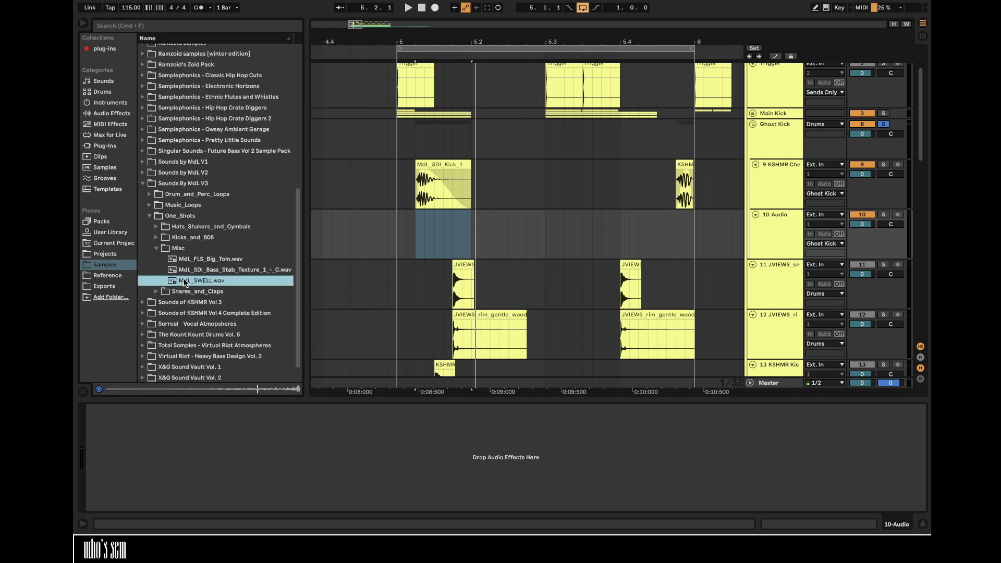
{"action": "left_click_drag", "start_coordinate": [185, 281], "coordinate": [424, 230]}
- Solo the MdL_SWELL track, reverse its clip and play it
{"action": "left_click", "coordinate": [516, 206]}
{"action": "double_click", "coordinate": [515, 211]}
{"action": "left_click", "coordinate": [883, 165]}
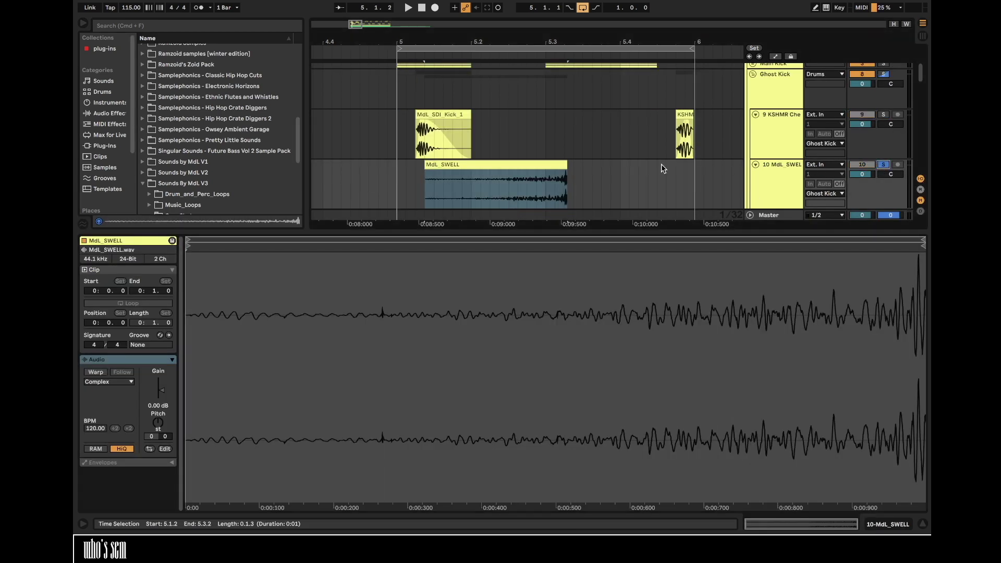
{"action": "left_click", "coordinate": [537, 166]}
{"action": "key", "text": "r"}
{"action": "key", "text": "space"}
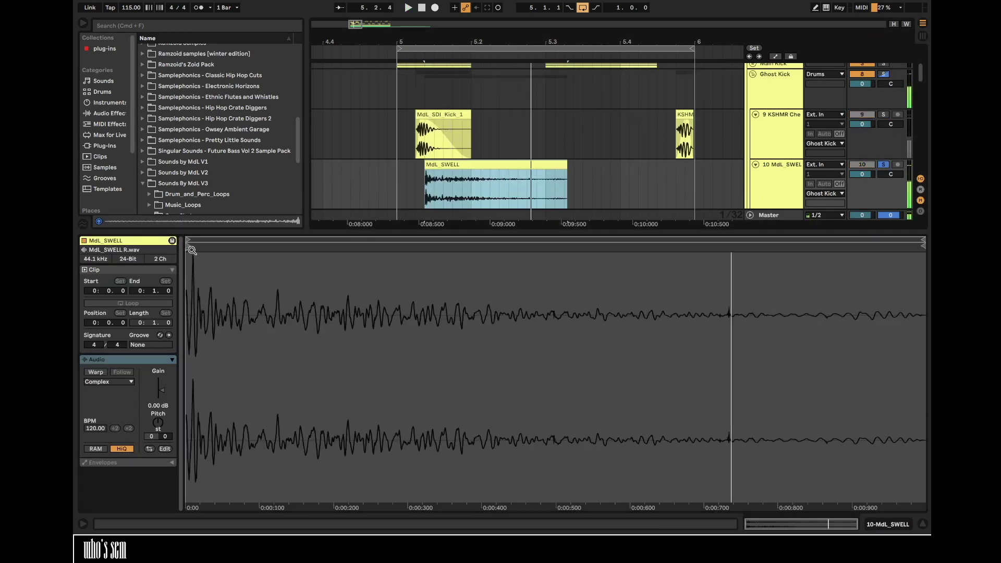
- Set the reversed swell's clip start to 0:0.48 and fit the clip between 5.1.2 and 5.1.3 with a fade-out
{"action": "left_click_drag", "start_coordinate": [188, 246], "coordinate": [222, 246]}
{"action": "left_click_drag", "start_coordinate": [489, 163], "coordinate": [481, 163]}
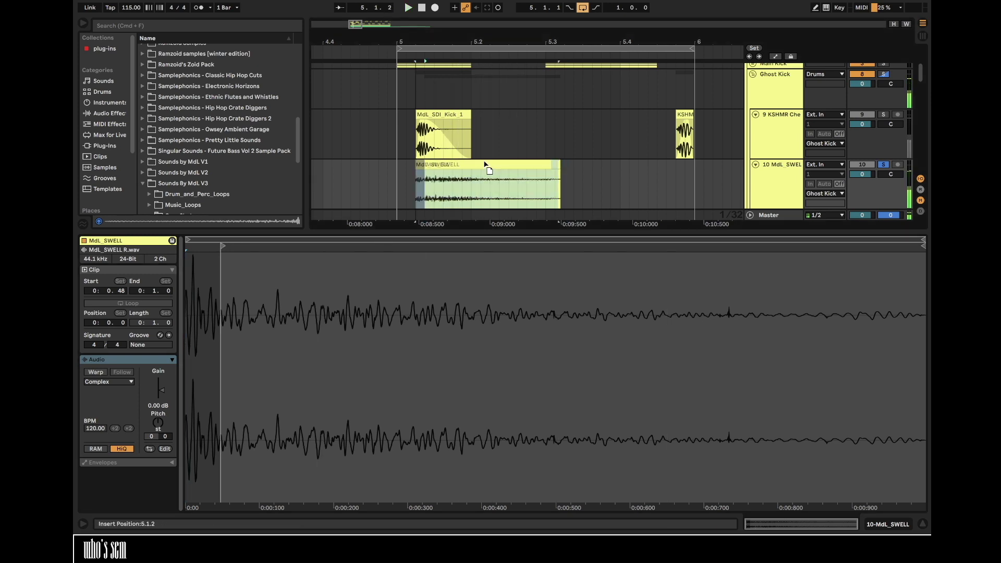
{"action": "left_click_drag", "start_coordinate": [553, 167], "coordinate": [529, 162]}
{"action": "left_click_drag", "start_coordinate": [438, 163], "coordinate": [443, 163]}
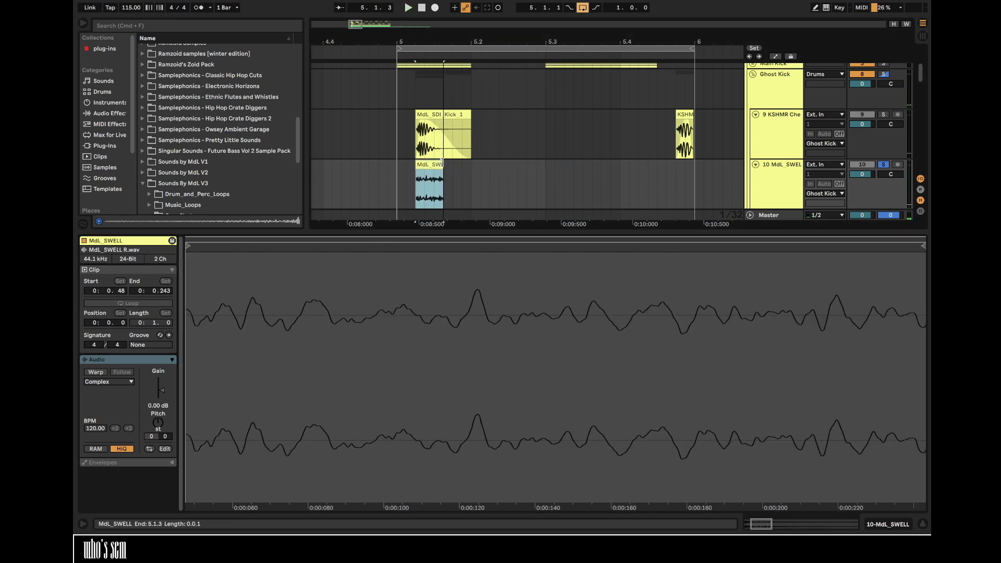
{"action": "left_click", "coordinate": [416, 174]}
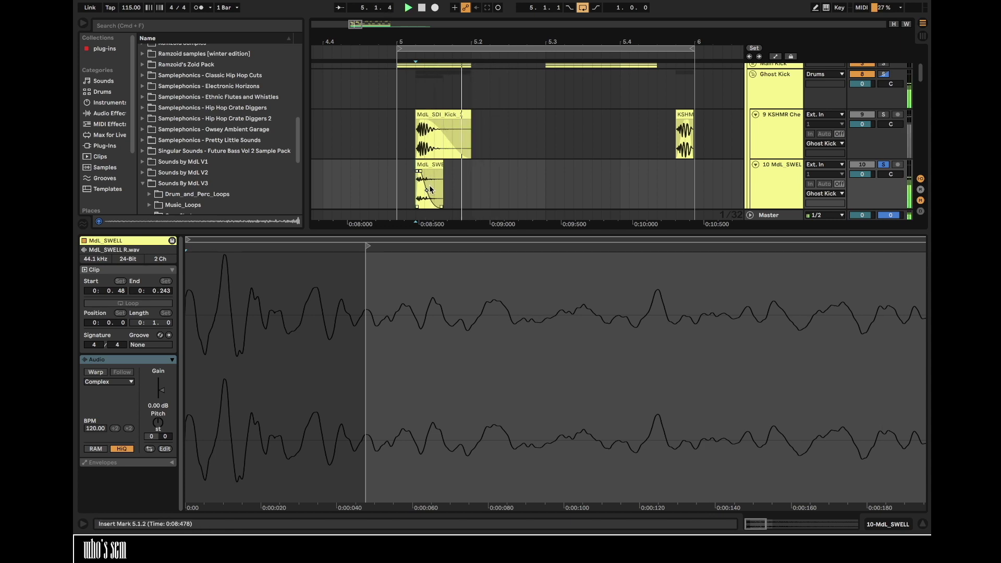
- Solo the Ghost Kick group and put the Haas delay preset on the MdL_SWELL track
{"action": "left_click", "coordinate": [883, 74]}
{"action": "left_click", "coordinate": [416, 138]}
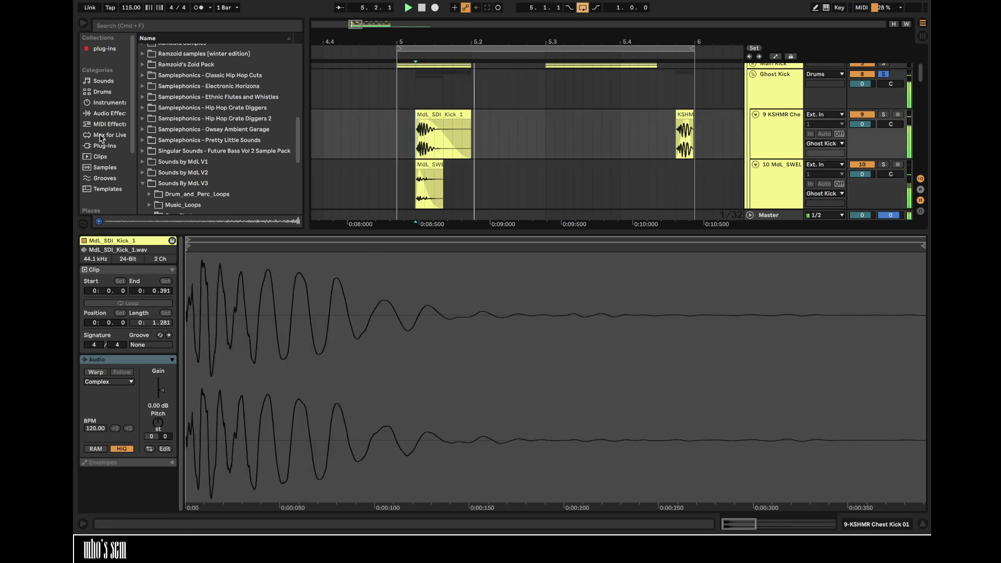
{"action": "left_click", "coordinate": [97, 114]}
{"action": "left_click", "coordinate": [143, 87]}
{"action": "left_click", "coordinate": [145, 87]}
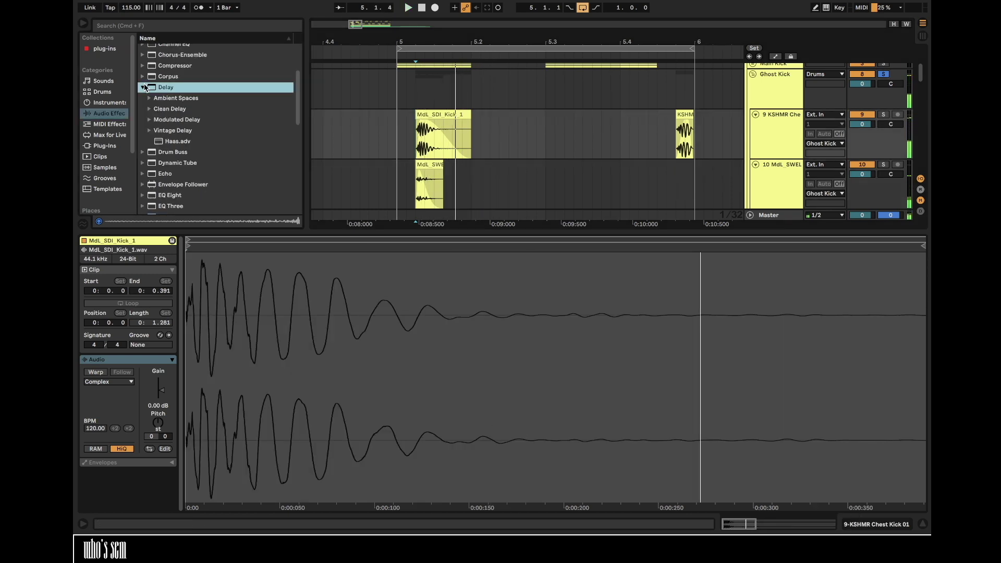
{"action": "double_click", "coordinate": [177, 141]}
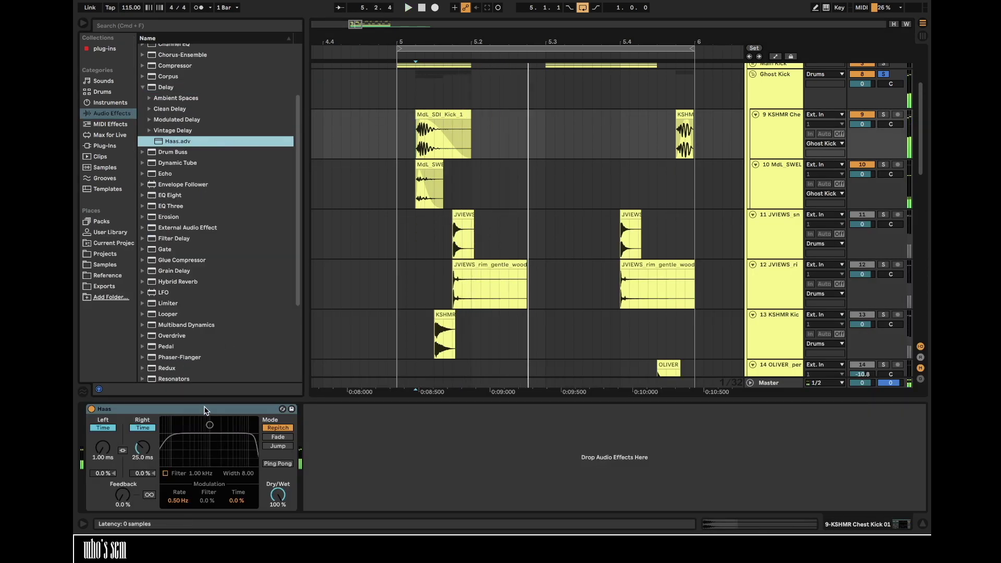
{"action": "left_click", "coordinate": [387, 197]}
- Add another audio track to the Ghost Kick group and open the Ghost Kicks sample folder of Sounds of KSHMR Vol 4 Complete Edition
{"action": "key", "text": "super+t"}
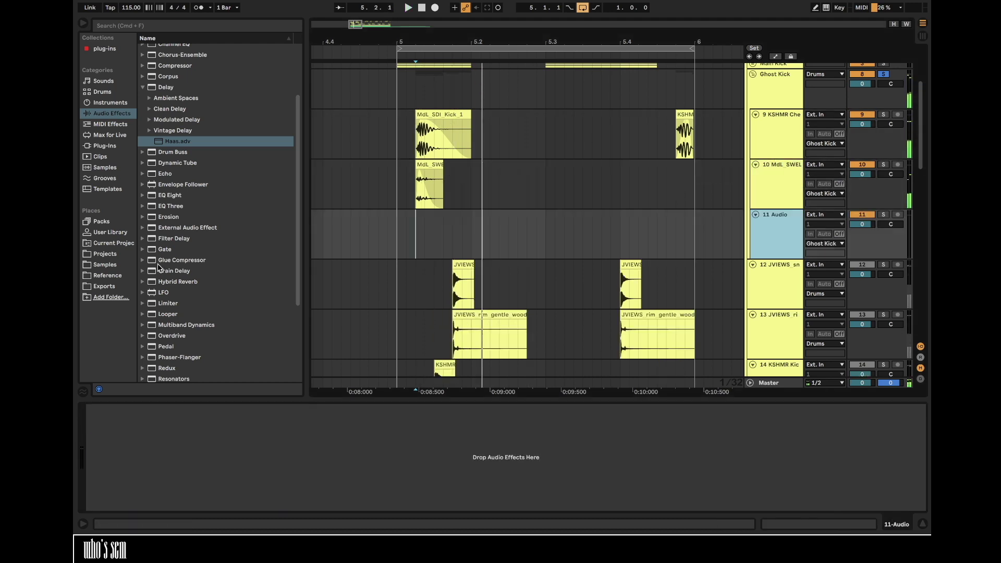
{"action": "left_click", "coordinate": [116, 265]}
{"action": "scroll", "coordinate": [189, 269], "scroll_direction": "down", "scroll_amount": 2}
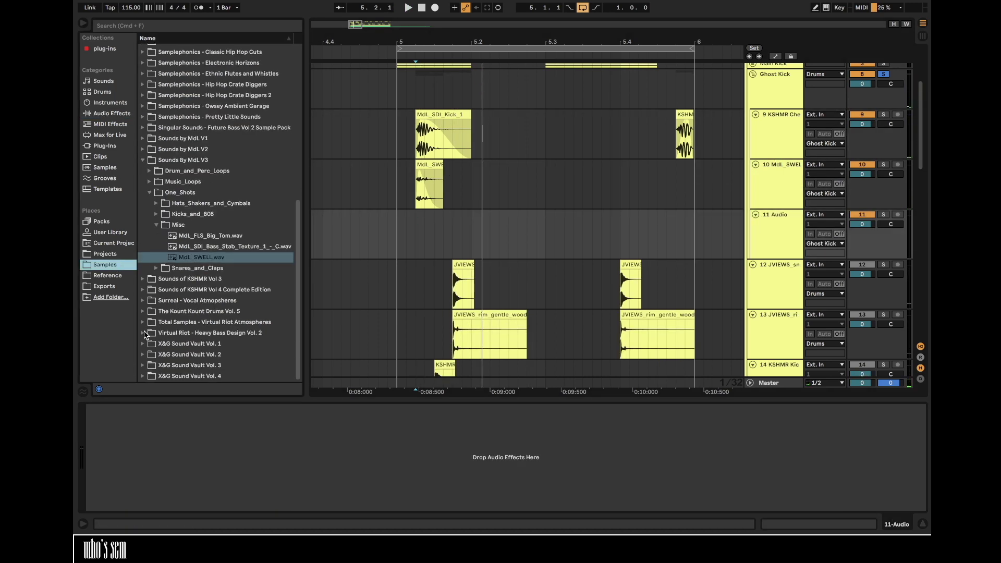
{"action": "left_click", "coordinate": [144, 290]}
{"action": "scroll", "coordinate": [152, 273], "scroll_direction": "down", "scroll_amount": 10}
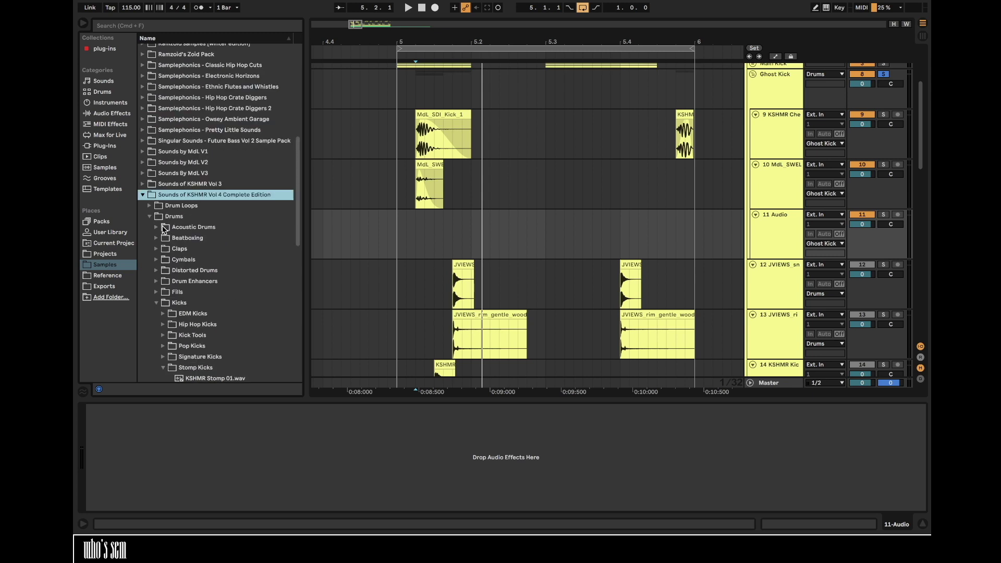
{"action": "left_click", "coordinate": [163, 240]}
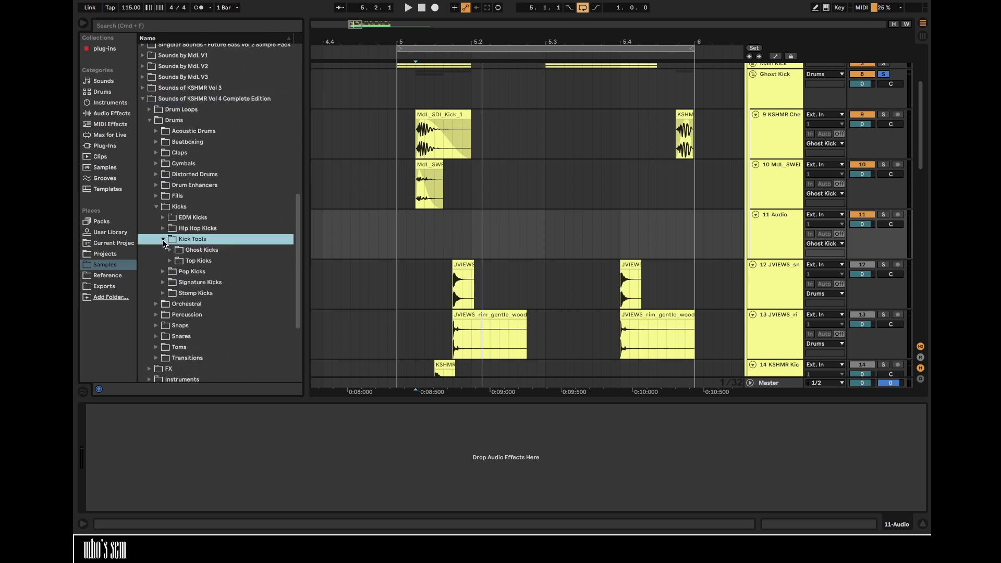
{"action": "left_click", "coordinate": [170, 251]}
- Audition the Whip ghost kicks and place KSHMR Ghost Kick 16 - Whip.wav on the new track at 5.1.2
{"action": "left_click", "coordinate": [216, 238]}
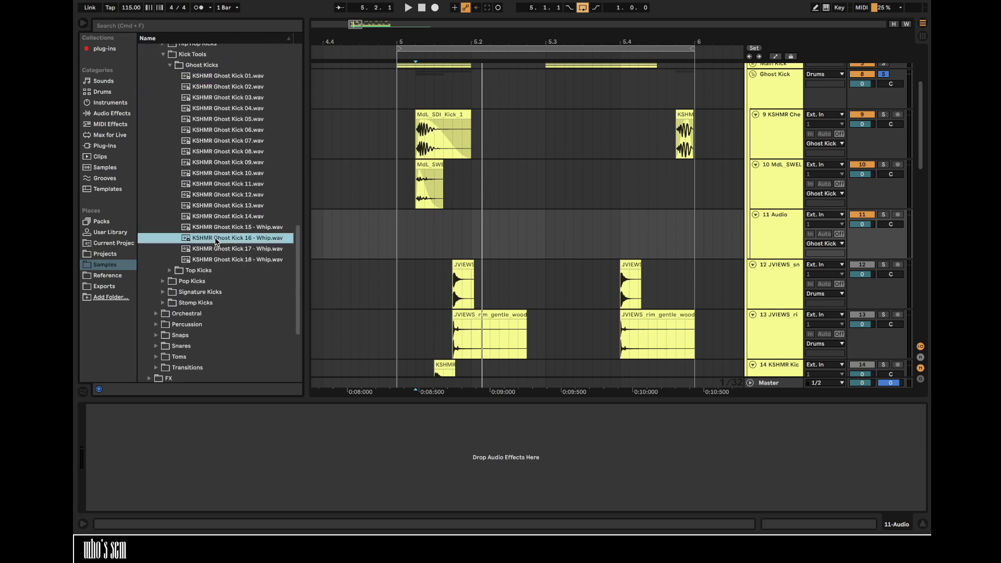
{"action": "key", "text": "Up"}
{"action": "key", "text": "Down"}
{"action": "key", "text": "Down"}
{"action": "key", "text": "Down"}
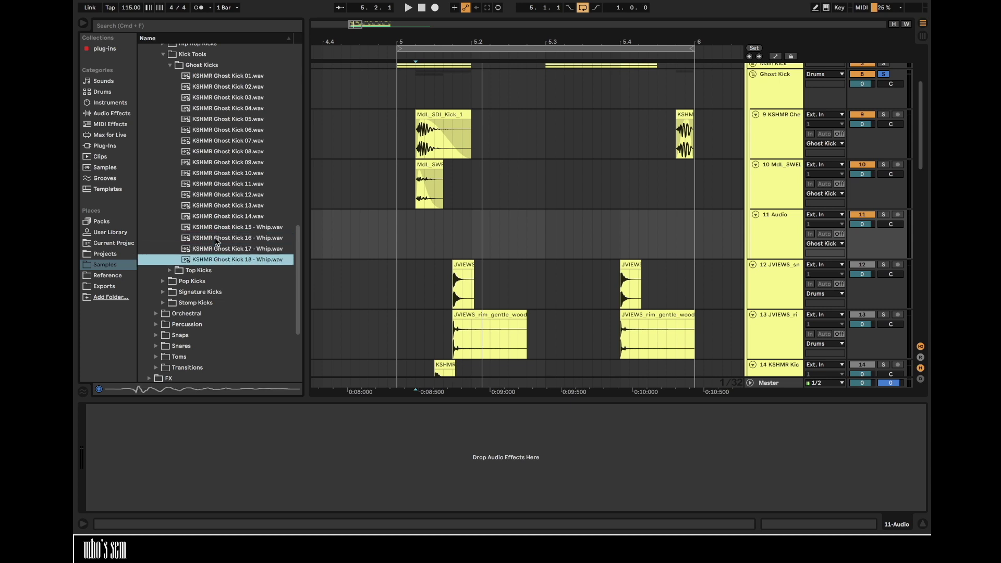
{"action": "key", "text": "Up"}
{"action": "key", "text": "Up"}
{"action": "left_click_drag", "start_coordinate": [220, 239], "coordinate": [425, 246]}
- Shift the Ghost Kick 16 - Whip clip slightly ahead of 5.1.2 and lower the KSHMR Chest Kick track to -2.5 dB
{"action": "left_click_drag", "start_coordinate": [414, 38], "coordinate": [416, 37]}
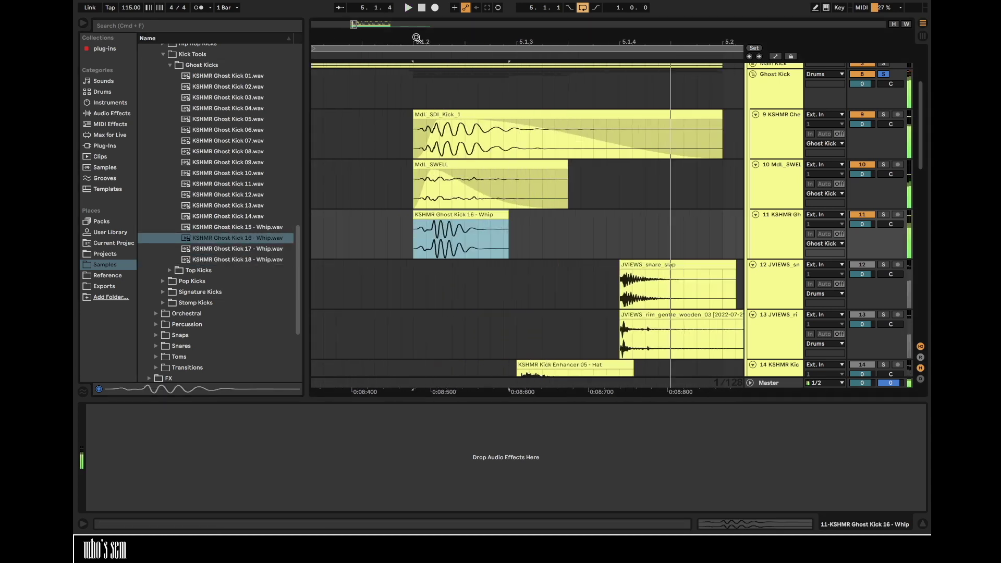
{"action": "left_click_drag", "start_coordinate": [443, 223], "coordinate": [430, 223]}
{"action": "key", "text": "space"}
{"action": "key", "text": "space"}
{"action": "key", "text": "space"}
{"action": "left_click_drag", "start_coordinate": [863, 124], "coordinate": [863, 128]}
{"action": "key", "text": "space"}
{"action": "key", "text": "space"}
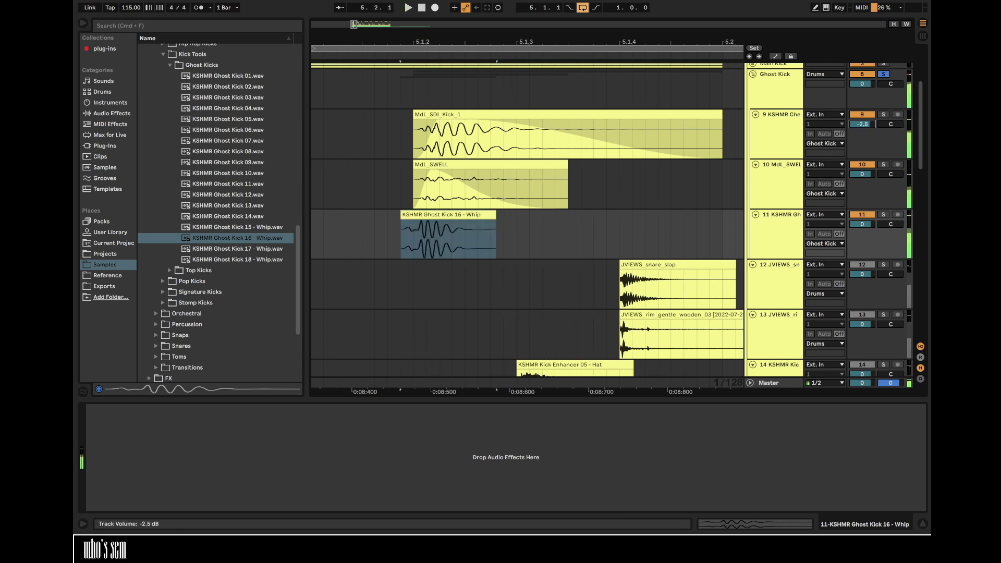
- Add a Glue Compressor to the Ghost Kick group with Soft clip on, threshold -3.81 dB and makeup 3.33 dB
{"action": "left_click", "coordinate": [398, 94]}
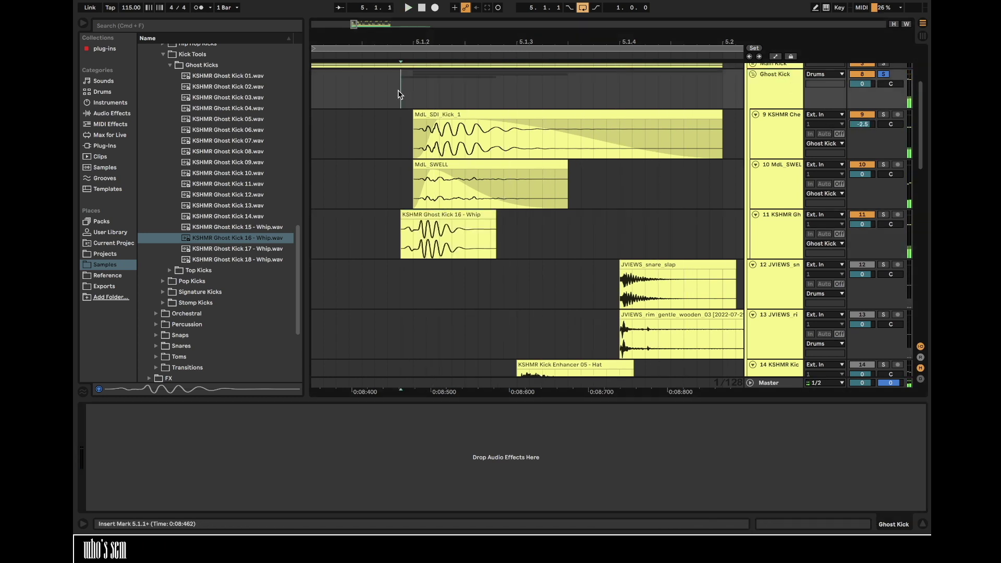
{"action": "left_click", "coordinate": [97, 118]}
{"action": "key", "text": "space"}
{"action": "double_click", "coordinate": [182, 259]}
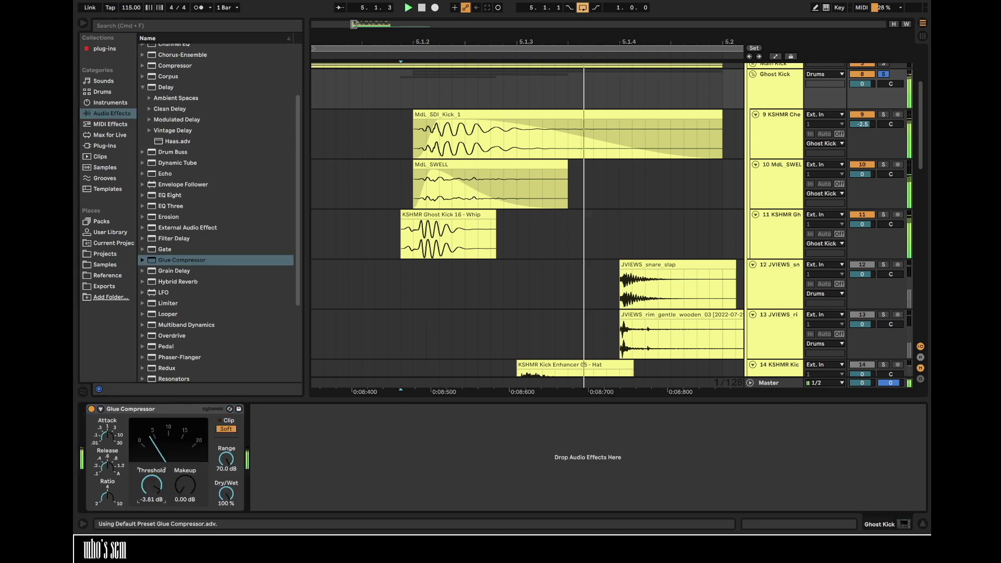
{"action": "left_click_drag", "start_coordinate": [181, 487], "coordinate": [181, 477]}
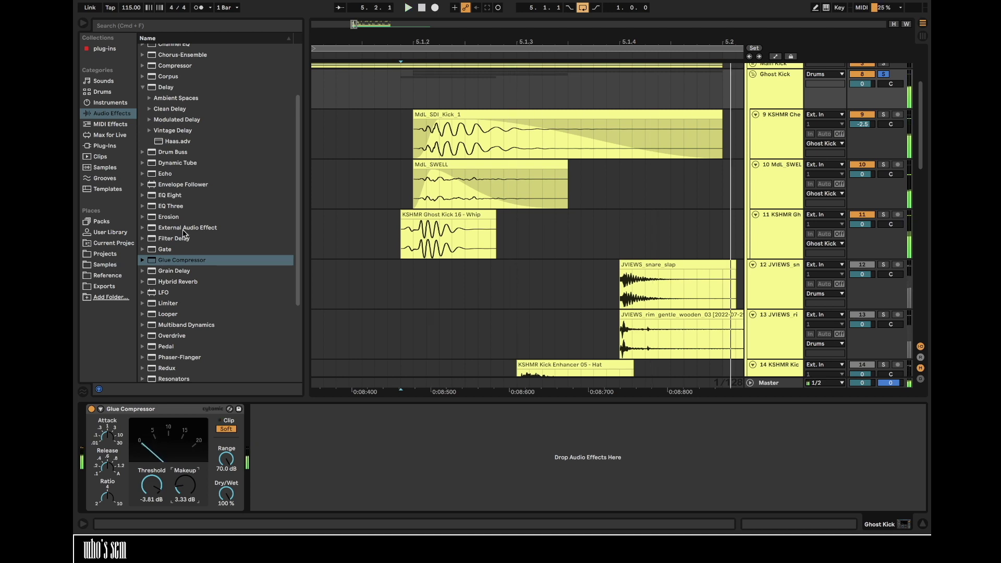
- Add an EQ Eight after Haas on the MdL_SWELL track with a low cut at 124 Hz and audition it
{"action": "left_click_drag", "start_coordinate": [174, 194], "coordinate": [477, 195]}
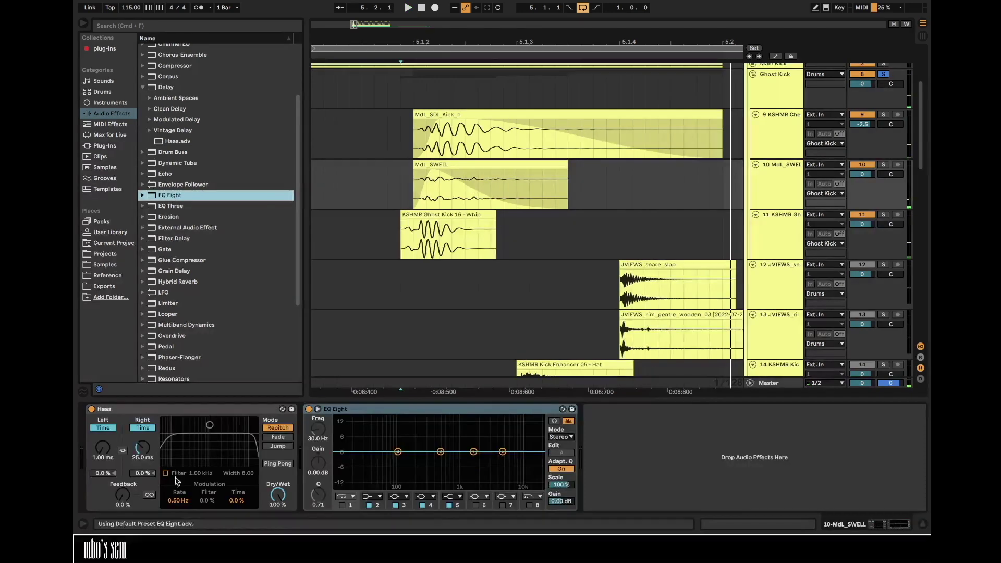
{"action": "left_click", "coordinate": [341, 504]}
{"action": "left_click_drag", "start_coordinate": [368, 461], "coordinate": [403, 468]}
{"action": "key", "text": "space"}
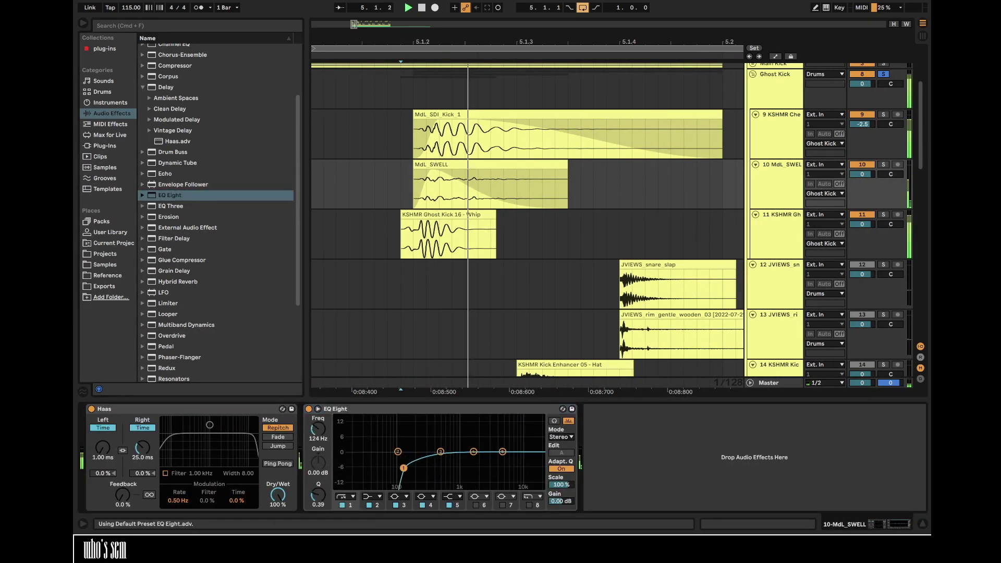
{"action": "left_click", "coordinate": [120, 268]}
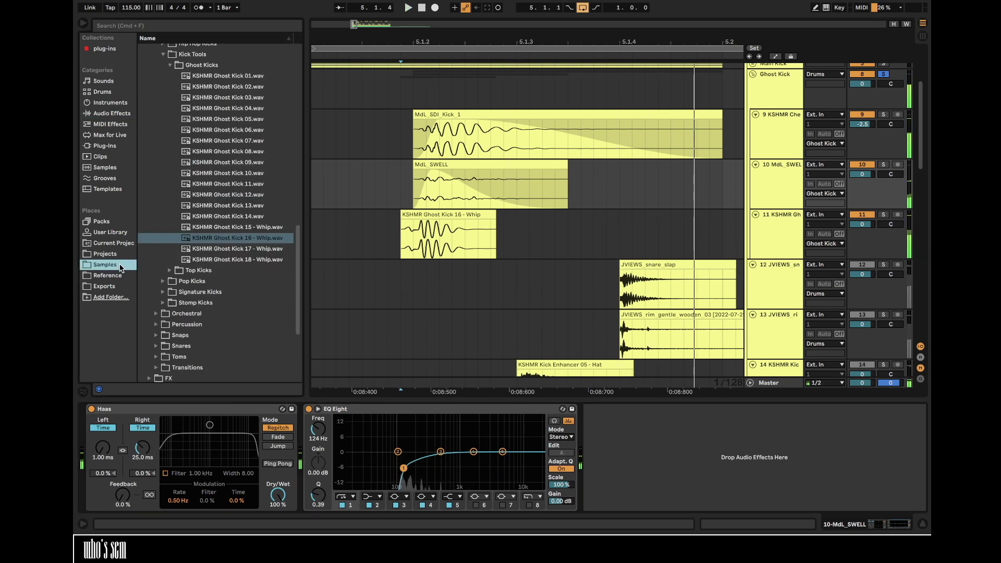
{"action": "key", "text": "space"}
- Add an EQ Eight before the Ghost Kick group's Glue Compressor with a low cut at 25.5 Hz and play the result
{"action": "left_click", "coordinate": [398, 90]}
{"action": "left_click", "coordinate": [87, 113]}
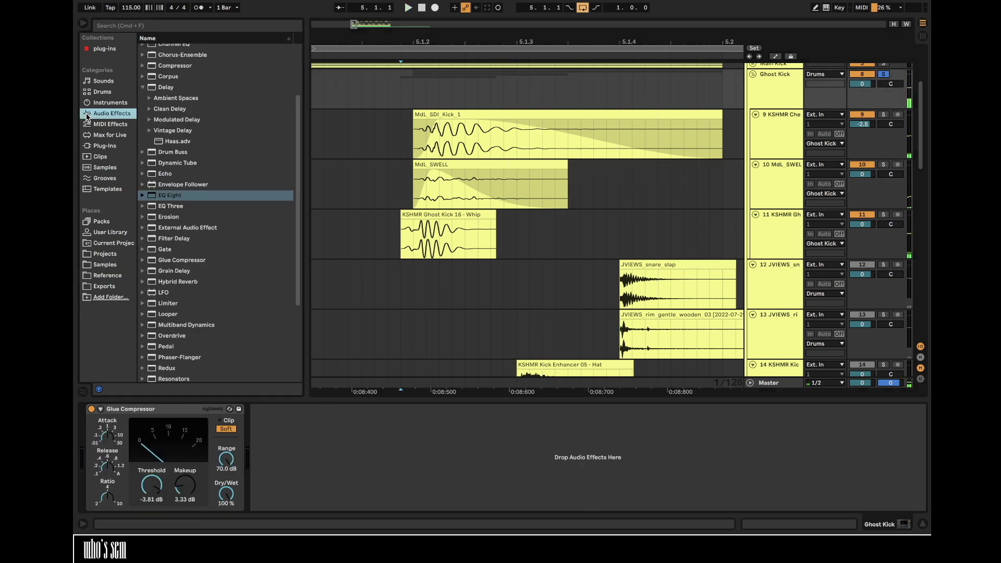
{"action": "left_click_drag", "start_coordinate": [169, 195], "coordinate": [134, 498]}
{"action": "key", "text": "space"}
{"action": "key", "text": "space"}
{"action": "left_click", "coordinate": [125, 505]}
{"action": "left_click_drag", "start_coordinate": [149, 460], "coordinate": [144, 468]}
{"action": "key", "text": "space"}
{"action": "key", "text": "space"}
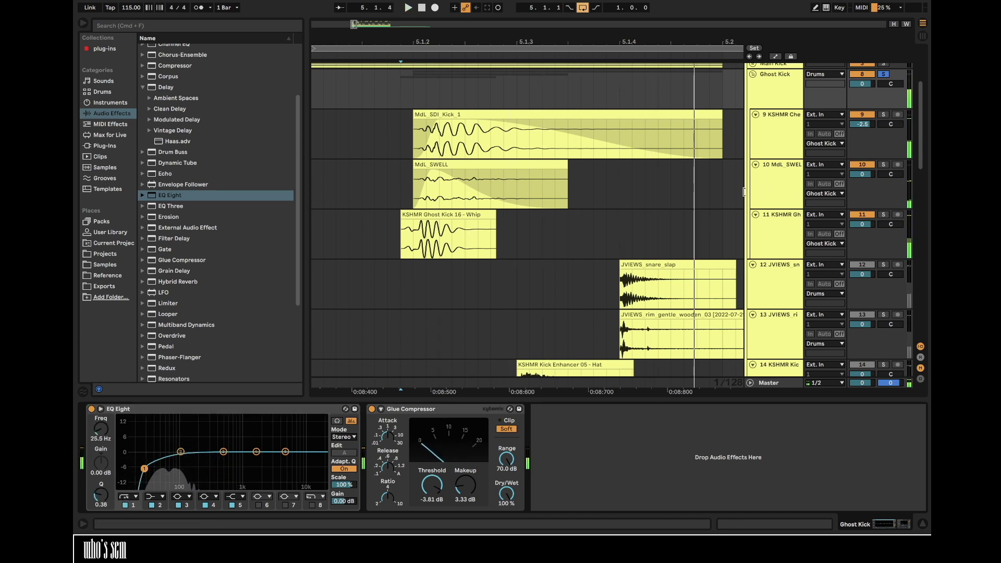
- Lower the Ghost Kick Glue Compressor threshold to -5.71 dB and fold the tracks inside the group
{"action": "left_click_drag", "start_coordinate": [442, 492], "coordinate": [442, 501]}
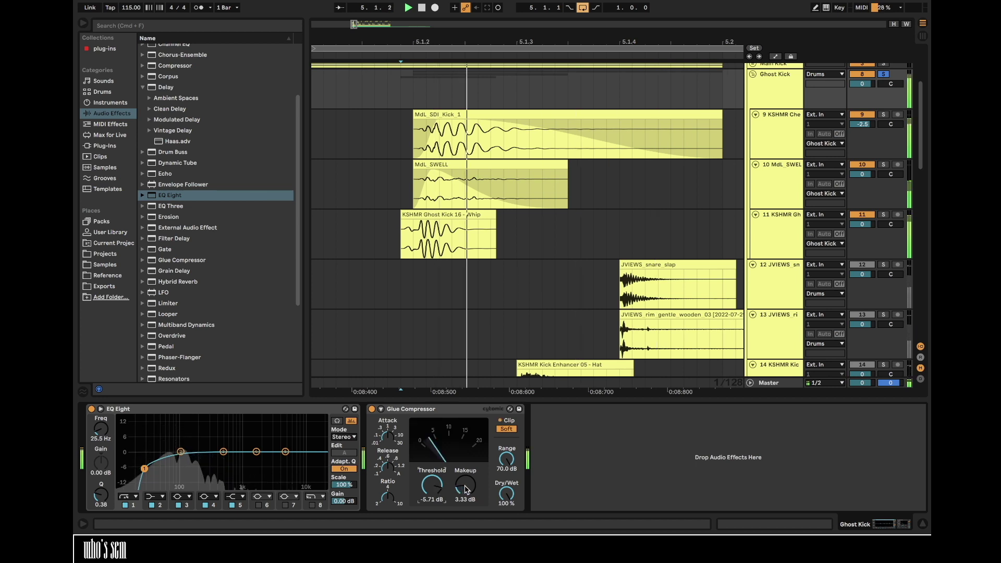
{"action": "left_click", "coordinate": [755, 164], "text": "alt"}
{"action": "left_click_drag", "start_coordinate": [645, 40], "coordinate": [505, 18]}
{"action": "scroll", "coordinate": [505, 162], "scroll_direction": "up", "scroll_amount": 2}
- Solo Main Kick together with Ghost Kick, lower the Ghost Kick group to -4.0 dB and unfold the MdL_SWELL track
{"action": "left_click", "coordinate": [449, 165]}
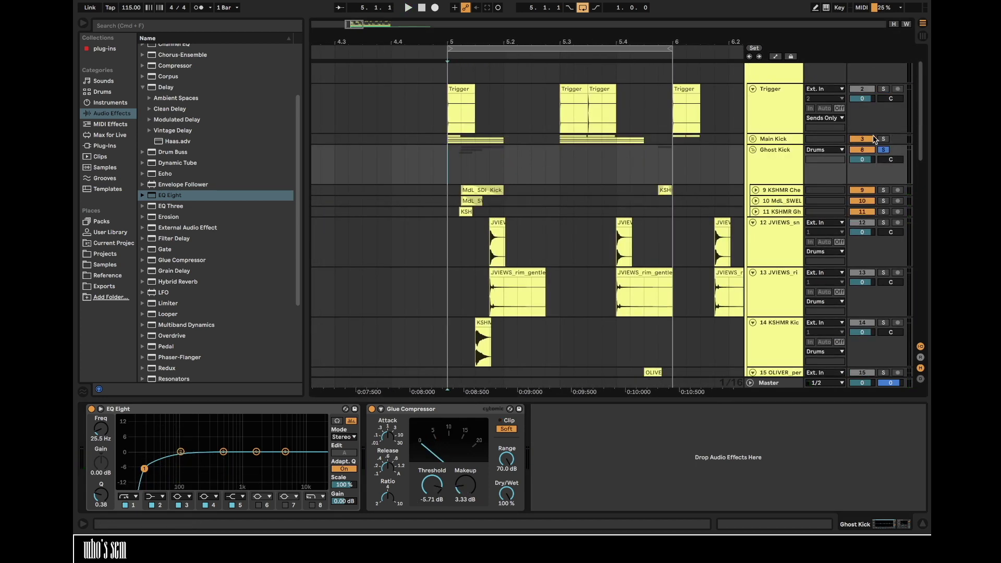
{"action": "left_click_drag", "start_coordinate": [868, 160], "coordinate": [869, 165]}
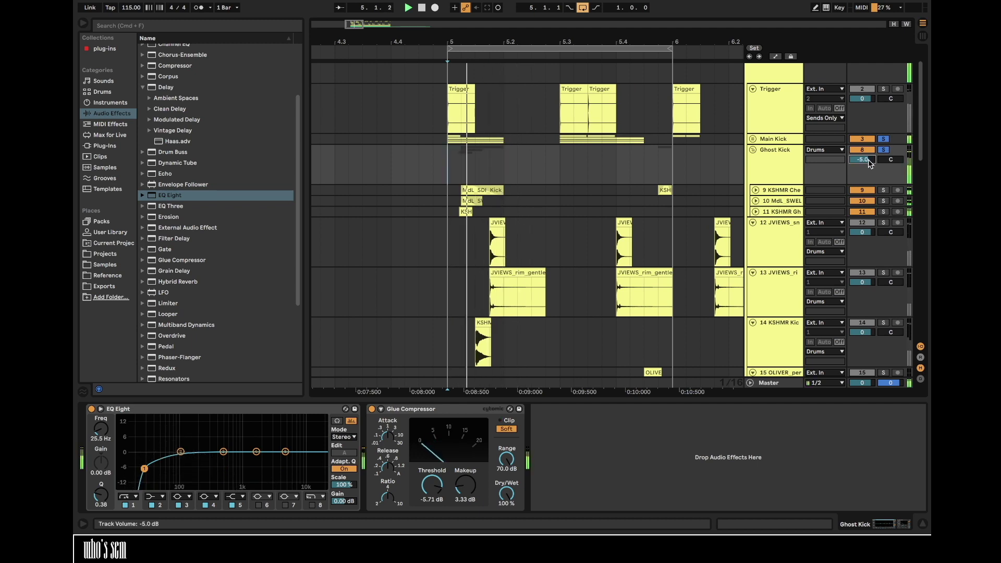
{"action": "left_click", "coordinate": [756, 202]}
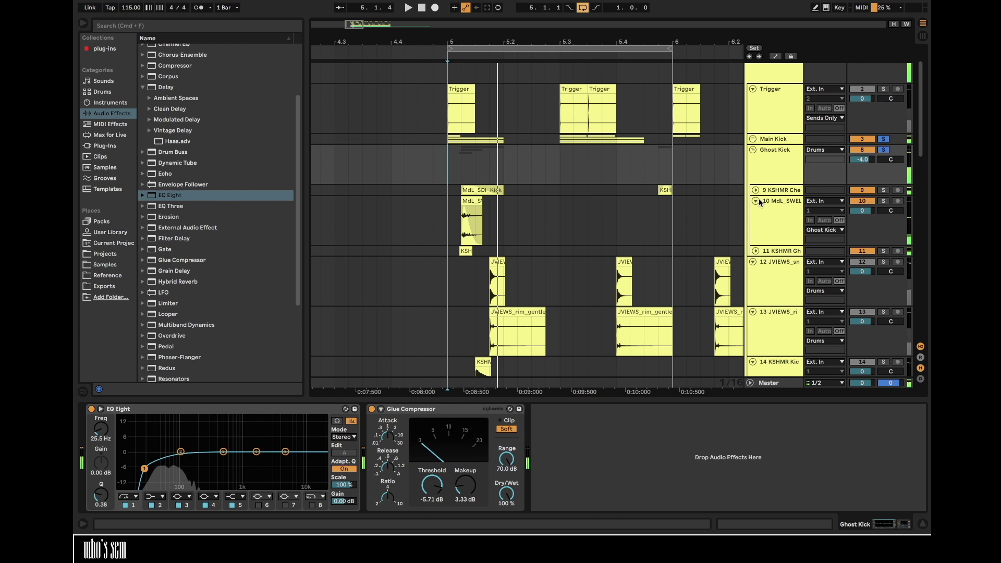
- Set the volume of the MdL SWELL ghost kick track to -5.0 dB during playback and fold the track
{"action": "key", "text": "space"}
{"action": "left_click_drag", "start_coordinate": [862, 210], "coordinate": [861, 218]}
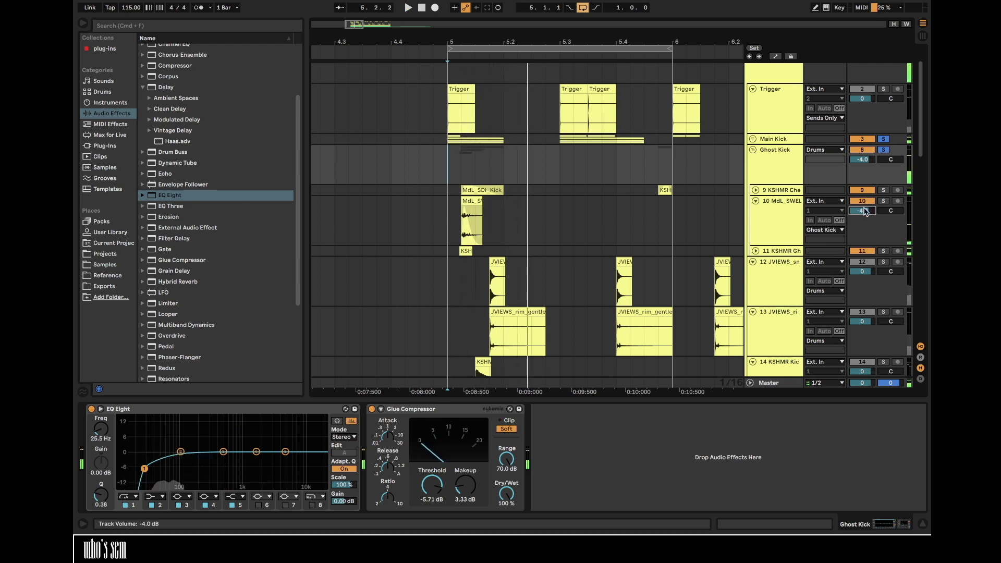
{"action": "key", "text": "space"}
{"action": "key", "text": "space"}
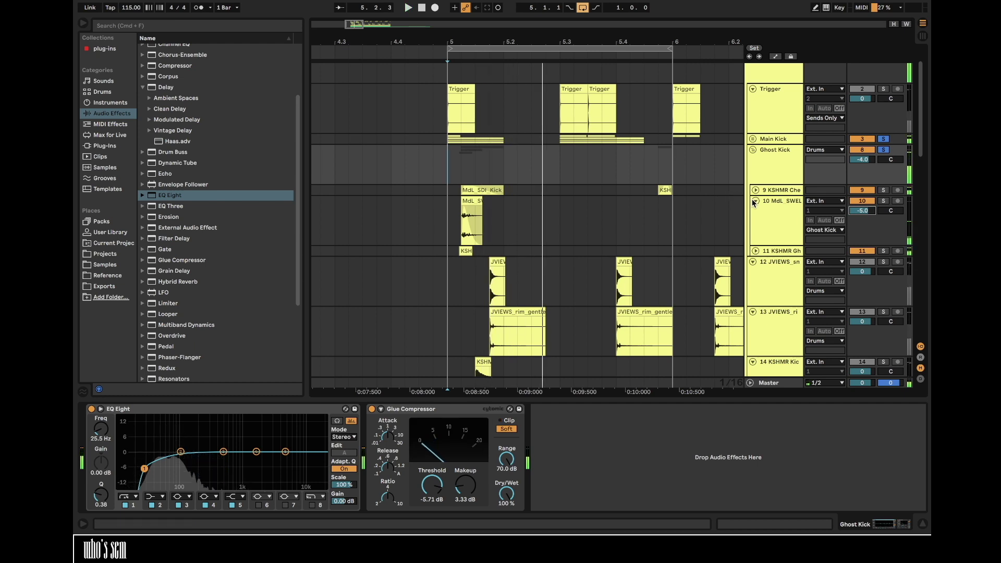
{"action": "left_click", "coordinate": [755, 202]}
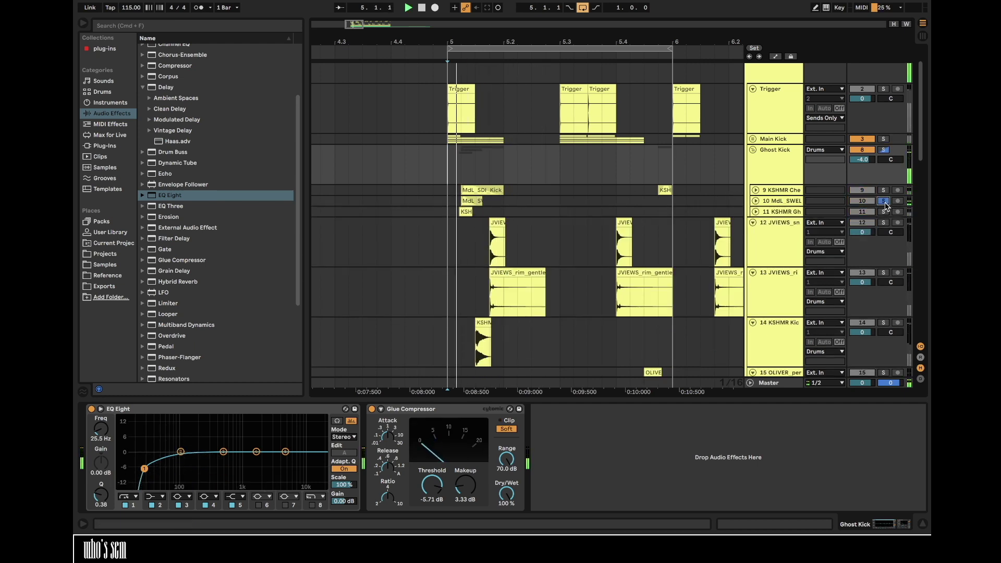
- Audition the MdL SWELL and KSHMR Chest Kick tracks in solo, and add a Utility with 40% width to the chest kick track
{"action": "left_click", "coordinate": [883, 200]}
{"action": "left_click", "coordinate": [883, 191]}
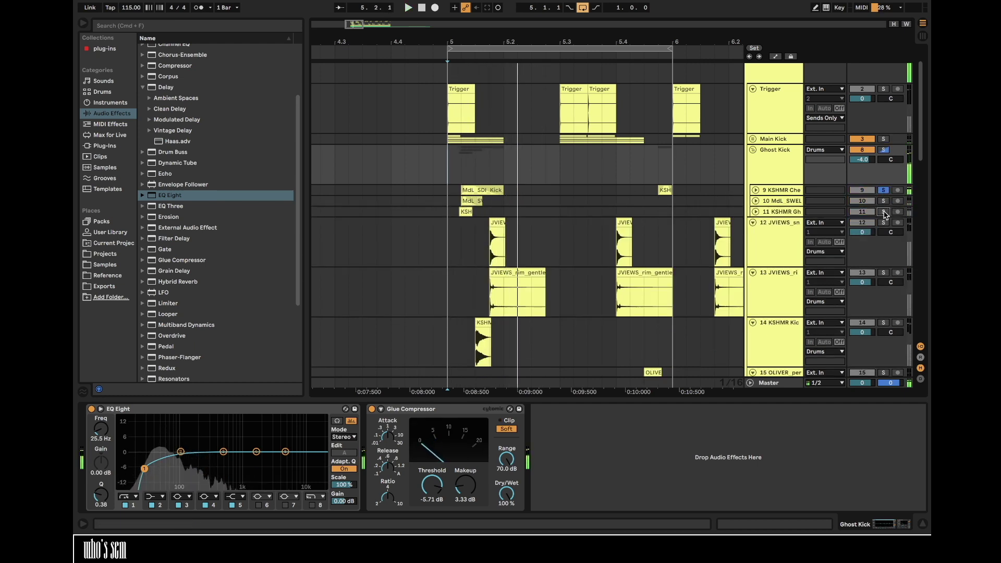
{"action": "key", "text": "space"}
{"action": "left_click", "coordinate": [501, 192]}
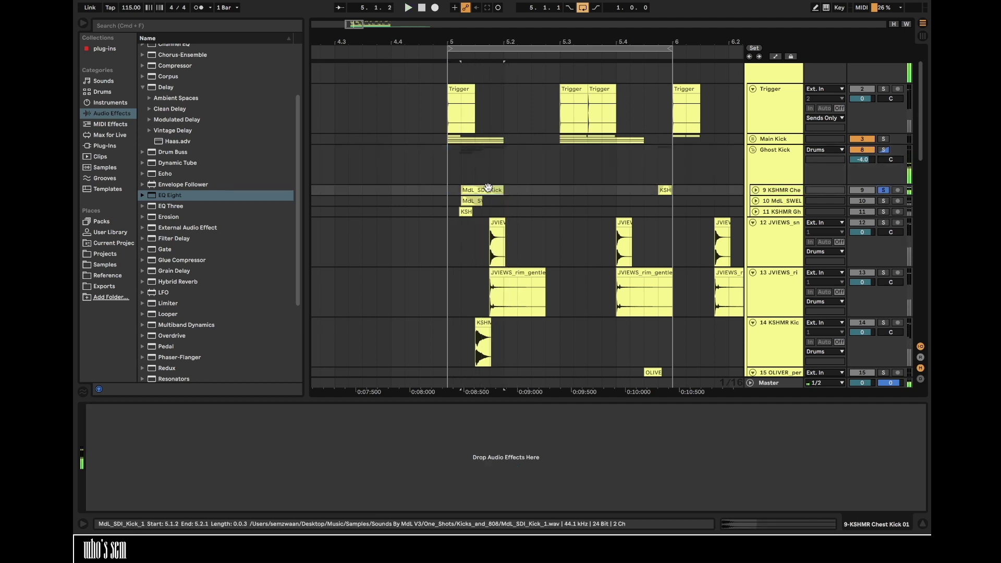
{"action": "scroll", "coordinate": [184, 330], "scroll_direction": "down", "scroll_amount": 5}
{"action": "double_click", "coordinate": [167, 354]}
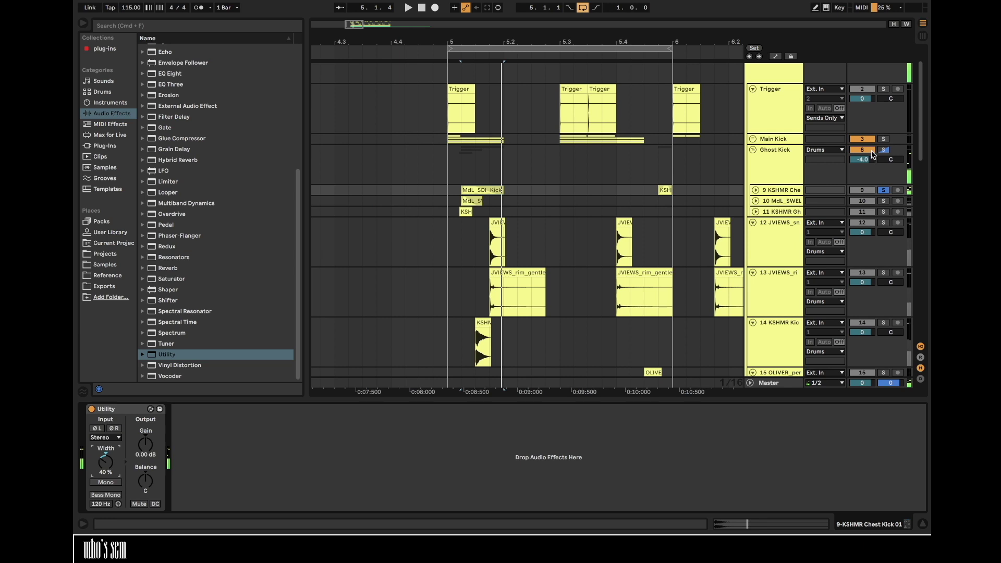
- Play the Ghost Kick group in solo, and switch the solo to the whole Drums group
{"action": "left_click", "coordinate": [884, 150]}
{"action": "key", "text": "space"}
{"action": "scroll", "coordinate": [891, 82], "scroll_direction": "up", "scroll_amount": 1}
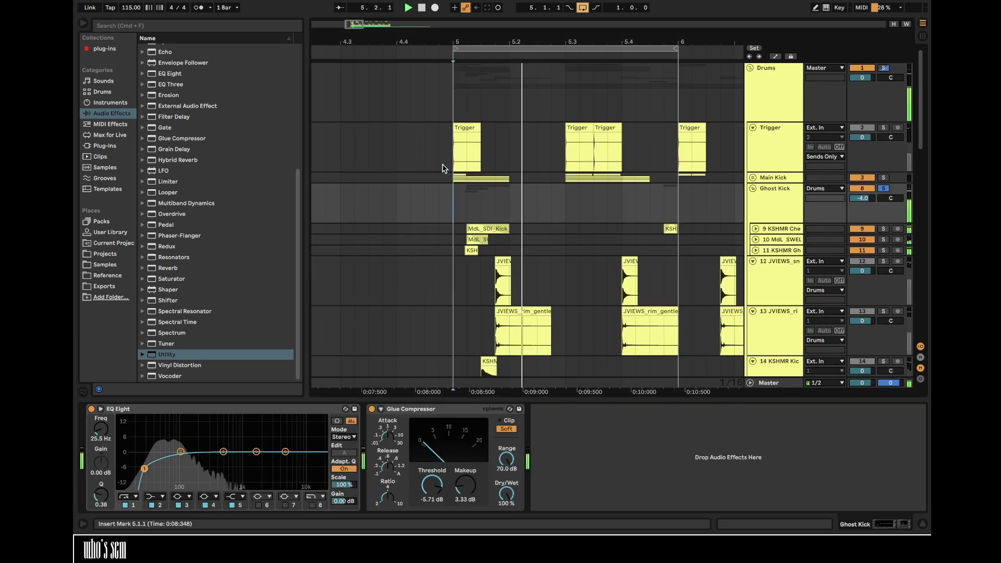
{"action": "left_click", "coordinate": [884, 67]}
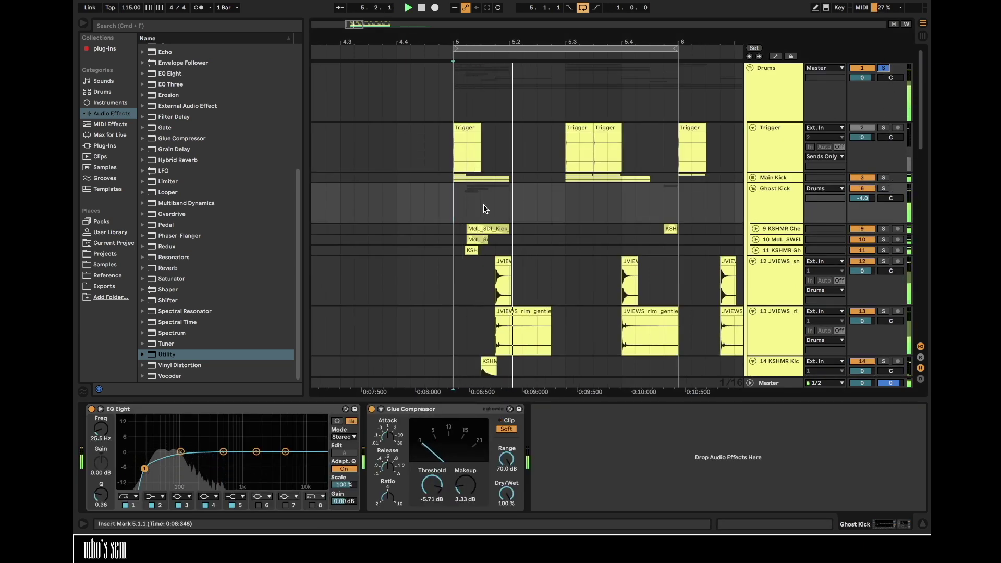
- Consolidate the clips on the three ghost kick tracks from 5.1.1 to 5.2.1 and unfold those tracks
{"action": "left_click_drag", "start_coordinate": [458, 230], "coordinate": [510, 252]}
{"action": "key", "text": "super+j"}
{"action": "left_click", "coordinate": [756, 240]}
{"action": "scroll", "coordinate": [531, 255], "scroll_direction": "right", "scroll_amount": 2}
{"action": "scroll", "coordinate": [531, 256], "scroll_direction": "up", "scroll_amount": 1}
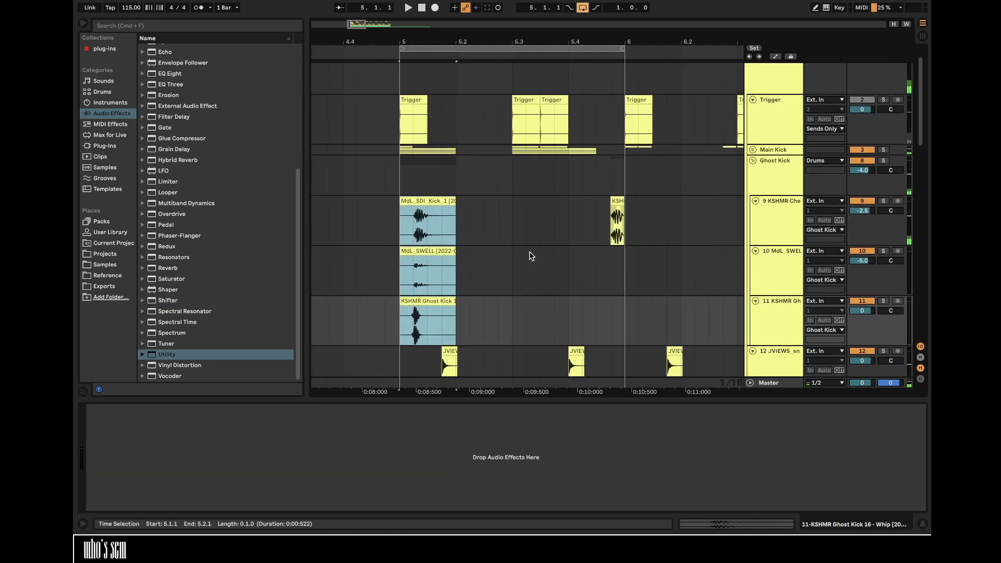
- Paste a copy of the three consolidated ghost kick clips at 5.4.3 and delete the part after 6.1.1
{"action": "left_click", "coordinate": [595, 222]}
{"action": "key", "text": "super+v"}
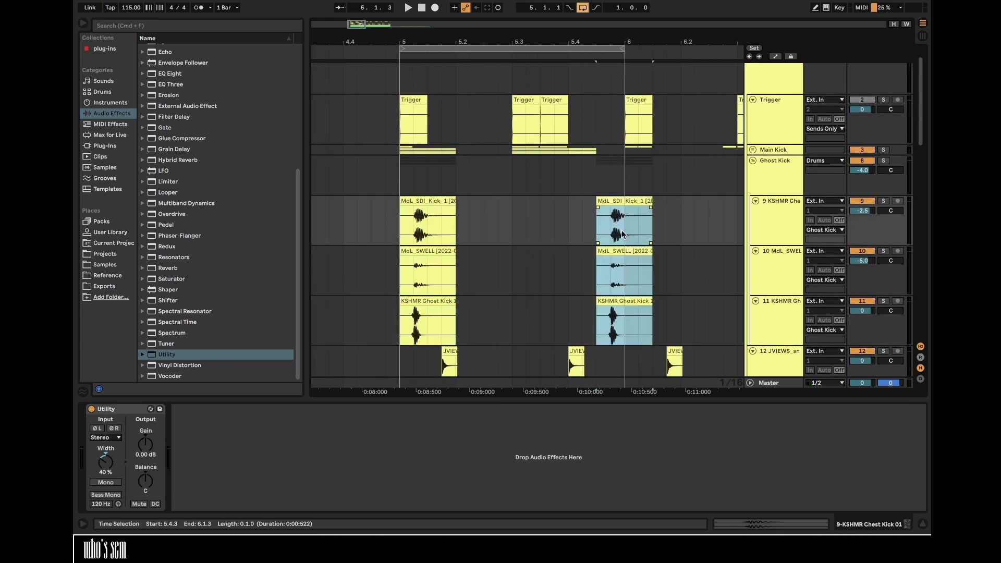
{"action": "left_click_drag", "start_coordinate": [624, 223], "coordinate": [666, 308]}
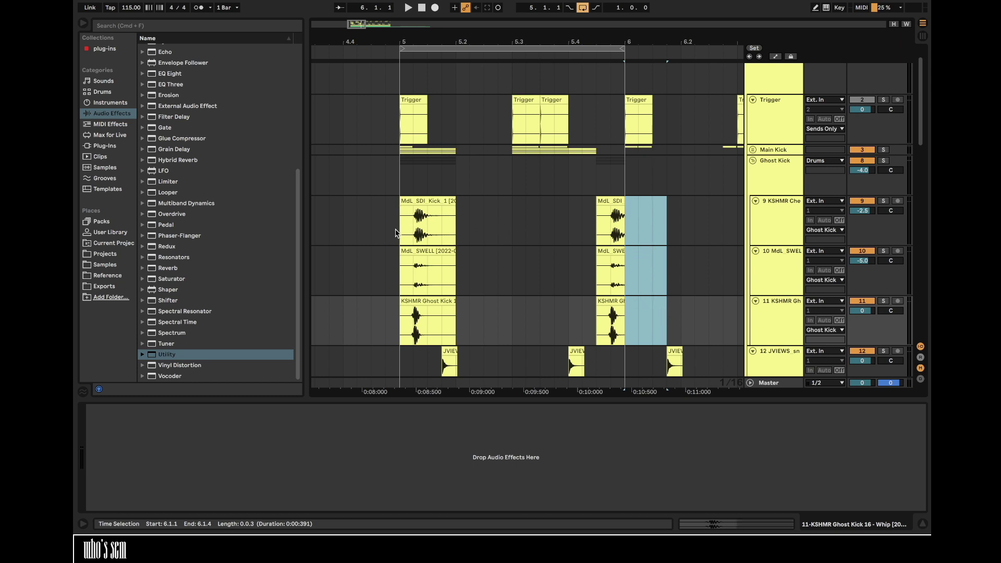
{"action": "key", "text": "Delete"}
- Place another copy of the three ghost kick clips at 5.2.3 during playback and fold all the drum tracks
{"action": "left_click", "coordinate": [397, 229]}
{"action": "key", "text": "space"}
{"action": "left_click_drag", "start_coordinate": [397, 226], "coordinate": [513, 302]}
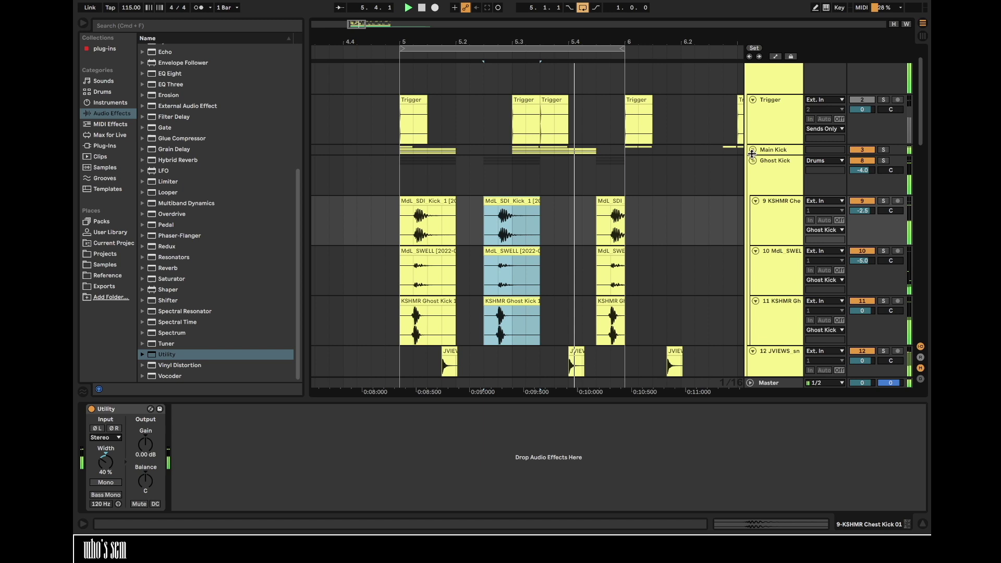
{"action": "left_click", "coordinate": [752, 150]}
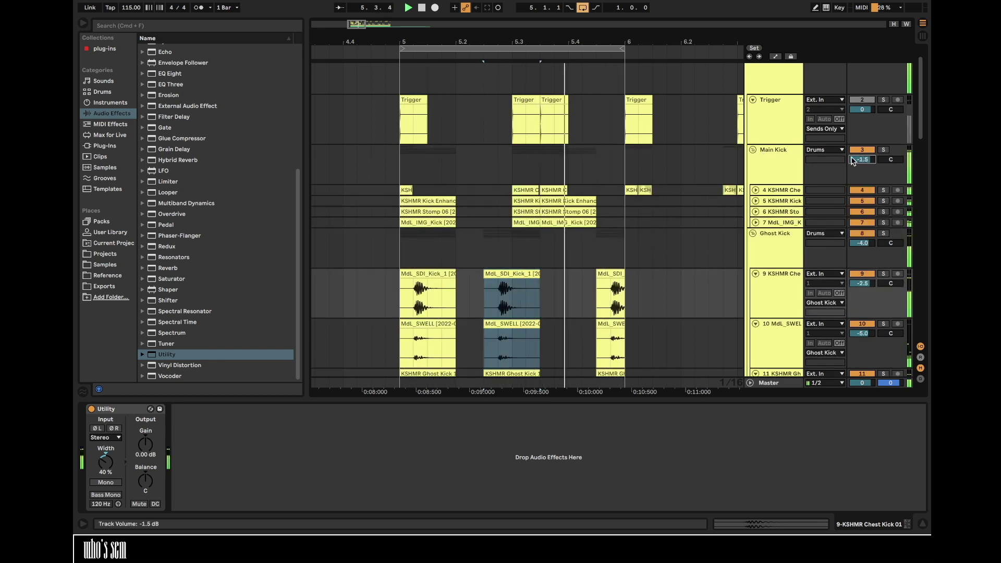
{"action": "left_click", "coordinate": [752, 150], "text": "alt"}
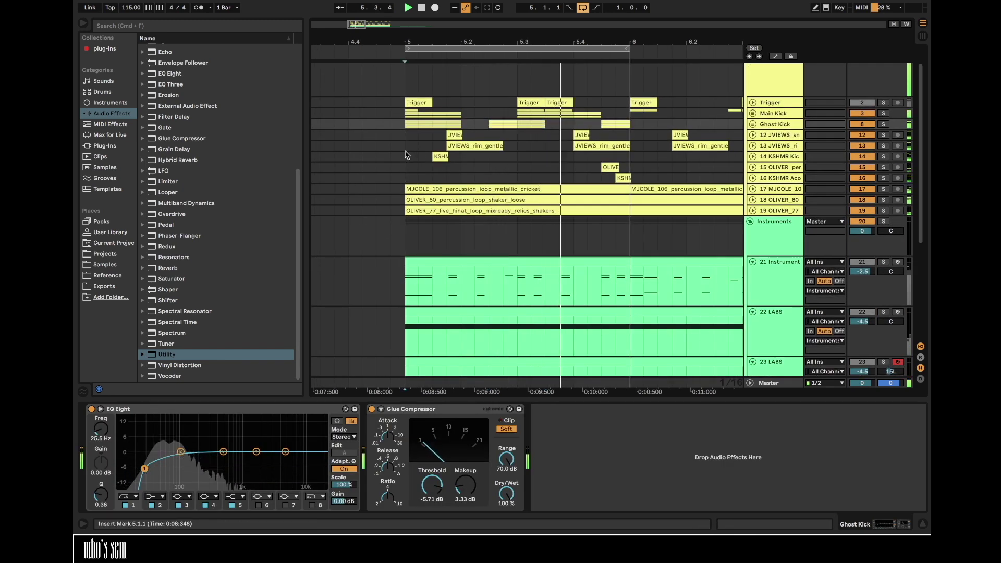
- Duplicate the first beat of the KSHMR Kick Enhancer track three times to fill bar 5, and set its volume to -9.5 dB
{"action": "left_click", "coordinate": [771, 157]}
{"action": "left_click", "coordinate": [753, 156]}
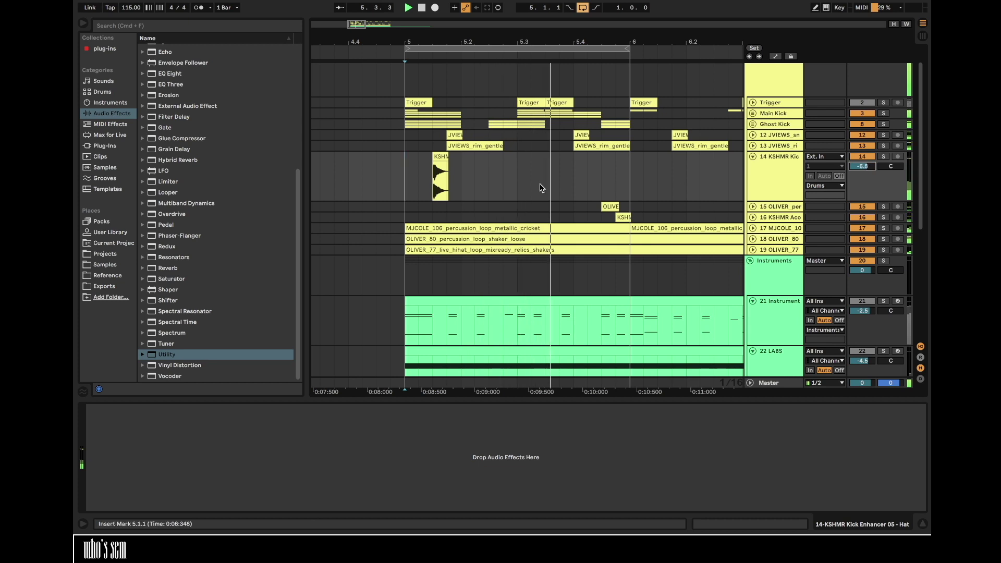
{"action": "left_click_drag", "start_coordinate": [406, 182], "coordinate": [461, 183]}
{"action": "key", "text": "super+d"}
{"action": "key", "text": "super+d"}
{"action": "key", "text": "super+d"}
{"action": "scroll", "coordinate": [463, 182], "scroll_direction": "up", "scroll_amount": 1}
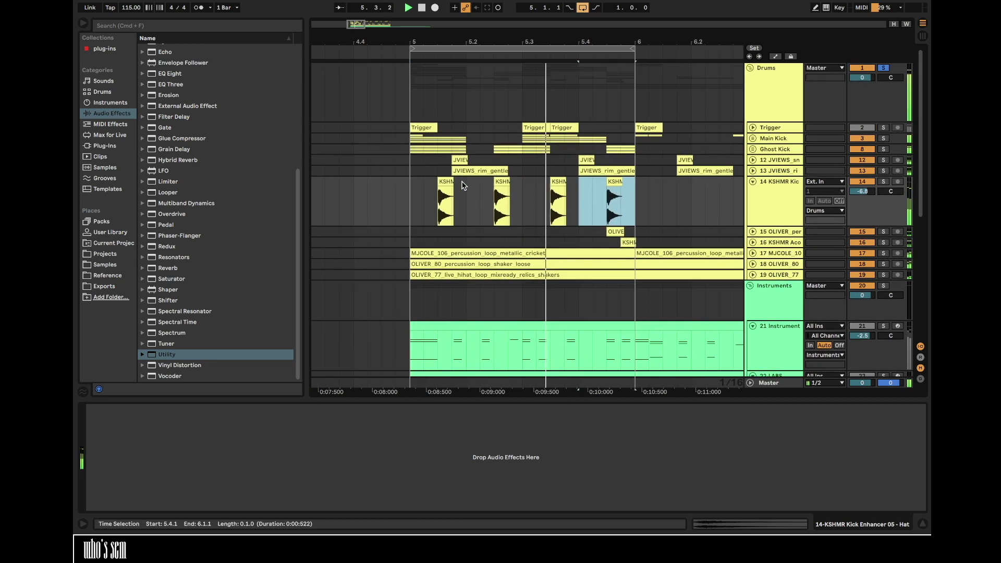
{"action": "left_click_drag", "start_coordinate": [861, 190], "coordinate": [862, 199]}
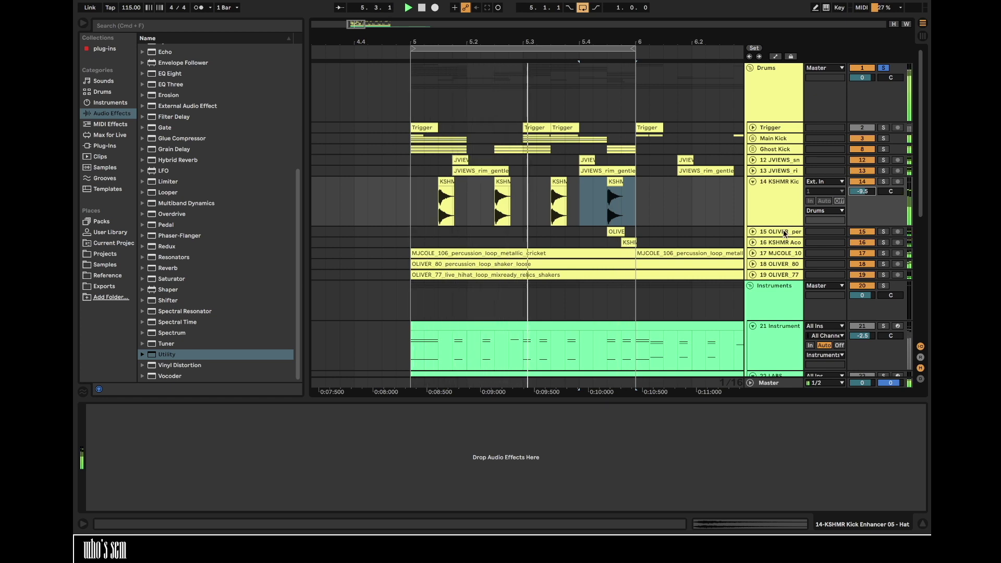
{"action": "left_click", "coordinate": [752, 181]}
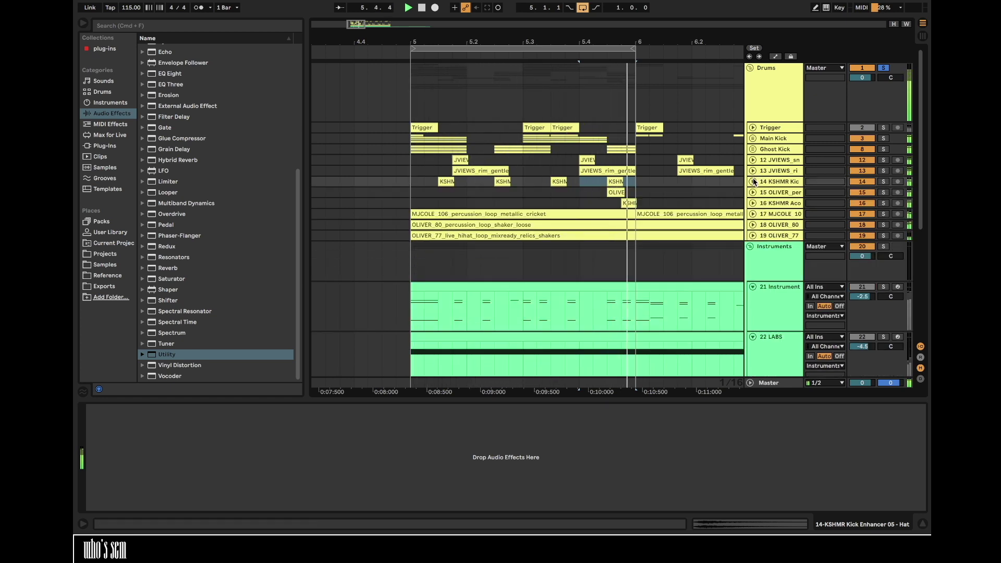
- Add an audio track below Trigger and copy the Trigger clip onto it at 5.1.1 and just after 5.1.3, ending at 5.2.1
{"action": "left_click", "coordinate": [753, 128]}
{"action": "left_click", "coordinate": [761, 133]}
{"action": "key", "text": "super+t"}
{"action": "left_click_drag", "start_coordinate": [425, 44], "coordinate": [424, 79]}
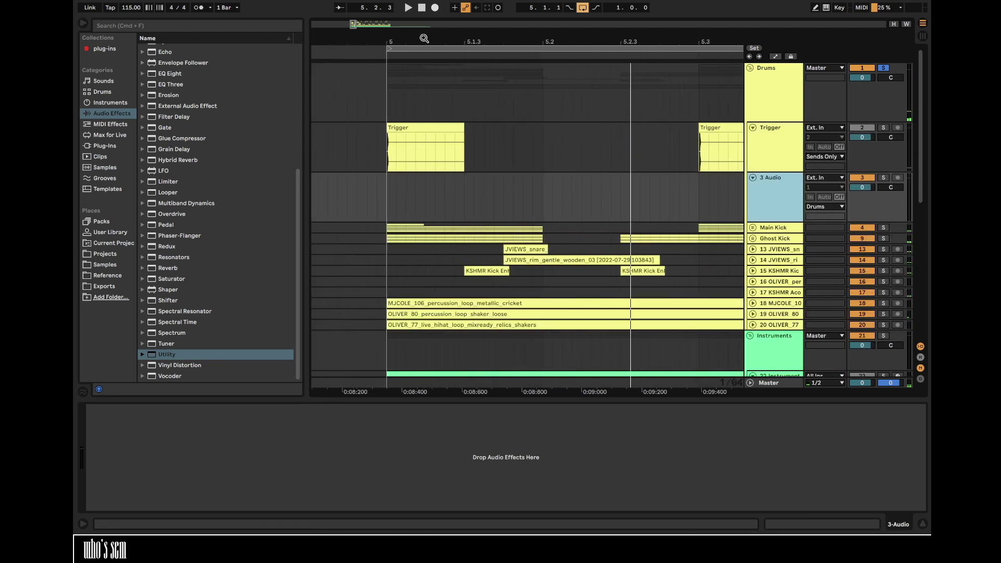
{"action": "left_click_drag", "start_coordinate": [415, 129], "coordinate": [500, 176]}
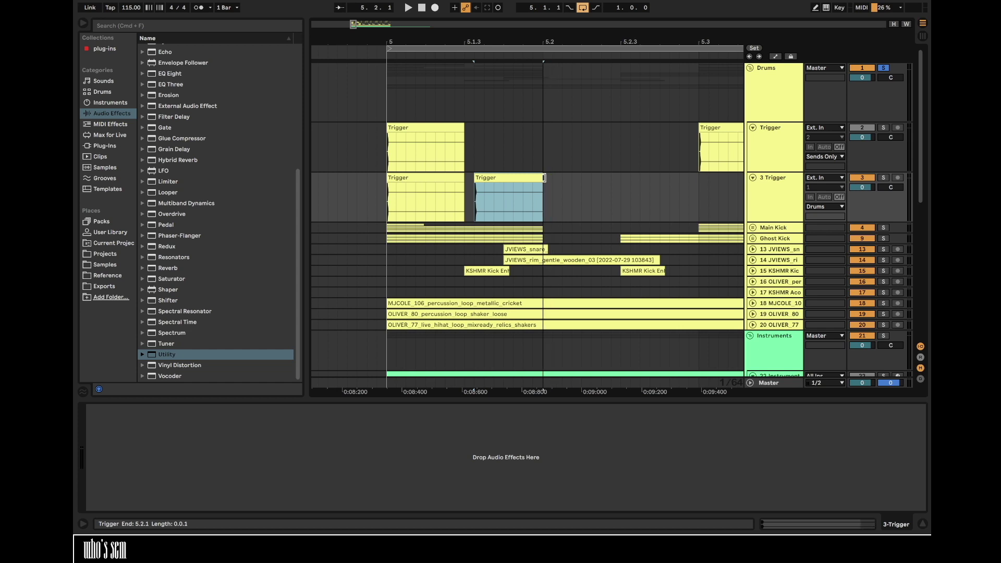
- Duplicate the pair of Trigger clips on the new track twice, filling it up to 5.4.1
{"action": "left_click", "coordinate": [437, 176], "text": "shift"}
{"action": "key", "text": "super+d"}
{"action": "key", "text": "super+d"}
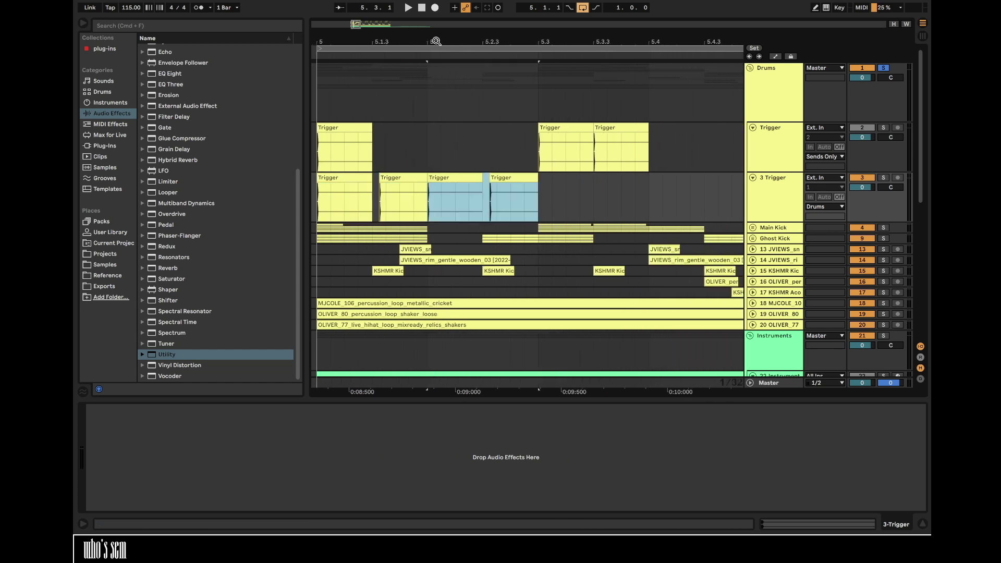
- Browse the Core Library grooves, examining the Utility quantize grooves and the MPC swing grooves
{"action": "left_click", "coordinate": [105, 222]}
{"action": "left_click", "coordinate": [142, 49]}
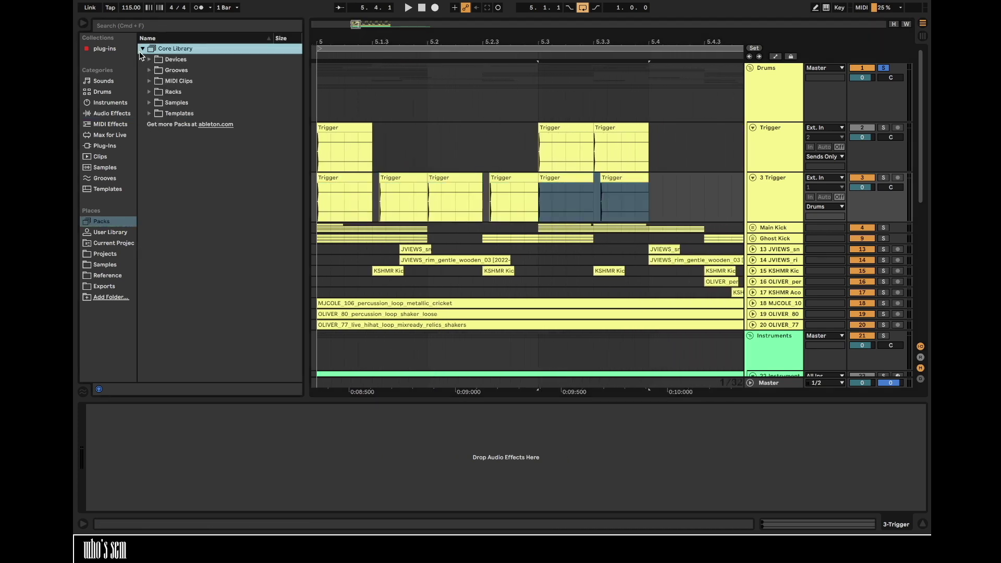
{"action": "left_click", "coordinate": [149, 71]}
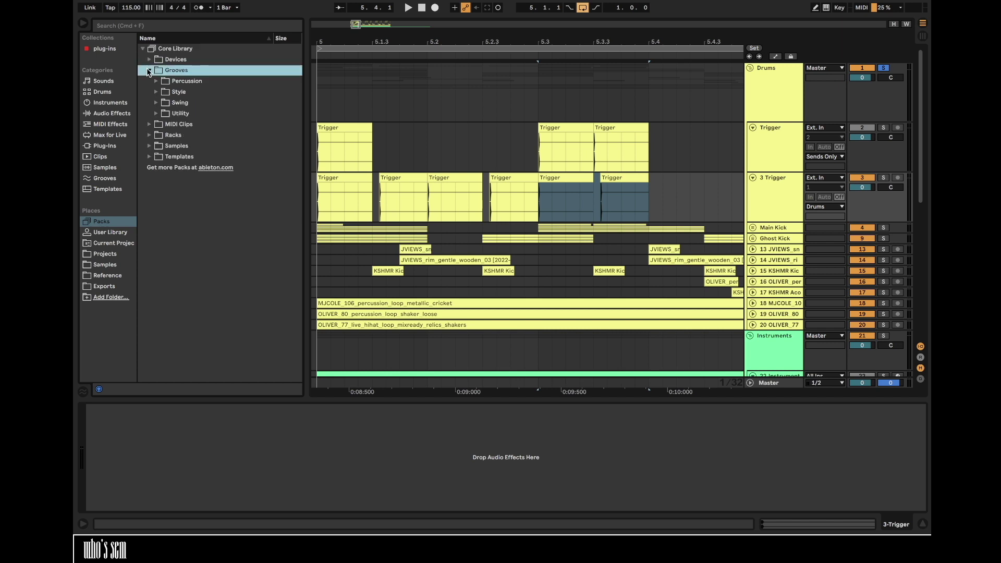
{"action": "left_click", "coordinate": [156, 113]}
{"action": "left_click", "coordinate": [171, 137]}
{"action": "left_click", "coordinate": [177, 156]}
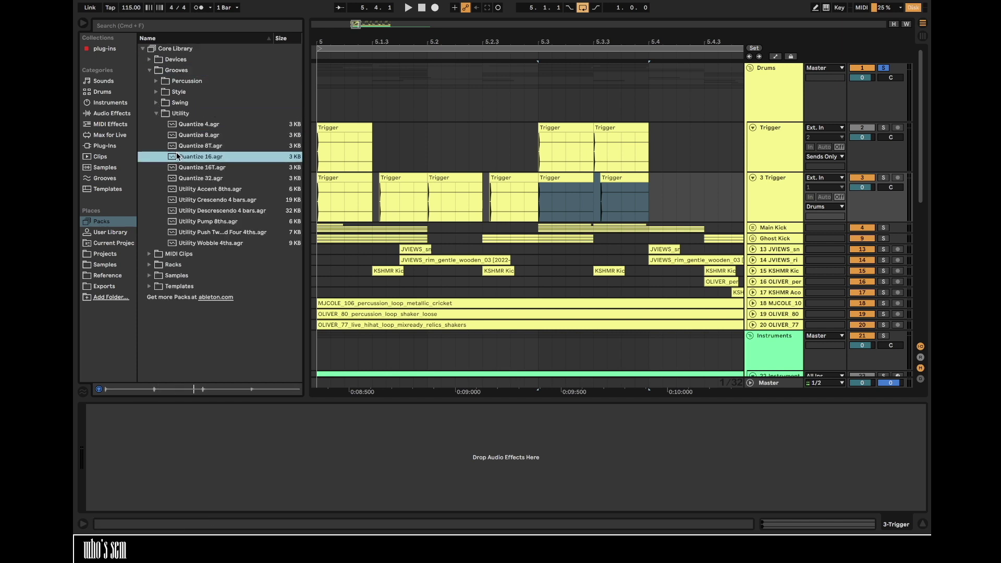
{"action": "left_click", "coordinate": [156, 102]}
{"action": "left_click", "coordinate": [162, 134]}
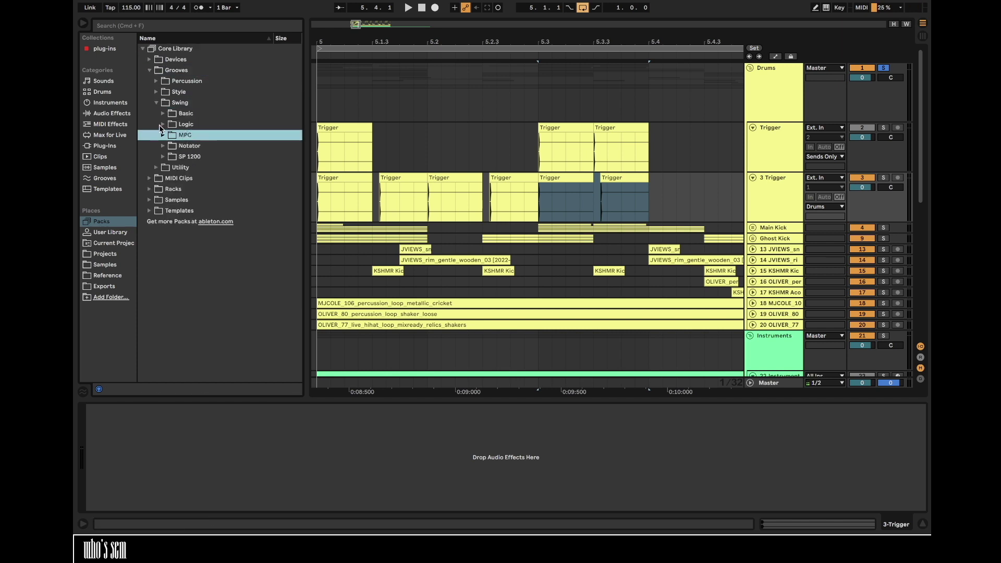
{"action": "left_click", "coordinate": [163, 134]}
{"action": "left_click", "coordinate": [190, 158]}
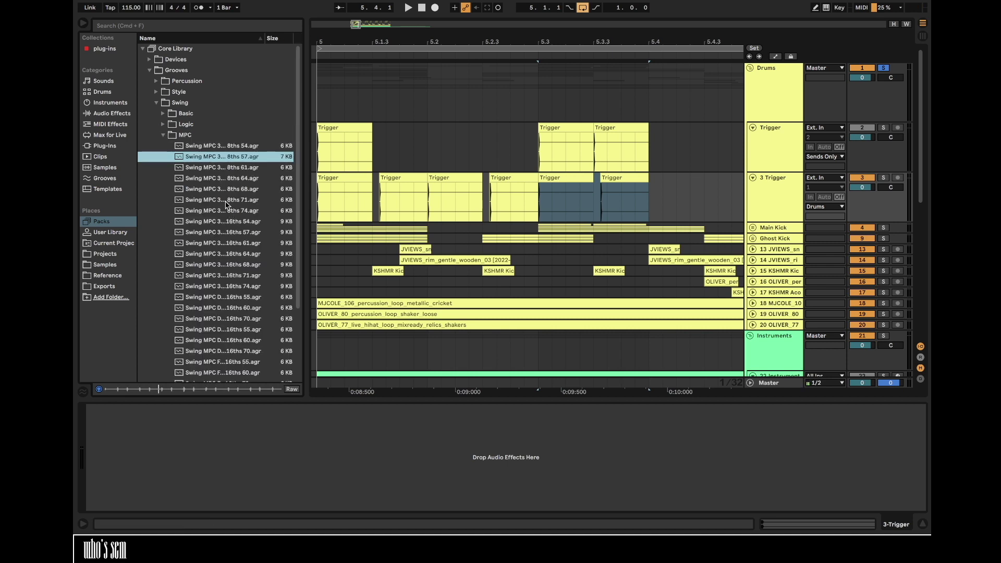
{"action": "left_click", "coordinate": [156, 102]}
- Play from the first clip of the new trigger track and solo that track
{"action": "left_click", "coordinate": [344, 203]}
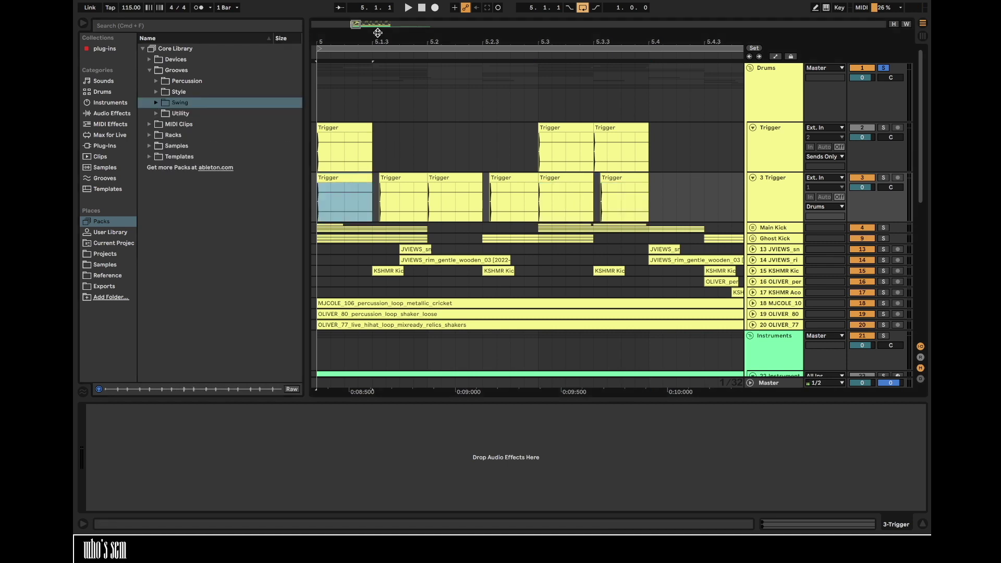
{"action": "key", "text": "space"}
{"action": "left_click", "coordinate": [886, 178]}
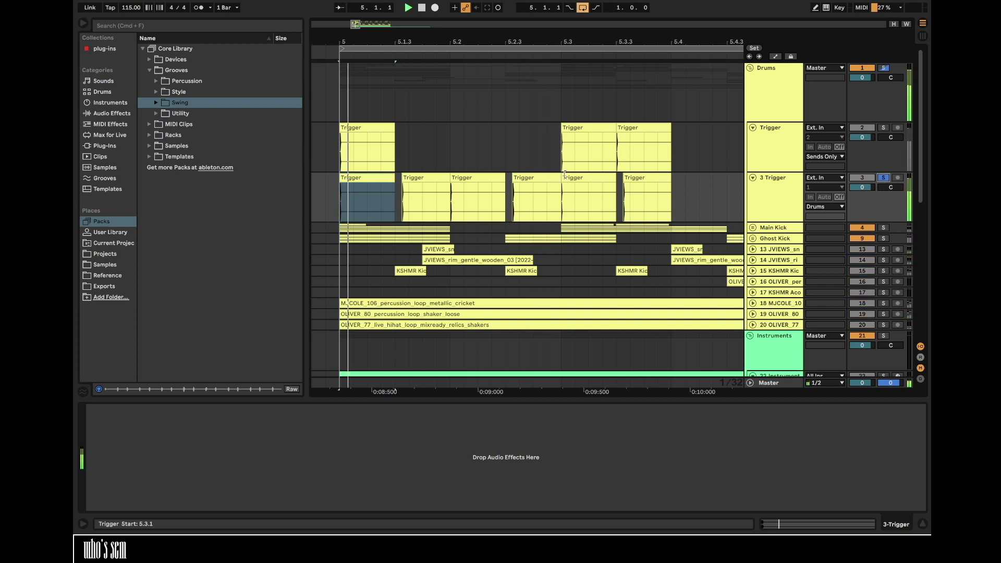
- Rearrange the first beat's Trigger clips into swung sixteenths at 5.1.1, just after 5.1.2, 5.1.3 and just after 5.1.4
{"action": "key", "text": "plus"}
{"action": "left_click_drag", "start_coordinate": [367, 39], "coordinate": [419, 44]}
{"action": "left_click_drag", "start_coordinate": [509, 180], "coordinate": [579, 179]}
{"action": "left_click_drag", "start_coordinate": [432, 178], "coordinate": [428, 178]}
{"action": "key", "text": "space"}
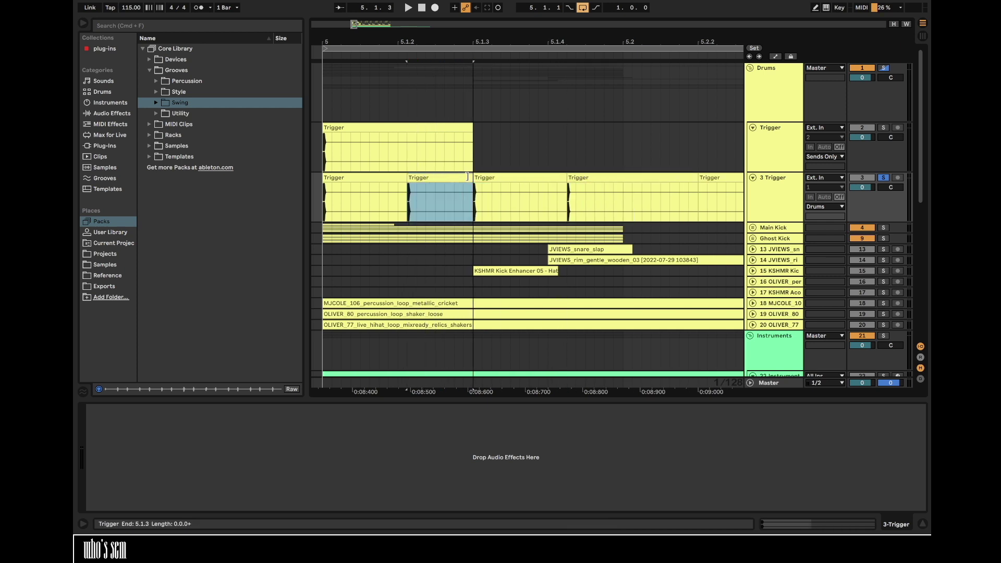
- Consolidate the swung Trigger clips from 5.1.1 to 5.2.1 and duplicate the result three times to fill bar 5
{"action": "left_click", "coordinate": [398, 174]}
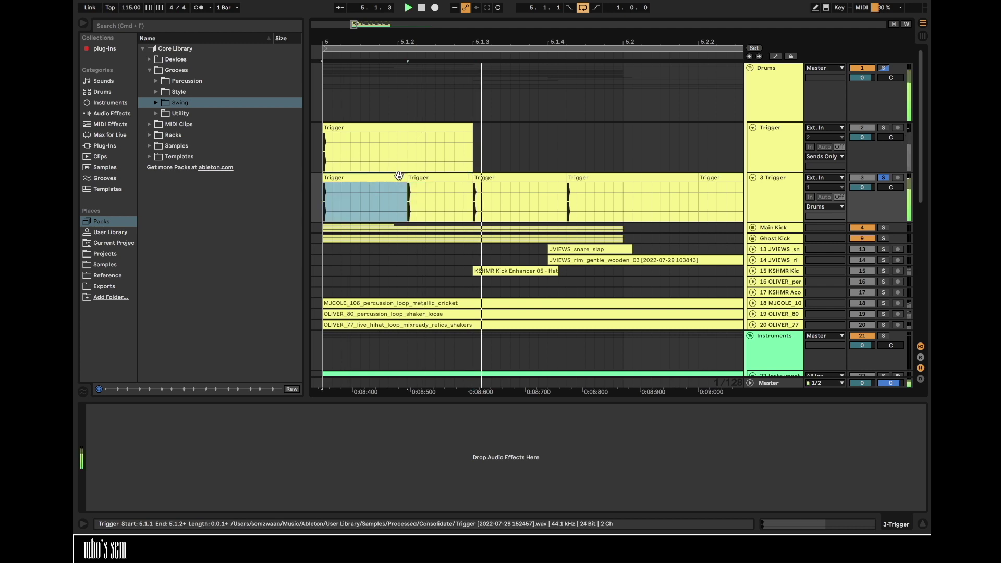
{"action": "left_click", "coordinate": [621, 203], "text": "shift"}
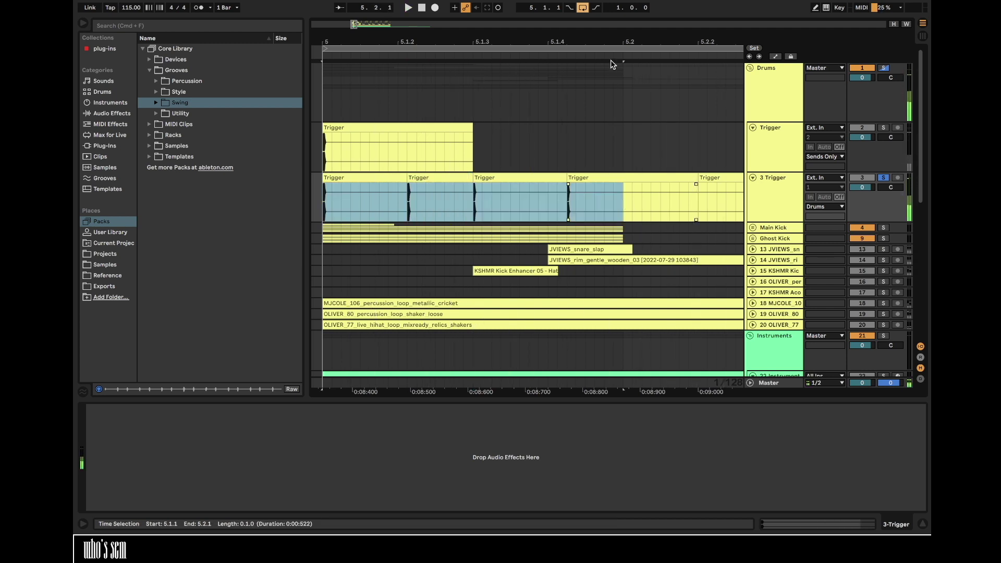
{"action": "key", "text": "super+j"}
{"action": "key", "text": "minus"}
{"action": "key", "text": "super+d"}
{"action": "key", "text": "super+d"}
{"action": "key", "text": "super+d"}
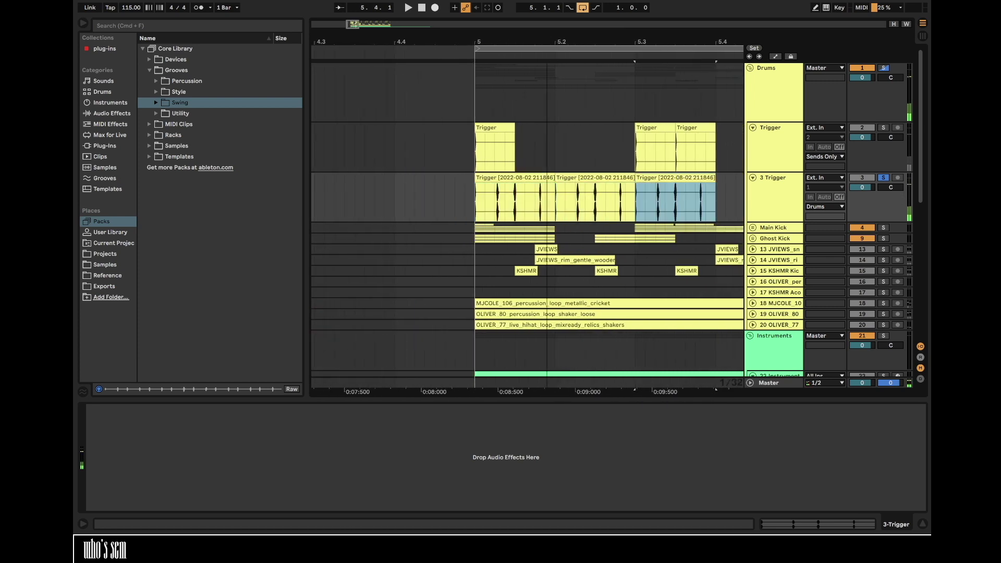
- Consolidate the four swung Trigger clips into a single clip one bar long and open its waveform for close inspection
{"action": "key", "text": "minus"}
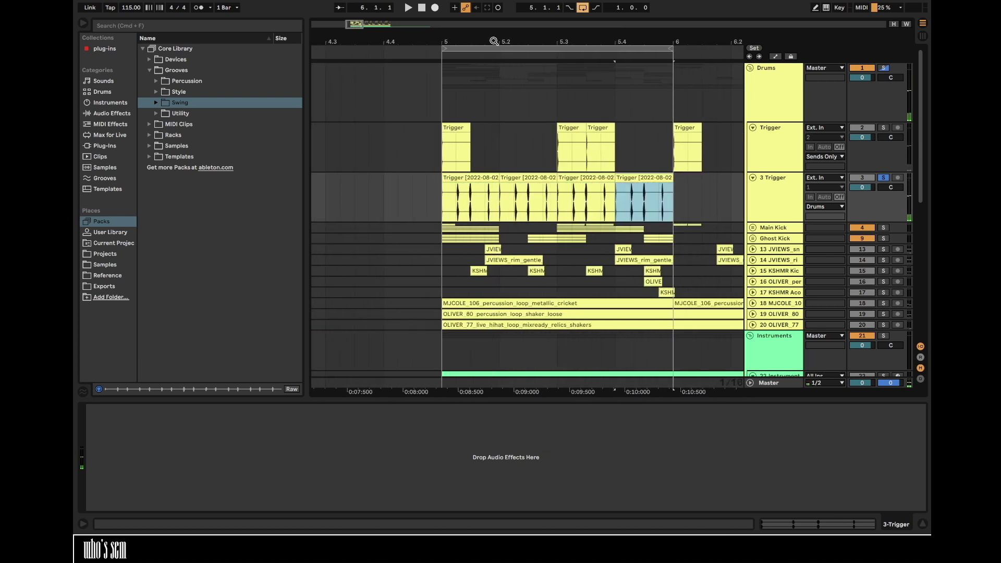
{"action": "left_click", "coordinate": [470, 176], "text": "shift"}
{"action": "key", "text": "super+j"}
{"action": "double_click", "coordinate": [472, 177]}
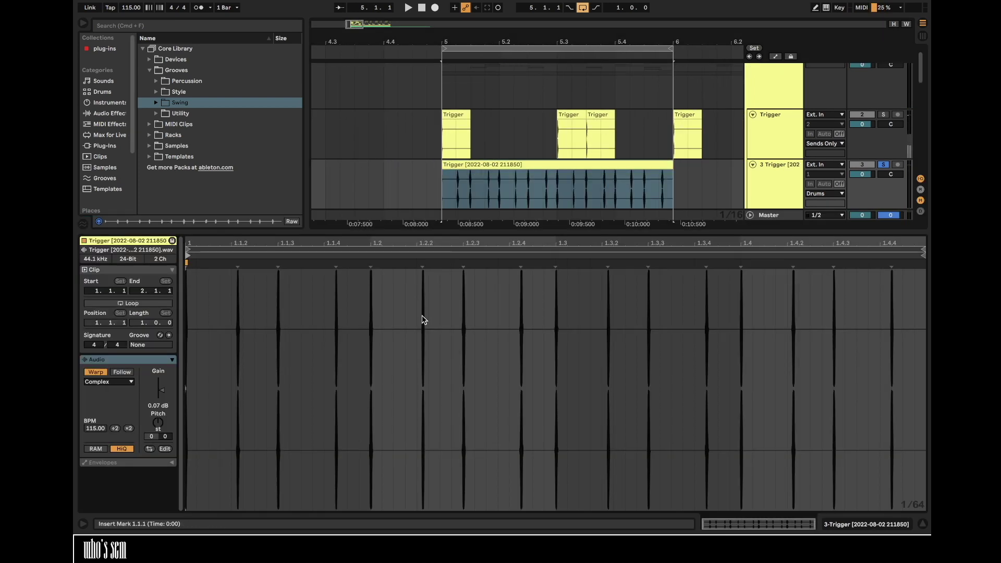
{"action": "left_click_drag", "start_coordinate": [426, 238], "coordinate": [426, 238]}
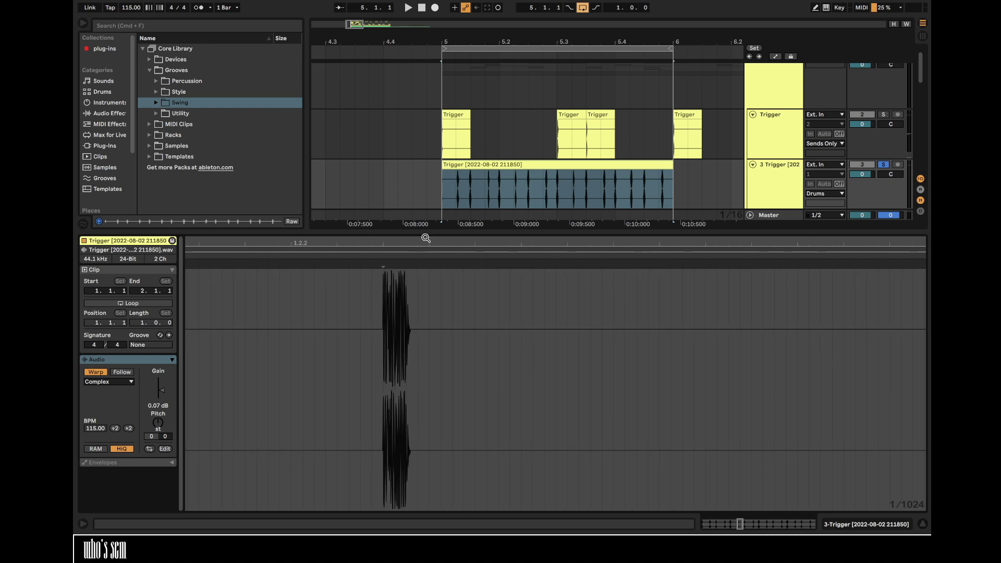
- Extract the groove from the one-bar consolidated swung Trigger clip
{"action": "left_click", "coordinate": [383, 274]}
{"action": "mouse_move", "coordinate": [389, 240]}
{"action": "left_mouse_down"}
{"action": "mouse_move", "coordinate": [424, 241]}
{"action": "mouse_move", "coordinate": [444, 322]}
{"action": "mouse_move", "coordinate": [423, 250]}
{"action": "left_mouse_up"}
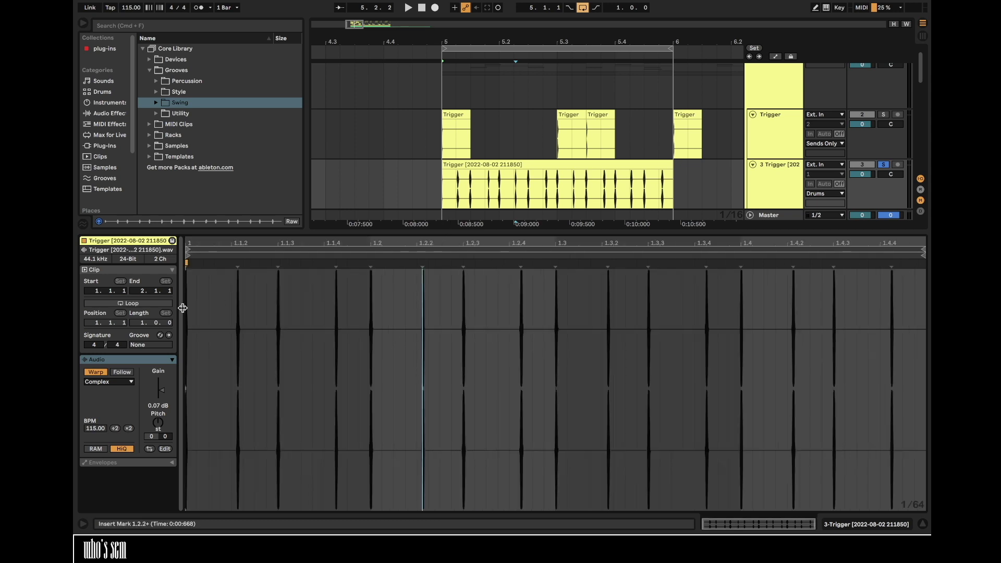
{"action": "left_click", "coordinate": [522, 166]}
{"action": "right_click", "coordinate": [523, 167]}
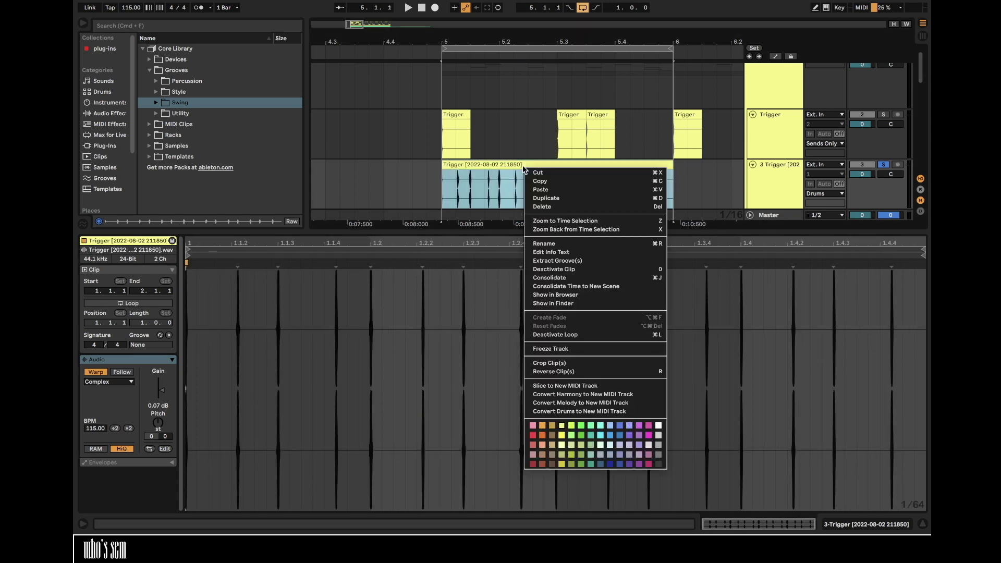
{"action": "left_click", "coordinate": [567, 260]}
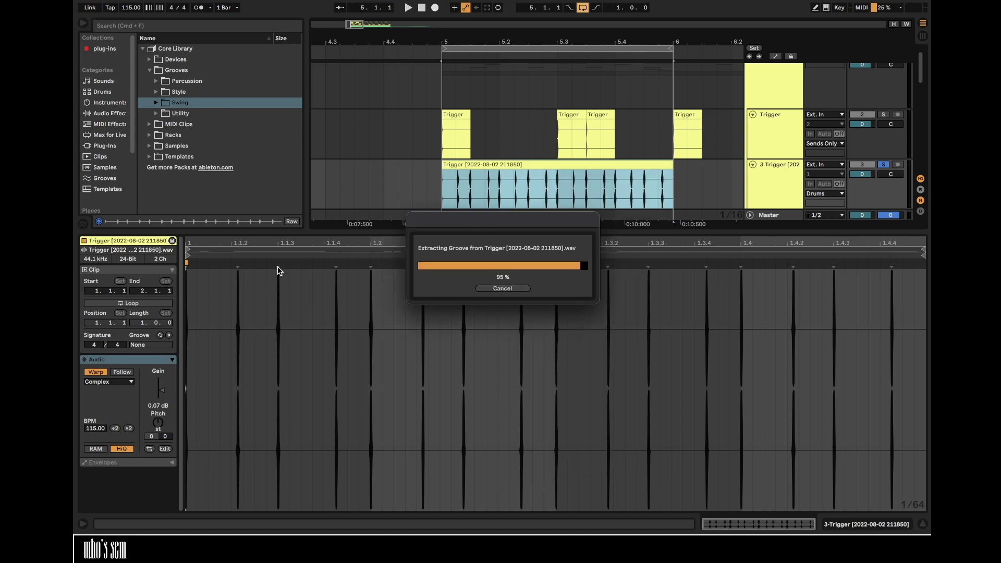
- Name the extracted groove SWING in the Groove Pool, and delete the temporary second Trigger track
{"action": "left_click", "coordinate": [84, 225]}
{"action": "left_click", "coordinate": [83, 225]}
{"action": "left_click", "coordinate": [108, 139]}
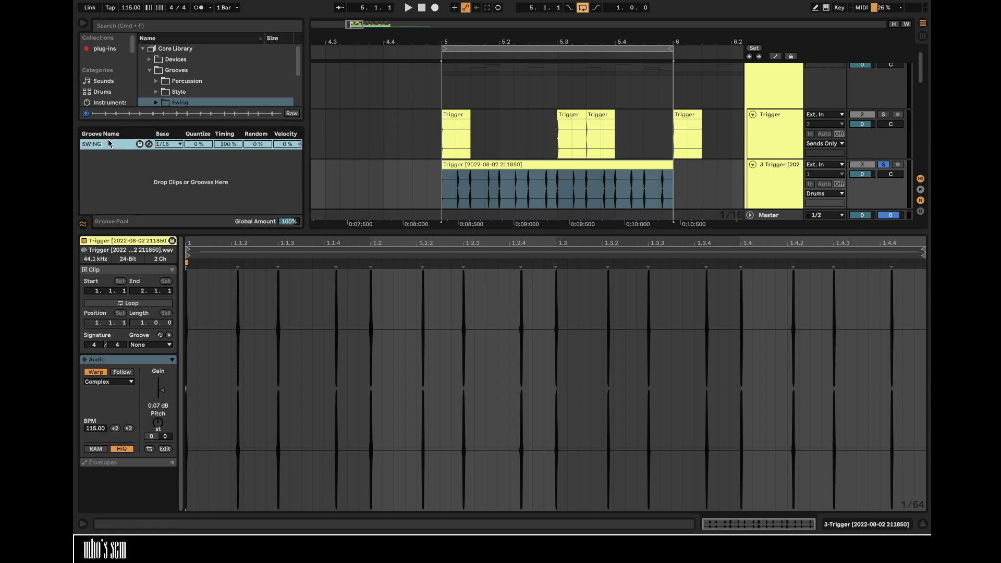
{"action": "left_click", "coordinate": [83, 225]}
{"action": "left_click", "coordinate": [791, 177]}
{"action": "key", "text": "Delete"}
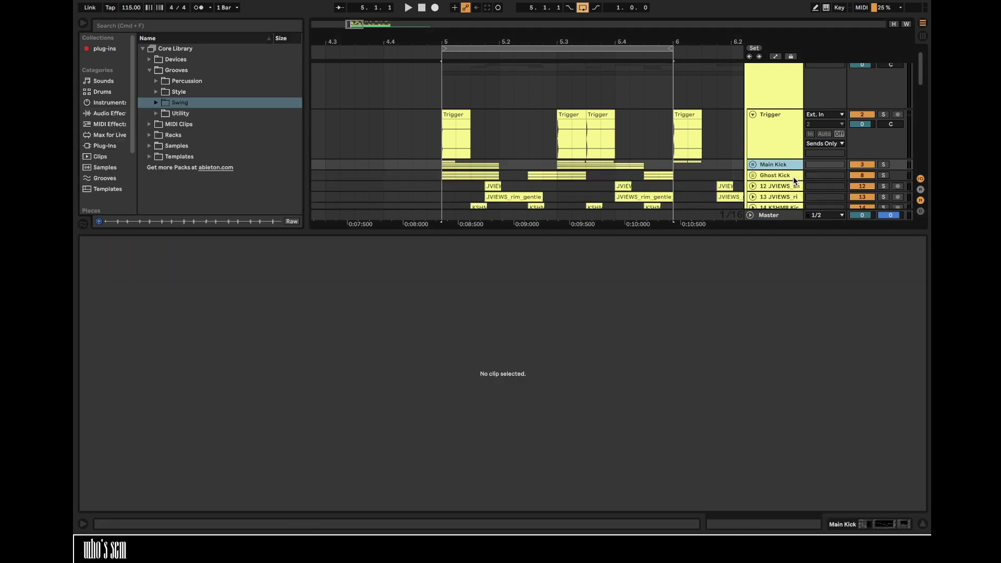
- Open the MIDI clip on track 21 Instrument, solo that track, and inspect how its notes sit against the grid near 1.1.4
{"action": "scroll", "coordinate": [792, 176], "scroll_direction": "down", "scroll_amount": 10}
{"action": "scroll", "coordinate": [648, 115], "scroll_direction": "up", "scroll_amount": 3}
{"action": "left_click", "coordinate": [636, 80]}
{"action": "left_click", "coordinate": [883, 76]}
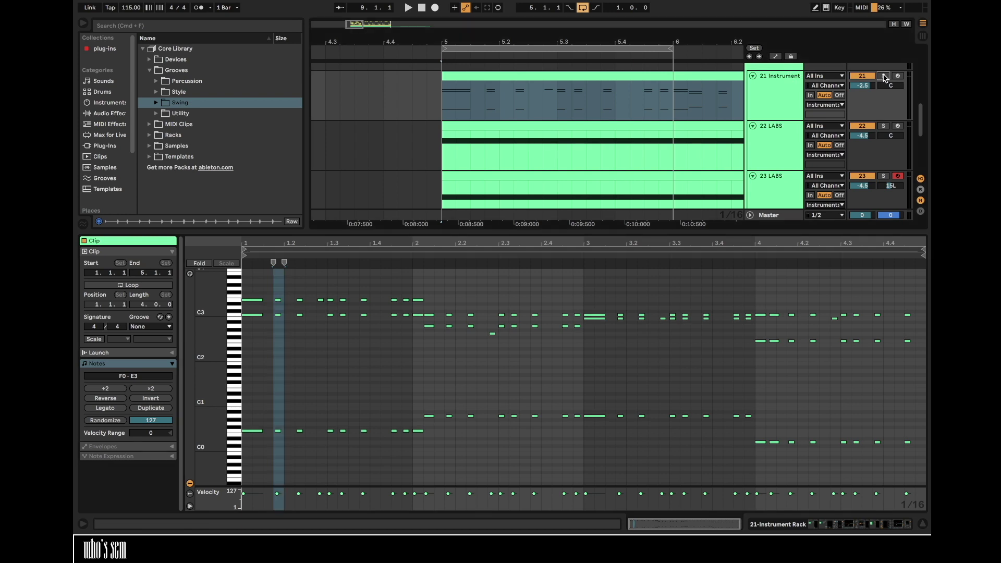
{"action": "key", "text": "z"}
{"action": "left_click", "coordinate": [311, 503]}
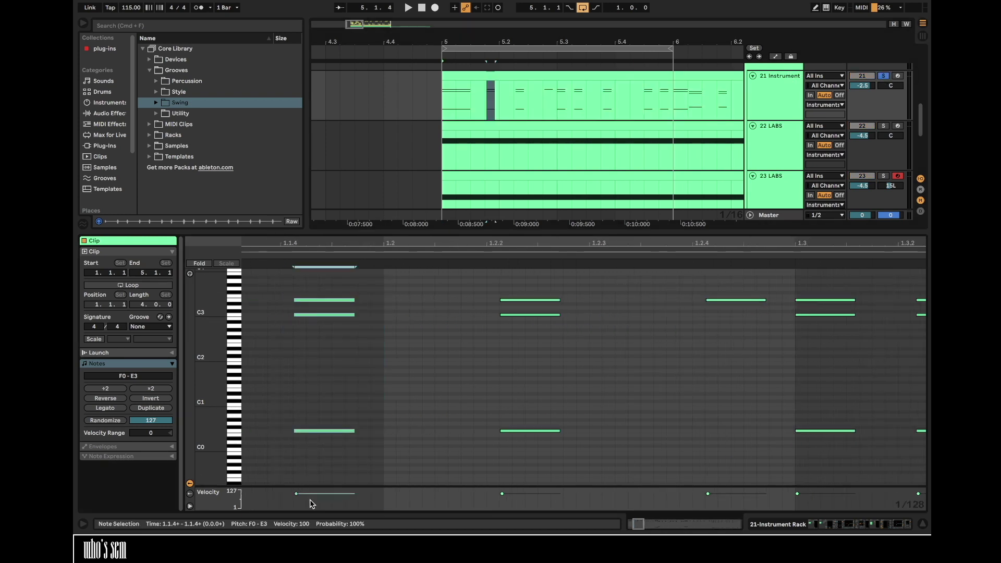
{"action": "left_click", "coordinate": [286, 404]}
{"action": "key", "text": "x"}
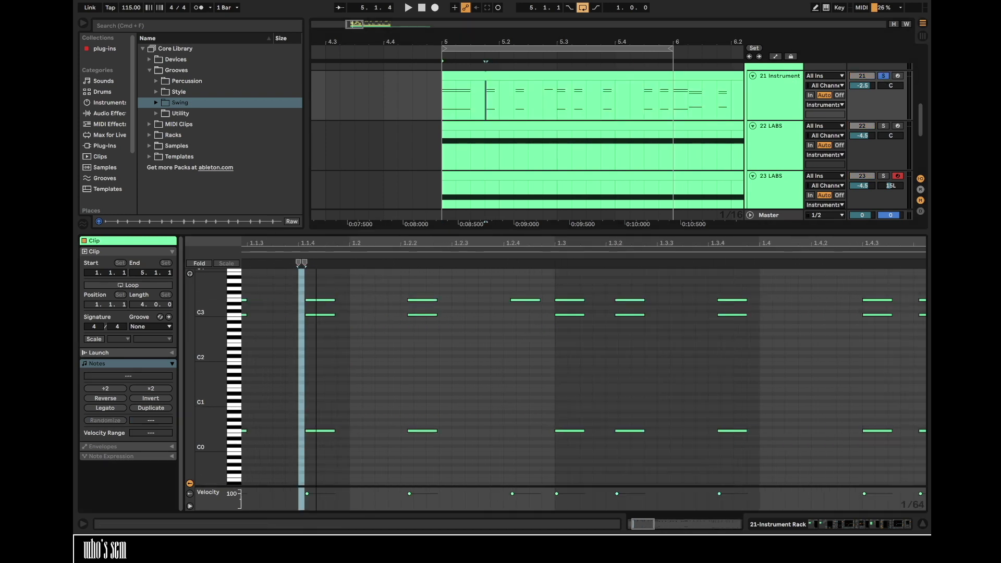
- Quantize the 21 Instrument clip's notes to 1/16 at 100% and assign the SWING groove to the clip
{"action": "left_click", "coordinate": [295, 319]}
{"action": "right_click", "coordinate": [294, 319]}
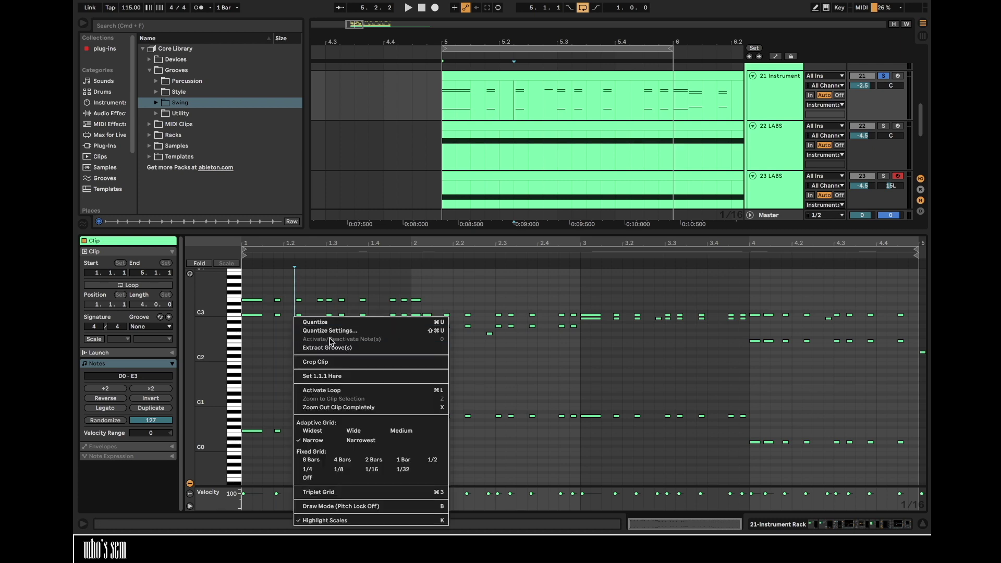
{"action": "left_click", "coordinate": [334, 336]}
{"action": "left_click", "coordinate": [553, 242]}
{"action": "left_click", "coordinate": [519, 294]}
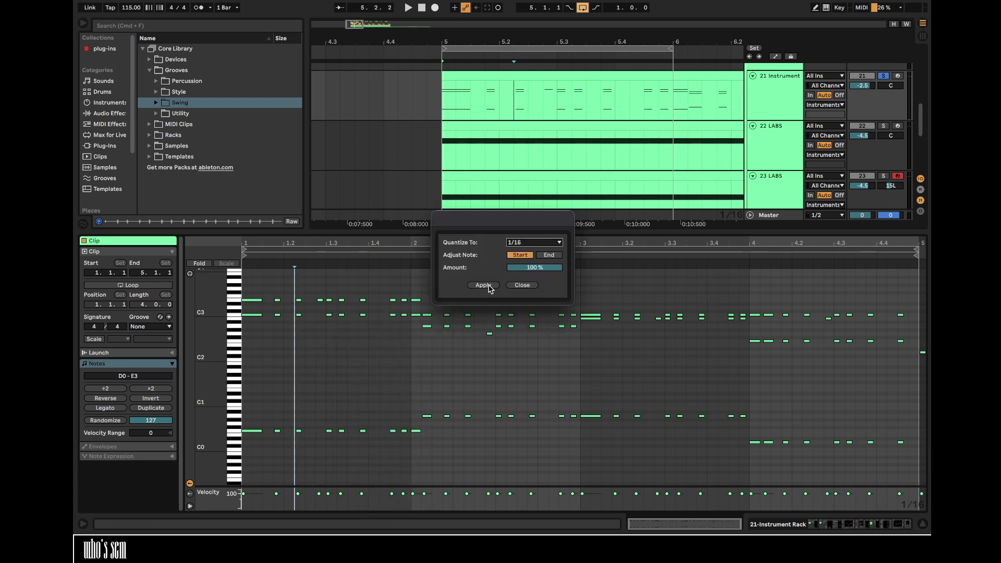
{"action": "left_click", "coordinate": [483, 286]}
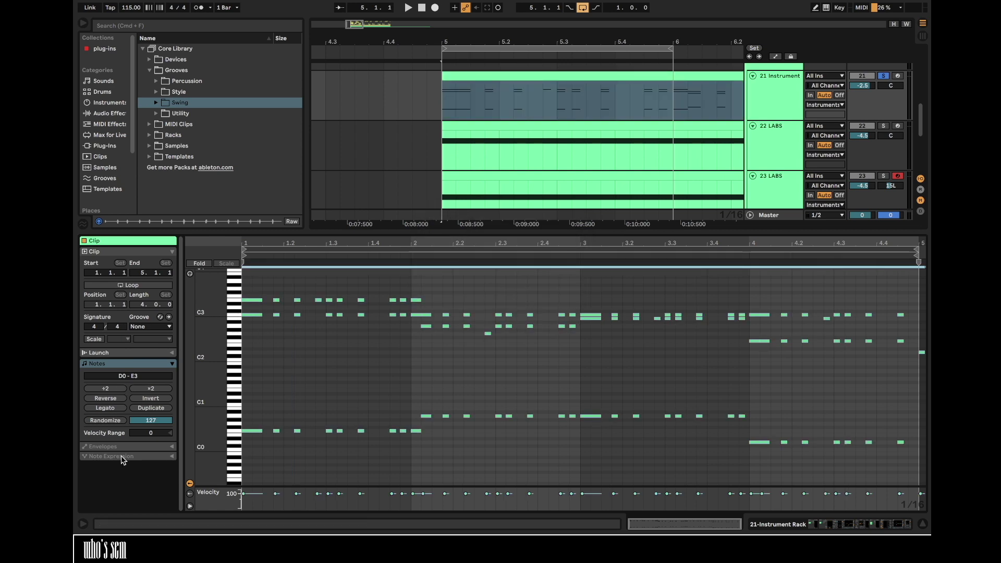
{"action": "left_click", "coordinate": [146, 327]}
{"action": "left_click", "coordinate": [145, 344]}
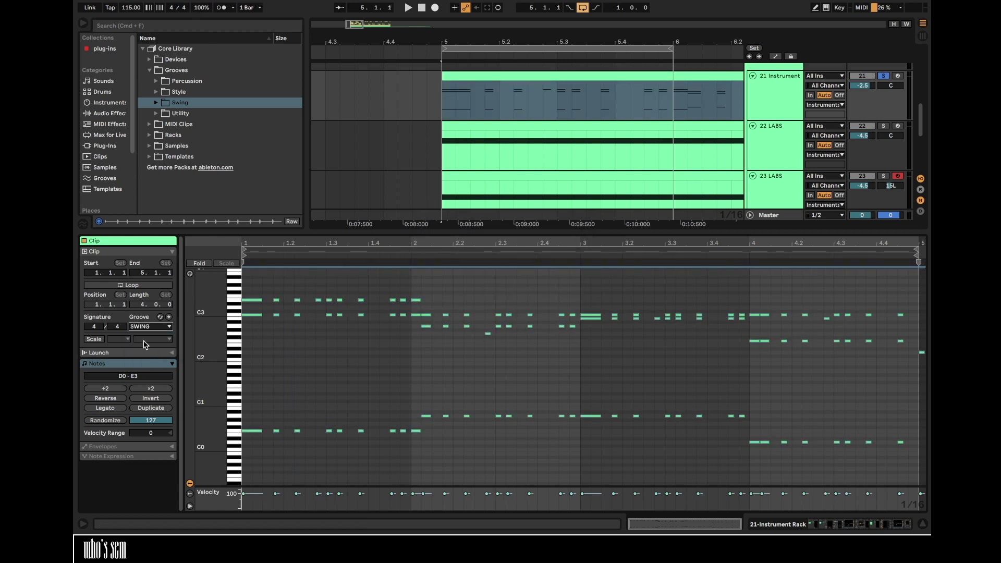
- Compare the clip's original note timing around 1.2 with its quantized SWING timing, and play the swung version from 5.1.1
{"action": "left_click_drag", "start_coordinate": [275, 244], "coordinate": [425, 243]}
{"action": "left_click_drag", "start_coordinate": [453, 293], "coordinate": [450, 454]}
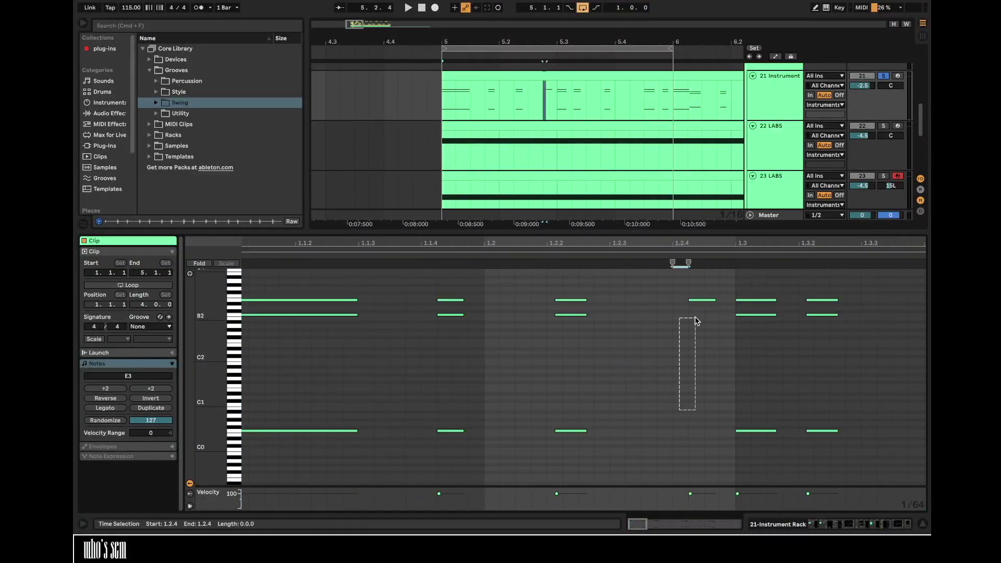
{"action": "left_click_drag", "start_coordinate": [554, 285], "coordinate": [555, 438]}
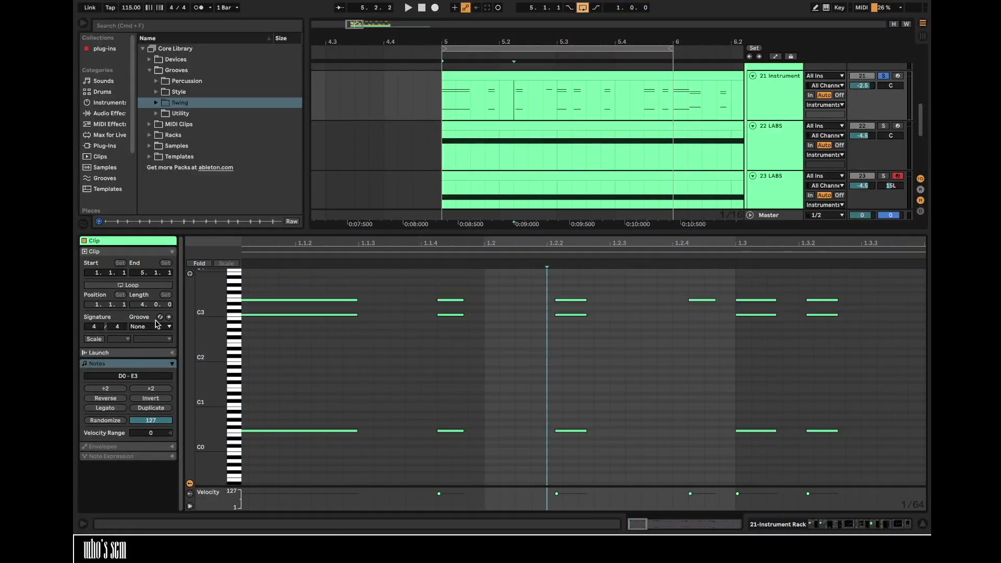
{"action": "key", "text": "super+z"}
{"action": "left_click", "coordinate": [152, 327]}
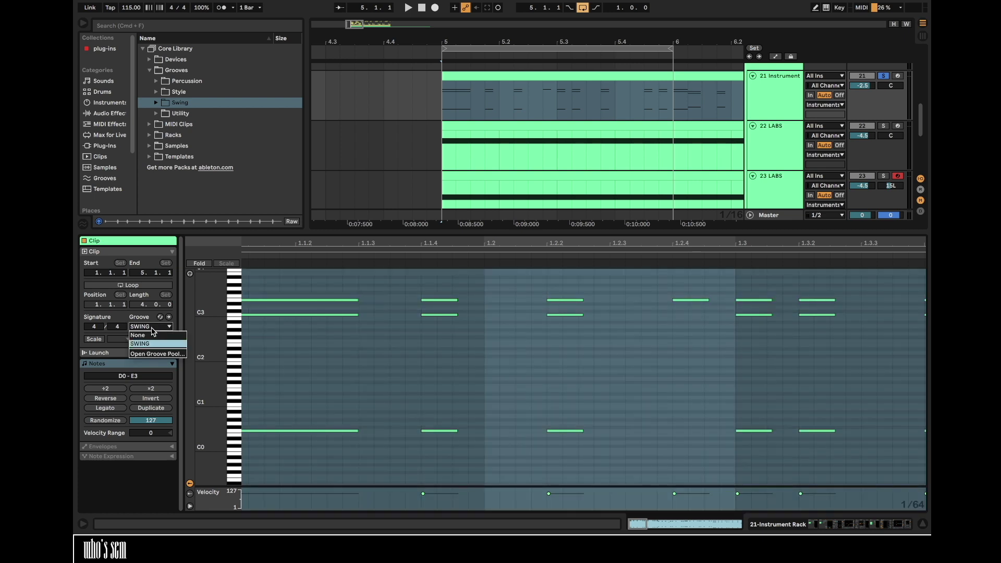
{"action": "left_click", "coordinate": [152, 328]}
{"action": "double_click", "coordinate": [414, 245]}
{"action": "key", "text": "space"}
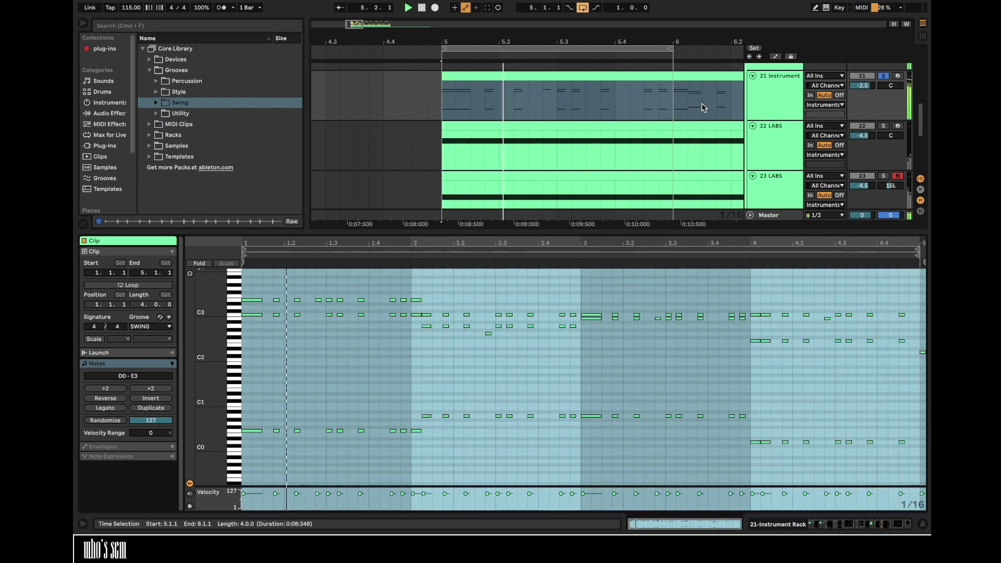
- Quantize all notes of the 24 Serum clip to 1/16 at 100%, assign it the SWING groove and start playback
{"action": "double_click", "coordinate": [765, 89]}
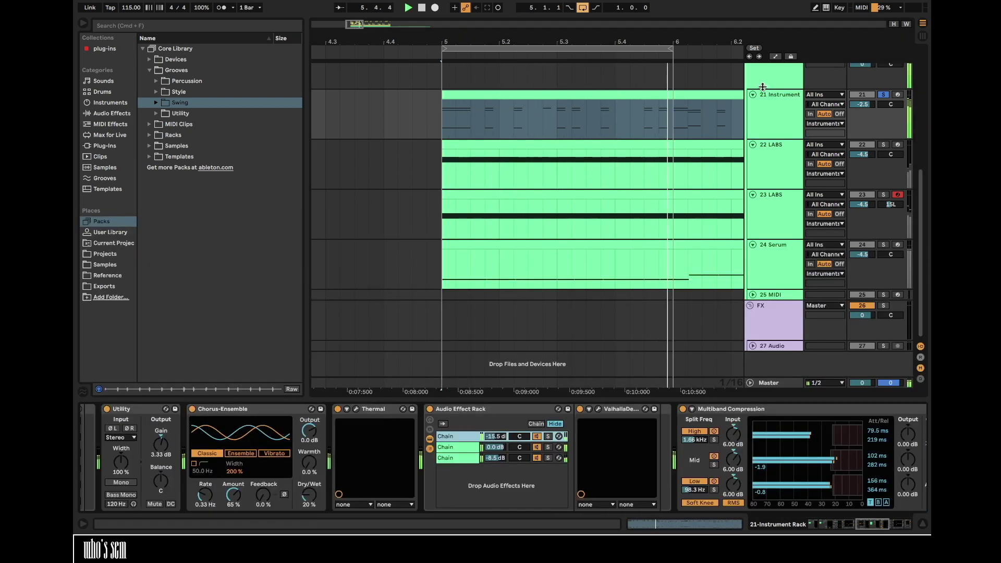
{"action": "double_click", "coordinate": [627, 246]}
{"action": "left_click", "coordinate": [559, 344]}
{"action": "left_click", "coordinate": [320, 370]}
{"action": "key", "text": "super+a"}
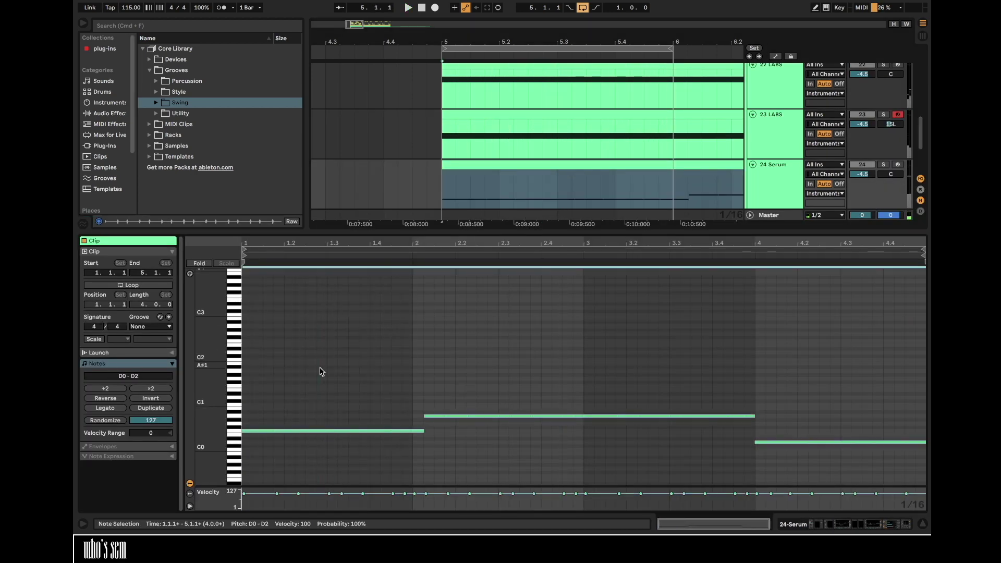
{"action": "right_click", "coordinate": [320, 371]}
{"action": "left_click", "coordinate": [384, 179]}
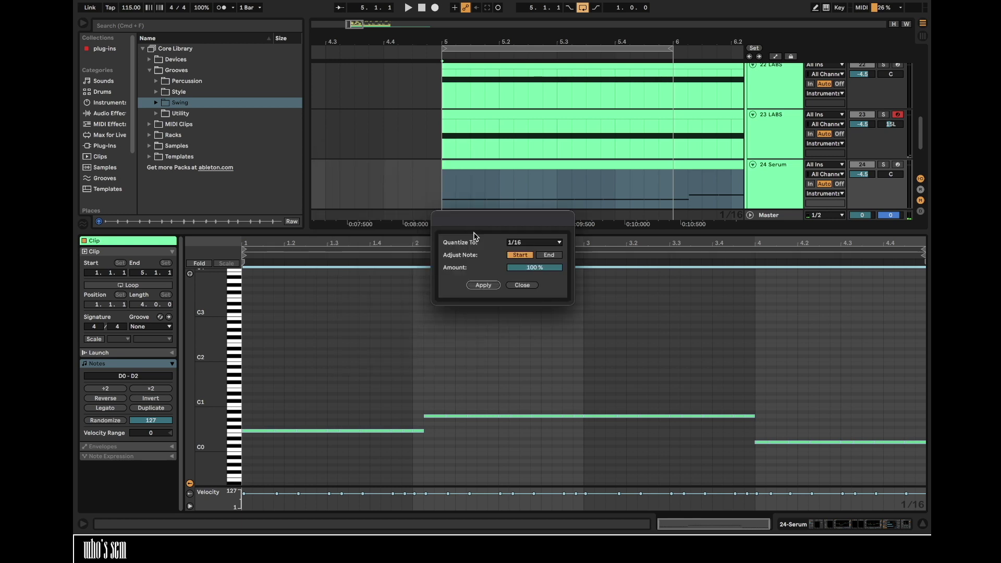
{"action": "left_click", "coordinate": [483, 286]}
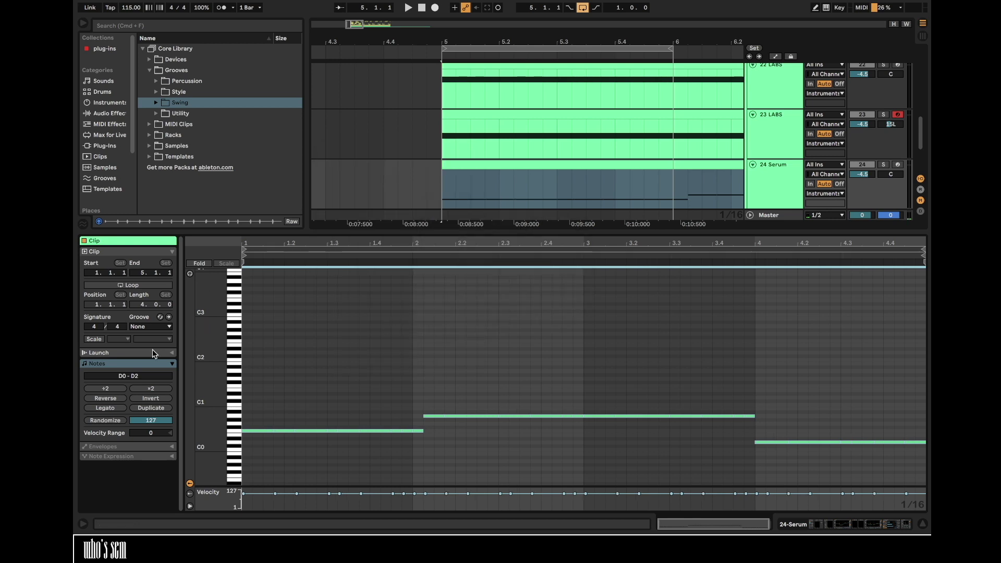
{"action": "left_click", "coordinate": [149, 327]}
{"action": "left_click", "coordinate": [150, 344]}
{"action": "key", "text": "space"}
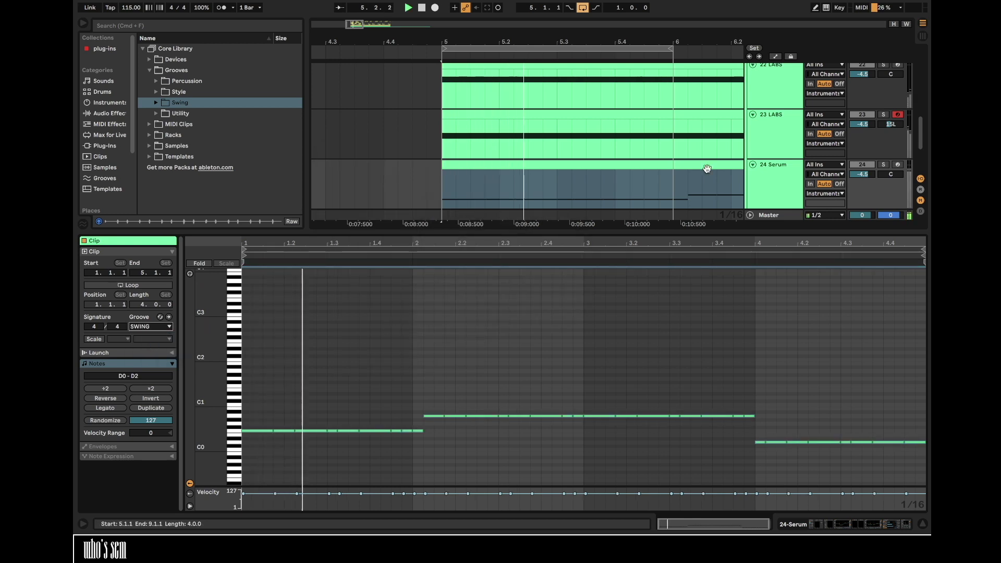
- Loop the four-bar span of the 21 Instrument clip from bar 5 to 9 and solo the whole Instruments group
{"action": "left_click", "coordinate": [765, 155]}
{"action": "left_click_drag", "start_coordinate": [613, 43], "coordinate": [448, 20]}
{"action": "scroll", "coordinate": [480, 167], "scroll_direction": "up", "scroll_amount": 4}
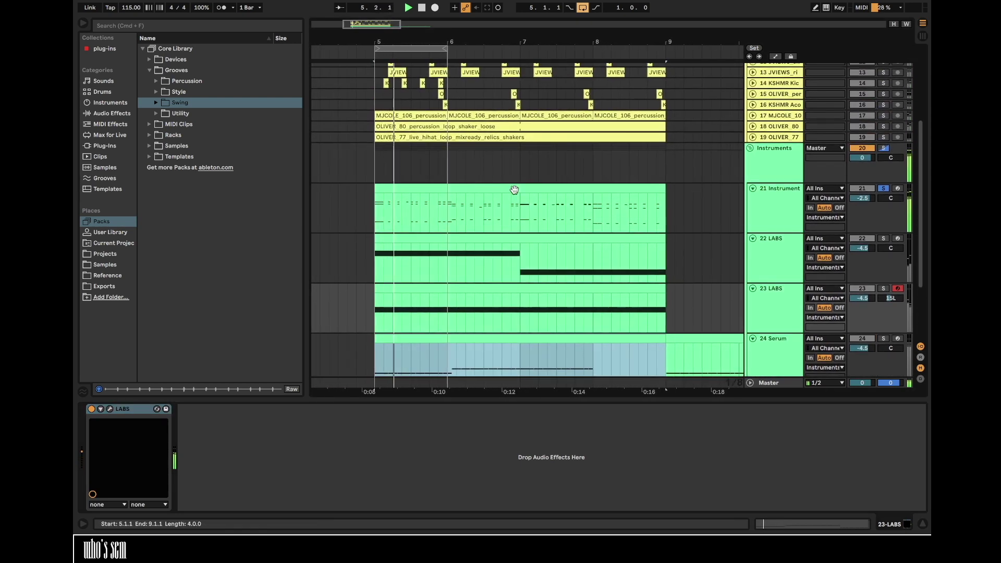
{"action": "left_click", "coordinate": [514, 190]}
{"action": "key", "text": "super+l"}
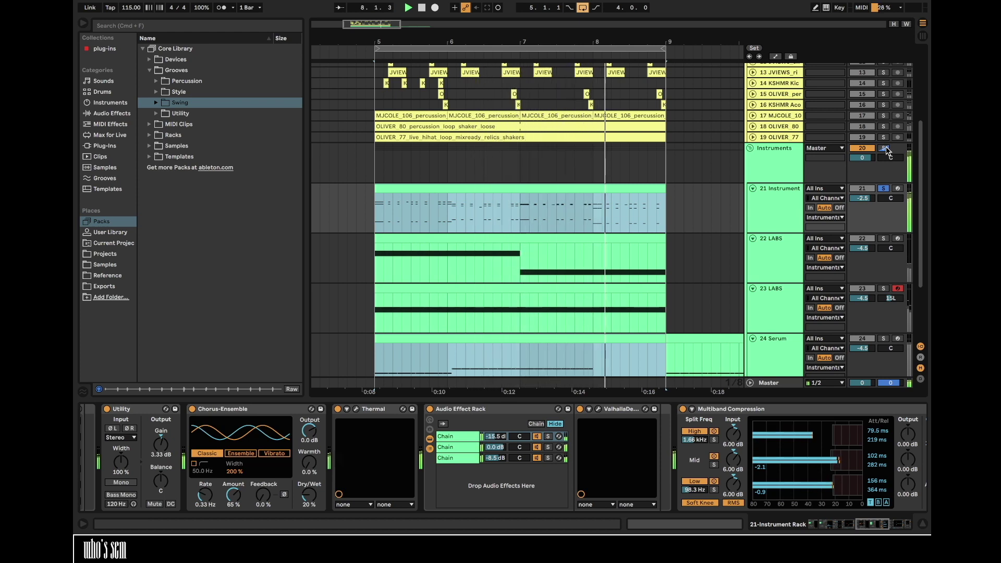
{"action": "left_click", "coordinate": [885, 149]}
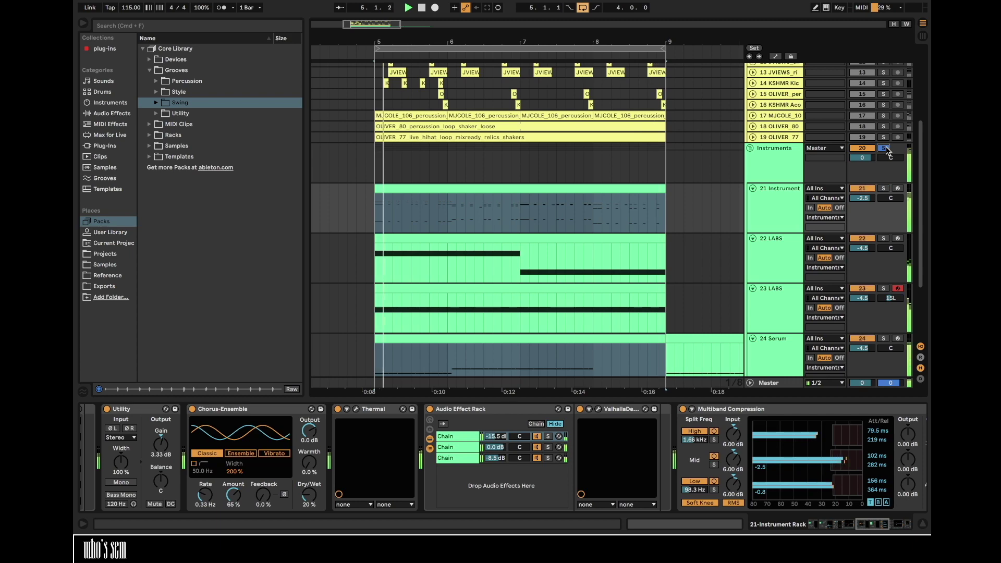
- Hide the device view and collapse all tracks inside the Instruments group to get an overview of the arrangement
{"action": "left_click", "coordinate": [775, 177]}
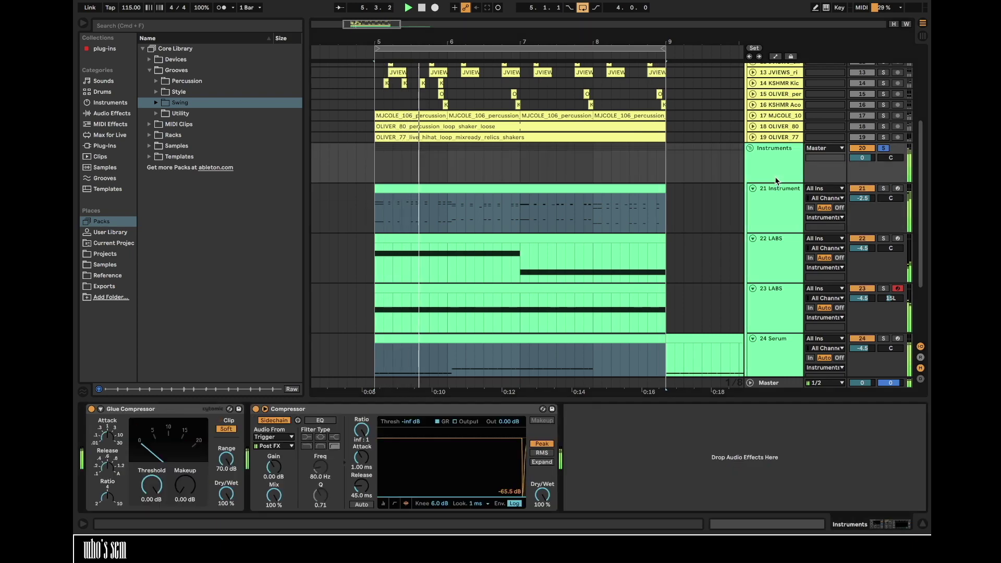
{"action": "left_click", "coordinate": [923, 523]}
{"action": "scroll", "coordinate": [702, 238], "scroll_direction": "up", "scroll_amount": 3}
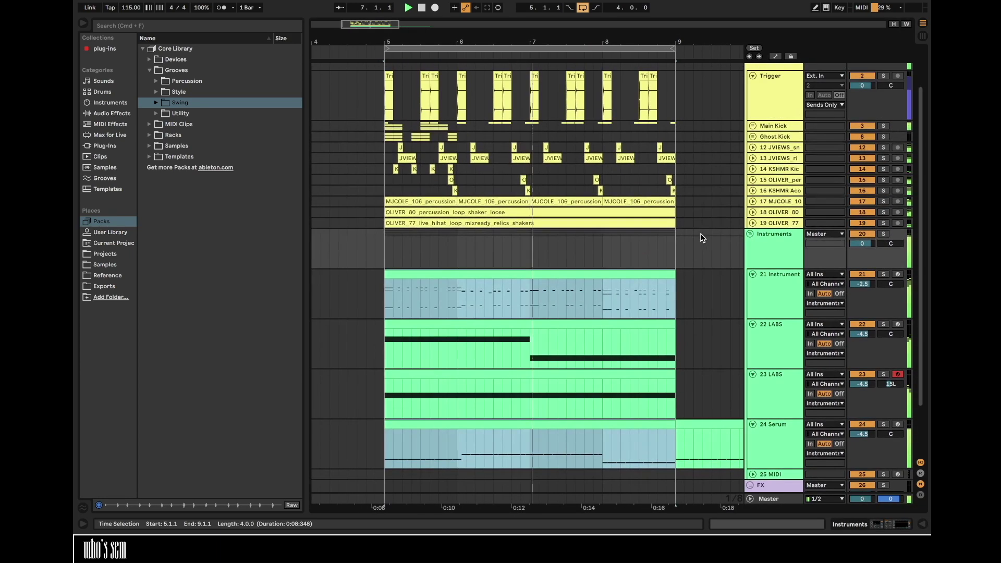
{"action": "left_click", "coordinate": [753, 274], "text": "alt"}
- Solo the Drums group and duplicate the Main Kick and Ghost Kick clips of bar 5 into bar 6
{"action": "left_click", "coordinate": [382, 190]}
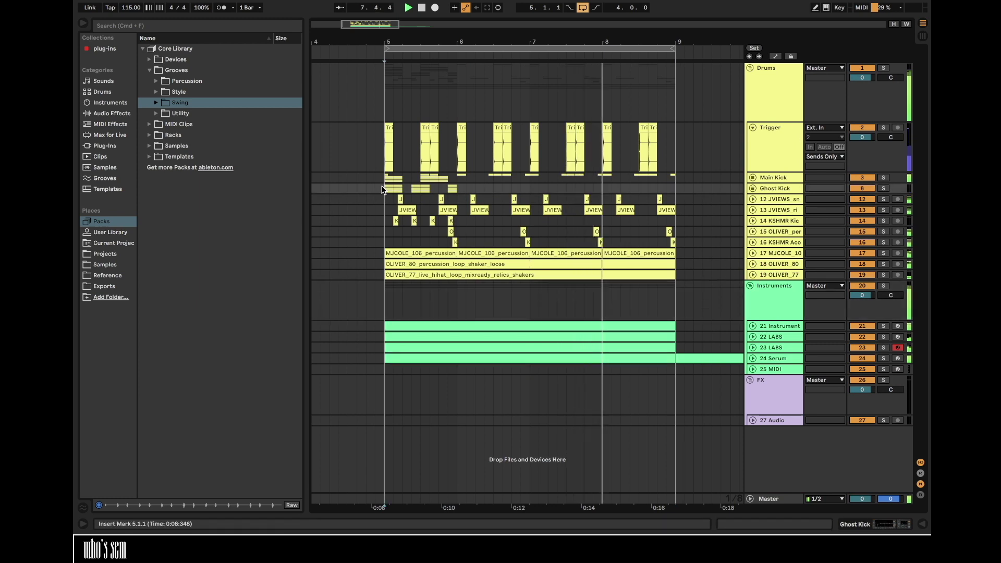
{"action": "left_click_drag", "start_coordinate": [381, 187], "coordinate": [459, 180]}
{"action": "left_click_drag", "start_coordinate": [425, 42], "coordinate": [419, 65]}
{"action": "left_click", "coordinate": [883, 68]}
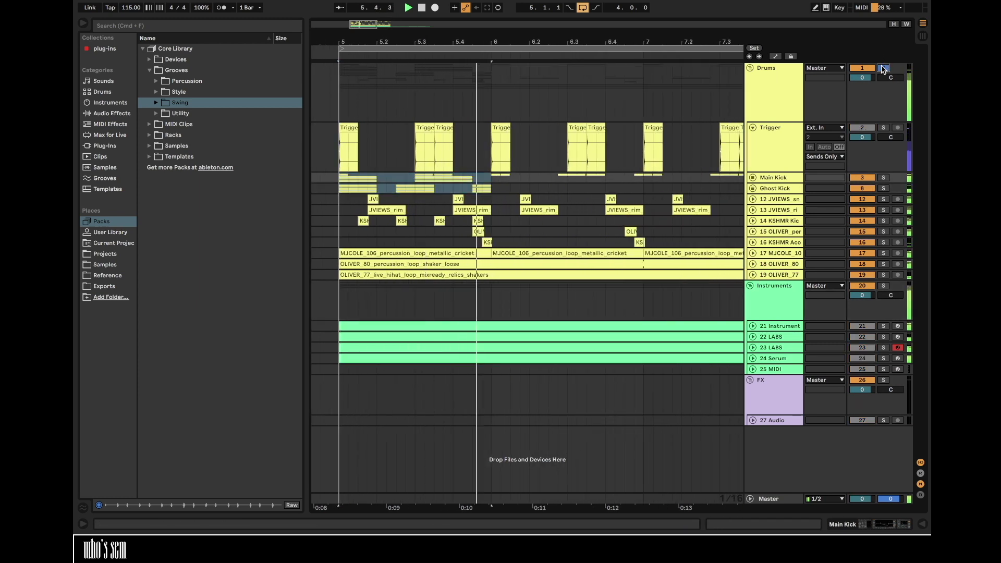
{"action": "left_click", "coordinate": [488, 178]}
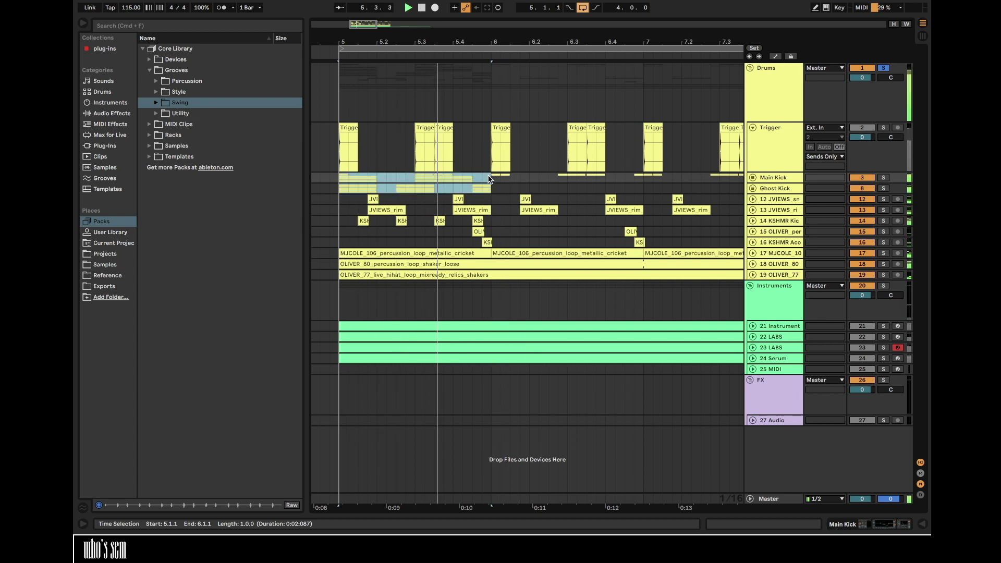
{"action": "key", "text": "super+d"}
{"action": "left_click_drag", "start_coordinate": [608, 40], "coordinate": [607, 60]}
- Collapse the Trigger track and delete the Main Kick and Ghost Kick clips from bar 6
{"action": "left_click", "coordinate": [753, 189]}
{"action": "left_click", "coordinate": [752, 177]}
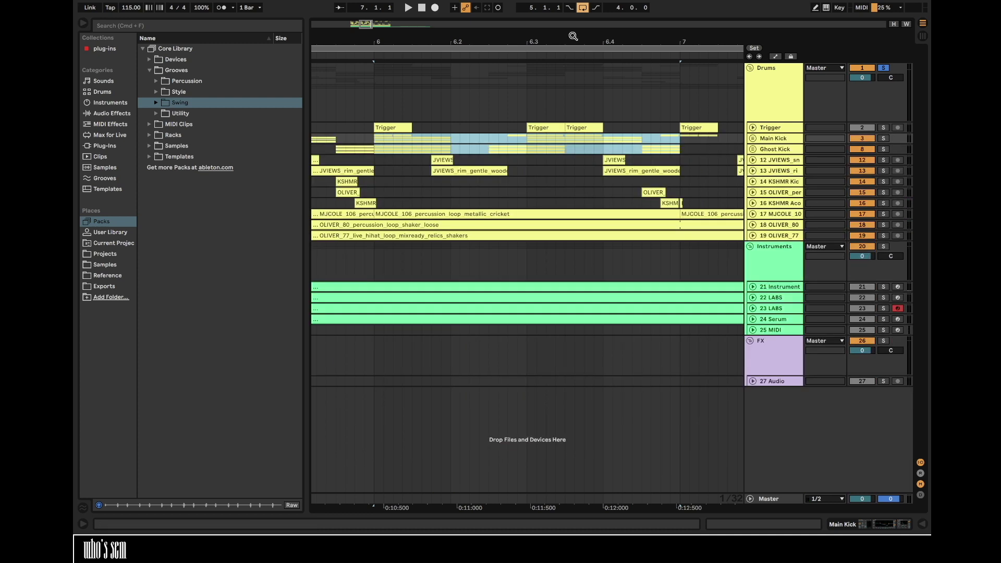
{"action": "scroll", "coordinate": [573, 36], "scroll_direction": "down", "scroll_amount": 5}
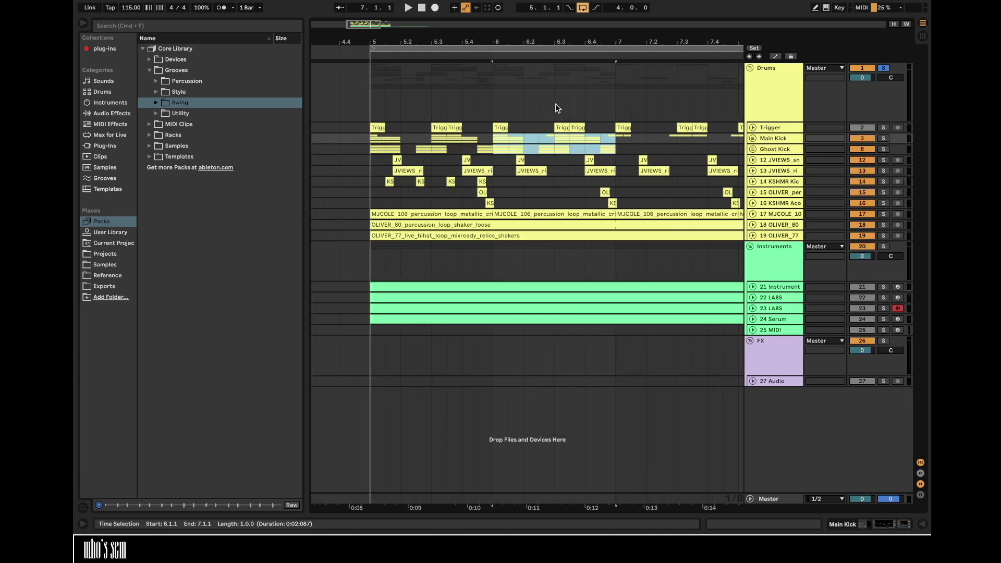
{"action": "key", "text": "Delete"}
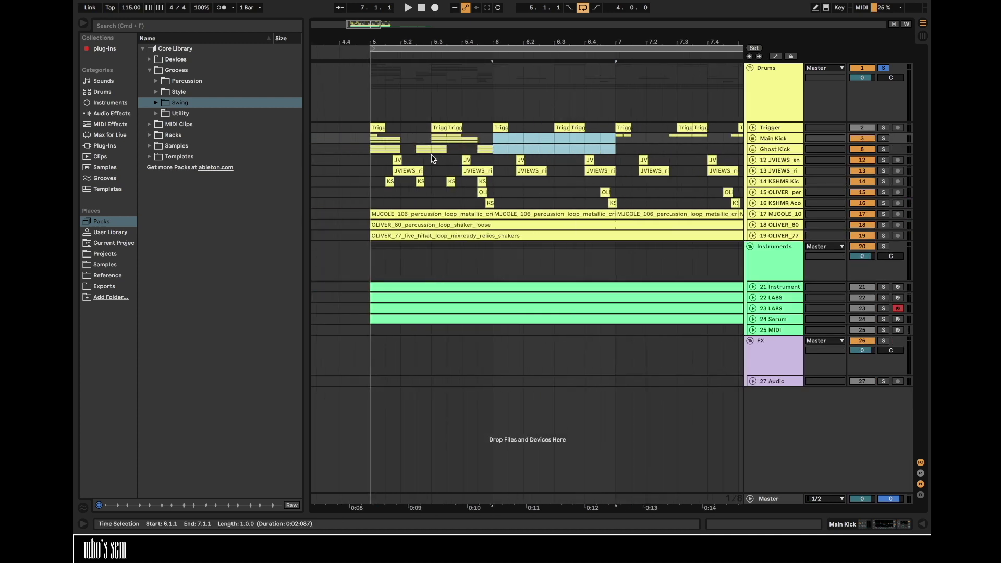
- Select exactly 5.1.1 to 6.1.1 on the Main Kick and Ghost Kick groups and duplicate it into bar 6
{"action": "left_click_drag", "start_coordinate": [370, 135], "coordinate": [495, 149]}
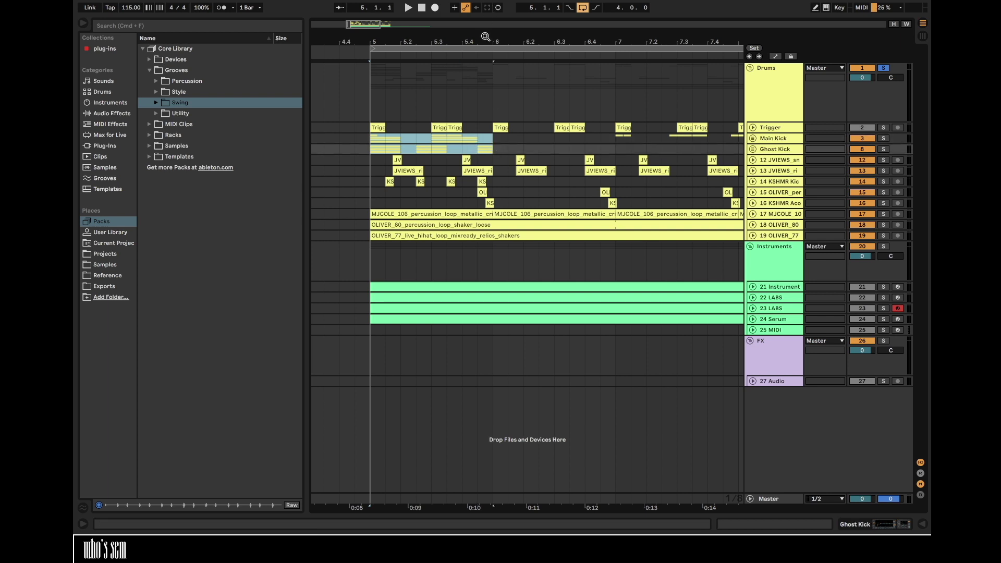
{"action": "left_click_drag", "start_coordinate": [485, 36], "coordinate": [484, 42]}
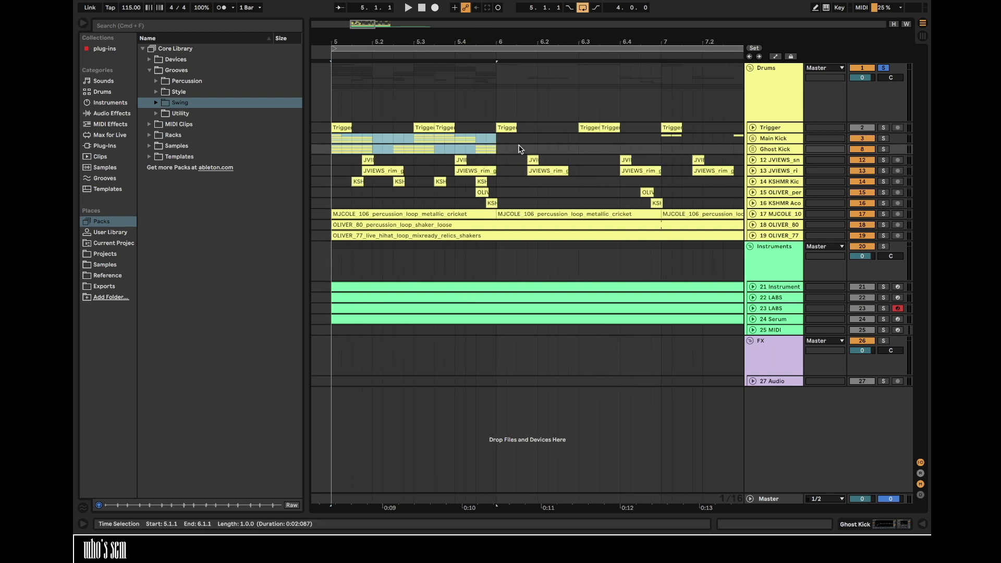
{"action": "key", "text": "super+d"}
{"action": "left_click_drag", "start_coordinate": [651, 40], "coordinate": [651, 57]}
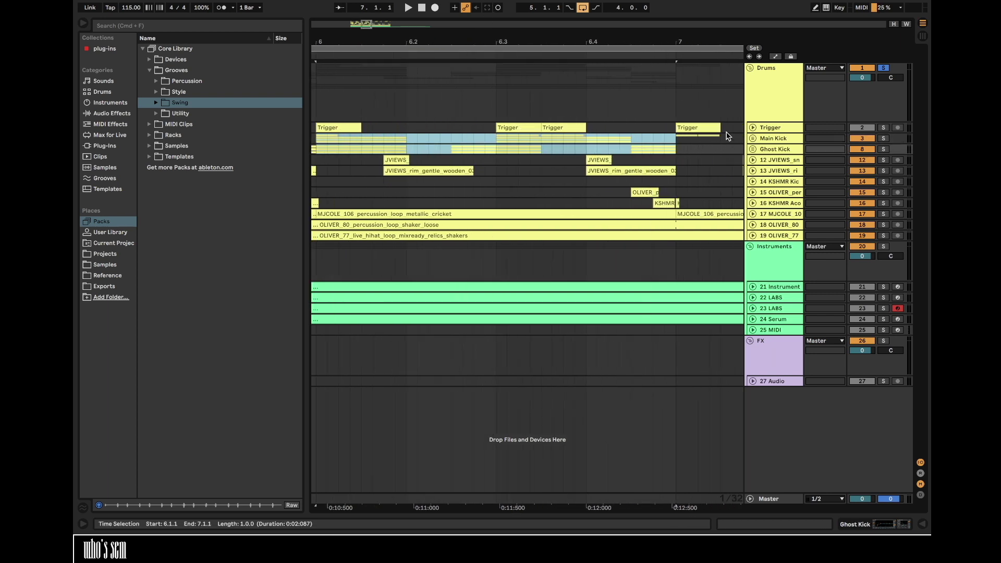
- Expand the Main Kick and Ghost Kick groups, copy the ghost kick hit before 6.3 on all three layers, and paste it at 6.3.2
{"action": "left_click", "coordinate": [754, 150]}
{"action": "left_click", "coordinate": [753, 139]}
{"action": "left_click", "coordinate": [471, 282]}
{"action": "left_click_drag", "start_coordinate": [471, 282], "coordinate": [499, 388]}
{"action": "key", "text": "super+c"}
{"action": "left_click", "coordinate": [519, 284]}
{"action": "key", "text": "super+v"}
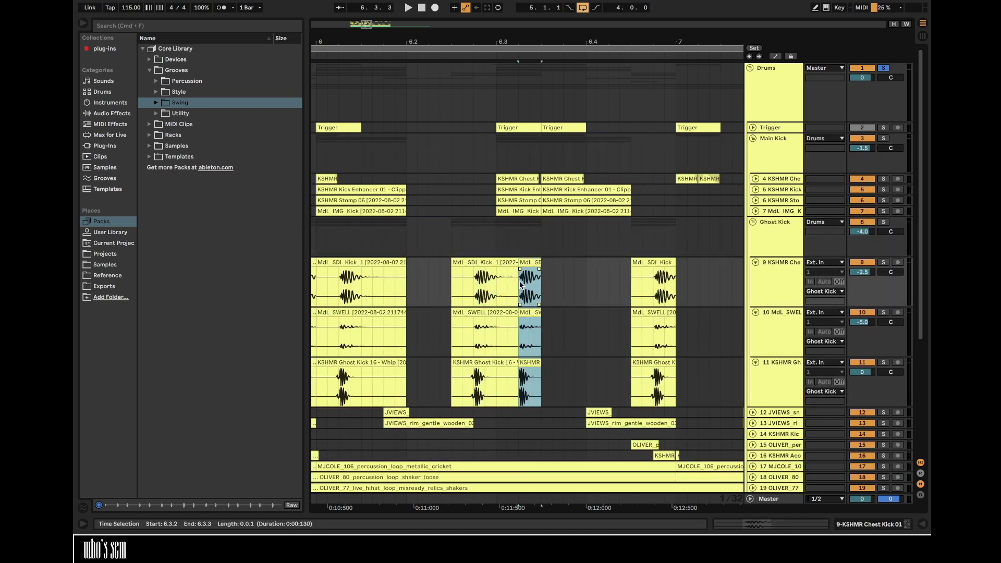
- Shift the pasted ghost kick hits to start midway between 6.3.1 and 6.3.2, and play that section
{"action": "left_click_drag", "start_coordinate": [540, 307], "coordinate": [504, 313]}
{"action": "left_click", "coordinate": [461, 261]}
{"action": "key", "text": "space"}
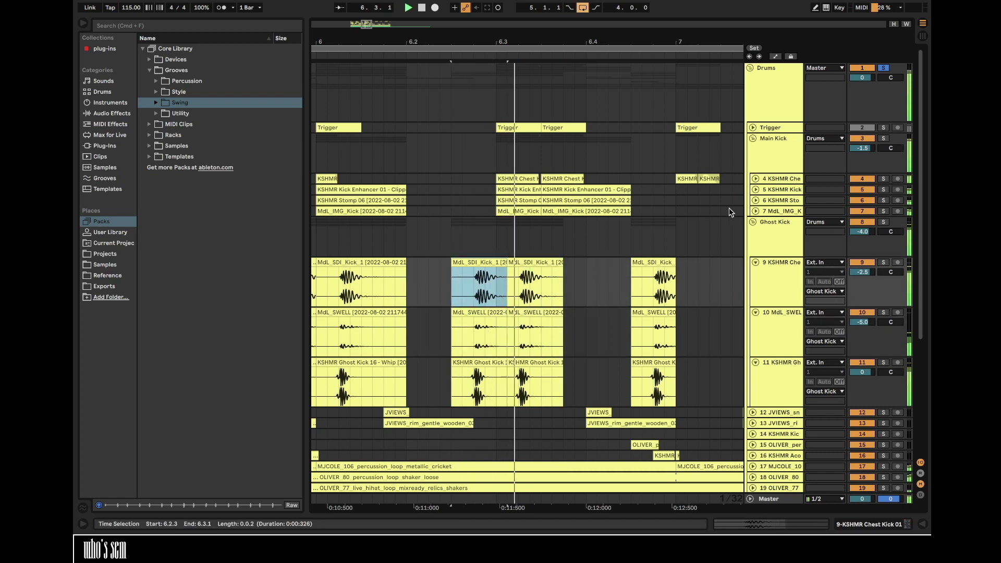
{"action": "key", "text": "space"}
- Trim the pasted MdL_SDI_Kick_1 ghost clip to end at 6.3.3 and play the kick pattern around it
{"action": "left_click_drag", "start_coordinate": [563, 263], "coordinate": [542, 264]}
{"action": "left_click", "coordinate": [539, 269]}
{"action": "key", "text": "space"}
{"action": "left_click", "coordinate": [457, 294]}
{"action": "key", "text": "space"}
{"action": "left_click", "coordinate": [444, 287]}
{"action": "key", "text": "space"}
{"action": "left_click_drag", "start_coordinate": [581, 42], "coordinate": [581, 21]}
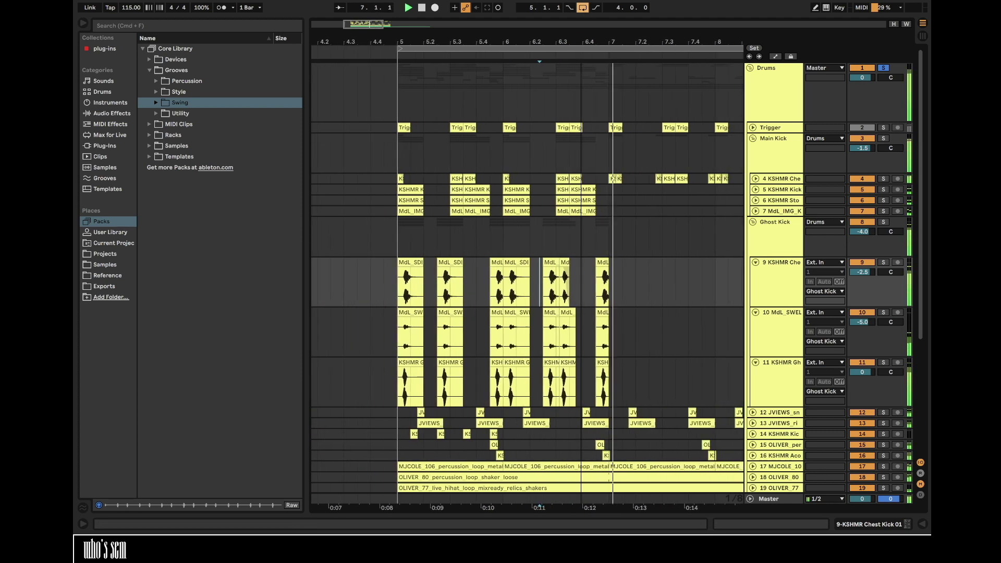
- Collapse the tall ghost kick tracks and play the soloed drums from 5.1.1
{"action": "key", "text": "space"}
{"action": "key", "text": "alt+u"}
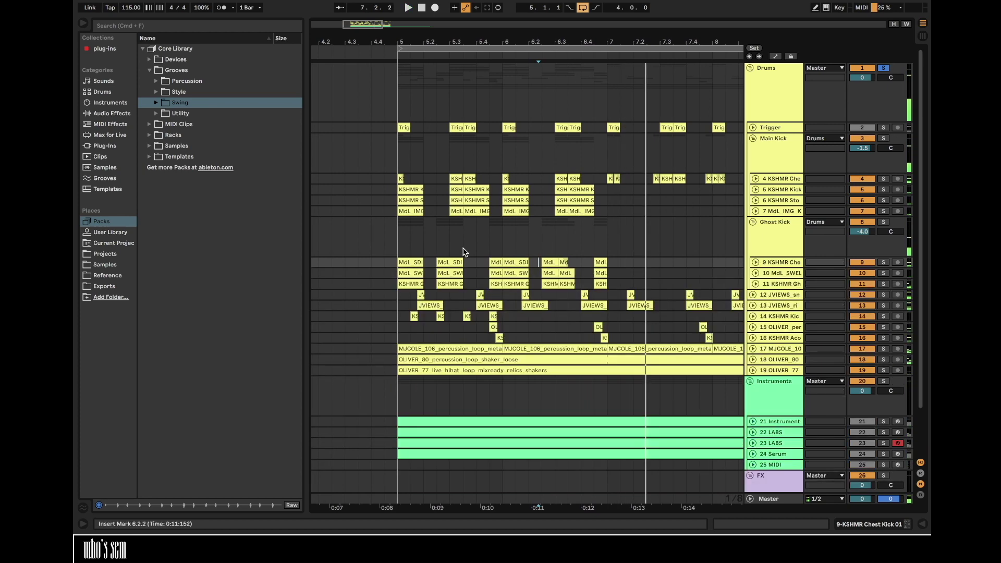
{"action": "left_click", "coordinate": [398, 240]}
{"action": "key", "text": "space"}
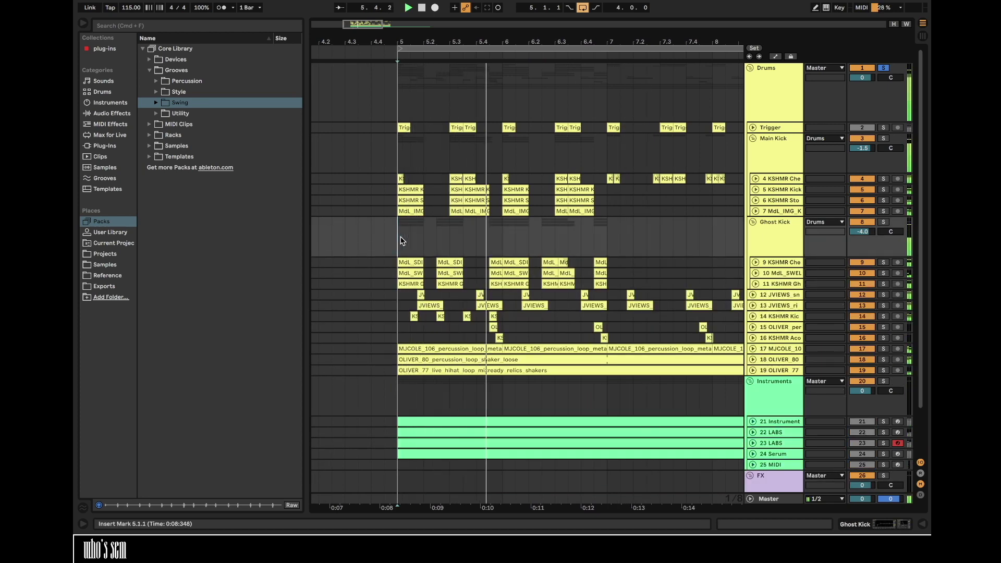
- Unfold and solo the Instrument Rack track and open its MIDI clip to inspect the notes around 1.1.4 to 1.2.1
{"action": "scroll", "coordinate": [628, 290], "scroll_direction": "down", "scroll_amount": 3}
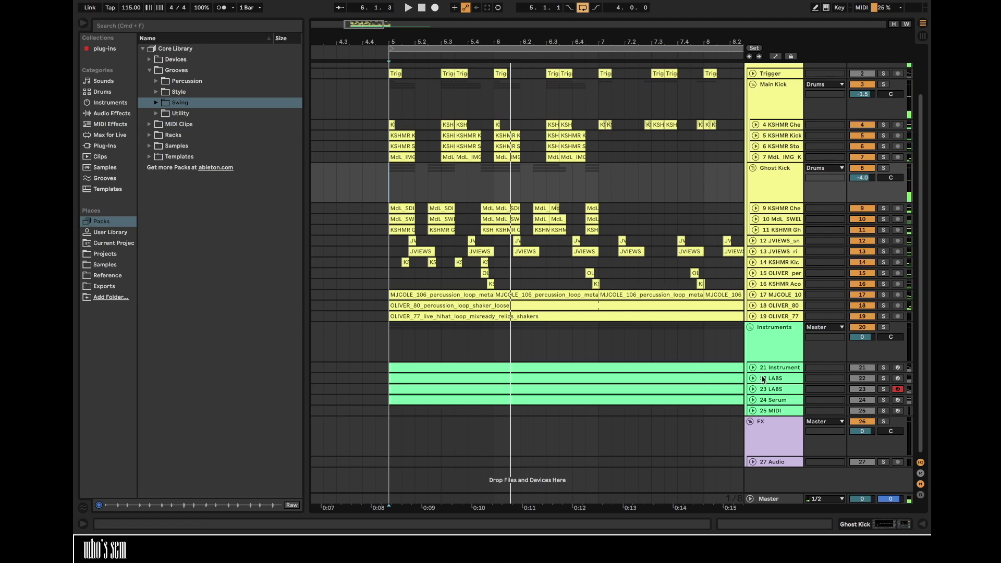
{"action": "left_click", "coordinate": [752, 368]}
{"action": "double_click", "coordinate": [514, 366]}
{"action": "left_click", "coordinate": [882, 164]}
{"action": "left_click_drag", "start_coordinate": [273, 244], "coordinate": [349, 517]}
{"action": "left_click", "coordinate": [332, 279]}
{"action": "left_click_drag", "start_coordinate": [344, 241], "coordinate": [428, 269]}
{"action": "left_click", "coordinate": [414, 276]}
{"action": "left_click", "coordinate": [476, 282]}
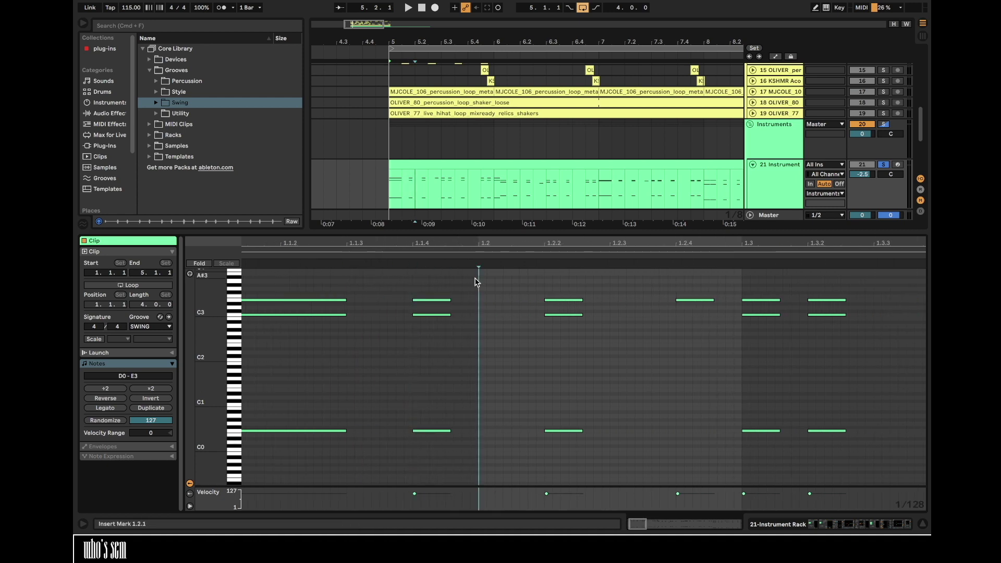
- Try quantizing the clip's note starts and ends to 1/16 at 100% from the 1.1.4 to 1.2.1 selection, and undo it
{"action": "left_click_drag", "start_coordinate": [411, 282], "coordinate": [479, 273]}
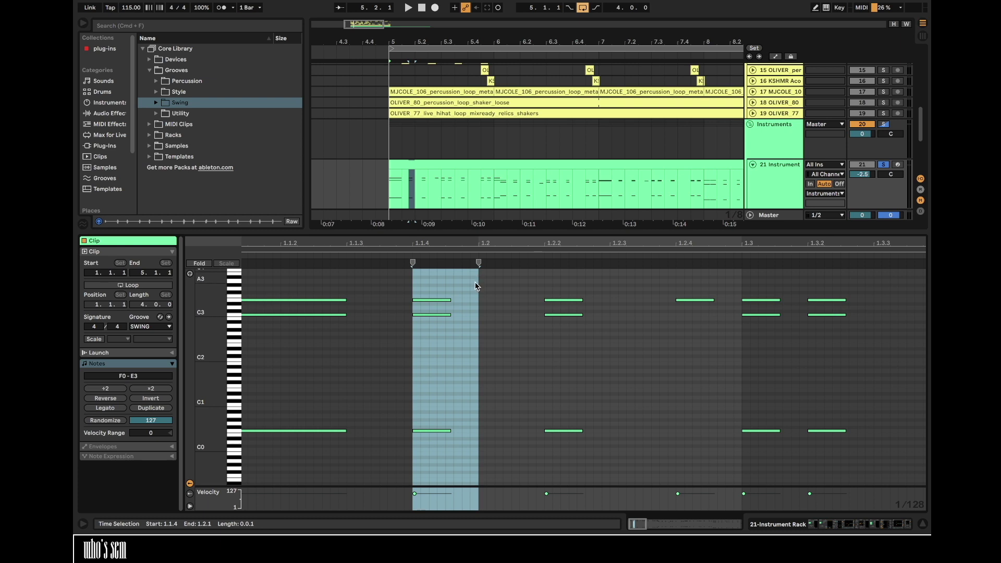
{"action": "right_click", "coordinate": [477, 286]}
{"action": "left_click", "coordinate": [488, 300]}
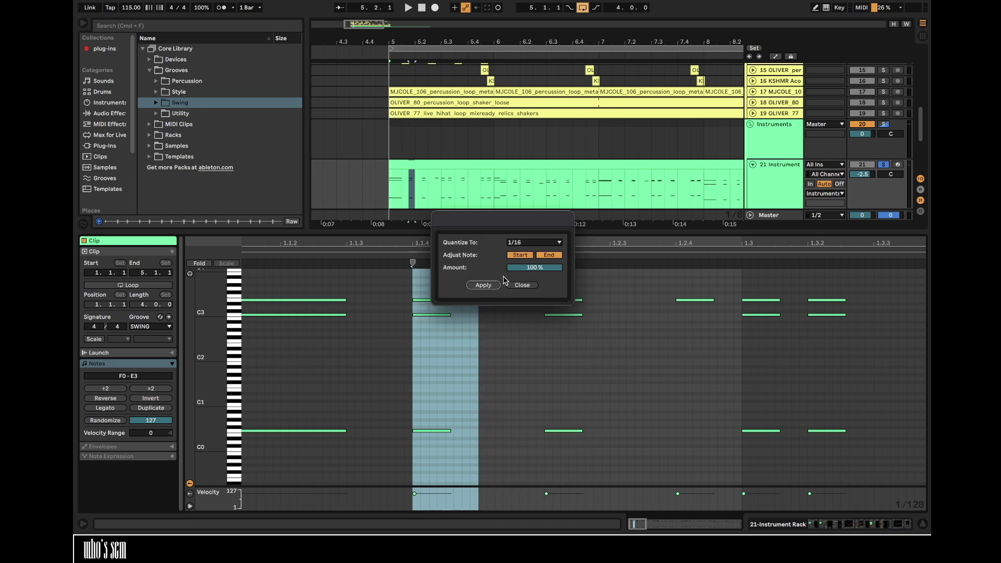
{"action": "left_click", "coordinate": [484, 286]}
{"action": "left_click", "coordinate": [478, 400]}
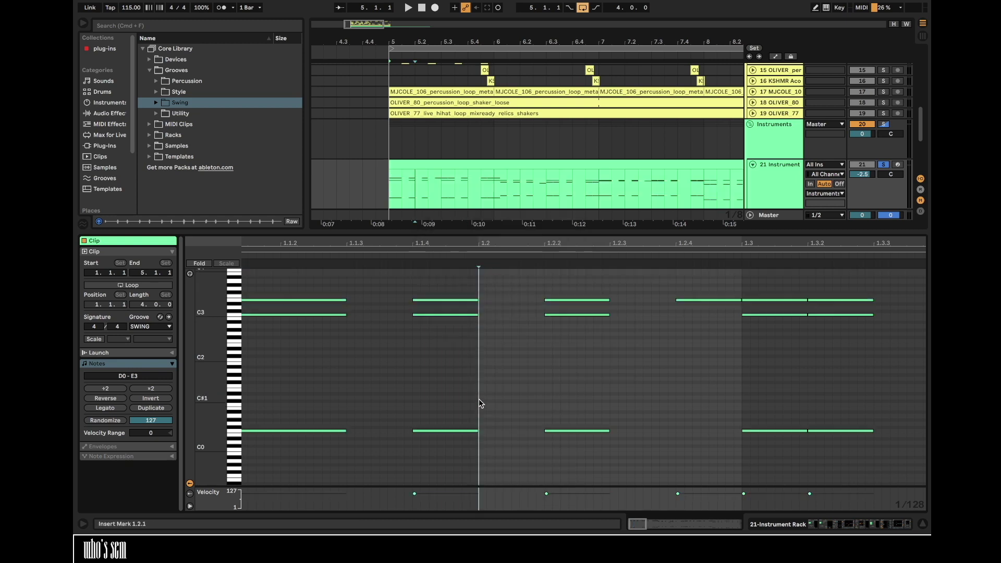
{"action": "key", "text": "super+z"}
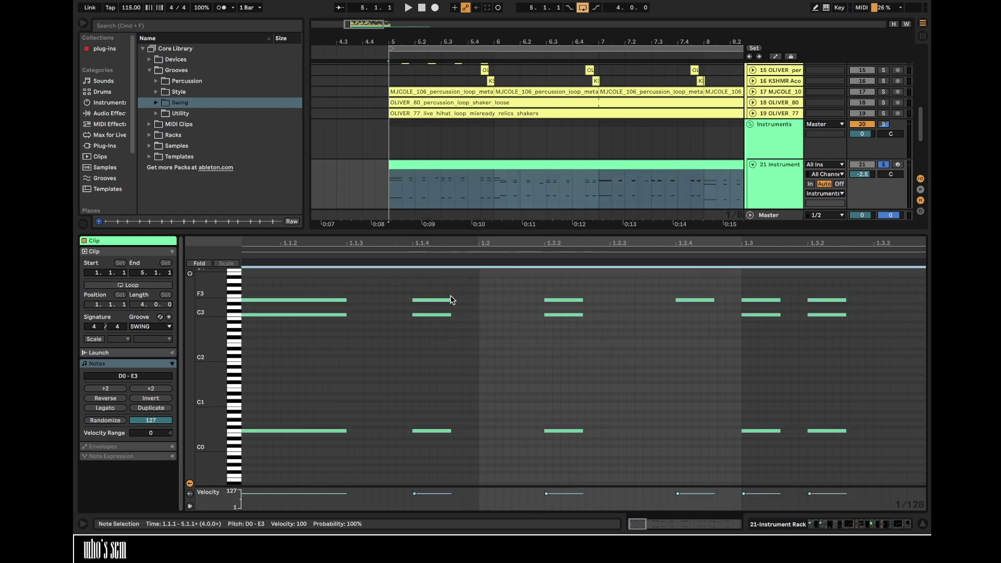
- Examine the note start positions and lengths in the Instrument Rack clip between 1.1.4 and 1.2.4
{"action": "left_click", "coordinate": [414, 452]}
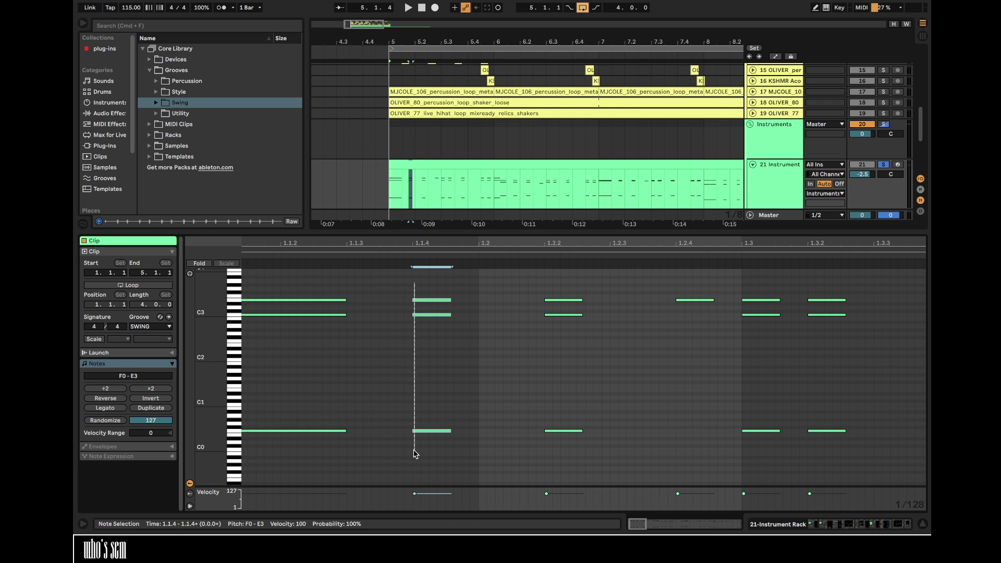
{"action": "left_click", "coordinate": [415, 383]}
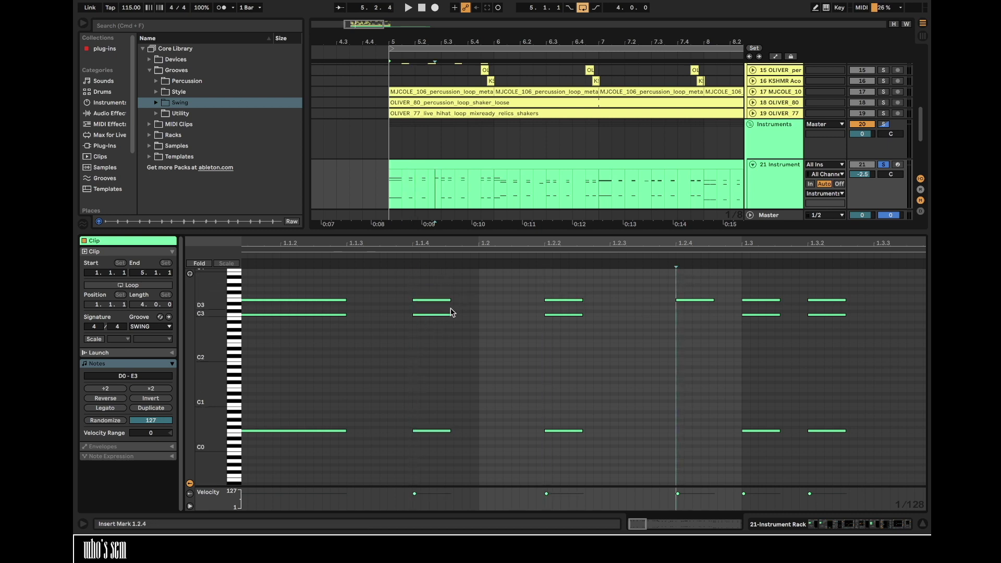
{"action": "left_click", "coordinate": [445, 159]}
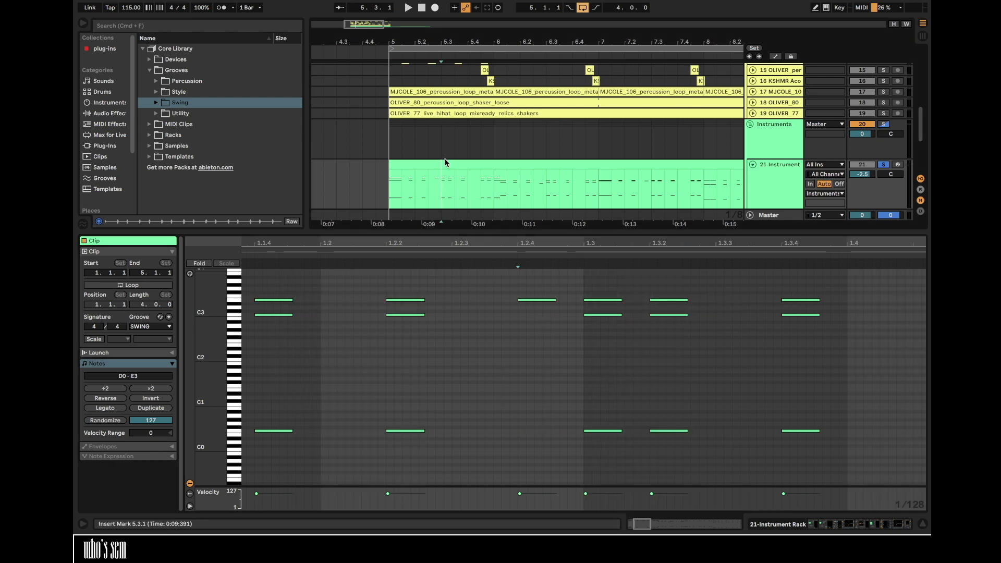
{"action": "left_click", "coordinate": [793, 176]}
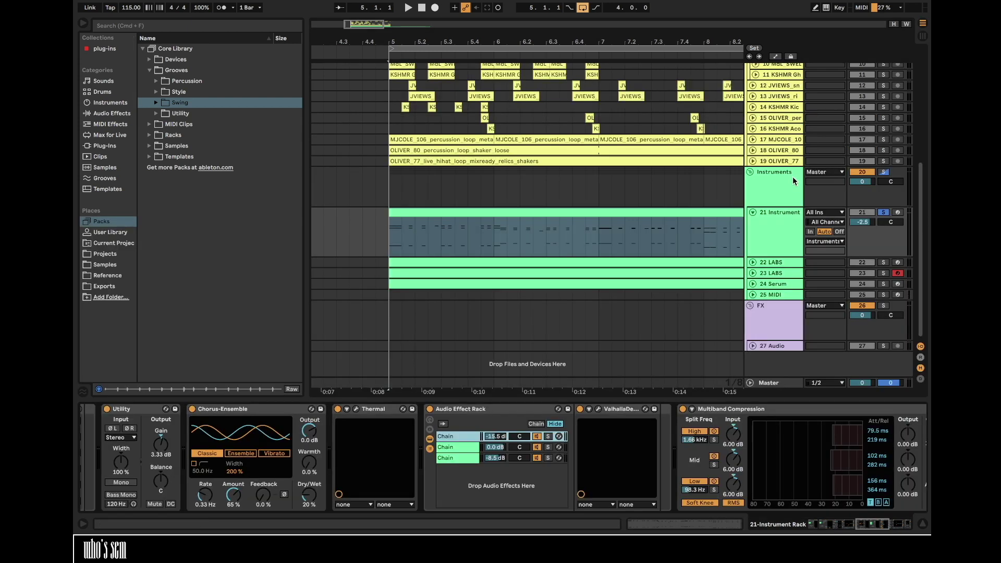
- Open the Serum track's MIDI clip and view its quantize settings without applying them
{"action": "double_click", "coordinate": [608, 285]}
{"action": "left_click", "coordinate": [327, 437]}
{"action": "right_click", "coordinate": [328, 437]}
{"action": "left_click", "coordinate": [391, 250]}
{"action": "right_click", "coordinate": [388, 258]}
{"action": "left_click", "coordinate": [417, 286]}
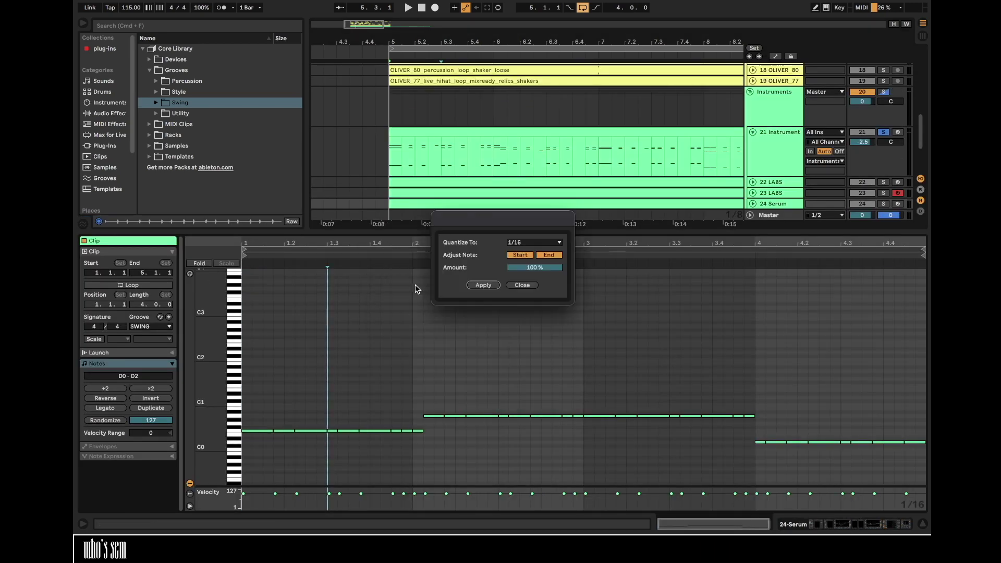
{"action": "left_click", "coordinate": [522, 285]}
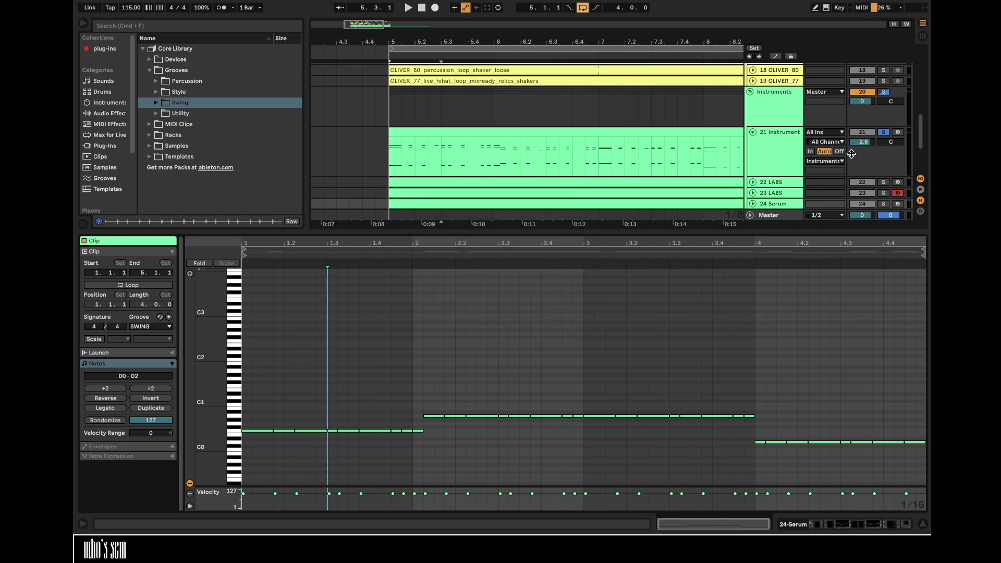
- Unsolo the Instrument Rack track and play the full arrangement from bar 5
{"action": "left_click", "coordinate": [791, 154]}
{"action": "left_click", "coordinate": [885, 213]}
{"action": "left_click", "coordinate": [465, 139]}
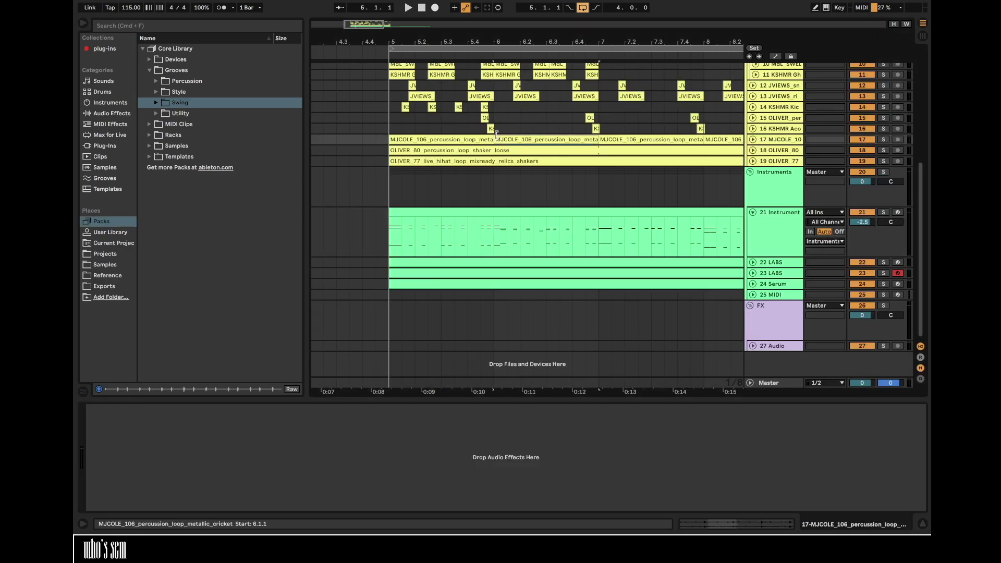
{"action": "key", "text": "space"}
{"action": "scroll", "coordinate": [465, 138], "scroll_direction": "up", "scroll_amount": 3}
{"action": "scroll", "coordinate": [466, 138], "scroll_direction": "up", "scroll_amount": 5}
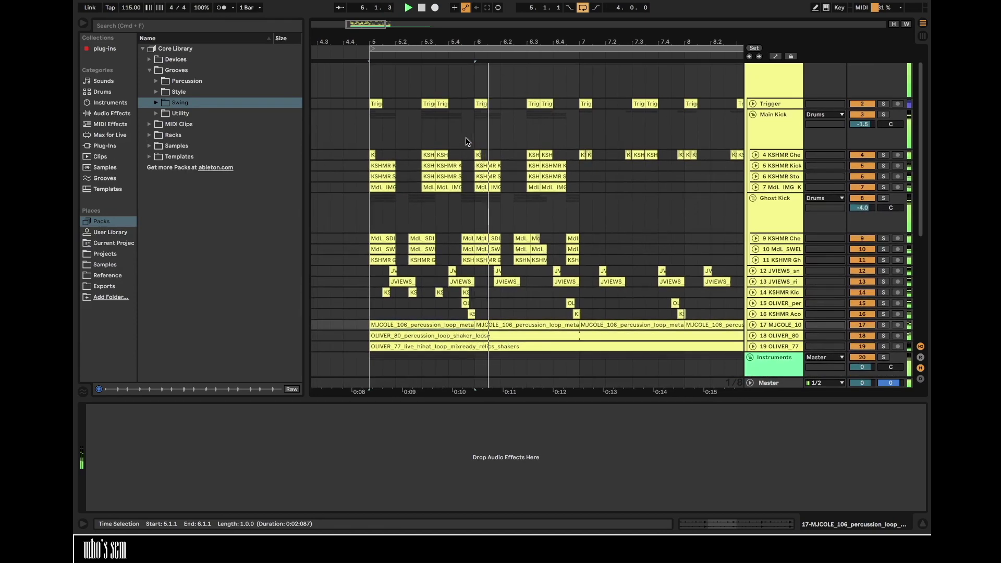
- Collapse the Main Kick and Ghost Kick groups and loop the range from 5.1.1 to 7.1.1
{"action": "left_click", "coordinate": [753, 197]}
{"action": "left_click", "coordinate": [368, 140]}
{"action": "left_click_drag", "start_coordinate": [368, 139], "coordinate": [580, 151]}
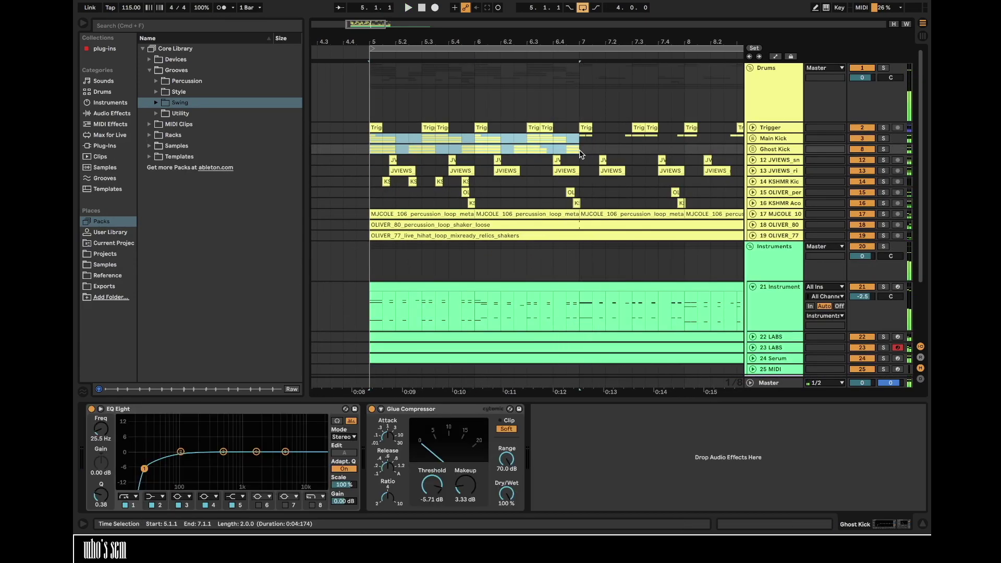
{"action": "key", "text": "super+l"}
{"action": "key", "text": "space"}
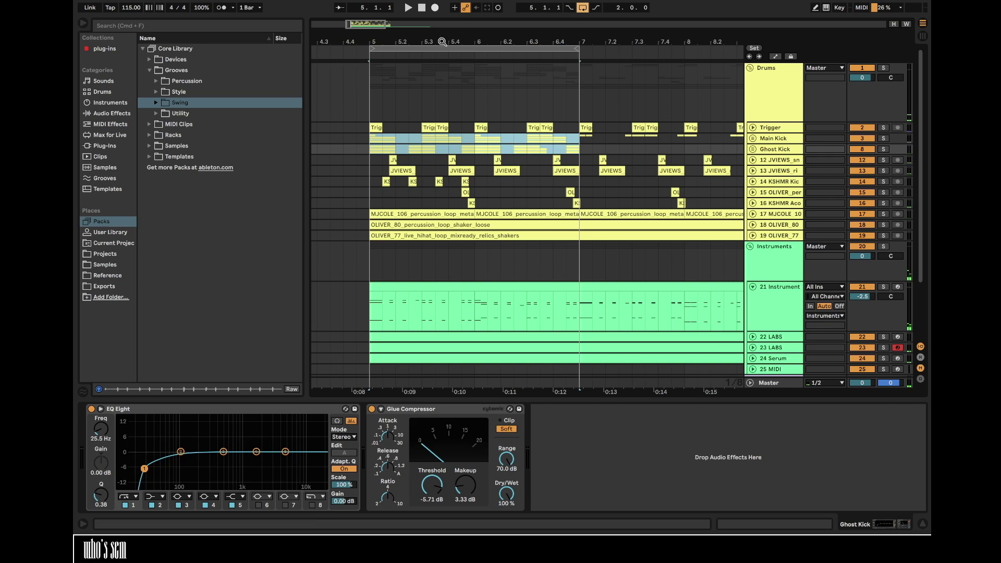
{"action": "left_click_drag", "start_coordinate": [442, 41], "coordinate": [442, 52]}
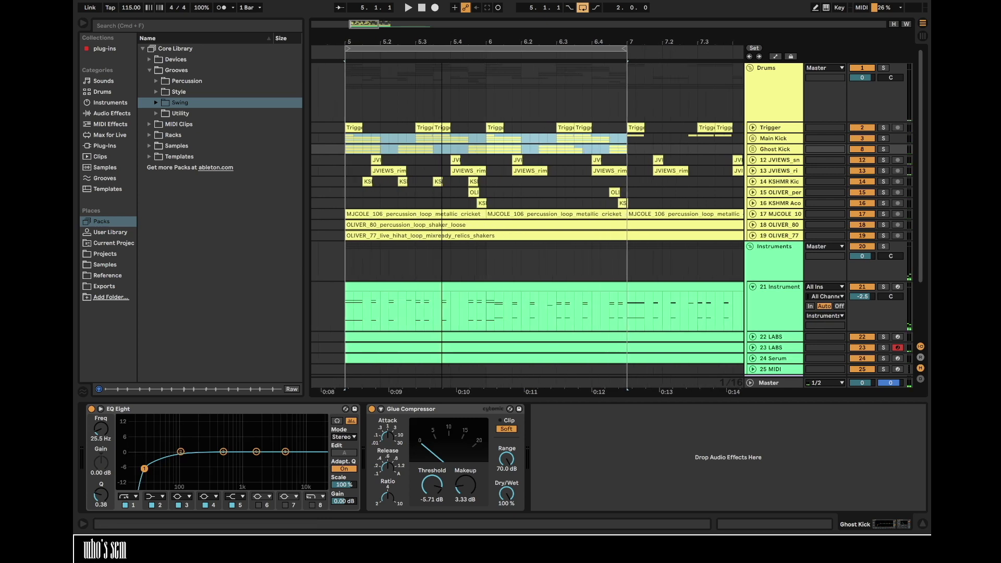
- Group the JVIEWS snare and rim tracks, name the group Snare, and solo it
{"action": "left_click", "coordinate": [768, 160]}
{"action": "left_click", "coordinate": [772, 170], "text": "shift"}
{"action": "key", "text": "super+g"}
{"action": "key", "text": "super+r"}
{"action": "type", "text": "Snare"}
{"action": "key", "text": "Return"}
- Collapse the snare and rim tracks and add an empty audio track below them in the Snare group
{"action": "left_click", "coordinate": [755, 212]}
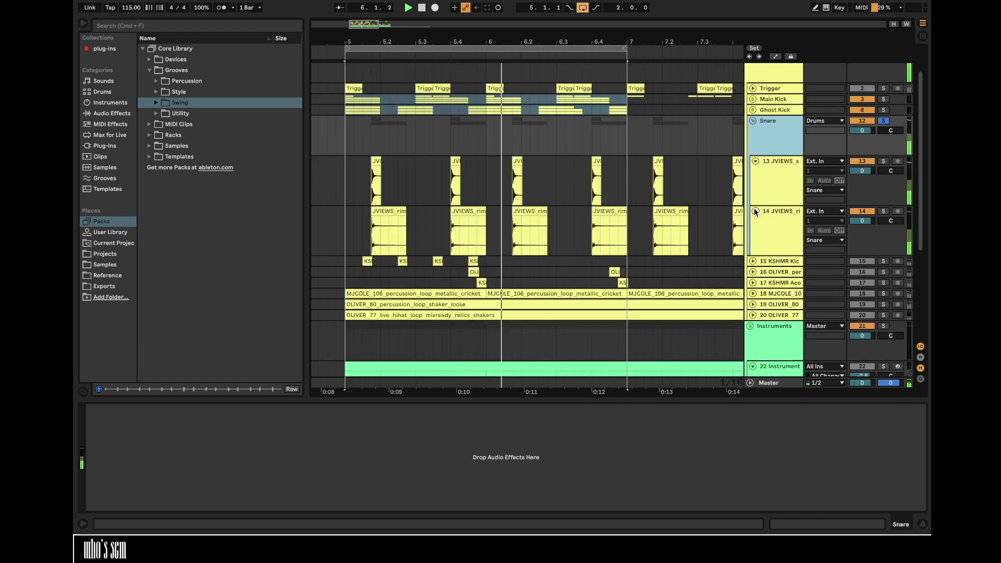
{"action": "left_click", "coordinate": [755, 212]}
{"action": "left_click", "coordinate": [768, 213]}
{"action": "key", "text": "super+t"}
{"action": "key", "text": "space"}
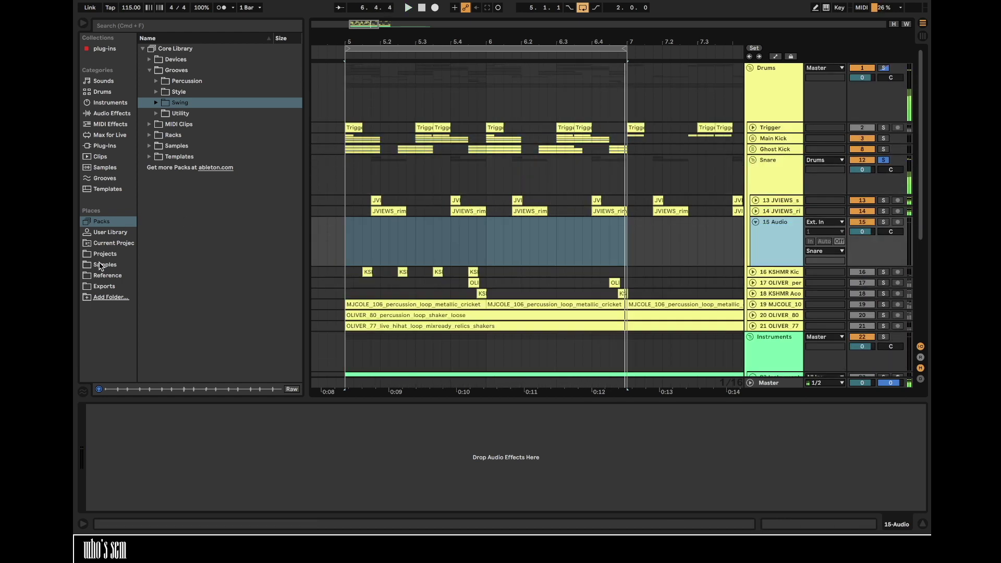
- Browse the KSHMR Vol 4 drum samples, closing the Kicks folder and opening the Drum Enhancers folder
{"action": "left_click_drag", "start_coordinate": [381, 40], "coordinate": [381, 57]}
{"action": "scroll", "coordinate": [166, 120], "scroll_direction": "up", "scroll_amount": 4}
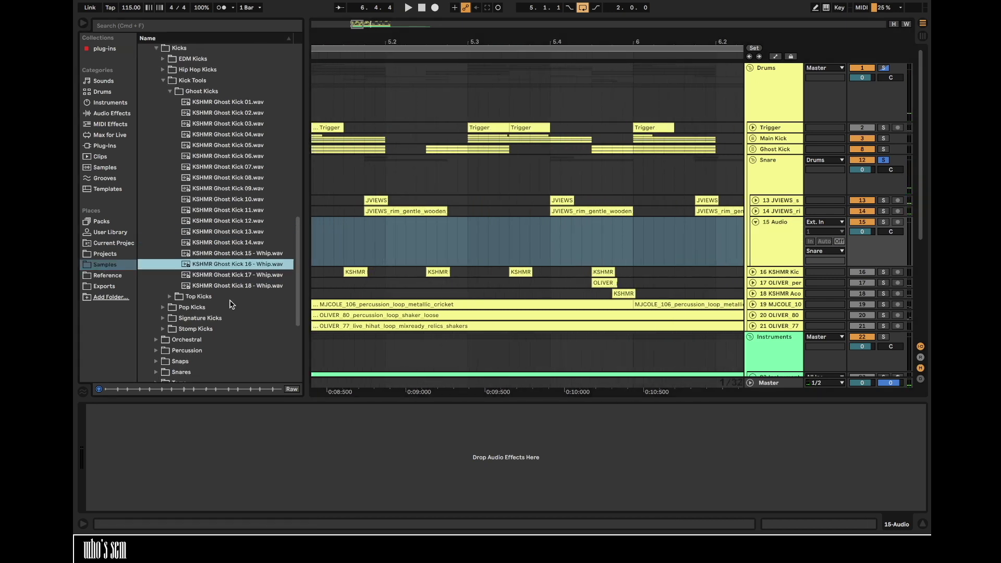
{"action": "left_click", "coordinate": [164, 127]}
{"action": "left_click", "coordinate": [156, 96]}
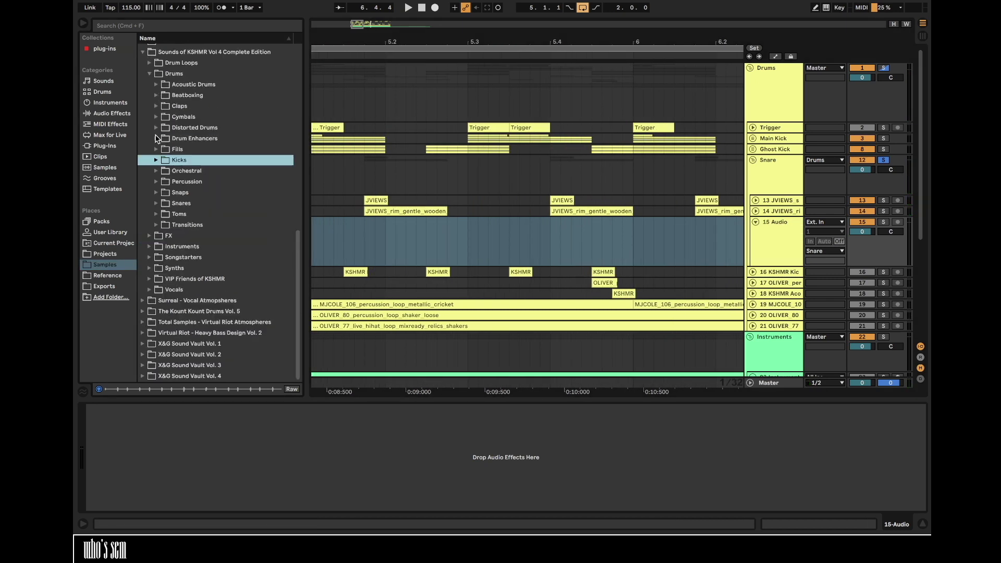
{"action": "left_click", "coordinate": [157, 138]}
- Audition the gap and kick enhancers and place KSHMR Kick Enhancer 02 - Crackle on the new Snare track at 5.1.4
{"action": "left_click", "coordinate": [179, 172]}
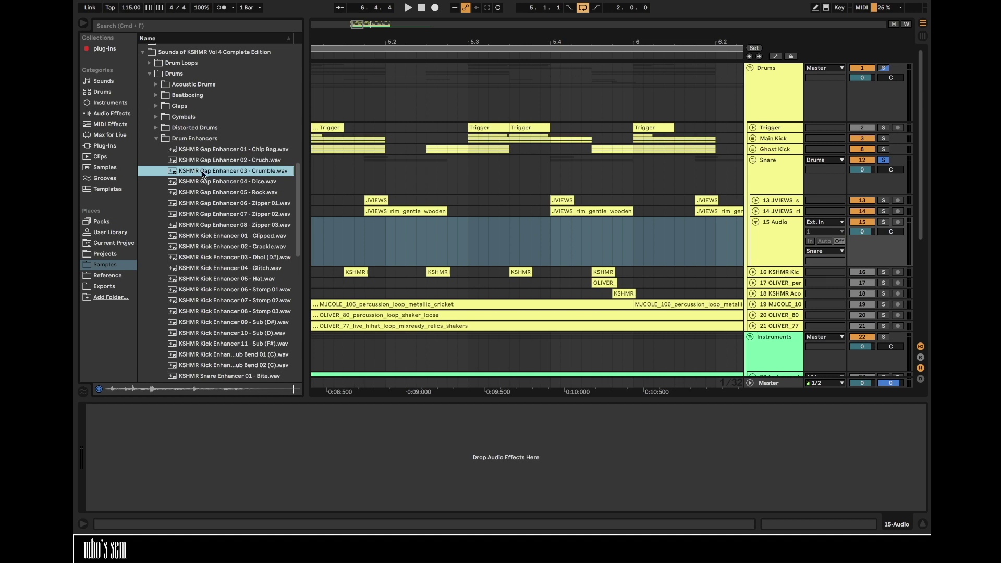
{"action": "left_click", "coordinate": [207, 162]}
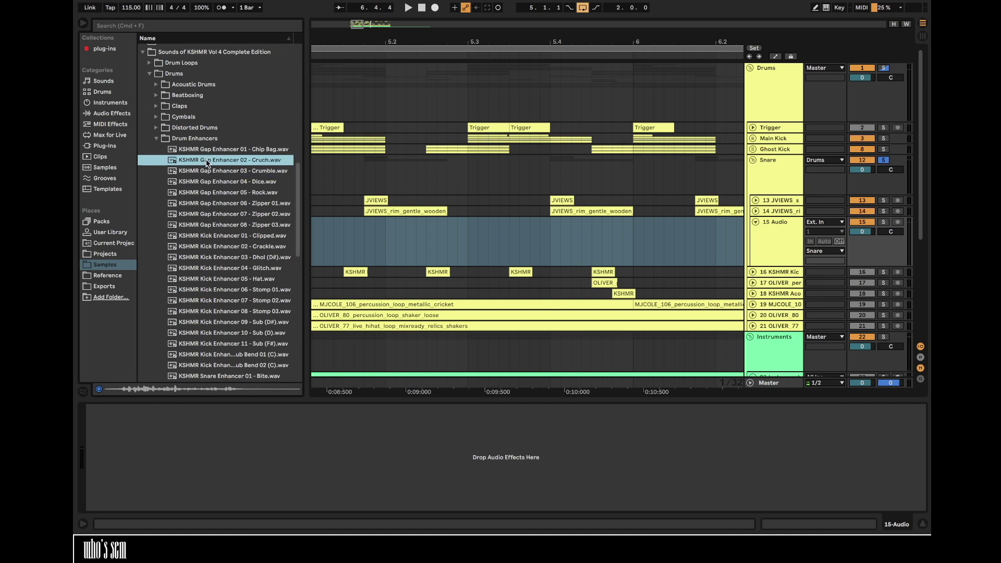
{"action": "left_click", "coordinate": [219, 183]}
{"action": "left_click", "coordinate": [227, 205]}
{"action": "left_click", "coordinate": [241, 246]}
{"action": "scroll", "coordinate": [243, 240], "scroll_direction": "down", "scroll_amount": 2}
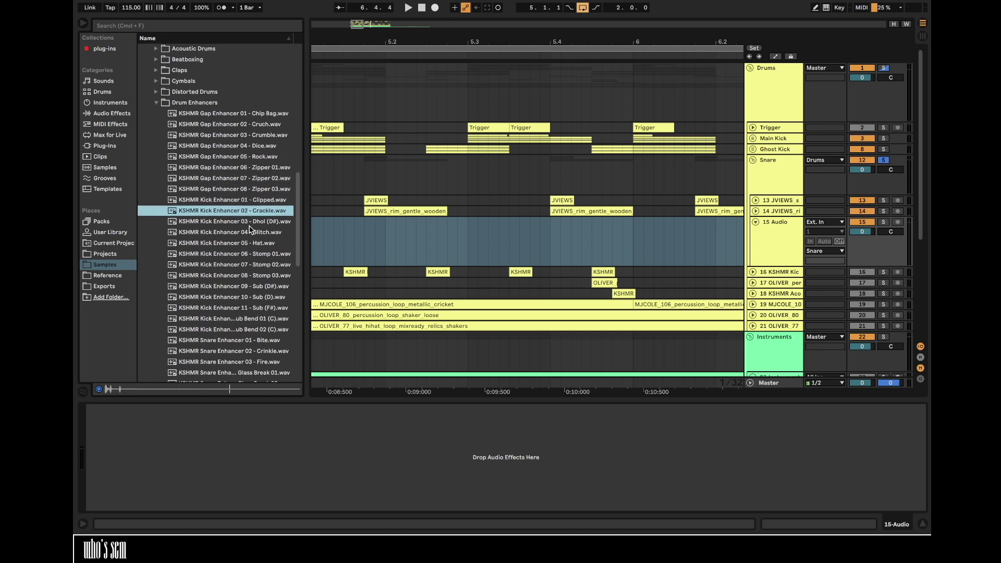
{"action": "left_click", "coordinate": [252, 232]}
{"action": "left_click", "coordinate": [254, 244]}
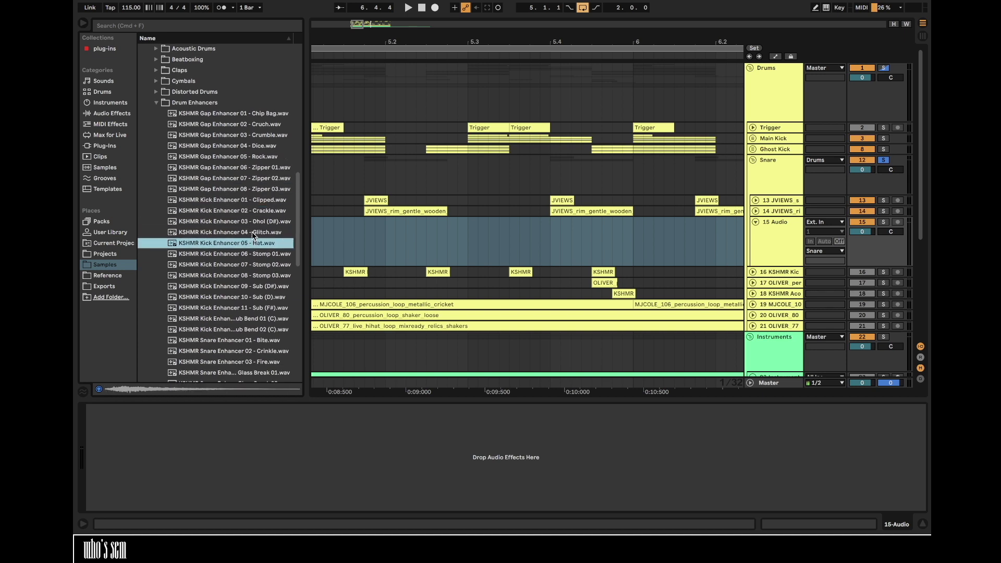
{"action": "left_click", "coordinate": [248, 212]}
{"action": "left_click_drag", "start_coordinate": [237, 215], "coordinate": [365, 240]}
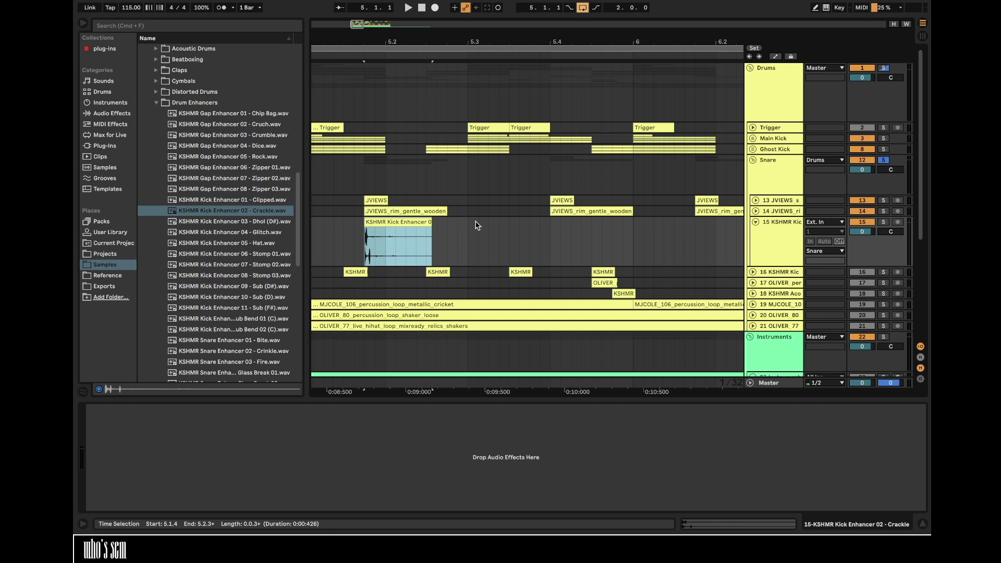
- Compare the Crackle clip with the rim waveform, give its start a short fade-in, and play the layered snare
{"action": "left_click", "coordinate": [755, 213]}
{"action": "left_click_drag", "start_coordinate": [366, 45], "coordinate": [368, 69]}
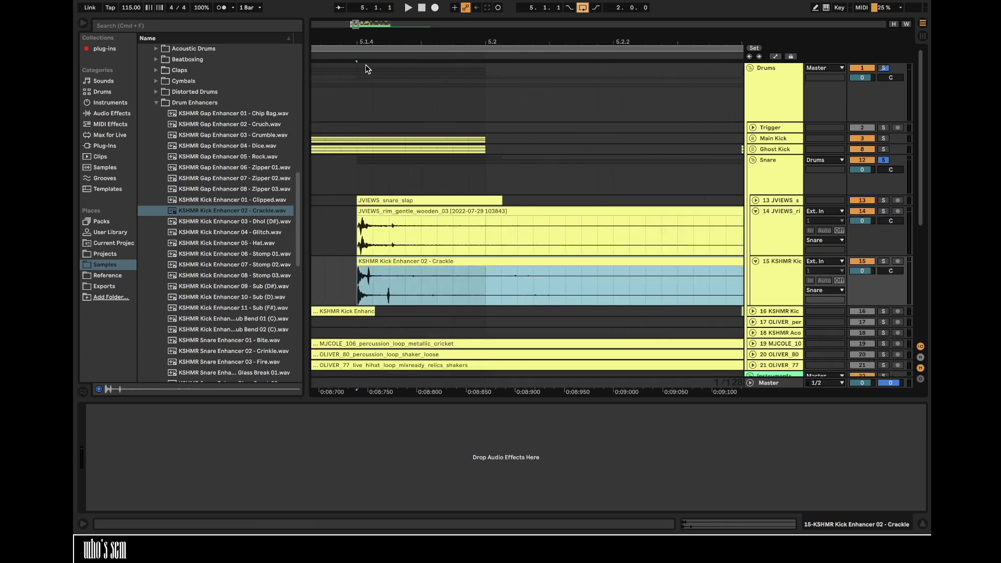
{"action": "left_click", "coordinate": [358, 272]}
{"action": "key", "text": "space"}
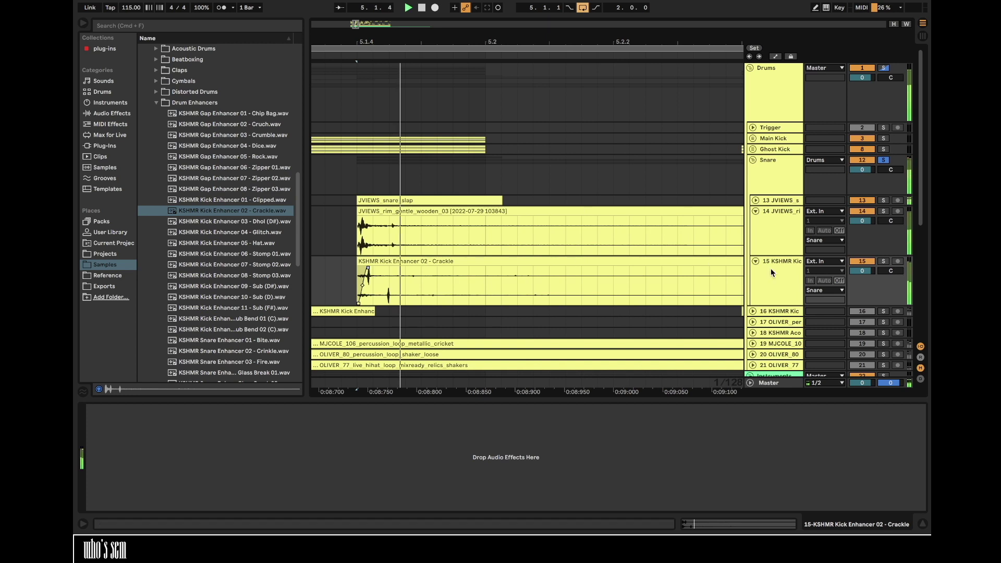
{"action": "left_click_drag", "start_coordinate": [629, 42], "coordinate": [598, 22]}
{"action": "left_click_drag", "start_coordinate": [517, 41], "coordinate": [496, 374]}
{"action": "left_click_drag", "start_coordinate": [492, 296], "coordinate": [534, 296]}
- Add another audio track to the Snare group and audition KSHMR Kick Enhancer 05 - Hat
{"action": "left_click", "coordinate": [799, 262]}
{"action": "key", "text": "super+t"}
{"action": "left_click", "coordinate": [542, 269]}
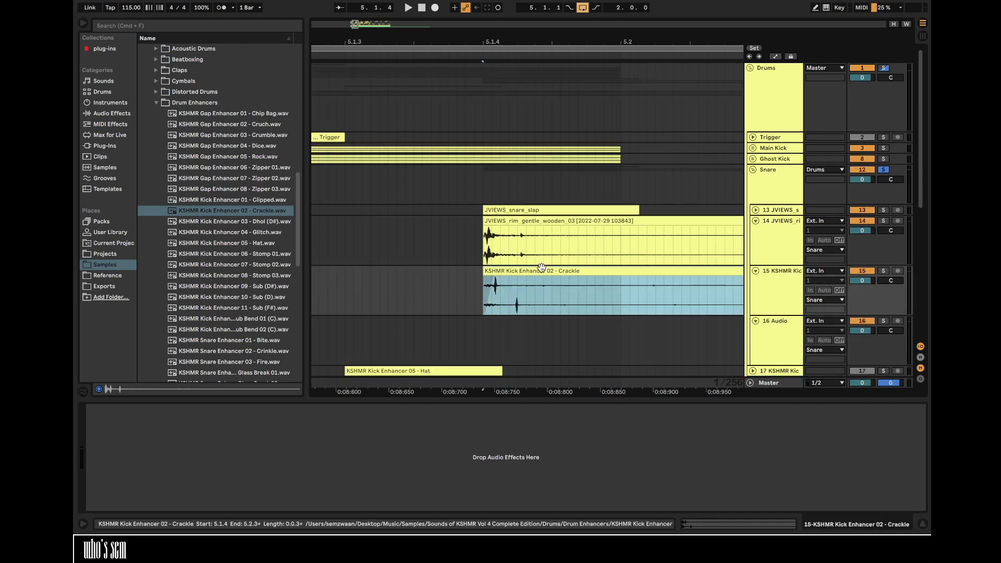
{"action": "left_click", "coordinate": [265, 244]}
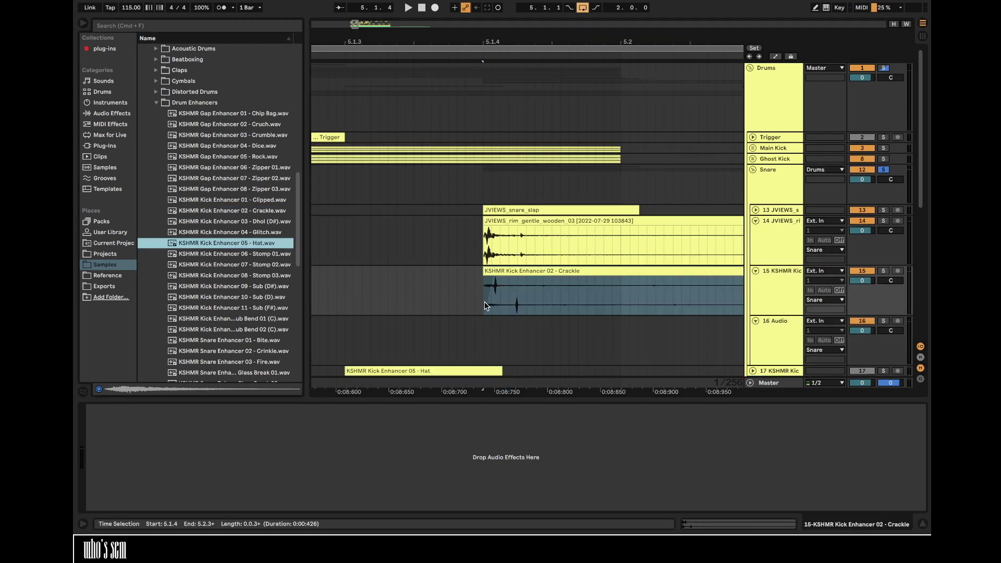
- Place KSHMR Snare Enhancer 02 - Crinkle on the empty Snare-group track just before 5.1.4 and set the track volume to -10 dB
{"action": "scroll", "coordinate": [240, 287], "scroll_direction": "down", "scroll_amount": 5}
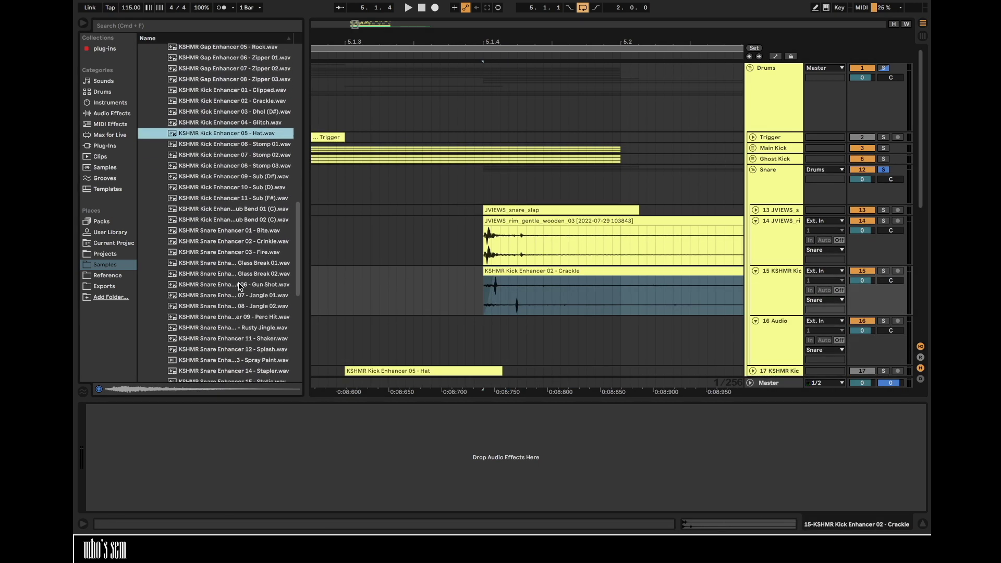
{"action": "left_click", "coordinate": [257, 232]}
{"action": "key", "text": "Down"}
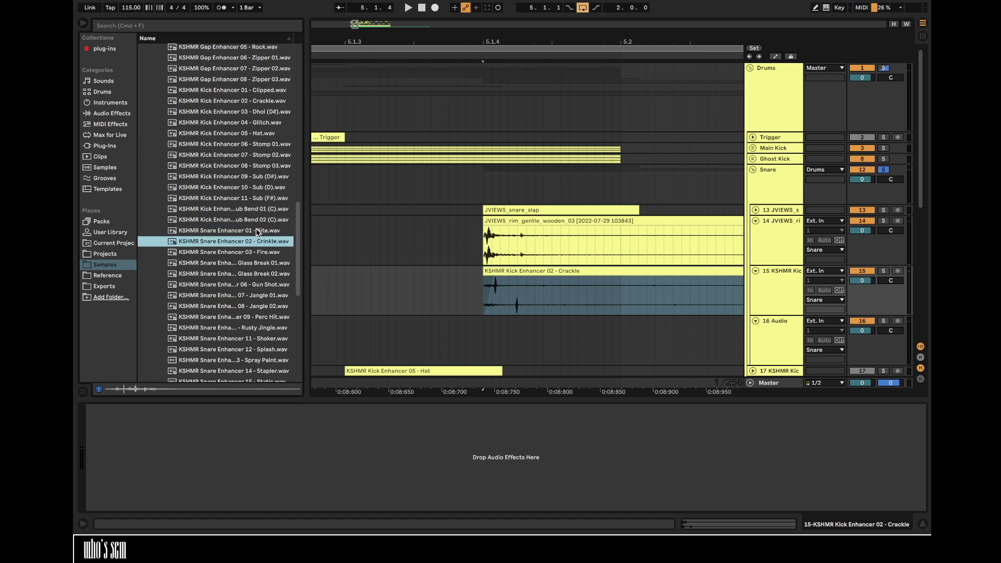
{"action": "left_click_drag", "start_coordinate": [257, 242], "coordinate": [419, 332]}
{"action": "left_click", "coordinate": [869, 334]}
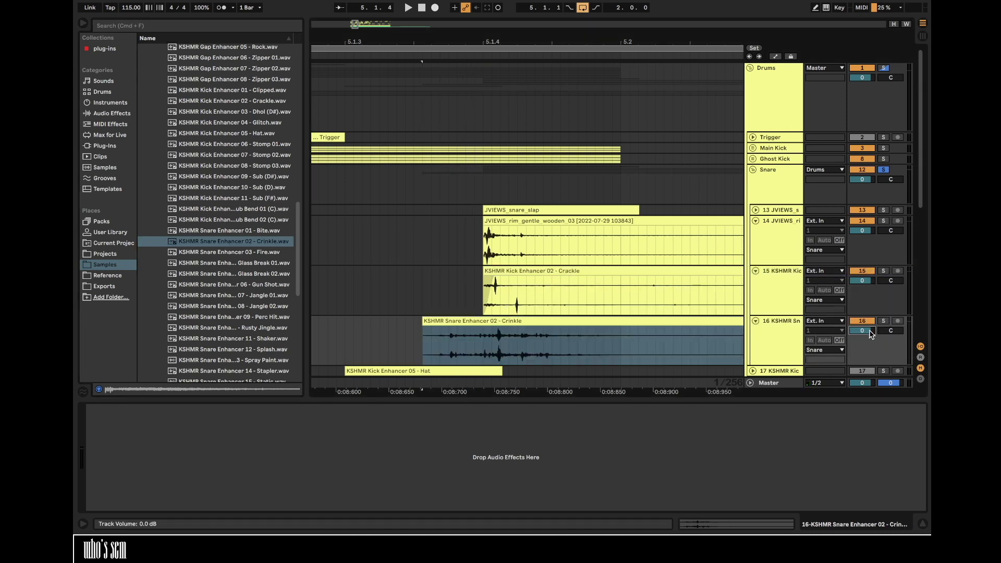
- Add EQ Eight to the Crinkle track and enable band 1 as a low cut at about 278 Hz
{"action": "left_click", "coordinate": [91, 115]}
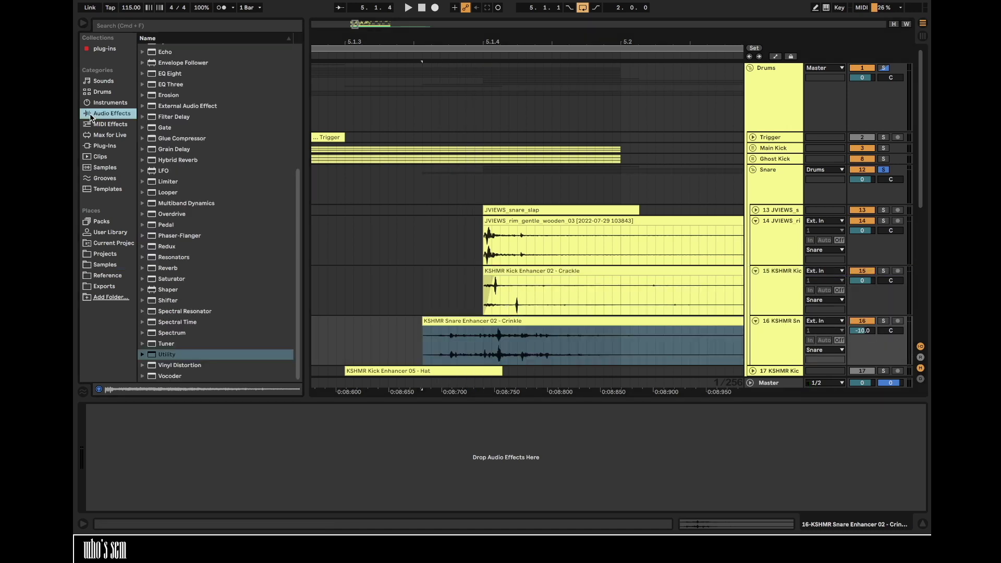
{"action": "double_click", "coordinate": [170, 73]}
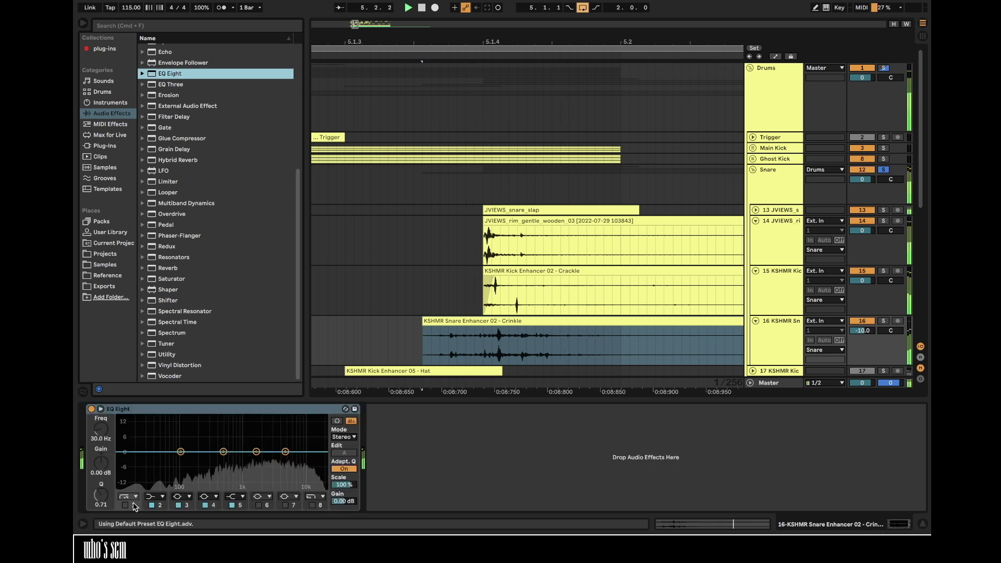
{"action": "left_click", "coordinate": [125, 505]}
{"action": "left_click_drag", "start_coordinate": [147, 453], "coordinate": [208, 486]}
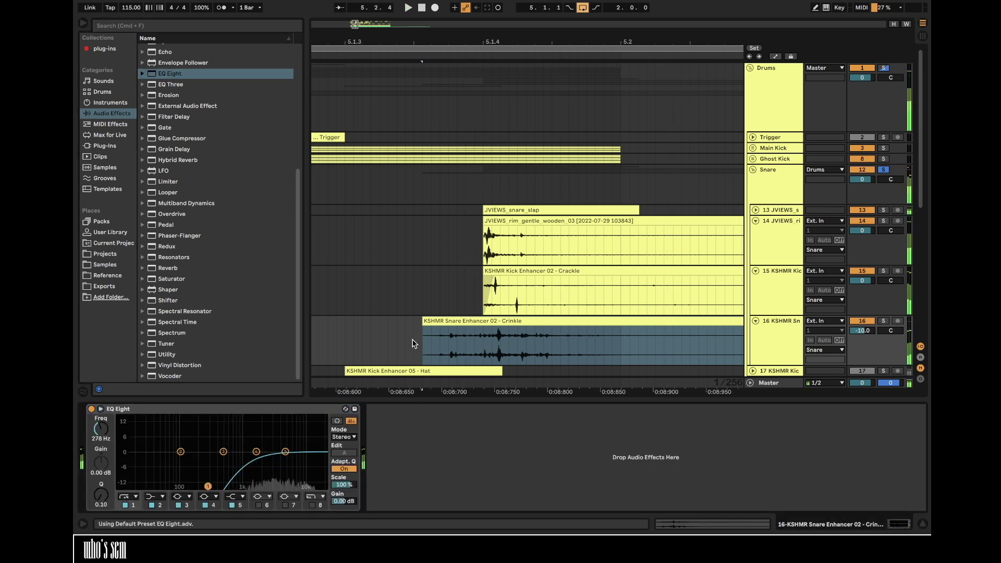
- Shift the Crinkle clip so its transient lines up with the snare, shorten it to end at 5.2.1, and add a fade-out
{"action": "left_click_drag", "start_coordinate": [427, 320], "coordinate": [481, 320]}
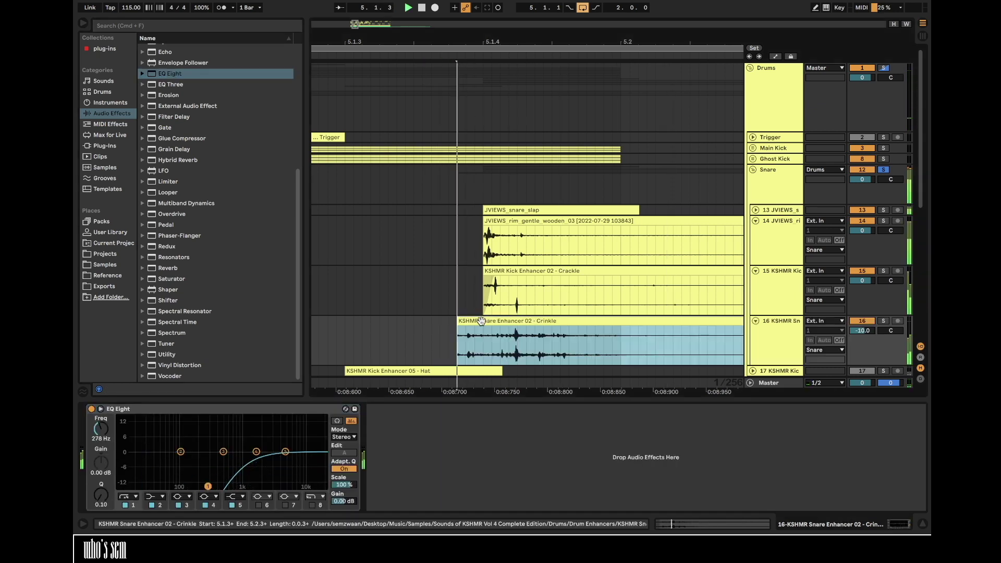
{"action": "key", "text": "space"}
{"action": "left_click_drag", "start_coordinate": [522, 42], "coordinate": [498, 12]}
{"action": "key", "text": "space"}
{"action": "left_click_drag", "start_coordinate": [547, 321], "coordinate": [506, 320]}
{"action": "key", "text": "space"}
{"action": "left_click", "coordinate": [488, 336]}
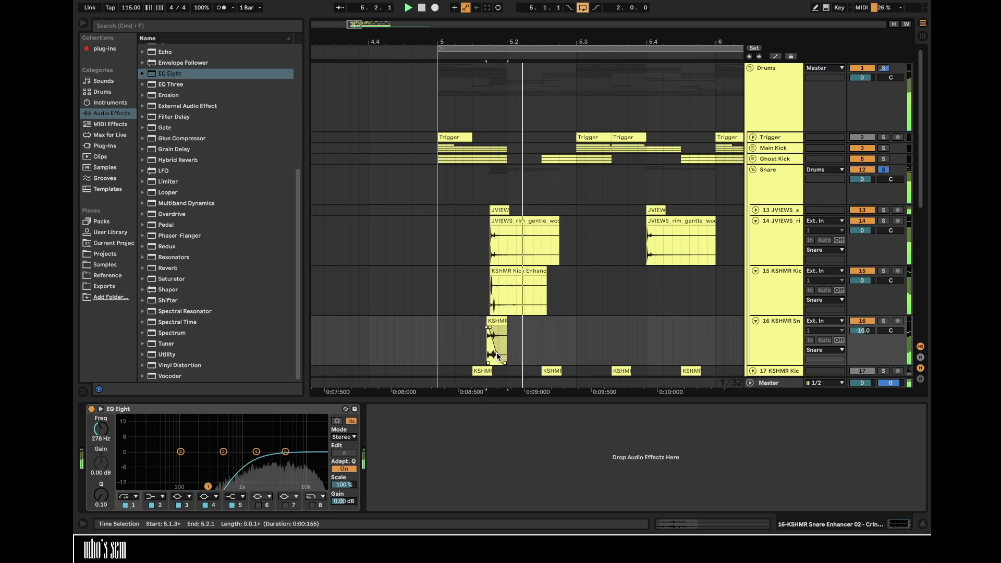
- Lower the Crackle track to -4.2 dB, shorten its clip to end at 5.2.1 with a fade-out, and play from bar 5
{"action": "left_click_drag", "start_coordinate": [862, 281], "coordinate": [862, 286]}
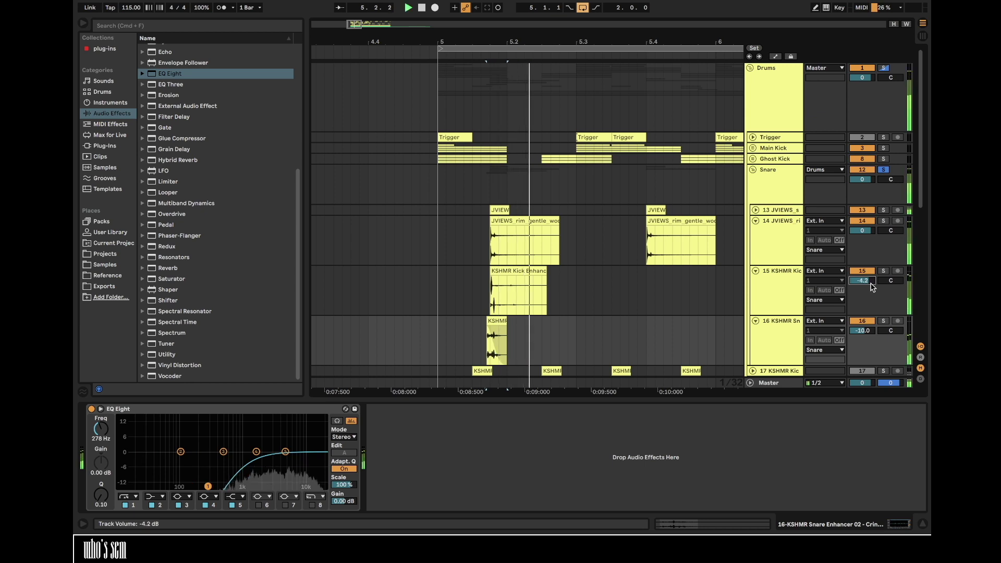
{"action": "left_click", "coordinate": [542, 271]}
{"action": "left_click_drag", "start_coordinate": [507, 277], "coordinate": [490, 278]}
{"action": "key", "text": "space"}
{"action": "left_click", "coordinate": [436, 283]}
{"action": "key", "text": "space"}
{"action": "key", "text": "space"}
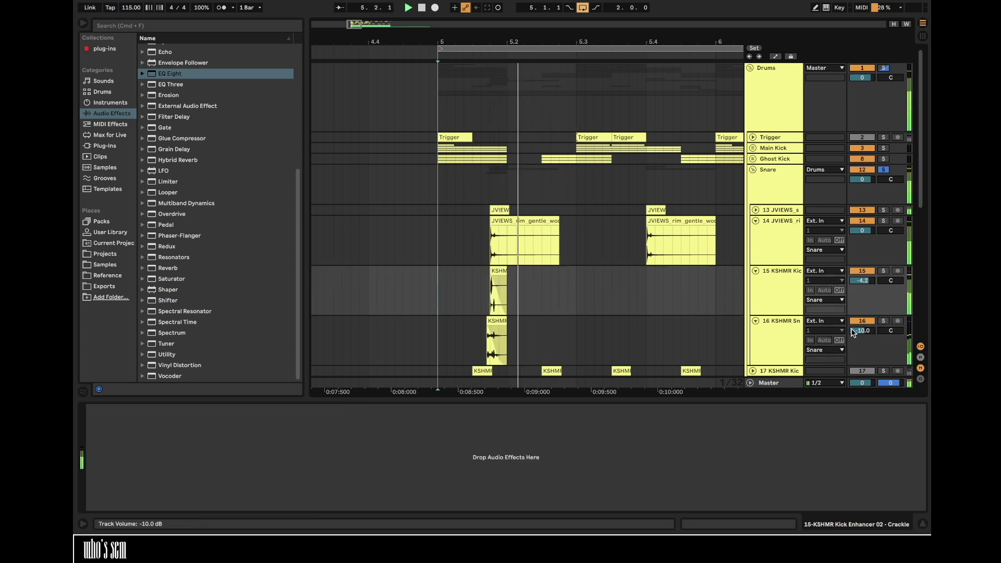
- Set the Crinkle track volume to -6.1 dB and replay the layered snare
{"action": "left_click_drag", "start_coordinate": [862, 330], "coordinate": [862, 330]}
{"action": "key", "text": "space"}
{"action": "key", "text": "space"}
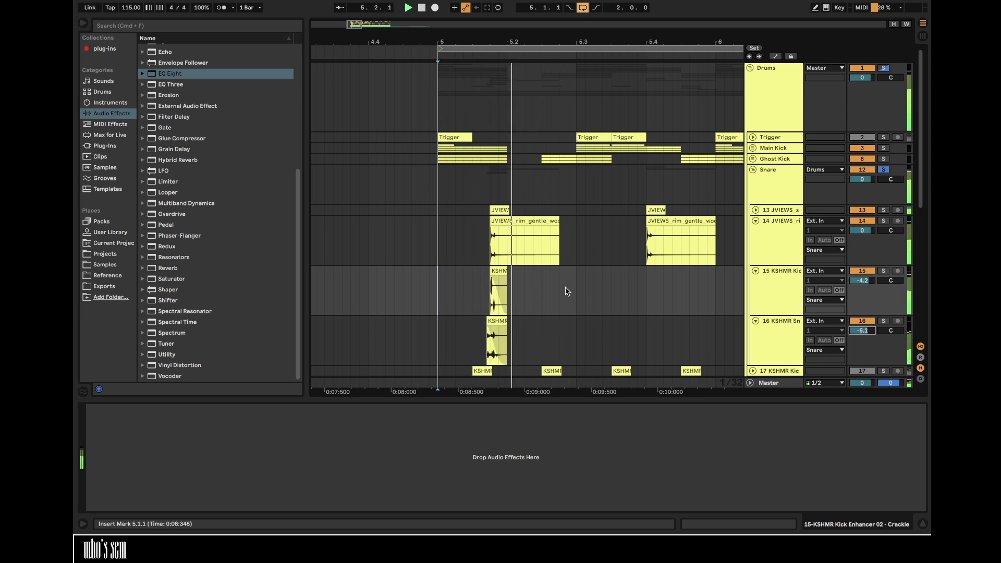
- Give the first rim_gentle_wooden clip a long fade-out and play bar 5
{"action": "key", "text": "space"}
{"action": "left_click_drag", "start_coordinate": [558, 228], "coordinate": [446, 226]}
{"action": "key", "text": "space"}
{"action": "key", "text": "space"}
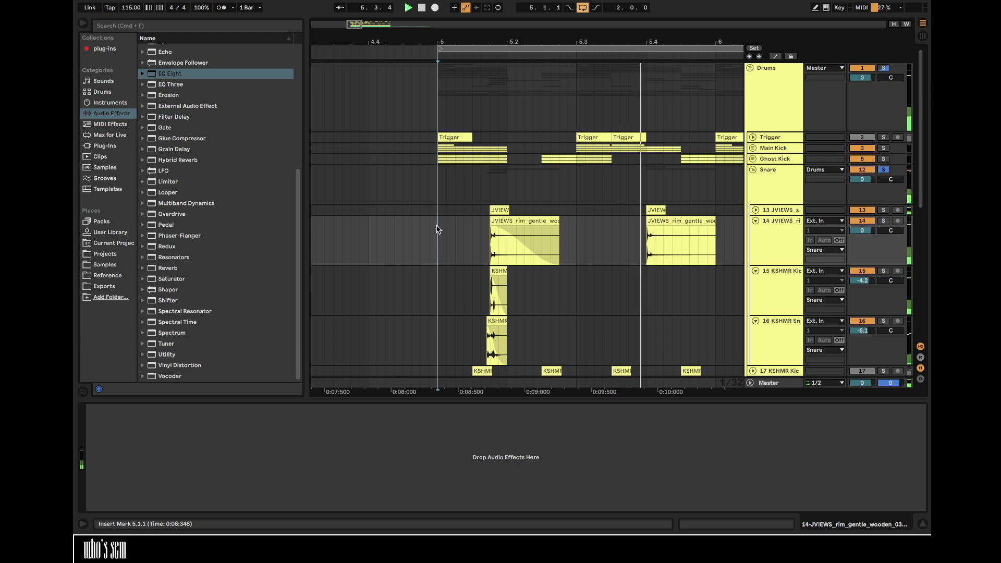
- Duplicate the slap, rim, Crackle and Crinkle snare layers from 5.1.4 to the second snare hit at 5.4.1
{"action": "left_click", "coordinate": [498, 211]}
{"action": "key", "text": "space"}
{"action": "left_click", "coordinate": [644, 251], "text": "shift"}
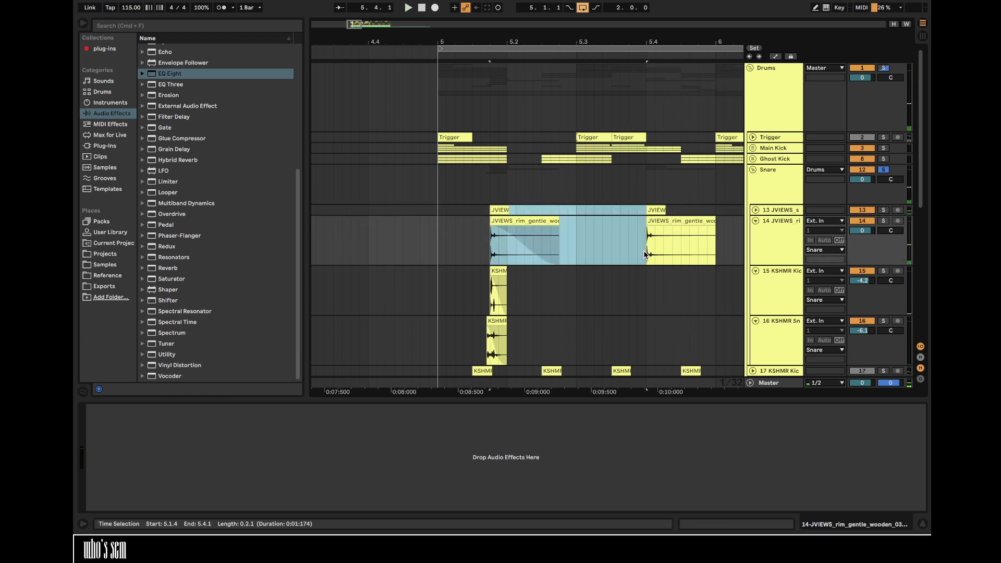
{"action": "key", "text": "super+d"}
{"action": "scroll", "coordinate": [473, 290], "scroll_direction": "left", "scroll_amount": 2}
{"action": "scroll", "coordinate": [463, 289], "scroll_direction": "down", "scroll_amount": 1}
{"action": "left_click_drag", "start_coordinate": [363, 279], "coordinate": [660, 313]}
{"action": "key", "text": "super+d"}
- Lengthen the Crackle and Crinkle clips of the second snare hit to just past 5.4.4 and play bar 5
{"action": "left_click", "coordinate": [527, 337]}
{"action": "left_click_drag", "start_coordinate": [556, 263], "coordinate": [694, 261]}
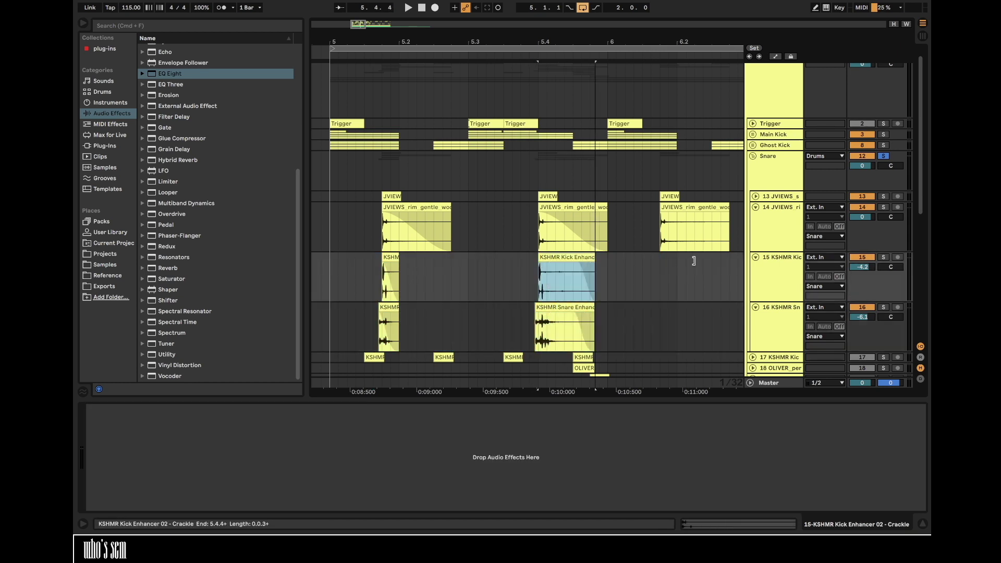
{"action": "left_click", "coordinate": [330, 260]}
{"action": "key", "text": "space"}
{"action": "scroll", "coordinate": [463, 267], "scroll_direction": "down", "scroll_amount": 2}
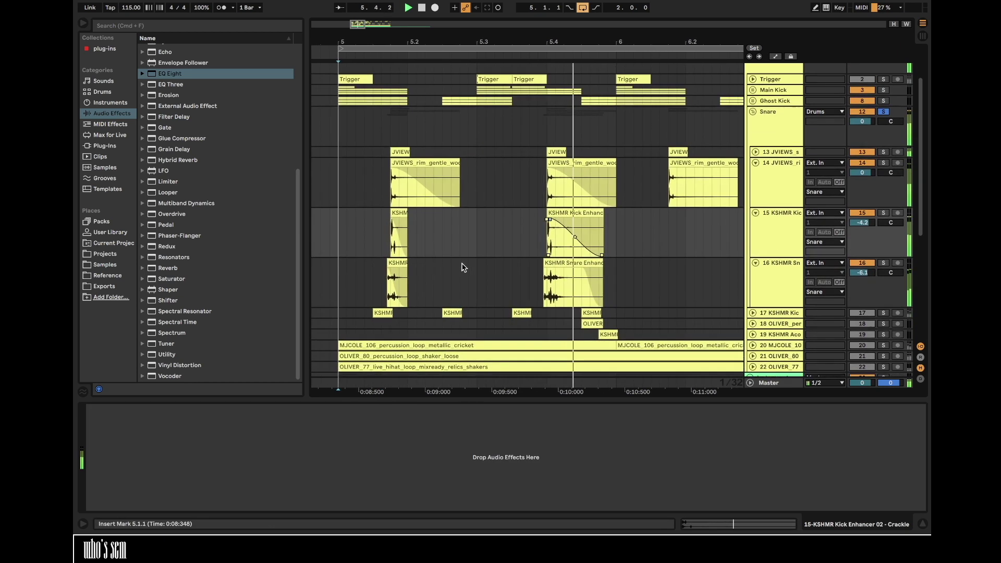
{"action": "key", "text": "space"}
- Move the short Crinkle clip from the first snare hit to the second, delete the leftover long tail, and play from 5.1.1
{"action": "left_click", "coordinate": [395, 273]}
{"action": "left_click", "coordinate": [551, 271]}
{"action": "left_click_drag", "start_coordinate": [550, 268], "coordinate": [551, 269]}
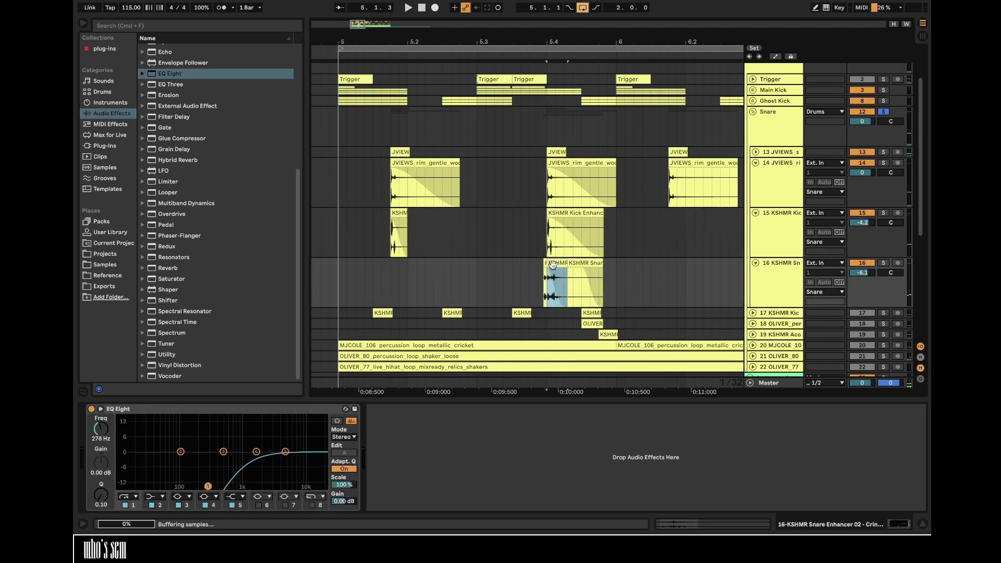
{"action": "left_click", "coordinate": [583, 260]}
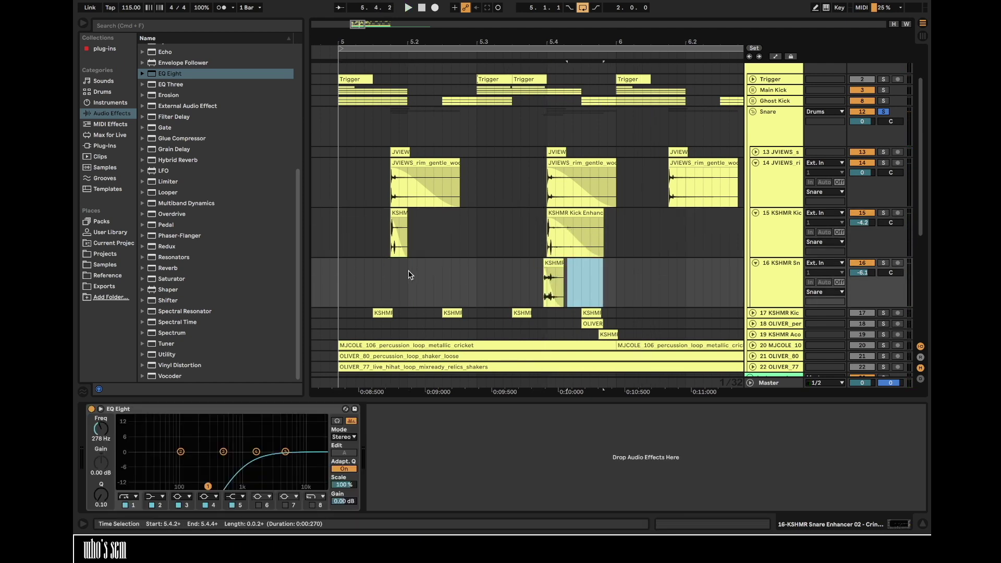
{"action": "key", "text": "Delete"}
{"action": "left_click", "coordinate": [339, 274]}
{"action": "key", "text": "space"}
- Add another audio track to the Snare group and loop playback from 5.1.1 to 6.1.1
{"action": "key", "text": "super+t"}
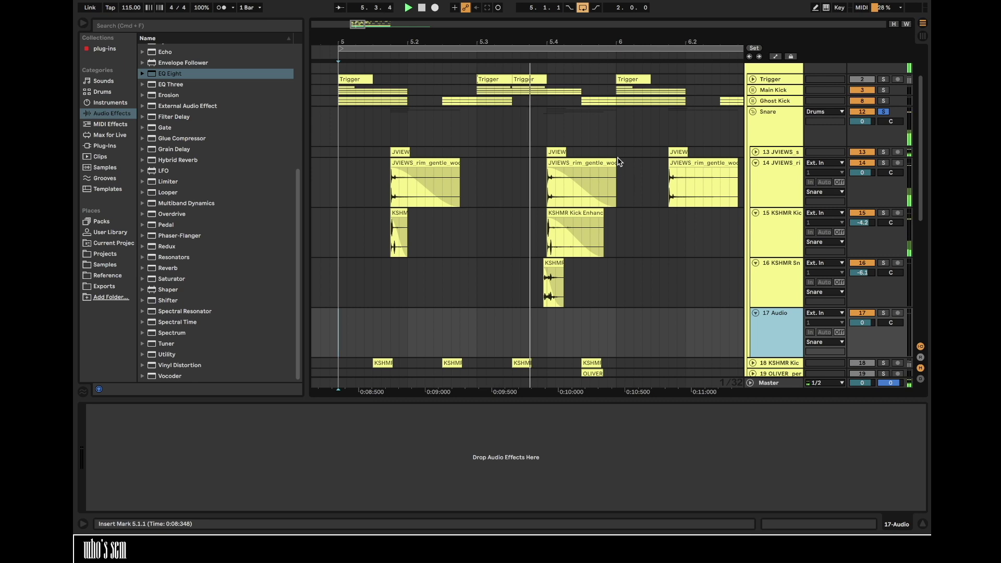
{"action": "left_click", "coordinate": [617, 143], "text": "shift"}
{"action": "key", "text": "super+l"}
{"action": "key", "text": "space"}
{"action": "key", "text": "space"}
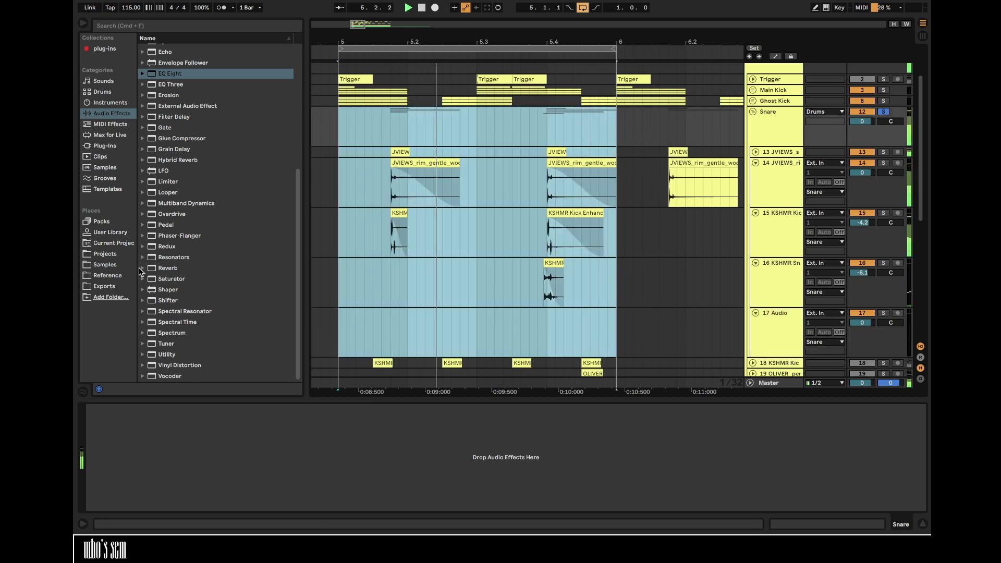
- Audition the KSHMR Snare Enhancer samples from Gun Shot through Jangle 01, Jangle 02 and Perc Hit
{"action": "left_click", "coordinate": [104, 265]}
{"action": "scroll", "coordinate": [235, 219], "scroll_direction": "down", "scroll_amount": 5}
{"action": "left_click", "coordinate": [258, 251]}
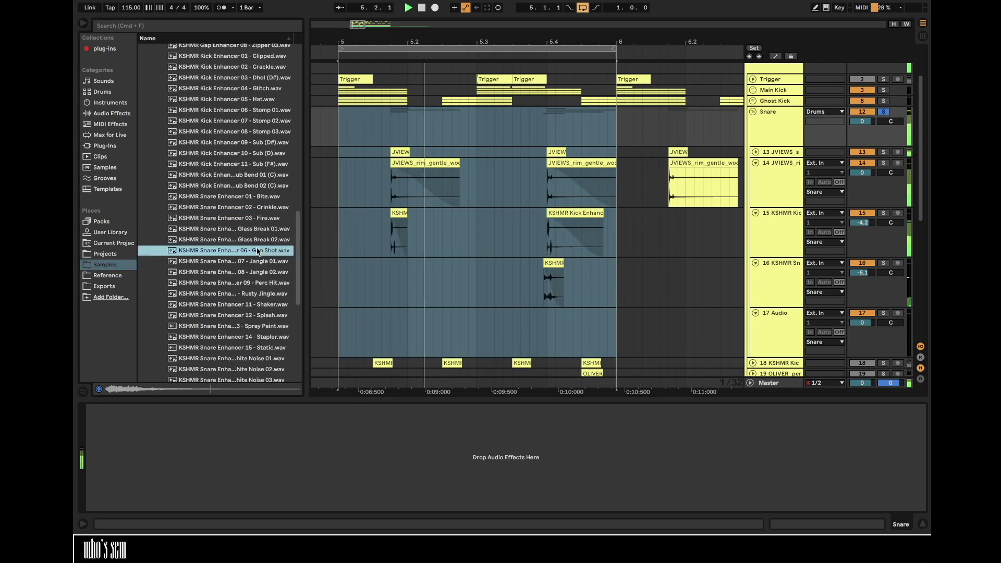
{"action": "left_click_drag", "start_coordinate": [265, 273], "coordinate": [220, 256]}
{"action": "left_click", "coordinate": [536, 286]}
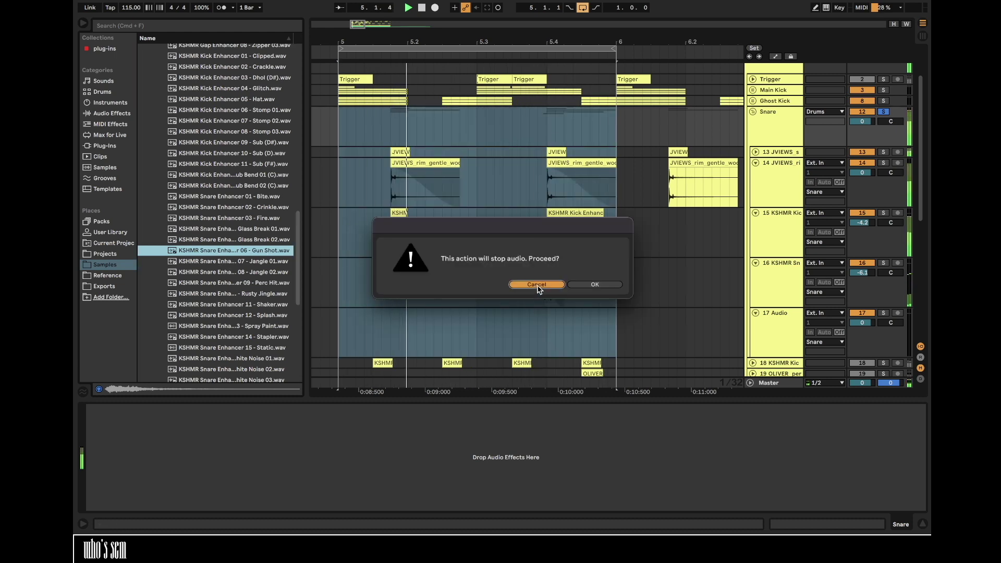
{"action": "left_click_drag", "start_coordinate": [536, 41], "coordinate": [469, 20]}
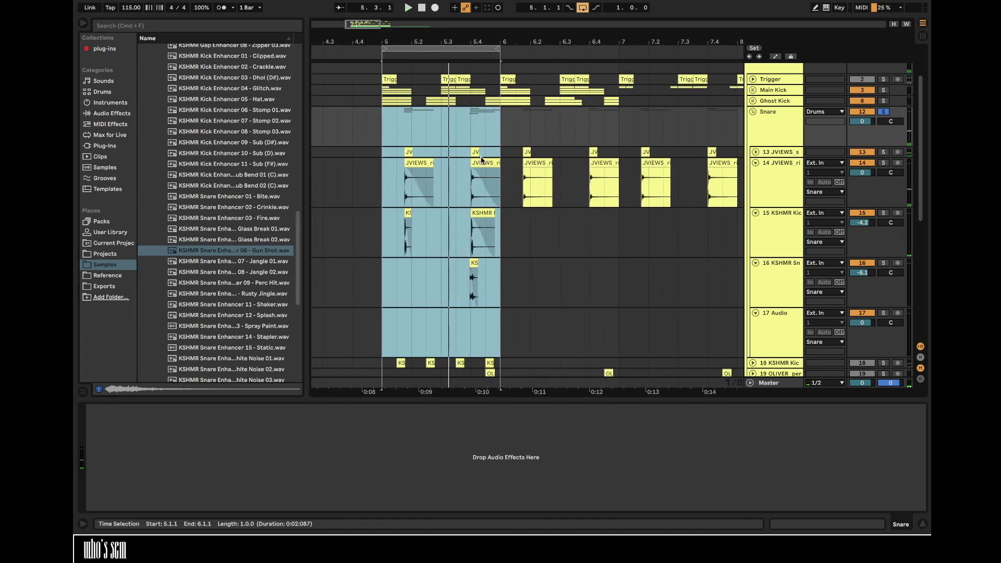
{"action": "left_click", "coordinate": [270, 263]}
{"action": "left_click", "coordinate": [273, 274]}
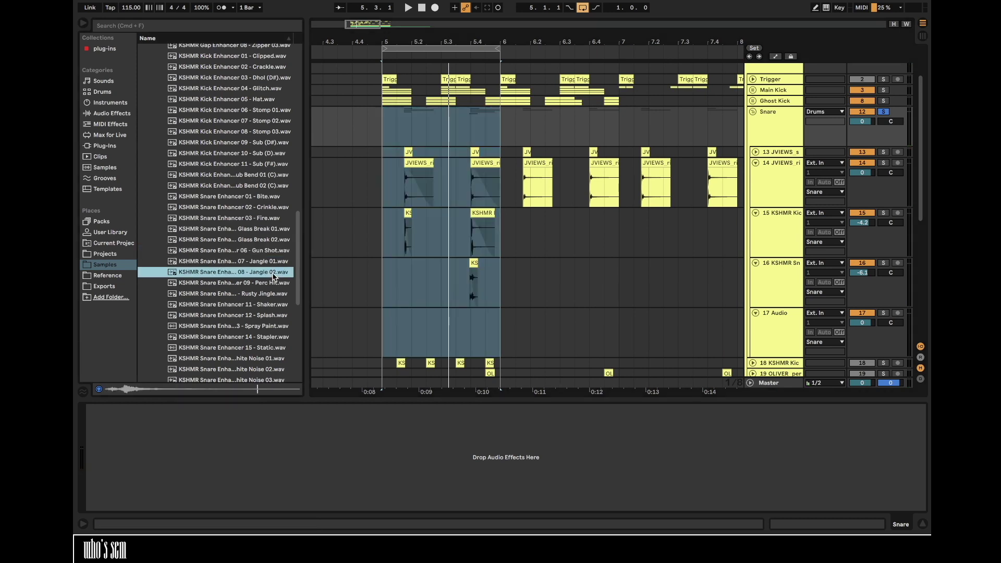
{"action": "left_click", "coordinate": [270, 281]}
- Place KSHMR Snare Enhancer 07 - Jangle 01 on the new track at 5.1.4 and 5.4.1, and set its volume to -12.5 dB
{"action": "left_click_drag", "start_coordinate": [271, 261], "coordinate": [591, 315]}
{"action": "scroll", "coordinate": [408, 315], "scroll_direction": "up", "scroll_amount": 5}
{"action": "left_click", "coordinate": [347, 327]}
{"action": "left_click_drag", "start_coordinate": [865, 326], "coordinate": [865, 347]}
{"action": "key", "text": "space"}
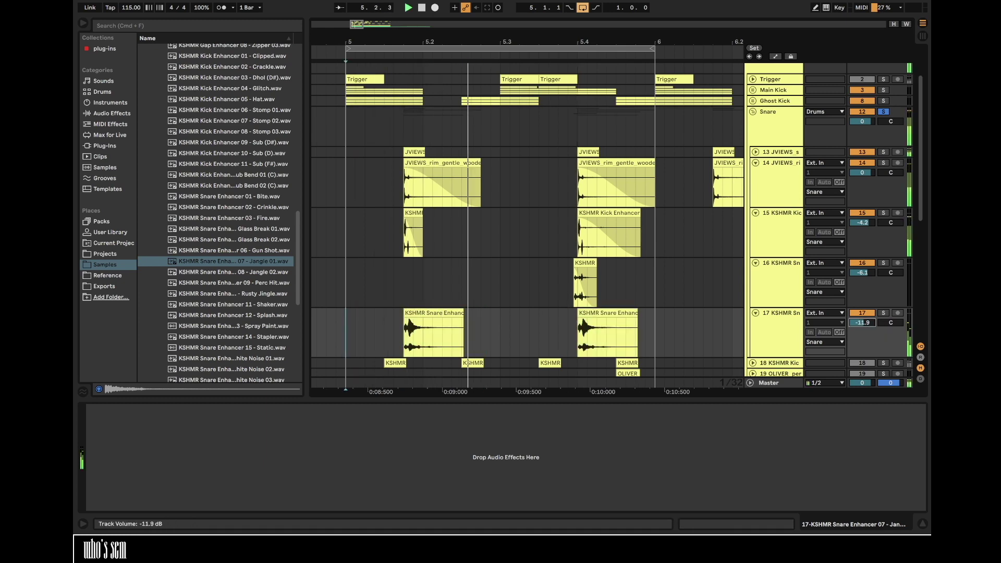
{"action": "left_click_drag", "start_coordinate": [865, 326], "coordinate": [865, 327]}
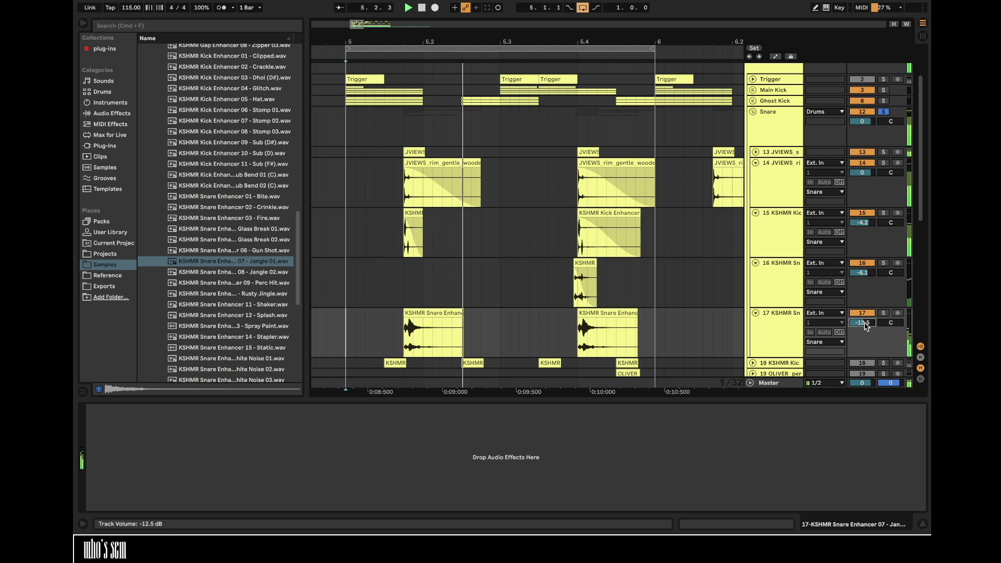
{"action": "key", "text": "space"}
- Consolidate the rim and Crackle clips of the first snare hit at 5.1.4
{"action": "mouse_move", "coordinate": [405, 43]}
{"action": "left_mouse_down"}
{"action": "mouse_move", "coordinate": [405, 62]}
{"action": "mouse_move", "coordinate": [418, 38]}
{"action": "left_mouse_up"}
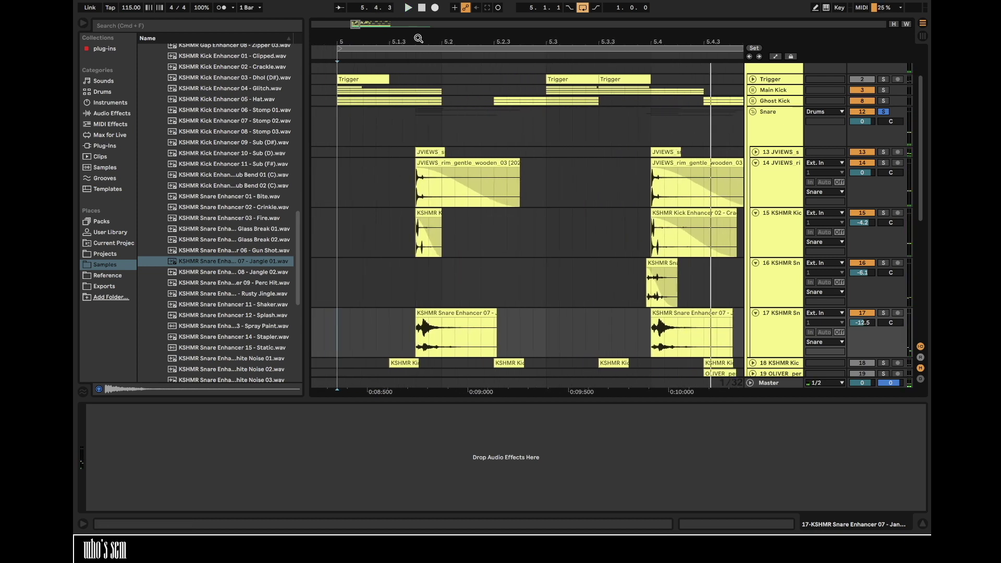
{"action": "left_click", "coordinate": [464, 165]}
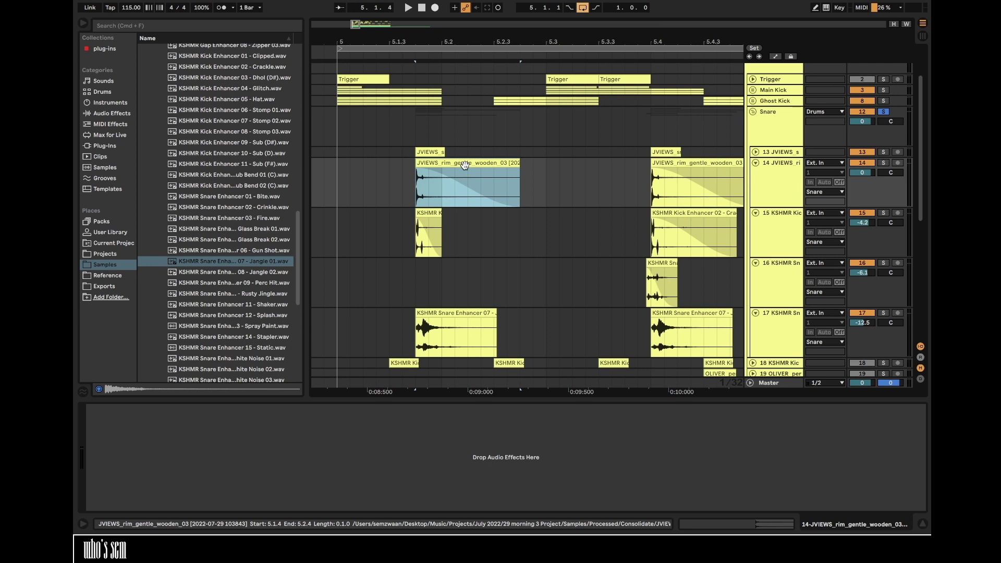
{"action": "left_click", "coordinate": [426, 220]}
{"action": "key", "text": "super+j"}
- Check the groove assigned to the Instrument Rack's MIDI clip and return to the arrangement's drum tracks
{"action": "scroll", "coordinate": [425, 245], "scroll_direction": "down", "scroll_amount": 10}
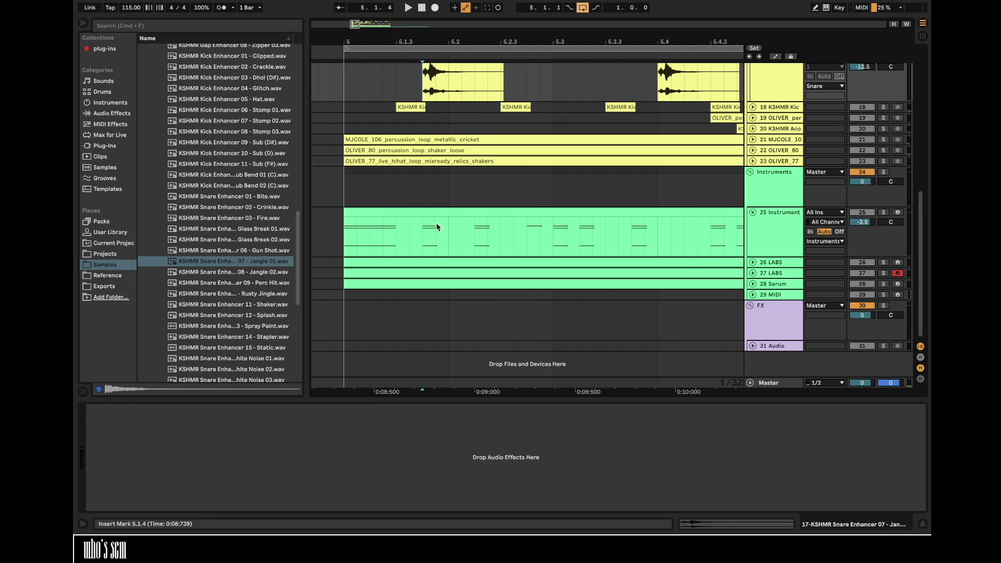
{"action": "double_click", "coordinate": [436, 227]}
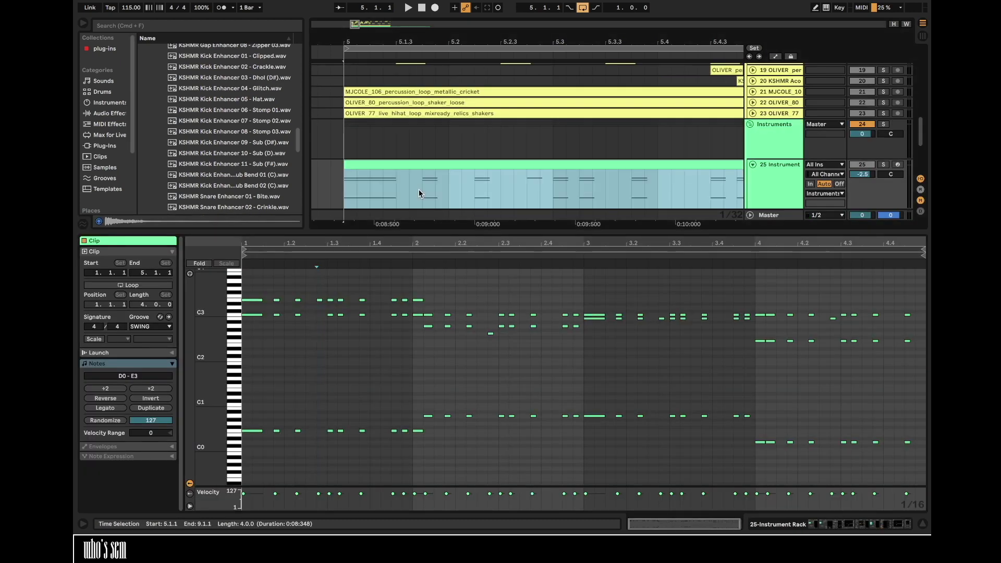
{"action": "key", "text": "shift+Tab"}
{"action": "scroll", "coordinate": [584, 154], "scroll_direction": "up", "scroll_amount": 10}
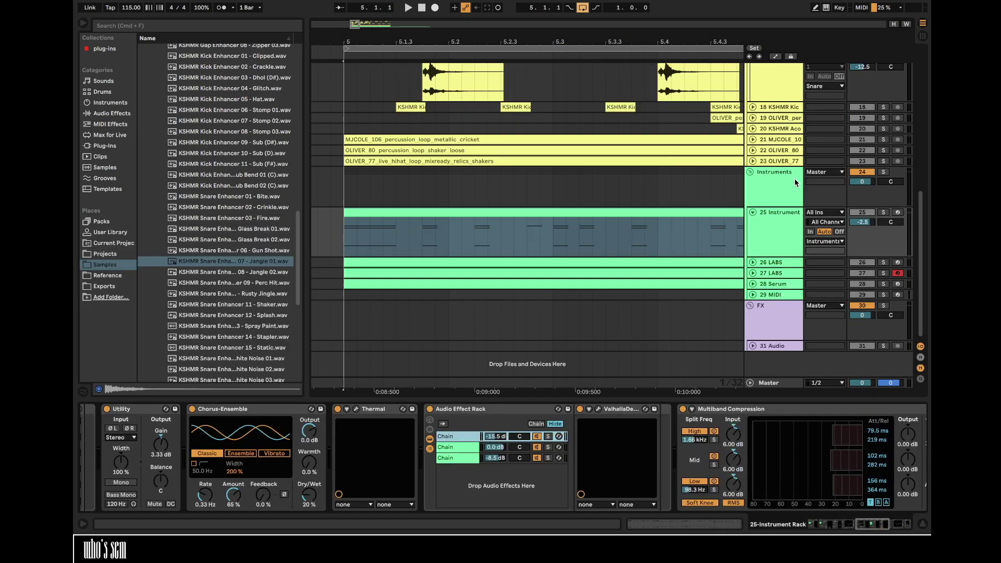
- Add a track below Trigger and place the SWING groove from the Groove Pool on it as a MIDI clip at 5.1.1
{"action": "key", "text": "super+t"}
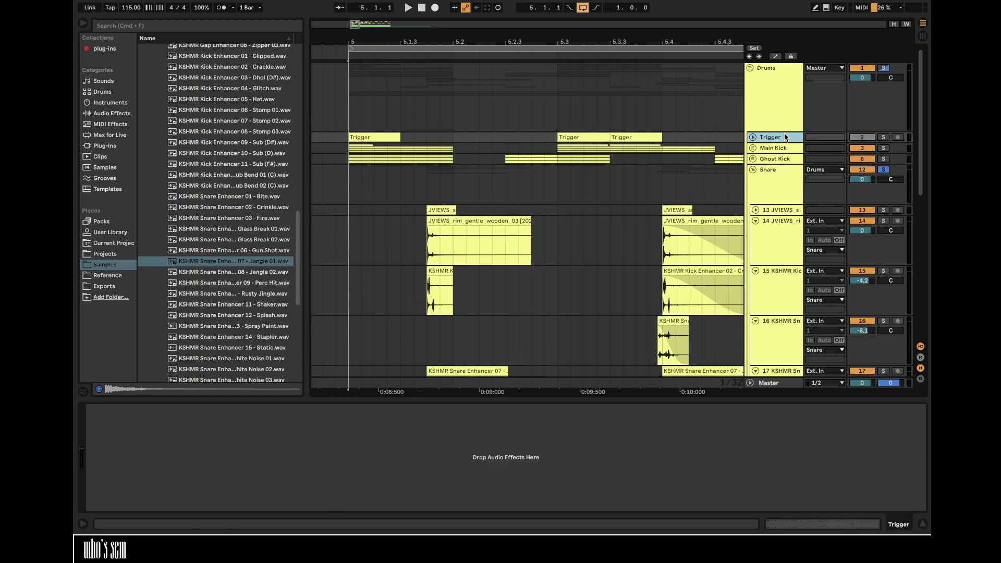
{"action": "left_click", "coordinate": [113, 224]}
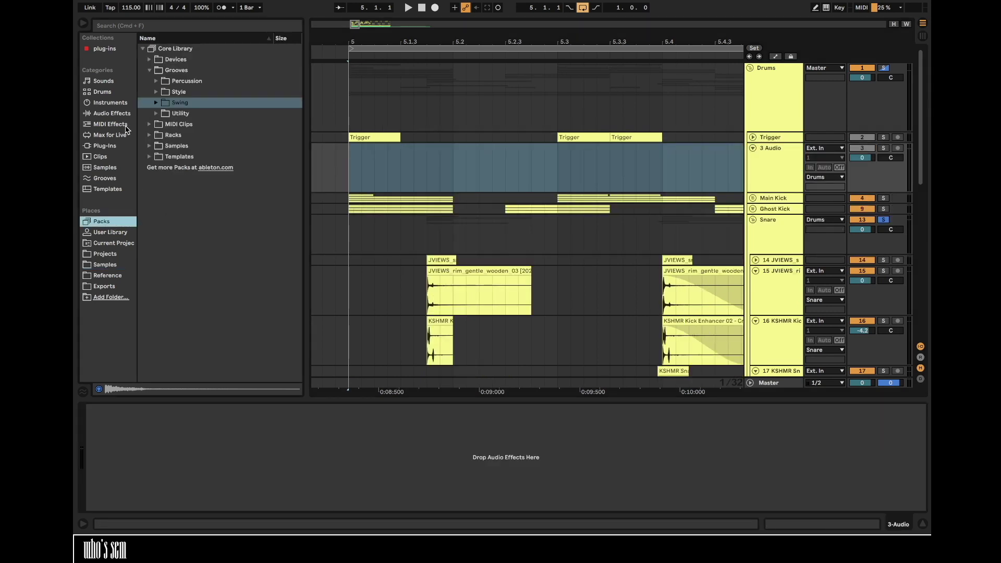
{"action": "left_click", "coordinate": [88, 389]}
{"action": "left_click_drag", "start_coordinate": [113, 229], "coordinate": [352, 164]}
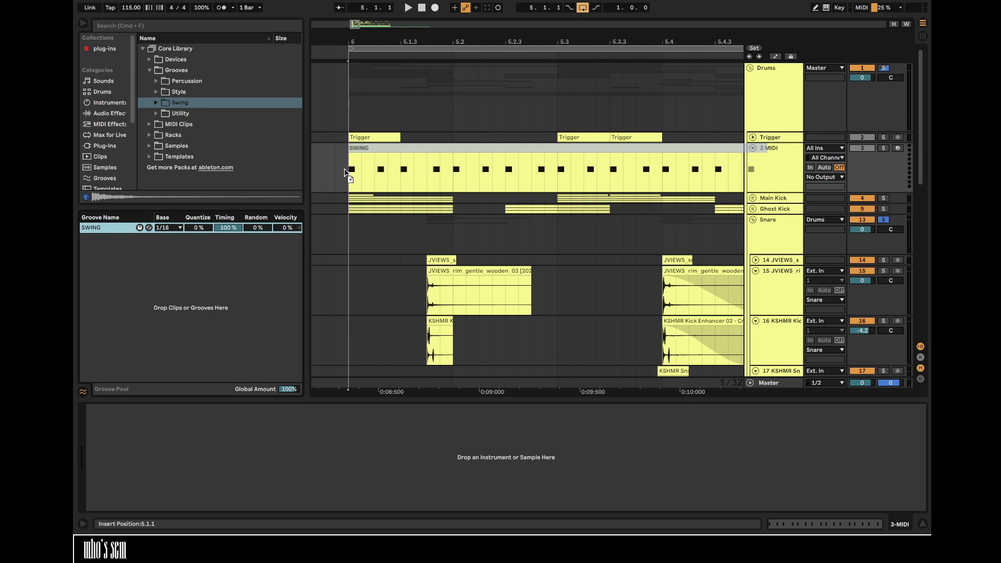
{"action": "left_click", "coordinate": [83, 393]}
- Shift the slap, rim and Crackle clips of the first snare hit slightly later to match the swung SWING note, and select the MIDI track
{"action": "left_click_drag", "start_coordinate": [458, 41], "coordinate": [497, 285]}
{"action": "left_click", "coordinate": [493, 191]}
{"action": "scroll", "coordinate": [497, 285], "scroll_direction": "down", "scroll_amount": 2}
{"action": "left_click", "coordinate": [501, 222]}
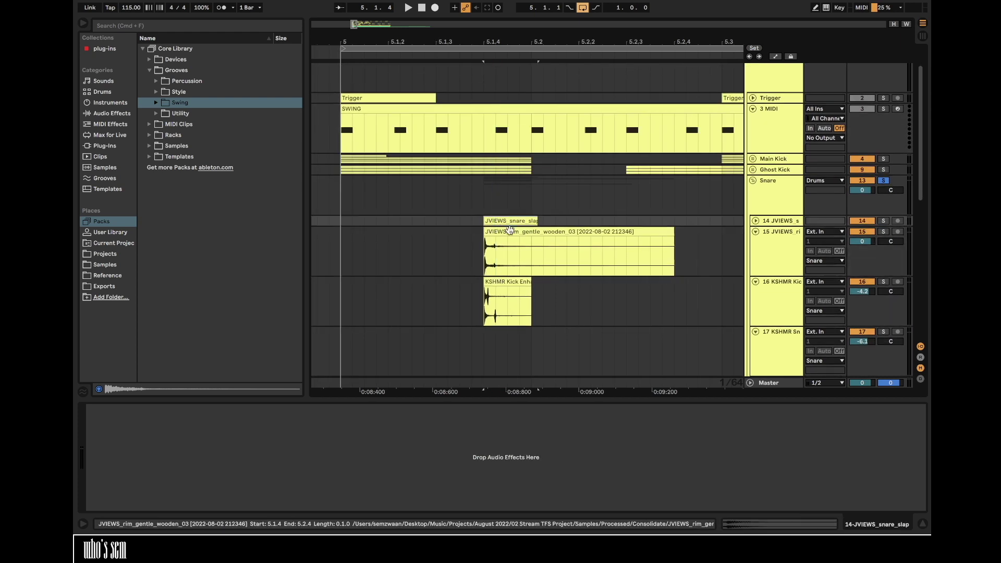
{"action": "left_click", "coordinate": [686, 300], "text": "shift"}
{"action": "left_click_drag", "start_coordinate": [511, 283], "coordinate": [521, 286]}
{"action": "left_click", "coordinate": [779, 130]}
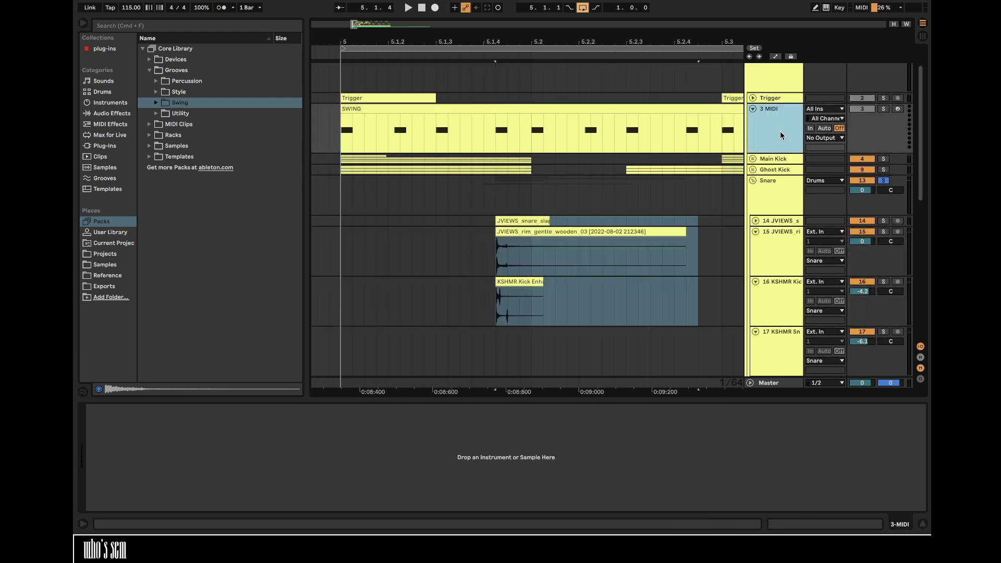
- Delete the MIDI track holding the SWING groove clip
{"action": "key", "text": "Delete"}
{"action": "scroll", "coordinate": [509, 275], "scroll_direction": "down", "scroll_amount": 3}
{"action": "scroll", "coordinate": [509, 276], "scroll_direction": "down", "scroll_amount": 4}
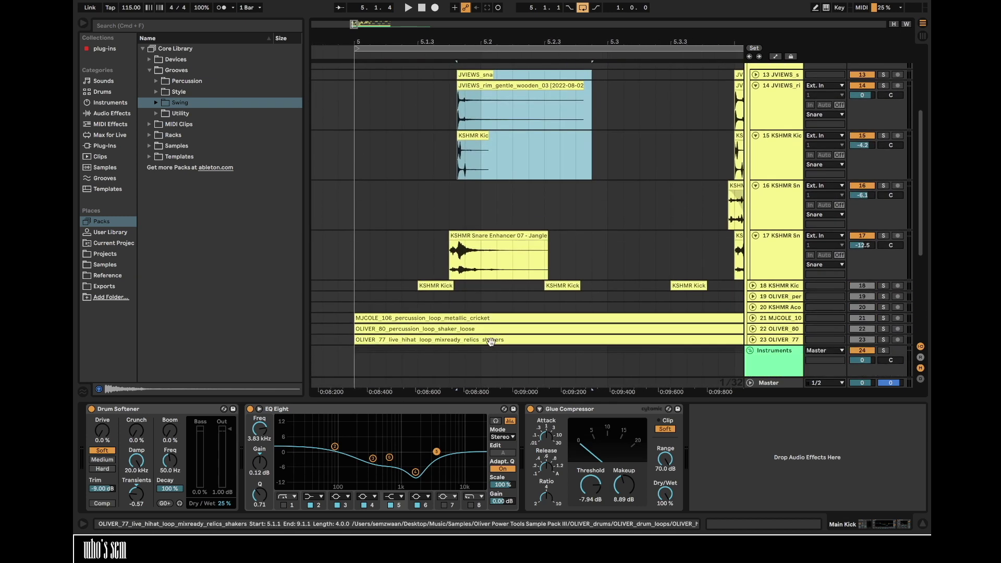
- Compare slightly later and earlier positions for the Jangle clip of the first snare hit, auditioning it against the other layers
{"action": "left_click_drag", "start_coordinate": [461, 42], "coordinate": [462, 44]}
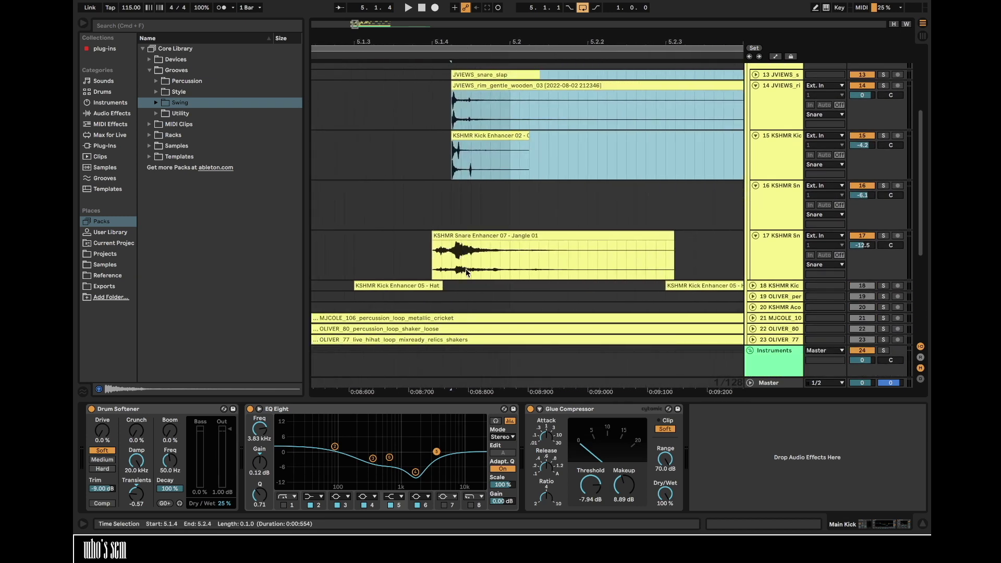
{"action": "left_click_drag", "start_coordinate": [467, 235], "coordinate": [486, 235]}
{"action": "key", "text": "space"}
{"action": "key", "text": "space"}
{"action": "left_click_drag", "start_coordinate": [485, 235], "coordinate": [464, 229]}
{"action": "key", "text": "space"}
{"action": "key", "text": "space"}
- Check the Jangle clip on the second snare hit and audition the one-bar snare pattern from 5.1.1
{"action": "left_click_drag", "start_coordinate": [517, 39], "coordinate": [430, 37]}
{"action": "left_click", "coordinate": [683, 235]}
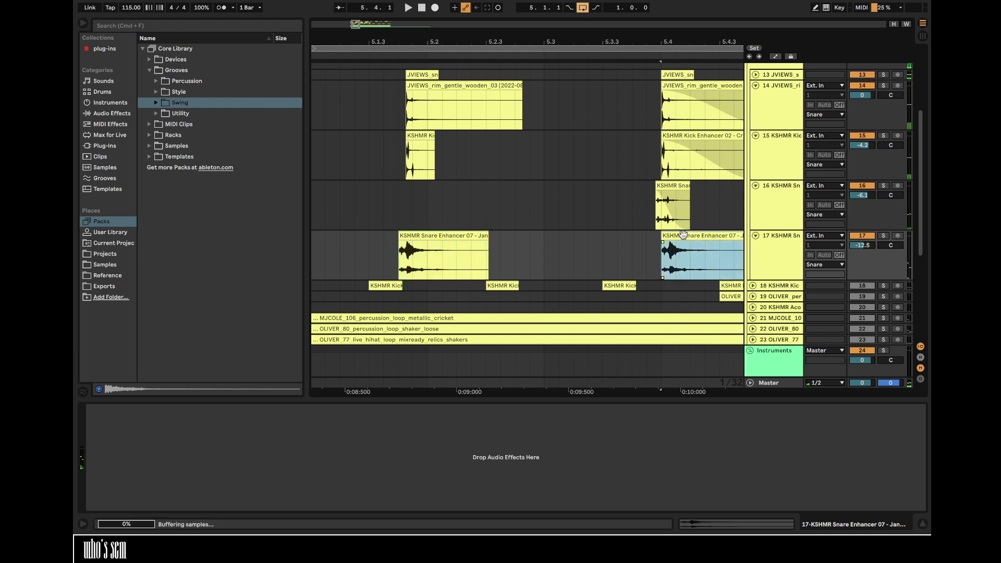
{"action": "left_click_drag", "start_coordinate": [624, 36], "coordinate": [559, 25]}
{"action": "scroll", "coordinate": [551, 211], "scroll_direction": "up", "scroll_amount": 3}
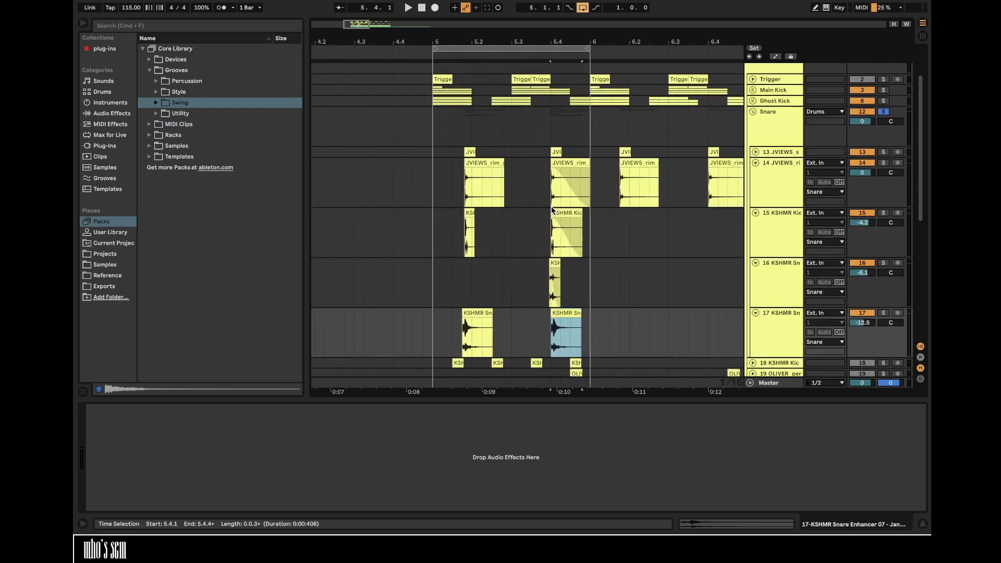
{"action": "left_click", "coordinate": [436, 176]}
{"action": "key", "text": "space"}
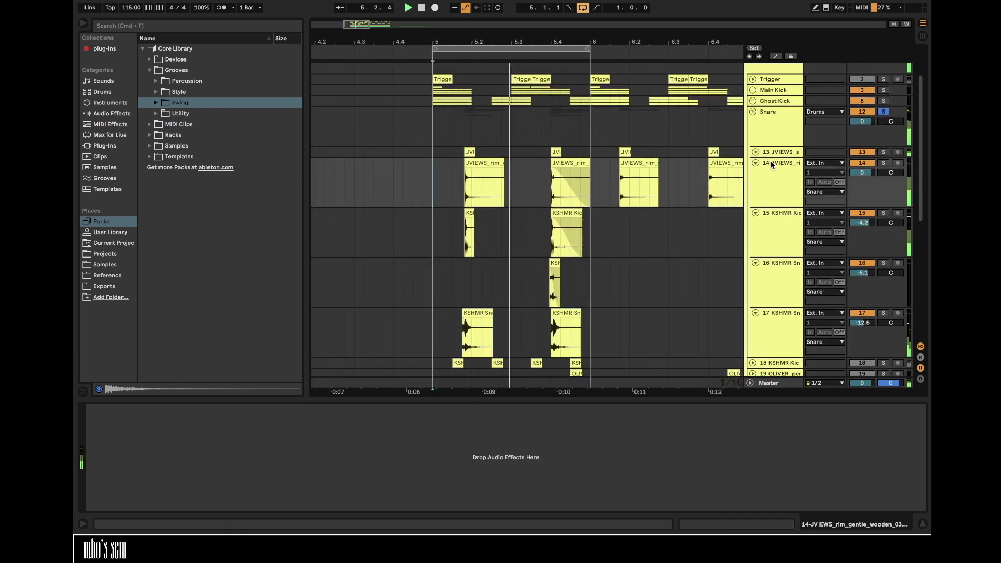
- Fold the snare layer tracks, duplicate the Snare group's bar from 5.1.1 to 6.1.1, and loop 5.1.1 to 7.1.1
{"action": "left_click", "coordinate": [751, 165], "text": "alt"}
{"action": "left_click_drag", "start_coordinate": [435, 197], "coordinate": [589, 133]}
{"action": "key", "text": "space"}
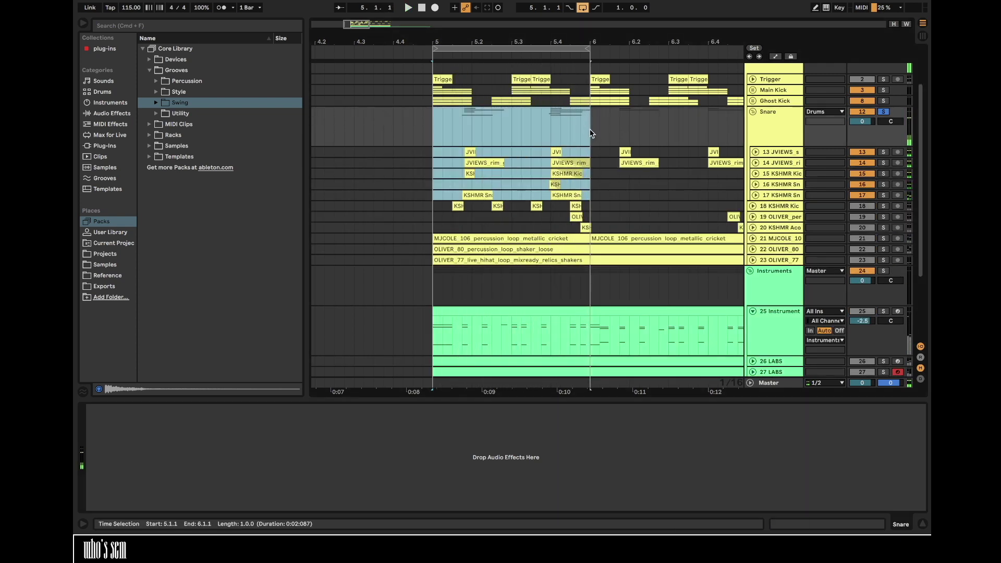
{"action": "key", "text": "super+d"}
{"action": "left_click", "coordinate": [339, 125], "text": "shift"}
{"action": "key", "text": "super+l"}
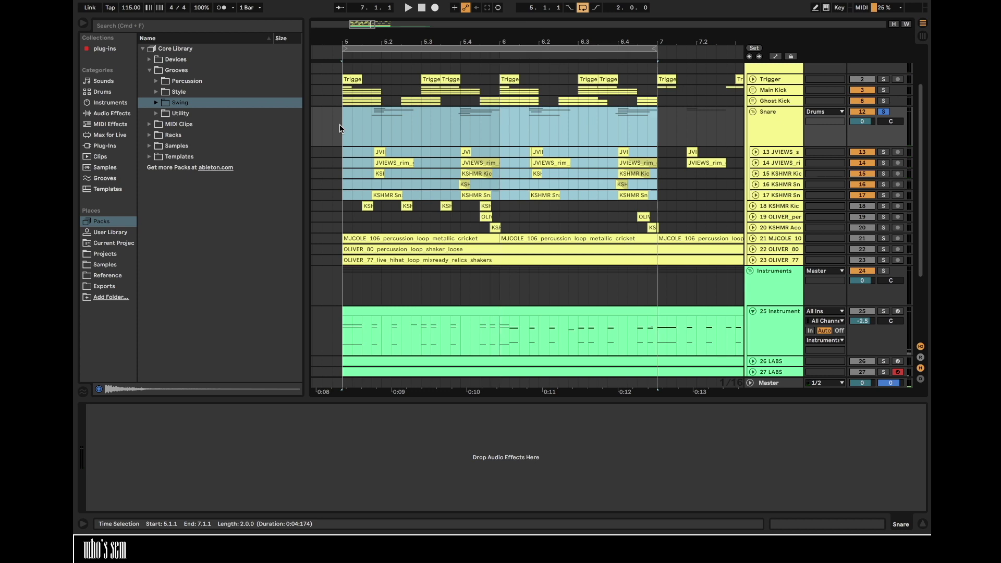
- Open the snare enhancer samples and add an audio track below the last layer of the Snare group
{"action": "left_click", "coordinate": [529, 151]}
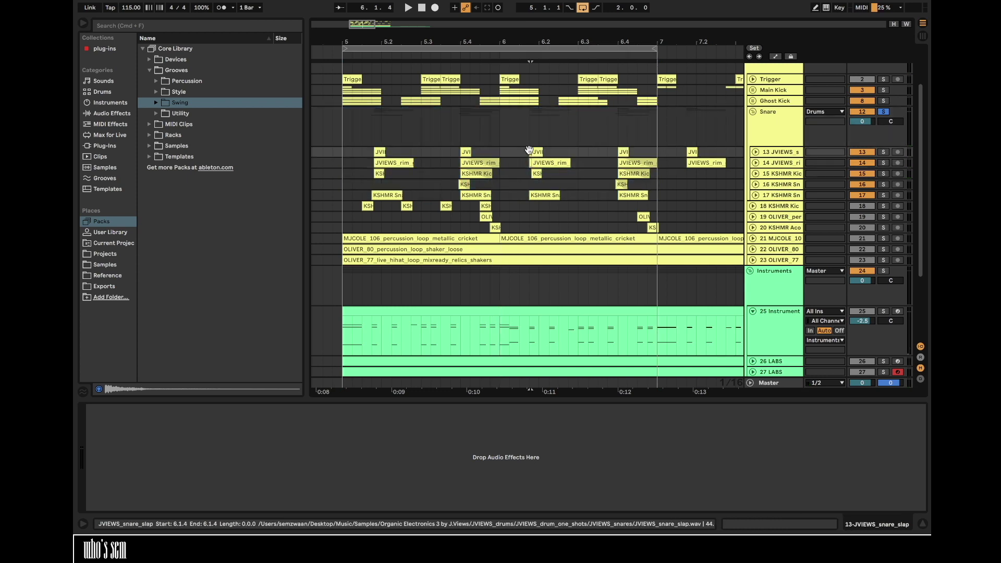
{"action": "left_click", "coordinate": [529, 153]}
{"action": "left_click", "coordinate": [125, 265]}
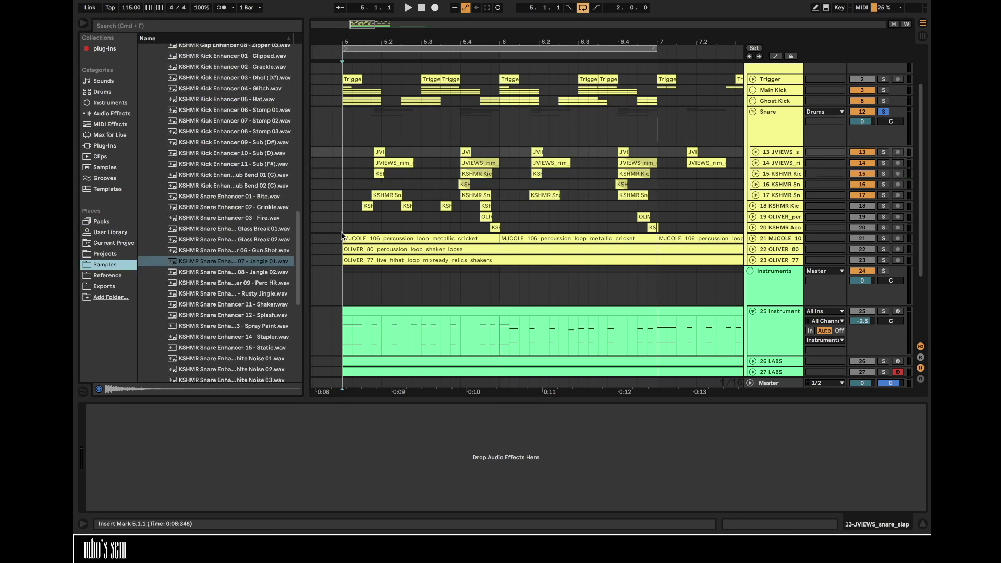
{"action": "left_click", "coordinate": [780, 200], "text": "shift"}
{"action": "key", "text": "super+t"}
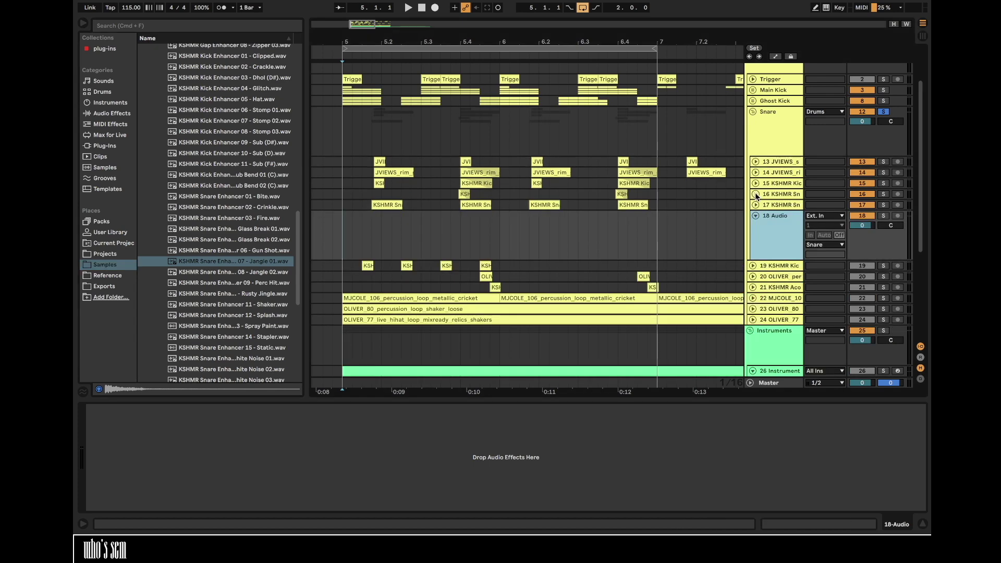
{"action": "key", "text": "z"}
- Place KSHMR Snare Enhancer 06 - Gun Shot at 6.4.1 on the new track and set its volume to -9.5 dB
{"action": "left_click", "coordinate": [256, 283]}
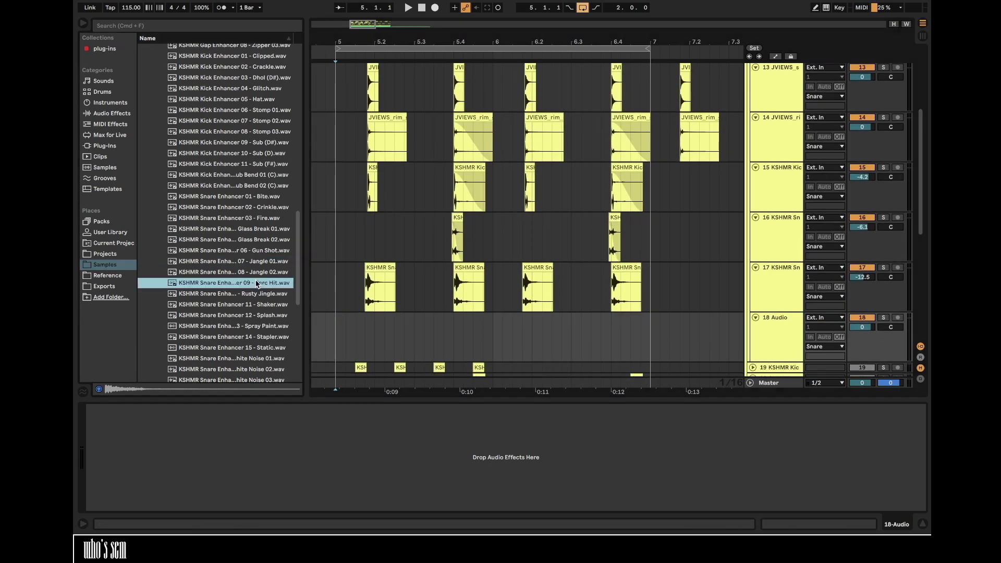
{"action": "left_click", "coordinate": [243, 254]}
{"action": "left_click_drag", "start_coordinate": [346, 252], "coordinate": [614, 332]}
{"action": "left_click", "coordinate": [867, 329]}
{"action": "left_click_drag", "start_coordinate": [868, 329], "coordinate": [867, 326]}
{"action": "key", "text": "space"}
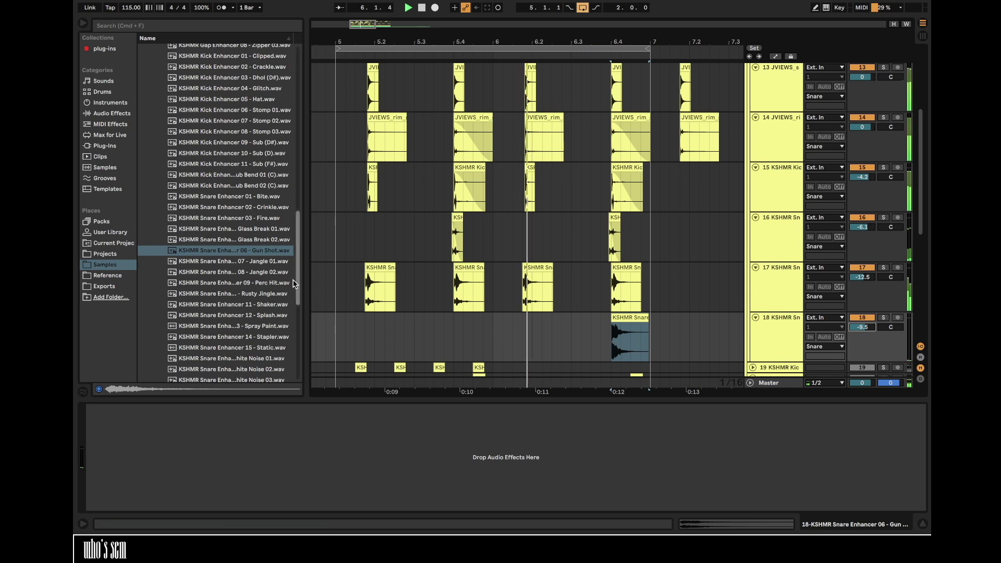
- Audition further snare enhancers and place KSHMR Snare Enhancer 10 - Rusty Jingle near 6.4.1 on another new audio track
{"action": "left_click", "coordinate": [273, 284]}
{"action": "left_click", "coordinate": [273, 295]}
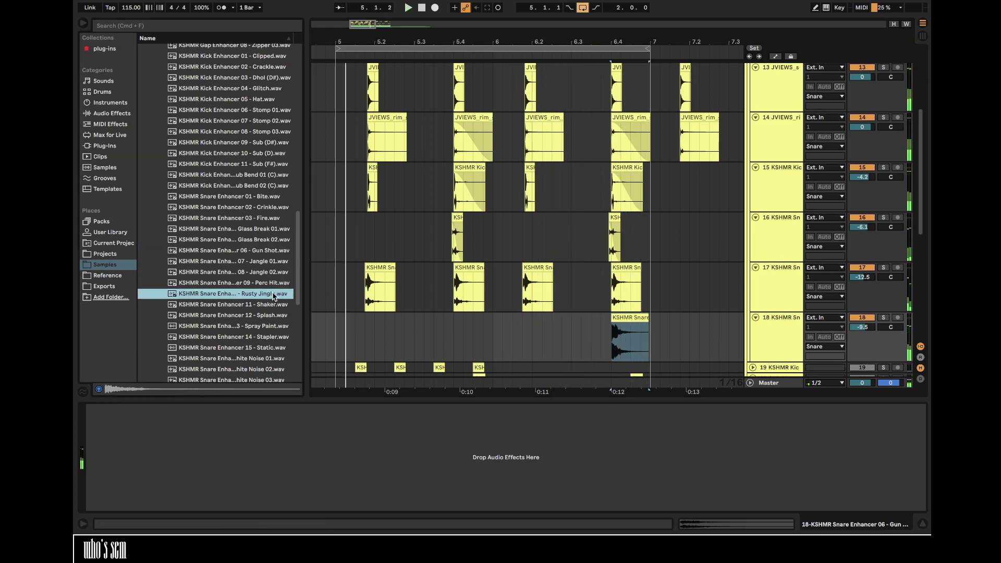
{"action": "left_click", "coordinate": [272, 305]}
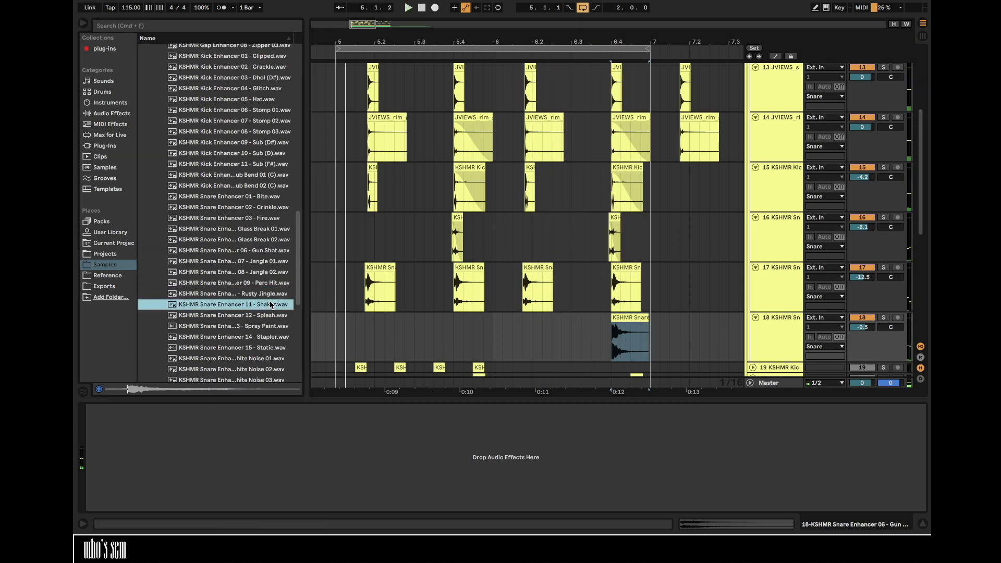
{"action": "left_click", "coordinate": [754, 317]}
{"action": "key", "text": "super+t"}
{"action": "mouse_move", "coordinate": [249, 294]}
{"action": "left_mouse_down"}
{"action": "mouse_move", "coordinate": [592, 330]}
{"action": "mouse_move", "coordinate": [598, 357]}
{"action": "mouse_move", "coordinate": [578, 348]}
{"action": "mouse_move", "coordinate": [627, 347]}
{"action": "mouse_move", "coordinate": [582, 331]}
{"action": "mouse_move", "coordinate": [600, 335]}
{"action": "left_mouse_up"}
{"action": "key", "text": "plus"}
- Reverse the Rusty Jingle clip, set its track volume to -16.0 dB, and remove the part after 6.4.1
{"action": "key", "text": "r"}
{"action": "key", "text": "space"}
{"action": "key", "text": "space"}
{"action": "key", "text": "space"}
{"action": "left_click_drag", "start_coordinate": [864, 337], "coordinate": [864, 359]}
{"action": "left_click", "coordinate": [666, 349]}
{"action": "key", "text": "Delete"}
{"action": "left_click", "coordinate": [574, 350]}
{"action": "key", "text": "space"}
- Add EQ Eight to the Rusty Jingle track with a low cut near 100 Hz and a -5.33 dB dip at 4.08 kHz
{"action": "left_click", "coordinate": [99, 115]}
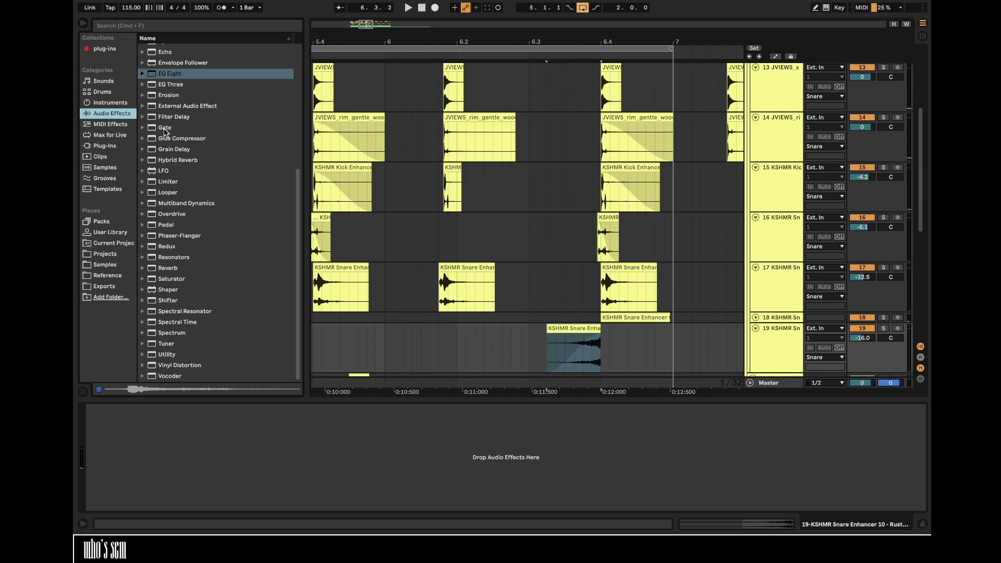
{"action": "double_click", "coordinate": [171, 74]}
{"action": "key", "text": "space"}
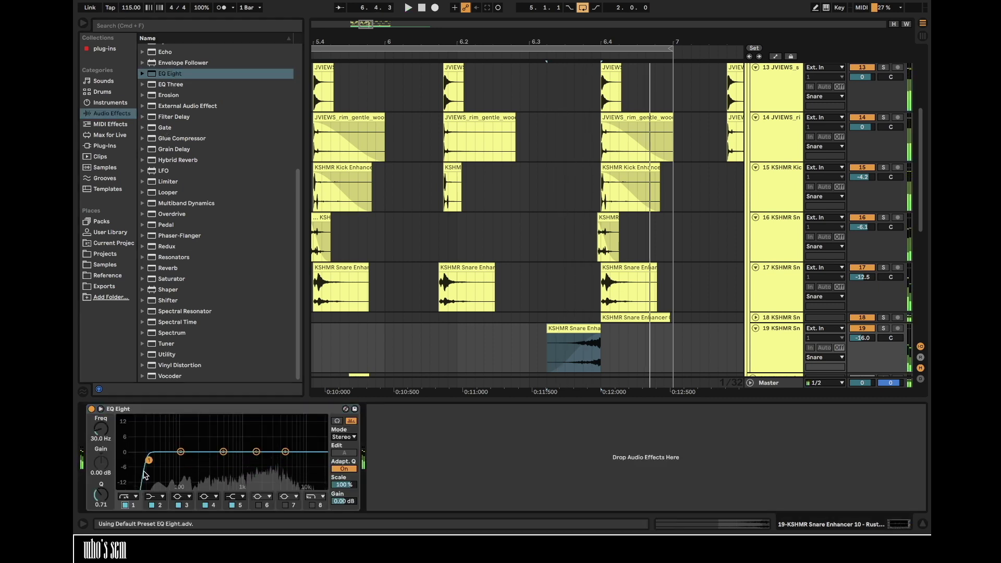
{"action": "left_click_drag", "start_coordinate": [149, 460], "coordinate": [178, 486]}
{"action": "left_click_drag", "start_coordinate": [256, 451], "coordinate": [280, 464]}
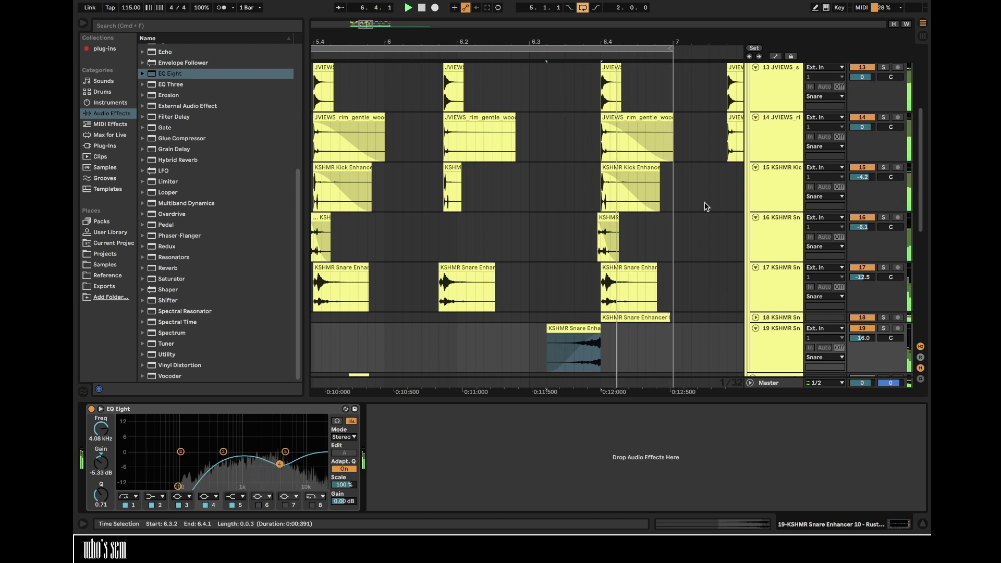
- Trim the reversed Rusty Jingle clip's start to 6.3.3 and give it a curved fade-in up to 6.4.1
{"action": "left_click_drag", "start_coordinate": [547, 333], "coordinate": [589, 352]}
{"action": "left_click_drag", "start_coordinate": [589, 352], "coordinate": [587, 361]}
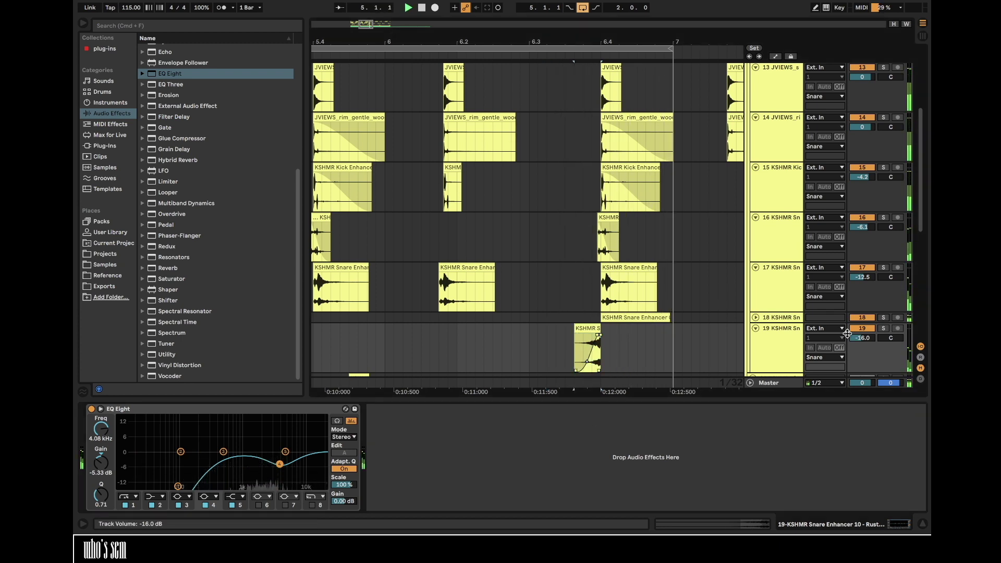
{"action": "left_click", "coordinate": [756, 328]}
{"action": "key", "text": "space"}
{"action": "left_click_drag", "start_coordinate": [652, 39], "coordinate": [652, 24]}
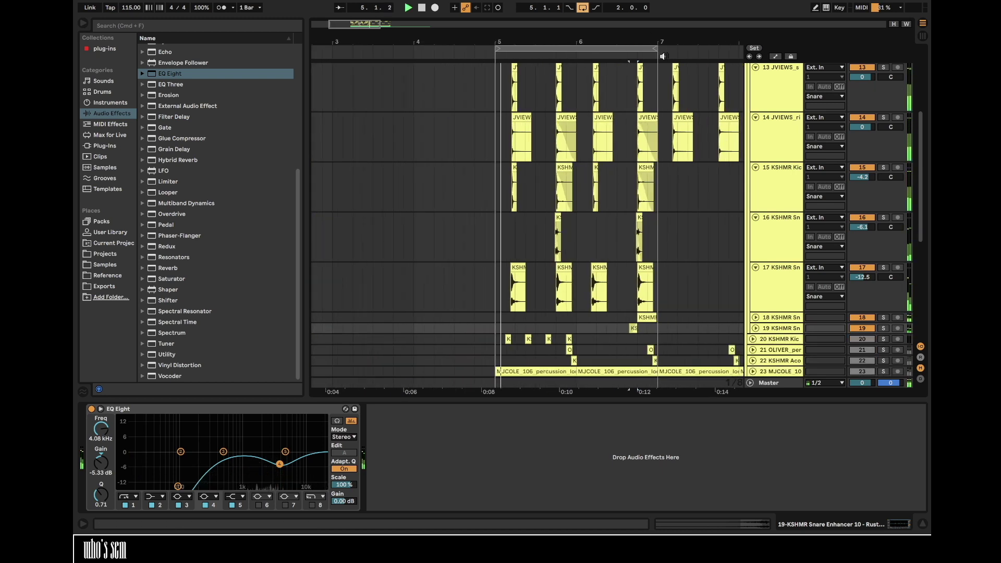
- Lower the Gun Shot layer's track volume to -17.5 dB during playback and fold the snare layer tracks
{"action": "left_click", "coordinate": [755, 318]}
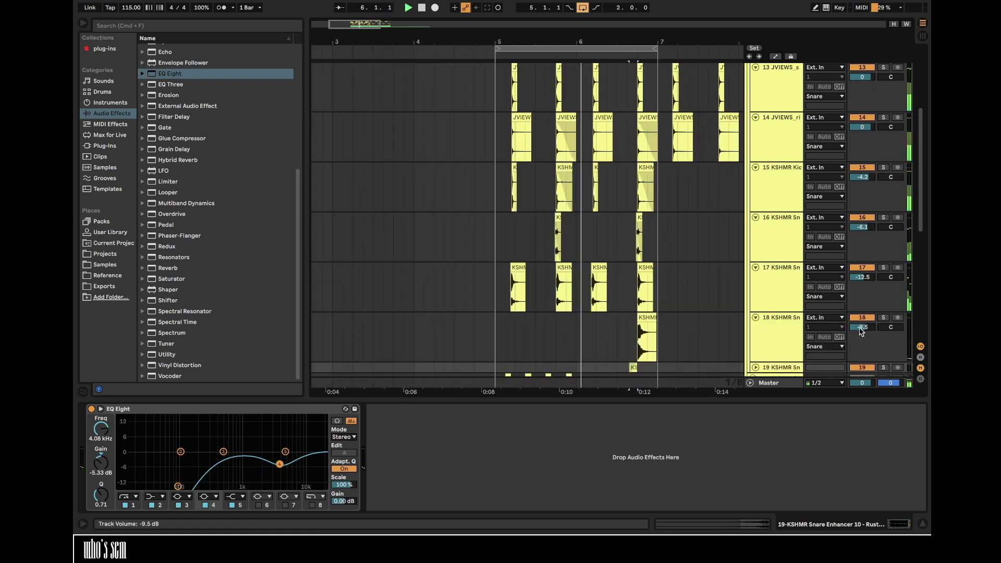
{"action": "scroll", "coordinate": [861, 328], "scroll_direction": "down", "scroll_amount": 3}
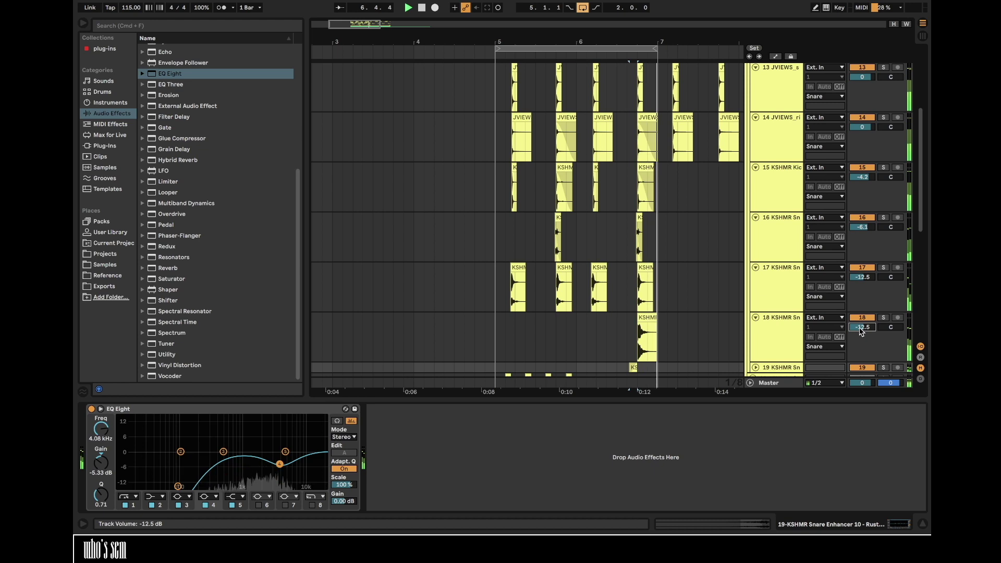
{"action": "scroll", "coordinate": [861, 328], "scroll_direction": "down", "scroll_amount": 1}
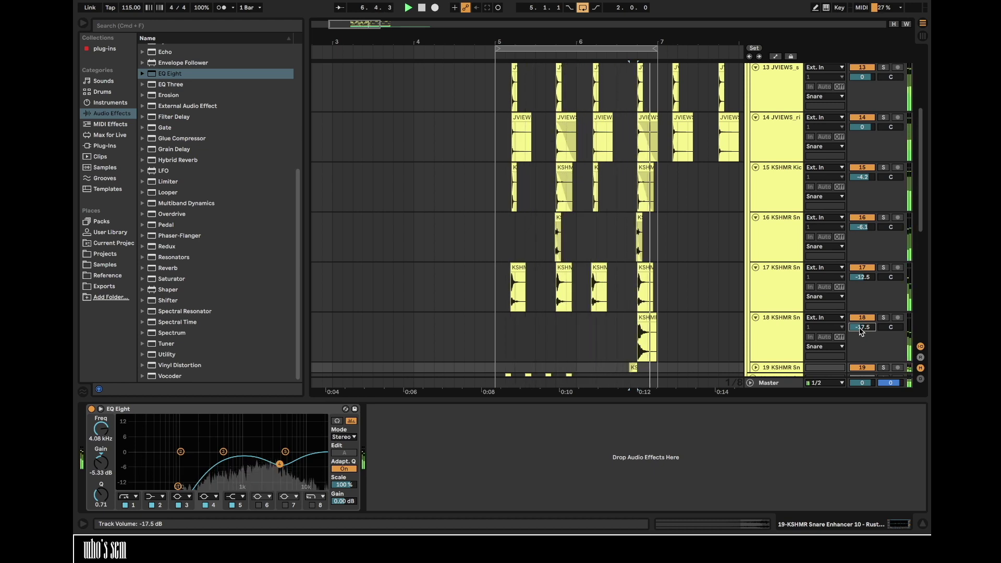
{"action": "left_click", "coordinate": [755, 319], "text": "alt"}
- Add EQ Eight to the Snare group and enable its low cut at 130 Hz
{"action": "left_click", "coordinate": [757, 181]}
{"action": "left_click", "coordinate": [485, 189]}
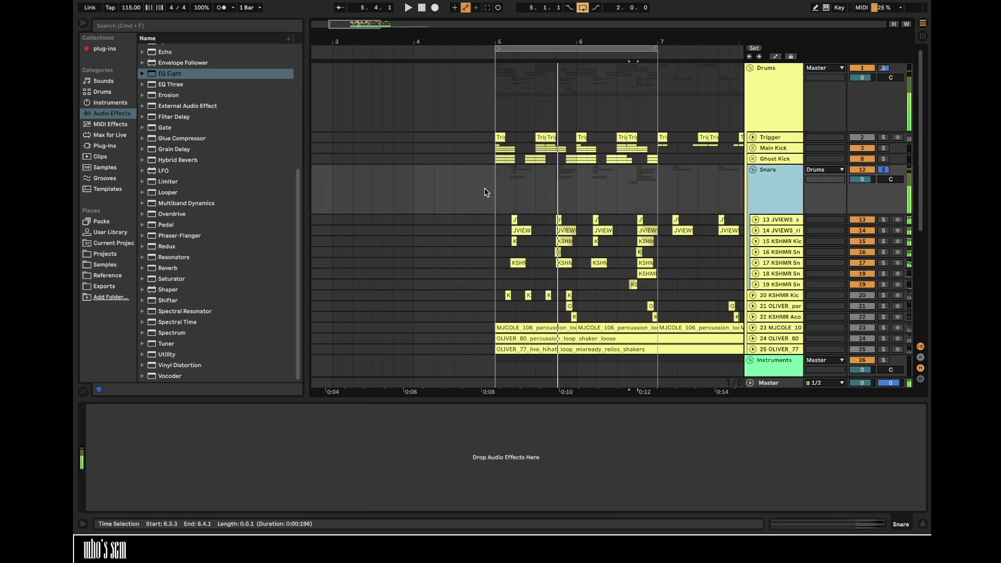
{"action": "key", "text": "space"}
{"action": "left_click", "coordinate": [164, 77]}
{"action": "double_click", "coordinate": [163, 77]}
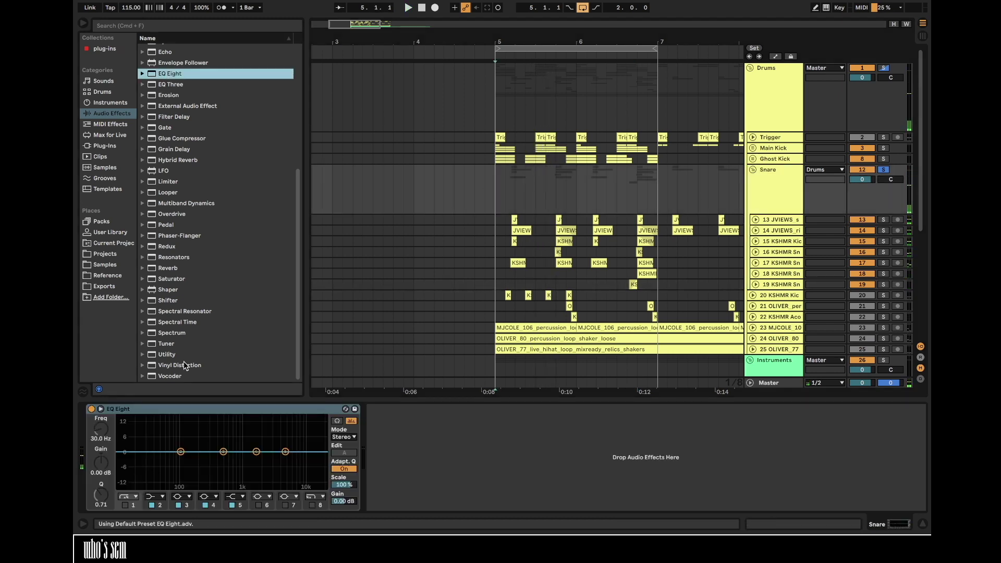
{"action": "left_click", "coordinate": [126, 505]}
{"action": "left_click_drag", "start_coordinate": [101, 430], "coordinate": [100, 408]}
{"action": "key", "text": "space"}
- Add a Glue Compressor to the Snare group with threshold -4.44 dB and makeup 2.06 dB
{"action": "double_click", "coordinate": [181, 140]}
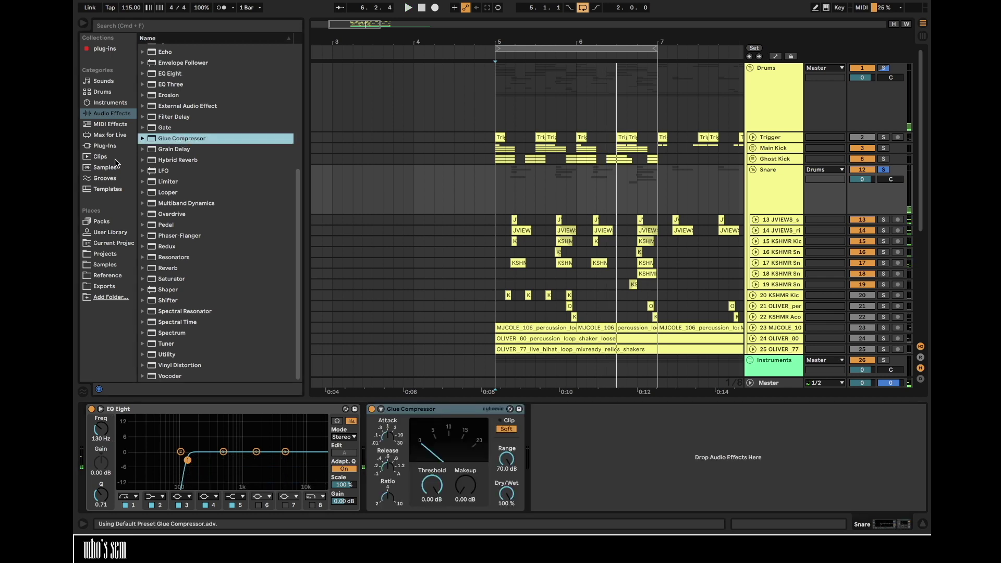
{"action": "left_click", "coordinate": [114, 148]}
{"action": "left_click", "coordinate": [120, 50]}
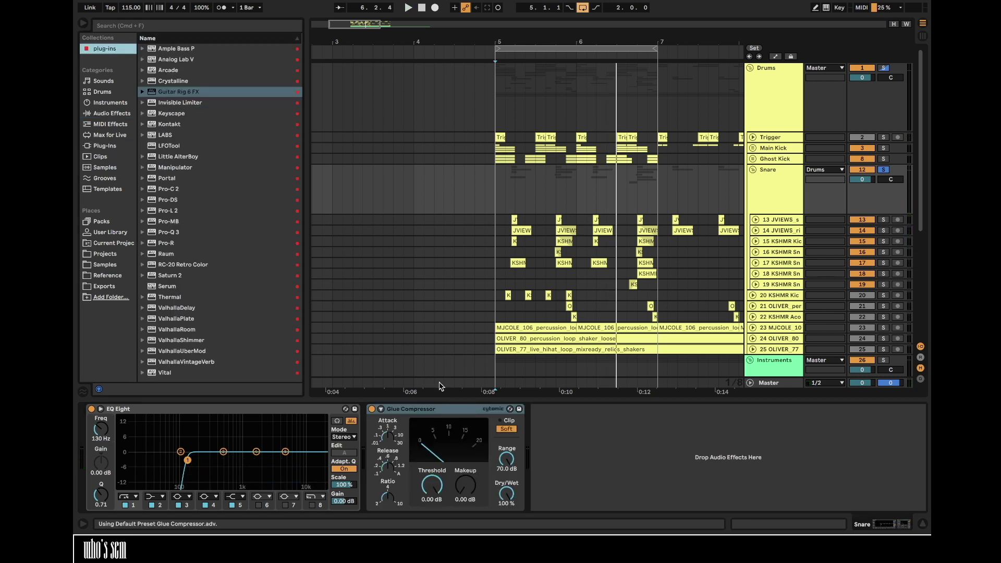
{"action": "key", "text": "space"}
{"action": "left_click_drag", "start_coordinate": [433, 483], "coordinate": [460, 474]}
{"action": "key", "text": "space"}
{"action": "key", "text": "space"}
{"action": "key", "text": "space"}
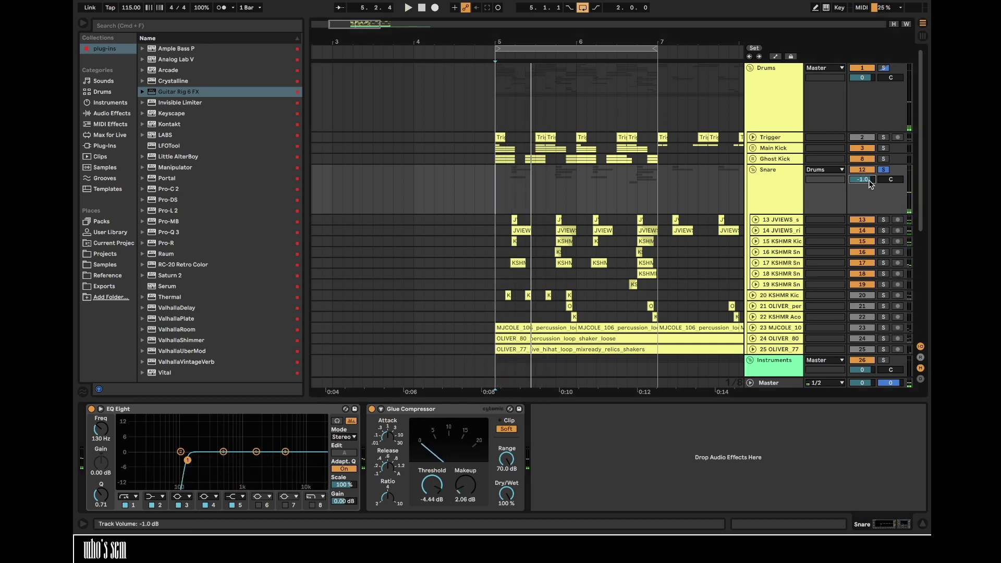
- Solo the whole Drums group and set the Snare group's volume to -2.5 dB against the full drums
{"action": "left_click", "coordinate": [884, 69]}
{"action": "key", "text": "space"}
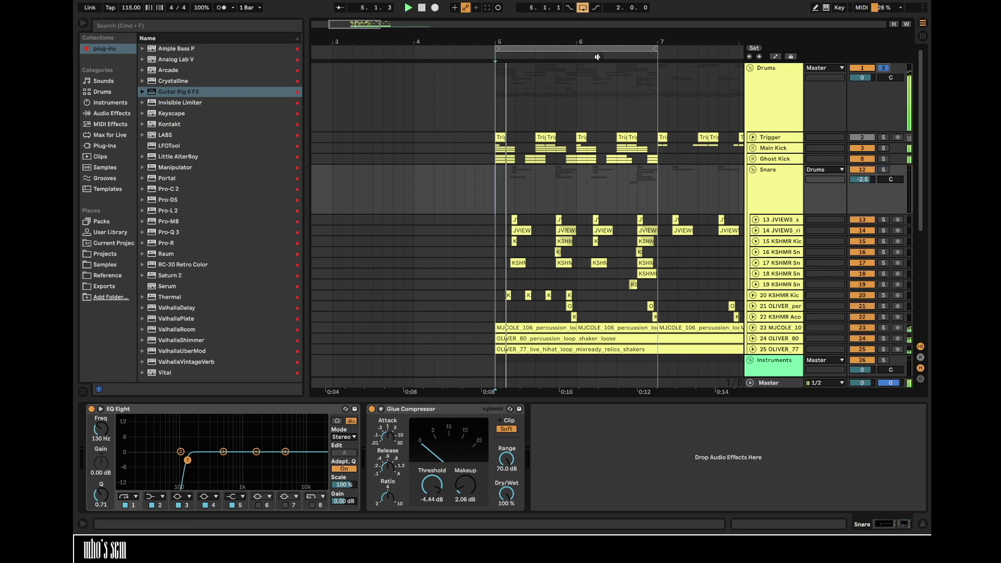
{"action": "key", "text": "plus"}
{"action": "left_click_drag", "start_coordinate": [875, 181], "coordinate": [874, 179]}
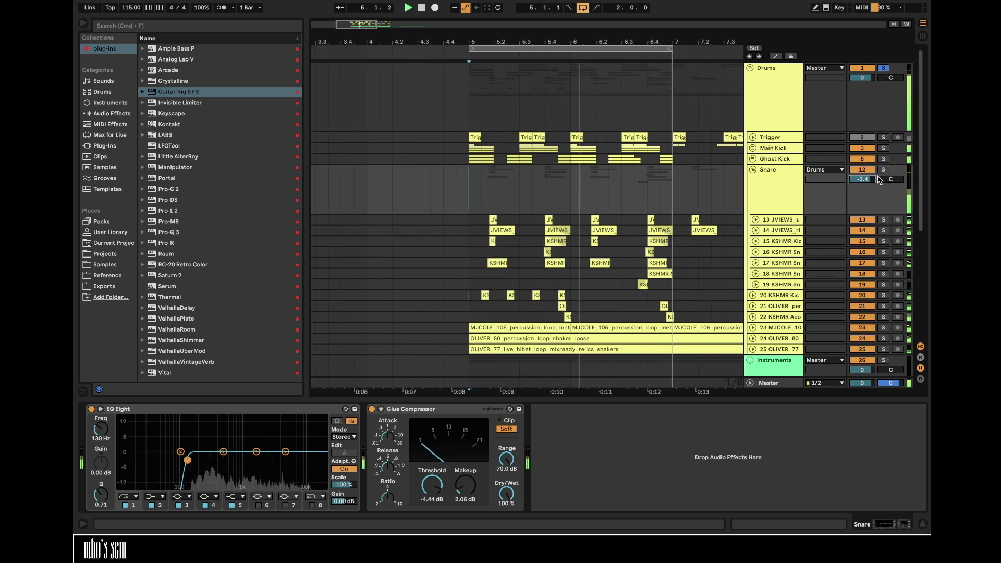
- Solo the Main Kick, Ghost Kick and Snare groups together and set the Snare group's volume to -3.5 dB
{"action": "left_click", "coordinate": [884, 162]}
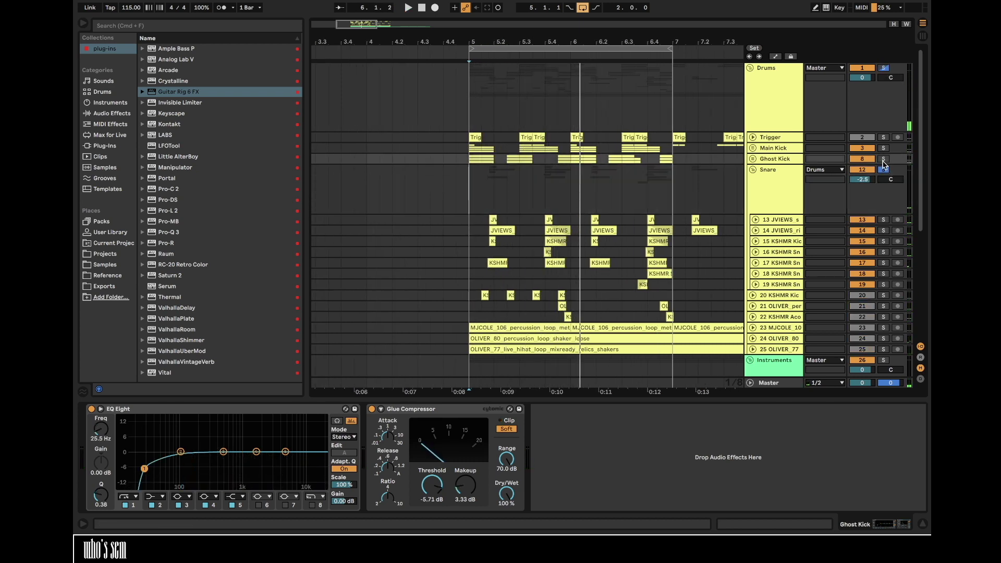
{"action": "left_click", "coordinate": [790, 191]}
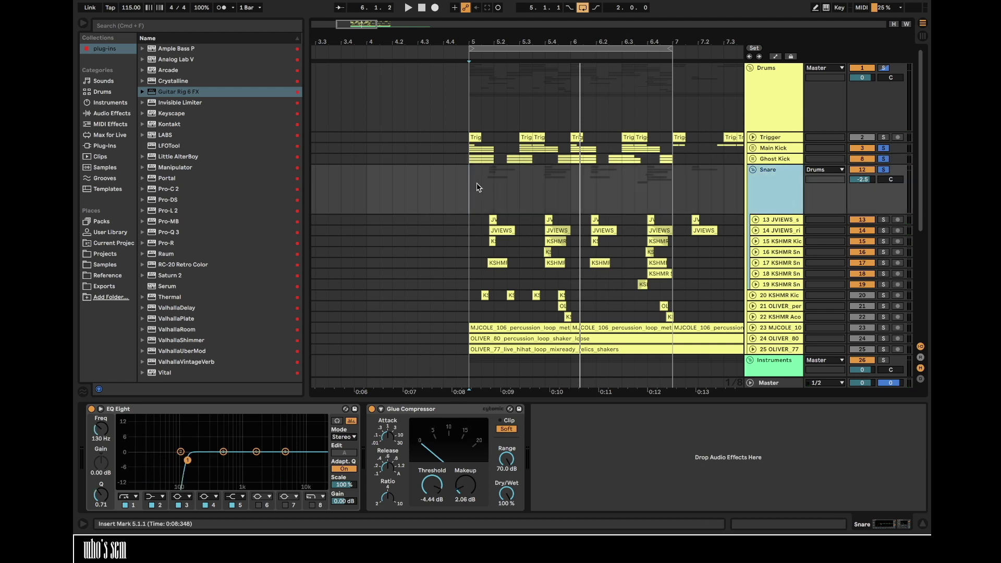
{"action": "left_click_drag", "start_coordinate": [587, 40], "coordinate": [526, 55]}
{"action": "key", "text": "space"}
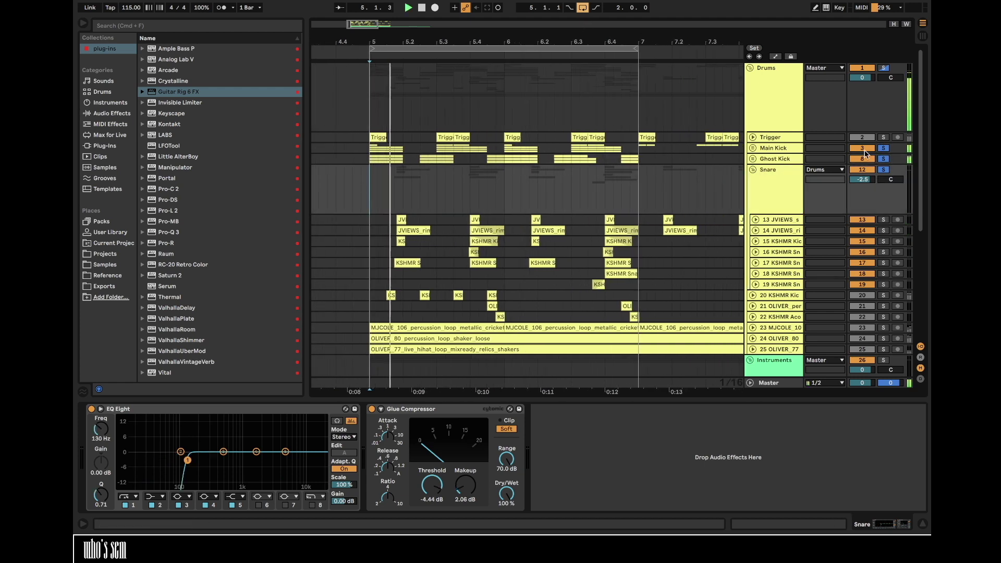
{"action": "left_click_drag", "start_coordinate": [864, 181], "coordinate": [864, 184]}
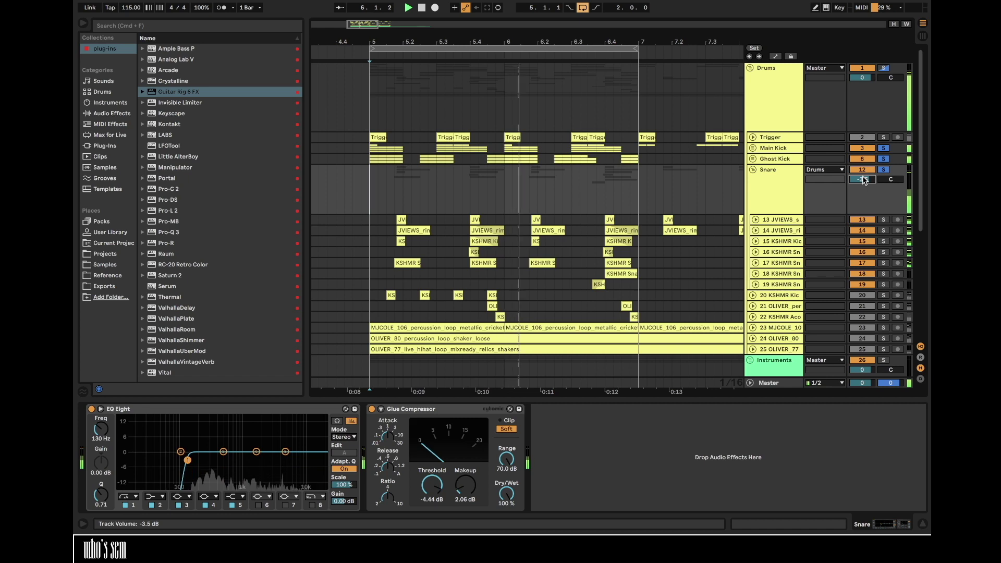
- Move the low band of the Main Kick's EQ Eight to 72.8 Hz at -0.37 dB
{"action": "left_click", "coordinate": [774, 149]}
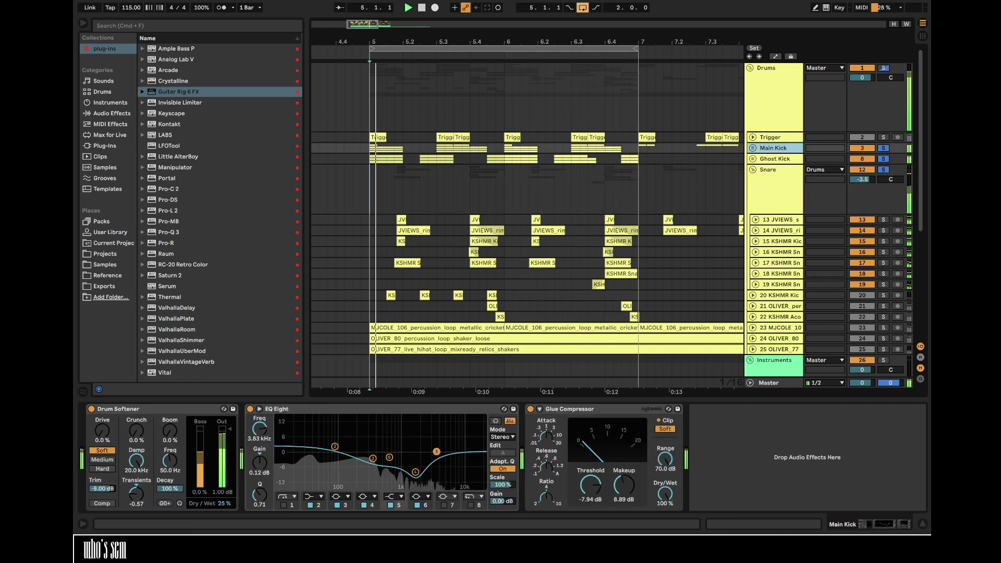
{"action": "left_click_drag", "start_coordinate": [335, 447], "coordinate": [330, 452]}
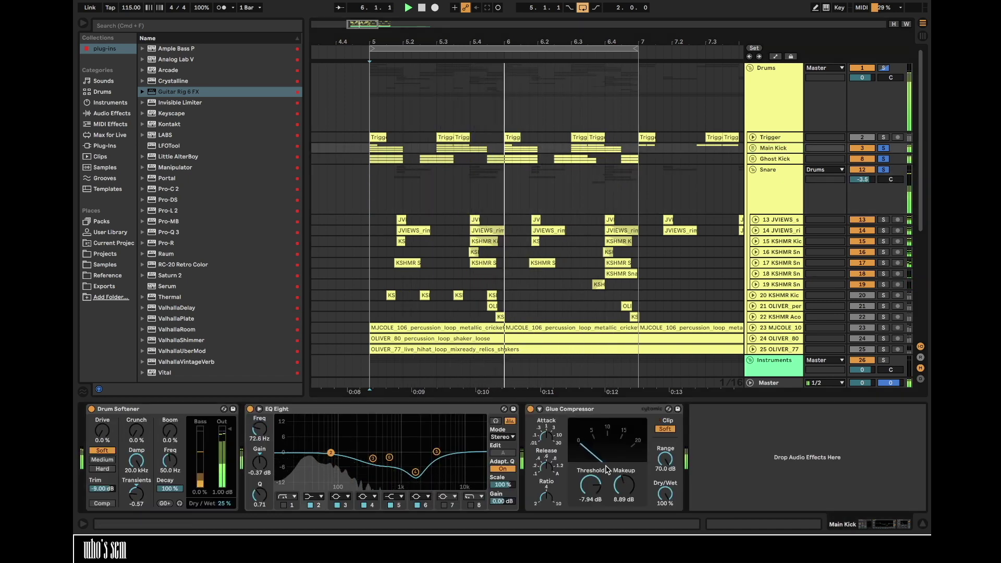
- Move the upper band of the Main Kick's EQ Eight to 2.97 kHz at 2.11 dB
{"action": "left_click_drag", "start_coordinate": [624, 485], "coordinate": [624, 483]}
{"action": "key", "text": "super+z"}
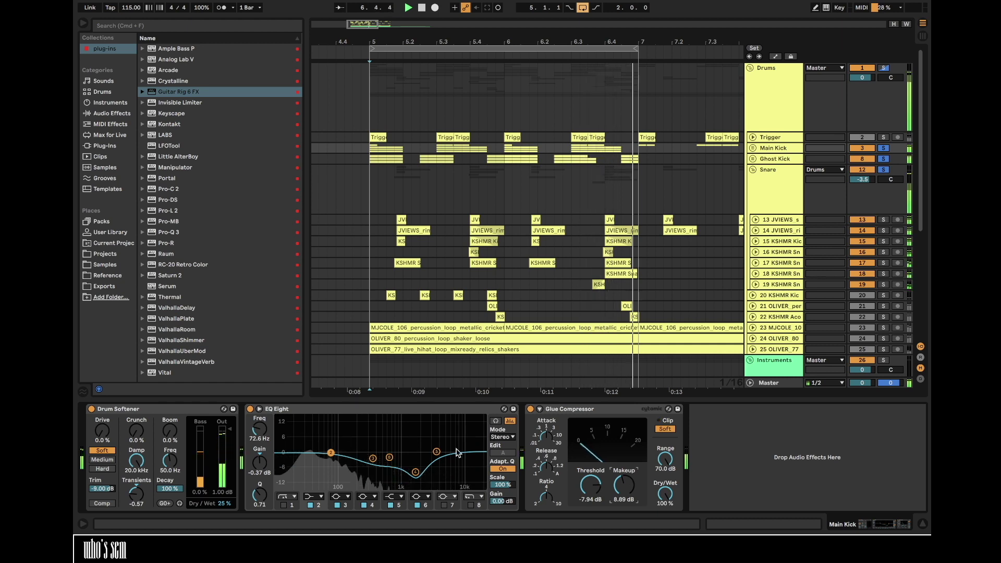
{"action": "left_click_drag", "start_coordinate": [436, 452], "coordinate": [429, 447]}
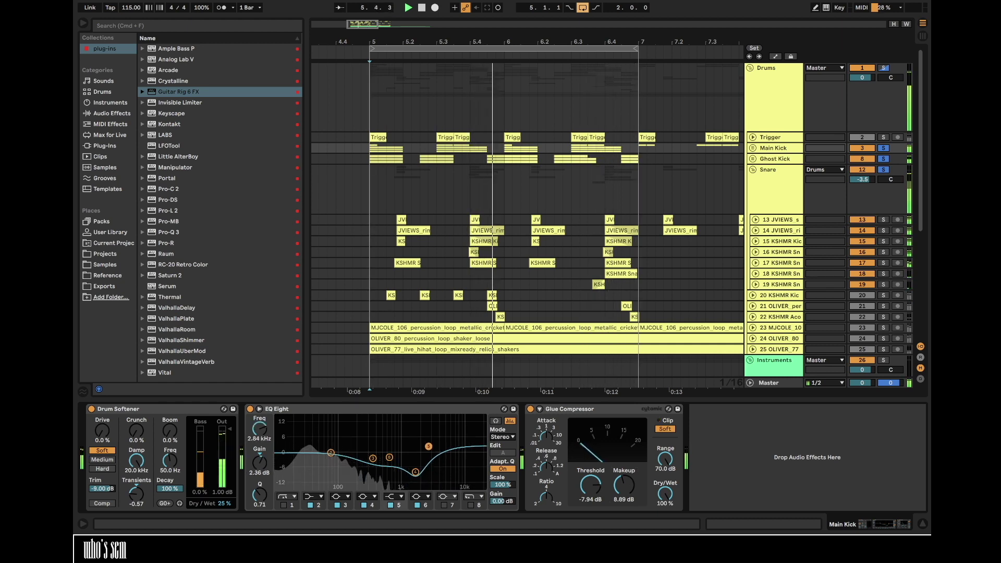
- Insert a new audio track below the JVIEWS snare track inside the Snare group
{"action": "left_click", "coordinate": [753, 170]}
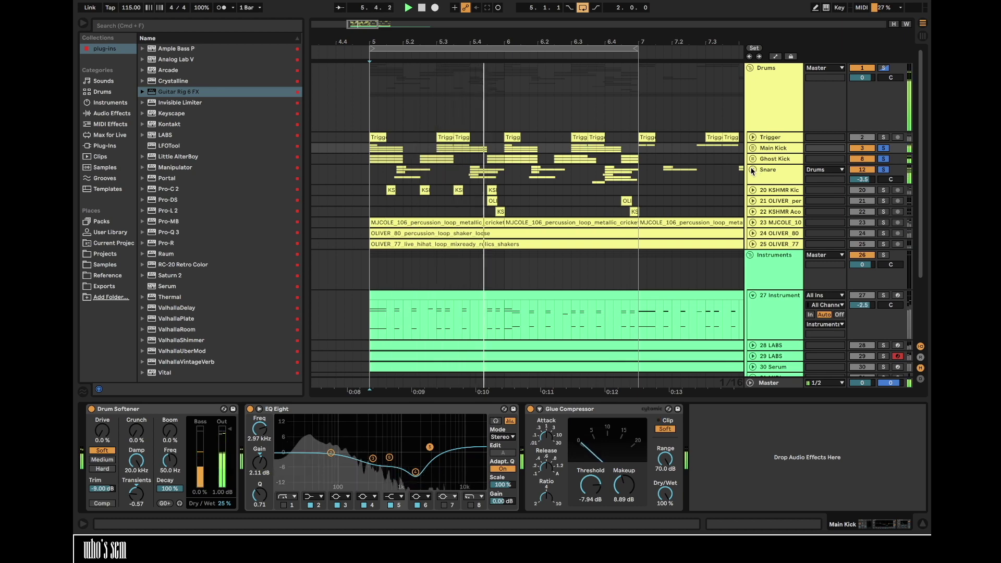
{"action": "left_click", "coordinate": [752, 170]}
{"action": "key", "text": "space"}
{"action": "left_click", "coordinate": [771, 221]}
{"action": "key", "text": "super+t"}
- Search the Samples folder for "clap" and open the Main Claps folder of Sounds of KSHMR Vol 4
{"action": "left_click", "coordinate": [109, 265]}
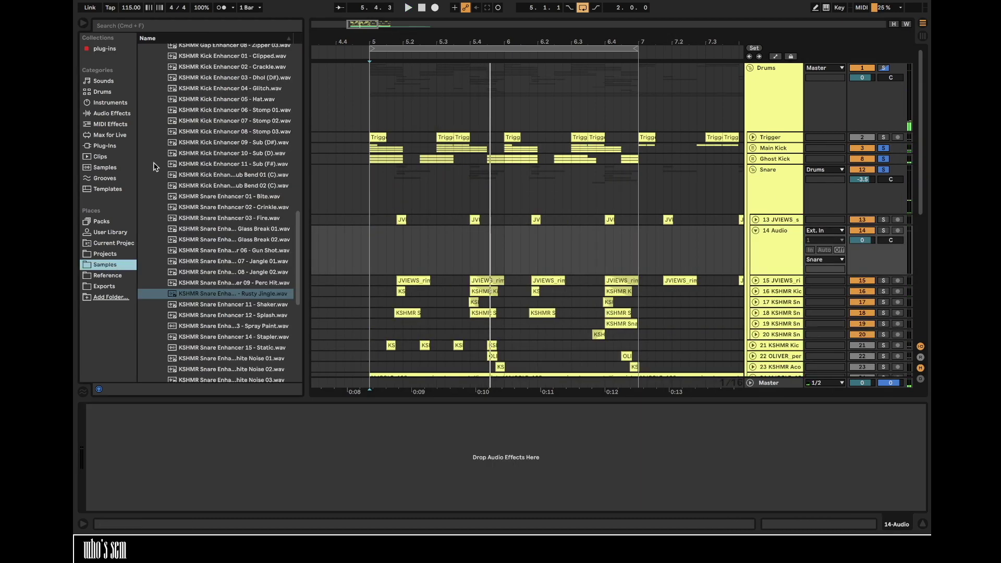
{"action": "left_click", "coordinate": [205, 26]}
{"action": "type", "text": "clap"}
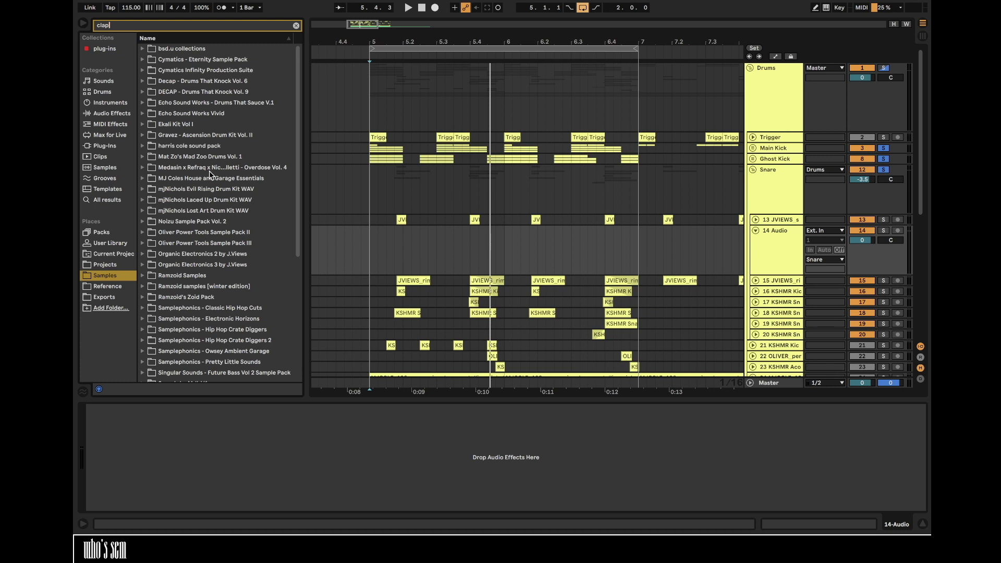
{"action": "scroll", "coordinate": [210, 173], "scroll_direction": "down", "scroll_amount": 6}
{"action": "left_click", "coordinate": [157, 268]}
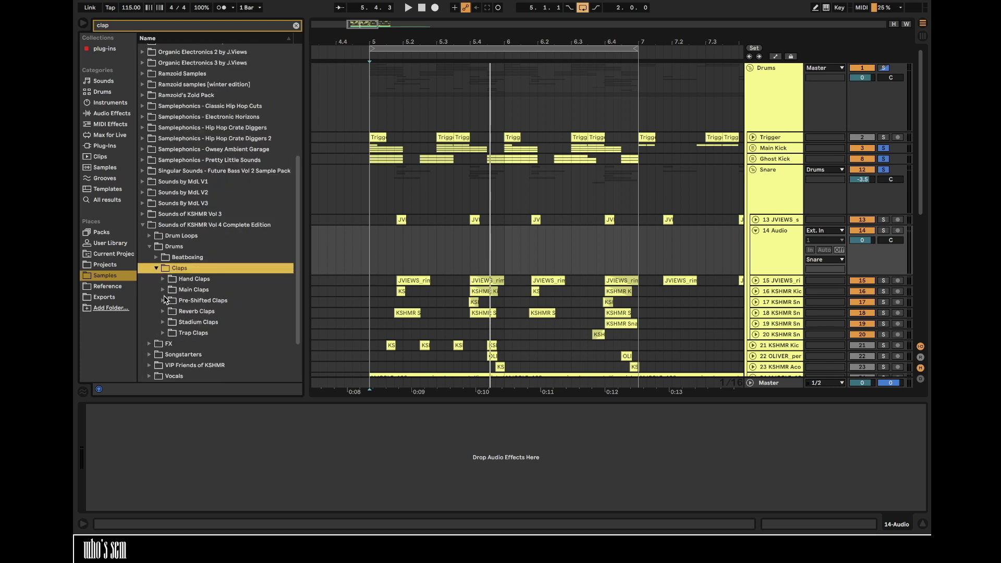
{"action": "left_click", "coordinate": [162, 290]}
- Audition the Classic Clean clap samples in the Main Claps folder
{"action": "left_click", "coordinate": [174, 300]}
{"action": "scroll", "coordinate": [173, 300], "scroll_direction": "down", "scroll_amount": 2}
{"action": "key", "text": "Down"}
{"action": "key", "text": "Down"}
{"action": "key", "text": "Down"}
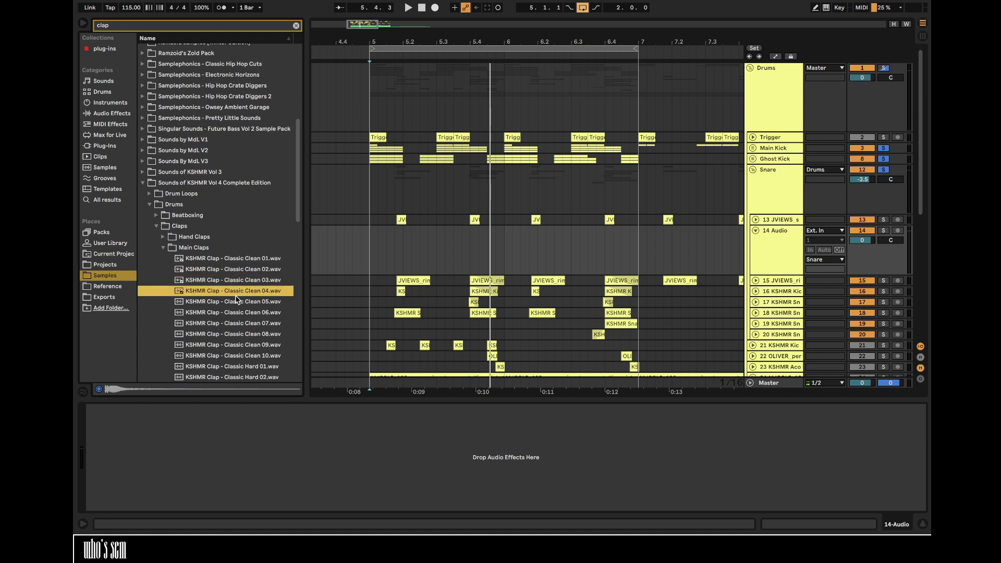
{"action": "left_click", "coordinate": [234, 301]}
- Place KSHMR Clap - Classic Clean 04 at 5.4.1 on the new track, trim its tail and set the track volume to -9.0 dB
{"action": "left_click_drag", "start_coordinate": [230, 290], "coordinate": [471, 248]}
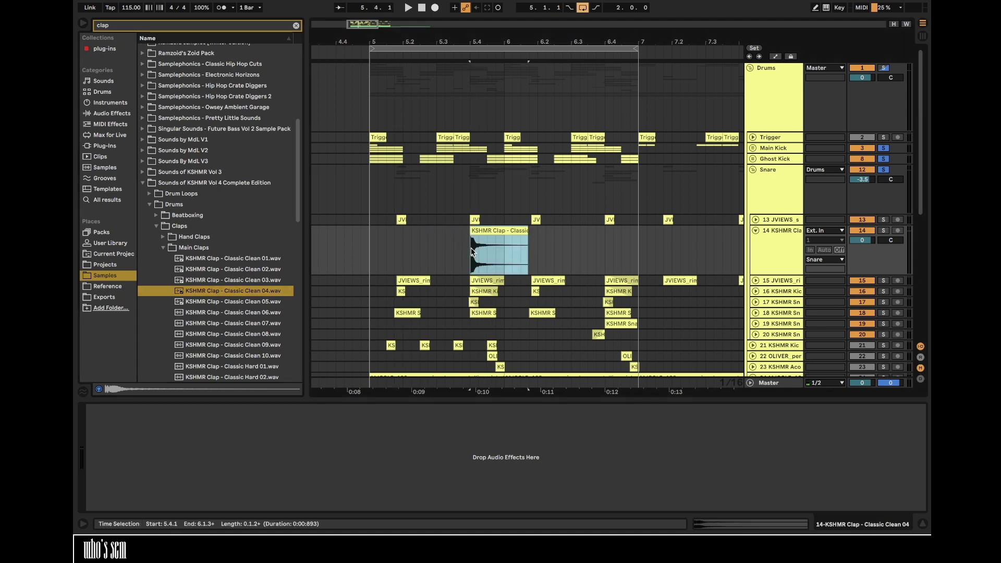
{"action": "left_click", "coordinate": [512, 231]}
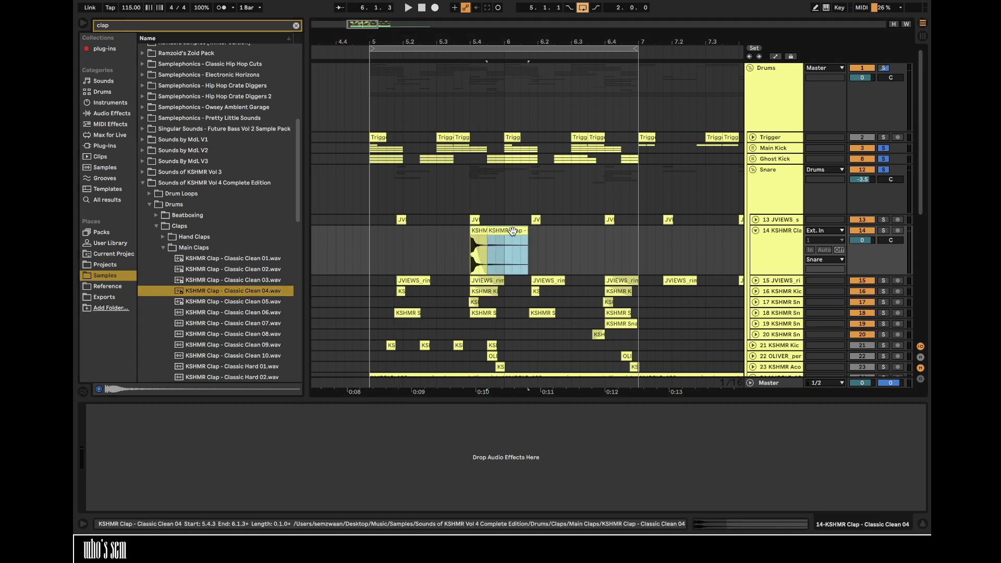
{"action": "key", "text": "Delete"}
{"action": "left_click", "coordinate": [437, 241]}
{"action": "key", "text": "space"}
{"action": "left_click_drag", "start_coordinate": [867, 243], "coordinate": [866, 258]}
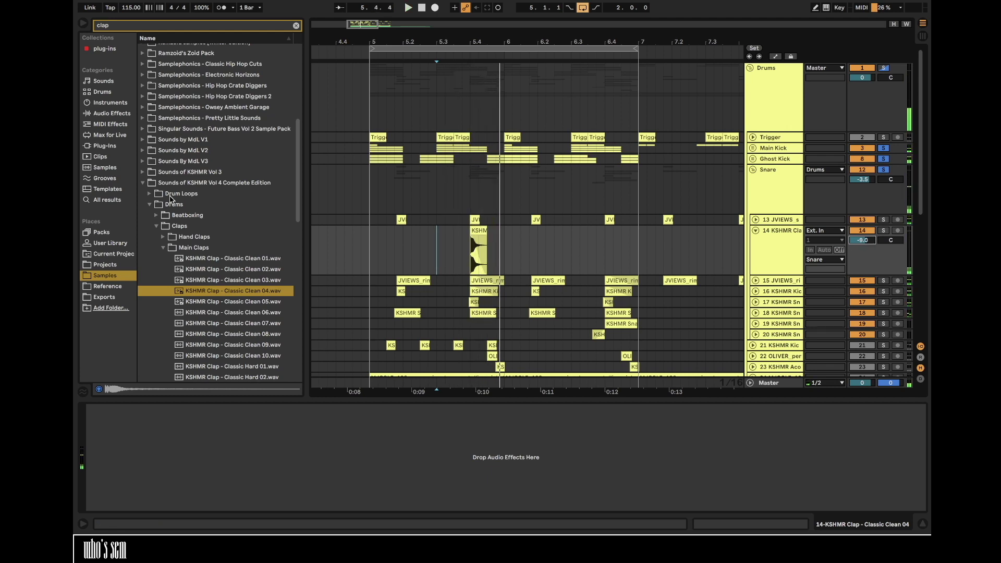
- Open the KSHMR_Regular_Claps folder in Sounds of KSHMR Vol 3 and audition KSHMR_Clap_Classic_01
{"action": "left_click", "coordinate": [143, 172]}
{"action": "left_click", "coordinate": [150, 268]}
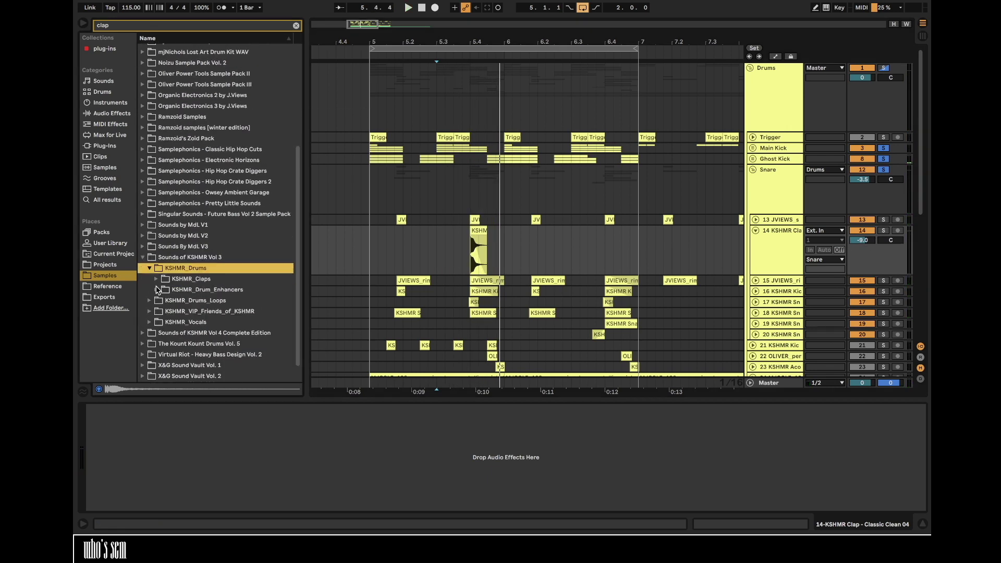
{"action": "key", "text": "Down"}
{"action": "key", "text": "Right"}
{"action": "left_click", "coordinate": [163, 344]}
{"action": "left_click", "coordinate": [168, 354]}
{"action": "scroll", "coordinate": [198, 360], "scroll_direction": "down", "scroll_amount": 5}
{"action": "left_click", "coordinate": [244, 265]}
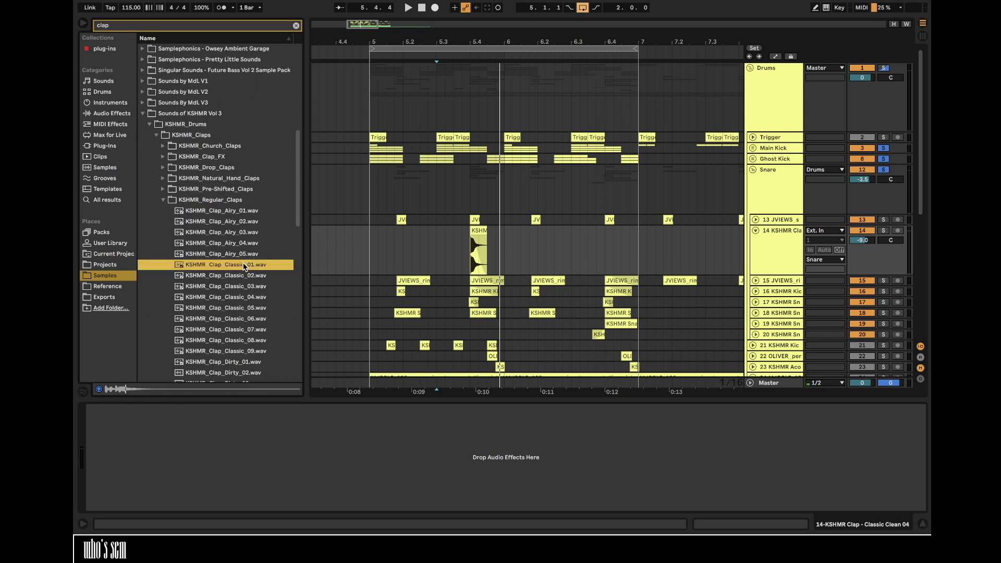
- Replace the clap at 5.4.1 with KSHMR_Clap_Classic_01 and set the clap track's volume to -5.0 dB
{"action": "mouse_move", "coordinate": [225, 267]}
{"action": "left_mouse_down"}
{"action": "mouse_move", "coordinate": [469, 268]}
{"action": "mouse_move", "coordinate": [475, 253]}
{"action": "left_mouse_up"}
{"action": "left_click", "coordinate": [446, 258]}
{"action": "key", "text": "space"}
{"action": "left_click_drag", "start_coordinate": [872, 244], "coordinate": [872, 223]}
{"action": "key", "text": "space"}
{"action": "key", "text": "space"}
{"action": "key", "text": "space"}
{"action": "key", "text": "space"}
{"action": "key", "text": "space"}
- Clear the sample search and copy the clap onto the first JVIEWS snare hit of bar 5
{"action": "left_click_drag", "start_coordinate": [429, 42], "coordinate": [429, 83]}
{"action": "left_click_drag", "start_coordinate": [387, 42], "coordinate": [442, 46]}
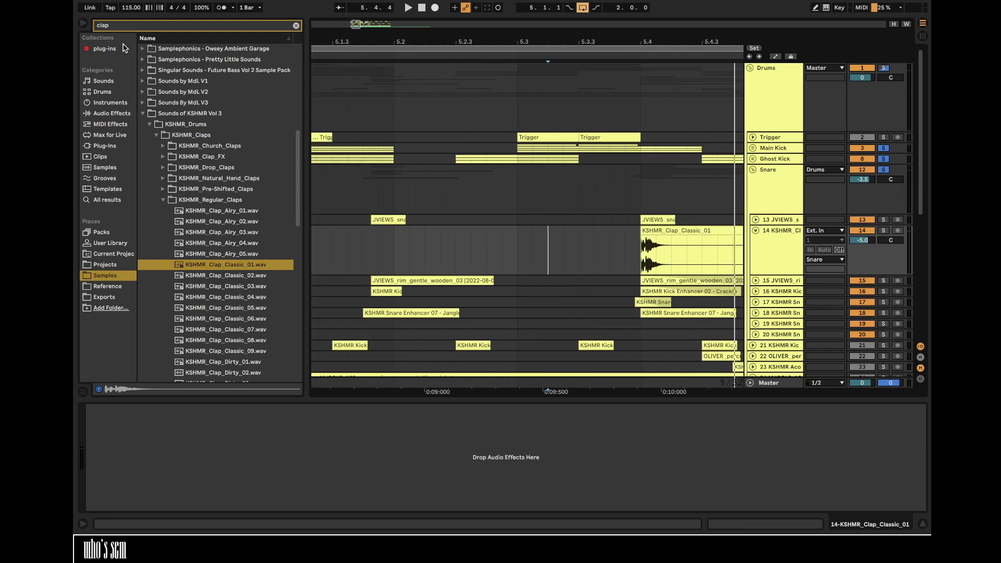
{"action": "left_click", "coordinate": [295, 26]}
{"action": "left_click_drag", "start_coordinate": [308, 50], "coordinate": [235, 51]}
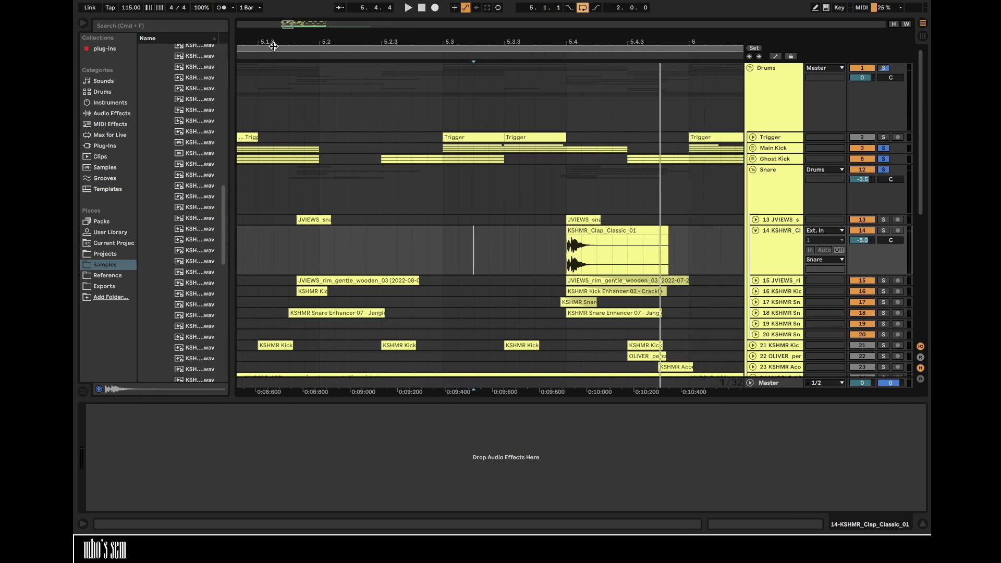
{"action": "left_click_drag", "start_coordinate": [652, 240], "coordinate": [346, 237]}
{"action": "scroll", "coordinate": [365, 276], "scroll_direction": "down", "scroll_amount": 8}
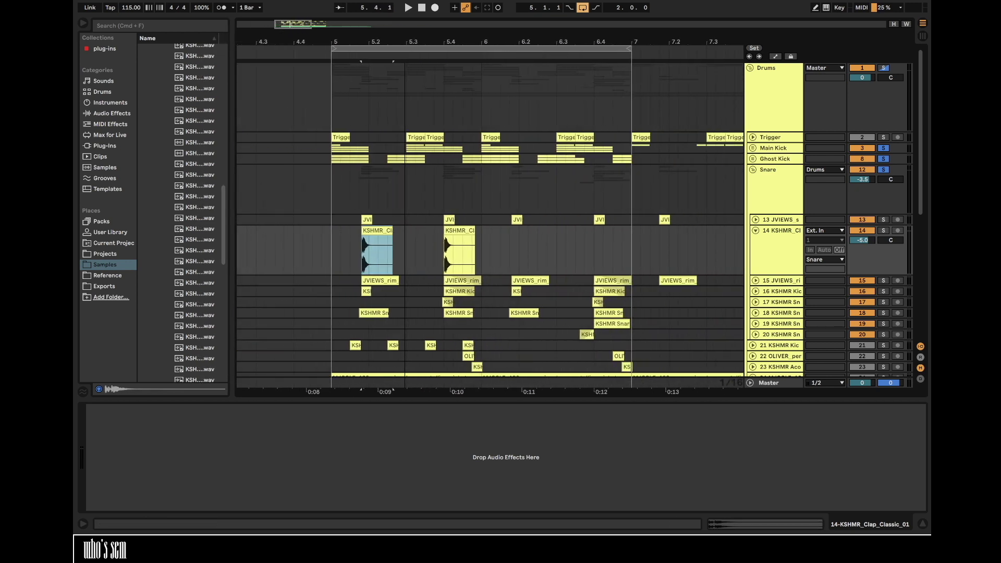
- Duplicate bar 5's two claps into bar 6 and set the clap track's volume to -7.5 dB
{"action": "left_click_drag", "start_coordinate": [327, 258], "coordinate": [477, 254]}
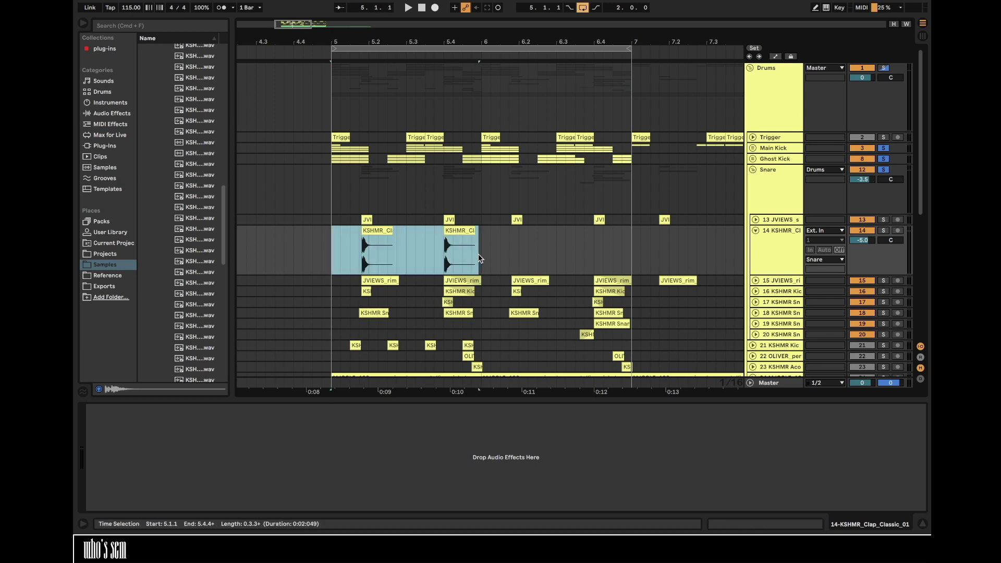
{"action": "key", "text": "super+d"}
{"action": "key", "text": "space"}
{"action": "key", "text": "super+z"}
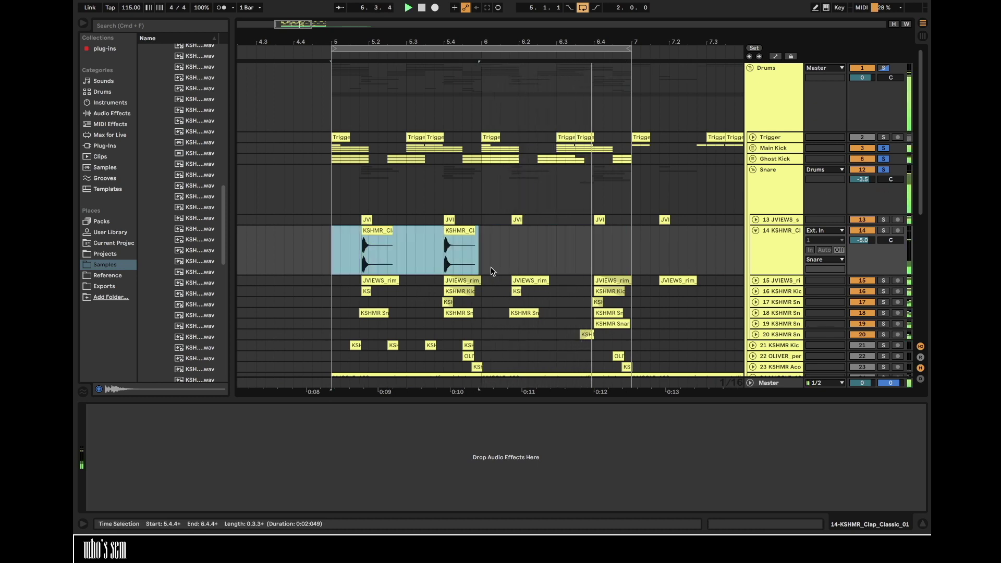
{"action": "left_click", "coordinate": [484, 257], "text": "shift"}
{"action": "key", "text": "super+d"}
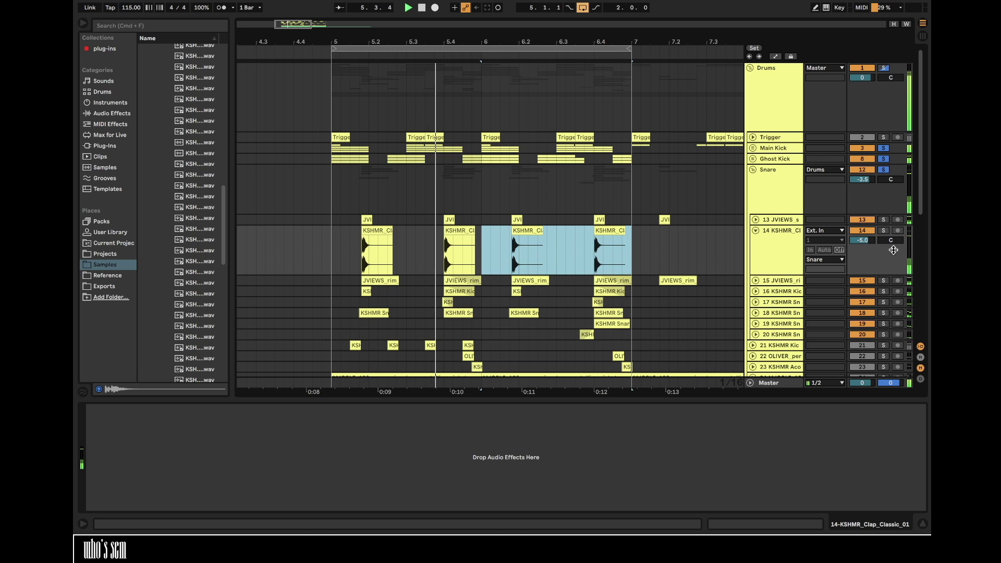
{"action": "left_click", "coordinate": [862, 240]}
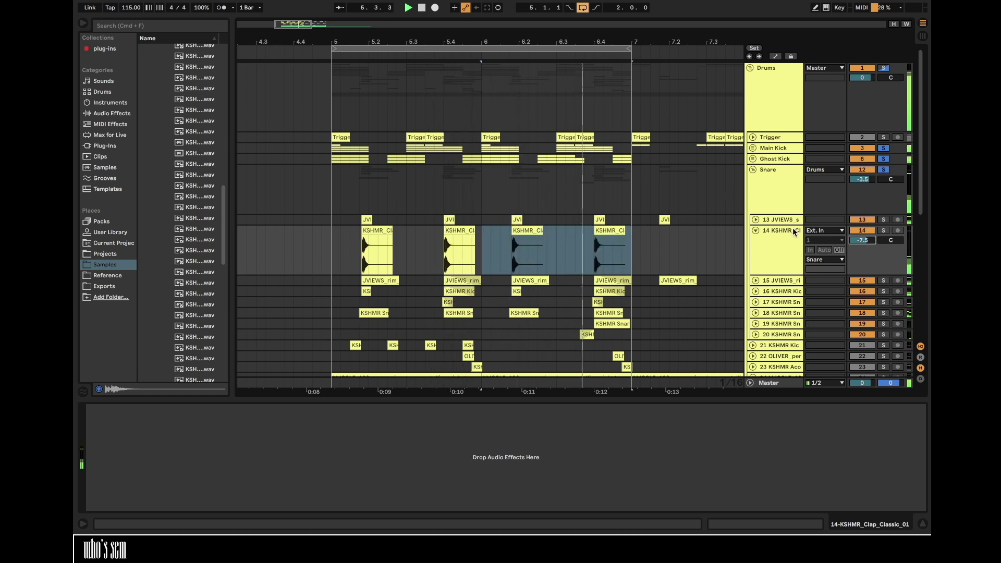
- Fold the clap track and Snare group, and move the mid band of the Ghost Kick's EQ Eight to 417 Hz at -6.32 dB
{"action": "left_click", "coordinate": [755, 230]}
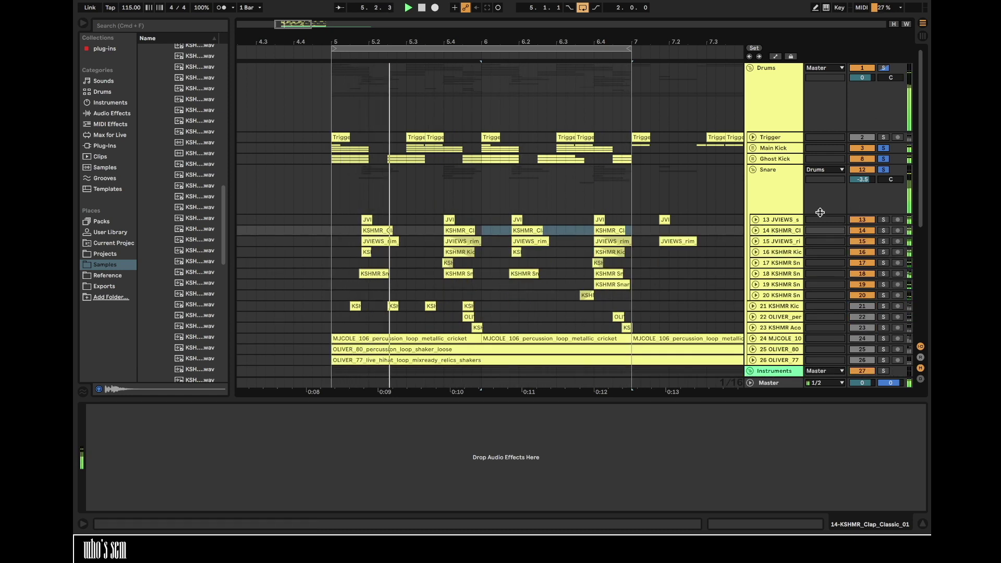
{"action": "left_click", "coordinate": [751, 170]}
{"action": "left_click", "coordinate": [776, 159]}
{"action": "left_click_drag", "start_coordinate": [181, 451], "coordinate": [218, 466]}
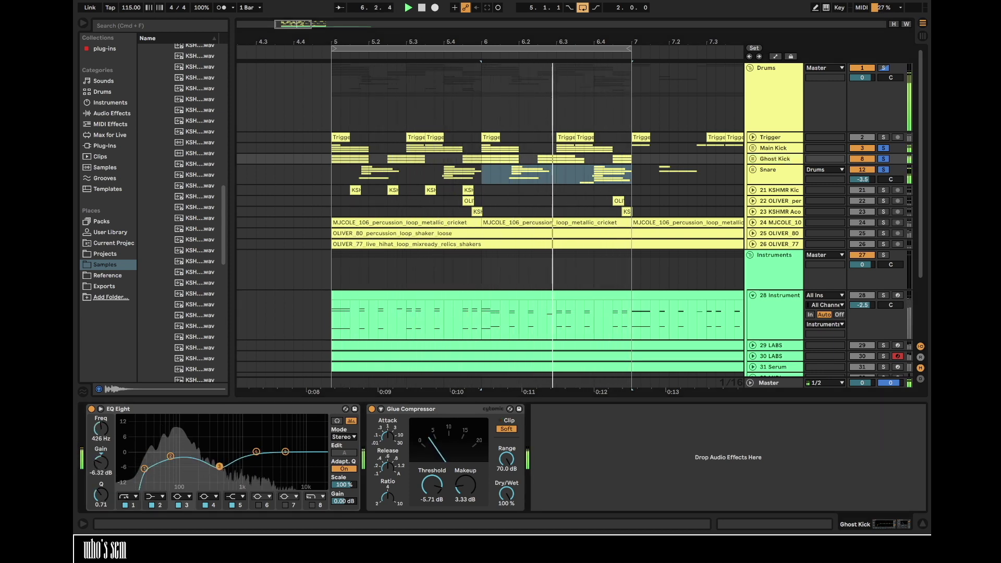
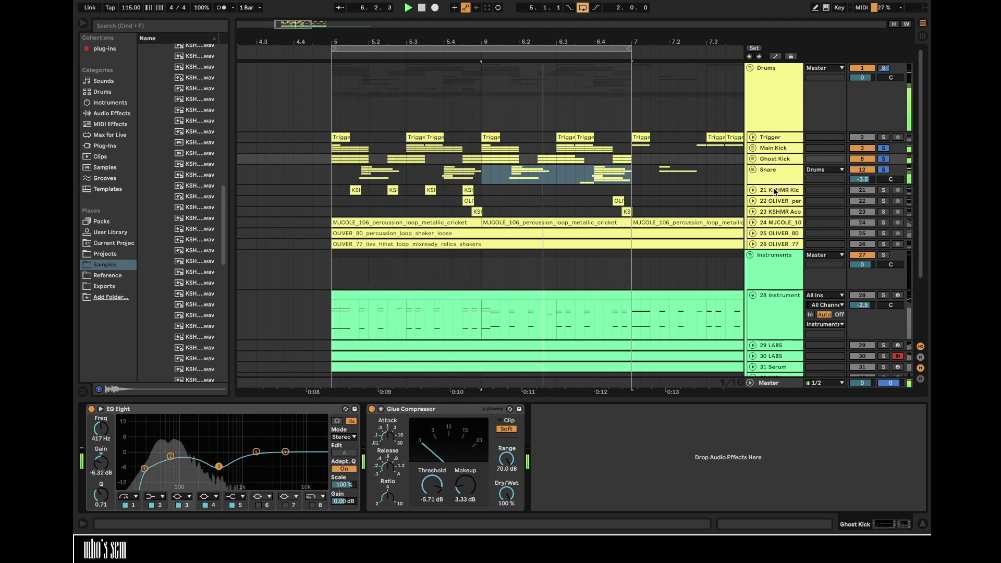
- Duplicate the KSHMR Kick Enhancer hat clips of bar 5 into bar 6
{"action": "left_click", "coordinate": [777, 190]}
{"action": "left_click_drag", "start_coordinate": [485, 39], "coordinate": [485, 50]}
{"action": "left_click_drag", "start_coordinate": [301, 194], "coordinate": [489, 194]}
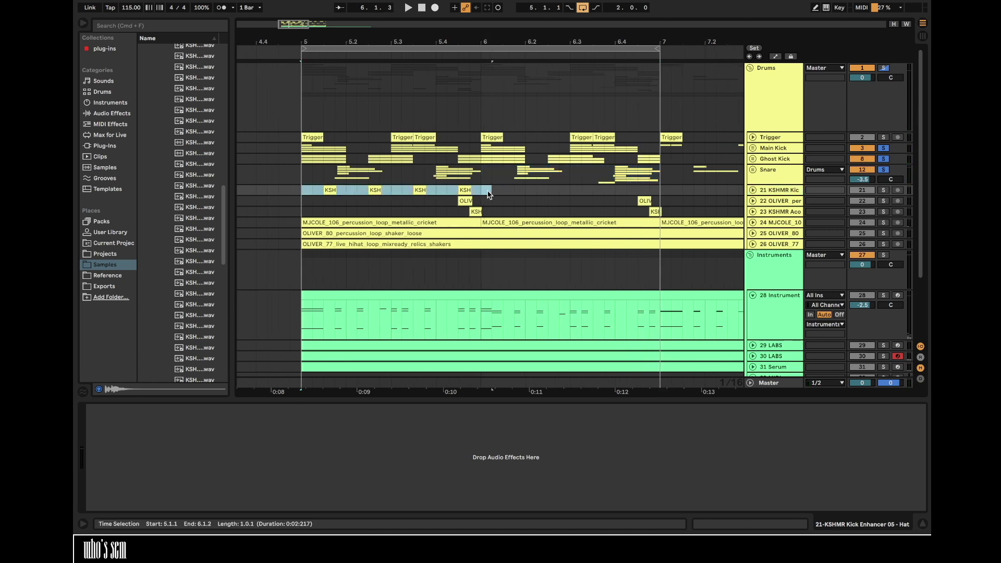
{"action": "key", "text": "super+d"}
- Solo the kick enhancer hat together with the MJCOLE and OLIVER percussion loops and play them
{"action": "left_click", "coordinate": [884, 191]}
{"action": "key", "text": "space"}
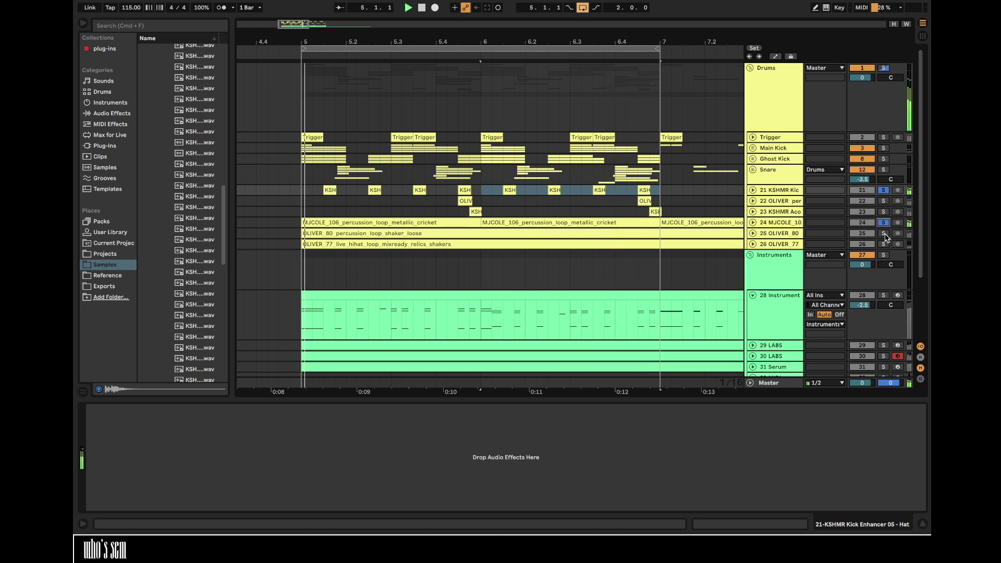
{"action": "left_click", "coordinate": [885, 243], "text": "super"}
- Group the tracks from the kick enhancer hat to the OLIVER_77 hi-hat loop as Perc and solo the group
{"action": "left_click", "coordinate": [772, 243]}
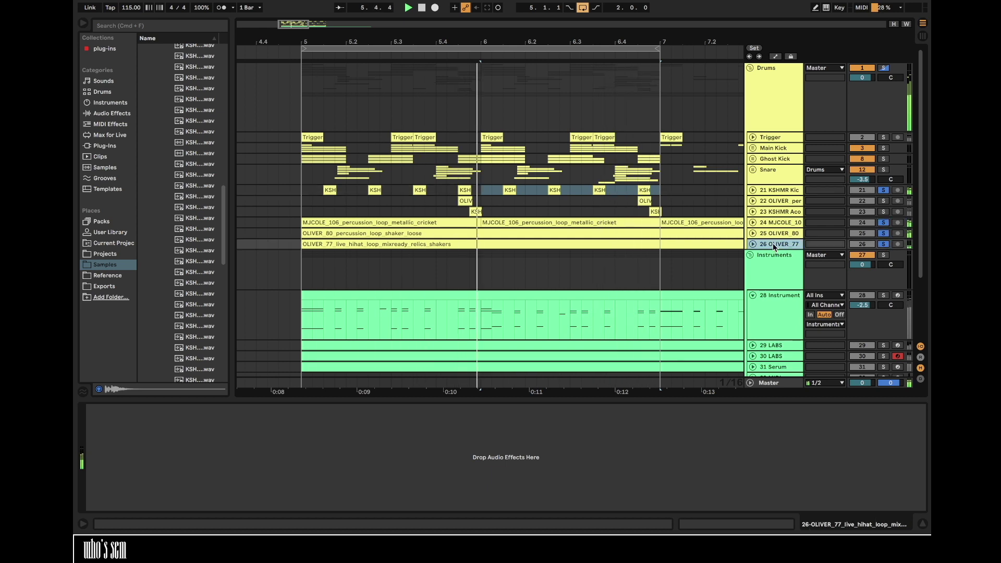
{"action": "key", "text": "super+g"}
{"action": "type", "text": "Perc"}
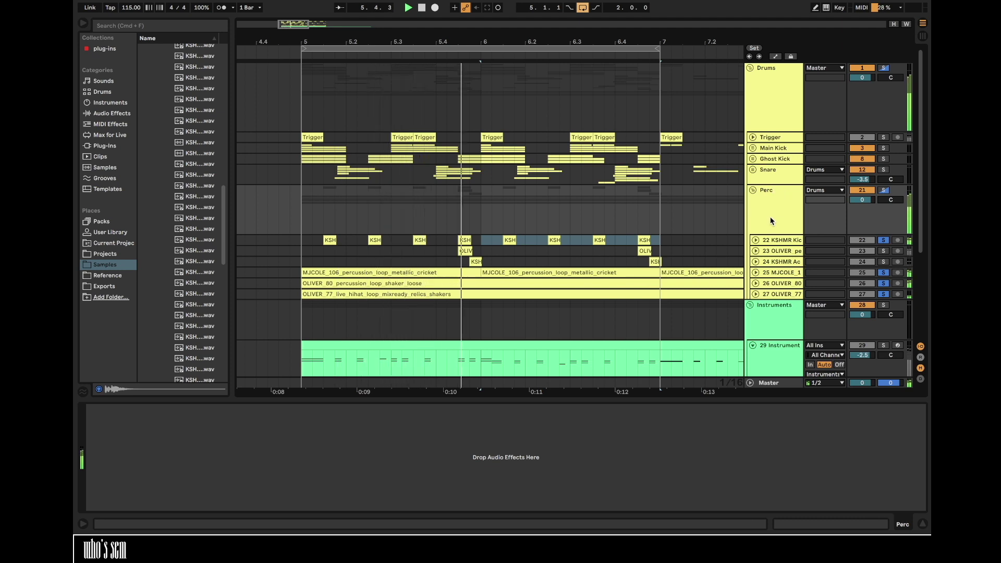
{"action": "key", "text": "Return"}
{"action": "left_click", "coordinate": [885, 192]}
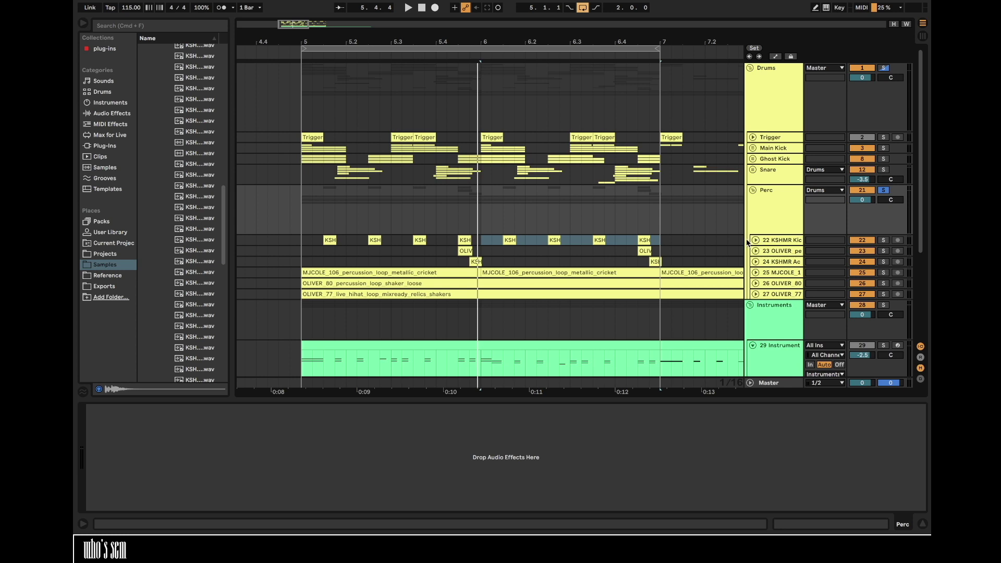
- Insert a new audio track below the KSHMR Acoustic Snare track in the Perc group and widen the sample browser
{"action": "left_click", "coordinate": [305, 266]}
{"action": "key", "text": "space"}
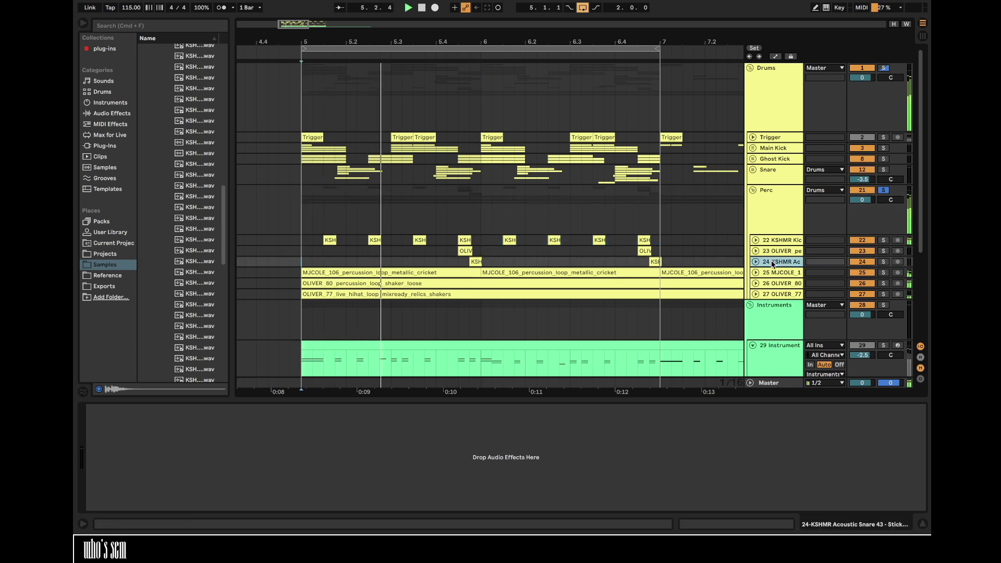
{"action": "key", "text": "super+t"}
{"action": "left_click_drag", "start_coordinate": [232, 199], "coordinate": [278, 200]}
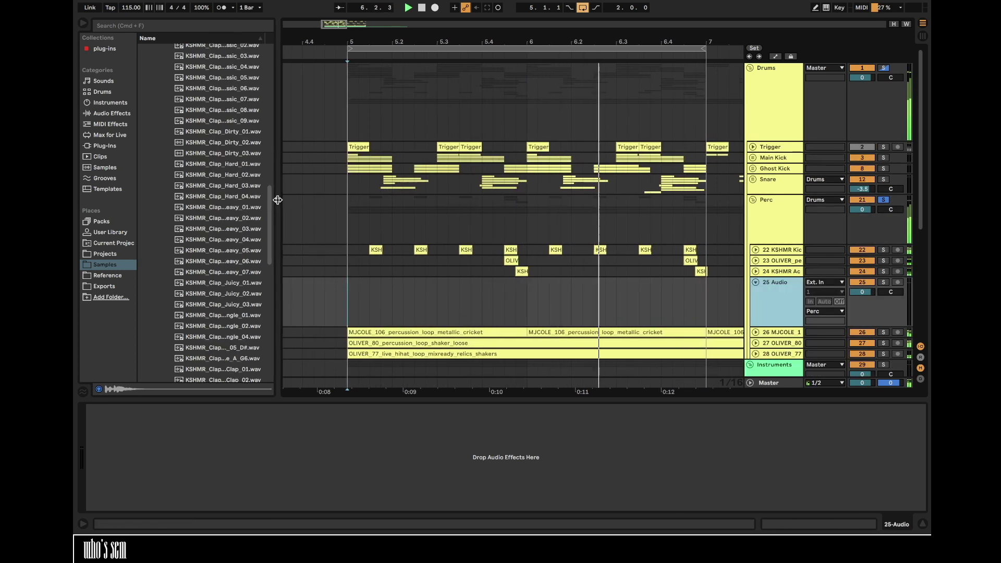
{"action": "scroll", "coordinate": [212, 205], "scroll_direction": "up", "scroll_amount": 5}
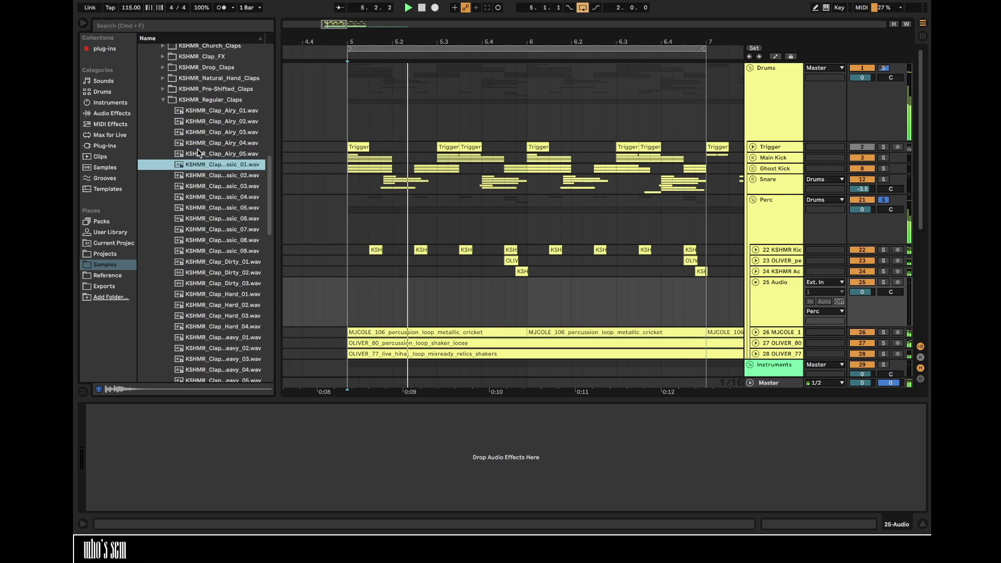
- Solo the bongo and acoustic snare tracks in turn, set the acoustic snare's volume to -6.2 dB and solo the Perc group again
{"action": "left_click", "coordinate": [755, 260]}
{"action": "left_click", "coordinate": [512, 261]}
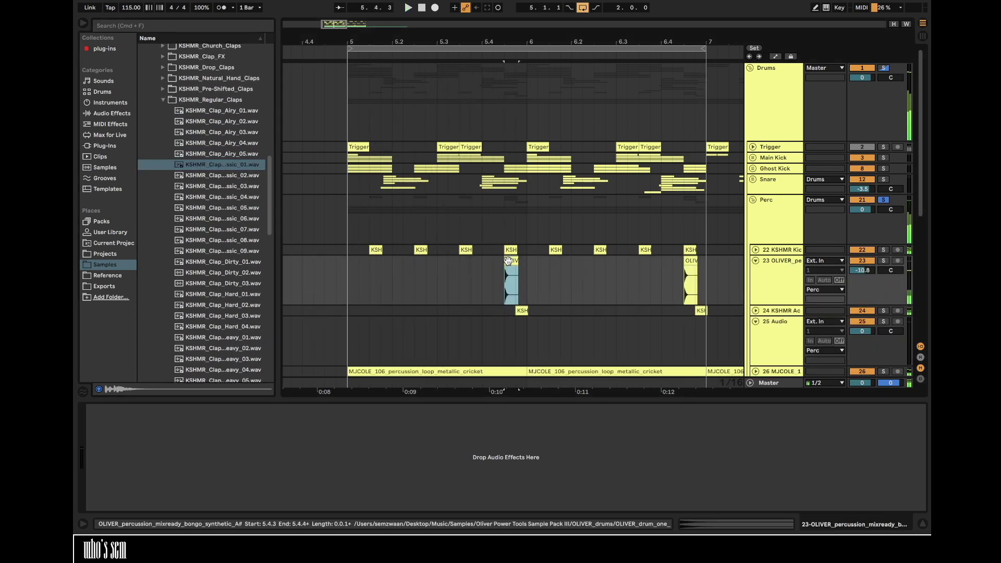
{"action": "left_click", "coordinate": [882, 260]}
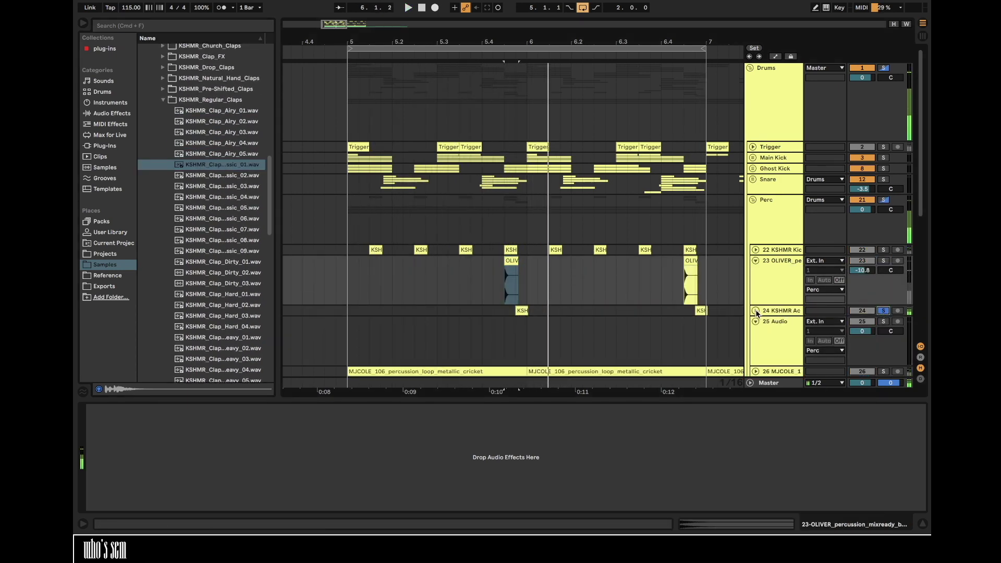
{"action": "left_click", "coordinate": [883, 311]}
{"action": "left_click", "coordinate": [755, 310]}
{"action": "left_click_drag", "start_coordinate": [872, 322], "coordinate": [868, 322]}
{"action": "key", "text": "space"}
{"action": "key", "text": "space"}
{"action": "left_click", "coordinate": [884, 200]}
{"action": "key", "text": "space"}
{"action": "key", "text": "space"}
- Collapse the KSHMR_Regular_Claps and KSHMR_Claps folders in the sample browser and unsolo the Perc group
{"action": "scroll", "coordinate": [527, 257], "scroll_direction": "down", "scroll_amount": 3}
{"action": "scroll", "coordinate": [528, 256], "scroll_direction": "down", "scroll_amount": 1}
{"action": "left_click", "coordinate": [339, 288]}
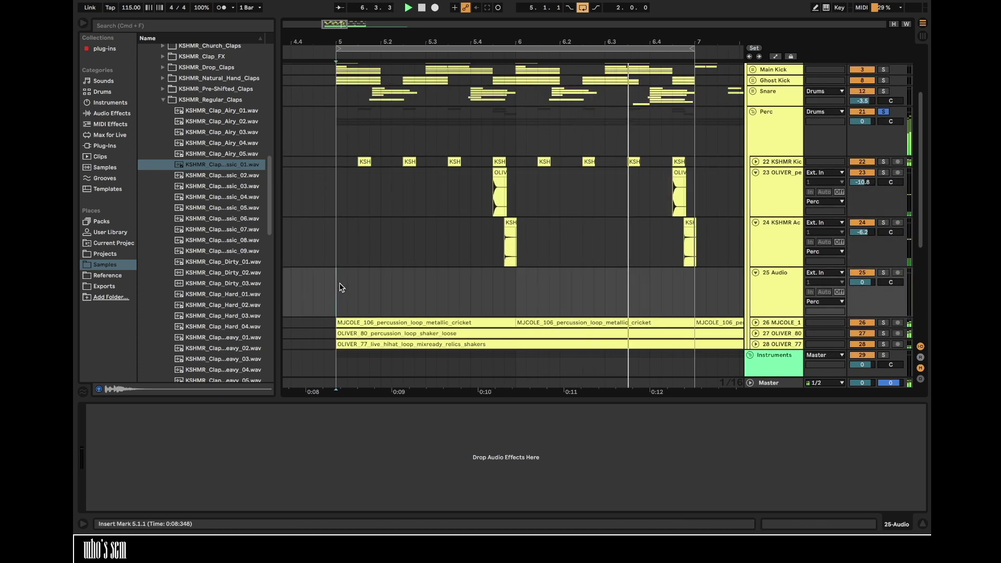
{"action": "left_click", "coordinate": [163, 100]}
{"action": "scroll", "coordinate": [159, 156], "scroll_direction": "up", "scroll_amount": 2}
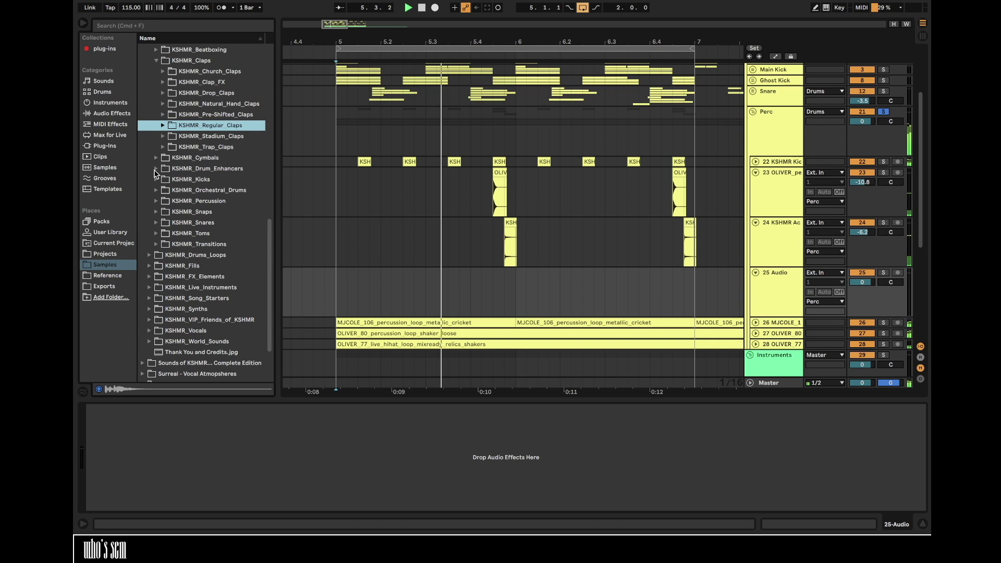
{"action": "scroll", "coordinate": [155, 173], "scroll_direction": "up", "scroll_amount": 2}
{"action": "scroll", "coordinate": [156, 173], "scroll_direction": "up", "scroll_amount": 1}
{"action": "left_click", "coordinate": [156, 94]}
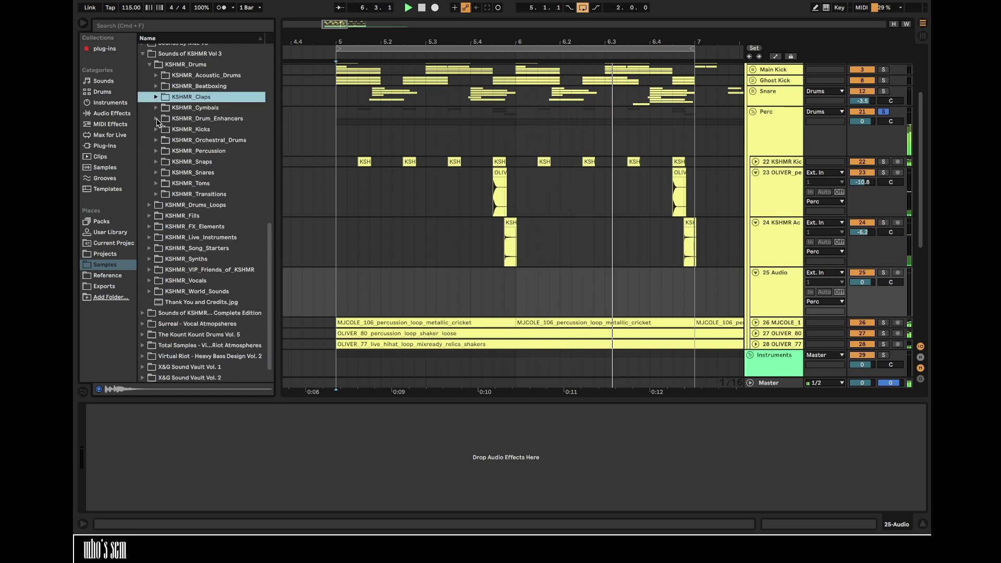
{"action": "scroll", "coordinate": [156, 93], "scroll_direction": "down", "scroll_amount": 2}
{"action": "scroll", "coordinate": [881, 115], "scroll_direction": "up", "scroll_amount": 3}
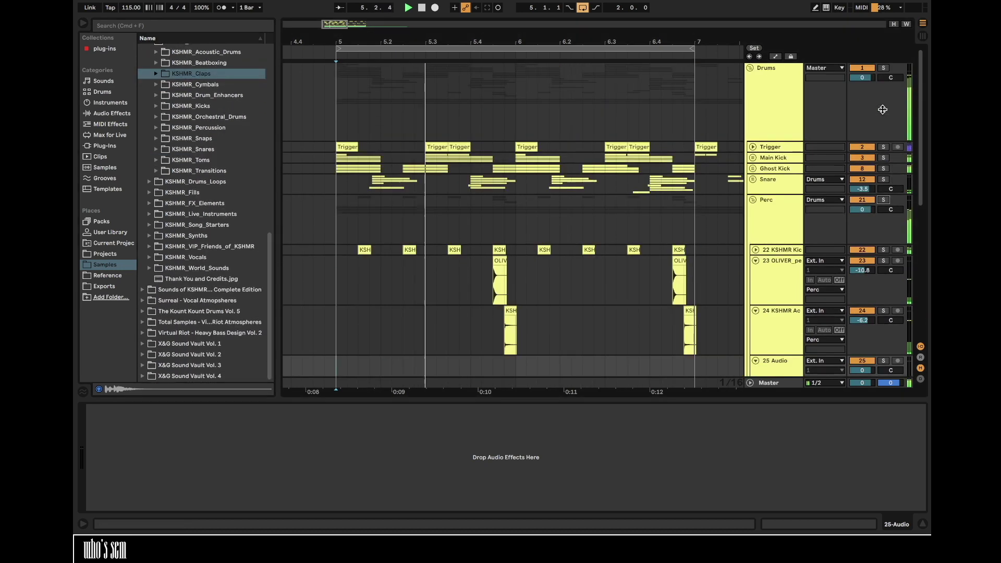
- Unfold the OLIVER_80 and OLIVER_77 tracks, solo the OLIVER_77 hi-hat loop and raise its clip gain to 6.44 dB
{"action": "scroll", "coordinate": [834, 157], "scroll_direction": "down", "scroll_amount": 5}
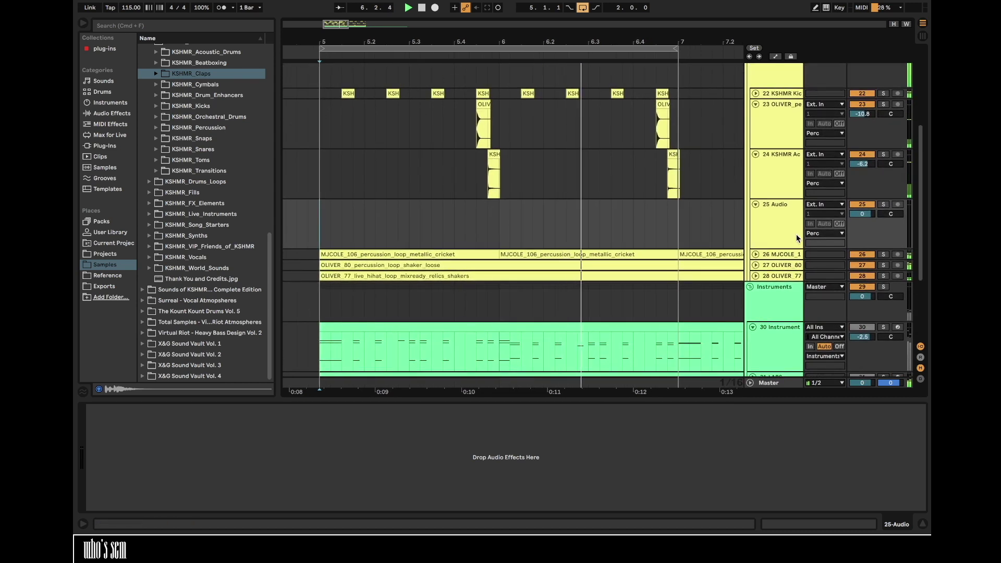
{"action": "left_click", "coordinate": [883, 276]}
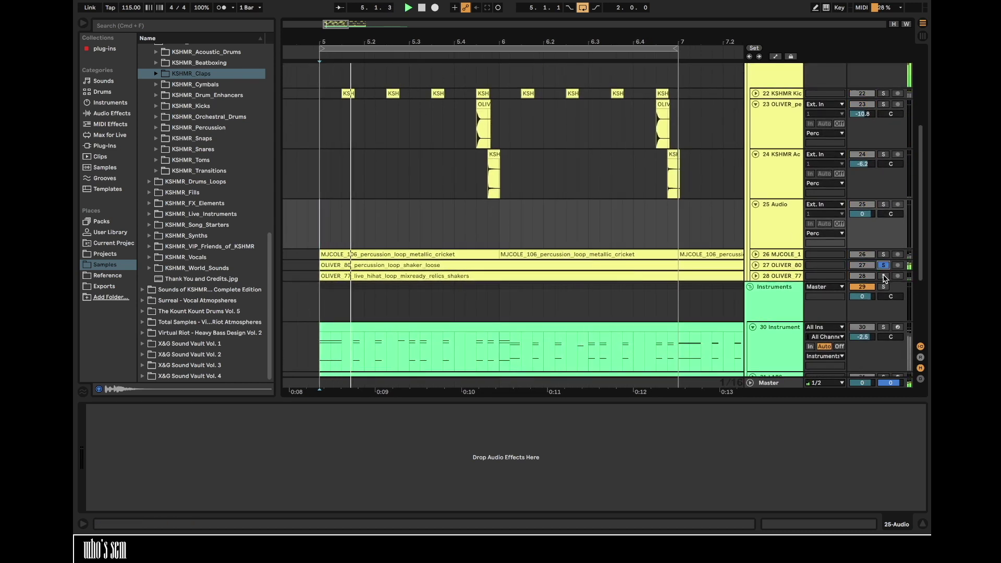
{"action": "left_click", "coordinate": [756, 276]}
{"action": "left_click", "coordinate": [756, 265]}
{"action": "double_click", "coordinate": [524, 323]}
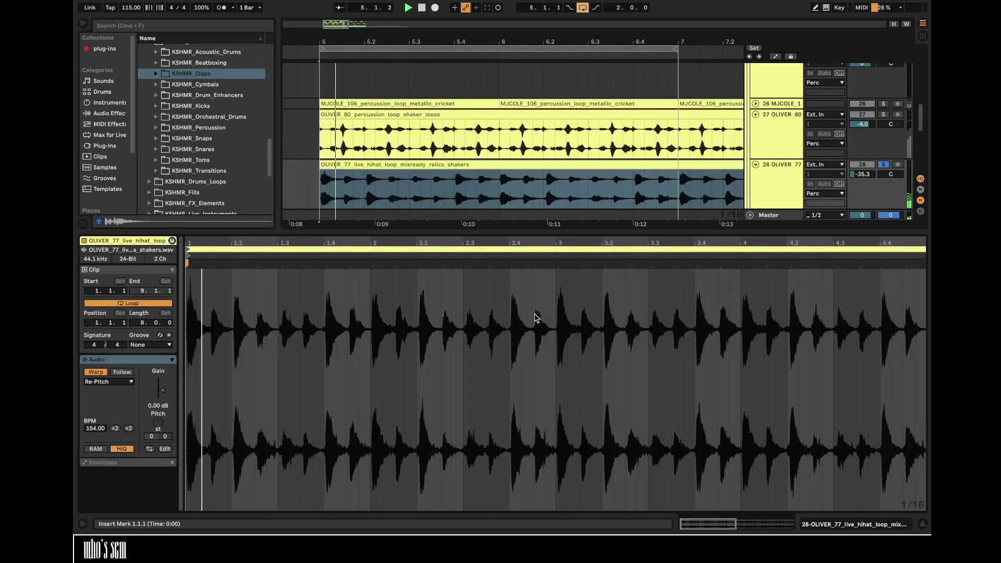
{"action": "left_click_drag", "start_coordinate": [161, 390], "coordinate": [161, 387]}
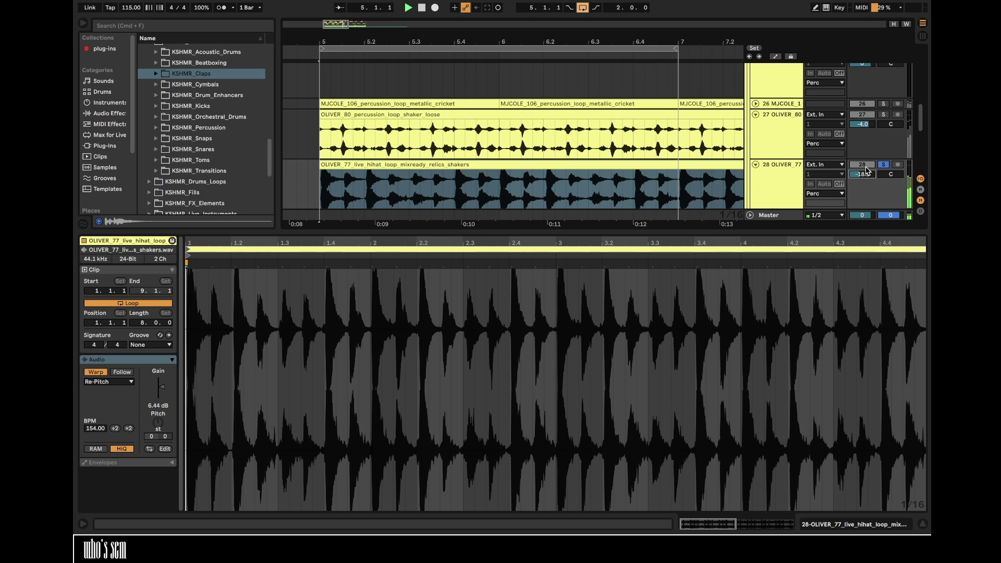
- Unsolo the OLIVER_77 hi-hat loop, play it in the full mix and set its track volume to -26.6 dB
{"action": "scroll", "coordinate": [870, 86], "scroll_direction": "up", "scroll_amount": 10}
{"action": "left_click", "coordinate": [870, 86]}
{"action": "scroll", "coordinate": [789, 101], "scroll_direction": "down", "scroll_amount": 10}
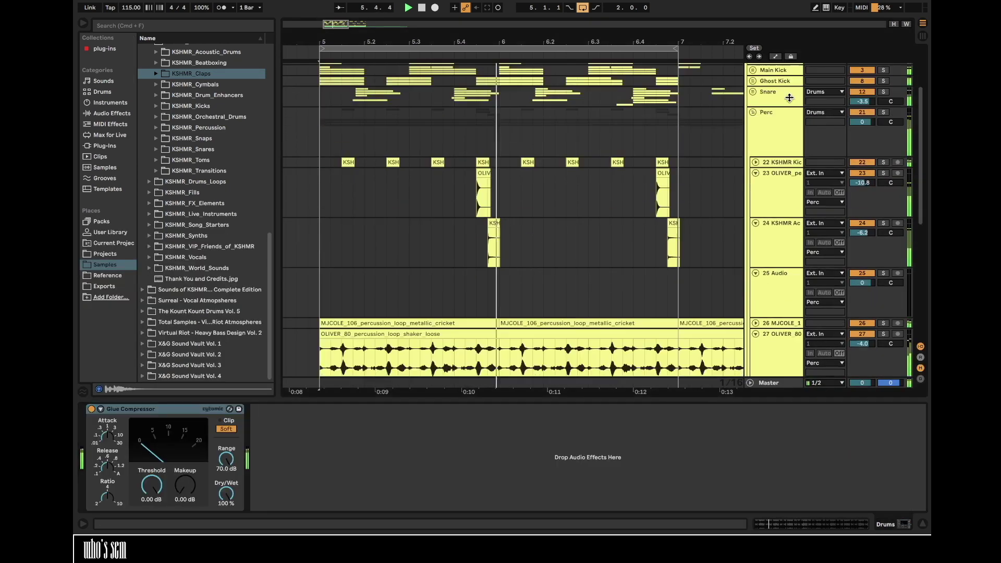
{"action": "scroll", "coordinate": [790, 102], "scroll_direction": "up", "scroll_amount": 4}
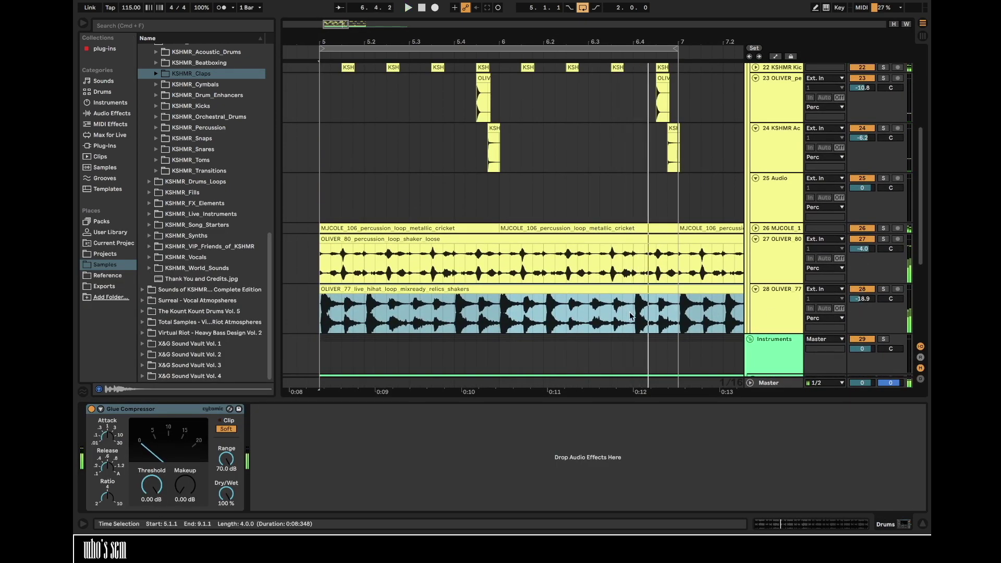
{"action": "double_click", "coordinate": [605, 313]}
{"action": "left_click", "coordinate": [486, 325]}
{"action": "key", "text": "super+a"}
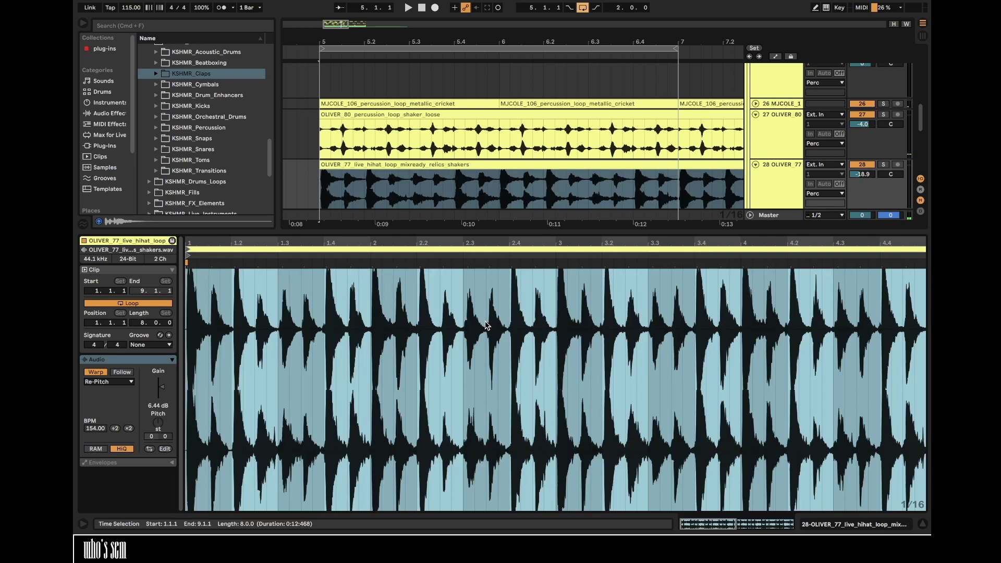
{"action": "key", "text": "space"}
{"action": "left_click", "coordinate": [773, 184]}
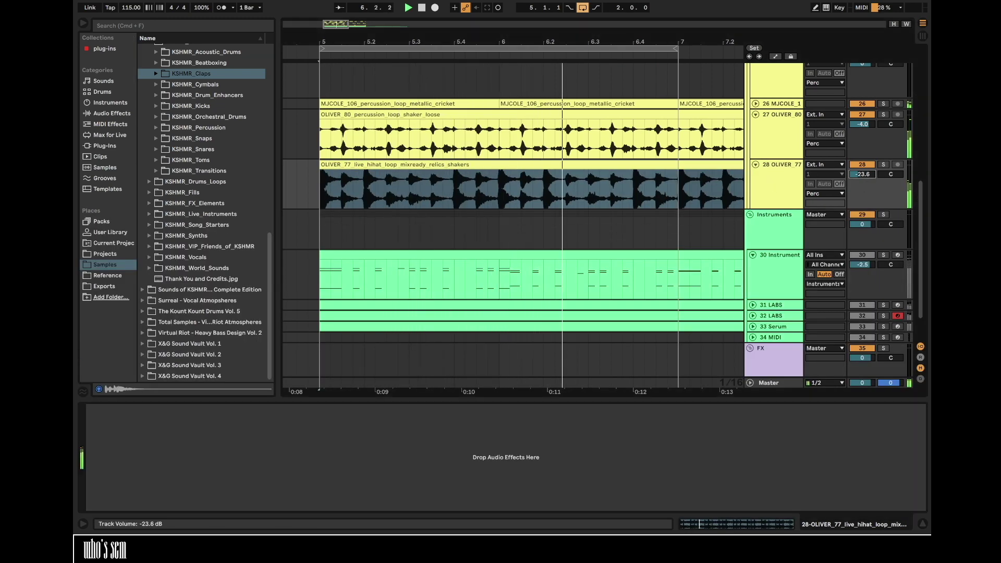
{"action": "left_click_drag", "start_coordinate": [862, 174], "coordinate": [862, 178]}
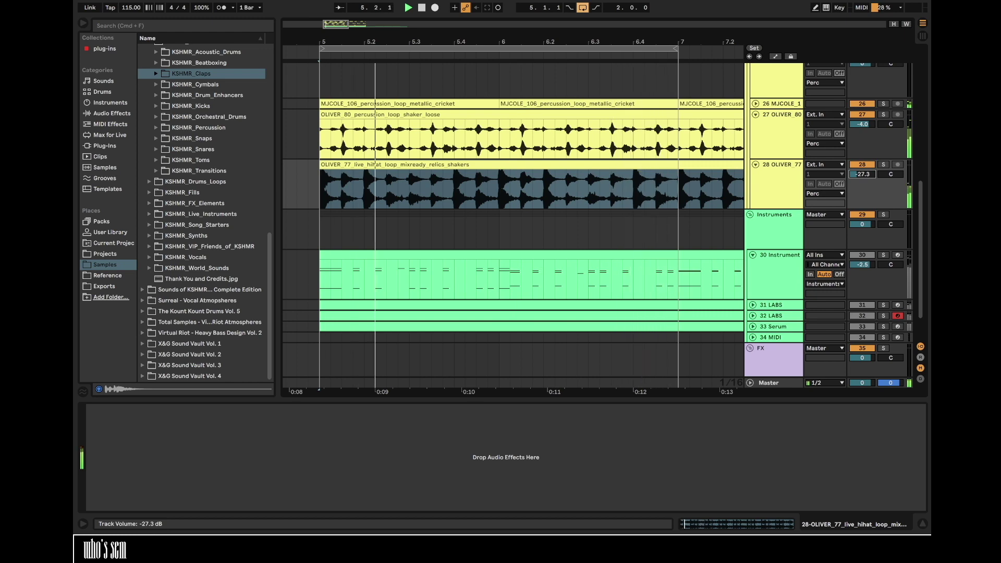
{"action": "scroll", "coordinate": [767, 170], "scroll_direction": "up", "scroll_amount": 6}
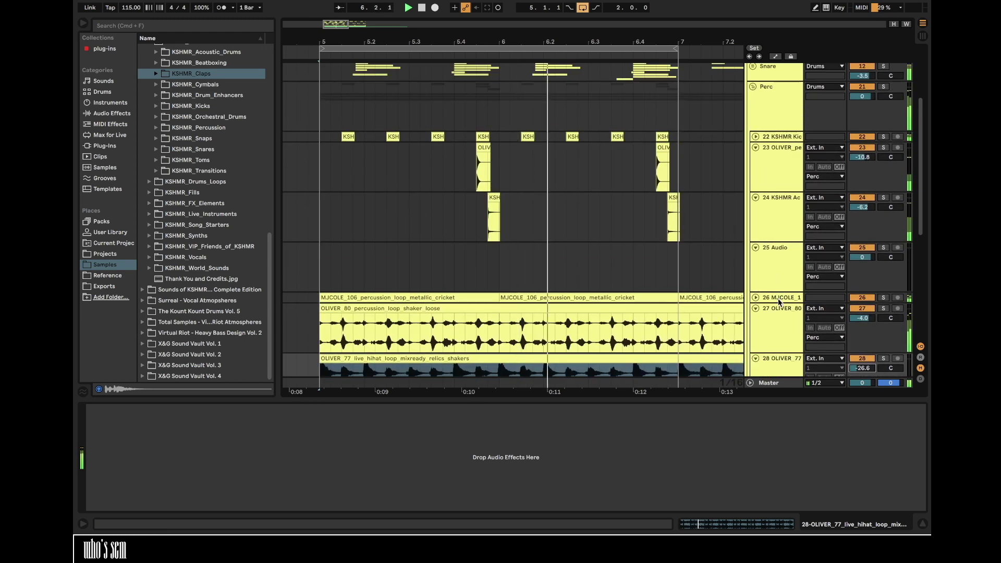
- Insert an audio track below OLIVER_77 in the Perc group and expand the JVIEWS tops and helper loops folder of Organic Electronics 3
{"action": "key", "text": "super+t"}
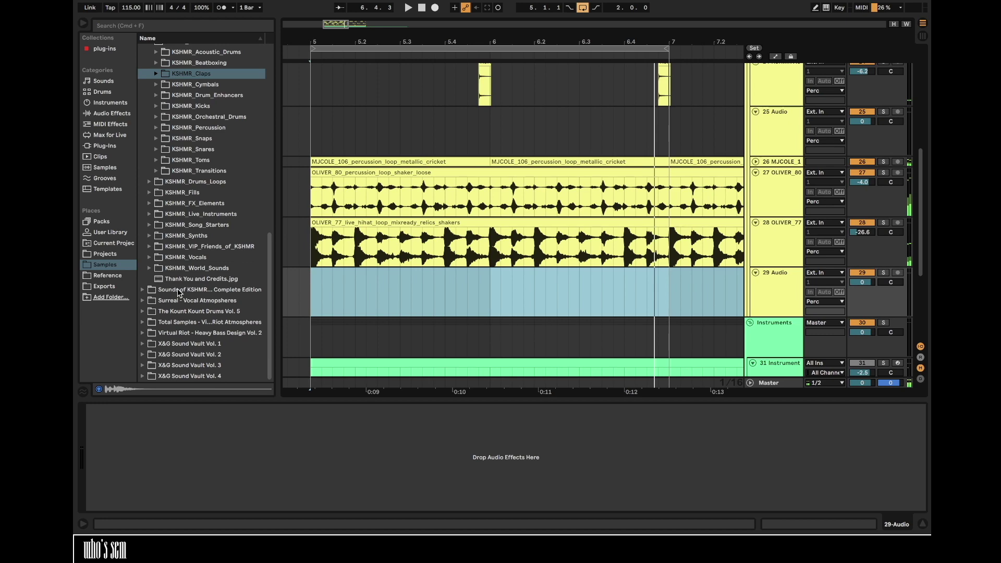
{"action": "scroll", "coordinate": [157, 250], "scroll_direction": "up", "scroll_amount": 10}
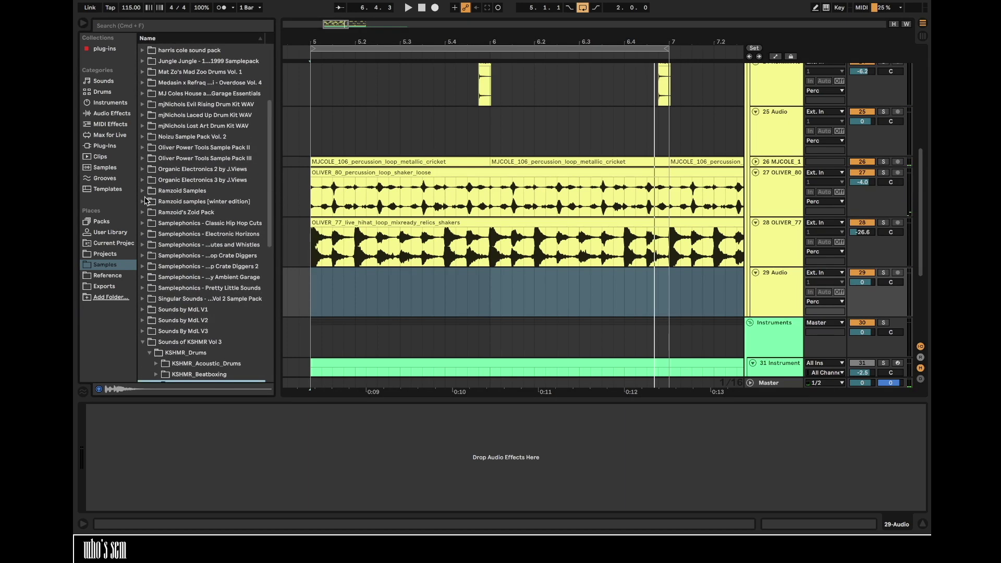
{"action": "left_click", "coordinate": [142, 180]}
{"action": "left_click", "coordinate": [156, 203]}
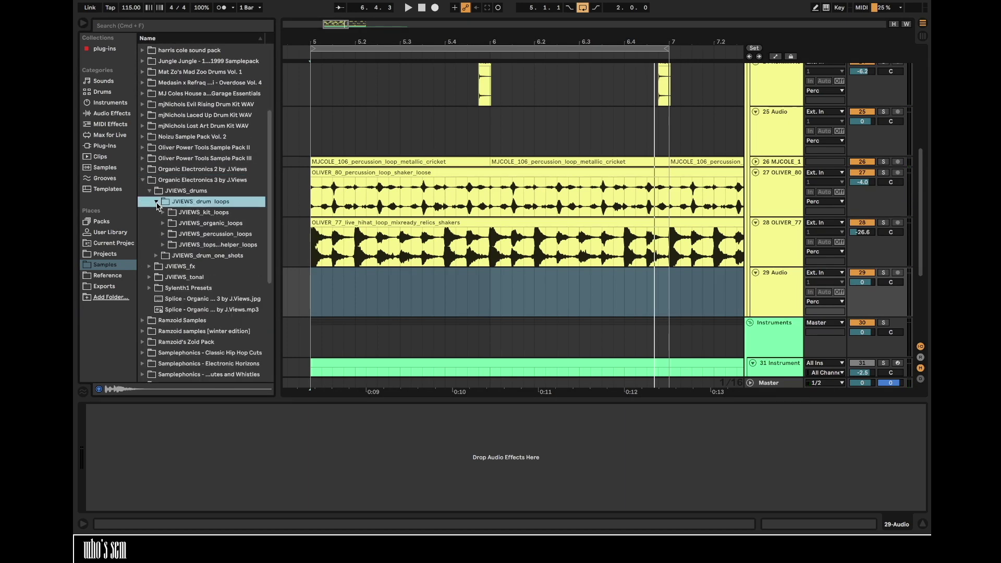
{"action": "left_click", "coordinate": [162, 245]}
- Audition the JVIEWS tops and helper loops one after another, through the first 106 BPM loop
{"action": "left_click", "coordinate": [182, 277]}
{"action": "scroll", "coordinate": [183, 276], "scroll_direction": "down", "scroll_amount": 4}
{"action": "key", "text": "Down"}
{"action": "key", "text": "Down"}
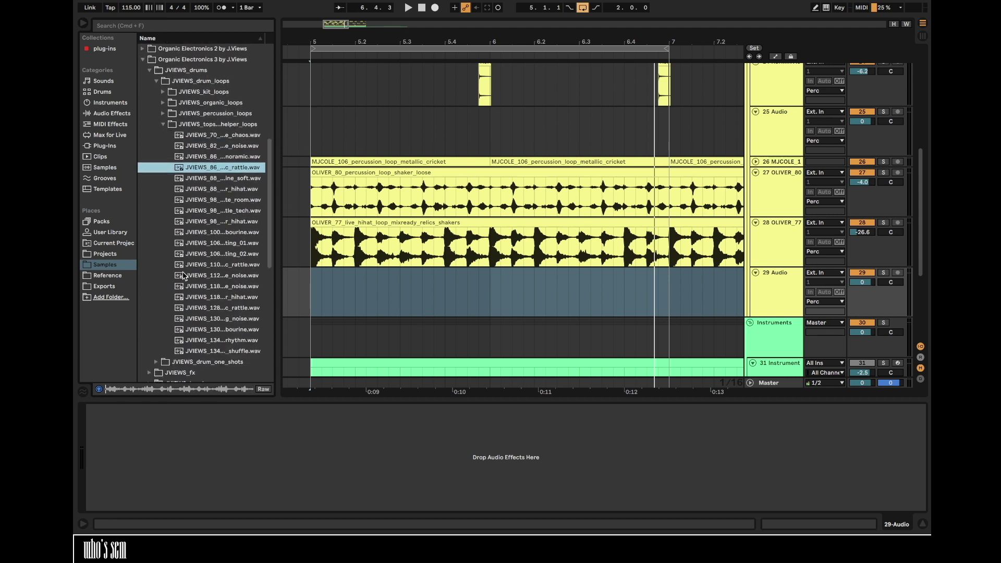
{"action": "key", "text": "Down"}
{"action": "key", "text": "Down"}
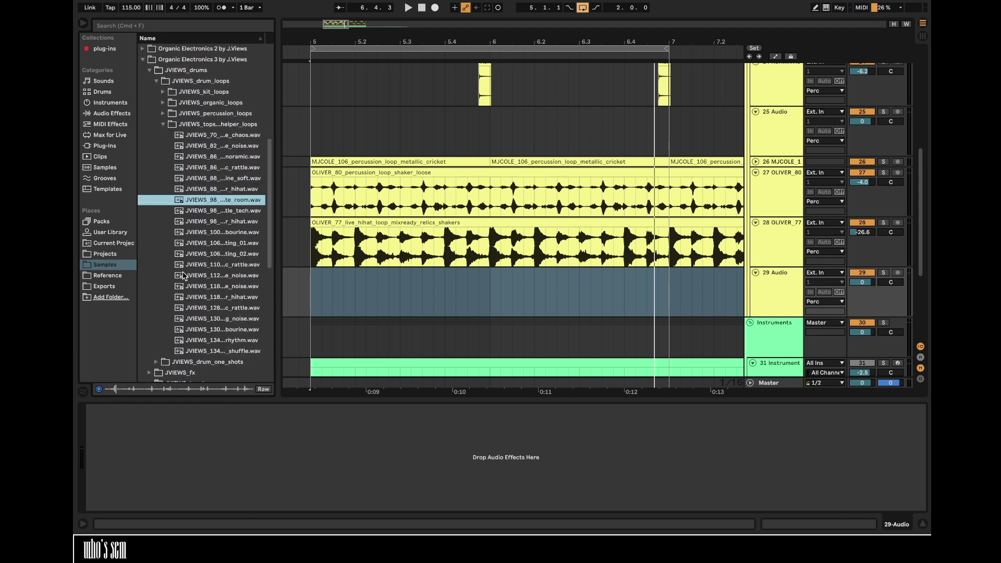
{"action": "key", "text": "Down"}
{"action": "key", "text": "Up"}
{"action": "key", "text": "Down"}
{"action": "key", "text": "Down"}
{"action": "key", "text": "Down"}
{"action": "key", "text": "Down"}
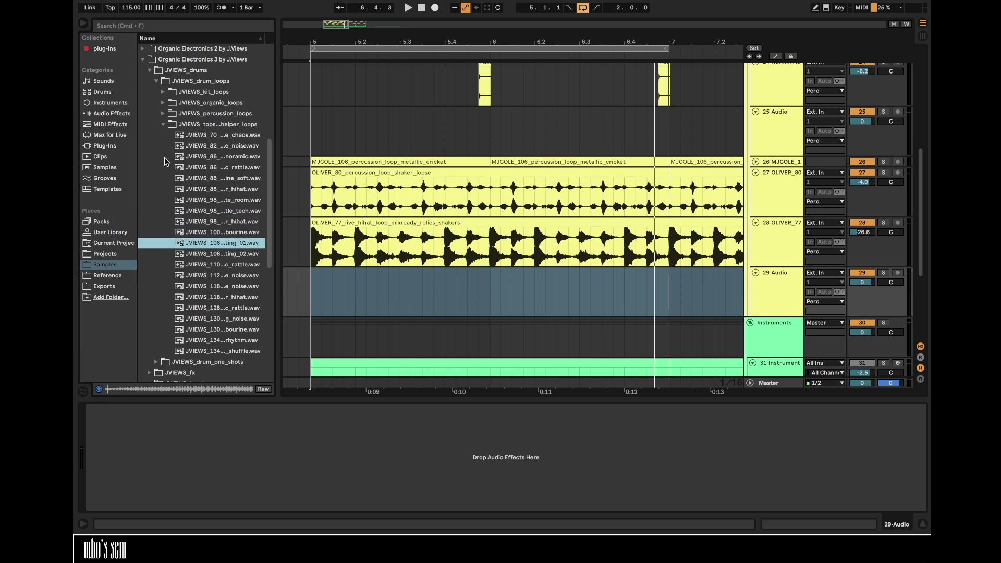
- Open the JVIEWS_percussion_loops folder and audition its 80 to 90 BPM loops in turn
{"action": "left_click", "coordinate": [164, 114]}
{"action": "key", "text": "Down"}
{"action": "key", "text": "Down"}
{"action": "key", "text": "Down"}
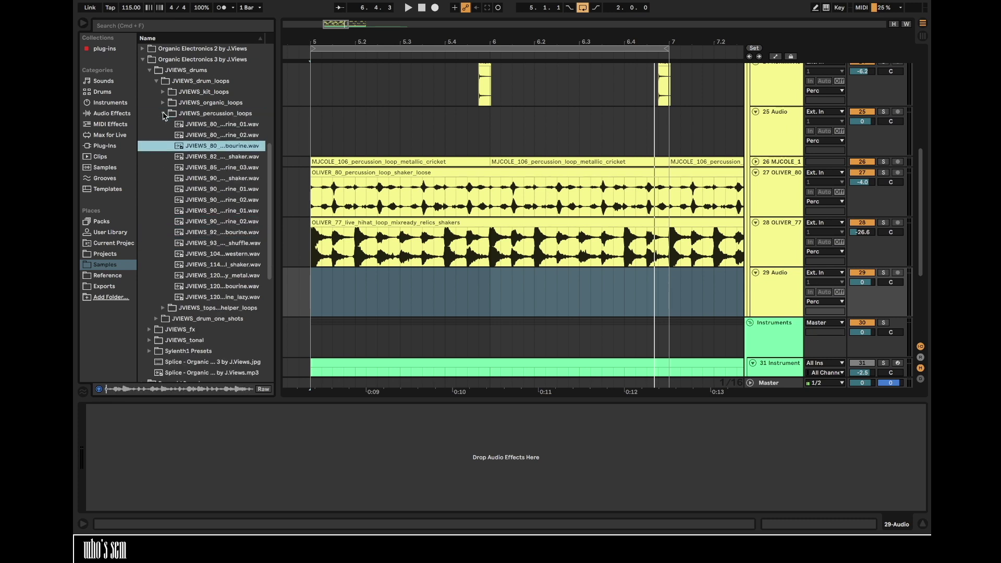
{"action": "key", "text": "Down"}
{"action": "key", "text": "Down"}
{"action": "key", "text": "Down"}
{"action": "key", "text": "Down"}
{"action": "key", "text": "Down"}
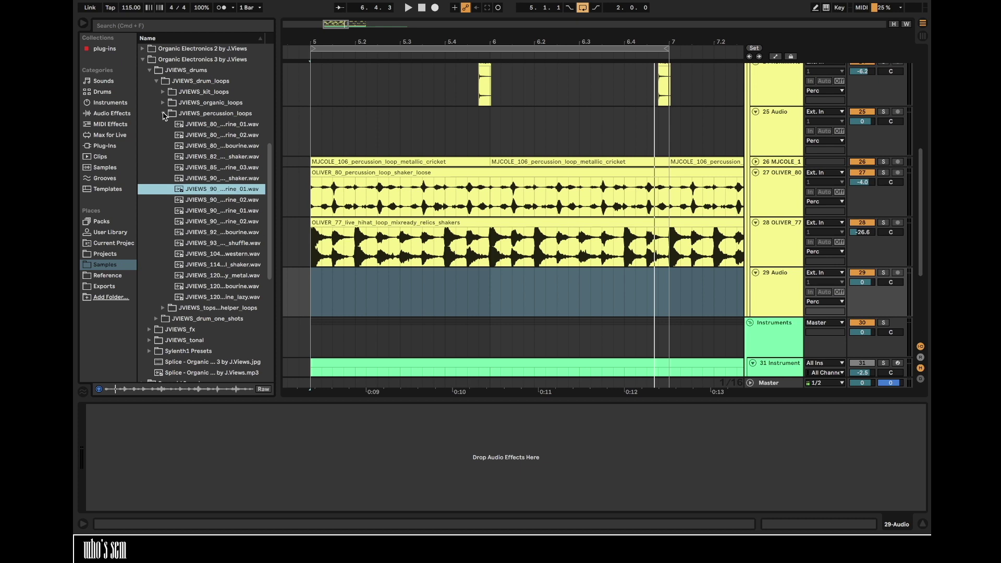
{"action": "key", "text": "Down"}
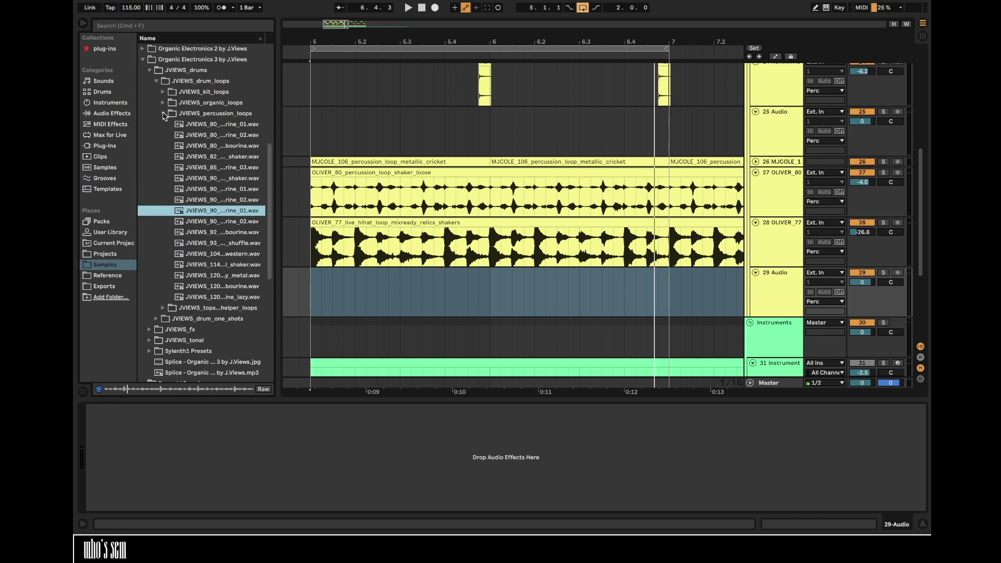
{"action": "key", "text": "Down"}
- Place JVIEWS_90_percussion_loop_rusty_tambourine_01 at bar 5 on the new track with Re-Pitch warping and a track volume of -10.6 dB
{"action": "left_click_drag", "start_coordinate": [223, 210], "coordinate": [316, 298]}
{"action": "key", "text": "space"}
{"action": "double_click", "coordinate": [627, 270]}
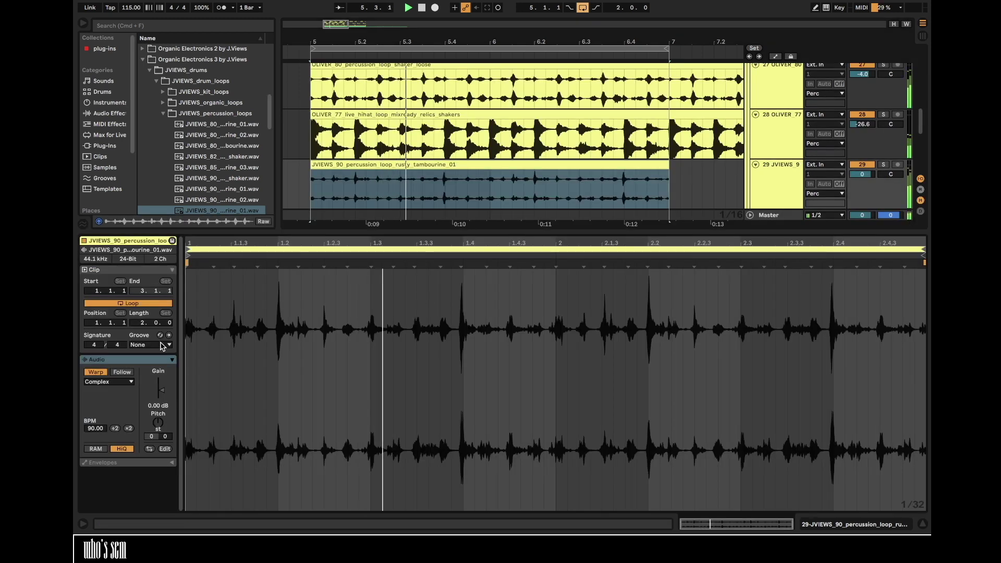
{"action": "left_click", "coordinate": [108, 382]}
{"action": "left_click", "coordinate": [117, 415]}
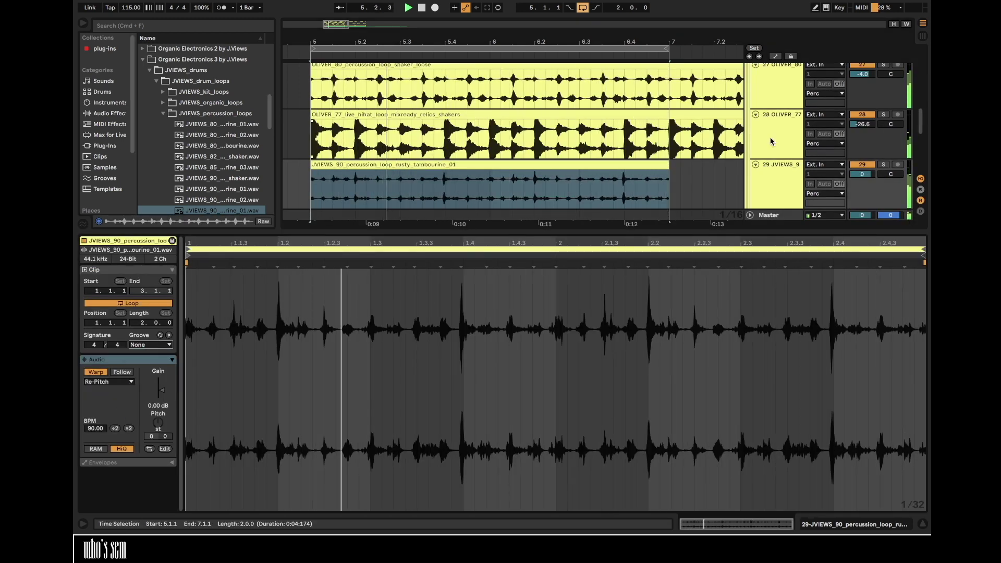
{"action": "left_click_drag", "start_coordinate": [861, 175], "coordinate": [860, 205]}
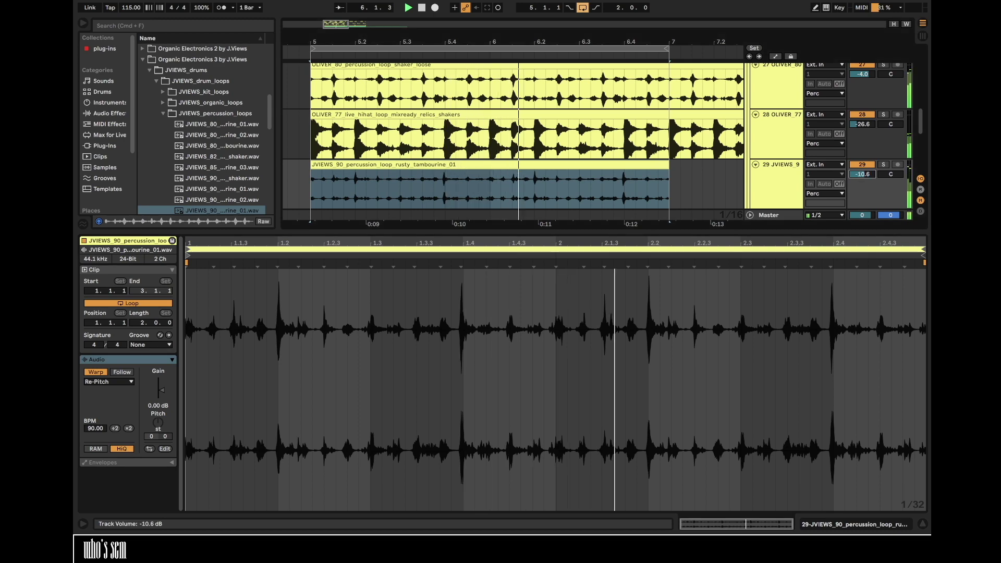
- Add the Haas delay preset and an EQ Eight with a low cut at 124 Hz and Q 0.10 to the tambourine track
{"action": "double_click", "coordinate": [770, 192]}
{"action": "left_click", "coordinate": [111, 116]}
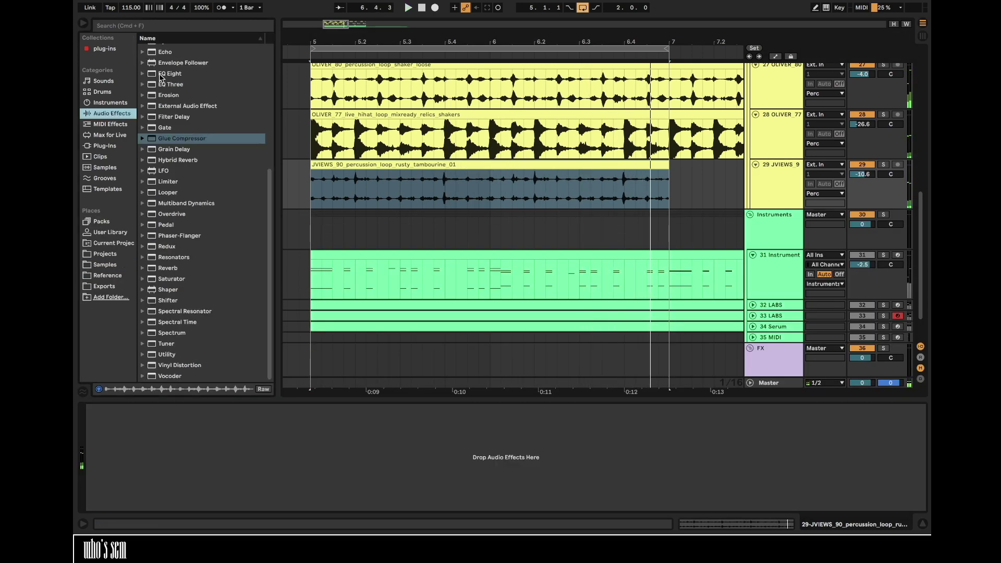
{"action": "scroll", "coordinate": [161, 78], "scroll_direction": "up", "scroll_amount": 5}
{"action": "double_click", "coordinate": [166, 81]}
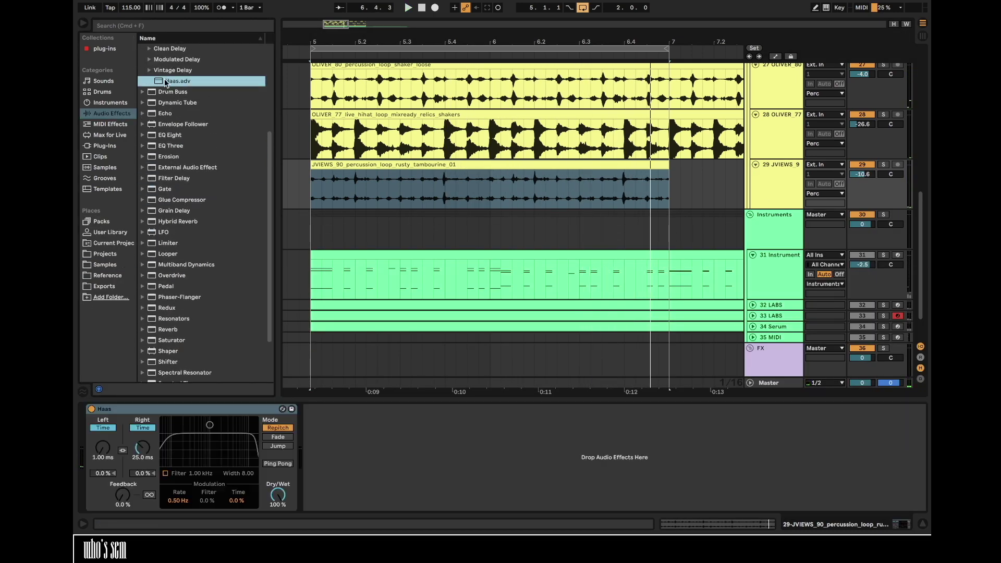
{"action": "double_click", "coordinate": [169, 135]}
{"action": "left_click", "coordinate": [343, 505]}
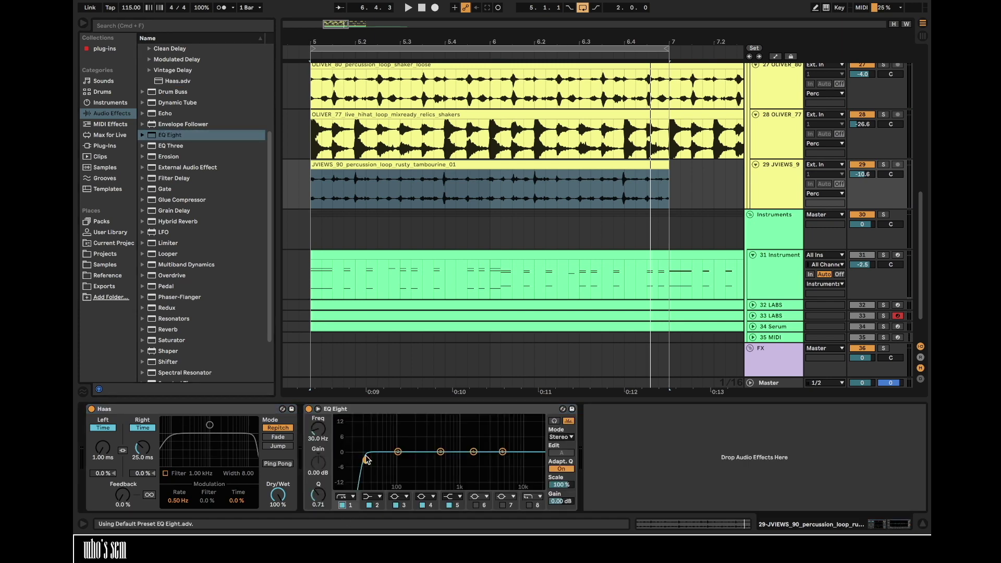
- Insert another audio track below the rusty tambourine track, return to the sample folders and play the groove
{"action": "left_click", "coordinate": [787, 193]}
{"action": "scroll", "coordinate": [787, 193], "scroll_direction": "up", "scroll_amount": 3}
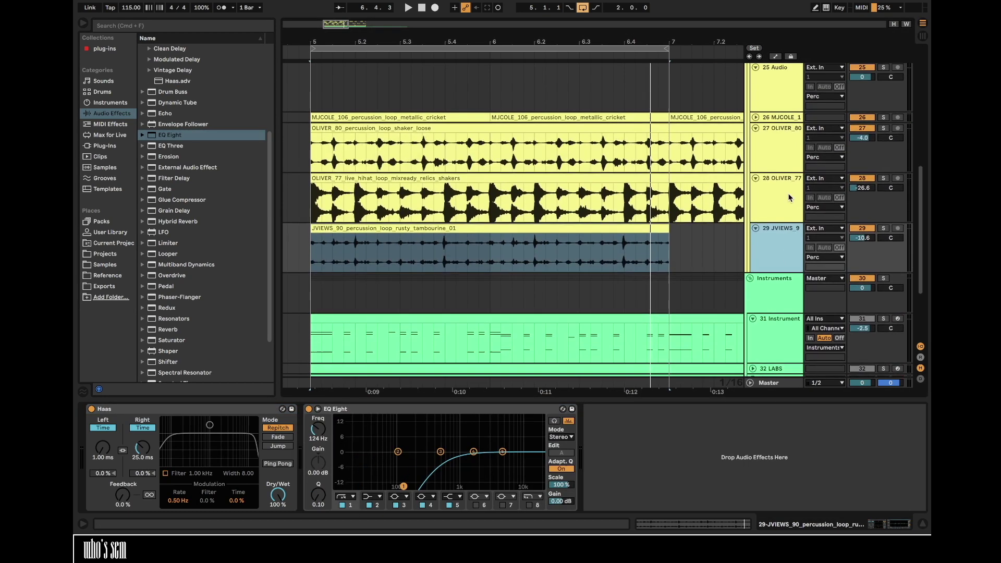
{"action": "key", "text": "super+t"}
{"action": "left_click", "coordinate": [106, 266]}
{"action": "key", "text": "space"}
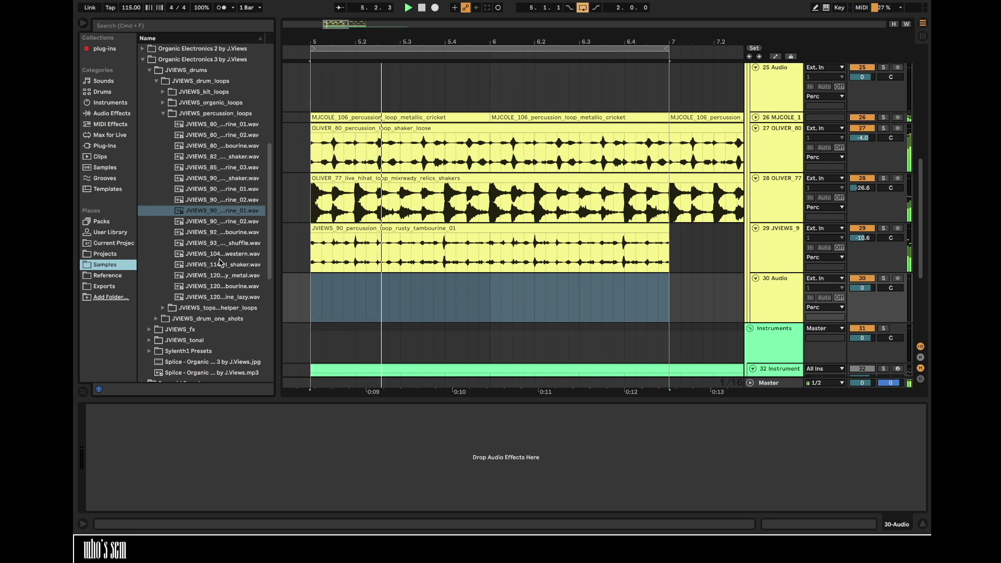
- Audition the JVIEWS percussion loops from the 93 BPM shuffle to the 120 BPM metal loop
{"action": "left_click", "coordinate": [218, 244]}
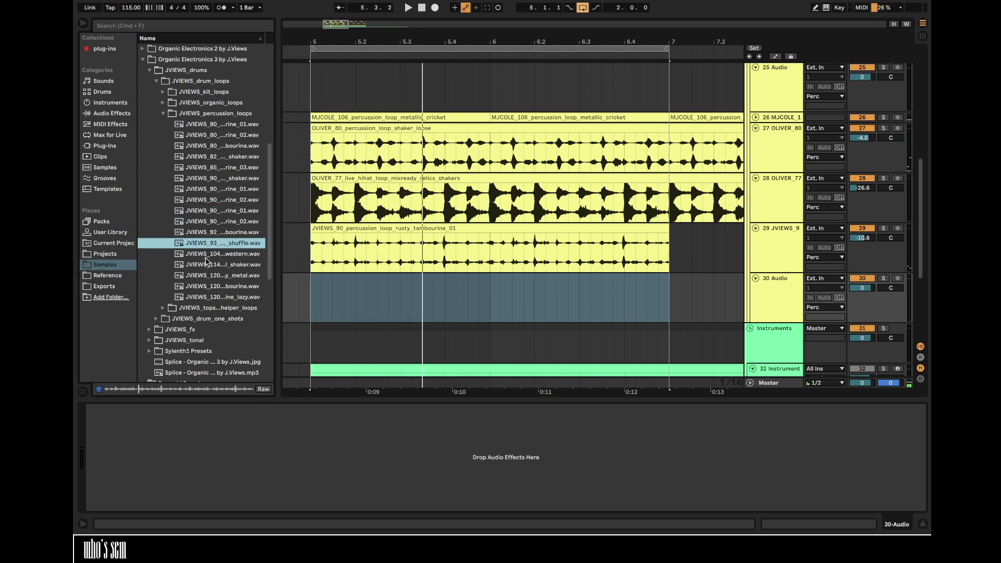
{"action": "left_click", "coordinate": [206, 257]}
{"action": "left_click", "coordinate": [208, 266]}
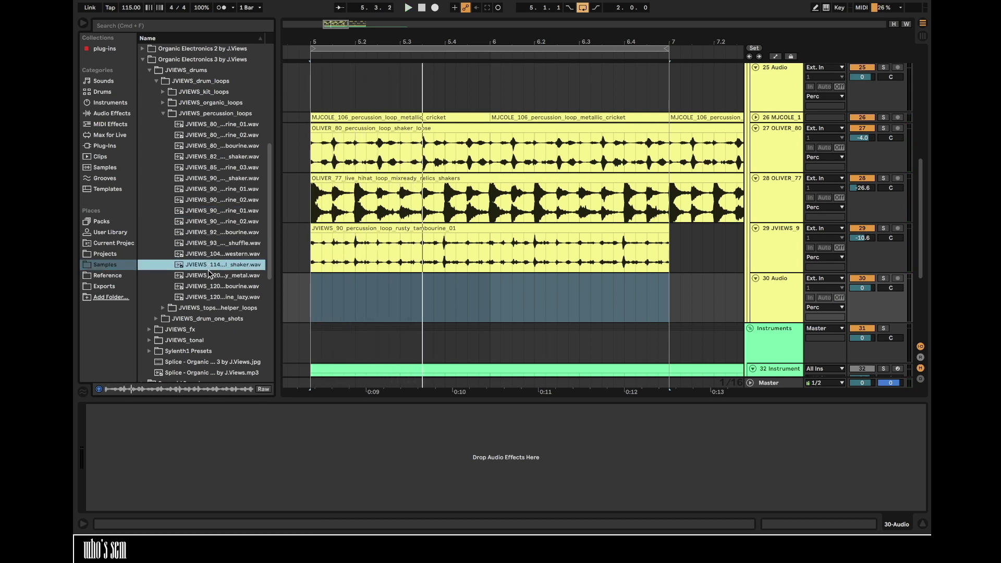
{"action": "left_click", "coordinate": [208, 277]}
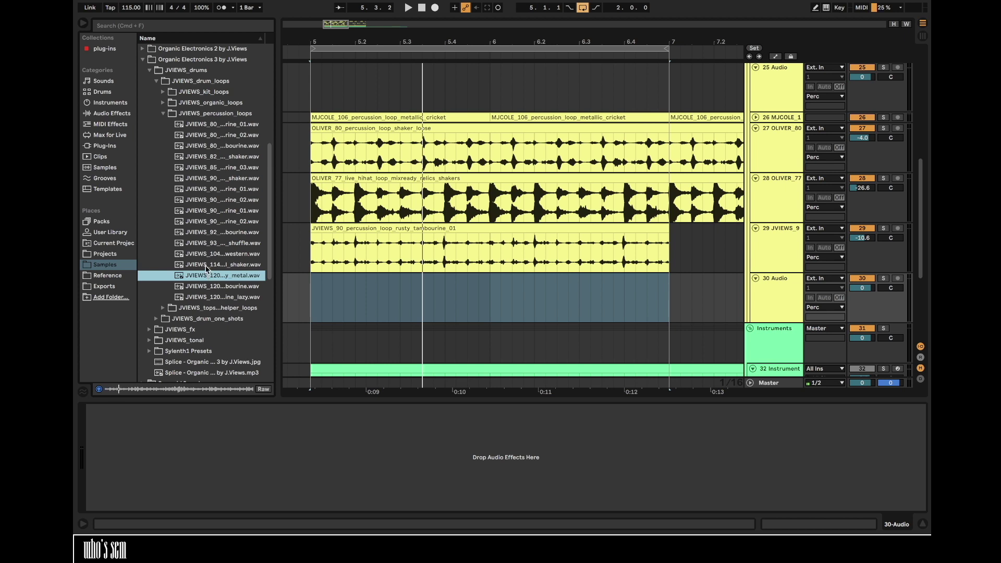
- Place JVIEWS_114_percussion_loop_lentil_shaker at bar 5 on the new track and set the track volume to -16.7 dB
{"action": "left_click_drag", "start_coordinate": [206, 266], "coordinate": [312, 299]}
{"action": "key", "text": "space"}
{"action": "left_click_drag", "start_coordinate": [861, 288], "coordinate": [862, 289]}
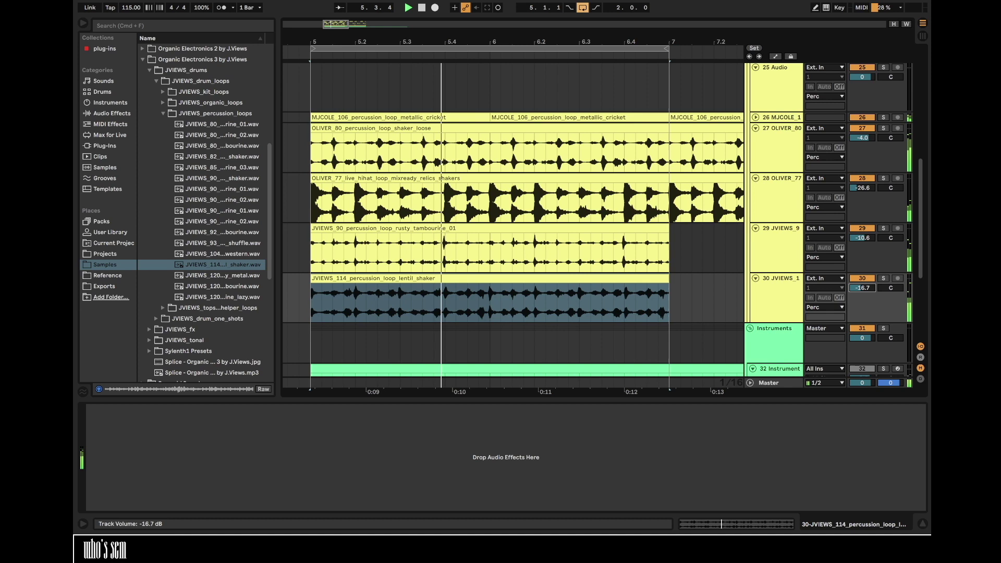
- Lower the lentil shaker track to -26.4 dB and the rusty tambourine track to -15.1 dB, and fit all tracks in the arrangement
{"action": "left_click_drag", "start_coordinate": [861, 287], "coordinate": [862, 293]}
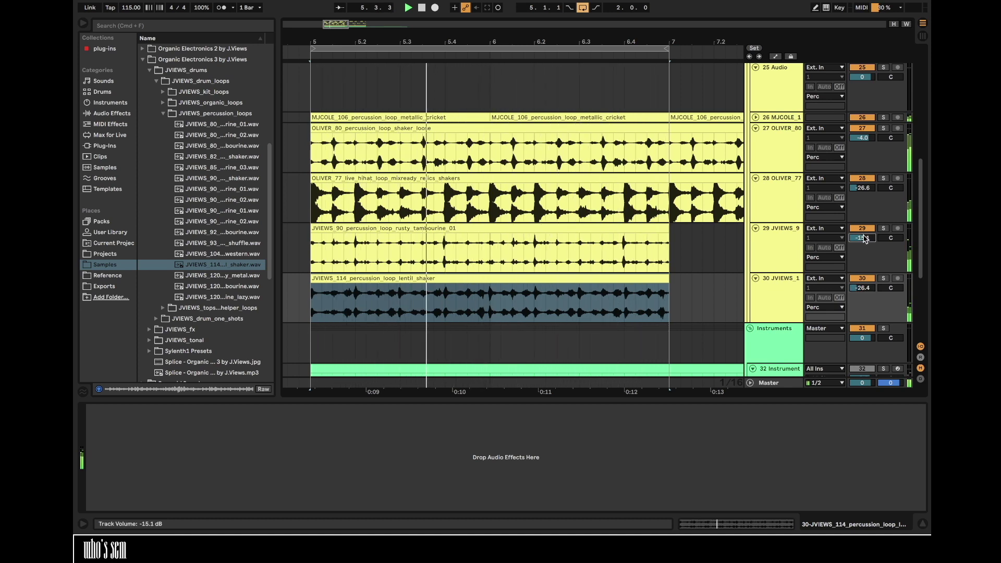
{"action": "key", "text": "h"}
- Audition the last three JVIEWS 120 BPM percussion loops and collapse the Organic Electronics 3 by J.Views sample folder
{"action": "left_click", "coordinate": [234, 276]}
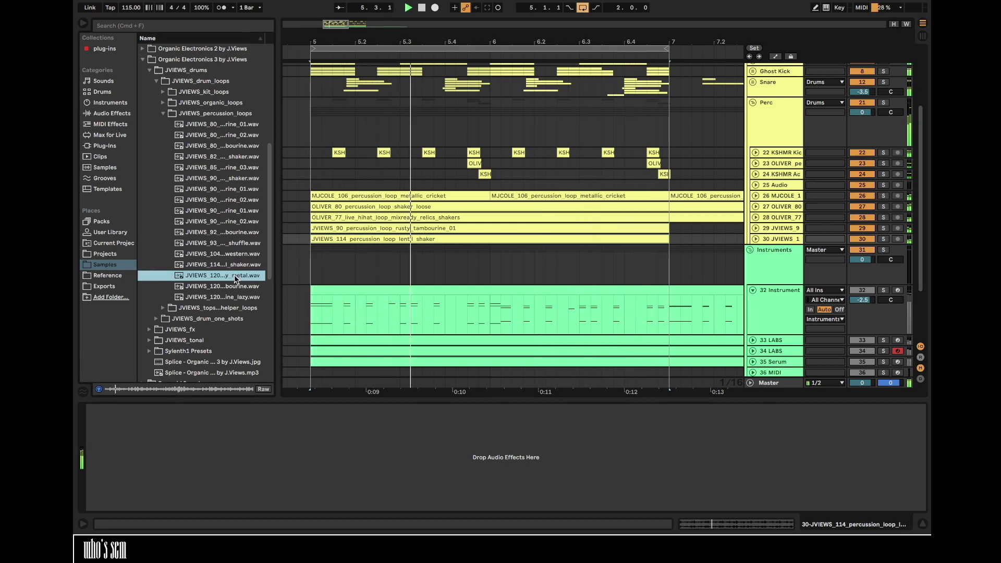
{"action": "left_click", "coordinate": [239, 287]}
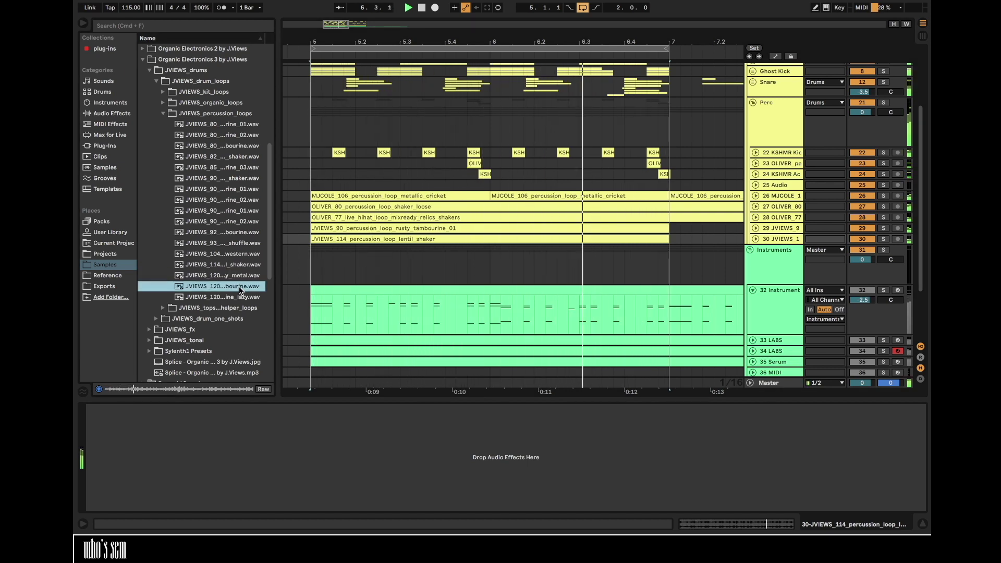
{"action": "left_click", "coordinate": [239, 297]}
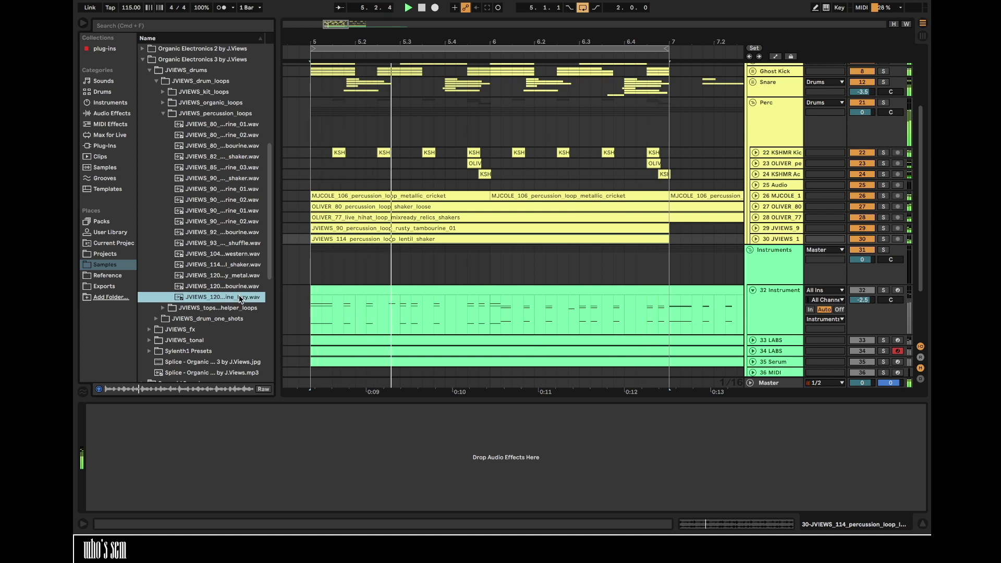
{"action": "scroll", "coordinate": [176, 183], "scroll_direction": "up", "scroll_amount": 3}
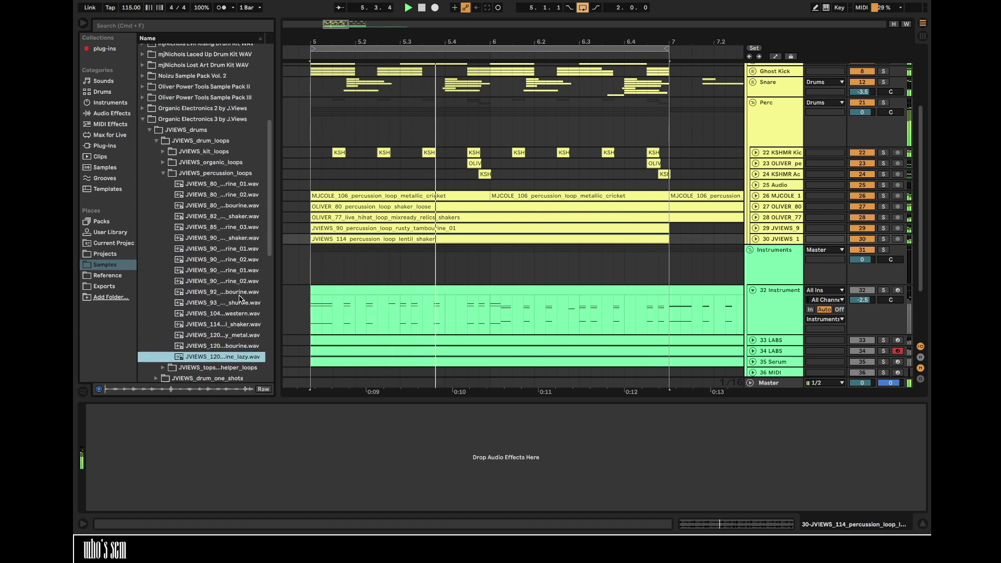
{"action": "left_click", "coordinate": [164, 174]}
{"action": "left_click", "coordinate": [212, 164]}
{"action": "left_click", "coordinate": [148, 123]}
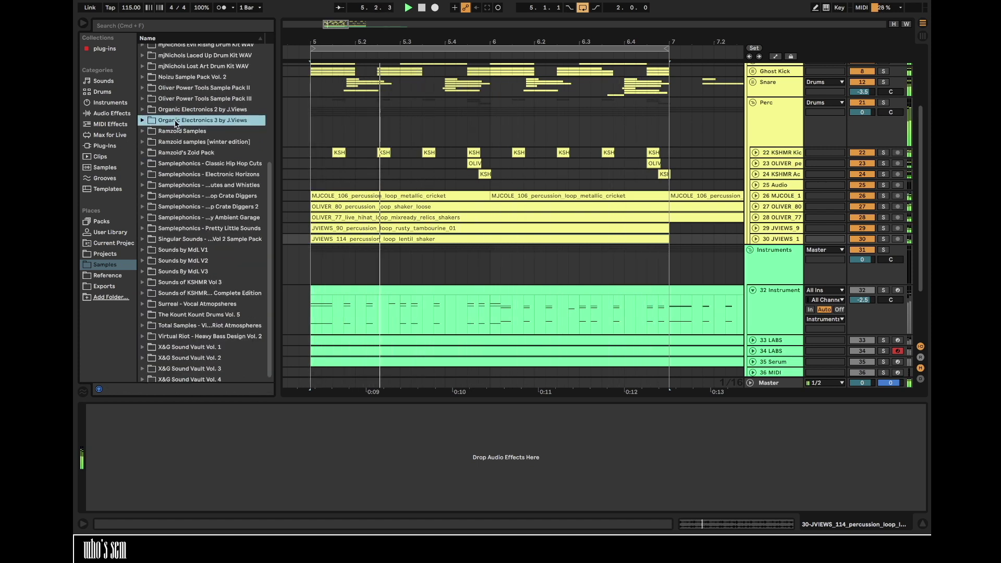
- Set the Perc group volume to -1.0 dB and place the playback start at 5.1.1 on the Drums group
{"action": "scroll", "coordinate": [864, 214], "scroll_direction": "up", "scroll_amount": 3}
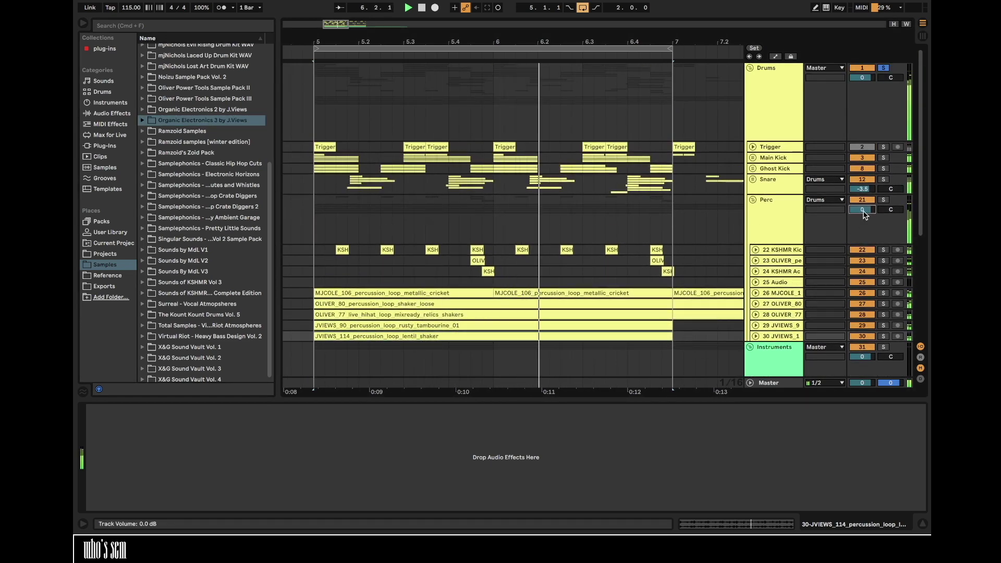
{"action": "left_click", "coordinate": [789, 101]}
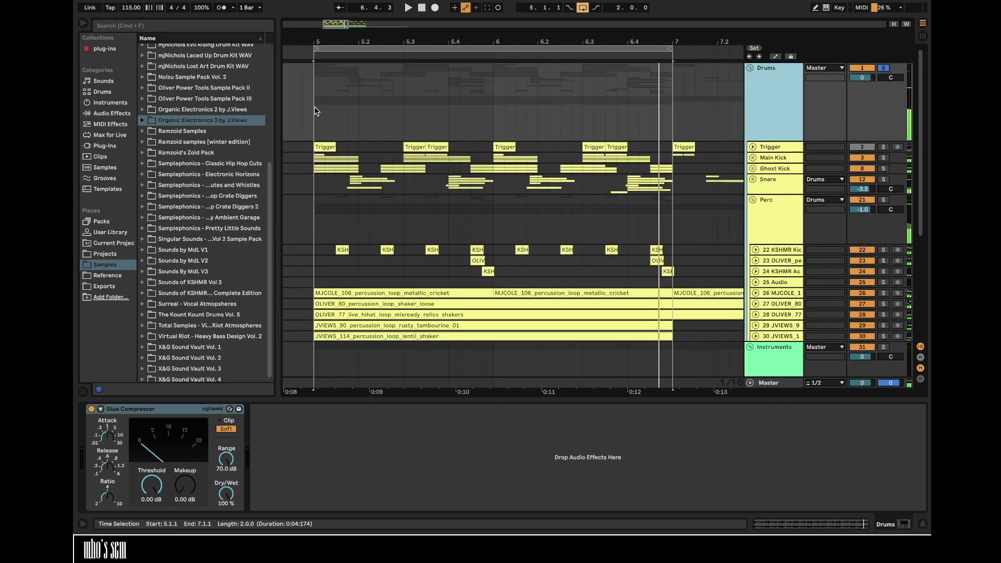
{"action": "left_click", "coordinate": [315, 161]}
{"action": "left_click", "coordinate": [314, 84]}
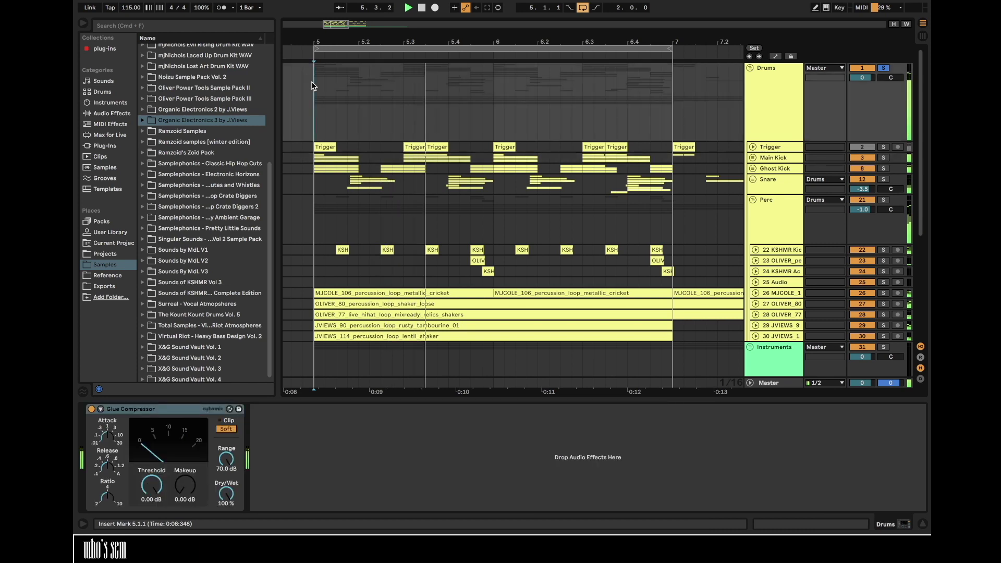
- Add the Crystalline reverb plug-in to the Drums group before the Glue Compressor while the groove plays
{"action": "left_click", "coordinate": [106, 146]}
{"action": "left_click", "coordinate": [102, 49]}
{"action": "key", "text": "space"}
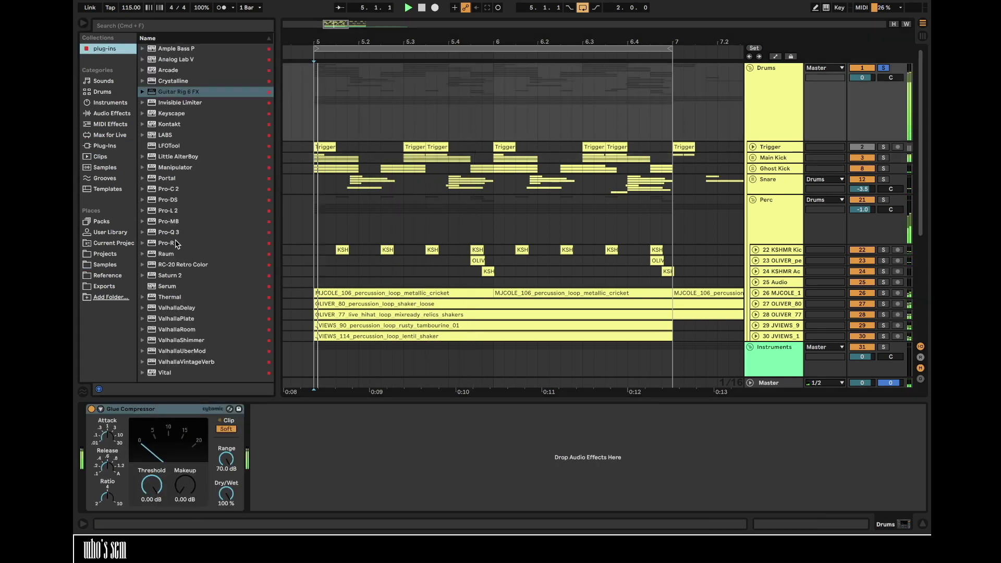
{"action": "left_click", "coordinate": [177, 81]}
{"action": "key", "text": "Return"}
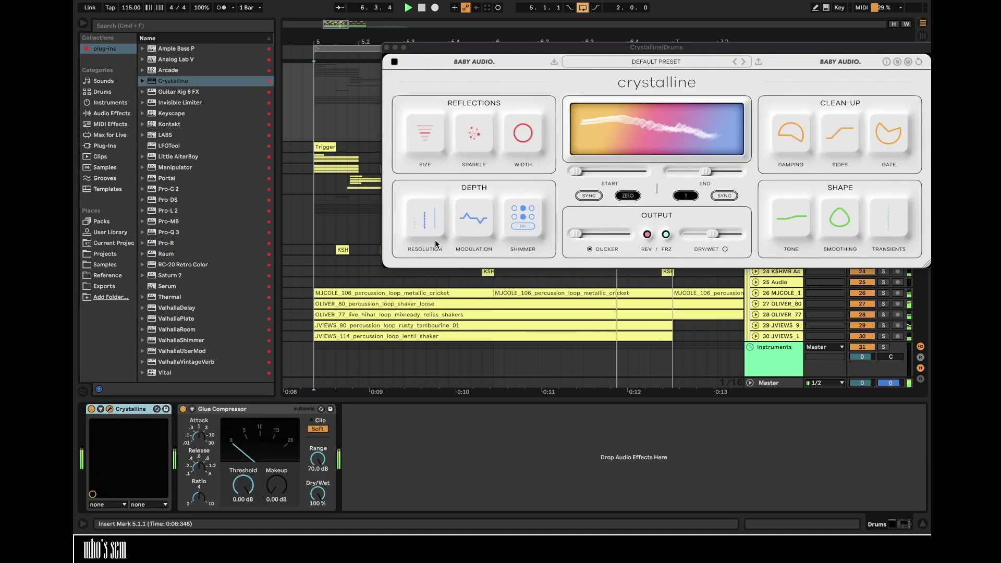
- Load the 04 BASIC AMBIENCE preset in Crystalline and adjust the reverb's dry/wet balance
{"action": "left_click", "coordinate": [661, 62]}
{"action": "left_click", "coordinate": [672, 103]}
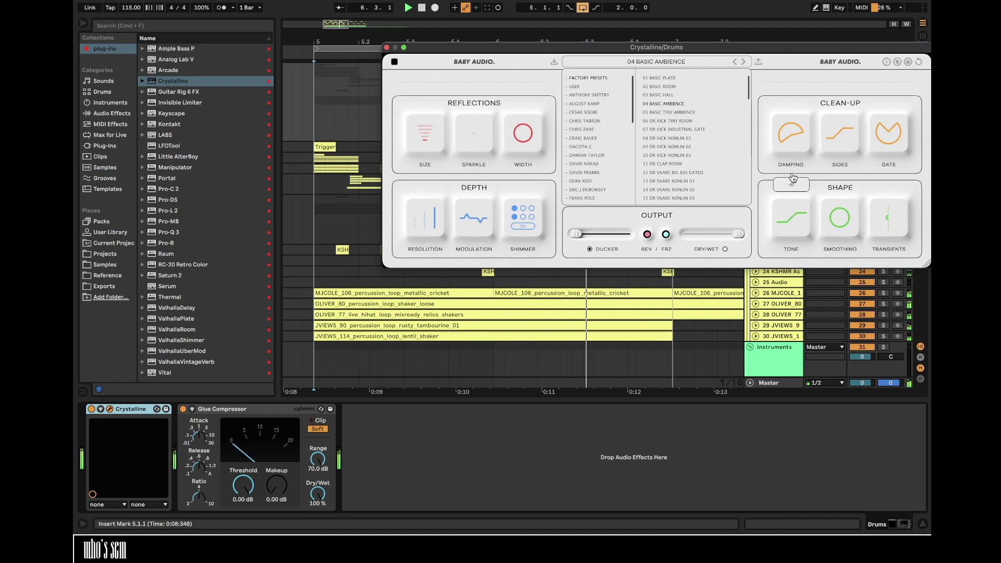
{"action": "left_click_drag", "start_coordinate": [726, 237], "coordinate": [699, 237]}
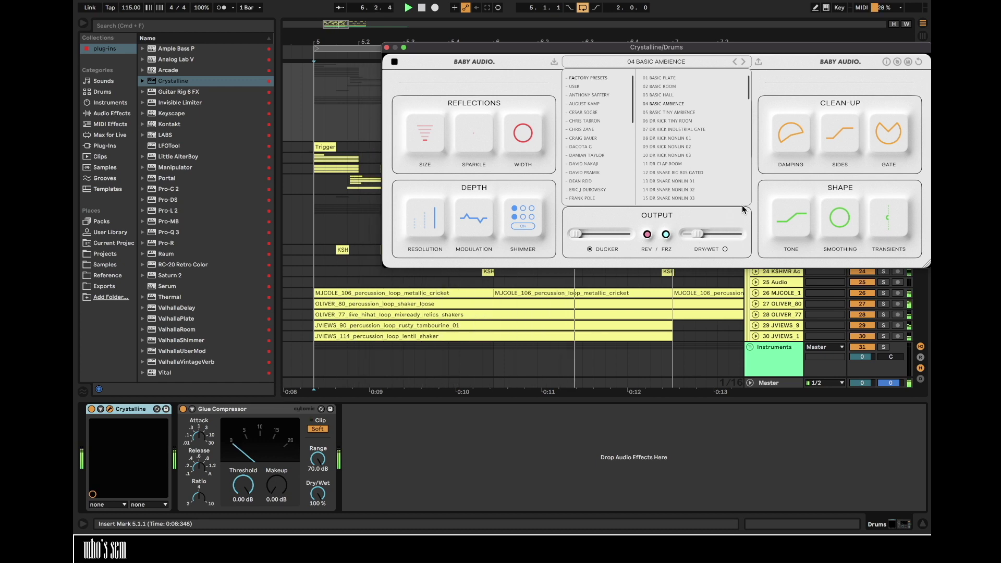
{"action": "left_click", "coordinate": [644, 61]}
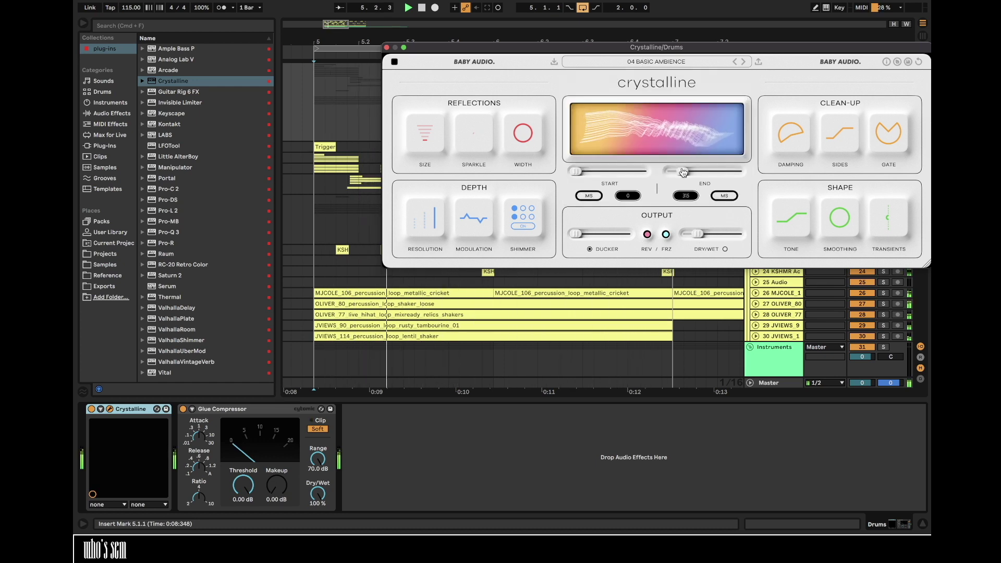
{"action": "left_click_drag", "start_coordinate": [697, 232], "coordinate": [738, 234]}
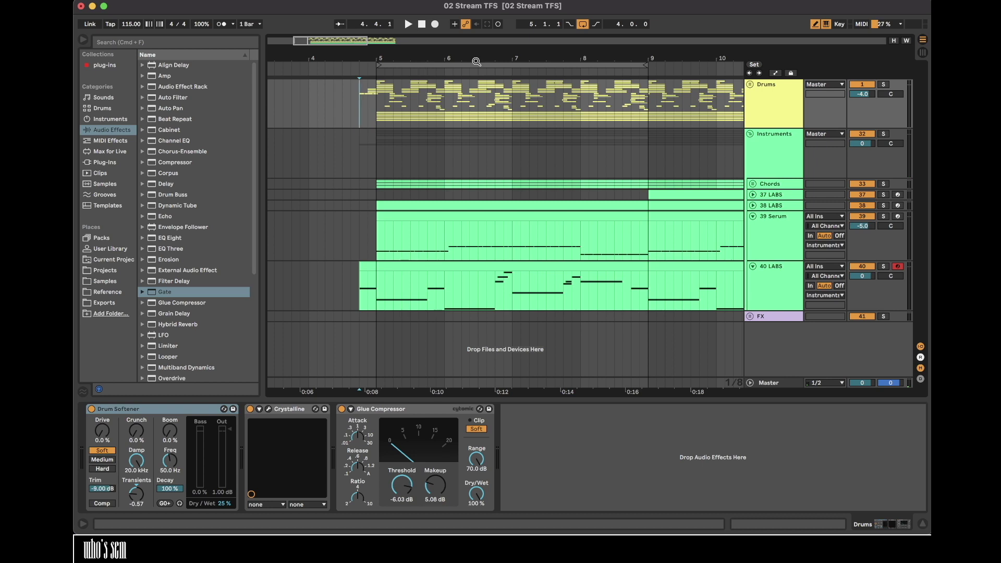
- Turn off the arrangement loop and play the whole song section from 4.4.1
{"action": "left_click_drag", "start_coordinate": [441, 58], "coordinate": [418, 36]}
{"action": "left_click", "coordinate": [583, 25]}
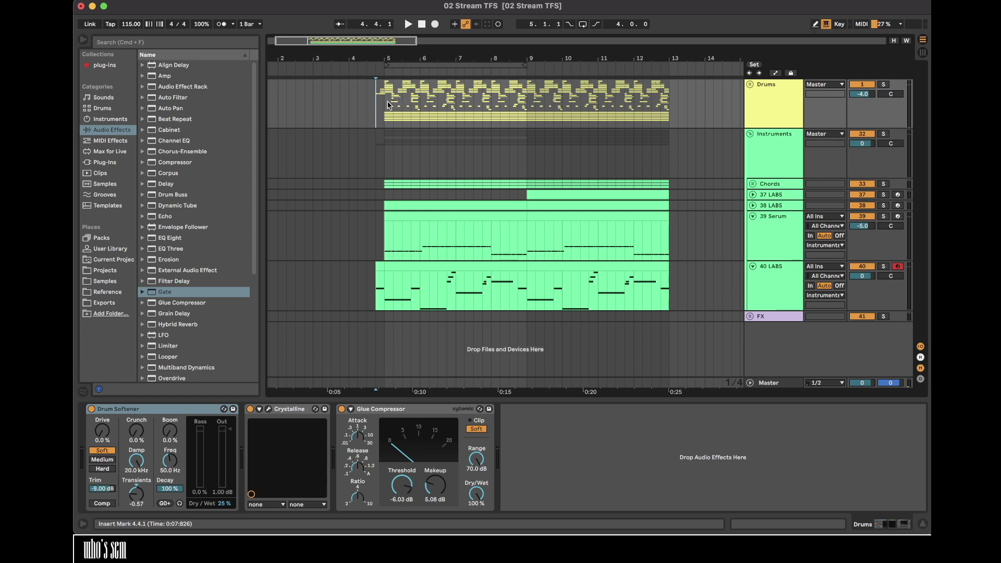
{"action": "left_click", "coordinate": [128, 1]}
{"action": "left_click", "coordinate": [127, 1]}
{"action": "key", "text": "space"}
{"action": "key", "text": "space"}
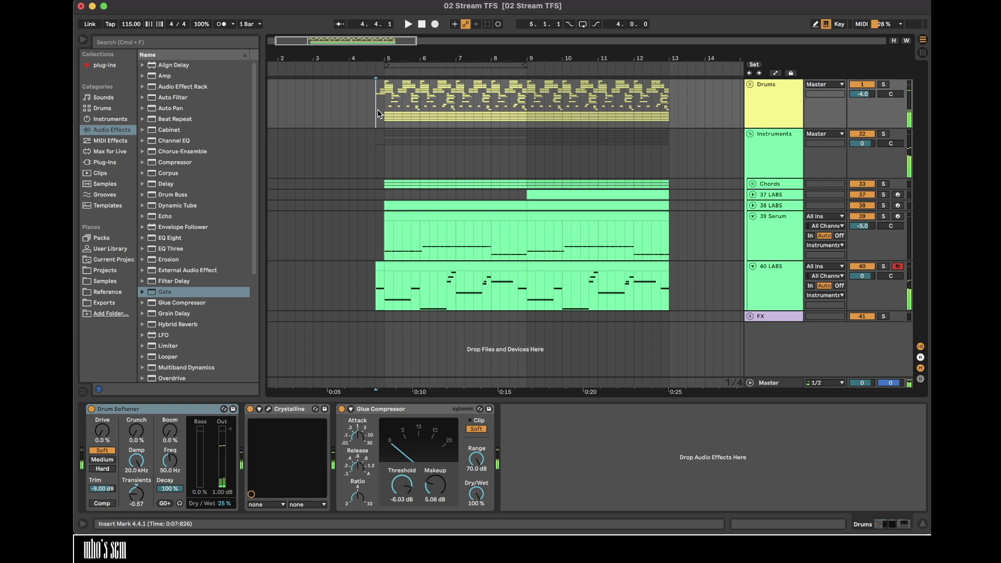
{"action": "key", "text": "space"}
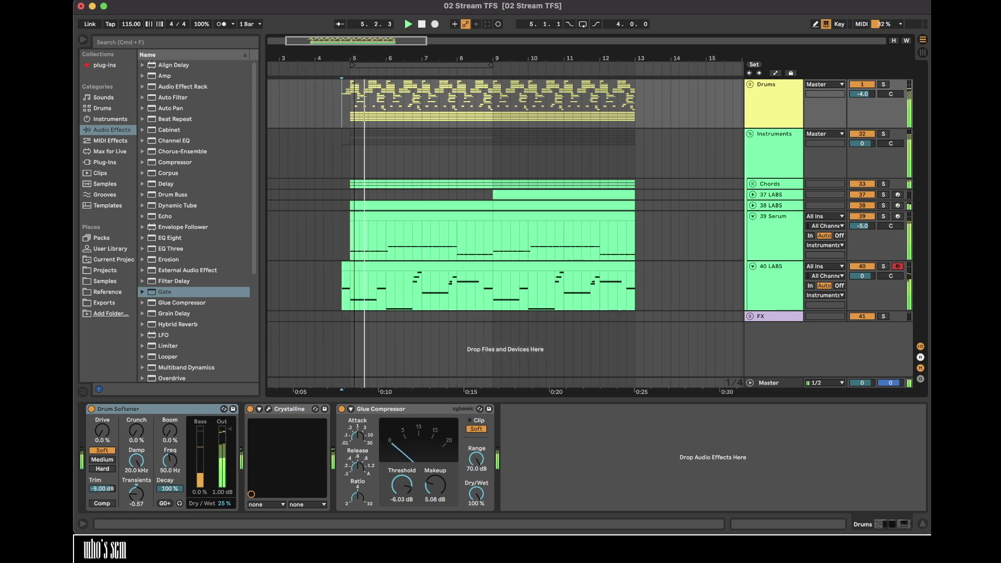
{"action": "left_click_drag", "start_coordinate": [354, 58], "coordinate": [354, 65]}
- Switch to OBS, lower the Mic/Aux level to -0.4 dB and return to Ableton Live
{"action": "left_click", "coordinate": [496, 515]}
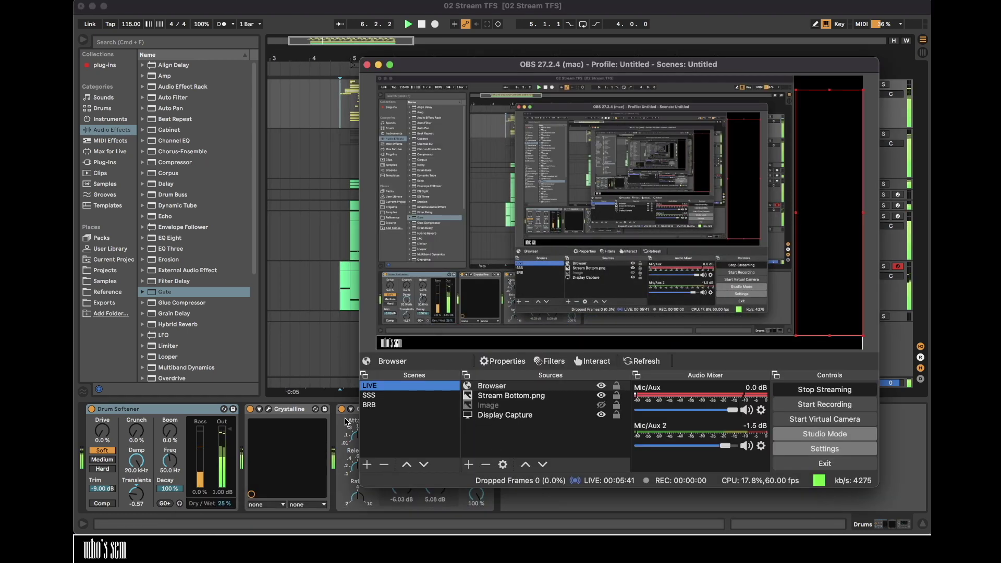
{"action": "left_click", "coordinate": [732, 410]}
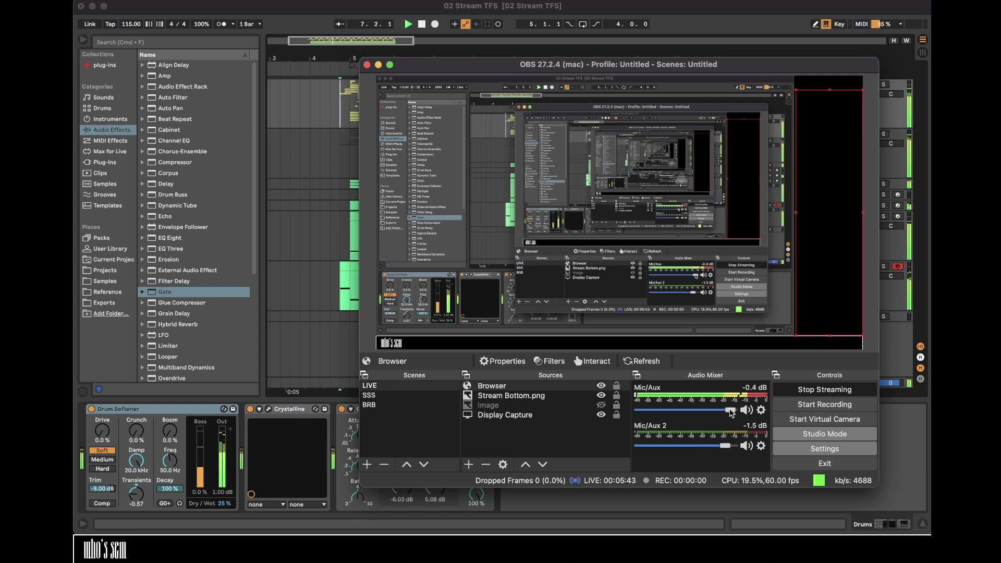
{"action": "left_click", "coordinate": [308, 312]}
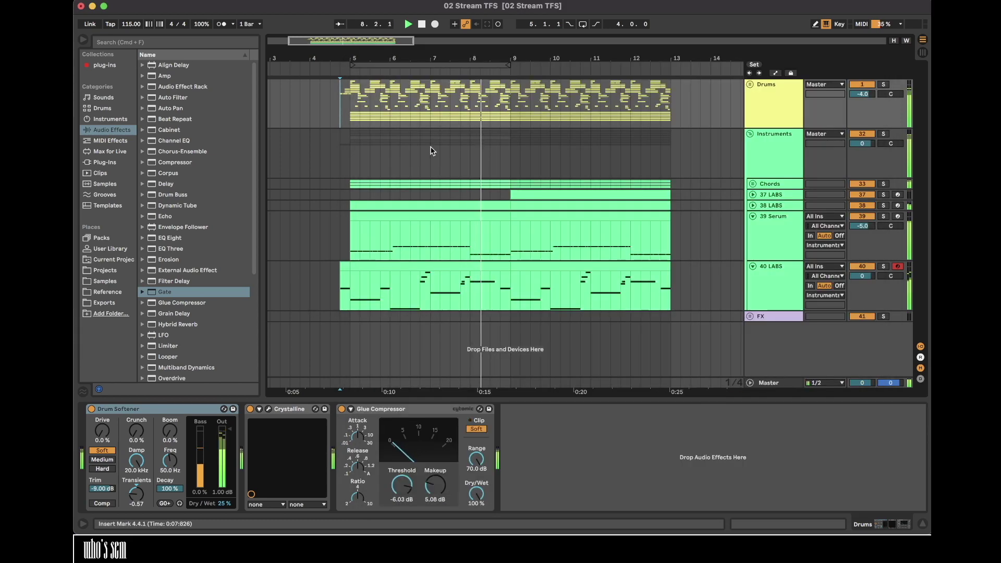
- Loop the arrangement over bars 5 to 13 and listen to the section
{"action": "left_click_drag", "start_coordinate": [349, 104], "coordinate": [665, 104]}
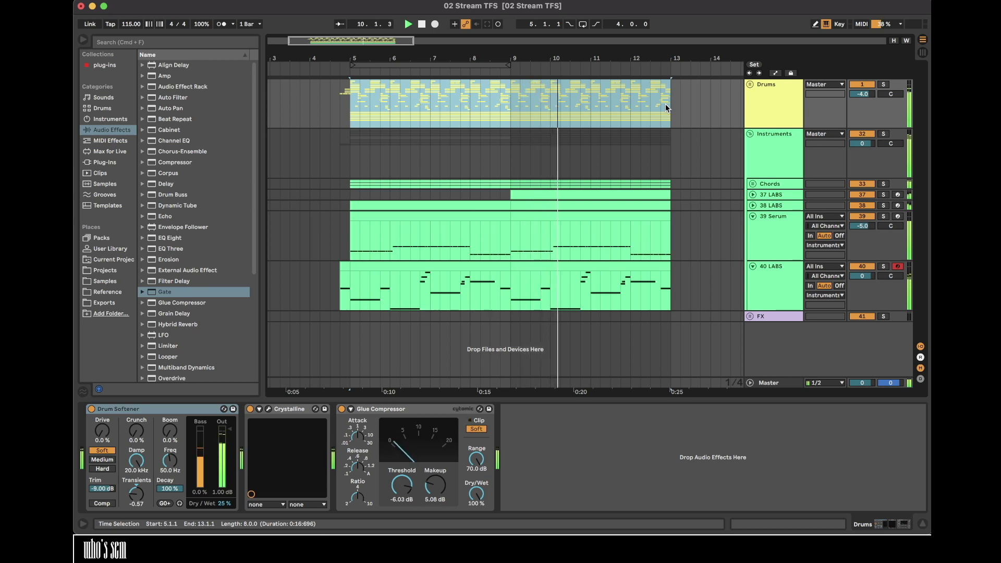
{"action": "key", "text": "super+l"}
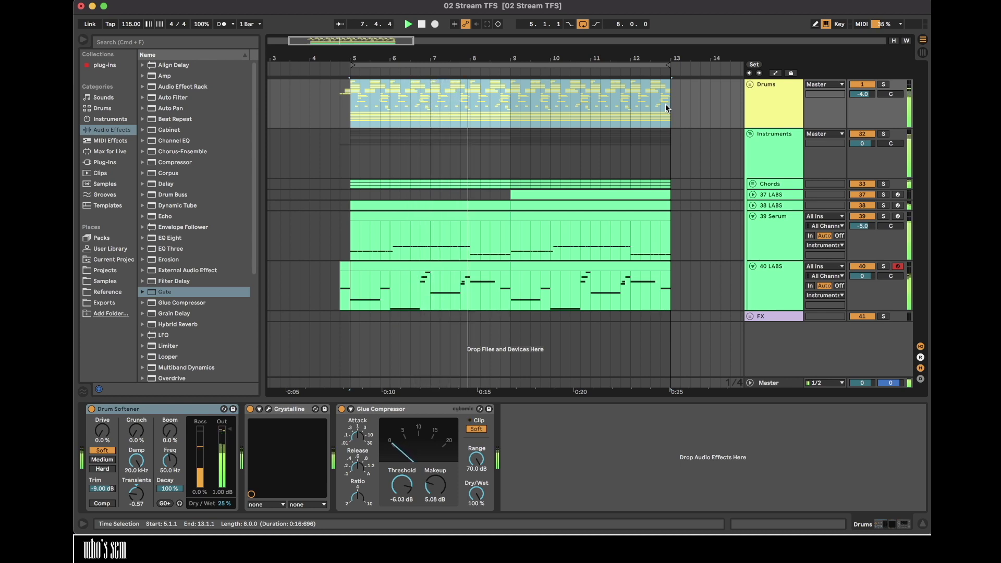
- Turn off the loop, mute the 40 LABS track and replay the section from 4.4.1
{"action": "left_click", "coordinate": [585, 22]}
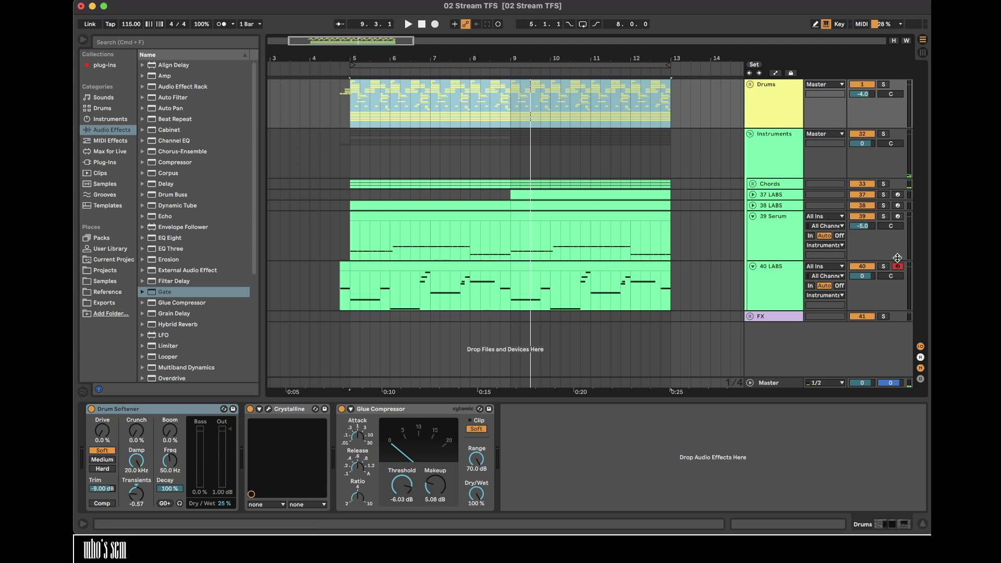
{"action": "left_click", "coordinate": [341, 198]}
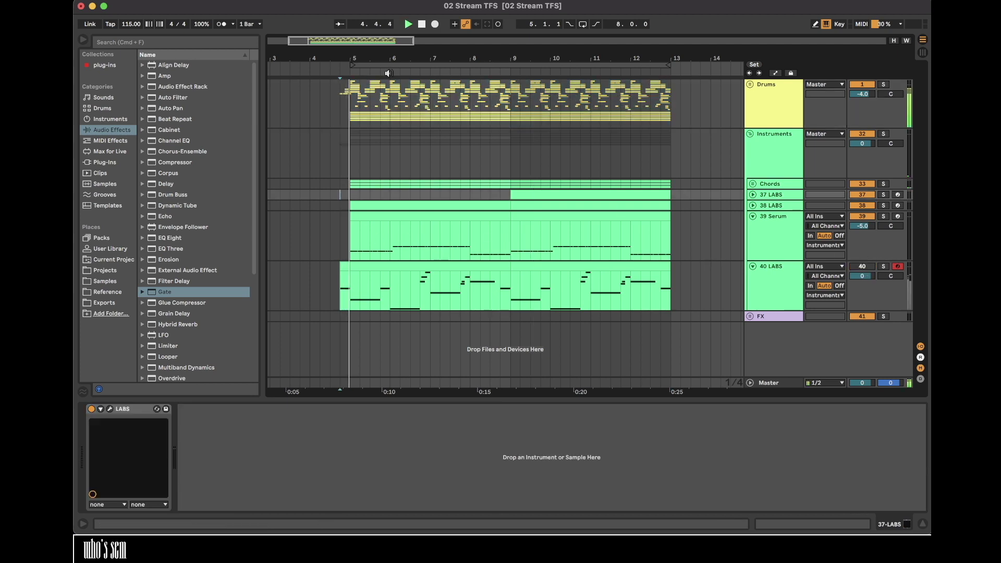
{"action": "left_click_drag", "start_coordinate": [389, 56], "coordinate": [368, 56]}
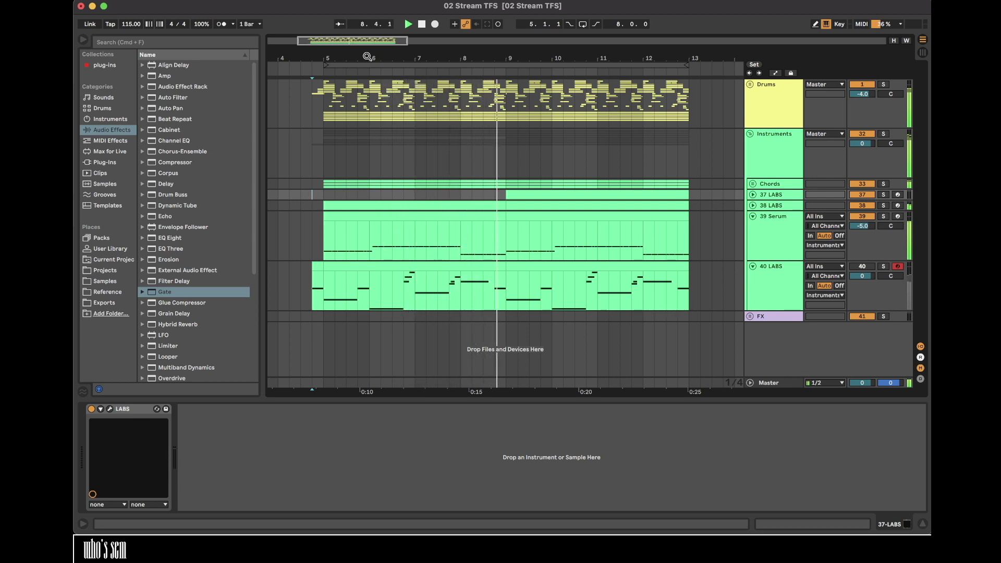
{"action": "left_click", "coordinate": [315, 143]}
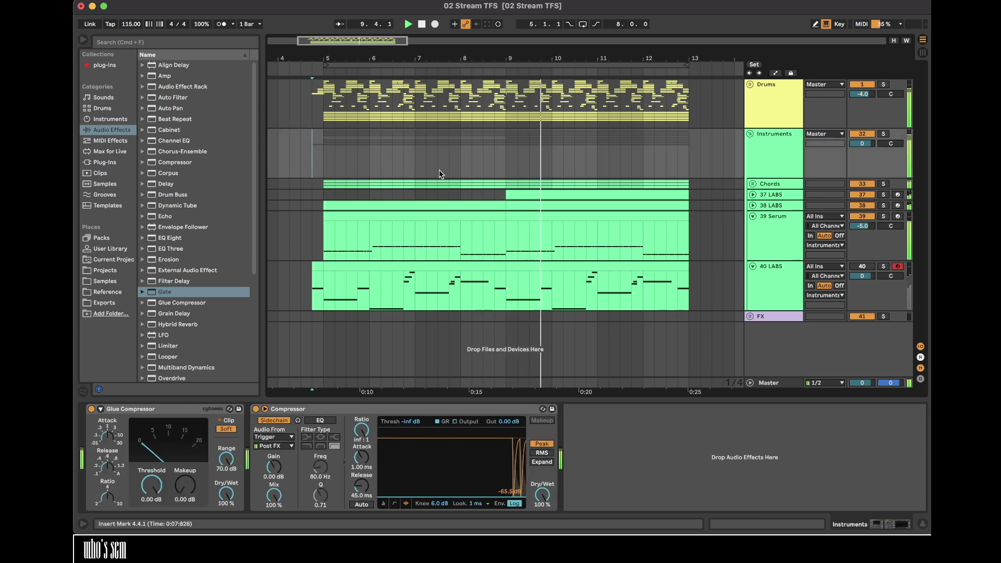
- Solo the 40 LABS track, bypass its Multiband Compression, ValhallaDelay, Pro-R, Vibrato Subtle and EQ Eight, and play the part
{"action": "left_click", "coordinate": [882, 266]}
{"action": "left_click", "coordinate": [778, 273]}
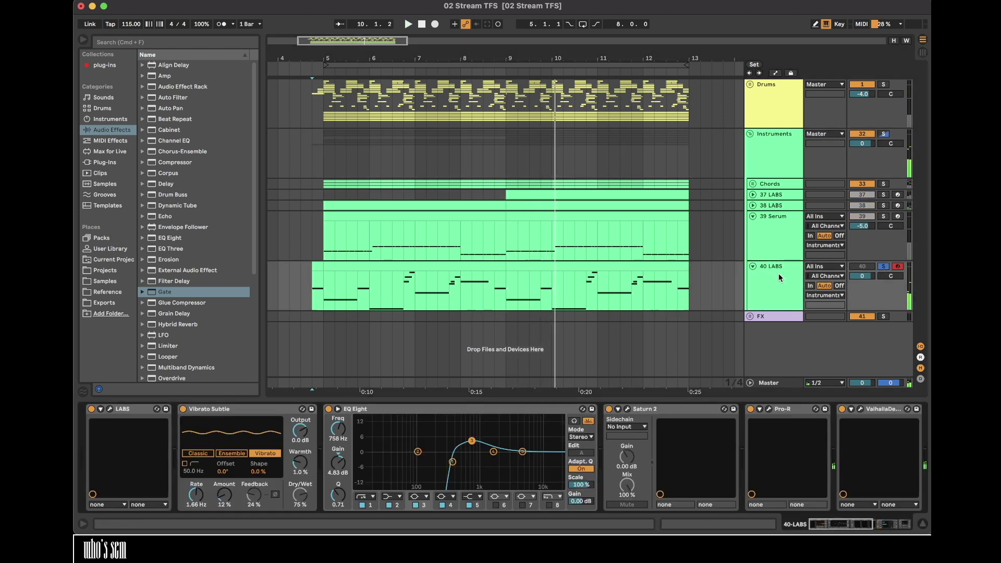
{"action": "scroll", "coordinate": [250, 424], "scroll_direction": "right", "scroll_amount": 10}
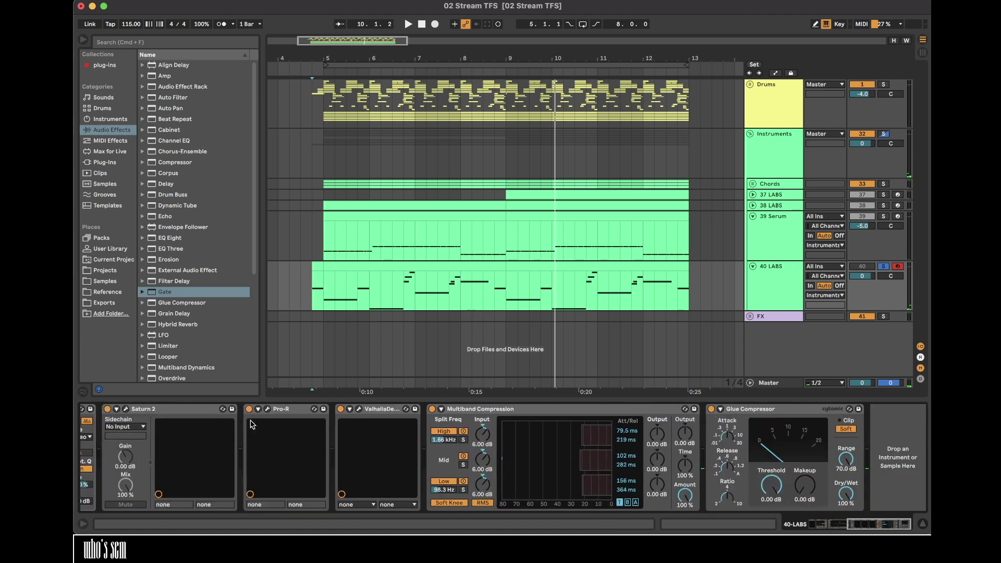
{"action": "left_click", "coordinate": [432, 409]}
{"action": "left_click", "coordinate": [341, 409]}
{"action": "left_click", "coordinate": [249, 409]}
{"action": "scroll", "coordinate": [154, 410], "scroll_direction": "left", "scroll_amount": 2}
{"action": "scroll", "coordinate": [154, 411], "scroll_direction": "left", "scroll_amount": 10}
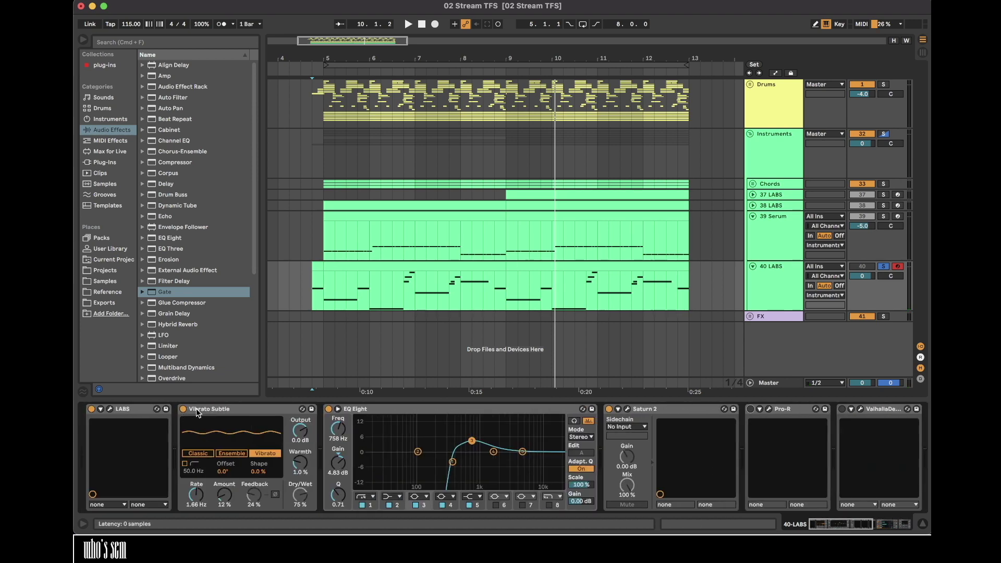
{"action": "left_click", "coordinate": [328, 409]}
{"action": "key", "text": "space"}
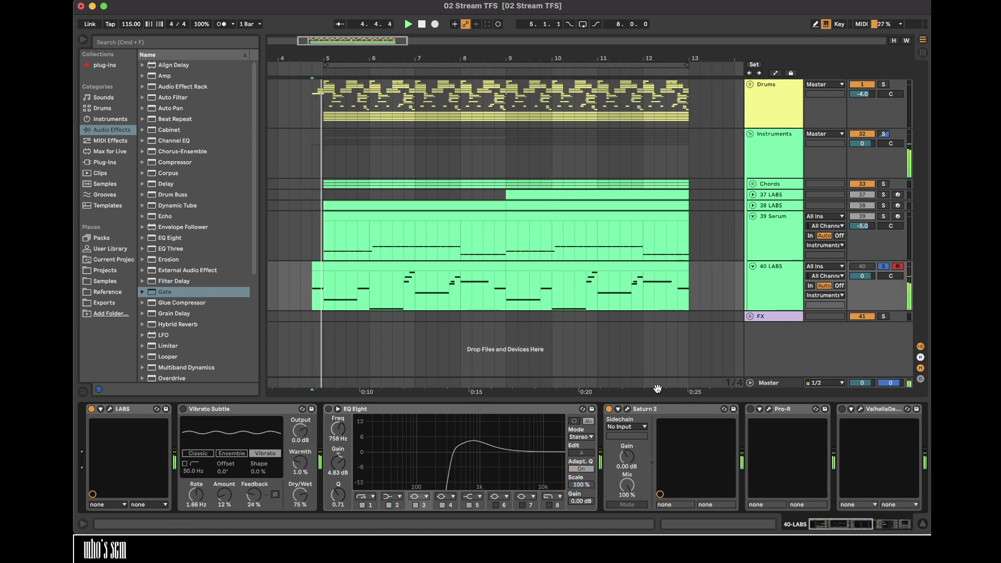
- Loop bars 5 to 9 of the 40 LABS part, bypass Saturn 2 and solo the 39 Serum track alongside it
{"action": "left_click", "coordinate": [454, 268]}
{"action": "key", "text": "super+l"}
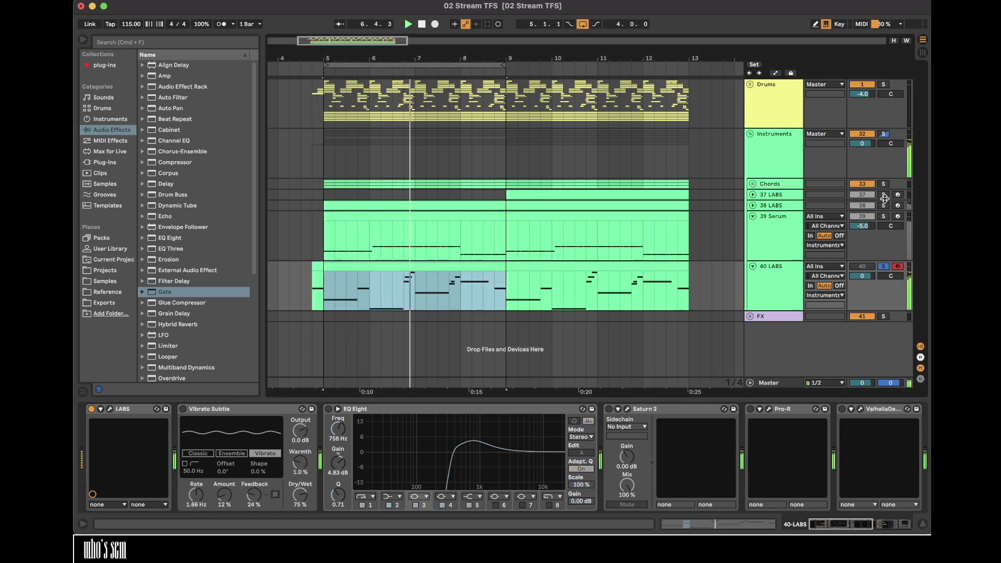
{"action": "left_click", "coordinate": [884, 216]}
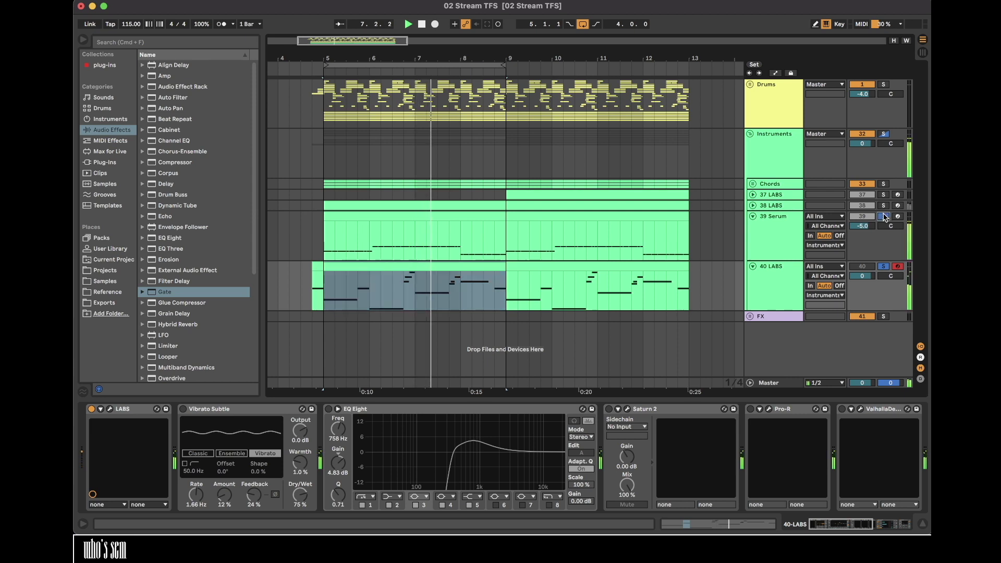
{"action": "left_click", "coordinate": [409, 267]}
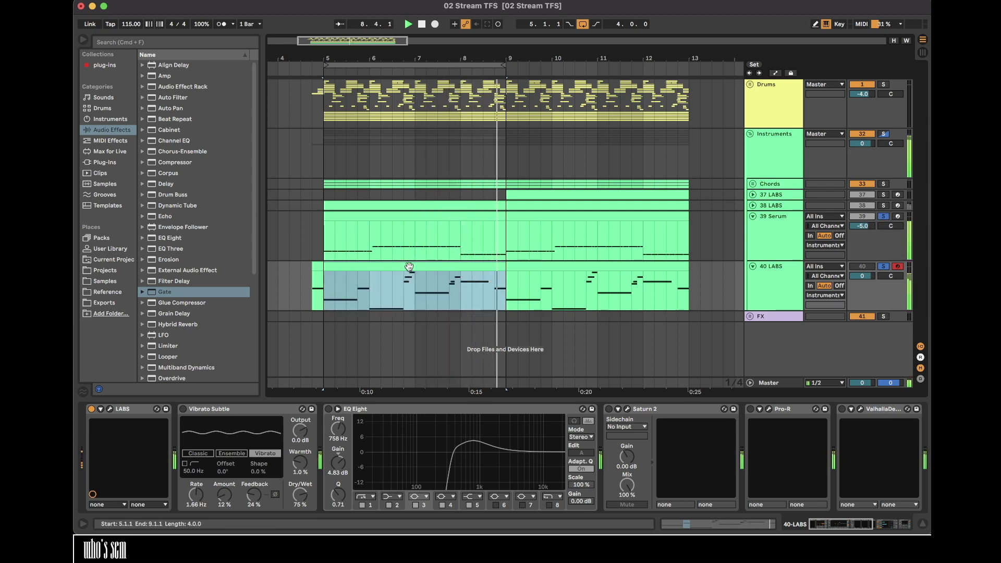
- Turn Vibrato Subtle, EQ Eight and Saturn 2 back on for the 40 LABS track and listen to the part
{"action": "left_click", "coordinate": [183, 409]}
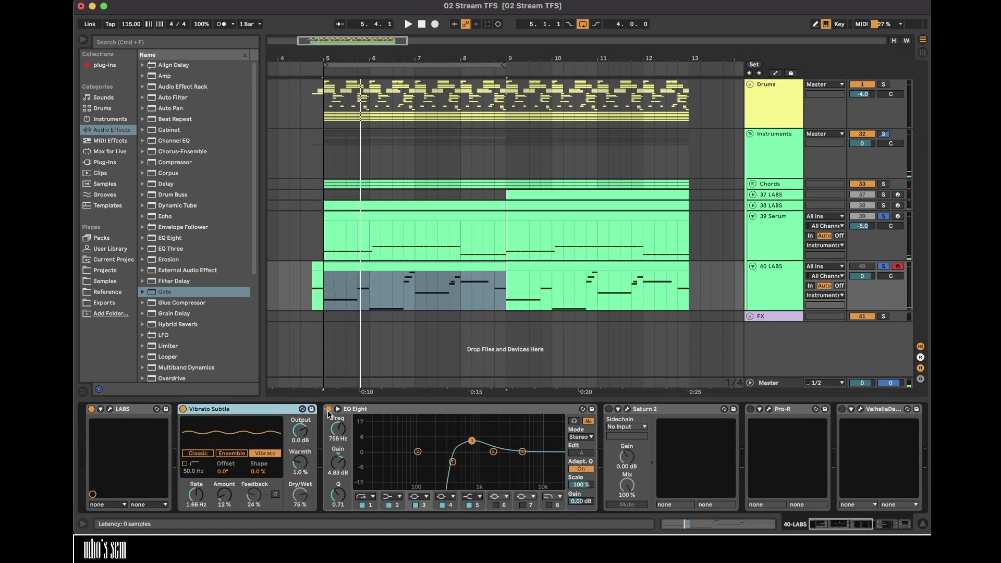
{"action": "scroll", "coordinate": [328, 411], "scroll_direction": "right", "scroll_amount": 10}
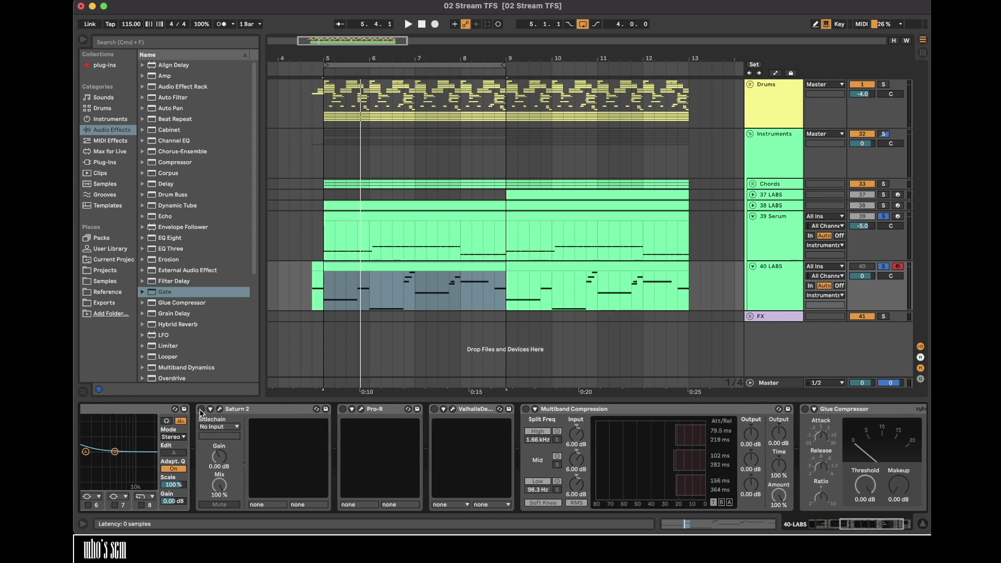
{"action": "left_click", "coordinate": [200, 411]}
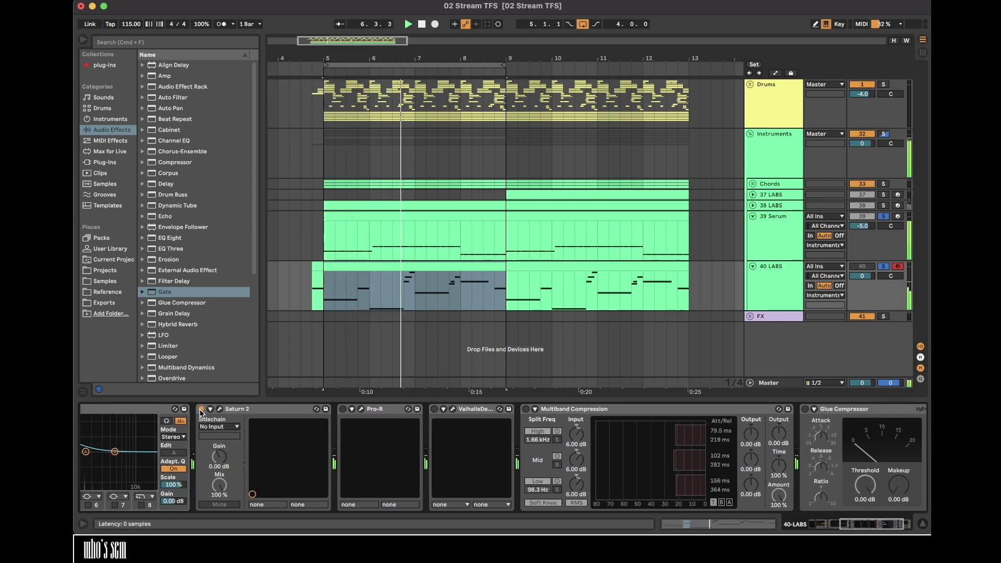
- Open the 40 LABS lead clip to view its notes, and return to the track's device chain
{"action": "left_click", "coordinate": [407, 298]}
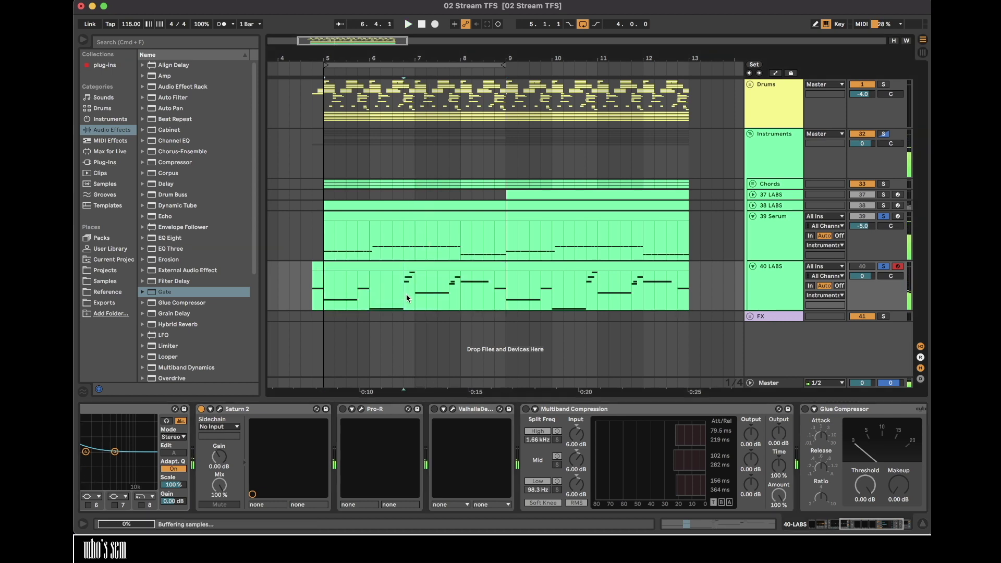
{"action": "double_click", "coordinate": [410, 276]}
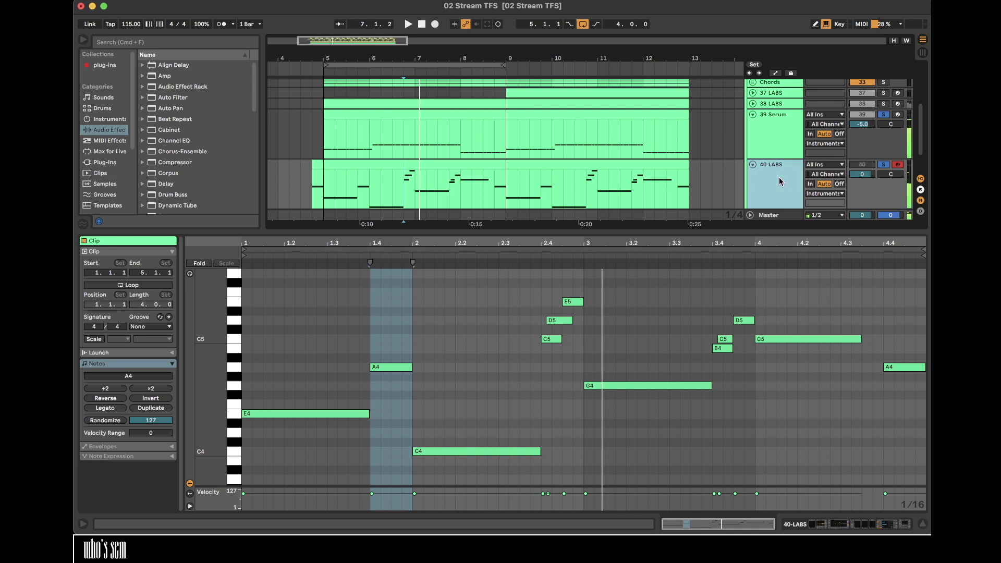
{"action": "key", "text": "shift+Tab"}
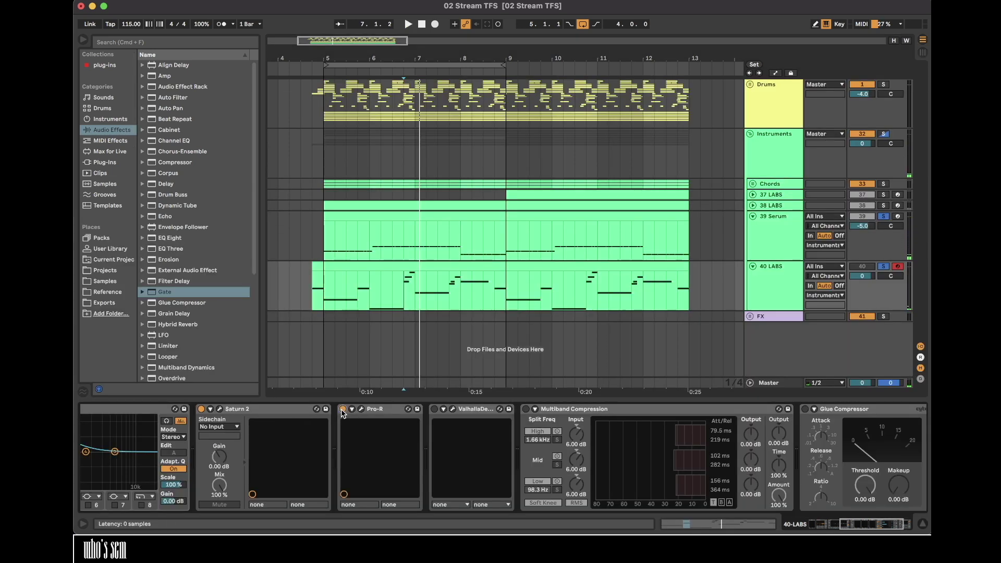
- Turn Pro-R, ValhallaDelay, Multiband Compression and Glue Compressor back on for the 40 LABS track
{"action": "scroll", "coordinate": [437, 411], "scroll_direction": "right", "scroll_amount": 4}
{"action": "left_click", "coordinate": [432, 409]}
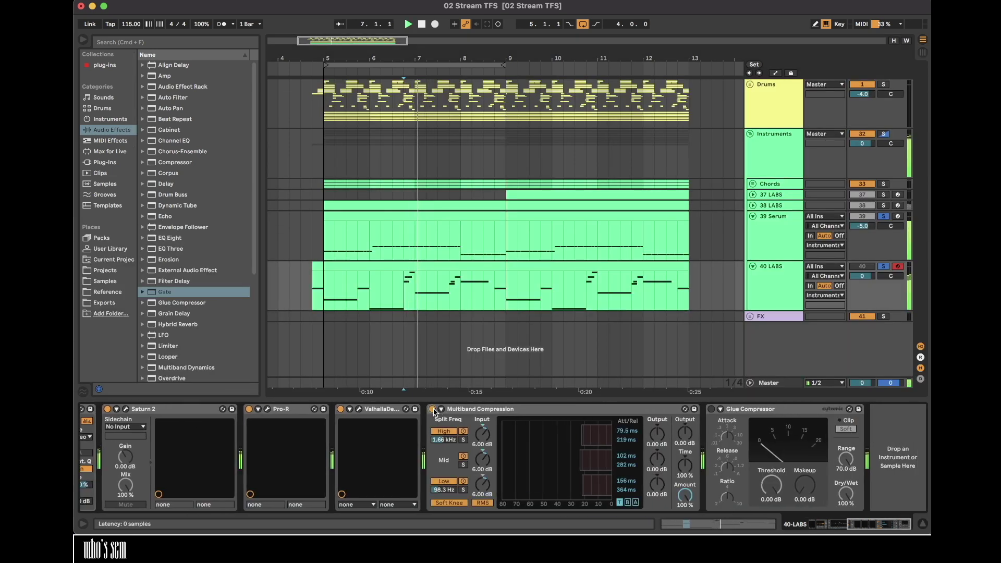
{"action": "left_click", "coordinate": [711, 409]}
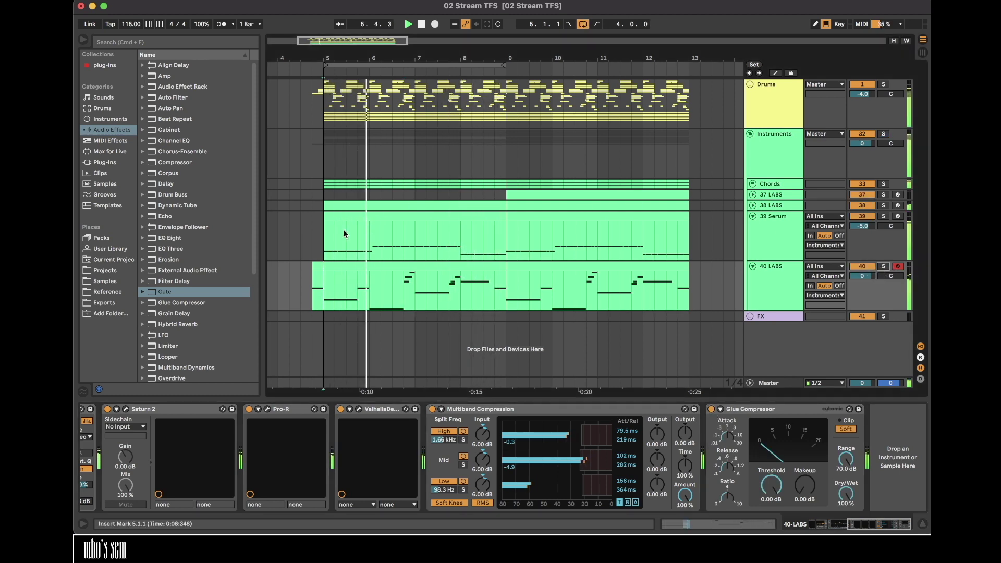
- Listen to the full mix from 5.1.1 with the 39 Serum and 40 LABS solos off, and stop playback
{"action": "left_click", "coordinate": [323, 237]}
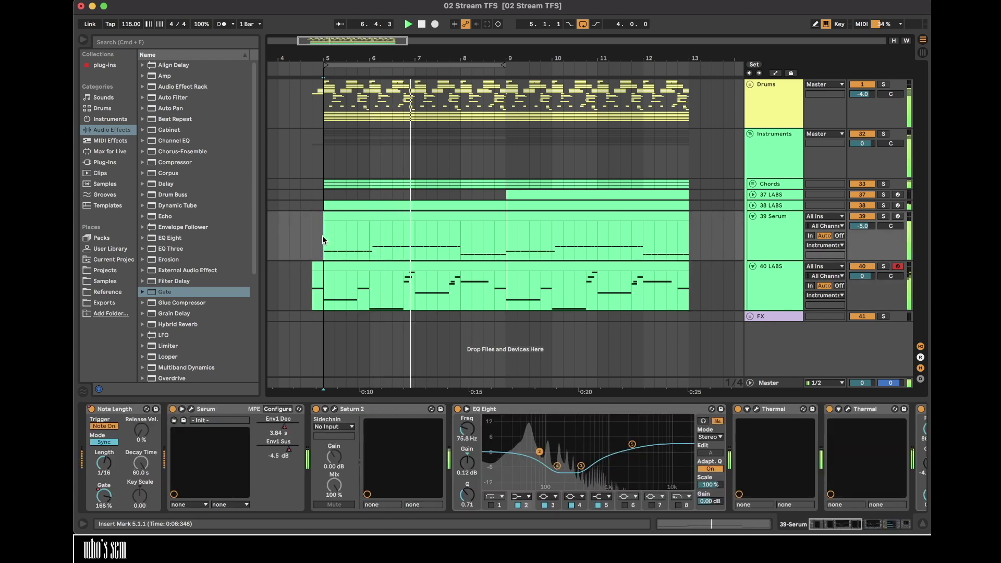
{"action": "left_click_drag", "start_coordinate": [377, 57], "coordinate": [451, 57]}
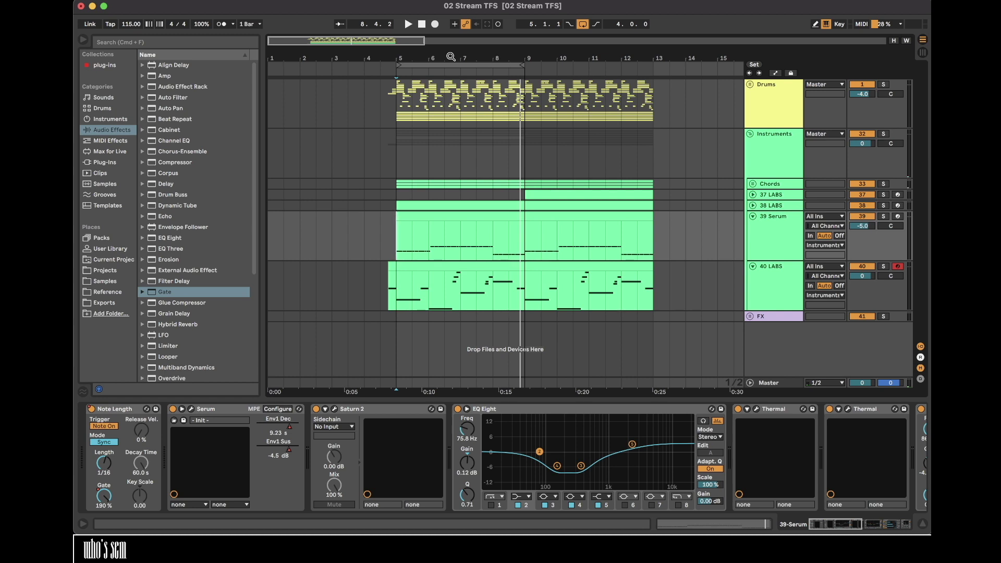
{"action": "key", "text": "space"}
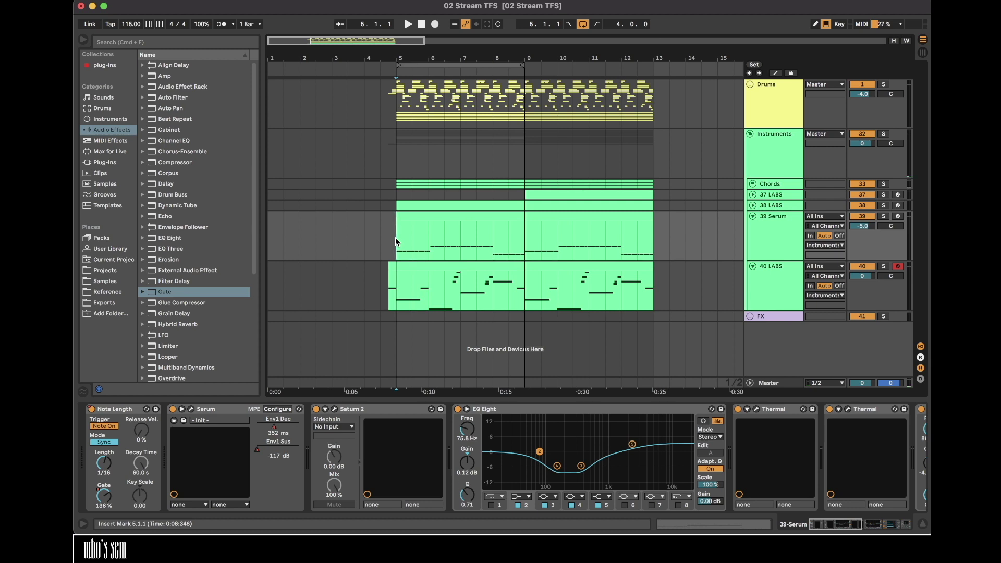
- Make the window full screen, save the set and play the arrangement from 4.4.1
{"action": "left_click", "coordinate": [104, 7]}
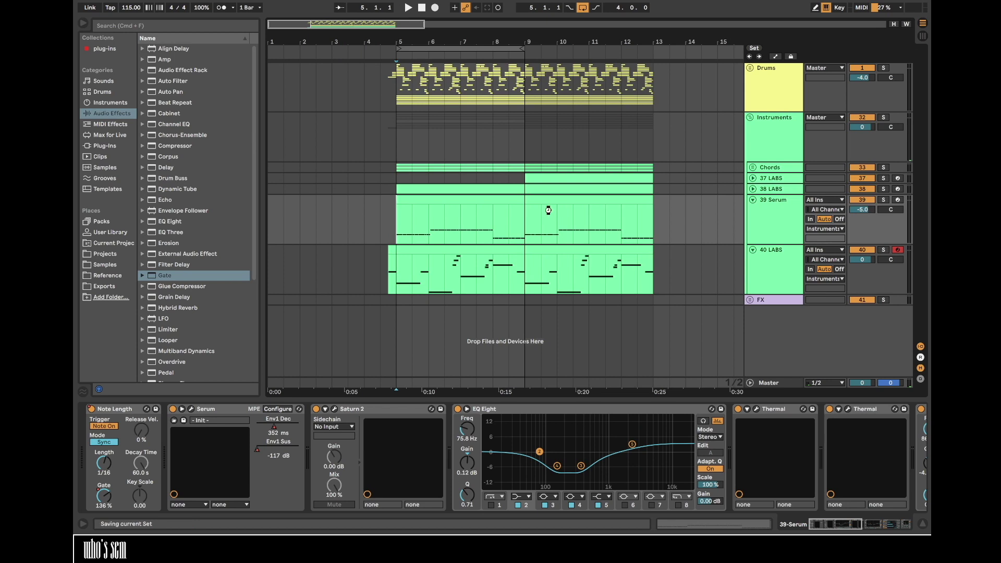
{"action": "left_click", "coordinate": [401, 98]}
{"action": "left_click_drag", "start_coordinate": [420, 39], "coordinate": [384, 58]}
{"action": "left_click", "coordinate": [336, 88]}
{"action": "key", "text": "space"}
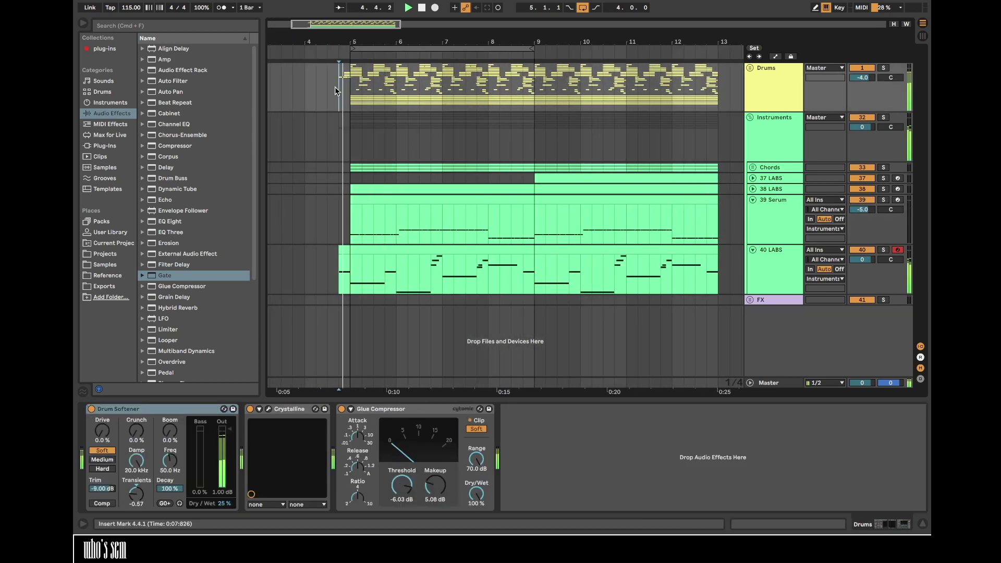
- Fold the 40 LABS and 39 Serum tracks and solo the 38 LABS track
{"action": "left_click", "coordinate": [752, 249]}
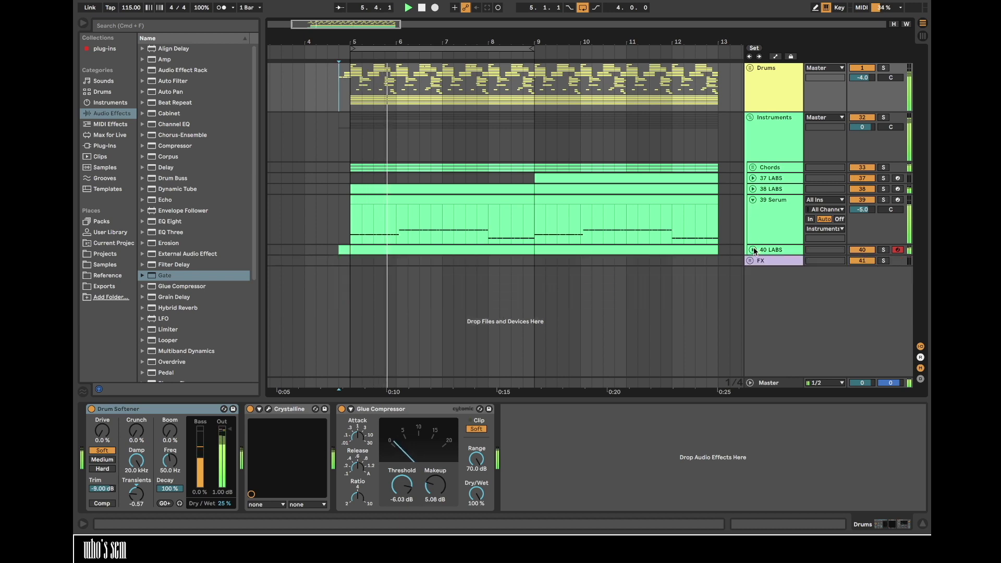
{"action": "left_click", "coordinate": [753, 200]}
{"action": "left_click", "coordinate": [883, 188]}
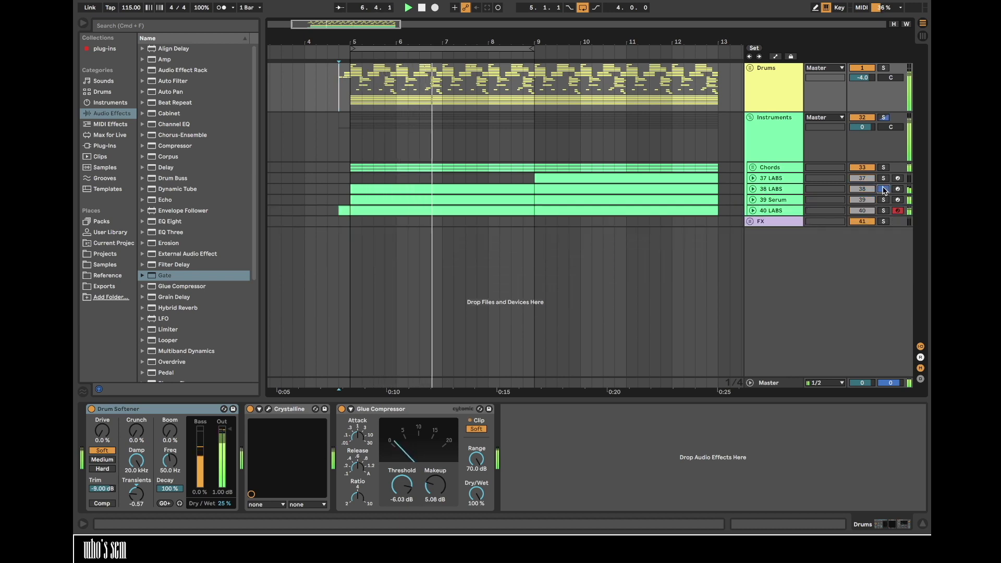
- Transpose the note in the 38 LABS clip at bar 5 up an octave to C4 and unsolo the track
{"action": "double_click", "coordinate": [521, 186]}
{"action": "left_click", "coordinate": [534, 344]}
{"action": "key", "text": "shift+Up"}
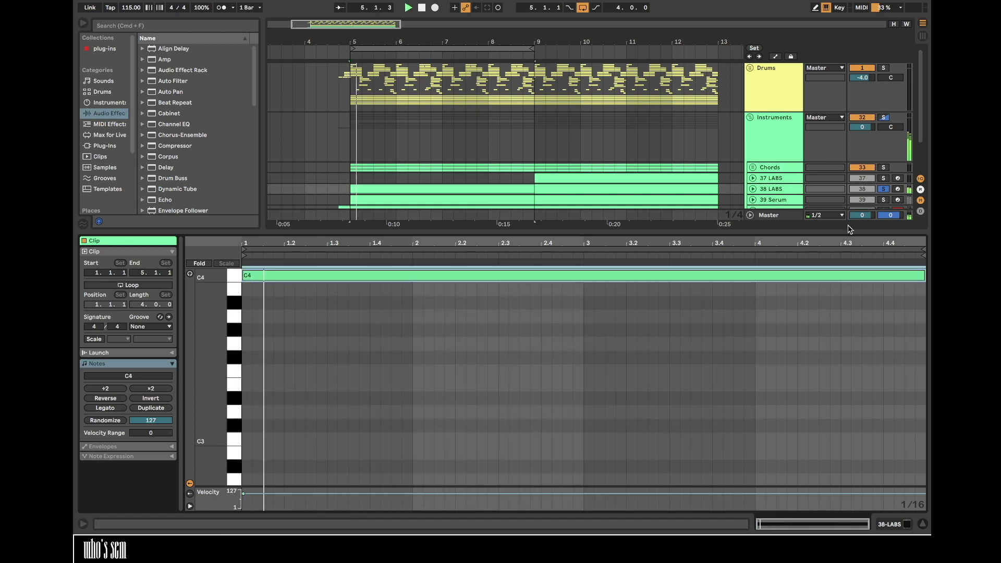
{"action": "left_click", "coordinate": [884, 189]}
{"action": "left_click", "coordinate": [742, 190]}
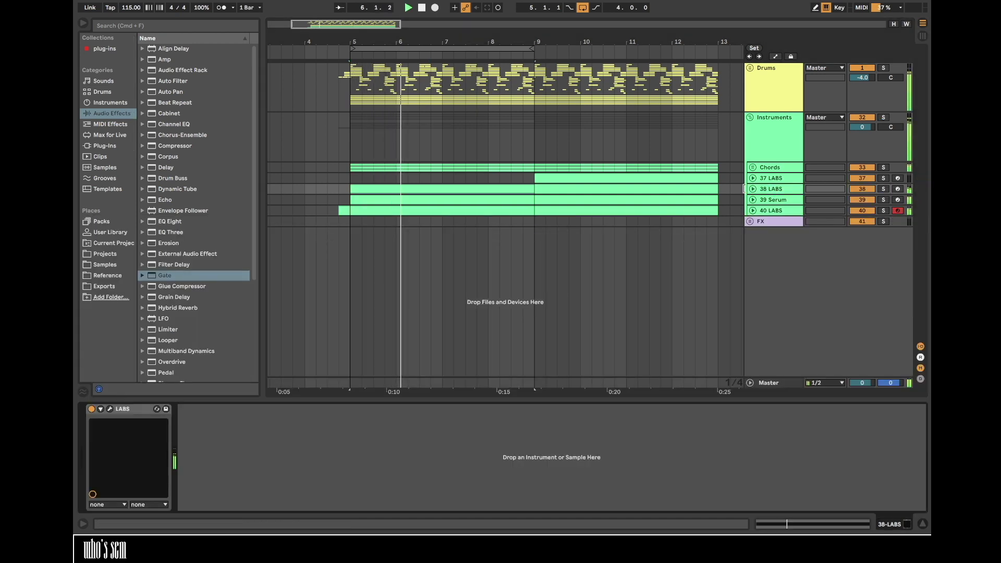
- Unfold and solo the 38 LABS track and add Pro-R from the plug-ins collection to it
{"action": "left_click", "coordinate": [752, 188]}
{"action": "left_click_drag", "start_coordinate": [443, 46], "coordinate": [446, 38]}
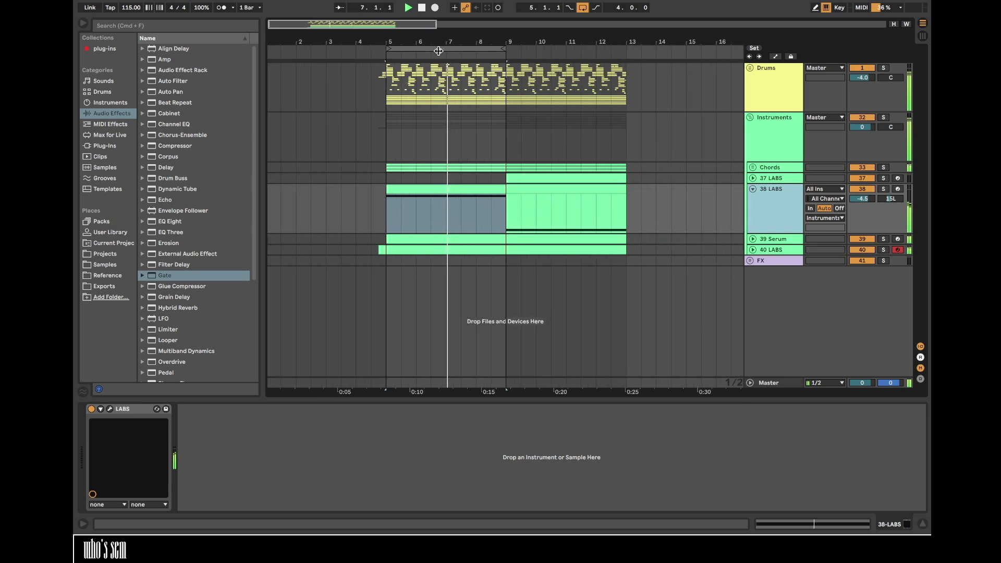
{"action": "left_click", "coordinate": [883, 188]}
{"action": "left_click", "coordinate": [482, 188]}
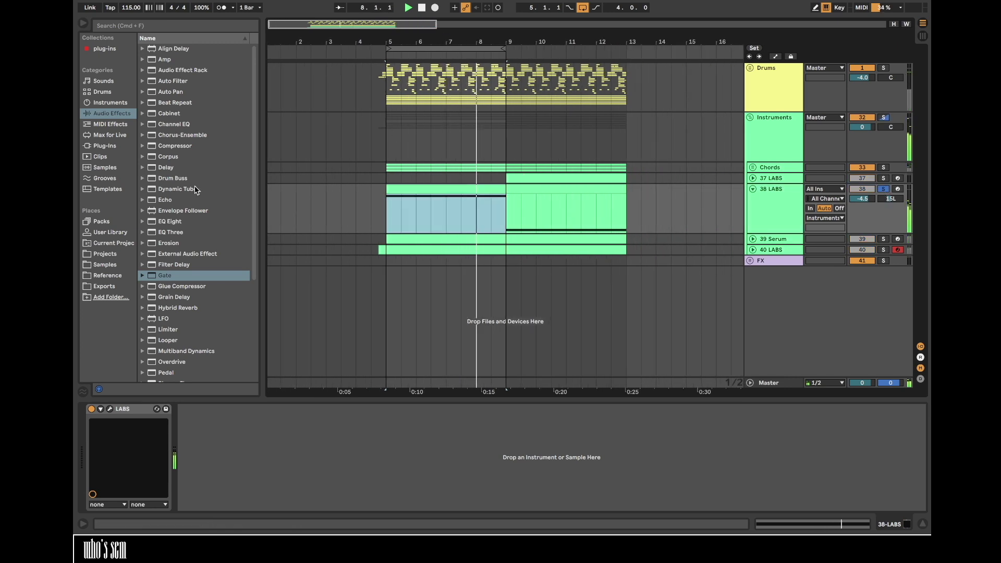
{"action": "left_click", "coordinate": [109, 49]}
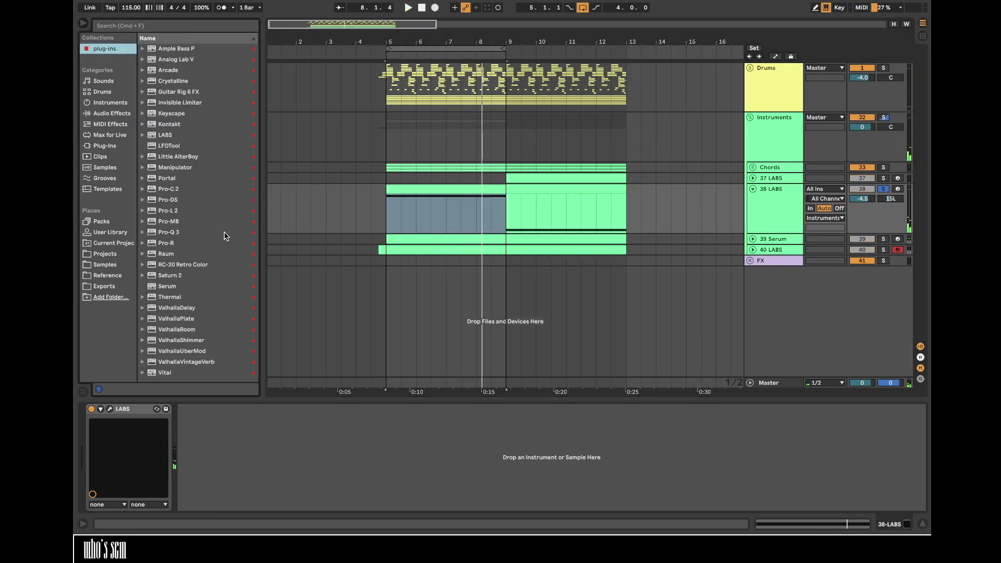
{"action": "double_click", "coordinate": [174, 243]}
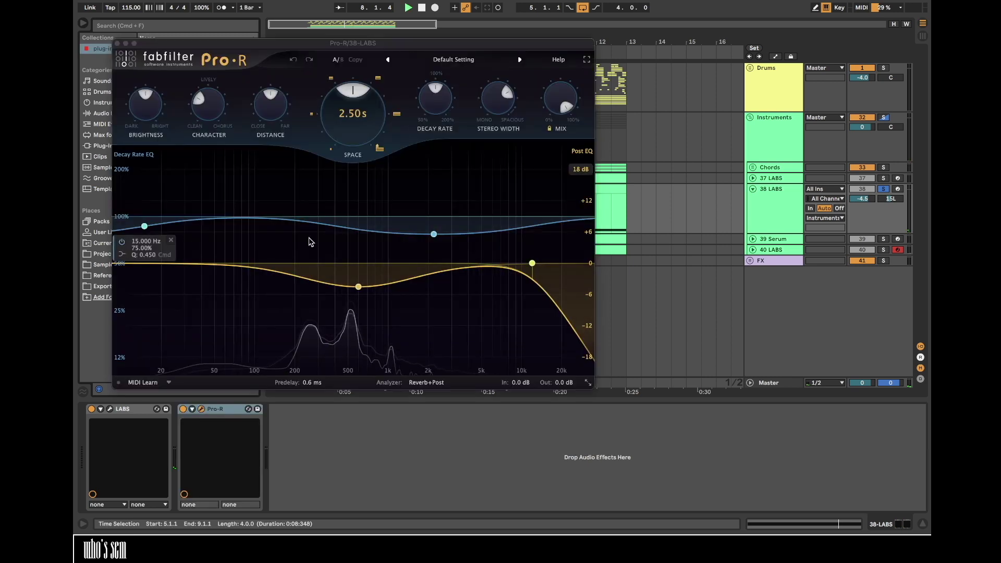
- Set Pro-R's Space to 3.58 s, raise Stereo Width to maximum, lower Mix to about half and unsolo 38 LABS
{"action": "left_click_drag", "start_coordinate": [360, 122], "coordinate": [363, 103]}
{"action": "left_click_drag", "start_coordinate": [497, 99], "coordinate": [503, 49]}
{"action": "left_click_drag", "start_coordinate": [561, 88], "coordinate": [560, 155]}
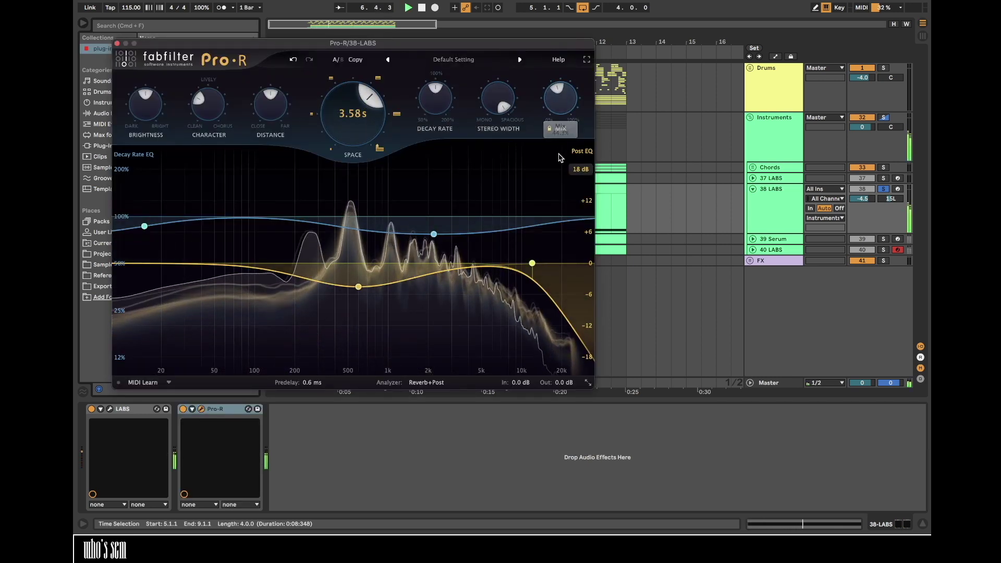
{"action": "left_click", "coordinate": [886, 190]}
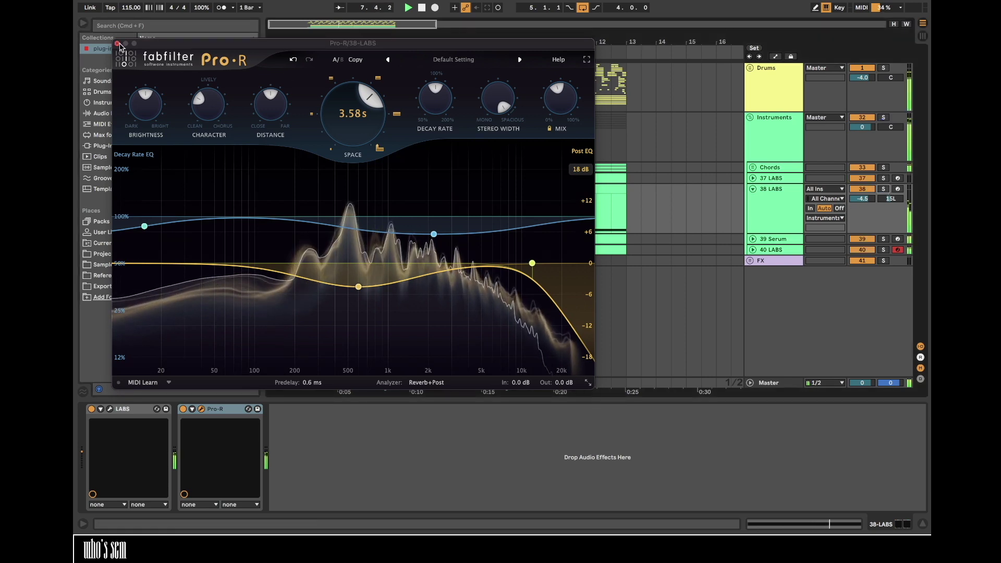
{"action": "left_click", "coordinate": [118, 43]}
- Insert 4.0.0 bars of empty time into the arrangement at 9.1.1
{"action": "left_click_drag", "start_coordinate": [418, 46], "coordinate": [419, 41]}
{"action": "left_click", "coordinate": [455, 96]}
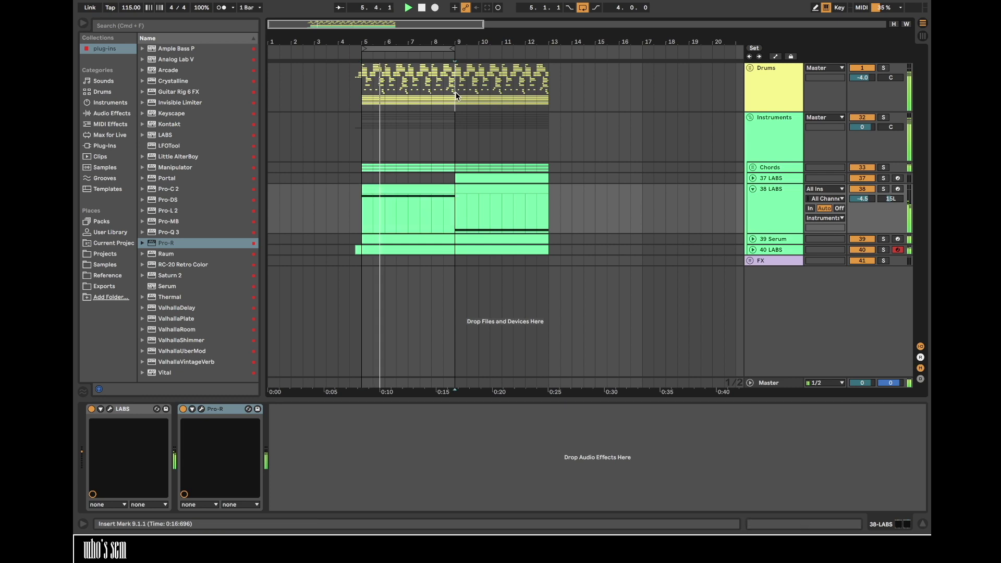
{"action": "key", "text": "super+i"}
{"action": "type", "text": "4. 0. 0"}
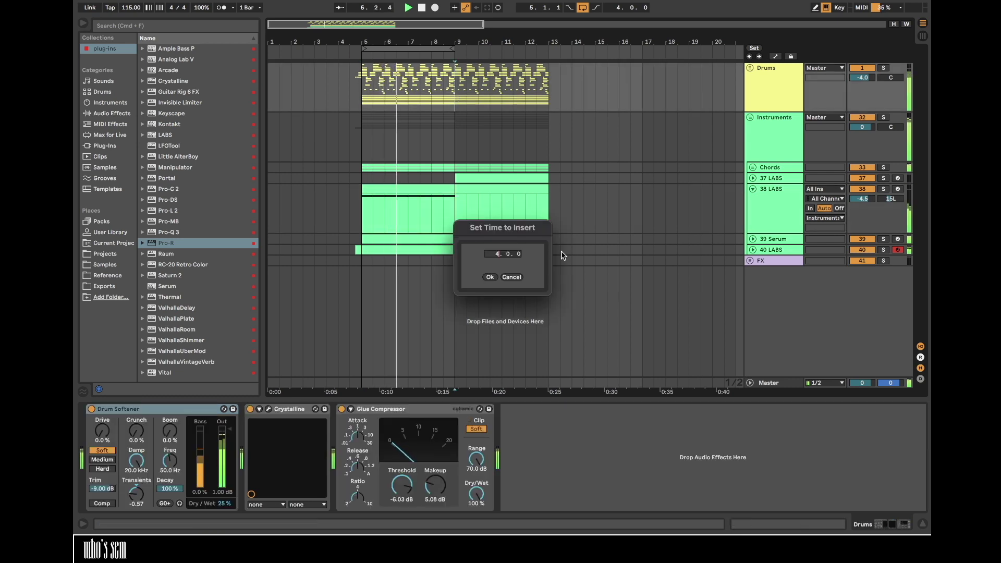
{"action": "left_click", "coordinate": [490, 276]}
- Duplicate bars 5 to 9 of all tracks into the empty bars 9 to 13
{"action": "left_click_drag", "start_coordinate": [453, 89], "coordinate": [365, 314]}
{"action": "key", "text": "space"}
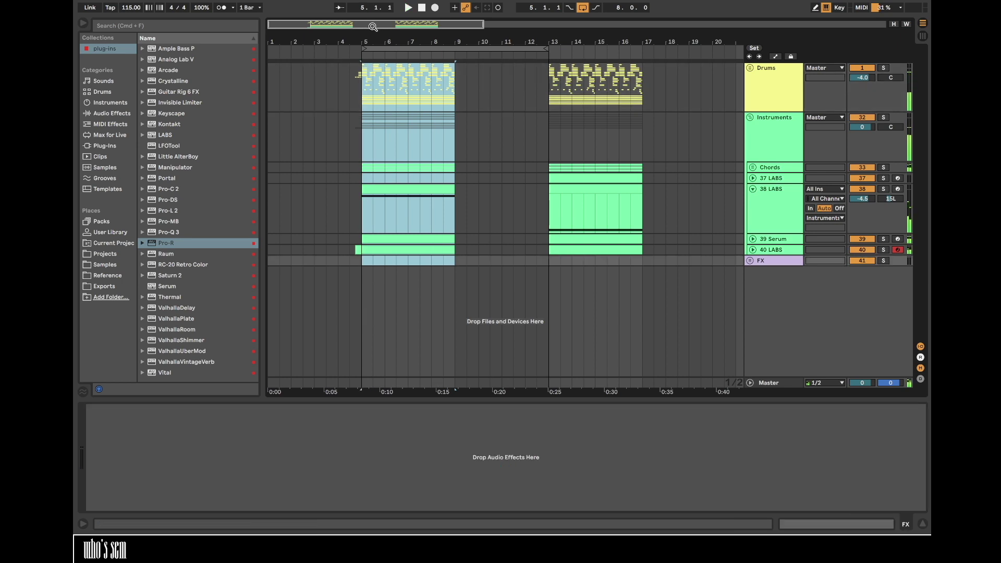
{"action": "left_click_drag", "start_coordinate": [370, 42], "coordinate": [369, 68]}
{"action": "key", "text": "super+d"}
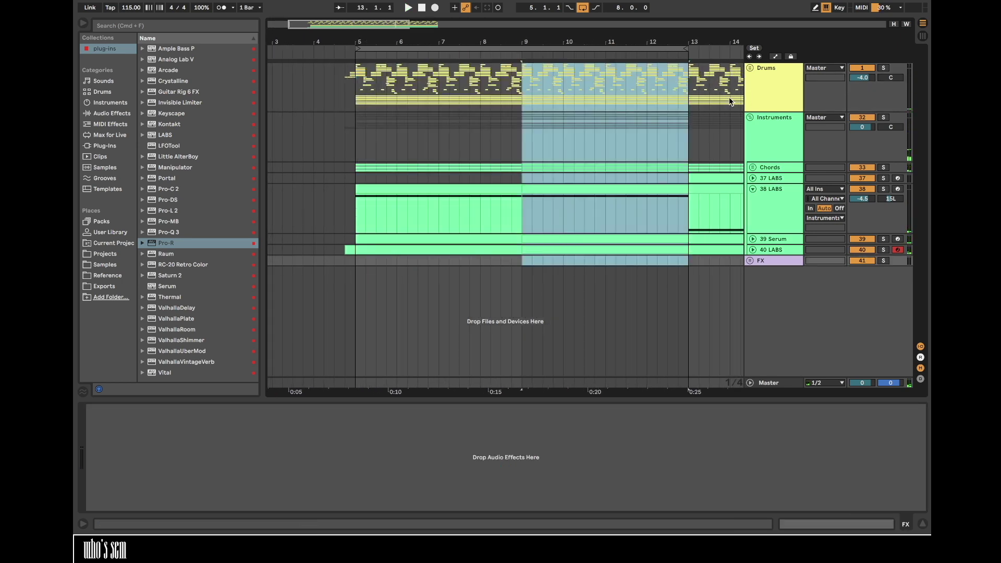
- Unfold the Drums group and duplicate the Trigger section from 12.1.1 to 12.2.1 so the copy starts at 12.2.1
{"action": "left_click", "coordinate": [627, 93]}
{"action": "key", "text": "space"}
{"action": "left_click_drag", "start_coordinate": [679, 35], "coordinate": [608, 35]}
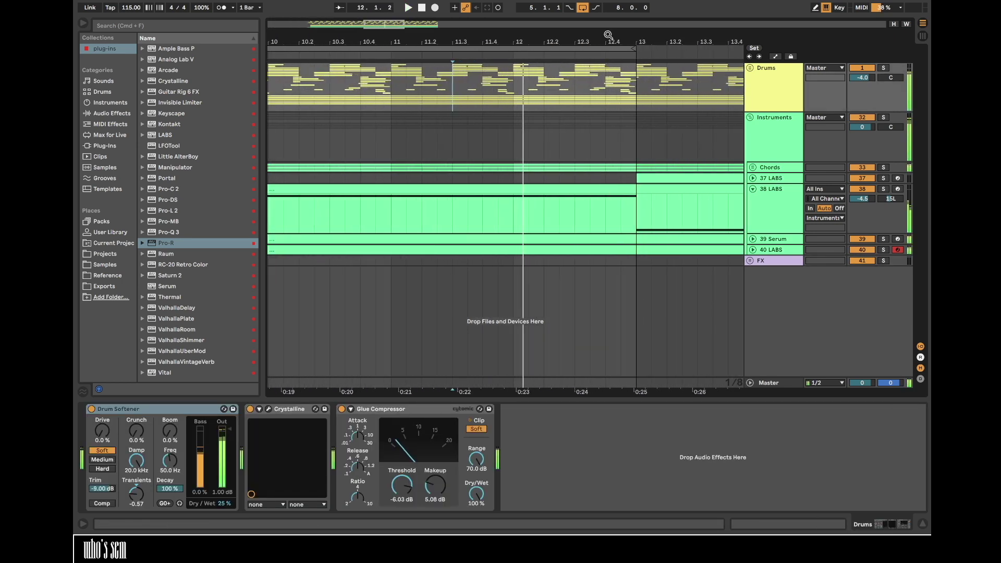
{"action": "left_click", "coordinate": [749, 69]}
{"action": "left_click_drag", "start_coordinate": [521, 154], "coordinate": [547, 152]}
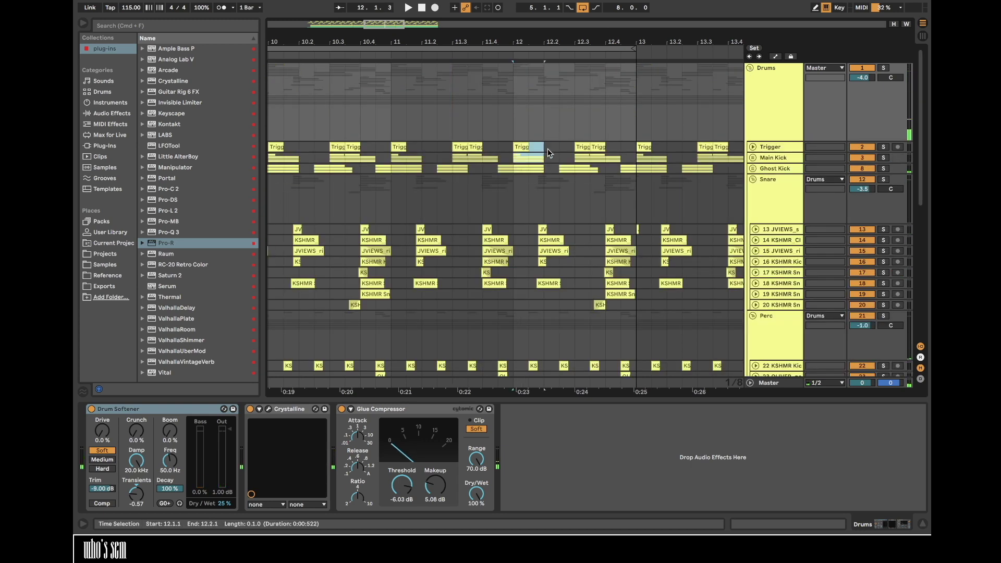
{"action": "key", "text": "ctrl+d"}
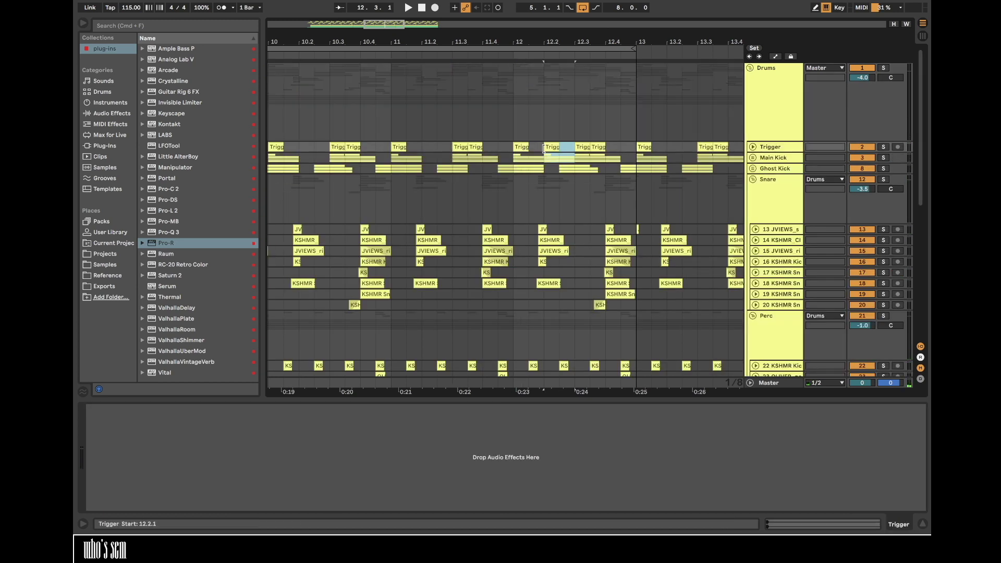
- Duplicate the Trigger clip at 12.3.3 to 12.4.1 and 12.4.3 to build a kick fill before bar 13
{"action": "left_click_drag", "start_coordinate": [575, 40], "coordinate": [567, 183]}
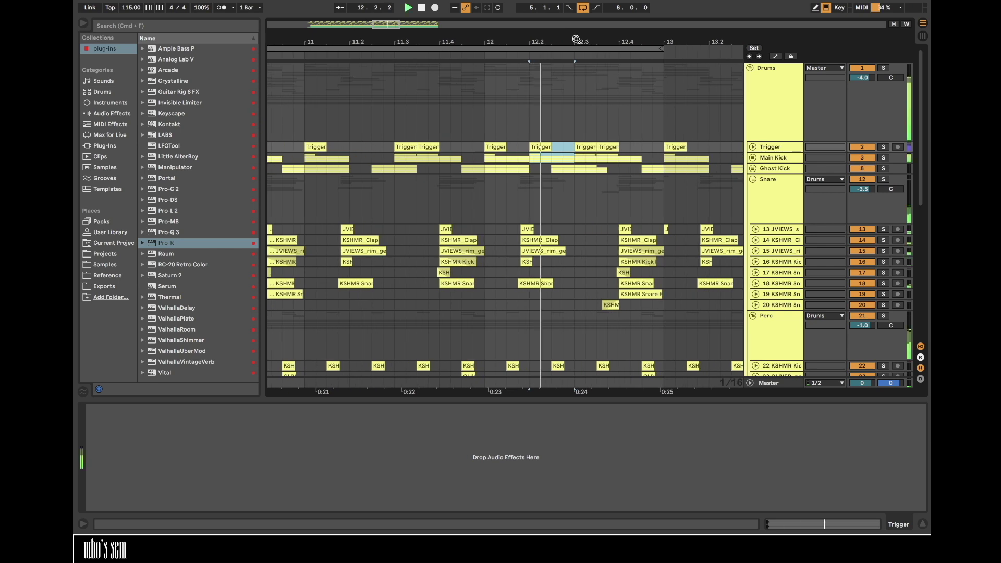
{"action": "left_click", "coordinate": [617, 147]}
{"action": "key", "text": "ctrl+d"}
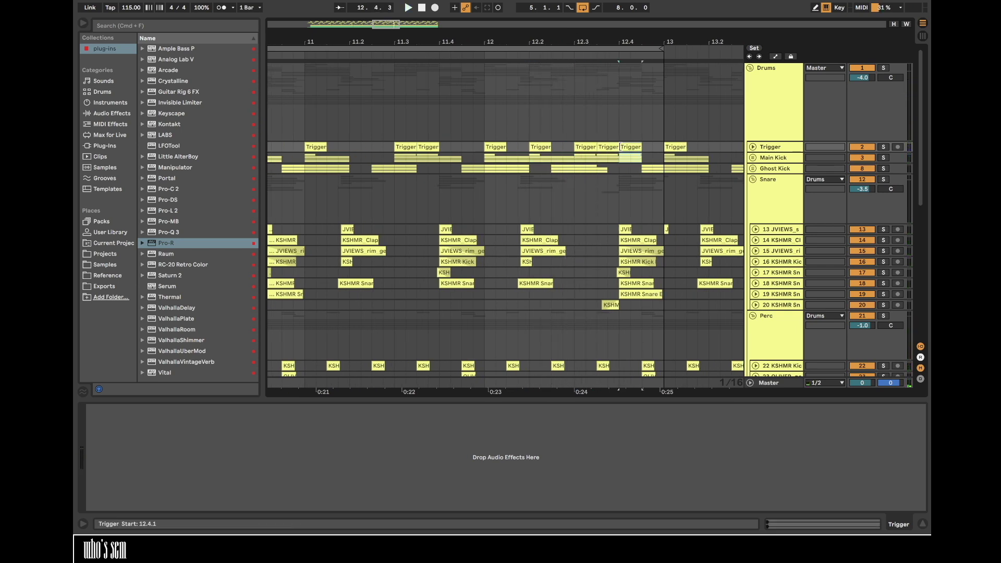
- Delete the Ghost Kick from 12.4.3 to 13.1.1 and the Snare group from 12.3.3 to 13.1.1, and play from 12.1.1
{"action": "left_click", "coordinate": [663, 171]}
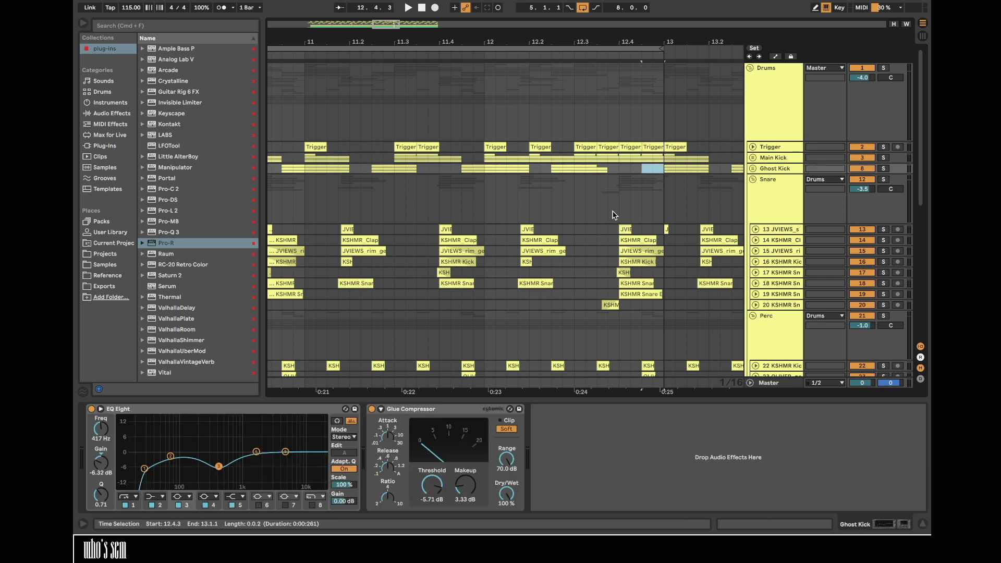
{"action": "left_click", "coordinate": [753, 180]}
{"action": "left_click_drag", "start_coordinate": [597, 186], "coordinate": [665, 189]}
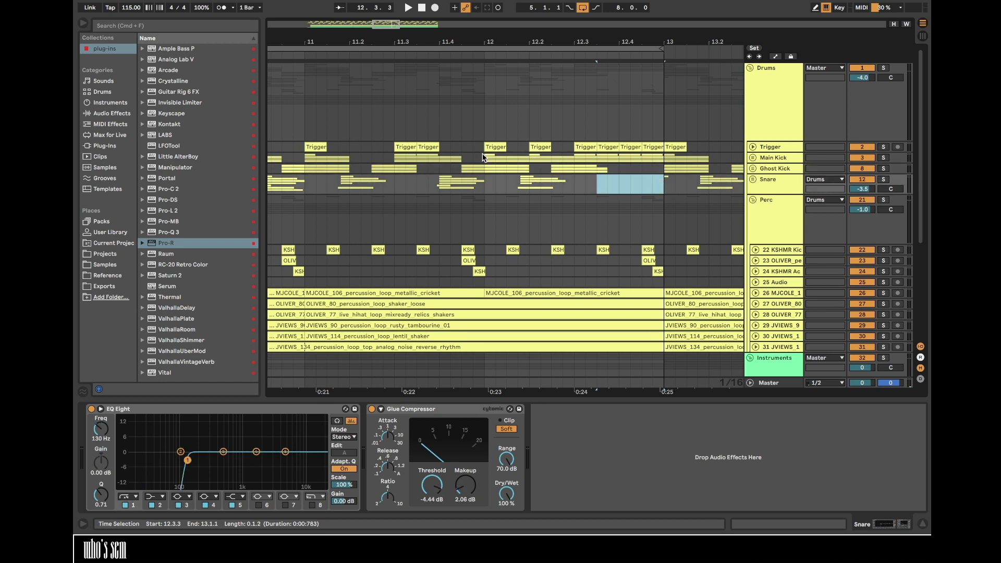
{"action": "left_click", "coordinate": [483, 155]}
{"action": "key", "text": "space"}
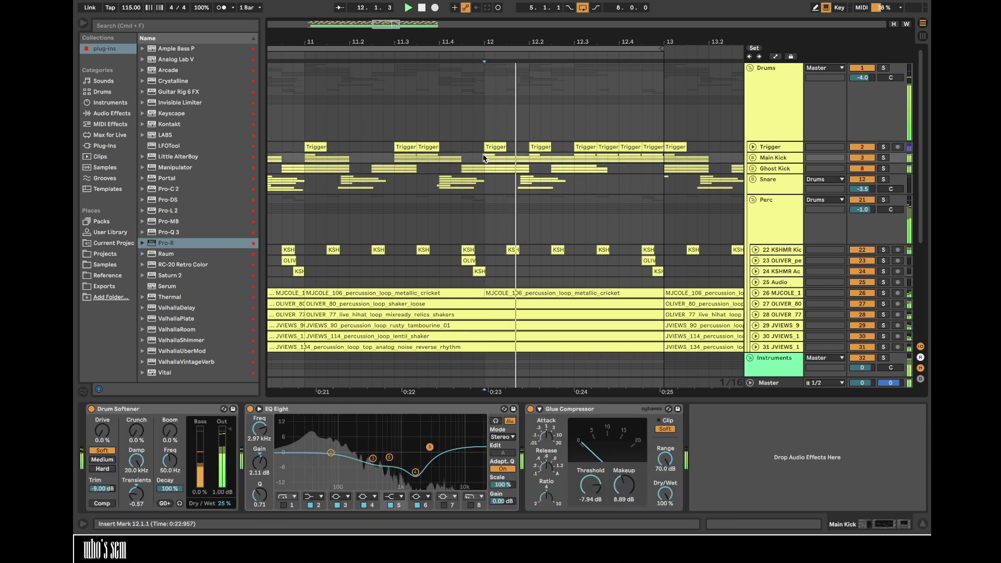
- Solo the Drums group, delete the Snare hit around 12.2.1, and play from 12.1.1
{"action": "left_click", "coordinate": [884, 68]}
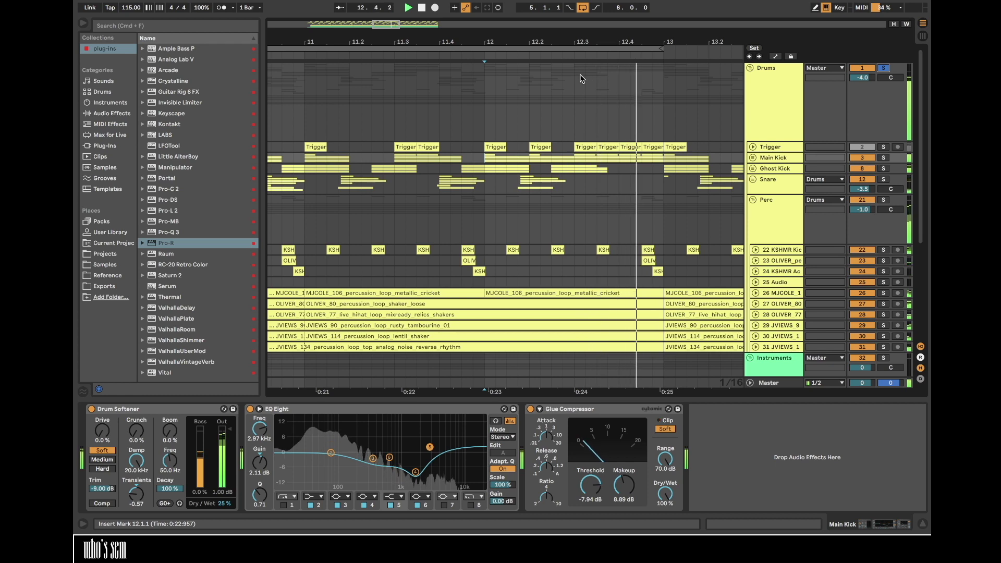
{"action": "left_click", "coordinate": [485, 183]}
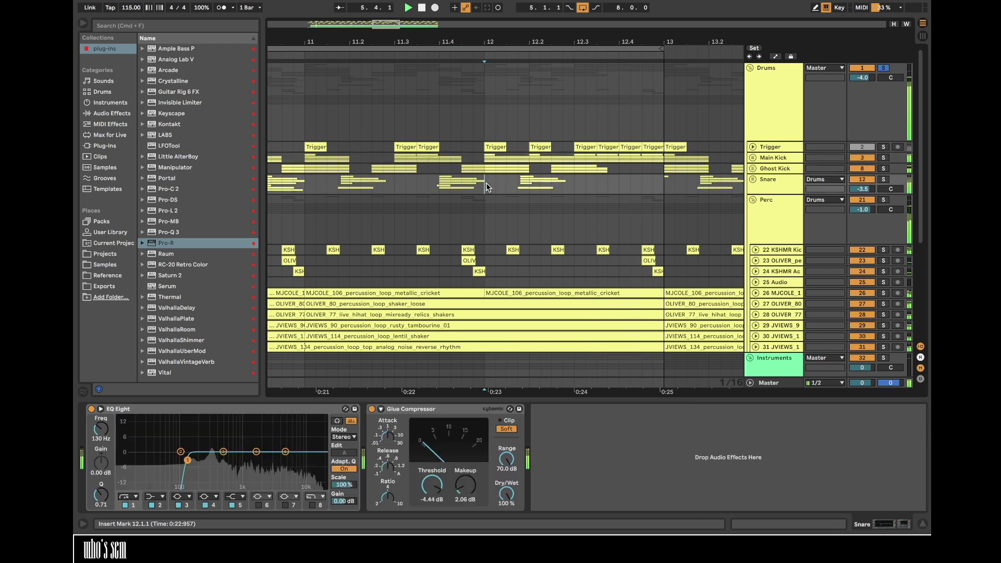
{"action": "left_click_drag", "start_coordinate": [506, 184], "coordinate": [571, 186]}
{"action": "key", "text": "Delete"}
{"action": "left_click", "coordinate": [485, 187]}
{"action": "key", "text": "space"}
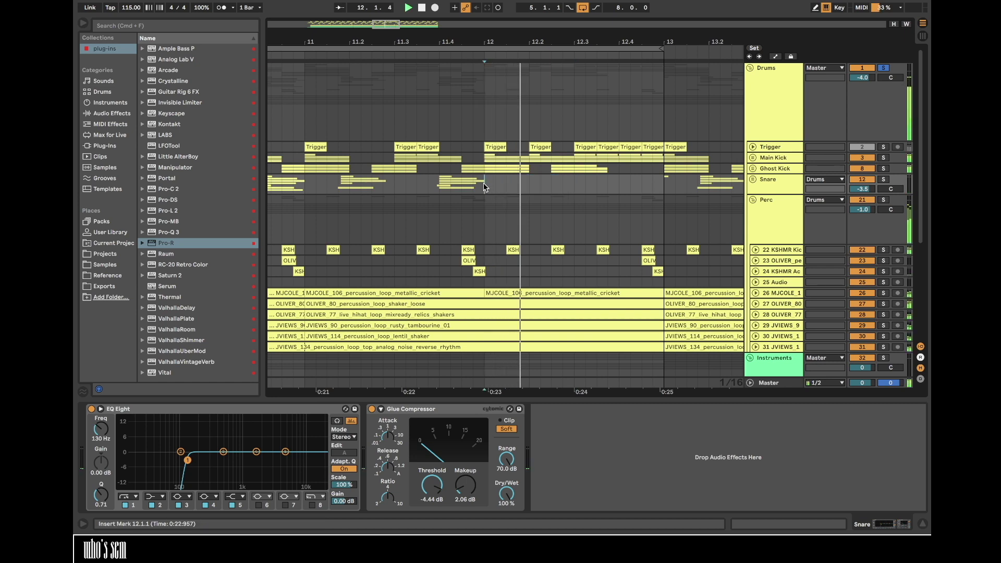
- Unfold the Ghost Kick group, delete the trailing clips after 12.3.1, and move the clips at 12.1.1 to start at 12.1.2
{"action": "left_click", "coordinate": [752, 168]}
{"action": "left_click", "coordinate": [589, 209]}
{"action": "key", "text": "Delete"}
{"action": "left_click", "coordinate": [504, 210]}
{"action": "left_click", "coordinate": [504, 230], "text": "shift"}
{"action": "left_click_drag", "start_coordinate": [503, 230], "coordinate": [512, 232]}
{"action": "left_click", "coordinate": [755, 210], "text": "alt"}
{"action": "left_click", "coordinate": [755, 209], "text": "alt"}
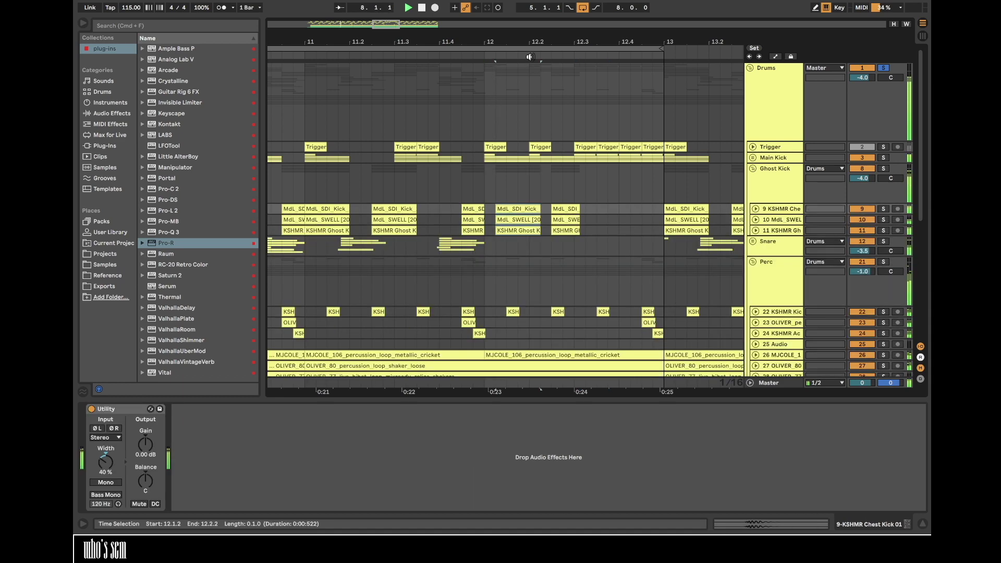
- Listen to the drum fill in bar 12 and place the insert mark at 12.1.1
{"action": "mouse_move", "coordinate": [528, 40]}
{"action": "left_mouse_down"}
{"action": "mouse_move", "coordinate": [528, 24]}
{"action": "mouse_move", "coordinate": [539, 23]}
{"action": "mouse_move", "coordinate": [531, 25]}
{"action": "left_mouse_up"}
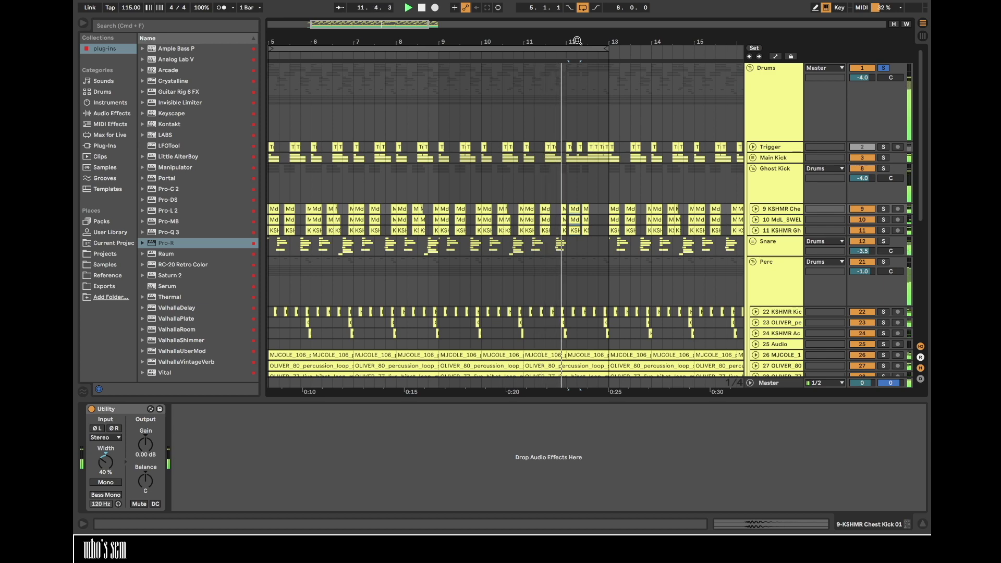
{"action": "left_click_drag", "start_coordinate": [577, 41], "coordinate": [478, 187]}
{"action": "left_click", "coordinate": [464, 184]}
{"action": "left_click", "coordinate": [552, 173]}
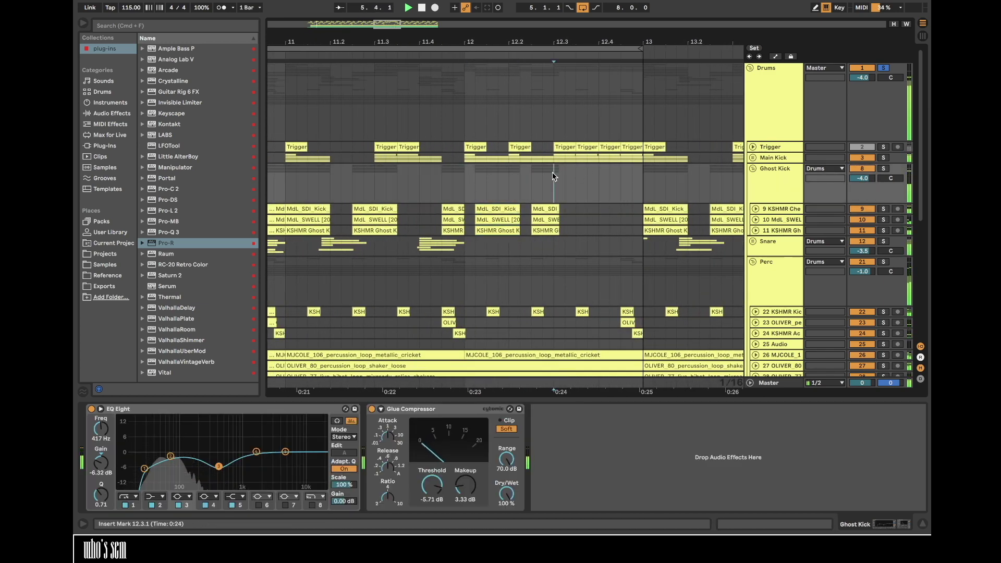
{"action": "left_click", "coordinate": [460, 174]}
- Fold the Perc, Ghost Kick and 38 LABS tracks and hide the device view
{"action": "left_click", "coordinate": [752, 261]}
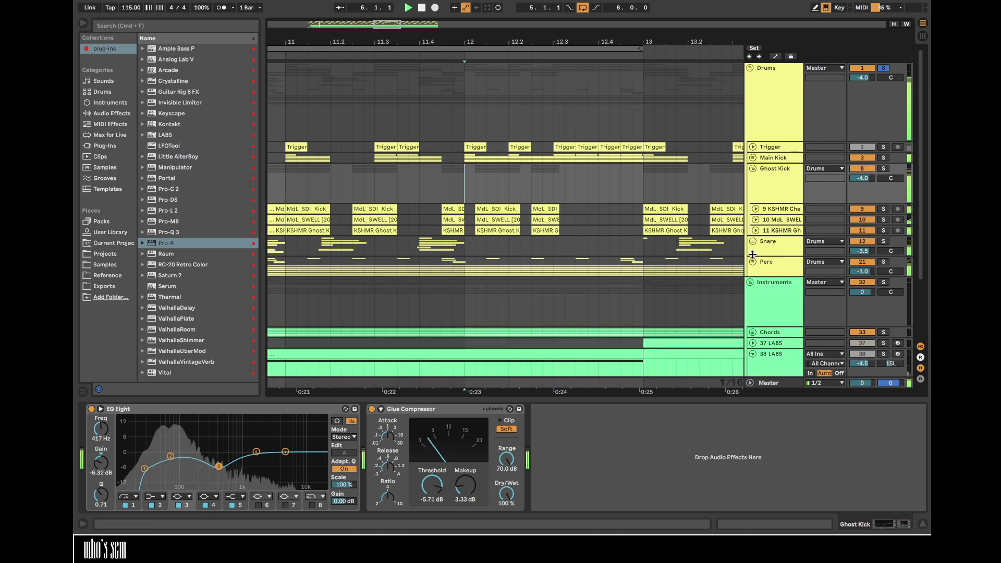
{"action": "left_click", "coordinate": [752, 169]}
{"action": "left_click_drag", "start_coordinate": [539, 42], "coordinate": [565, 10]}
{"action": "left_click", "coordinate": [922, 524]}
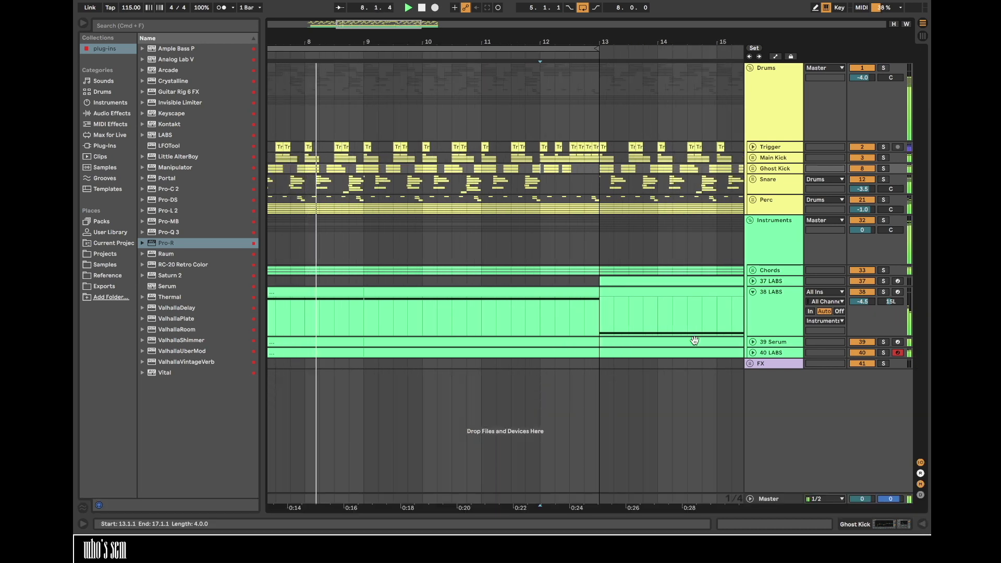
{"action": "left_click", "coordinate": [752, 292]}
- Unfold 39 Serum, open its clip split off from 12.3.1 to 13.1.1, and delete all notes in it
{"action": "left_click", "coordinate": [539, 244]}
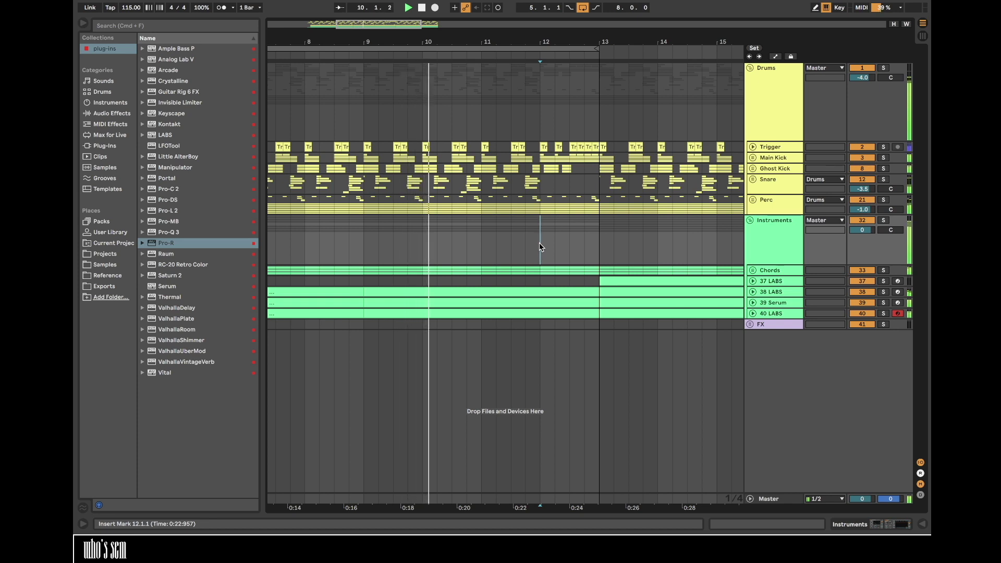
{"action": "scroll", "coordinate": [539, 243], "scroll_direction": "right", "scroll_amount": 2}
{"action": "left_click_drag", "start_coordinate": [527, 37], "coordinate": [506, 45]}
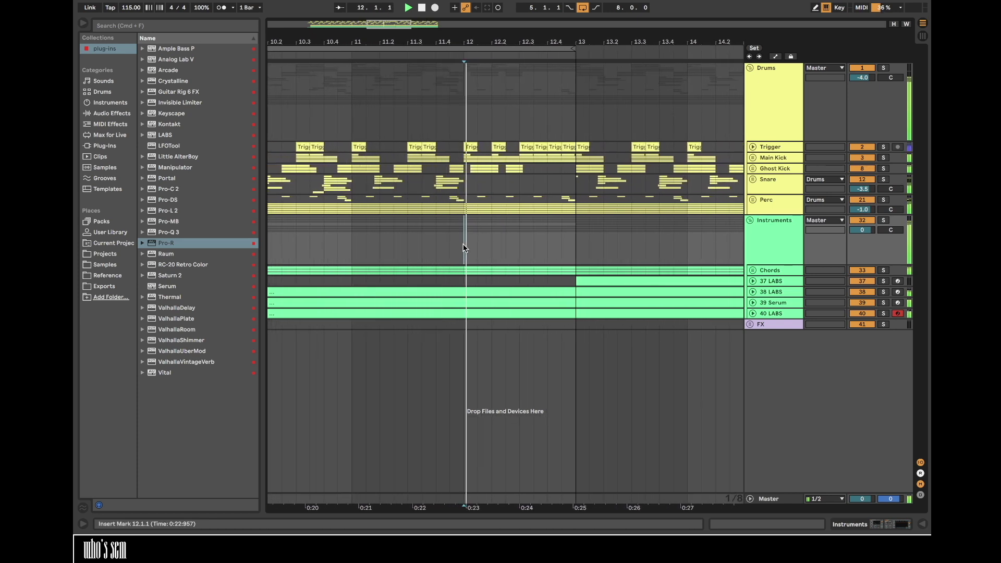
{"action": "left_click", "coordinate": [752, 306]}
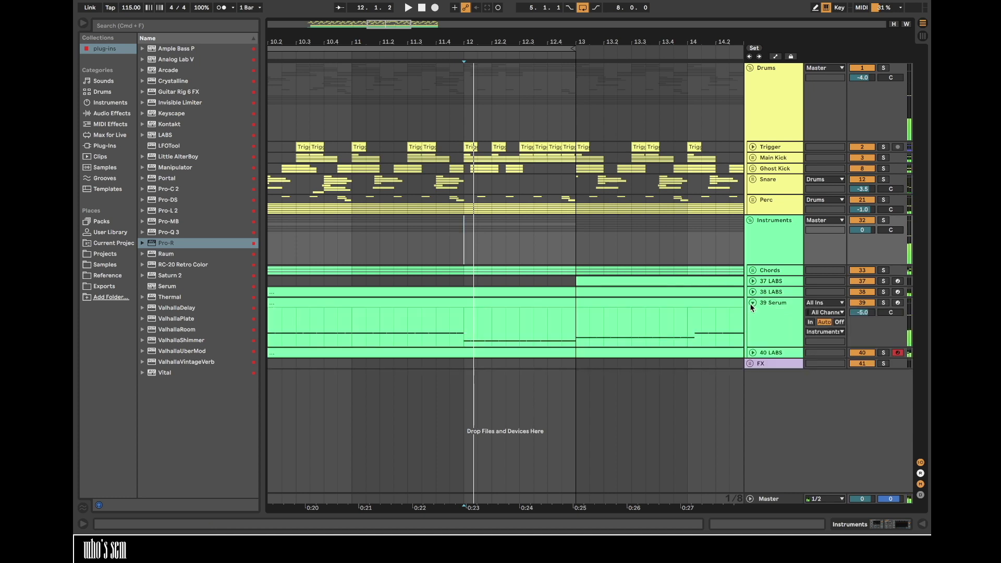
{"action": "left_click", "coordinate": [463, 323]}
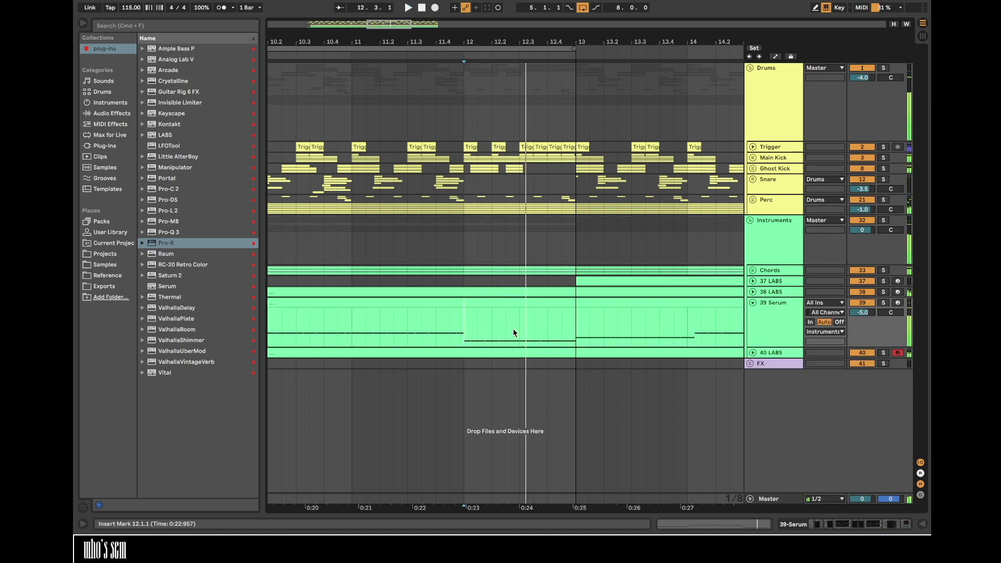
{"action": "double_click", "coordinate": [535, 304]}
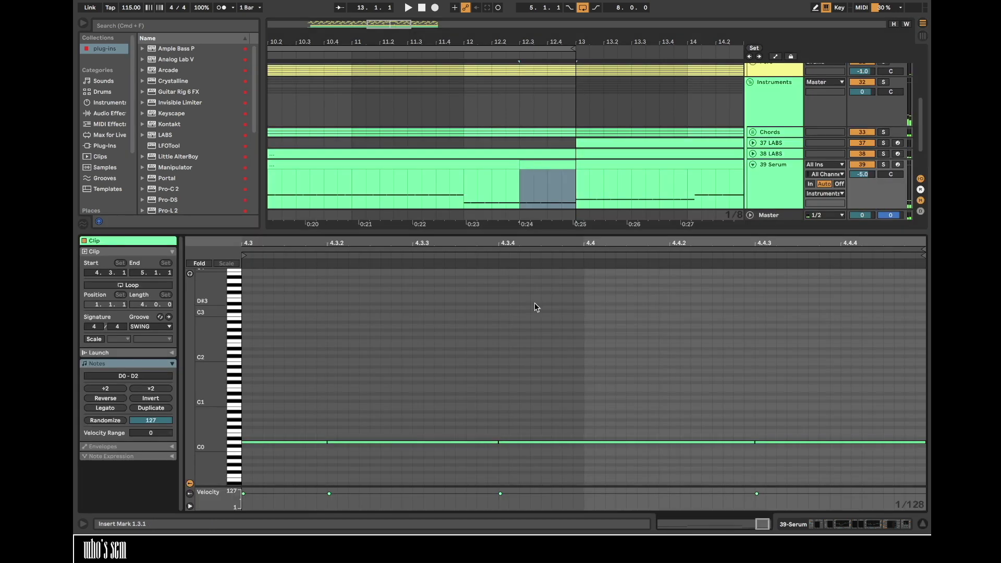
{"action": "key", "text": "Delete"}
- Draw an eighth-note D0 at 4.3.1 in the Serum clip, duplicate it three times, and raise the notes one octave to D1
{"action": "double_click", "coordinate": [248, 442]}
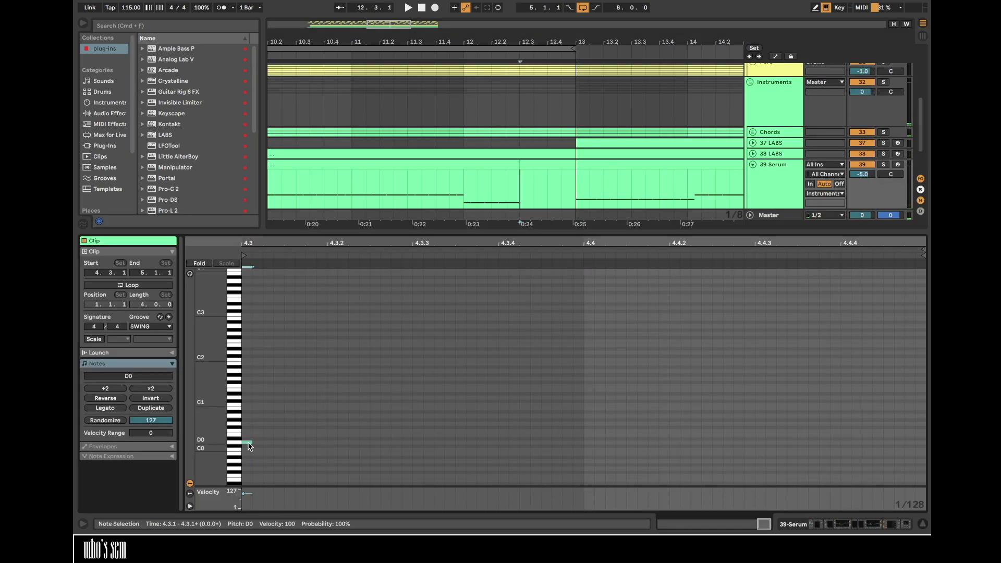
{"action": "left_click_drag", "start_coordinate": [248, 442], "coordinate": [402, 442]}
{"action": "key", "text": "super+d"}
{"action": "key", "text": "super+d"}
{"action": "key", "text": "super+d"}
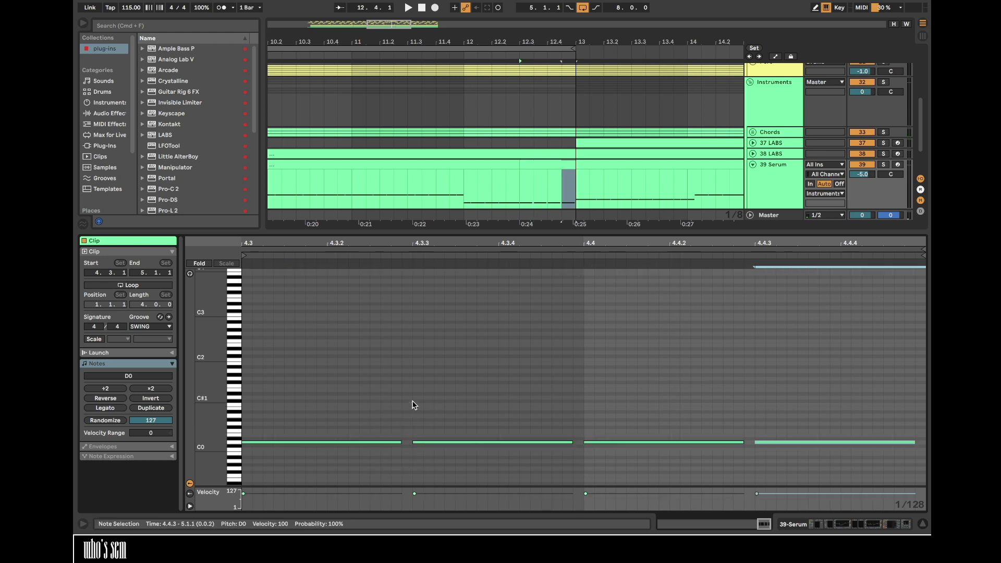
{"action": "key", "text": "shift+Up"}
{"action": "key", "text": "space"}
- Audition the bass fill and delete the first D1 note at 4.3.1
{"action": "left_click", "coordinate": [777, 186]}
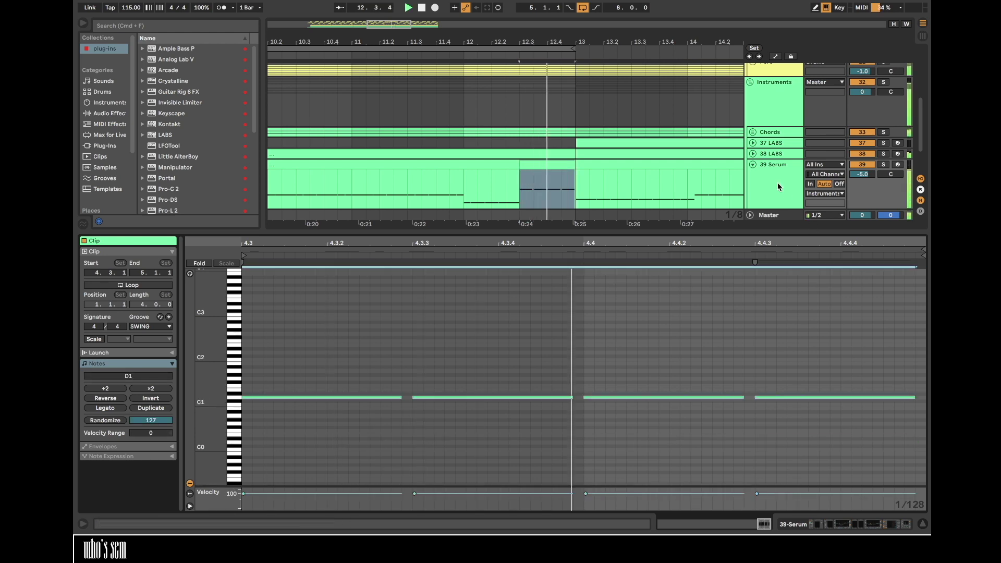
{"action": "key", "text": "shift+Tab"}
{"action": "key", "text": "shift+Tab"}
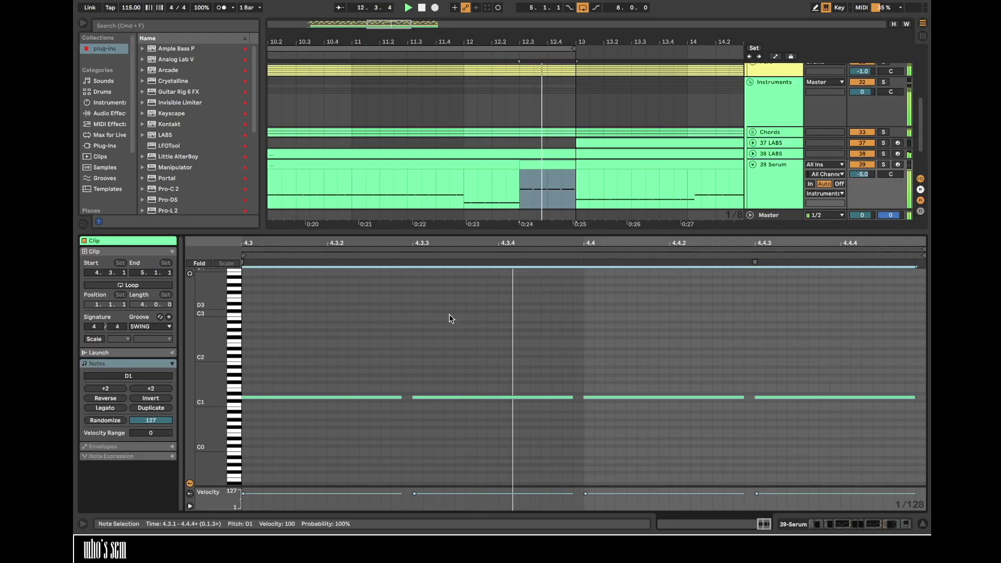
{"action": "left_click_drag", "start_coordinate": [243, 398], "coordinate": [245, 398]}
{"action": "key", "text": "space"}
{"action": "key", "text": "space"}
{"action": "key", "text": "Delete"}
{"action": "key", "text": "space"}
- Show the device chain of 39 Serum and solo the track
{"action": "left_click", "coordinate": [788, 173]}
{"action": "key", "text": "shift+Tab"}
{"action": "left_click", "coordinate": [883, 285]}
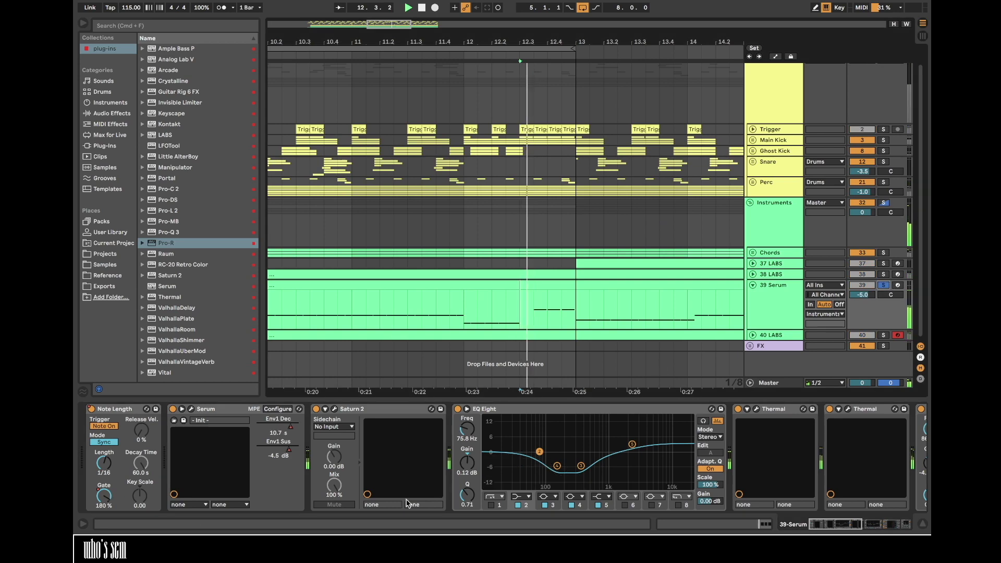
- Expose Serum's Pitch Bend parameter for automation and set the bend range to 12 up and -12 down
{"action": "left_click", "coordinate": [273, 409]}
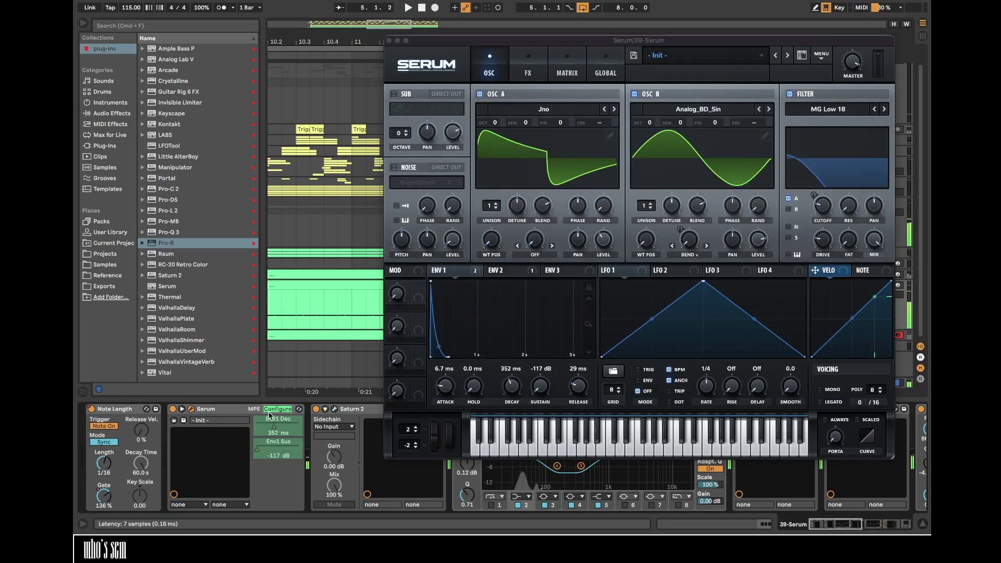
{"action": "left_click", "coordinate": [434, 434]}
{"action": "left_click", "coordinate": [278, 409]}
{"action": "left_click", "coordinate": [407, 430]}
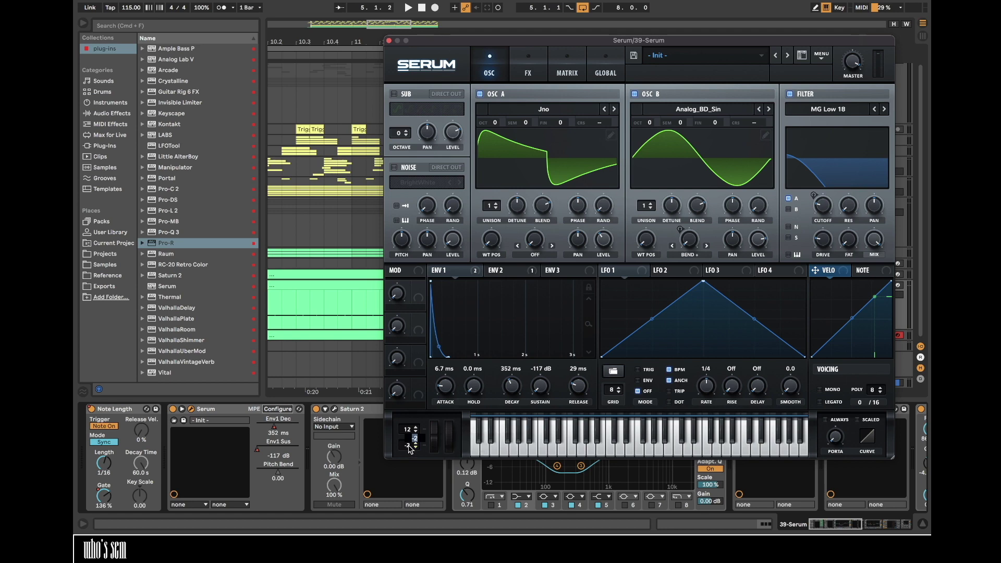
{"action": "left_click", "coordinate": [388, 41]}
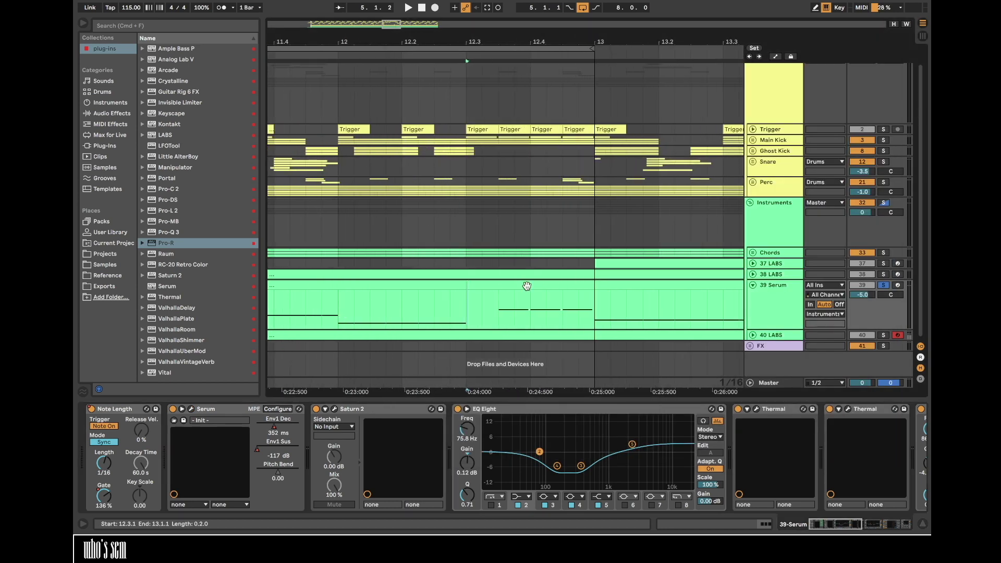
- Show Serum's Pitch Bend automation in its own lane and add a ramp rising from 12.3.3 to 12.4.1
{"action": "key", "text": "a"}
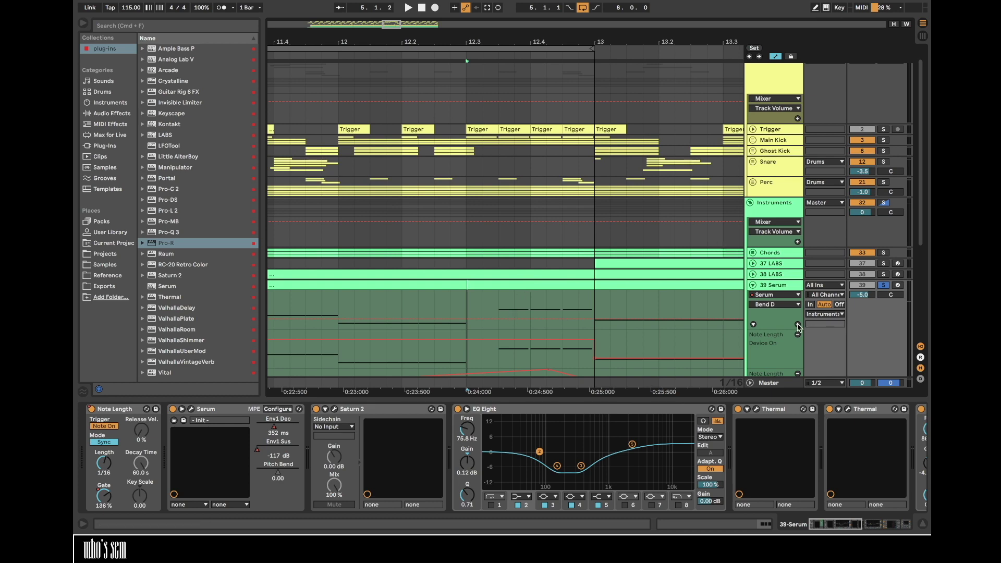
{"action": "left_click", "coordinate": [280, 477]}
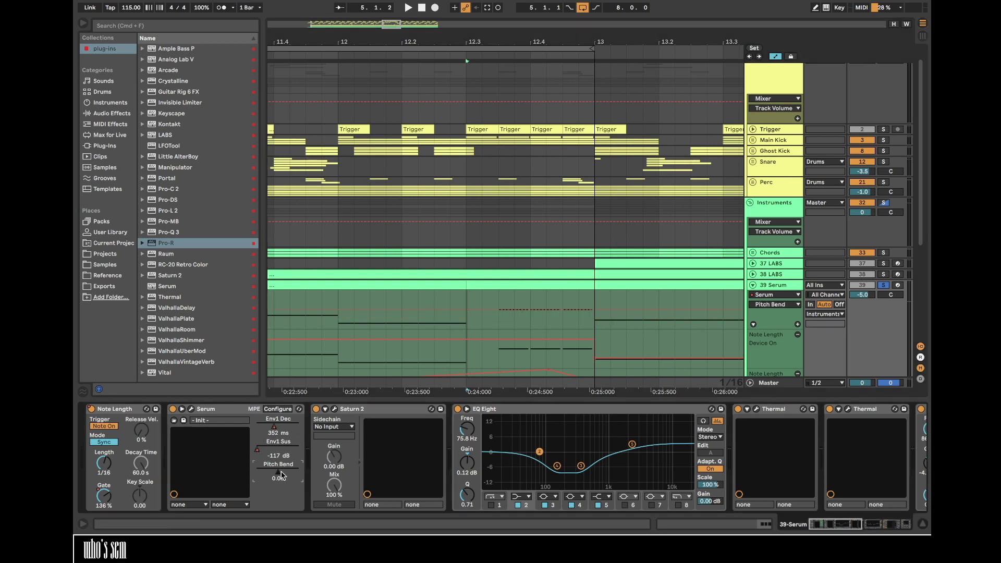
{"action": "left_click", "coordinate": [797, 325]}
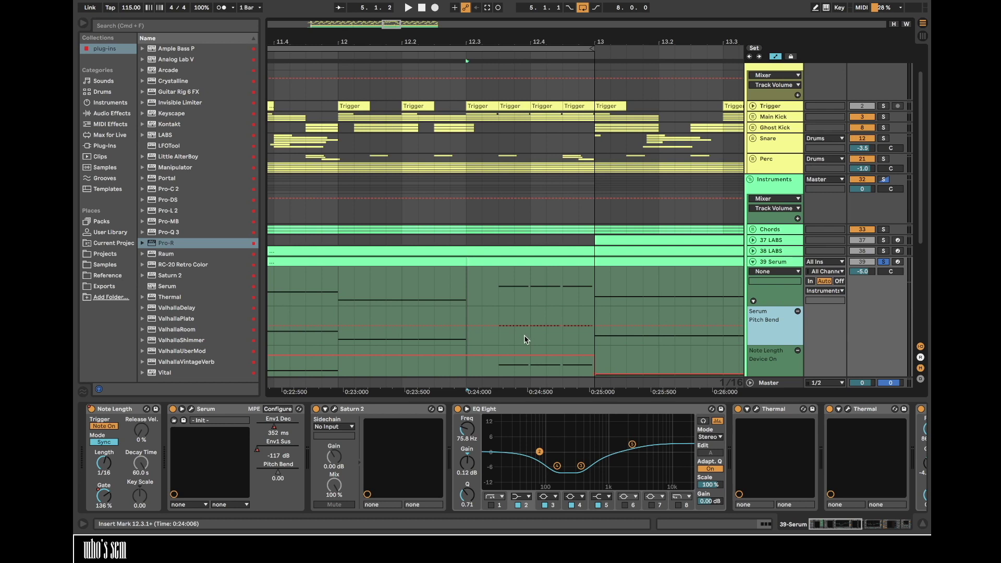
{"action": "left_click_drag", "start_coordinate": [526, 339], "coordinate": [492, 339]}
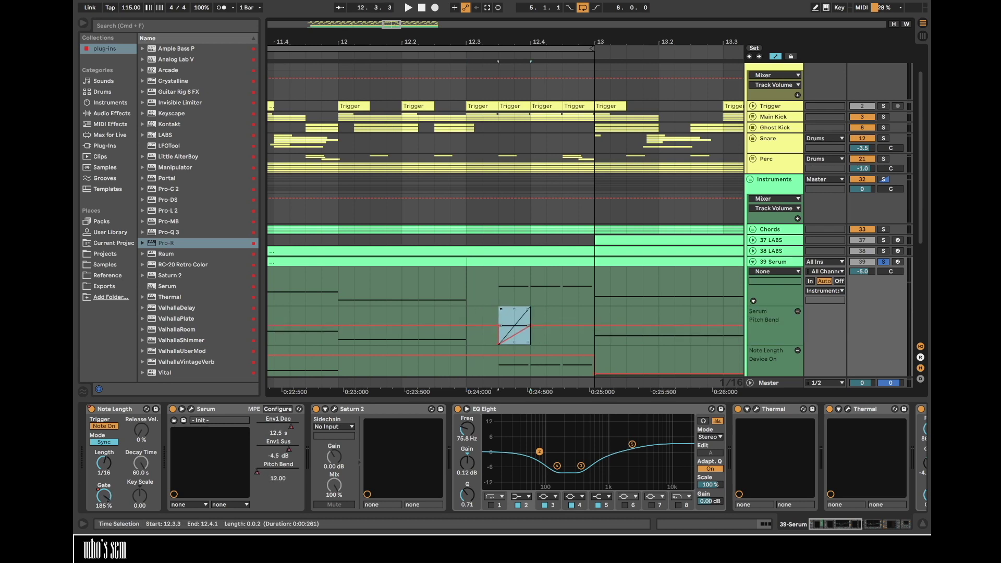
- Shorten the Pitch Bend ramp to end at about 12.3.4 with a value of 0.50, and play from 12.3.1
{"action": "key", "text": "space"}
{"action": "key", "text": "space"}
{"action": "left_click", "coordinate": [496, 332]}
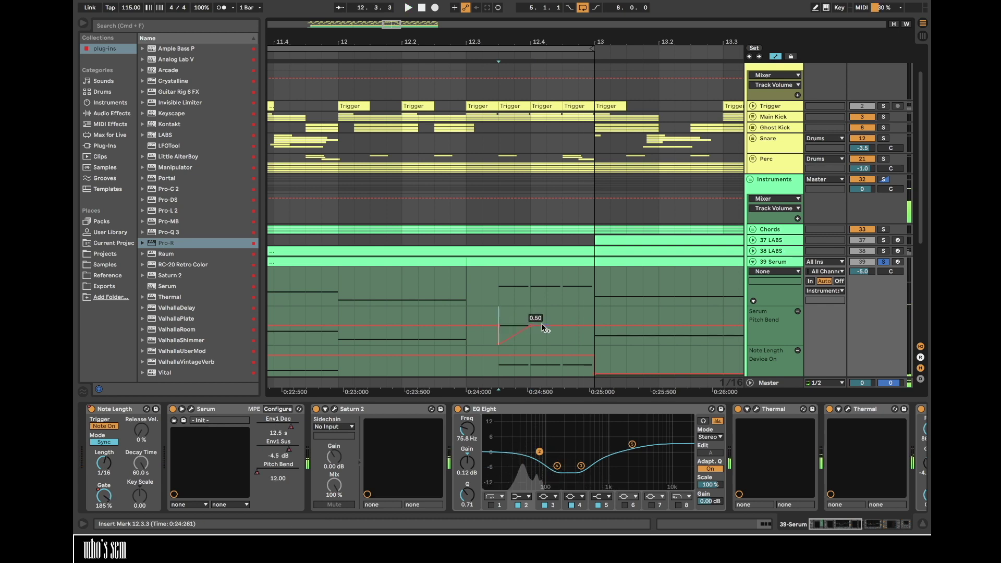
{"action": "key", "text": "space"}
{"action": "left_click", "coordinate": [464, 316]}
{"action": "key", "text": "space"}
{"action": "scroll", "coordinate": [558, 313], "scroll_direction": "down", "scroll_amount": 3}
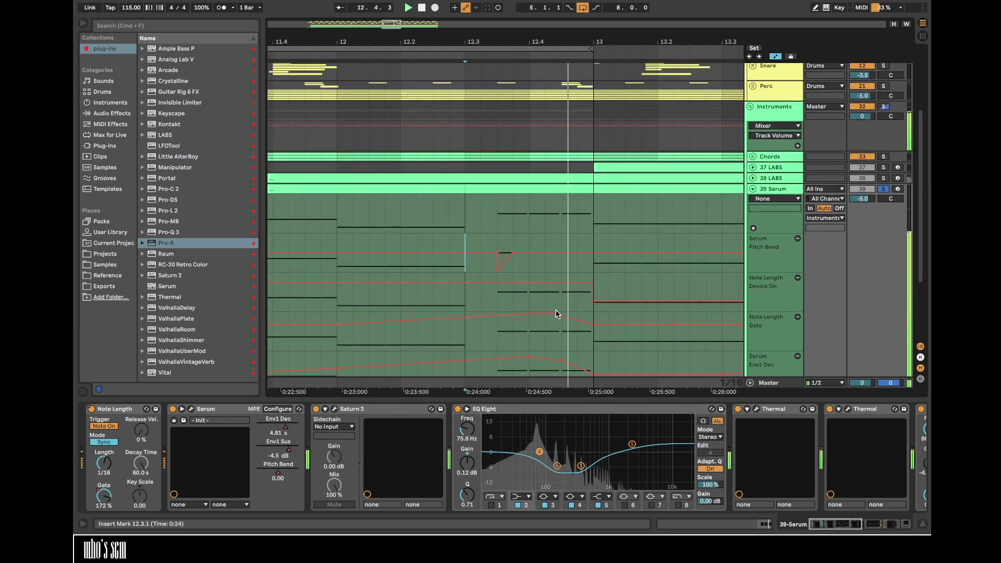
{"action": "key", "text": "space"}
{"action": "key", "text": "space"}
- Hide the automation, solo 39 Serum, and play its clips selected from 5.1.1 to 13.1.1
{"action": "key", "text": "a"}
{"action": "left_click_drag", "start_coordinate": [581, 40], "coordinate": [678, 14]}
{"action": "key", "text": "space"}
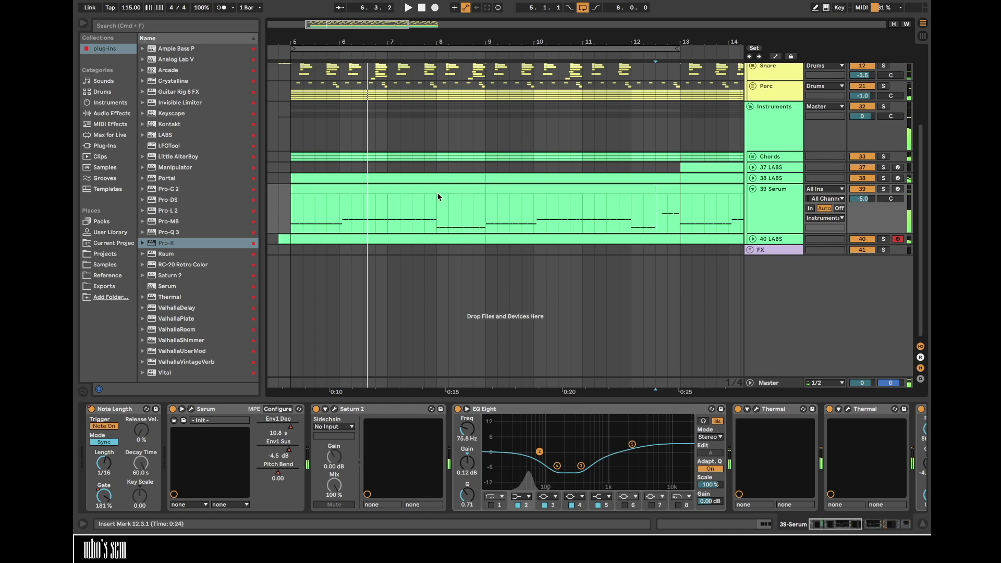
{"action": "left_click", "coordinate": [438, 189]}
{"action": "left_click", "coordinate": [885, 190]}
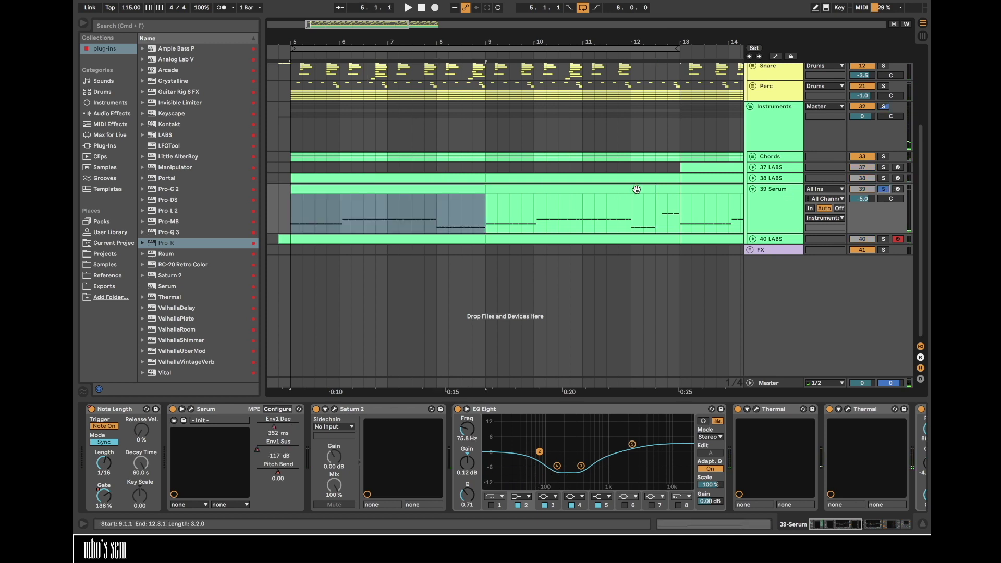
{"action": "left_click", "coordinate": [637, 190], "text": "shift"}
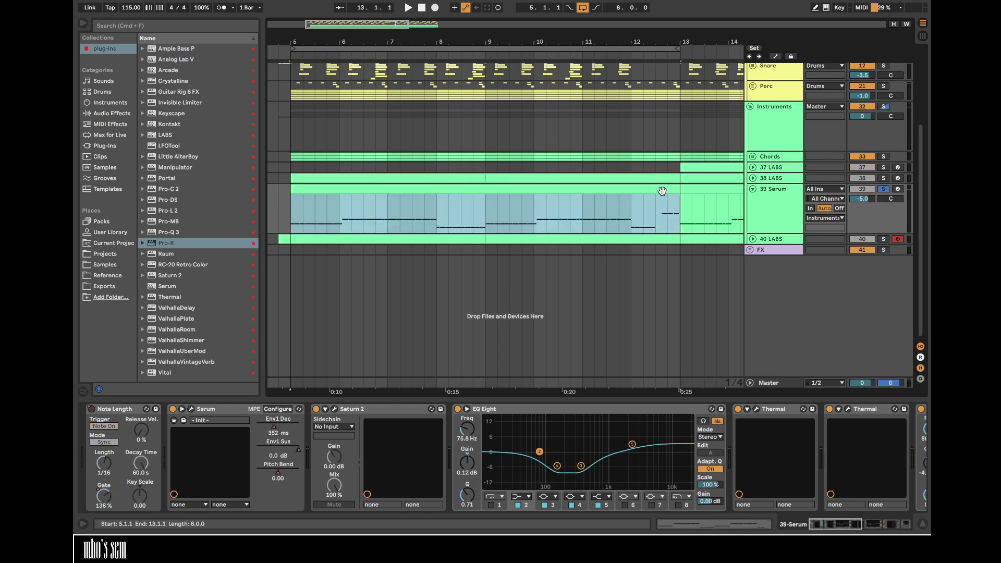
{"action": "key", "text": "space"}
- Delete both Thermal devices and Saturn 2 from the 39 Serum chain
{"action": "scroll", "coordinate": [469, 459], "scroll_direction": "right", "scroll_amount": 3}
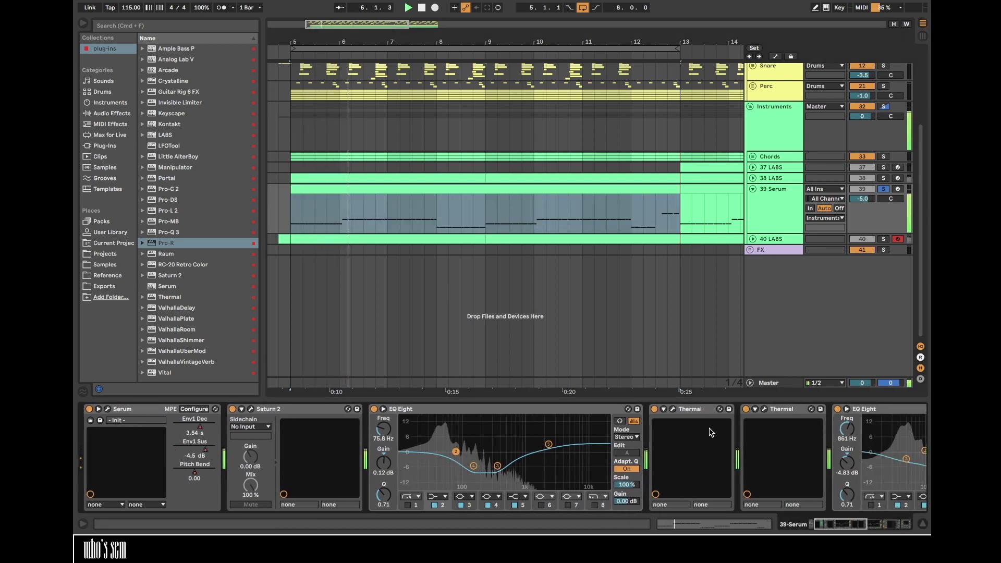
{"action": "scroll", "coordinate": [624, 414], "scroll_direction": "right", "scroll_amount": 2}
{"action": "left_click", "coordinate": [623, 410]}
{"action": "key", "text": "Delete"}
{"action": "key", "text": "Delete"}
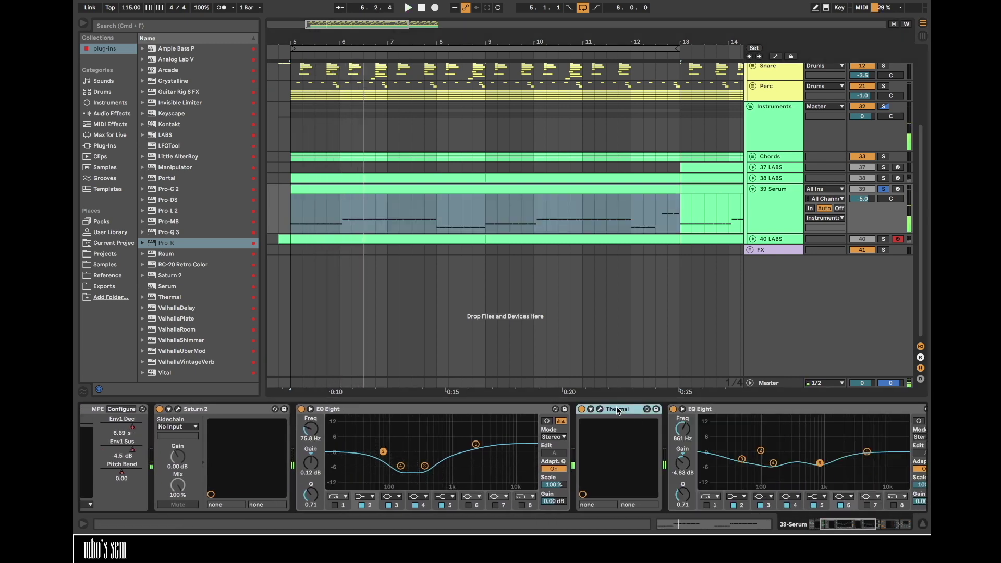
{"action": "left_click", "coordinate": [197, 414]}
{"action": "key", "text": "Delete"}
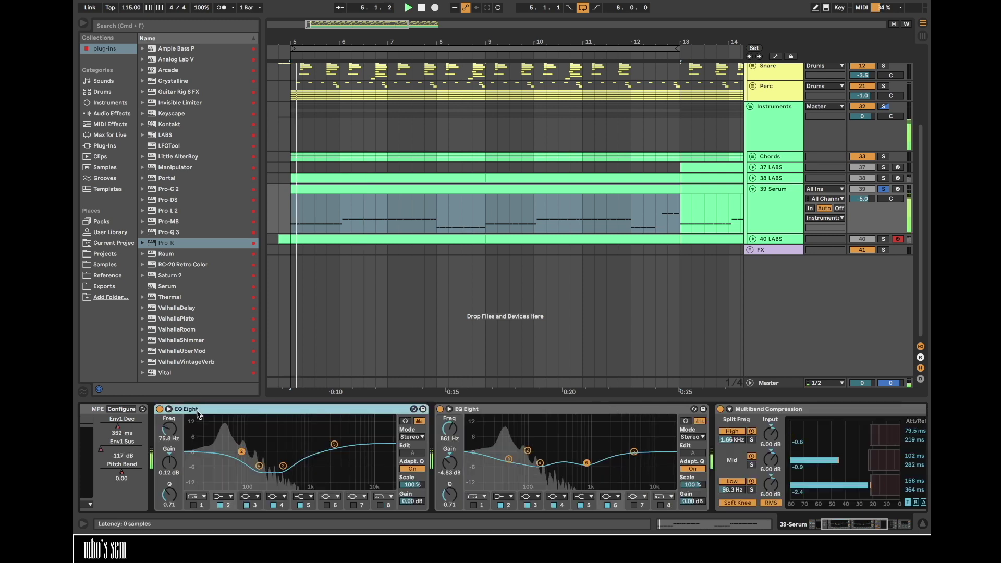
- Open the Serum synth on 39 Serum and enable its noise oscillator with BrightWhite
{"action": "scroll", "coordinate": [171, 468], "scroll_direction": "left", "scroll_amount": 3}
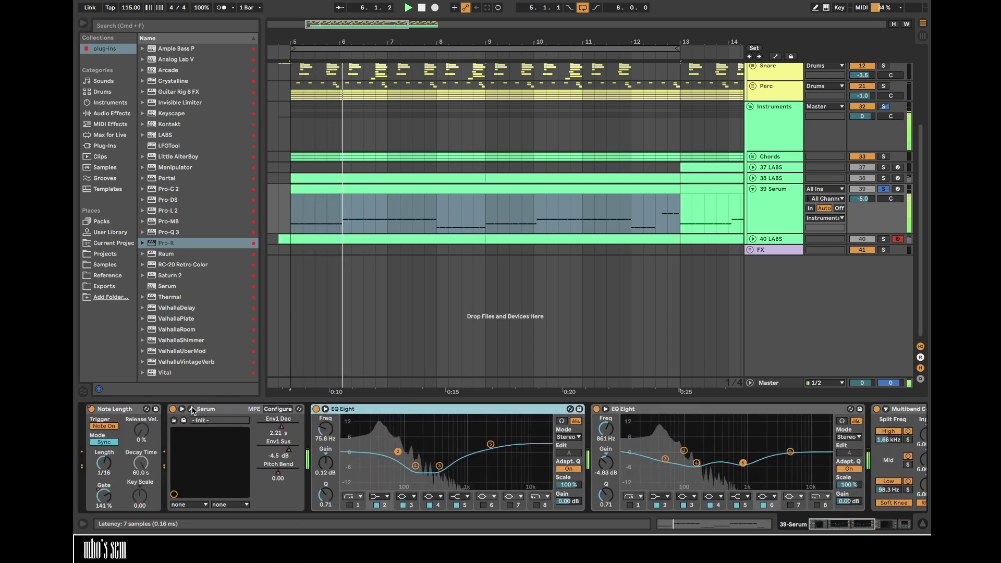
{"action": "left_click", "coordinate": [190, 409]}
{"action": "left_click", "coordinate": [394, 167]}
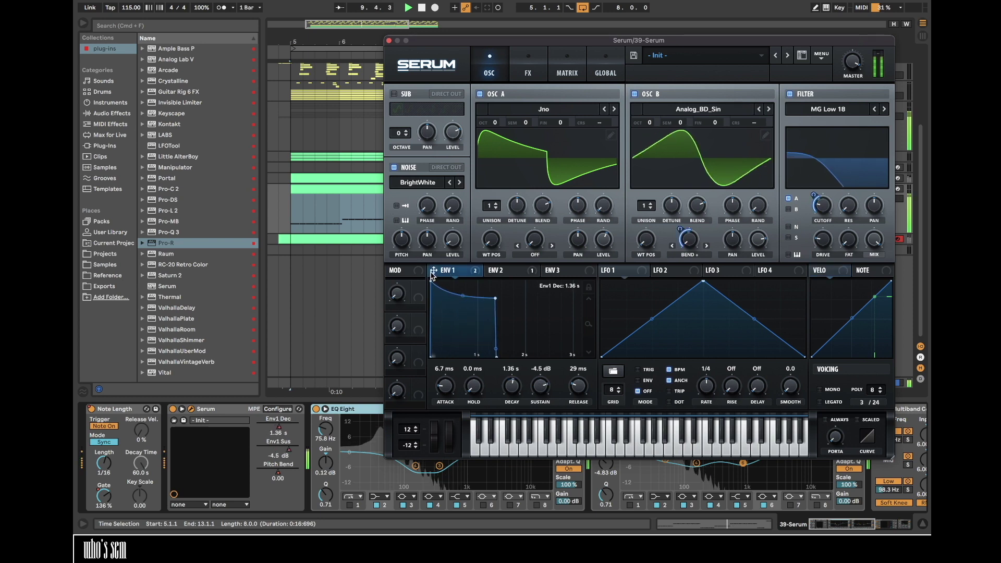
- Assign Env 1 to the Osc A warp amount in Serum and set the warp mode to Bend +
{"action": "left_click_drag", "start_coordinate": [432, 273], "coordinate": [534, 240]}
{"action": "left_click", "coordinate": [535, 254]}
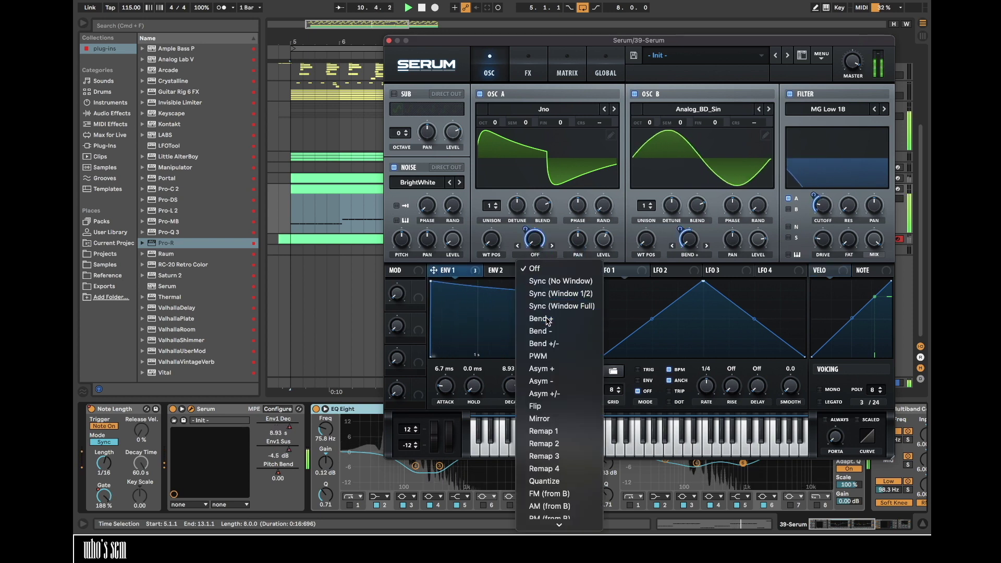
{"action": "left_click", "coordinate": [546, 320]}
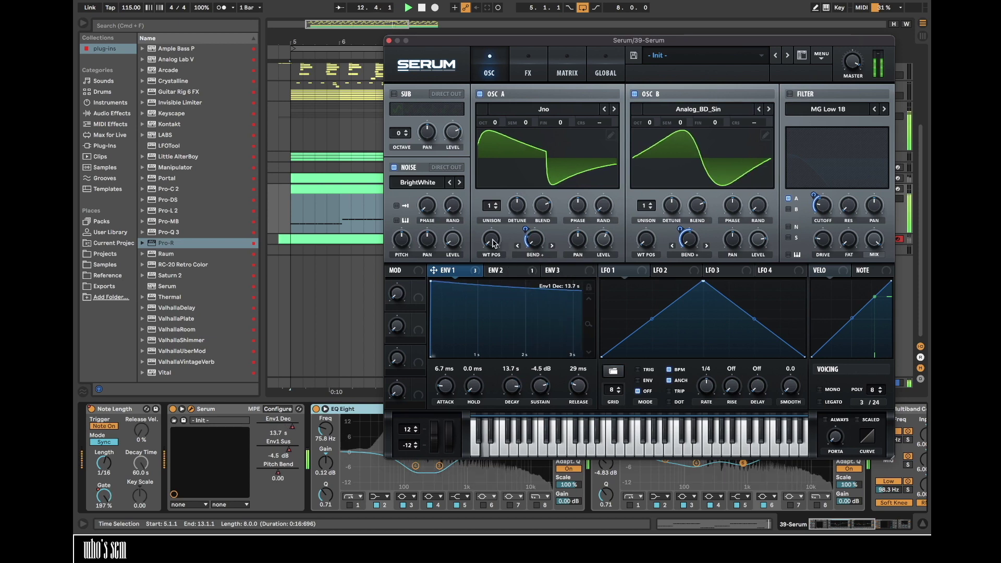
- Enable Serum's filter, set its cutoff to 77 Hz, check the effects rack and close the synth
{"action": "left_click", "coordinate": [789, 94]}
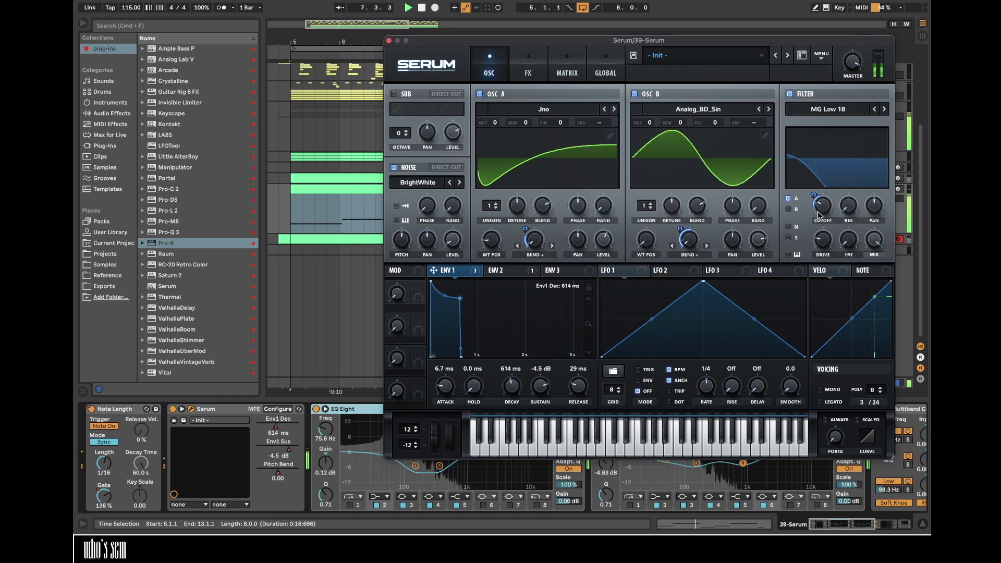
{"action": "left_click_drag", "start_coordinate": [822, 207], "coordinate": [822, 210]}
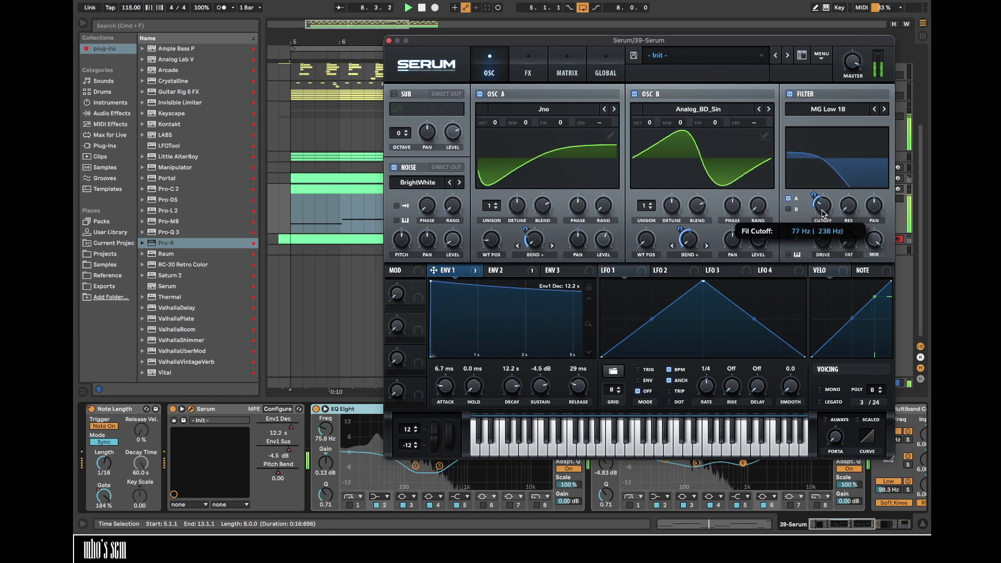
{"action": "left_click", "coordinate": [534, 70]}
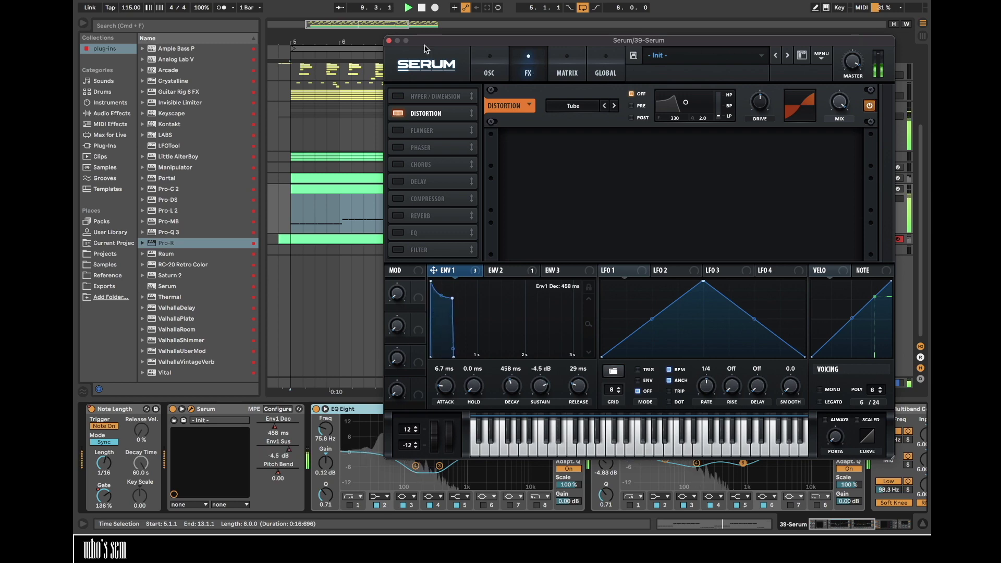
{"action": "left_click", "coordinate": [388, 40]}
- Insert Thermal between the two EQ Eight devices on 39 Serum, load the Bass preset Mellow Muffler and audition it
{"action": "left_click_drag", "start_coordinate": [172, 296], "coordinate": [612, 438]}
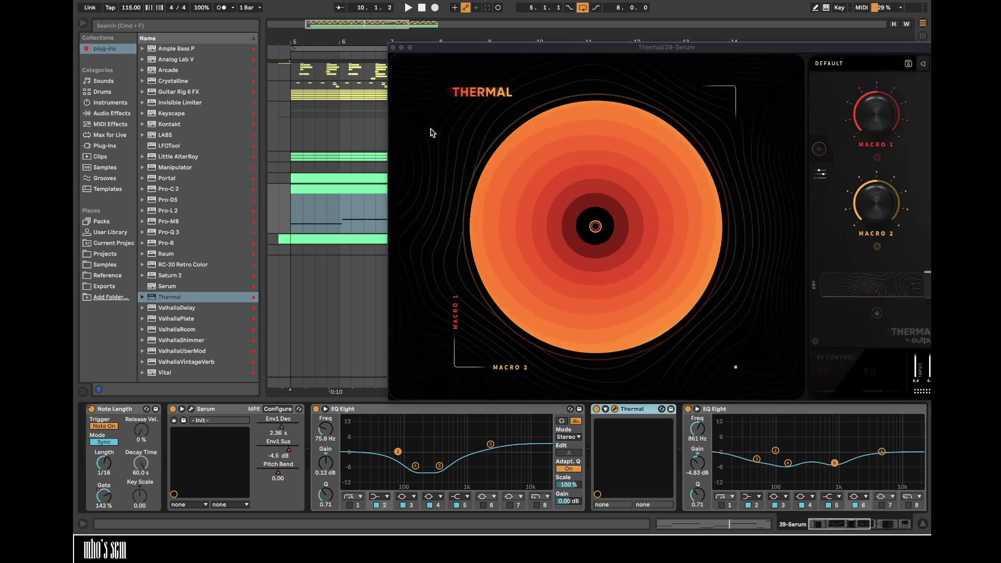
{"action": "left_click", "coordinate": [831, 65]}
{"action": "left_click_drag", "start_coordinate": [818, 48], "coordinate": [613, 48]}
{"action": "left_click", "coordinate": [368, 154]}
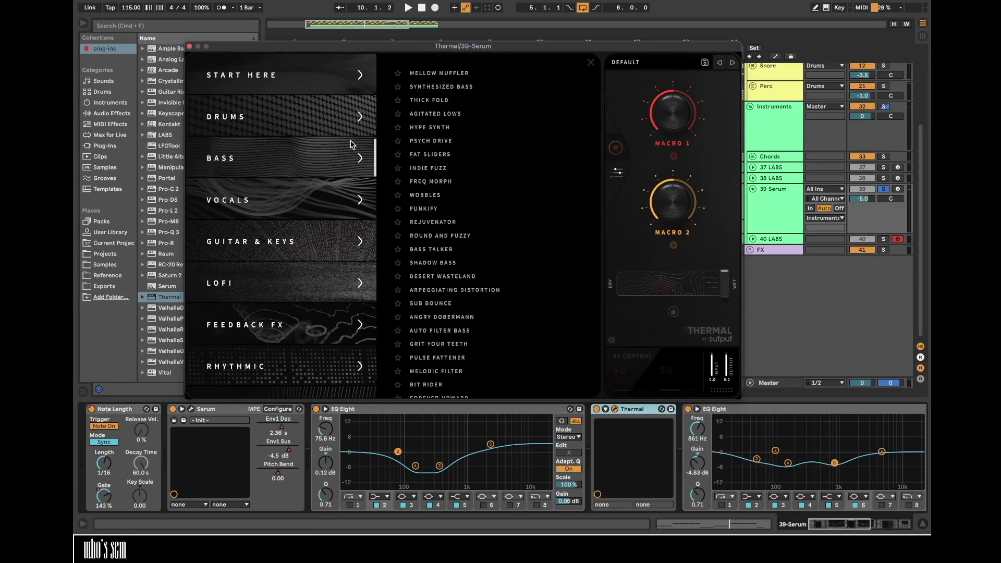
{"action": "left_click", "coordinate": [473, 77]}
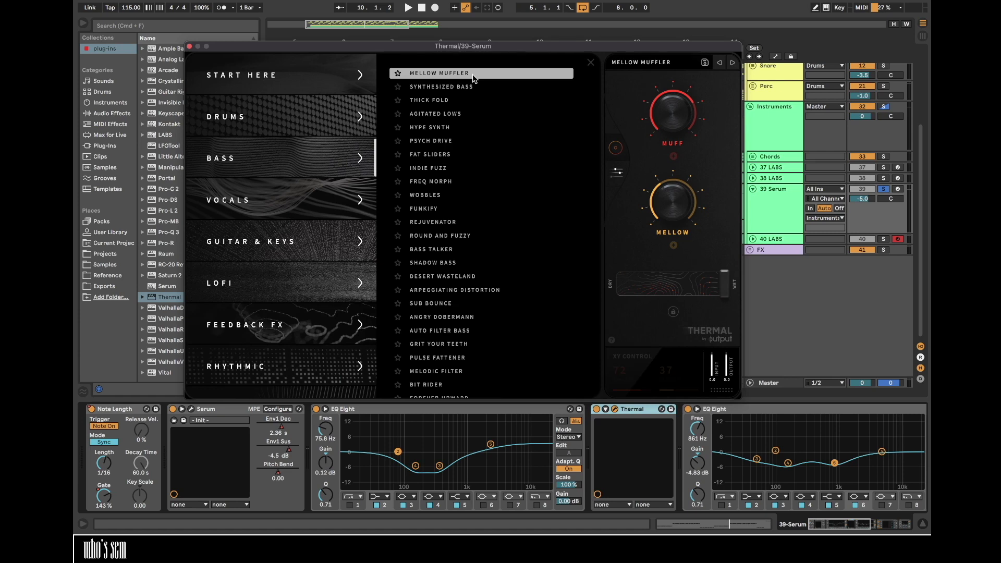
{"action": "key", "text": "space"}
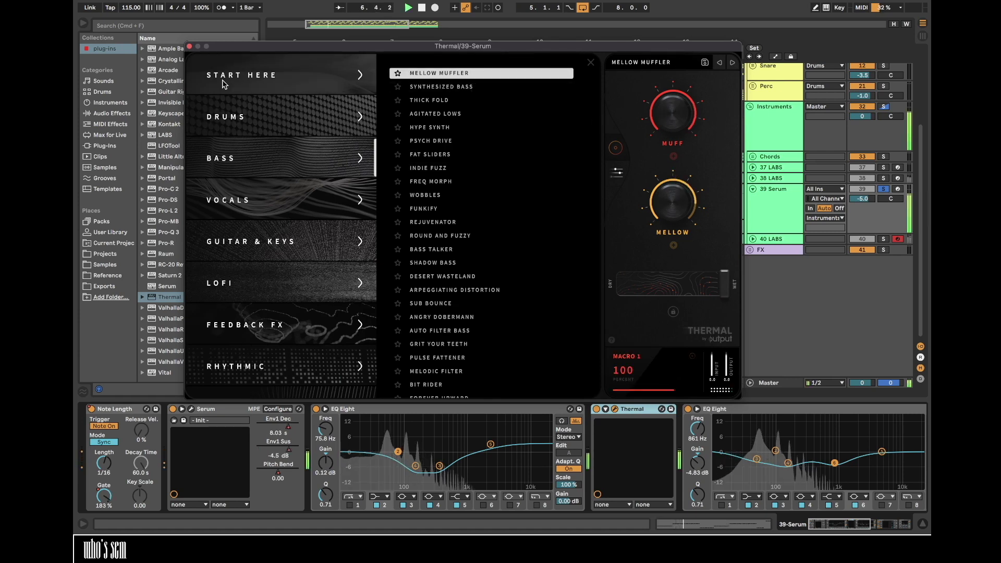
{"action": "left_click", "coordinate": [189, 47]}
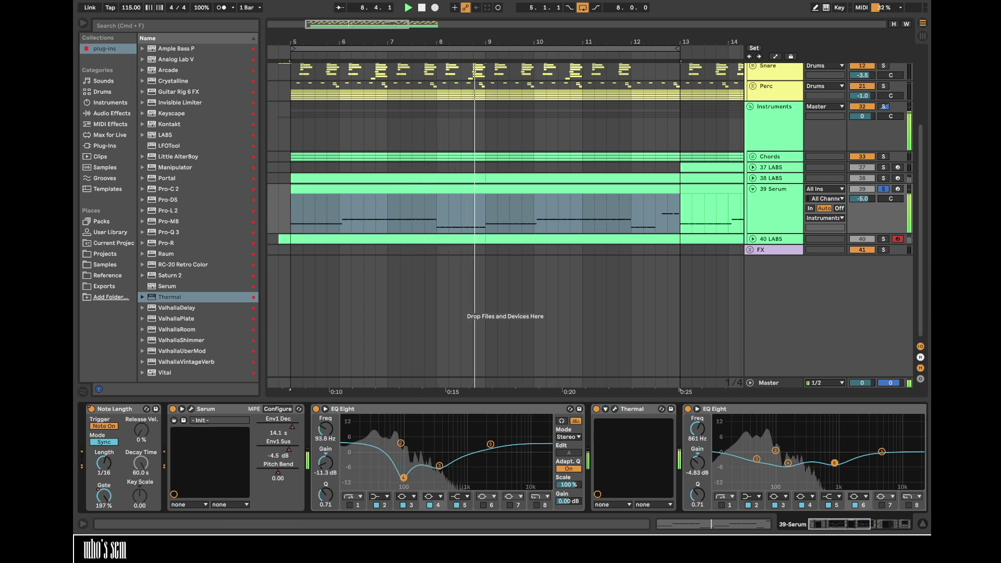
- Cut 10.8 dB at 97.9 Hz in the first EQ Eight, and set Serum's Env 1 amount on Osc B warp to 34
{"action": "left_click", "coordinate": [191, 410]}
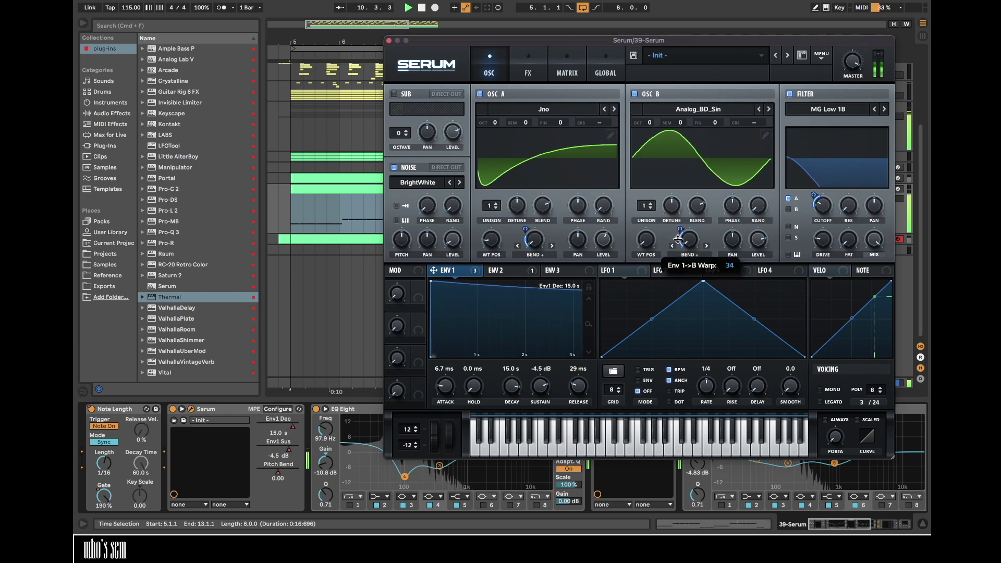
{"action": "left_click", "coordinate": [389, 41]}
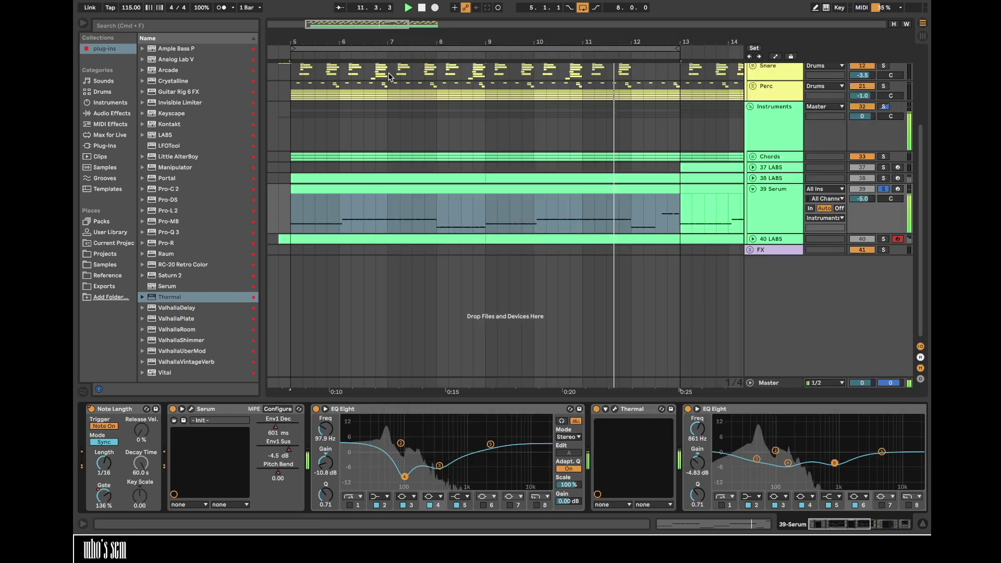
- Add a second Thermal after the first, audition Fat Sliders, Hype Synth, Agitated Lows and Thick Fold, and load Synthesized Bass
{"action": "left_click", "coordinate": [728, 475]}
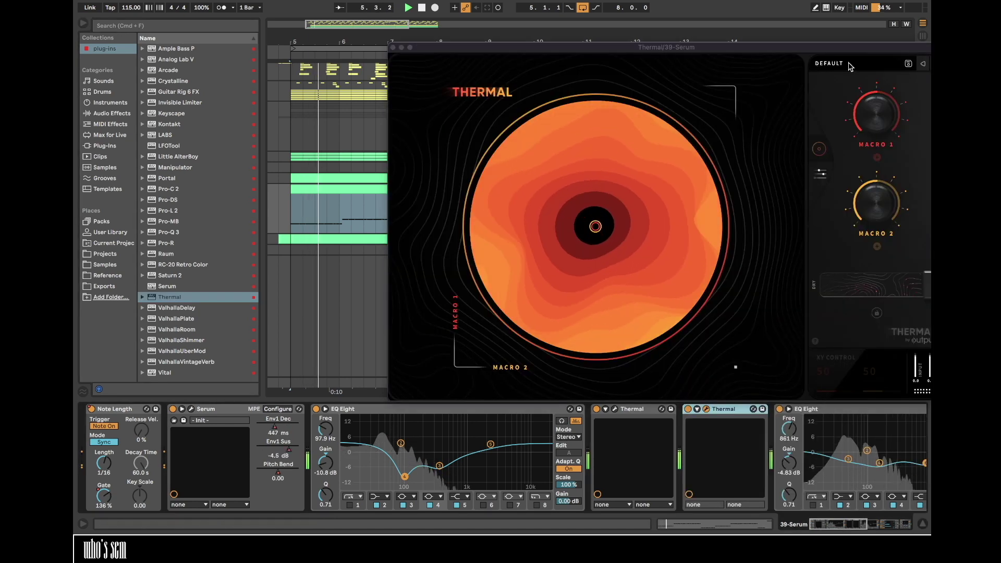
{"action": "left_click", "coordinate": [841, 65]}
{"action": "left_click", "coordinate": [475, 174]}
{"action": "left_click", "coordinate": [666, 155]}
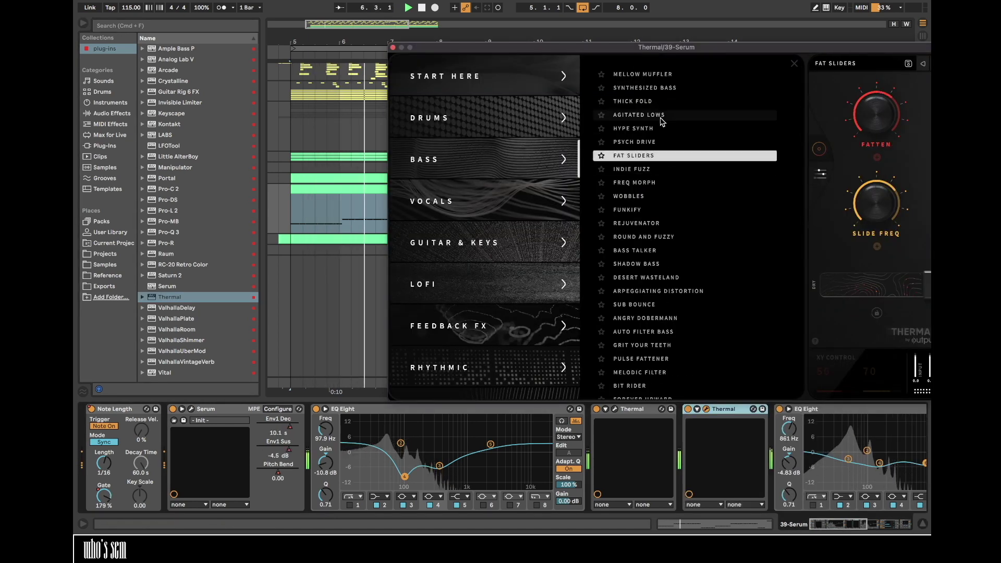
{"action": "left_click", "coordinate": [659, 131]}
{"action": "left_click", "coordinate": [659, 115]}
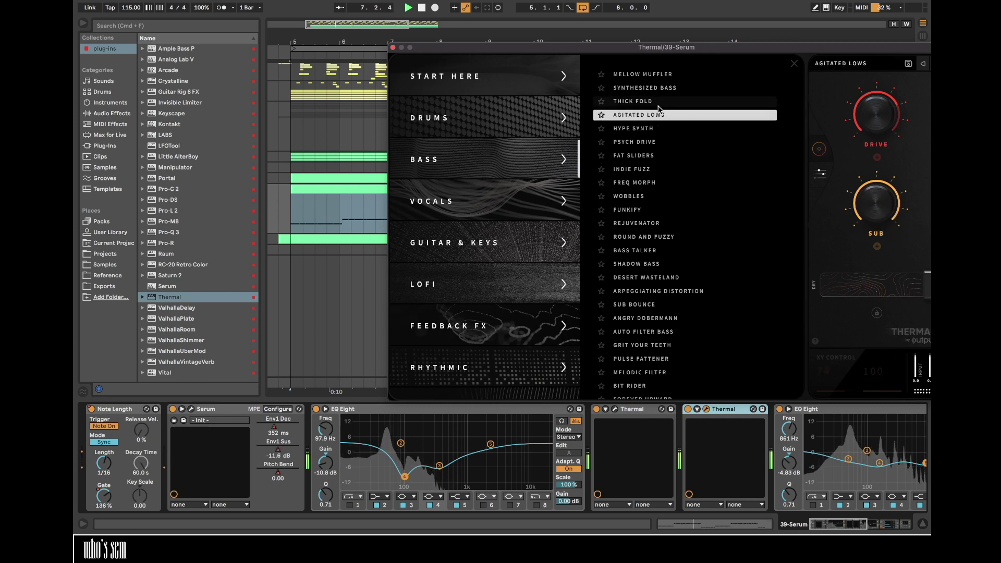
{"action": "left_click", "coordinate": [659, 103]}
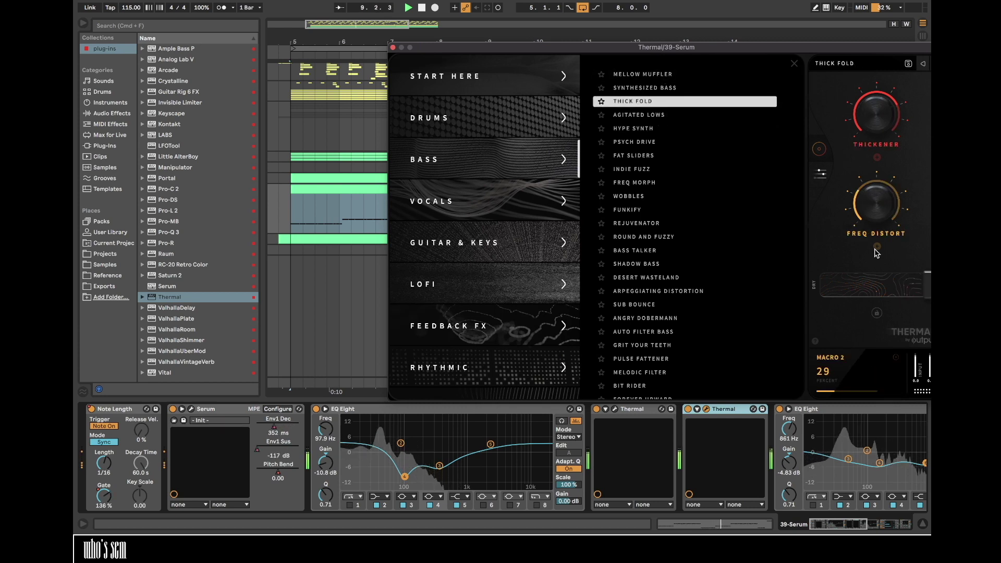
{"action": "left_click", "coordinate": [632, 88]}
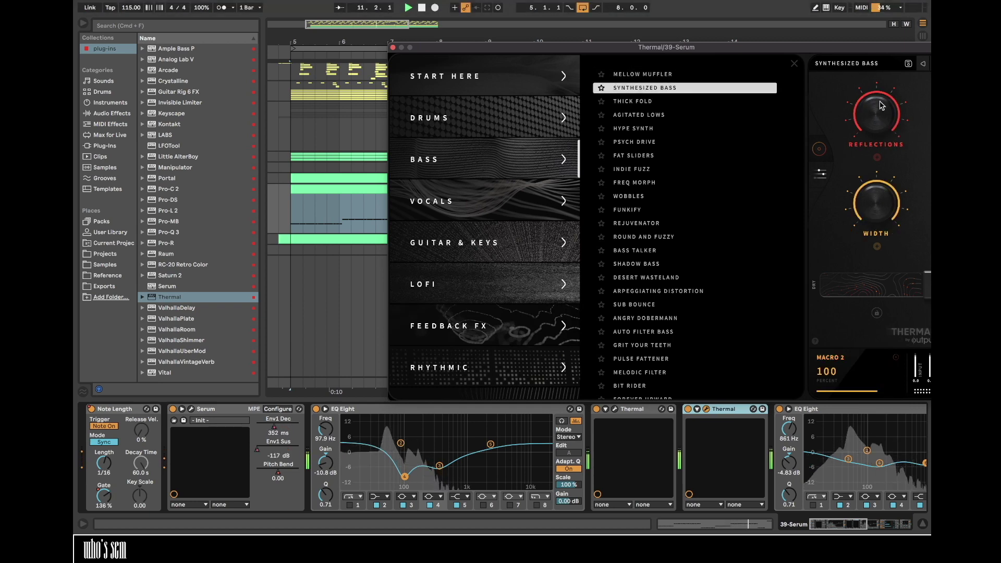
{"action": "left_click", "coordinate": [393, 48]}
- Move the Synthesized Bass Thermal ahead of the other one and set its Reflections to 34 and Width to 71
{"action": "left_click_drag", "start_coordinate": [611, 420], "coordinate": [607, 417]}
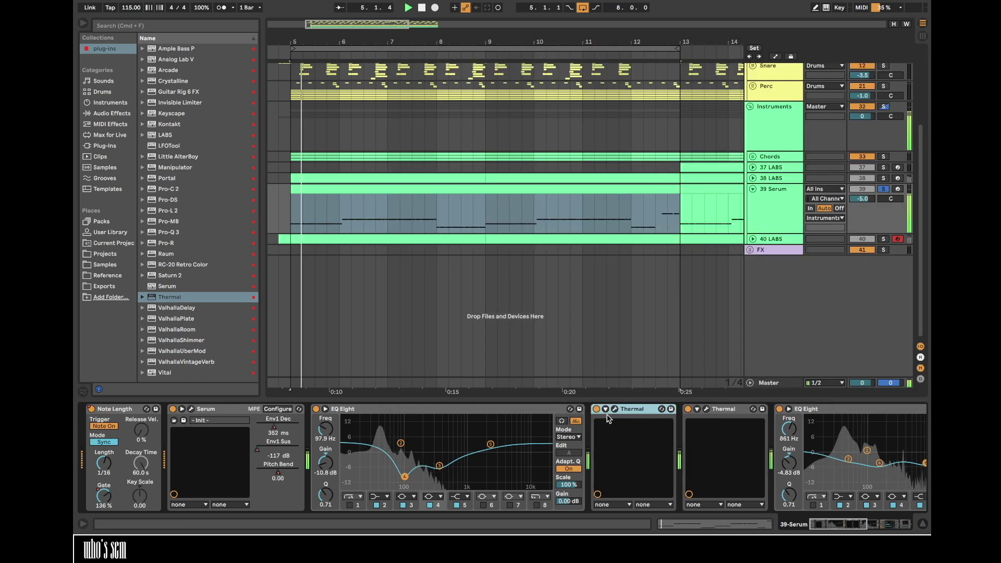
{"action": "left_click", "coordinate": [615, 410]}
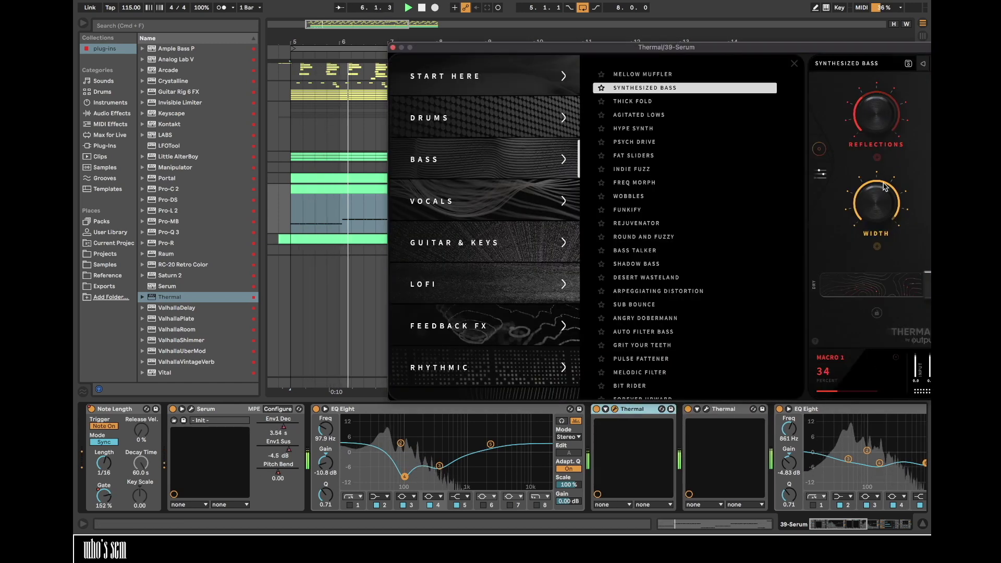
{"action": "left_click_drag", "start_coordinate": [881, 207], "coordinate": [880, 226]}
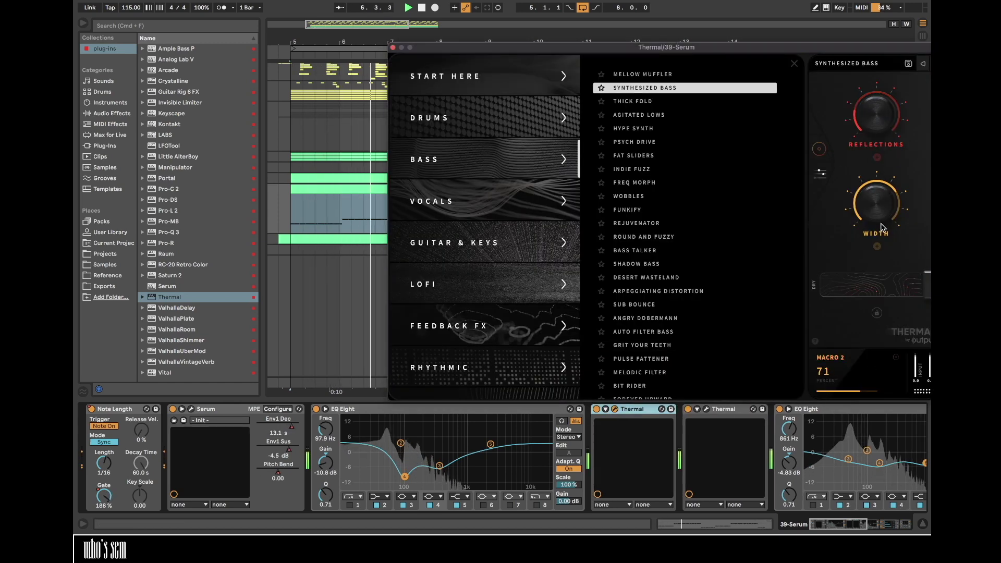
{"action": "left_click", "coordinate": [392, 47]}
- Lower the makeup gain of the Glue Compressor at the end of the 39 Serum chain
{"action": "scroll", "coordinate": [485, 483], "scroll_direction": "right", "scroll_amount": 10}
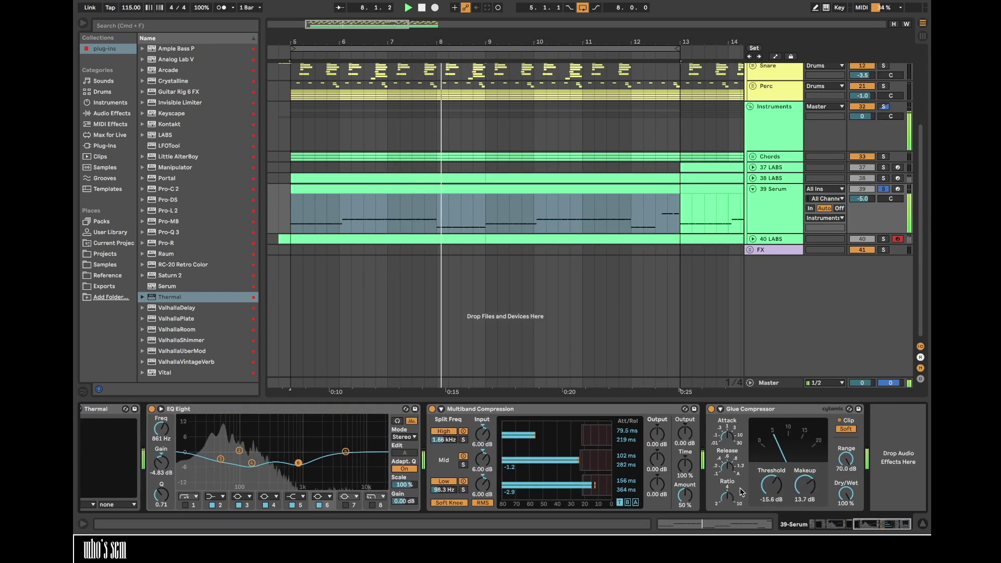
{"action": "left_click_drag", "start_coordinate": [815, 482], "coordinate": [808, 501]}
{"action": "scroll", "coordinate": [572, 471], "scroll_direction": "left", "scroll_amount": 1}
{"action": "key", "text": "XF86AudioLowerVolume"}
- Check the Serum synth's settings, stop playback and delete the Note Length device in front of it
{"action": "scroll", "coordinate": [807, 485], "scroll_direction": "left", "scroll_amount": 2}
{"action": "scroll", "coordinate": [809, 485], "scroll_direction": "left", "scroll_amount": 10}
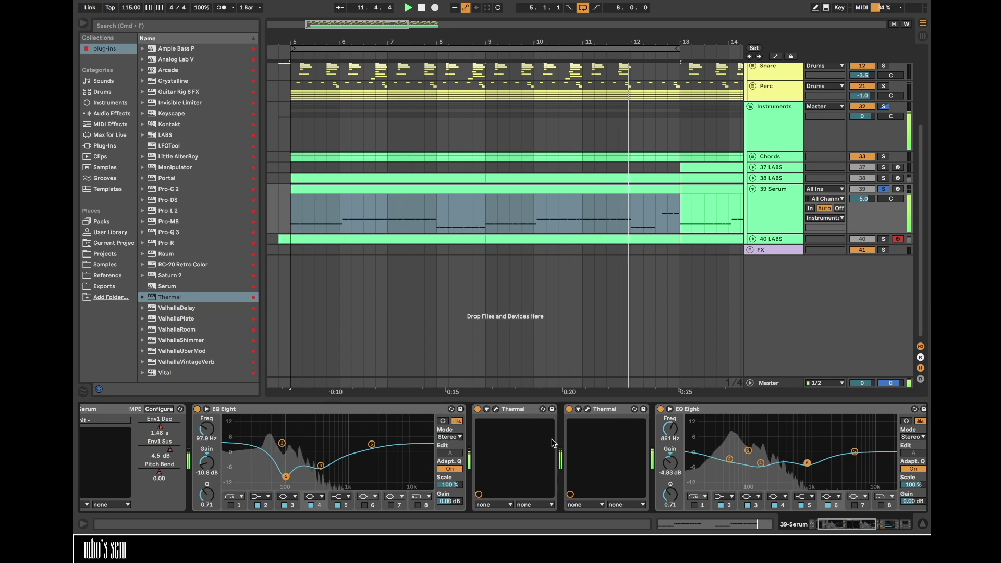
{"action": "scroll", "coordinate": [340, 441], "scroll_direction": "left", "scroll_amount": 3}
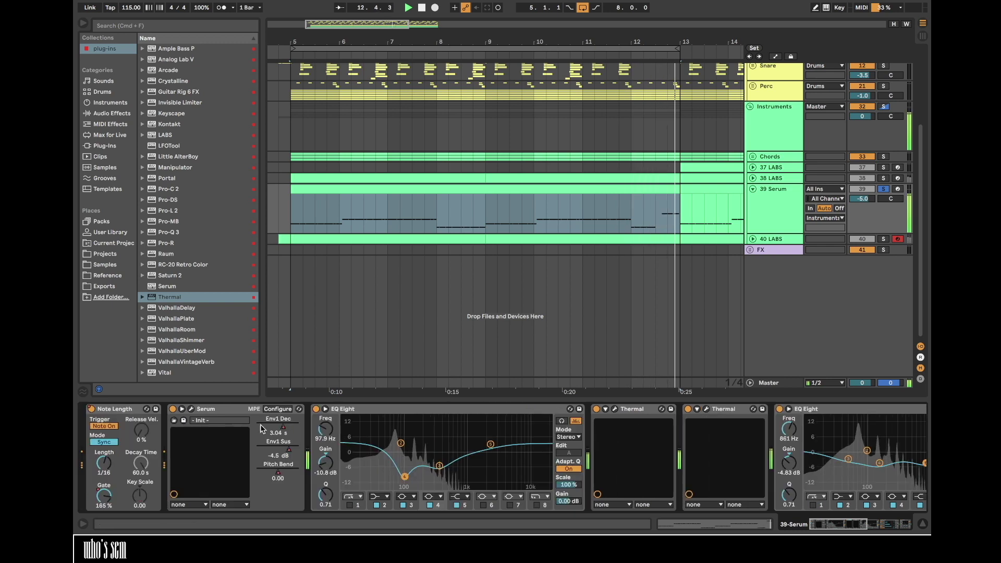
{"action": "left_click", "coordinate": [191, 409]}
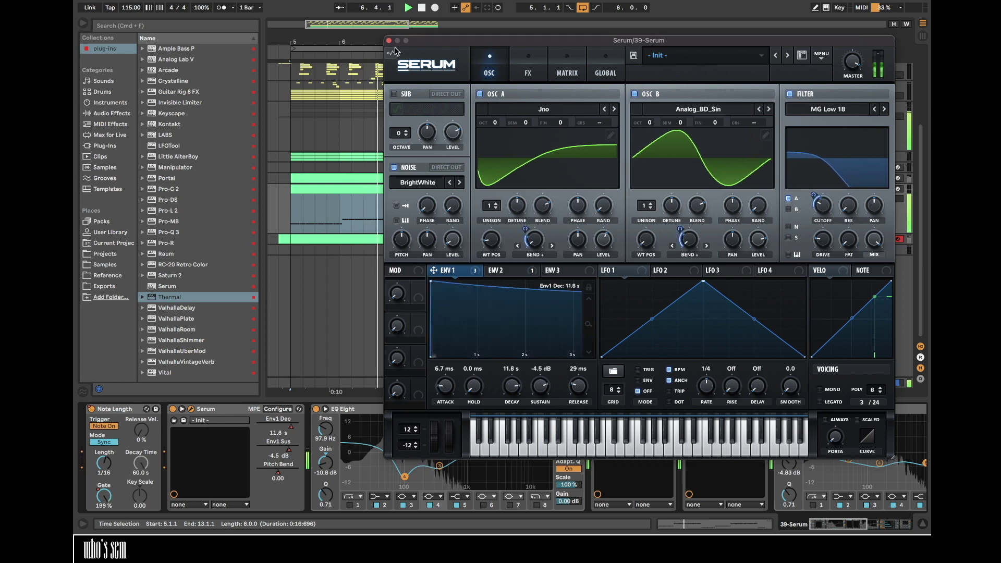
{"action": "left_click", "coordinate": [388, 41]}
{"action": "left_click", "coordinate": [109, 411]}
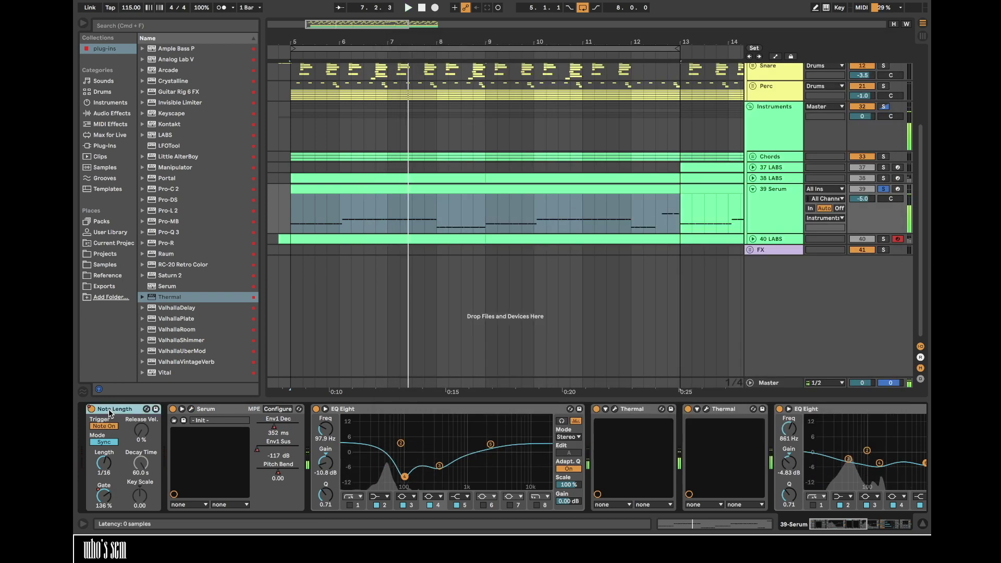
{"action": "key", "text": "Delete"}
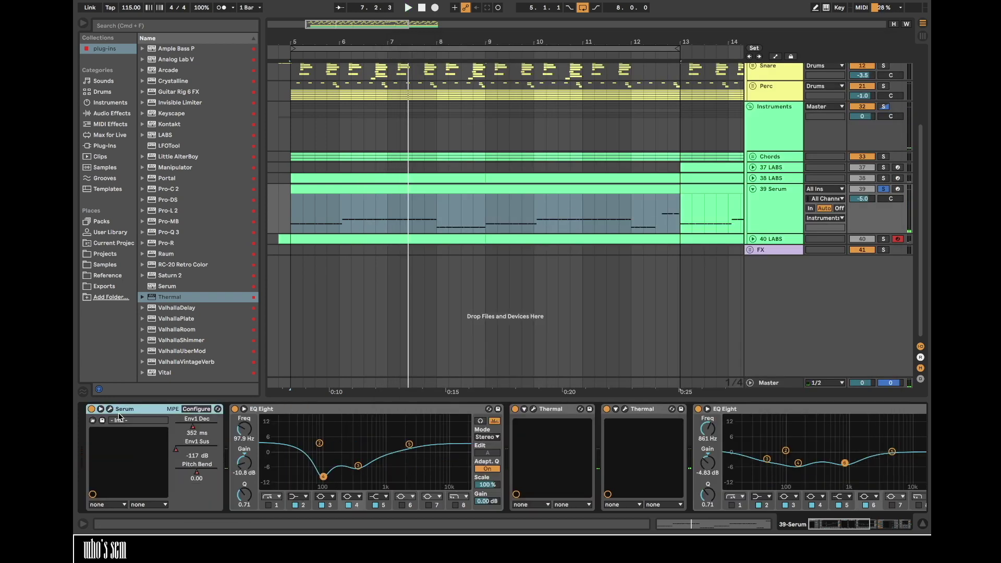
- Play the soloed 39 Serum part from 5.1.1 to hear the bass with the changed device chain
{"action": "left_click", "coordinate": [291, 203]}
{"action": "key", "text": "space"}
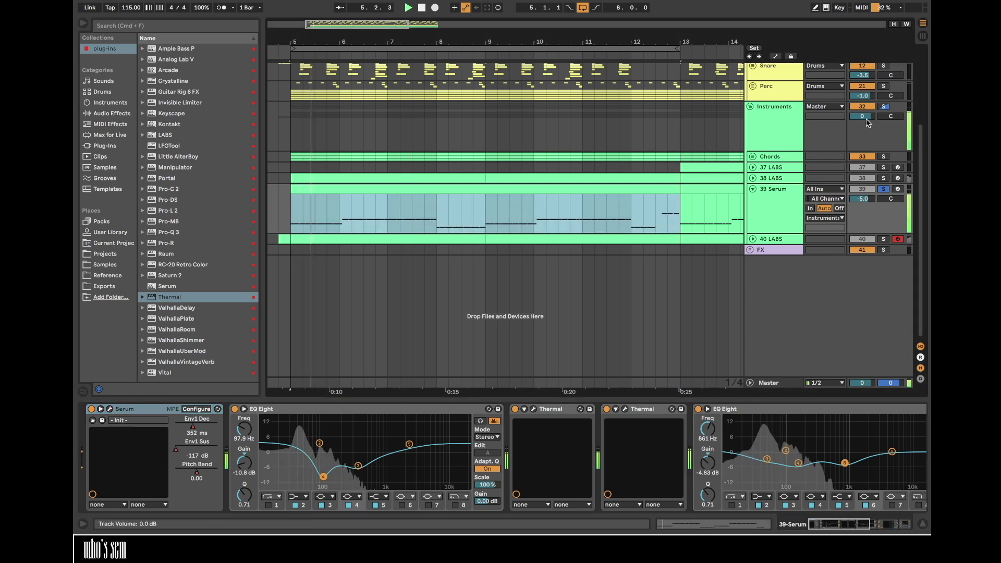
{"action": "scroll", "coordinate": [884, 112], "scroll_direction": "up", "scroll_amount": 2}
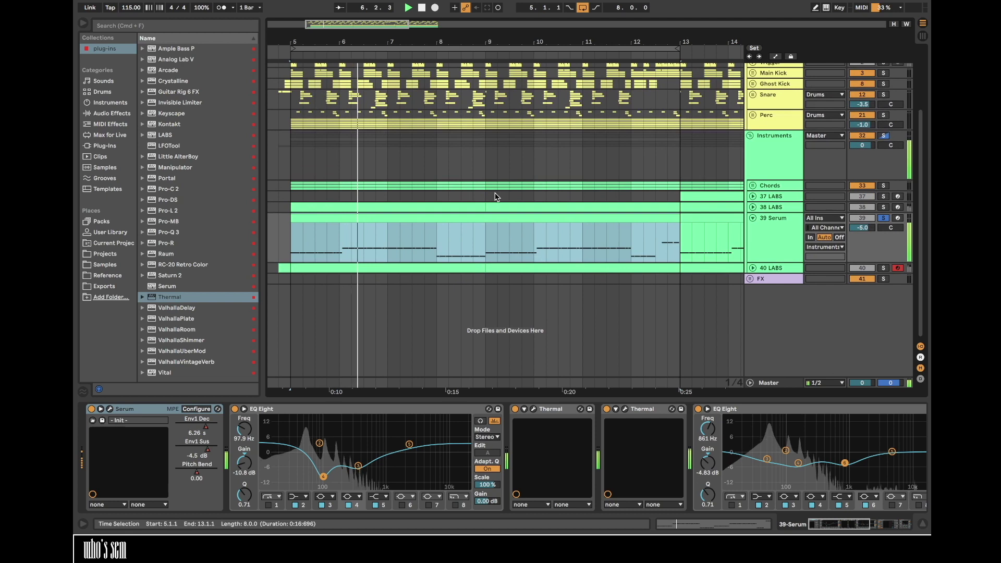
{"action": "left_click_drag", "start_coordinate": [364, 40], "coordinate": [420, 38]}
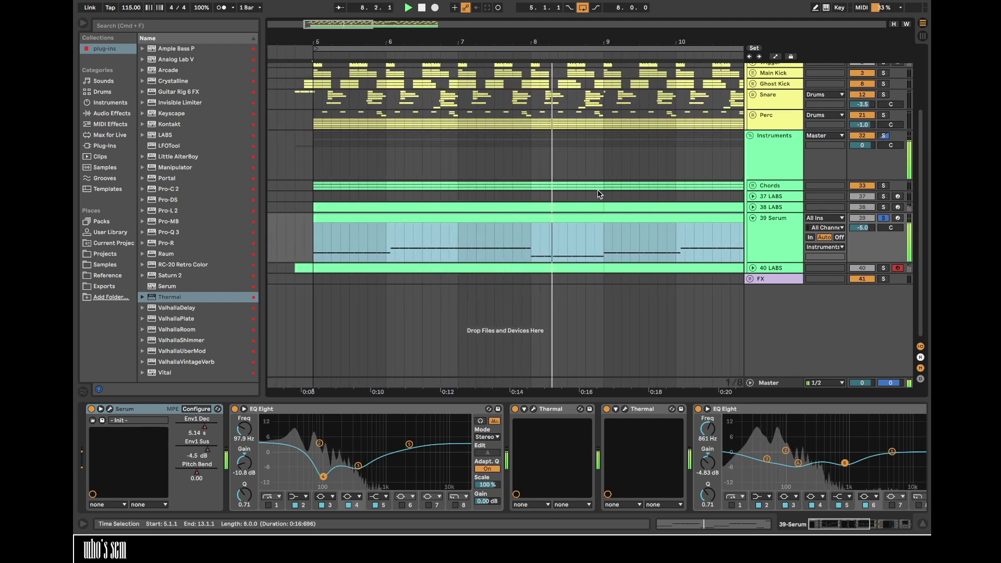
{"action": "scroll", "coordinate": [616, 222], "scroll_direction": "up", "scroll_amount": 1}
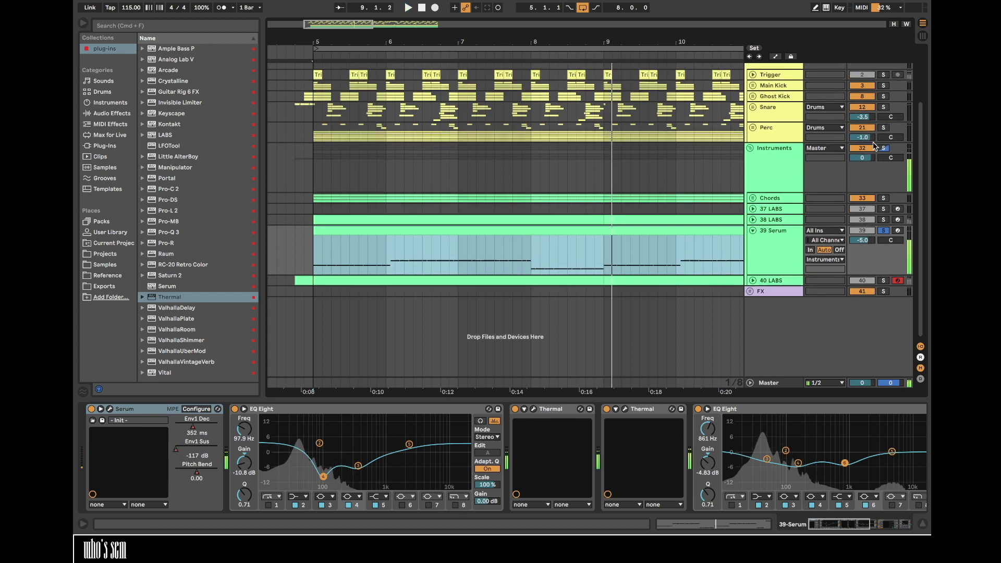
- Raise Serum's Pitch Bend automation from the end of 8.3 to bar 9 and audition it from bar 8
{"action": "key", "text": "a"}
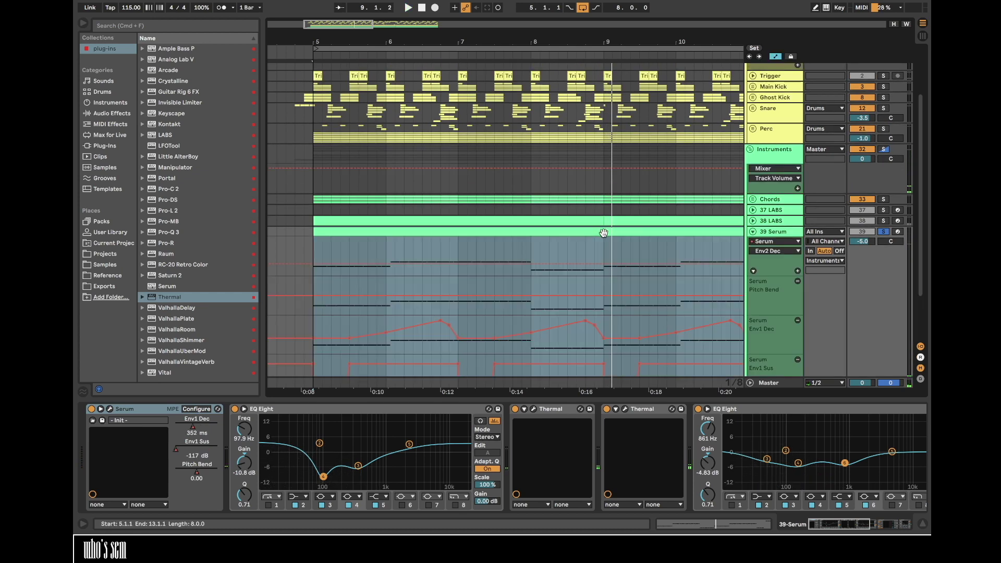
{"action": "scroll", "coordinate": [702, 274], "scroll_direction": "down", "scroll_amount": 2}
{"action": "left_click_drag", "start_coordinate": [574, 39], "coordinate": [574, 71]}
{"action": "left_click", "coordinate": [480, 258]}
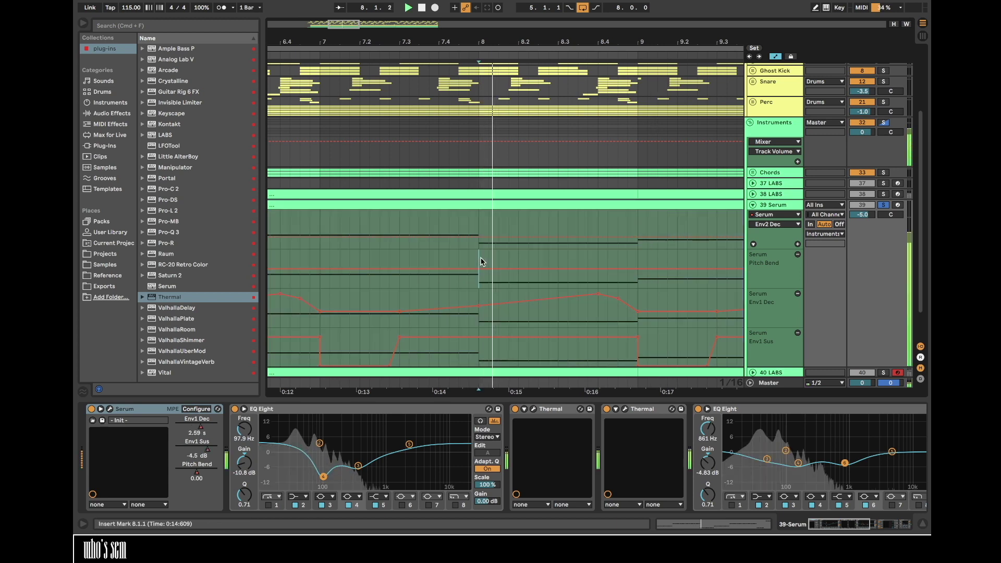
{"action": "left_click", "coordinate": [568, 267]}
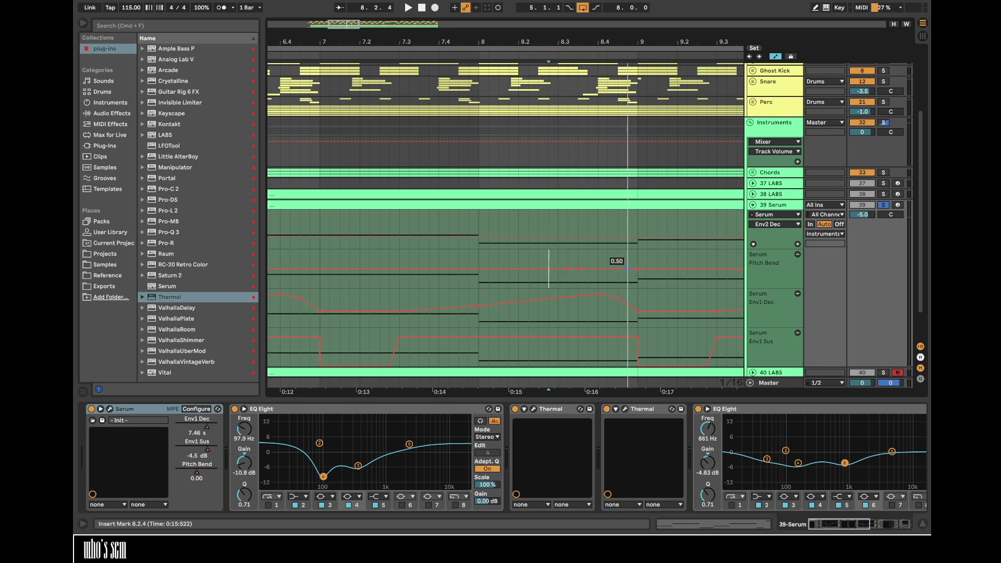
{"action": "left_click_drag", "start_coordinate": [602, 262], "coordinate": [603, 249]}
{"action": "left_click", "coordinate": [476, 260]}
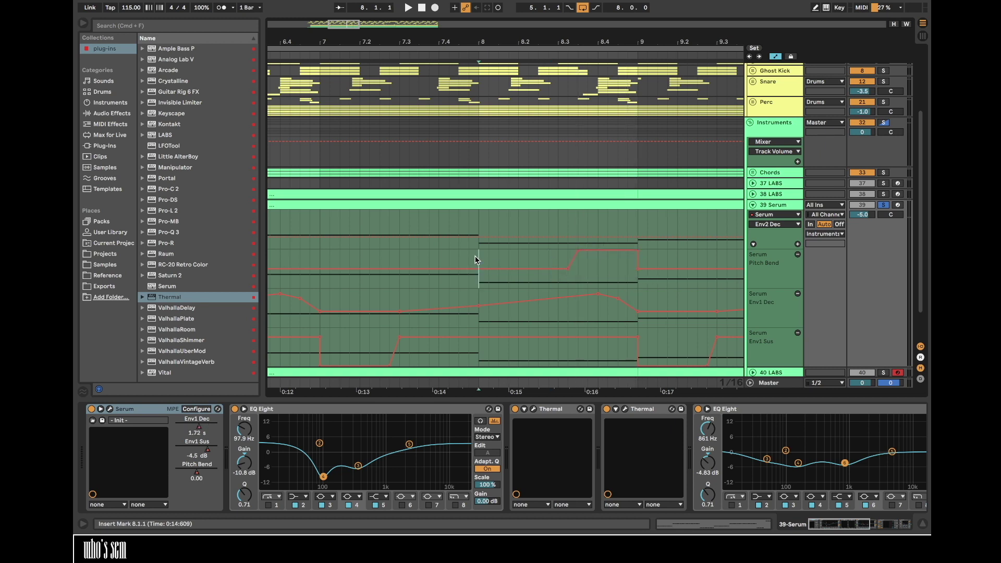
{"action": "key", "text": "space"}
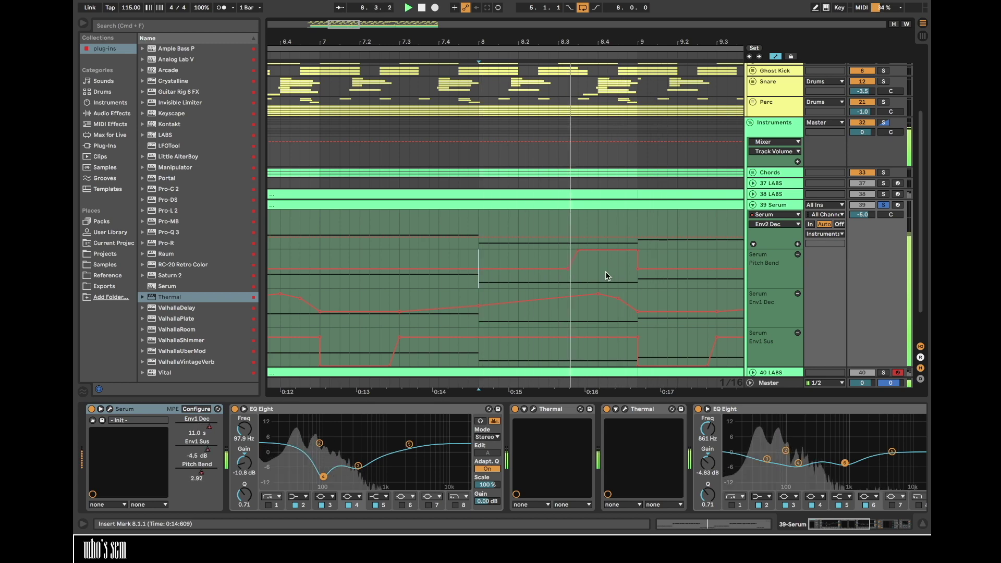
{"action": "key", "text": "space"}
- Open the Serum MIDI clip and move the last two D0 notes before bar 5 up an octave to D1
{"action": "double_click", "coordinate": [602, 203]}
{"action": "key", "text": "space"}
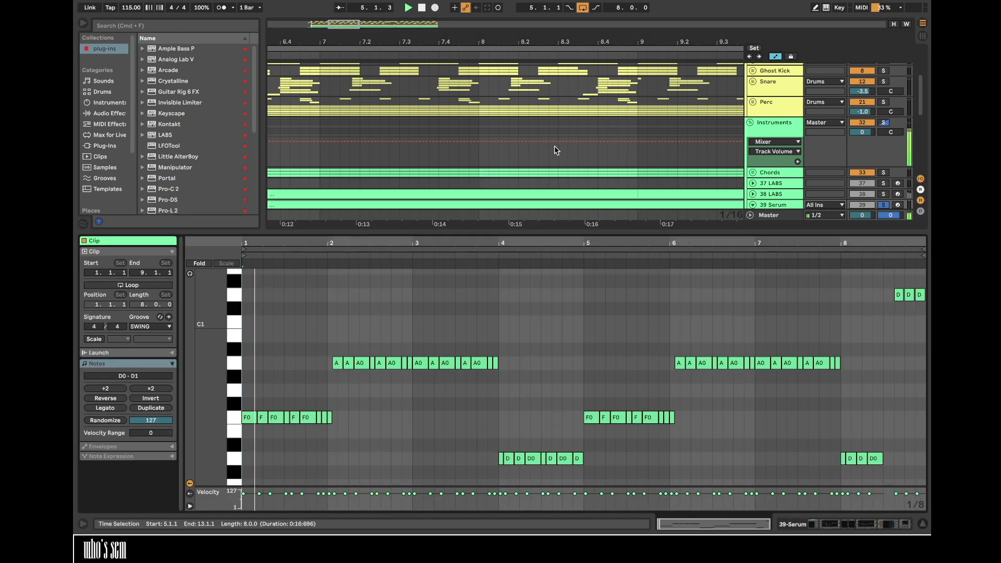
{"action": "scroll", "coordinate": [554, 143], "scroll_direction": "down", "scroll_amount": 5}
{"action": "left_click", "coordinate": [480, 85]}
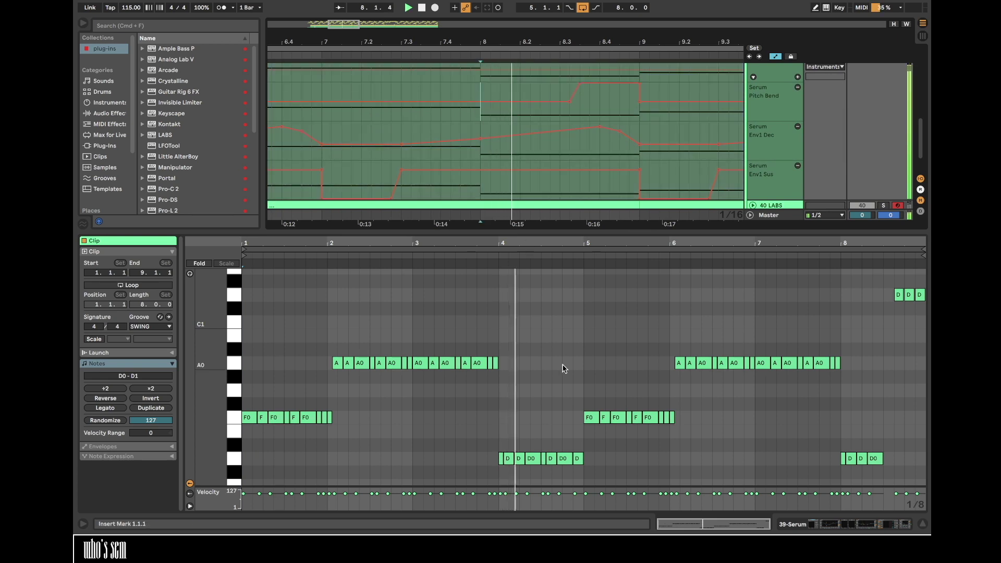
{"action": "left_click", "coordinate": [549, 443]}
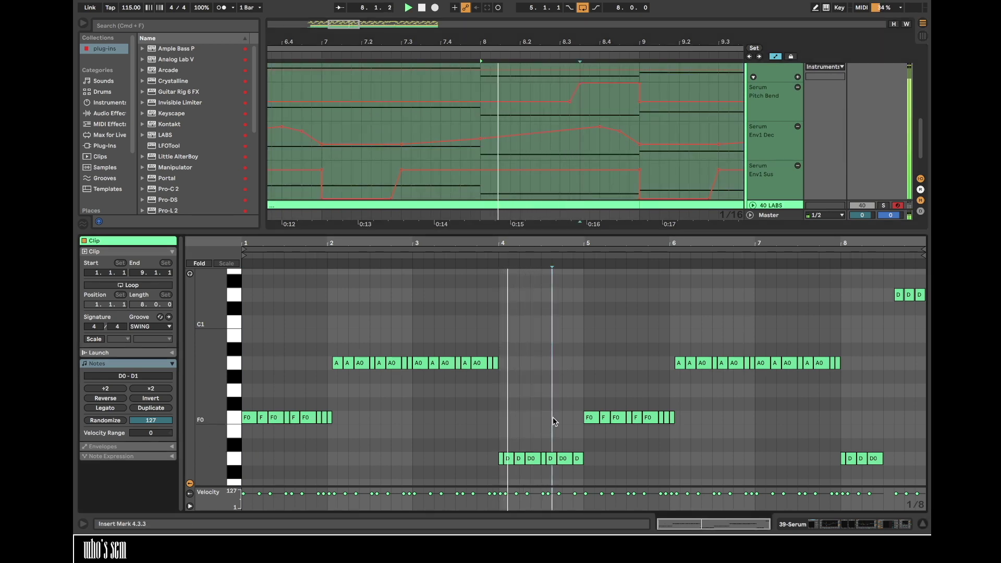
{"action": "left_click_drag", "start_coordinate": [561, 442], "coordinate": [577, 458]}
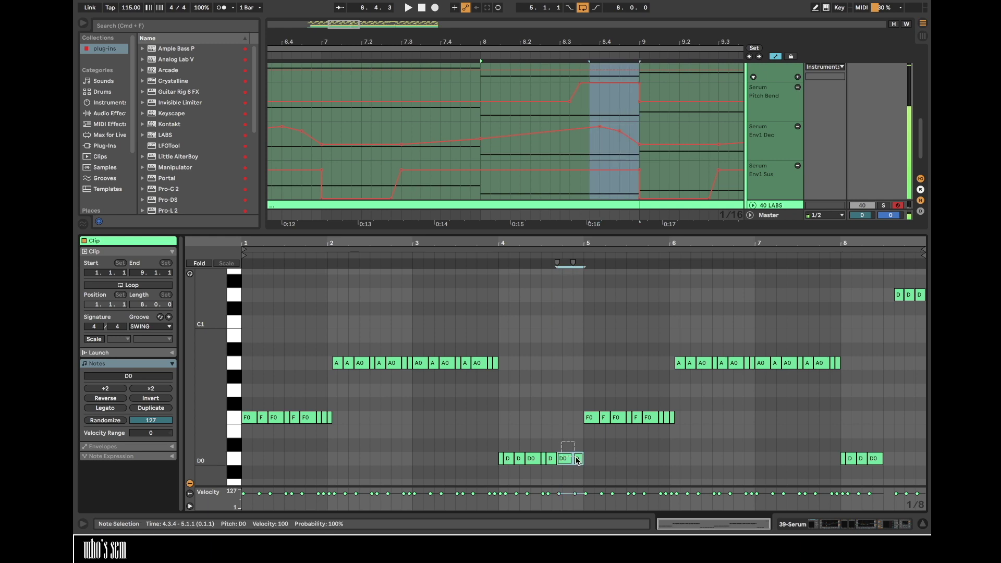
{"action": "key", "text": "shift+Up"}
{"action": "key", "text": "space"}
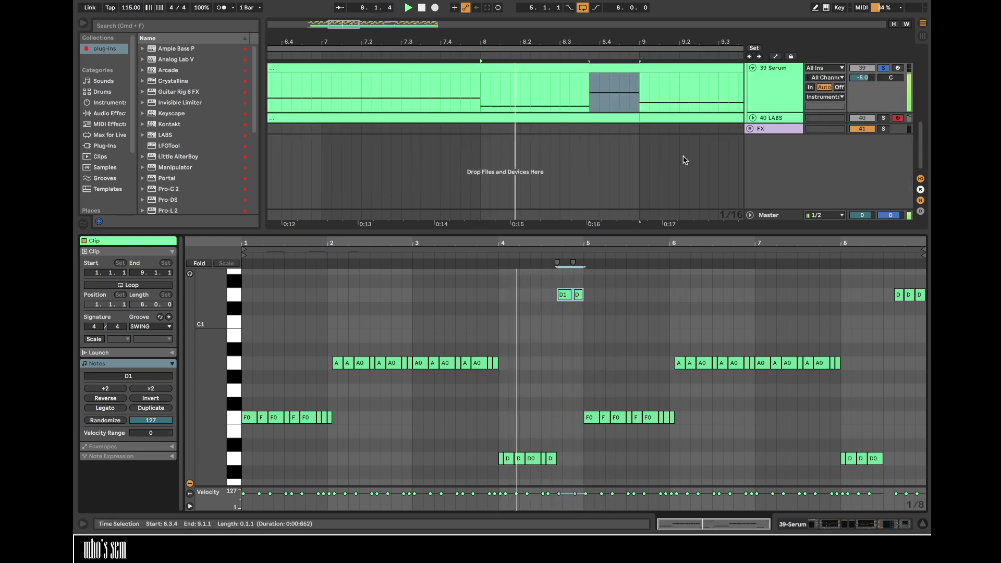
- Reshape the automation under the raised notes: peak Env1 Dec at their start with a straight fall, and drop Env1 Sus to 0.40, sloping down to bar 9
{"action": "scroll", "coordinate": [684, 160], "scroll_direction": "up", "scroll_amount": 3}
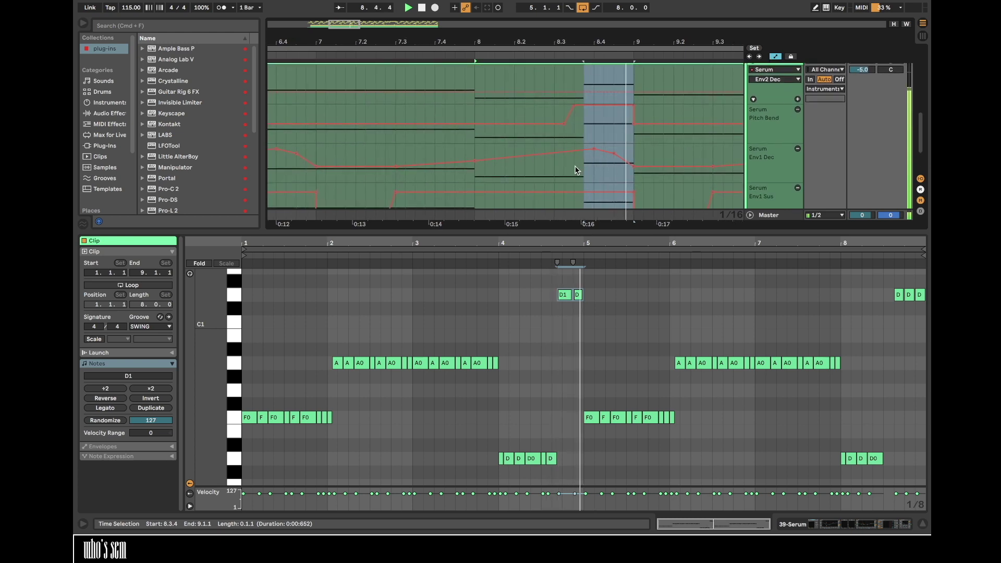
{"action": "left_click", "coordinate": [574, 151]}
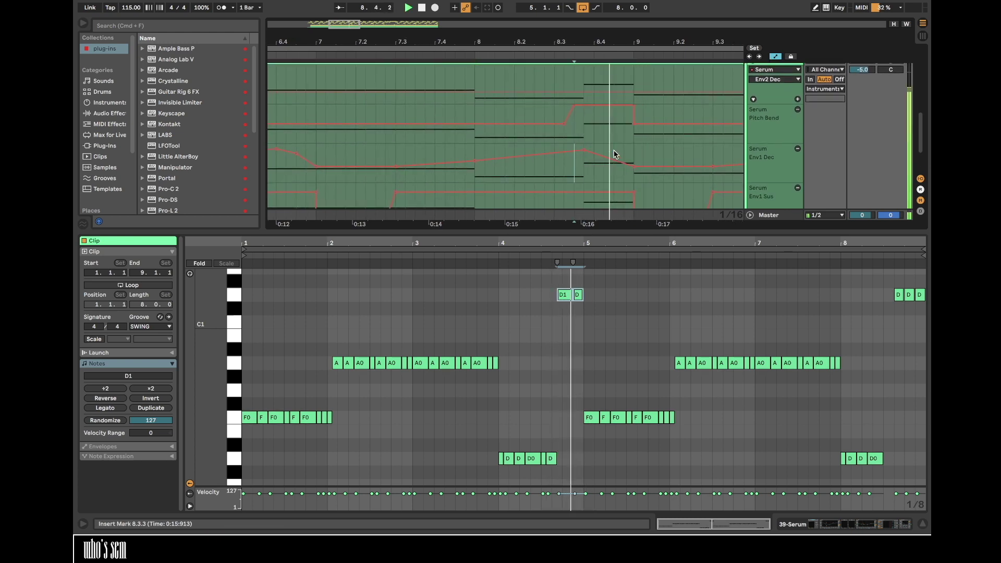
{"action": "scroll", "coordinate": [589, 174], "scroll_direction": "down", "scroll_amount": 2}
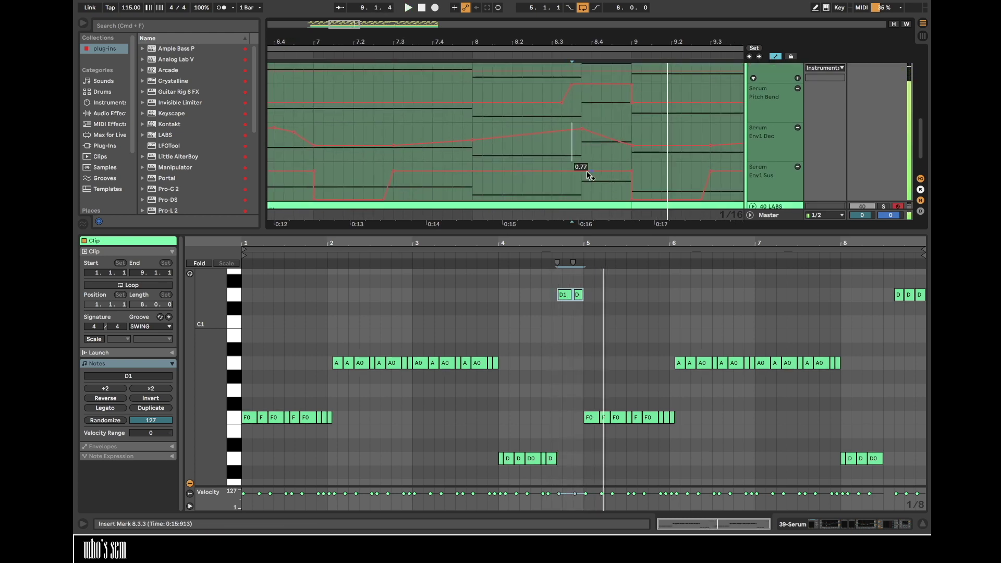
{"action": "left_click", "coordinate": [629, 169]}
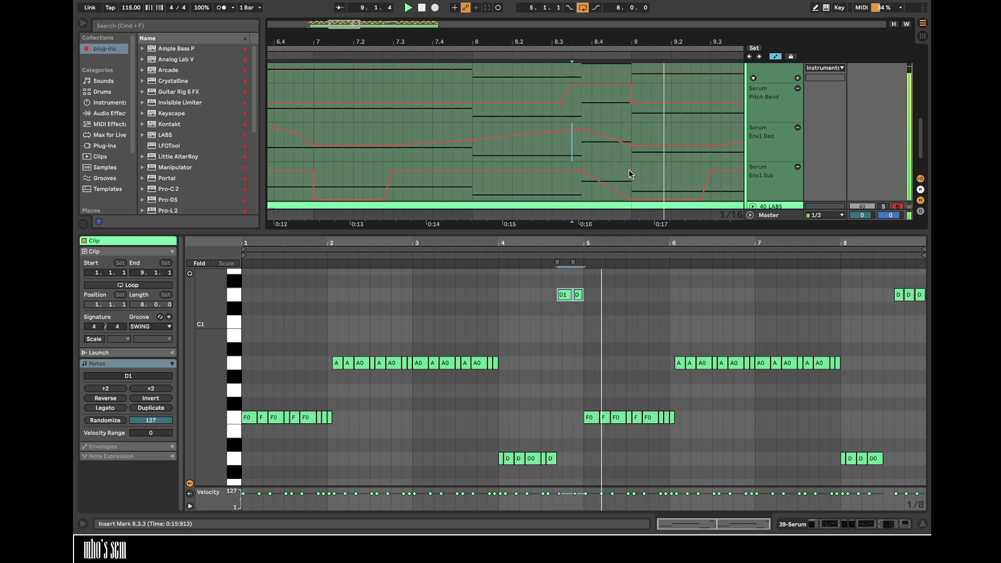
{"action": "left_click", "coordinate": [582, 180]}
{"action": "left_click_drag", "start_coordinate": [582, 180], "coordinate": [582, 184]}
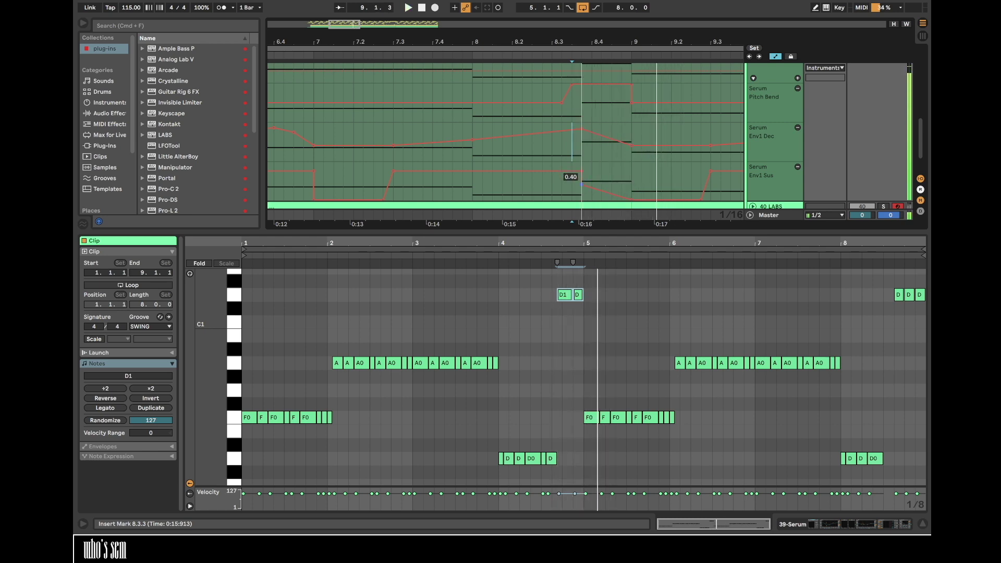
- Stretch the first two Env1 Sus rises into slower ramps that reach 0.77 just before bars 6 and 8
{"action": "left_click_drag", "start_coordinate": [536, 39], "coordinate": [536, 21]}
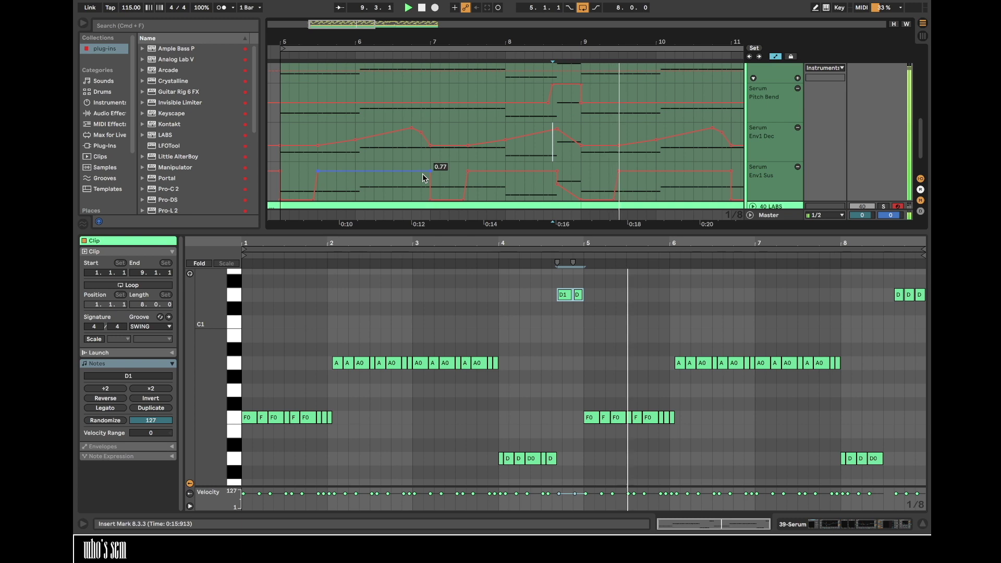
{"action": "left_click_drag", "start_coordinate": [317, 171], "coordinate": [345, 171]}
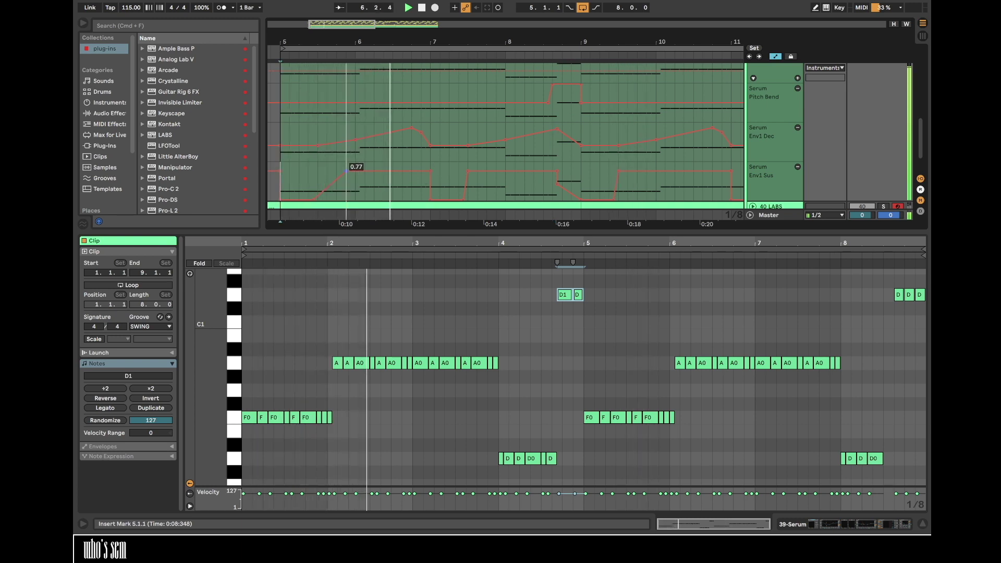
{"action": "left_click_drag", "start_coordinate": [467, 174], "coordinate": [496, 171]}
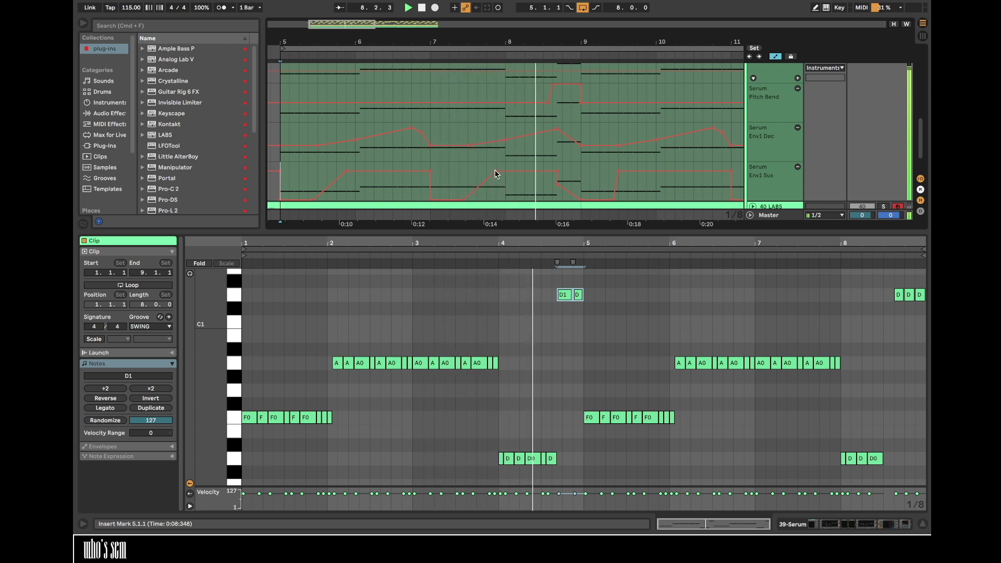
- Copy the Env1 Dec and Env1 Sus automation from 5.1.1 to 8.4.1 so it repeats at 9.1.1, and hide the automation lanes
{"action": "key", "text": "minus"}
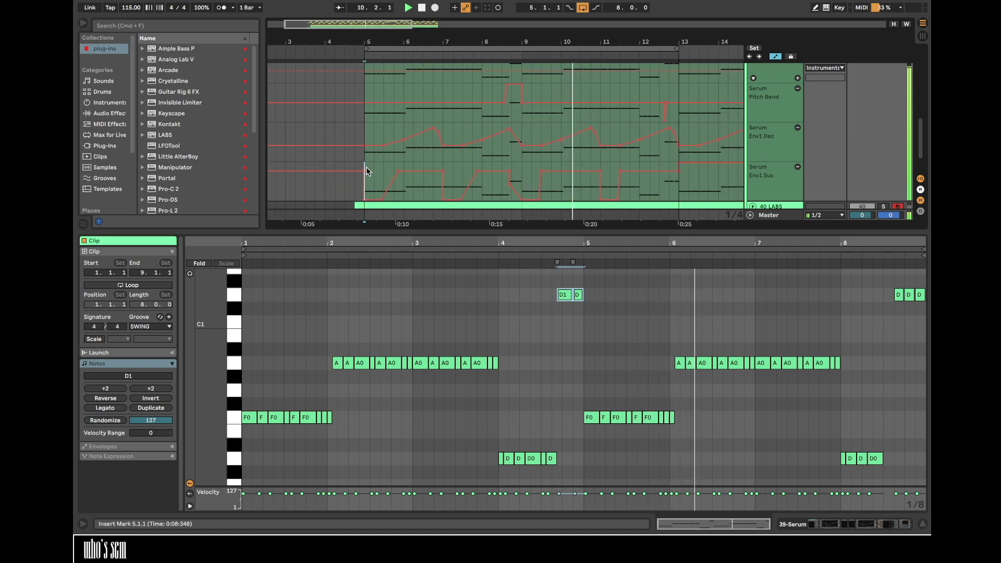
{"action": "left_click_drag", "start_coordinate": [367, 171], "coordinate": [507, 128]}
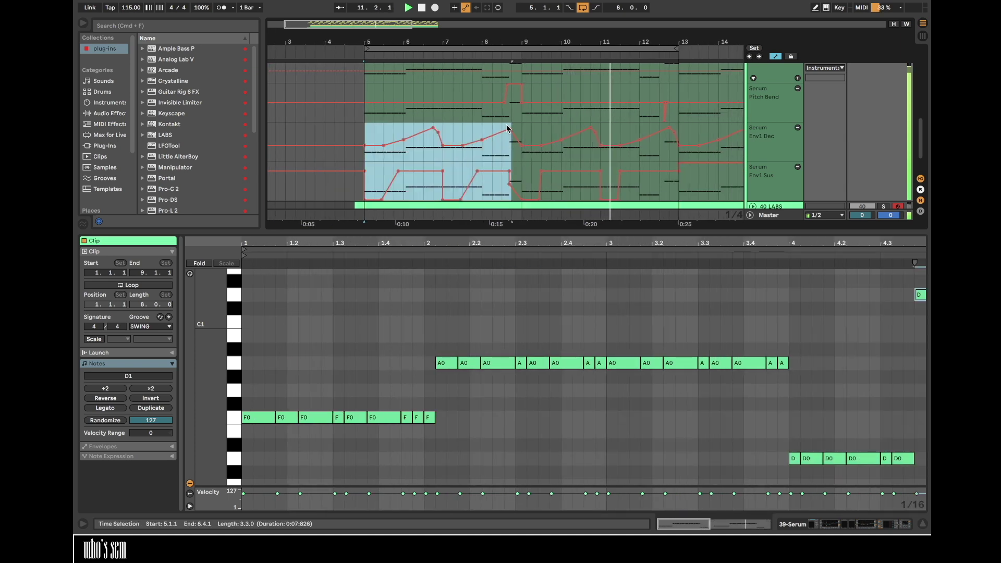
{"action": "key", "text": "super+d"}
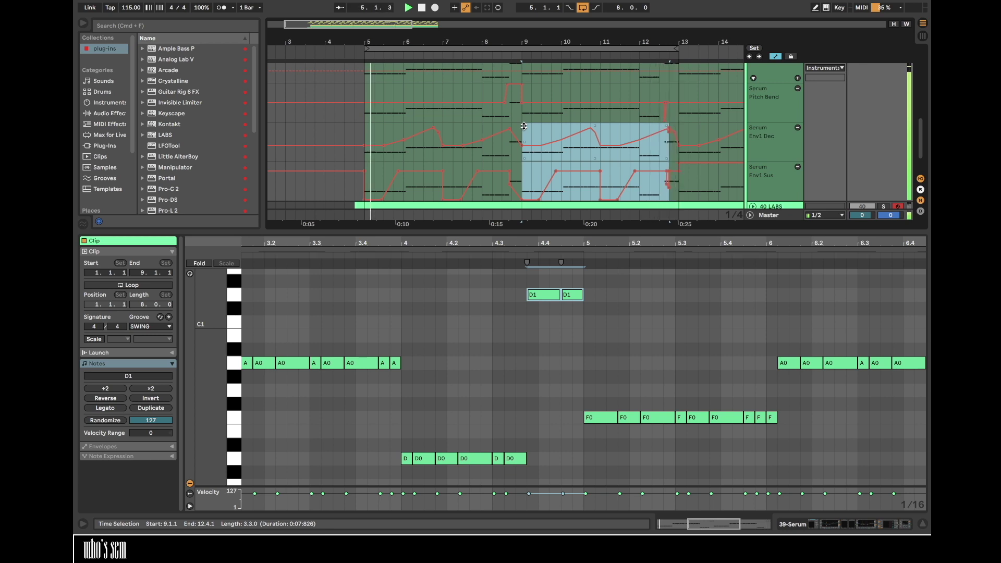
{"action": "scroll", "coordinate": [524, 126], "scroll_direction": "up", "scroll_amount": 2}
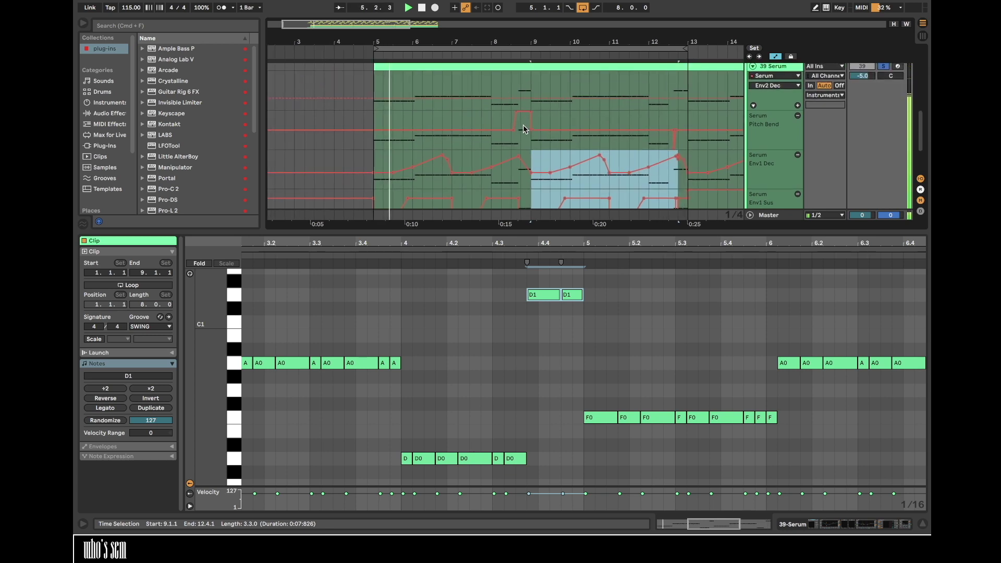
{"action": "left_click", "coordinate": [754, 71]}
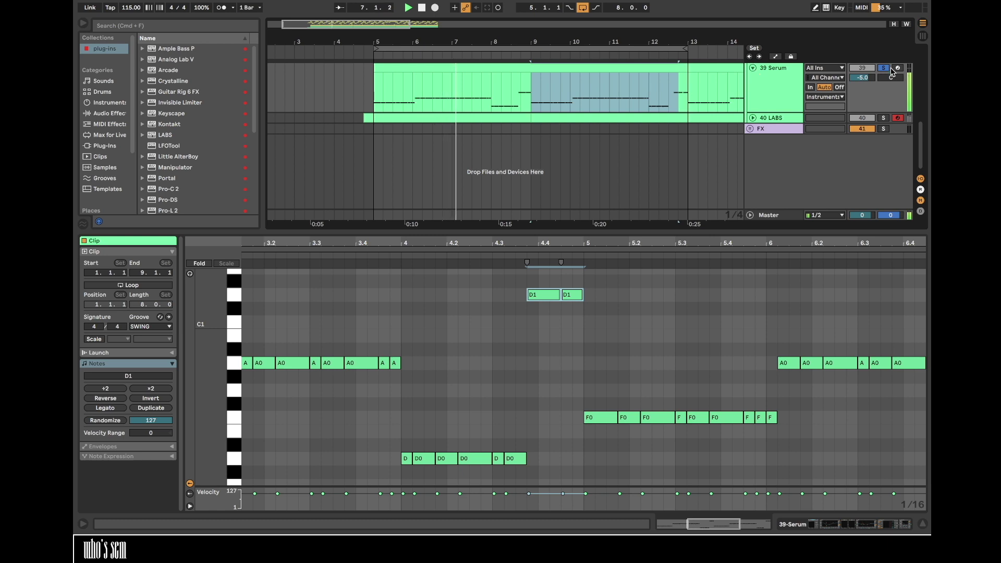
- Show the Serum track's devices and raise band 5 of the second EQ Eight to 4.59 dB at 1.35 kHz
{"action": "double_click", "coordinate": [780, 71]}
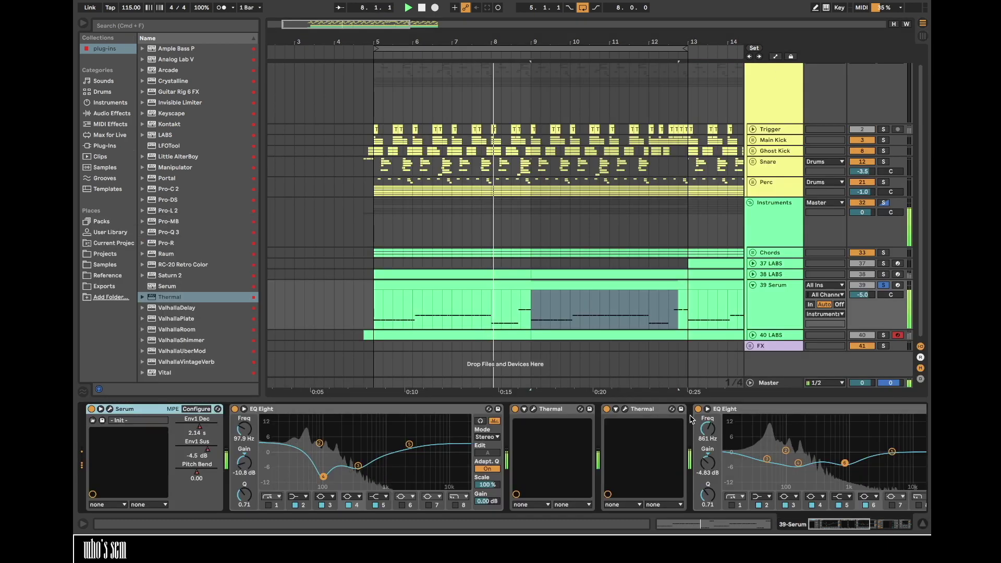
{"action": "scroll", "coordinate": [692, 417], "scroll_direction": "right", "scroll_amount": 8}
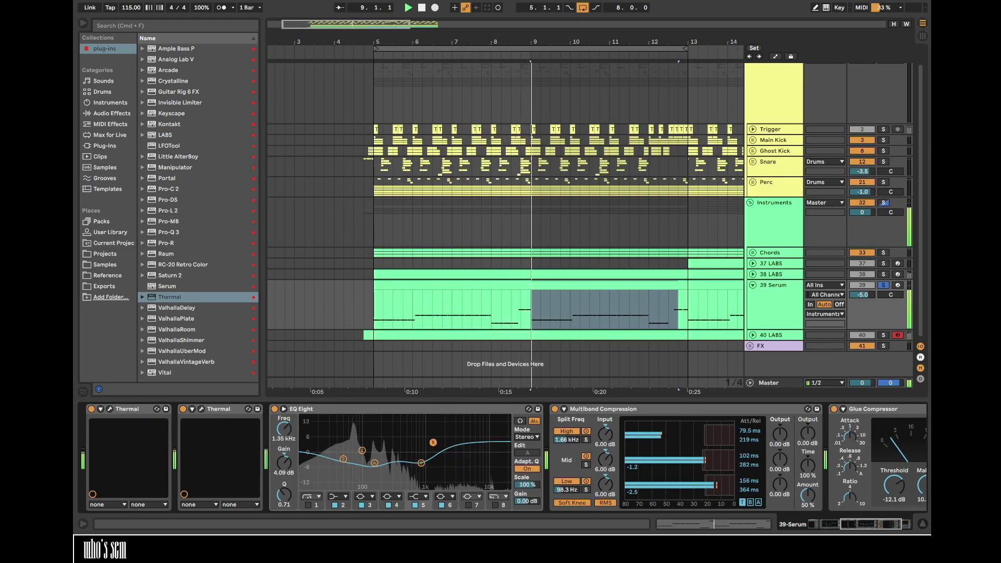
{"action": "scroll", "coordinate": [346, 443], "scroll_direction": "left", "scroll_amount": 8}
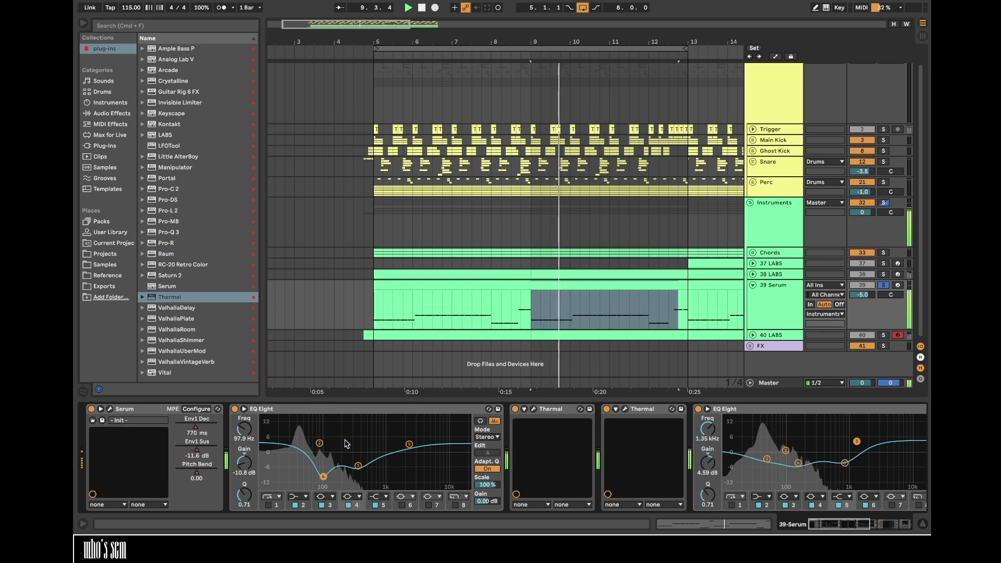
- Open Serum, set Env 1's filter cutoff modulation to 31, and reduce the amount Env 3 applies to the cutoff
{"action": "left_click", "coordinate": [110, 408]}
{"action": "left_click_drag", "start_coordinate": [813, 197], "coordinate": [811, 189]}
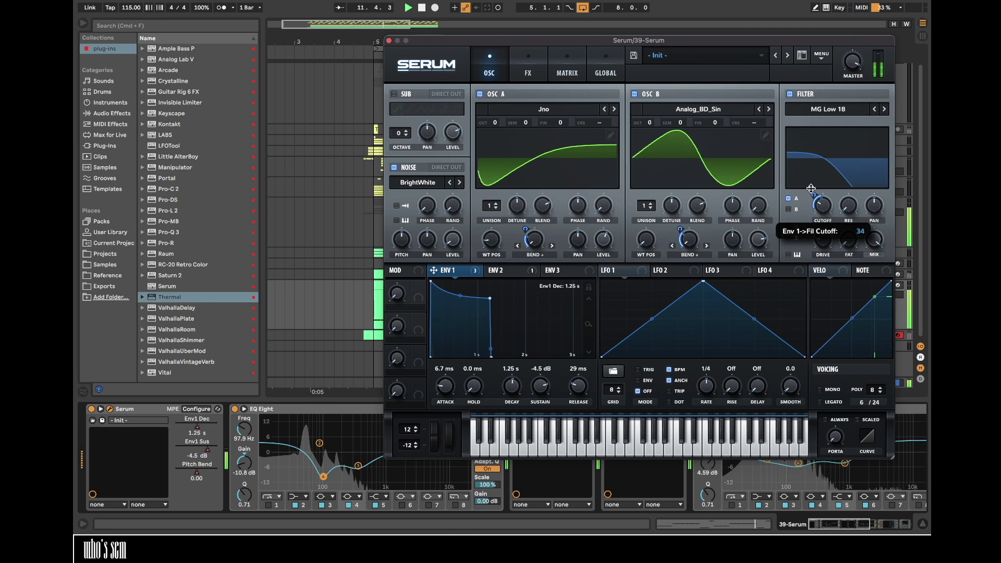
{"action": "left_click", "coordinate": [560, 270]}
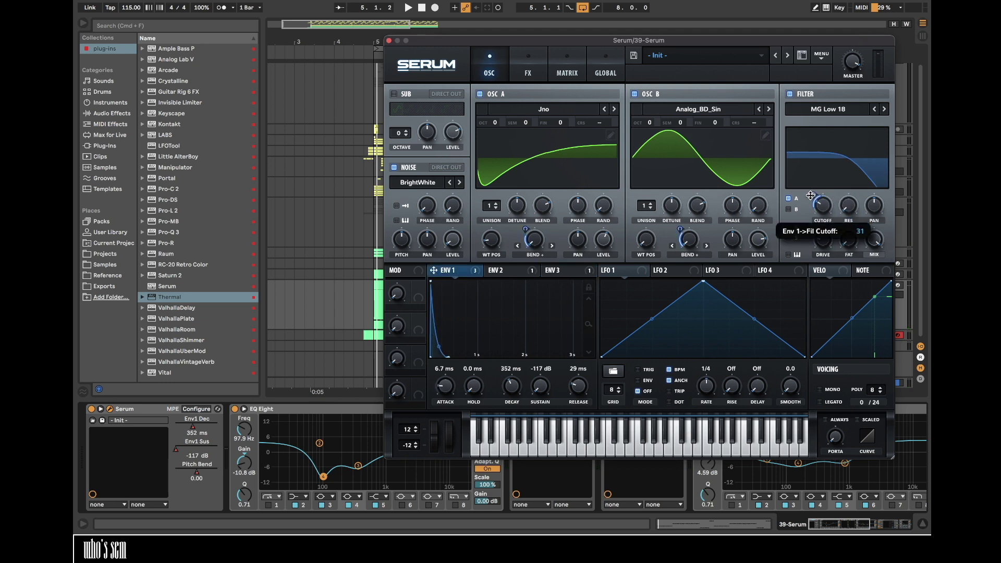
{"action": "left_click", "coordinate": [576, 270]}
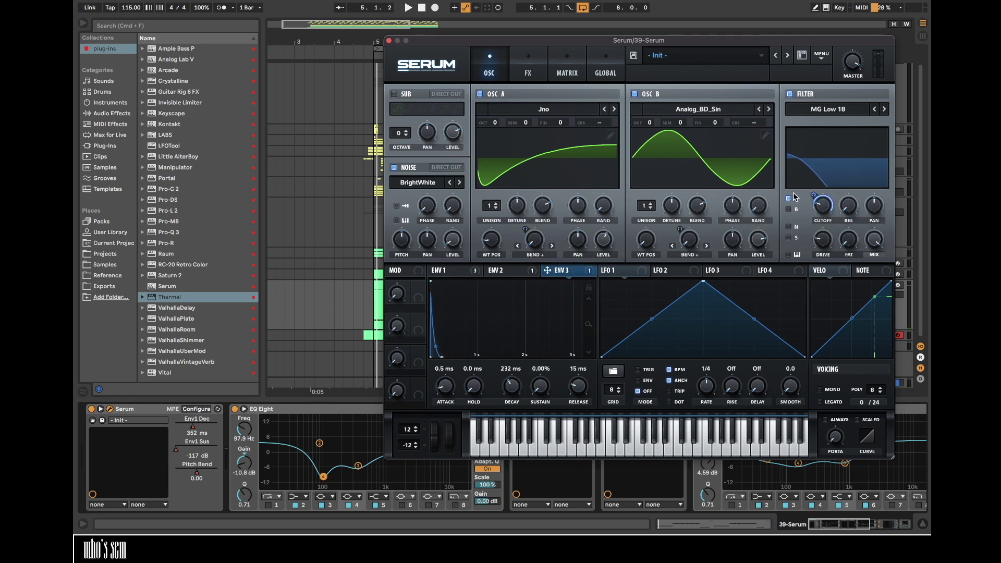
{"action": "left_click_drag", "start_coordinate": [812, 191], "coordinate": [810, 231]}
{"action": "key", "text": "space"}
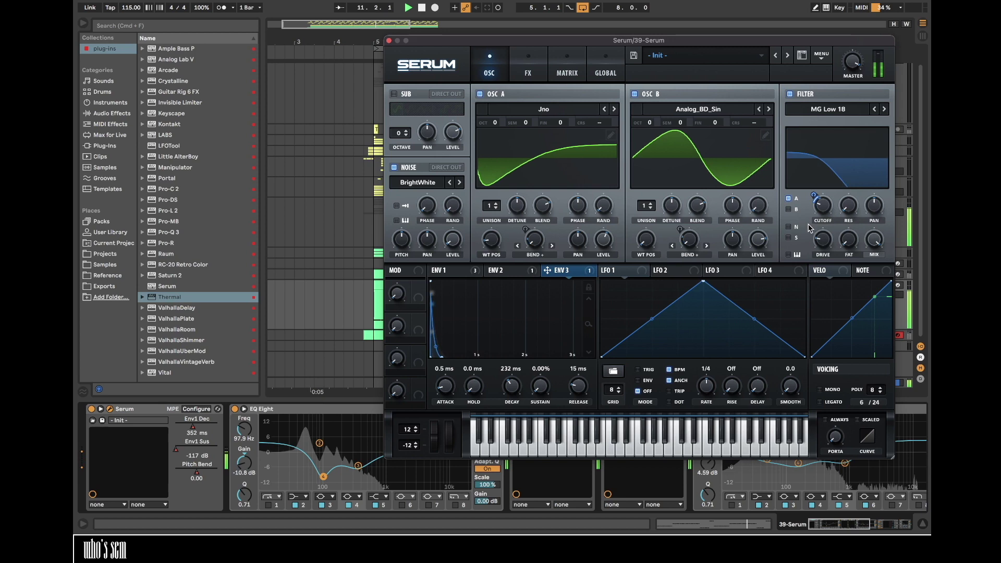
- Assign Env 3 to modulate the noise oscillator's level and close the Serum window
{"action": "left_click_drag", "start_coordinate": [557, 277], "coordinate": [446, 287]}
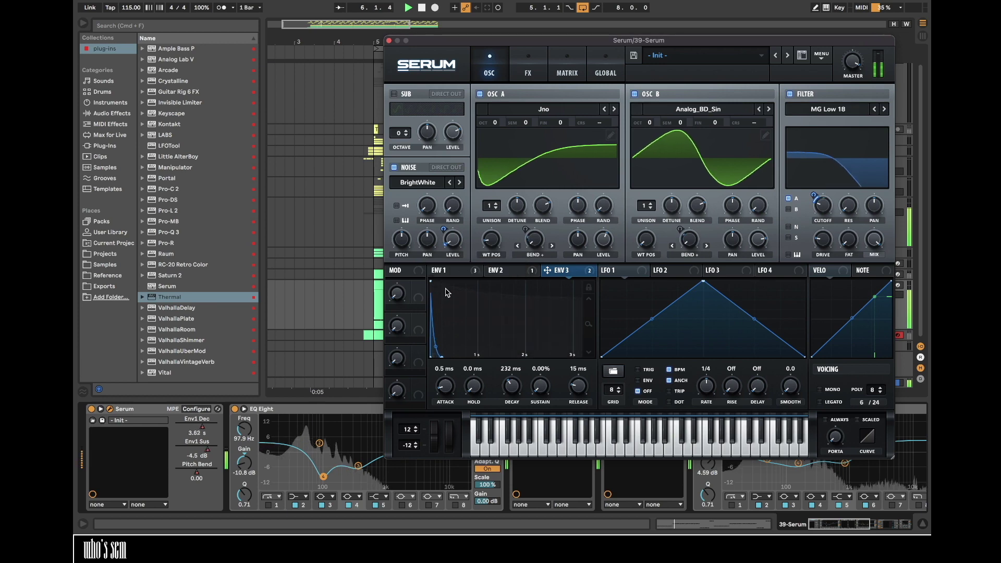
{"action": "left_click", "coordinate": [389, 41]}
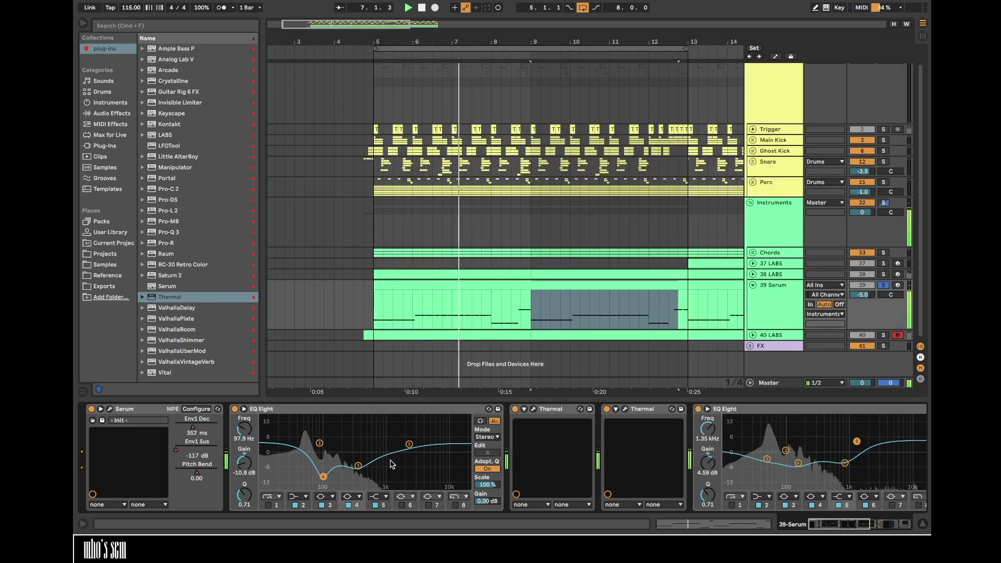
- Insert another Thermal before the second EQ Eight and load the Fat Sliders preset from its Bass category
{"action": "left_click_drag", "start_coordinate": [174, 300], "coordinate": [780, 493]}
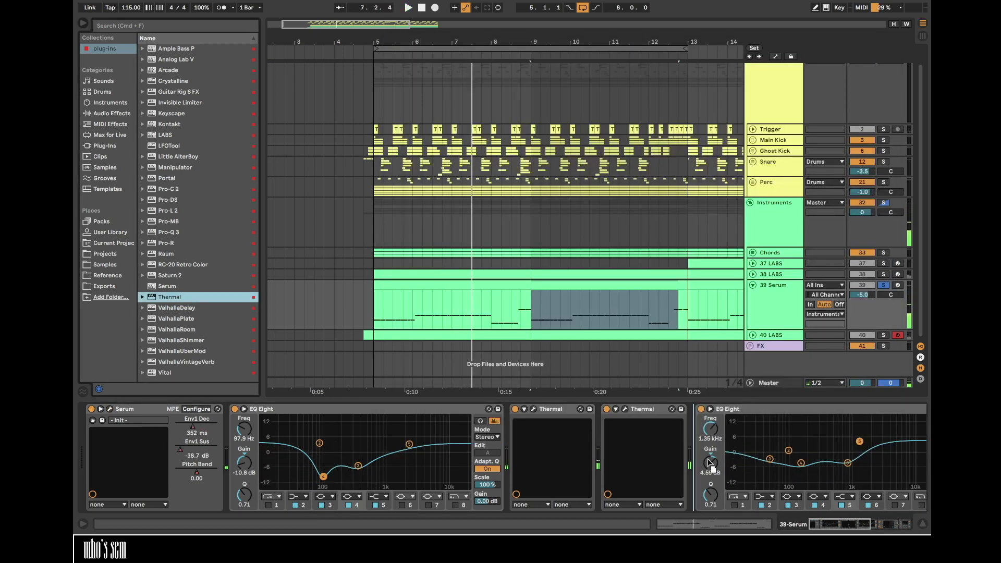
{"action": "left_click_drag", "start_coordinate": [711, 466], "coordinate": [709, 463]}
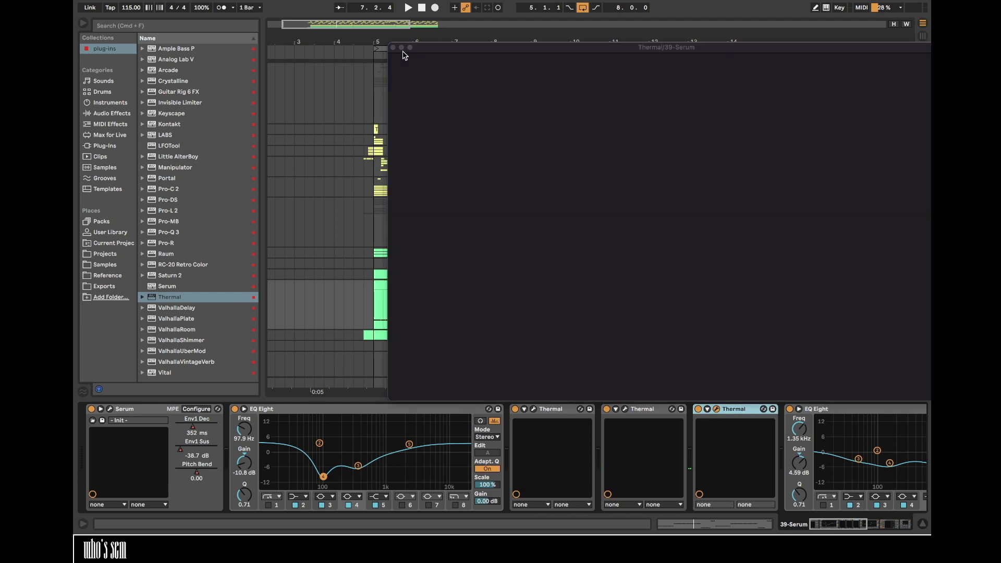
{"action": "left_click_drag", "start_coordinate": [443, 50], "coordinate": [302, 50]}
{"action": "left_click", "coordinate": [719, 60]}
{"action": "left_click", "coordinate": [396, 151]}
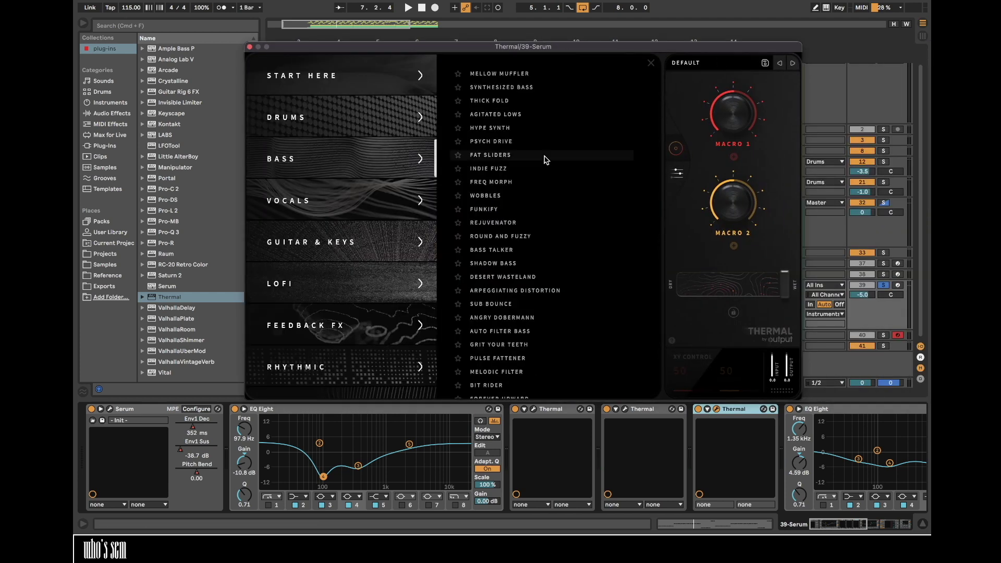
{"action": "left_click", "coordinate": [543, 155]}
{"action": "key", "text": "space"}
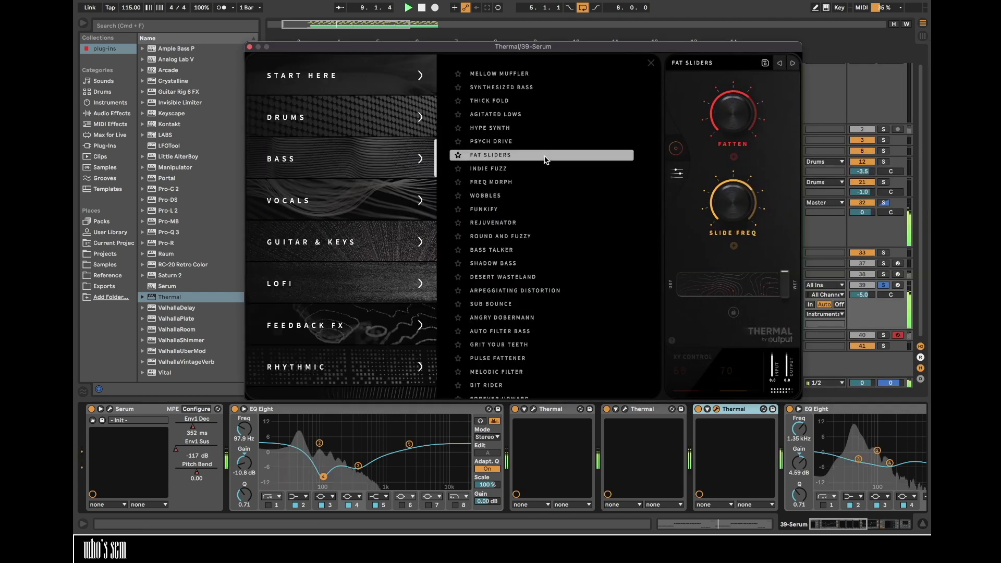
- Show Thermal's advanced controls, clear the Mod 1 and Mod 2 shapes, and look through its three distortion stages
{"action": "left_click", "coordinate": [677, 173]}
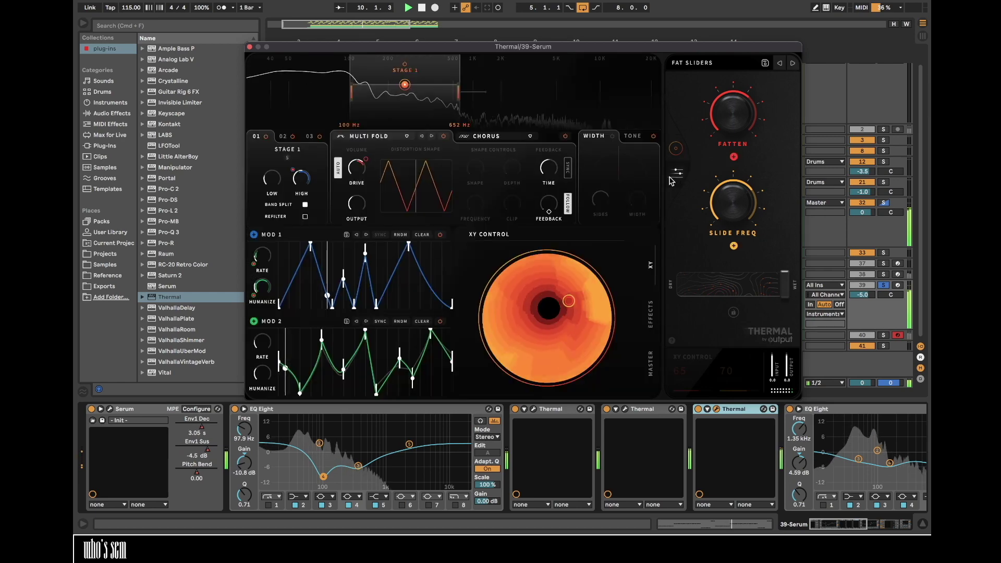
{"action": "left_click", "coordinate": [282, 137]}
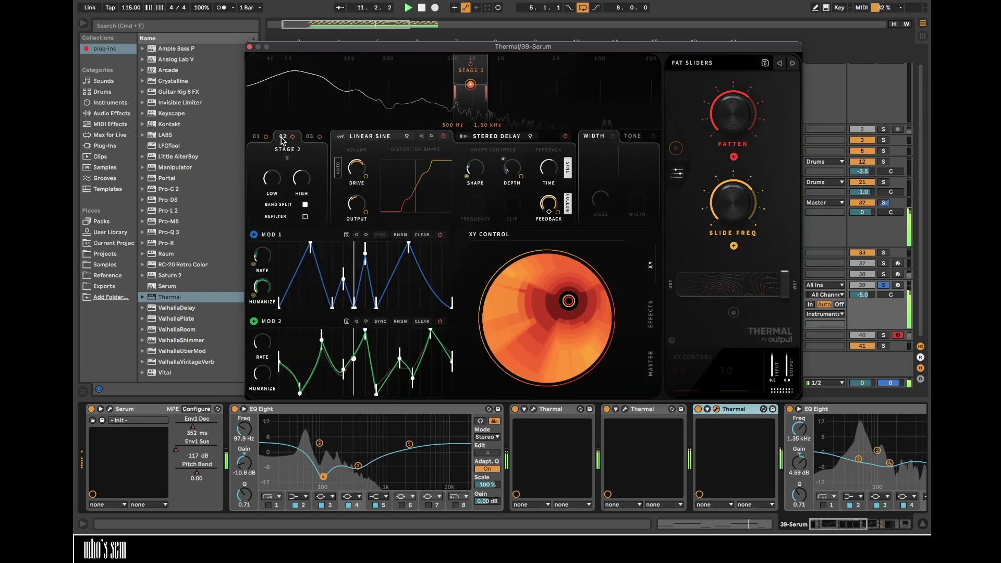
{"action": "left_click", "coordinate": [422, 235]}
{"action": "left_click", "coordinate": [422, 321]}
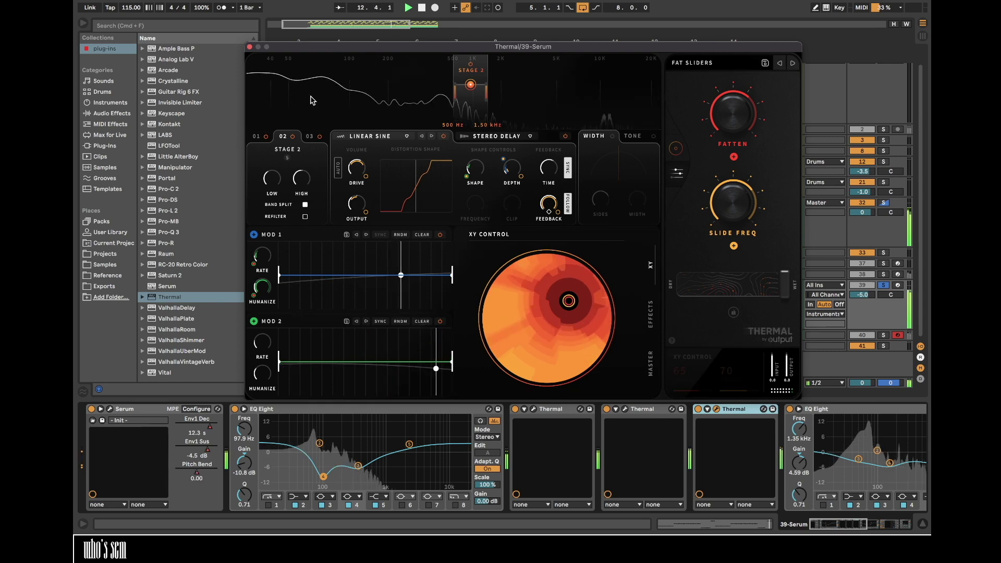
{"action": "left_click", "coordinate": [310, 137]}
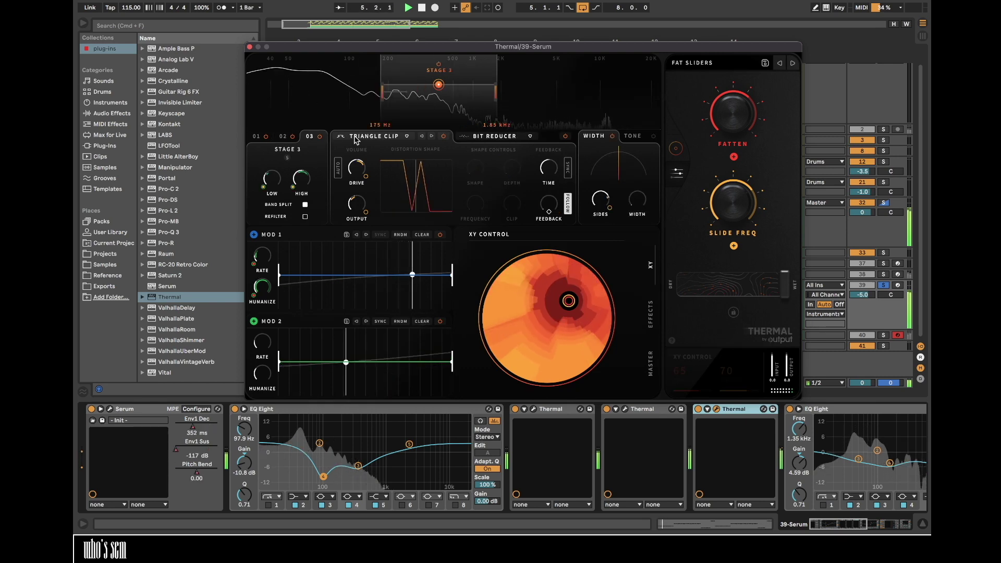
{"action": "left_click", "coordinate": [256, 137]}
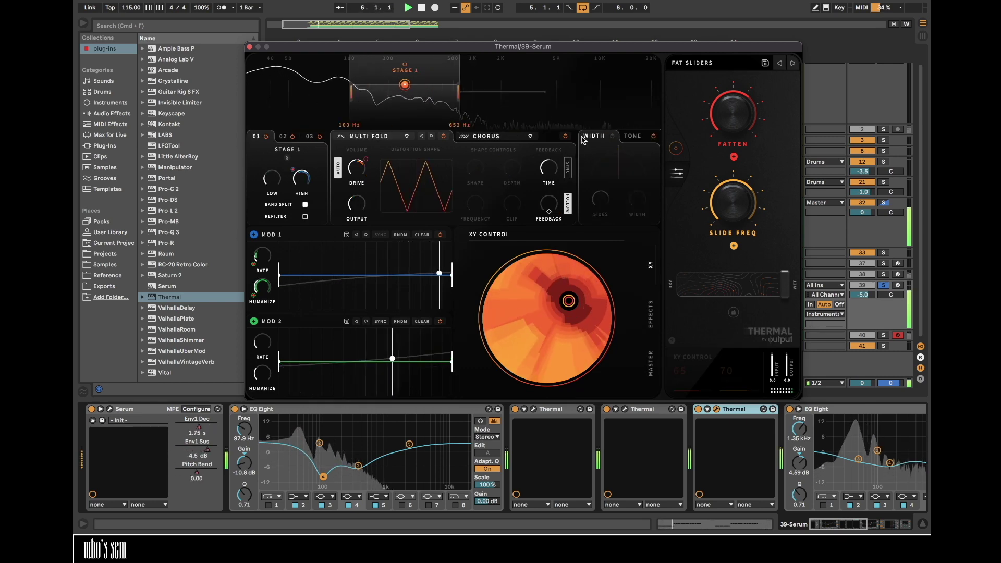
- Switch off Thermal's Phaser effect, set its dry/wet mix to 41 percent, and close its window
{"action": "left_click", "coordinate": [651, 314]}
{"action": "left_click", "coordinate": [617, 234]}
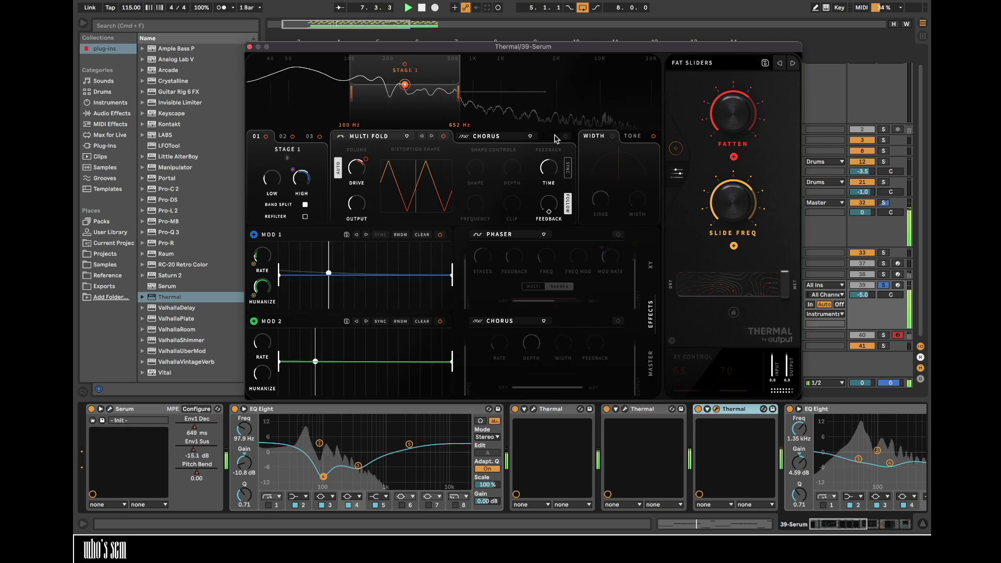
{"action": "left_click", "coordinate": [249, 47]}
{"action": "left_click", "coordinate": [716, 410]}
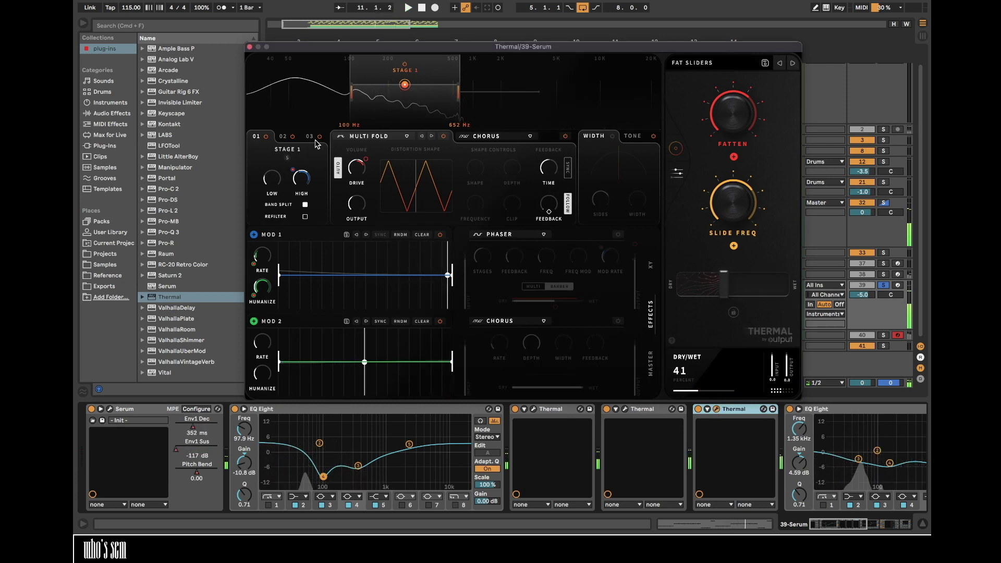
{"action": "left_click", "coordinate": [284, 137]}
{"action": "left_click", "coordinate": [311, 137]}
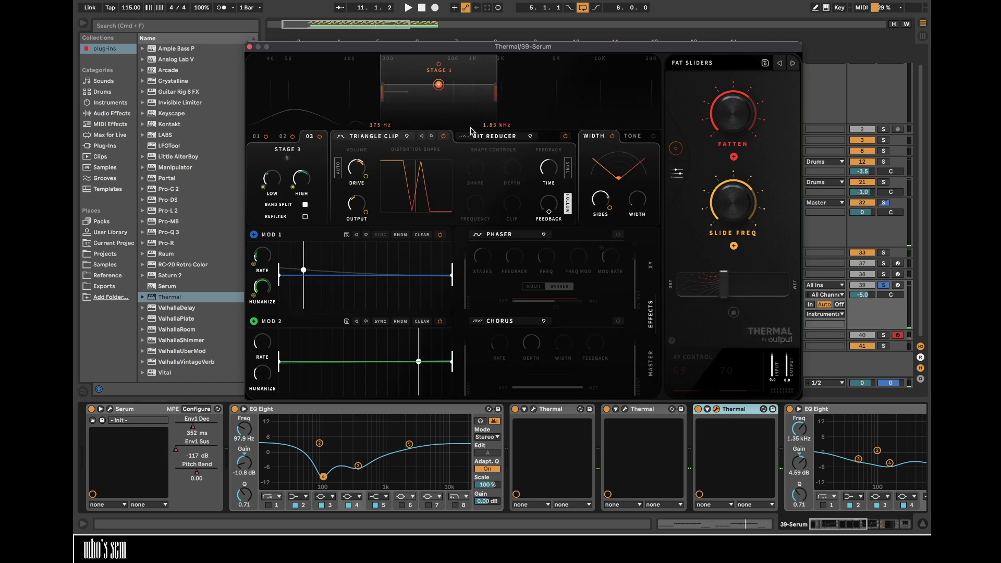
{"action": "left_click", "coordinate": [250, 47]}
- Insert RC-20 Retro Color between Serum and the first EQ Eight and switch off its Noise, Wobble and Magnetic modules
{"action": "scroll", "coordinate": [388, 461], "scroll_direction": "right", "scroll_amount": 5}
{"action": "scroll", "coordinate": [389, 463], "scroll_direction": "left", "scroll_amount": 8}
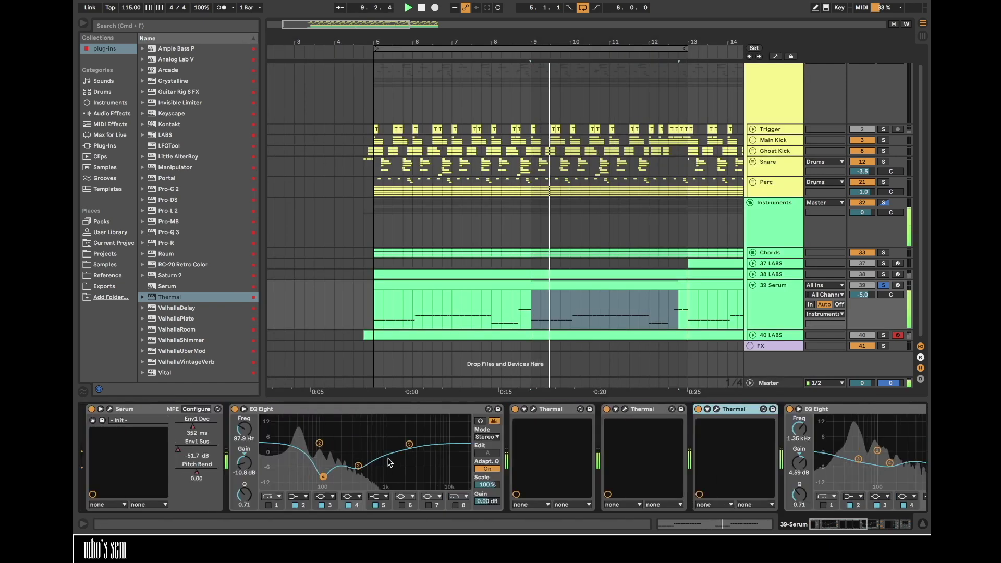
{"action": "left_click_drag", "start_coordinate": [176, 264], "coordinate": [237, 432]}
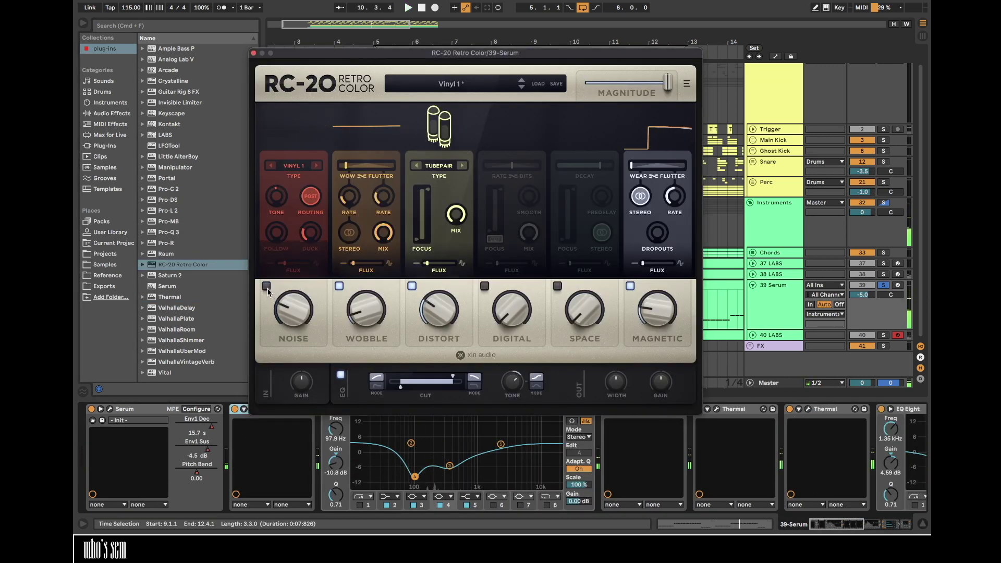
{"action": "left_click", "coordinate": [266, 286]}
{"action": "left_click", "coordinate": [338, 286]}
{"action": "left_click", "coordinate": [630, 286]}
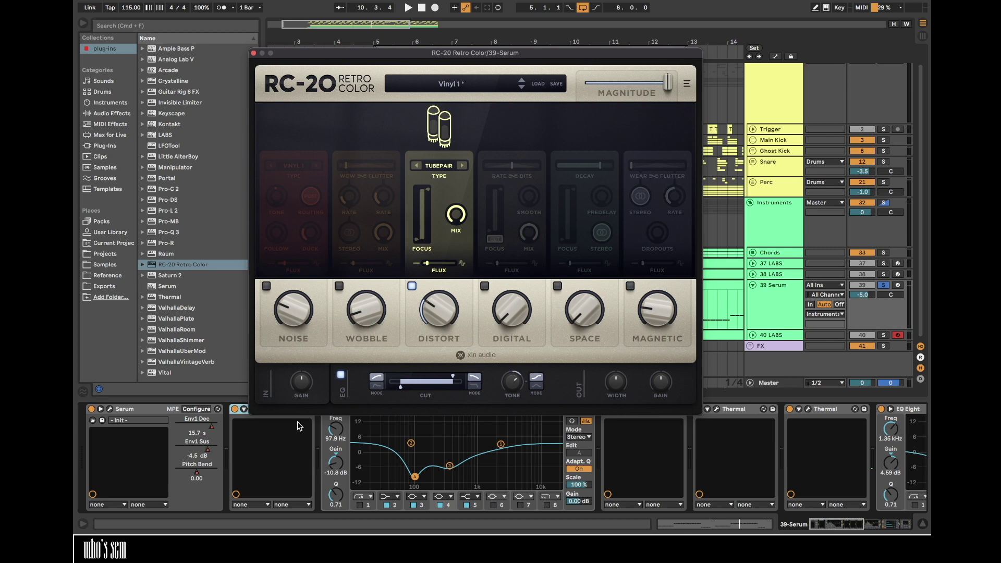
- Set RC-20's distortion type to Air and its Distort amount to 25%, switch off its EQ, and close the window
{"action": "mouse_move", "coordinate": [434, 268]}
{"action": "mouse_move", "coordinate": [431, 320]}
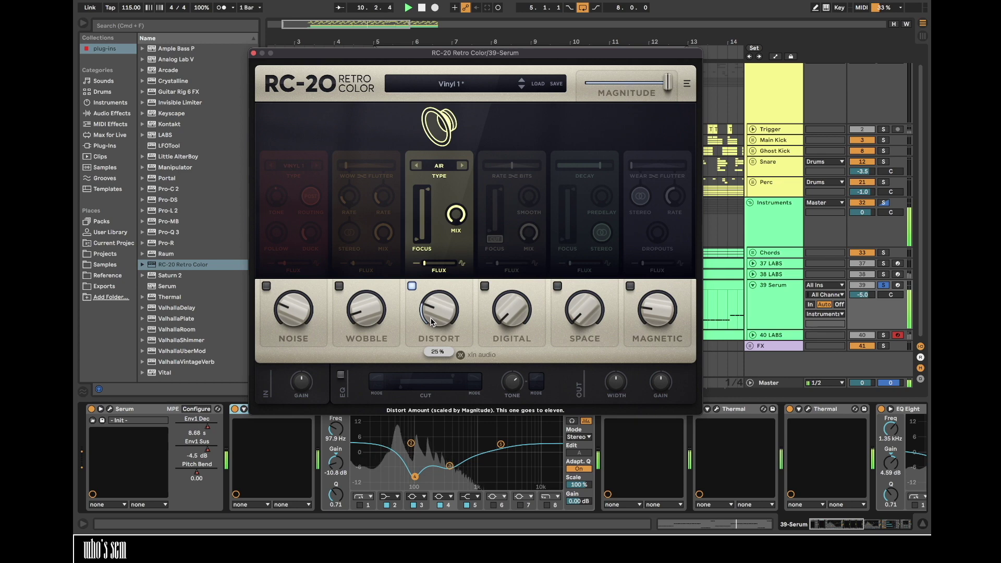
{"action": "left_click", "coordinate": [254, 54]}
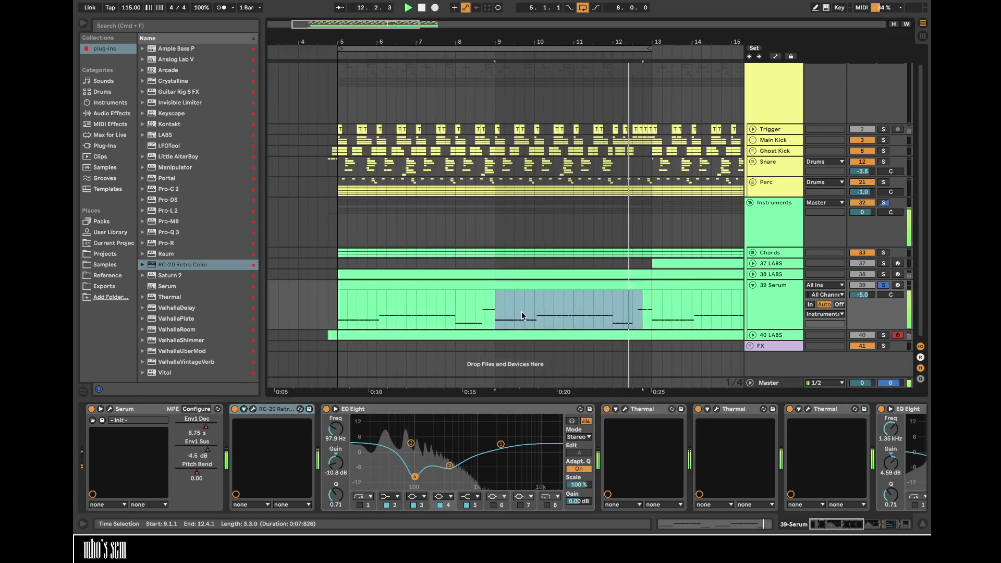
{"action": "left_click", "coordinate": [575, 286]}
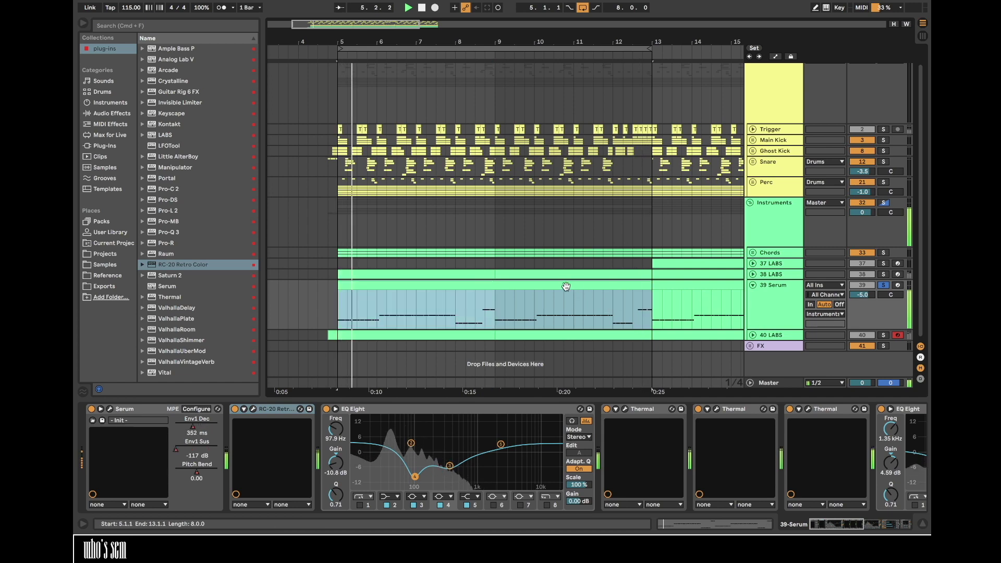
{"action": "key", "text": "super+d"}
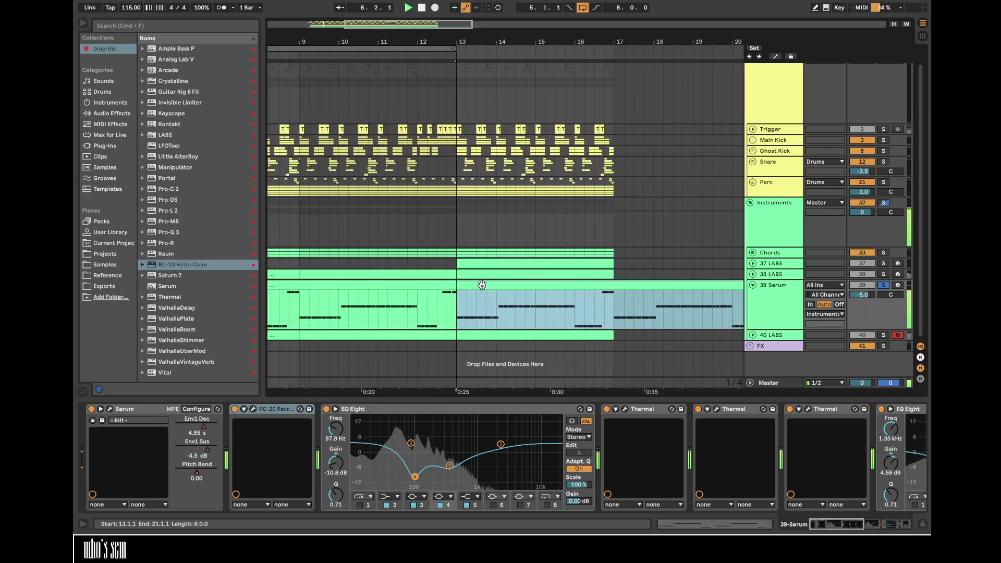
{"action": "scroll", "coordinate": [482, 284], "scroll_direction": "left", "scroll_amount": 1}
{"action": "left_click_drag", "start_coordinate": [677, 42], "coordinate": [440, 42]}
{"action": "key", "text": "super+z"}
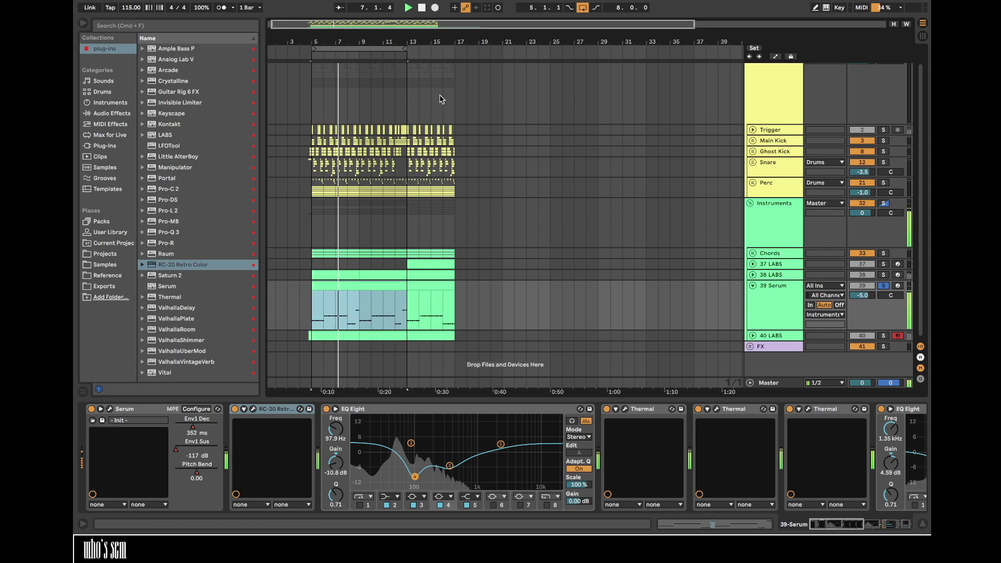
- Duplicate bars 13 to 17 of all tracks to reach bar 21, and duplicate the Serum clip at 5.1.1 over bars 13 to 21
{"action": "left_click_drag", "start_coordinate": [409, 111], "coordinate": [456, 226]}
{"action": "key", "text": "super+d"}
{"action": "left_click", "coordinate": [367, 286]}
{"action": "key", "text": "super+d"}
{"action": "scroll", "coordinate": [366, 287], "scroll_direction": "left", "scroll_amount": 1}
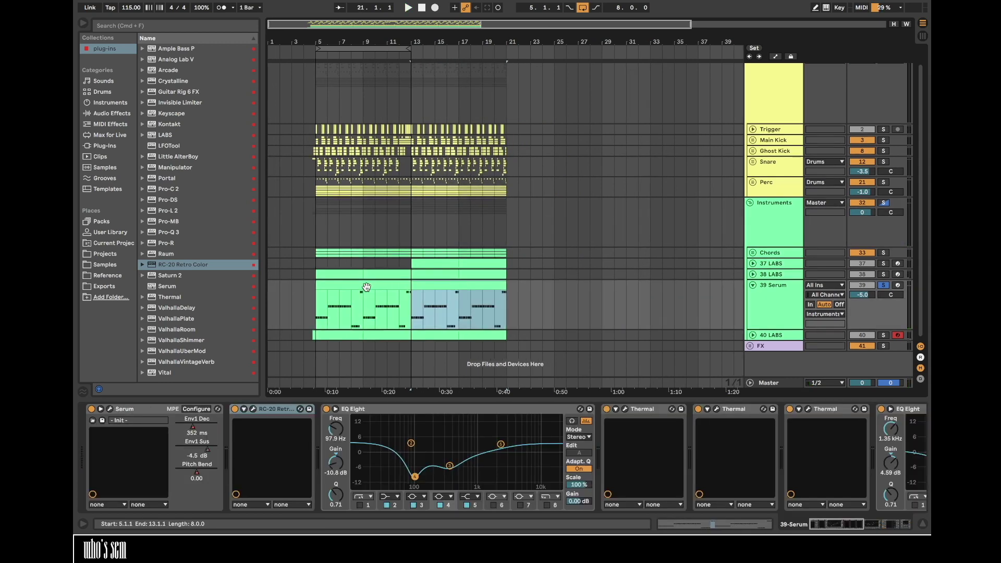
- Play the loop from 5.1.1 with the Chords group soloed together with the Serum track
{"action": "left_click", "coordinate": [367, 287]}
{"action": "left_click_drag", "start_coordinate": [312, 41], "coordinate": [311, 62]}
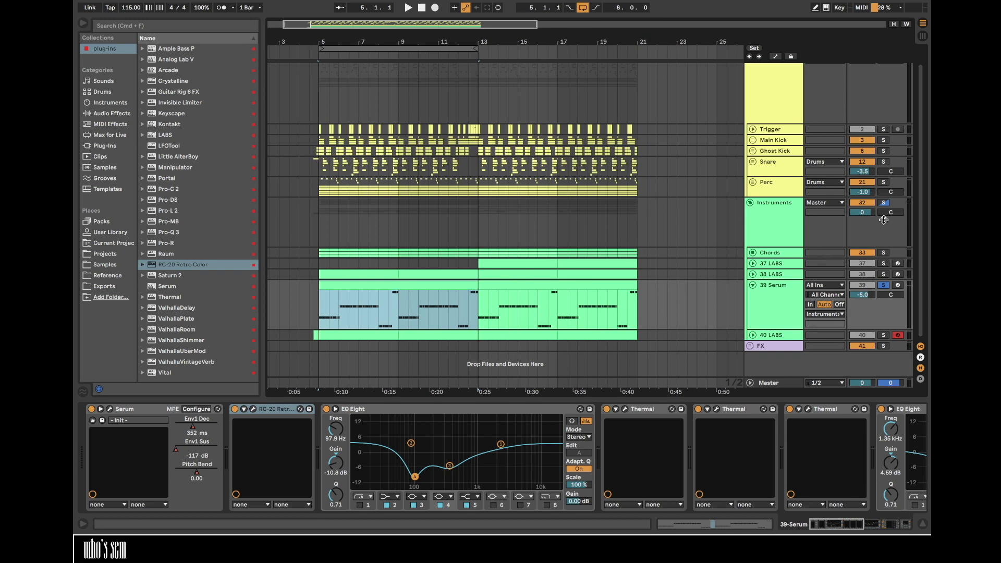
{"action": "key", "text": "space"}
{"action": "left_click", "coordinate": [884, 253]}
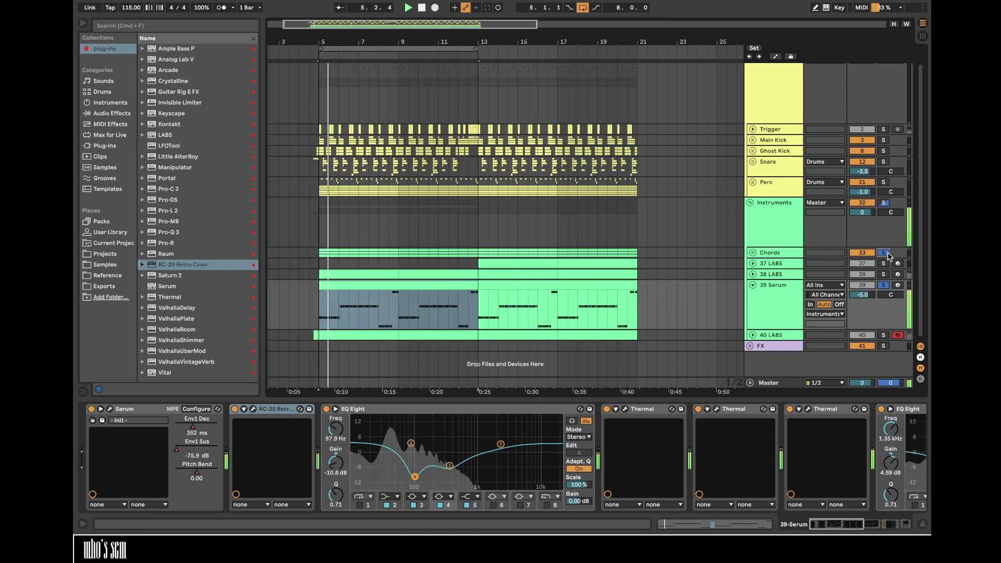
- Unfold the Chords group to reveal its tracks and lower the group's volume to -2.5 dB
{"action": "left_click", "coordinate": [753, 252]}
{"action": "left_click", "coordinate": [776, 262]}
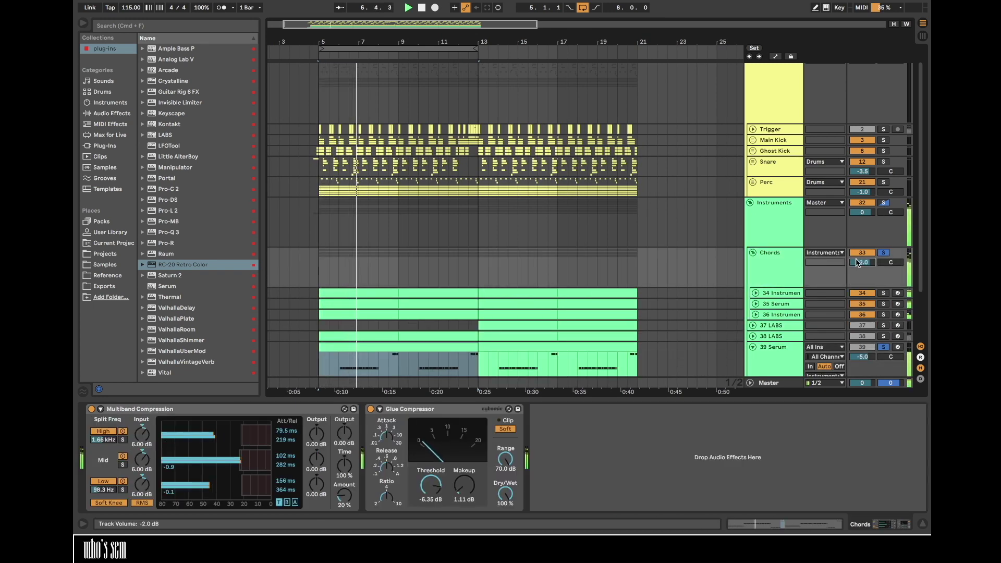
{"action": "scroll", "coordinate": [855, 259], "scroll_direction": "down", "scroll_amount": 3}
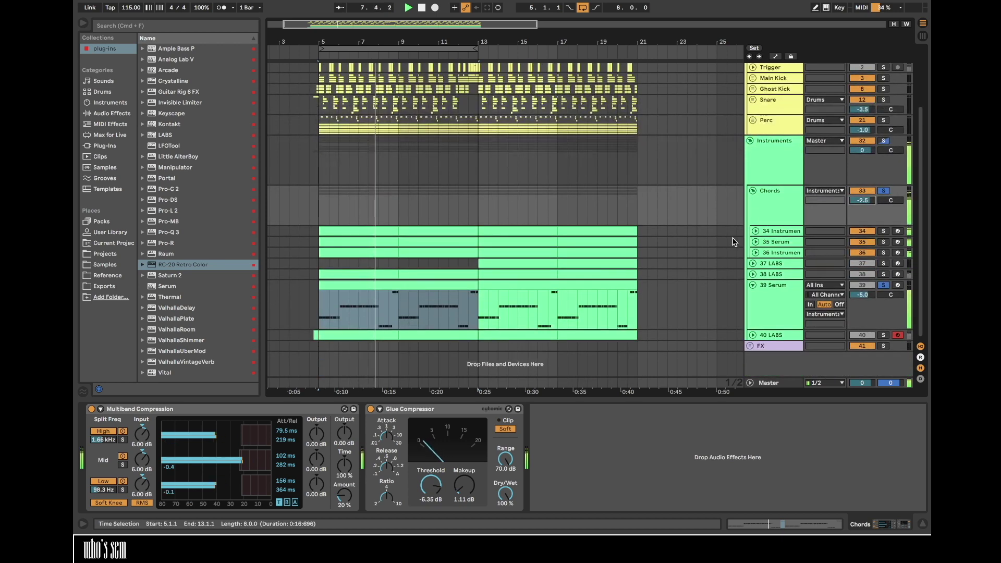
{"action": "left_click", "coordinate": [754, 229], "text": "alt"}
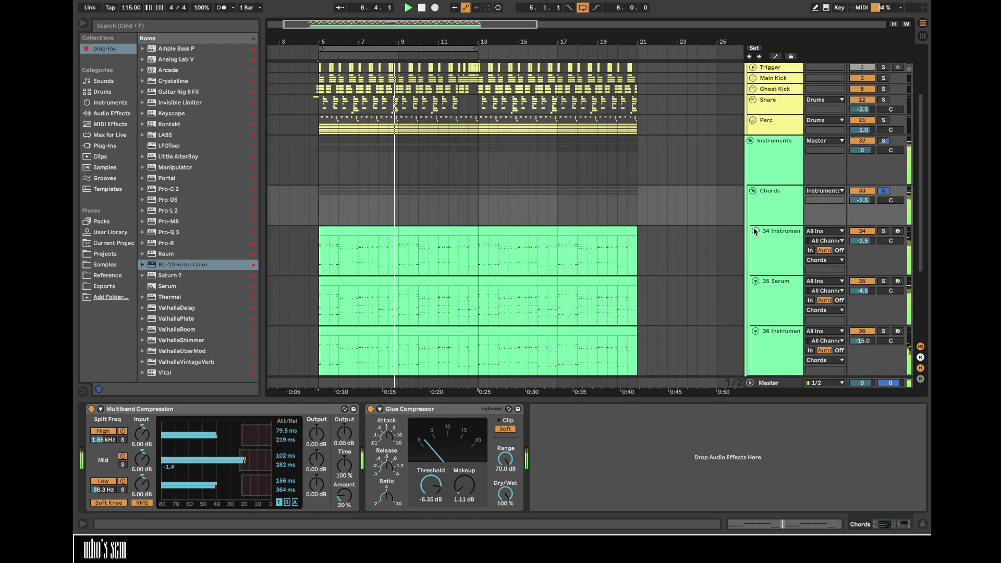
{"action": "left_click", "coordinate": [754, 230], "text": "alt"}
- Lower the Serum track's Env1 Sus automation from 5.1.1 to 13.1.1, bringing the point near bar 13 to 0.55, and hide the automation lanes
{"action": "scroll", "coordinate": [453, 224], "scroll_direction": "left", "scroll_amount": 1}
{"action": "left_click_drag", "start_coordinate": [402, 32], "coordinate": [402, 58]}
{"action": "key", "text": "a"}
{"action": "scroll", "coordinate": [589, 252], "scroll_direction": "down", "scroll_amount": 5}
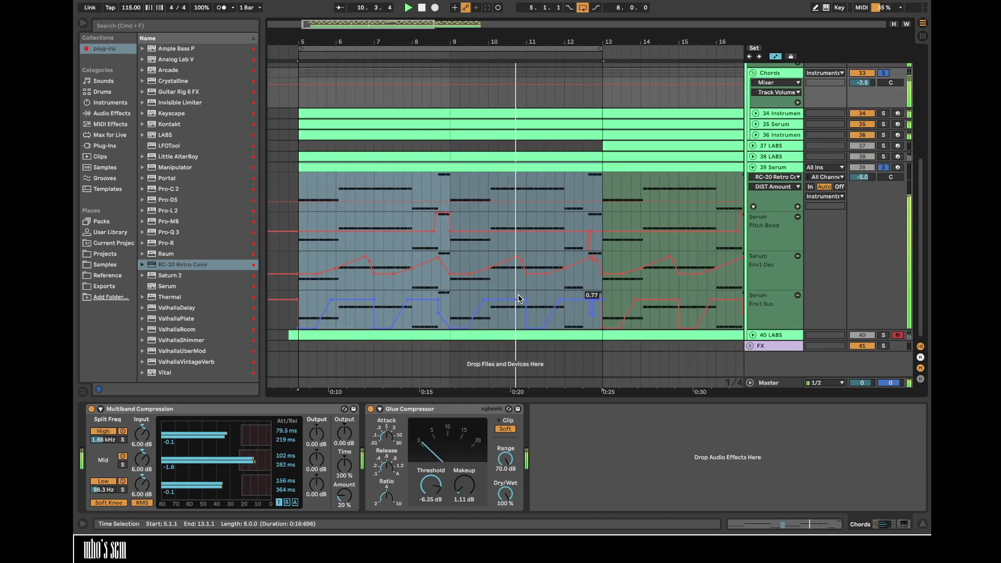
{"action": "left_click", "coordinate": [592, 311]}
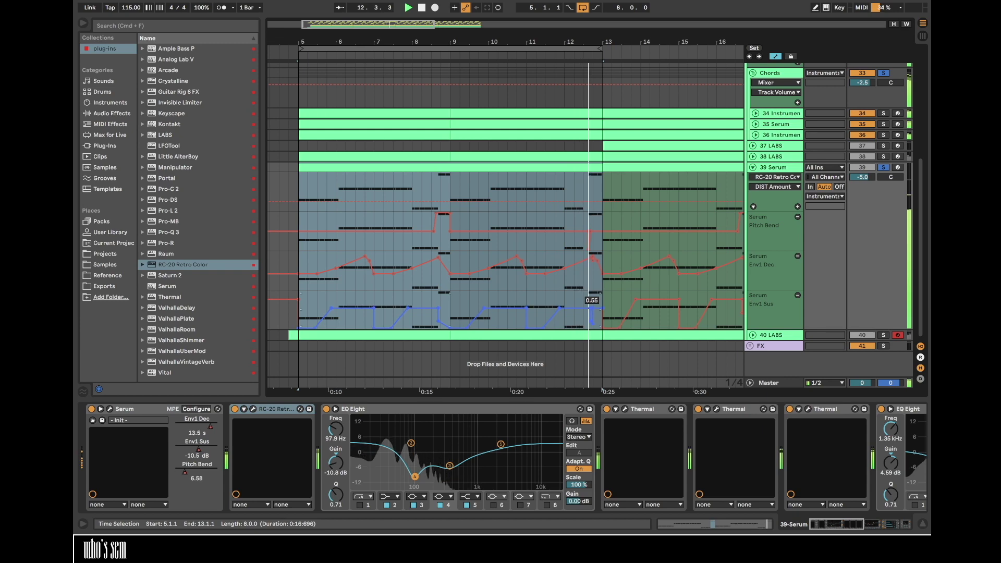
{"action": "left_click_drag", "start_coordinate": [592, 307], "coordinate": [592, 309]}
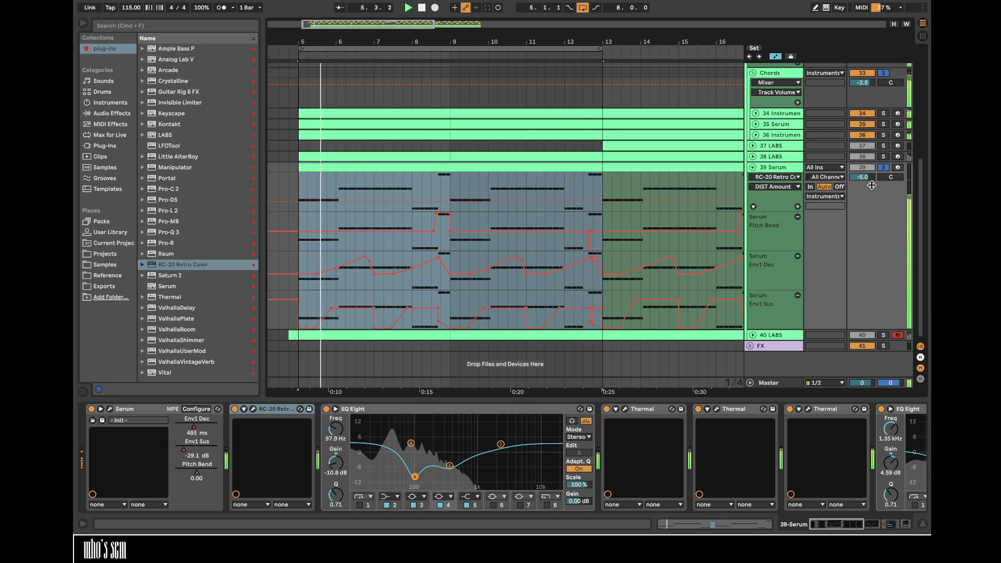
{"action": "scroll", "coordinate": [775, 103], "scroll_direction": "up", "scroll_amount": 2}
{"action": "left_click", "coordinate": [775, 103]}
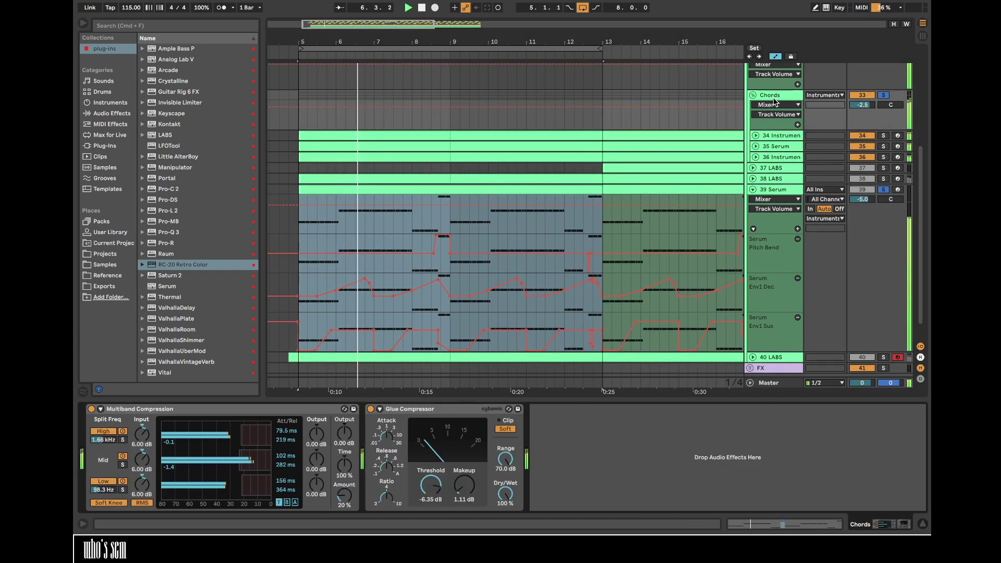
{"action": "key", "text": "a"}
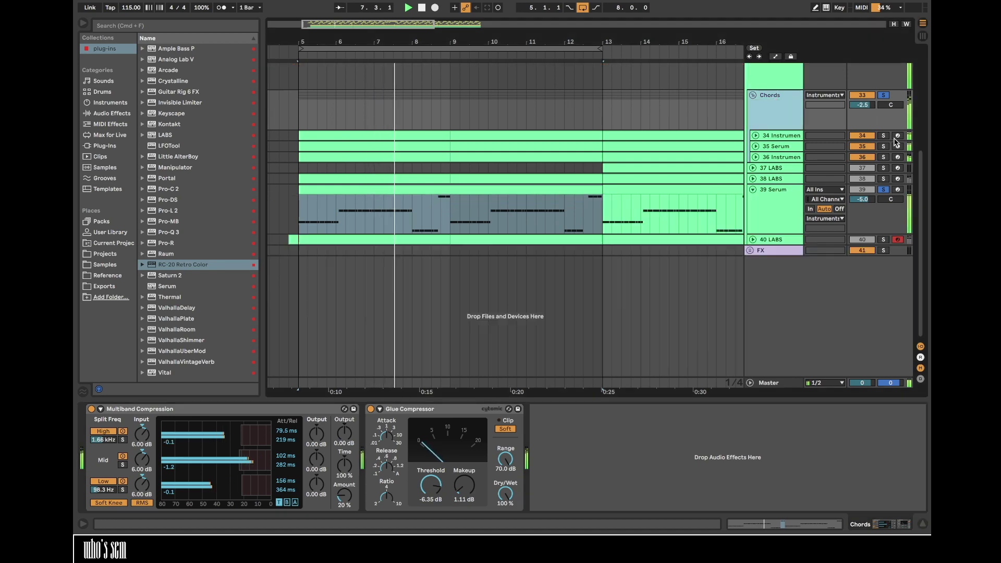
- Solo track 34 in the Chords group and lower the third chain of its three-chain Audio Effect Rack to -10.0 dB
{"action": "left_click", "coordinate": [780, 135]}
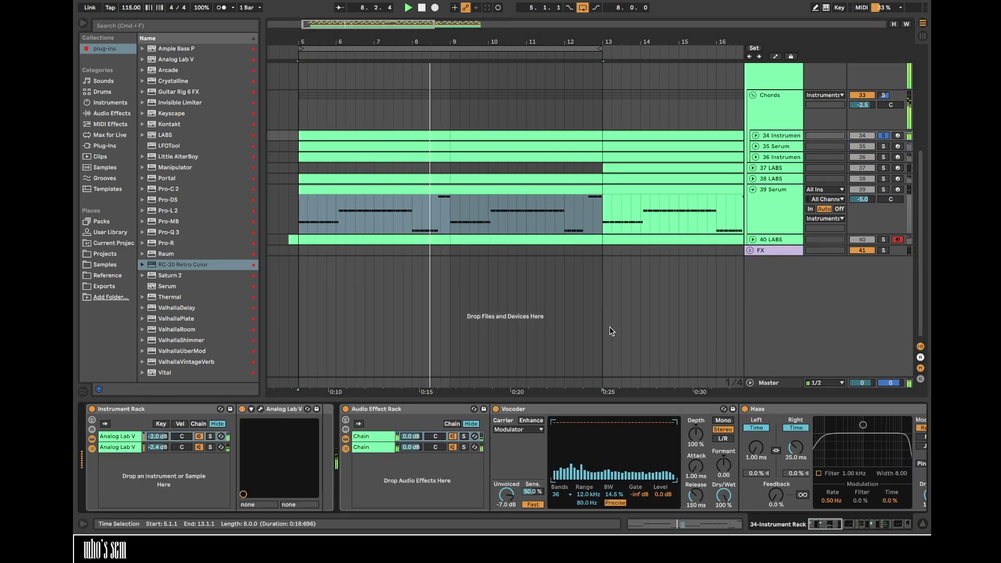
{"action": "scroll", "coordinate": [542, 426], "scroll_direction": "right", "scroll_amount": 10}
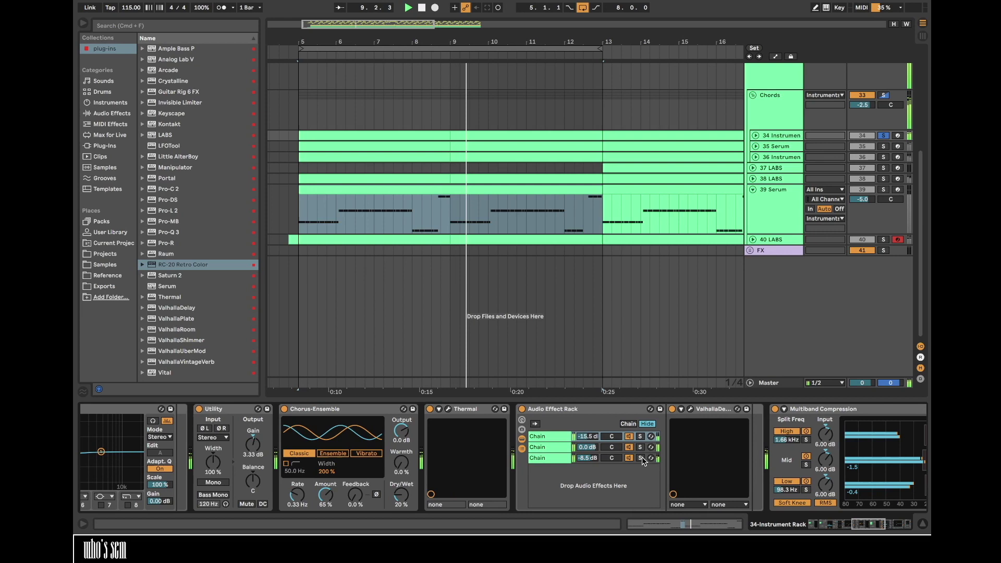
{"action": "left_click", "coordinate": [640, 458]}
{"action": "left_click_drag", "start_coordinate": [585, 461], "coordinate": [586, 467]}
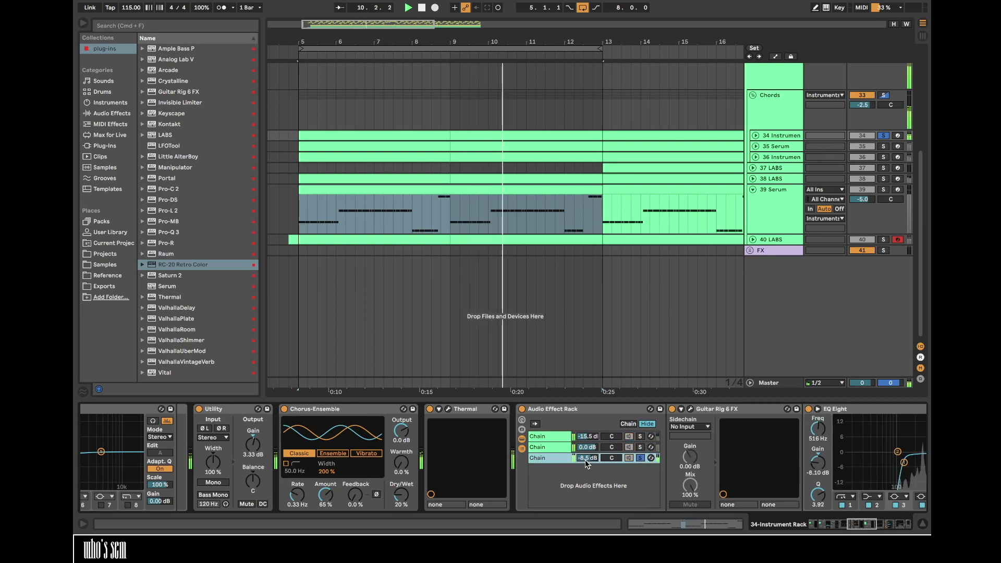
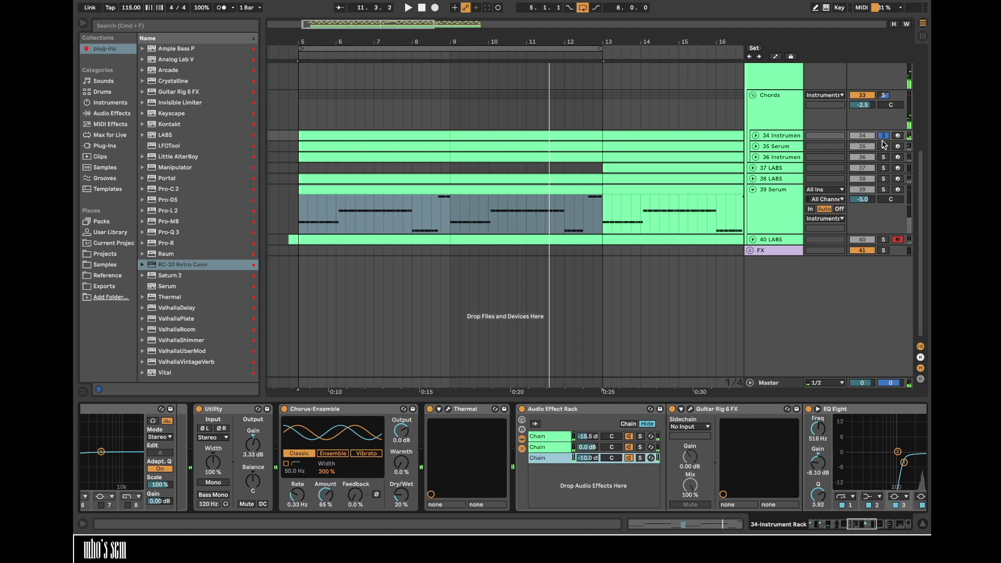
- Unsolo track 34 and play the full mix from 5.1.1
{"action": "left_click", "coordinate": [884, 136]}
{"action": "left_click", "coordinate": [388, 135]}
{"action": "key", "text": "space"}
{"action": "scroll", "coordinate": [389, 135], "scroll_direction": "up", "scroll_amount": 2}
{"action": "scroll", "coordinate": [389, 134], "scroll_direction": "left", "scroll_amount": 1}
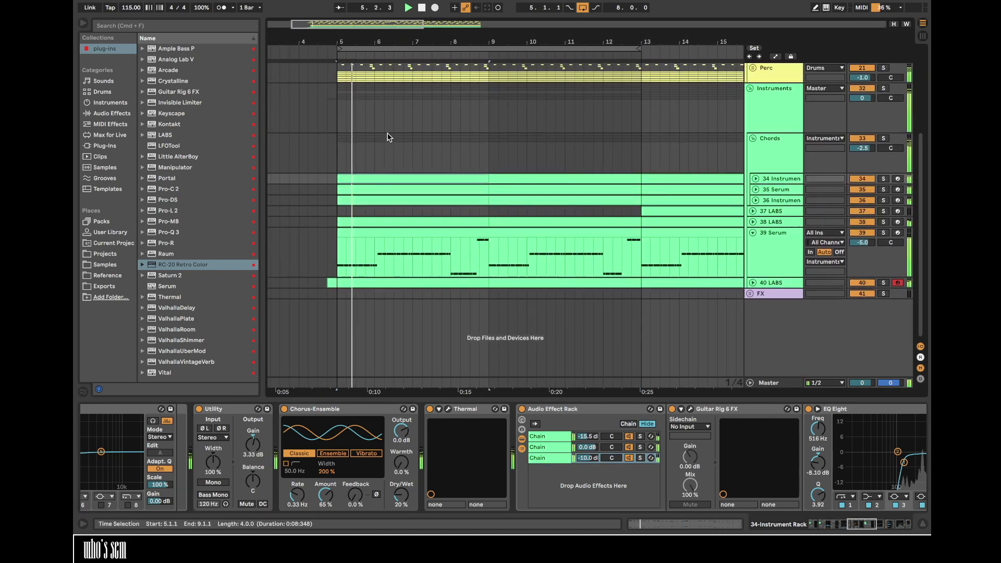
- Fold the Serum track and lower the volume of track 40 LABS to -2.5 dB, leaving it folded
{"action": "scroll", "coordinate": [443, 141], "scroll_direction": "up", "scroll_amount": 3}
{"action": "left_click", "coordinate": [752, 264]}
{"action": "left_click", "coordinate": [753, 277]}
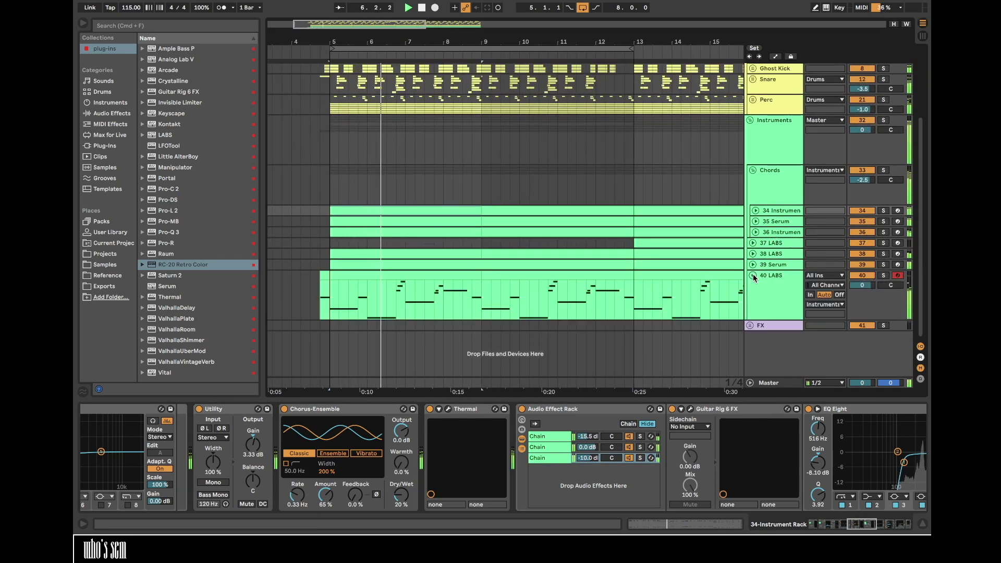
{"action": "left_click", "coordinate": [771, 279]}
{"action": "left_click_drag", "start_coordinate": [867, 285], "coordinate": [870, 288]}
{"action": "left_click", "coordinate": [603, 277]}
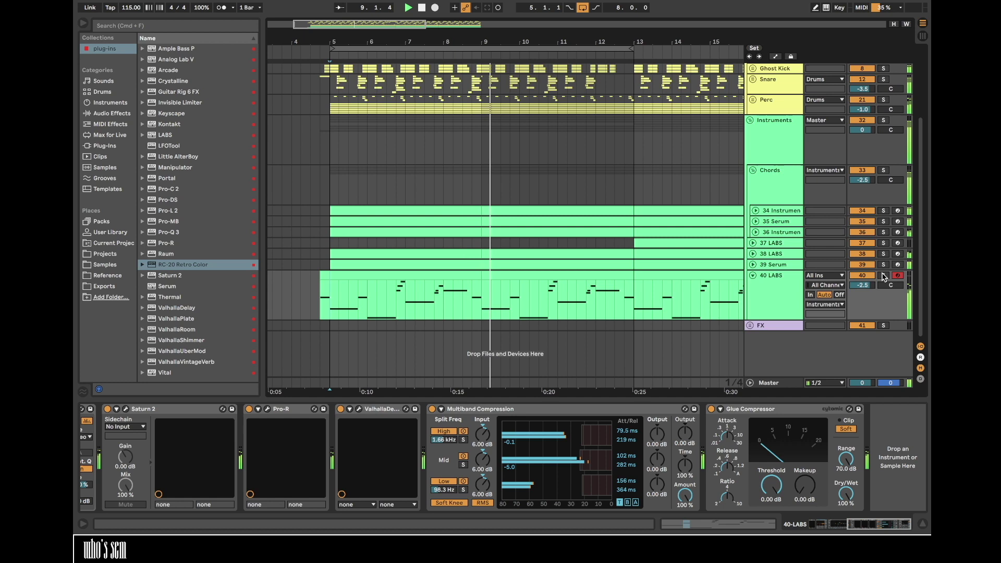
{"action": "left_click", "coordinate": [752, 276]}
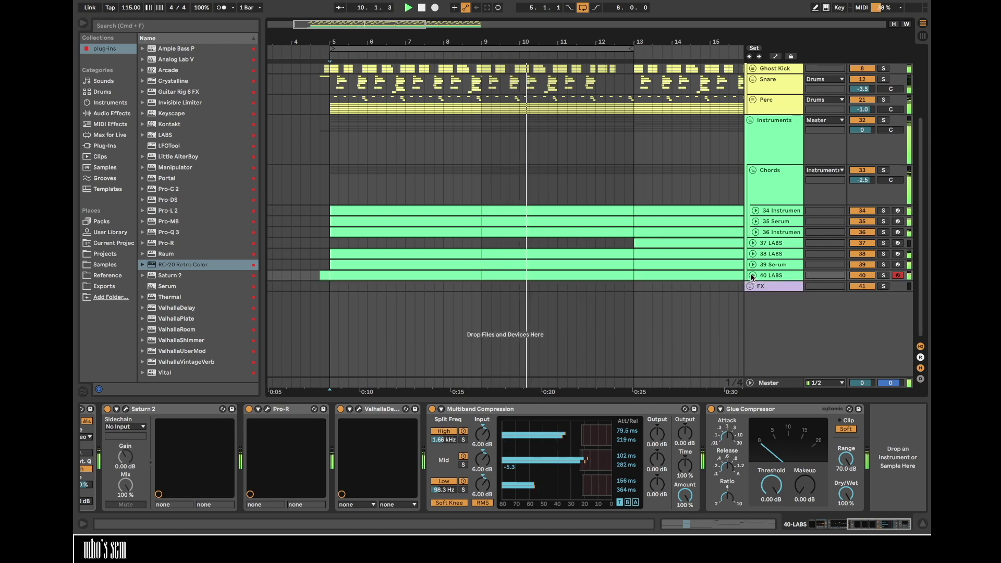
- Unfold the Serum track, solo it together with the Drums group, and play from 5.1.1
{"action": "left_click", "coordinate": [752, 264]}
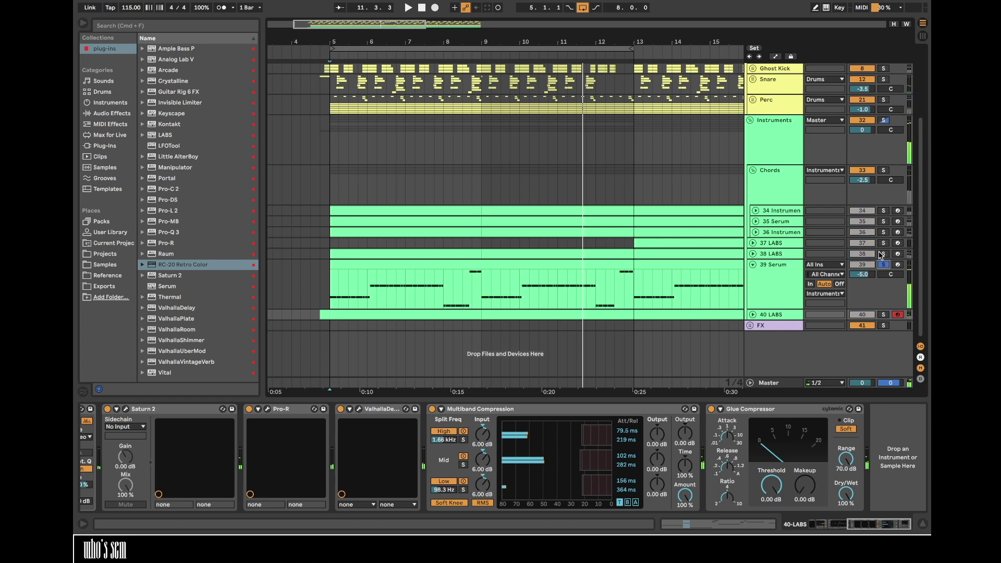
{"action": "scroll", "coordinate": [884, 72], "scroll_direction": "up", "scroll_amount": 5}
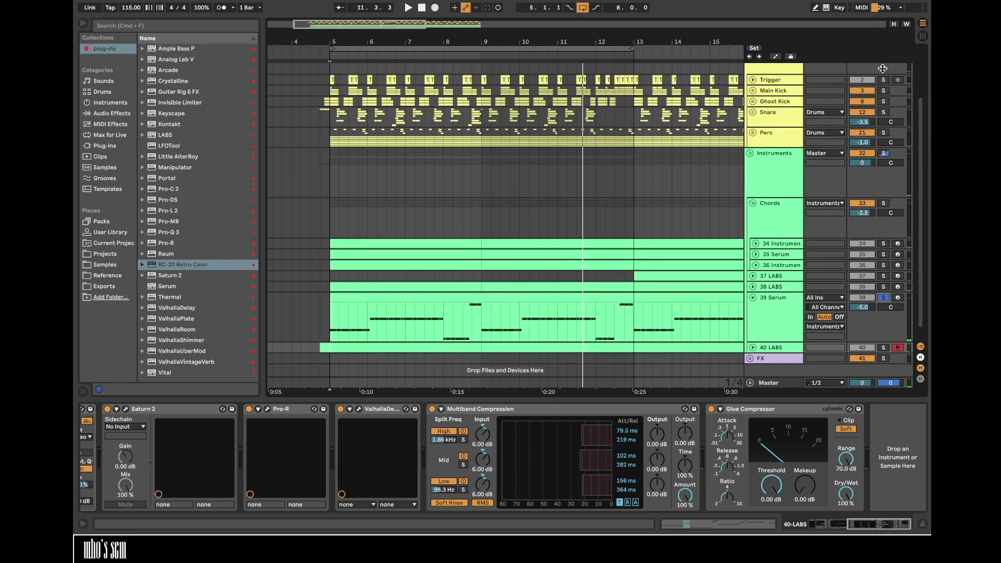
{"action": "left_click", "coordinate": [328, 93]}
{"action": "scroll", "coordinate": [328, 93], "scroll_direction": "down", "scroll_amount": 4}
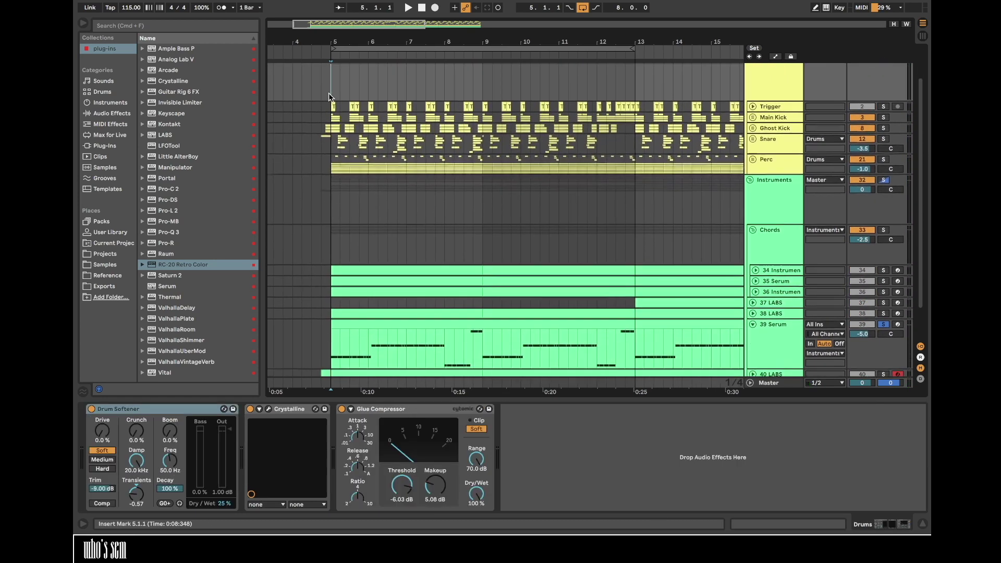
{"action": "key", "text": "space"}
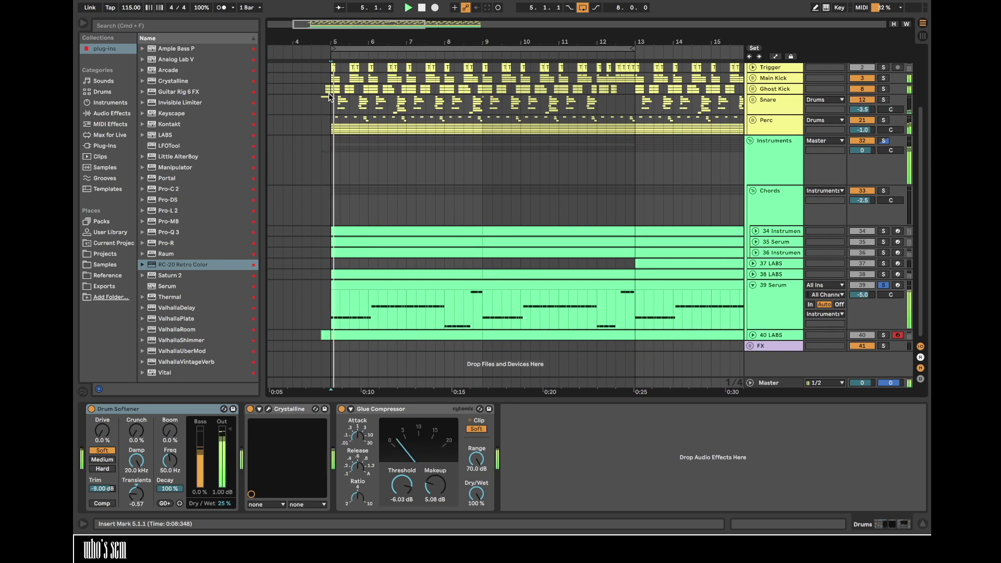
- Show the Samples folder, unfold the Perc group and its empty audio track 25, and select bar 8 on that track
{"action": "left_click", "coordinate": [321, 122]}
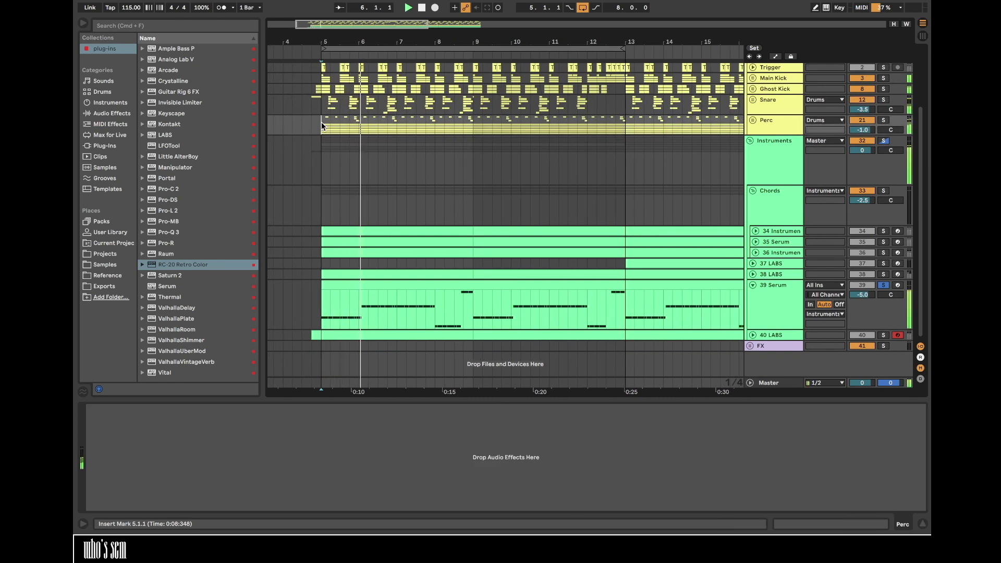
{"action": "scroll", "coordinate": [321, 122], "scroll_direction": "up", "scroll_amount": 1}
{"action": "left_click", "coordinate": [130, 265]}
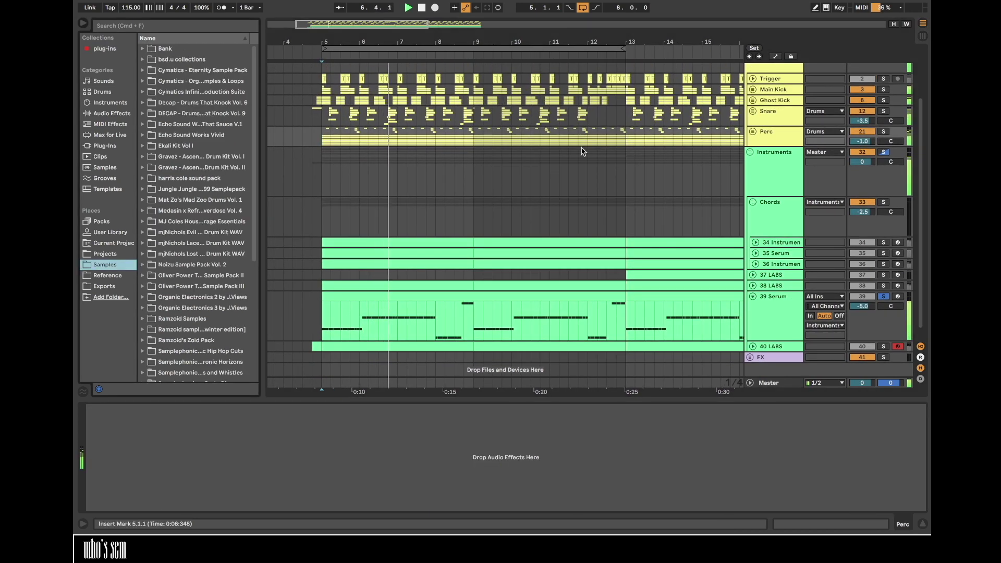
{"action": "left_click", "coordinate": [751, 131]}
{"action": "left_click", "coordinate": [773, 215]}
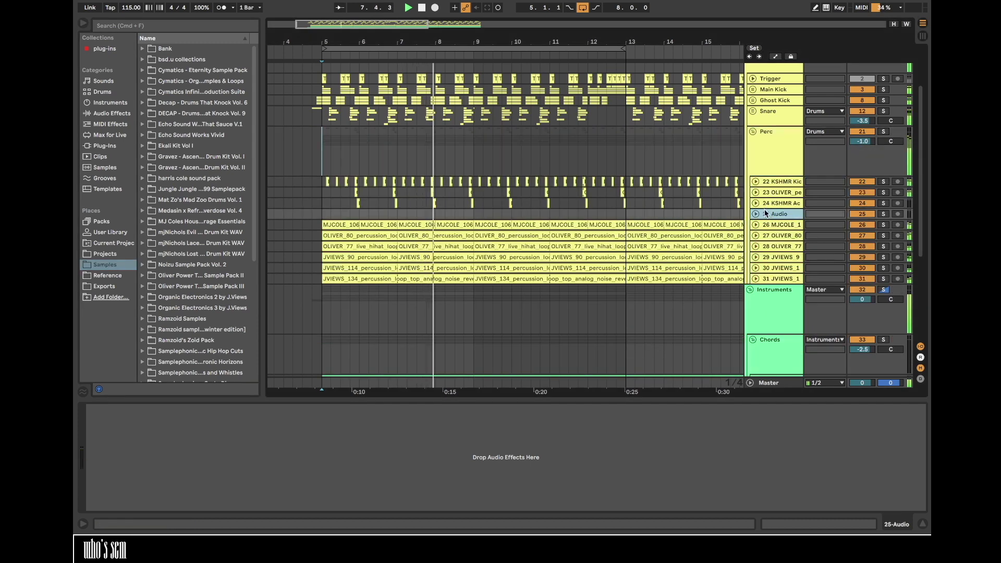
{"action": "key", "text": "u"}
{"action": "key", "text": "space"}
{"action": "left_click_drag", "start_coordinate": [436, 221], "coordinate": [470, 219]}
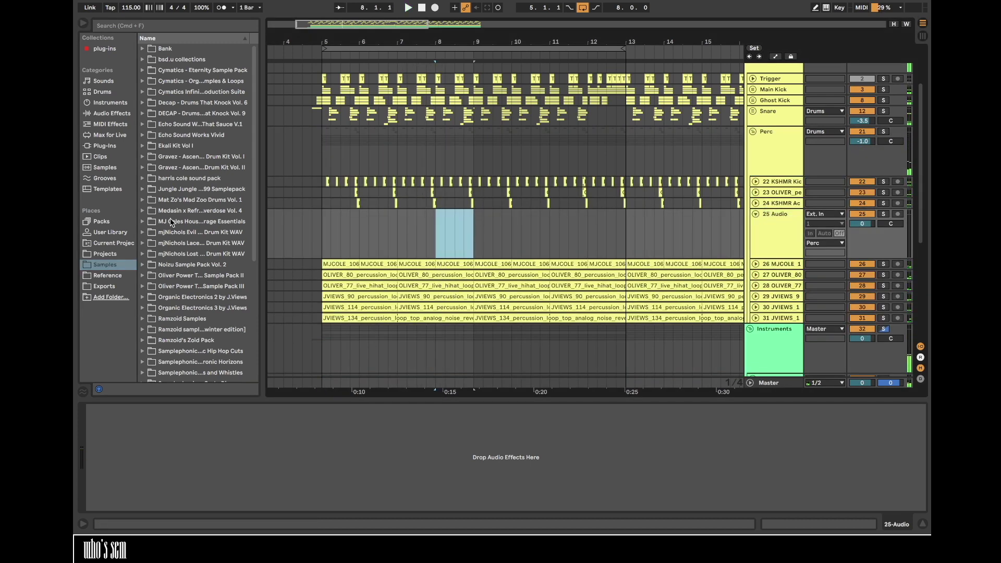
- Widen the browser and open the MJCOLE_percussion_loops folder in the MJ Coles House and Garage Essentials drums
{"action": "left_click_drag", "start_coordinate": [261, 217], "coordinate": [282, 223]}
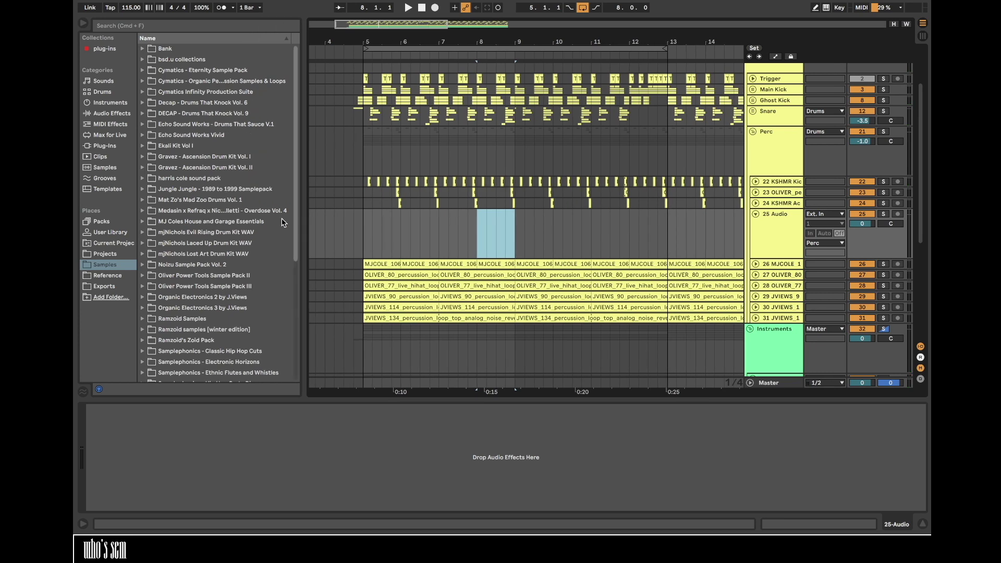
{"action": "left_click", "coordinate": [142, 222]}
{"action": "left_click", "coordinate": [149, 243]}
{"action": "key", "text": "Down"}
{"action": "key", "text": "Down"}
{"action": "key", "text": "Down"}
{"action": "key", "text": "Right"}
- Audition the loops in the MJCOLE_percussion_loops folder
{"action": "key", "text": "Down"}
{"action": "key", "text": "Down"}
{"action": "key", "text": "Down"}
{"action": "key", "text": "Down"}
{"action": "key", "text": "Down"}
{"action": "key", "text": "Down"}
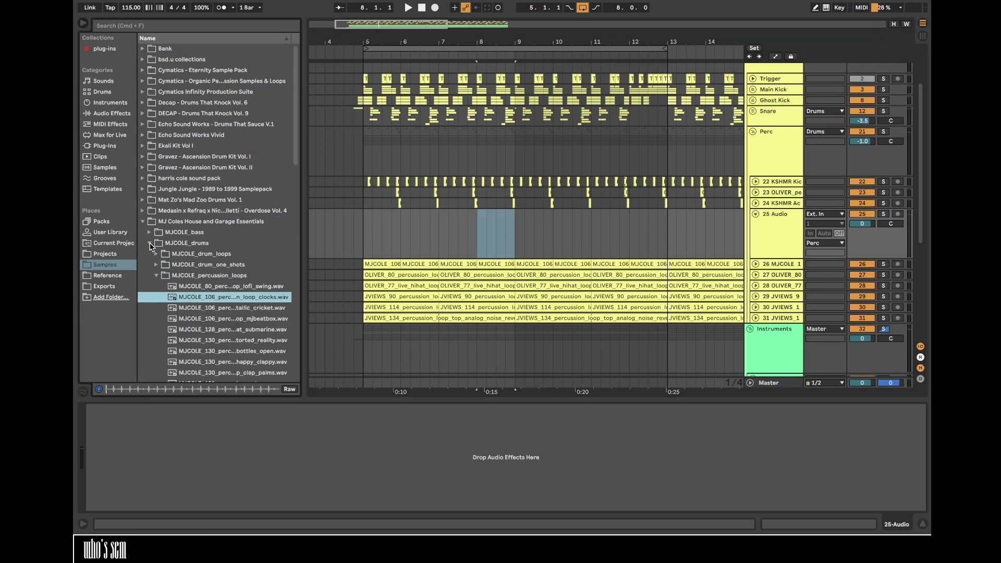
{"action": "key", "text": "Down"}
{"action": "key", "text": "Down"}
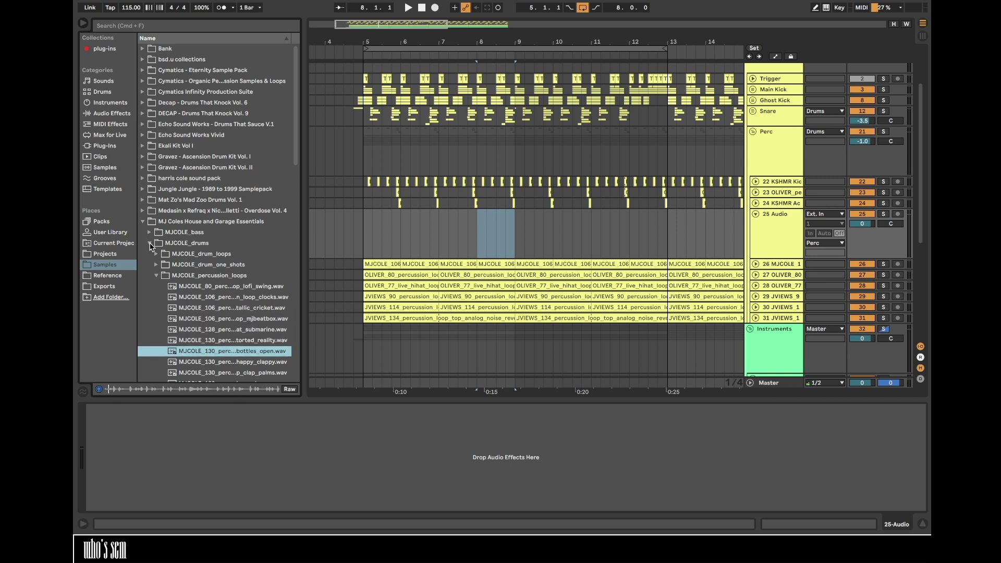
{"action": "key", "text": "Down"}
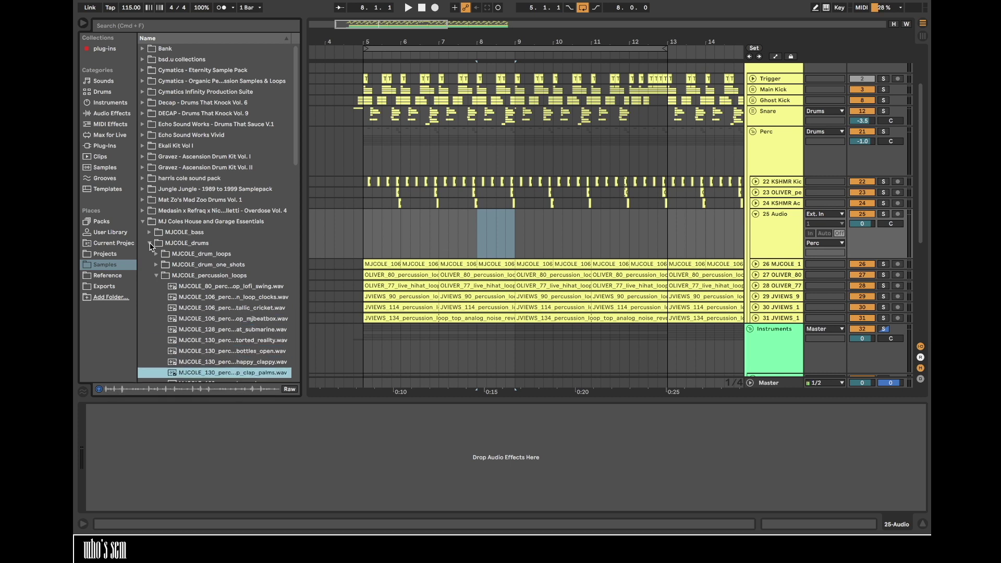
{"action": "key", "text": "Down"}
{"action": "key", "text": "Down"}
{"action": "key", "text": "Down"}
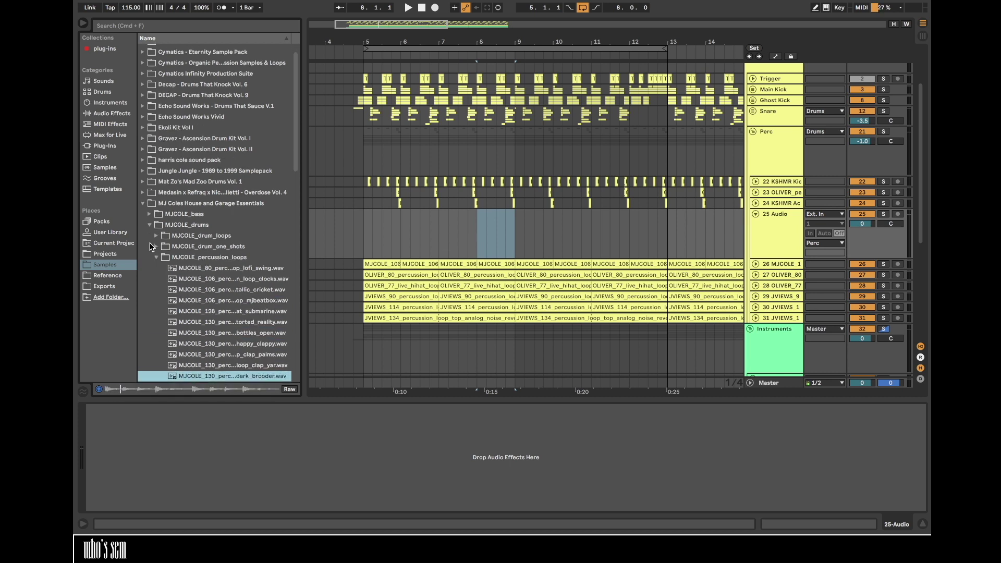
{"action": "key", "text": "Down"}
{"action": "key", "text": "Down"}
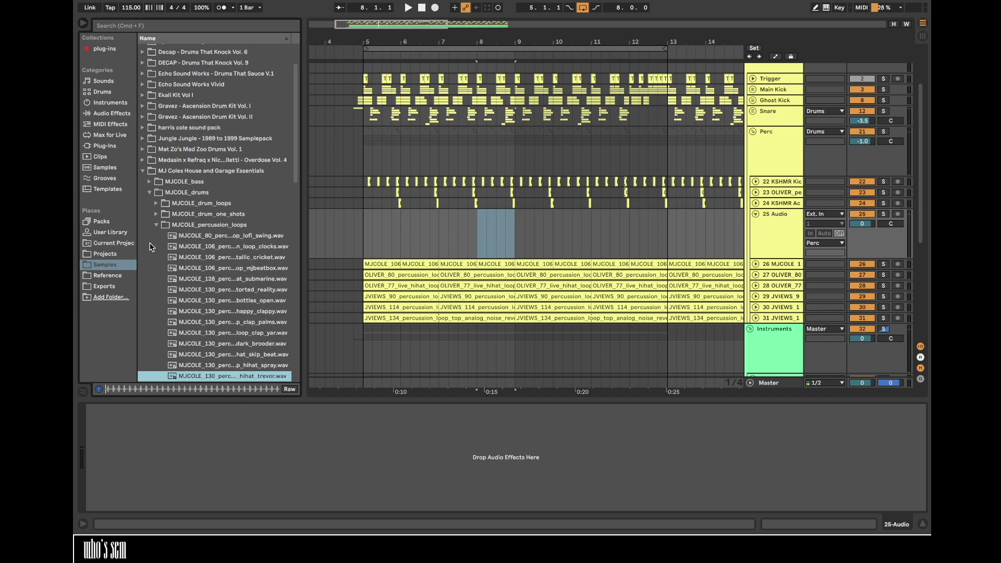
{"action": "key", "text": "Down"}
{"action": "key", "text": "Down"}
{"action": "key", "text": "Down"}
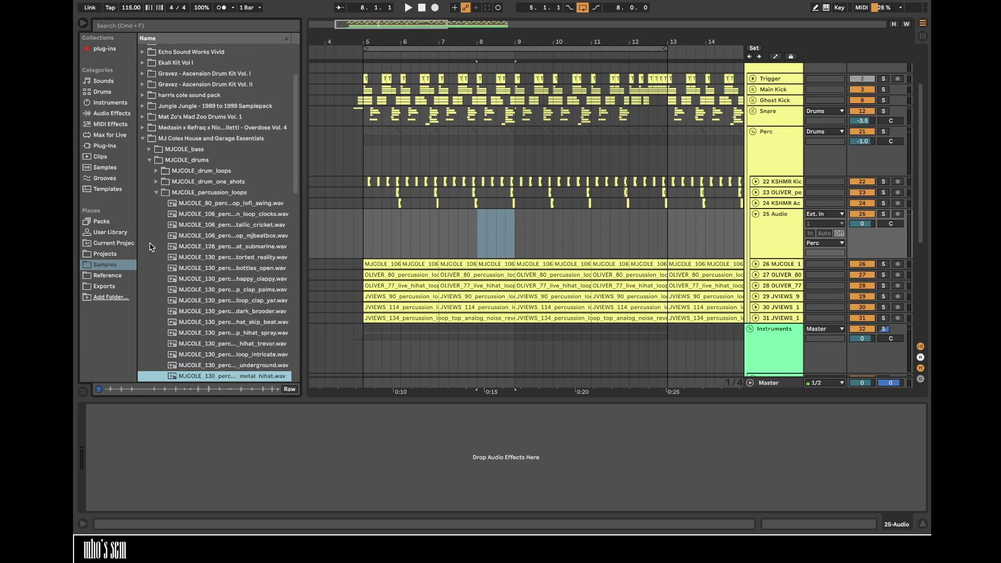
{"action": "key", "text": "Down"}
{"action": "key", "text": "Down"}
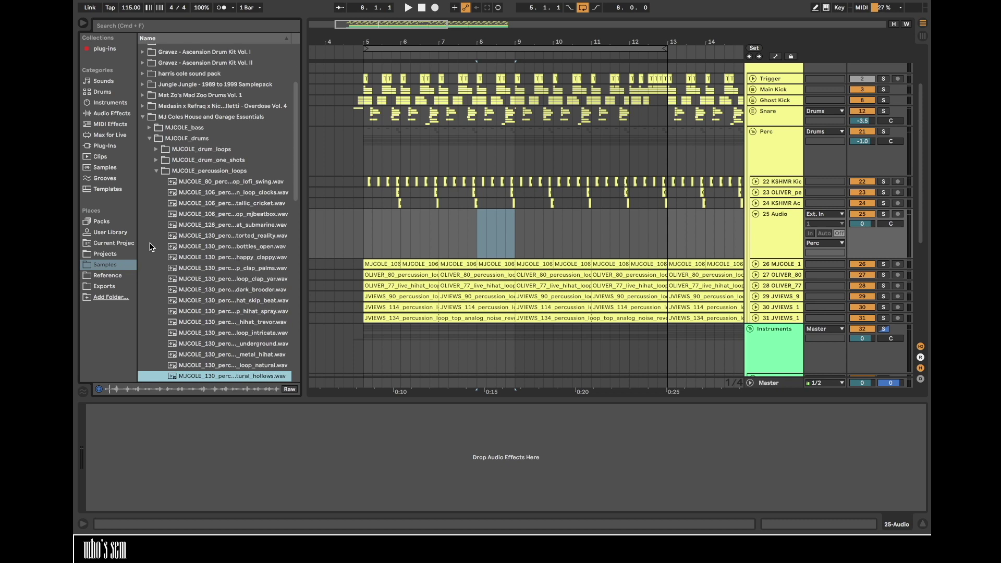
{"action": "key", "text": "Down"}
{"action": "key", "text": "Down"}
{"action": "key", "text": "Down"}
{"action": "scroll", "coordinate": [152, 247], "scroll_direction": "down", "scroll_amount": 10}
{"action": "scroll", "coordinate": [212, 208], "scroll_direction": "up", "scroll_amount": 10}
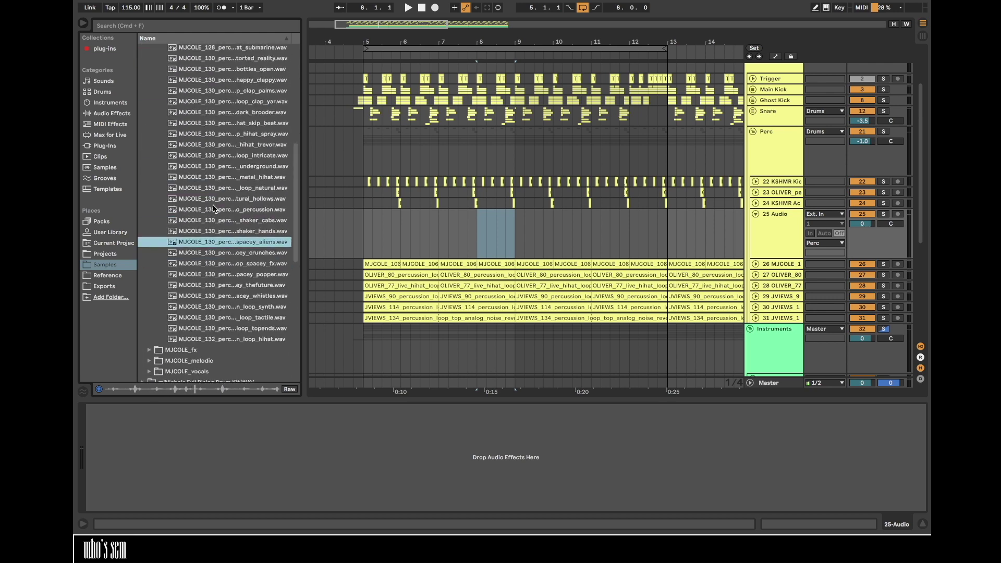
{"action": "left_click", "coordinate": [229, 244]}
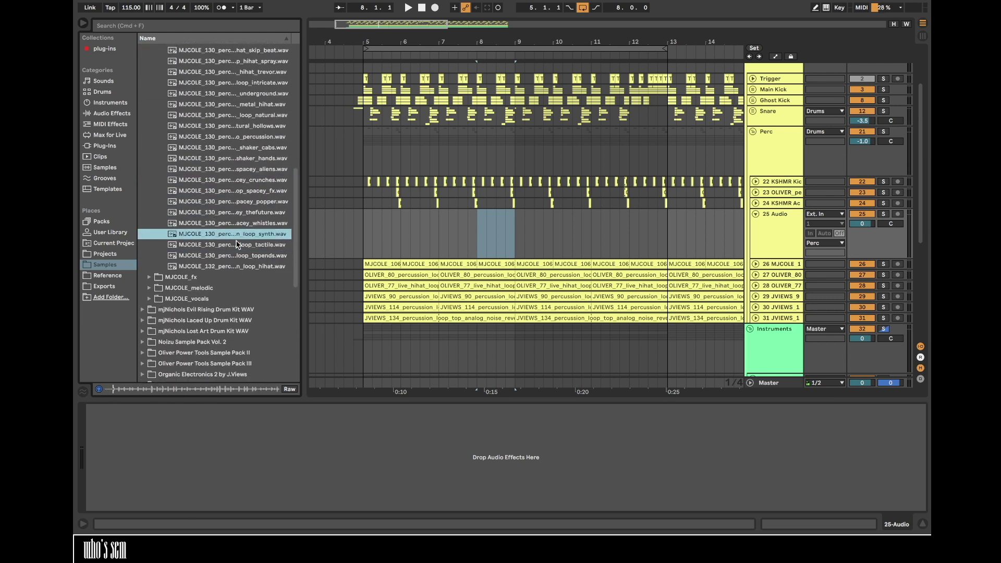
- Open the Creative Hat Loops folder inside Sounds of KSHMR Vol 4 Complete Edition's Drum Loops - Tops, Hi Hat Loops
{"action": "scroll", "coordinate": [237, 245], "scroll_direction": "down", "scroll_amount": 10}
{"action": "left_click", "coordinate": [142, 290]}
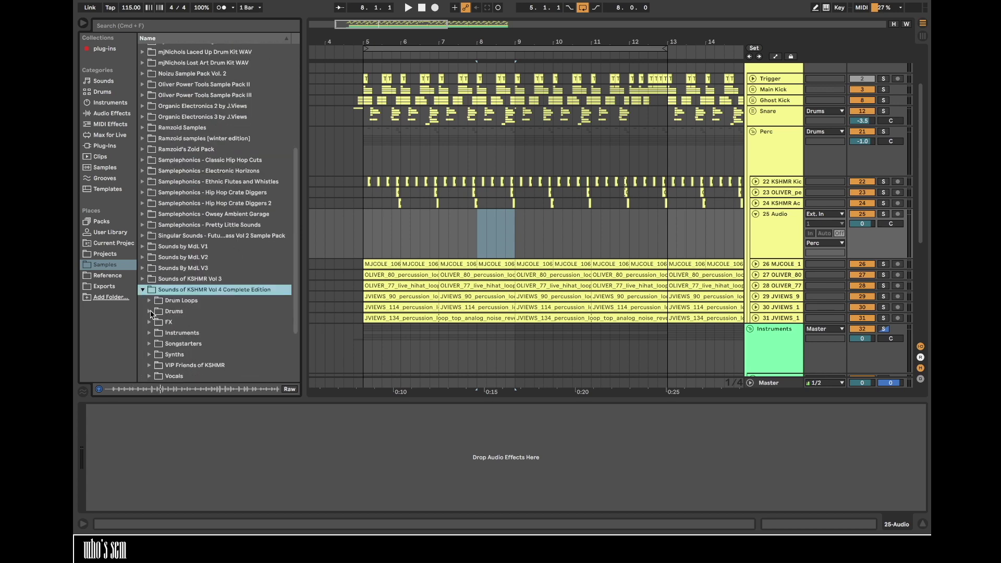
{"action": "left_click", "coordinate": [150, 213]}
{"action": "left_click", "coordinate": [156, 247]}
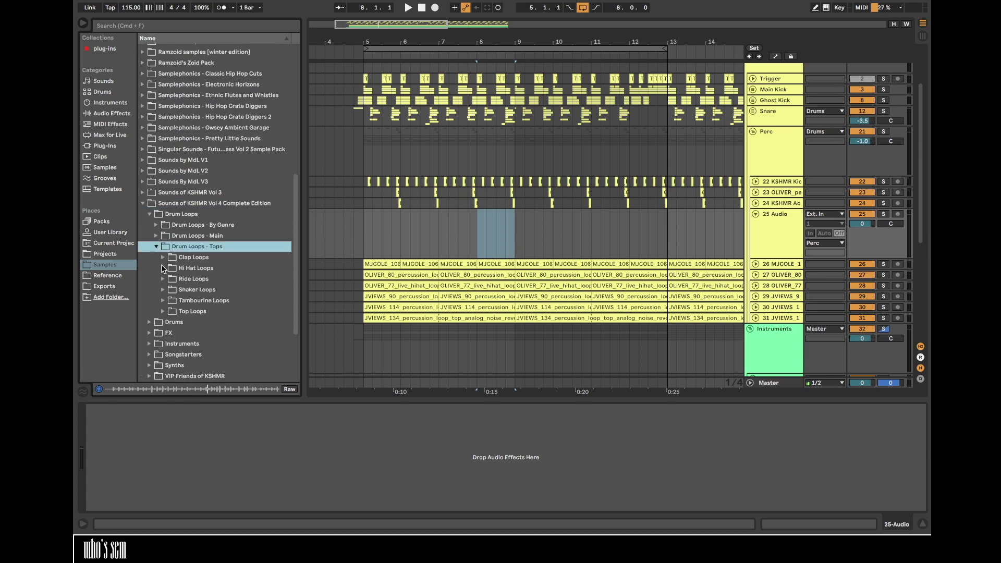
{"action": "left_click", "coordinate": [163, 269]}
{"action": "left_click", "coordinate": [178, 291]}
{"action": "left_click", "coordinate": [169, 290]}
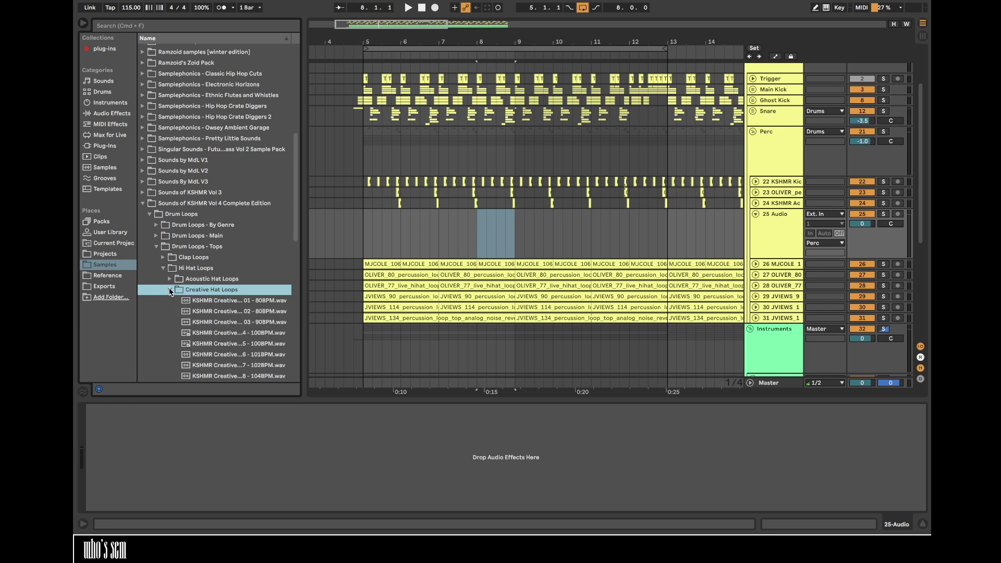
- Audition the creative hat loops and place KSHMR Creative Hat Loop 08 - 104BPM on track 25, filling only bar 8
{"action": "left_click", "coordinate": [198, 333]}
{"action": "left_click", "coordinate": [220, 326]}
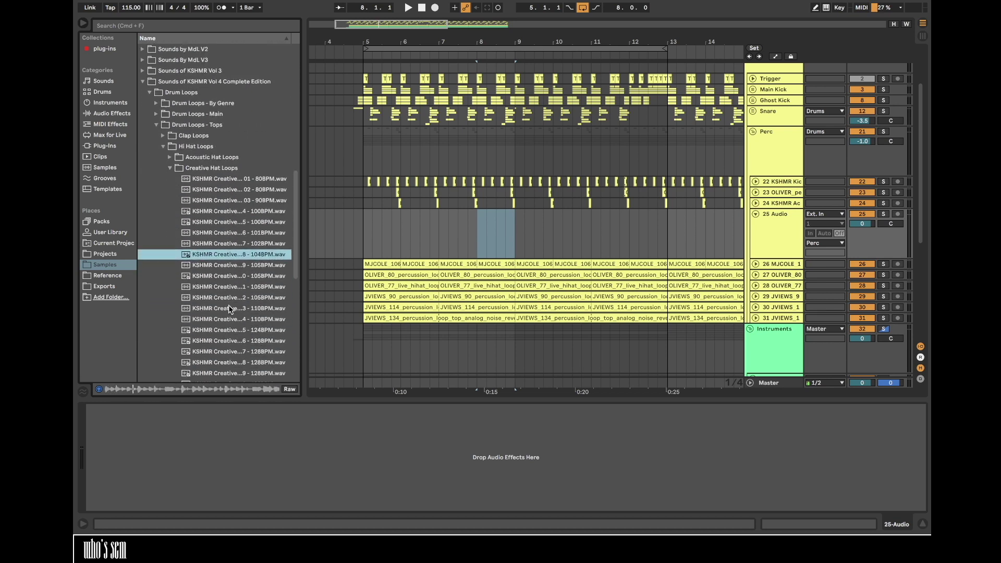
{"action": "left_click_drag", "start_coordinate": [241, 260], "coordinate": [440, 232]}
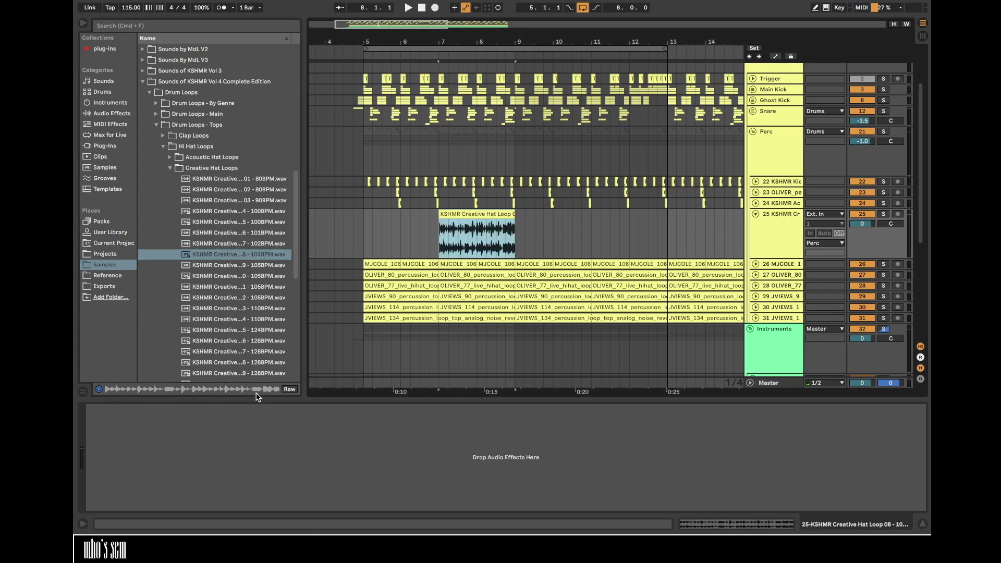
{"action": "mouse_move", "coordinate": [510, 213]}
{"action": "left_mouse_down"}
{"action": "mouse_move", "coordinate": [473, 213]}
{"action": "mouse_move", "coordinate": [506, 215]}
{"action": "mouse_move", "coordinate": [494, 215]}
{"action": "left_mouse_up"}
- Play from 5.1.1 and lower the KSHMR hat loop track's volume to -5.6 dB
{"action": "left_click", "coordinate": [359, 232]}
{"action": "left_click", "coordinate": [214, 156]}
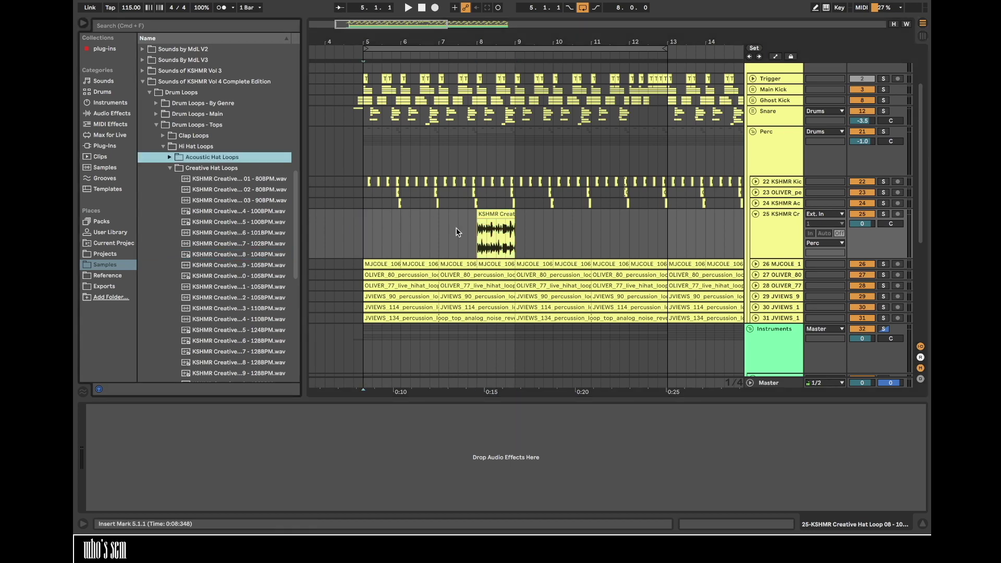
{"action": "key", "text": "space"}
{"action": "left_click_drag", "start_coordinate": [862, 224], "coordinate": [861, 230]}
- Apply the SWING groove to the KSHMR hat loop clip and set its track's volume to -5.0 dB
{"action": "double_click", "coordinate": [501, 215]}
{"action": "left_click", "coordinate": [395, 297]}
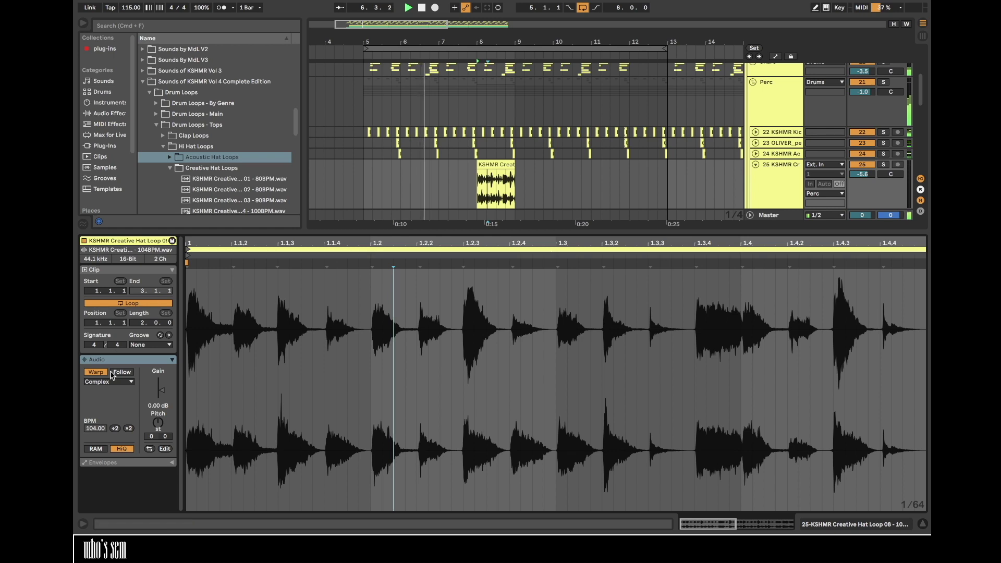
{"action": "left_click", "coordinate": [151, 344]}
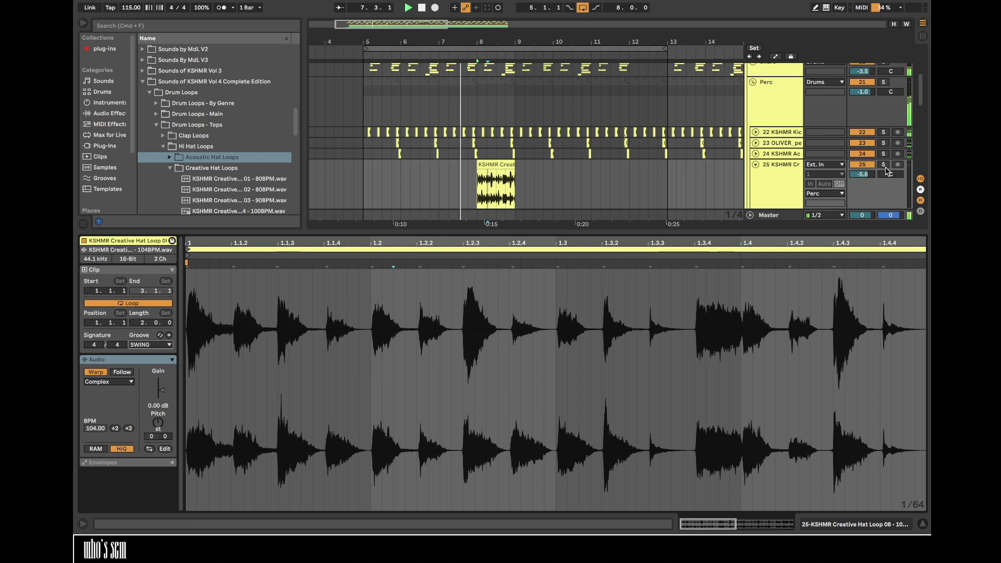
{"action": "left_click", "coordinate": [148, 354]}
{"action": "left_click_drag", "start_coordinate": [861, 175], "coordinate": [861, 177]}
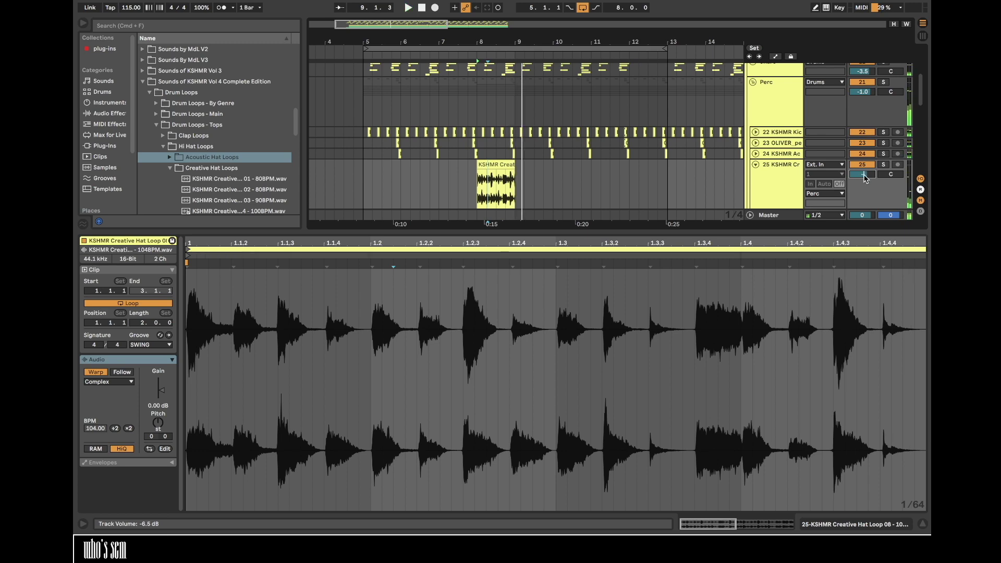
- Duplicate the hat loop track's 5.1.1 to 9.1.1 range into 9.1.1 to 13.1.1 and close the clip view
{"action": "left_click_drag", "start_coordinate": [367, 185], "coordinate": [517, 183]}
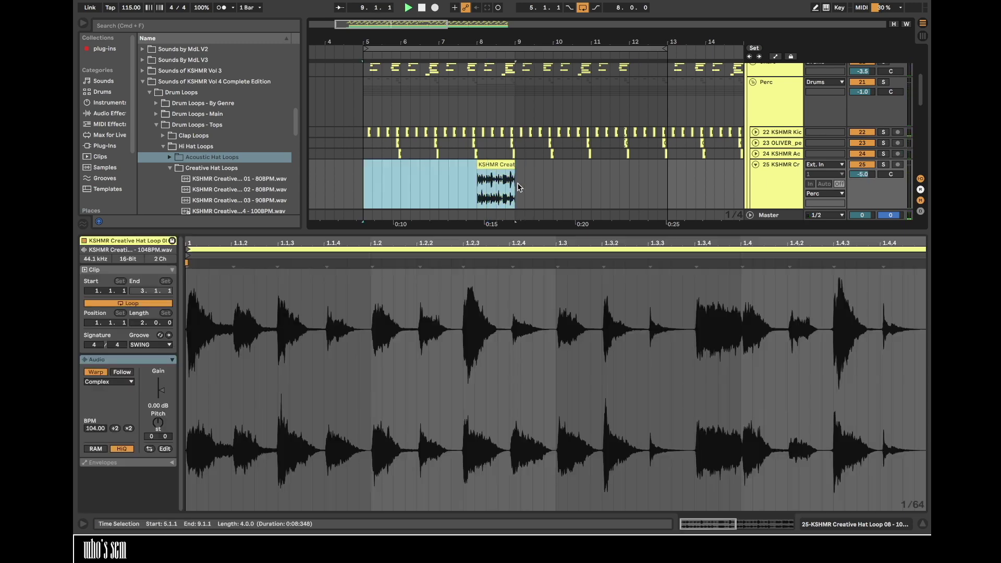
{"action": "key", "text": "super+d"}
{"action": "double_click", "coordinate": [780, 184]}
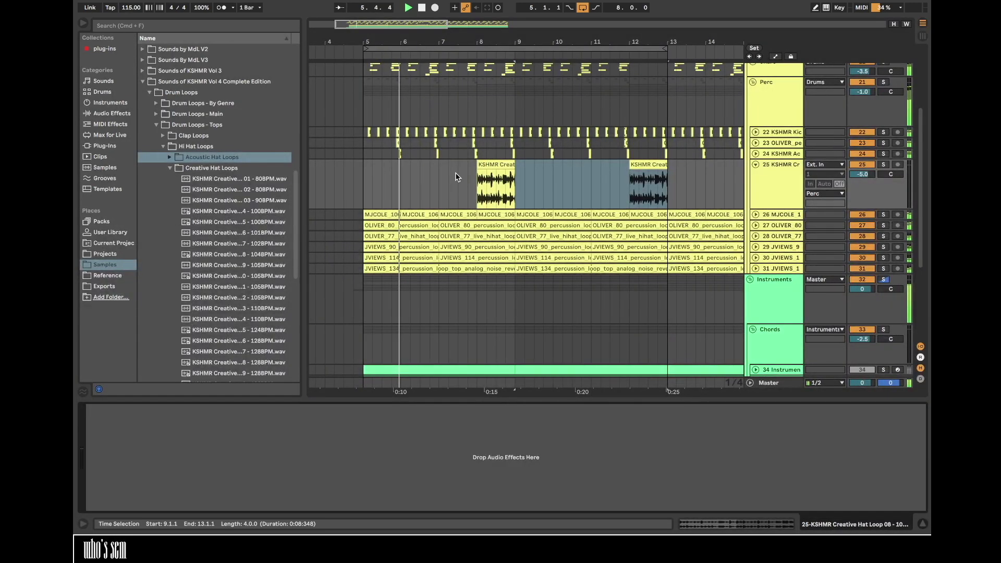
- Collapse the Creative Hat Loops and Hi Hat Loops folders in the browser
{"action": "scroll", "coordinate": [456, 176], "scroll_direction": "up", "scroll_amount": 3}
{"action": "left_click", "coordinate": [170, 167]}
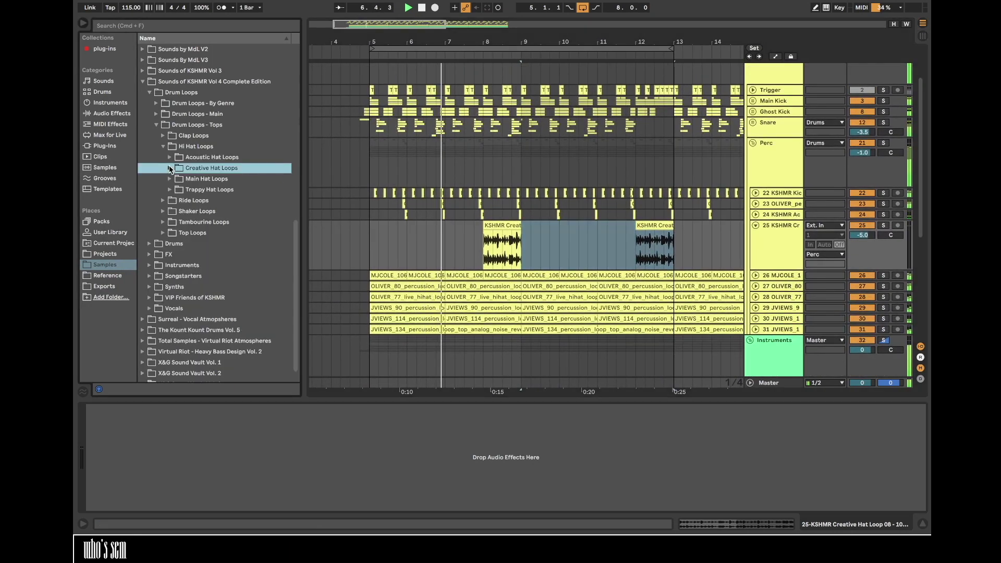
{"action": "left_click", "coordinate": [162, 147]}
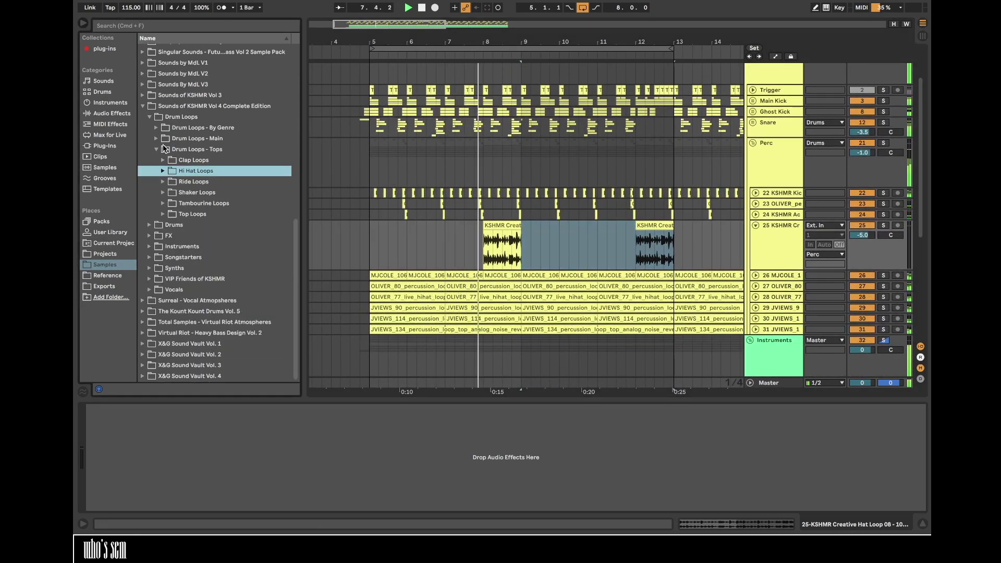
- Lower the KSHMR hat loop track's volume to -7.5 dB and insert a new audio track below it
{"action": "left_click", "coordinate": [164, 182]}
{"action": "left_click_drag", "start_coordinate": [850, 234], "coordinate": [852, 235]}
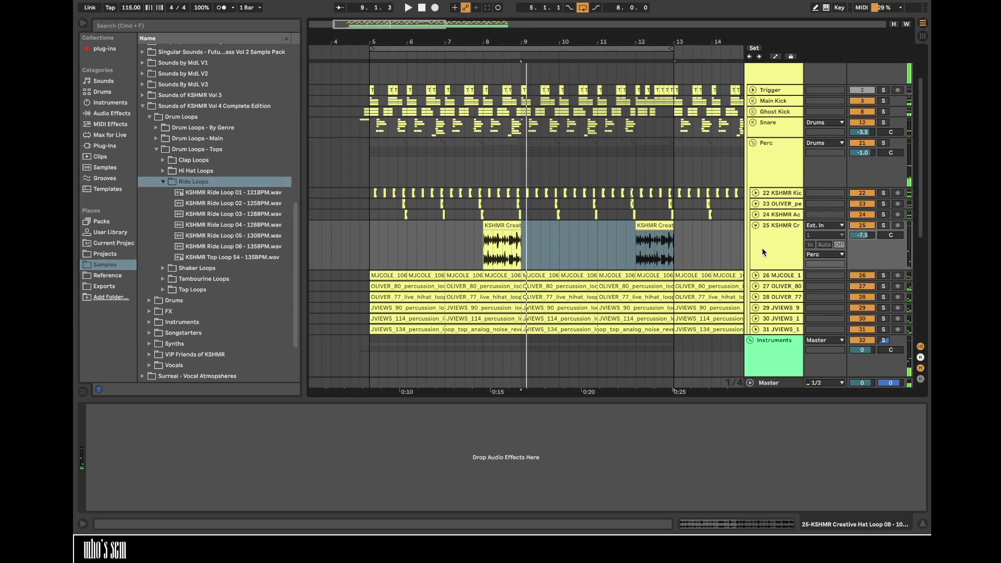
{"action": "key", "text": "super+t"}
- Search all library results for "ride" and audition the Cymatics Eternity, Magic, Omega and Orchid ride samples
{"action": "left_click", "coordinate": [207, 277]}
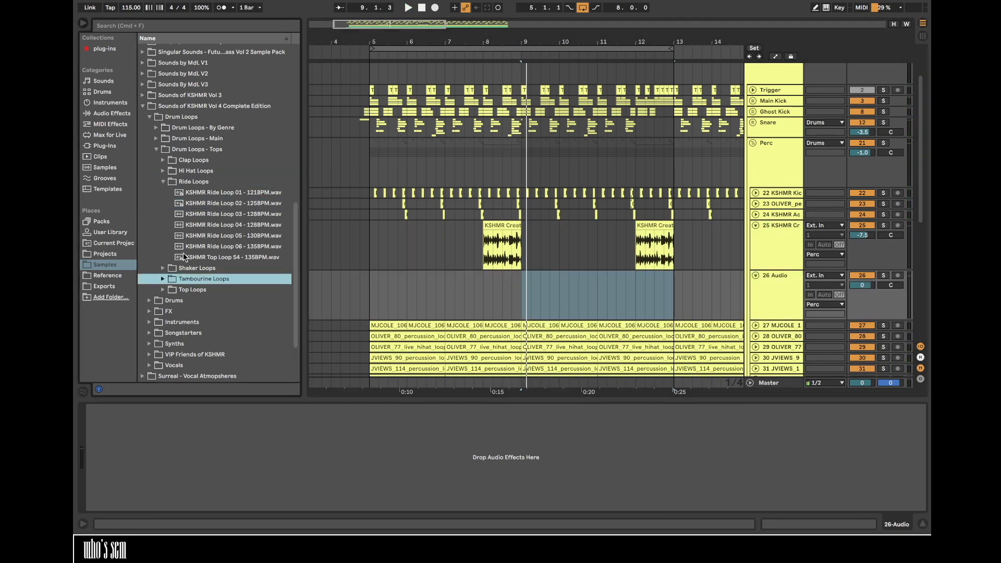
{"action": "left_click", "coordinate": [180, 31]}
{"action": "type", "text": "r"}
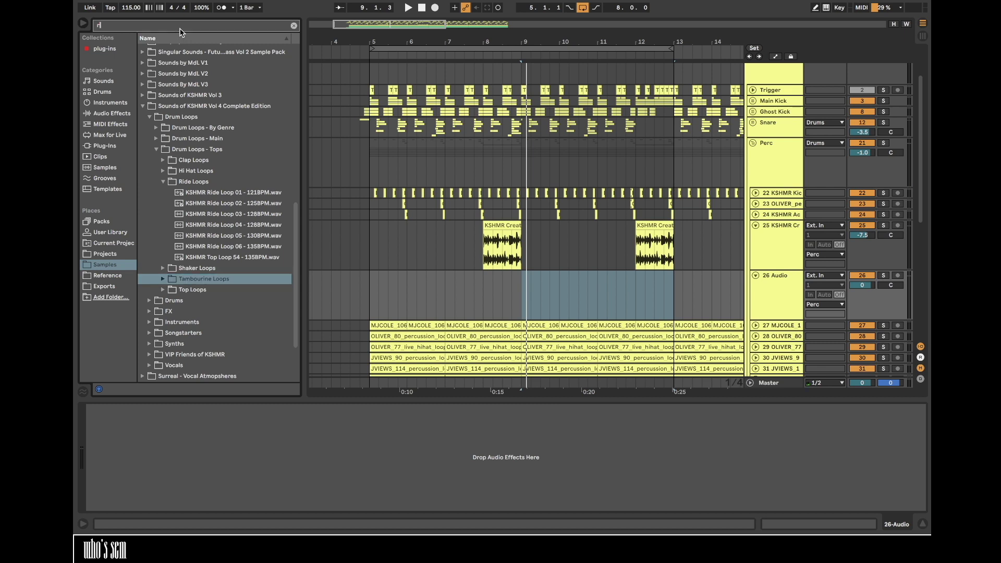
{"action": "type", "text": "ide"}
{"action": "left_click", "coordinate": [104, 201]}
{"action": "left_click", "coordinate": [203, 156]}
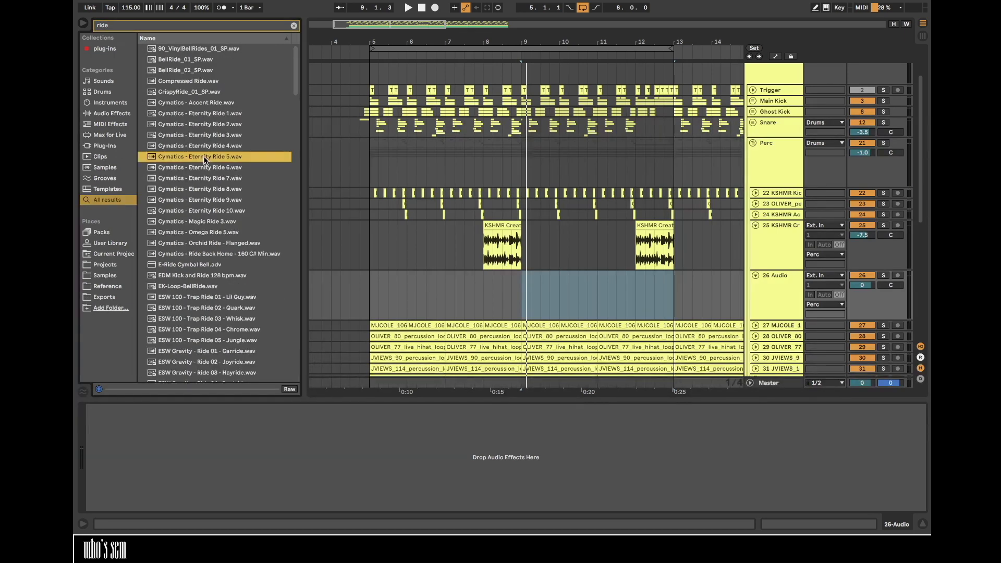
{"action": "left_click", "coordinate": [208, 189]}
{"action": "left_click", "coordinate": [225, 222]}
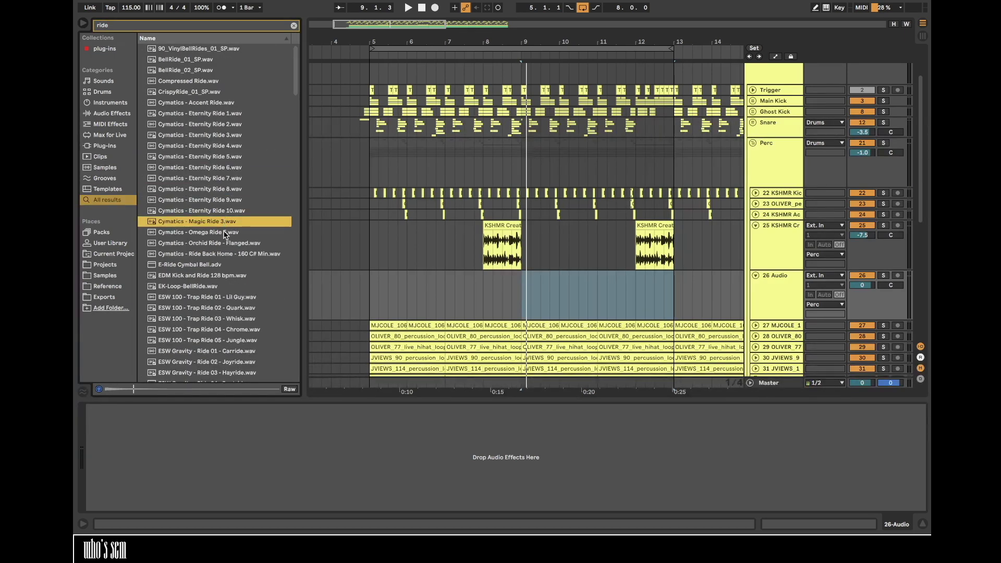
{"action": "left_click", "coordinate": [225, 233]}
{"action": "left_click", "coordinate": [226, 242]}
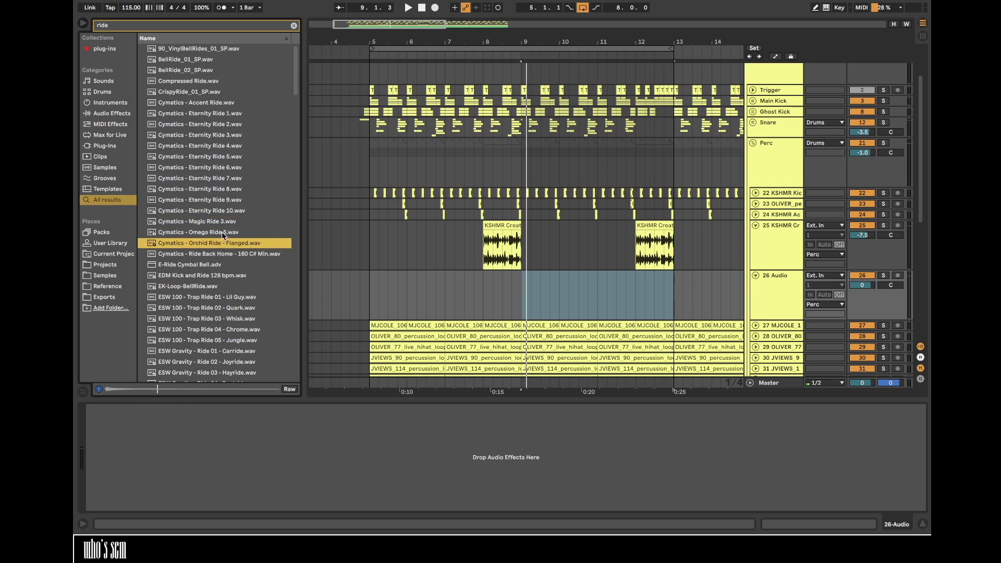
- Place Cymatics - Omega Ride 5 at bar 8 on the new track and repeat it on every beat up to 9.1.1
{"action": "left_click", "coordinate": [218, 232]}
{"action": "left_click_drag", "start_coordinate": [219, 232], "coordinate": [486, 295]}
{"action": "key", "text": "space"}
{"action": "key", "text": "ctrl+d"}
{"action": "key", "text": "ctrl+d"}
{"action": "key", "text": "ctrl+d"}
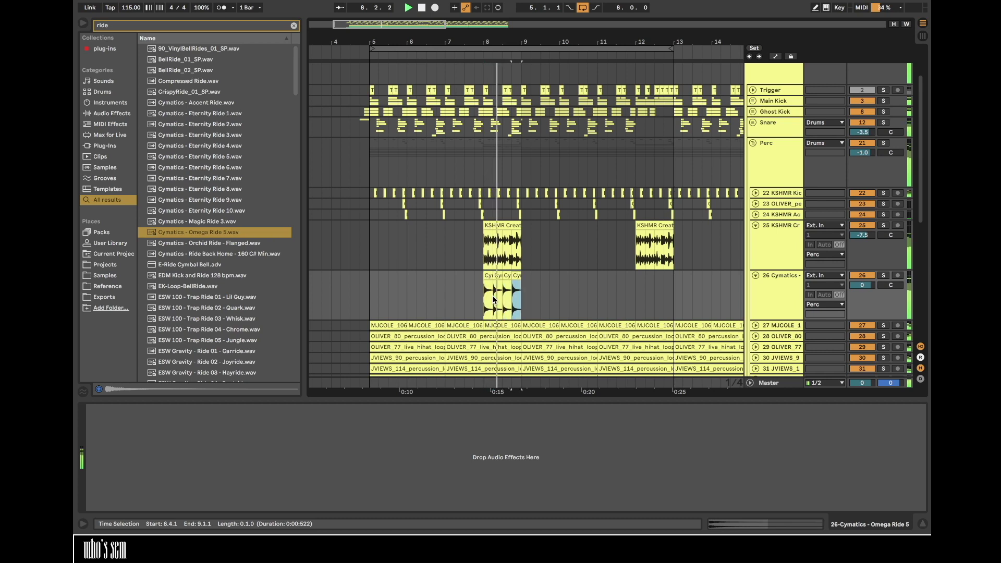
- Set the ride track's volume to -5.0 dB and duplicate its 5.1.1 to 9.1.1 range into 9.1.1 to 13.1.1
{"action": "left_click_drag", "start_coordinate": [862, 285], "coordinate": [862, 295]}
{"action": "key", "text": "space"}
{"action": "key", "text": "space"}
{"action": "left_click_drag", "start_coordinate": [370, 287], "coordinate": [520, 295]}
{"action": "key", "text": "ctrl+d"}
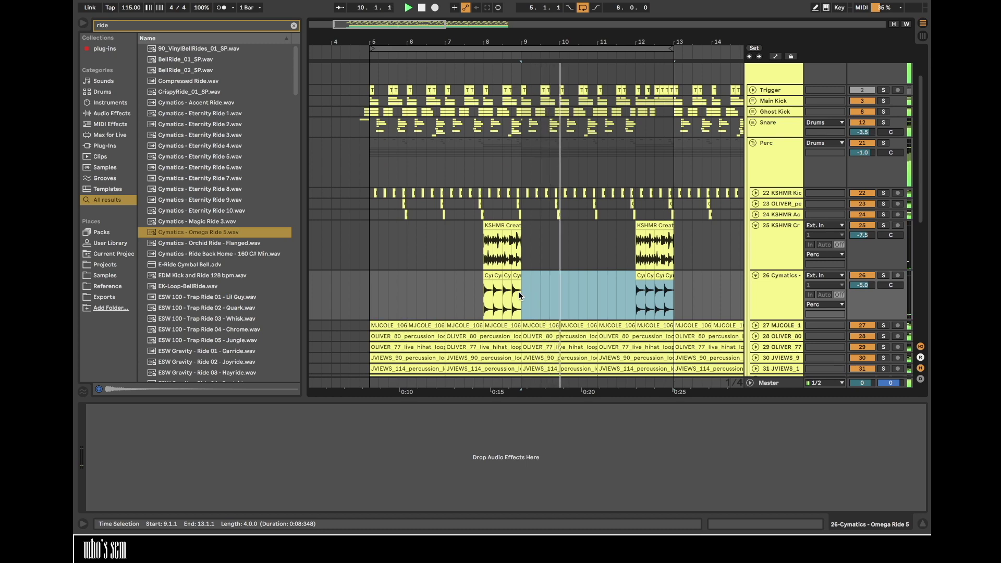
{"action": "left_click", "coordinate": [756, 276], "text": "alt"}
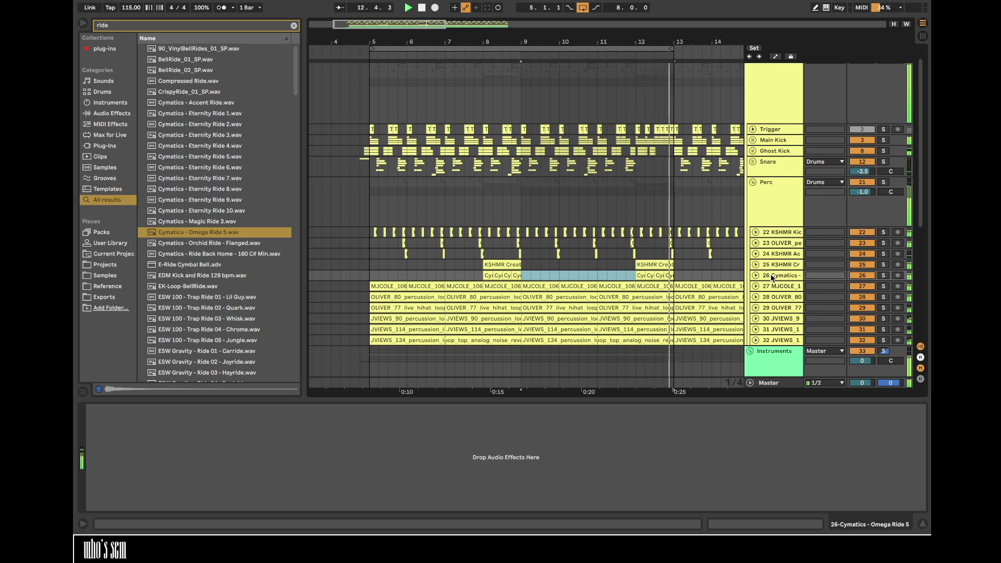
- Collapse the Perc and Drums groups and expand the FX group
{"action": "left_click", "coordinate": [752, 182]}
{"action": "left_click", "coordinate": [773, 184]}
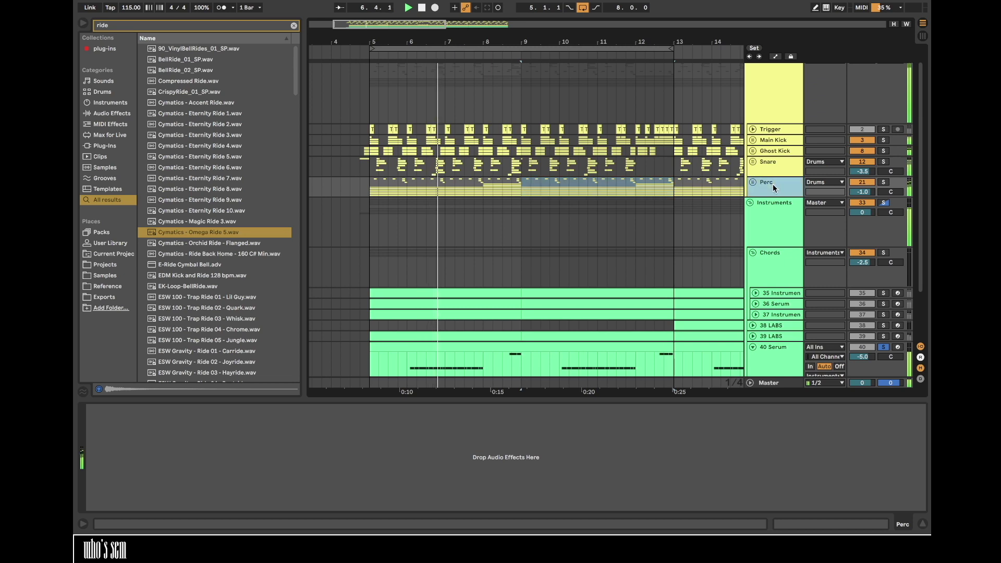
{"action": "scroll", "coordinate": [773, 184], "scroll_direction": "up", "scroll_amount": 2}
{"action": "left_click", "coordinate": [749, 68]}
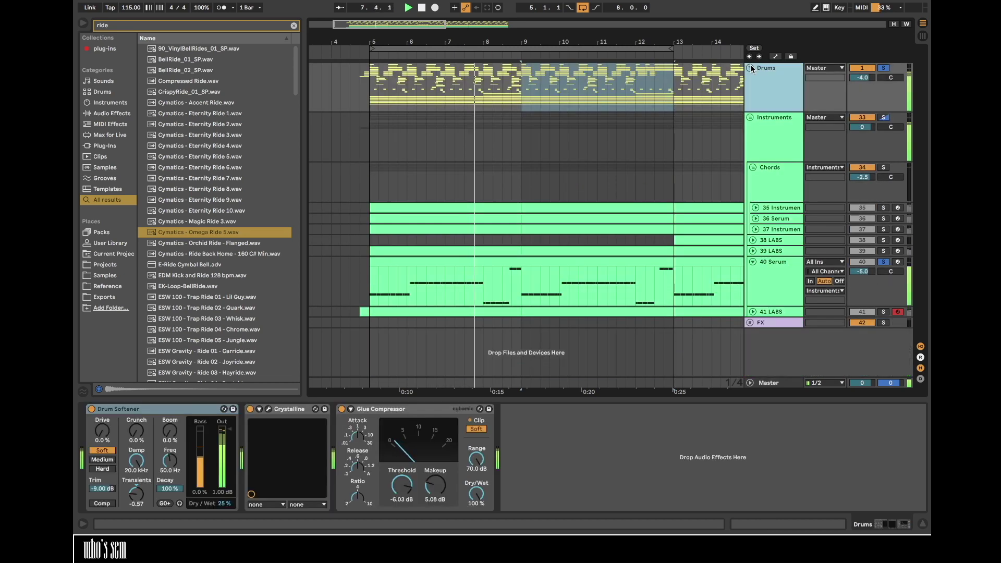
{"action": "left_click", "coordinate": [749, 322]}
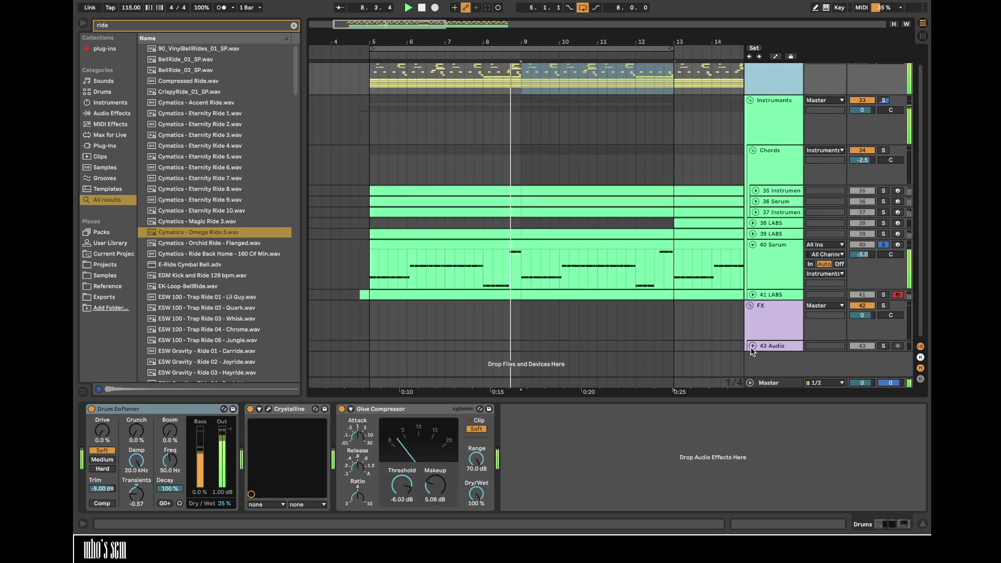
- Lower the hat loop and ride tracks' volumes together to -9.8 dB and -7.3 dB, and collapse the drum groups again
{"action": "left_click", "coordinate": [749, 67]}
{"action": "scroll", "coordinate": [748, 177], "scroll_direction": "down", "scroll_amount": 1}
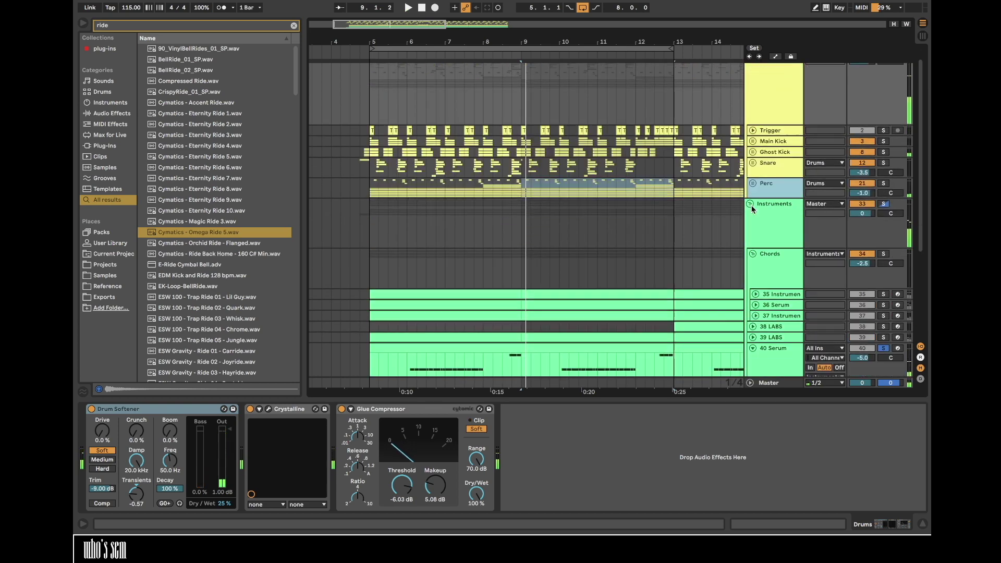
{"action": "left_click", "coordinate": [752, 189]}
{"action": "left_click", "coordinate": [765, 271], "text": "shift"}
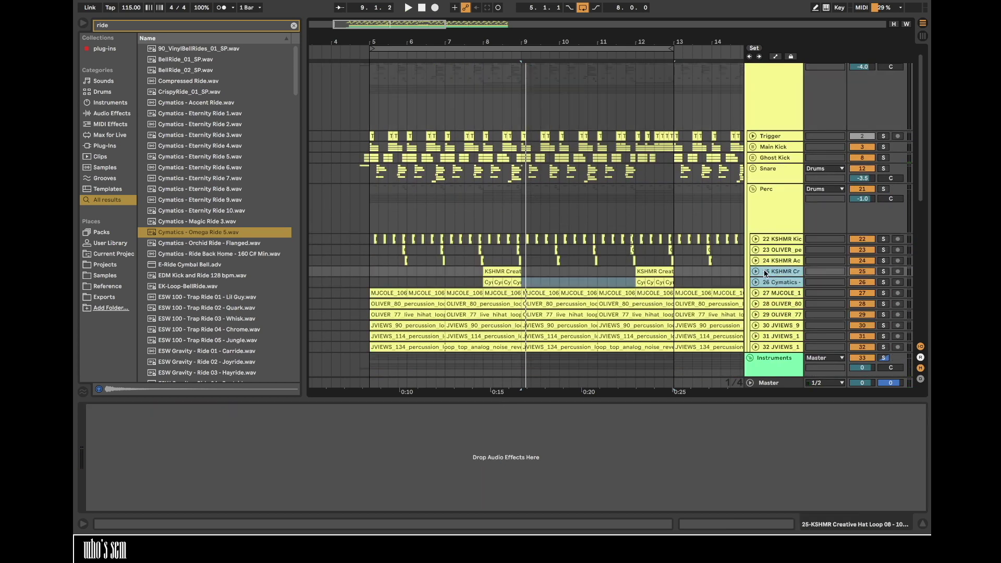
{"action": "left_click", "coordinate": [755, 272]}
{"action": "left_click", "coordinate": [859, 282]}
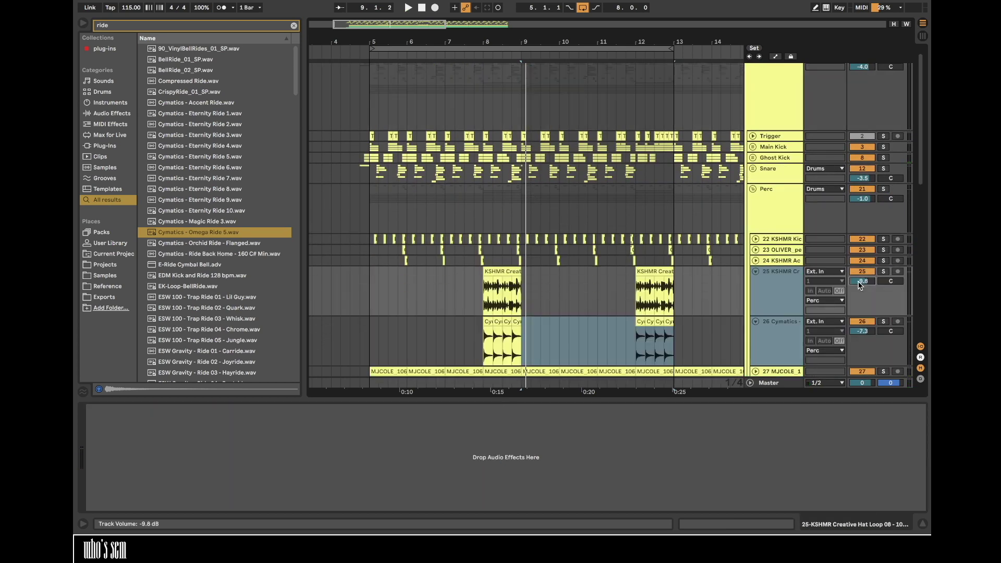
{"action": "left_click", "coordinate": [755, 272]}
{"action": "left_click", "coordinate": [752, 189]}
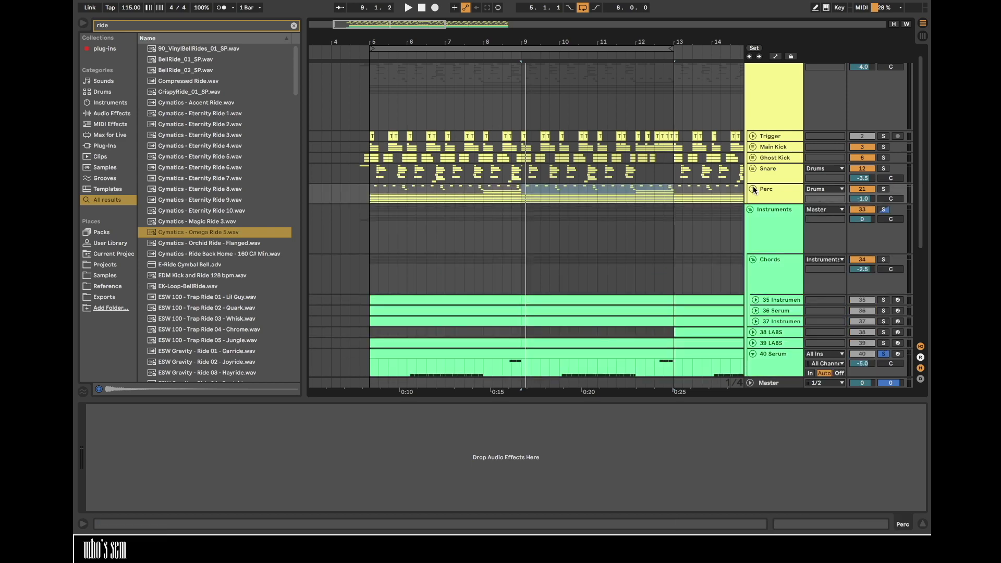
{"action": "left_click", "coordinate": [751, 68]}
- Solo the FX group, search the library for "crackle" and audition EK-Misc-Crackle1.wav
{"action": "left_click", "coordinate": [372, 328]}
{"action": "scroll", "coordinate": [371, 328], "scroll_direction": "down", "scroll_amount": 2}
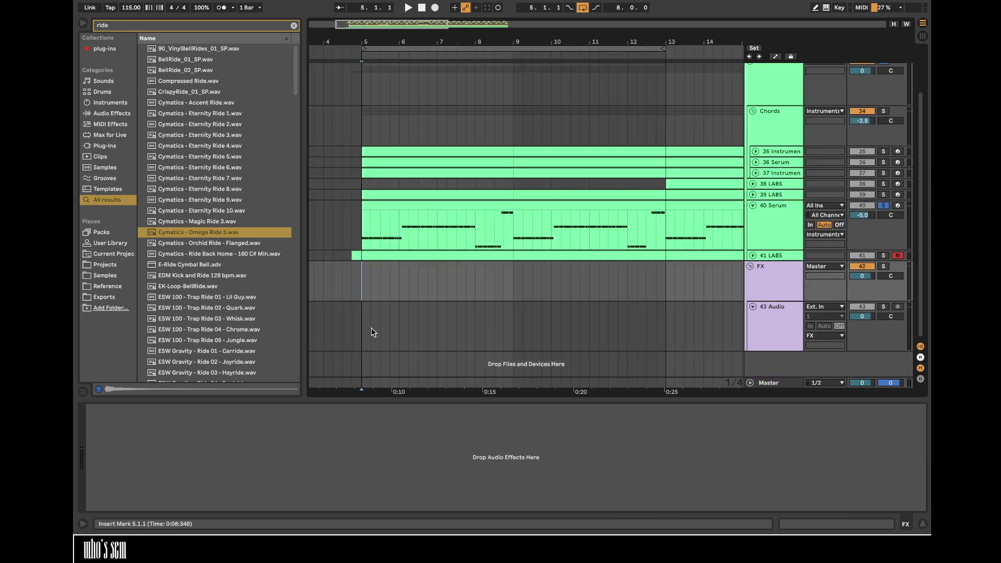
{"action": "left_click", "coordinate": [921, 522]}
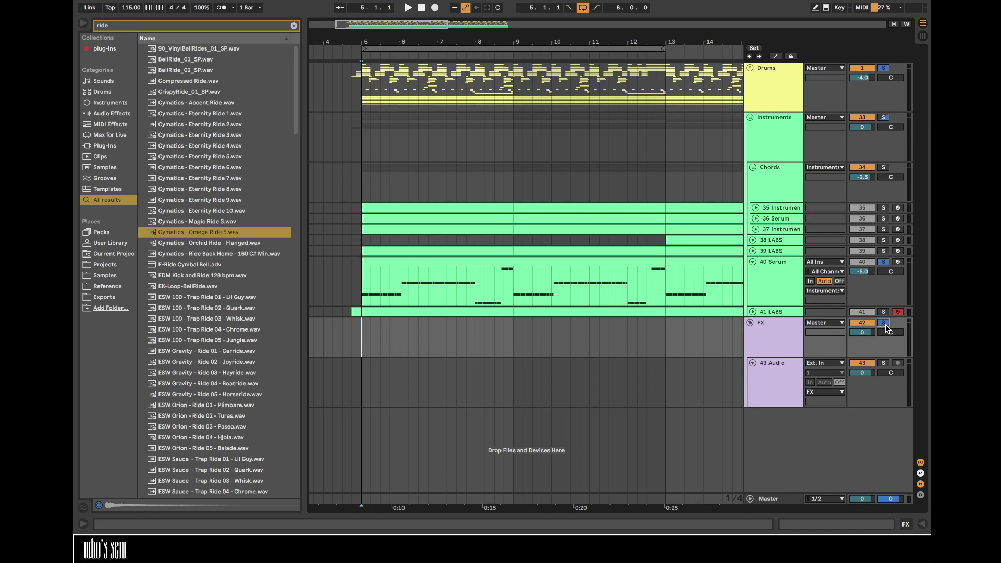
{"action": "left_click", "coordinate": [207, 24]}
{"action": "type", "text": "crackle"}
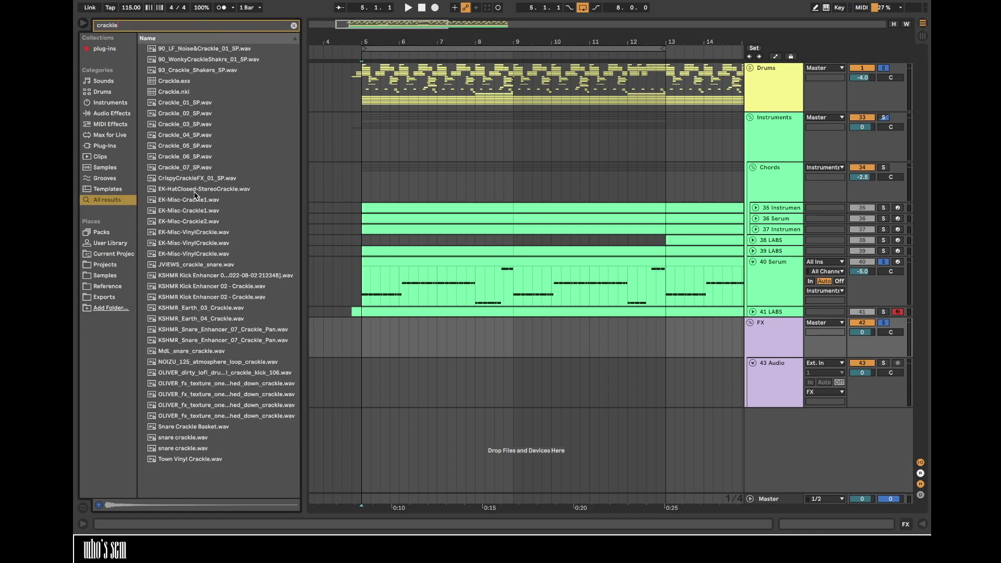
{"action": "left_click", "coordinate": [189, 200]}
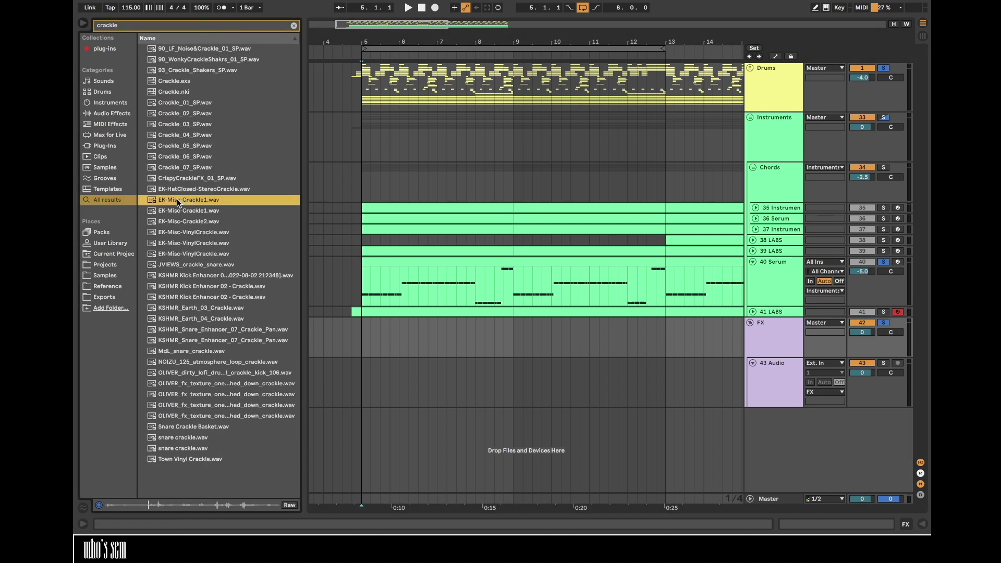
- Place EK-Misc-Crackle1 at 5.1.1 on the FX group's audio track and EK-Misc-Crackle2 directly after it, turning off warping for both
{"action": "left_click_drag", "start_coordinate": [374, 292], "coordinate": [390, 362]}
{"action": "double_click", "coordinate": [373, 365]}
{"action": "scroll", "coordinate": [206, 181], "scroll_direction": "down", "scroll_amount": 3}
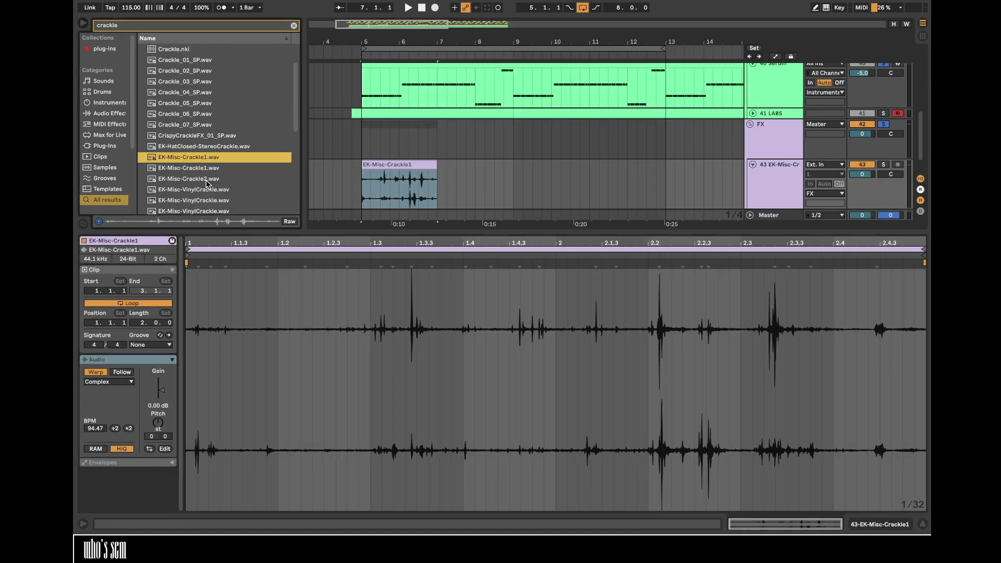
{"action": "left_click", "coordinate": [206, 179]}
{"action": "left_click", "coordinate": [101, 372]}
{"action": "left_click_drag", "start_coordinate": [200, 182], "coordinate": [445, 188]}
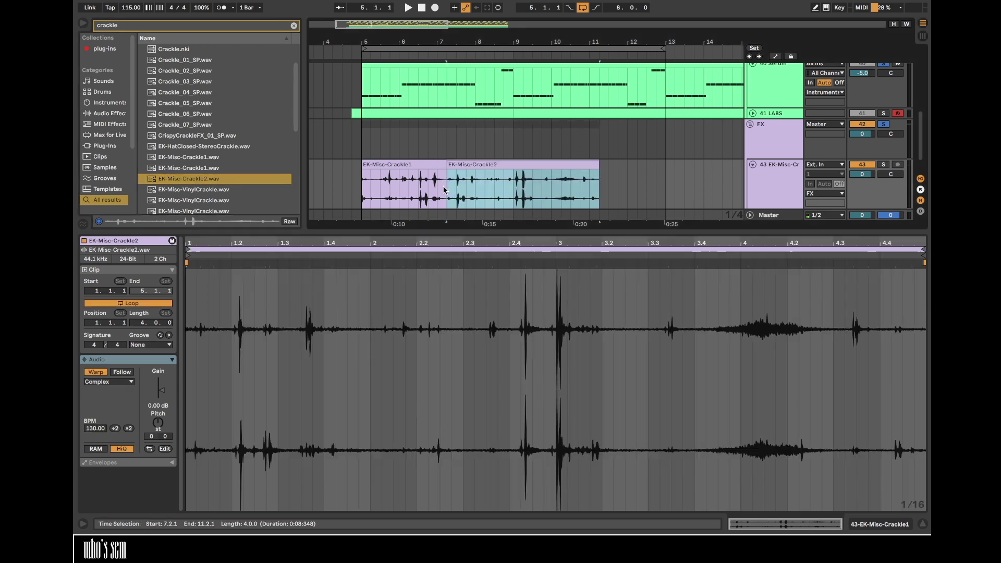
{"action": "left_click", "coordinate": [97, 372]}
- Solo the crackle track, play it from 9.4.1 and close the clip view
{"action": "left_click", "coordinate": [543, 207]}
{"action": "left_click", "coordinate": [883, 166]}
{"action": "key", "text": "space"}
{"action": "double_click", "coordinate": [787, 173]}
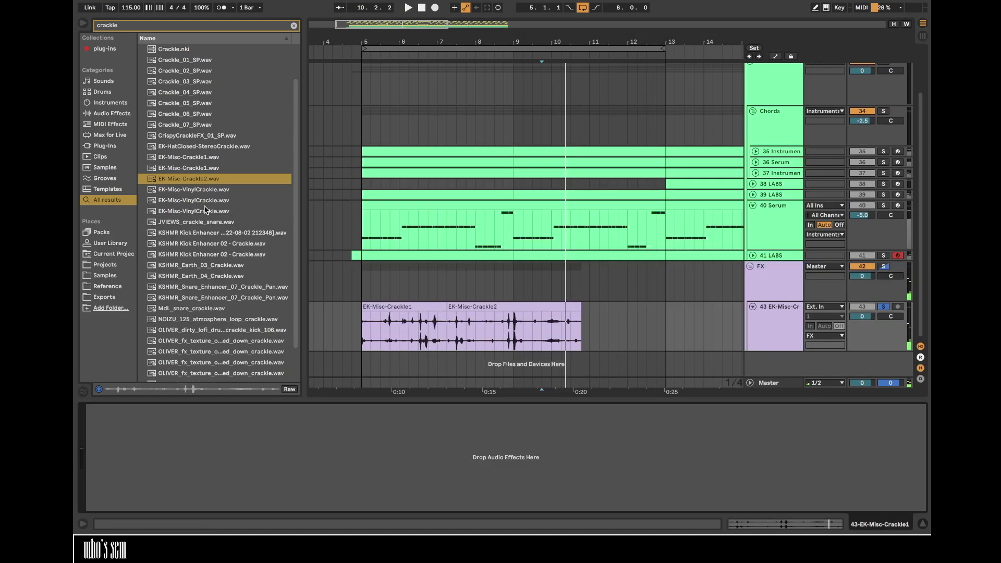
- Clear the browser search and add a Glue Compressor from the audio effects to the crackle track
{"action": "left_click", "coordinate": [294, 25]}
{"action": "left_click", "coordinate": [111, 113]}
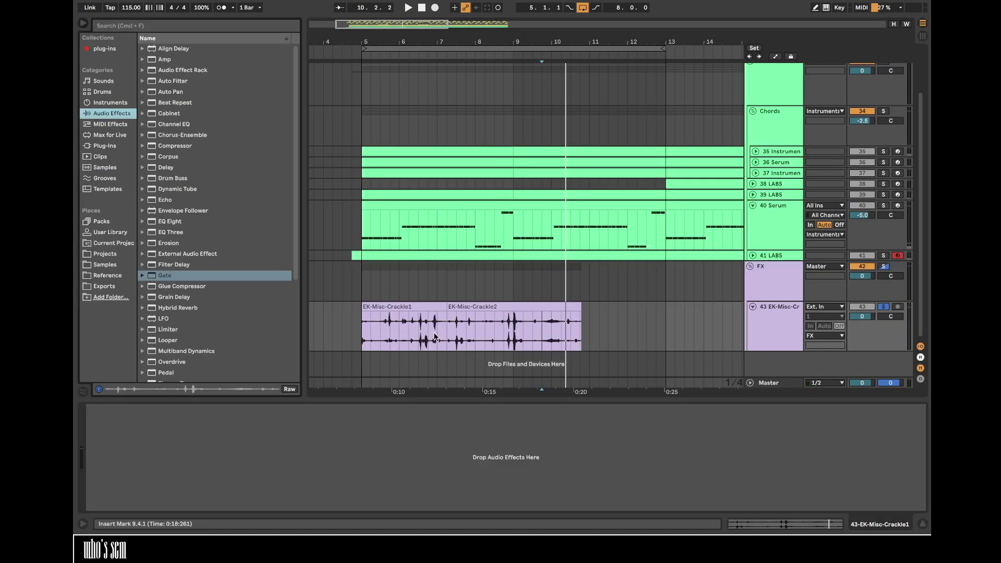
{"action": "left_click_drag", "start_coordinate": [382, 317], "coordinate": [538, 327]}
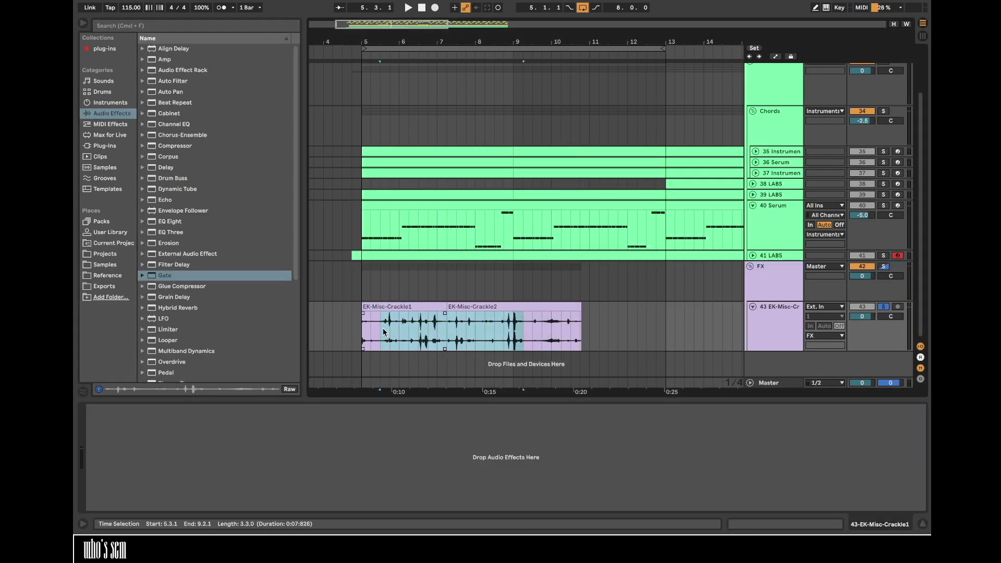
{"action": "left_click_drag", "start_coordinate": [366, 40], "coordinate": [323, 38]}
{"action": "left_click_drag", "start_coordinate": [387, 333], "coordinate": [403, 332]}
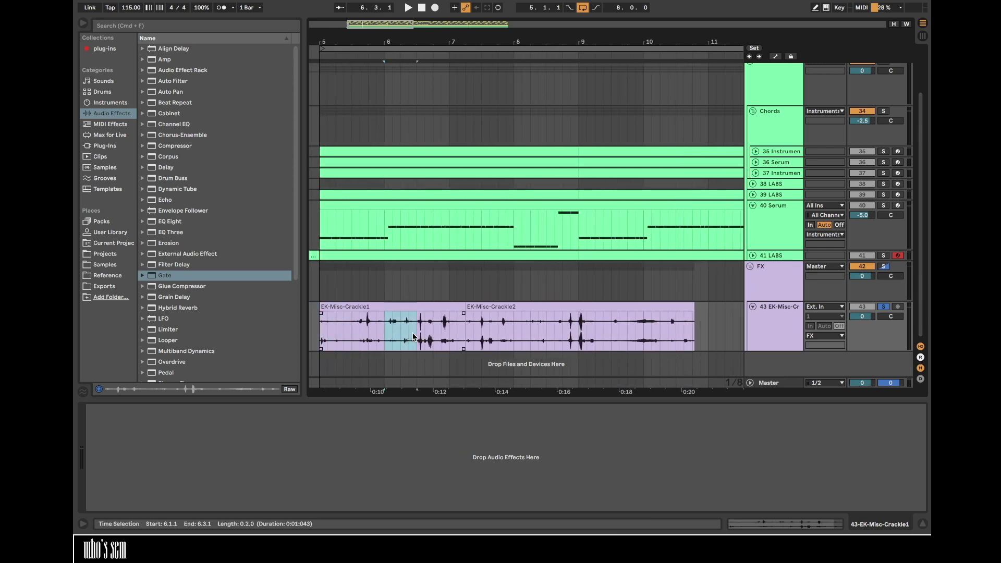
{"action": "double_click", "coordinate": [202, 287]}
{"action": "left_click", "coordinate": [360, 306]}
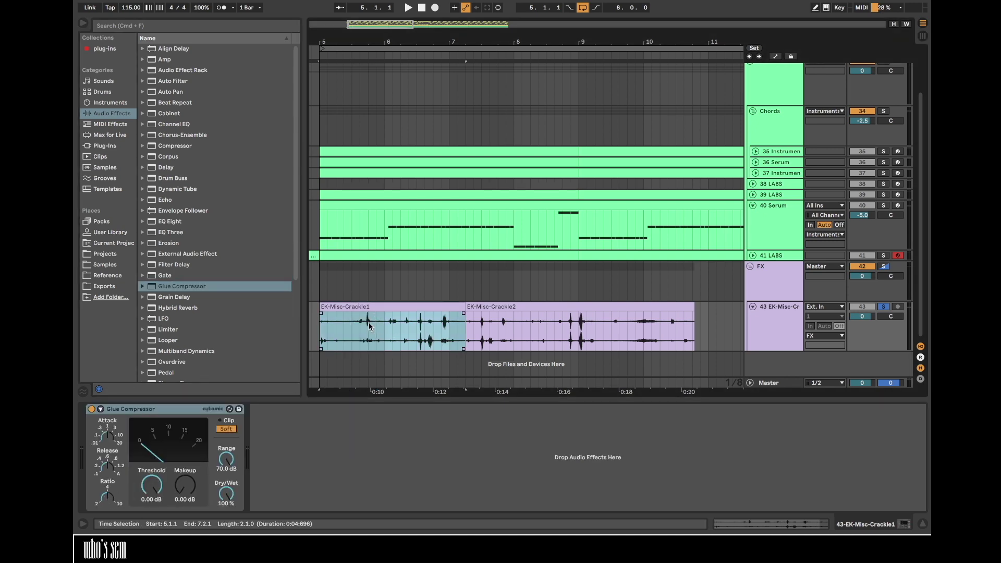
- Copy a short section of the first crackle clip, paste it at the end of EK-Misc-Crackle2 and trim it to 11.1.1
{"action": "left_click_drag", "start_coordinate": [322, 333], "coordinate": [715, 327]}
{"action": "left_click", "coordinate": [625, 336]}
{"action": "left_click_drag", "start_coordinate": [379, 336], "coordinate": [417, 335]}
{"action": "key", "text": "super+c"}
{"action": "left_click", "coordinate": [677, 335]}
{"action": "key", "text": "super+v"}
{"action": "left_click_drag", "start_coordinate": [715, 306], "coordinate": [708, 307]}
{"action": "left_click", "coordinate": [379, 307], "text": "shift"}
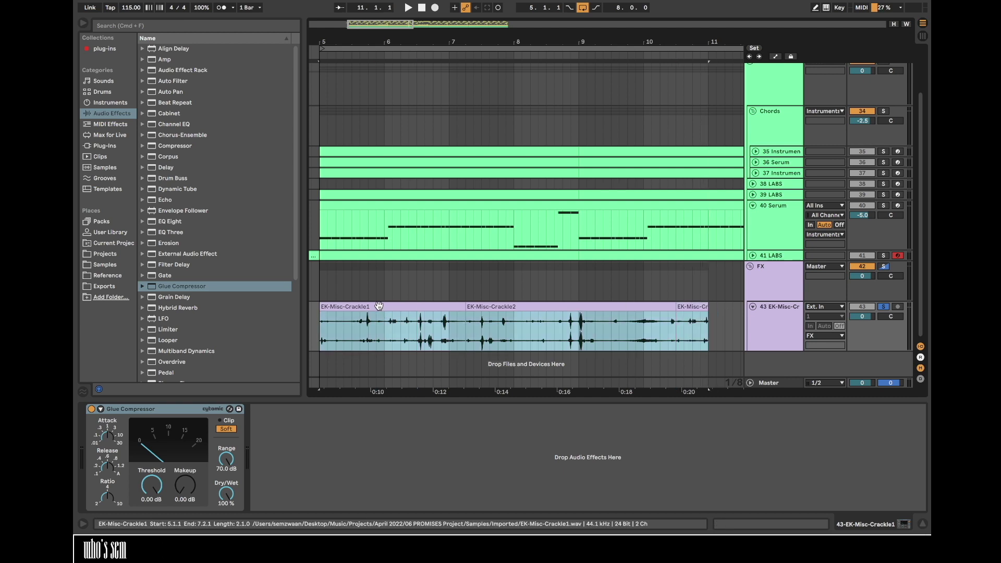
- Set the Glue Compressor's threshold to -40.0 dB and makeup to 14.4 dB while playing the crackle clips
{"action": "left_click", "coordinate": [110, 502]}
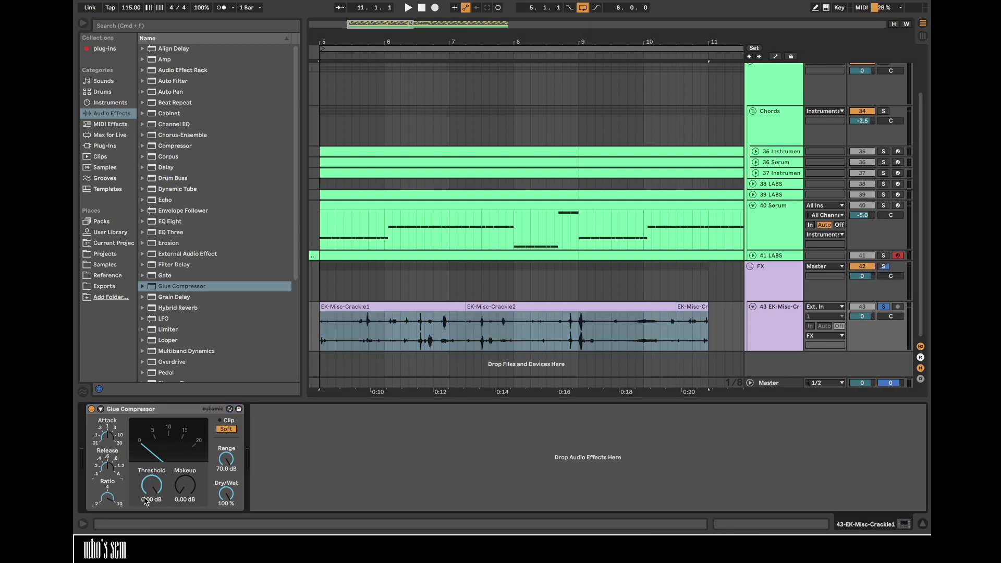
{"action": "left_click_drag", "start_coordinate": [150, 487], "coordinate": [151, 485]}
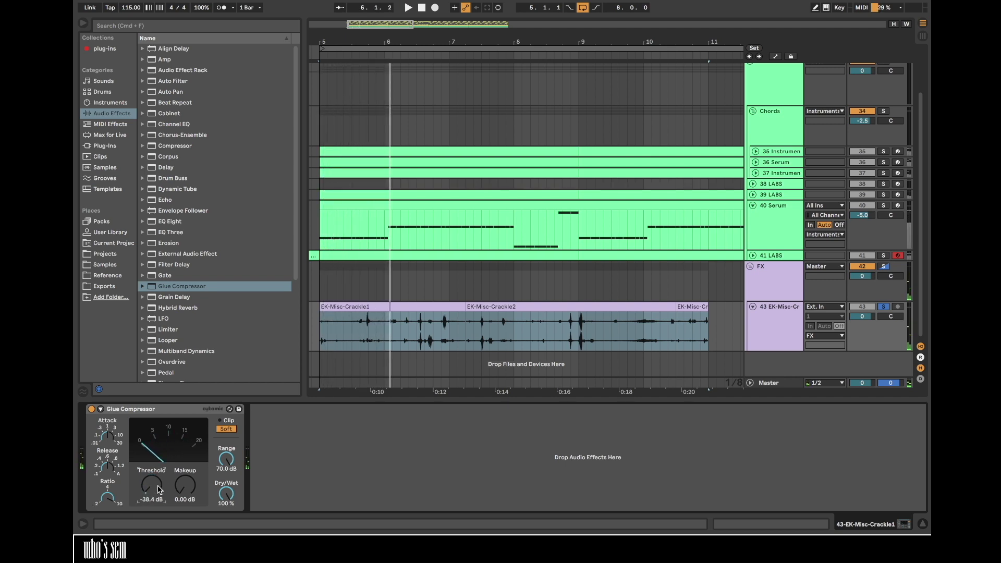
{"action": "left_click_drag", "start_coordinate": [192, 488], "coordinate": [192, 440]}
{"action": "key", "text": "space"}
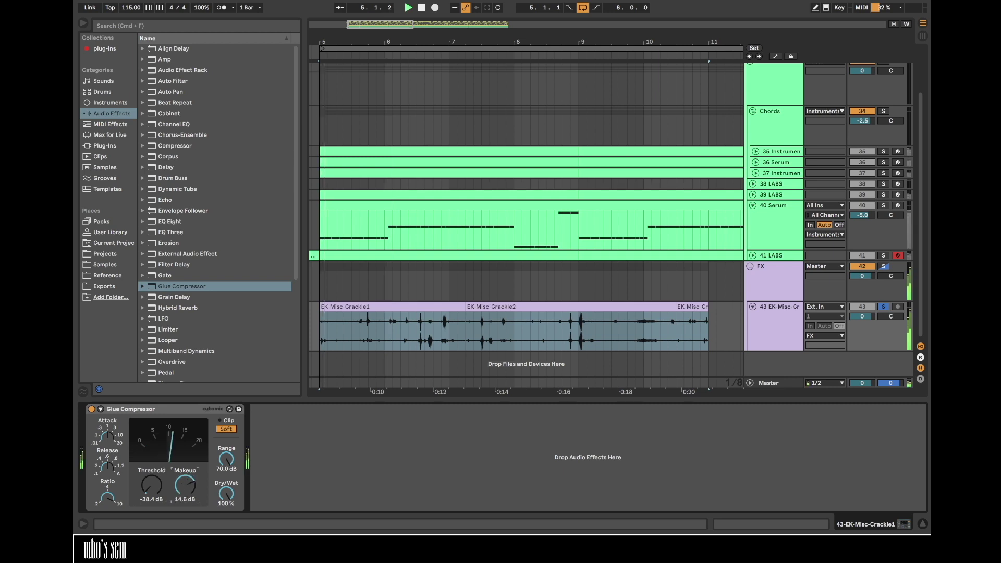
{"action": "left_click_drag", "start_coordinate": [152, 490], "coordinate": [151, 493]}
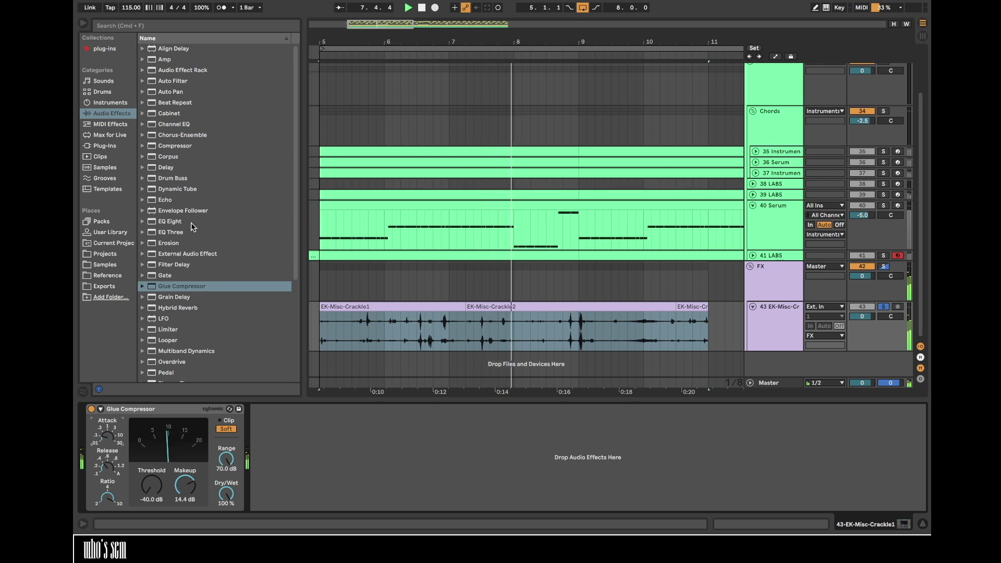
- Add an EQ Eight after the Glue Compressor with a low cut on band 1 at 211 Hz, and stop playback
{"action": "left_click_drag", "start_coordinate": [170, 221], "coordinate": [364, 468]}
{"action": "left_click", "coordinate": [293, 504]}
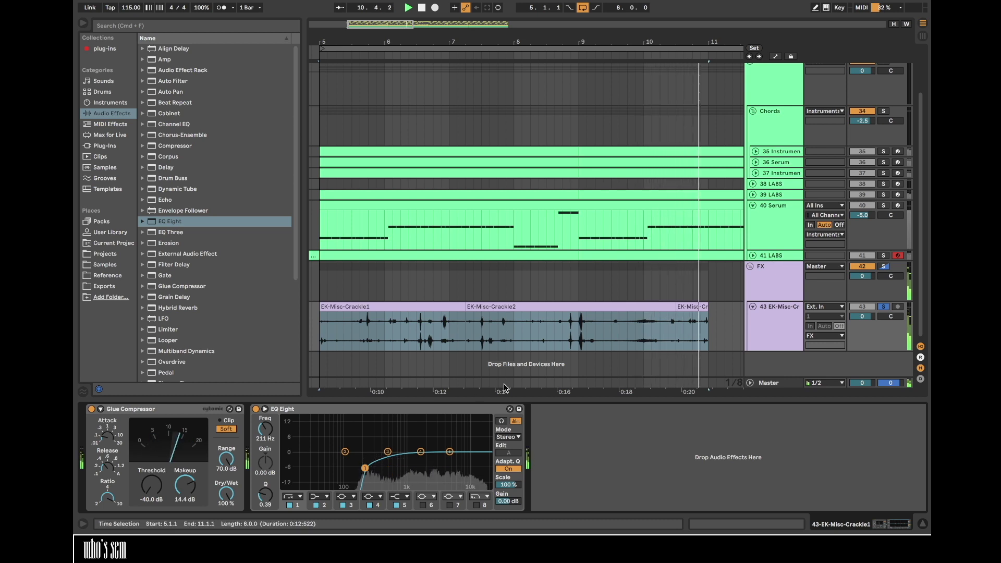
{"action": "left_click", "coordinate": [628, 324]}
{"action": "key", "text": "space"}
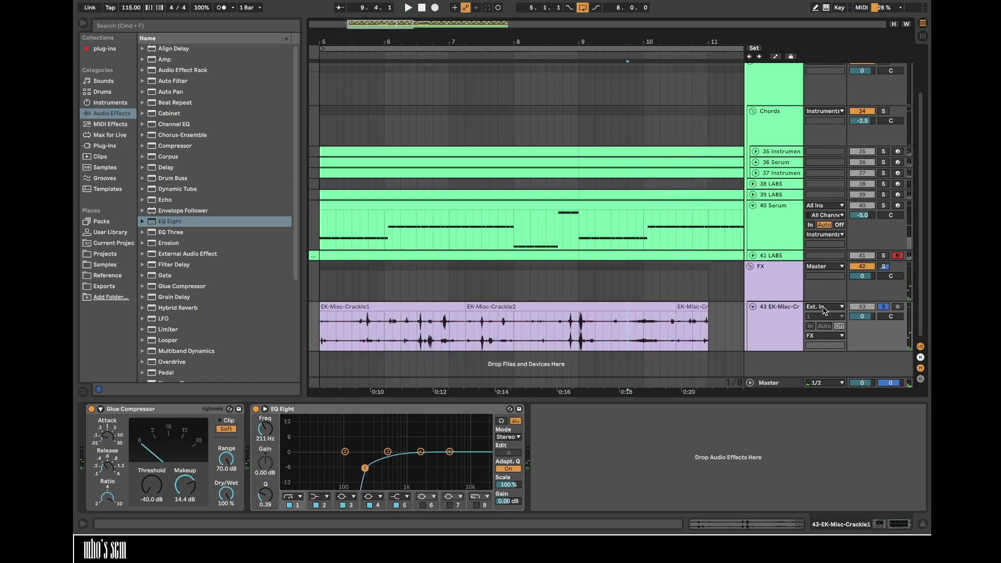
{"action": "scroll", "coordinate": [897, 130], "scroll_direction": "up", "scroll_amount": 3}
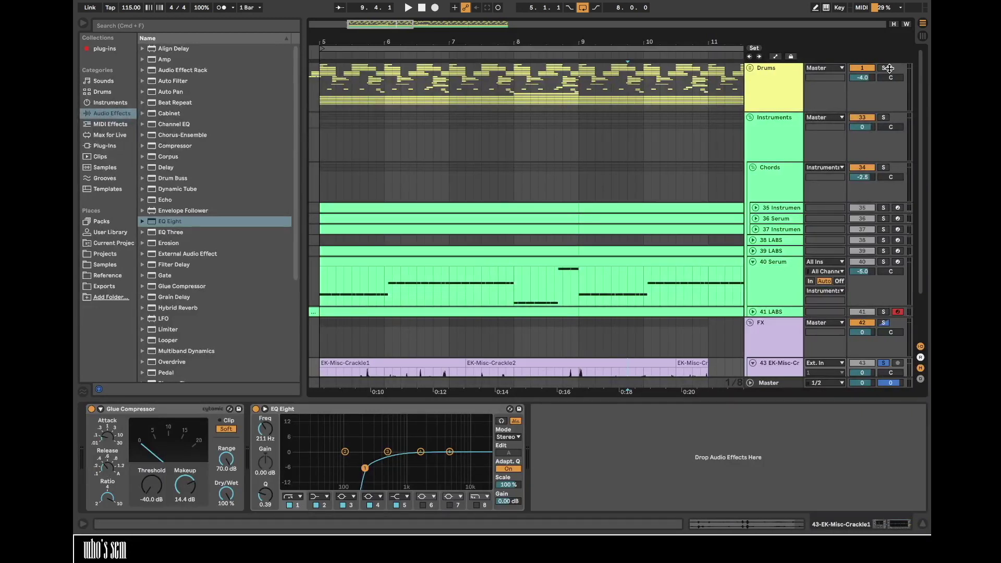
- Solo the Drums group and track 40 Serum alongside the crackle, and set the crackle track's volume to -12.5 dB during playback
{"action": "left_click", "coordinate": [872, 262]}
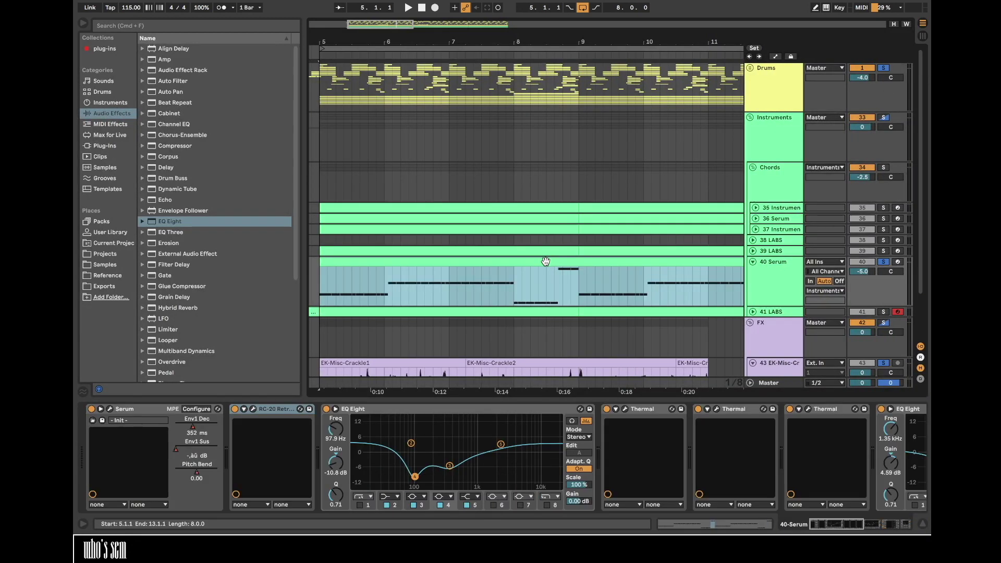
{"action": "scroll", "coordinate": [873, 312], "scroll_direction": "down", "scroll_amount": 3}
{"action": "key", "text": "space"}
{"action": "left_click_drag", "start_coordinate": [874, 323], "coordinate": [873, 344]}
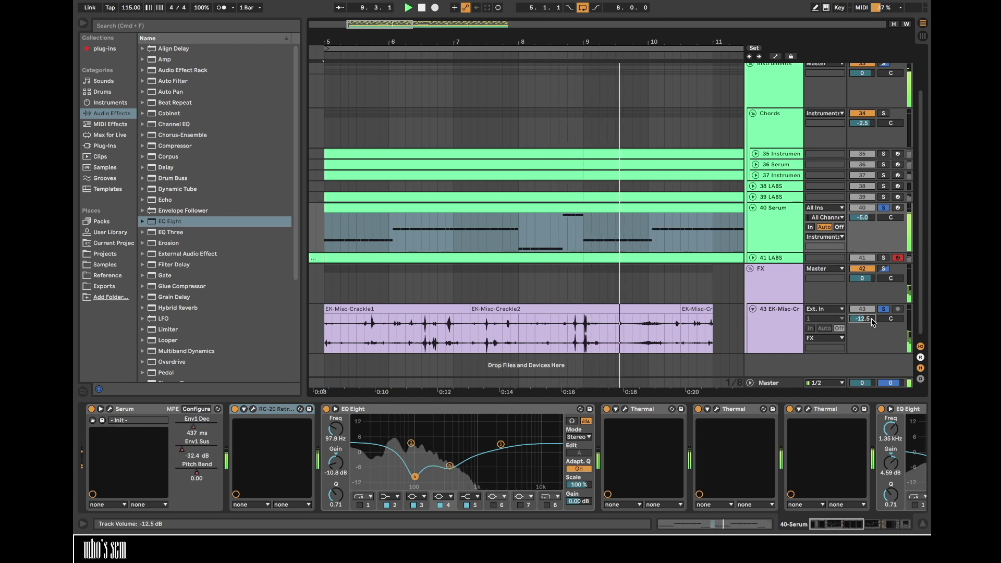
{"action": "key", "text": "space"}
- Copy bars 7 to 9 of the crackle, paste them at 11.1.1, and consolidate the clips from bar 5 to 13
{"action": "left_click_drag", "start_coordinate": [560, 36], "coordinate": [511, 22]}
{"action": "left_click_drag", "start_coordinate": [523, 332], "coordinate": [452, 329]}
{"action": "key", "text": "super+c"}
{"action": "left_click", "coordinate": [596, 334]}
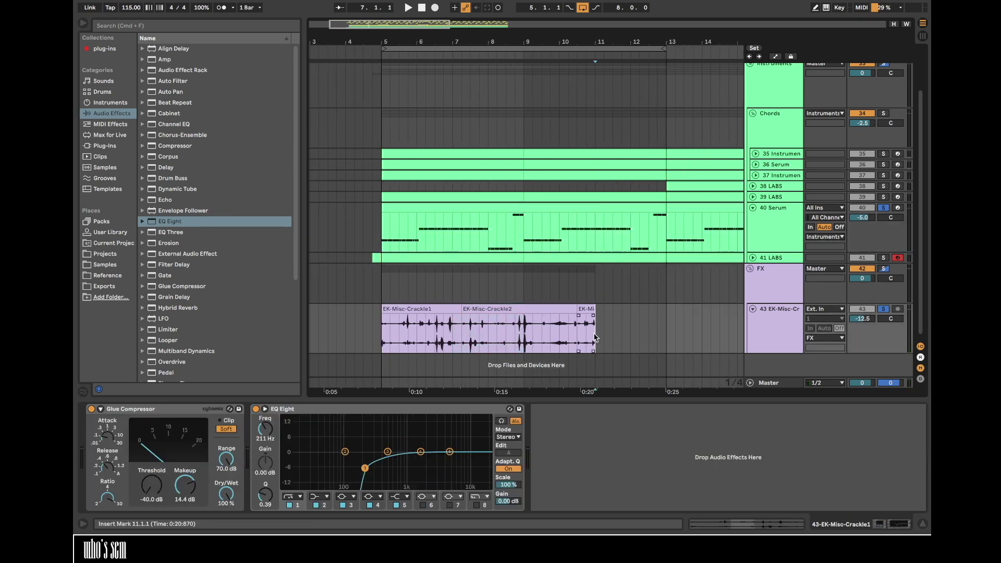
{"action": "key", "text": "super+v"}
{"action": "left_click", "coordinate": [443, 310], "text": "shift"}
{"action": "key", "text": "super+j"}
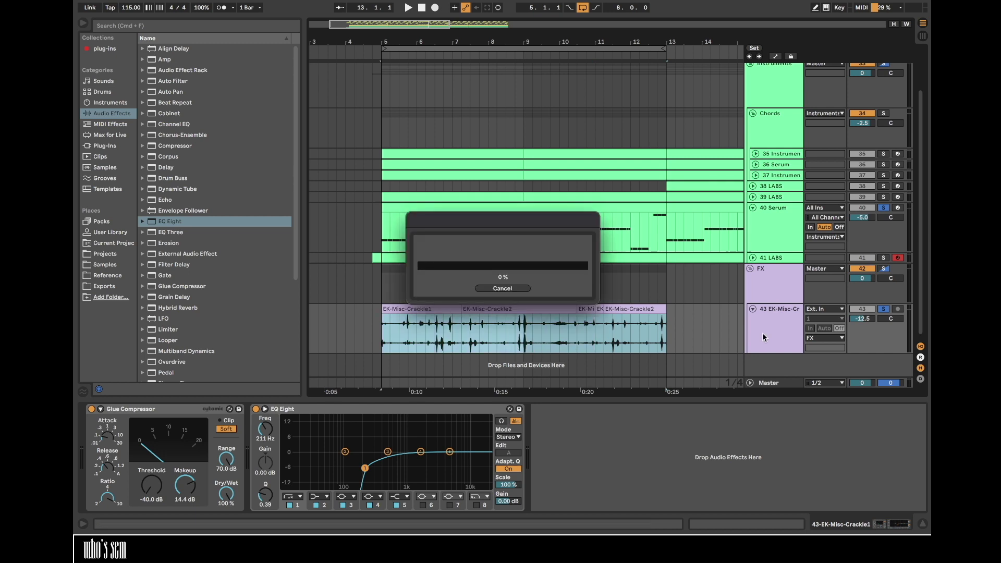
- Freeze and flatten the crackle track, and remove the clip's tail past 13.1.1
{"action": "right_click", "coordinate": [780, 326]}
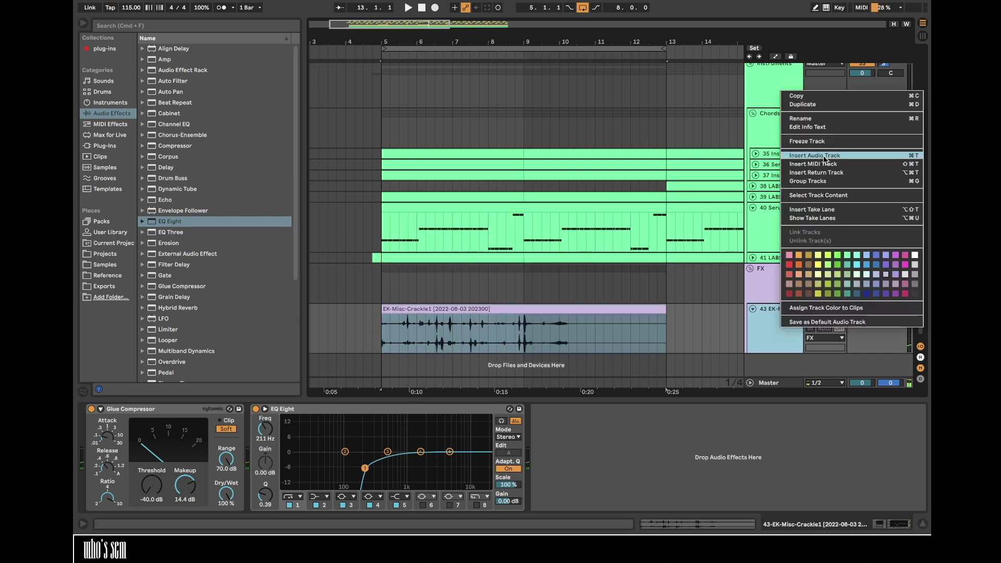
{"action": "left_click", "coordinate": [823, 141]}
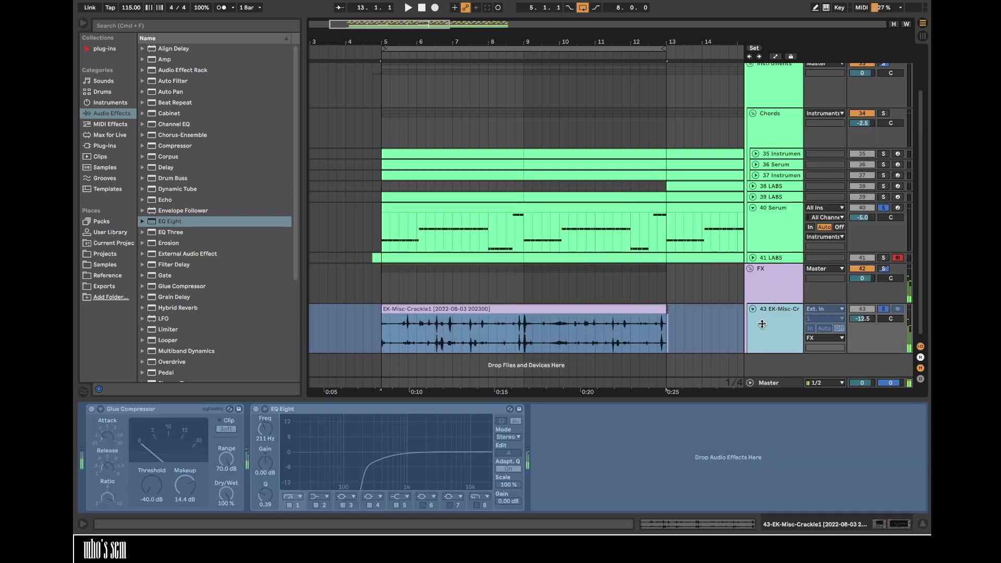
{"action": "right_click", "coordinate": [790, 311]}
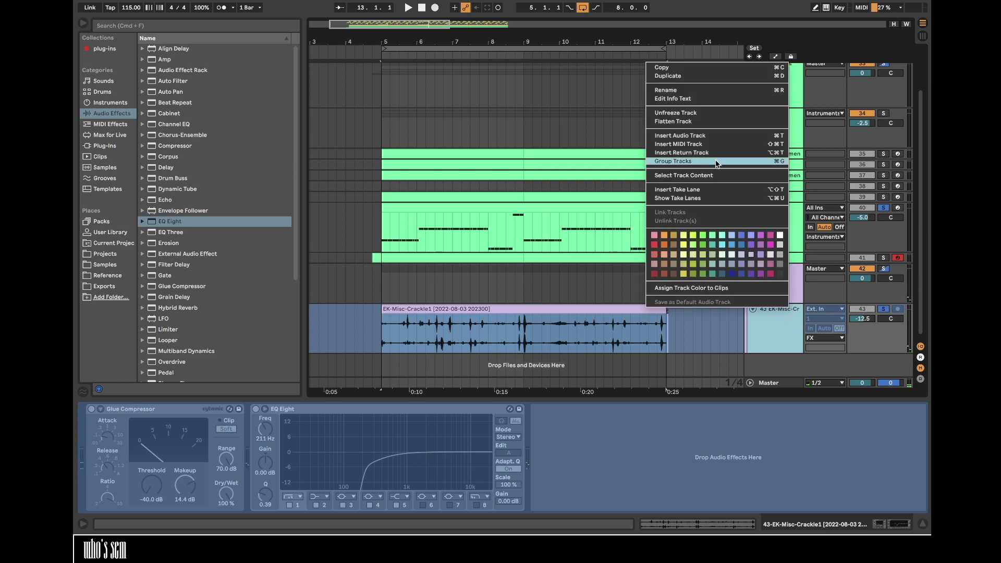
{"action": "left_click", "coordinate": [663, 135]}
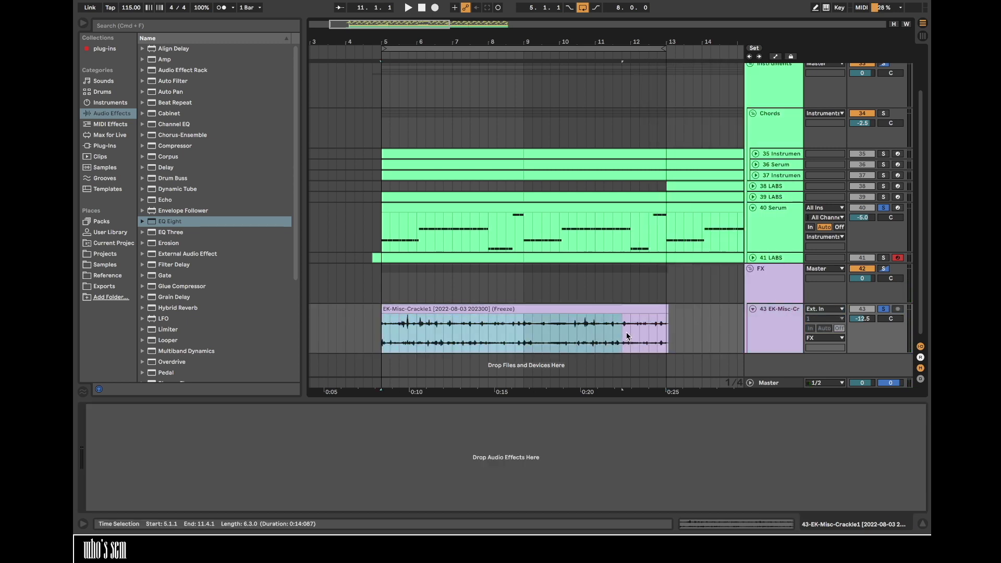
{"action": "left_click_drag", "start_coordinate": [667, 336], "coordinate": [676, 340]}
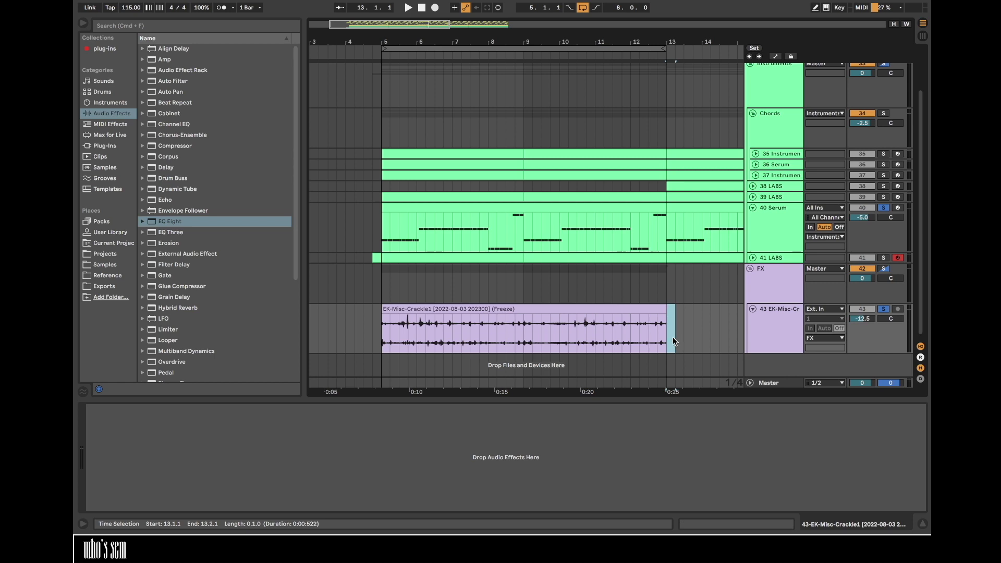
- Check the flattened crackle waveform up close and set its track volume to -15.0 dB
{"action": "left_click_drag", "start_coordinate": [412, 37], "coordinate": [411, 52]}
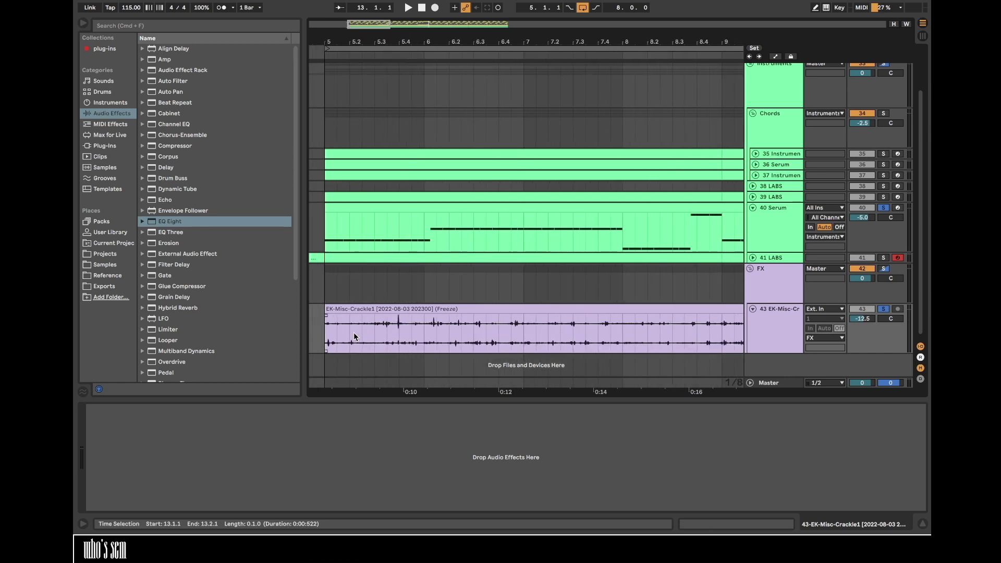
{"action": "left_click_drag", "start_coordinate": [352, 336], "coordinate": [376, 336]}
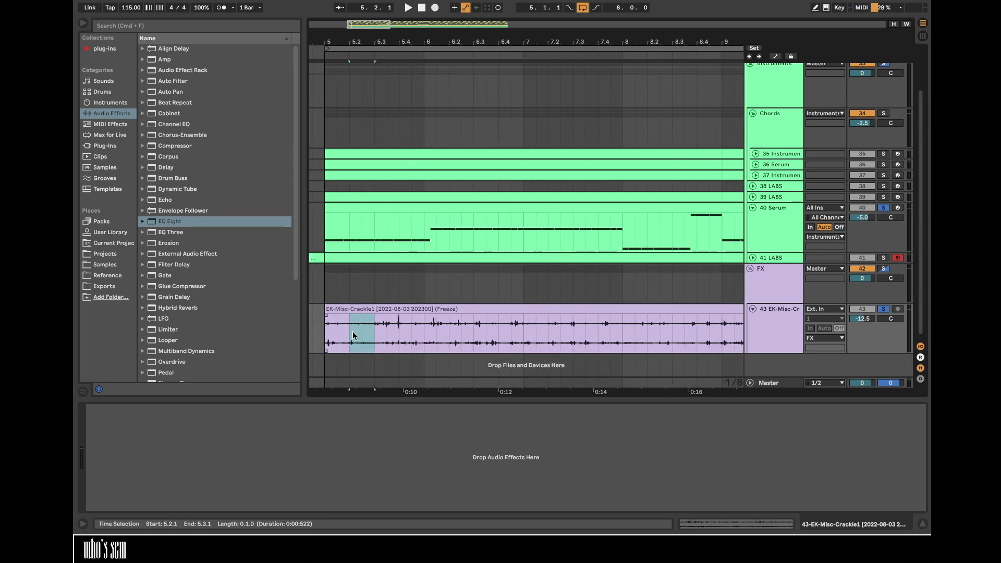
{"action": "mouse_move", "coordinate": [627, 335]}
{"action": "left_mouse_down"}
{"action": "mouse_move", "coordinate": [645, 334]}
{"action": "mouse_move", "coordinate": [631, 335]}
{"action": "left_mouse_up"}
{"action": "scroll", "coordinate": [630, 335], "scroll_direction": "right", "scroll_amount": 2}
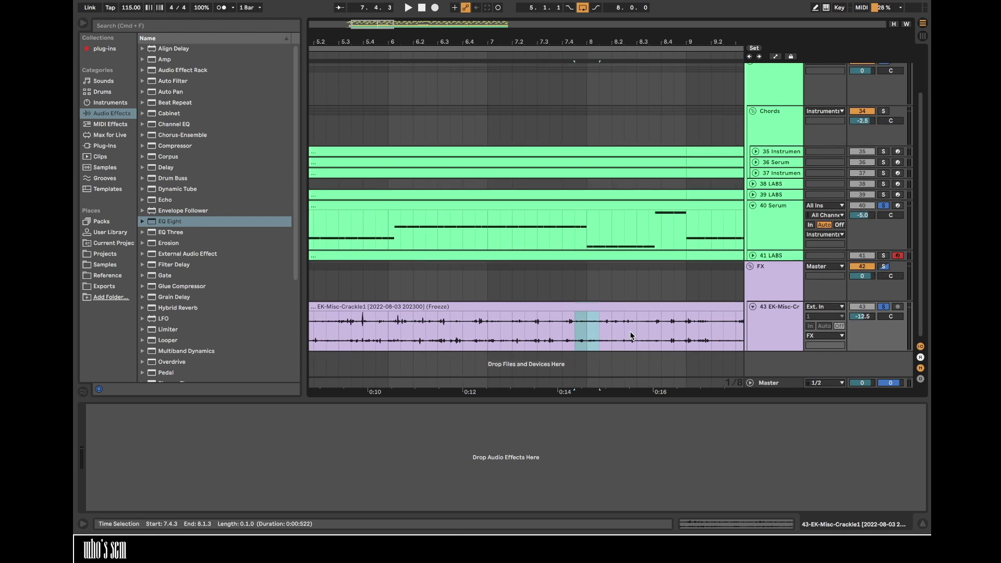
{"action": "left_click", "coordinate": [646, 306]}
{"action": "left_click_drag", "start_coordinate": [619, 47], "coordinate": [519, 38]}
{"action": "left_click", "coordinate": [868, 316]}
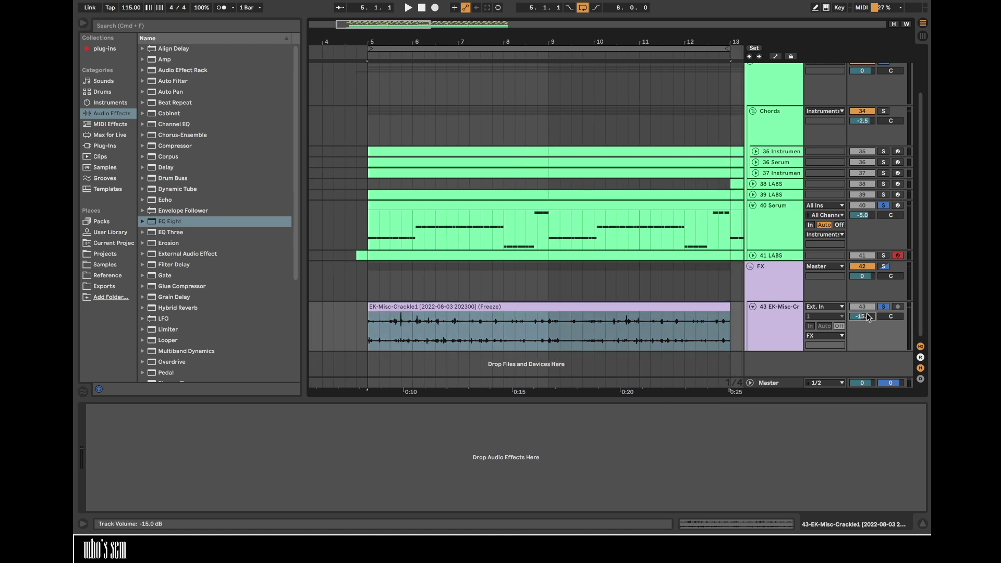
- Insert two audio tracks below the crackle track and search the whole browser for crackle
{"action": "key", "text": "super+t"}
{"action": "key", "text": "super+t"}
{"action": "left_click", "coordinate": [189, 24]}
{"action": "type", "text": "cr"}
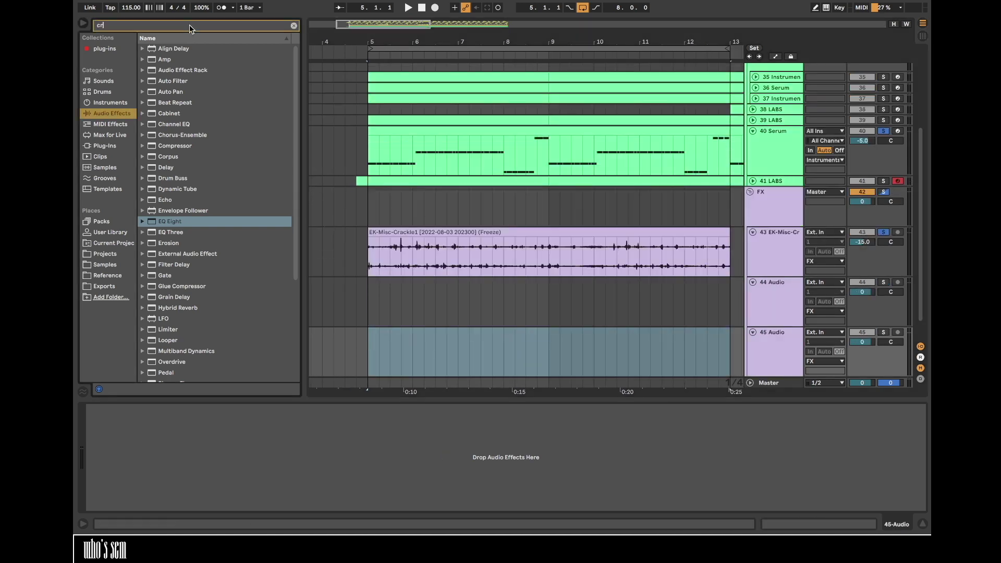
{"action": "type", "text": "ackle"}
{"action": "left_click", "coordinate": [106, 199]}
- Audition crackle samples and place the OLIVER_fx_texture one-shot pitched-down crackle on track 44 at 5.1.1
{"action": "left_click", "coordinate": [208, 168]}
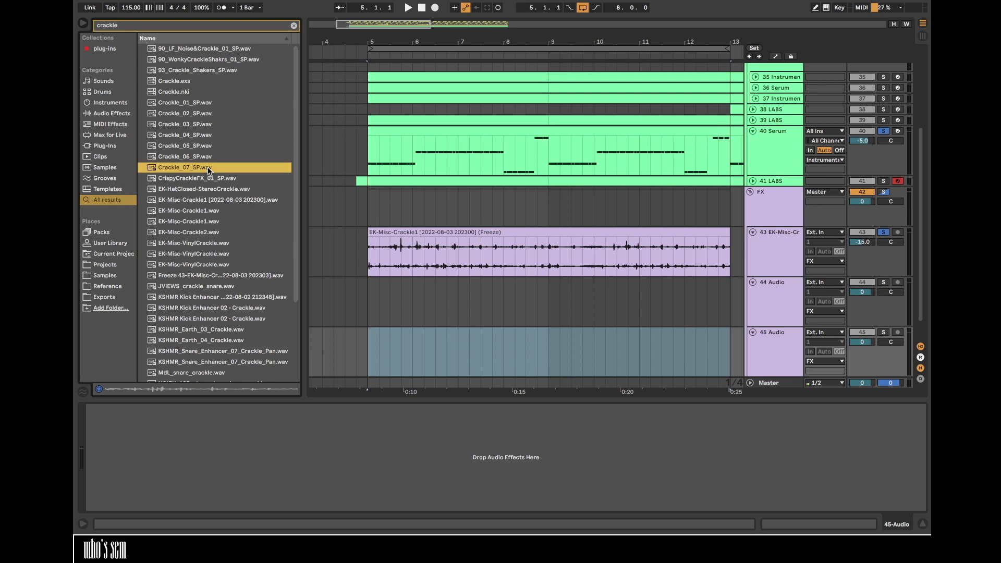
{"action": "left_click", "coordinate": [200, 254]}
{"action": "scroll", "coordinate": [202, 251], "scroll_direction": "down", "scroll_amount": 5}
{"action": "left_click", "coordinate": [208, 322]}
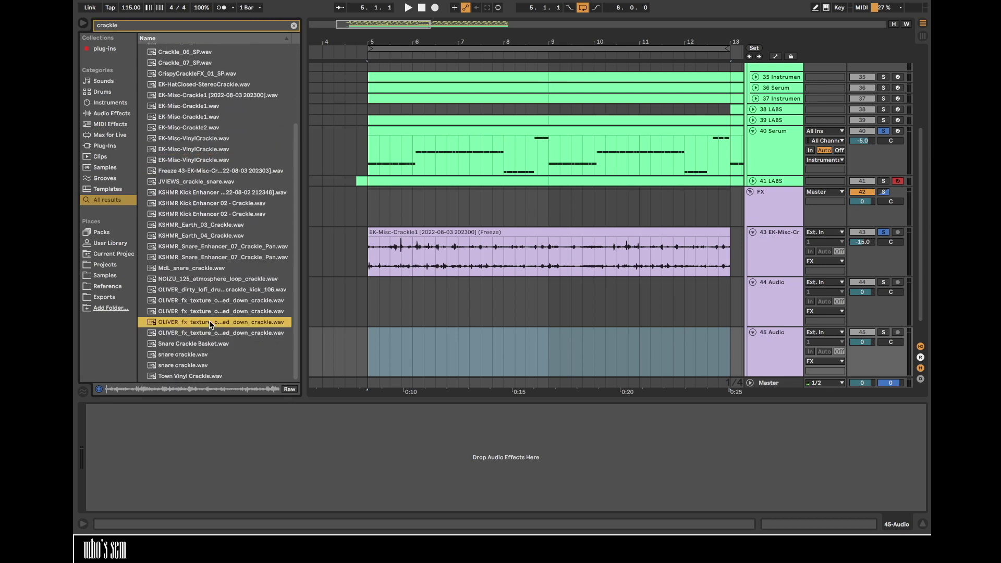
{"action": "left_click_drag", "start_coordinate": [201, 320], "coordinate": [371, 298]}
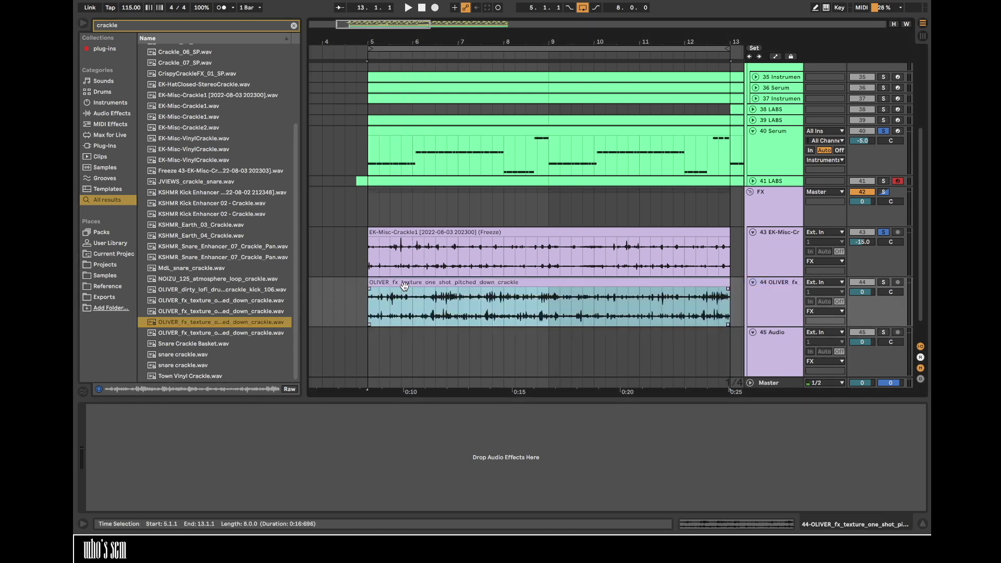
- Set the OLIVER crackle clip's warp mode to Re-Pitch
{"action": "double_click", "coordinate": [371, 298]}
{"action": "left_click", "coordinate": [107, 383]}
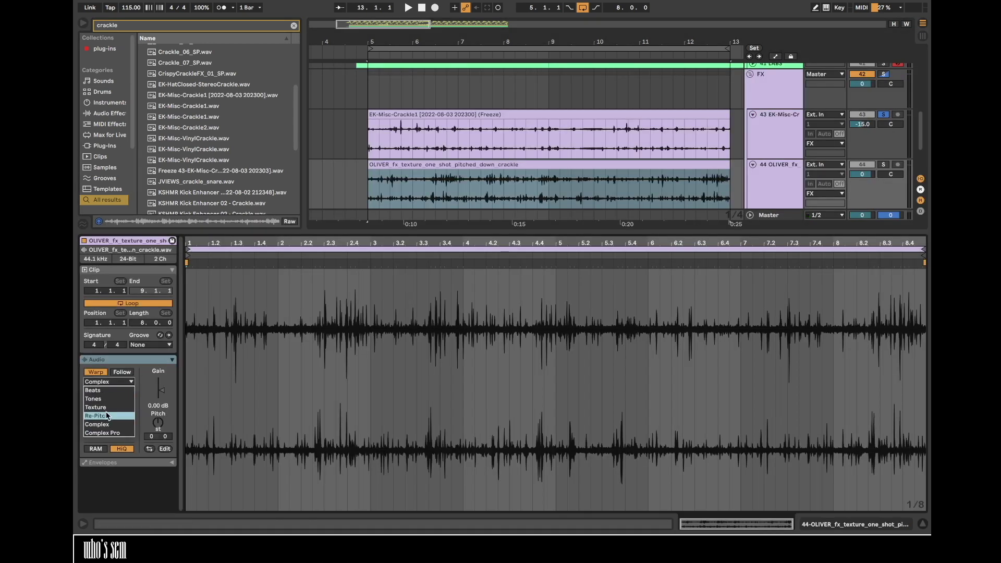
{"action": "left_click", "coordinate": [108, 416]}
- Clear the browser search and add the Haas preset of Delay to the EK-Misc-Crackle track
{"action": "left_click", "coordinate": [294, 25]}
{"action": "left_click", "coordinate": [108, 113]}
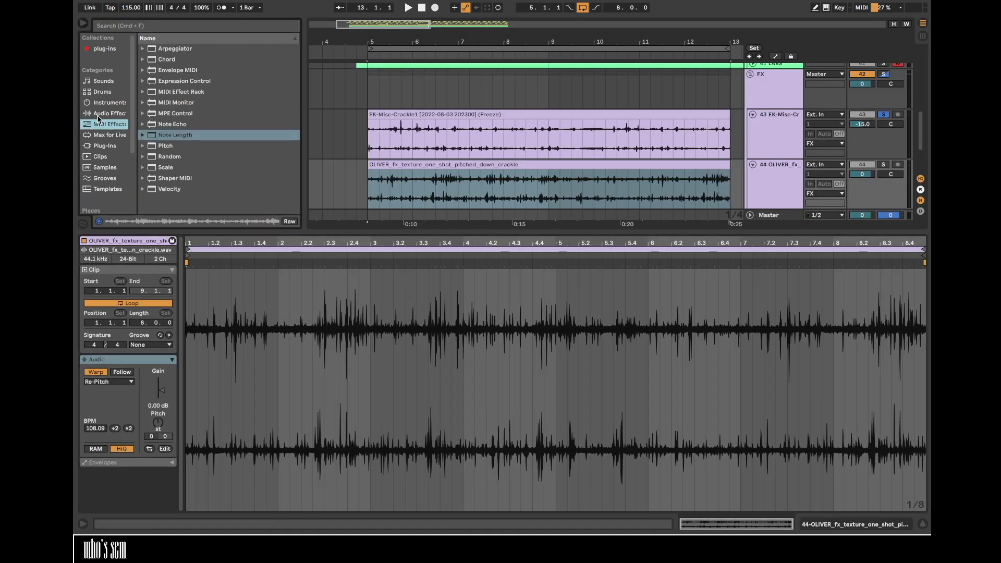
{"action": "left_click", "coordinate": [143, 168]}
{"action": "scroll", "coordinate": [173, 196], "scroll_direction": "down", "scroll_amount": 3}
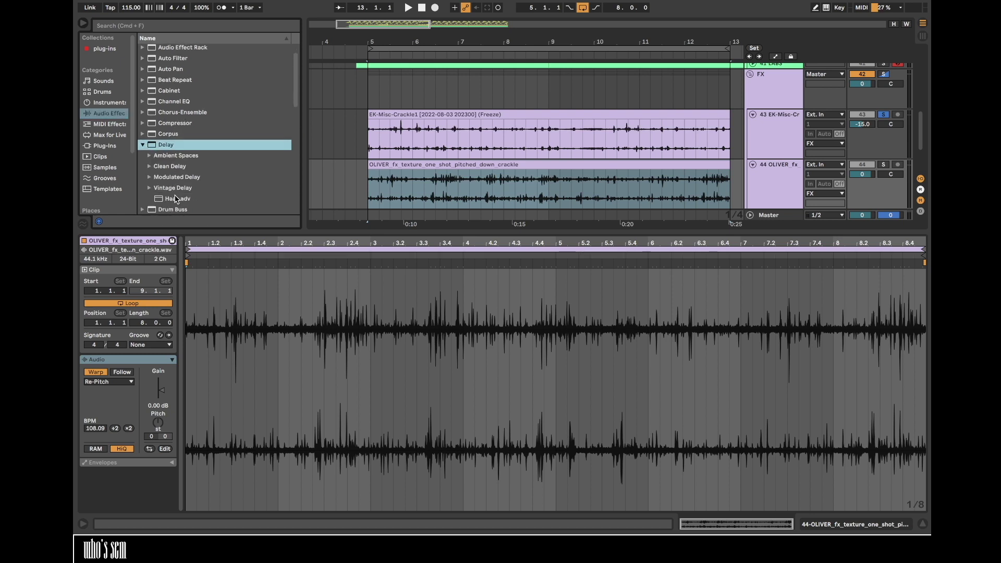
{"action": "left_click_drag", "start_coordinate": [177, 187], "coordinate": [449, 156]}
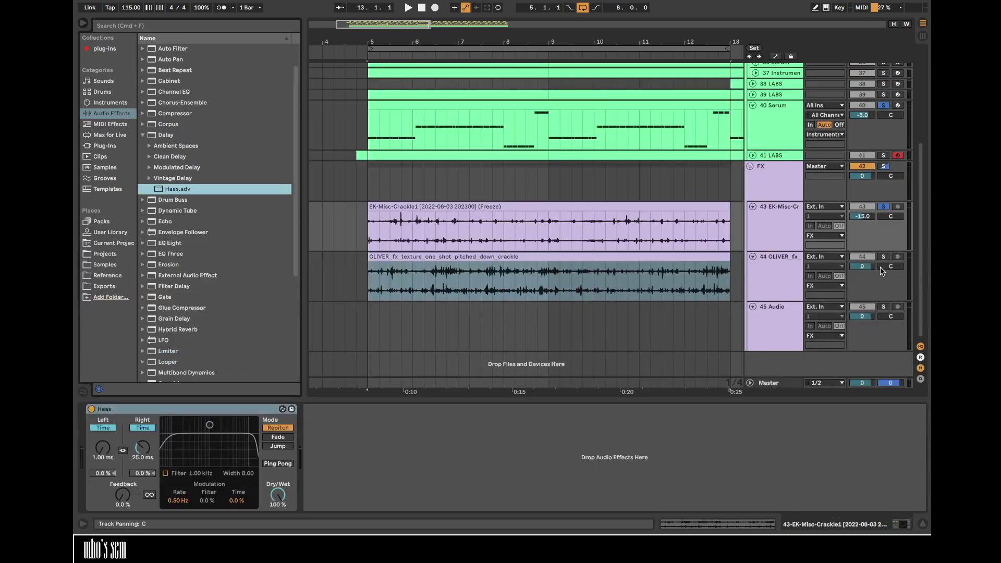
- Solo the OLIVER crackle track and lower both crackle tracks together to -20.0 dB during playback
{"action": "left_click", "coordinate": [885, 257]}
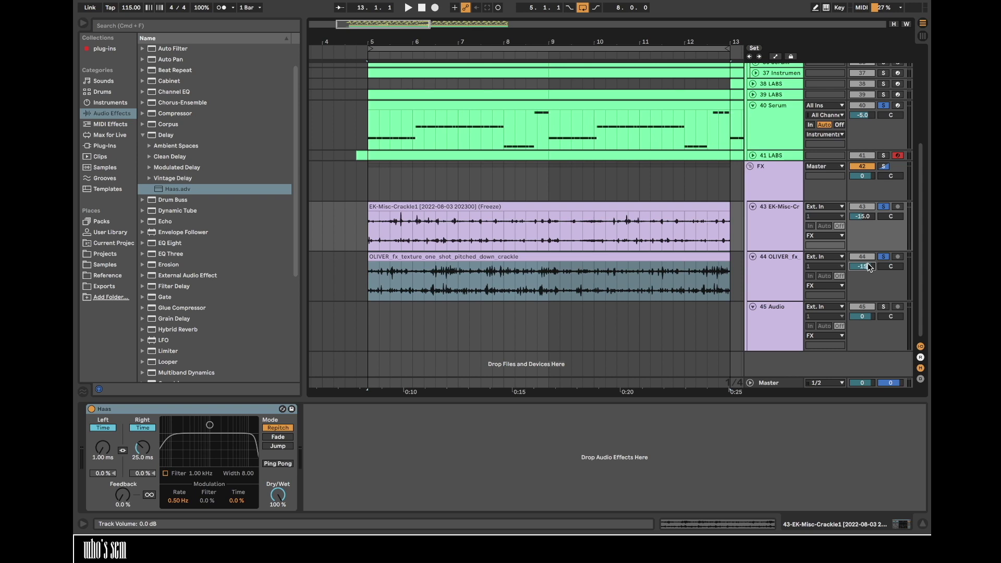
{"action": "key", "text": "space"}
{"action": "left_click", "coordinate": [779, 221]}
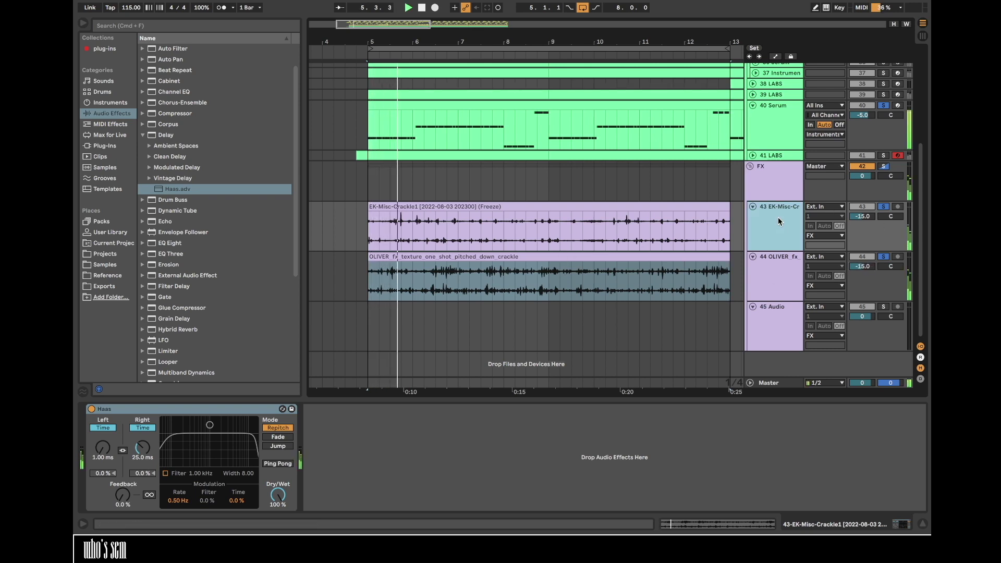
{"action": "left_click", "coordinate": [778, 263], "text": "shift"}
{"action": "left_click", "coordinate": [862, 218]}
{"action": "left_click_drag", "start_coordinate": [863, 218], "coordinate": [864, 223]}
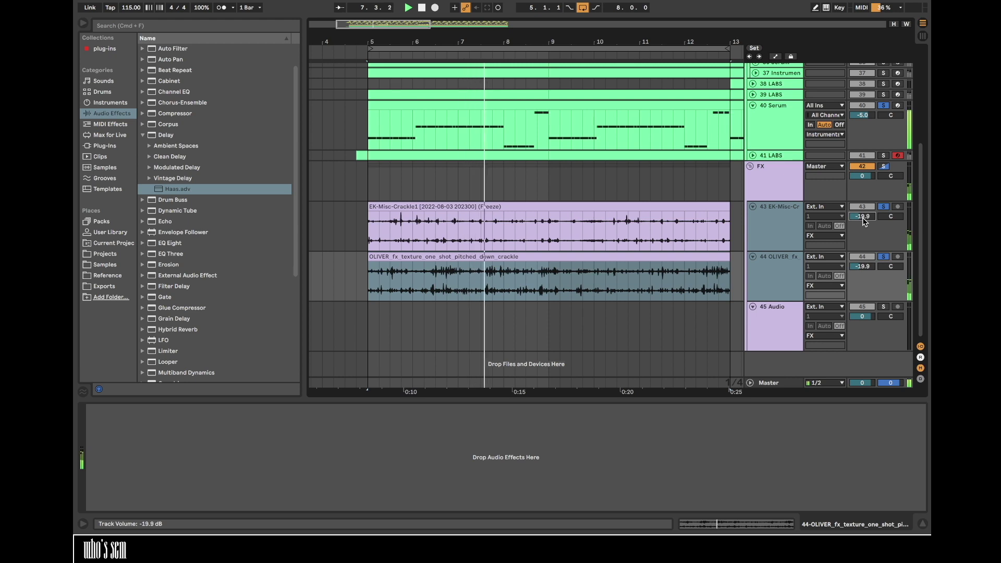
- Browse the Sounds of KSHMR Vol 4 samples to the Ambiance - Scenes folder within FX, Ambiance & Foley
{"action": "left_click", "coordinate": [111, 265]}
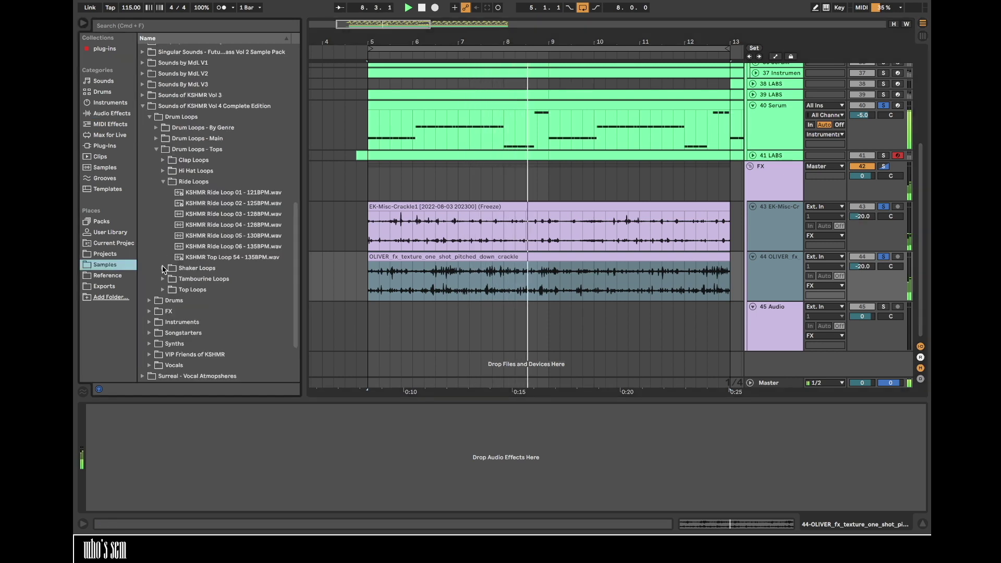
{"action": "left_click", "coordinate": [162, 175]}
{"action": "left_click", "coordinate": [163, 181]}
{"action": "left_click", "coordinate": [157, 150]}
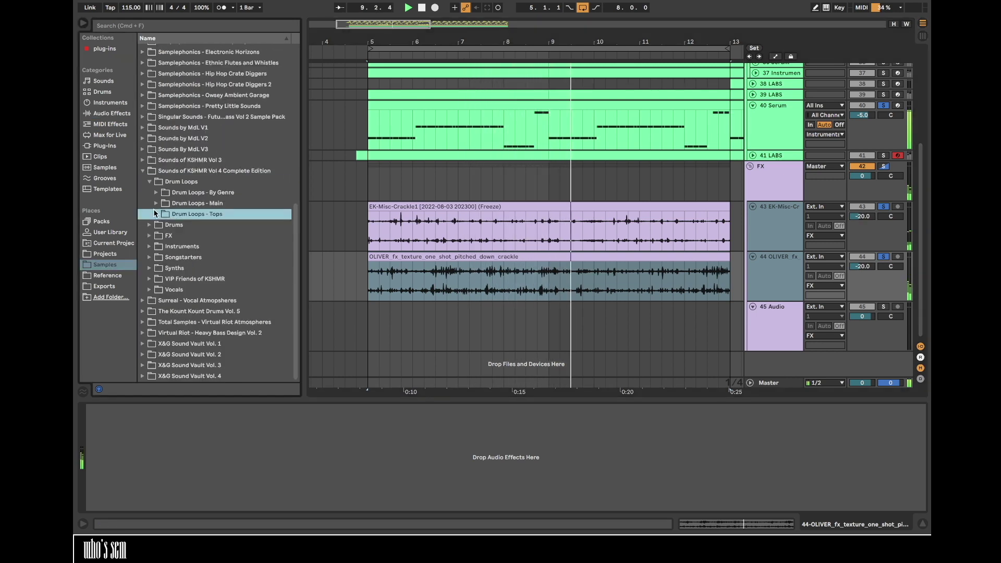
{"action": "left_click", "coordinate": [149, 237]}
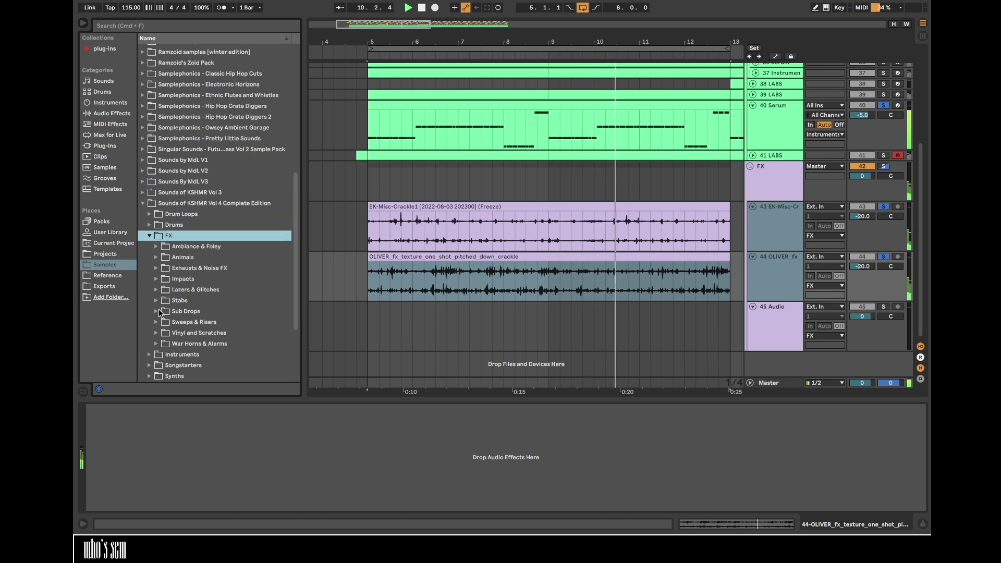
{"action": "left_click", "coordinate": [166, 217]}
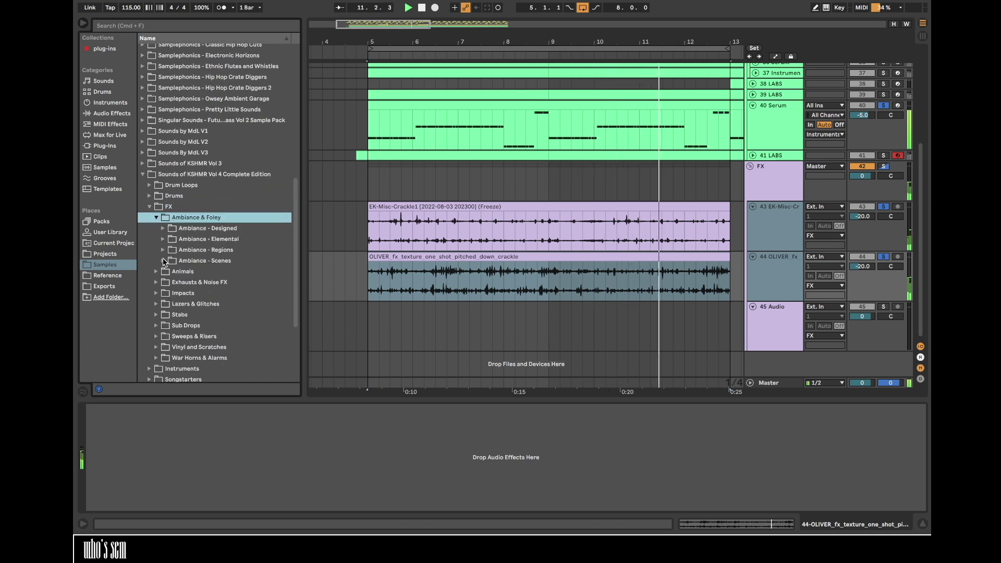
{"action": "left_click", "coordinate": [167, 260]}
{"action": "scroll", "coordinate": [251, 224], "scroll_direction": "down", "scroll_amount": 5}
- Stop playback, audition ambiance scenes from House Party onward, and place KSHMR Ambiance Scene - Sand Storm on track 45
{"action": "left_click", "coordinate": [240, 211]}
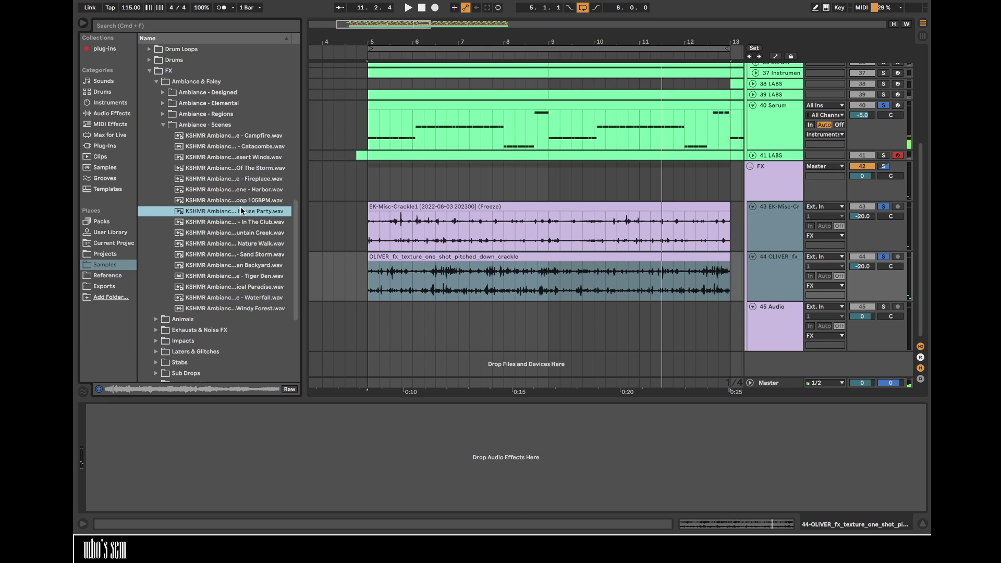
{"action": "key", "text": "Down"}
{"action": "key", "text": "Down"}
{"action": "key", "text": "Down"}
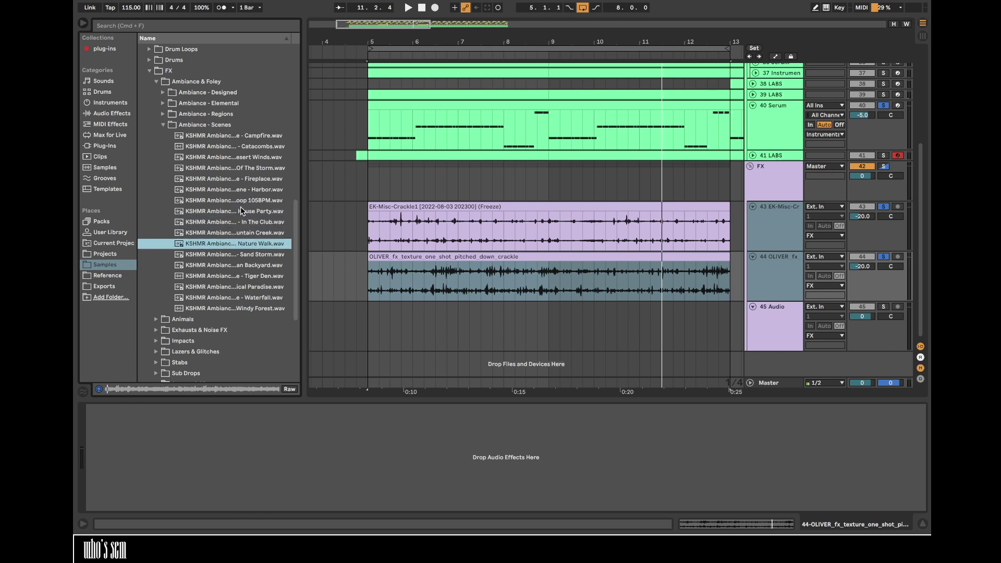
{"action": "key", "text": "Down"}
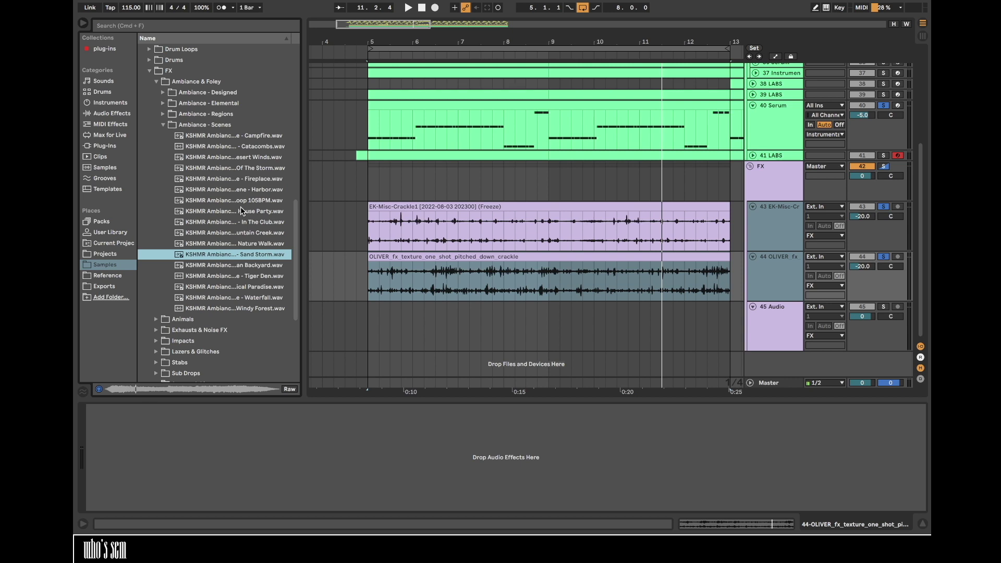
{"action": "left_click_drag", "start_coordinate": [253, 256], "coordinate": [417, 307]}
- Turn off looping on the Sand Storm clip, duplicate bars 5 to 9 through bar 13, and trim its start to 5.1.1
{"action": "double_click", "coordinate": [417, 308]}
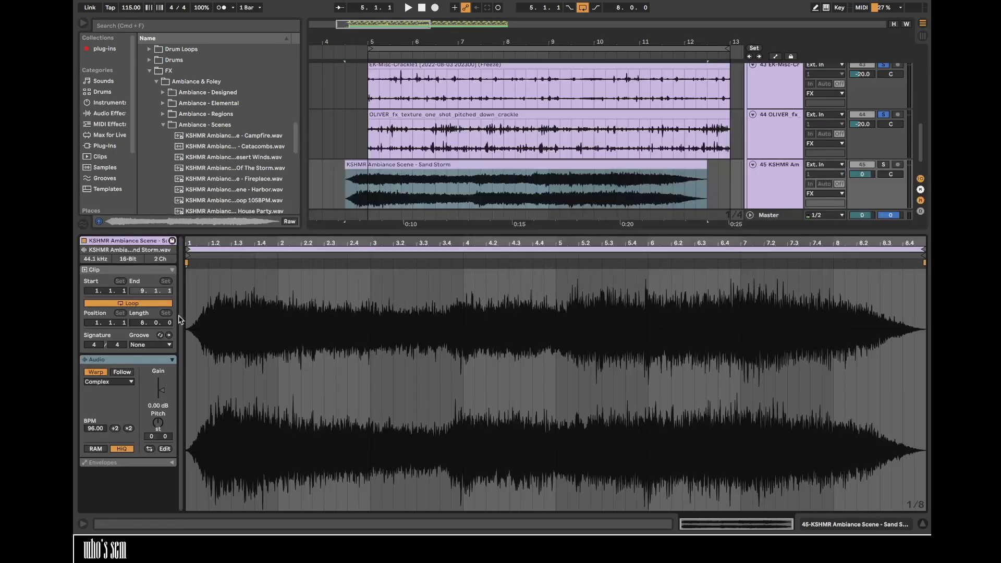
{"action": "left_click", "coordinate": [121, 303]}
{"action": "left_click_drag", "start_coordinate": [368, 188], "coordinate": [541, 191]}
{"action": "key", "text": "super+d"}
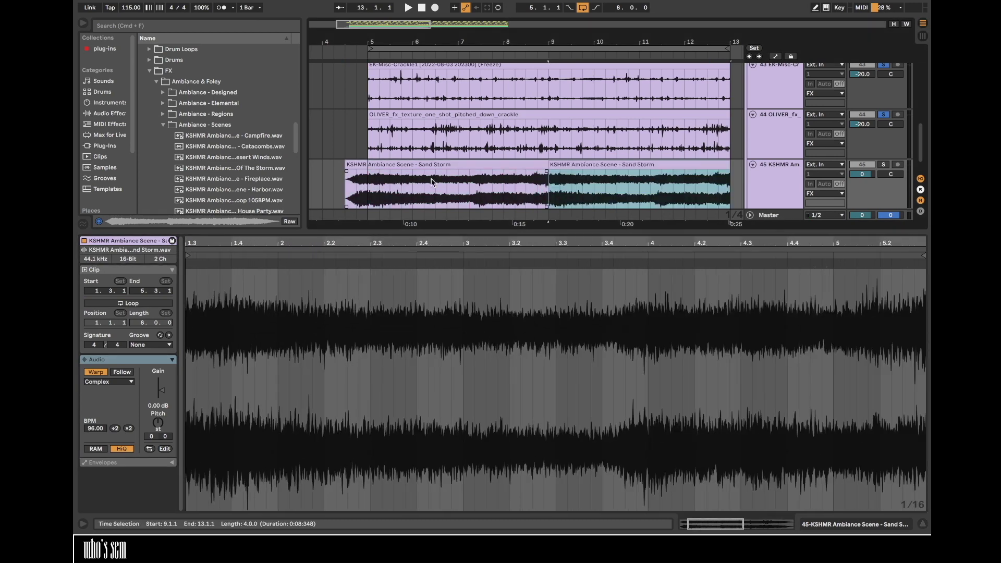
{"action": "left_click", "coordinate": [352, 161]}
{"action": "left_click_drag", "start_coordinate": [347, 161], "coordinate": [368, 162]}
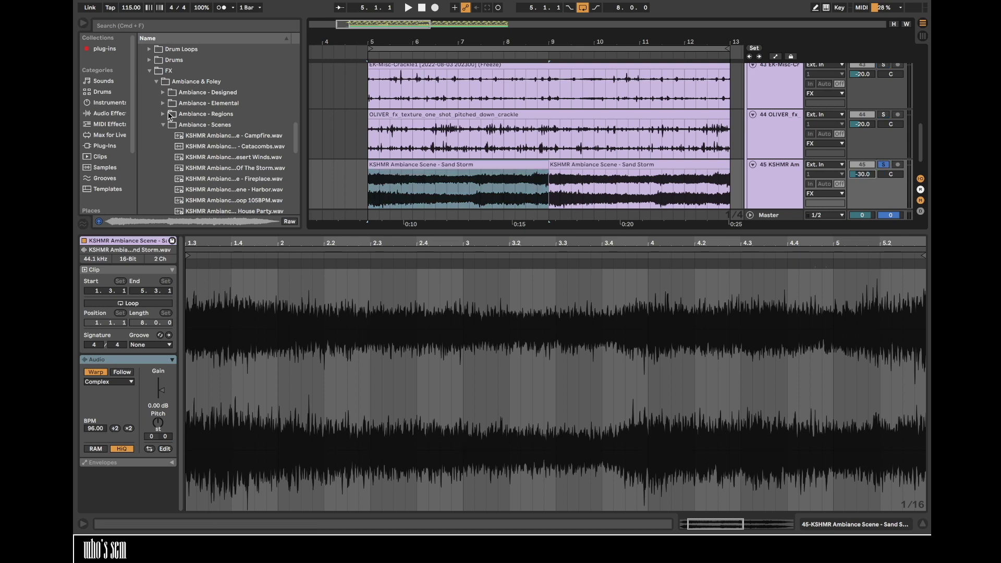
- Add an EQ Eight from the audio effects to the Sand Storm track
{"action": "left_click", "coordinate": [107, 113]}
{"action": "scroll", "coordinate": [171, 201], "scroll_direction": "down", "scroll_amount": 3}
{"action": "double_click", "coordinate": [170, 162]}
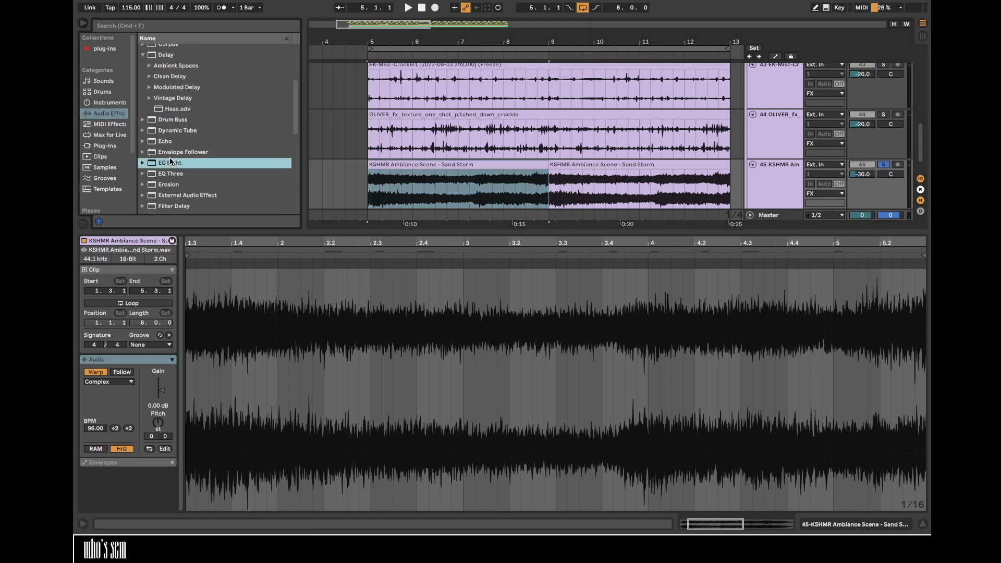
- During playback, low-cut the Sand Storm ambience with band 1 of the EQ Eight at 454 Hz and a Q of 0.41
{"action": "key", "text": "space"}
{"action": "left_click", "coordinate": [125, 505]}
{"action": "left_click_drag", "start_coordinate": [223, 451], "coordinate": [204, 417]}
{"action": "left_click_drag", "start_coordinate": [148, 459], "coordinate": [221, 468]}
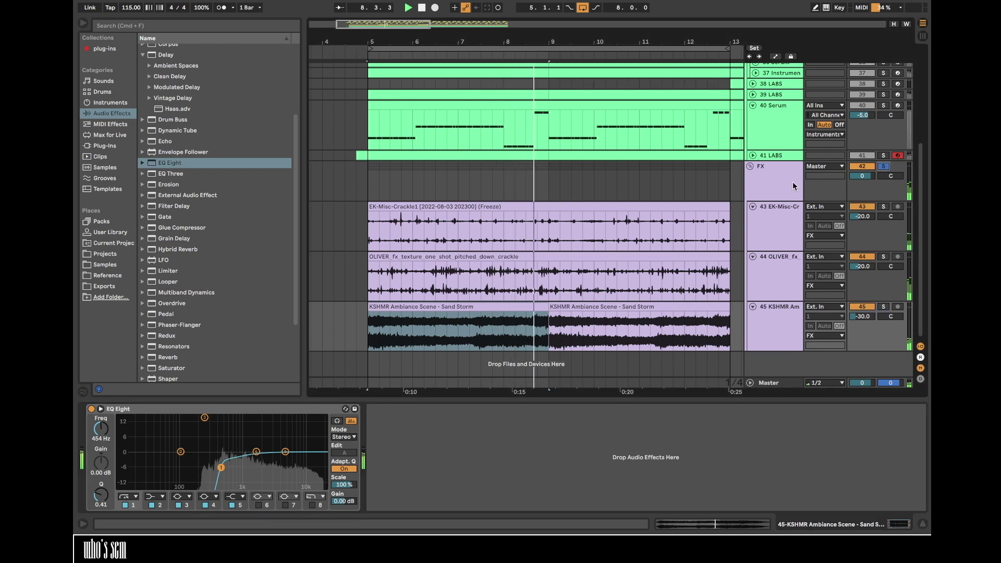
- Hide the device view and add a new audio track below the Sand Storm track in the FX group
{"action": "left_click", "coordinate": [886, 166]}
{"action": "left_click", "coordinate": [922, 523]}
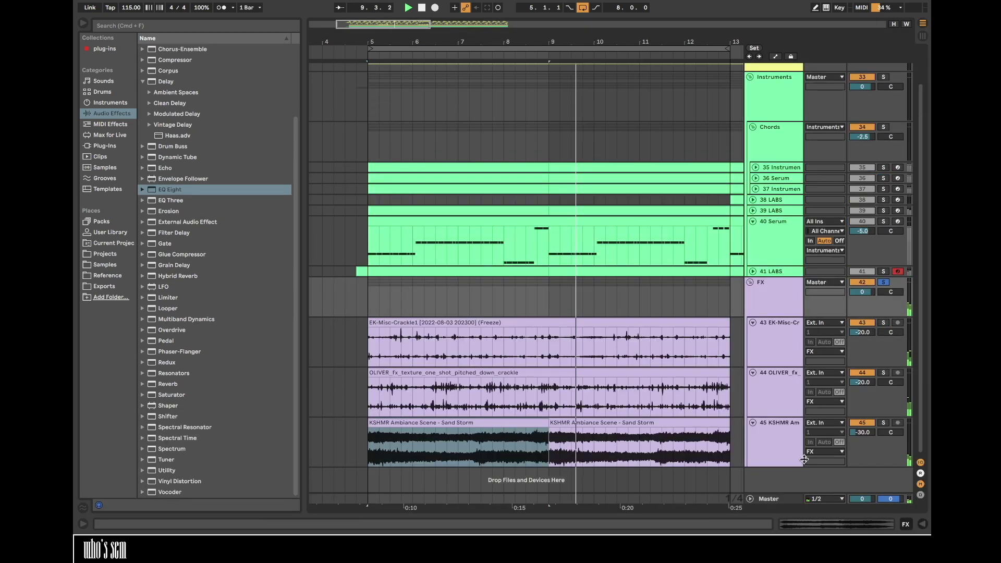
{"action": "left_click", "coordinate": [792, 457]}
{"action": "key", "text": "super+t"}
- Stop playback and browse the Sounds of KSHMR Vol 4 samples to the Ethnic and World folder within Vocals
{"action": "left_click", "coordinate": [105, 266]}
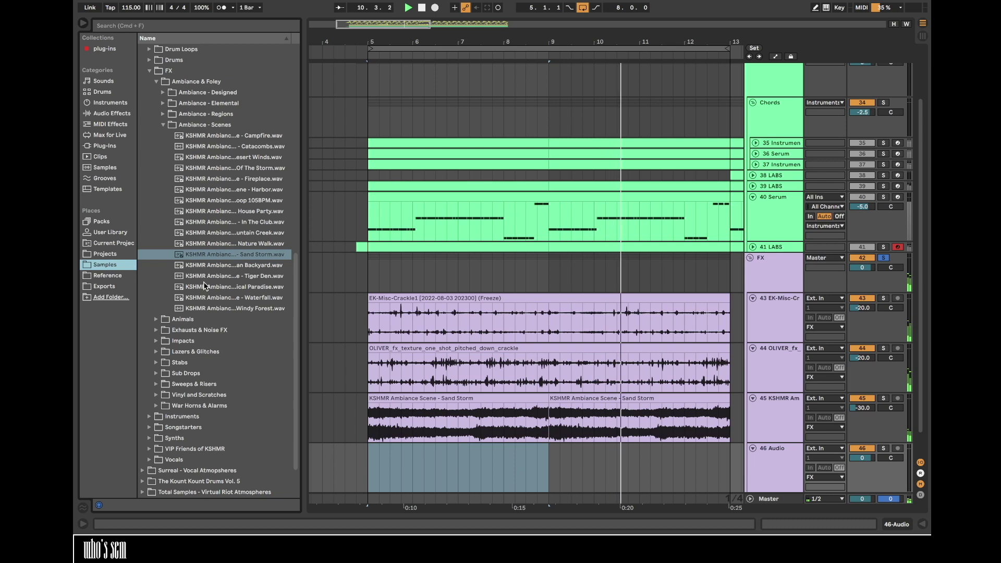
{"action": "scroll", "coordinate": [204, 282], "scroll_direction": "down", "scroll_amount": 3}
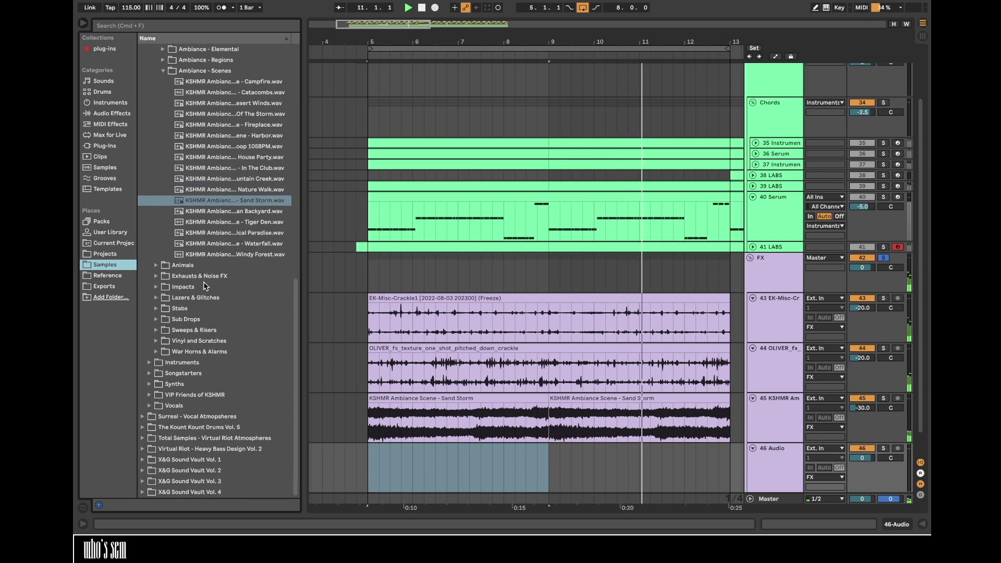
{"action": "left_click", "coordinate": [150, 384]}
{"action": "left_click", "coordinate": [147, 405]}
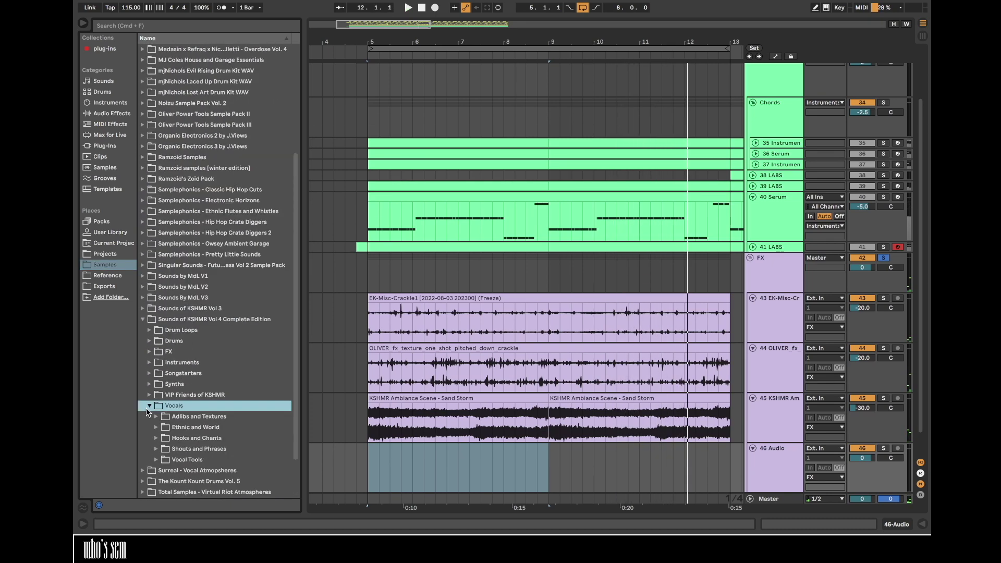
{"action": "left_click", "coordinate": [163, 373]}
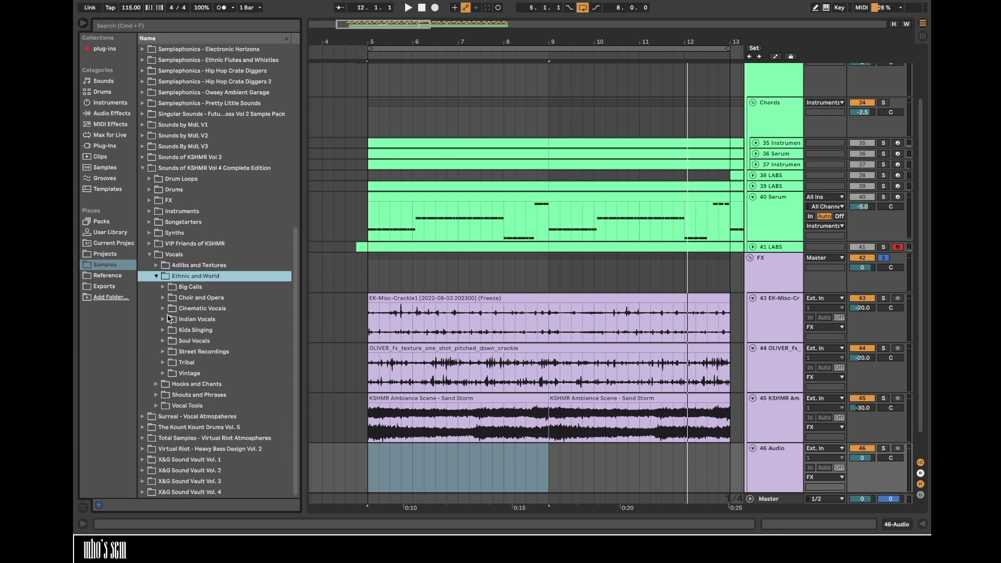
- Audition KSHMR Soul Vocal 01 from the Soul Vocals folder, then collapse the folder
{"action": "left_click", "coordinate": [163, 341]}
{"action": "key", "text": "Down"}
{"action": "key", "text": "Down"}
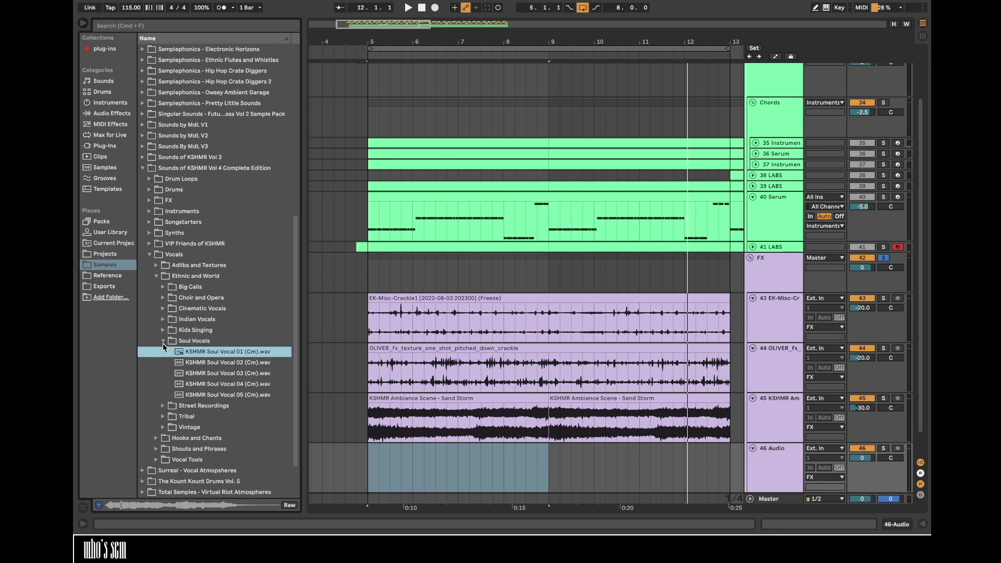
{"action": "left_click", "coordinate": [163, 341]}
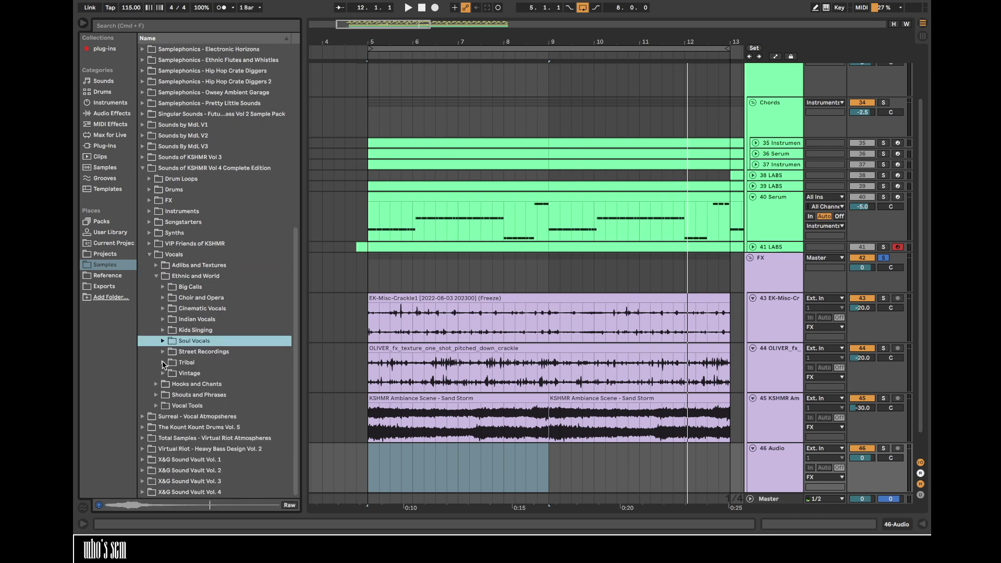
- Expand the Tribal vocals folder and audition its samples in order down to Hey Nana Low (D)
{"action": "left_click", "coordinate": [163, 363]}
{"action": "key", "text": "Down"}
{"action": "key", "text": "Down"}
{"action": "key", "text": "Down"}
{"action": "key", "text": "Down"}
{"action": "key", "text": "Down"}
{"action": "key", "text": "Down"}
{"action": "key", "text": "Down"}
{"action": "key", "text": "Down"}
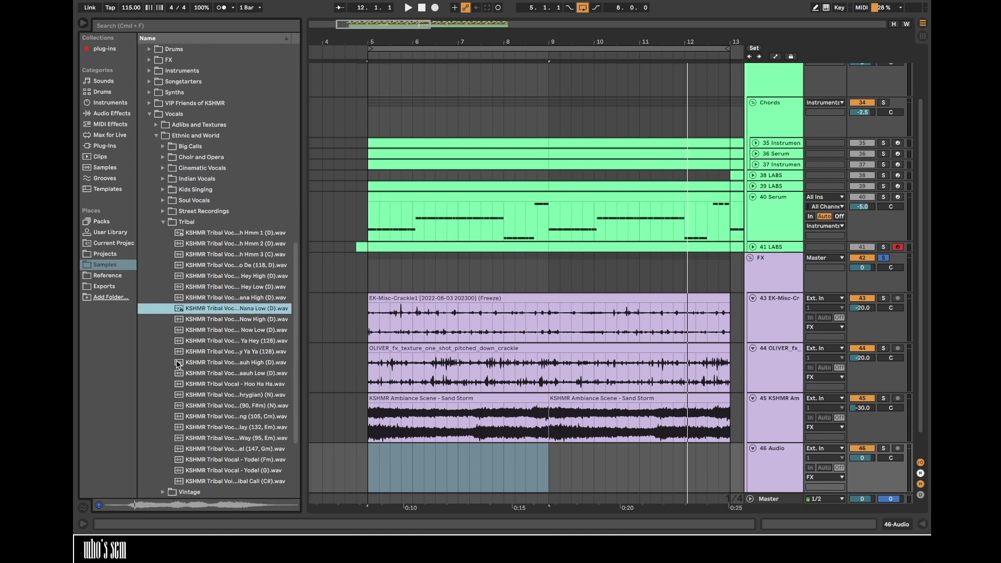
- Widen the browser to show full sample names and audition more Tribal vocals, including Hey Doowa Hey High, Wayuh Way and Tribal Call
{"action": "left_click_drag", "start_coordinate": [301, 322], "coordinate": [338, 322]}
{"action": "left_click", "coordinate": [302, 298]}
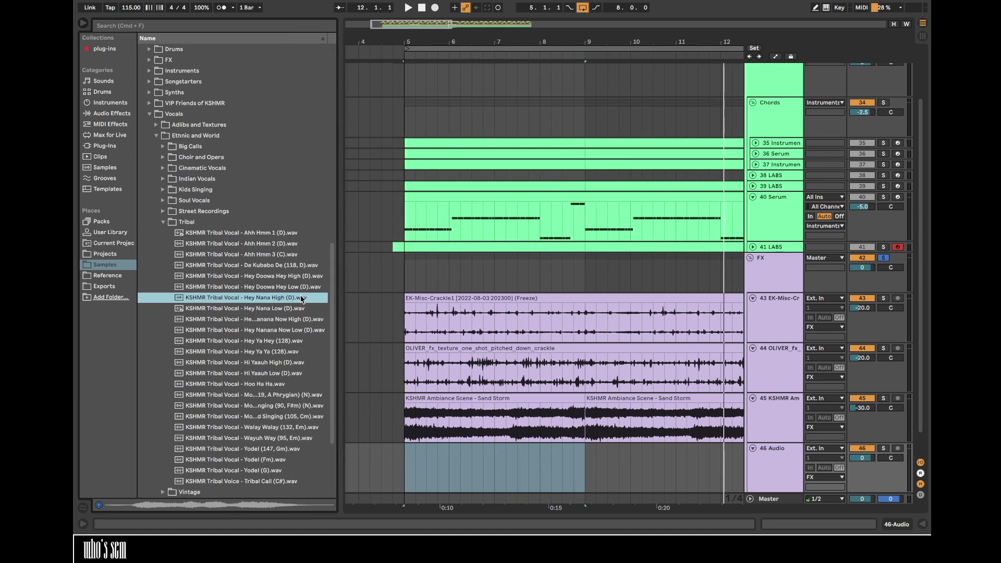
{"action": "scroll", "coordinate": [302, 282], "scroll_direction": "down", "scroll_amount": 2}
{"action": "left_click", "coordinate": [302, 245]}
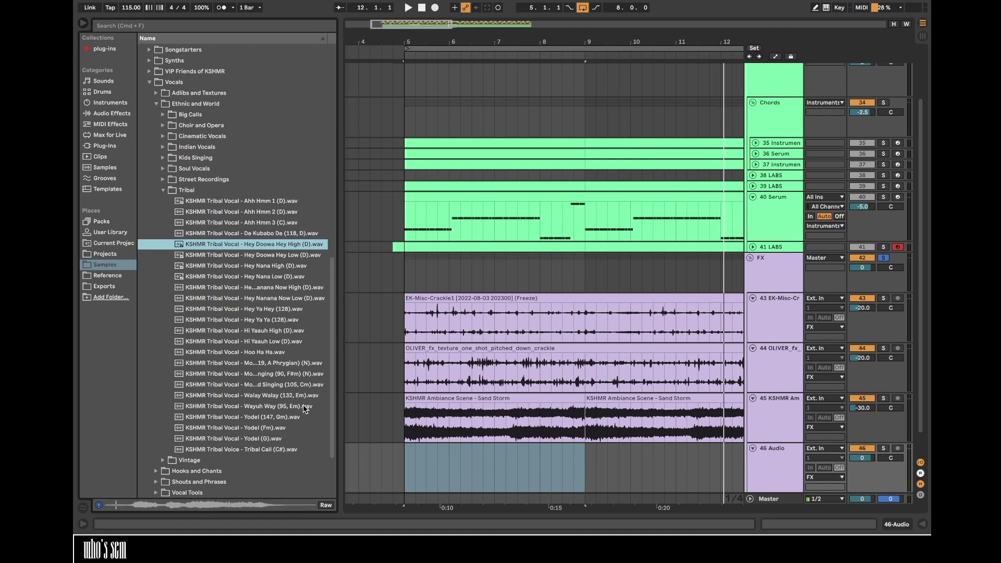
{"action": "left_click", "coordinate": [305, 406]}
{"action": "left_click", "coordinate": [297, 438]}
{"action": "left_click", "coordinate": [303, 384]}
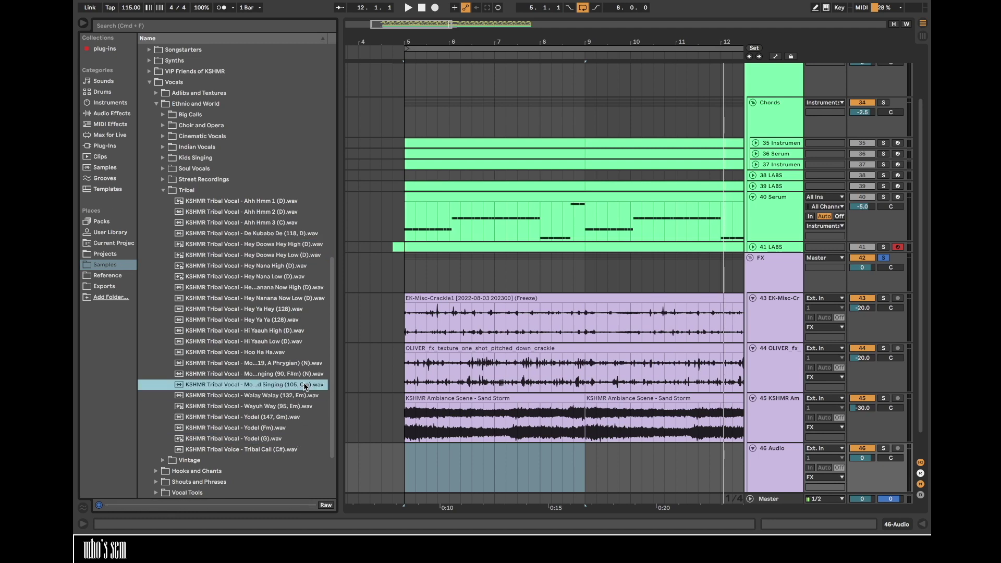
{"action": "left_click", "coordinate": [307, 406]}
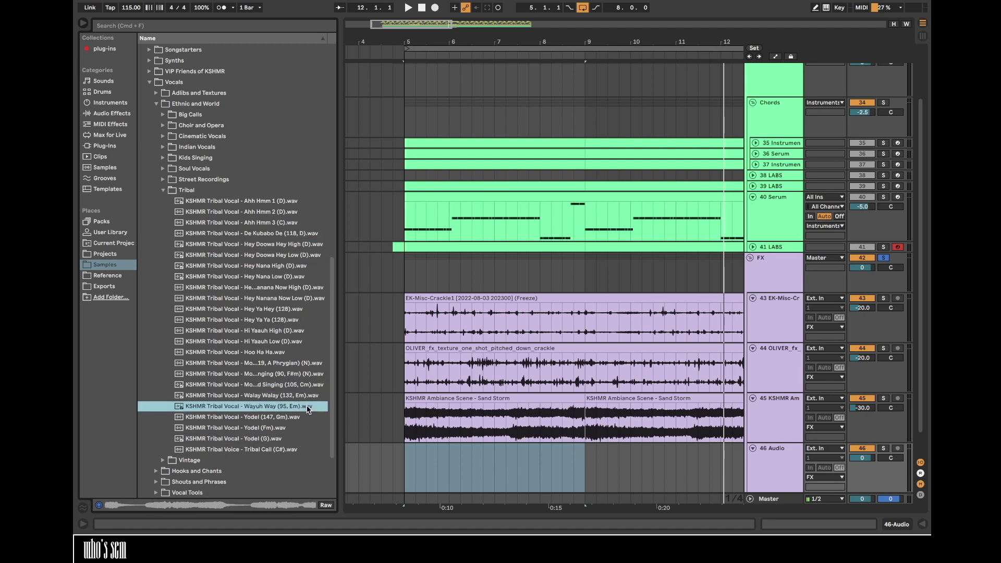
{"action": "left_click", "coordinate": [305, 374]}
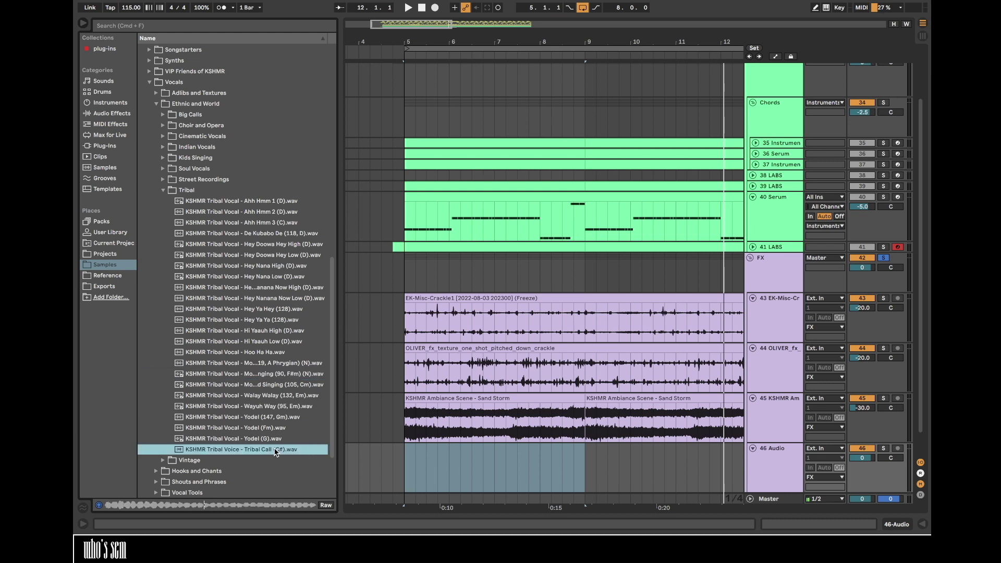
- Audition KSHMR Vintage Vocal Melody 01 and 03 from the Vintage folder, then collapse the folder
{"action": "left_click", "coordinate": [191, 460]}
{"action": "left_click", "coordinate": [233, 384]}
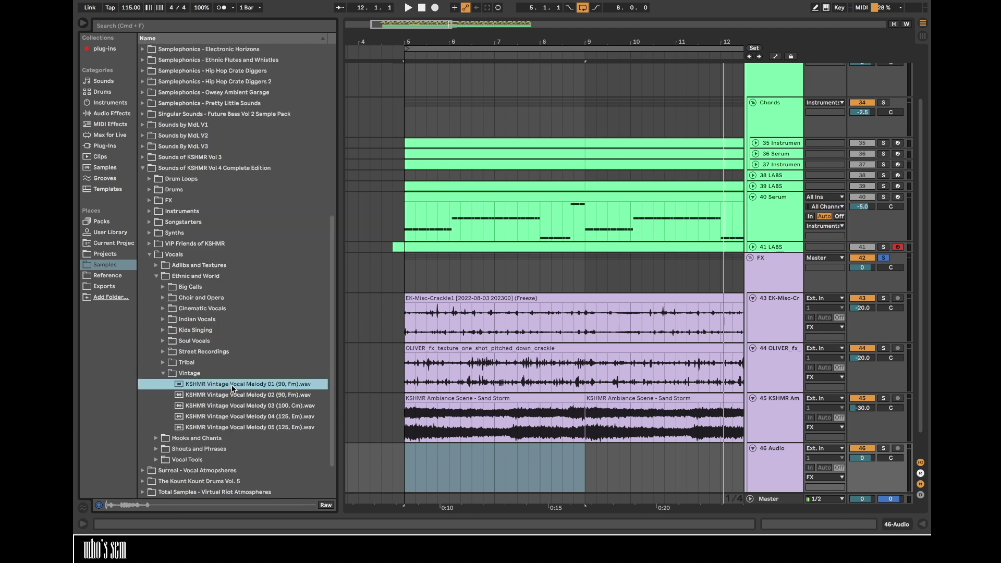
{"action": "left_click", "coordinate": [233, 406]}
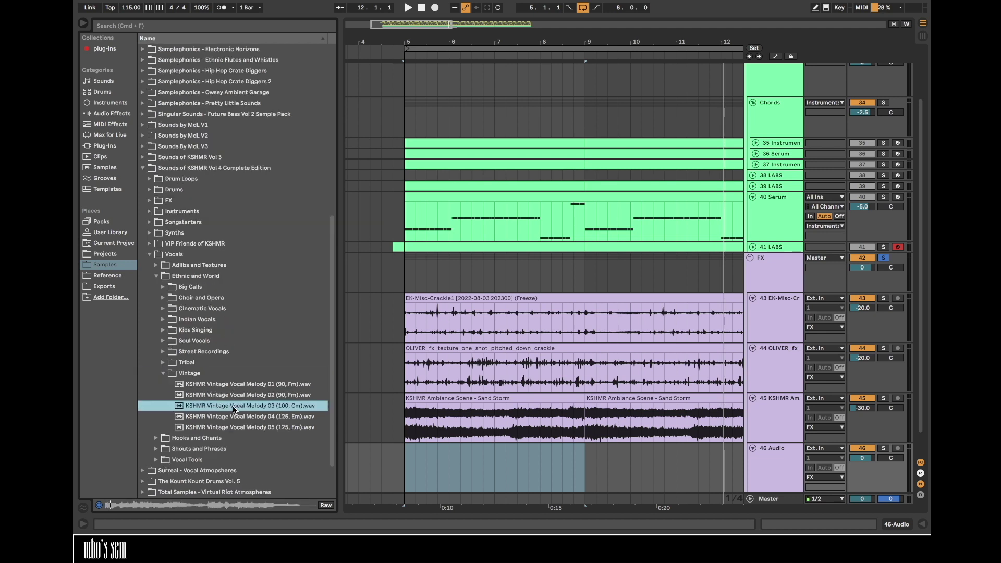
{"action": "left_click", "coordinate": [164, 373]}
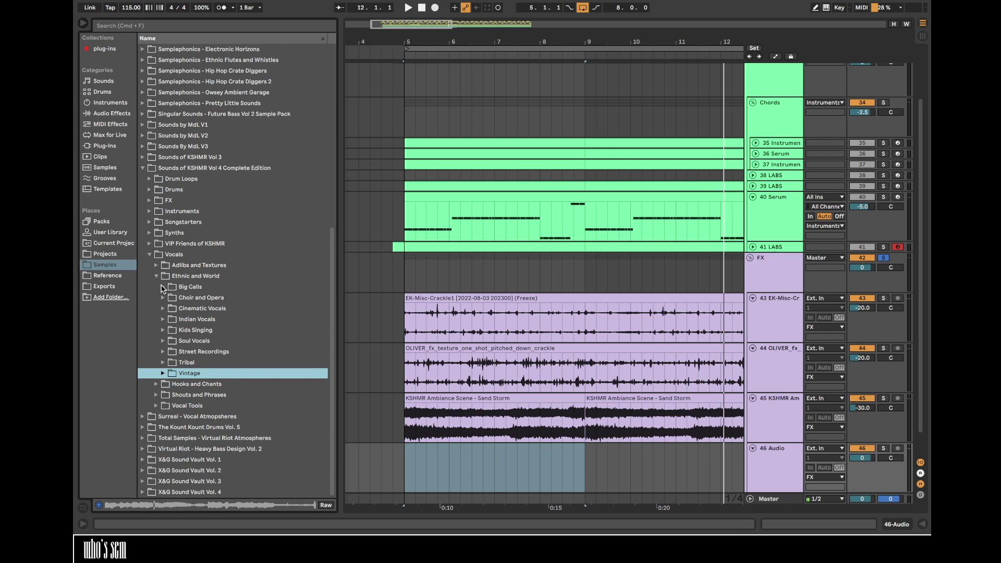
- Check the Big Calls folder and audition KSHMR Cinematic Vocals A - 01 from Cinematic Vocals, collapsing both folders
{"action": "left_click", "coordinate": [164, 287]}
{"action": "left_click", "coordinate": [163, 287]}
{"action": "left_click", "coordinate": [183, 312]}
{"action": "left_click", "coordinate": [164, 308]}
{"action": "left_click", "coordinate": [170, 319]}
{"action": "left_click", "coordinate": [189, 332]}
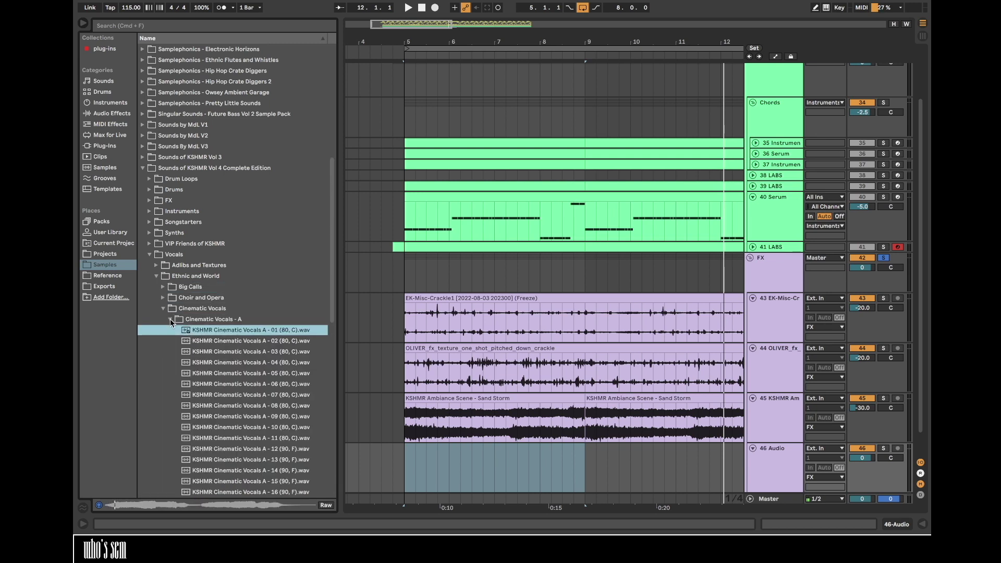
{"action": "left_click", "coordinate": [170, 319]}
{"action": "left_click", "coordinate": [163, 308]}
{"action": "left_click", "coordinate": [170, 330]}
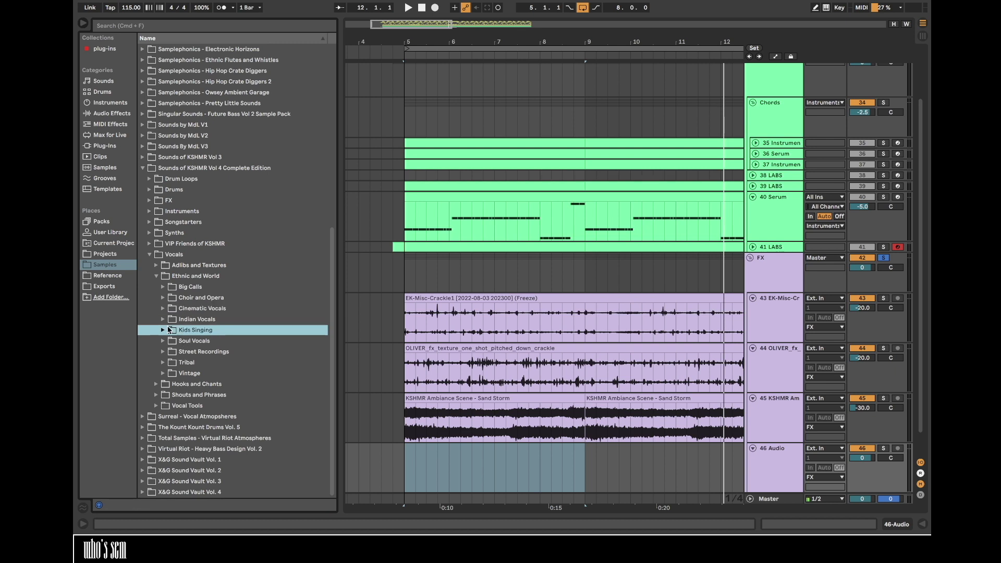
- Audition KSHMR Kids Singing Loop 04 from the Kids Singing folder, then collapse the folder
{"action": "left_click", "coordinate": [162, 330]}
{"action": "left_click", "coordinate": [207, 374]}
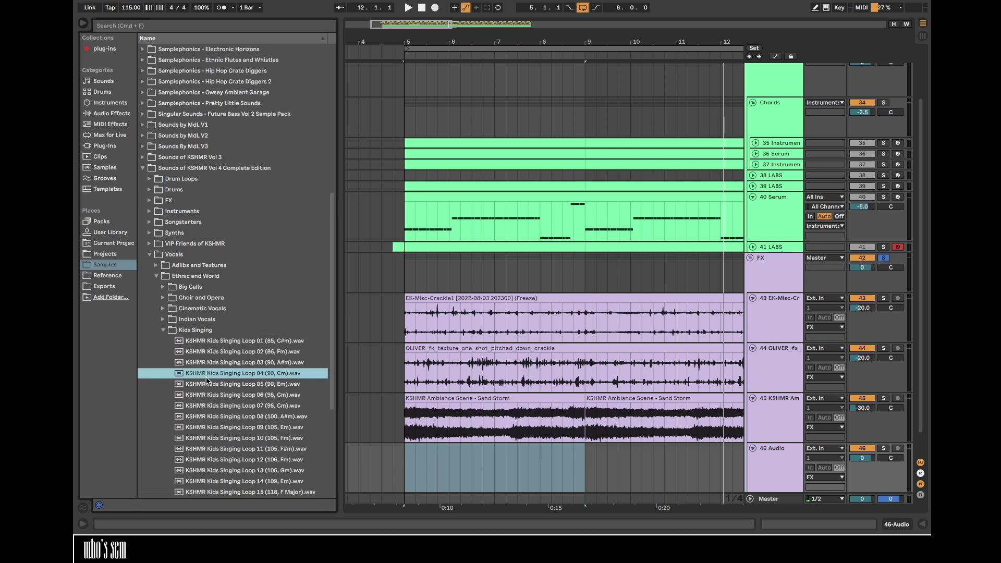
{"action": "left_click", "coordinate": [163, 330]}
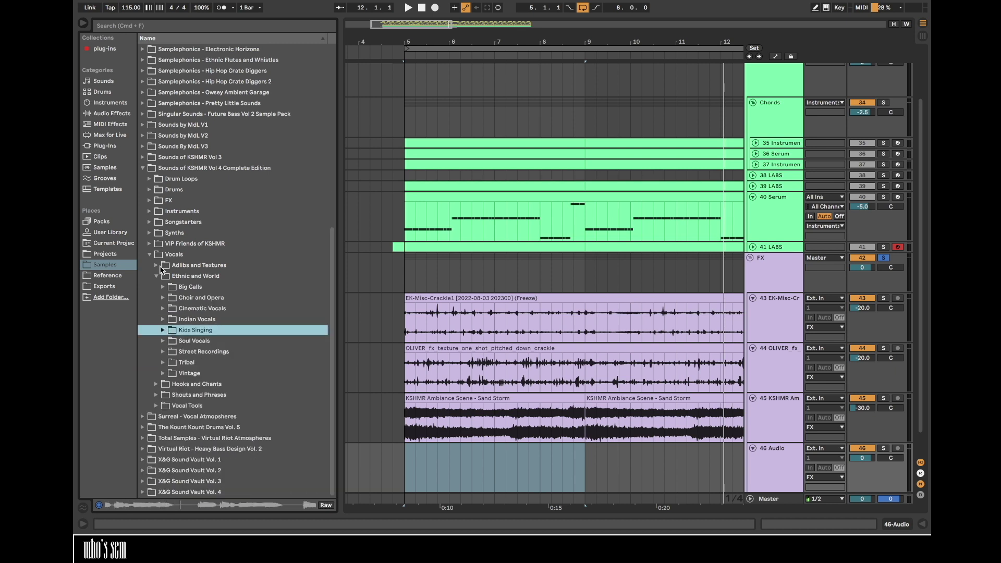
{"action": "left_click", "coordinate": [185, 286]}
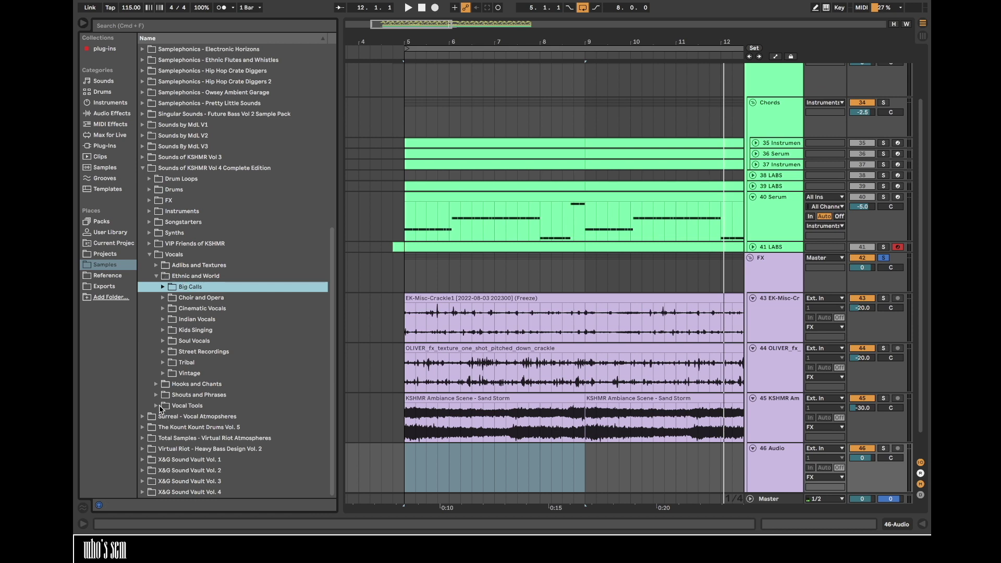
- Open Crowd FX within Vocal Tools and audition its samples, including Cheering Loop Bright, Roar Quick, Hey and Claps 114BPM
{"action": "left_click", "coordinate": [159, 406]}
{"action": "left_click", "coordinate": [160, 407]}
{"action": "left_click", "coordinate": [162, 374]}
{"action": "left_click", "coordinate": [196, 395]}
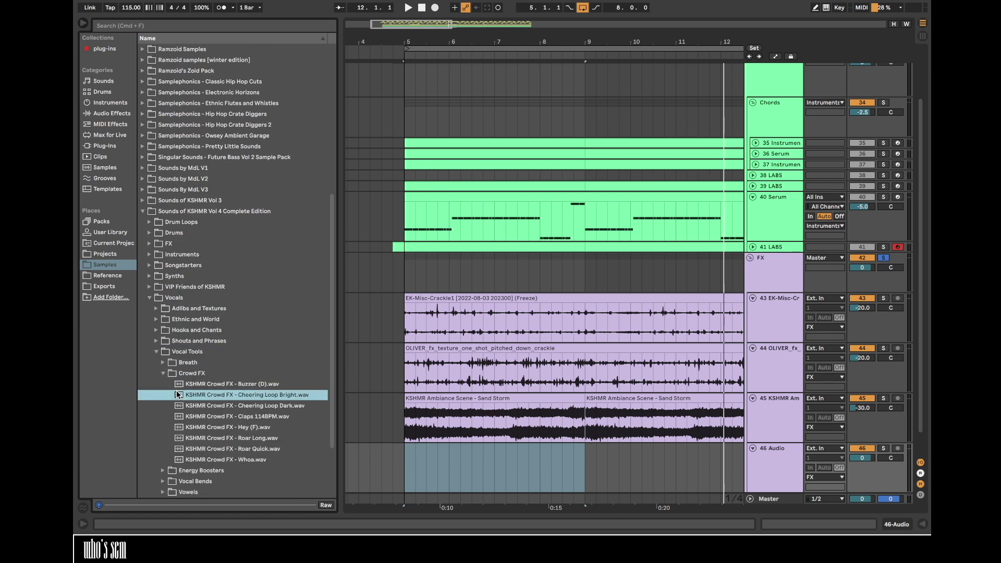
{"action": "scroll", "coordinate": [197, 386], "scroll_direction": "down", "scroll_amount": 5}
{"action": "left_click", "coordinate": [206, 363]}
{"action": "left_click", "coordinate": [227, 341]}
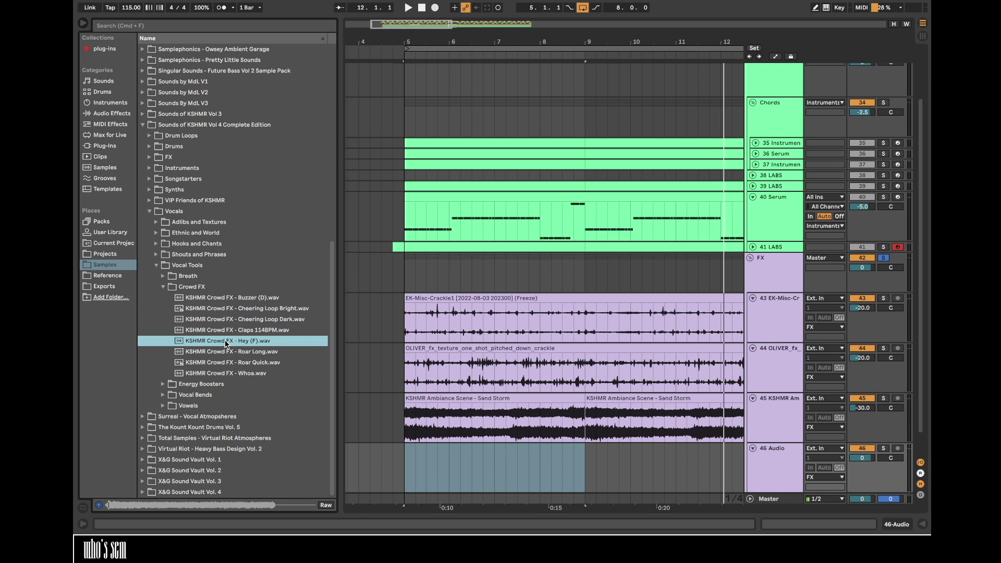
{"action": "left_click", "coordinate": [229, 330]}
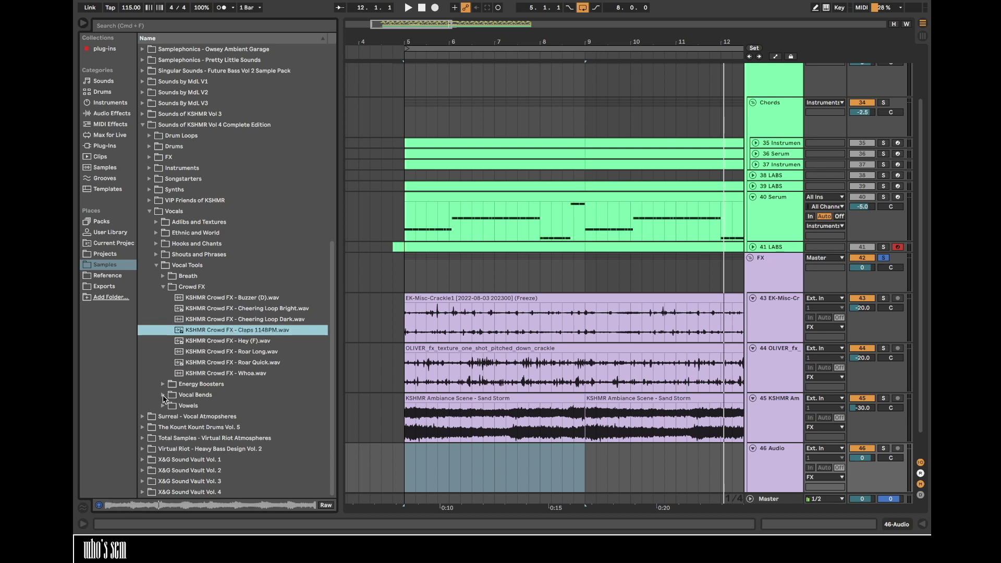
- Audition samples from the Vocal Bends and Vowels folders within Vocal Tools, including Vocal Bend 03 and 09 and Vowel 02 and 12
{"action": "left_click", "coordinate": [163, 395]}
{"action": "left_click", "coordinate": [207, 383]}
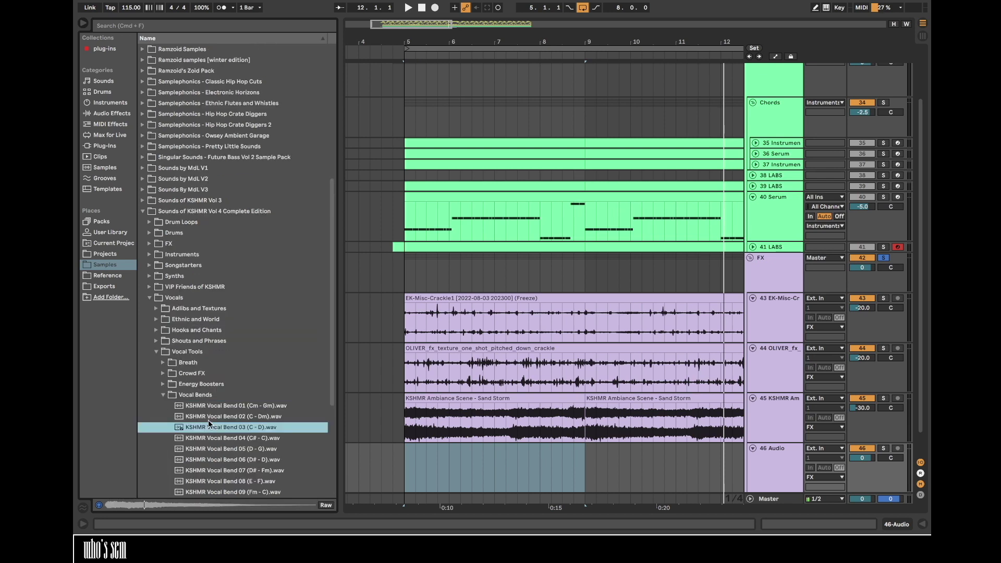
{"action": "left_click", "coordinate": [215, 489]}
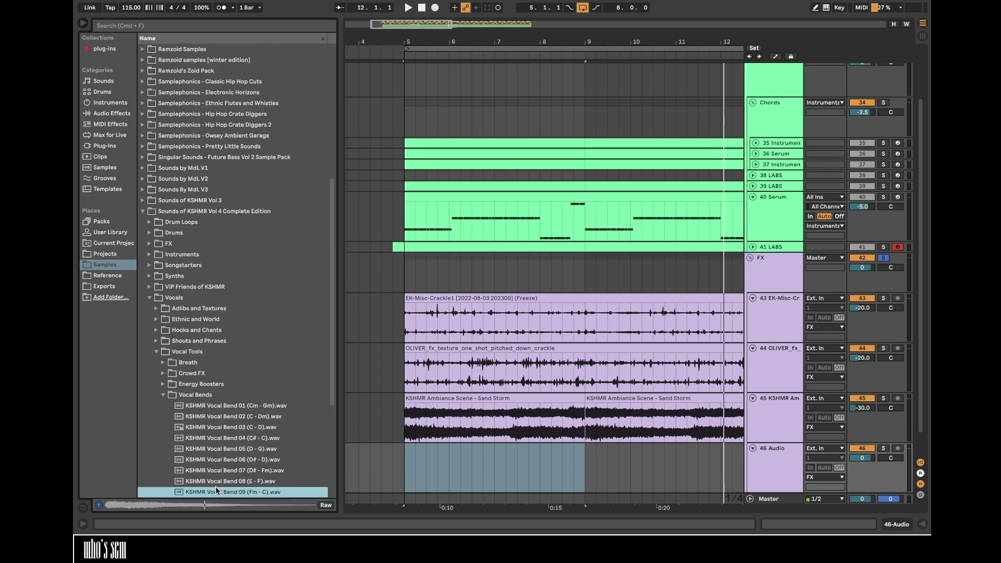
{"action": "left_click", "coordinate": [172, 398]}
{"action": "double_click", "coordinate": [172, 406]}
{"action": "left_click", "coordinate": [188, 427]}
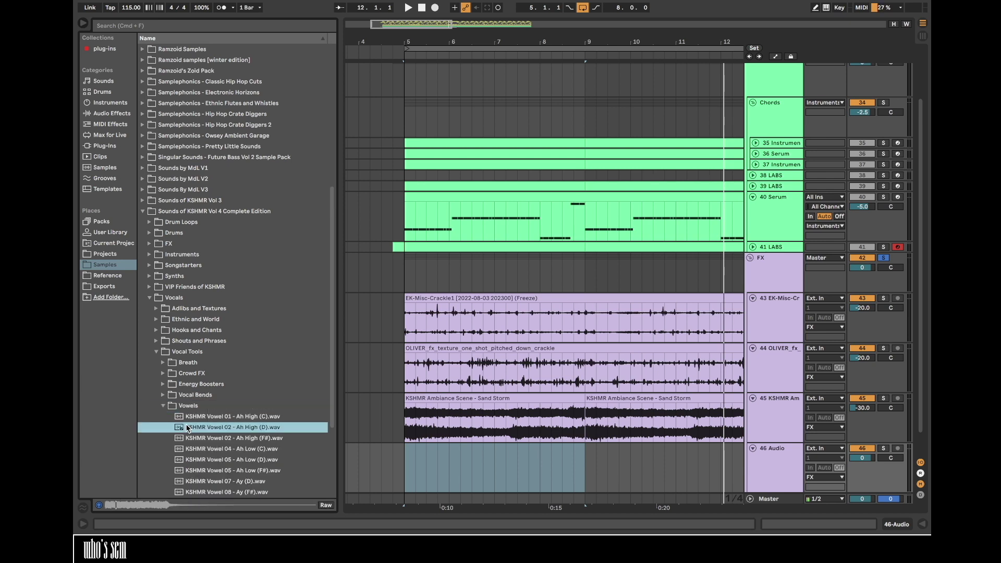
{"action": "scroll", "coordinate": [188, 428], "scroll_direction": "down", "scroll_amount": 5}
{"action": "left_click", "coordinate": [208, 406]}
{"action": "left_click", "coordinate": [187, 276]}
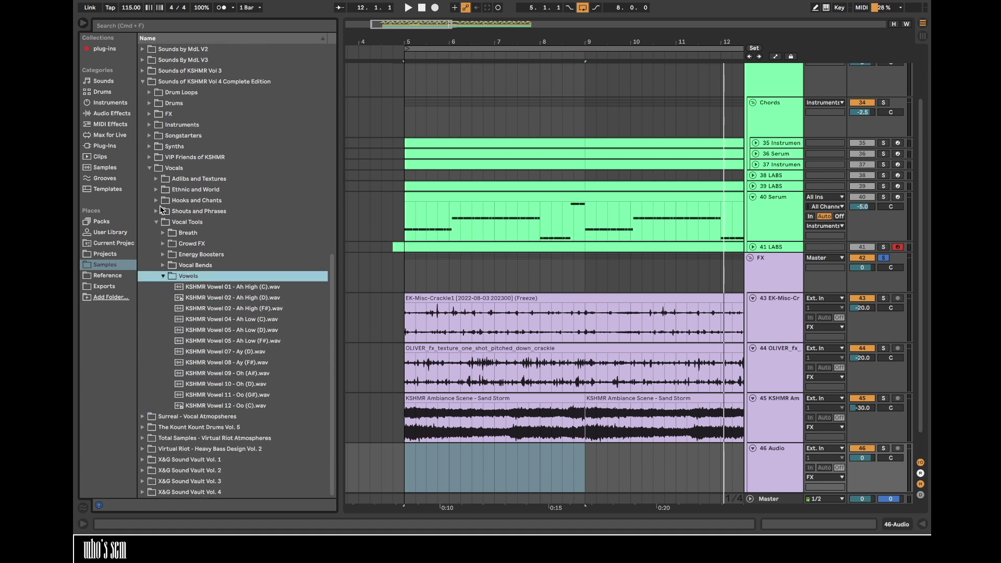
- Expand Hooks and Chants and audition samples from the Freestyle Melodies and Hooks with Lyrics folders, collapsing each one
{"action": "left_click", "coordinate": [156, 201]}
{"action": "scroll", "coordinate": [173, 353], "scroll_direction": "down", "scroll_amount": 2}
{"action": "left_click", "coordinate": [162, 351]}
{"action": "left_click", "coordinate": [180, 372]}
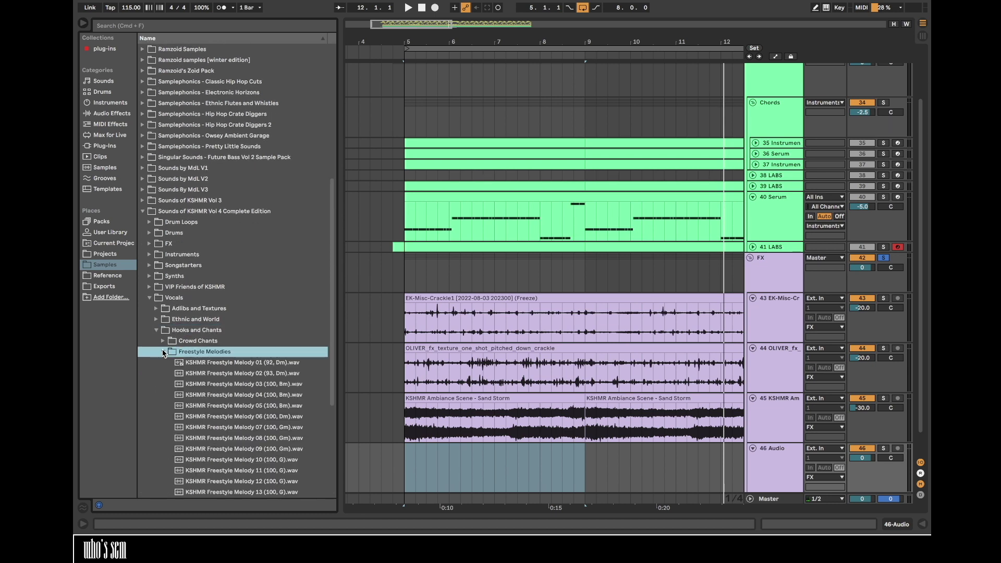
{"action": "scroll", "coordinate": [180, 371], "scroll_direction": "down", "scroll_amount": 3}
{"action": "left_click", "coordinate": [165, 287]}
{"action": "left_click", "coordinate": [171, 363]}
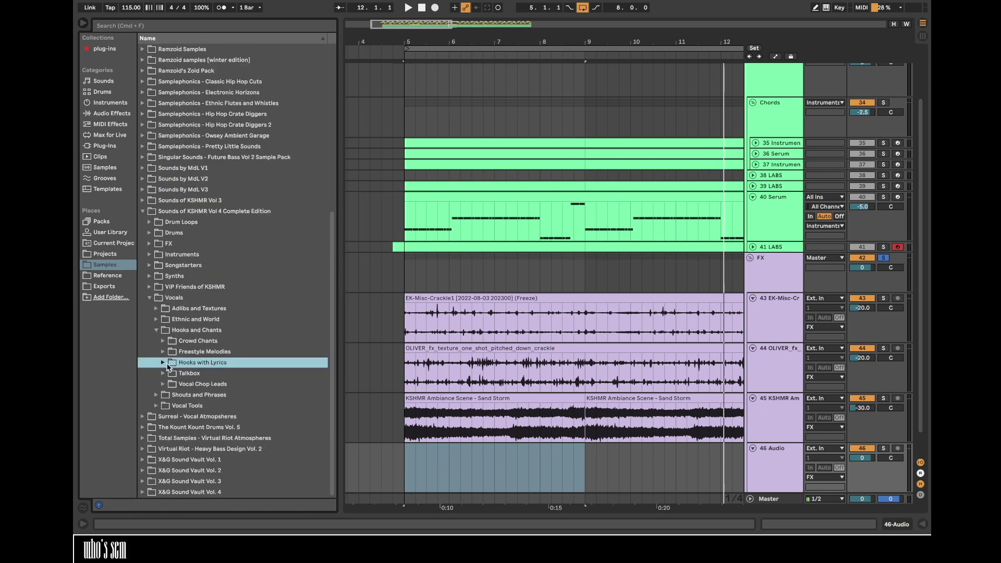
{"action": "left_click", "coordinate": [163, 363]}
{"action": "left_click", "coordinate": [171, 384]}
{"action": "left_click", "coordinate": [162, 363]}
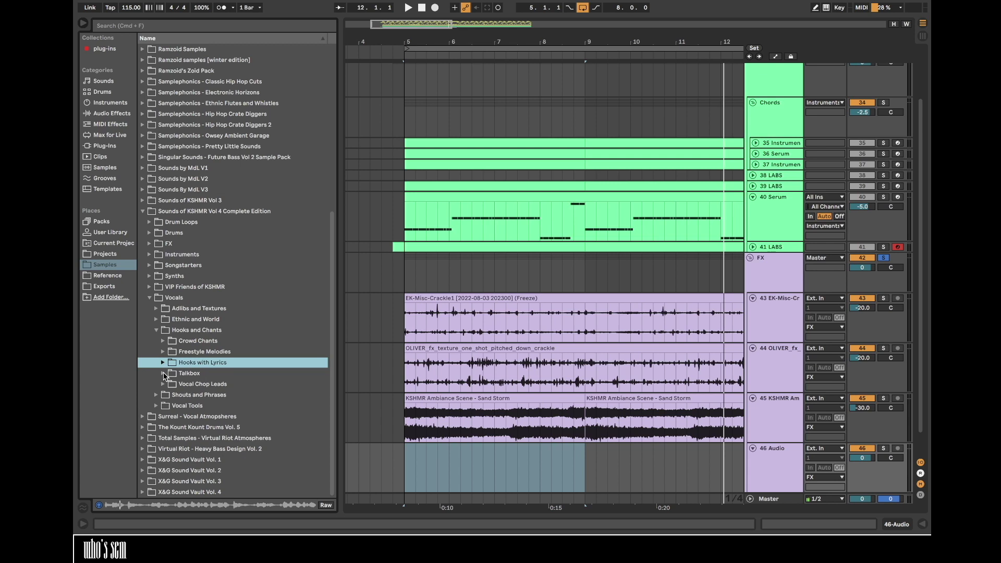
- Audition Crowd Chants samples, including Chant Vocal 08, 09 and 10, then collapse the Crowd Chants and Hooks and Chants folders
{"action": "left_click", "coordinate": [168, 341]}
{"action": "left_click", "coordinate": [187, 372]}
{"action": "scroll", "coordinate": [193, 372], "scroll_direction": "down", "scroll_amount": 2}
{"action": "left_click", "coordinate": [205, 375]}
{"action": "left_click", "coordinate": [222, 398]}
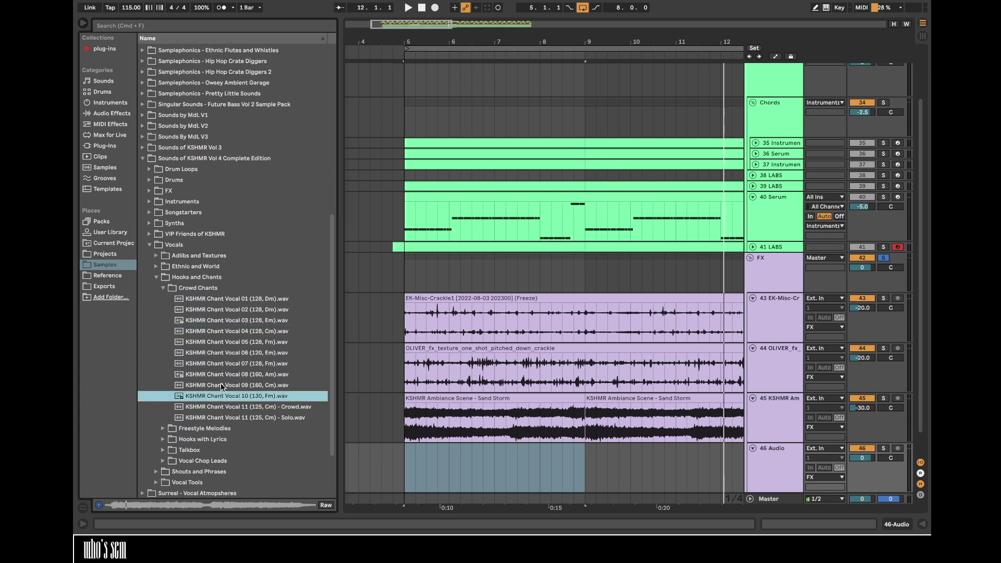
{"action": "left_click", "coordinate": [225, 385]}
{"action": "left_click", "coordinate": [163, 289]}
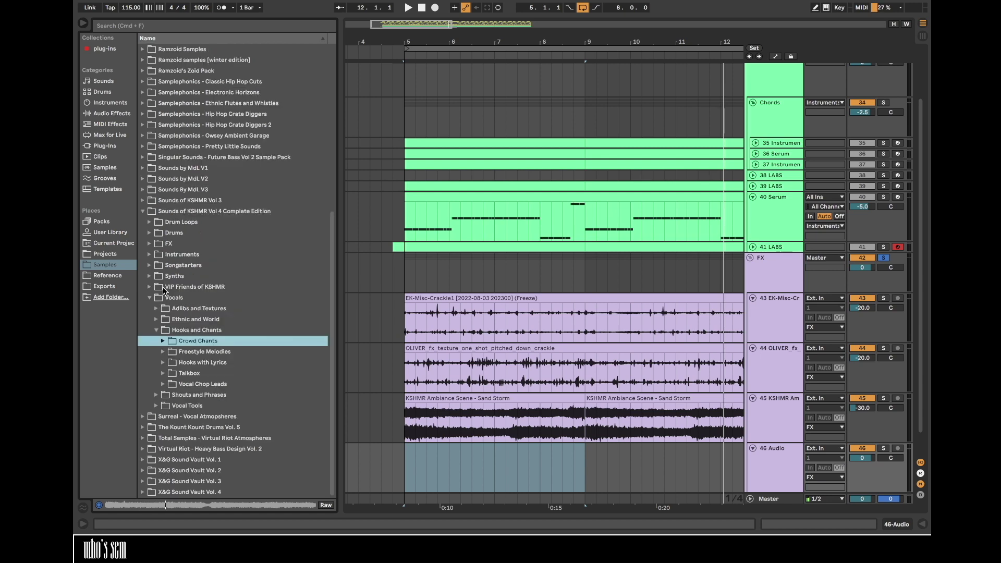
{"action": "left_click", "coordinate": [156, 333]}
{"action": "left_click", "coordinate": [185, 353]}
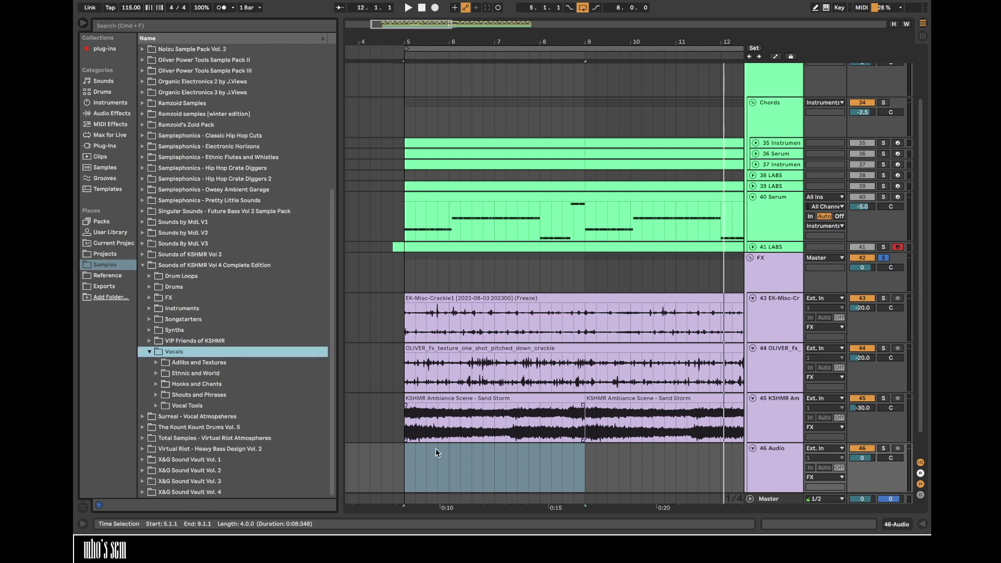
- Collapse the Vocals sample folder, take the FX group out of solo and fold it in the arrangement
{"action": "left_click", "coordinate": [409, 420]}
{"action": "left_click", "coordinate": [149, 352]}
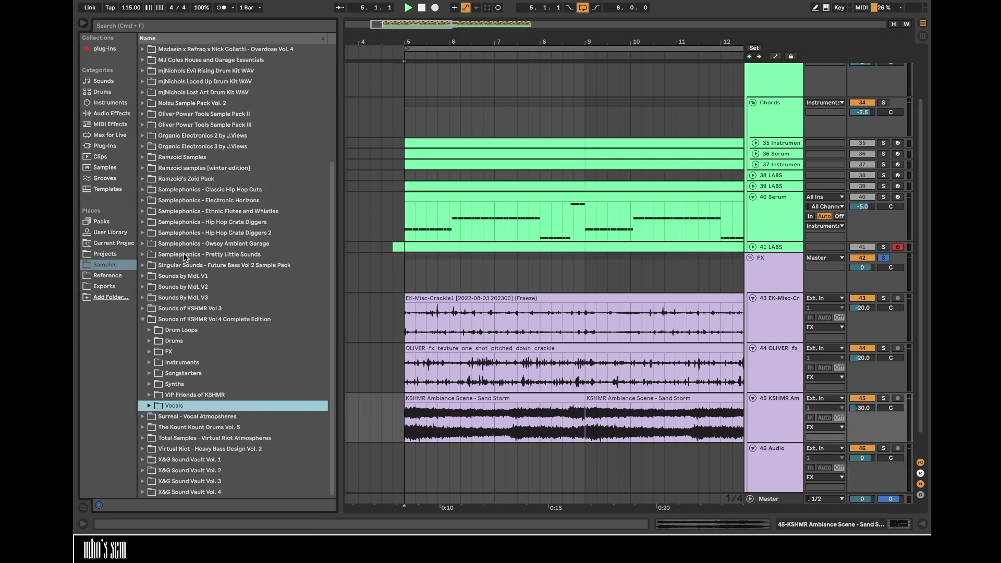
{"action": "left_click", "coordinate": [149, 352]}
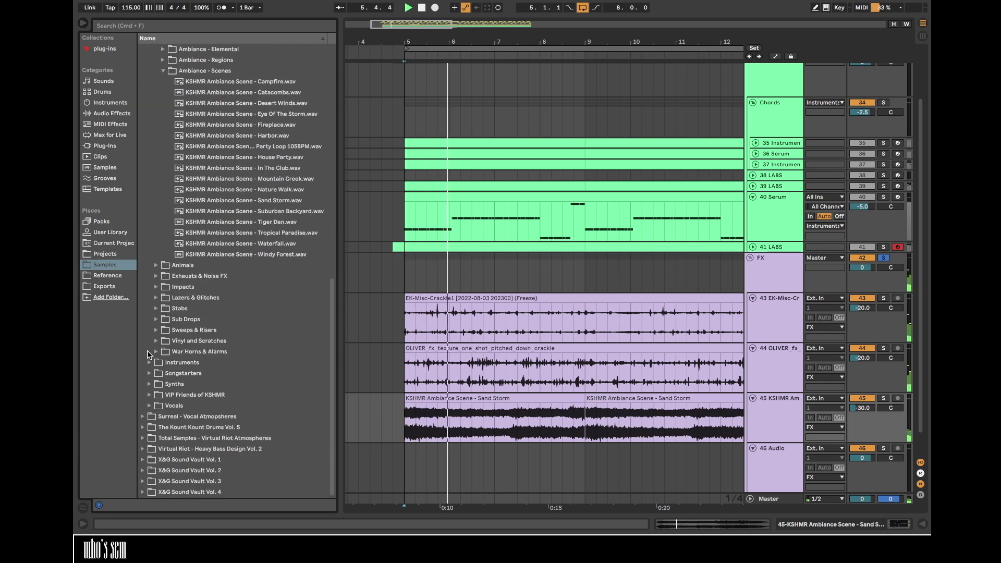
{"action": "scroll", "coordinate": [151, 323], "scroll_direction": "up", "scroll_amount": 15}
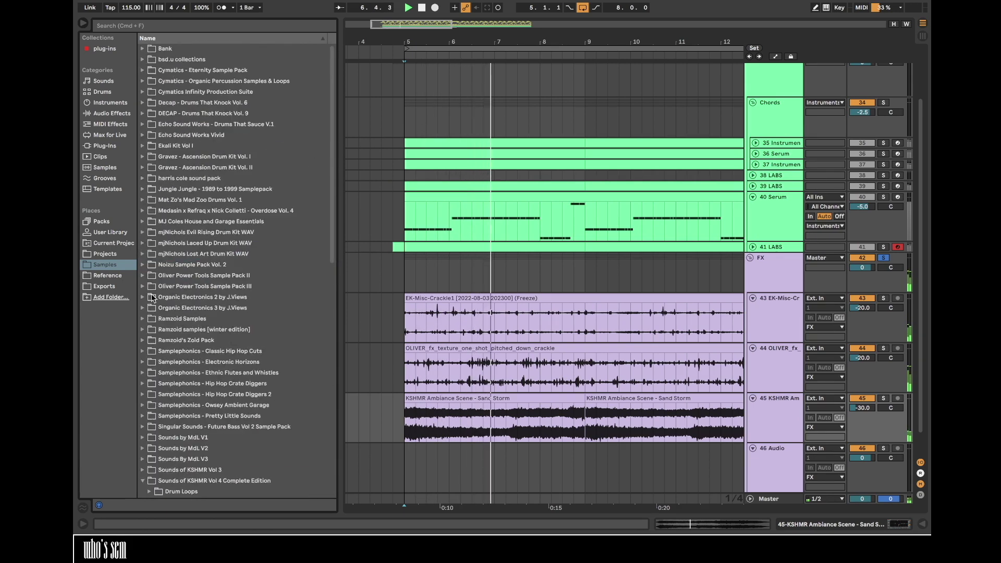
{"action": "left_click", "coordinate": [883, 258]}
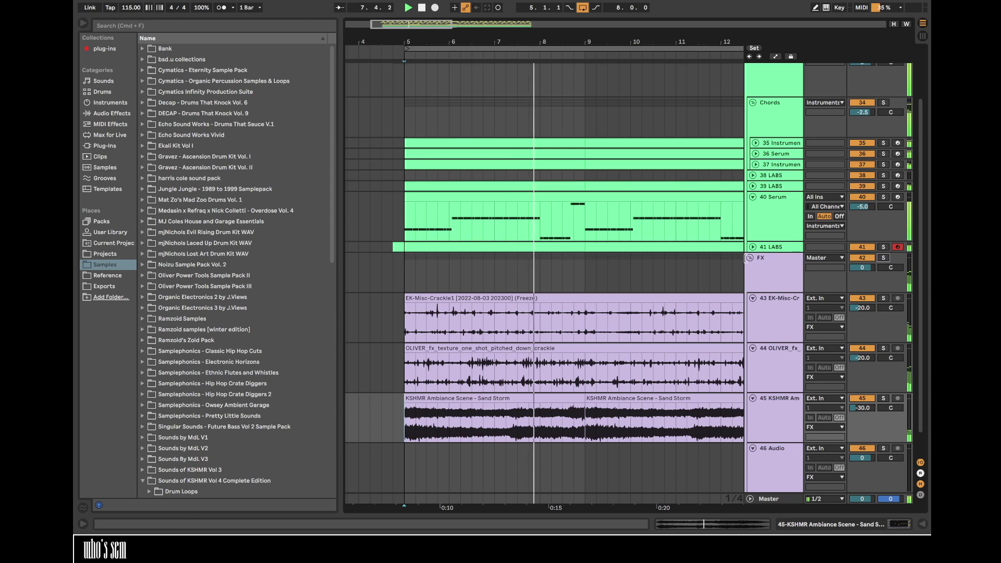
{"action": "left_click", "coordinate": [749, 258]}
{"action": "left_click_drag", "start_coordinate": [596, 43], "coordinate": [549, 41]}
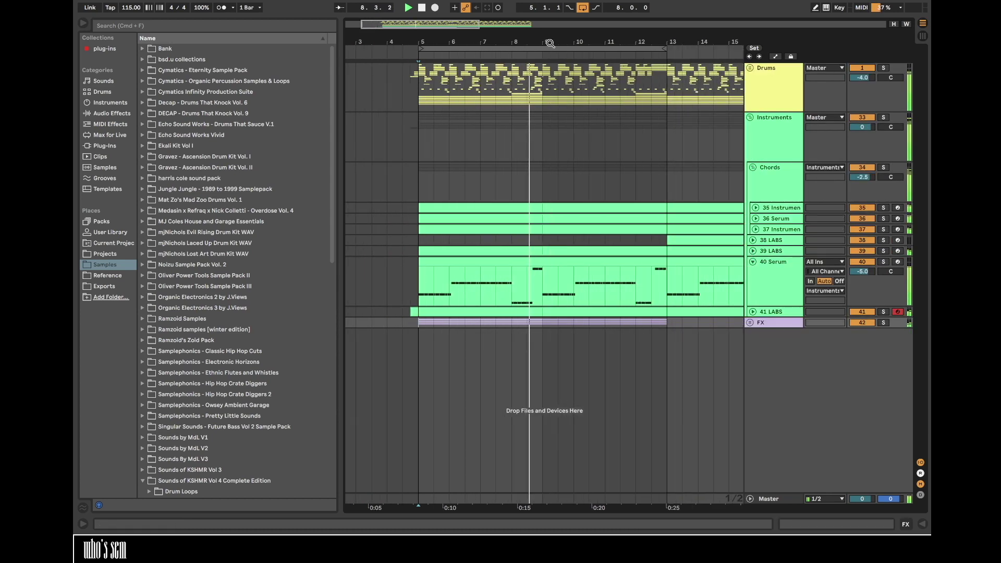
- Unfold the Drums and Perc groups and set the Cymatics percussion track's volume to -10.0 dB
{"action": "left_click", "coordinate": [750, 68]}
{"action": "left_click", "coordinate": [752, 200]}
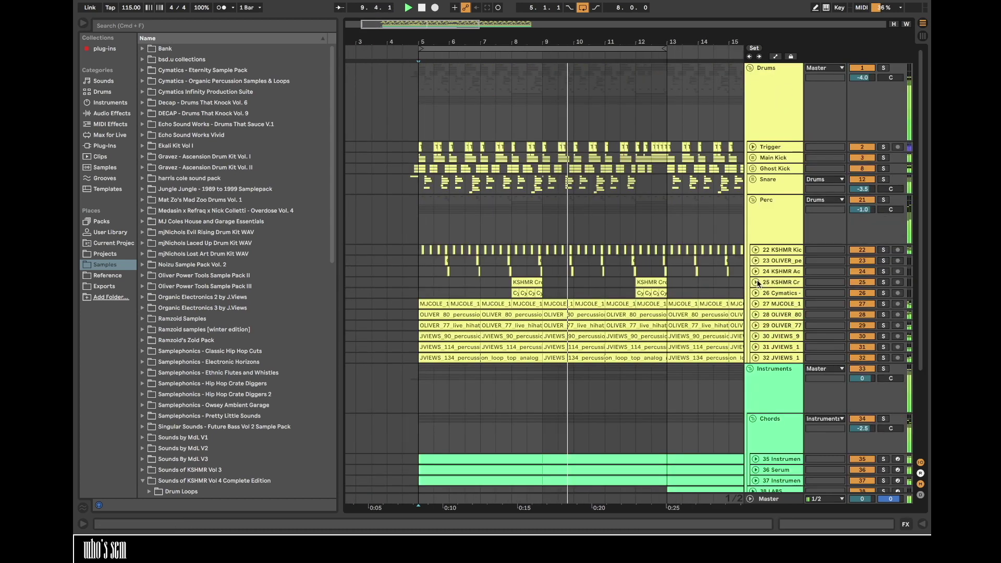
{"action": "left_click", "coordinate": [755, 292]}
{"action": "left_click_drag", "start_coordinate": [866, 297], "coordinate": [873, 299]}
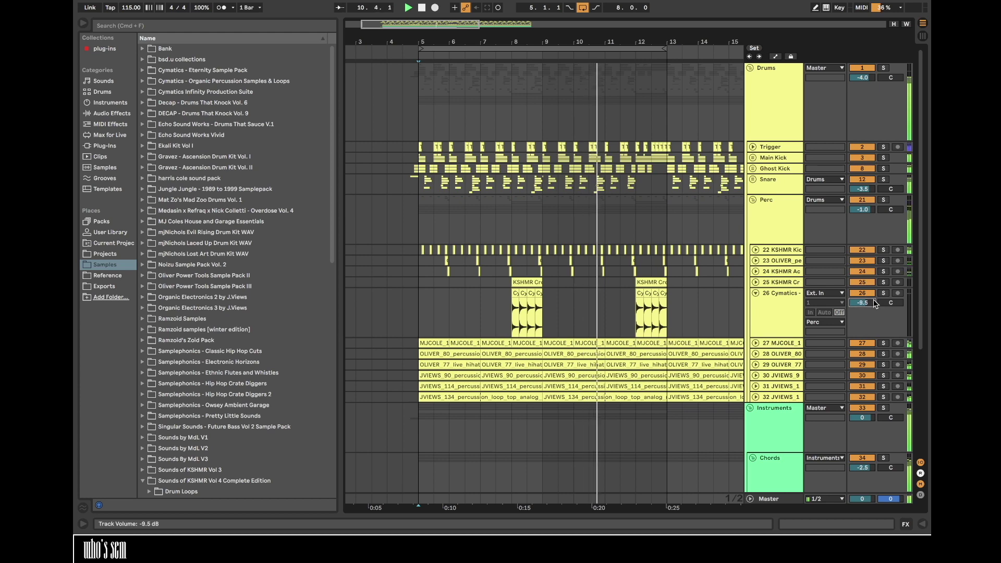
- Set percussion track 22 (KSHMR kick) to -7.5 dB and track 24 to -11.5 dB, and fold the percussion tracks
{"action": "left_click", "coordinate": [755, 250]}
{"action": "left_click_drag", "start_coordinate": [862, 259], "coordinate": [862, 254]}
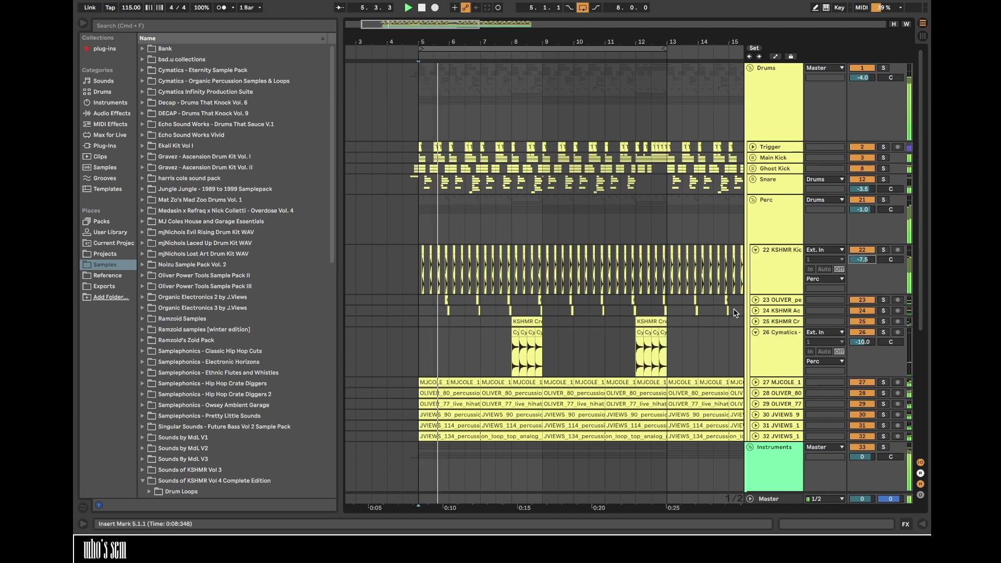
{"action": "left_click", "coordinate": [756, 311]}
{"action": "left_click", "coordinate": [865, 321]}
{"action": "left_click_drag", "start_coordinate": [867, 325], "coordinate": [871, 322]}
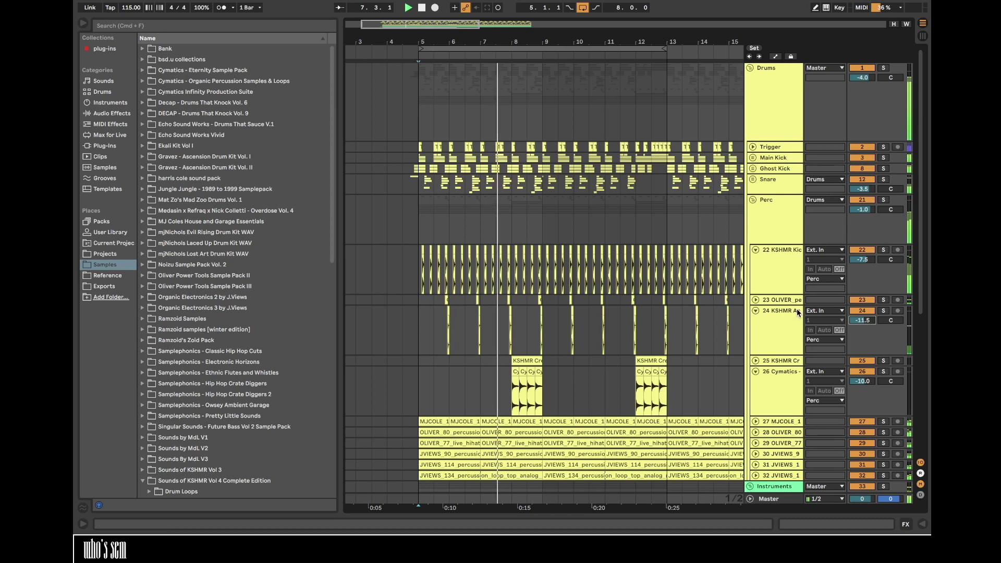
{"action": "left_click", "coordinate": [755, 310], "text": "alt"}
- Load the Haas delay preset onto the KSHMR Creative Hat Loop track in the Perc group
{"action": "left_click_drag", "start_coordinate": [555, 42], "coordinate": [555, 41]}
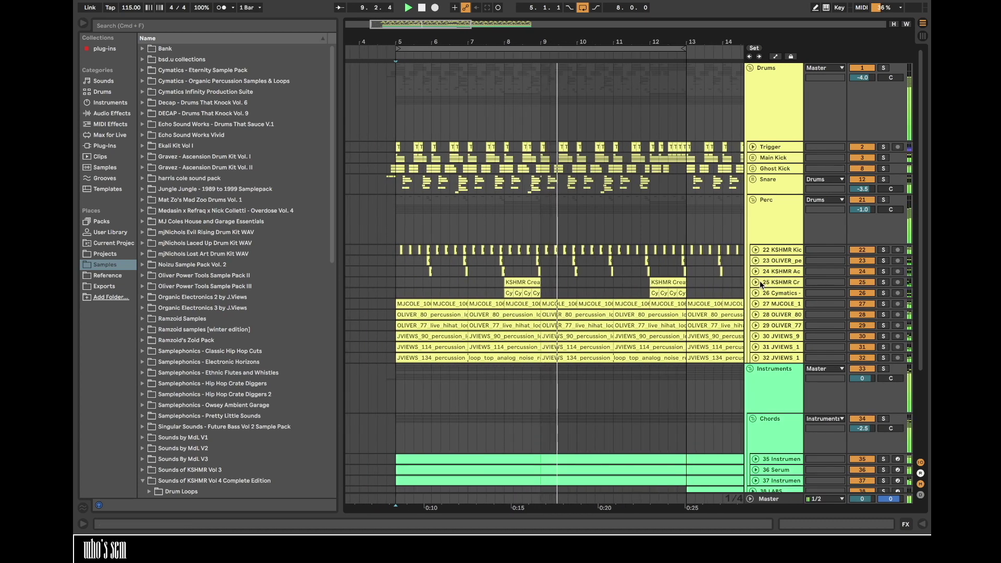
{"action": "left_click", "coordinate": [508, 281]}
{"action": "left_click", "coordinate": [111, 113]}
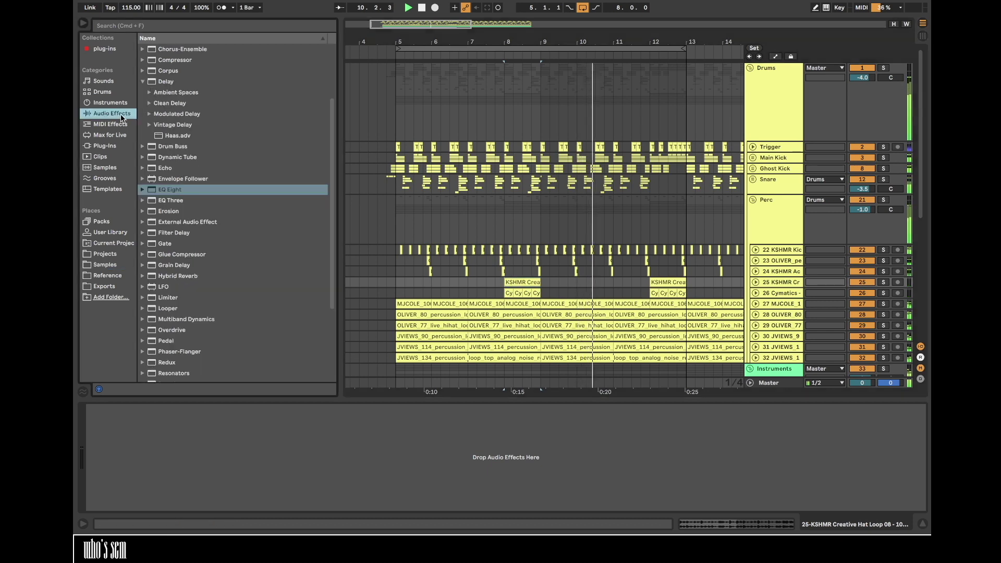
{"action": "double_click", "coordinate": [176, 144]}
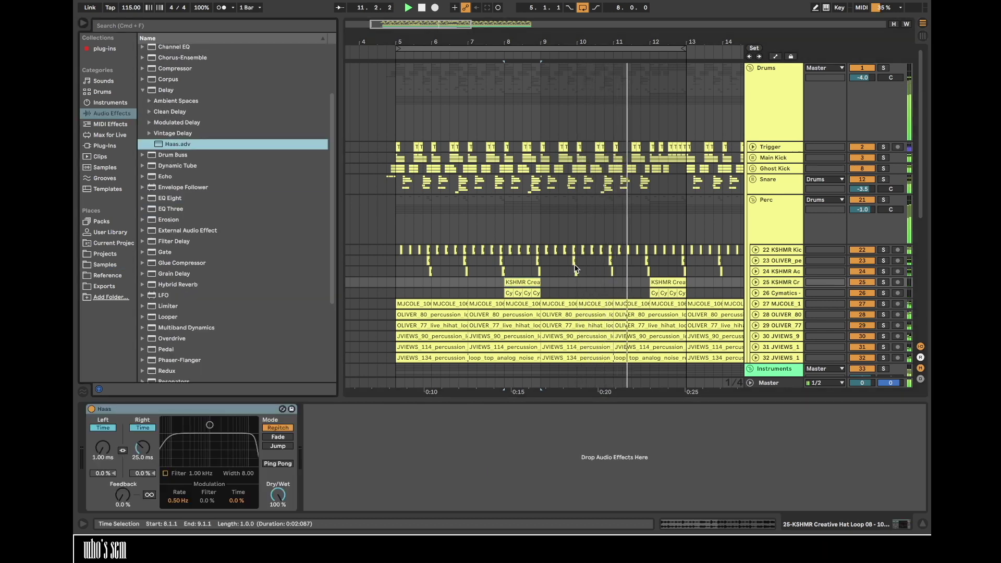
- Fold the Perc group, solo the 40 Serum track and set band 5 of its first EQ Eight to 454 Hz and 8.06 dB
{"action": "left_click", "coordinate": [752, 199]}
{"action": "scroll", "coordinate": [739, 269], "scroll_direction": "down", "scroll_amount": 3}
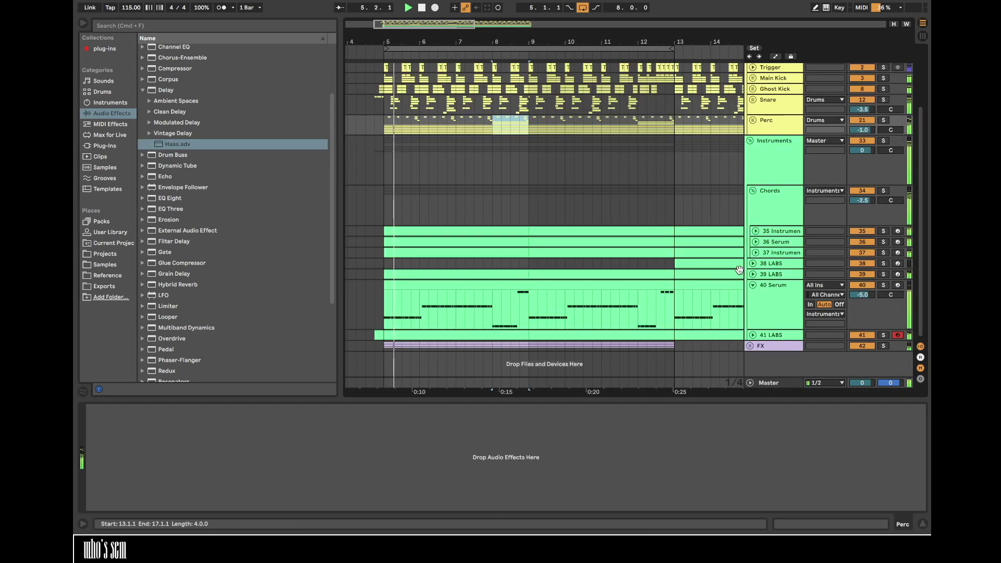
{"action": "left_click", "coordinate": [783, 299]}
{"action": "left_click_drag", "start_coordinate": [501, 445], "coordinate": [455, 433]}
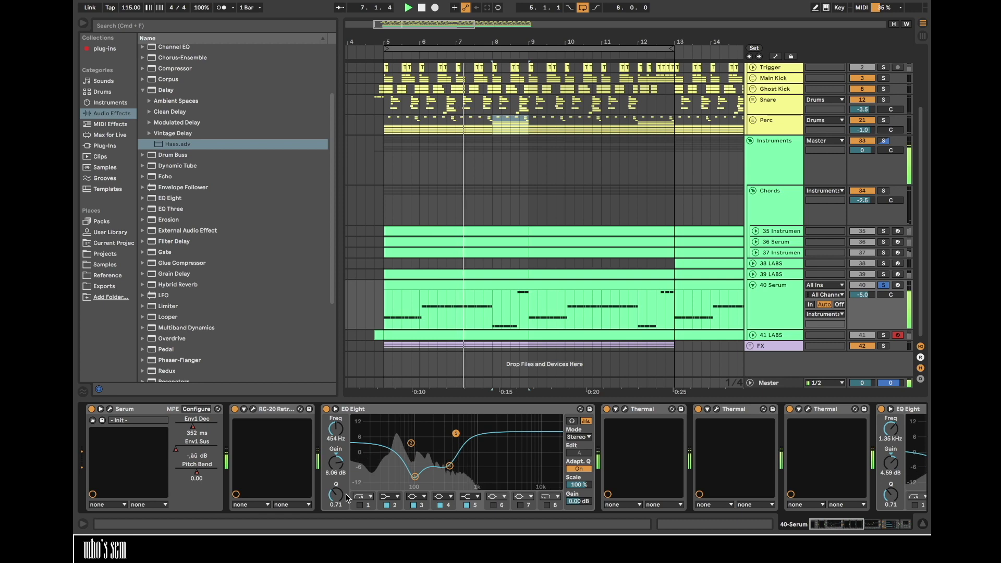
- Insert a Pro-R reverb before the second EQ Eight in the Serum track's device chain
{"action": "scroll", "coordinate": [428, 472], "scroll_direction": "right", "scroll_amount": 5}
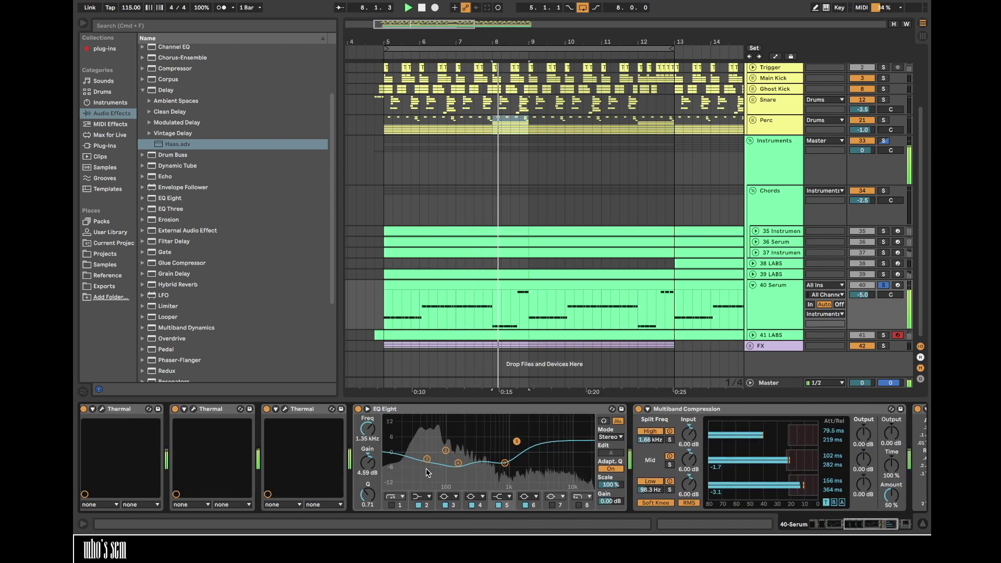
{"action": "left_click", "coordinate": [113, 148]}
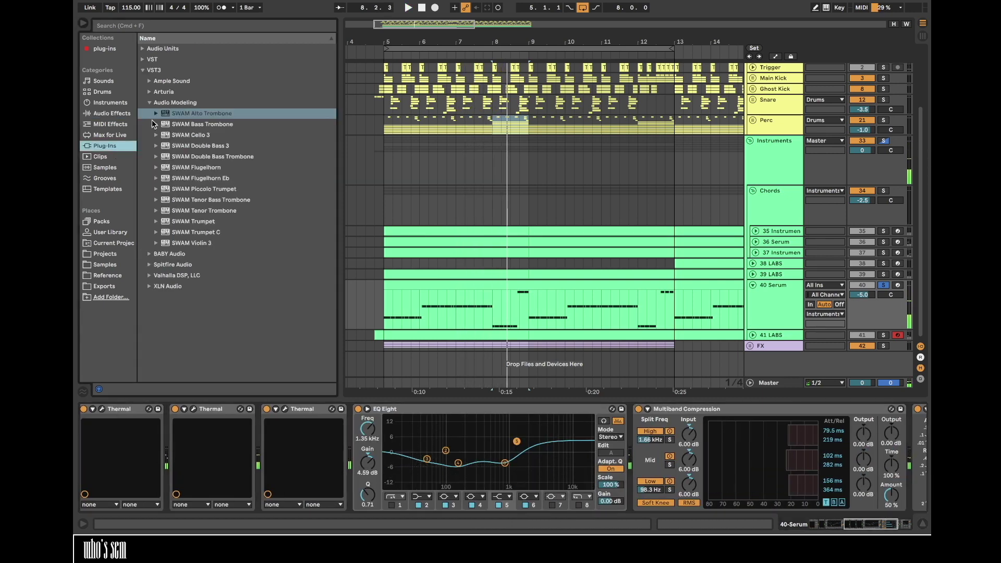
{"action": "left_click", "coordinate": [104, 49]}
{"action": "left_click_drag", "start_coordinate": [174, 247], "coordinate": [371, 440]}
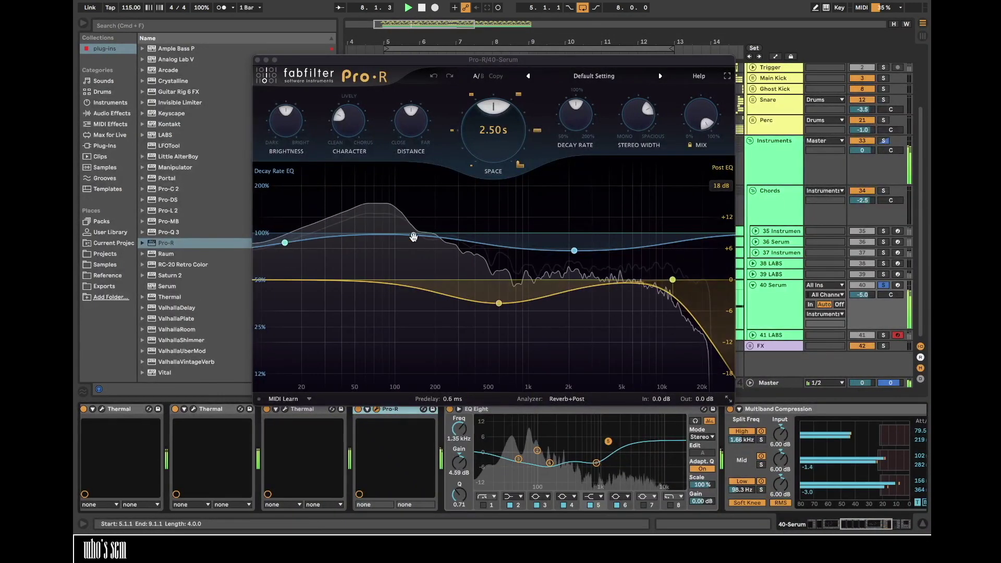
- Add a low cut at about 500 Hz to Pro-R's Post EQ
{"action": "left_click", "coordinate": [318, 322]}
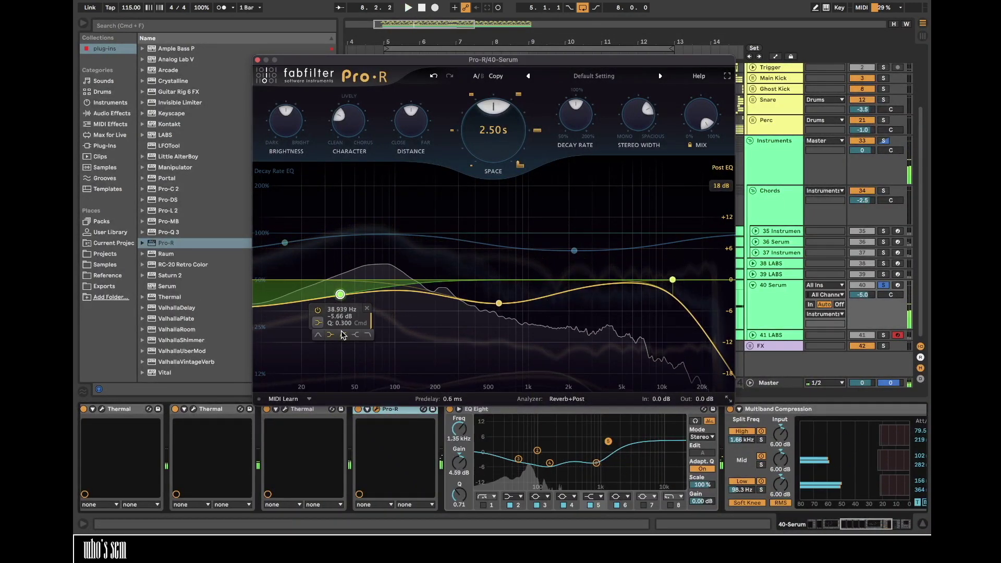
{"action": "left_click", "coordinate": [342, 335]}
{"action": "left_click_drag", "start_coordinate": [369, 329], "coordinate": [492, 272]}
- Set Pro-R's Space to 0.50 s and lower its Mix to about 19% during playback, and close the plug-in window
{"action": "key", "text": "space"}
{"action": "left_click_drag", "start_coordinate": [493, 136], "coordinate": [493, 184]}
{"action": "left_click_drag", "start_coordinate": [701, 119], "coordinate": [687, 213]}
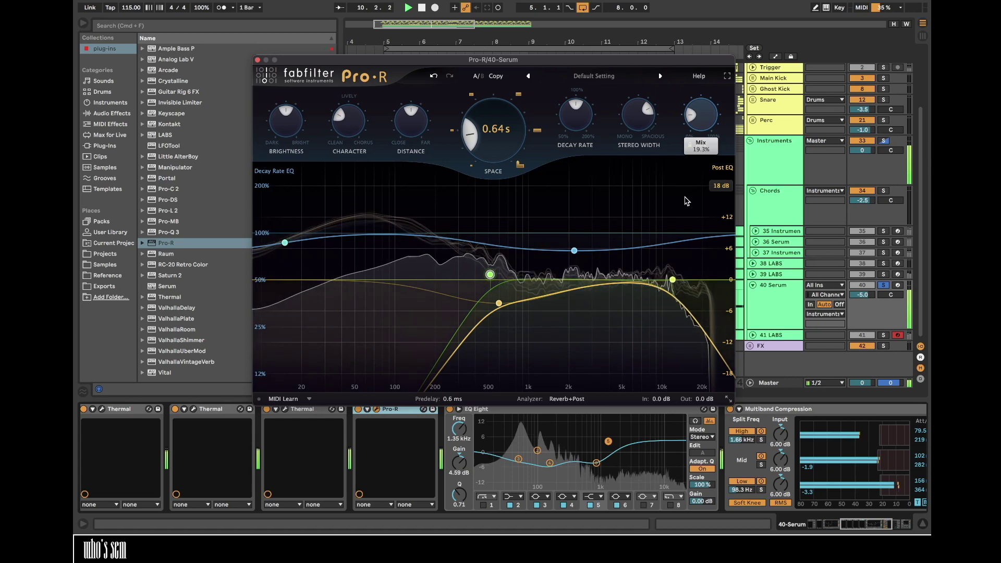
{"action": "left_click_drag", "start_coordinate": [516, 144], "coordinate": [519, 155]}
{"action": "left_click_drag", "start_coordinate": [697, 125], "coordinate": [699, 129]}
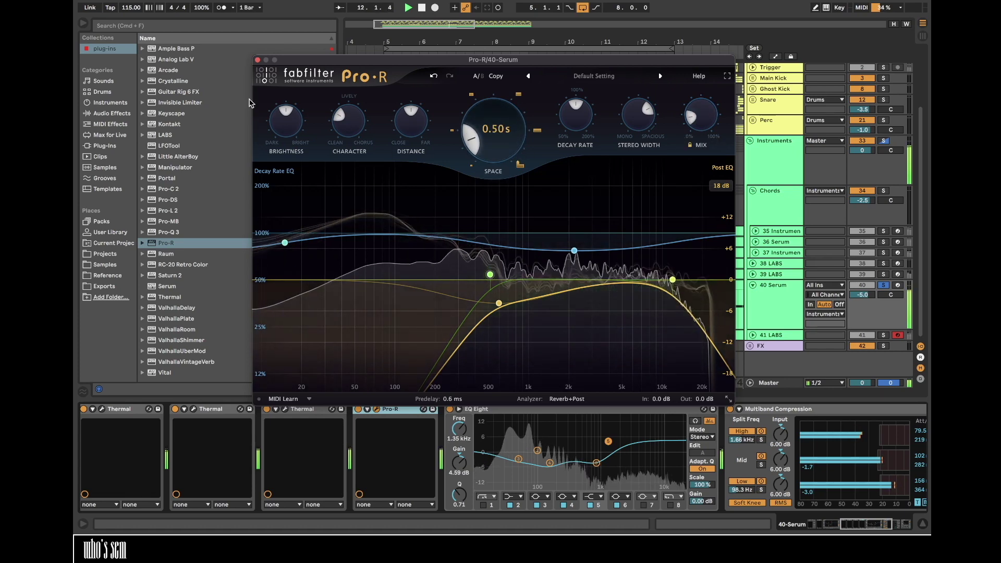
{"action": "left_click", "coordinate": [258, 60]}
{"action": "scroll", "coordinate": [523, 449], "scroll_direction": "right", "scroll_amount": 6}
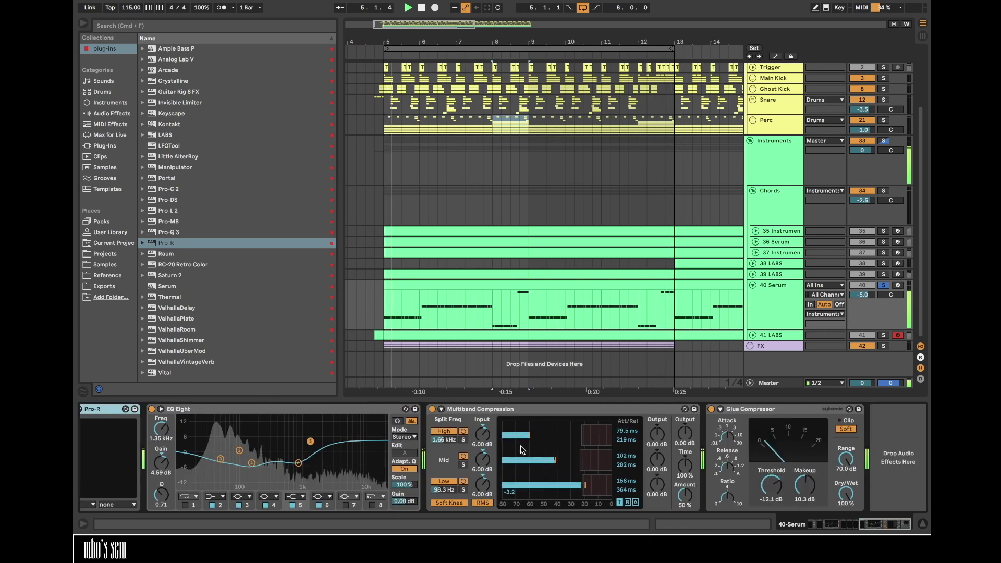
- Take the Serum track out of solo, fold it and the Chords group, and turn off looping for playback
{"action": "left_click", "coordinate": [752, 286]}
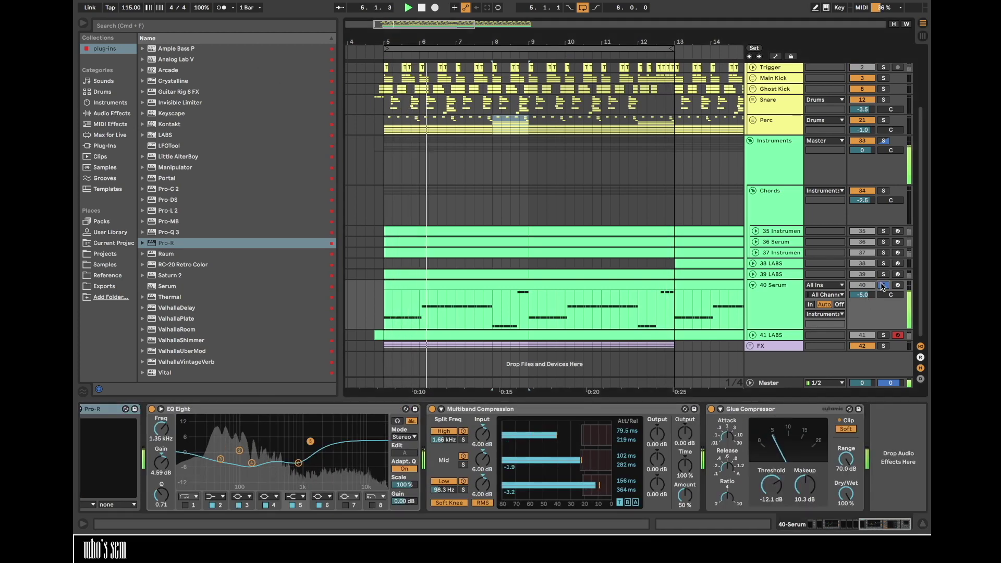
{"action": "left_click", "coordinate": [752, 190]}
{"action": "left_click", "coordinate": [582, 7]}
{"action": "left_click_drag", "start_coordinate": [575, 41], "coordinate": [531, 41]}
{"action": "key", "text": "minus"}
{"action": "left_click", "coordinate": [409, 185]}
{"action": "left_click_drag", "start_coordinate": [547, 42], "coordinate": [547, 84]}
- Unfold the 41 LABS track and deactivate its clip section from 12.4.1 to 13.1.1, listening to the transition
{"action": "left_click", "coordinate": [753, 313]}
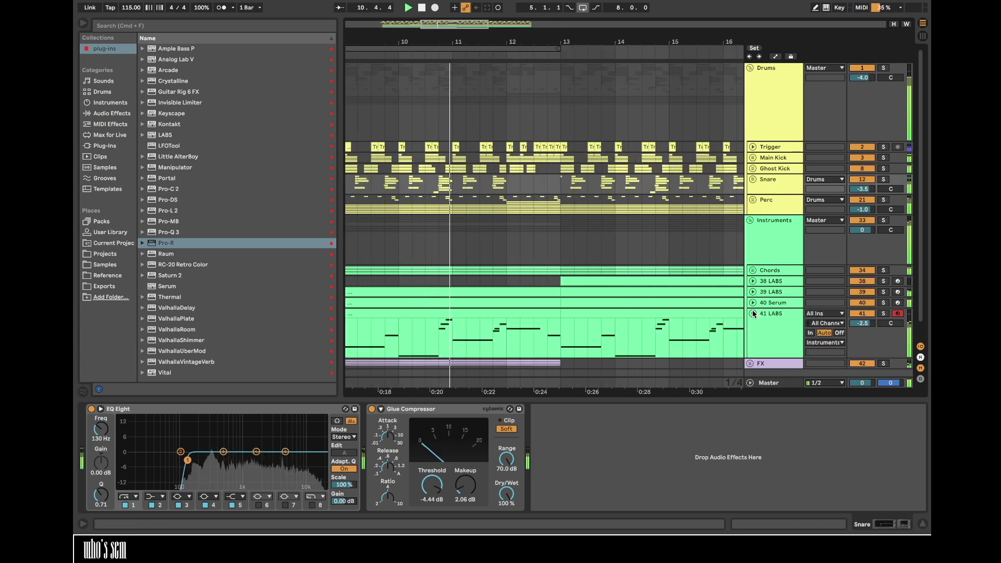
{"action": "left_click_drag", "start_coordinate": [550, 330], "coordinate": [556, 336]}
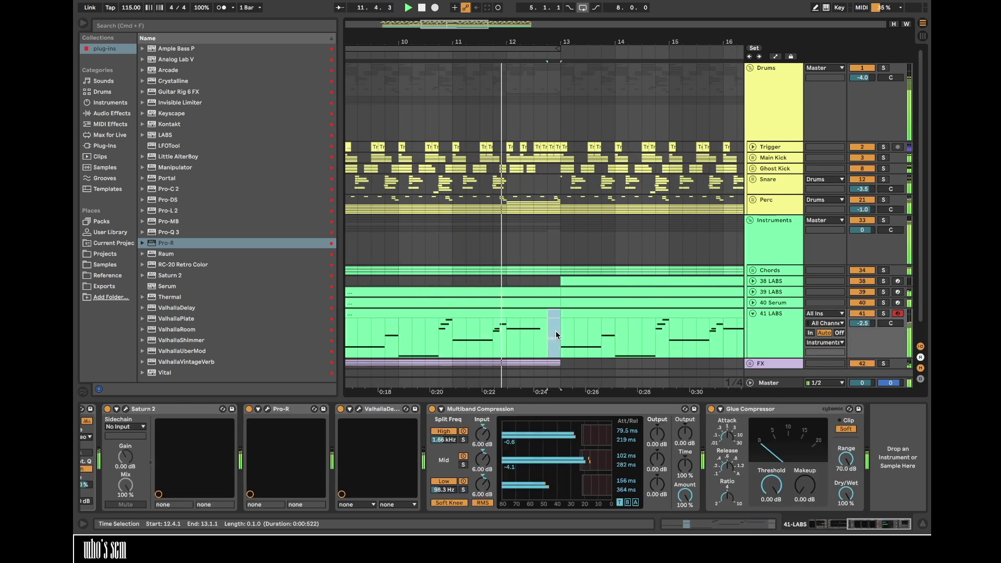
{"action": "left_click", "coordinate": [505, 336]}
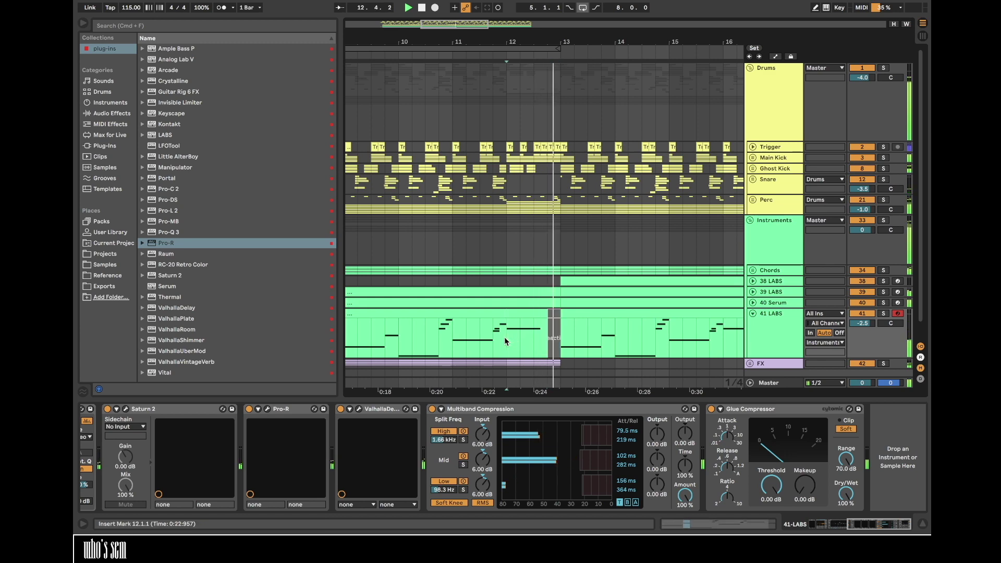
{"action": "key", "text": "space"}
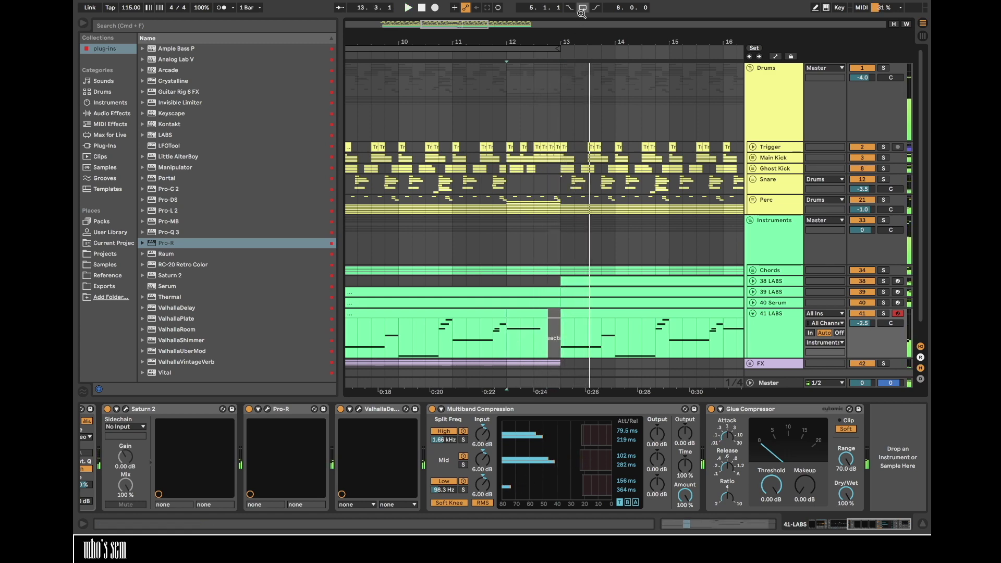
- Duplicate the FX group's clips from bars 5 to 13 onto bars 13 to 21
{"action": "key", "text": "minus"}
{"action": "key", "text": "minus"}
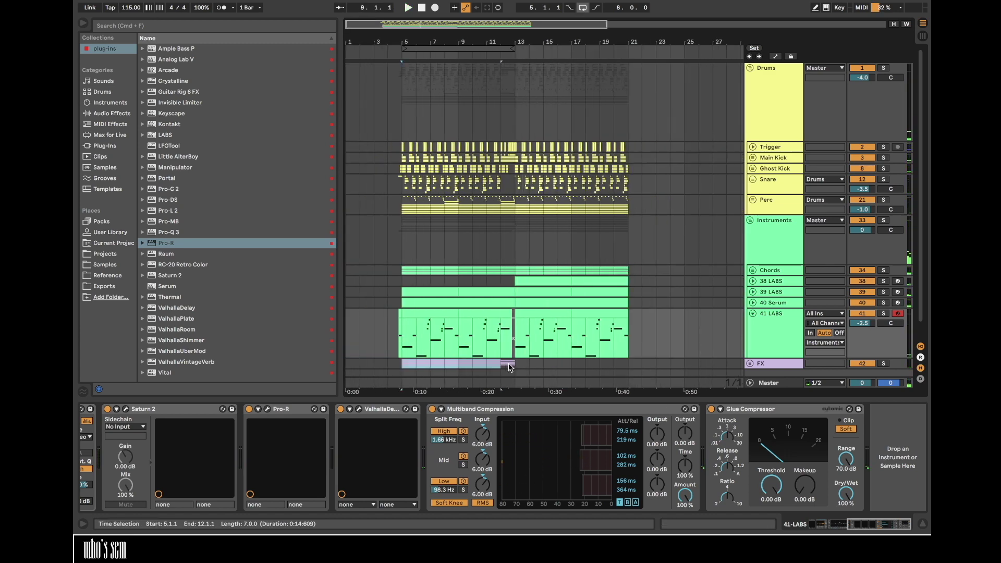
{"action": "scroll", "coordinate": [521, 359], "scroll_direction": "down", "scroll_amount": 1}
- Deactivate the 41 LABS clips from bar 13 to bar 21 and play that section
{"action": "left_click", "coordinate": [544, 293]}
{"action": "left_click", "coordinate": [595, 293]}
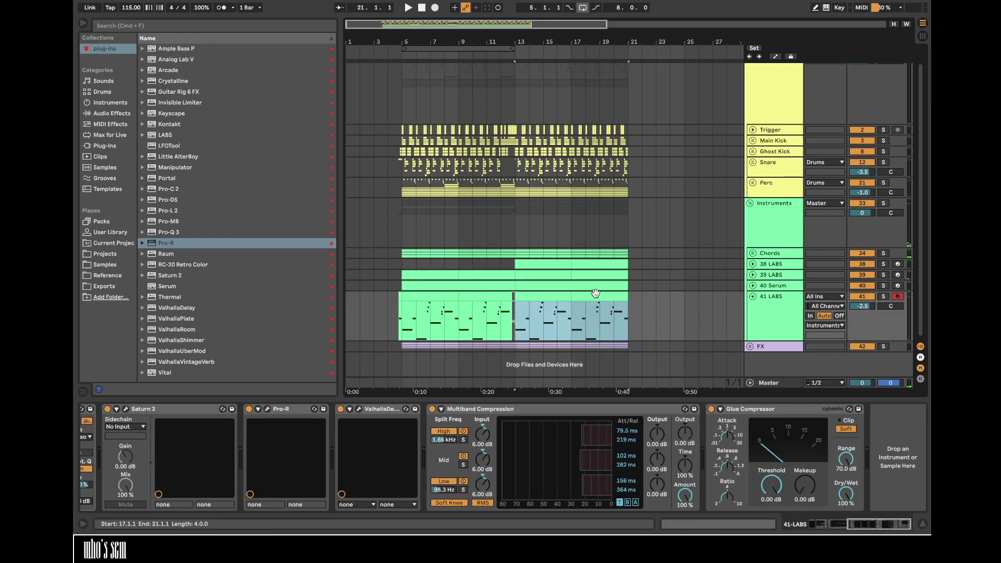
{"action": "key", "text": "0"}
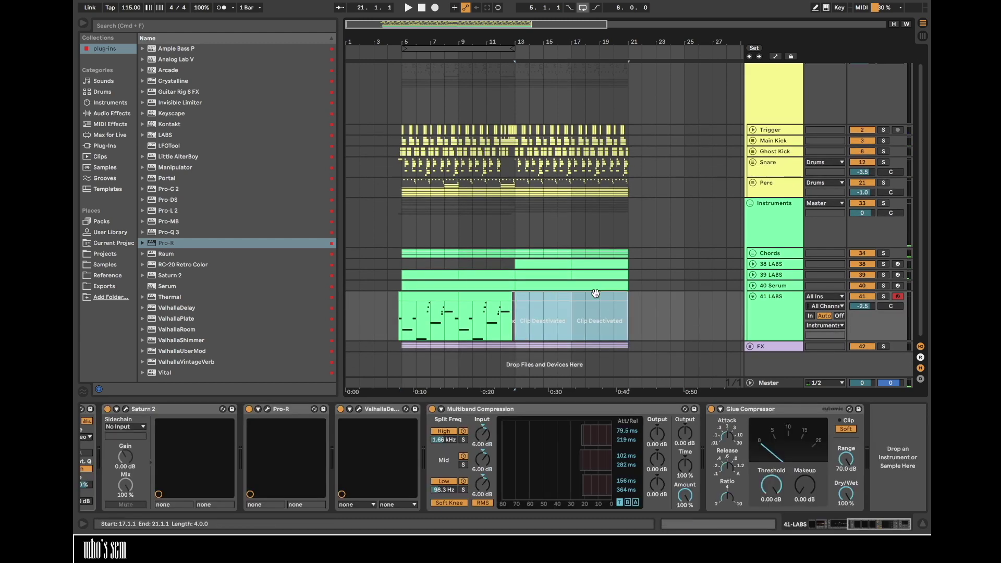
{"action": "key", "text": "space"}
- Solo the 38 LABS track and add an EQ Eight to it with a -5.48 dB cut at 3.37 kHz and Q 1.58
{"action": "left_click", "coordinate": [520, 263]}
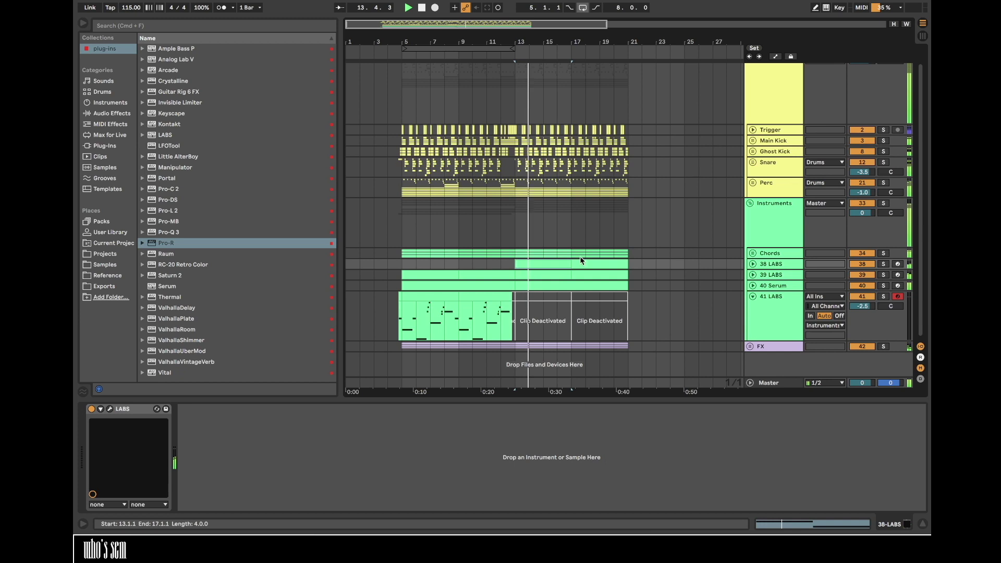
{"action": "left_click", "coordinate": [752, 263]}
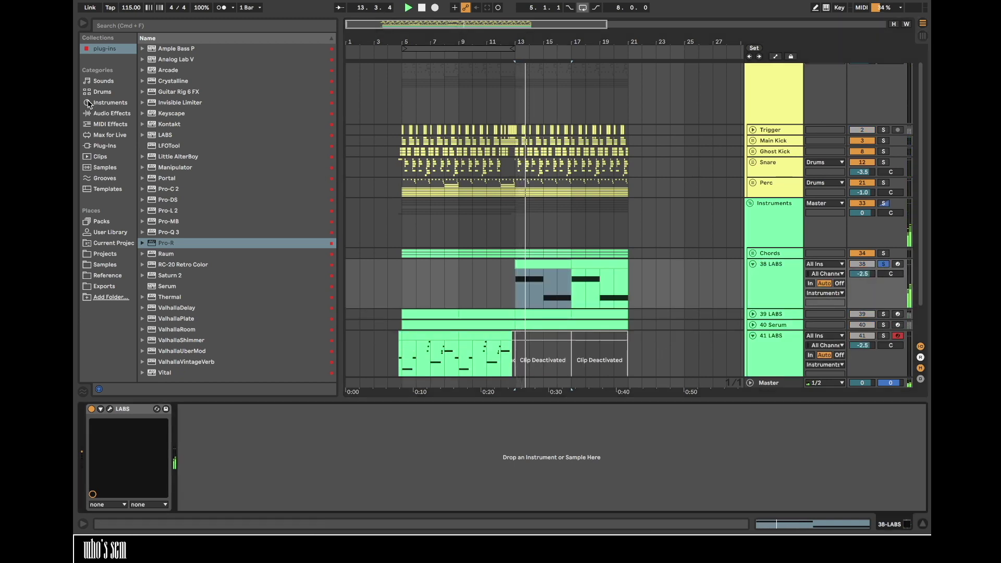
{"action": "left_click", "coordinate": [97, 113]}
{"action": "left_click_drag", "start_coordinate": [170, 198], "coordinate": [366, 465]}
{"action": "left_click", "coordinate": [764, 292]}
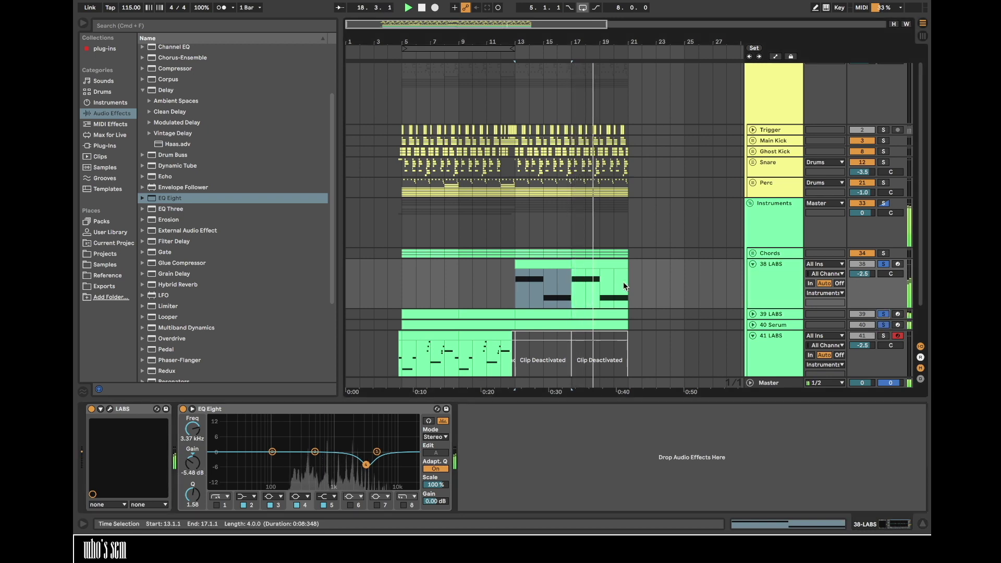
- Loop the 38 LABS clips from bar 13 to 21 and insert a new MIDI track below them
{"action": "left_click", "coordinate": [596, 262]}
{"action": "key", "text": "super+l"}
{"action": "left_click", "coordinate": [777, 292]}
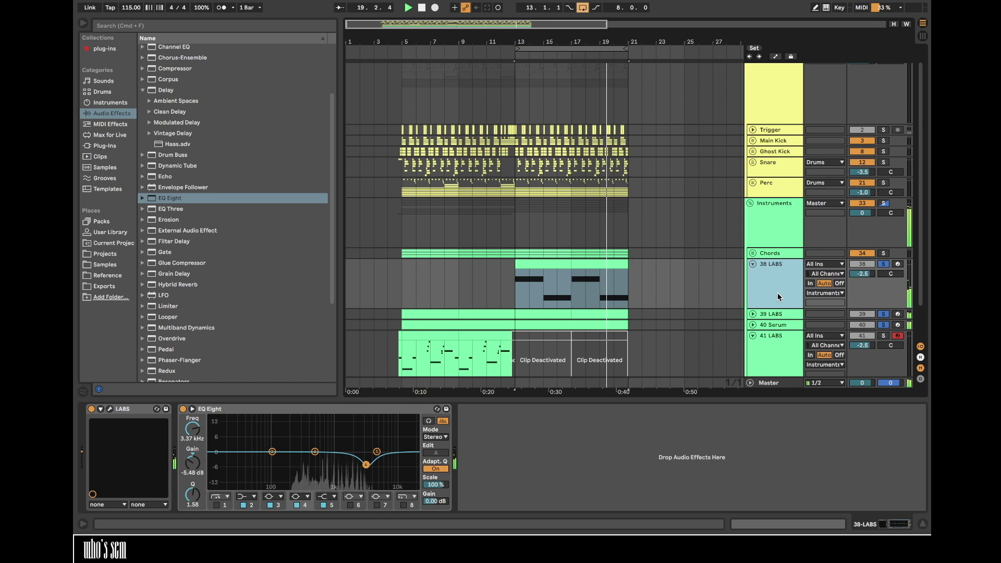
{"action": "key", "text": "shift+super+t"}
- Load the LABS plug-in onto the new MIDI track below 38 LABS
{"action": "left_click", "coordinate": [101, 146]}
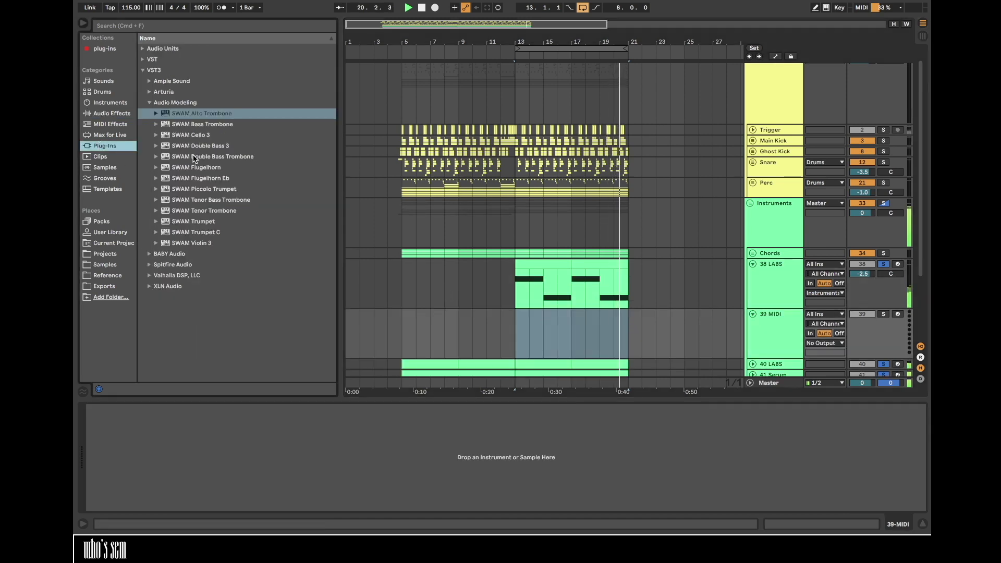
{"action": "left_click", "coordinate": [157, 102]}
{"action": "left_click", "coordinate": [115, 51]}
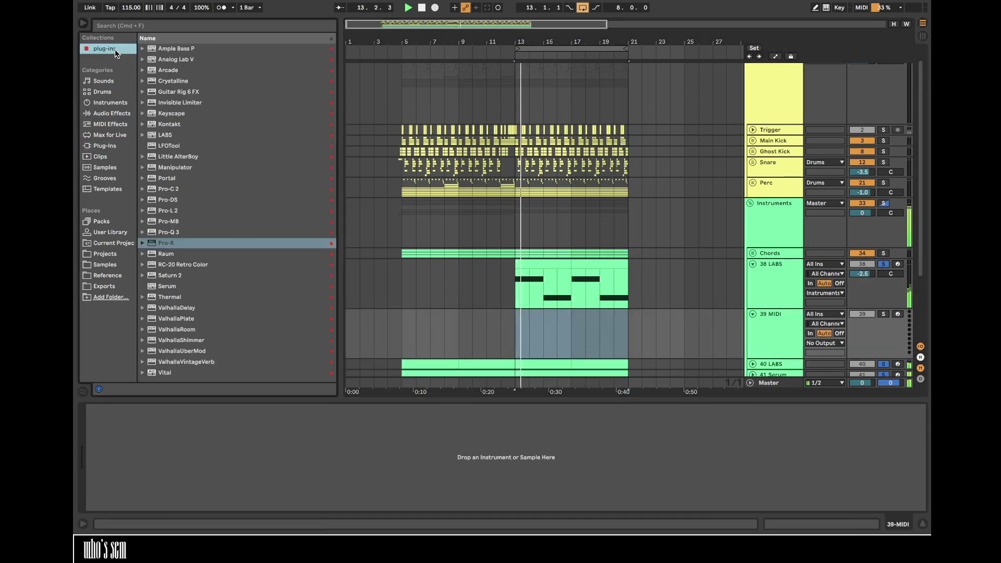
{"action": "left_click_drag", "start_coordinate": [167, 137], "coordinate": [780, 309]}
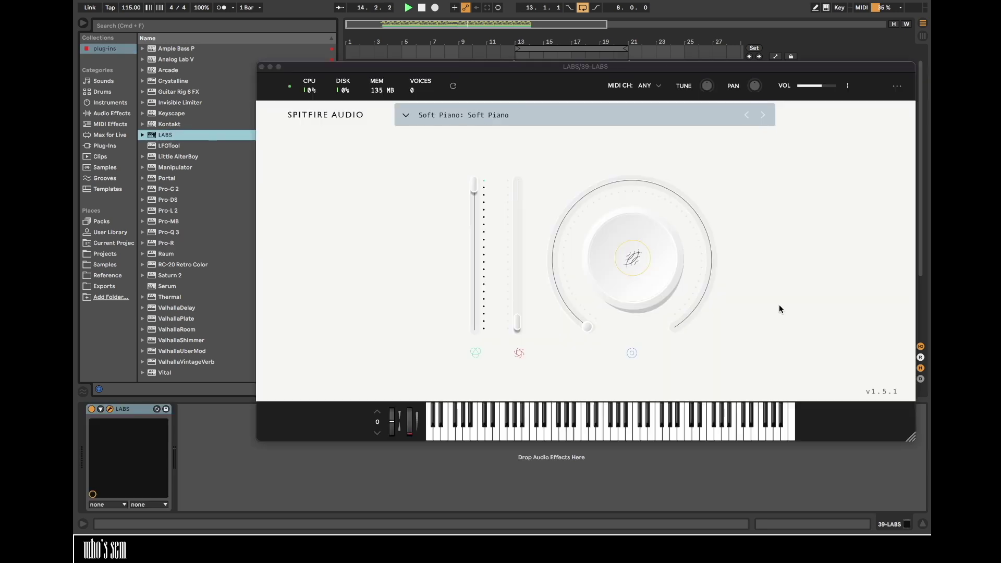
{"action": "left_click_drag", "start_coordinate": [795, 67], "coordinate": [539, 66]}
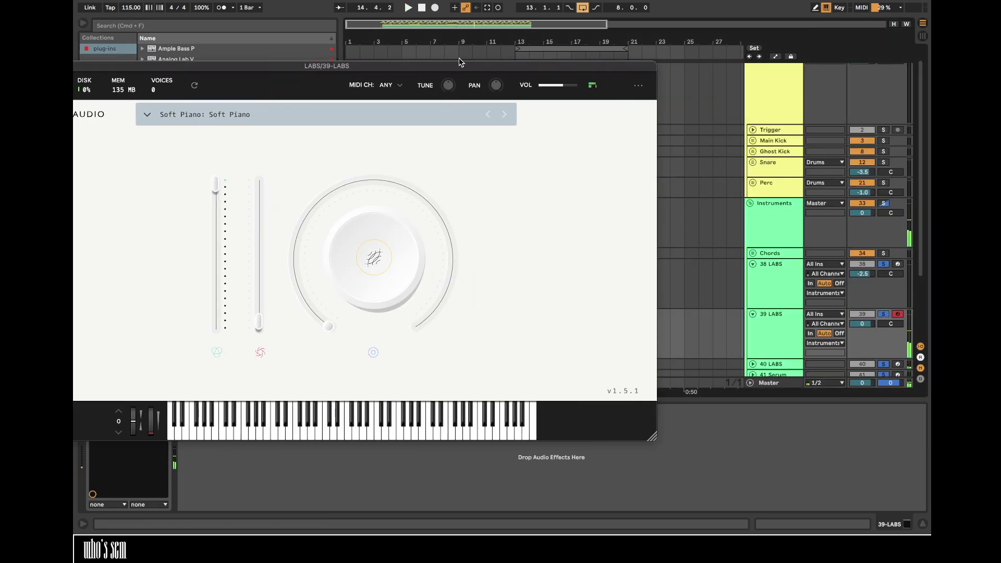
{"action": "left_click_drag", "start_coordinate": [459, 61], "coordinate": [619, 62]}
- Load the Trumpet Fields preset Nice And Steady 1 in the new LABS instrument and close its window
{"action": "left_click", "coordinate": [439, 115]}
{"action": "scroll", "coordinate": [606, 295], "scroll_direction": "down", "scroll_amount": 10}
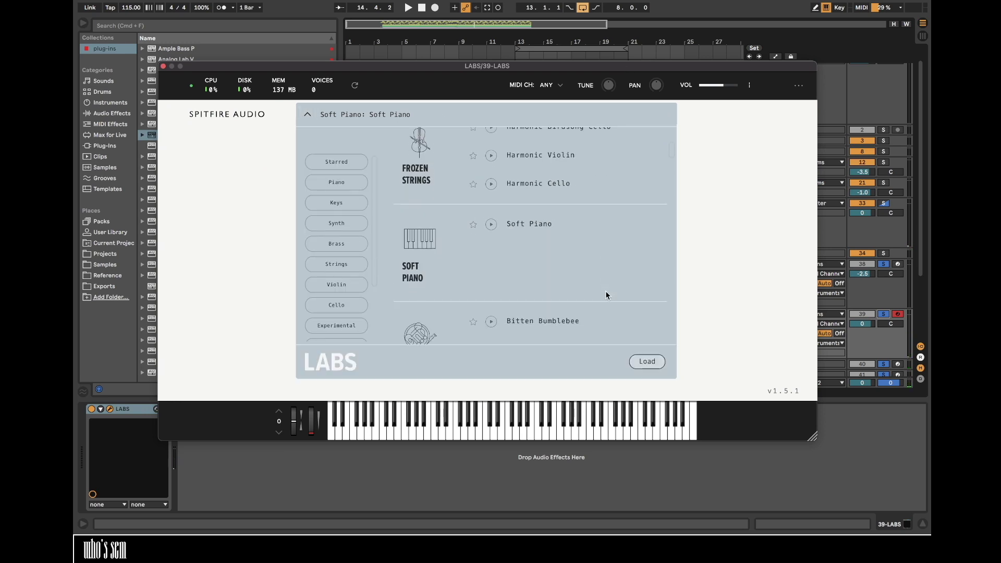
{"action": "scroll", "coordinate": [563, 219], "scroll_direction": "down", "scroll_amount": 6}
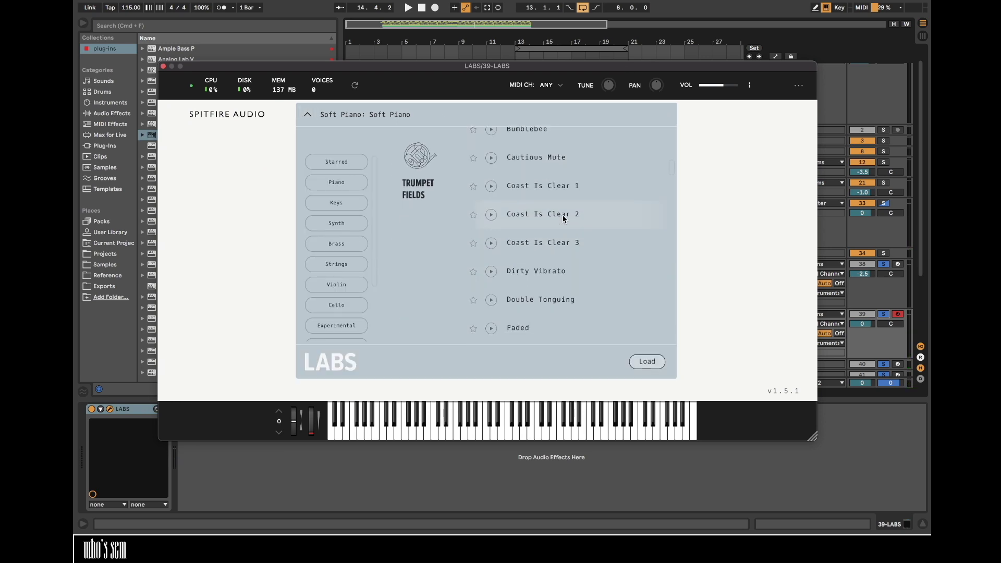
{"action": "double_click", "coordinate": [554, 254]}
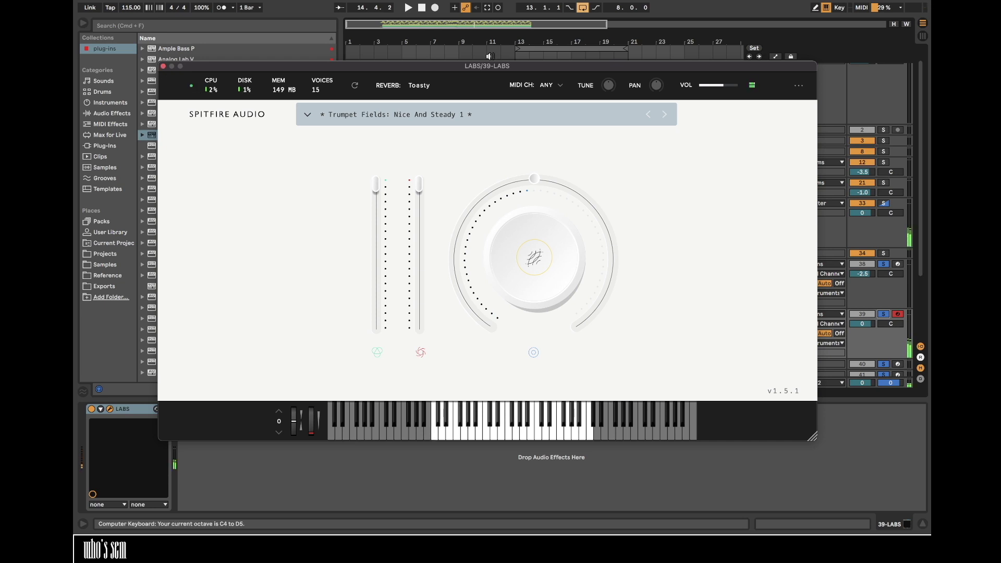
{"action": "left_click", "coordinate": [163, 66]}
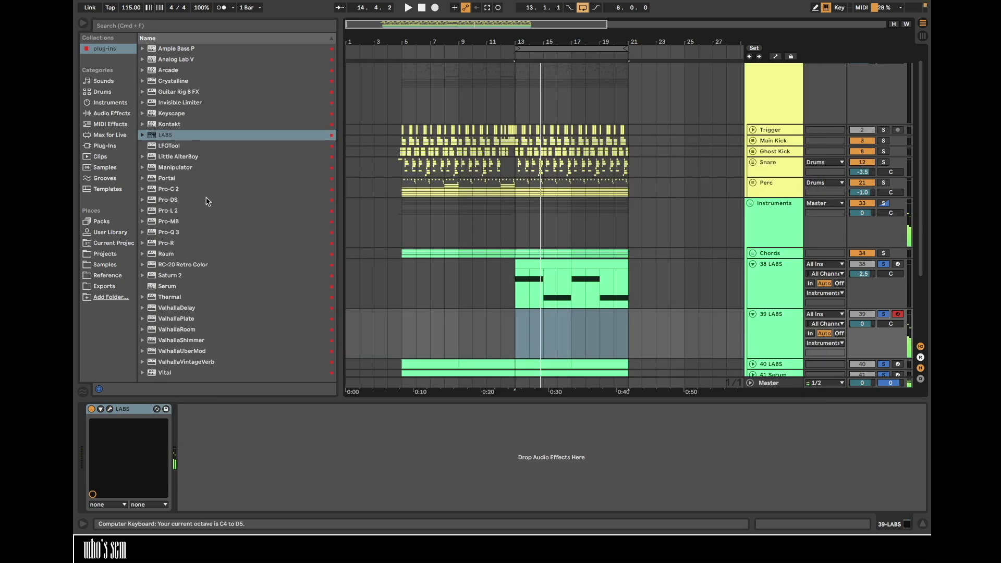
- Add ValhallaRoom after LABS on track 39, with a 9.04 s decay and a reduced mix
{"action": "double_click", "coordinate": [190, 331]}
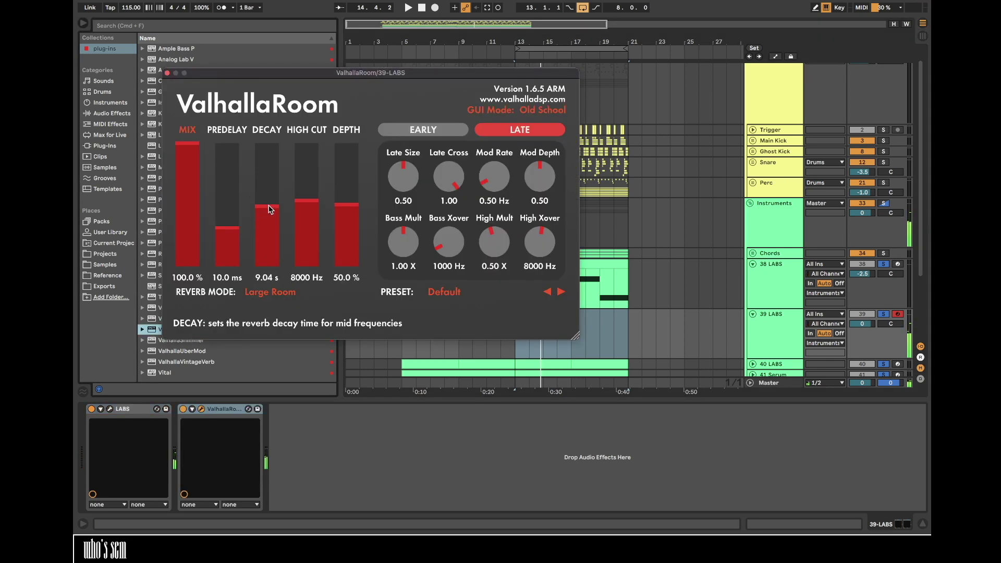
{"action": "left_click", "coordinate": [269, 208]}
{"action": "left_click_drag", "start_coordinate": [186, 206], "coordinate": [181, 209]}
{"action": "left_click", "coordinate": [167, 73]}
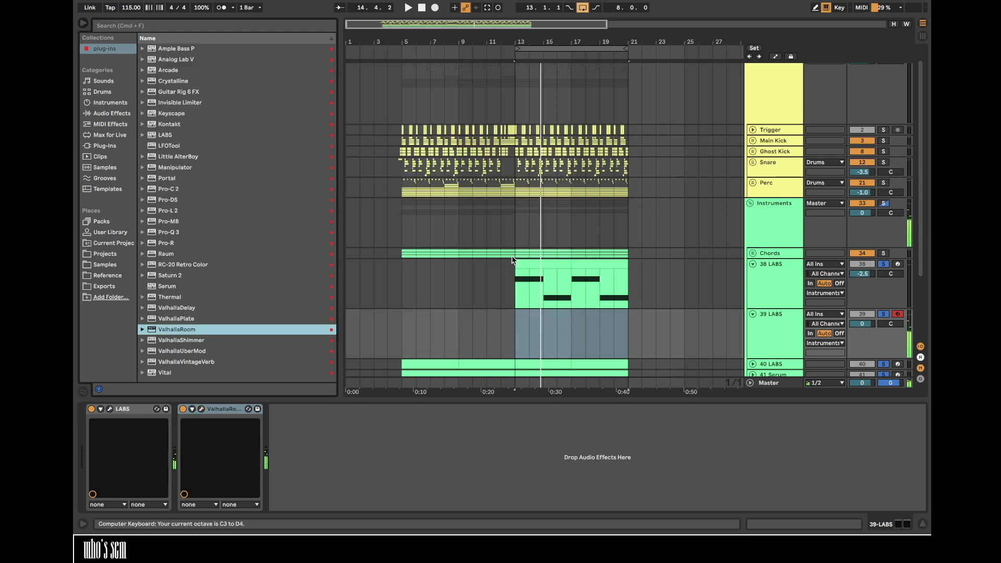
- Examine the notes of the 35 Instrument clip at bar 13 inside the Chords group
{"action": "left_click", "coordinate": [753, 253]}
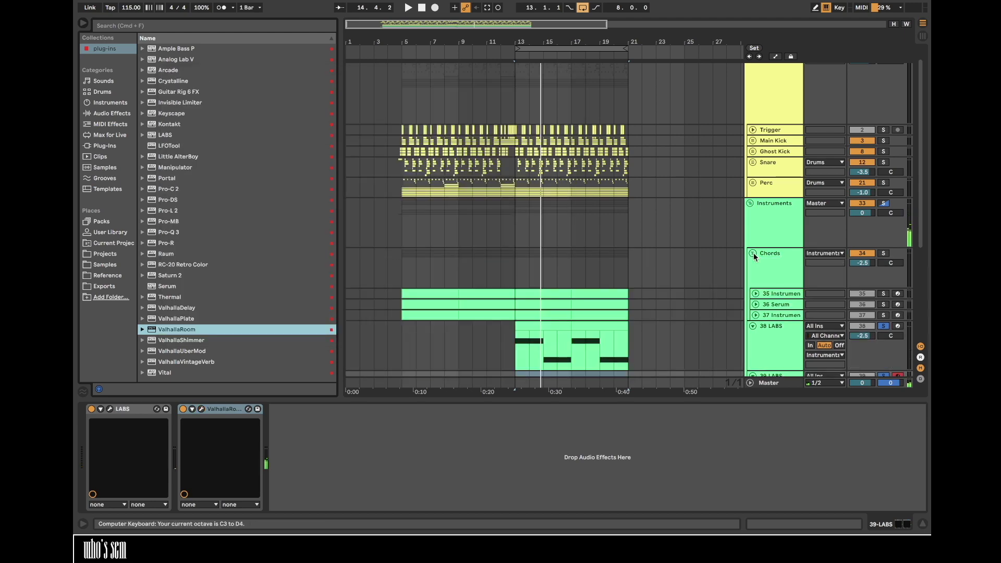
{"action": "double_click", "coordinate": [541, 293]}
{"action": "left_click", "coordinate": [199, 263]}
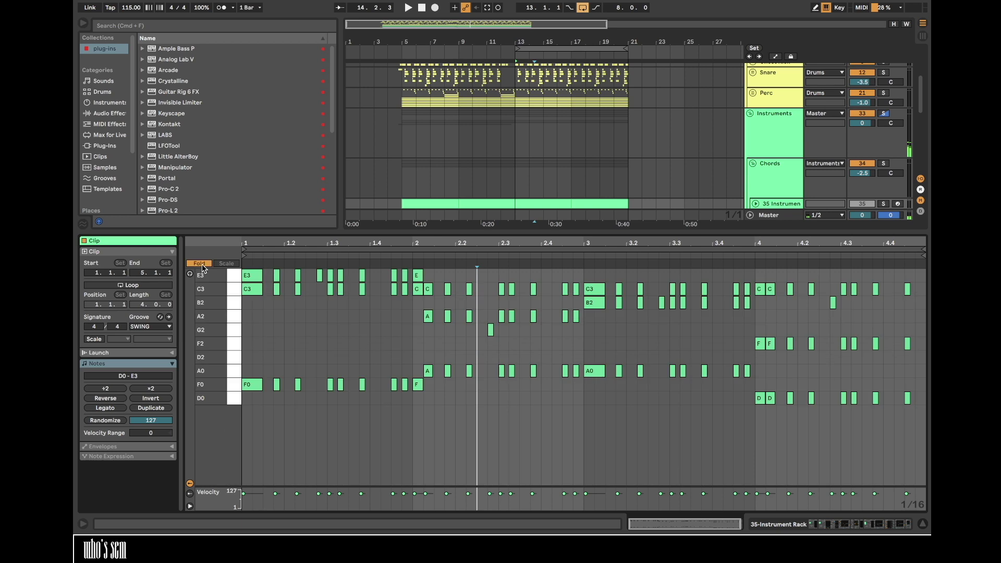
{"action": "left_click", "coordinate": [202, 264]}
{"action": "double_click", "coordinate": [766, 168]}
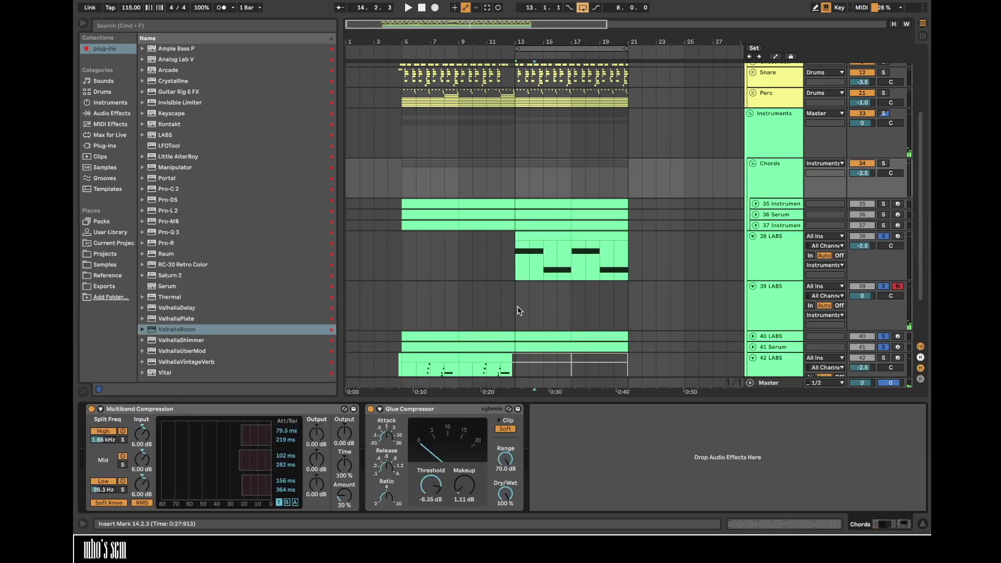
- Play a melody on 39 LABS over the looped section and capture it as a MIDI clip from bar 13 to 17
{"action": "left_click", "coordinate": [513, 312]}
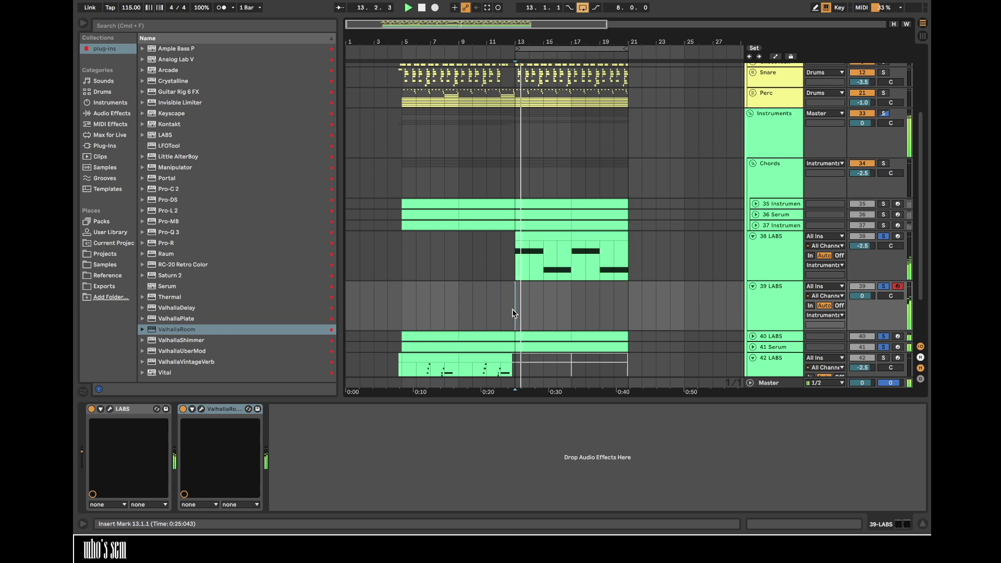
{"action": "left_click", "coordinate": [501, 313]}
{"action": "key", "text": "space"}
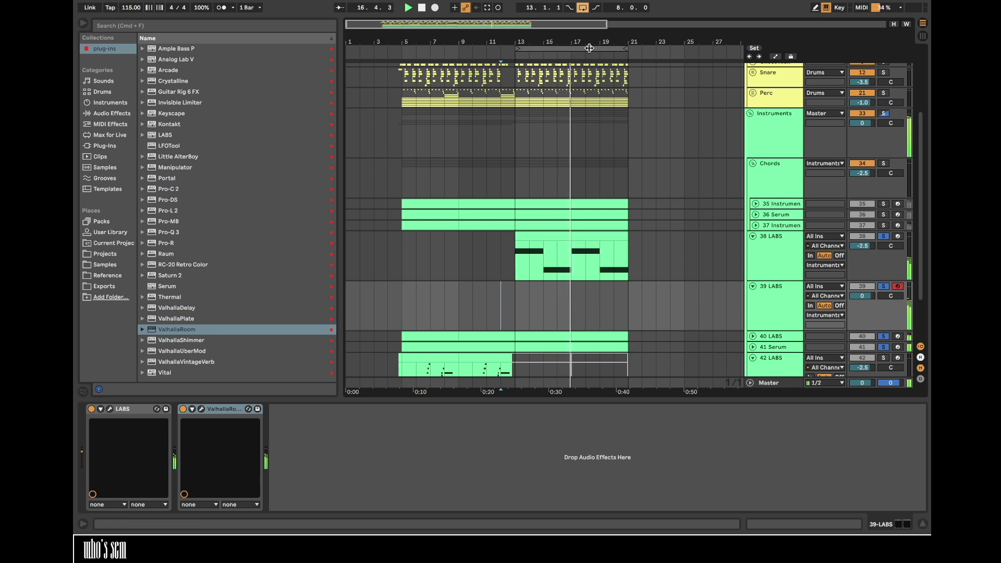
{"action": "left_click", "coordinate": [486, 9]}
{"action": "left_click", "coordinate": [556, 287]}
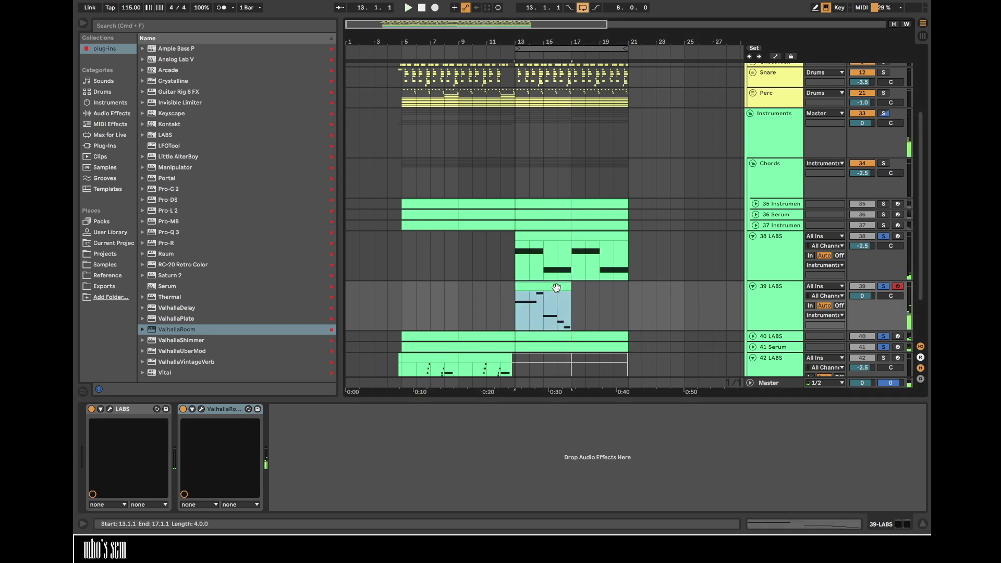
- Make all notes in the captured 39 LABS clip legato and delete the stray C3 at its start
{"action": "double_click", "coordinate": [556, 287]}
{"action": "key", "text": "super+a"}
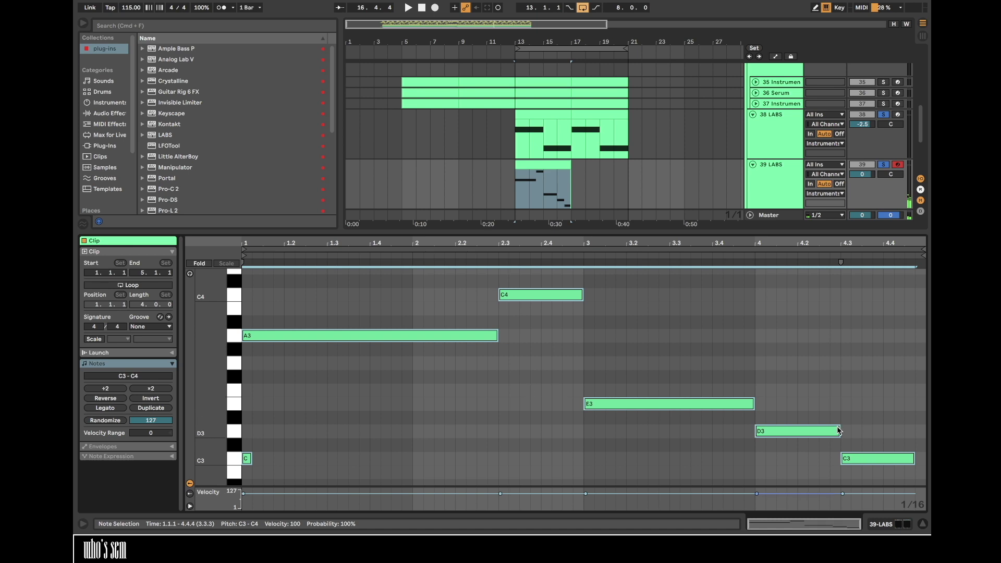
{"action": "left_click", "coordinate": [104, 408]}
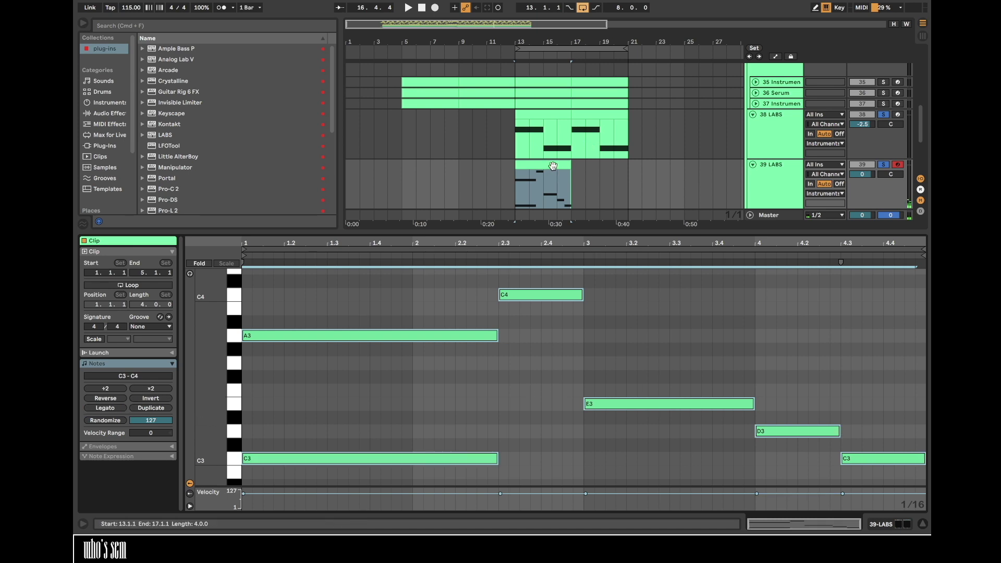
{"action": "double_click", "coordinate": [355, 459]}
{"action": "left_click", "coordinate": [560, 438]}
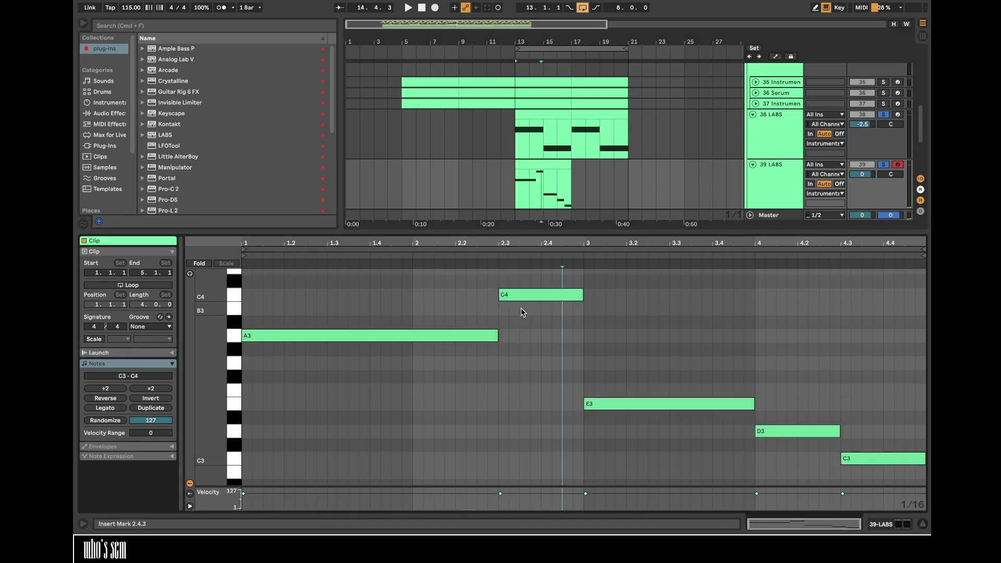
- Duplicate the 39 LABS clip onto bars 17 to 21 and play the section from bar 13
{"action": "key", "text": "super+d"}
{"action": "left_click", "coordinate": [551, 164]}
{"action": "key", "text": "space"}
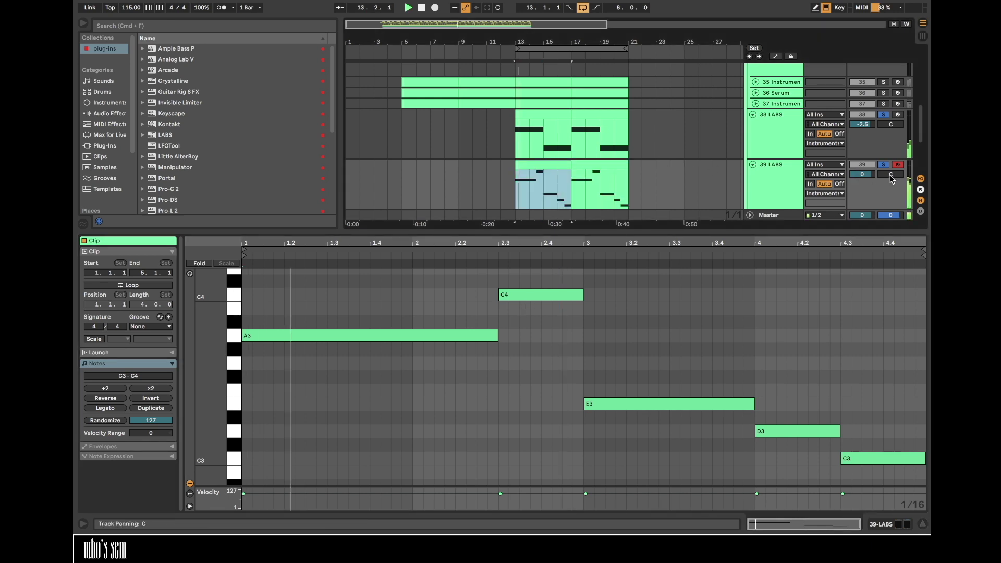
- Insert the Haas delay preset between LABS and ValhallaRoom on the 39 LABS track
{"action": "left_click", "coordinate": [778, 175]}
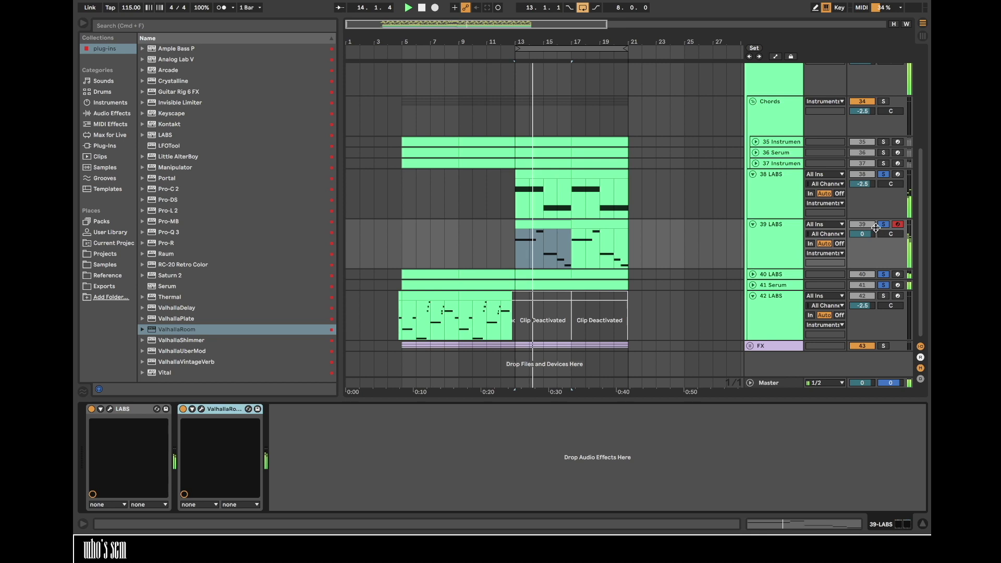
{"action": "left_click", "coordinate": [106, 115]}
{"action": "left_click_drag", "start_coordinate": [177, 144], "coordinate": [180, 433]}
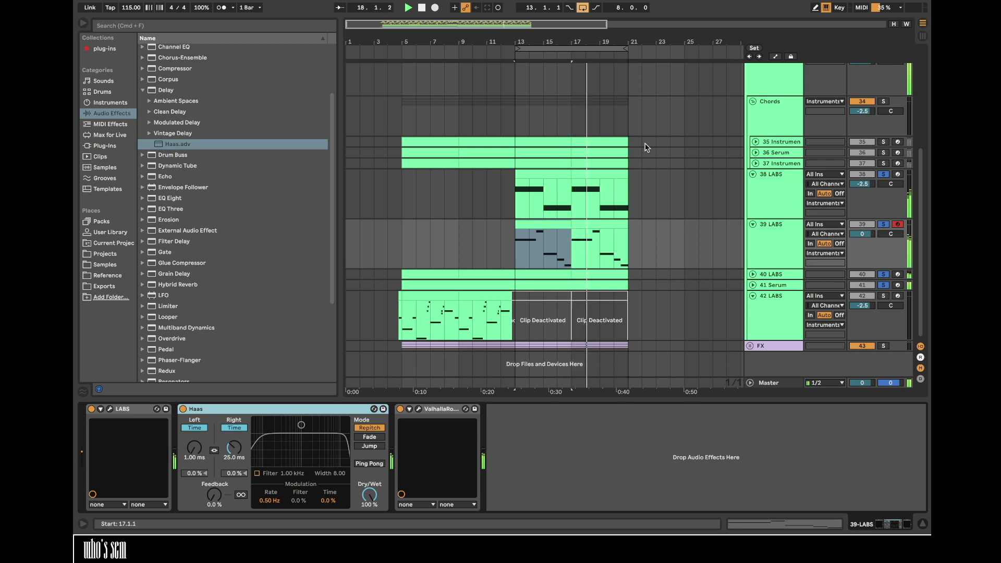
- Pan the 39 LABS track to 16L, set its volume to -5.0 dB, and collapse the instrument tracks
{"action": "left_click_drag", "start_coordinate": [890, 234], "coordinate": [890, 234]}
{"action": "left_click_drag", "start_coordinate": [862, 234], "coordinate": [872, 238]}
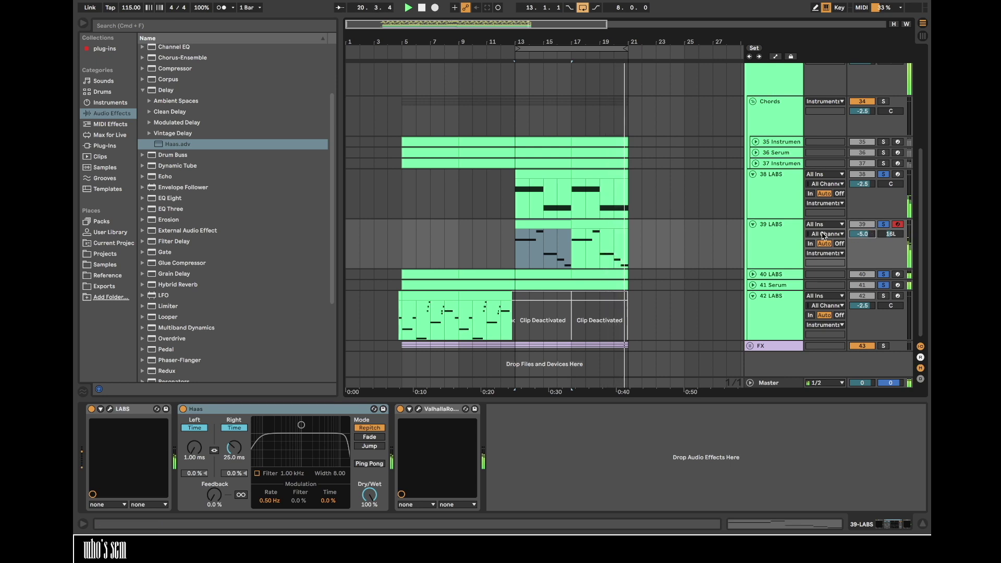
{"action": "left_click", "coordinate": [752, 225], "text": "alt"}
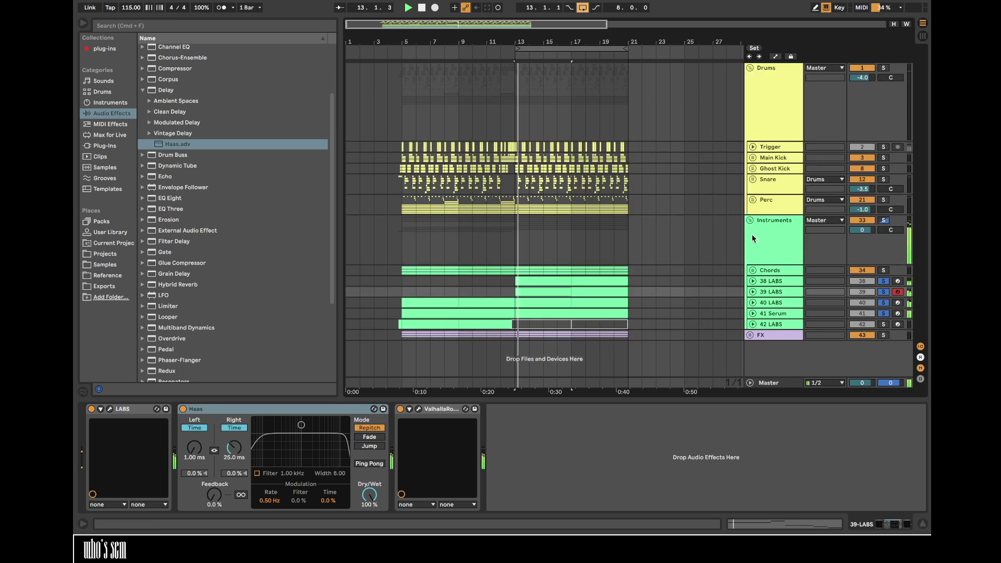
- Solo the Chords group to check its layers, then return to the full mix
{"action": "left_click", "coordinate": [777, 313]}
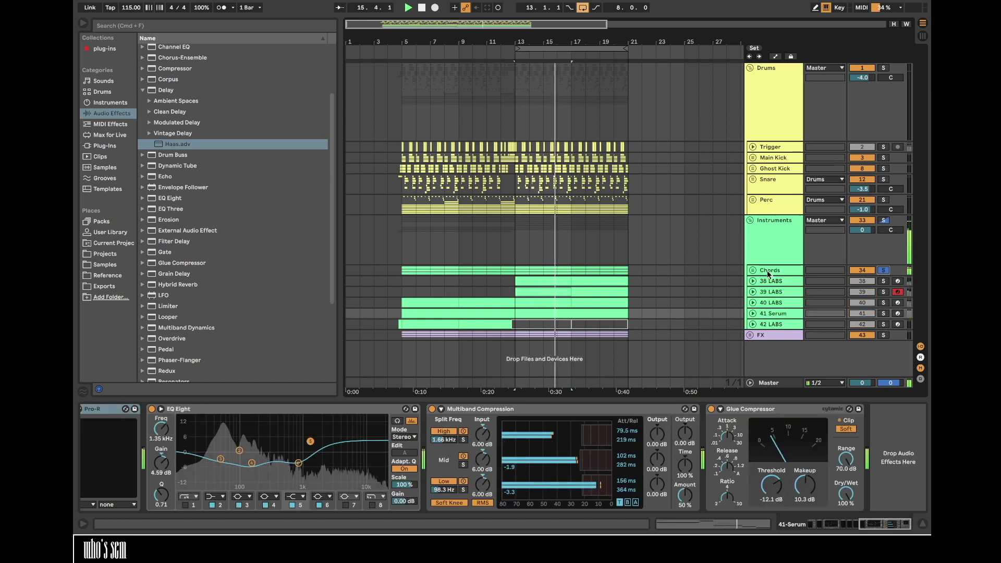
{"action": "left_click", "coordinate": [753, 270]}
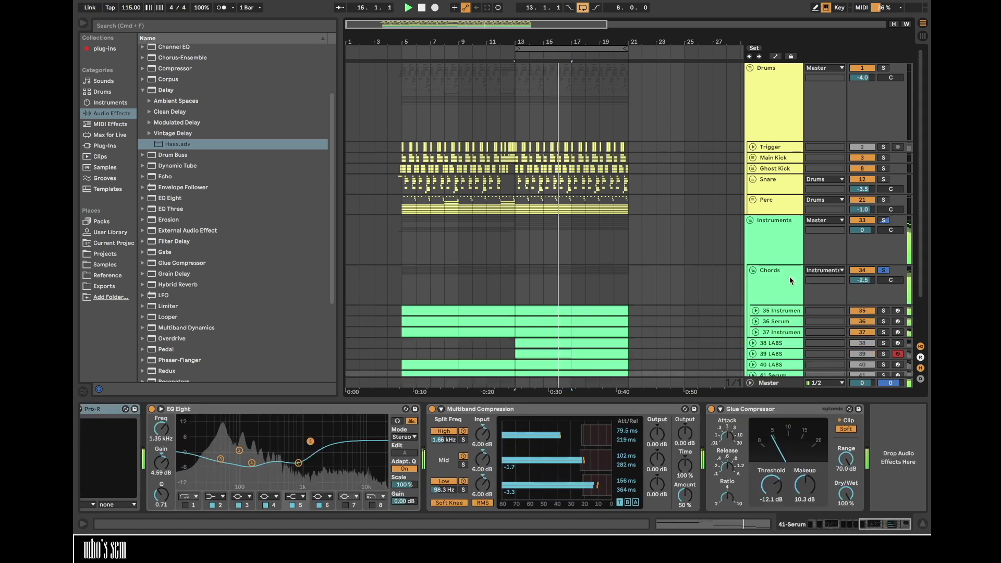
{"action": "left_click", "coordinate": [883, 321]}
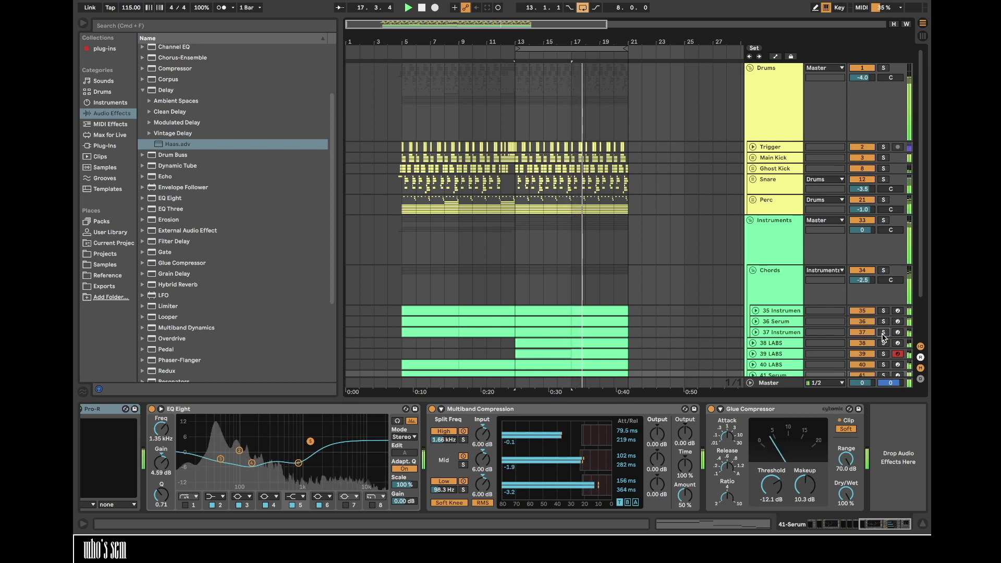
{"action": "left_click", "coordinate": [752, 270]}
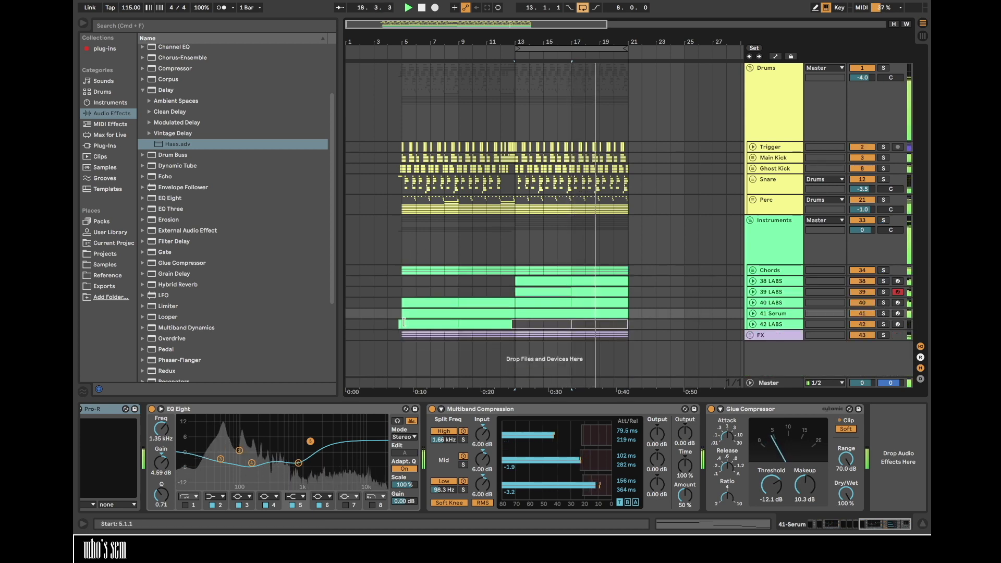
- Play the arrangement from just before bar 5 and set the loop to bars 5 to 13
{"action": "left_click", "coordinate": [403, 323]}
{"action": "left_click_drag", "start_coordinate": [422, 39], "coordinate": [458, 40]}
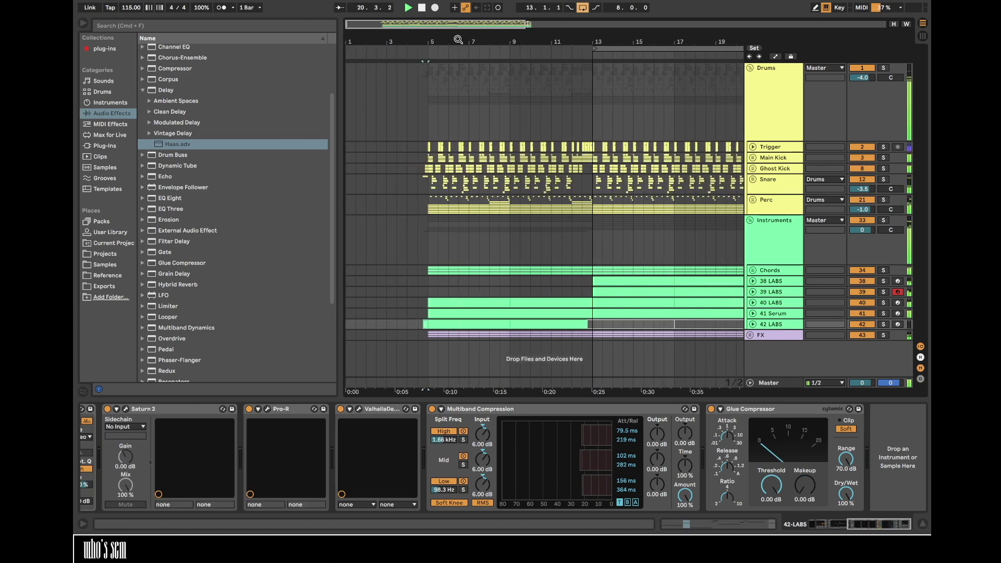
{"action": "key", "text": "space"}
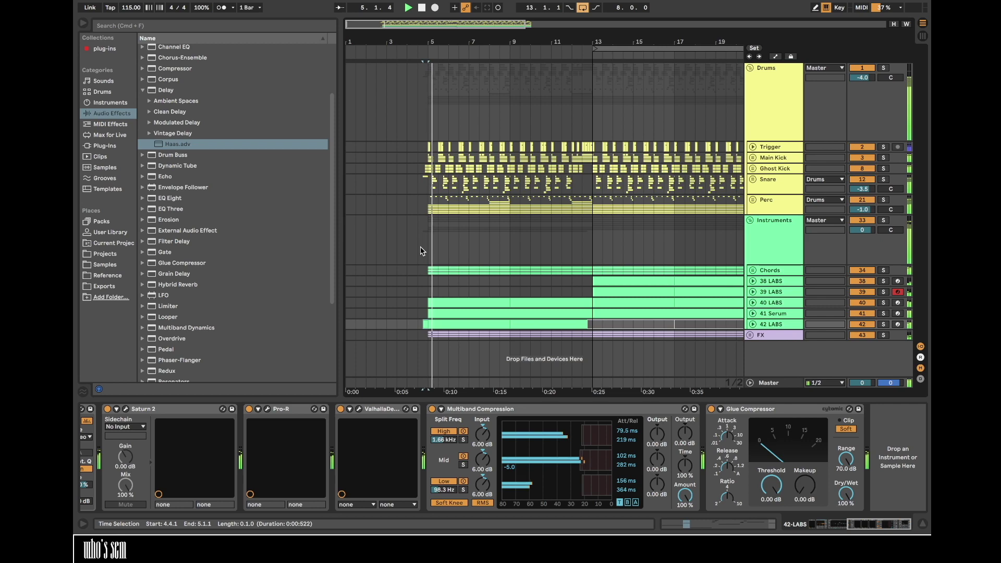
{"action": "left_click_drag", "start_coordinate": [429, 243], "coordinate": [596, 240]}
{"action": "key", "text": "super+l"}
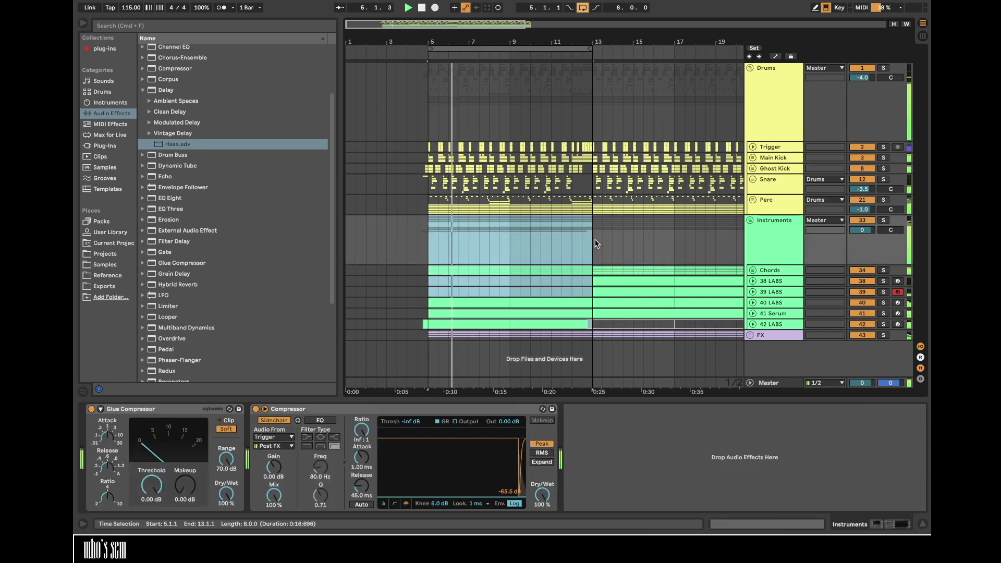
{"action": "scroll", "coordinate": [596, 240], "scroll_direction": "right", "scroll_amount": 1}
{"action": "left_click_drag", "start_coordinate": [487, 40], "coordinate": [487, 41]}
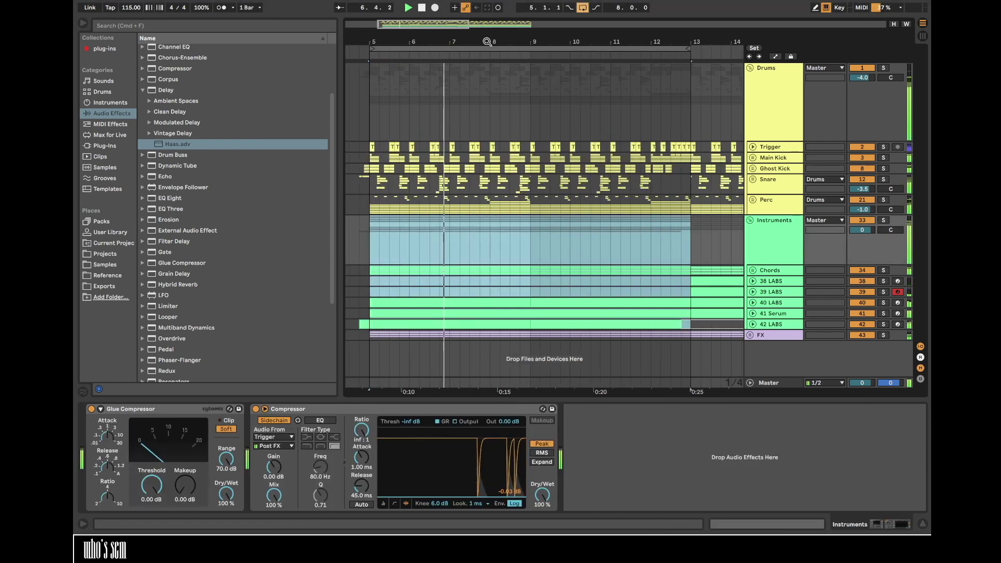
- Add a MIDI track below 42 LABS in the Instruments group and load the Arcade plug-in on it
{"action": "left_click", "coordinate": [777, 325]}
{"action": "key", "text": "super+shift+t"}
{"action": "left_click", "coordinate": [386, 312]}
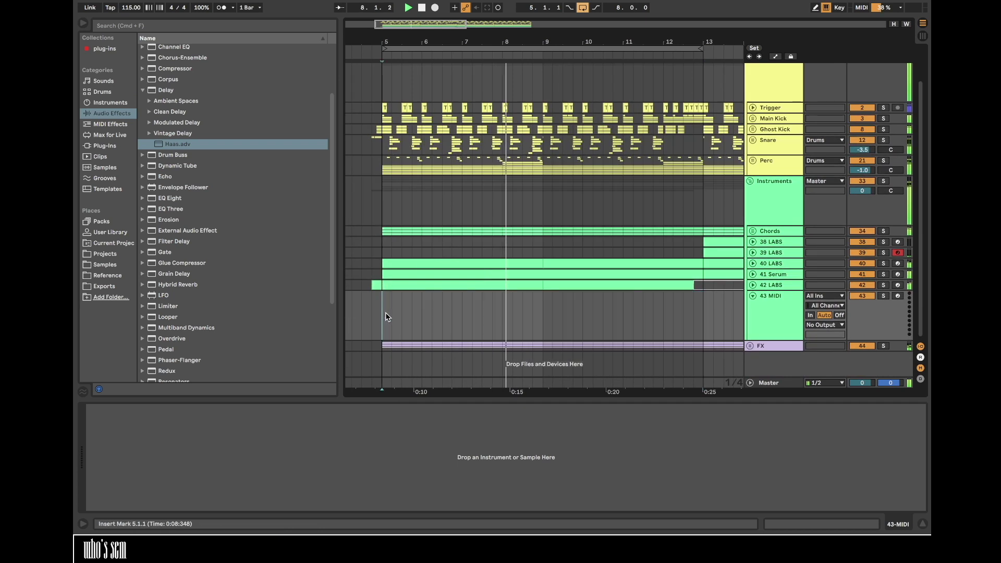
{"action": "left_click", "coordinate": [119, 266]}
{"action": "left_click", "coordinate": [122, 145]}
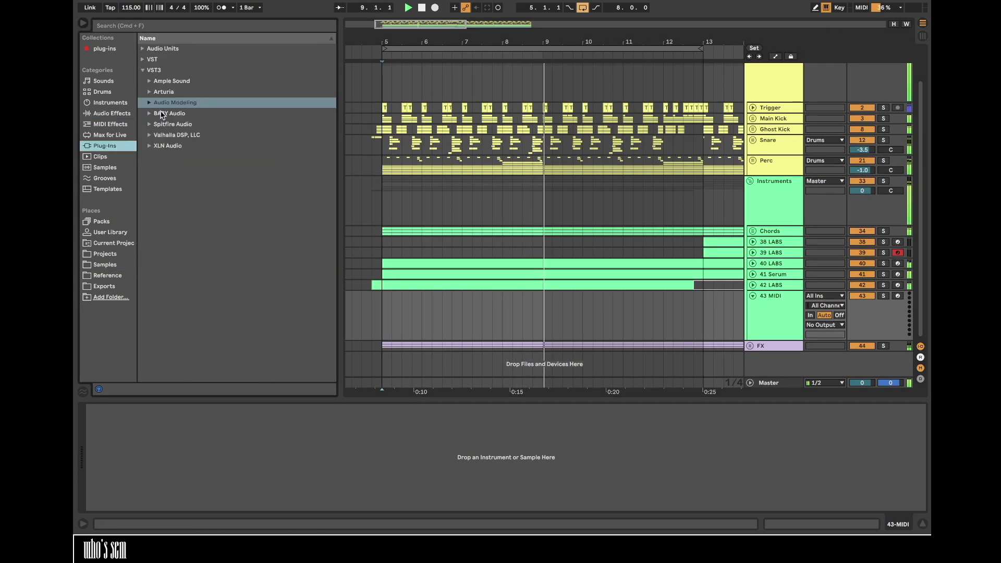
{"action": "left_click", "coordinate": [105, 48]}
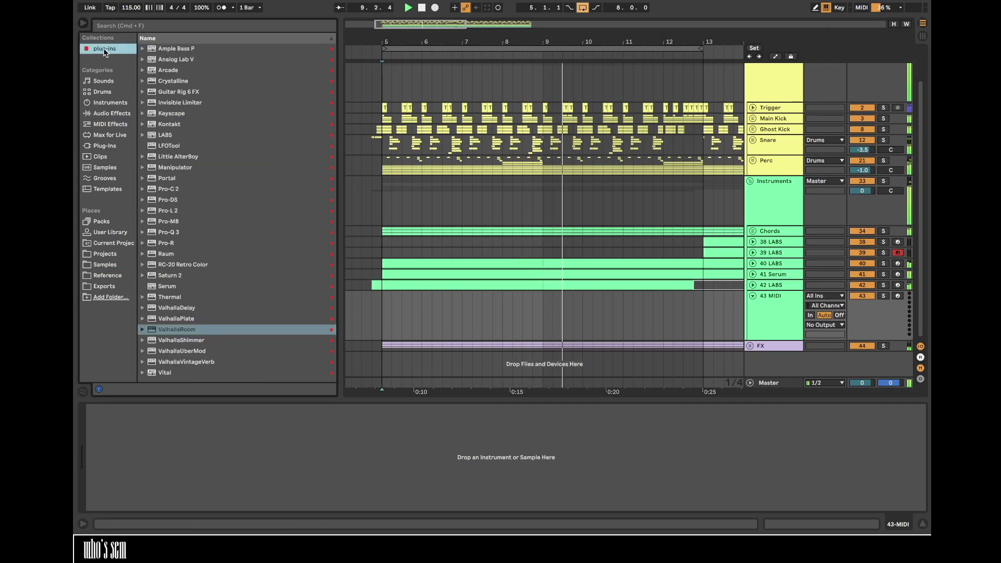
{"action": "left_click", "coordinate": [169, 70]}
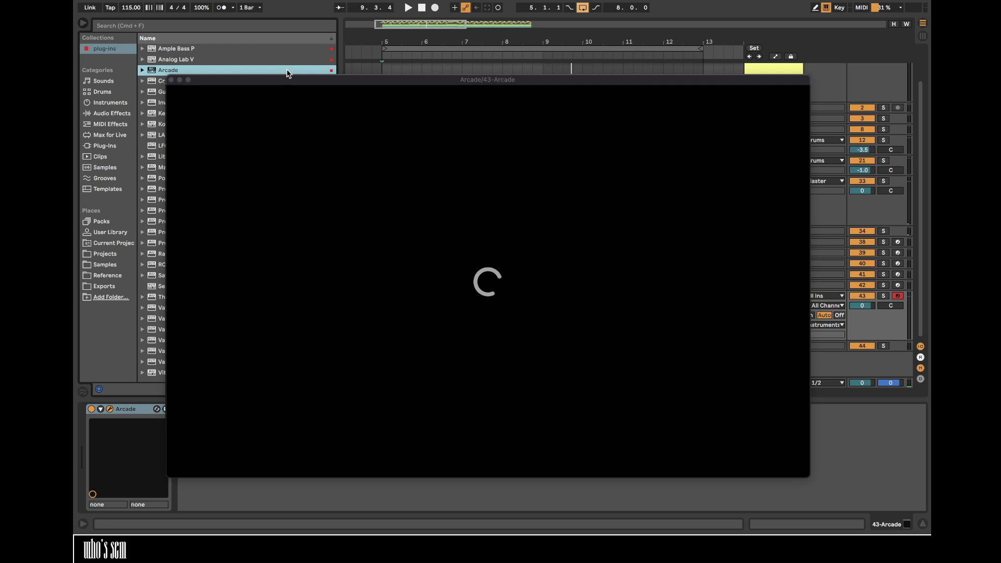
- Load the recommended Misty Airflow kit in Arcade
{"action": "left_click_drag", "start_coordinate": [285, 79], "coordinate": [294, 60]}
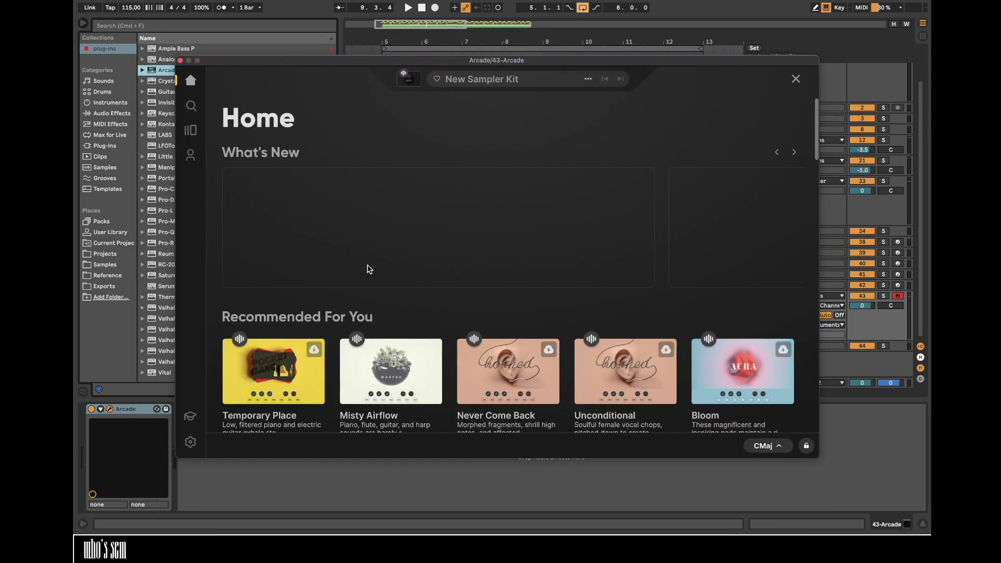
{"action": "scroll", "coordinate": [368, 269], "scroll_direction": "down", "scroll_amount": 2}
{"action": "left_click", "coordinate": [388, 329]}
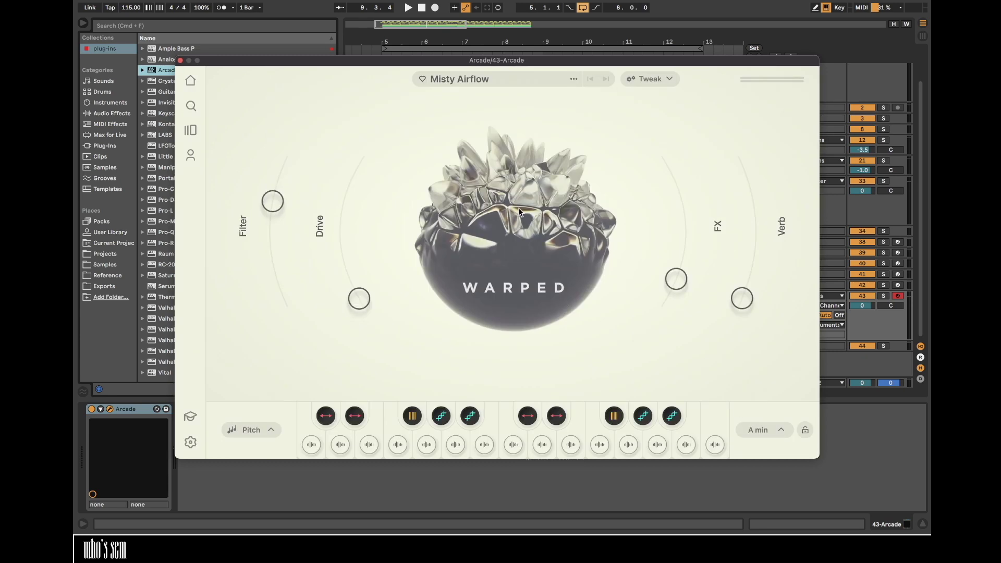
- Give the Airwaves Flute sample shorter attack and release, no filter and a start marker moved forward, with the Arcade track at -7.3 dB
{"action": "left_click", "coordinate": [508, 420]}
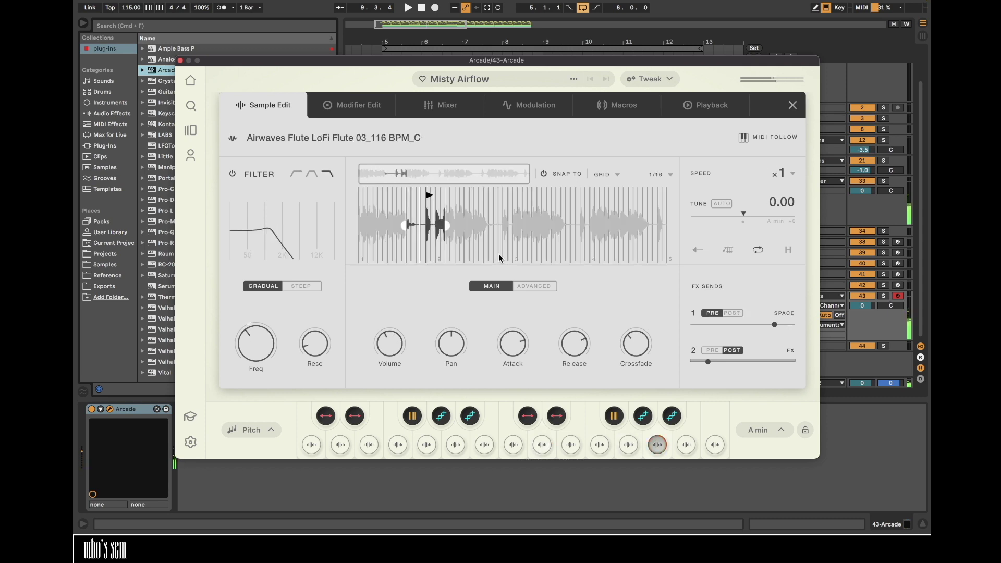
{"action": "left_click_drag", "start_coordinate": [513, 343], "coordinate": [517, 471]}
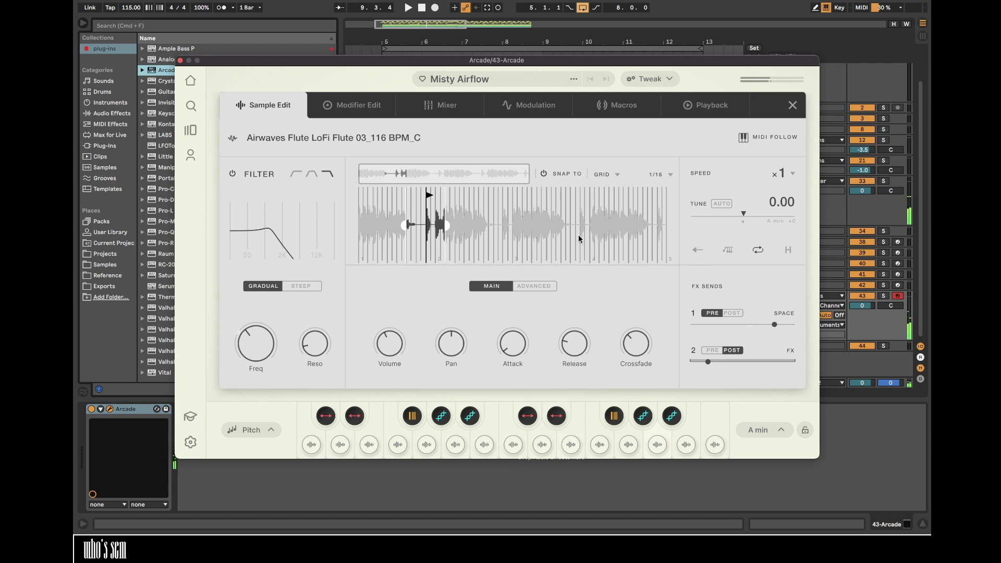
{"action": "left_click", "coordinate": [247, 175]}
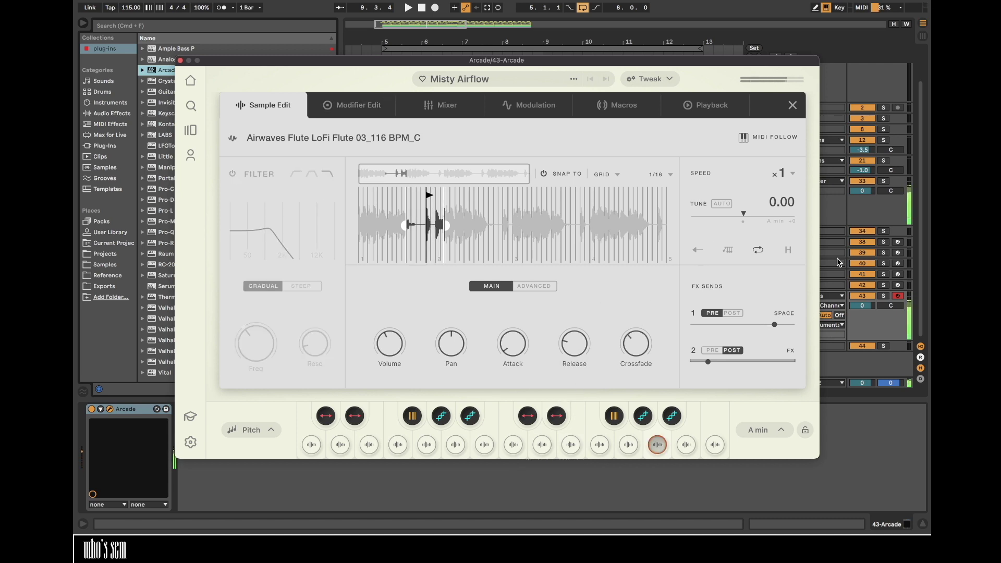
{"action": "left_click_drag", "start_coordinate": [861, 307], "coordinate": [860, 326]}
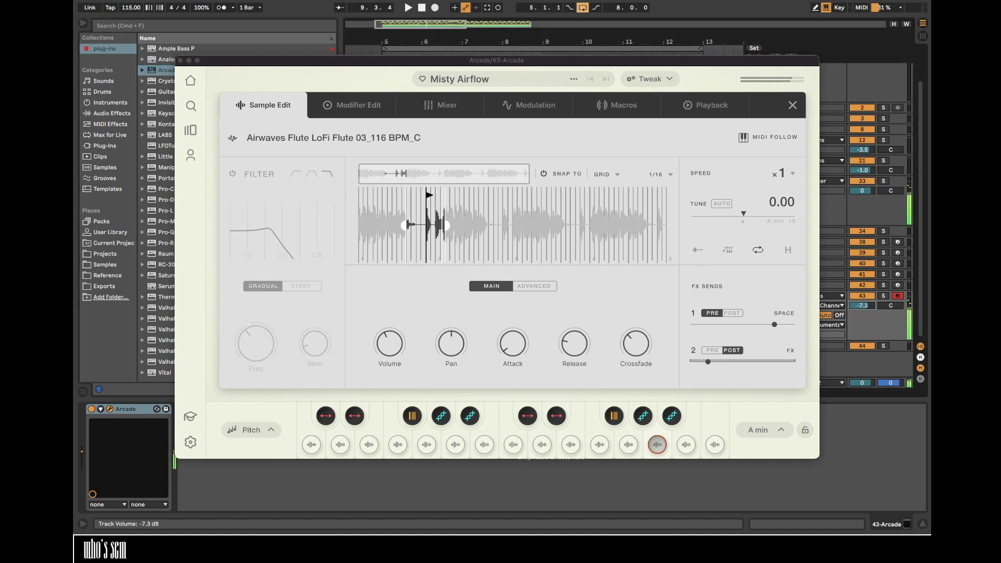
{"action": "left_click", "coordinate": [428, 196]}
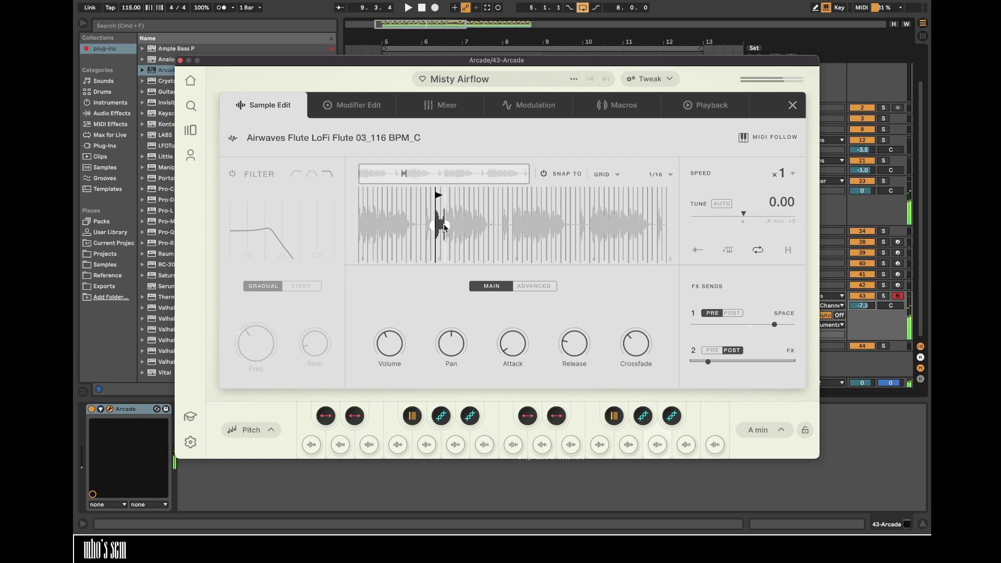
- Bypass the Reverb and Stereo Delay on send 1 and the master Reverb in Arcade's mixer, and close the plug-in window
{"action": "left_click", "coordinate": [428, 111]}
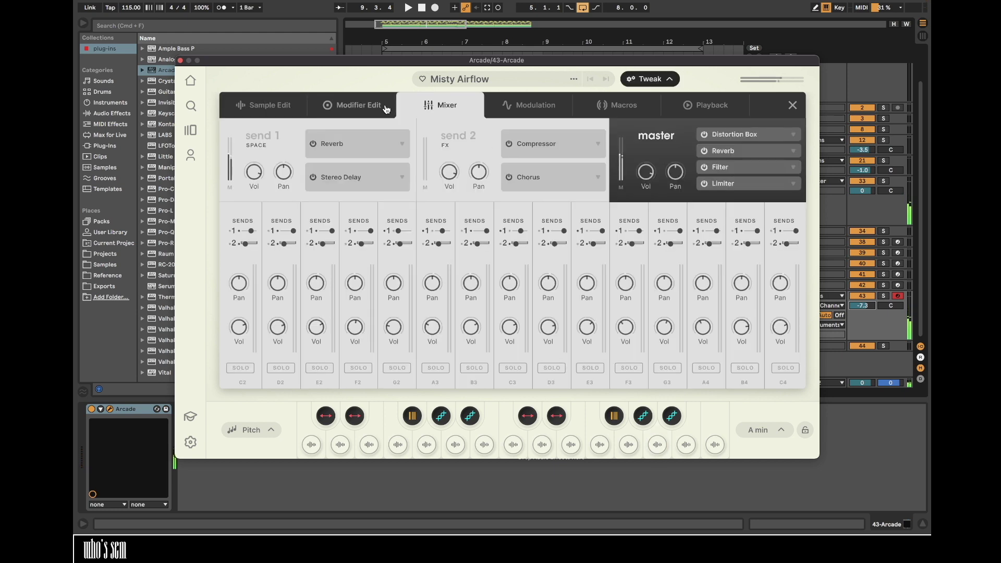
{"action": "left_click", "coordinate": [314, 179]}
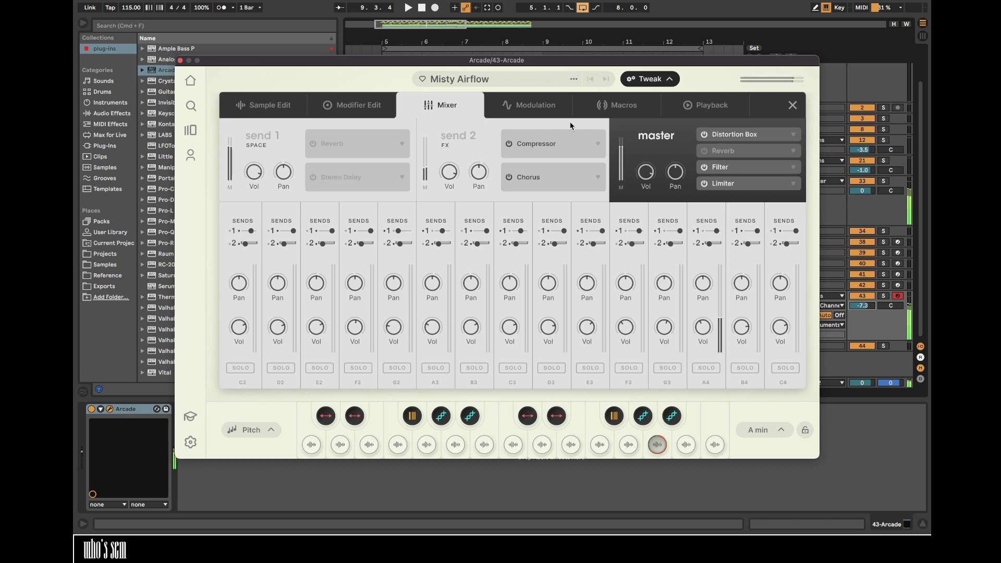
{"action": "left_click", "coordinate": [541, 109]}
{"action": "left_click", "coordinate": [380, 101]}
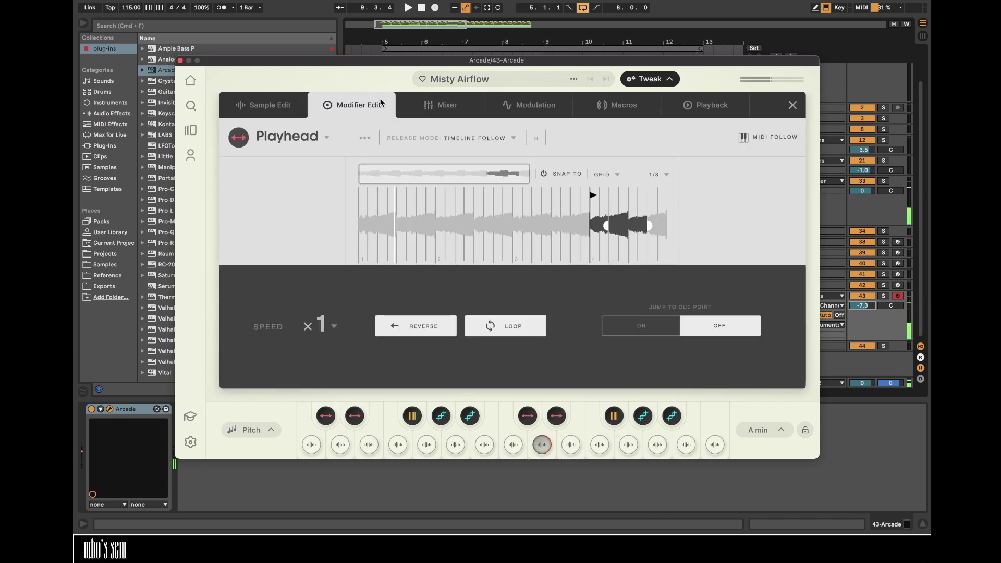
{"action": "left_click", "coordinate": [180, 60]}
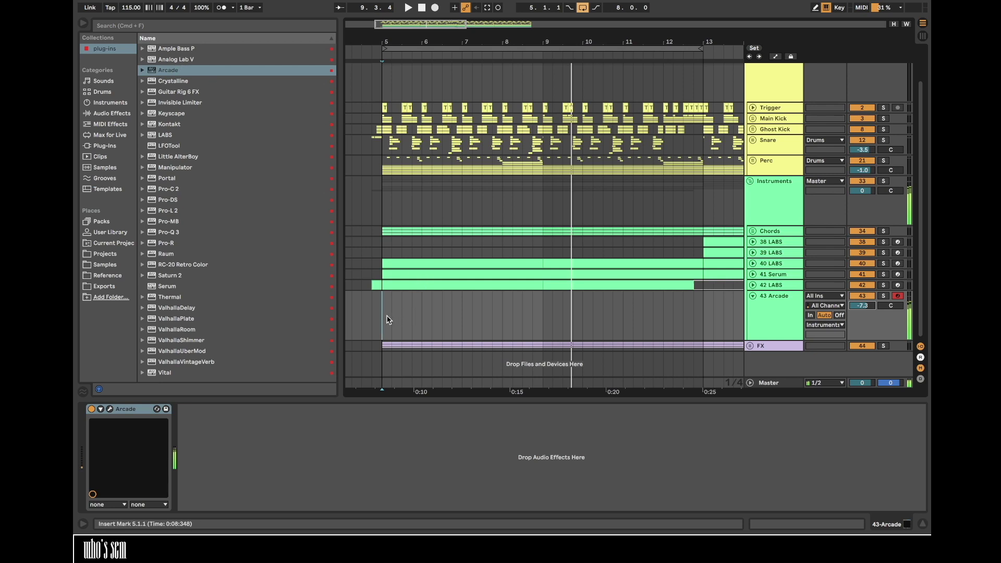
- Perform the flute part over playback from bar 5 and capture it as a MIDI clip on the Arcade track
{"action": "key", "text": "space"}
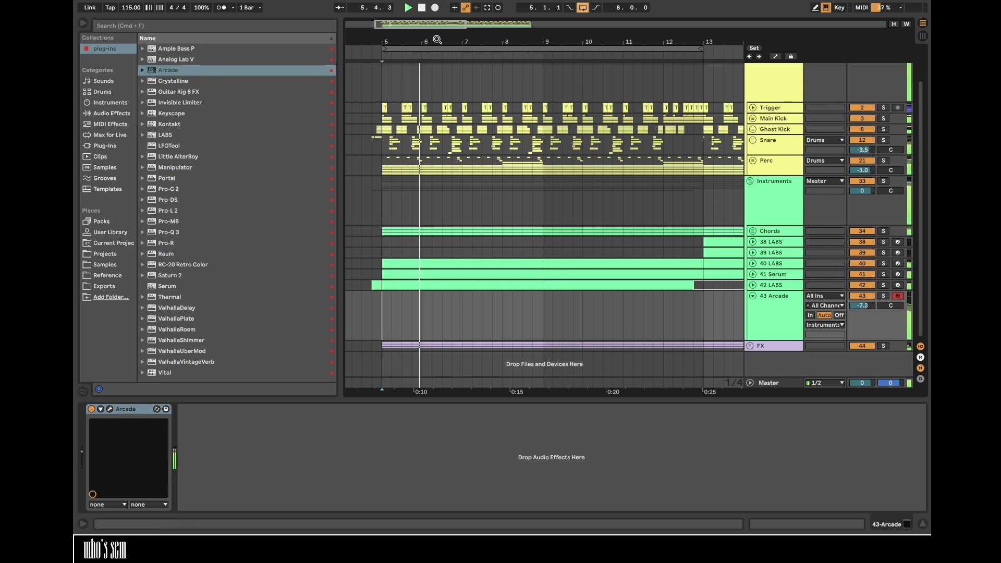
{"action": "left_click_drag", "start_coordinate": [437, 40], "coordinate": [540, 40]}
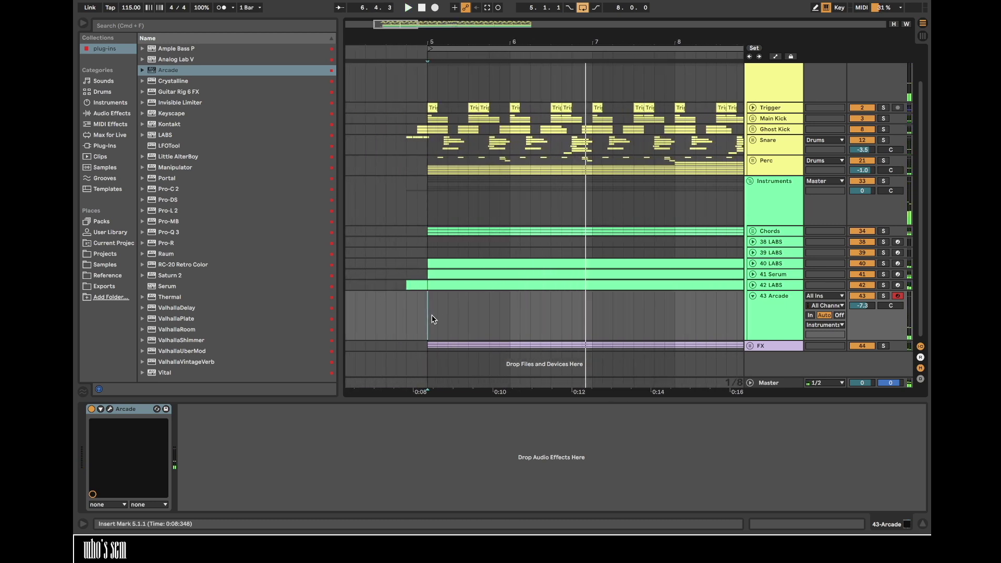
{"action": "key", "text": "space"}
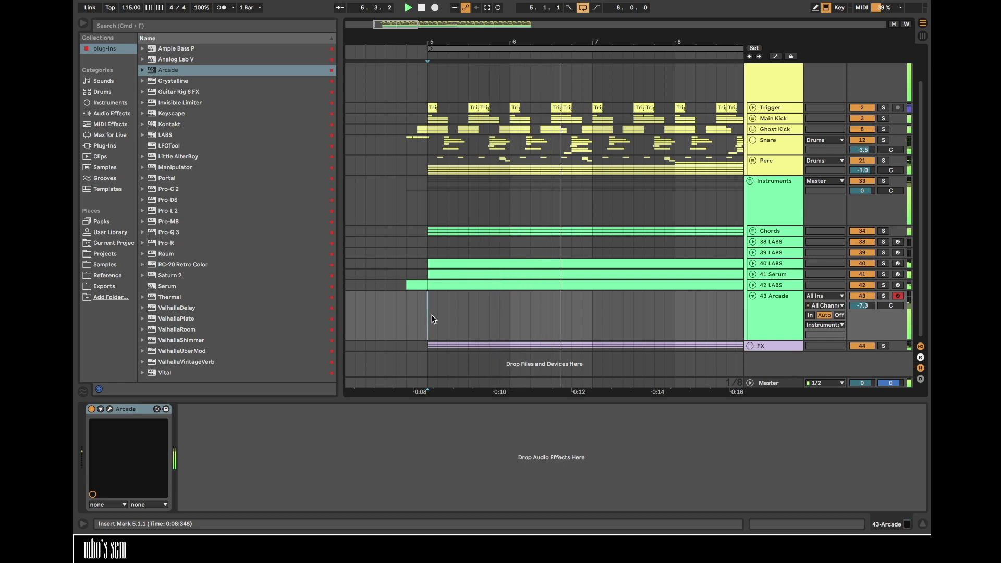
{"action": "key", "text": "space"}
{"action": "left_click", "coordinate": [487, 8]}
- Quantize all captured A3 notes and extend the first note to 2.1.1, the end of the clip's first bar
{"action": "double_click", "coordinate": [474, 293]}
{"action": "key", "text": "super+a"}
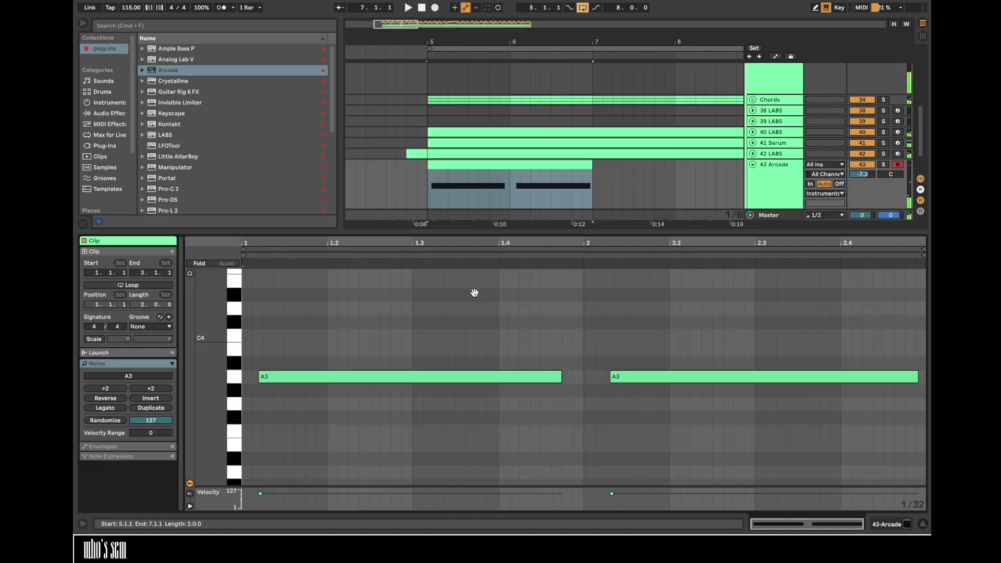
{"action": "key", "text": "super+u"}
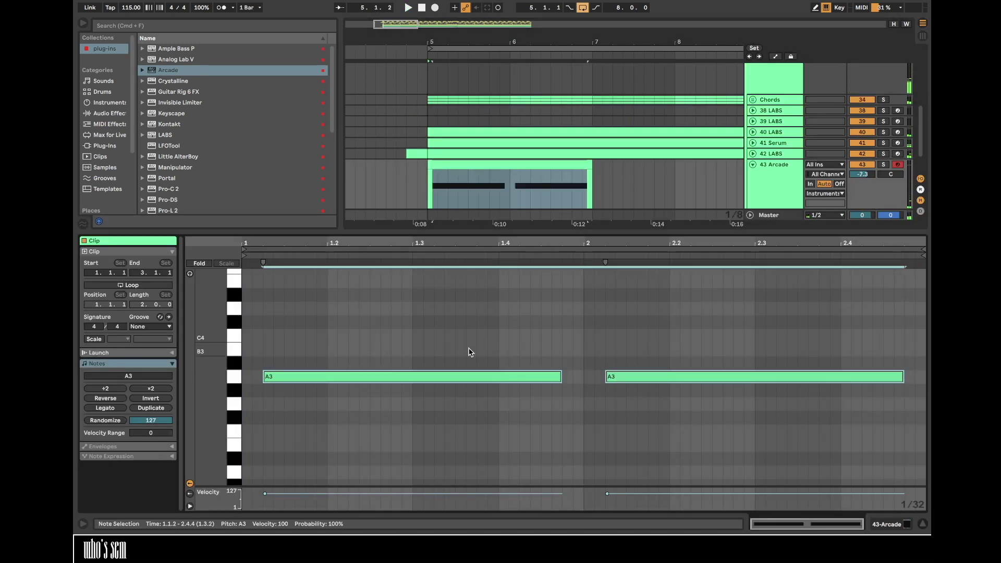
{"action": "left_click", "coordinate": [262, 359]}
{"action": "double_click", "coordinate": [559, 374]}
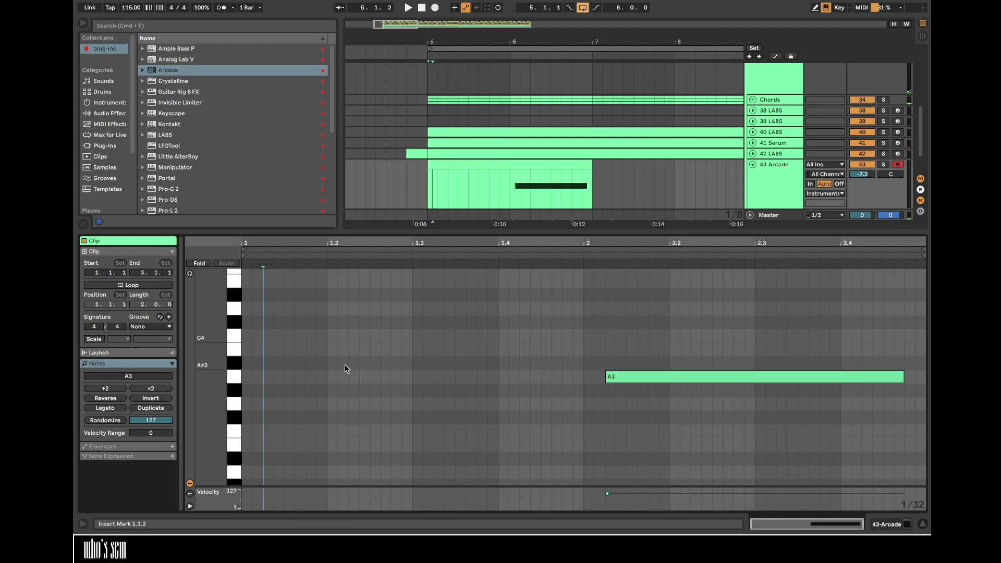
{"action": "key", "text": "super+z"}
{"action": "key", "text": "shift+Right"}
{"action": "key", "text": "shift+Right"}
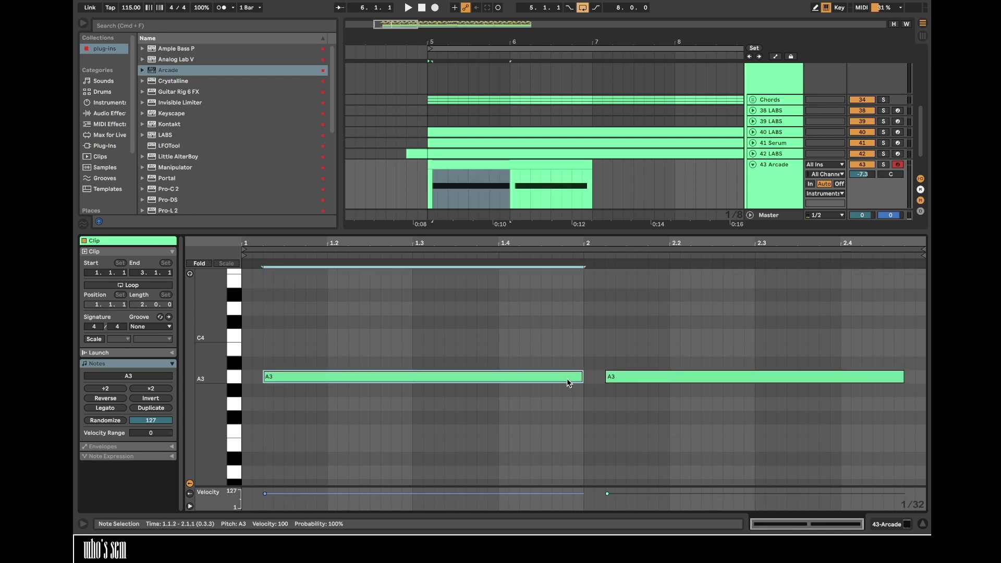
- Apply the SWING groove to the Arcade clip and consolidate bar 5 to 6 into its own one-bar clip
{"action": "left_click", "coordinate": [455, 335]}
{"action": "left_click", "coordinate": [140, 327]}
{"action": "left_click", "coordinate": [146, 342]}
{"action": "left_click", "coordinate": [485, 164]}
{"action": "left_click_drag", "start_coordinate": [510, 184], "coordinate": [427, 184]}
{"action": "key", "text": "super+j"}
{"action": "key", "text": "space"}
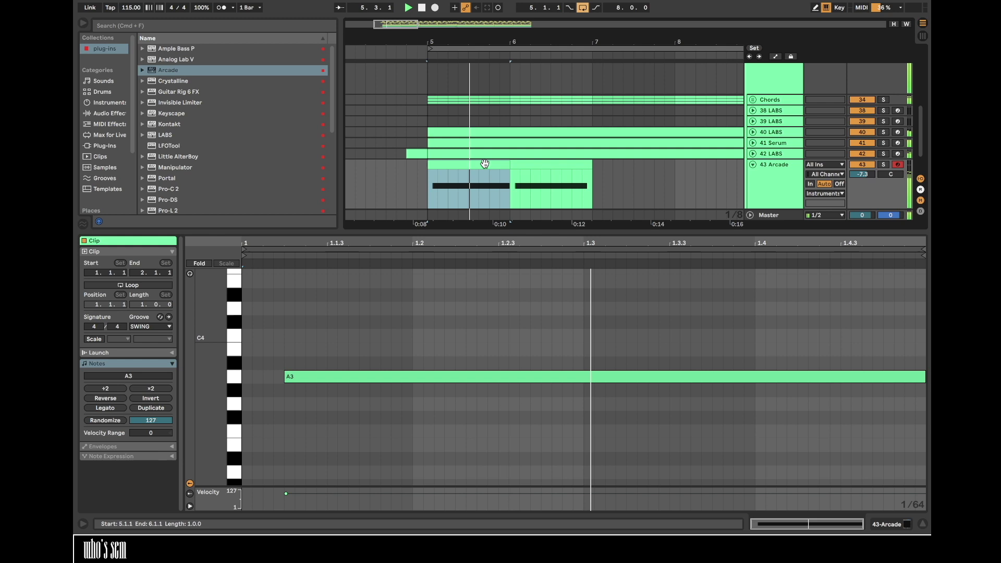
- Duplicate the one-bar Arcade clip until it fills bars 5 to 13, and lower the track volume to -10.4 dB
{"action": "key", "text": "super+d"}
{"action": "left_click", "coordinate": [503, 242]}
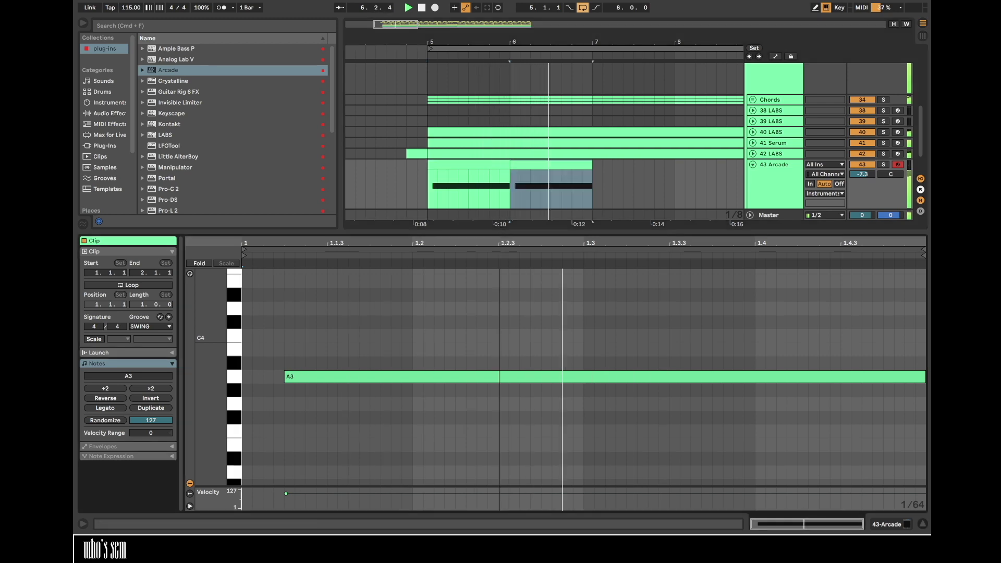
{"action": "left_click", "coordinate": [555, 167]}
{"action": "key", "text": "super+d"}
{"action": "left_click_drag", "start_coordinate": [869, 174], "coordinate": [869, 185]}
{"action": "left_click", "coordinate": [650, 163]}
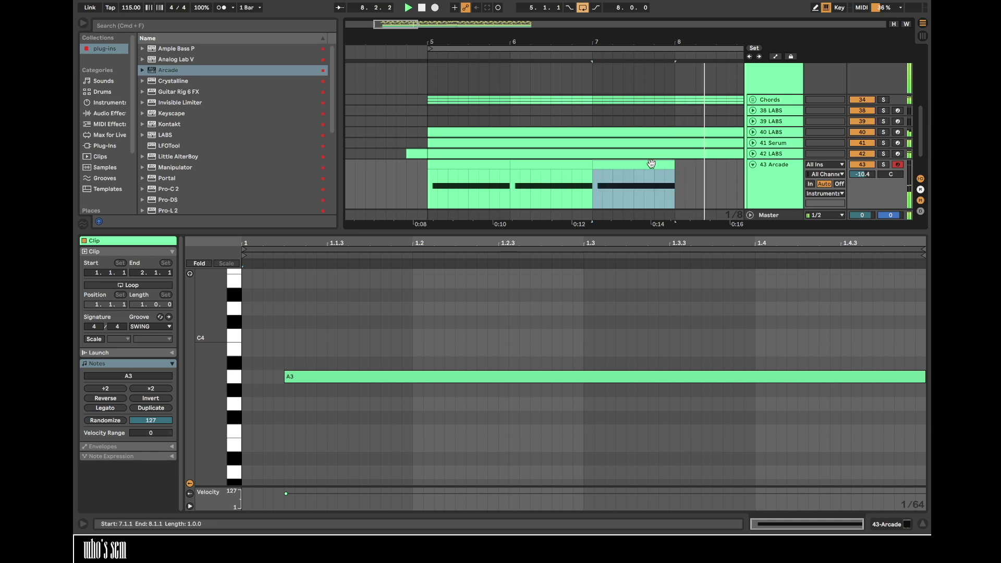
{"action": "key", "text": "super+d"}
{"action": "left_click", "coordinate": [383, 162], "text": "shift"}
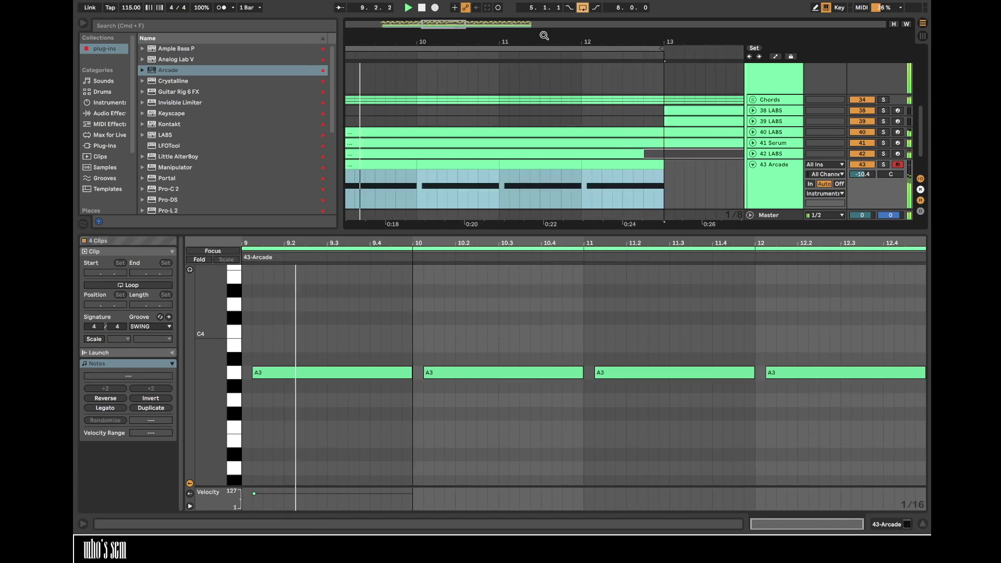
{"action": "key", "text": "super+d"}
{"action": "scroll", "coordinate": [383, 162], "scroll_direction": "down", "scroll_amount": 5}
- Add the Haas delay preset to the Arcade track and set its volume to -10.5 dB
{"action": "left_click", "coordinate": [368, 159]}
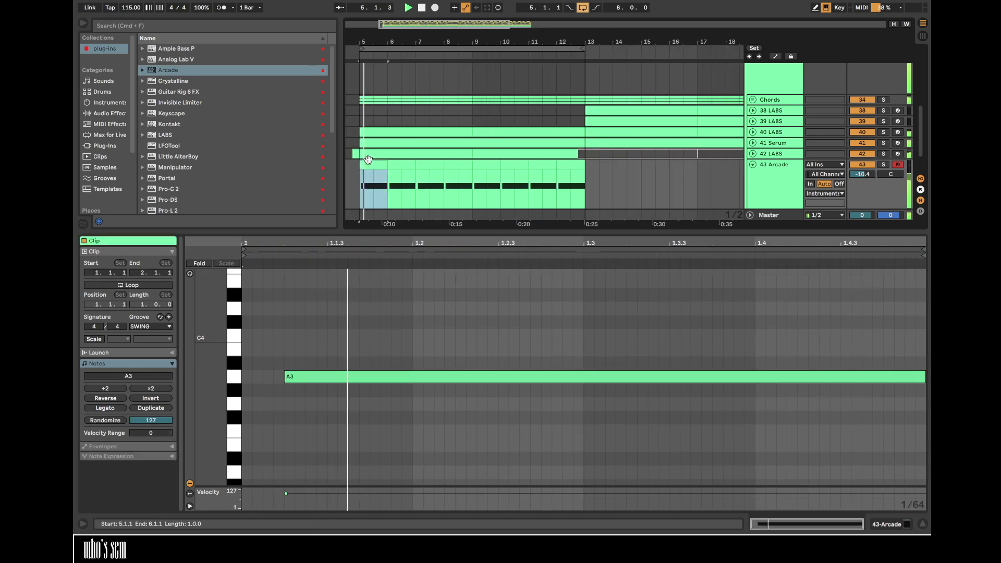
{"action": "left_click", "coordinate": [101, 113]}
{"action": "double_click", "coordinate": [177, 144]}
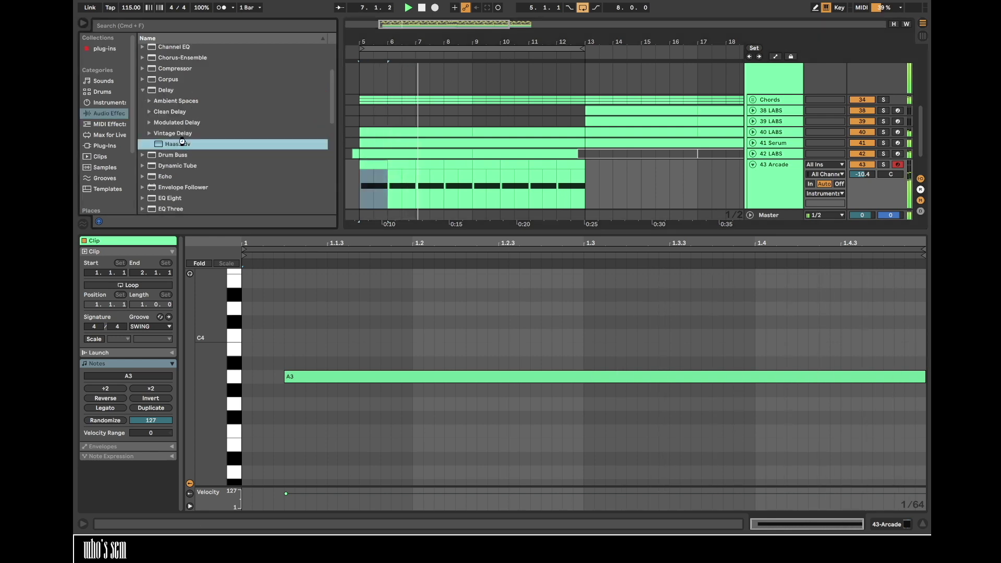
{"action": "left_click_drag", "start_coordinate": [862, 306], "coordinate": [861, 306]}
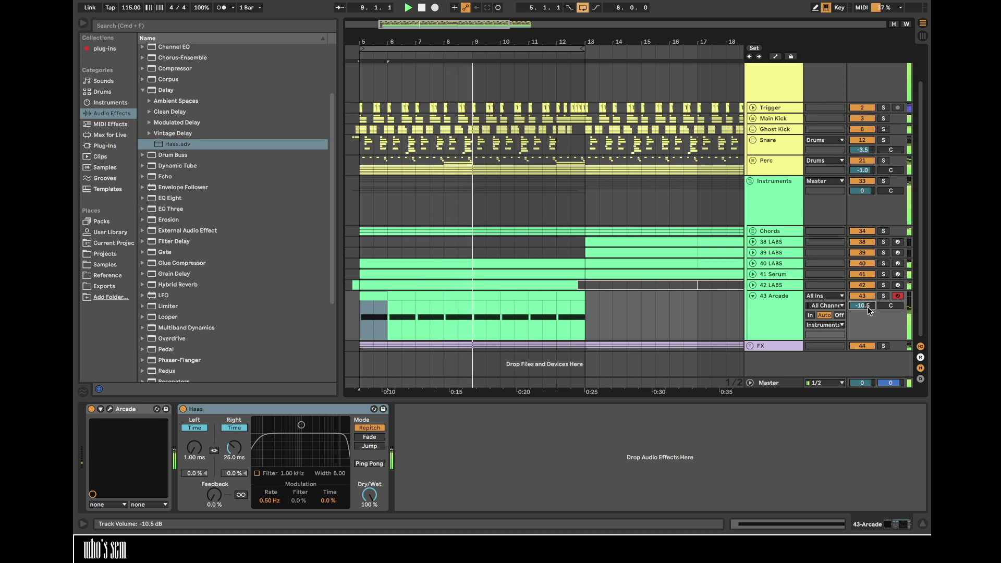
- Duplicate the Arcade clips from bars 5 to 13 across bars 13 to 21
{"action": "scroll", "coordinate": [157, 321], "scroll_direction": "down", "scroll_amount": 5}
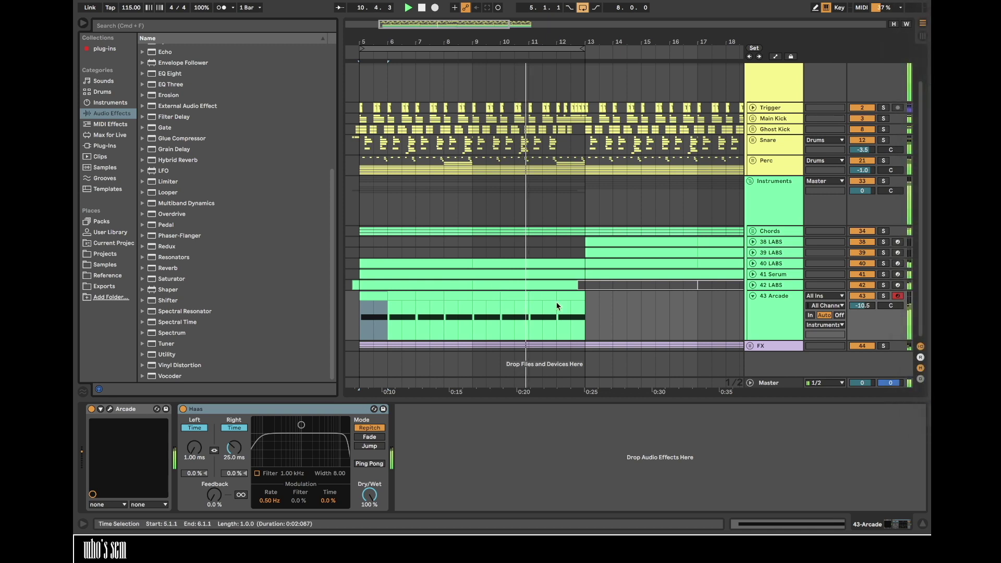
{"action": "left_click", "coordinate": [531, 295]}
{"action": "key", "text": "super+d"}
{"action": "scroll", "coordinate": [574, 294], "scroll_direction": "right", "scroll_amount": 3}
{"action": "left_click", "coordinate": [575, 295]}
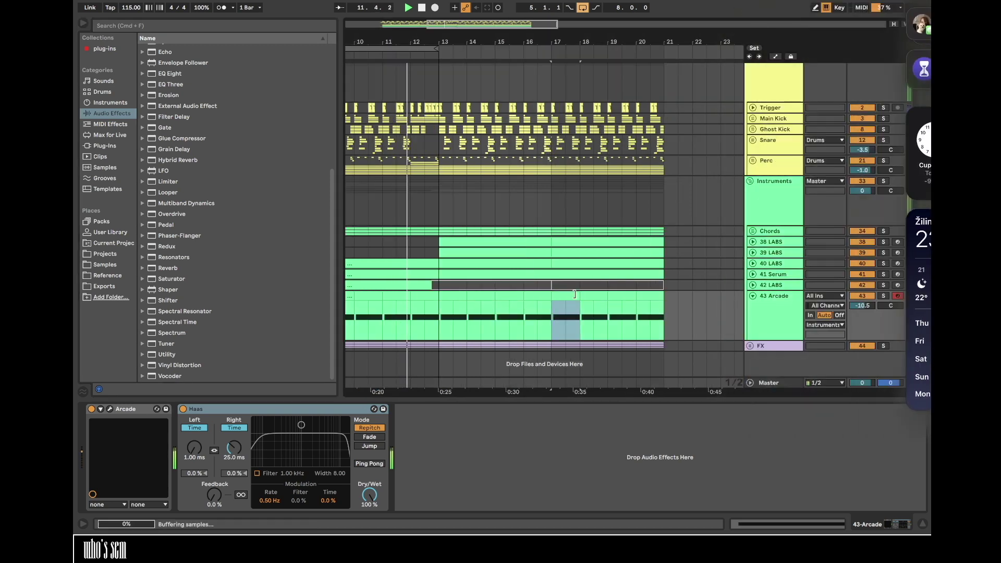
{"action": "left_click_drag", "start_coordinate": [558, 50], "coordinate": [630, 41]}
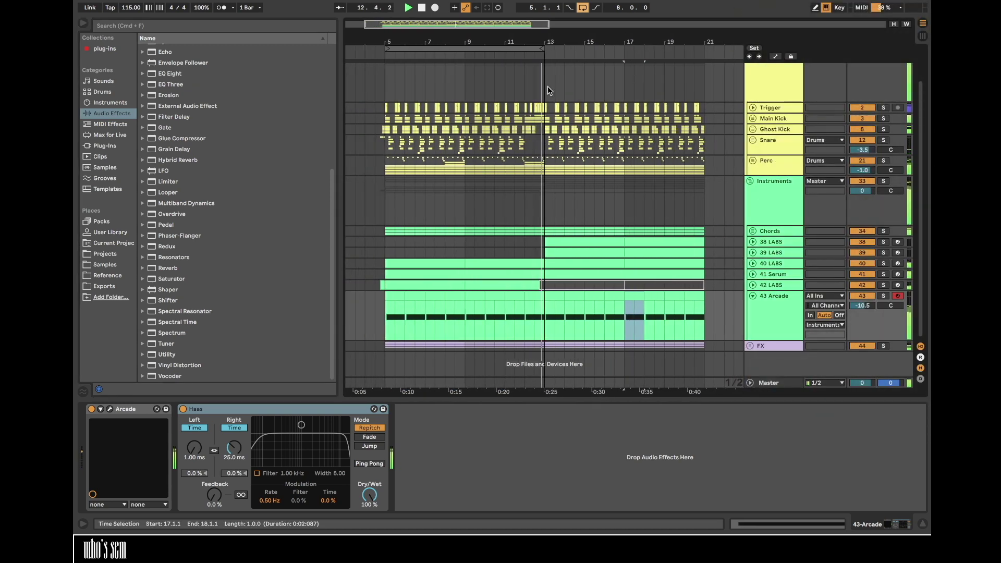
- Play the second section from bar 13 and delete the Arcade clips between bars 13 and 21
{"action": "left_click", "coordinate": [547, 85]}
{"action": "key", "text": "space"}
{"action": "key", "text": "space"}
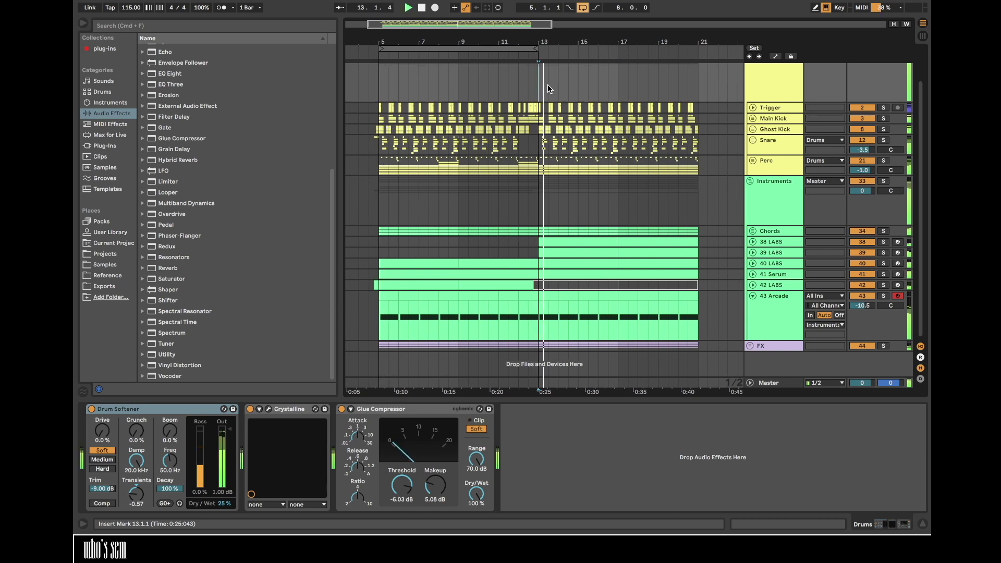
{"action": "left_click_drag", "start_coordinate": [540, 85], "coordinate": [697, 167]}
{"action": "left_click", "coordinate": [548, 296]}
{"action": "left_click", "coordinate": [685, 297], "text": "shift"}
{"action": "key", "text": "Delete"}
- Duplicate the Drums group's bars 5 to 13 over bars 13 to 21
{"action": "left_click_drag", "start_coordinate": [535, 139], "coordinate": [381, 83]}
{"action": "key", "text": "super+d"}
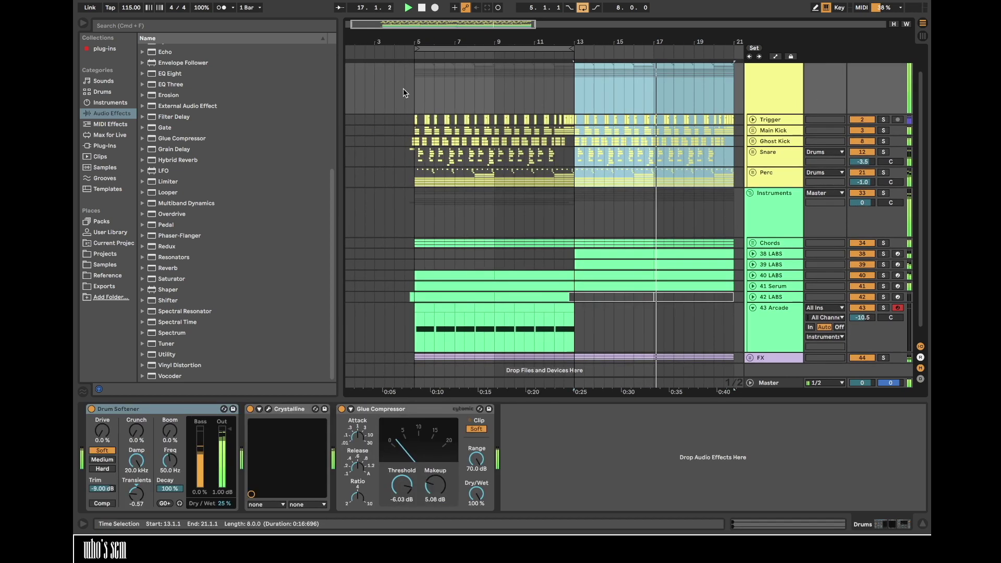
{"action": "left_click", "coordinate": [404, 94]}
{"action": "left_click_drag", "start_coordinate": [433, 40], "coordinate": [432, 60]}
{"action": "scroll", "coordinate": [547, 141], "scroll_direction": "up", "scroll_amount": 2}
{"action": "scroll", "coordinate": [547, 141], "scroll_direction": "right", "scroll_amount": 2}
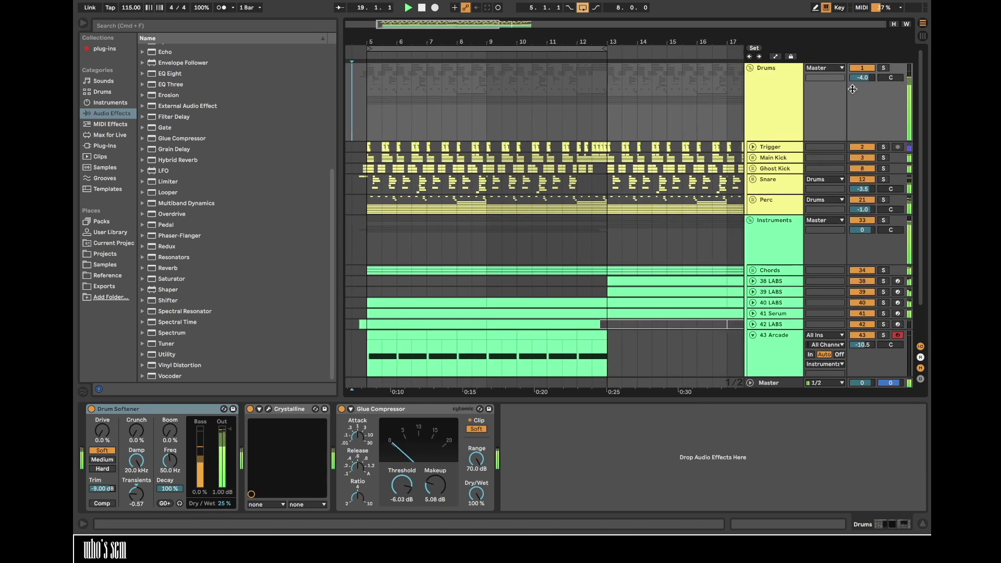
- Solo the Drums group and insert a new audio track below the Perc group
{"action": "left_click", "coordinate": [887, 65]}
{"action": "key", "text": "super+t"}
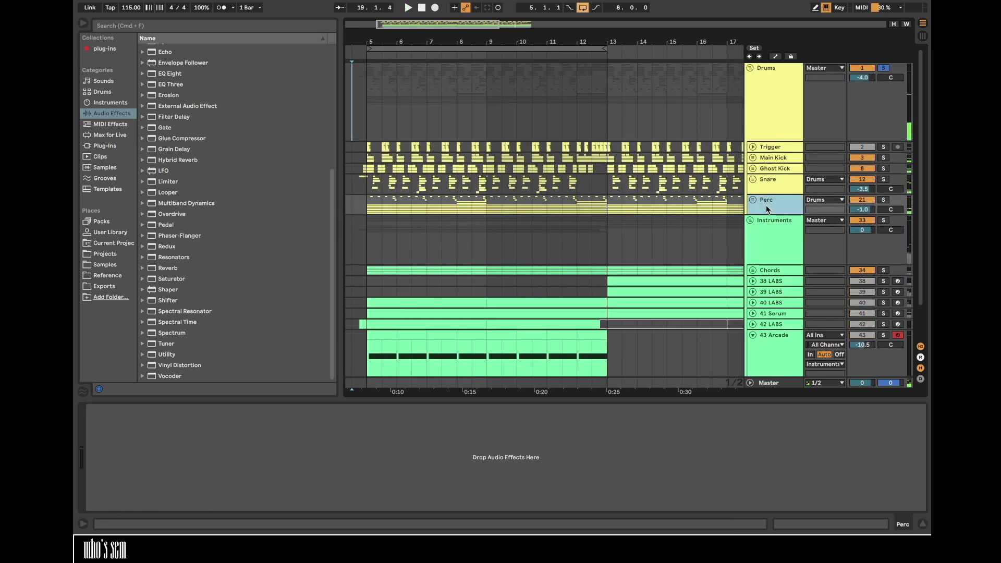
- Search the Samples folder for "break" and open the Breakbeat Loops folder in Sounds of KSHMR Vol 4 Complete Edition
{"action": "left_click", "coordinate": [105, 265]}
{"action": "scroll", "coordinate": [162, 263], "scroll_direction": "down", "scroll_amount": 10}
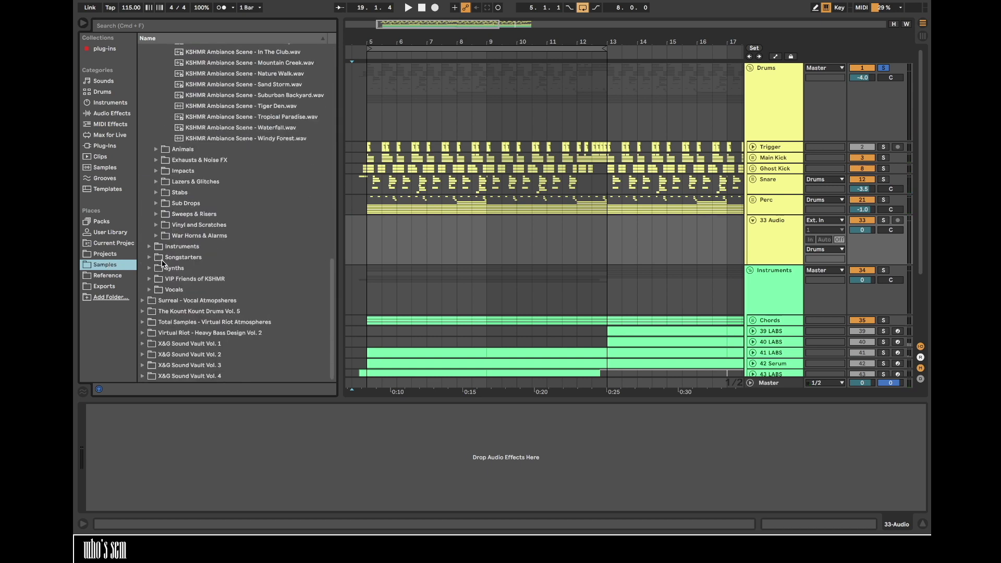
{"action": "left_click", "coordinate": [207, 26]}
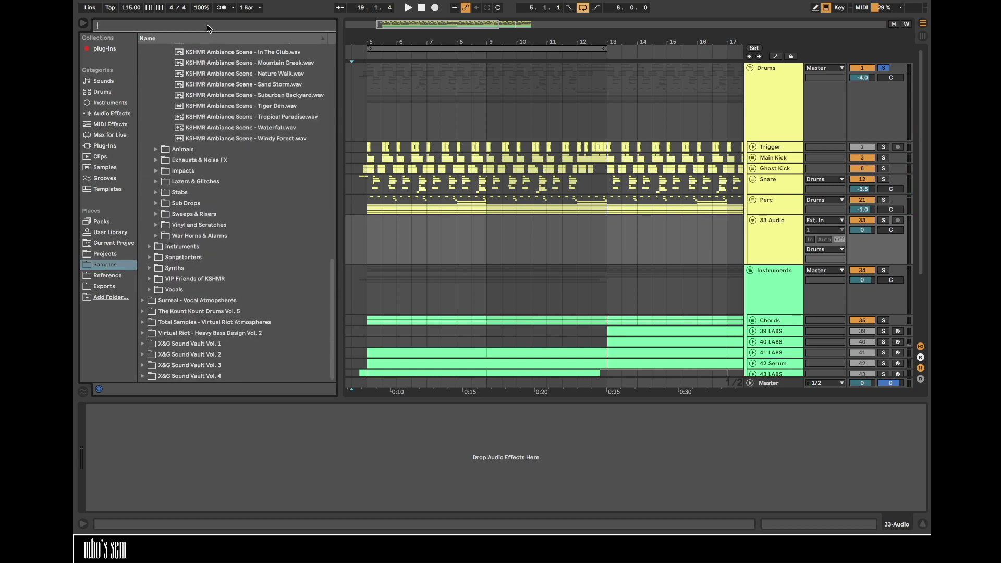
{"action": "type", "text": "break"}
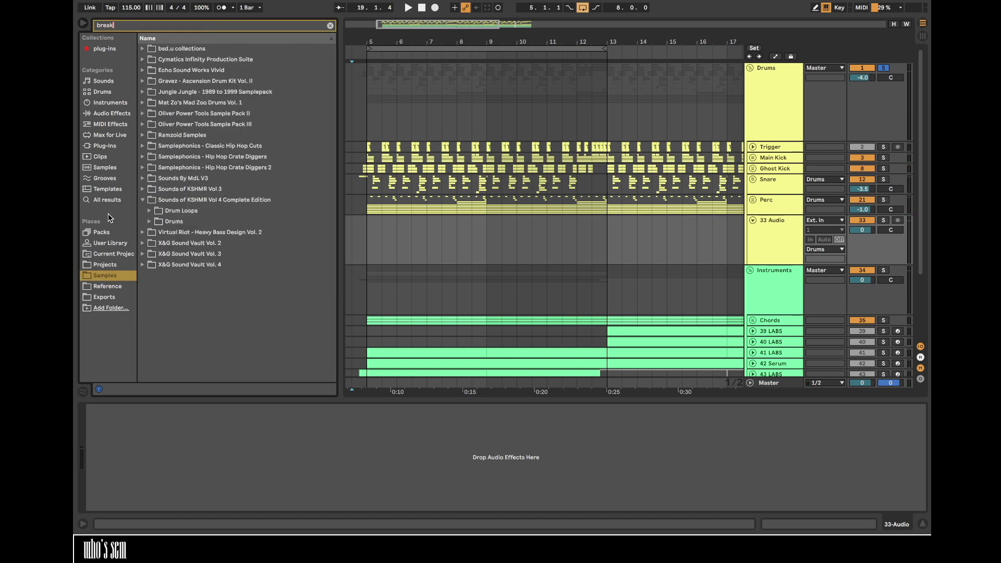
{"action": "left_click", "coordinate": [149, 211]}
{"action": "left_click", "coordinate": [156, 221]}
{"action": "left_click", "coordinate": [163, 232]}
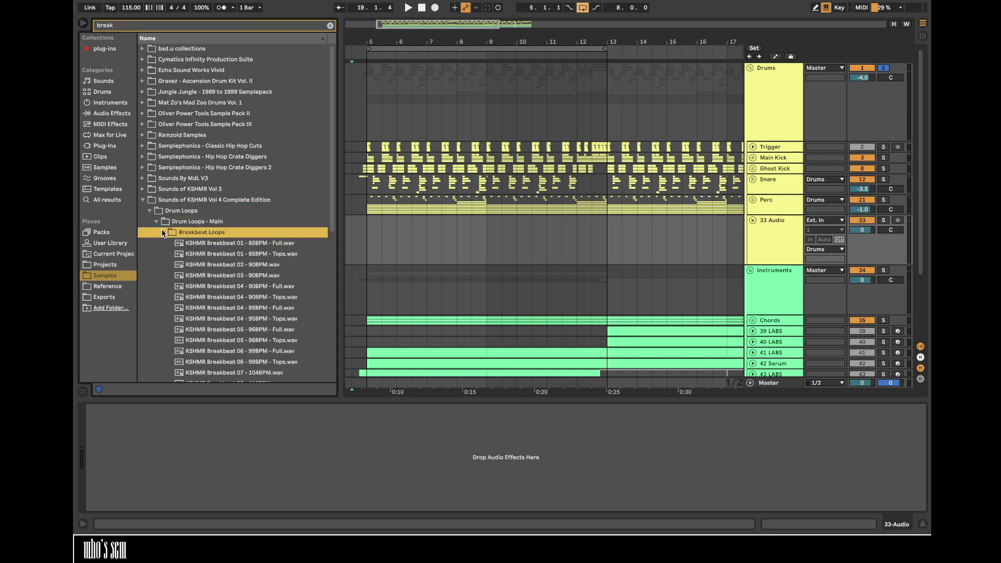
- Audition several KSHMR breakbeat loops across different tempos, and close the Sounds of KSHMR Vol 4 folder
{"action": "left_click", "coordinate": [176, 243]}
{"action": "scroll", "coordinate": [176, 244], "scroll_direction": "down", "scroll_amount": 2}
{"action": "scroll", "coordinate": [177, 243], "scroll_direction": "down", "scroll_amount": 2}
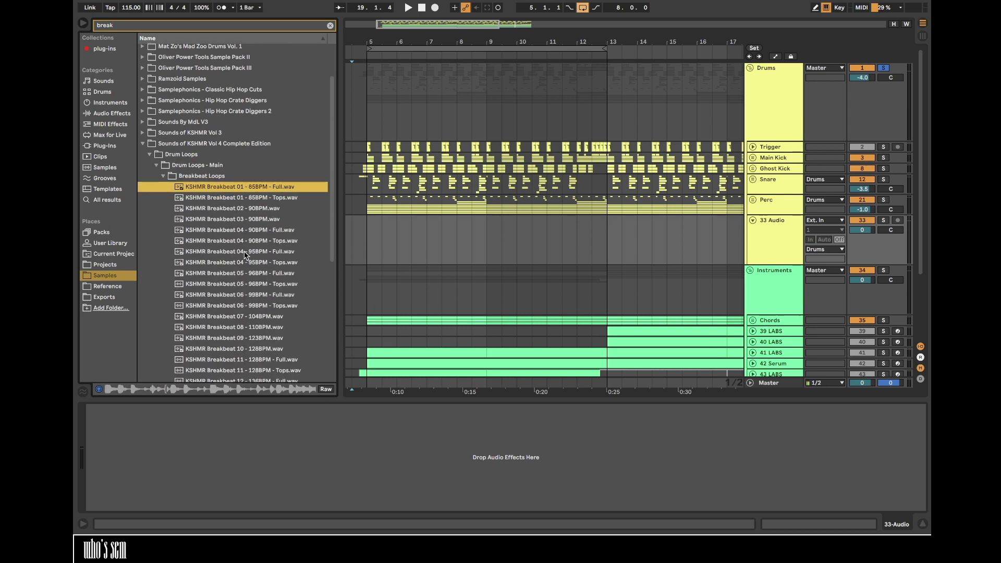
{"action": "left_click", "coordinate": [245, 253]}
{"action": "scroll", "coordinate": [245, 255], "scroll_direction": "down", "scroll_amount": 3}
{"action": "left_click", "coordinate": [246, 260]}
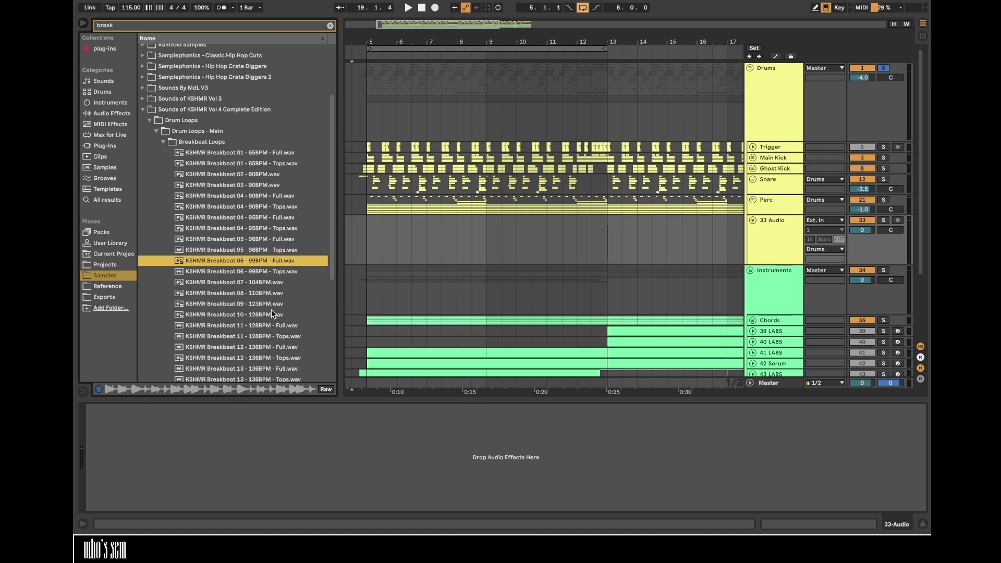
{"action": "left_click", "coordinate": [273, 327]}
{"action": "scroll", "coordinate": [273, 326], "scroll_direction": "down", "scroll_amount": 5}
{"action": "left_click", "coordinate": [281, 287]}
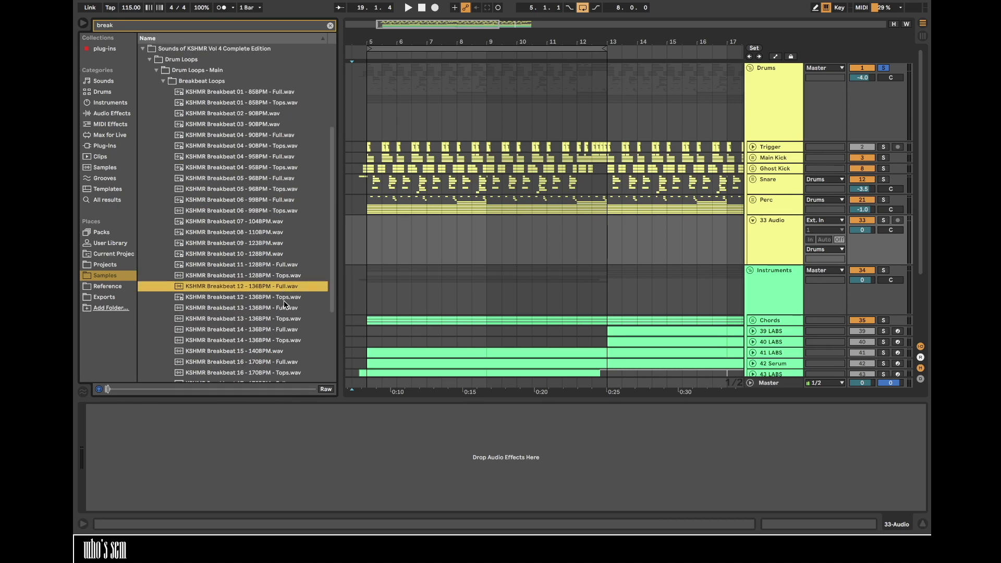
{"action": "left_click", "coordinate": [285, 307]}
{"action": "scroll", "coordinate": [212, 204], "scroll_direction": "up", "scroll_amount": 10}
{"action": "left_click", "coordinate": [212, 203]}
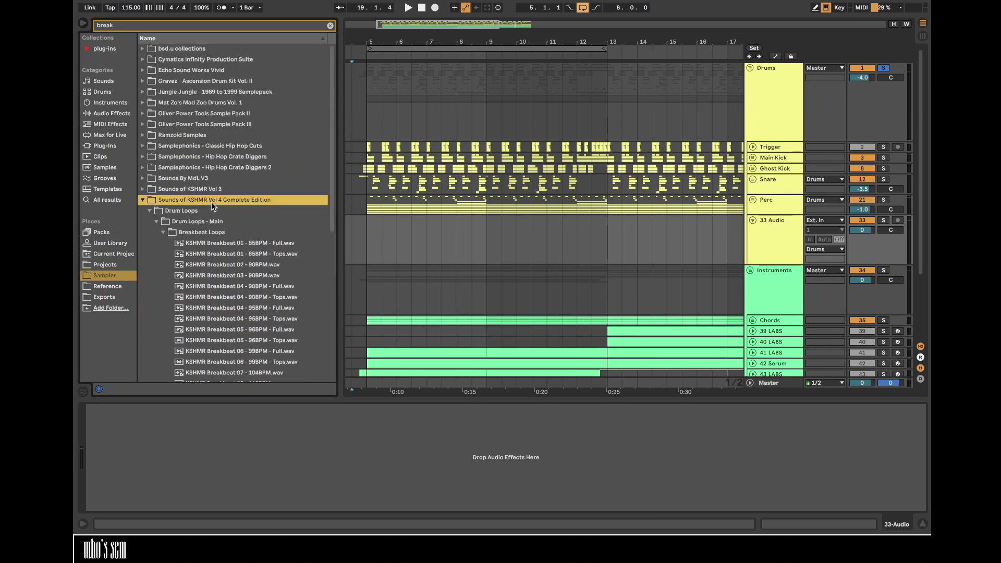
- Audition the breaks in the Drums and Percussion folder of Samplephonics - Hip Hop Crate Diggers 2
{"action": "left_click", "coordinate": [143, 167]}
{"action": "left_click", "coordinate": [149, 186]}
{"action": "left_click", "coordinate": [150, 178]}
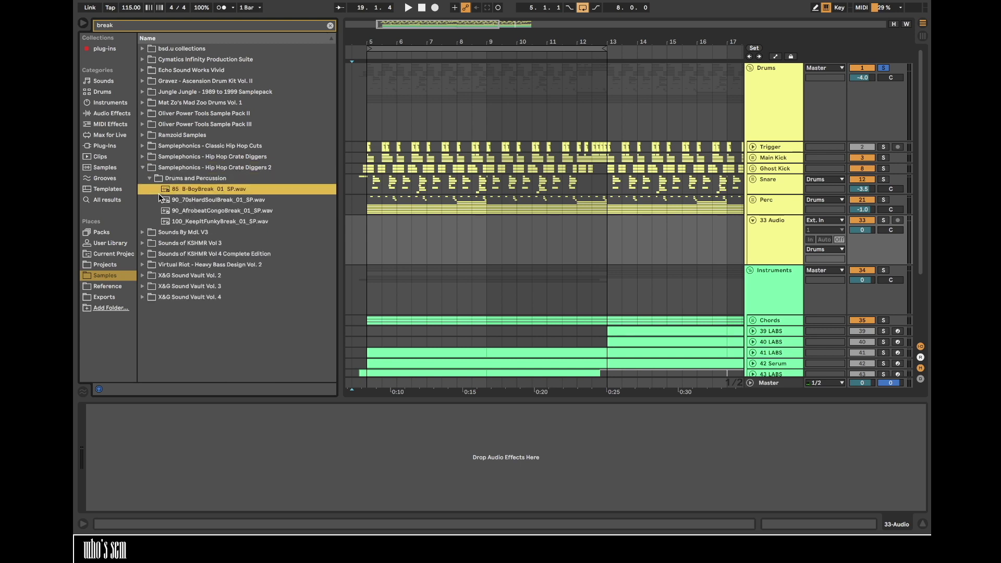
{"action": "left_click", "coordinate": [159, 193]}
{"action": "left_click", "coordinate": [170, 200]}
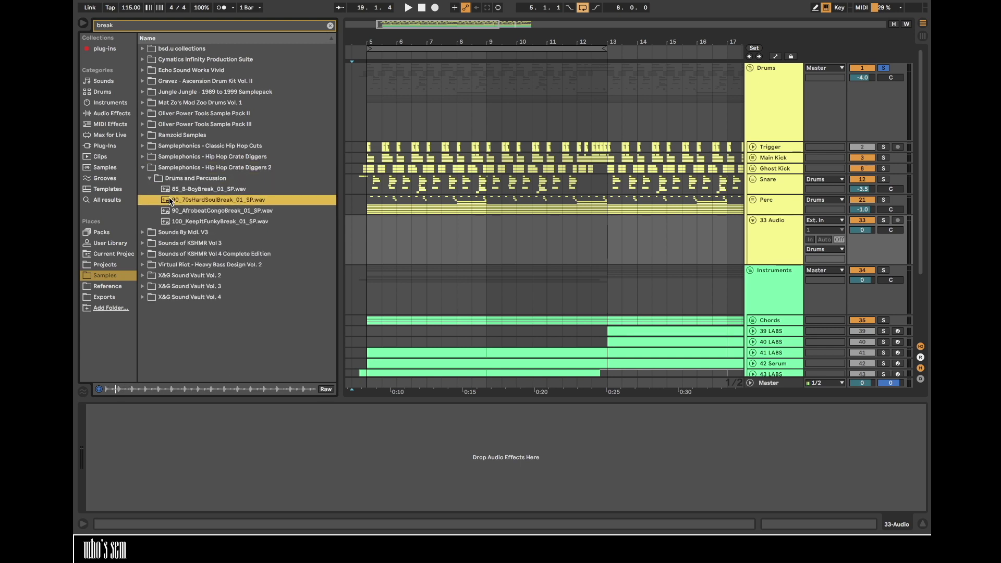
{"action": "key", "text": "Down"}
{"action": "key", "text": "Down"}
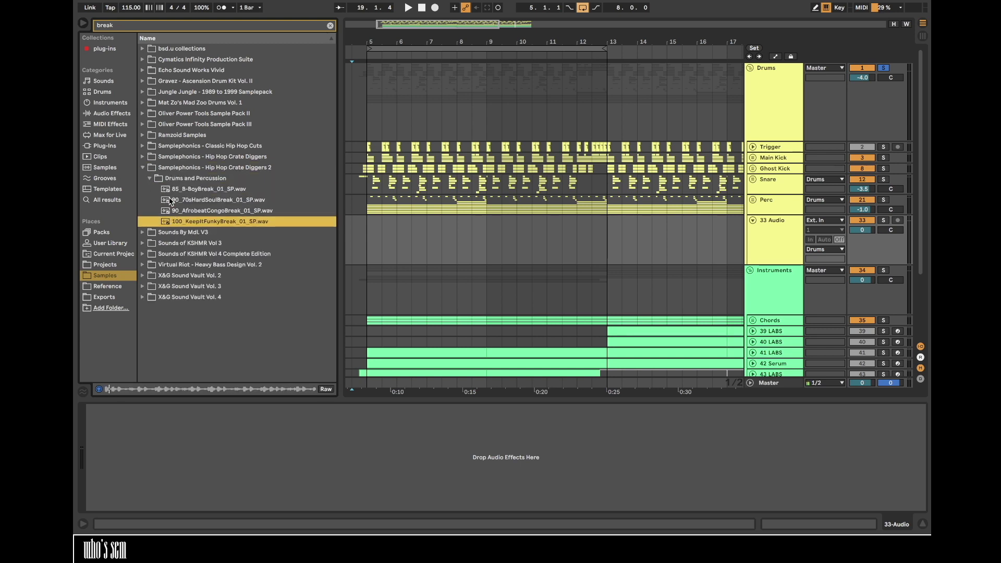
- Audition the drum breaks in Samplephonics - Hip Hop Crate Diggers from 87_CosmicBreak_SP.wav through 89_Scrawling_Break_SP.wav
{"action": "left_click", "coordinate": [143, 158]}
{"action": "left_click", "coordinate": [149, 167]}
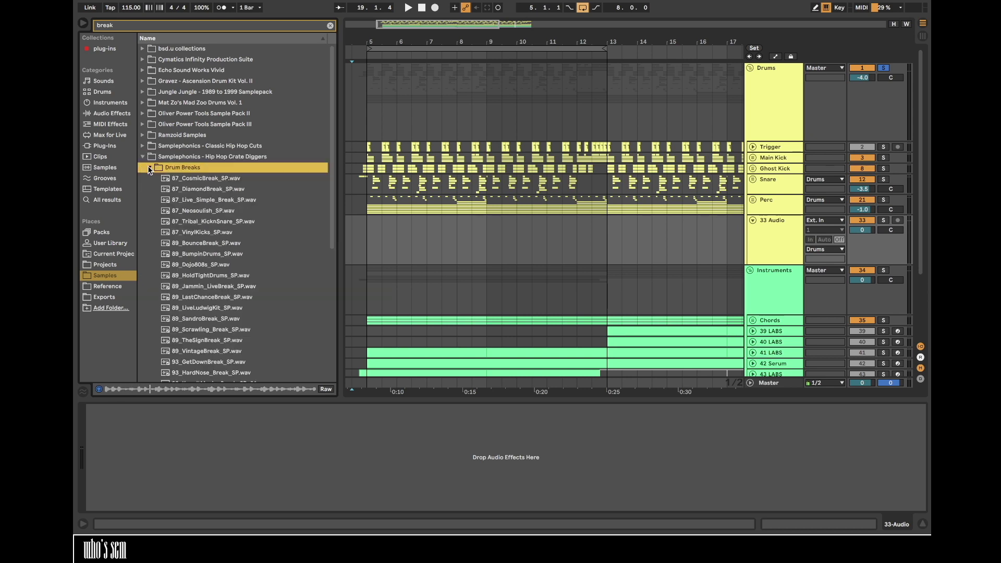
{"action": "key", "text": "Down"}
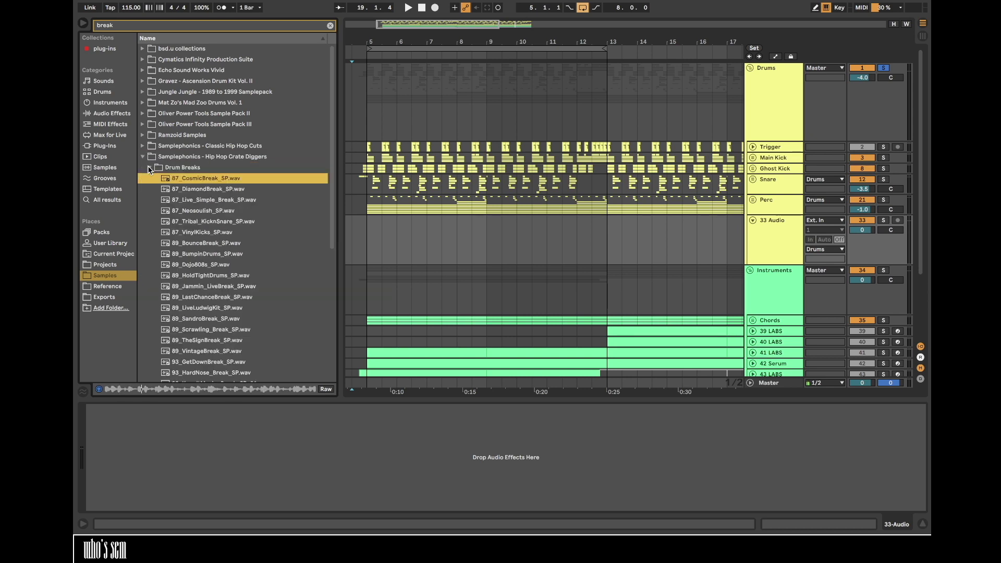
{"action": "key", "text": "Down"}
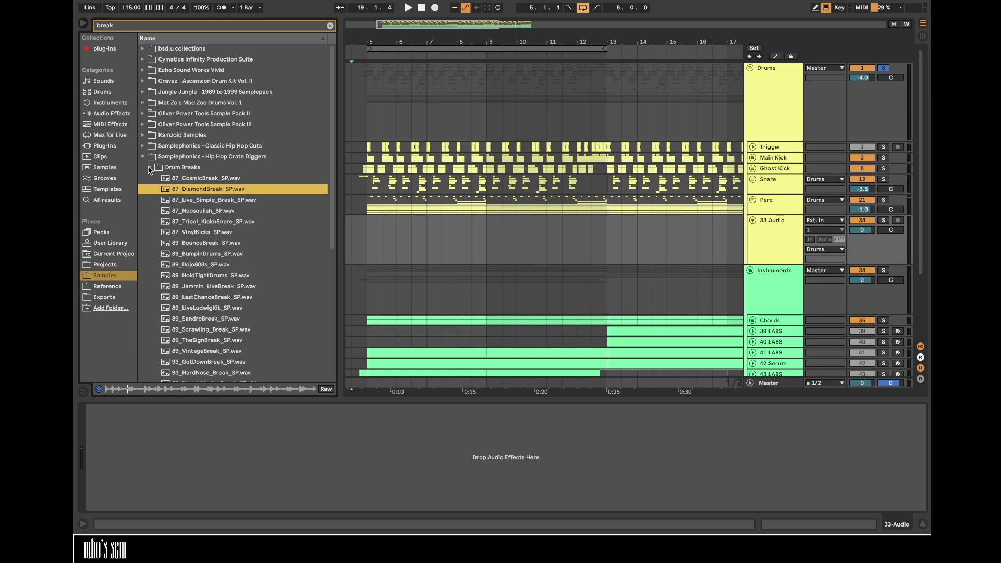
{"action": "key", "text": "Down"}
{"action": "key", "text": "Down"}
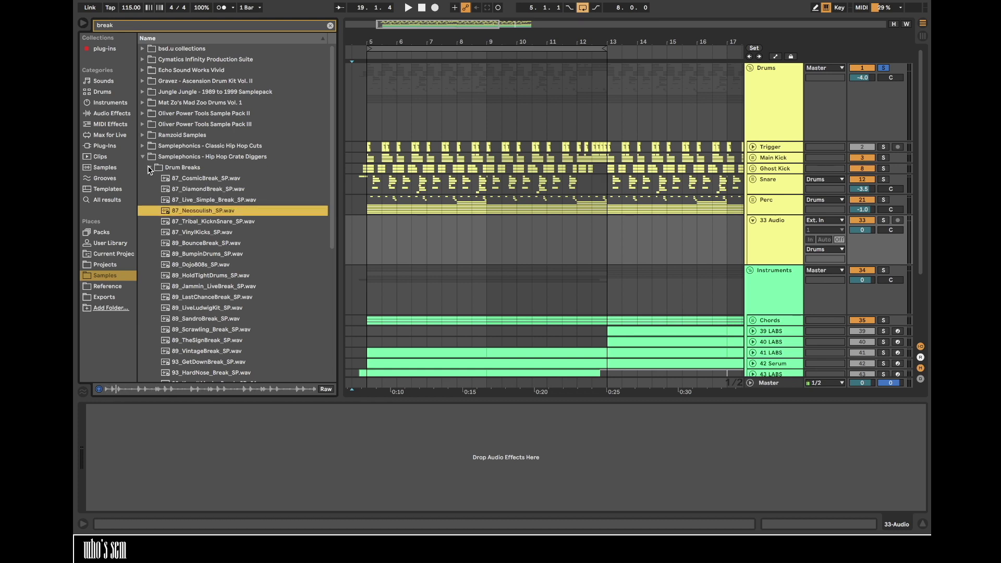
{"action": "key", "text": "Down"}
{"action": "key", "text": "Down"}
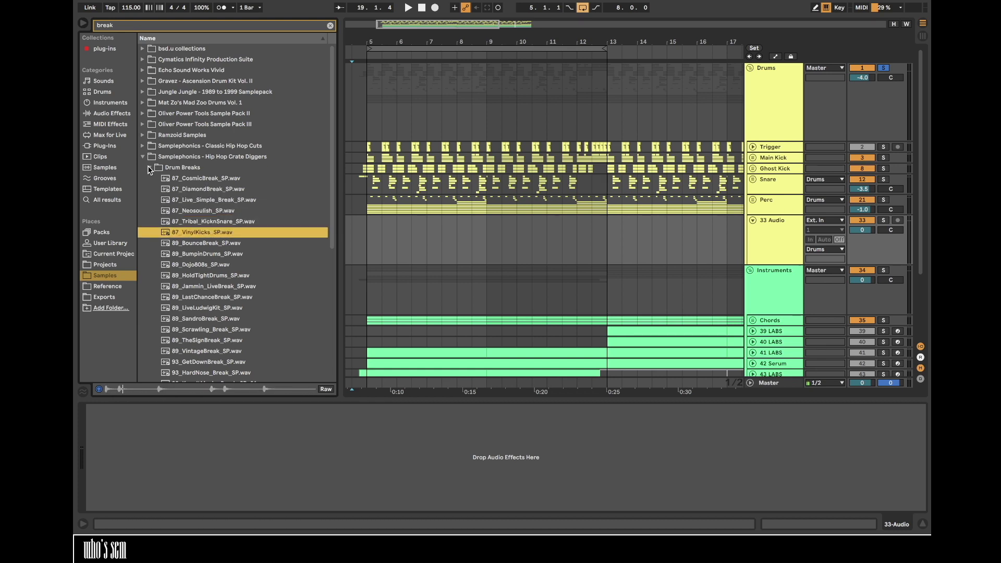
{"action": "key", "text": "Down"}
{"action": "key", "text": "Down"}
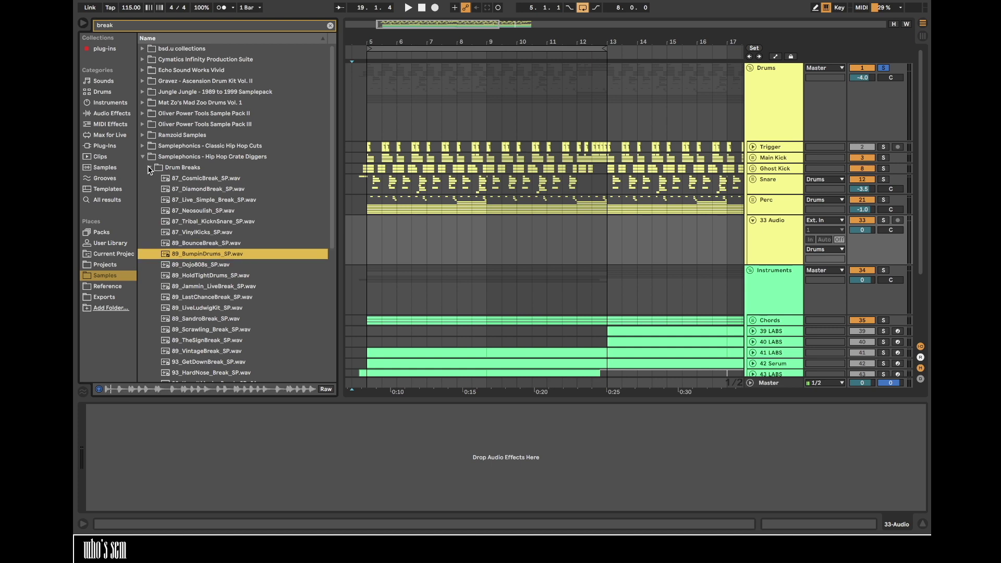
{"action": "key", "text": "Down"}
{"action": "key", "text": "Down"}
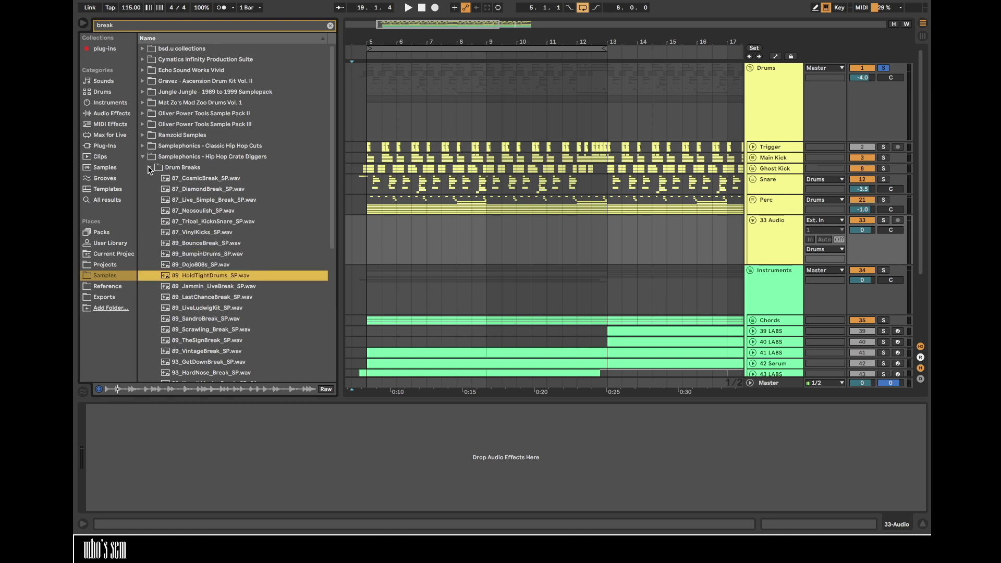
{"action": "key", "text": "Down"}
{"action": "key", "text": "Down"}
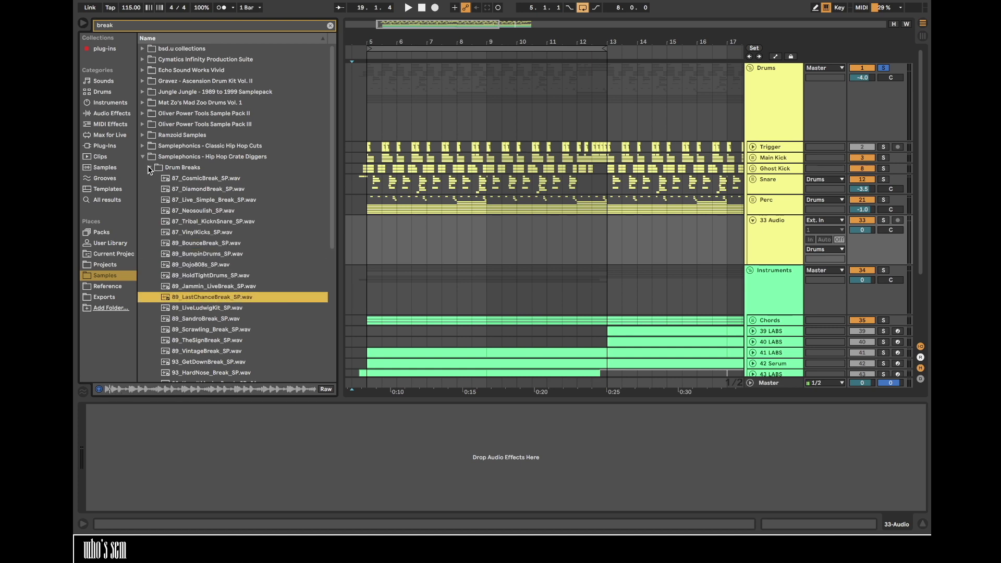
{"action": "key", "text": "Down"}
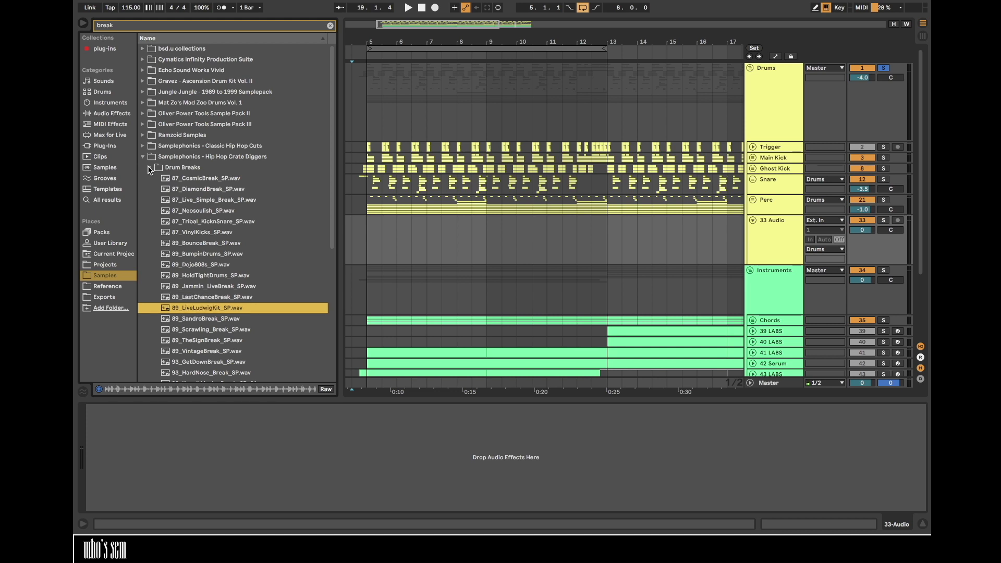
{"action": "key", "text": "Down"}
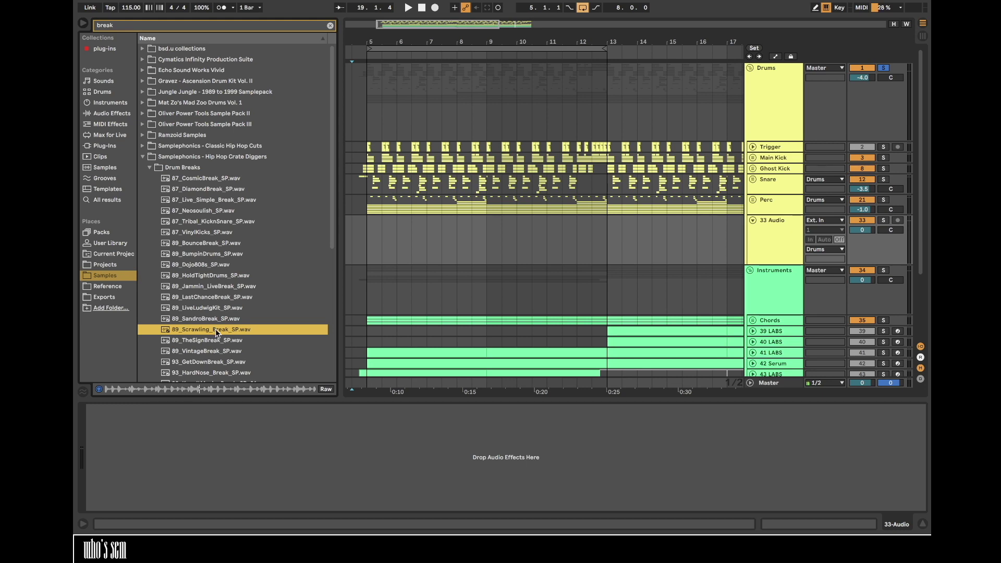
- Place 89_Scrawling_Break_SP.wav on the new audio track at bar 5 and set its warp mode to Re-Pitch
{"action": "left_click_drag", "start_coordinate": [217, 333], "coordinate": [408, 218]}
{"action": "double_click", "coordinate": [408, 218]}
{"action": "key", "text": "space"}
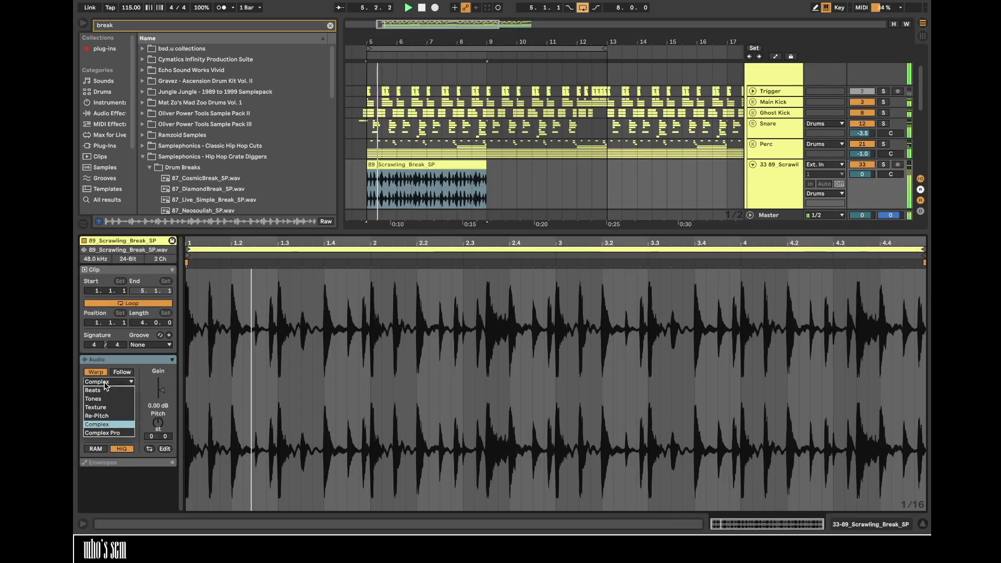
{"action": "key", "text": "z"}
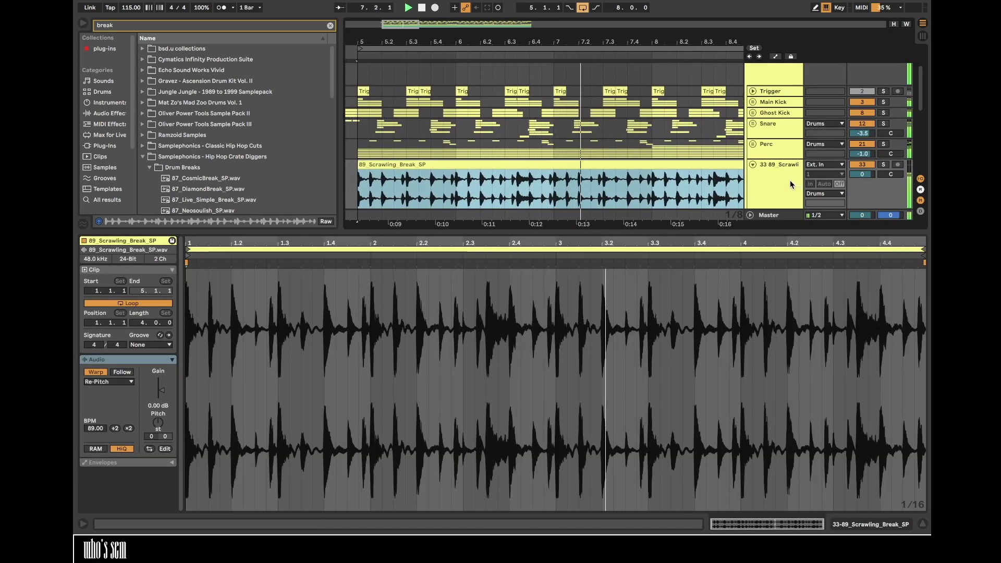
- Quantize the entire 89_Scrawling_Break_SP audio clip using its quantize settings
{"action": "left_click", "coordinate": [530, 321]}
{"action": "key", "text": "super+a"}
{"action": "right_click", "coordinate": [530, 323]}
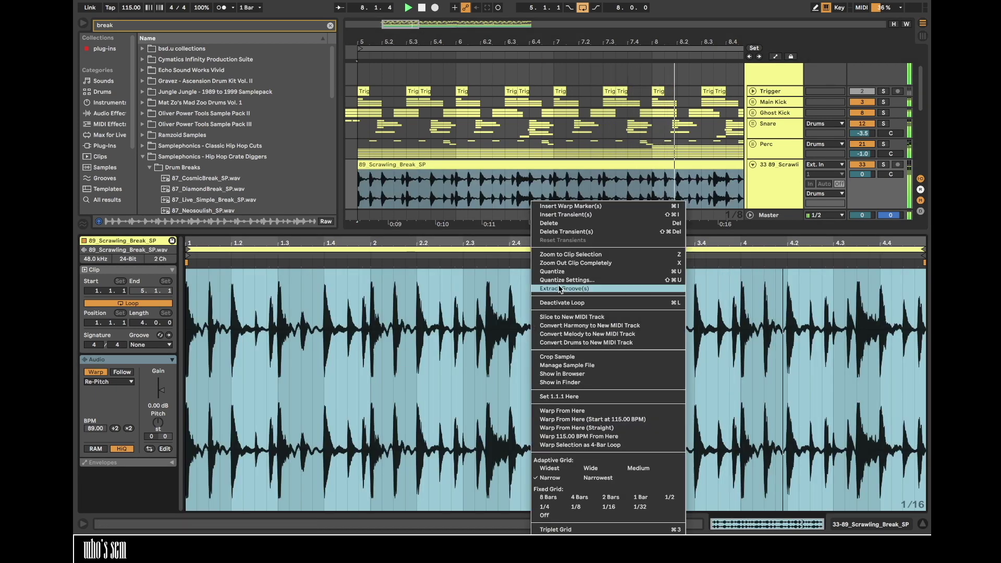
{"action": "left_click", "coordinate": [573, 280]}
{"action": "left_click", "coordinate": [486, 282]}
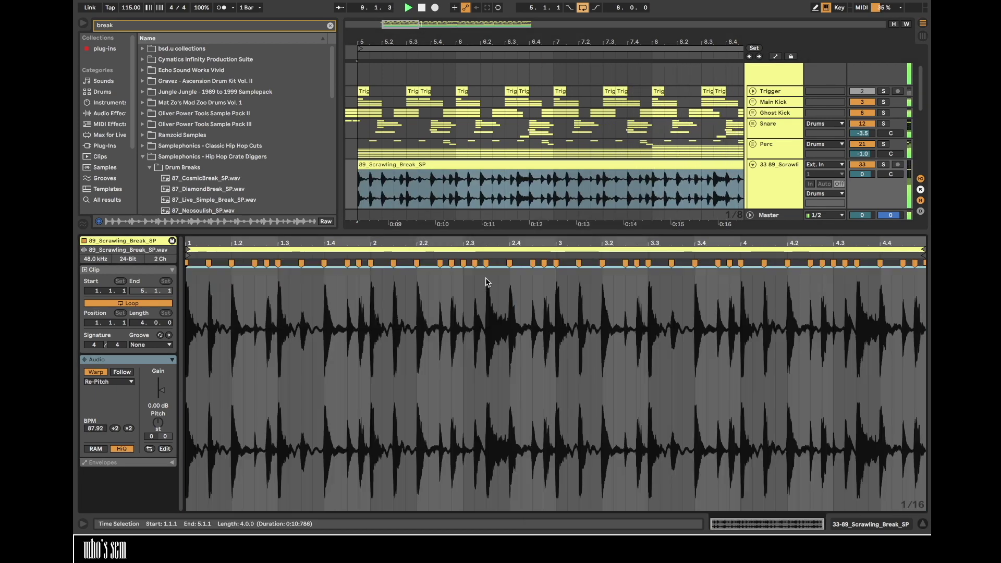
- Insert another audio track below the break track, and clear the browser search and narrow the browser
{"action": "left_click", "coordinate": [789, 191]}
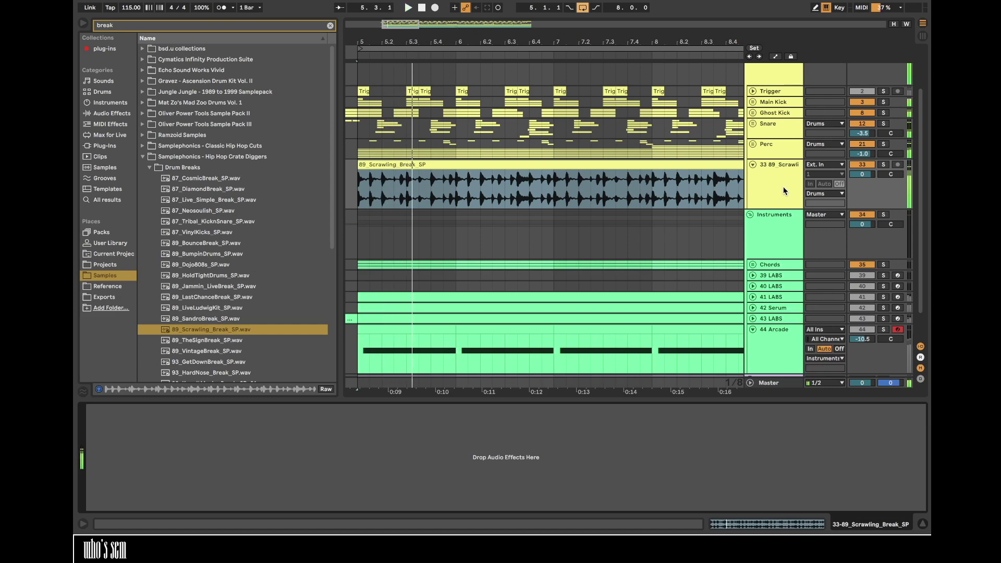
{"action": "key", "text": "ctrl+t"}
{"action": "left_click", "coordinate": [330, 26]}
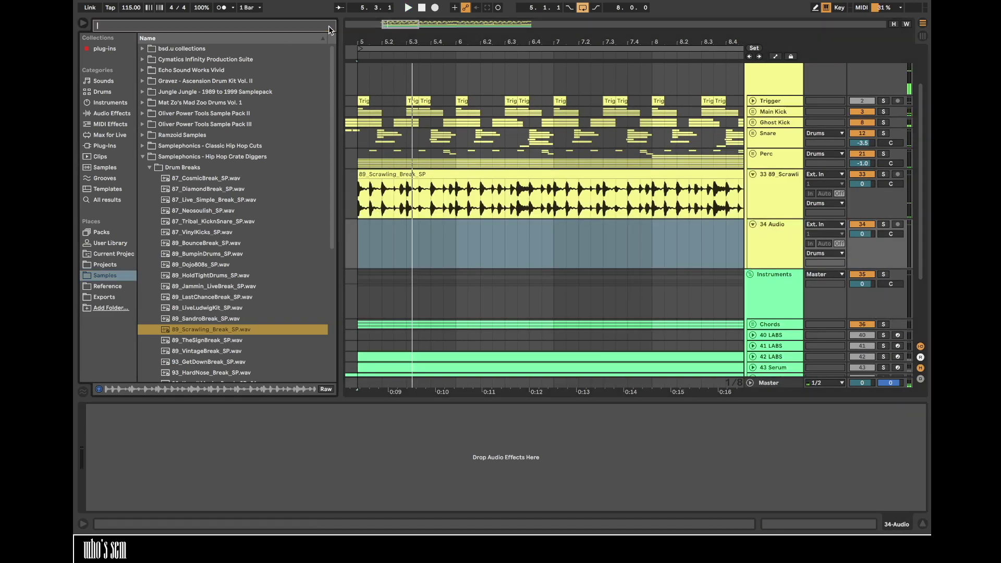
{"action": "left_click_drag", "start_coordinate": [342, 74], "coordinate": [228, 76]}
{"action": "left_click_drag", "start_coordinate": [250, 42], "coordinate": [267, 60]}
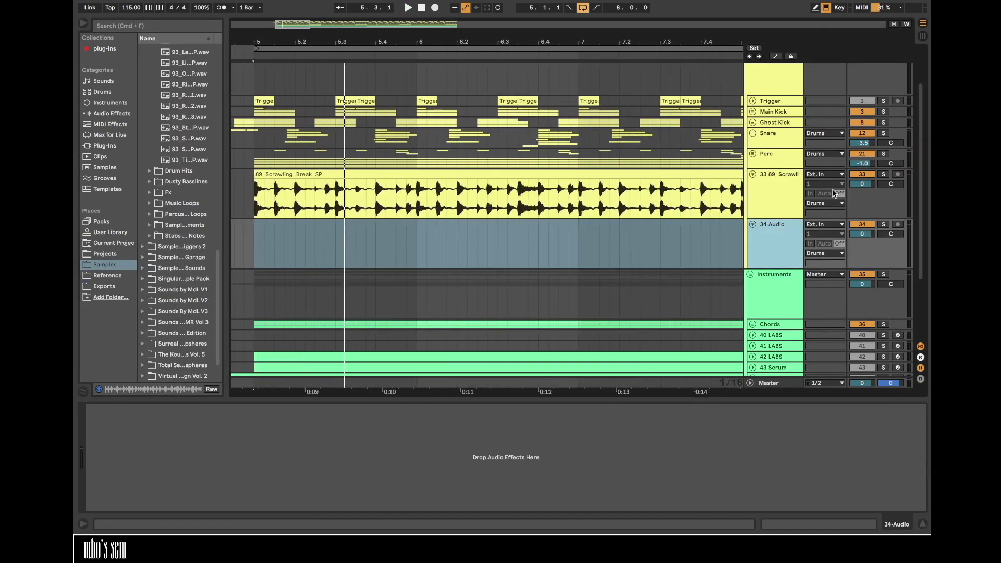
- Unfold the Main Kick group and its first kick track to show the kick waveforms
{"action": "left_click", "coordinate": [749, 112]}
{"action": "left_click", "coordinate": [755, 152]}
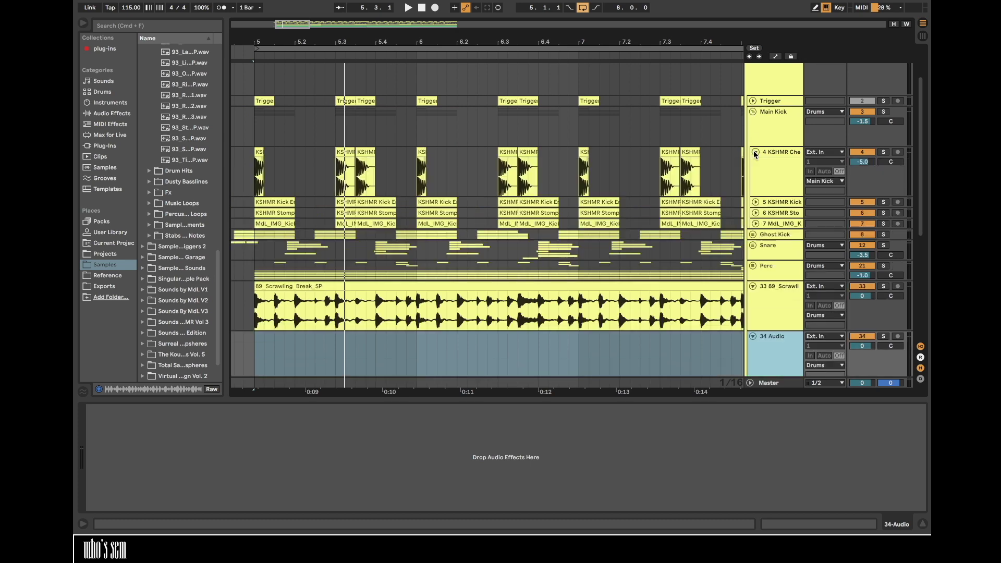
{"action": "scroll", "coordinate": [483, 197], "scroll_direction": "down", "scroll_amount": 3}
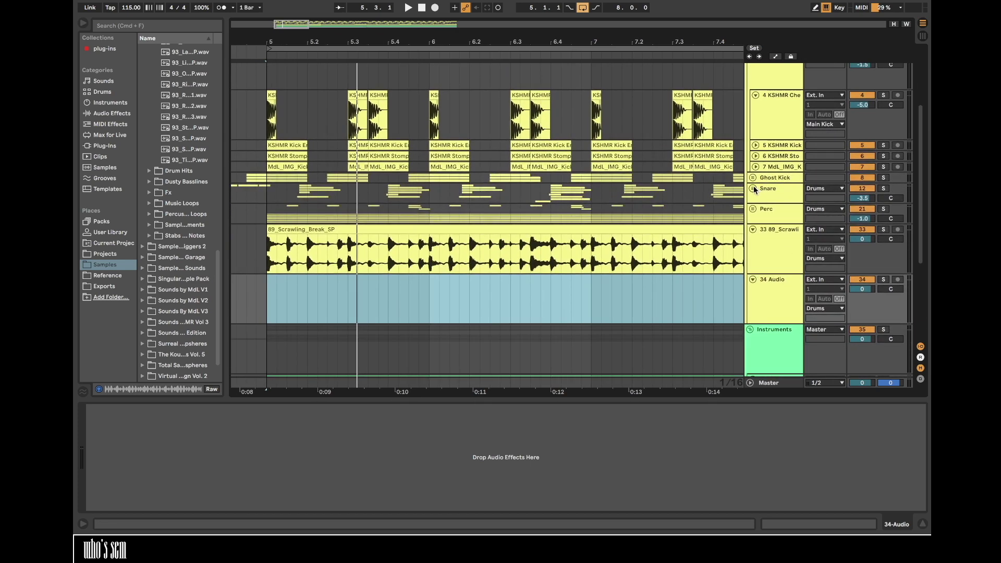
- Solo the 89_Scrawling_Break_SP track and play the break from bar 5
{"action": "left_click", "coordinate": [270, 192]}
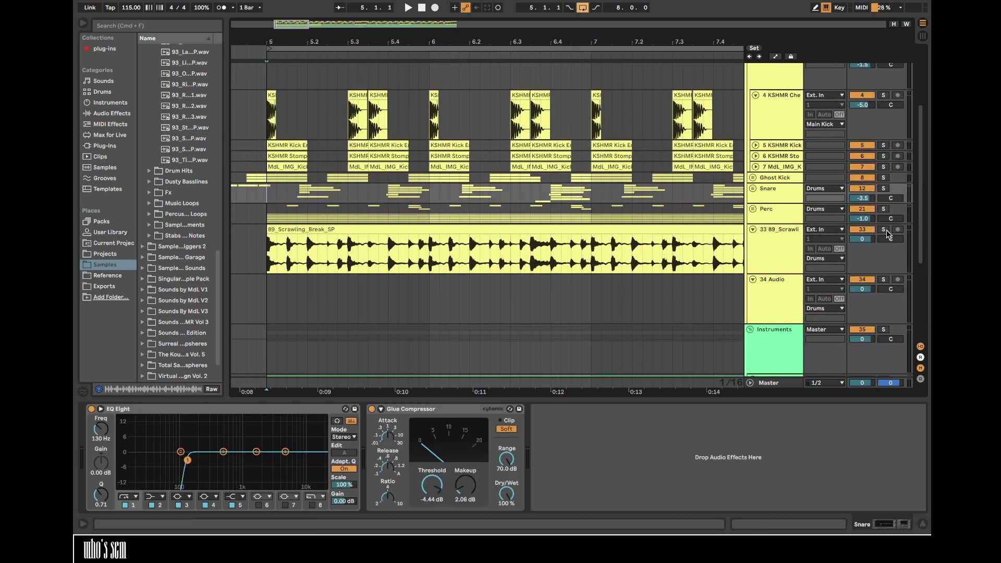
{"action": "mouse_move", "coordinate": [390, 231]}
{"action": "left_mouse_down"}
{"action": "mouse_move", "coordinate": [393, 283]}
{"action": "mouse_move", "coordinate": [392, 237]}
{"action": "left_mouse_up"}
{"action": "left_click_drag", "start_coordinate": [282, 41], "coordinate": [318, 56]}
{"action": "key", "text": "space"}
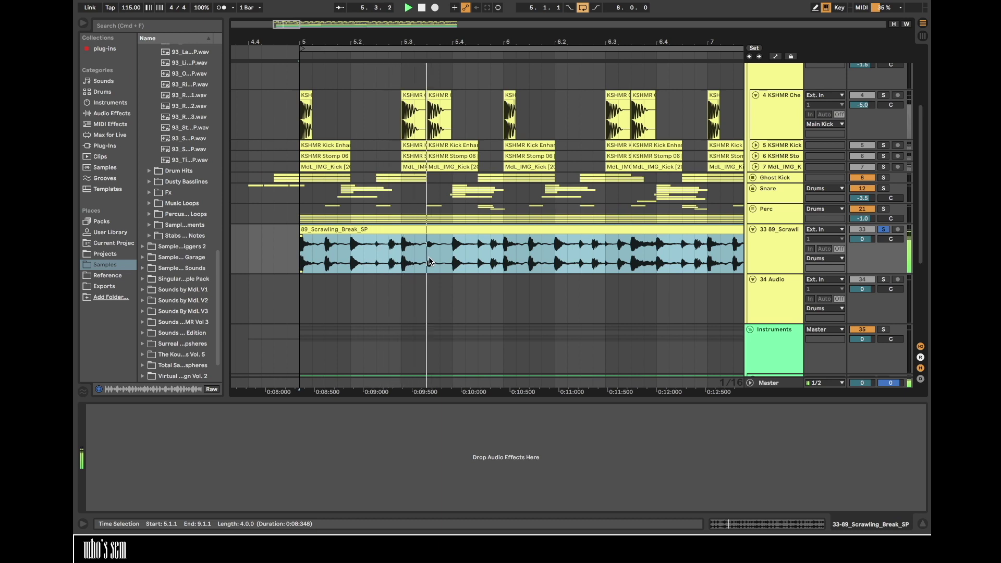
{"action": "key", "text": "space"}
{"action": "left_click", "coordinate": [428, 256]}
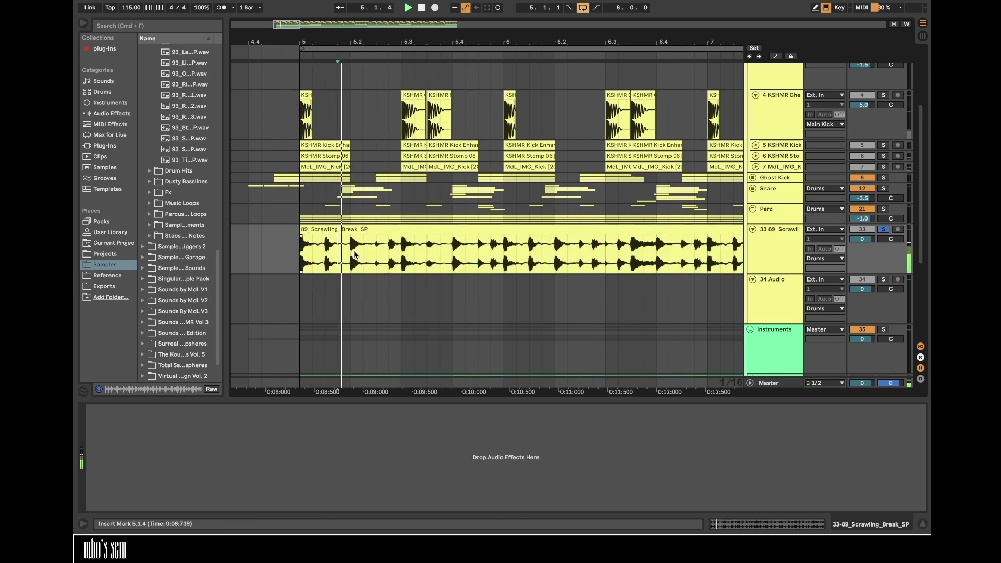
- Chop the start of the break into short slices from 5.1.1 to 5.2.3, leave a gap before 5.3.1, and play from bar 5
{"action": "left_click_drag", "start_coordinate": [346, 246], "coordinate": [399, 249]}
{"action": "left_click", "coordinate": [317, 233]}
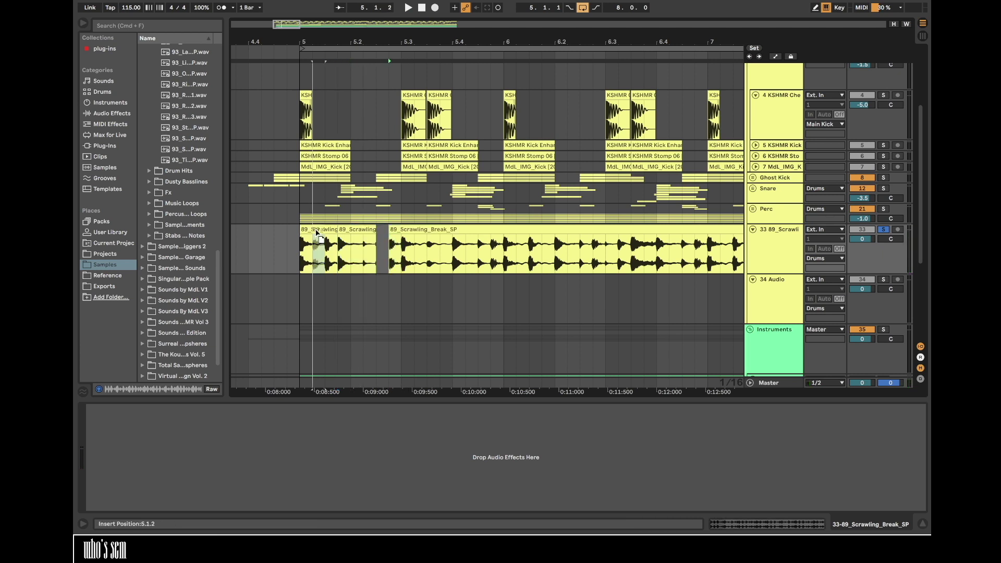
{"action": "left_click_drag", "start_coordinate": [316, 231], "coordinate": [316, 231]}
{"action": "left_click", "coordinate": [438, 252]}
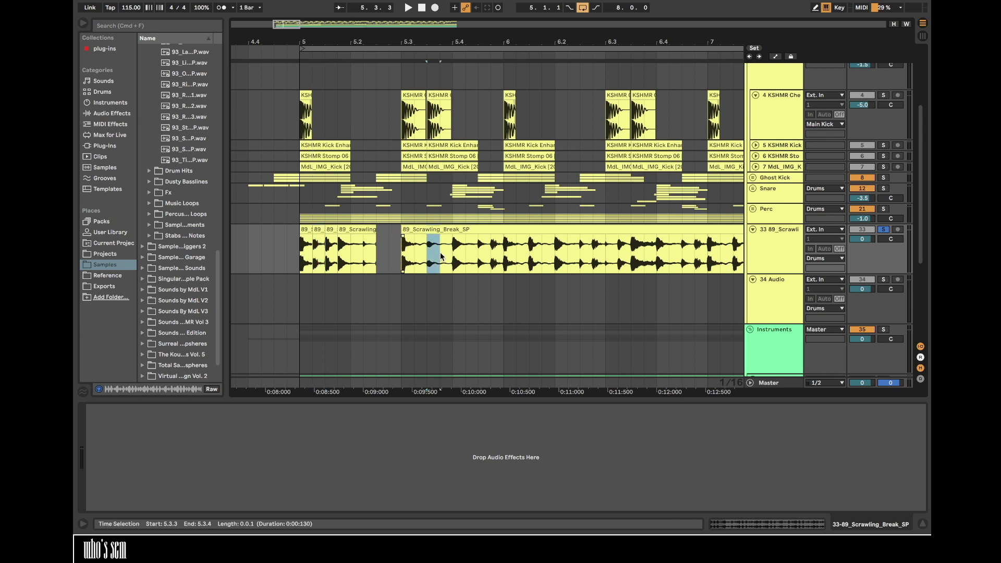
{"action": "mouse_move", "coordinate": [594, 254]}
{"action": "left_mouse_down"}
{"action": "mouse_move", "coordinate": [619, 254]}
{"action": "mouse_move", "coordinate": [606, 253]}
{"action": "left_mouse_up"}
{"action": "left_click", "coordinate": [323, 259]}
{"action": "key", "text": "super+v"}
{"action": "left_click", "coordinate": [298, 258]}
{"action": "key", "text": "space"}
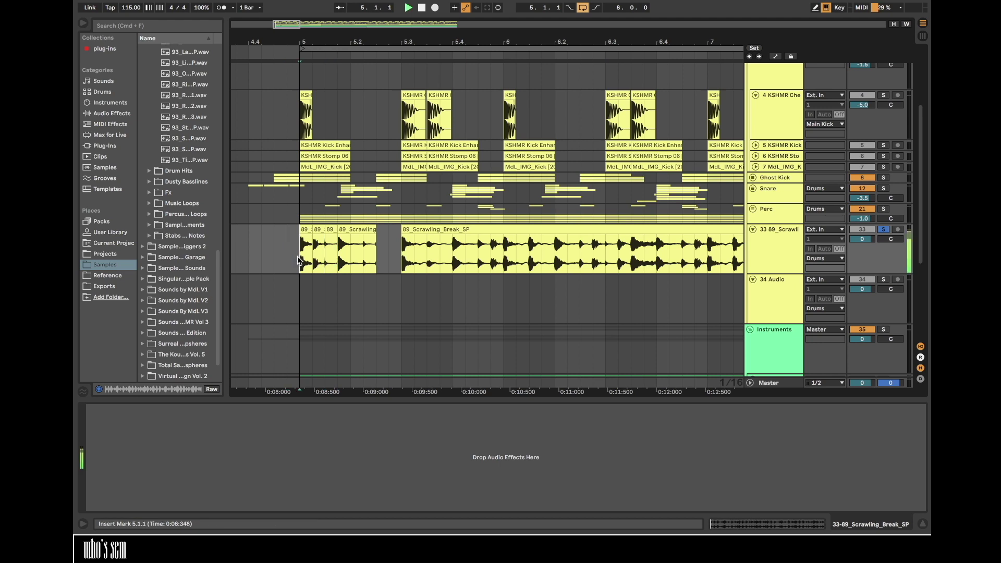
- Copy the break slice starting at 5.3.3 into the gap between 5.2.3 and 5.3.1
{"action": "left_click_drag", "start_coordinate": [427, 255], "coordinate": [449, 255]}
{"action": "key", "text": "super+c"}
{"action": "left_click", "coordinate": [375, 255]}
{"action": "key", "text": "super+v"}
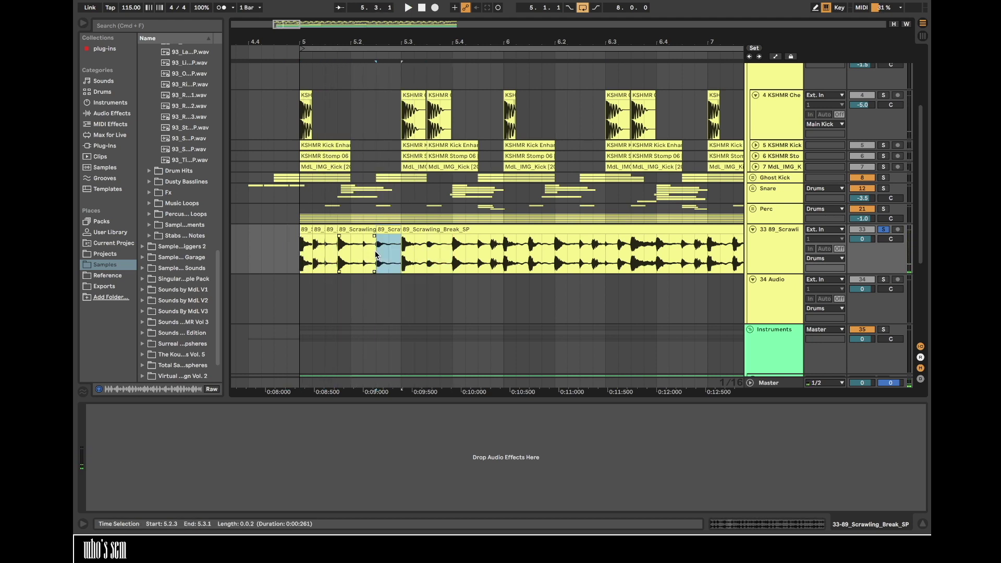
- Play the chopped break from bar 5 and copy its opening slice, 5.1.1 to 5.1.2, to 5.2.4
{"action": "left_click_drag", "start_coordinate": [312, 233], "coordinate": [300, 233]}
{"action": "key", "text": "space"}
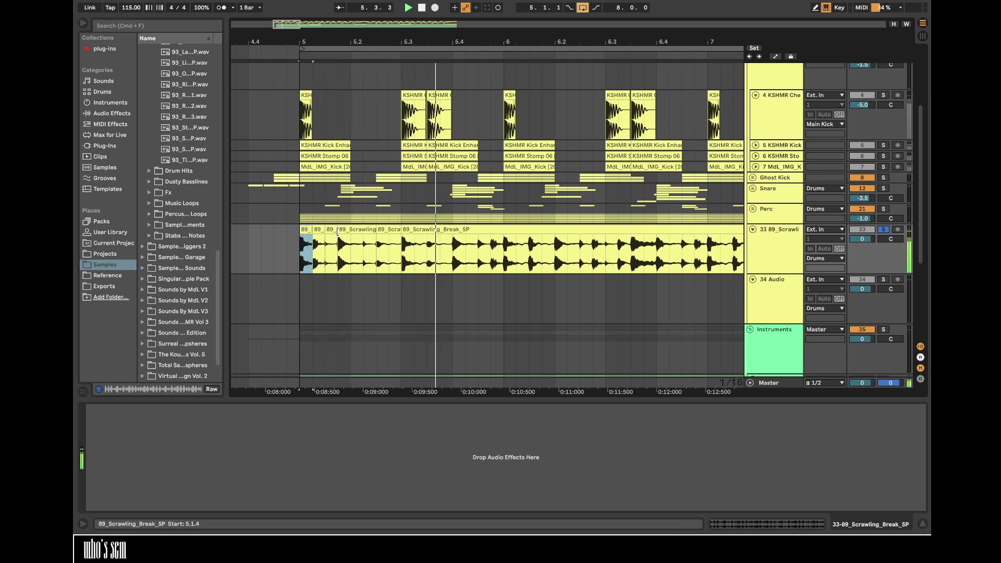
{"action": "key", "text": "space"}
{"action": "key", "text": "super+c"}
{"action": "left_click", "coordinate": [389, 245]}
{"action": "key", "text": "super+v"}
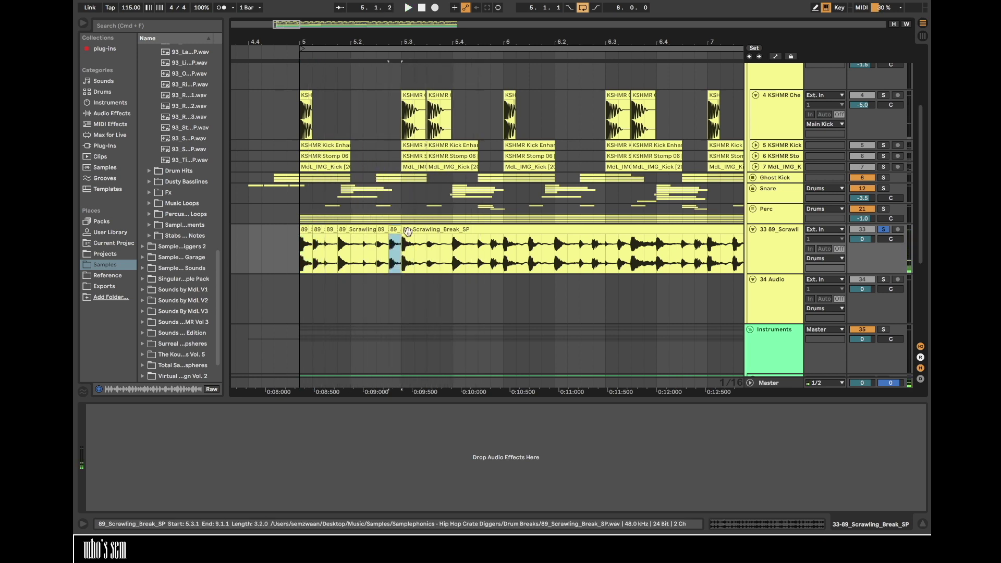
- Copy the opening slice to 5.3.1, extend it to 5.4.1, and play the break from bar 5
{"action": "left_click", "coordinate": [306, 229]}
{"action": "key", "text": "super+c"}
{"action": "left_click", "coordinate": [405, 240]}
{"action": "key", "text": "super+v"}
{"action": "left_click_drag", "start_coordinate": [414, 228], "coordinate": [454, 228]}
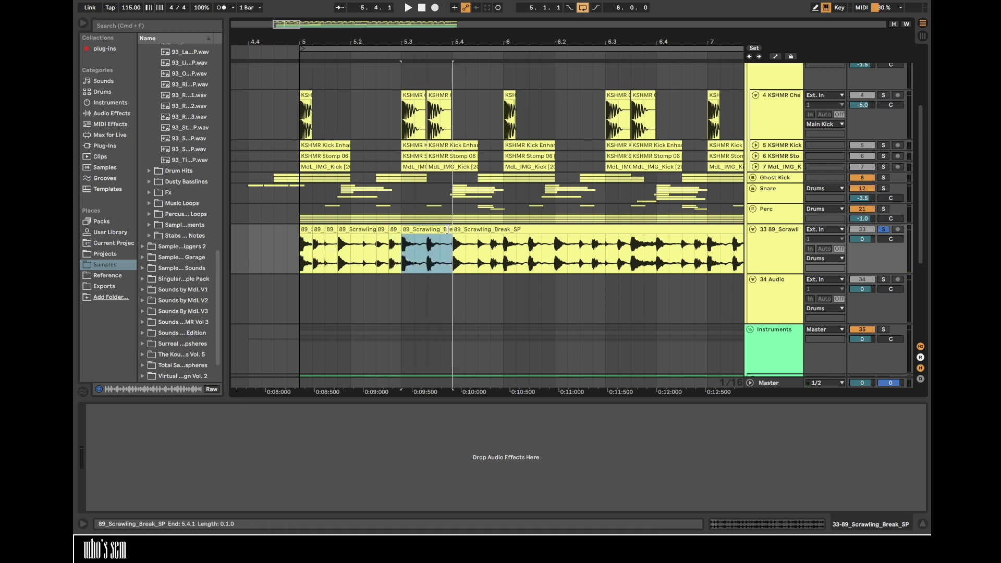
{"action": "left_click", "coordinate": [306, 230]}
{"action": "key", "text": "space"}
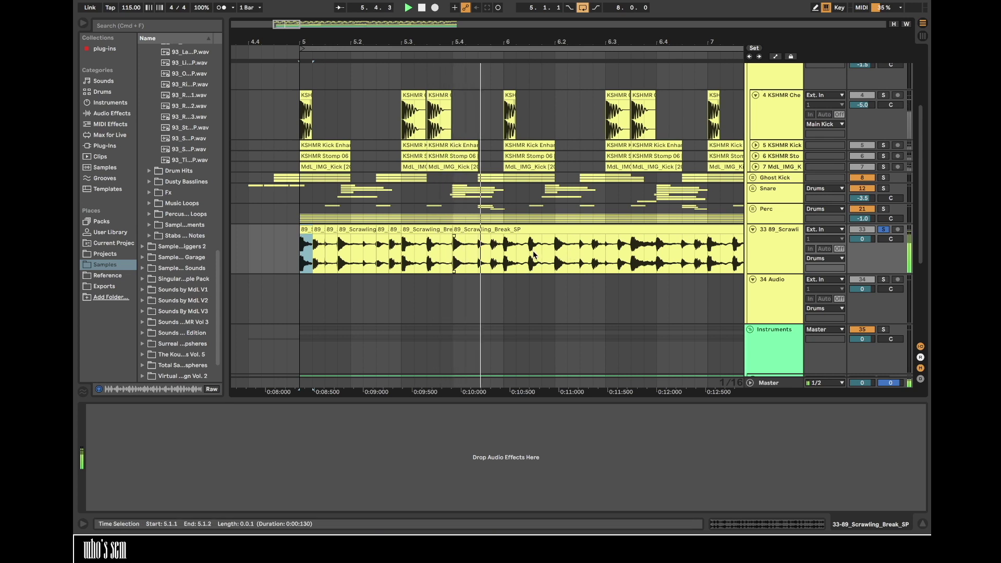
- Copy the chopped first two beats of bar 5 to 6.1.1 and play the result
{"action": "scroll", "coordinate": [501, 254], "scroll_direction": "right", "scroll_amount": 2}
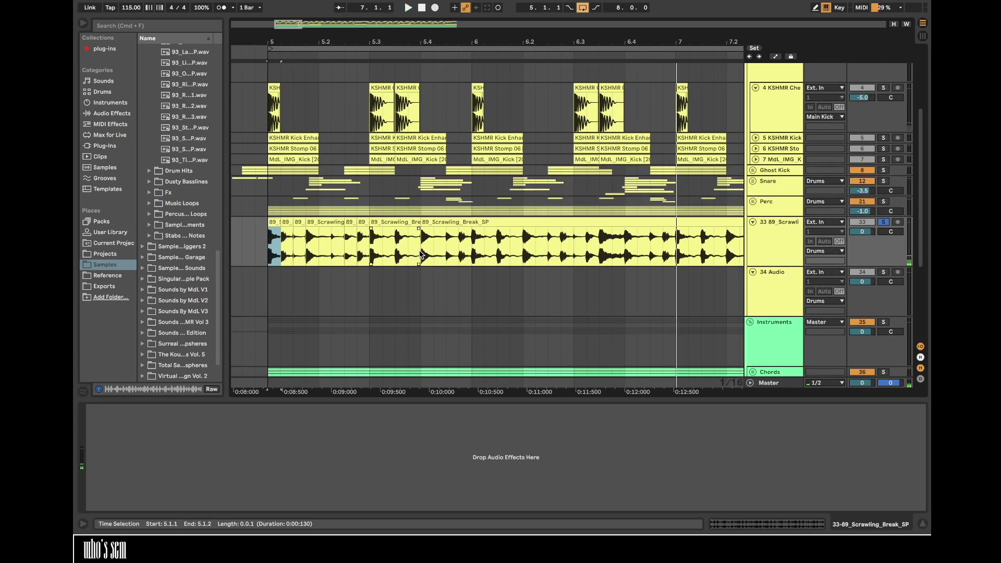
{"action": "left_click", "coordinate": [373, 249], "text": "shift"}
{"action": "left_click", "coordinate": [475, 254]}
{"action": "key", "text": "super+v"}
{"action": "key", "text": "space"}
{"action": "scroll", "coordinate": [475, 254], "scroll_direction": "right", "scroll_amount": 4}
{"action": "key", "text": "space"}
{"action": "key", "text": "space"}
{"action": "left_click_drag", "start_coordinate": [530, 40], "coordinate": [530, 25]}
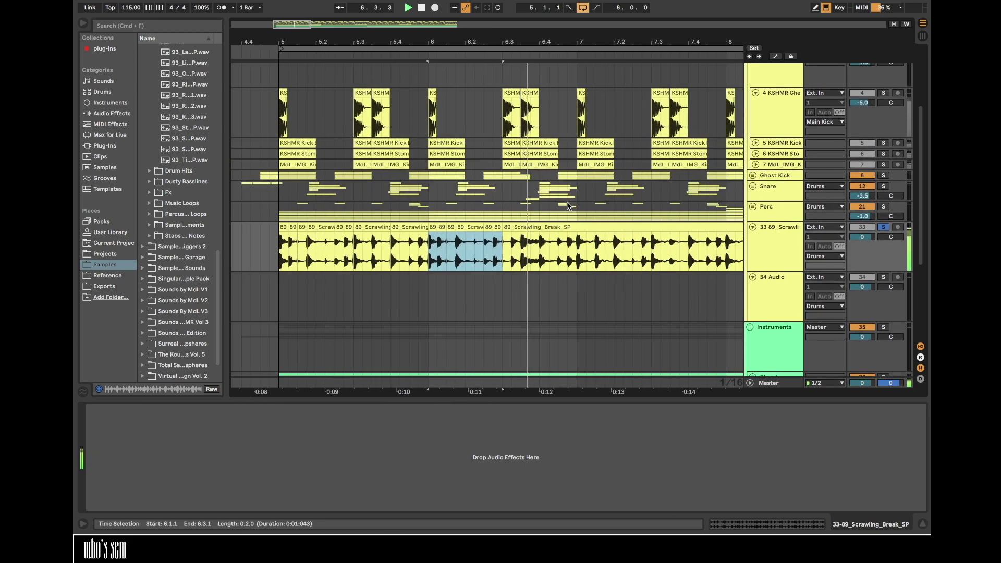
- Consolidate the break slices from 5.1.1 to 7.1.1 into one two-bar clip
{"action": "left_click_drag", "start_coordinate": [577, 252], "coordinate": [283, 252]}
{"action": "key", "text": "space"}
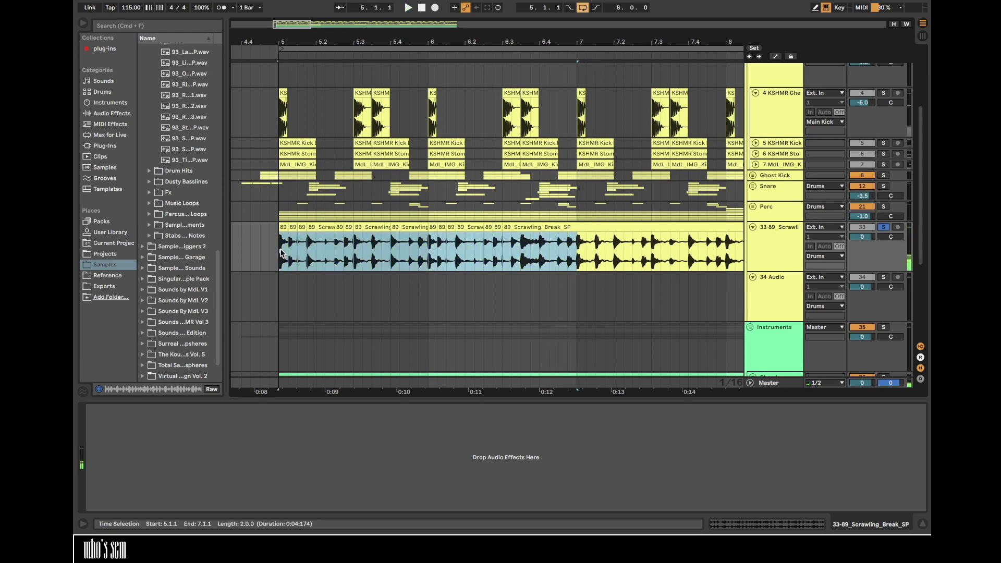
{"action": "key", "text": "super+j"}
- Apply the SWING groove to the consolidated two-bar break clip
{"action": "double_click", "coordinate": [351, 228]}
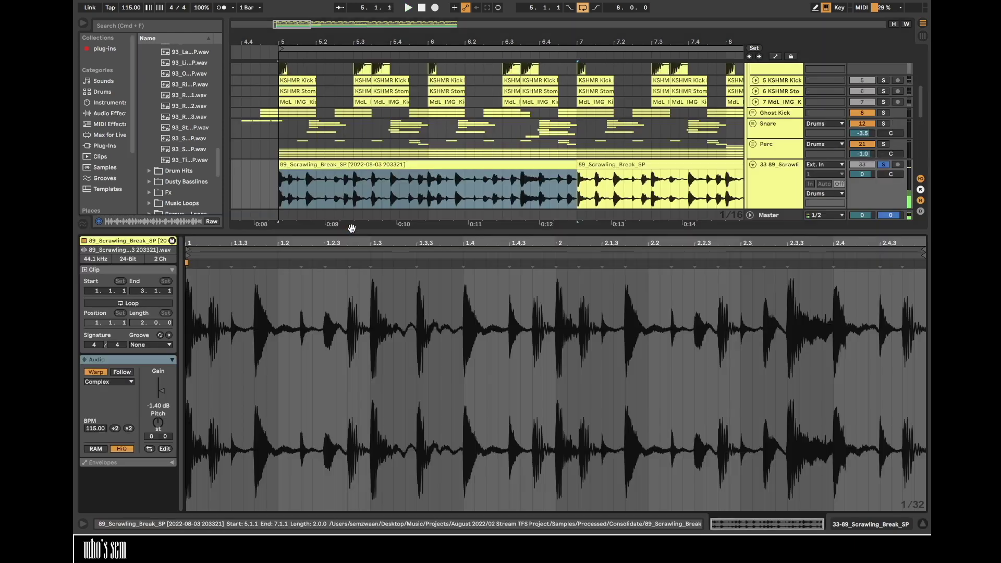
{"action": "left_click", "coordinate": [323, 341]}
{"action": "left_click", "coordinate": [125, 346]}
{"action": "left_click", "coordinate": [141, 364]}
{"action": "left_click", "coordinate": [433, 164]}
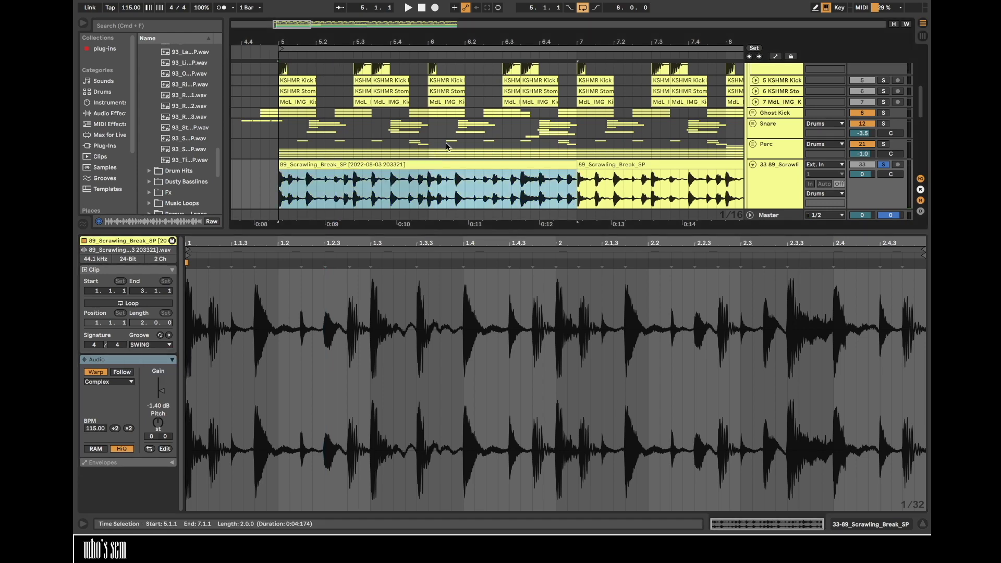
- Duplicate the swung two-bar break clip three times to fill the track up to bar 13
{"action": "key", "text": "super+d"}
{"action": "left_click_drag", "start_coordinate": [511, 41], "coordinate": [512, 11]}
{"action": "key", "text": "super+d"}
{"action": "key", "text": "super+d"}
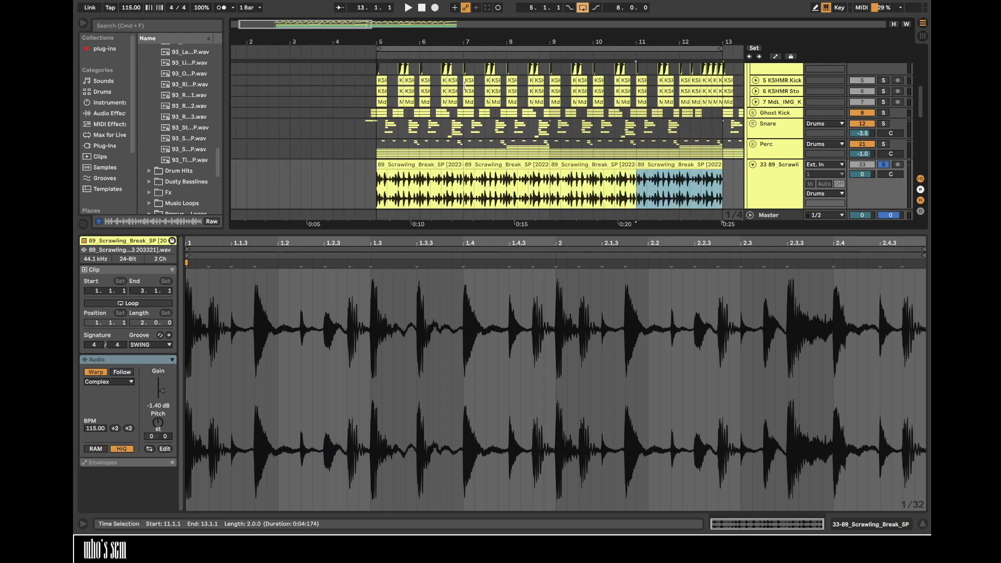
- Add EQ Eight to the break track, dipping about 5.6 dB around 10.9 kHz and enabling a low cut at 55.3 Hz with Q 0.51
{"action": "left_click", "coordinate": [115, 113]}
{"action": "double_click", "coordinate": [170, 73]}
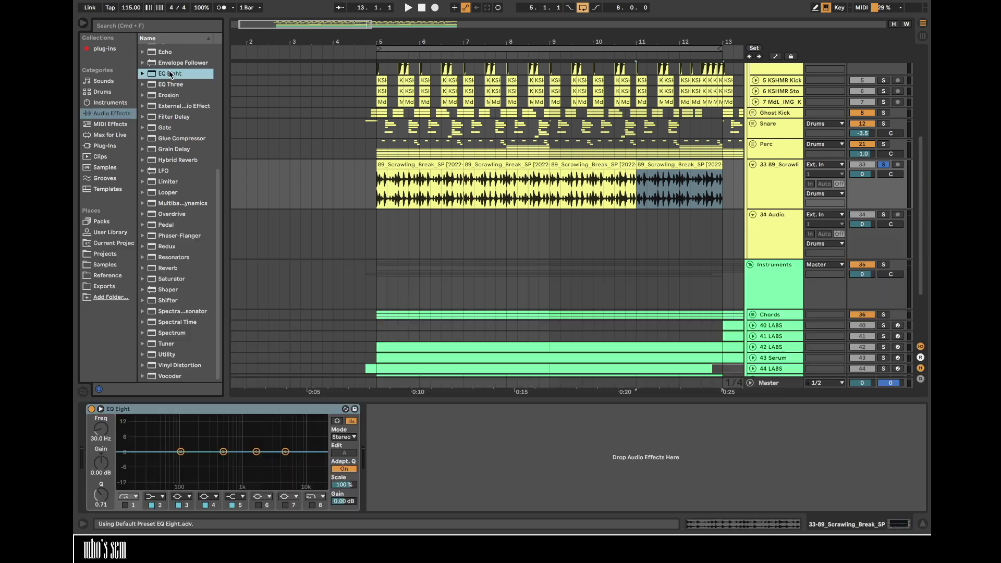
{"action": "key", "text": "space"}
{"action": "left_click_drag", "start_coordinate": [304, 447], "coordinate": [308, 468]}
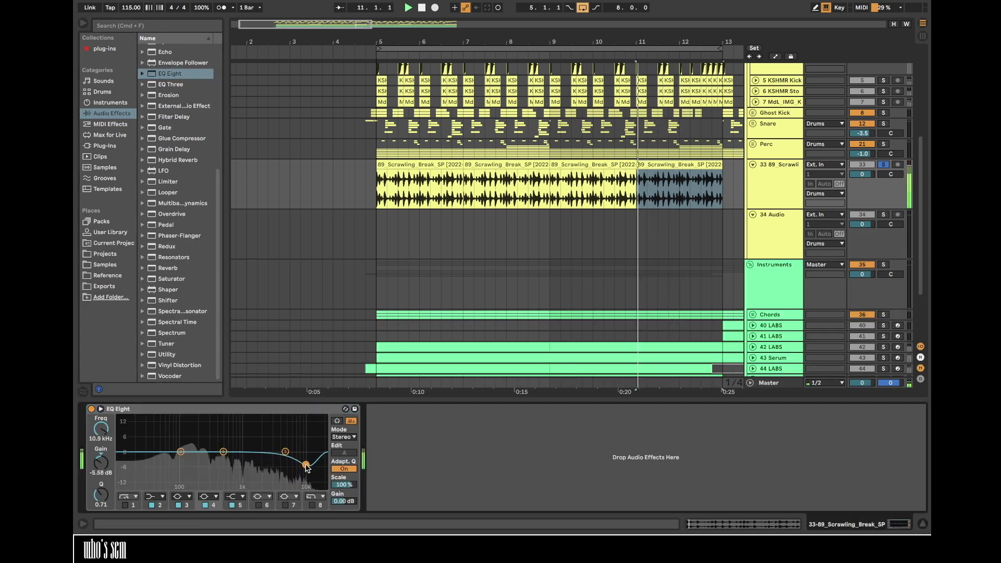
{"action": "left_click_drag", "start_coordinate": [102, 495], "coordinate": [102, 486]}
{"action": "left_click", "coordinate": [125, 505]}
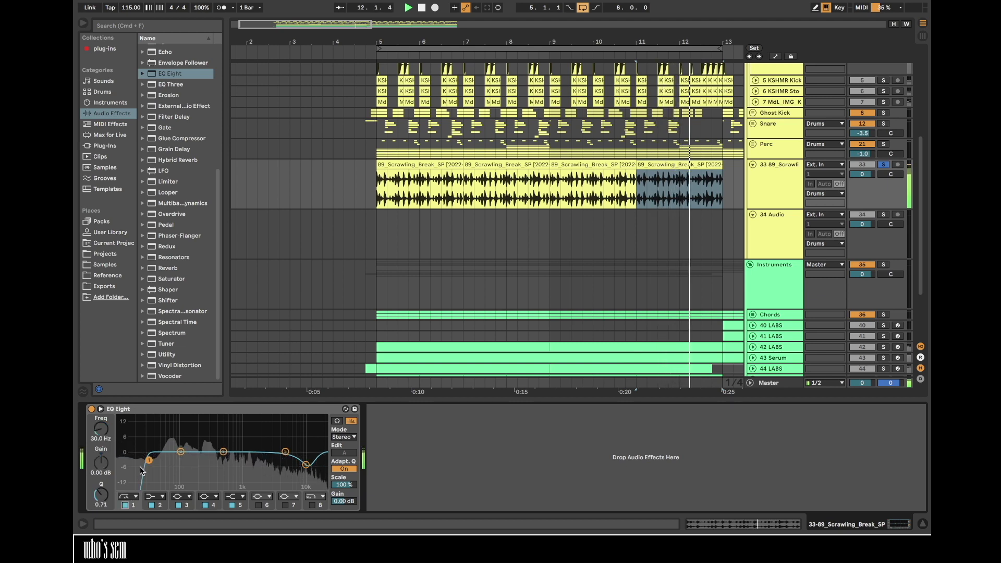
{"action": "left_click_drag", "start_coordinate": [172, 464], "coordinate": [173, 460]}
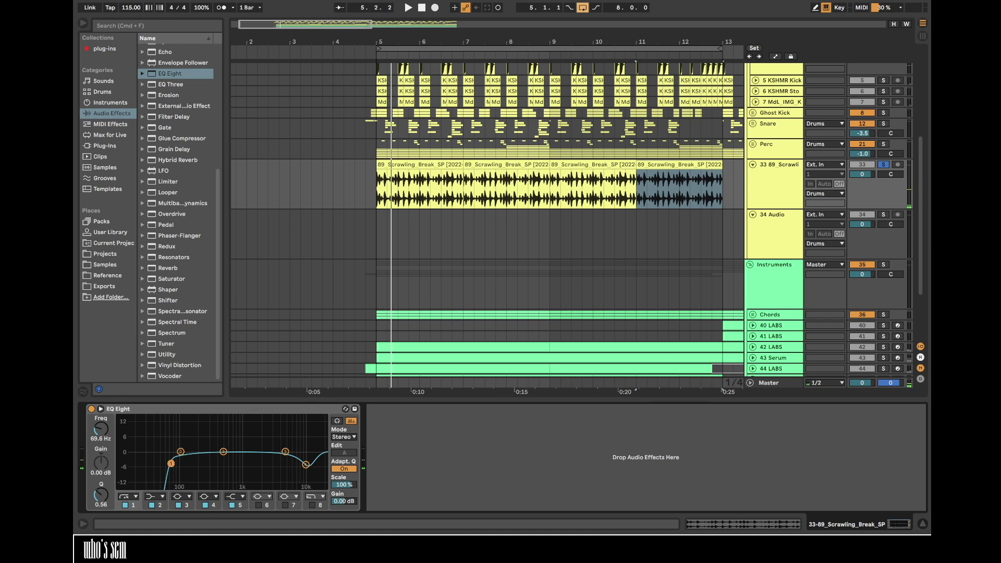
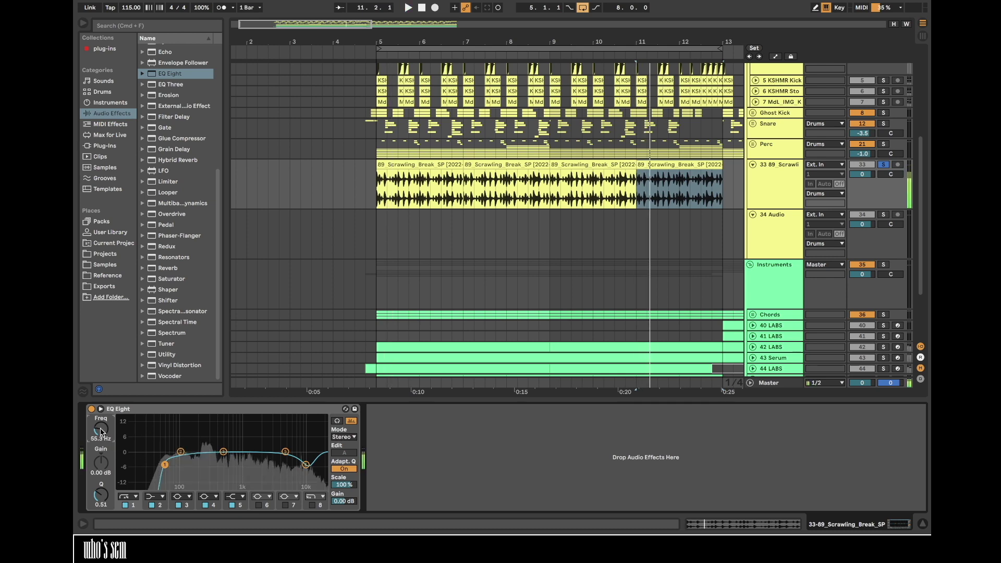
- Solo the Main Kick group alongside the break track and play both from bar 5
{"action": "scroll", "coordinate": [485, 347], "scroll_direction": "up", "scroll_amount": 5}
{"action": "scroll", "coordinate": [484, 347], "scroll_direction": "left", "scroll_amount": 3}
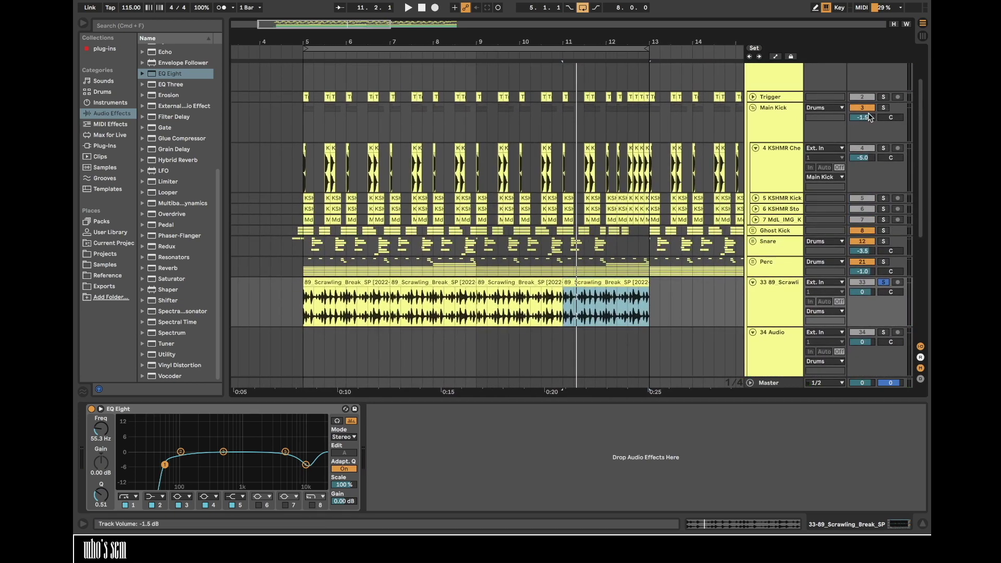
{"action": "left_click", "coordinate": [885, 109]}
{"action": "left_click", "coordinate": [302, 119]}
{"action": "key", "text": "space"}
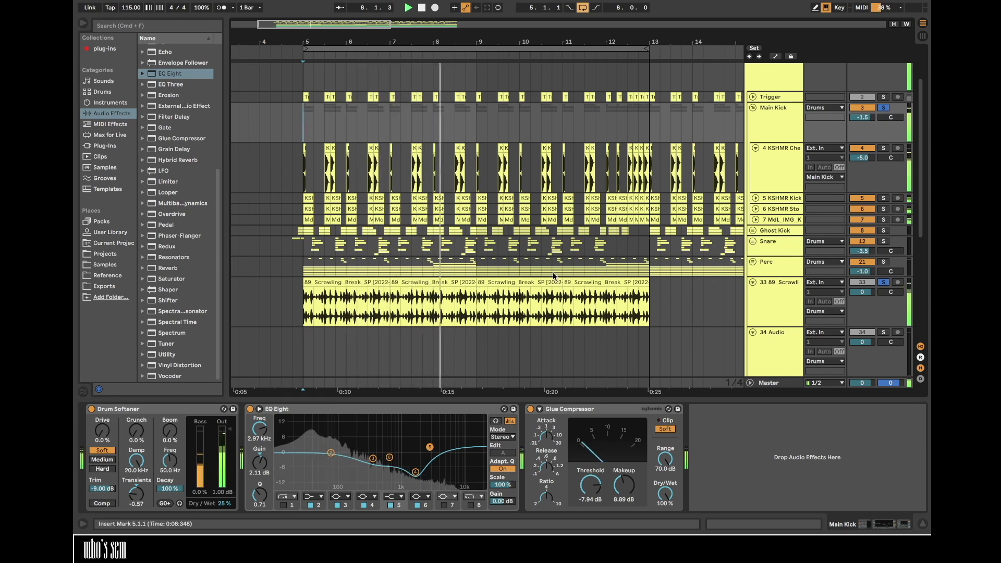
{"action": "double_click", "coordinate": [346, 302]}
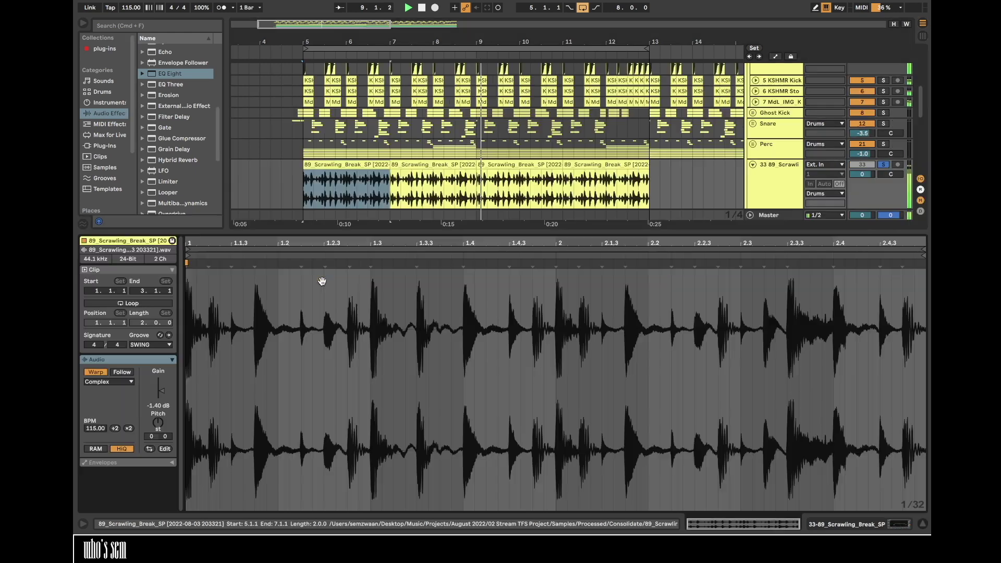
{"action": "mouse_move", "coordinate": [372, 242]}
{"action": "left_mouse_down"}
{"action": "mouse_move", "coordinate": [375, 298]}
{"action": "mouse_move", "coordinate": [374, 242]}
{"action": "left_mouse_up"}
{"action": "key", "text": "space"}
- Copy the Trigger-sidechained Compressor from the Instruments group to the break track and set its release to 25 ms
{"action": "double_click", "coordinate": [792, 198]}
{"action": "left_click", "coordinate": [785, 301]}
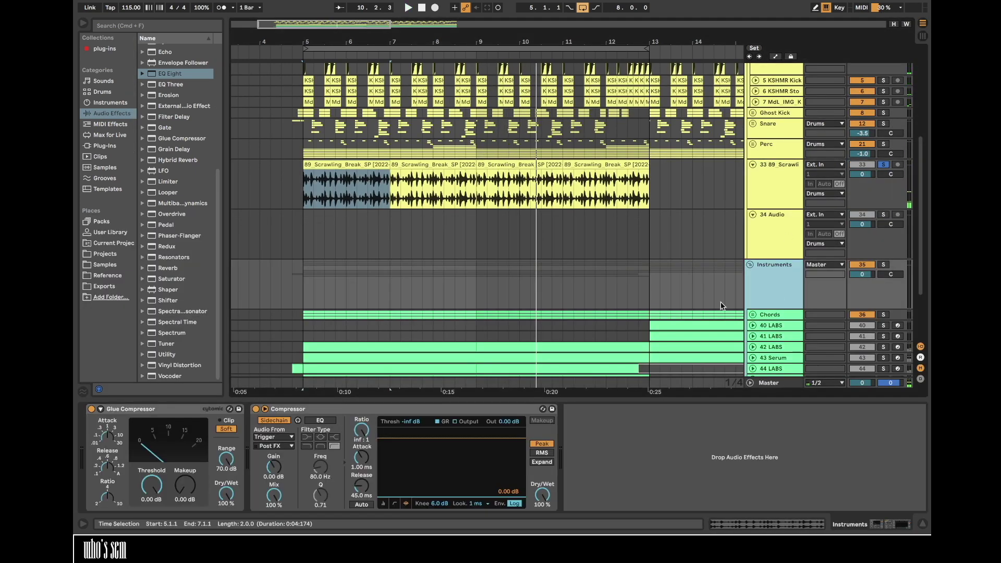
{"action": "left_click", "coordinate": [399, 193]}
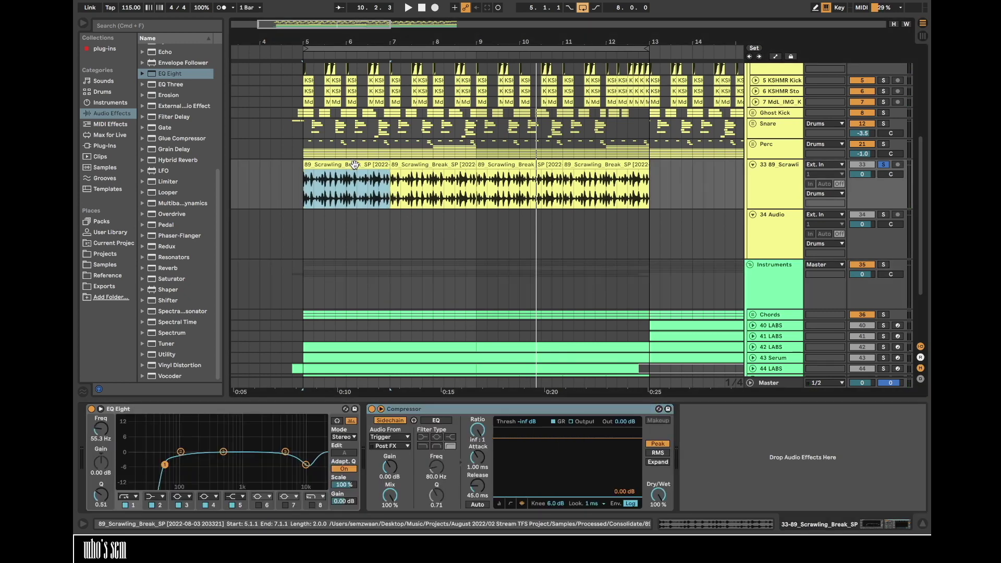
{"action": "key", "text": "space"}
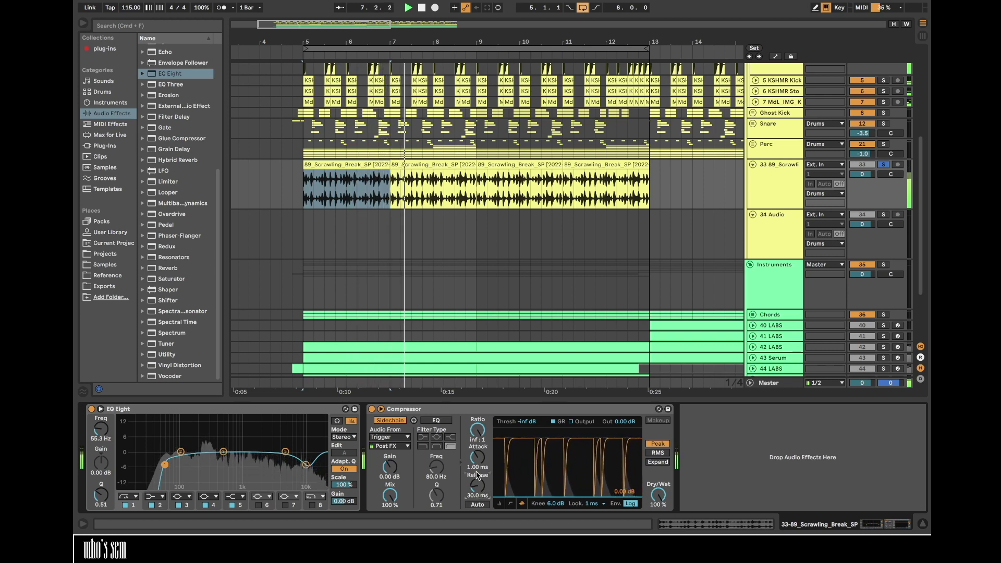
{"action": "type", "text": "25"}
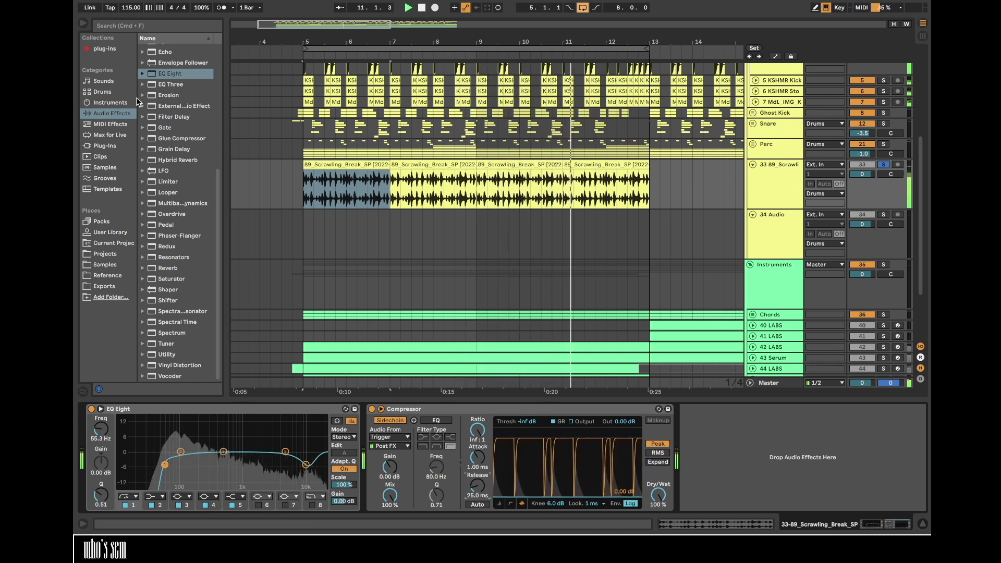
- Insert Thermal before EQ Eight on the break track and try a width of 44% during playback
{"action": "left_click", "coordinate": [114, 146]}
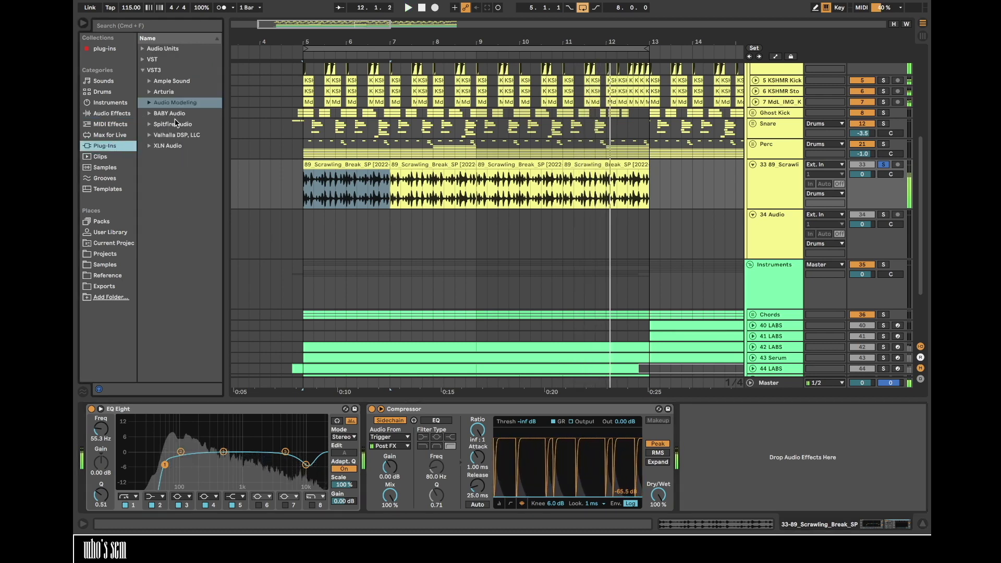
{"action": "key", "text": "space"}
{"action": "left_click", "coordinate": [102, 48]}
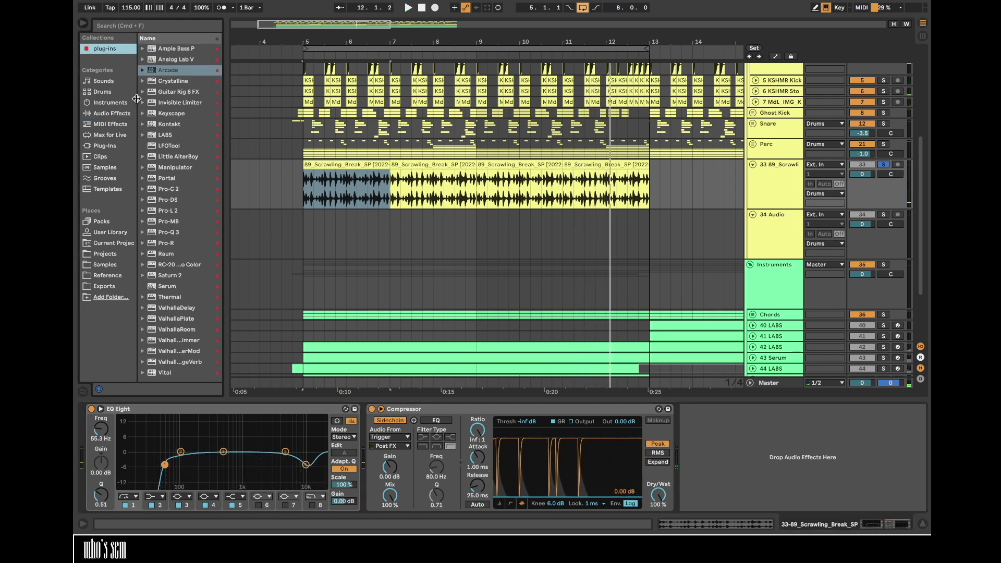
{"action": "left_click_drag", "start_coordinate": [224, 160], "coordinate": [278, 161]}
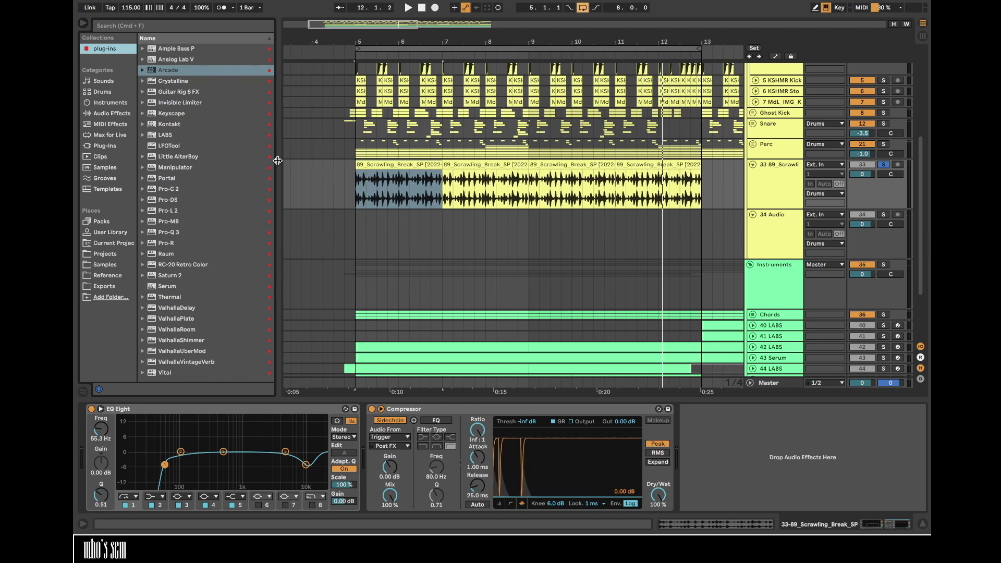
{"action": "left_click_drag", "start_coordinate": [170, 296], "coordinate": [112, 442]}
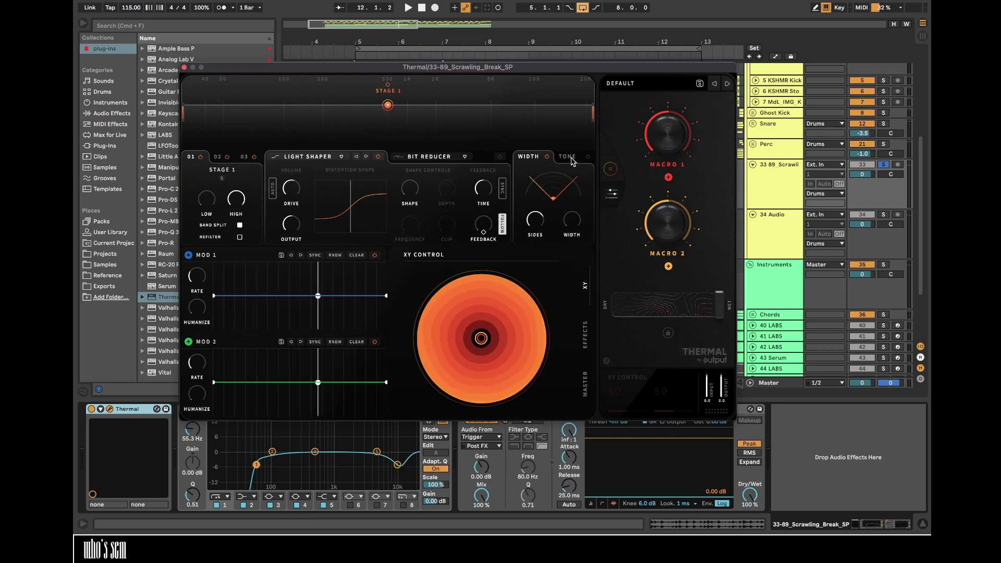
{"action": "key", "text": "space"}
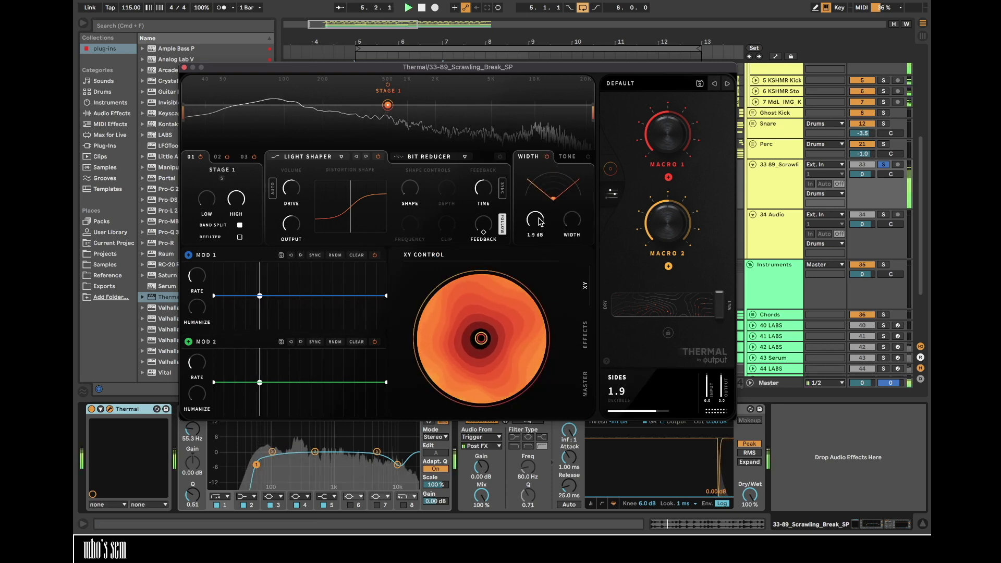
{"action": "left_click_drag", "start_coordinate": [580, 223], "coordinate": [580, 201]}
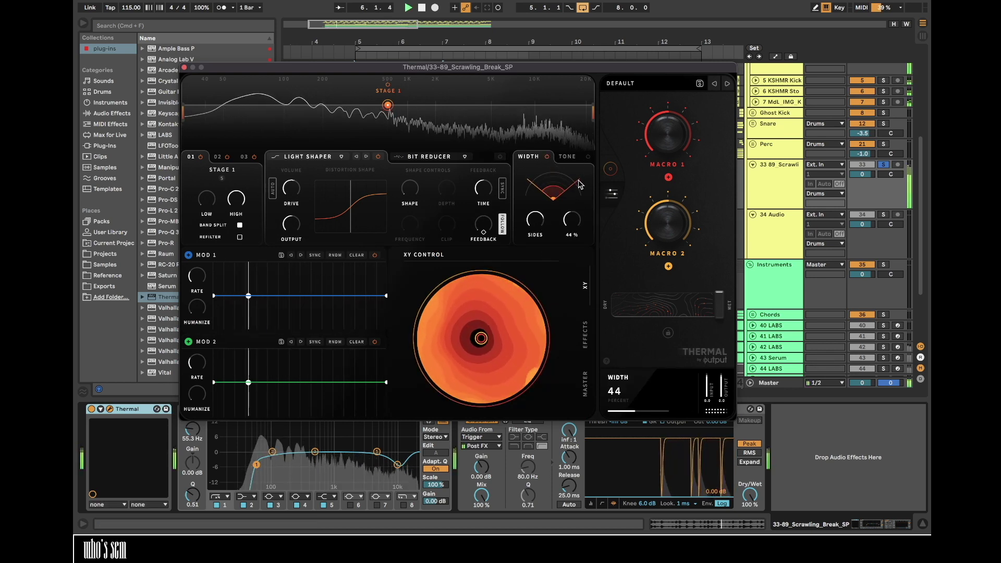
- Lower the break track's volume to -0.6 dB and delete Thermal from its device chain
{"action": "left_click_drag", "start_coordinate": [862, 174], "coordinate": [863, 177]}
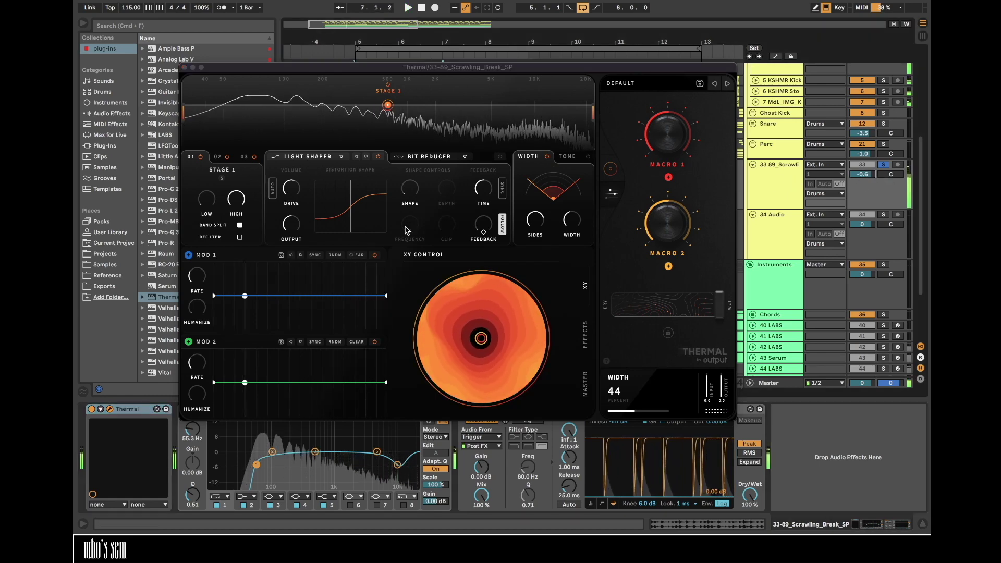
{"action": "left_click", "coordinate": [139, 412]}
{"action": "key", "text": "Delete"}
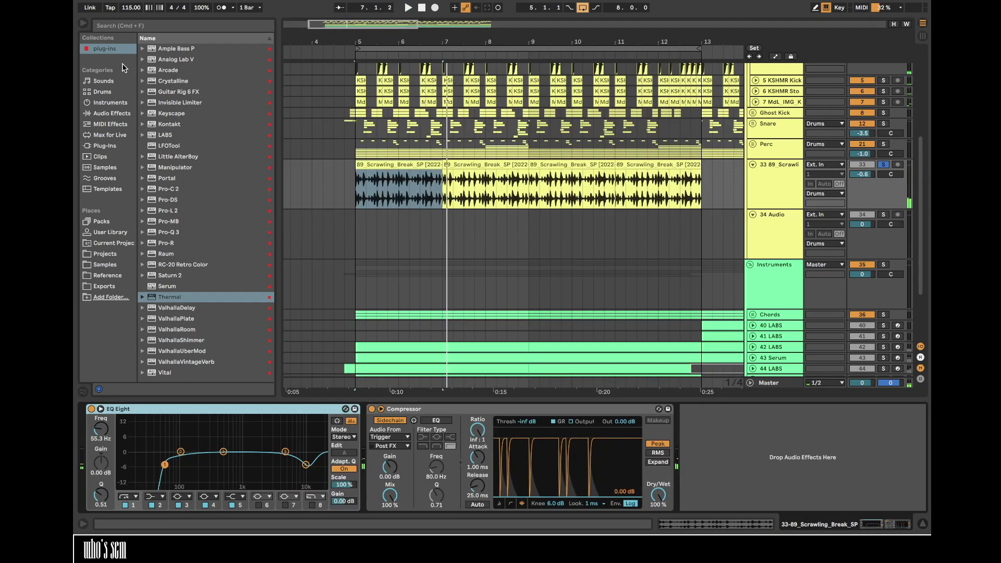
- Insert the Echo audio effect ahead of EQ Eight on the Scrawling Break track while the loop plays
{"action": "left_click", "coordinate": [107, 113]}
{"action": "scroll", "coordinate": [173, 151], "scroll_direction": "up", "scroll_amount": 3}
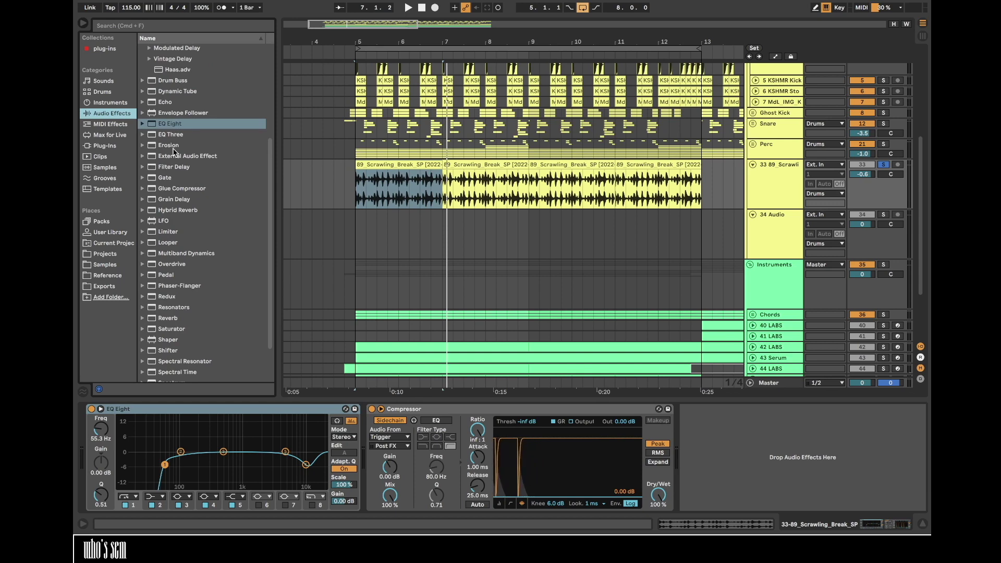
{"action": "scroll", "coordinate": [174, 152], "scroll_direction": "up", "scroll_amount": 9}
{"action": "key", "text": "space"}
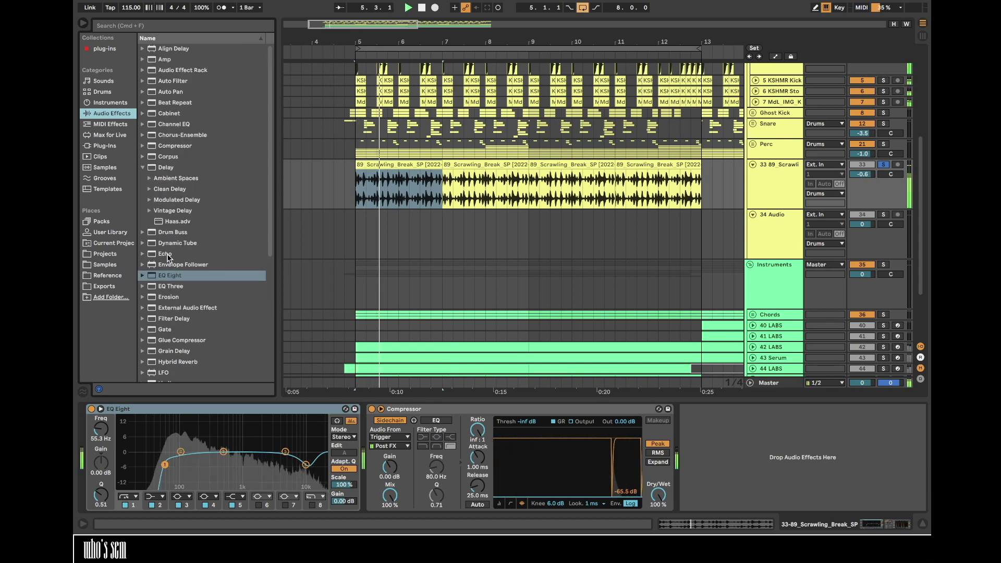
{"action": "left_click_drag", "start_coordinate": [167, 257], "coordinate": [118, 424]}
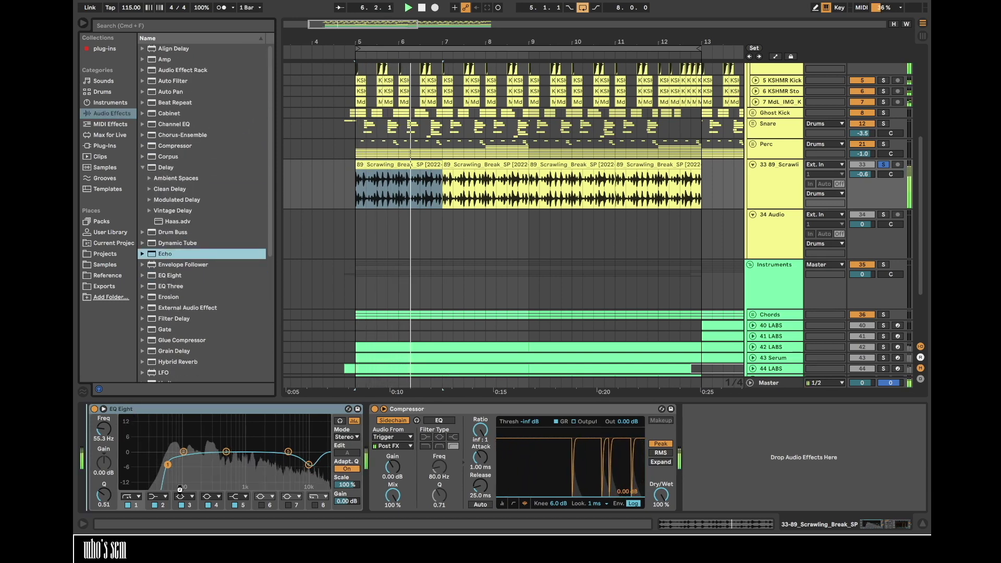
{"action": "left_click_drag", "start_coordinate": [179, 489], "coordinate": [214, 483]}
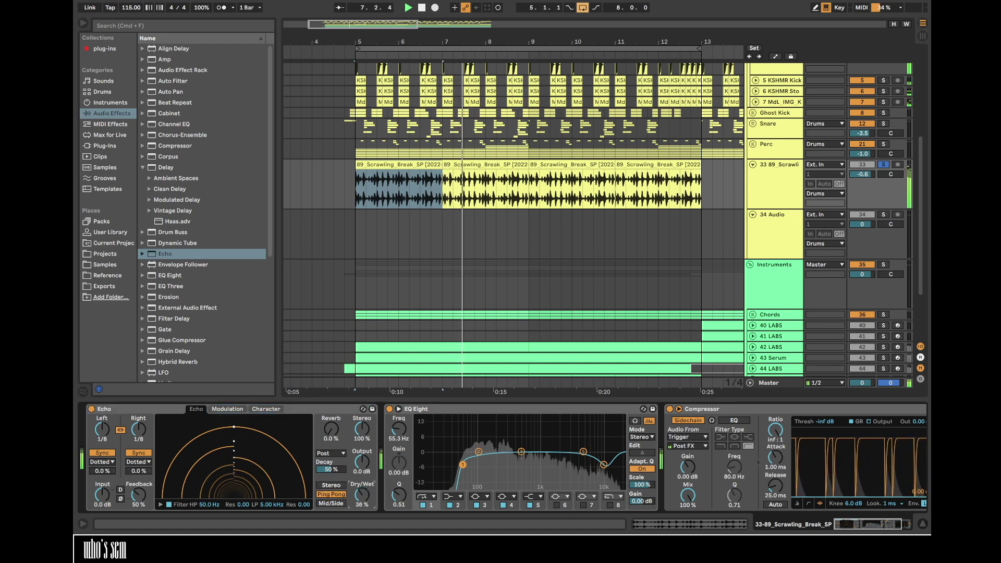
- Set Echo's feedback to 0%, dry/wet to 22%, and its delay to 1/16 in Notes mode
{"action": "left_click_drag", "start_coordinate": [138, 495], "coordinate": [138, 529]}
{"action": "left_click_drag", "start_coordinate": [362, 495], "coordinate": [361, 504]}
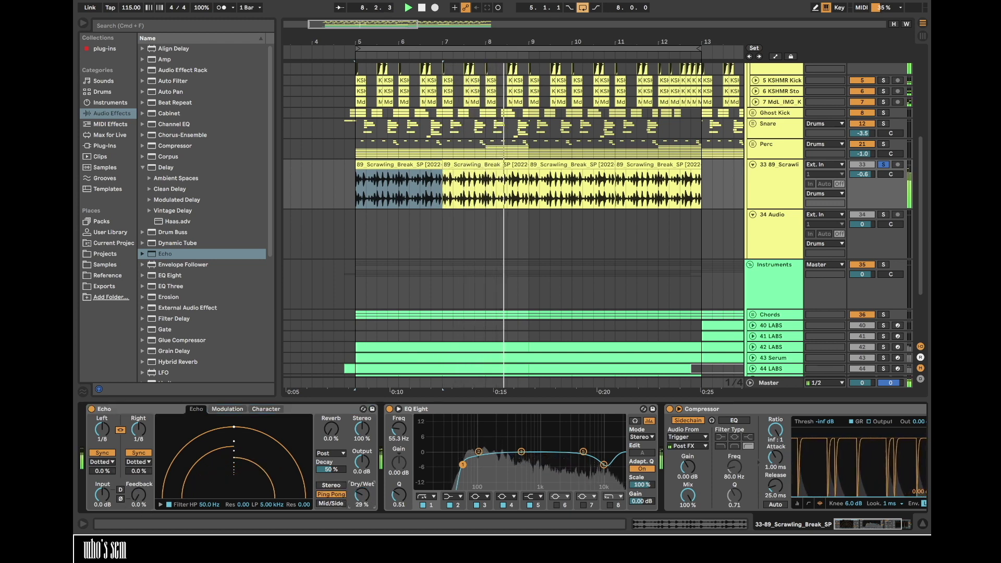
{"action": "left_click", "coordinate": [138, 461]}
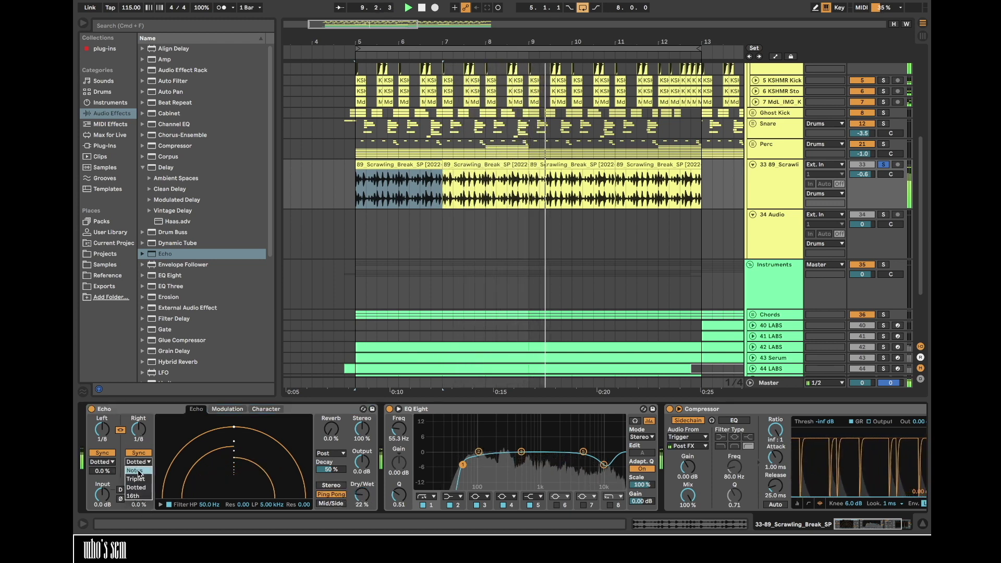
{"action": "left_click", "coordinate": [136, 466]}
{"action": "scroll", "coordinate": [141, 429], "scroll_direction": "down", "scroll_amount": 1}
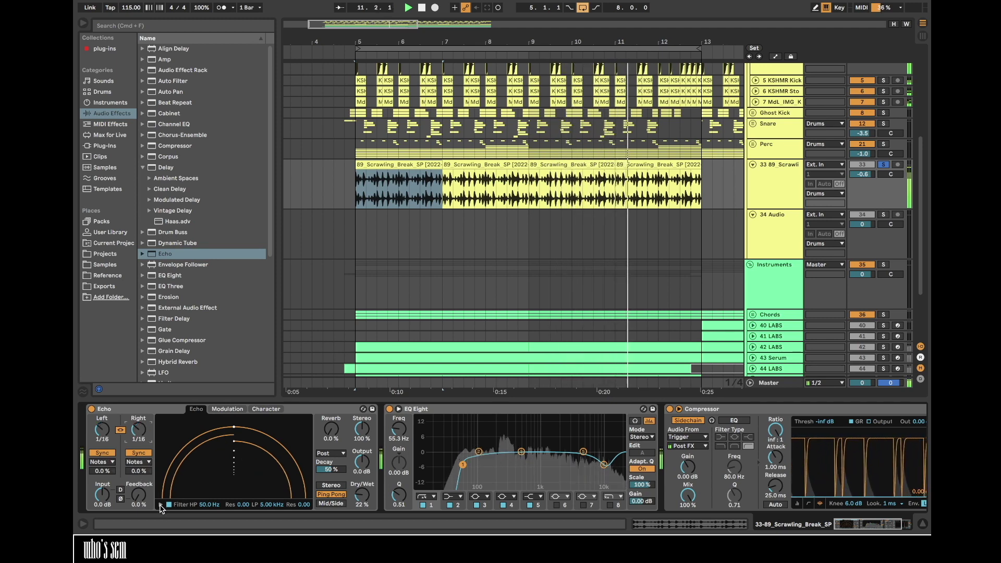
- Try the Dotted delay mode in Echo and return it to Notes
{"action": "left_click", "coordinate": [138, 461]}
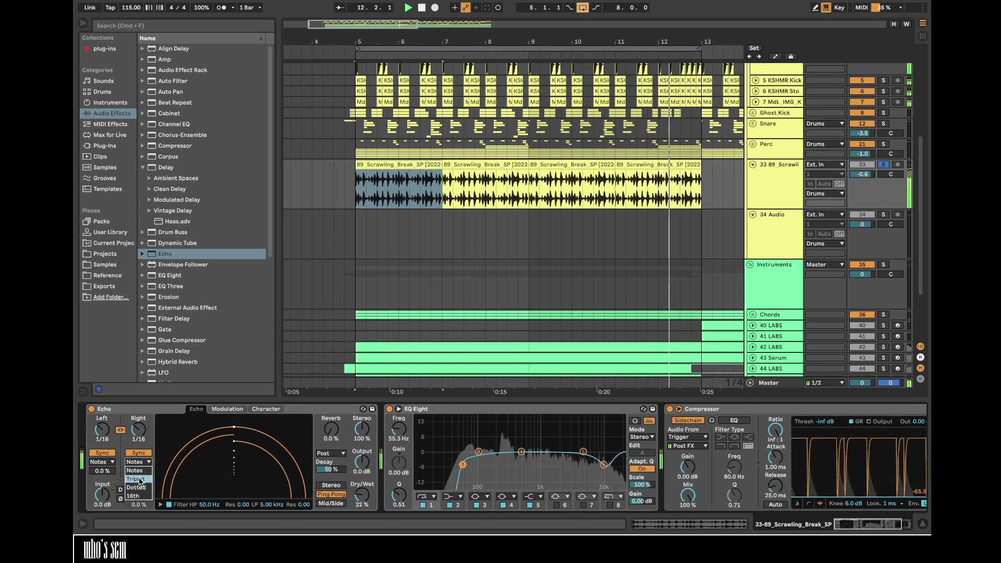
{"action": "left_click", "coordinate": [139, 490]}
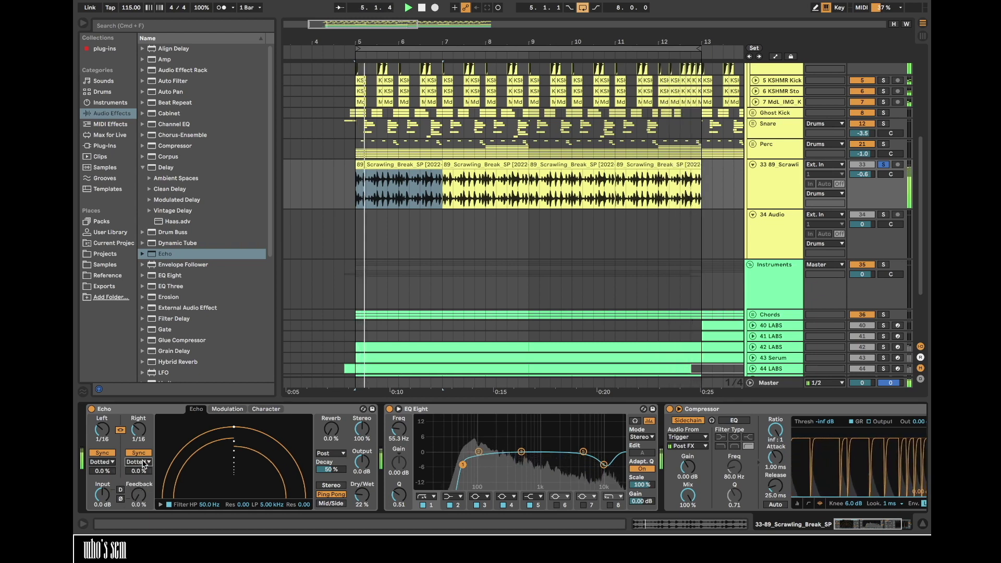
{"action": "key", "text": "Up"}
{"action": "key", "text": "Up"}
- Copy the one-beat slice of the break at 11.3 and place it at 12.3 and 12.4
{"action": "left_click_drag", "start_coordinate": [684, 42], "coordinate": [574, 67]}
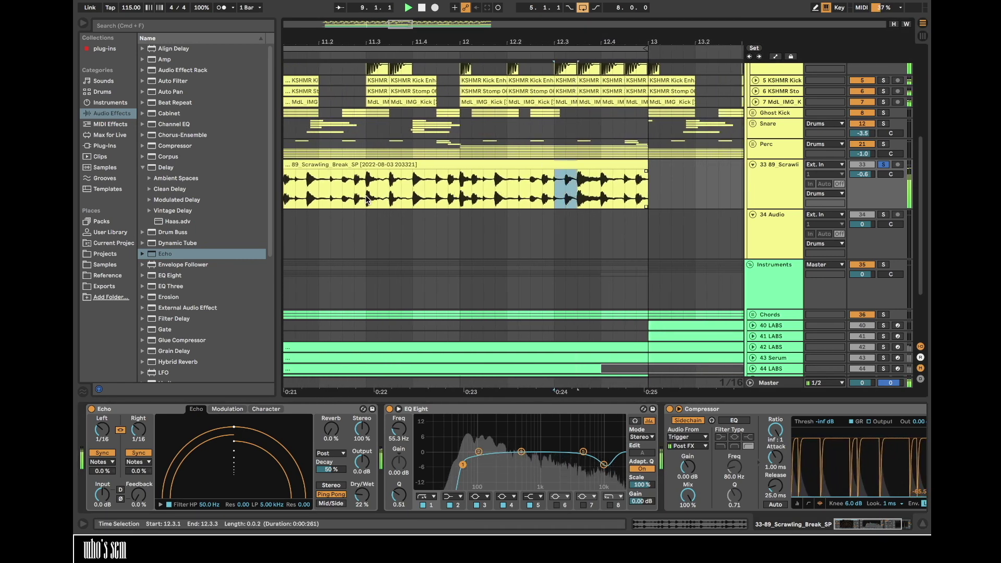
{"action": "left_click_drag", "start_coordinate": [366, 199], "coordinate": [408, 200]}
{"action": "left_click", "coordinate": [556, 189]}
{"action": "key", "text": "super+v"}
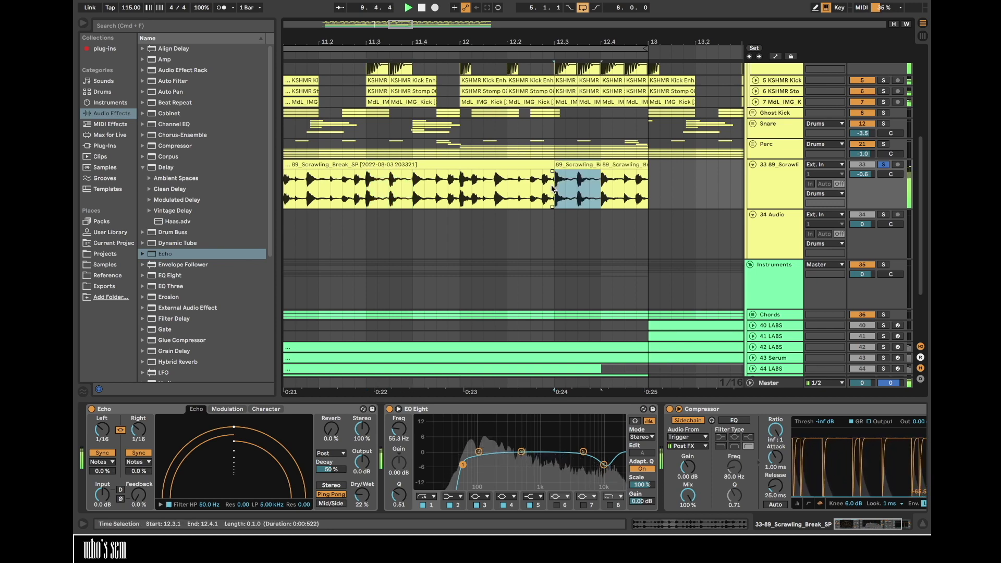
{"action": "scroll", "coordinate": [554, 189], "scroll_direction": "up", "scroll_amount": 1}
{"action": "key", "text": "super+d"}
- Paste the same one-beat slice at 12.1 and duplicate it onto 12.2
{"action": "left_click", "coordinate": [451, 219]}
{"action": "key", "text": "super+v"}
{"action": "key", "text": "super+d"}
{"action": "left_click", "coordinate": [450, 219]}
{"action": "left_click_drag", "start_coordinate": [516, 43], "coordinate": [601, 39]}
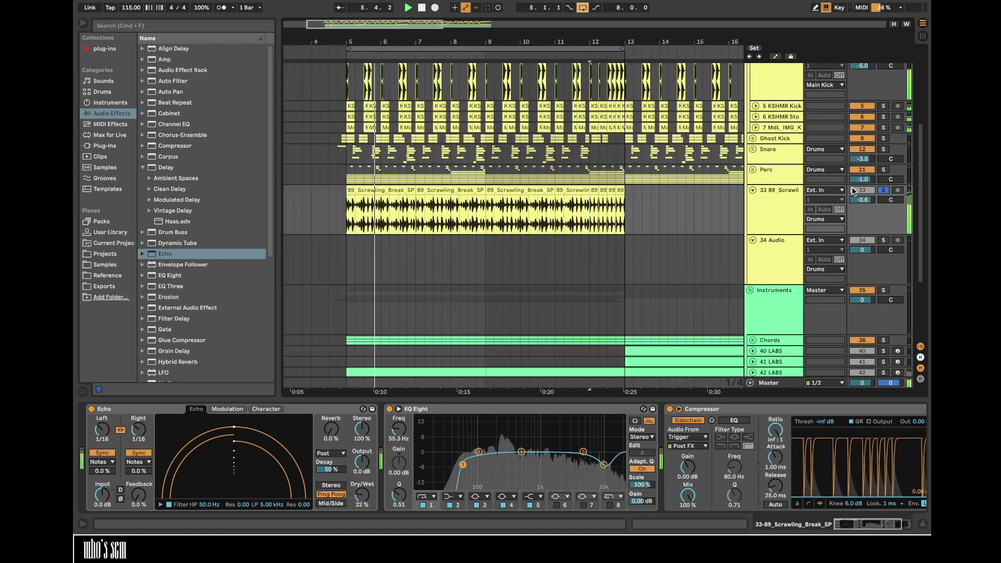
- Set Echo's delay to 1/32 and dry/wet to 12%, and lower the Scrawling Break track's volume to -5.0 dB
{"action": "left_click_drag", "start_coordinate": [362, 494], "coordinate": [362, 502]}
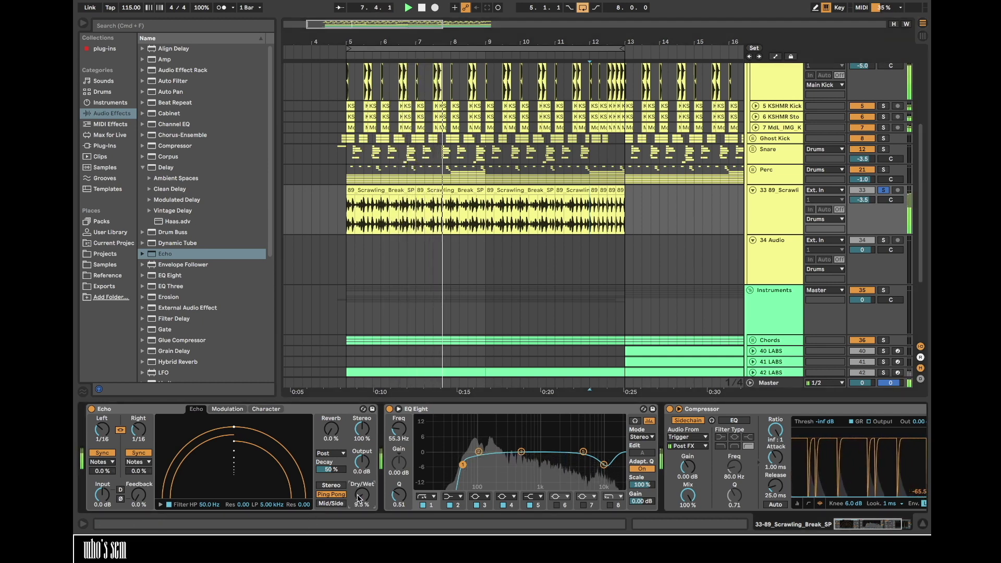
{"action": "left_click_drag", "start_coordinate": [128, 437], "coordinate": [129, 444]}
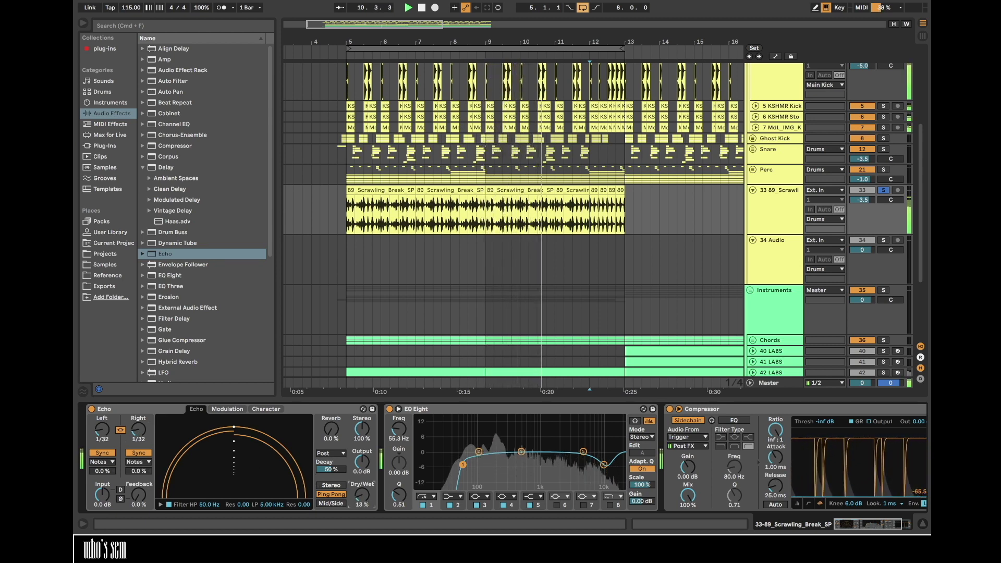
{"action": "left_click_drag", "start_coordinate": [863, 200], "coordinate": [863, 206]}
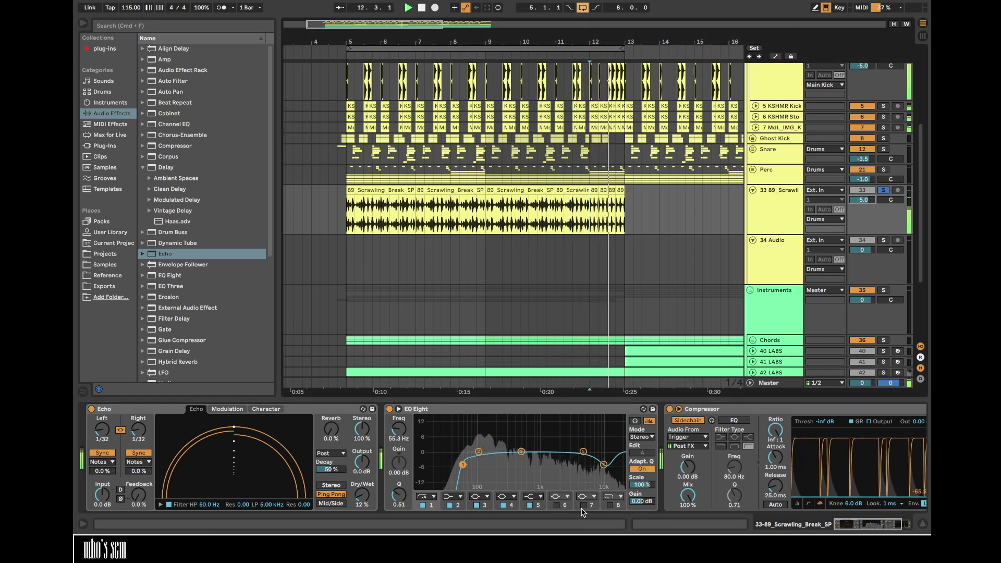
- Add the Multiband Compression preset between EQ Eight and Compressor, and cut the EQ by 2.60 dB at 1.98 kHz
{"action": "scroll", "coordinate": [175, 339], "scroll_direction": "down", "scroll_amount": 6}
{"action": "left_click", "coordinate": [142, 203]}
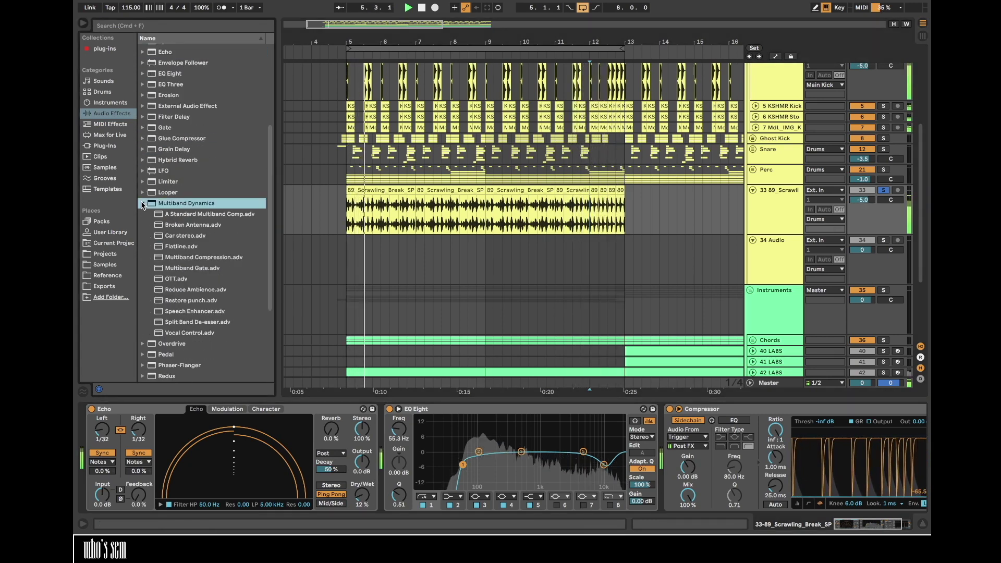
{"action": "double_click", "coordinate": [189, 261]}
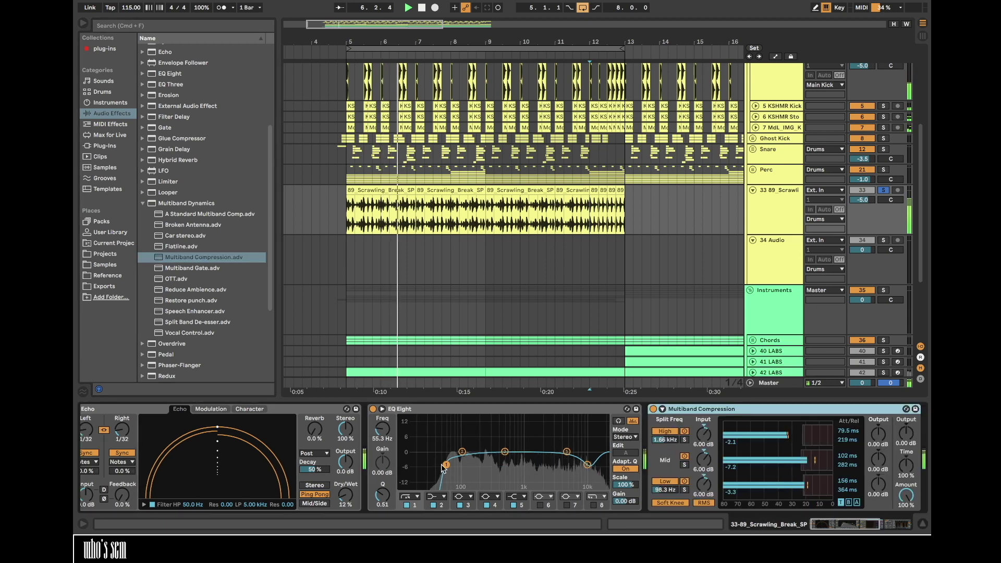
{"action": "left_click_drag", "start_coordinate": [504, 452], "coordinate": [545, 459]}
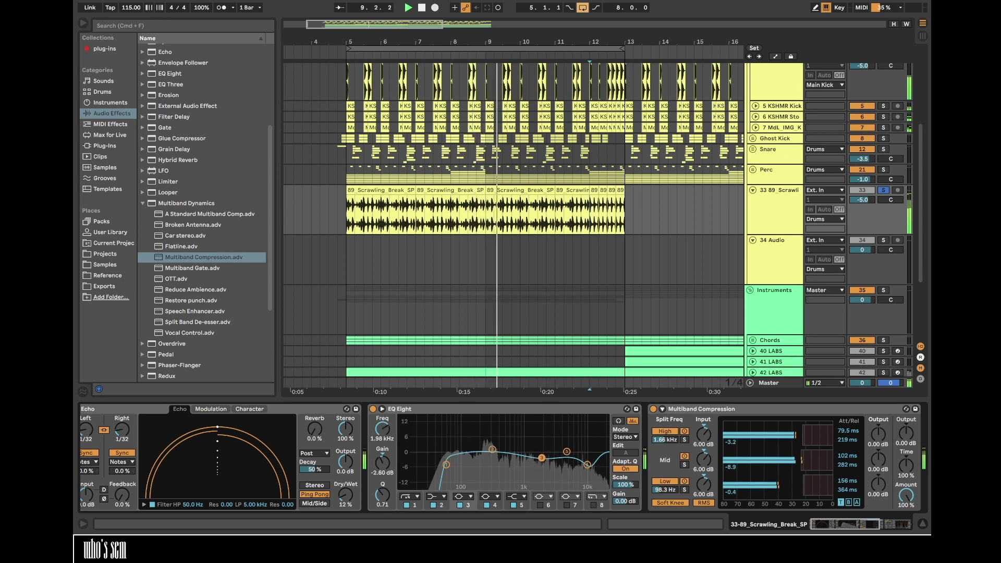
{"action": "scroll", "coordinate": [671, 423], "scroll_direction": "right", "scroll_amount": 7}
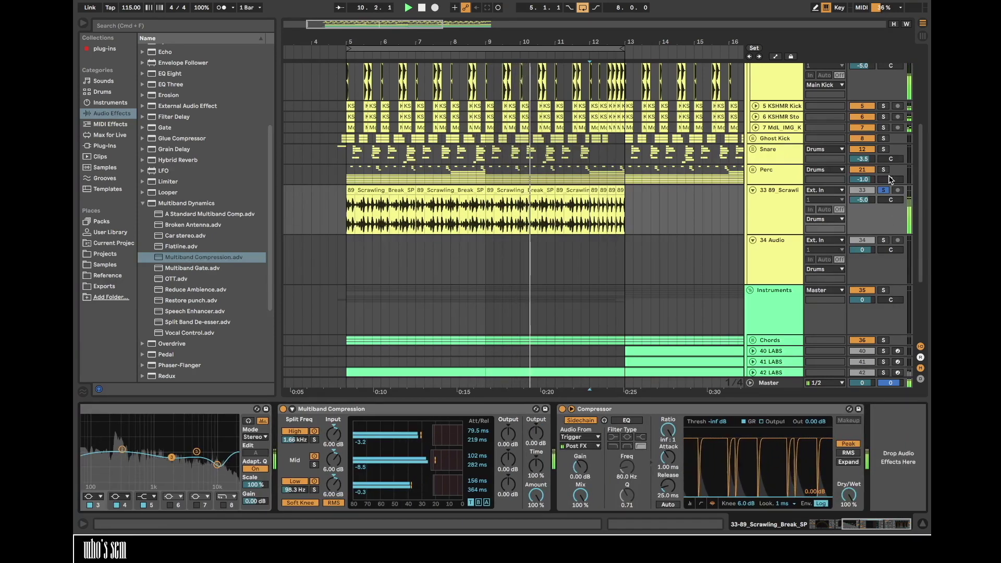
- Turn off solo and reactivate the Scrawling Break track, and set its volume to -7.5 dB
{"action": "scroll", "coordinate": [847, 233], "scroll_direction": "up", "scroll_amount": 4}
{"action": "scroll", "coordinate": [847, 232], "scroll_direction": "down", "scroll_amount": 3}
{"action": "left_click", "coordinate": [861, 265]}
{"action": "scroll", "coordinate": [890, 134], "scroll_direction": "up", "scroll_amount": 3}
{"action": "left_click", "coordinate": [884, 69]}
{"action": "scroll", "coordinate": [675, 100], "scroll_direction": "down", "scroll_amount": 3}
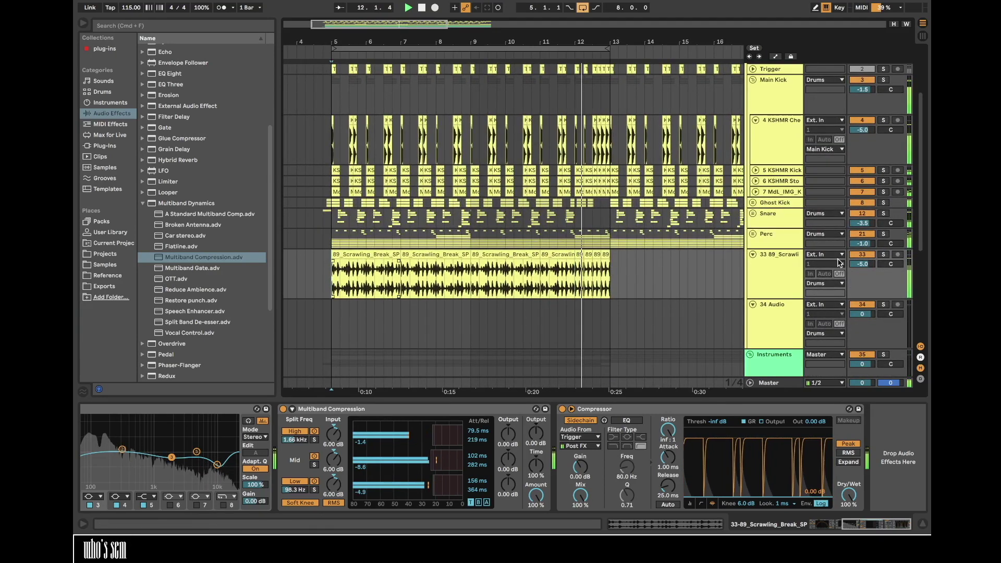
{"action": "left_click_drag", "start_coordinate": [863, 264], "coordinate": [863, 270]}
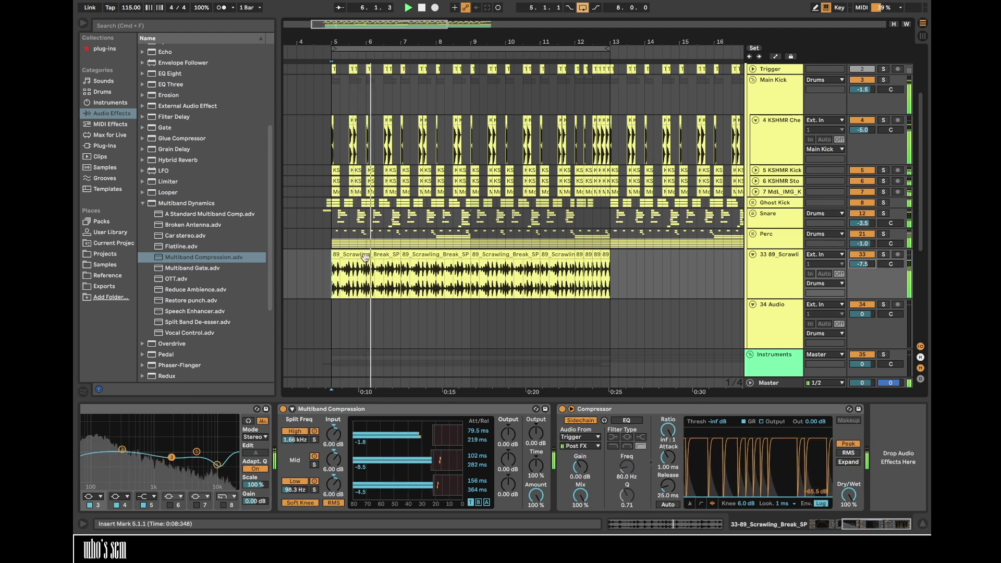
- Open the first break clip, add warp markers around 1.1.3 and 1.2, and nudge the hit at 1.1.4 slightly later
{"action": "double_click", "coordinate": [366, 253]}
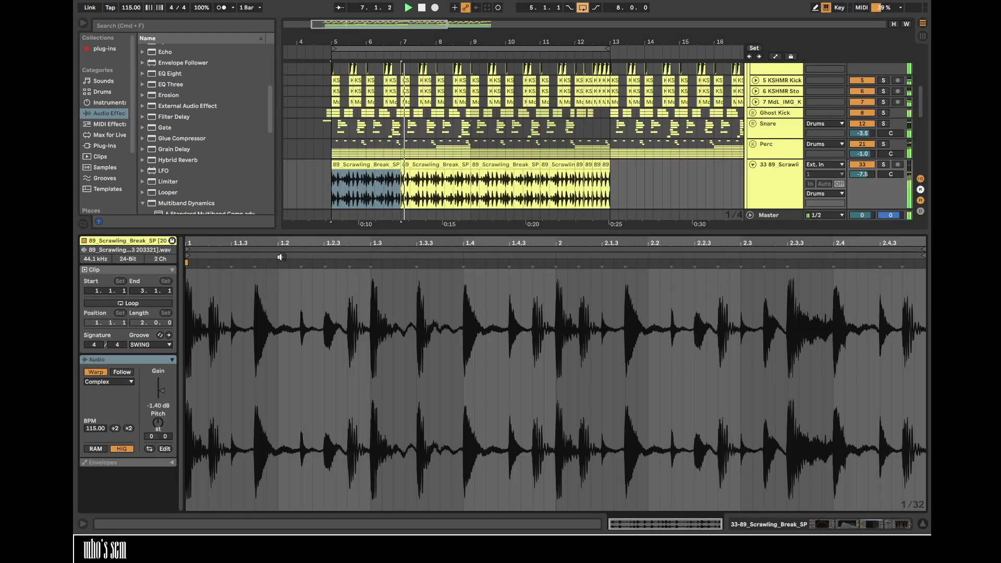
{"action": "left_click_drag", "start_coordinate": [201, 244], "coordinate": [219, 276]}
{"action": "double_click", "coordinate": [360, 165]}
{"action": "key", "text": "space"}
{"action": "key", "text": "space"}
{"action": "left_click_drag", "start_coordinate": [235, 244], "coordinate": [234, 279]}
{"action": "left_click", "coordinate": [262, 264]}
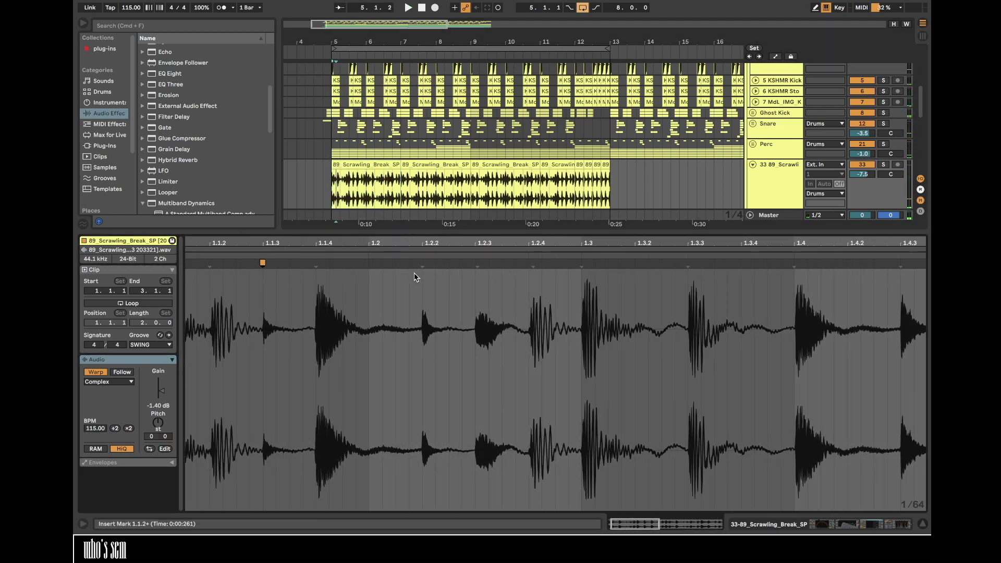
{"action": "mouse_move", "coordinate": [317, 244]}
{"action": "left_mouse_down"}
{"action": "mouse_move", "coordinate": [317, 276]}
{"action": "mouse_move", "coordinate": [323, 263]}
{"action": "mouse_move", "coordinate": [346, 263]}
{"action": "left_mouse_up"}
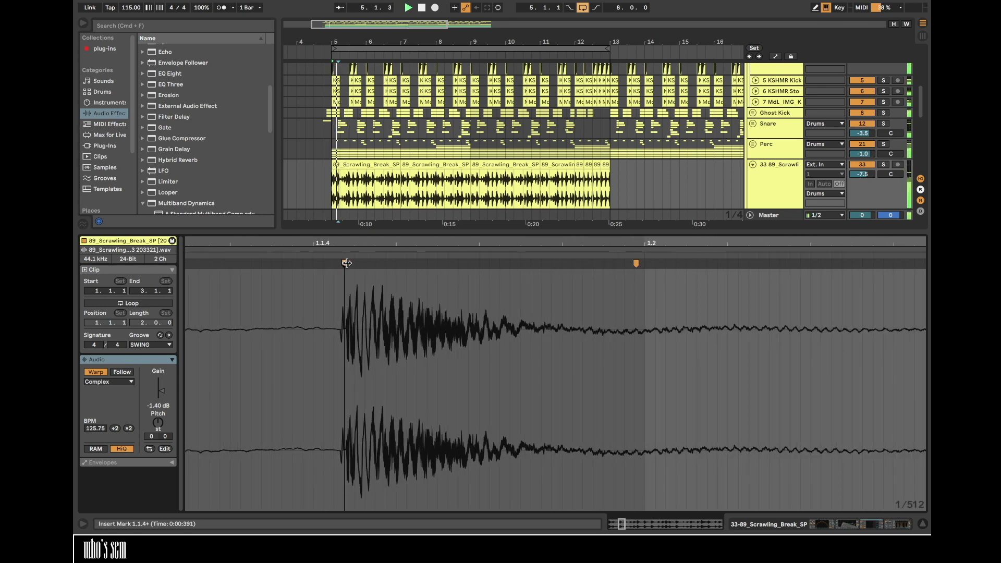
{"action": "left_click_drag", "start_coordinate": [447, 242], "coordinate": [312, 210]}
{"action": "key", "text": "space"}
- Add warp markers on both sides of the hit at 2.1.4, nudge it slightly later, and play the clip back
{"action": "mouse_move", "coordinate": [471, 243]}
{"action": "left_mouse_down"}
{"action": "mouse_move", "coordinate": [470, 267]}
{"action": "mouse_move", "coordinate": [470, 251]}
{"action": "left_mouse_up"}
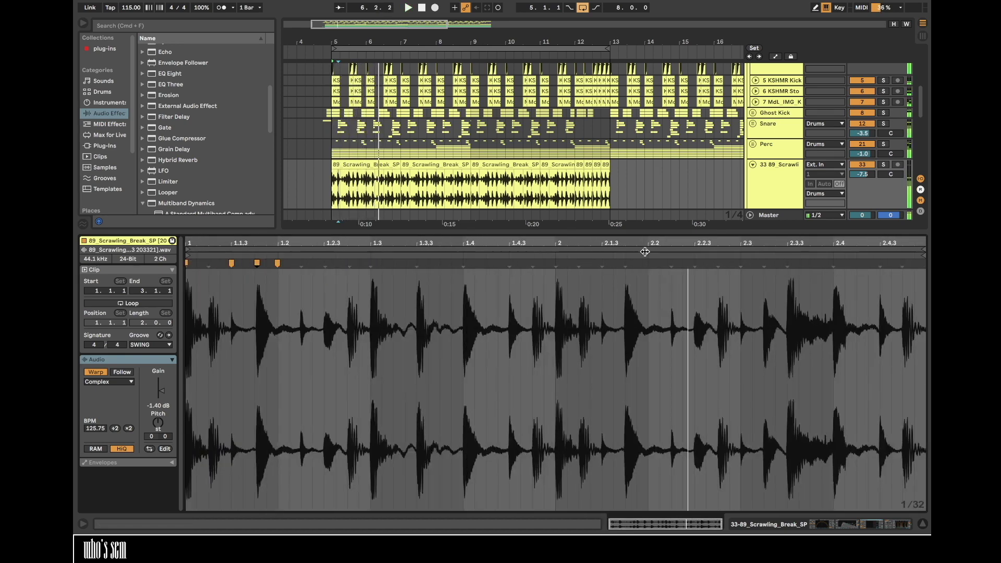
{"action": "left_click_drag", "start_coordinate": [637, 243], "coordinate": [638, 266]}
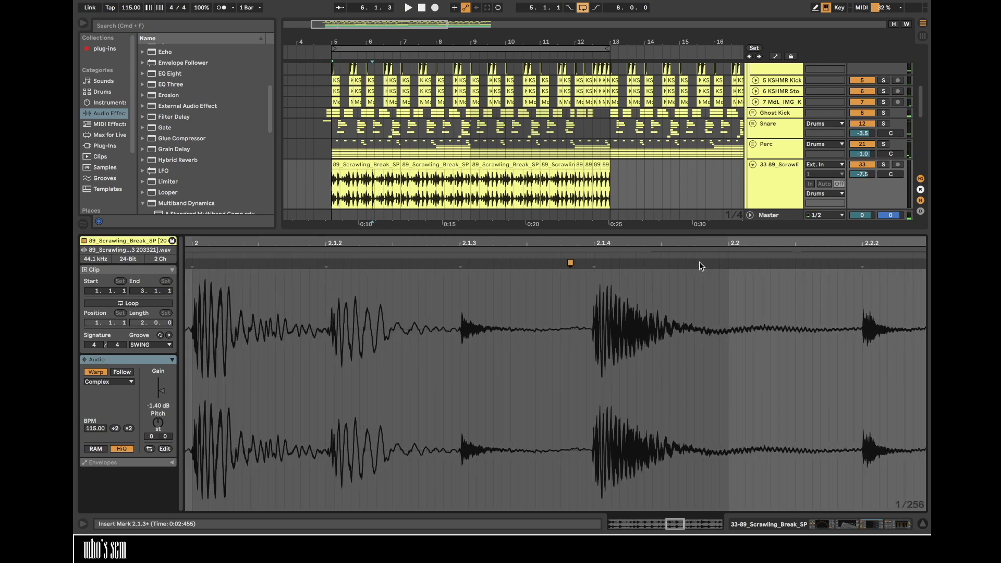
{"action": "left_click_drag", "start_coordinate": [598, 264], "coordinate": [600, 264]}
{"action": "key", "text": "space"}
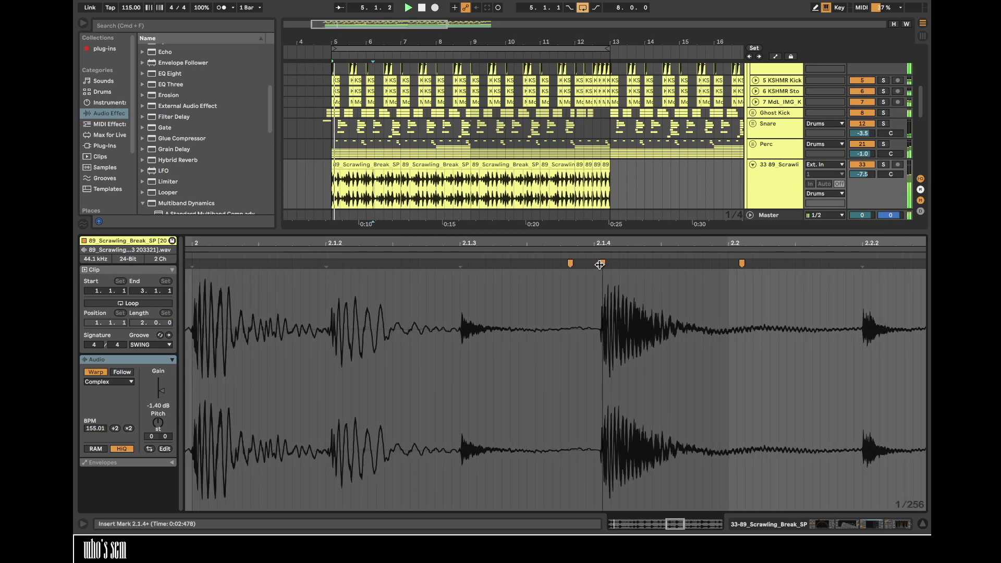
{"action": "left_click", "coordinate": [366, 165]}
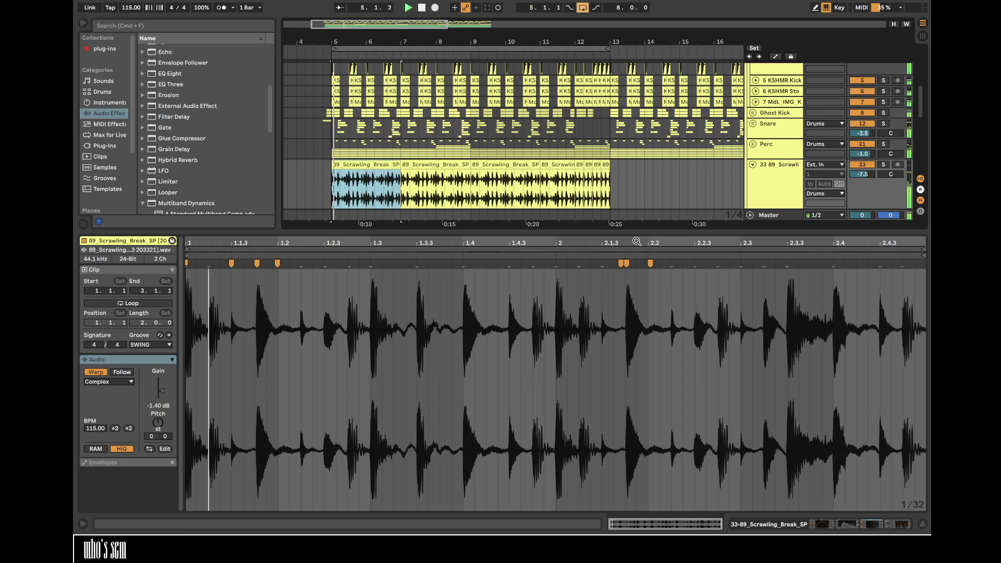
{"action": "left_click", "coordinate": [365, 196]}
{"action": "key", "text": "space"}
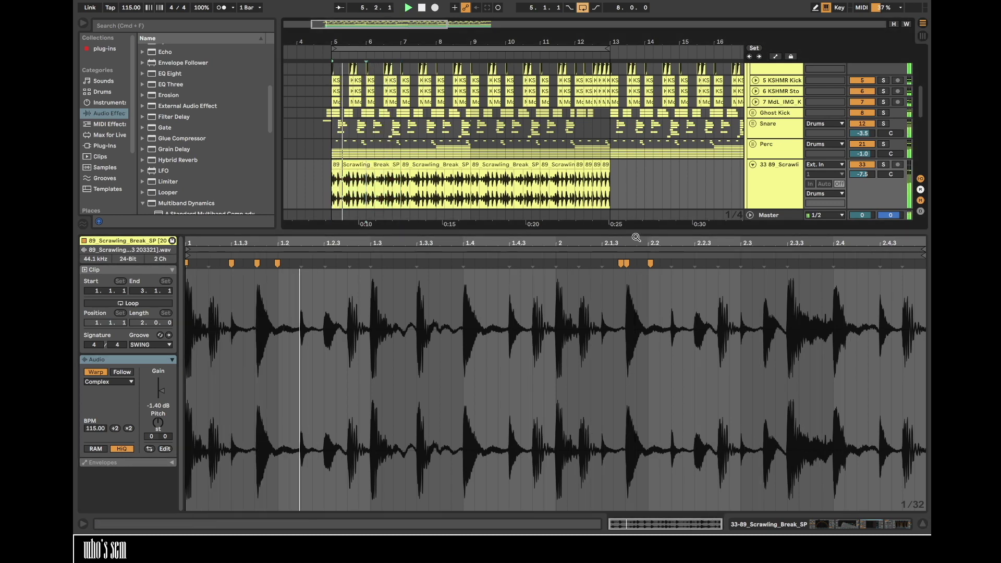
{"action": "key", "text": "space"}
- Move the 2.1.4 hit a little later and replace its surrounding warp markers with ones at 2.1.3 and 2.2.2
{"action": "left_click_drag", "start_coordinate": [631, 241], "coordinate": [630, 264]}
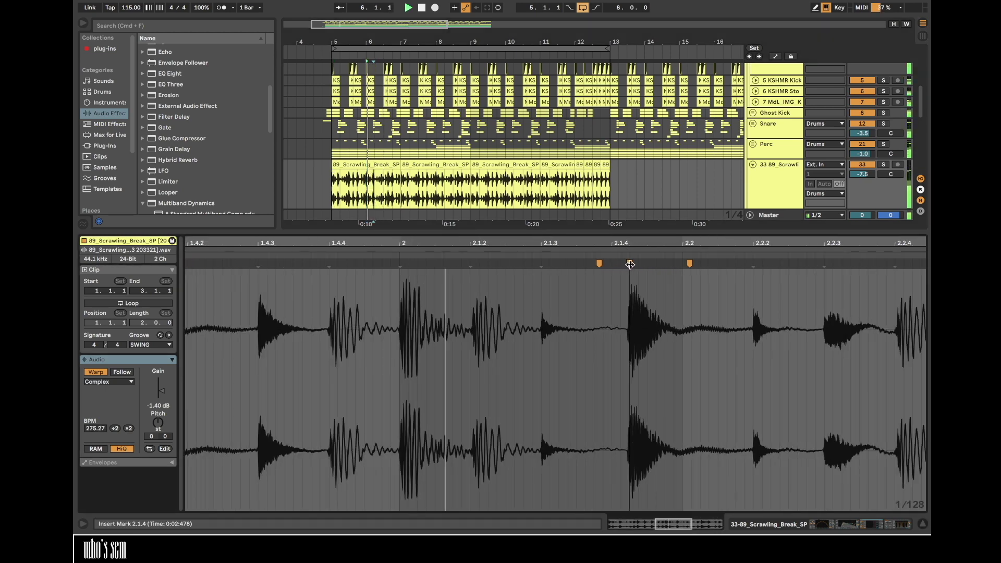
{"action": "double_click", "coordinate": [599, 264]}
{"action": "key", "text": "space"}
{"action": "left_click_drag", "start_coordinate": [557, 263], "coordinate": [542, 264]}
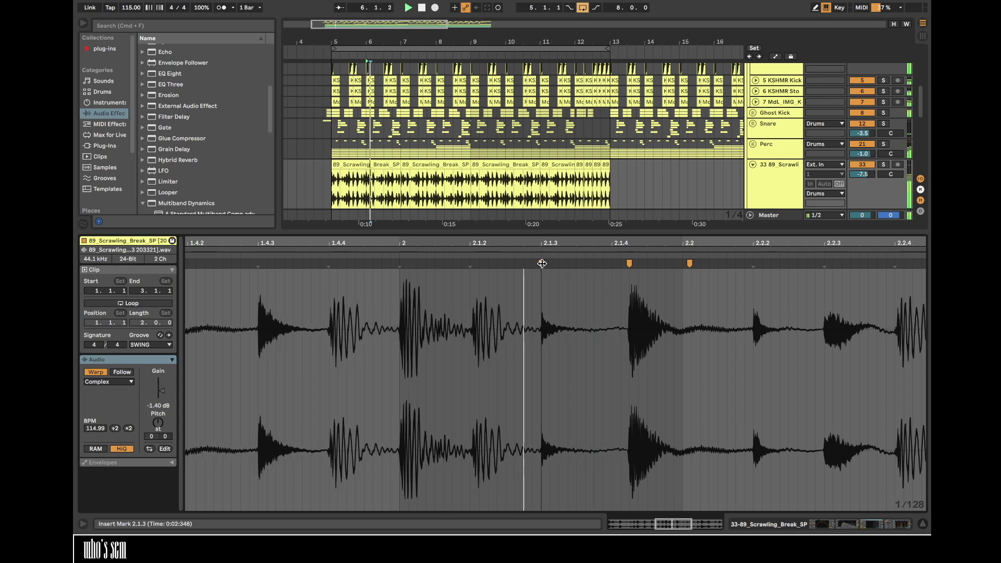
{"action": "double_click", "coordinate": [749, 263]}
{"action": "double_click", "coordinate": [688, 263]}
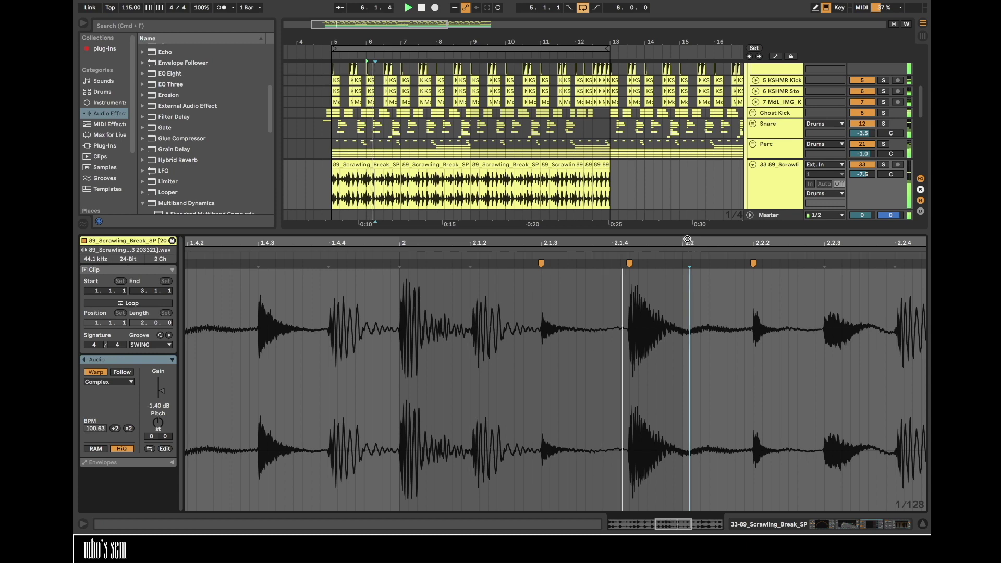
{"action": "left_click_drag", "start_coordinate": [688, 240], "coordinate": [650, 241]}
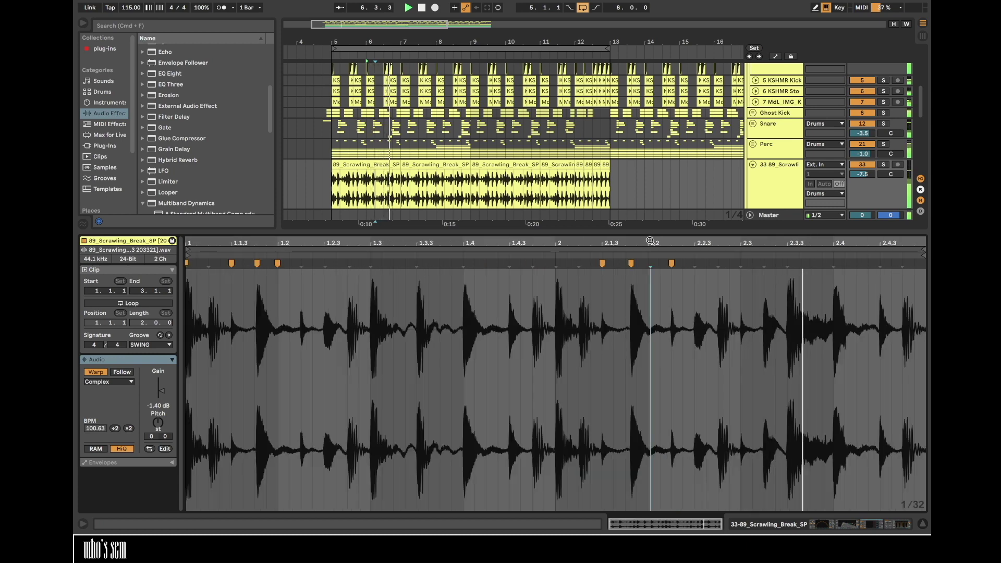
- Duplicate the warped two-bar clip across bars 7 to 10 and copy its first bar into bar 11
{"action": "left_click", "coordinate": [389, 164]}
{"action": "key", "text": "space"}
{"action": "key", "text": "super+d"}
{"action": "key", "text": "super+d"}
{"action": "left_click_drag", "start_coordinate": [473, 192], "coordinate": [573, 193]}
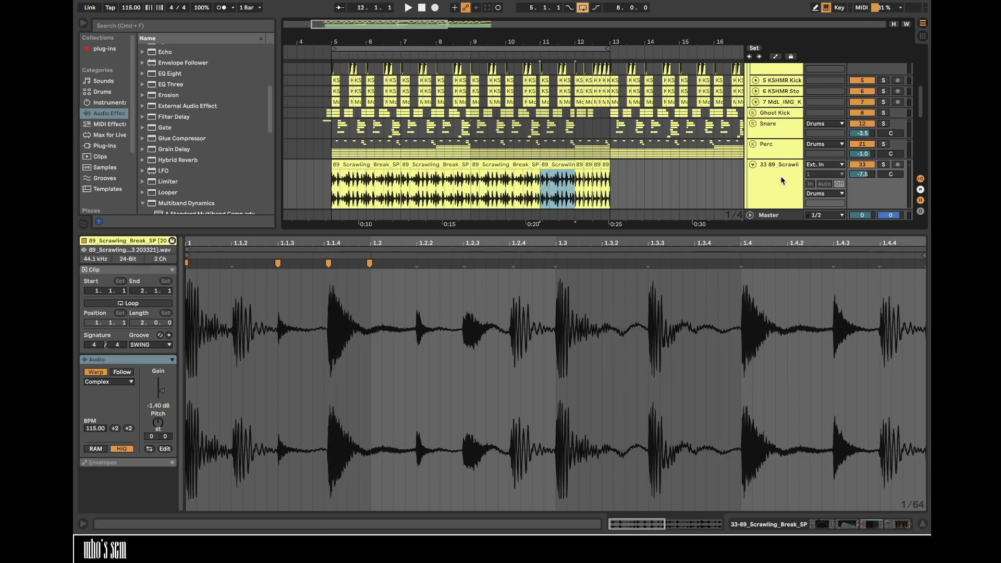
- Show the Scrawling Break track's device chain and play the arrangement from bar 11
{"action": "double_click", "coordinate": [780, 179]}
{"action": "key", "text": "space"}
{"action": "scroll", "coordinate": [486, 262], "scroll_direction": "up", "scroll_amount": 5}
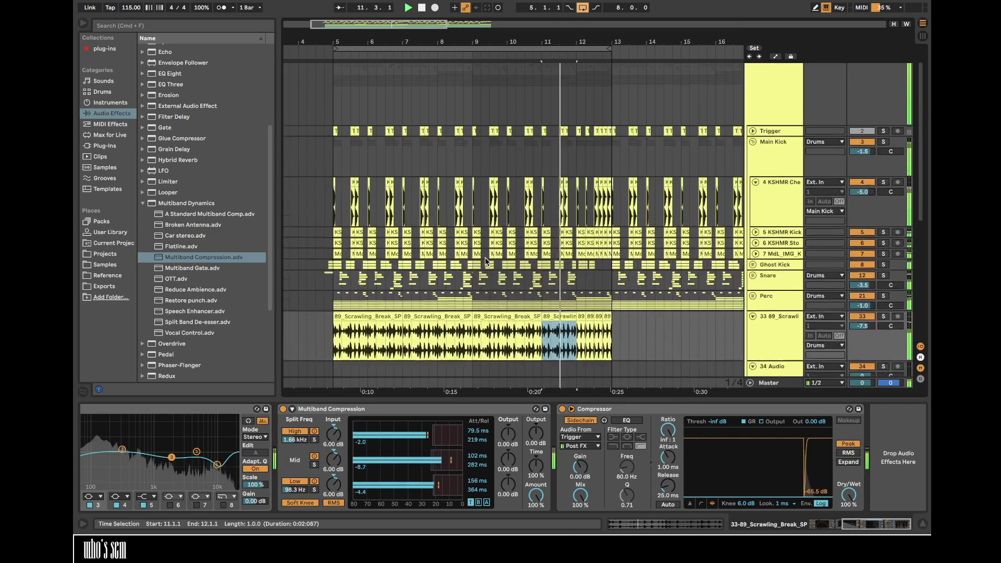
- Collapse the expanded drum tracks, solo the Drums group, and play it from bar 5
{"action": "left_click", "coordinate": [753, 341], "text": "alt"}
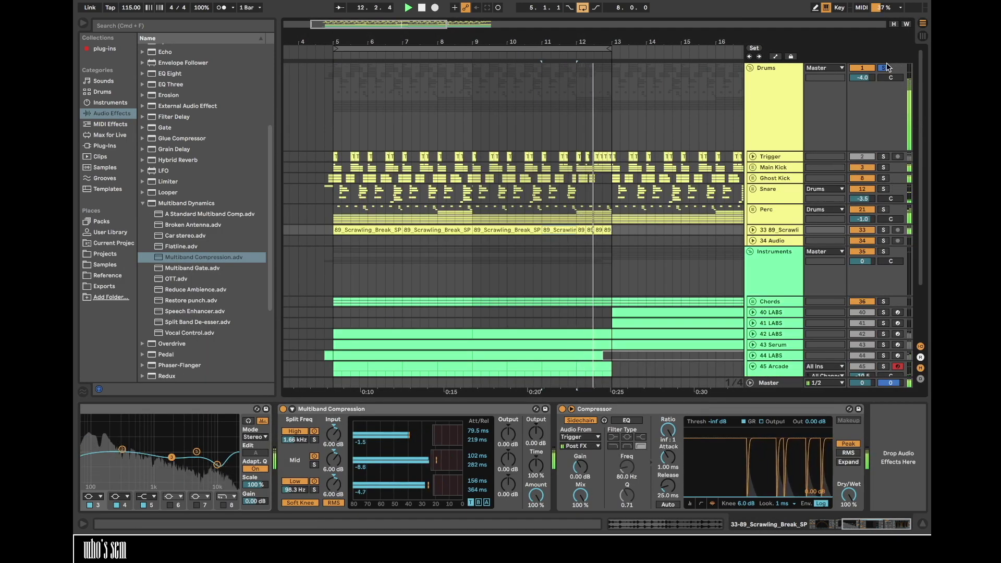
{"action": "left_click", "coordinate": [338, 127]}
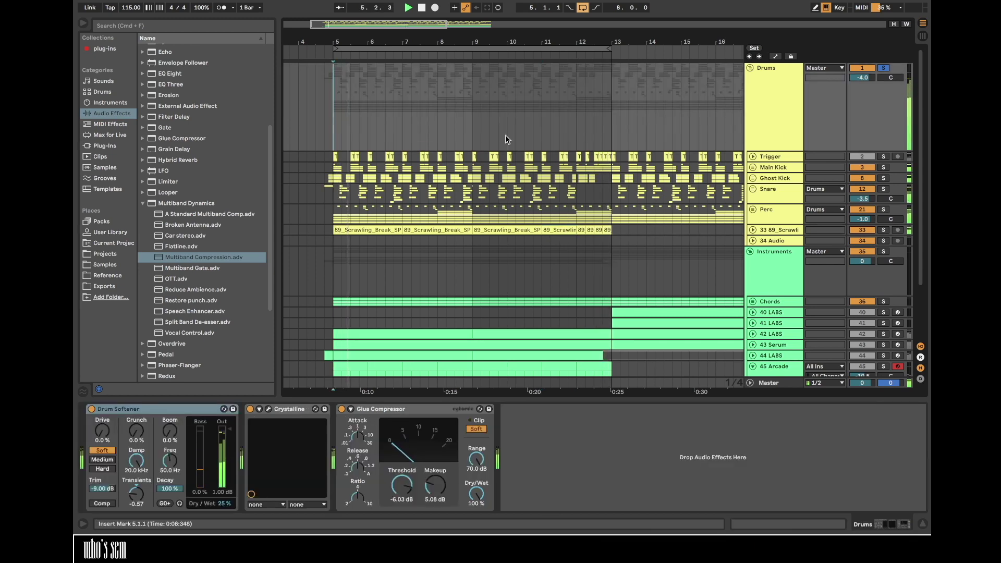
- Expand the Perc group and set the volume of track 22, the KSHMR Kick percussion, to -6.5 dB
{"action": "left_click", "coordinate": [751, 210]}
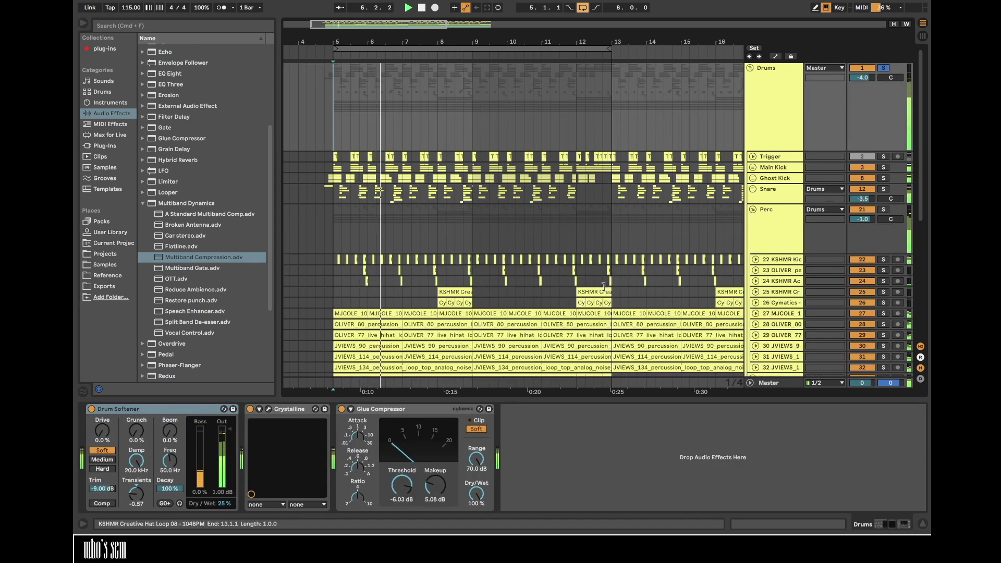
{"action": "left_click", "coordinate": [610, 281]}
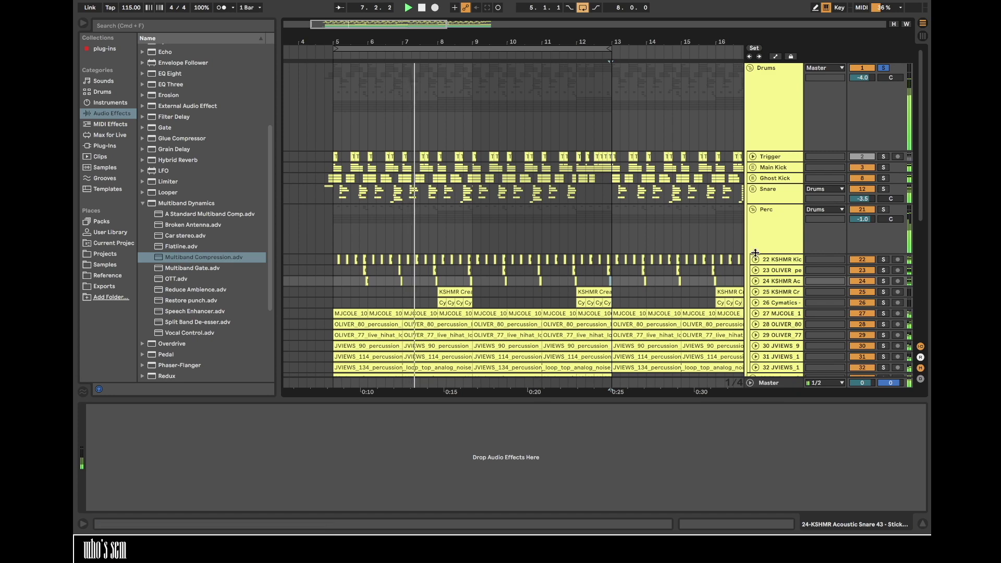
{"action": "left_click", "coordinate": [755, 260]}
{"action": "scroll", "coordinate": [757, 259], "scroll_direction": "down", "scroll_amount": 2}
{"action": "left_click_drag", "start_coordinate": [857, 217], "coordinate": [857, 215]}
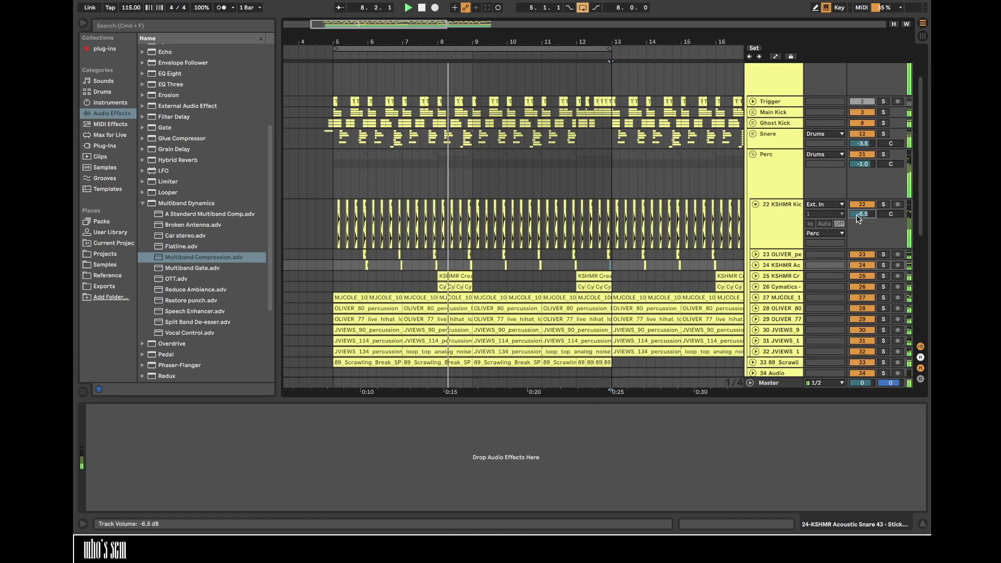
- Unfold the Scrawling Break track and set its volume to -10 dB
{"action": "scroll", "coordinate": [782, 254], "scroll_direction": "down", "scroll_amount": 7}
{"action": "left_click", "coordinate": [754, 160]}
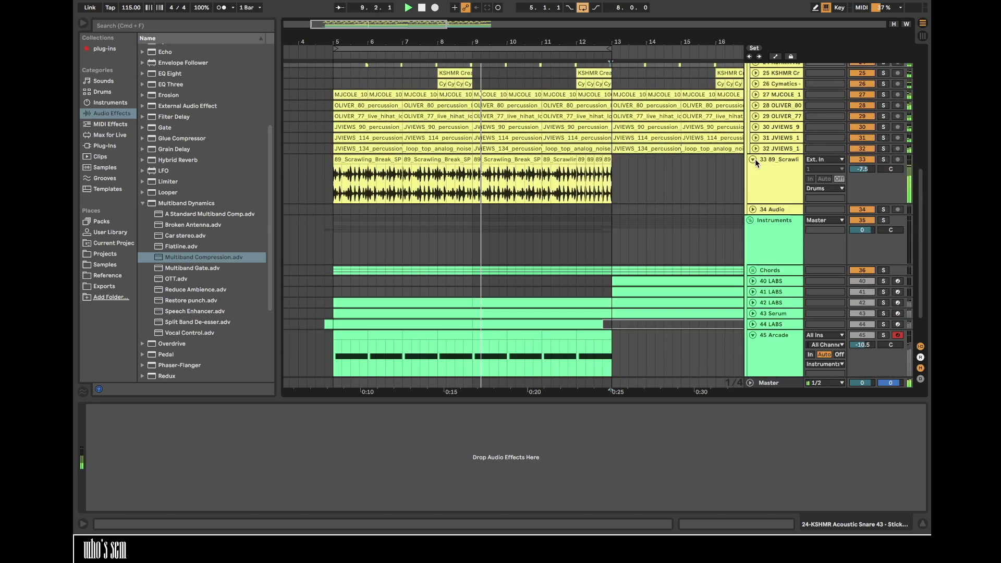
{"action": "left_click", "coordinate": [871, 172]}
{"action": "type", "text": "-10"}
{"action": "key", "text": "Return"}
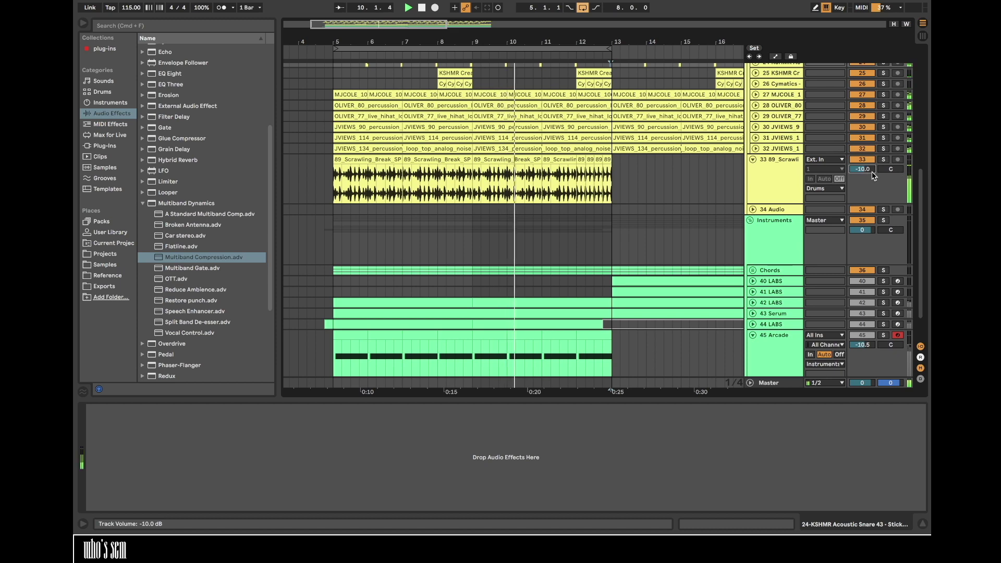
- Solo individual percussion loops to compare them, then restore the full Drums group solo and fold the Perc tracks away
{"action": "scroll", "coordinate": [886, 168], "scroll_direction": "up", "scroll_amount": 2}
{"action": "left_click", "coordinate": [883, 165]}
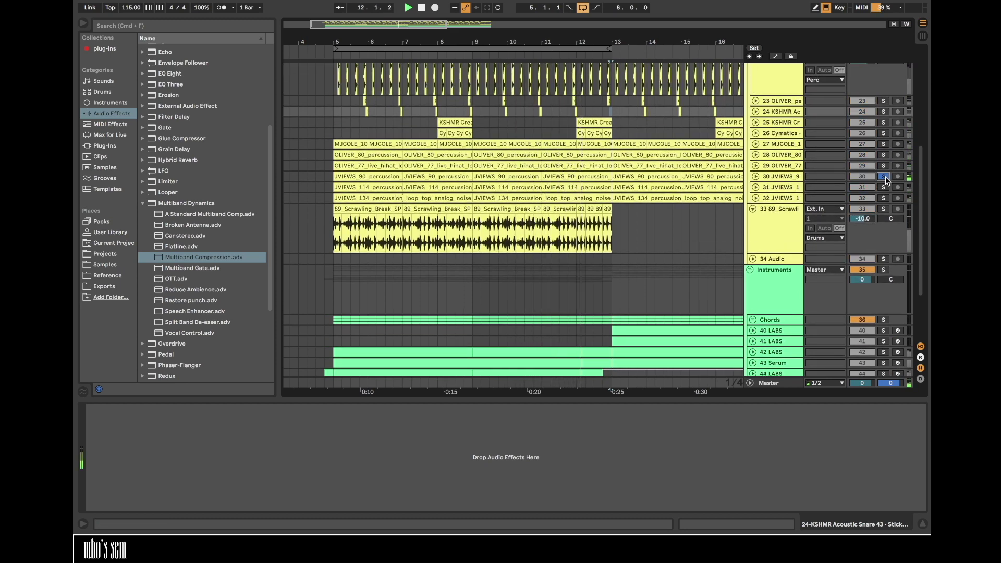
{"action": "left_click", "coordinate": [883, 198]}
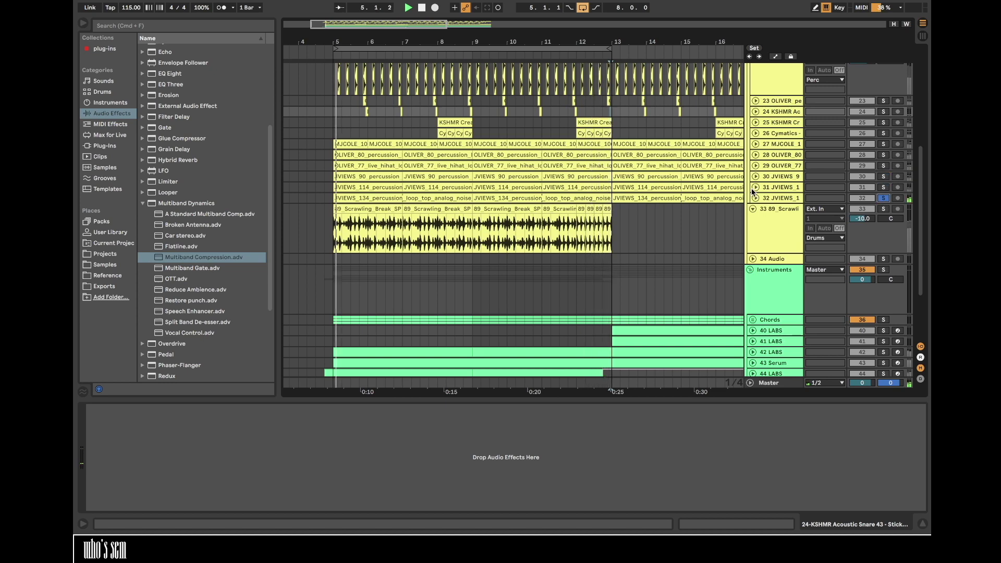
{"action": "scroll", "coordinate": [891, 144], "scroll_direction": "up", "scroll_amount": 8}
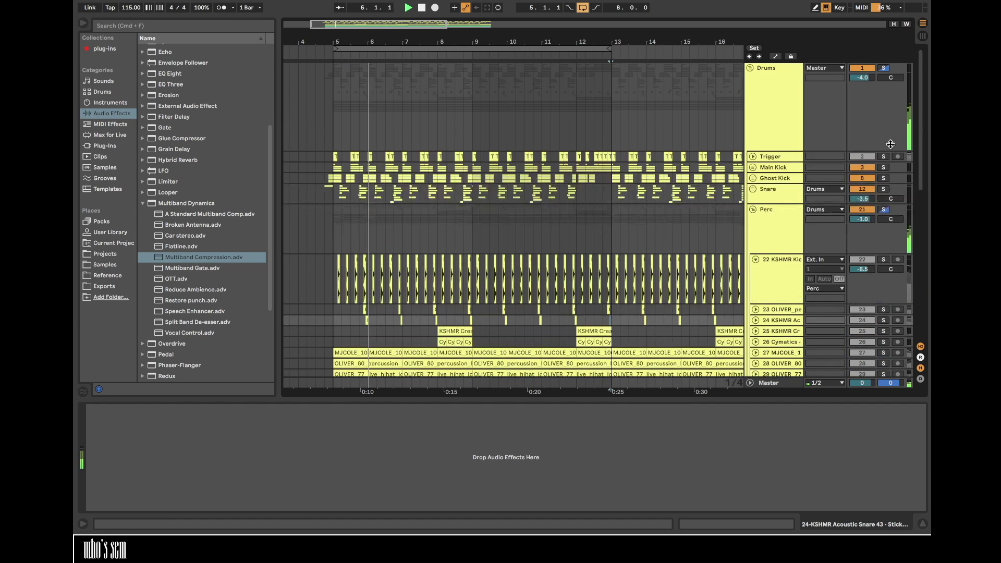
{"action": "left_click", "coordinate": [756, 259]}
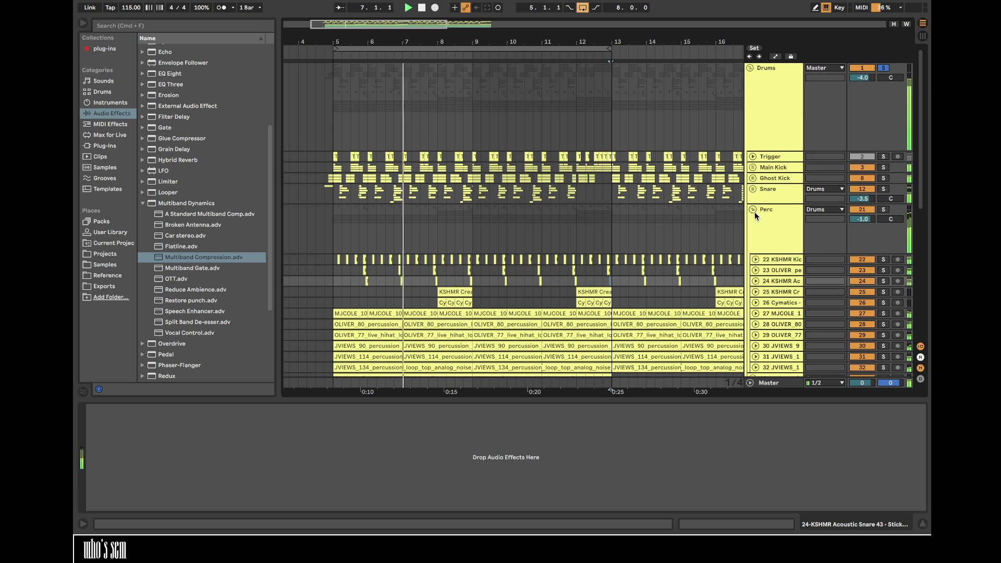
{"action": "left_click", "coordinate": [753, 208]}
{"action": "left_click", "coordinate": [759, 115]}
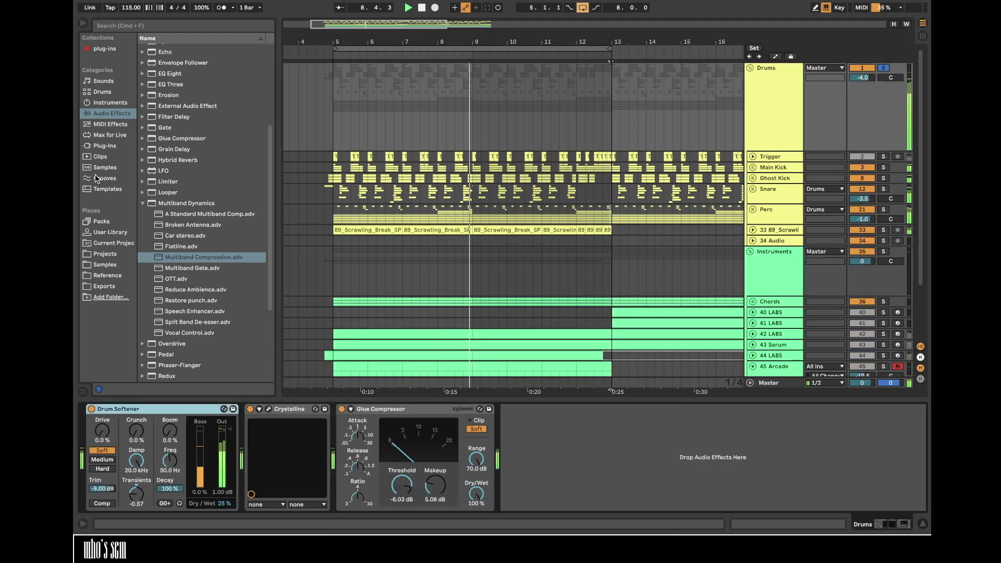
- Add the Pro-MB plug-in to the Drums group's chain, between Drum Softener and Crystalline
{"action": "left_click", "coordinate": [104, 146]}
{"action": "left_click", "coordinate": [94, 49]}
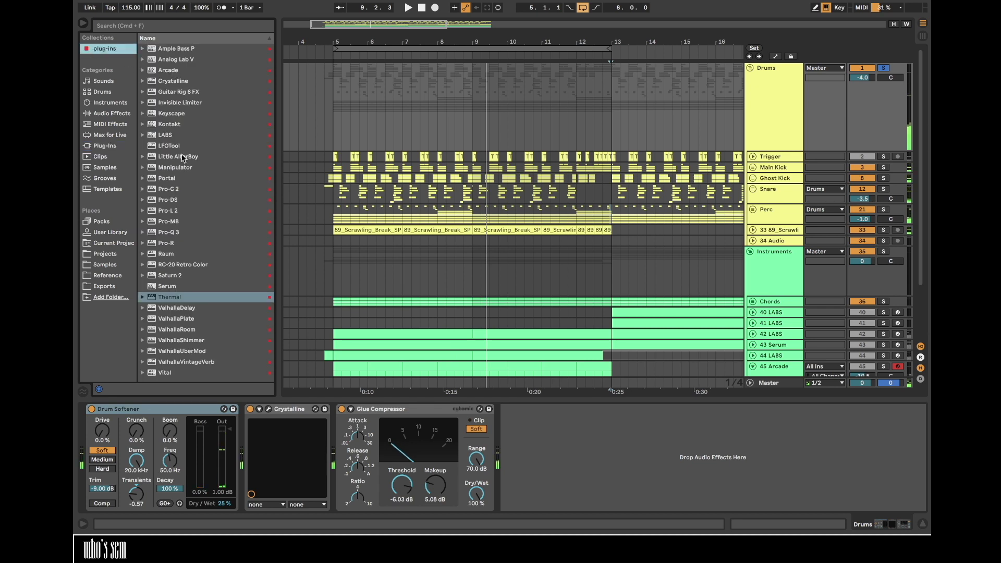
{"action": "left_click", "coordinate": [177, 222]}
{"action": "left_click_drag", "start_coordinate": [127, 479], "coordinate": [258, 484]}
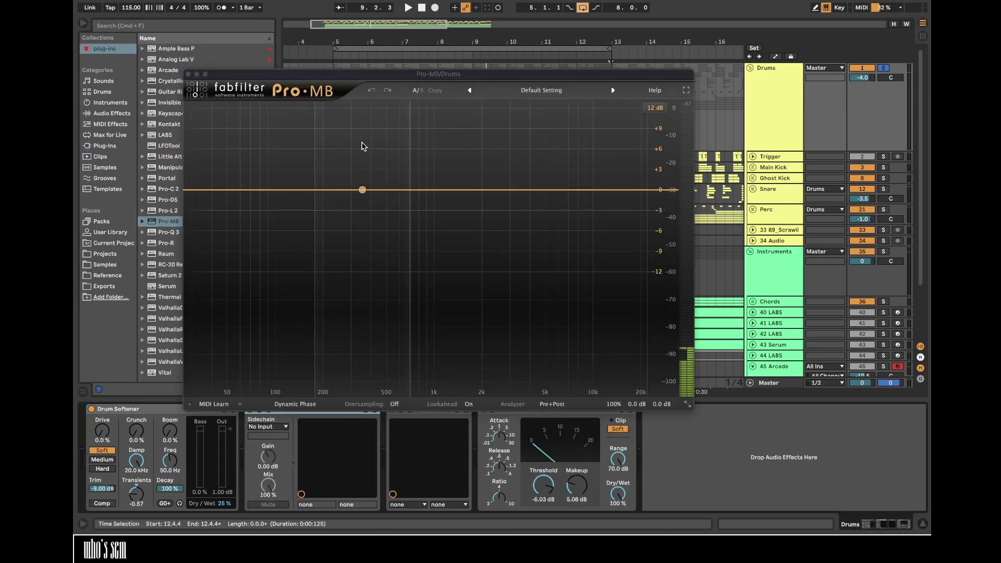
- Load Pro-MB's Mastering preset Basic 4-band punch and balance 01 bM, play the drums, and lower the plug-in's mix to 52%
{"action": "left_click", "coordinate": [520, 90]}
{"action": "mouse_move", "coordinate": [527, 175]}
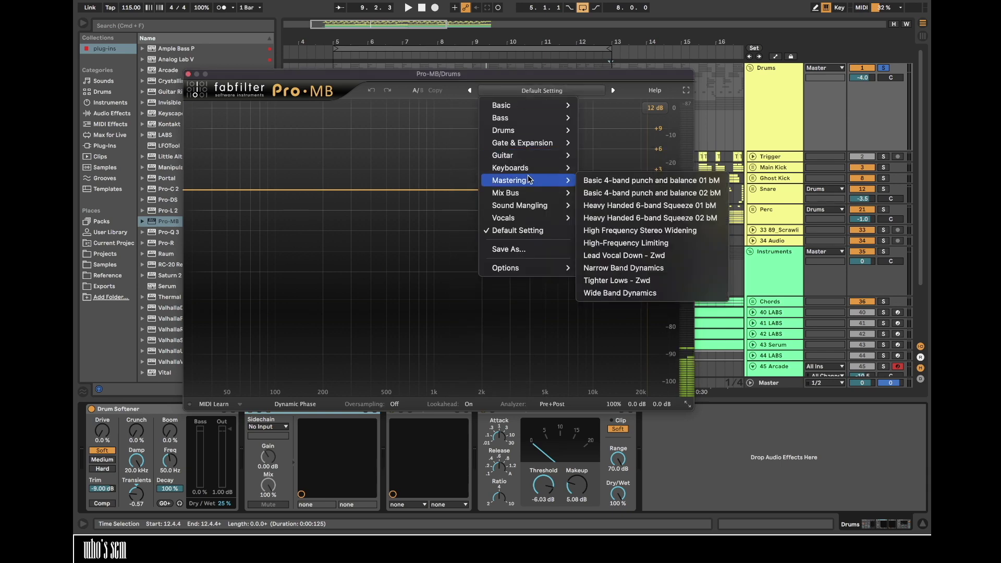
{"action": "left_click", "coordinate": [609, 187]}
{"action": "key", "text": "space"}
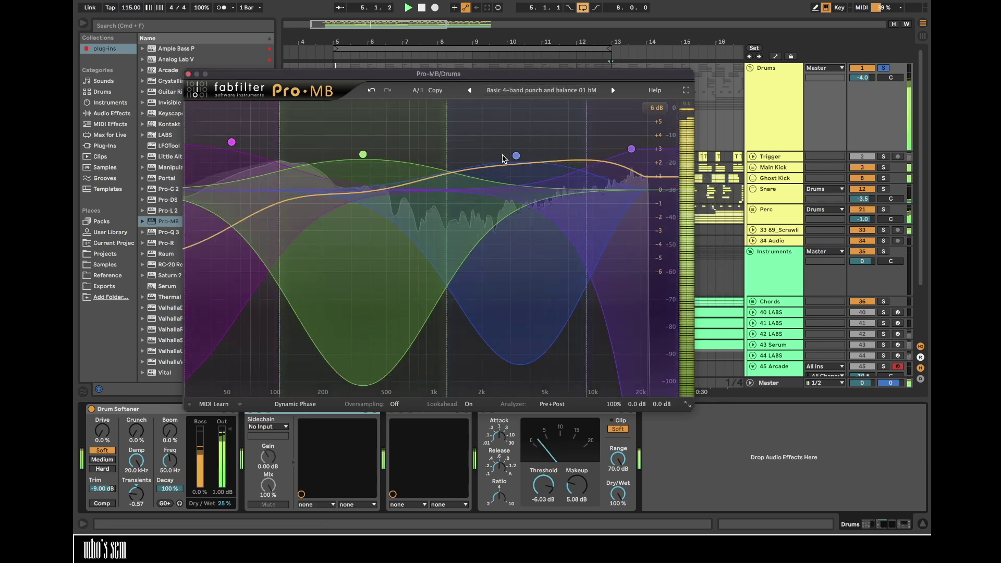
{"action": "mouse_move", "coordinate": [637, 386]}
{"action": "left_click_drag", "start_coordinate": [637, 385], "coordinate": [610, 391]}
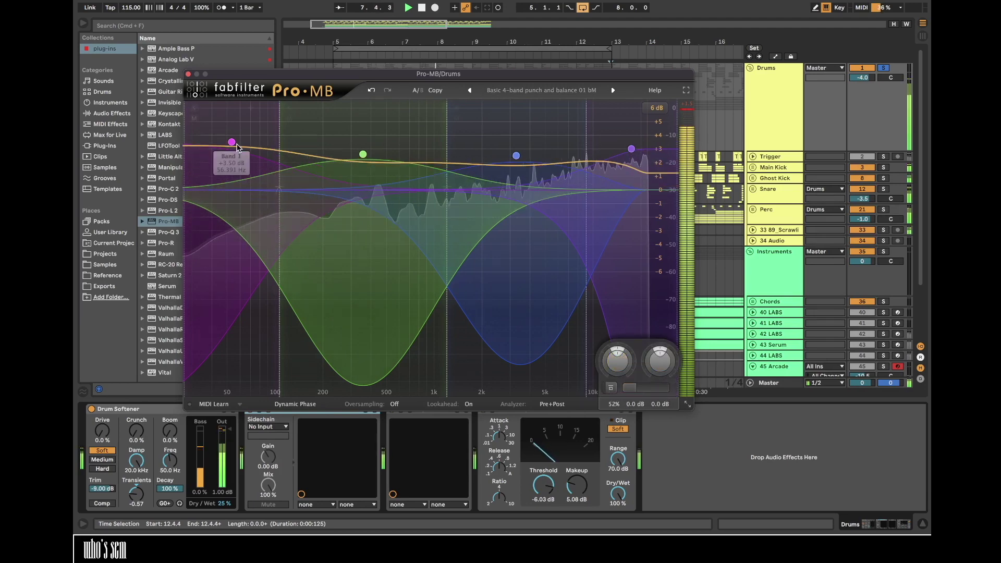
{"action": "left_click", "coordinate": [188, 74]}
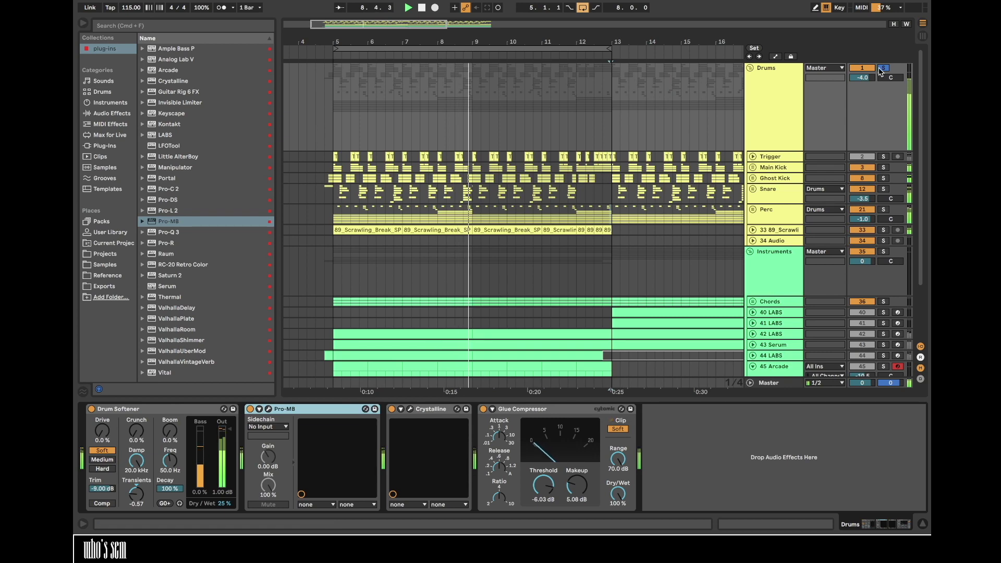
- Unsolo and fold the Drums group, then replace its content from bar 13 on with a duplicate of bars 5 to 12
{"action": "left_click", "coordinate": [883, 67]}
{"action": "left_click", "coordinate": [749, 68]}
{"action": "left_click_drag", "start_coordinate": [584, 42], "coordinate": [452, 33]}
{"action": "left_click_drag", "start_coordinate": [466, 86], "coordinate": [623, 92]}
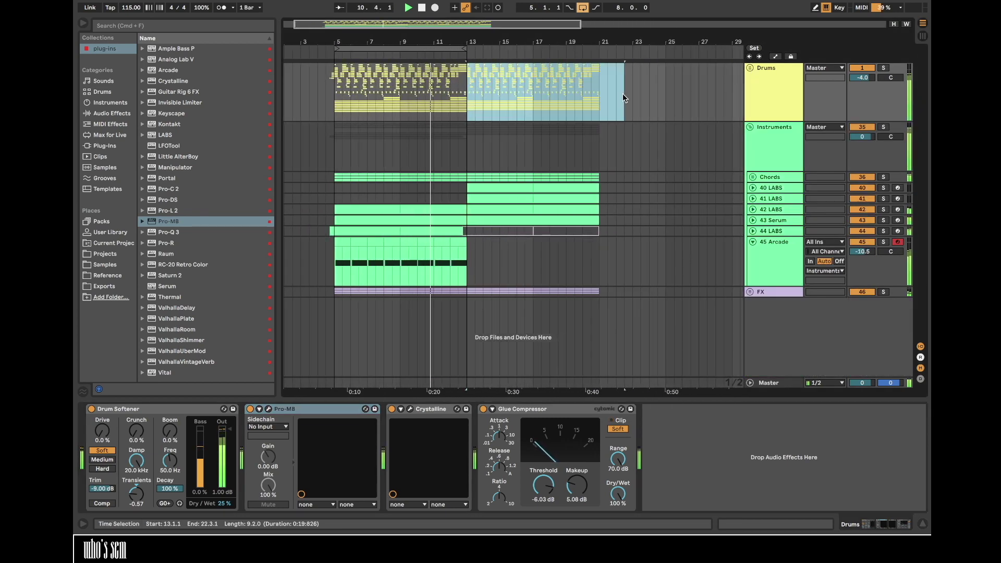
{"action": "key", "text": "Delete"}
{"action": "left_click_drag", "start_coordinate": [333, 90], "coordinate": [471, 102]}
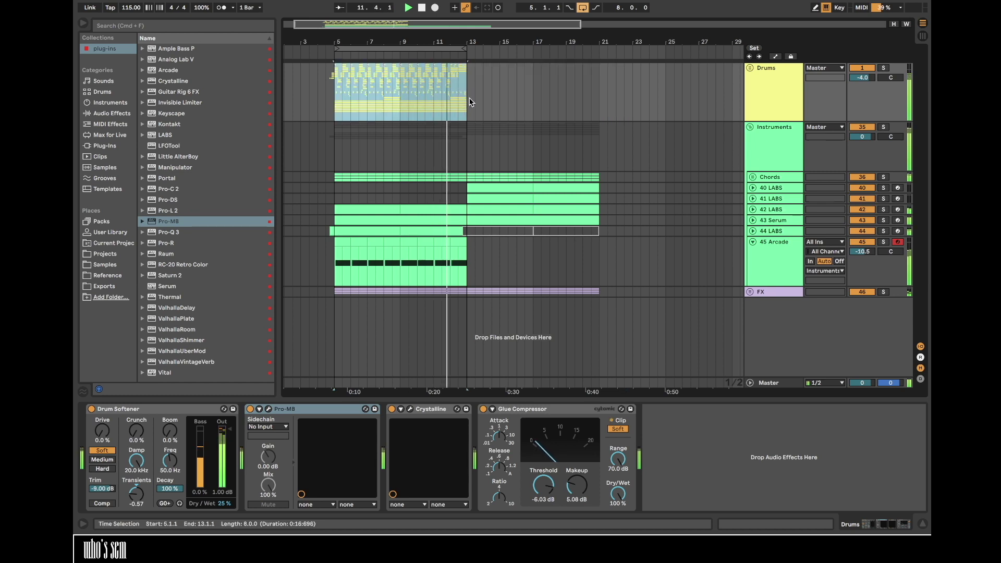
{"action": "key", "text": "super+d"}
- Lower the 45 Arcade track's volume to -15.3 dB and freeze the track
{"action": "left_click", "coordinate": [867, 251]}
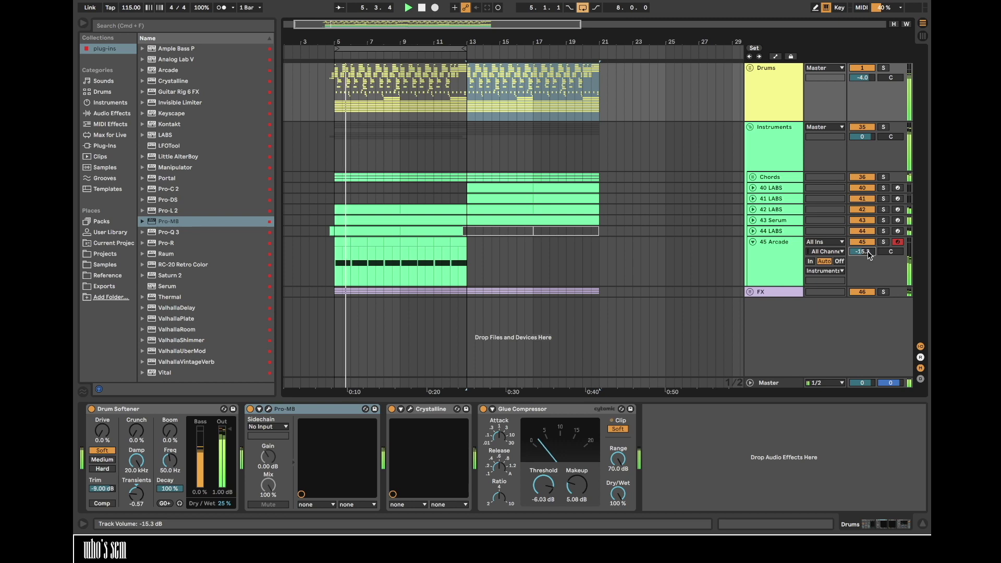
{"action": "left_click", "coordinate": [752, 242]}
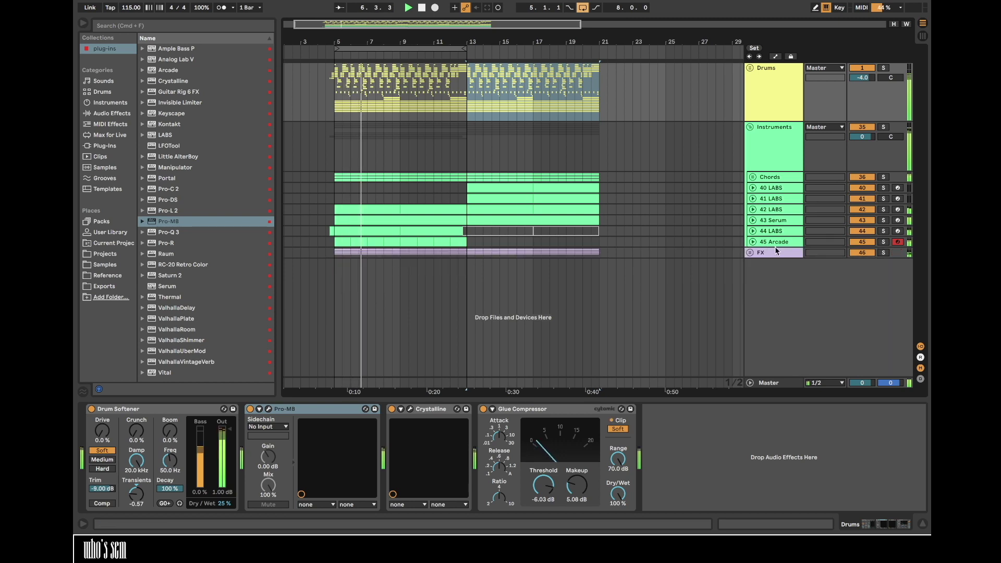
{"action": "right_click", "coordinate": [774, 246]}
{"action": "left_click", "coordinate": [797, 314]}
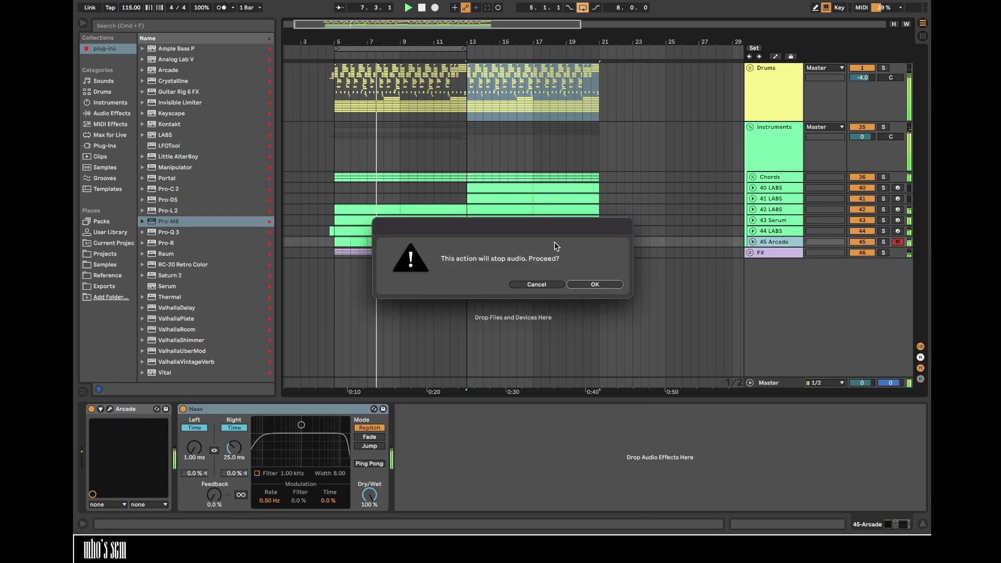
{"action": "key", "text": "Return"}
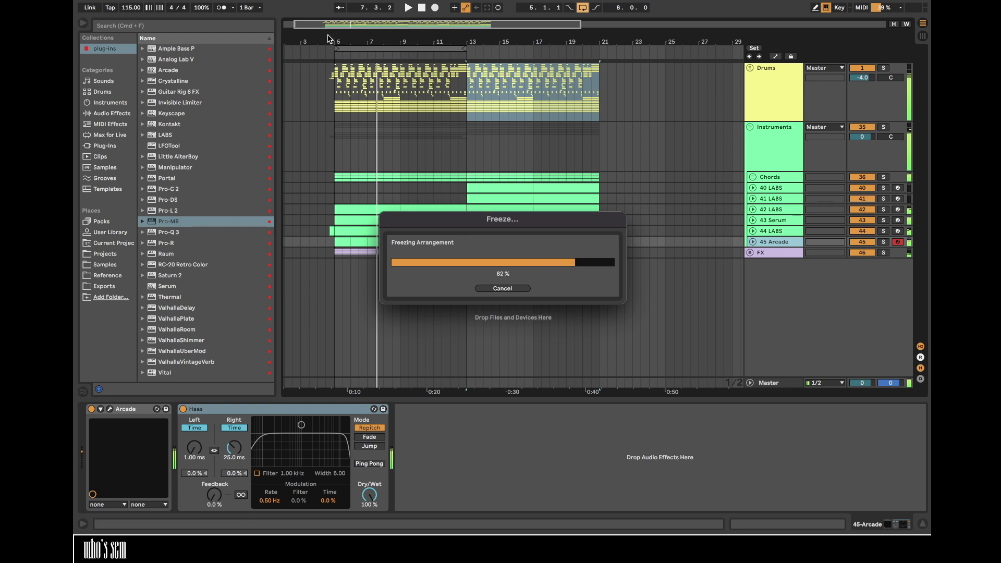
- Play the arrangement from just before bar 5 and lower the frozen Arcade track's volume to -17.5 dB
{"action": "left_click_drag", "start_coordinate": [332, 40], "coordinate": [332, 78]}
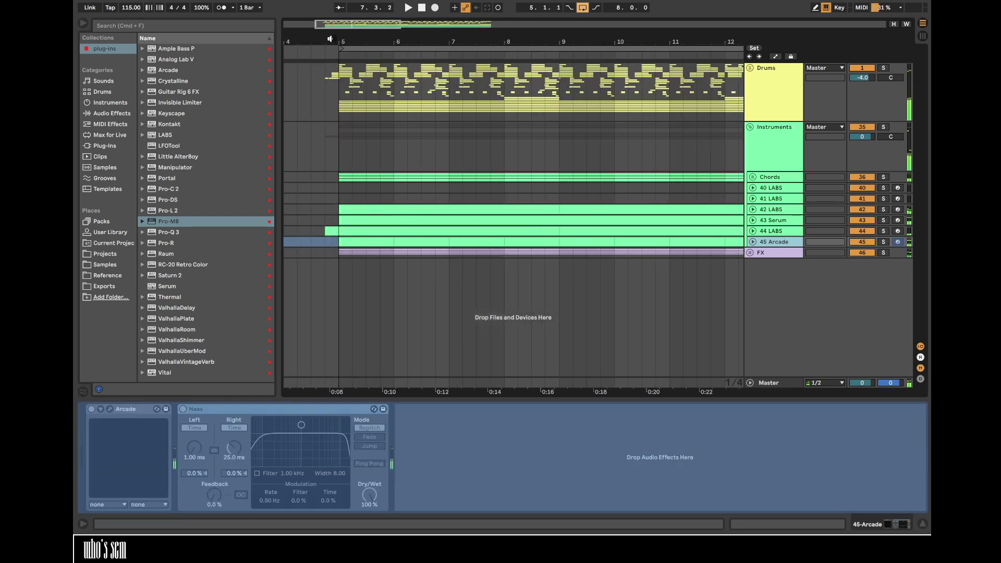
{"action": "left_click", "coordinate": [325, 229]}
{"action": "key", "text": "space"}
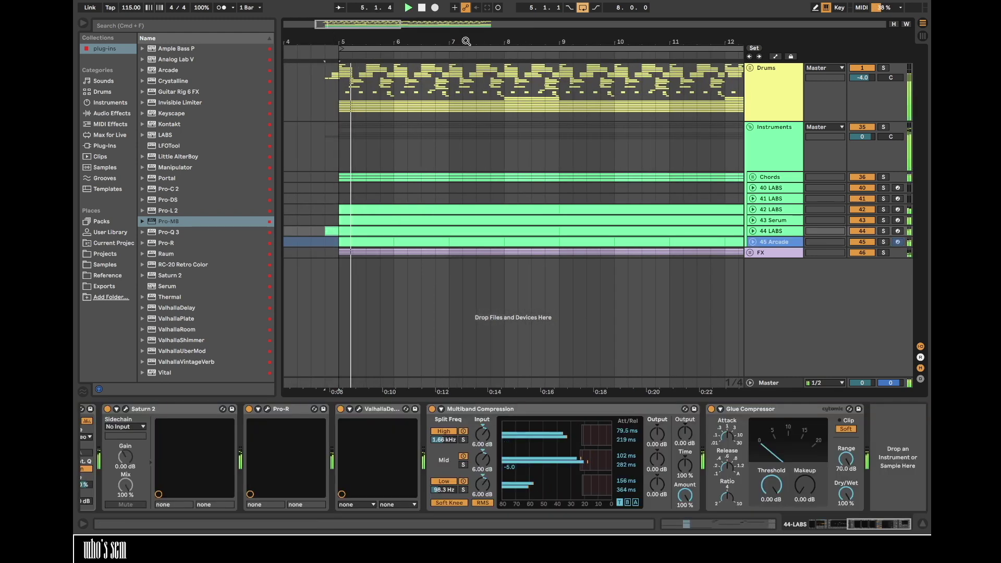
{"action": "left_click_drag", "start_coordinate": [467, 41], "coordinate": [432, 32]}
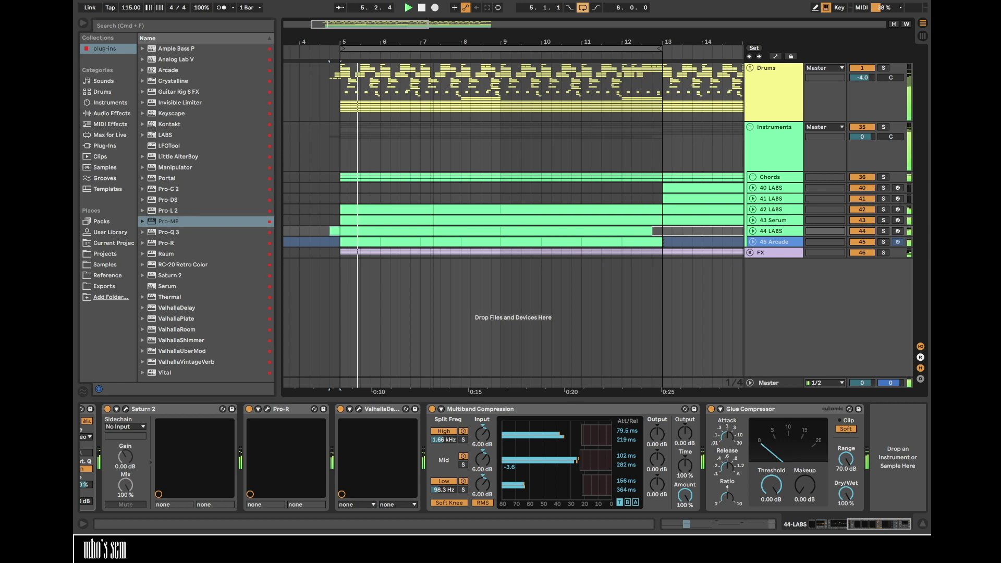
{"action": "left_click", "coordinate": [752, 243]}
{"action": "left_click_drag", "start_coordinate": [863, 252], "coordinate": [864, 260]}
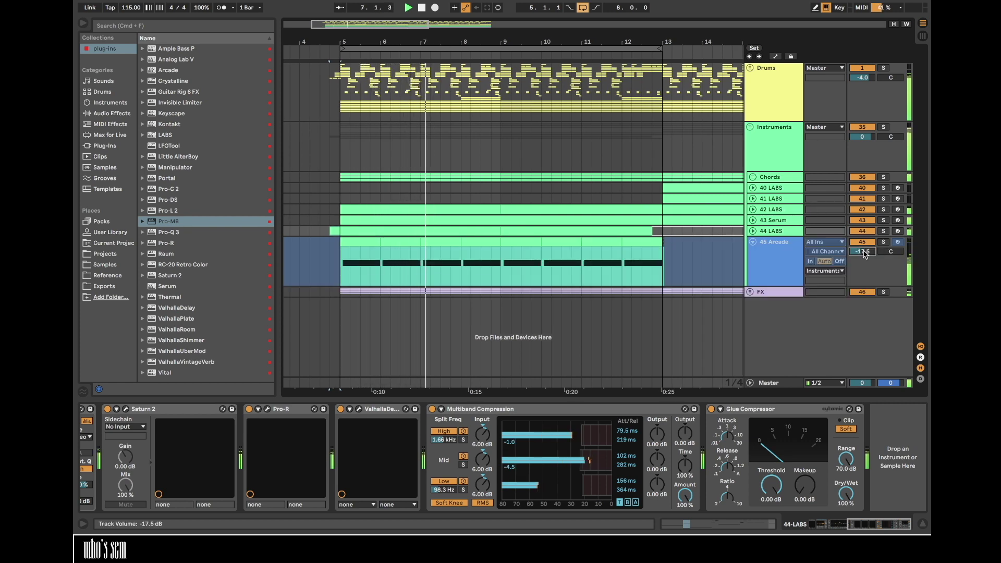
{"action": "left_click", "coordinate": [753, 242]}
- Place the insert mark at 5.1.1 on the Drums group and switch off the arrangement loop
{"action": "key", "text": "minus"}
{"action": "key", "text": "minus"}
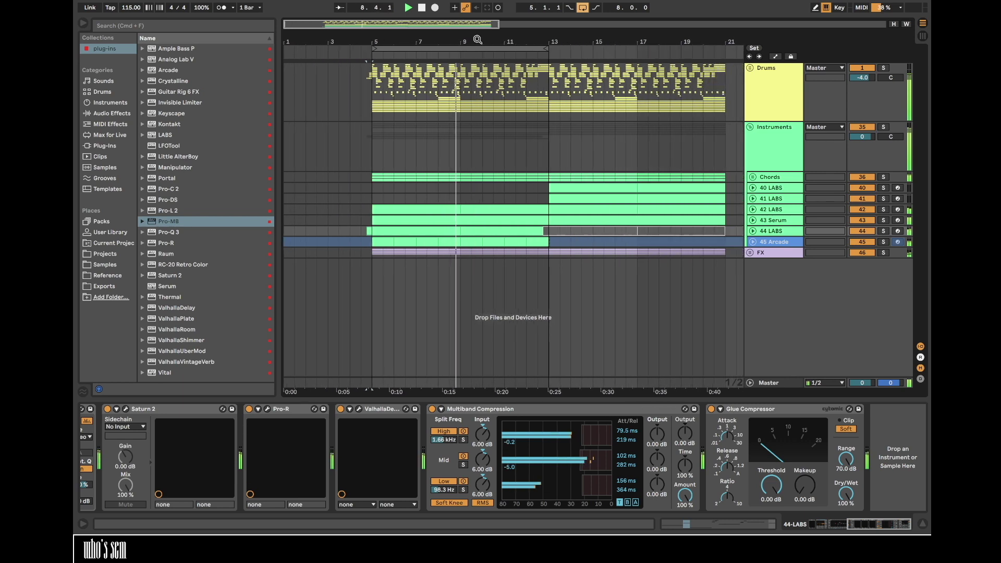
{"action": "left_click", "coordinate": [375, 87]}
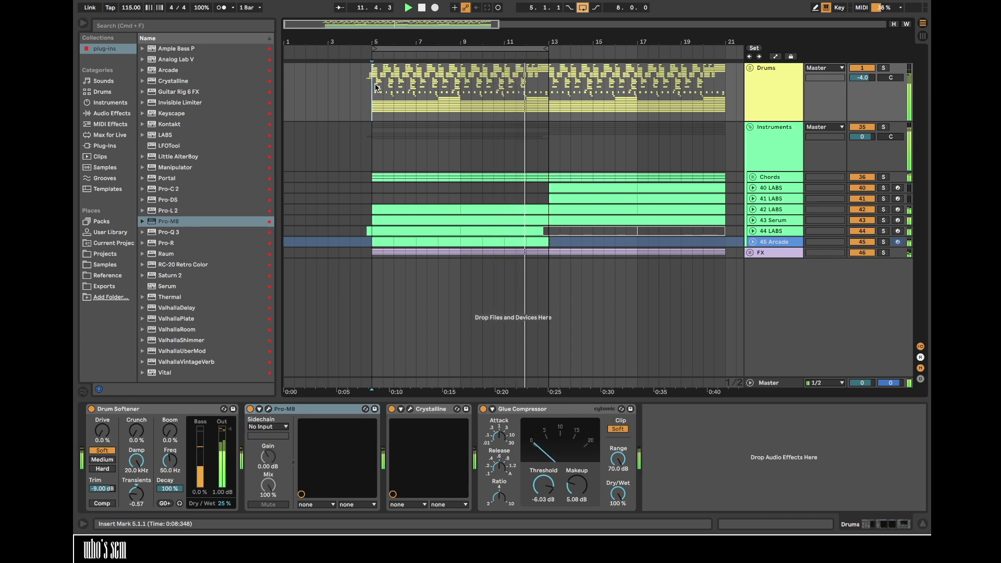
{"action": "left_click", "coordinate": [582, 7]}
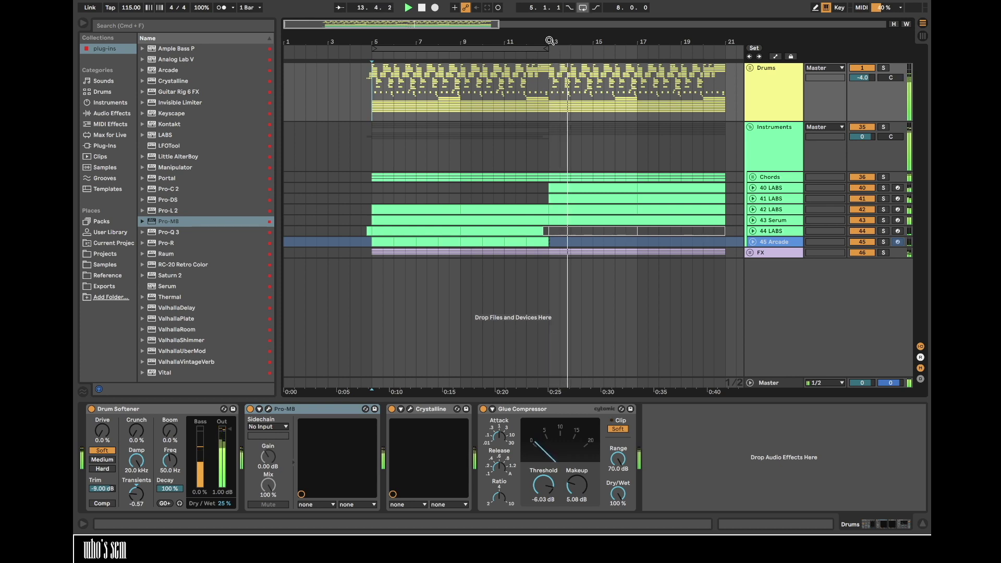
- Inspect the drum and percussion clips around the transition into bar 13, including the OLIVER percussion at 12.4.3, during playback
{"action": "left_click_drag", "start_coordinate": [549, 40], "coordinate": [550, 78]}
{"action": "left_click", "coordinate": [751, 68]}
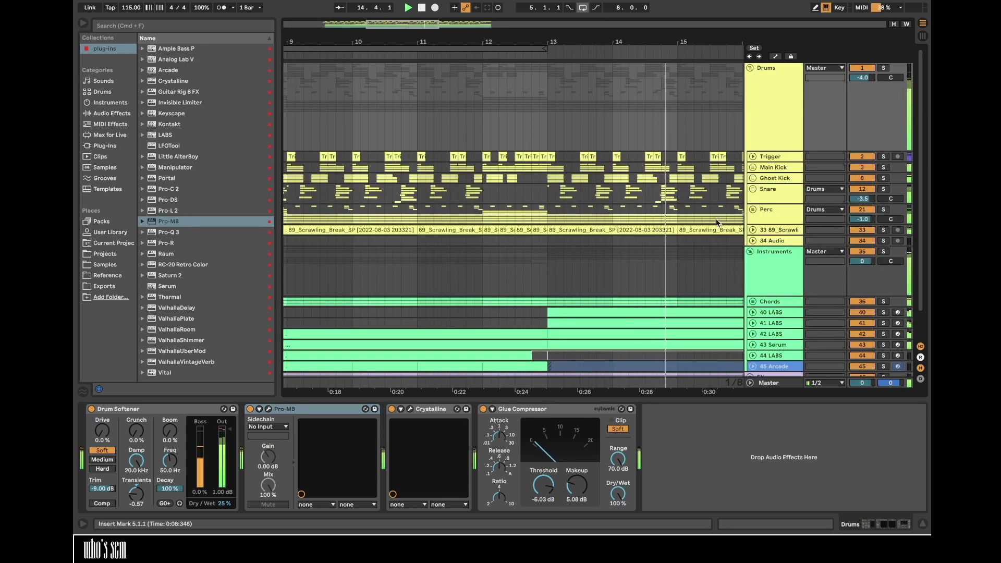
{"action": "left_click", "coordinate": [753, 209]}
{"action": "left_click", "coordinate": [542, 269]}
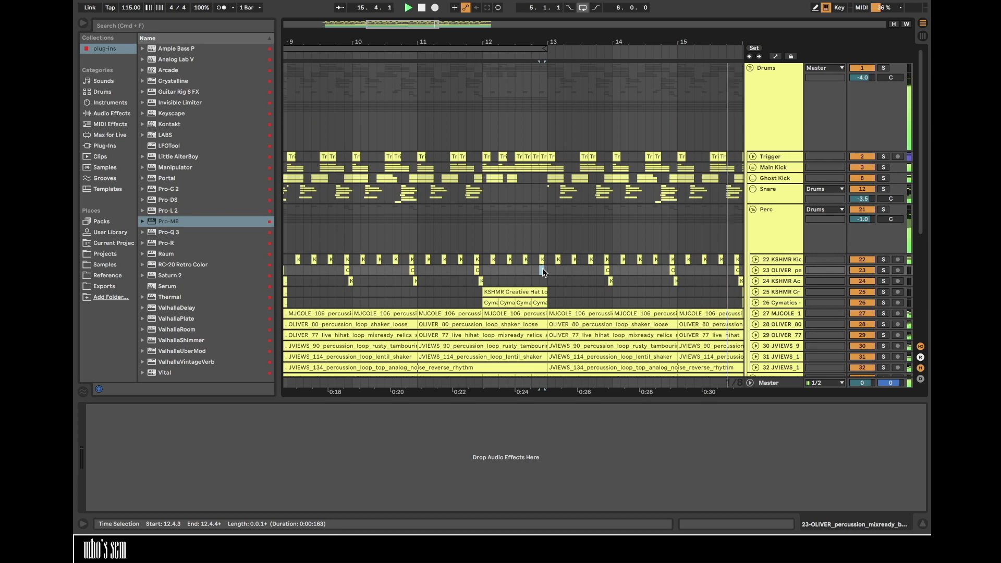
{"action": "left_click", "coordinate": [752, 214]}
{"action": "left_click", "coordinate": [753, 209]}
{"action": "left_click", "coordinate": [752, 69]}
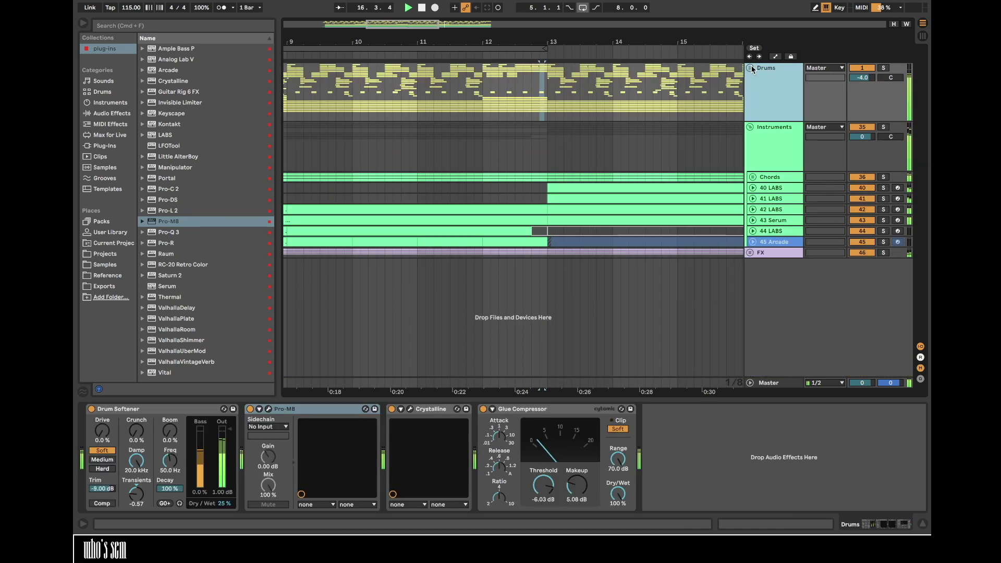
{"action": "left_click_drag", "start_coordinate": [639, 42], "coordinate": [639, 12]}
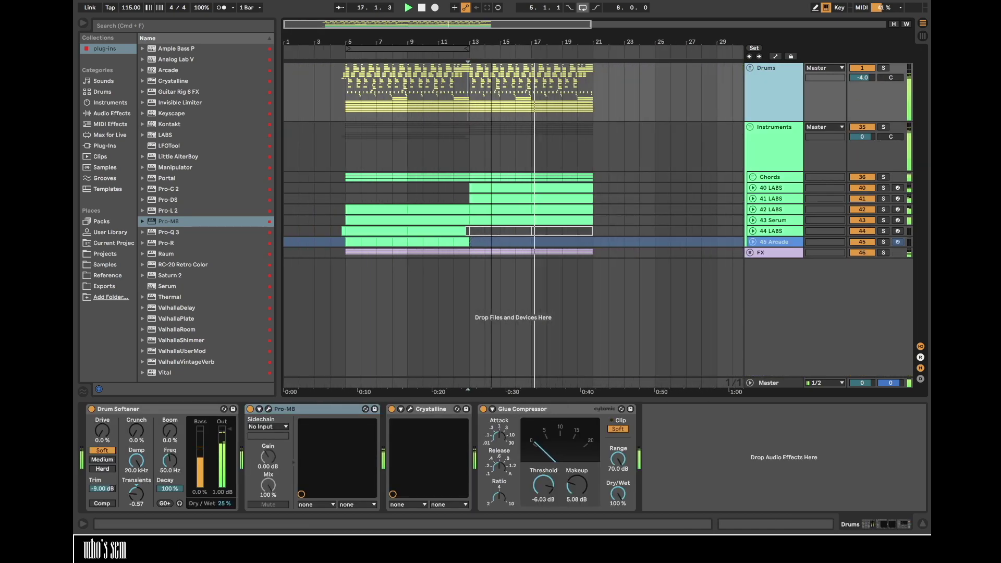
- Unfold the 41 LABS track and set its volume to about -2.5 dB during playback
{"action": "left_click", "coordinate": [753, 198]}
{"action": "left_click_drag", "start_coordinate": [869, 212], "coordinate": [868, 197]}
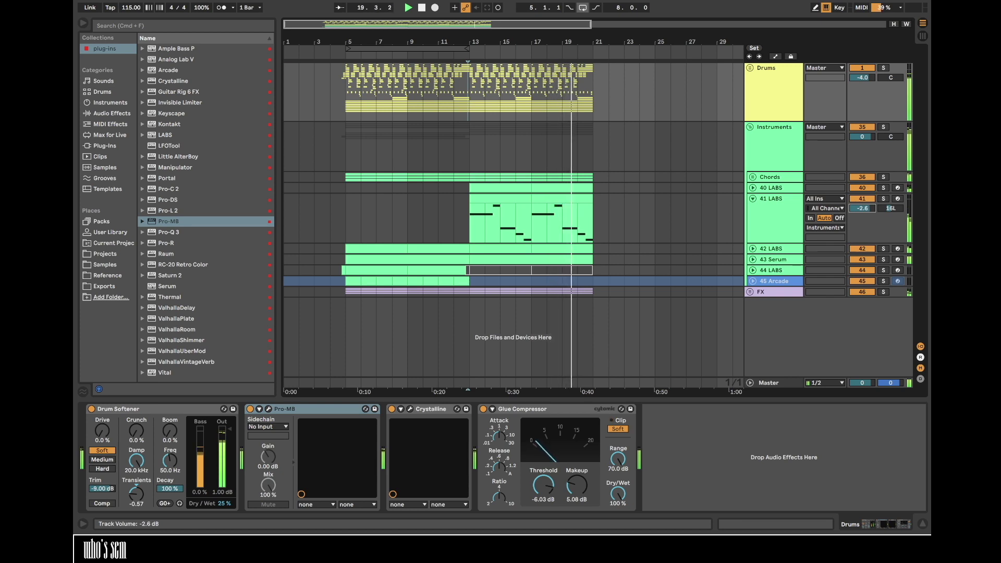
- Move the last two notes of the 41 LABS clip at bar 17 up to D4 and E4
{"action": "double_click", "coordinate": [563, 199]}
{"action": "key", "text": "space"}
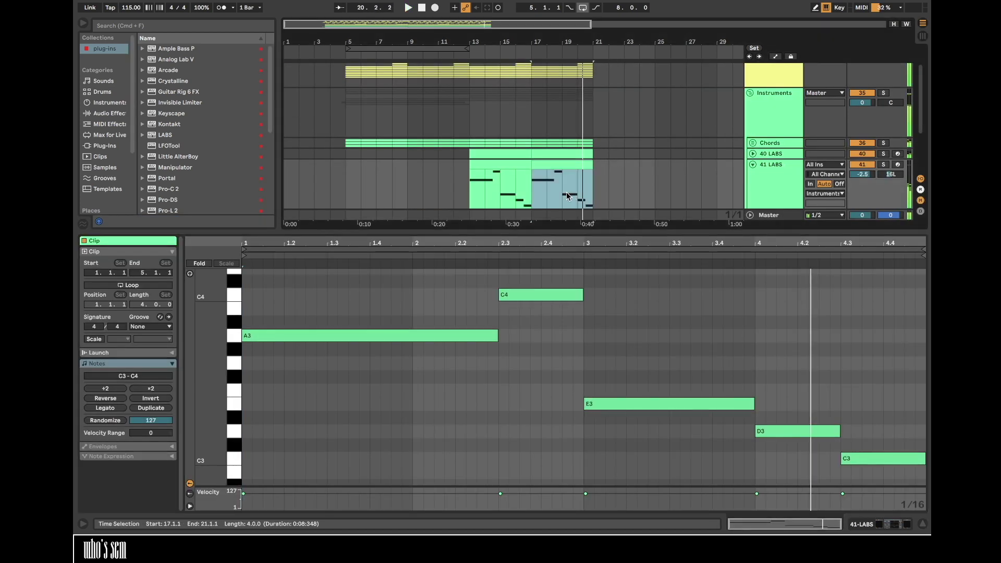
{"action": "left_click", "coordinate": [565, 196]}
{"action": "key", "text": "space"}
{"action": "left_click_drag", "start_coordinate": [793, 430], "coordinate": [793, 295]}
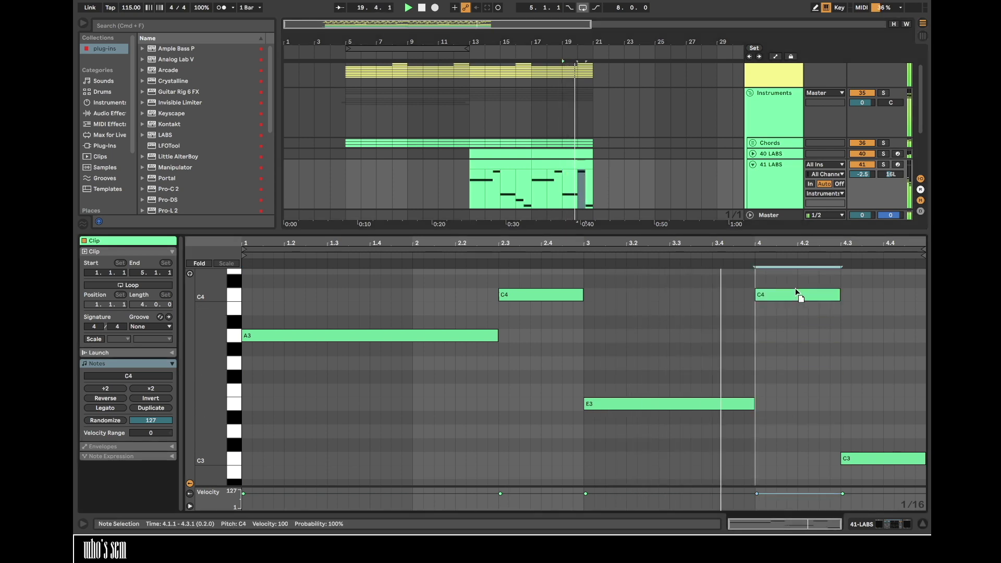
{"action": "left_click_drag", "start_coordinate": [865, 459], "coordinate": [806, 285]}
{"action": "left_click_drag", "start_coordinate": [874, 286], "coordinate": [872, 276]}
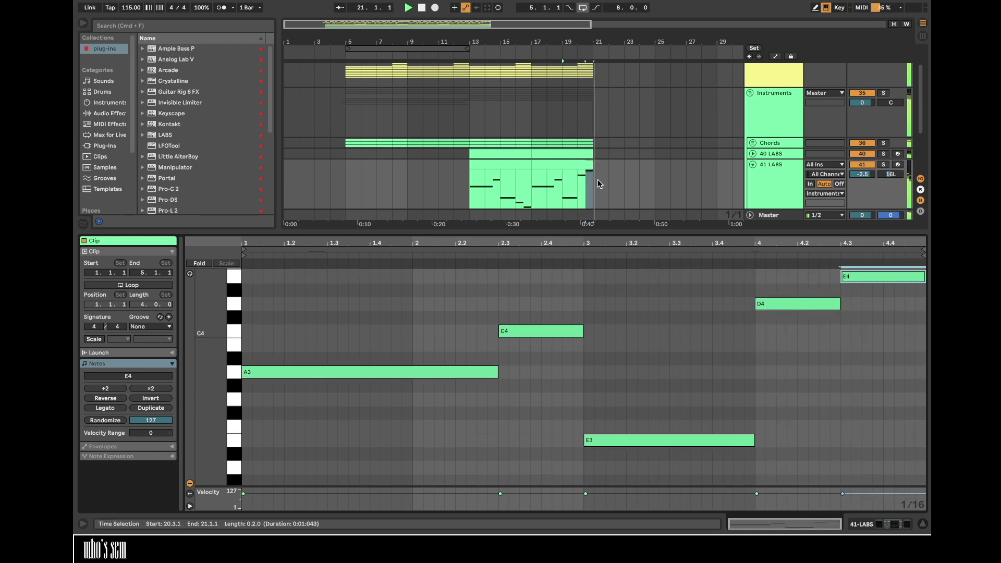
- Copy bar 17 of the 41 LABS melody to 21.1.1 and layer a C4 copy over its A3 note
{"action": "left_click", "coordinate": [531, 194]}
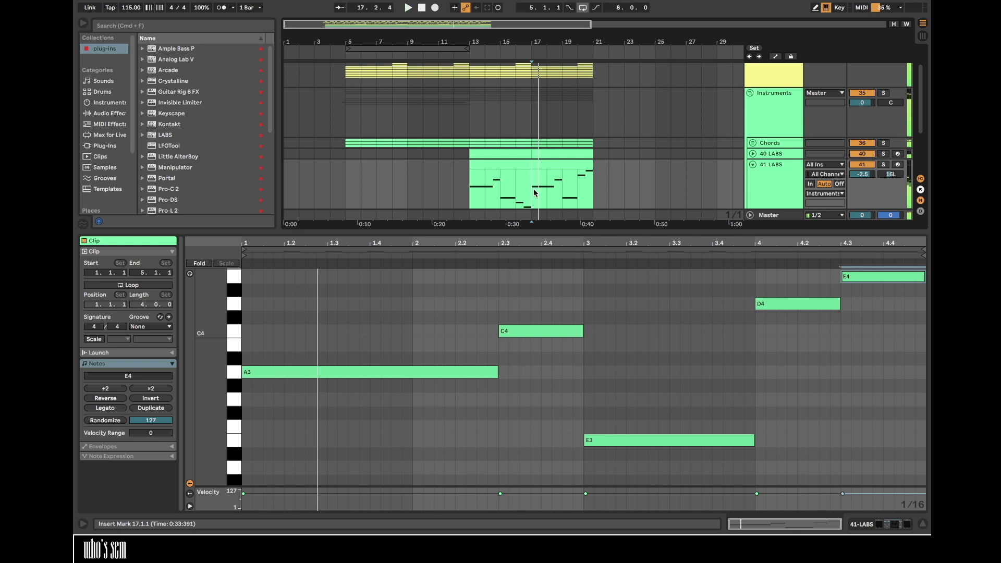
{"action": "left_click_drag", "start_coordinate": [534, 190], "coordinate": [547, 188]}
{"action": "key", "text": "super+c"}
{"action": "left_click", "coordinate": [596, 190]}
{"action": "key", "text": "super+v"}
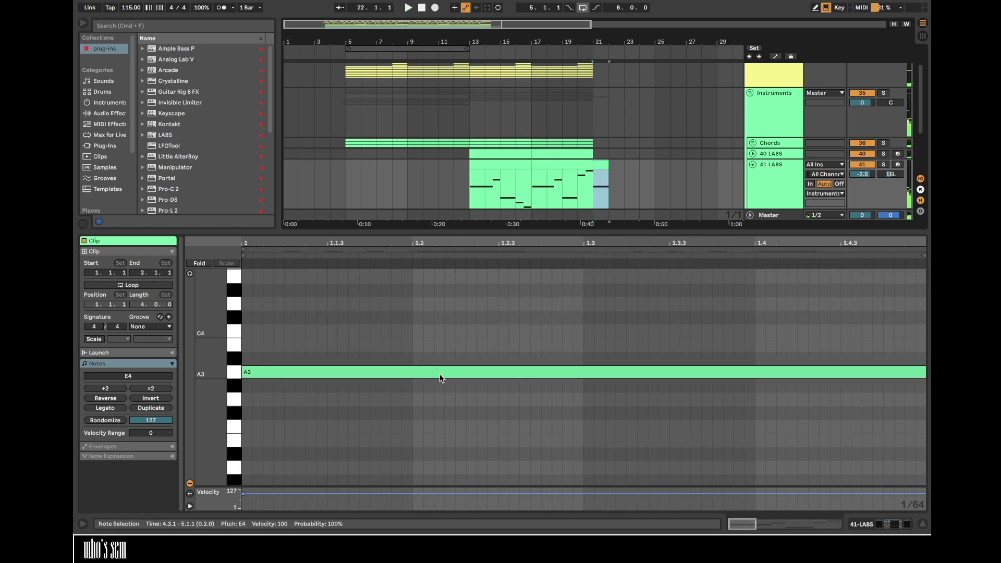
{"action": "left_click_drag", "start_coordinate": [440, 374], "coordinate": [439, 327]}
- Consolidate the 41 LABS range from 21.1.1 to 25.1.1 and stretch both notes across it with Legato
{"action": "left_click", "coordinate": [609, 164]}
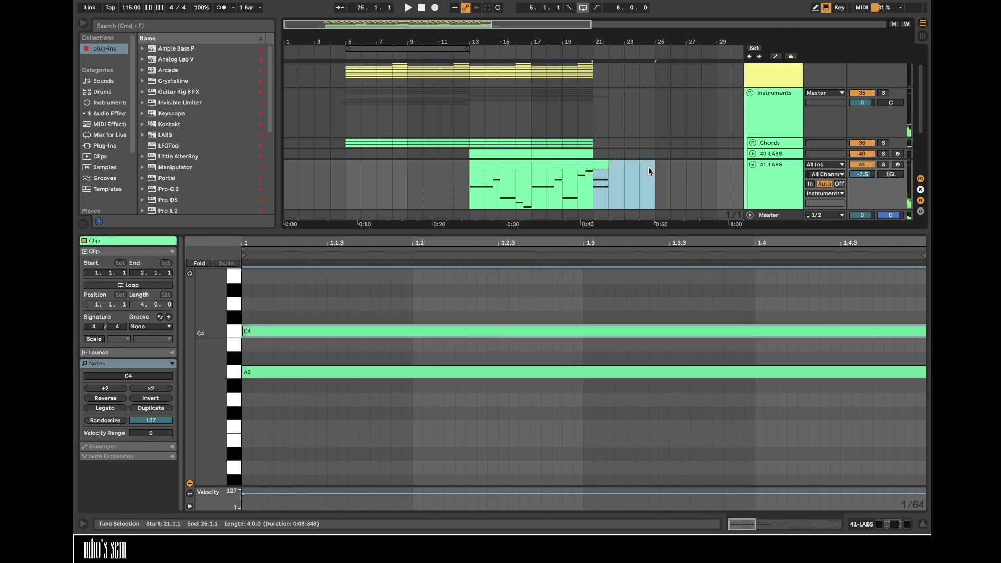
{"action": "key", "text": "super+j"}
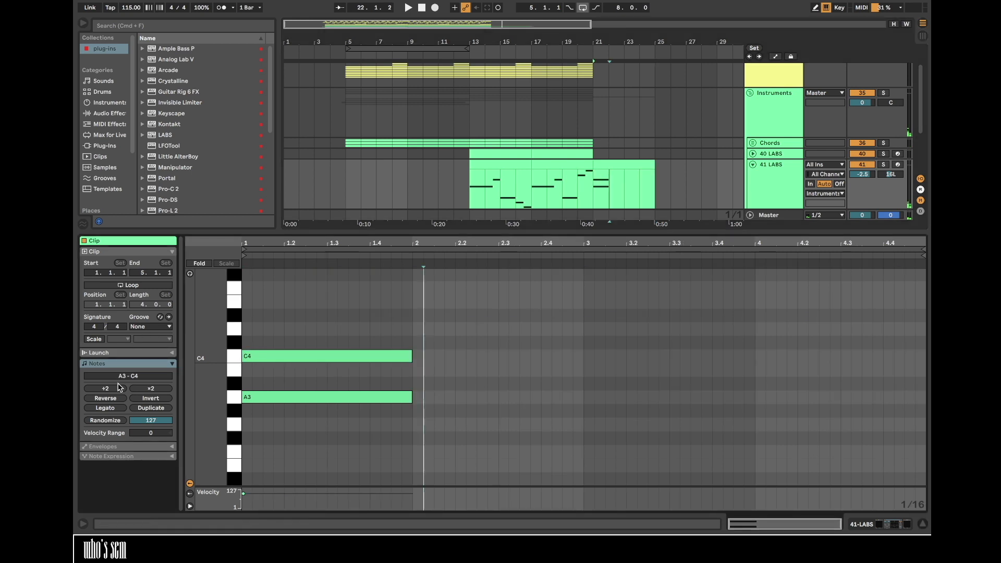
{"action": "left_click", "coordinate": [106, 407]}
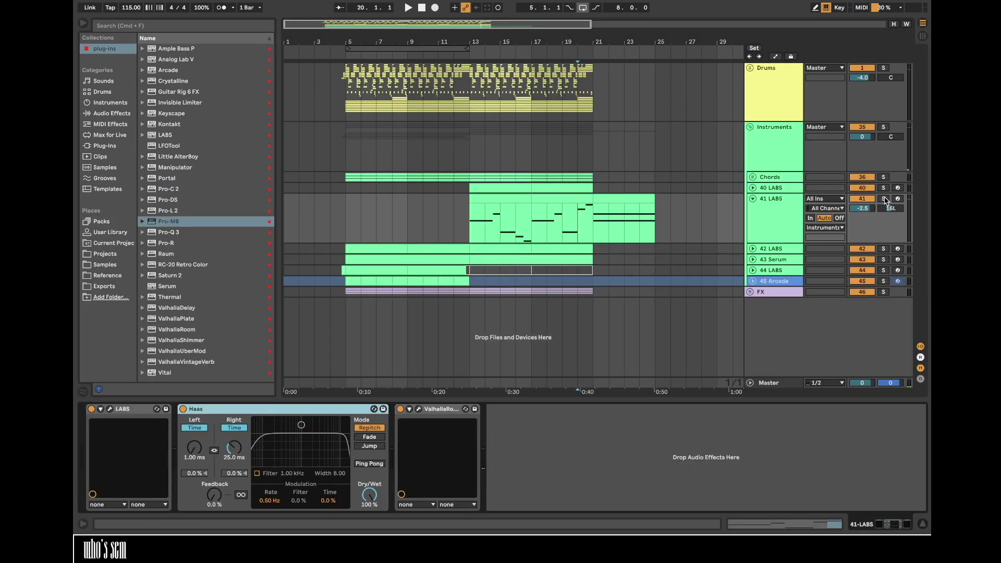
- Play the transition into bar 21 and set the 41 LABS track's panning to 12L
{"action": "key", "text": "space"}
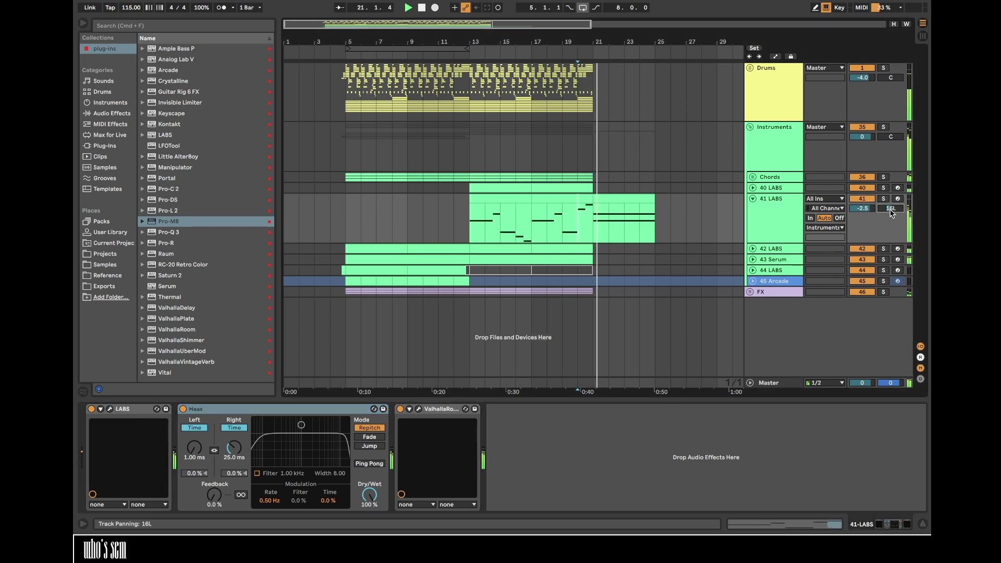
{"action": "left_click_drag", "start_coordinate": [890, 209], "coordinate": [890, 207]}
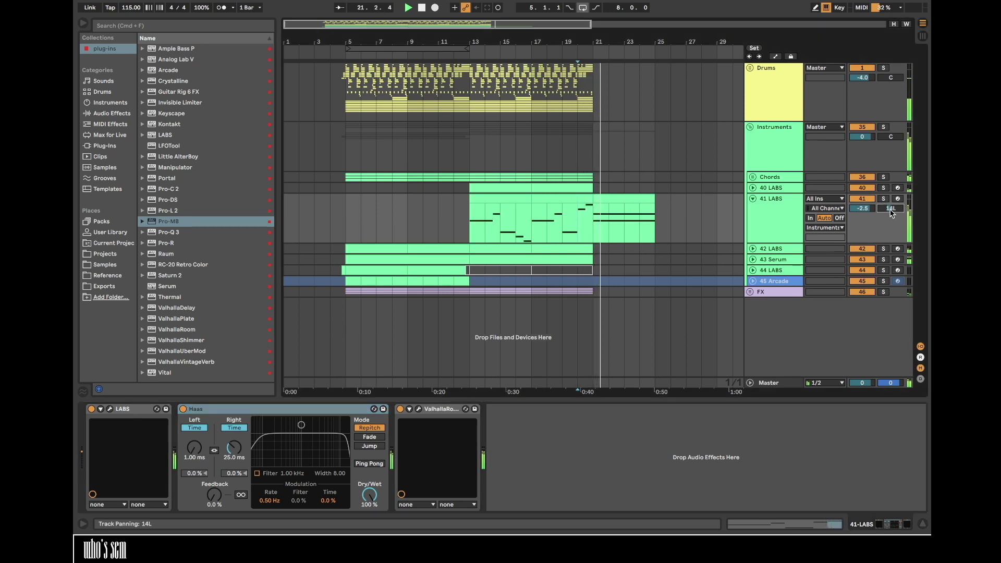
- Switch on the metronome and shorten the A3 and C4 notes in the bar 21 clip to end at 2.3
{"action": "double_click", "coordinate": [612, 218]}
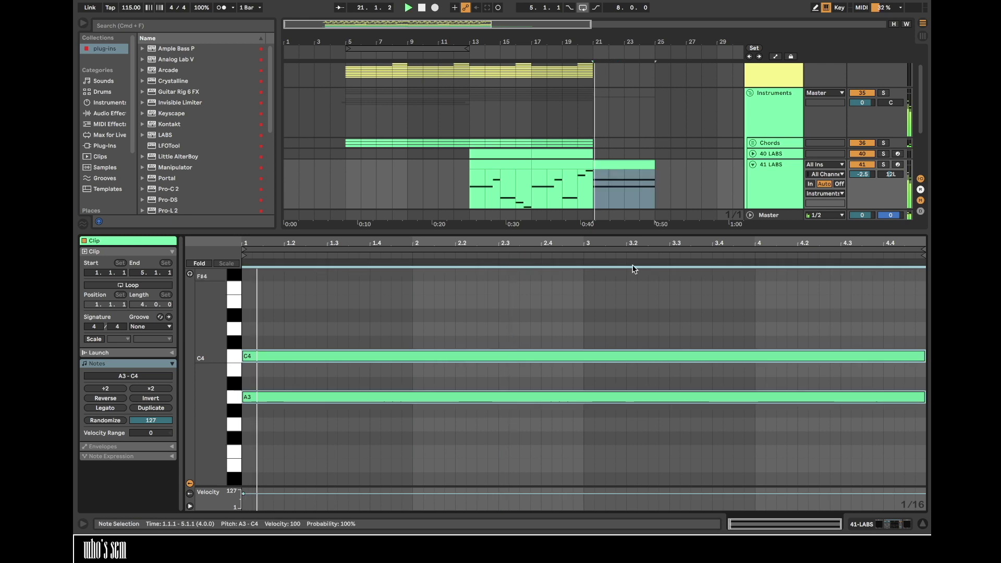
{"action": "left_click", "coordinate": [222, 7]}
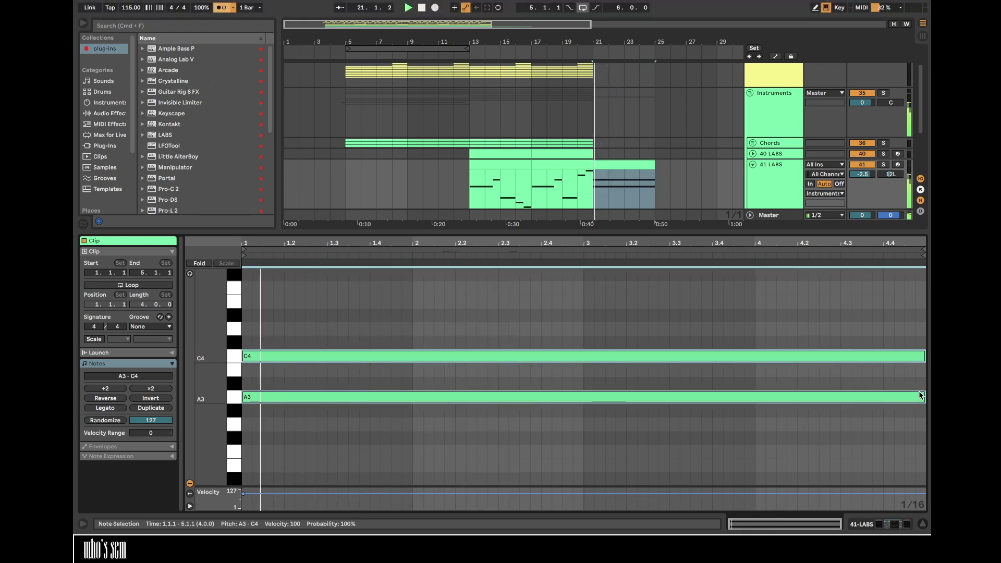
{"action": "left_click_drag", "start_coordinate": [915, 394], "coordinate": [495, 397]}
- Duplicate the two-note chord to 2.3, lower it to G3 and B3, and shorten it to end at bar 3
{"action": "key", "text": "super+d"}
{"action": "key", "text": "Down"}
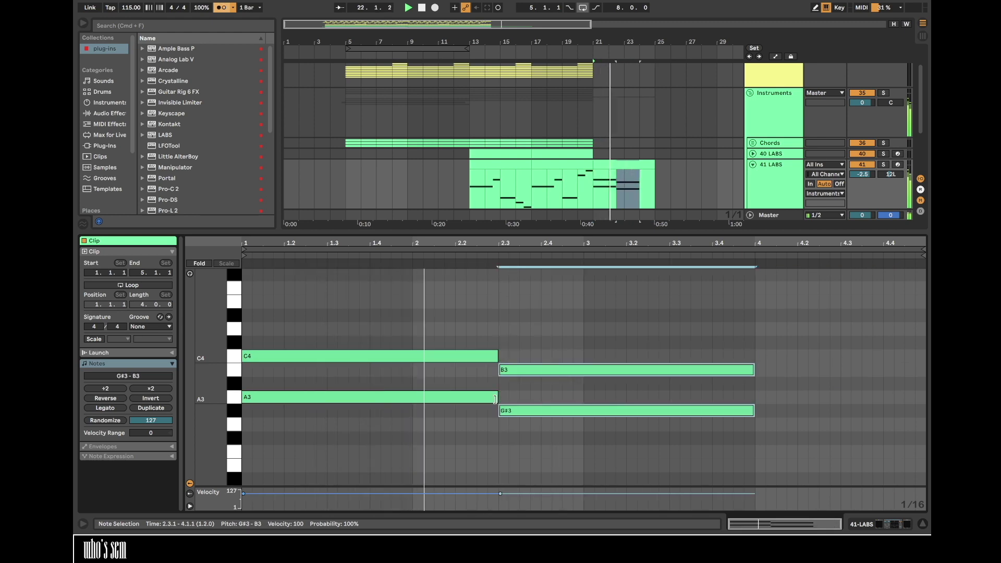
{"action": "left_click", "coordinate": [534, 412]}
{"action": "key", "text": "Down"}
{"action": "left_click_drag", "start_coordinate": [562, 455], "coordinate": [564, 310]}
{"action": "key", "text": "shift+Left"}
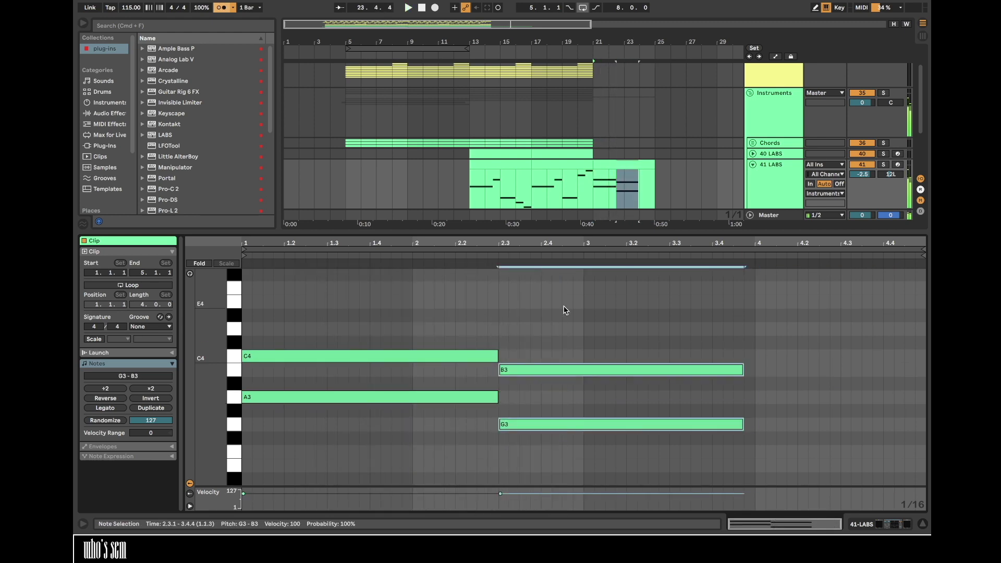
{"action": "key", "text": "shift+Left"}
{"action": "key", "text": "shift+Left"}
{"action": "key", "text": "shift+Left"}
{"action": "key", "text": "shift+Left"}
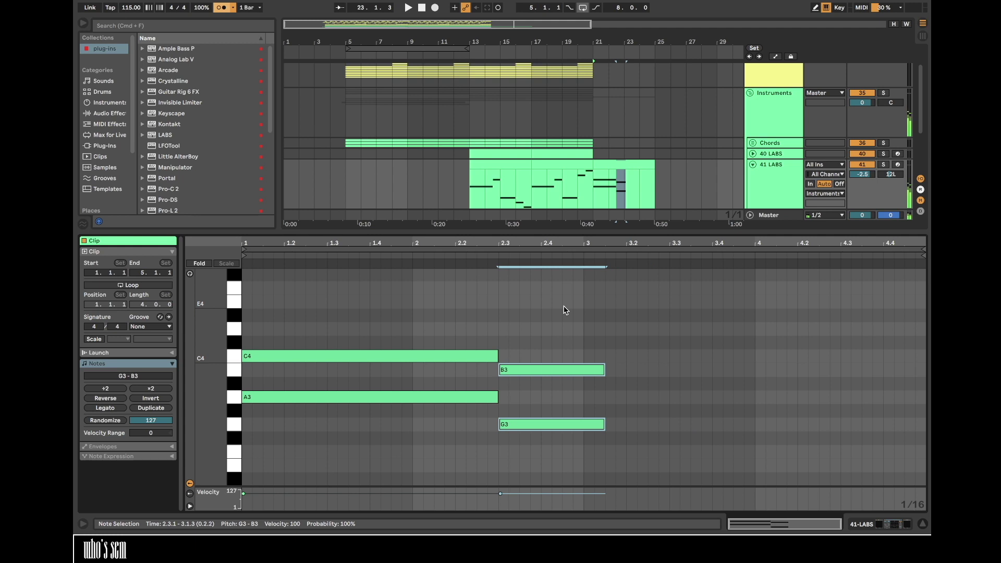
- Copy the opening A3 and C4 chord to bar 3 of the clip as F3 and A3
{"action": "left_click", "coordinate": [458, 332]}
{"action": "left_click", "coordinate": [395, 354]}
{"action": "left_click", "coordinate": [277, 396], "text": "shift"}
{"action": "left_click_drag", "start_coordinate": [277, 396], "coordinate": [615, 455]}
{"action": "left_click", "coordinate": [615, 410]}
{"action": "key", "text": "Up"}
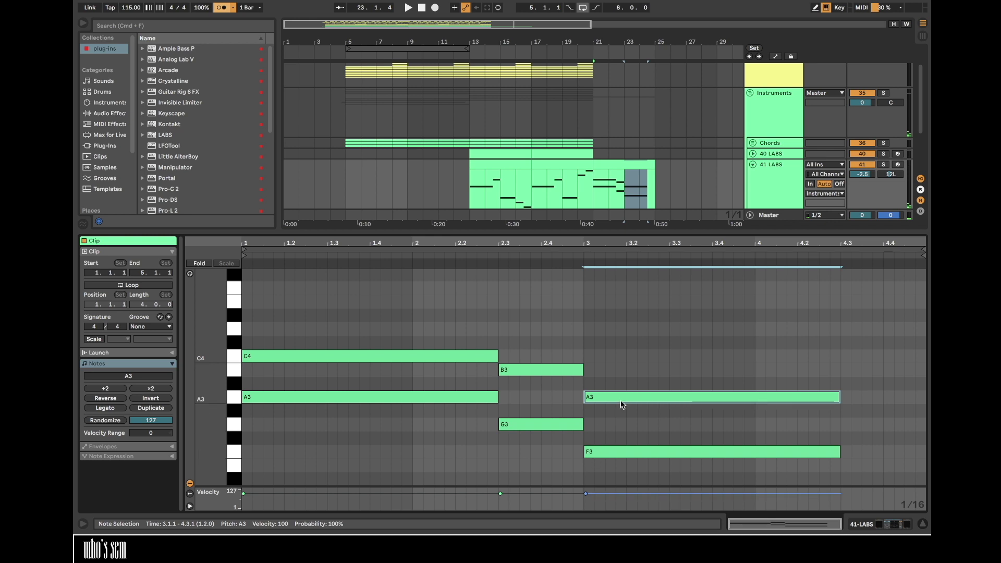
- Play the clip and lengthen the F3 and A3 notes to the end of bar 4
{"action": "left_click", "coordinate": [578, 342]}
{"action": "scroll", "coordinate": [577, 339], "scroll_direction": "down", "scroll_amount": 2}
{"action": "left_click", "coordinate": [595, 286]}
{"action": "left_click", "coordinate": [587, 285]}
{"action": "key", "text": "space"}
{"action": "left_click", "coordinate": [700, 315]}
{"action": "left_click_drag", "start_coordinate": [700, 314], "coordinate": [700, 426]}
{"action": "key", "text": "shift+Right"}
{"action": "key", "text": "shift+Right"}
{"action": "key", "text": "shift+Right"}
{"action": "key", "text": "shift+Right"}
{"action": "key", "text": "shift+Right"}
{"action": "key", "text": "shift+Right"}
{"action": "key", "text": "shift+Right"}
{"action": "key", "text": "shift+Right"}
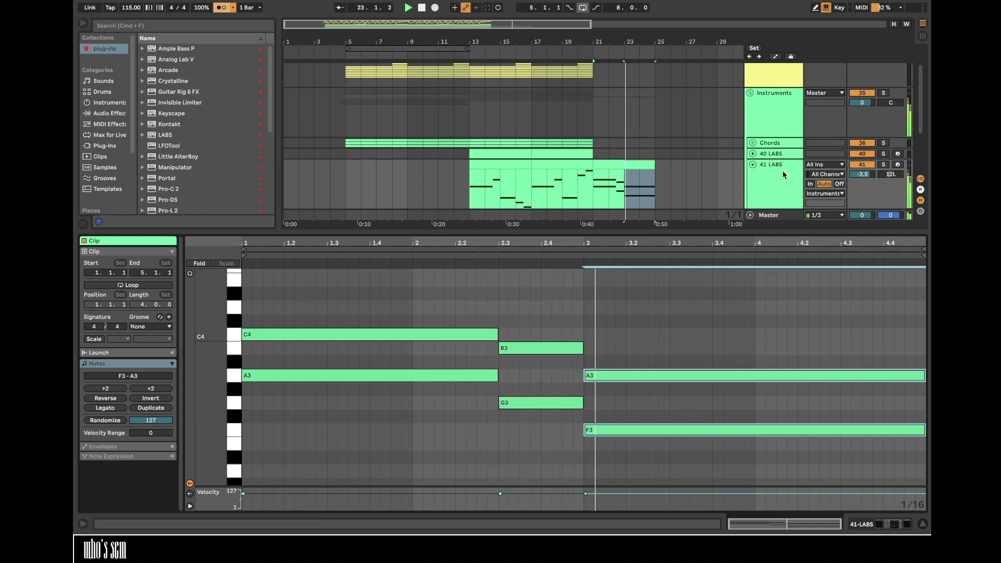
- Lower the clip's final chord to E3 and G3 and play the arrangement from 23.1.1
{"action": "key", "text": "Down"}
{"action": "left_click", "coordinate": [618, 389]}
{"action": "key", "text": "Down"}
{"action": "left_click", "coordinate": [622, 187]}
{"action": "key", "text": "space"}
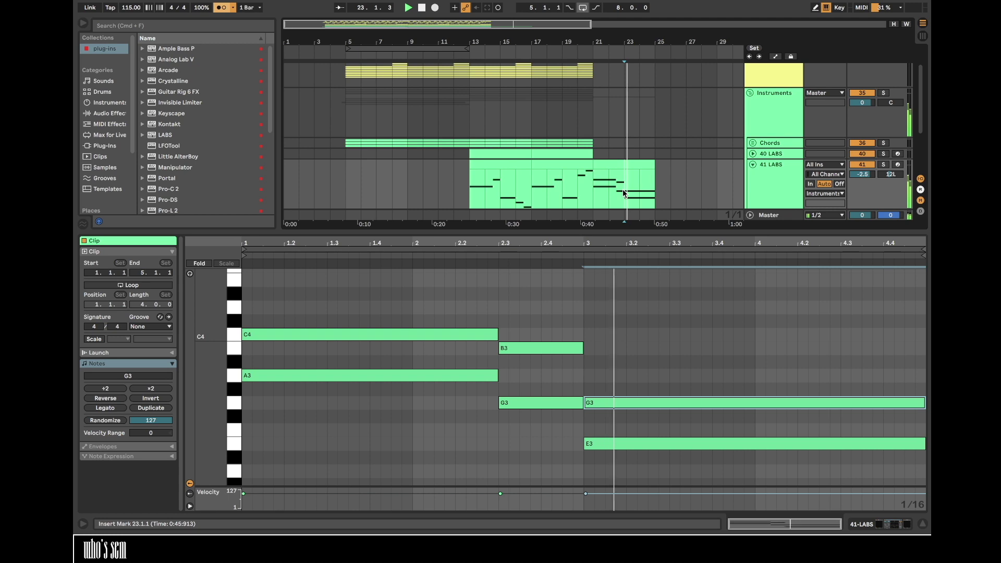
- Duplicate the 43 Serum clip to extend the part to bar 29 and play the new section
{"action": "double_click", "coordinate": [768, 186]}
{"action": "left_click", "coordinate": [567, 257]}
{"action": "key", "text": "super+d"}
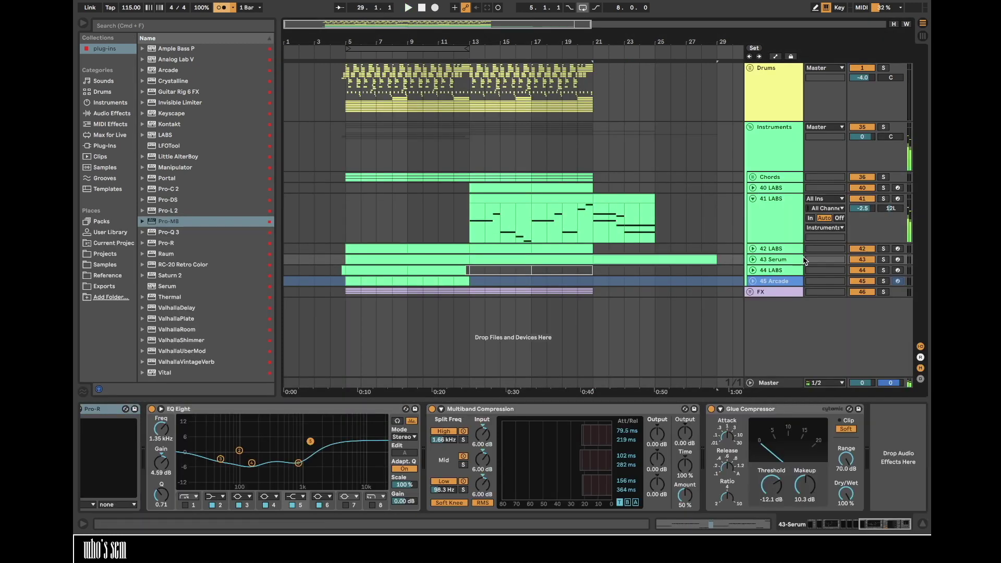
{"action": "key", "text": "space"}
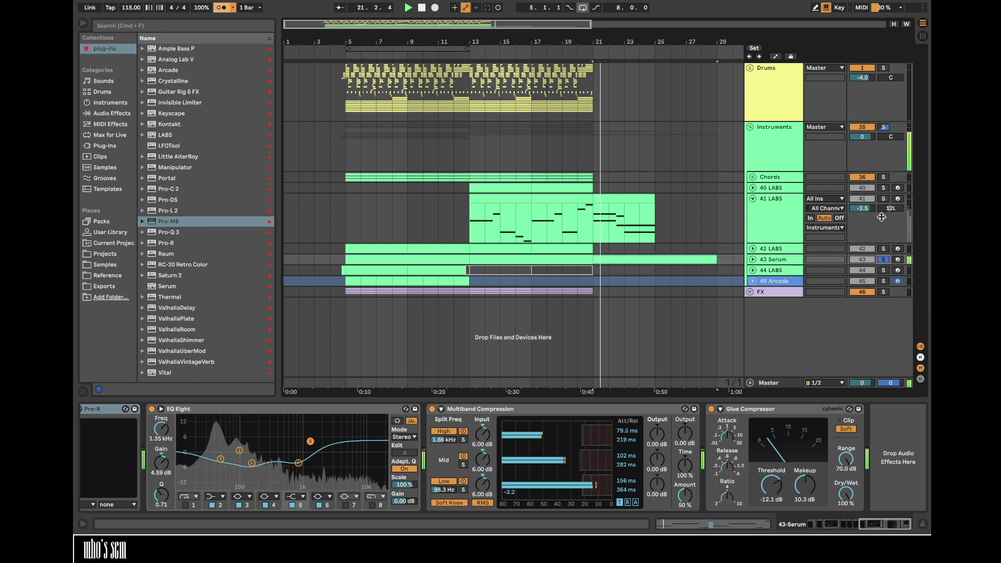
- Consolidate the 41 LABS range from 21.1.1 to 29.1.1 into one eight-bar clip
{"action": "left_click", "coordinate": [632, 198]}
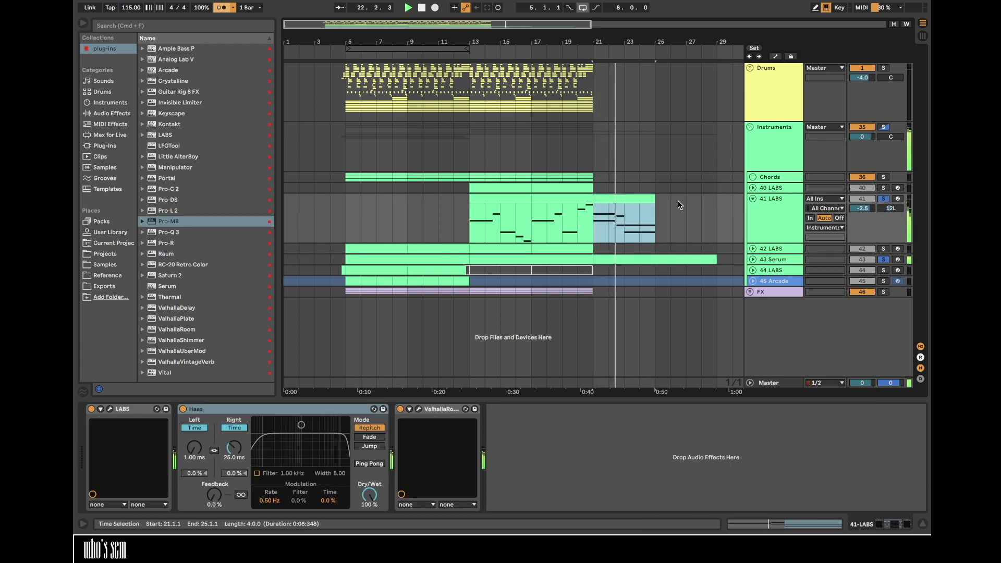
{"action": "left_click", "coordinate": [717, 206], "text": "shift"}
{"action": "key", "text": "super+j"}
- Duplicate all chord notes of the eight-bar 41 LABS clip into its bars 5 to 8
{"action": "double_click", "coordinate": [683, 198]}
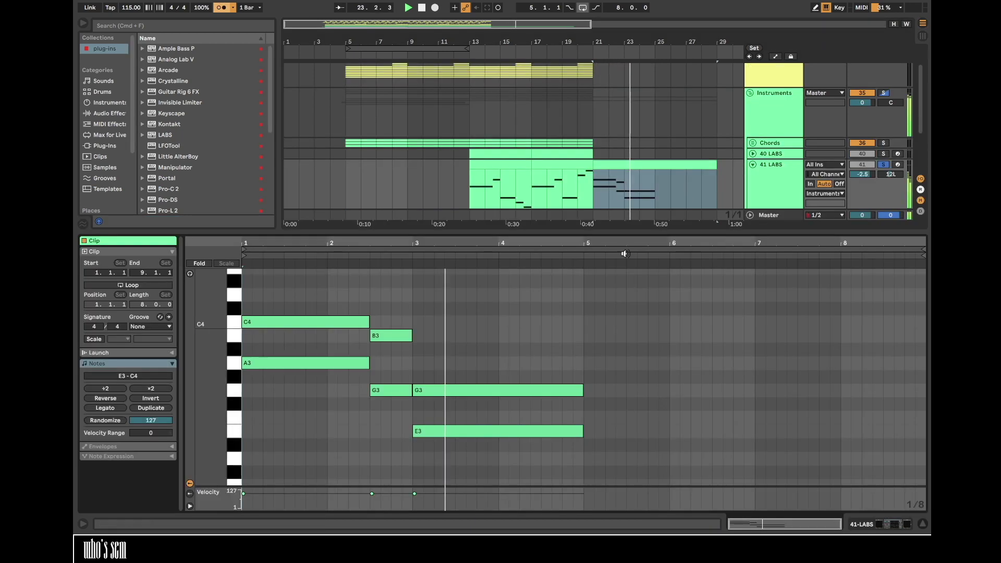
{"action": "left_click_drag", "start_coordinate": [335, 296], "coordinate": [420, 387]}
{"action": "key", "text": "super+a"}
{"action": "key", "text": "super+d"}
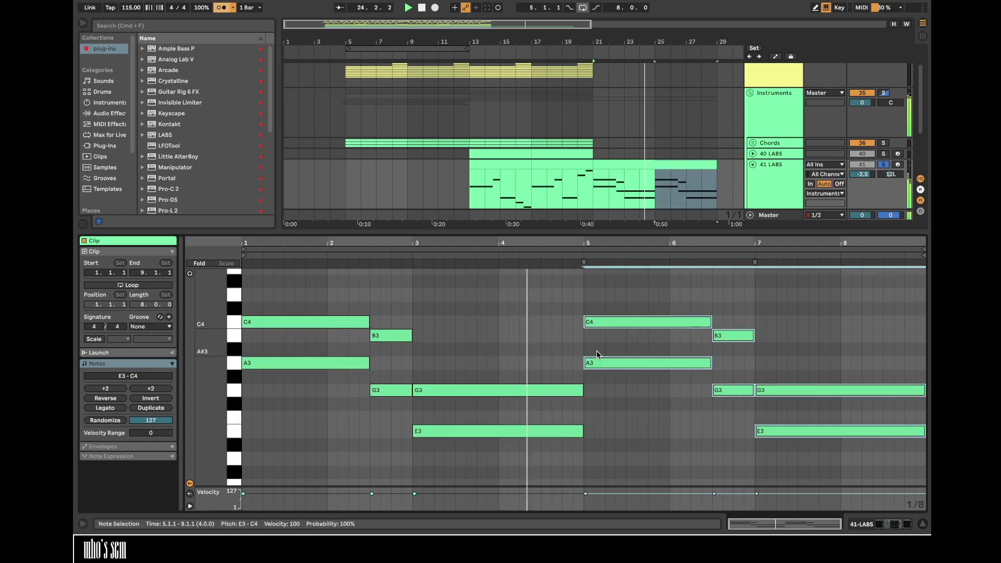
- Add a half-bar D4 note leading into bar 5 and replace the B3 before bar 7 with D4
{"action": "double_click", "coordinate": [547, 296]}
{"action": "left_click_drag", "start_coordinate": [551, 296], "coordinate": [582, 296]}
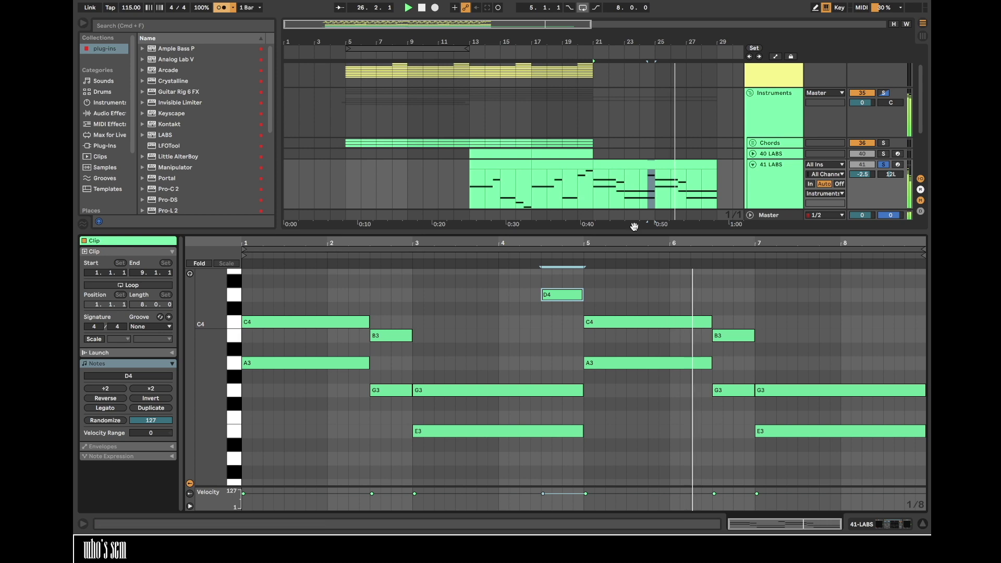
{"action": "double_click", "coordinate": [729, 295]}
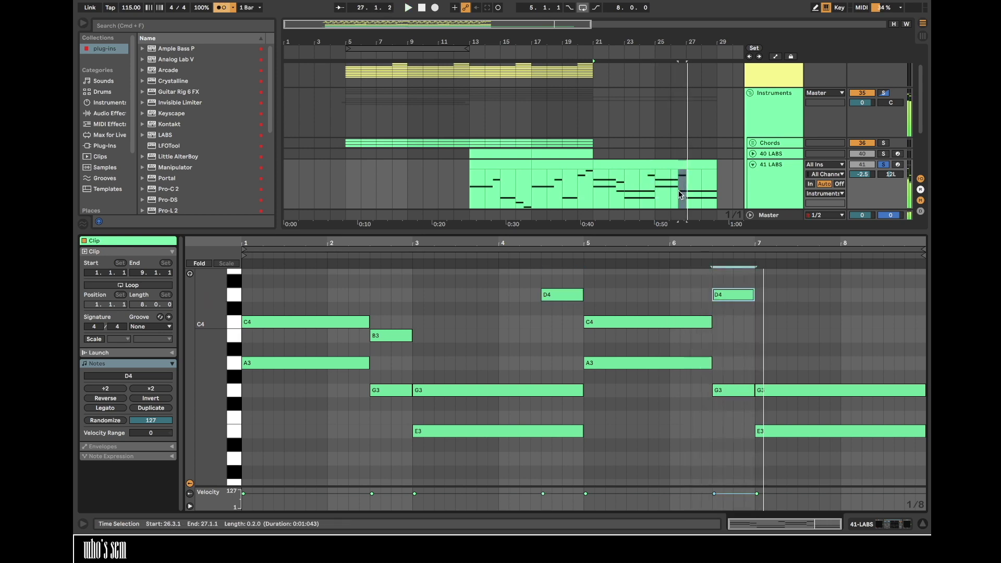
- Raise the D4 notes before bars 5 and 7 of the clip to E4
{"action": "scroll", "coordinate": [589, 312], "scroll_direction": "up", "scroll_amount": 1}
{"action": "left_click_drag", "start_coordinate": [558, 311], "coordinate": [559, 287]}
{"action": "left_click_drag", "start_coordinate": [733, 309], "coordinate": [731, 289]}
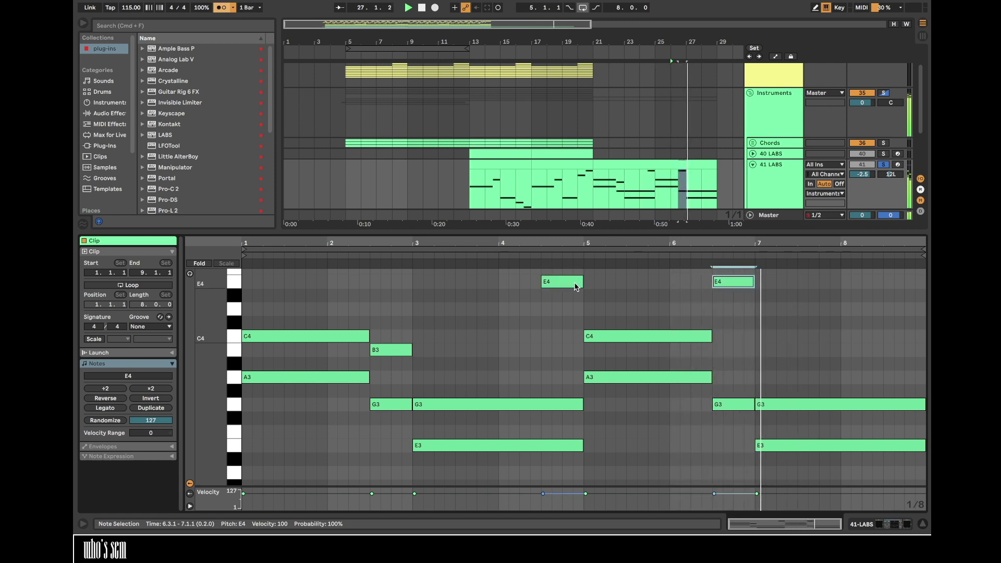
- Undo the last note change, copy the E4 note into bar 8, and duplicate it at a lower pitch
{"action": "key", "text": "super+z"}
{"action": "left_click_drag", "start_coordinate": [733, 280], "coordinate": [861, 297]}
{"action": "key", "text": "super+d"}
{"action": "key", "text": "Down"}
{"action": "key", "text": "space"}
{"action": "double_click", "coordinate": [788, 170]}
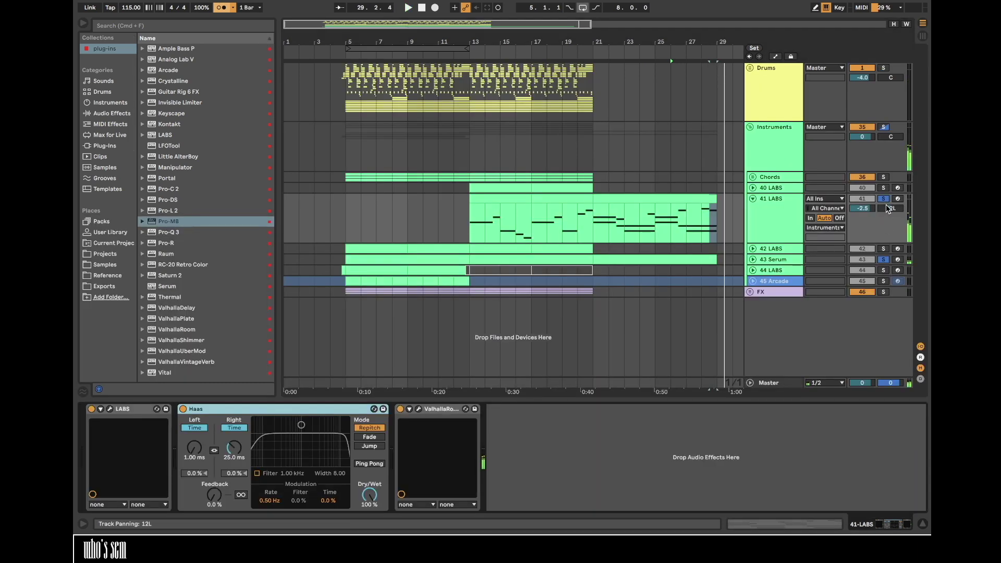
- Play the arrangement from 4.4.1 on the 44 LABS track and save the set
{"action": "left_click", "coordinate": [342, 269]}
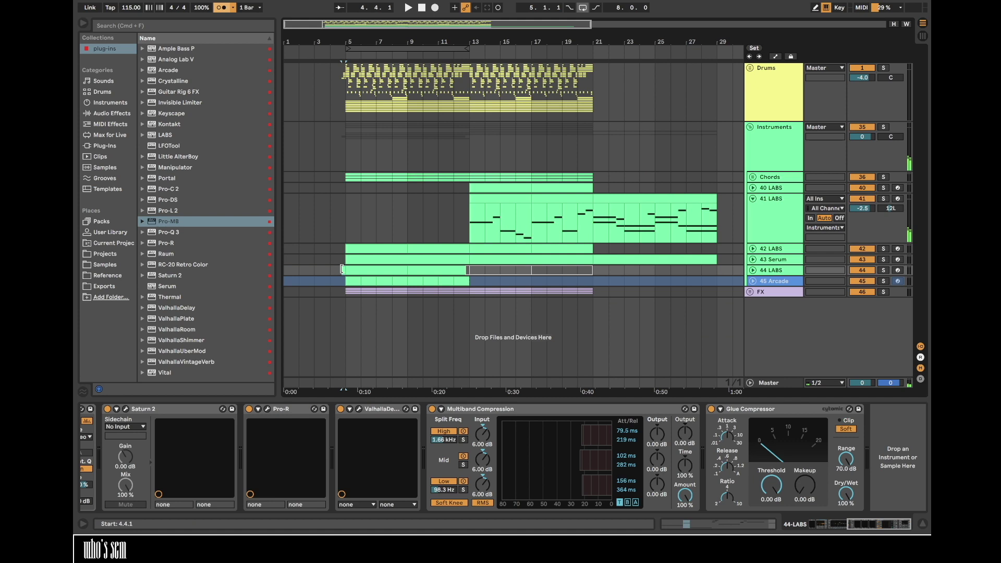
{"action": "key", "text": "space"}
{"action": "key", "text": "super+s"}
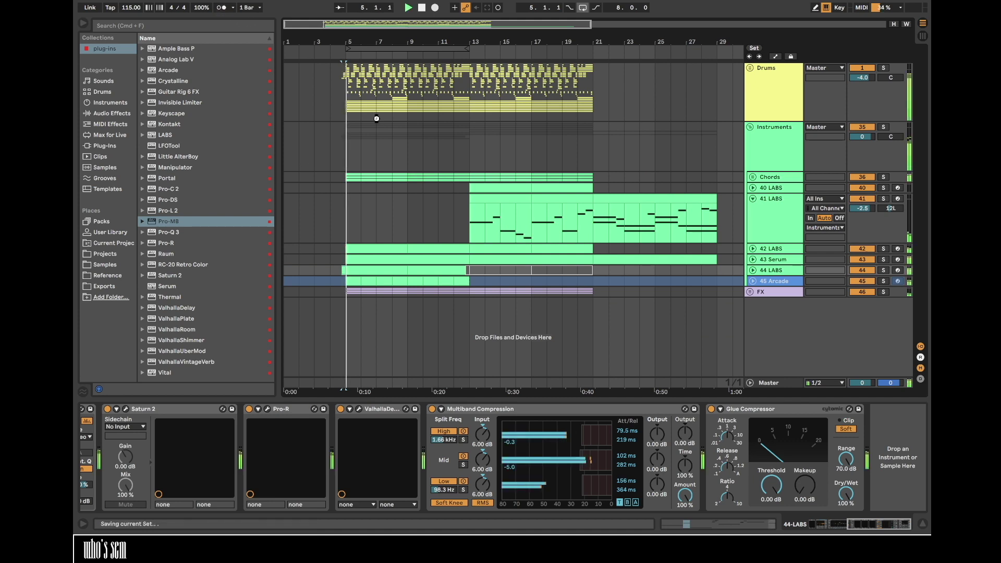
- Lower the threshold of the Glue Compressor on the Master track to -5.08 dB
{"action": "left_click", "coordinate": [347, 383]}
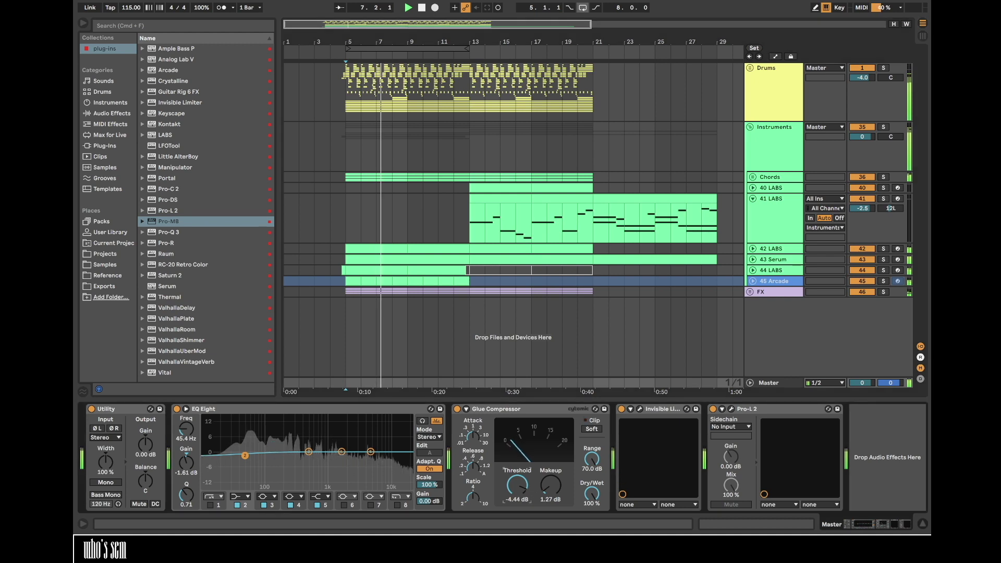
{"action": "left_click_drag", "start_coordinate": [522, 485], "coordinate": [521, 483]}
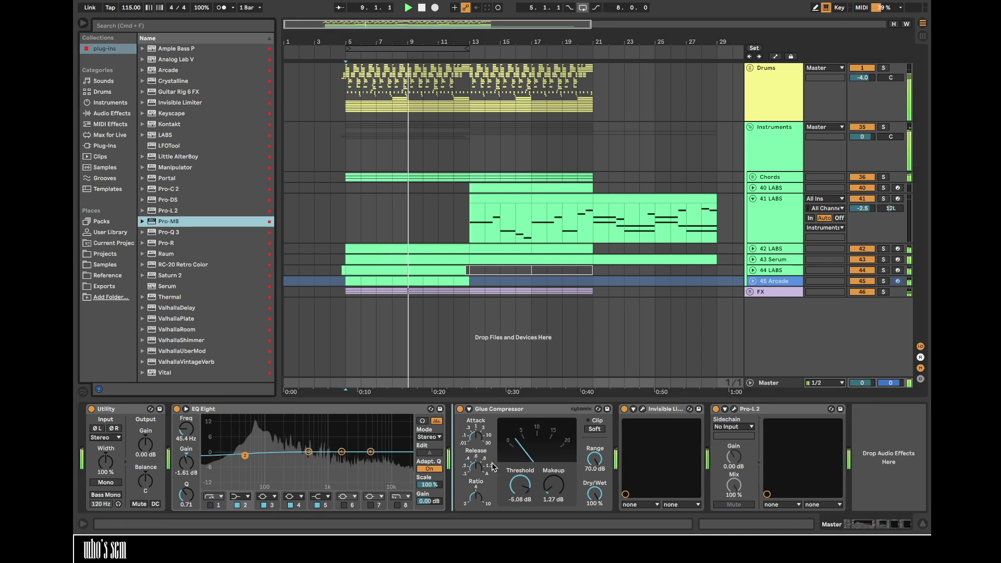
- Add Pro-MB to the Master track with the mastering preset Basic 4-band punch and balance 01 bM at 42%
{"action": "double_click", "coordinate": [165, 224]}
{"action": "left_click", "coordinate": [526, 96]}
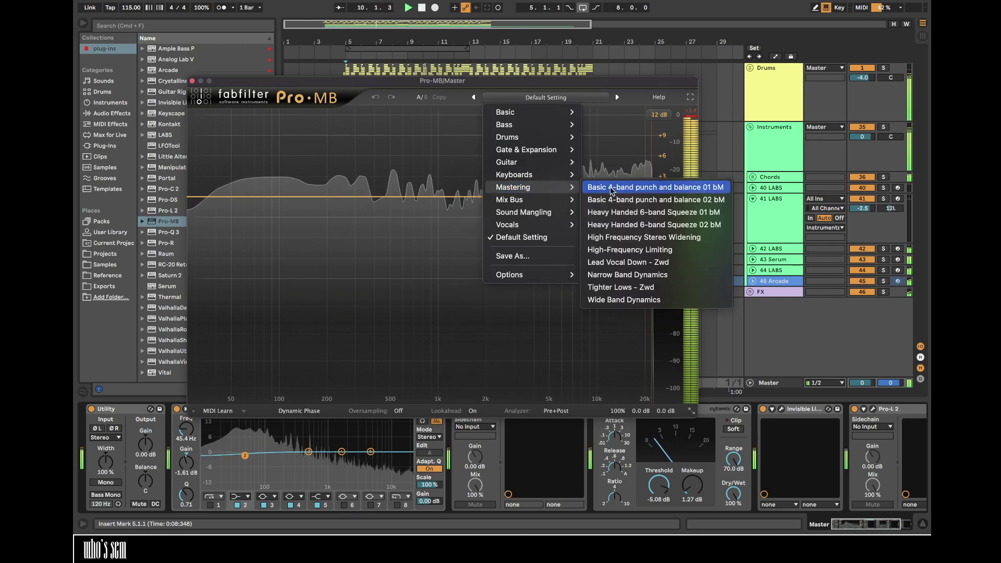
{"action": "left_click", "coordinate": [615, 187]}
{"action": "mouse_move", "coordinate": [620, 365]}
{"action": "left_click_drag", "start_coordinate": [621, 365], "coordinate": [602, 396]}
- Set the Master track Utility's gain to -5 dB and close the Pro-MB window
{"action": "left_click", "coordinate": [149, 447]}
{"action": "type", "text": "-5"}
{"action": "key", "text": "Return"}
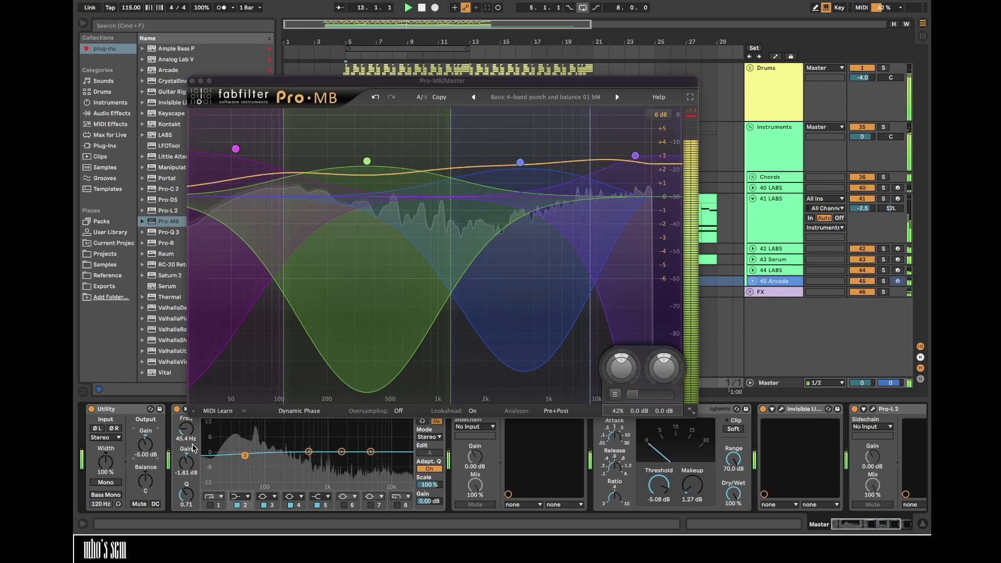
{"action": "left_click", "coordinate": [192, 81]}
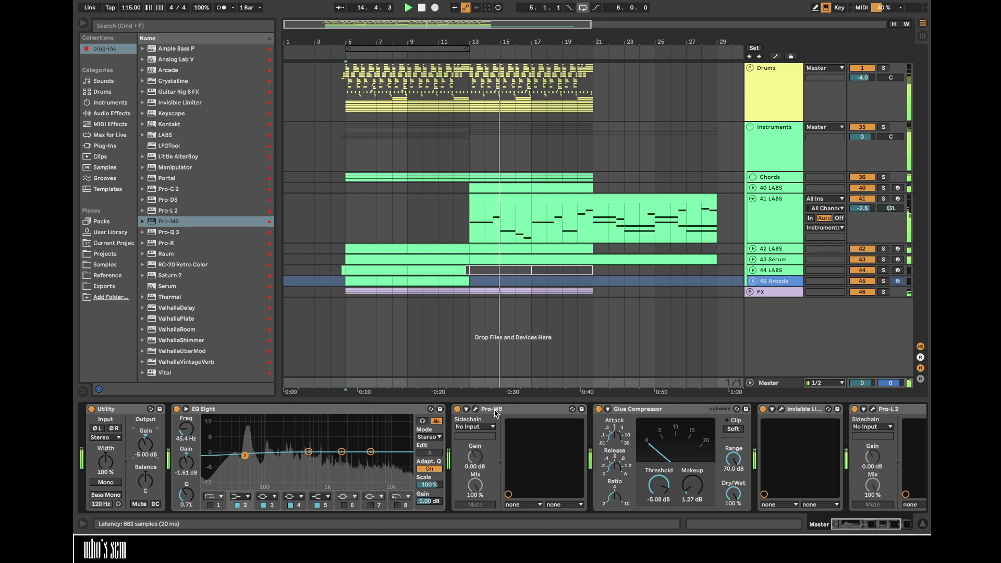
- Set the Master Glue Compressor's threshold to -8.57 dB and makeup to 6.83 dB, and replay from 5.1.1 with Pro-L 2 open
{"action": "left_click_drag", "start_coordinate": [658, 484], "coordinate": [659, 483]}
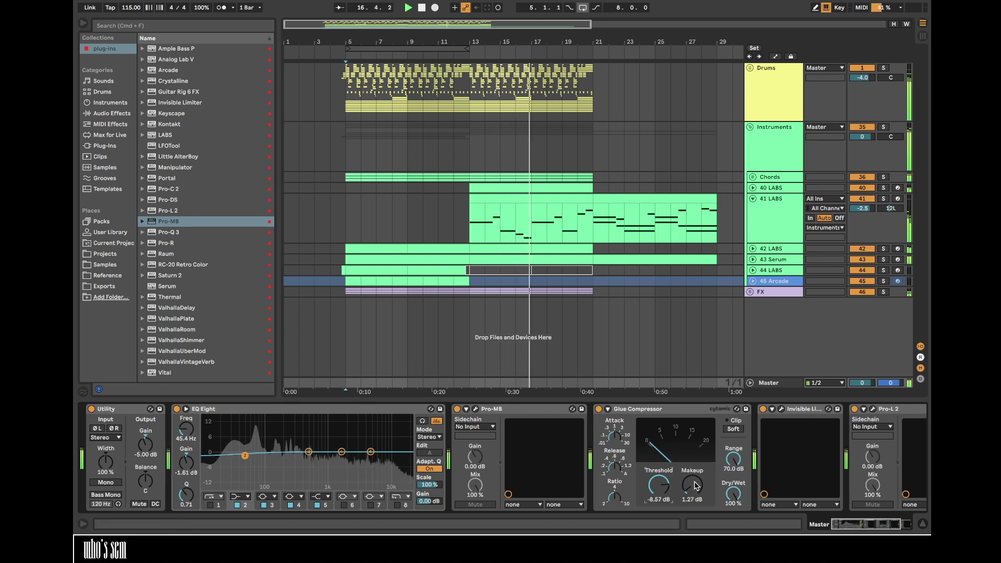
{"action": "left_click", "coordinate": [872, 409]}
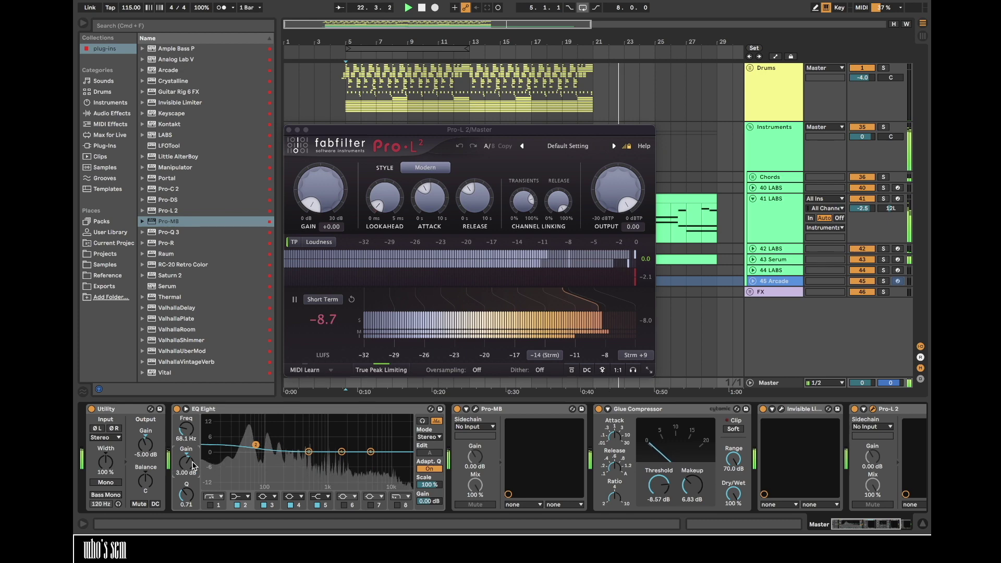
{"action": "left_click_drag", "start_coordinate": [573, 134], "coordinate": [573, 111]}
{"action": "key", "text": "space"}
{"action": "key", "text": "space"}
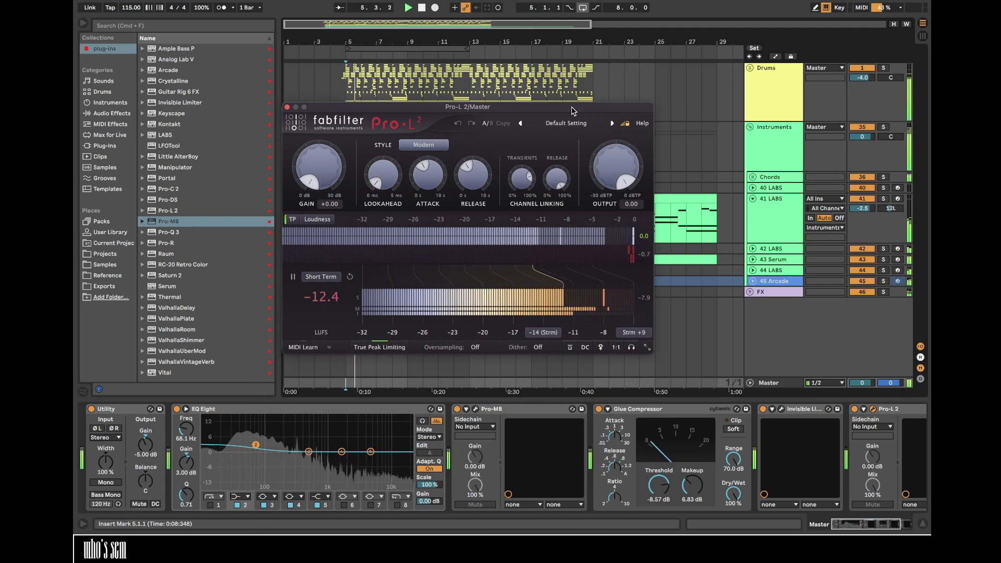
- Move the Master EQ Eight's highest band to 2.55 kHz, set its 68.1 Hz band to 0 dB gain, and close Pro-L 2
{"action": "left_click", "coordinate": [370, 452]}
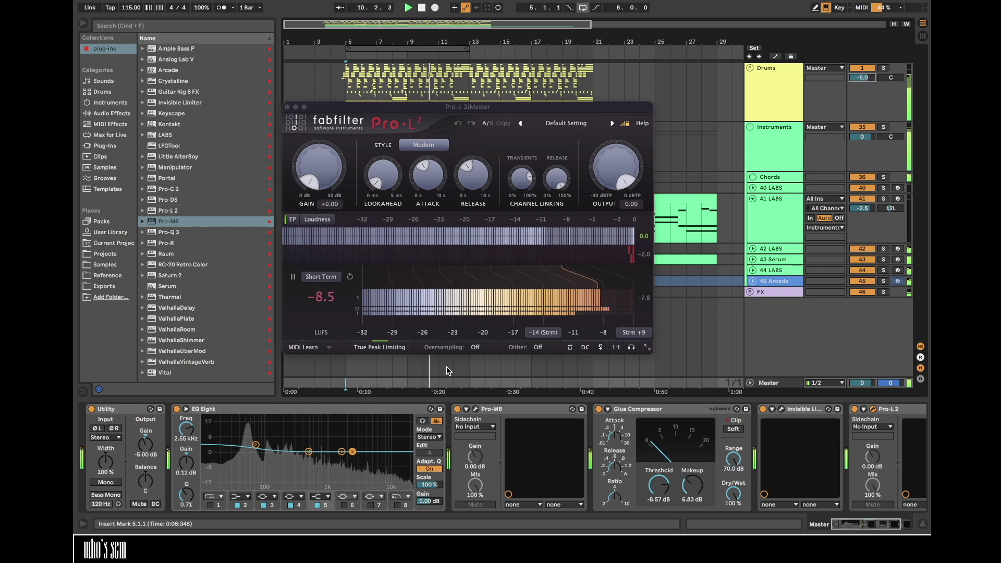
{"action": "left_click_drag", "start_coordinate": [186, 459], "coordinate": [186, 457]}
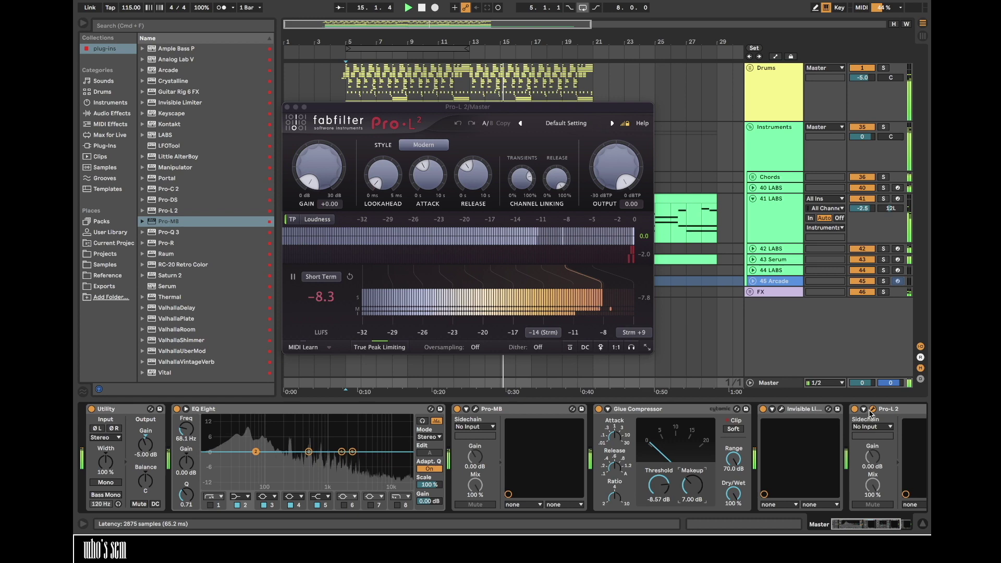
{"action": "key", "text": "XF86AudioLowerVolume"}
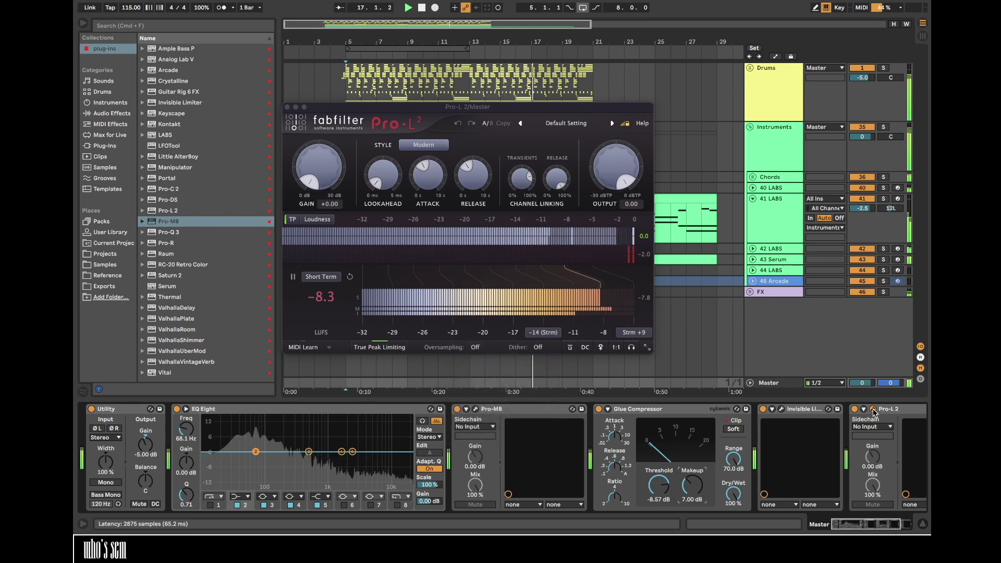
{"action": "left_click", "coordinate": [873, 410]}
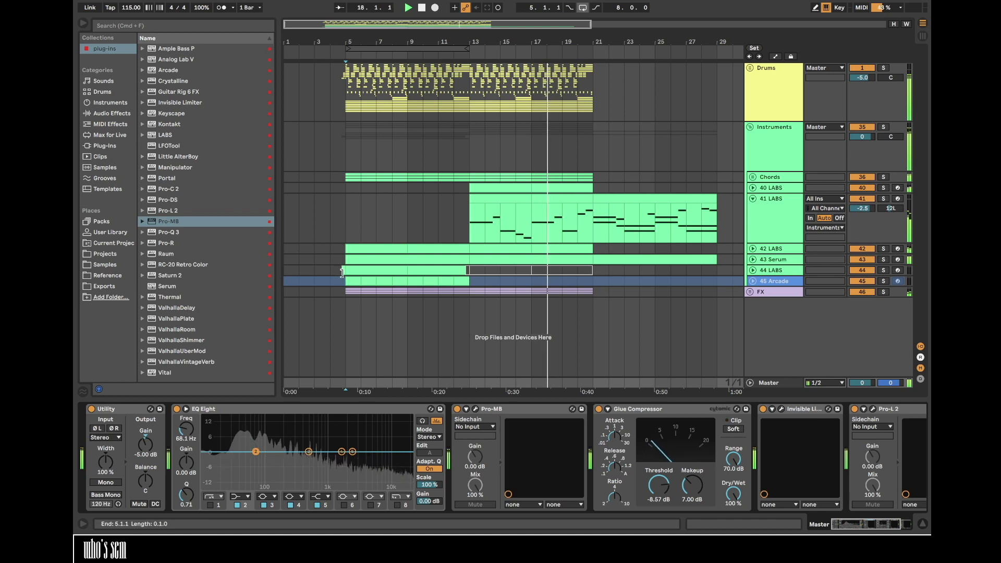
- Insert 32 bars of empty time at the start of the arrangement
{"action": "left_click", "coordinate": [360, 201]}
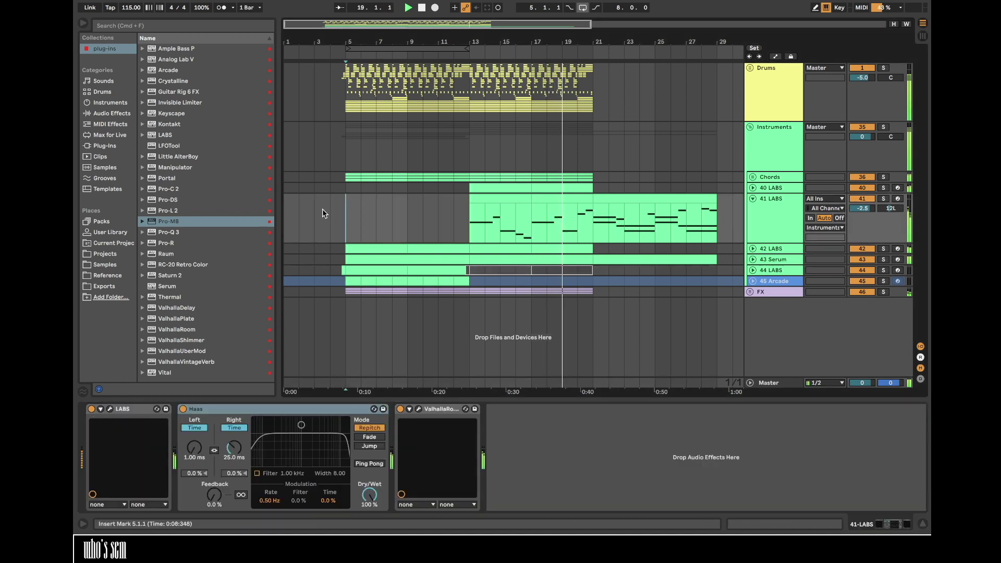
{"action": "left_click", "coordinate": [286, 216]}
{"action": "key", "text": "super+i"}
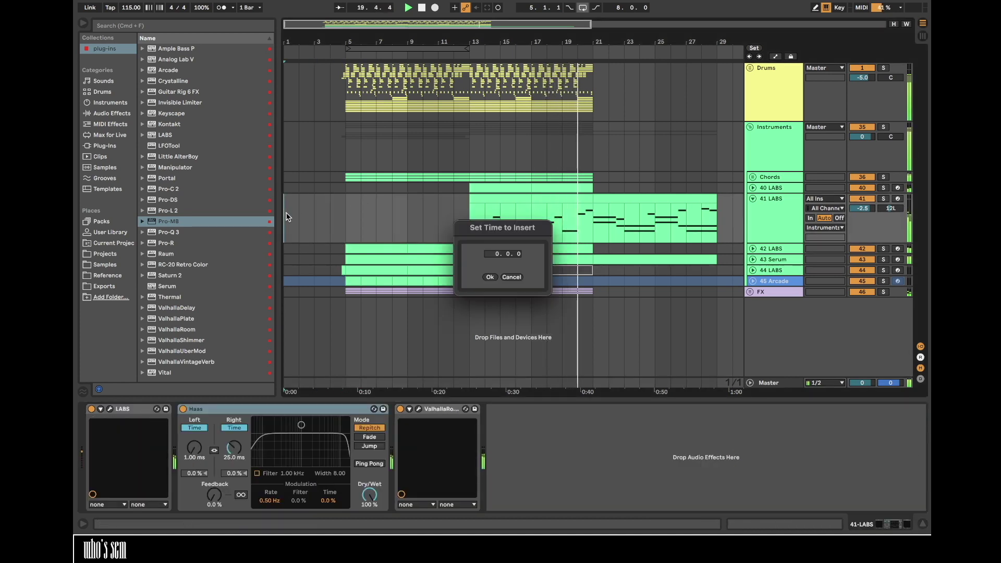
{"action": "left_click", "coordinate": [490, 254]}
{"action": "type", "text": "32"}
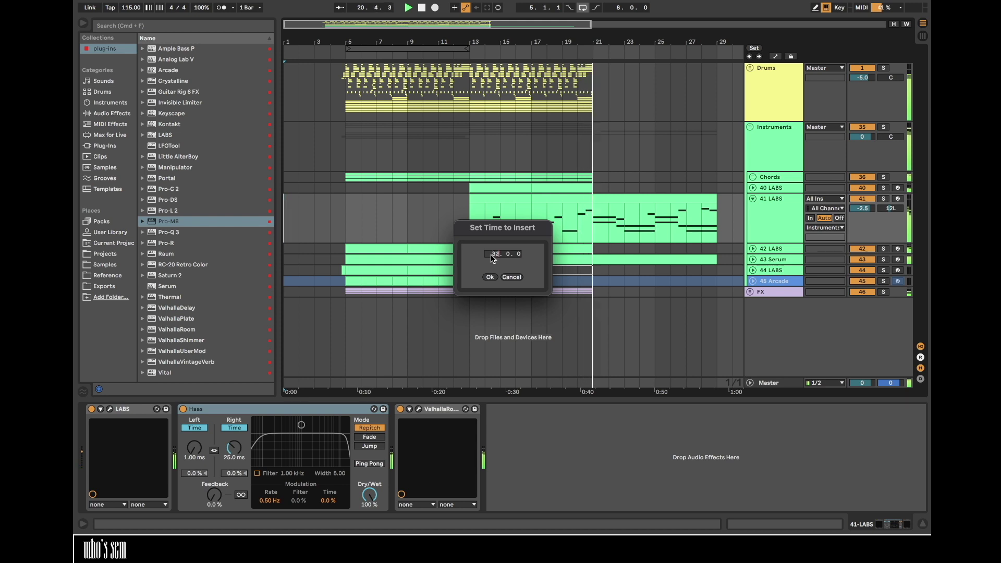
{"action": "left_click", "coordinate": [490, 277]}
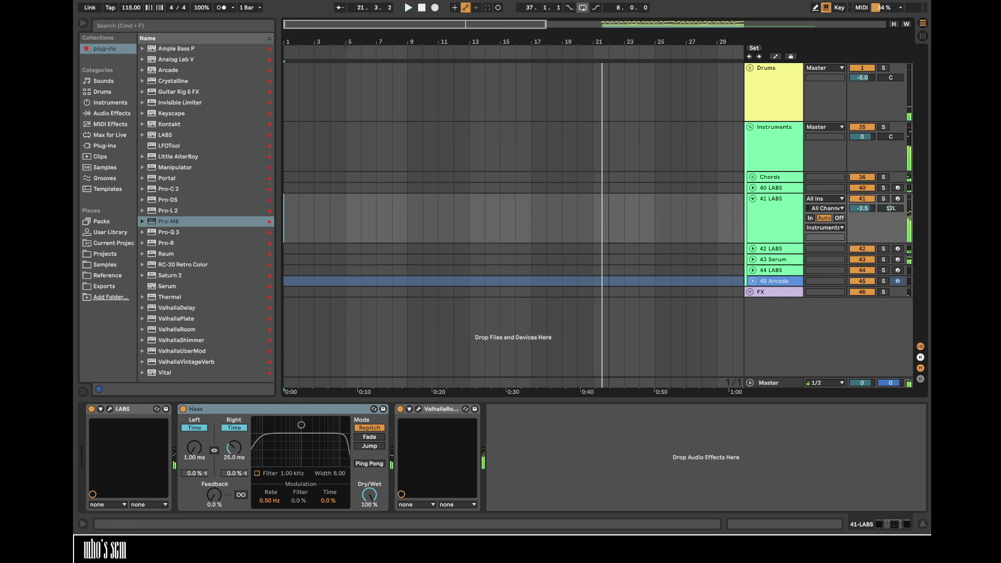
- Copy the 16-bar FX group section starting at bar 37 to bar 21
{"action": "key", "text": "minus"}
{"action": "left_click_drag", "start_coordinate": [532, 297], "coordinate": [635, 298]}
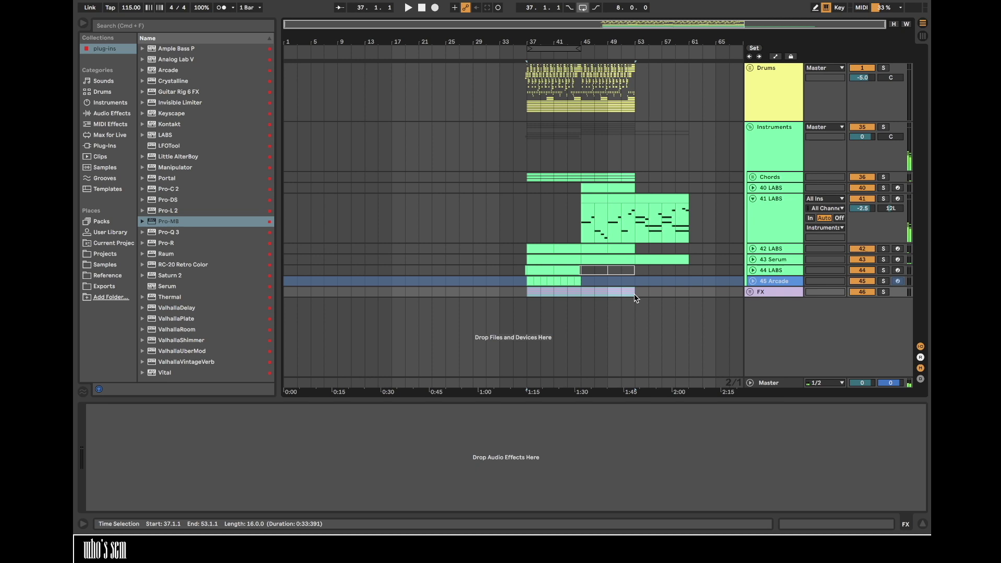
{"action": "left_click", "coordinate": [421, 291]}
{"action": "key", "text": "super+v"}
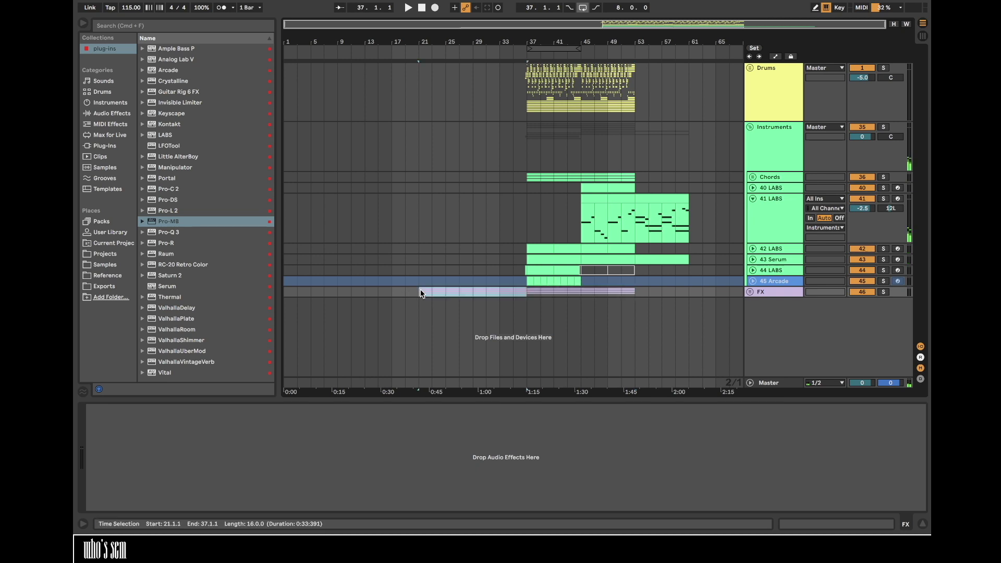
- Select the whole arrangement from bar 21 onward across all tracks and move it four bars earlier
{"action": "left_click_drag", "start_coordinate": [421, 98], "coordinate": [766, 349]}
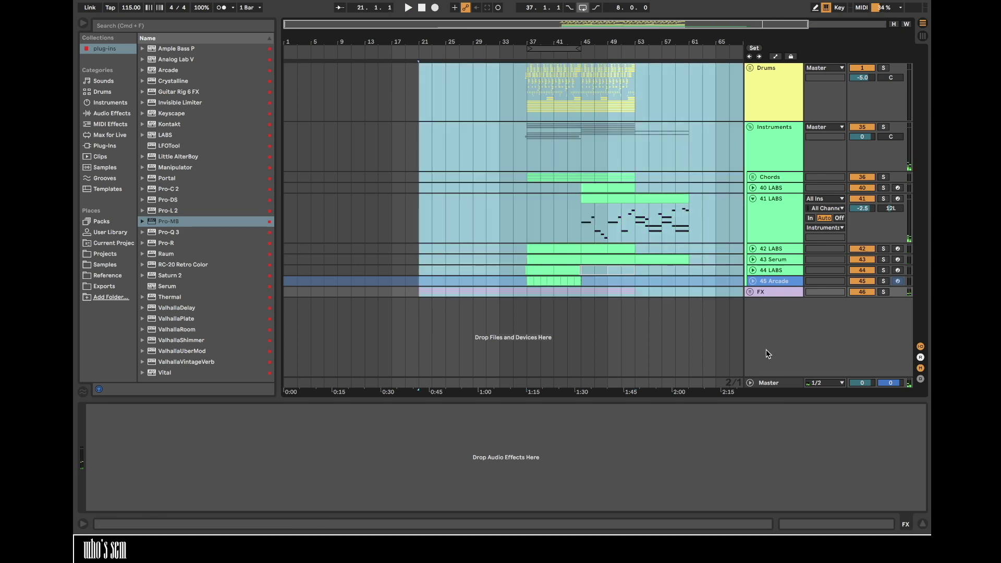
{"action": "left_click_drag", "start_coordinate": [594, 198], "coordinate": [574, 199]}
{"action": "left_click", "coordinate": [382, 222]}
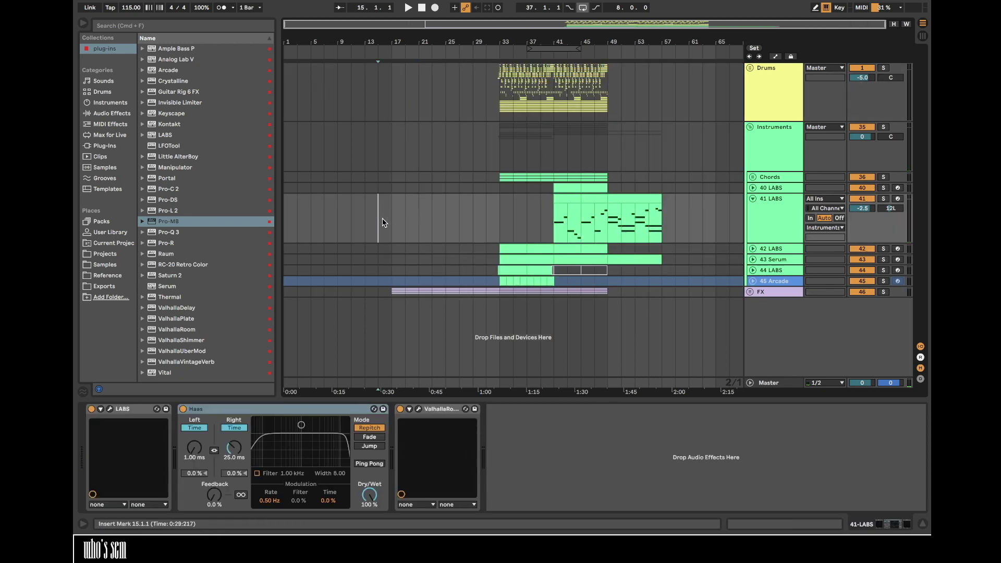
- Mark out the empty ranges of bars 9 to 17 and 17 to 33 on the Drums group to gauge the section lengths
{"action": "left_click_drag", "start_coordinate": [403, 42], "coordinate": [461, 46]}
{"action": "left_click", "coordinate": [518, 105]}
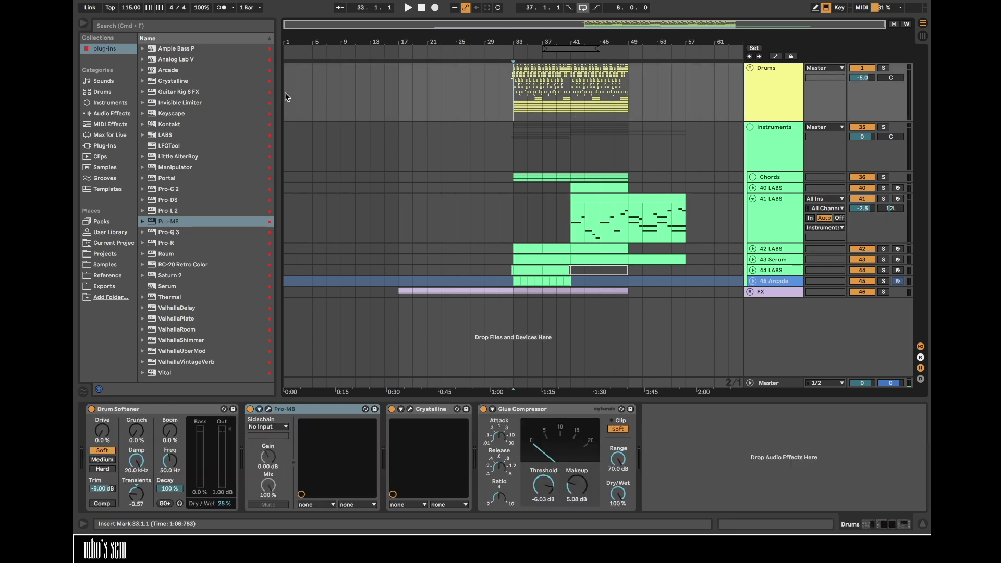
{"action": "left_click_drag", "start_coordinate": [286, 96], "coordinate": [367, 101]}
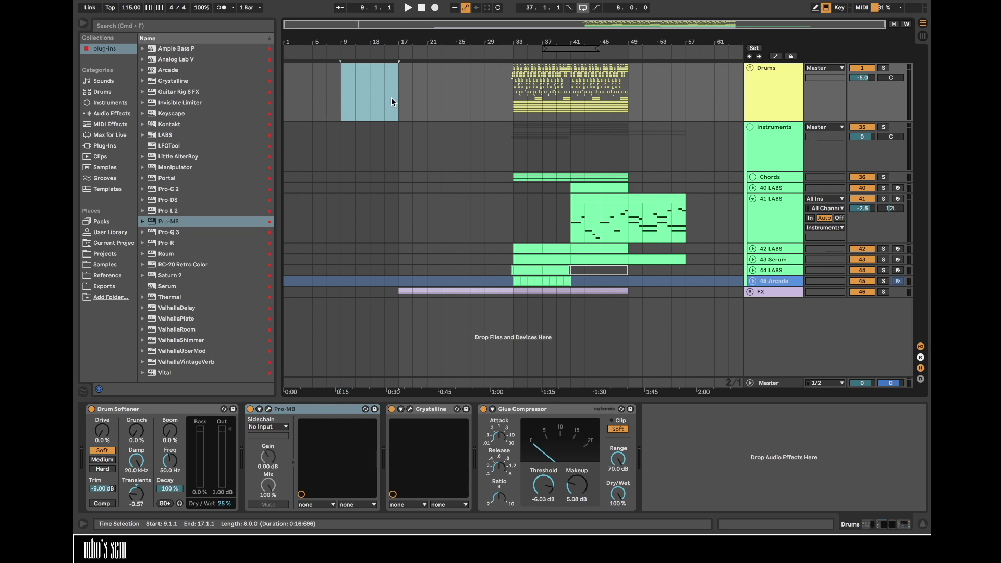
{"action": "left_click_drag", "start_coordinate": [397, 97], "coordinate": [509, 97]}
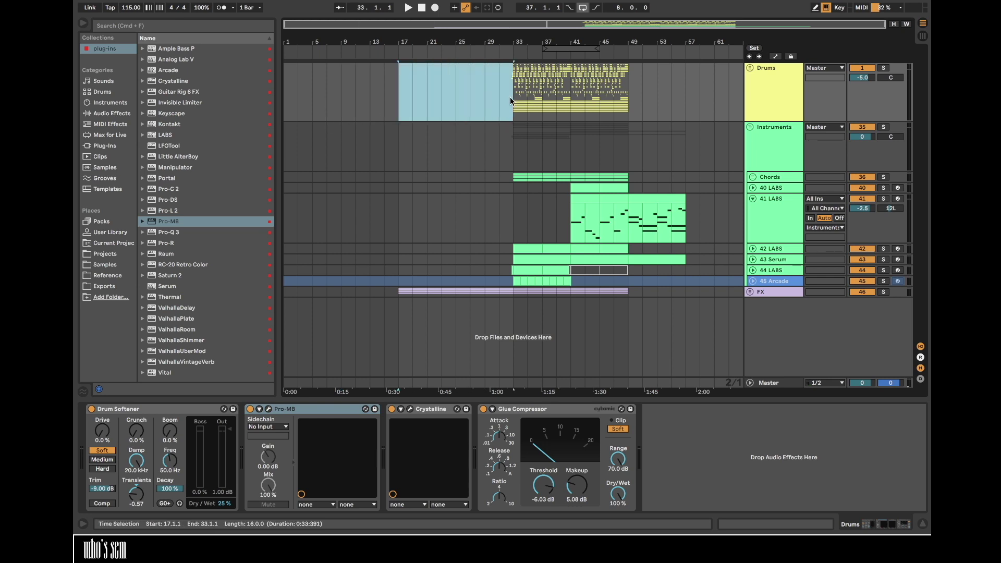
- Unfold the Chords group, copy the first 38 Serum clip to bar 17, and repeat it up to bar 33 during playback
{"action": "left_click", "coordinate": [752, 177]}
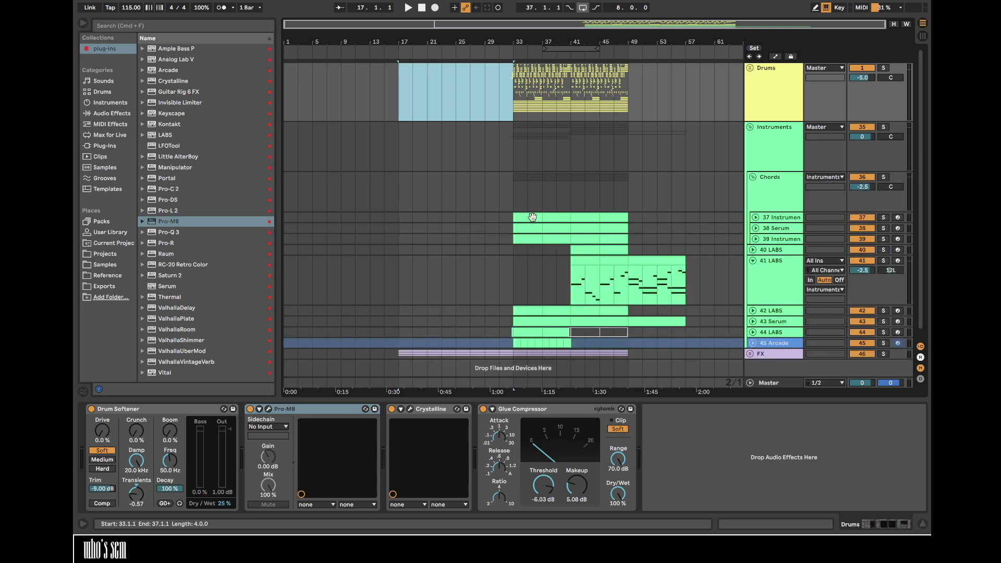
{"action": "left_click_drag", "start_coordinate": [526, 228], "coordinate": [411, 228]}
{"action": "key", "text": "space"}
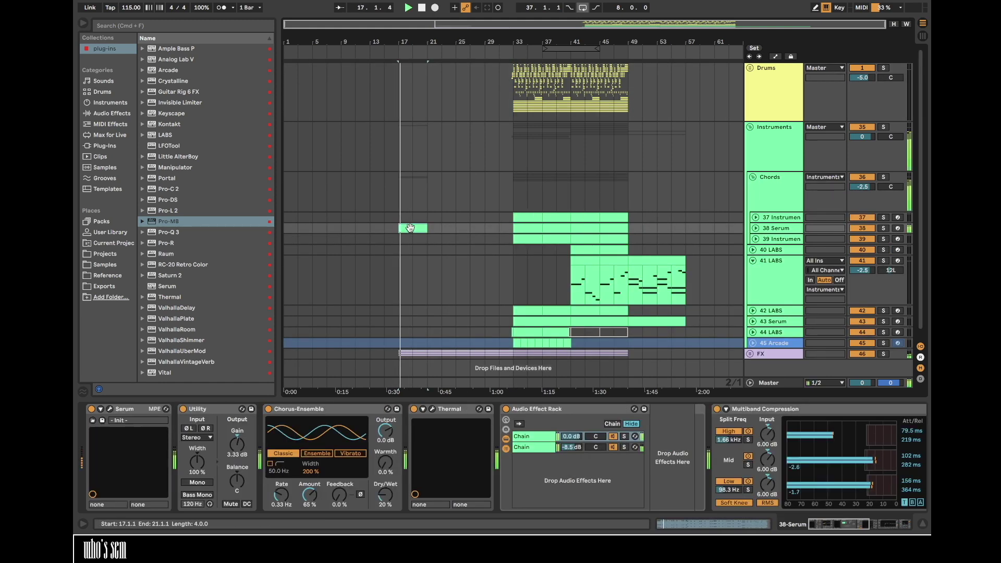
{"action": "key", "text": "super+d"}
{"action": "key", "text": "super+d"}
{"action": "key", "text": "super+d"}
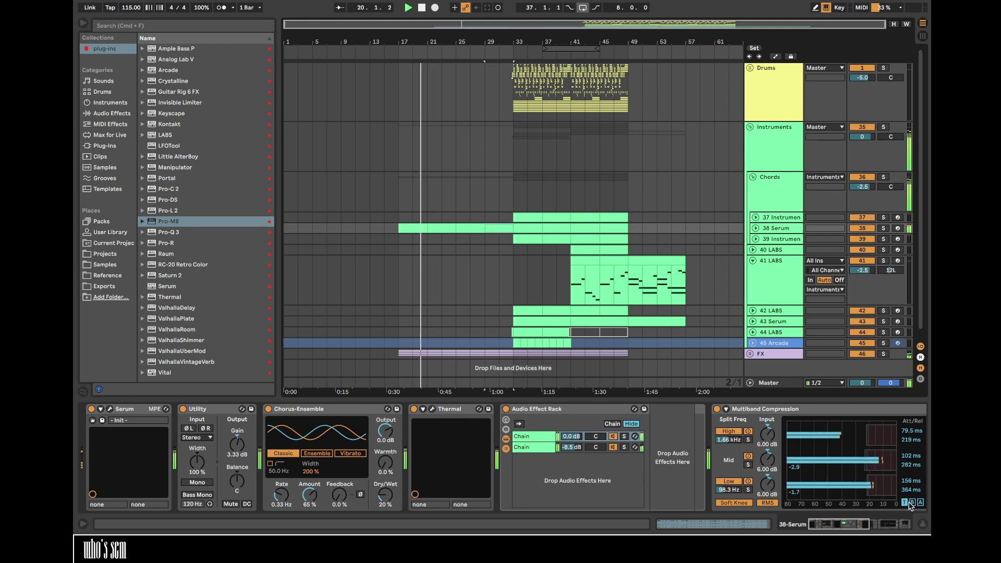
- Fold 41 LABS, unfold the 37 Instrument Rack track, and fill bars 25 to 33 with its chord clips
{"action": "left_click", "coordinate": [923, 526]}
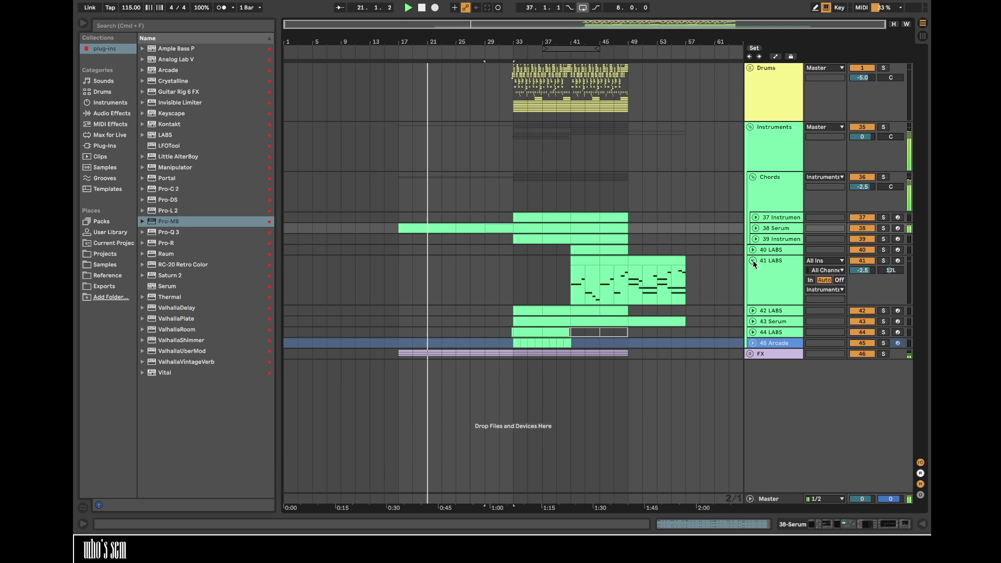
{"action": "left_click", "coordinate": [752, 261]}
{"action": "left_click", "coordinate": [754, 217]}
{"action": "left_click_drag", "start_coordinate": [515, 239], "coordinate": [461, 218]}
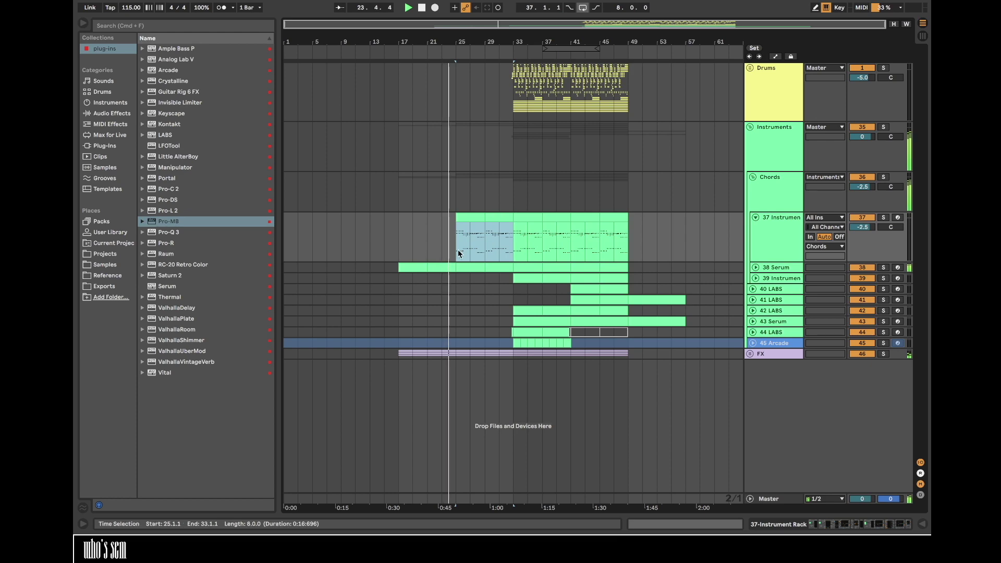
- Add an Auto Filter at the end of the 37 Instrument Rack track's device chain
{"action": "double_click", "coordinate": [785, 235]}
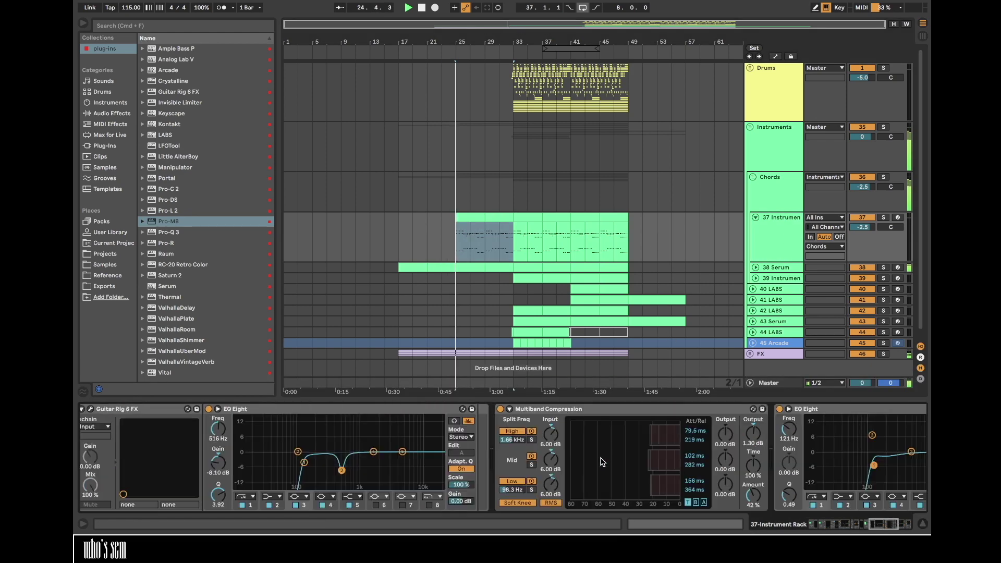
{"action": "left_click", "coordinate": [113, 114]}
{"action": "scroll", "coordinate": [208, 97], "scroll_direction": "up", "scroll_amount": 5}
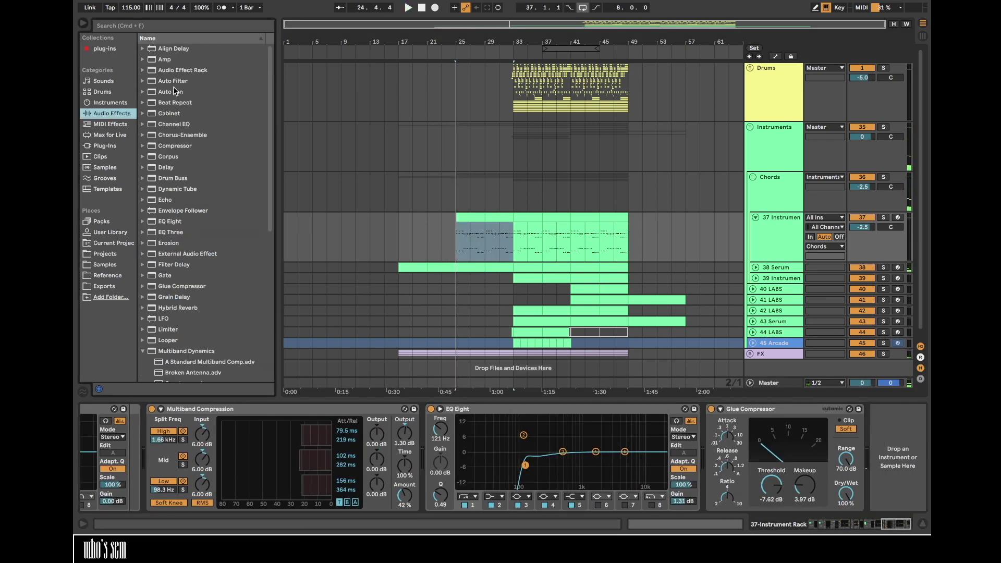
{"action": "double_click", "coordinate": [172, 81]}
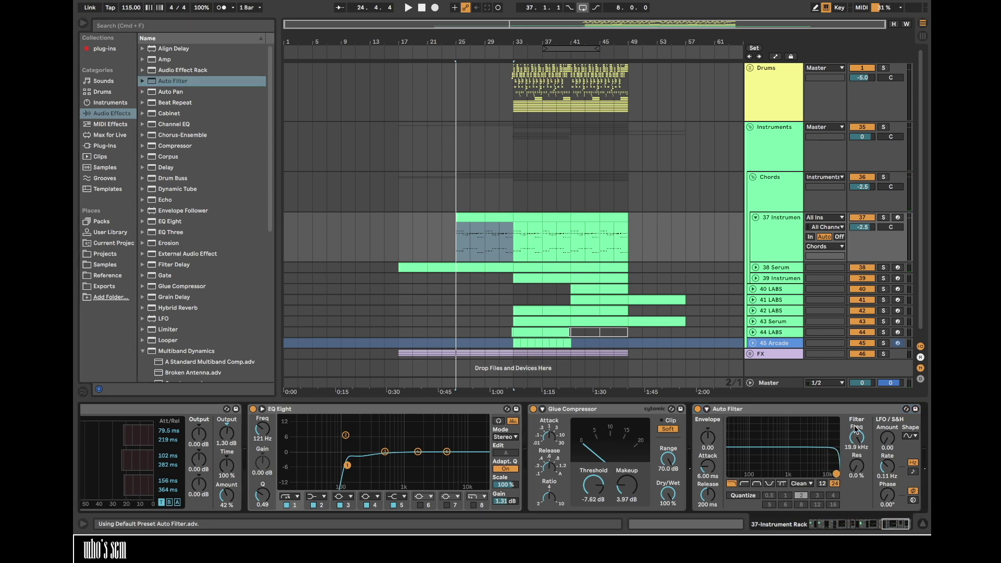
- Show automation and draw a rising Auto Filter frequency ramp over bars 25 to 33 on the 37 Instrument Rack track
{"action": "key", "text": "m"}
{"action": "key", "text": "a"}
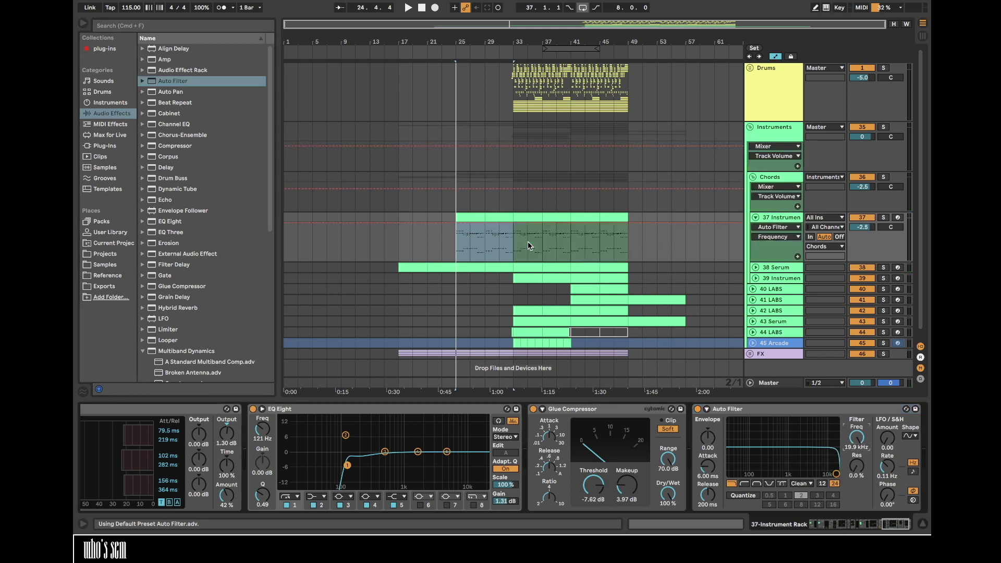
{"action": "left_click", "coordinate": [467, 219]}
{"action": "left_click", "coordinate": [503, 217], "text": "shift"}
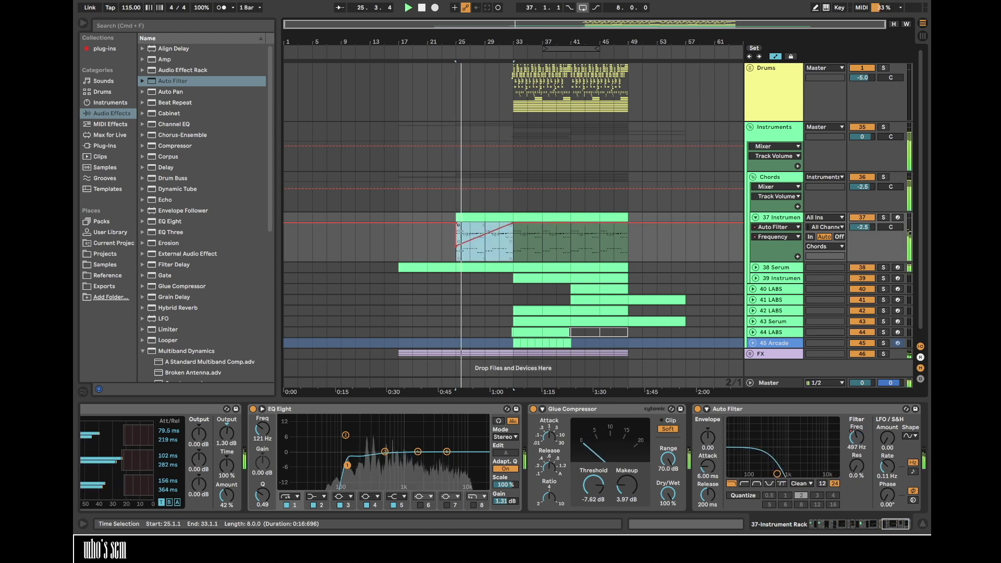
- Extend the 37 Instrument Rack chords and filter ramp back to bar 21, hide automation, and fold the track
{"action": "left_click", "coordinate": [442, 237]}
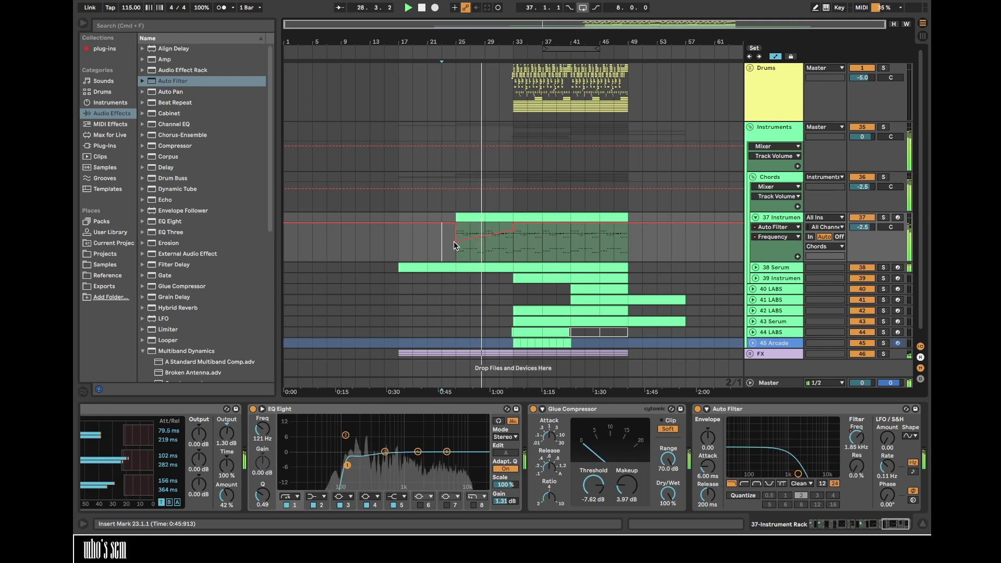
{"action": "left_click", "coordinate": [468, 217]}
{"action": "left_click_drag", "start_coordinate": [468, 218], "coordinate": [442, 223]}
{"action": "left_click", "coordinate": [432, 252]}
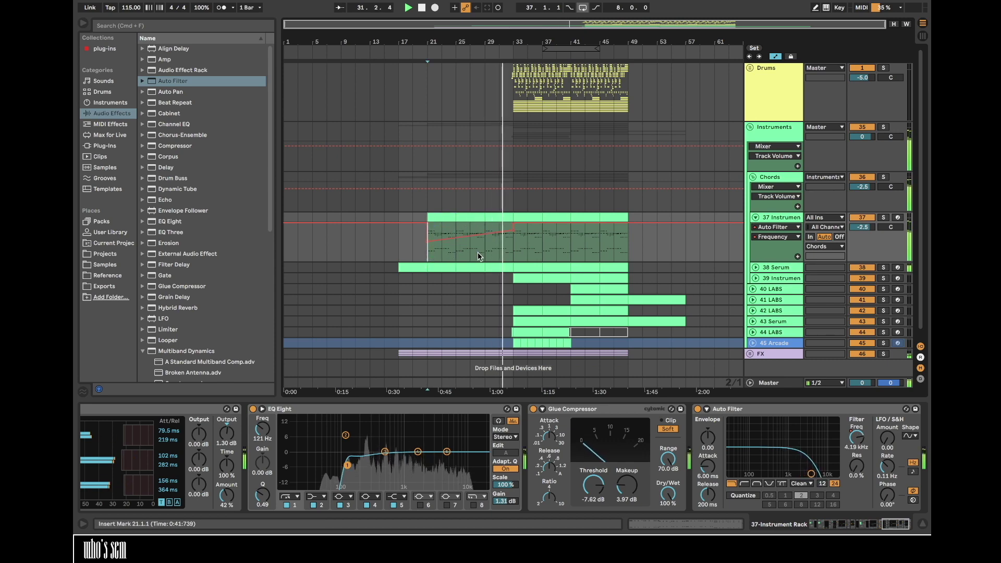
{"action": "key", "text": "a"}
{"action": "left_click", "coordinate": [755, 217]}
- Place the insert marker at 17.1.1 on the Chords group
{"action": "left_click", "coordinate": [511, 190]}
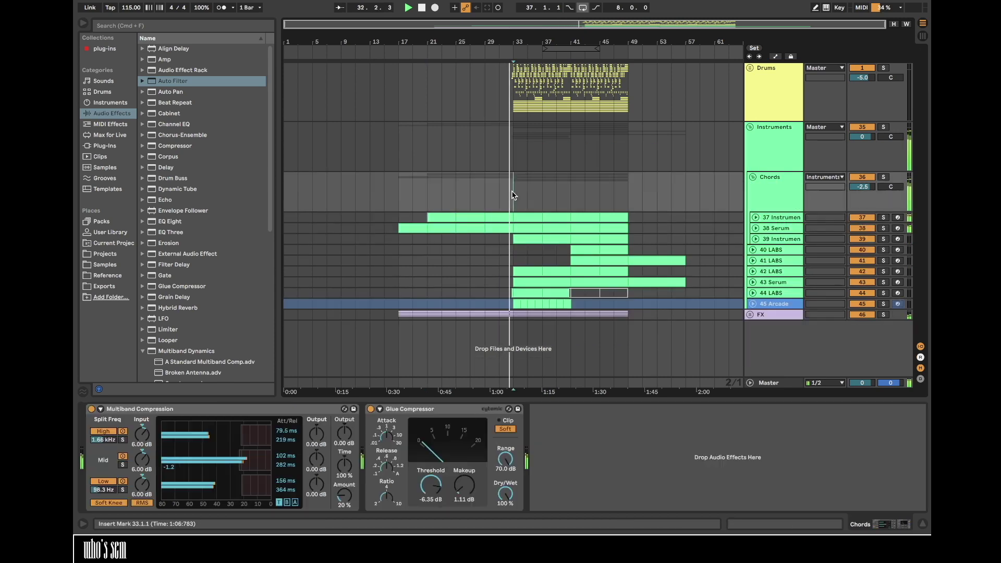
{"action": "left_click", "coordinate": [395, 193]}
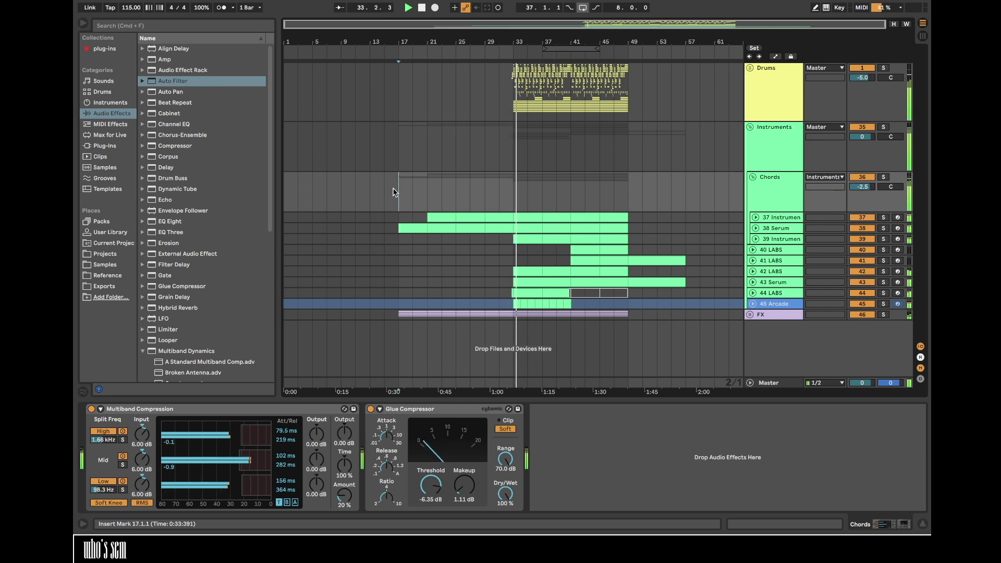
{"action": "left_click_drag", "start_coordinate": [407, 43], "coordinate": [410, 67]}
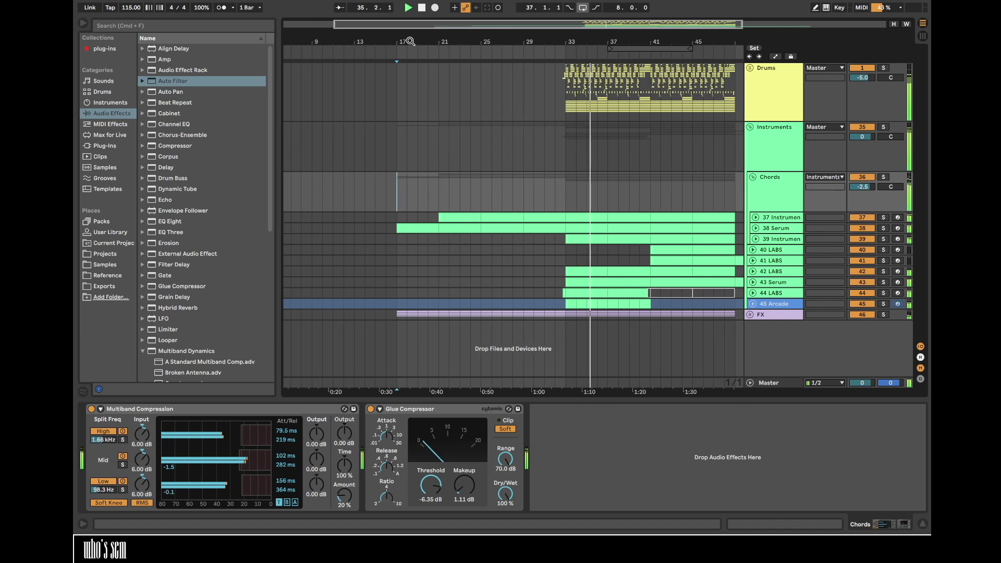
- Adjust the system volume and show the Master track's device chain
{"action": "key", "text": "XF86AudioLowerVolume"}
{"action": "key", "text": "XF86AudioLowerVolume"}
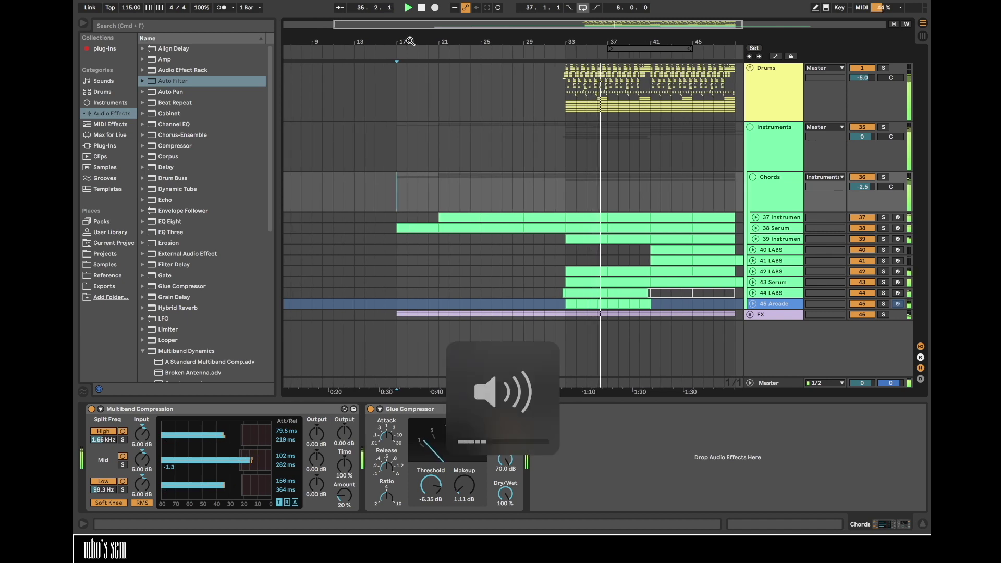
{"action": "key", "text": "XF86AudioRaiseVolume"}
{"action": "left_click", "coordinate": [784, 383]}
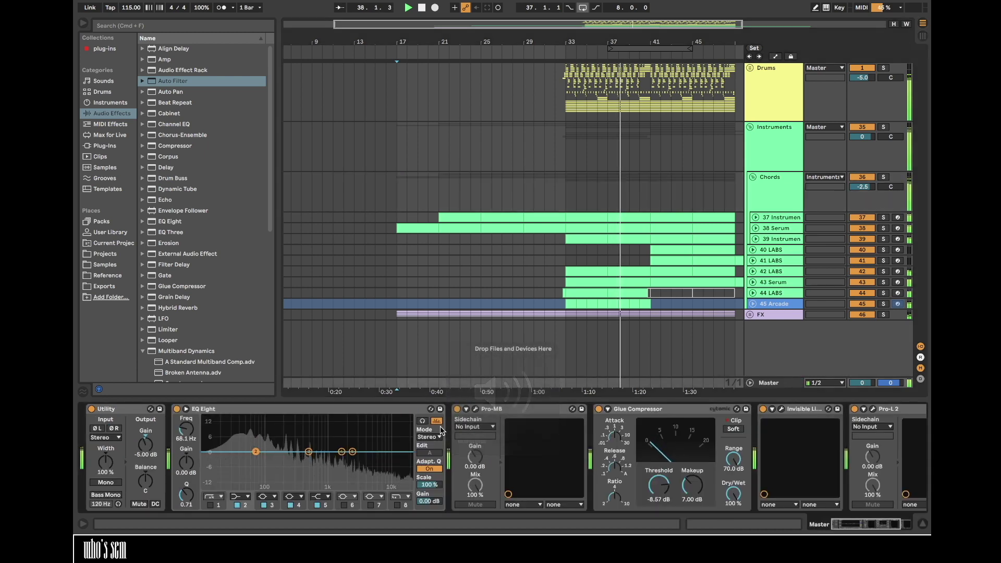
- Pull the highest active band of the Master's EQ Eight to about -1 dB at 2.45 kHz and collapse the Multiband Dynamics presets
{"action": "left_click_drag", "start_coordinate": [353, 456], "coordinate": [351, 455]}
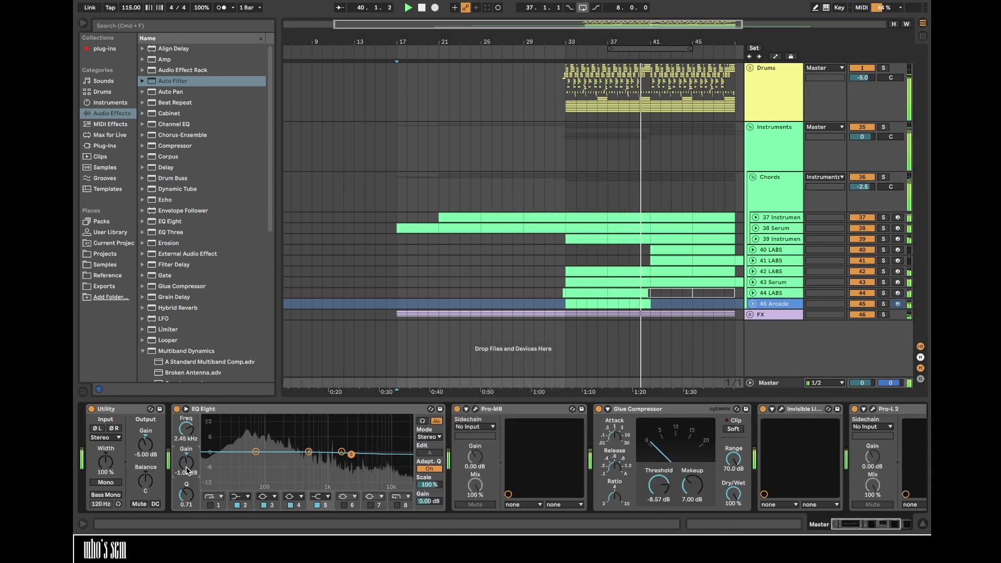
{"action": "left_click", "coordinate": [397, 239]}
{"action": "left_click", "coordinate": [144, 351]}
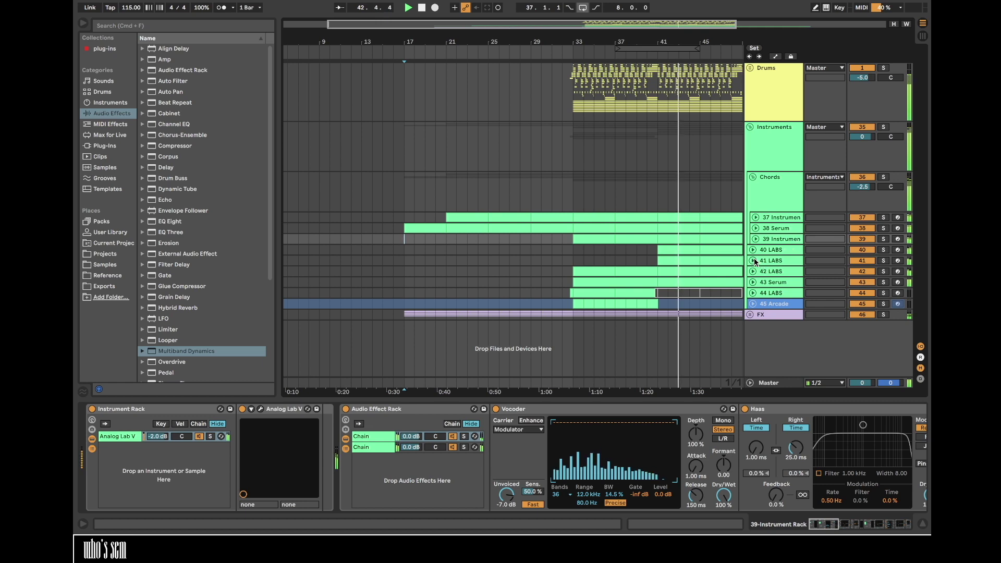
- Copy eight bars of the 42 LABS part from the main section to bars 17 to 25 and fold the track
{"action": "left_click", "coordinate": [754, 238]}
{"action": "left_click", "coordinate": [754, 239]}
{"action": "left_click", "coordinate": [752, 271]}
{"action": "left_click", "coordinate": [603, 271]}
{"action": "left_click", "coordinate": [675, 271]}
{"action": "left_click_drag", "start_coordinate": [674, 271], "coordinate": [436, 269]}
{"action": "left_click", "coordinate": [752, 271]}
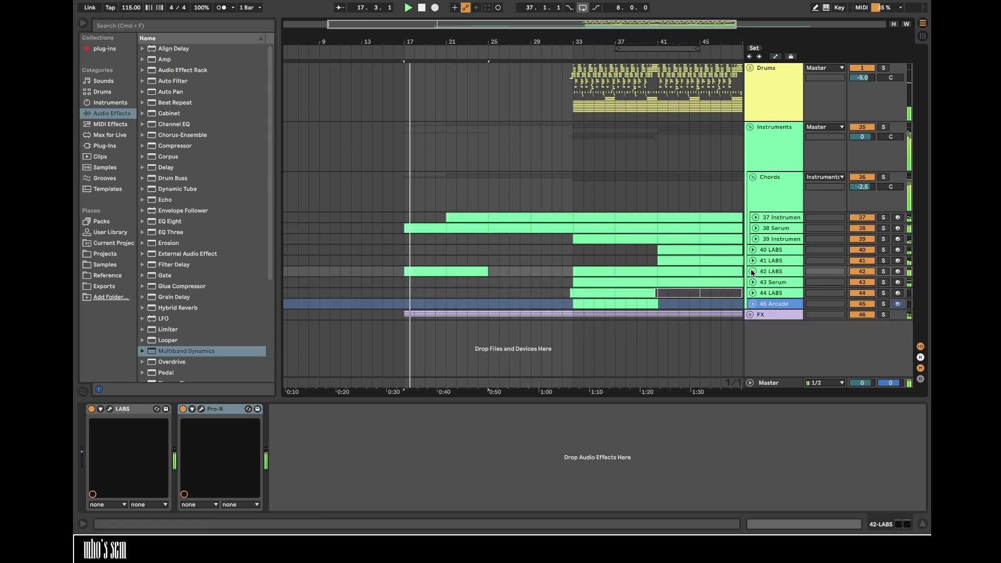
- Consolidate the 38 Serum clips over bars 17 to 25 into one eight-bar clip and open its notes for editing
{"action": "left_click", "coordinate": [755, 239]}
{"action": "left_click", "coordinate": [756, 239]}
{"action": "left_click", "coordinate": [755, 228]}
{"action": "left_click", "coordinate": [439, 229]}
{"action": "left_click", "coordinate": [454, 229], "text": "shift"}
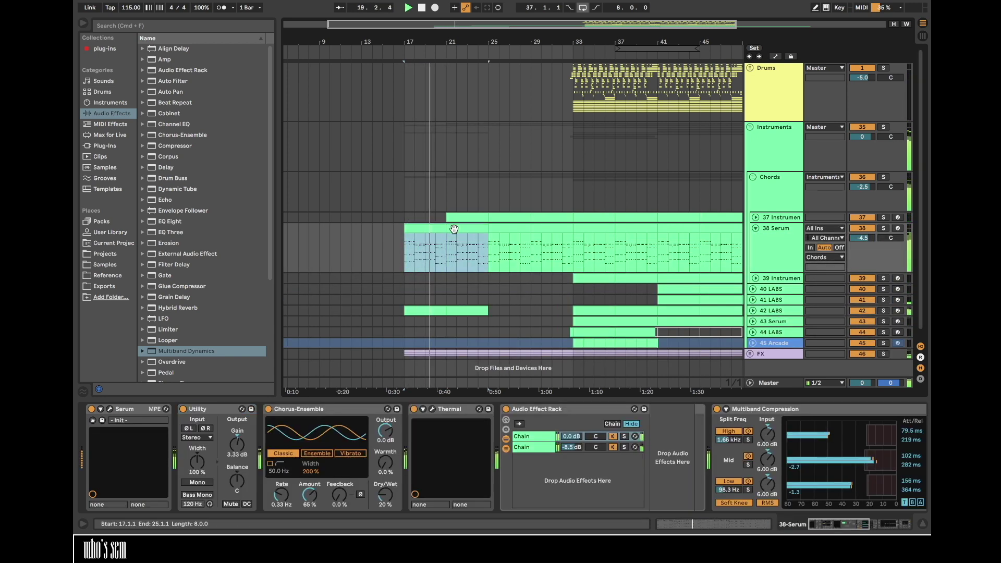
{"action": "double_click", "coordinate": [454, 229]}
{"action": "left_click_drag", "start_coordinate": [209, 339], "coordinate": [196, 341]}
{"action": "left_click", "coordinate": [452, 240]}
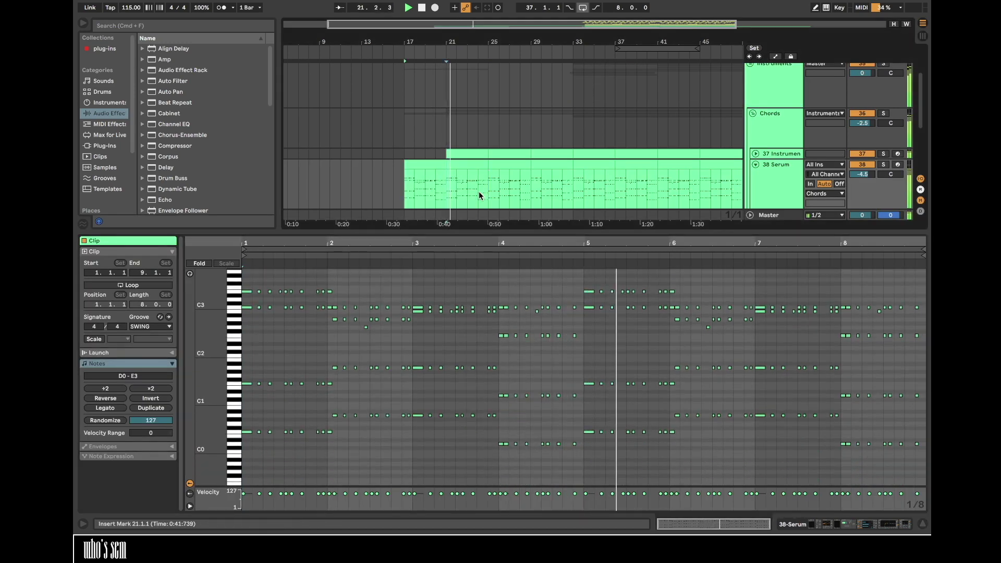
- Place the top chord notes from 6.3.1 to the end of bar 6 on G3 in the 38 Serum clip
{"action": "left_click_drag", "start_coordinate": [760, 308], "coordinate": [839, 311]}
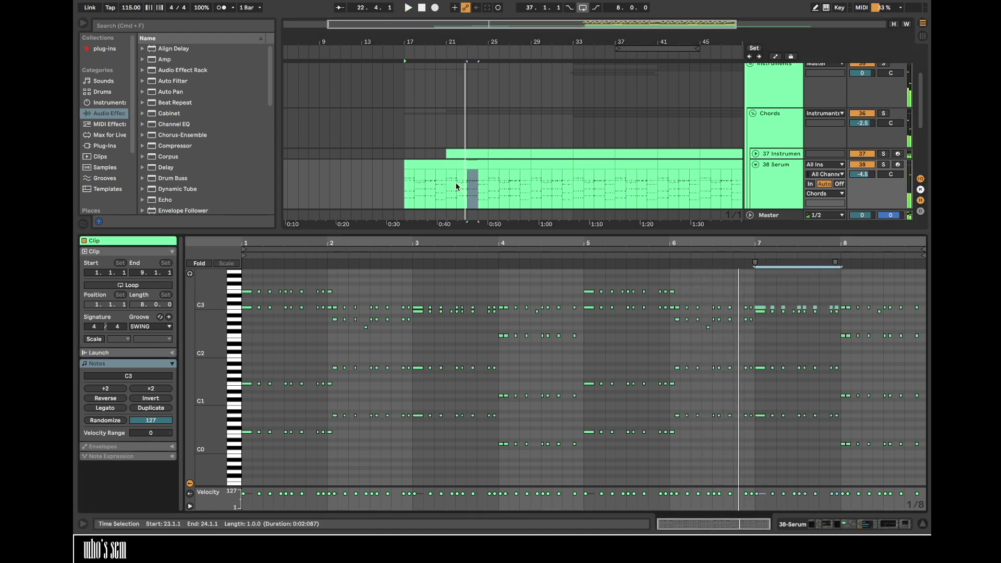
{"action": "left_click", "coordinate": [456, 87]}
{"action": "left_click_drag", "start_coordinate": [463, 37], "coordinate": [463, 164]}
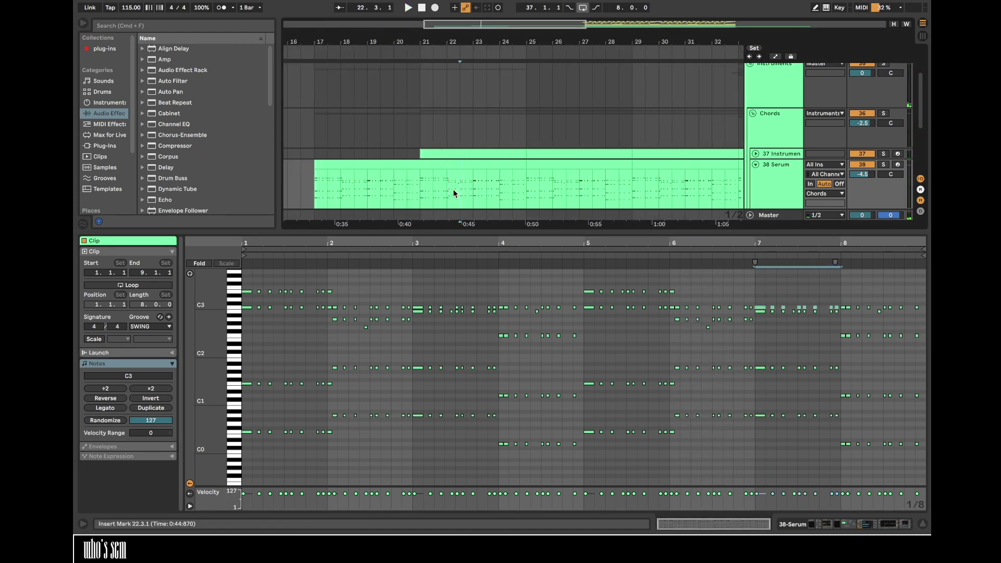
{"action": "left_click_drag", "start_coordinate": [710, 306], "coordinate": [753, 311]}
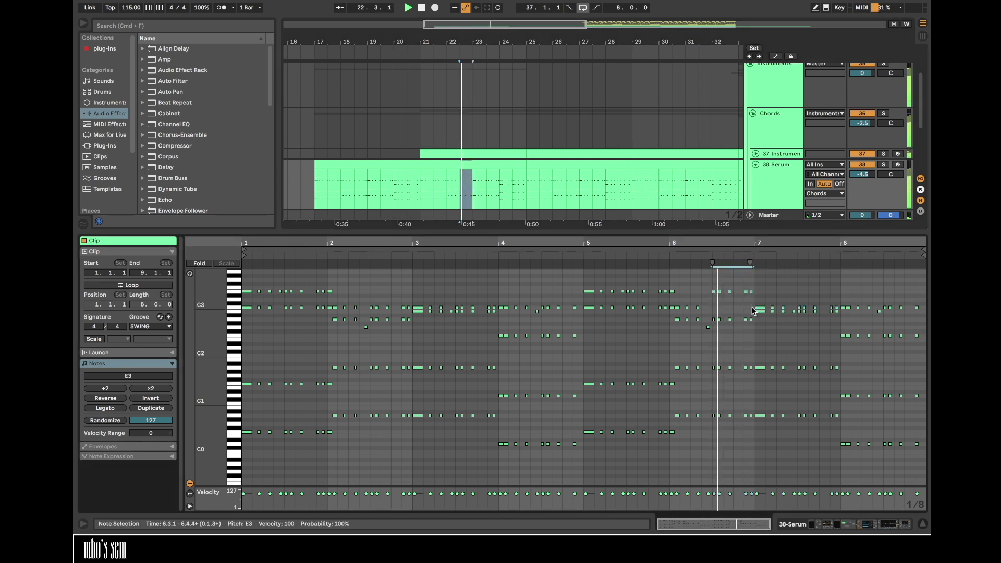
{"action": "key", "text": "Up"}
{"action": "key", "text": "Up"}
{"action": "key", "text": "Up"}
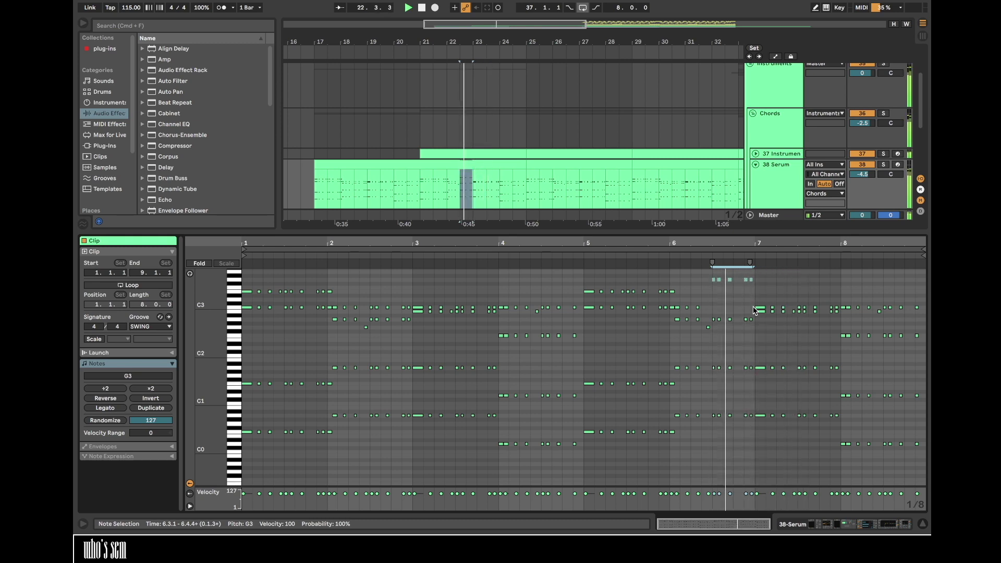
- Copy a row of the bar 7 chord notes up to E3 in the 38 Serum clip and play it back
{"action": "left_click_drag", "start_coordinate": [757, 320], "coordinate": [840, 311]}
{"action": "key", "text": "space"}
{"action": "left_click_drag", "start_coordinate": [762, 312], "coordinate": [762, 296]}
{"action": "key", "text": "Down"}
{"action": "key", "text": "space"}
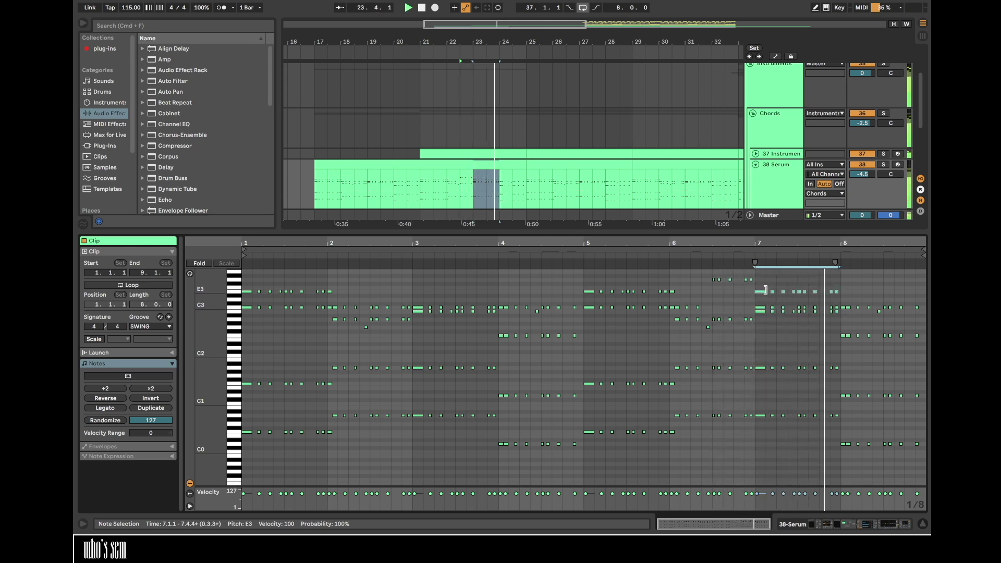
- Copy a row of the bar 8 chord notes up to E3 in the 38 Serum clip and play it back
{"action": "left_click_drag", "start_coordinate": [842, 331], "coordinate": [927, 340]}
{"action": "key", "text": "space"}
{"action": "left_click_drag", "start_coordinate": [844, 338], "coordinate": [844, 294]}
{"action": "key", "text": "space"}
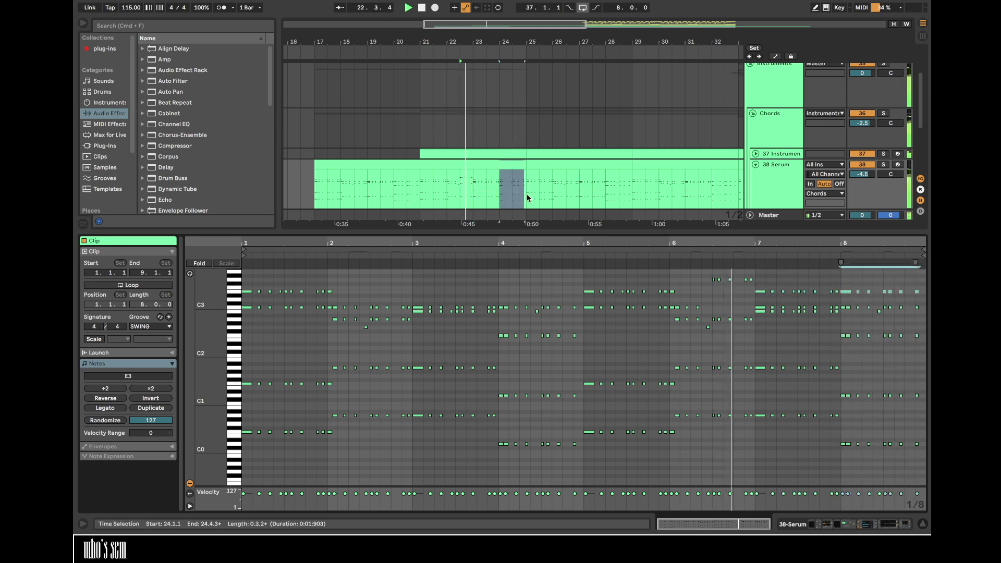
- Lower the E3 notes in the second half of bar 8 to D3 and play the change from around bar 23
{"action": "left_click", "coordinate": [493, 167]}
{"action": "left_click_drag", "start_coordinate": [504, 41], "coordinate": [504, 20]}
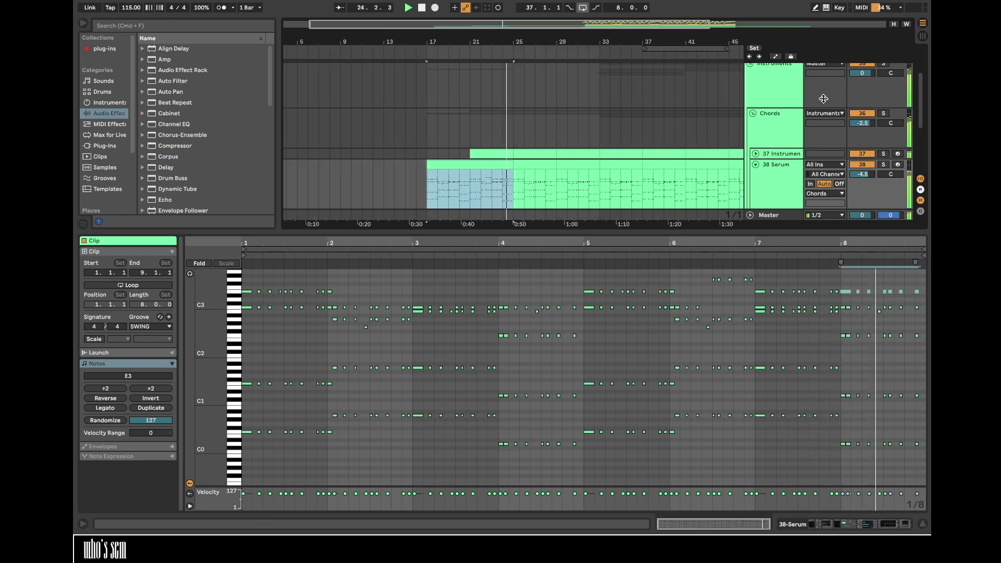
{"action": "key", "text": "space"}
{"action": "left_click_drag", "start_coordinate": [887, 275], "coordinate": [919, 296]}
{"action": "key", "text": "Down"}
{"action": "key", "text": "Down"}
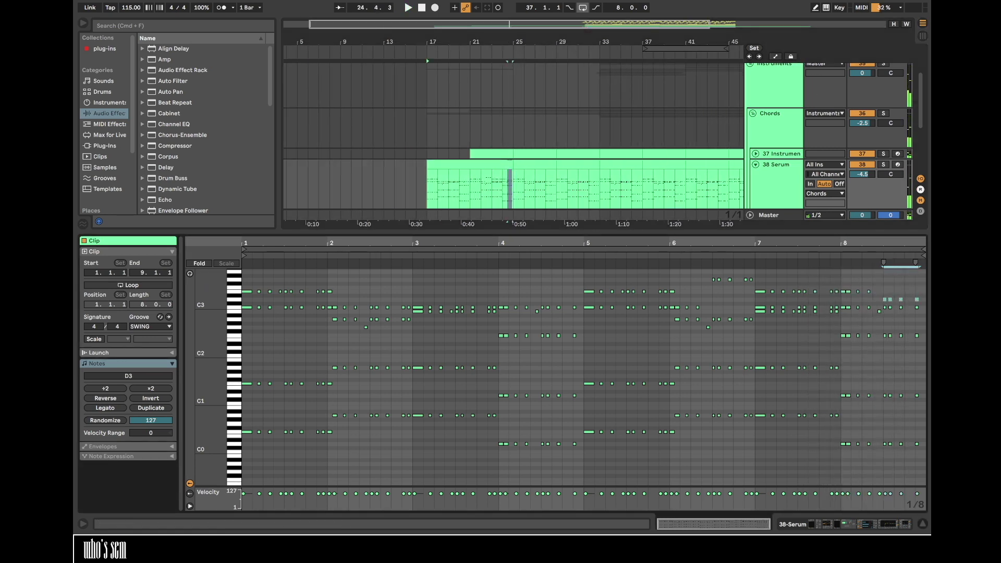
{"action": "left_click", "coordinate": [502, 192]}
{"action": "key", "text": "space"}
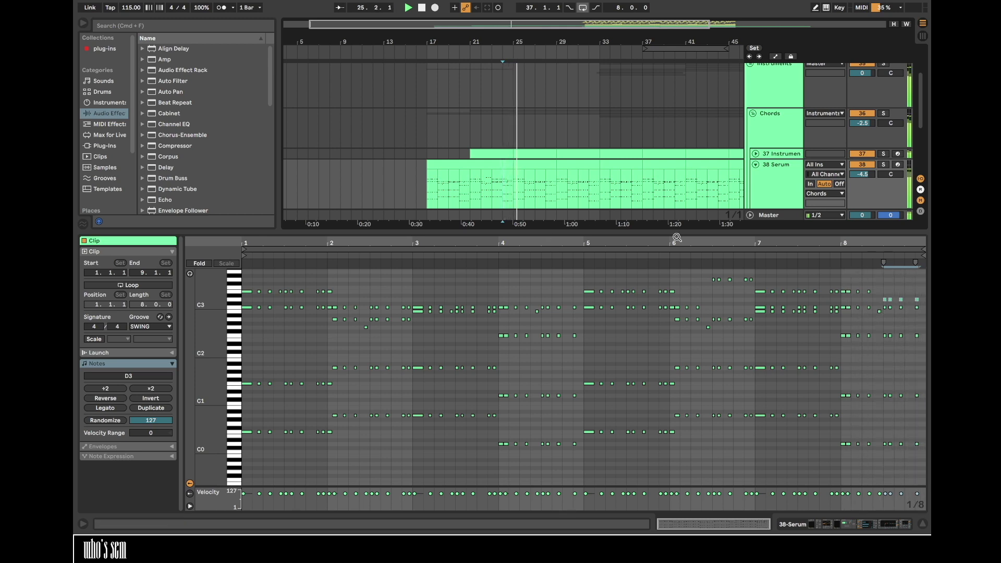
- Lock the automation envelopes and copy the edited 38 Serum chord clip onto the 37 Instrument Rack track, starting at bar 21
{"action": "left_click", "coordinate": [479, 166]}
{"action": "left_click", "coordinate": [790, 56]}
{"action": "left_click", "coordinate": [787, 183]}
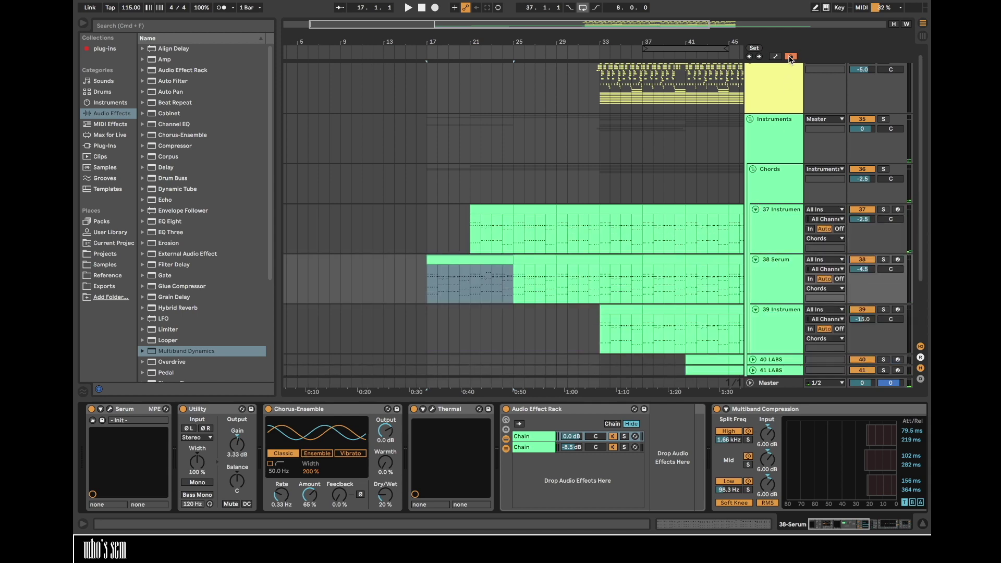
{"action": "scroll", "coordinate": [527, 177], "scroll_direction": "right", "scroll_amount": 4}
{"action": "scroll", "coordinate": [527, 177], "scroll_direction": "down", "scroll_amount": 2}
{"action": "left_click_drag", "start_coordinate": [369, 223], "coordinate": [372, 171]}
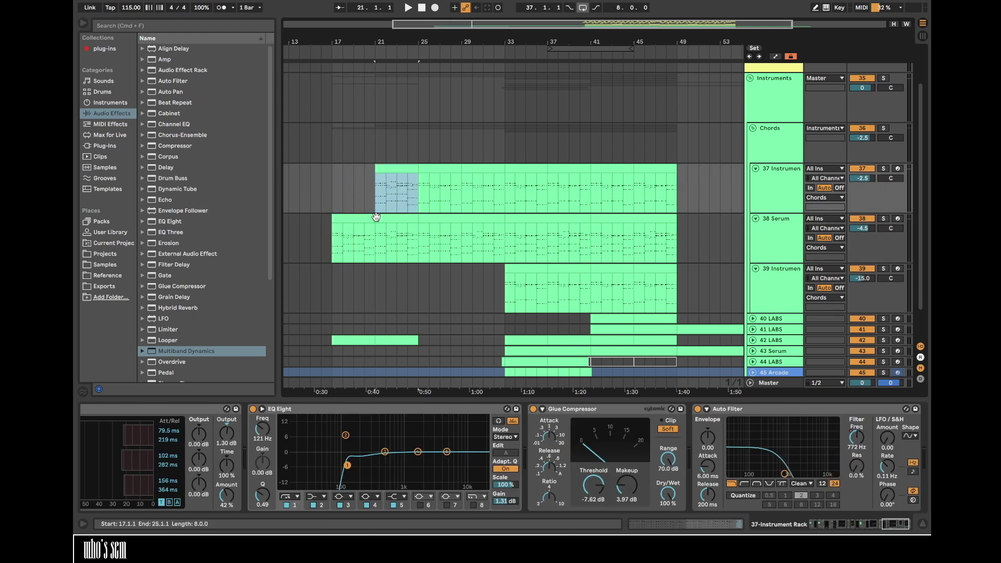
- Duplicate the edited chord clip out to bar 49 on the chord tracks, including the 39 Instrument Rack from bar 33
{"action": "key", "text": "super+d"}
{"action": "key", "text": "super+d"}
{"action": "key", "text": "super+d"}
{"action": "left_click", "coordinate": [558, 272]}
{"action": "key", "text": "super+d"}
- Unlock the automation envelopes and inspect the automation lanes of the 37, 38 and 39 chord tracks
{"action": "key", "text": "a"}
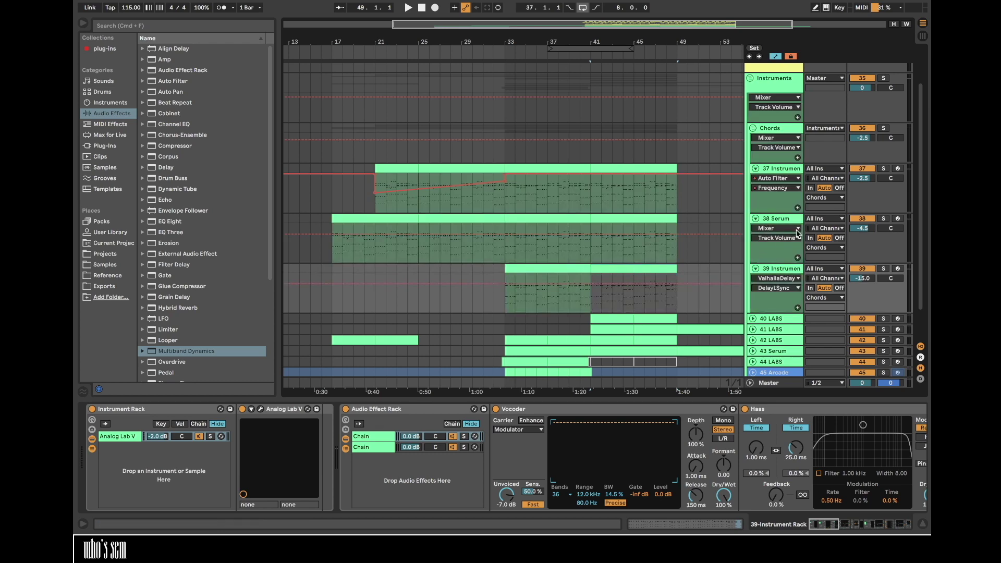
{"action": "key", "text": "a"}
{"action": "left_click", "coordinate": [790, 55]}
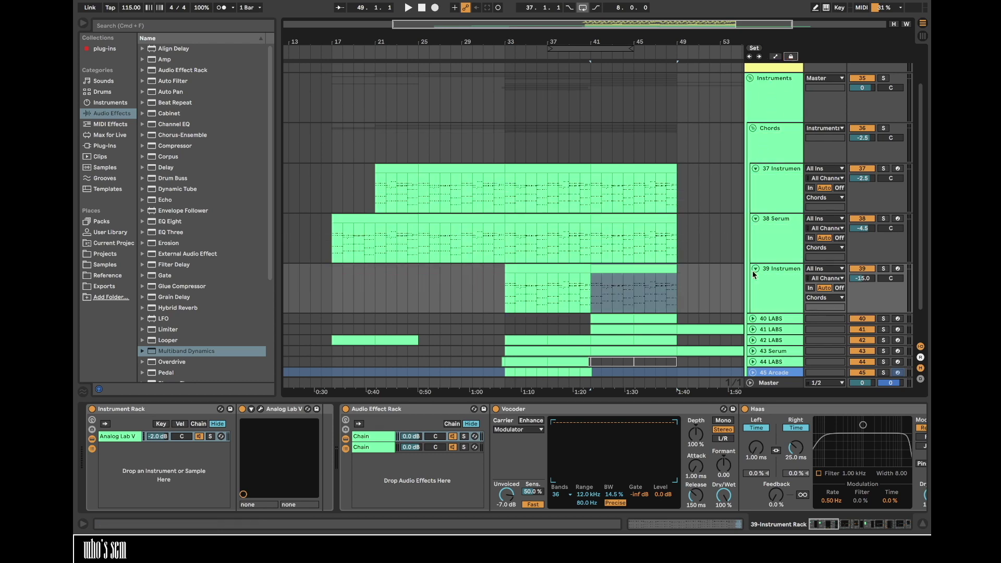
{"action": "key", "text": "a"}
{"action": "left_click", "coordinate": [774, 278]}
{"action": "left_click", "coordinate": [779, 229]}
{"action": "left_click", "coordinate": [779, 229]}
{"action": "left_click", "coordinate": [780, 230]}
{"action": "left_click", "coordinate": [778, 191]}
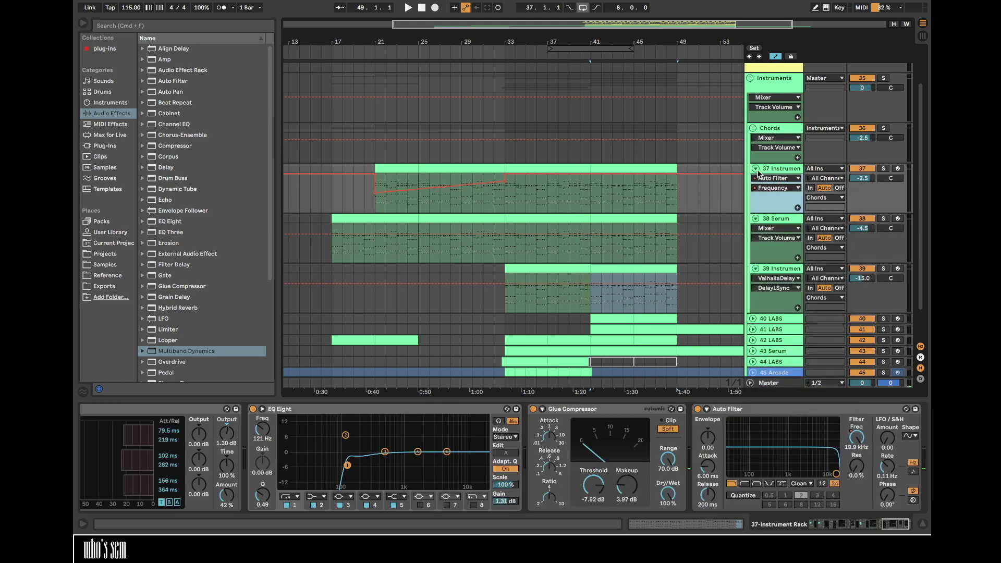
- Fold the chord tracks with automation hidden and play the intro from 17.1.1
{"action": "left_click", "coordinate": [756, 169]}
{"action": "left_click", "coordinate": [336, 205]}
{"action": "key", "text": "space"}
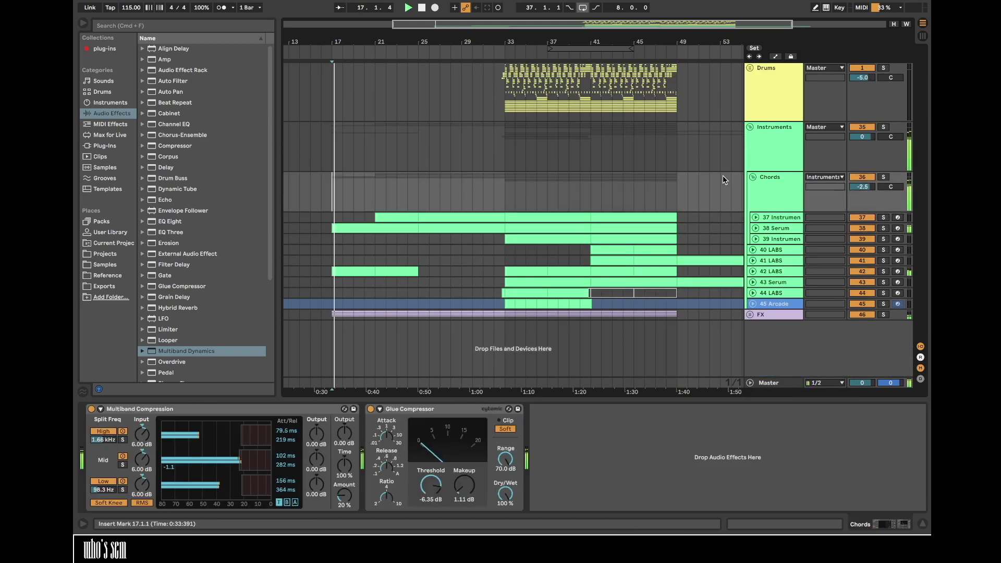
{"action": "scroll", "coordinate": [480, 198], "scroll_direction": "left", "scroll_amount": 3}
{"action": "left_click_drag", "start_coordinate": [412, 34], "coordinate": [413, 50]}
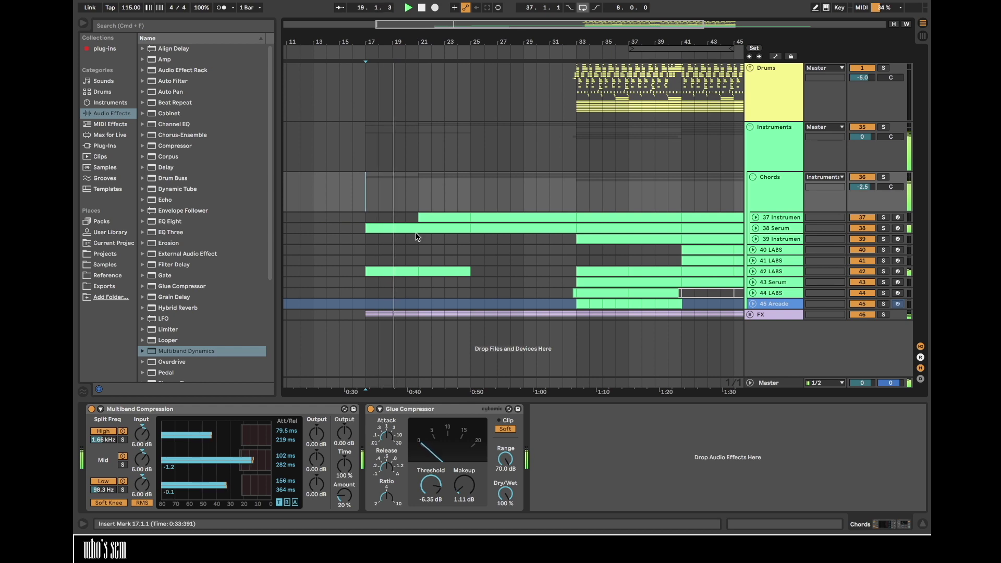
- Duplicate the 42 LABS clips from bars 17 to 25 so the part also covers bars 25 to 33
{"action": "left_click", "coordinate": [408, 269]}
{"action": "left_click", "coordinate": [449, 271], "text": "shift"}
{"action": "key", "text": "super+d"}
{"action": "left_click", "coordinate": [597, 272]}
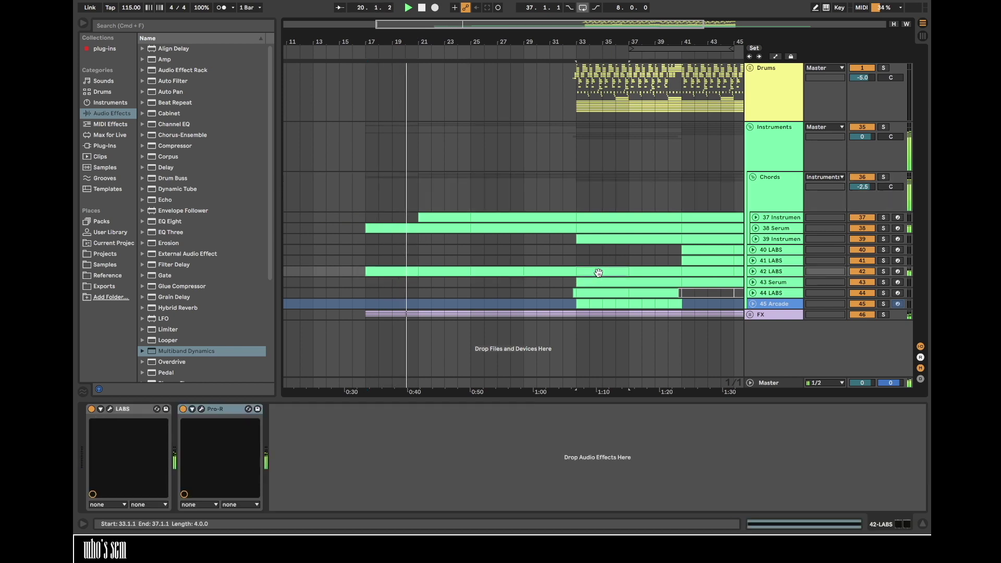
{"action": "left_click", "coordinate": [495, 272]}
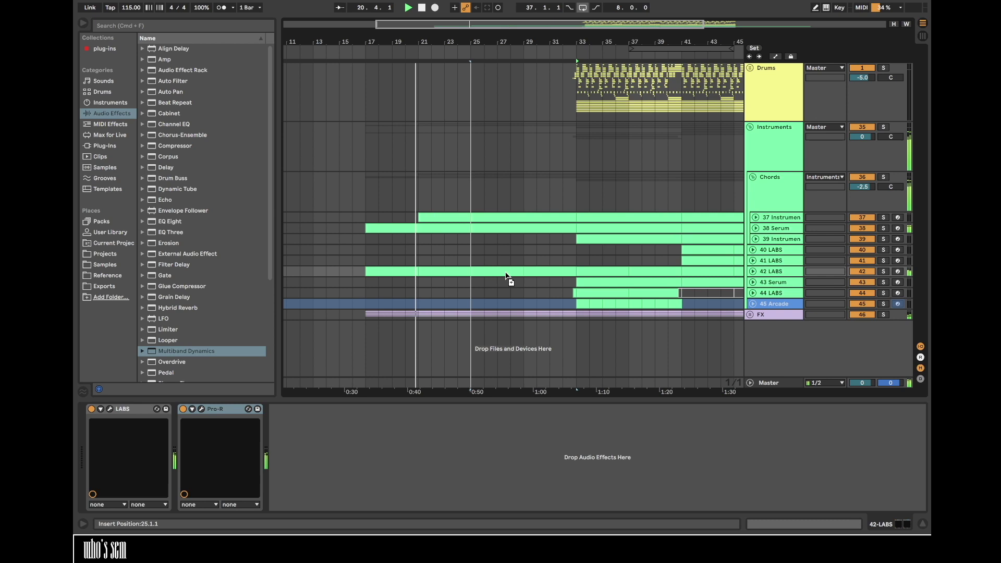
- Select bars 25 to 33 on the 41 LABS track and set the arrangement loop to that range
{"action": "left_click", "coordinate": [471, 260]}
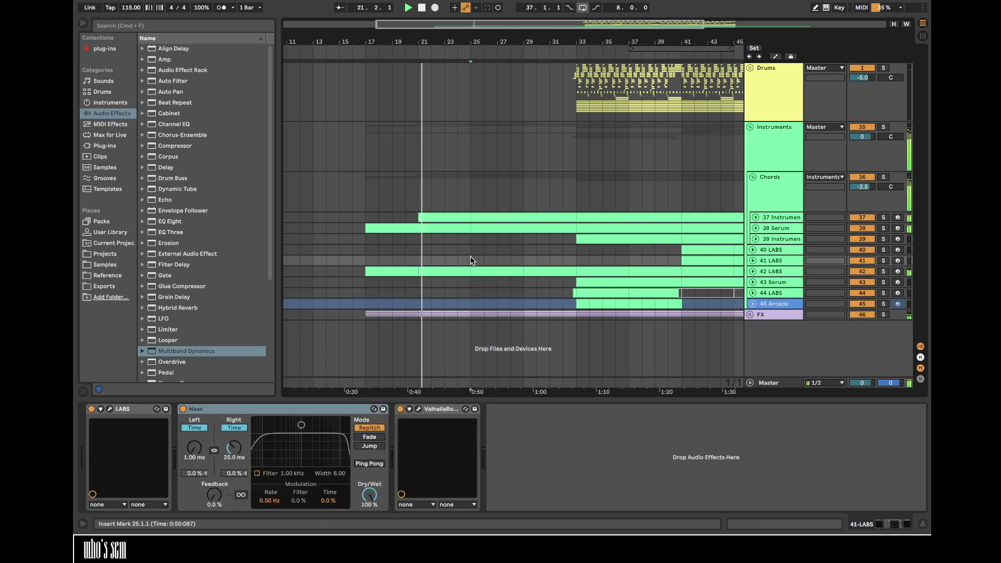
{"action": "left_click", "coordinate": [755, 239]}
{"action": "left_click", "coordinate": [756, 229], "text": "alt"}
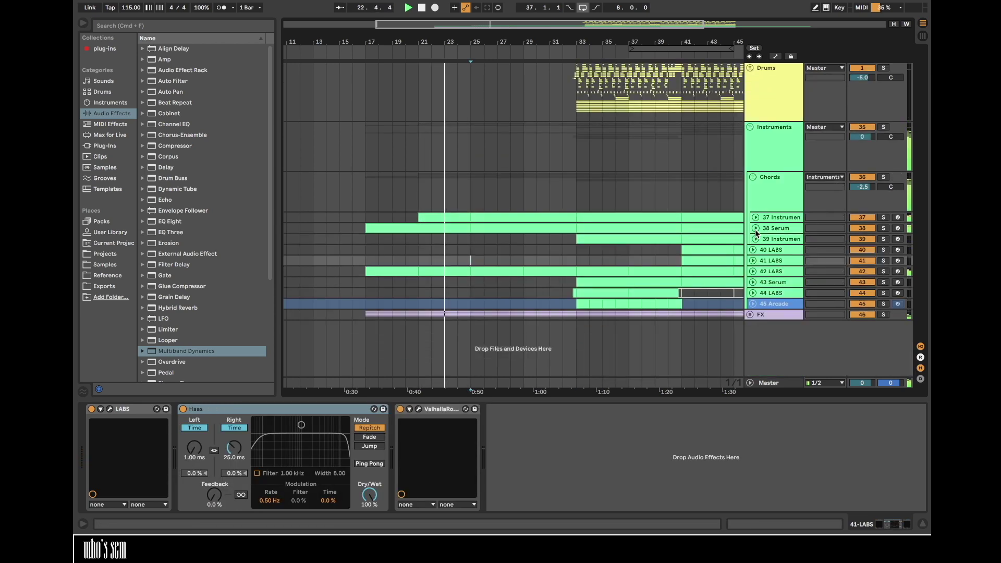
{"action": "left_click", "coordinate": [574, 262], "text": "shift"}
{"action": "key", "text": "super+l"}
- Insert a MIDI track below 44 LABS, load Serum on it from the plug-ins collection, and move its window out of the way
{"action": "left_click", "coordinate": [785, 293]}
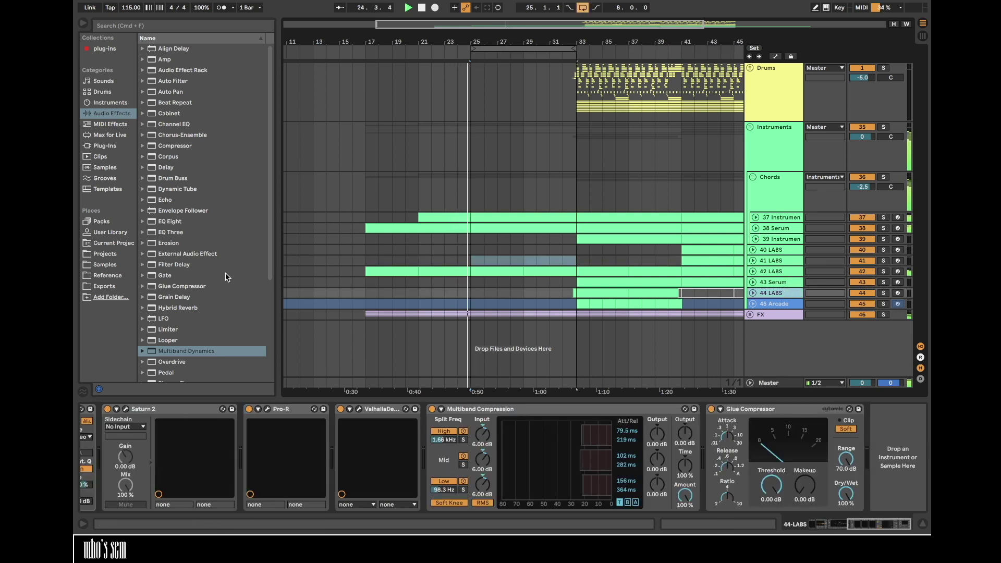
{"action": "key", "text": "super+shift+t"}
{"action": "left_click", "coordinate": [114, 142]}
{"action": "left_click", "coordinate": [104, 48]}
{"action": "left_click", "coordinate": [196, 220]}
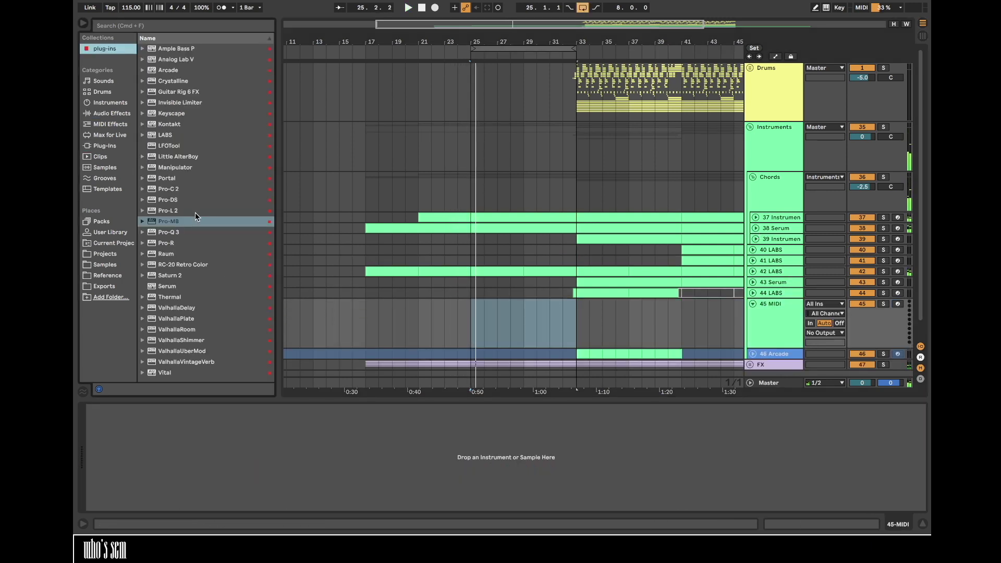
{"action": "scroll", "coordinate": [616, 339], "scroll_direction": "down", "scroll_amount": 2}
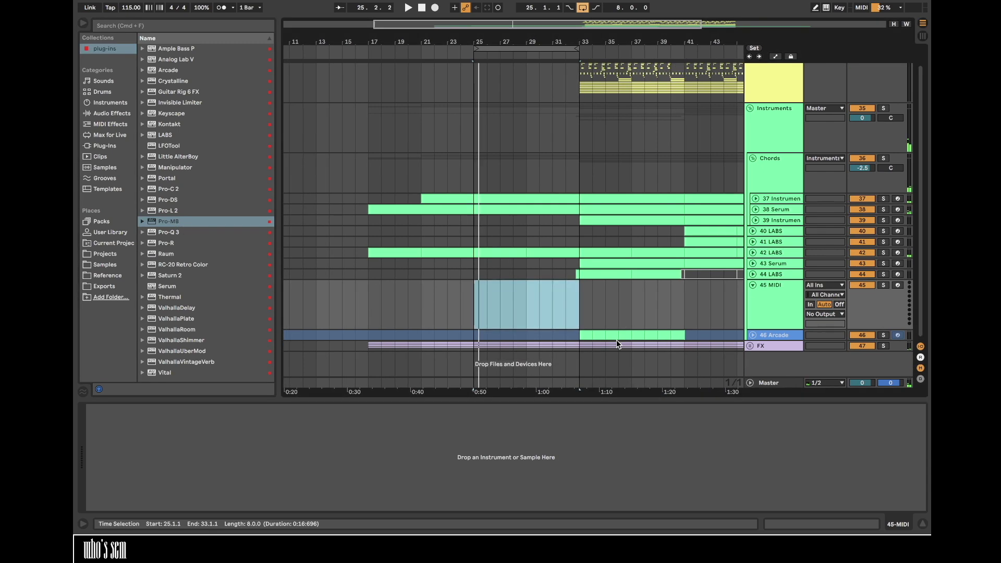
{"action": "double_click", "coordinate": [167, 289]}
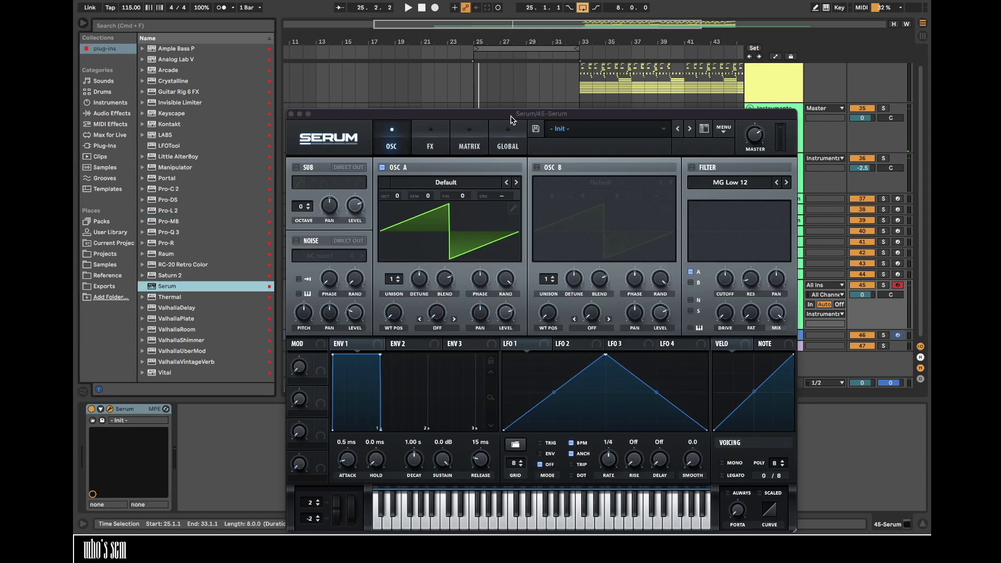
{"action": "left_click_drag", "start_coordinate": [511, 119], "coordinate": [446, 4]}
- Lower the computer keyboard's octave to C1, audition notes, and set Serum's OSC A unison to 7 voices
{"action": "key", "text": "a"}
{"action": "key", "text": "f"}
{"action": "key", "text": "z"}
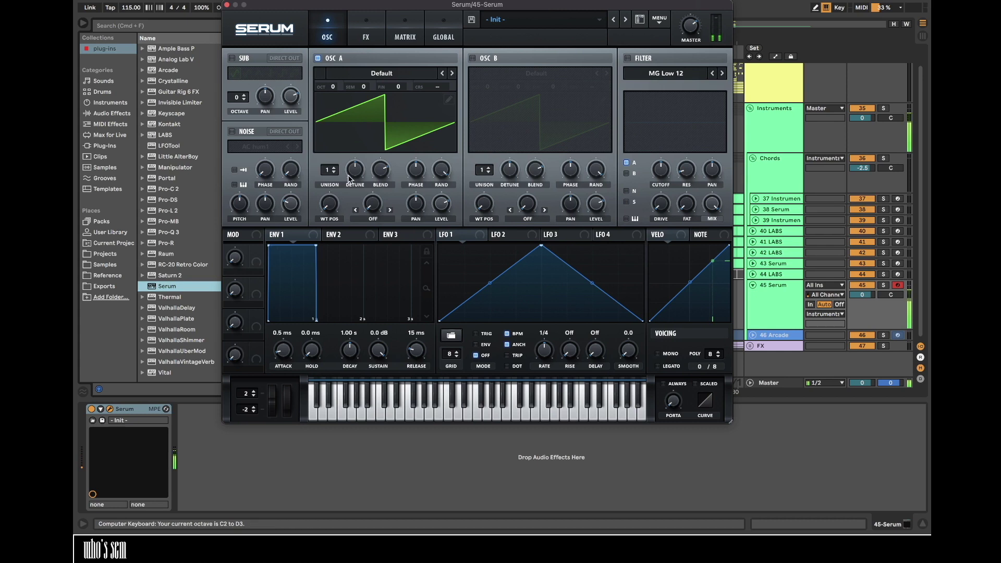
{"action": "scroll", "coordinate": [328, 172], "scroll_direction": "up", "scroll_amount": 8}
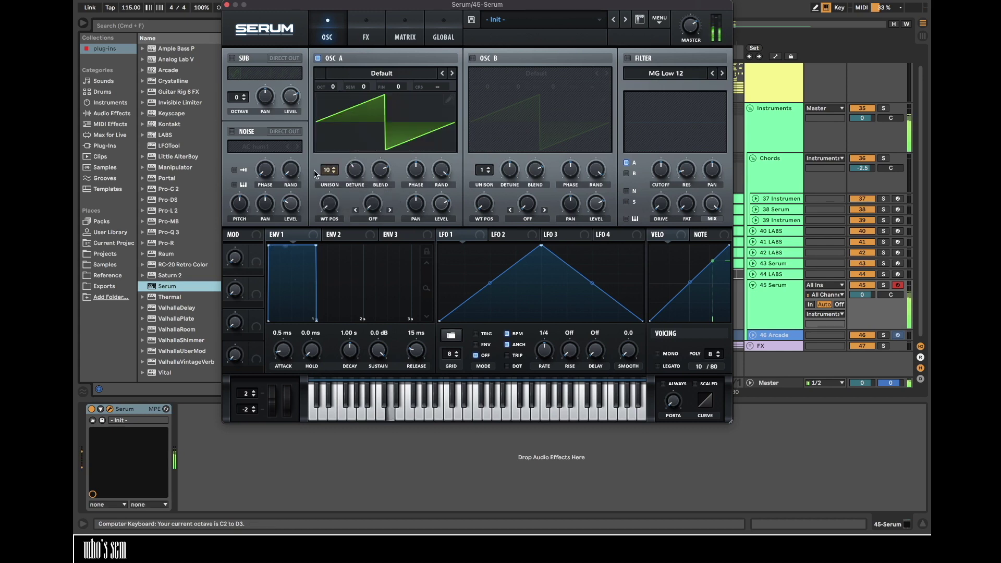
{"action": "scroll", "coordinate": [330, 187], "scroll_direction": "down", "scroll_amount": 2}
{"action": "key", "text": "z"}
- Enable Serum's filter as MG Low 18, adjust its cutoff and the OSC A detune while auditioning notes, and reposition the plug-in window
{"action": "left_click", "coordinate": [628, 57]}
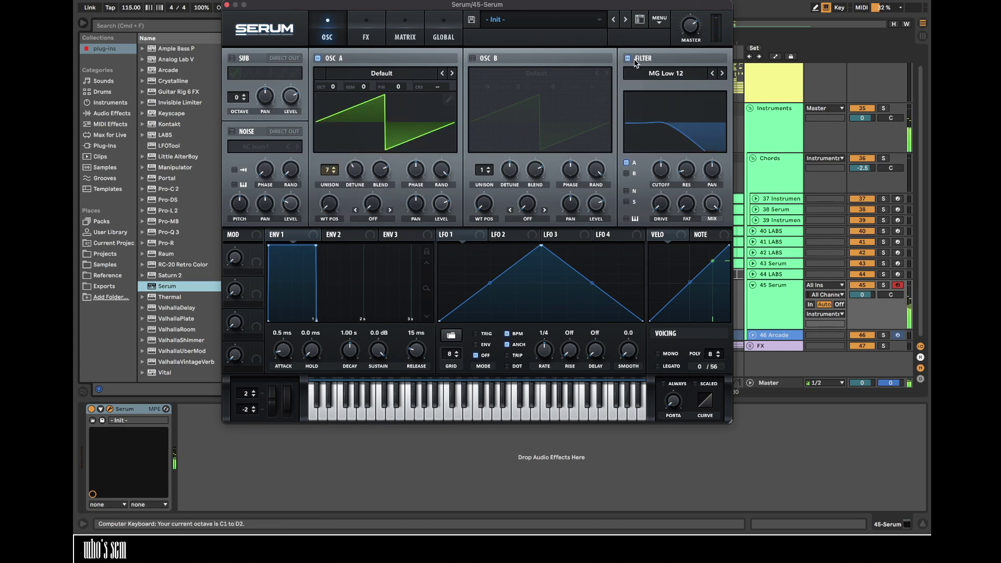
{"action": "mouse_move", "coordinate": [662, 173]}
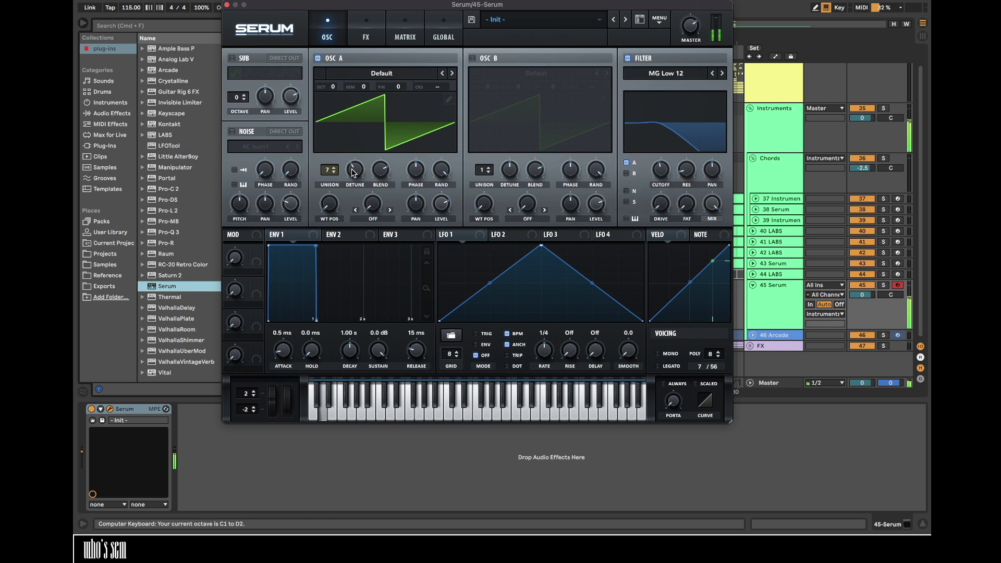
{"action": "key", "text": "s"}
{"action": "left_click_drag", "start_coordinate": [661, 168], "coordinate": [661, 162]}
{"action": "left_click_drag", "start_coordinate": [352, 167], "coordinate": [352, 179]}
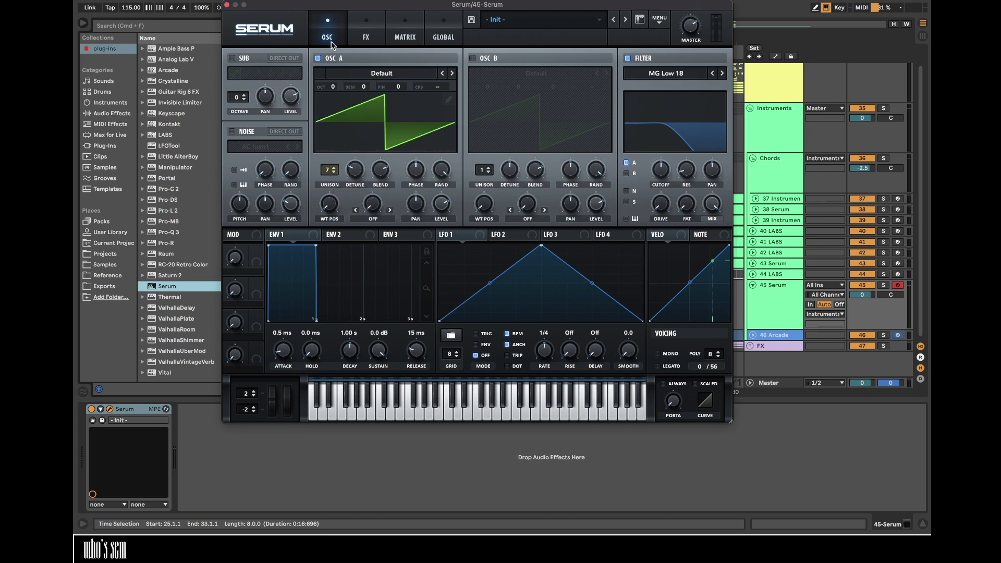
{"action": "left_click_drag", "start_coordinate": [435, 10], "coordinate": [435, 38]}
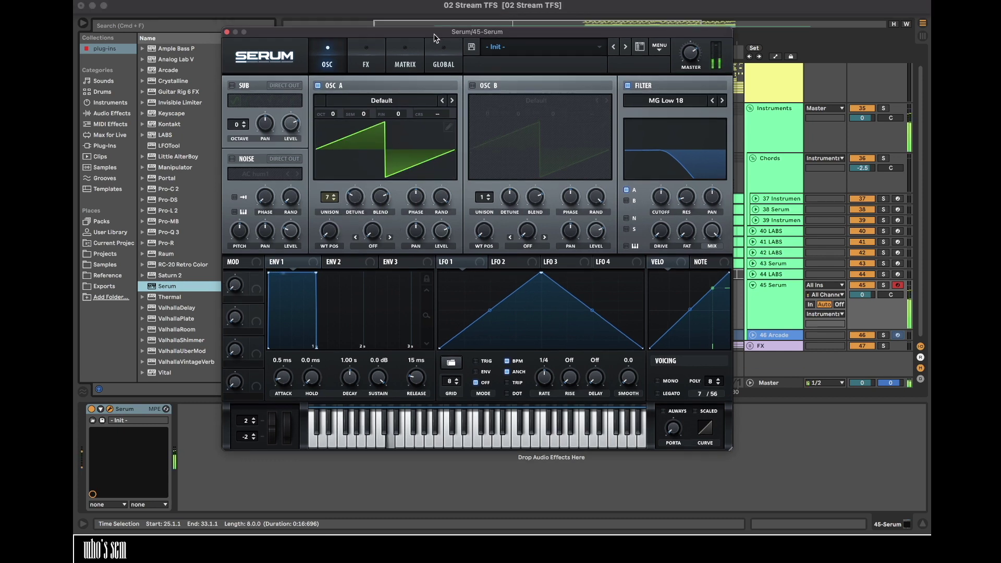
- Set Serum's OSC A unison to 6 voices and add Chorus-Ensemble with rate 0.48 Hz, width 120%, feedback 36% and dry/wet 52%
{"action": "left_click_drag", "start_coordinate": [347, 198], "coordinate": [327, 209]}
{"action": "left_click", "coordinate": [228, 32]}
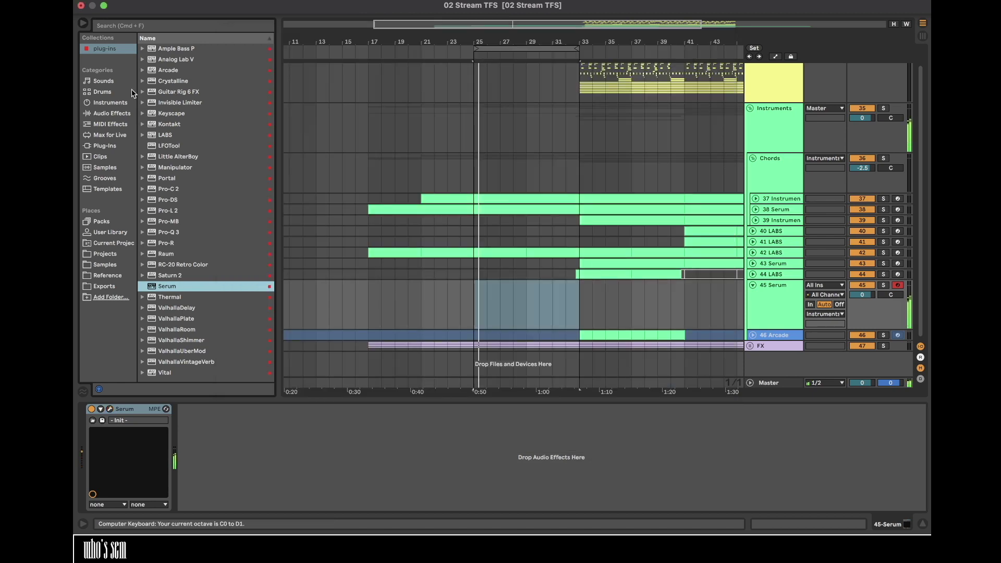
{"action": "left_click", "coordinate": [109, 115]}
{"action": "double_click", "coordinate": [181, 137]}
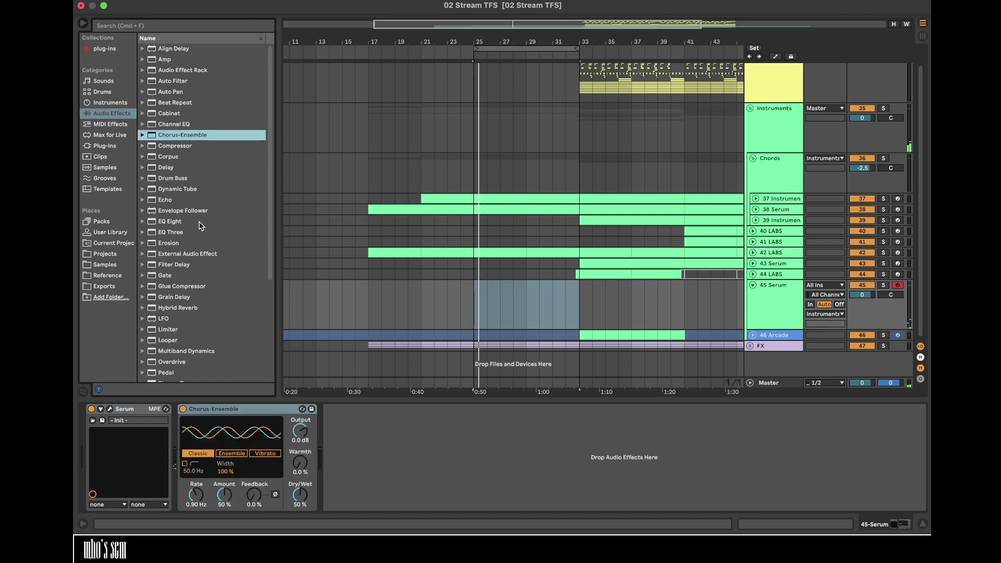
{"action": "left_click", "coordinate": [224, 498]}
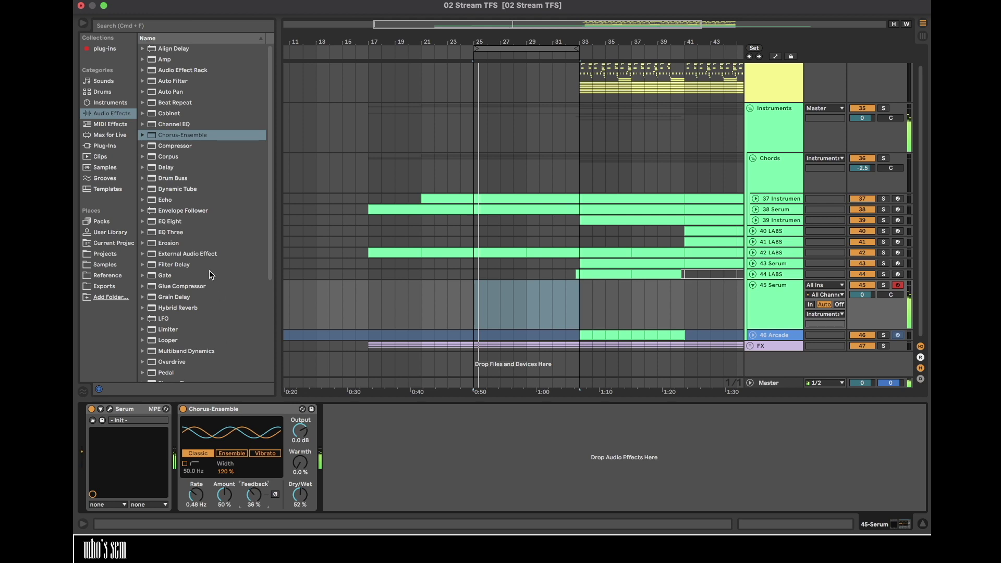
- Add Thermal from the plug-ins collection to the 45 Serum track, placing it after Chorus-Ensemble
{"action": "left_click", "coordinate": [106, 146]}
{"action": "left_click", "coordinate": [105, 48]}
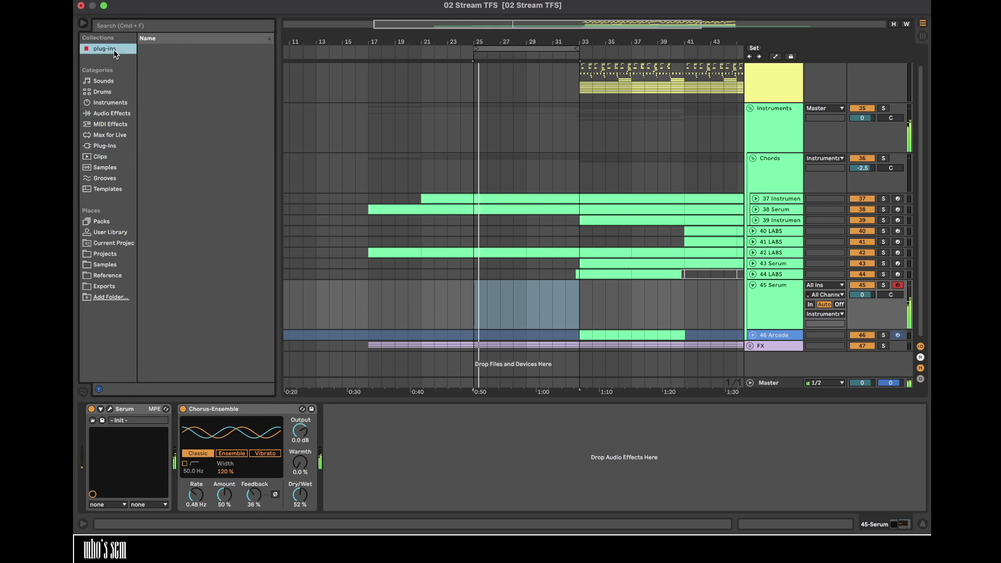
{"action": "left_click_drag", "start_coordinate": [170, 297], "coordinate": [242, 419]}
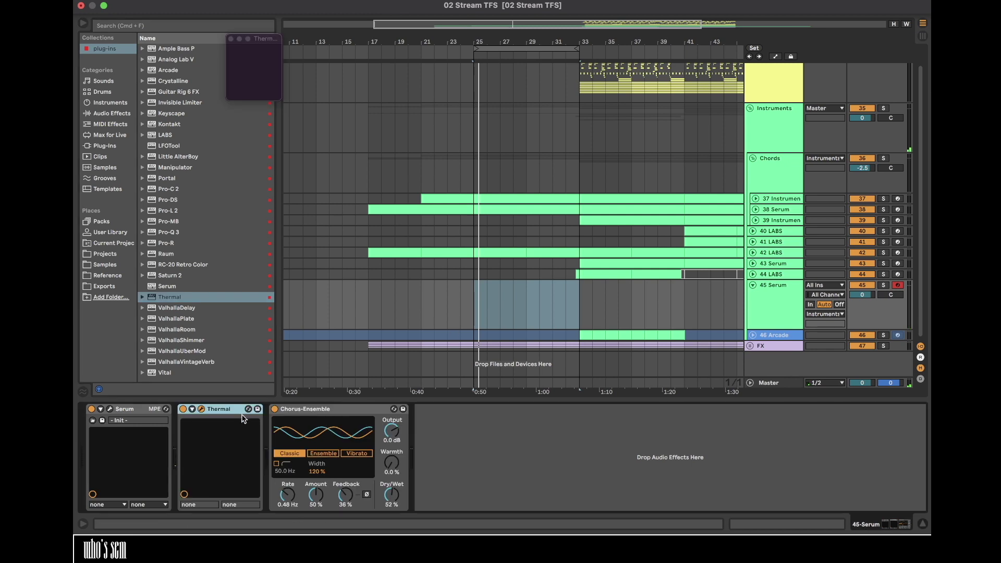
{"action": "left_click_drag", "start_coordinate": [448, 436], "coordinate": [450, 435]}
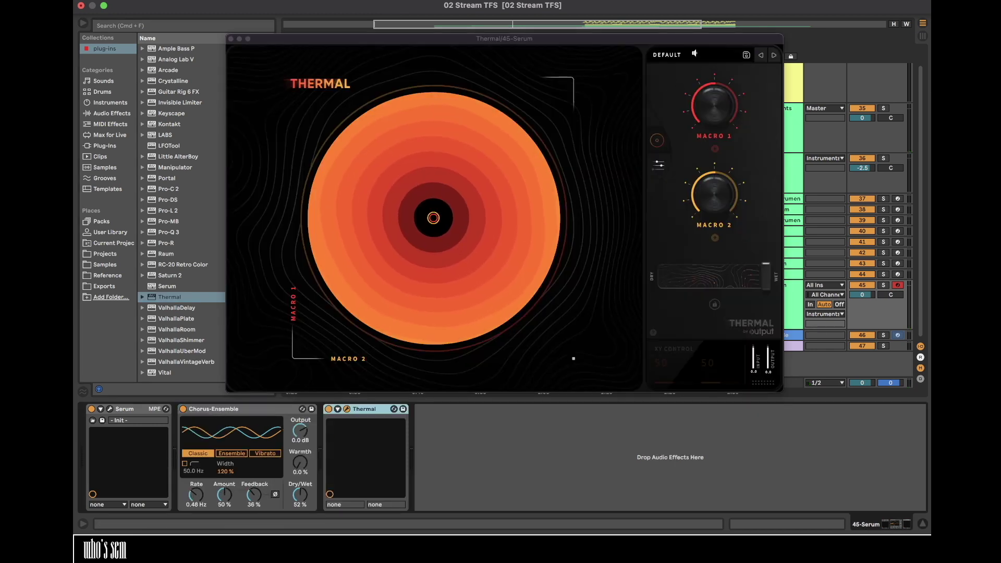
- Audition Thermal's bass presets, including Indie Fuzz, Fat Sliders and Hype Synth, load Agitated Lows, and close the plug-in window
{"action": "left_click", "coordinate": [694, 53]}
{"action": "left_click", "coordinate": [370, 152]}
{"action": "left_click", "coordinate": [540, 162]}
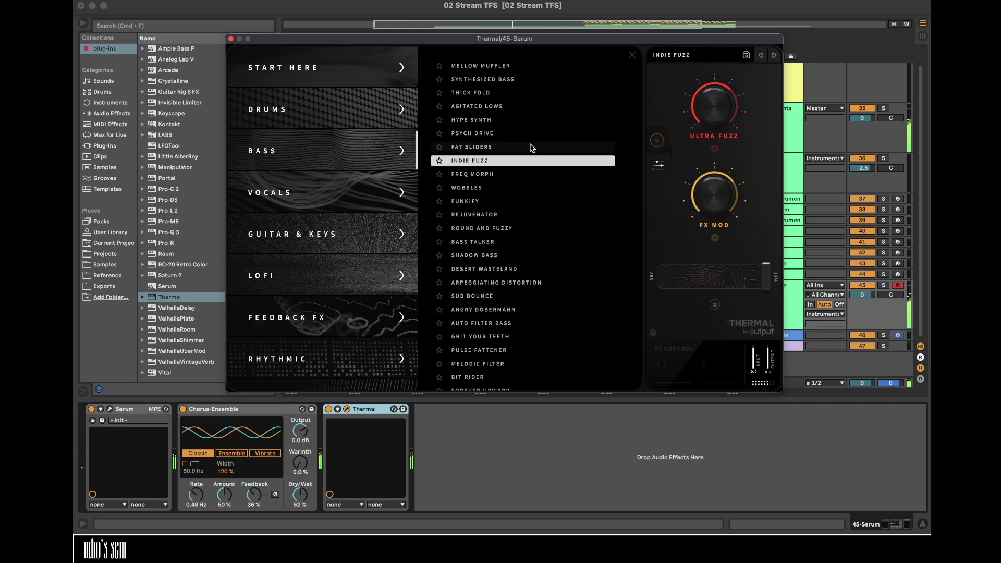
{"action": "left_click", "coordinate": [530, 147]}
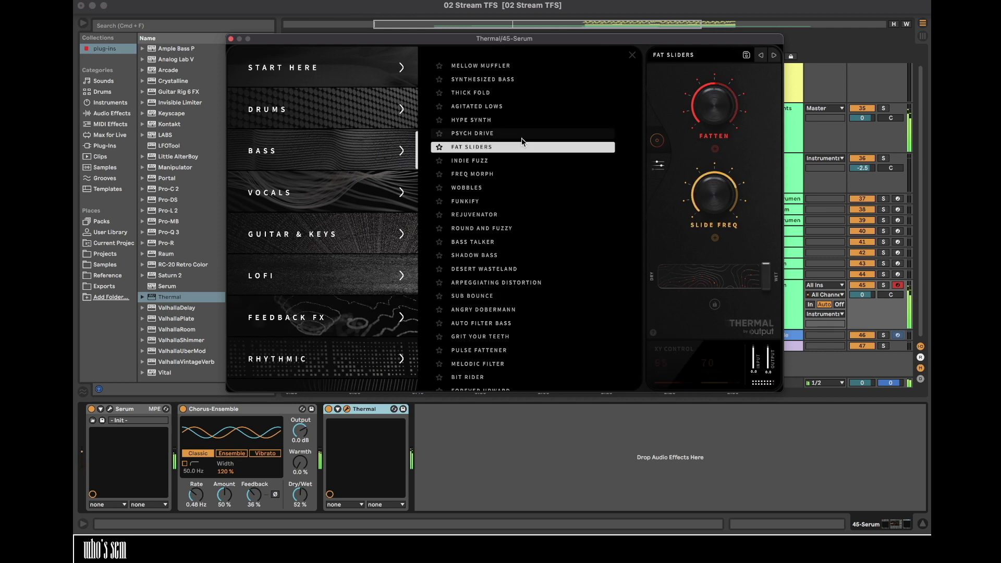
{"action": "left_click", "coordinate": [500, 133]}
{"action": "left_click", "coordinate": [497, 121]}
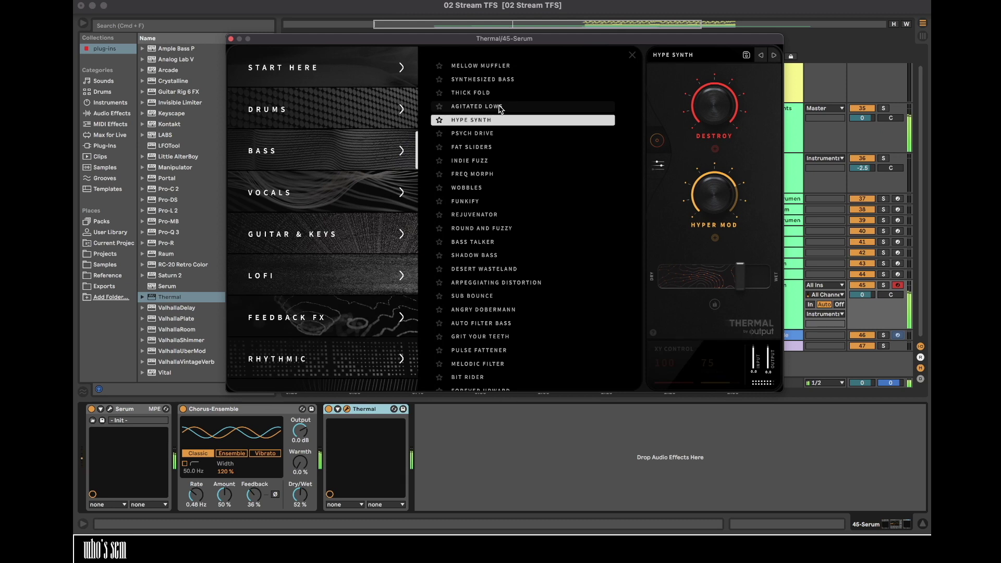
{"action": "left_click", "coordinate": [499, 108]}
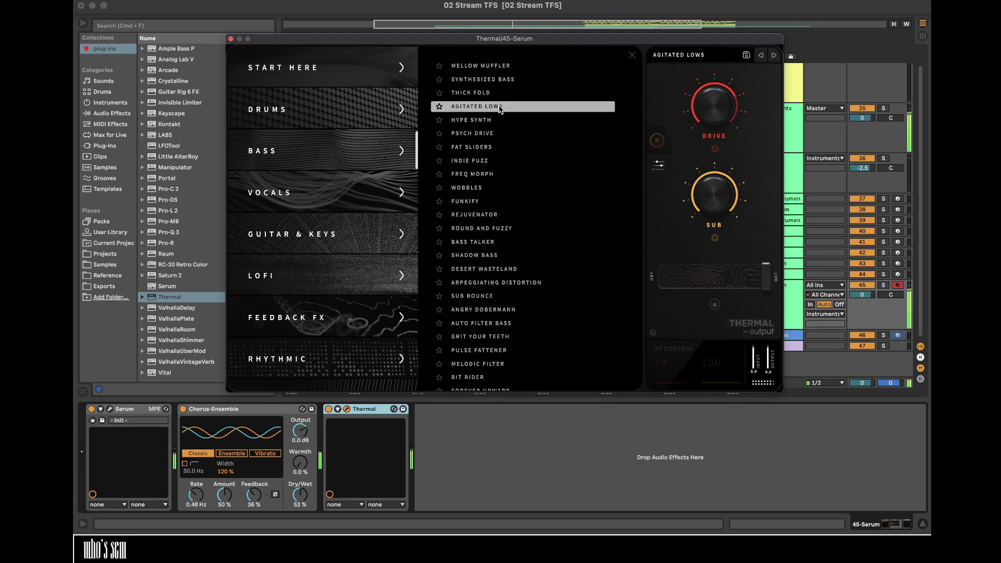
{"action": "left_click", "coordinate": [231, 39]}
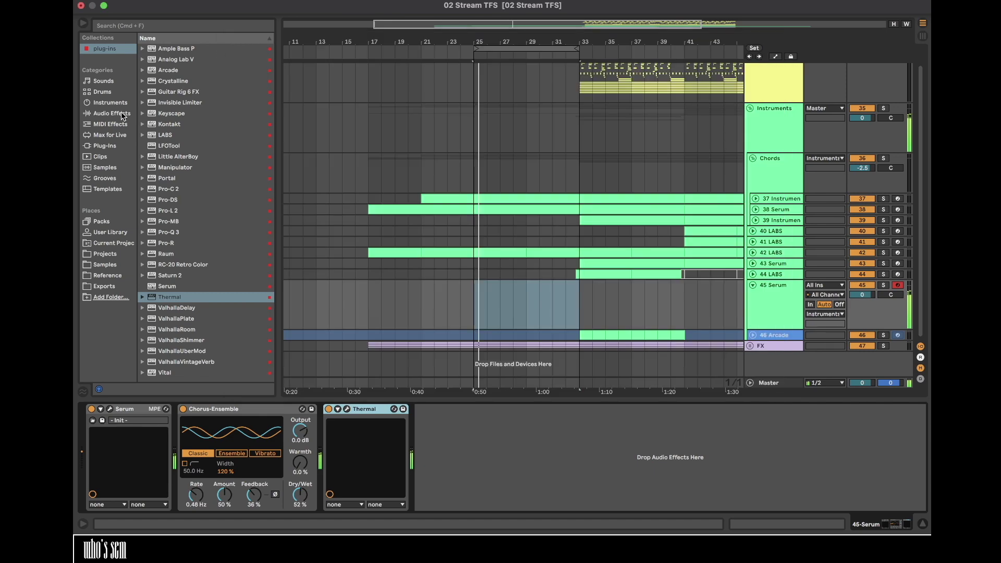
- Add EQ Eight after Thermal, enable band 1 as a gentle low cut, and reshape the other bands, including -10 dB at 880 Hz
{"action": "left_click", "coordinate": [123, 114]}
{"action": "double_click", "coordinate": [170, 221]}
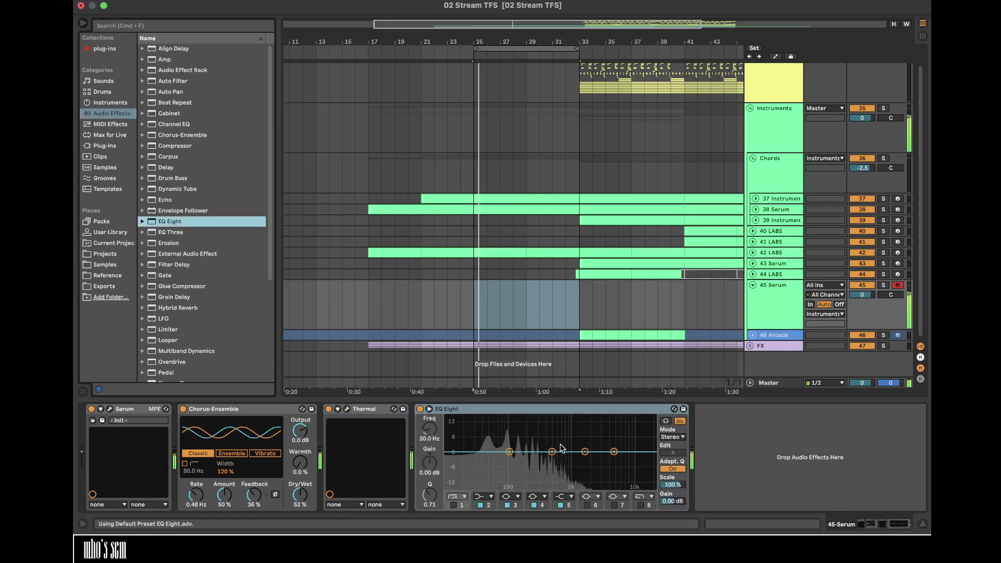
{"action": "left_click", "coordinate": [453, 505]}
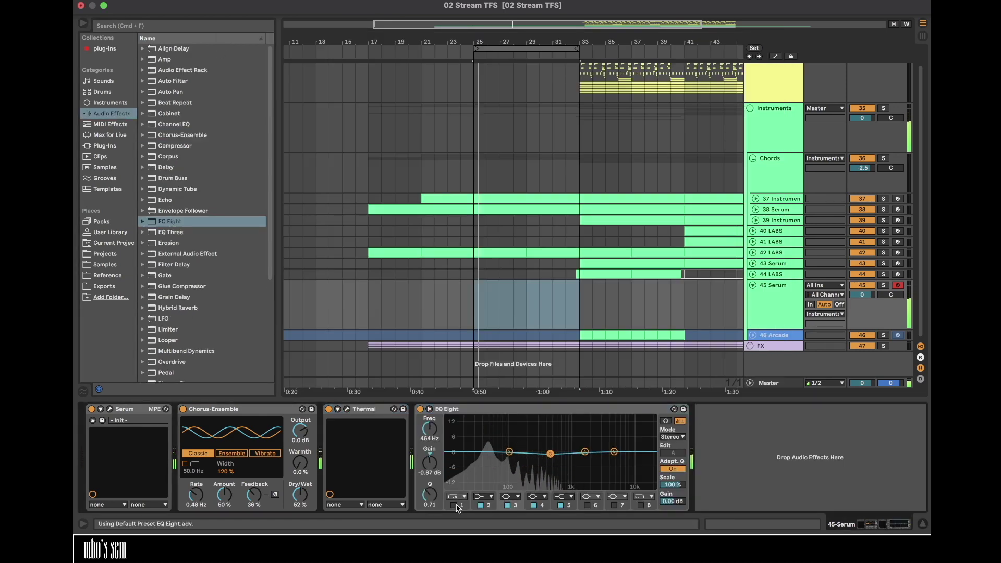
{"action": "left_click_drag", "start_coordinate": [478, 460], "coordinate": [466, 481]}
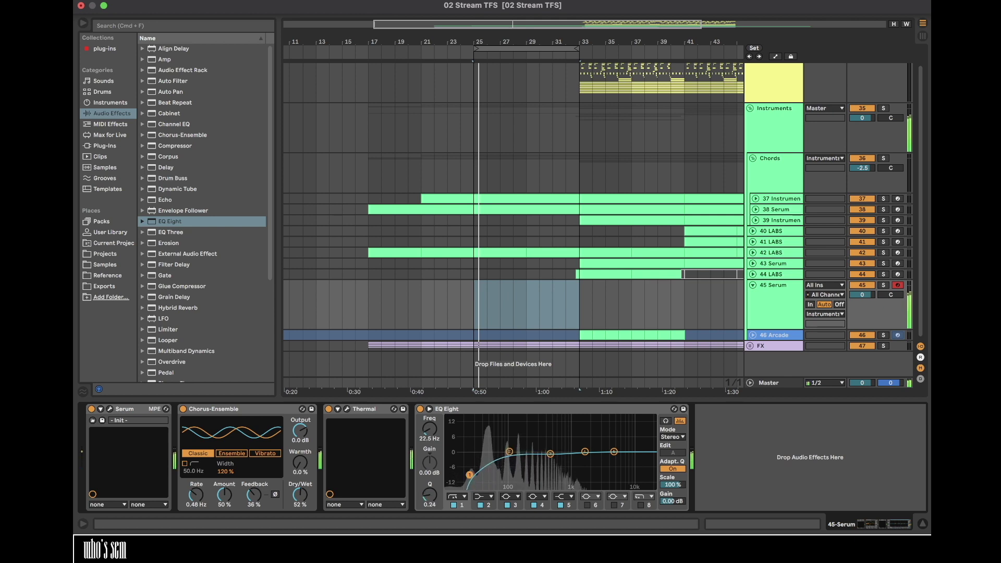
{"action": "left_click_drag", "start_coordinate": [510, 452], "coordinate": [496, 452]}
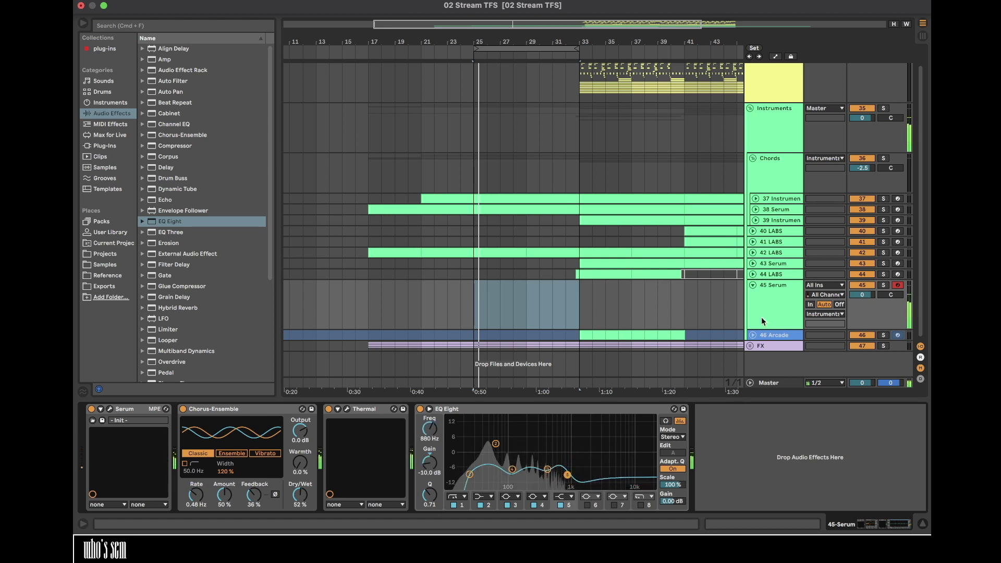
- Add the Multiband Compression preset after EQ Eight and refine the EQ with a 38.3 Hz low cut and -9.30 dB at 464 Hz
{"action": "left_click", "coordinate": [145, 349]}
{"action": "double_click", "coordinate": [222, 264]}
{"action": "left_click", "coordinate": [422, 475]}
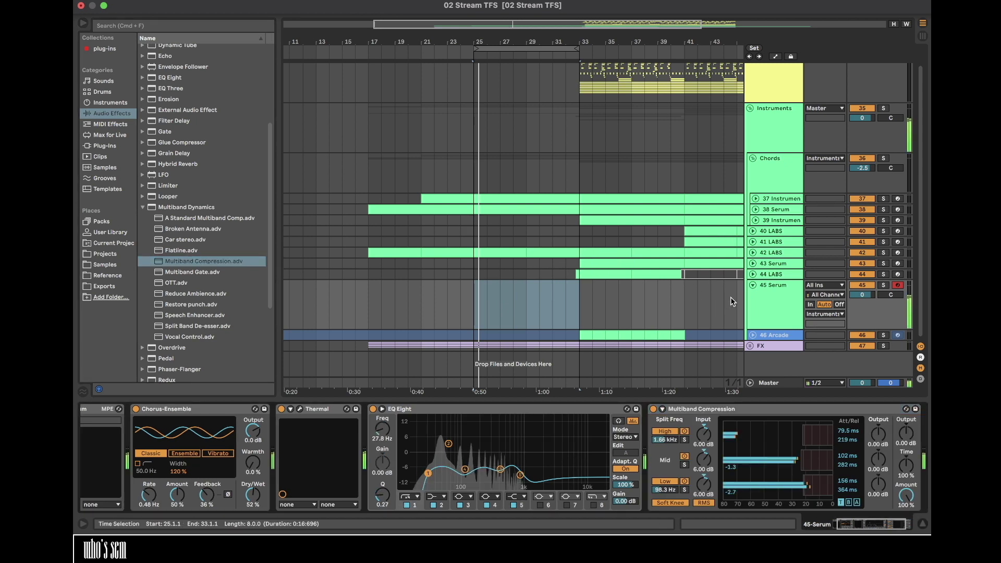
{"action": "left_click_drag", "start_coordinate": [428, 473], "coordinate": [437, 475]}
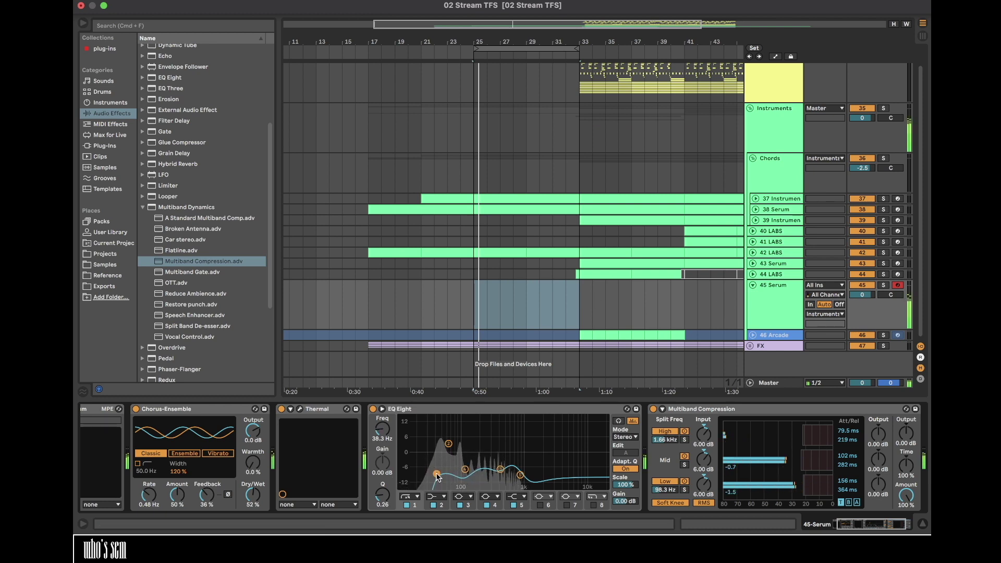
{"action": "scroll", "coordinate": [437, 477], "scroll_direction": "right", "scroll_amount": 2}
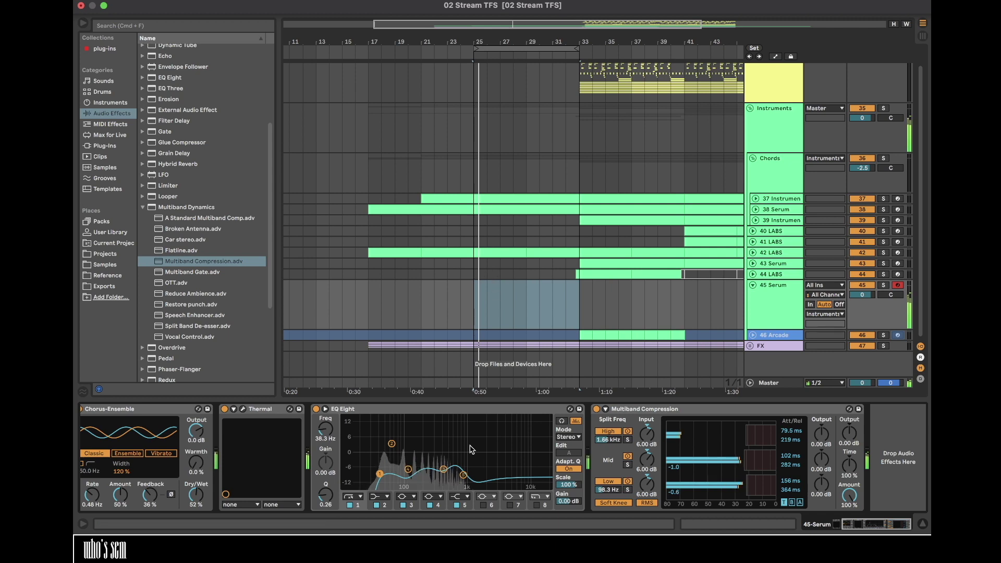
{"action": "left_click_drag", "start_coordinate": [443, 469], "coordinate": [447, 473]}
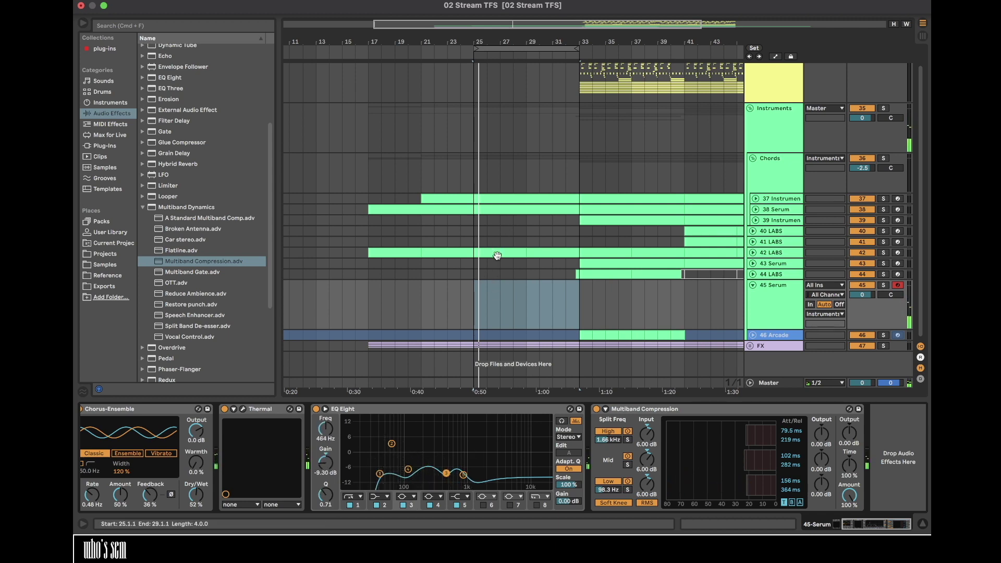
- Copy the chord clip for bars 25 to 33 onto the 45 Serum track and open its notes for editing
{"action": "left_click", "coordinate": [507, 208]}
{"action": "left_click_drag", "start_coordinate": [505, 270], "coordinate": [506, 298]}
{"action": "double_click", "coordinate": [509, 285]}
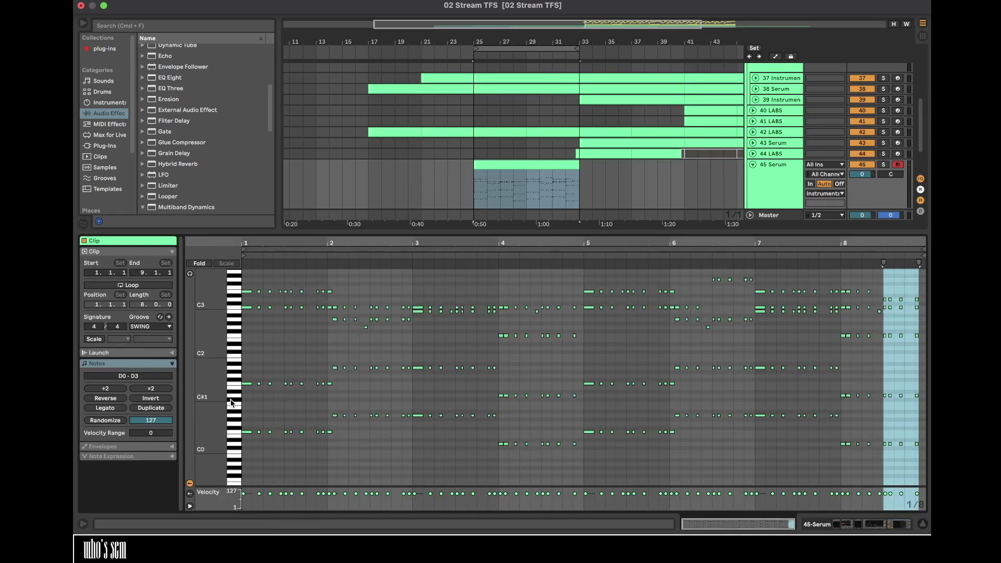
- Delete all but the lowest notes in the 45 Serum clip, make them sustained, and duplicate the four-bar bass line across bars 5 to 8
{"action": "left_click_drag", "start_coordinate": [236, 388], "coordinate": [290, 192]}
{"action": "key", "text": "Delete"}
{"action": "left_click_drag", "start_coordinate": [487, 400], "coordinate": [925, 285]}
{"action": "key", "text": "Delete"}
{"action": "left_click_drag", "start_coordinate": [251, 432], "coordinate": [247, 382]}
{"action": "left_click", "coordinate": [508, 443]}
{"action": "key", "text": "super+d"}
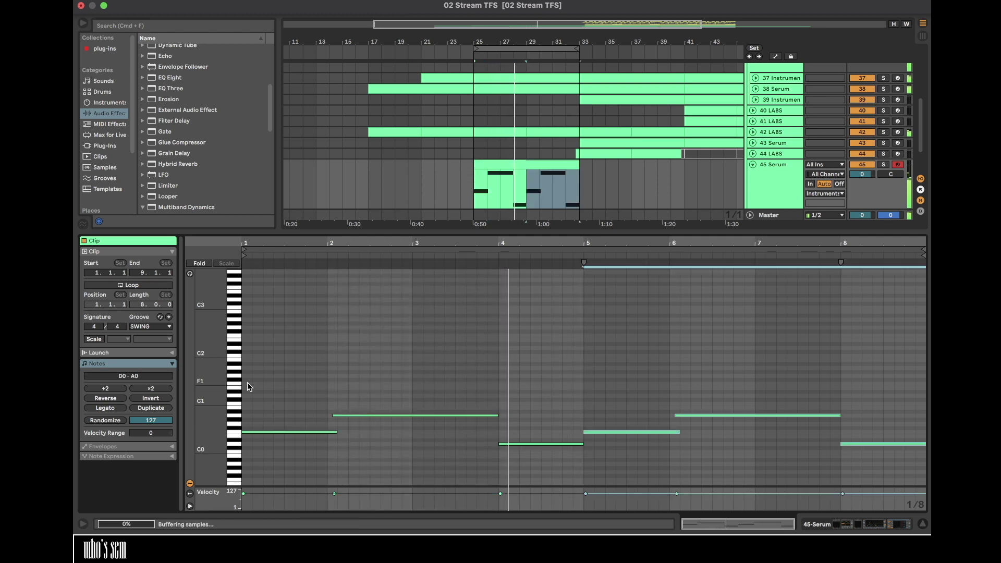
- Solo the 45 Serum track and set its Serum voicing to mono legato with always-on portamento of 152 ms
{"action": "left_click", "coordinate": [780, 187]}
{"action": "left_click", "coordinate": [882, 164]}
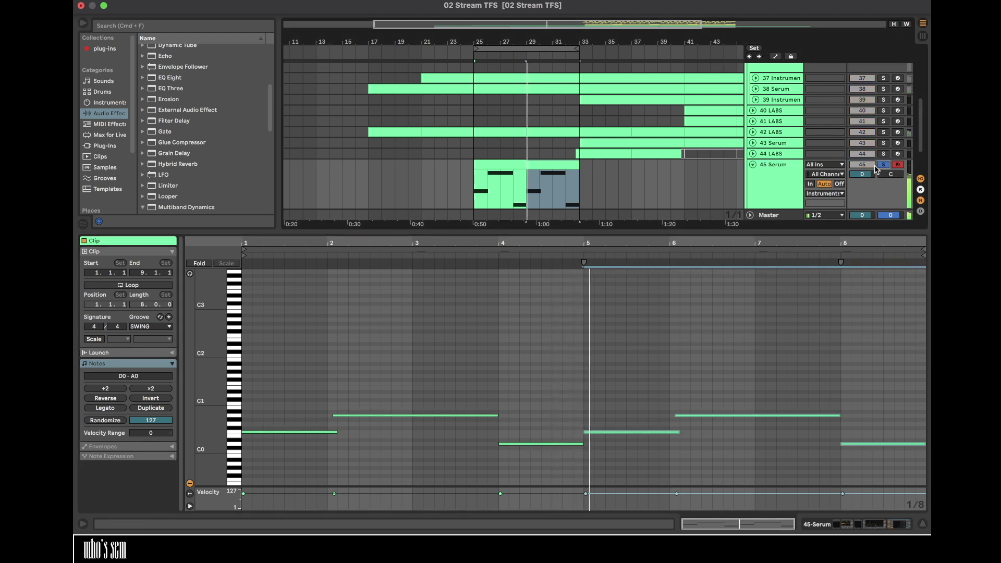
{"action": "double_click", "coordinate": [780, 173]}
{"action": "scroll", "coordinate": [252, 472], "scroll_direction": "left", "scroll_amount": 4}
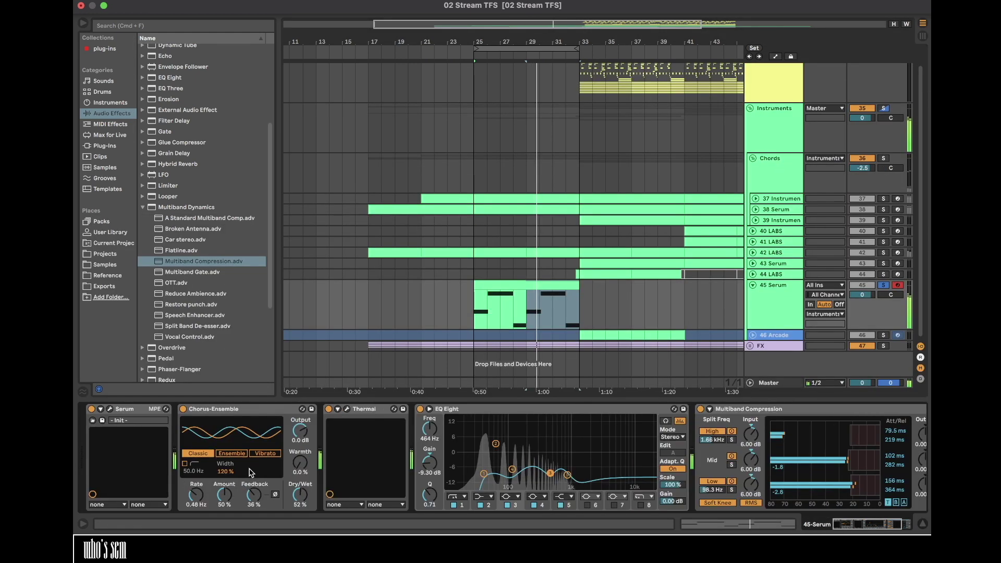
{"action": "left_click", "coordinate": [110, 410]}
{"action": "left_click", "coordinate": [658, 381]}
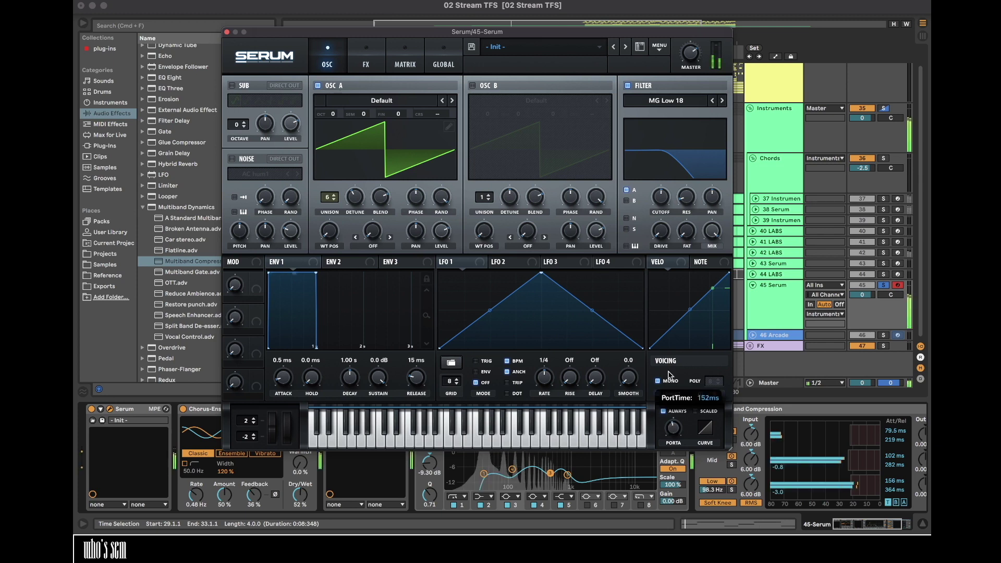
- Lower the 45 Serum track's volume to -5.0 dB, close the Serum window, and take the track out of solo
{"action": "left_click_drag", "start_coordinate": [862, 295], "coordinate": [861, 305]}
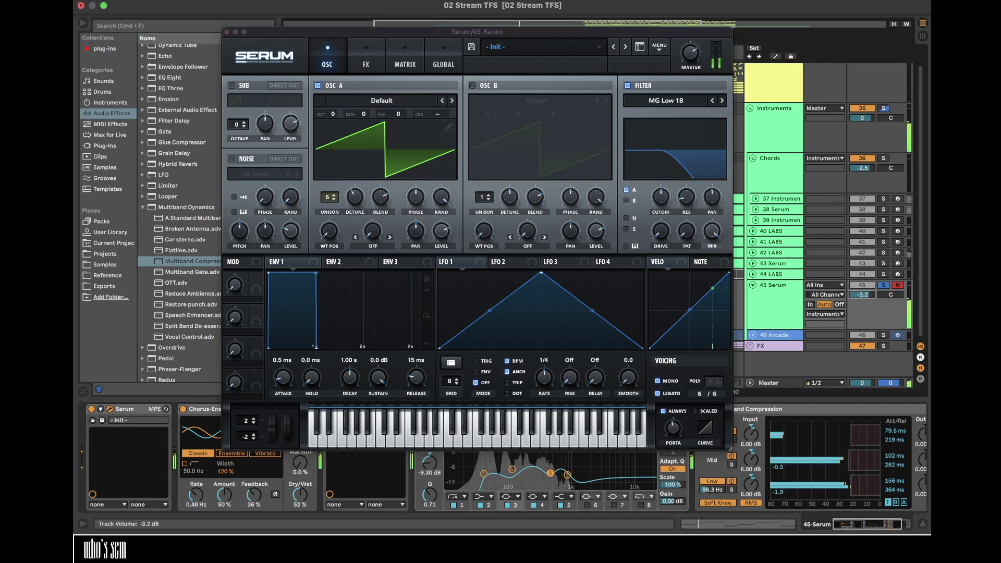
{"action": "left_click", "coordinate": [228, 32]}
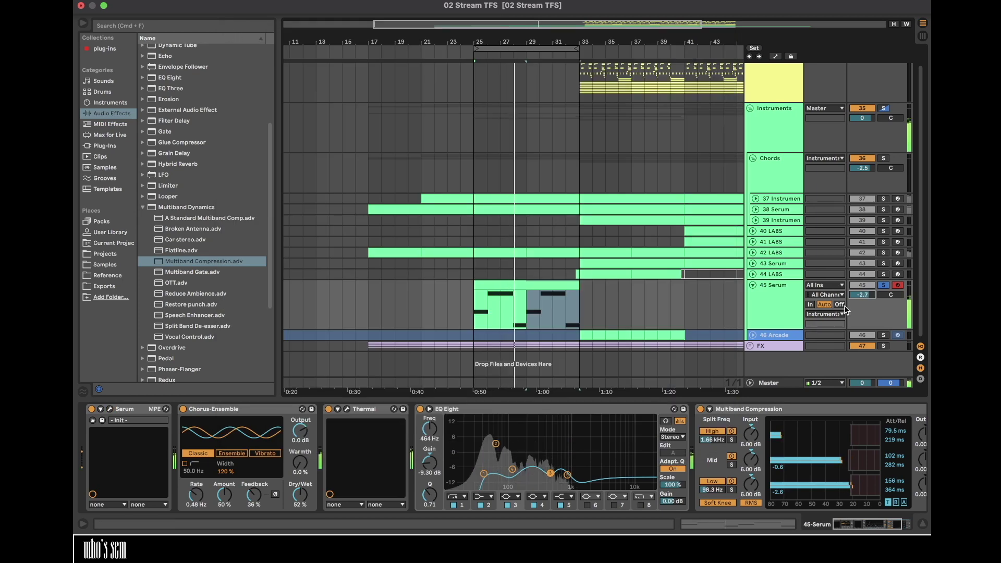
{"action": "left_click_drag", "start_coordinate": [863, 295], "coordinate": [863, 303]}
{"action": "left_click", "coordinate": [884, 285]}
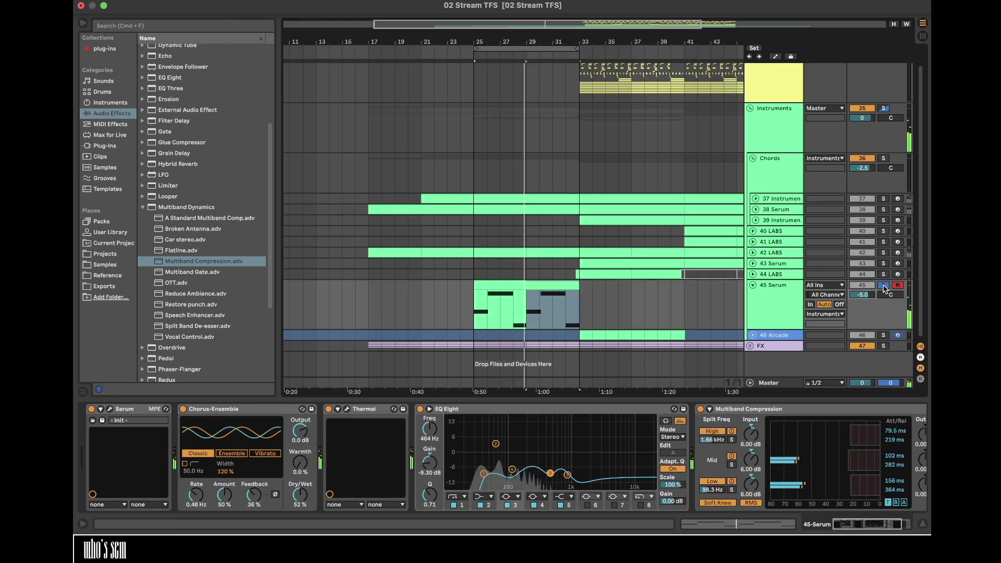
- Play the arrangement from bar 17 and insert a MIDI track below 45 Serum
{"action": "left_click", "coordinate": [371, 233]}
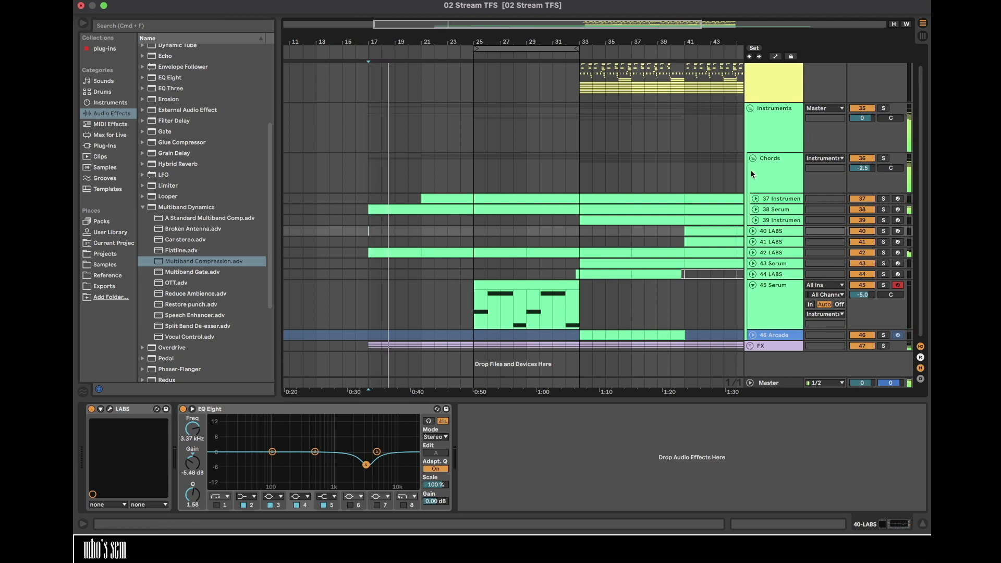
{"action": "left_click", "coordinate": [791, 293]}
{"action": "key", "text": "super+shift+t"}
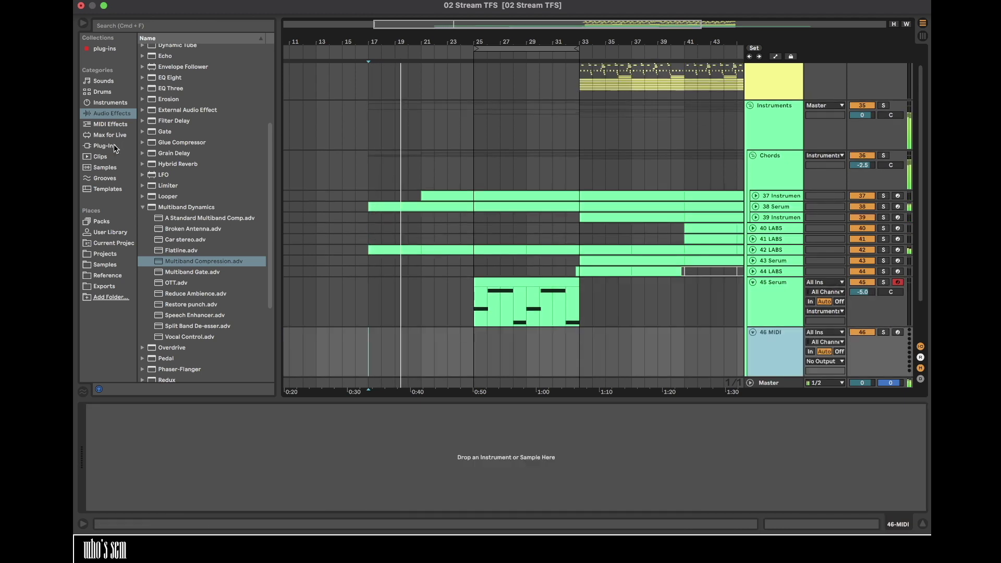
- Browse the sample library to the One Shots folder of the Cymatics Infinity Vocal Collection
{"action": "left_click", "coordinate": [114, 146]}
{"action": "left_click", "coordinate": [112, 264]}
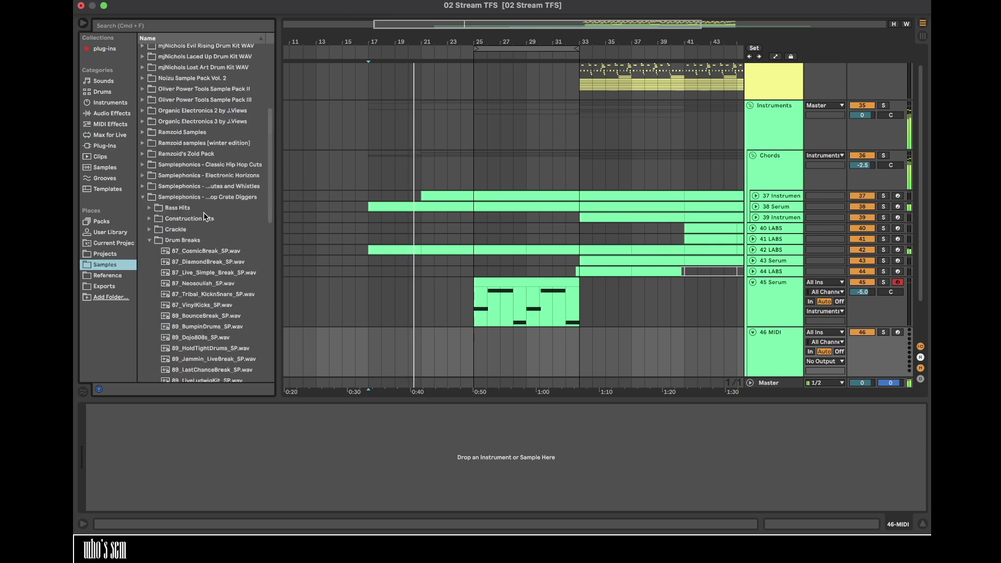
{"action": "left_click", "coordinate": [143, 92]}
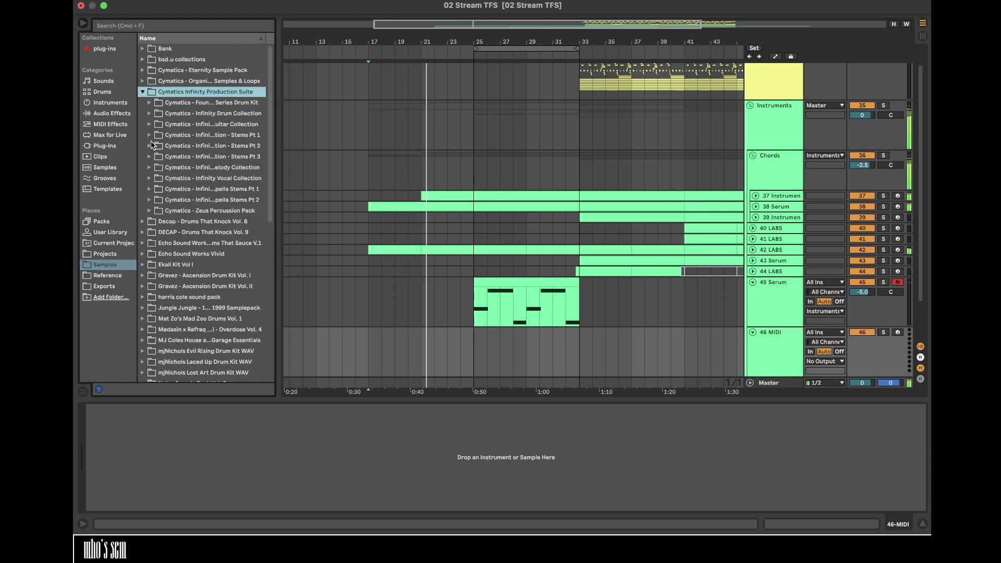
{"action": "left_click", "coordinate": [149, 179]}
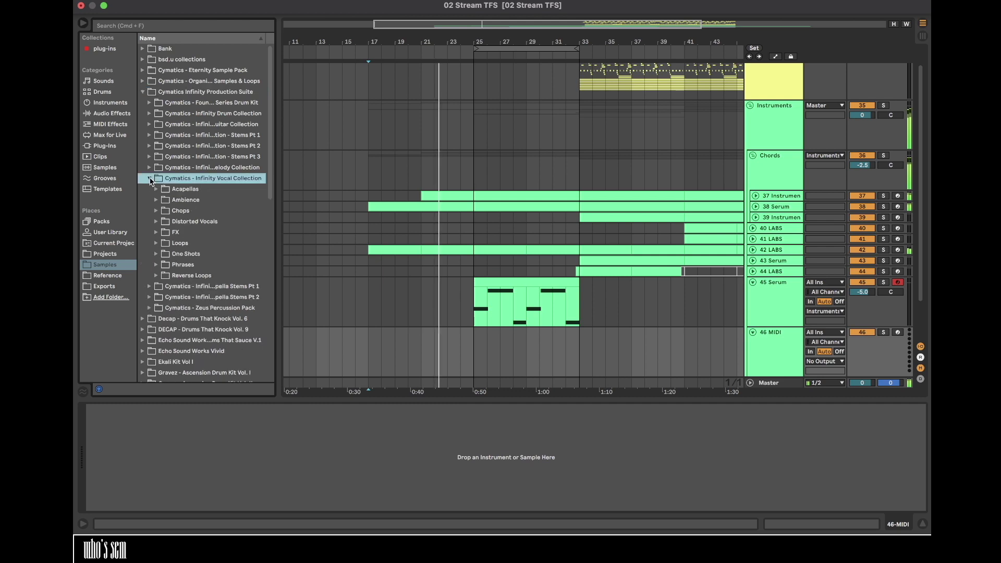
{"action": "left_click", "coordinate": [156, 251]}
{"action": "scroll", "coordinate": [218, 219], "scroll_direction": "down", "scroll_amount": 5}
- Preview the Cymatics vocal one-shot 7 in C and place it at bar 25 on track 46
{"action": "left_click", "coordinate": [224, 208]}
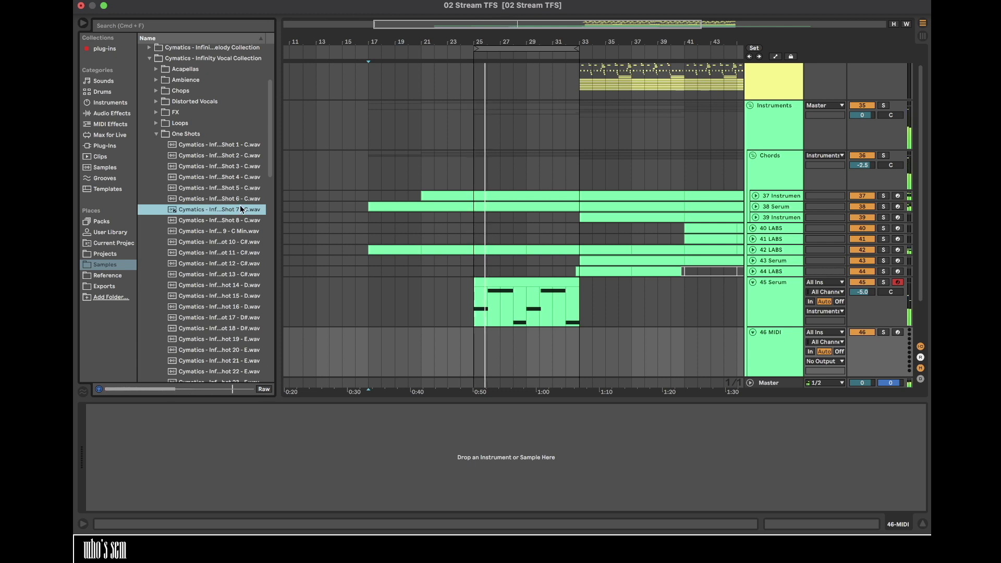
{"action": "left_click_drag", "start_coordinate": [473, 33], "coordinate": [425, 94]}
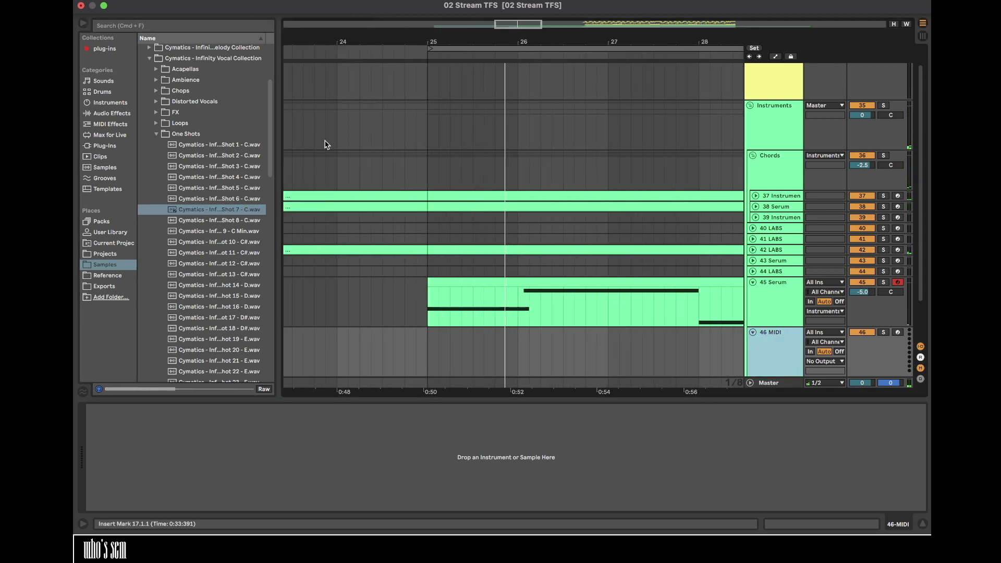
{"action": "left_click_drag", "start_coordinate": [227, 212], "coordinate": [427, 360]}
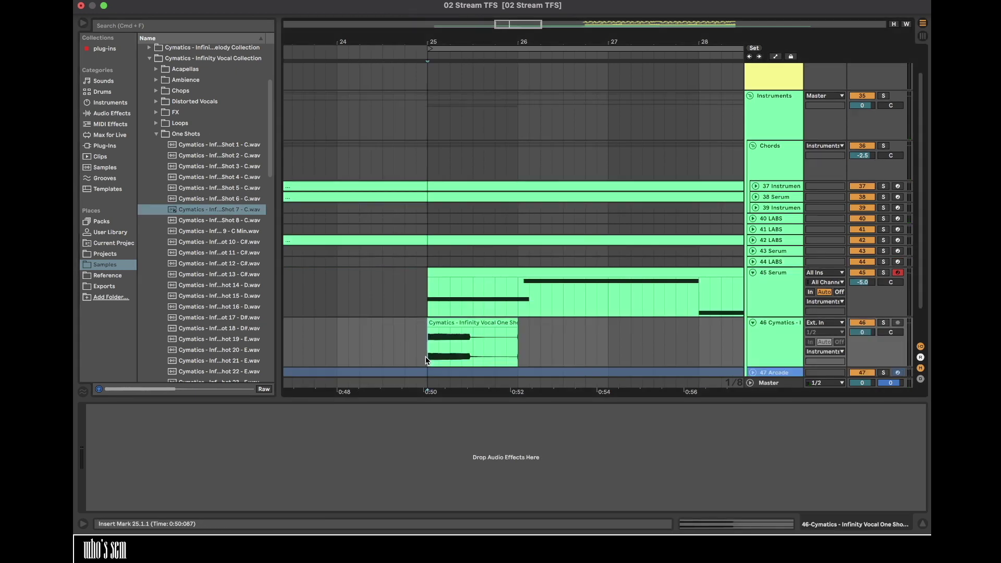
- Repeat the vocal one-shot on track 46 once per beat, filling the section from bar 25 to bar 33
{"action": "key", "text": "space"}
{"action": "key", "text": "super+d"}
{"action": "key", "text": "super+d"}
{"action": "key", "text": "super+d"}
{"action": "key", "text": "super+d"}
{"action": "key", "text": "super+d"}
{"action": "key", "text": "super+d"}
{"action": "key", "text": "super+d"}
{"action": "key", "text": "super+d"}
{"action": "key", "text": "super+d"}
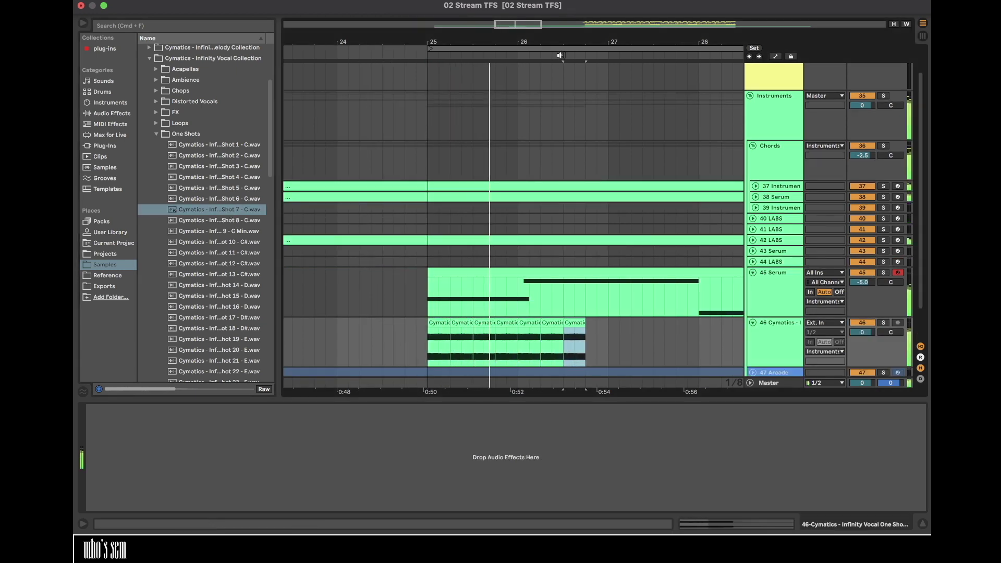
{"action": "left_click_drag", "start_coordinate": [565, 40], "coordinate": [501, 39]}
{"action": "key", "text": "super+d"}
{"action": "key", "text": "super+d"}
{"action": "key", "text": "super+d"}
{"action": "key", "text": "super+d"}
{"action": "key", "text": "super+d"}
{"action": "key", "text": "super+d"}
{"action": "key", "text": "super+d"}
{"action": "key", "text": "super+d"}
{"action": "key", "text": "super+d"}
{"action": "key", "text": "super+d"}
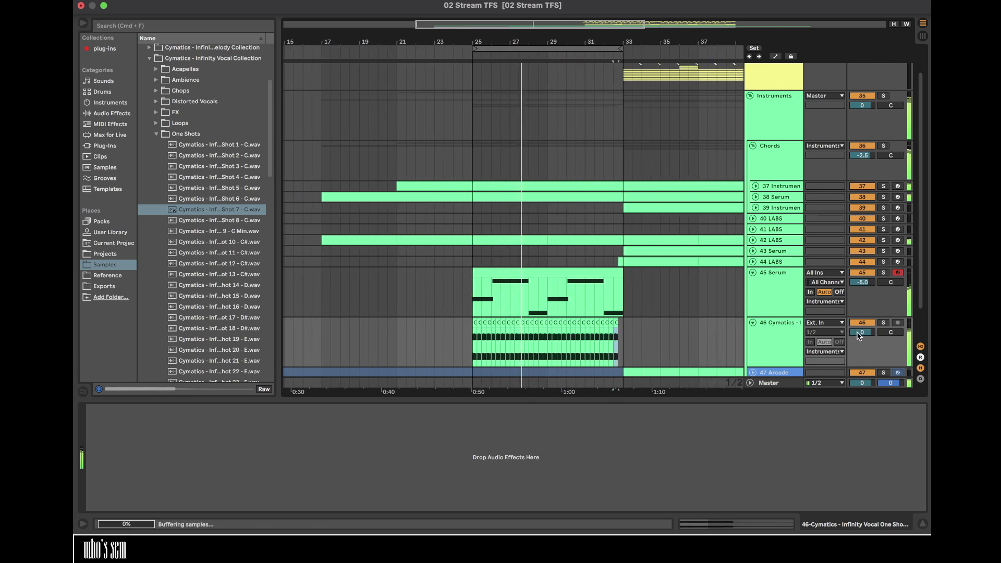
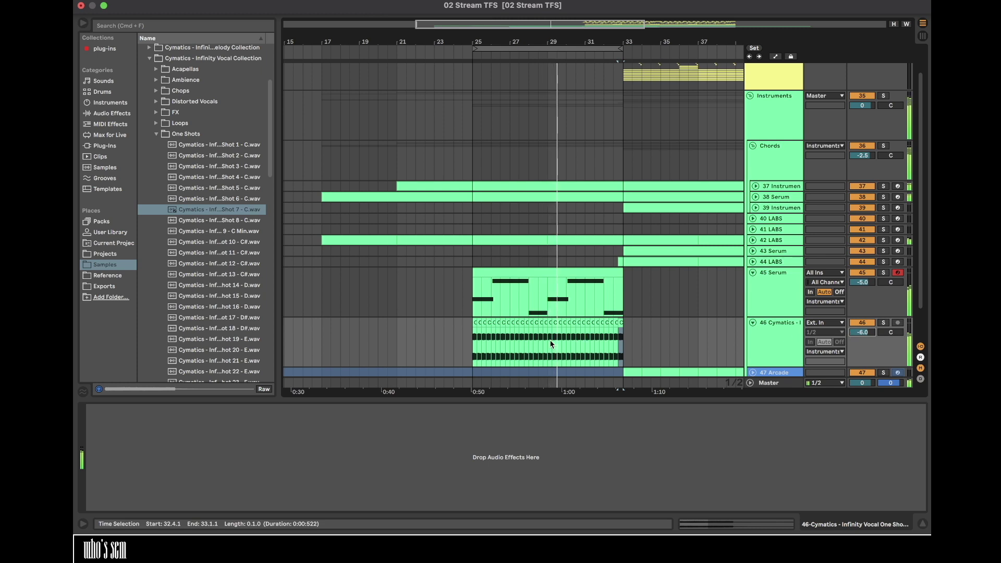
- Load LFOTool from the plug-ins collection onto vocal one-shot track 46
{"action": "left_click", "coordinate": [105, 146]}
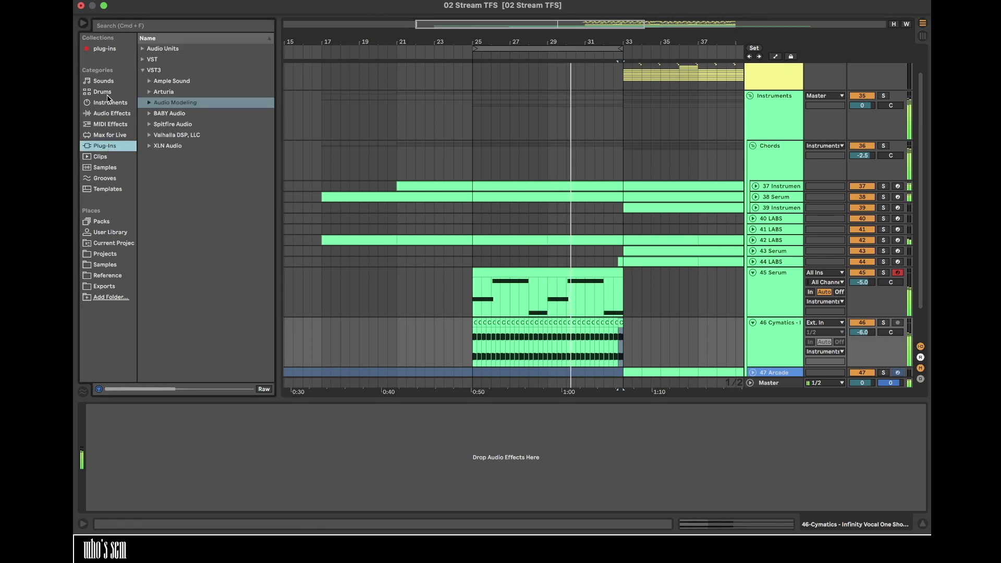
{"action": "left_click", "coordinate": [105, 49]}
{"action": "double_click", "coordinate": [173, 147]}
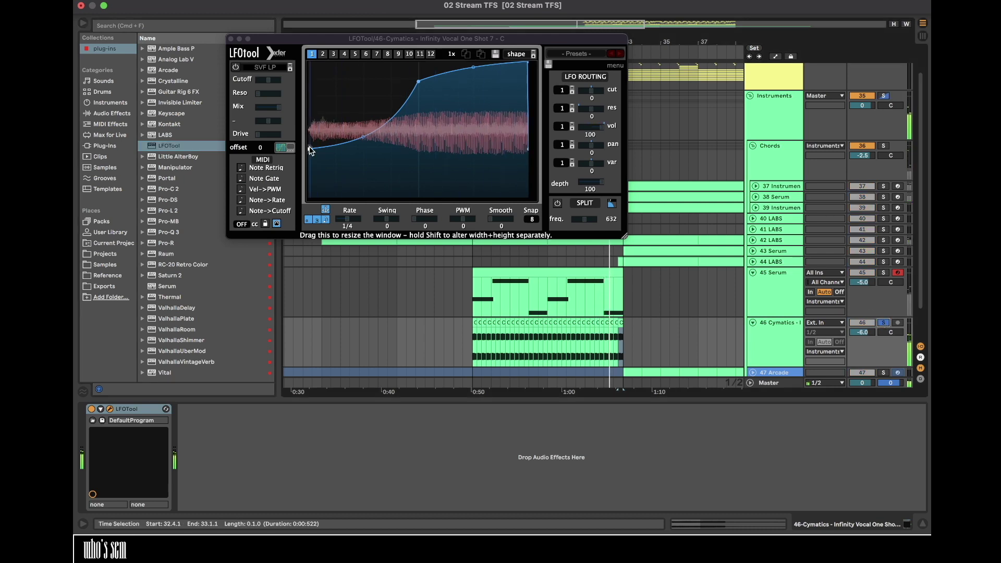
- Shape the LFOTool volume curve as a fast rise from zero followed by a slightly bowed fall back to zero, and close its window
{"action": "left_click_drag", "start_coordinate": [310, 151], "coordinate": [309, 197]}
{"action": "left_click_drag", "start_coordinate": [420, 85], "coordinate": [327, 46]}
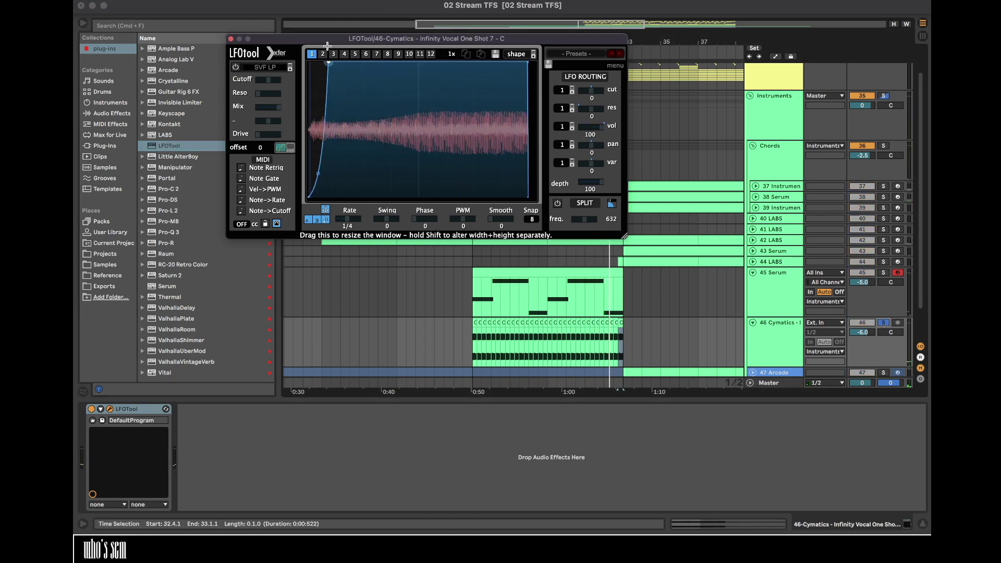
{"action": "key", "text": "space"}
{"action": "double_click", "coordinate": [528, 63]}
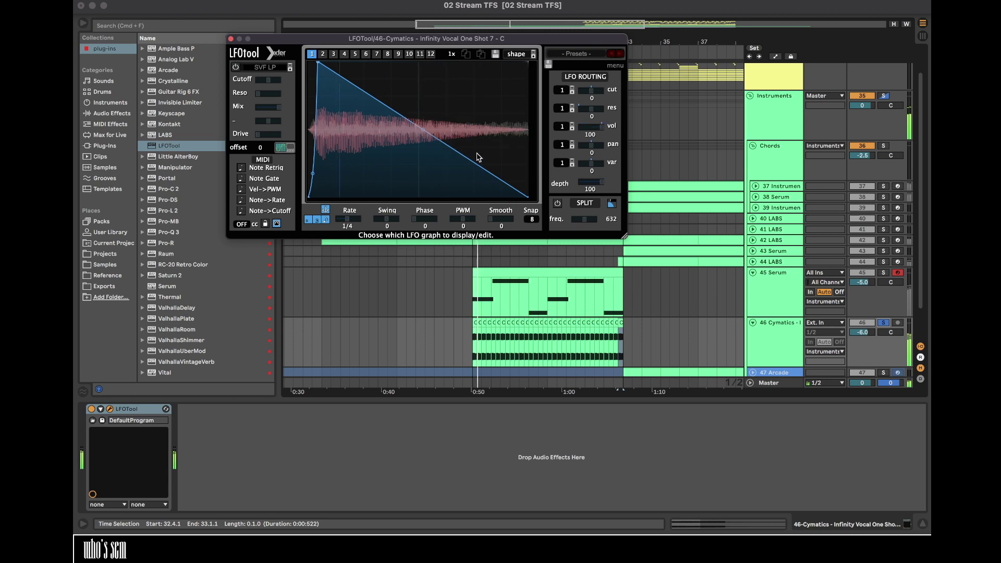
{"action": "left_click_drag", "start_coordinate": [425, 129], "coordinate": [425, 126]}
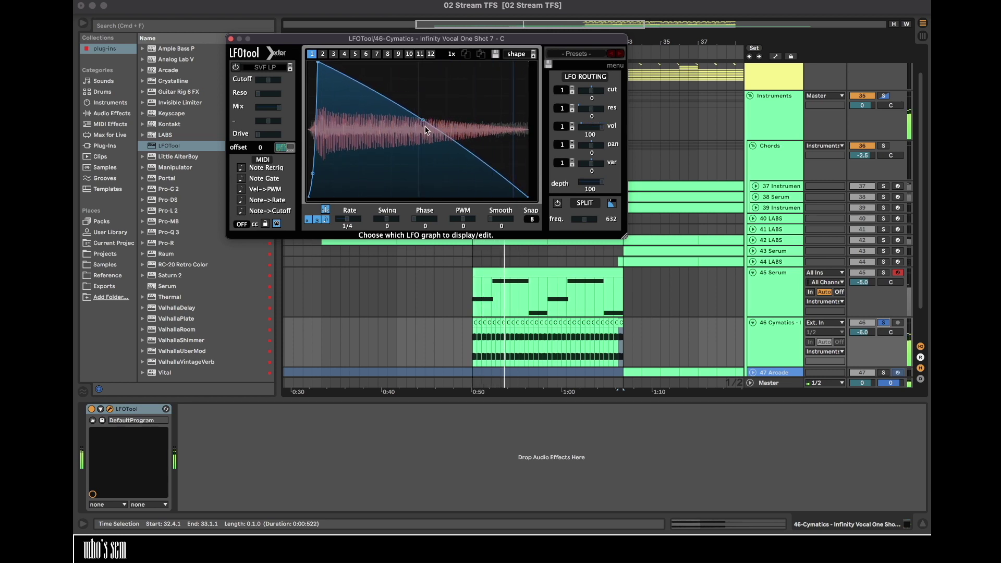
{"action": "left_click", "coordinate": [231, 39]}
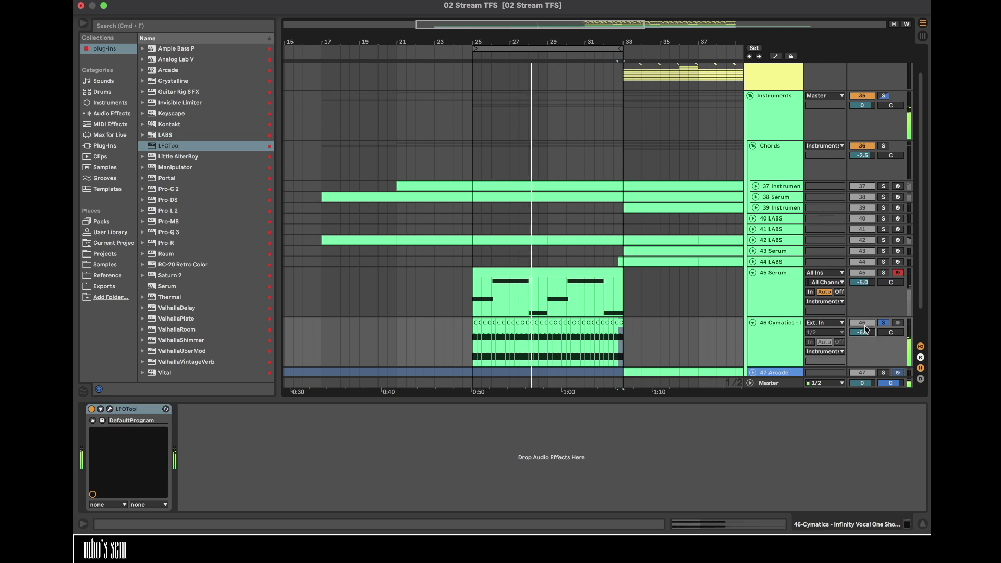
- Add ValhallaDelay after LFOTool on track 46 and sync its delay time to a dotted 1/8
{"action": "left_click", "coordinate": [112, 146]}
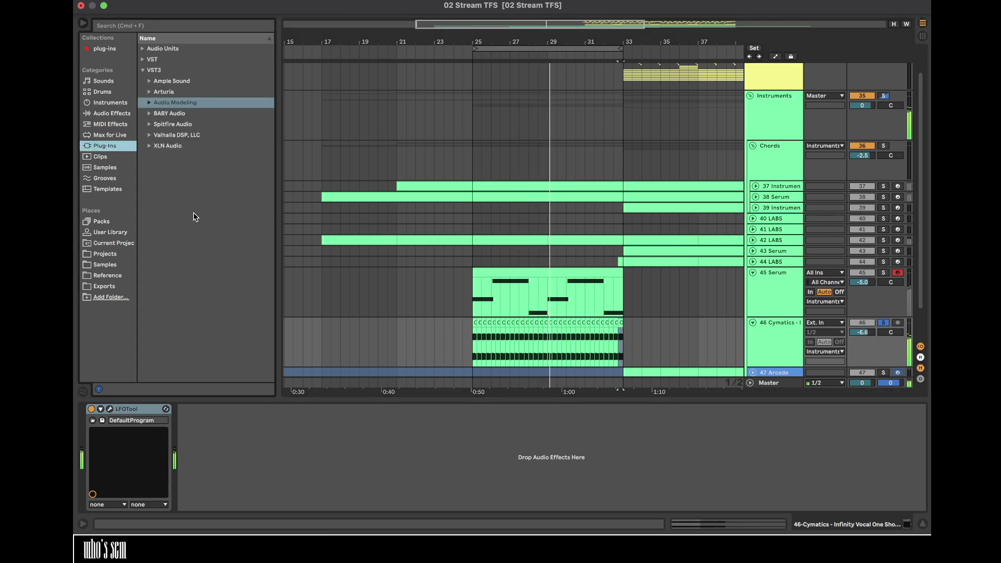
{"action": "left_click", "coordinate": [101, 50]}
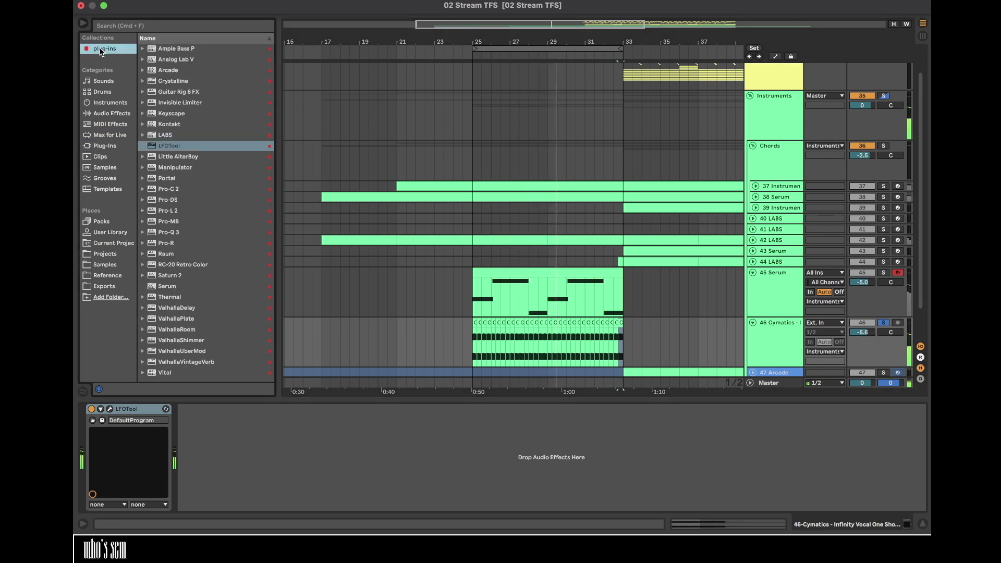
{"action": "double_click", "coordinate": [187, 310]}
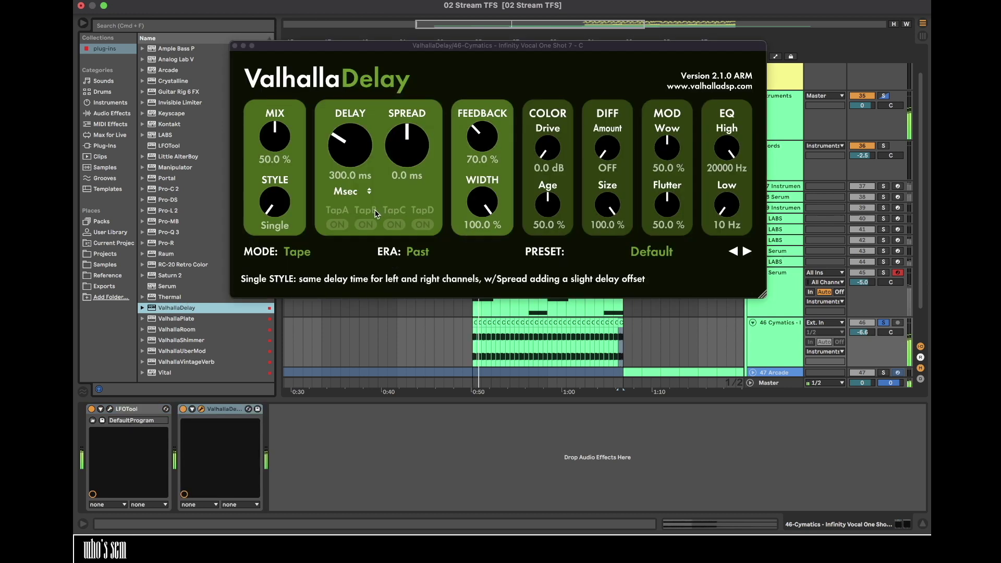
{"action": "left_click", "coordinate": [344, 192]}
{"action": "left_click", "coordinate": [349, 227]}
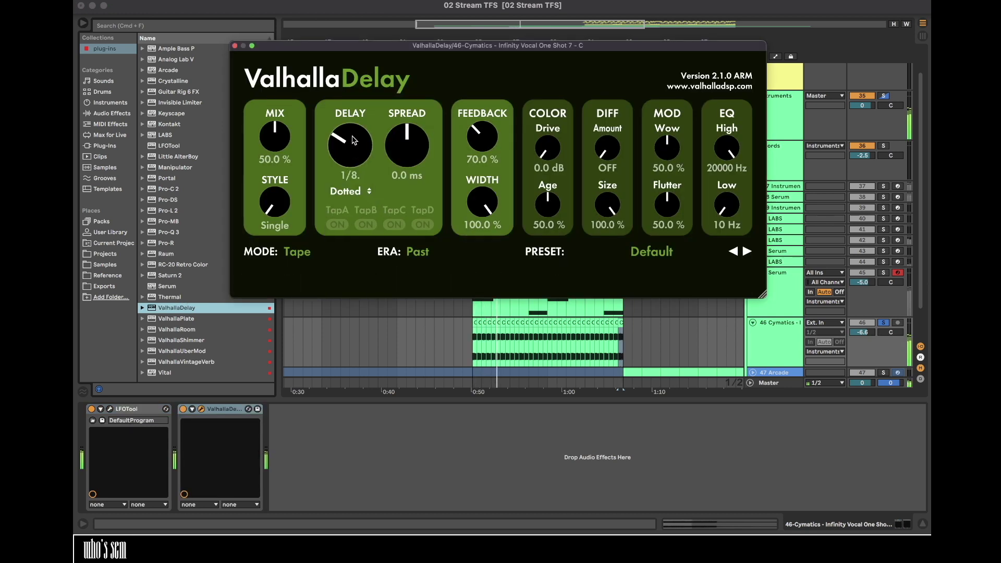
- Set ValhallaDelay's spread to 13.5 ms, mix to 45.4 %, age to 77.6 %, flutter to 65.6 % and wow to 71.7 %
{"action": "left_click_drag", "start_coordinate": [547, 203], "coordinate": [547, 170]}
{"action": "left_click_drag", "start_coordinate": [408, 148], "coordinate": [409, 99]}
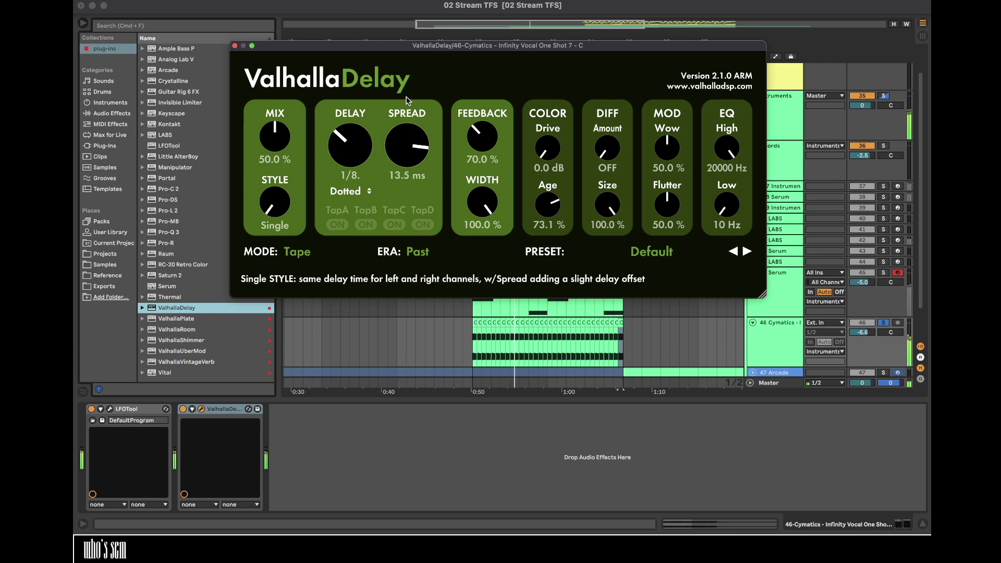
{"action": "mouse_move", "coordinate": [275, 138]}
{"action": "left_mouse_down"}
{"action": "mouse_move", "coordinate": [276, 167]}
{"action": "mouse_move", "coordinate": [278, 149]}
{"action": "left_mouse_up"}
{"action": "left_click_drag", "start_coordinate": [543, 199], "coordinate": [546, 194]}
{"action": "left_click_drag", "start_coordinate": [667, 205], "coordinate": [668, 188]}
{"action": "left_click_drag", "start_coordinate": [667, 149], "coordinate": [668, 127]}
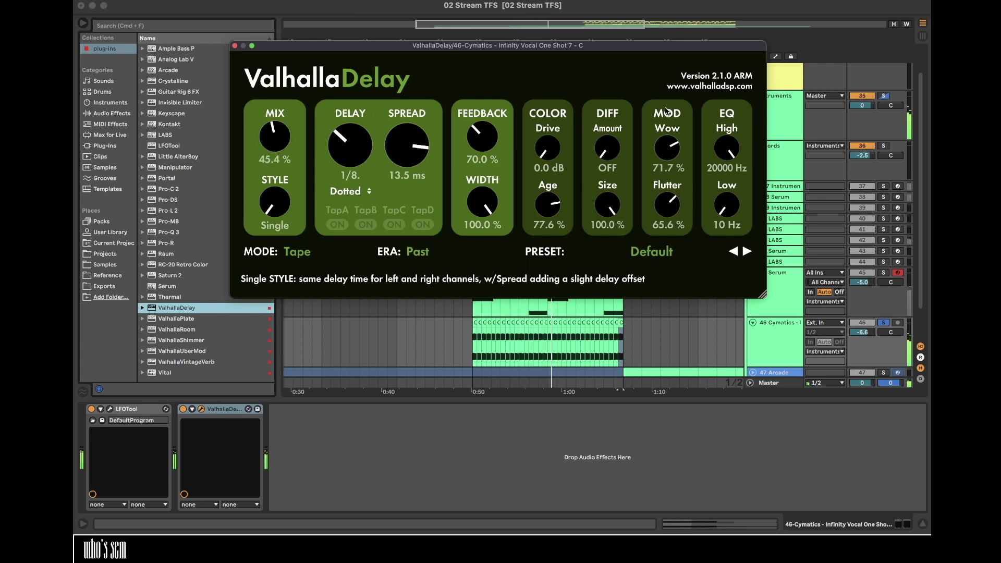
- Set the delay's drive to 4.1 dB, spread to 20.0 ms and diffusion amount to 33.3 %, fine-tune the mix, and close its window
{"action": "left_click_drag", "start_coordinate": [552, 151], "coordinate": [552, 125]}
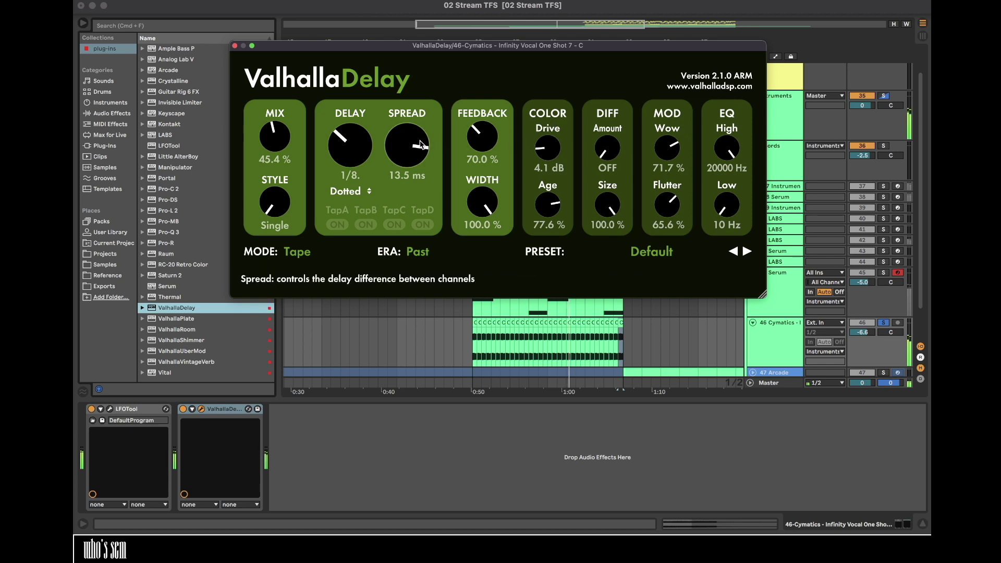
{"action": "left_click_drag", "start_coordinate": [410, 141], "coordinate": [410, 138]}
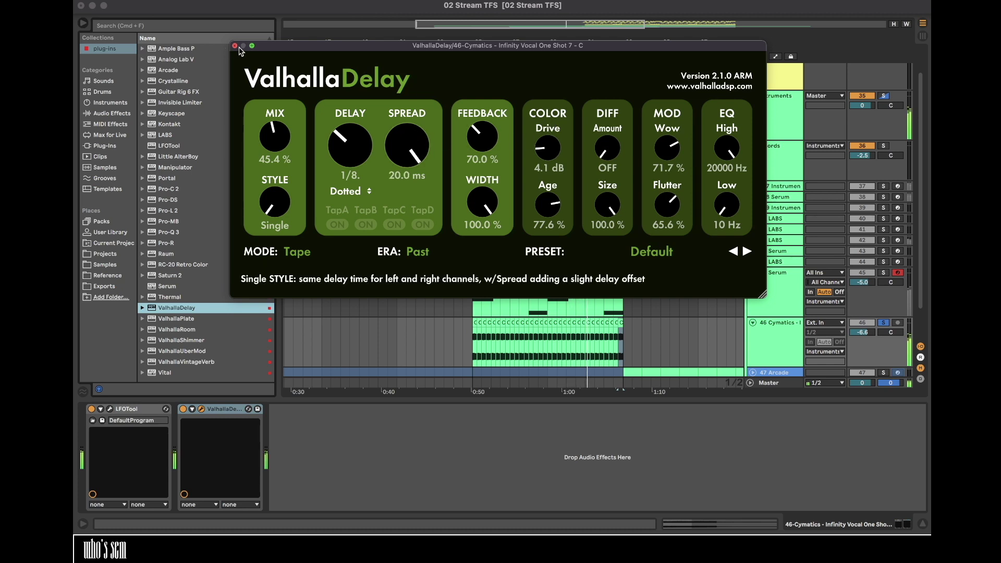
{"action": "left_click_drag", "start_coordinate": [606, 148], "coordinate": [607, 115]}
{"action": "left_click_drag", "start_coordinate": [274, 143], "coordinate": [274, 142]}
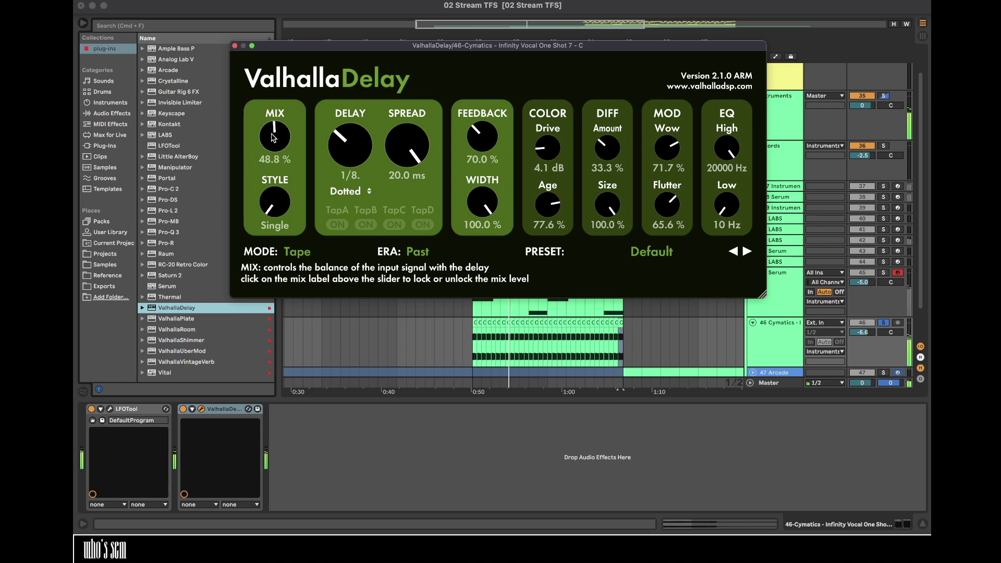
{"action": "left_click_drag", "start_coordinate": [271, 136], "coordinate": [273, 145]}
{"action": "left_click", "coordinate": [234, 46]}
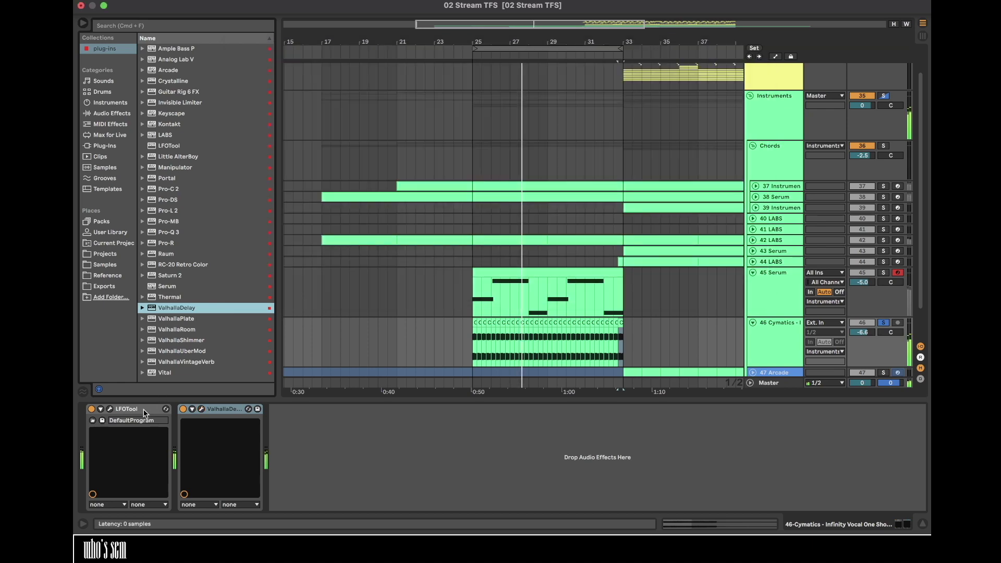
- Put a copy of LFOTool after ValhallaDelay and raise its curve's end point to about half height for gentler ducking
{"action": "left_click", "coordinate": [293, 409]}
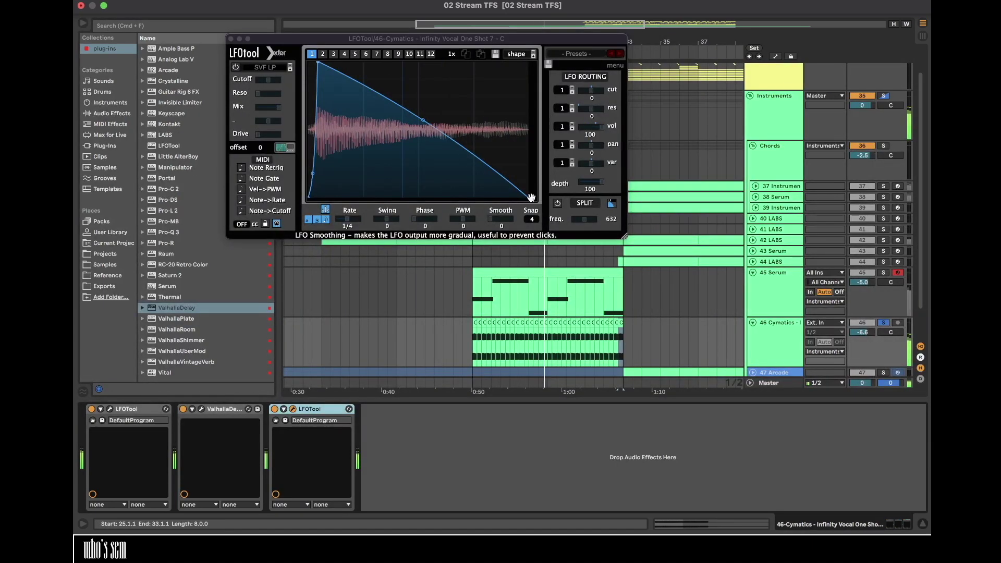
{"action": "left_click", "coordinate": [529, 197]}
{"action": "left_click_drag", "start_coordinate": [528, 198], "coordinate": [541, 116]}
{"action": "left_click", "coordinate": [293, 409]}
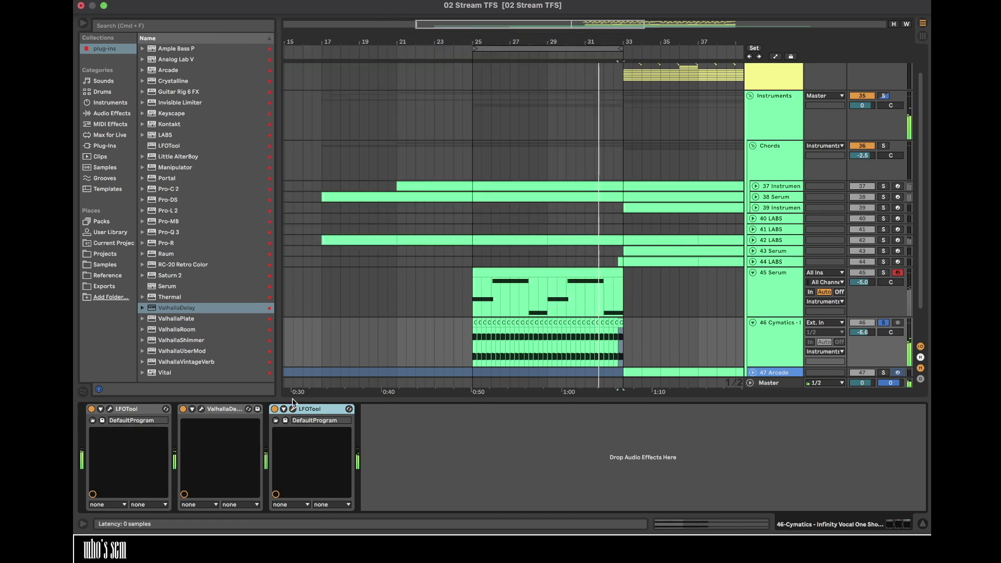
- Add ValhallaÜberMod to track 46 with the StereoEchoDouble preset and place it between ValhallaDelay and the second LFOTool
{"action": "left_click_drag", "start_coordinate": [185, 351], "coordinate": [94, 458]}
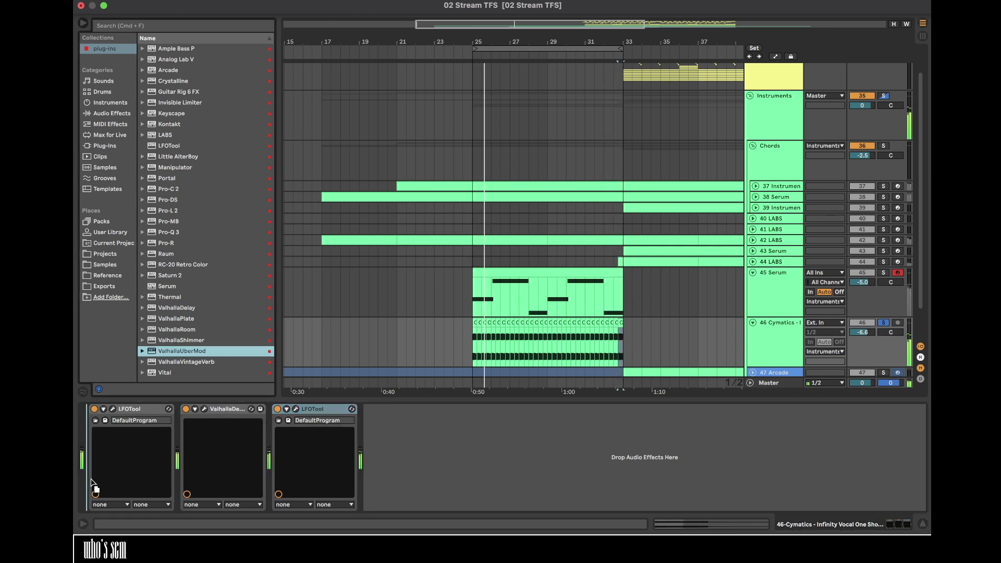
{"action": "left_click", "coordinate": [514, 213]}
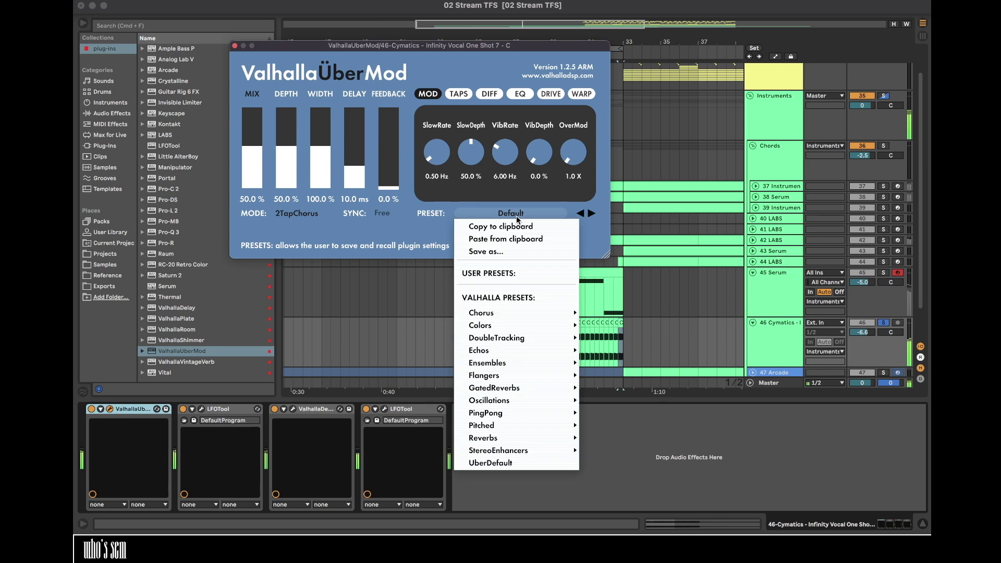
{"action": "mouse_move", "coordinate": [508, 342]}
{"action": "left_click", "coordinate": [640, 320]}
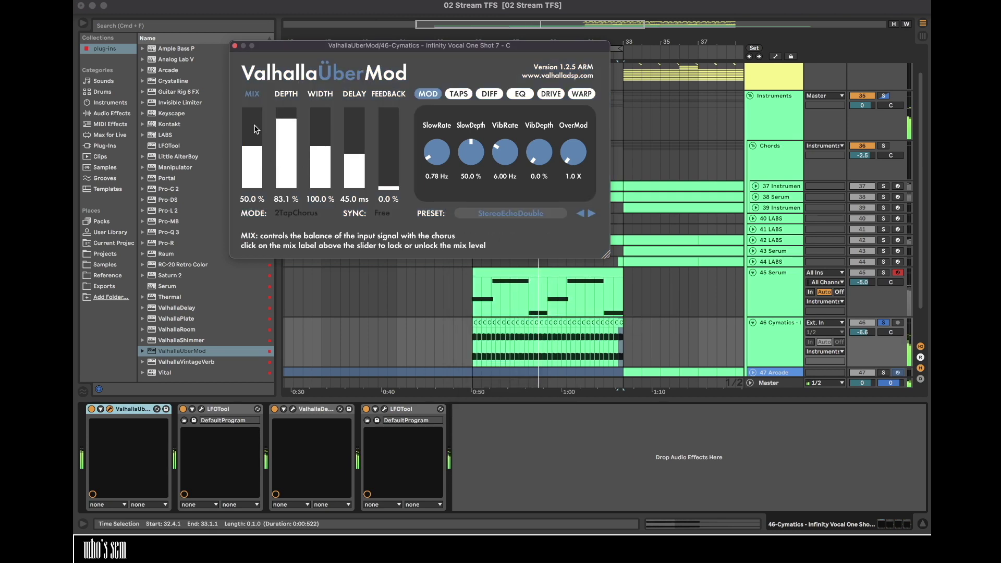
{"action": "left_click_drag", "start_coordinate": [144, 409], "coordinate": [322, 426]}
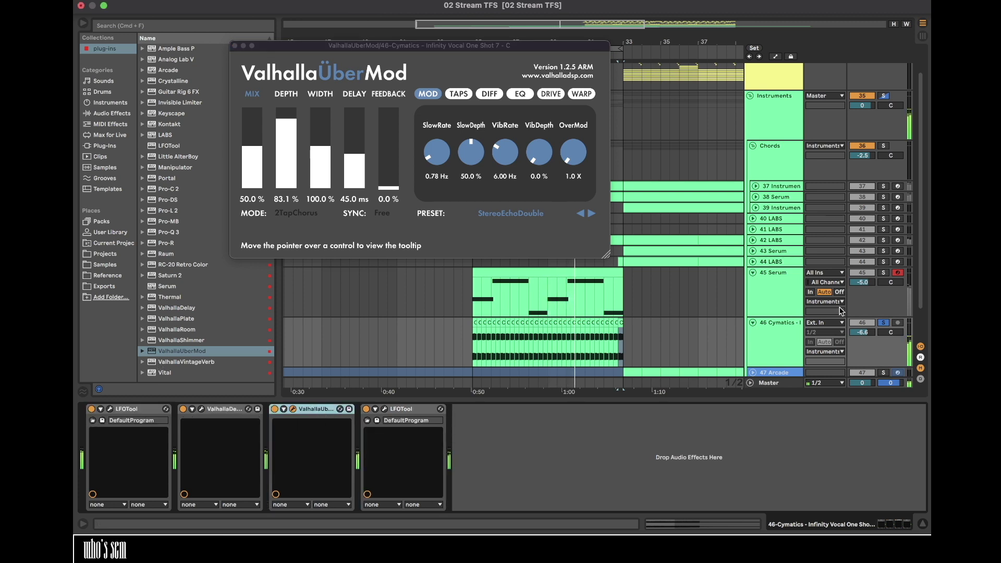
- Take track 46 out of solo and check the second LFOTool's curve, closing its window again
{"action": "left_click", "coordinate": [882, 323]}
{"action": "left_click", "coordinate": [384, 409]}
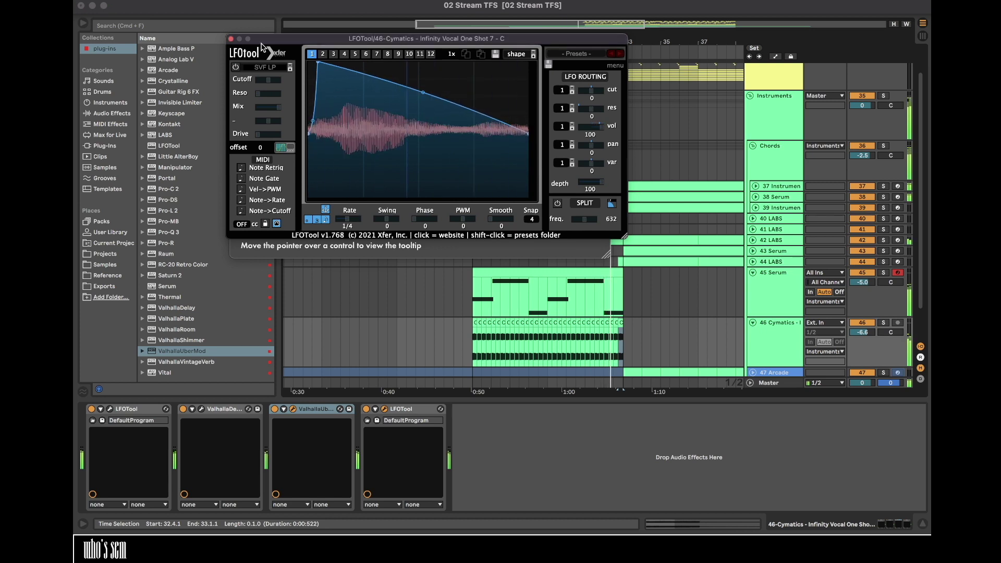
{"action": "left_click", "coordinate": [230, 39]}
- Close the ÜberMod window and add the Multiband Compression preset at the end of track 46's effect chain
{"action": "left_click", "coordinate": [107, 114]}
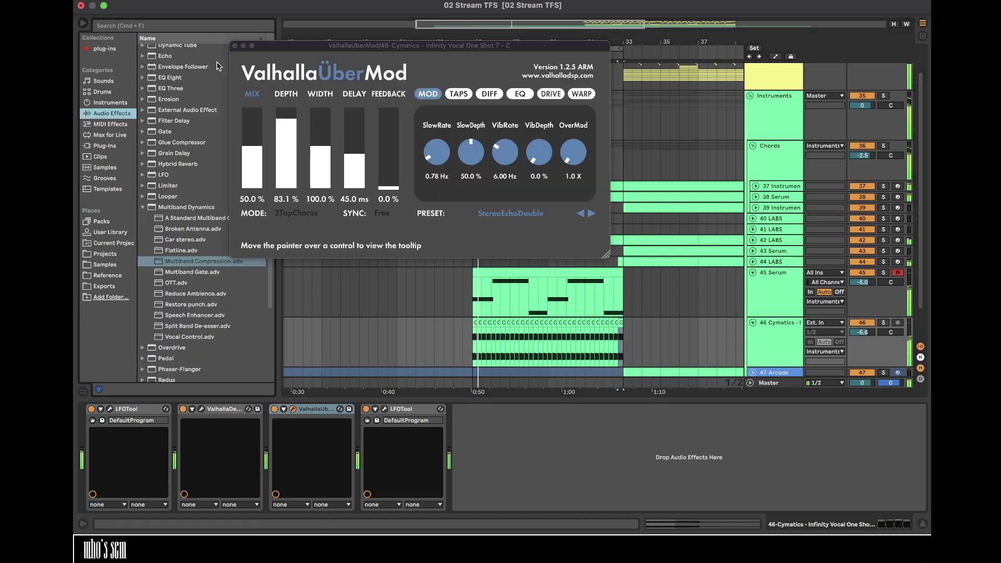
{"action": "left_click", "coordinate": [234, 46]}
{"action": "double_click", "coordinate": [214, 261]}
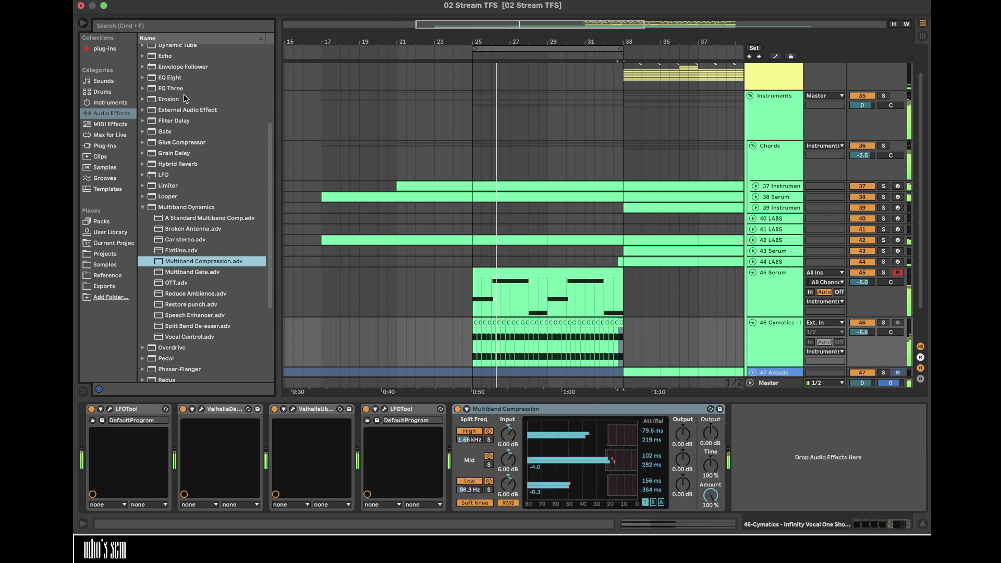
- Add EQ Eight with a low-mid boost, a 2.85 dB cut at 7.74 kHz and a low cut at 150 Hz, and close LFOTool
{"action": "double_click", "coordinate": [177, 79]}
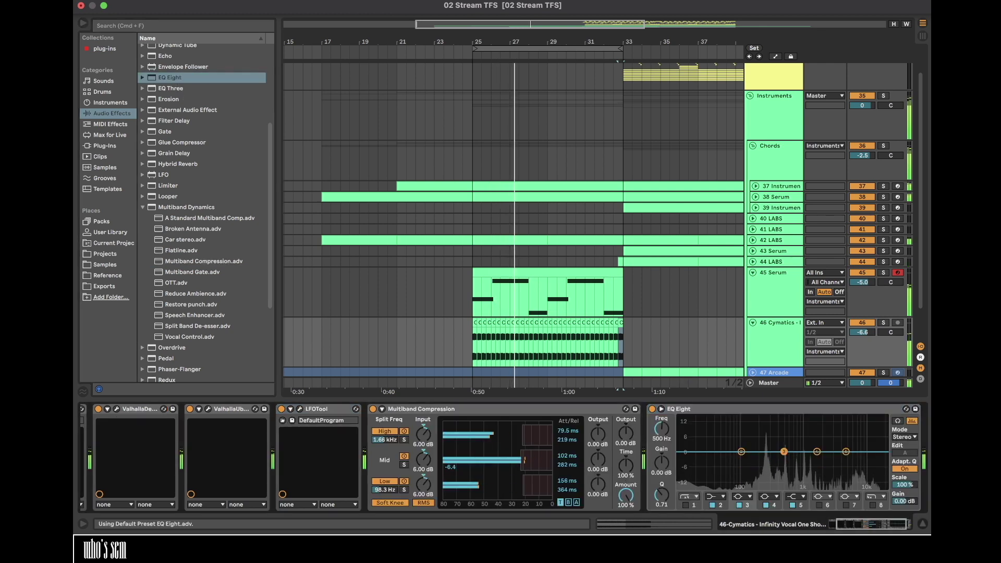
{"action": "left_click_drag", "start_coordinate": [768, 443], "coordinate": [856, 458]}
{"action": "left_click", "coordinate": [299, 408]}
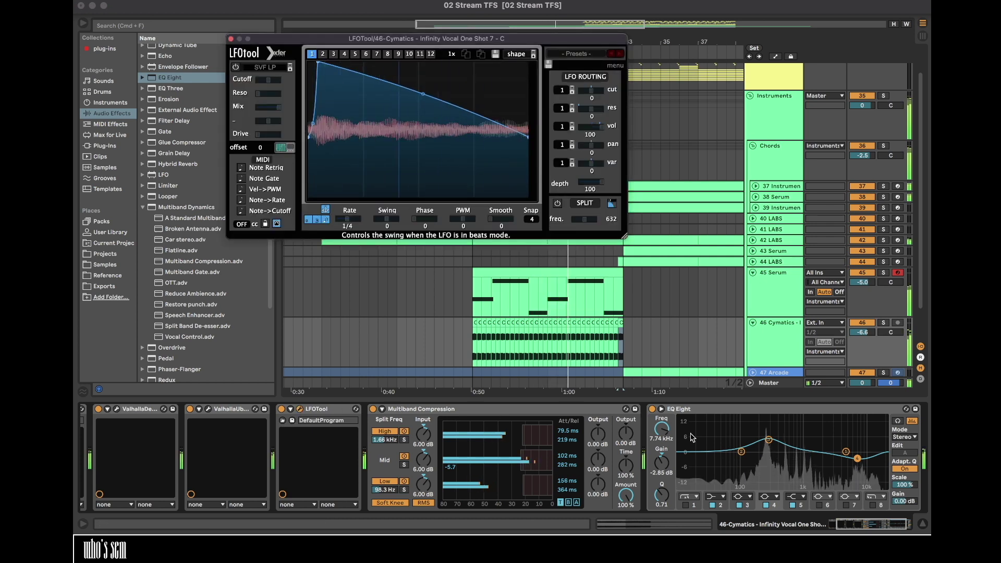
{"action": "left_click", "coordinate": [685, 505]}
{"action": "left_click_drag", "start_coordinate": [708, 453], "coordinate": [751, 466]}
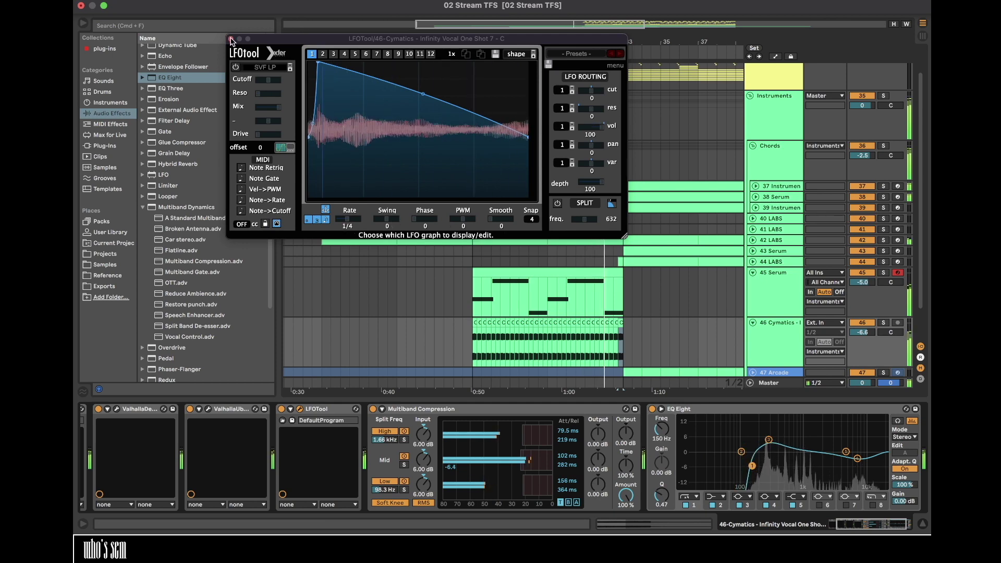
{"action": "left_click", "coordinate": [230, 38]}
- Add Auto Pan after EQ Eight with an amount of 53.2 % and a beat-synced rate of 4
{"action": "scroll", "coordinate": [208, 104], "scroll_direction": "up", "scroll_amount": 5}
{"action": "double_click", "coordinate": [170, 91]}
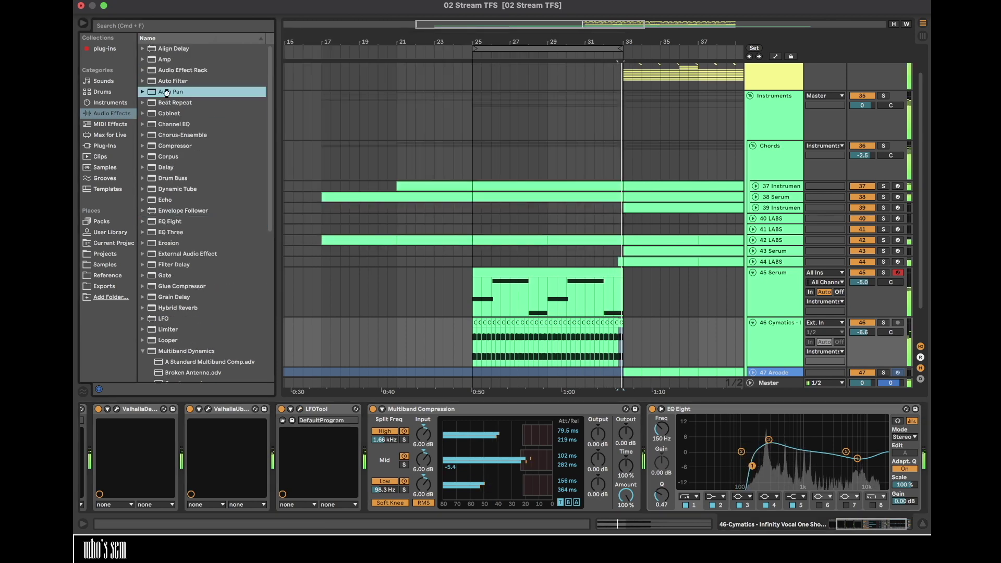
{"action": "left_click_drag", "start_coordinate": [819, 466], "coordinate": [819, 443]}
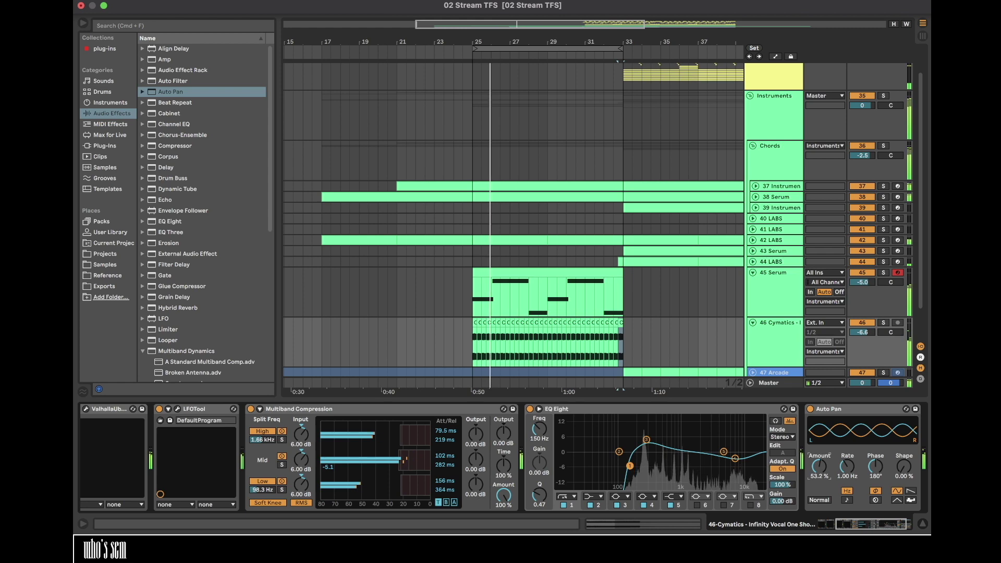
{"action": "left_click", "coordinate": [846, 500]}
{"action": "left_click_drag", "start_coordinate": [847, 467], "coordinate": [847, 428]}
- Set the Auto Pan offset to 90° and its amount to 50 %
{"action": "left_click_drag", "start_coordinate": [875, 494], "coordinate": [875, 469]}
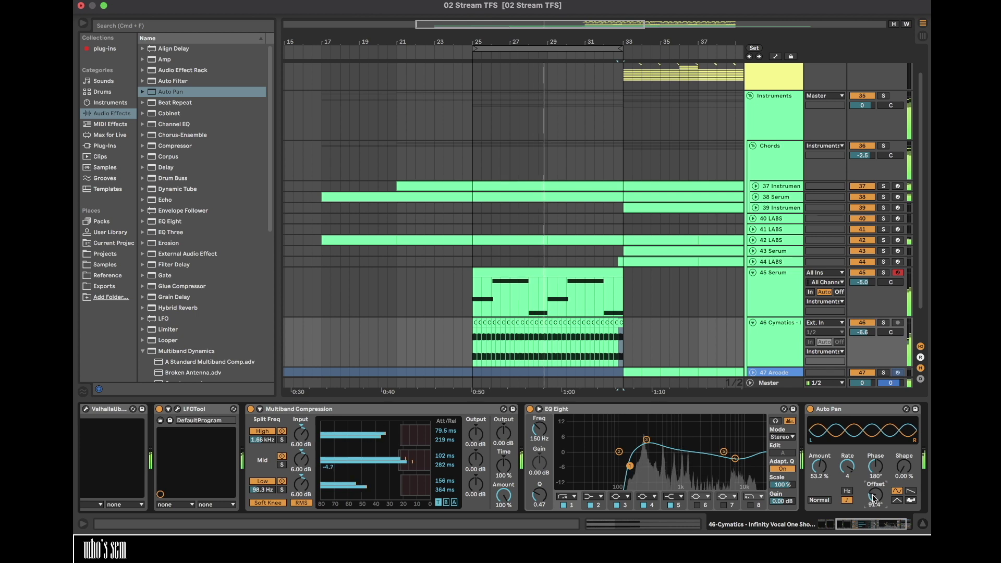
{"action": "key", "text": "Return"}
{"action": "left_click", "coordinate": [817, 467]}
{"action": "type", "text": "50"}
{"action": "key", "text": "Return"}
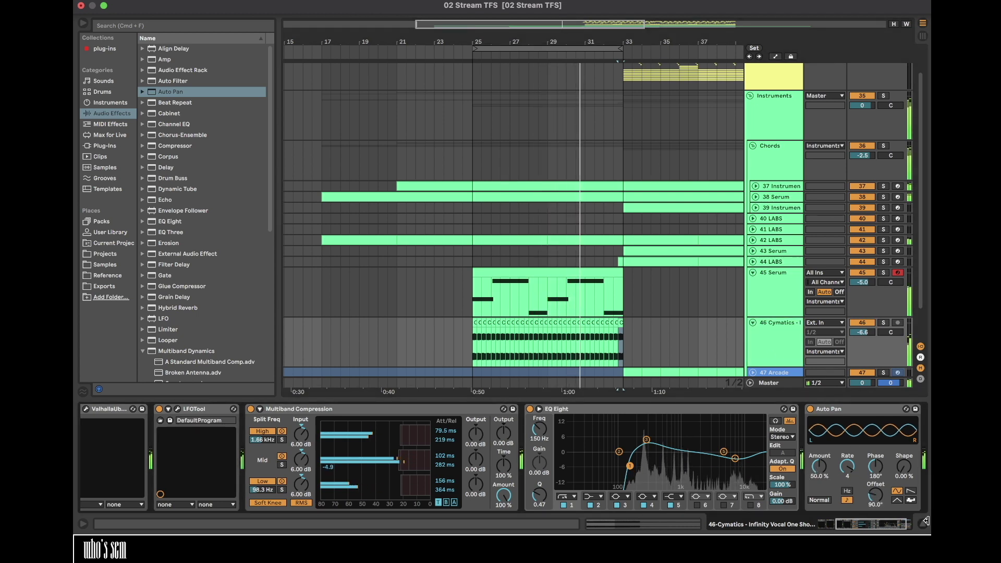
- Hide the device chain and play the arrangement from bar 17
{"action": "key", "text": "super+alt+l"}
{"action": "left_click", "coordinate": [323, 317]}
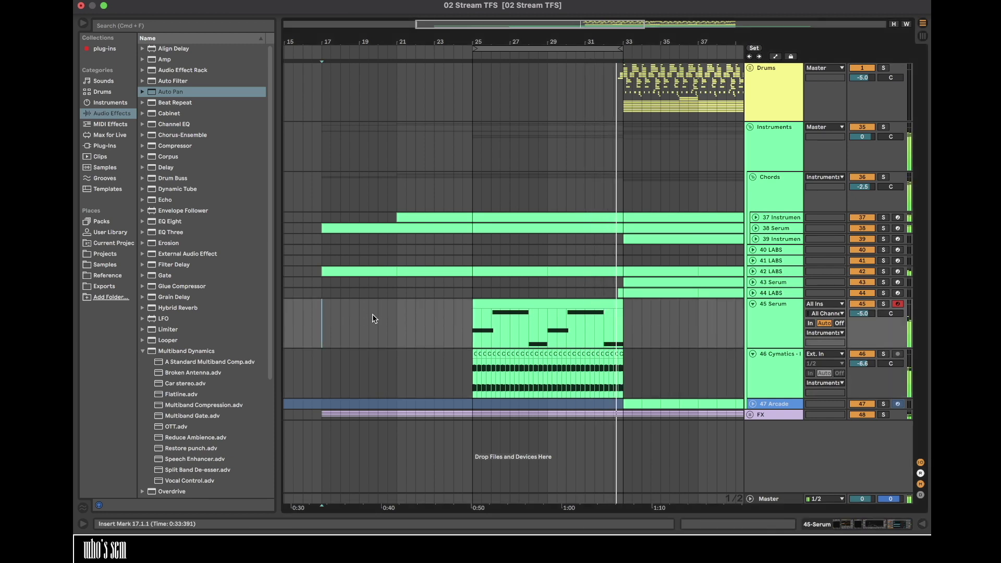
{"action": "key", "text": "space"}
{"action": "key", "text": "space"}
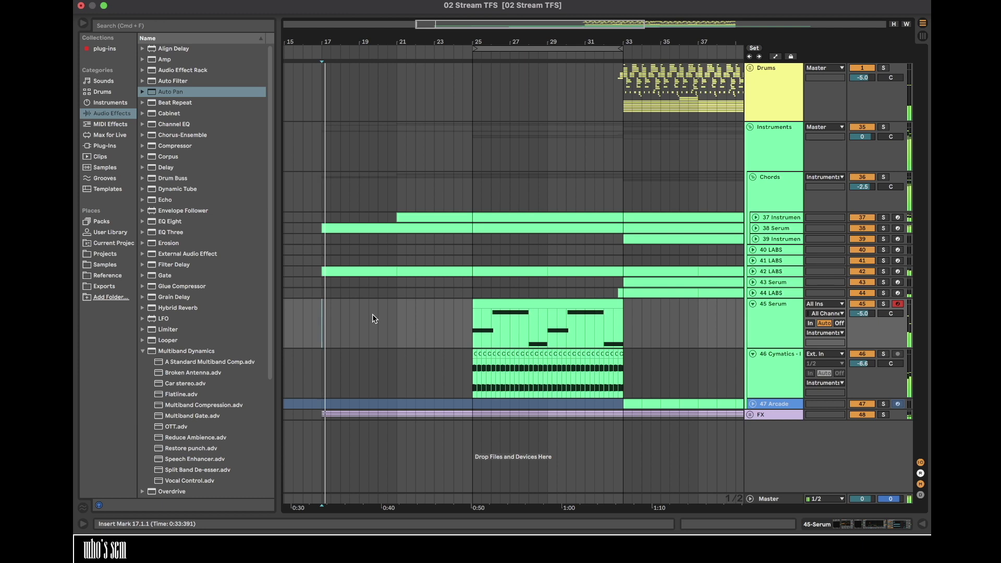
- Open the FX folder of the Cymatics Infinity Vocal Collection, preview its first two samples and widen the browser to read full names
{"action": "left_click", "coordinate": [115, 265]}
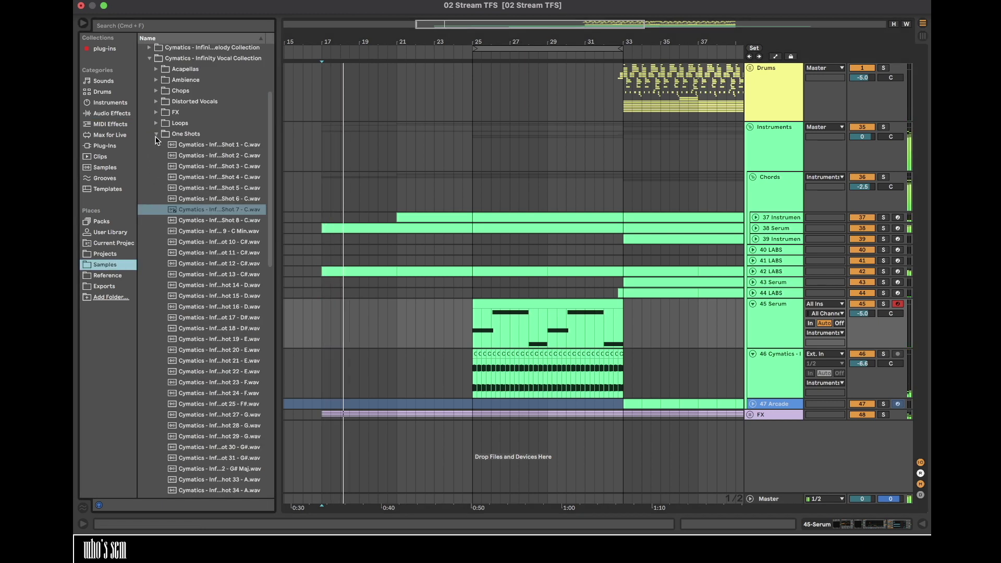
{"action": "left_click", "coordinate": [156, 134]}
{"action": "left_click", "coordinate": [156, 112]}
{"action": "left_click", "coordinate": [155, 125]}
{"action": "left_click", "coordinate": [156, 102]}
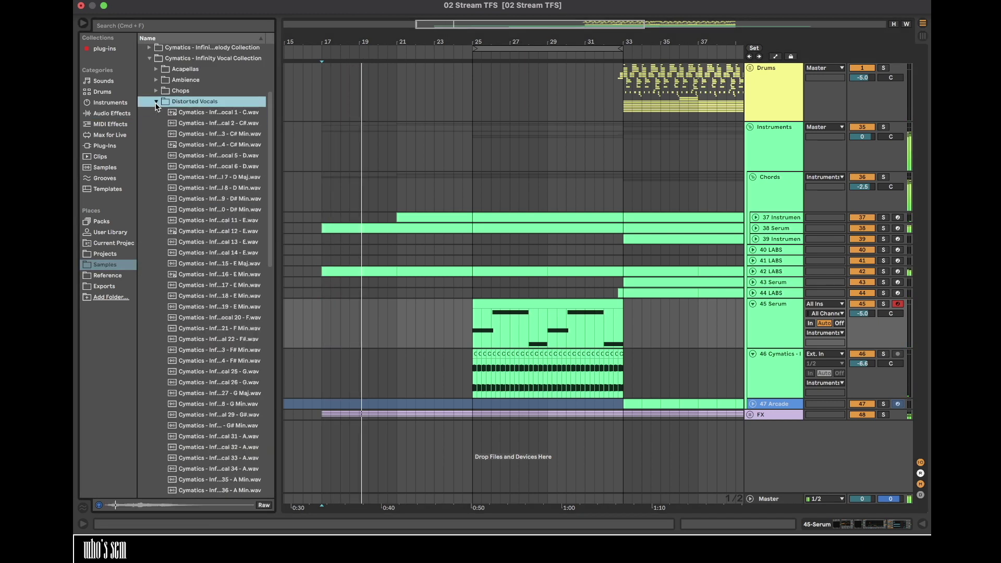
{"action": "left_click", "coordinate": [156, 101]}
{"action": "left_click", "coordinate": [156, 113]}
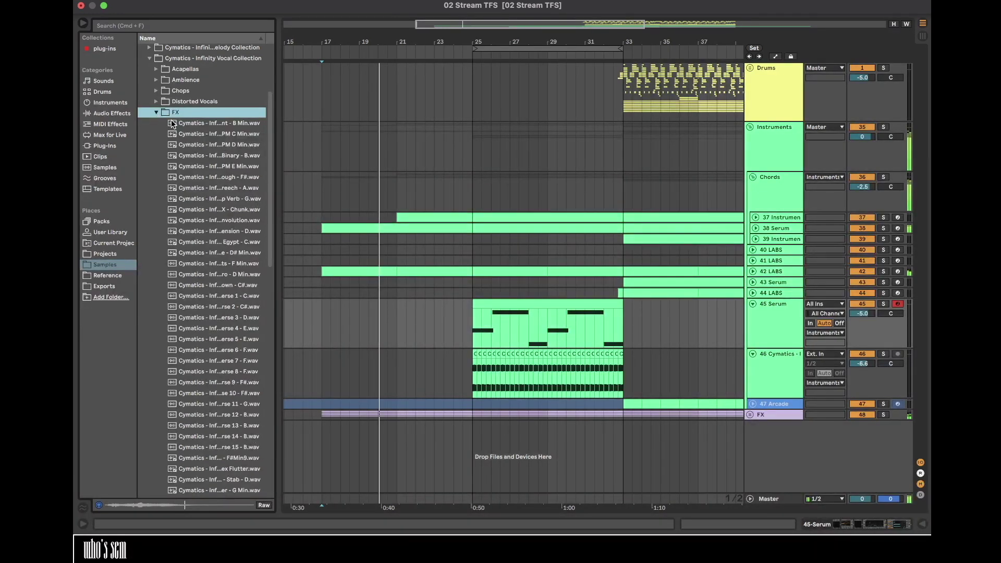
{"action": "left_click", "coordinate": [172, 124]}
{"action": "left_click", "coordinate": [177, 130]}
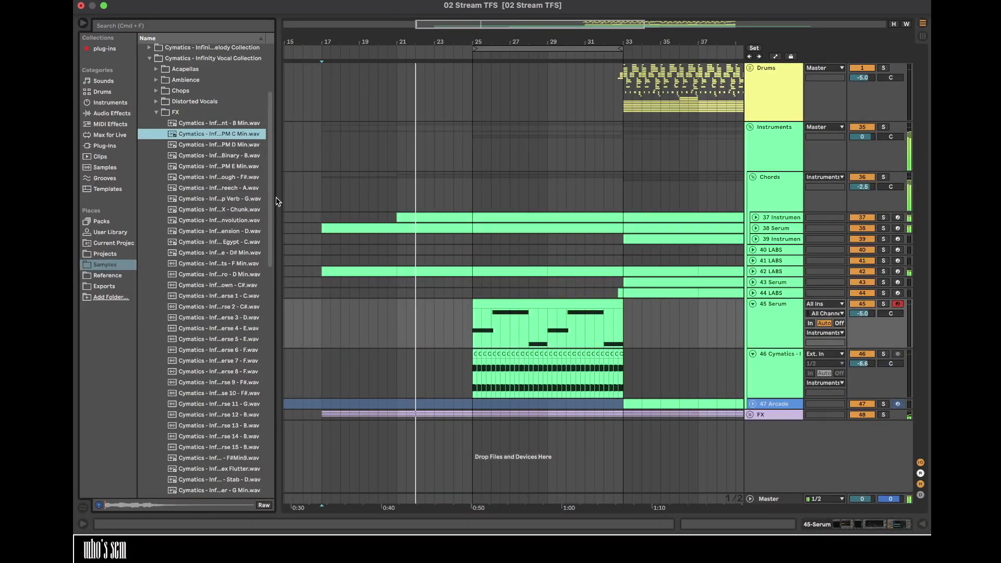
{"action": "left_click_drag", "start_coordinate": [275, 202], "coordinate": [349, 198]}
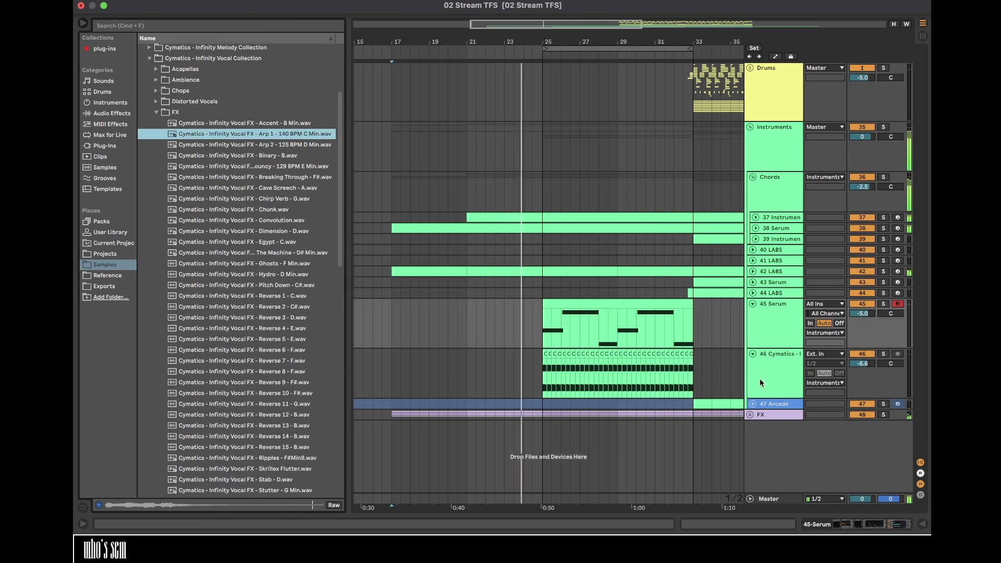
- Place the Accent - B Min sample on a new audio track at bar 24 and move its start marker to 1.1.2
{"action": "left_click", "coordinate": [776, 378]}
{"action": "left_click_drag", "start_coordinate": [280, 123], "coordinate": [527, 432]}
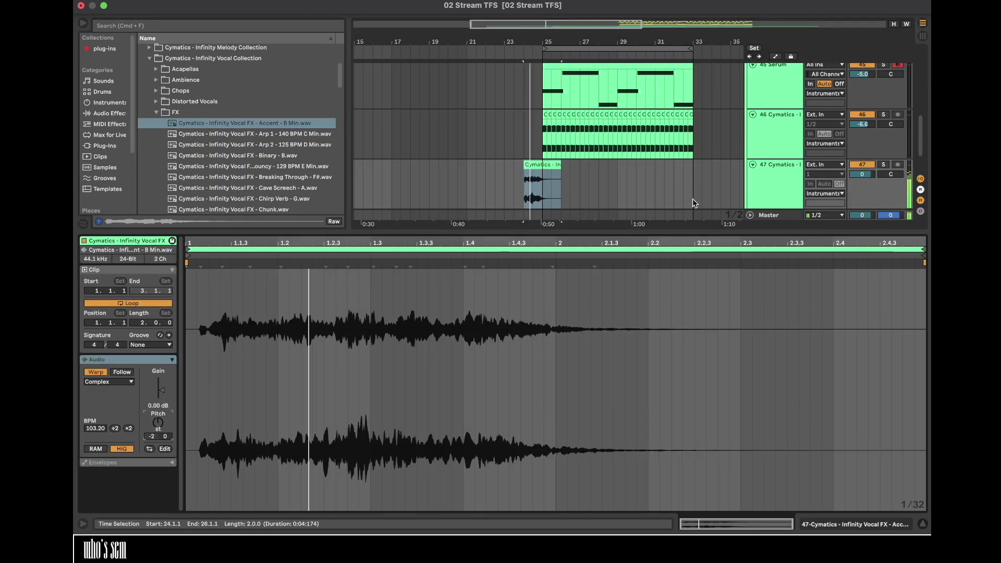
{"action": "left_click_drag", "start_coordinate": [190, 255], "coordinate": [210, 256]}
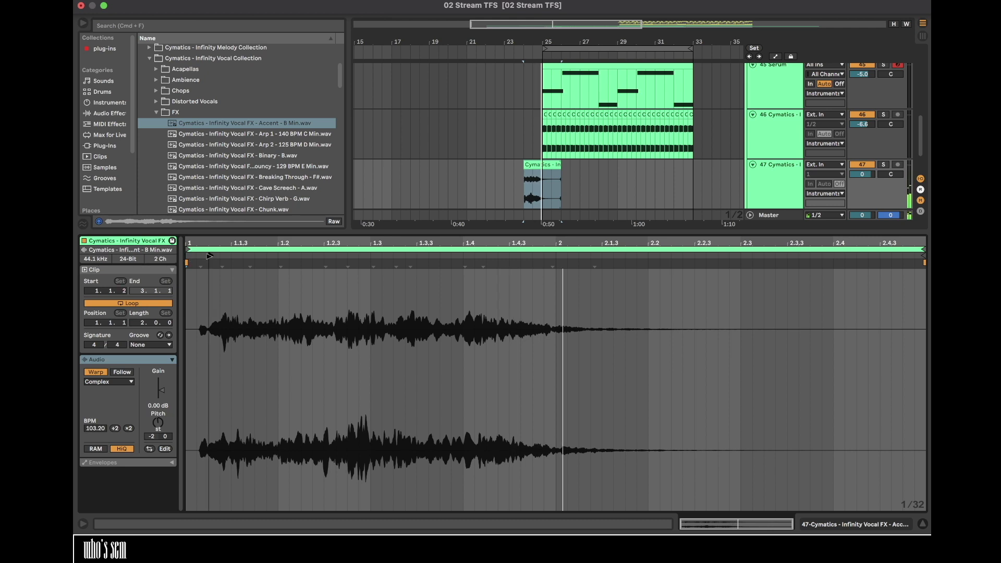
{"action": "key", "text": "space"}
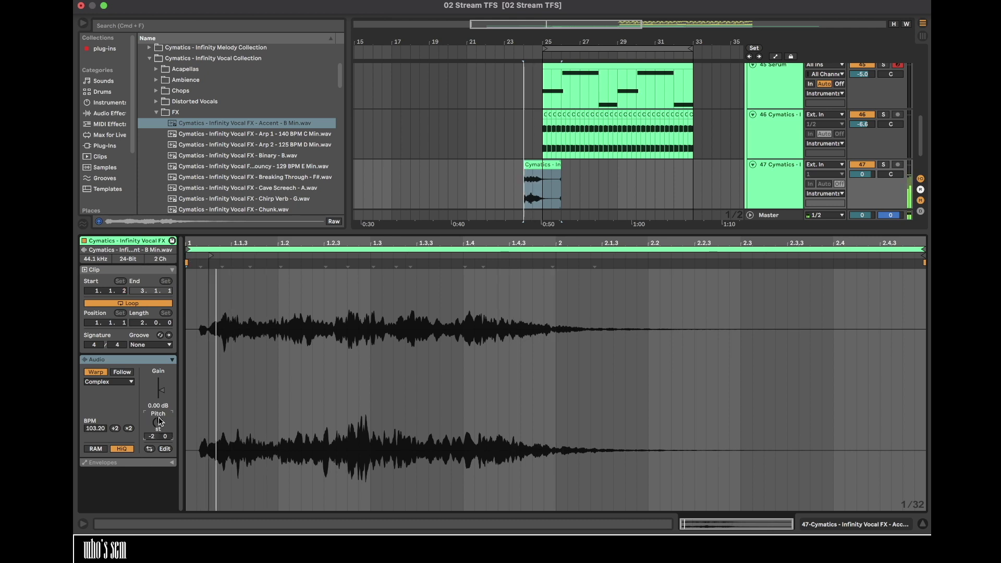
- Transpose the Accent clip in stages up to +10 semitones, auditioning each pitch
{"action": "mouse_move", "coordinate": [158, 421]}
{"action": "left_mouse_down"}
{"action": "mouse_move", "coordinate": [159, 412]}
{"action": "mouse_move", "coordinate": [159, 421]}
{"action": "left_mouse_up"}
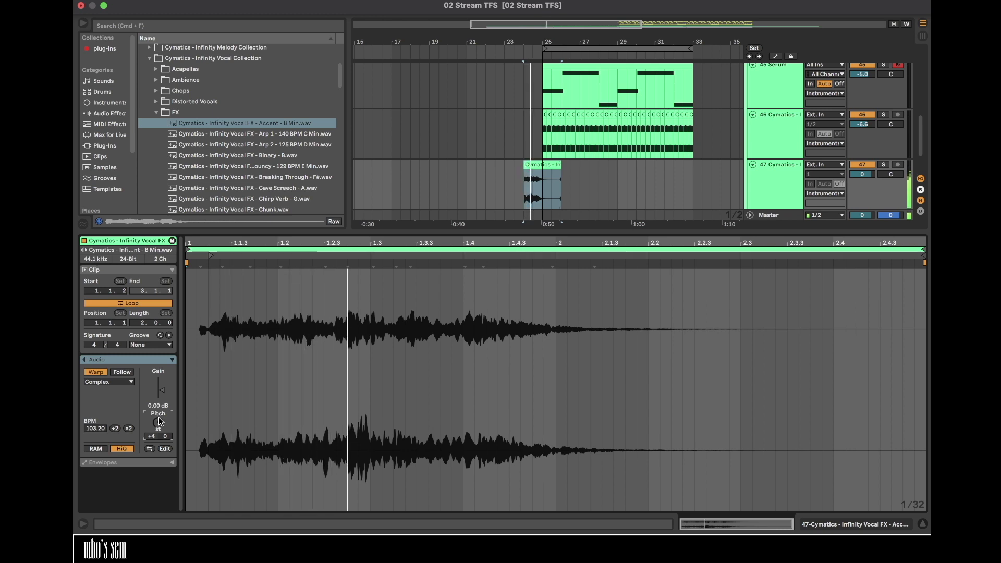
{"action": "key", "text": "space"}
{"action": "key", "text": "Up"}
{"action": "key", "text": "space"}
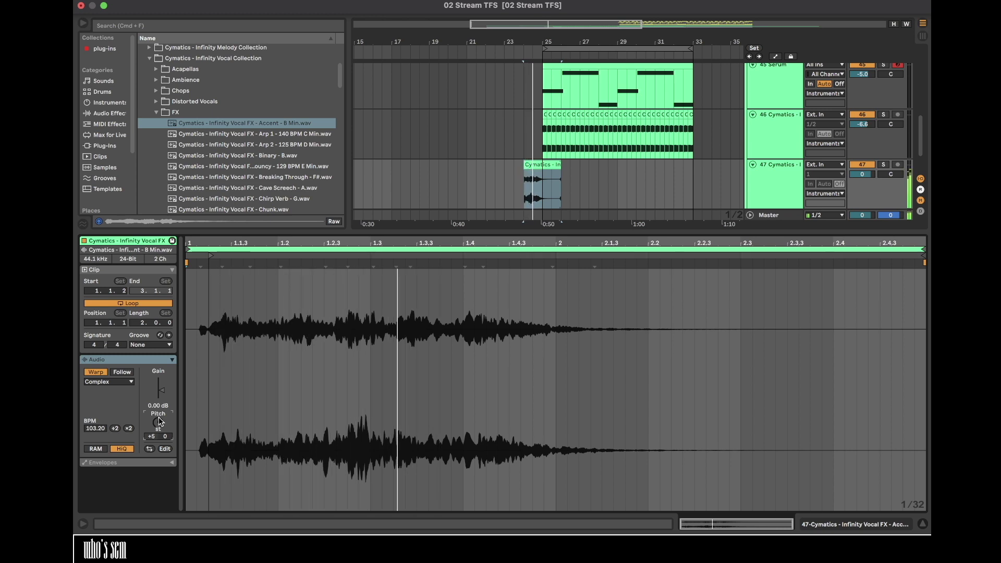
{"action": "key", "text": "space"}
{"action": "key", "text": "Up"}
{"action": "key", "text": "Up"}
{"action": "key", "text": "space"}
{"action": "key", "text": "space"}
{"action": "key", "text": "Up"}
{"action": "key", "text": "Up"}
{"action": "key", "text": "space"}
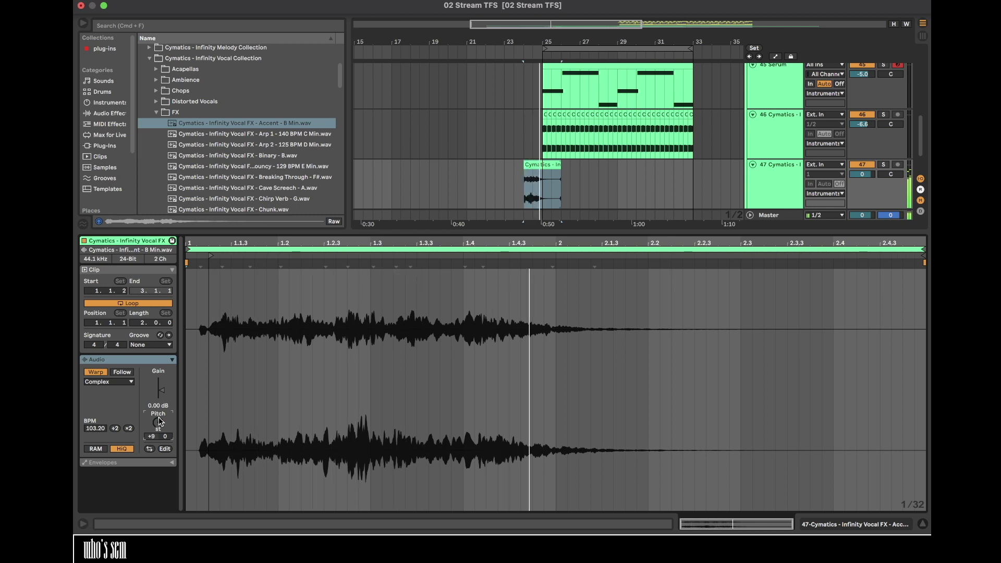
{"action": "key", "text": "space"}
{"action": "key", "text": "Up"}
{"action": "key", "text": "space"}
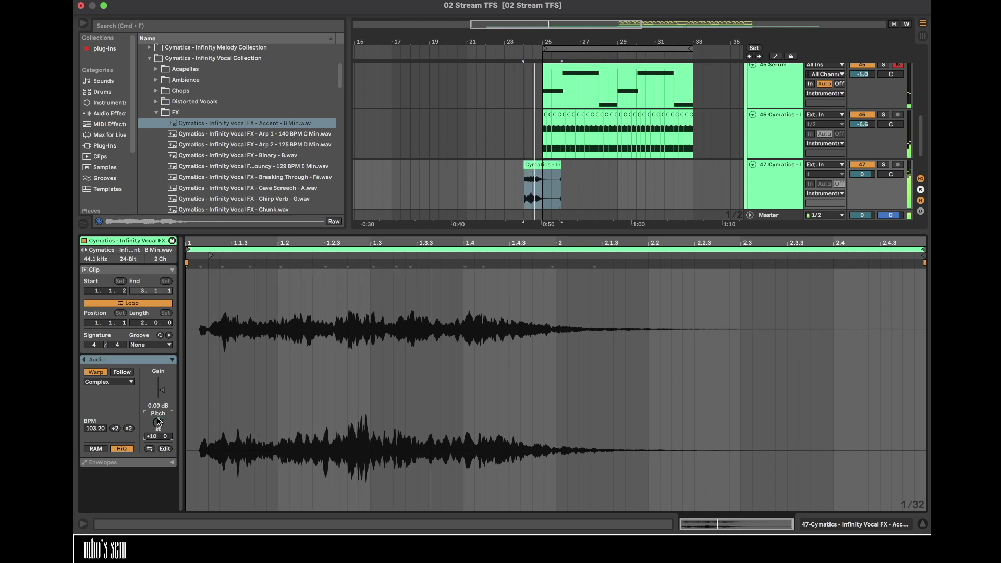
{"action": "key", "text": "space"}
- Preview the Infinity Vocal FX samples in the middle of the FX folder, through Ghosts, Hydro and Pitch Down to Reverse 1
{"action": "scroll", "coordinate": [287, 175], "scroll_direction": "down", "scroll_amount": 3}
{"action": "left_click", "coordinate": [284, 177]}
{"action": "scroll", "coordinate": [284, 177], "scroll_direction": "down", "scroll_amount": 1}
{"action": "left_click", "coordinate": [275, 177]}
{"action": "left_click", "coordinate": [275, 187]}
{"action": "scroll", "coordinate": [274, 189], "scroll_direction": "down", "scroll_amount": 4}
{"action": "key", "text": "Down"}
{"action": "key", "text": "Down"}
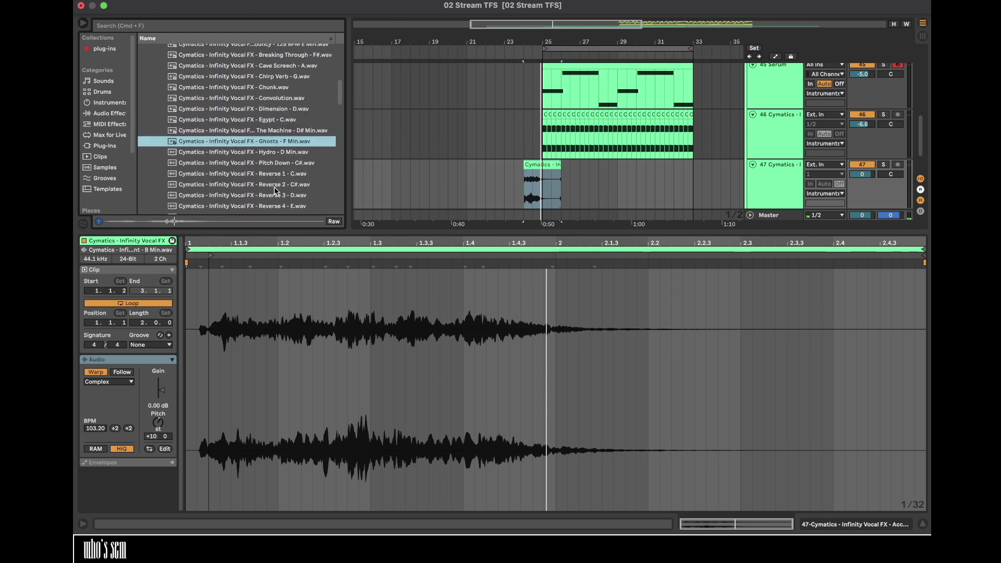
{"action": "key", "text": "Down"}
{"action": "key", "text": "Down"}
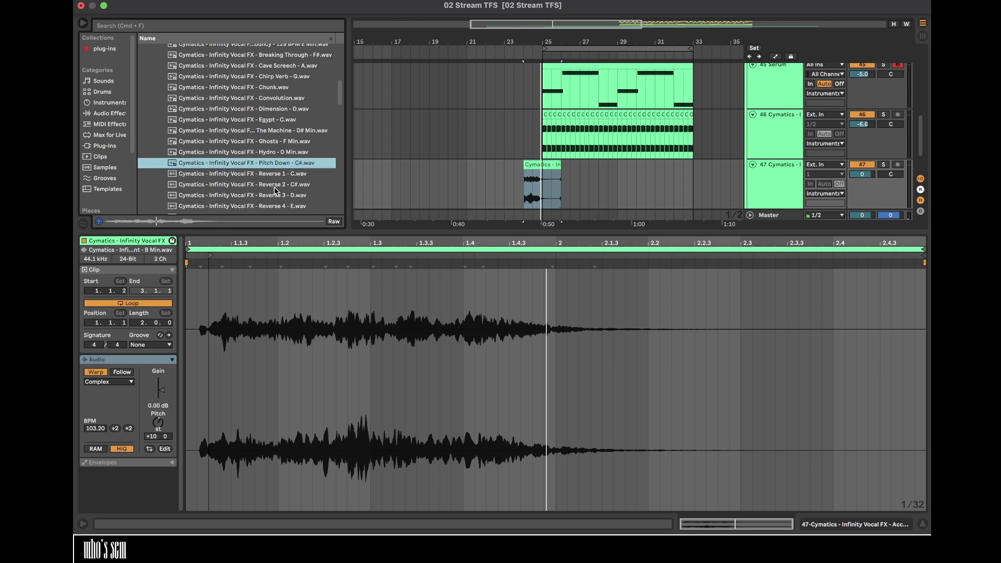
{"action": "key", "text": "Down"}
- Preview the remaining Infinity Vocal FX samples, including Skrillex Flutter, Ripples, Stab, Teetering and Tonal Delay
{"action": "scroll", "coordinate": [279, 183], "scroll_direction": "down", "scroll_amount": 3}
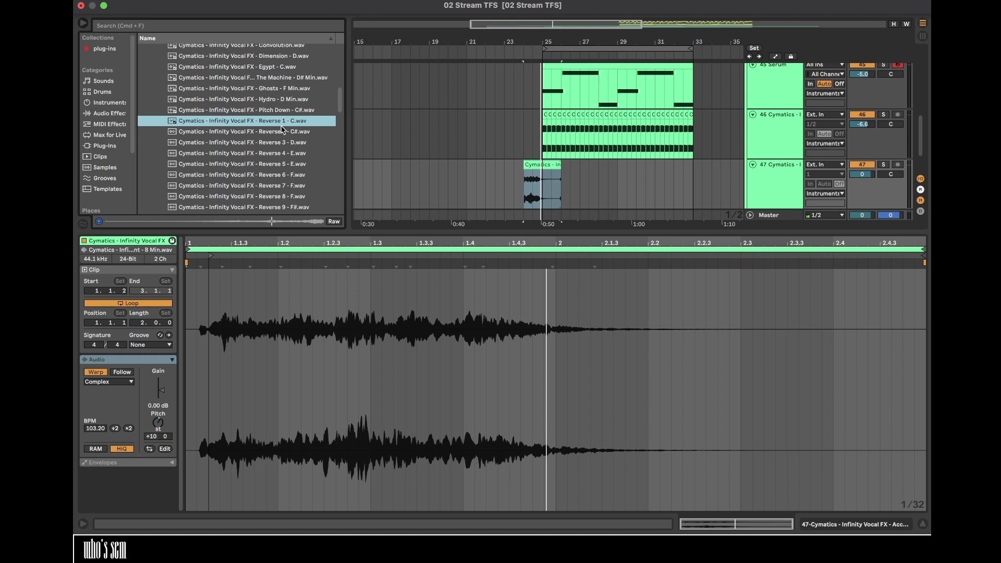
{"action": "scroll", "coordinate": [286, 153], "scroll_direction": "down", "scroll_amount": 5}
{"action": "left_click", "coordinate": [282, 193]}
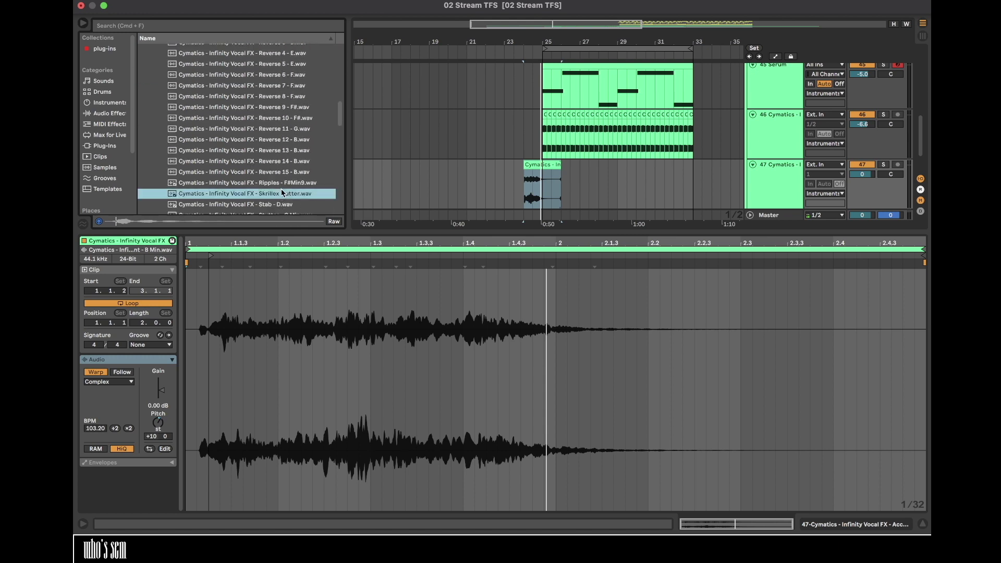
{"action": "left_click", "coordinate": [282, 183]}
{"action": "scroll", "coordinate": [282, 186], "scroll_direction": "down", "scroll_amount": 2}
{"action": "left_click", "coordinate": [285, 158]}
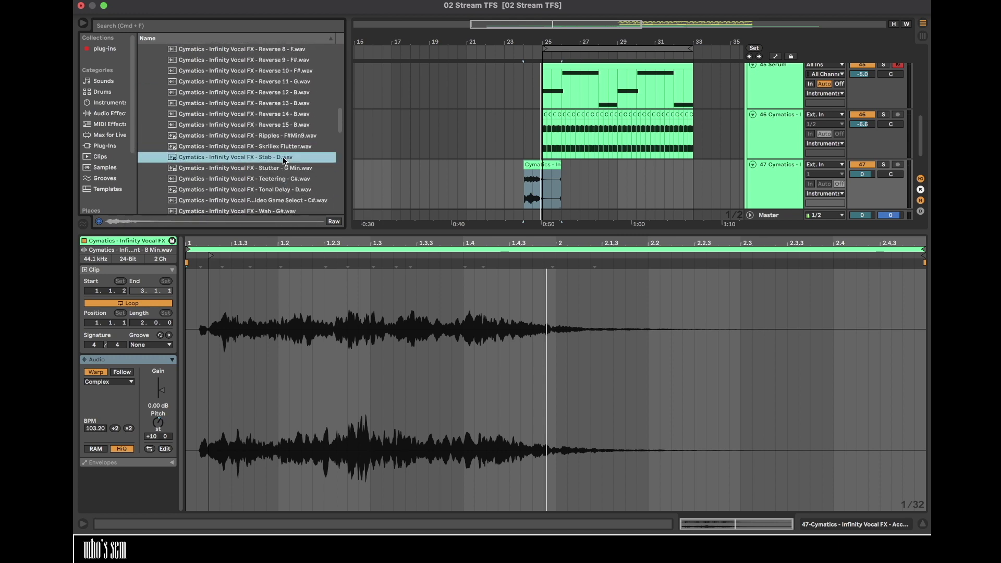
{"action": "scroll", "coordinate": [284, 161], "scroll_direction": "down", "scroll_amount": 3}
{"action": "key", "text": "Down"}
{"action": "key", "text": "Down"}
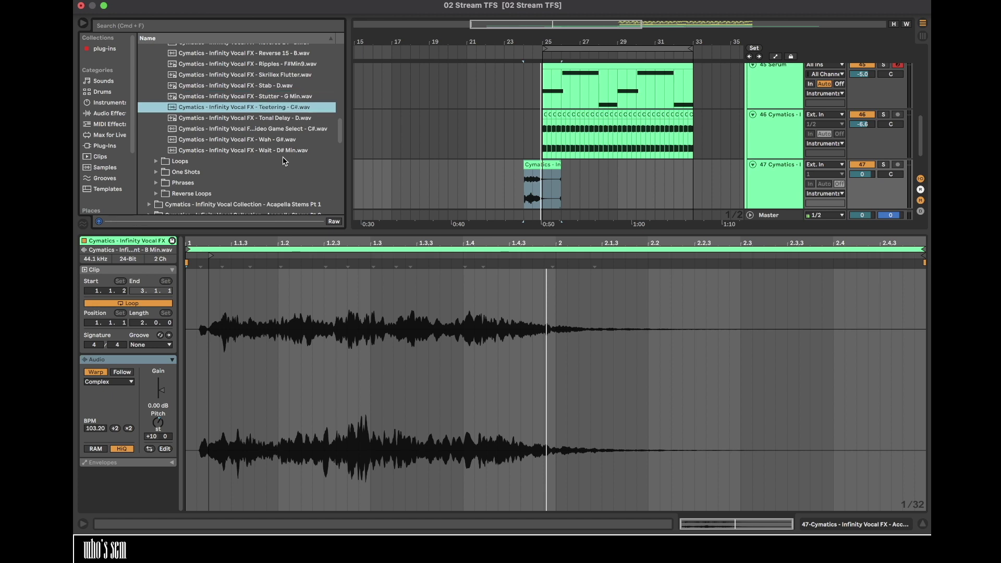
{"action": "key", "text": "Down"}
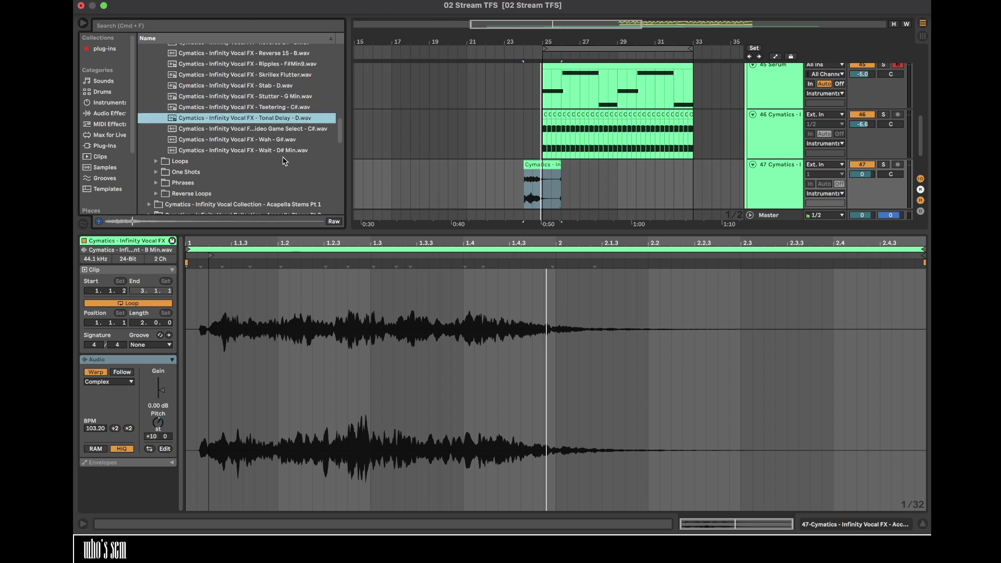
{"action": "key", "text": "Down"}
- Place the Tonal Delay - D sample at 24.3 on track 47 and delete the leftover Accent clip pieces around it
{"action": "left_click_drag", "start_coordinate": [278, 115], "coordinate": [529, 170]}
{"action": "left_click", "coordinate": [527, 166]}
{"action": "key", "text": "Delete"}
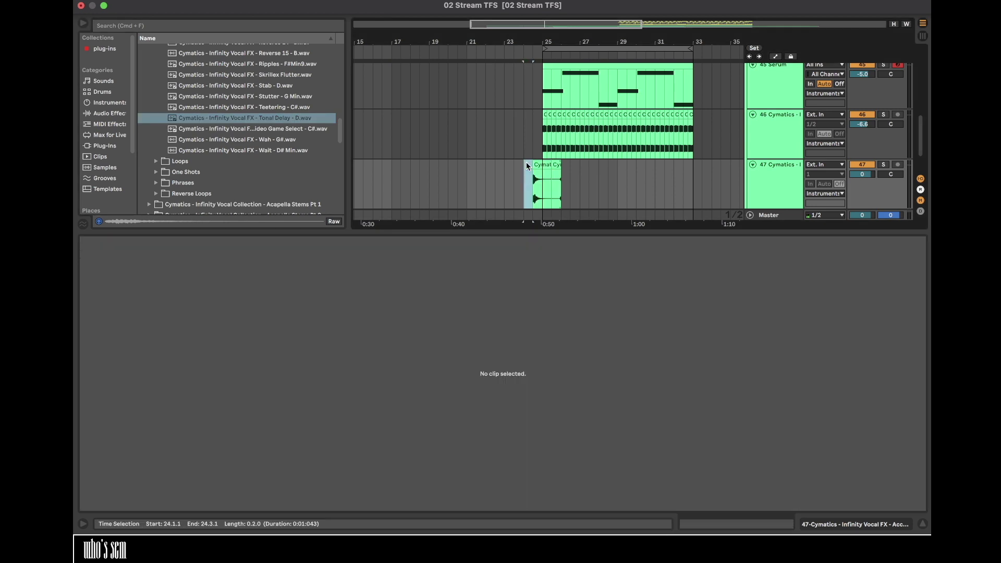
{"action": "left_click", "coordinate": [555, 165]}
{"action": "key", "text": "Delete"}
- Turn off looping and warping for the Tonal Delay clip and transpose it to +2 semitones
{"action": "left_click", "coordinate": [537, 166]}
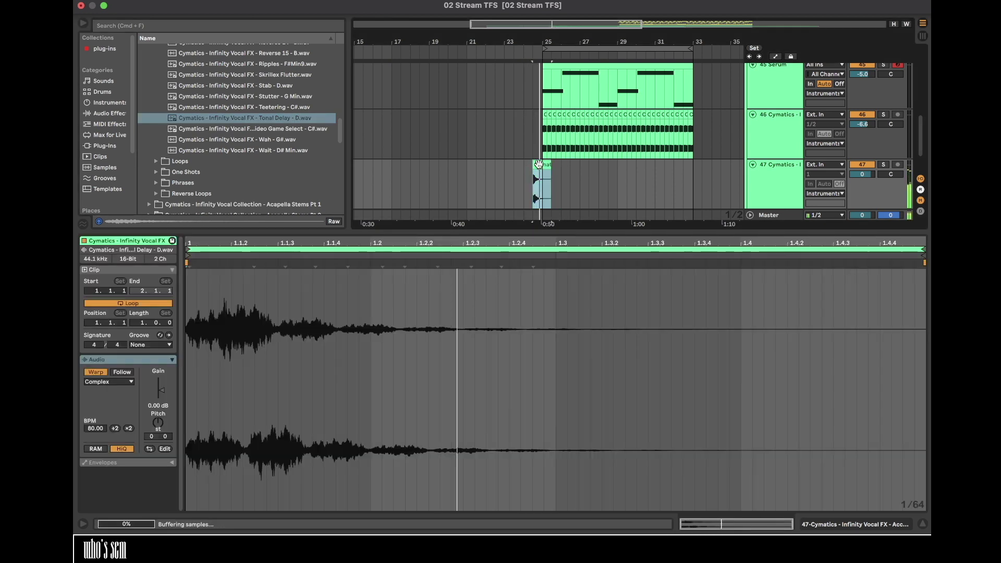
{"action": "left_click", "coordinate": [147, 304]}
{"action": "left_click_drag", "start_coordinate": [158, 426], "coordinate": [157, 428]}
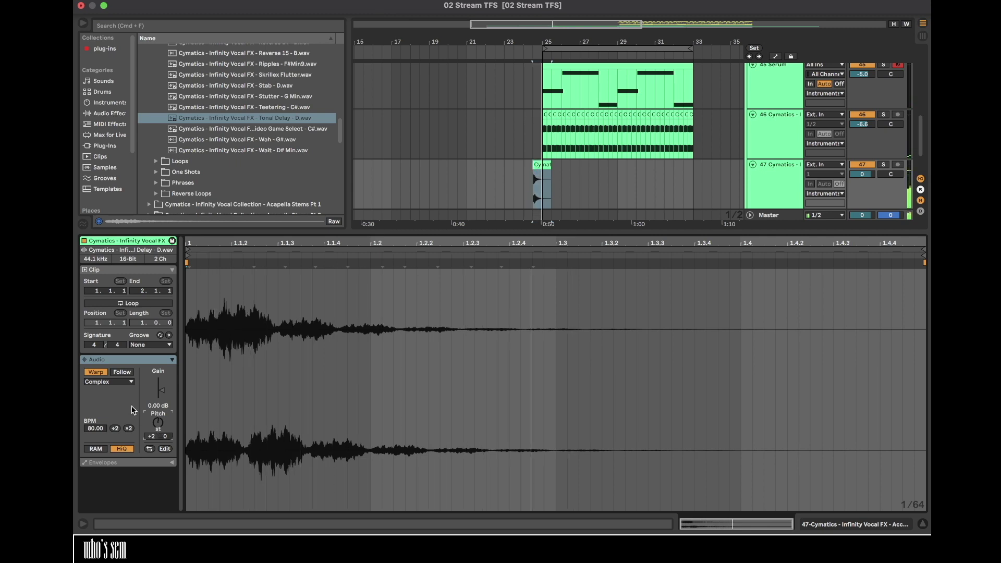
{"action": "left_click", "coordinate": [96, 372]}
- Show the plug-ins collection in the browser down to the Valhalla effects
{"action": "left_click", "coordinate": [99, 148]}
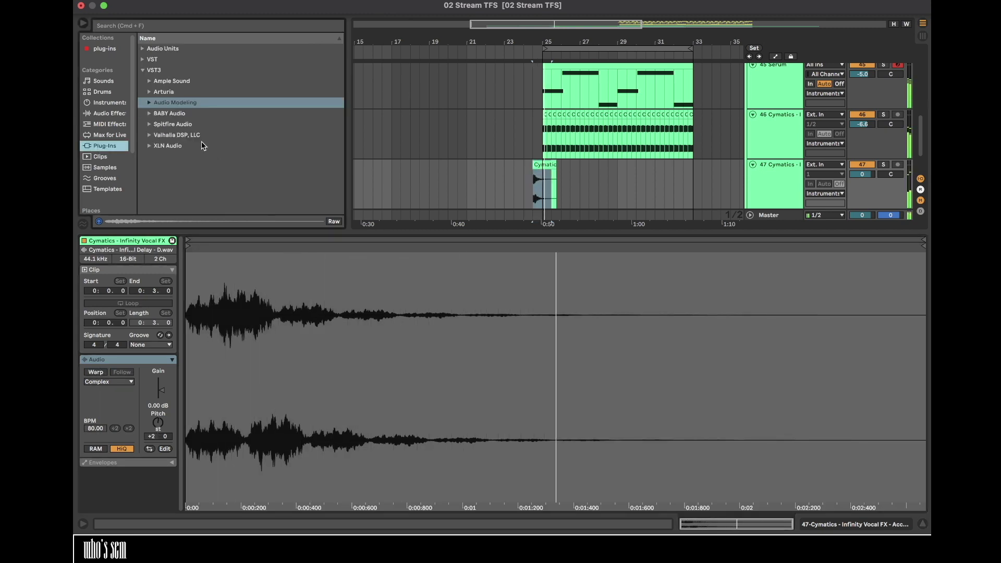
{"action": "left_click", "coordinate": [104, 50]}
{"action": "scroll", "coordinate": [185, 188], "scroll_direction": "down", "scroll_amount": 8}
- Audition the Tonal Delay clip and delete everything after its opening from 24.3.1 to 24.3.2
{"action": "key", "text": "space"}
{"action": "key", "text": "space"}
{"action": "left_click_drag", "start_coordinate": [538, 42], "coordinate": [528, 63]}
{"action": "key", "text": "space"}
{"action": "key", "text": "space"}
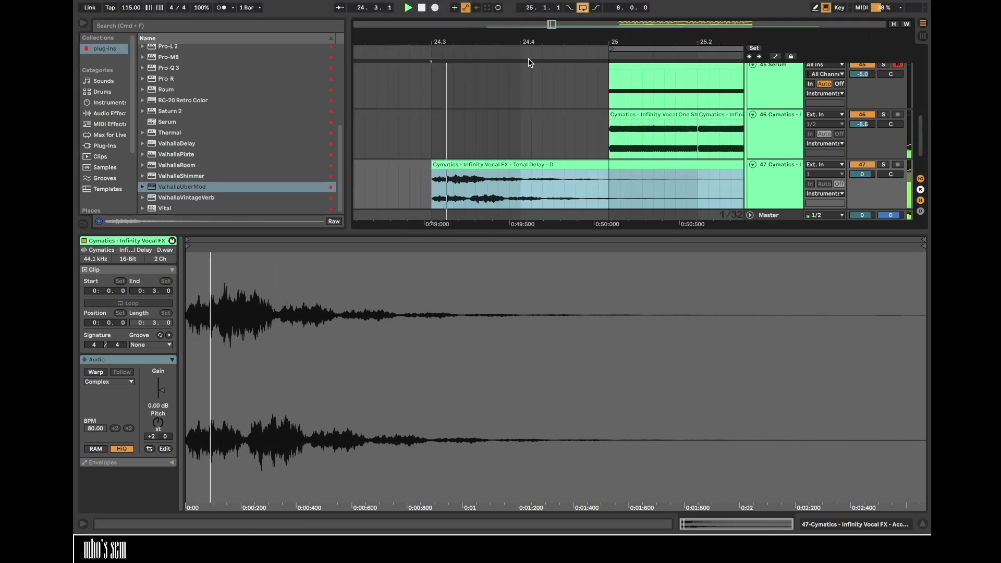
{"action": "key", "text": "space"}
{"action": "left_click_drag", "start_coordinate": [475, 193], "coordinate": [687, 193]}
{"action": "key", "text": "Delete"}
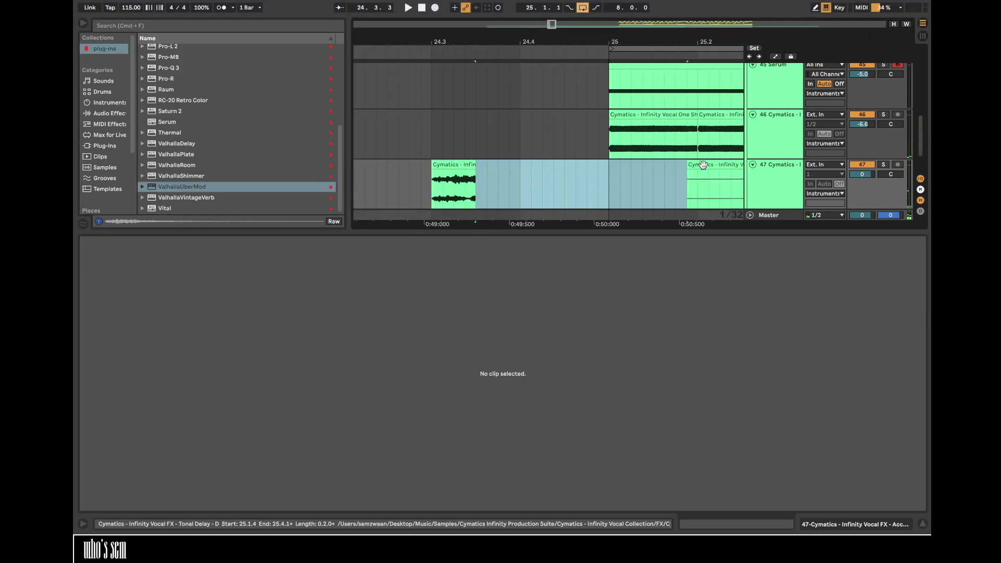
{"action": "left_click", "coordinate": [703, 165]}
{"action": "key", "text": "Delete"}
- Adjust the shortened Tonal Delay clip to end at about 0.366 s and play it back
{"action": "mouse_move", "coordinate": [478, 172]}
{"action": "left_mouse_down"}
{"action": "mouse_move", "coordinate": [488, 164]}
{"action": "mouse_move", "coordinate": [482, 171]}
{"action": "left_mouse_up"}
{"action": "key", "text": "space"}
{"action": "key", "text": "space"}
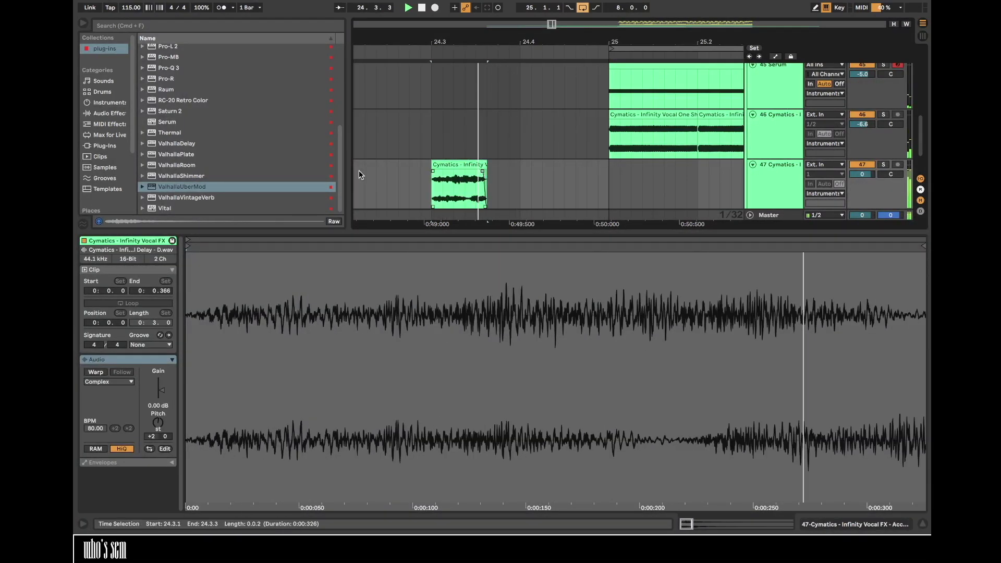
{"action": "key", "text": "space"}
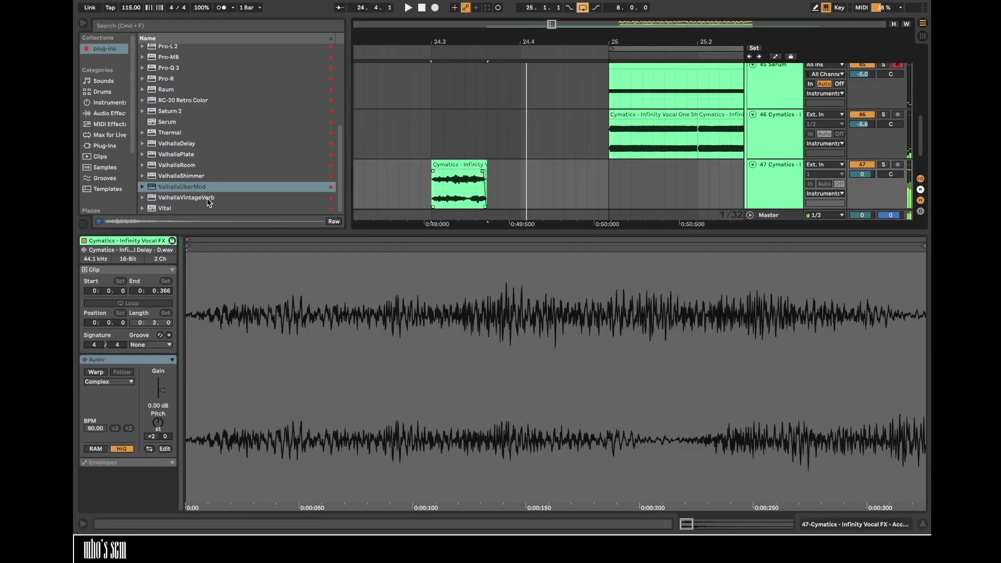
- Add ValhallaDelay to track 47 and set its delay sync to Note while the clip plays
{"action": "double_click", "coordinate": [183, 143]}
{"action": "key", "text": "space"}
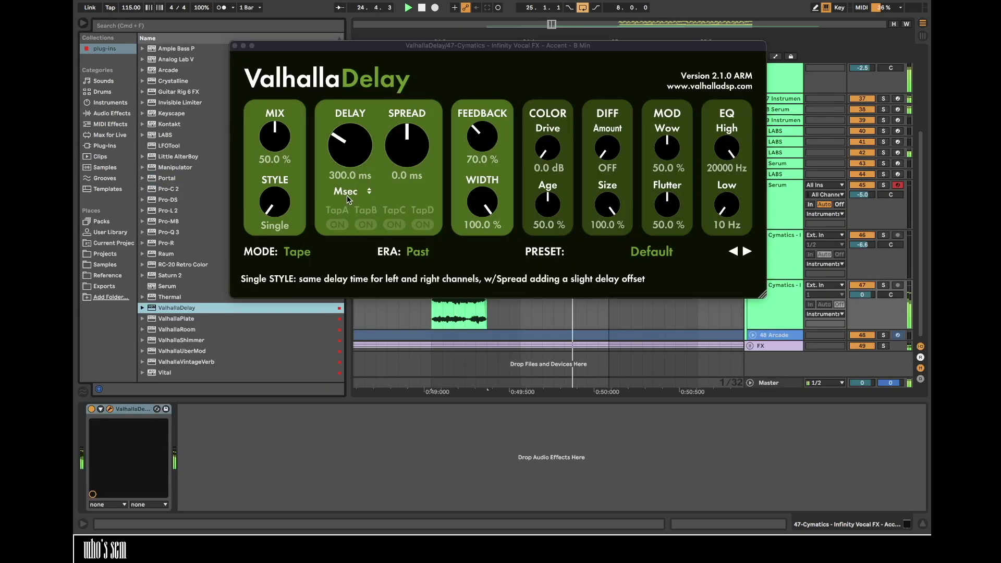
{"action": "left_click", "coordinate": [348, 191]}
{"action": "left_click", "coordinate": [348, 215]}
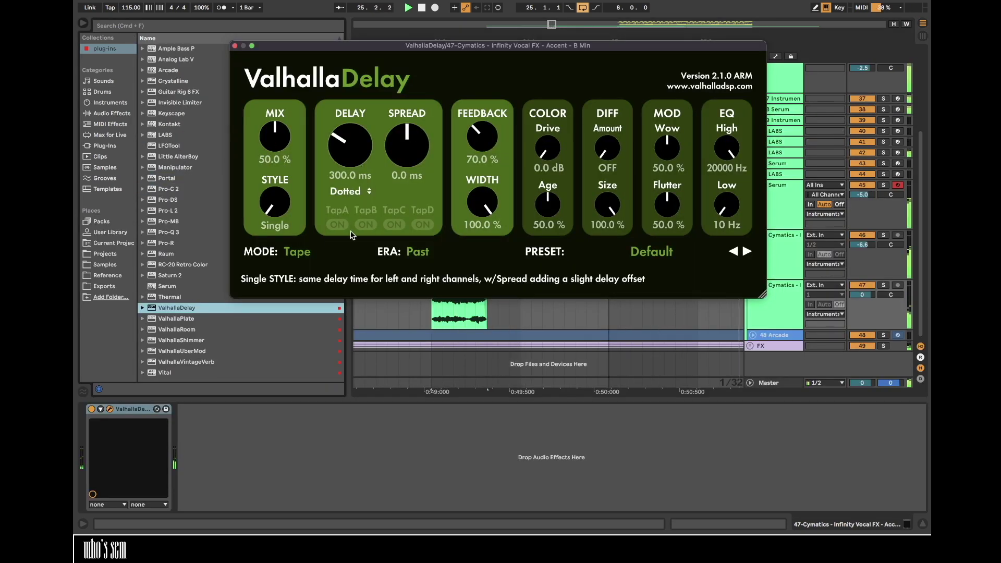
{"action": "left_click", "coordinate": [348, 193]}
{"action": "left_click", "coordinate": [347, 215]}
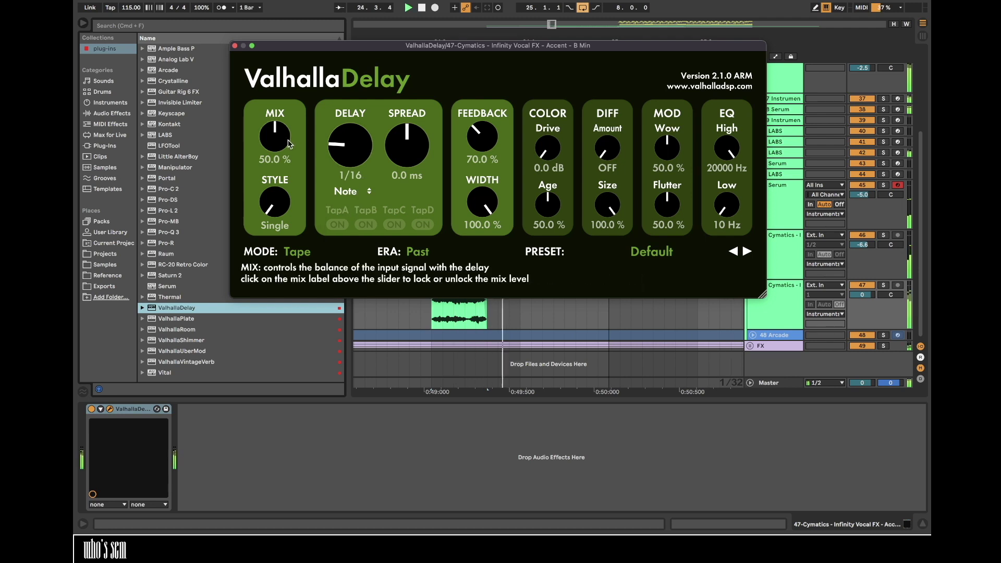
- Set ValhallaDelay to a 1/8 note delay with 14.4 ms spread and 74.5 % age
{"action": "left_click_drag", "start_coordinate": [406, 146], "coordinate": [413, 78]}
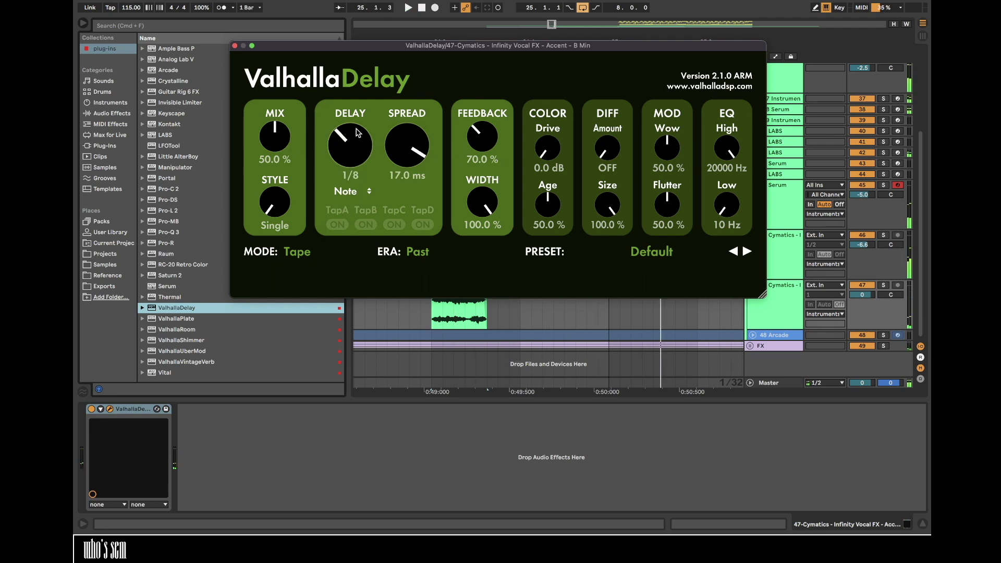
{"action": "left_click_drag", "start_coordinate": [415, 142], "coordinate": [415, 153]}
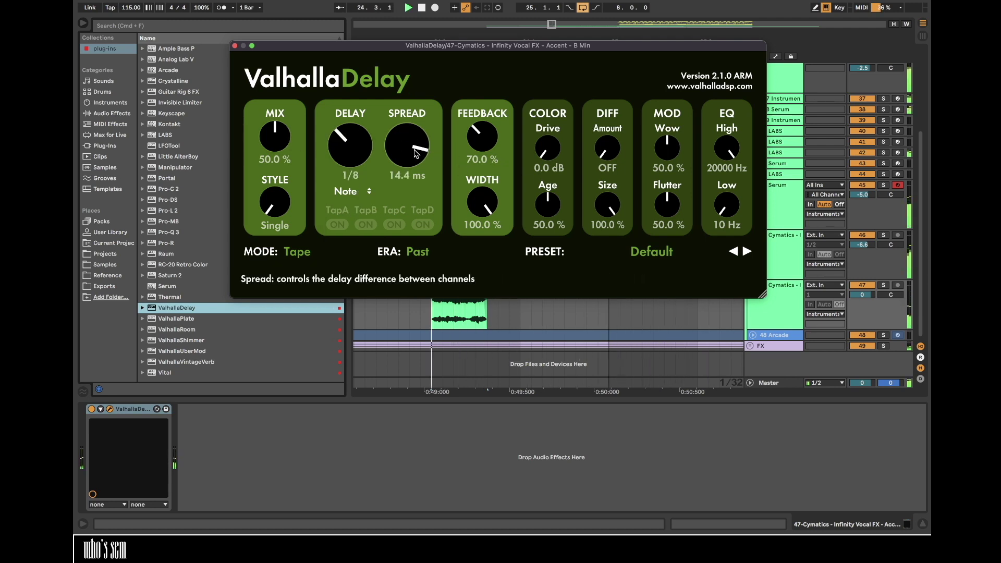
{"action": "left_click_drag", "start_coordinate": [553, 204], "coordinate": [557, 166]}
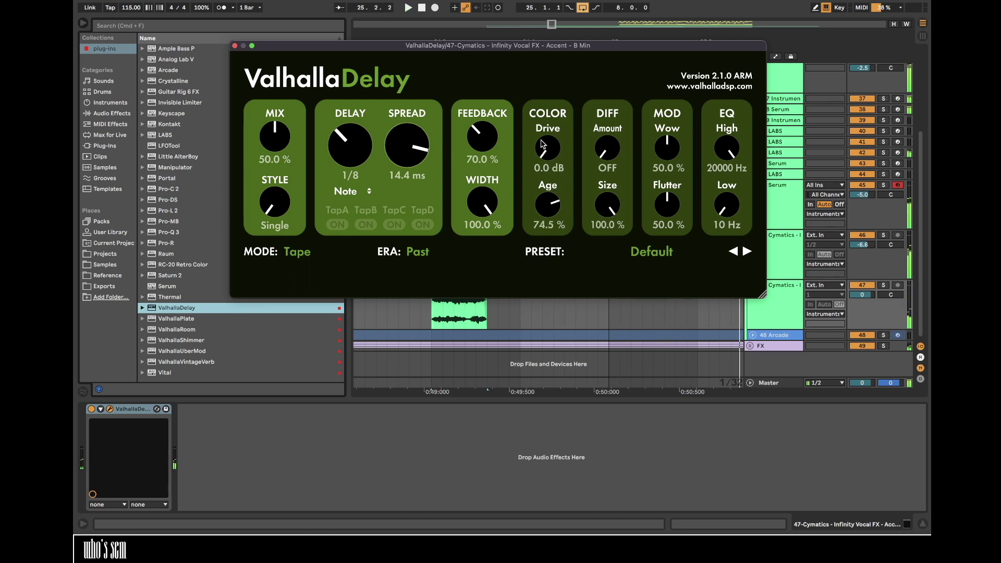
- Set ValhallaDelay's EQ on track 47 to 7660 Hz high and 290 Hz low during playback
{"action": "key", "text": "space"}
{"action": "key", "text": "space"}
{"action": "left_click_drag", "start_coordinate": [732, 145], "coordinate": [734, 214]}
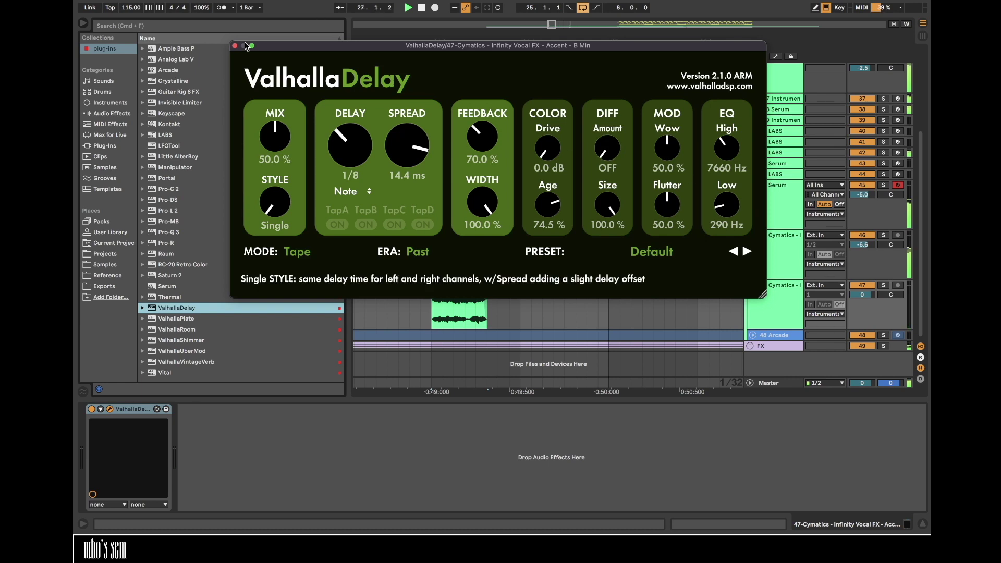
{"action": "left_click", "coordinate": [235, 46]}
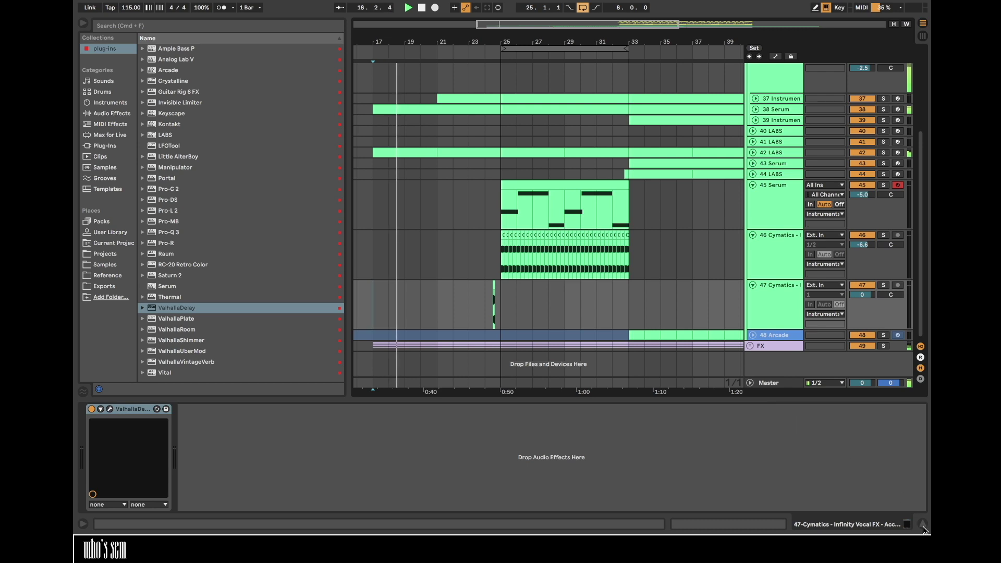
{"action": "scroll", "coordinate": [514, 282], "scroll_direction": "up", "scroll_amount": 4}
{"action": "scroll", "coordinate": [514, 282], "scroll_direction": "down", "scroll_amount": 2}
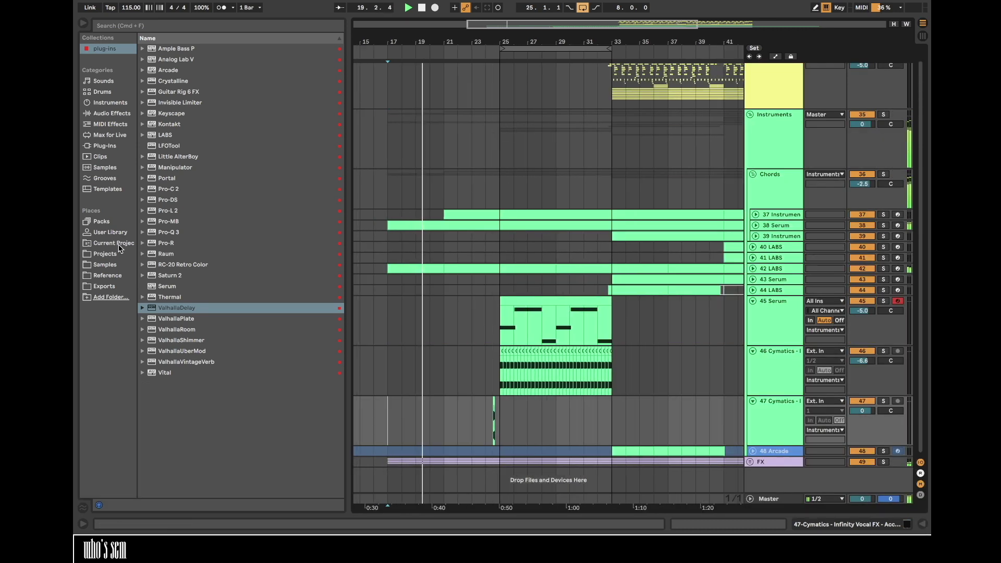
{"action": "left_click", "coordinate": [120, 264]}
{"action": "scroll", "coordinate": [256, 239], "scroll_direction": "up", "scroll_amount": 5}
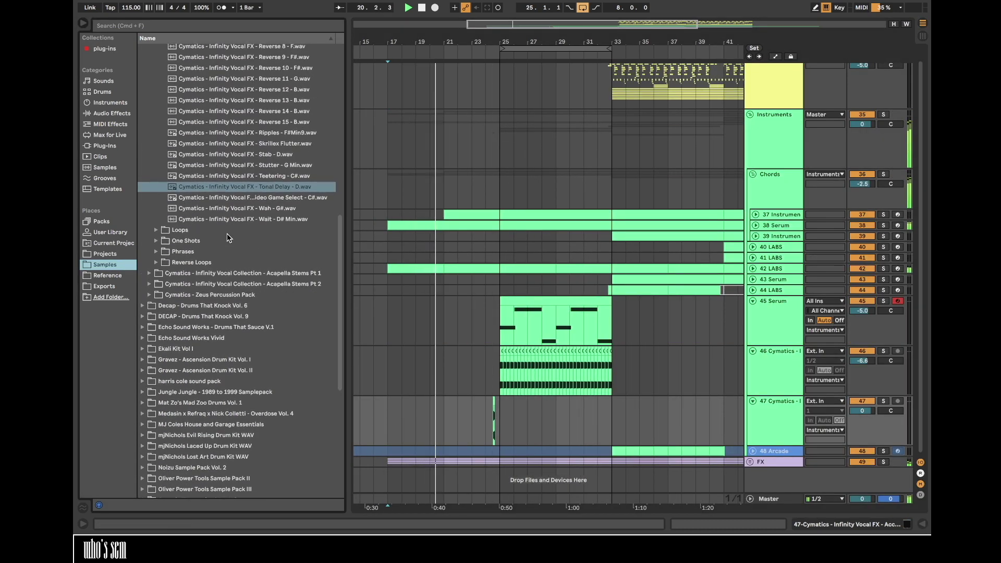
- Expand the FX group and group its EK-Misc-Crackle1 and OLIVER texture tracks as CRACKLE
{"action": "left_click", "coordinate": [750, 462]}
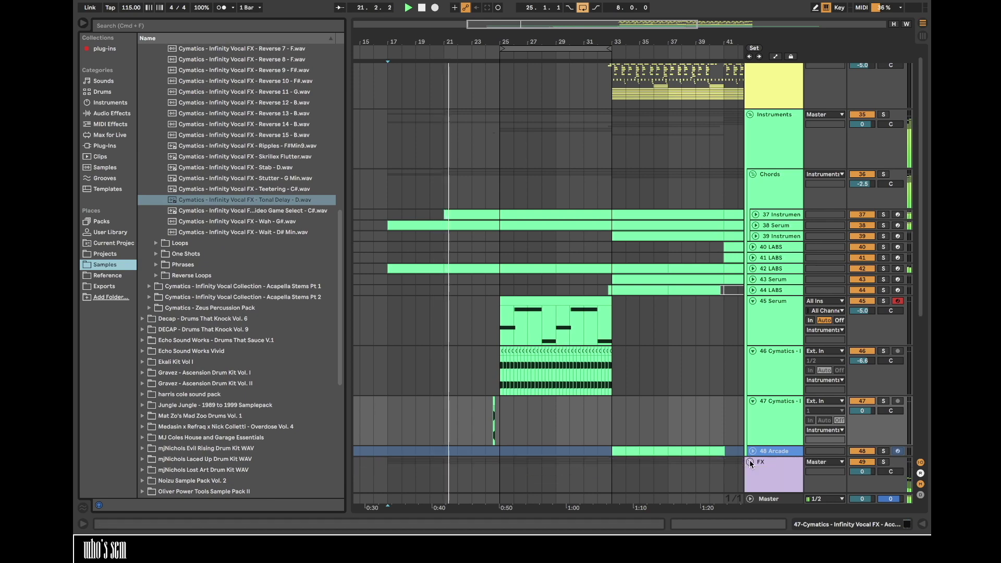
{"action": "scroll", "coordinate": [770, 466], "scroll_direction": "down", "scroll_amount": 5}
{"action": "left_click", "coordinate": [869, 286]}
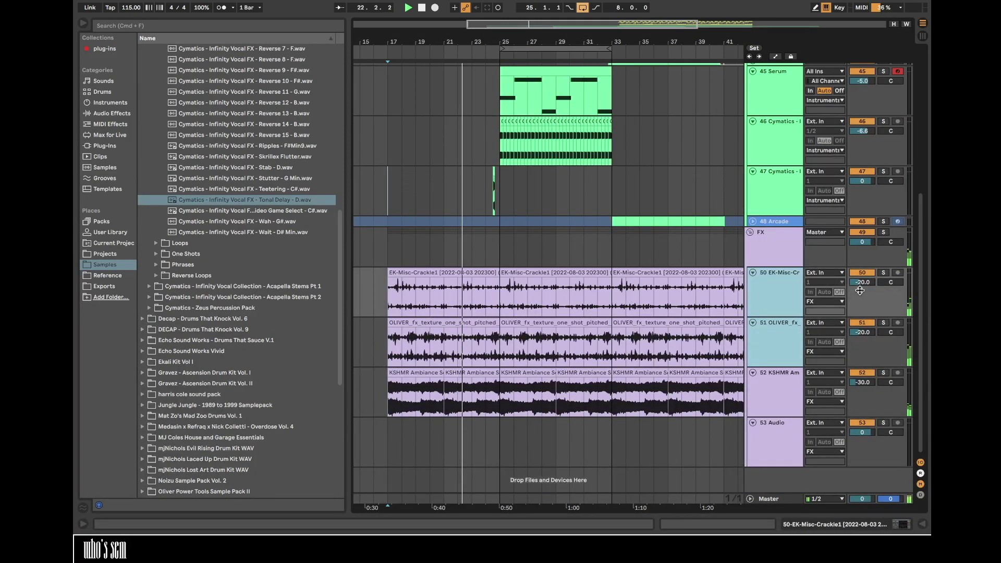
{"action": "double_click", "coordinate": [788, 257]}
{"action": "left_click", "coordinate": [789, 273]}
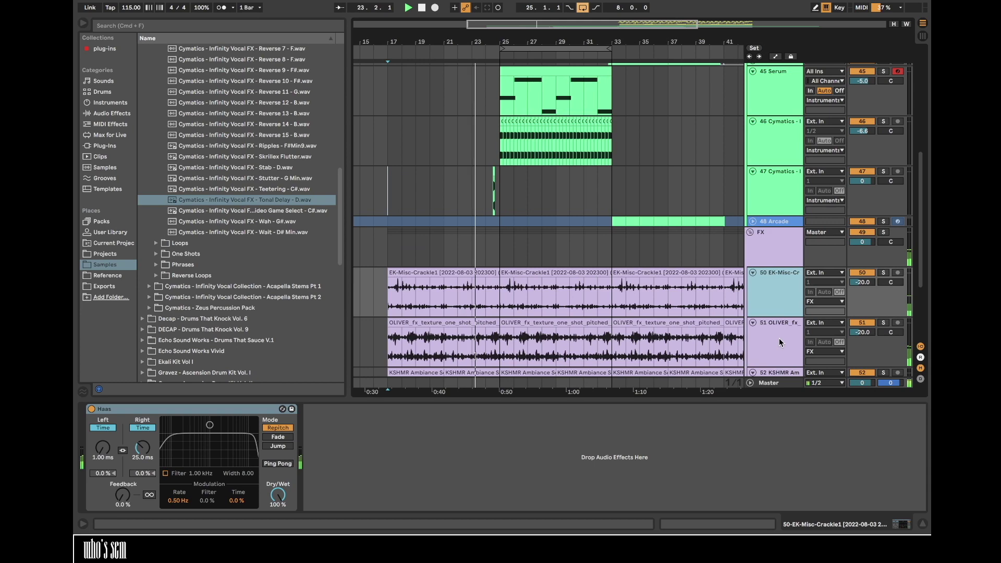
{"action": "left_click", "coordinate": [780, 341], "text": "shift"}
{"action": "scroll", "coordinate": [779, 341], "scroll_direction": "down", "scroll_amount": 5}
{"action": "key", "text": "super+g"}
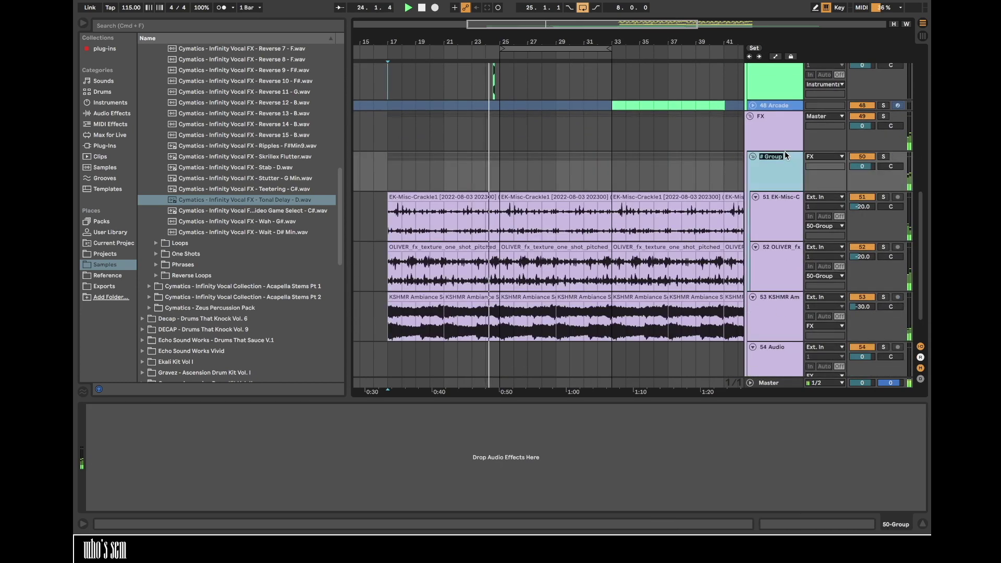
{"action": "type", "text": "RACKLE"}
{"action": "key", "text": "Return"}
- Move the Tonal Delay clip on track 47 to start at 24.4.1
{"action": "left_click", "coordinate": [476, 170]}
{"action": "left_click", "coordinate": [487, 171]}
{"action": "scroll", "coordinate": [495, 105], "scroll_direction": "up", "scroll_amount": 5}
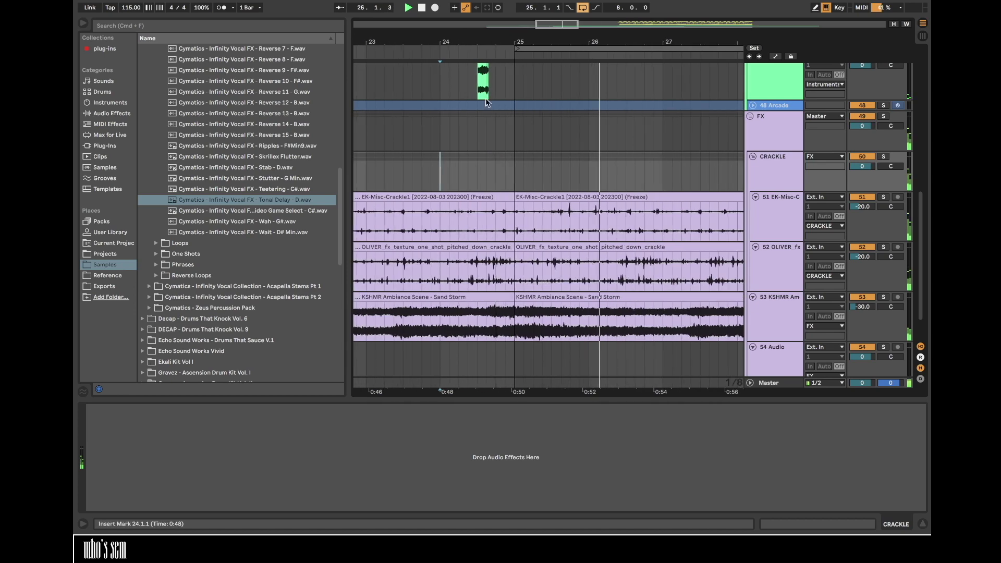
{"action": "scroll", "coordinate": [485, 103], "scroll_direction": "up", "scroll_amount": 3}
{"action": "key", "text": "space"}
{"action": "mouse_move", "coordinate": [474, 93]}
{"action": "left_mouse_down"}
{"action": "mouse_move", "coordinate": [502, 99]}
{"action": "mouse_move", "coordinate": [492, 92]}
{"action": "left_mouse_up"}
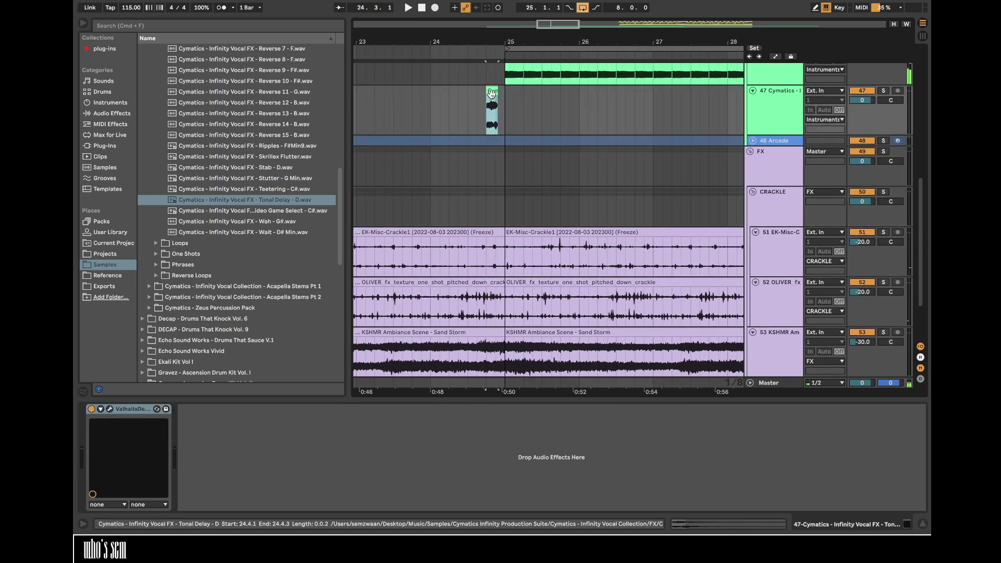
- Raise ValhallaDelay's feedback on track 47 to 98.6 % while the clip plays
{"action": "left_click", "coordinate": [110, 409]}
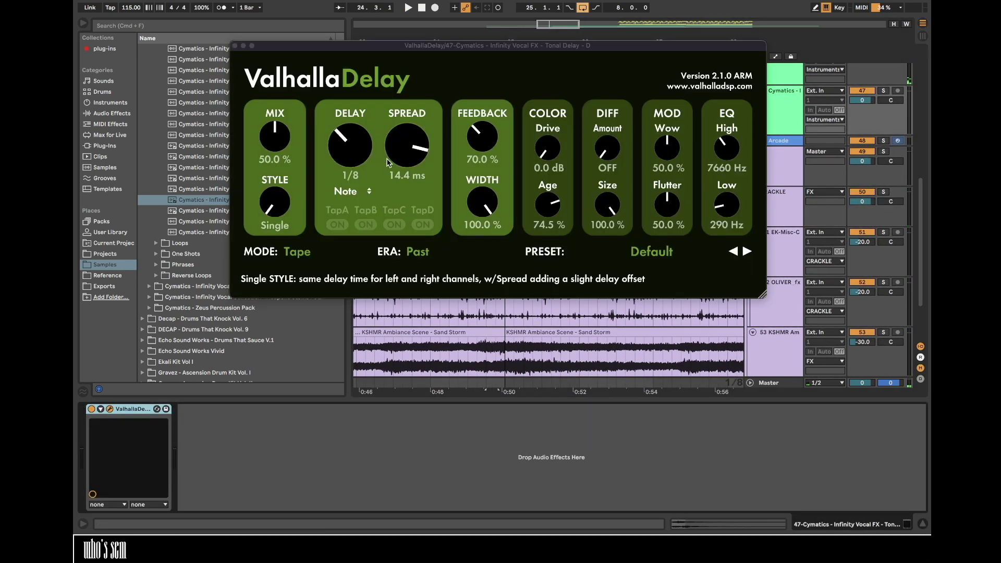
{"action": "key", "text": "space"}
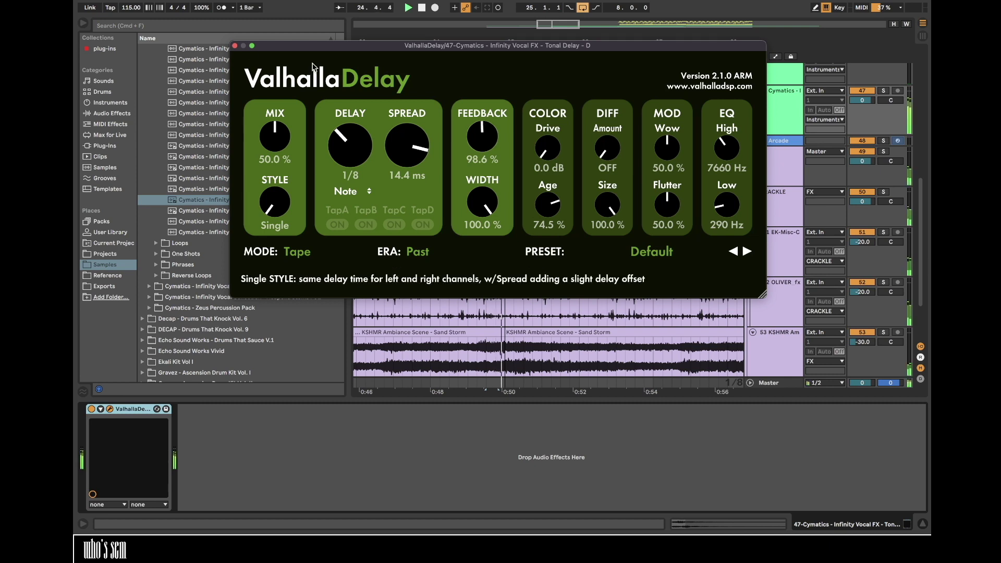
{"action": "left_click", "coordinate": [235, 47]}
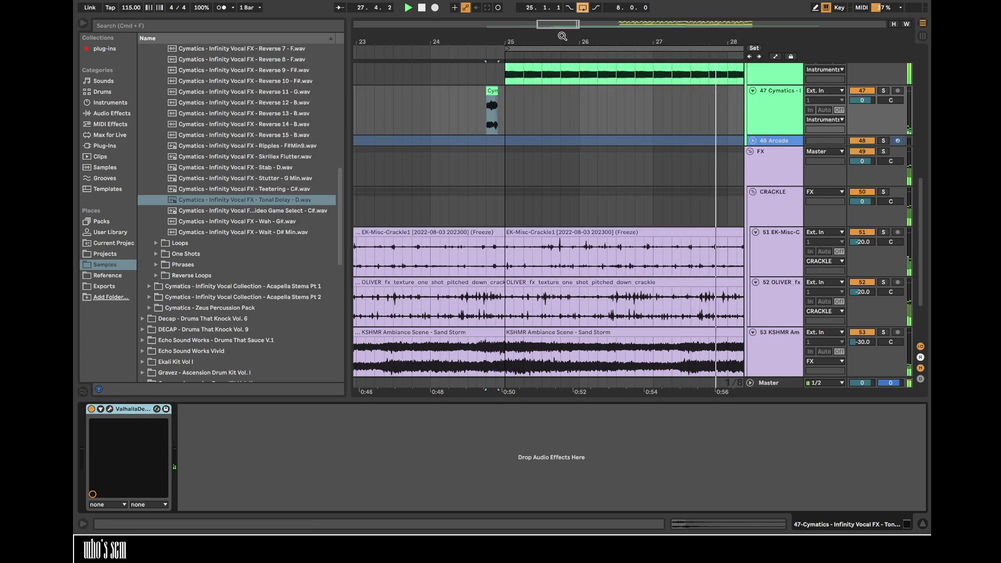
- Repeat the Tonal Delay clip four bars on at 28.4.1 and lower track 47's volume to -3.8 dB
{"action": "left_click", "coordinate": [588, 116]}
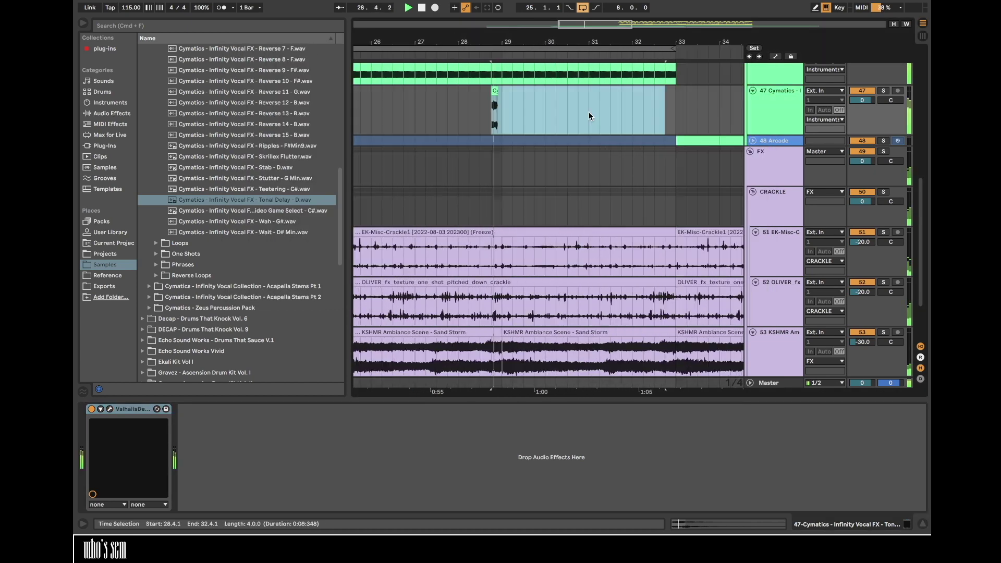
{"action": "left_click_drag", "start_coordinate": [864, 100], "coordinate": [864, 107]}
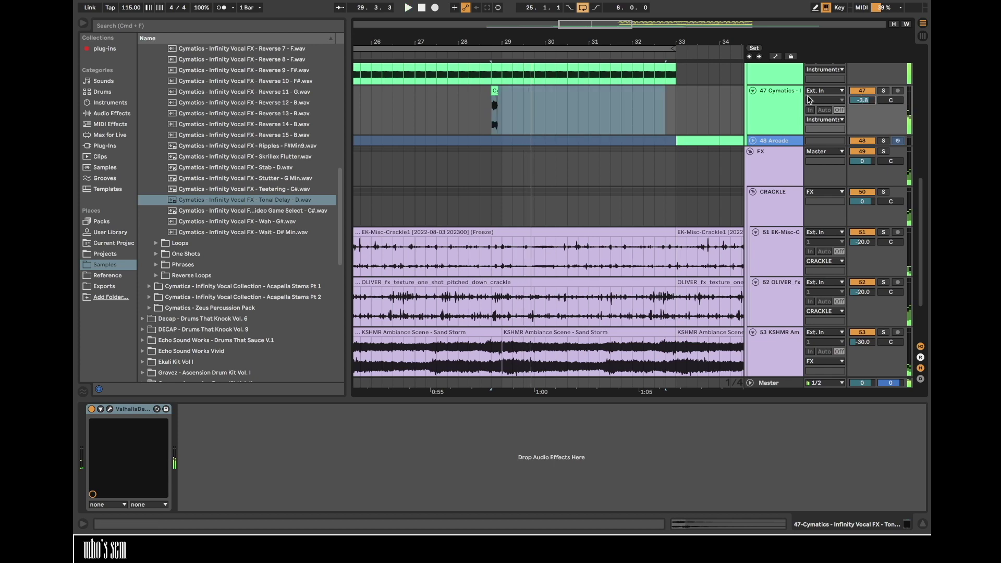
- Add the Multiband Compression preset after ValhallaDelay on track 47
{"action": "left_click", "coordinate": [112, 113]}
{"action": "scroll", "coordinate": [176, 364], "scroll_direction": "down", "scroll_amount": 2}
{"action": "left_click_drag", "start_coordinate": [176, 363], "coordinate": [214, 449]}
- Set ValhallaDelay's delay sync to Dotted and its spread to 3.6 ms, and play the result
{"action": "left_click", "coordinate": [346, 190]}
{"action": "left_click", "coordinate": [349, 228]}
{"action": "key", "text": "space"}
{"action": "left_click_drag", "start_coordinate": [404, 158], "coordinate": [403, 191]}
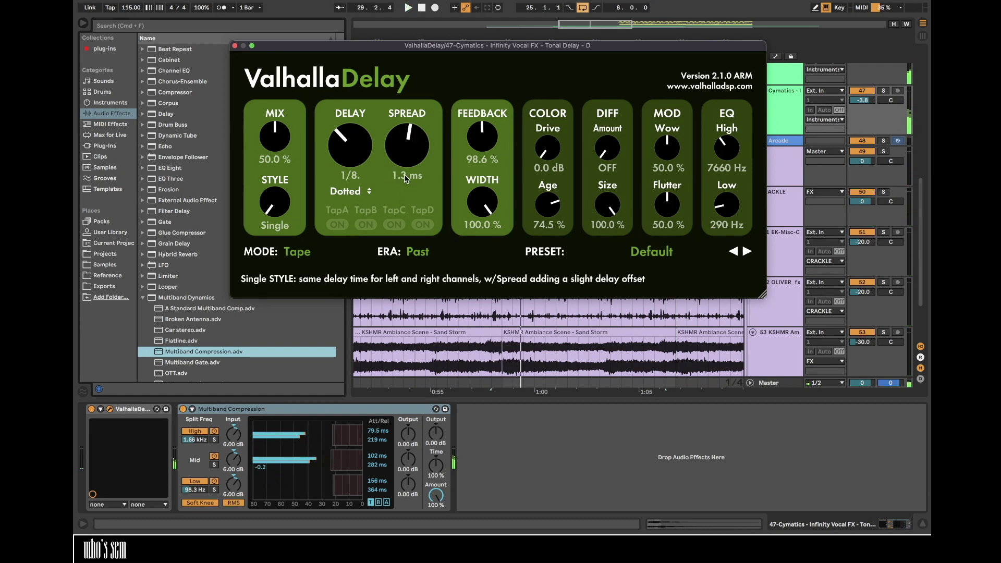
{"action": "double_click", "coordinate": [406, 176]}
{"action": "left_click_drag", "start_coordinate": [412, 153], "coordinate": [414, 145]}
{"action": "key", "text": "space"}
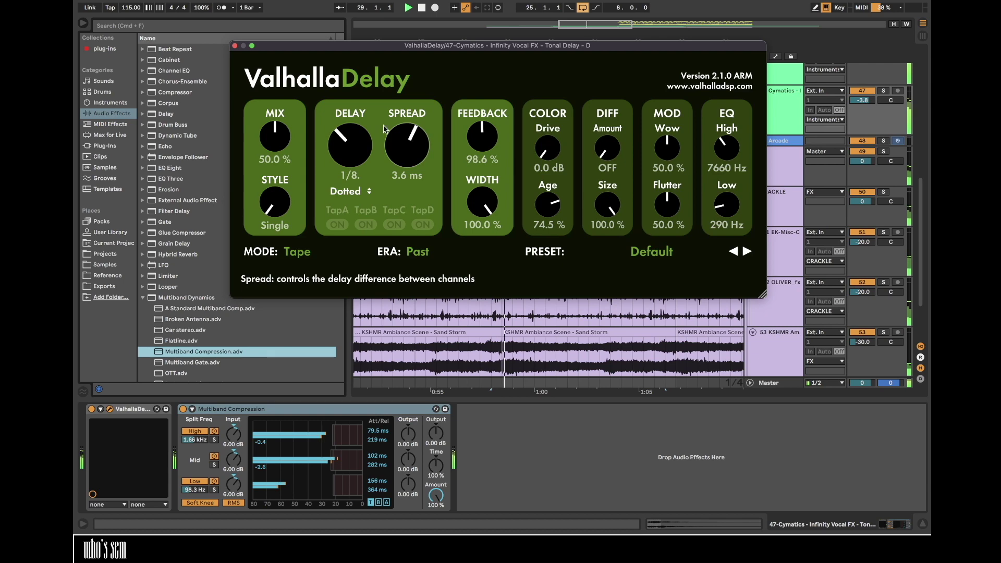
{"action": "left_click", "coordinate": [234, 45]}
- Play the repeated Tonal Delay hit from 28.3.1 and switch ValhallaDelay's delay sync back to Note
{"action": "left_click", "coordinate": [480, 112]}
{"action": "key", "text": "space"}
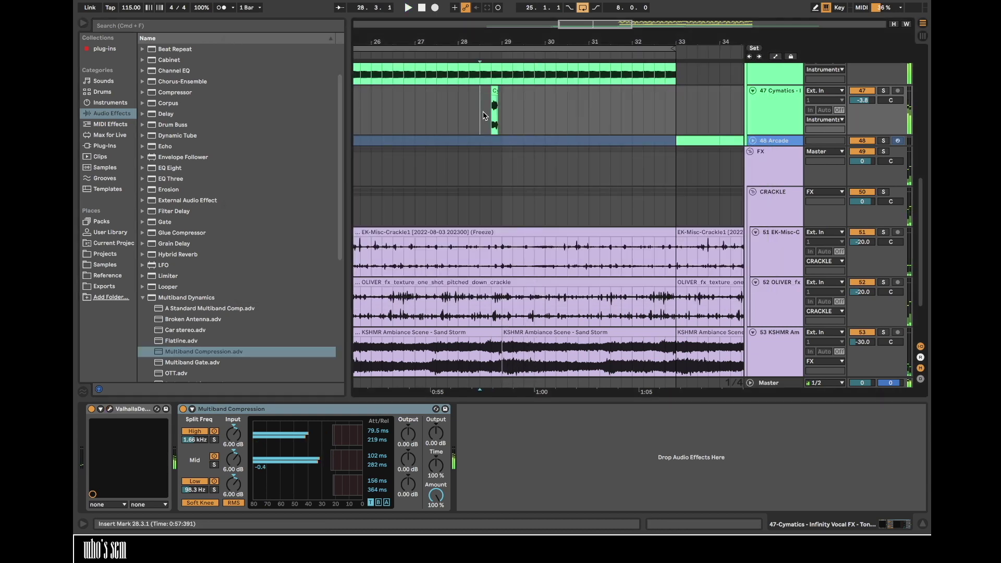
{"action": "left_click_drag", "start_coordinate": [507, 39], "coordinate": [535, 21]}
{"action": "left_click", "coordinate": [110, 409]}
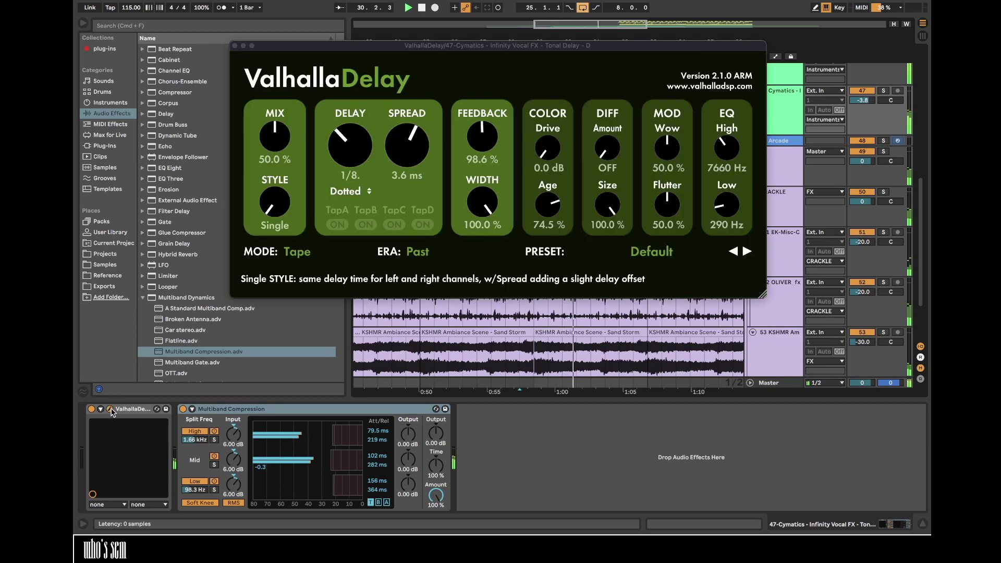
{"action": "left_click", "coordinate": [349, 191]}
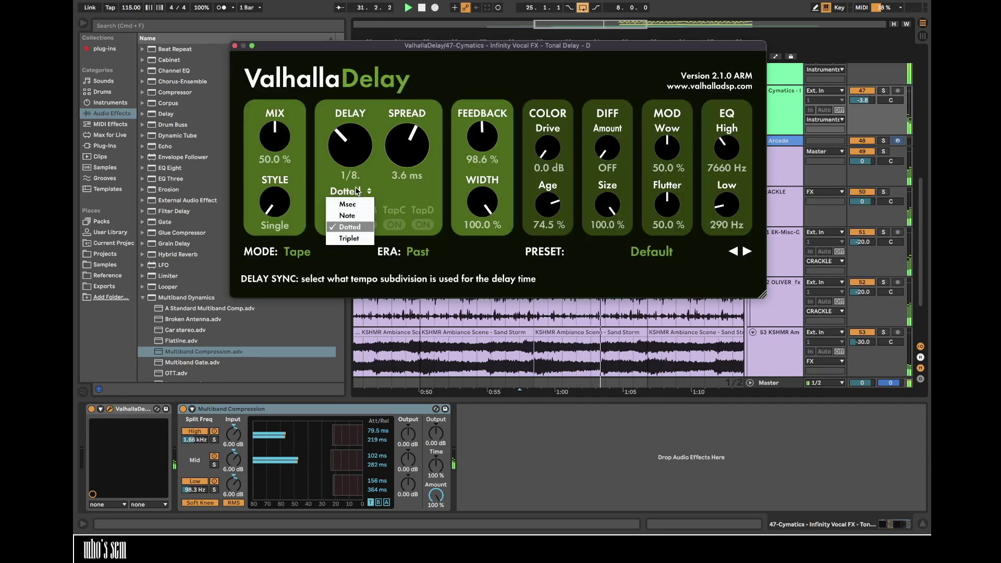
{"action": "left_click", "coordinate": [348, 215]}
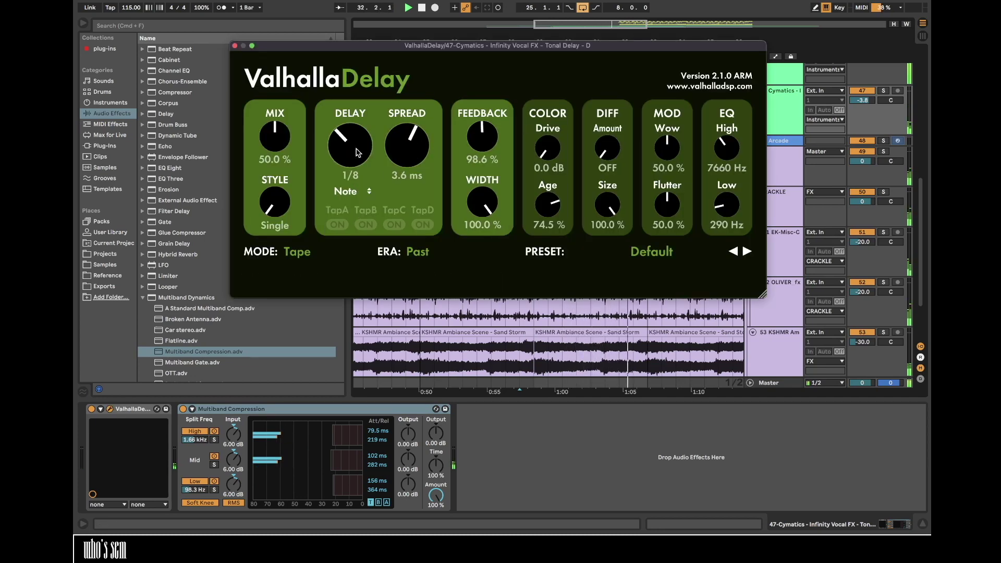
{"action": "left_click", "coordinate": [234, 46]}
- Play the arrangement from 17.1.1 and copy the clip on track 40 LABS to span 25.1.1 to 33.1.1
{"action": "left_click_drag", "start_coordinate": [558, 44], "coordinate": [588, 11]}
{"action": "key", "text": "space"}
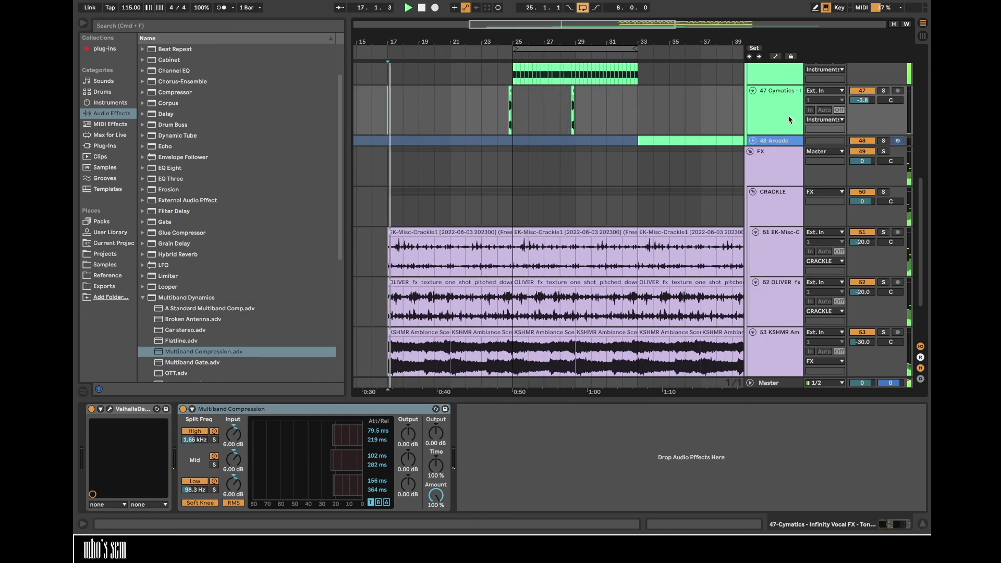
{"action": "left_click", "coordinate": [920, 523]}
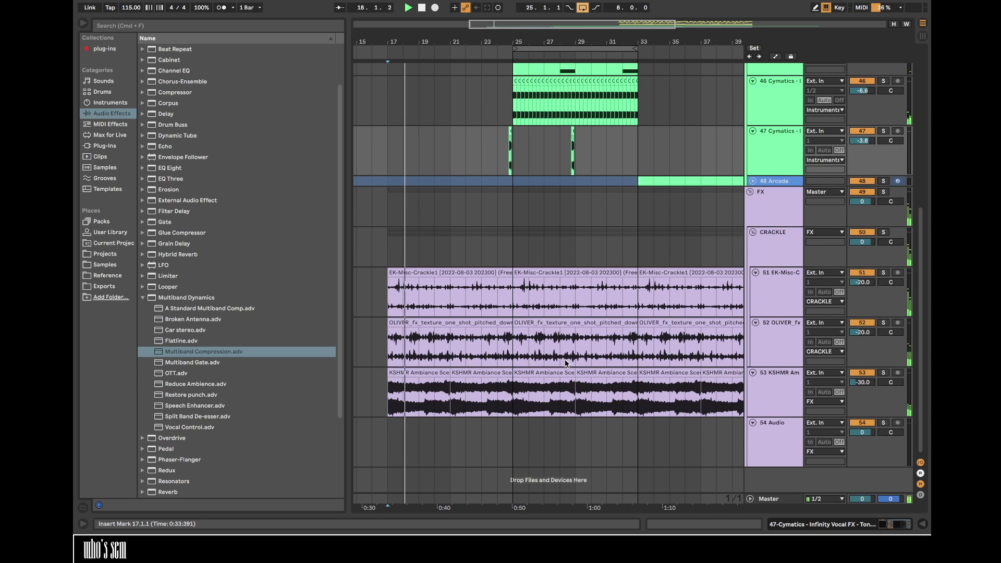
{"action": "scroll", "coordinate": [548, 282], "scroll_direction": "up", "scroll_amount": 5}
{"action": "key", "text": "minus"}
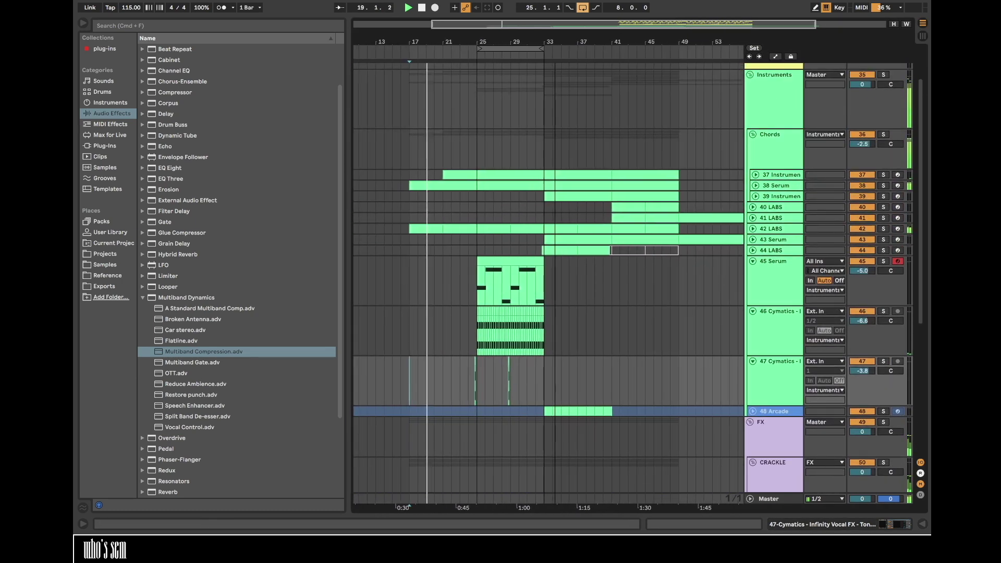
{"action": "left_click", "coordinate": [753, 218], "text": "alt"}
{"action": "left_click_drag", "start_coordinate": [624, 172], "coordinate": [491, 172]}
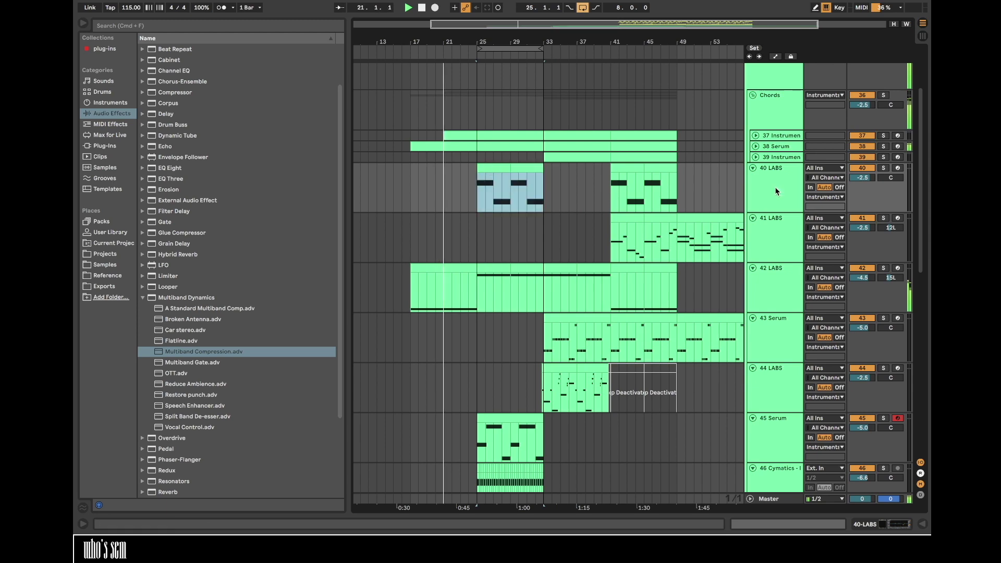
{"action": "left_click", "coordinate": [752, 169], "text": "alt"}
- Add a Utility device to the CRACKLE group
{"action": "left_click_drag", "start_coordinate": [468, 38], "coordinate": [469, 57]}
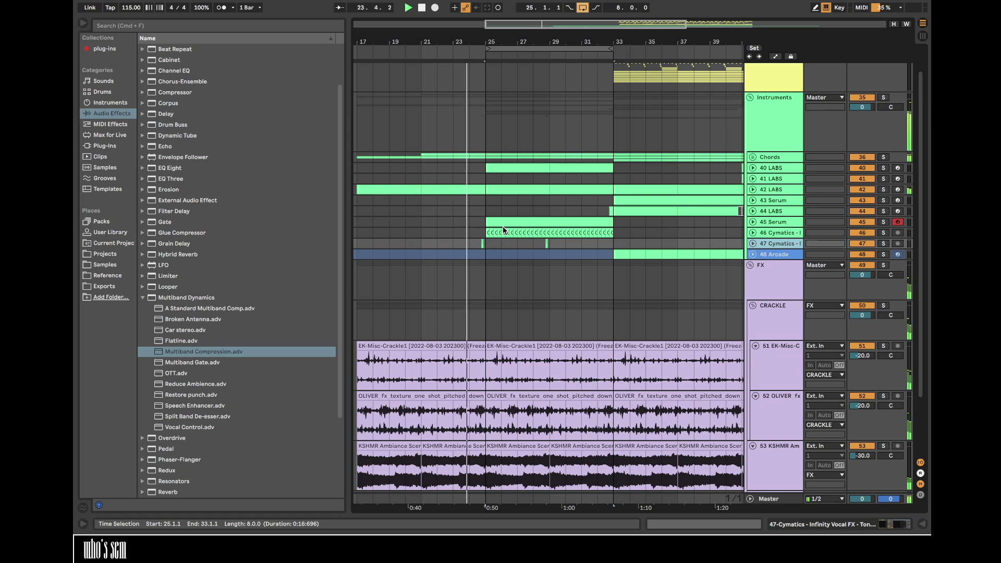
{"action": "scroll", "coordinate": [502, 226], "scroll_direction": "down", "scroll_amount": 1}
{"action": "scroll", "coordinate": [503, 226], "scroll_direction": "left", "scroll_amount": 1}
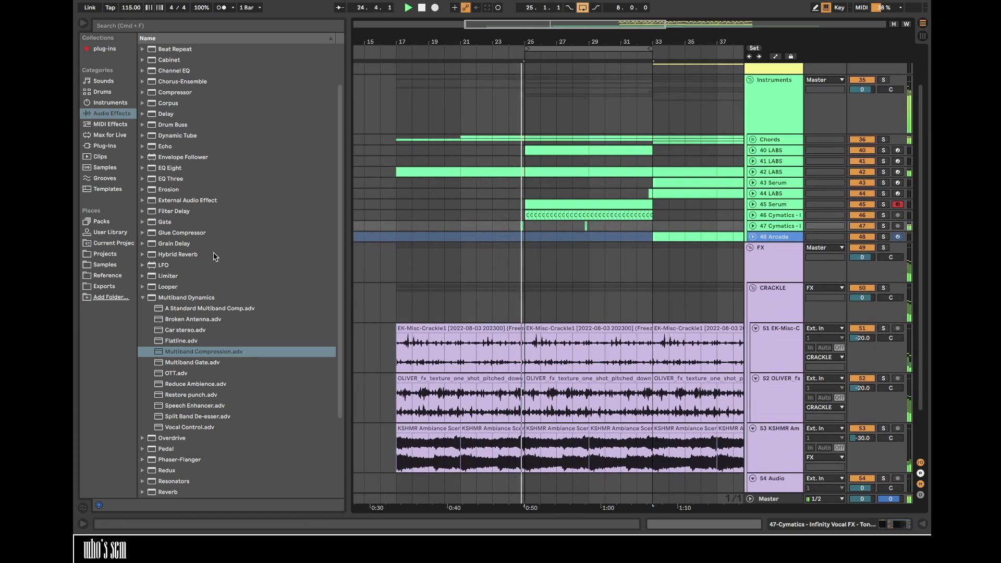
{"action": "scroll", "coordinate": [209, 339], "scroll_direction": "down", "scroll_amount": 3}
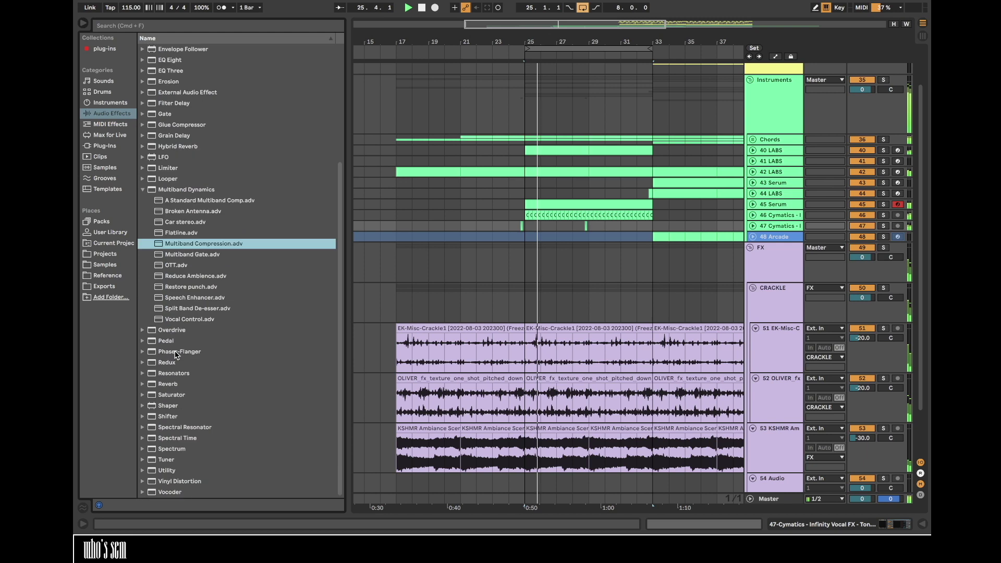
{"action": "left_click_drag", "start_coordinate": [167, 470], "coordinate": [570, 297]}
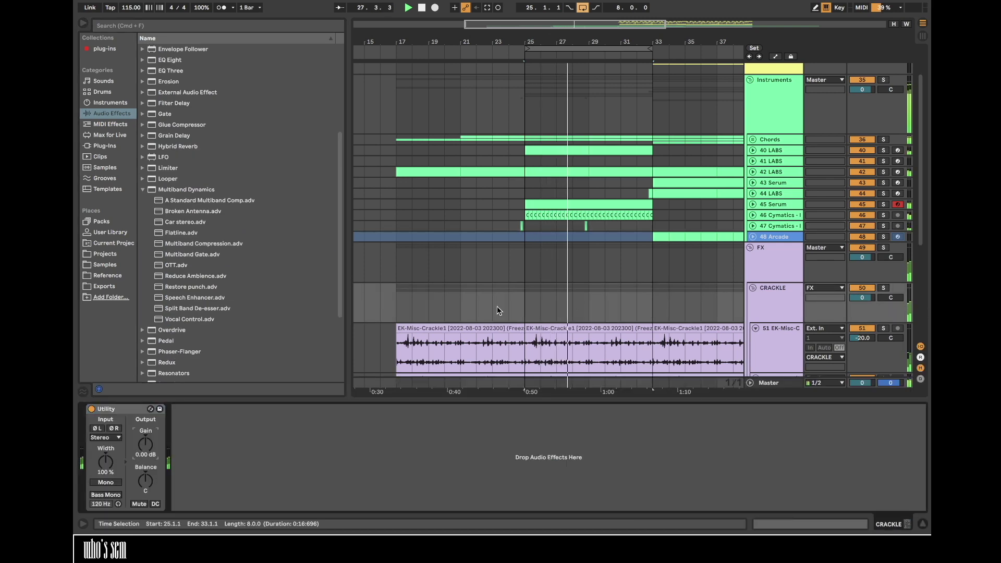
- Show automation and set the CRACKLE group's Utility gain to -5 dB at 32.1.1
{"action": "key", "text": "a"}
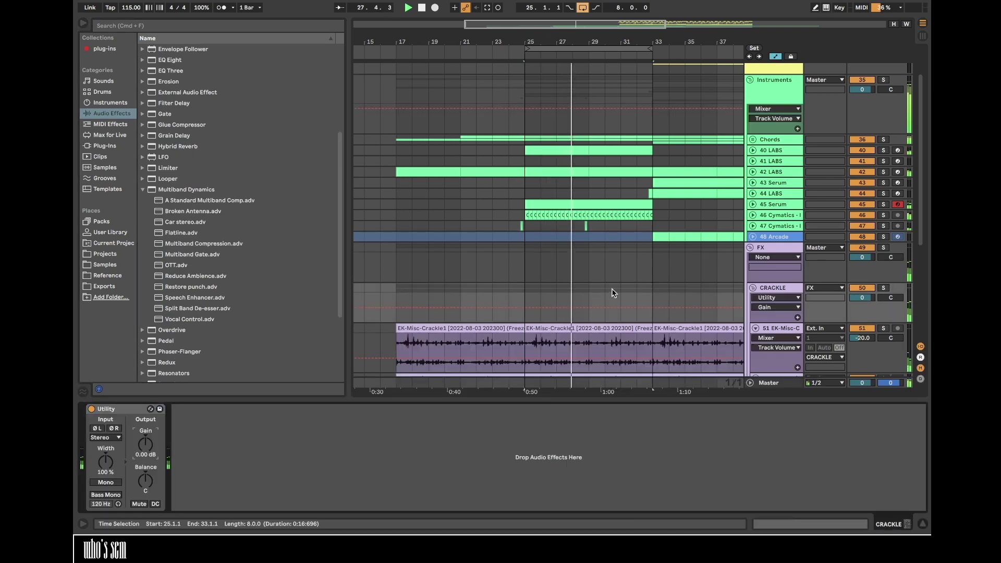
{"action": "right_click", "coordinate": [637, 308]}
{"action": "left_click", "coordinate": [657, 318]}
{"action": "type", "text": "-5"}
{"action": "key", "text": "Return"}
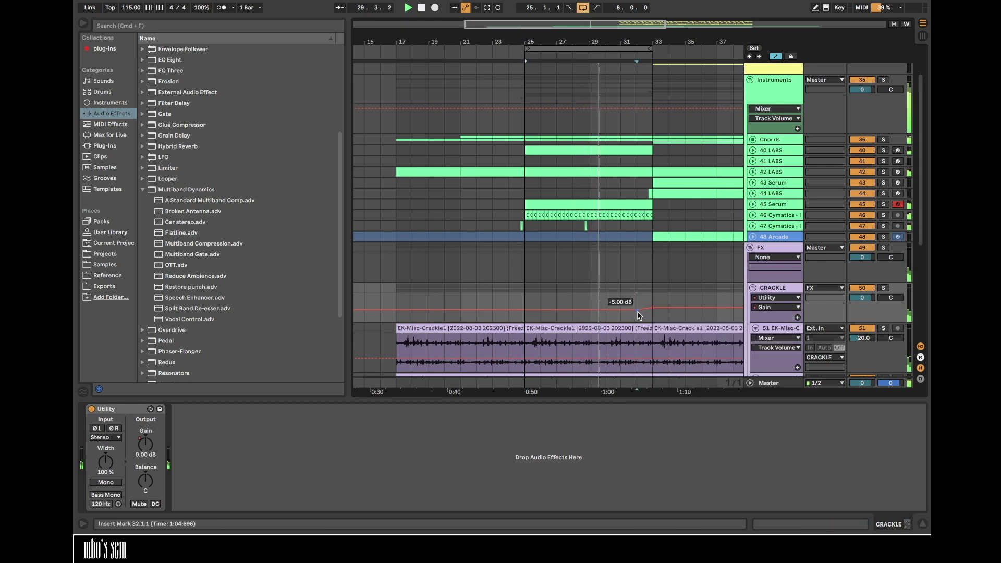
- Lower track 47's volume to -5.0 dB and hide the automation lanes
{"action": "left_click", "coordinate": [752, 225]}
{"action": "left_click", "coordinate": [860, 237]}
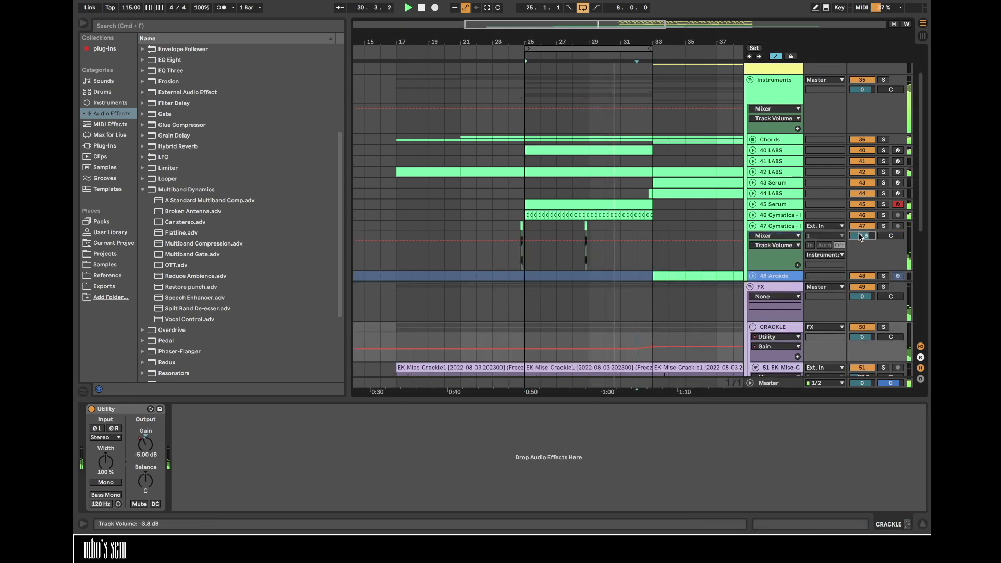
{"action": "left_click", "coordinate": [816, 245]}
{"action": "key", "text": "a"}
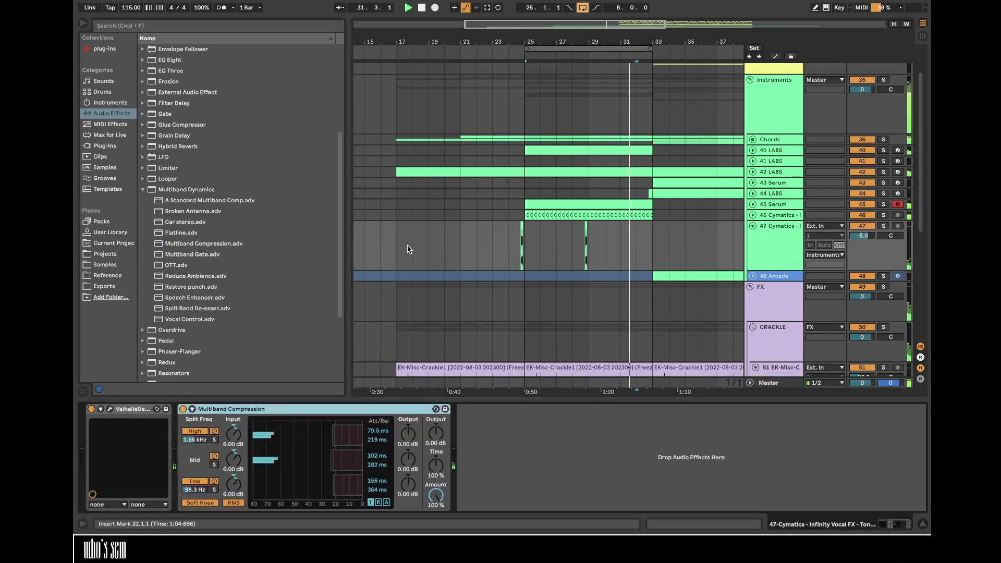
- Clear the last beat before 33.1.1 on the Chords group and tracks 40 LABS, 42 LABS and 45 Serum
{"action": "key", "text": "super+l"}
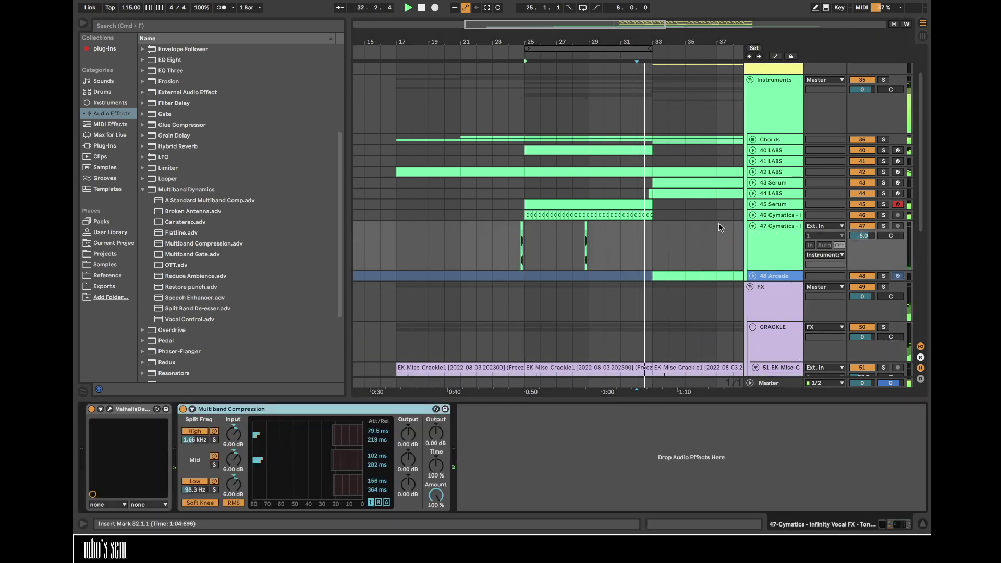
{"action": "key", "text": "super+alt+l"}
{"action": "left_click_drag", "start_coordinate": [656, 41], "coordinate": [636, 147]}
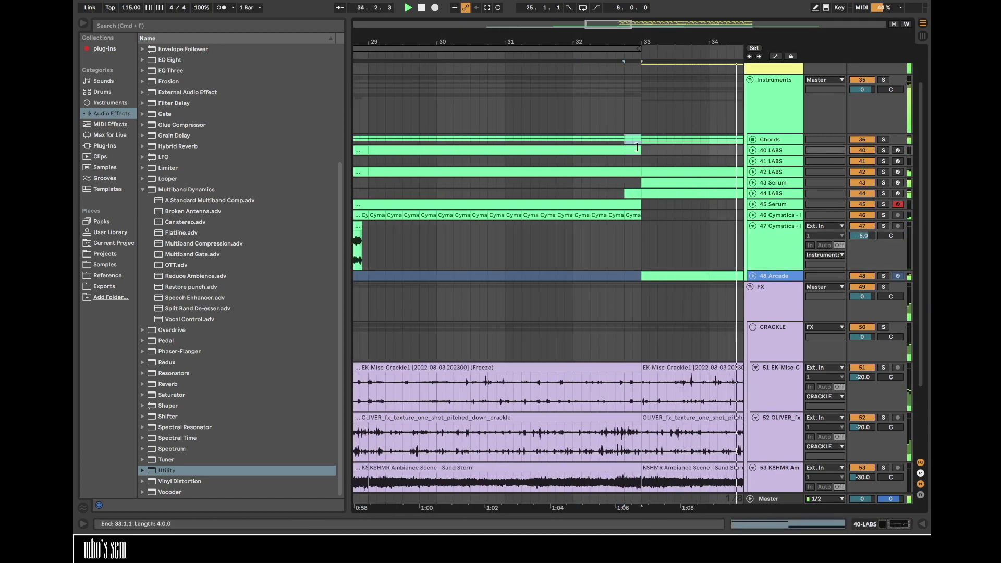
{"action": "left_click", "coordinate": [626, 206]}
{"action": "left_click", "coordinate": [636, 173]}
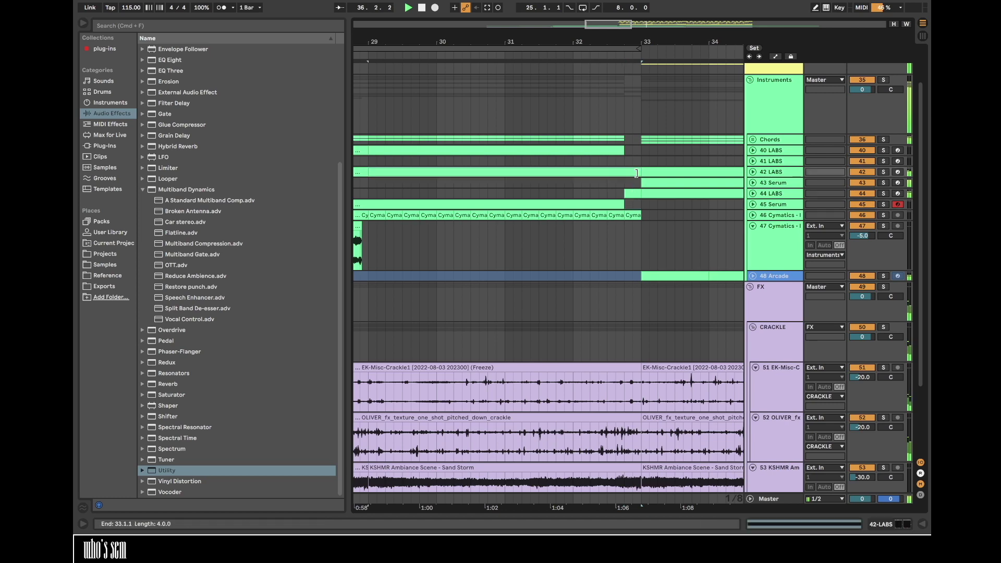
{"action": "left_click_drag", "start_coordinate": [629, 35], "coordinate": [610, 15]}
{"action": "left_click", "coordinate": [428, 100]}
{"action": "scroll", "coordinate": [635, 69], "scroll_direction": "up", "scroll_amount": 3}
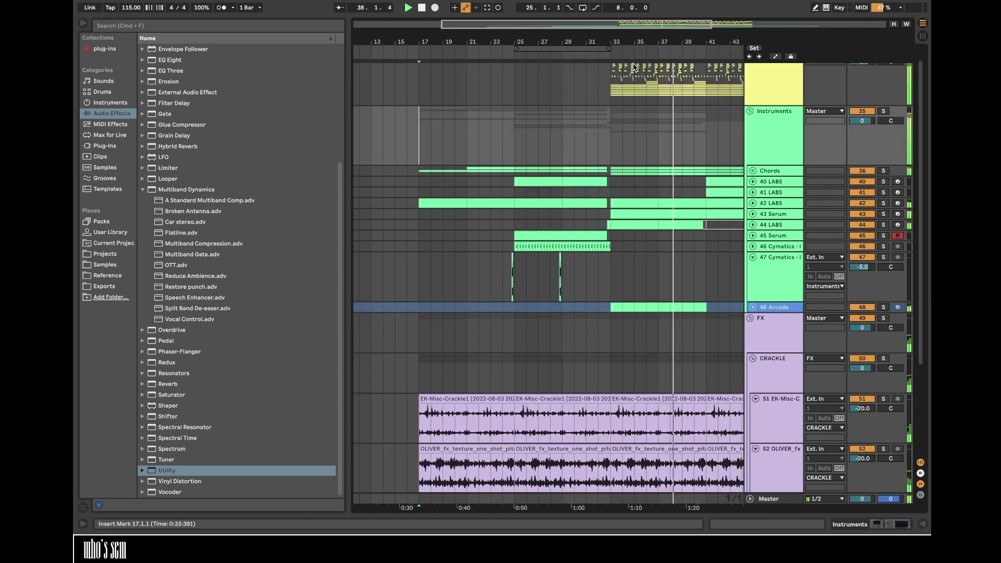
- Unfold track 48 Arcade and set its volume to -15.0 dB
{"action": "mouse_move", "coordinate": [612, 39]}
{"action": "left_mouse_down"}
{"action": "mouse_move", "coordinate": [600, 73]}
{"action": "mouse_move", "coordinate": [605, 43]}
{"action": "left_mouse_up"}
{"action": "left_click", "coordinate": [753, 324]}
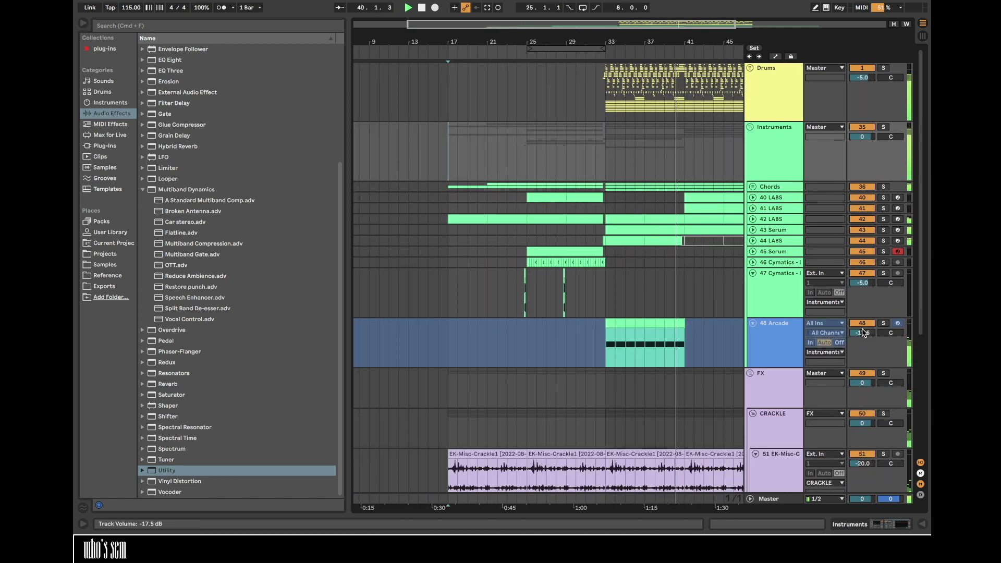
{"action": "left_click_drag", "start_coordinate": [862, 334], "coordinate": [863, 328]}
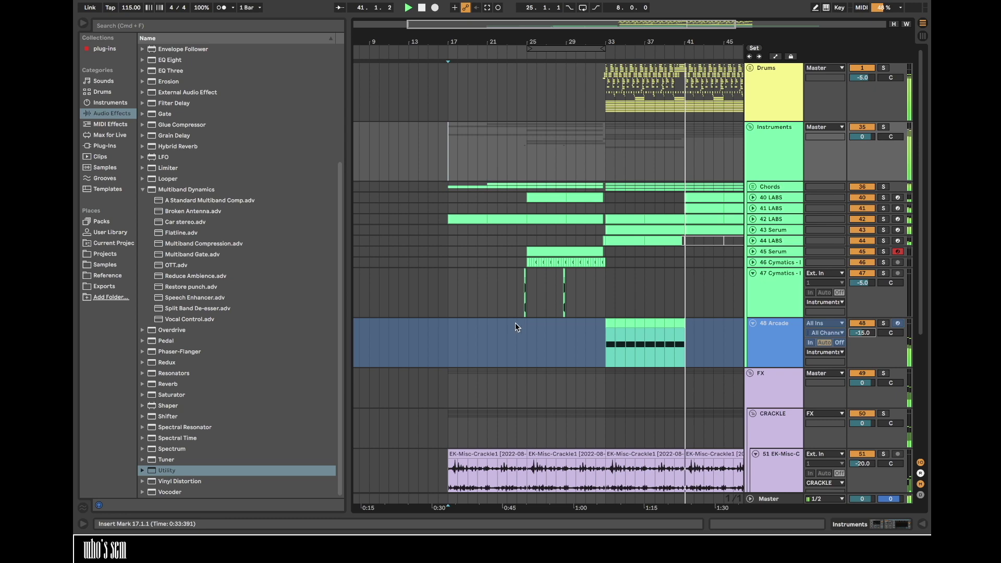
- Restart playback from 17.1.1 and save the set
{"action": "left_click", "coordinate": [448, 340]}
{"action": "scroll", "coordinate": [446, 337], "scroll_direction": "down", "scroll_amount": 5}
{"action": "scroll", "coordinate": [447, 338], "scroll_direction": "right", "scroll_amount": 1}
{"action": "scroll", "coordinate": [446, 338], "scroll_direction": "up", "scroll_amount": 5}
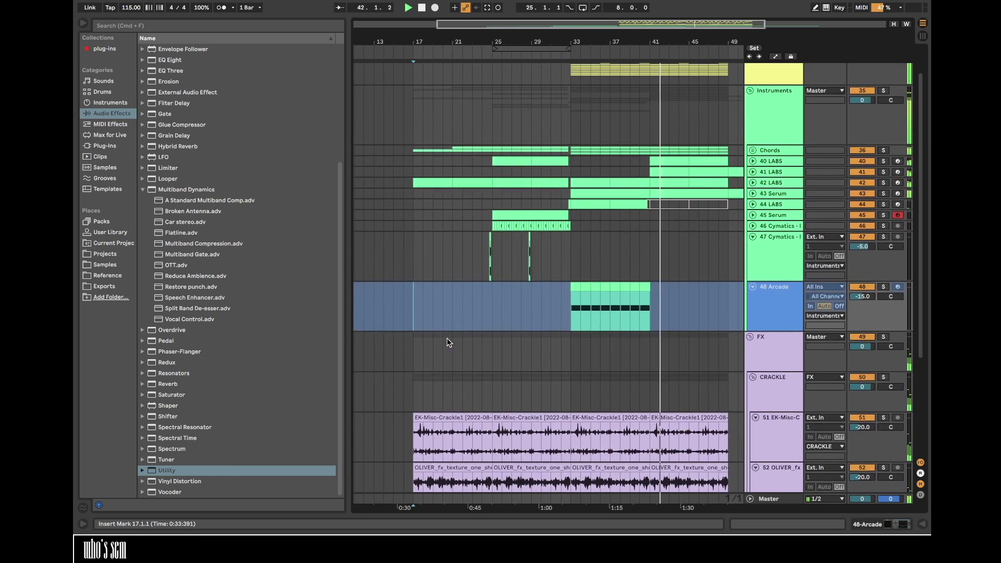
{"action": "key", "text": "space"}
{"action": "key", "text": "space"}
{"action": "scroll", "coordinate": [448, 339], "scroll_direction": "up", "scroll_amount": 2}
{"action": "key", "text": "super+s"}
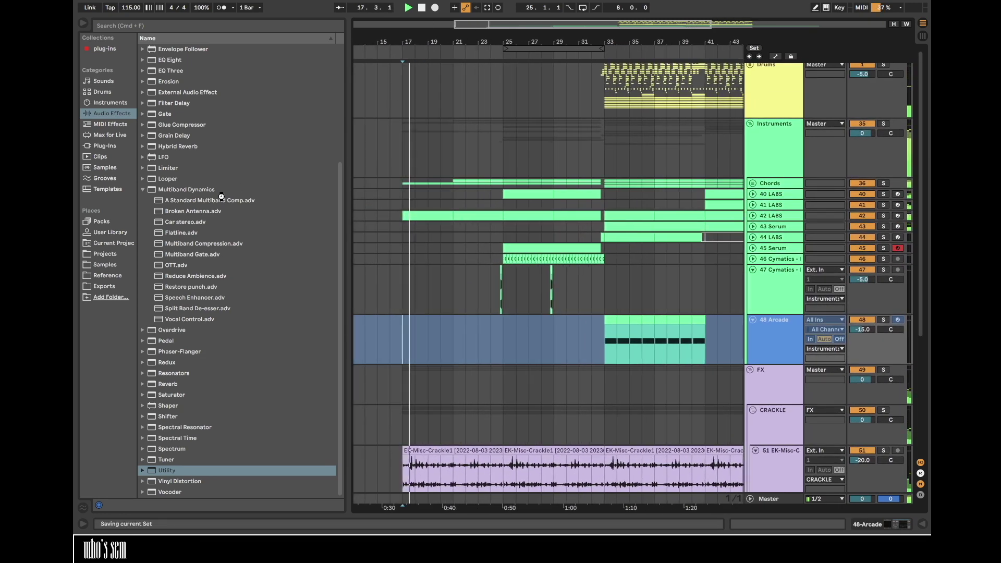
- Open the Ambience folder of the Cymatics Infinity Vocal Collection and audition the Angels, Eerie and Durable samples
{"action": "left_click", "coordinate": [110, 265]}
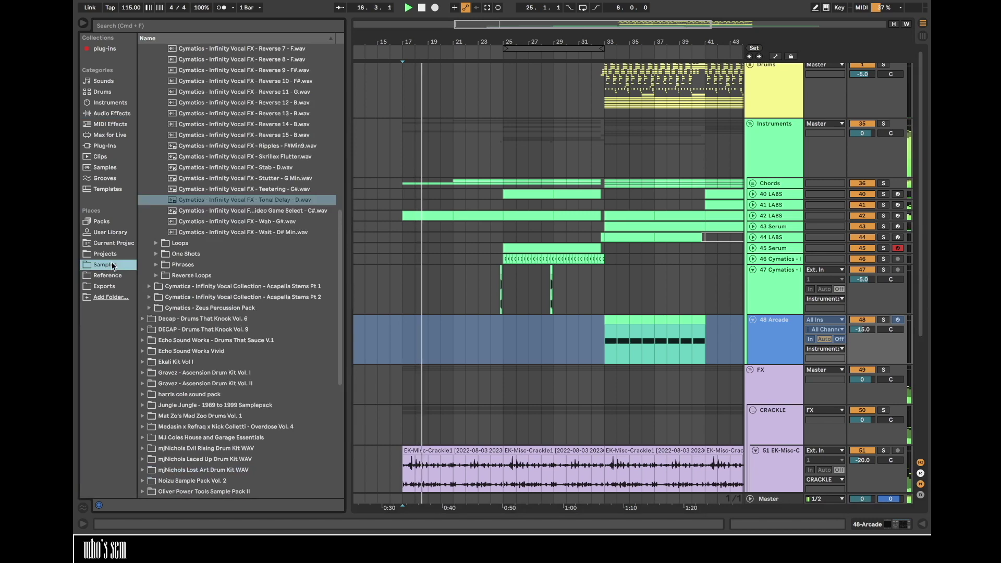
{"action": "scroll", "coordinate": [233, 264], "scroll_direction": "up", "scroll_amount": 10}
{"action": "left_click", "coordinate": [156, 112]}
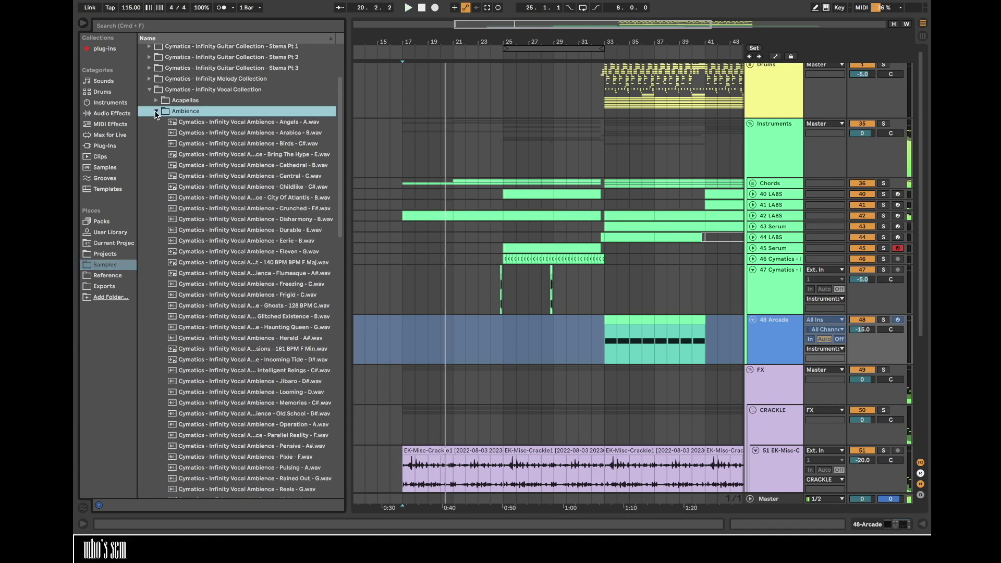
{"action": "left_click", "coordinate": [175, 126]}
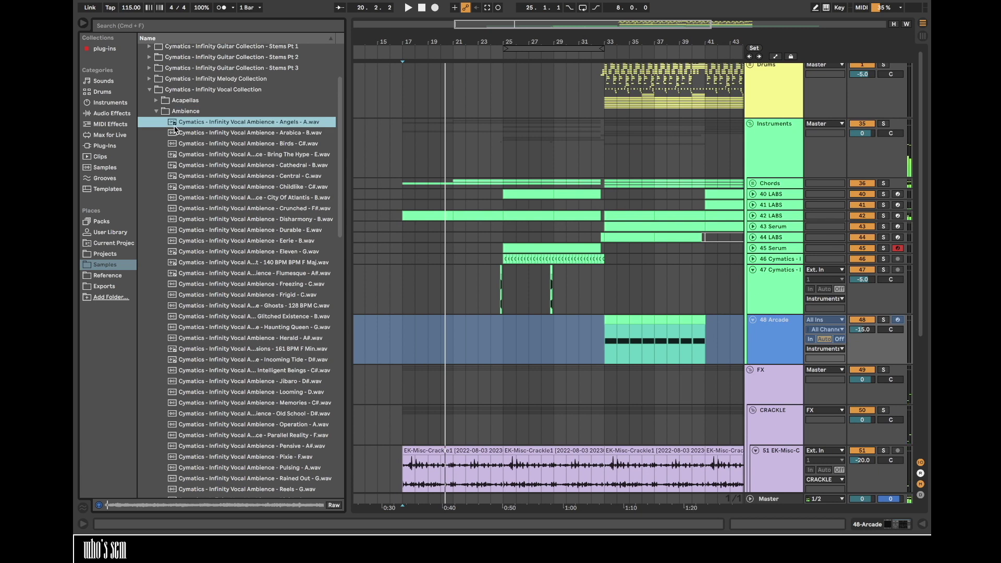
{"action": "left_click", "coordinate": [236, 242]}
{"action": "left_click", "coordinate": [244, 234]}
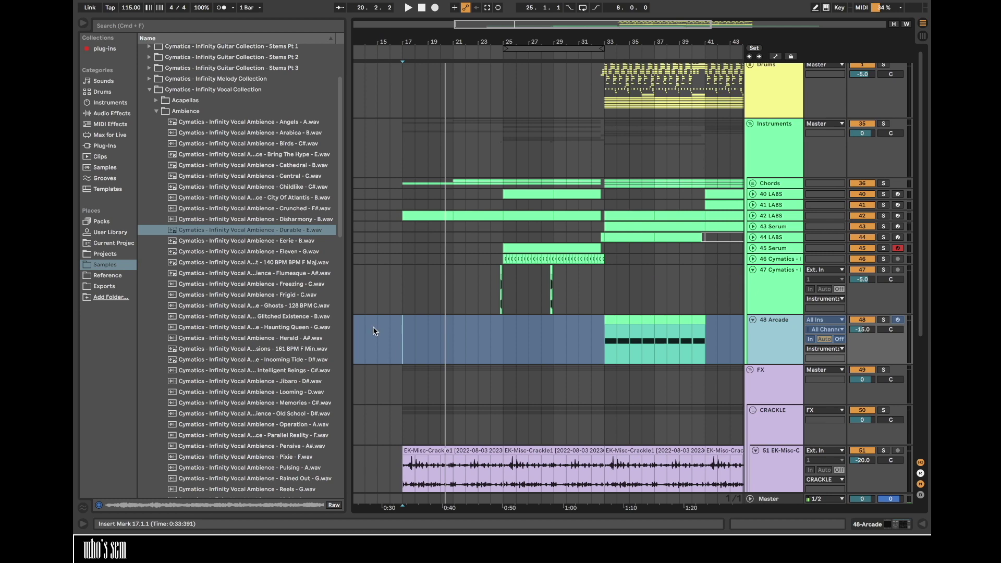
- Insert two audio tracks below 48 Arcade and place Vocal Ambience Looming - D and Operation - A on them at 17.1.1
{"action": "key", "text": "super+t"}
{"action": "key", "text": "super+t"}
{"action": "left_click", "coordinate": [289, 392]}
{"action": "scroll", "coordinate": [289, 394], "scroll_direction": "down", "scroll_amount": 2}
{"action": "scroll", "coordinate": [289, 395], "scroll_direction": "down", "scroll_amount": 1}
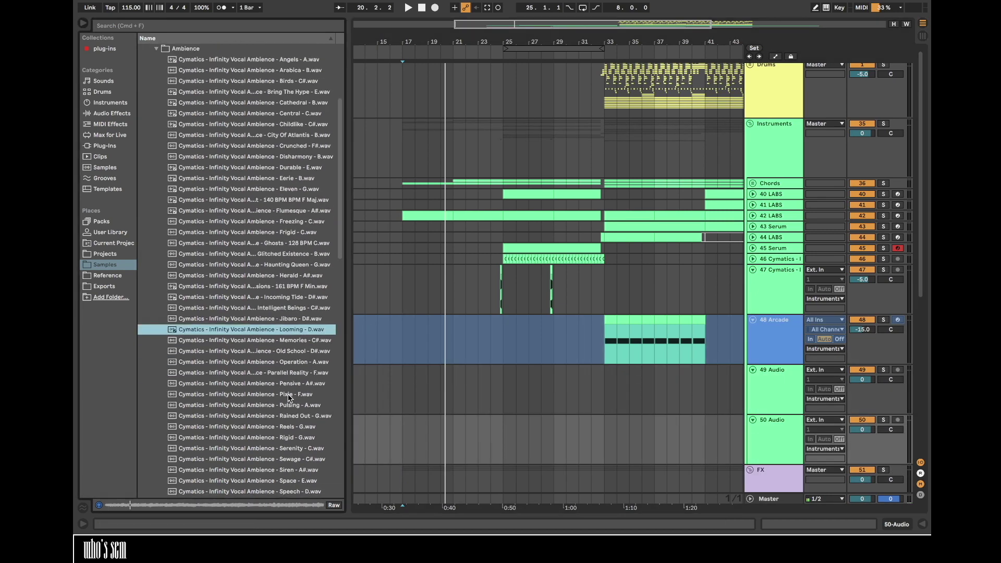
{"action": "left_click_drag", "start_coordinate": [286, 335], "coordinate": [401, 398]}
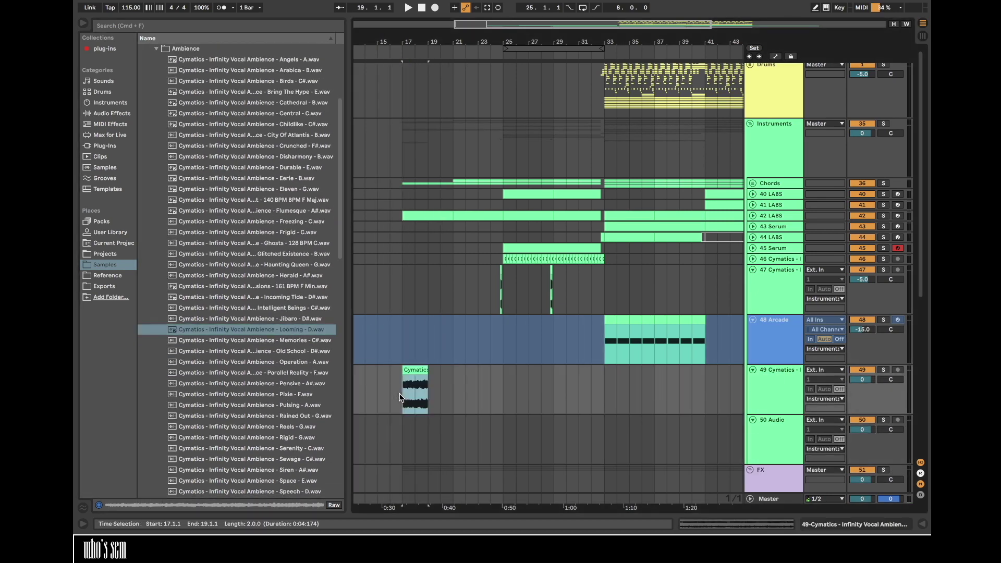
{"action": "left_click", "coordinate": [301, 363]}
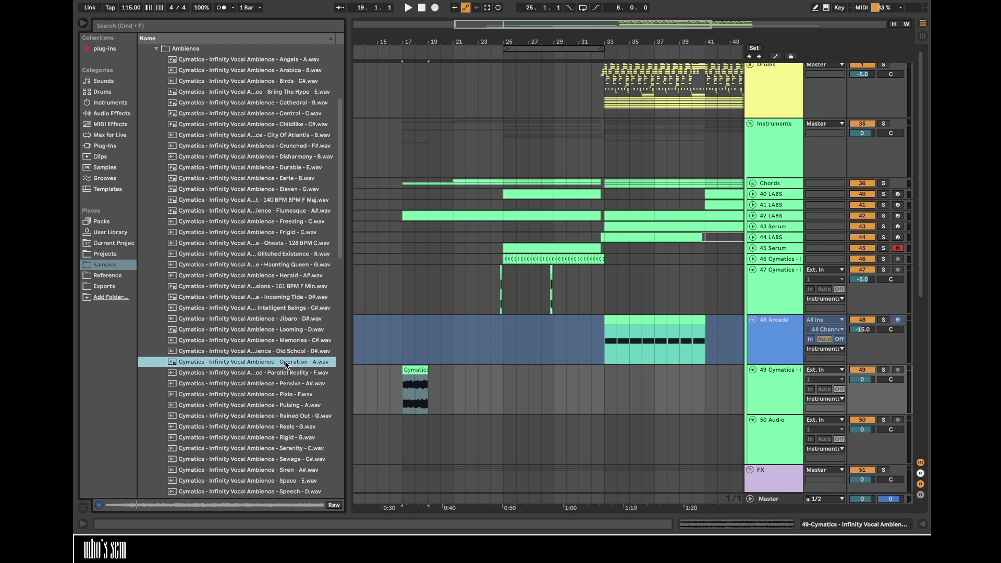
{"action": "left_click_drag", "start_coordinate": [285, 363], "coordinate": [412, 437]}
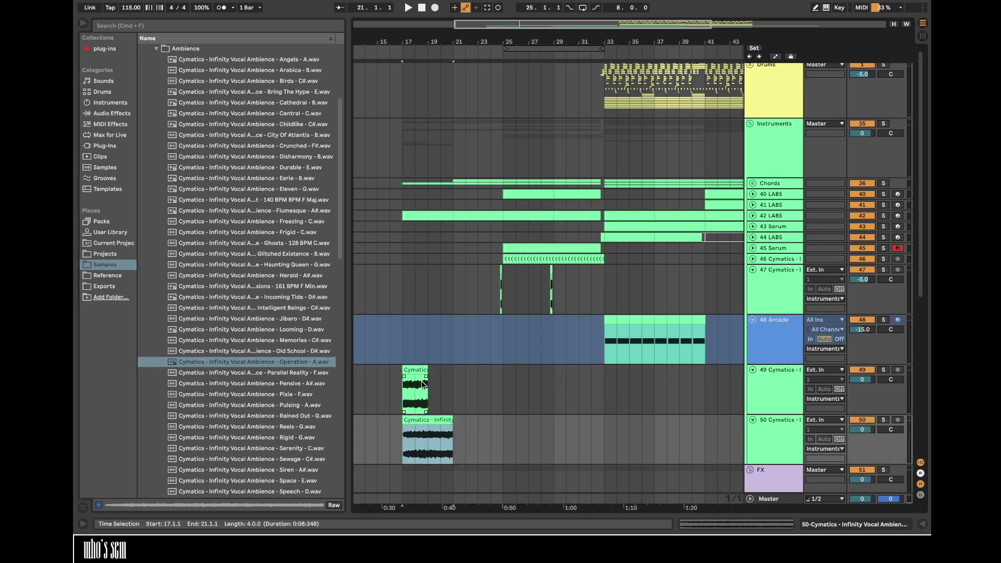
- Extend the Looming clip on track 49 to 21.1.1 and set the volume of tracks 49 and 50 to -5.0 dB
{"action": "left_click_drag", "start_coordinate": [423, 370], "coordinate": [448, 371]}
{"action": "scroll", "coordinate": [449, 374], "scroll_direction": "down", "scroll_amount": 2}
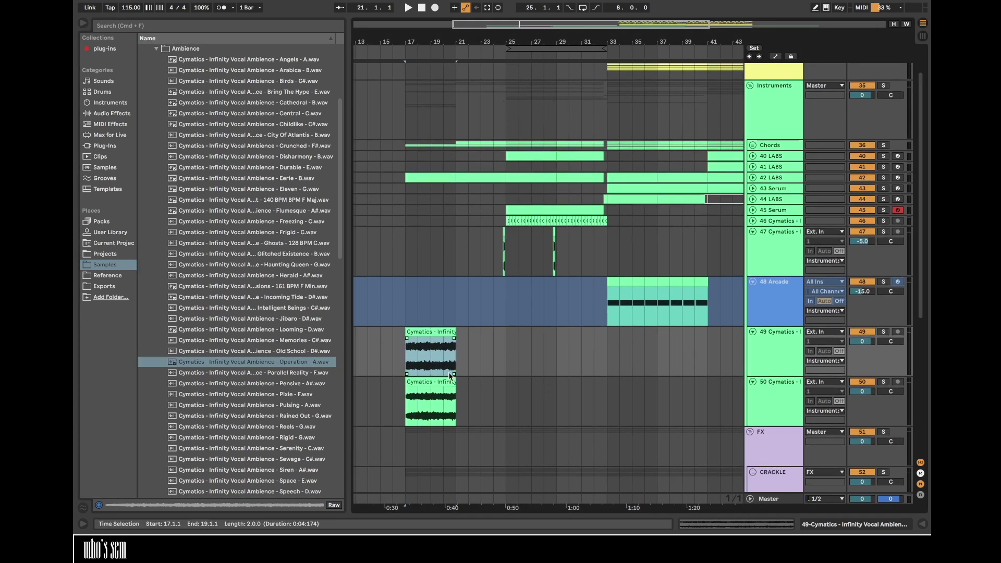
{"action": "double_click", "coordinate": [434, 330]}
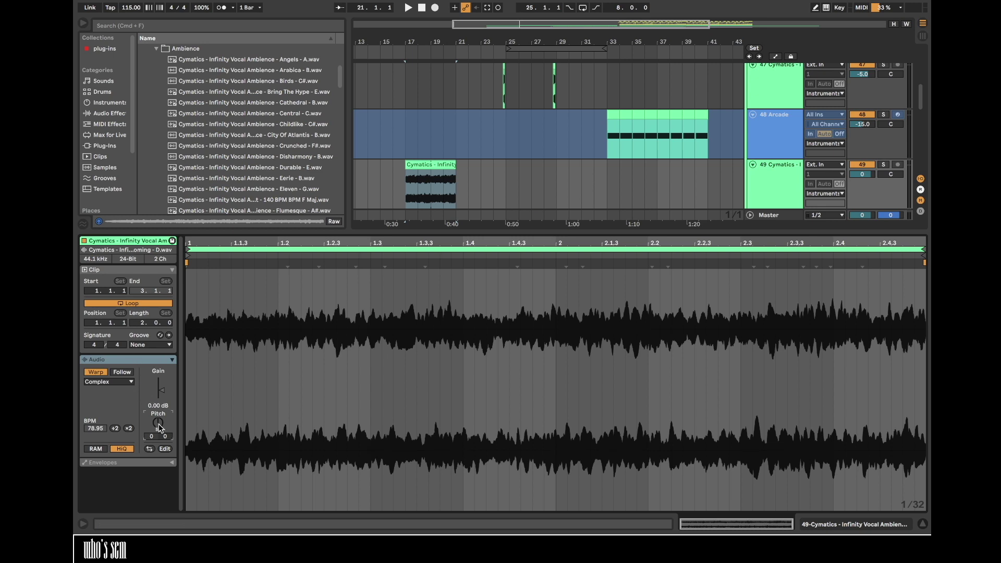
{"action": "left_click", "coordinate": [781, 165]}
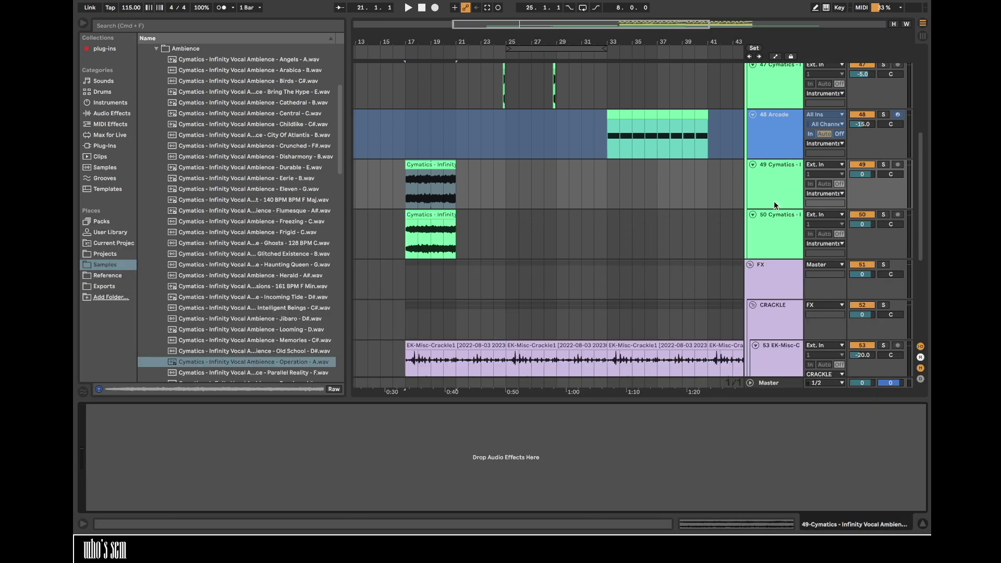
{"action": "left_click_drag", "start_coordinate": [863, 174], "coordinate": [867, 176]}
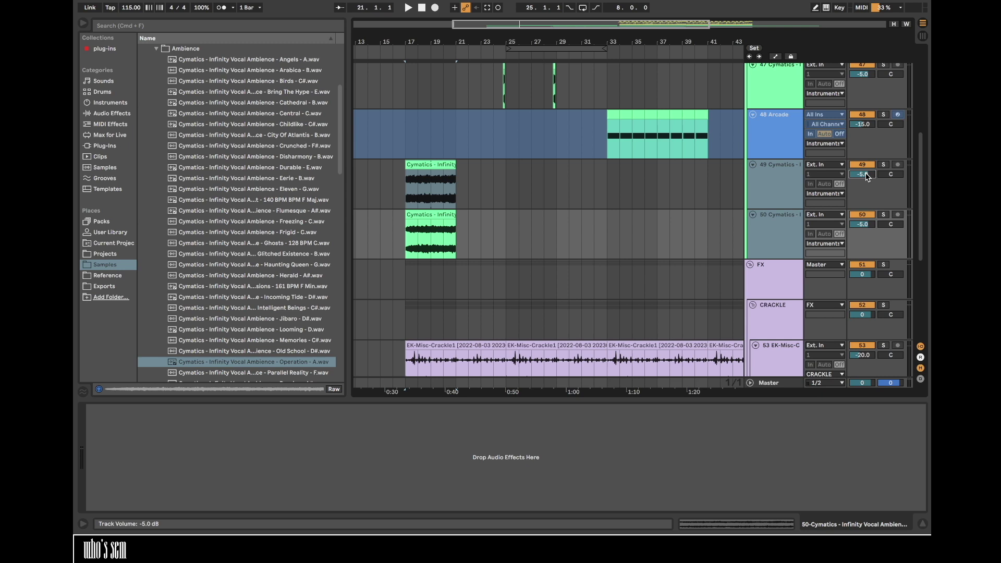
- Group the two vocal ambience tracks as EXTRA and inspect the devices on the Chords group
{"action": "left_click", "coordinate": [773, 175]}
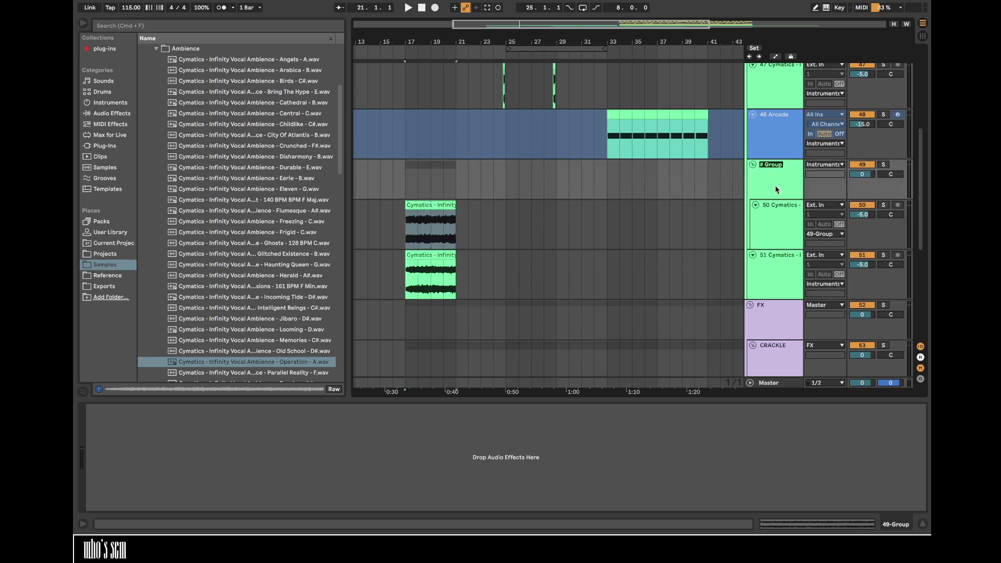
{"action": "left_click", "coordinate": [777, 235], "text": "shift"}
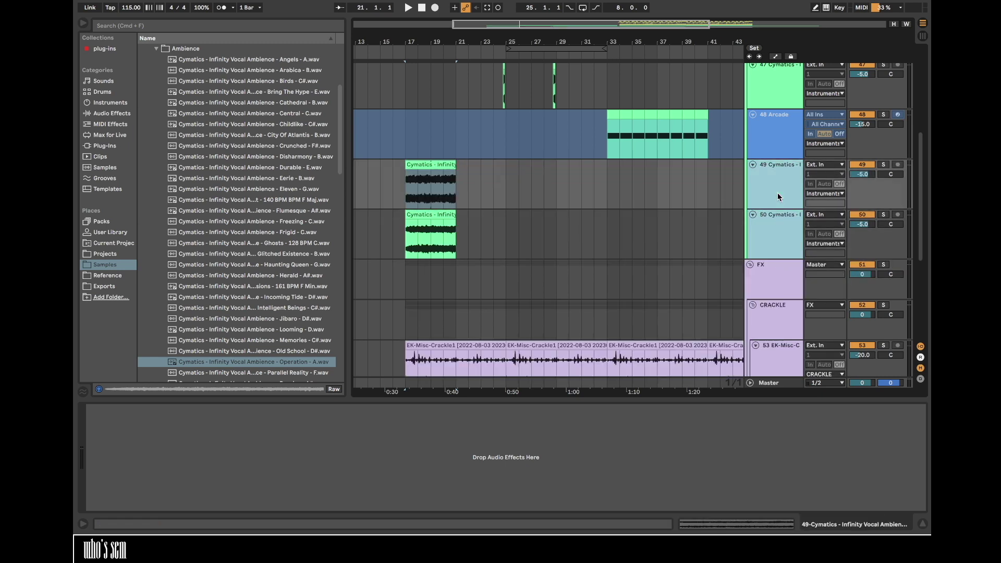
{"action": "key", "text": "super+g"}
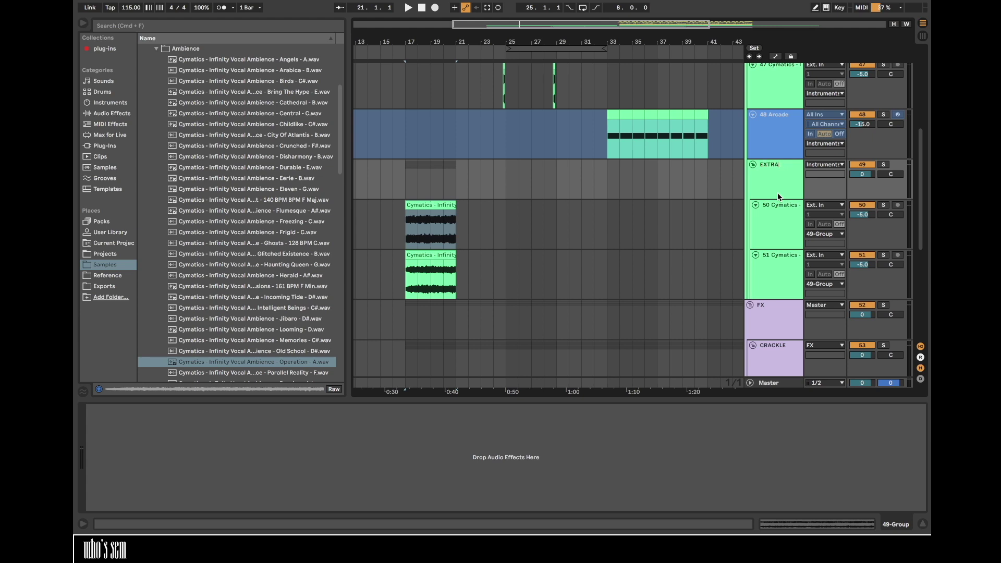
{"action": "scroll", "coordinate": [778, 196], "scroll_direction": "up", "scroll_amount": 5}
{"action": "left_click", "coordinate": [777, 190]}
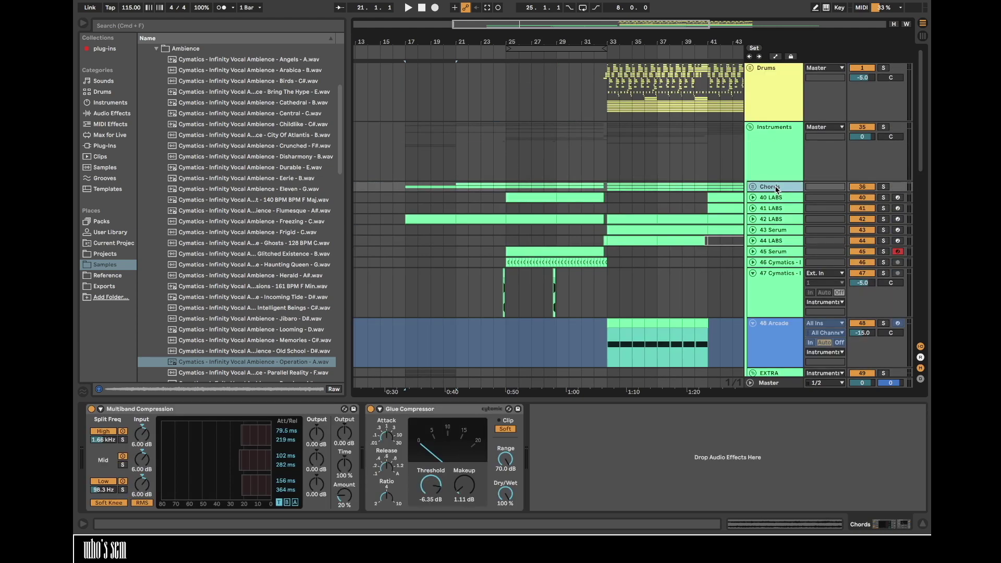
{"action": "scroll", "coordinate": [773, 190], "scroll_direction": "down", "scroll_amount": 7}
- Pan the Looming track to 20L and the Operation track to 20R, and add a Gate to the EXTRA group
{"action": "left_click", "coordinate": [405, 99]}
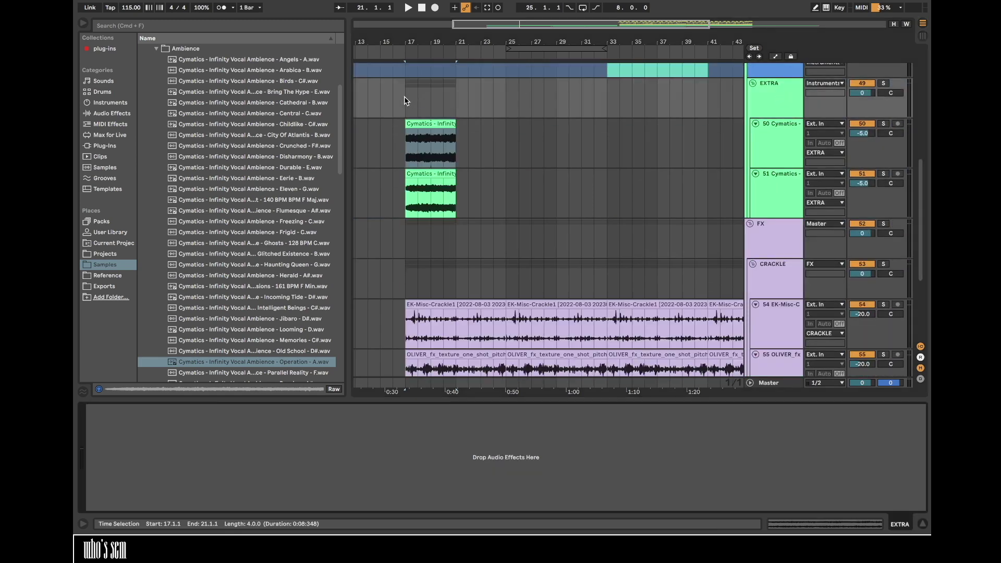
{"action": "left_click", "coordinate": [111, 114]}
{"action": "left_click", "coordinate": [890, 133]}
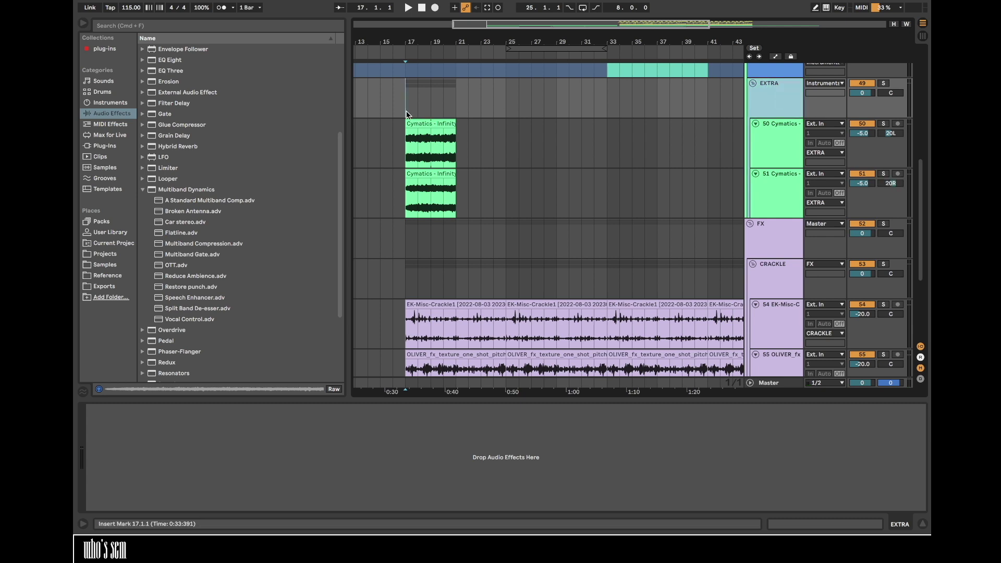
{"action": "left_click_drag", "start_coordinate": [169, 119], "coordinate": [133, 420]}
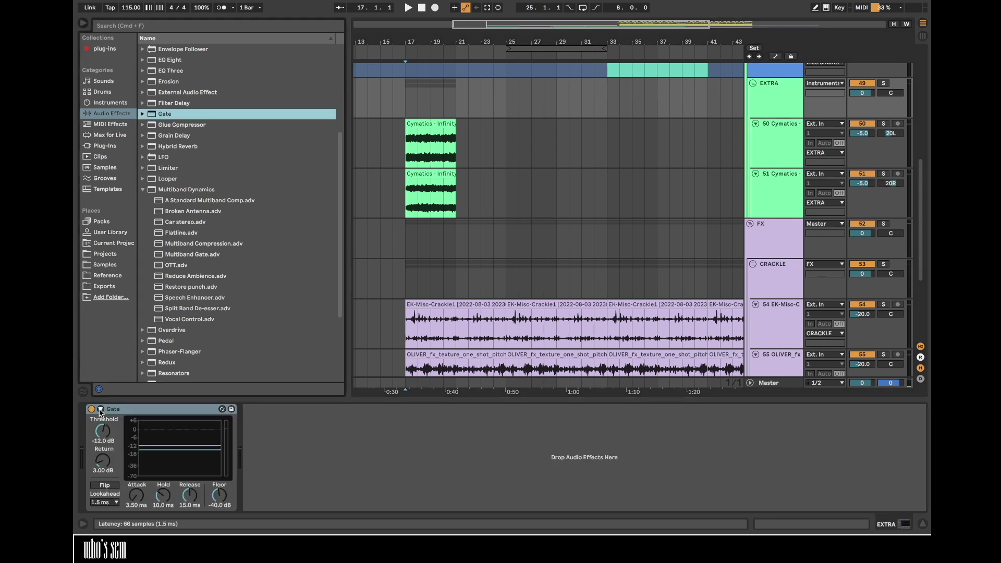
- Set the Gate's sidechain input to 38-Serum, tapped Pre FX
{"action": "left_click", "coordinate": [107, 436]}
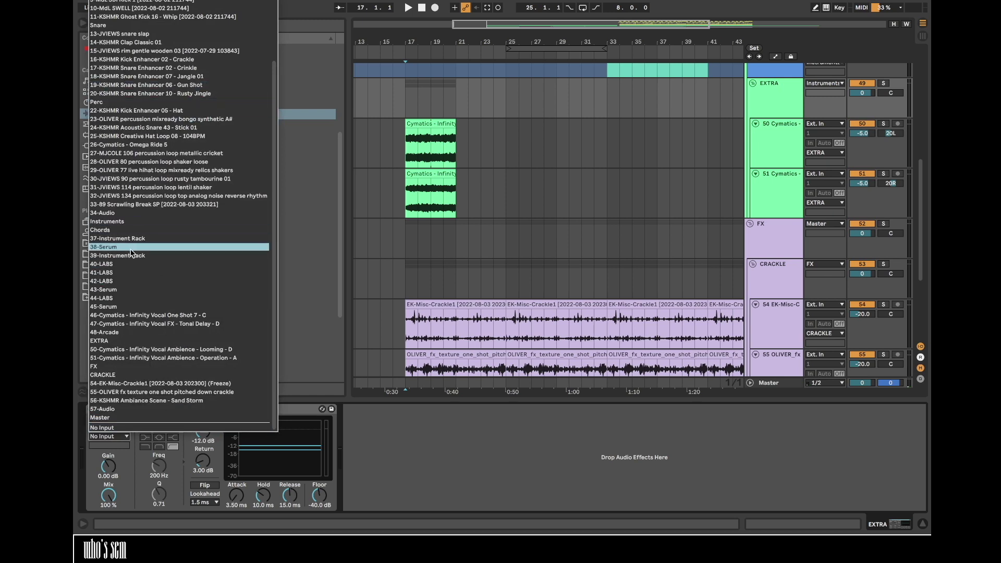
{"action": "left_click", "coordinate": [160, 247]}
{"action": "left_click", "coordinate": [120, 447]}
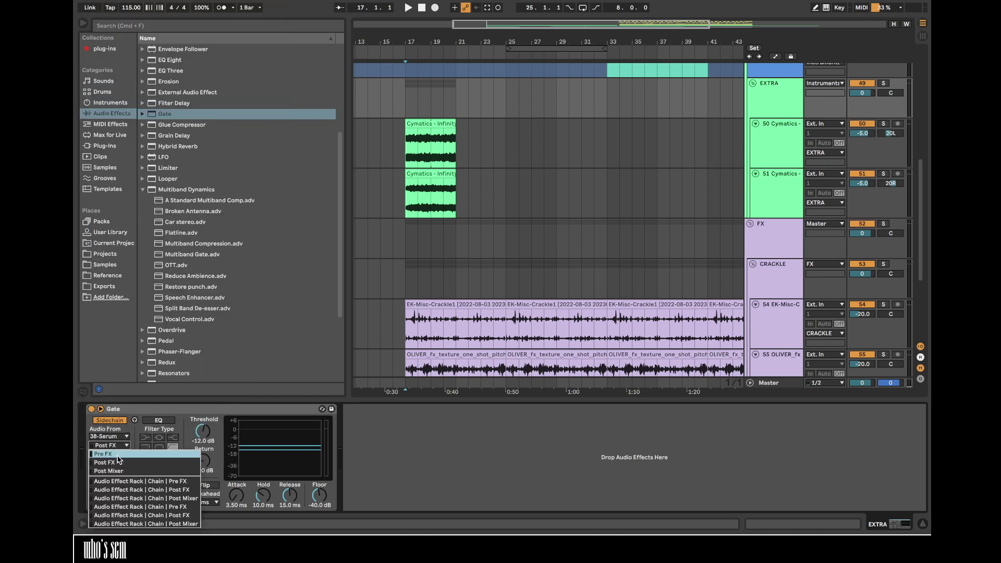
{"action": "left_click", "coordinate": [120, 454]}
- Set the Gate to -24.1 dB threshold, 5.00 ms hold, 10.0 ms release and -inf dB floor, and the EXTRA group's volume to -4.1 dB
{"action": "left_click_drag", "start_coordinate": [208, 436], "coordinate": [208, 461]}
{"action": "key", "text": "space"}
{"action": "left_click_drag", "start_coordinate": [861, 93], "coordinate": [862, 103]}
{"action": "key", "text": "space"}
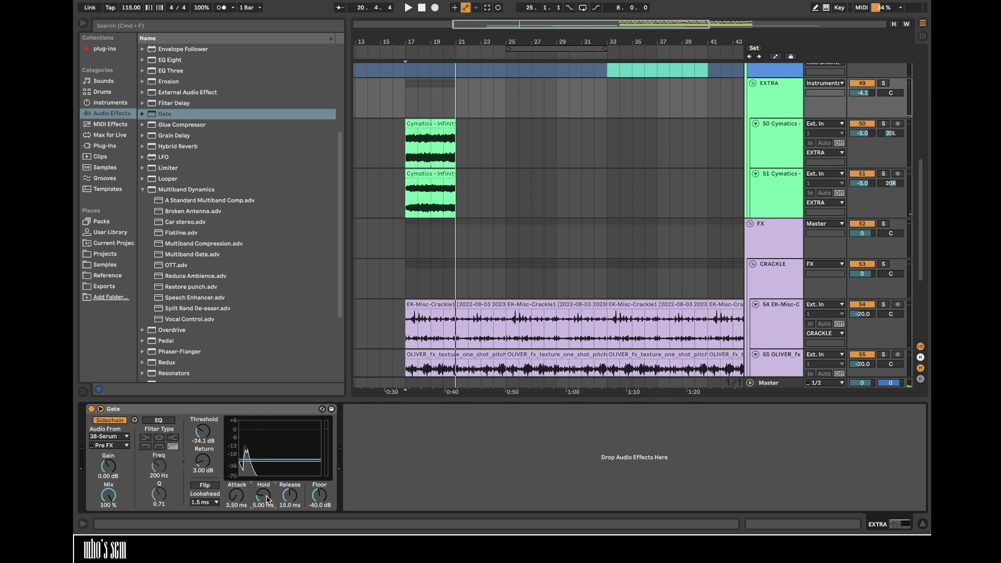
{"action": "left_click_drag", "start_coordinate": [317, 497], "coordinate": [317, 537]}
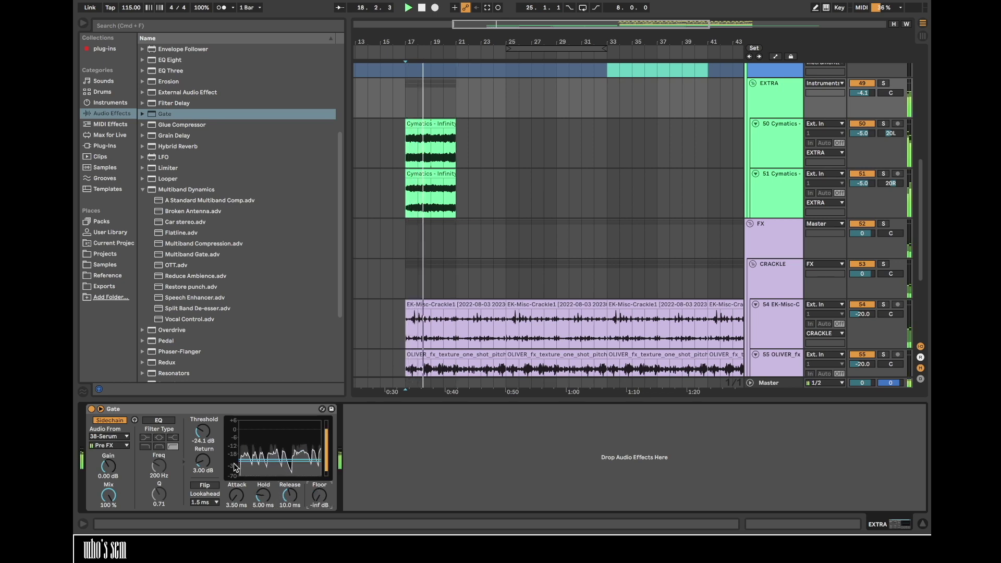
- Raise the Gate's threshold to -15.3 dB and set its return to 0.00 dB while replaying from 17.1.1
{"action": "left_click_drag", "start_coordinate": [218, 439], "coordinate": [203, 469]}
{"action": "key", "text": "space"}
{"action": "key", "text": "space"}
{"action": "left_click", "coordinate": [202, 460]}
{"action": "key", "text": "space"}
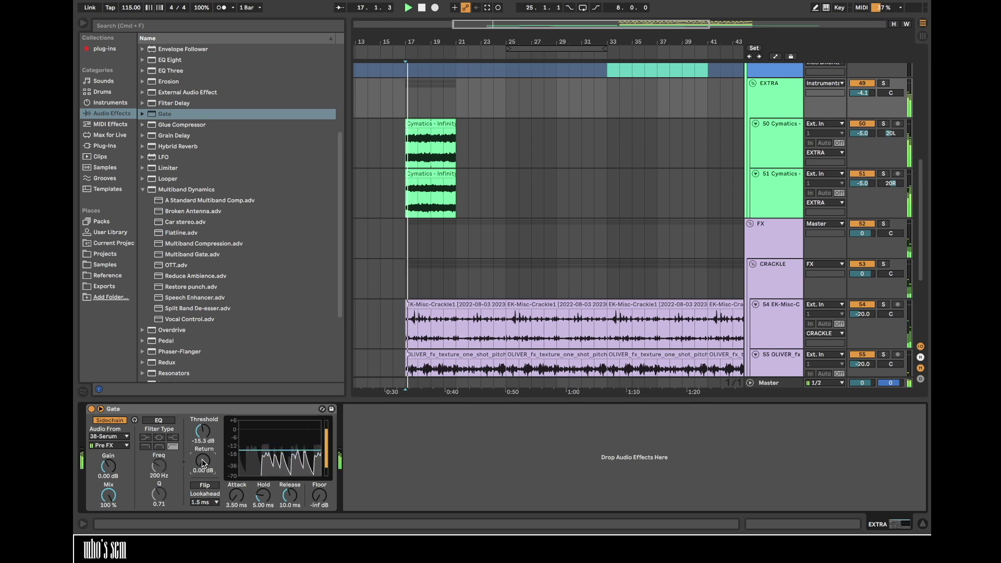
- Switch the Gate's sidechain tap to Post FX and raise the threshold to -10.2 dB
{"action": "key", "text": "space"}
{"action": "left_click_drag", "start_coordinate": [202, 428], "coordinate": [203, 426]}
{"action": "left_click", "coordinate": [110, 445]}
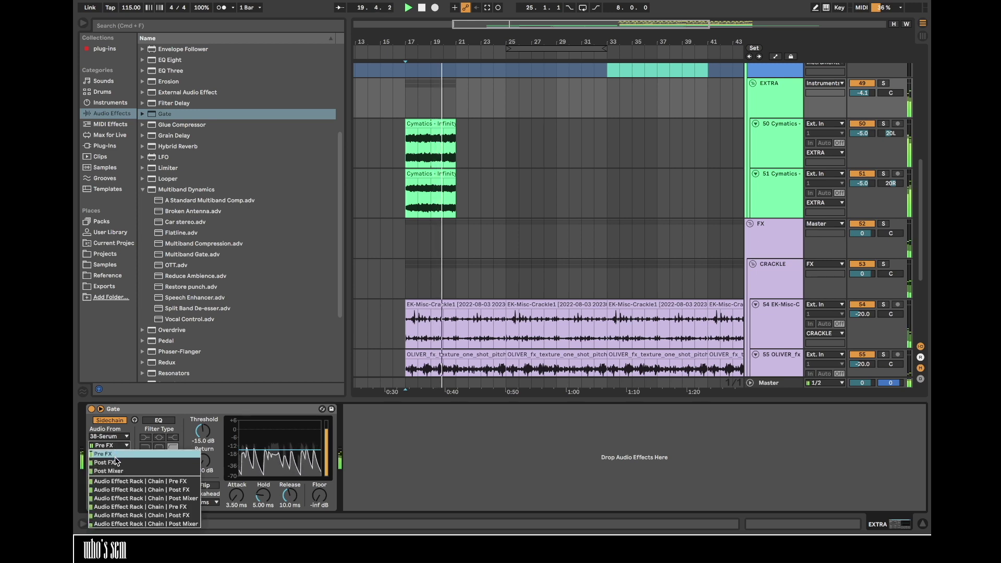
{"action": "left_click", "coordinate": [114, 463]}
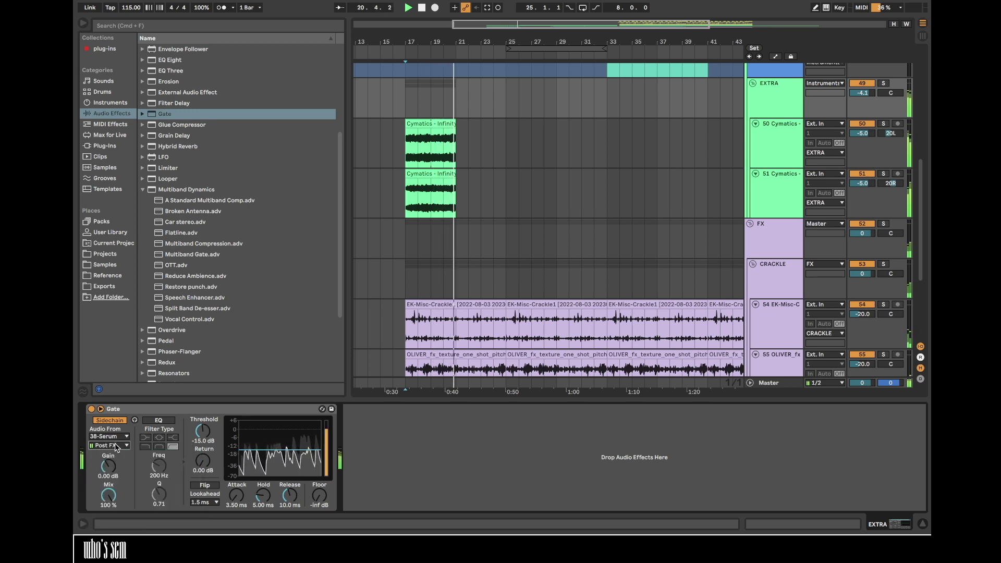
{"action": "left_click_drag", "start_coordinate": [232, 439], "coordinate": [232, 433]}
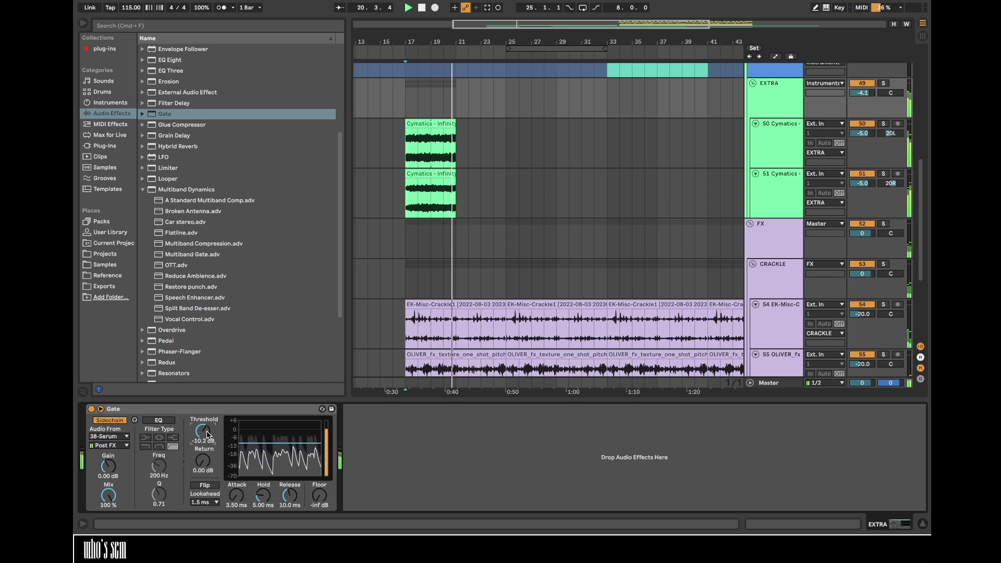
- Solo vocal ambience tracks 50 and 51 in turn from 17.1.1, and fade in track 51's clip across its full length
{"action": "key", "text": "space"}
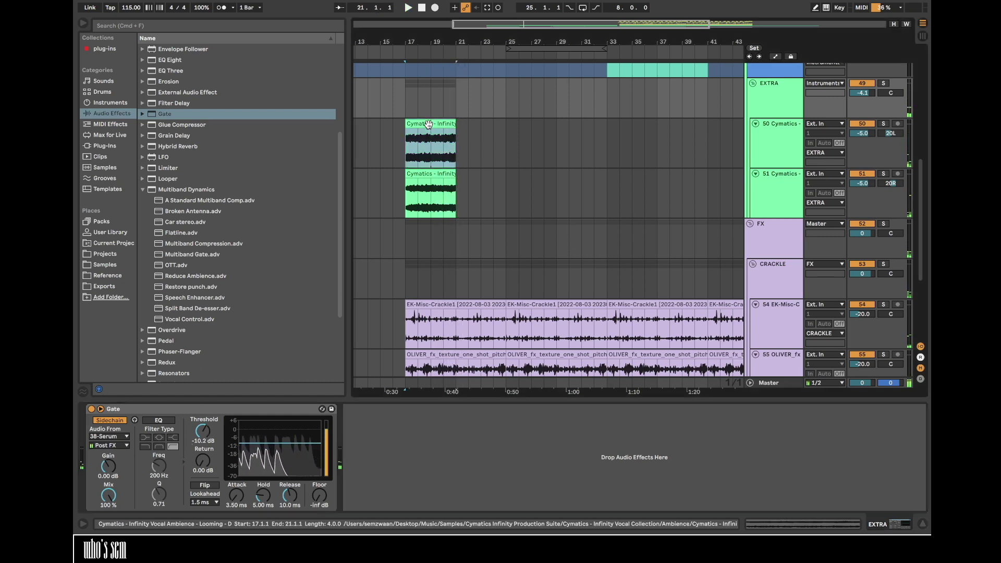
{"action": "left_click", "coordinate": [430, 125]}
{"action": "left_click", "coordinate": [884, 124]}
{"action": "key", "text": "space"}
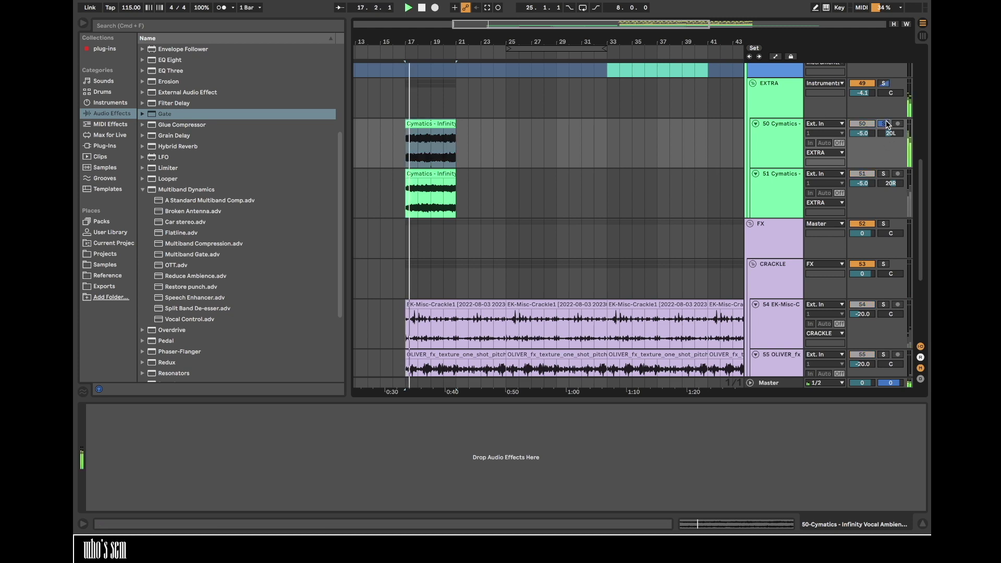
{"action": "left_click", "coordinate": [430, 188]}
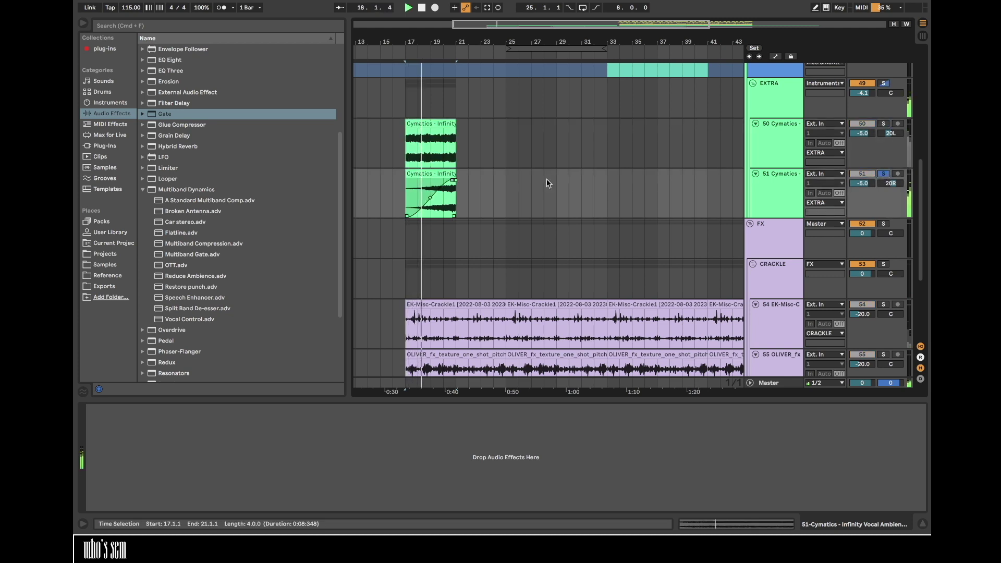
- Duplicate both vocal ambience clips to bars 21 to 25 and solo the whole EXTRA group
{"action": "left_click", "coordinate": [437, 157], "text": "shift"}
{"action": "key", "text": "super+d"}
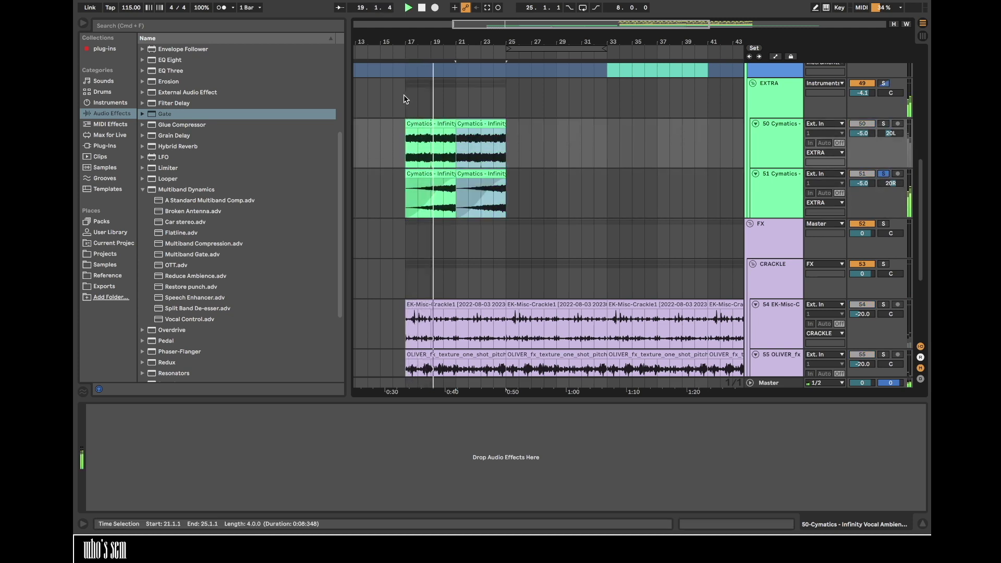
{"action": "left_click", "coordinate": [405, 97]}
{"action": "left_click", "coordinate": [885, 83]}
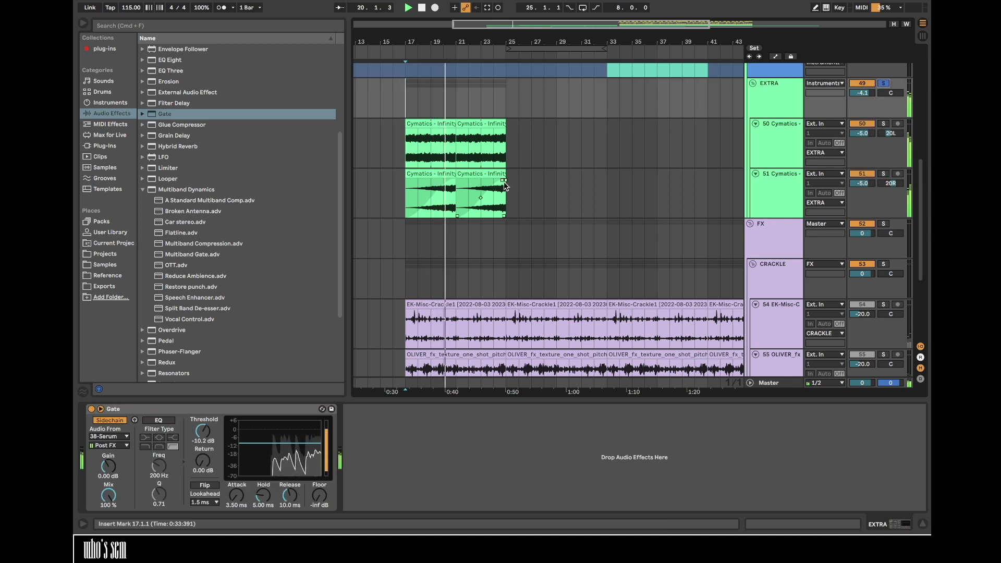
- Remove the fade-in from track 51's second clip and loop bars 21 to 25
{"action": "left_click", "coordinate": [410, 184]}
{"action": "left_click_drag", "start_coordinate": [416, 184], "coordinate": [499, 187]}
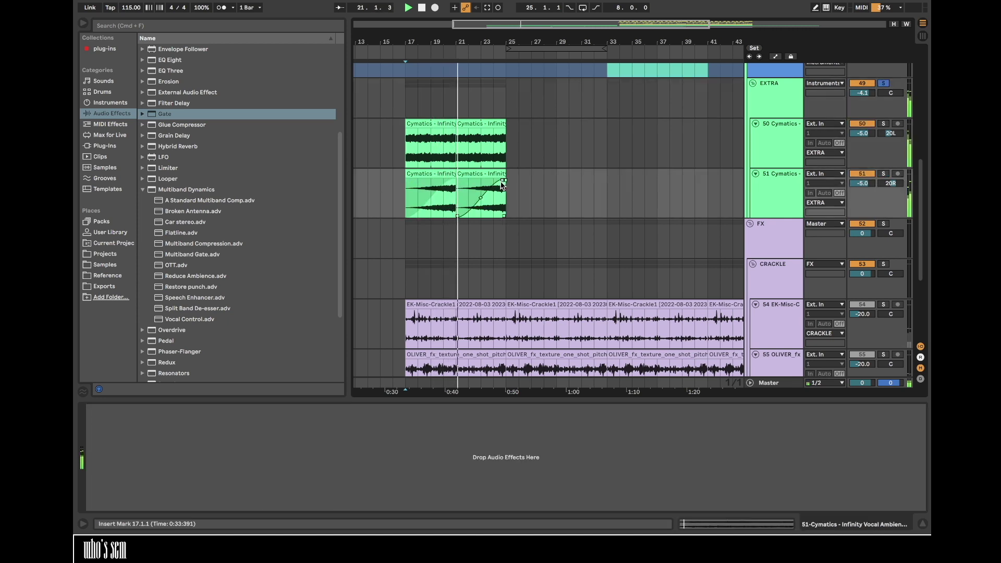
{"action": "left_click", "coordinate": [476, 123]}
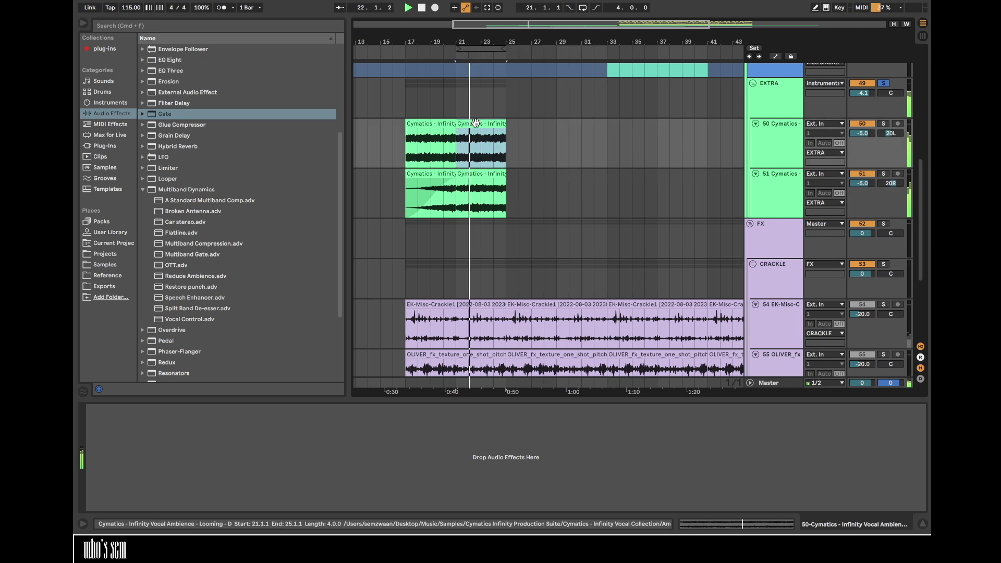
{"action": "key", "text": "super+l"}
- Bypass the EXTRA group's Gate and add an EQ Eight before it with a low cut at 141 Hz
{"action": "left_click", "coordinate": [473, 107]}
{"action": "left_click", "coordinate": [92, 409]}
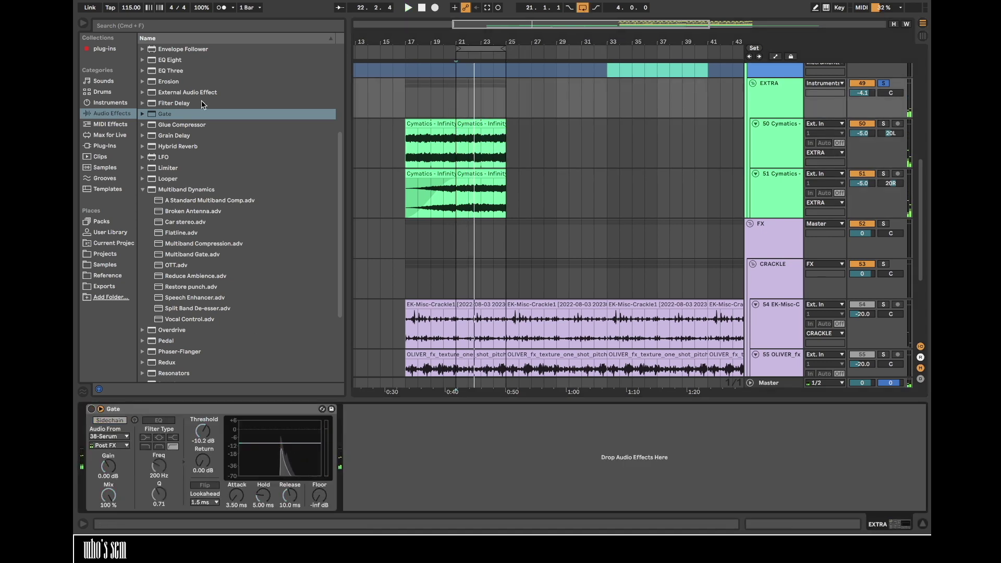
{"action": "scroll", "coordinate": [203, 103], "scroll_direction": "up", "scroll_amount": 1}
{"action": "left_click_drag", "start_coordinate": [171, 76], "coordinate": [190, 477]}
{"action": "key", "text": "space"}
- Add Chorus-Ensemble before the EQ Eight on the EXTRA group and set its Dry/Wet to 20%
{"action": "scroll", "coordinate": [188, 196], "scroll_direction": "up", "scroll_amount": 5}
{"action": "left_click_drag", "start_coordinate": [179, 136], "coordinate": [130, 490]}
{"action": "left_click_drag", "start_coordinate": [208, 494], "coordinate": [208, 511]}
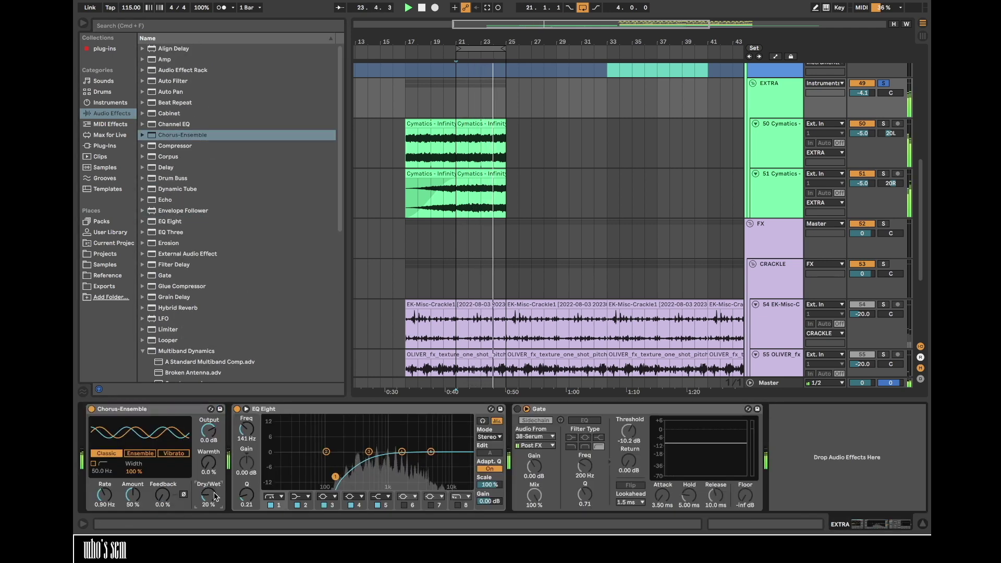
- Insert the Thermal plug-in at the start of the EXTRA group's effect chain
{"action": "left_click", "coordinate": [104, 146]}
{"action": "left_click", "coordinate": [108, 49]}
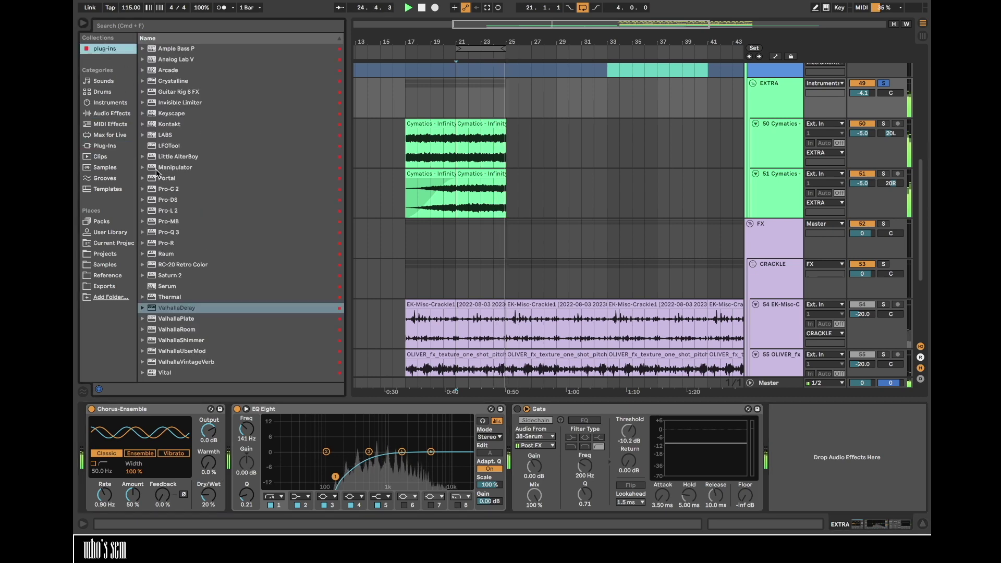
{"action": "mouse_move", "coordinate": [174, 300]}
{"action": "left_mouse_down"}
{"action": "mouse_move", "coordinate": [139, 425]}
{"action": "mouse_move", "coordinate": [127, 424]}
{"action": "left_mouse_up"}
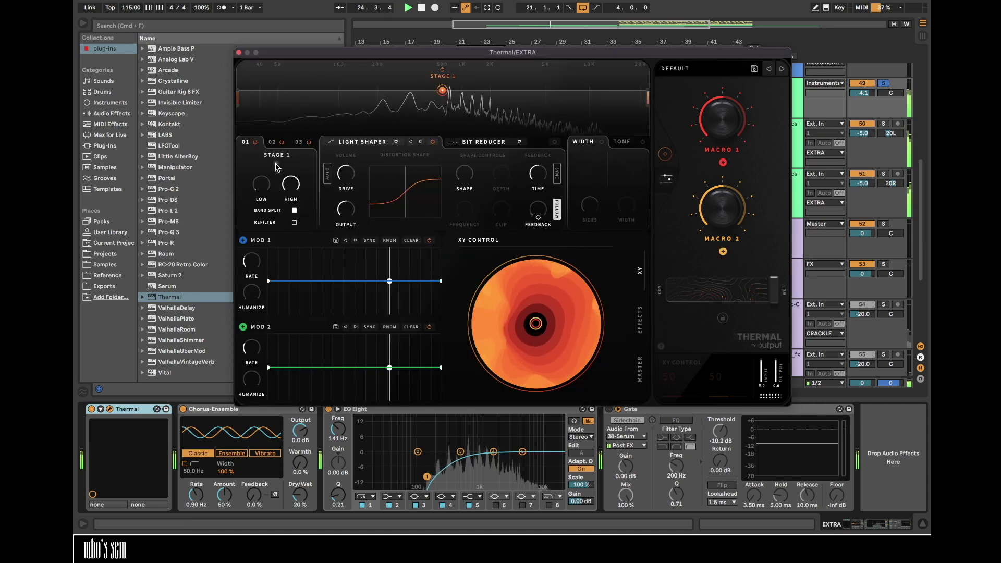
- Limit Thermal's Stage 1 to the 294–557 Hz band and raise the Light Shaper drive to 18.0 dB
{"action": "left_click_drag", "start_coordinate": [238, 99], "coordinate": [443, 99]}
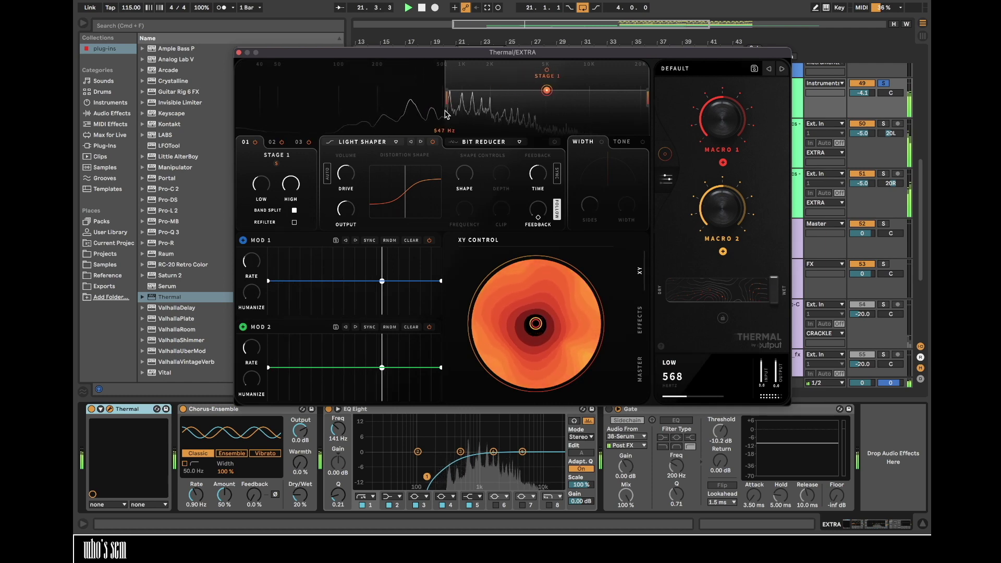
{"action": "left_click_drag", "start_coordinate": [646, 101], "coordinate": [406, 100]}
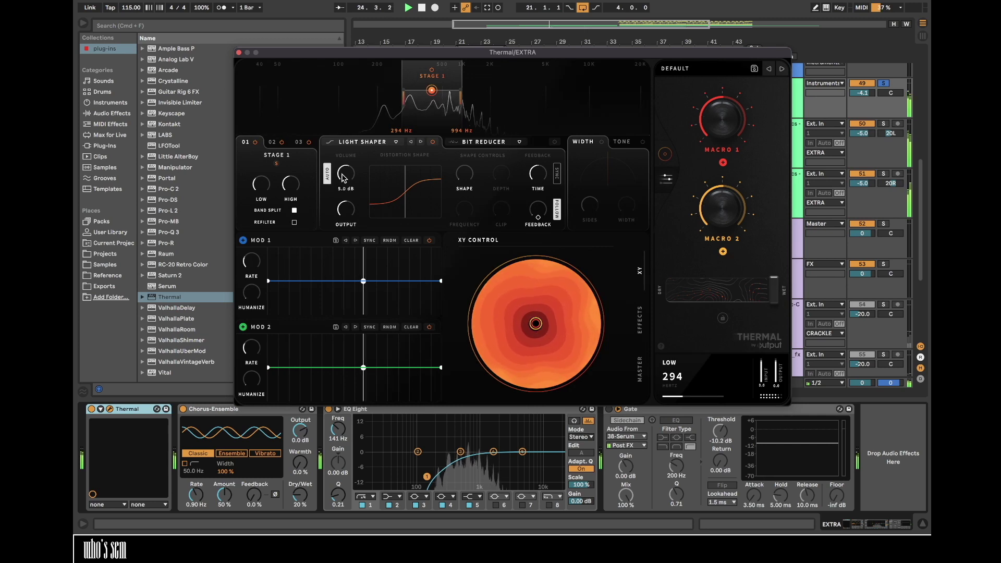
{"action": "left_click_drag", "start_coordinate": [344, 177], "coordinate": [348, 165]}
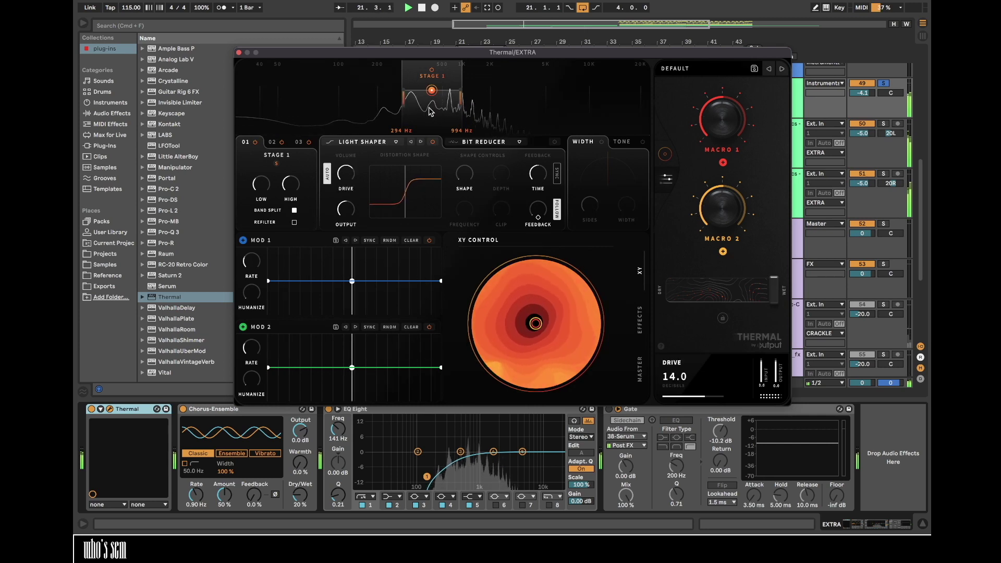
{"action": "left_click_drag", "start_coordinate": [460, 101], "coordinate": [431, 100]}
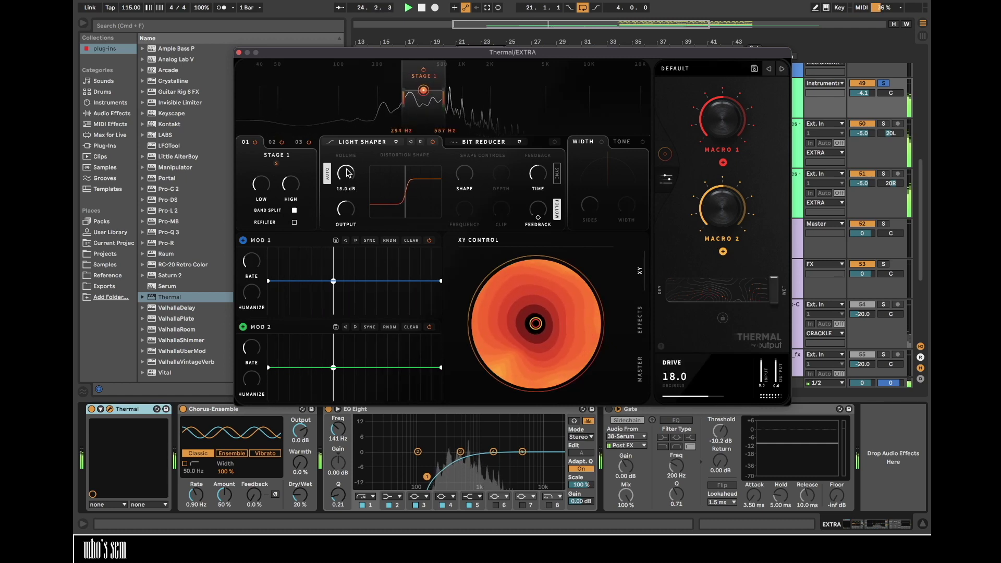
- Compare Thermal without band split, restore the split at 294–830 Hz and set the drive to 12.5 dB
{"action": "left_click", "coordinate": [295, 211]}
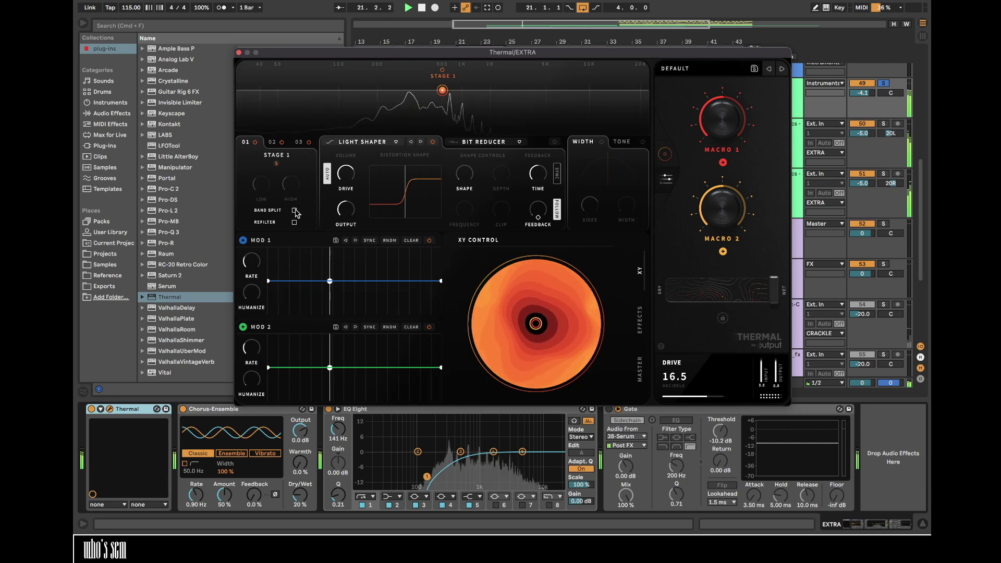
{"action": "left_click", "coordinate": [271, 143]}
{"action": "left_click", "coordinate": [244, 144]}
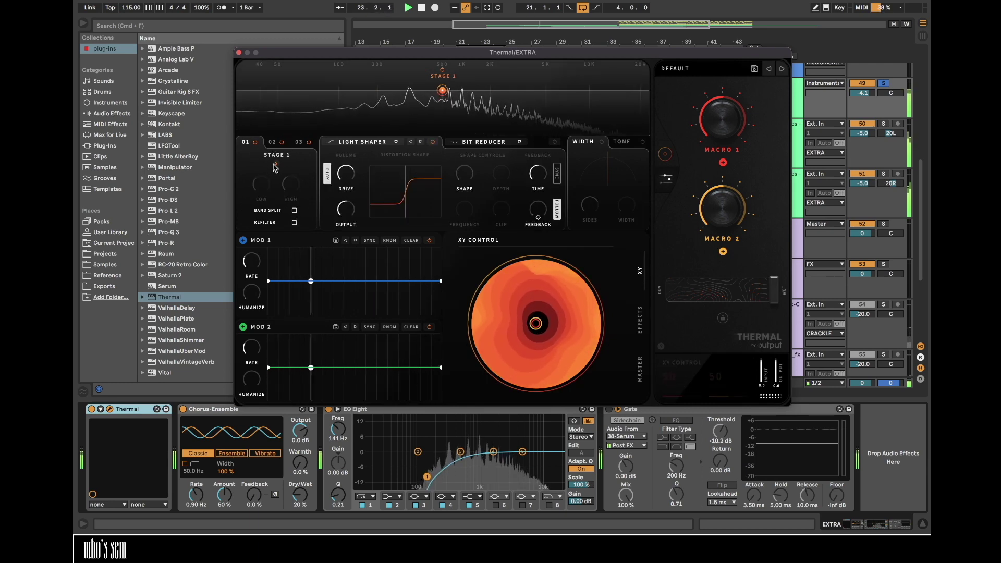
{"action": "left_click", "coordinate": [295, 211]}
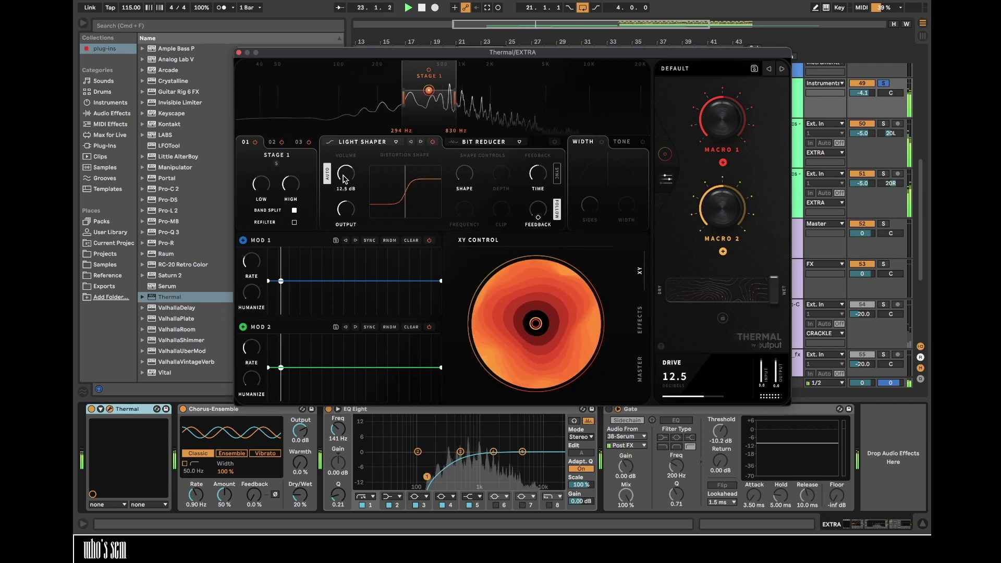
- Replace Thermal's Bit Reducer with an enabled Reverb and set its width to 73%
{"action": "left_click", "coordinate": [503, 142]}
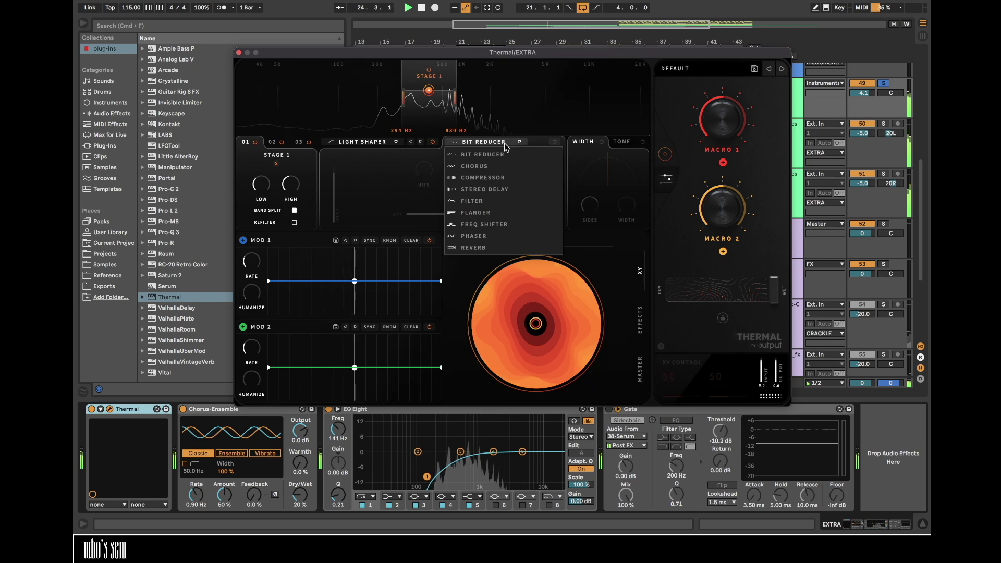
{"action": "left_click", "coordinate": [475, 247]}
{"action": "left_click", "coordinate": [553, 142]}
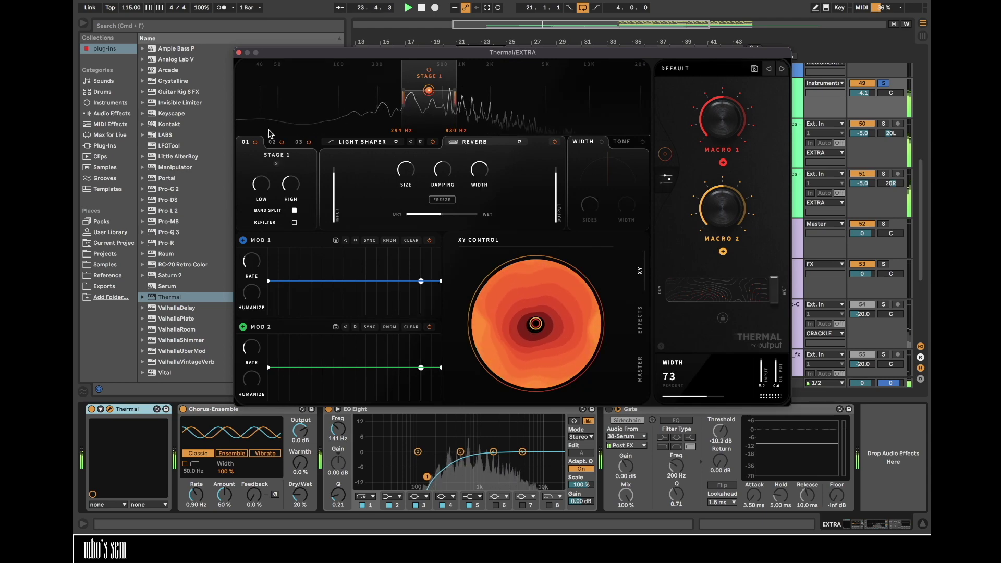
- Close Thermal, unsolo the EXTRA group and switch its Gate back on
{"action": "left_click", "coordinate": [239, 53]}
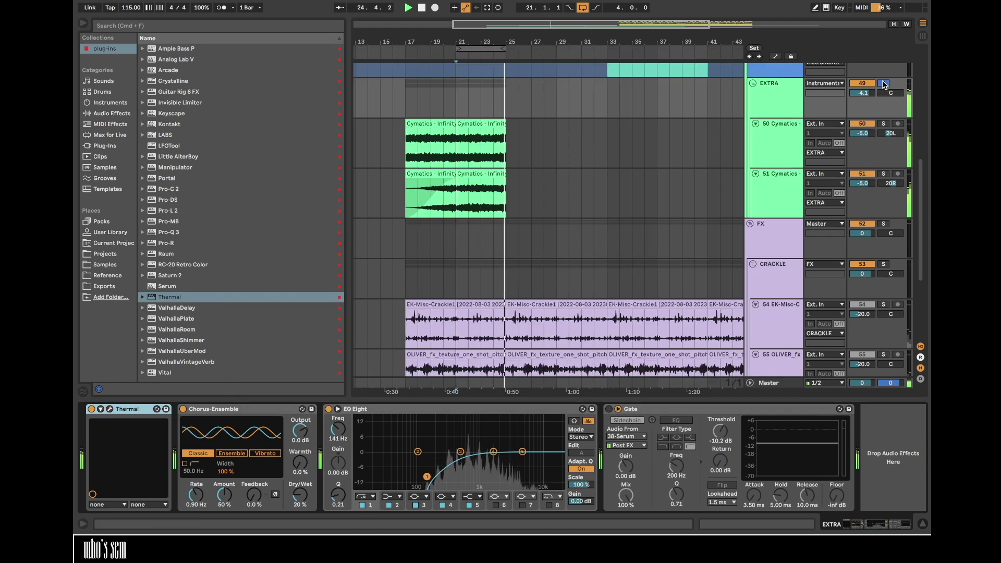
{"action": "left_click", "coordinate": [454, 107]}
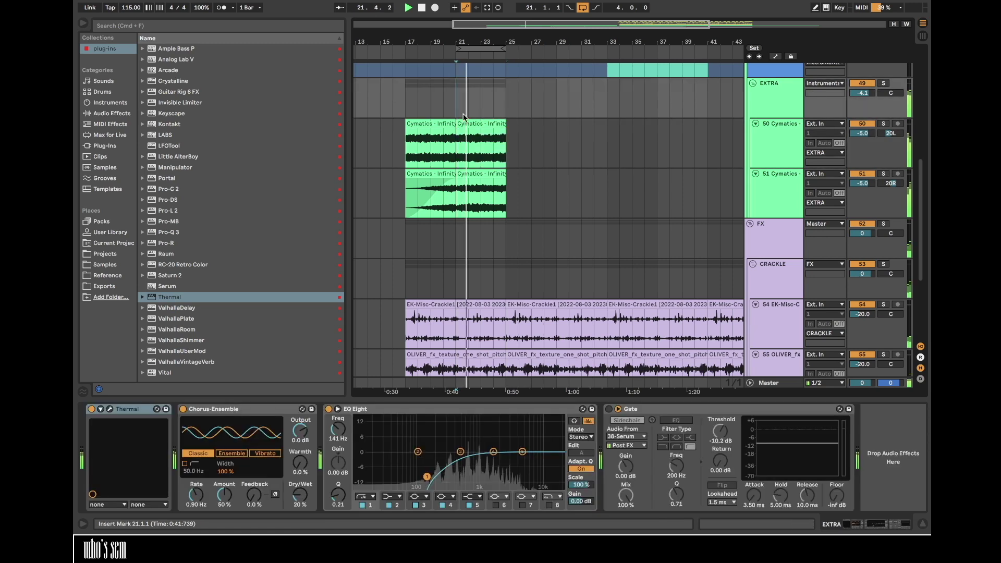
{"action": "scroll", "coordinate": [567, 248], "scroll_direction": "up", "scroll_amount": 3}
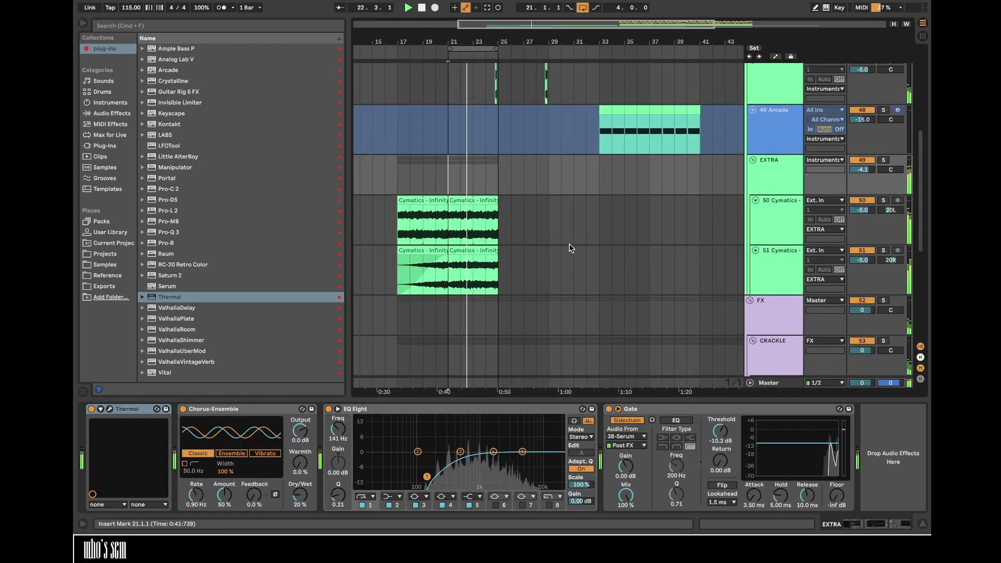
- Move the vocal ambience clips to start at 21.1.1, and trim track 50's first clip to 23.1.1 with a fade-in
{"action": "left_click", "coordinate": [495, 173]}
{"action": "left_click", "coordinate": [396, 173], "text": "shift"}
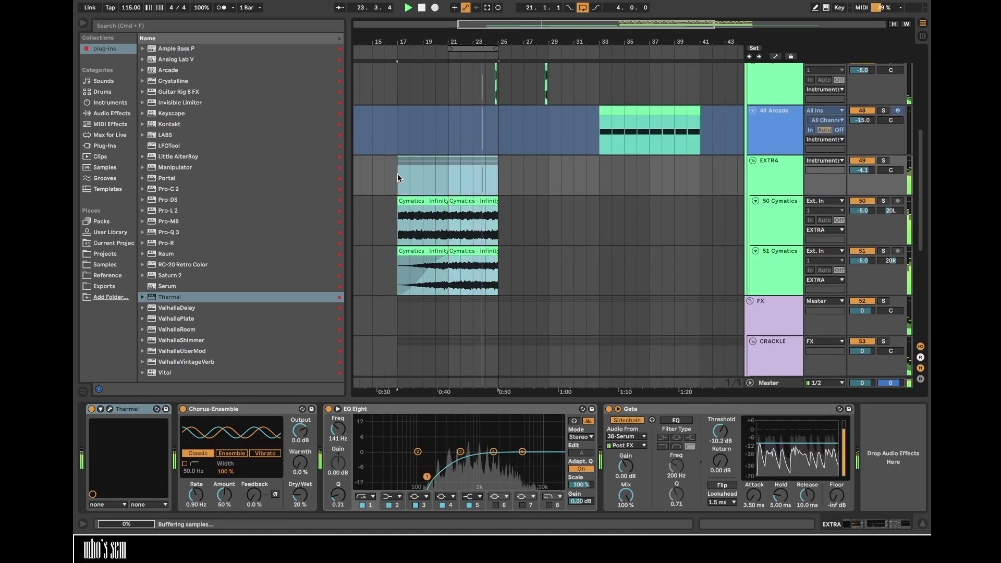
{"action": "left_click_drag", "start_coordinate": [429, 202], "coordinate": [480, 204]}
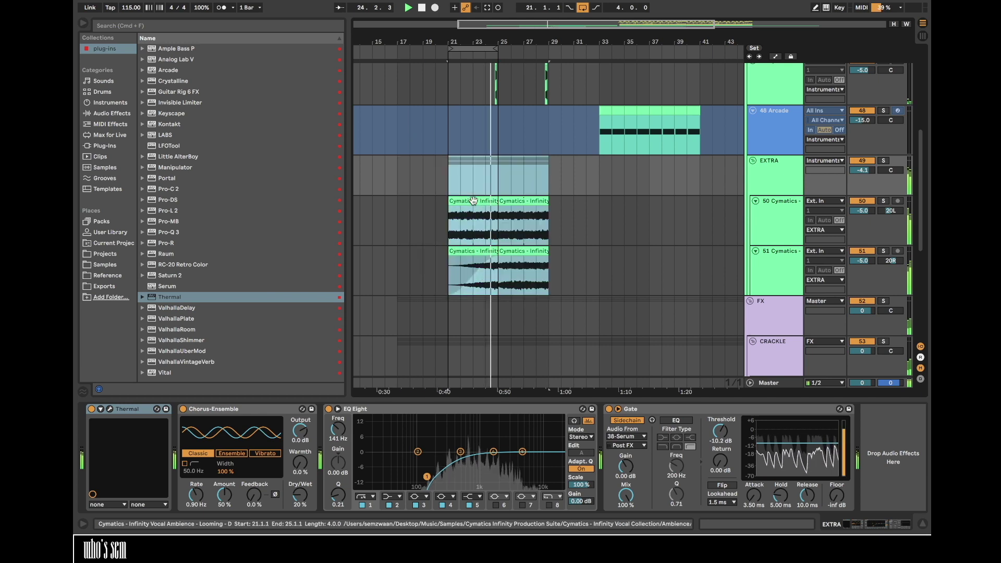
{"action": "left_click", "coordinate": [450, 217]}
{"action": "left_click_drag", "start_coordinate": [451, 201], "coordinate": [476, 200]}
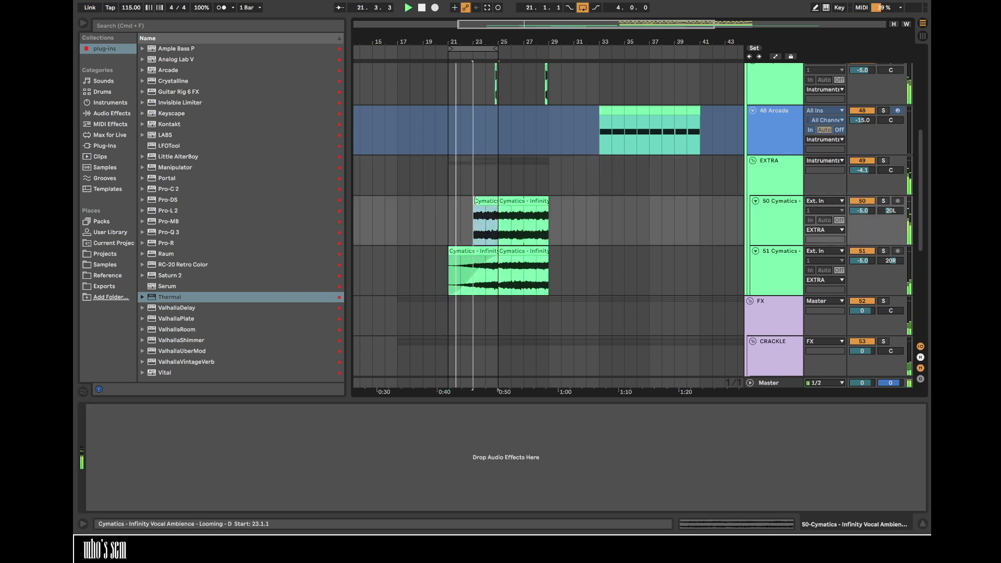
- Insert FabFilter Pro-R between the EQ Eight and the Gate on the EXTRA group
{"action": "left_click", "coordinate": [502, 179]}
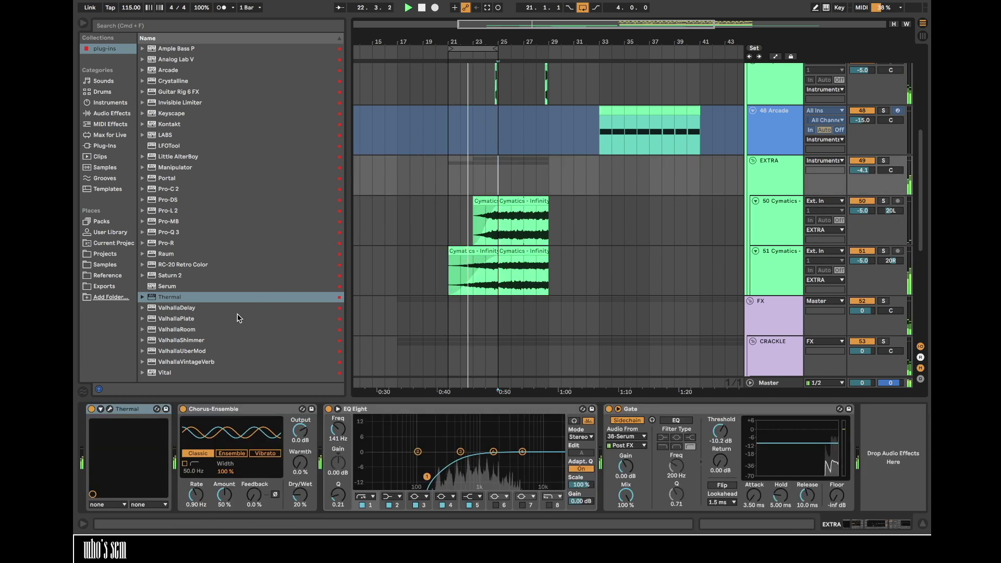
{"action": "left_click_drag", "start_coordinate": [169, 245], "coordinate": [589, 426]}
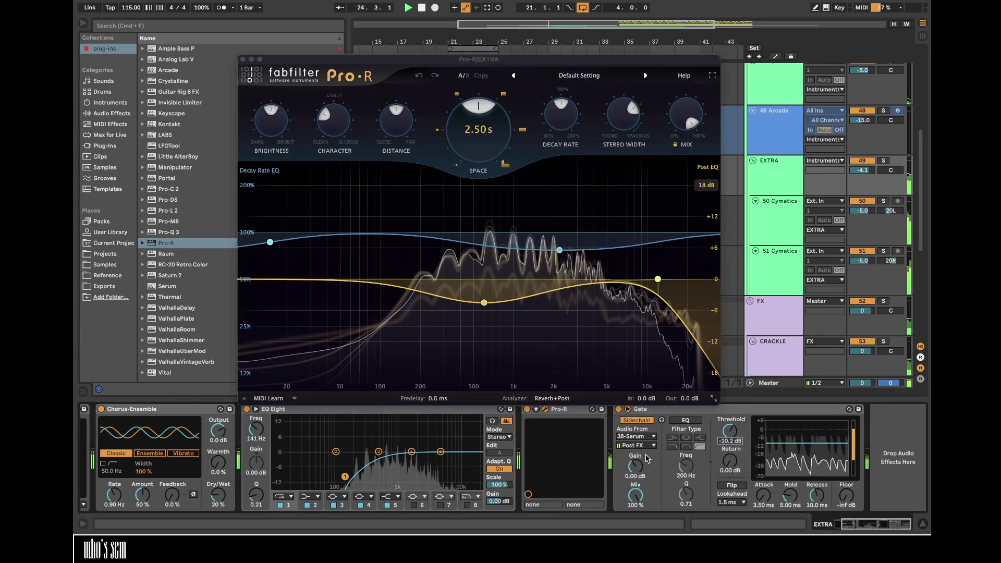
- Move Pro-R after the Gate on the soloed EXTRA group and set its Space to 1.10 s and Mix to 40.6%
{"action": "left_click_drag", "start_coordinate": [565, 409], "coordinate": [883, 447]}
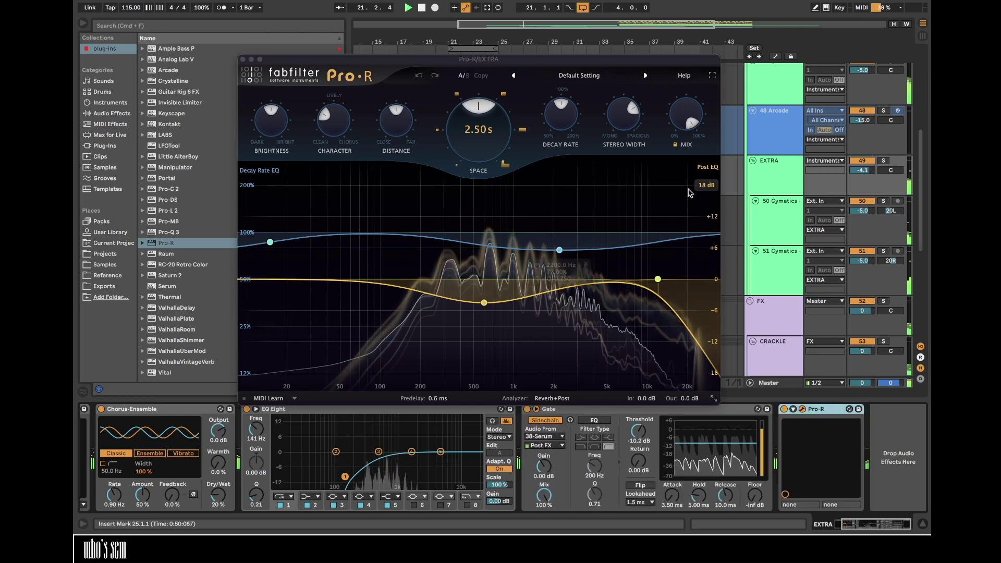
{"action": "left_click", "coordinate": [883, 160]}
{"action": "left_click_drag", "start_coordinate": [481, 147], "coordinate": [483, 191]}
{"action": "left_click_drag", "start_coordinate": [685, 121], "coordinate": [681, 187]}
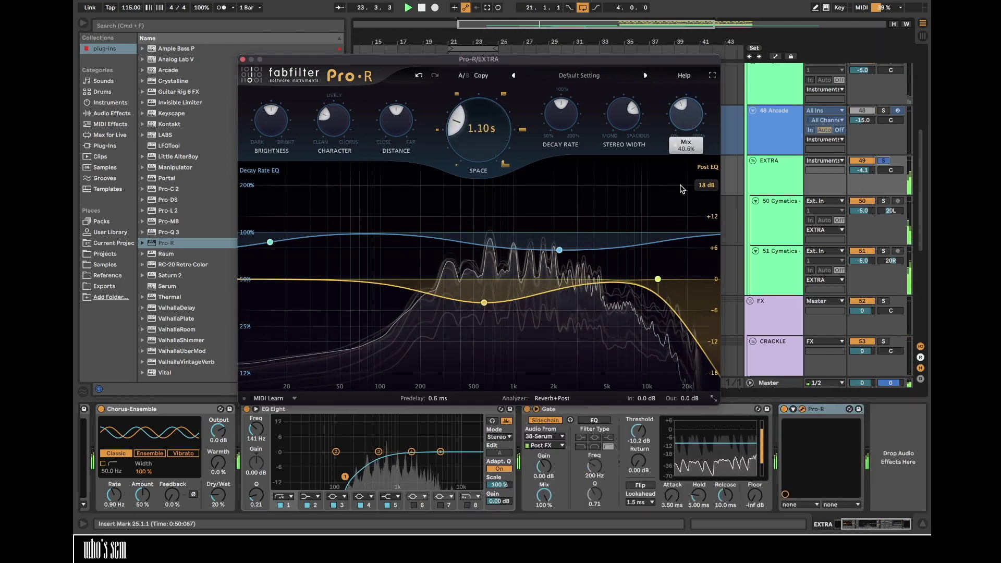
{"action": "left_click", "coordinate": [243, 61]}
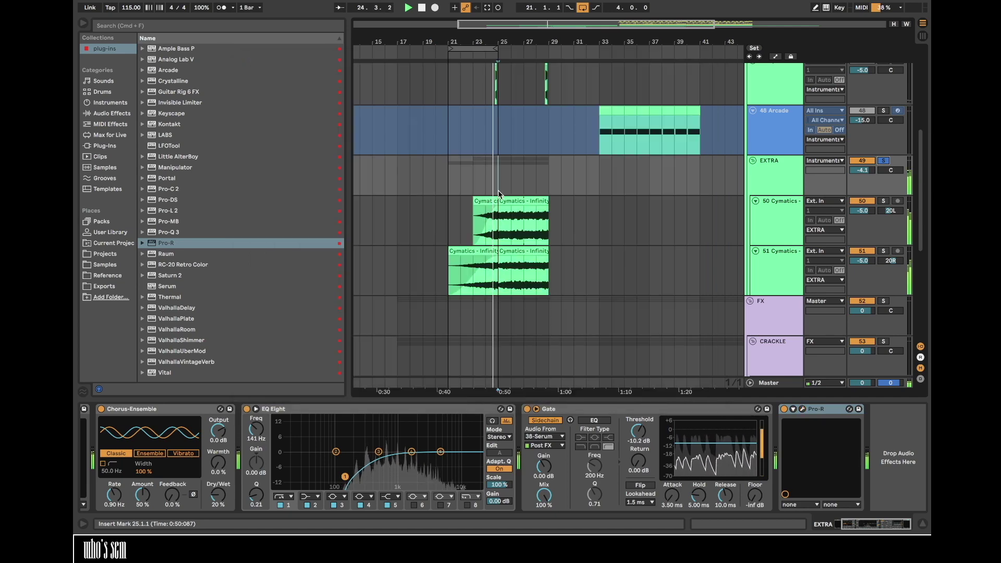
- Add ValhallaDelay to the EXTRA group with 1/16 note delay, 23.8% mix, 8.9 ms spread and 70.4% age, and unsolo the group
{"action": "left_click", "coordinate": [178, 308]}
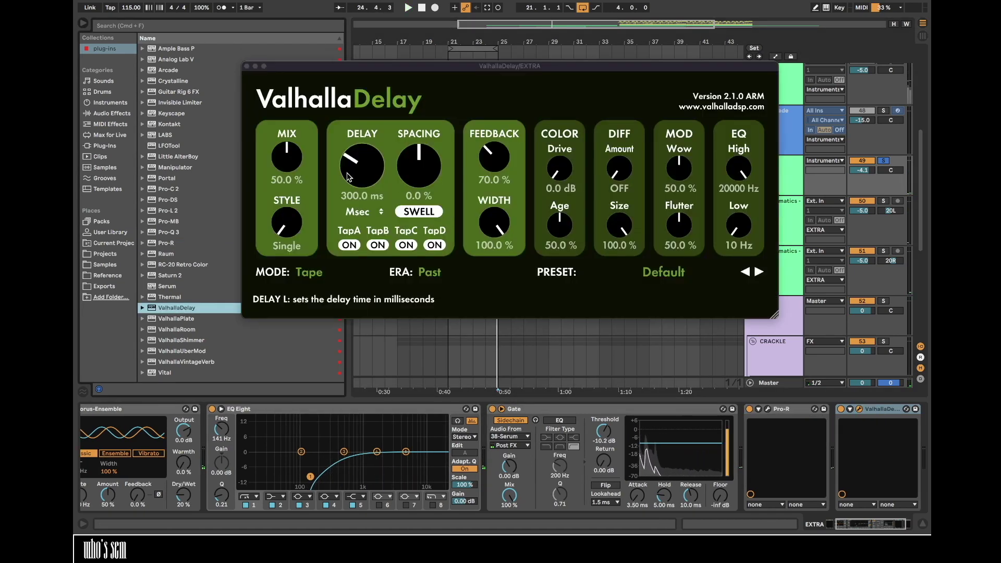
{"action": "left_click", "coordinate": [359, 211]}
{"action": "left_click", "coordinate": [359, 236]}
{"action": "left_click_drag", "start_coordinate": [292, 167], "coordinate": [300, 193]}
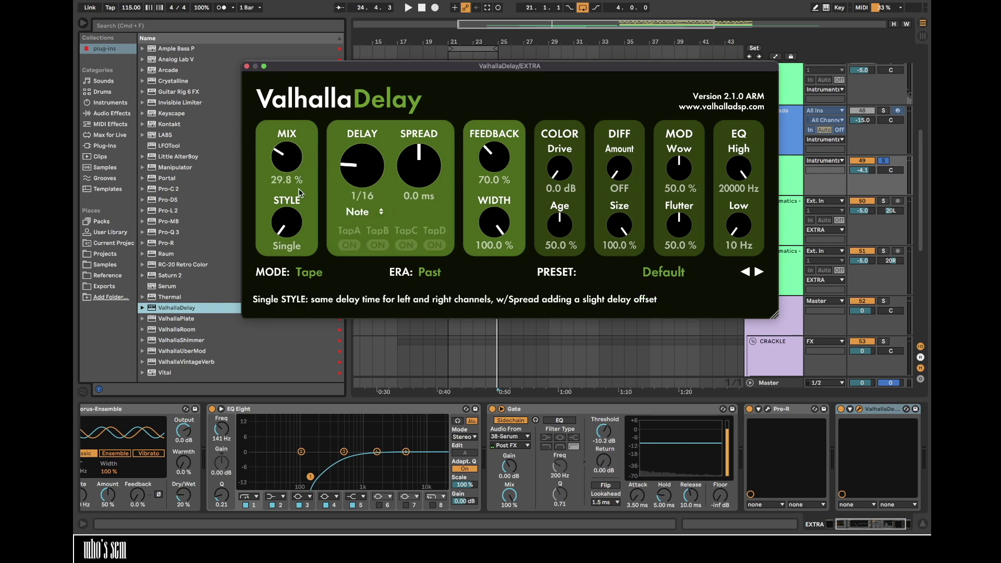
{"action": "left_click_drag", "start_coordinate": [419, 172], "coordinate": [419, 156]}
{"action": "key", "text": "space"}
{"action": "left_click_drag", "start_coordinate": [559, 230], "coordinate": [559, 218]}
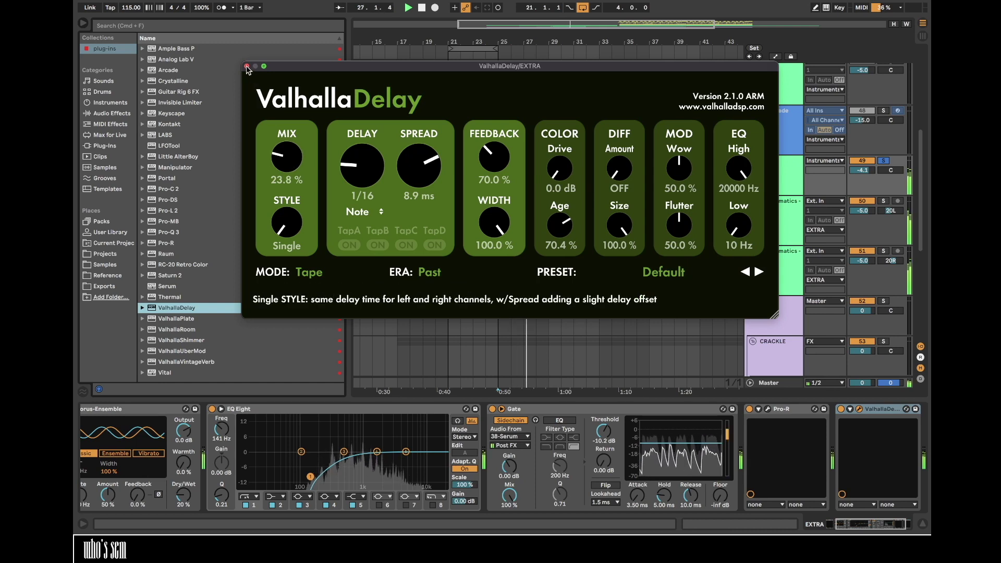
{"action": "left_click", "coordinate": [247, 67]}
{"action": "left_click", "coordinate": [885, 161]}
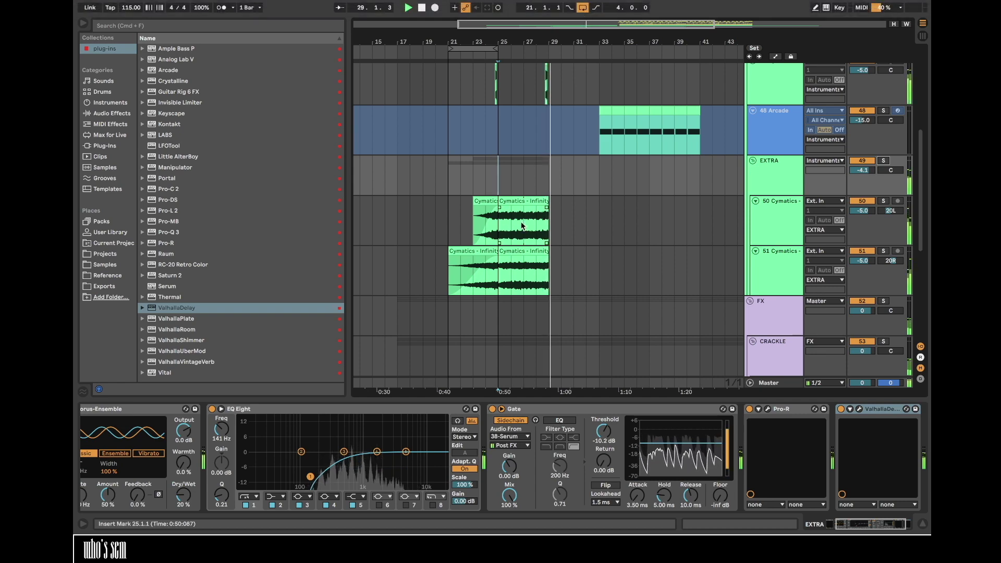
- Duplicate the last Cymatics vocal clips on tracks 50 and 51 so they continue from bar 29 to 33
{"action": "left_click", "coordinate": [523, 201]}
{"action": "left_click", "coordinate": [524, 251], "text": "shift"}
{"action": "key", "text": "super+d"}
{"action": "scroll", "coordinate": [563, 250], "scroll_direction": "up", "scroll_amount": 3}
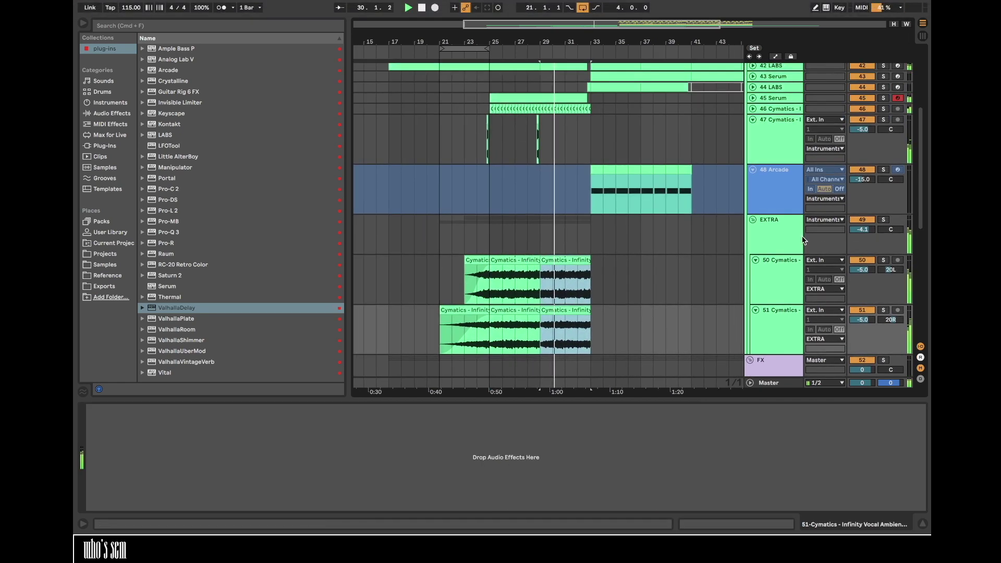
- Fold the EXTRA group and paste a copy of its vocal clips at bars 37 to 41
{"action": "left_click", "coordinate": [753, 220], "text": "alt"}
{"action": "left_click", "coordinate": [637, 219]}
{"action": "key", "text": "super+v"}
{"action": "left_click", "coordinate": [752, 209]}
- Play the Arcade part from bar 33, set the track's volume to -12.5 dB and solo it
{"action": "scroll", "coordinate": [580, 211], "scroll_direction": "right", "scroll_amount": 4}
{"action": "left_click", "coordinate": [496, 217]}
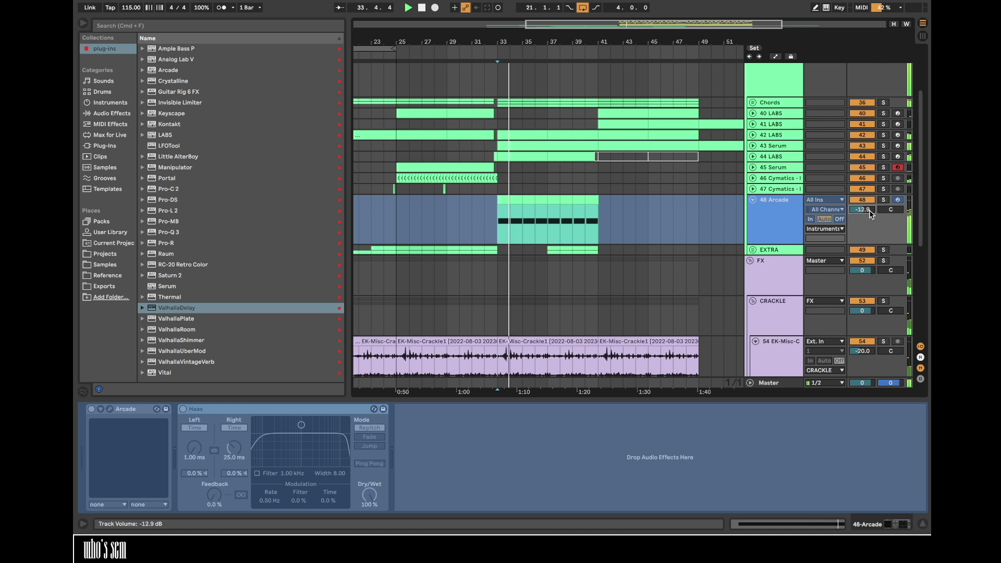
{"action": "right_click", "coordinate": [762, 214]}
{"action": "left_click", "coordinate": [737, 215]}
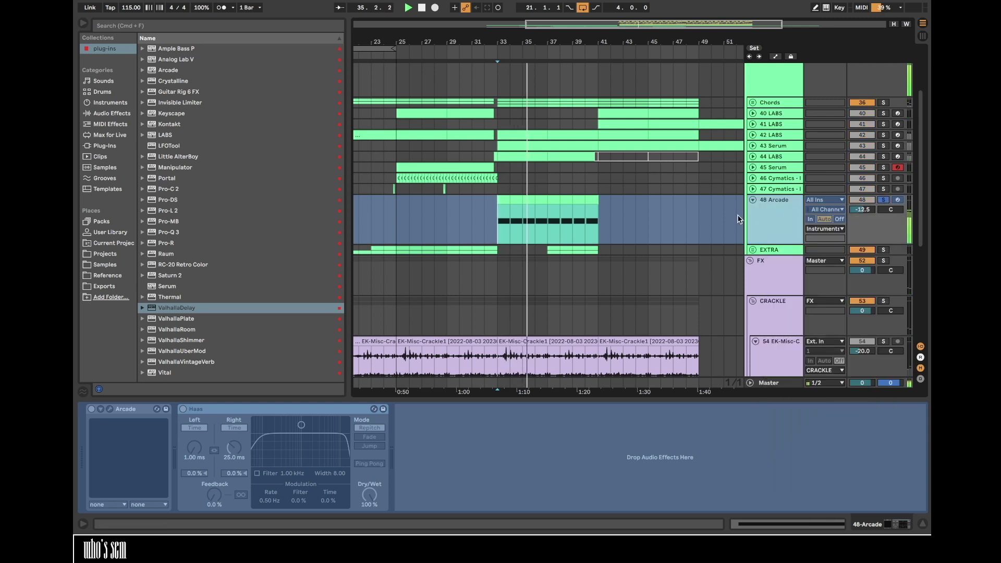
- Put the Arcade track into its own group
{"action": "right_click", "coordinate": [771, 236]}
{"action": "left_click", "coordinate": [768, 218]}
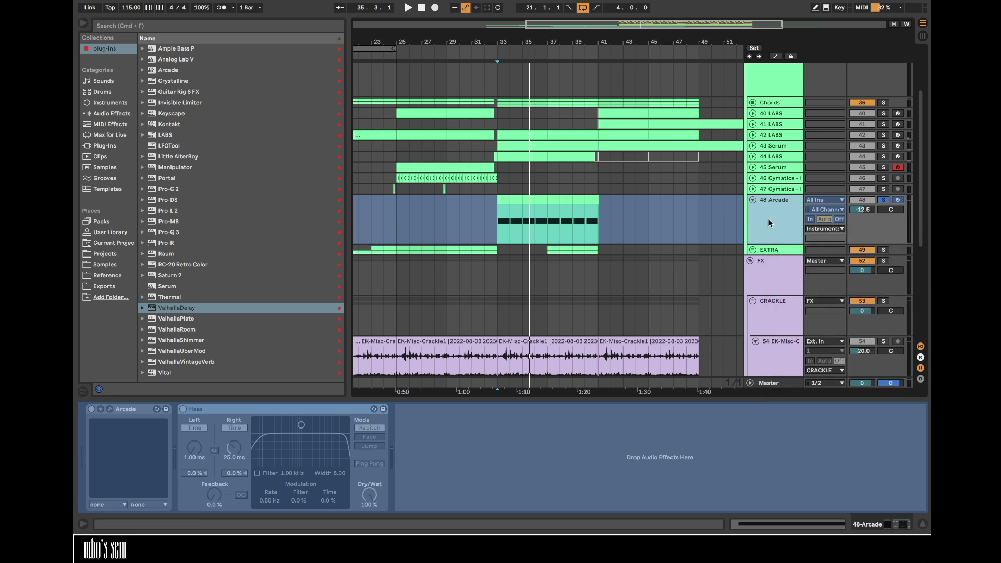
{"action": "key", "text": "super+g"}
- Add RC-20 Retro Color to the new Arcade group, raise its Wobble flux slightly and play from bar 33
{"action": "left_click", "coordinate": [497, 203]}
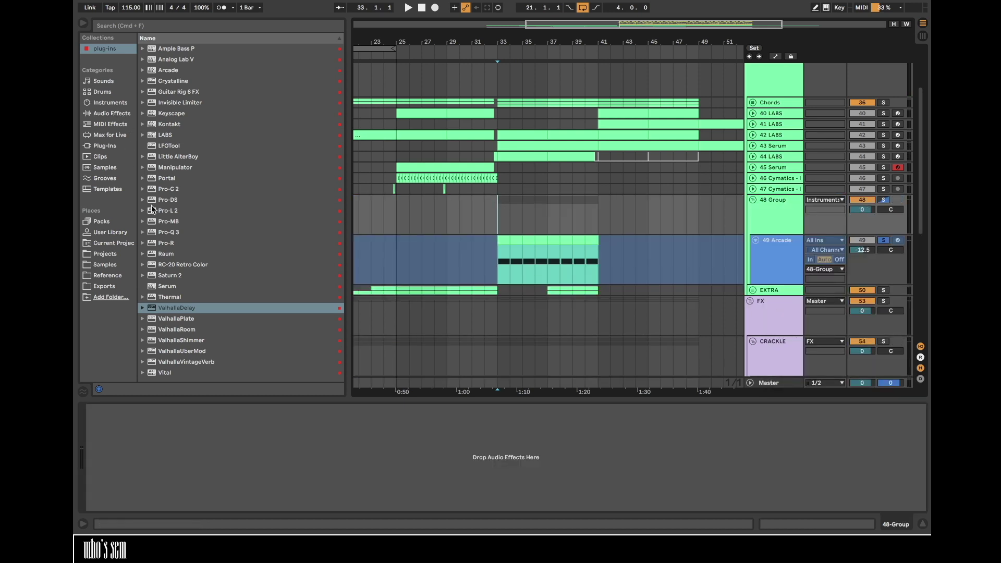
{"action": "double_click", "coordinate": [189, 265]}
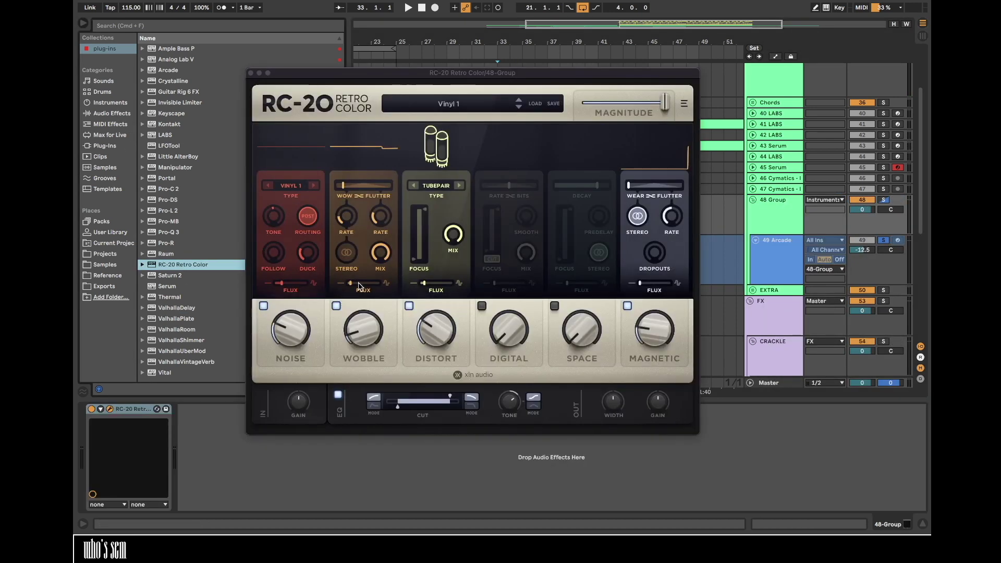
{"action": "left_click", "coordinate": [347, 255]}
{"action": "left_click_drag", "start_coordinate": [363, 321], "coordinate": [357, 283]}
{"action": "left_click", "coordinate": [354, 259]}
{"action": "key", "text": "space"}
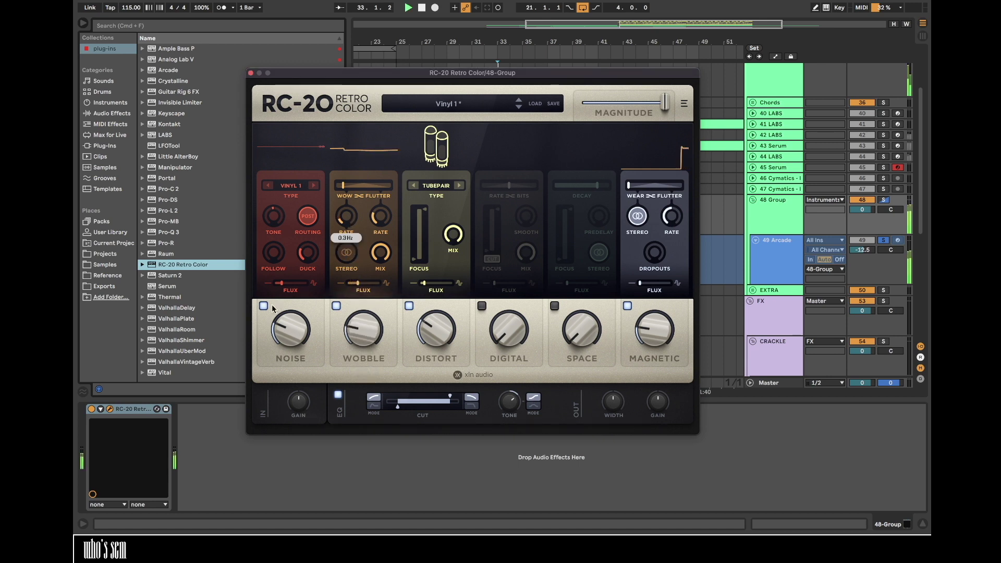
- Turn off the Noise, EQ and Magnetic modules in RC-20 Retro Color and close the plug-in
{"action": "left_click", "coordinate": [264, 307]}
{"action": "left_click", "coordinate": [337, 395]}
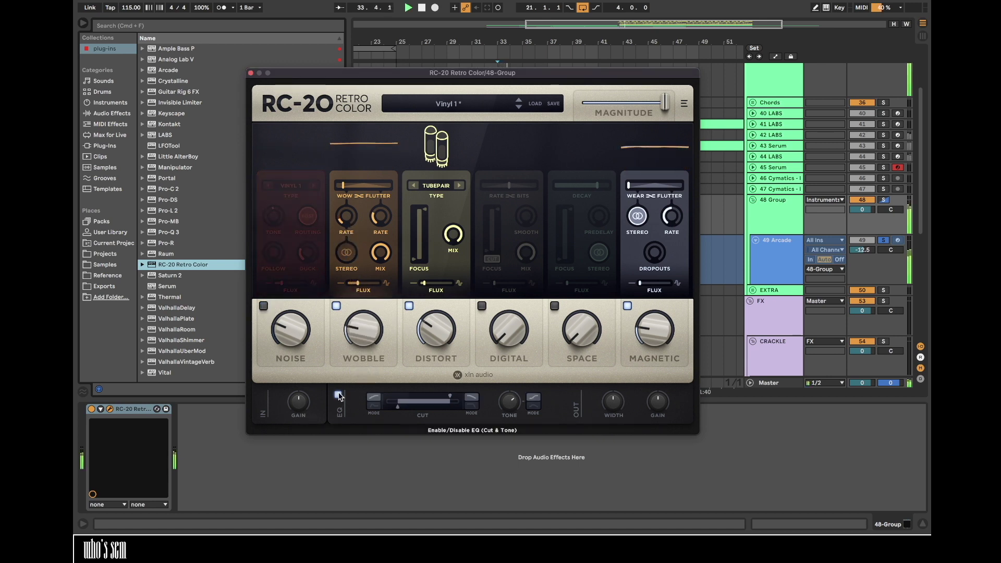
{"action": "left_click", "coordinate": [627, 306]}
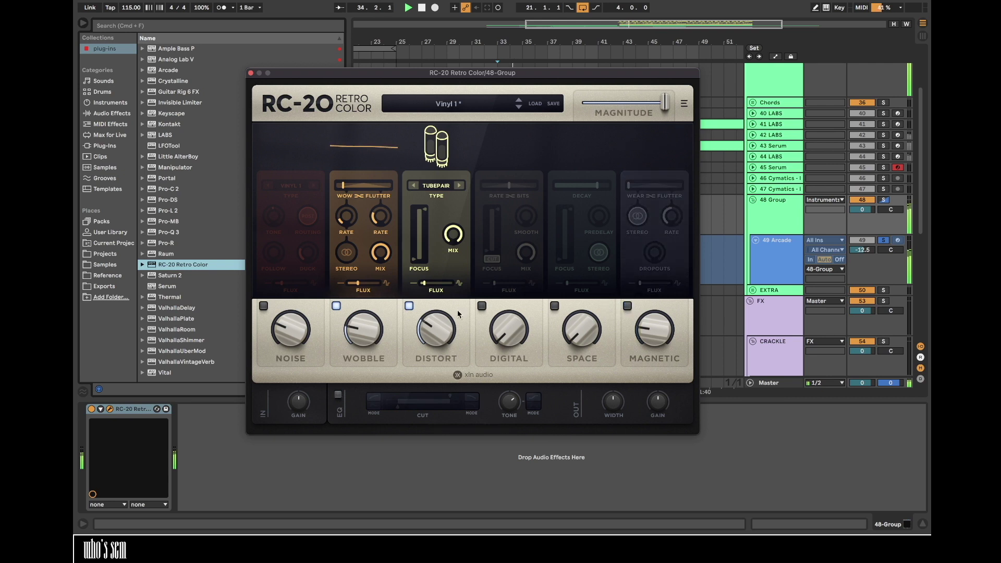
{"action": "left_click", "coordinate": [251, 74]}
- Add EQ Eight after RC-20 on the Arcade group and set its low-cut band to 225 Hz
{"action": "left_click", "coordinate": [111, 113]}
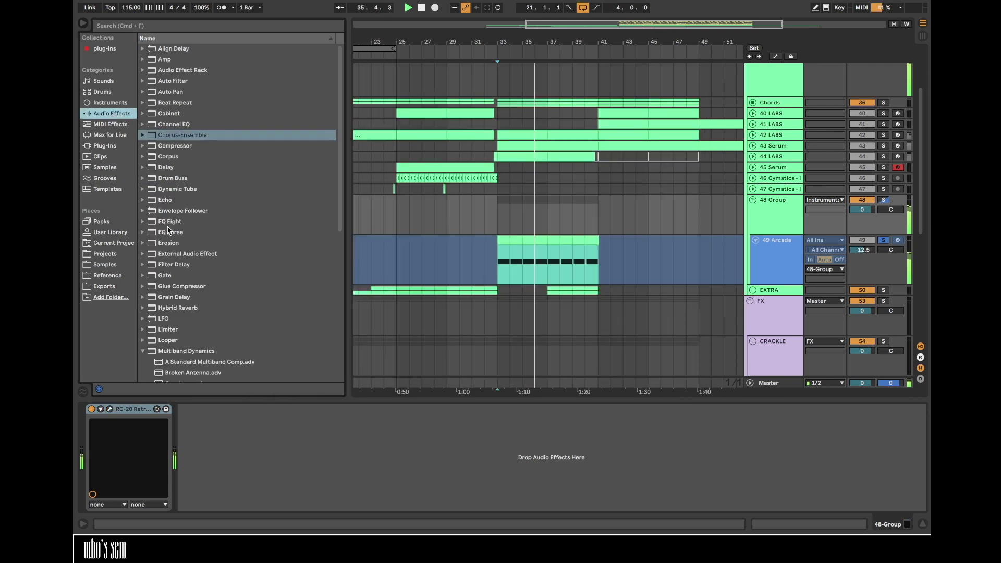
{"action": "double_click", "coordinate": [168, 222]}
{"action": "left_click_drag", "start_coordinate": [240, 465], "coordinate": [293, 467]}
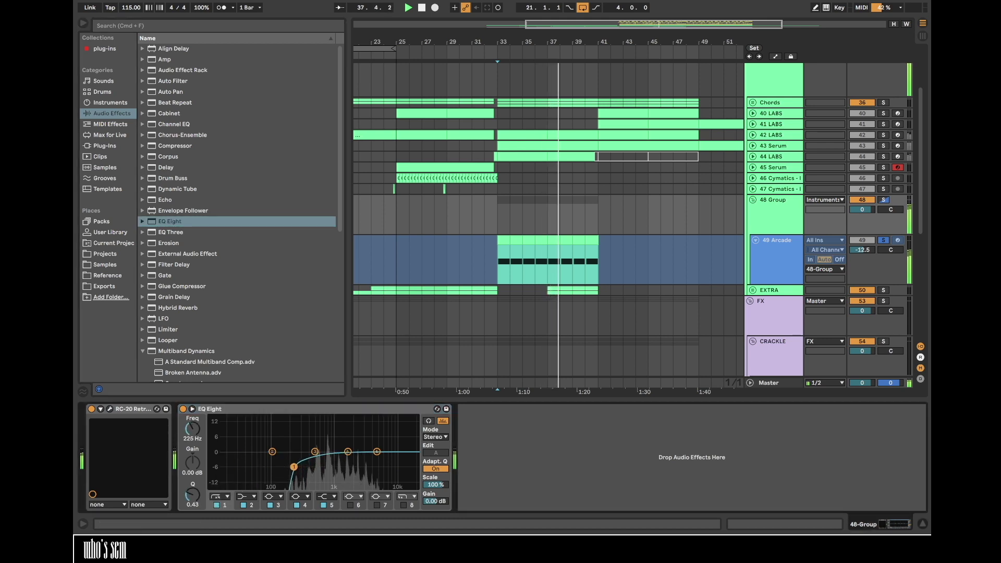
- Add a Utility device to the Arcade group
{"action": "scroll", "coordinate": [172, 313], "scroll_direction": "down", "scroll_amount": 8}
{"action": "left_click", "coordinate": [167, 354]}
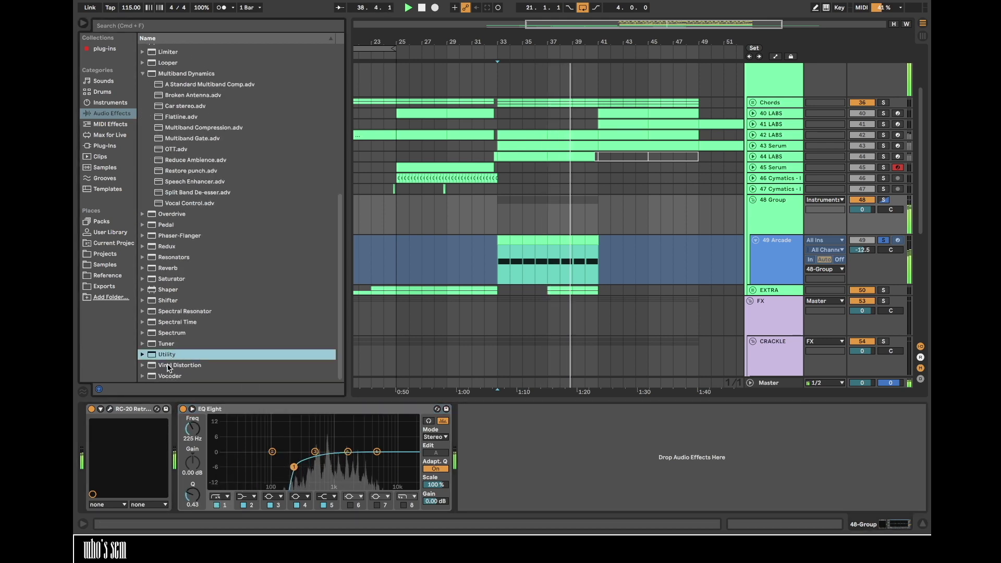
{"action": "double_click", "coordinate": [167, 355]}
- Automate the Arcade group's Utility gain with a breakpoint of -7.5 dB at bar 33, rising to 0 dB around bar 39
{"action": "key", "text": "a"}
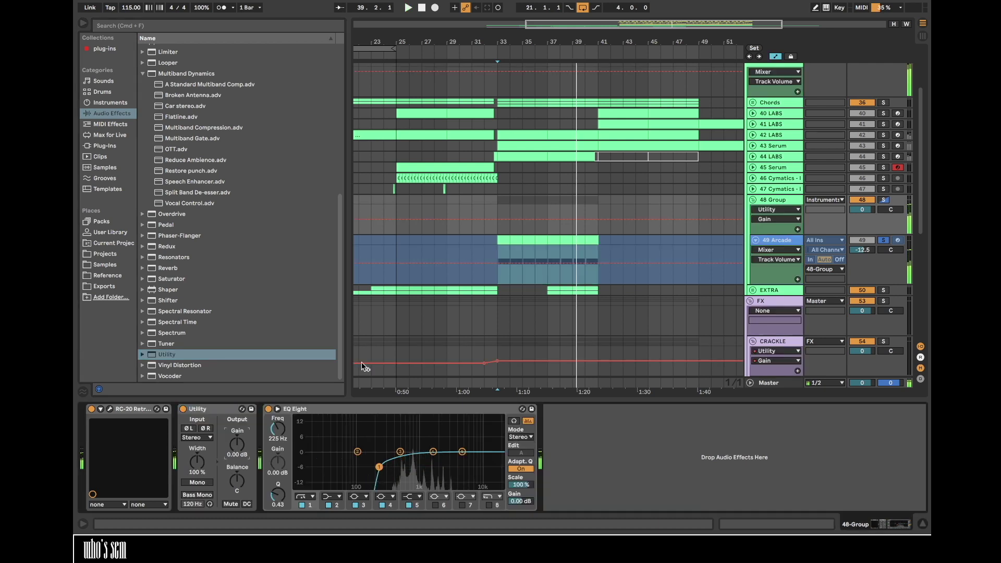
{"action": "left_click", "coordinate": [498, 219]}
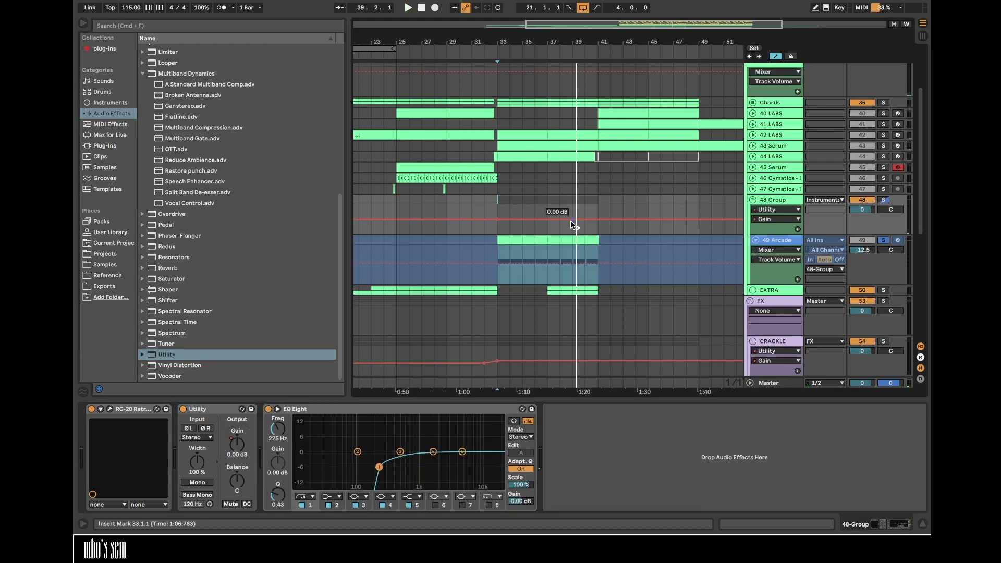
{"action": "right_click", "coordinate": [497, 222]}
{"action": "left_click", "coordinate": [509, 228]}
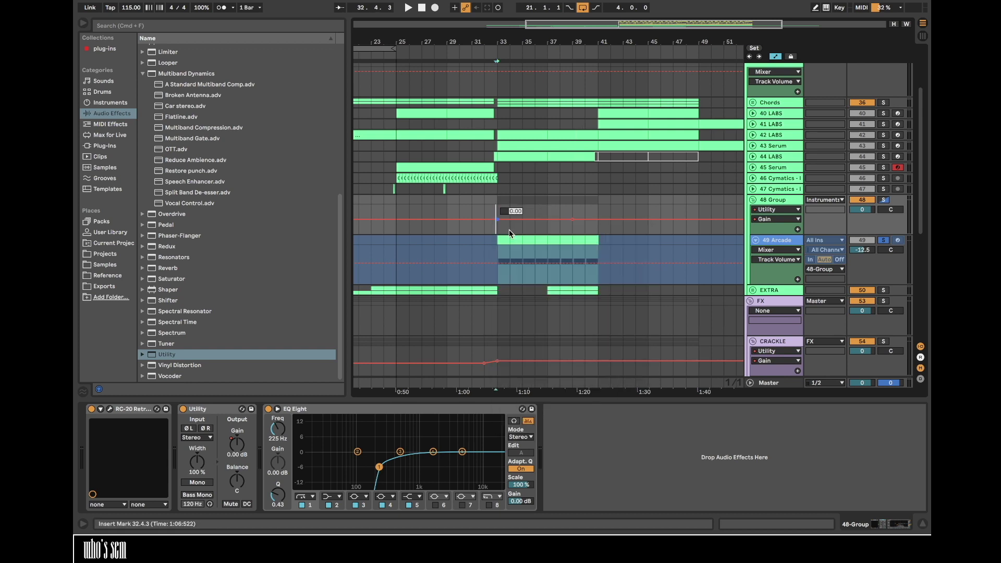
{"action": "type", "text": "-7.5"}
{"action": "key", "text": "Return"}
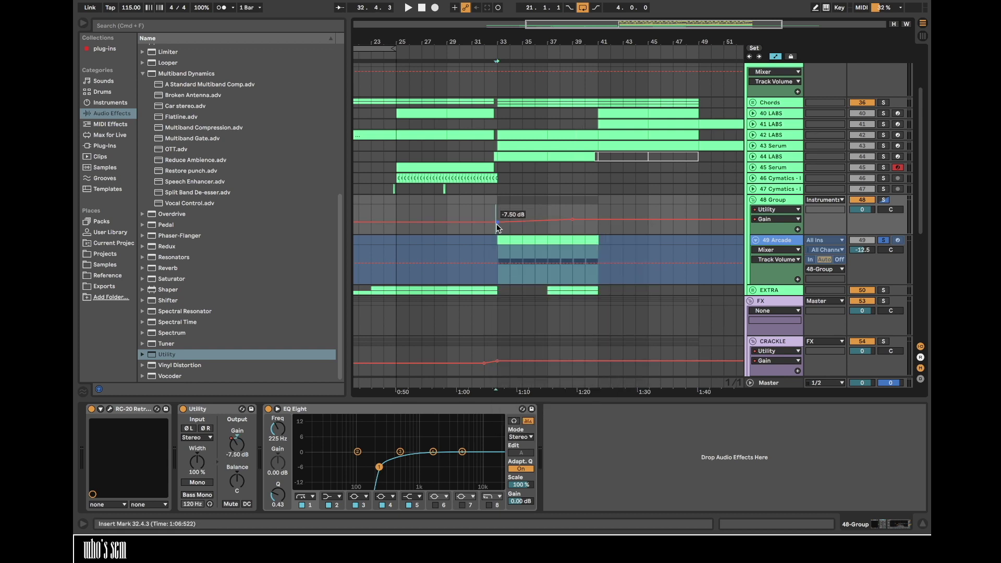
- Switch solo from the Arcade group to the Instruments group and play it from bar 33
{"action": "key", "text": "space"}
{"action": "left_click", "coordinate": [882, 200]}
{"action": "scroll", "coordinate": [883, 154], "scroll_direction": "up", "scroll_amount": 3}
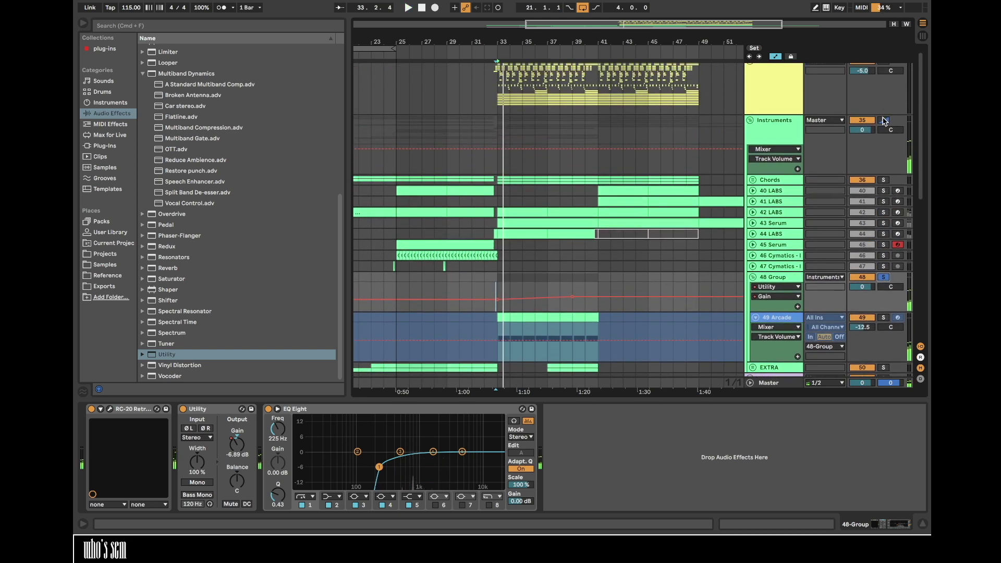
{"action": "key", "text": "space"}
{"action": "left_click", "coordinate": [499, 134]}
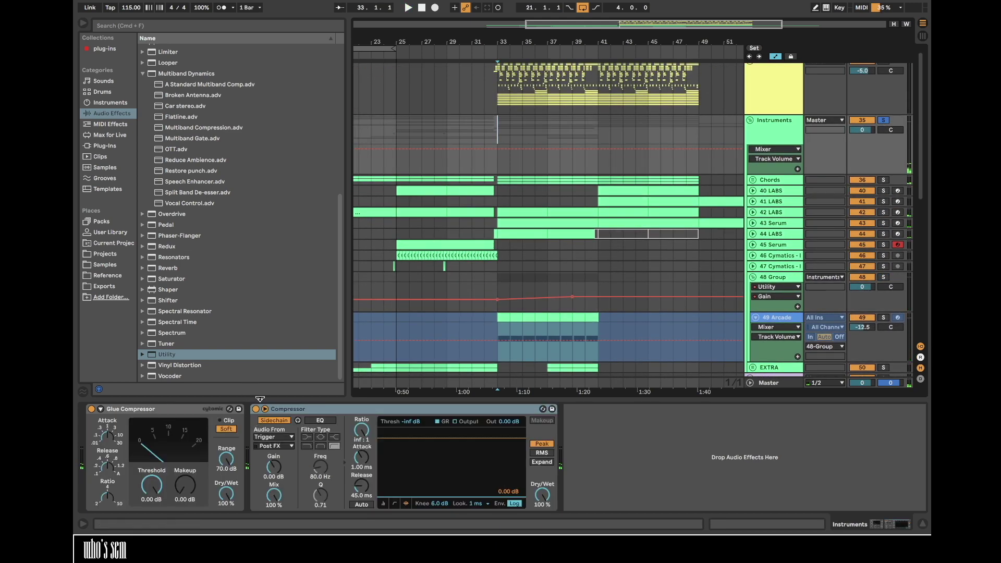
{"action": "key", "text": "space"}
- Set the Arcade group's gain breakpoint at bar 33 to -10.0 dB and bend the rising segment into a downward curve
{"action": "scroll", "coordinate": [459, 229], "scroll_direction": "down", "scroll_amount": 3}
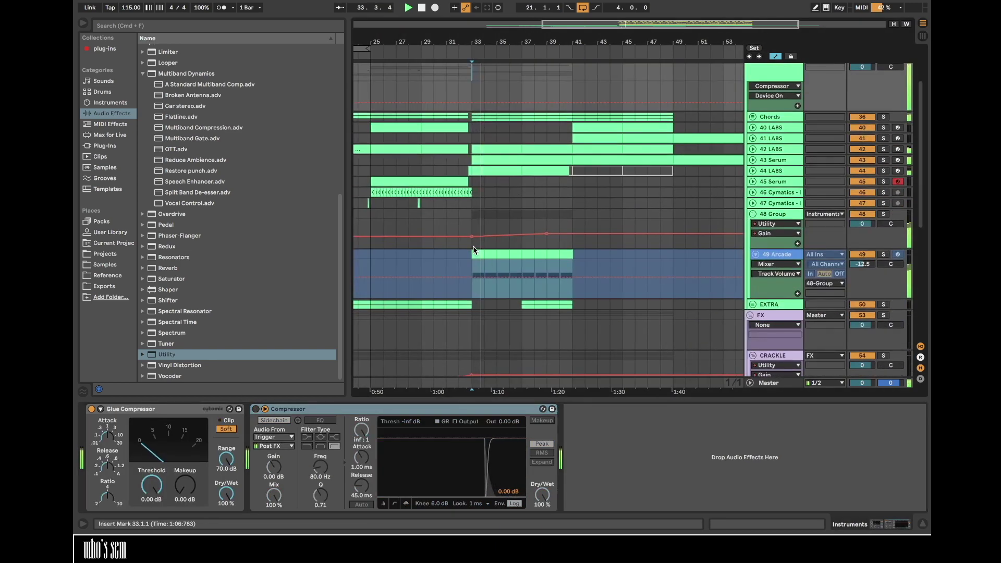
{"action": "right_click", "coordinate": [472, 236]}
{"action": "left_click", "coordinate": [485, 246]}
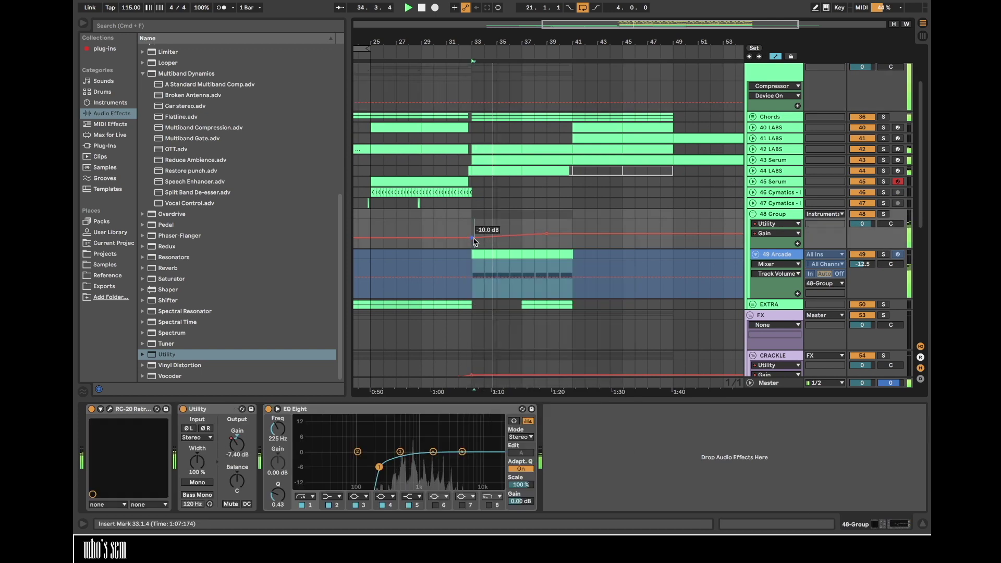
{"action": "left_click_drag", "start_coordinate": [508, 238], "coordinate": [508, 250]}
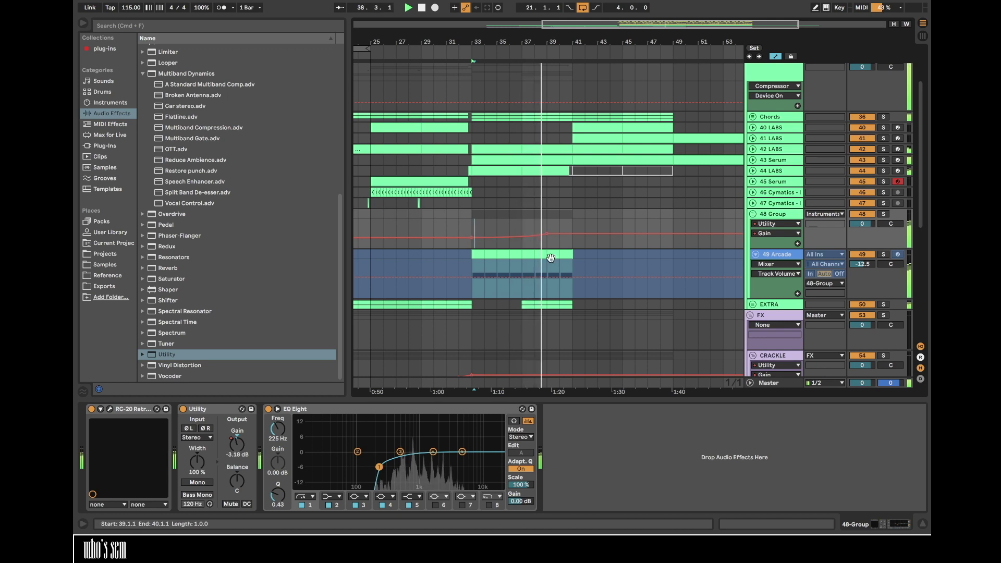
- Copy the second half of the Arcade clips to bars 45 to 49, hide the automation and fold the group
{"action": "left_click", "coordinate": [530, 254]}
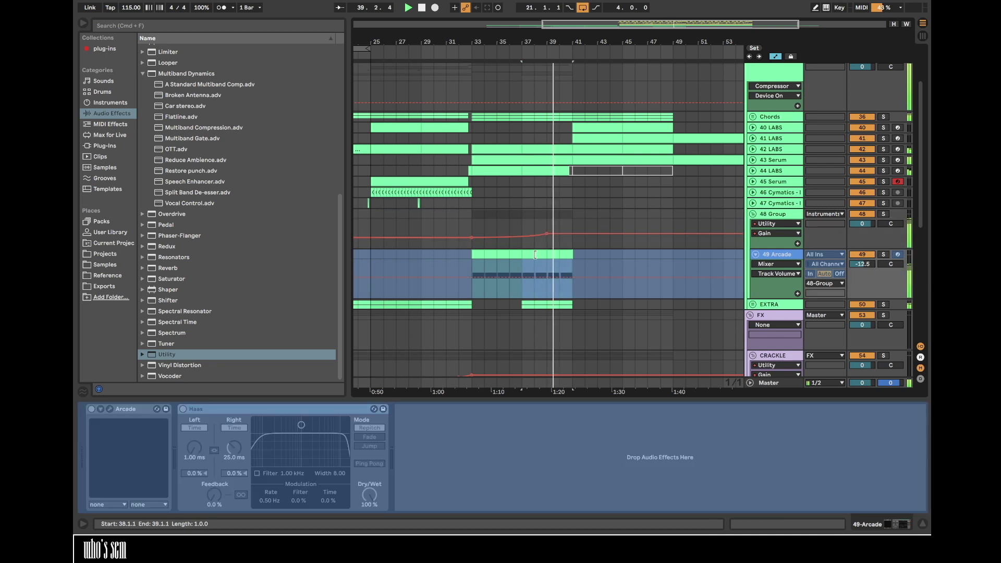
{"action": "left_click_drag", "start_coordinate": [530, 255], "coordinate": [625, 256]}
{"action": "key", "text": "a"}
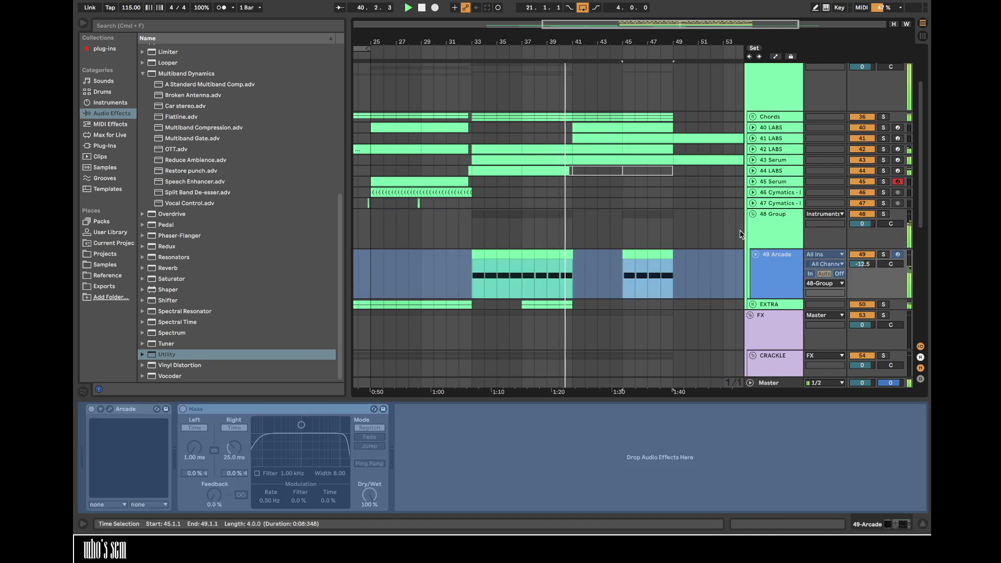
{"action": "left_click", "coordinate": [753, 214]}
- Turn off solo on the Instruments group so the whole arrangement plays
{"action": "left_click", "coordinate": [772, 95]}
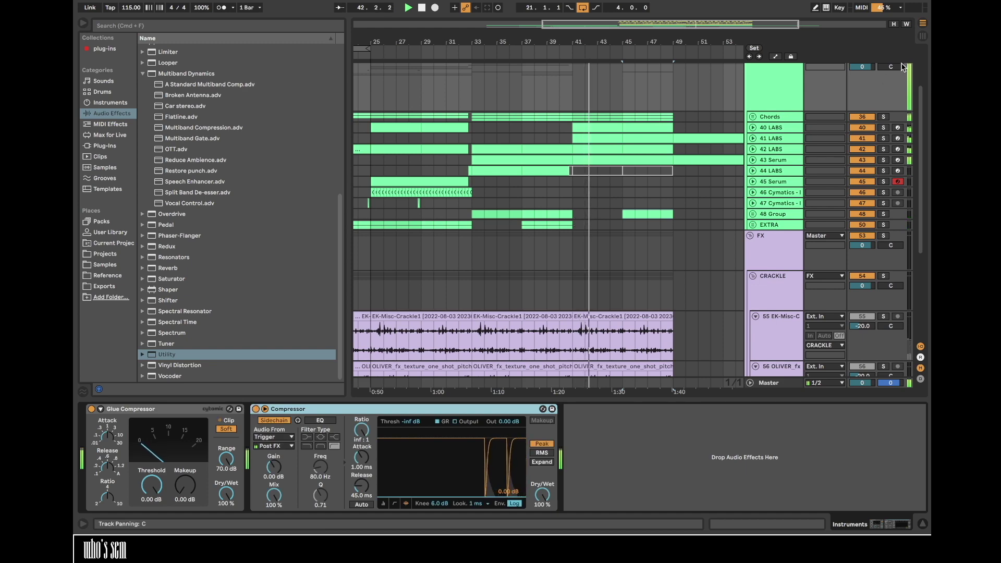
{"action": "scroll", "coordinate": [871, 99], "scroll_direction": "up", "scroll_amount": 2}
{"action": "left_click", "coordinate": [886, 103]}
{"action": "left_click", "coordinate": [885, 102]}
- Hide the device view, unfold the Drums group and select its Snare group
{"action": "scroll", "coordinate": [657, 104], "scroll_direction": "left", "scroll_amount": 2}
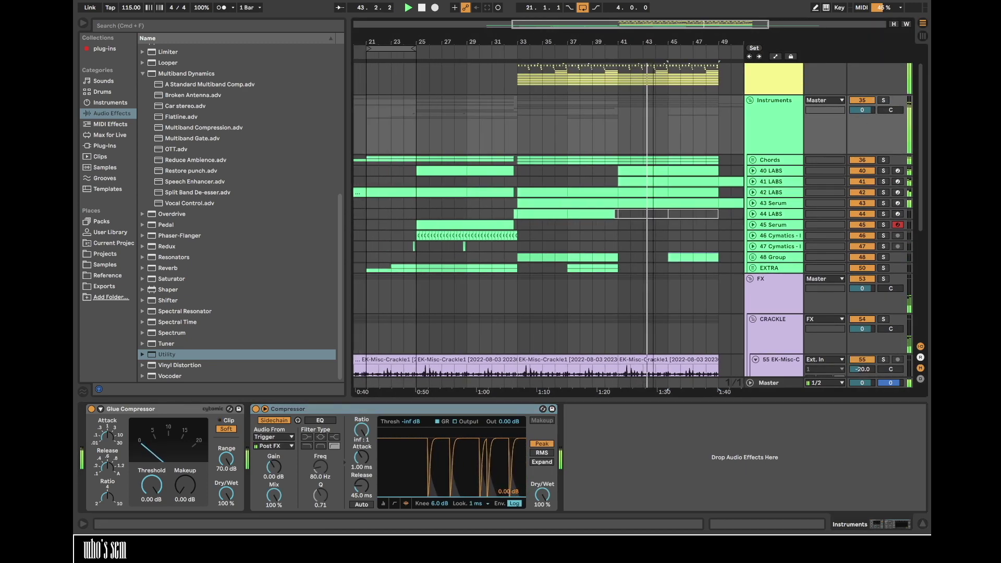
{"action": "scroll", "coordinate": [657, 104], "scroll_direction": "down", "scroll_amount": 5}
{"action": "left_click", "coordinate": [454, 79]}
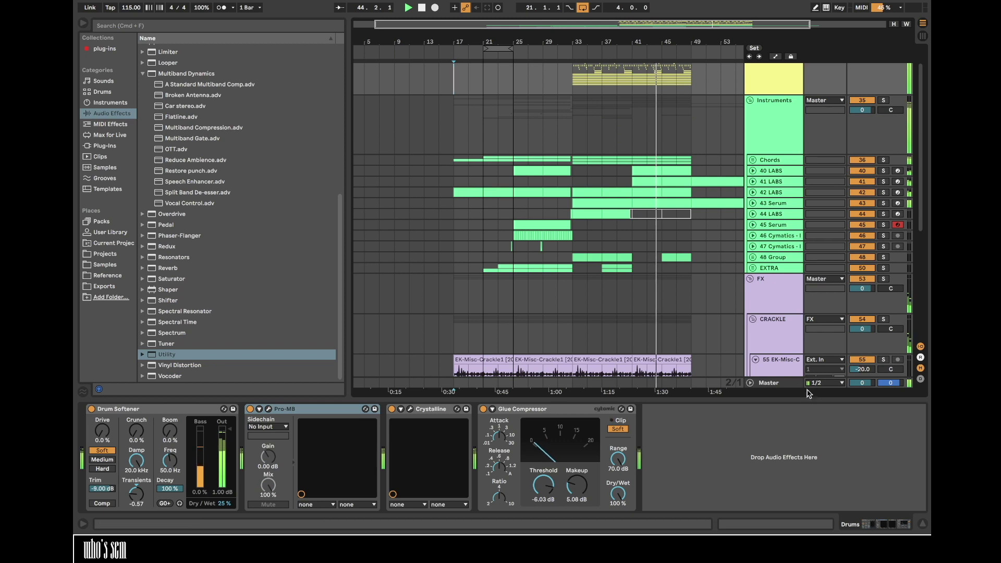
{"action": "left_click", "coordinate": [918, 522]}
{"action": "scroll", "coordinate": [751, 78], "scroll_direction": "up", "scroll_amount": 2}
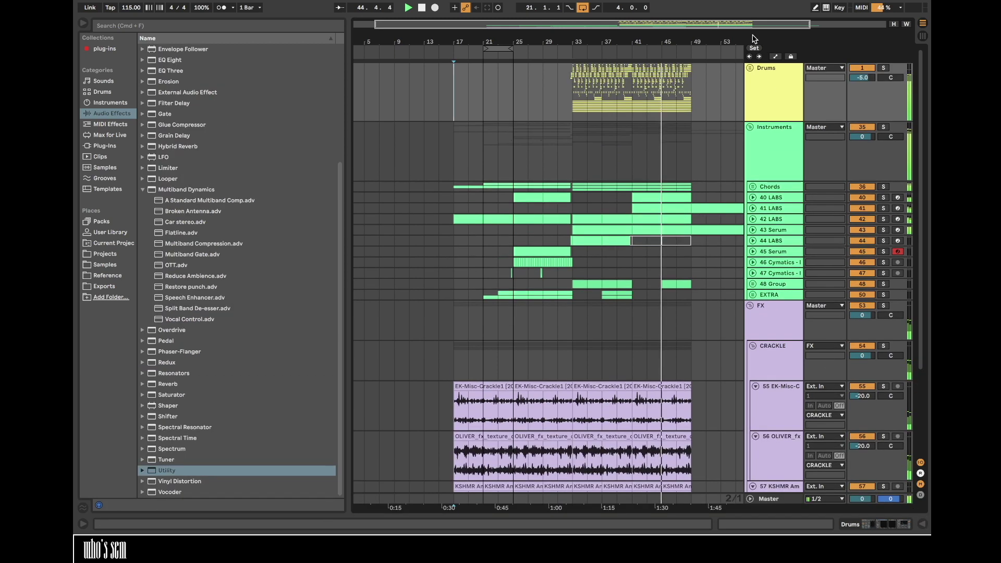
{"action": "left_click", "coordinate": [749, 69]}
{"action": "left_click", "coordinate": [769, 192]}
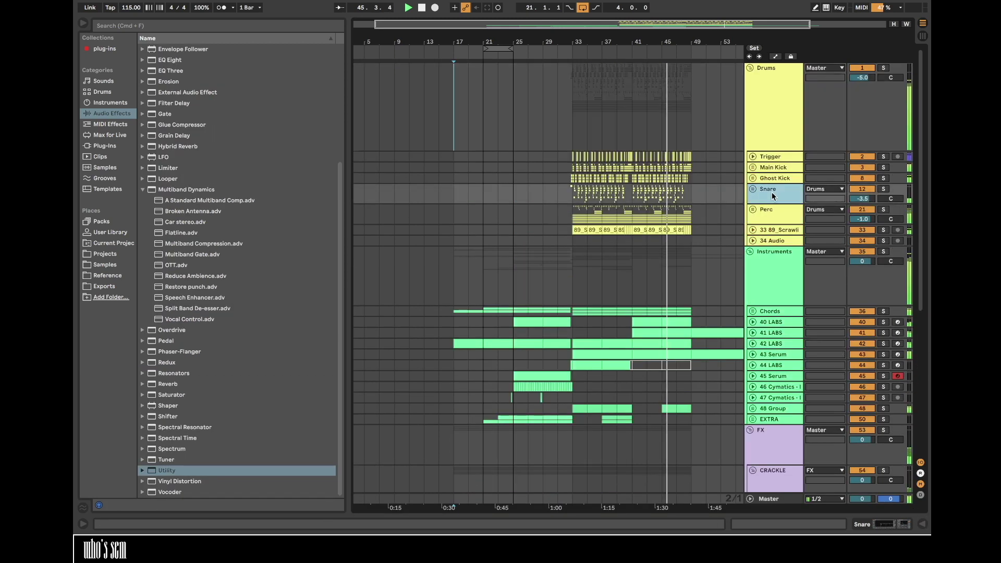
- Unfold the group holding the Arcade track and lower the Arcade track's volume to -15.0 dB
{"action": "left_click", "coordinate": [752, 408]}
{"action": "left_click_drag", "start_coordinate": [855, 456], "coordinate": [855, 459]}
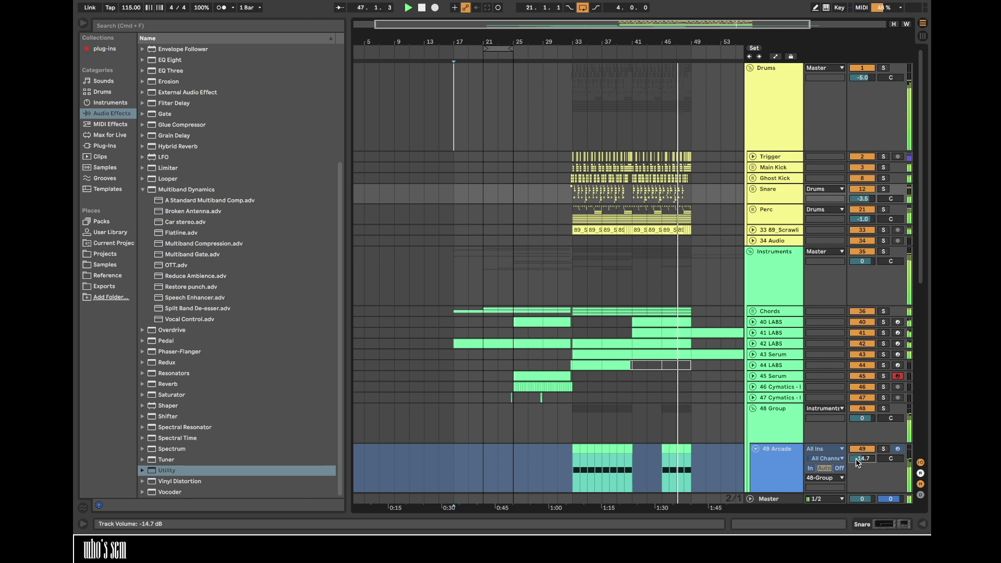
- Set playback to start at bar 33, solo the Snare group and show its devices
{"action": "left_click", "coordinate": [584, 195]}
{"action": "left_click", "coordinate": [884, 188]}
{"action": "key", "text": "shift+Tab"}
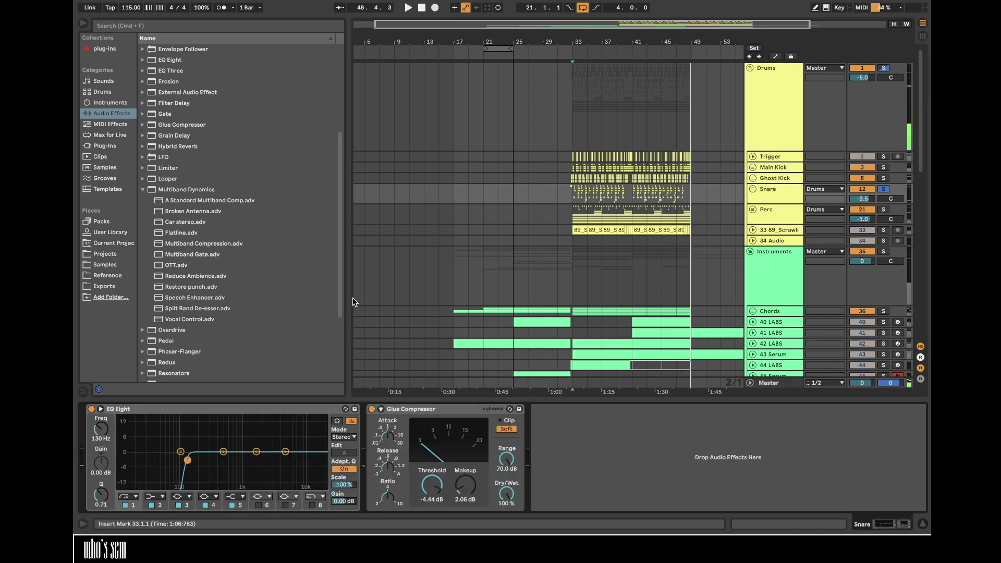
- Unfold the Snare group, solo its JVIEWS snare slap track and load Pro-Q 3 from the plug-ins collection onto it
{"action": "left_click", "coordinate": [110, 146]}
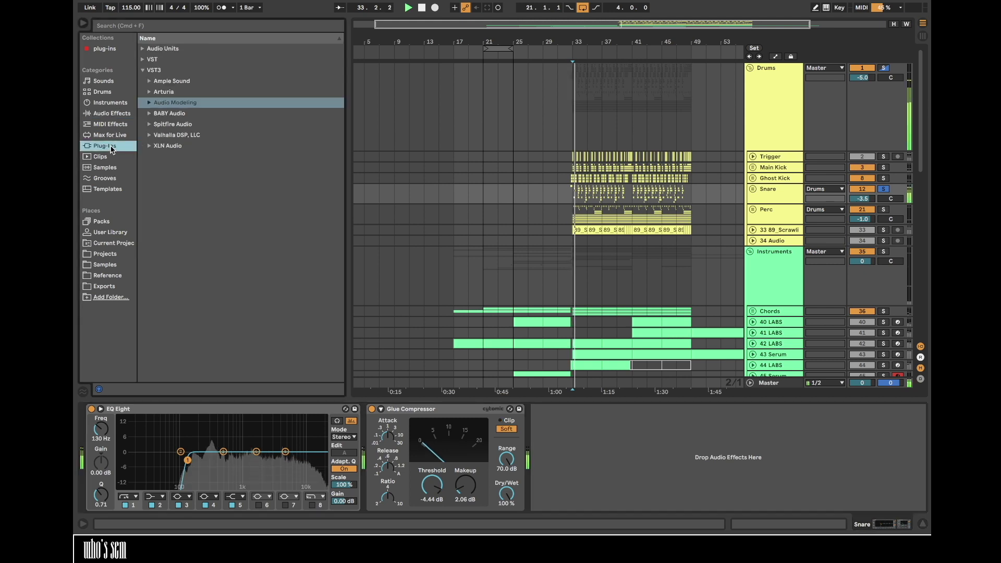
{"action": "left_click", "coordinate": [106, 49]}
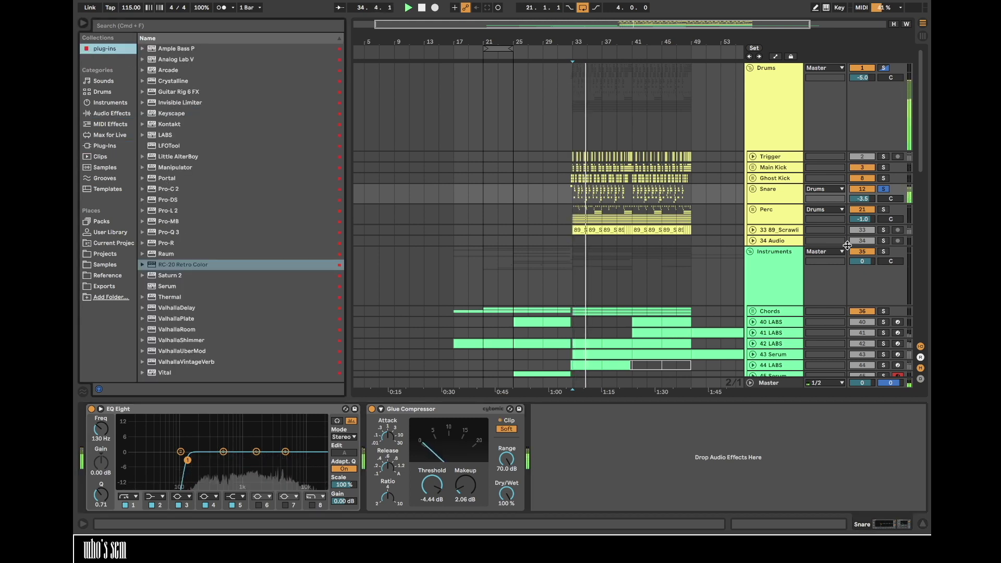
{"action": "left_click", "coordinate": [753, 190]}
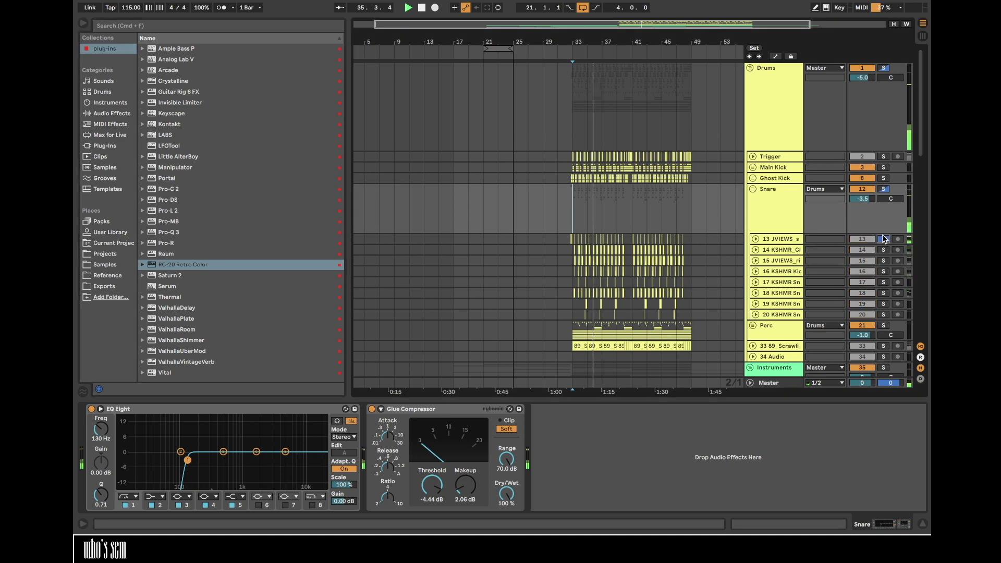
{"action": "left_click", "coordinate": [766, 239]}
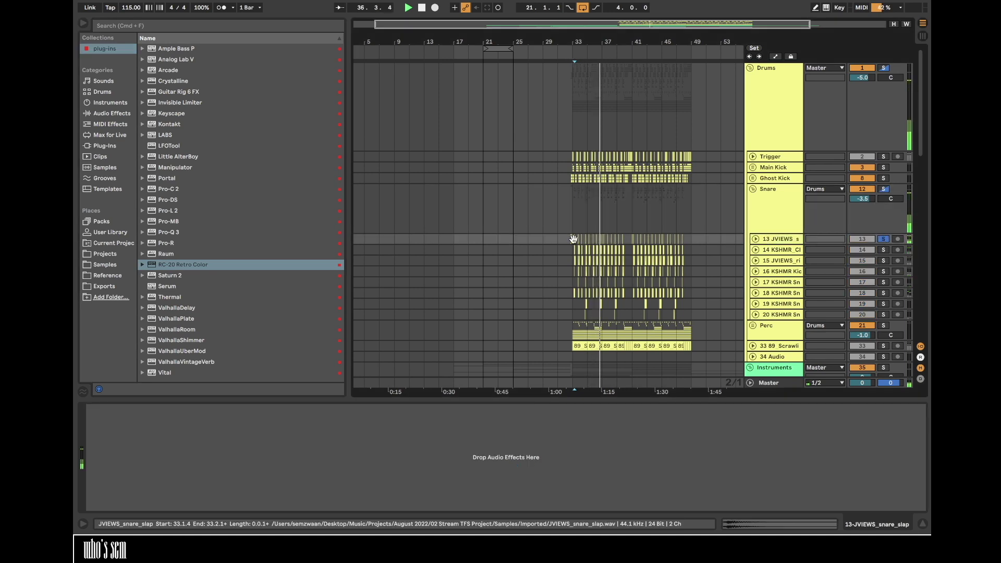
{"action": "double_click", "coordinate": [181, 233]}
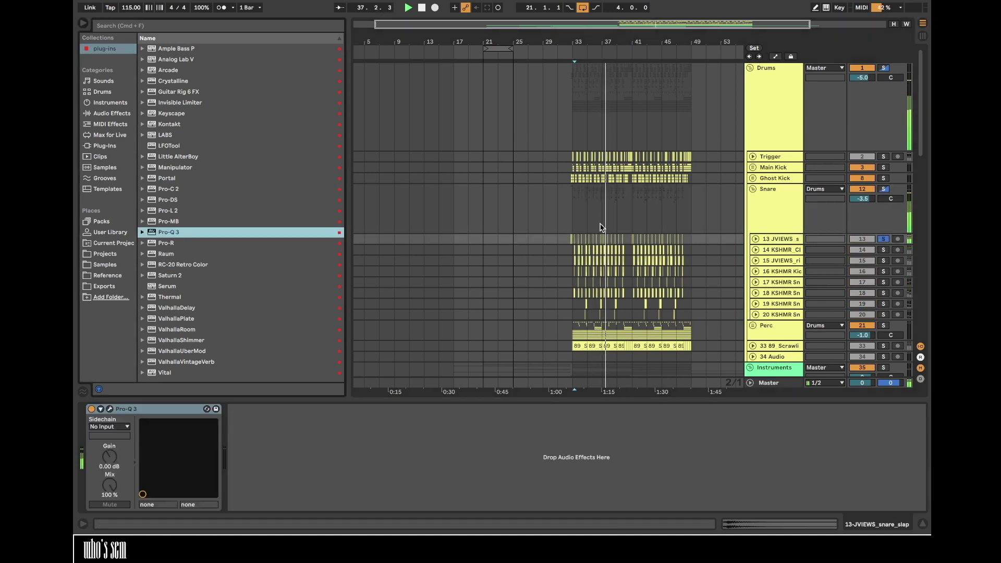
- Add a narrow bell band at 4259.5 Hz in Pro-Q 3 and set its gain to -0.54 dB with a Q of 23.17
{"action": "left_click_drag", "start_coordinate": [619, 200], "coordinate": [620, 128]}
{"action": "scroll", "coordinate": [619, 128], "scroll_direction": "up", "scroll_amount": 10}
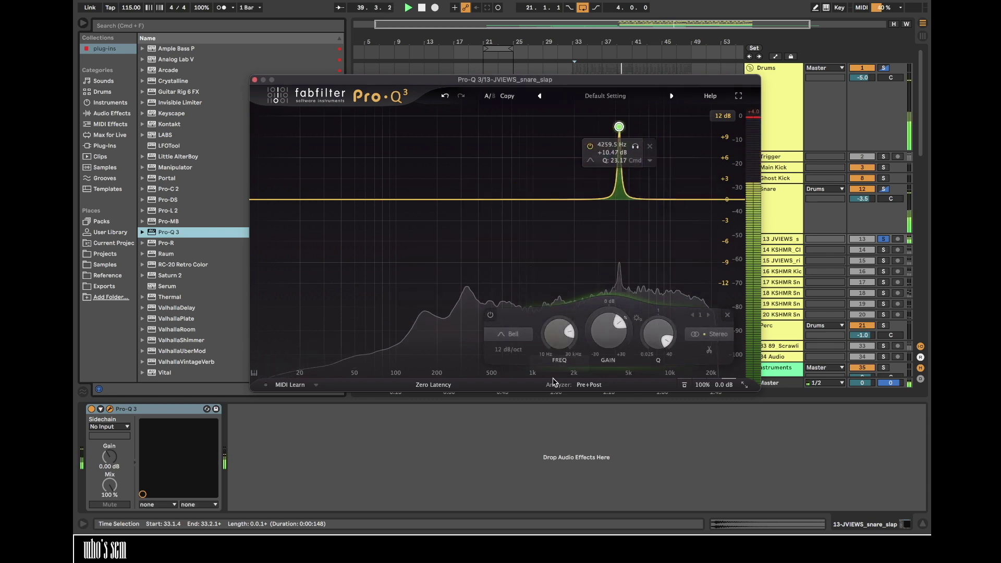
{"action": "left_click_drag", "start_coordinate": [608, 339], "coordinate": [605, 383]}
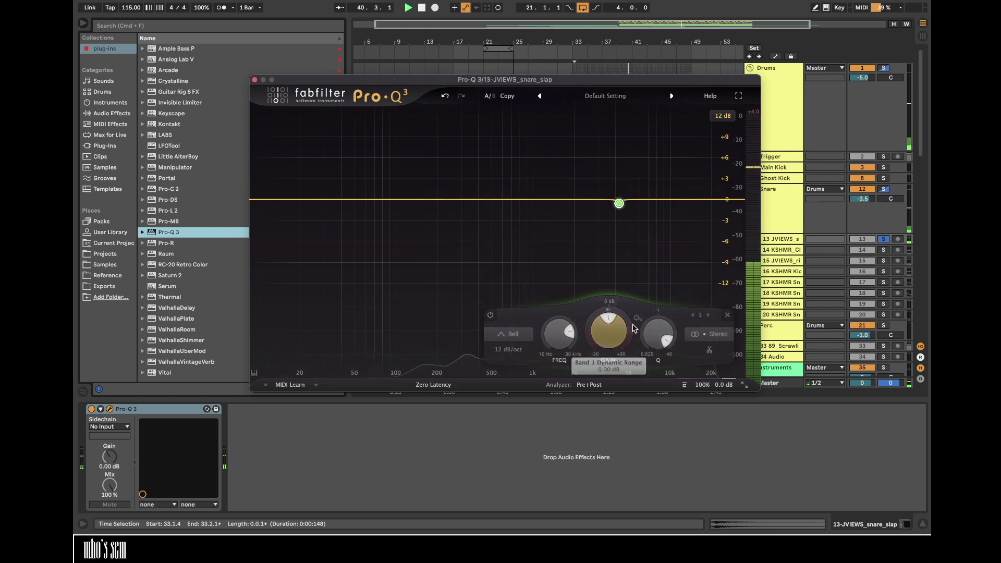
- Make the 4259.5 Hz band dynamic with a downward range reaching about -12 dB and narrow its Q to 35.55
{"action": "key", "text": "space"}
{"action": "left_click", "coordinate": [651, 237]}
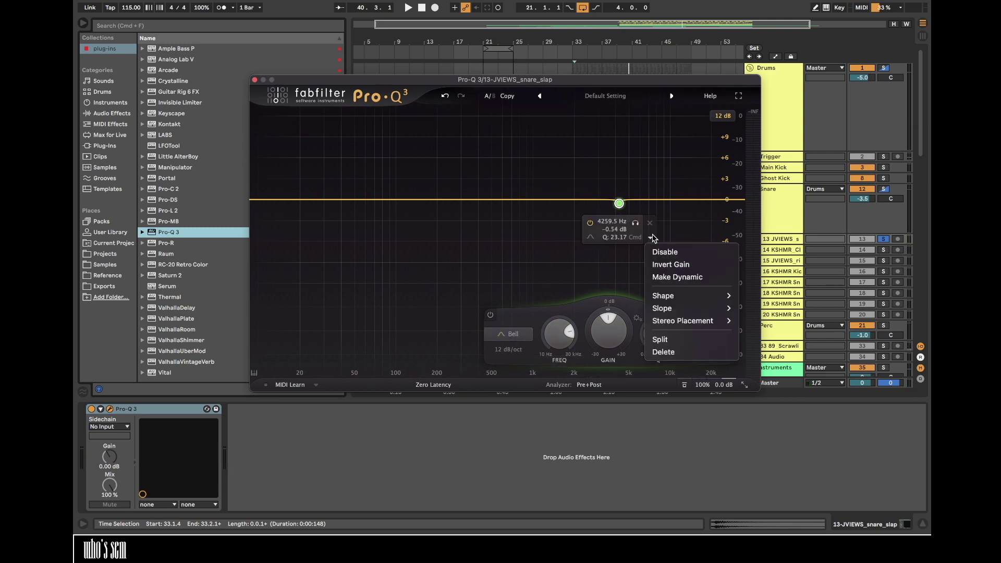
{"action": "left_click", "coordinate": [669, 279]}
{"action": "left_click_drag", "start_coordinate": [621, 217], "coordinate": [621, 248]}
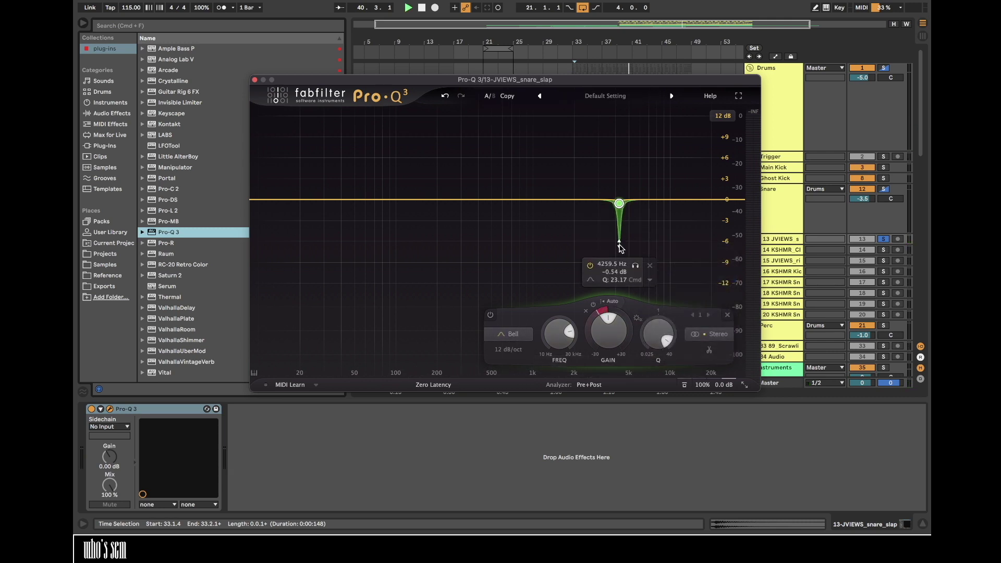
{"action": "key", "text": "space"}
{"action": "left_click_drag", "start_coordinate": [621, 248], "coordinate": [621, 293]}
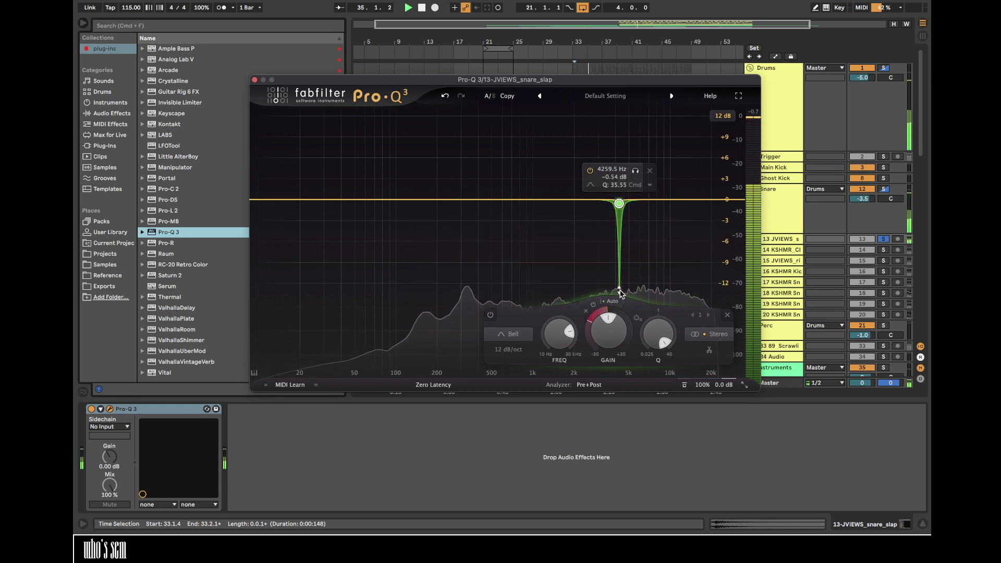
- Compare the snare with Pro-Q 3 bypassed and active, then set the band's Q to 40 and reduce its dynamic range to about -4 dB
{"action": "left_click", "coordinate": [109, 408]}
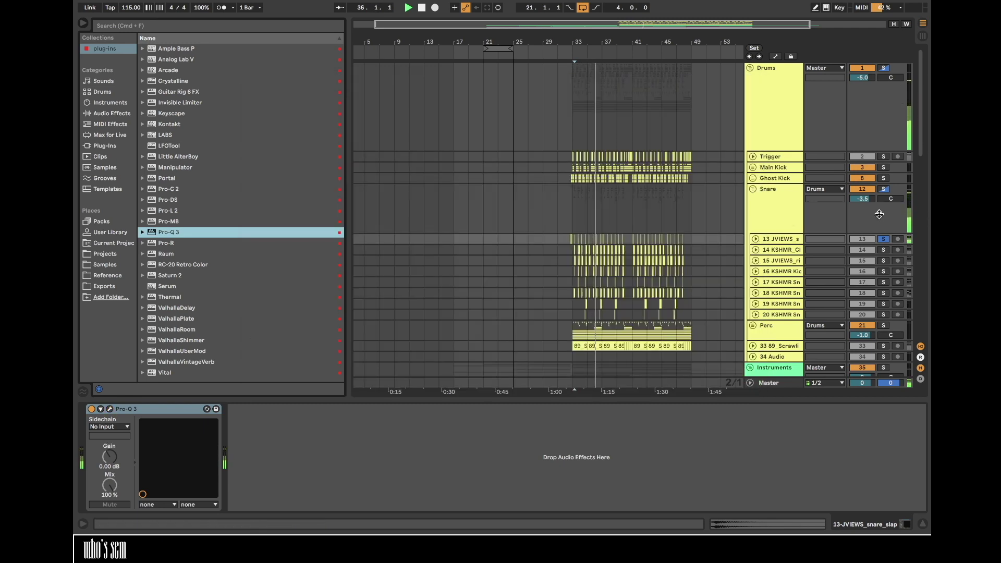
{"action": "left_click", "coordinate": [92, 409]}
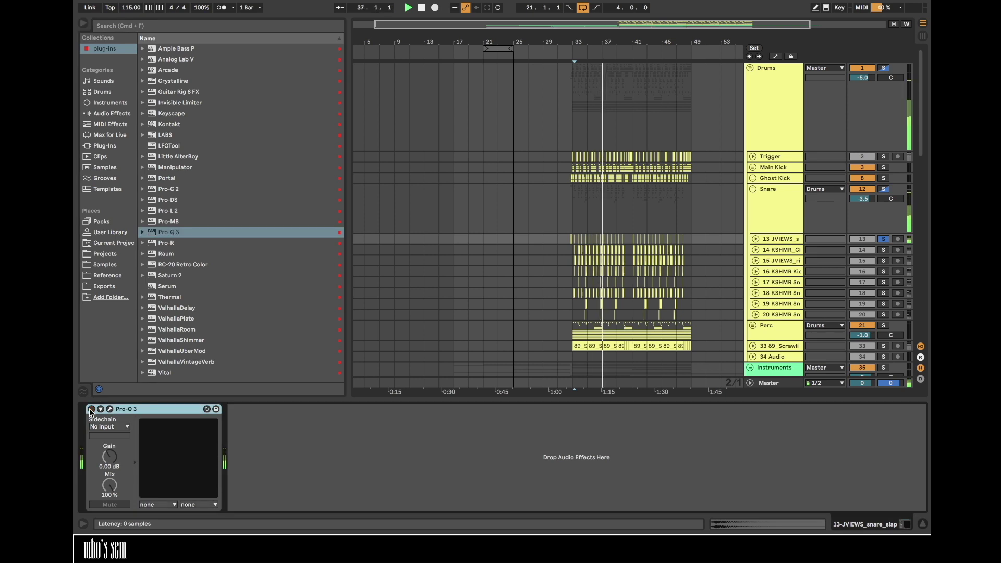
{"action": "left_click", "coordinate": [91, 409]}
{"action": "left_click", "coordinate": [109, 408]}
{"action": "scroll", "coordinate": [620, 205], "scroll_direction": "up", "scroll_amount": 2}
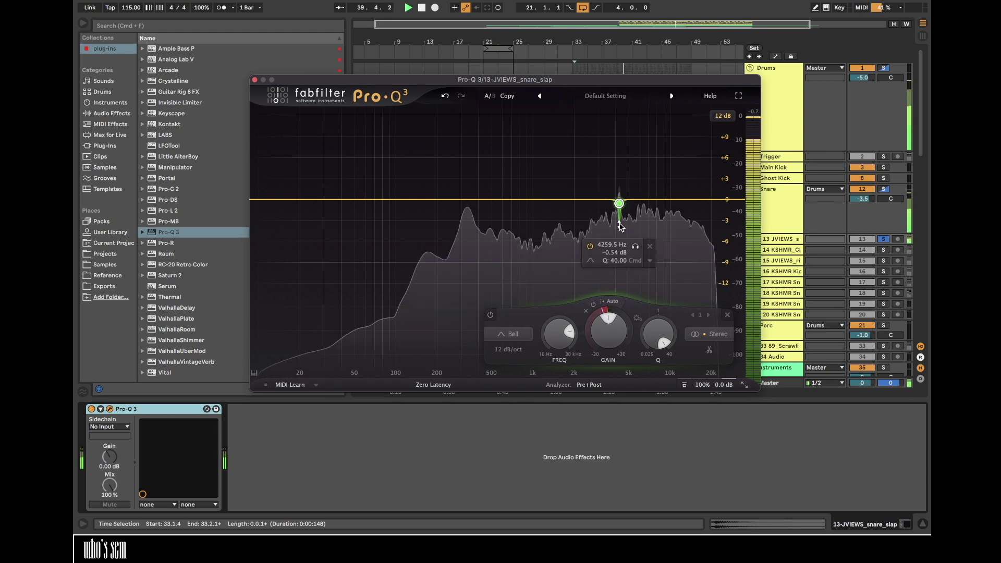
{"action": "key", "text": "space"}
{"action": "key", "text": "space"}
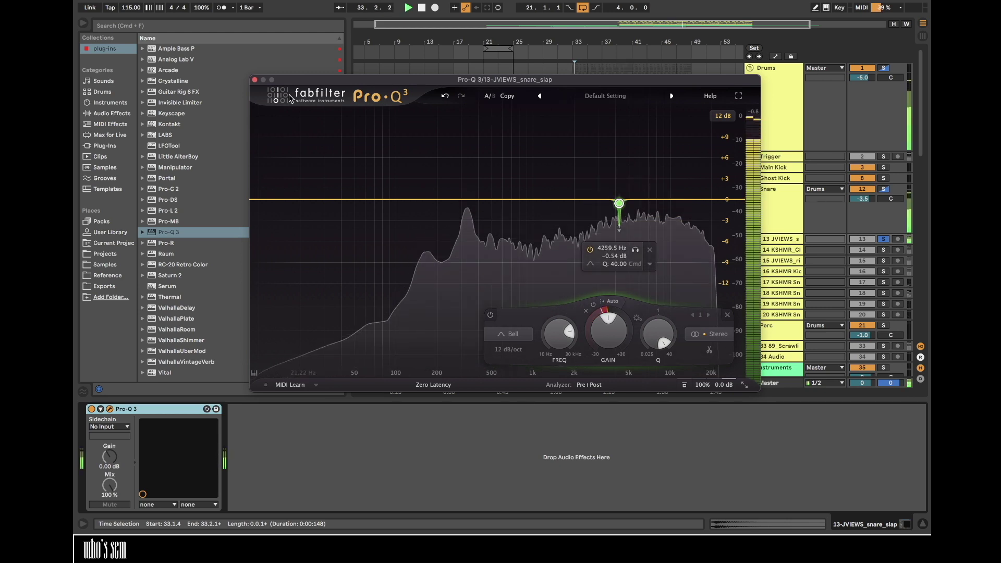
- Hide the plug-in window, turn off the Snare group's solo, raise its volume to -1.5 dB and fold it
{"action": "key", "text": "alt+super+p"}
{"action": "left_click", "coordinate": [883, 188]}
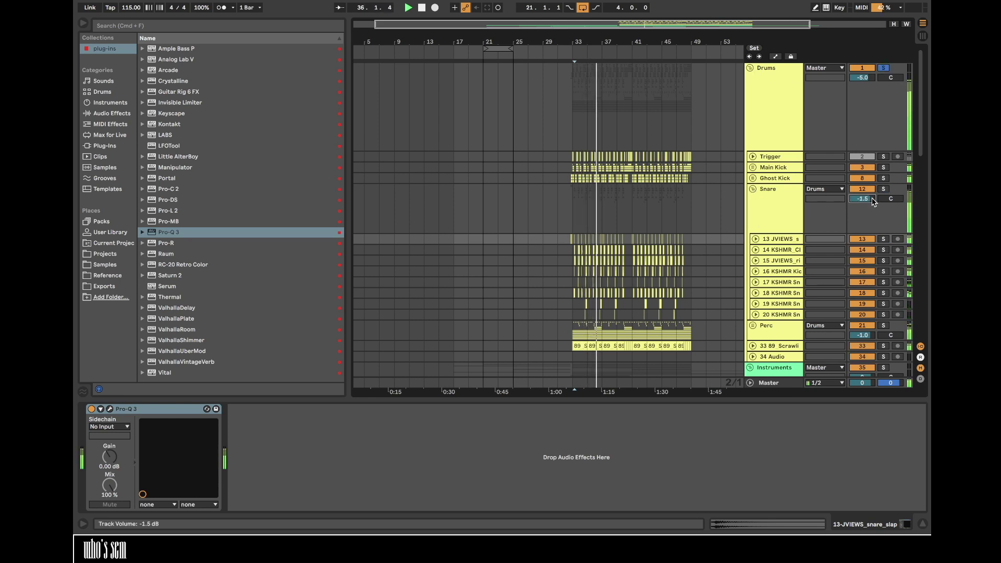
{"action": "left_click", "coordinate": [752, 189]}
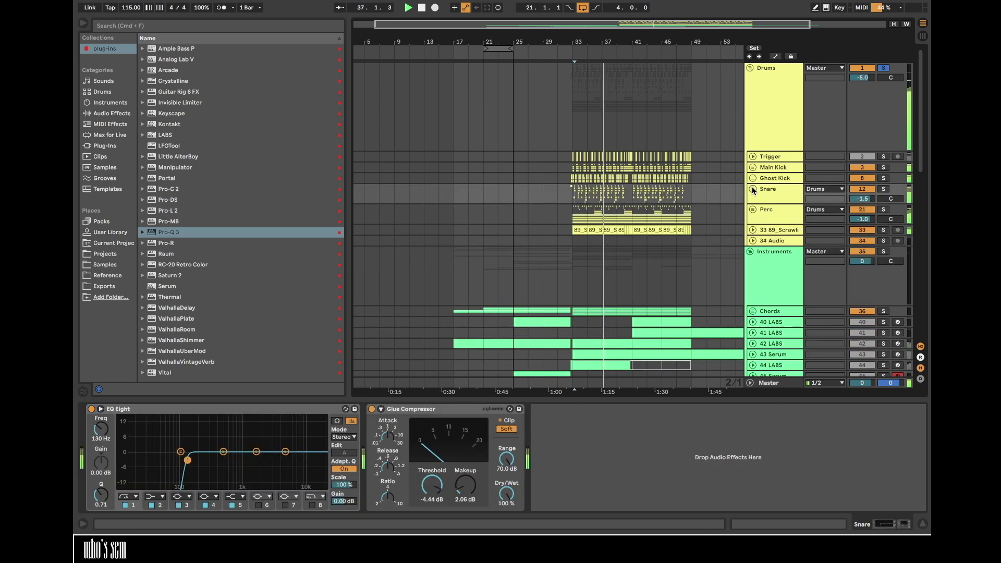
- Fold the Drums group and turn off its solo so the whole arrangement plays
{"action": "left_click", "coordinate": [750, 68]}
{"action": "left_click", "coordinate": [786, 69]}
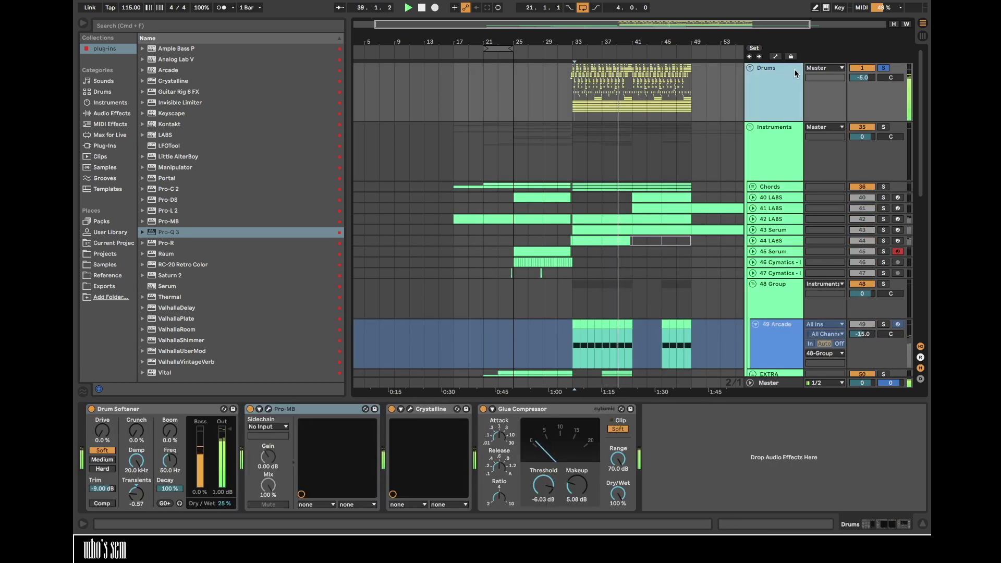
{"action": "left_click", "coordinate": [883, 69]}
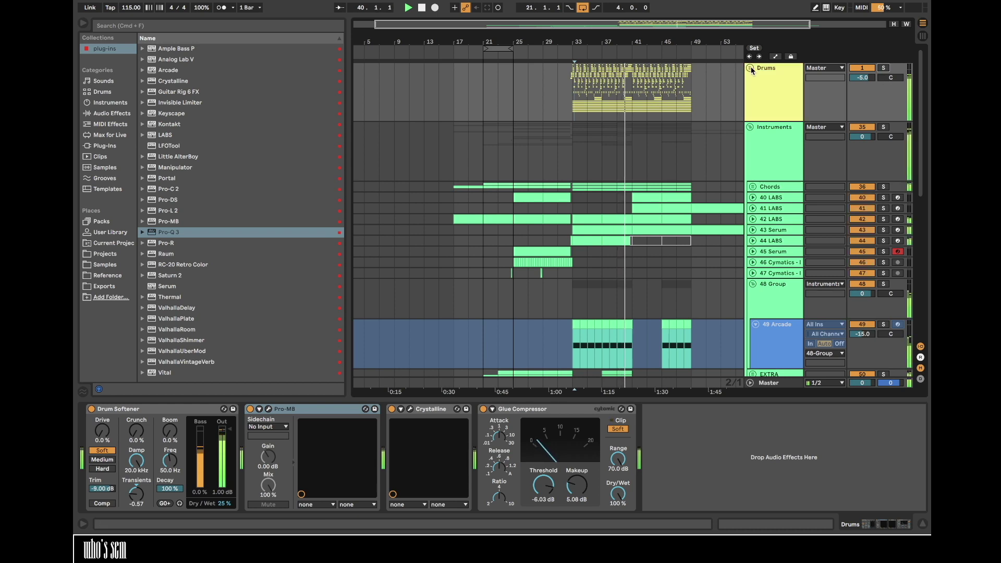
- Turn off the arrangement loop, fold the Instruments group, save the set and play from bar 17
{"action": "left_click", "coordinate": [453, 93]}
{"action": "left_click", "coordinate": [583, 9]}
{"action": "left_click", "coordinate": [751, 128]}
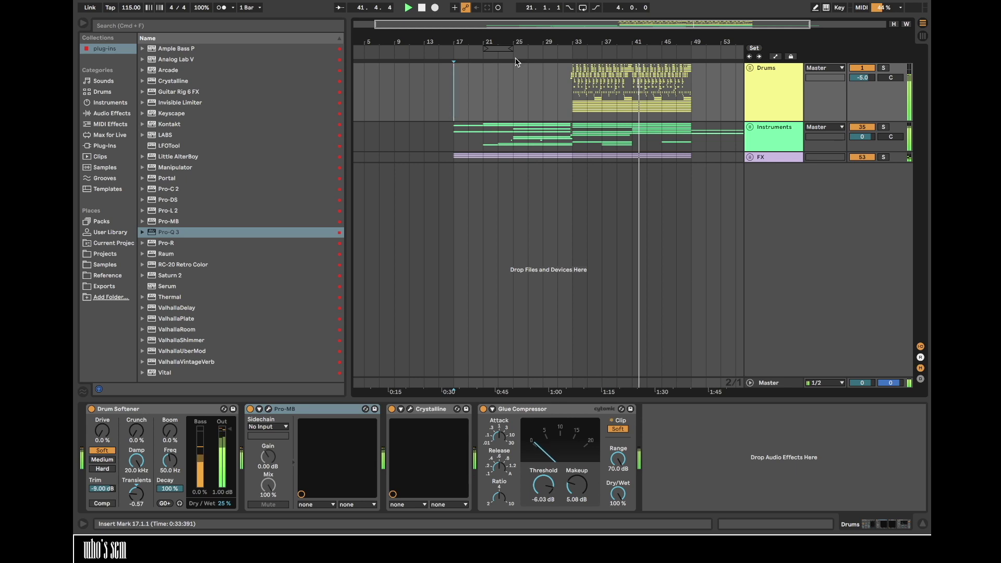
{"action": "key", "text": "plus"}
{"action": "left_click_drag", "start_coordinate": [501, 43], "coordinate": [496, 43]}
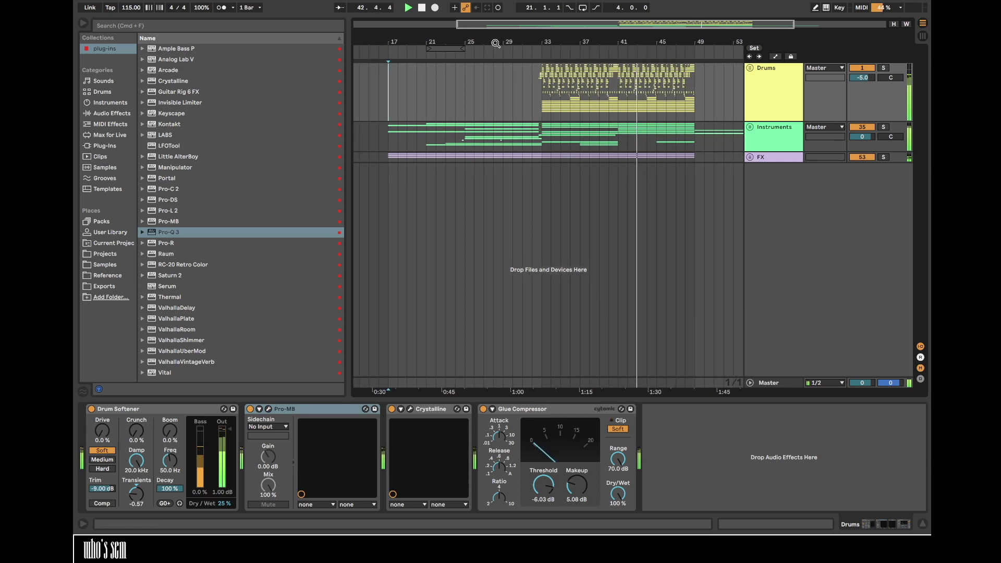
{"action": "key", "text": "super+s"}
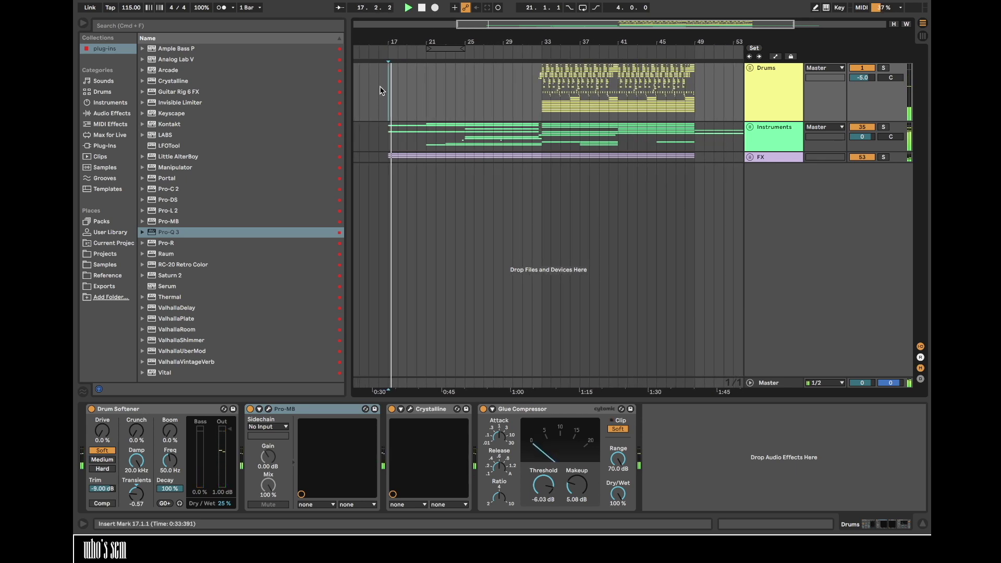
- Unfold the Instruments group and collapse the Ambience folder of the Infinity Vocal Collection in the sample library
{"action": "left_click", "coordinate": [750, 127]}
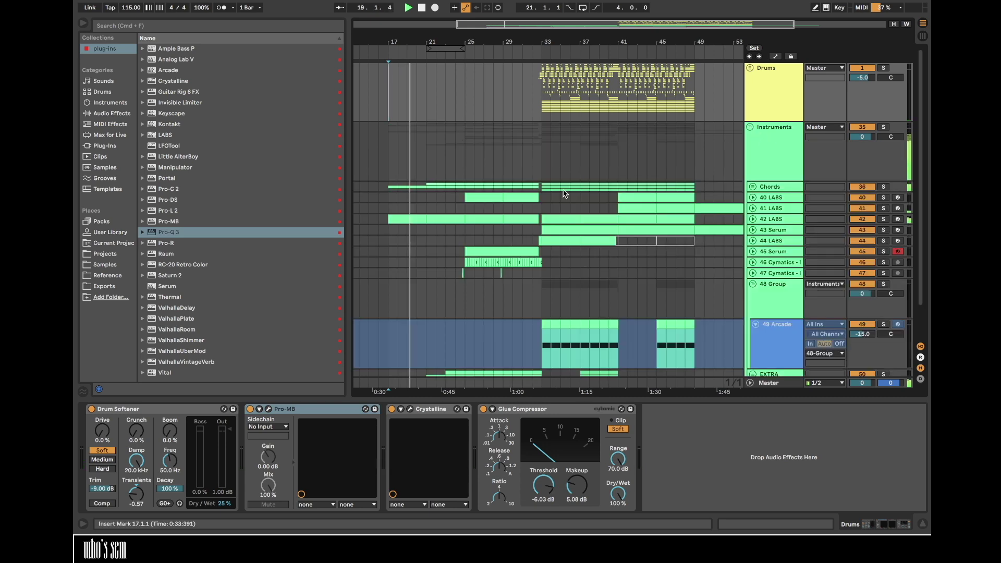
{"action": "scroll", "coordinate": [563, 193], "scroll_direction": "down", "scroll_amount": 2}
{"action": "scroll", "coordinate": [563, 193], "scroll_direction": "left", "scroll_amount": 1}
{"action": "scroll", "coordinate": [563, 193], "scroll_direction": "left", "scroll_amount": 1}
{"action": "left_click", "coordinate": [104, 264]}
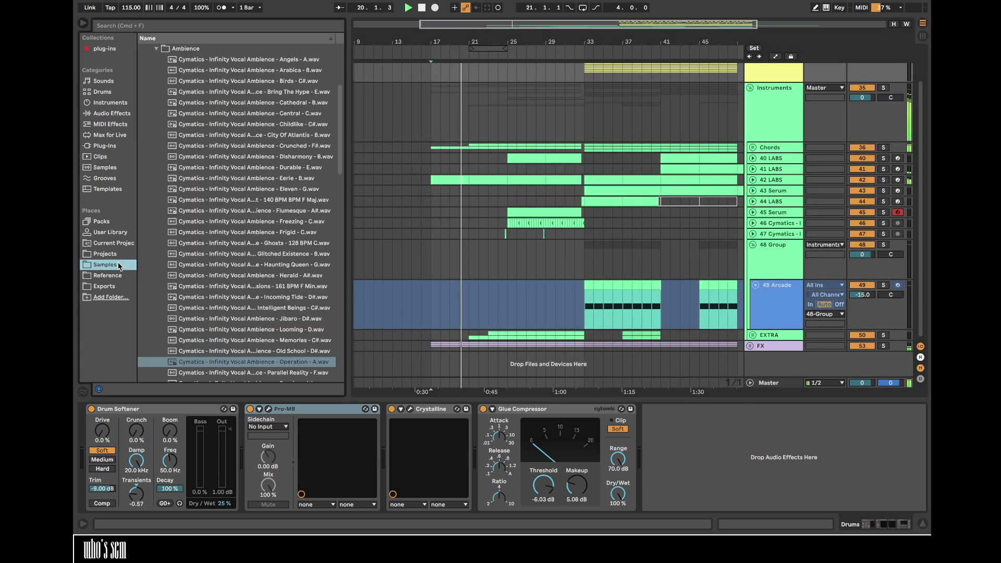
{"action": "scroll", "coordinate": [245, 256], "scroll_direction": "up", "scroll_amount": 3}
{"action": "left_click", "coordinate": [156, 133]}
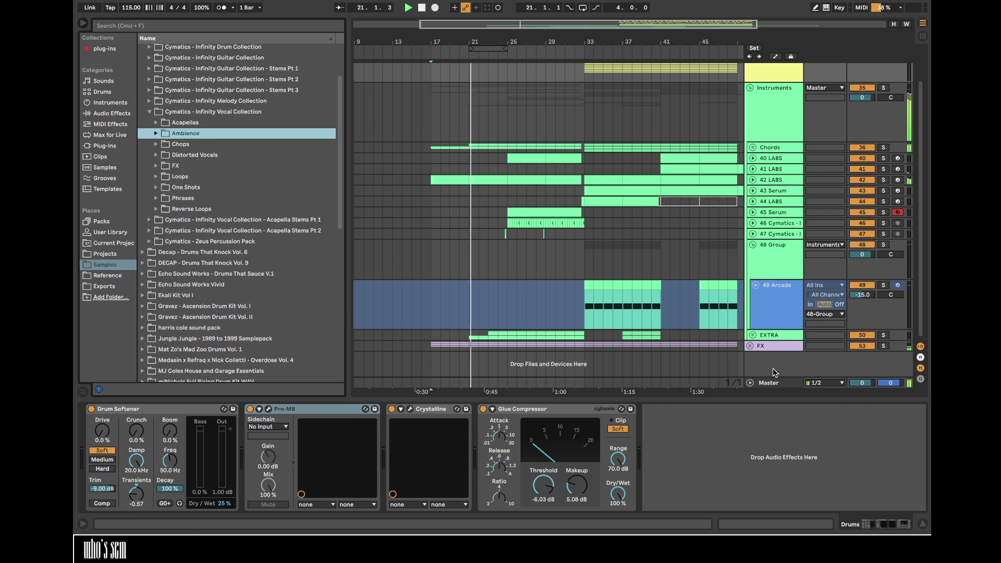
- Set the CRACKLE group's Utility gain breakpoint just before bar 33 to -10 dB
{"action": "left_click", "coordinate": [750, 346]}
{"action": "key", "text": "a"}
{"action": "scroll", "coordinate": [667, 298], "scroll_direction": "down", "scroll_amount": 4}
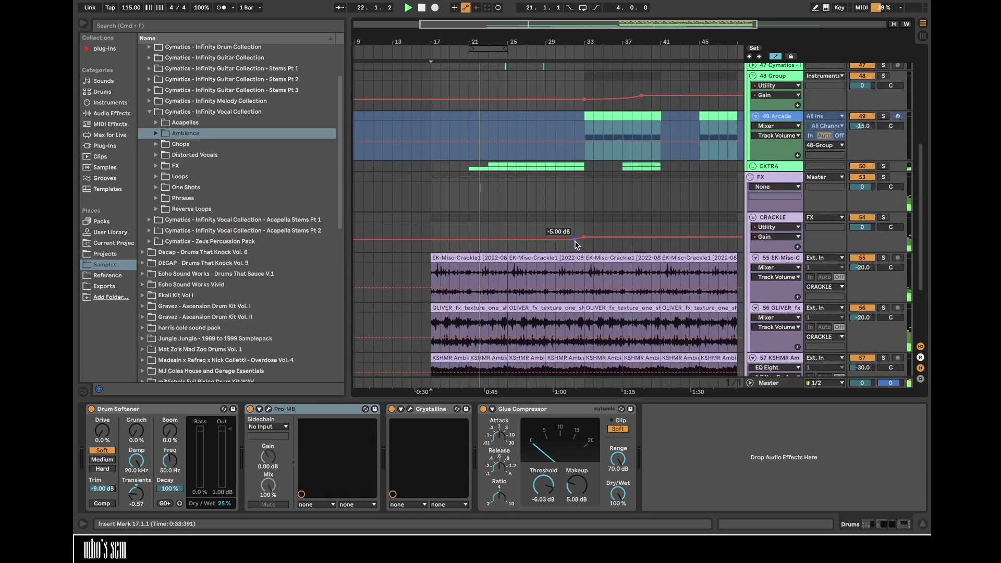
{"action": "right_click", "coordinate": [577, 242]}
{"action": "left_click", "coordinate": [598, 249]}
{"action": "type", "text": "-10"}
{"action": "key", "text": "Return"}
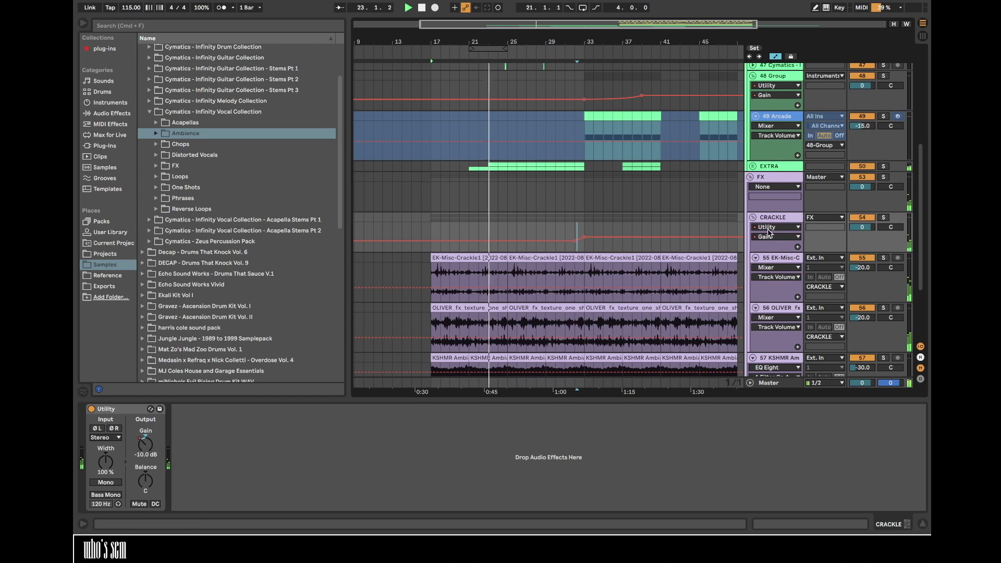
- Hide the automation and fold the CRACKLE and FX groups
{"action": "key", "text": "a"}
{"action": "left_click", "coordinate": [753, 218]}
{"action": "left_click", "coordinate": [750, 177]}
{"action": "scroll", "coordinate": [486, 164], "scroll_direction": "up", "scroll_amount": 3}
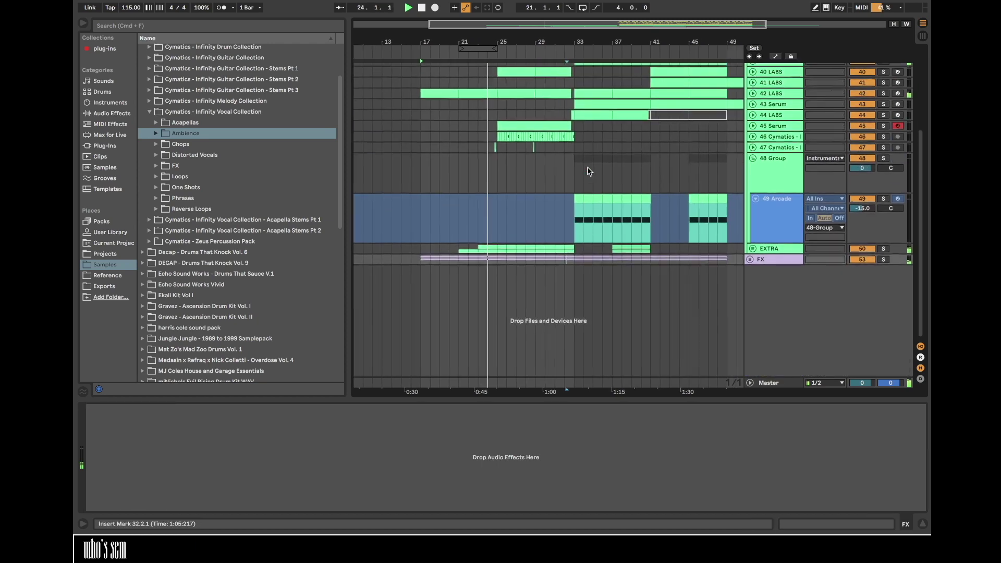
- Insert a new audio track directly below the 47 Cymatics vocal FX track in the Instruments group
{"action": "left_click", "coordinate": [495, 167]}
{"action": "scroll", "coordinate": [495, 167], "scroll_direction": "up", "scroll_amount": 2}
{"action": "left_click", "coordinate": [779, 175]}
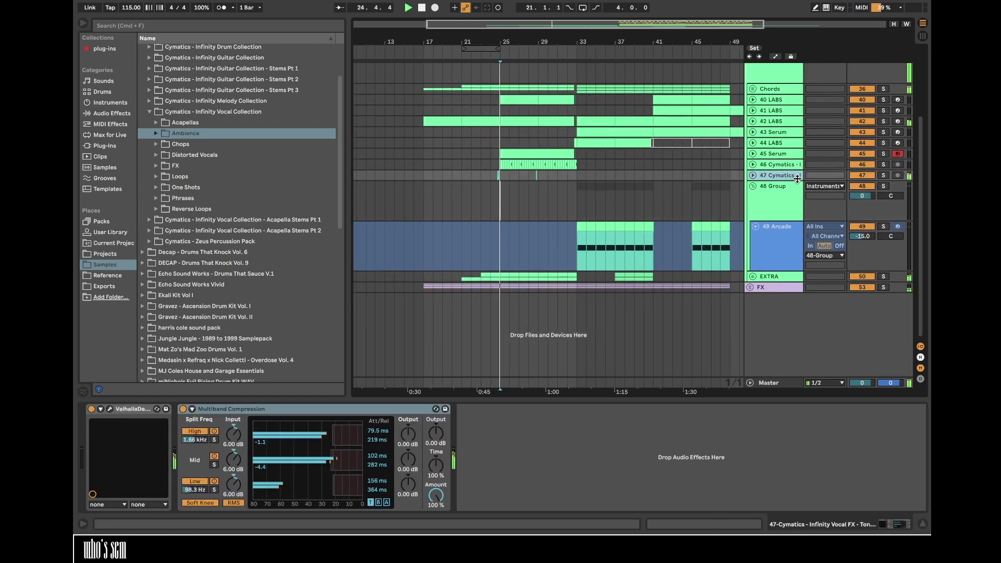
{"action": "key", "text": "super+t"}
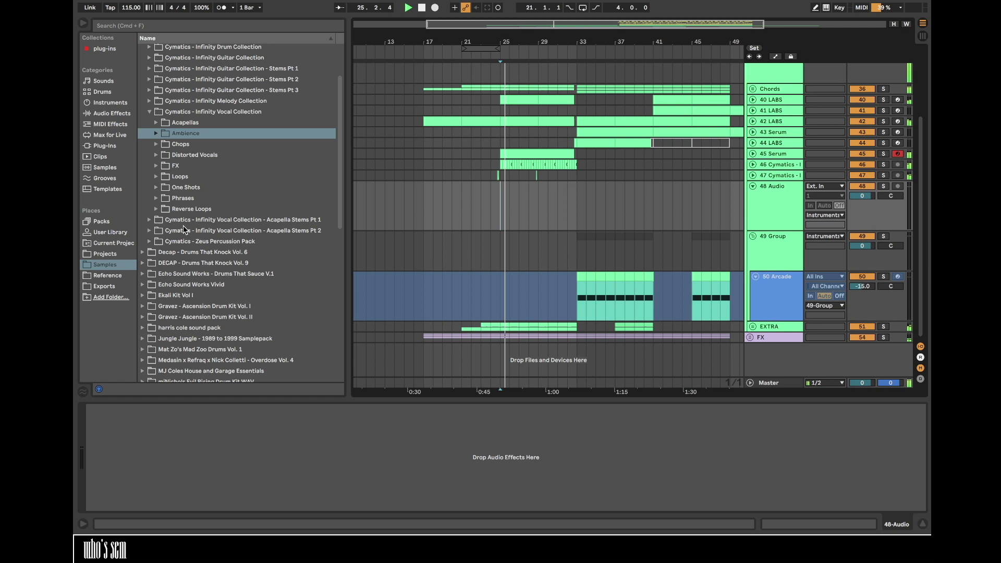
- Audition Infinity Vocal One Shot 12 - C# from the One Shots folder, then collapse the folder
{"action": "left_click", "coordinate": [156, 187]}
{"action": "left_click", "coordinate": [236, 317]}
{"action": "scroll", "coordinate": [242, 320], "scroll_direction": "down", "scroll_amount": 3}
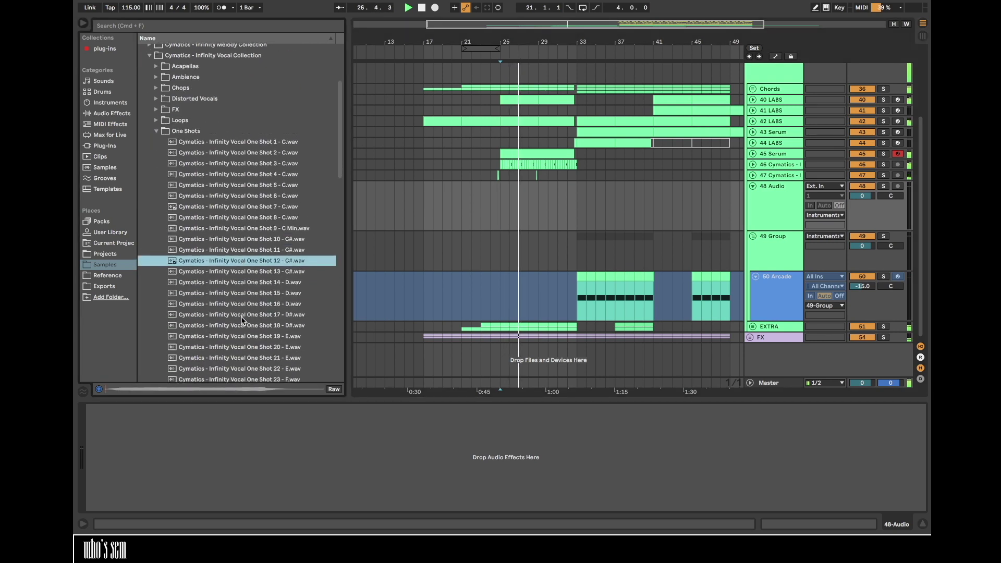
{"action": "left_click", "coordinate": [191, 131]}
{"action": "left_click", "coordinate": [156, 131]}
- Place the Infinity Distorted Vocal 5 - D sample at bar 29 on the new audio track and turn off its warping
{"action": "left_click", "coordinate": [156, 99]}
{"action": "left_click", "coordinate": [186, 155]}
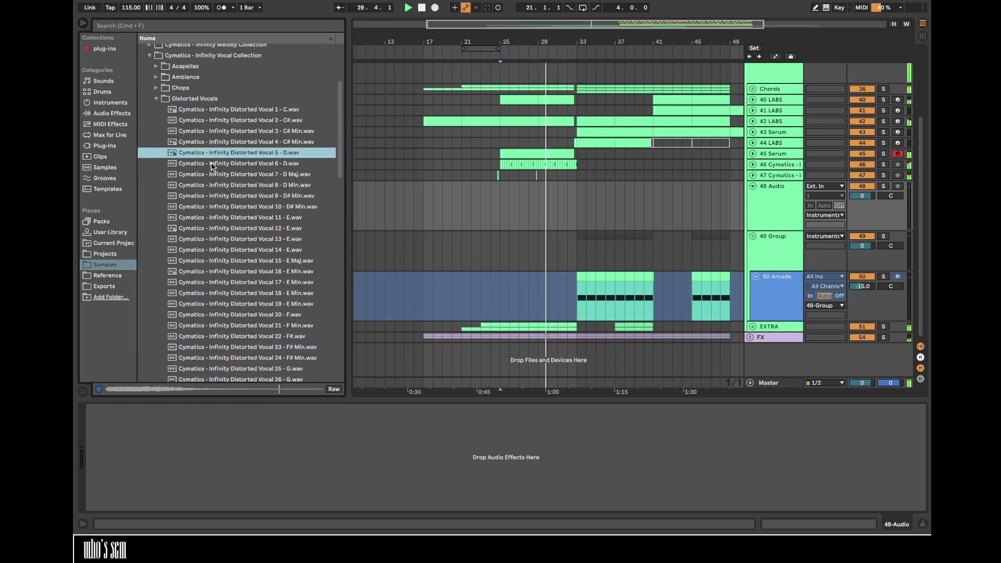
{"action": "key", "text": "space"}
{"action": "left_click_drag", "start_coordinate": [204, 156], "coordinate": [542, 209]}
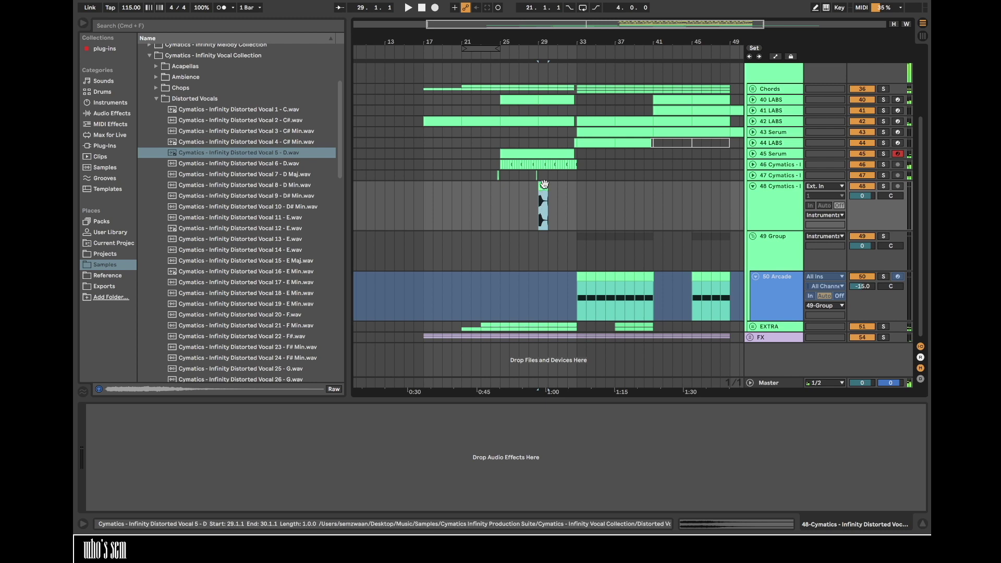
{"action": "left_click", "coordinate": [95, 372]}
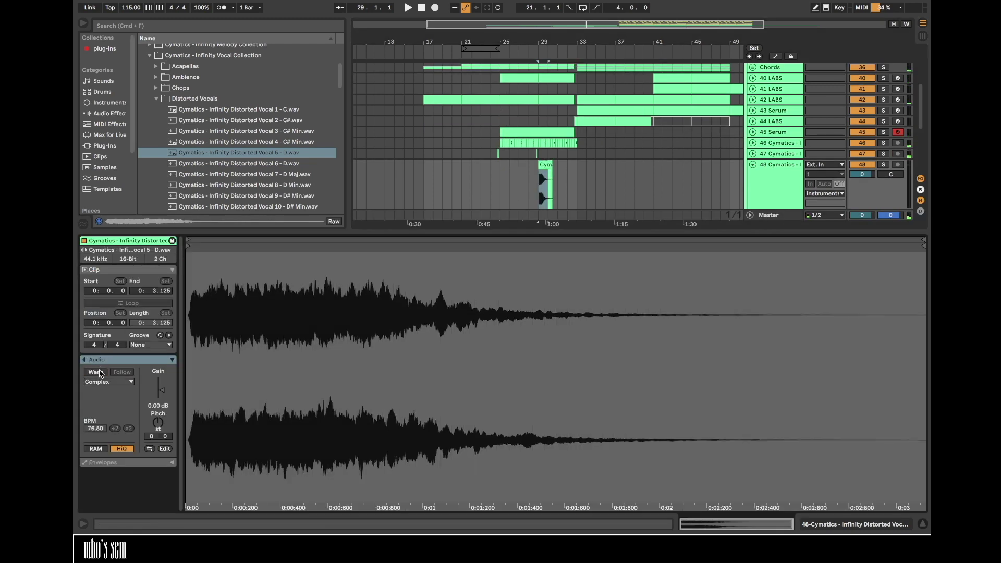
- Add the ValhallaRoom reverb from the plug-ins collection to the 48 distorted vocal track
{"action": "left_click", "coordinate": [109, 113]}
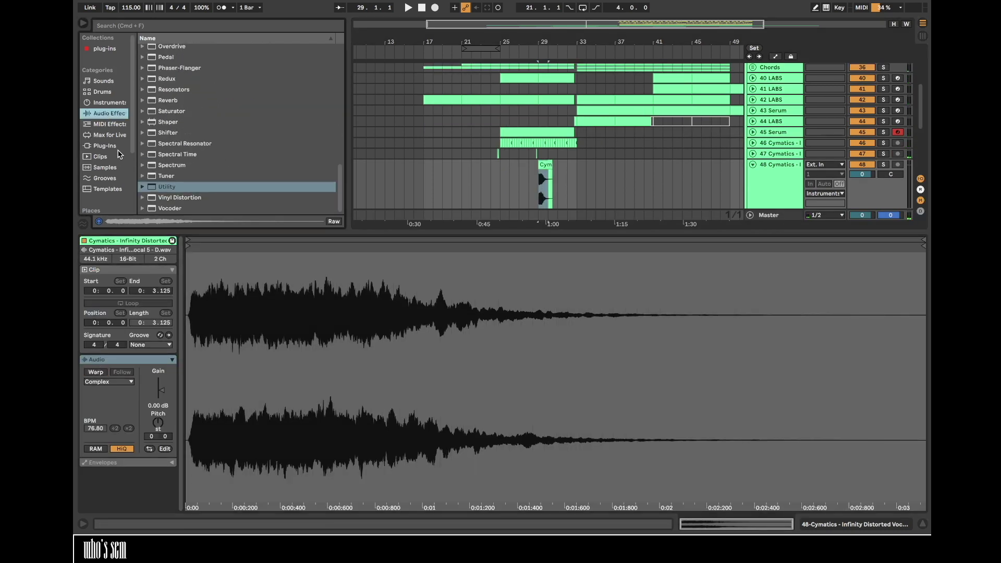
{"action": "left_click", "coordinate": [104, 49]}
{"action": "scroll", "coordinate": [177, 156], "scroll_direction": "down", "scroll_amount": 10}
{"action": "left_click", "coordinate": [176, 165]}
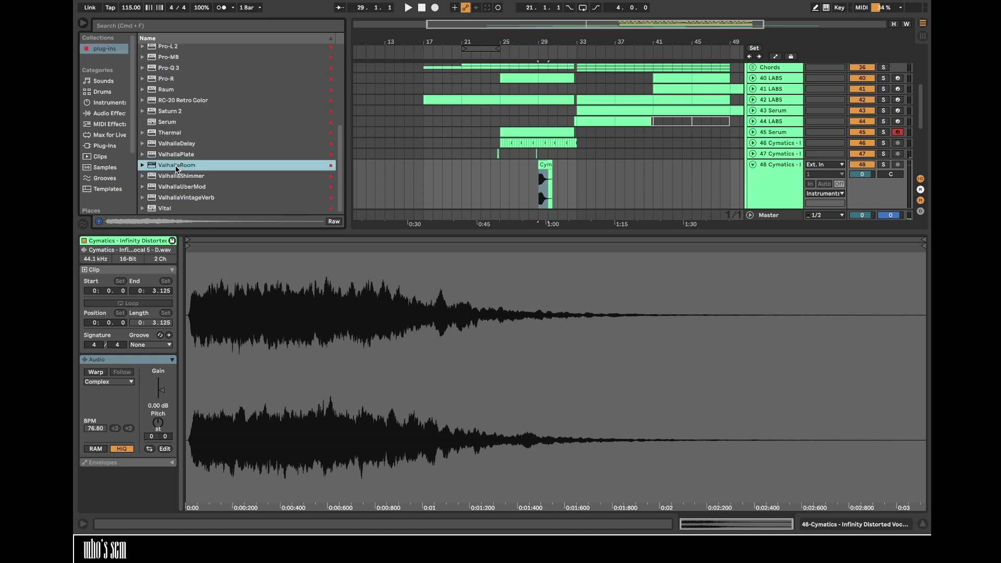
{"action": "double_click", "coordinate": [175, 166]}
- Set ValhallaRoom's decay to 6.34 s and mix to about 52%, and lower the 48 vocal track's volume to -6.1 dB during playback
{"action": "key", "text": "space"}
{"action": "left_click", "coordinate": [364, 220]}
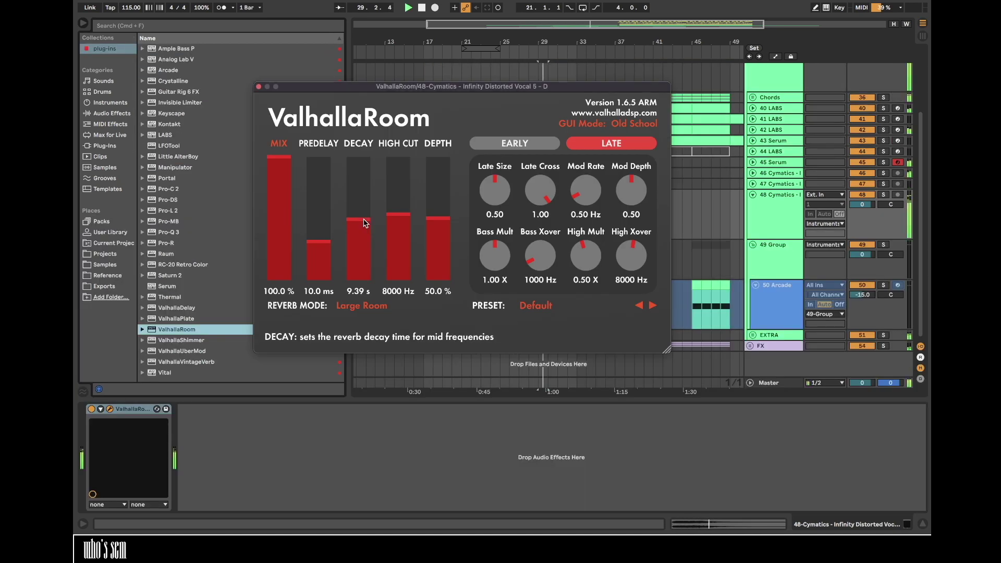
{"action": "left_click_drag", "start_coordinate": [363, 225], "coordinate": [363, 227]}
{"action": "left_click_drag", "start_coordinate": [278, 231], "coordinate": [280, 220]}
{"action": "left_click_drag", "start_coordinate": [862, 204], "coordinate": [862, 214]}
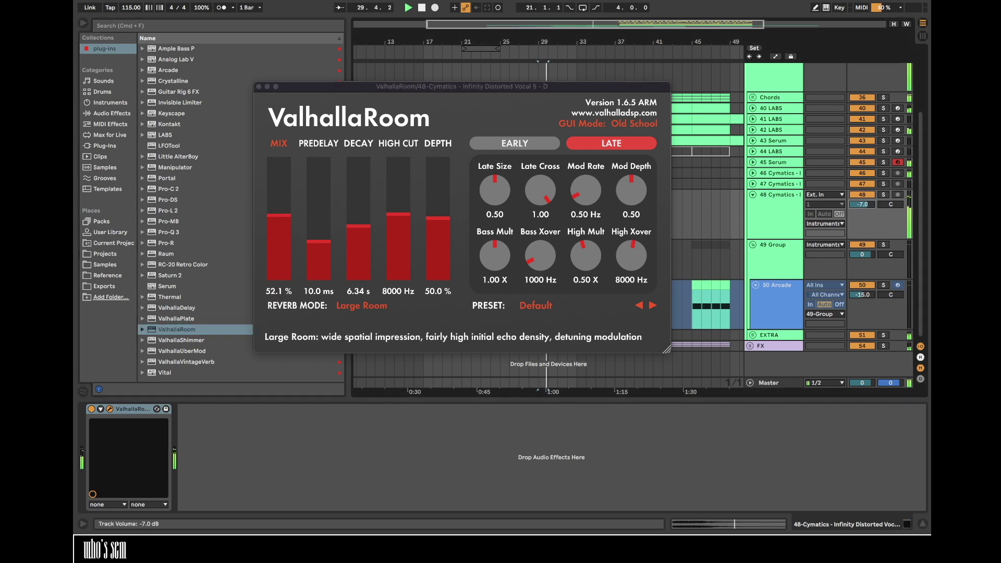
{"action": "left_click", "coordinate": [258, 86]}
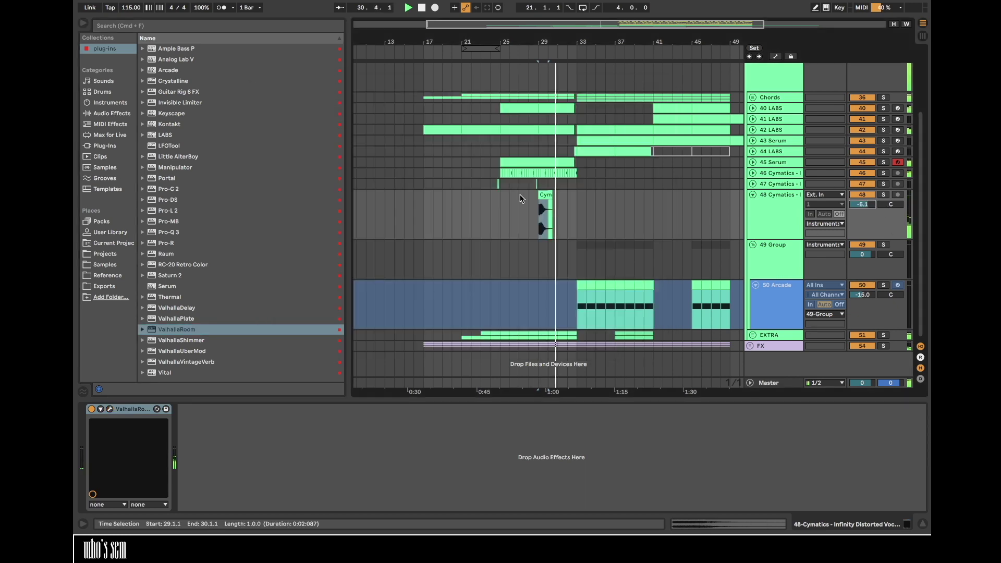
- Copy the distorted vocal clip to bar 31 on the same track and lower the track volume to -7.5 dB while auditioning
{"action": "left_click_drag", "start_coordinate": [544, 195], "coordinate": [564, 196]}
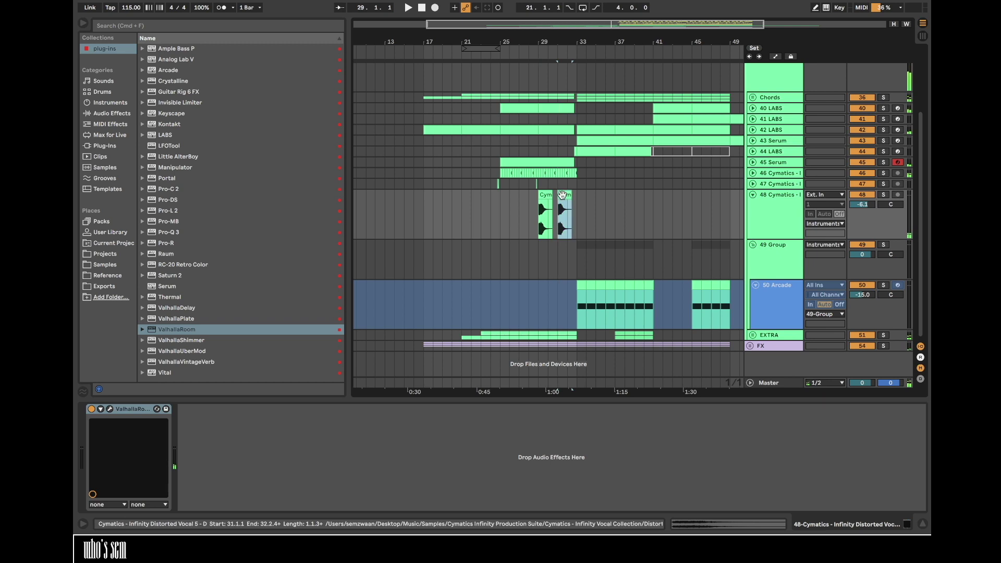
{"action": "double_click", "coordinate": [563, 195]}
{"action": "key", "text": "space"}
{"action": "key", "text": "Return"}
{"action": "key", "text": "space"}
{"action": "left_click_drag", "start_coordinate": [862, 174], "coordinate": [862, 183]}
{"action": "double_click", "coordinate": [771, 173]}
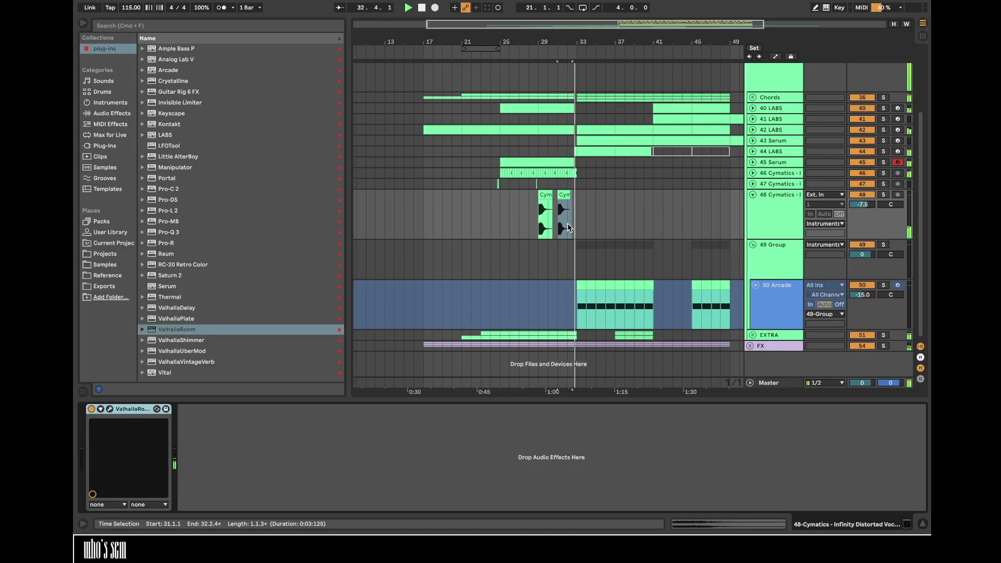
- Duplicate the 48 vocal track's section from bar 25 to 33 twice, filling through bar 49, and save the set
{"action": "left_click_drag", "start_coordinate": [498, 214], "coordinate": [568, 213]}
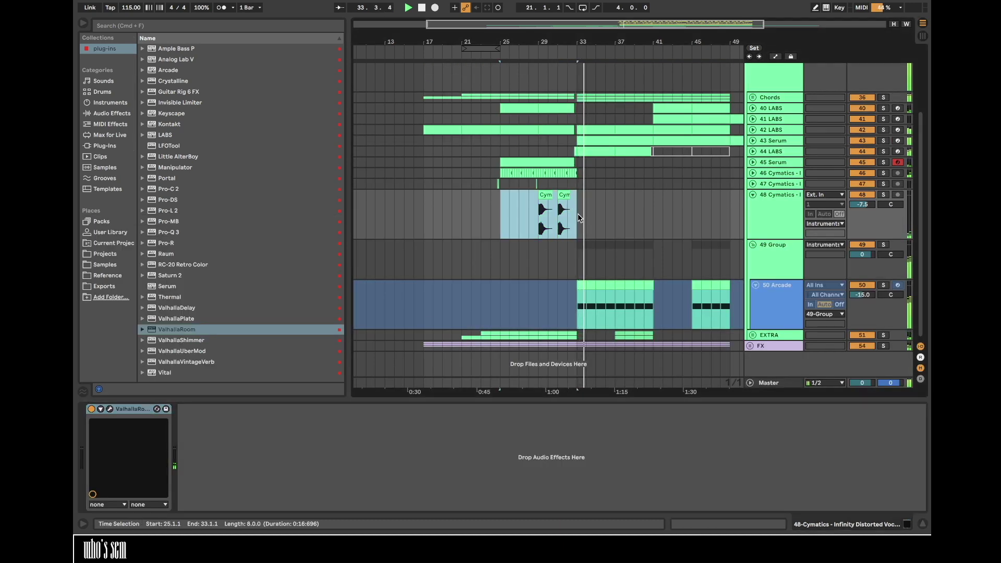
{"action": "key", "text": "ctrl+d"}
{"action": "scroll", "coordinate": [577, 218], "scroll_direction": "up", "scroll_amount": 3}
{"action": "scroll", "coordinate": [578, 218], "scroll_direction": "right", "scroll_amount": 2}
{"action": "key", "text": "super+s"}
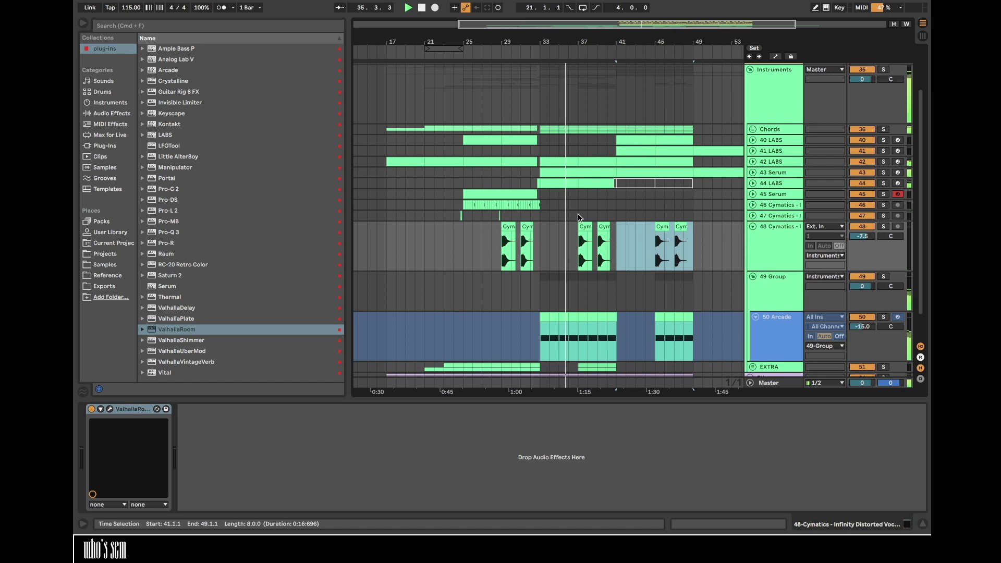
- End the solo on the 43 Serum track and lower the 48 vocal track's volume to -12.5 dB in the full mix
{"action": "left_click", "coordinate": [539, 230]}
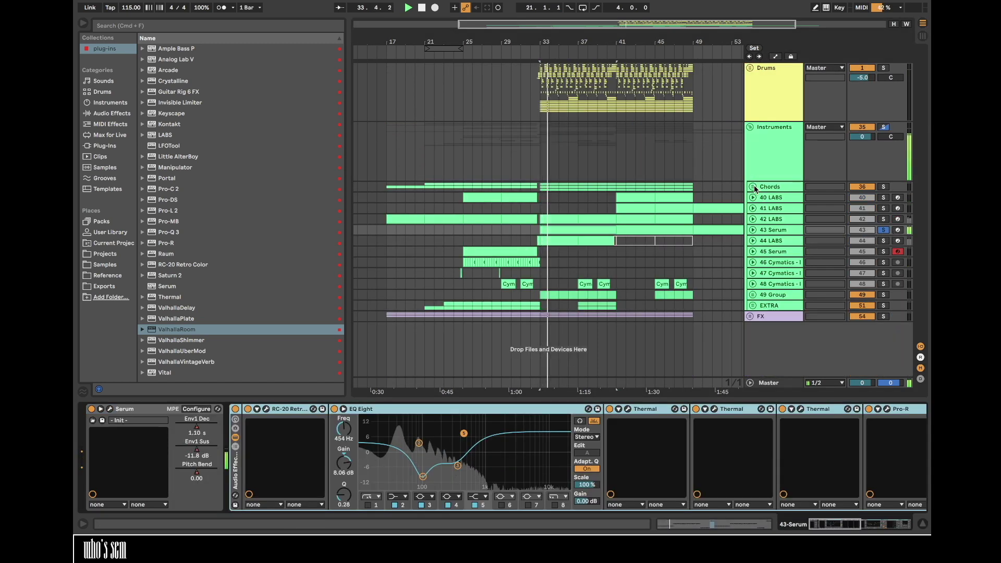
{"action": "left_click", "coordinate": [883, 230]}
{"action": "left_click", "coordinate": [383, 230]}
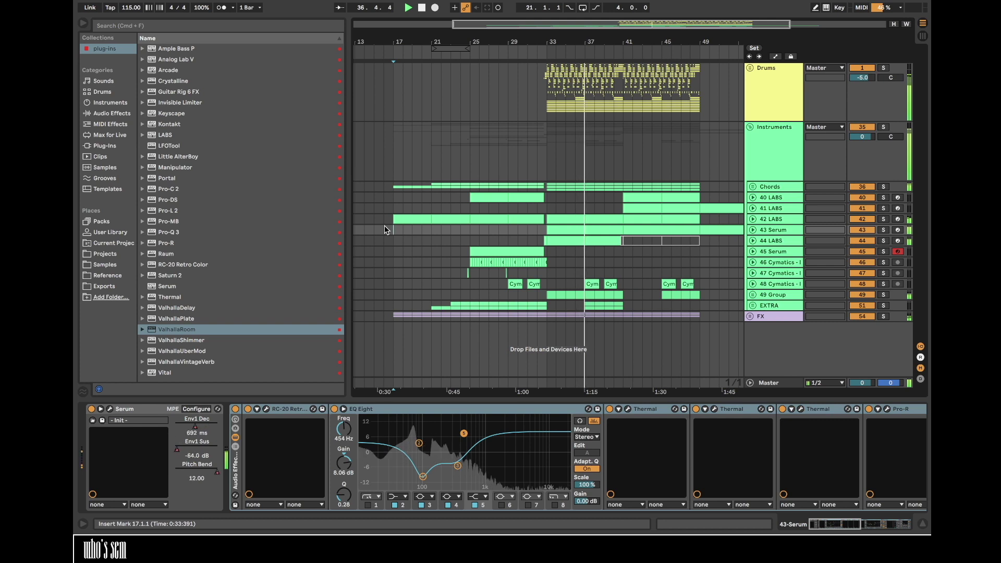
{"action": "left_click", "coordinate": [752, 284]}
{"action": "left_click_drag", "start_coordinate": [872, 295], "coordinate": [871, 302]}
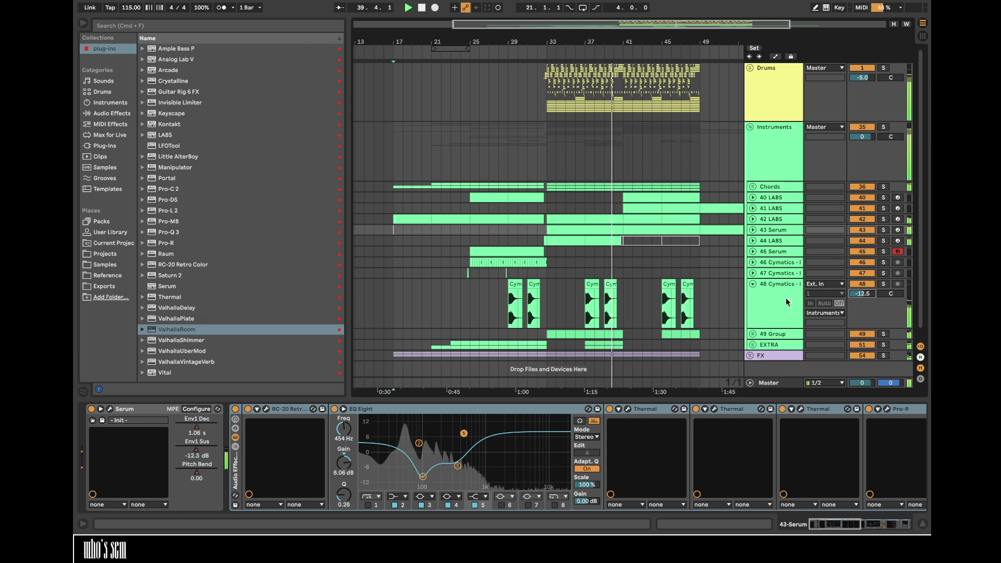
- Insert EQ Eight before ValhallaRoom on the 48 vocal track and dip band 4 by -3.35 dB at 2.50 kHz
{"action": "left_click", "coordinate": [424, 312]}
{"action": "left_click", "coordinate": [96, 113]}
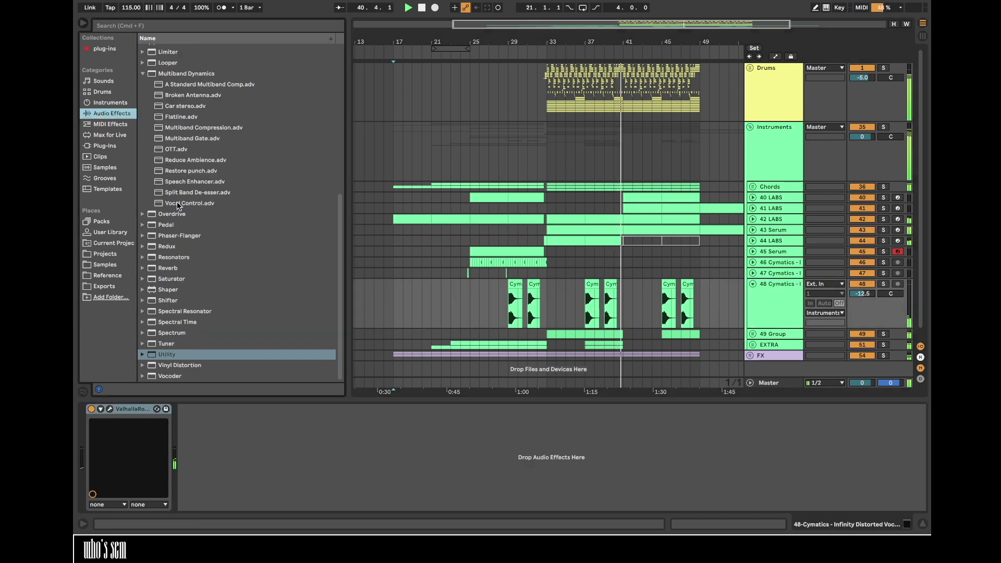
{"action": "scroll", "coordinate": [179, 177], "scroll_direction": "up", "scroll_amount": 8}
{"action": "left_click_drag", "start_coordinate": [170, 196], "coordinate": [100, 459]}
{"action": "key", "text": "space"}
{"action": "key", "text": "space"}
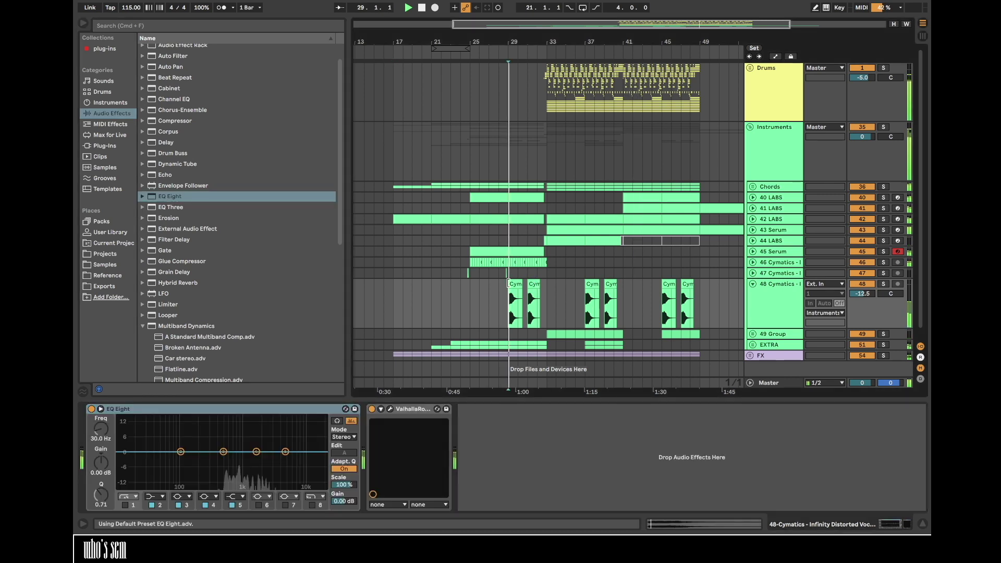
{"action": "left_click_drag", "start_coordinate": [256, 452], "coordinate": [267, 461]}
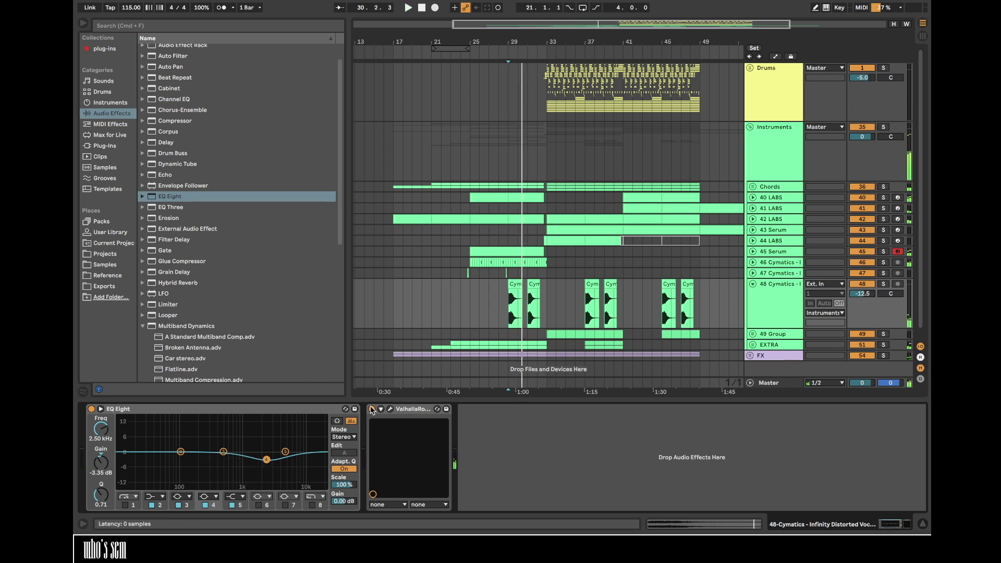
- Freeze the 48 vocal track and copy its frozen clips from bar 29 onto a new audio track directly below
{"action": "right_click", "coordinate": [781, 302]}
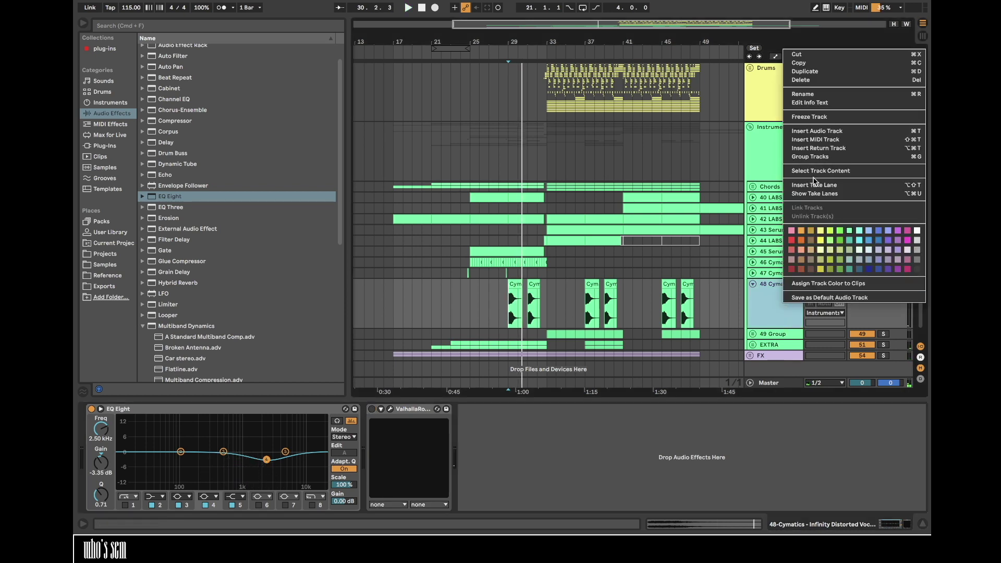
{"action": "left_click", "coordinate": [811, 116]}
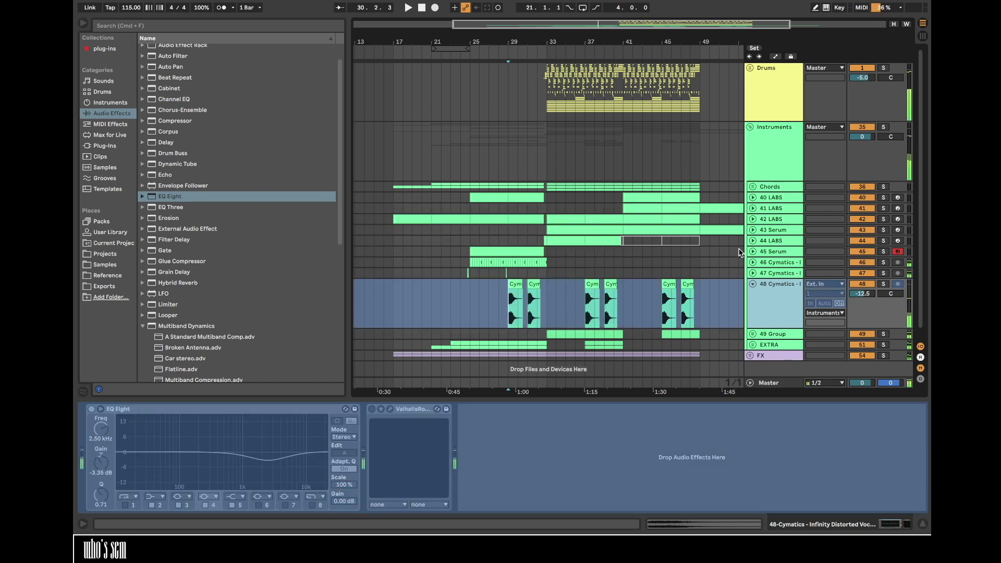
{"action": "key", "text": "super+t"}
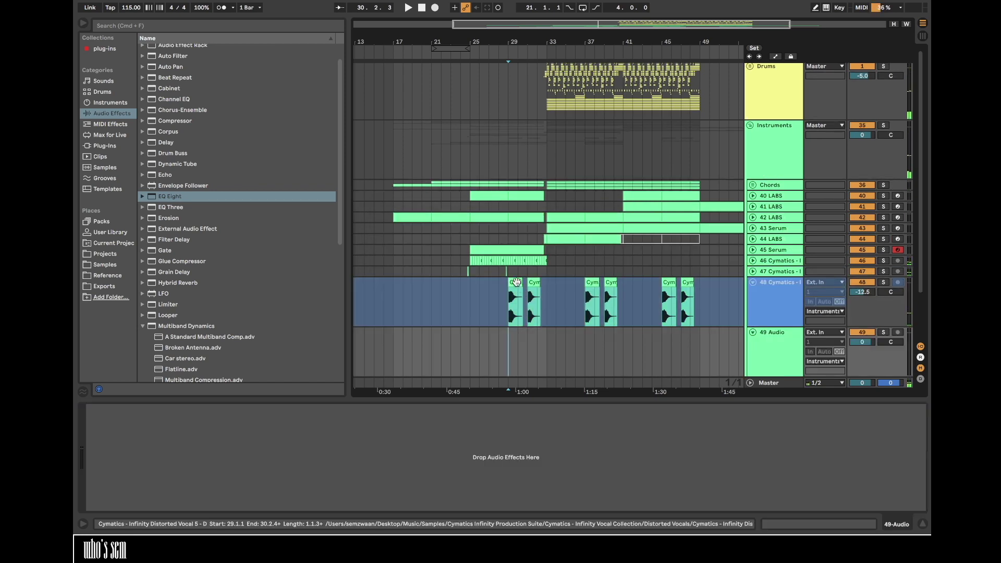
{"action": "left_click_drag", "start_coordinate": [515, 284], "coordinate": [764, 330]}
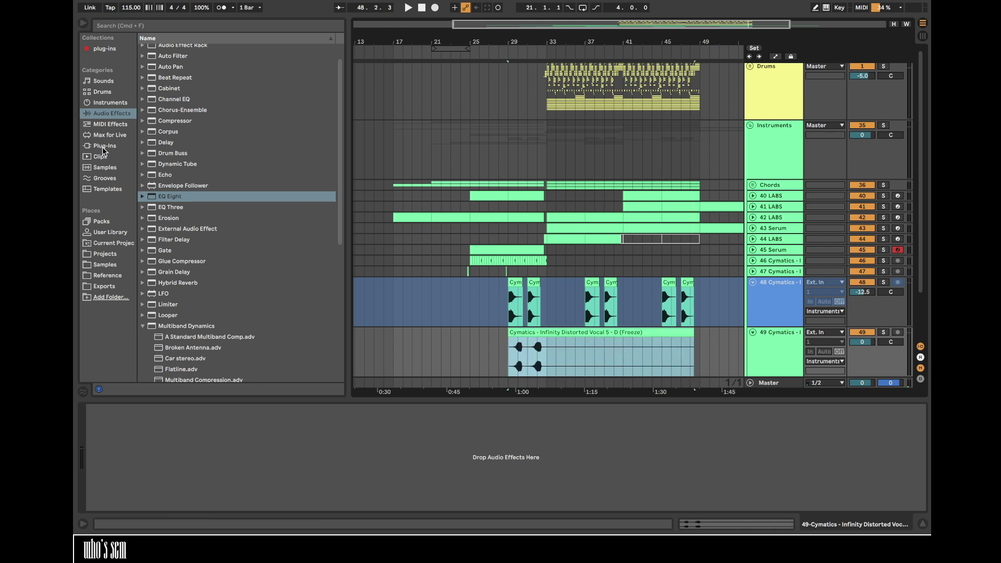
- Add ValhallaShimmer to the 49 vocal track with mix 1.00, size 0.22, bigStereo reverb mode, mod rate 1.10 and mod depth 0.47
{"action": "left_click", "coordinate": [103, 147]}
{"action": "left_click", "coordinate": [99, 49]}
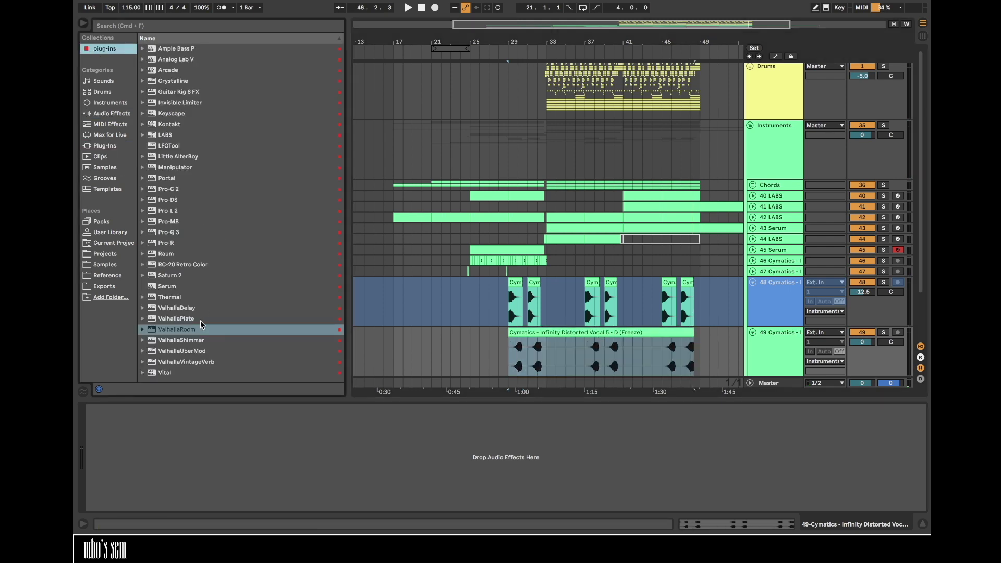
{"action": "double_click", "coordinate": [195, 341]}
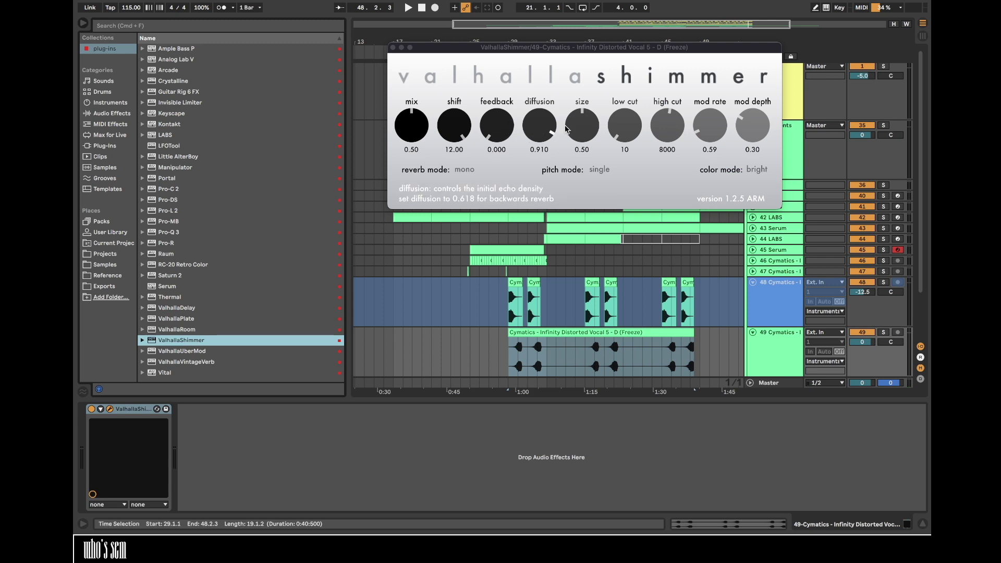
{"action": "left_click", "coordinate": [592, 126]}
{"action": "left_click", "coordinate": [464, 168]}
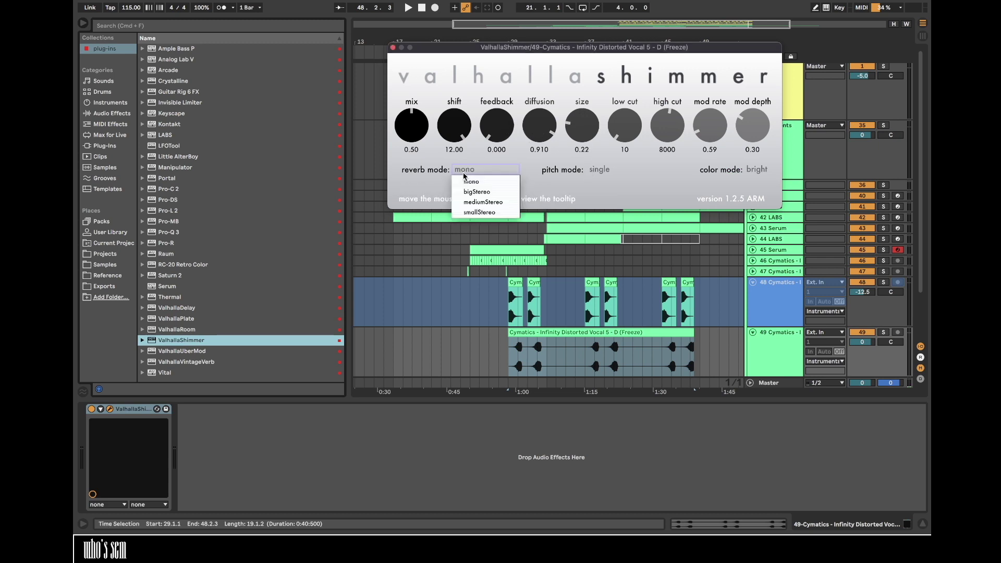
{"action": "left_click", "coordinate": [477, 201]}
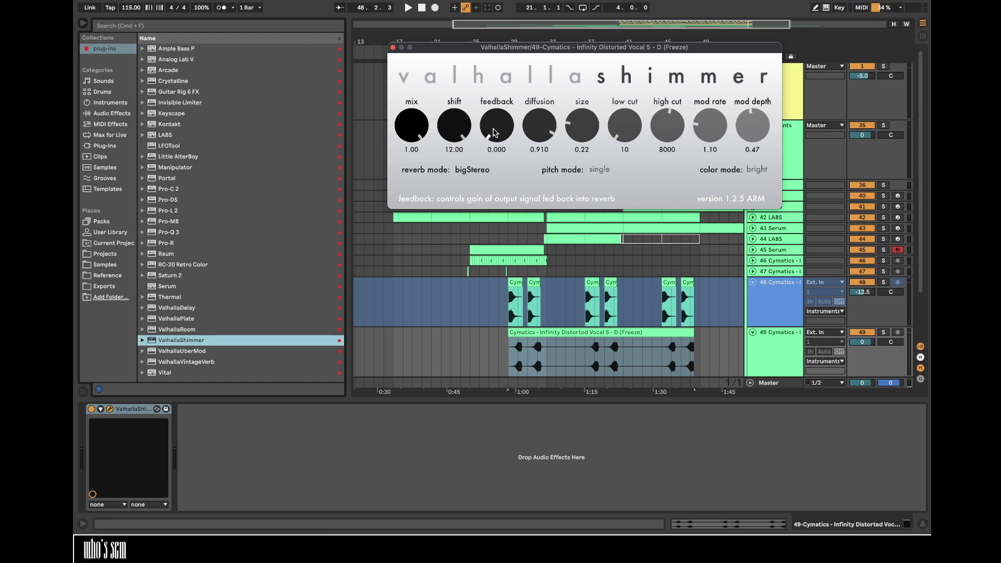
{"action": "left_click", "coordinate": [393, 48]}
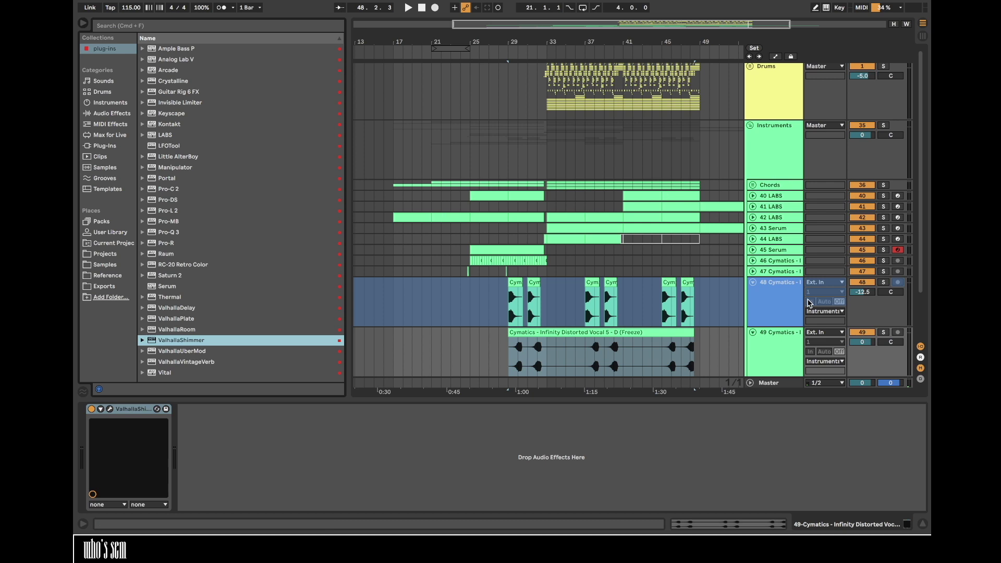
- Freeze the 49 vocal track with its shimmer reverb
{"action": "scroll", "coordinate": [780, 341], "scroll_direction": "down", "scroll_amount": 3}
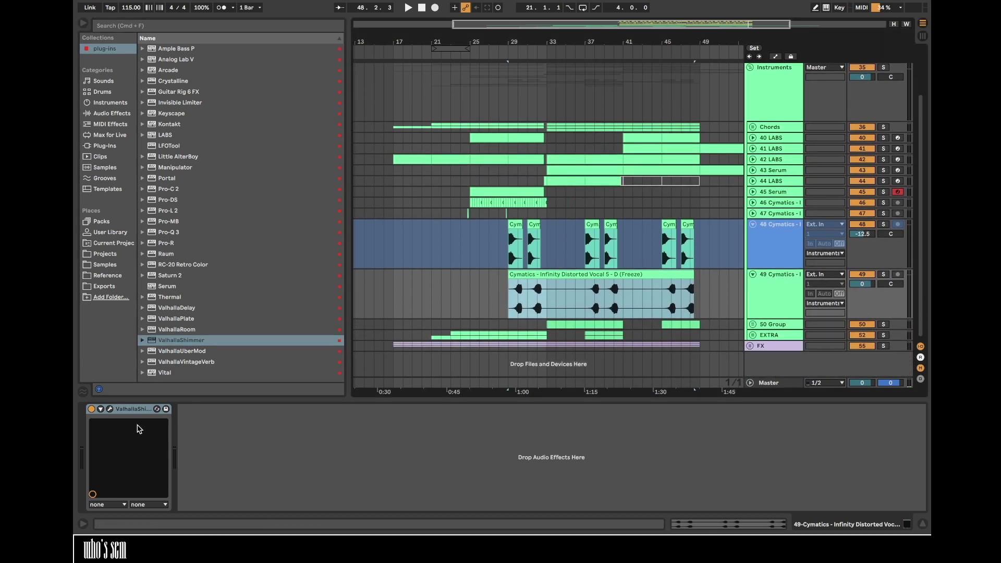
{"action": "right_click", "coordinate": [792, 280]}
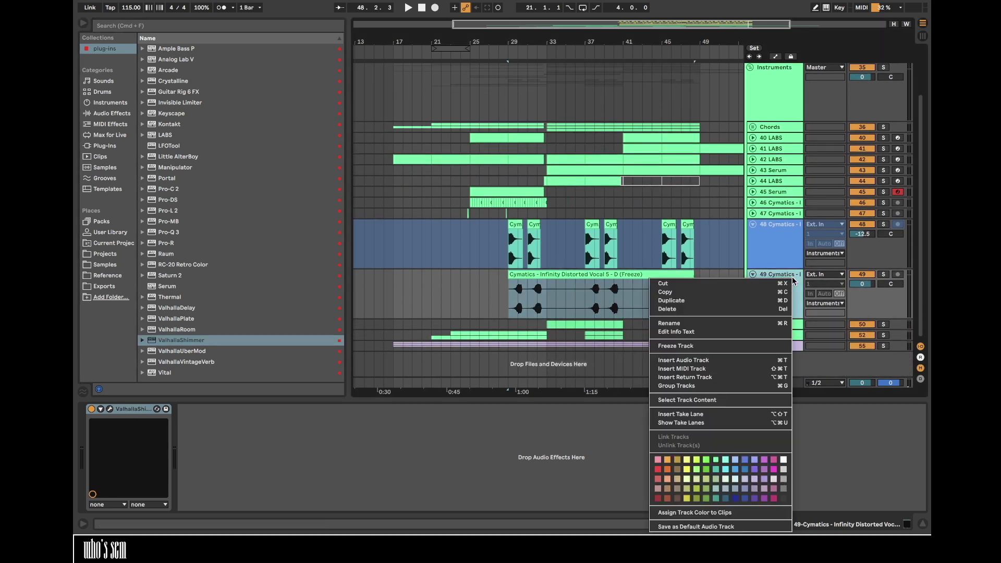
{"action": "left_click", "coordinate": [705, 347]}
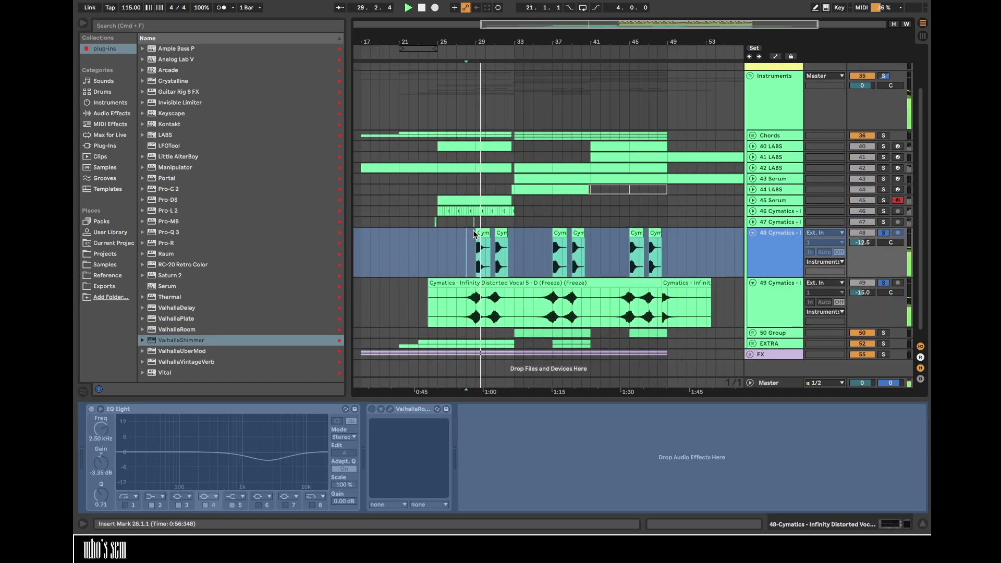
- Unfreeze the 48 vocal track and turn its ValhallaRoom reverb back on
{"action": "right_click", "coordinate": [785, 244]}
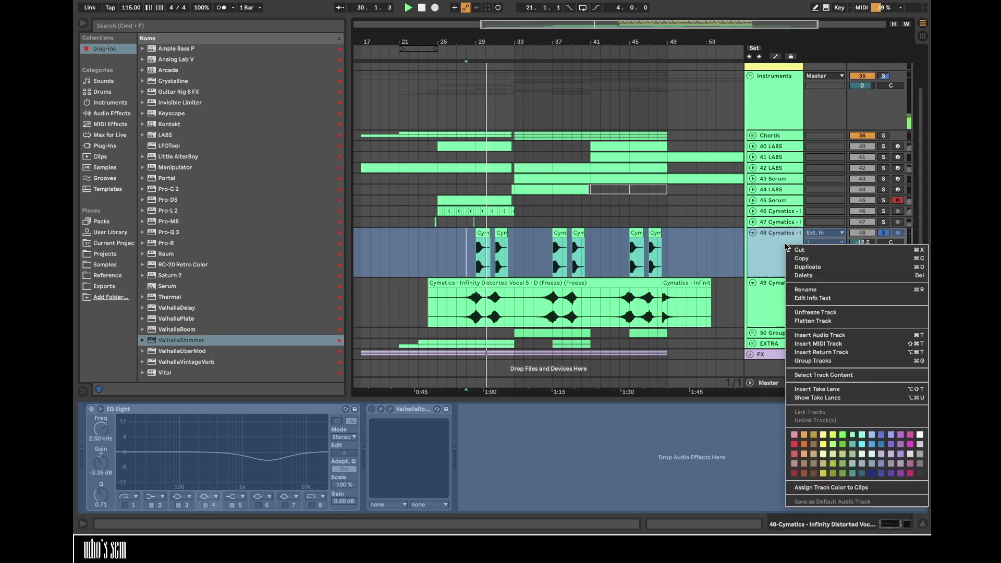
{"action": "left_click", "coordinate": [797, 312]}
{"action": "left_click", "coordinate": [372, 409]}
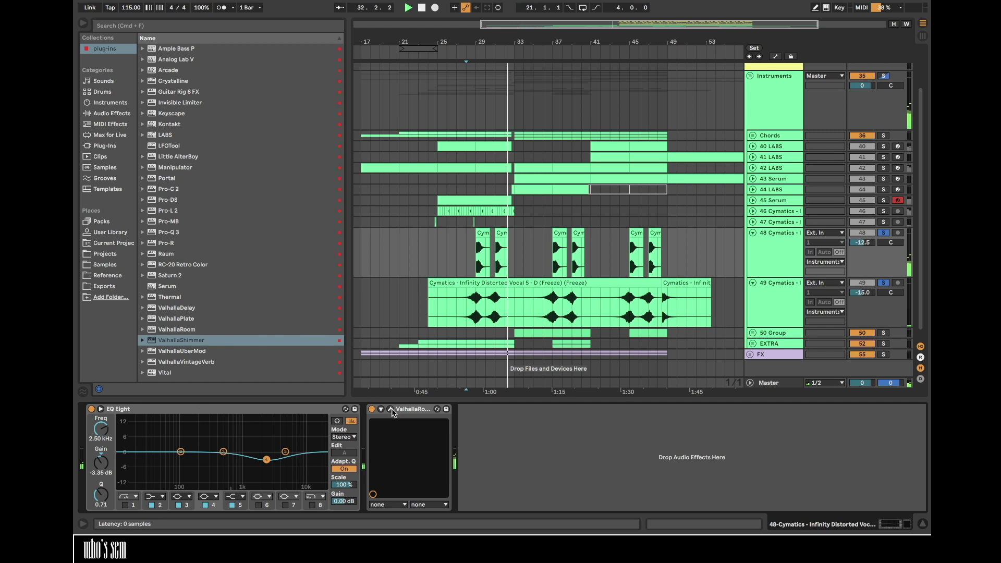
- Raise ValhallaRoom's mix to 69.4% and decay to 9.01 s on the 48 vocal track while replaying from bar 28
{"action": "left_click", "coordinate": [391, 410]}
{"action": "key", "text": "space"}
{"action": "key", "text": "space"}
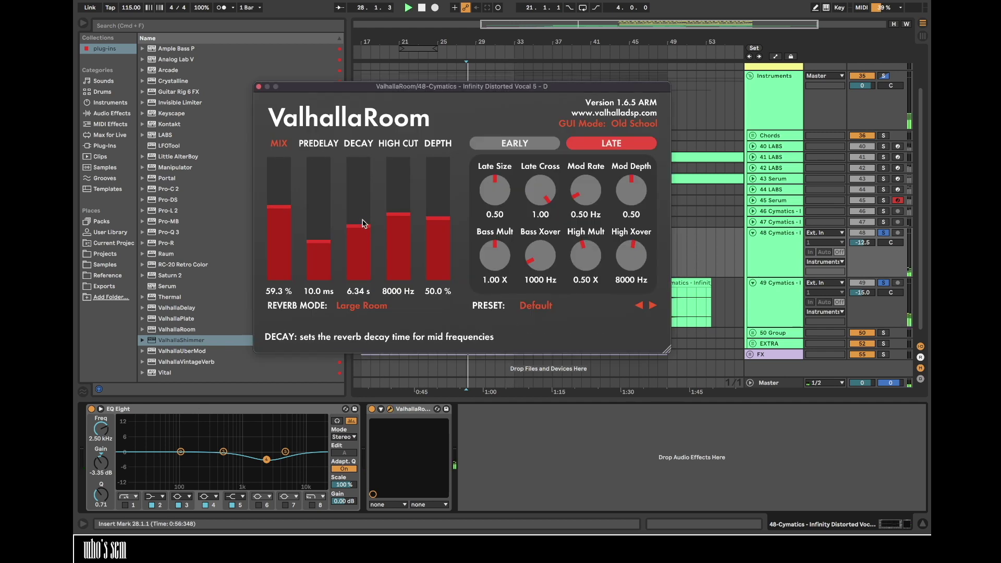
{"action": "left_click_drag", "start_coordinate": [281, 207], "coordinate": [282, 198]}
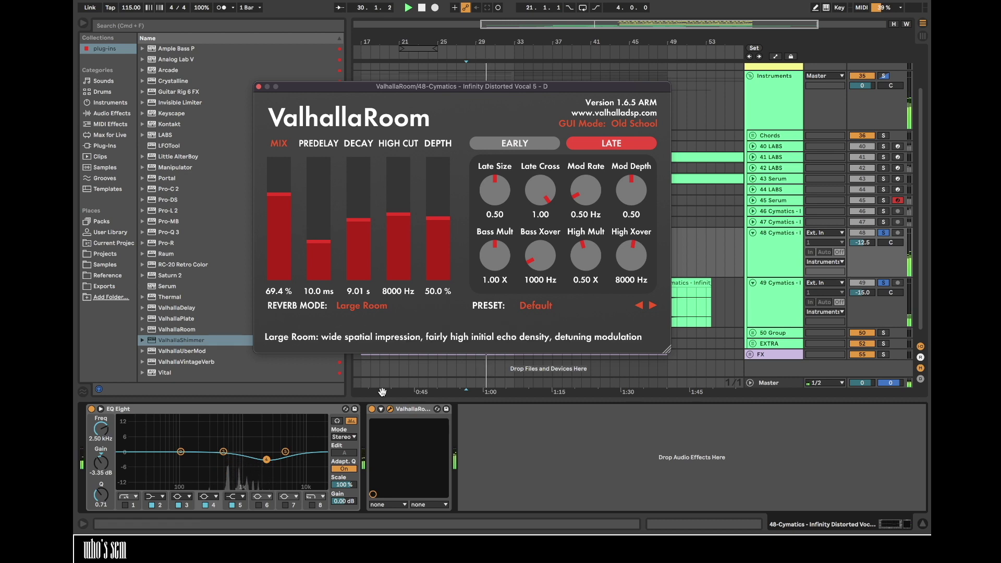
{"action": "left_click", "coordinate": [390, 410]}
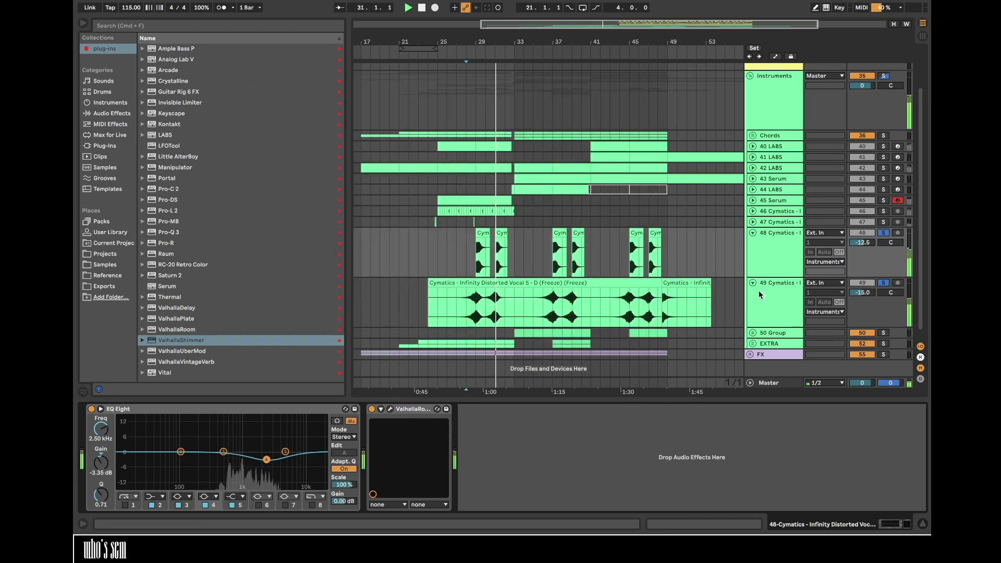
- Unsolo the 48 and 49 vocal tracks and play the full mix from bar 27
{"action": "left_click", "coordinate": [463, 293]}
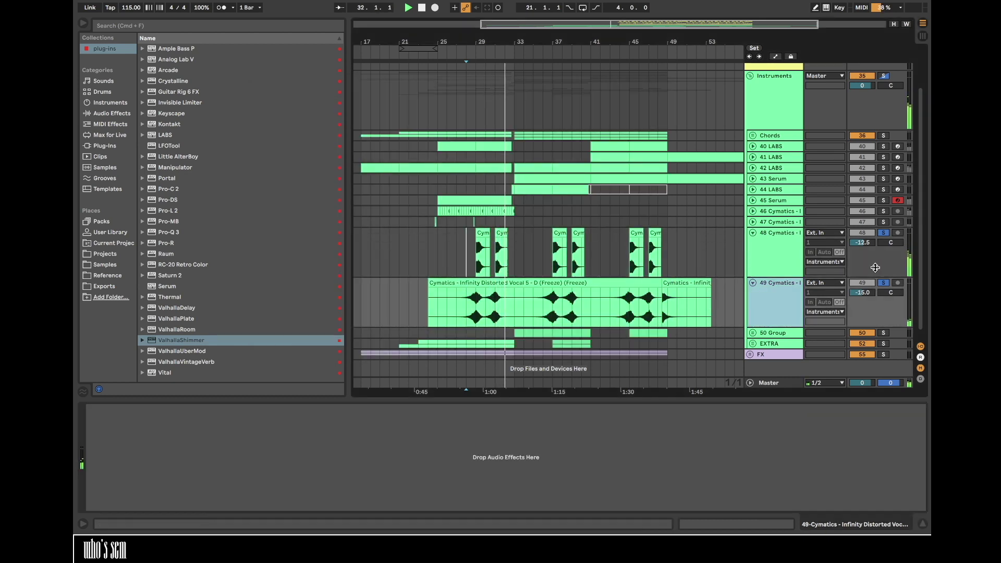
{"action": "left_click", "coordinate": [879, 283]}
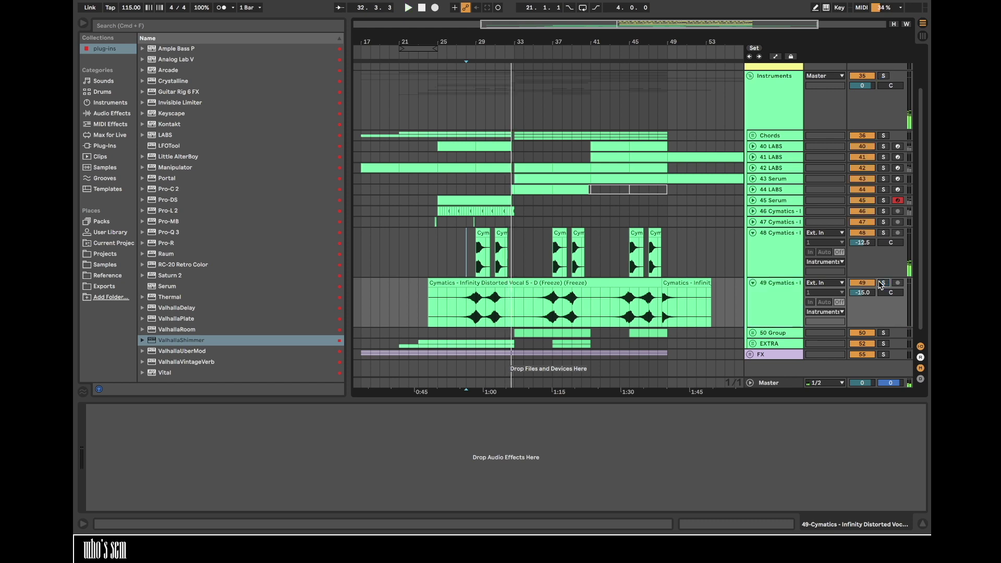
{"action": "left_click", "coordinate": [459, 253]}
{"action": "key", "text": "space"}
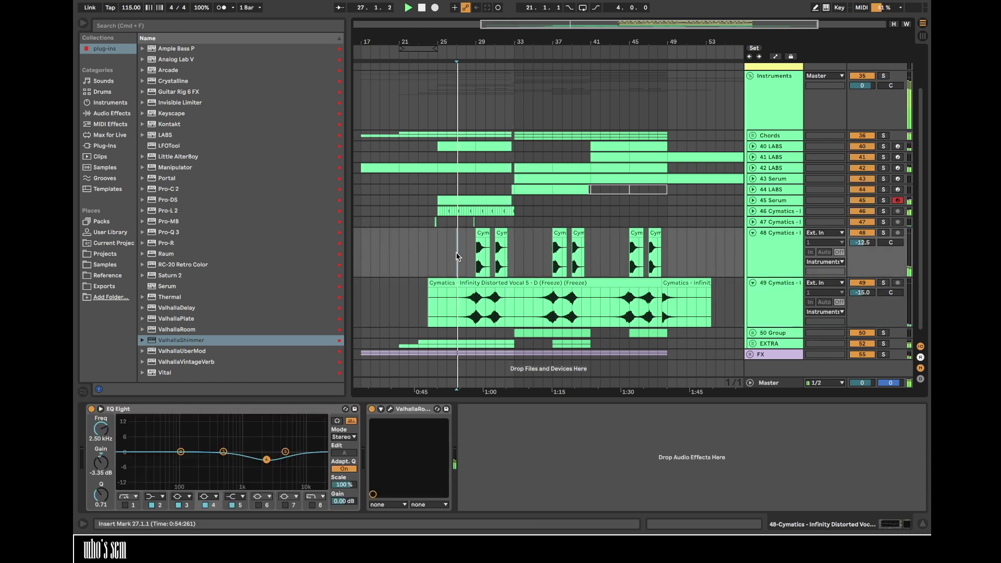
- Fold the 48 and 49 vocal tracks and collapse the Distorted Vocals and Cymatics - Infinity Vocal Collection folders in the sample library
{"action": "left_click", "coordinate": [751, 233], "text": "alt"}
{"action": "scroll", "coordinate": [428, 280], "scroll_direction": "left", "scroll_amount": 3}
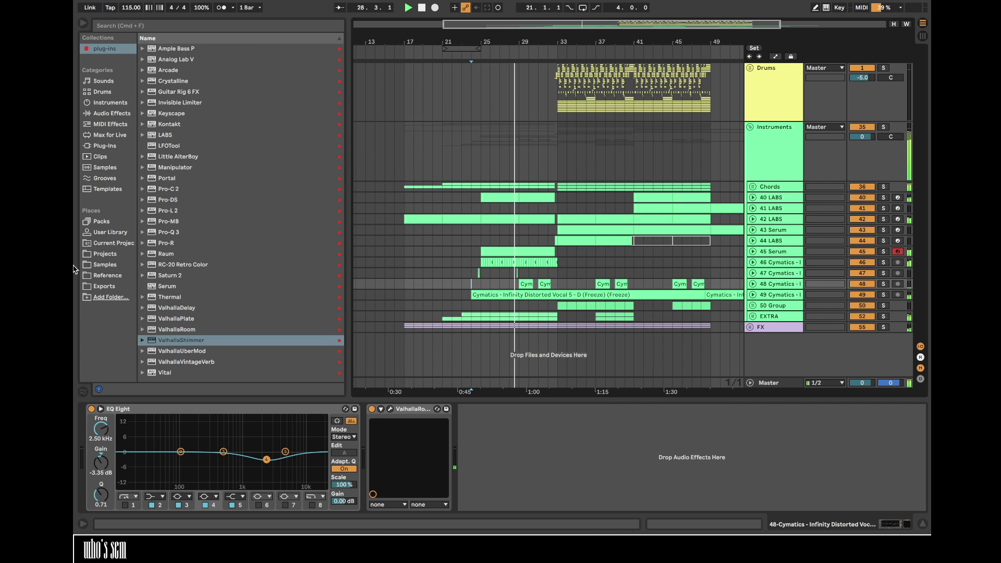
{"action": "left_click", "coordinate": [110, 264]}
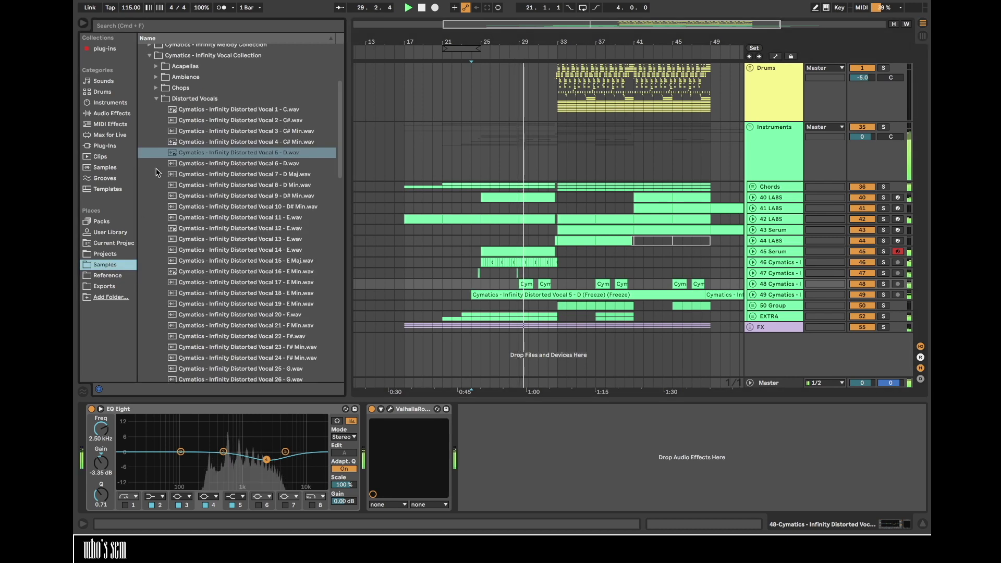
{"action": "left_click", "coordinate": [156, 99]}
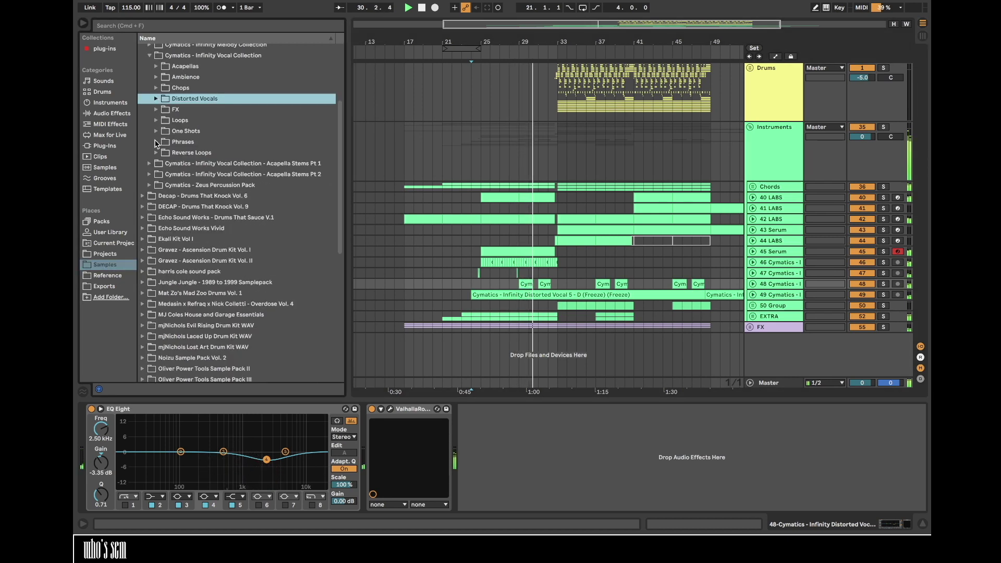
{"action": "left_click", "coordinate": [149, 56]}
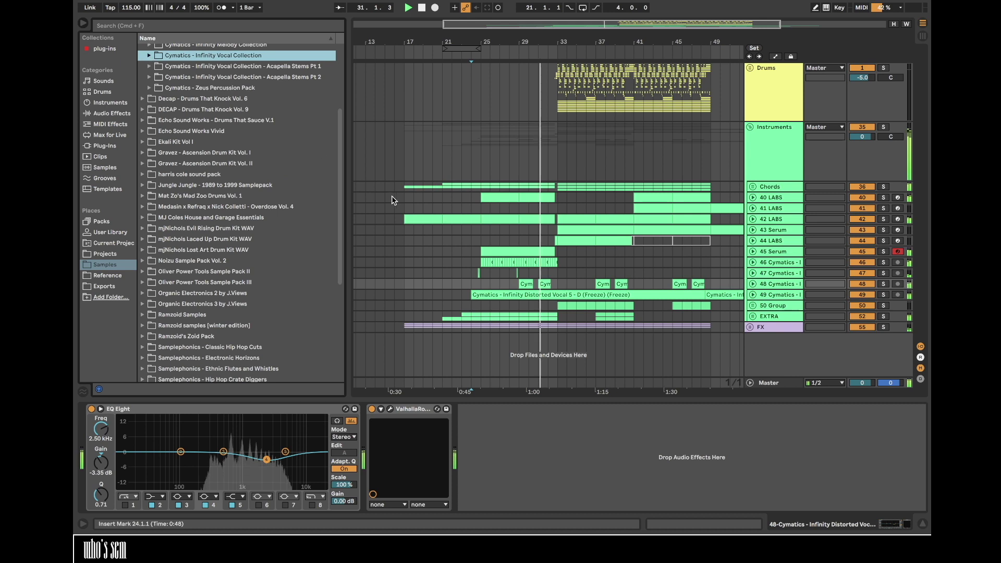
- Cut 40 LABS by 11.3 dB at 1.94 kHz with a Q of 1.01 in EQ Eight, then fold the track
{"action": "left_click", "coordinate": [532, 197]}
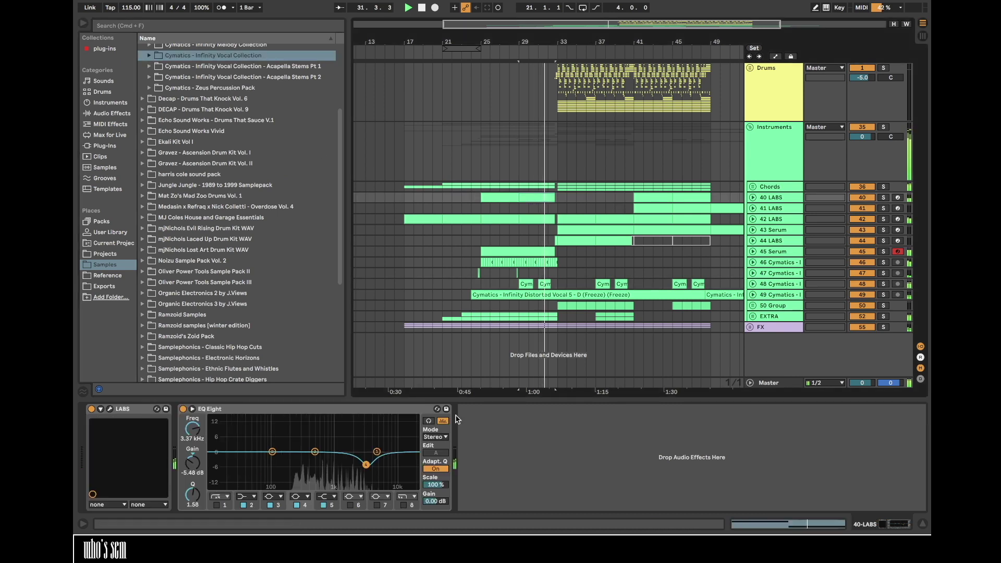
{"action": "left_click", "coordinate": [752, 197]}
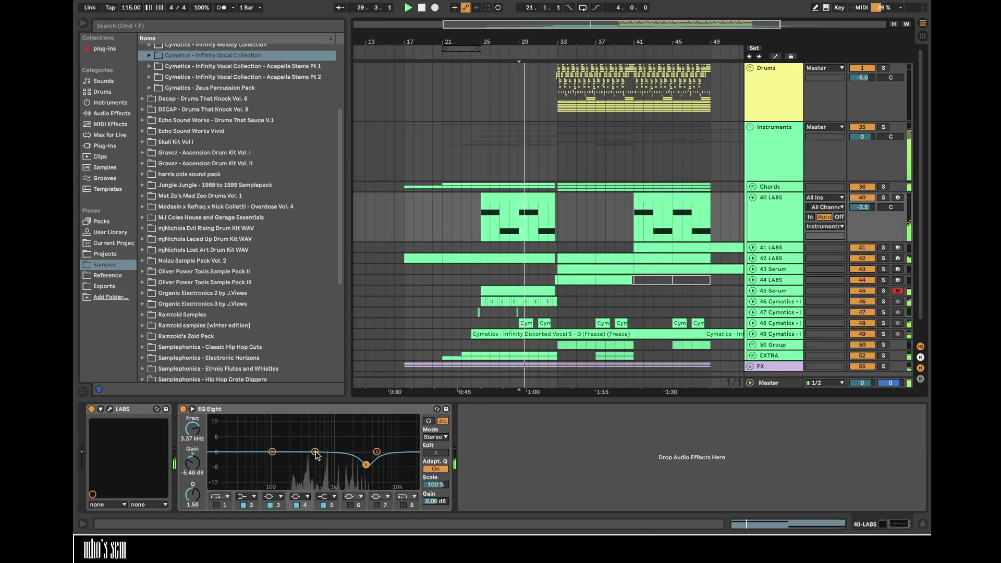
{"action": "left_click_drag", "start_coordinate": [317, 455], "coordinate": [351, 478]}
{"action": "left_click_drag", "start_coordinate": [193, 494], "coordinate": [193, 488]}
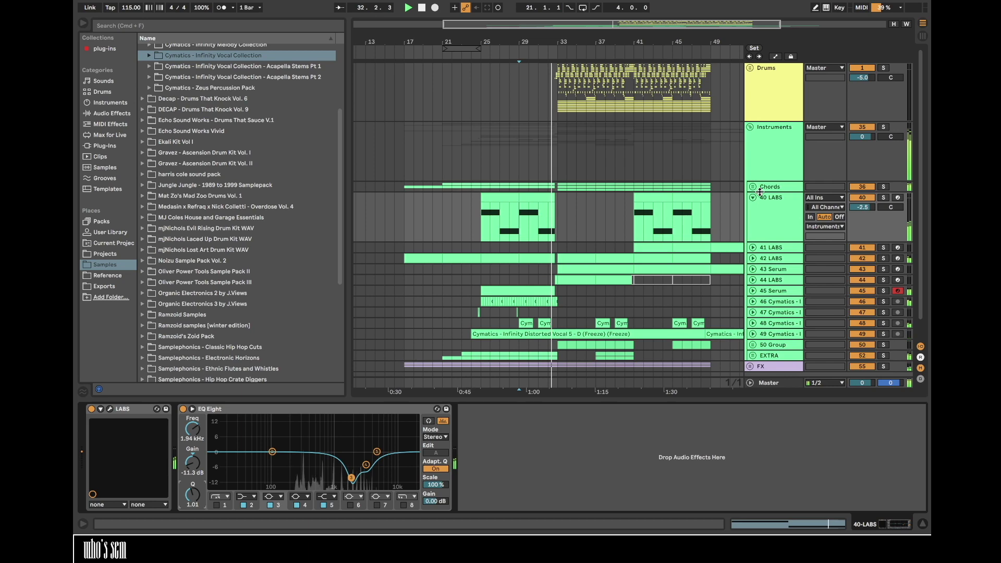
{"action": "left_click", "coordinate": [753, 197]}
- Unfold the FX group and collapse the Cymatics Infinity Production Suite folder to look through the other sample packs
{"action": "left_click", "coordinate": [753, 326]}
{"action": "scroll", "coordinate": [757, 326], "scroll_direction": "down", "scroll_amount": 2}
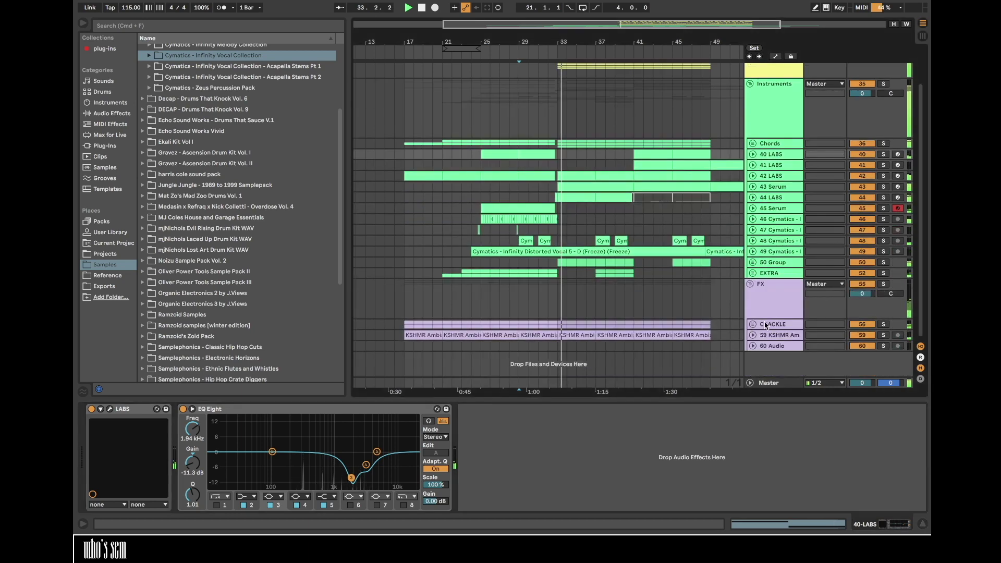
{"action": "left_click", "coordinate": [407, 252]}
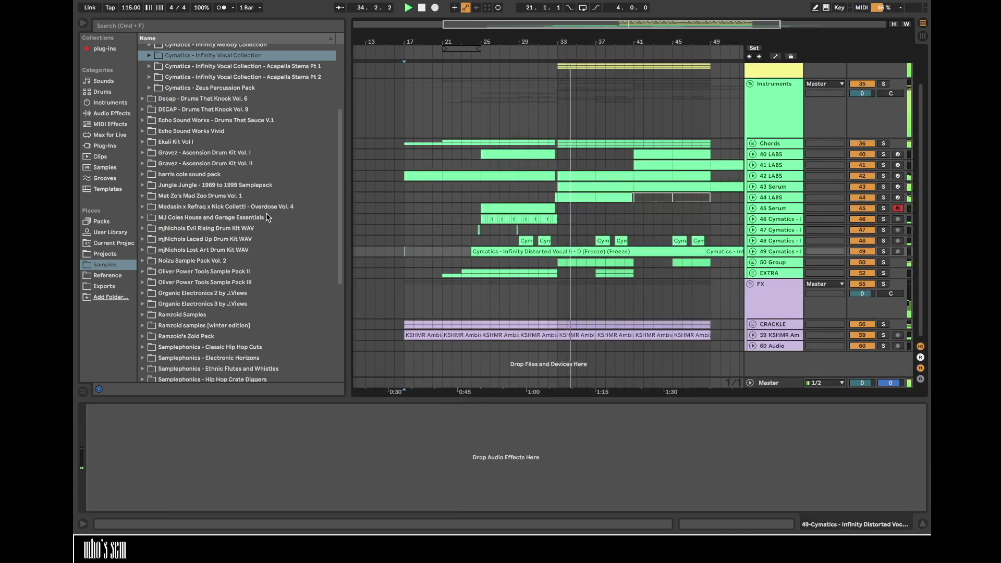
{"action": "scroll", "coordinate": [265, 212], "scroll_direction": "up", "scroll_amount": 5}
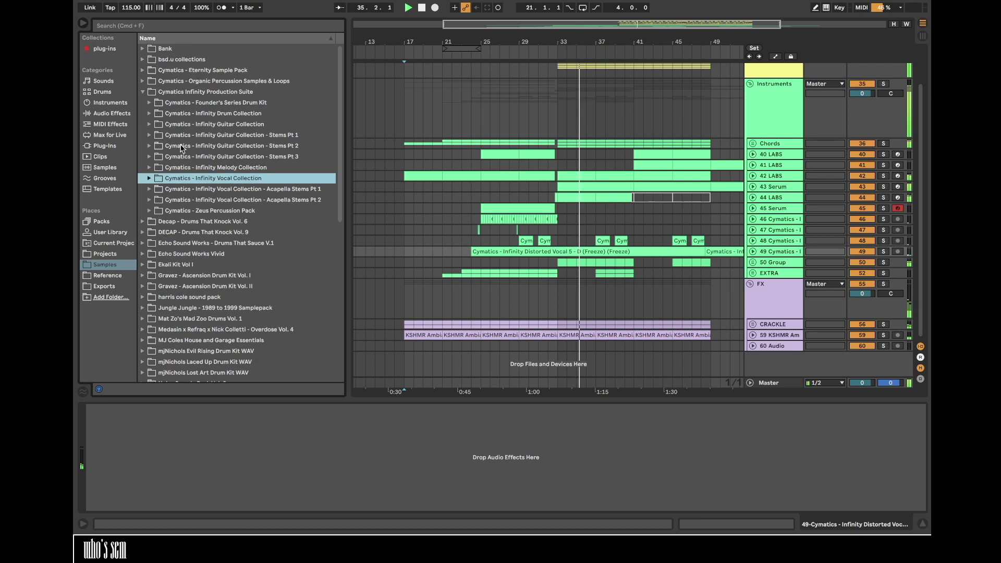
{"action": "left_click", "coordinate": [143, 92]}
{"action": "scroll", "coordinate": [200, 260], "scroll_direction": "down", "scroll_amount": 8}
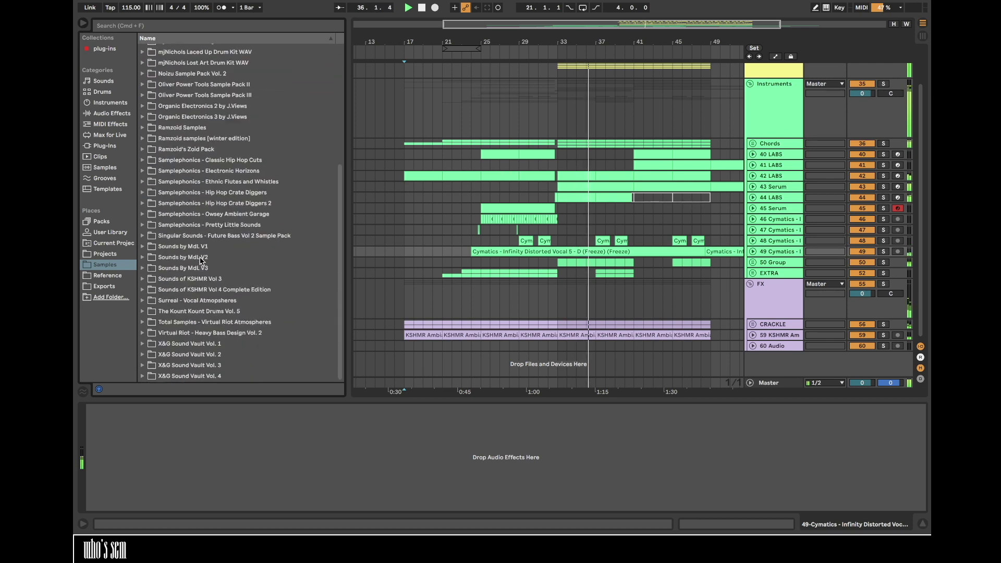
- Insert an empty audio track below the 47 Cymatics track in the Instruments group
{"action": "left_click", "coordinate": [404, 261]}
{"action": "left_click_drag", "start_coordinate": [412, 41], "coordinate": [394, 66]}
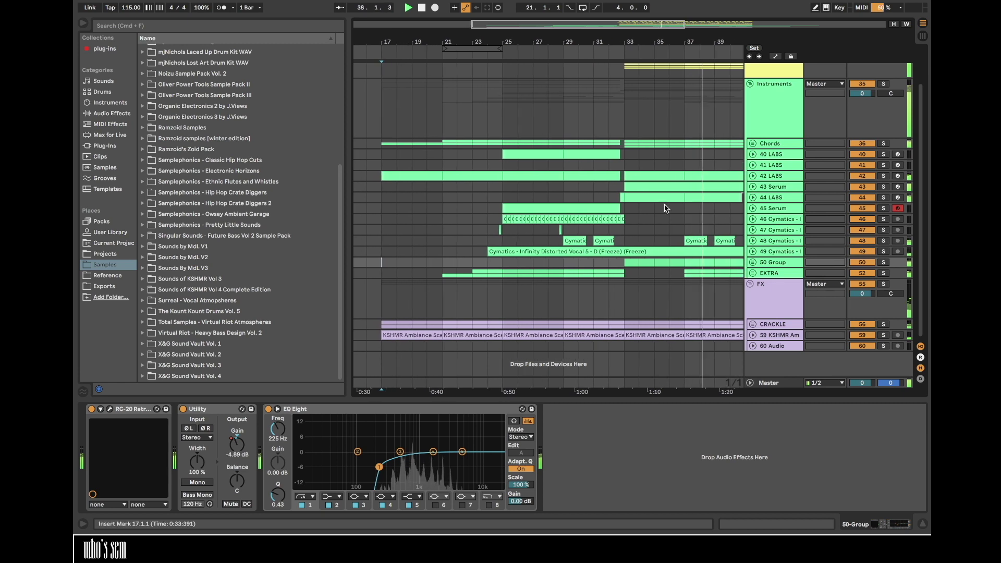
{"action": "left_click", "coordinate": [784, 230]}
{"action": "key", "text": "super+t"}
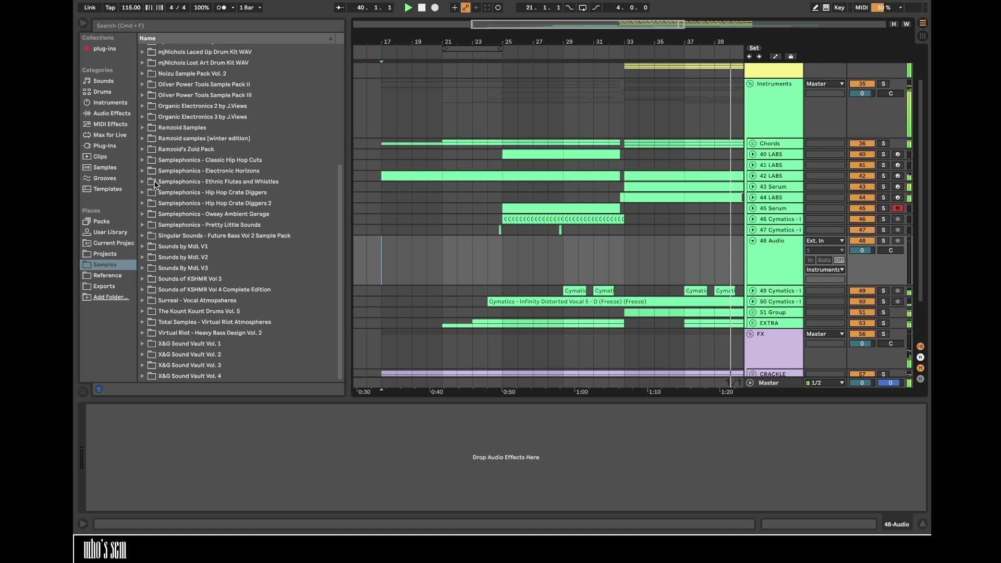
- Look through the sample packs and show the plug-ins collection in the browser
{"action": "scroll", "coordinate": [208, 163], "scroll_direction": "up", "scroll_amount": 1}
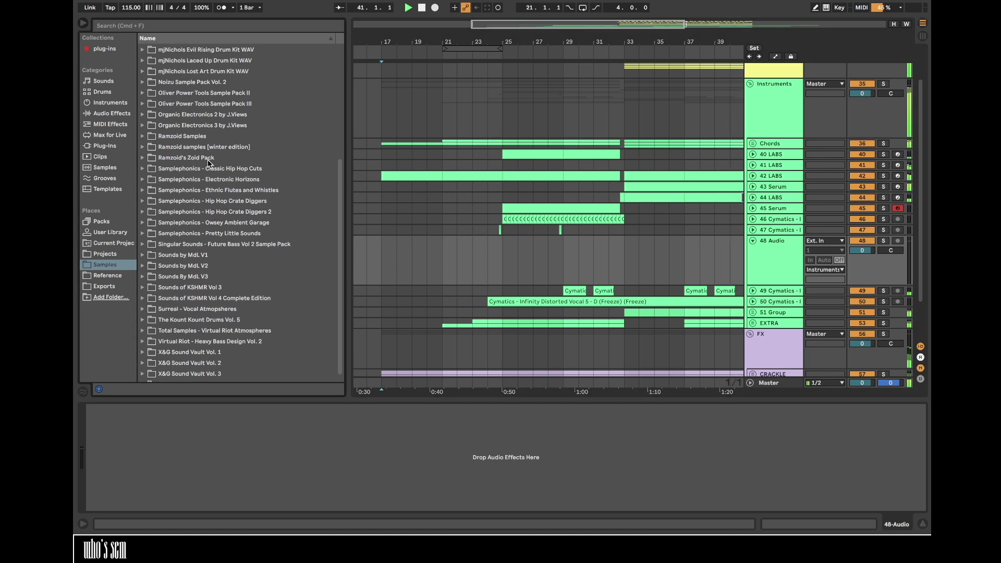
{"action": "scroll", "coordinate": [208, 163], "scroll_direction": "down", "scroll_amount": 1}
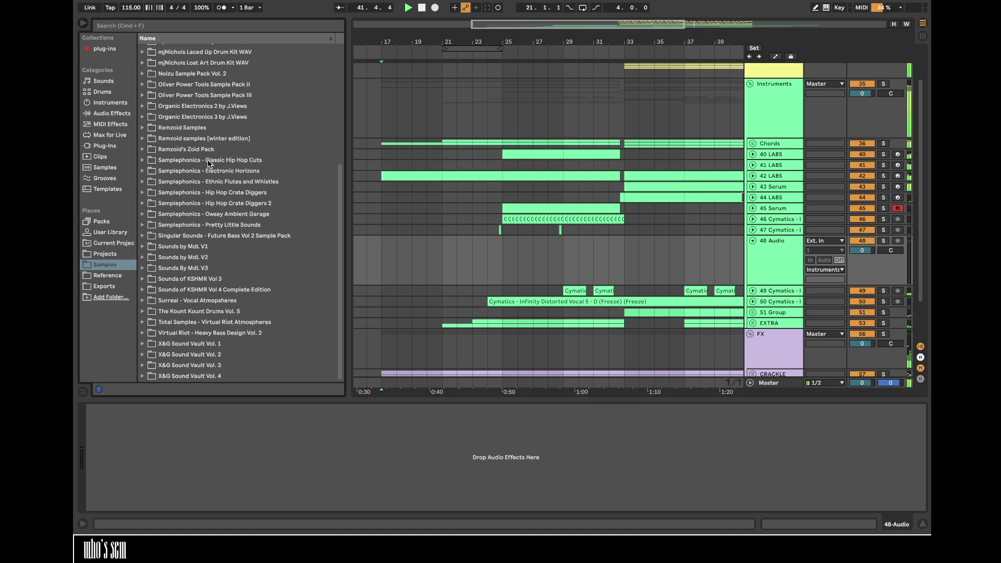
{"action": "scroll", "coordinate": [208, 163], "scroll_direction": "up", "scroll_amount": 5}
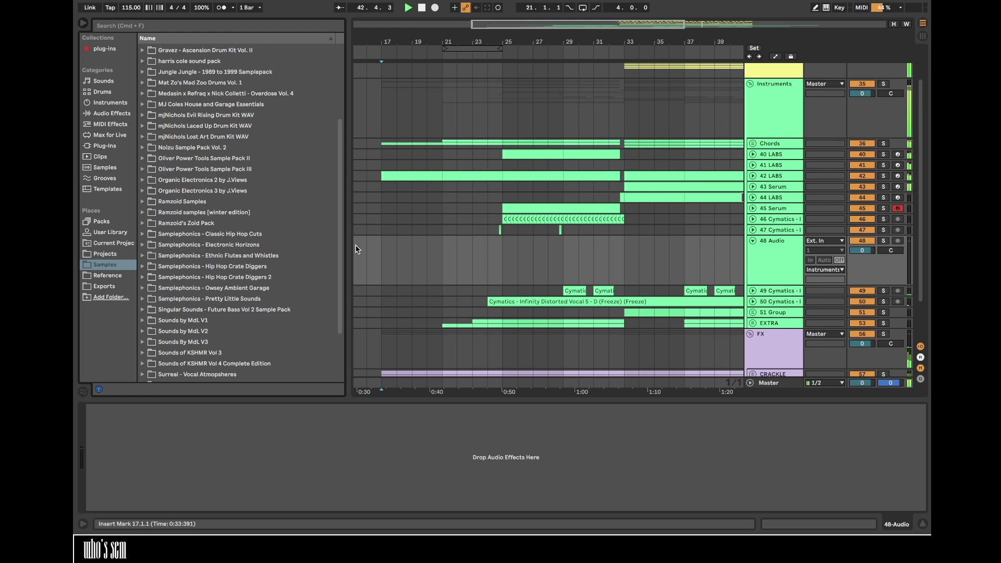
{"action": "left_click", "coordinate": [111, 49]}
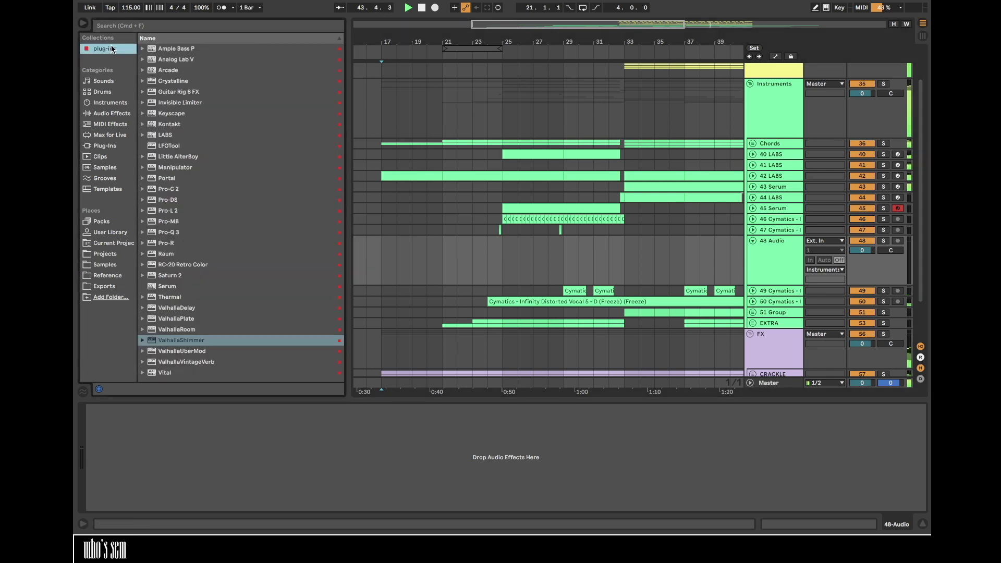
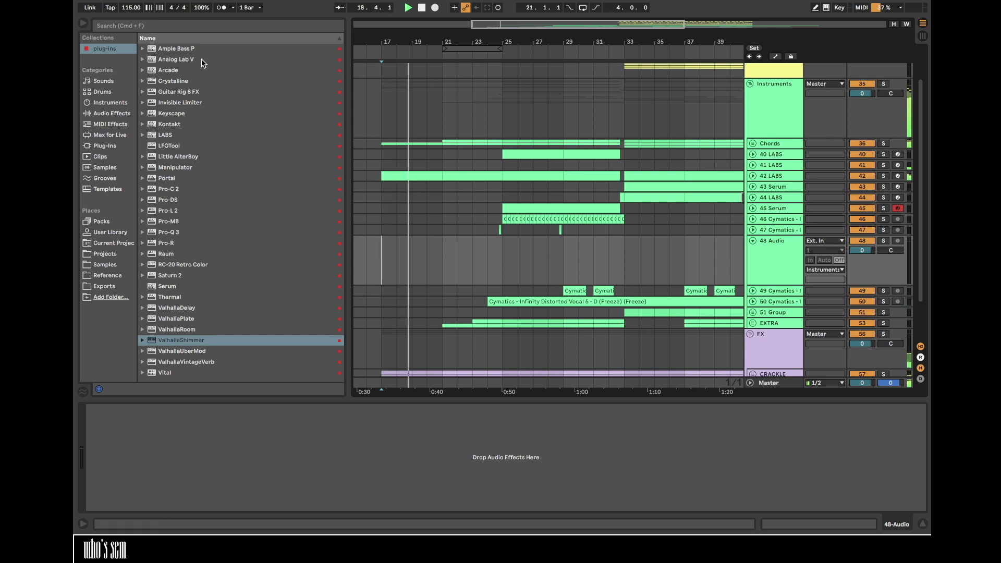
- Loop bars 17 to 25 and place the insert mark at bar 17 on the 48 Audio track
{"action": "left_click", "coordinate": [502, 258], "text": "shift"}
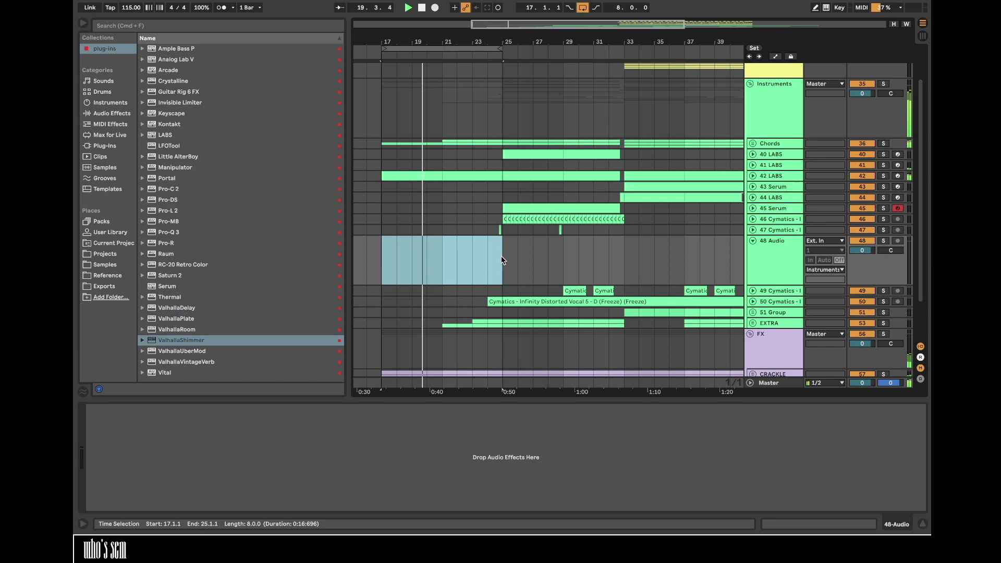
{"action": "key", "text": "super+l"}
{"action": "left_click_drag", "start_coordinate": [546, 255], "coordinate": [666, 255]}
{"action": "scroll", "coordinate": [543, 282], "scroll_direction": "down", "scroll_amount": 2}
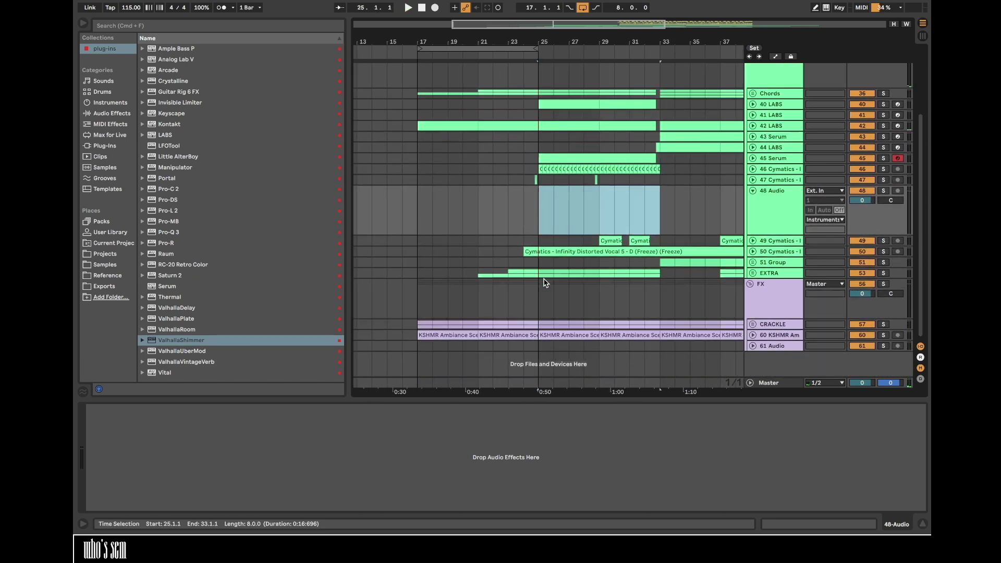
{"action": "scroll", "coordinate": [683, 276], "scroll_direction": "up", "scroll_amount": 4}
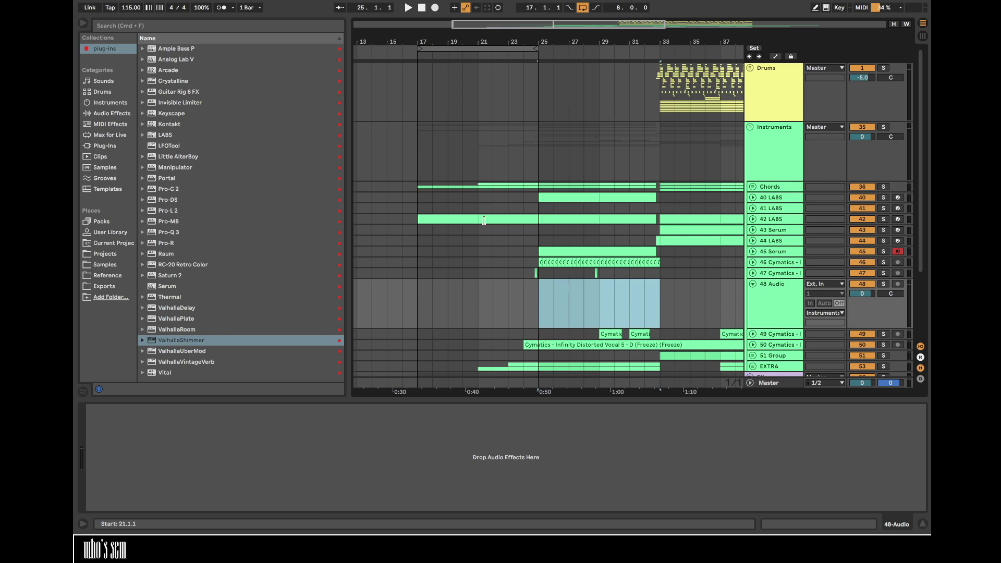
{"action": "left_click", "coordinate": [411, 296]}
{"action": "scroll", "coordinate": [411, 296], "scroll_direction": "down", "scroll_amount": 2}
{"action": "mouse_move", "coordinate": [430, 45]}
{"action": "left_mouse_down"}
{"action": "mouse_move", "coordinate": [430, 64]}
{"action": "mouse_move", "coordinate": [447, 63]}
{"action": "left_mouse_up"}
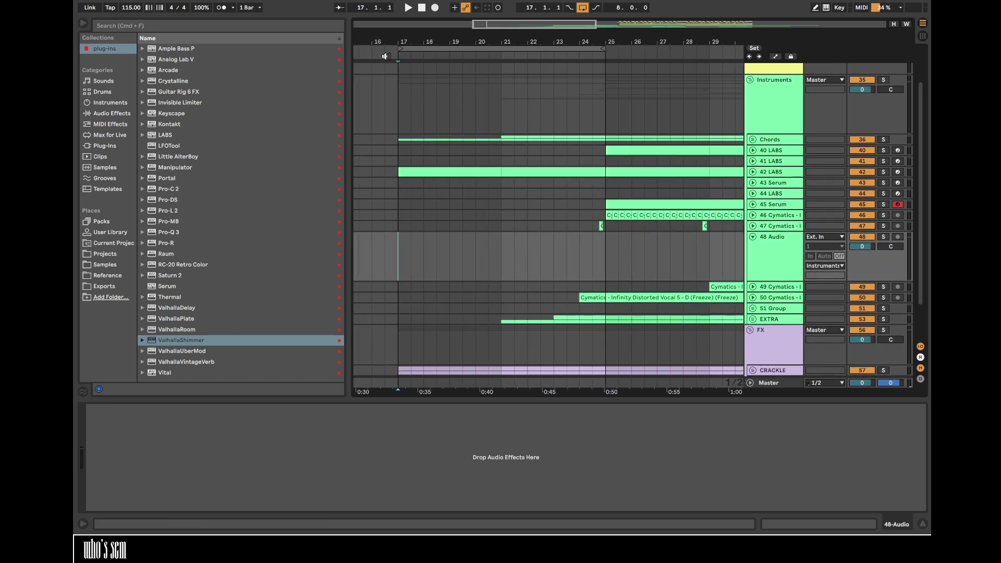
- Load Analog Lab V on a new track and audition the Campfire and Yachteria presets from its shuffled Keys list
{"action": "left_click", "coordinate": [180, 59]}
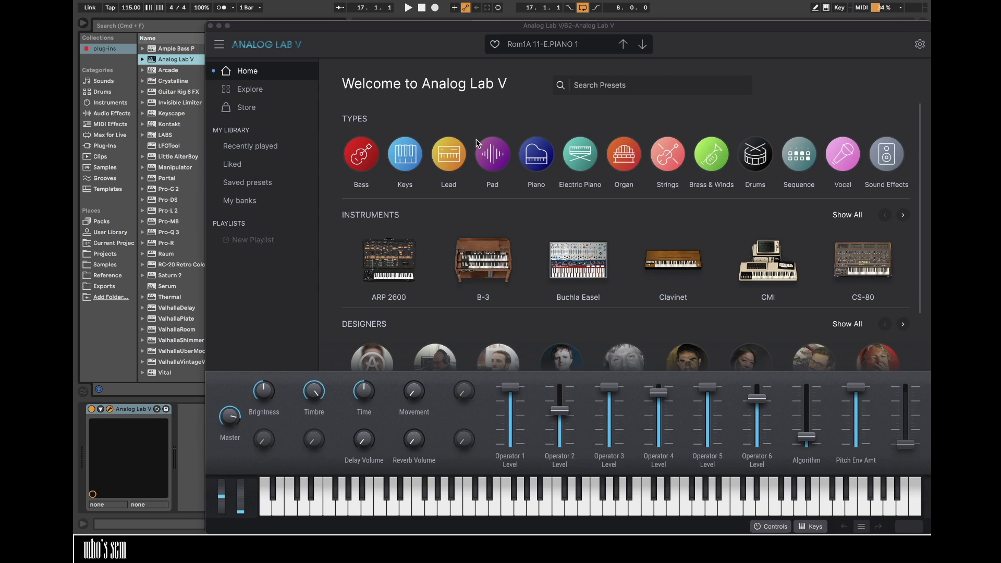
{"action": "left_click", "coordinate": [411, 157]}
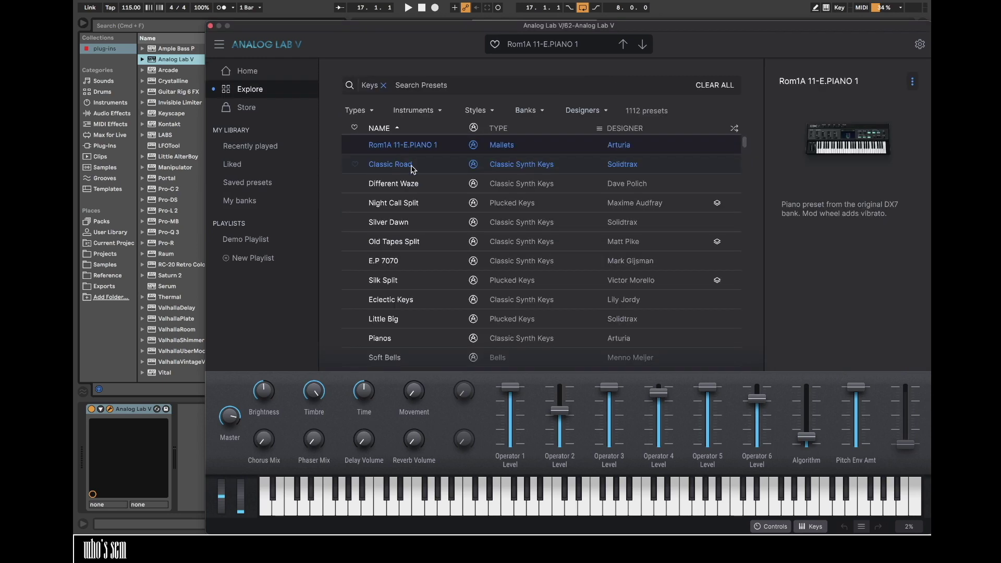
{"action": "left_click", "coordinate": [735, 126]}
{"action": "left_click", "coordinate": [553, 147]}
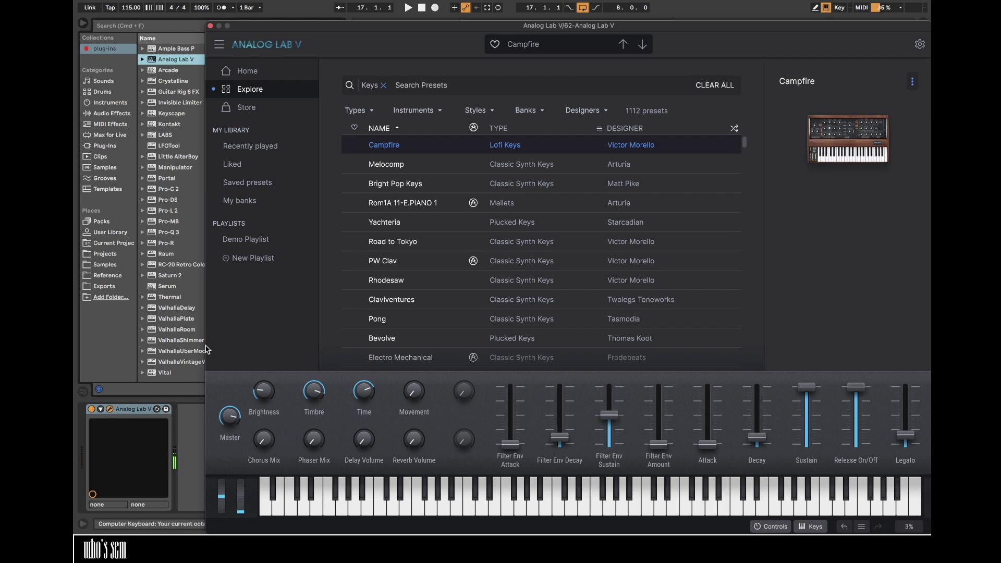
{"action": "left_click", "coordinate": [542, 227]}
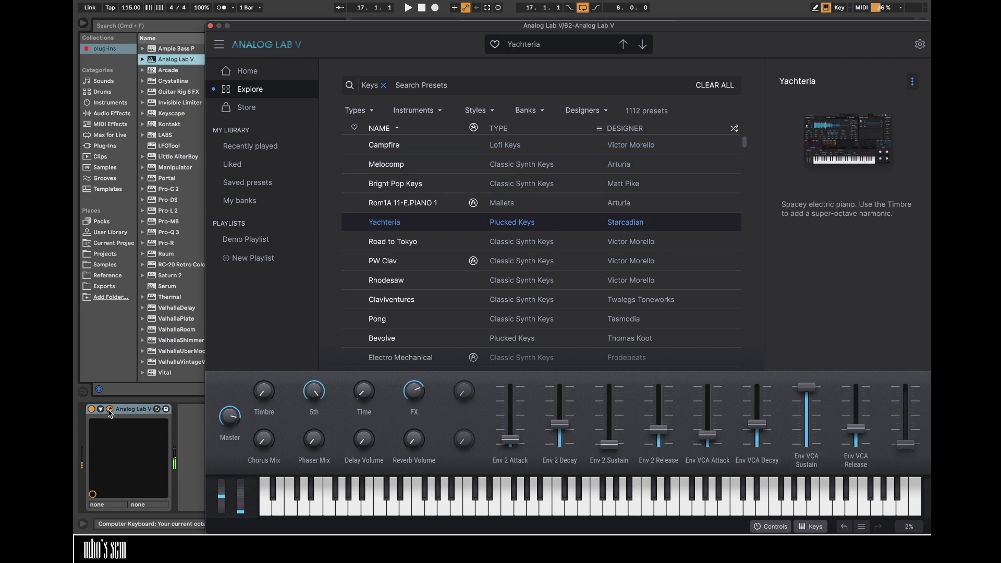
- Move the Analog Lab V track below 48 Audio in the Instruments group, unfold it and set its volume to -7.7 dB
{"action": "left_click", "coordinate": [109, 410]}
{"action": "scroll", "coordinate": [871, 296], "scroll_direction": "down", "scroll_amount": 2}
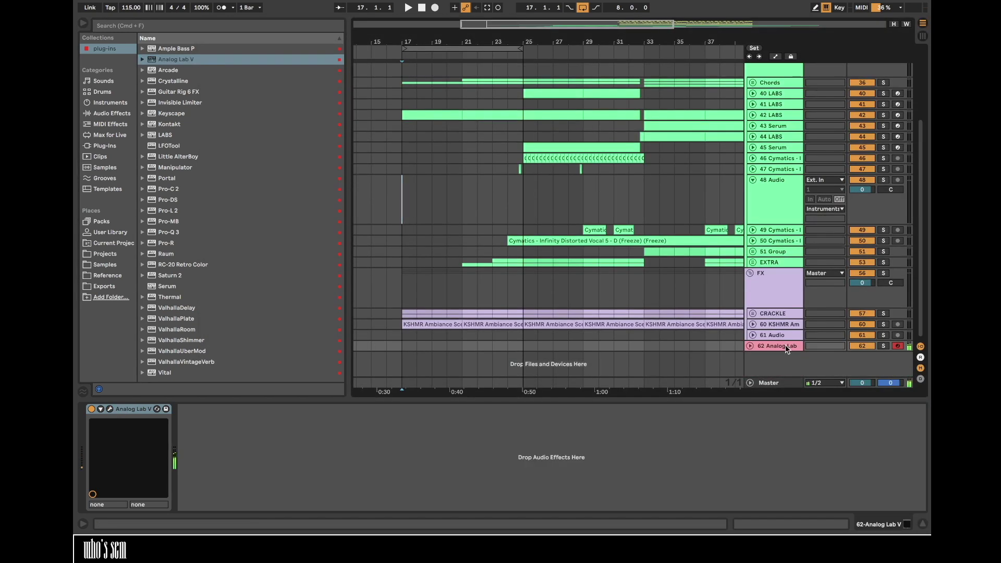
{"action": "left_click_drag", "start_coordinate": [785, 345], "coordinate": [798, 211]}
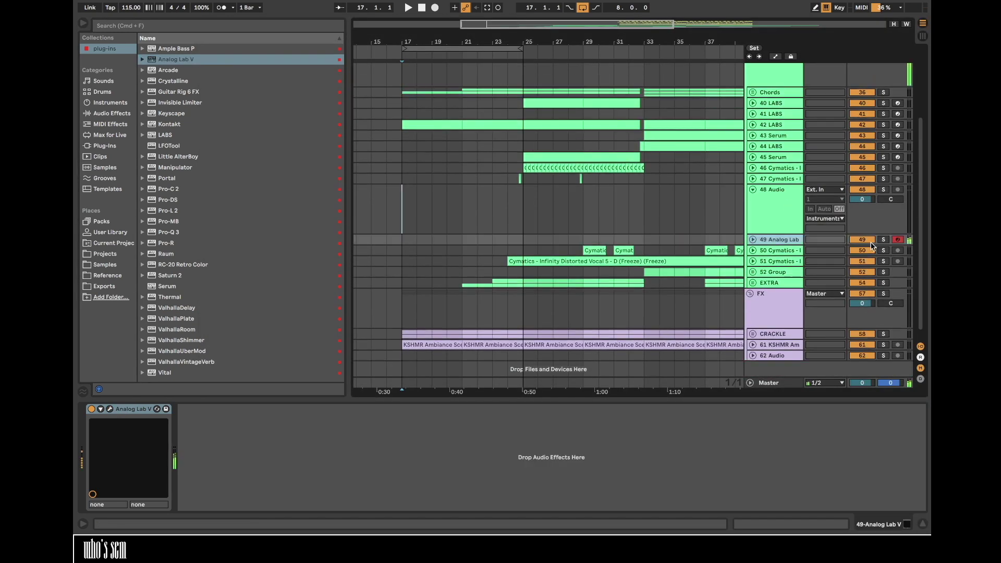
{"action": "left_click", "coordinate": [752, 239]}
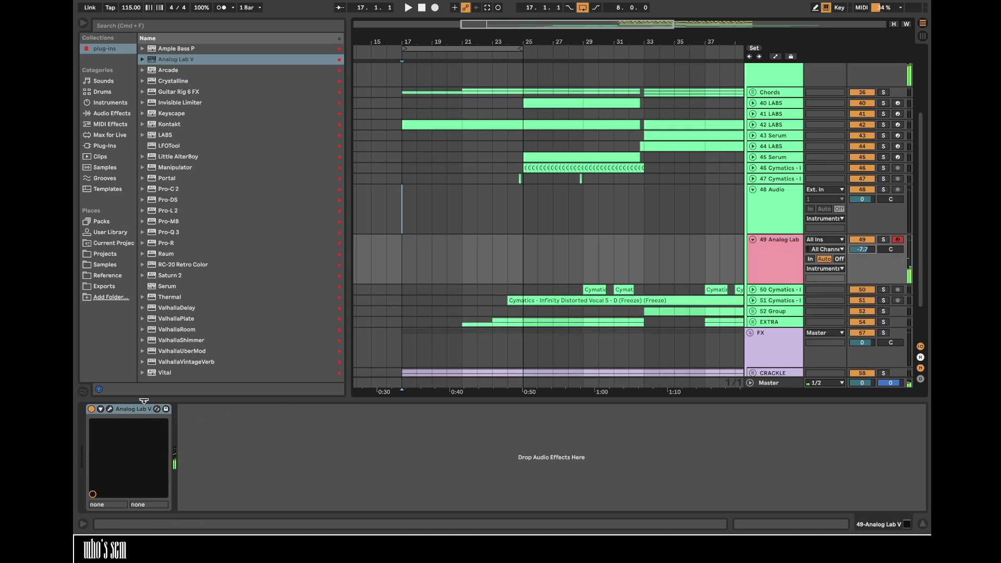
- Load the Road to Tokyo preset in Analog Lab V, test it with notes and close the plug-in window
{"action": "left_click", "coordinate": [110, 408]}
{"action": "left_click", "coordinate": [532, 236]}
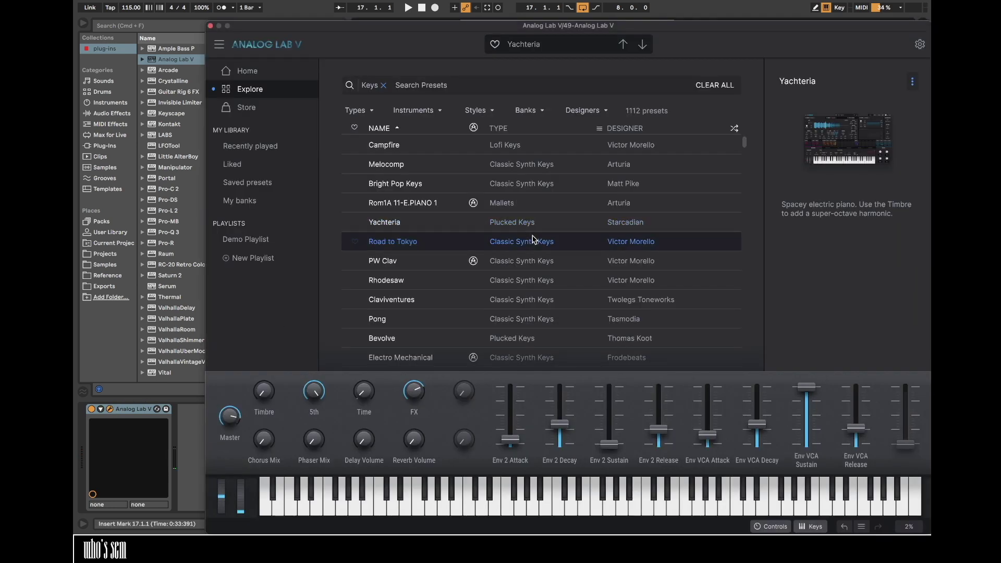
{"action": "scroll", "coordinate": [606, 257], "scroll_direction": "down", "scroll_amount": 1}
{"action": "scroll", "coordinate": [605, 257], "scroll_direction": "down", "scroll_amount": 1}
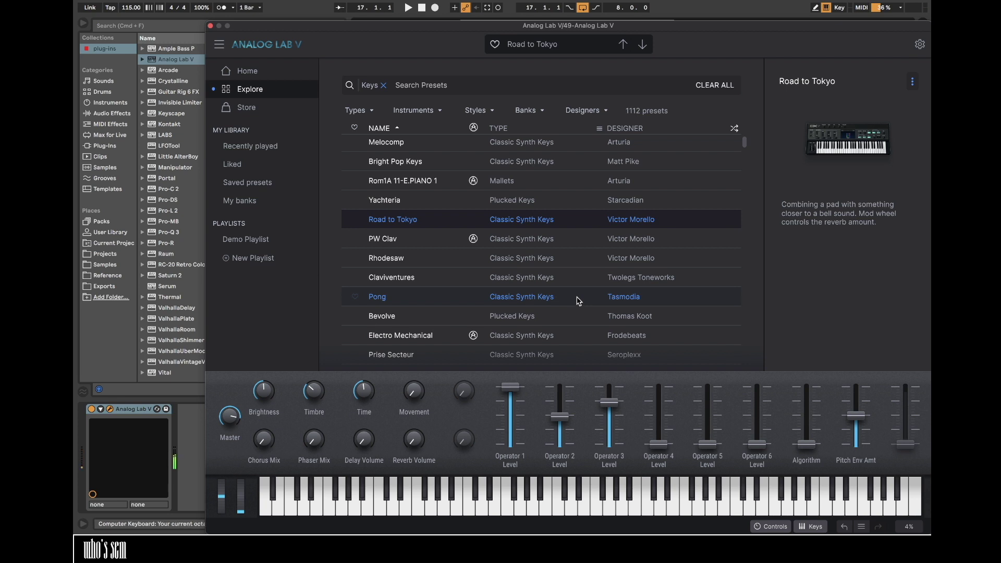
{"action": "key", "text": "g"}
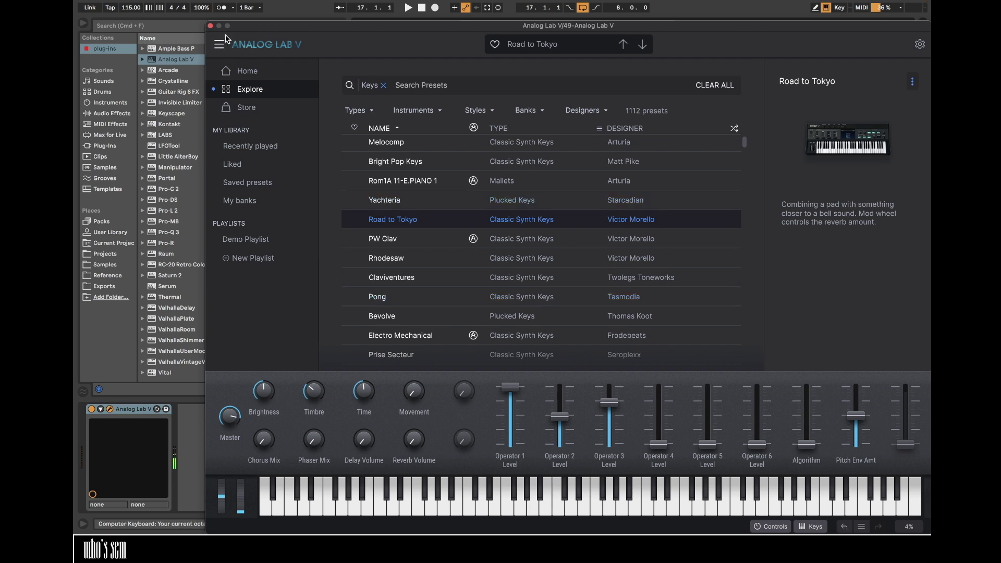
{"action": "left_click", "coordinate": [210, 26]}
- Play the loop from bar 17 and try out notes on the Analog Lab V track in different octaves
{"action": "key", "text": "space"}
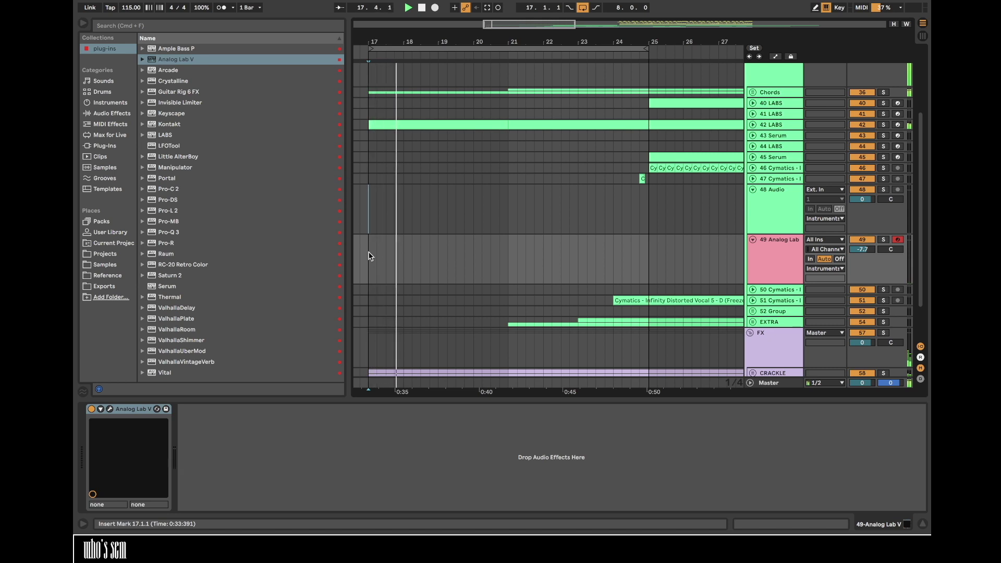
{"action": "key", "text": "z"}
{"action": "key", "text": "g"}
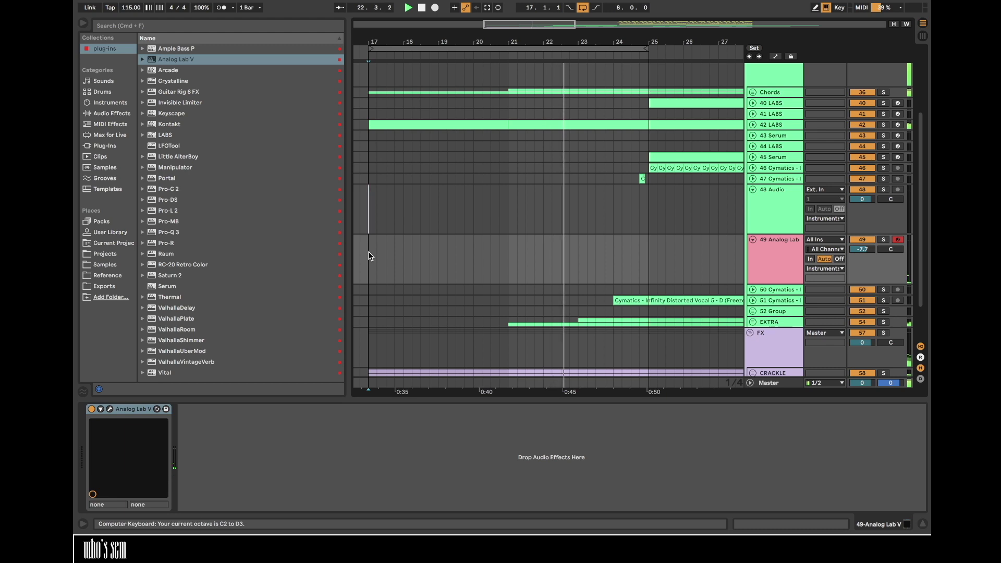
{"action": "key", "text": "x"}
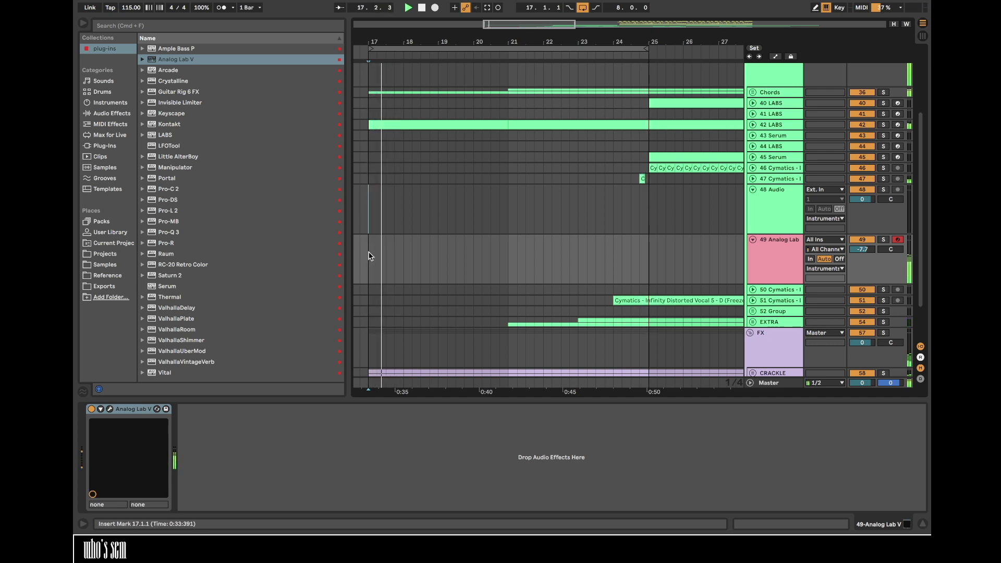
- Create a two-beat MIDI clip at bar 17 on the Analog Lab V track with sixteenth notes C4, B3 and E3
{"action": "left_click_drag", "start_coordinate": [369, 256], "coordinate": [395, 257]}
{"action": "key", "text": "super+shift+m"}
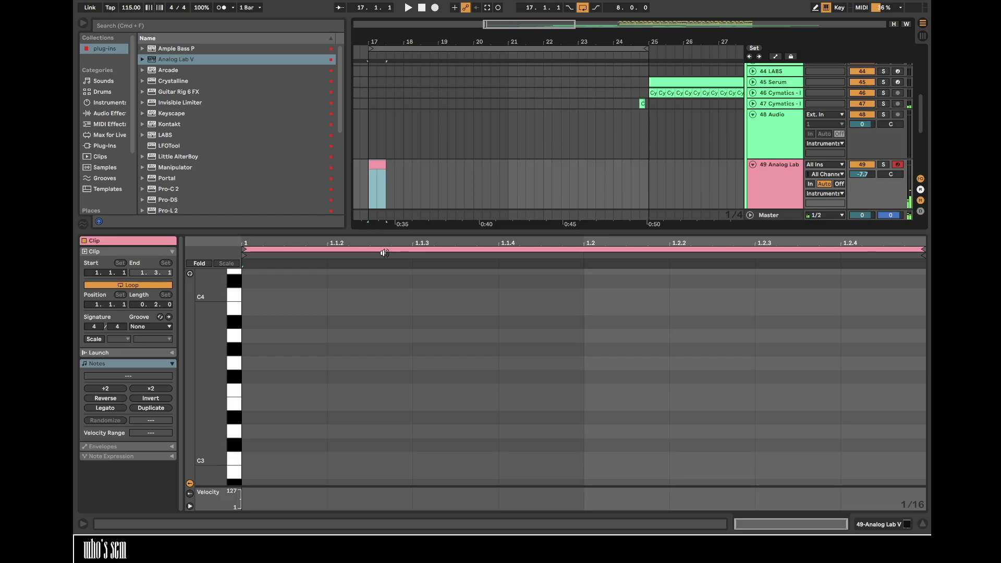
{"action": "double_click", "coordinate": [260, 296]}
{"action": "key", "text": "space"}
{"action": "double_click", "coordinate": [433, 311]}
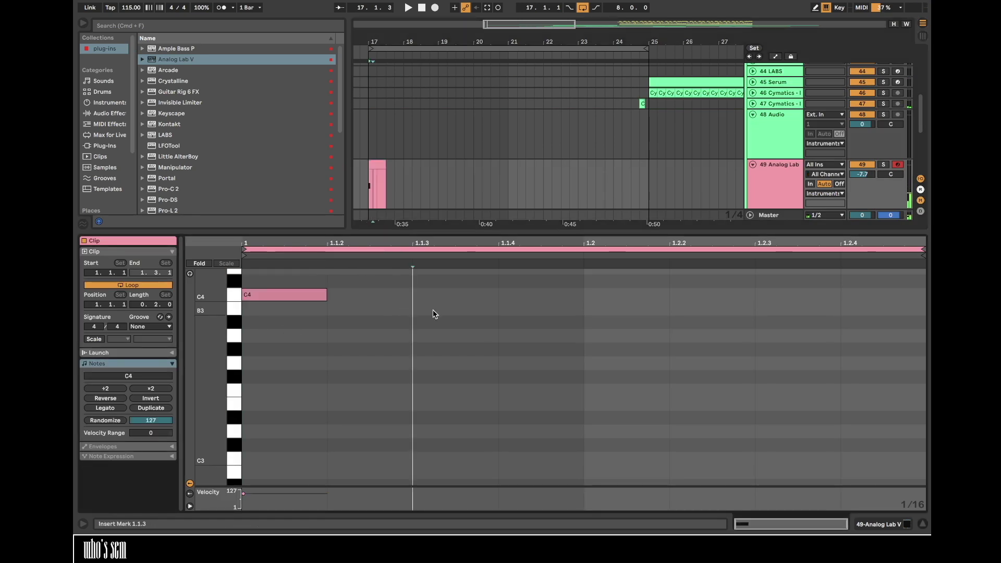
{"action": "left_click", "coordinate": [594, 404]}
{"action": "double_click", "coordinate": [596, 407]}
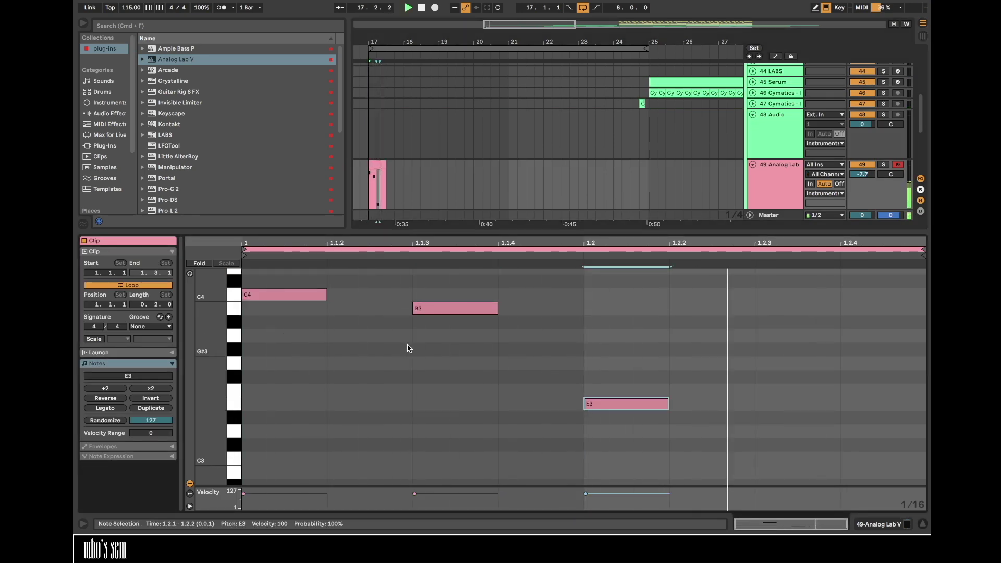
- Move the B3 note earlier to 1.1.2 and the E3 note to just after 1.1.4
{"action": "key", "text": "space"}
{"action": "left_click", "coordinate": [328, 315]}
{"action": "key", "text": "super+a"}
{"action": "key", "text": "space"}
{"action": "mouse_move", "coordinate": [327, 294]}
{"action": "left_mouse_down"}
{"action": "mouse_move", "coordinate": [412, 294]}
{"action": "mouse_move", "coordinate": [344, 290]}
{"action": "left_mouse_up"}
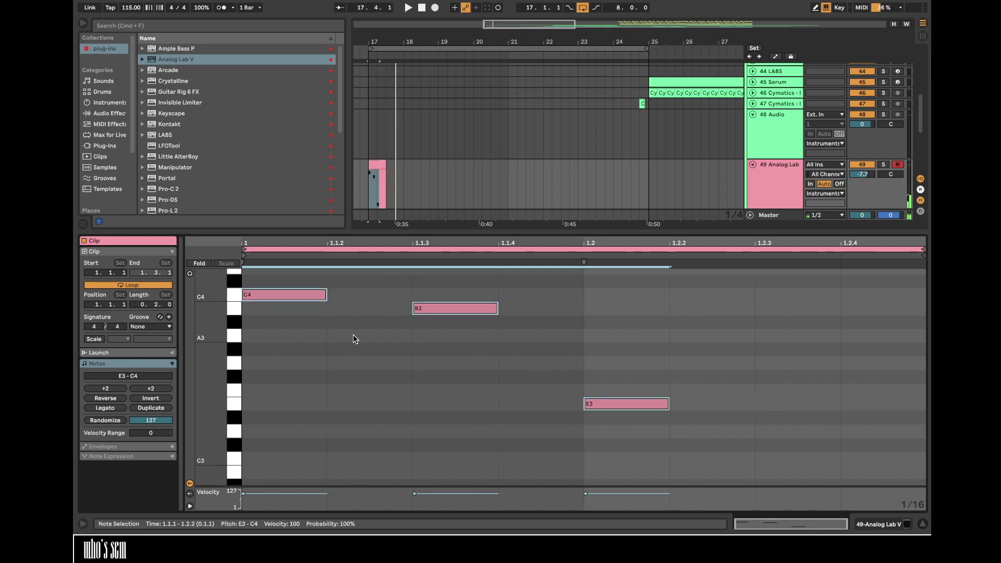
{"action": "left_click", "coordinate": [462, 321]}
{"action": "left_click_drag", "start_coordinate": [458, 312], "coordinate": [370, 312]}
{"action": "left_click_drag", "start_coordinate": [621, 408], "coordinate": [521, 407]}
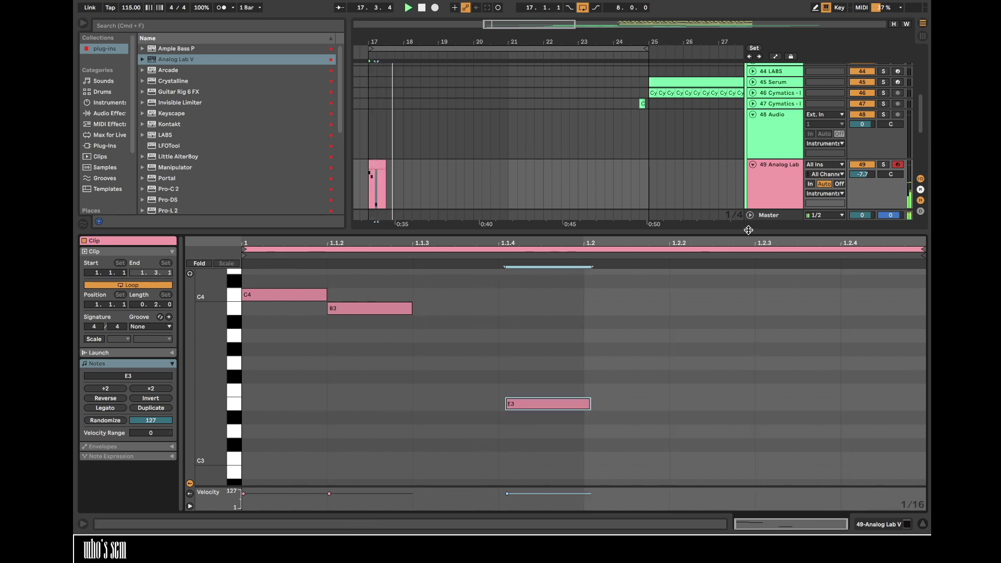
- Duplicate the two-bar section holding the Analog Lab V clip from bar 17 to bar 19
{"action": "left_click_drag", "start_coordinate": [556, 453], "coordinate": [257, 298]}
{"action": "left_click", "coordinate": [376, 165]}
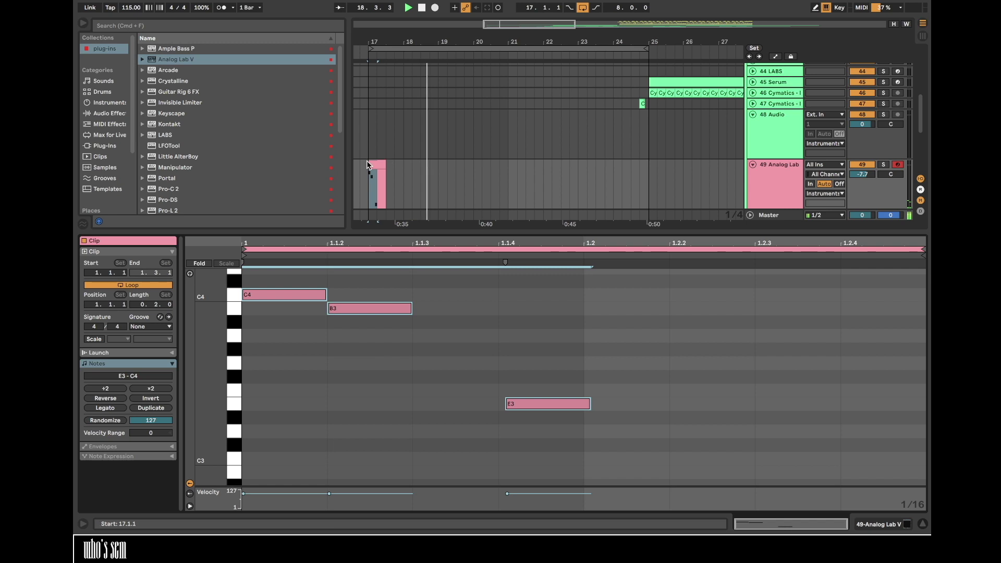
{"action": "left_click_drag", "start_coordinate": [376, 170], "coordinate": [437, 174]}
{"action": "key", "text": "super+d"}
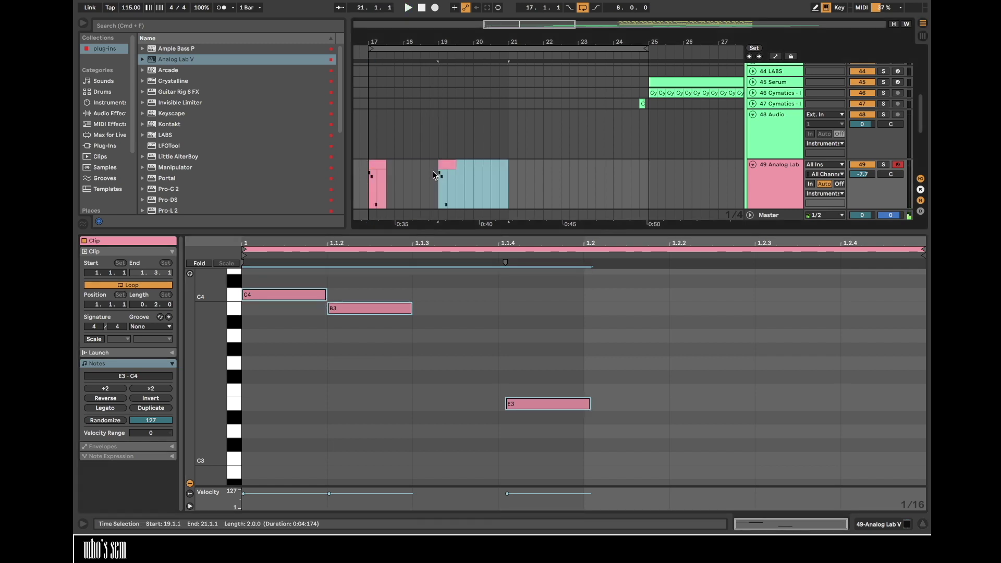
- In the bar 19 clip, raise the first note to D4 and the second to C4, and play it back
{"action": "left_click_drag", "start_coordinate": [279, 343], "coordinate": [386, 248]}
{"action": "key", "text": "Up"}
{"action": "key", "text": "Up"}
{"action": "left_click", "coordinate": [374, 291]}
{"action": "key", "text": "Down"}
{"action": "key", "text": "space"}
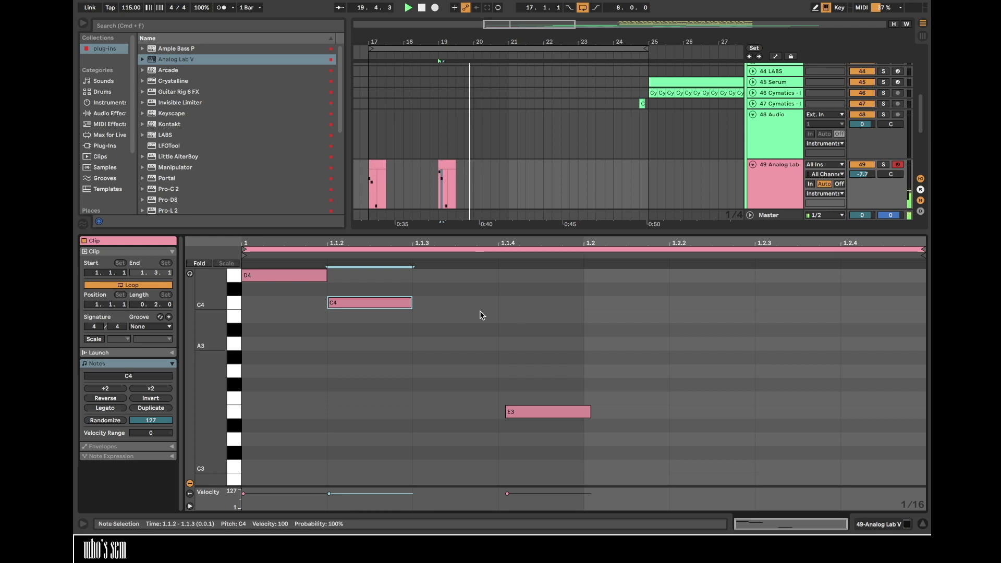
- Duplicate the four-bar phrase from bars 17–21 to bar 21 and select all eight bars on the Analog Lab V track
{"action": "left_click_drag", "start_coordinate": [370, 173], "coordinate": [509, 175]}
{"action": "key", "text": "super+d"}
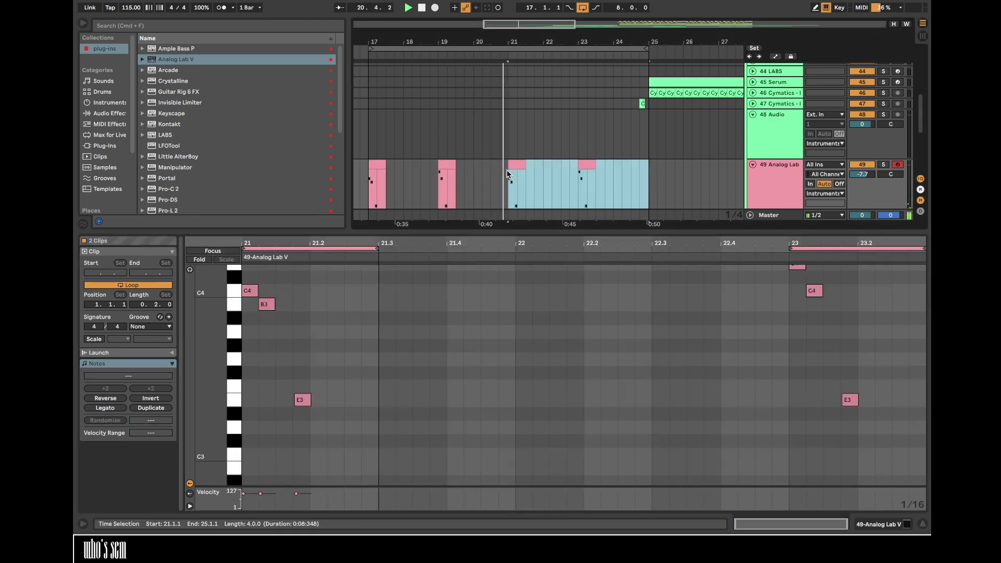
{"action": "left_click", "coordinate": [374, 164], "text": "shift"}
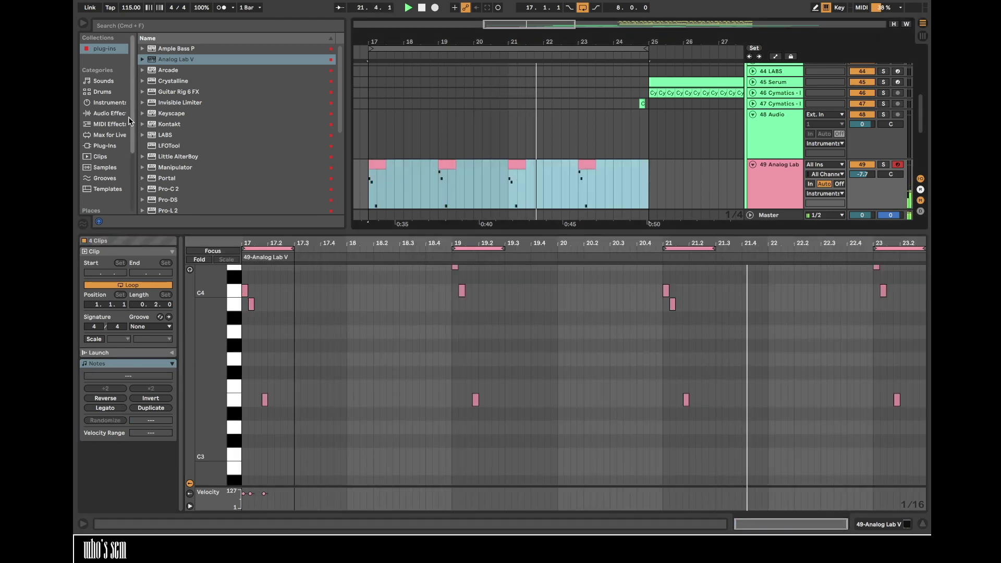
- Add ValhallaDelay to the Analog Lab V track and sync its delay time to a 1/2 note
{"action": "left_click", "coordinate": [109, 113]}
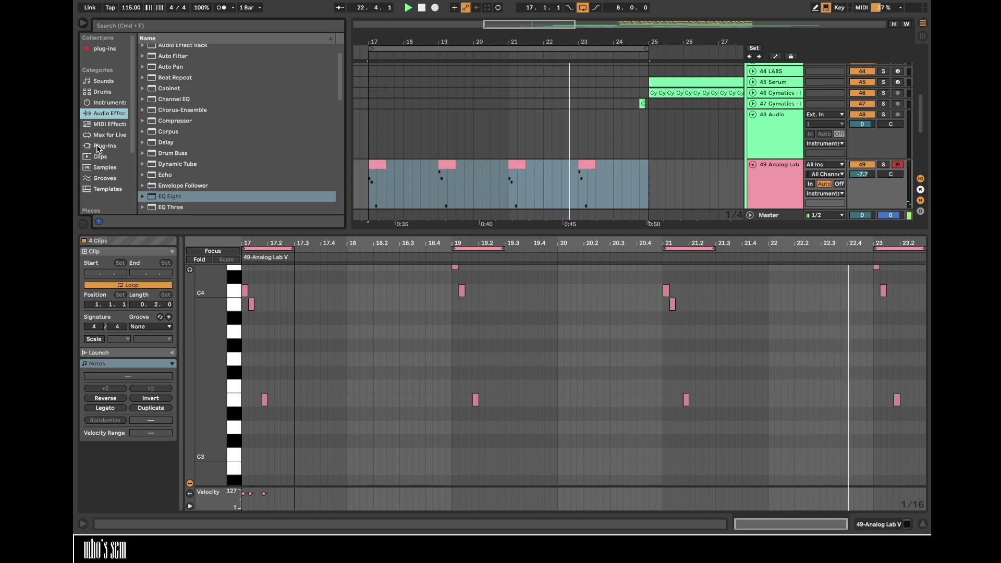
{"action": "left_click", "coordinate": [104, 48]}
{"action": "scroll", "coordinate": [207, 144], "scroll_direction": "down", "scroll_amount": 5}
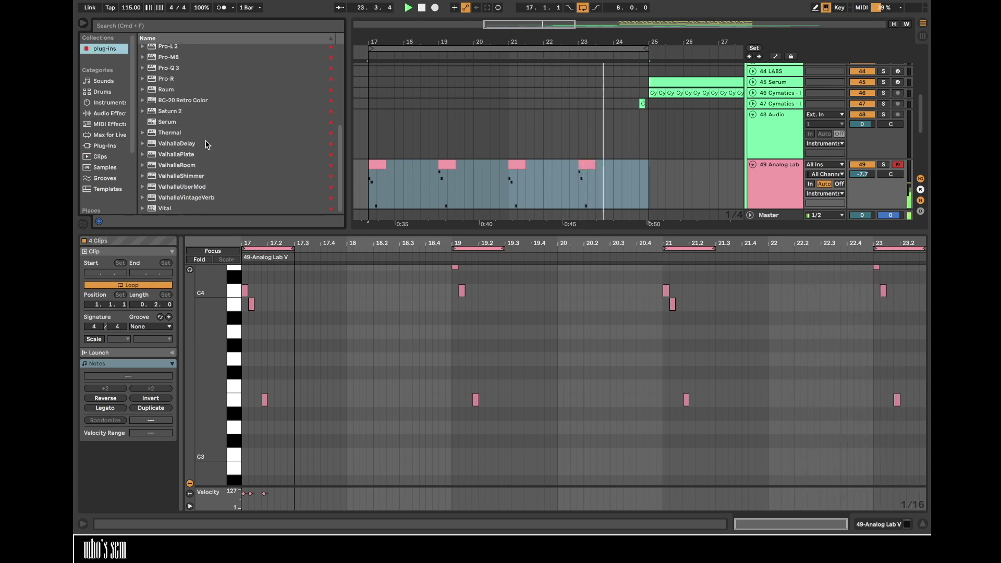
{"action": "double_click", "coordinate": [184, 144]}
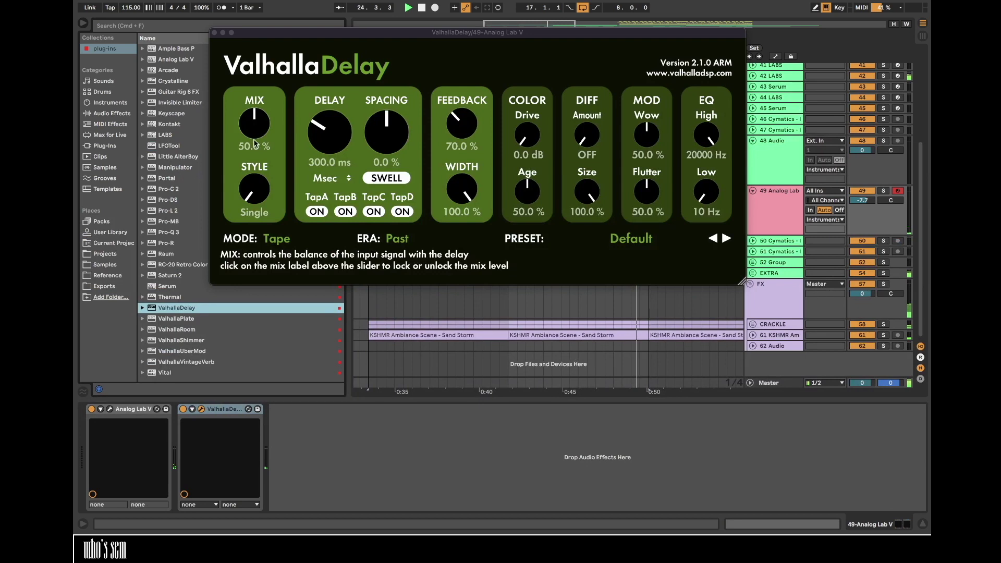
{"action": "left_click", "coordinate": [330, 178]}
{"action": "left_click", "coordinate": [326, 203]}
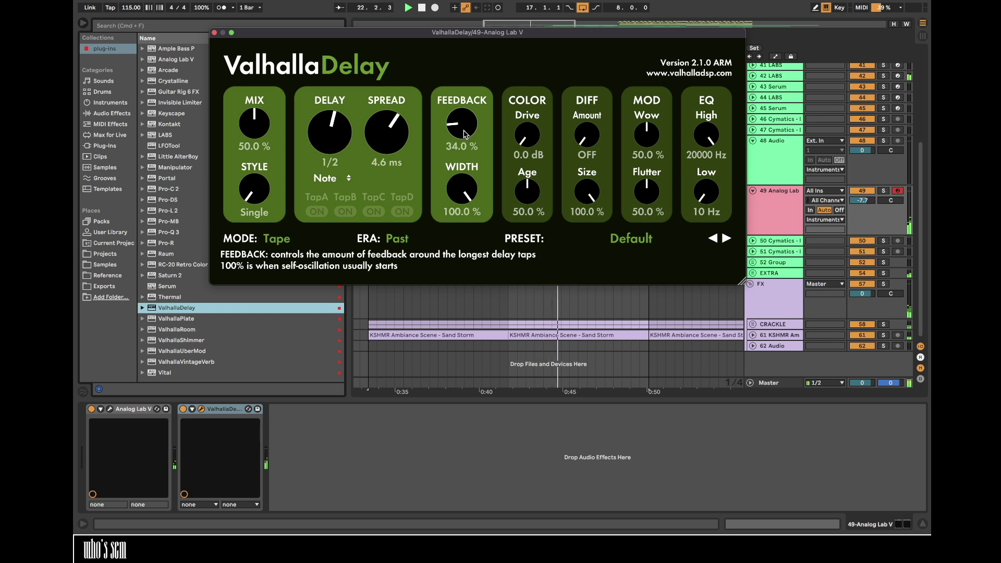
- Set ValhallaDelay's feedback to 37.4%, age to 70.5%, wow to 67.7% and flutter to 82.9%, and close its window
{"action": "left_click_drag", "start_coordinate": [463, 134], "coordinate": [463, 128]}
{"action": "left_click_drag", "start_coordinate": [526, 191], "coordinate": [526, 159]}
{"action": "left_click_drag", "start_coordinate": [632, 192], "coordinate": [647, 104]}
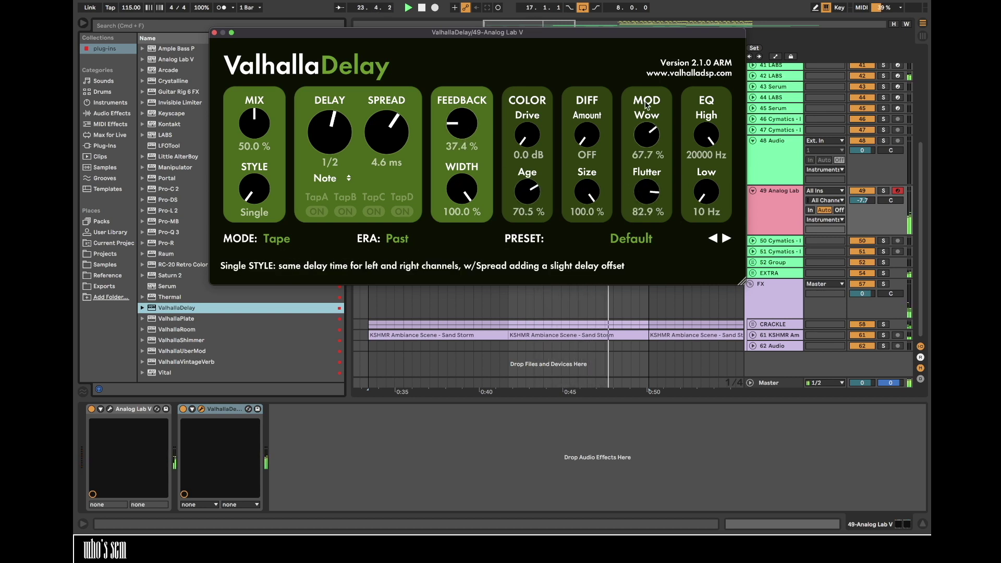
{"action": "left_click", "coordinate": [214, 33]}
- Insert EQ Eight before ValhallaDelay with a high cut and a dip of about -3.1 dB at 1.70 kHz
{"action": "left_click", "coordinate": [111, 113]}
{"action": "left_click_drag", "start_coordinate": [170, 196], "coordinate": [198, 443]}
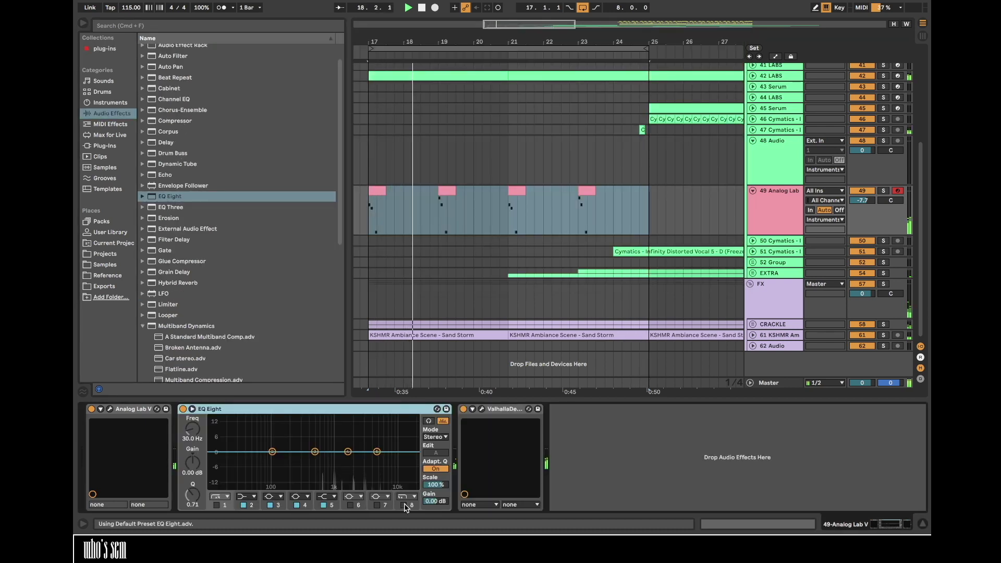
{"action": "double_click", "coordinate": [411, 460]}
{"action": "left_click_drag", "start_coordinate": [412, 462], "coordinate": [348, 459]}
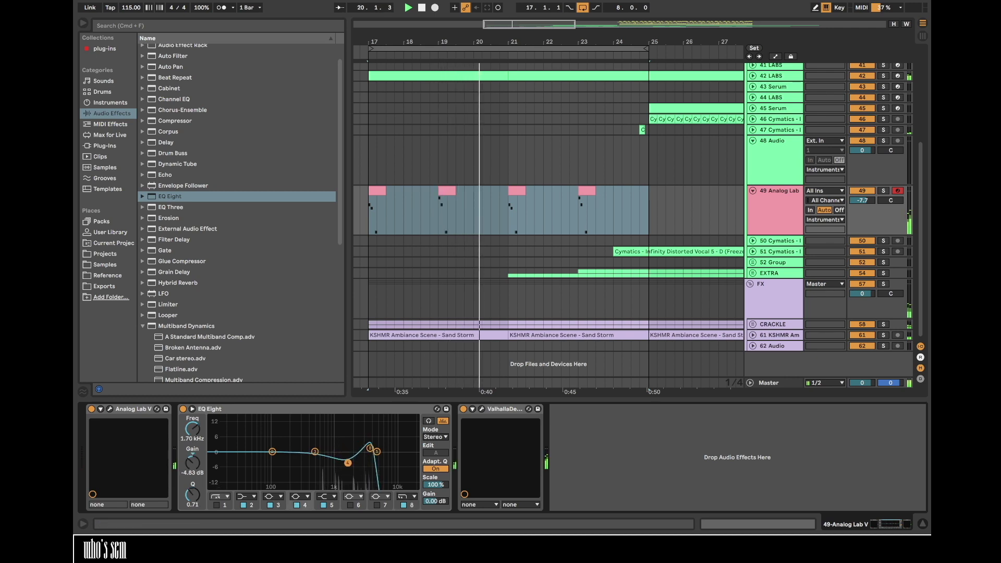
- Add RC-20 Retro Color before EQ Eight, set the noise follow to 100% and raise the distortion
{"action": "left_click", "coordinate": [107, 145]}
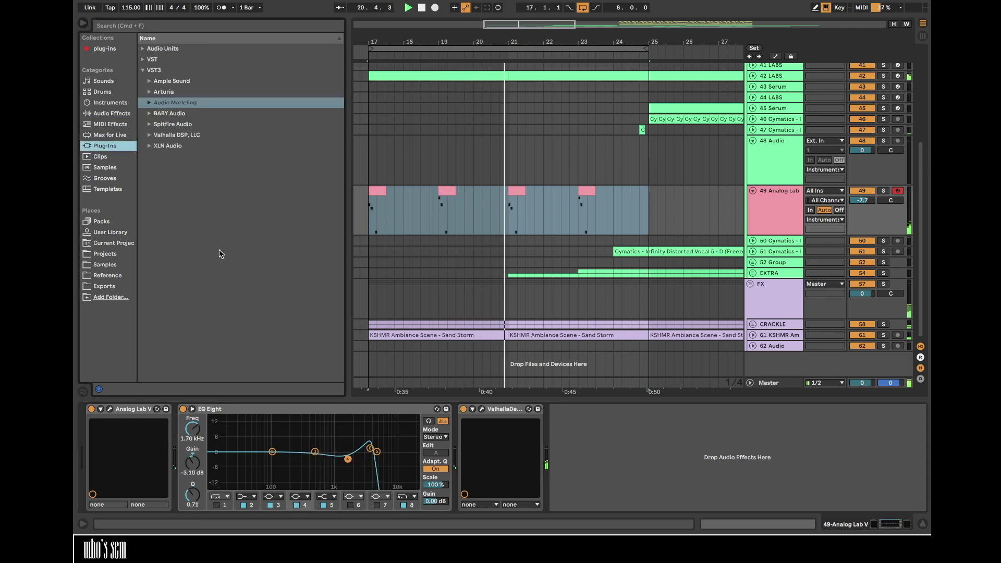
{"action": "left_click", "coordinate": [111, 49]}
{"action": "left_click", "coordinate": [181, 265]}
{"action": "double_click", "coordinate": [181, 266]}
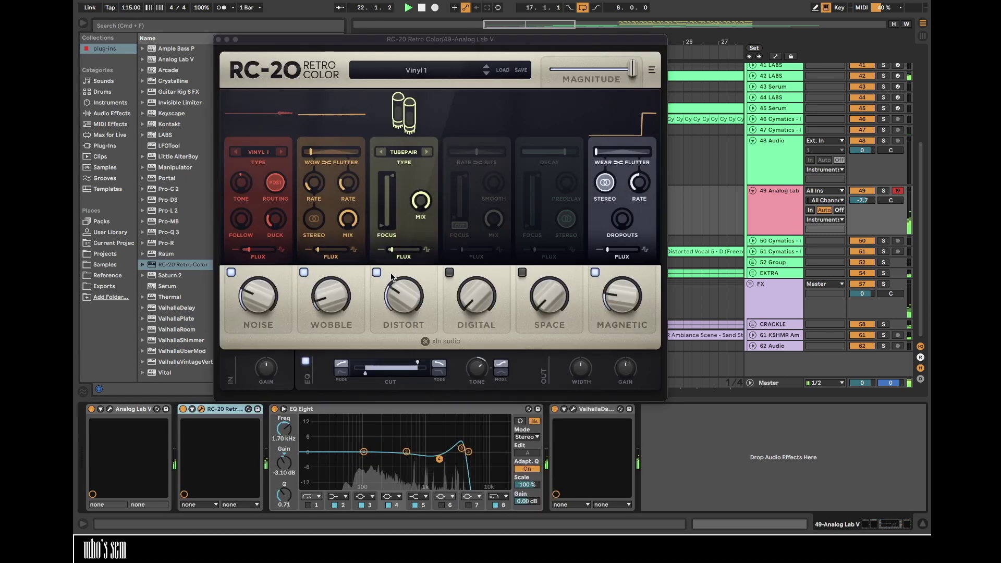
{"action": "left_click_drag", "start_coordinate": [242, 222], "coordinate": [268, 110]}
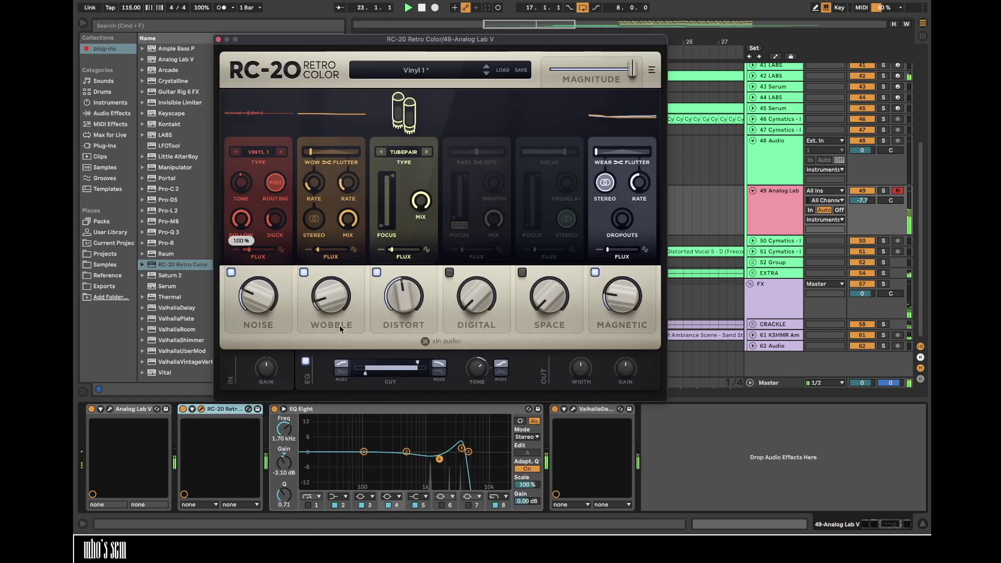
{"action": "left_click_drag", "start_coordinate": [339, 305], "coordinate": [338, 293]}
- Add a 391 Hz low cut in EQ Eight, move the dip to 3.23 kHz at about -7 dB, and lower the track to -8.7 dB
{"action": "left_click_drag", "start_coordinate": [439, 459], "coordinate": [460, 464]}
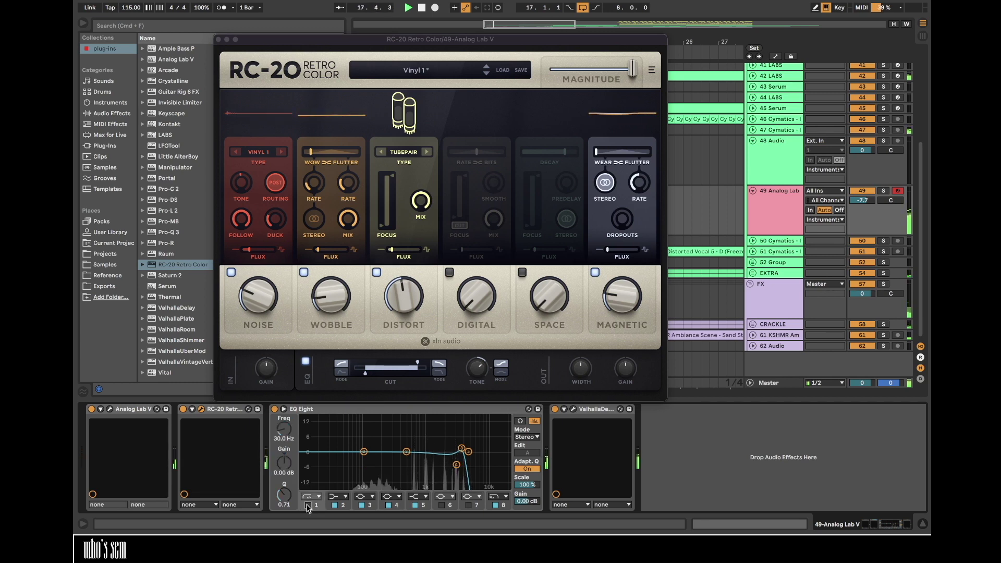
{"action": "left_click_drag", "start_coordinate": [399, 462], "coordinate": [400, 462]}
{"action": "left_click_drag", "start_coordinate": [861, 205], "coordinate": [861, 209]}
{"action": "key", "text": "space"}
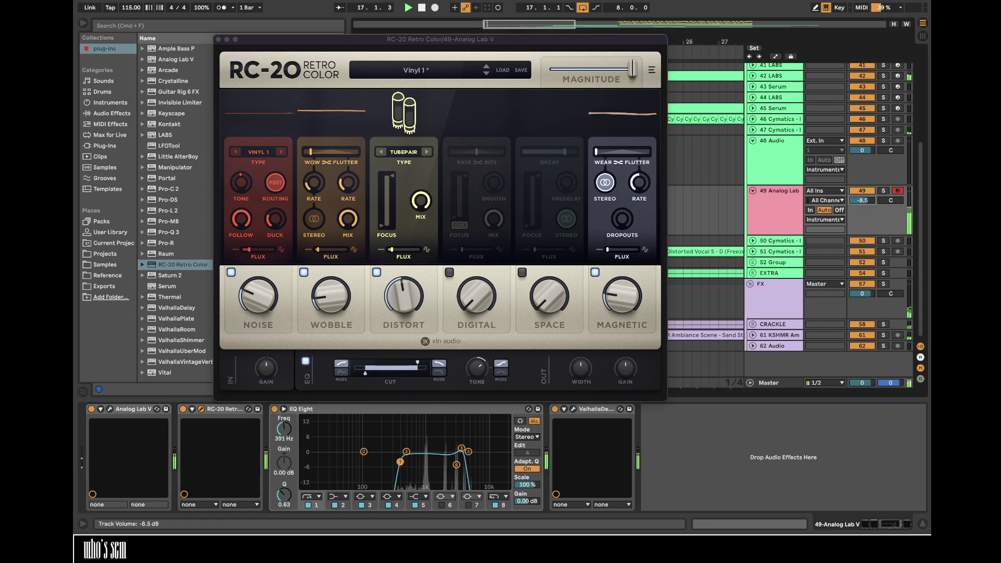
{"action": "left_click_drag", "start_coordinate": [459, 463], "coordinate": [460, 466]}
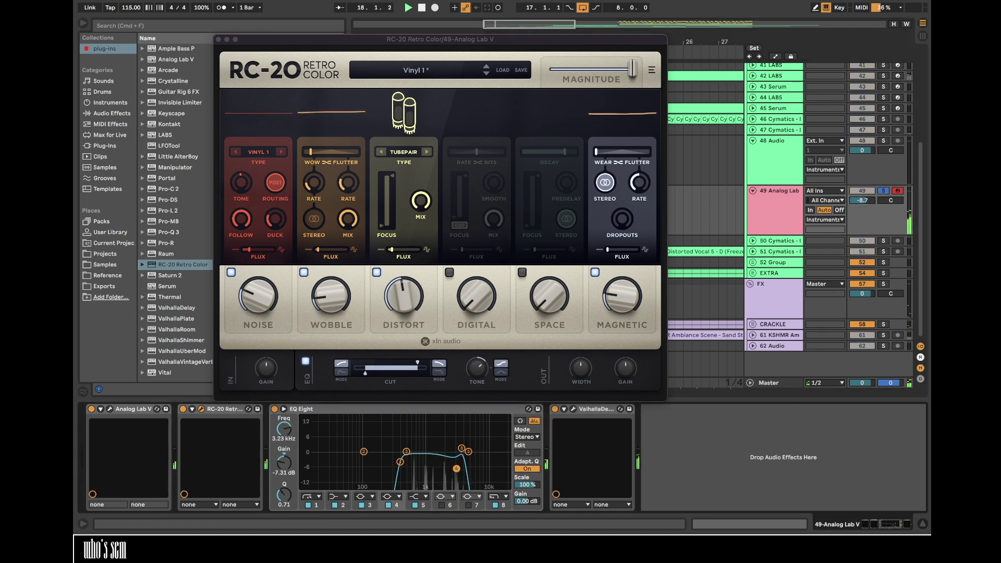
- Enable the Space module in RC-20 Retro Color, set its amount to 64% and close the plug-in window
{"action": "left_click", "coordinate": [522, 273]}
{"action": "left_click_drag", "start_coordinate": [547, 298], "coordinate": [567, 155]}
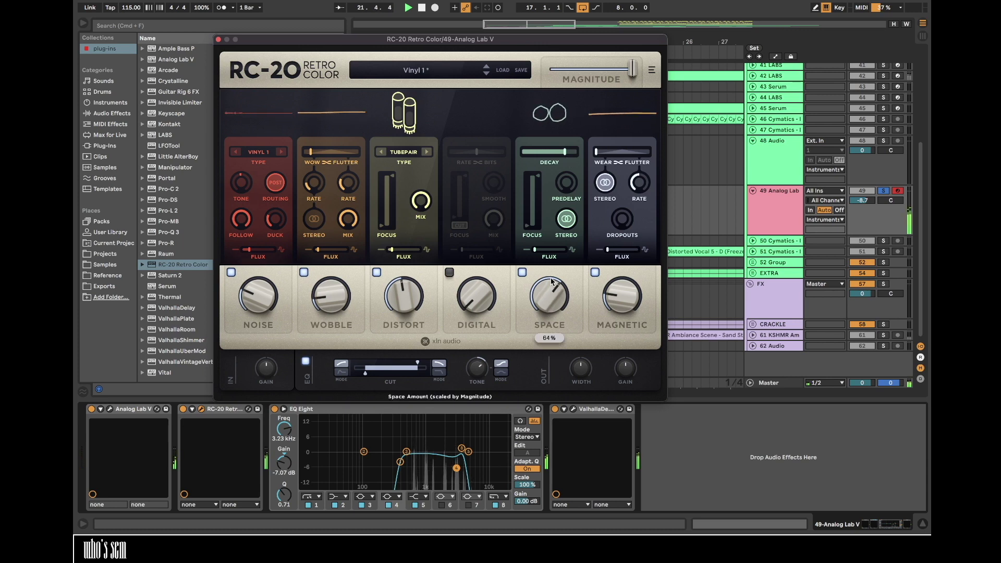
{"action": "left_click", "coordinate": [218, 40]}
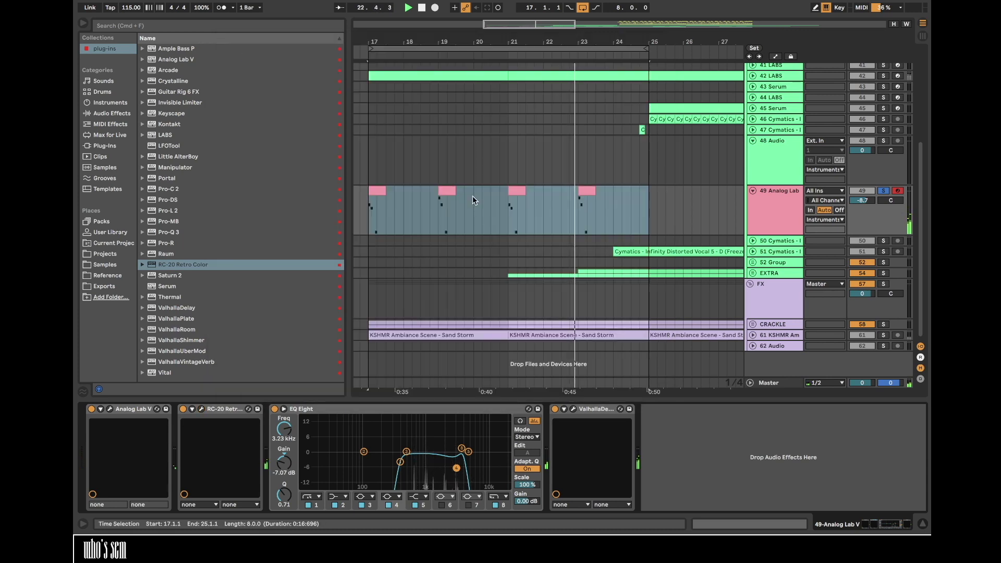
- Lower the Analog Lab V track to -10 dB, add an EQ Eight dip of -5.33 dB at 1.94 kHz, and unsolo the track
{"action": "left_click_drag", "start_coordinate": [859, 204], "coordinate": [859, 208]}
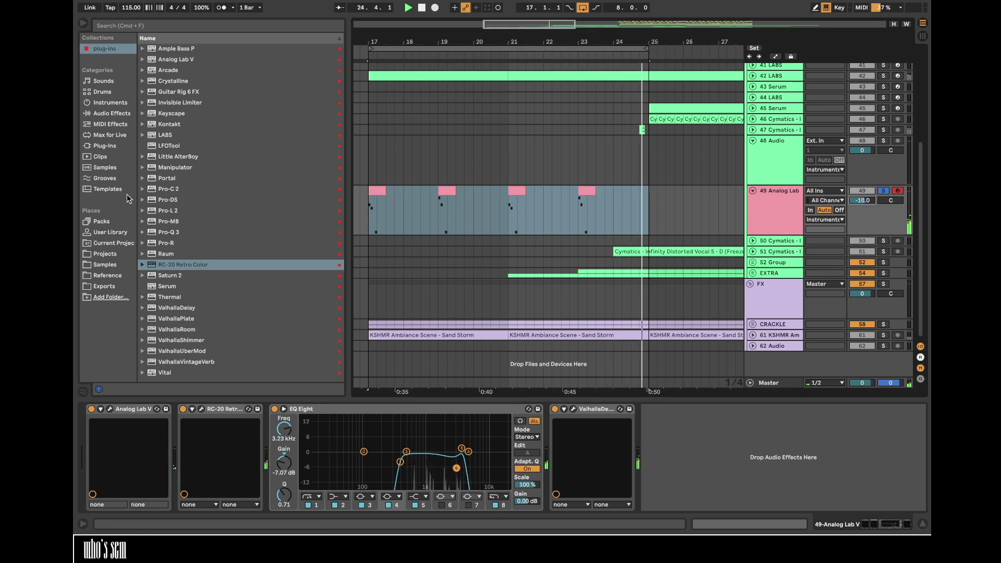
{"action": "left_click_drag", "start_coordinate": [462, 449], "coordinate": [443, 464]}
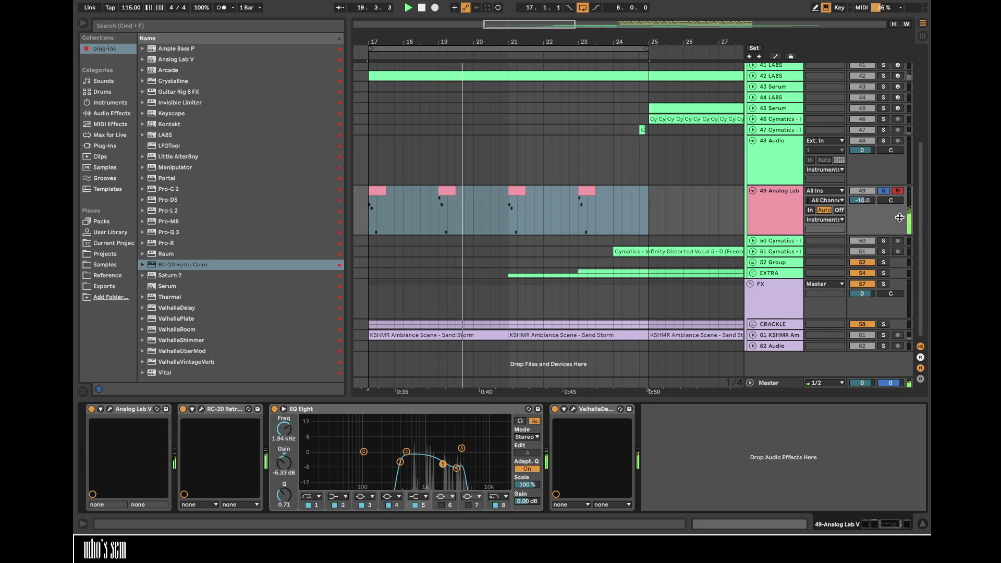
{"action": "left_click", "coordinate": [884, 191]}
- Consolidate the Analog Lab V clips in bars 17–25 into one clip and duplicate it to bars 25–33
{"action": "left_click", "coordinate": [648, 210]}
{"action": "key", "text": "super+j"}
{"action": "left_click", "coordinate": [868, 202]}
{"action": "left_click_drag", "start_coordinate": [585, 71], "coordinate": [521, 185]}
{"action": "key", "text": "super+d"}
- Set the Analog Lab V track's volume to -15 dB and fold the unfolded tracks in the arrangement
{"action": "scroll", "coordinate": [521, 185], "scroll_direction": "up", "scroll_amount": 4}
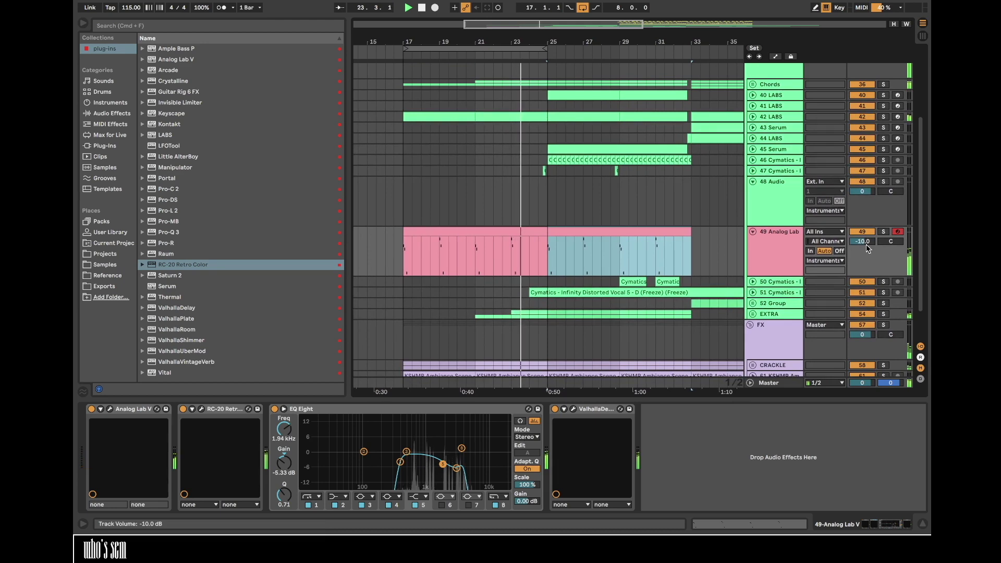
{"action": "type", "text": "-15"}
{"action": "key", "text": "Return"}
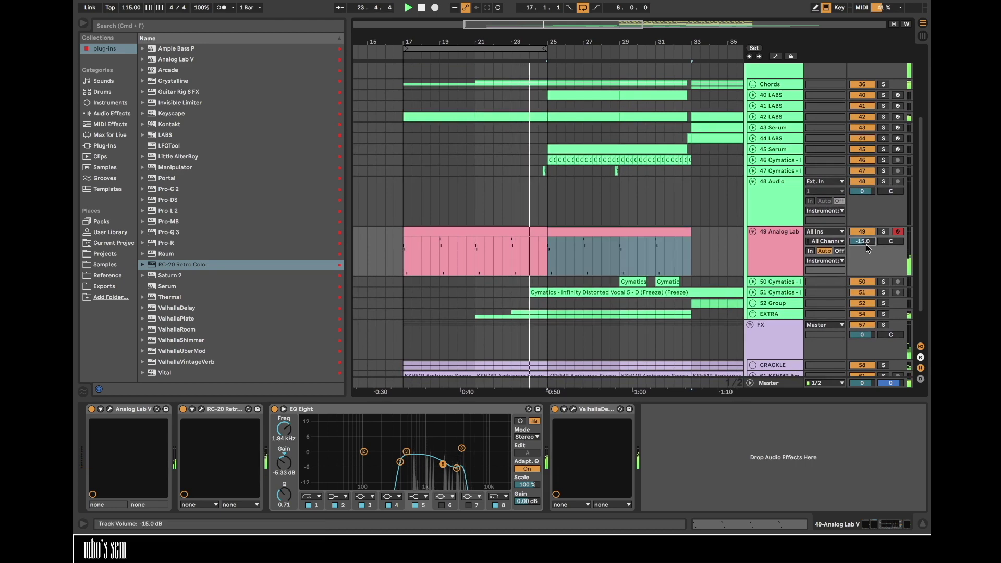
{"action": "left_click", "coordinate": [751, 233], "text": "alt"}
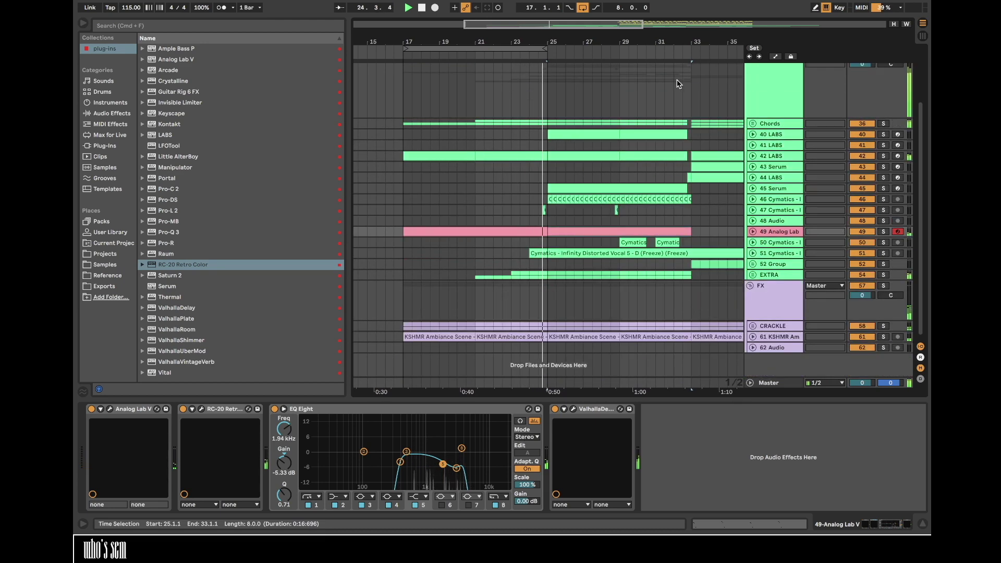
- Assign the Instruments group's green colour to all its grouped tracks and clips, including the Analog Lab V track
{"action": "right_click", "coordinate": [788, 231]}
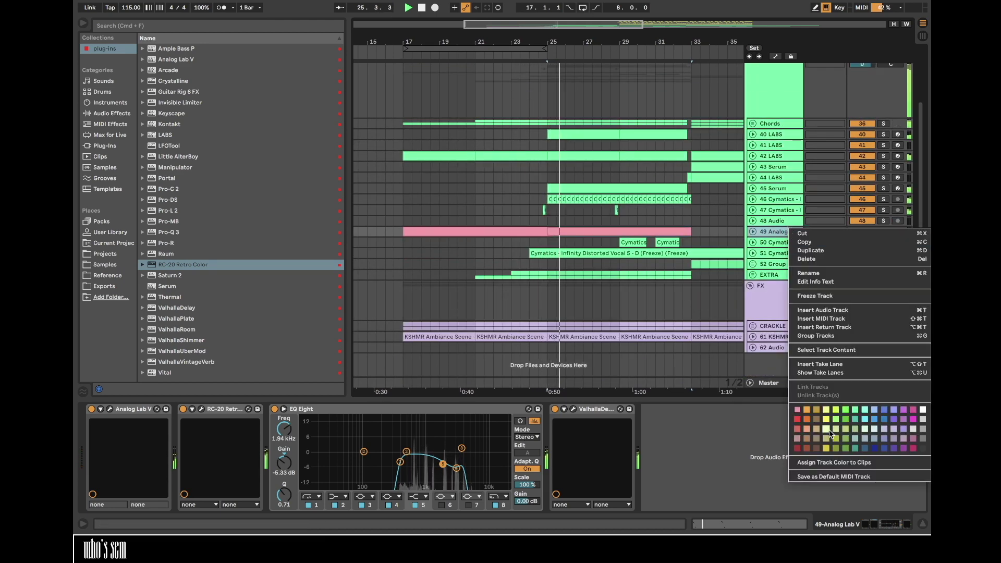
{"action": "left_click", "coordinate": [822, 464]}
{"action": "scroll", "coordinate": [767, 84], "scroll_direction": "up", "scroll_amount": 3}
{"action": "right_click", "coordinate": [773, 131]}
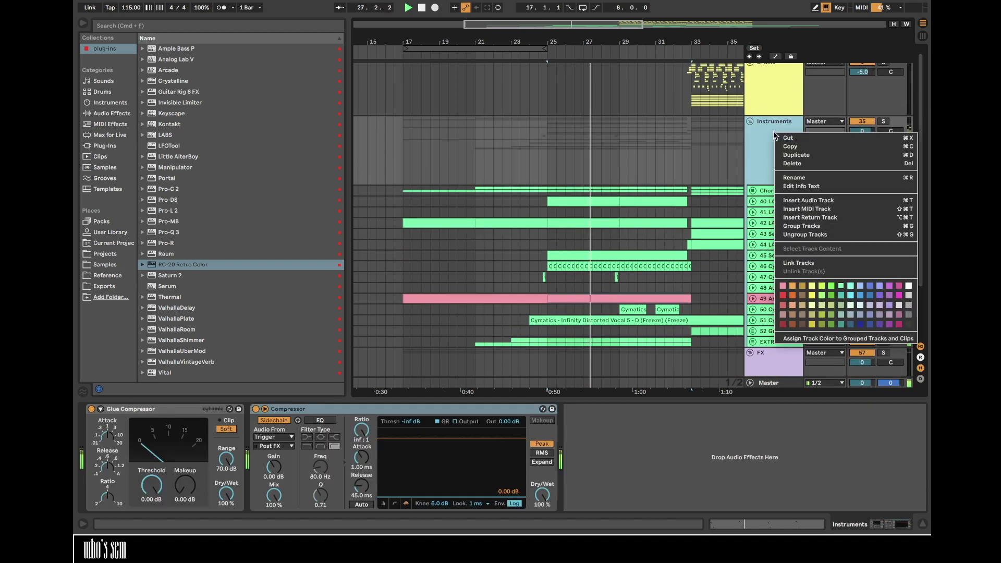
{"action": "left_click", "coordinate": [820, 338]}
{"action": "scroll", "coordinate": [802, 341], "scroll_direction": "down", "scroll_amount": 3}
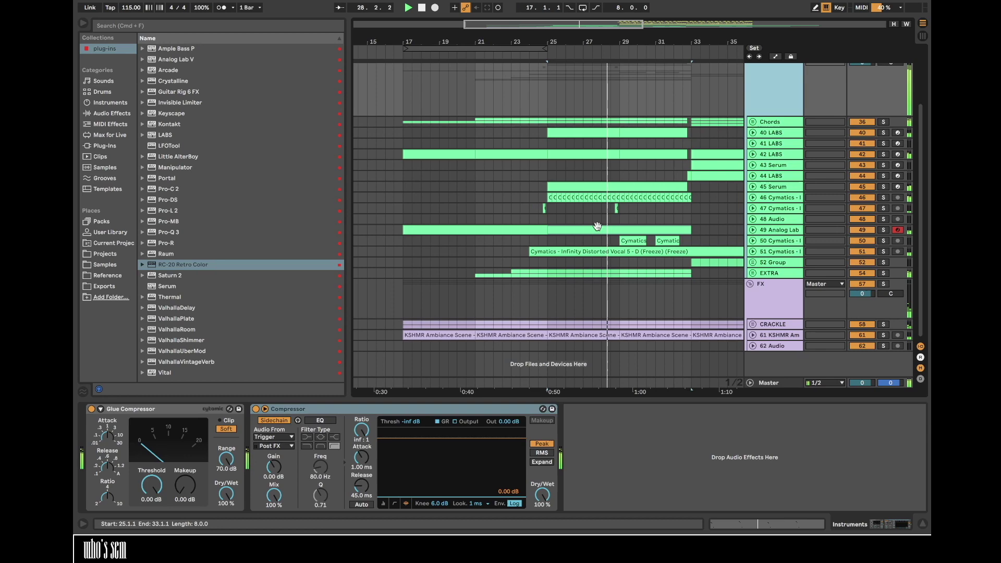
- Unfold the empty 62 Audio track in the FX group and open the Samples place in the browser
{"action": "left_click", "coordinate": [772, 347]}
{"action": "left_click", "coordinate": [752, 346]}
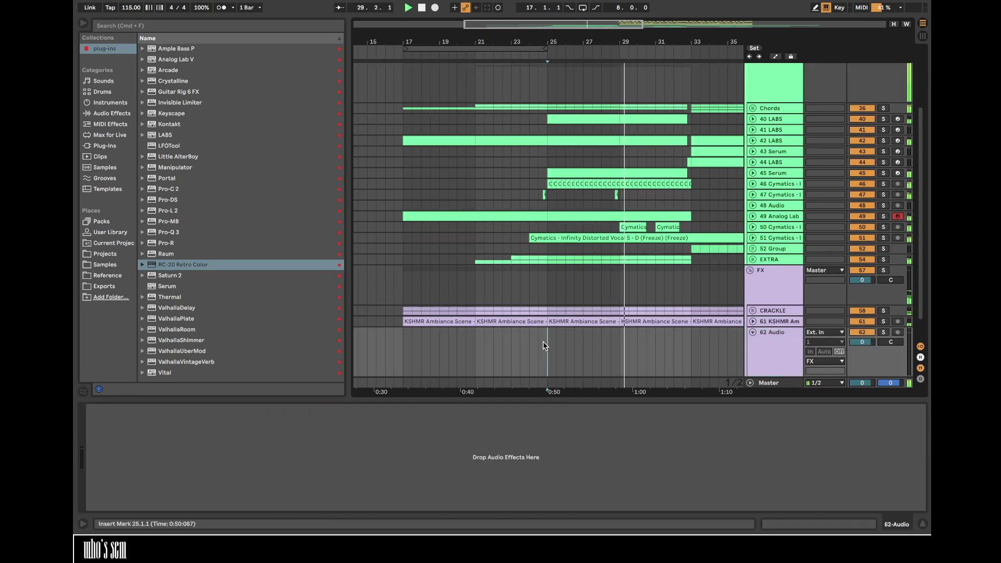
{"action": "left_click", "coordinate": [115, 265]}
{"action": "scroll", "coordinate": [219, 235], "scroll_direction": "down", "scroll_amount": 3}
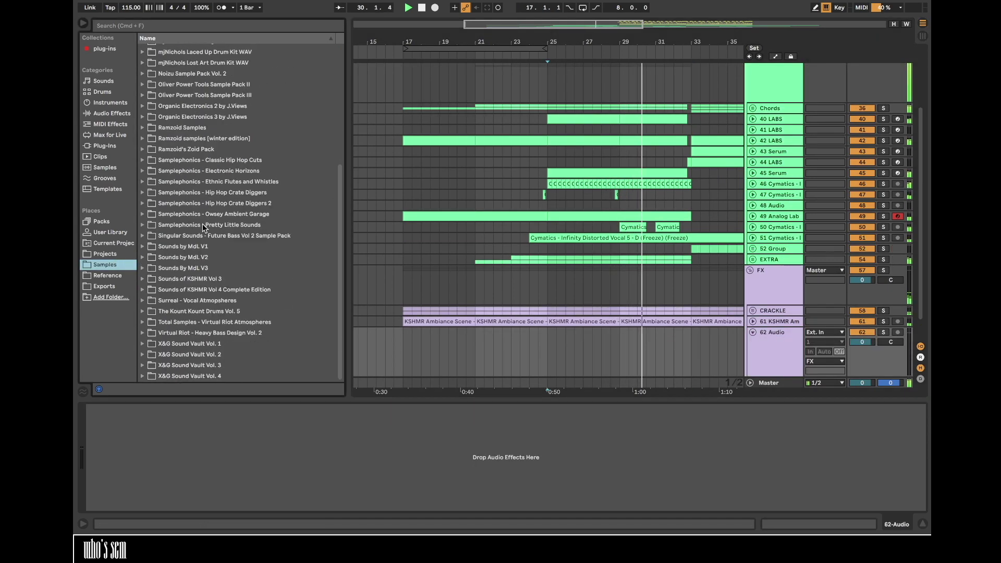
- Set the ValhallaRoom decay on track 50, the Cymatics Infinity Distorted Vocal, to 13.85 s
{"action": "left_click", "coordinate": [634, 223]}
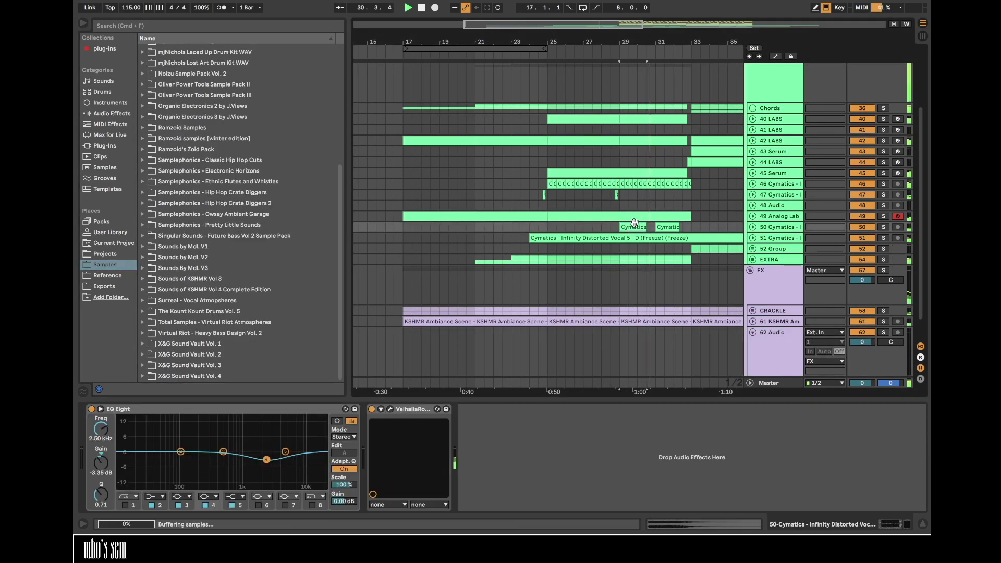
{"action": "left_click", "coordinate": [390, 408]}
{"action": "left_click_drag", "start_coordinate": [360, 205], "coordinate": [360, 211]}
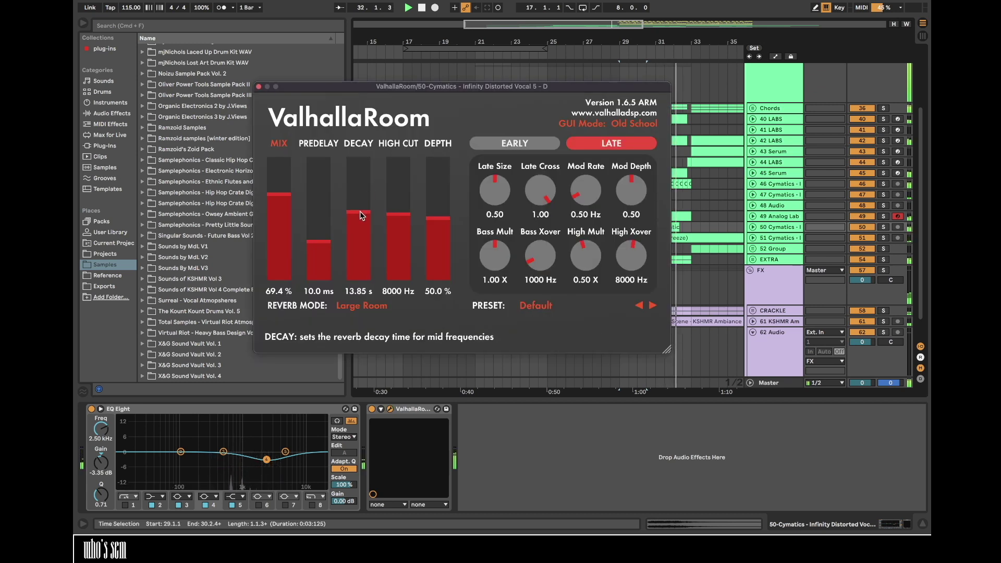
{"action": "left_click", "coordinate": [258, 87]}
- Open the Low Impacts folder within the FX Impacts samples of Sounds of KSHMR Vol 4 Complete Edition
{"action": "scroll", "coordinate": [389, 306], "scroll_direction": "down", "scroll_amount": 2}
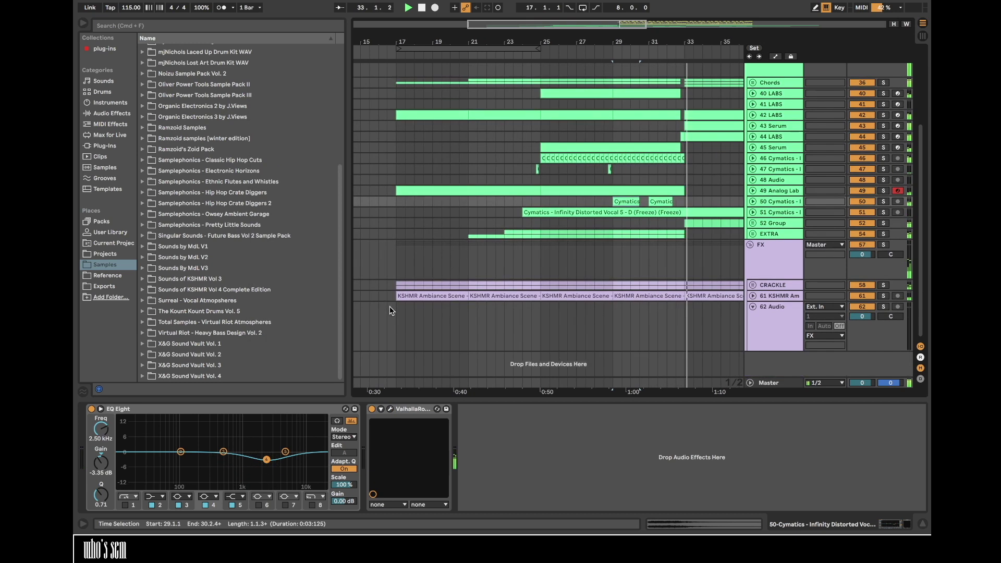
{"action": "left_click", "coordinate": [399, 314]}
{"action": "left_click", "coordinate": [141, 289]}
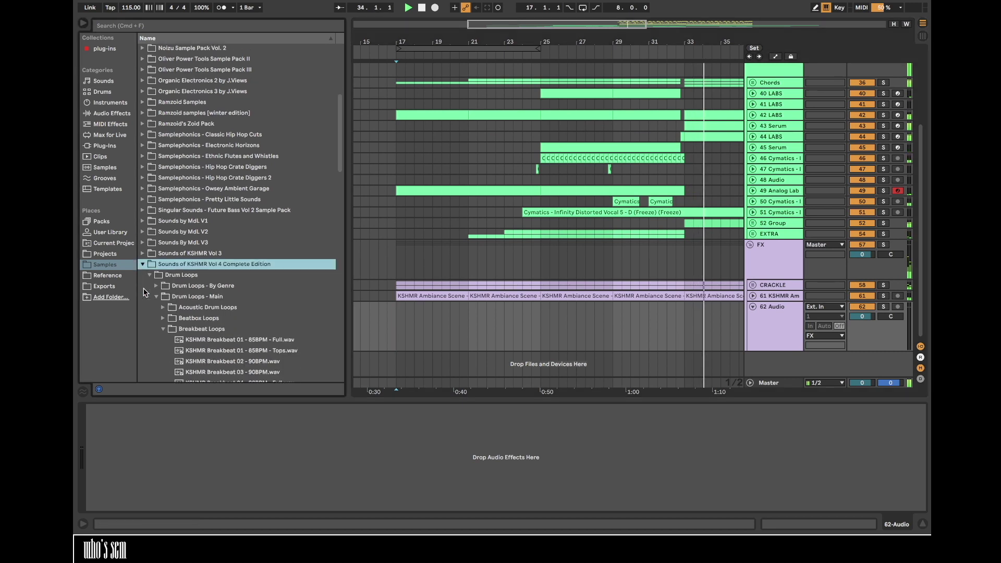
{"action": "key", "text": "Down"}
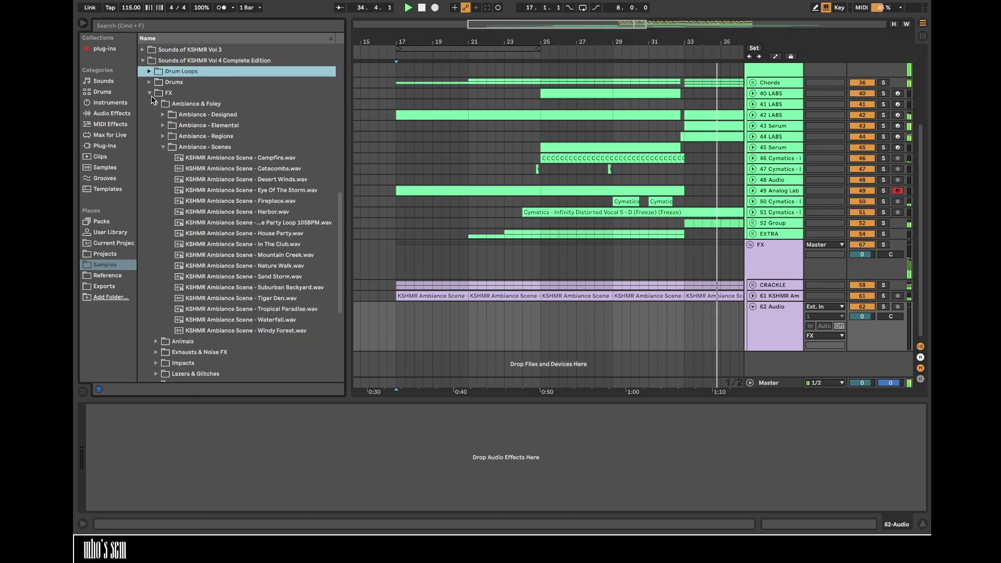
{"action": "left_click", "coordinate": [163, 147]}
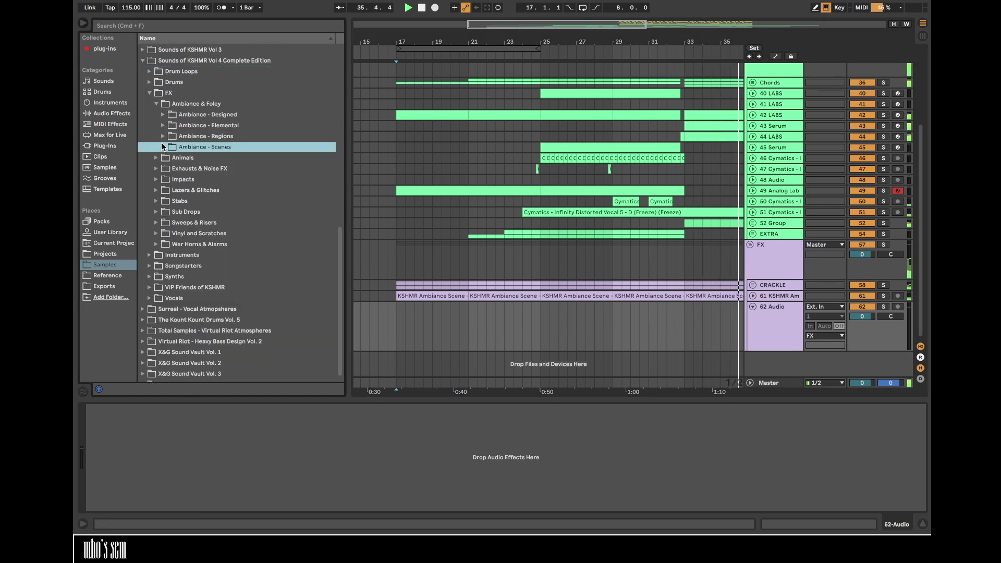
{"action": "left_click", "coordinate": [156, 178]}
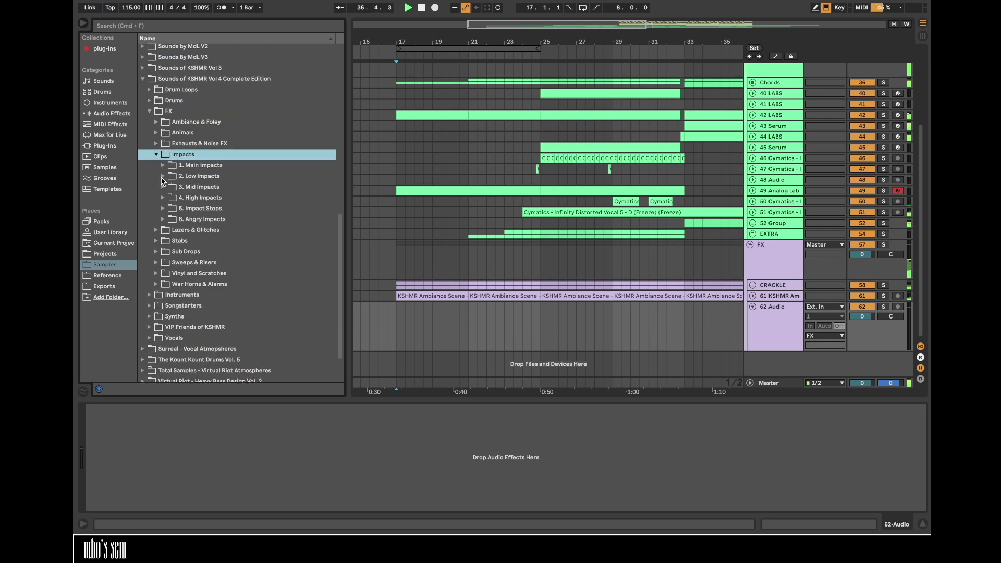
{"action": "left_click", "coordinate": [163, 178]}
- Audition the KSHMR Impact Low samples one after another, starting from KSHMR Impact Low 01
{"action": "left_click", "coordinate": [174, 187]}
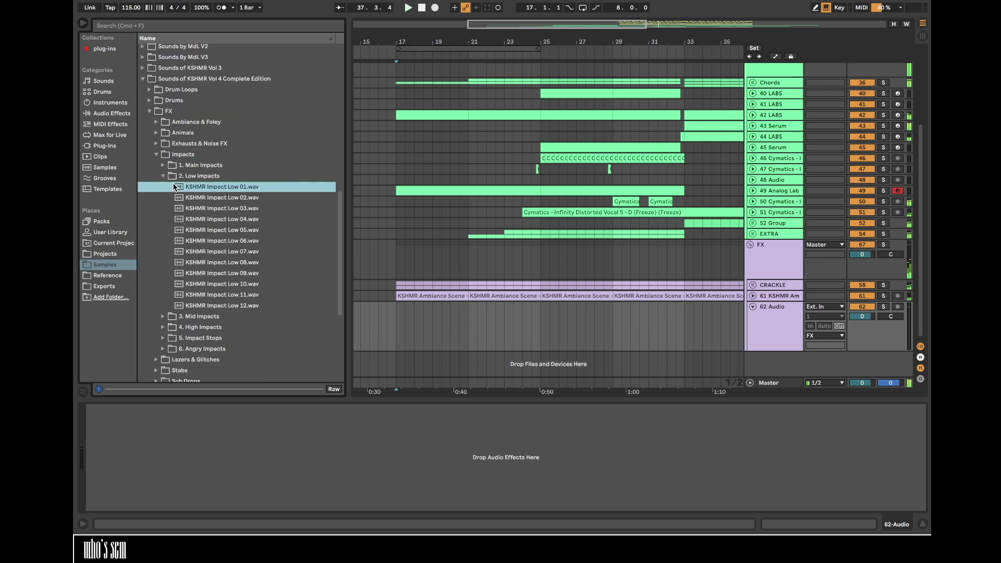
{"action": "key", "text": "Down"}
{"action": "key", "text": "Down"}
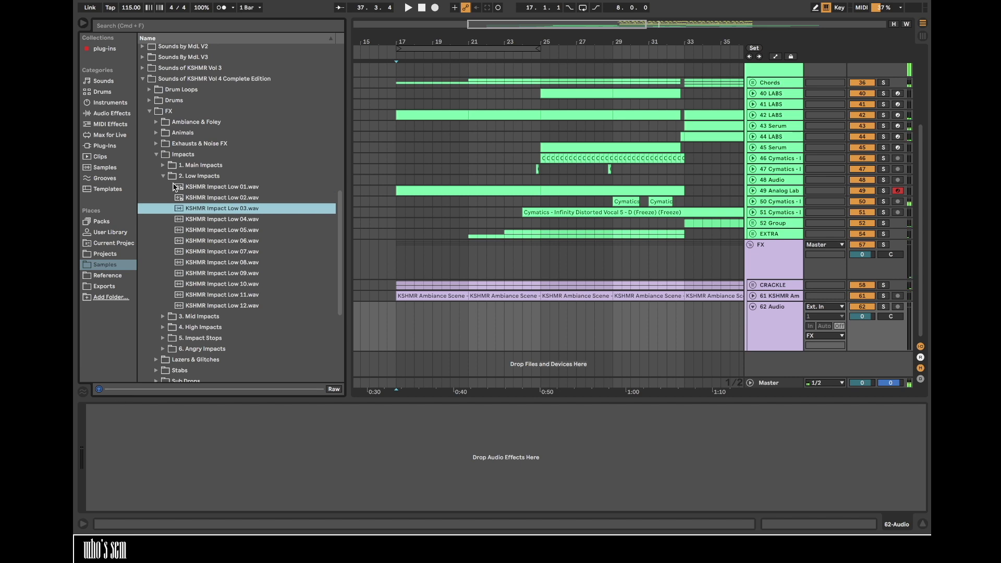
{"action": "key", "text": "Down"}
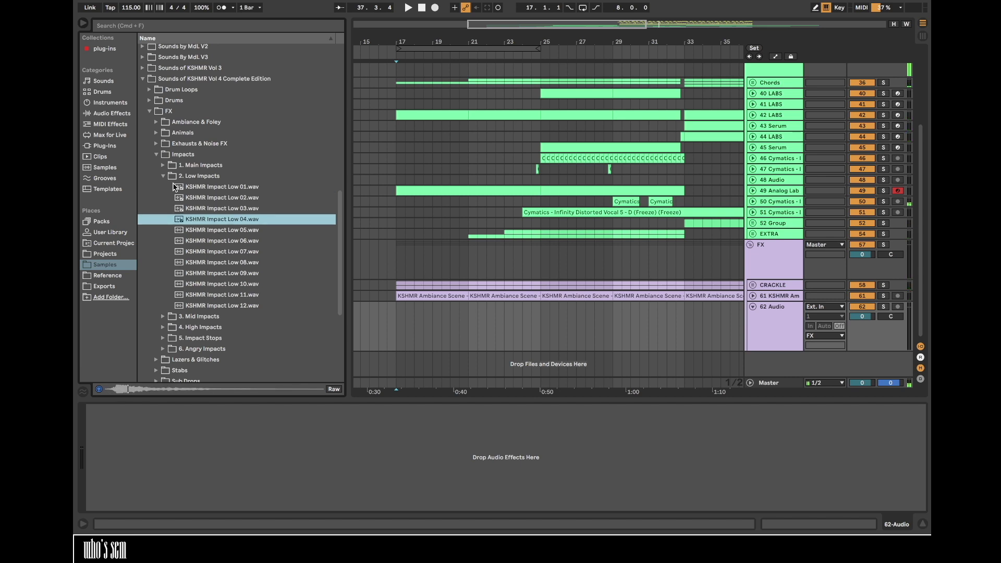
{"action": "key", "text": "Down"}
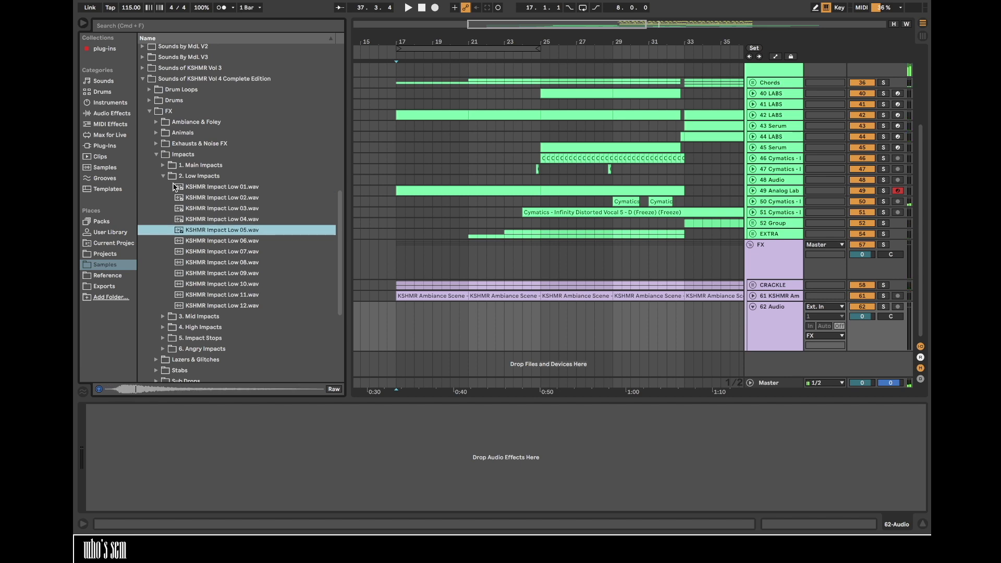
{"action": "key", "text": "Up"}
{"action": "key", "text": "Down"}
{"action": "key", "text": "Down"}
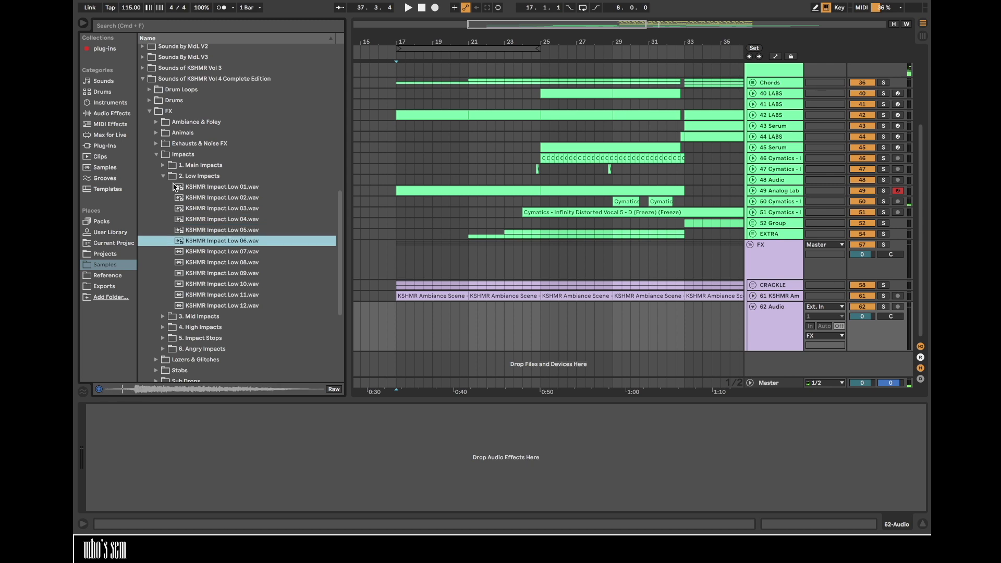
{"action": "key", "text": "Down"}
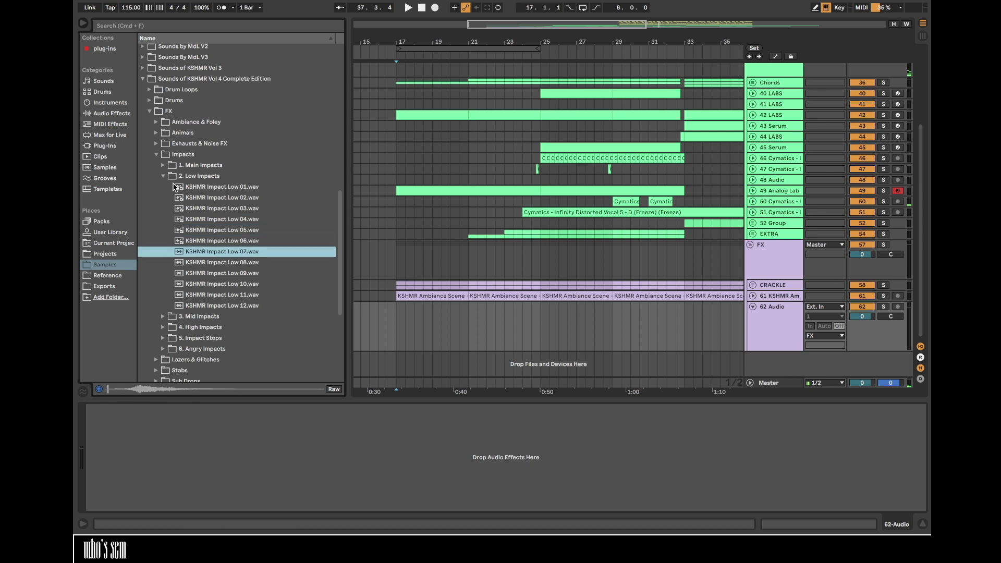
{"action": "key", "text": "Down"}
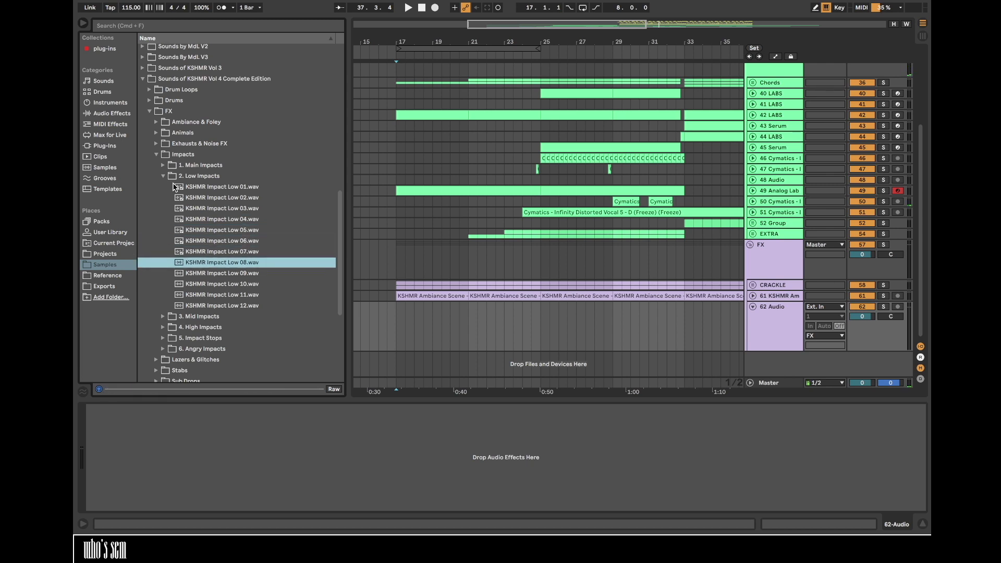
{"action": "key", "text": "Down"}
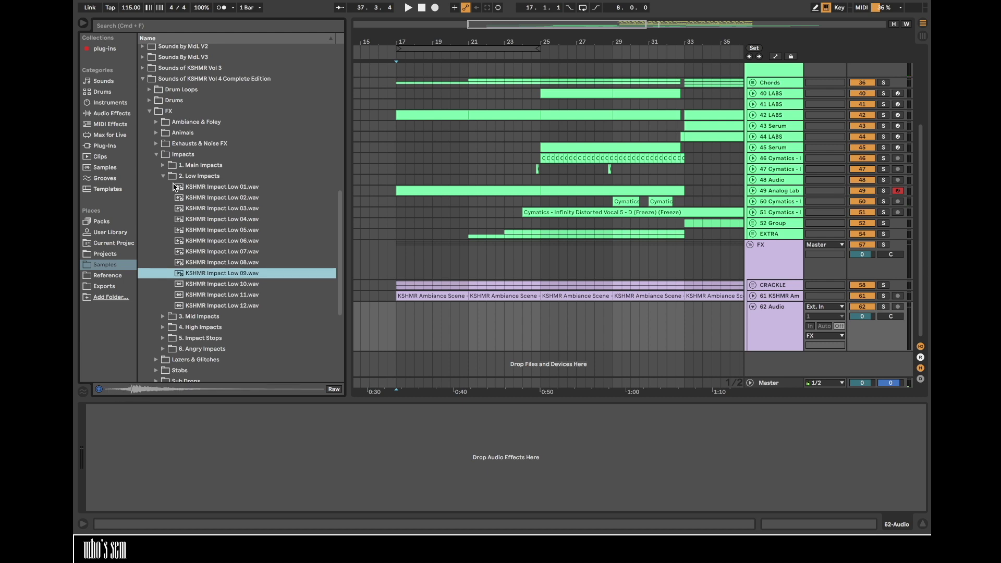
{"action": "key", "text": "Down"}
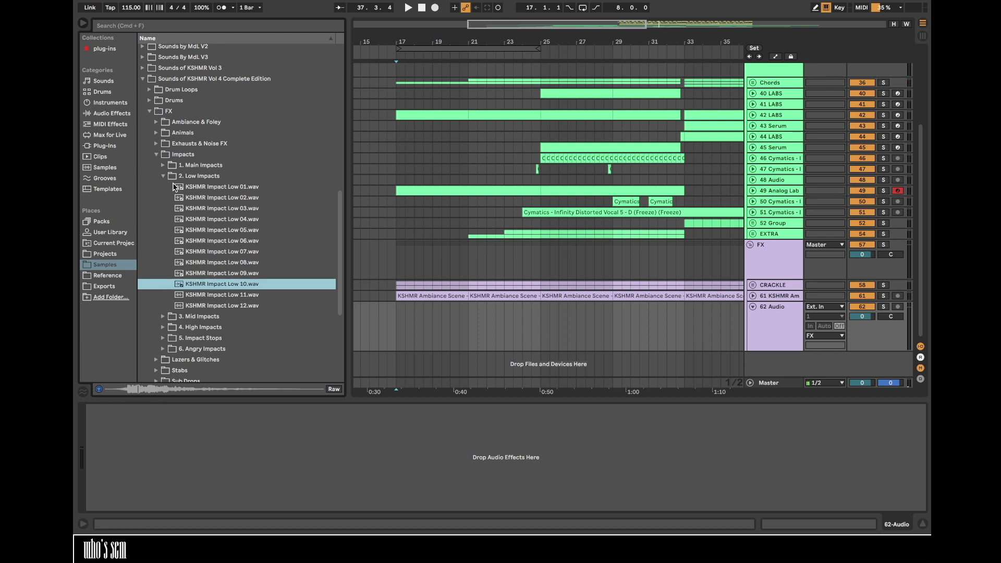
{"action": "key", "text": "Down"}
- Place KSHMR Impact Low 10 on track 62, turn its warping off and align its impact transient to bar 25
{"action": "left_click_drag", "start_coordinate": [241, 285], "coordinate": [546, 308]}
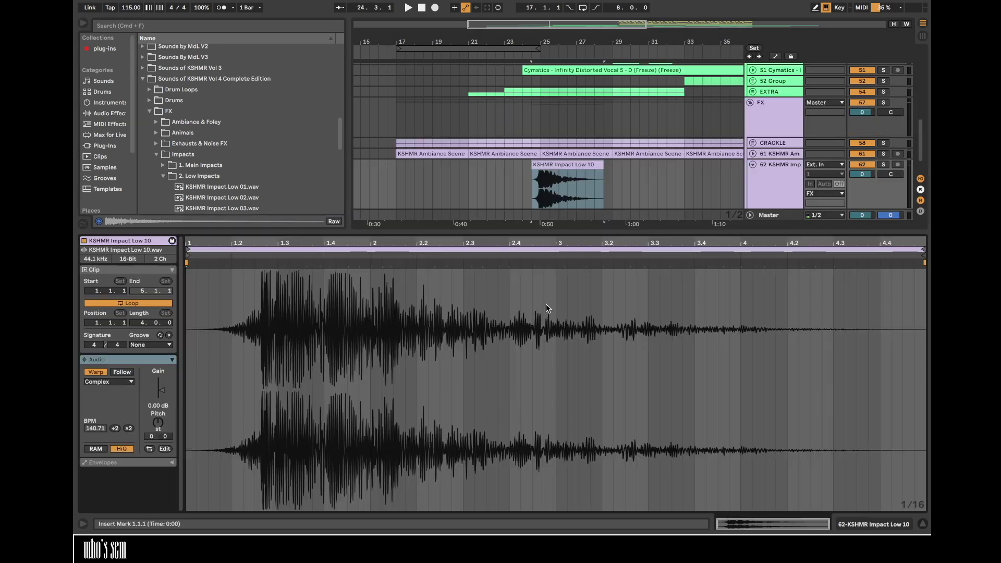
{"action": "left_click", "coordinate": [96, 373]}
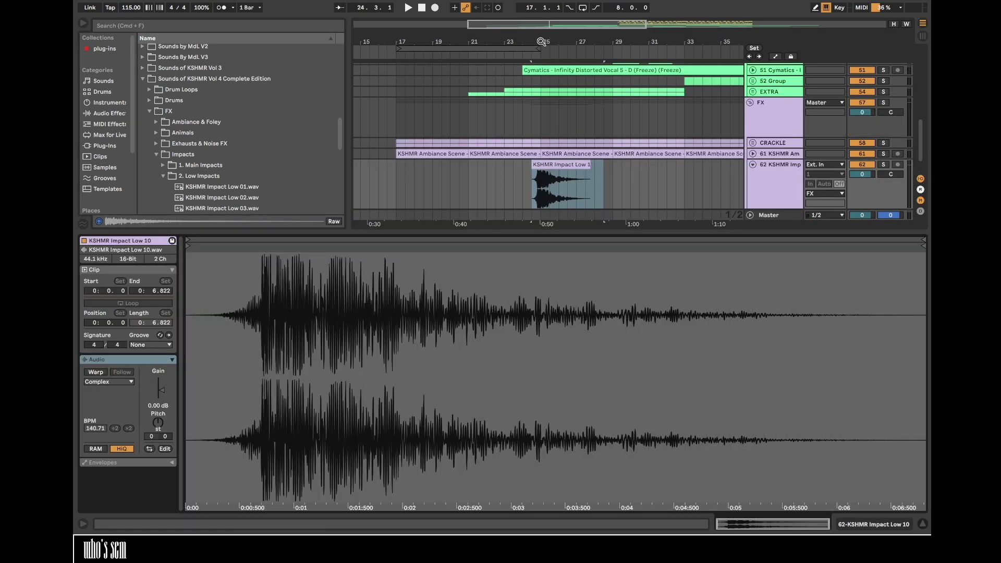
{"action": "left_click_drag", "start_coordinate": [541, 41], "coordinate": [542, 42]}
{"action": "left_click_drag", "start_coordinate": [463, 172], "coordinate": [524, 173]}
{"action": "key", "text": "space"}
{"action": "left_click_drag", "start_coordinate": [530, 41], "coordinate": [533, 63]}
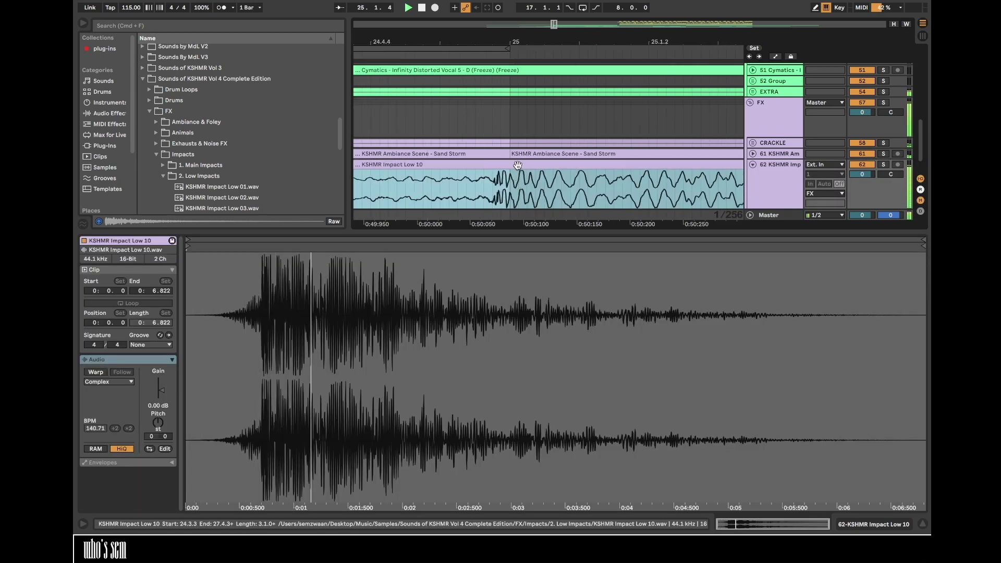
- Add EQ Eight to the Impact Low 10 track with a band 1 low cut at 36.7 Hz and Q 0.26
{"action": "left_click", "coordinate": [125, 113]}
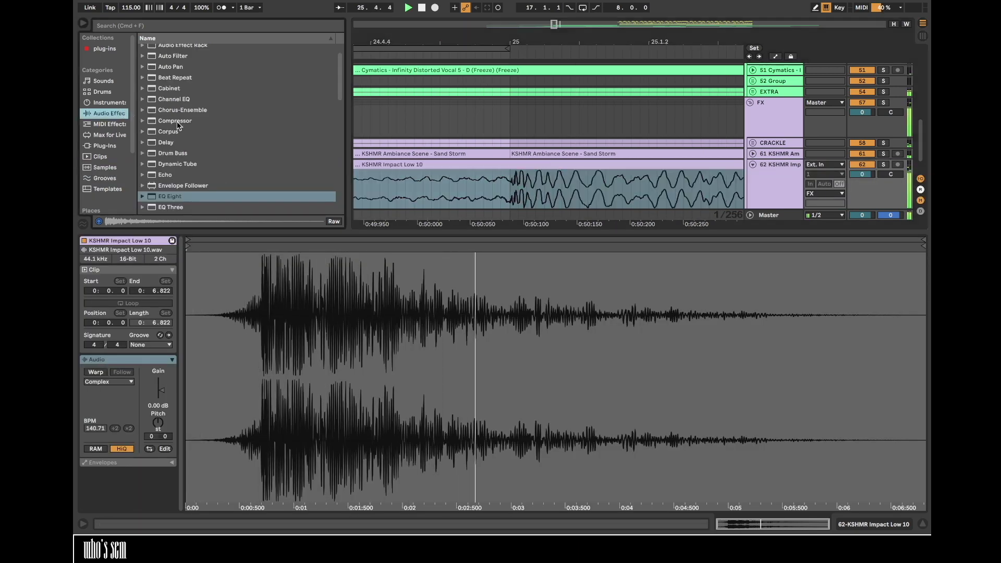
{"action": "double_click", "coordinate": [170, 196]}
{"action": "left_click", "coordinate": [125, 505]}
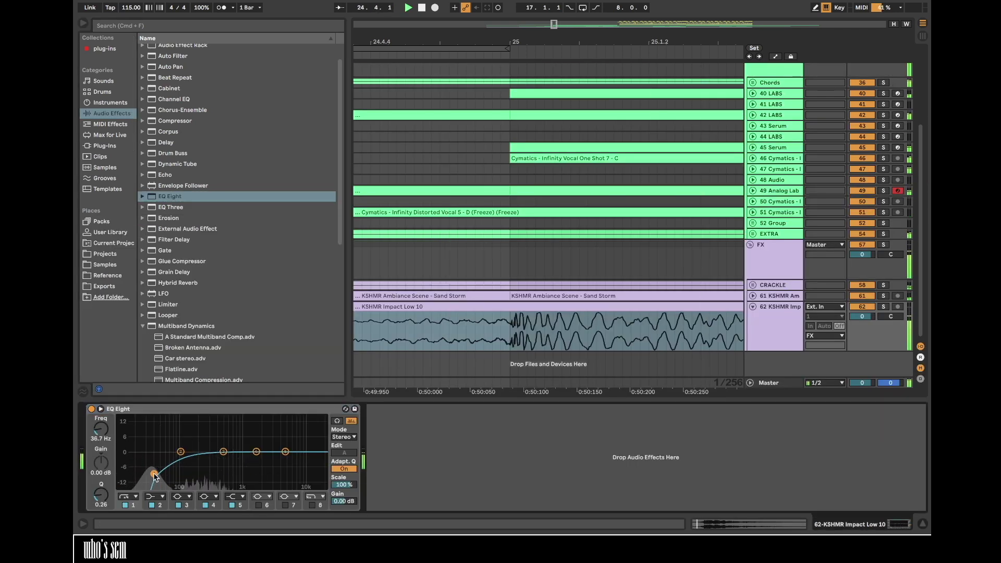
- Automate the EQ Eight band 1 frequency on the Impact Low 10 track to rise from bar 25 to 92 Hz
{"action": "left_click_drag", "start_coordinate": [548, 58], "coordinate": [550, 42]}
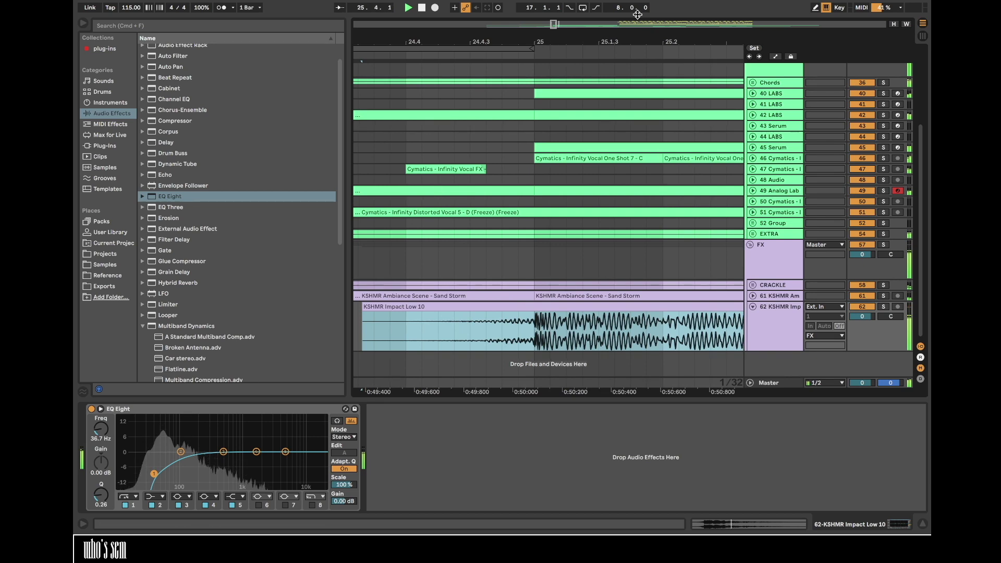
{"action": "left_click_drag", "start_coordinate": [476, 48], "coordinate": [476, 38]}
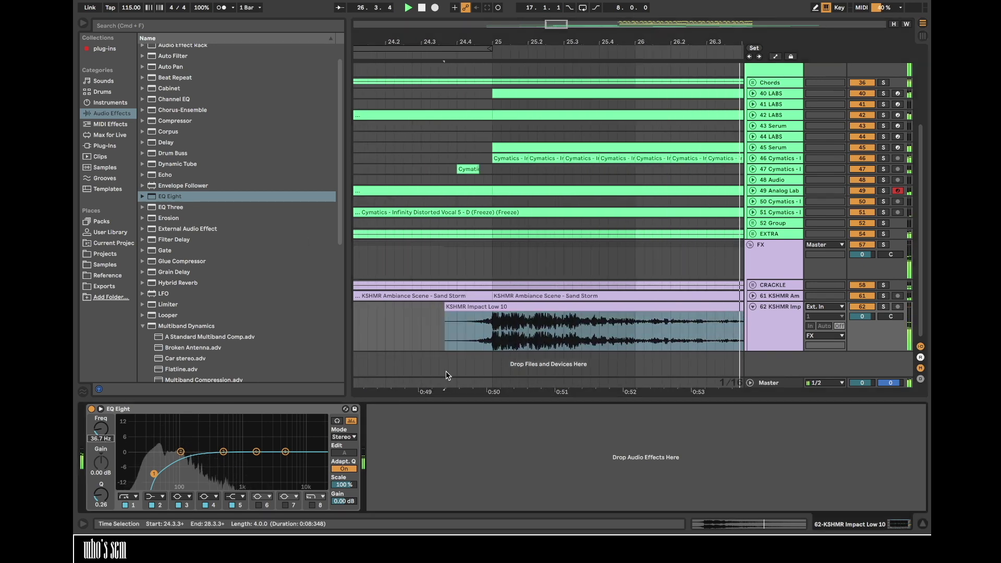
{"action": "key", "text": "m"}
{"action": "key", "text": "a"}
{"action": "left_click", "coordinate": [492, 344]}
{"action": "left_click_drag", "start_coordinate": [545, 343], "coordinate": [636, 340]}
{"action": "key", "text": "space"}
{"action": "key", "text": "space"}
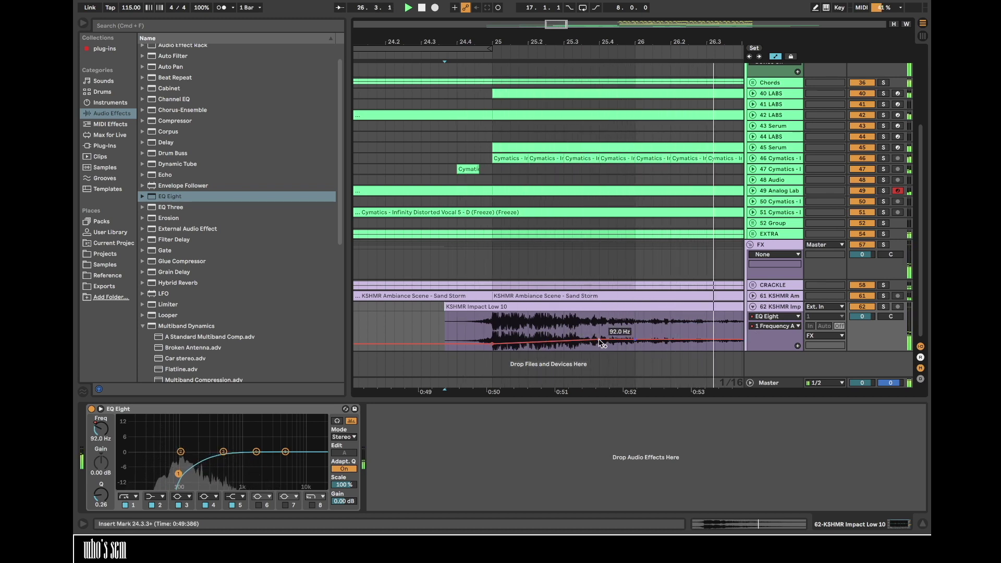
- Lower the Impact Low 10 track to -5 dB and add an EQ Eight dip of -6.32 dB at 495 Hz
{"action": "left_click_drag", "start_coordinate": [860, 317], "coordinate": [860, 326]}
{"action": "key", "text": "space"}
{"action": "key", "text": "space"}
{"action": "left_click_drag", "start_coordinate": [223, 451], "coordinate": [223, 466]}
- Insert an audio track below Impact Low 10 and place KSHMR Impact High 06 from High Impacts on it at bar 25
{"action": "left_click", "coordinate": [105, 264]}
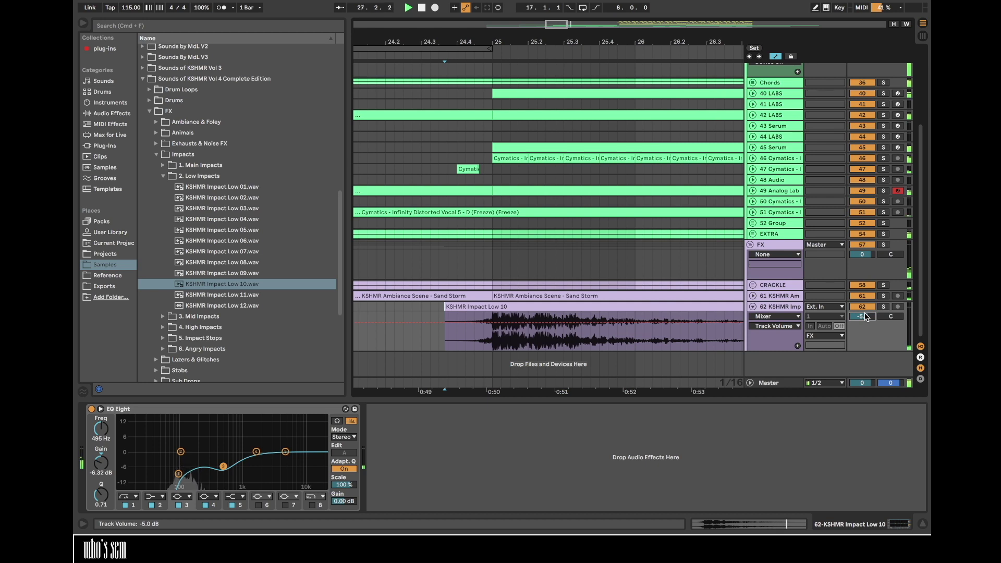
{"action": "left_click", "coordinate": [784, 310]}
{"action": "key", "text": "super+t"}
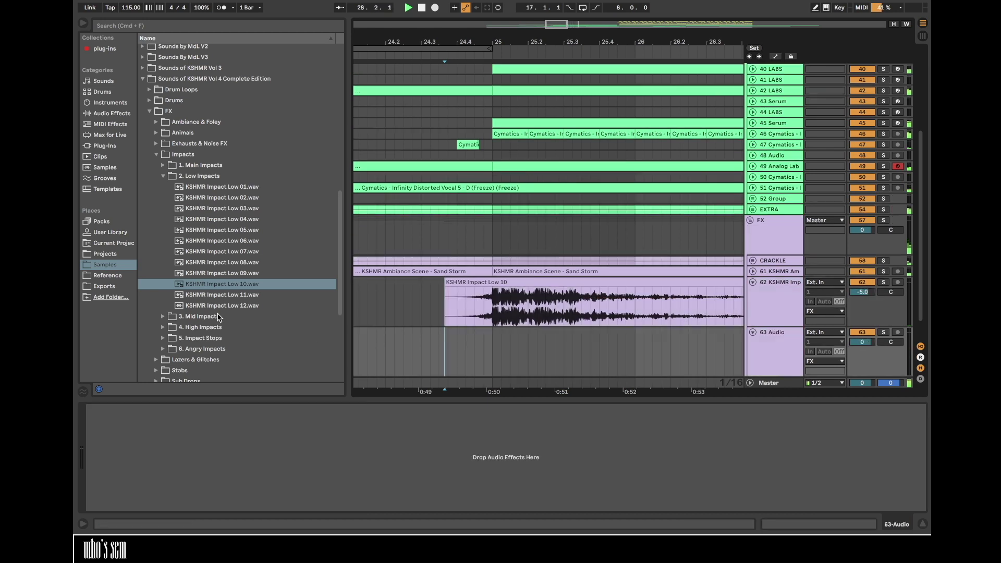
{"action": "left_click", "coordinate": [164, 327]}
{"action": "left_click", "coordinate": [235, 263]}
{"action": "key", "text": "space"}
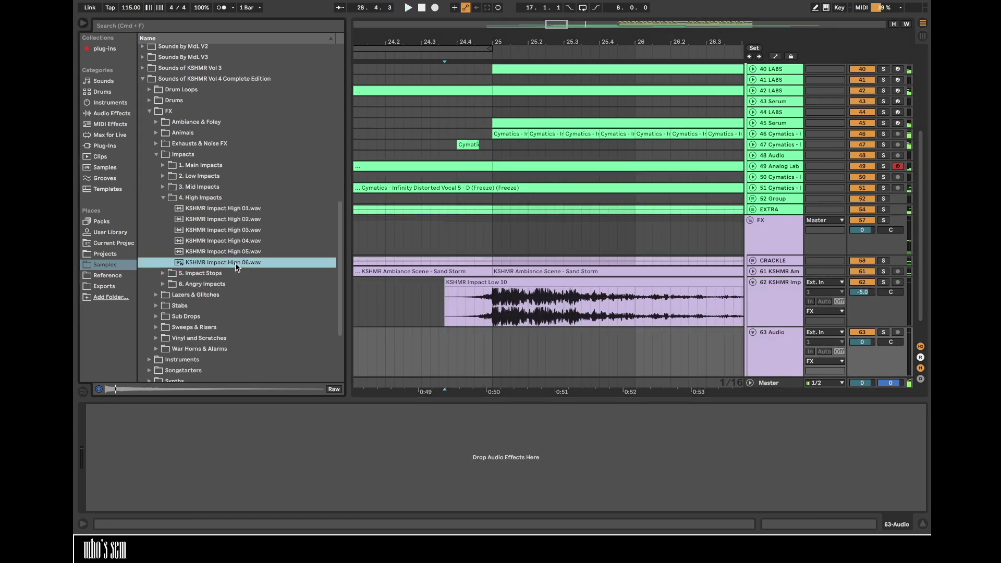
{"action": "key", "text": "Up"}
{"action": "left_click_drag", "start_coordinate": [235, 267], "coordinate": [494, 346]}
- Set the Impact High 06 track's volume to -15 dB and turn off warping for its clip
{"action": "key", "text": "space"}
{"action": "left_click", "coordinate": [861, 342]}
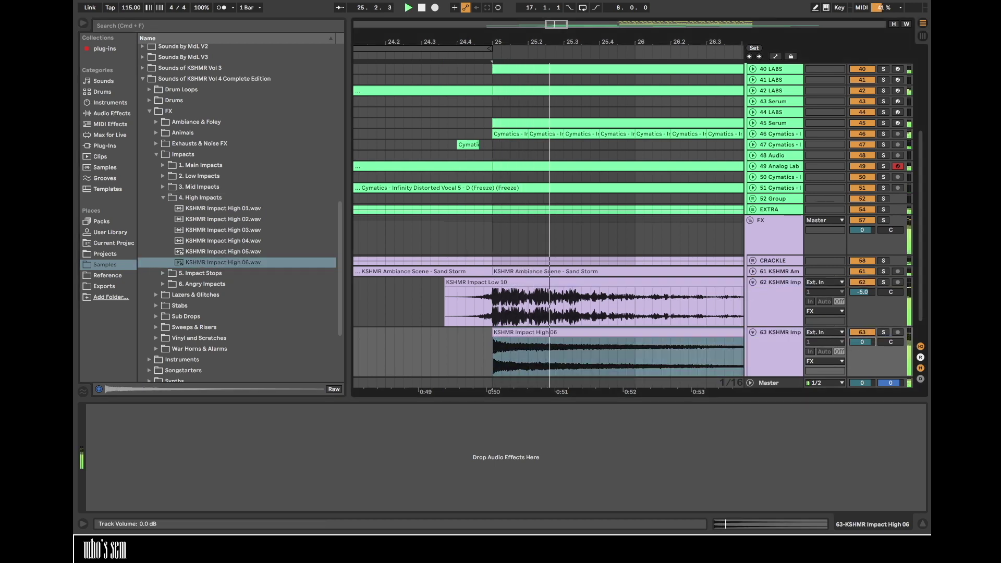
{"action": "type", "text": "-15"}
{"action": "key", "text": "Return"}
{"action": "double_click", "coordinate": [600, 359]}
{"action": "left_click", "coordinate": [96, 371]}
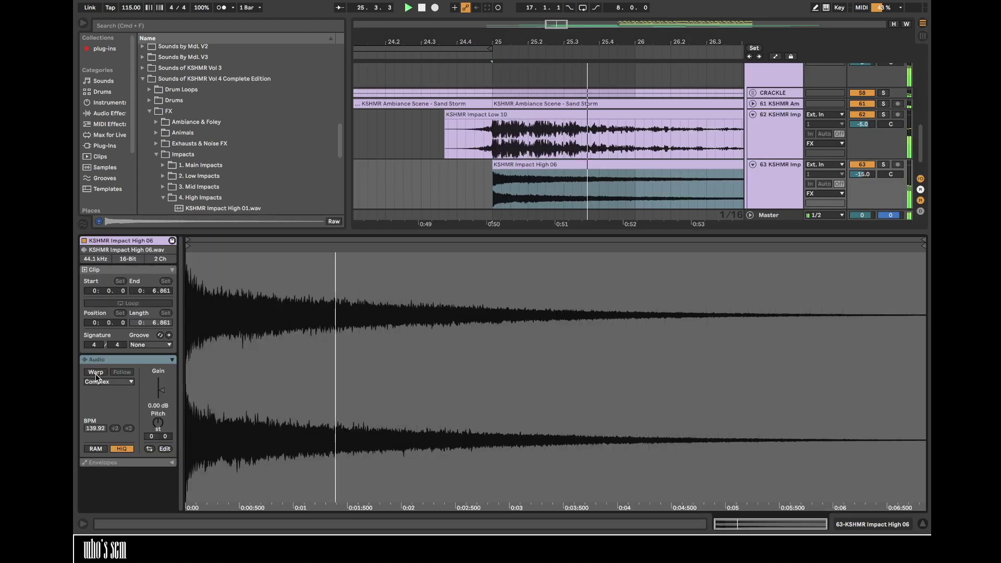
- Add ValhallaDelay to the Impact High 06 track with a dotted 1/8 delay time and a 7.8 ms spread
{"action": "double_click", "coordinate": [788, 176]}
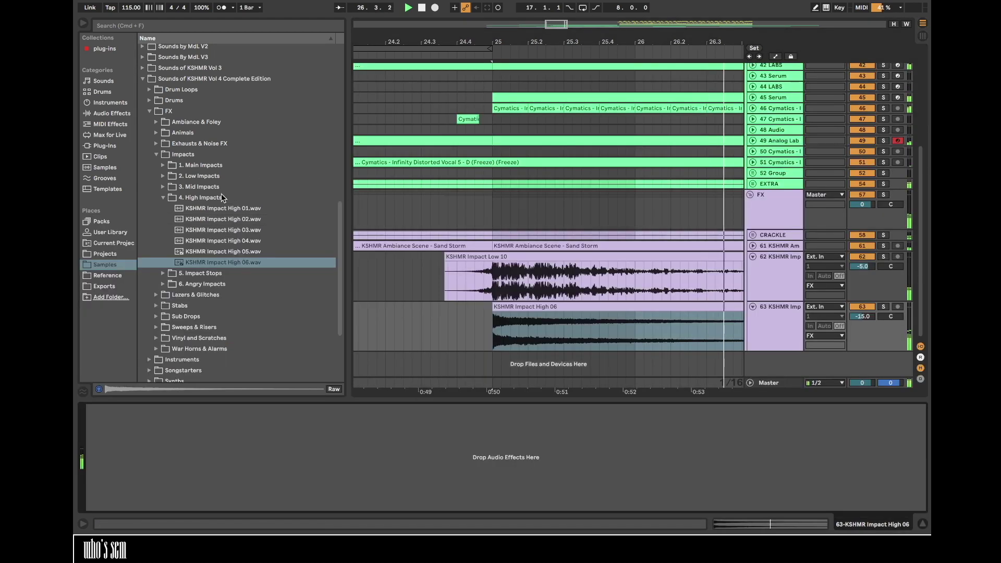
{"action": "left_click", "coordinate": [87, 148]}
{"action": "left_click", "coordinate": [95, 49]}
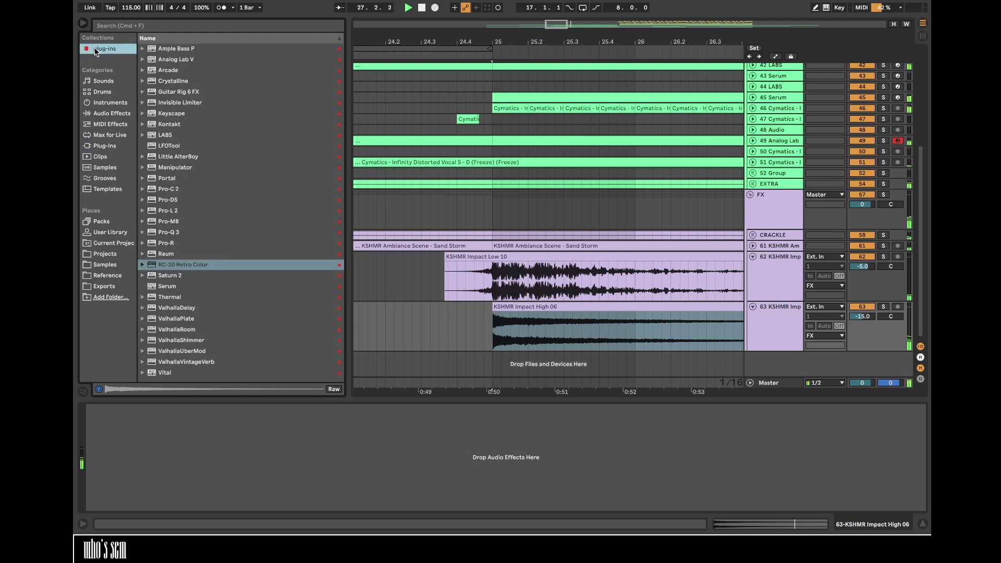
{"action": "double_click", "coordinate": [177, 308]}
{"action": "left_click", "coordinate": [373, 239]}
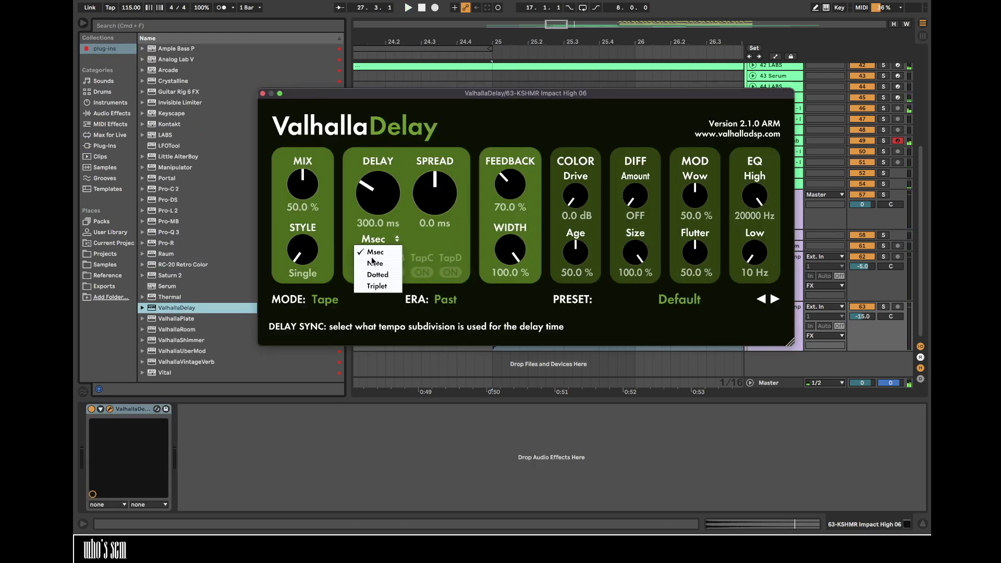
{"action": "left_click", "coordinate": [377, 274]}
{"action": "left_click_drag", "start_coordinate": [413, 184], "coordinate": [437, 168]}
- Set ValhallaDelay's Age to 69.8 %, Wow to 72.2 % and Flutter to 78.6 %, and play back the result
{"action": "left_click_drag", "start_coordinate": [577, 230], "coordinate": [576, 221]}
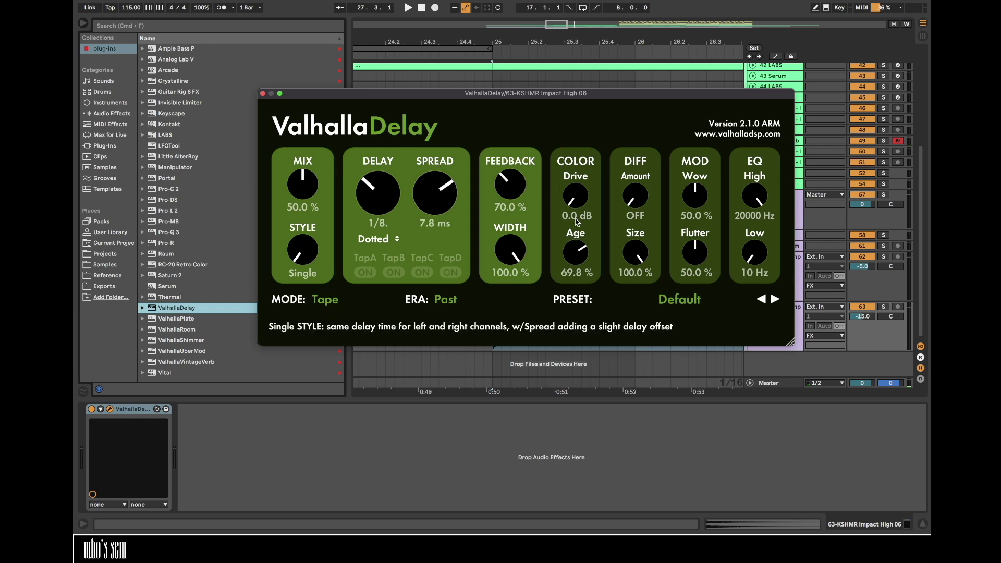
{"action": "left_click_drag", "start_coordinate": [692, 195], "coordinate": [693, 162]}
{"action": "left_click_drag", "start_coordinate": [695, 243], "coordinate": [696, 203]}
{"action": "left_click", "coordinate": [262, 94]}
{"action": "key", "text": "space"}
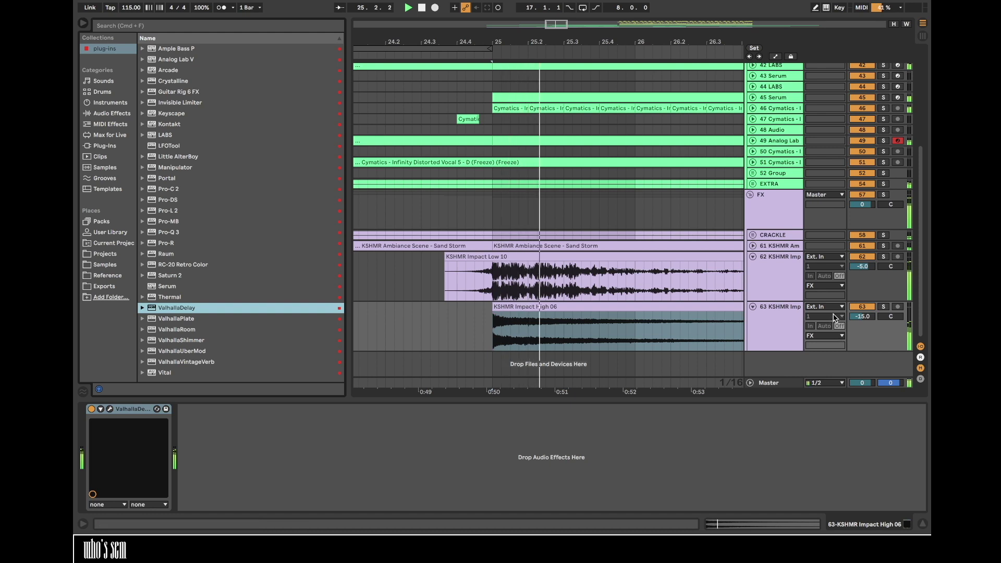
- Switch ValhallaDelay's tempo sync from Dotted to Note and set the delay time to 1/4
{"action": "left_click", "coordinate": [109, 409]}
{"action": "left_click", "coordinate": [405, 240]}
{"action": "left_click", "coordinate": [377, 238]}
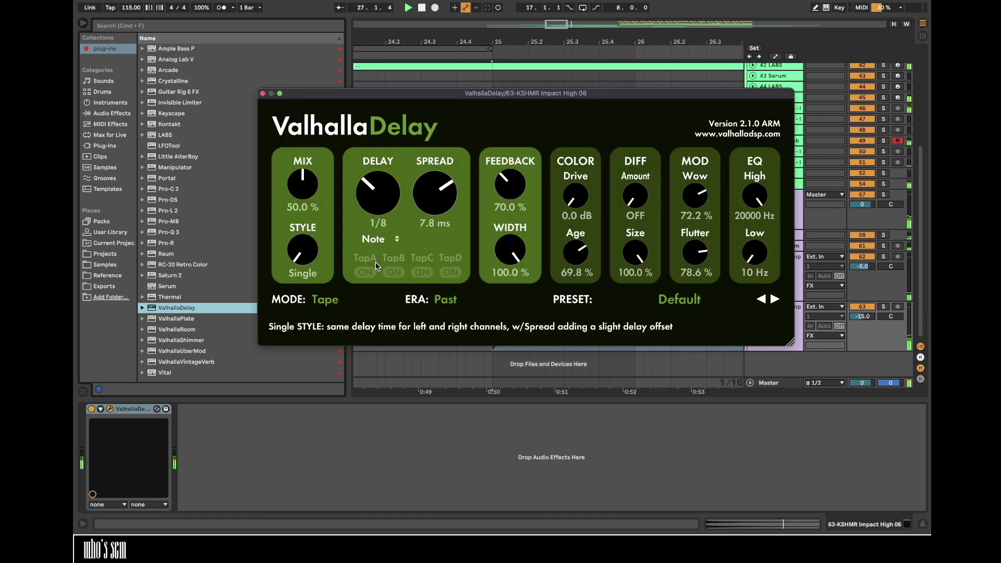
{"action": "left_click", "coordinate": [109, 409]}
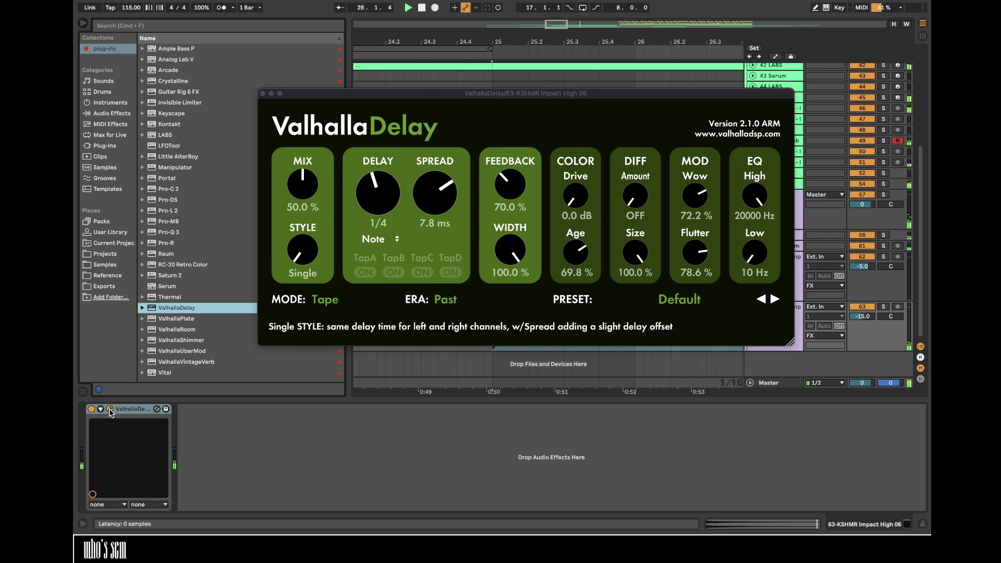
- Freeze and flatten the Impact High 06 track to render its delay into audio
{"action": "right_click", "coordinate": [789, 328]}
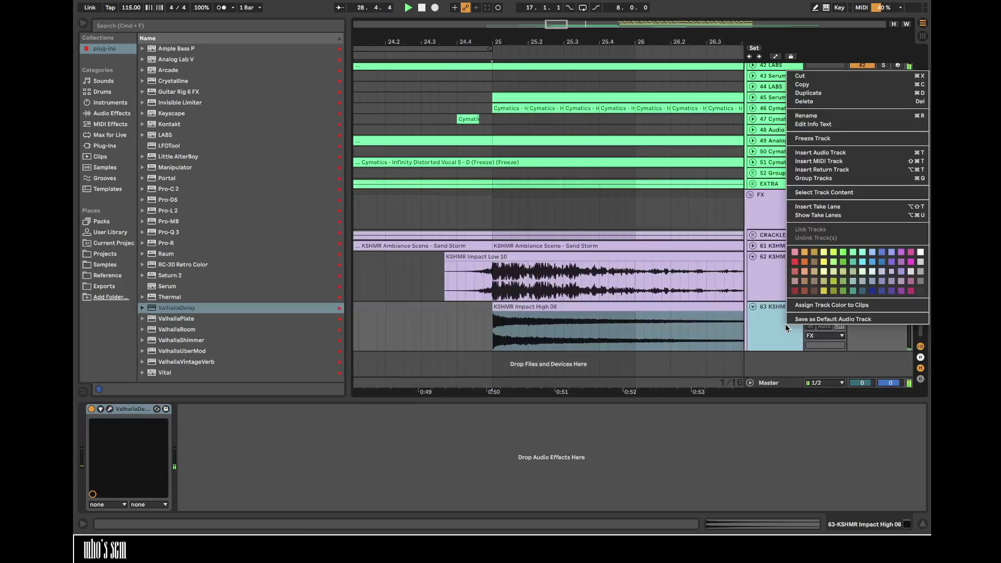
{"action": "left_click", "coordinate": [817, 141]}
{"action": "key", "text": "Return"}
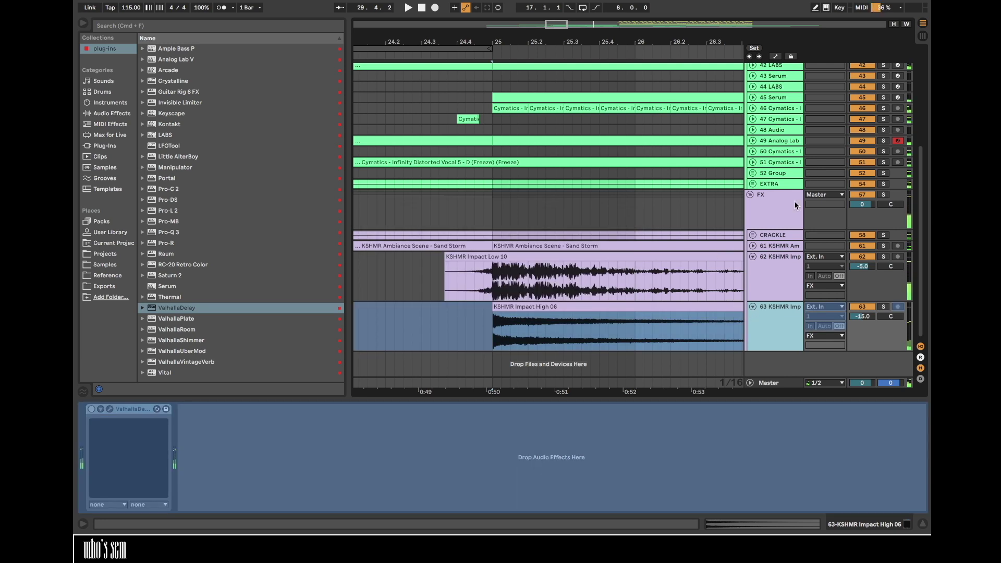
{"action": "right_click", "coordinate": [768, 319]}
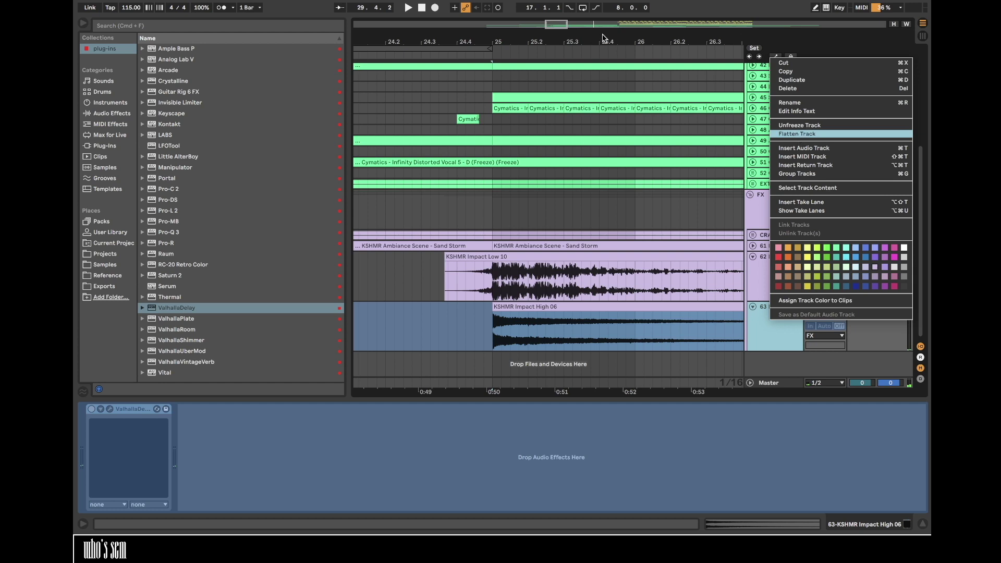
- Delete the separate freeze tail clip and extend the main Impact High 06 clip to about bar 39
{"action": "left_click_drag", "start_coordinate": [601, 43], "coordinate": [601, 10]}
{"action": "left_click", "coordinate": [441, 271]}
{"action": "key", "text": "space"}
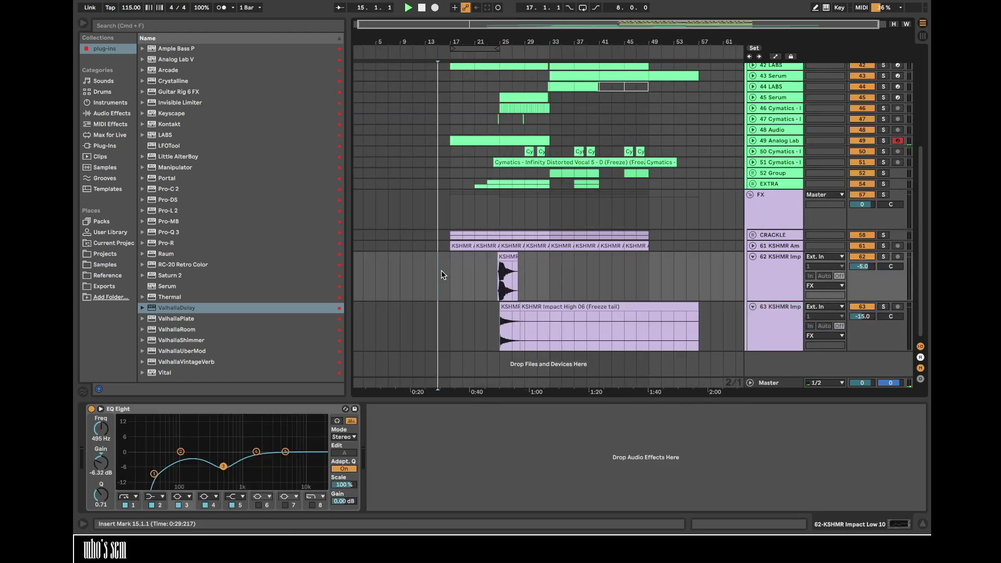
{"action": "left_click", "coordinate": [661, 310]}
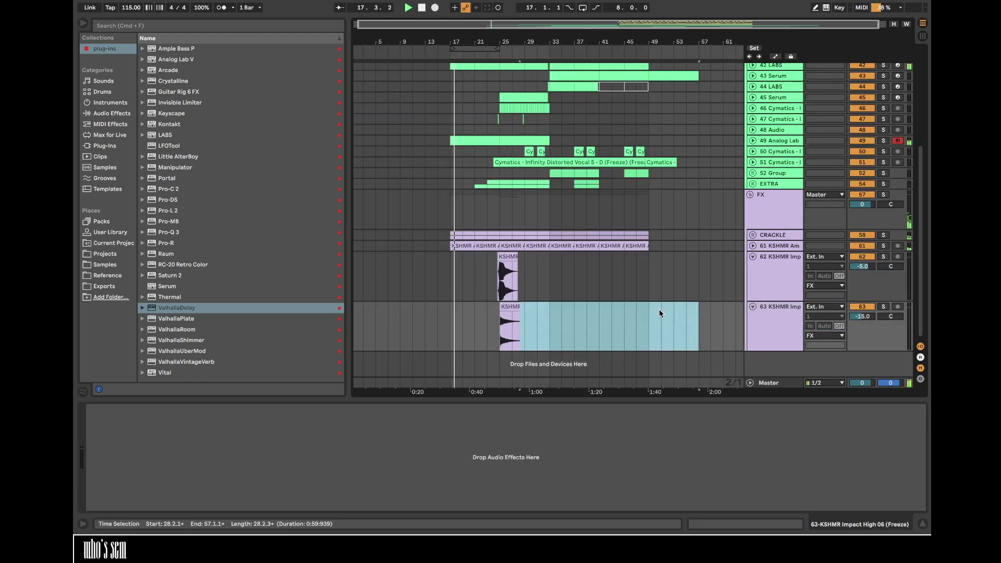
{"action": "left_click_drag", "start_coordinate": [520, 307], "coordinate": [620, 302]}
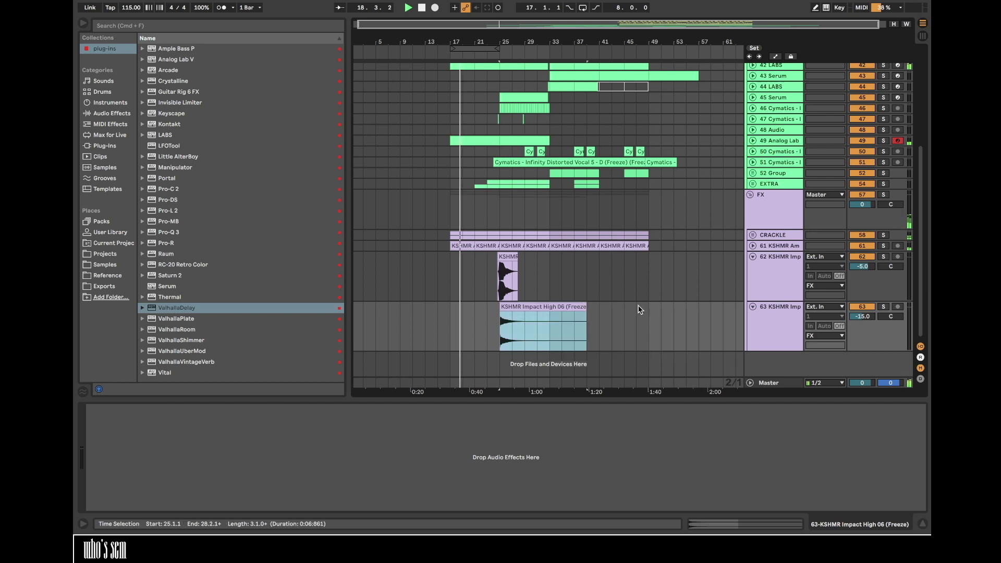
- Add an Auto Filter after ValhallaDelay on the Analog Lab track with a 1.43 kHz low-pass frequency and 0 % resonance
{"action": "left_click", "coordinate": [761, 336]}
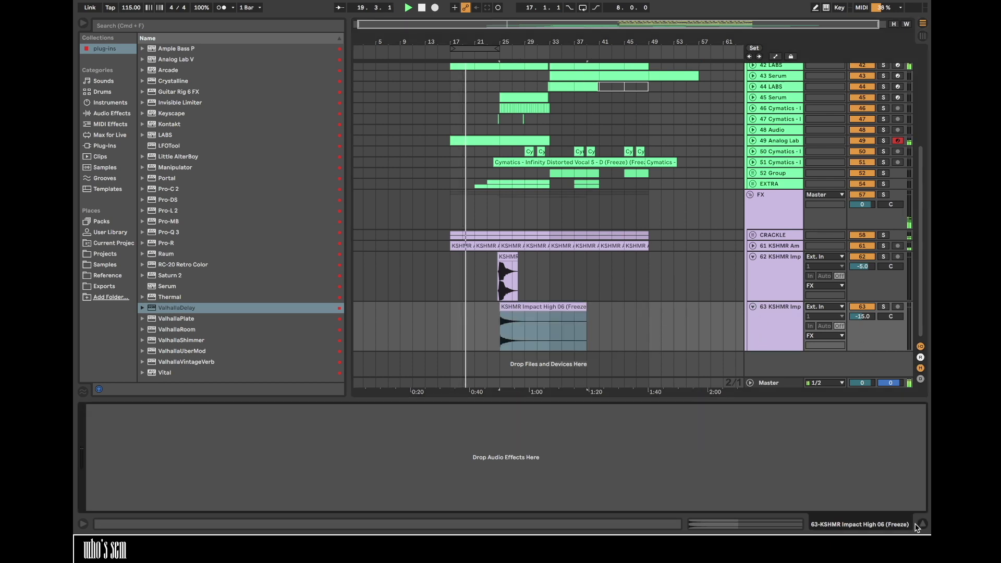
{"action": "scroll", "coordinate": [677, 260], "scroll_direction": "up", "scroll_amount": 5}
{"action": "left_click", "coordinate": [752, 256]}
{"action": "left_click", "coordinate": [780, 257]}
{"action": "double_click", "coordinate": [779, 256]}
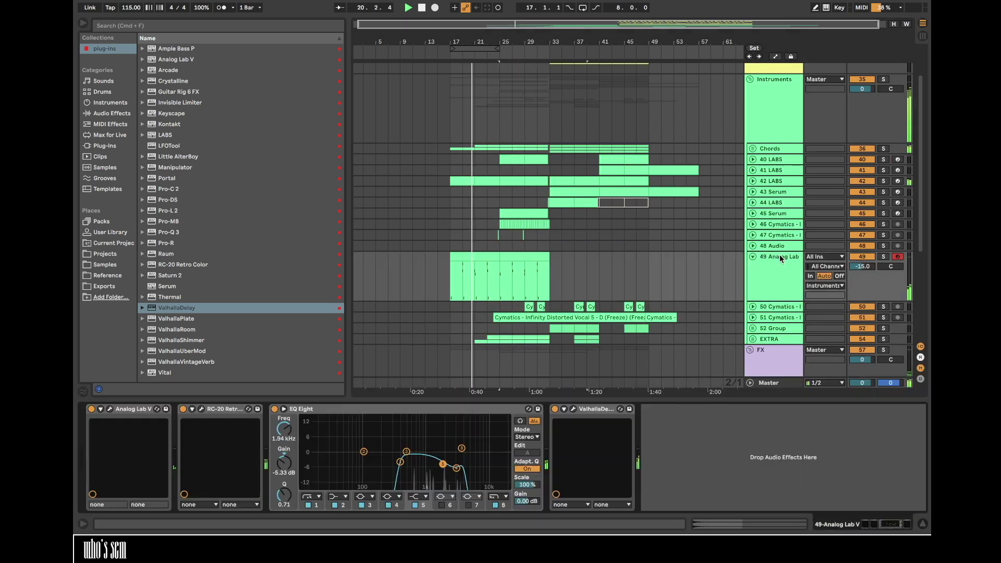
{"action": "left_click", "coordinate": [110, 113]}
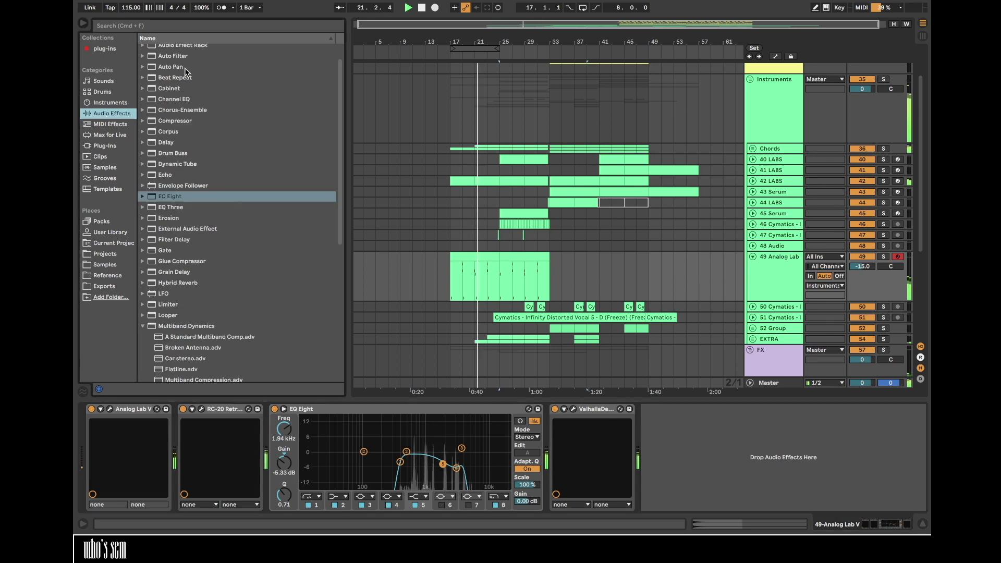
{"action": "double_click", "coordinate": [179, 56]}
{"action": "left_click_drag", "start_coordinate": [779, 455], "coordinate": [729, 472]}
{"action": "left_click", "coordinate": [446, 276]}
{"action": "key", "text": "space"}
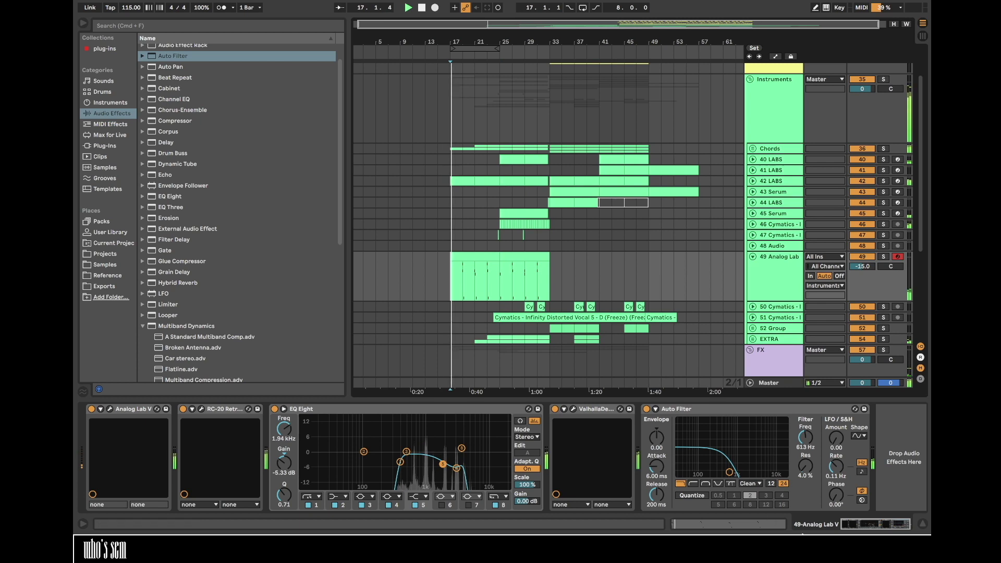
{"action": "left_click_drag", "start_coordinate": [730, 472], "coordinate": [743, 473]}
- Automate the Auto Filter frequency on the Analog Lab track to rise from 1.43 kHz at bar 17 to 19.9 kHz at bar 25
{"action": "key", "text": "space"}
{"action": "key", "text": "a"}
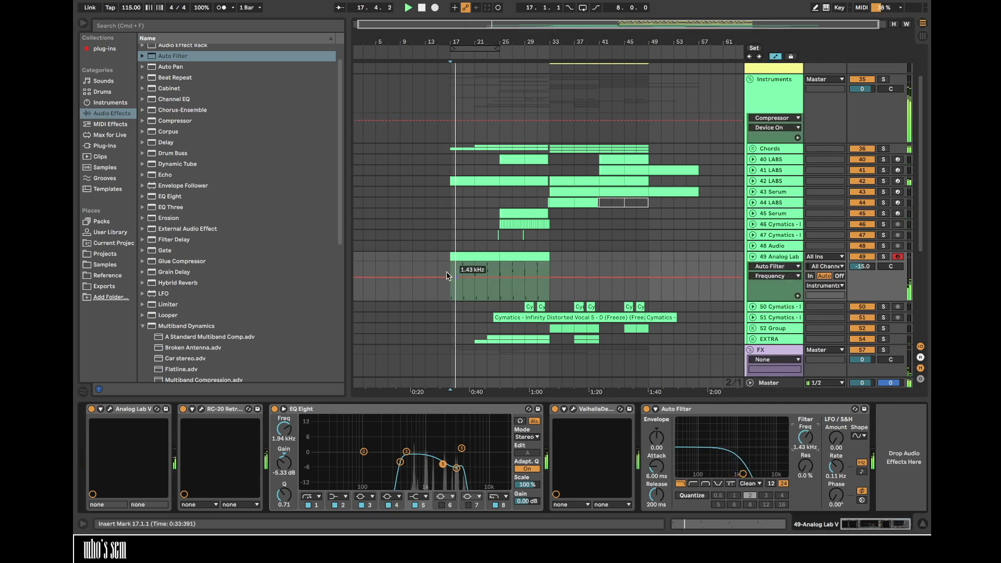
{"action": "left_click_drag", "start_coordinate": [499, 277], "coordinate": [499, 269]}
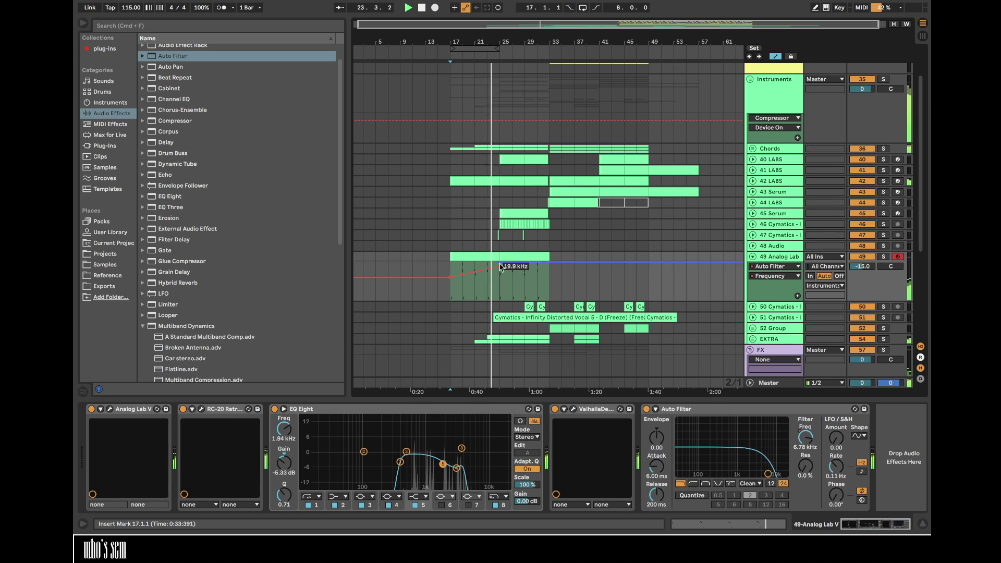
{"action": "key", "text": "a"}
- Lower the Impact Low 10 track to -7.5 dB and the Impact High 06 track to -17.5 dB
{"action": "scroll", "coordinate": [620, 281], "scroll_direction": "down", "scroll_amount": 5}
{"action": "left_click", "coordinate": [783, 312]}
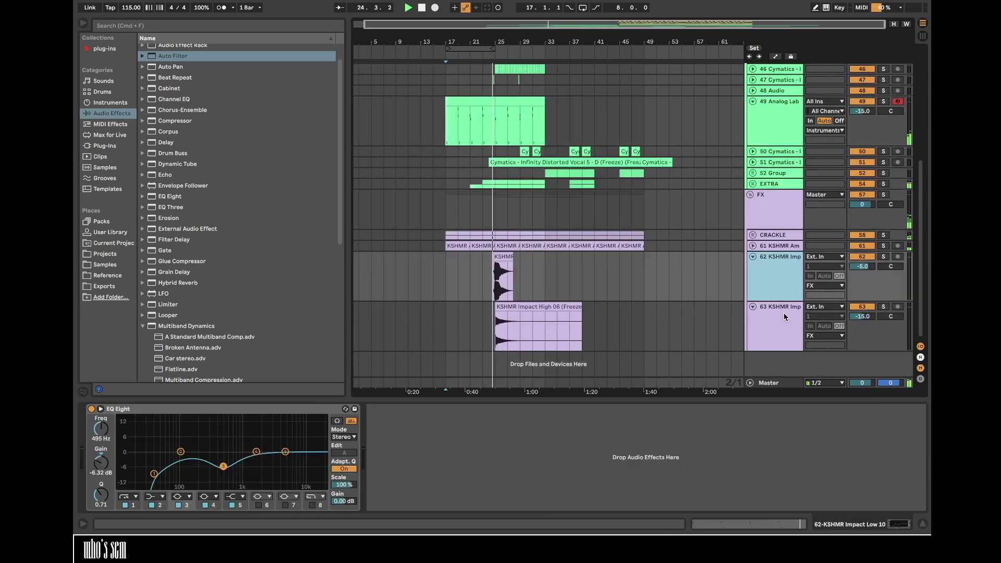
{"action": "left_click_drag", "start_coordinate": [868, 273], "coordinate": [863, 271]}
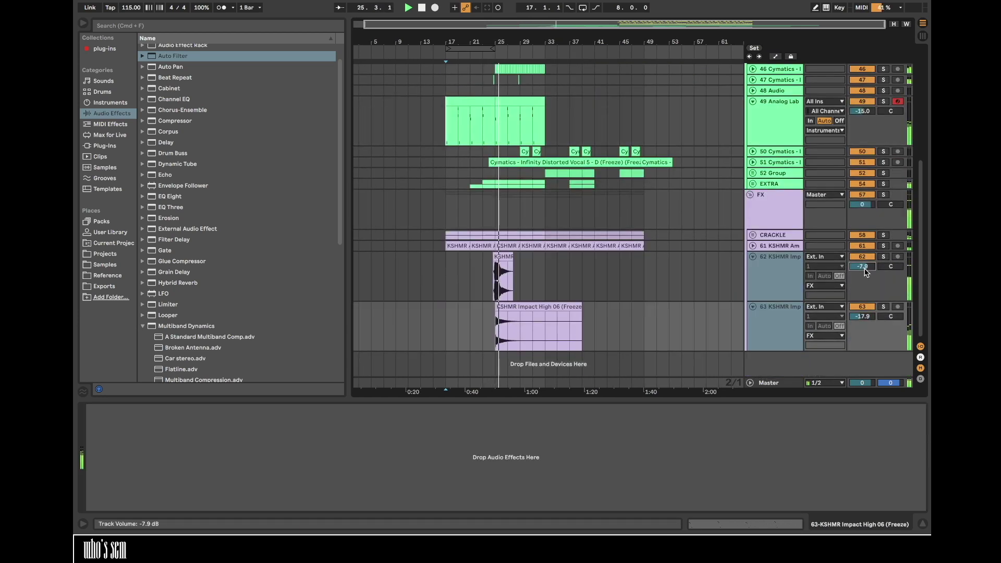
{"action": "left_click", "coordinate": [791, 273]}
{"action": "left_click", "coordinate": [778, 317]}
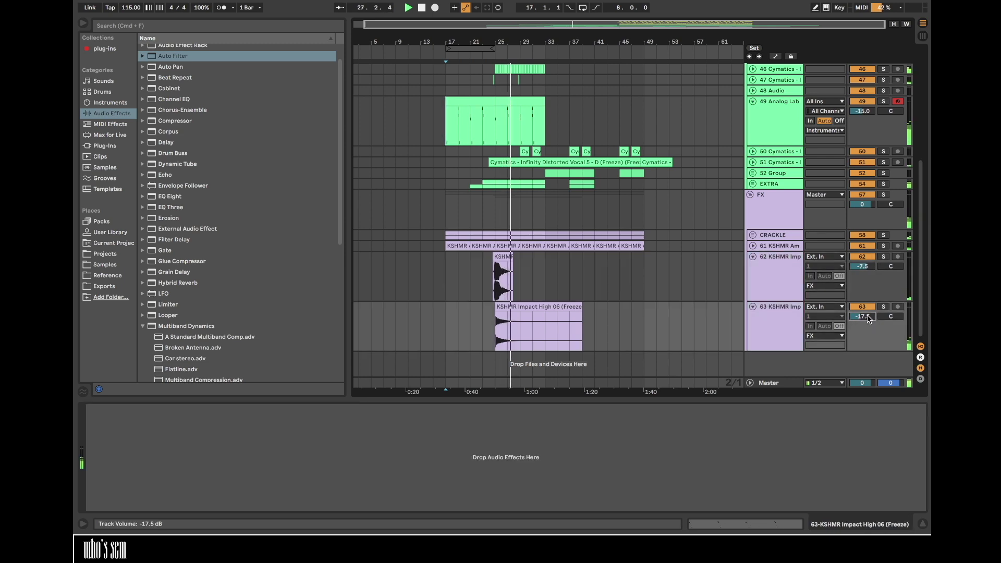
{"action": "left_click_drag", "start_coordinate": [868, 319], "coordinate": [869, 321]}
- Fold the two impact tracks, cut the Impact High 06 clip off at bar 33, and insert an audio track below
{"action": "left_click", "coordinate": [752, 306]}
{"action": "left_click_drag", "start_coordinate": [546, 296], "coordinate": [602, 333]}
{"action": "left_click", "coordinate": [774, 297]}
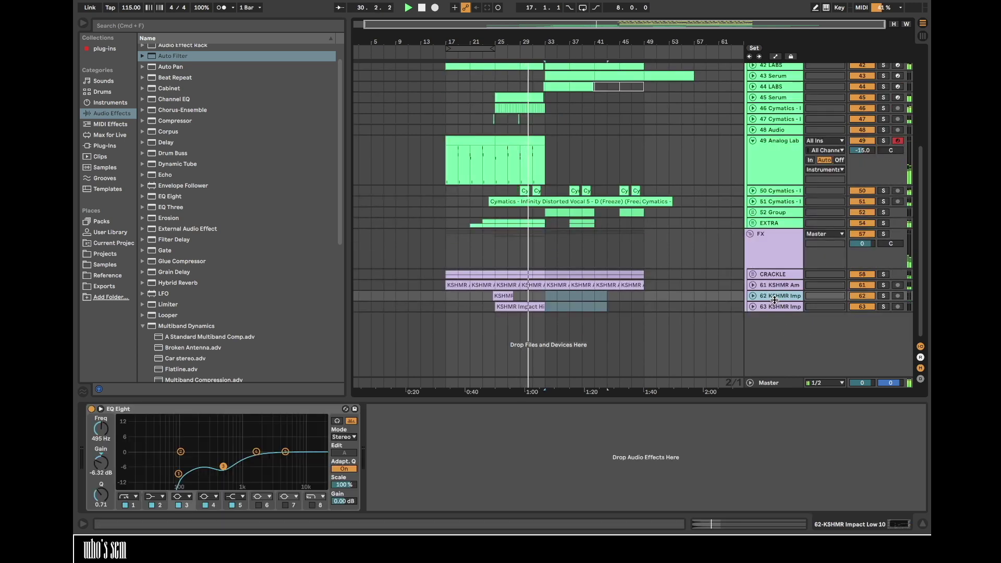
{"action": "left_click", "coordinate": [773, 308]}
{"action": "key", "text": "super+t"}
- Open the Medium Sweeps folder under Sweeps Up in the KSHMR Vol 4 FX samples
{"action": "left_click", "coordinate": [118, 264]}
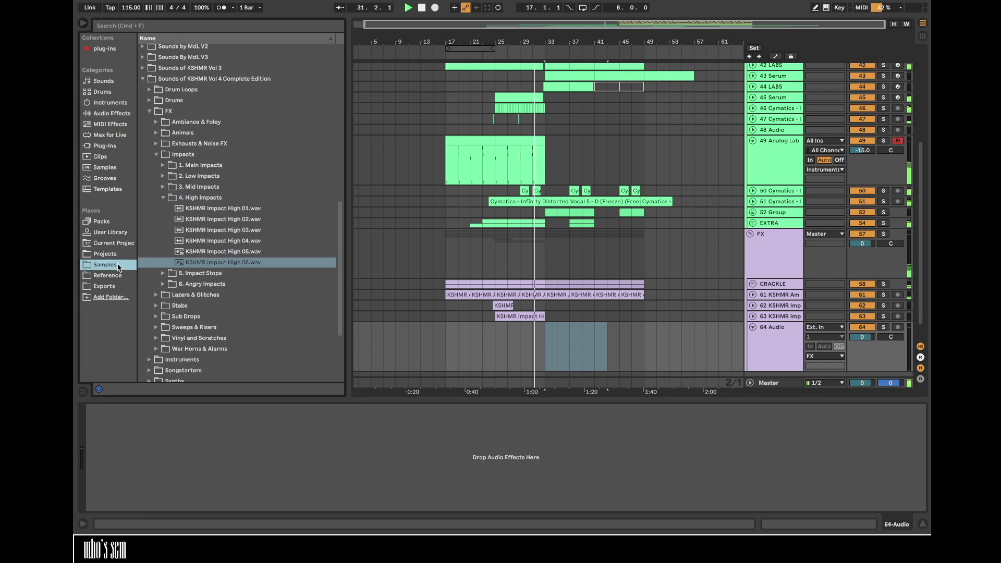
{"action": "left_click", "coordinate": [156, 154]}
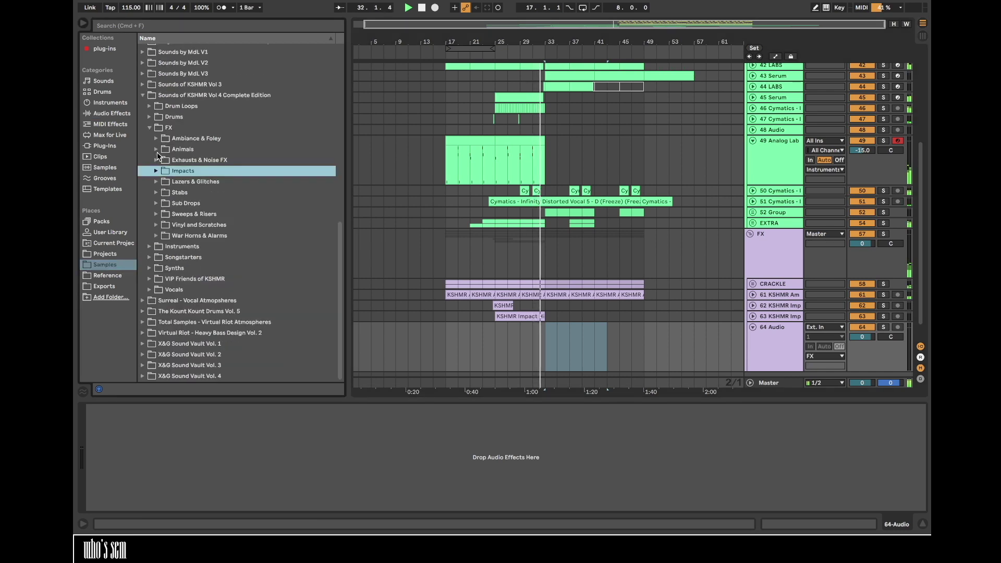
{"action": "left_click", "coordinate": [155, 214]}
{"action": "left_click", "coordinate": [162, 235]}
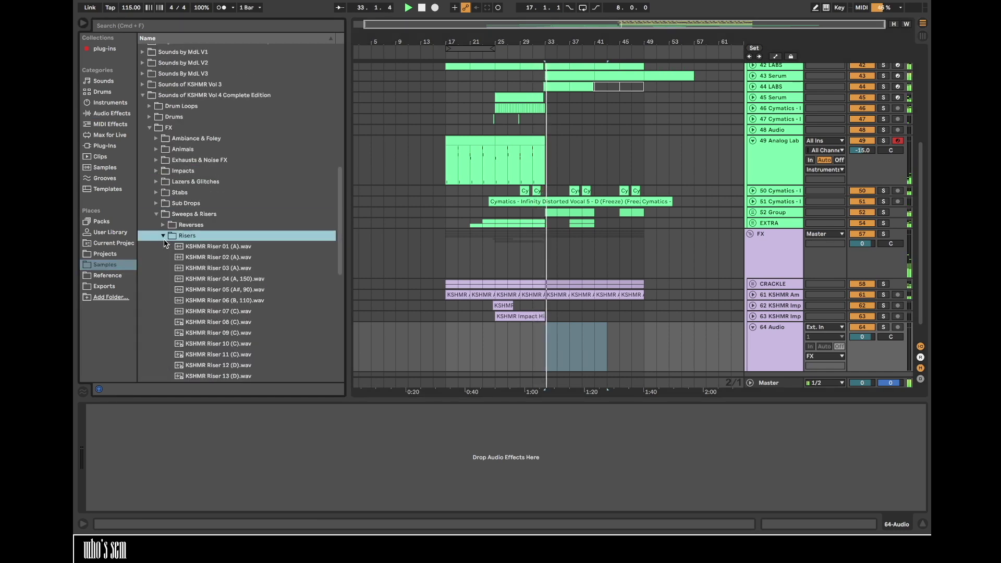
{"action": "left_click", "coordinate": [163, 235]}
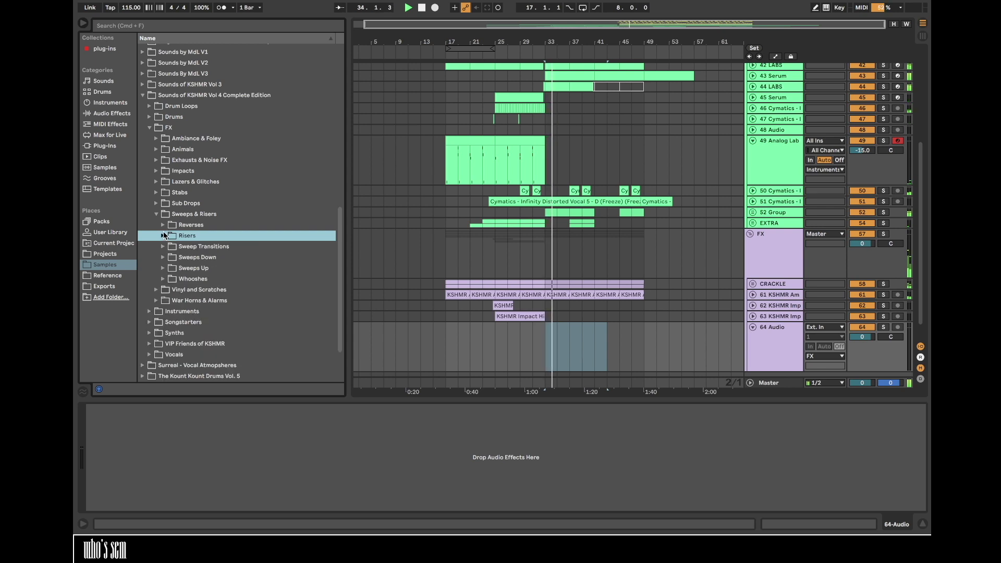
{"action": "left_click", "coordinate": [163, 268]}
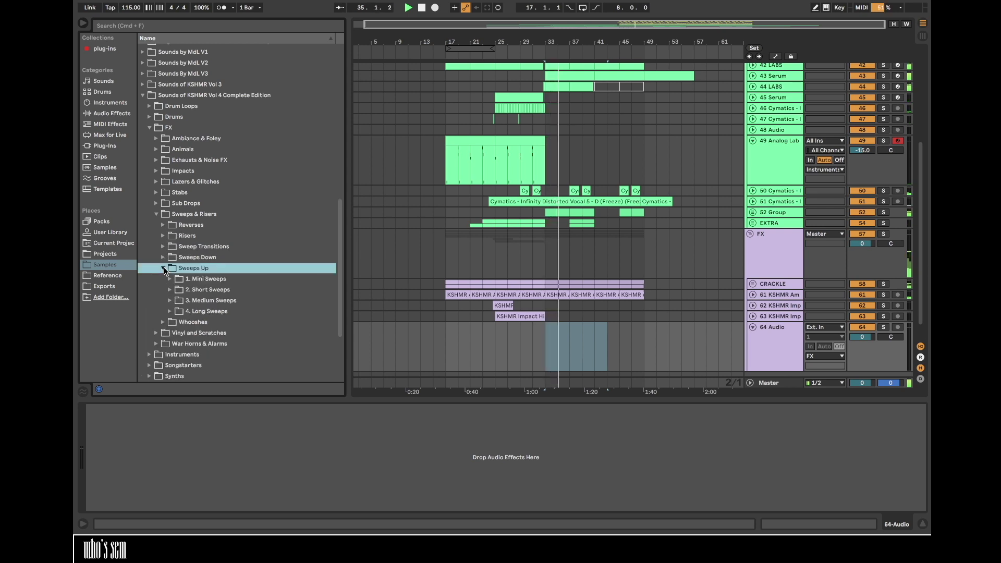
{"action": "left_click", "coordinate": [170, 300]}
{"action": "left_click_drag", "start_coordinate": [538, 39], "coordinate": [537, 42]}
{"action": "scroll", "coordinate": [495, 336], "scroll_direction": "down", "scroll_amount": 1}
{"action": "scroll", "coordinate": [496, 336], "scroll_direction": "left", "scroll_amount": 1}
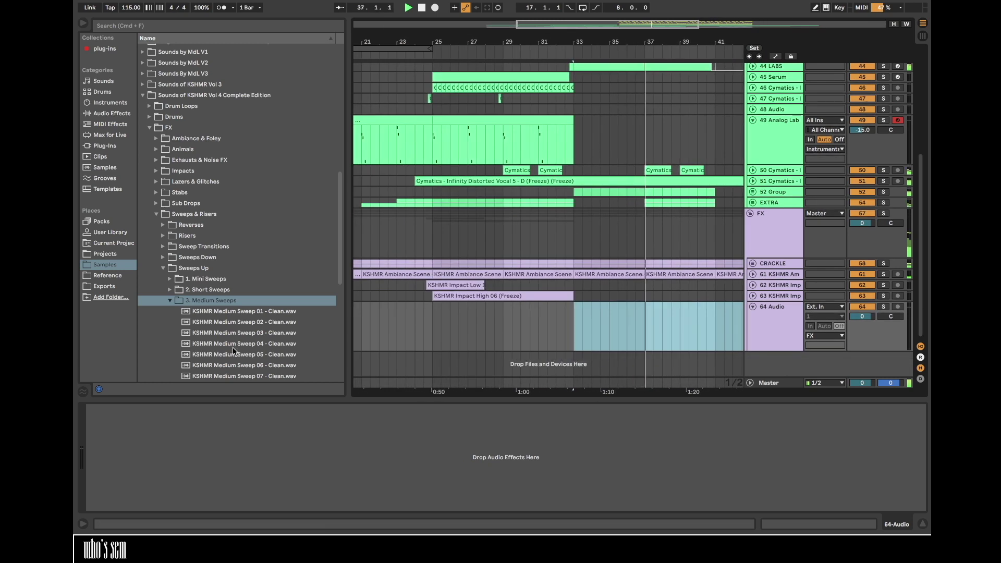
- Audition medium sweeps, place KSHMR Medium Sweep 10 - Panning on the new track from bar 32 to 33, and set its volume to -15 dB
{"action": "scroll", "coordinate": [233, 347], "scroll_direction": "down", "scroll_amount": 5}
{"action": "left_click", "coordinate": [247, 338]}
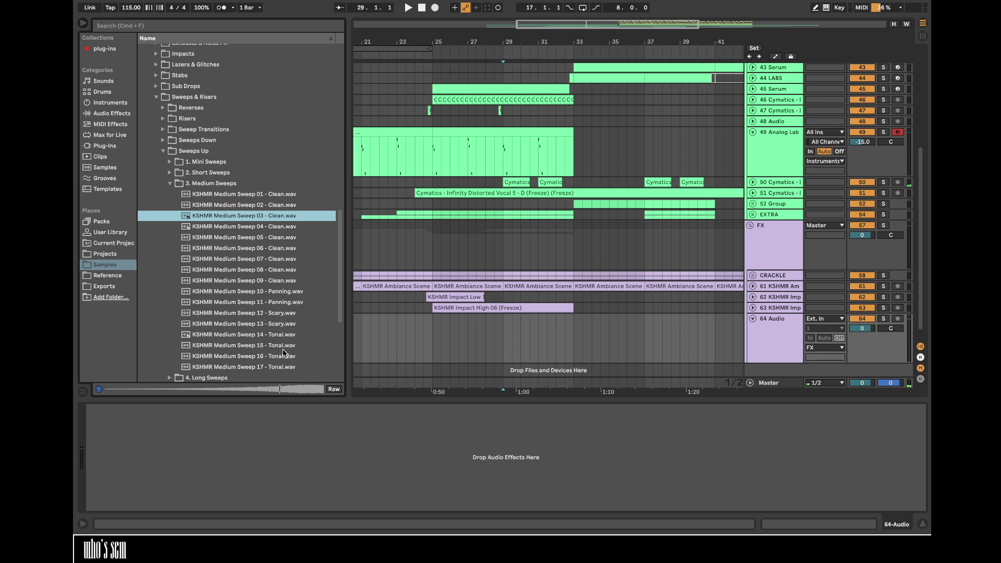
{"action": "left_click", "coordinate": [281, 249]}
{"action": "left_click", "coordinate": [277, 378]}
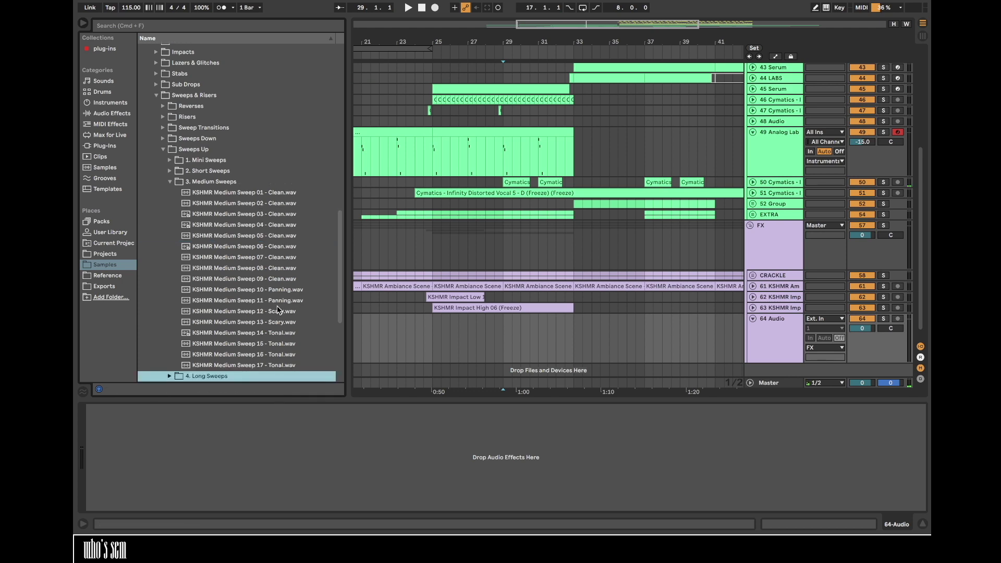
{"action": "left_click", "coordinate": [277, 301]}
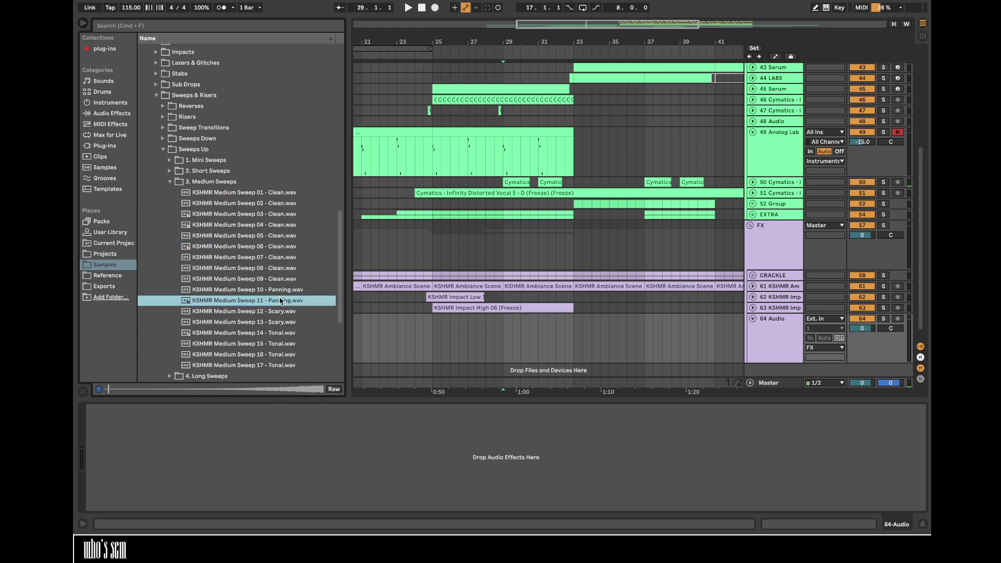
{"action": "key", "text": "Up"}
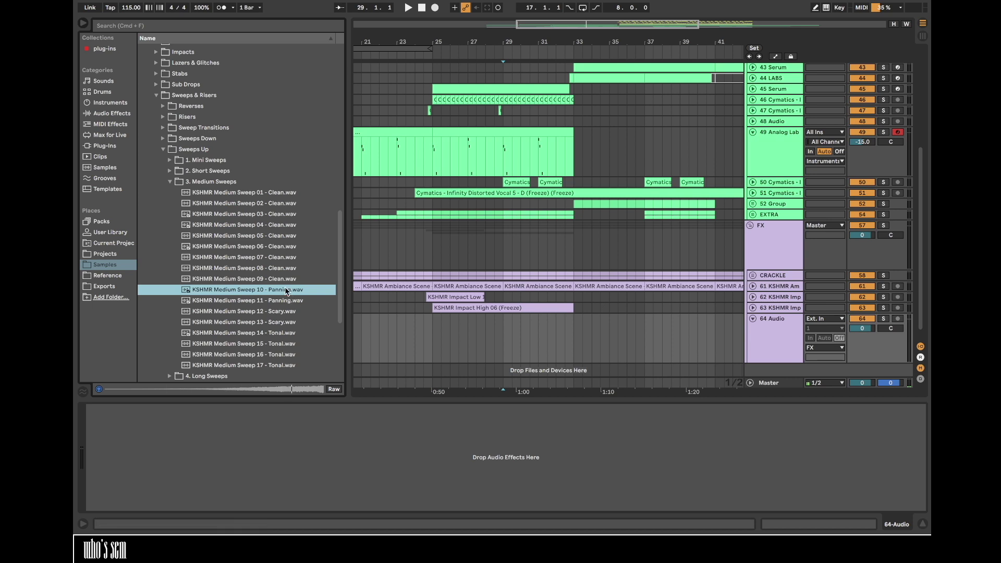
{"action": "left_click_drag", "start_coordinate": [286, 291], "coordinate": [556, 339]}
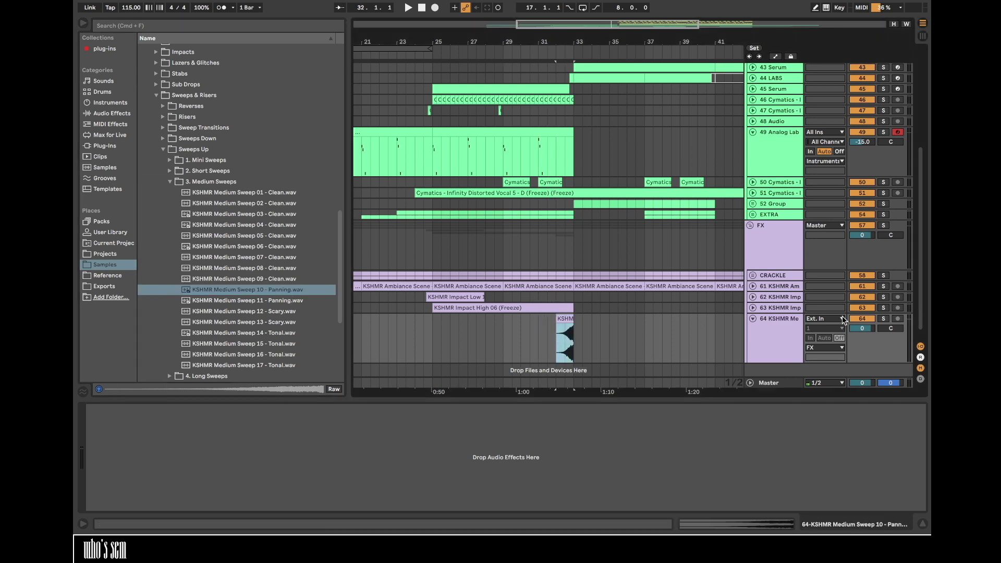
{"action": "left_click_drag", "start_coordinate": [864, 329], "coordinate": [864, 329]}
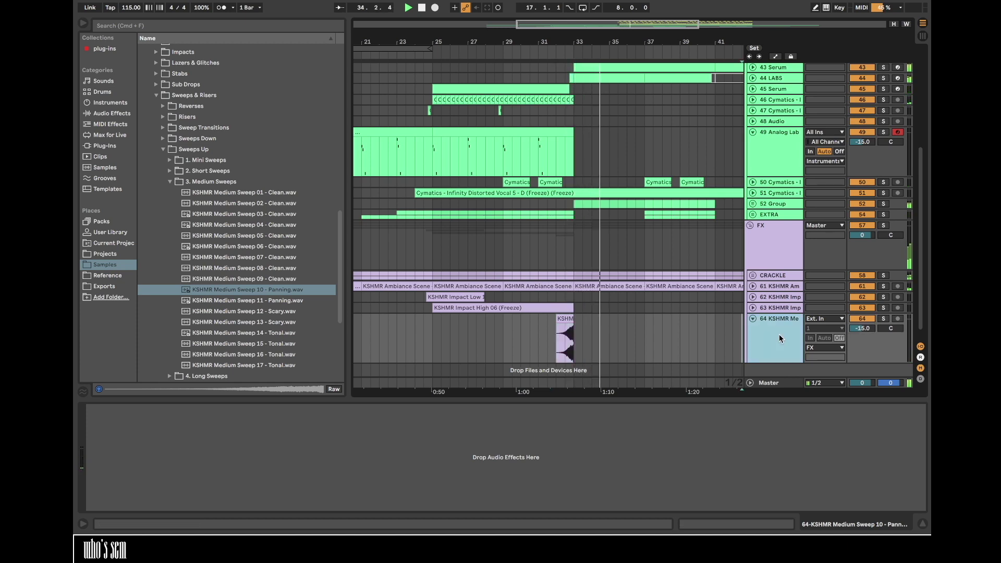
- Insert another audio track below the medium sweep track and open the 4. Long Sweeps sample folder
{"action": "key", "text": "super+t"}
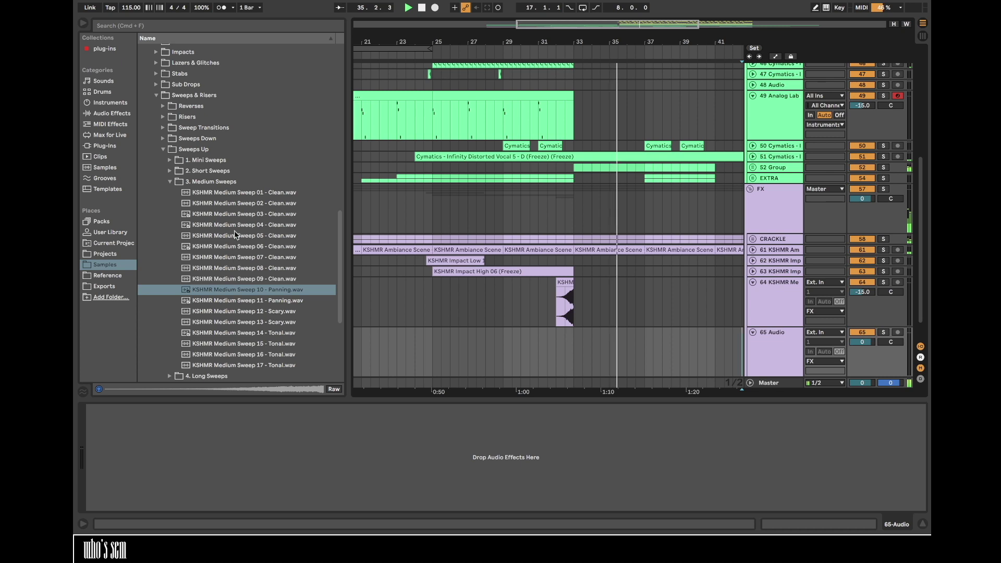
{"action": "left_click", "coordinate": [170, 183]}
{"action": "left_click", "coordinate": [170, 192]}
{"action": "scroll", "coordinate": [172, 199], "scroll_direction": "down", "scroll_amount": 4}
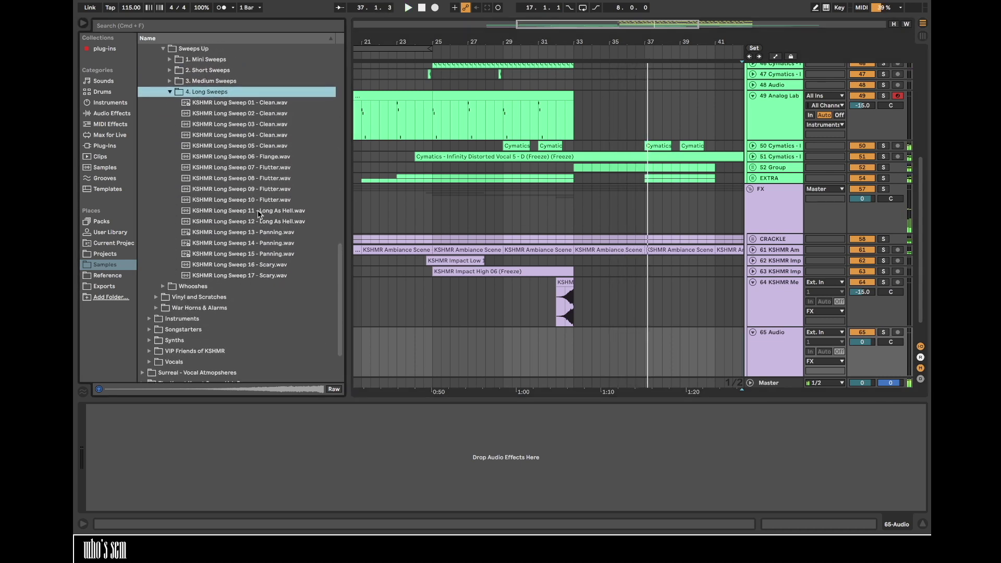
- Audition long sweeps and place KSHMR Long Sweep 06 - Flange on the new track from bar 29 to 33
{"action": "left_click", "coordinate": [258, 210]}
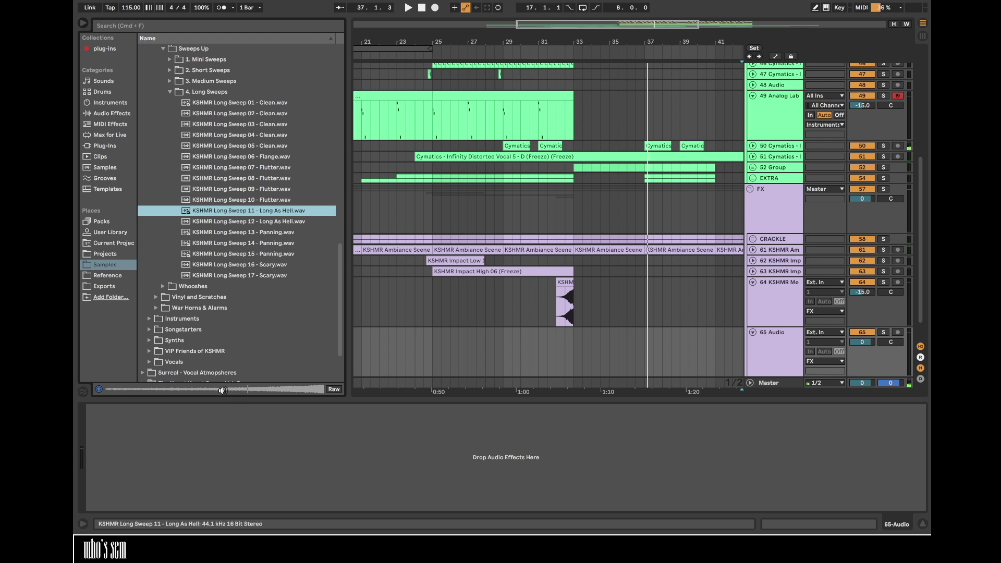
{"action": "left_click", "coordinate": [260, 222]}
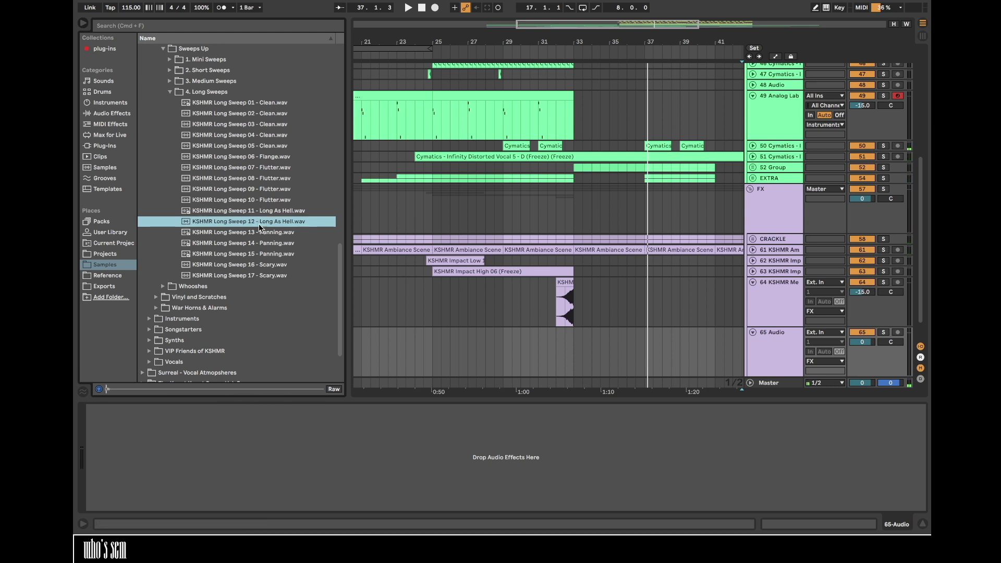
{"action": "left_click", "coordinate": [254, 388]}
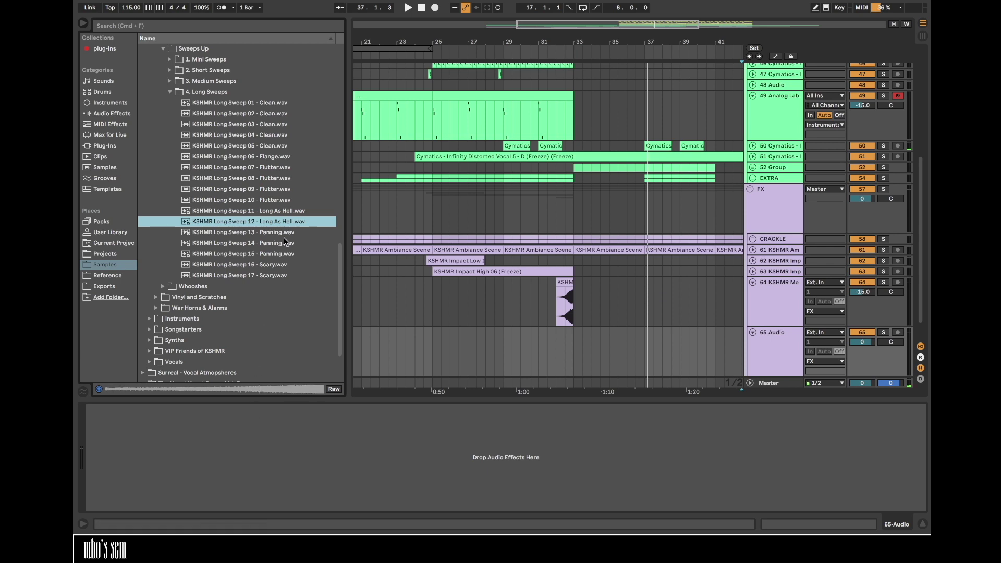
{"action": "left_click", "coordinate": [484, 357]}
{"action": "left_click", "coordinate": [282, 156]}
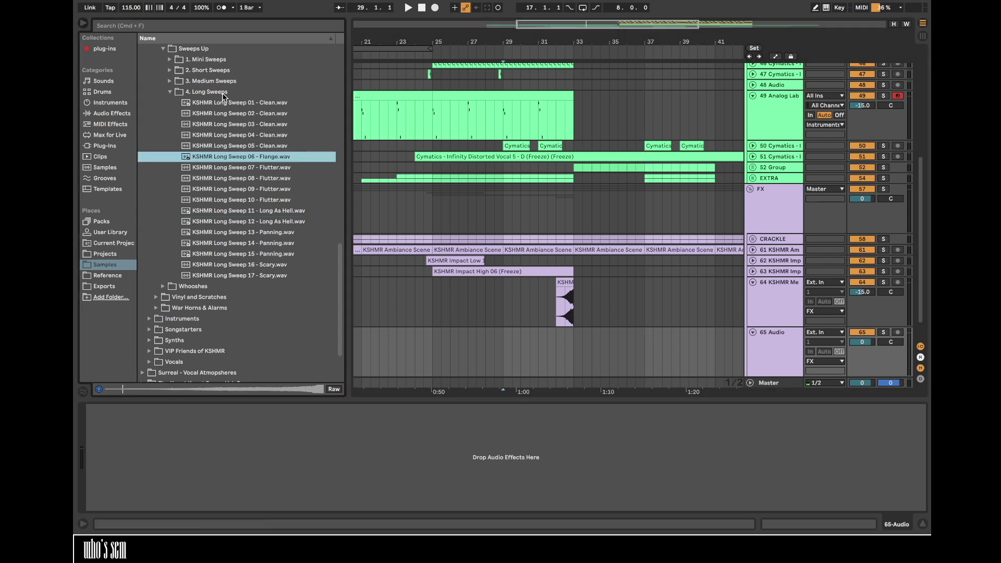
{"action": "left_click_drag", "start_coordinate": [259, 159], "coordinate": [498, 358]}
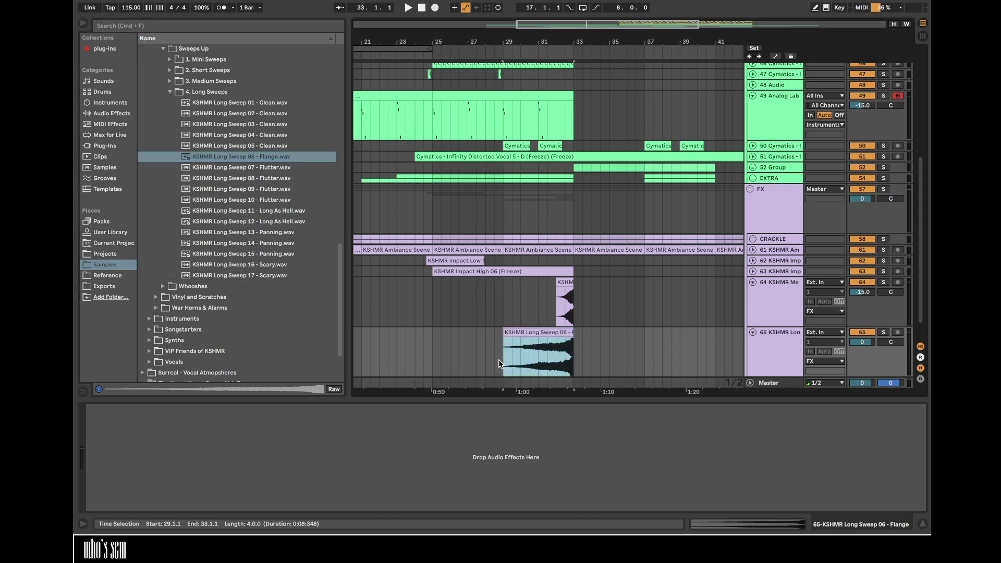
- Extend the long sweep clip's start back to 28.3 with a fade-in, and set its track volume to -15 dB
{"action": "double_click", "coordinate": [534, 333]}
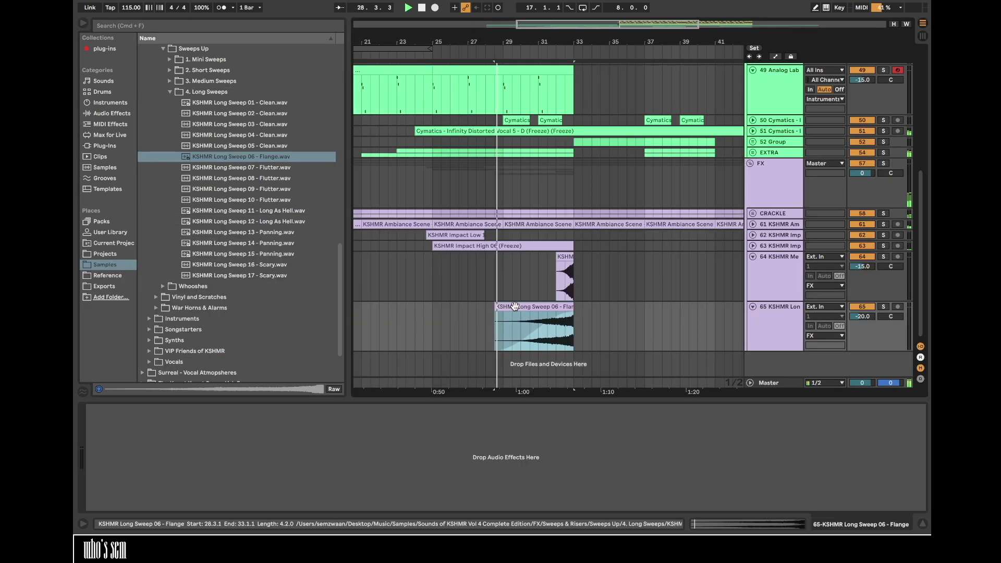
{"action": "left_click", "coordinate": [505, 327]}
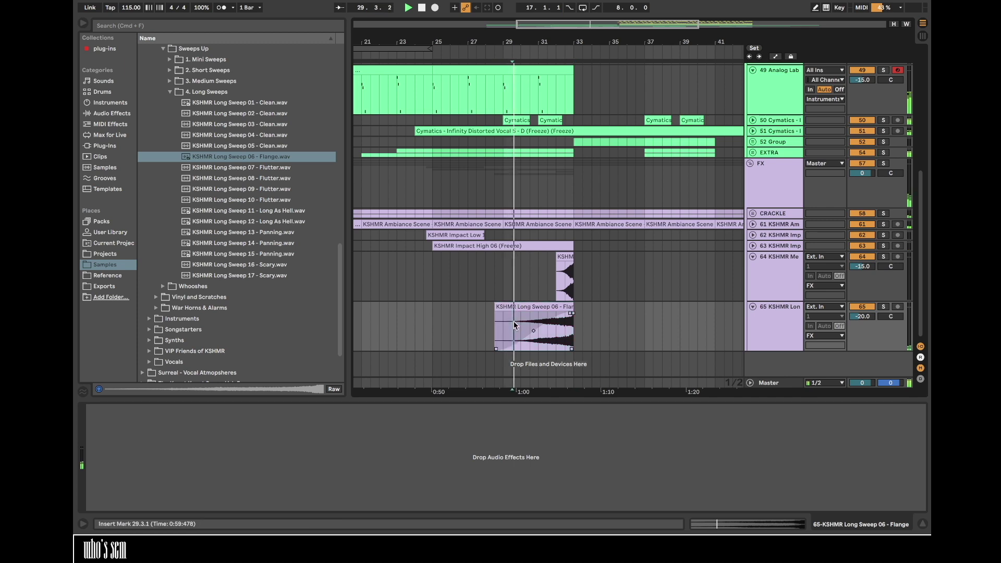
{"action": "key", "text": "Left"}
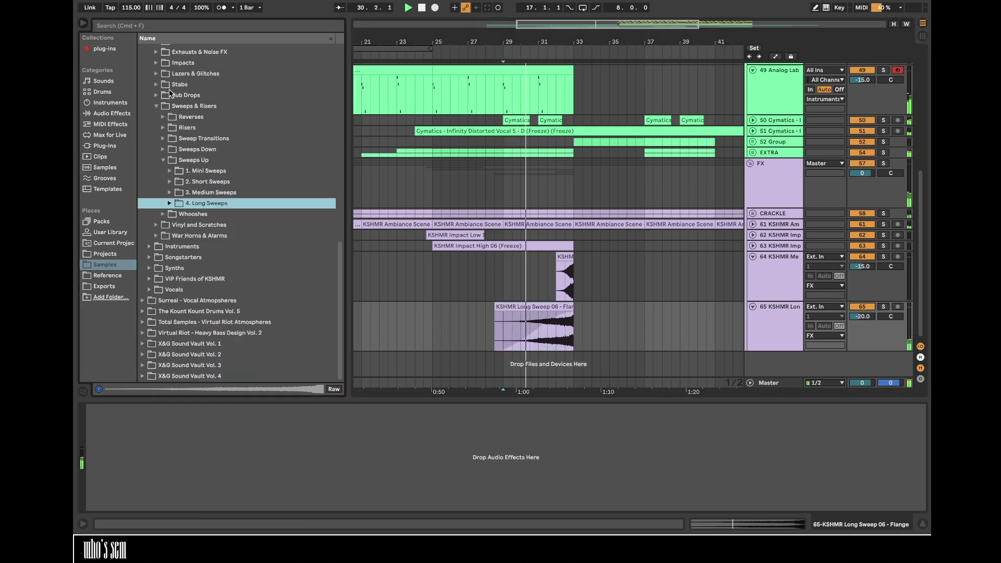
{"action": "left_click", "coordinate": [855, 314]}
{"action": "type", "text": "-15"}
{"action": "key", "text": "Return"}
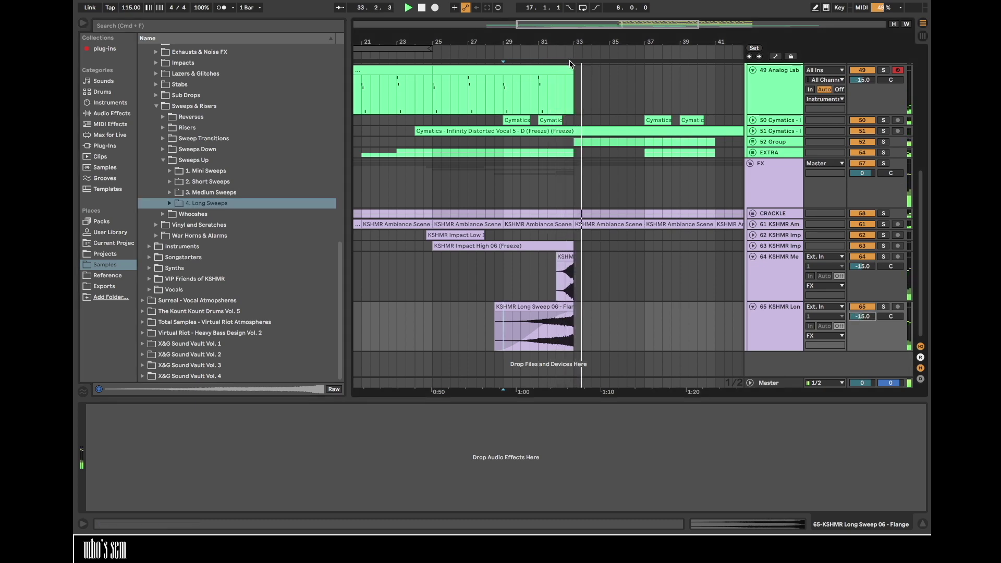
- Shift the medium and long sweep clips one beat earlier so both end at 32.4
{"action": "scroll", "coordinate": [584, 191], "scroll_direction": "up", "scroll_amount": 8}
{"action": "scroll", "coordinate": [584, 191], "scroll_direction": "up", "scroll_amount": 5}
{"action": "scroll", "coordinate": [585, 192], "scroll_direction": "down", "scroll_amount": 5}
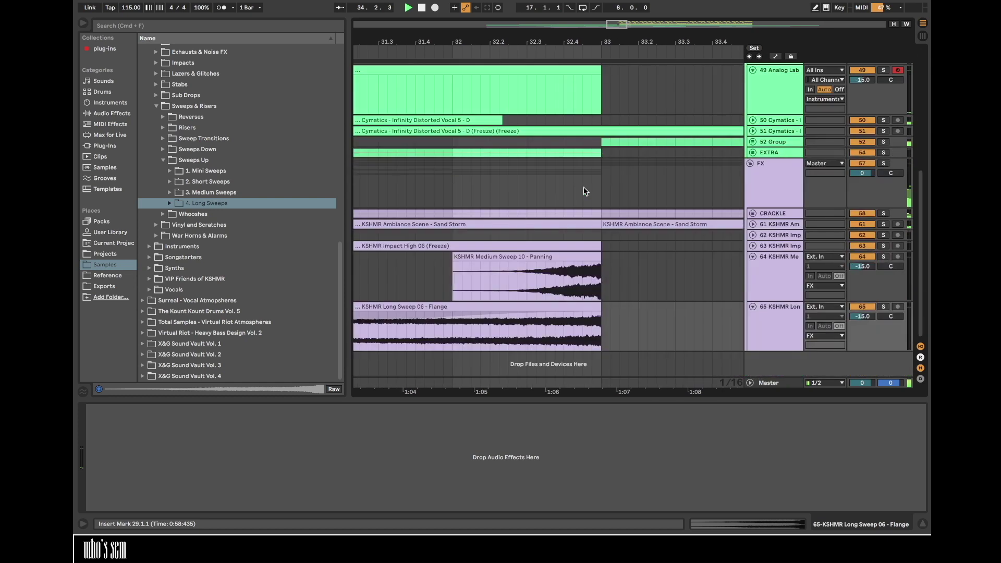
{"action": "left_click", "coordinate": [577, 258]}
{"action": "left_click", "coordinate": [580, 307], "text": "shift"}
{"action": "left_click_drag", "start_coordinate": [581, 307], "coordinate": [546, 312]}
{"action": "scroll", "coordinate": [739, 322], "scroll_direction": "down", "scroll_amount": 10}
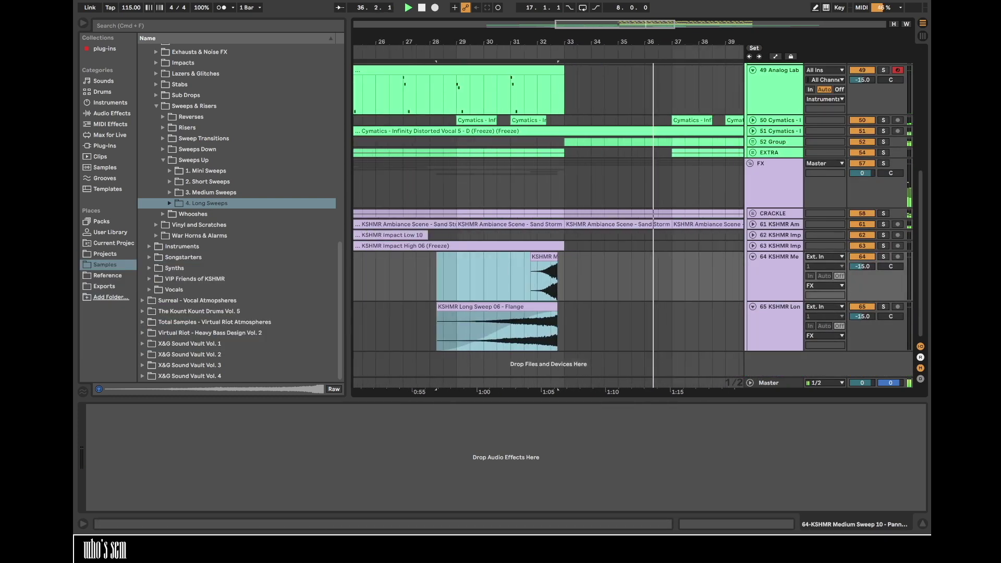
- Insert a MIDI track below the long sweep track and load Serum on it from the plug-ins collection
{"action": "key", "text": "super+shift+t"}
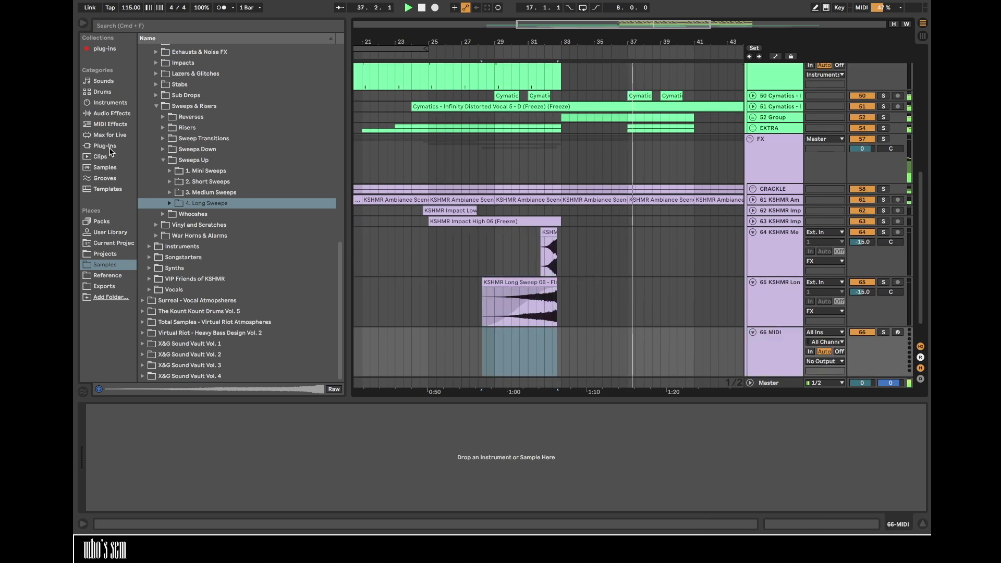
{"action": "left_click", "coordinate": [122, 148]}
{"action": "left_click", "coordinate": [101, 48]}
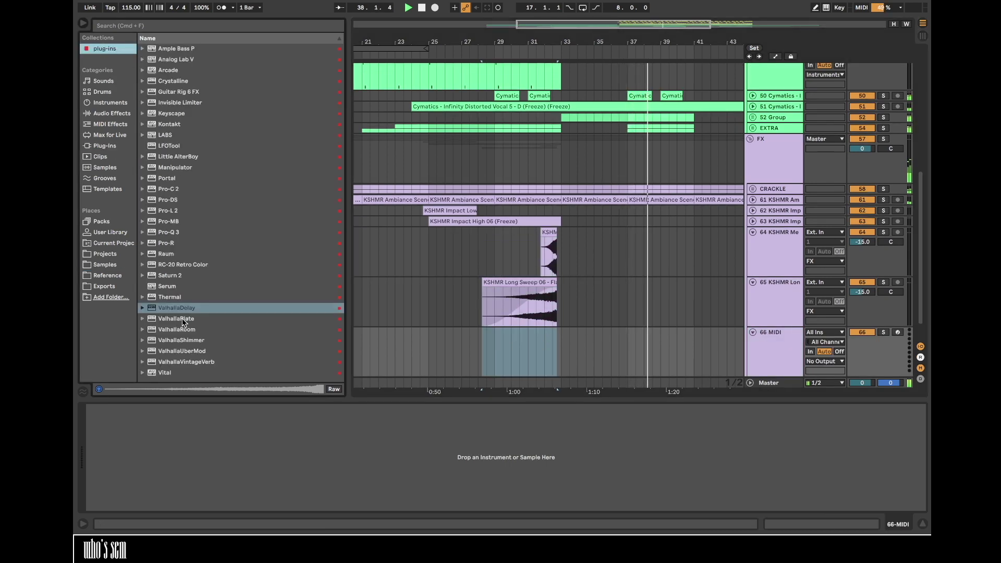
{"action": "double_click", "coordinate": [169, 285]}
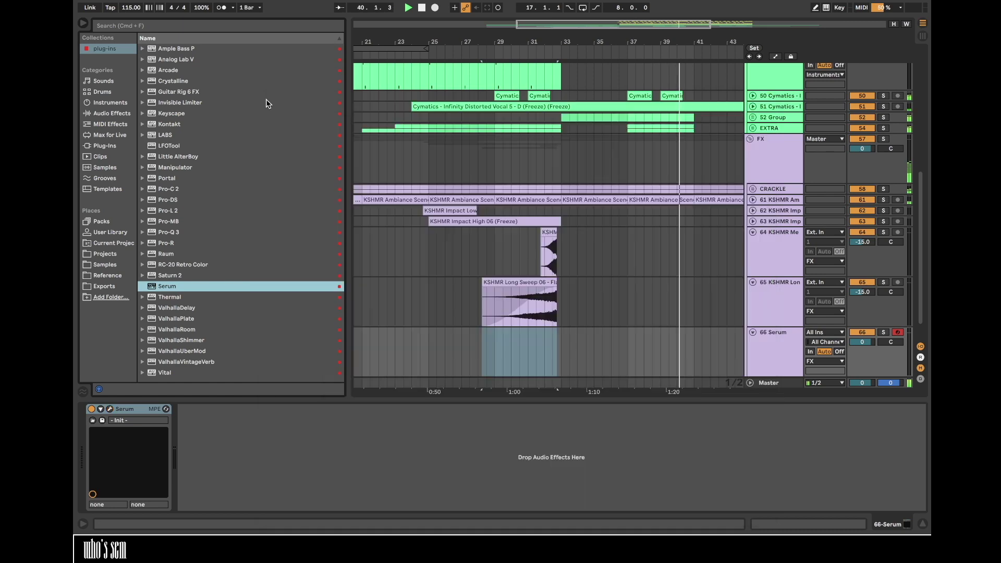
{"action": "left_click", "coordinate": [267, 100]}
- Insert a half-bar MIDI clip at bar 29 on the Serum track and enable the computer MIDI keyboard to audition C3
{"action": "double_click", "coordinate": [496, 340]}
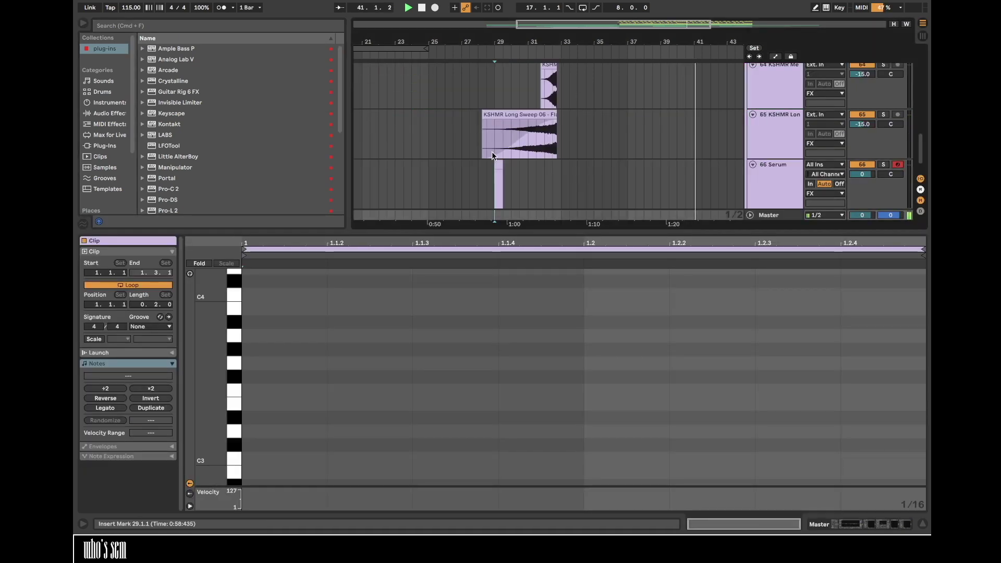
{"action": "key", "text": "space"}
{"action": "key", "text": "space"}
{"action": "key", "text": "a"}
{"action": "key", "text": "a"}
{"action": "key", "text": "m"}
{"action": "key", "text": "a"}
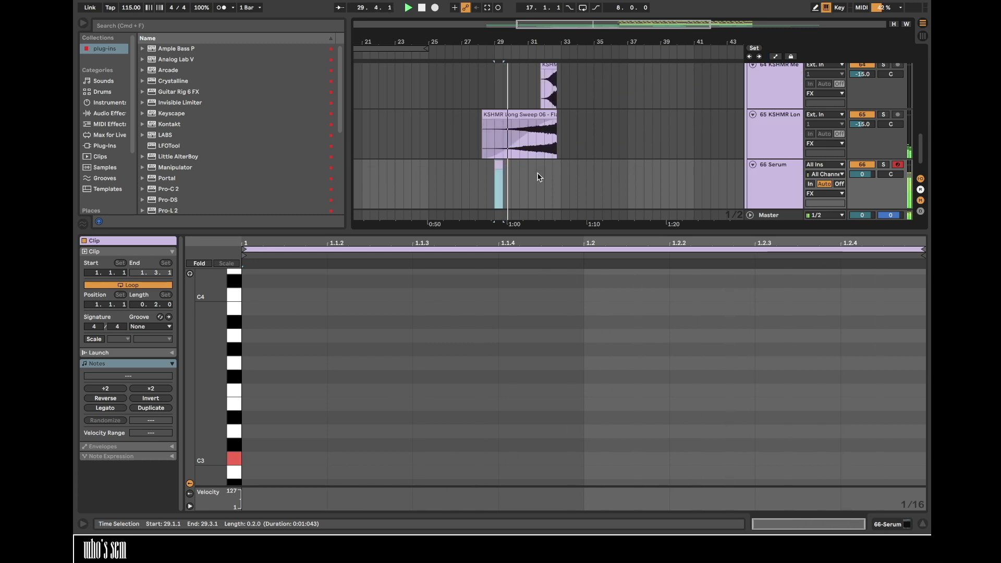
{"action": "key", "text": "space"}
- Create a MIDI clip from bar 29 to 32.4 on the Serum track with one C3 note spanning its full length
{"action": "left_click_drag", "start_coordinate": [552, 40], "coordinate": [553, 78]}
{"action": "left_click", "coordinate": [572, 169], "text": "shift"}
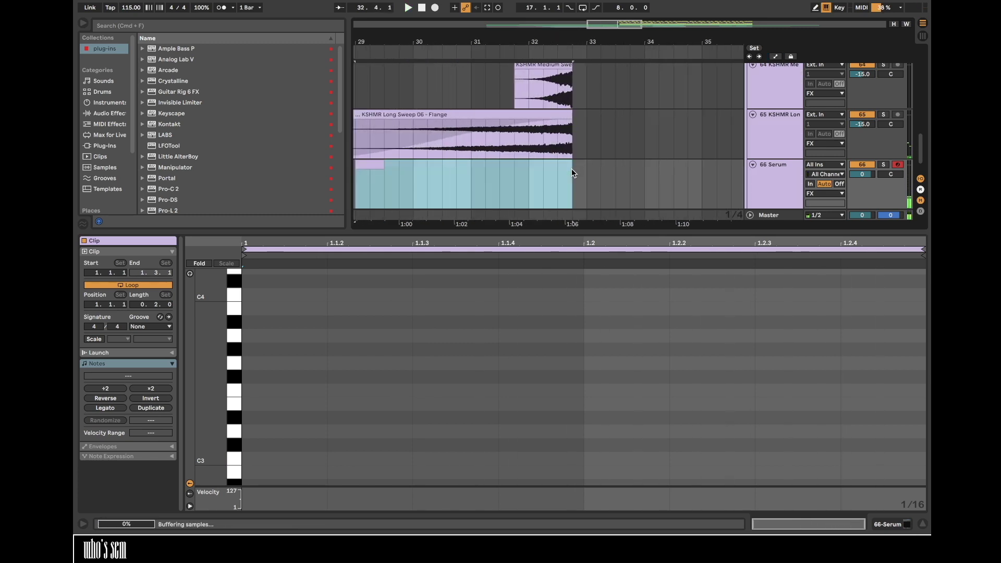
{"action": "key", "text": "super+shift+m"}
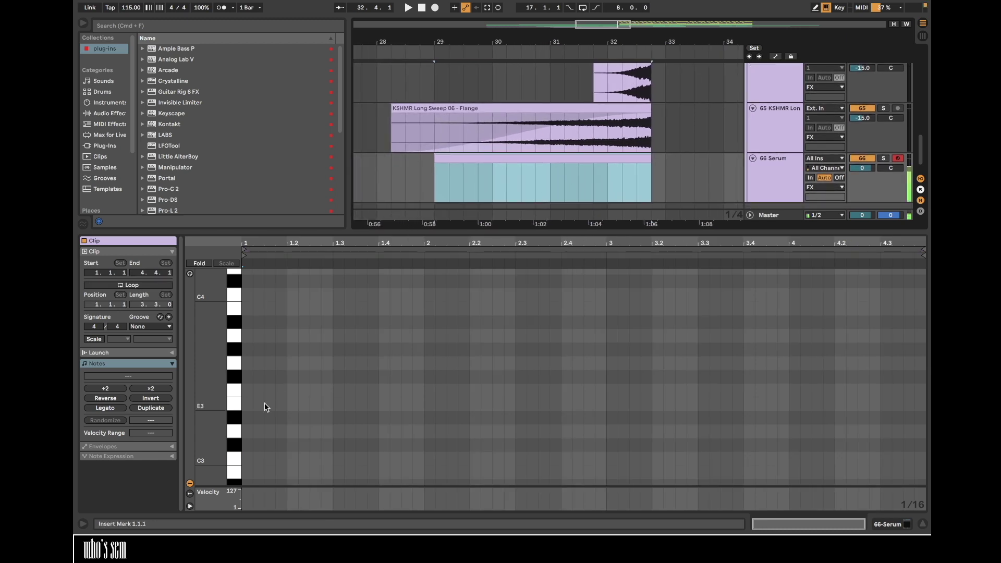
{"action": "double_click", "coordinate": [250, 458]}
{"action": "left_click", "coordinate": [105, 408]}
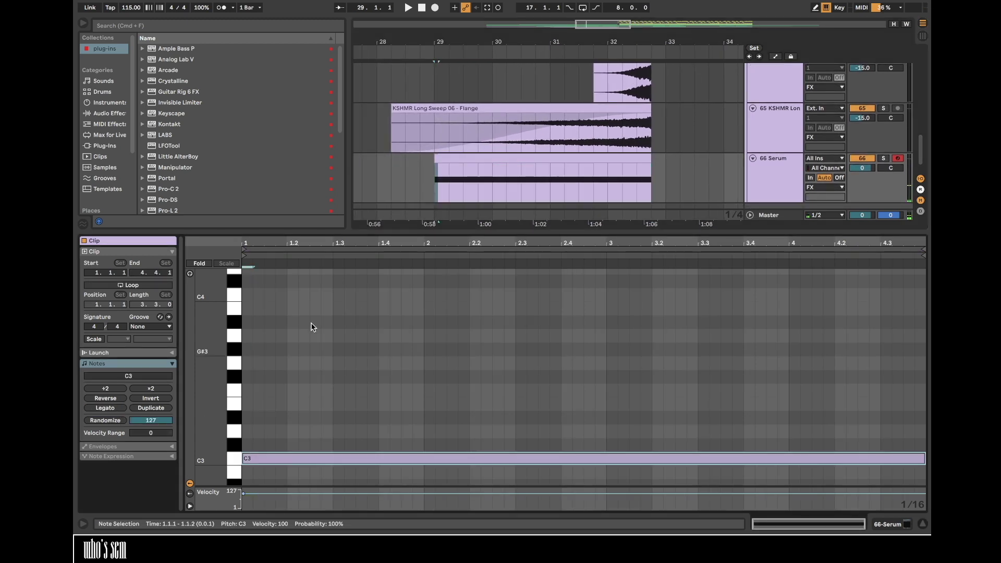
- Automate Serum's Macro 1 as a ramp from 0% at bar 29 to 100% at 32.4
{"action": "key", "text": "shift+Tab"}
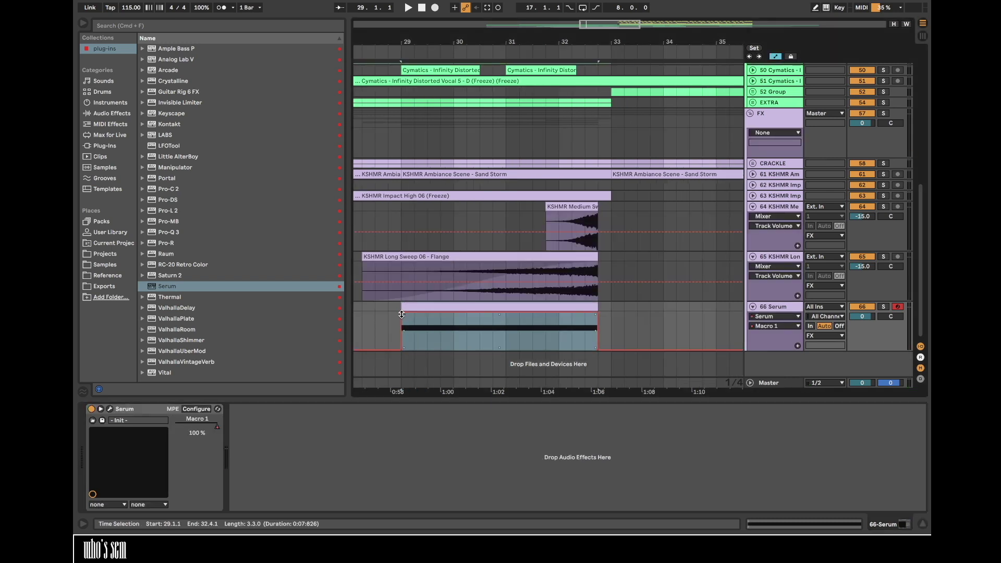
{"action": "left_click", "coordinate": [402, 316]}
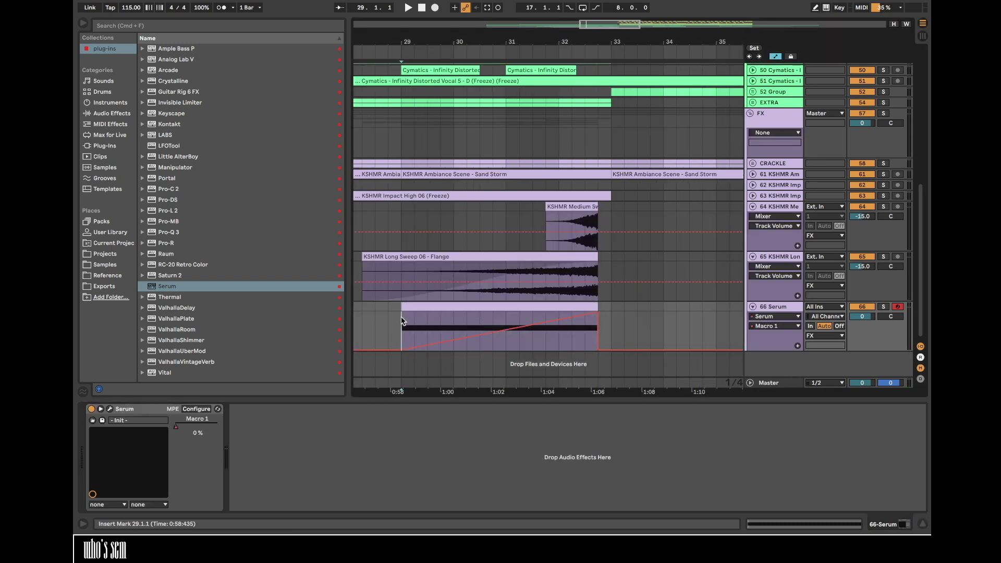
- Open Serum's editor, add a Tuner after it on the track, and move the editor clear of the tuner display
{"action": "left_click", "coordinate": [110, 410]}
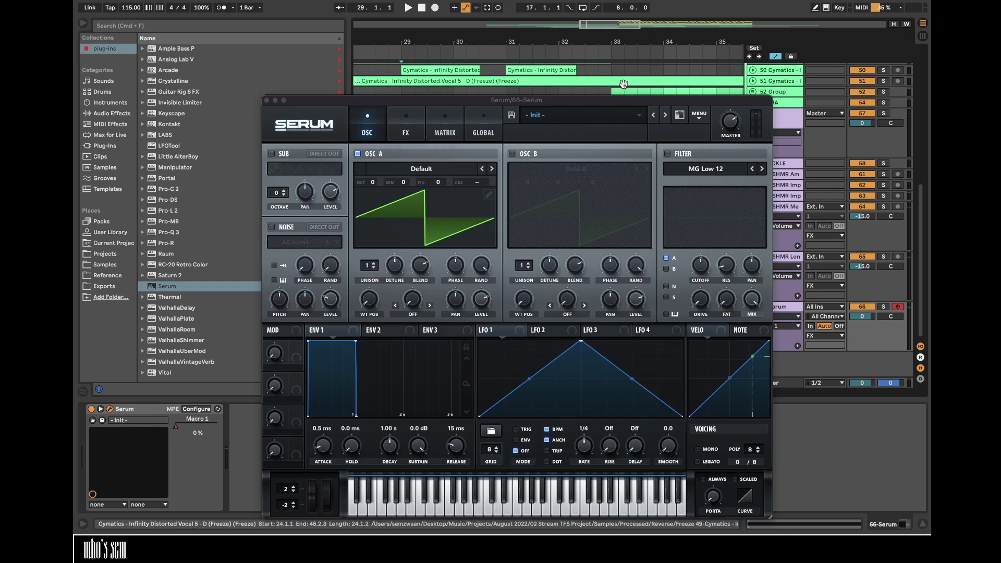
{"action": "left_click_drag", "start_coordinate": [633, 105], "coordinate": [558, 102]}
{"action": "left_click", "coordinate": [689, 333]}
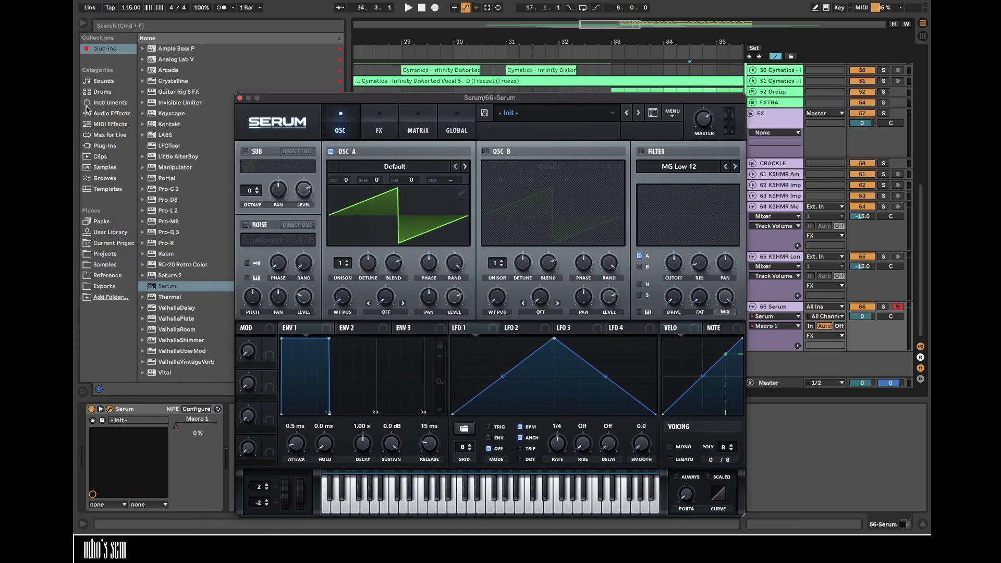
{"action": "left_click", "coordinate": [111, 115]}
{"action": "left_click_drag", "start_coordinate": [392, 101], "coordinate": [467, 101]}
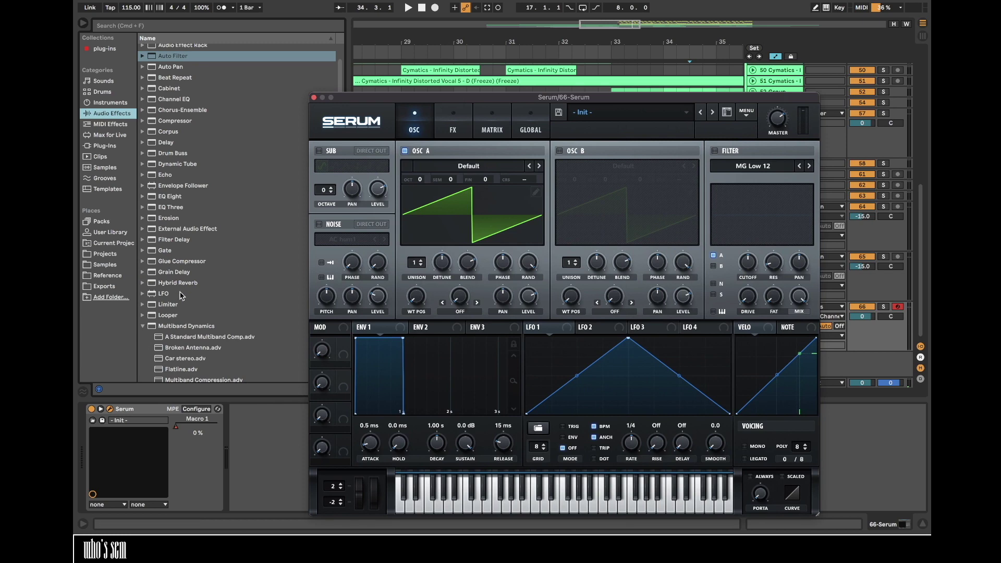
{"action": "scroll", "coordinate": [182, 296], "scroll_direction": "down", "scroll_amount": 6}
{"action": "left_click", "coordinate": [176, 344]}
{"action": "left_click_drag", "start_coordinate": [530, 100], "coordinate": [412, 100]}
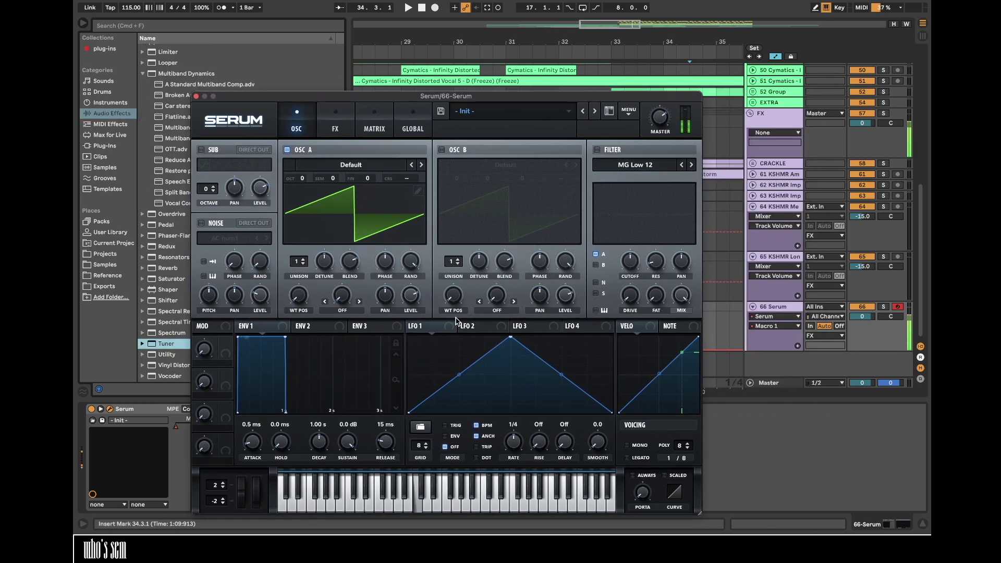
{"action": "left_click_drag", "start_coordinate": [484, 95], "coordinate": [698, 96]}
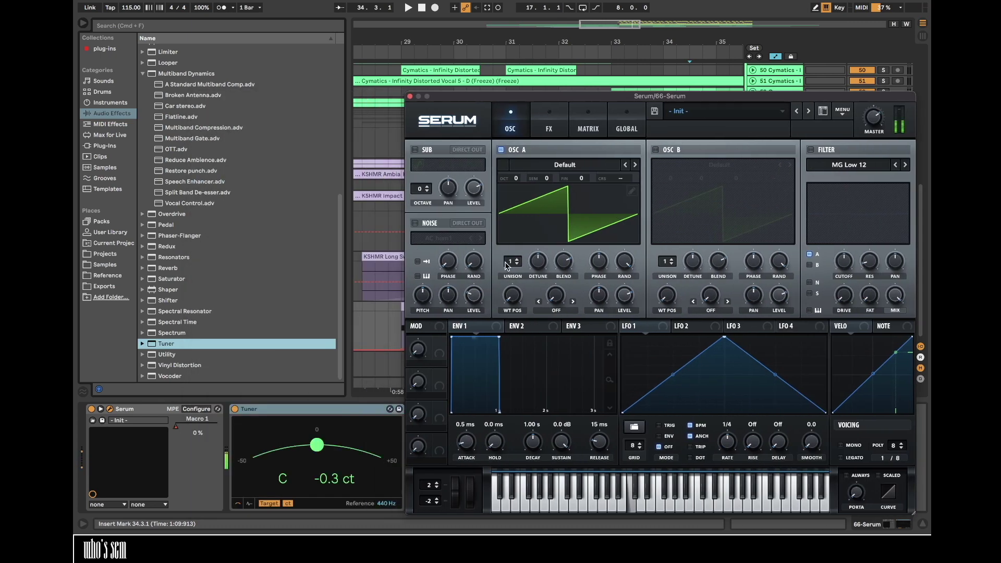
- Route Macro 1 to OSC A's semitone pitch (A Semi) in Serum's modulation matrix with a positive amount
{"action": "left_click", "coordinate": [581, 127]}
{"action": "left_click", "coordinate": [438, 164]}
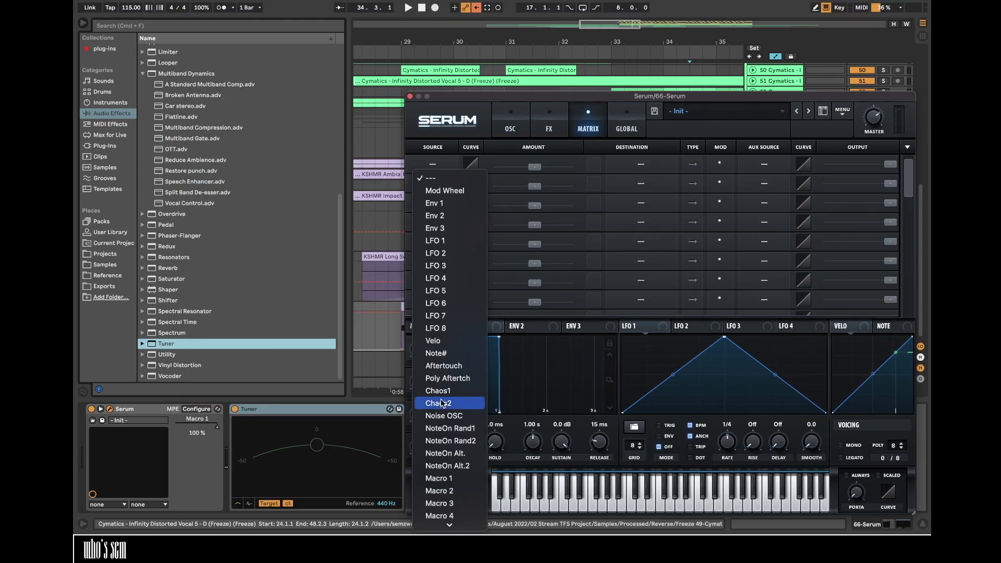
{"action": "left_click", "coordinate": [443, 478]}
{"action": "left_click", "coordinate": [643, 164]}
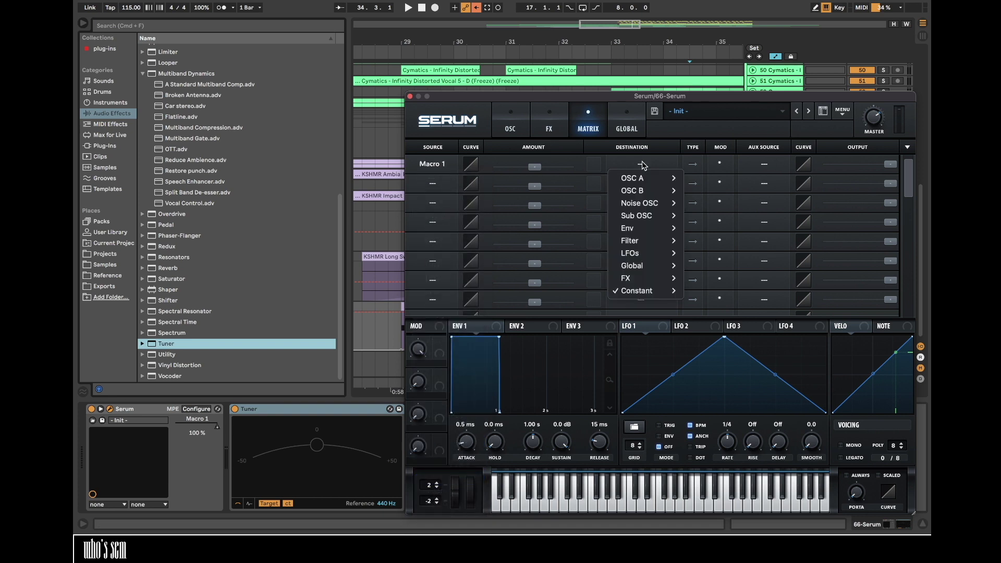
{"action": "mouse_move", "coordinate": [662, 270]}
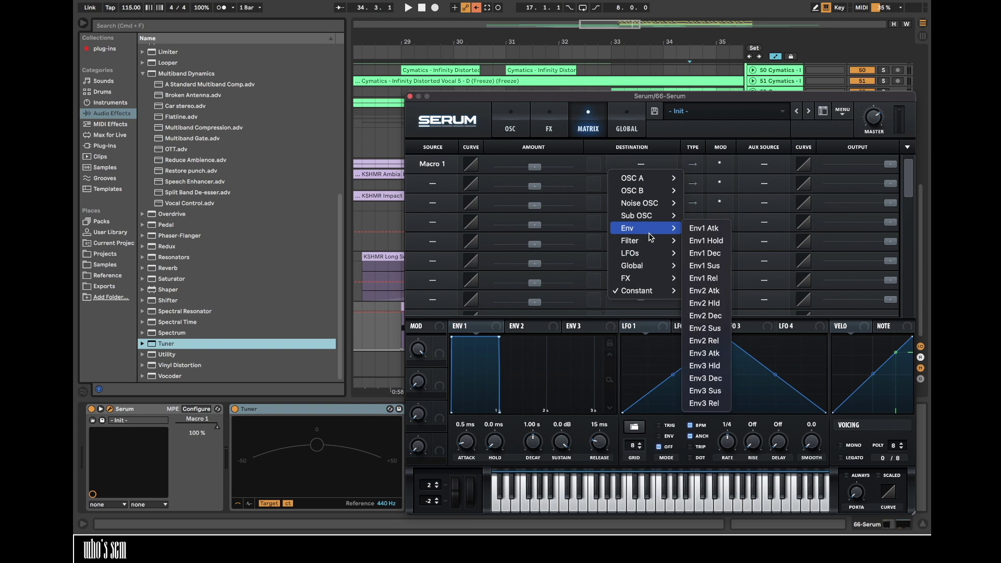
{"action": "mouse_move", "coordinate": [669, 187]}
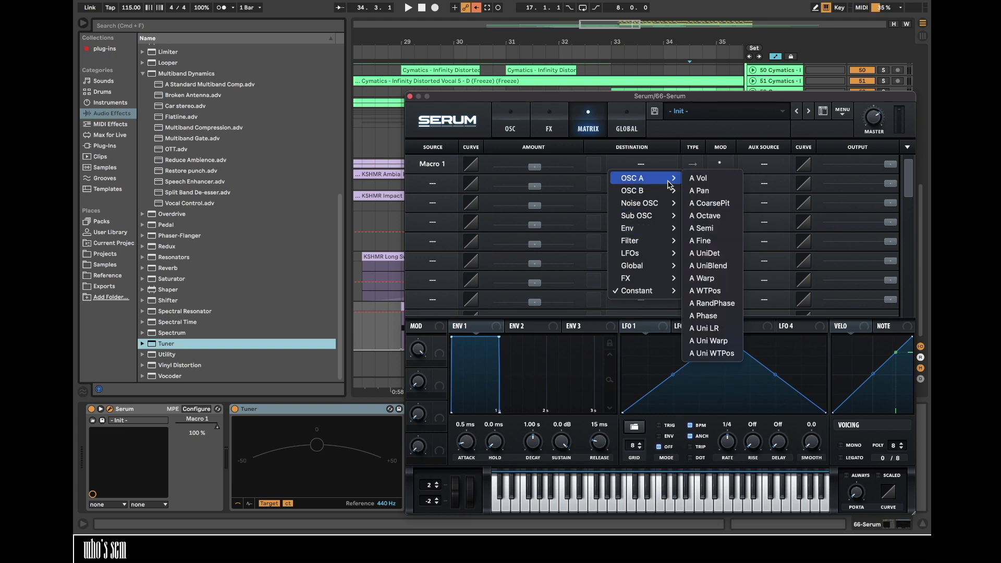
{"action": "left_click", "coordinate": [701, 228]}
{"action": "left_click_drag", "start_coordinate": [535, 167], "coordinate": [599, 171]}
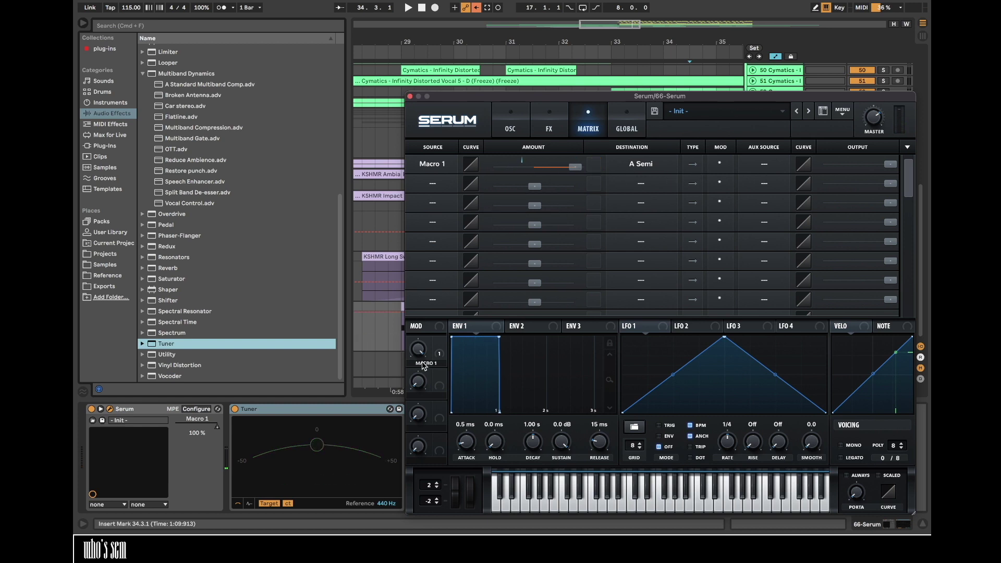
- Re-enable the overridden automation, close Serum's editor, and play the pitch riser clip from bar 29
{"action": "left_click", "coordinate": [475, 7]}
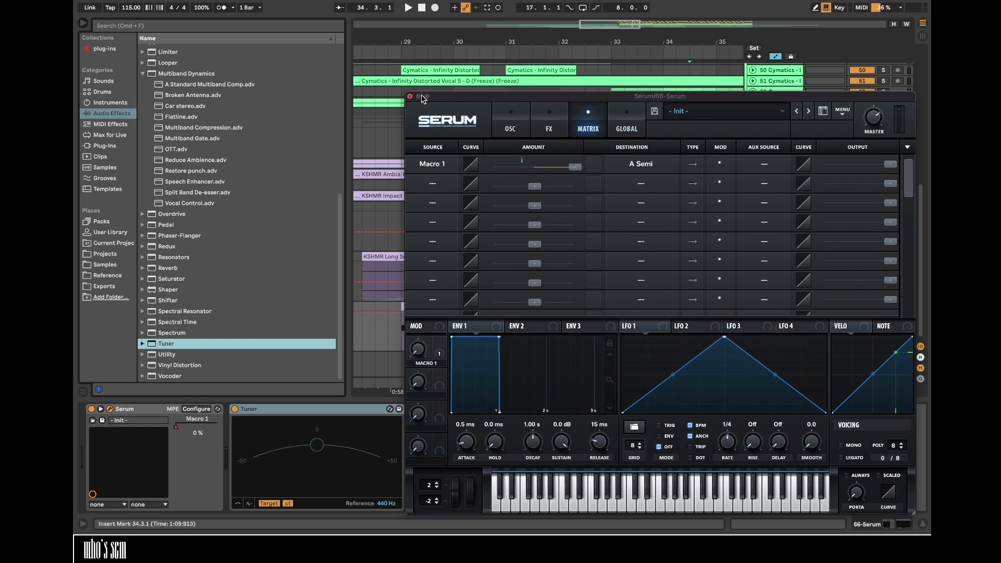
{"action": "left_click", "coordinate": [409, 96]}
{"action": "left_click", "coordinate": [457, 306]}
{"action": "key", "text": "space"}
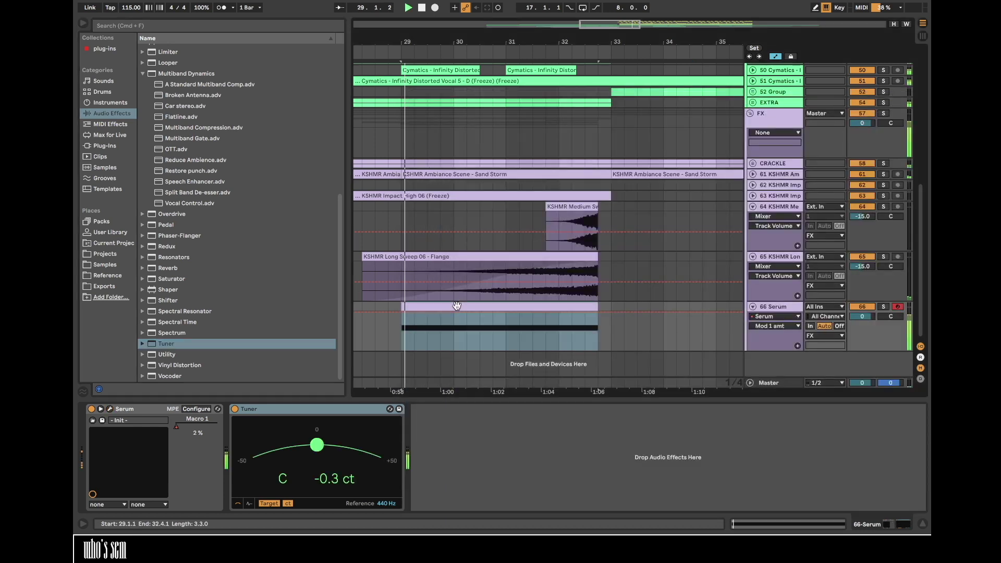
- Solo the Serum track and change Macro 1's destination in Serum's modulation matrix to the global Mast.Tun
{"action": "left_click", "coordinate": [883, 306]}
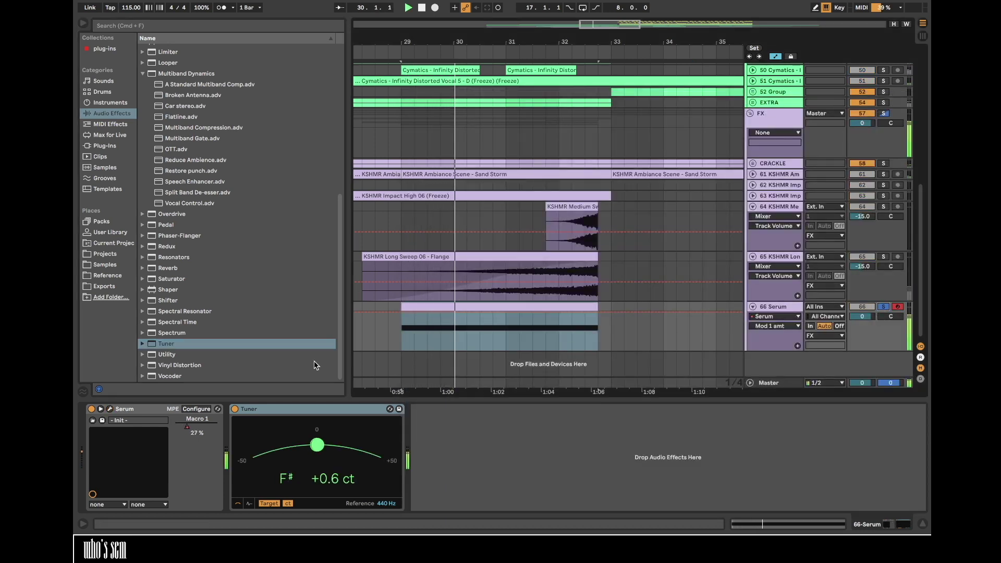
{"action": "left_click", "coordinate": [109, 409]}
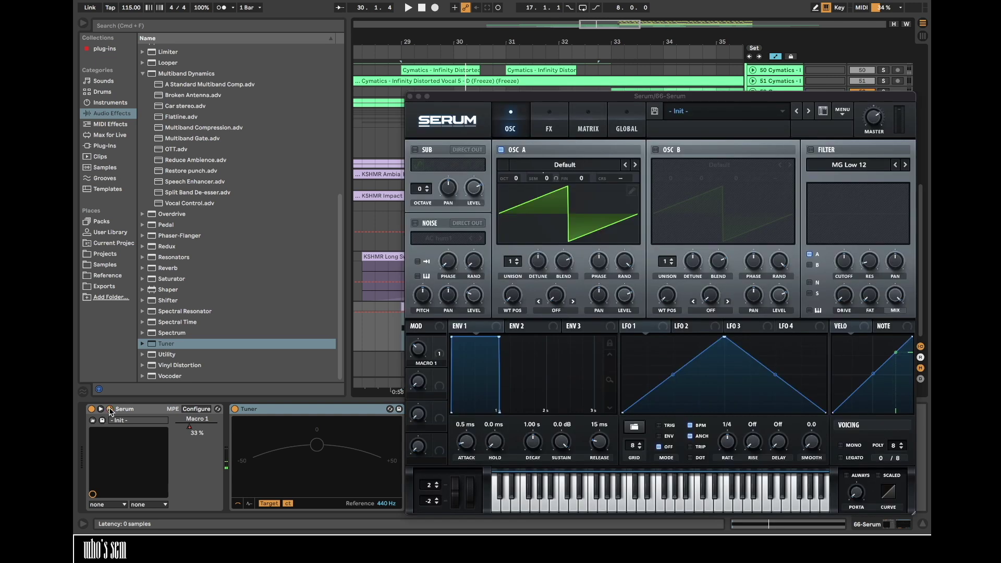
{"action": "left_click", "coordinate": [589, 118]}
{"action": "left_click", "coordinate": [668, 166]}
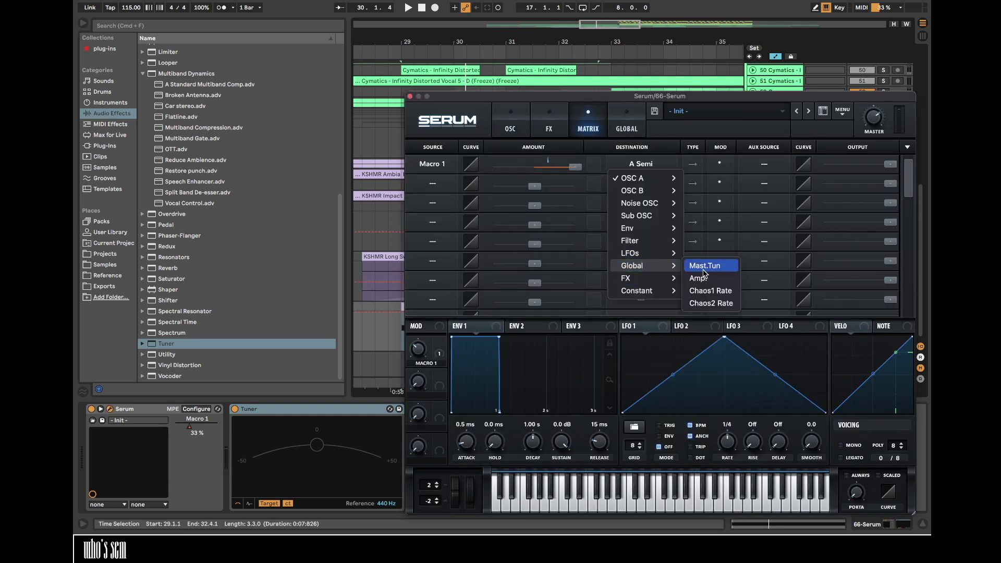
{"action": "left_click", "coordinate": [703, 267]}
{"action": "left_click_drag", "start_coordinate": [589, 97], "coordinate": [570, 139]}
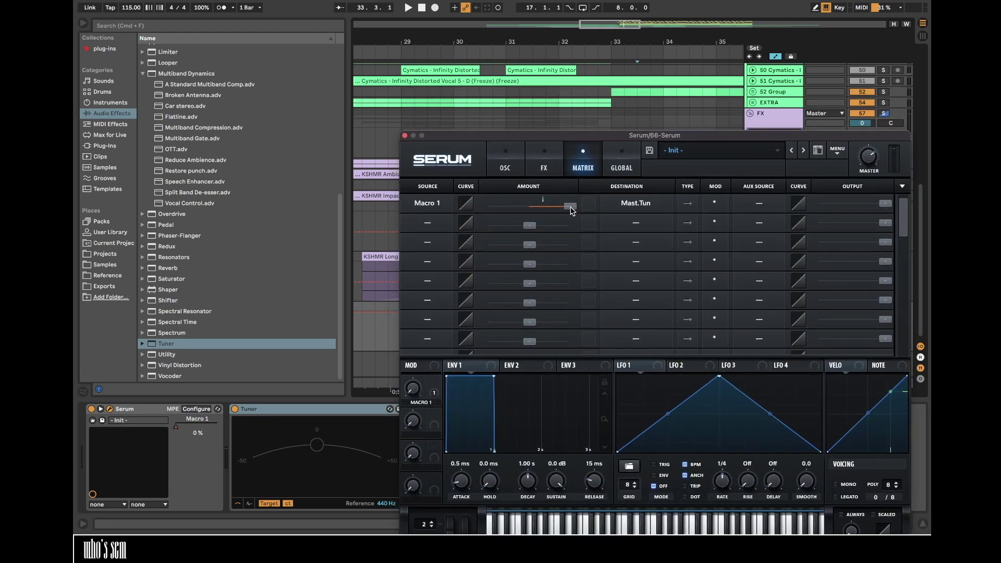
- With Macro 1 at 100%, set its Mast.Tun amount to 10 by test notes and lower Serum's master volume to 46% (-20.0 dB)
{"action": "left_click_drag", "start_coordinate": [571, 207], "coordinate": [556, 207]}
{"action": "left_click_drag", "start_coordinate": [412, 390], "coordinate": [416, 297]}
{"action": "left_click_drag", "start_coordinate": [557, 206], "coordinate": [525, 211]}
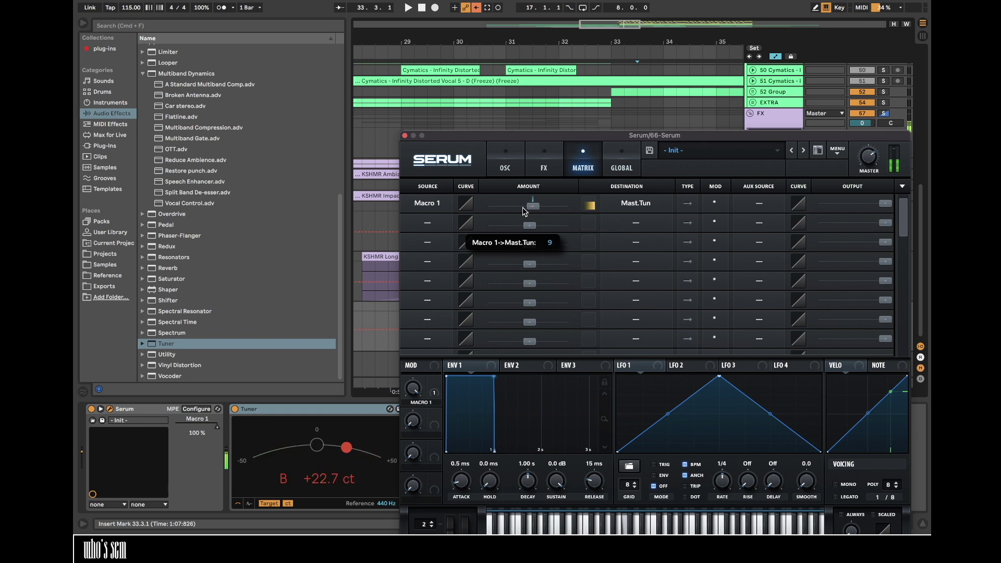
{"action": "left_click_drag", "start_coordinate": [524, 210], "coordinate": [525, 211]}
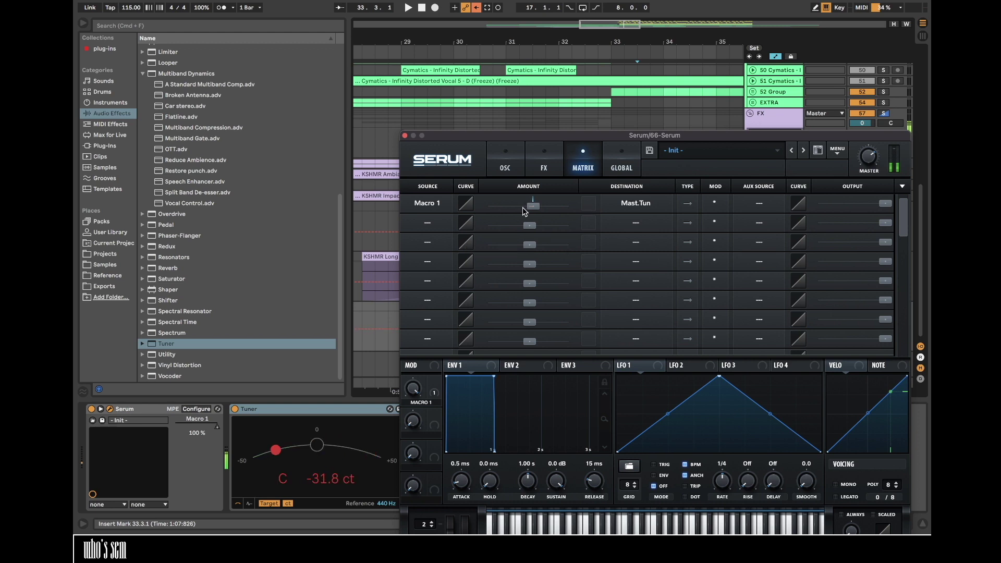
{"action": "left_click_drag", "start_coordinate": [533, 205], "coordinate": [533, 205]}
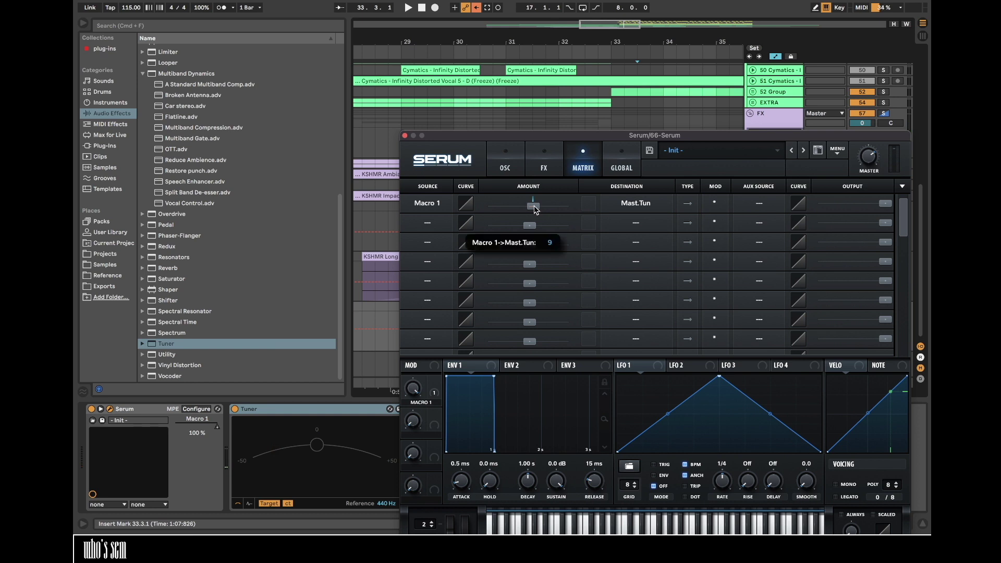
{"action": "key", "text": "a"}
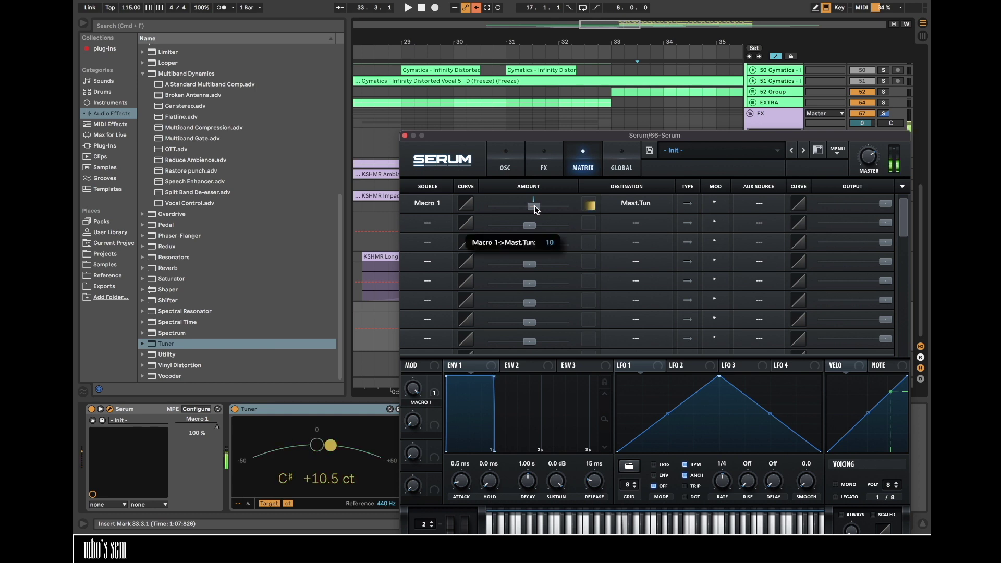
{"action": "left_click_drag", "start_coordinate": [870, 157], "coordinate": [872, 189]}
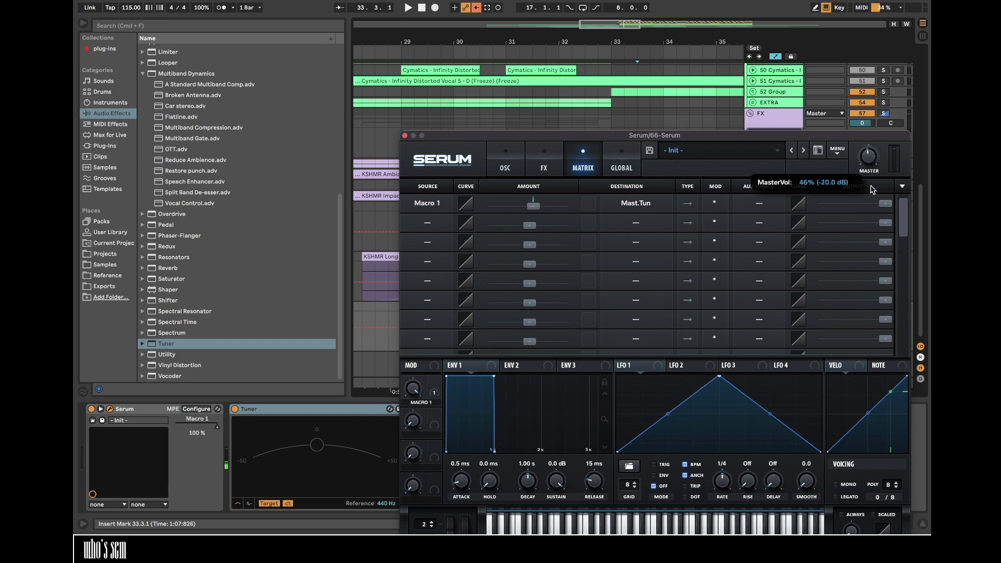
{"action": "key", "text": "a"}
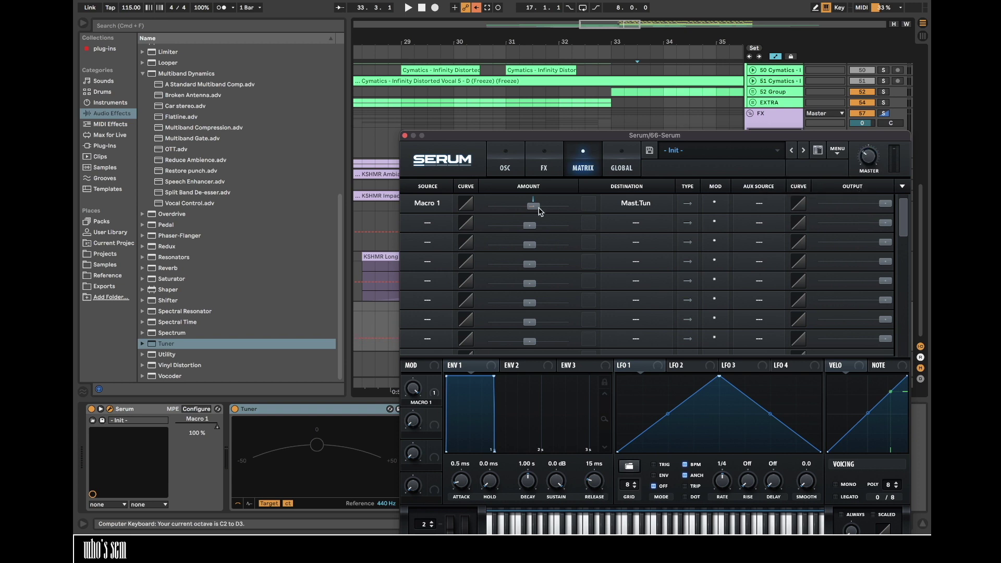
{"action": "mouse_move", "coordinate": [537, 210]}
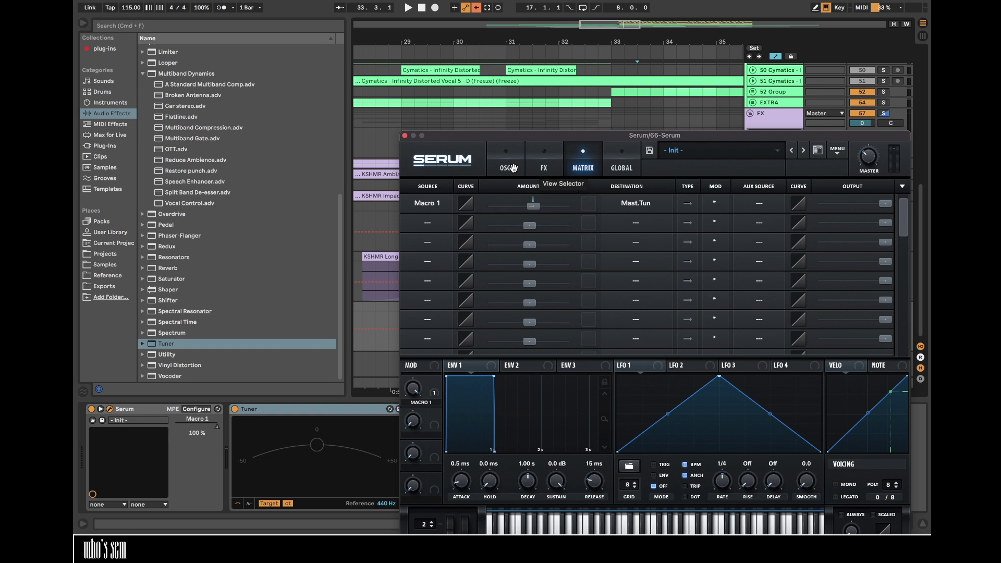
- Re-enable the overridden automation, close Serum's editor, and save the set
{"action": "left_click", "coordinate": [478, 16]}
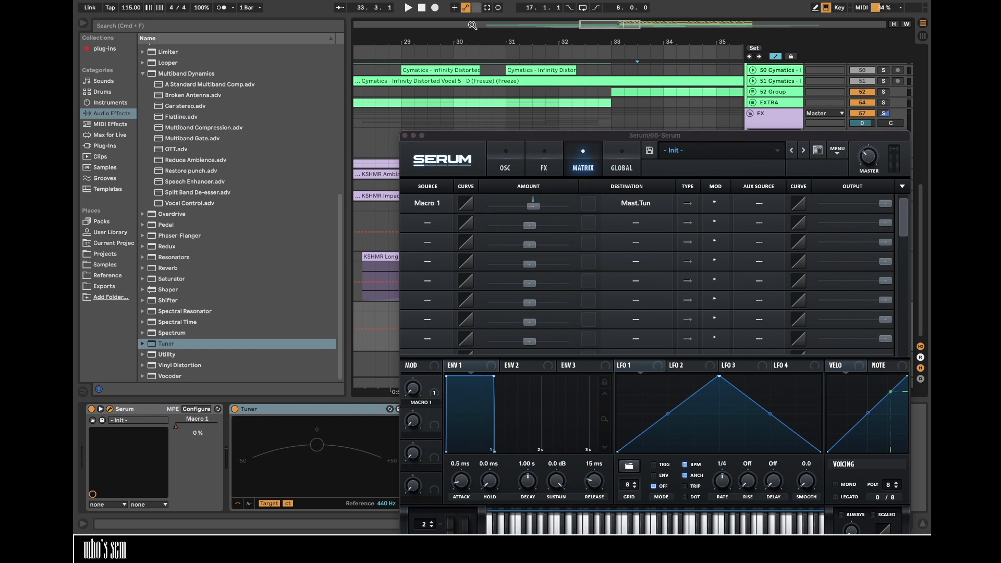
{"action": "left_click", "coordinate": [405, 136]}
{"action": "left_click", "coordinate": [502, 310]}
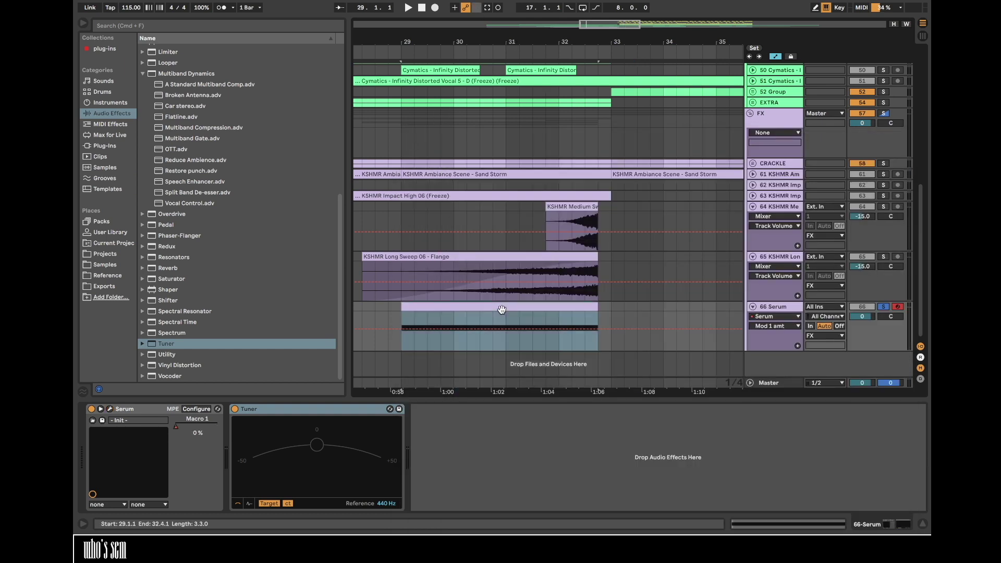
{"action": "key", "text": "super+s"}
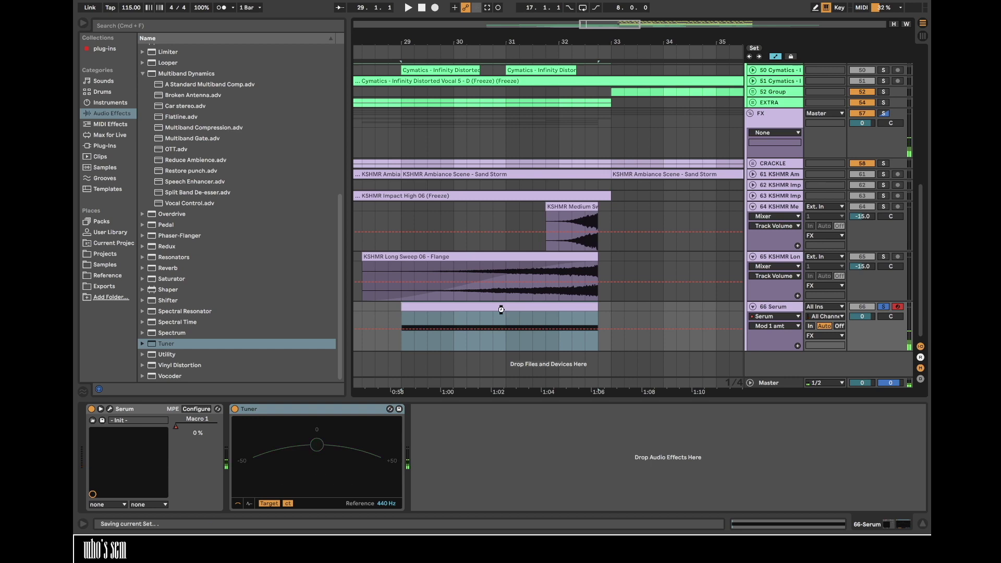
- Reopen Serum's editor, turn off BPM sync for LFO 1, and map Macro 1 to LFO 1's rate while playing the riser
{"action": "left_click", "coordinate": [111, 409]}
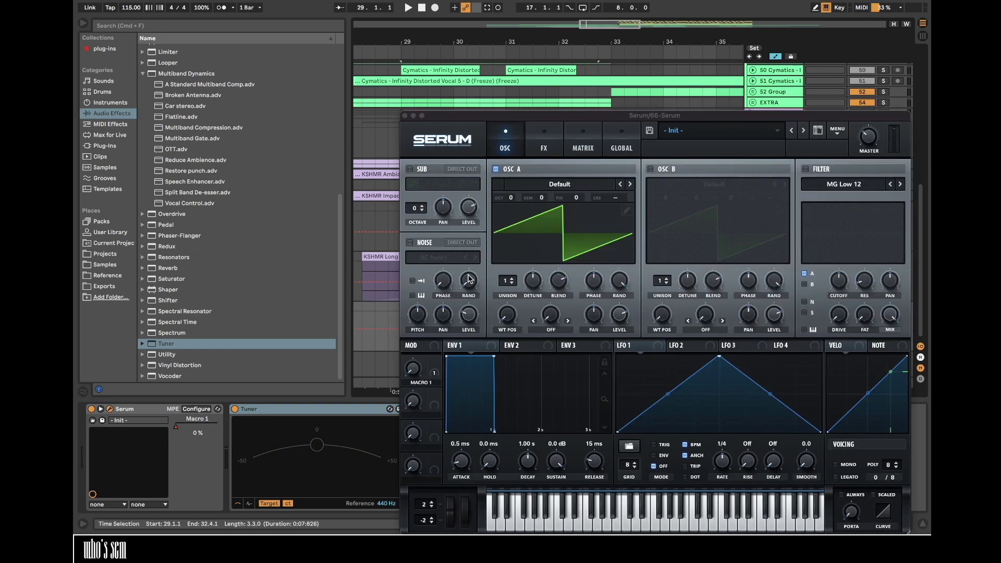
{"action": "left_click_drag", "start_coordinate": [630, 118], "coordinate": [455, 46]}
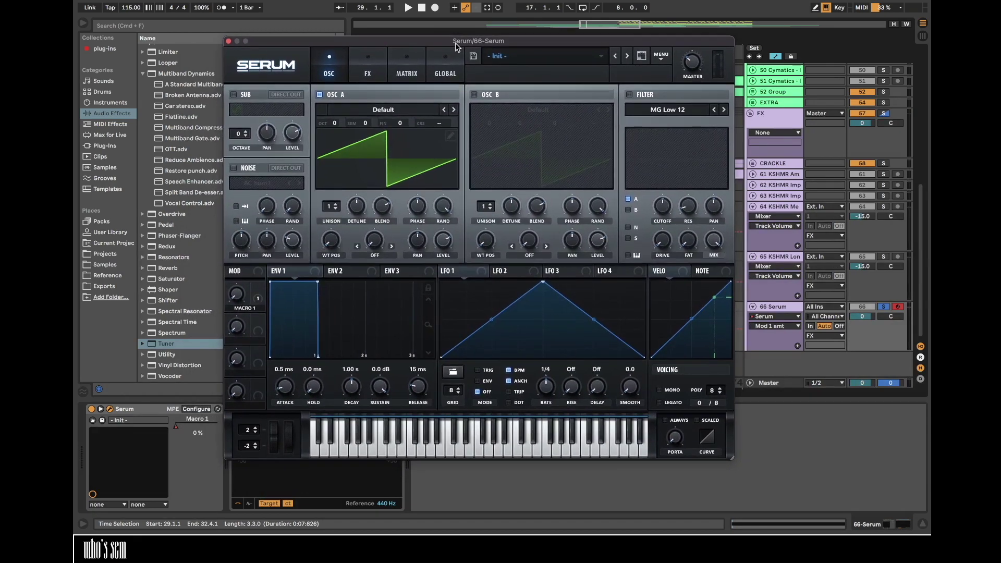
{"action": "left_click", "coordinate": [406, 78]}
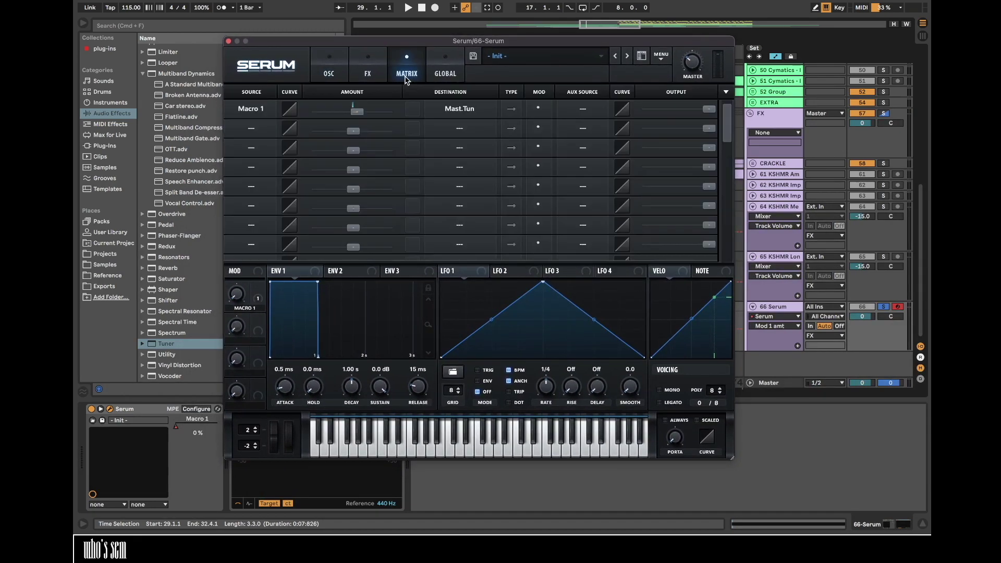
{"action": "left_click", "coordinate": [339, 62]}
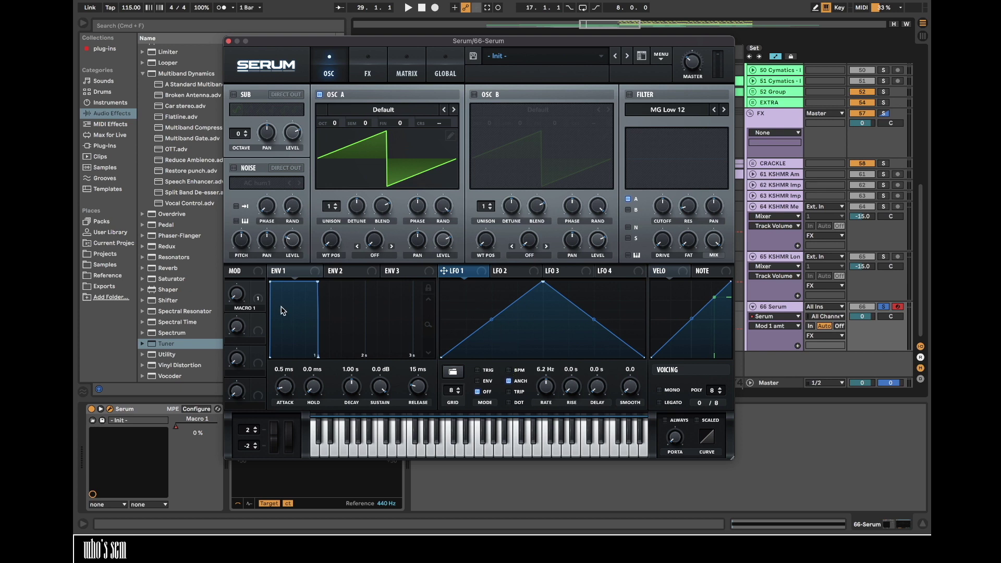
{"action": "left_click_drag", "start_coordinate": [255, 292], "coordinate": [546, 388]}
{"action": "key", "text": "space"}
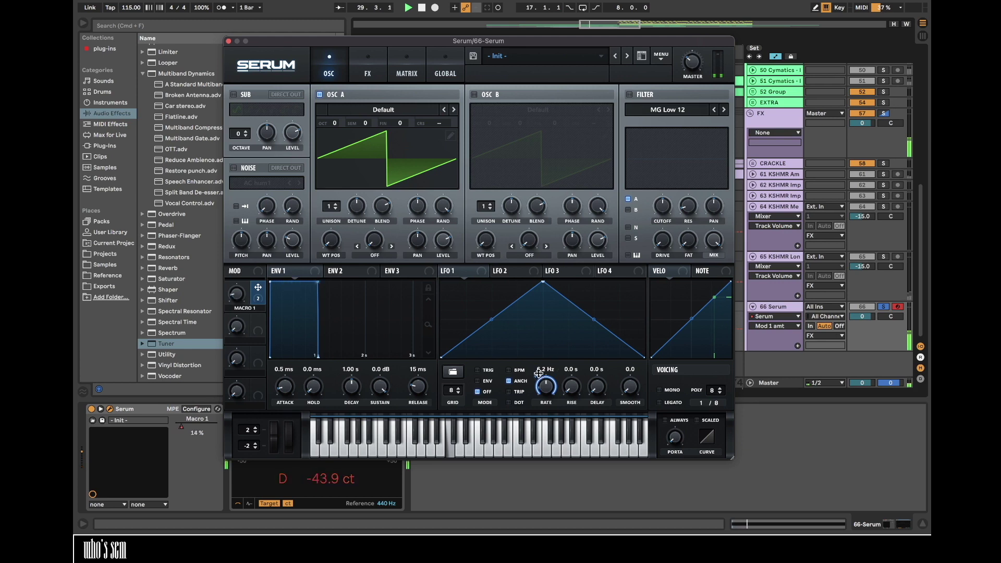
{"action": "left_click_drag", "start_coordinate": [538, 376], "coordinate": [539, 420]}
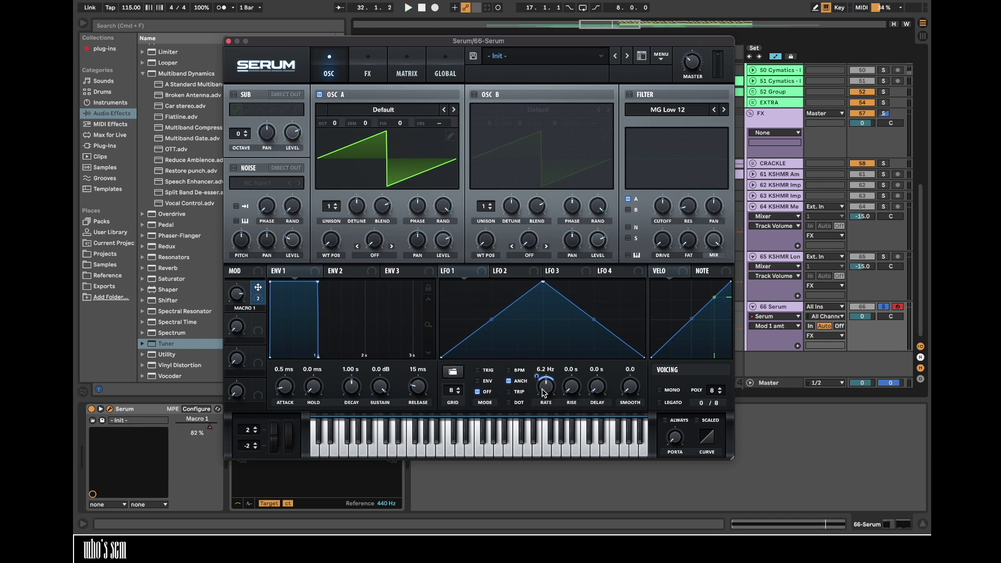
- Assign LFO 1 to OSC A's level and adjust the modulation amount during riser playback
{"action": "left_click_drag", "start_coordinate": [444, 271], "coordinate": [444, 240]}
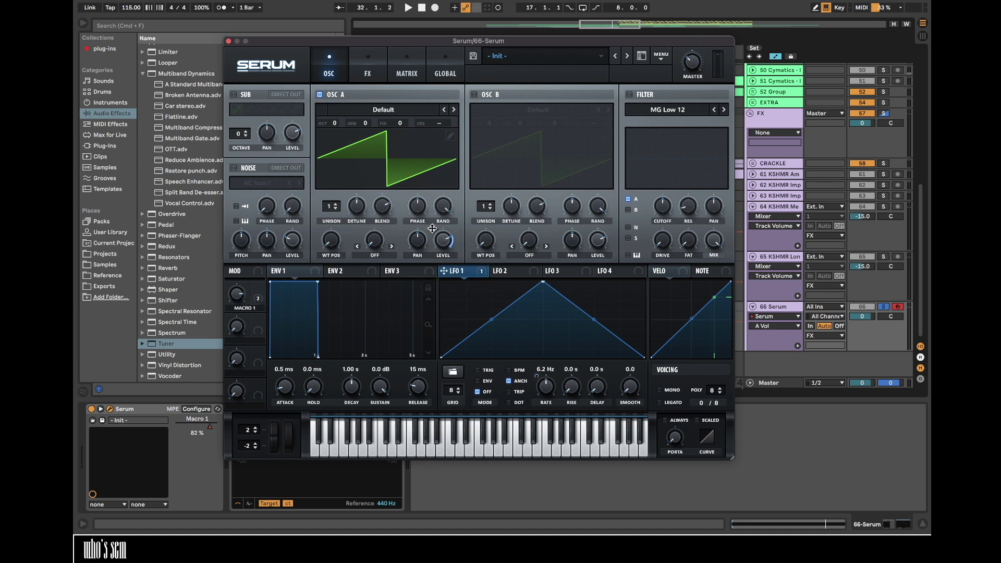
{"action": "key", "text": "space"}
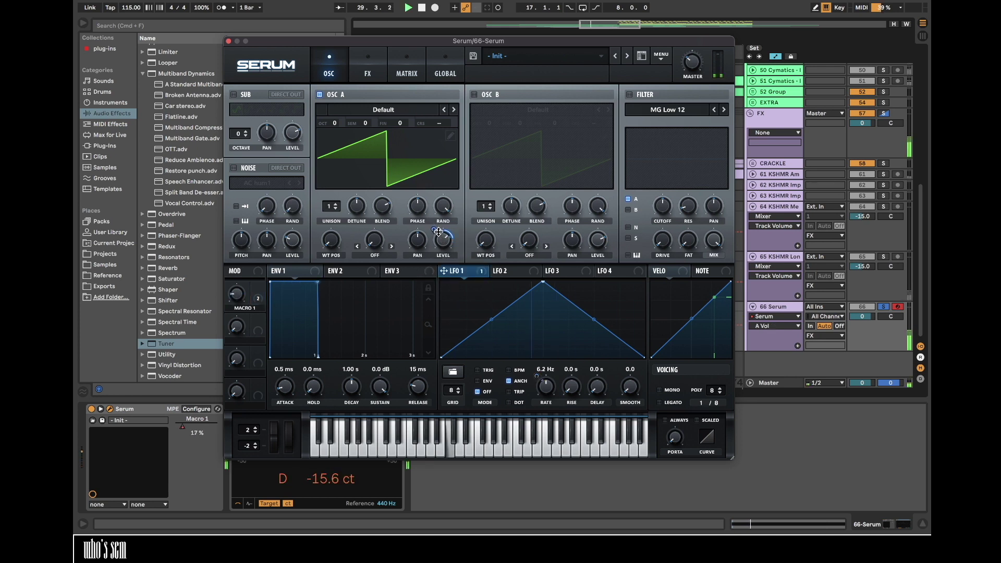
{"action": "left_click_drag", "start_coordinate": [437, 226], "coordinate": [437, 228]}
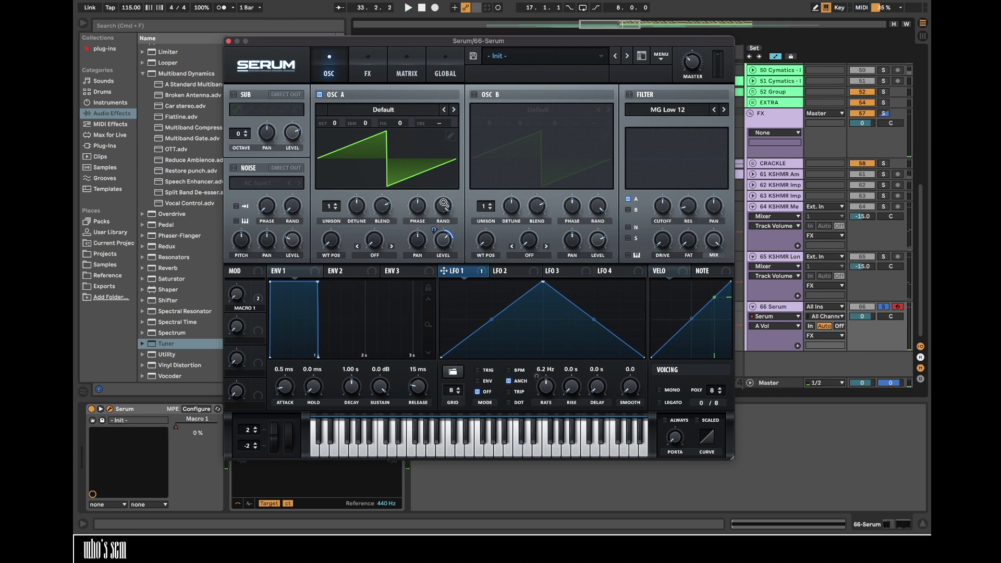
- Move Serum's editor aside, show the Macro 1 automation on the Serum track, and reselect the riser clip
{"action": "left_click_drag", "start_coordinate": [268, 44], "coordinate": [371, 450]}
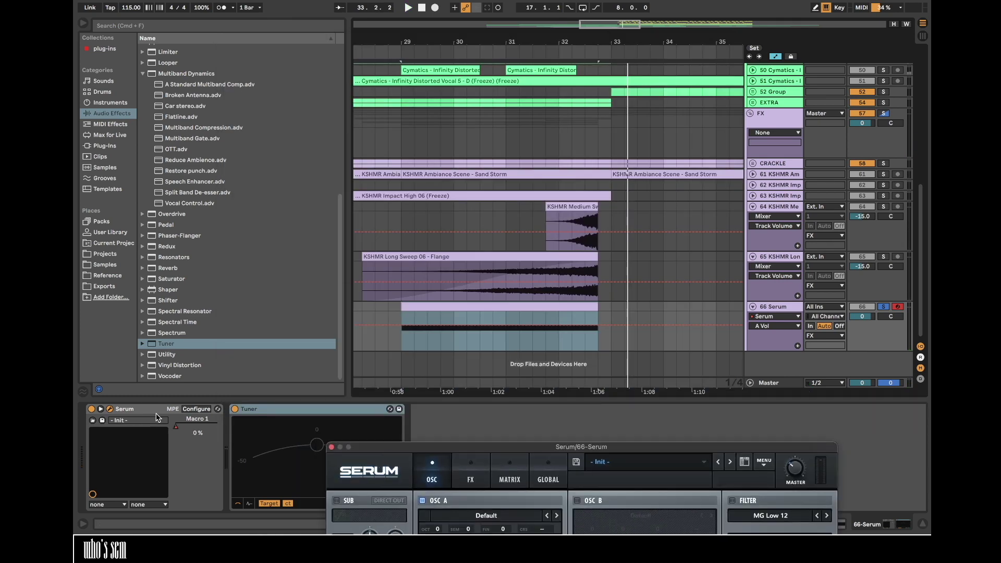
{"action": "left_click", "coordinate": [177, 427]}
{"action": "left_click", "coordinate": [599, 348]}
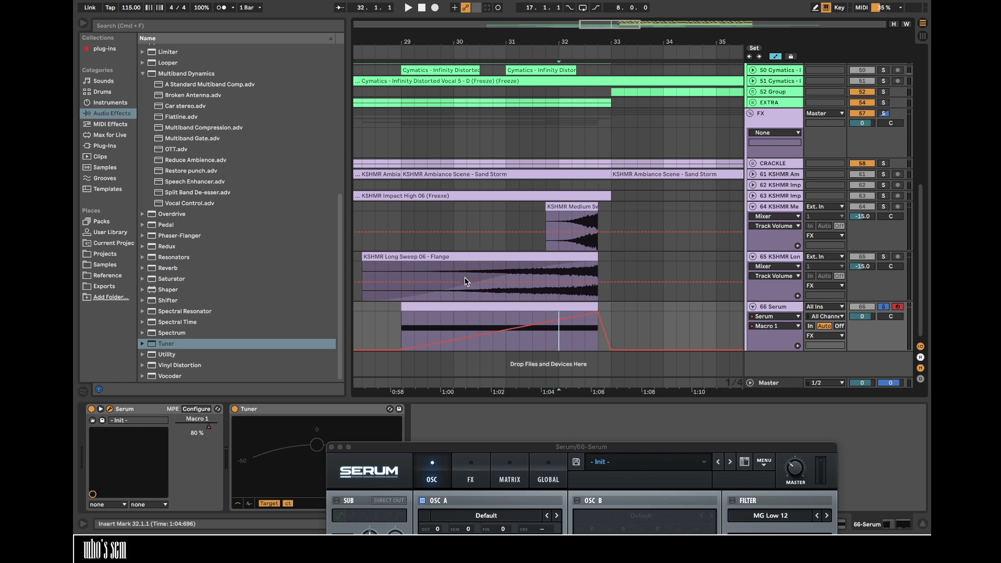
{"action": "left_click", "coordinate": [468, 335]}
- Set OSC A's unison to 5 voices, lower its detune, and map Macro 1 to the detune while playing the riser
{"action": "left_click_drag", "start_coordinate": [470, 451], "coordinate": [381, 39]}
{"action": "left_click_drag", "start_coordinate": [346, 197], "coordinate": [346, 165]}
{"action": "left_click_drag", "start_coordinate": [371, 201], "coordinate": [369, 266]}
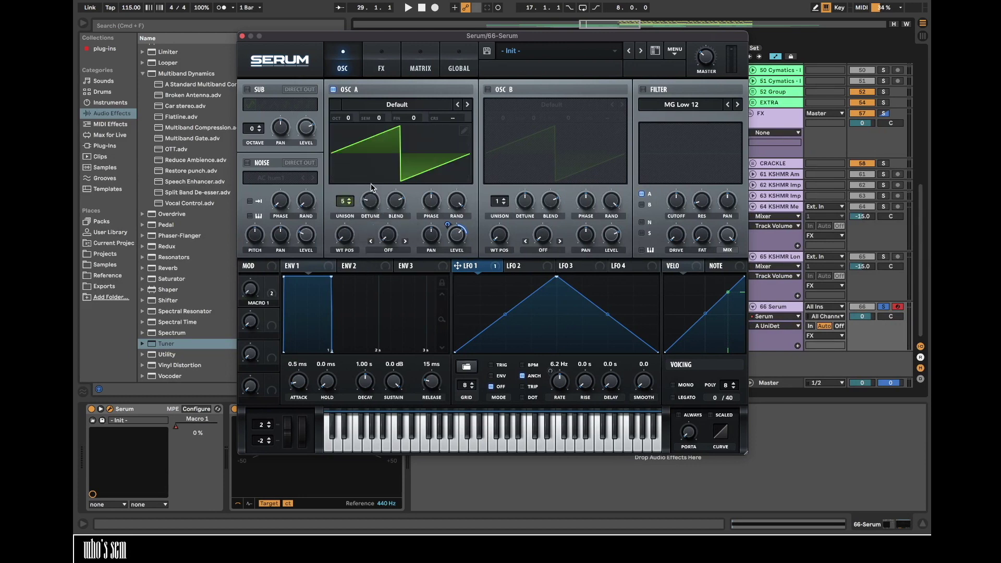
{"action": "left_click_drag", "start_coordinate": [458, 270], "coordinate": [382, 299]}
{"action": "key", "text": "space"}
{"action": "left_click_drag", "start_coordinate": [267, 288], "coordinate": [370, 201]}
{"action": "mouse_move", "coordinate": [361, 193]}
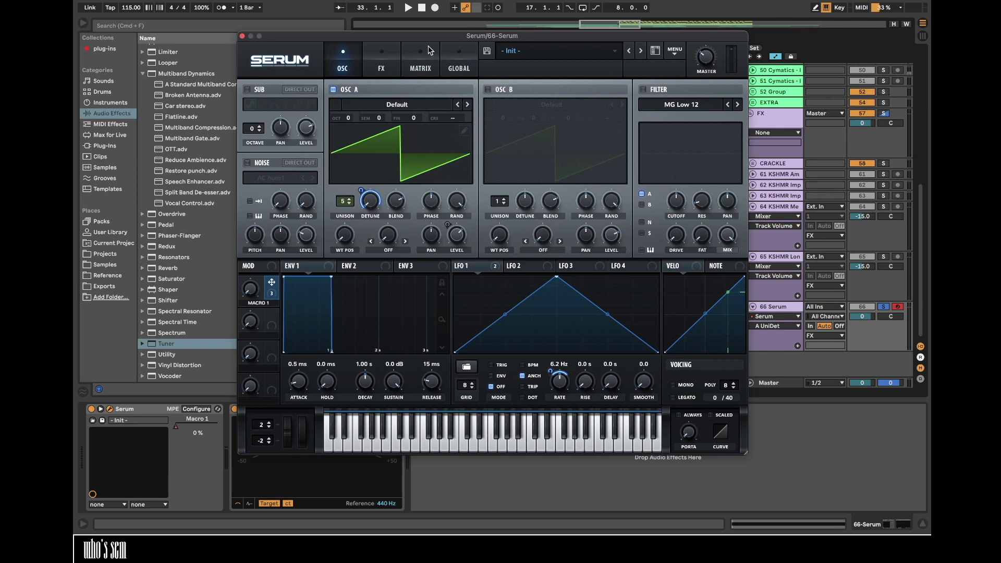
- Enable Serum's filter with the Allpasses type and map Macro 1 to its cutoff, adjusting the cutoff during playback
{"action": "left_click", "coordinate": [650, 90]}
{"action": "left_click", "coordinate": [681, 104]}
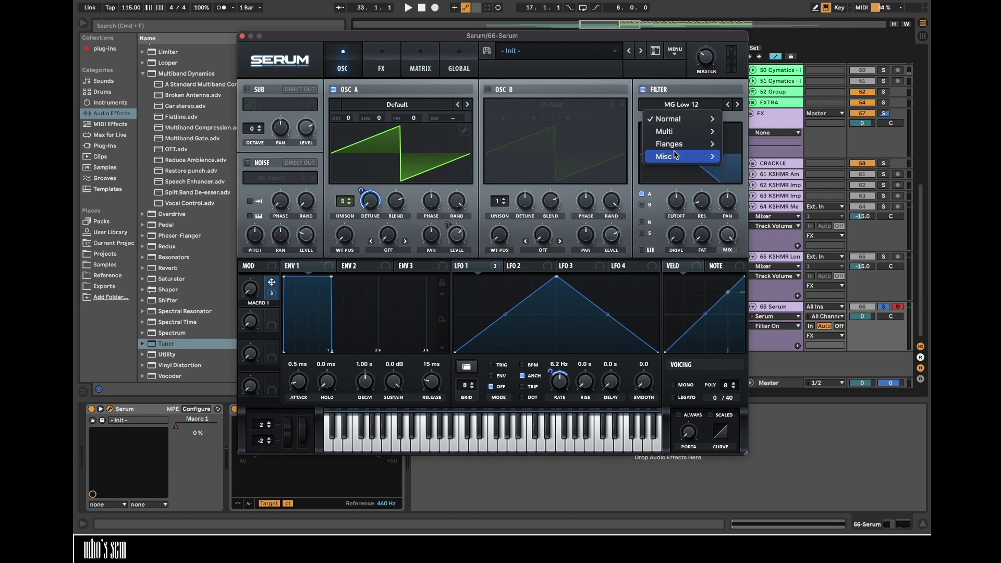
{"action": "mouse_move", "coordinate": [677, 156]}
{"action": "left_click", "coordinate": [750, 281]}
{"action": "left_click_drag", "start_coordinate": [269, 290], "coordinate": [668, 194]}
{"action": "key", "text": "space"}
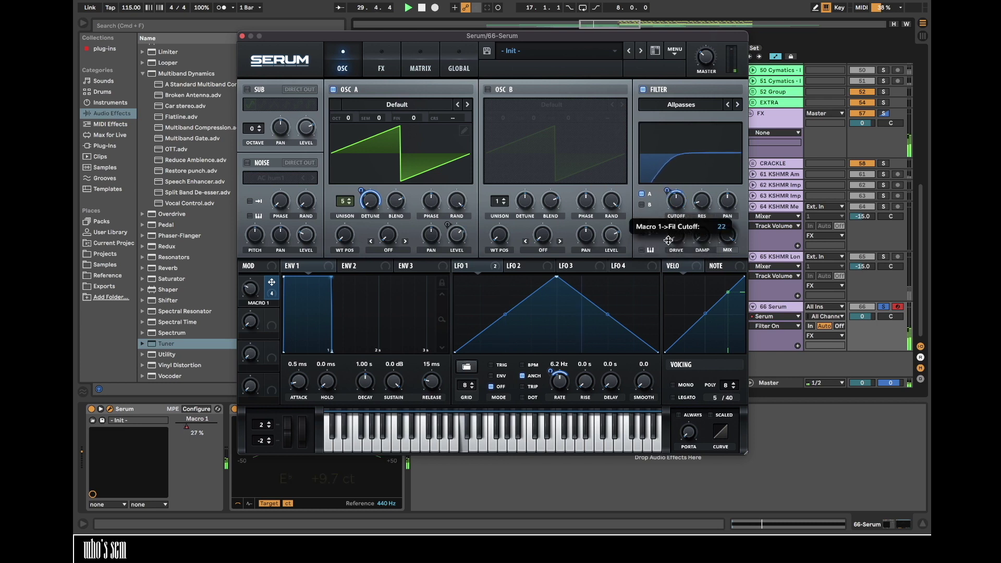
{"action": "left_click_drag", "start_coordinate": [677, 204], "coordinate": [675, 245]}
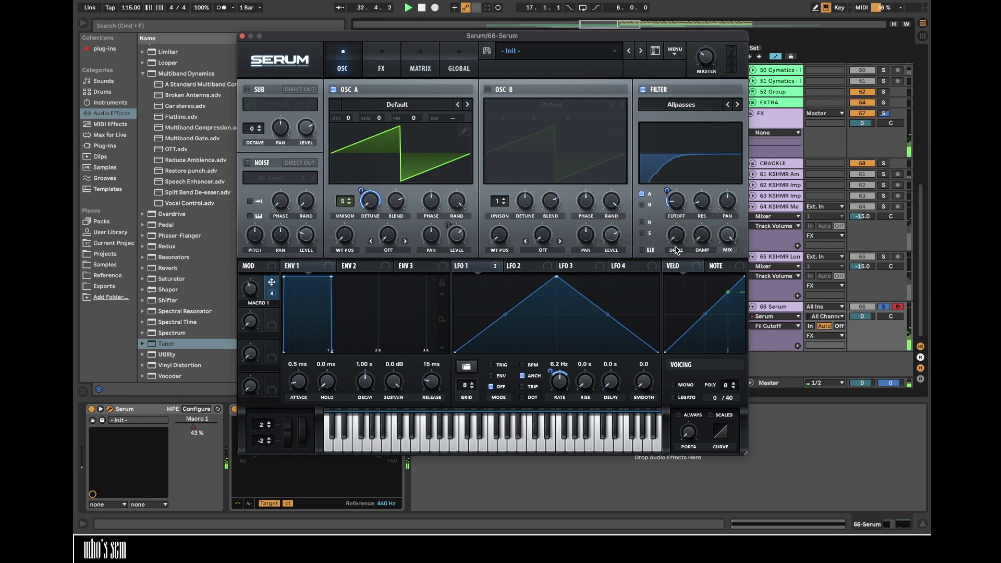
- Map Macro 1 to the filter's resonance and fine-tune the filter modulation while the riser plays
{"action": "left_click_drag", "start_coordinate": [269, 287], "coordinate": [698, 195]}
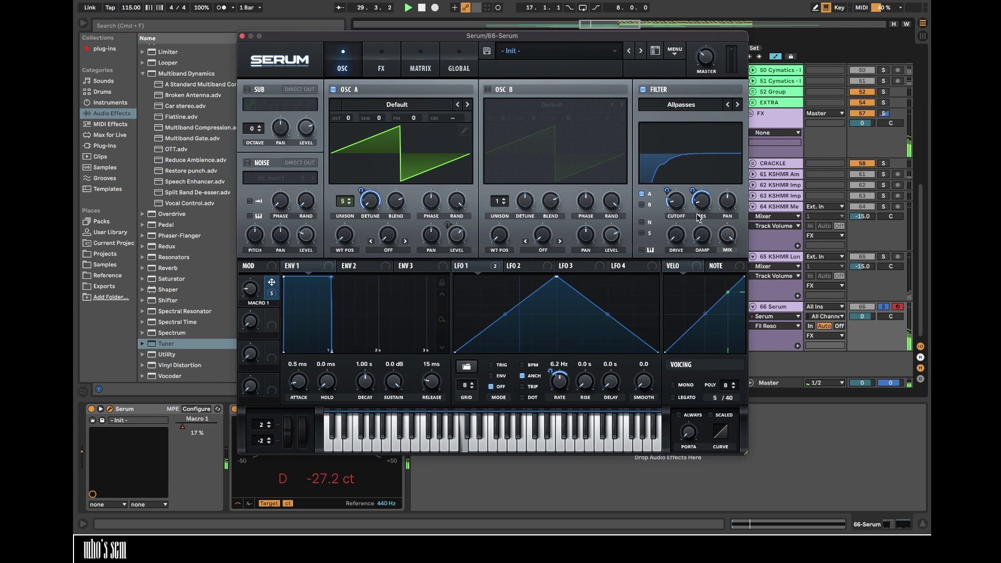
{"action": "left_click", "coordinate": [673, 230]}
{"action": "left_click", "coordinate": [727, 201]}
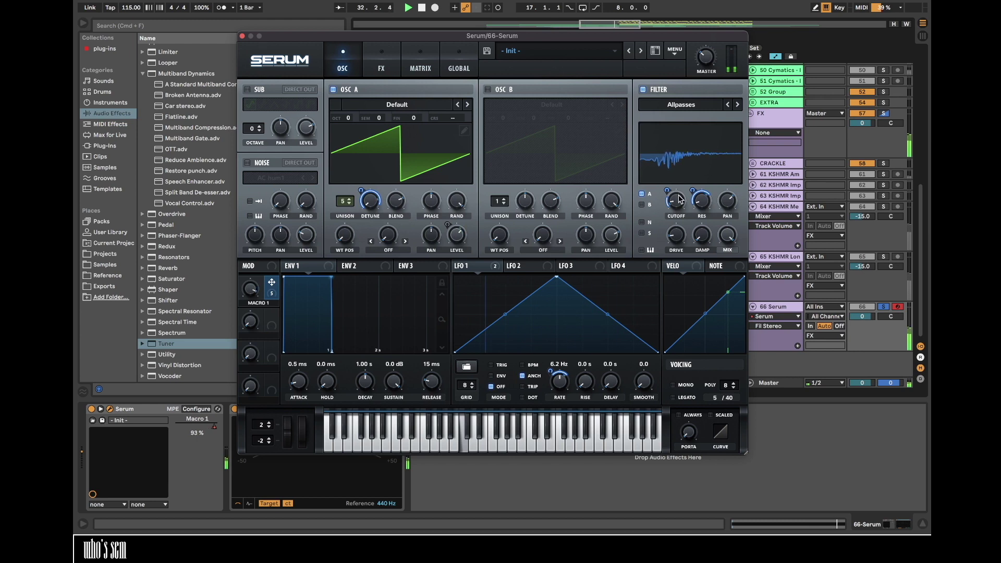
{"action": "left_click", "coordinate": [701, 191]}
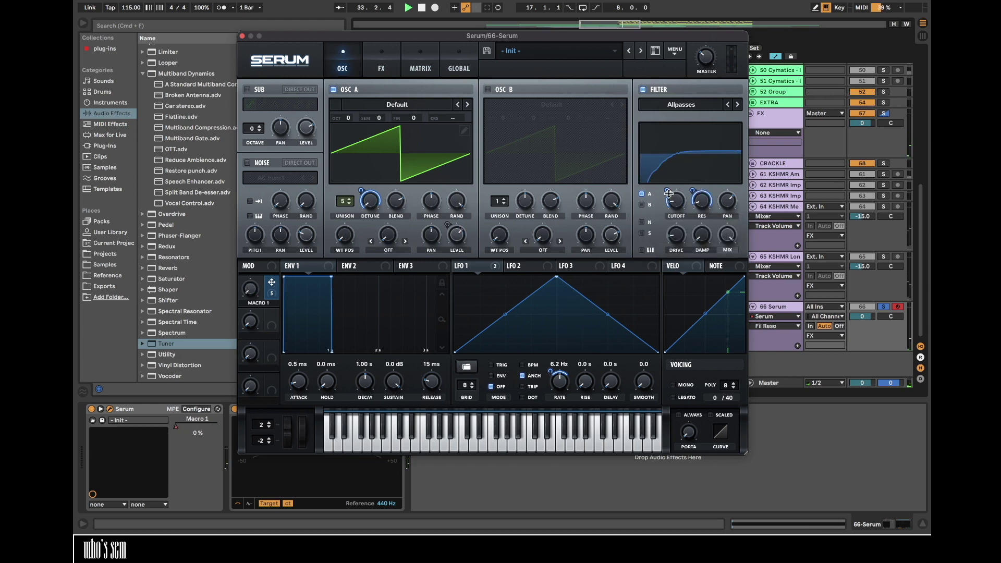
{"action": "left_click_drag", "start_coordinate": [671, 197], "coordinate": [667, 188]}
- Replay the riser, close Serum's editor, and show the Macro 1 automation with the insert mark at 32.2.1
{"action": "key", "text": "space"}
{"action": "key", "text": "space"}
{"action": "left_click", "coordinate": [242, 36]}
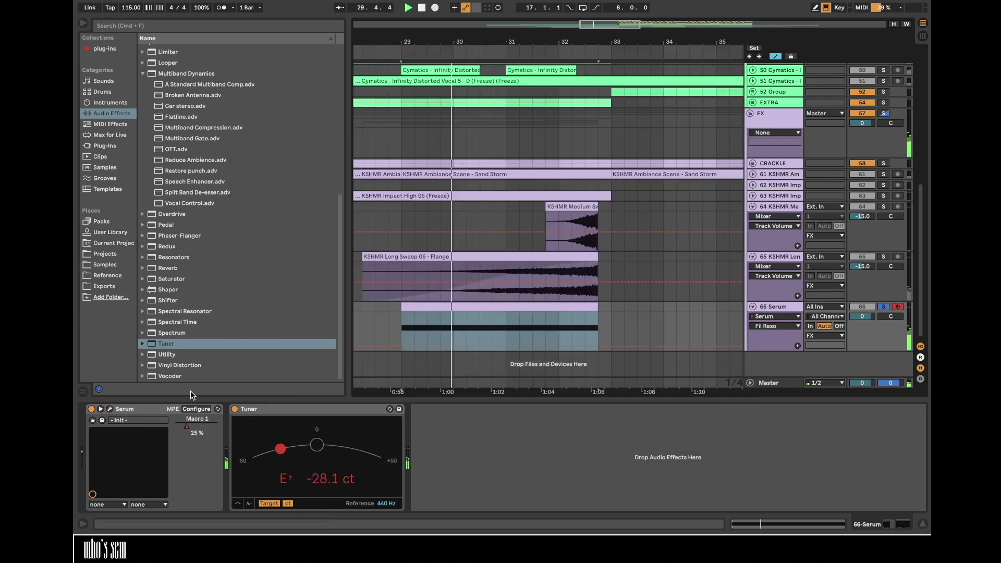
{"action": "left_click", "coordinate": [189, 425]}
{"action": "left_click", "coordinate": [571, 323]}
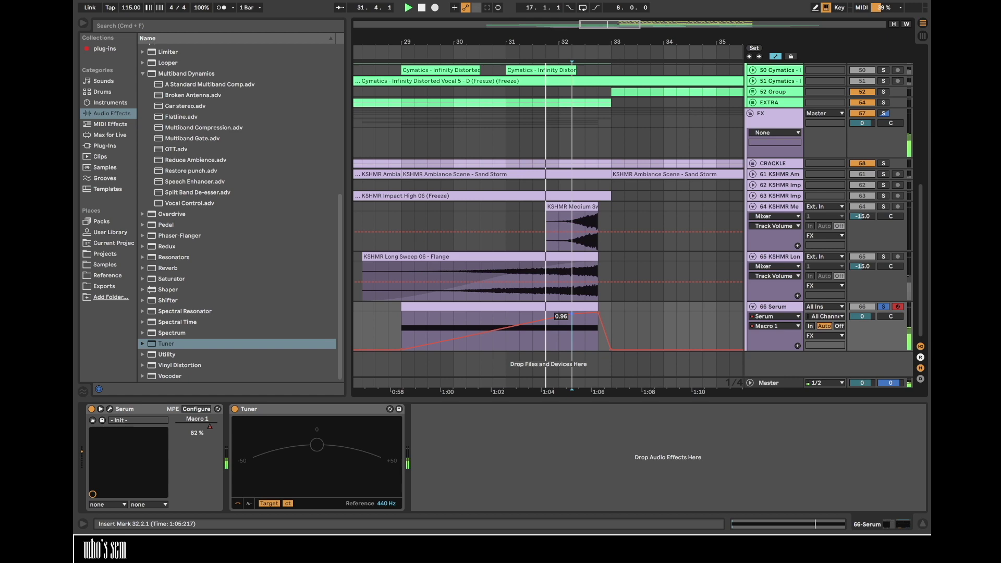
- Reopen Serum's editor, play the riser from bar 29, and enable the Flanger on Serum's effects page
{"action": "left_click", "coordinate": [110, 410]}
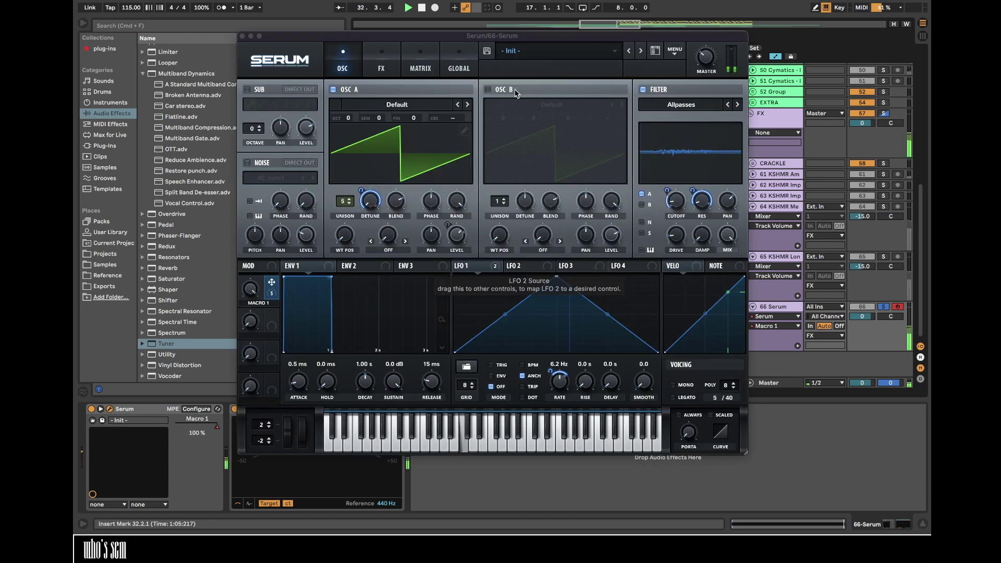
{"action": "left_click_drag", "start_coordinate": [501, 40], "coordinate": [463, 101]}
{"action": "left_click", "coordinate": [529, 307]}
{"action": "key", "text": "space"}
{"action": "left_click", "coordinate": [372, 124]}
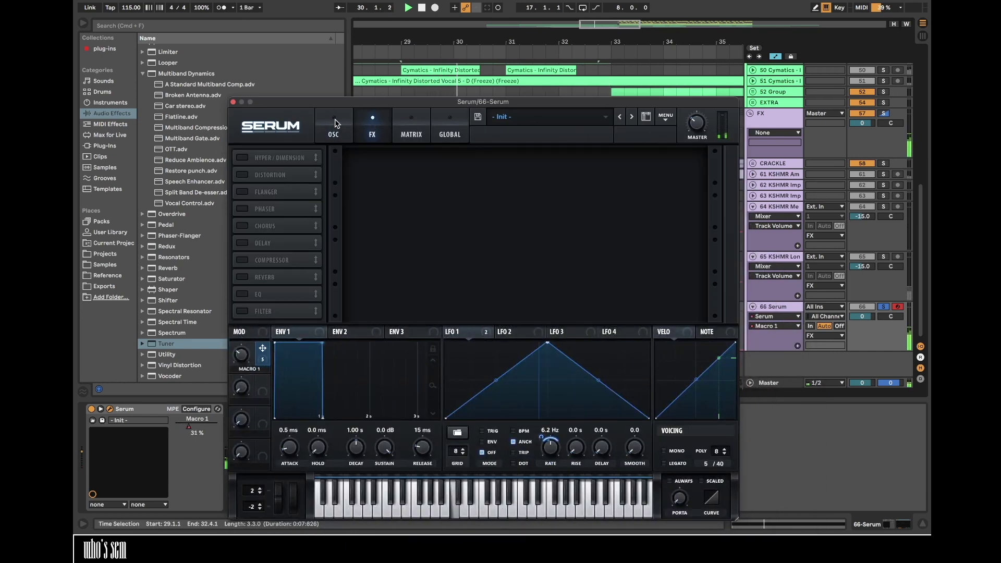
{"action": "left_click_drag", "start_coordinate": [359, 101], "coordinate": [346, 46]}
{"action": "left_click", "coordinate": [229, 103]}
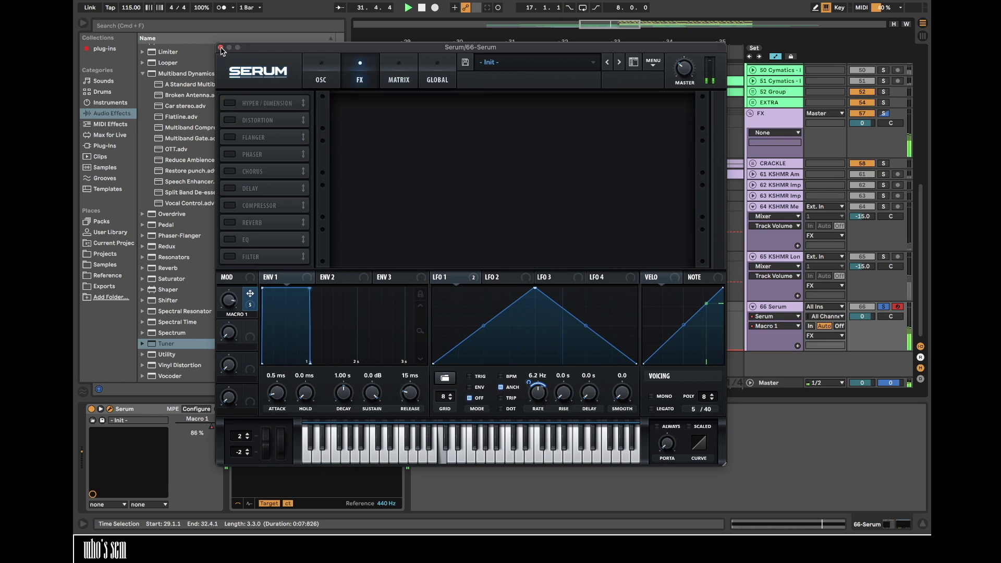
{"action": "left_click", "coordinate": [228, 137]}
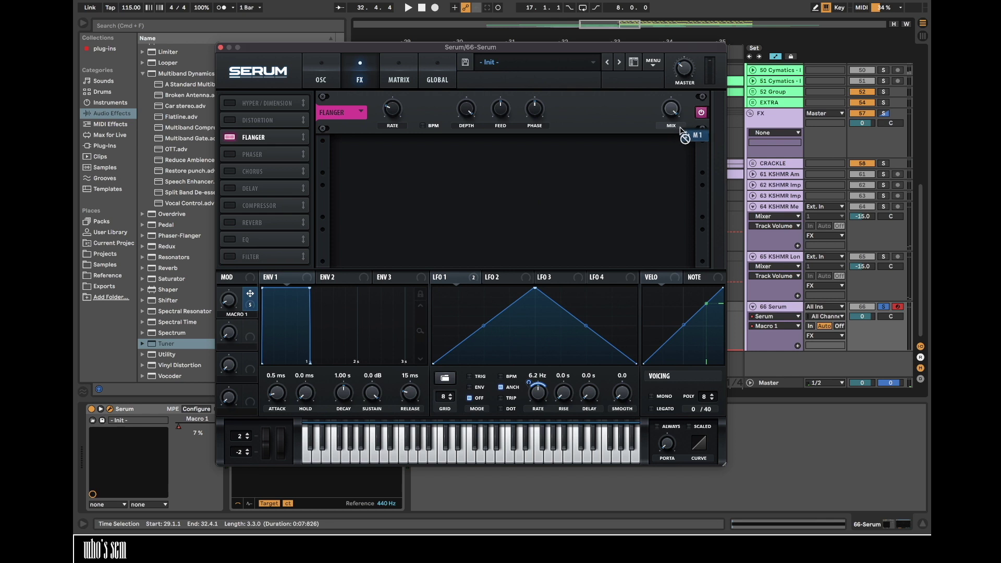
- Map Macro 1 to the flanger's mix at about 56, feedback and phase, then close Serum's editor
{"action": "left_click_drag", "start_coordinate": [670, 114], "coordinate": [665, 75]}
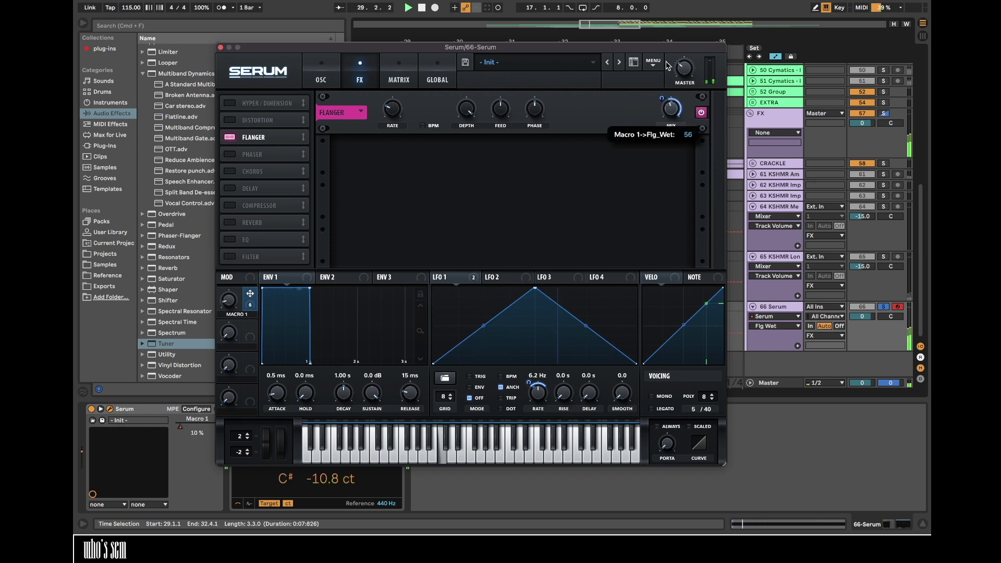
{"action": "left_click", "coordinate": [386, 109]}
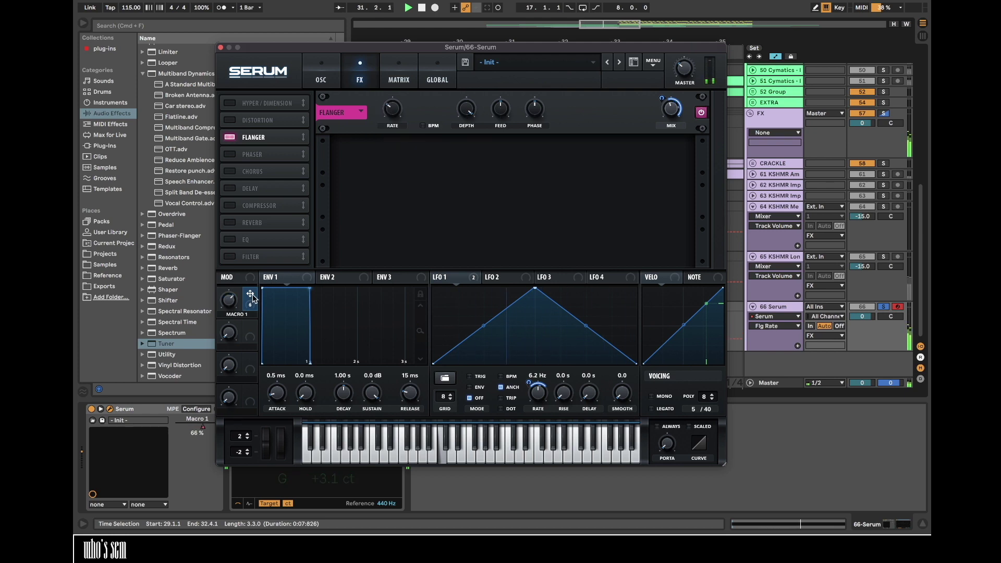
{"action": "left_click_drag", "start_coordinate": [519, 100], "coordinate": [499, 109]}
{"action": "left_click_drag", "start_coordinate": [524, 142], "coordinate": [494, 155]}
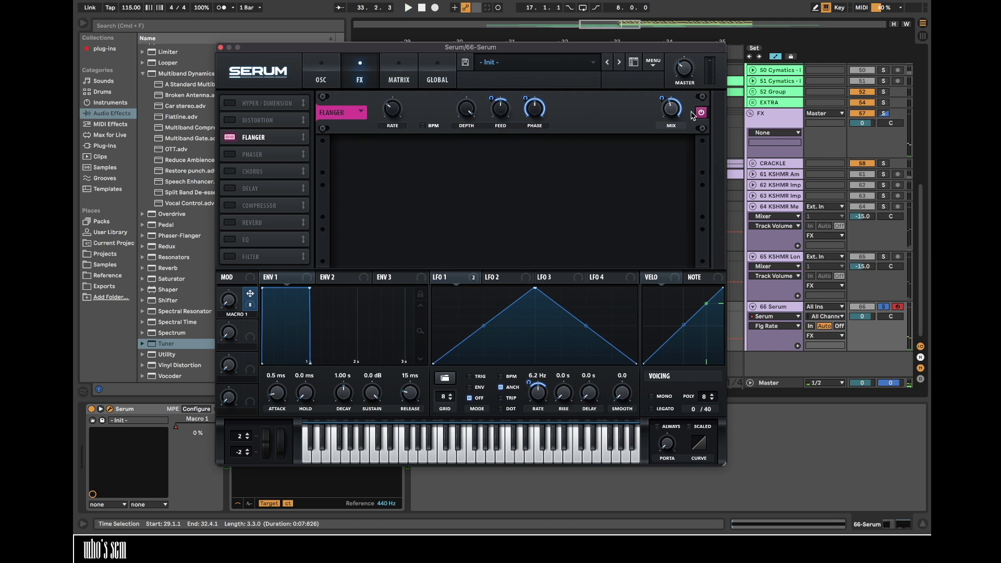
{"action": "mouse_move", "coordinate": [665, 104]}
{"action": "left_click", "coordinate": [220, 47]}
- Add a Utility between Serum and Tuner and automate its gain rising from -inf at bar 29 to 0 dB at bar 30
{"action": "left_click_drag", "start_coordinate": [167, 354], "coordinate": [253, 448]}
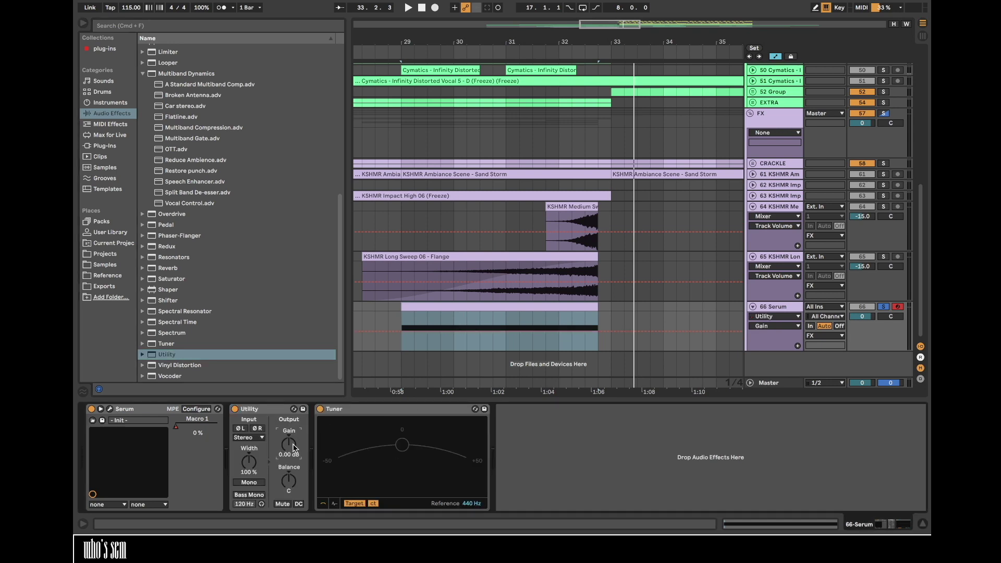
{"action": "left_click", "coordinate": [446, 343]}
{"action": "left_click_drag", "start_coordinate": [452, 330], "coordinate": [405, 326]}
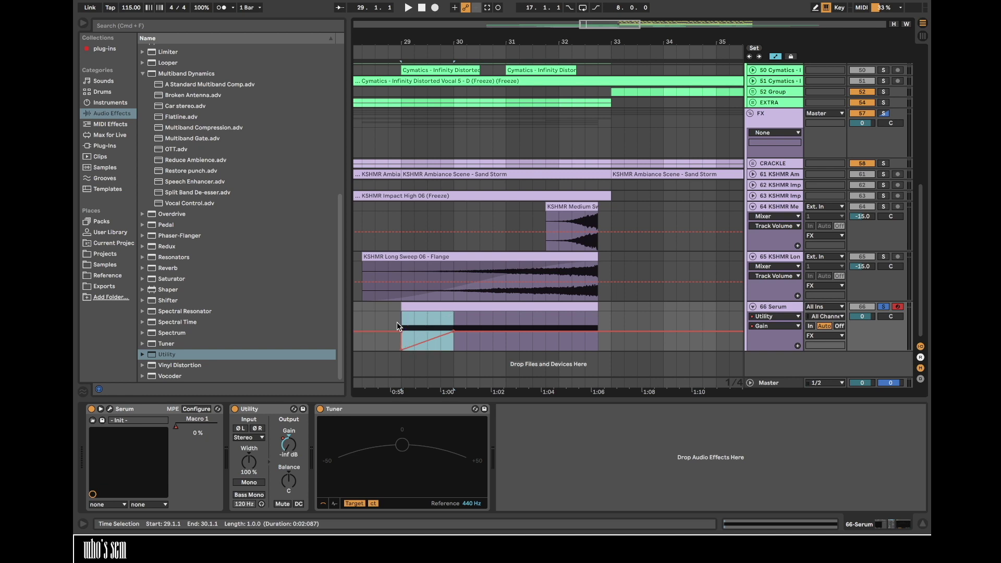
{"action": "left_click", "coordinate": [402, 341]}
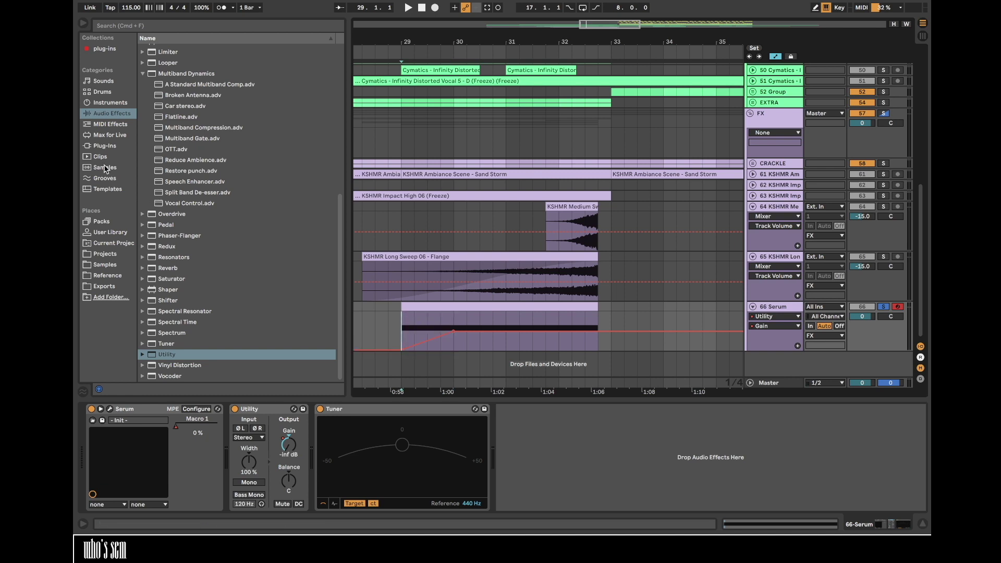
- Insert ValhallaShimmer between Utility and Tuner on the Serum track and set its size to 0.25
{"action": "left_click", "coordinate": [106, 147]}
{"action": "left_click", "coordinate": [113, 50]}
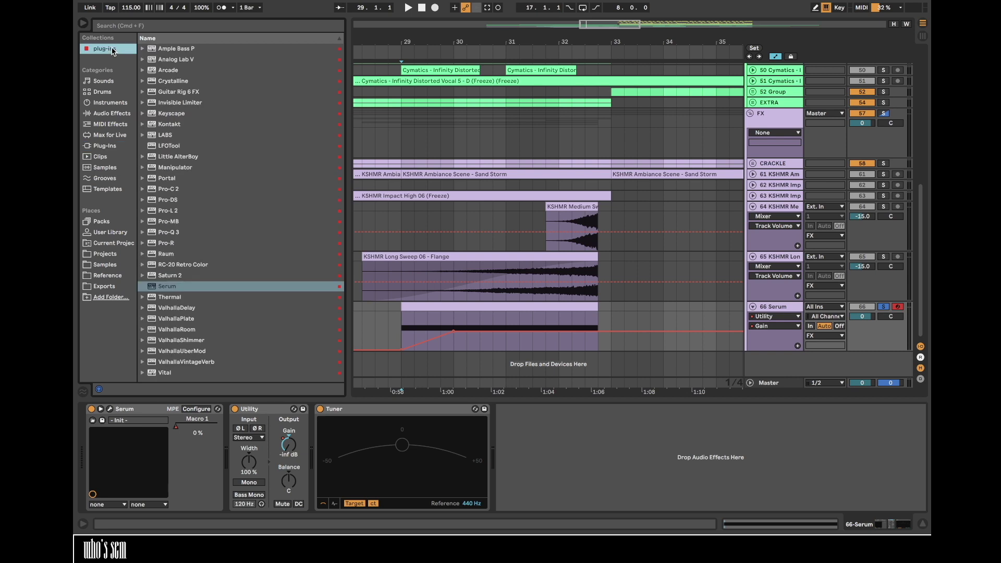
{"action": "double_click", "coordinate": [182, 345]}
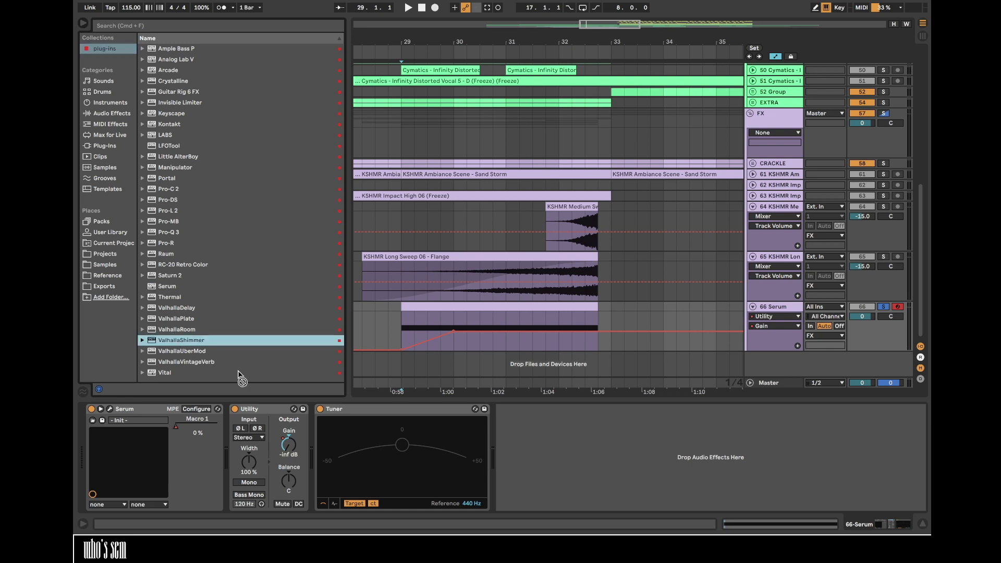
{"action": "left_click_drag", "start_coordinate": [396, 130], "coordinate": [408, 174]}
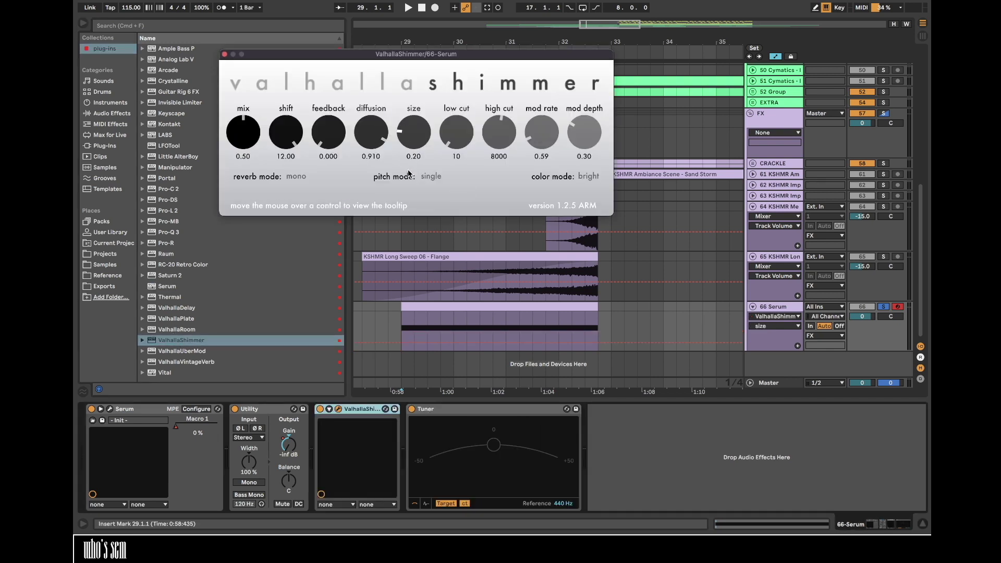
- Set ValhallaShimmer to bigStereo reverb mode and dual pitch mode, with mod rate 1.63 and mod depth 0.44
{"action": "left_click", "coordinate": [428, 176]}
{"action": "left_click", "coordinate": [434, 210]}
{"action": "left_click", "coordinate": [286, 175]}
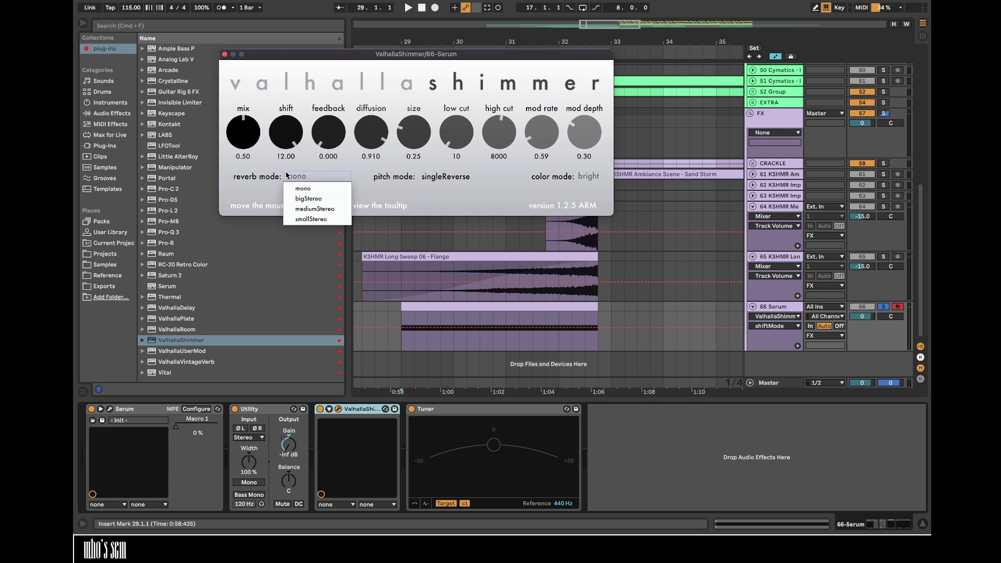
{"action": "left_click", "coordinate": [301, 199]}
{"action": "left_click", "coordinate": [444, 177]}
{"action": "left_click", "coordinate": [437, 219]}
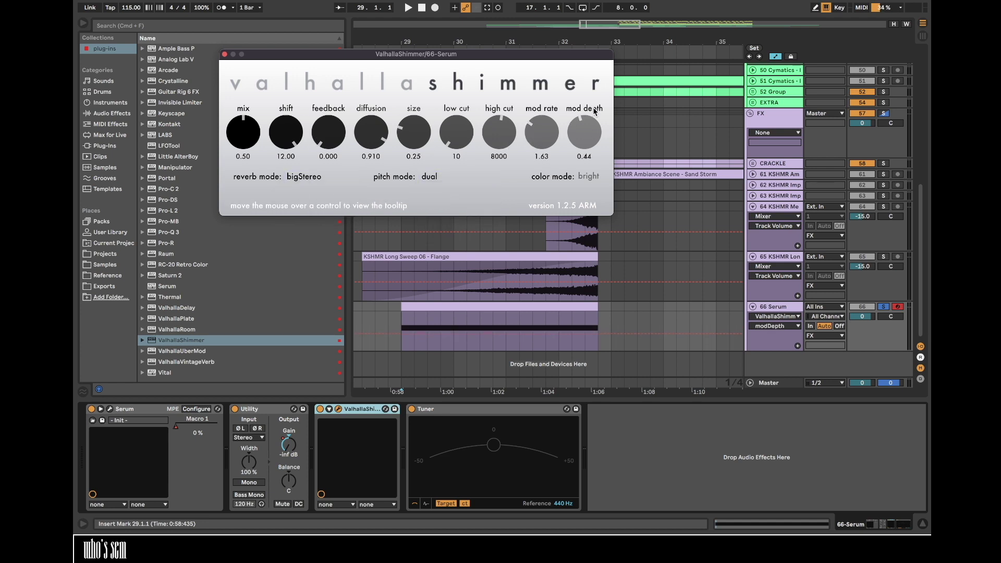
- Set the shimmer's feedback to 0.234 and mix to about 0.39 while the riser plays, then close its editor
{"action": "left_click_drag", "start_coordinate": [238, 143], "coordinate": [249, 134]}
{"action": "key", "text": "space"}
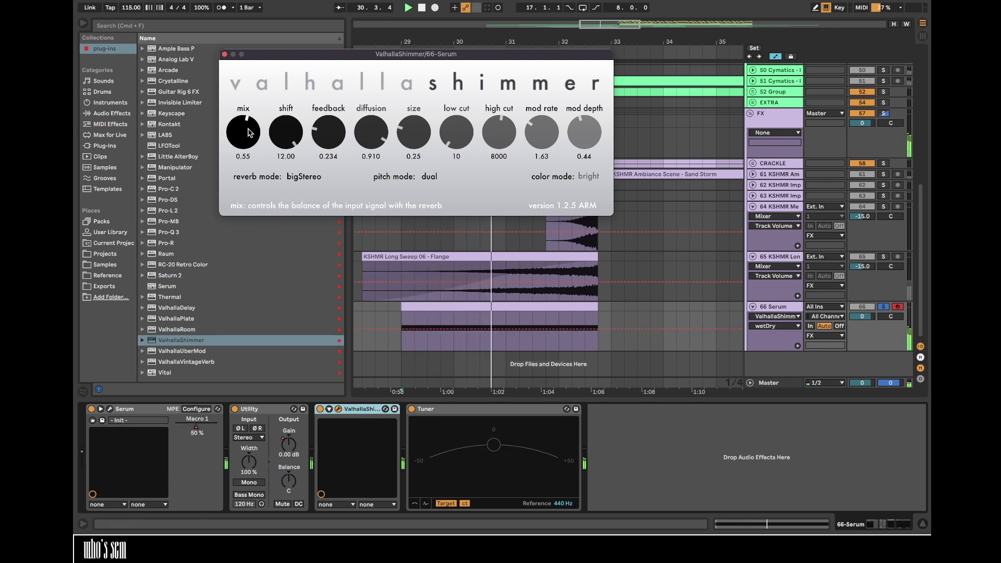
{"action": "left_click_drag", "start_coordinate": [250, 134], "coordinate": [249, 155]}
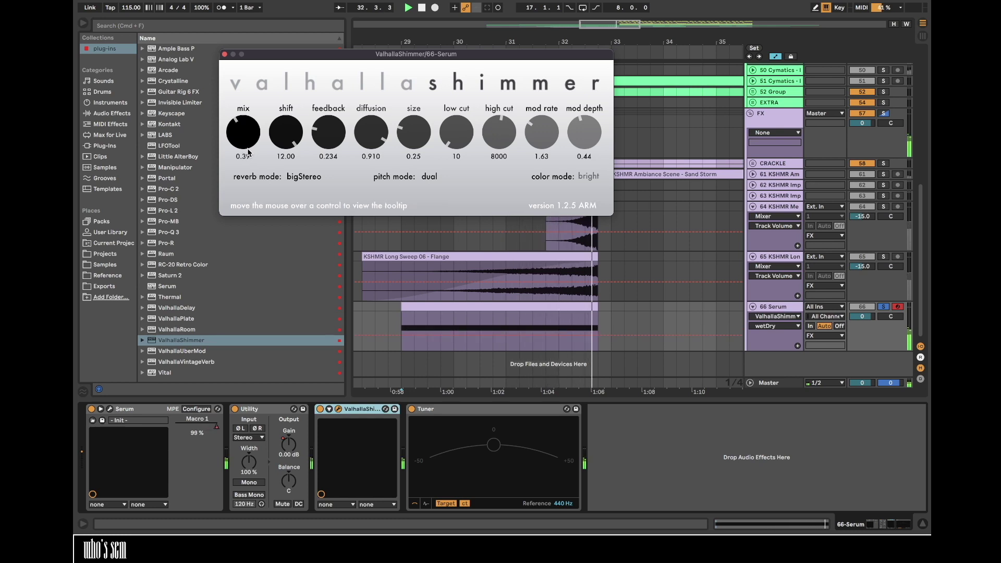
{"action": "left_click", "coordinate": [225, 55]}
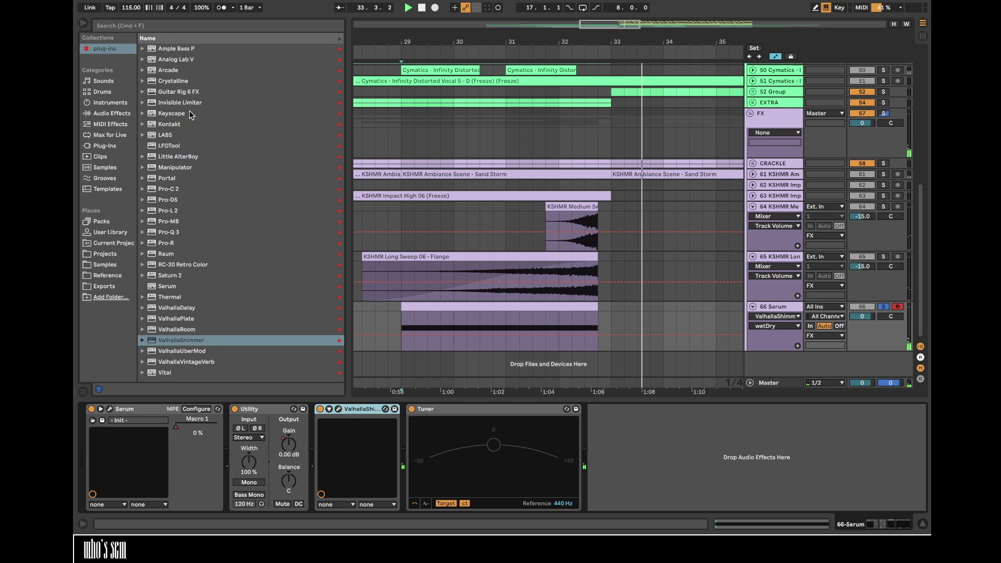
- Add the Multiband Compression preset after Tuner on the Serum track and play the riser unsoloed with the full mix
{"action": "left_click", "coordinate": [108, 113]}
{"action": "double_click", "coordinate": [207, 129]}
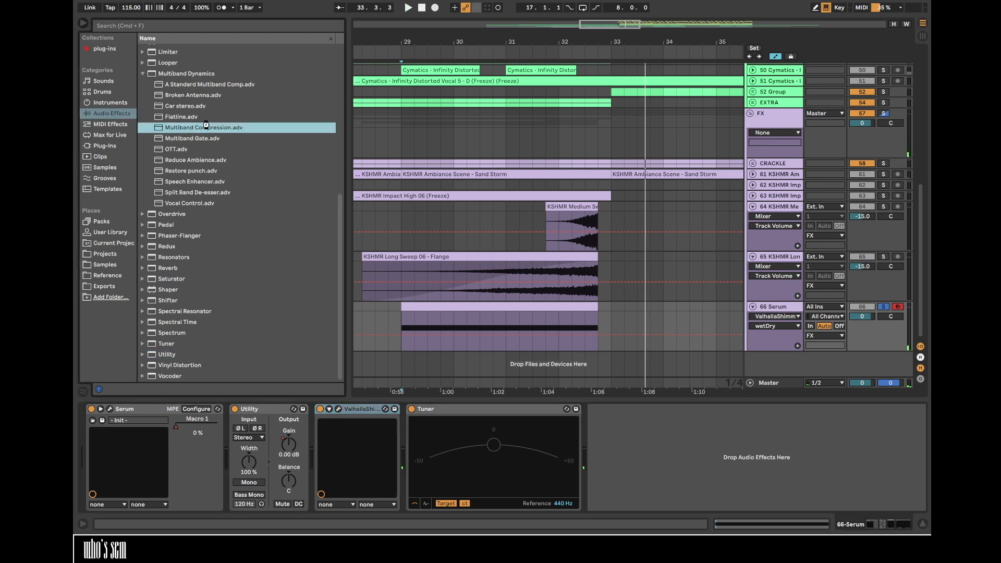
{"action": "key", "text": "space"}
{"action": "left_click", "coordinate": [883, 306]}
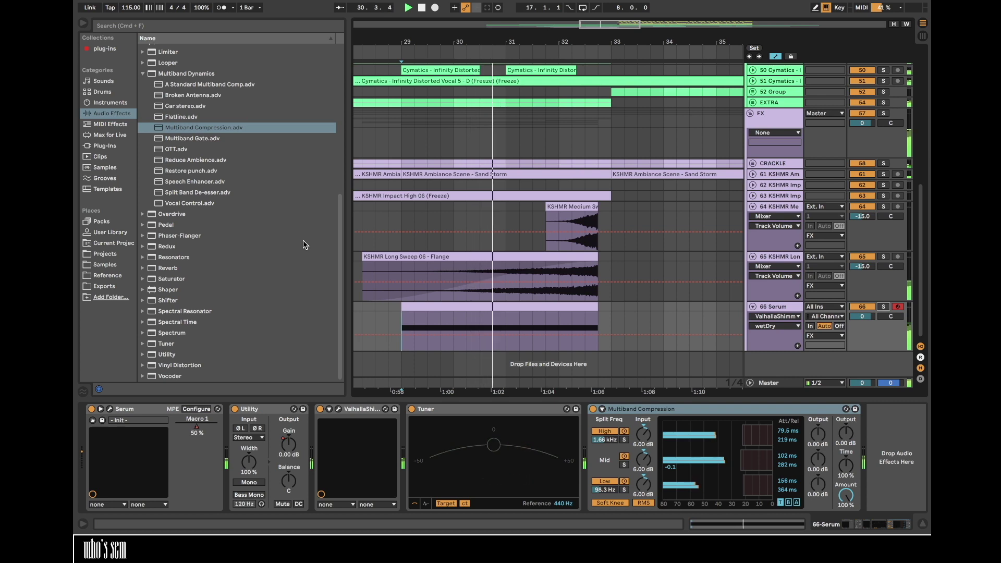
- Add a Glue Compressor after Multiband Compression with threshold -14.0 dB and makeup 4.76 dB, checking it during playback
{"action": "scroll", "coordinate": [196, 166], "scroll_direction": "up", "scroll_amount": 3}
{"action": "scroll", "coordinate": [194, 165], "scroll_direction": "up", "scroll_amount": 1}
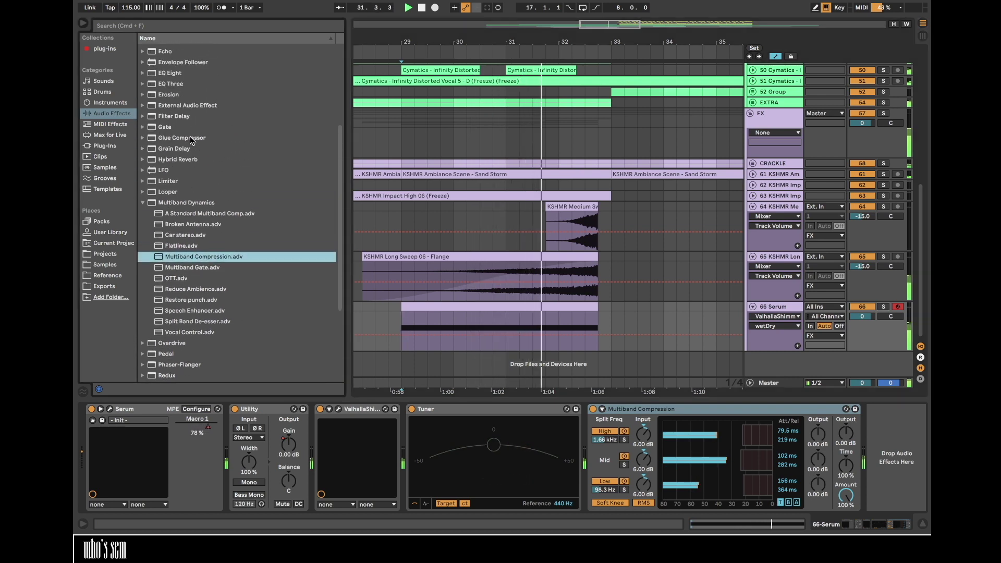
{"action": "double_click", "coordinate": [185, 138]}
{"action": "left_click_drag", "start_coordinate": [828, 485], "coordinate": [861, 448]}
{"action": "left_click_drag", "start_coordinate": [861, 485], "coordinate": [861, 492]}
{"action": "key", "text": "space"}
{"action": "key", "text": "space"}
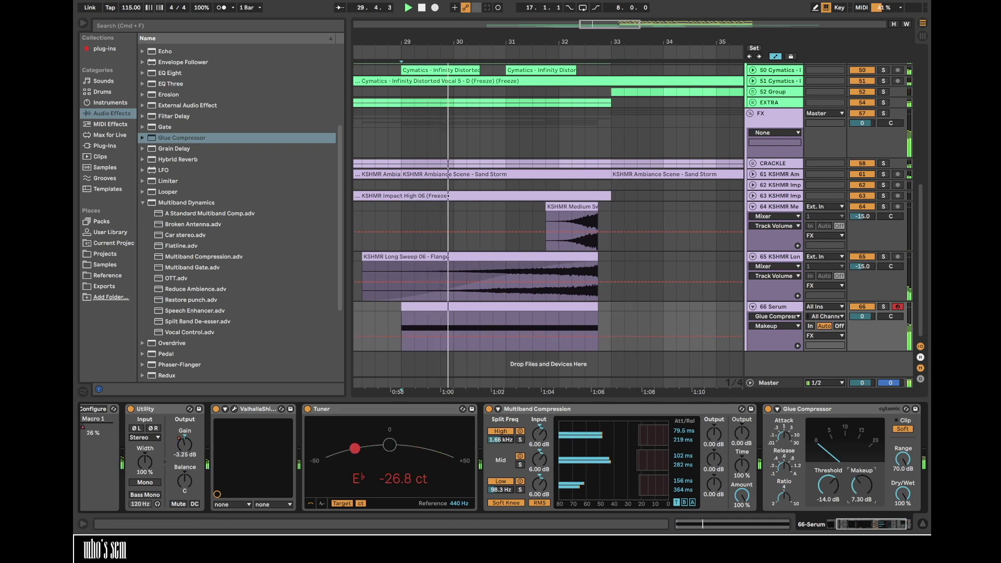
{"action": "mouse_move", "coordinate": [861, 485]}
{"action": "left_mouse_down"}
{"action": "mouse_move", "coordinate": [861, 502]}
{"action": "mouse_move", "coordinate": [861, 480]}
{"action": "left_mouse_up"}
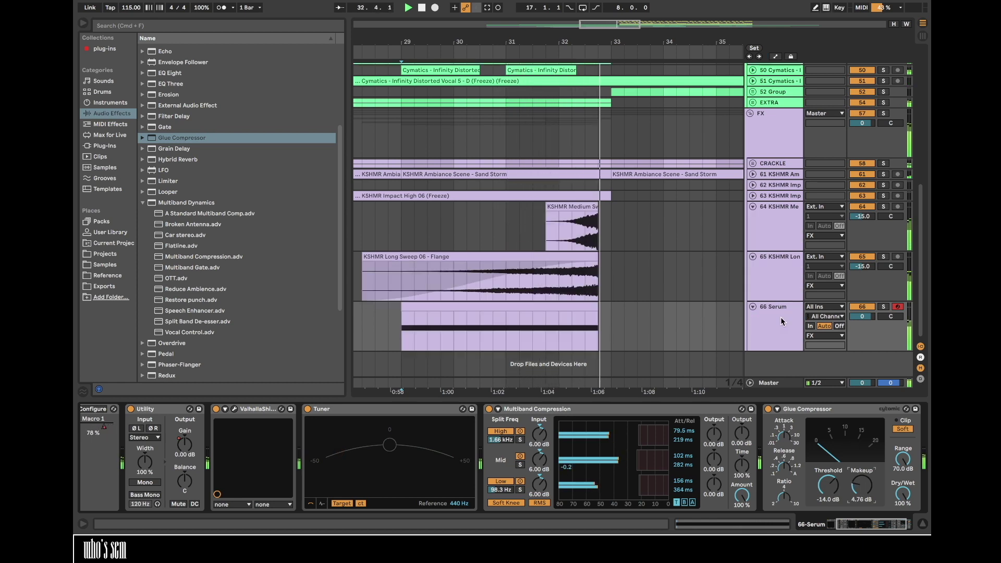
- Freeze the Serum riser track, allowing audio to stop, and collapse the expanded FX tracks
{"action": "right_click", "coordinate": [780, 316]}
{"action": "left_click", "coordinate": [824, 132]}
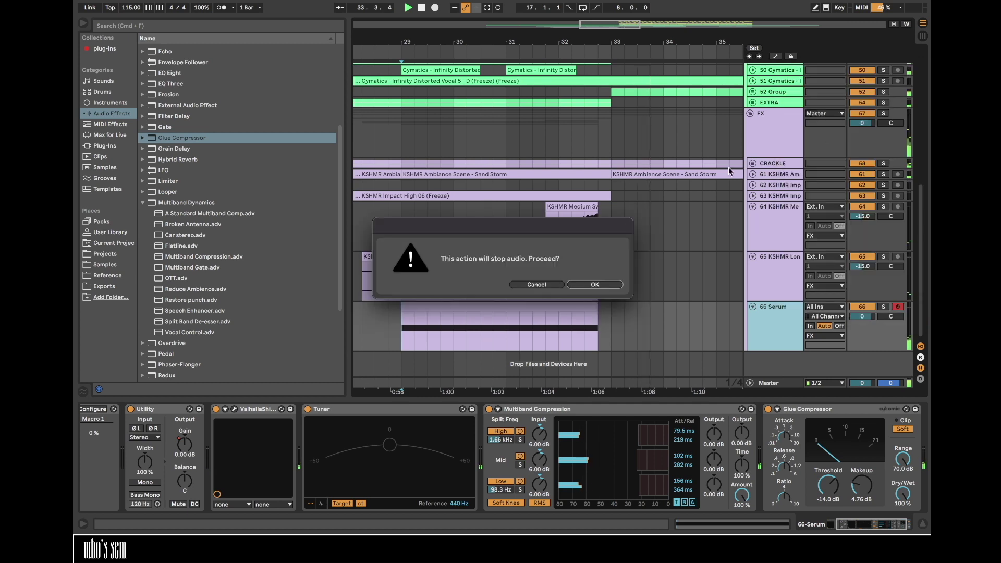
{"action": "key", "text": "Return"}
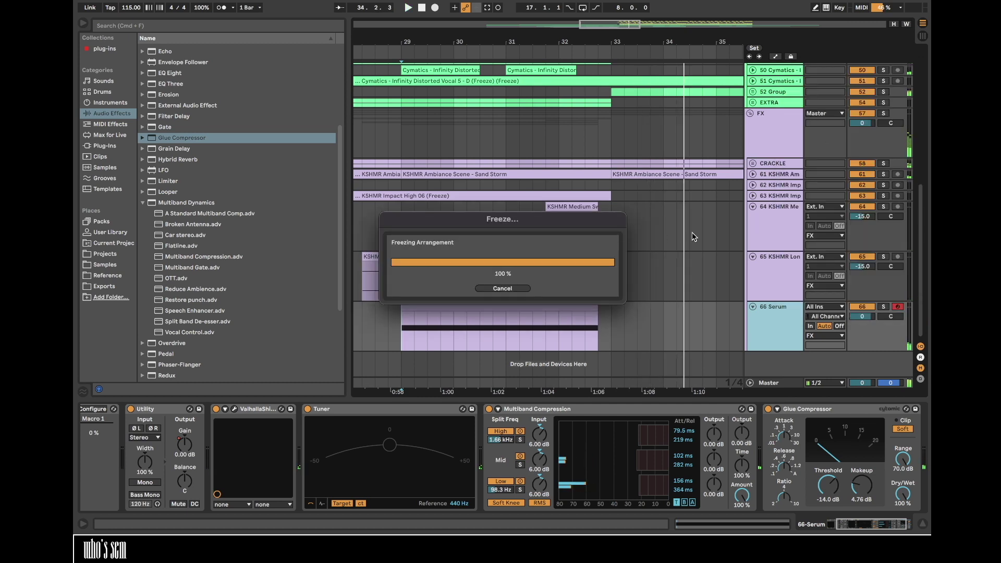
{"action": "left_click", "coordinate": [751, 256], "text": "alt"}
- Fold the Instruments group and play the arrangement from bar 33 with more bars in view
{"action": "scroll", "coordinate": [565, 146], "scroll_direction": "up", "scroll_amount": 8}
{"action": "scroll", "coordinate": [565, 145], "scroll_direction": "right", "scroll_amount": 6}
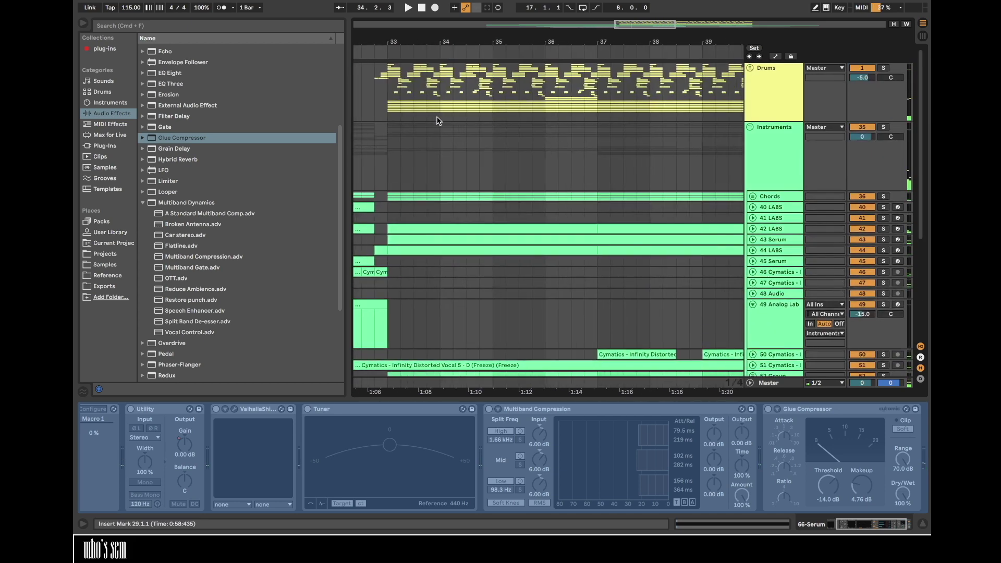
{"action": "left_click", "coordinate": [390, 83]}
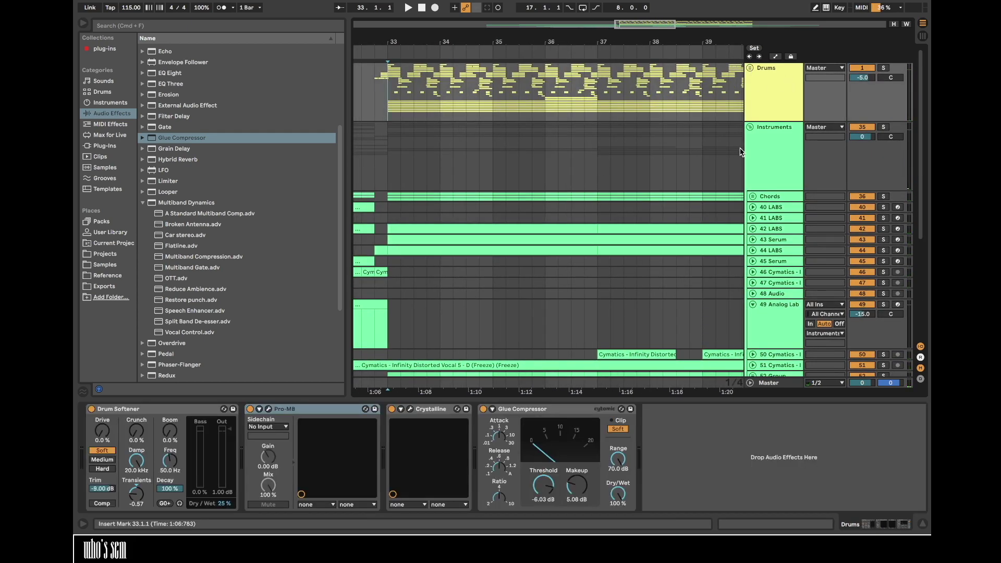
{"action": "left_click", "coordinate": [750, 128]}
{"action": "key", "text": "space"}
{"action": "left_click_drag", "start_coordinate": [419, 45], "coordinate": [445, 39]}
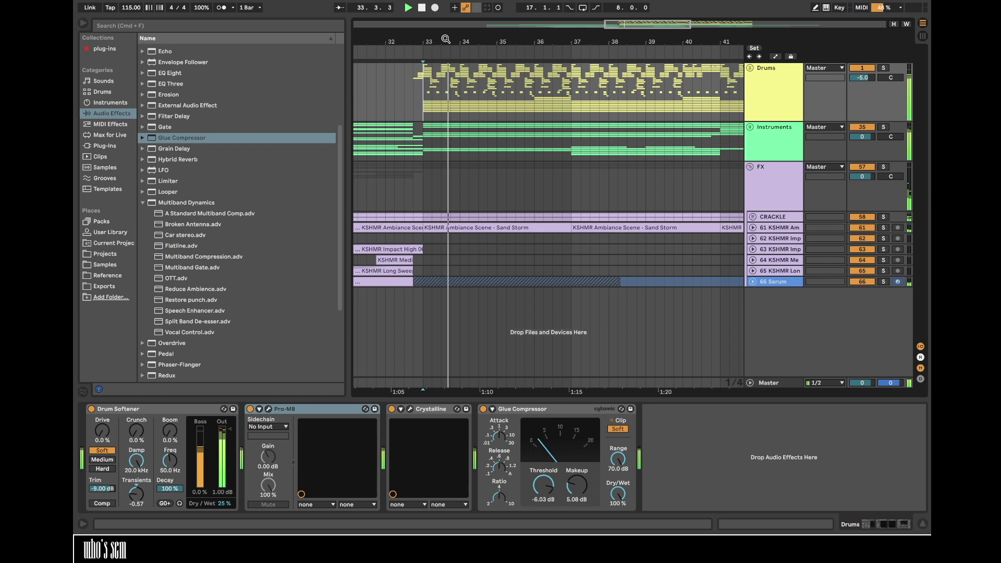
- Audition KSHMR Sweep Down 01 and 03 from the Sweeps Down sample folder, then collapse the folder
{"action": "left_click", "coordinate": [105, 264]}
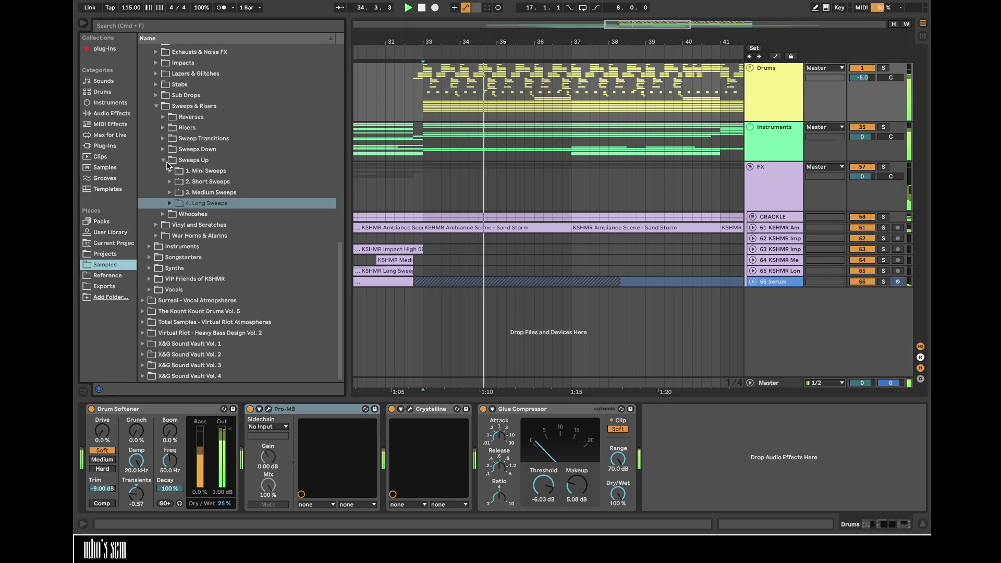
{"action": "left_click", "coordinate": [163, 160]}
{"action": "left_click", "coordinate": [164, 192]}
{"action": "left_click", "coordinate": [181, 204]}
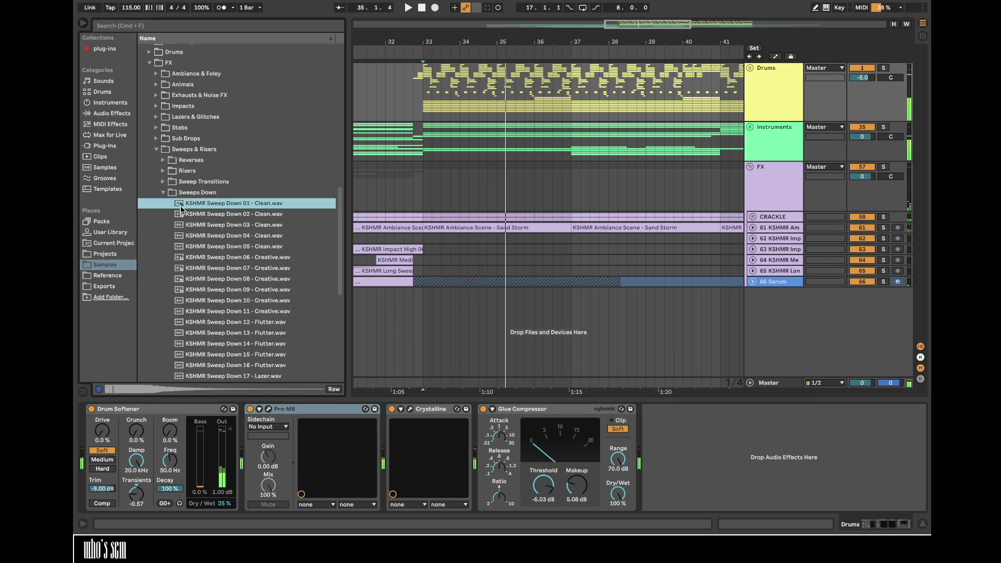
{"action": "left_click", "coordinate": [184, 224]}
{"action": "left_click", "coordinate": [164, 193]}
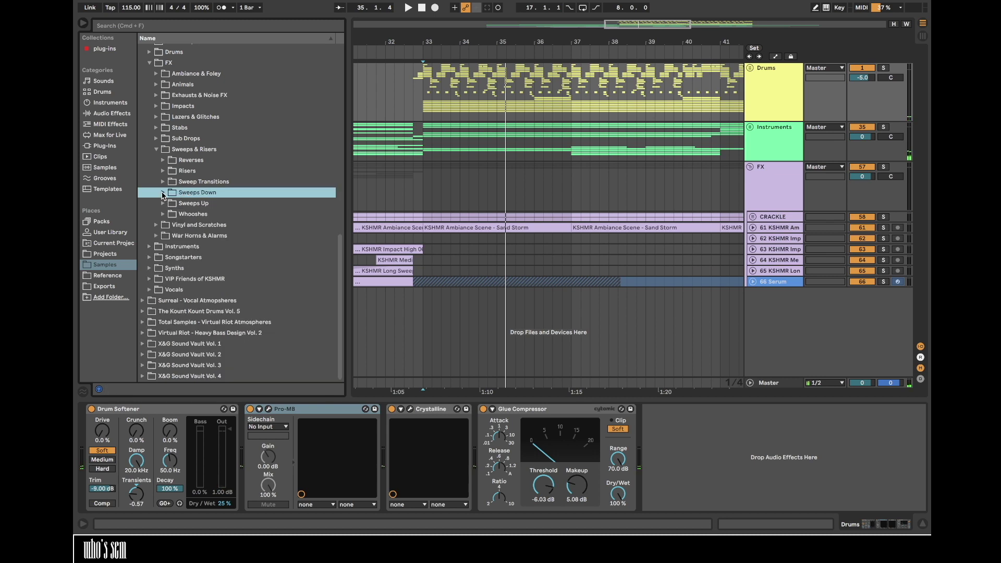
- Expand the KSHMR Exhausts & Noise FX sample folder and insert a new audio track above the frozen Serum track
{"action": "left_click", "coordinate": [156, 94]}
{"action": "scroll", "coordinate": [165, 113], "scroll_direction": "up", "scroll_amount": 3}
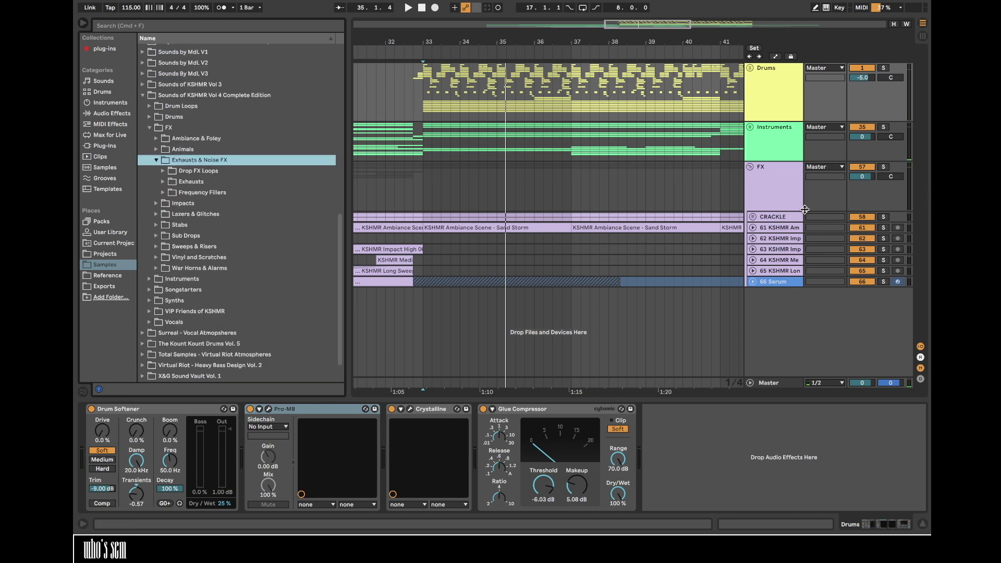
{"action": "key", "text": "super+t"}
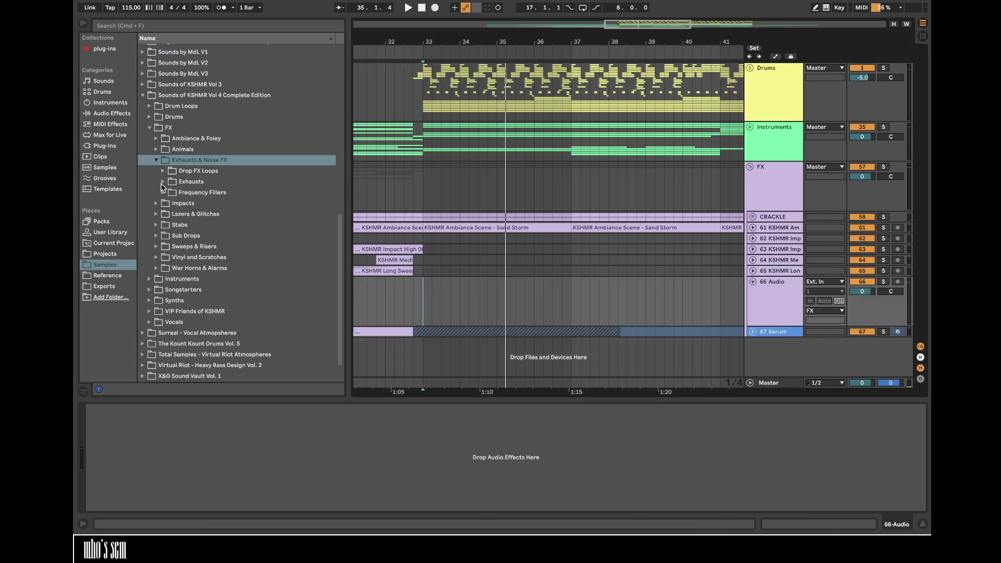
- Audition KSHMR Exhaust 05 and 06, and place Exhaust 05 at bar 33 on the new audio track
{"action": "left_click", "coordinate": [164, 181]}
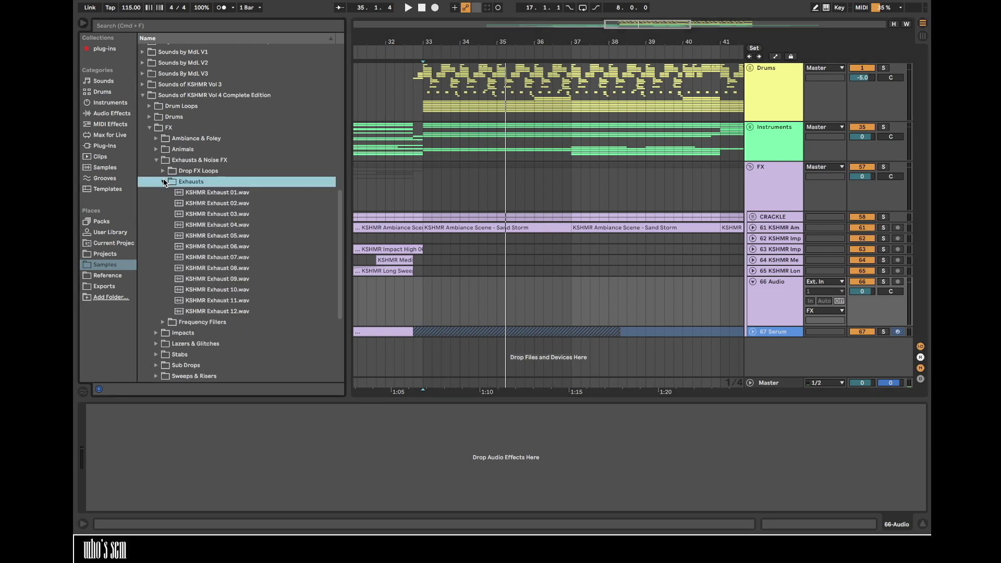
{"action": "left_click", "coordinate": [214, 236]}
{"action": "left_click", "coordinate": [219, 249]}
{"action": "left_click_drag", "start_coordinate": [209, 235], "coordinate": [444, 284]}
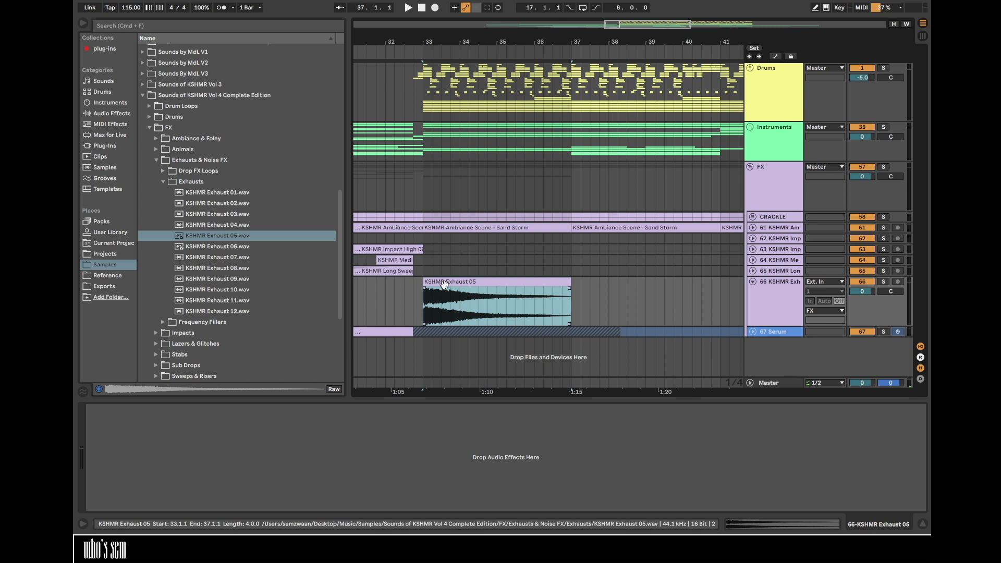
- Turn off warping for the KSHMR Exhaust 05 clip and lower its track volume to -15.8 dB
{"action": "double_click", "coordinate": [444, 284]}
{"action": "left_click", "coordinate": [95, 372]}
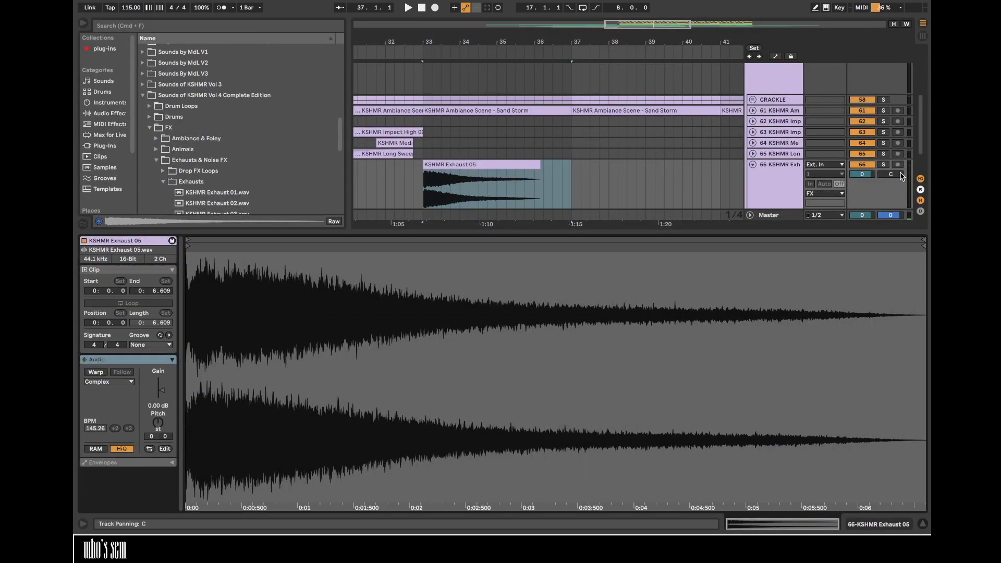
{"action": "left_click_drag", "start_coordinate": [861, 174], "coordinate": [862, 180]}
- Add an EQ Eight to the exhaust track and cut about 4 dB at 11.4 kHz while the section plays
{"action": "left_click", "coordinate": [108, 114]}
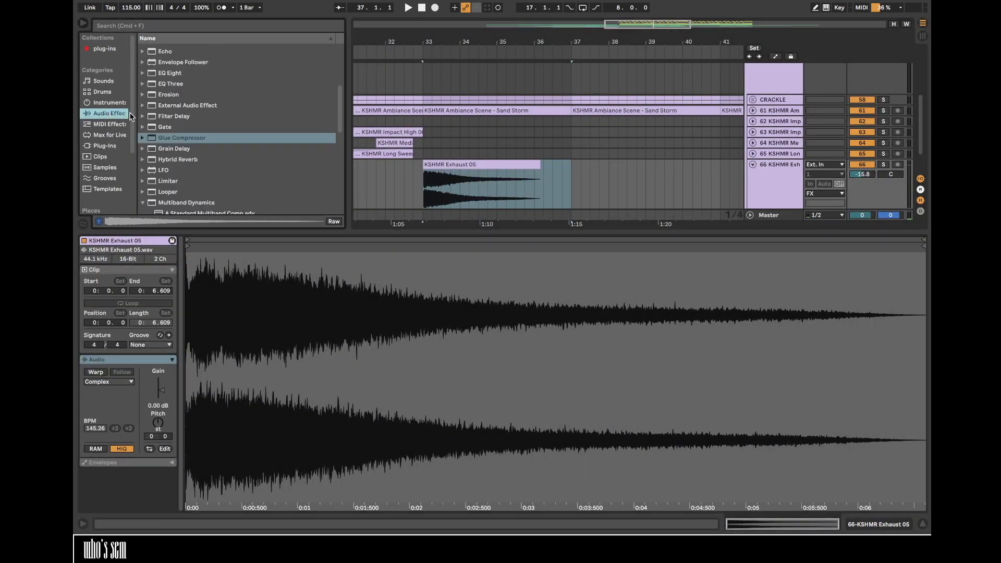
{"action": "double_click", "coordinate": [166, 73]}
{"action": "left_click", "coordinate": [271, 350]}
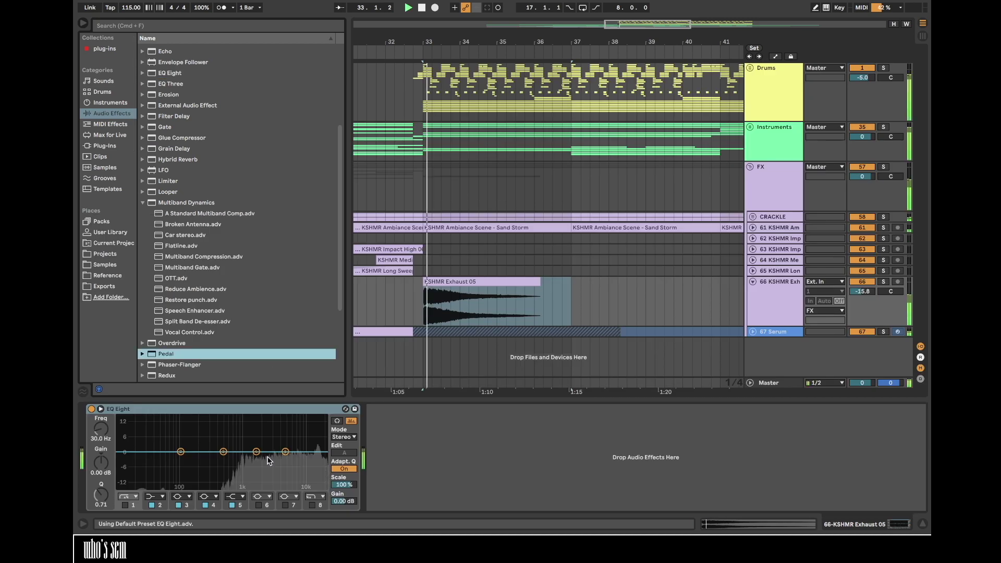
{"action": "left_click_drag", "start_coordinate": [256, 451], "coordinate": [308, 464]}
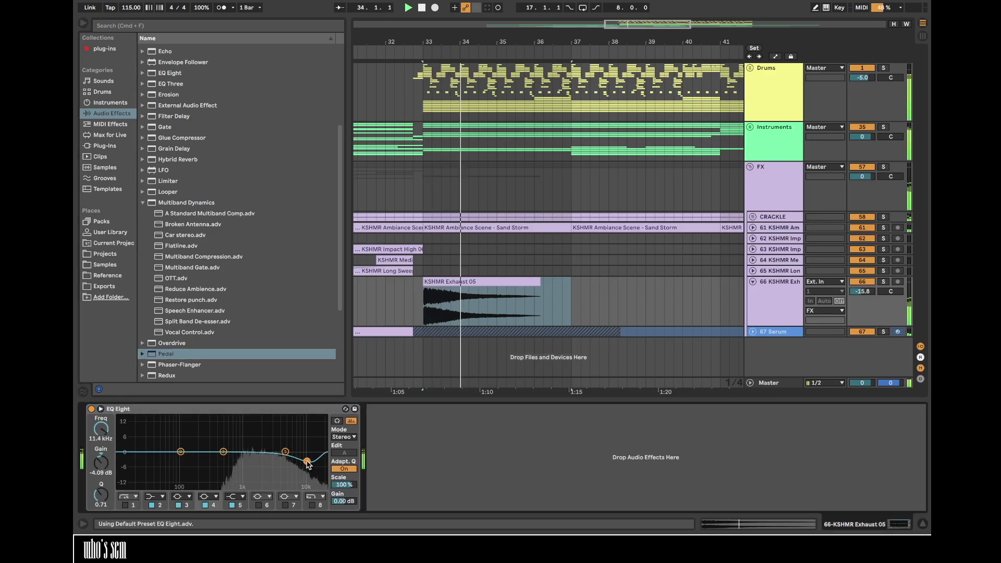
- Try a Pro-R reverb on the soloed exhaust track with a 15.9 s space and a 65.7% mix
{"action": "left_click", "coordinate": [104, 145]}
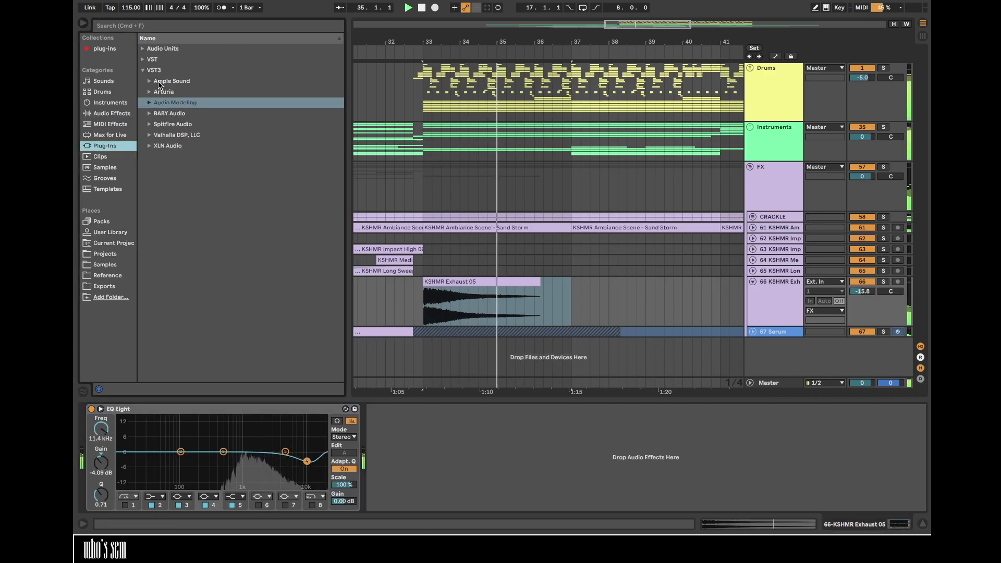
{"action": "left_click", "coordinate": [110, 50]}
{"action": "double_click", "coordinate": [171, 241]}
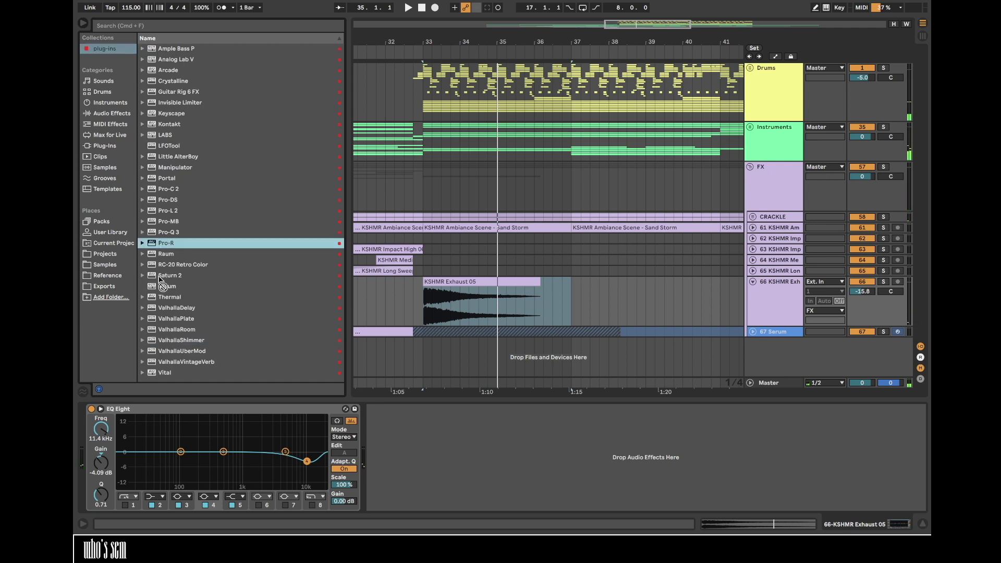
{"action": "scroll", "coordinate": [476, 154], "scroll_direction": "up", "scroll_amount": 10}
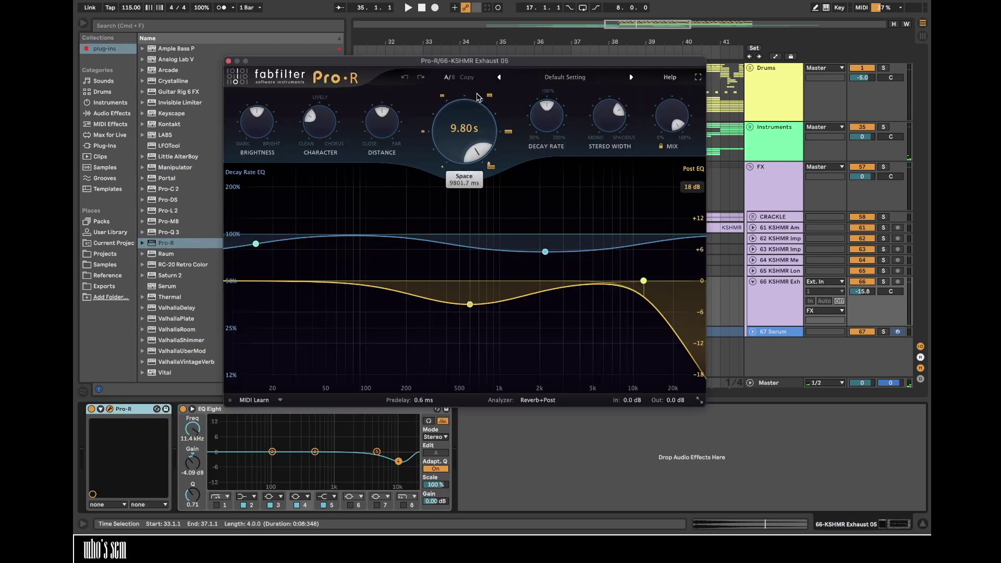
{"action": "key", "text": "space"}
{"action": "left_click_drag", "start_coordinate": [547, 116], "coordinate": [564, 1]}
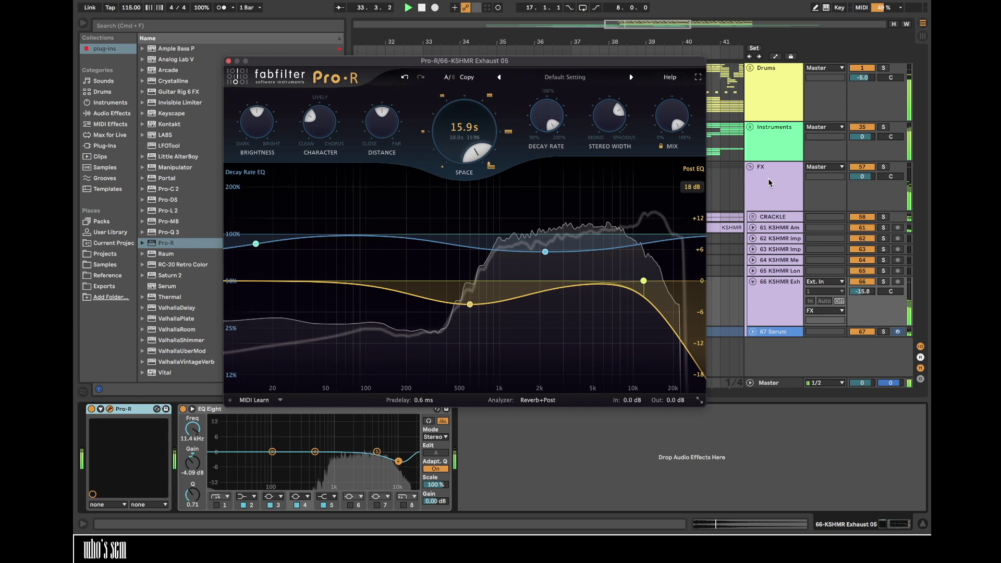
{"action": "left_click", "coordinate": [883, 282]}
{"action": "left_click_drag", "start_coordinate": [665, 122], "coordinate": [664, 170]}
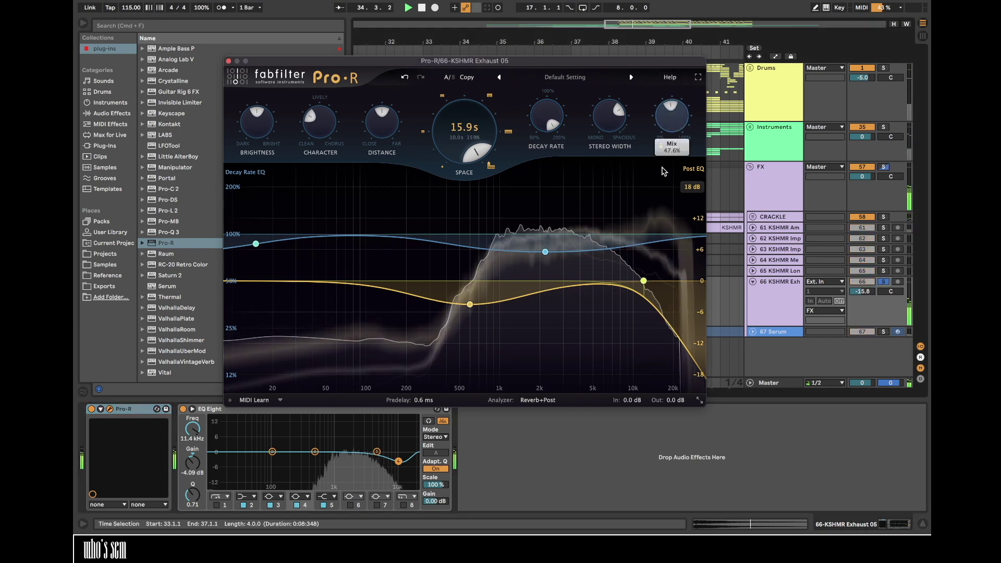
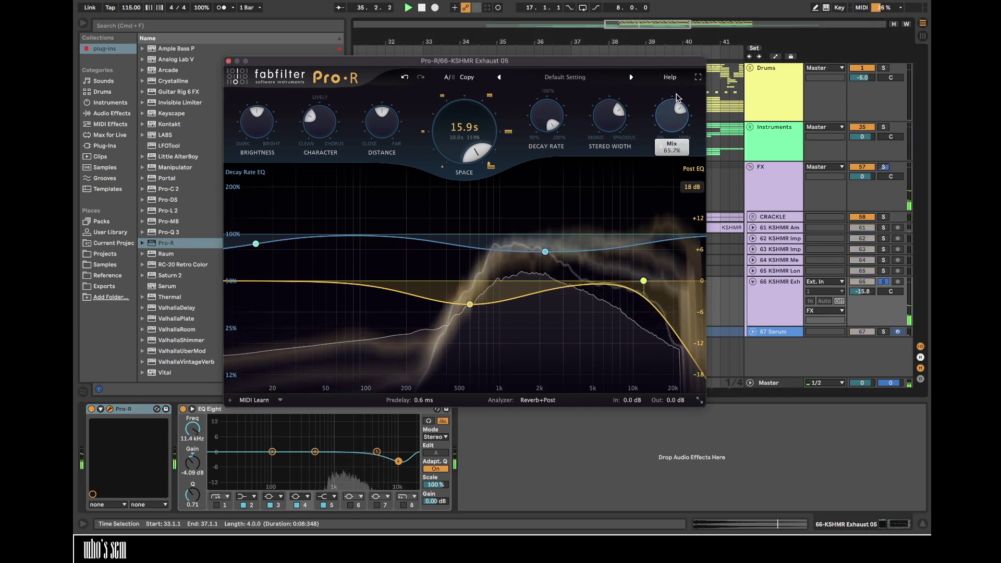
{"action": "scroll", "coordinate": [674, 116], "scroll_direction": "up", "scroll_amount": 5}
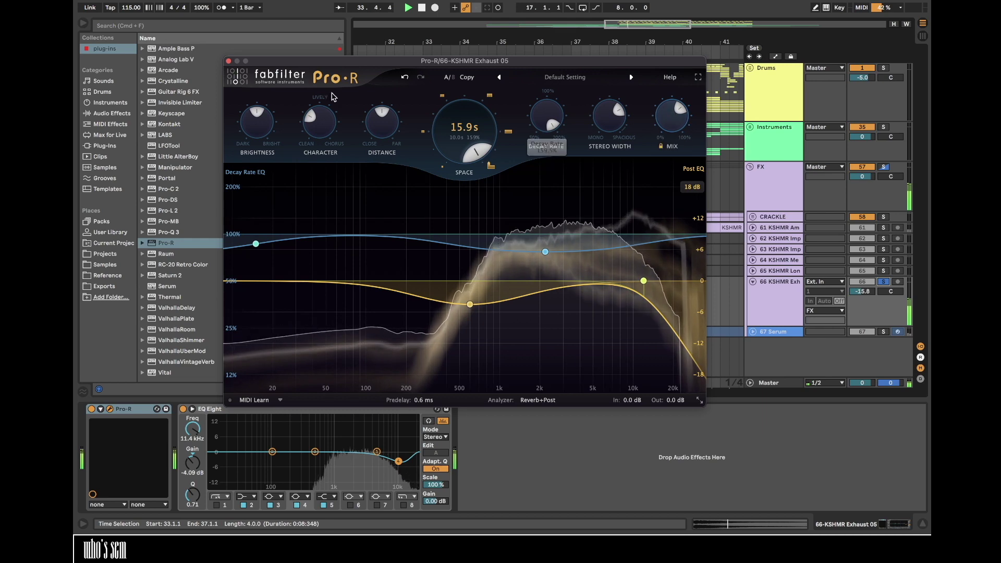
{"action": "left_click", "coordinate": [228, 61]}
- Move the KSHMR Exhaust 05 clip's start to 0.314 s to trim its attack
{"action": "double_click", "coordinate": [446, 290]}
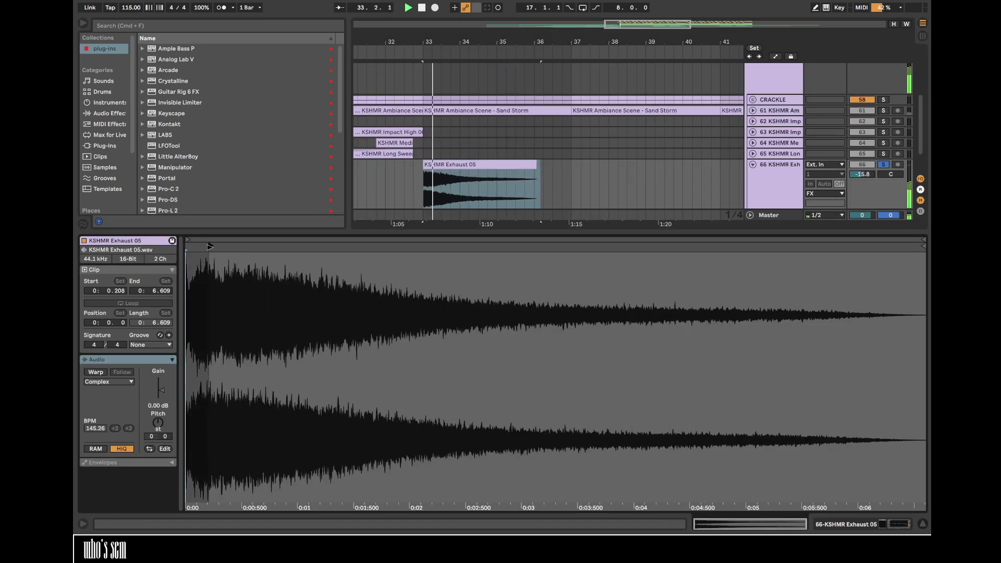
{"action": "left_click_drag", "start_coordinate": [209, 246], "coordinate": [223, 248]}
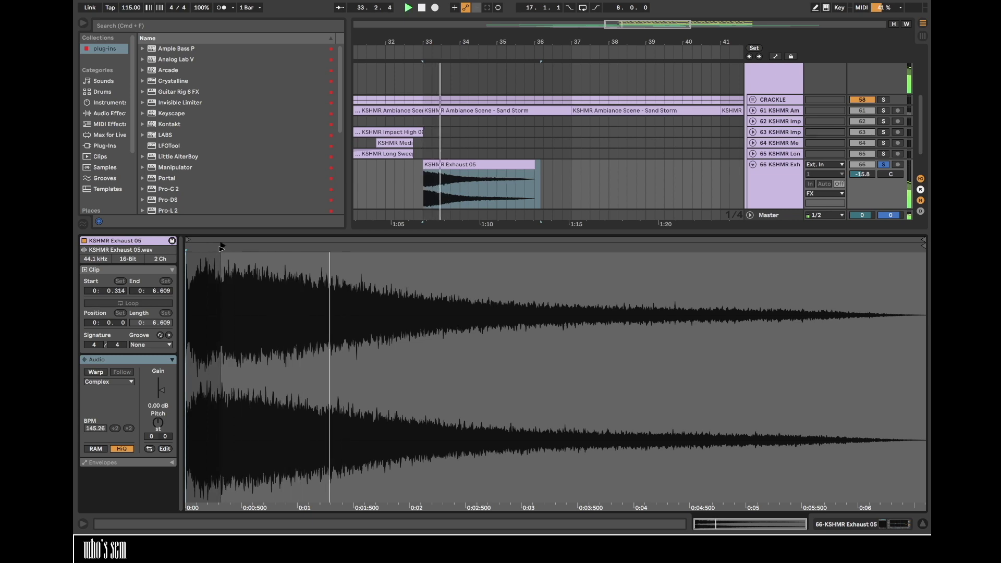
{"action": "key", "text": "shift+Tab"}
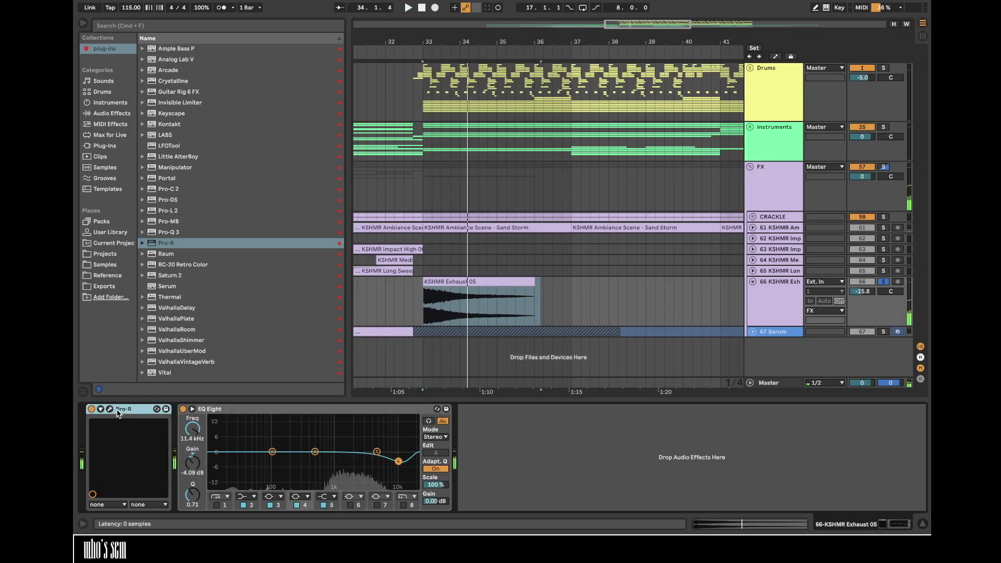
- Replace Pro-R on the exhaust track with ValhallaShimmer, using the bigStereo reverb mode, 0.67 mix and 0.250 feedback
{"action": "key", "text": "Delete"}
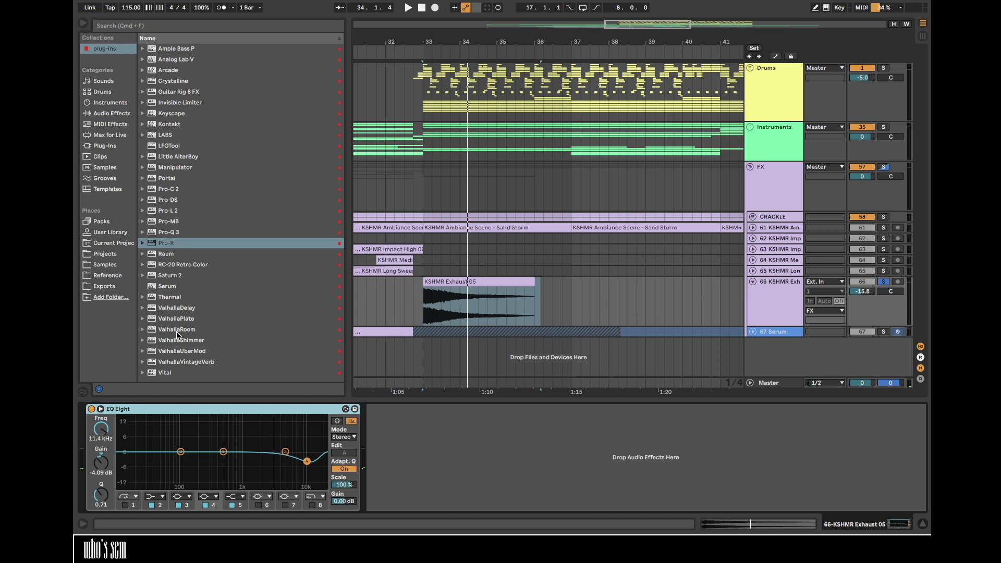
{"action": "double_click", "coordinate": [177, 339]}
{"action": "left_click_drag", "start_coordinate": [423, 155], "coordinate": [424, 153]}
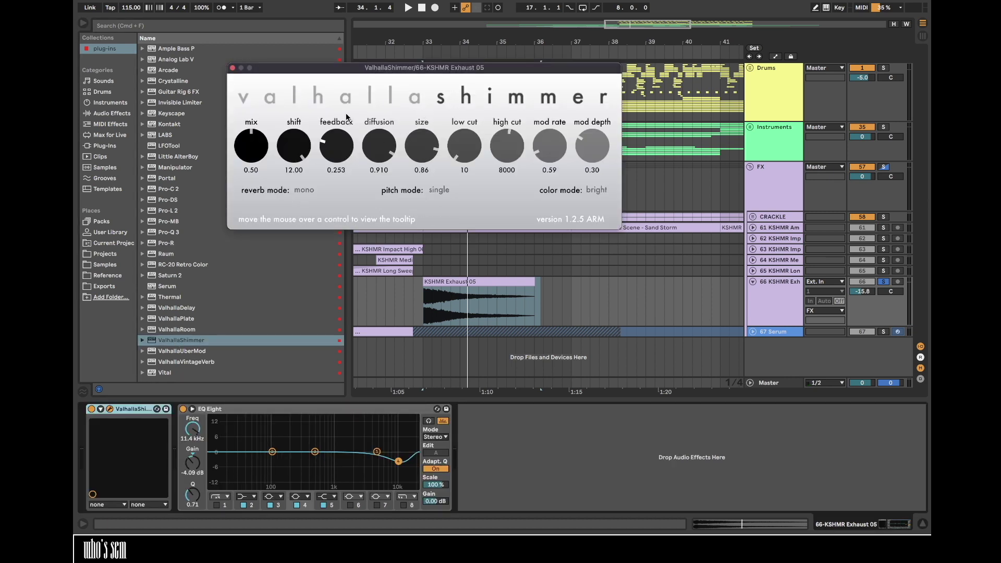
{"action": "left_click", "coordinate": [308, 192]}
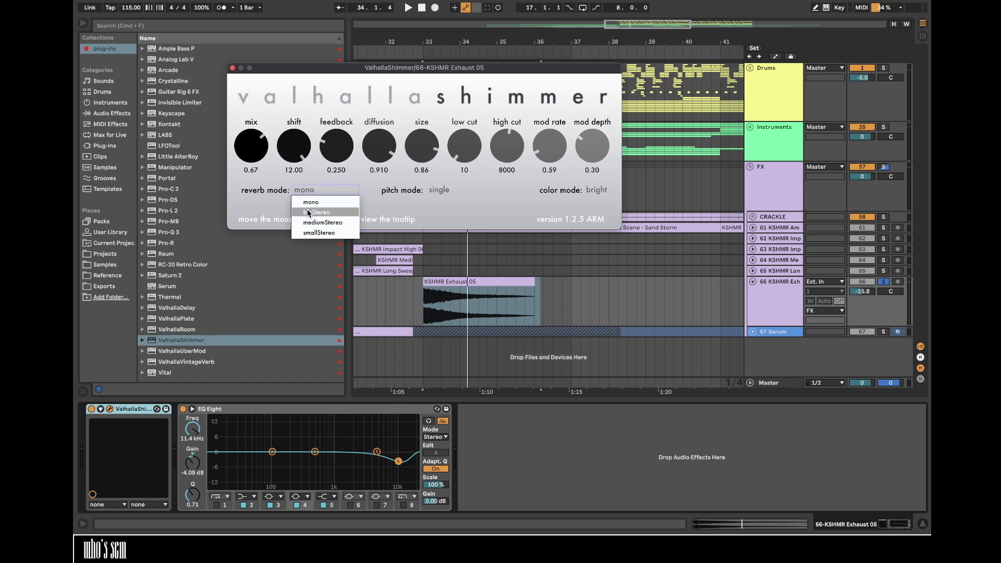
{"action": "left_click", "coordinate": [308, 212]}
{"action": "key", "text": "space"}
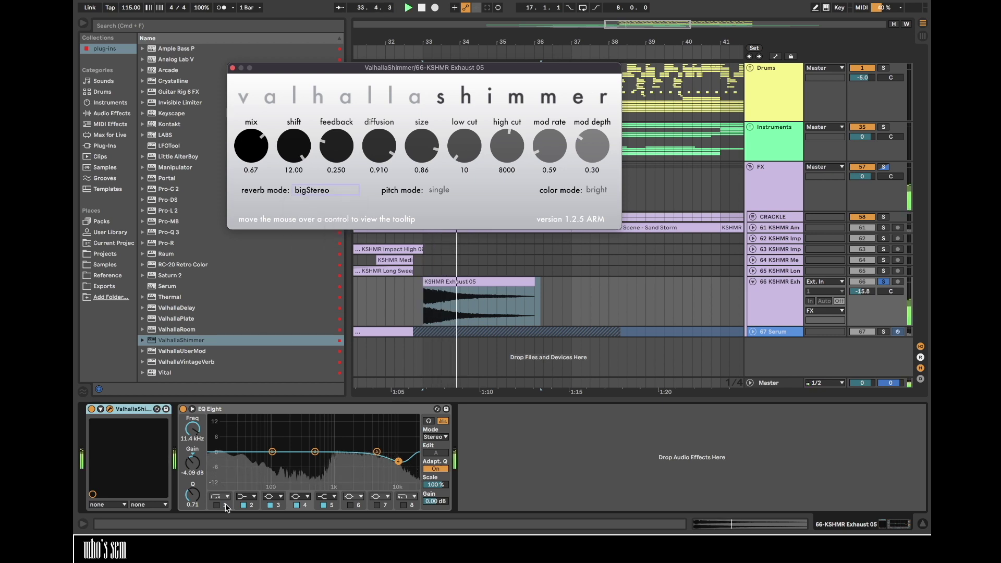
- Enable a low cut at 303 Hz in the exhaust track's EQ Eight and raise the shimmer mix to 0.80
{"action": "double_click", "coordinate": [244, 462]}
{"action": "left_click_drag", "start_coordinate": [247, 465], "coordinate": [302, 464]}
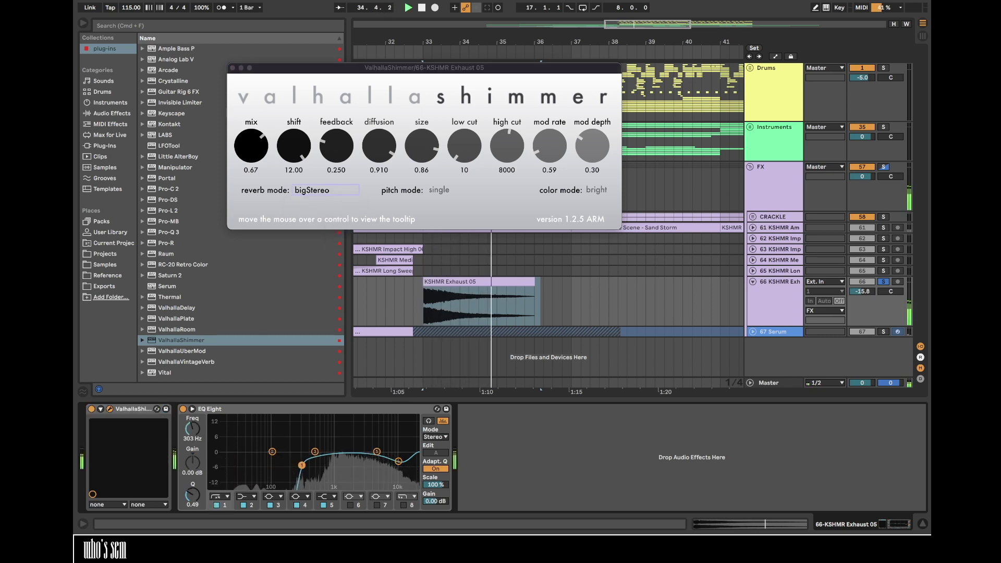
{"action": "left_click_drag", "start_coordinate": [247, 151], "coordinate": [261, 150]}
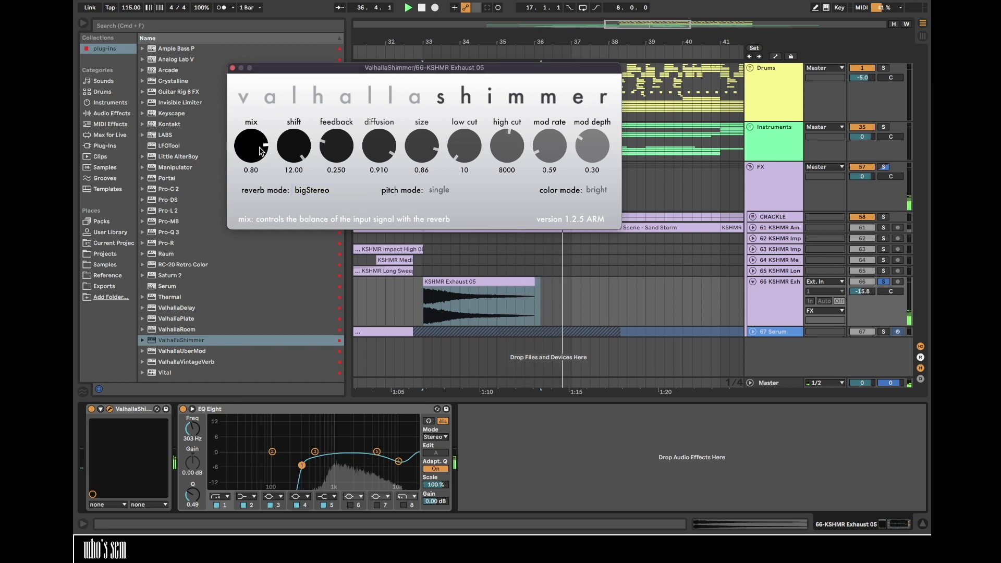
{"action": "key", "text": "super+alt+p"}
- Freeze and flatten the exhaust track to render its reverb and EQ into the audio
{"action": "right_click", "coordinate": [776, 301]}
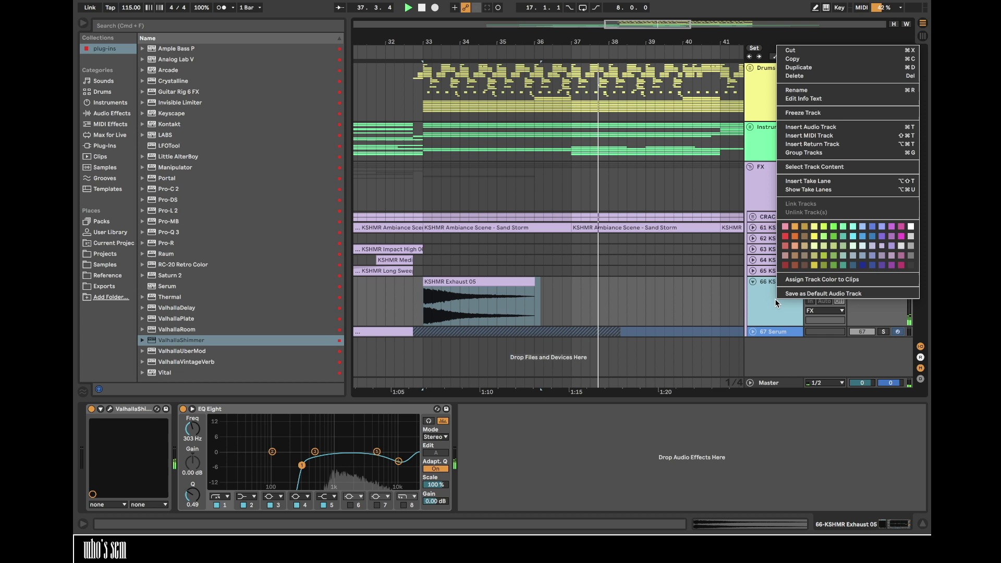
{"action": "left_click", "coordinate": [803, 113]}
{"action": "key", "text": "Return"}
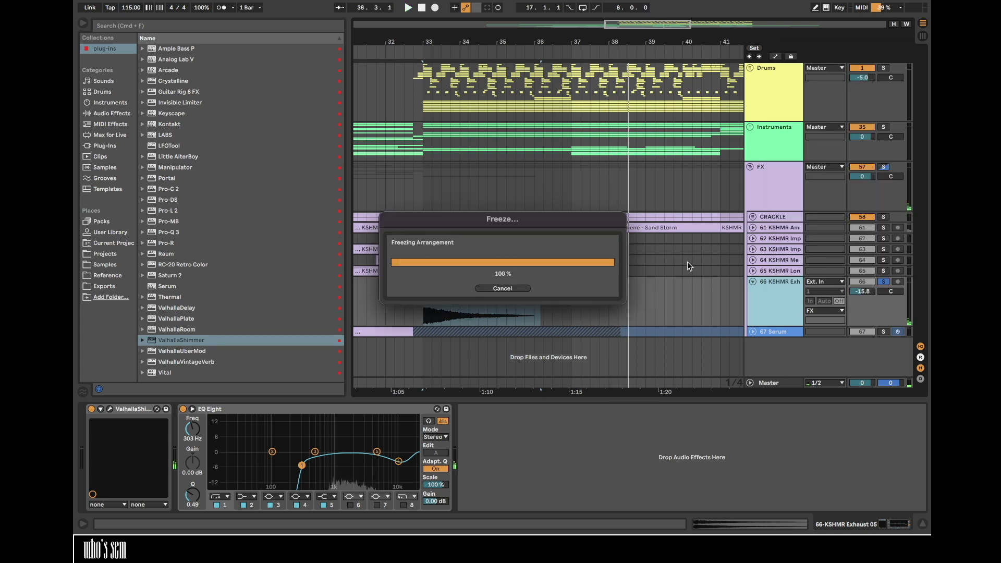
{"action": "right_click", "coordinate": [765, 290]}
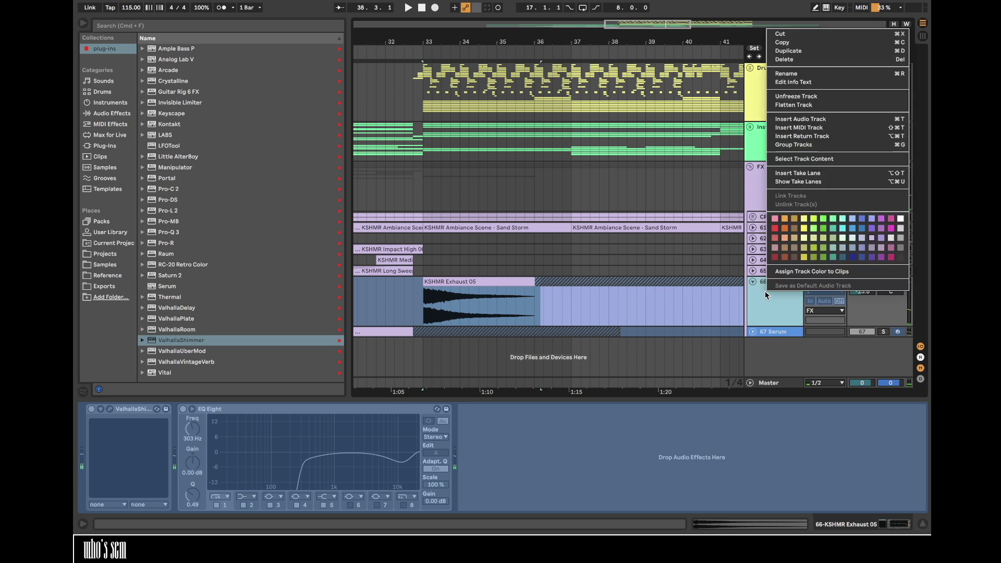
{"action": "left_click", "coordinate": [823, 103]}
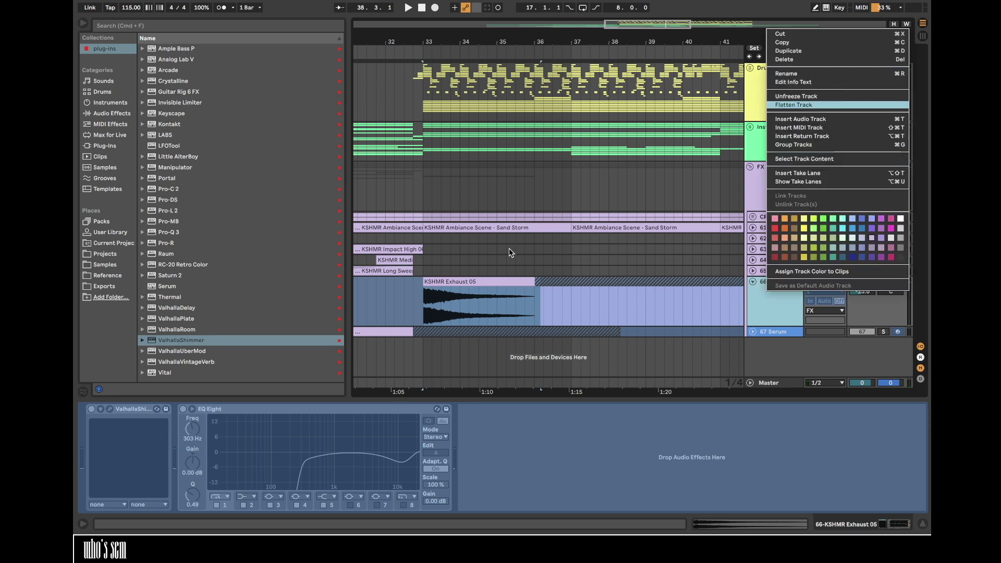
- Play the flattened exhaust clip, raise its track volume to -13.9 dB and unsolo the track
{"action": "left_click_drag", "start_coordinate": [529, 281], "coordinate": [720, 291]}
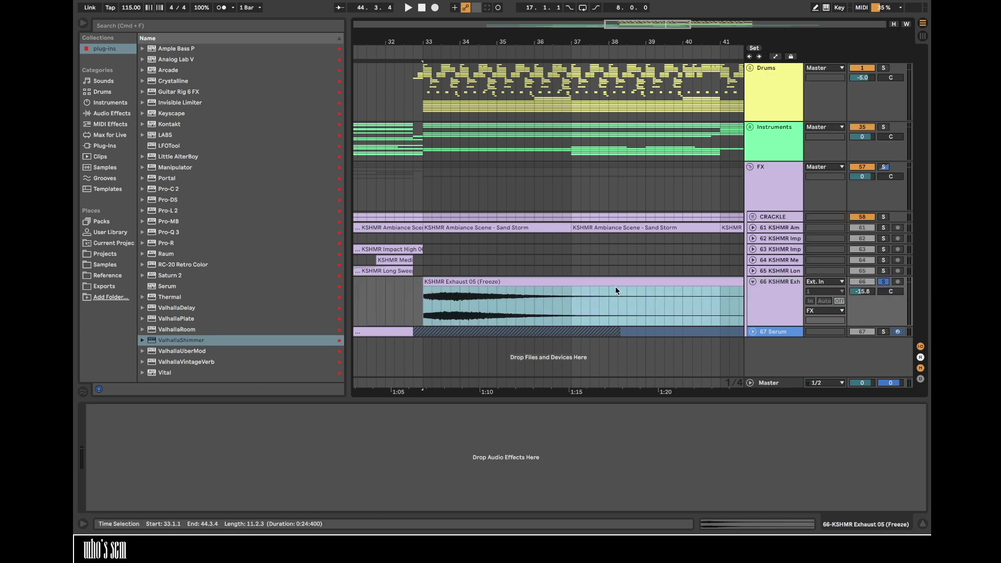
{"action": "left_click_drag", "start_coordinate": [425, 280], "coordinate": [443, 280]}
{"action": "left_click_drag", "start_coordinate": [507, 281], "coordinate": [488, 282]}
{"action": "key", "text": "space"}
{"action": "left_click_drag", "start_coordinate": [862, 291], "coordinate": [862, 283]}
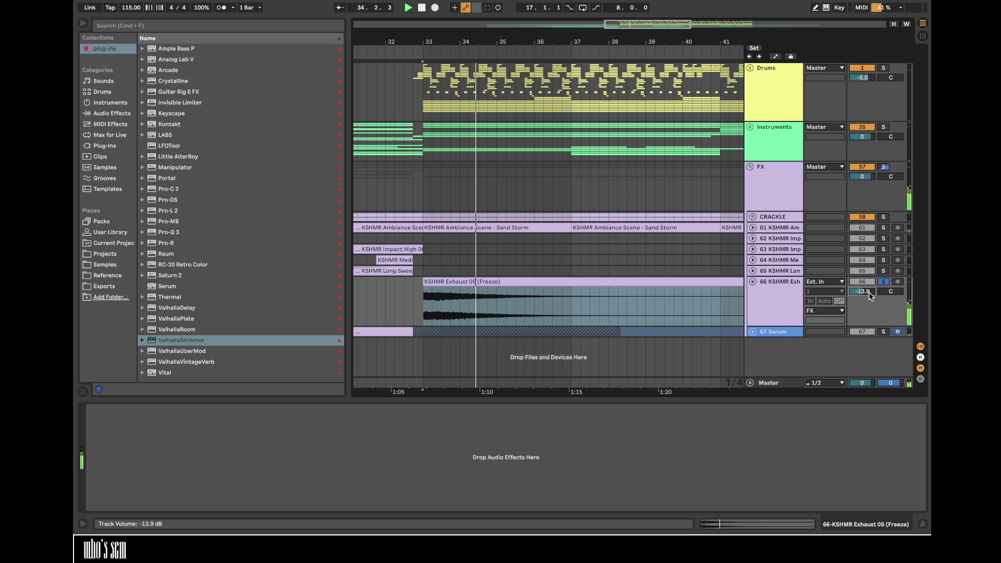
{"action": "left_click", "coordinate": [882, 282]}
{"action": "key", "text": "space"}
- Play the transition from bar 31 in the full mix and raise the exhaust track's volume to -12.5 dB
{"action": "left_click", "coordinate": [495, 283]}
{"action": "scroll", "coordinate": [442, 309], "scroll_direction": "left", "scroll_amount": 4}
{"action": "left_click", "coordinate": [442, 311]}
{"action": "key", "text": "space"}
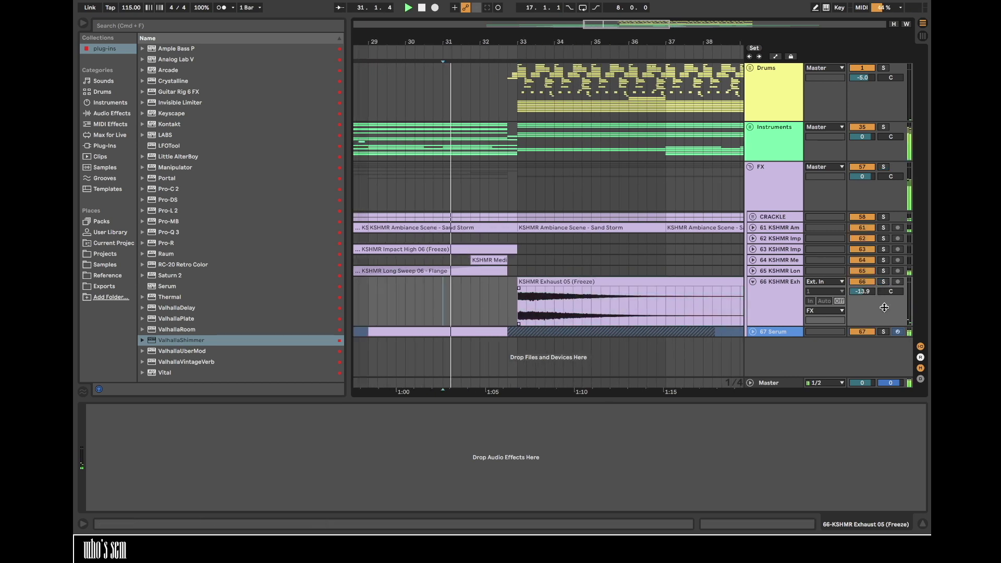
{"action": "left_click_drag", "start_coordinate": [871, 293], "coordinate": [872, 290]}
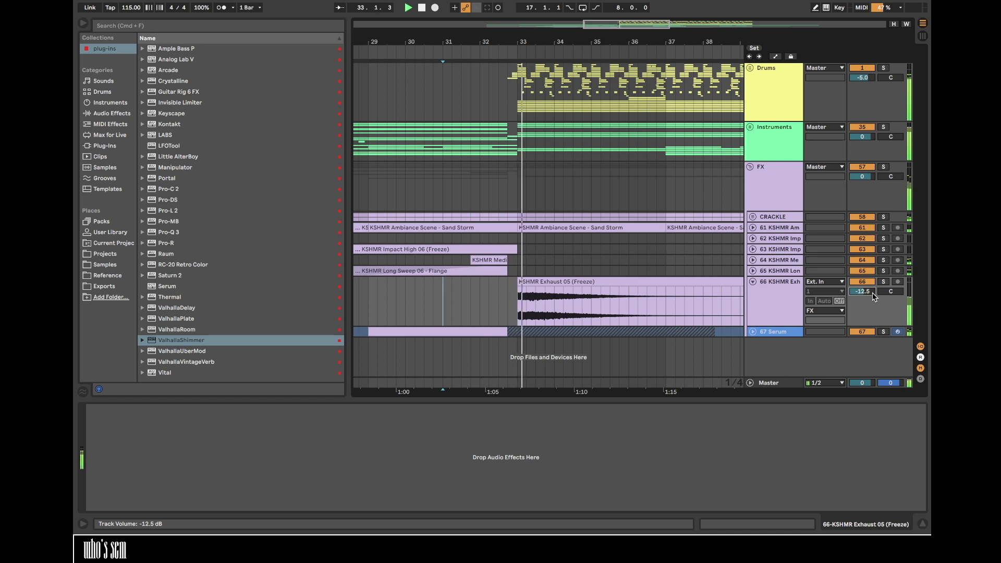
- Add an EQ Eight with boosted highs and a 4.34 dB cut at 1.53 kHz, and lower the exhaust track to -17.5 dB
{"action": "left_click", "coordinate": [112, 113]}
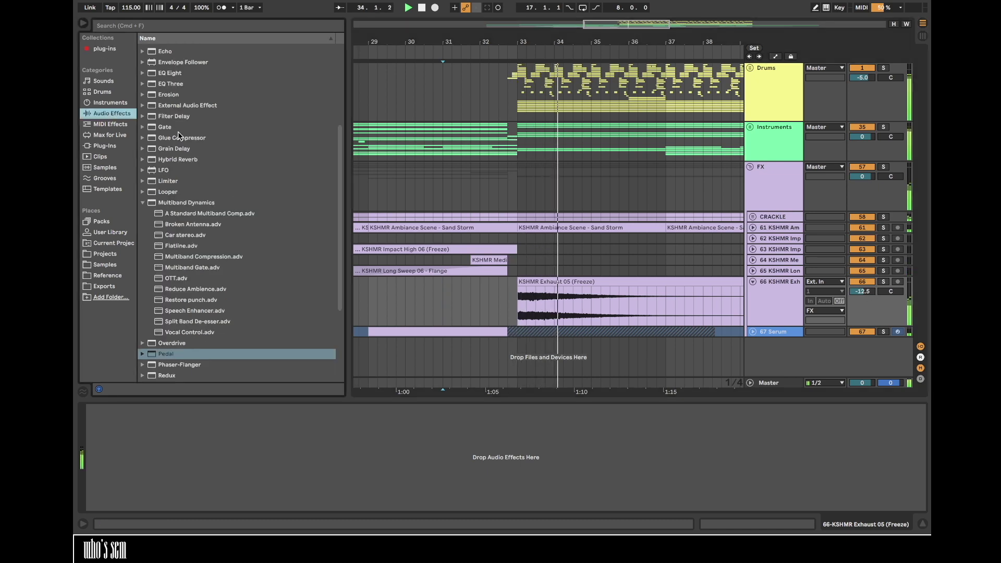
{"action": "left_click_drag", "start_coordinate": [170, 73], "coordinate": [322, 422]}
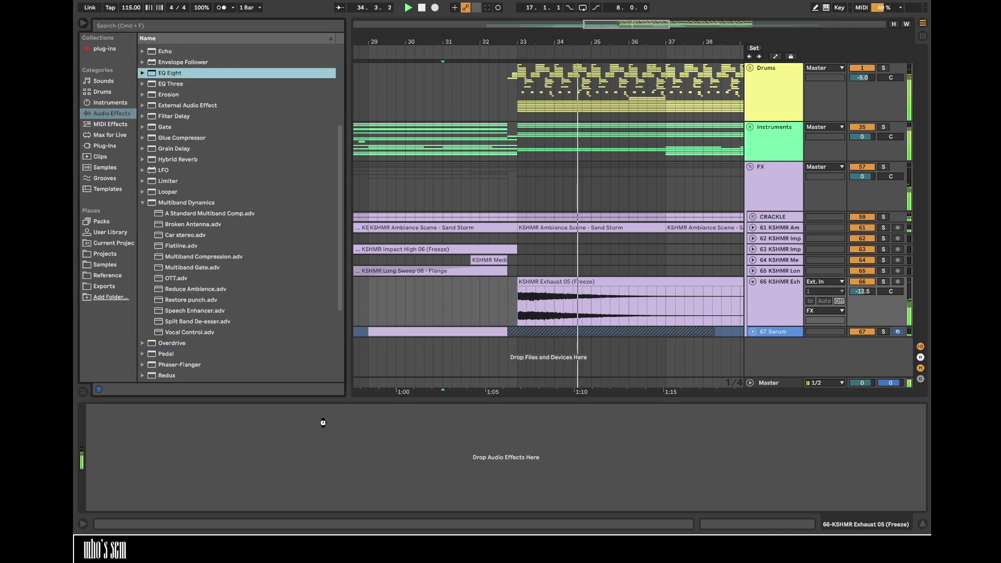
{"action": "left_click", "coordinate": [518, 295]}
{"action": "key", "text": "space"}
{"action": "key", "text": "space"}
{"action": "mouse_move", "coordinate": [259, 452]}
{"action": "left_mouse_down"}
{"action": "mouse_move", "coordinate": [255, 460]}
{"action": "mouse_move", "coordinate": [303, 435]}
{"action": "mouse_move", "coordinate": [253, 461]}
{"action": "left_mouse_up"}
{"action": "key", "text": "space"}
{"action": "key", "text": "space"}
{"action": "key", "text": "space"}
{"action": "key", "text": "space"}
{"action": "key", "text": "space"}
{"action": "key", "text": "space"}
{"action": "key", "text": "space"}
{"action": "key", "text": "space"}
{"action": "left_click_drag", "start_coordinate": [863, 292], "coordinate": [863, 293]}
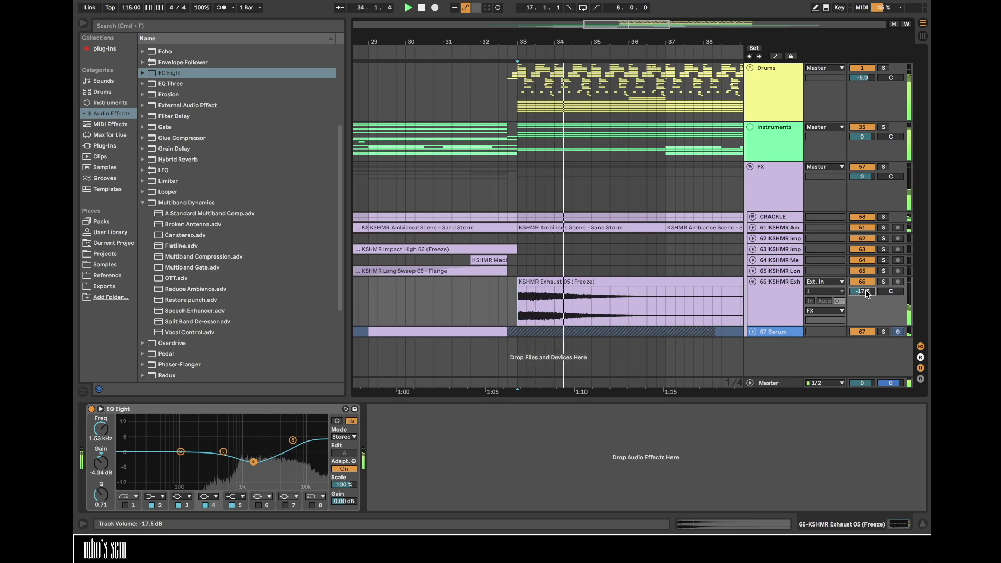
- Unfold the Drums group and its Perc subgroup
{"action": "left_click", "coordinate": [750, 68]}
{"action": "left_click", "coordinate": [753, 210]}
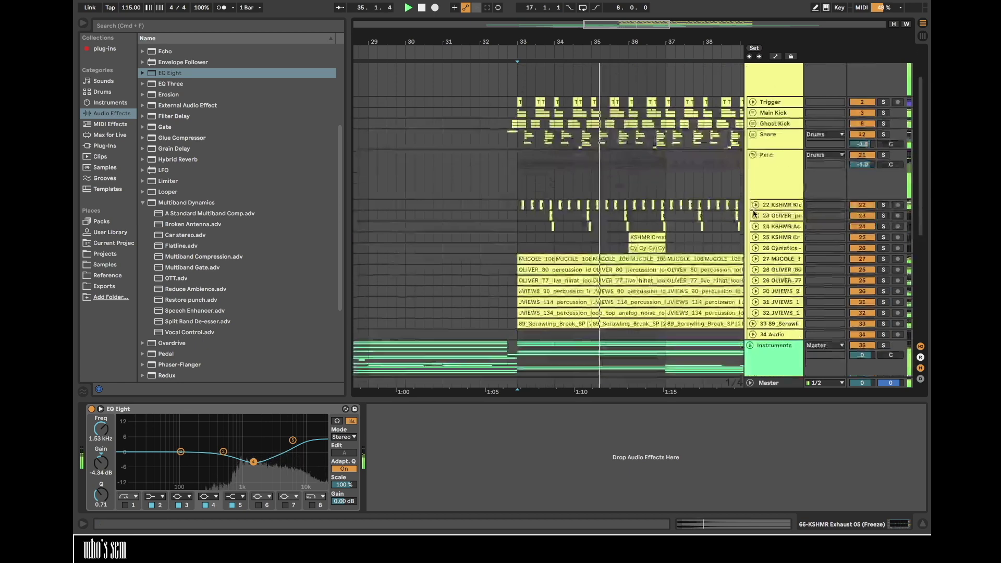
- Solo and unfold percussion loop track 32 in the Perc group and set its volume to -10.4 dB
{"action": "scroll", "coordinate": [768, 156], "scroll_direction": "down", "scroll_amount": 5}
{"action": "scroll", "coordinate": [769, 155], "scroll_direction": "up", "scroll_amount": 3}
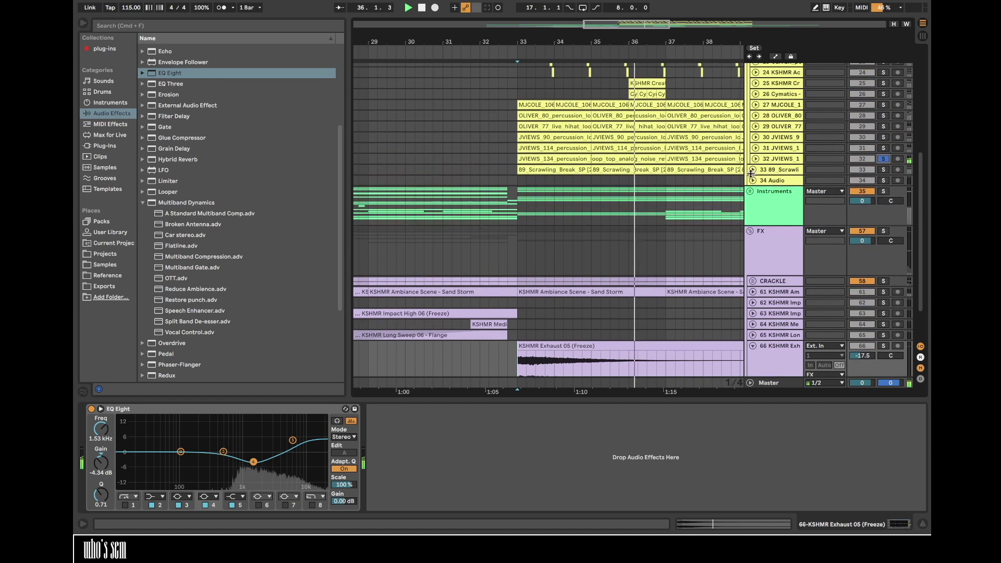
{"action": "left_click", "coordinate": [762, 149]}
{"action": "left_click", "coordinate": [755, 159]}
{"action": "left_click_drag", "start_coordinate": [862, 168], "coordinate": [862, 171]}
{"action": "left_click", "coordinate": [784, 174]}
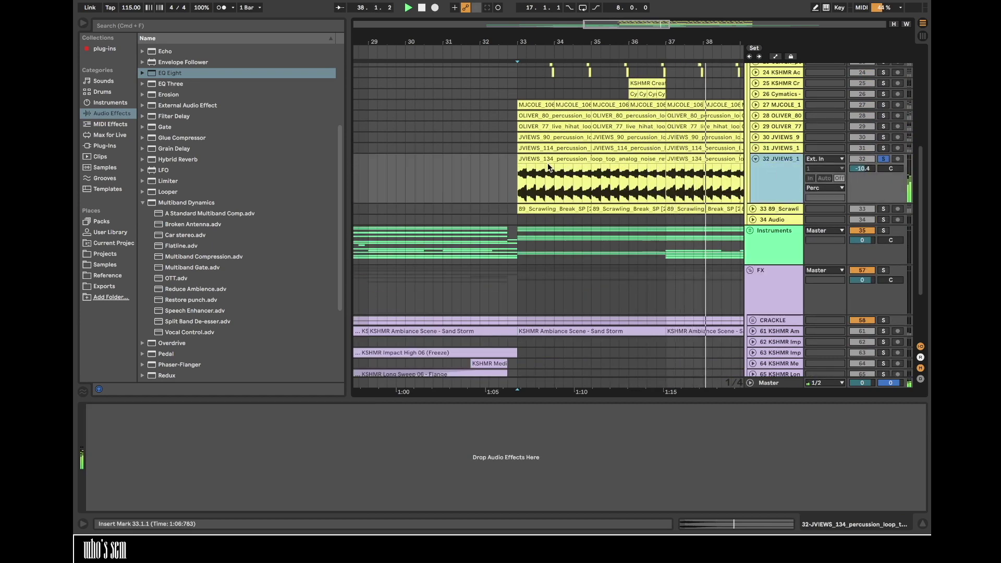
- Add an EQ Eight to track 32 and enable its first band as a low cut at 190 Hz
{"action": "left_click", "coordinate": [588, 159]}
{"action": "left_click_drag", "start_coordinate": [177, 76], "coordinate": [153, 506]}
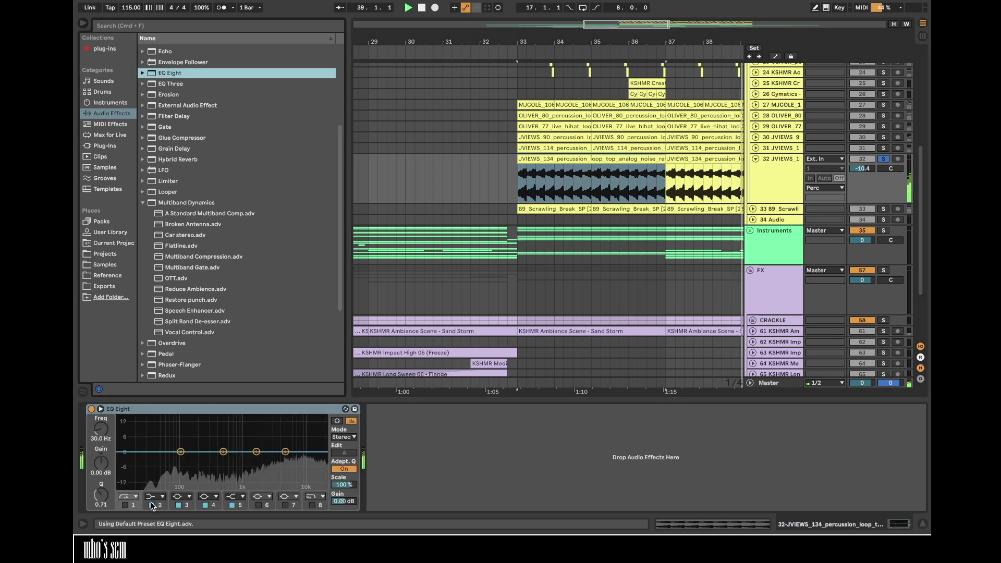
{"action": "left_click", "coordinate": [125, 506]}
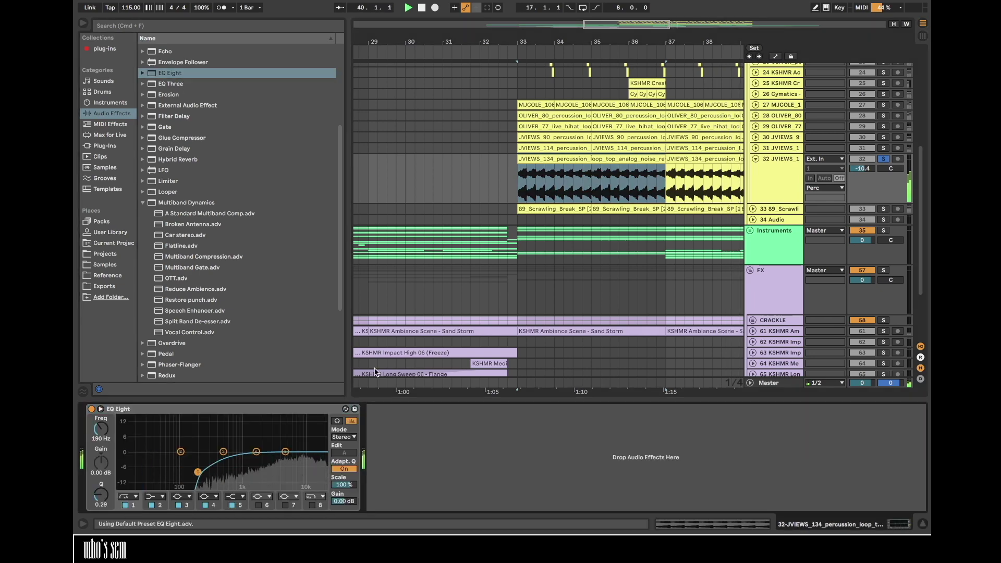
- Solo percussion loop track 31, set its volume to -11.6 dB, then unsolo it and fold the Perc tracks
{"action": "left_click", "coordinate": [883, 148]}
{"action": "scroll", "coordinate": [741, 193], "scroll_direction": "up", "scroll_amount": 3}
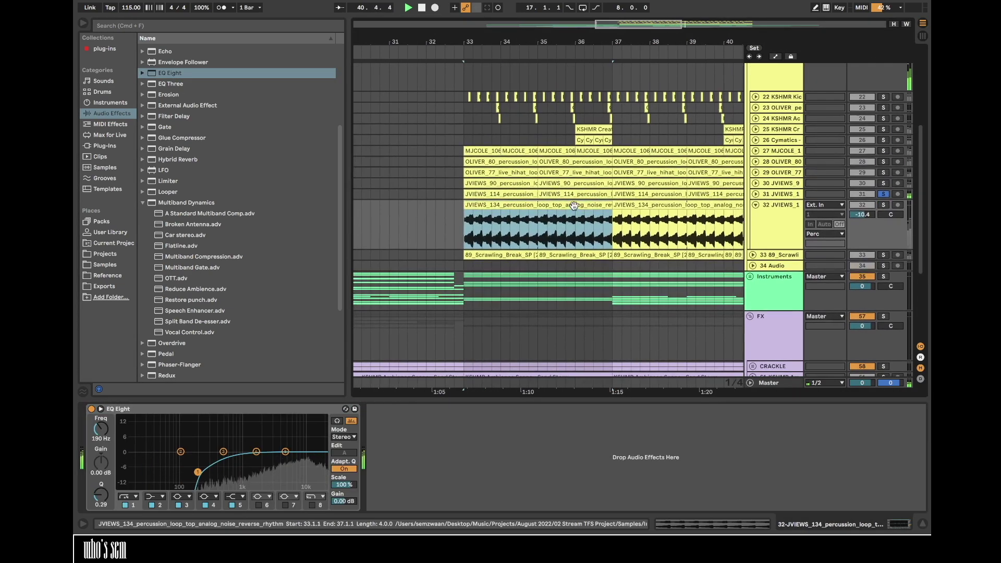
{"action": "left_click", "coordinate": [755, 195]}
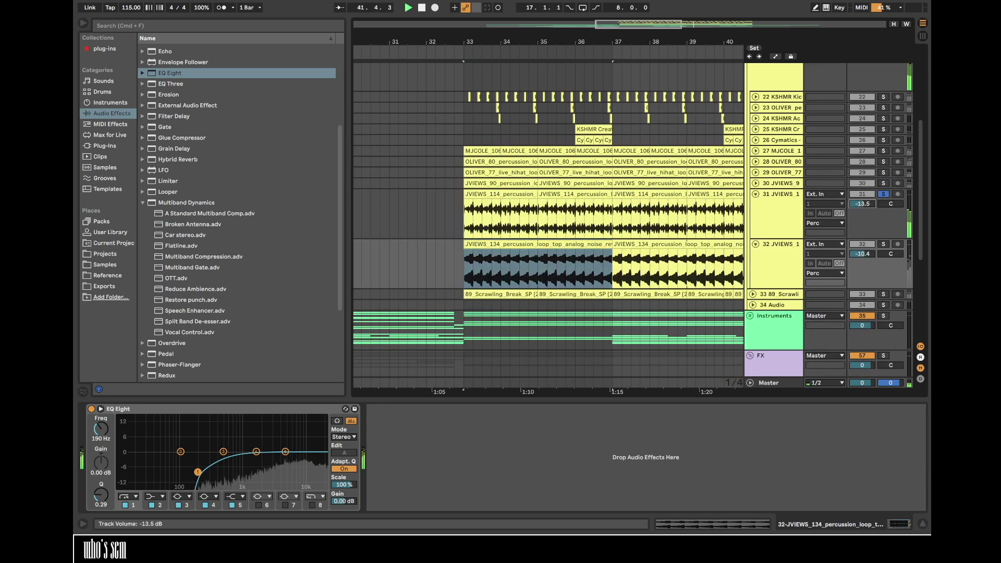
{"action": "left_click", "coordinate": [883, 193]}
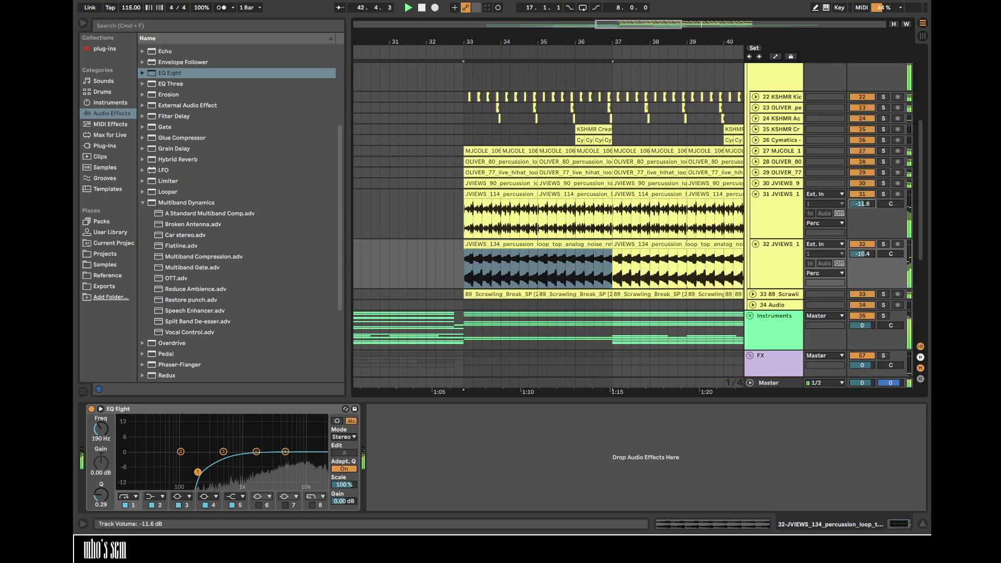
{"action": "left_click", "coordinate": [755, 194], "text": "alt"}
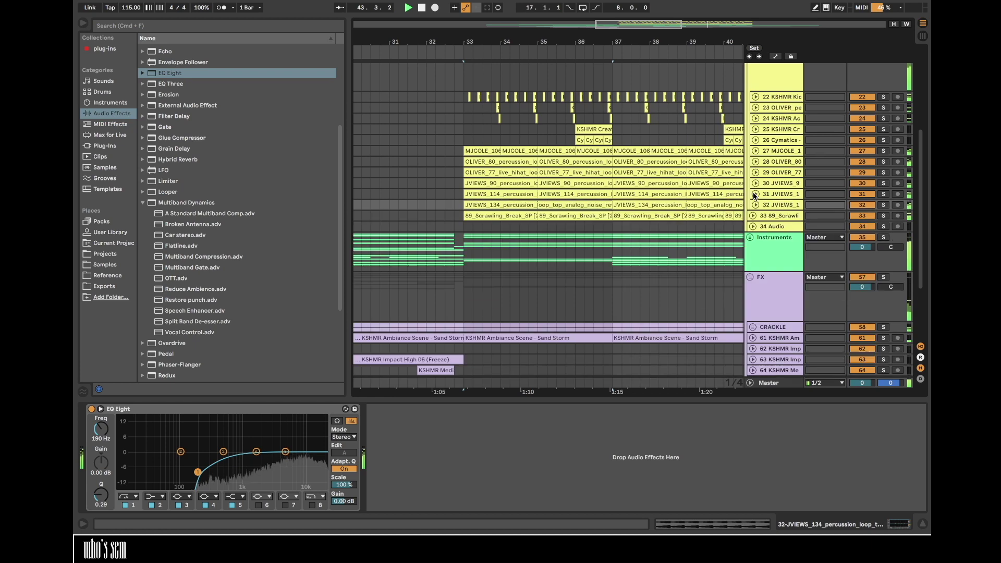
- Insert a new audio track below track 32 in the Perc group and show the sample library with the Exhausts folder closed
{"action": "left_click", "coordinate": [501, 195]}
{"action": "left_click", "coordinate": [780, 207]}
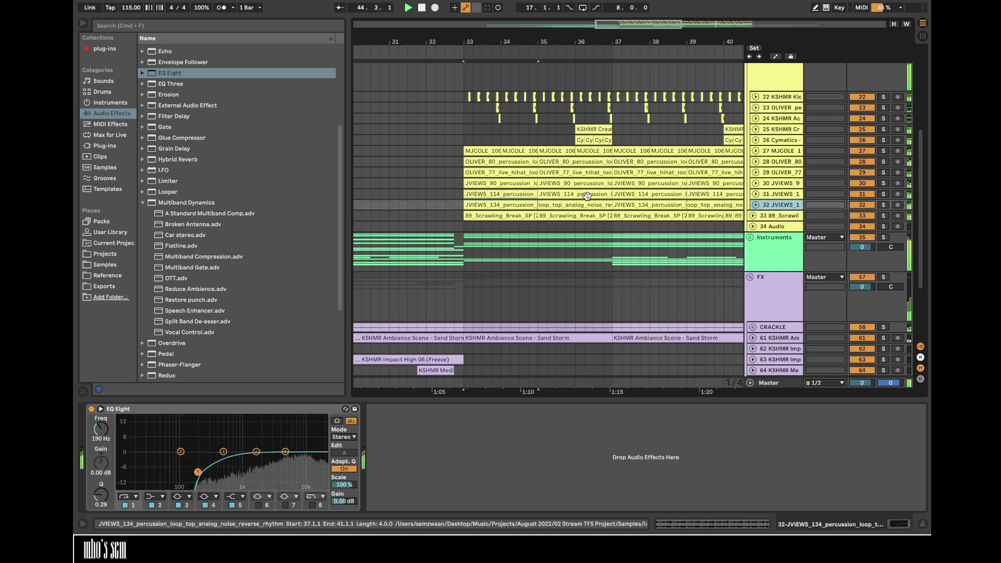
{"action": "key", "text": "super+t"}
{"action": "left_click", "coordinate": [109, 263]}
{"action": "left_click", "coordinate": [163, 181]}
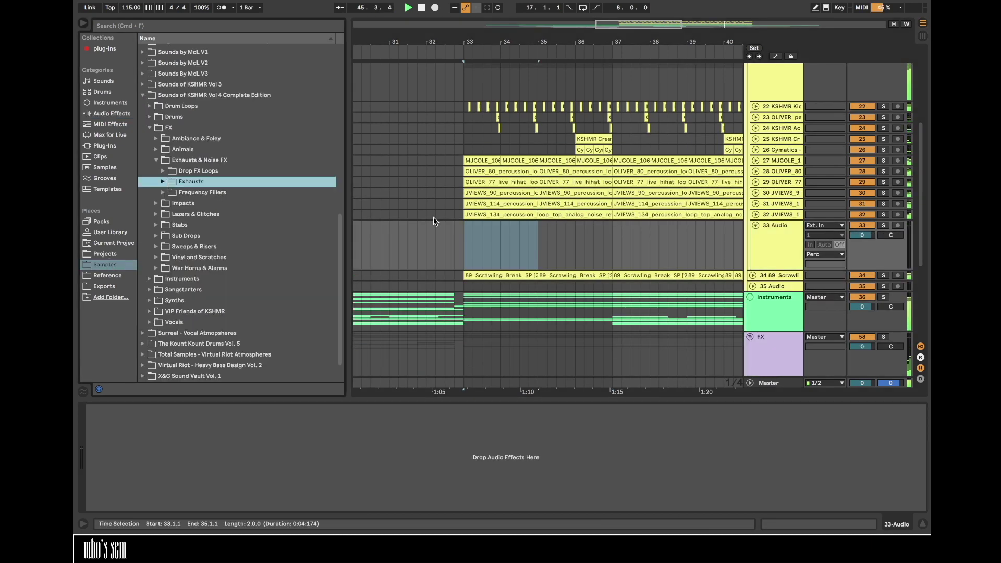
- Solo the Drums group and place the insert marker at bar 33 on the new audio track 33
{"action": "scroll", "coordinate": [434, 216], "scroll_direction": "up", "scroll_amount": 5}
{"action": "scroll", "coordinate": [858, 85], "scroll_direction": "up", "scroll_amount": 2}
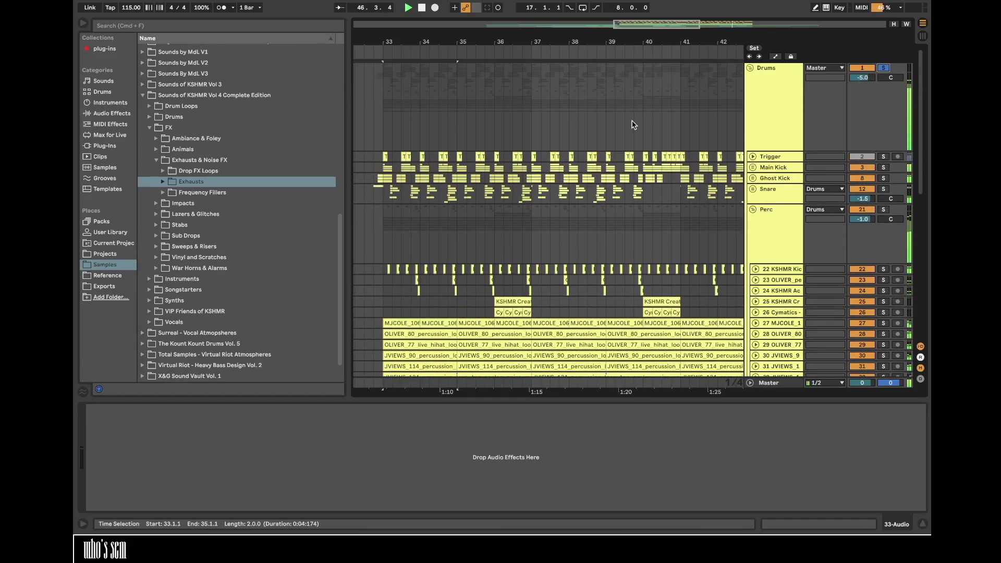
{"action": "scroll", "coordinate": [634, 124], "scroll_direction": "down", "scroll_amount": 9}
{"action": "left_click", "coordinate": [396, 179]}
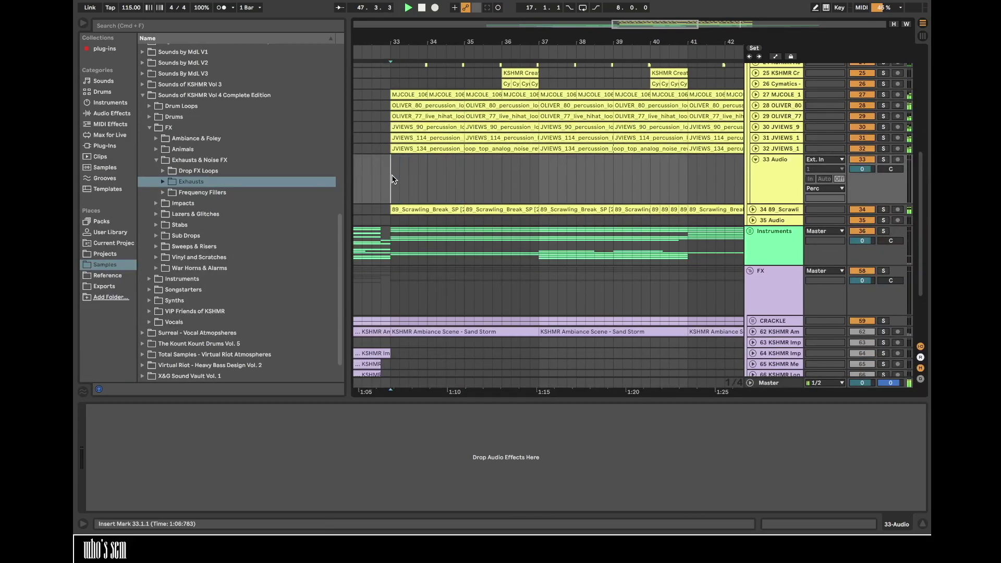
- Close the FX folder of Sounds of KSHMR Vol 4 Complete Edition and open its Drums, Cymbals and Rides folders
{"action": "left_click", "coordinate": [156, 161]}
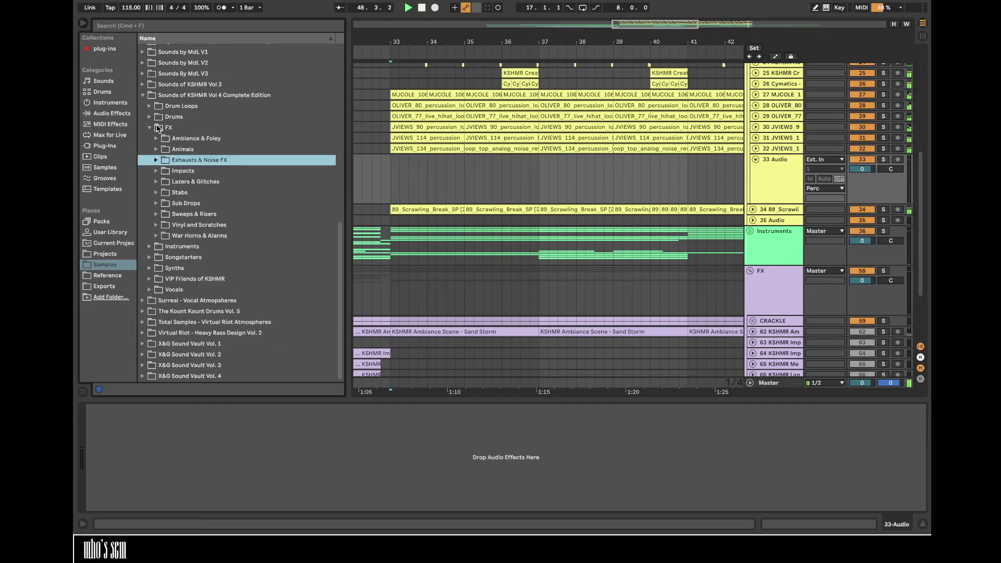
{"action": "left_click", "coordinate": [152, 128]}
{"action": "left_click", "coordinate": [150, 225]}
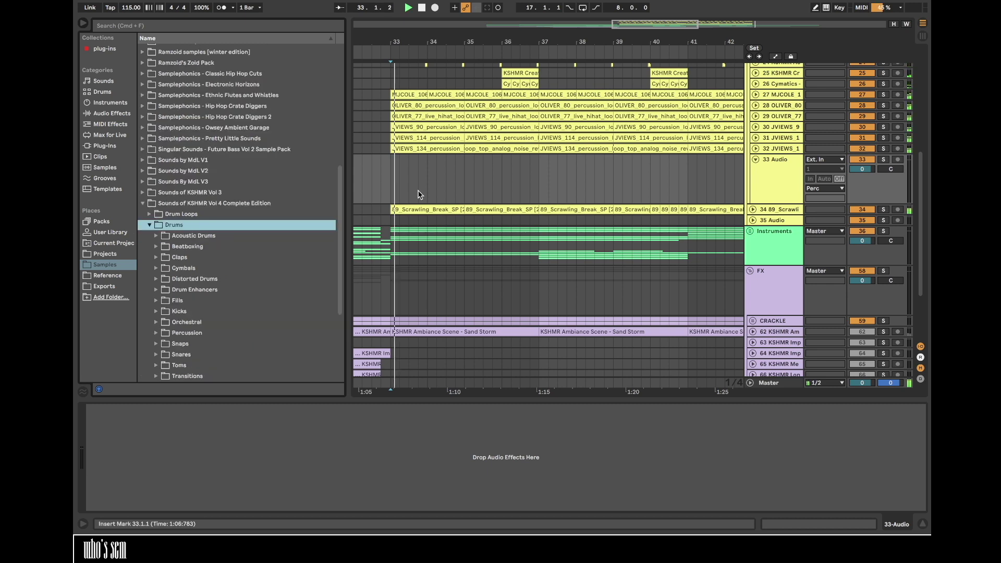
{"action": "scroll", "coordinate": [162, 277], "scroll_direction": "down", "scroll_amount": 3}
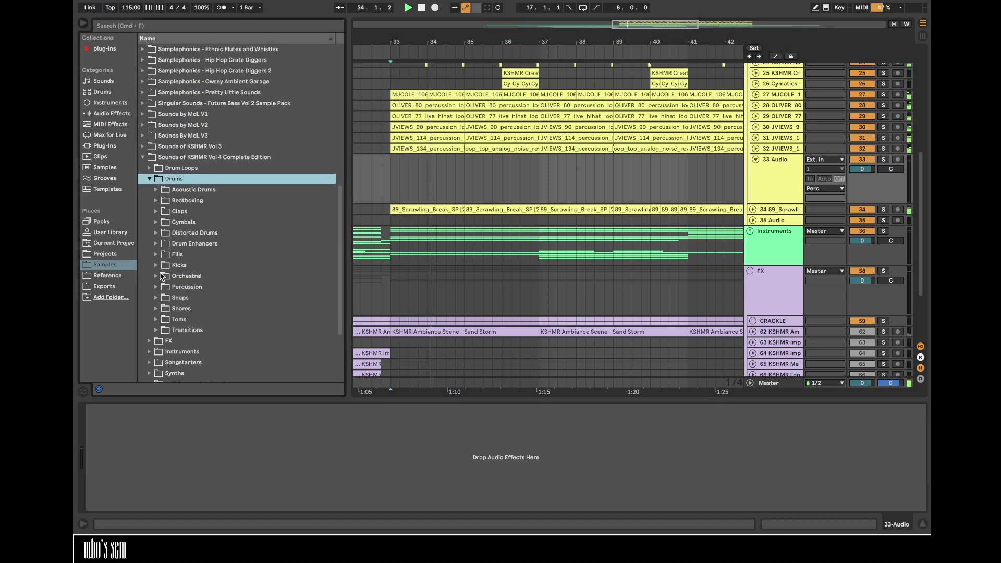
{"action": "left_click", "coordinate": [157, 222]}
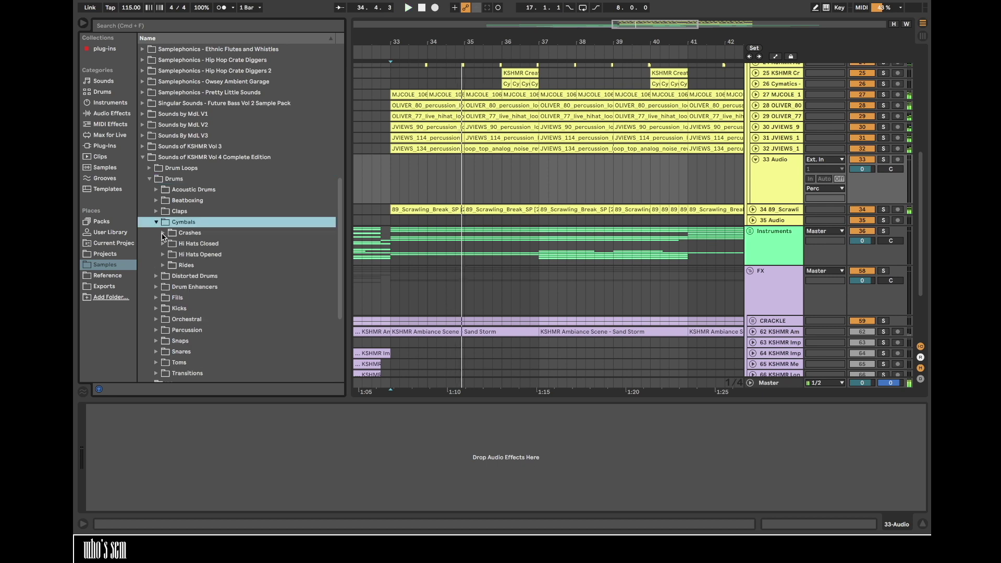
{"action": "left_click", "coordinate": [163, 265]}
- Audition KSHMR Ride samples 01 to 08 and try KSHMR Ride 07.wav at bar 33 on track 33
{"action": "left_click", "coordinate": [203, 275]}
{"action": "left_click", "coordinate": [201, 286]}
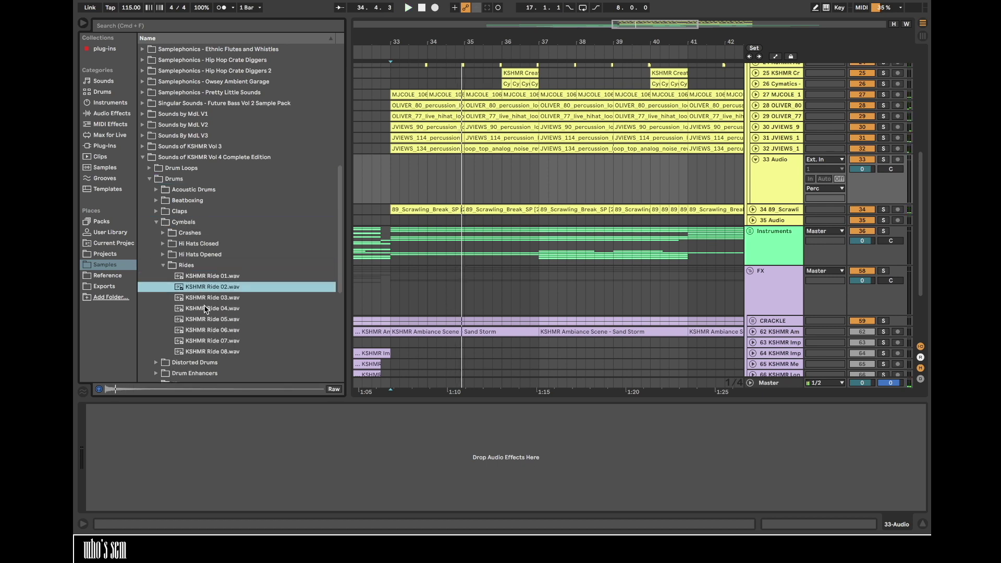
{"action": "left_click", "coordinate": [206, 297]}
{"action": "left_click", "coordinate": [209, 309]}
{"action": "left_click", "coordinate": [210, 319]}
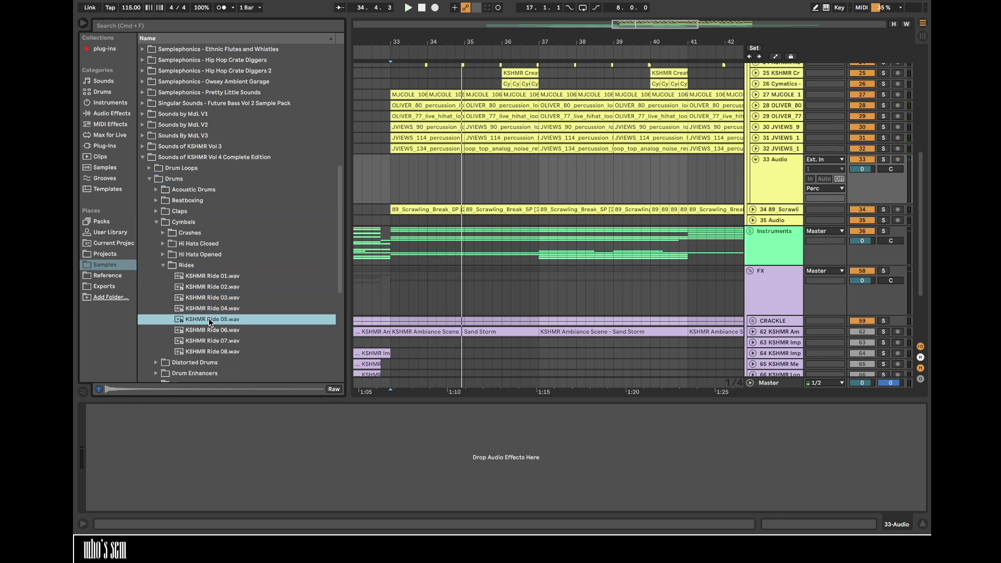
{"action": "left_click", "coordinate": [211, 331]}
{"action": "left_click", "coordinate": [213, 342]}
{"action": "left_click", "coordinate": [214, 352]}
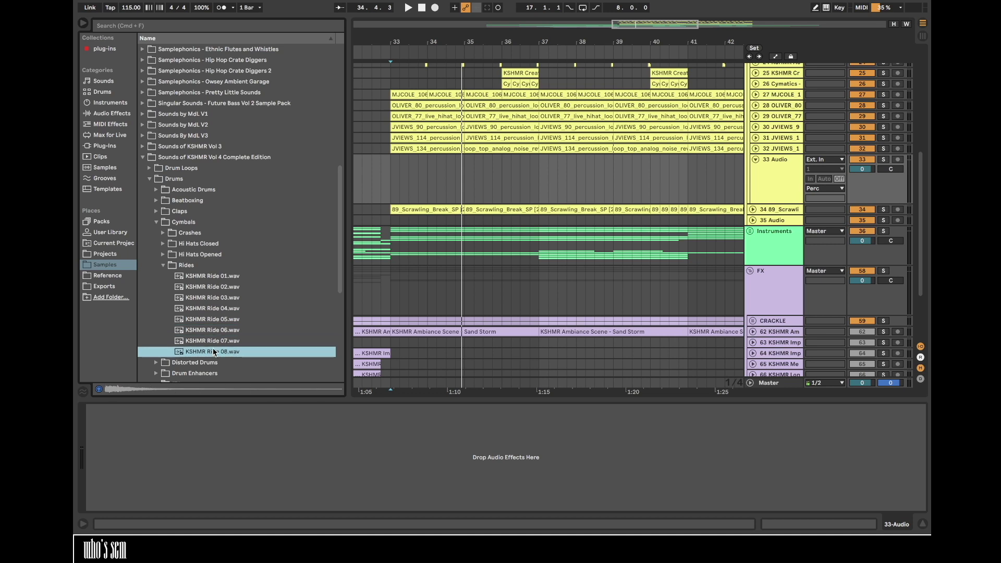
{"action": "left_click_drag", "start_coordinate": [213, 342], "coordinate": [391, 168]}
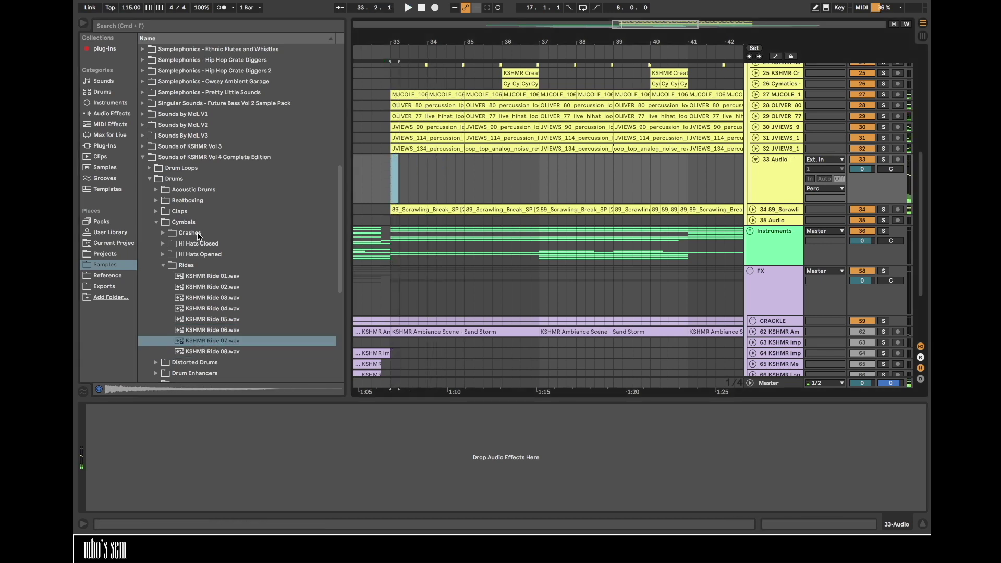
- Look through the Crashes folder of the KSHMR cymbal samples and audition a crash
{"action": "left_click", "coordinate": [163, 233]}
{"action": "left_click", "coordinate": [203, 287]}
{"action": "scroll", "coordinate": [202, 286], "scroll_direction": "down", "scroll_amount": 10}
{"action": "left_click", "coordinate": [202, 287]}
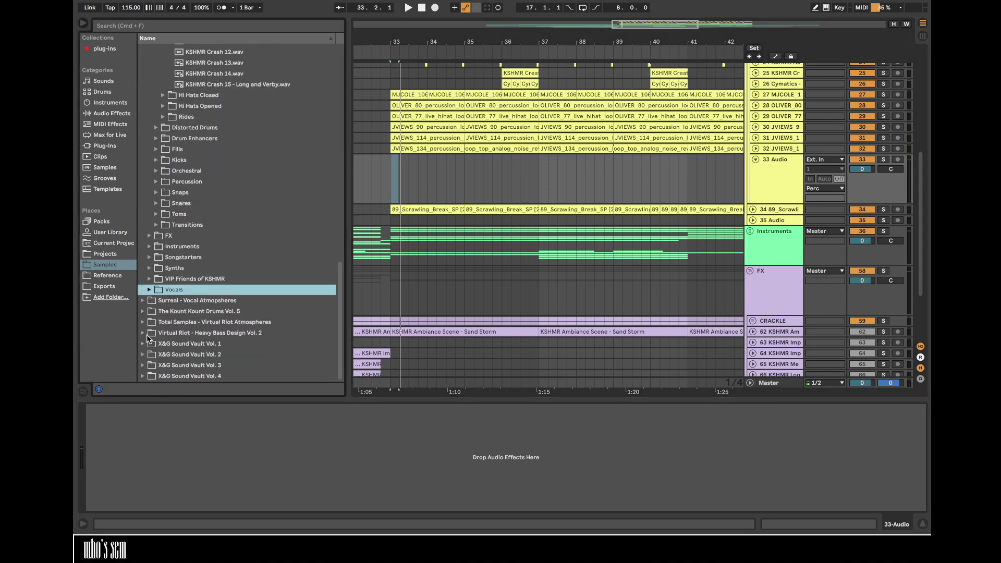
- Open the Virtual Riot - Heavy Bass Design Vol. 2 library and browse its drum samples for the cymbals
{"action": "left_click", "coordinate": [142, 332]}
{"action": "left_click", "coordinate": [143, 333]}
{"action": "left_click", "coordinate": [150, 312]}
{"action": "left_click", "coordinate": [156, 246]}
{"action": "scroll", "coordinate": [252, 152], "scroll_direction": "down", "scroll_amount": 6}
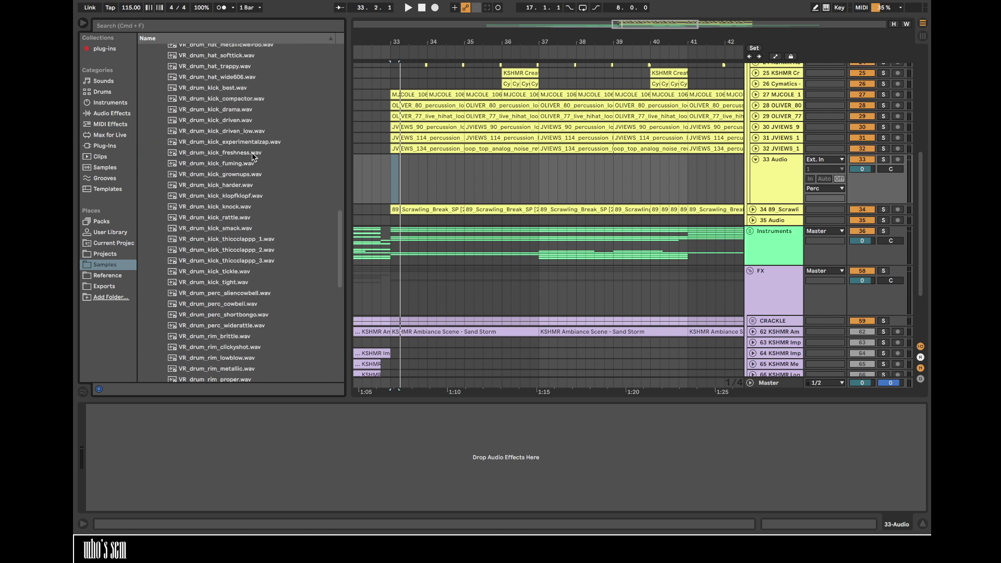
{"action": "scroll", "coordinate": [252, 153], "scroll_direction": "up", "scroll_amount": 1}
- Audition the VR_drum cymbal crash and china samples and the two freshsplash hats
{"action": "left_click", "coordinate": [252, 154]}
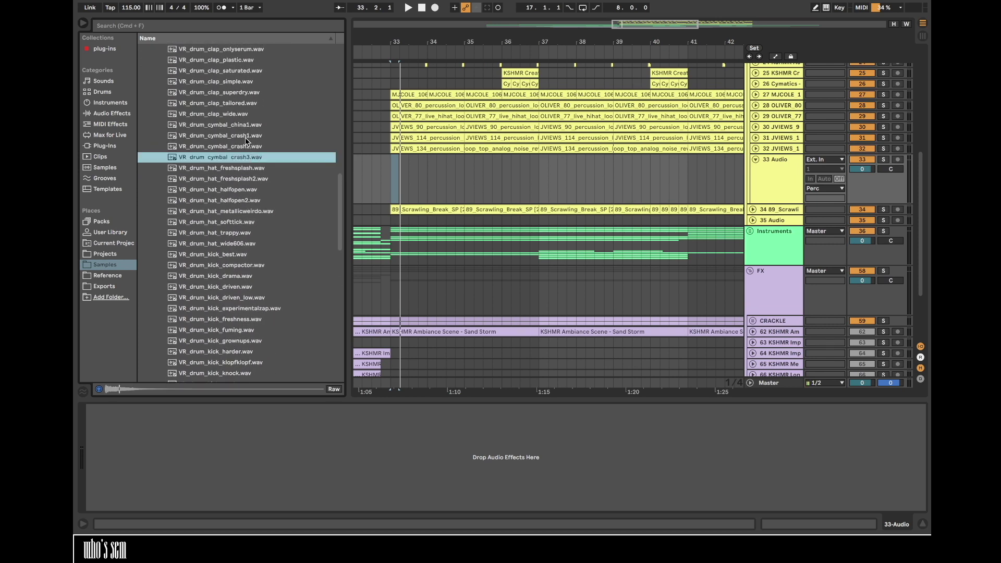
{"action": "left_click", "coordinate": [245, 137]}
{"action": "left_click", "coordinate": [242, 127]}
{"action": "left_click", "coordinate": [241, 168]}
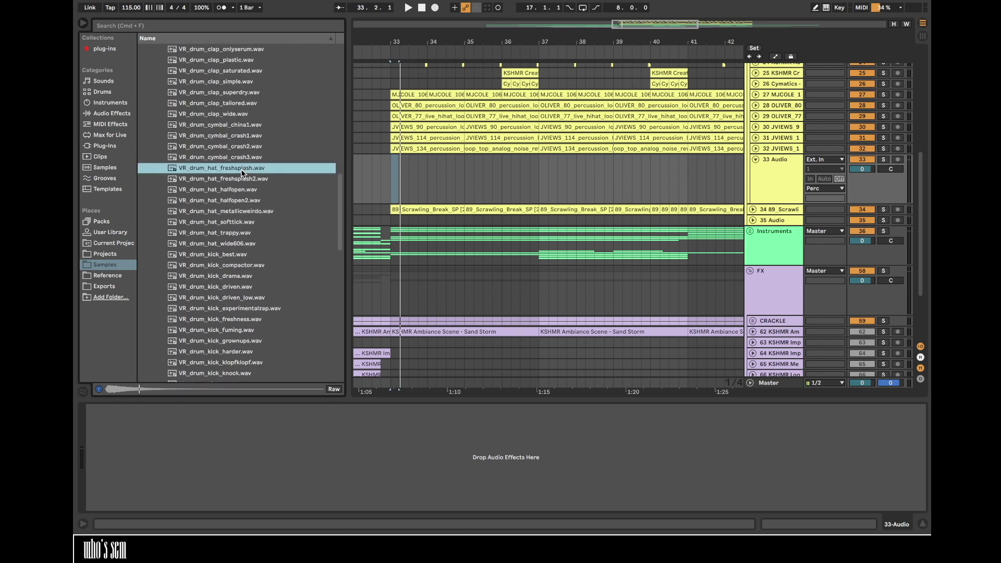
{"action": "left_click", "coordinate": [242, 179]}
- Place VR_drum_cymbal_china1.wav at bar 33 on track 33, duplicate it on every beat up to bar 37, and set the volume to about -8.1 dB
{"action": "left_click_drag", "start_coordinate": [243, 125], "coordinate": [391, 184]}
{"action": "key", "text": "space"}
{"action": "key", "text": "super+d"}
{"action": "key", "text": "super+d"}
{"action": "key", "text": "super+d"}
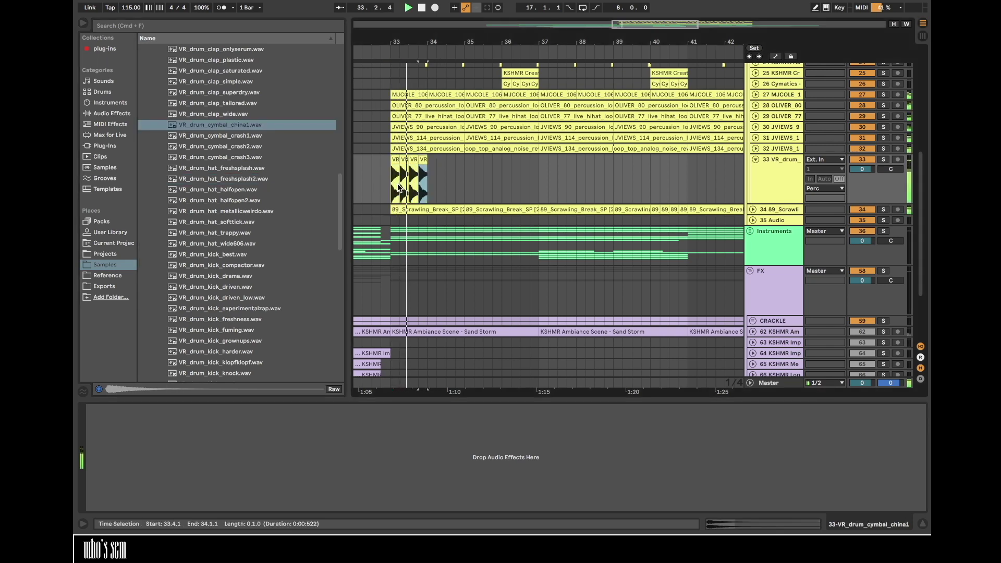
{"action": "key", "text": "super+d"}
{"action": "key", "text": "super+d"}
{"action": "key", "text": "super+d"}
{"action": "left_click_drag", "start_coordinate": [861, 169], "coordinate": [861, 187]}
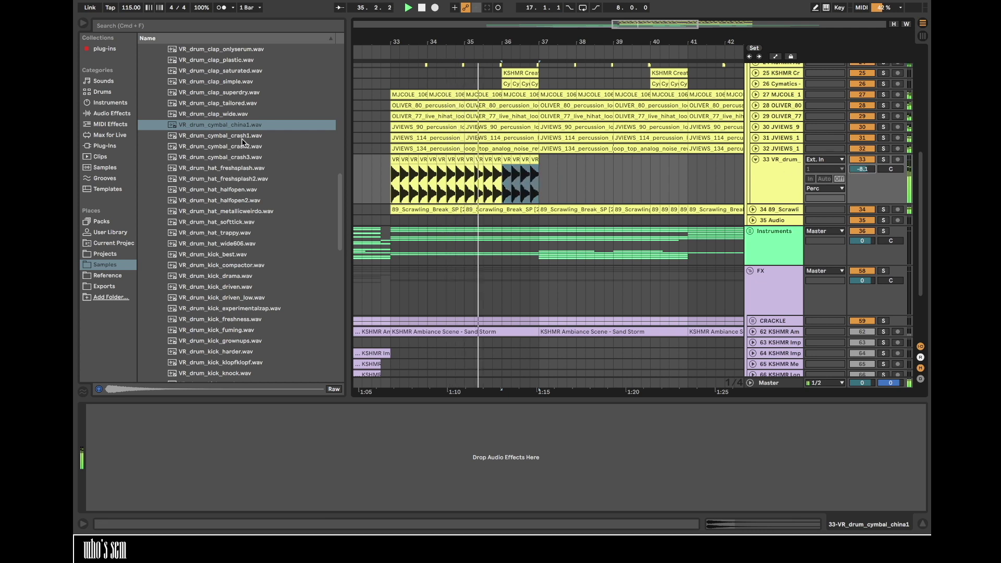
- Try VR_drum_cymbal_crash1.wav at bar 33 on track 33, duplicated on every beat up to bar 37, with the track volume at -16.4 dB
{"action": "left_click_drag", "start_coordinate": [236, 138], "coordinate": [389, 186]}
{"action": "key", "text": "space"}
{"action": "key", "text": "space"}
{"action": "key", "text": "super+d"}
{"action": "key", "text": "super+d"}
{"action": "key", "text": "super+d"}
{"action": "key", "text": "super+d"}
{"action": "key", "text": "super+d"}
{"action": "key", "text": "super+d"}
{"action": "key", "text": "super+d"}
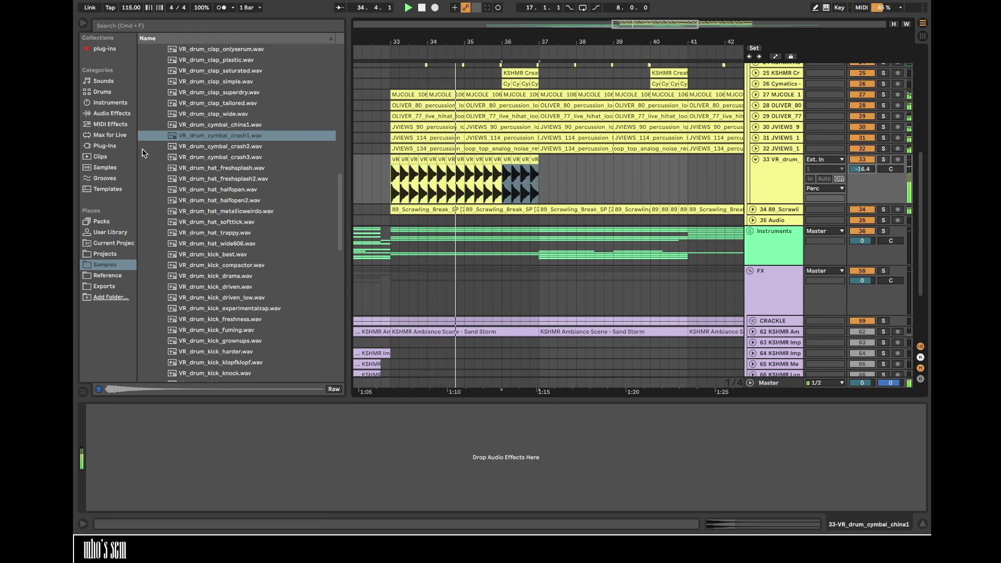
- Add a Glue Compressor to track 33 with threshold -17.1 dB and makeup 10.6 dB, and adjust its ratio
{"action": "left_click", "coordinate": [111, 113]}
{"action": "left_click_drag", "start_coordinate": [182, 138], "coordinate": [174, 416]}
{"action": "mouse_move", "coordinate": [182, 491]}
{"action": "left_mouse_down"}
{"action": "mouse_move", "coordinate": [132, 473]}
{"action": "mouse_move", "coordinate": [151, 485]}
{"action": "mouse_move", "coordinate": [186, 473]}
{"action": "left_mouse_up"}
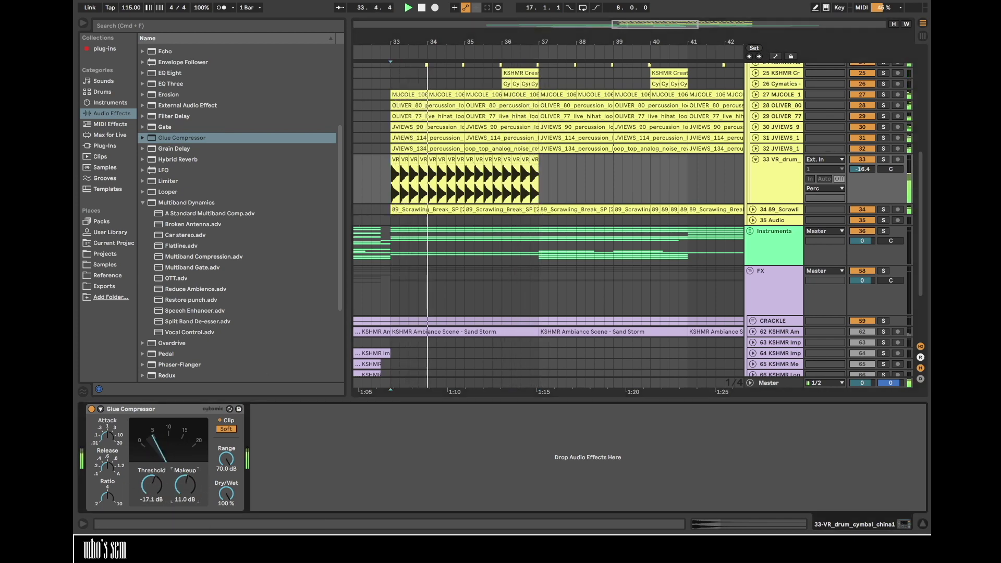
{"action": "left_click_drag", "start_coordinate": [108, 498], "coordinate": [108, 482]}
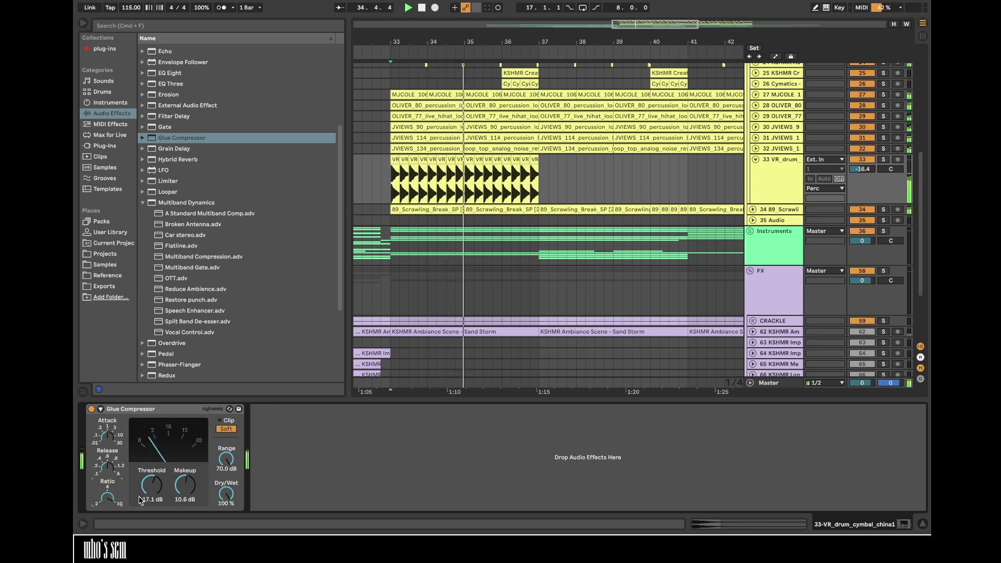
- Add an EQ Eight after the Glue Compressor with a low cut at about 245 Hz, and set track 33's volume to -17.1 dB
{"action": "left_click_drag", "start_coordinate": [171, 73], "coordinate": [410, 449]}
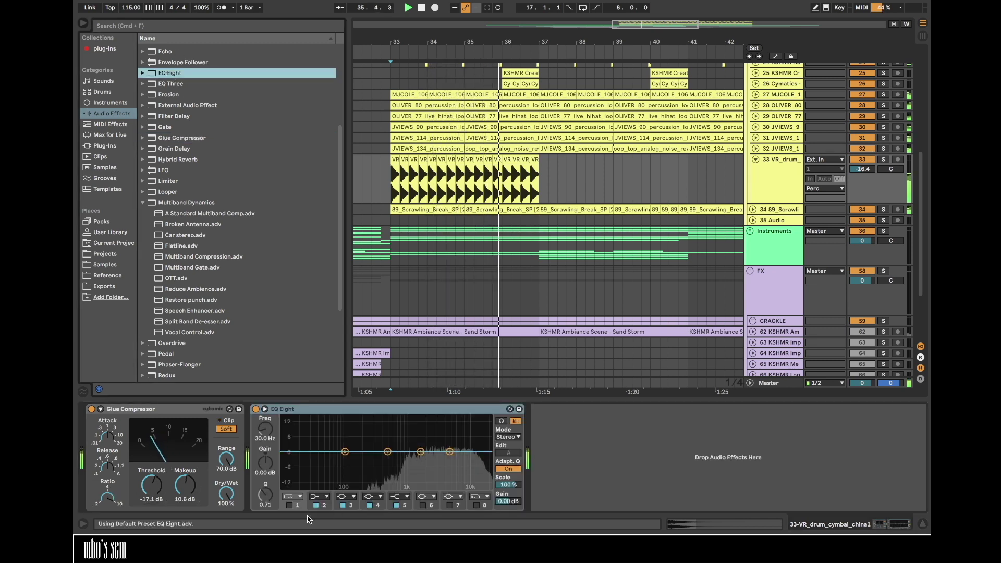
{"action": "left_click_drag", "start_coordinate": [311, 460], "coordinate": [384, 485]}
{"action": "key", "text": "space"}
{"action": "key", "text": "space"}
{"action": "left_click_drag", "start_coordinate": [391, 180], "coordinate": [541, 179]}
{"action": "left_click_drag", "start_coordinate": [862, 169], "coordinate": [862, 171]}
{"action": "left_click_drag", "start_coordinate": [384, 486], "coordinate": [368, 486]}
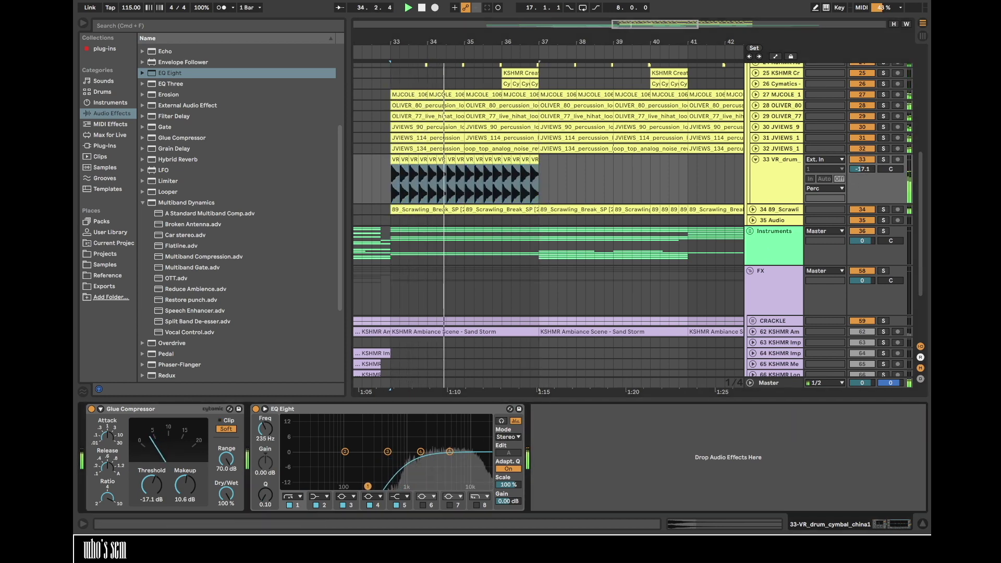
- Duplicate the cymbal hits of bars 33 to 37 up to bar 49 and set track 33's volume to -20 dB
{"action": "left_click_drag", "start_coordinate": [539, 201], "coordinate": [391, 187]}
{"action": "key", "text": "super+d"}
{"action": "key", "text": "super+d"}
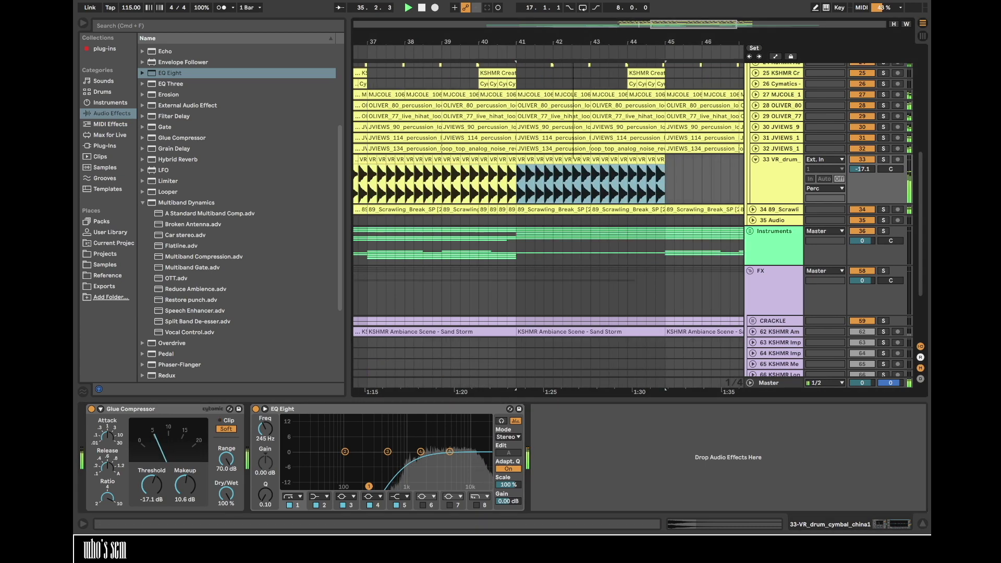
{"action": "key", "text": "minus"}
{"action": "key", "text": "super+d"}
{"action": "left_click", "coordinate": [865, 169]}
{"action": "type", "text": "-20"}
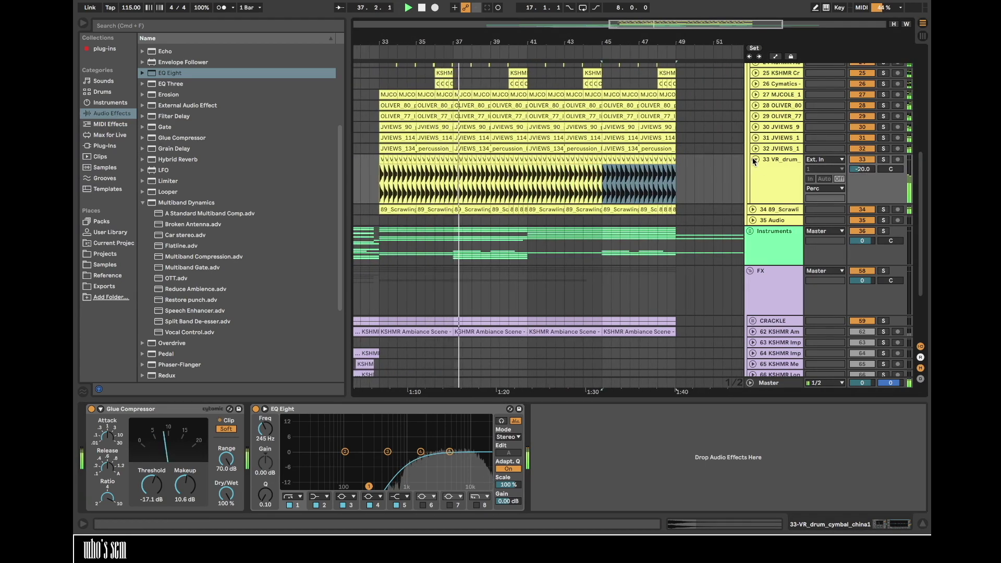
- Fold the Perc group and the whole Drums group
{"action": "scroll", "coordinate": [752, 157], "scroll_direction": "up", "scroll_amount": 8}
{"action": "left_click", "coordinate": [752, 209]}
{"action": "scroll", "coordinate": [716, 206], "scroll_direction": "left", "scroll_amount": 2}
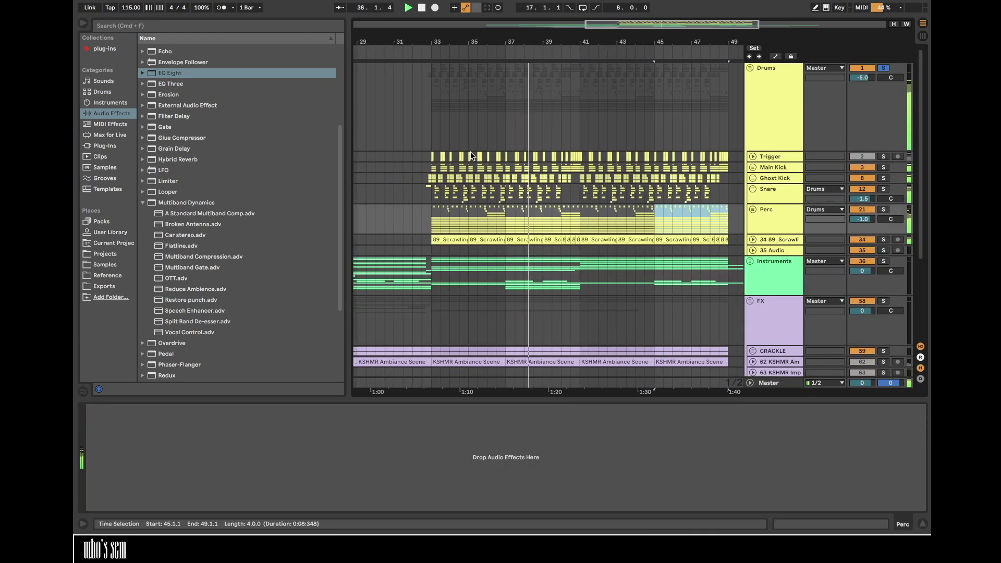
{"action": "left_click", "coordinate": [749, 68]}
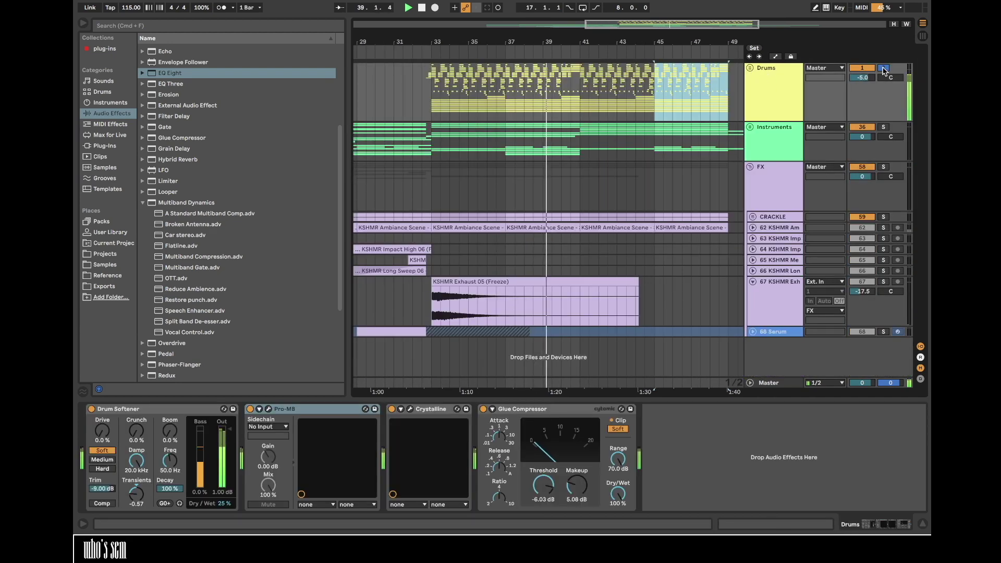
- On the Instruments group's EQ Eight, set the low-mid dip to -2.11 dB at 225 Hz and the high band to 1.86 dB at 4.35 kHz
{"action": "left_click_drag", "start_coordinate": [605, 41], "coordinate": [605, 18]}
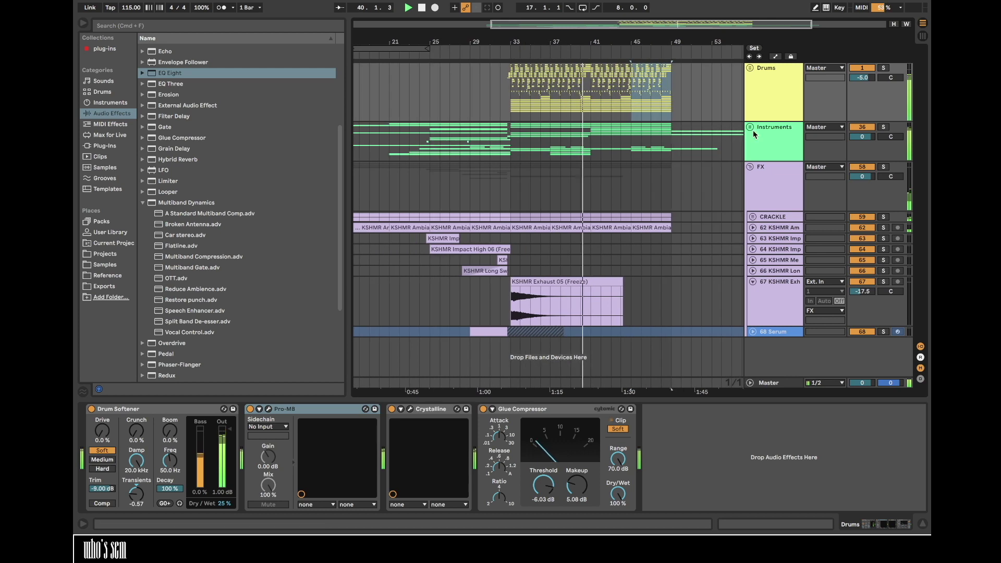
{"action": "left_click", "coordinate": [753, 134]}
{"action": "left_click_drag", "start_coordinate": [172, 73], "coordinate": [200, 460]}
{"action": "left_click_drag", "start_coordinate": [290, 447], "coordinate": [287, 442]}
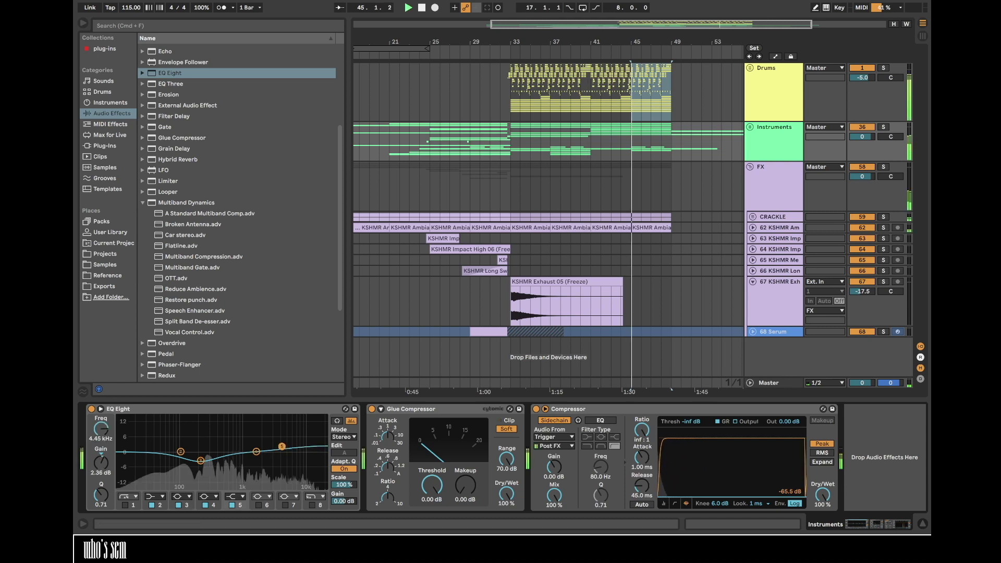
{"action": "left_click_drag", "start_coordinate": [200, 460], "coordinate": [202, 457]}
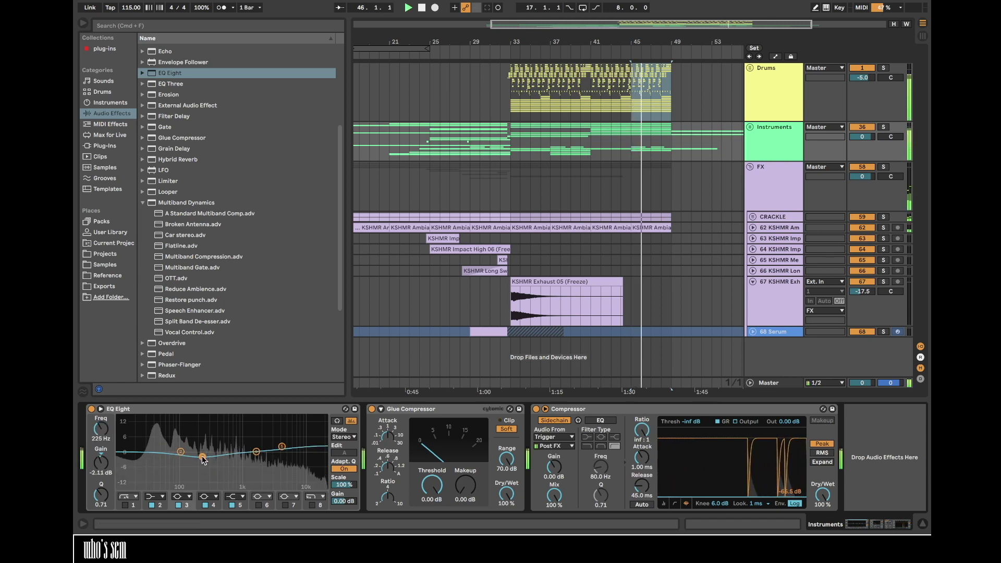
{"action": "left_click", "coordinate": [282, 446]}
{"action": "left_click_drag", "start_coordinate": [282, 447], "coordinate": [281, 448]}
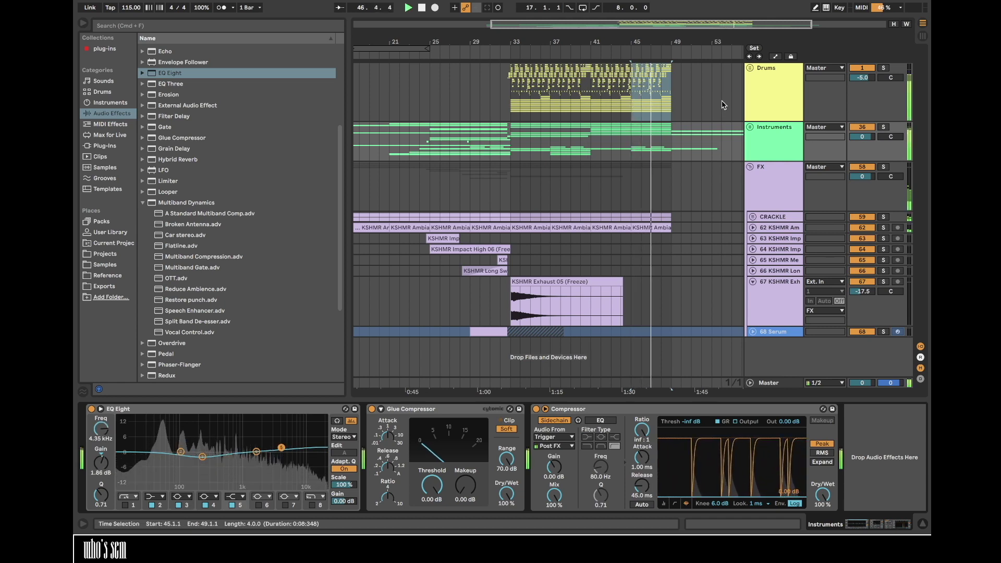
- Unfold the Drums and Perc groups and set track 33's volume to -22 dB
{"action": "left_click", "coordinate": [750, 67]}
{"action": "scroll", "coordinate": [717, 180], "scroll_direction": "down", "scroll_amount": 4}
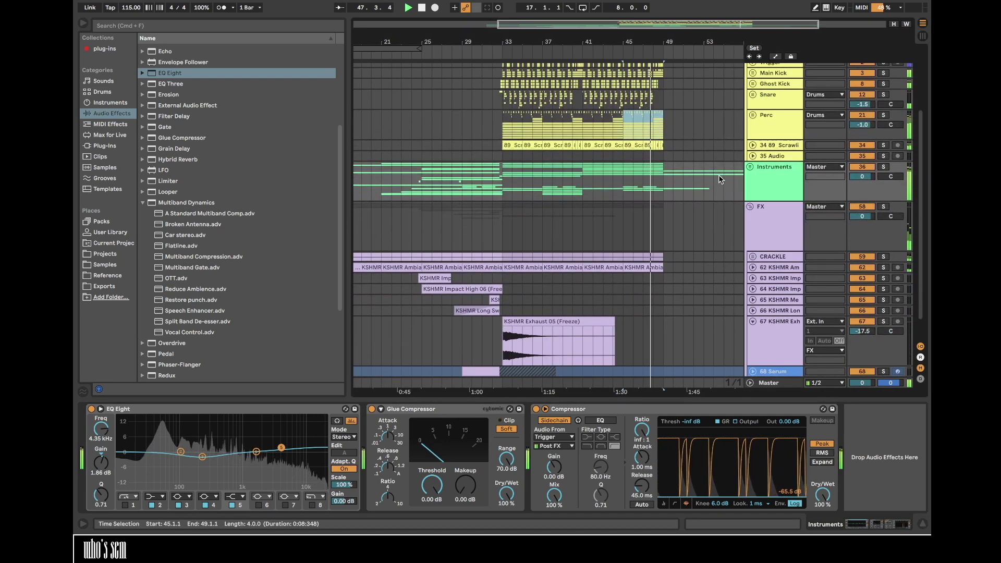
{"action": "left_click", "coordinate": [754, 119]}
{"action": "left_click", "coordinate": [754, 117]}
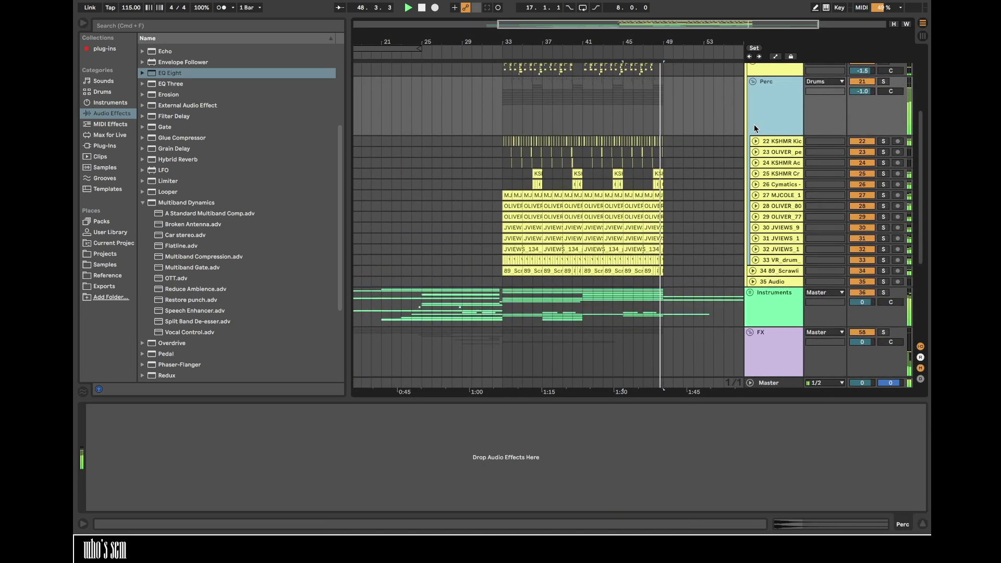
{"action": "left_click", "coordinate": [754, 259]}
{"action": "left_click", "coordinate": [867, 270]}
{"action": "key", "text": "Down"}
{"action": "key", "text": "Down"}
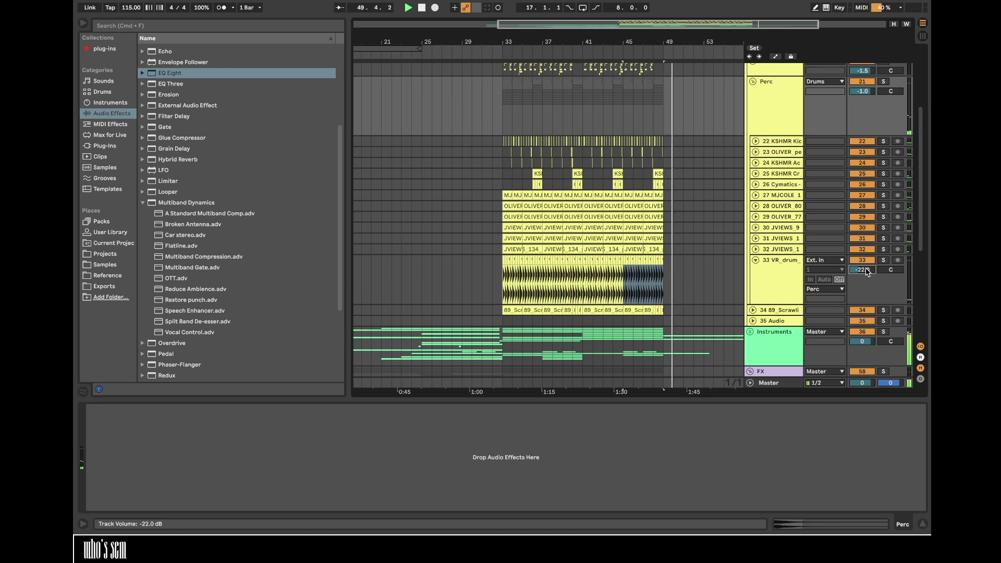
- Fold track 33 and set track 32's volume to -12.5 dB
{"action": "left_click", "coordinate": [756, 260]}
{"action": "left_click", "coordinate": [755, 249]}
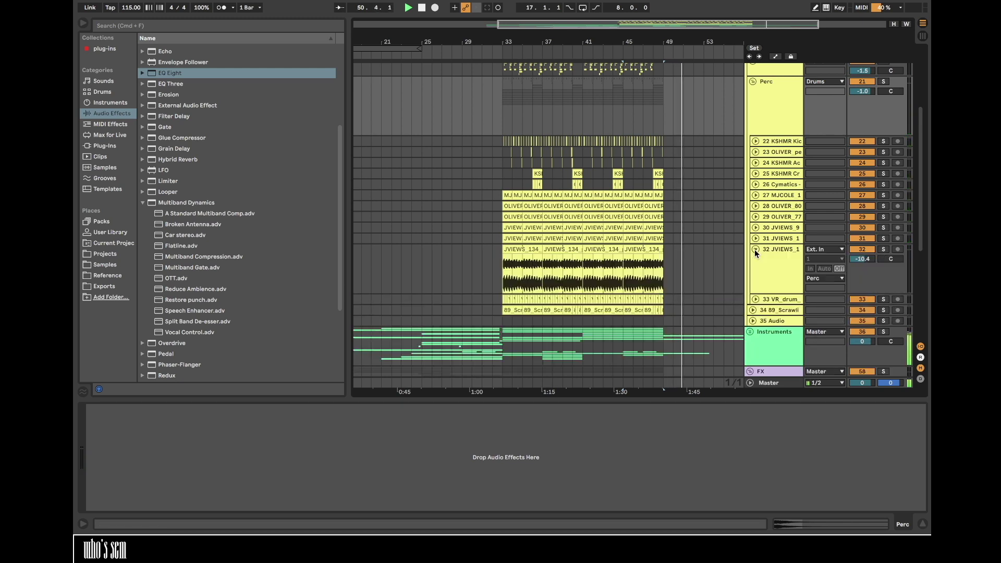
{"action": "left_click", "coordinate": [856, 261]}
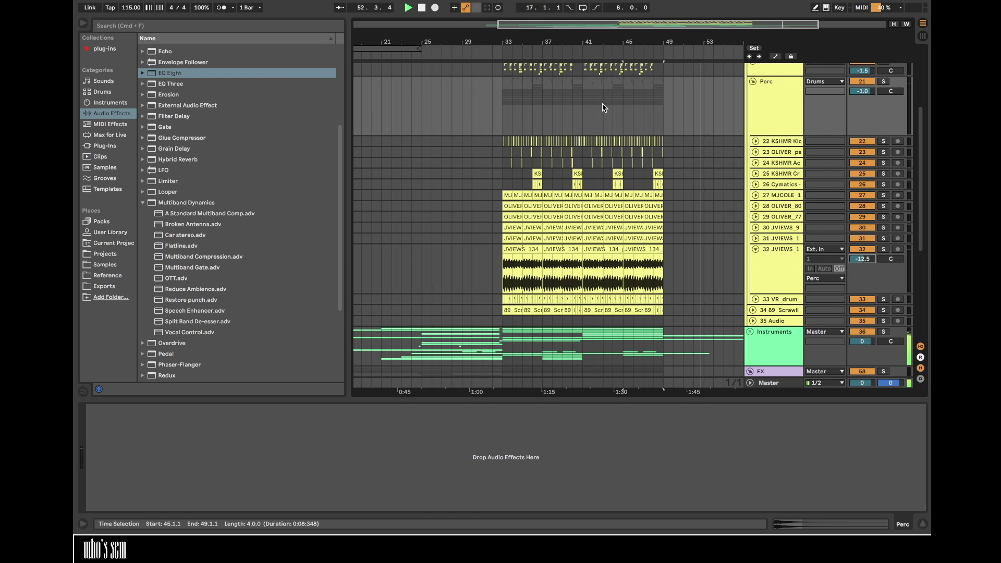
{"action": "mouse_move", "coordinate": [539, 41]}
{"action": "left_mouse_down"}
{"action": "mouse_move", "coordinate": [539, 68]}
{"action": "mouse_move", "coordinate": [538, 41]}
{"action": "left_mouse_up"}
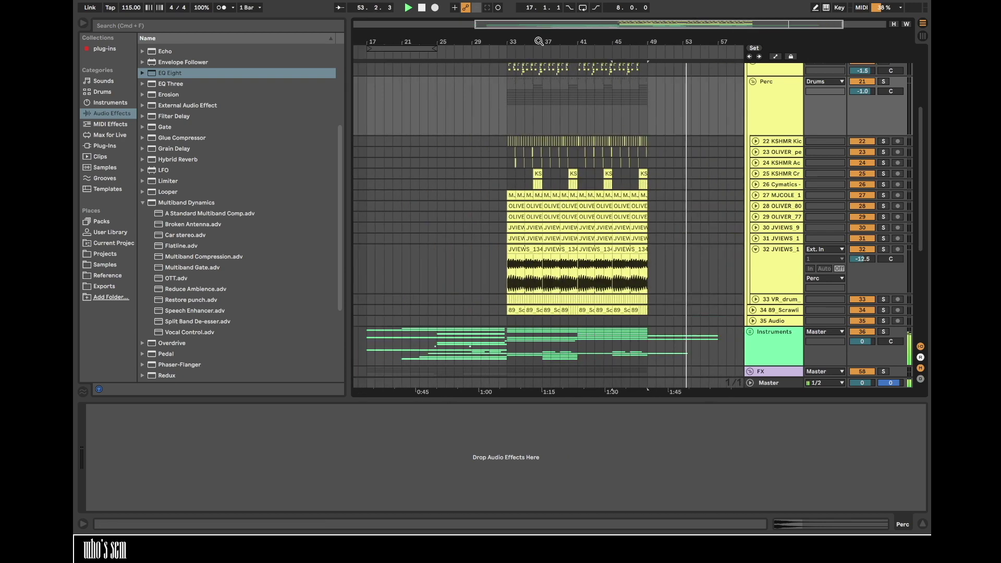
- Fold track 32, the Perc group and the whole Drums group
{"action": "left_click", "coordinate": [757, 253]}
{"action": "left_click", "coordinate": [749, 79]}
{"action": "scroll", "coordinate": [749, 73], "scroll_direction": "up", "scroll_amount": 2}
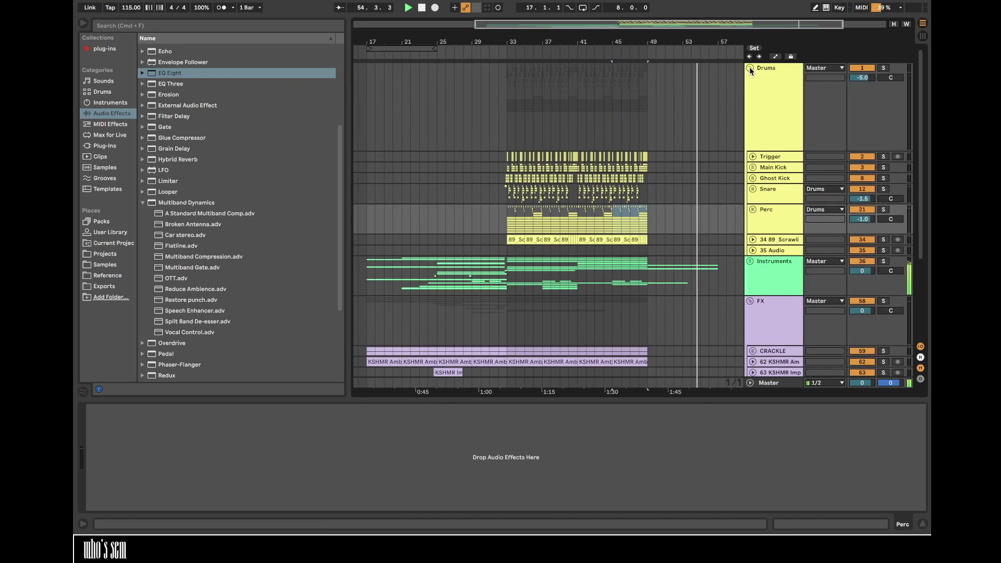
{"action": "left_click", "coordinate": [750, 68]}
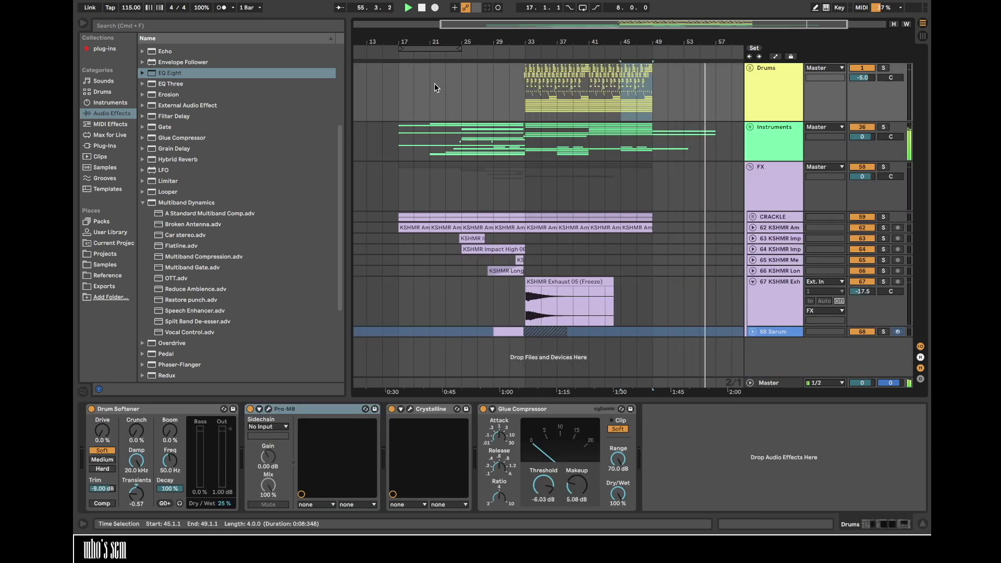
- Save the set and play the arrangement from bar 17
{"action": "left_click", "coordinate": [398, 88]}
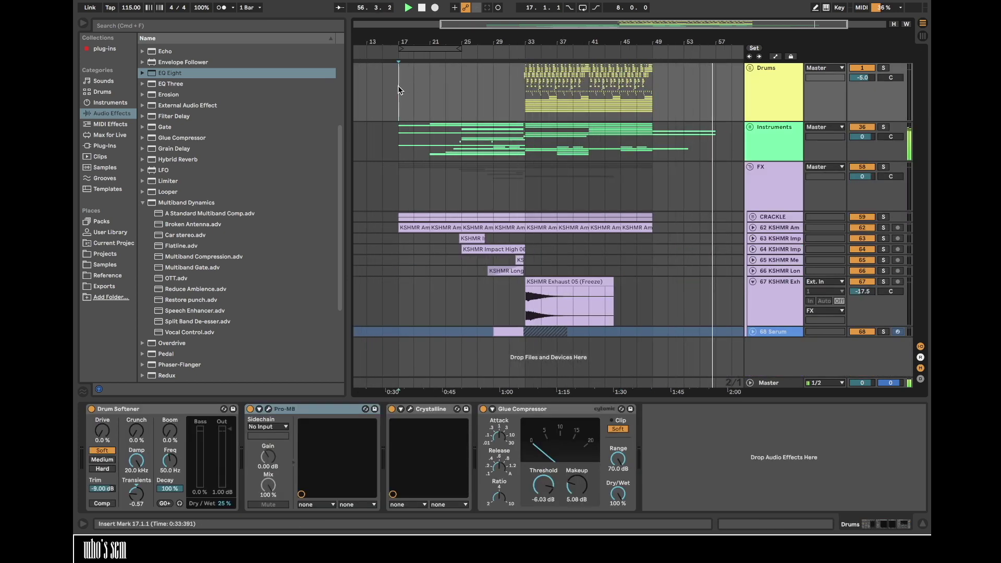
{"action": "key", "text": "space"}
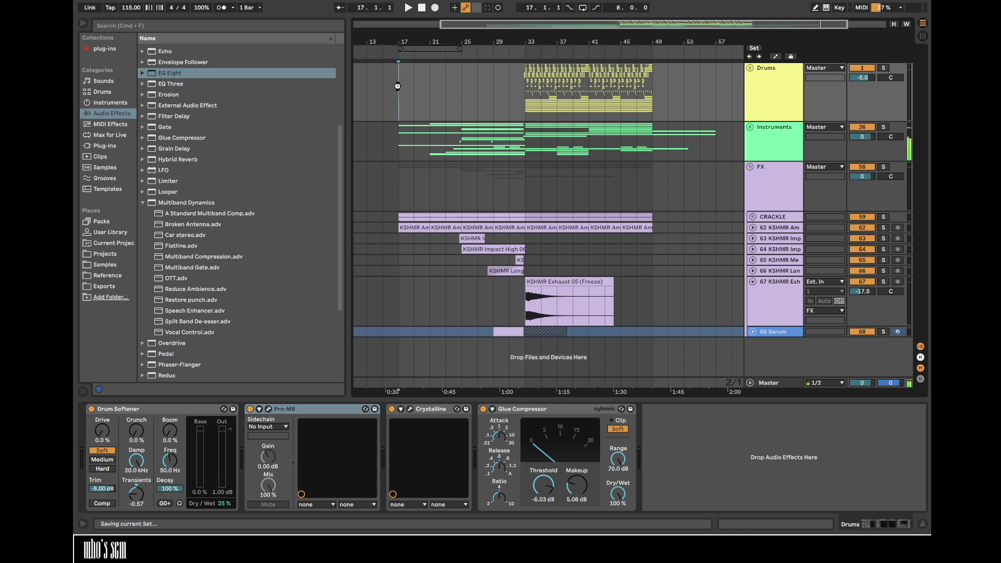
{"action": "key", "text": "space"}
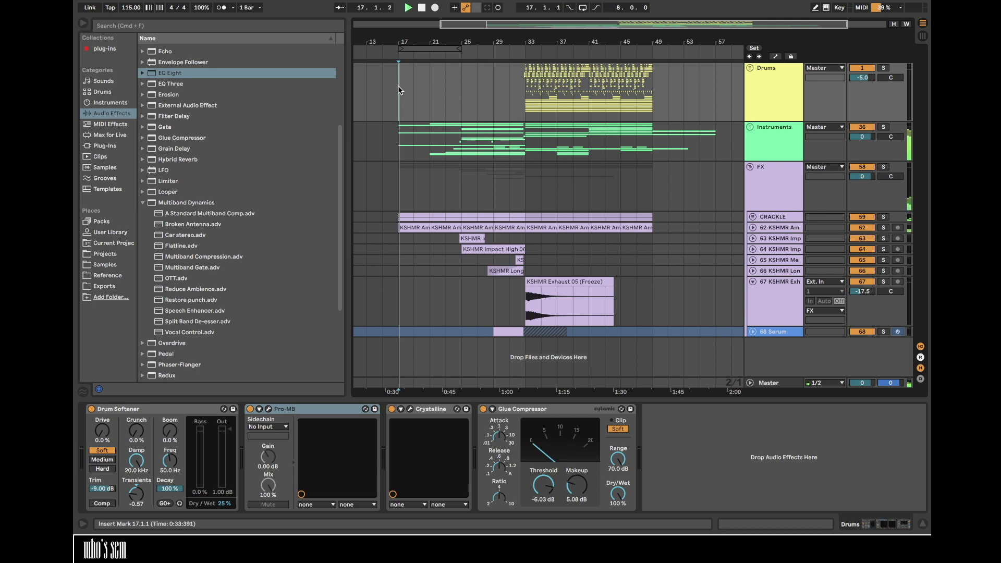
- Fold track 67 KSHMR Exhaust and hide the device view
{"action": "left_click", "coordinate": [752, 281]}
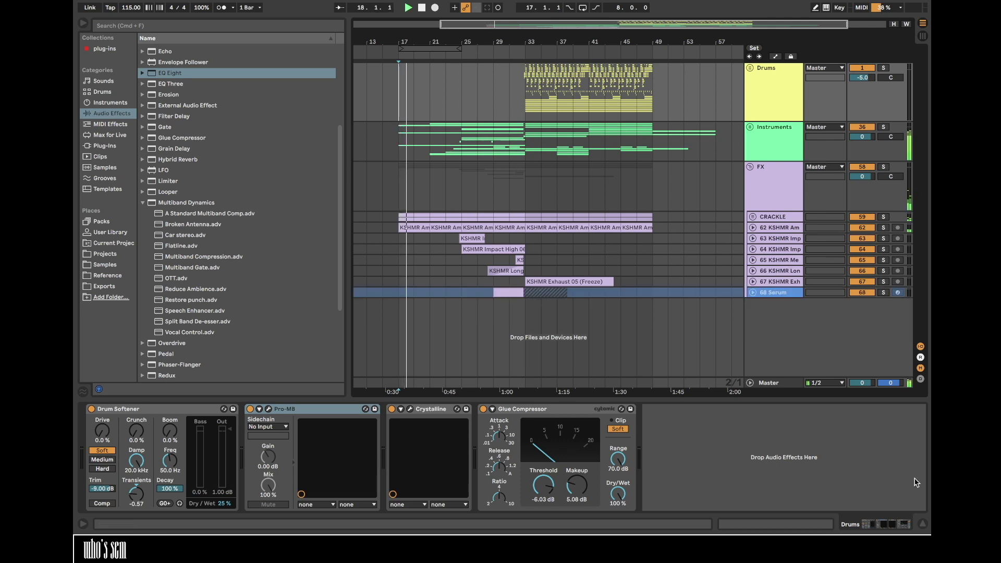
{"action": "left_click", "coordinate": [921, 525]}
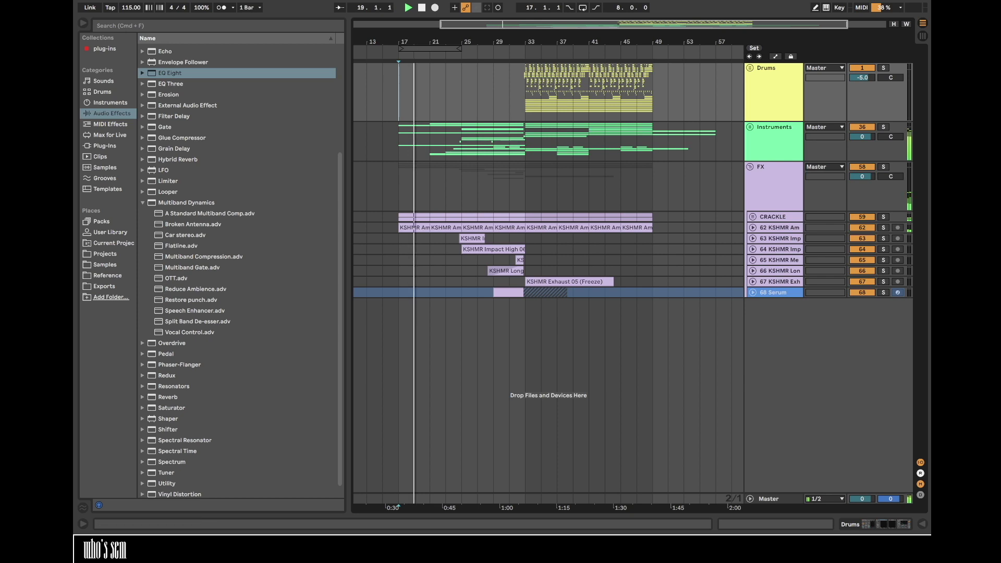
{"action": "left_click_drag", "start_coordinate": [416, 41], "coordinate": [416, 43]}
- Unfold the Instruments group and add a Utility after Pro-R on track 43 LABS
{"action": "left_click", "coordinate": [105, 265]}
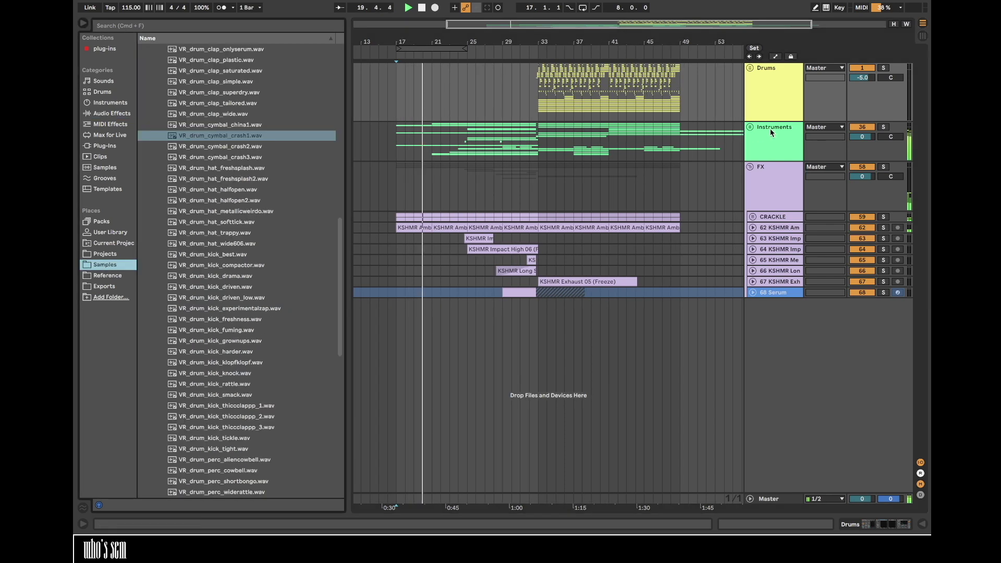
{"action": "left_click", "coordinate": [750, 127]}
{"action": "left_click", "coordinate": [753, 229]}
{"action": "double_click", "coordinate": [775, 230]}
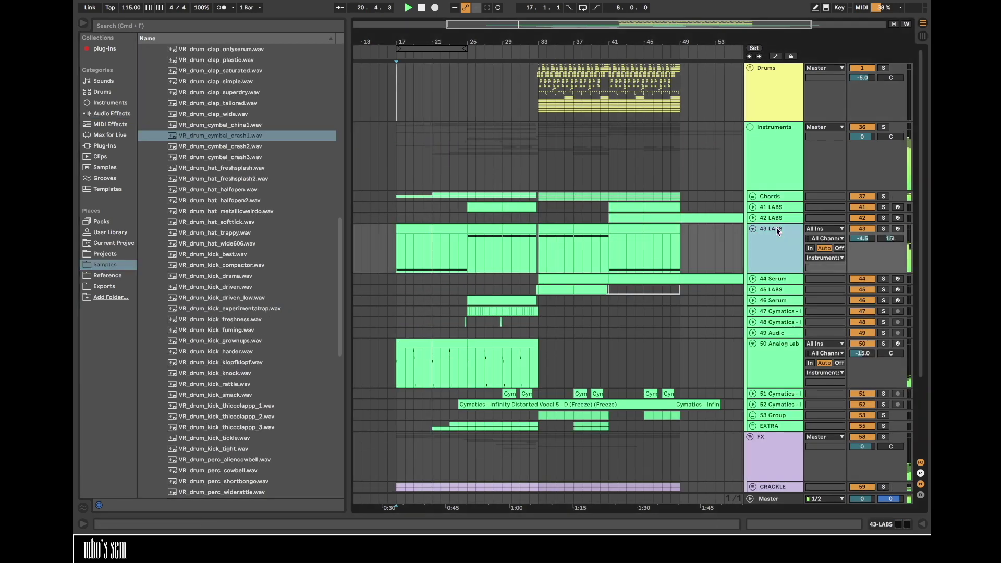
{"action": "left_click", "coordinate": [111, 113]}
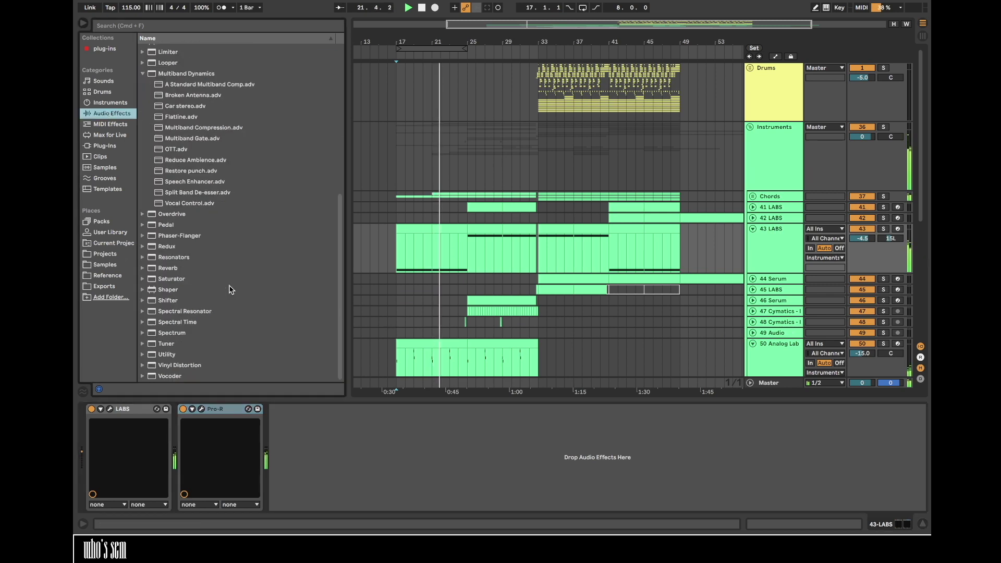
{"action": "left_click_drag", "start_coordinate": [170, 354], "coordinate": [359, 442]}
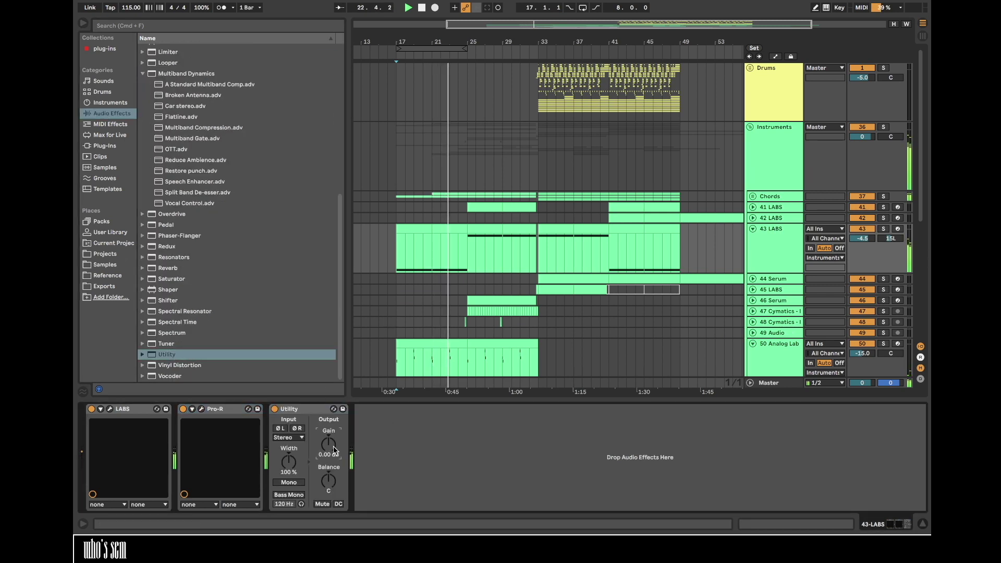
- Edit the Utility gain automation value on track 43 LABS at bar 17, and hide the automation lanes
{"action": "key", "text": "a"}
{"action": "left_click", "coordinate": [397, 254]}
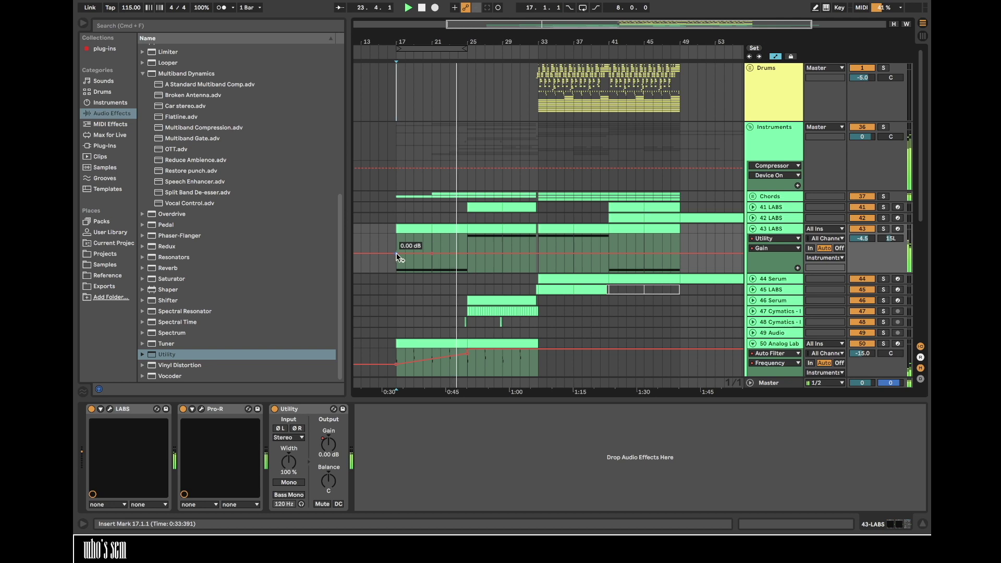
{"action": "right_click", "coordinate": [397, 254]}
{"action": "left_click", "coordinate": [407, 261]}
{"action": "type", "text": "-"}
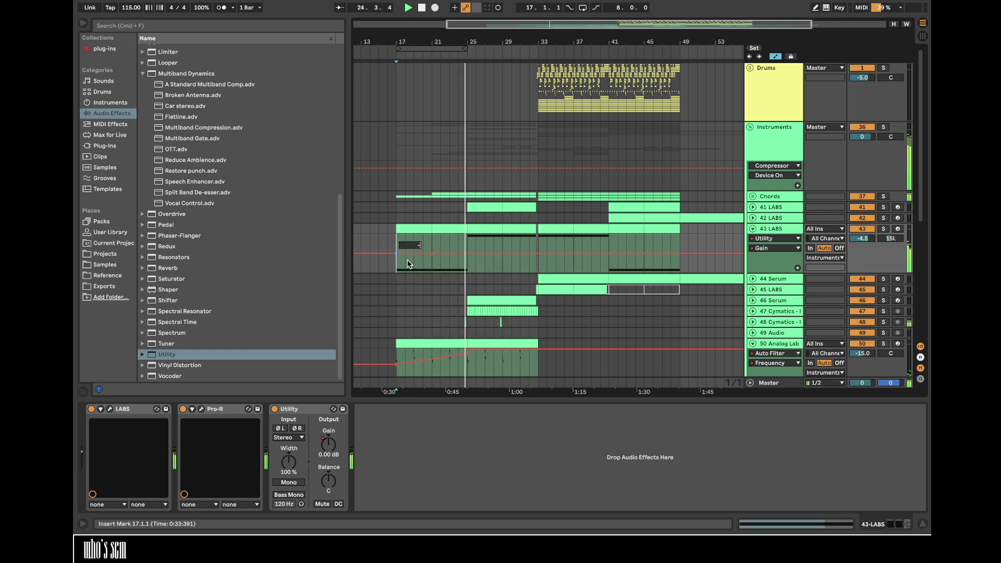
{"action": "type", "text": "a"}
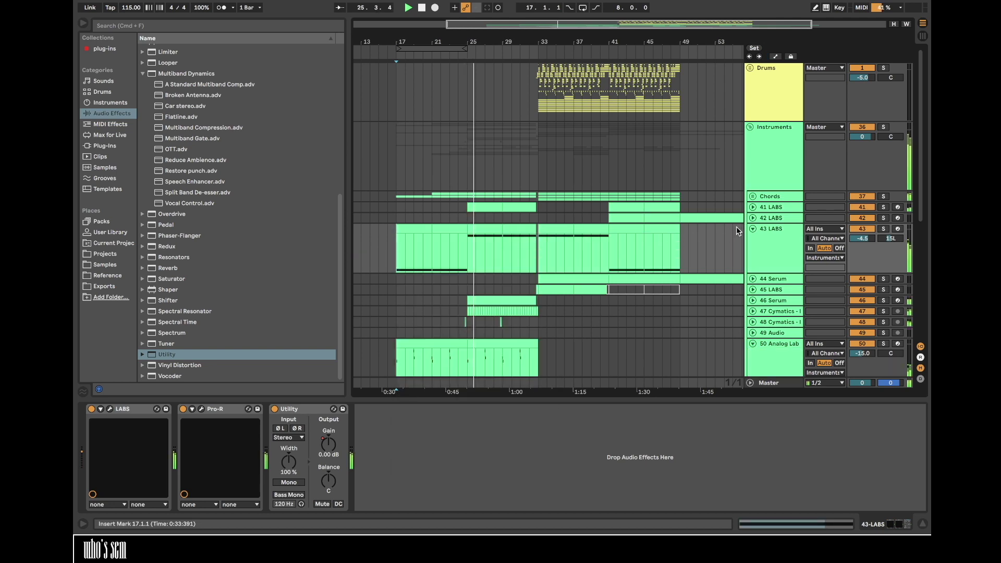
- Lower the EQ Eight low cut on track 63 KSHMR Impact Low to about 40 Hz and replay from bar 24
{"action": "scroll", "coordinate": [432, 215], "scroll_direction": "down", "scroll_amount": 5}
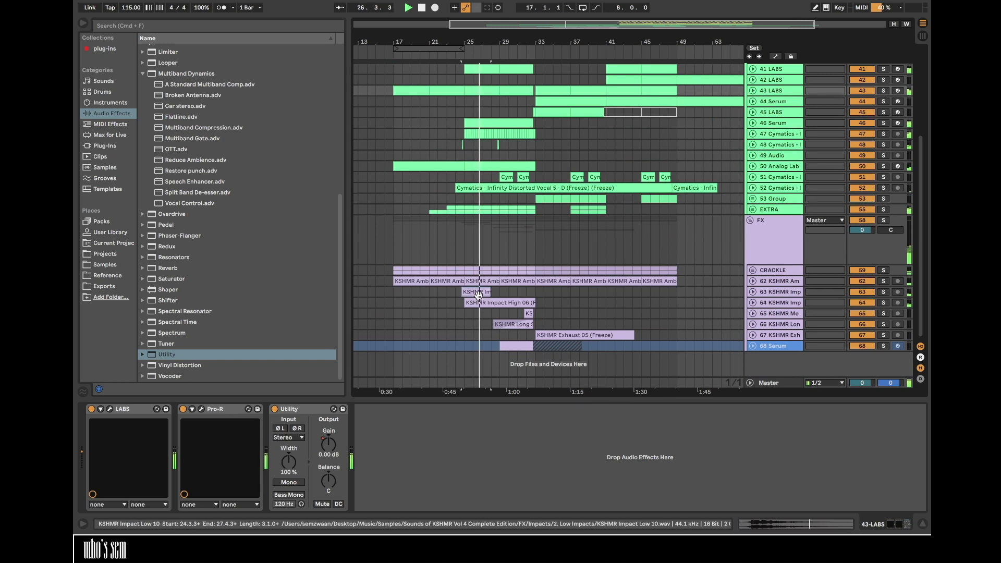
{"action": "left_click", "coordinate": [770, 289]}
{"action": "left_click", "coordinate": [754, 292]}
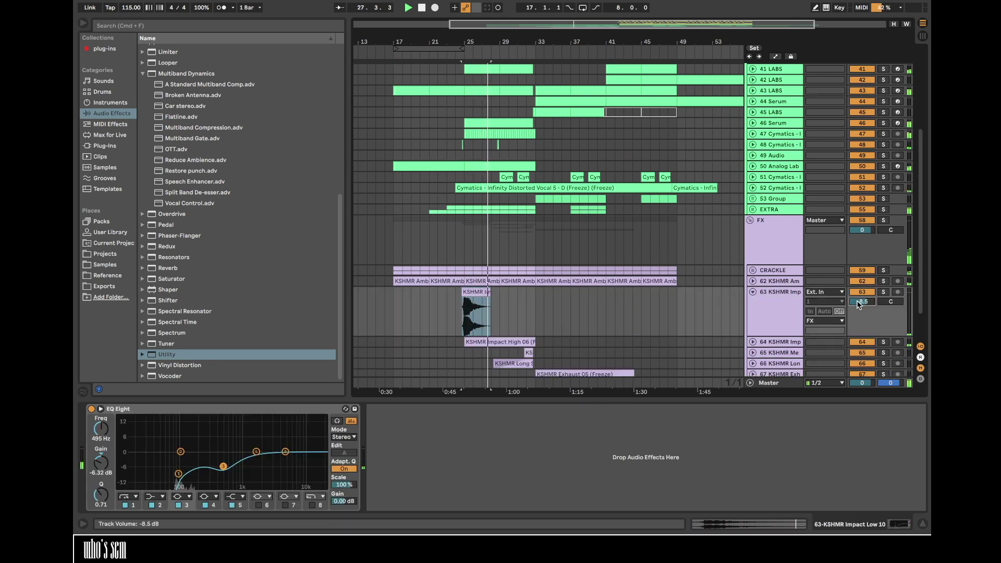
{"action": "left_click", "coordinate": [455, 315]}
{"action": "key", "text": "space"}
{"action": "key", "text": "space"}
{"action": "left_click", "coordinate": [753, 292]}
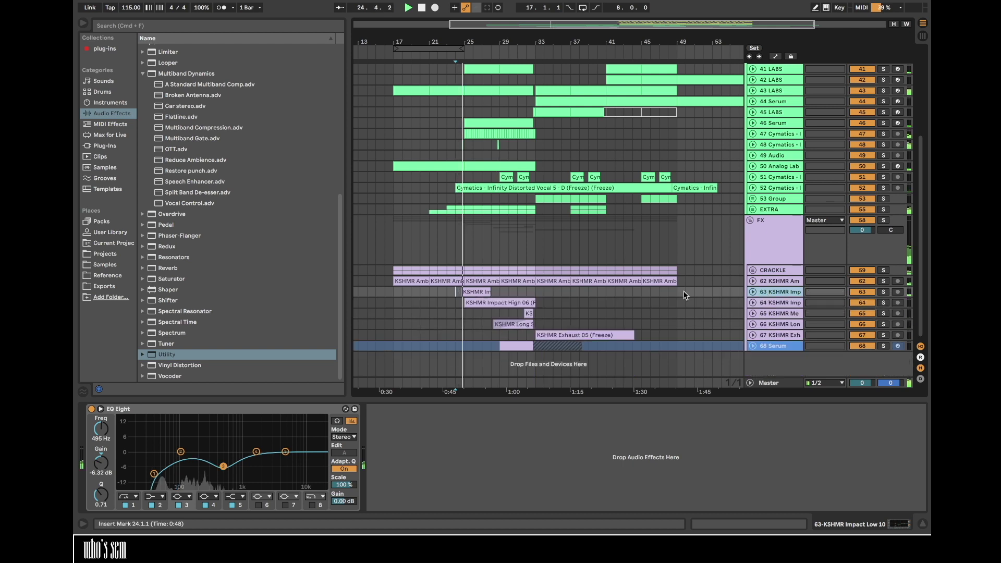
- Insert an audio track below track 63 and collapse the Virtual Riot pack in the Samples folder
{"action": "key", "text": "super+t"}
{"action": "left_click", "coordinate": [107, 264]}
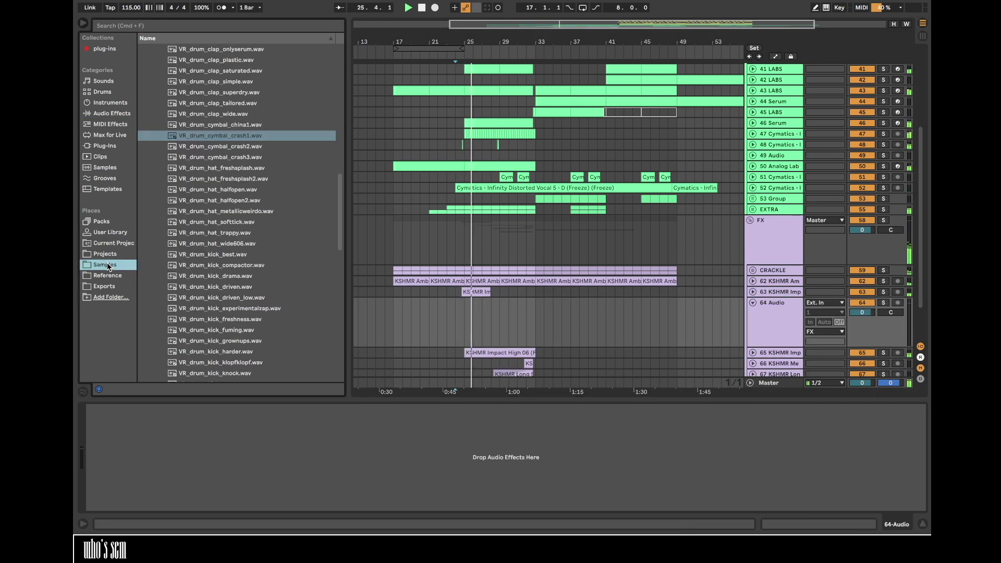
{"action": "scroll", "coordinate": [209, 209], "scroll_direction": "up", "scroll_amount": 10}
{"action": "scroll", "coordinate": [157, 210], "scroll_direction": "down", "scroll_amount": 3}
{"action": "left_click", "coordinate": [157, 209]}
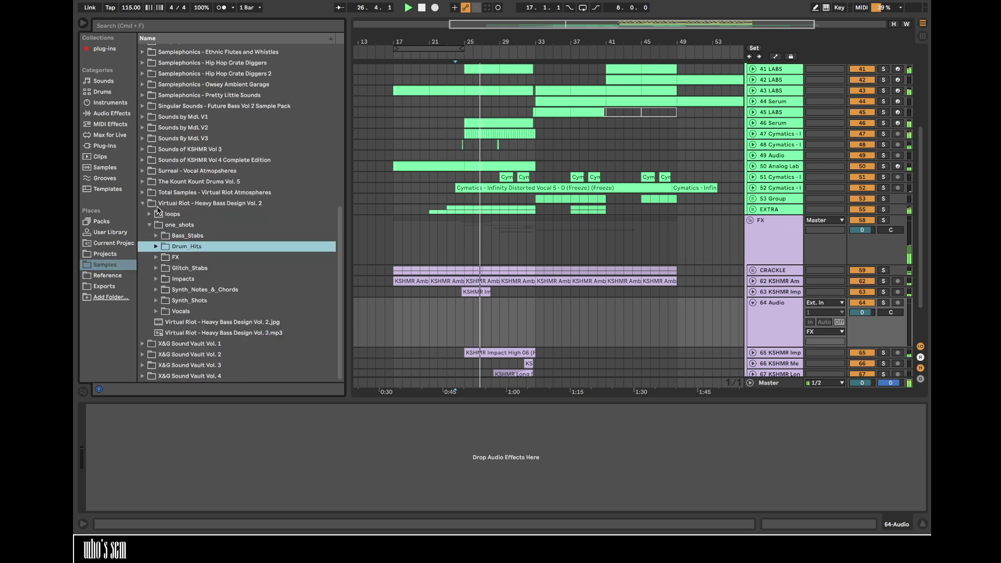
{"action": "scroll", "coordinate": [157, 268], "scroll_direction": "up", "scroll_amount": 3}
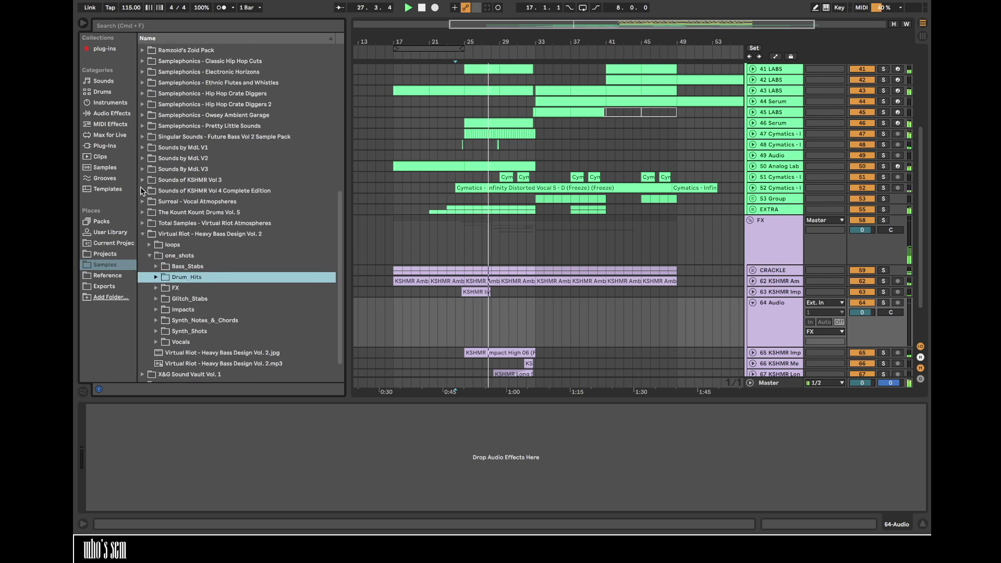
- Expand the FX folder of Sounds of KSHMR Vol 4 Complete Edition, and unfold track 69 Serum
{"action": "left_click", "coordinate": [141, 190]}
{"action": "scroll", "coordinate": [158, 291], "scroll_direction": "down", "scroll_amount": 3}
{"action": "left_click", "coordinate": [150, 184]}
{"action": "left_click", "coordinate": [150, 235]}
{"action": "scroll", "coordinate": [150, 238], "scroll_direction": "down", "scroll_amount": 5}
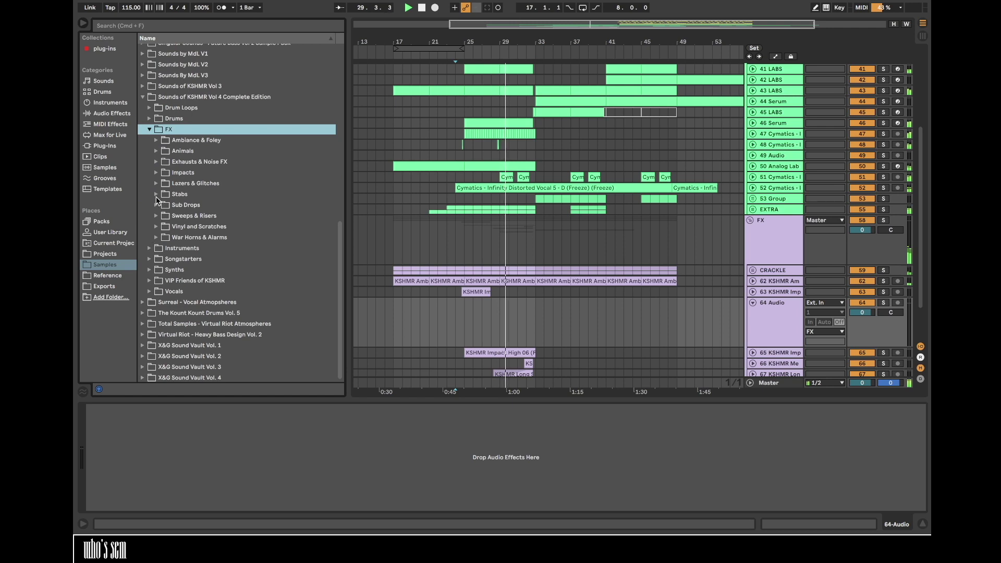
{"action": "scroll", "coordinate": [597, 325], "scroll_direction": "down", "scroll_amount": 4}
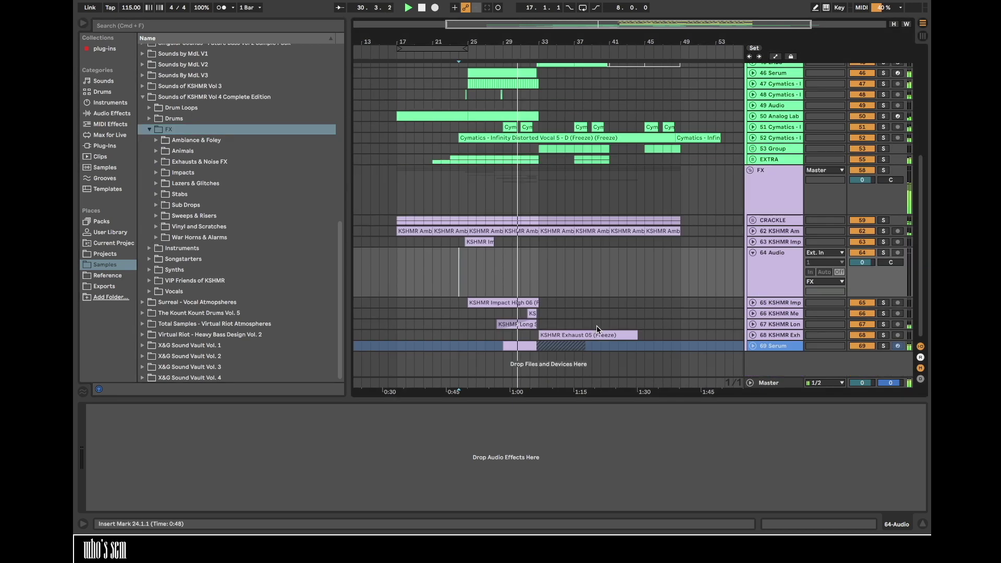
{"action": "scroll", "coordinate": [754, 346], "scroll_direction": "down", "scroll_amount": 1}
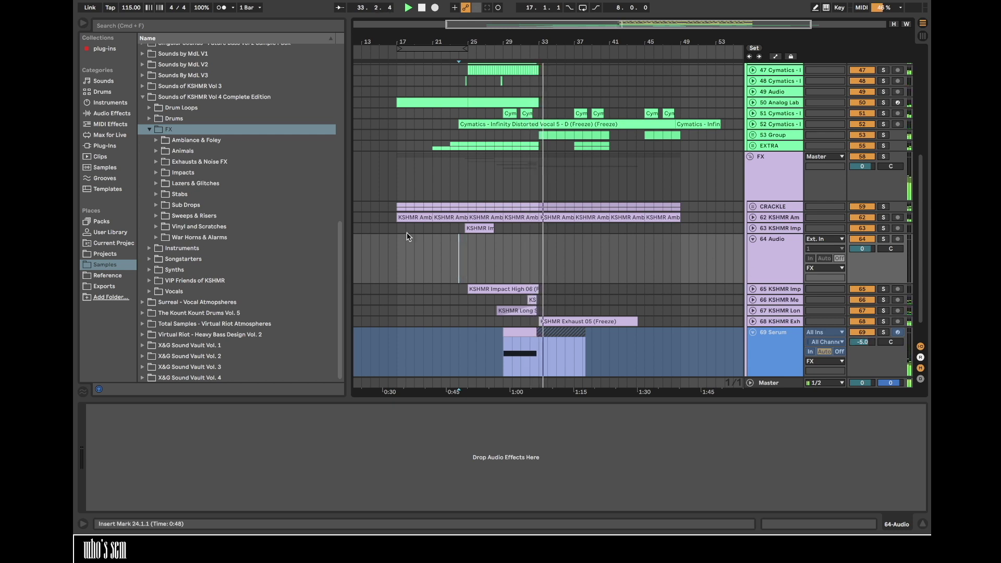
- On the Instruments group's EQ Eight, shift the dip down to about 200 Hz and set the mid band to 1.61 dB at 527 Hz
{"action": "scroll", "coordinate": [861, 131], "scroll_direction": "up", "scroll_amount": 5}
{"action": "left_click", "coordinate": [755, 95]}
{"action": "mouse_move", "coordinate": [203, 457]}
{"action": "left_mouse_down"}
{"action": "mouse_move", "coordinate": [207, 449]}
{"action": "mouse_move", "coordinate": [198, 457]}
{"action": "left_mouse_up"}
{"action": "left_click_drag", "start_coordinate": [259, 455], "coordinate": [225, 448]}
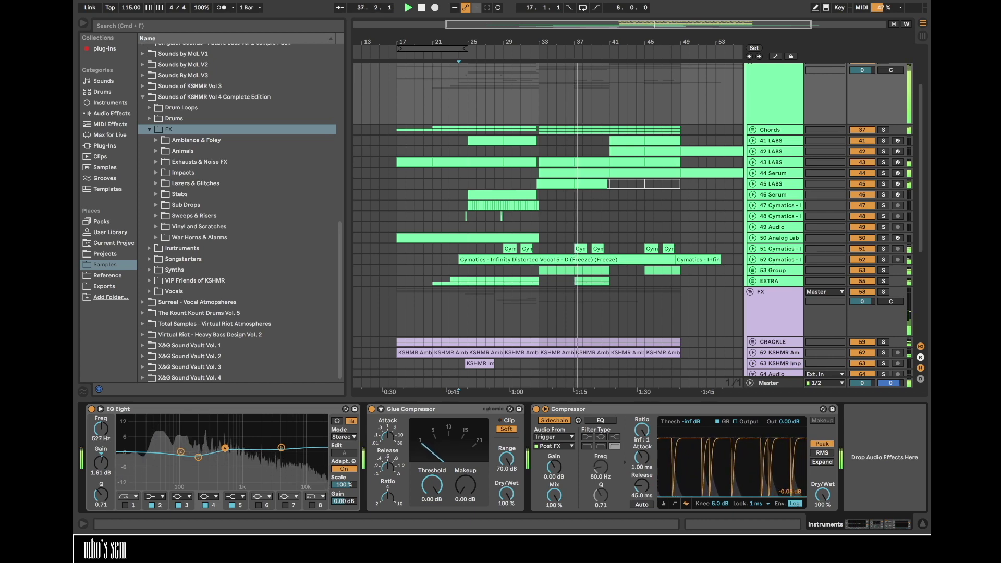
- Place the KSHMR Sweep Transition 01 - Clean sample from Sweeps & Risers on audio track 64 at bar 24
{"action": "scroll", "coordinate": [469, 260], "scroll_direction": "down", "scroll_amount": 6}
{"action": "left_click", "coordinate": [465, 252]}
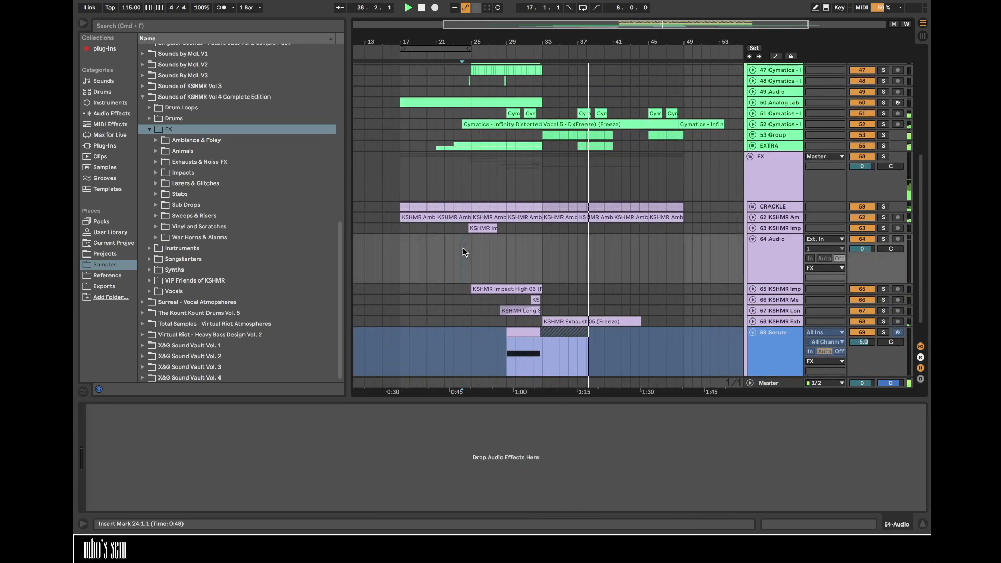
{"action": "left_click", "coordinate": [158, 216]}
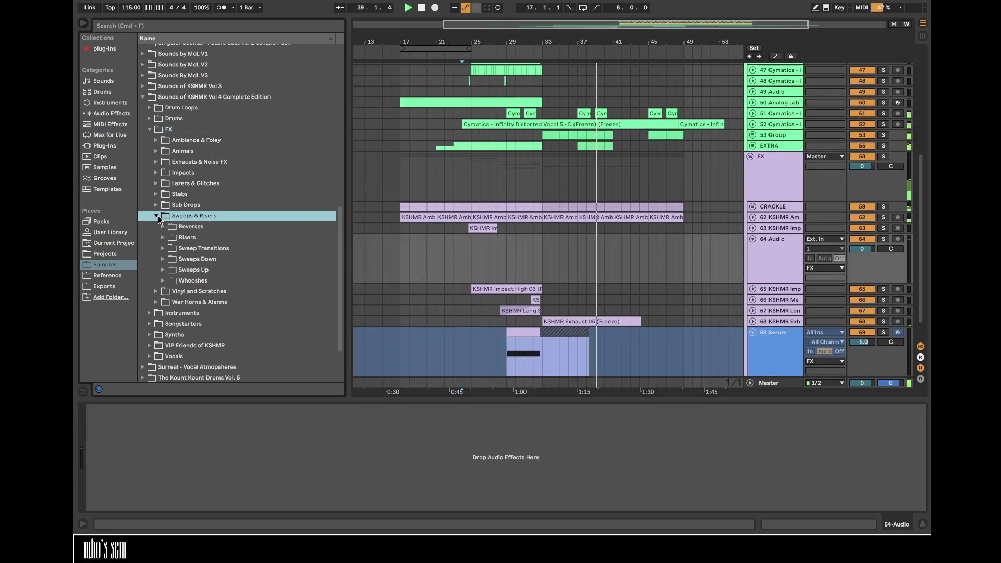
{"action": "left_click", "coordinate": [163, 248]}
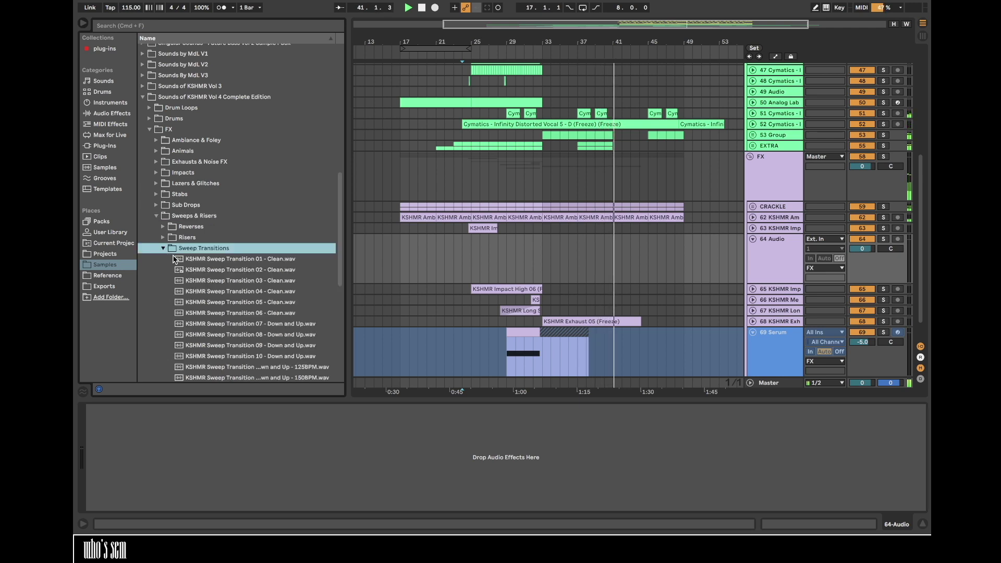
{"action": "left_click", "coordinate": [180, 259]}
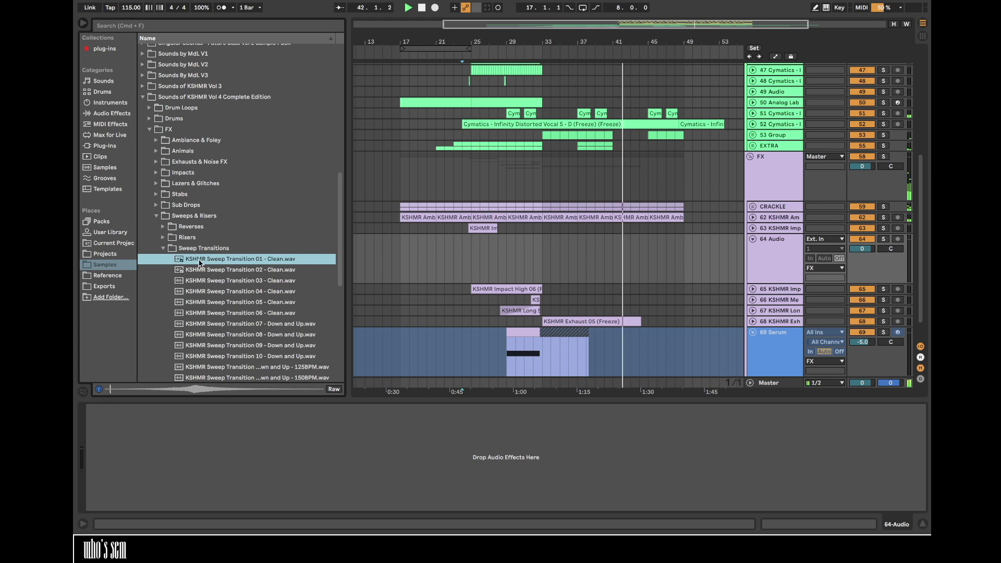
{"action": "left_click_drag", "start_coordinate": [216, 262], "coordinate": [474, 264]}
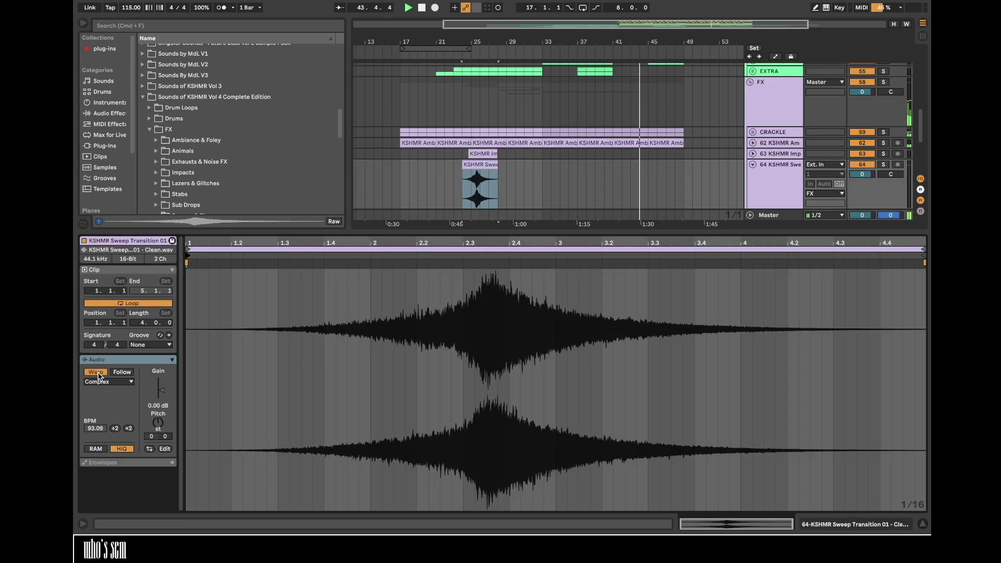
- Turn off warping for the sweep clip on track 64 and shift it to start at bar 23, replaying from there
{"action": "left_click", "coordinate": [95, 373]}
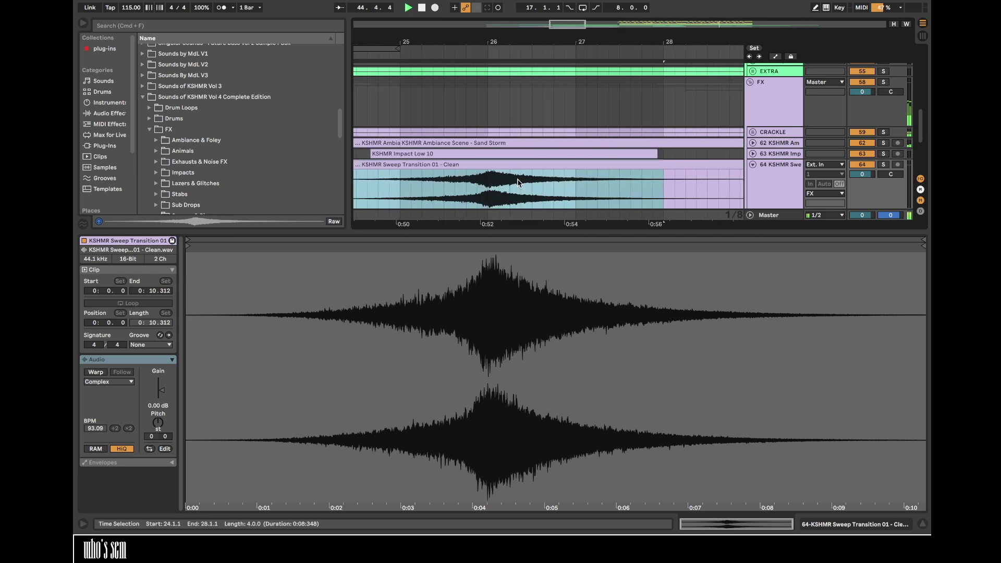
{"action": "left_click_drag", "start_coordinate": [534, 164], "coordinate": [446, 167]}
{"action": "key", "text": "space"}
{"action": "key", "text": "space"}
- Lower track 64's volume to -20 dB and add the Pro-R reverb plug-in to it
{"action": "left_click_drag", "start_coordinate": [856, 173], "coordinate": [856, 185]}
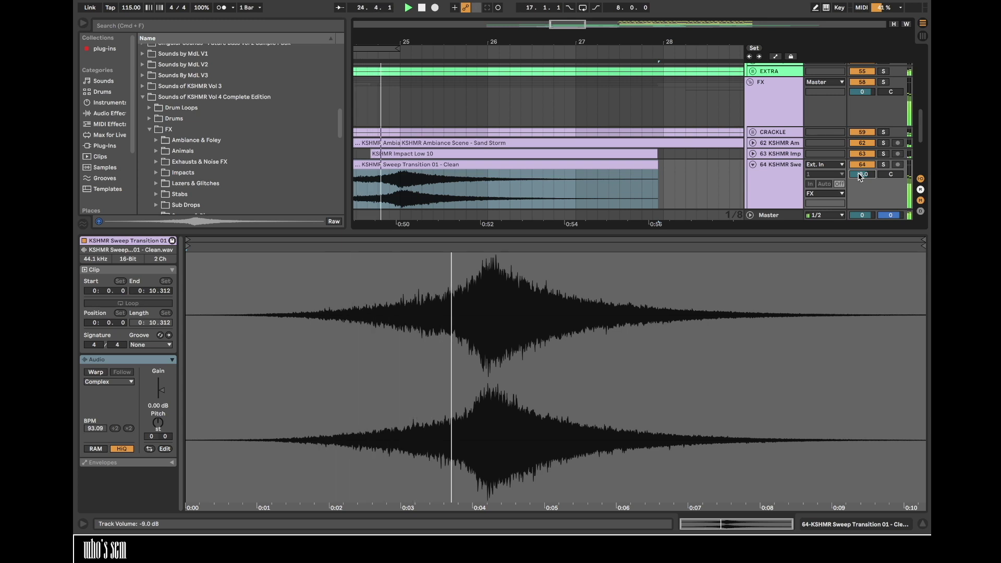
{"action": "left_click_drag", "start_coordinate": [858, 175], "coordinate": [860, 189]}
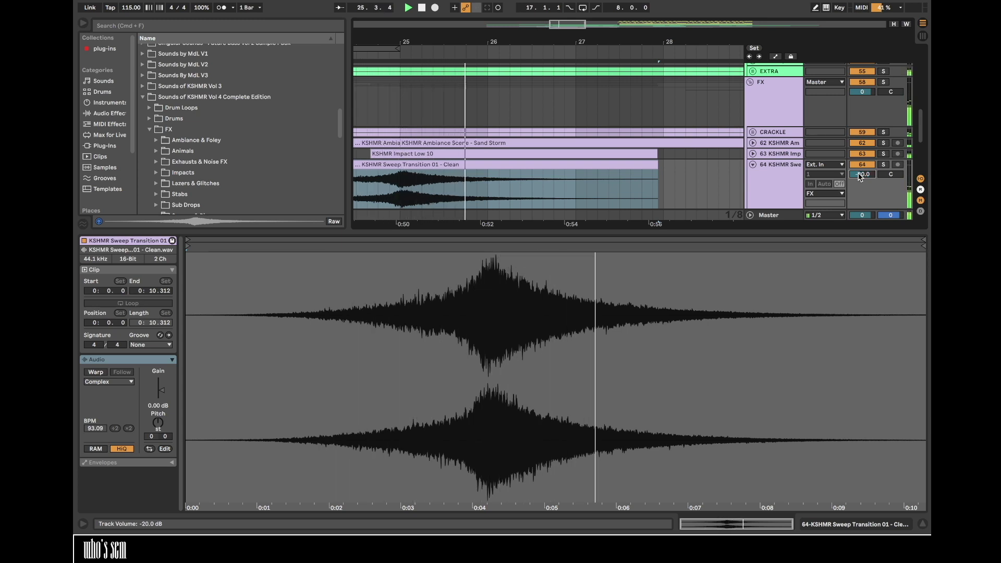
{"action": "left_click", "coordinate": [105, 48]}
{"action": "scroll", "coordinate": [193, 166], "scroll_direction": "down", "scroll_amount": 5}
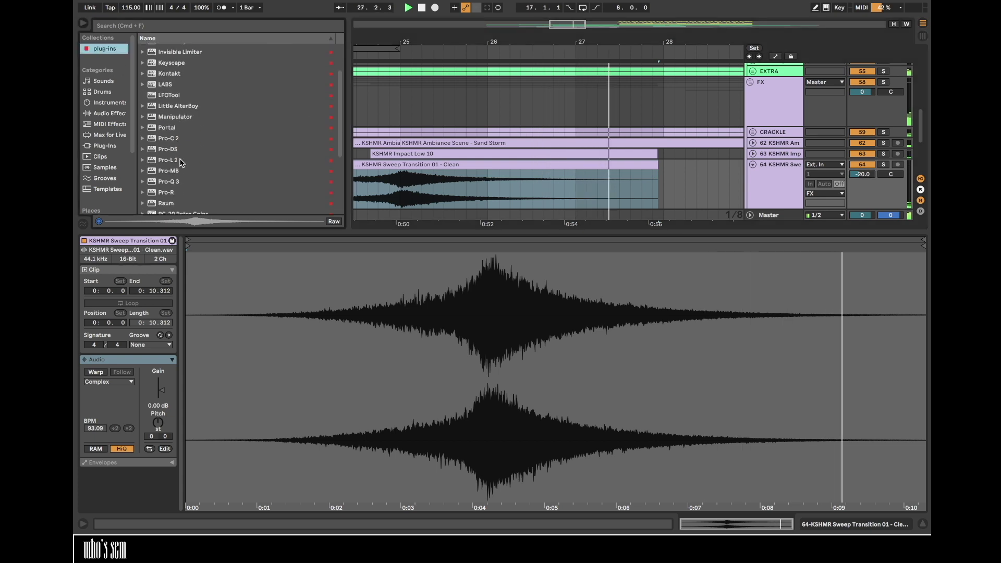
{"action": "left_click", "coordinate": [171, 192]}
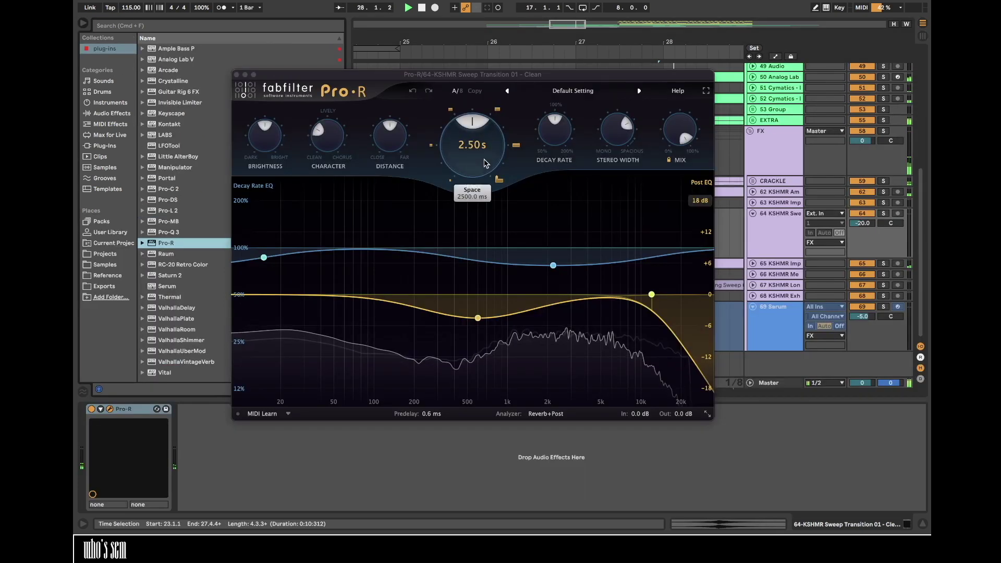
- Set Pro-R's space to 10 s, decay rate to 200% and mix to about 75%, with track 64's volume at about -26 dB
{"action": "left_click_drag", "start_coordinate": [484, 163], "coordinate": [476, 135]}
{"action": "left_click_drag", "start_coordinate": [668, 128], "coordinate": [665, 155]}
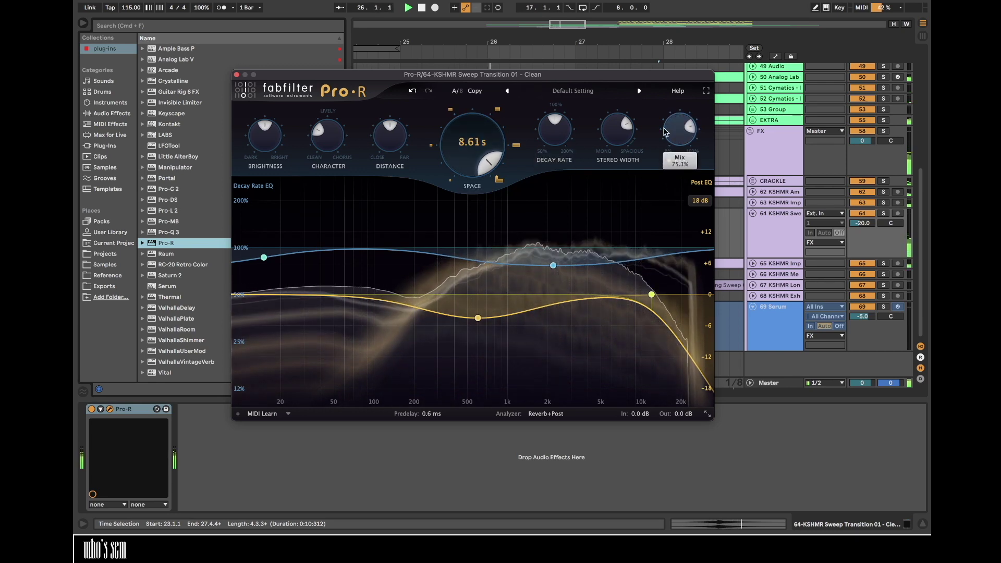
{"action": "left_click_drag", "start_coordinate": [865, 224], "coordinate": [865, 233]}
{"action": "left_click_drag", "start_coordinate": [486, 140], "coordinate": [511, 67]}
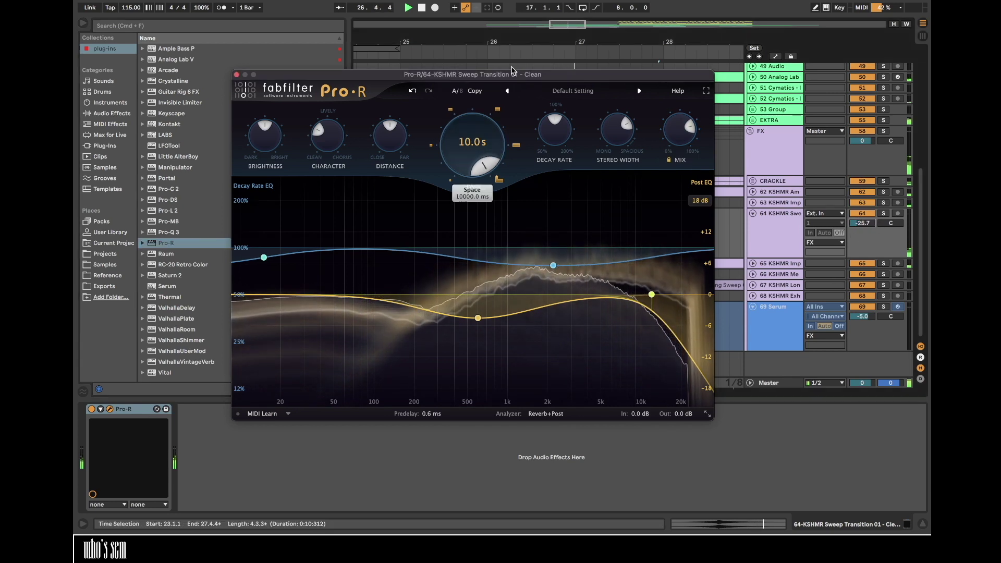
{"action": "left_click_drag", "start_coordinate": [557, 134], "coordinate": [558, 105]}
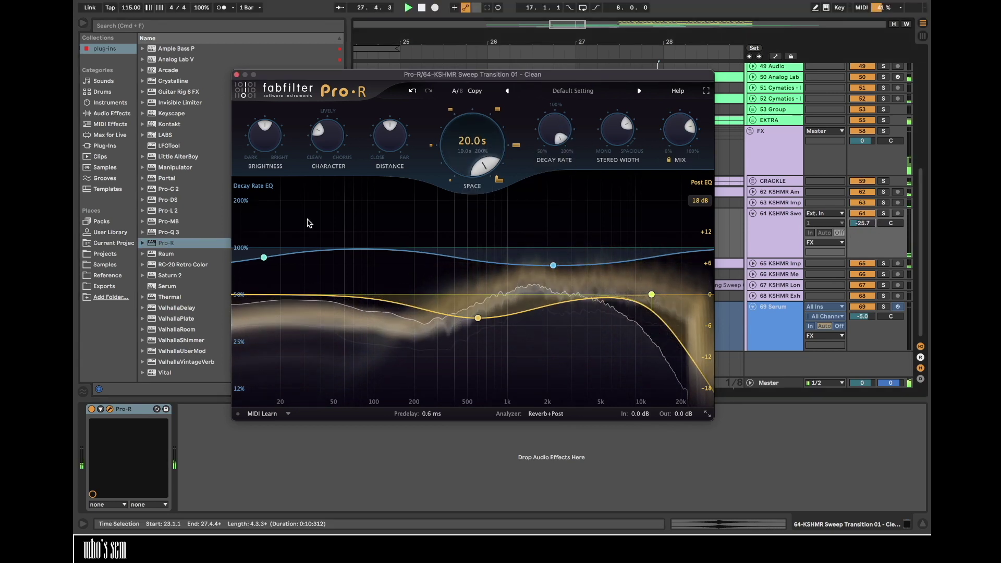
{"action": "left_click", "coordinate": [110, 409]}
- Fold the unfolded FX tracks and the FX group, and save the set
{"action": "left_click_drag", "start_coordinate": [459, 43], "coordinate": [496, 44]}
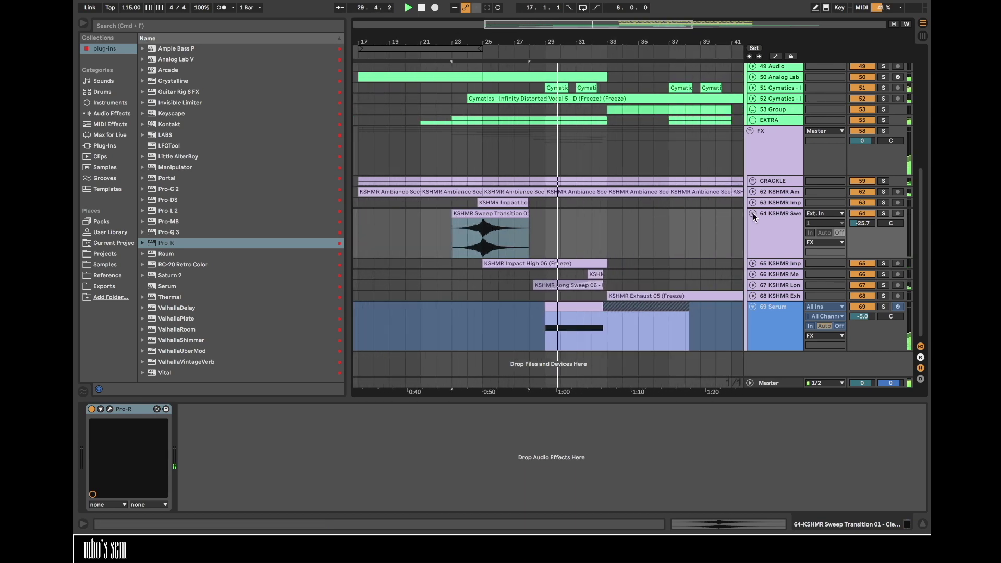
{"action": "key", "text": "alt+u"}
{"action": "scroll", "coordinate": [674, 188], "scroll_direction": "up", "scroll_amount": 3}
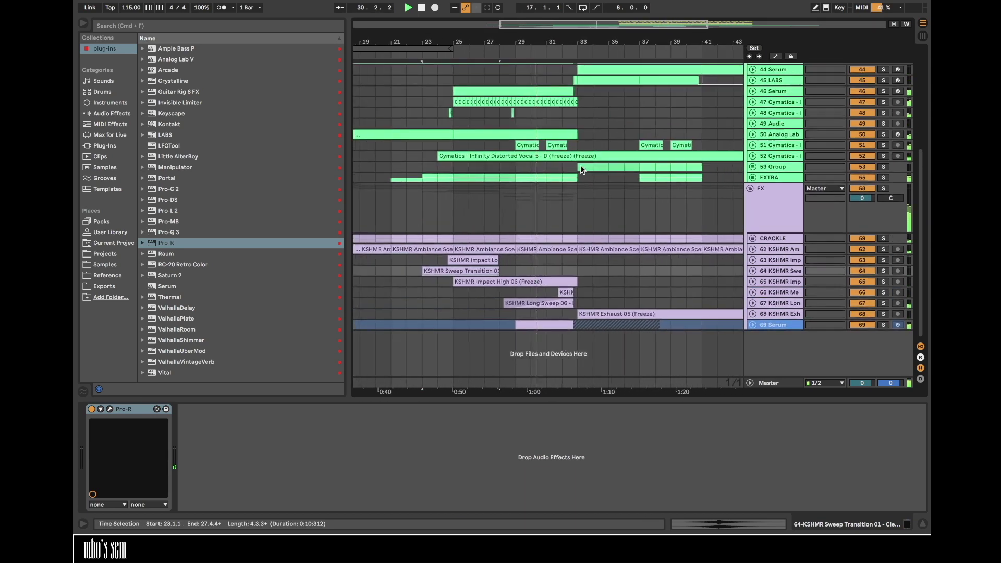
{"action": "left_click", "coordinate": [750, 189]}
{"action": "scroll", "coordinate": [572, 164], "scroll_direction": "up", "scroll_amount": 10}
{"action": "scroll", "coordinate": [572, 164], "scroll_direction": "right", "scroll_amount": 5}
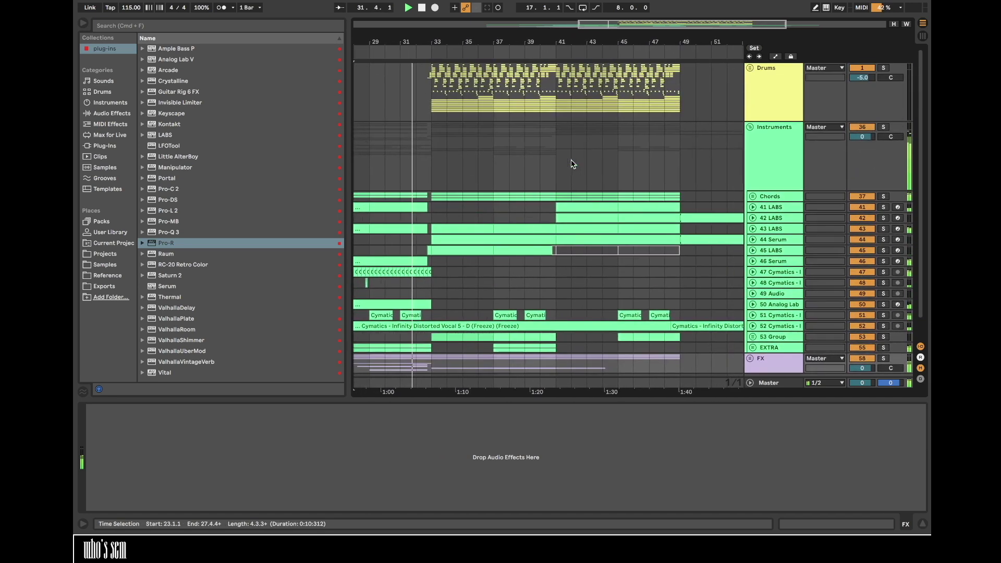
{"action": "left_click", "coordinate": [426, 92]}
{"action": "key", "text": "super+s"}
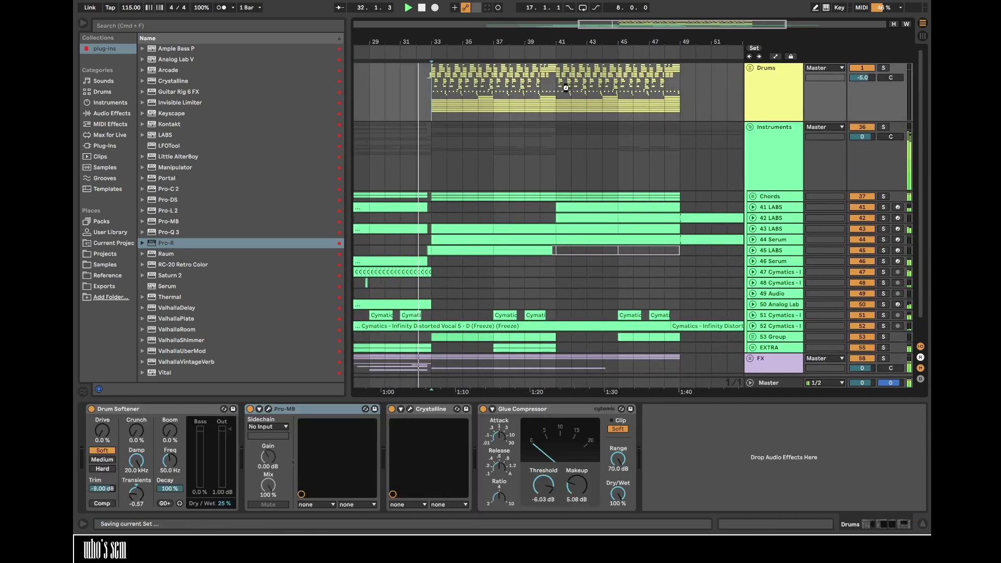
- Copy the Drums group's three beats at the start of bar 40 to bar 32, just before the drop
{"action": "left_click_drag", "start_coordinate": [541, 42], "coordinate": [650, 40]}
{"action": "left_click_drag", "start_coordinate": [649, 88], "coordinate": [673, 88]}
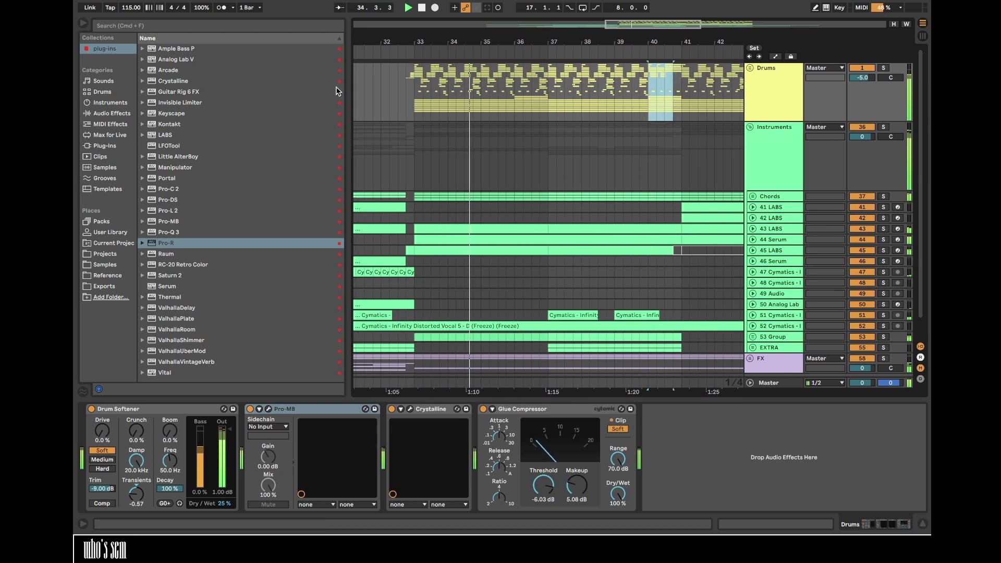
{"action": "left_click_drag", "start_coordinate": [406, 87], "coordinate": [381, 87]}
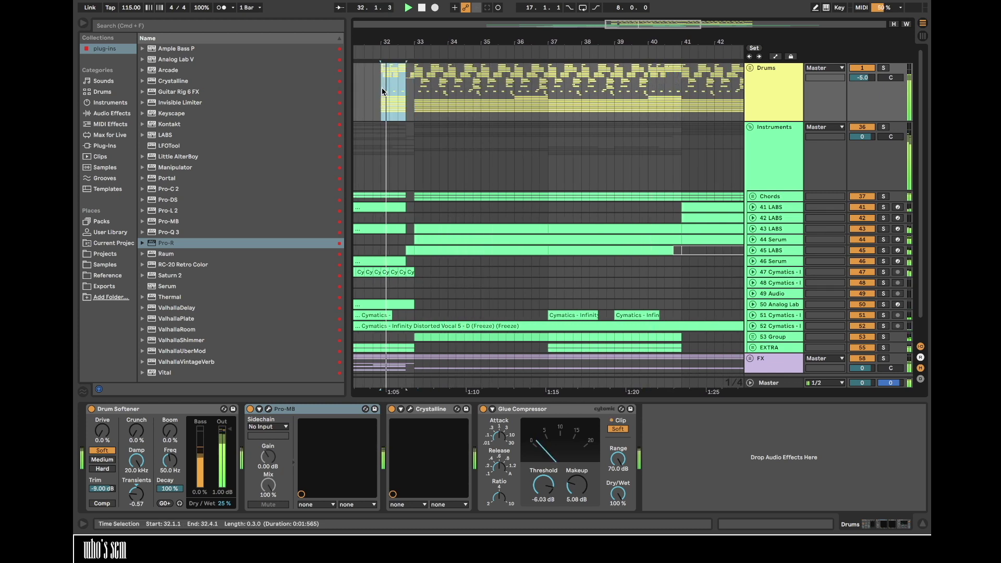
- Collapse the Instruments group and save the set
{"action": "left_click_drag", "start_coordinate": [388, 42], "coordinate": [505, 4]}
{"action": "left_click", "coordinate": [750, 126]}
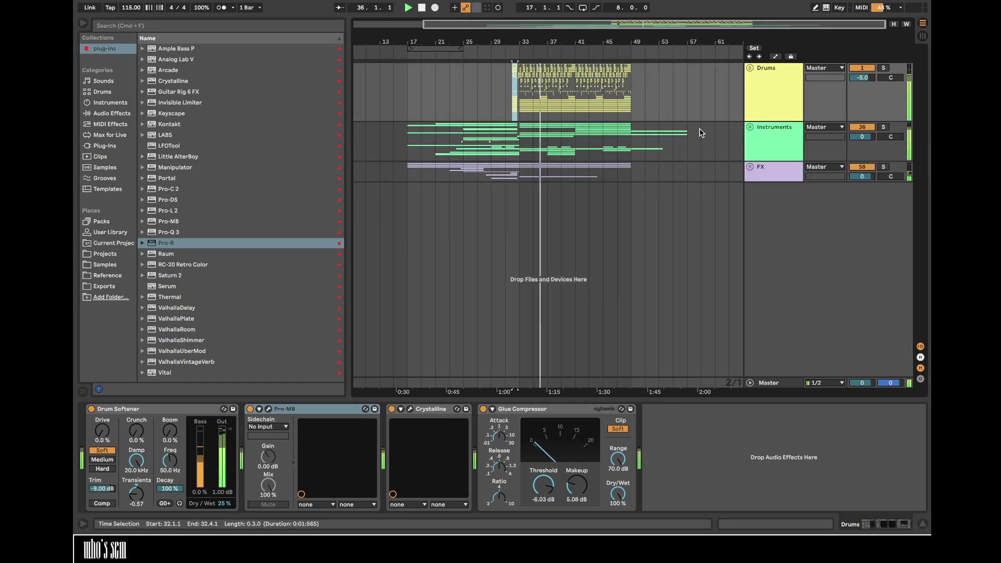
{"action": "key", "text": "super+s"}
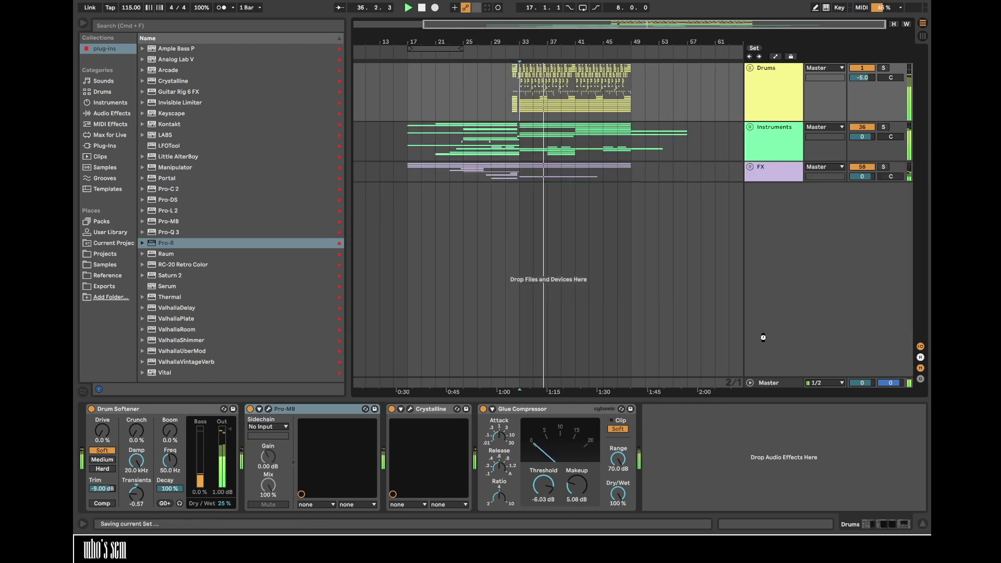
- Check the master's short-term loudness in the Pro-L 2 limiter and close its window
{"action": "left_click", "coordinate": [771, 383]}
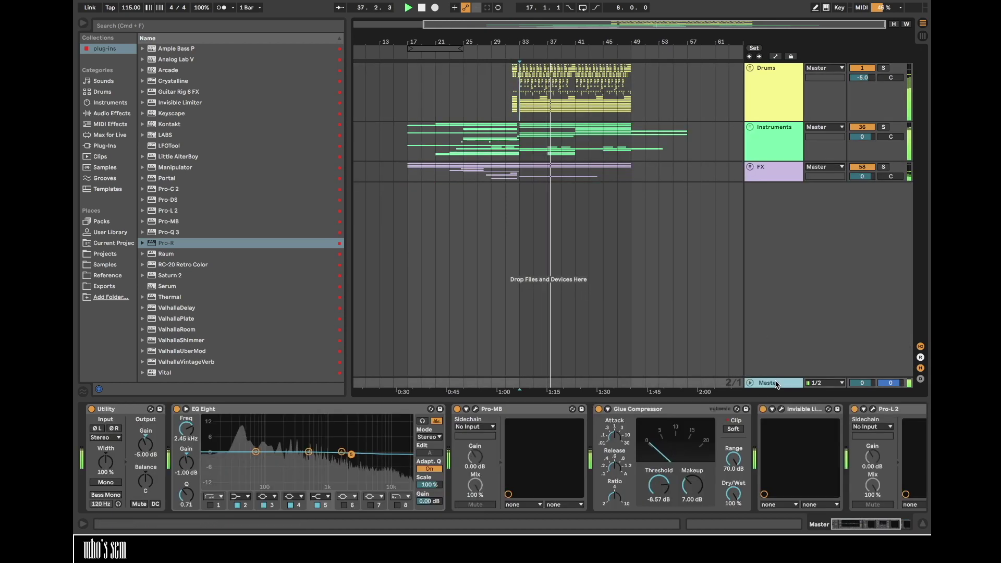
{"action": "left_click", "coordinate": [873, 410]}
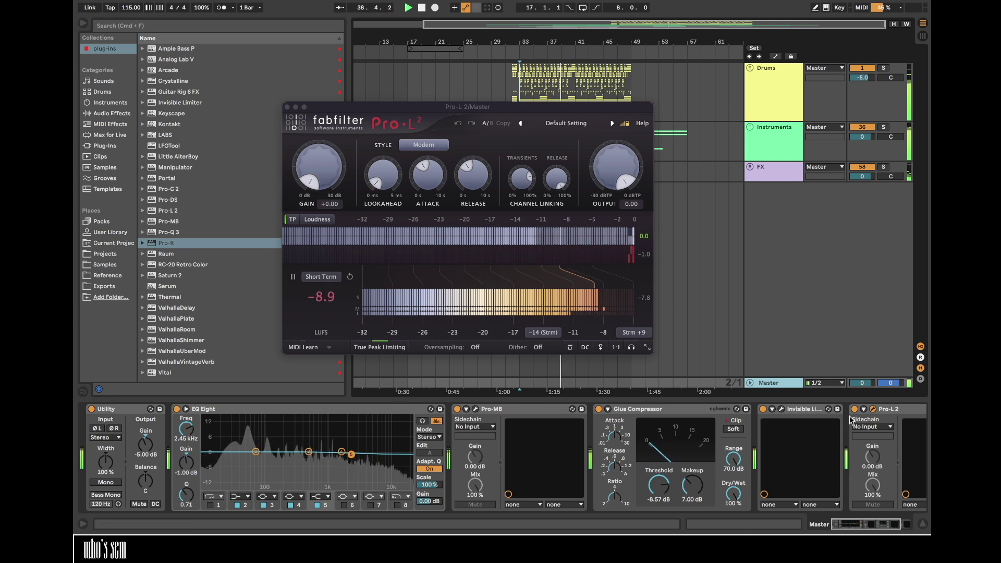
{"action": "left_click", "coordinate": [400, 99]}
{"action": "left_click", "coordinate": [407, 99]}
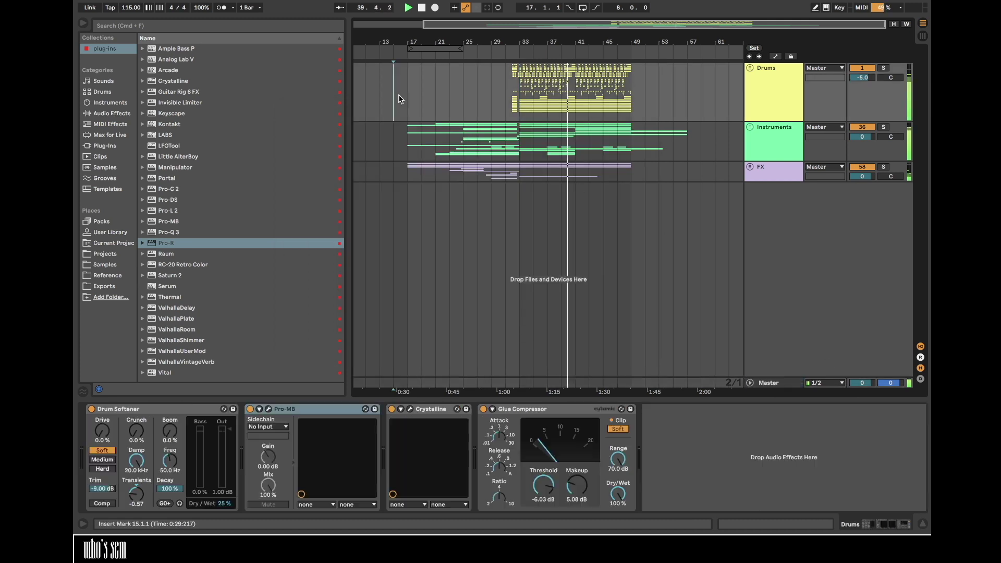
- Place the insert marker at bar 17 on the Drums group and save the set
{"action": "left_click_drag", "start_coordinate": [549, 42], "coordinate": [548, 48]}
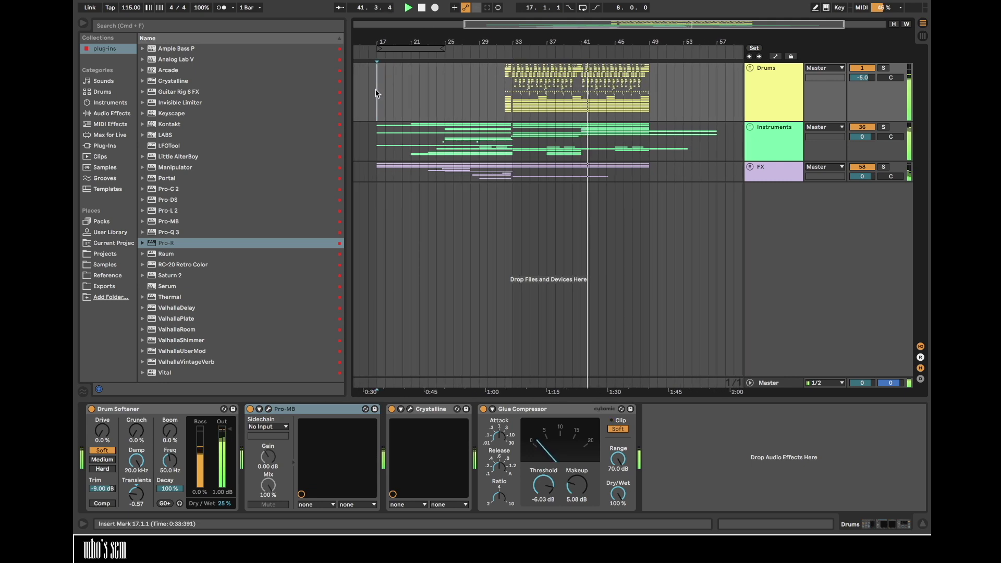
{"action": "scroll", "coordinate": [377, 94], "scroll_direction": "left", "scroll_amount": 5}
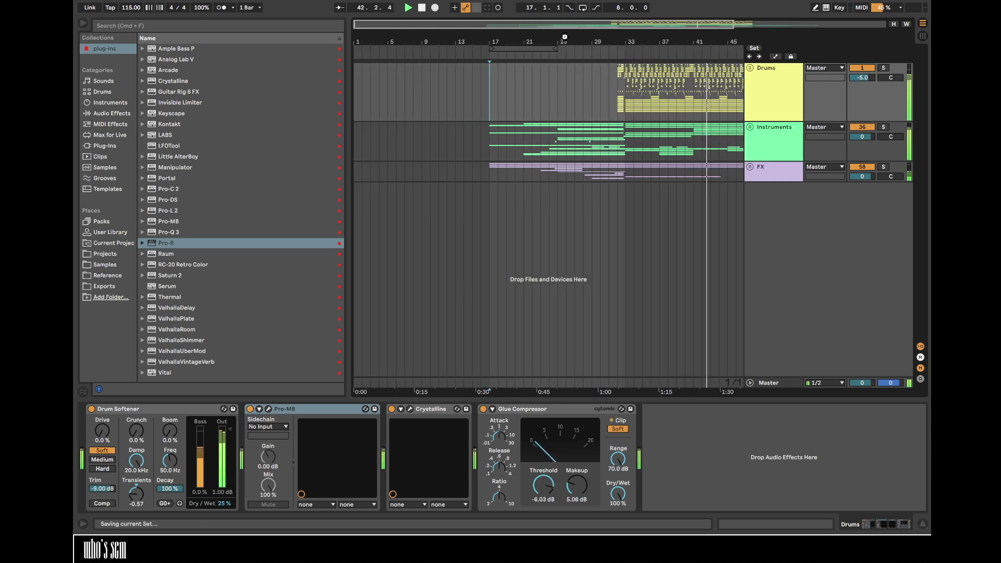
{"action": "left_click_drag", "start_coordinate": [568, 39], "coordinate": [515, 33]}
- Unfold the Instruments group and copy track 48's vocal FX from bars 23–33 to bars 39–49, playing back the result
{"action": "left_click", "coordinate": [115, 264]}
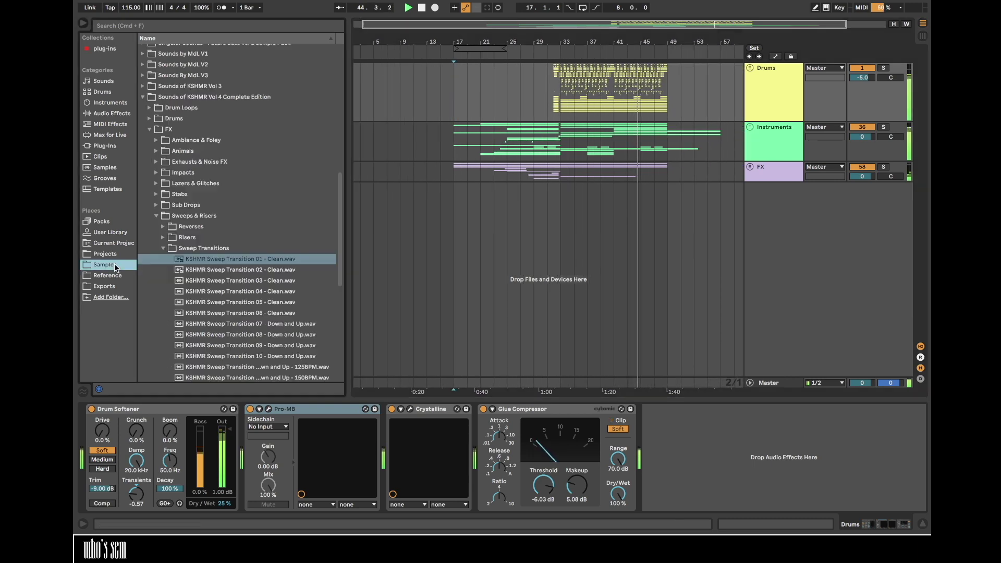
{"action": "left_click", "coordinate": [751, 126]}
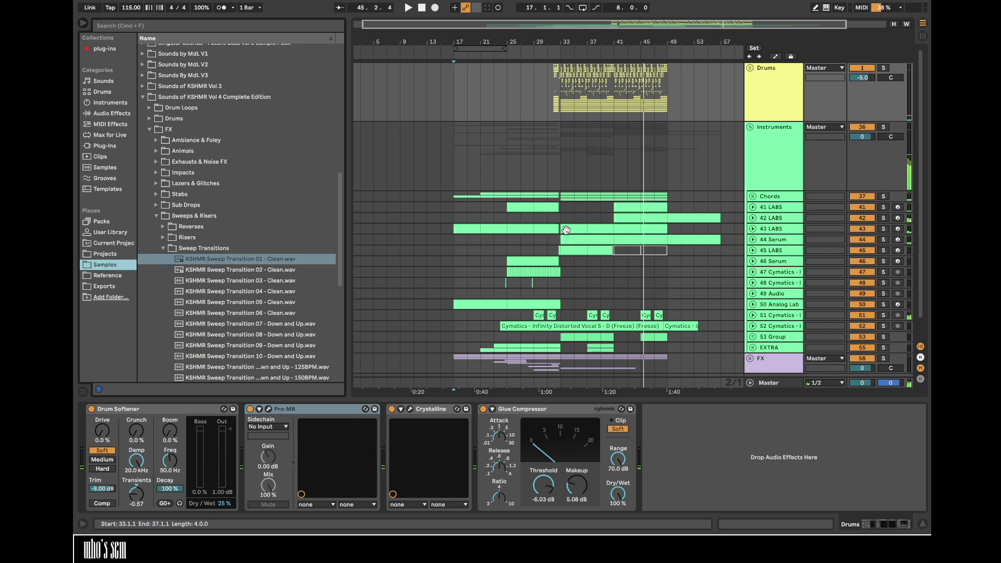
{"action": "left_click_drag", "start_coordinate": [497, 285], "coordinate": [560, 285]}
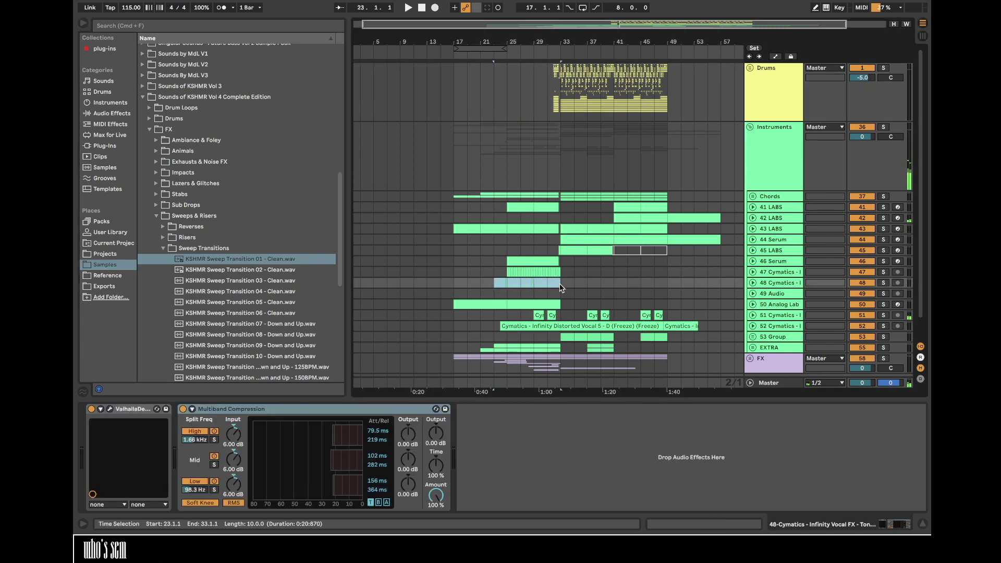
{"action": "left_click", "coordinate": [603, 285]}
{"action": "key", "text": "super+v"}
{"action": "key", "text": "space"}
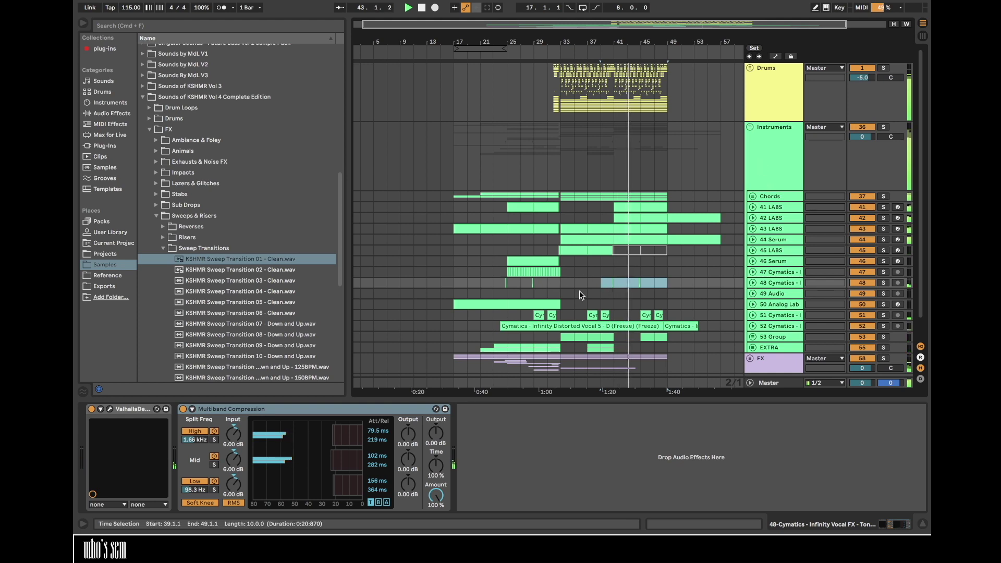
- Open ValhallaDelay on track 48 and set its delay time to 1/4 note
{"action": "scroll", "coordinate": [610, 301], "scroll_direction": "down", "scroll_amount": 1}
{"action": "left_click", "coordinate": [599, 269]}
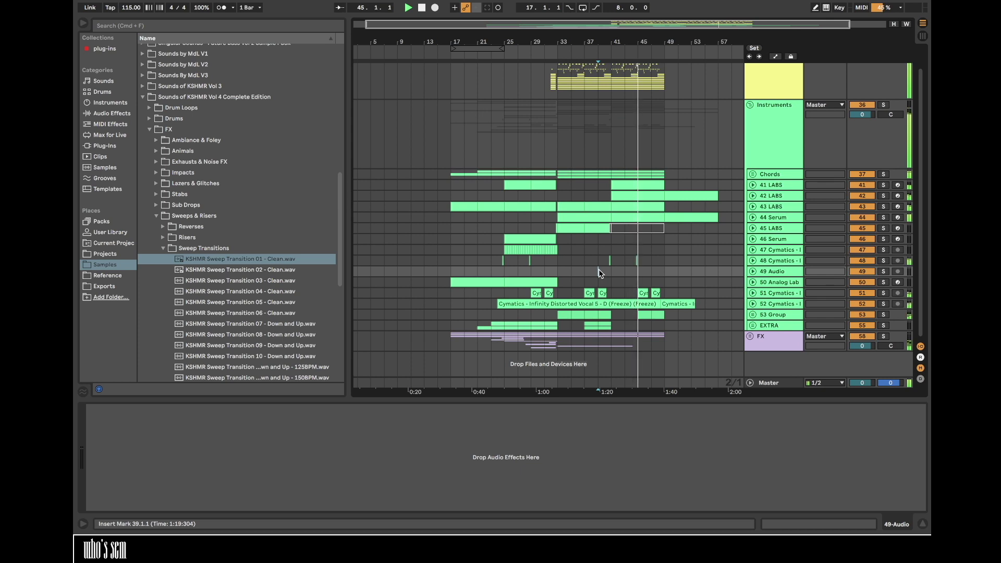
{"action": "left_click", "coordinate": [609, 261]}
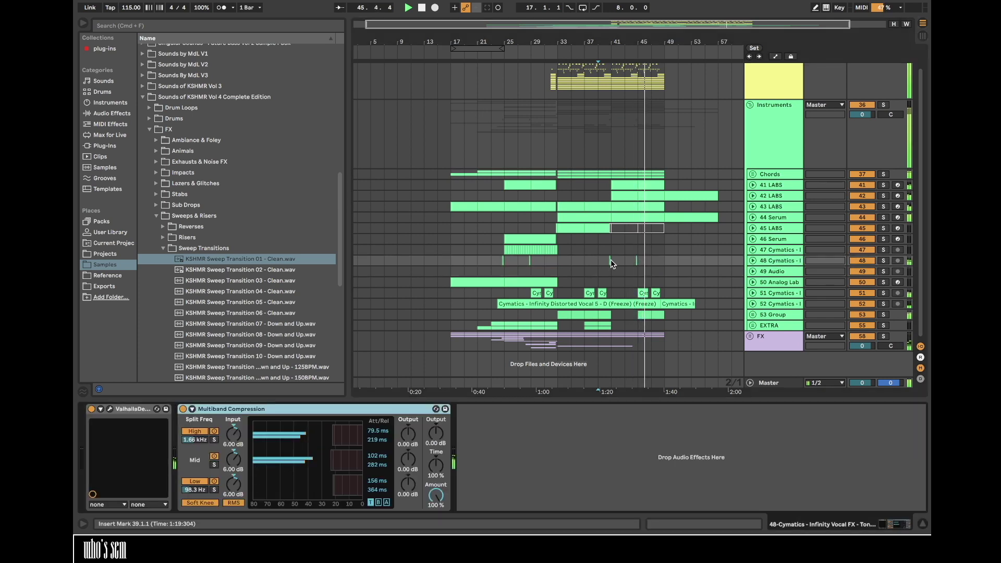
{"action": "left_click", "coordinate": [109, 409]}
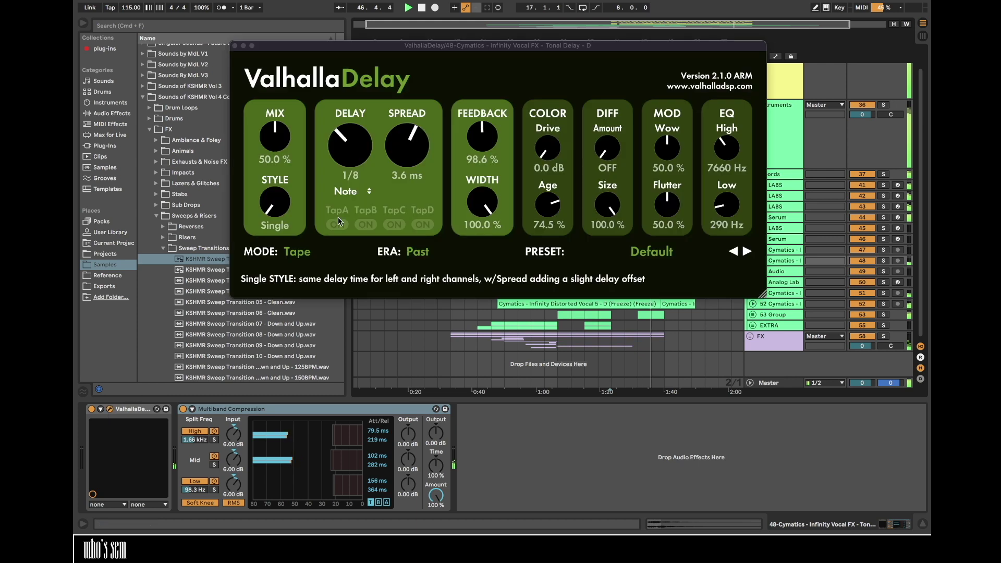
{"action": "left_click_drag", "start_coordinate": [364, 136], "coordinate": [365, 125]}
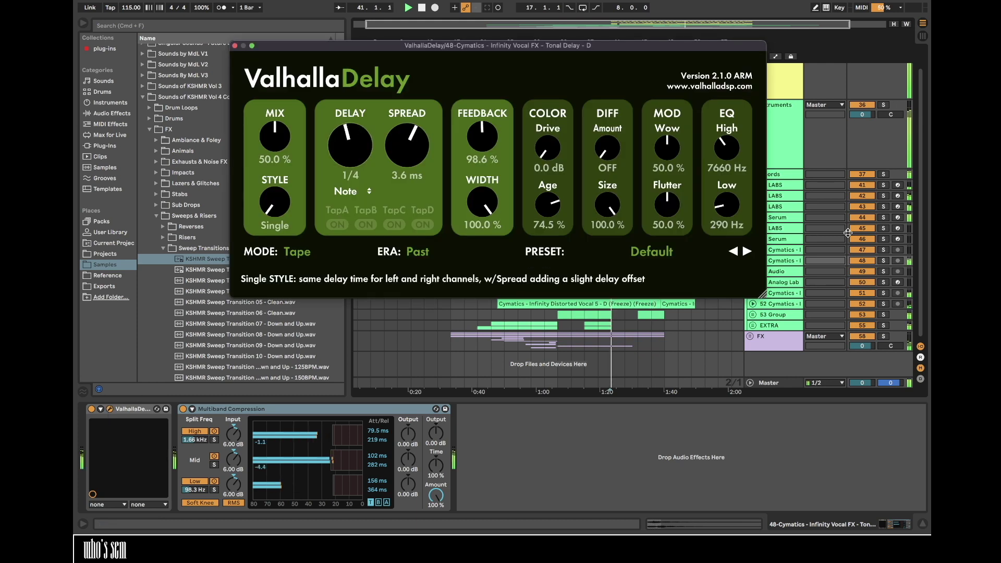
- Solo track 48, and set ValhallaDelay's delay time to 1/8 note and its style to Ratio
{"action": "left_click", "coordinate": [882, 261]}
{"action": "left_click_drag", "start_coordinate": [348, 132], "coordinate": [347, 142]}
{"action": "left_click_drag", "start_coordinate": [275, 204], "coordinate": [277, 143]}
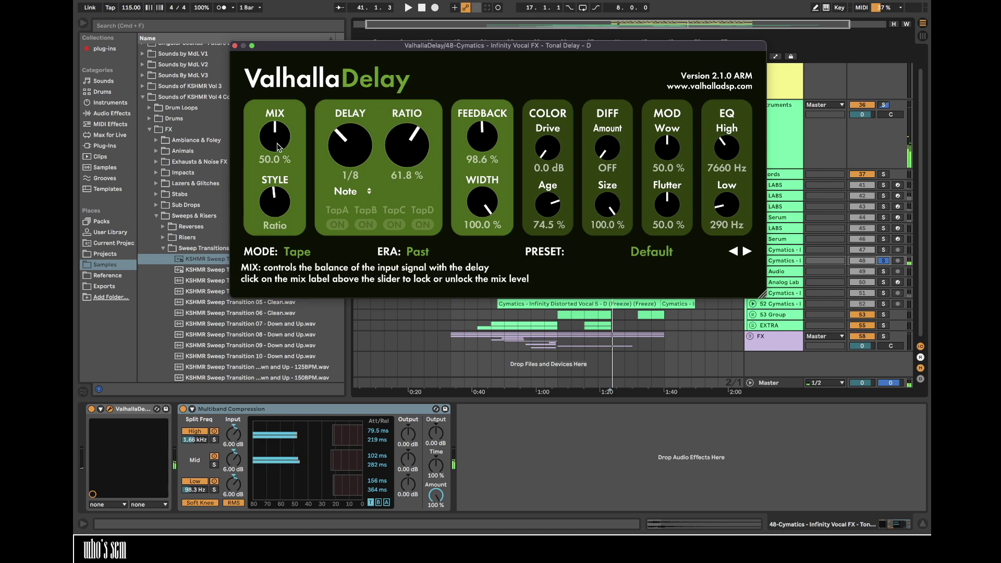
- Set ValhallaDelay's style to PingPong with the right delay synced to 1/8 note, play back the result and close the plug-in window
{"action": "left_click_drag", "start_coordinate": [276, 207], "coordinate": [276, 180]}
{"action": "left_click", "coordinate": [403, 191]}
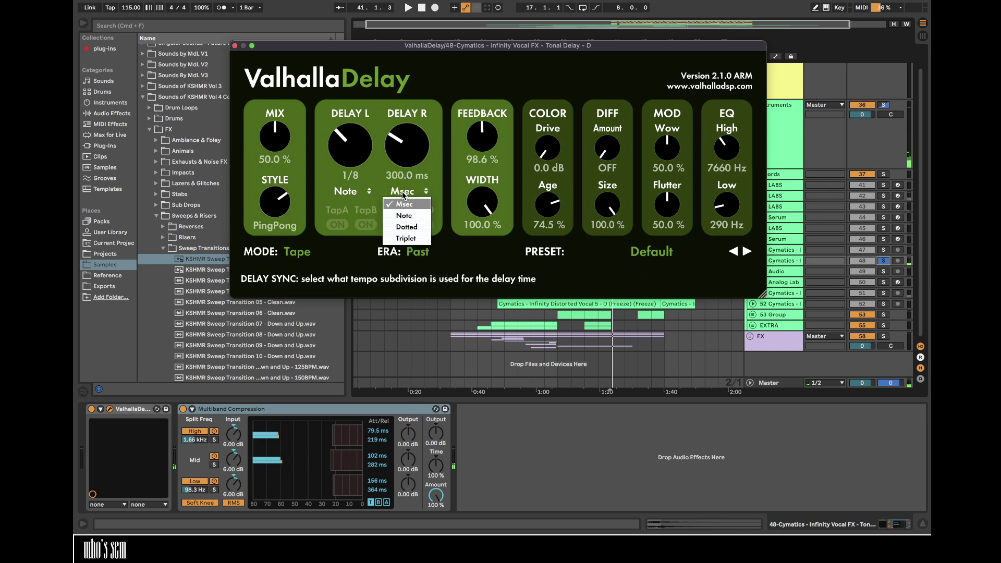
{"action": "left_click", "coordinate": [408, 207]}
{"action": "key", "text": "space"}
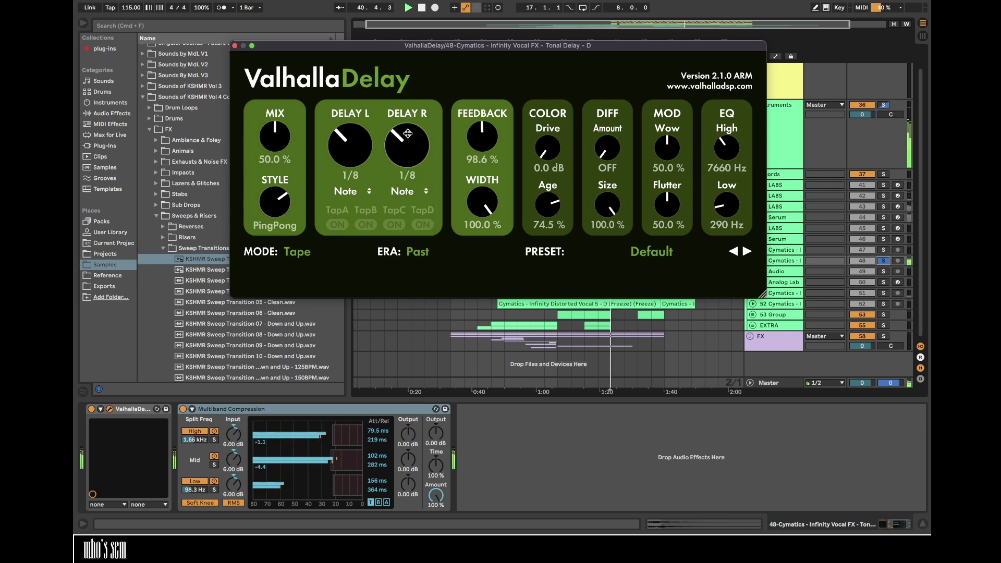
{"action": "key", "text": "space"}
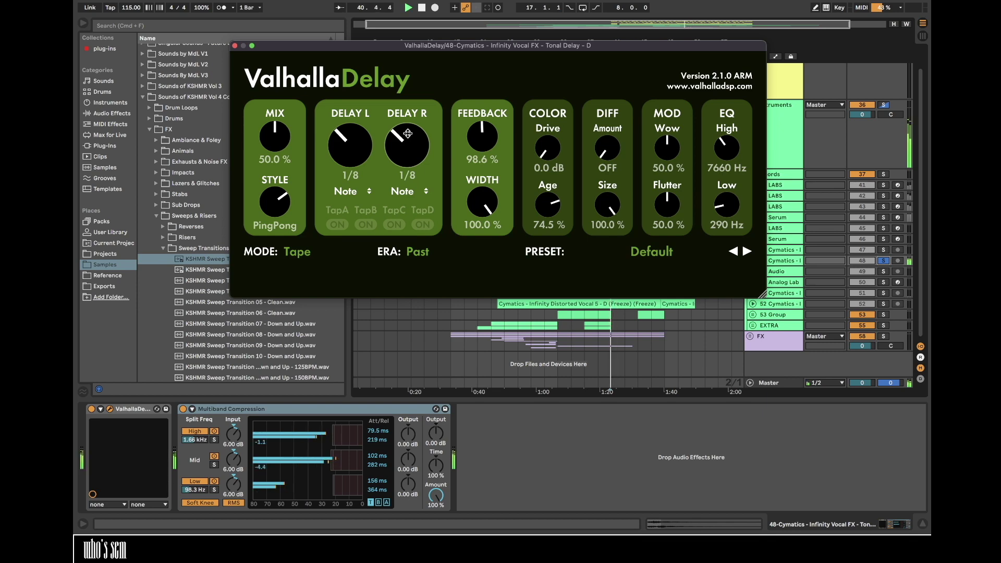
{"action": "left_click", "coordinate": [234, 46]}
- Insert EQ Eight before ValhallaDelay on track 48 and enable its first filter band
{"action": "left_click", "coordinate": [112, 113]}
{"action": "scroll", "coordinate": [176, 210], "scroll_direction": "up", "scroll_amount": 10}
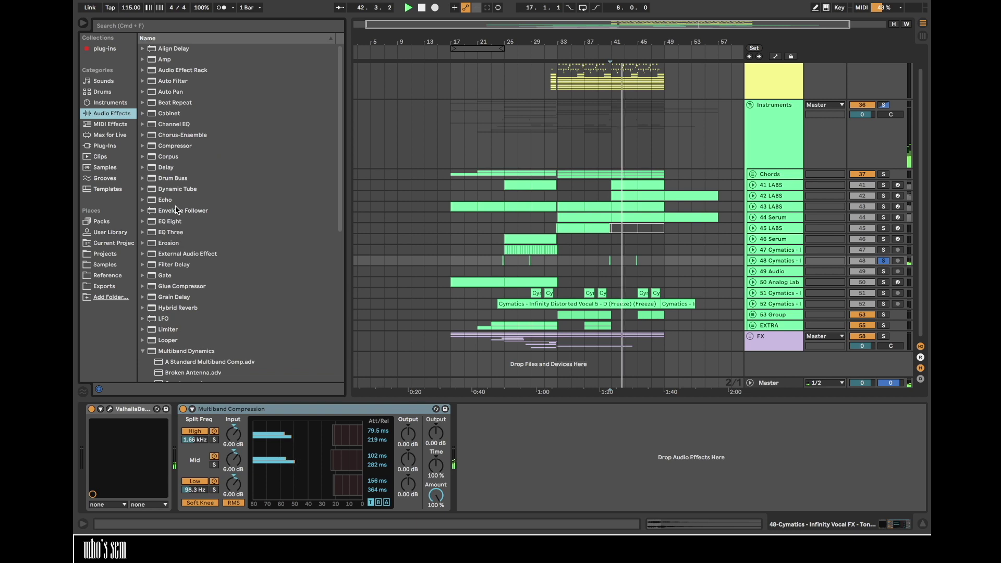
{"action": "left_click_drag", "start_coordinate": [170, 221], "coordinate": [108, 476]}
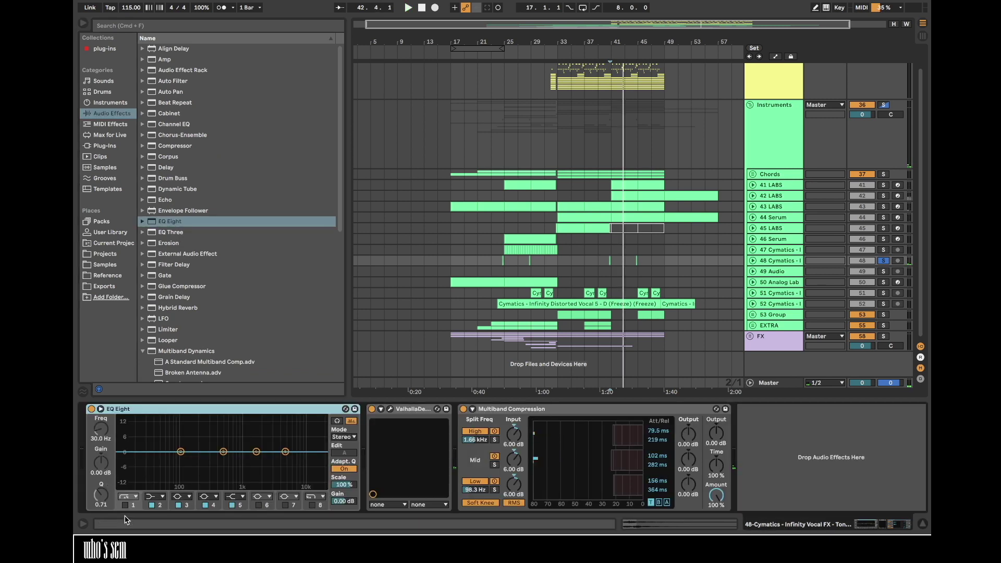
{"action": "left_click", "coordinate": [125, 505]}
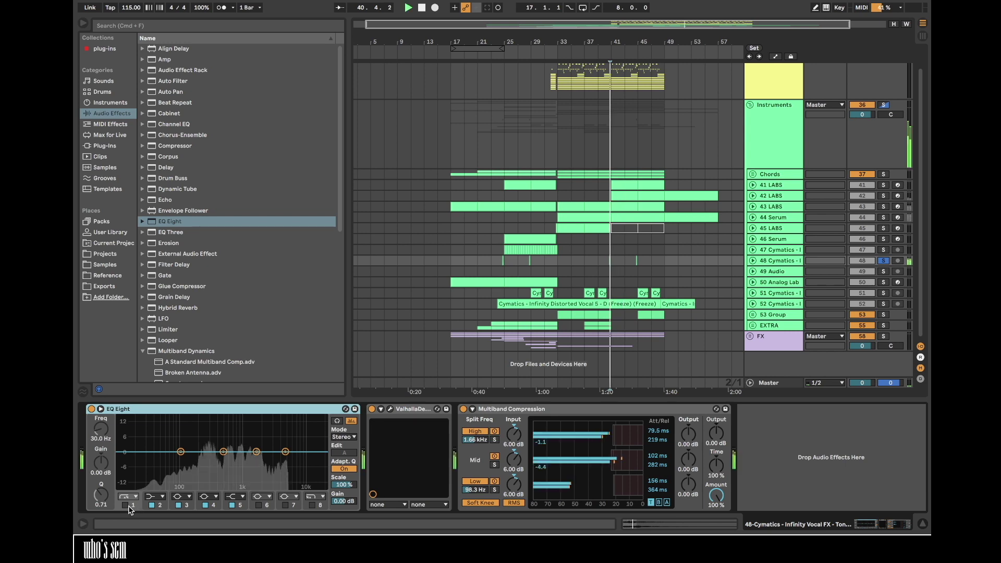
- Set EQ Eight's low cut to about 278 Hz while playing track 48, and unsolo the track
{"action": "key", "text": "space"}
{"action": "left_click_drag", "start_coordinate": [210, 461], "coordinate": [221, 464]}
{"action": "key", "text": "space"}
{"action": "key", "text": "space"}
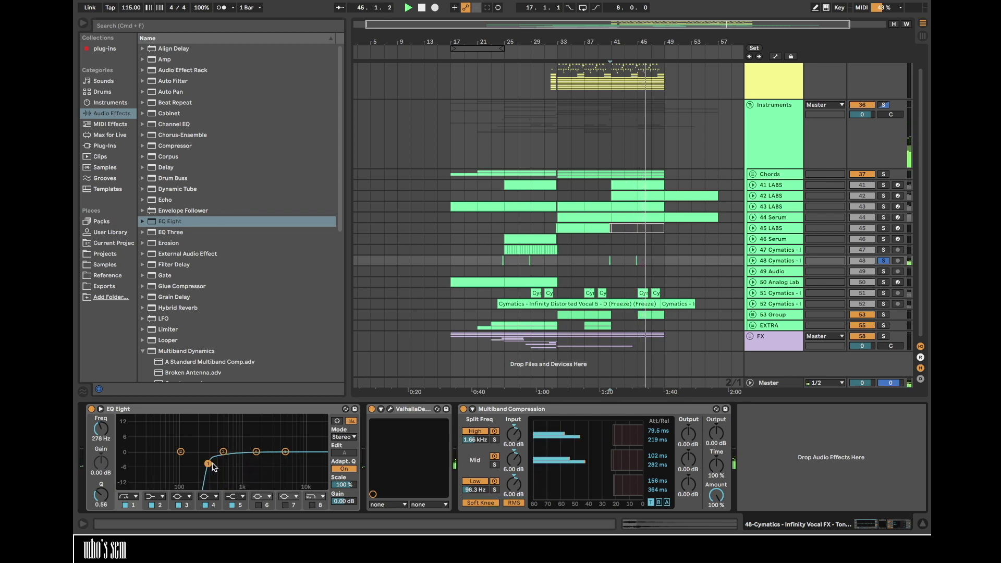
{"action": "left_click", "coordinate": [882, 261]}
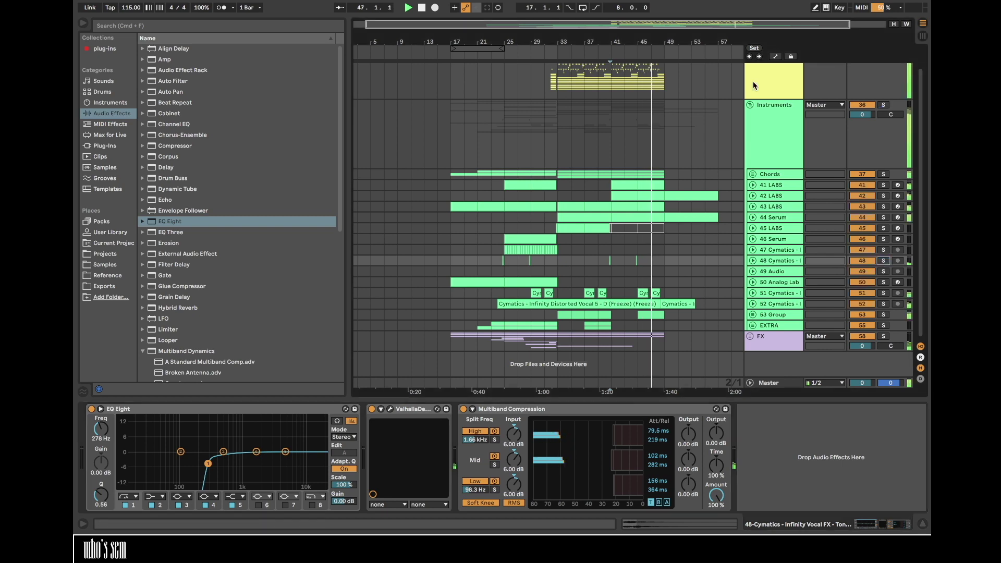
- Fold the Instruments group, and save the set with the insert marker at bar 17 on the Drums group
{"action": "left_click", "coordinate": [751, 106]}
{"action": "left_click", "coordinate": [451, 103]}
{"action": "key", "text": "super+s"}
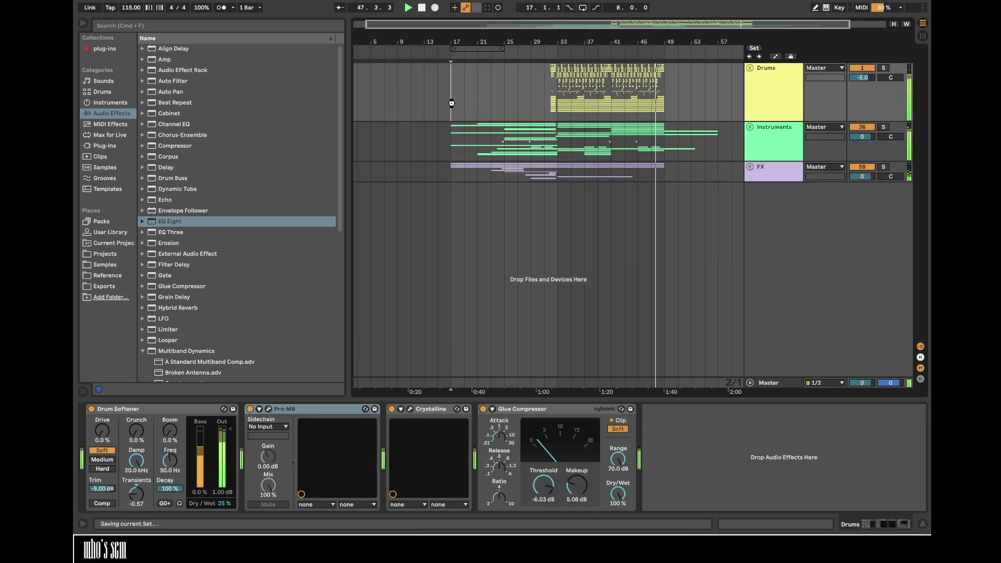
- Narrow the browser and collapse the Sweep Transitions and Sweeps & Risers folders in Samples
{"action": "left_click_drag", "start_coordinate": [609, 41], "coordinate": [582, 43]}
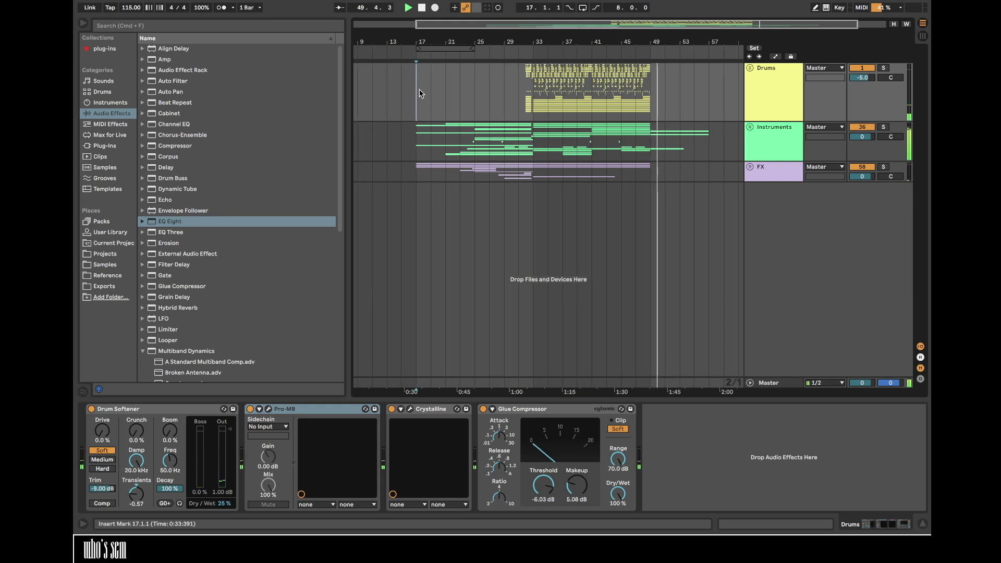
{"action": "scroll", "coordinate": [391, 104], "scroll_direction": "left", "scroll_amount": 6}
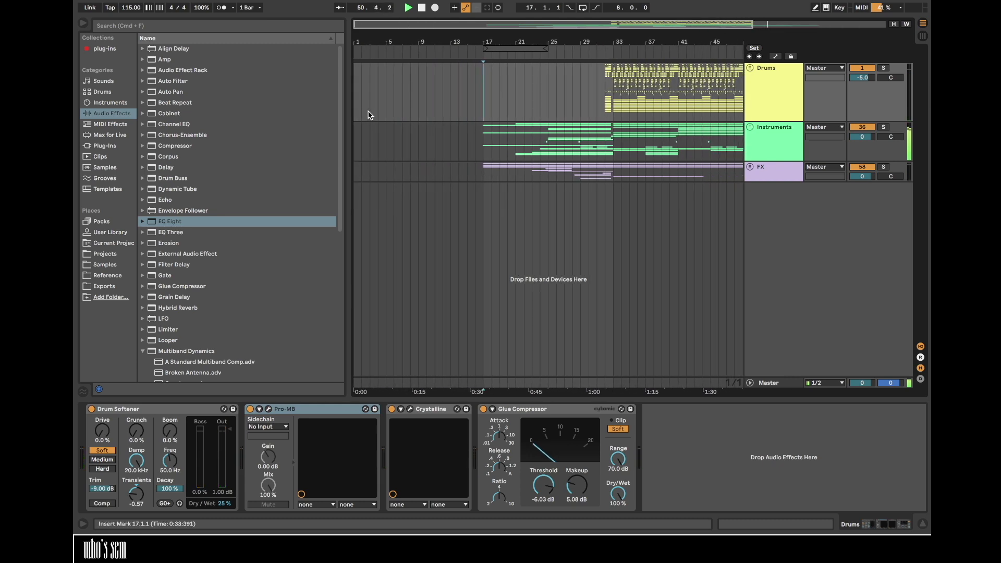
{"action": "left_click_drag", "start_coordinate": [345, 111], "coordinate": [248, 110]}
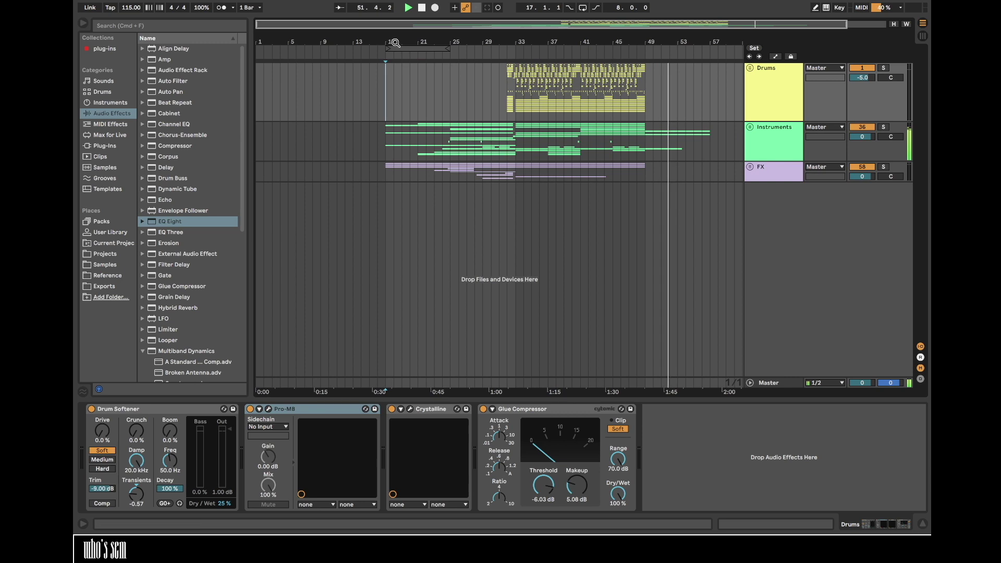
{"action": "left_click", "coordinate": [116, 265]}
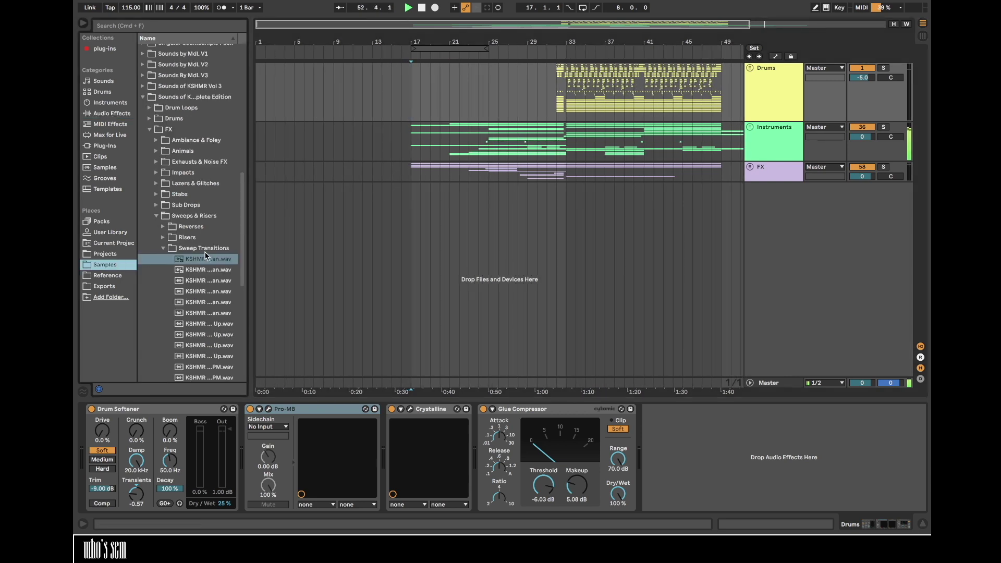
{"action": "left_click", "coordinate": [164, 248]}
{"action": "left_click", "coordinate": [156, 216]}
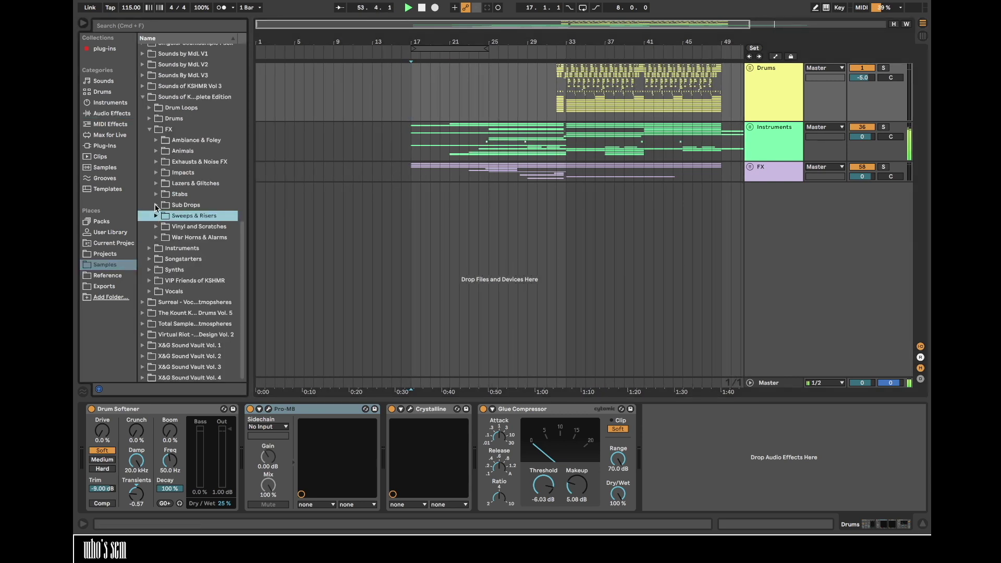
{"action": "left_click_drag", "start_coordinate": [462, 42], "coordinate": [421, 42]}
- Unfold the Instruments group and restart playback from bar 17
{"action": "left_click", "coordinate": [750, 127]}
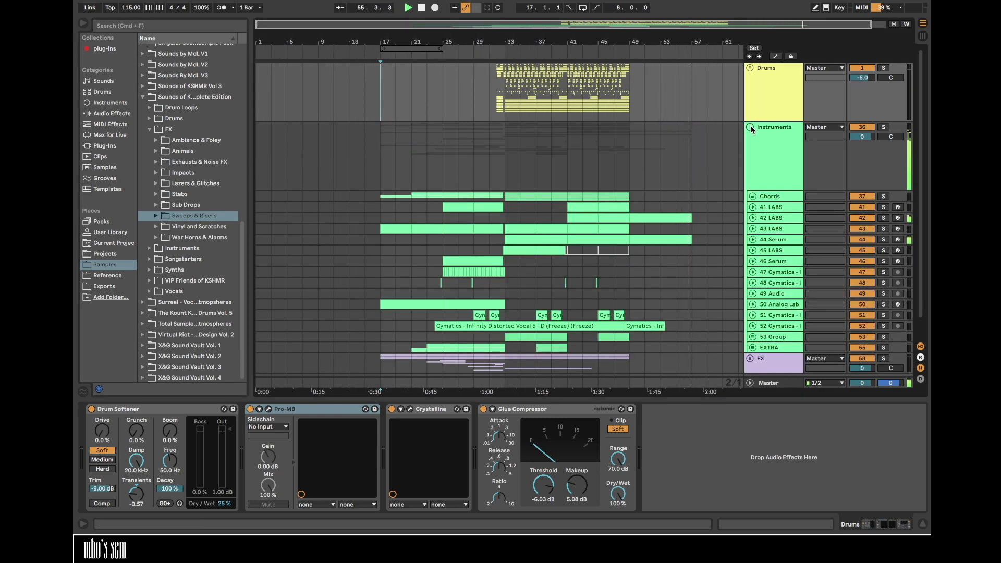
{"action": "key", "text": "space"}
{"action": "key", "text": "space"}
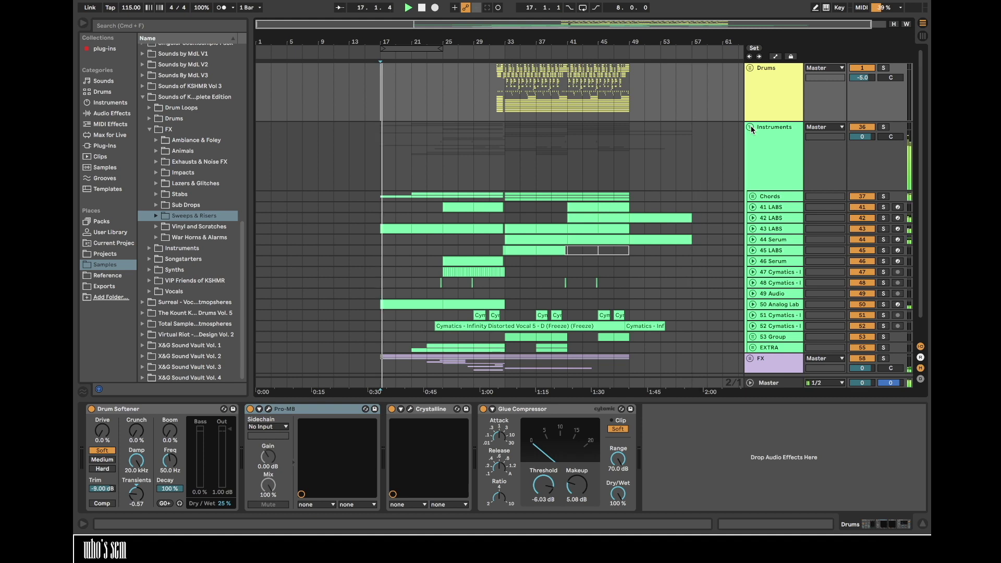
{"action": "scroll", "coordinate": [360, 222], "scroll_direction": "down", "scroll_amount": 2}
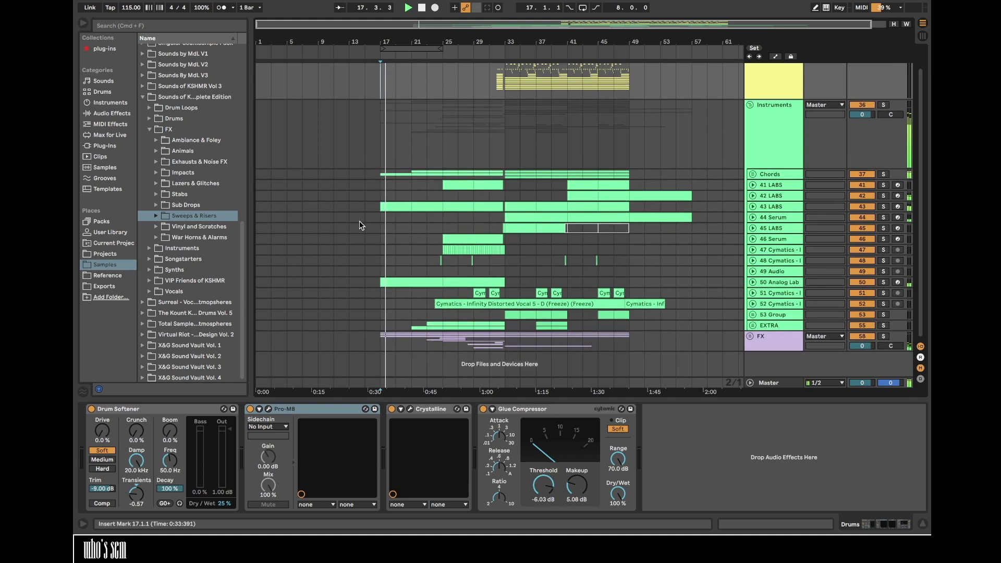
- Check track 43 LABS unfolded, fold it again and unfold the Chords group
{"action": "left_click", "coordinate": [261, 207]}
{"action": "key", "text": "plus"}
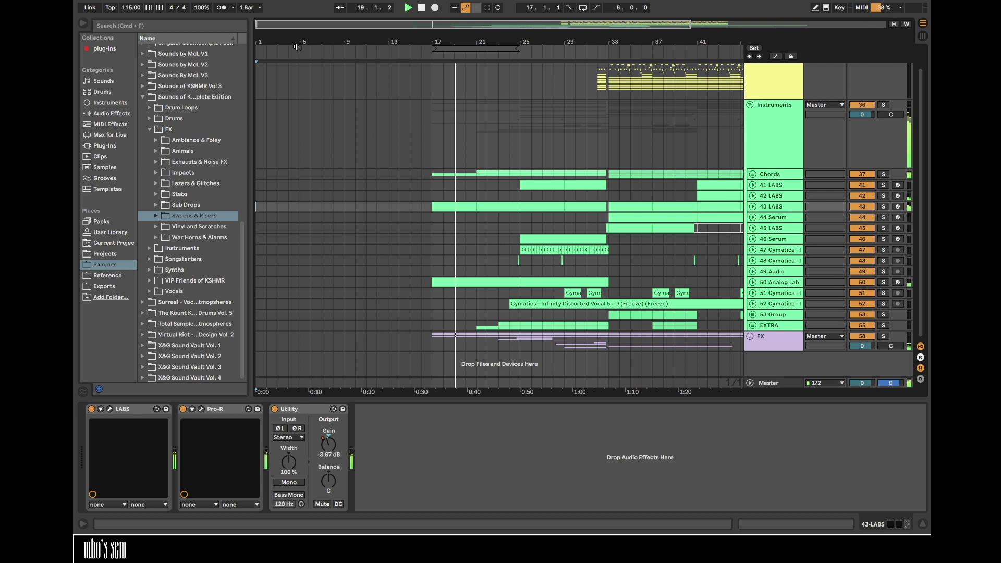
{"action": "left_click", "coordinate": [752, 206]}
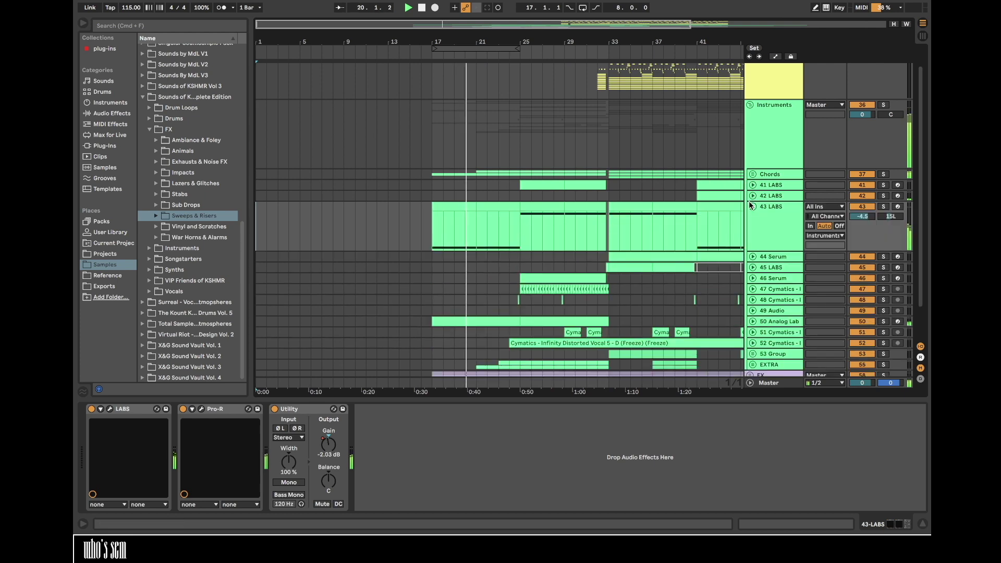
{"action": "left_click", "coordinate": [753, 206]}
{"action": "left_click", "coordinate": [752, 175]}
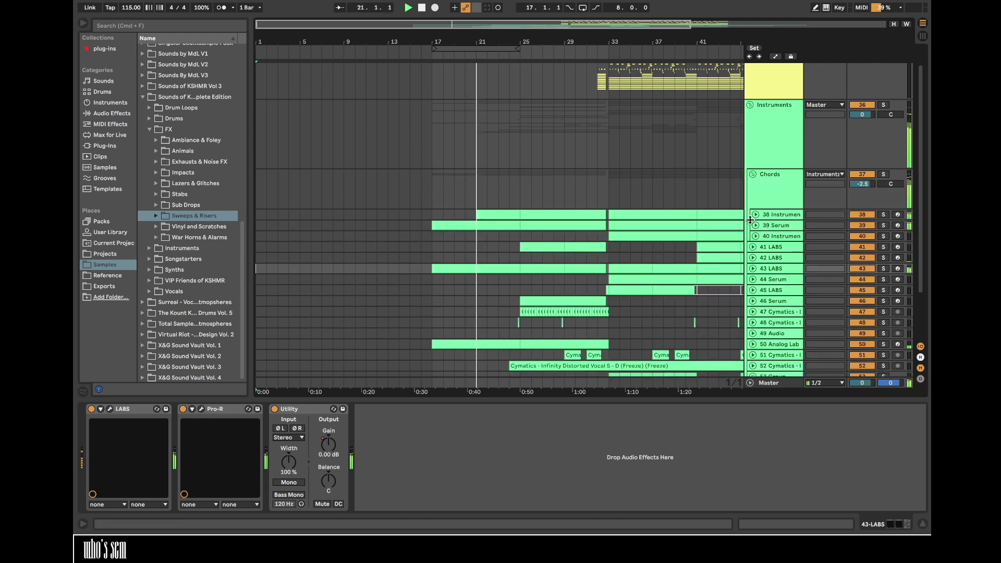
- Copy bar 18 of track 39 Serum to bar 13 and duplicate it up to bar 17
{"action": "left_click_drag", "start_coordinate": [452, 41], "coordinate": [555, 213]}
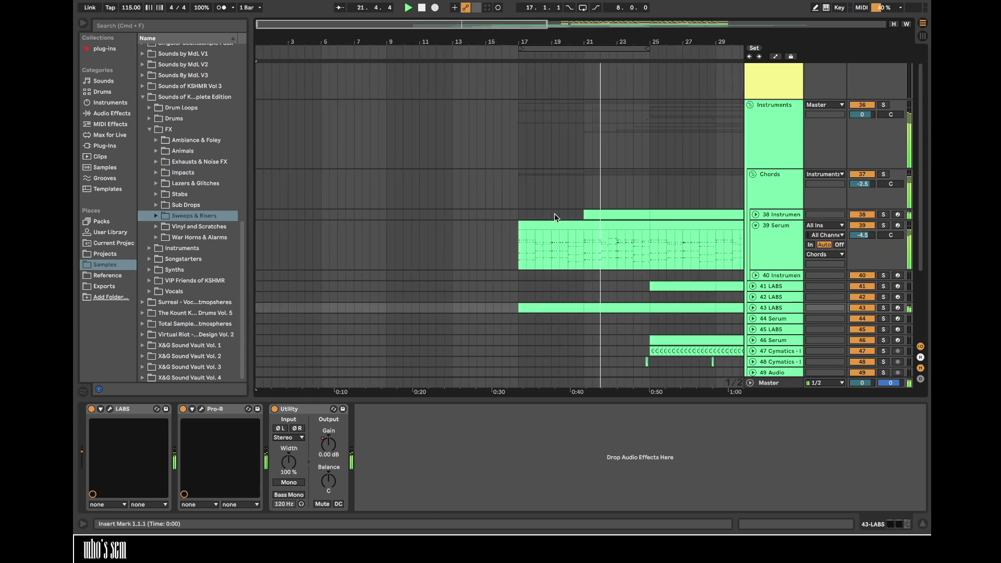
{"action": "left_click_drag", "start_coordinate": [535, 260], "coordinate": [556, 264]}
{"action": "left_click", "coordinate": [385, 248]}
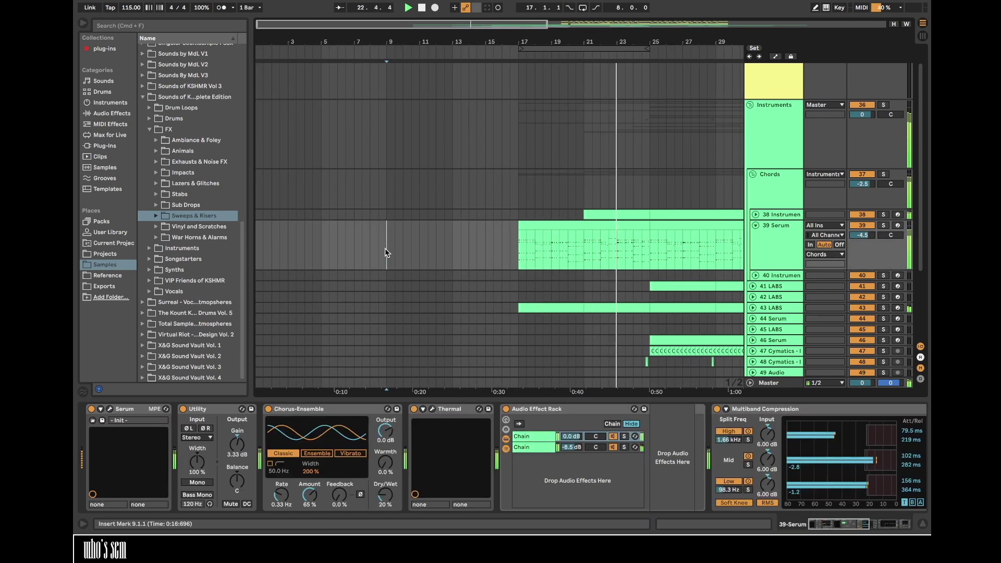
{"action": "left_click", "coordinate": [453, 243]}
{"action": "key", "text": "super+v"}
{"action": "key", "text": "super+d"}
{"action": "key", "text": "super+d"}
{"action": "key", "text": "super+d"}
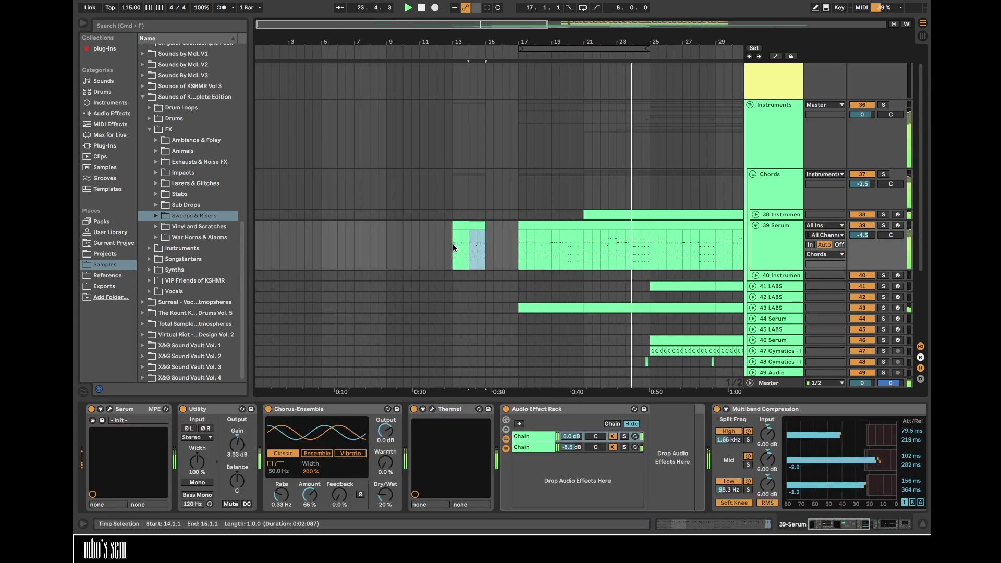
- Play back the arrangement from bar 13 to hear the extended Serum chords
{"action": "left_click", "coordinate": [453, 243]}
{"action": "scroll", "coordinate": [452, 243], "scroll_direction": "right", "scroll_amount": 5}
{"action": "scroll", "coordinate": [453, 242], "scroll_direction": "down", "scroll_amount": 1}
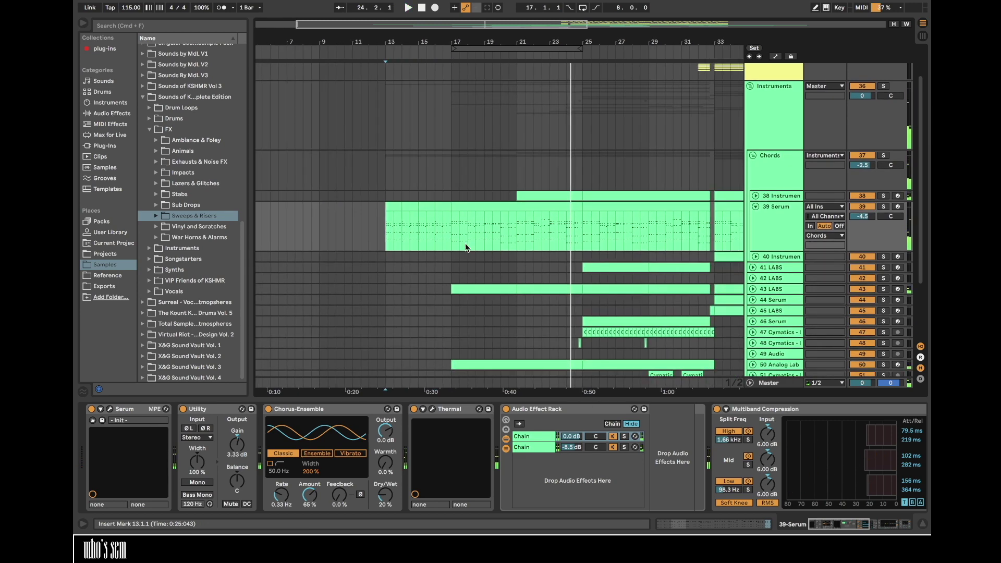
{"action": "scroll", "coordinate": [407, 255], "scroll_direction": "left", "scroll_amount": 3}
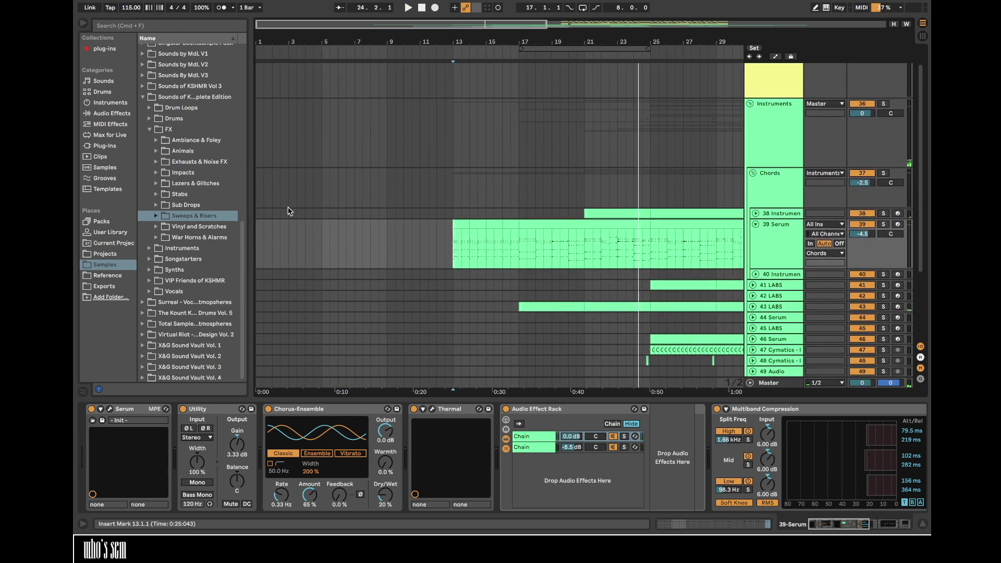
{"action": "scroll", "coordinate": [313, 219], "scroll_direction": "right", "scroll_amount": 6}
{"action": "scroll", "coordinate": [313, 219], "scroll_direction": "down", "scroll_amount": 1}
{"action": "scroll", "coordinate": [289, 211], "scroll_direction": "right", "scroll_amount": 6}
{"action": "key", "text": "space"}
{"action": "scroll", "coordinate": [288, 210], "scroll_direction": "left", "scroll_amount": 5}
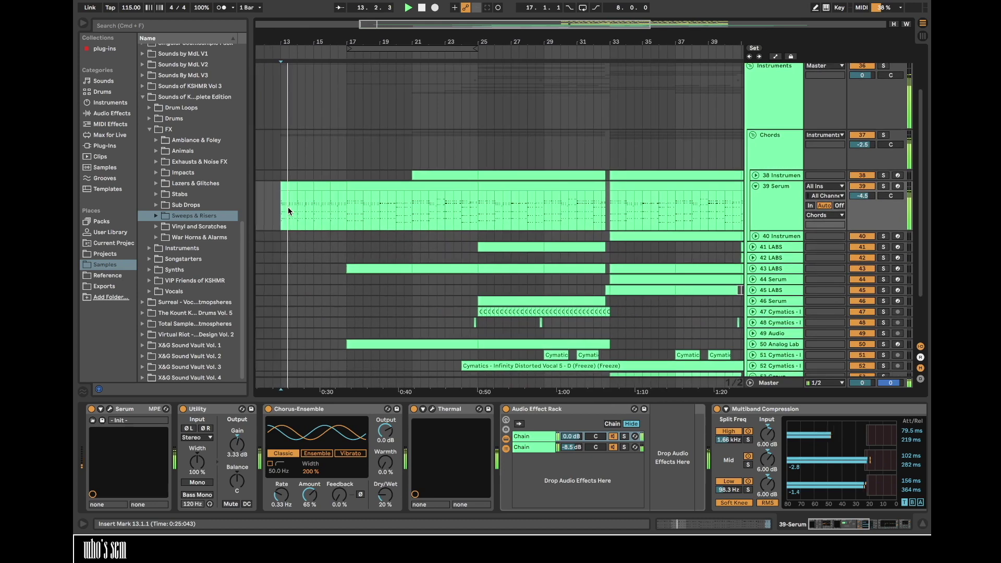
- Copy bar 20 of track 39 Serum over bar 13 and duplicate it up to bar 17
{"action": "left_click", "coordinate": [312, 195]}
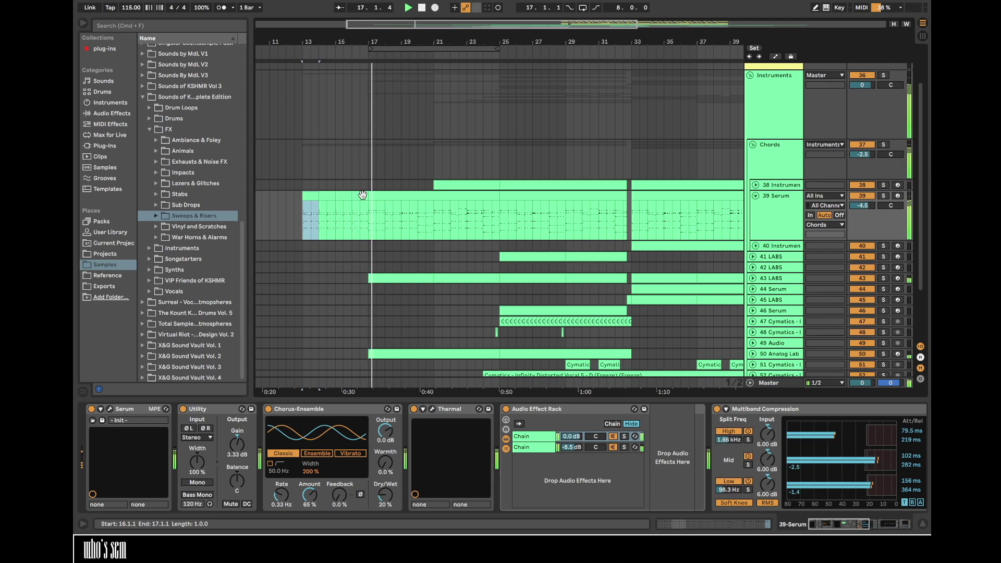
{"action": "left_click_drag", "start_coordinate": [418, 211], "coordinate": [433, 212]}
{"action": "left_click", "coordinate": [304, 216]}
{"action": "key", "text": "super+v"}
{"action": "key", "text": "space"}
{"action": "key", "text": "space"}
{"action": "key", "text": "super+d"}
{"action": "key", "text": "super+d"}
{"action": "key", "text": "super+d"}
{"action": "scroll", "coordinate": [308, 210], "scroll_direction": "left", "scroll_amount": 4}
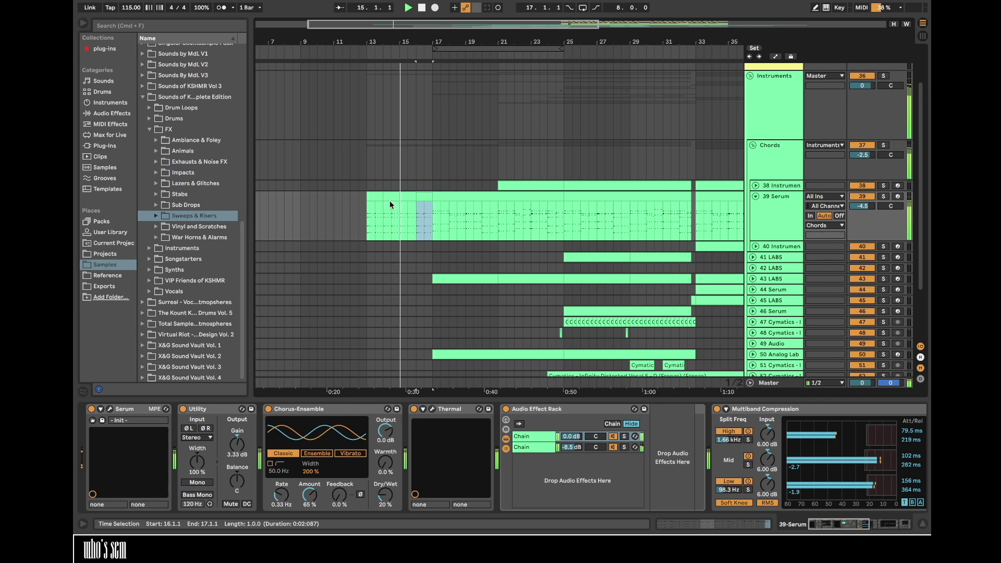
- Select bar 18 and bar 15 on track 39 Serum, and restart playback from bar 13
{"action": "left_click_drag", "start_coordinate": [451, 221], "coordinate": [463, 222]}
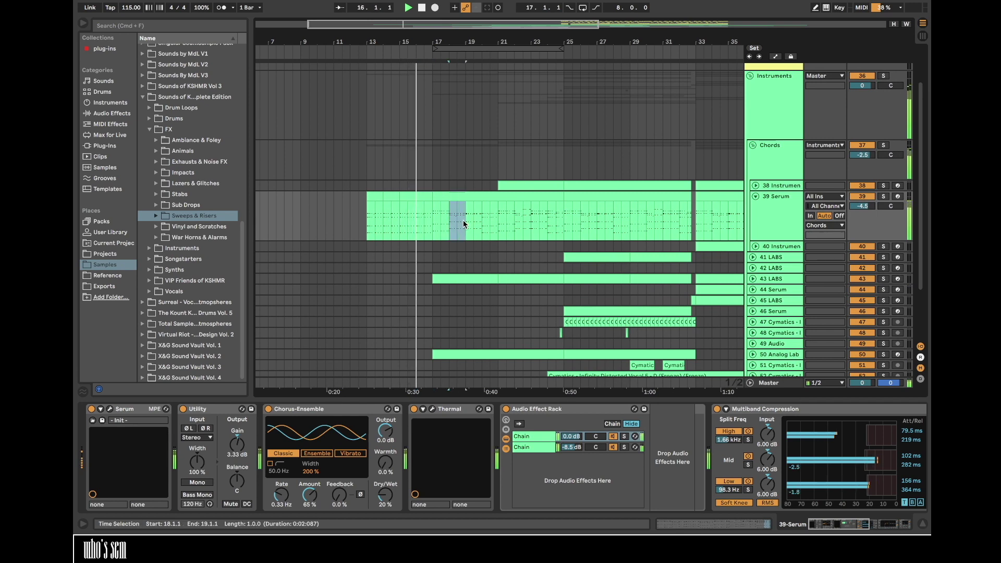
{"action": "left_click", "coordinate": [399, 225]}
{"action": "left_click_drag", "start_coordinate": [400, 228], "coordinate": [433, 227]}
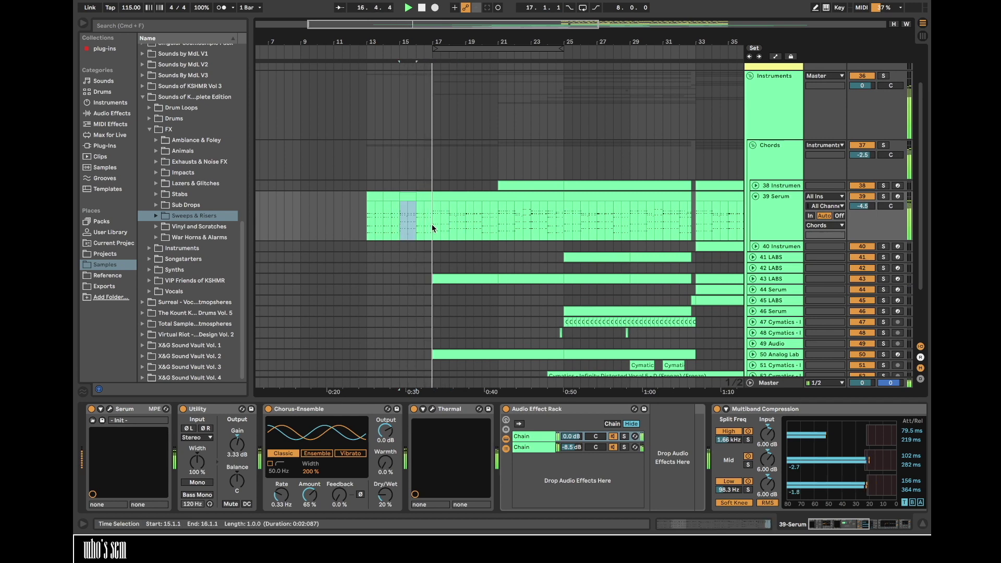
{"action": "left_click", "coordinate": [366, 226]}
{"action": "key", "text": "space"}
{"action": "key", "text": "space"}
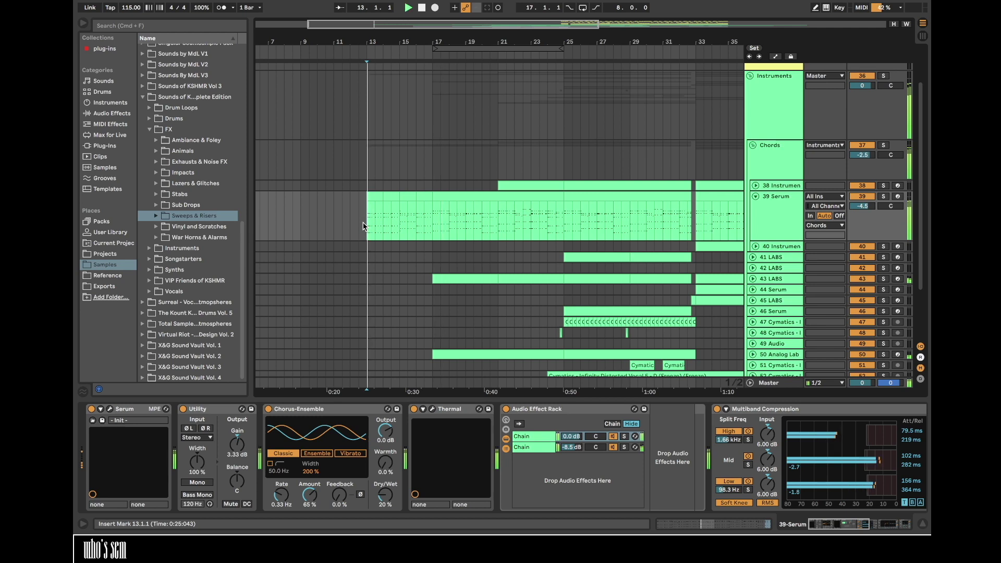
- Select the Serum clips from bar 13 to bar 17 and loop playback over that range
{"action": "left_click", "coordinate": [405, 196]}
{"action": "left_click", "coordinate": [422, 196]}
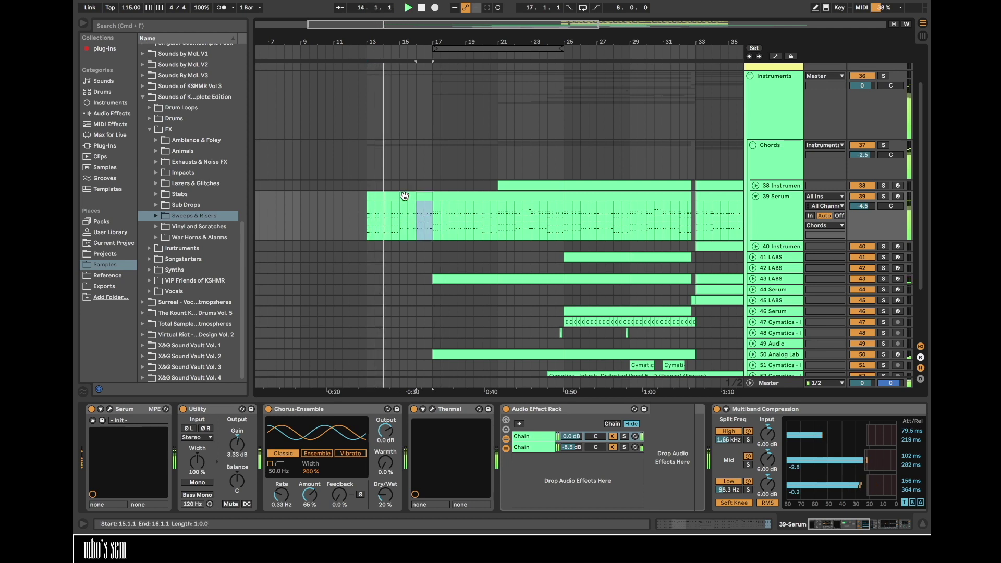
{"action": "left_click", "coordinate": [372, 196], "text": "shift"}
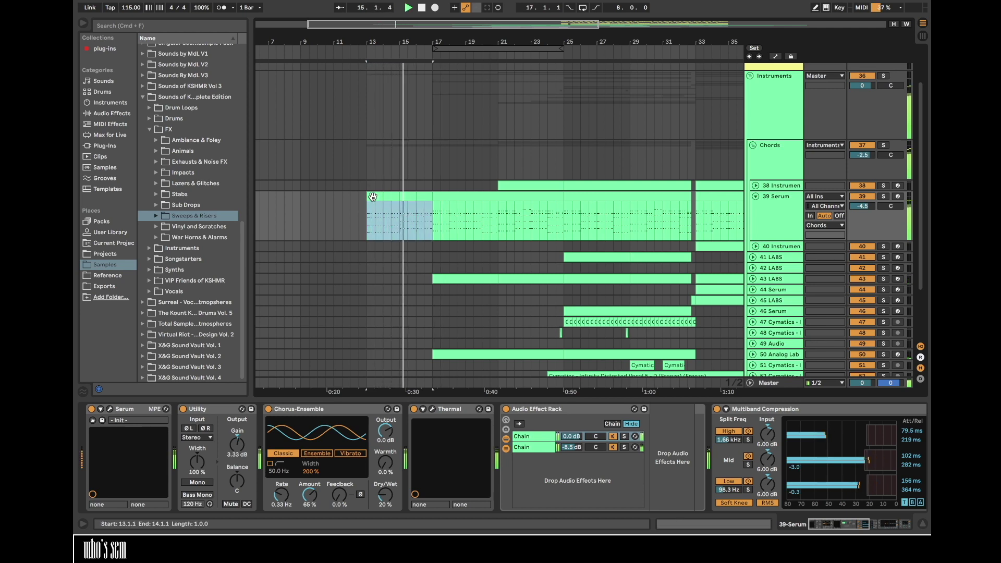
{"action": "key", "text": "super+l"}
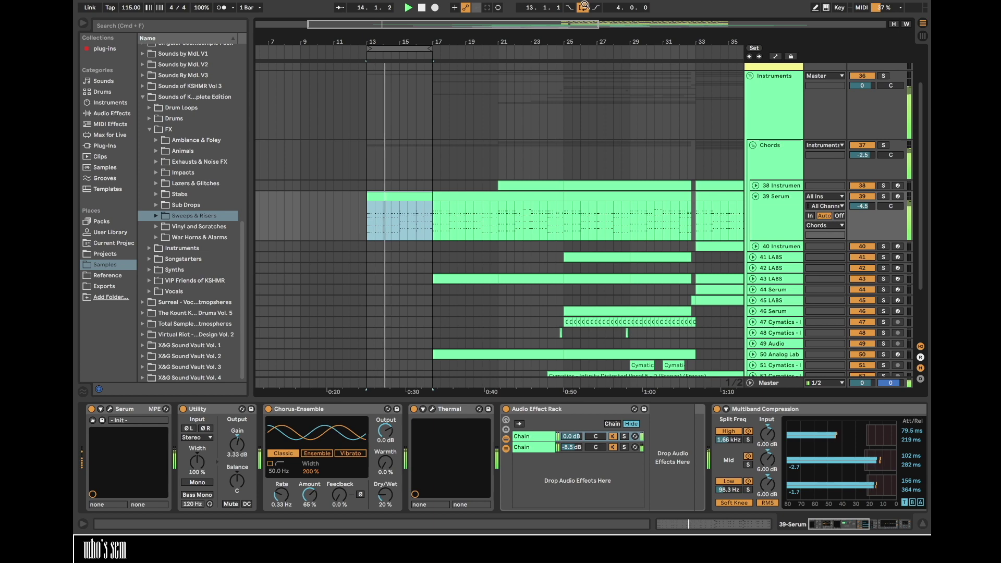
{"action": "left_click_drag", "start_coordinate": [460, 41], "coordinate": [460, 24]}
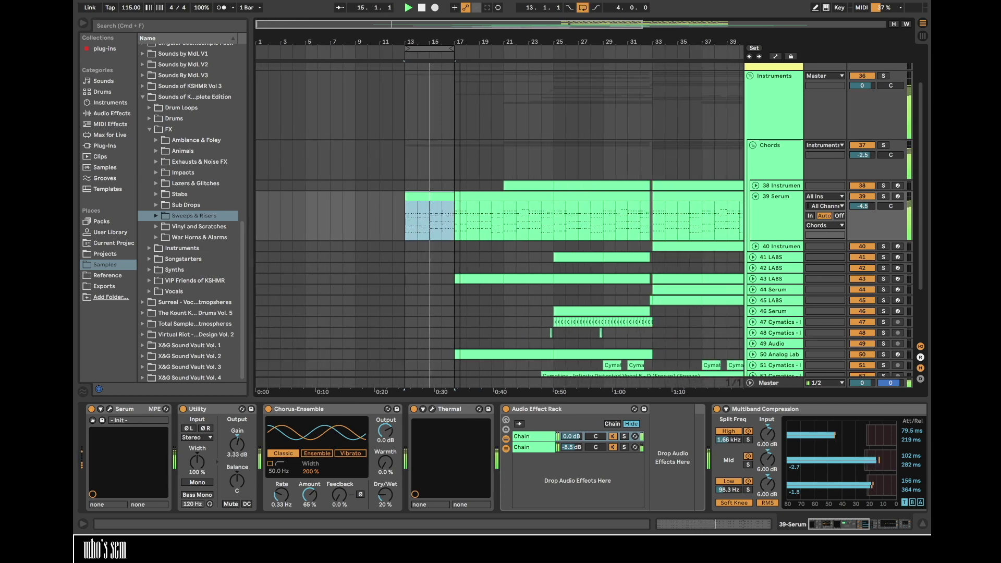
- Turn off loop playback and hide the device chain of track 39 Serum
{"action": "left_click", "coordinate": [780, 217]}
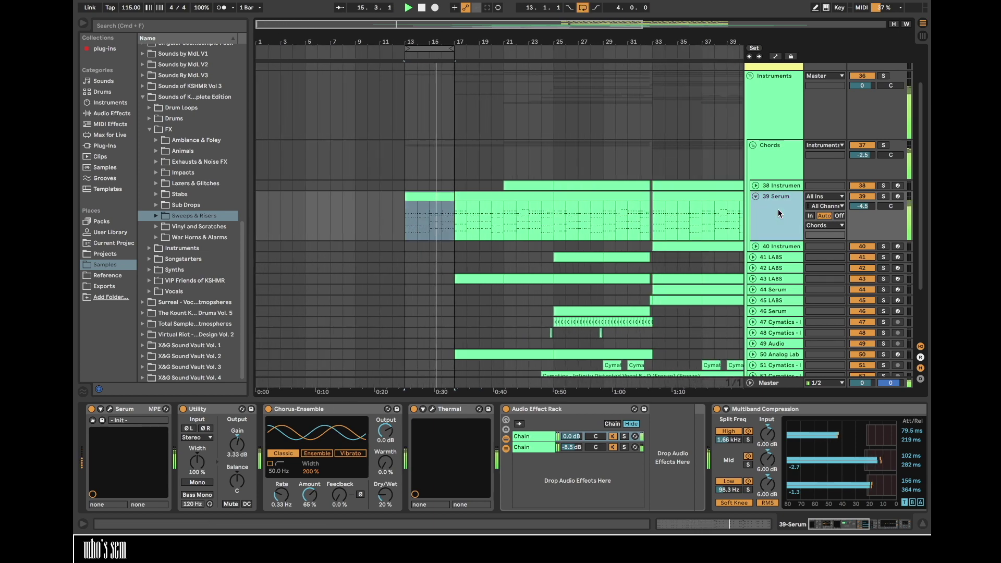
{"action": "left_click", "coordinate": [919, 526]}
{"action": "left_click", "coordinate": [583, 8]}
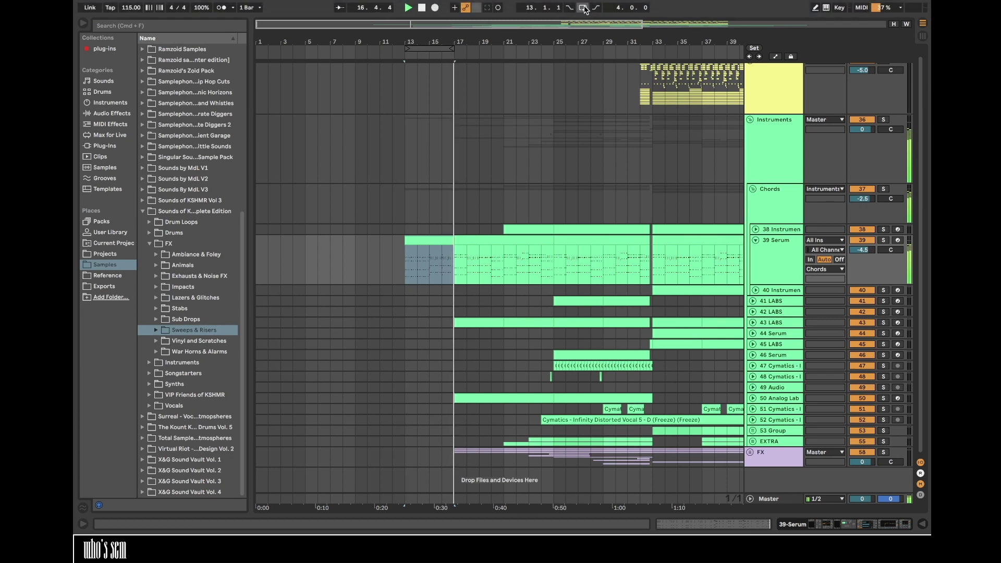
- Move the Serum chord clip at bars 13 to 17 onto a new MIDI track below 45 LABS, and open its notes
{"action": "left_click", "coordinate": [433, 236]}
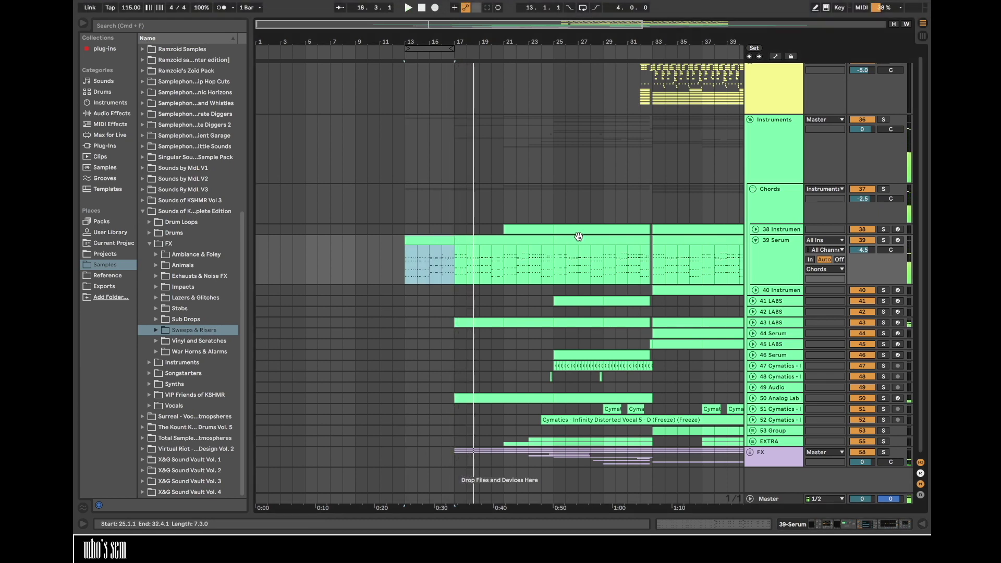
{"action": "key", "text": "super+shift+t"}
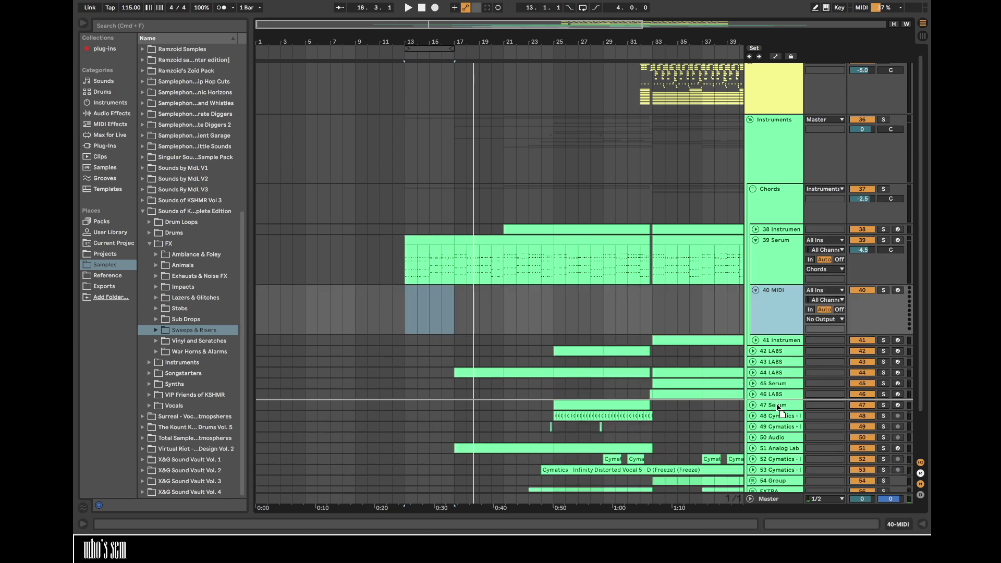
{"action": "left_click_drag", "start_coordinate": [425, 240], "coordinate": [428, 360]}
{"action": "double_click", "coordinate": [427, 354]}
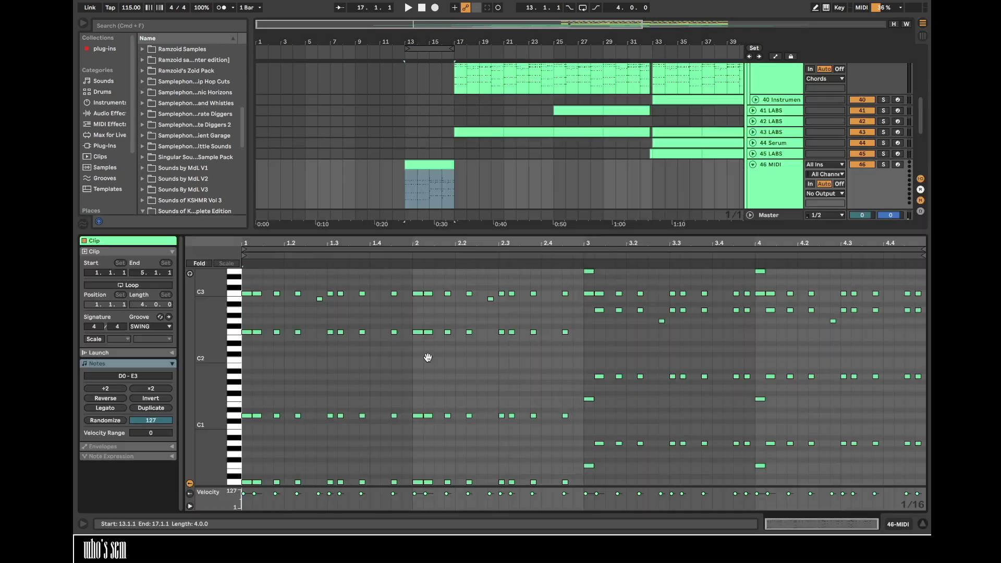
{"action": "left_click_drag", "start_coordinate": [214, 303], "coordinate": [206, 303]}
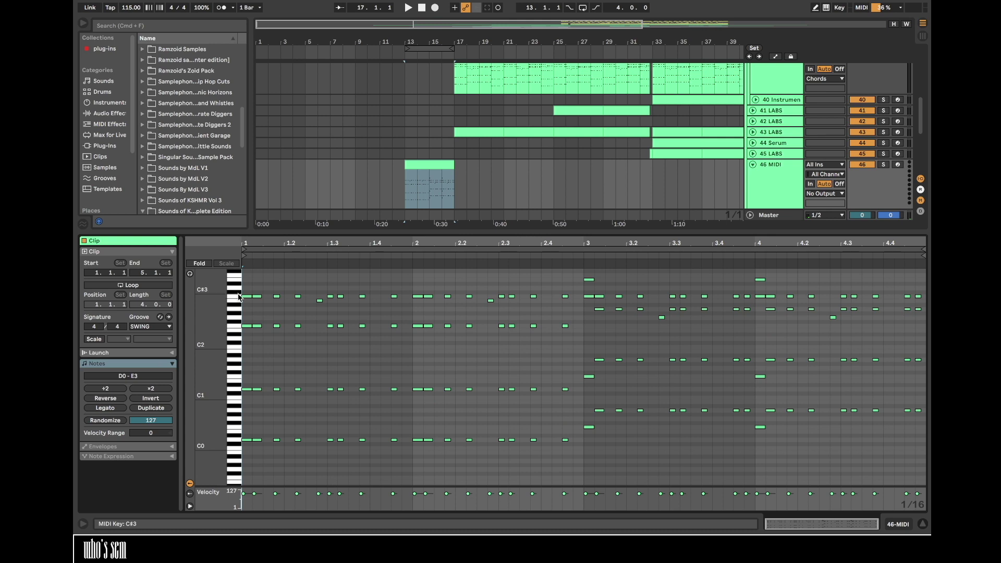
- Load the LABS plug-in as the instrument on the new MIDI track 46
{"action": "left_click", "coordinate": [108, 146]}
{"action": "left_click", "coordinate": [107, 49]}
{"action": "left_click_drag", "start_coordinate": [167, 135], "coordinate": [390, 211]}
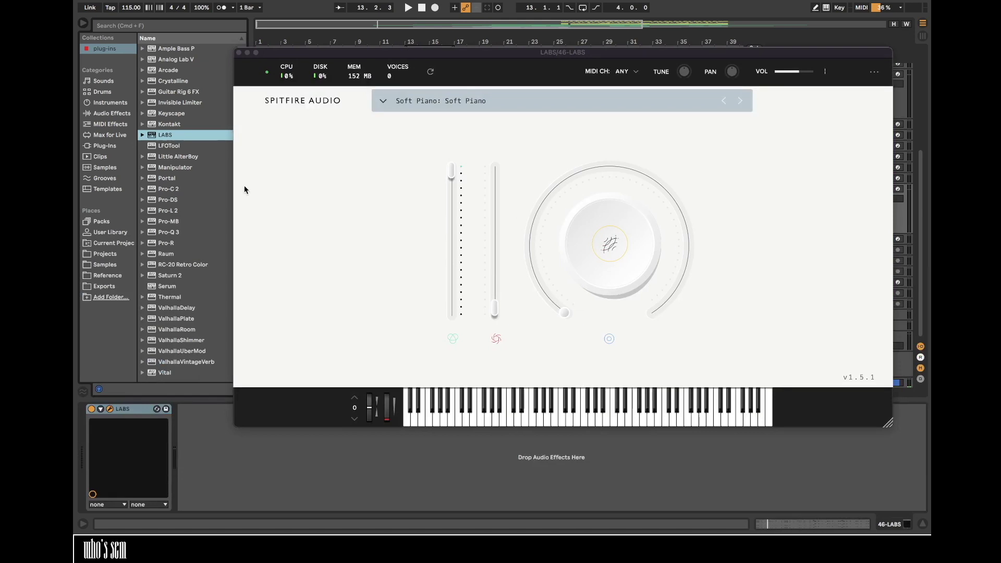
{"action": "left_click", "coordinate": [110, 410]}
- Thin out the repeated chord notes in bars 1 and 2 of the LABS clip, keeping the chords at 1, 1.3, 2 and 2.3
{"action": "double_click", "coordinate": [426, 189]}
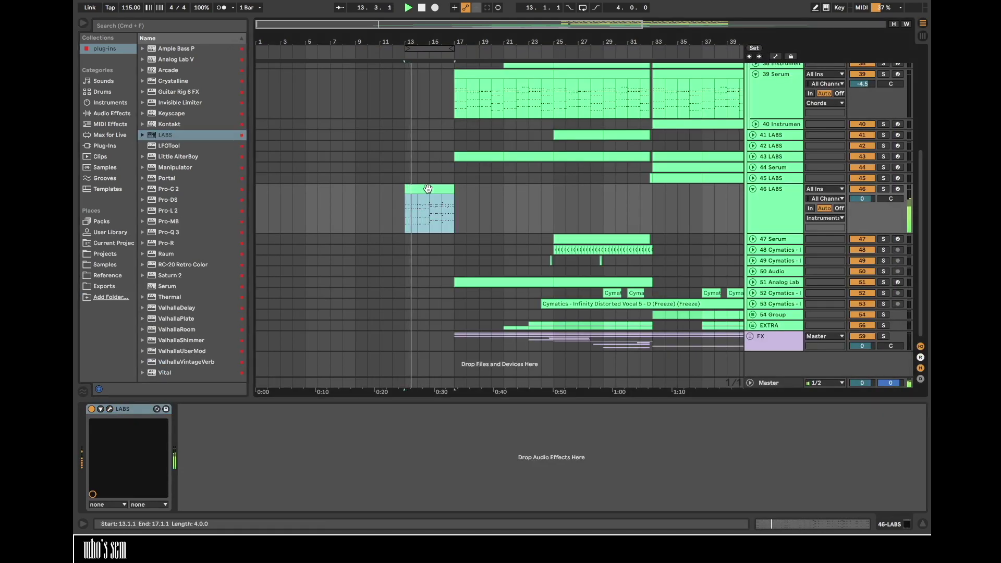
{"action": "left_click_drag", "start_coordinate": [257, 285], "coordinate": [576, 276]}
{"action": "key", "text": "Delete"}
{"action": "key", "text": "Delete"}
{"action": "key", "text": "Delete"}
{"action": "key", "text": "Delete"}
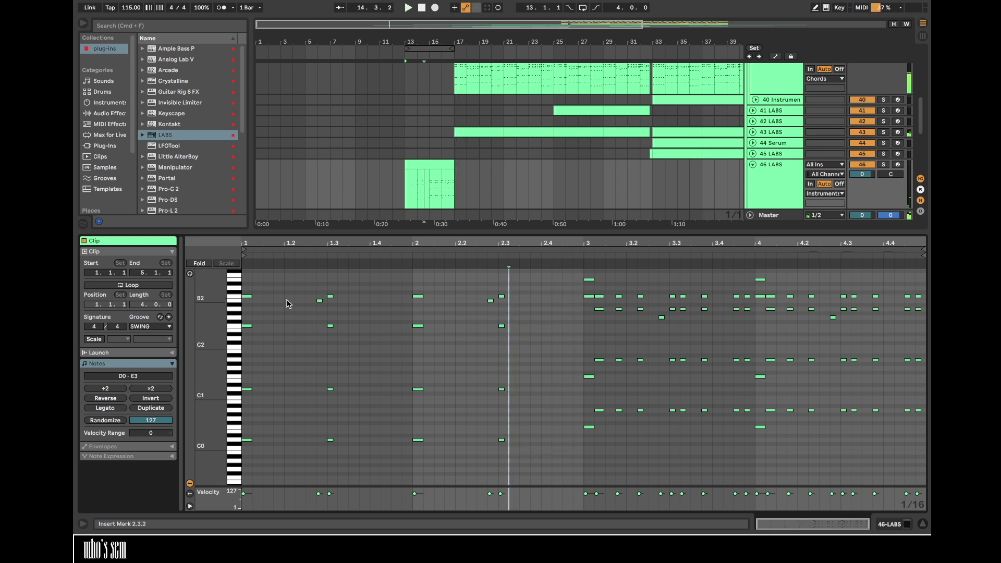
- Apply Legato to the notes of the LABS clip and loop playback from bar 13 to bar 17
{"action": "left_click", "coordinate": [113, 412]}
{"action": "left_click", "coordinate": [429, 183]}
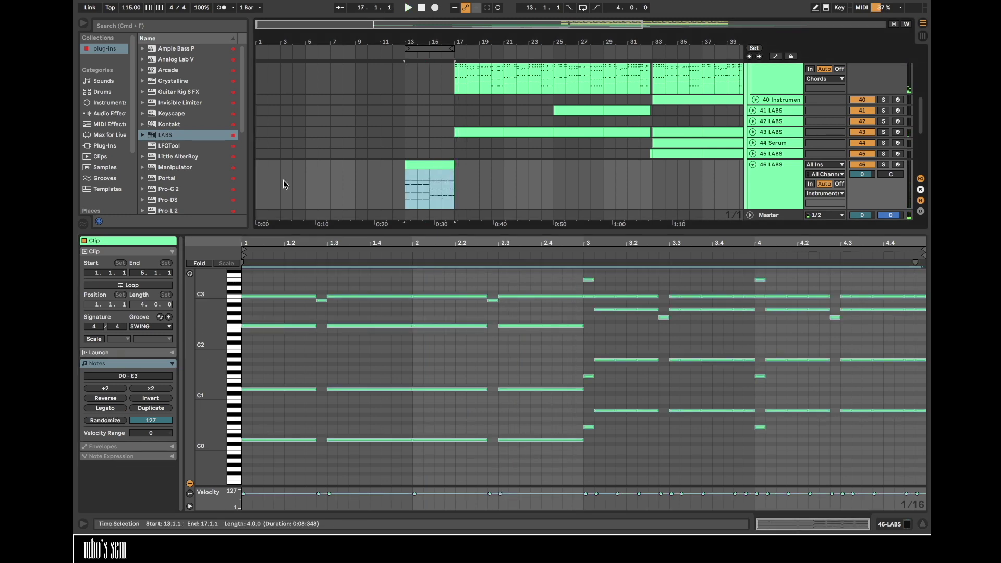
{"action": "key", "text": "space"}
{"action": "key", "text": "super+l"}
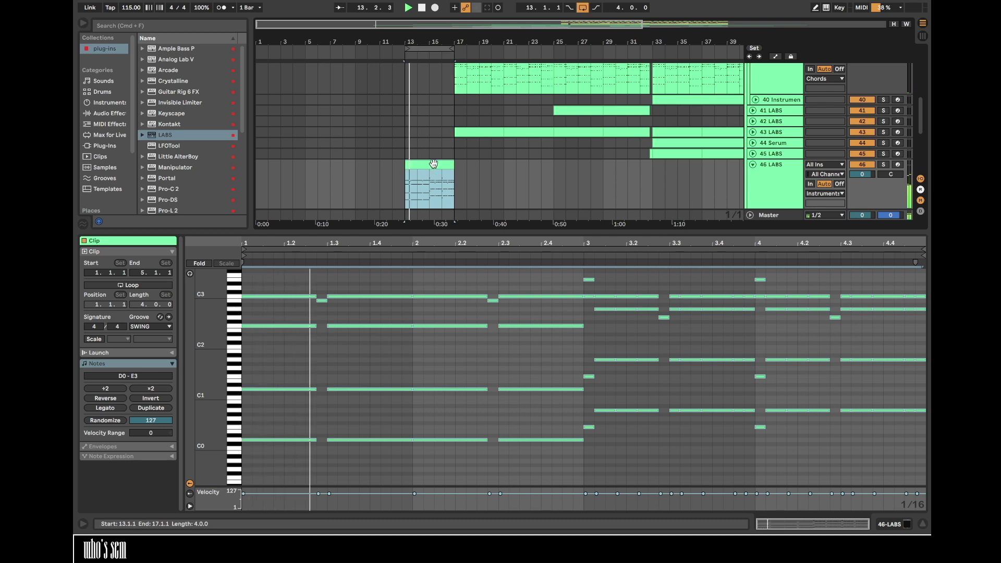
- Lengthen the lower chord notes in bars 1 and 2 and the chord at 3.1.2 so each holds until the next chord
{"action": "left_click_drag", "start_coordinate": [292, 317], "coordinate": [294, 504]}
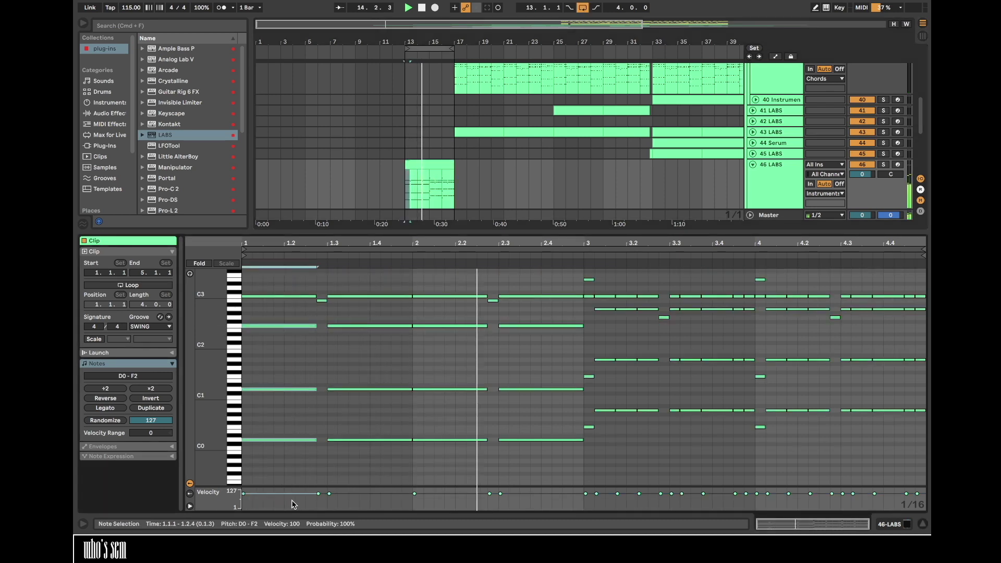
{"action": "left_click_drag", "start_coordinate": [473, 319], "coordinate": [475, 464]}
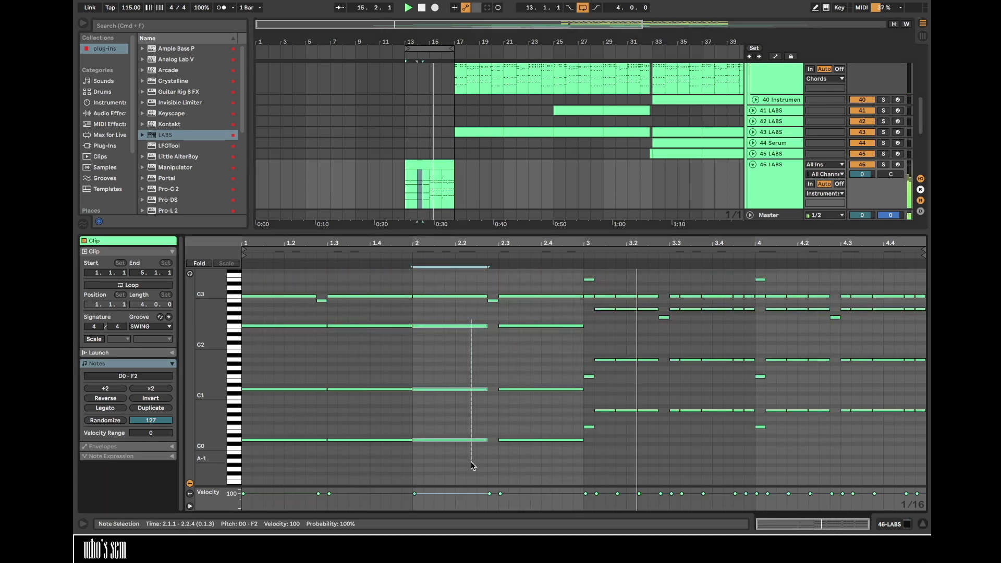
{"action": "left_click_drag", "start_coordinate": [597, 289], "coordinate": [670, 410]}
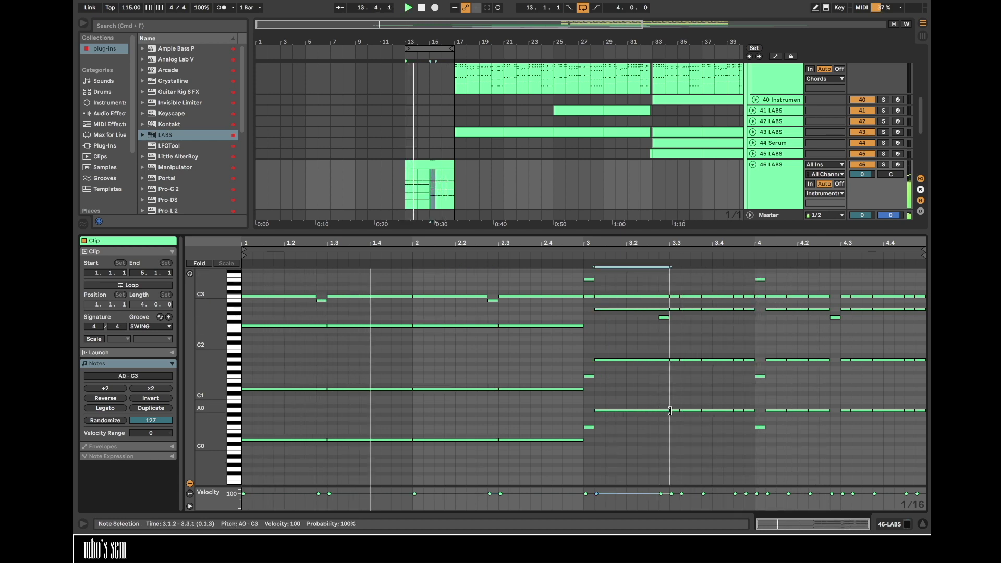
- Shorten the A2 note at 3.1.2, duplicate that chord to 3.3.1, and extend its closing G2 note to the end of bar 3
{"action": "left_click", "coordinate": [646, 310]}
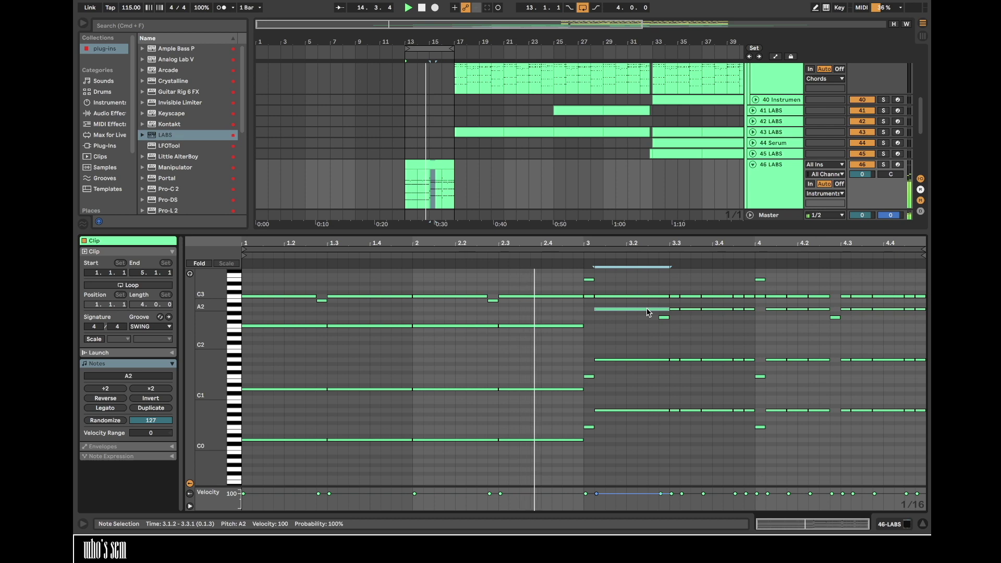
{"action": "left_click_drag", "start_coordinate": [640, 285], "coordinate": [663, 410]}
{"action": "key", "text": "super+d"}
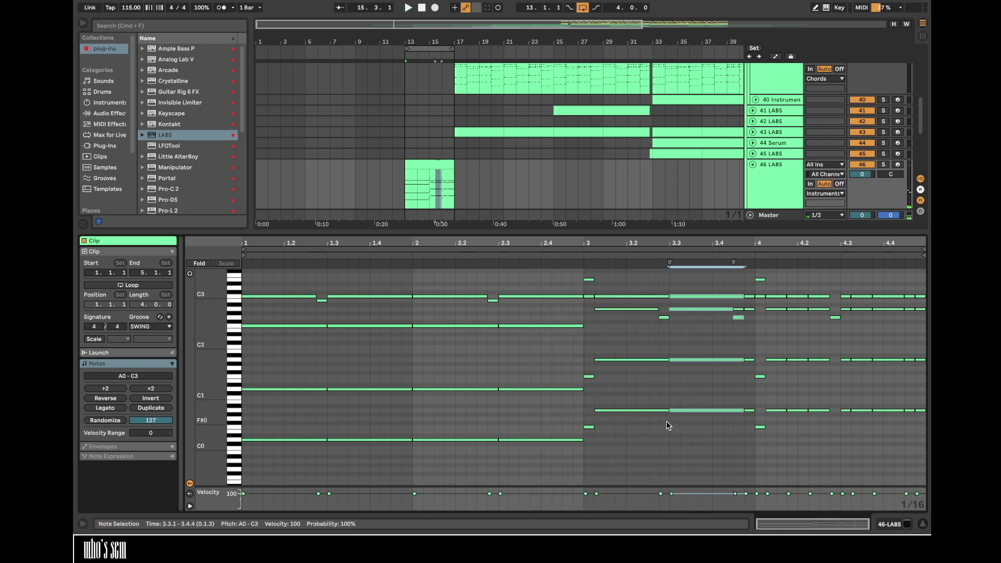
{"action": "left_click", "coordinate": [740, 312]}
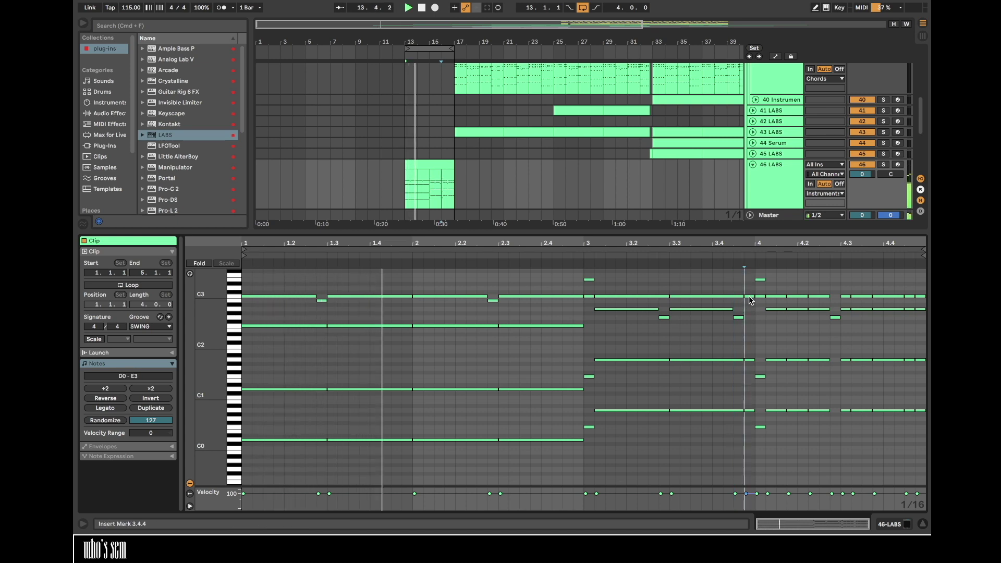
{"action": "left_click_drag", "start_coordinate": [742, 316], "coordinate": [753, 316]}
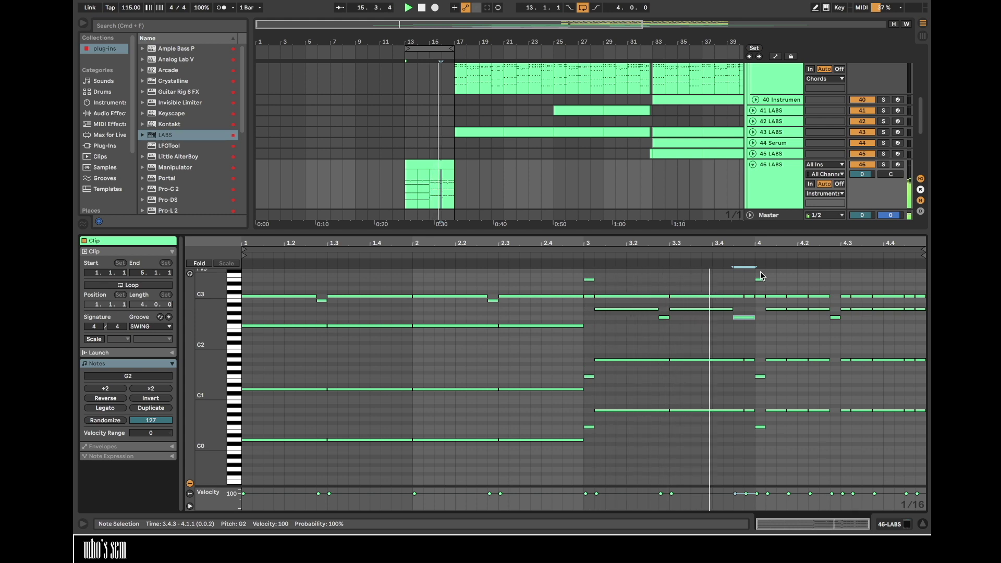
- Try starting the first G2 note of bar 3 earlier at 3.2.3, and restore the lengths of the A2 and G2 notes
{"action": "mouse_move", "coordinate": [657, 309]}
{"action": "left_mouse_down"}
{"action": "mouse_move", "coordinate": [646, 308]}
{"action": "mouse_move", "coordinate": [649, 318]}
{"action": "left_mouse_up"}
{"action": "left_click", "coordinate": [660, 318]}
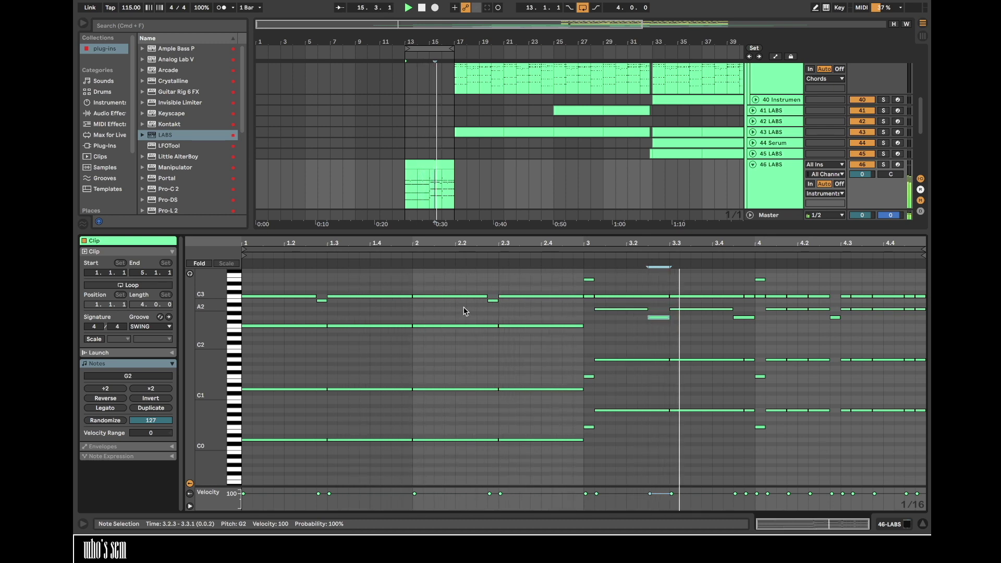
{"action": "left_click_drag", "start_coordinate": [649, 318], "coordinate": [660, 309]}
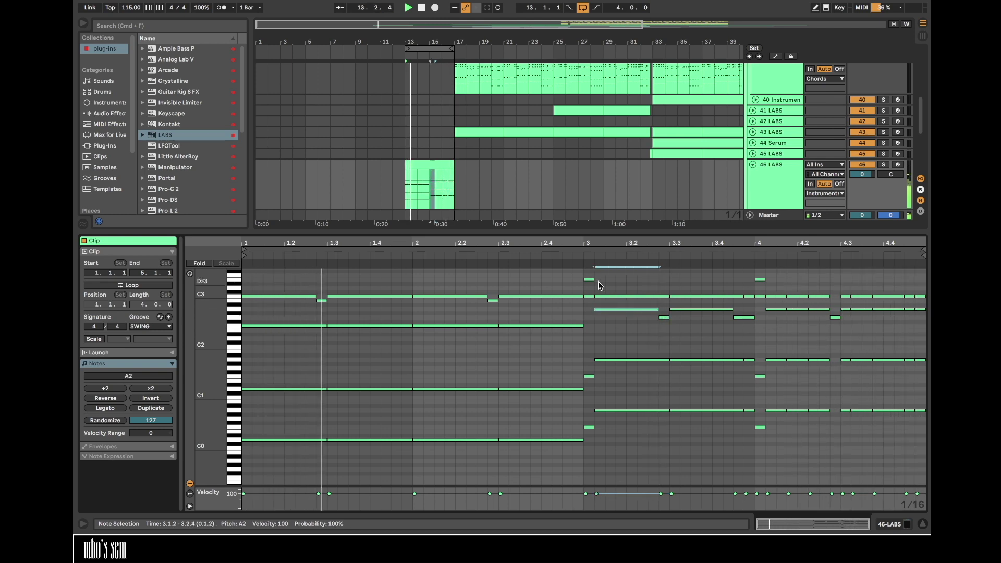
- Duplicate the notes of bar 3 over bar 4 and delete the leftover A2 notes at the end of the clip
{"action": "left_click_drag", "start_coordinate": [588, 269], "coordinate": [761, 458]}
{"action": "key", "text": "super+d"}
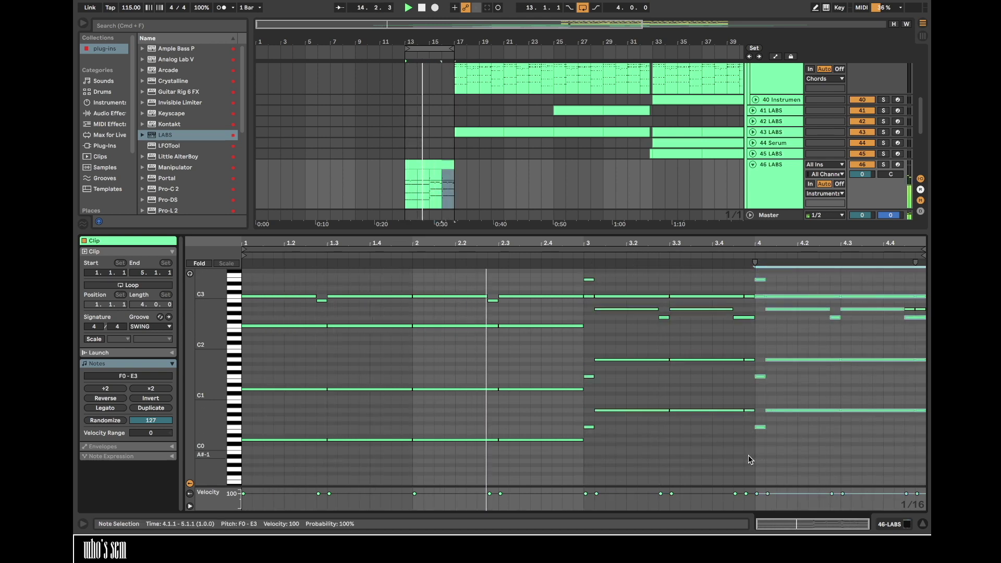
{"action": "left_click", "coordinate": [916, 309]}
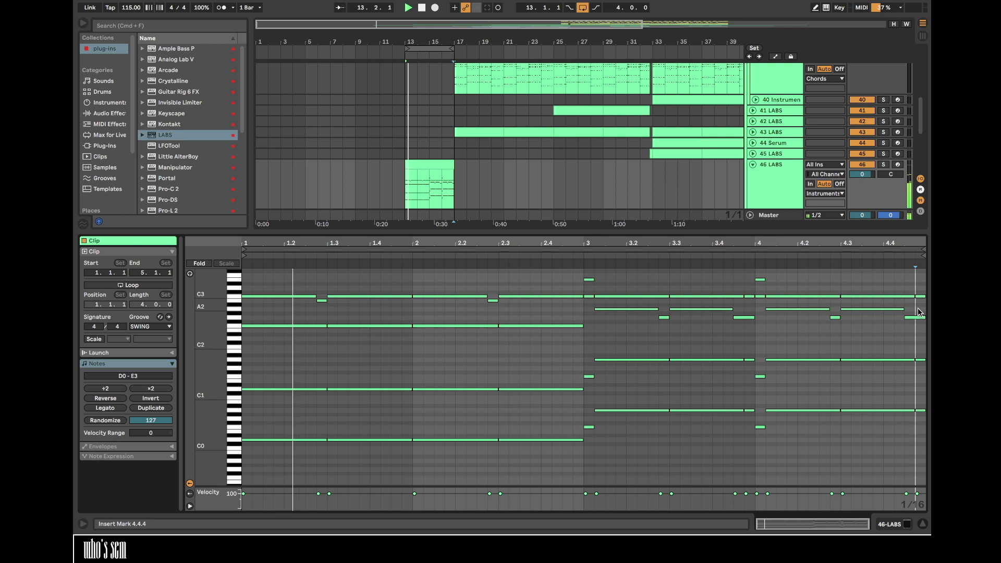
- Add EQ Eight to track 46 LABS with a 3.10 dB cut at 198 Hz, and insert Chorus-Ensemble before it at 25% Dry/Wet
{"action": "left_click", "coordinate": [775, 189]}
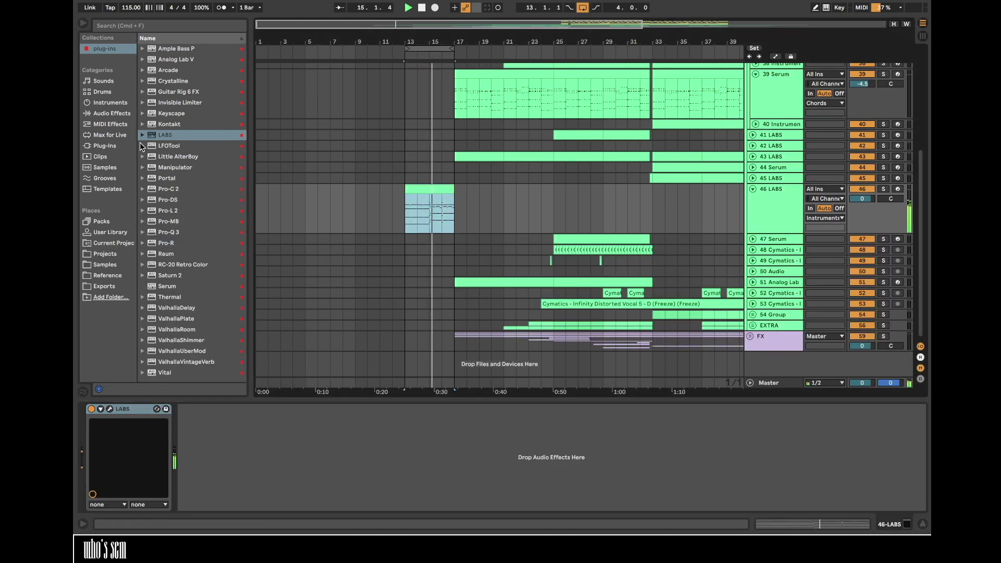
{"action": "left_click", "coordinate": [107, 111]}
{"action": "left_click_drag", "start_coordinate": [185, 222], "coordinate": [290, 459]}
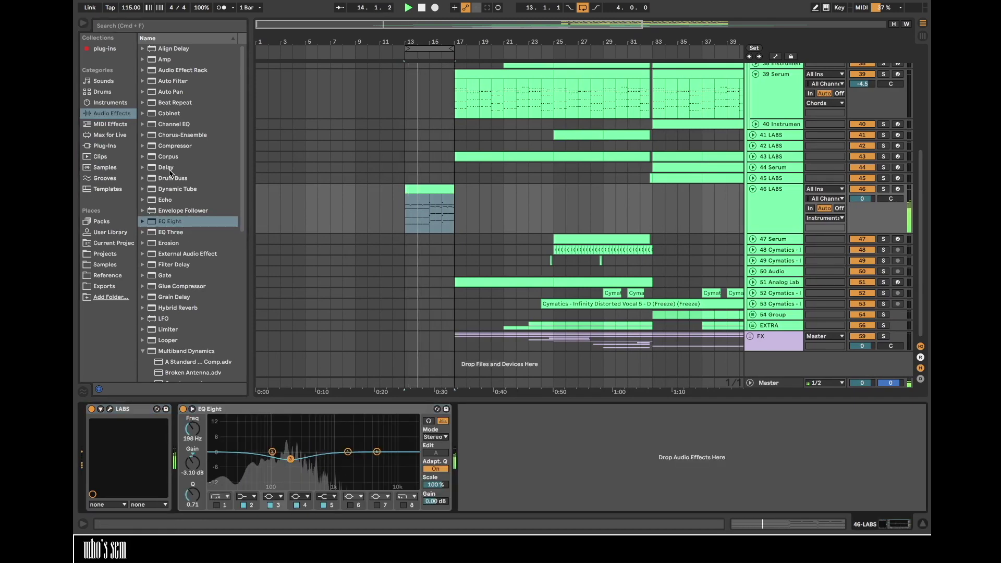
{"action": "left_click_drag", "start_coordinate": [170, 137], "coordinate": [172, 427]}
{"action": "left_click_drag", "start_coordinate": [379, 482], "coordinate": [378, 482]}
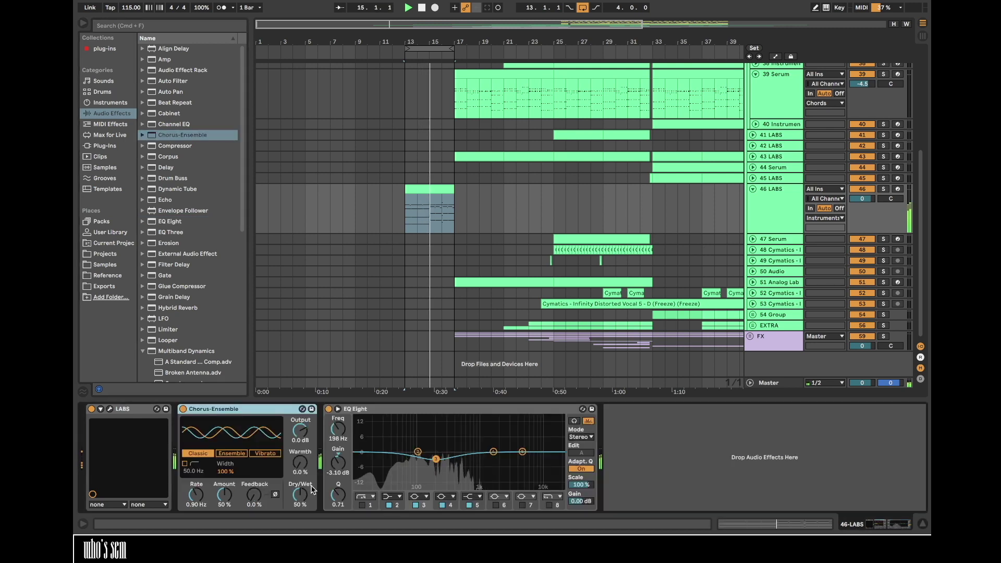
- Insert RC-20 Retro Color after the chorus with Noise at 14%, the Air distortion type and Distort at 42%
{"action": "left_click", "coordinate": [111, 147]}
{"action": "left_click", "coordinate": [108, 49]}
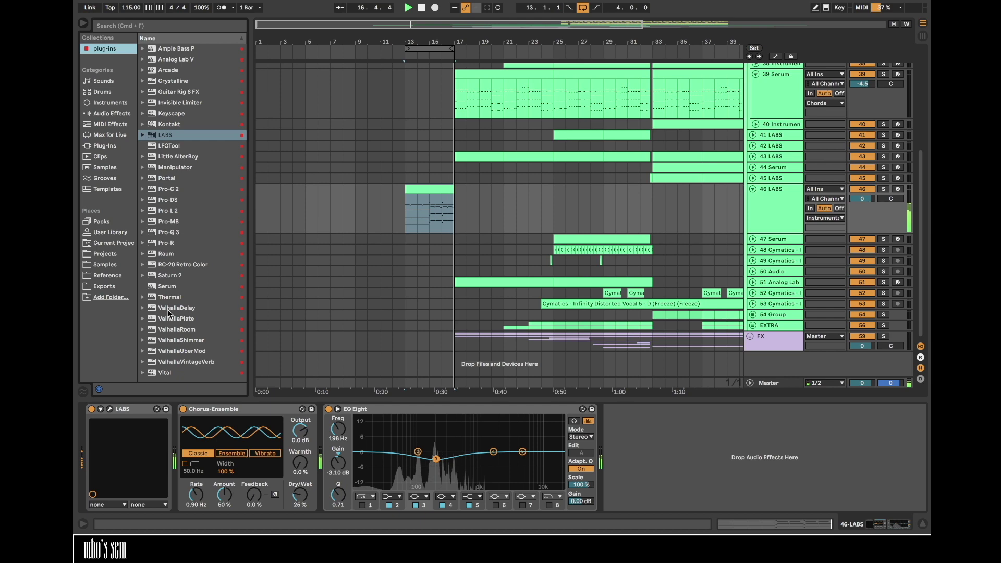
{"action": "left_click_drag", "start_coordinate": [182, 265], "coordinate": [310, 464]}
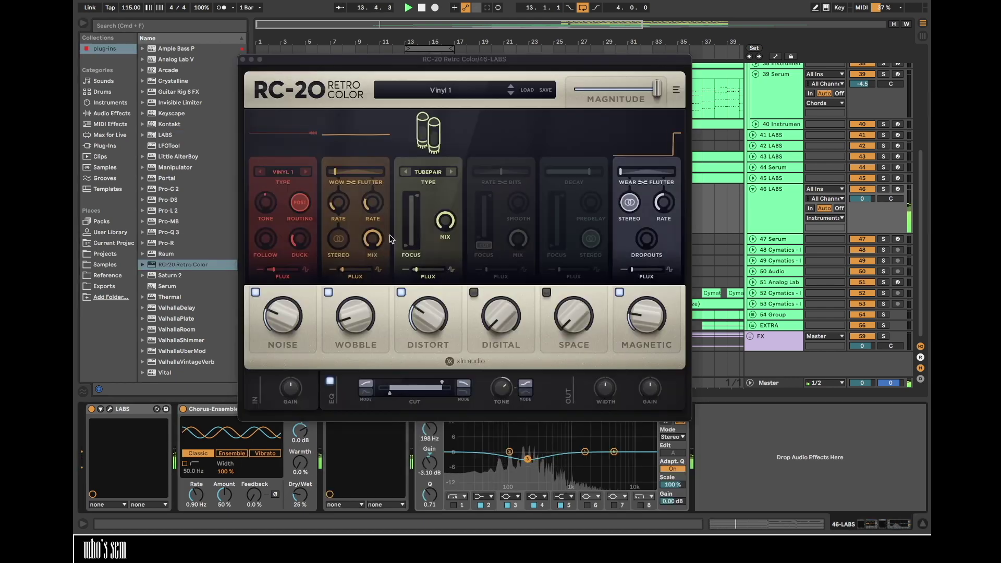
{"action": "mouse_move", "coordinate": [285, 316]}
{"action": "left_click_drag", "start_coordinate": [286, 316], "coordinate": [283, 322]}
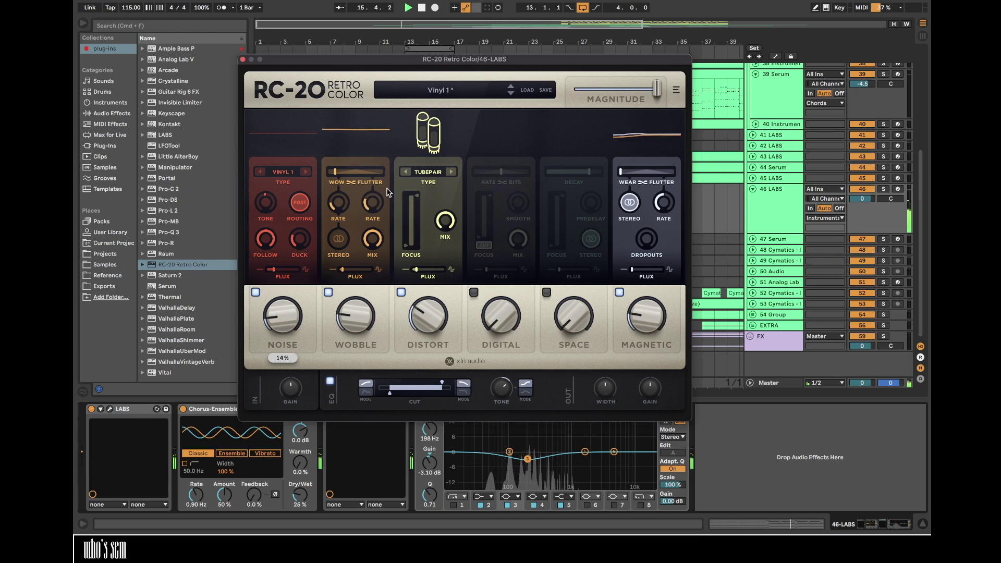
{"action": "left_click", "coordinate": [406, 172]}
{"action": "left_click_drag", "start_coordinate": [425, 316], "coordinate": [424, 307]}
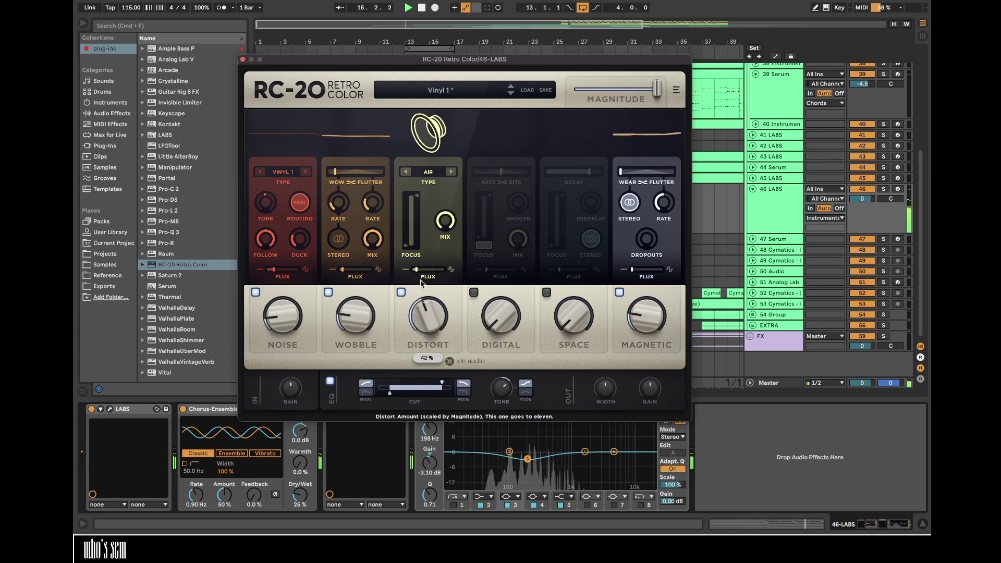
{"action": "left_click", "coordinate": [243, 59]}
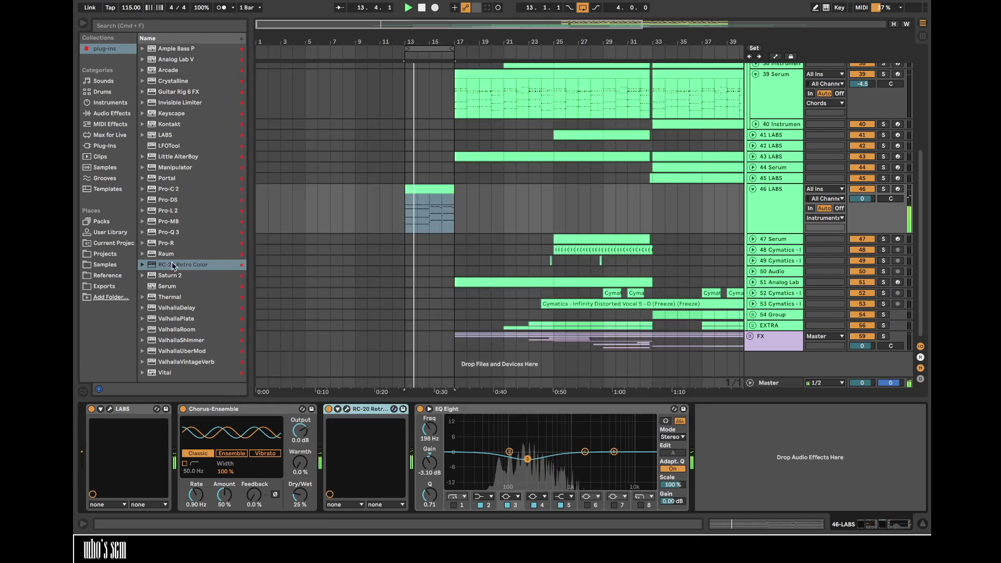
- Insert ValhallaDelay before EQ Eight with dotted 1/8 delay, 5.3 ms spread, 34% mix, 13550 Hz high cut, 1020 Hz low cut and 0% feedback
{"action": "left_click_drag", "start_coordinate": [183, 310], "coordinate": [422, 440]}
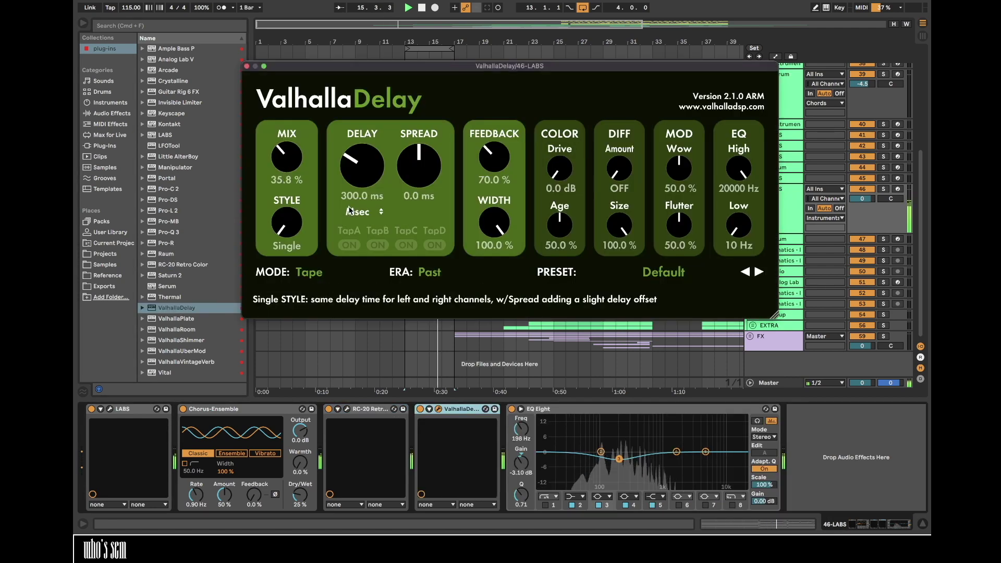
{"action": "left_click", "coordinate": [349, 211]}
{"action": "left_click", "coordinate": [360, 298]}
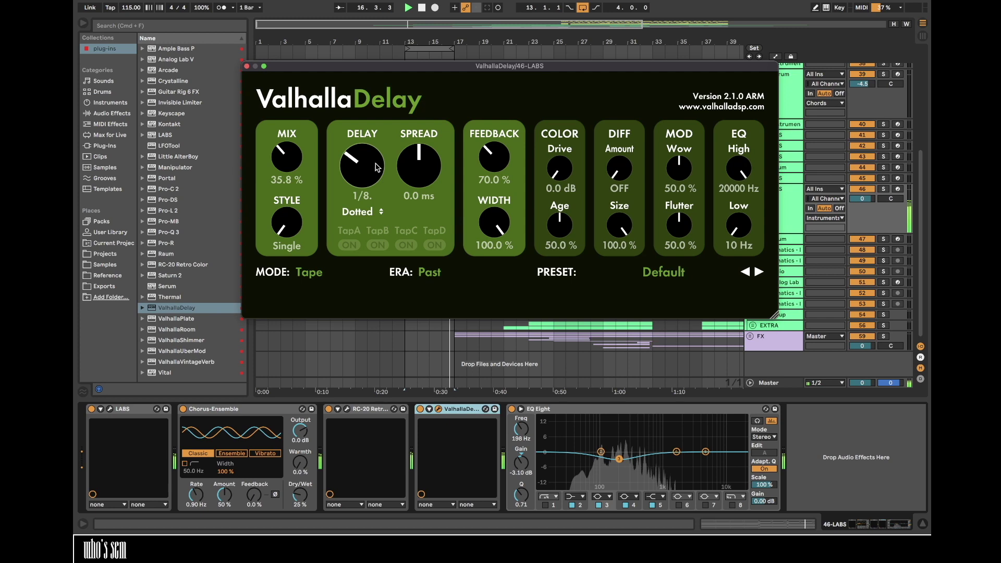
{"action": "left_click_drag", "start_coordinate": [283, 156], "coordinate": [283, 159]}
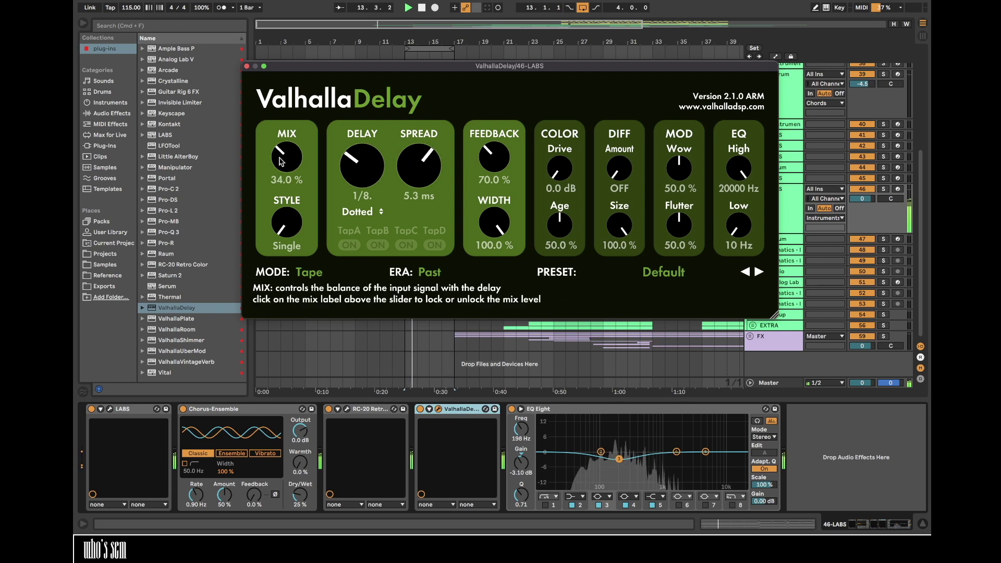
{"action": "left_click_drag", "start_coordinate": [741, 169], "coordinate": [741, 192]}
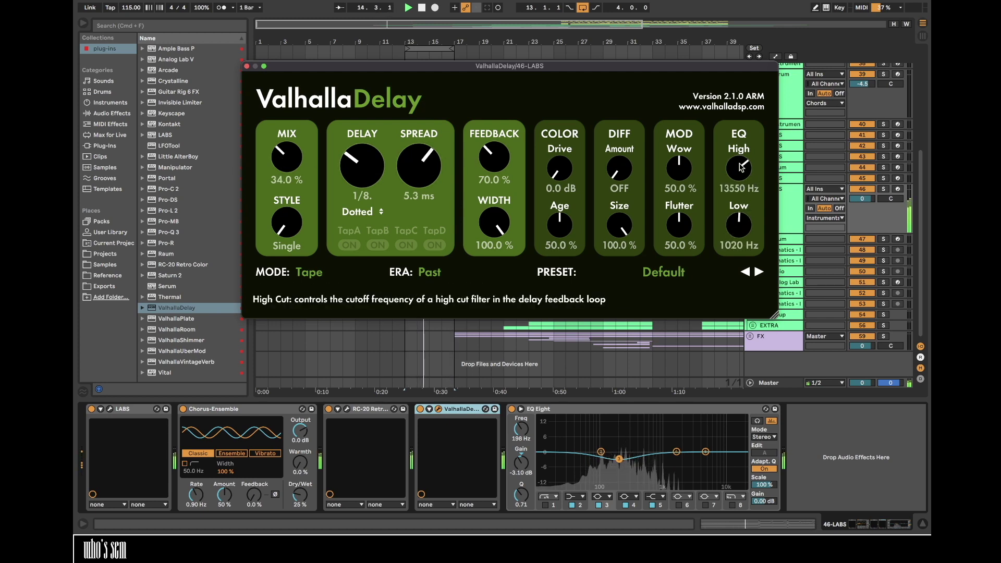
{"action": "left_click_drag", "start_coordinate": [499, 158], "coordinate": [504, 217]}
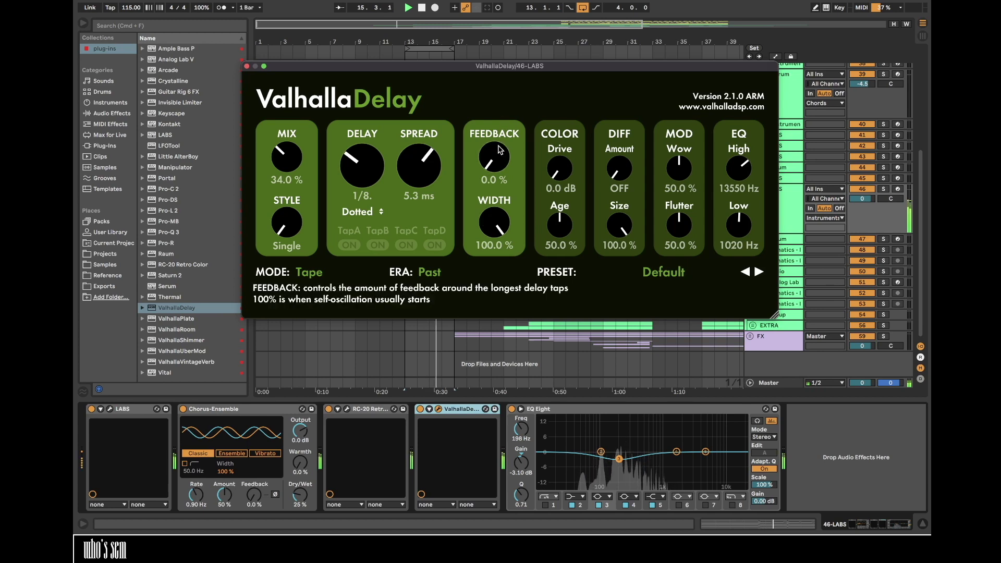
- Set ValhallaDelay on track 46 LABS to 98.2% feedback, dotted 1/8 delay, 64.3% Age and 37.3% mix, and close its window
{"action": "left_click", "coordinate": [360, 211]}
{"action": "left_click", "coordinate": [367, 236]}
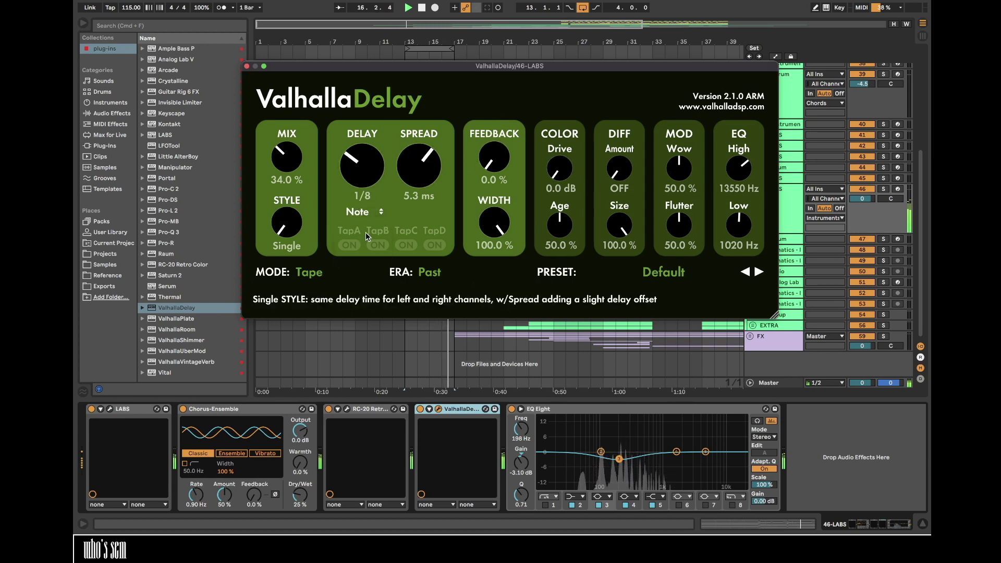
{"action": "left_click_drag", "start_coordinate": [486, 161], "coordinate": [496, 101]}
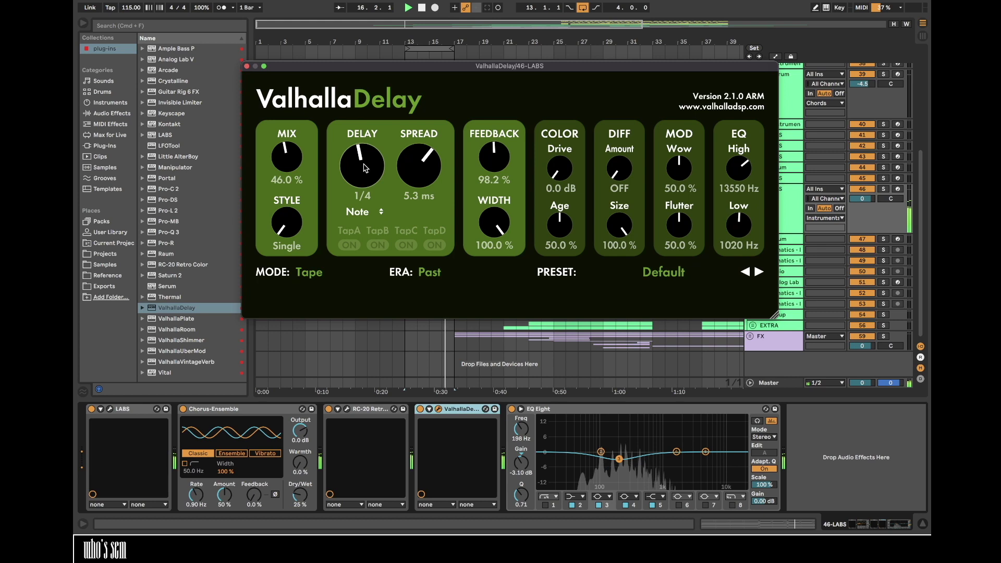
{"action": "left_click", "coordinate": [364, 211]}
{"action": "left_click", "coordinate": [383, 250]}
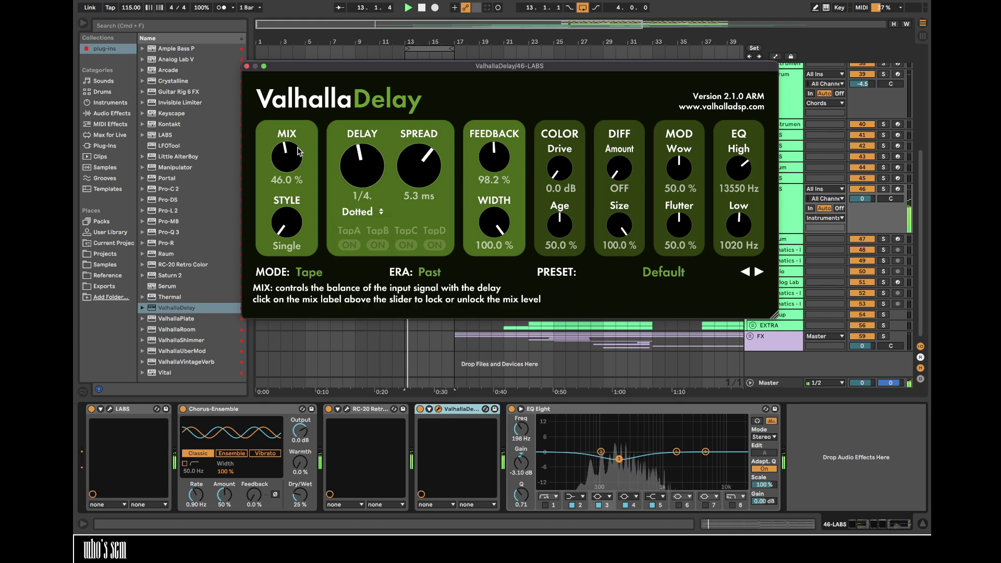
{"action": "left_click", "coordinate": [355, 196]}
{"action": "left_click", "coordinate": [367, 215]}
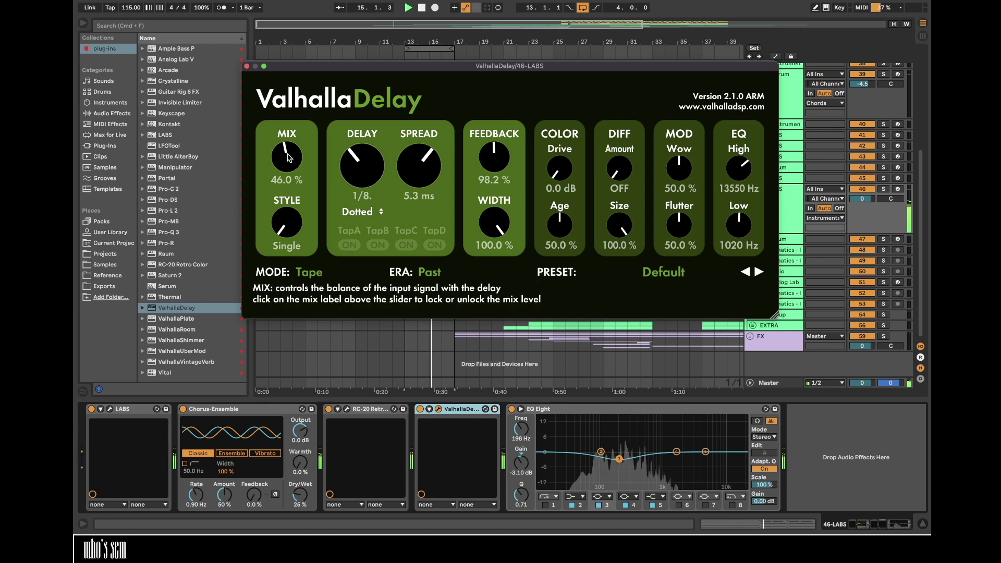
{"action": "mouse_move", "coordinate": [288, 158]}
{"action": "left_mouse_down"}
{"action": "mouse_move", "coordinate": [282, 122]}
{"action": "mouse_move", "coordinate": [282, 149]}
{"action": "left_mouse_up"}
{"action": "left_click_drag", "start_coordinate": [560, 228], "coordinate": [561, 225]}
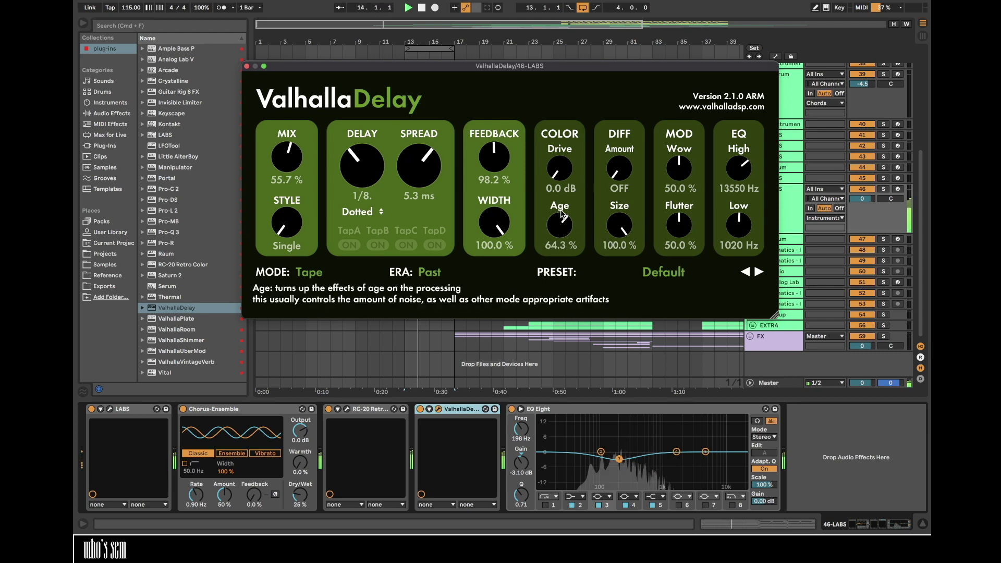
{"action": "left_click_drag", "start_coordinate": [286, 156], "coordinate": [296, 194]}
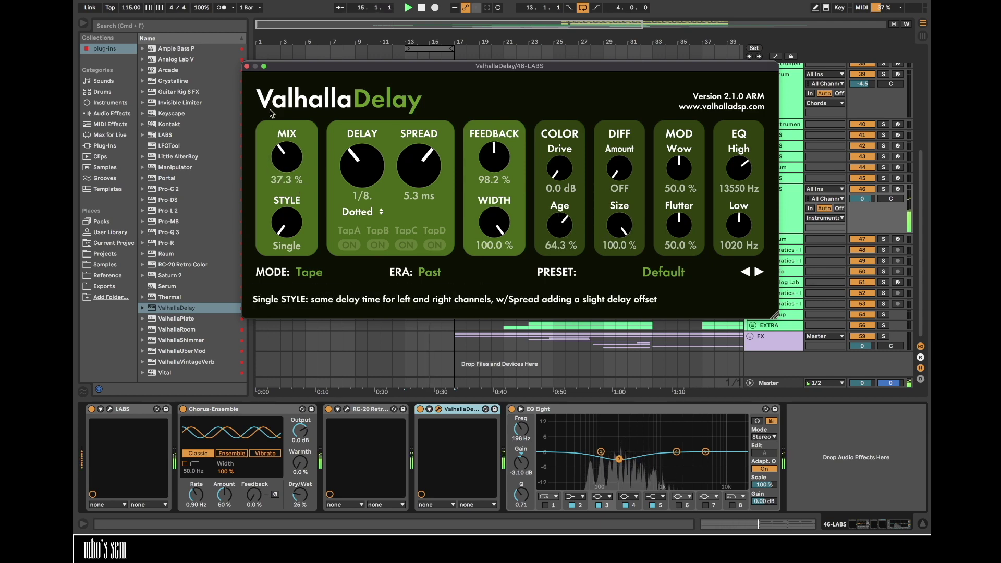
{"action": "left_click", "coordinate": [247, 66]}
- Add the Multiband Compression preset of Multiband Dynamics after EQ Eight on track 46 LABS
{"action": "left_click", "coordinate": [101, 113]}
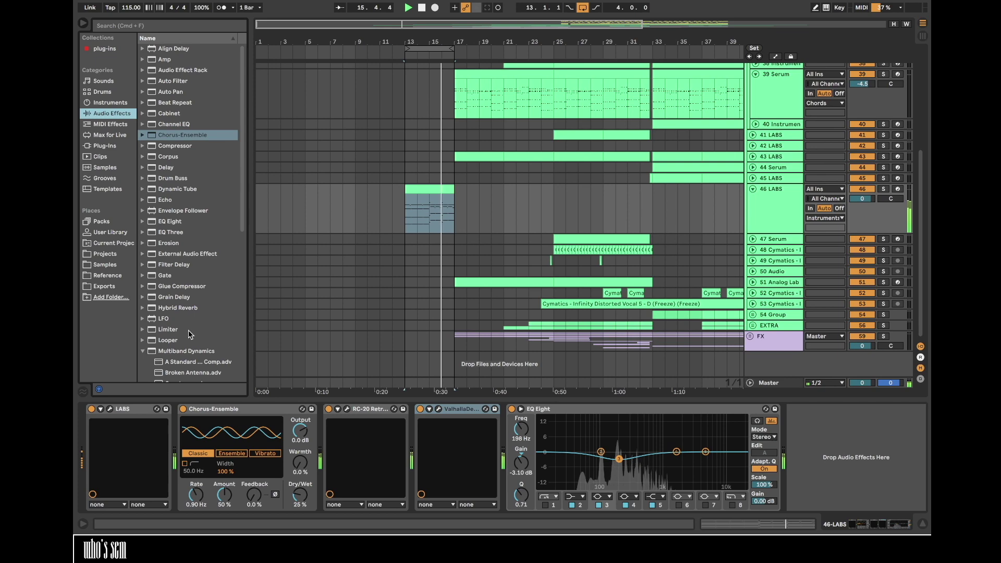
{"action": "scroll", "coordinate": [189, 330], "scroll_direction": "down", "scroll_amount": 5}
{"action": "double_click", "coordinate": [198, 346]}
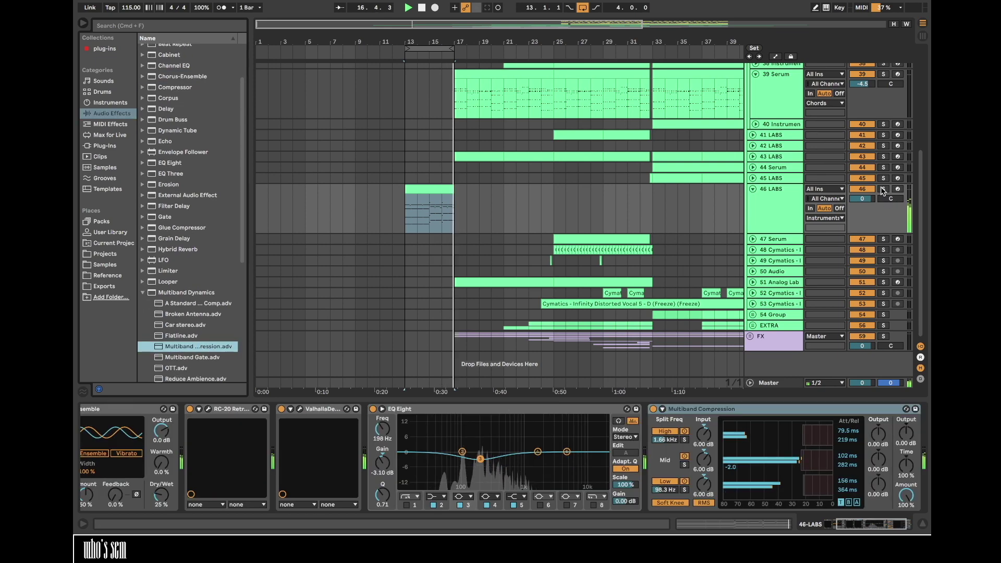
- Copy a four-bar clip of track 43 LABS to bar 1 and duplicate it until it fills the intro up to bar 17
{"action": "left_click", "coordinate": [525, 155]}
{"action": "left_click_drag", "start_coordinate": [525, 155], "coordinate": [286, 155]}
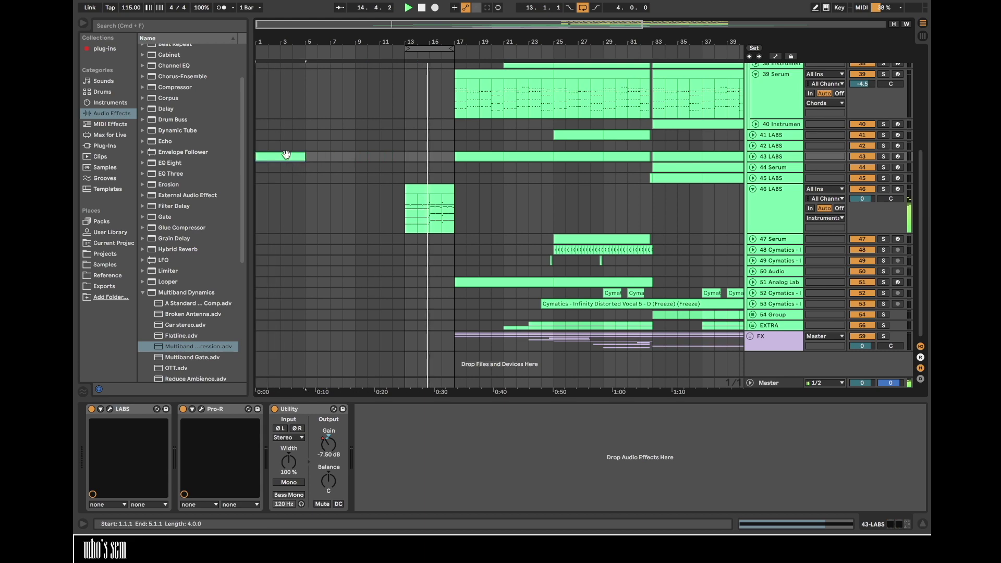
{"action": "scroll", "coordinate": [286, 156], "scroll_direction": "up", "scroll_amount": 2}
{"action": "key", "text": "super+d"}
{"action": "key", "text": "super+d"}
{"action": "key", "text": "super+d"}
{"action": "scroll", "coordinate": [474, 309], "scroll_direction": "down", "scroll_amount": 2}
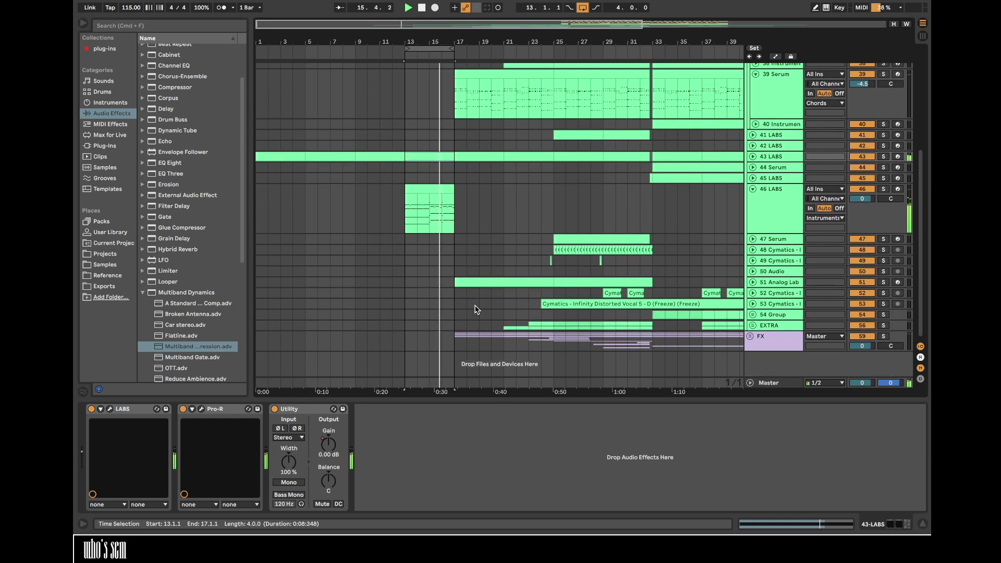
- Copy bars 17 to 21 of the FX group to bar 1 and duplicate them up to bar 17
{"action": "left_click_drag", "start_coordinate": [456, 345], "coordinate": [499, 339]}
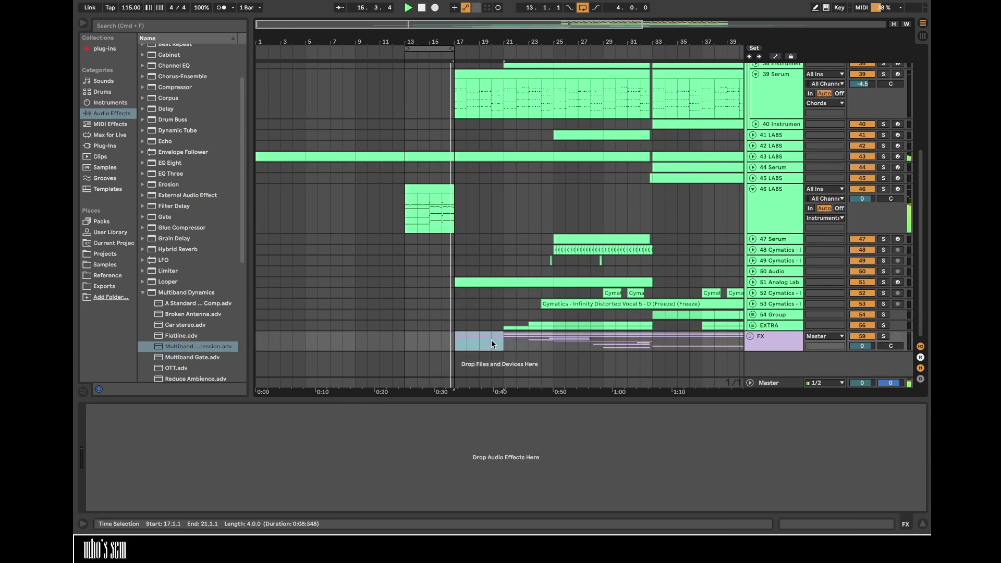
{"action": "left_click", "coordinate": [259, 338]}
{"action": "key", "text": "super+v"}
{"action": "key", "text": "super+d"}
{"action": "key", "text": "super+d"}
{"action": "key", "text": "super+d"}
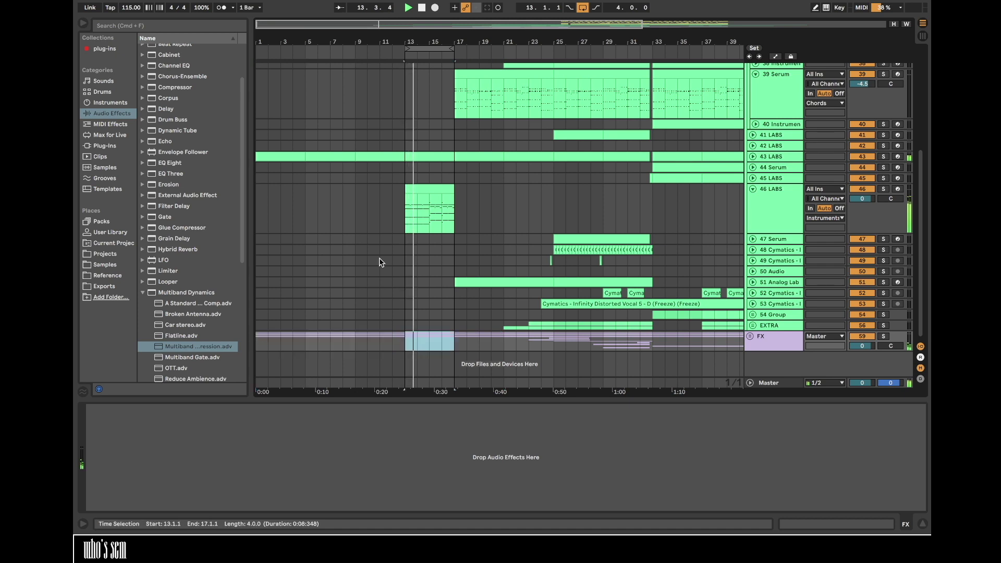
- Expand track 43 LABS and set its Utility Gain automation over the intro to -7.50 dB
{"action": "left_click", "coordinate": [420, 196]}
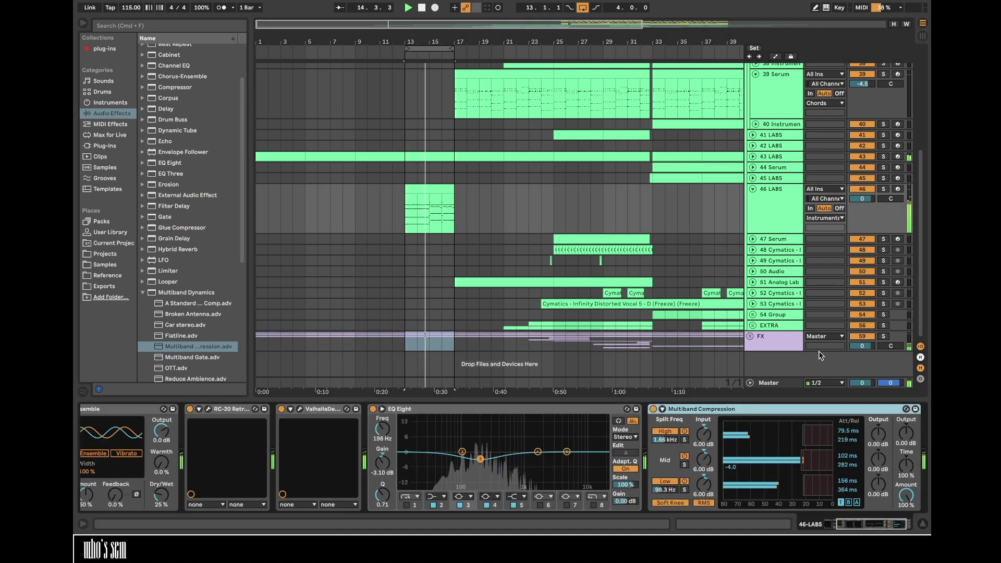
{"action": "left_click", "coordinate": [921, 523]}
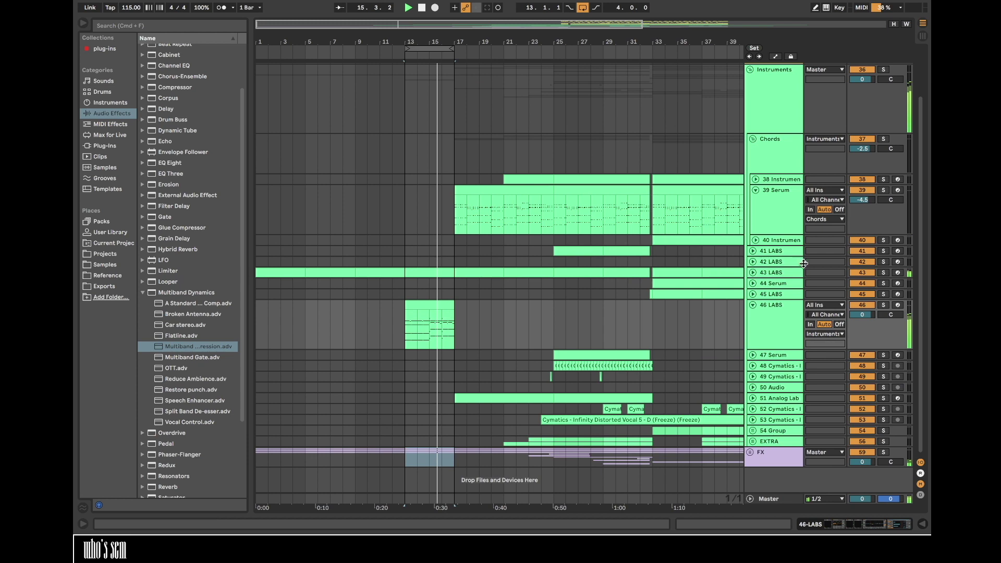
{"action": "left_click", "coordinate": [752, 272]}
{"action": "left_click", "coordinate": [774, 273]}
{"action": "key", "text": "a"}
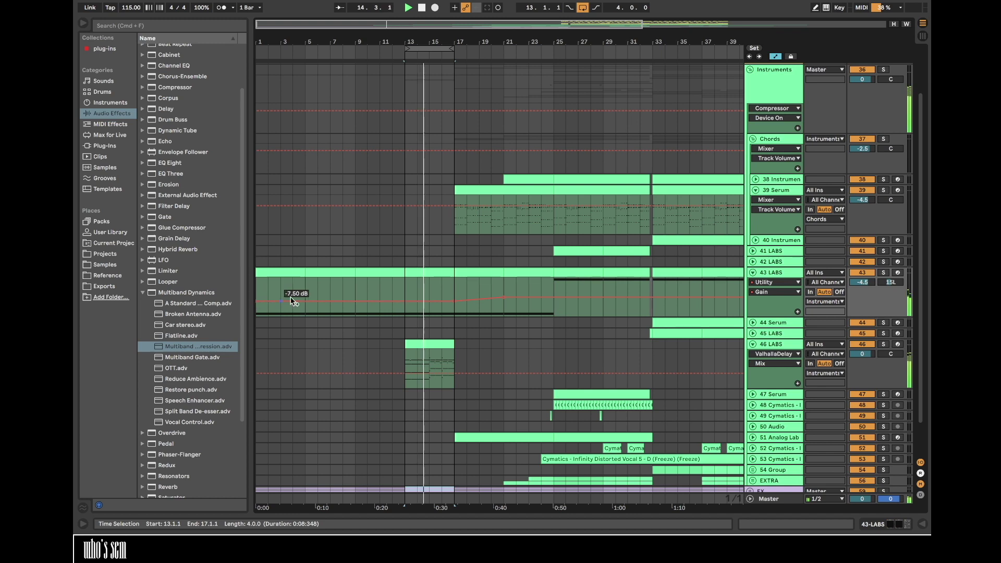
{"action": "key", "text": "a"}
- On track 46 LABS, set the Multiband Compression output to 3.10 dB and add an EQ Eight low cut at 74.2 Hz
{"action": "double_click", "coordinate": [772, 356]}
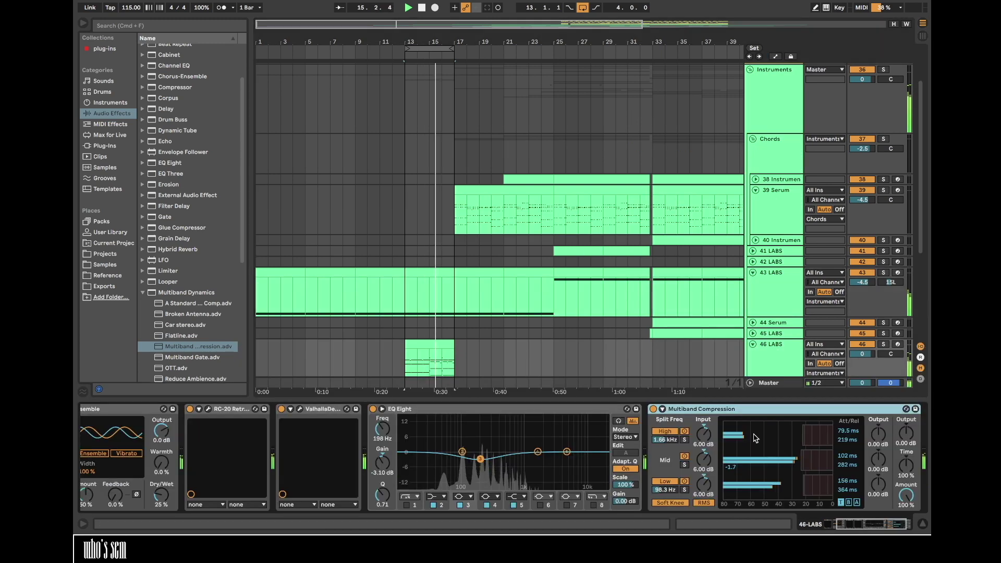
{"action": "left_click_drag", "start_coordinate": [911, 440], "coordinate": [911, 436]}
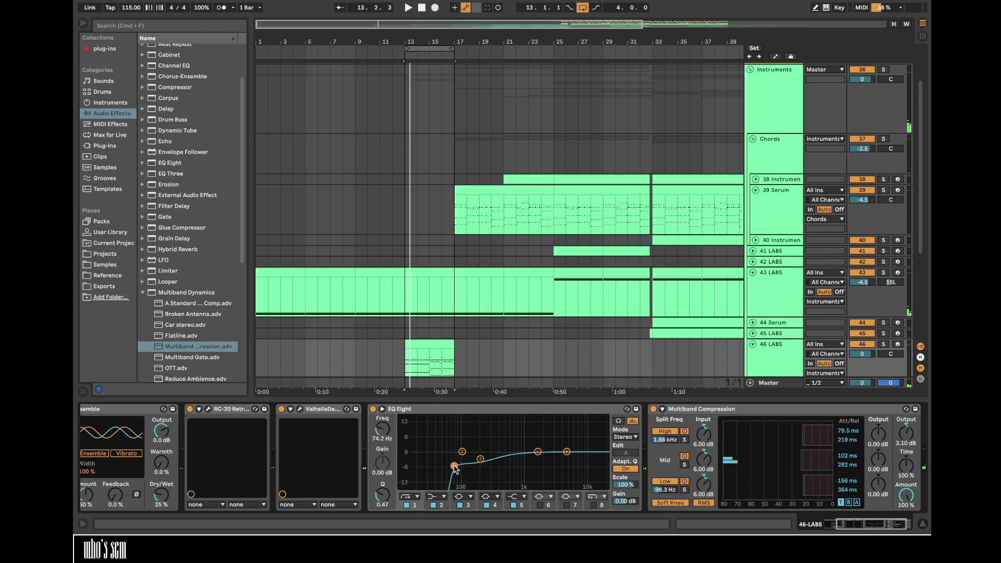
{"action": "key", "text": "space"}
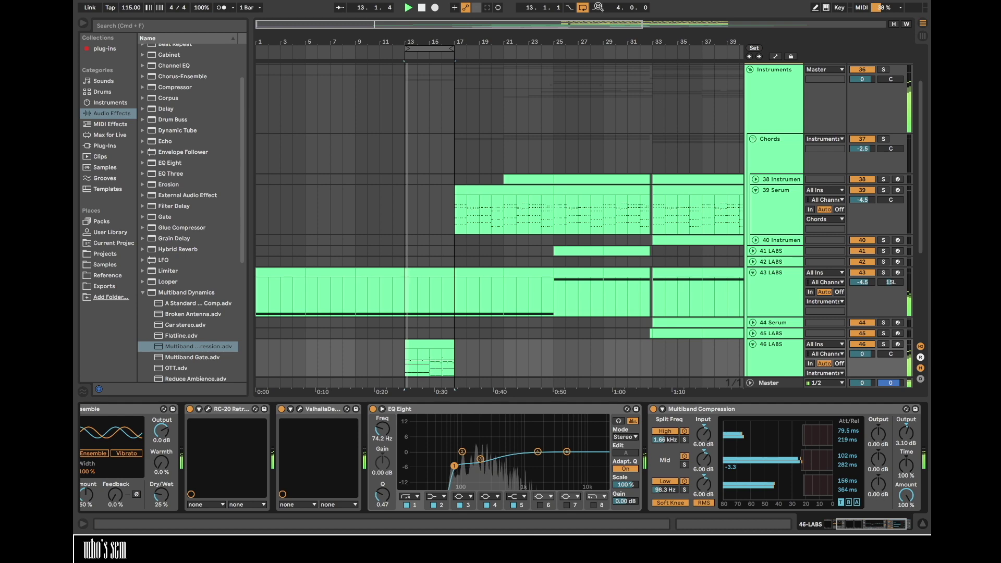
- Turn off the arrangement loop and copy the four-bar 46 LABS clip to bar 9
{"action": "left_click", "coordinate": [583, 8]}
{"action": "left_click_drag", "start_coordinate": [439, 344], "coordinate": [395, 351]}
{"action": "scroll", "coordinate": [784, 342], "scroll_direction": "down", "scroll_amount": 6}
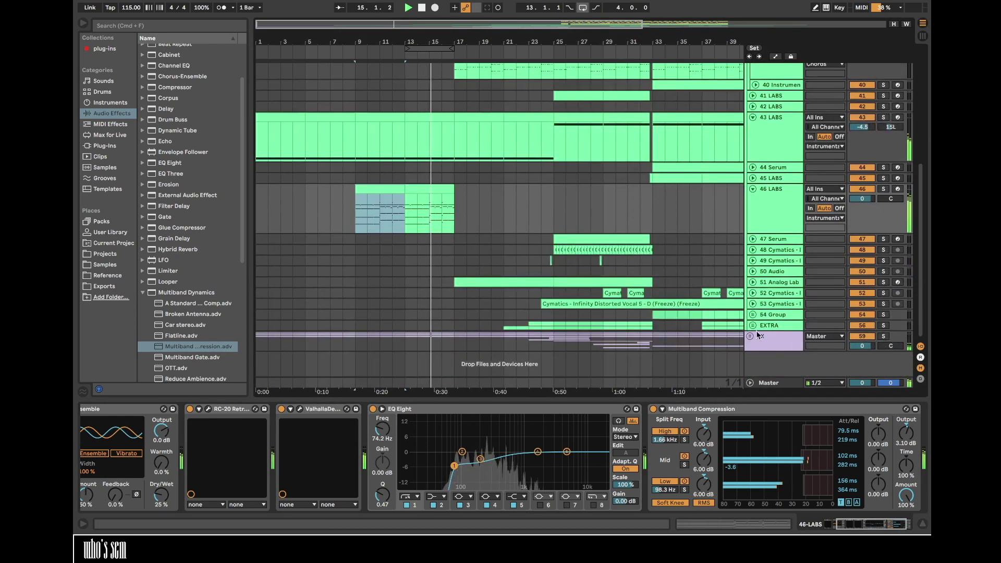
- Expand the FX and CRACKLE groups and set CRACKLE's Utility Gain automation point at bar 32 to -15 dB
{"action": "left_click", "coordinate": [749, 335]}
{"action": "scroll", "coordinate": [727, 315], "scroll_direction": "down", "scroll_amount": 5}
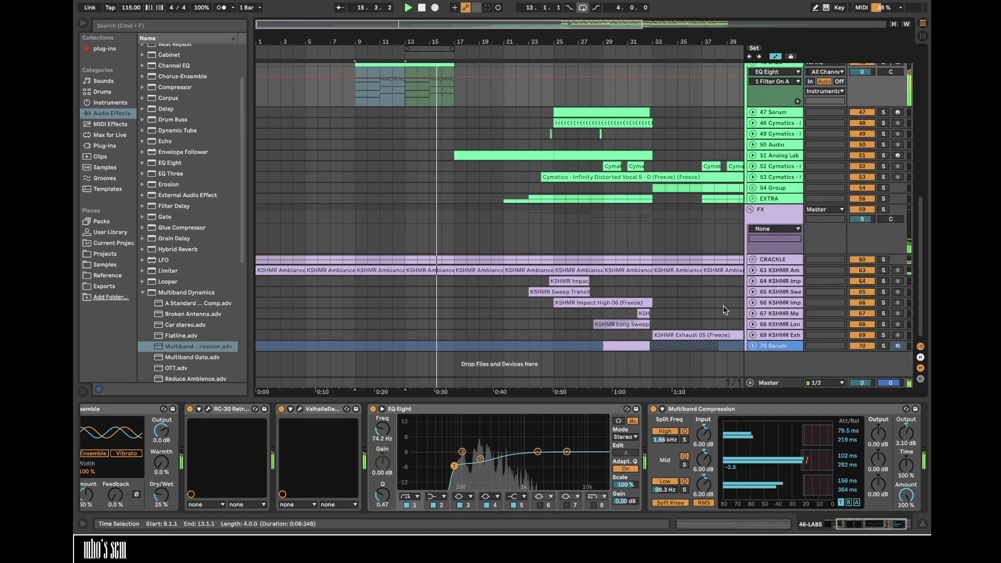
{"action": "left_click", "coordinate": [752, 259]}
{"action": "right_click", "coordinate": [639, 284]}
{"action": "left_click", "coordinate": [653, 291]}
{"action": "type", "text": "-15"}
{"action": "key", "text": "Return"}
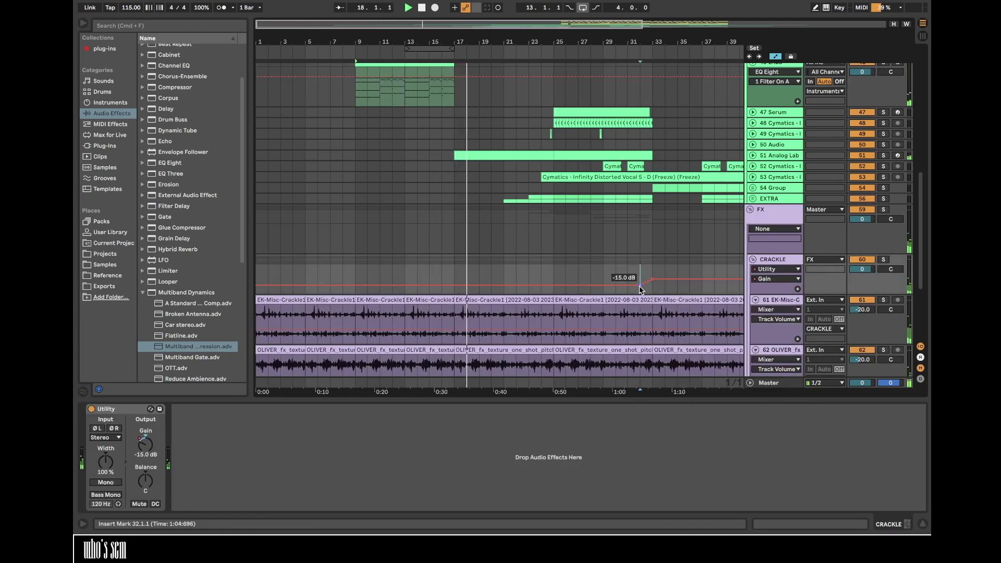
{"action": "key", "text": "a"}
- Consolidate the two 46 LABS clips from bars 9 to 17 into one eight-bar clip and show its notes
{"action": "scroll", "coordinate": [492, 243], "scroll_direction": "up", "scroll_amount": 10}
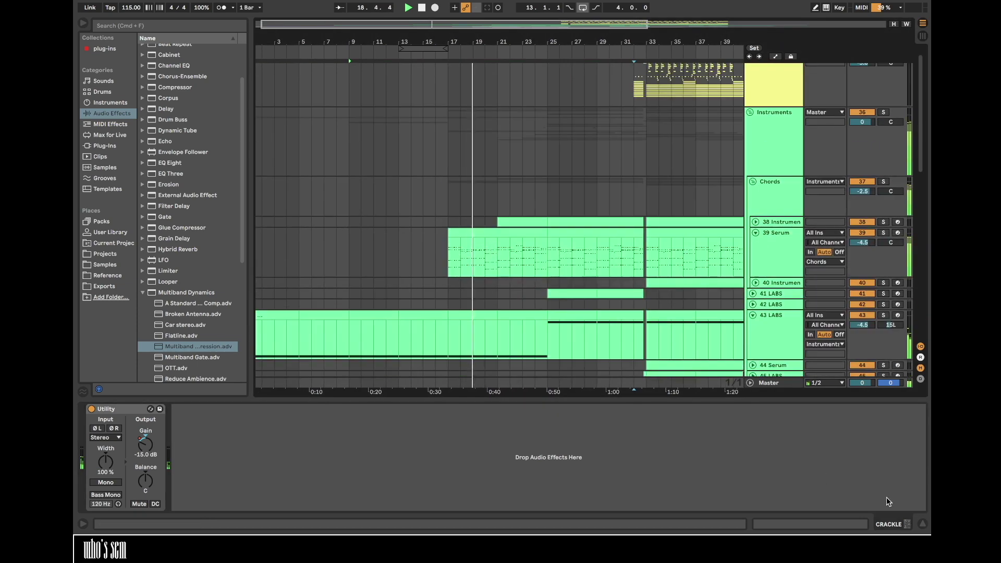
{"action": "key", "text": "super+alt+l"}
{"action": "scroll", "coordinate": [578, 404], "scroll_direction": "down", "scroll_amount": 6}
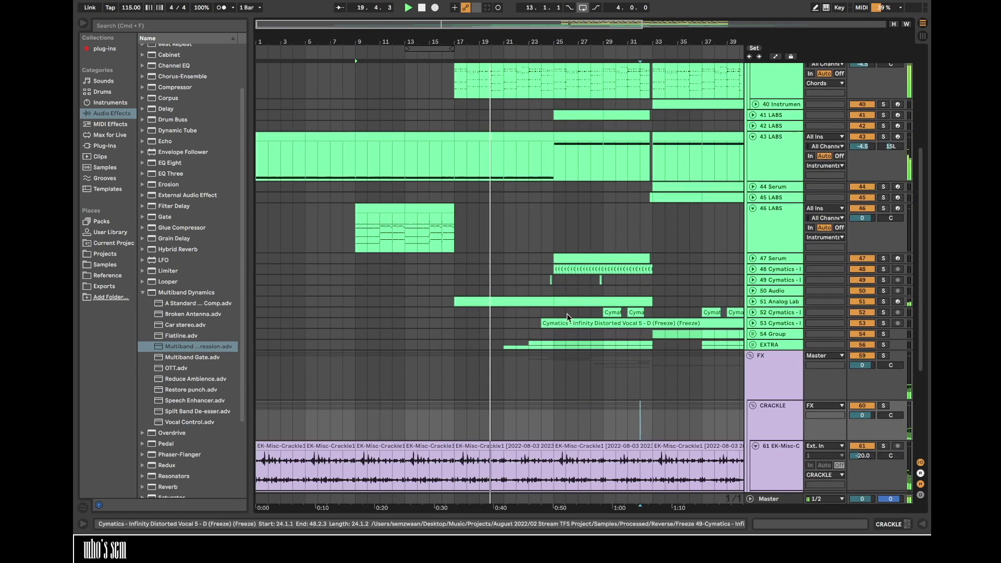
{"action": "double_click", "coordinate": [432, 203]}
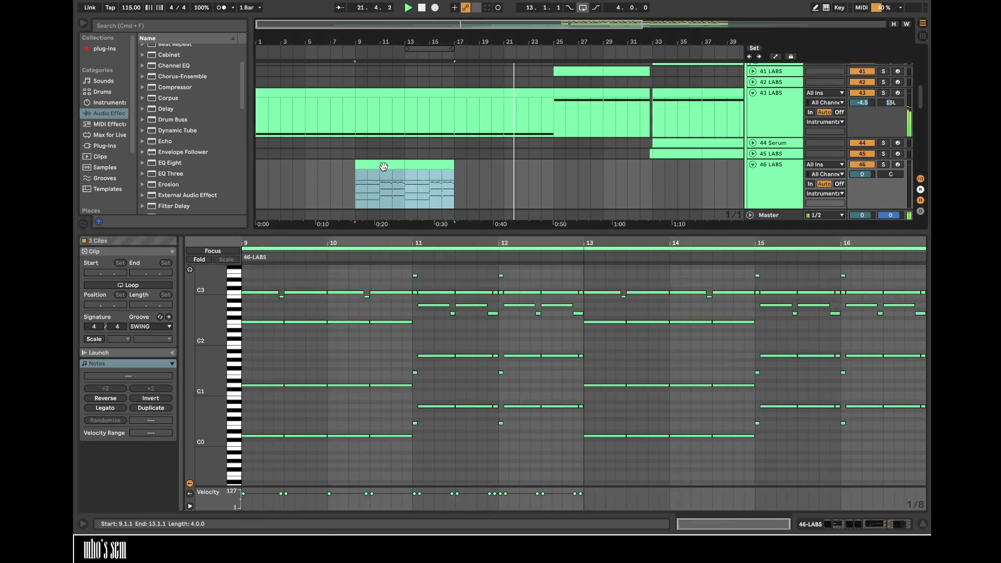
{"action": "left_click", "coordinate": [384, 187]}
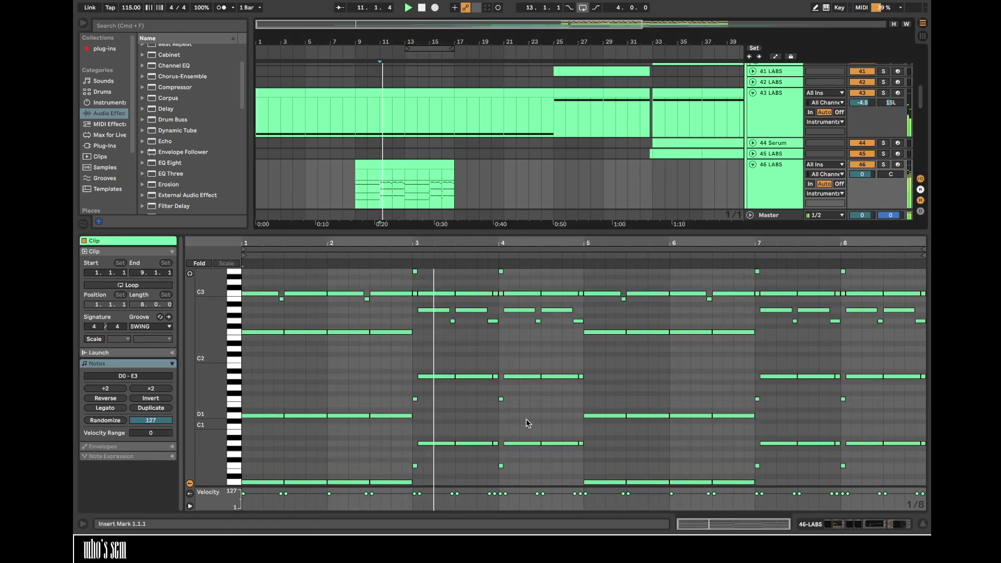
- Try lowering the long A0 and A1 notes in bar 4 of the clip to G0 and G1
{"action": "left_click_drag", "start_coordinate": [545, 442], "coordinate": [552, 435]}
{"action": "key", "text": "Down"}
{"action": "key", "text": "Down"}
{"action": "key", "text": "Down"}
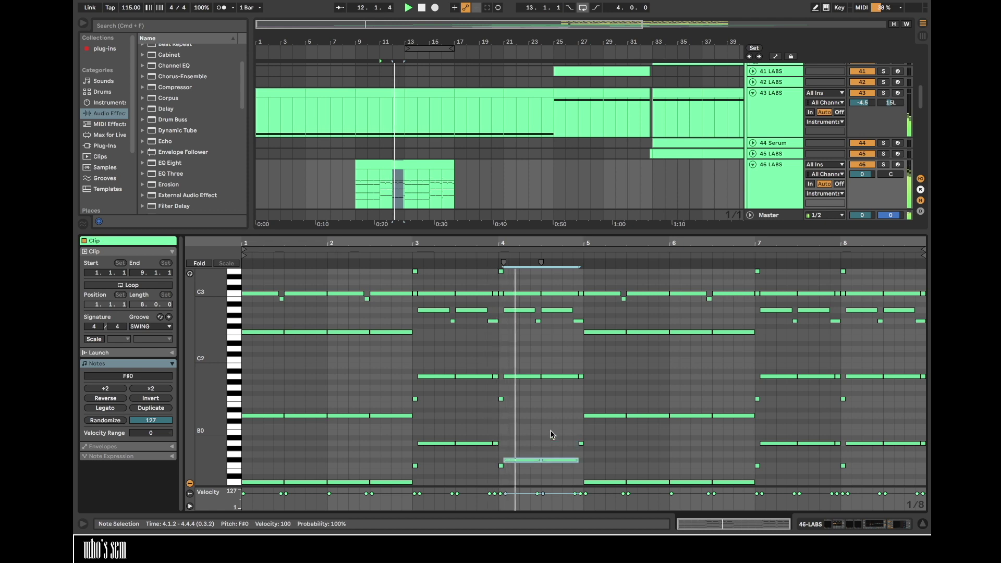
{"action": "key", "text": "Up"}
{"action": "key", "text": "space"}
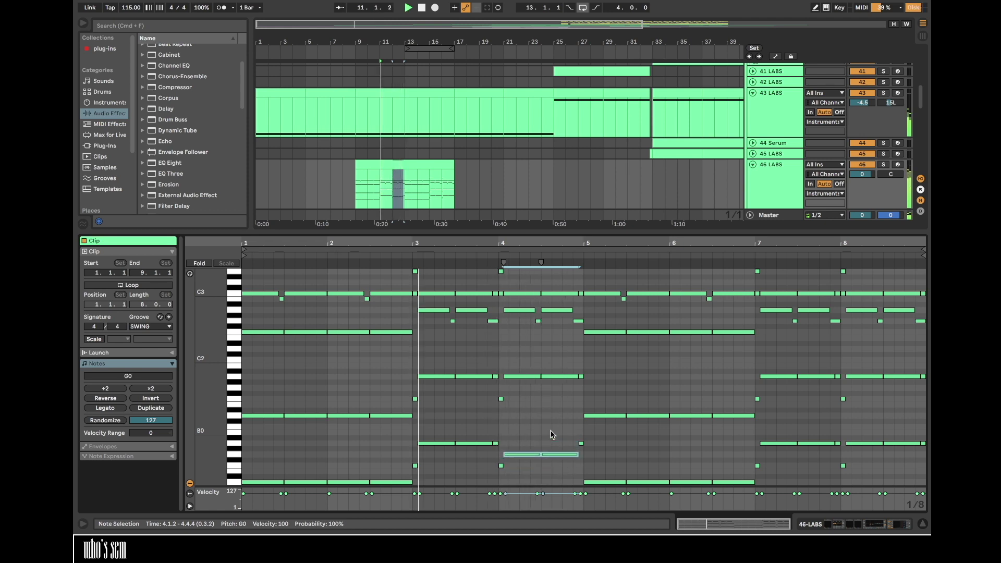
{"action": "scroll", "coordinate": [550, 430], "scroll_direction": "down", "scroll_amount": 3}
{"action": "left_click_drag", "start_coordinate": [525, 360], "coordinate": [572, 331]}
{"action": "key", "text": "Down"}
{"action": "key", "text": "Down"}
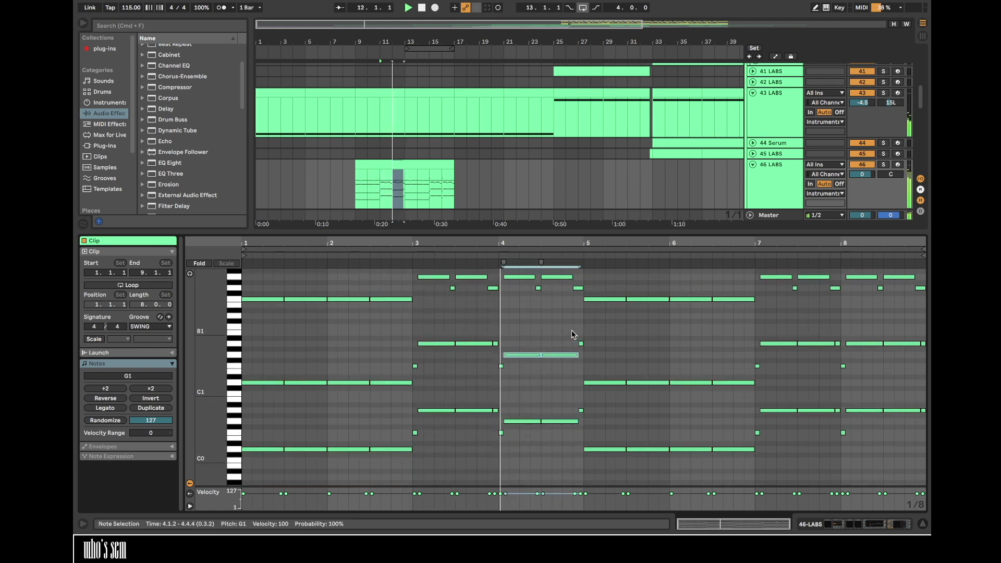
{"action": "scroll", "coordinate": [571, 333], "scroll_direction": "up", "scroll_amount": 2}
{"action": "key", "text": "Up"}
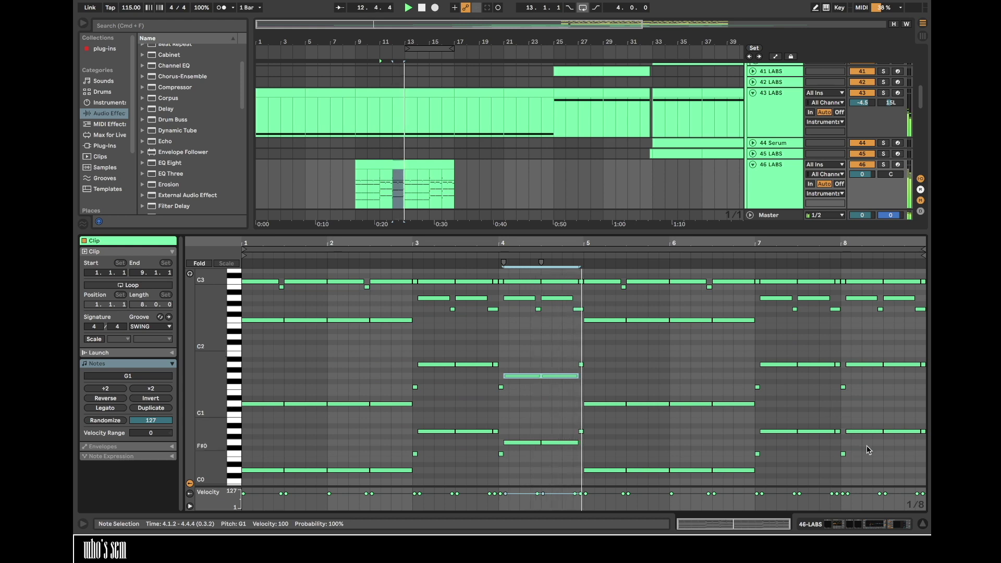
- Undo the pitch changes made to the bass notes in bar 4
{"action": "key", "text": "super+z"}
{"action": "key", "text": "super+z"}
{"action": "key", "text": "super+z"}
{"action": "key", "text": "super+z"}
{"action": "key", "text": "super+z"}
{"action": "key", "text": "super+z"}
{"action": "key", "text": "super+z"}
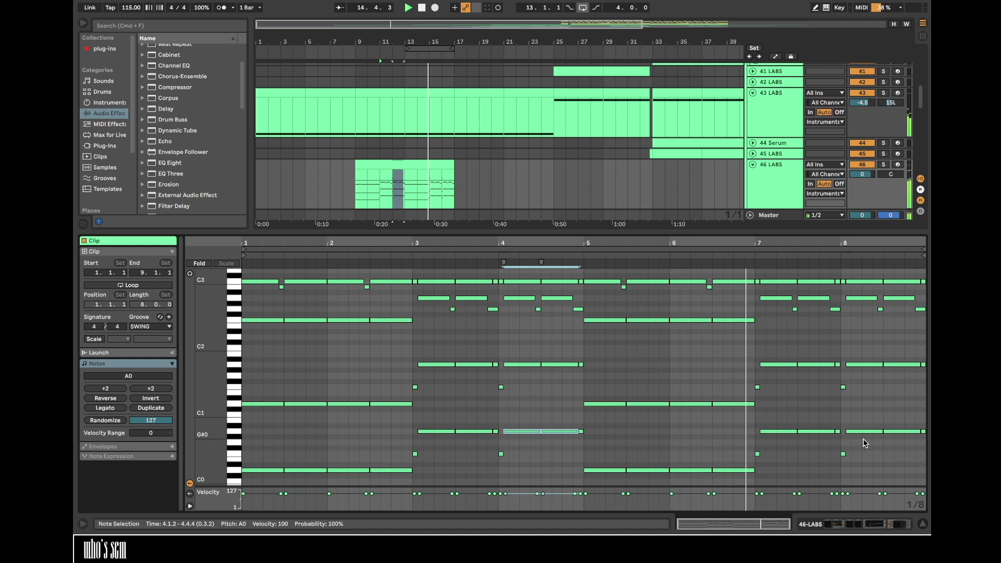
- Lower the long A0 and A1 notes in bar 8 of the clip to G0 and G1
{"action": "left_click_drag", "start_coordinate": [868, 447], "coordinate": [916, 336]}
{"action": "key", "text": "Down"}
{"action": "key", "text": "Down"}
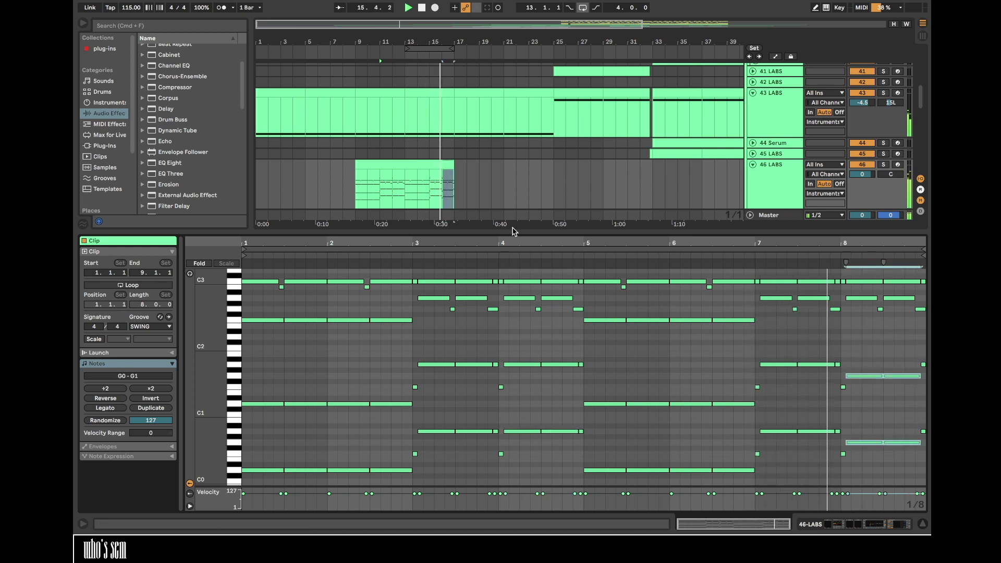
- Set the arrangement loop to the eight-bar 46 LABS clip starting at bar 9
{"action": "left_click", "coordinate": [438, 164]}
{"action": "key", "text": "super+l"}
{"action": "double_click", "coordinate": [773, 172]}
{"action": "key", "text": "space"}
- Copy the eight-bar 46 LABS clip to bar 49 and open its notes
{"action": "key", "text": "w"}
{"action": "left_click", "coordinate": [340, 162]}
{"action": "left_click_drag", "start_coordinate": [339, 159], "coordinate": [635, 165]}
{"action": "left_click_drag", "start_coordinate": [669, 48], "coordinate": [652, 170]}
{"action": "double_click", "coordinate": [655, 163]}
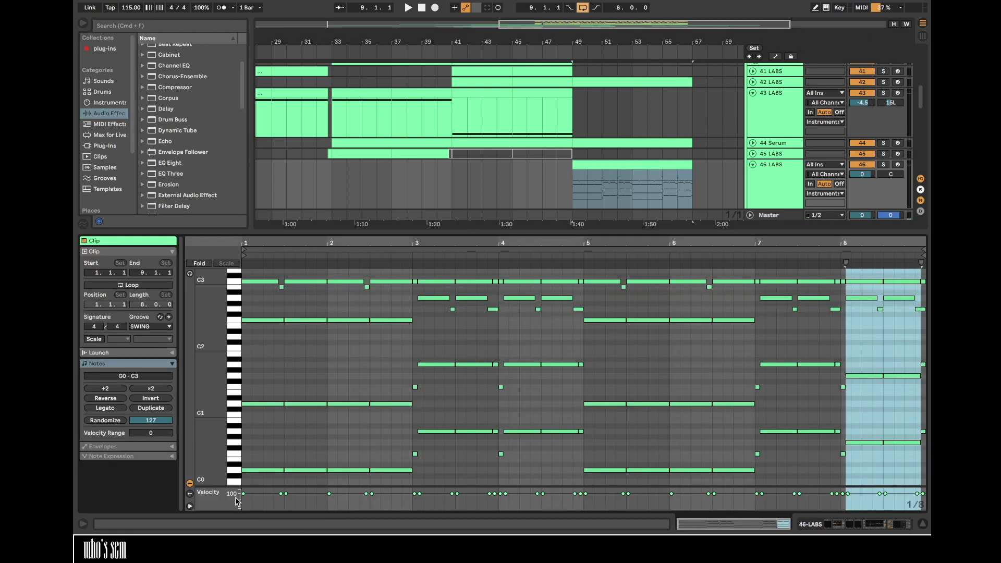
- In the 44 Serum clip at bar 49, lower the bass notes of the first two bars to D0
{"action": "left_click", "coordinate": [612, 140]}
{"action": "left_click_drag", "start_coordinate": [330, 383], "coordinate": [408, 343]}
{"action": "key", "text": "Down"}
{"action": "key", "text": "Down"}
{"action": "key", "text": "Down"}
{"action": "key", "text": "Down"}
{"action": "left_click_drag", "start_coordinate": [450, 406], "coordinate": [202, 430]}
{"action": "key", "text": "Down"}
{"action": "key", "text": "Down"}
{"action": "key", "text": "Down"}
- Raise the low notes in bar 4 of the Serum clip to A0 and the bar's closing notes to E1
{"action": "left_click_drag", "start_coordinate": [486, 455], "coordinate": [653, 456]}
{"action": "key", "text": "Up"}
{"action": "key", "text": "Up"}
{"action": "key", "text": "Up"}
{"action": "key", "text": "Up"}
{"action": "key", "text": "Up"}
{"action": "key", "text": "Up"}
{"action": "key", "text": "Up"}
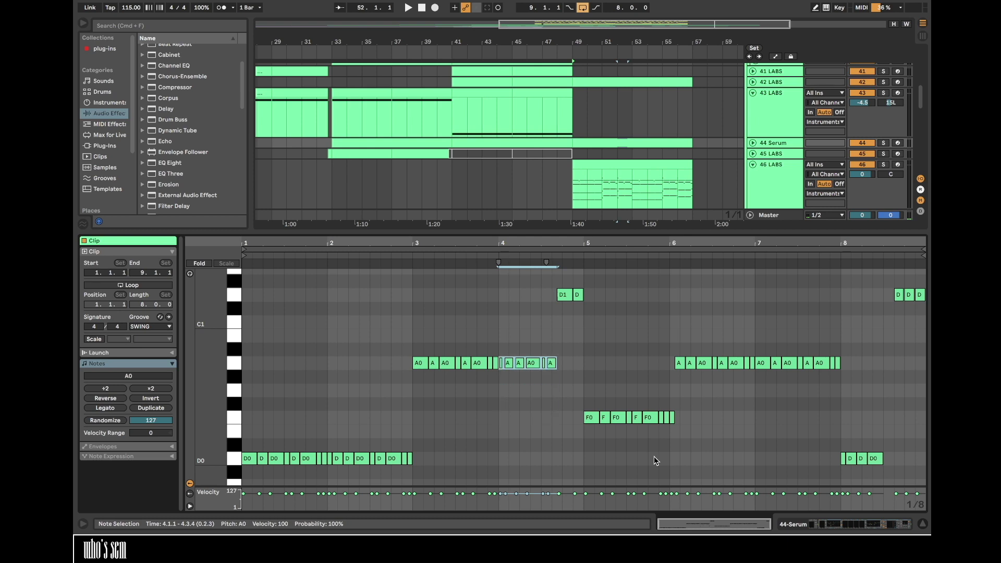
{"action": "left_click_drag", "start_coordinate": [534, 311], "coordinate": [614, 280]}
{"action": "key", "text": "Up"}
{"action": "key", "text": "Up"}
- Lower the notes in bars 5 and 6 of the Serum clip to D0
{"action": "left_click_drag", "start_coordinate": [551, 431], "coordinate": [786, 420]}
{"action": "key", "text": "Down"}
{"action": "key", "text": "Down"}
{"action": "key", "text": "Down"}
{"action": "left_click_drag", "start_coordinate": [677, 395], "coordinate": [754, 345]}
{"action": "key", "text": "Down"}
{"action": "key", "text": "Down"}
{"action": "key", "text": "Down"}
{"action": "key", "text": "Down"}
{"action": "key", "text": "Down"}
{"action": "key", "text": "Down"}
{"action": "key", "text": "Down"}
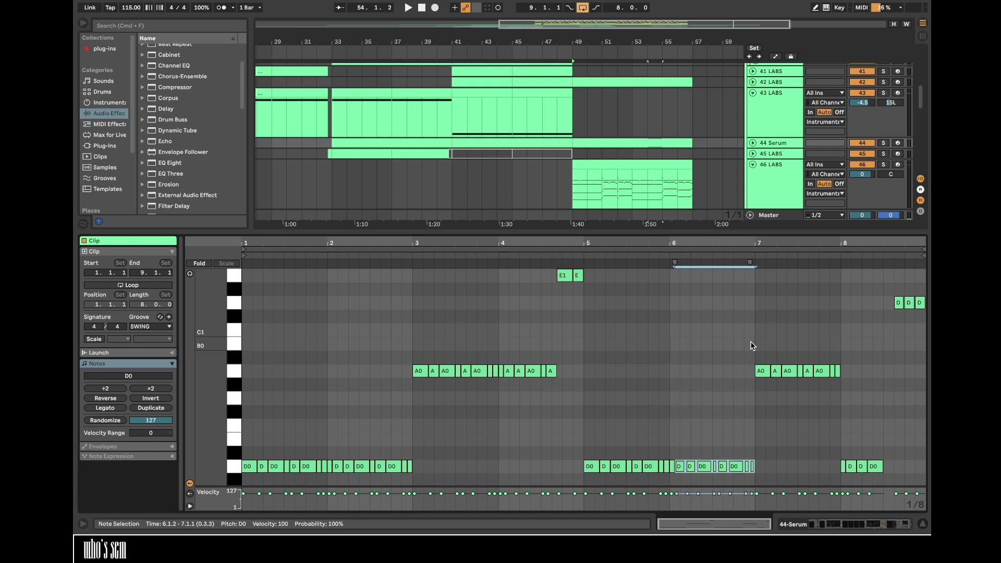
- Raise the notes at the start of bar 8 in the Serum clip to G0 and play the section
{"action": "left_click", "coordinate": [799, 440]}
{"action": "left_click_drag", "start_coordinate": [800, 443], "coordinate": [886, 472]}
{"action": "key", "text": "Up"}
{"action": "key", "text": "space"}
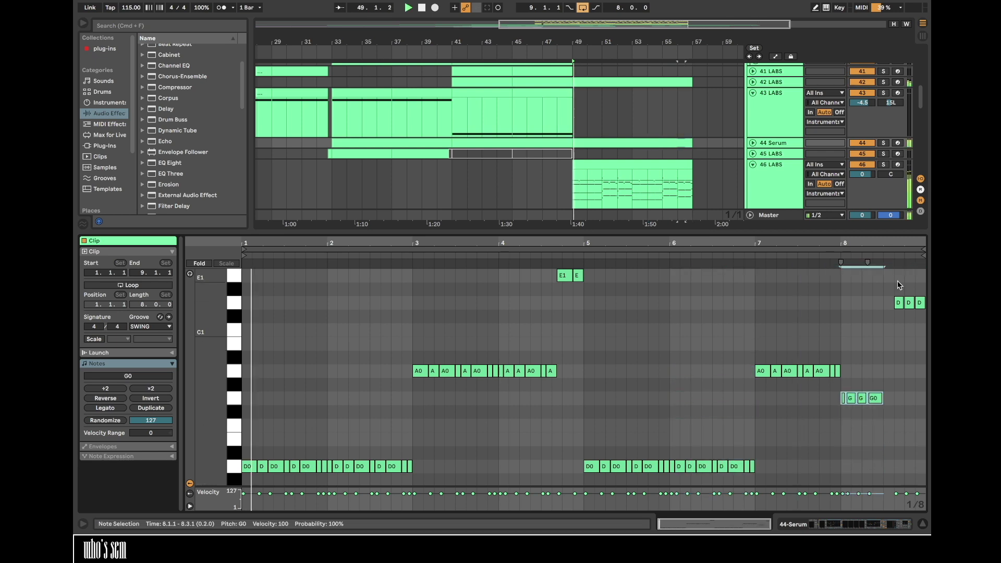
- Raise the closing notes of bar 8 in the 44 Serum clip to G1
{"action": "left_click", "coordinate": [920, 303]}
{"action": "key", "text": "Up"}
{"action": "key", "text": "Up"}
{"action": "key", "text": "Up"}
{"action": "key", "text": "Up"}
{"action": "key", "text": "Up"}
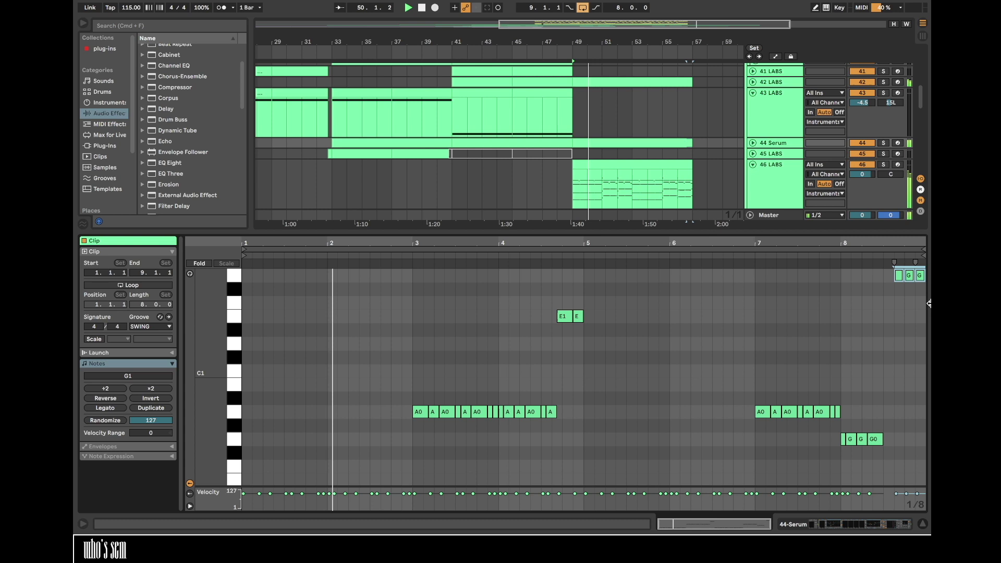
- Show the 46 LABS track's devices, select its clip at bar 49 and set the playback loop to bars 49 to 57
{"action": "left_click_drag", "start_coordinate": [201, 413], "coordinate": [182, 405]}
{"action": "left_click", "coordinate": [339, 143]}
{"action": "left_click", "coordinate": [766, 184]}
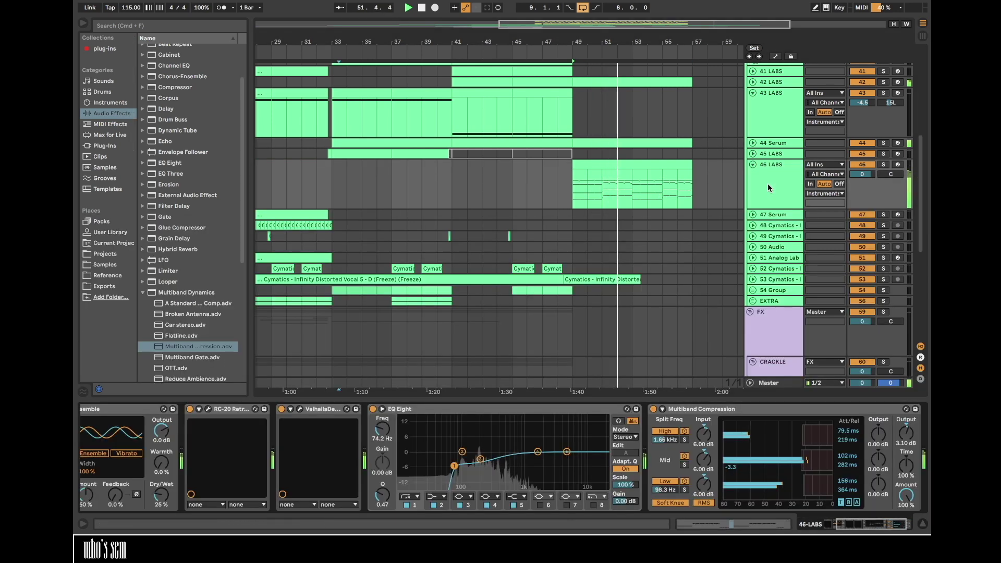
{"action": "left_click_drag", "start_coordinate": [595, 41], "coordinate": [609, 40]}
{"action": "scroll", "coordinate": [626, 146], "scroll_direction": "up", "scroll_amount": 1}
{"action": "left_click", "coordinate": [622, 183]}
{"action": "scroll", "coordinate": [623, 183], "scroll_direction": "up", "scroll_amount": 5}
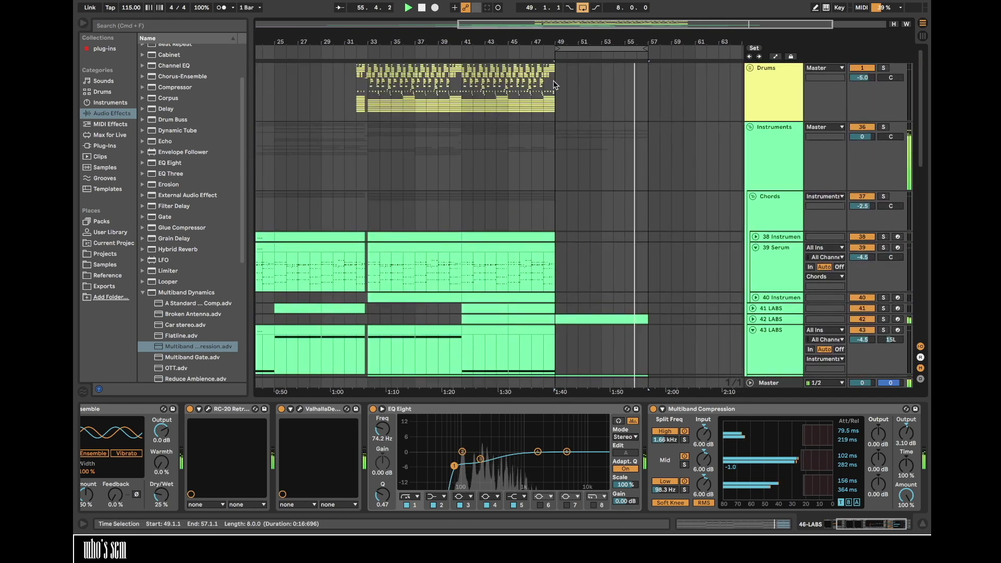
- Try repeating bars 41 to 49 of the Drums group at bar 49
{"action": "left_click_drag", "start_coordinate": [553, 80], "coordinate": [463, 80]}
{"action": "key", "text": "super+d"}
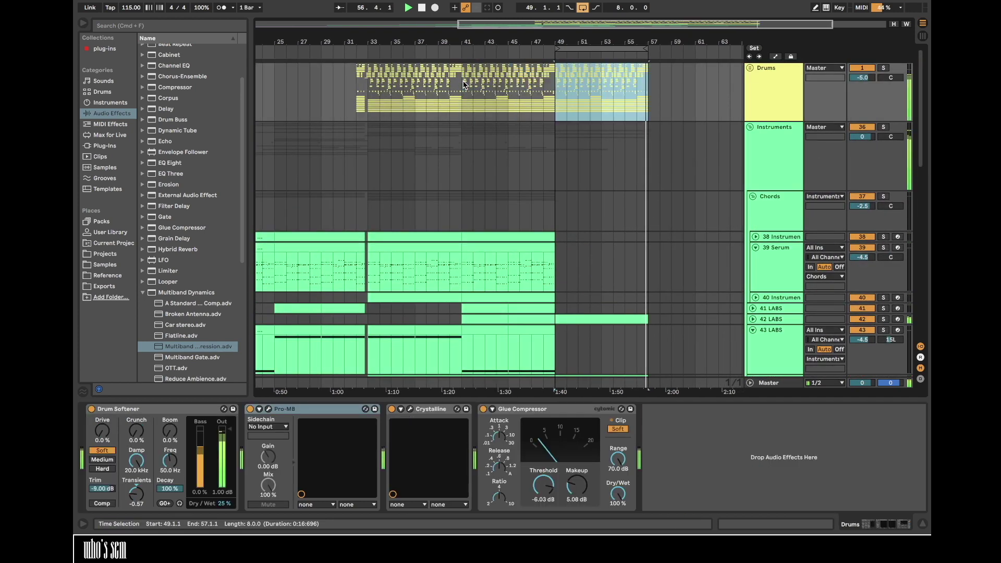
{"action": "left_click_drag", "start_coordinate": [648, 36], "coordinate": [631, 53]}
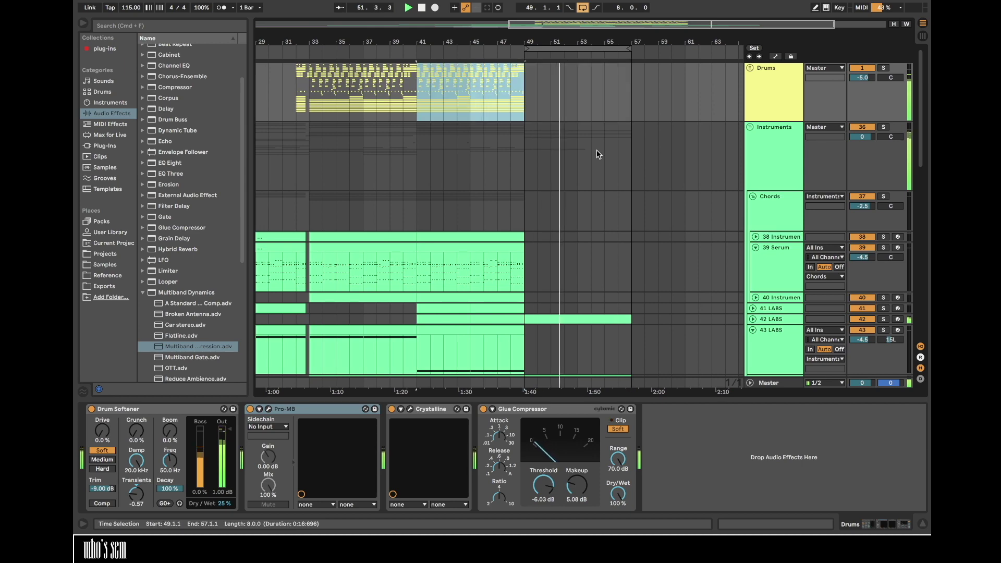
- Stop playback, expand the 42 LABS track and select its clip at bar 49
{"action": "scroll", "coordinate": [596, 149], "scroll_direction": "down", "scroll_amount": 5}
{"action": "scroll", "coordinate": [596, 149], "scroll_direction": "down", "scroll_amount": 3}
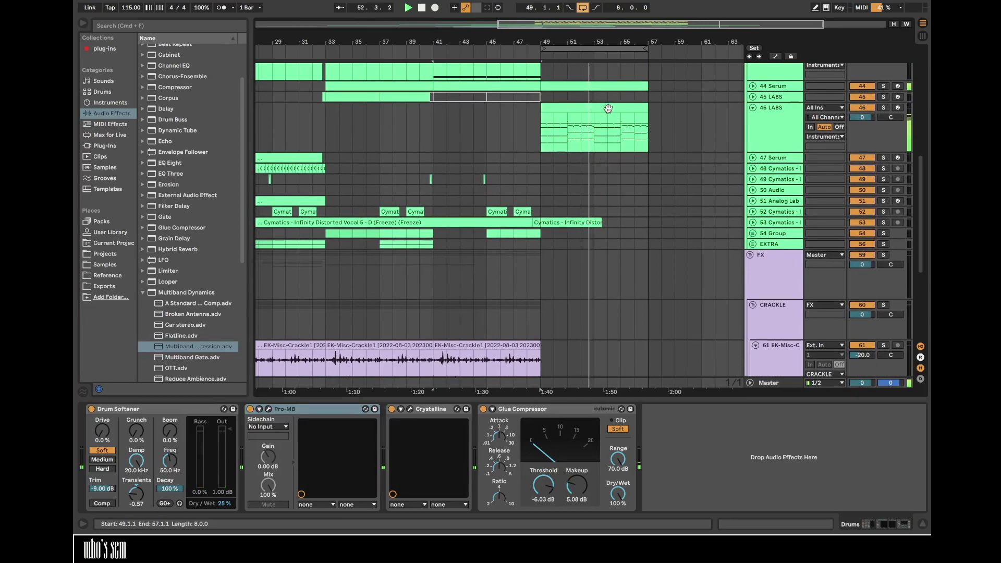
{"action": "left_click", "coordinate": [603, 107]}
{"action": "left_click_drag", "start_coordinate": [623, 41], "coordinate": [624, 26]}
{"action": "key", "text": "space"}
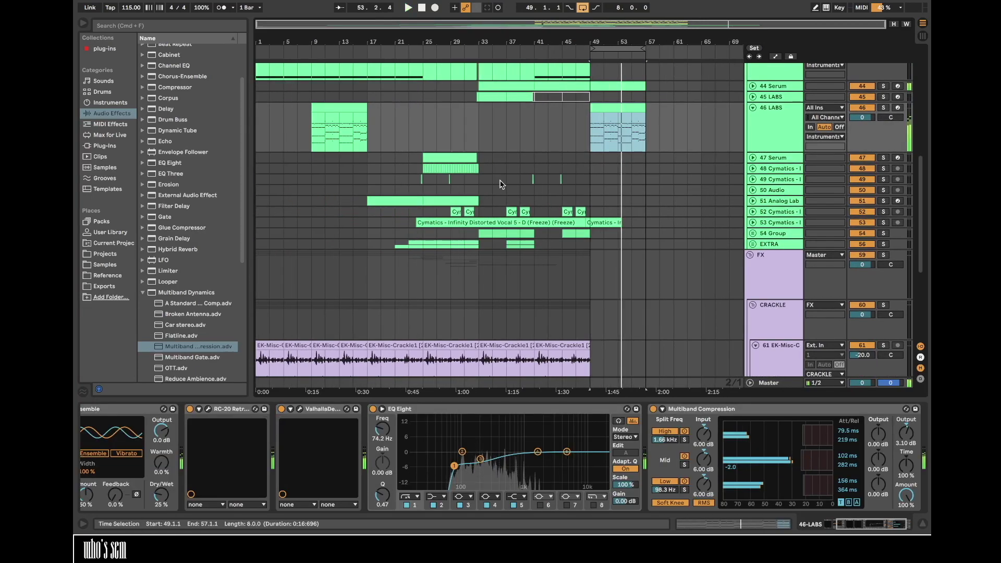
{"action": "scroll", "coordinate": [500, 185], "scroll_direction": "up", "scroll_amount": 2}
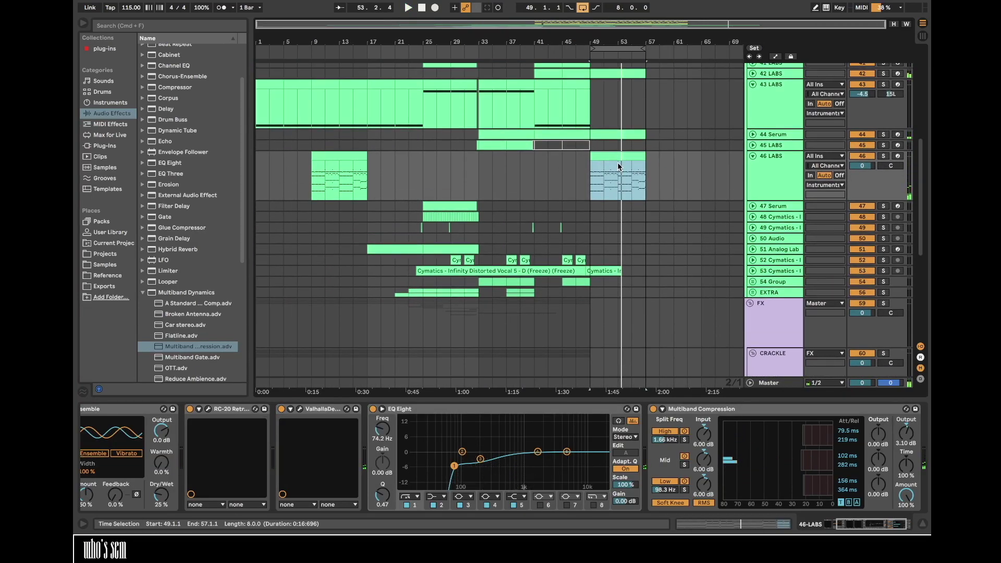
{"action": "scroll", "coordinate": [704, 151], "scroll_direction": "up", "scroll_amount": 1}
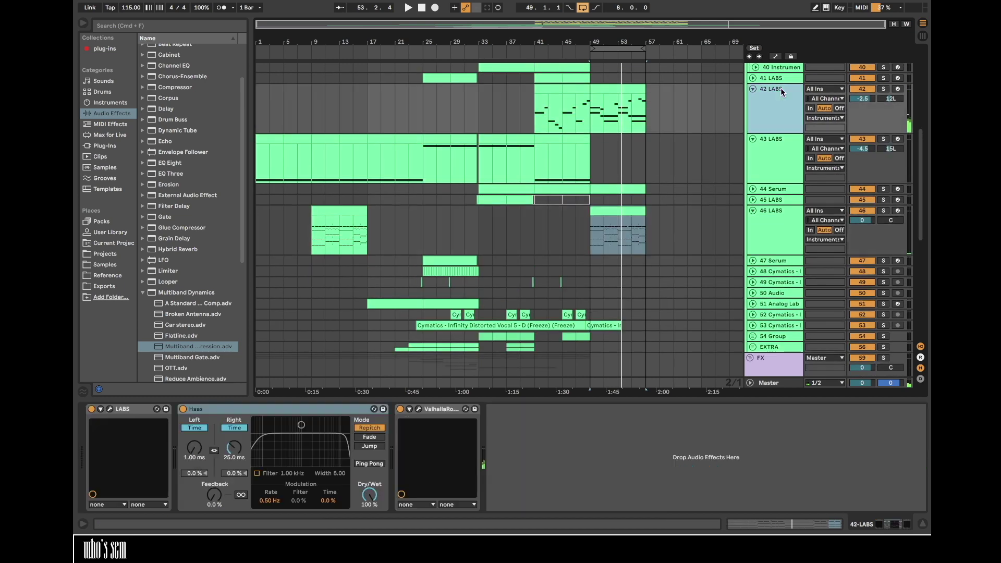
{"action": "left_click", "coordinate": [753, 92]}
{"action": "left_click", "coordinate": [612, 88]}
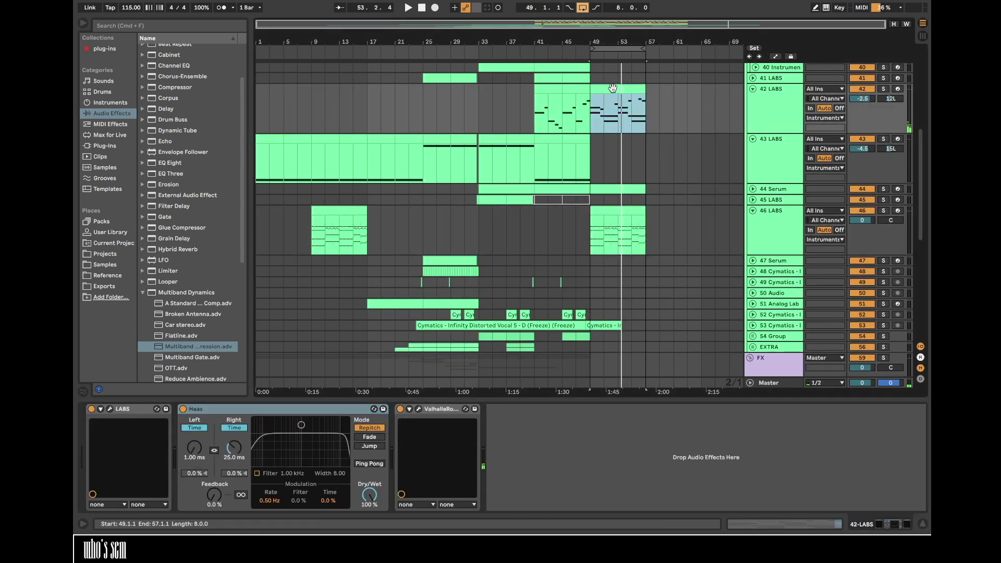
- Add a Utility to the end of the 42 LABS device chain and show its Gain automation
{"action": "key", "text": "a"}
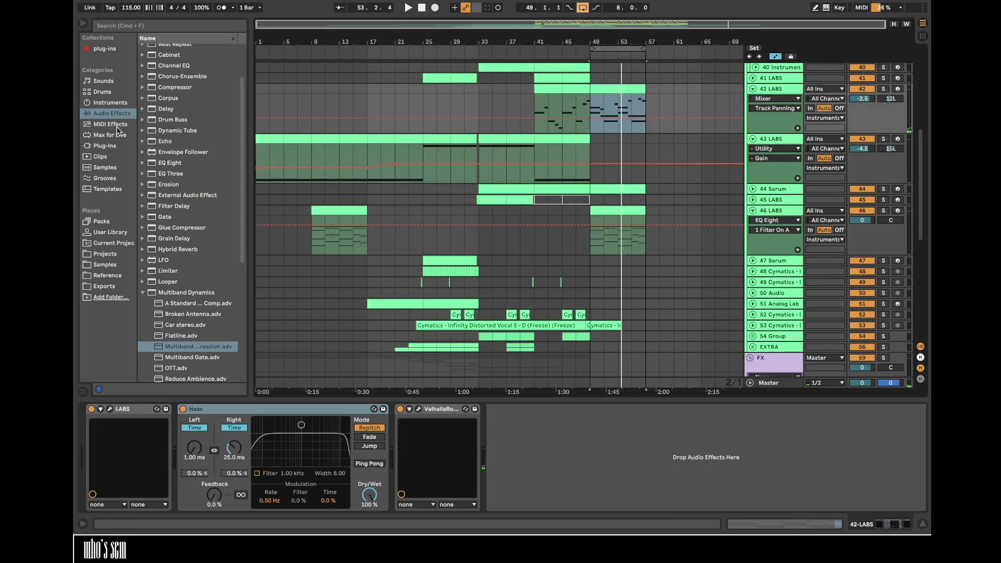
{"action": "scroll", "coordinate": [258, 293], "scroll_direction": "down", "scroll_amount": 10}
{"action": "scroll", "coordinate": [209, 292], "scroll_direction": "down", "scroll_amount": 7}
{"action": "left_click_drag", "start_coordinate": [181, 354], "coordinate": [525, 228]}
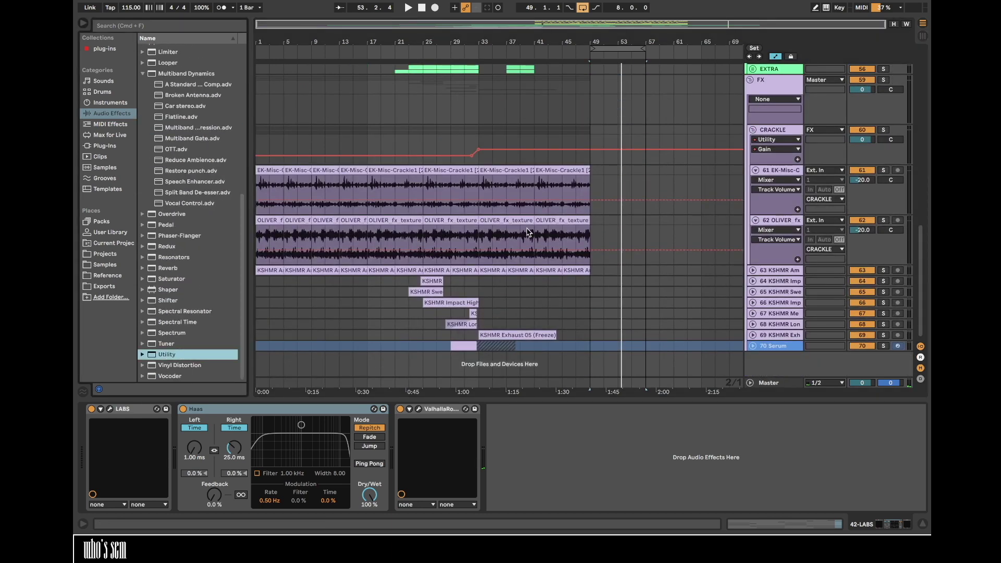
{"action": "scroll", "coordinate": [525, 229], "scroll_direction": "up", "scroll_amount": 10}
{"action": "scroll", "coordinate": [526, 232], "scroll_direction": "down", "scroll_amount": 1}
{"action": "left_click", "coordinate": [546, 444]}
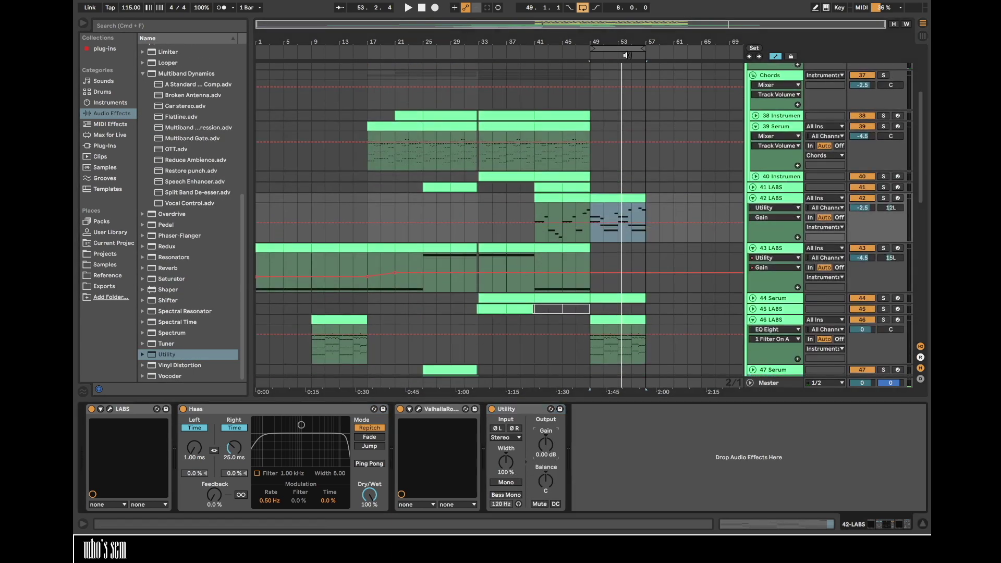
- Automate the Utility Gain on 42 LABS to drop from 0 dB to -5 dB at bar 49, playing across the transition
{"action": "left_click_drag", "start_coordinate": [618, 42], "coordinate": [541, 179]}
{"action": "left_click", "coordinate": [485, 224]}
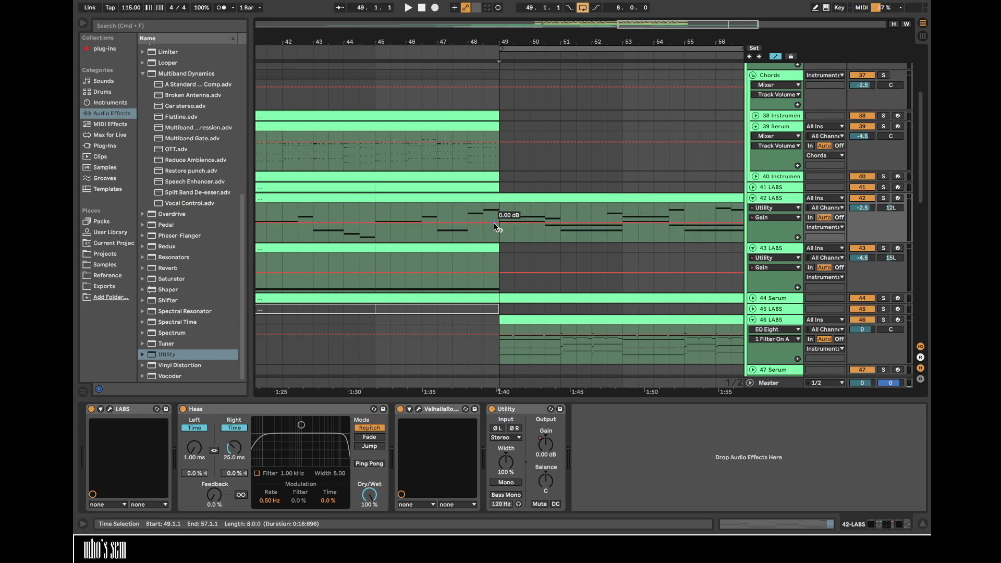
{"action": "right_click", "coordinate": [500, 222]}
{"action": "left_click", "coordinate": [517, 232]}
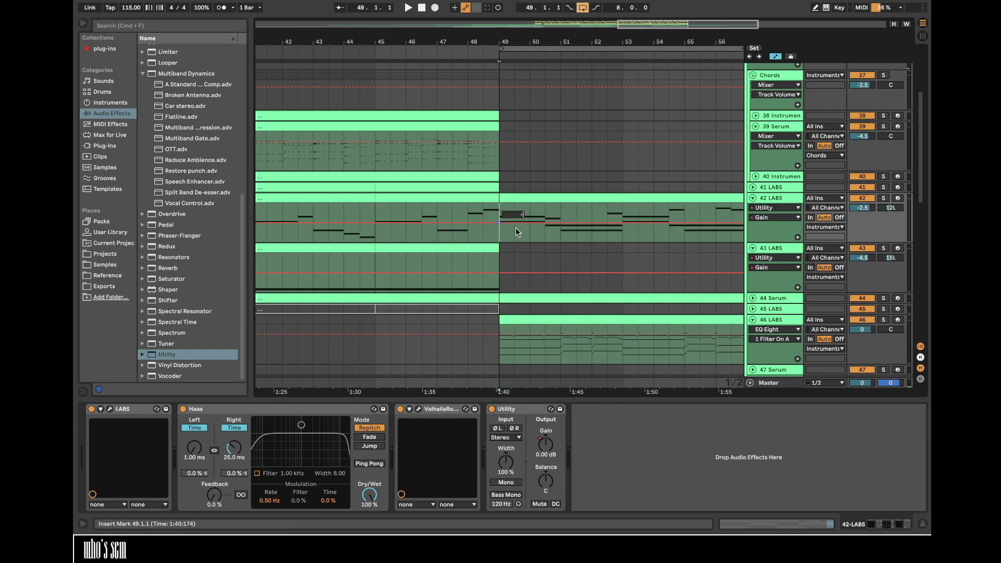
{"action": "right_click", "coordinate": [498, 224]}
{"action": "left_click", "coordinate": [505, 232]}
{"action": "left_click", "coordinate": [483, 210]}
{"action": "key", "text": "space"}
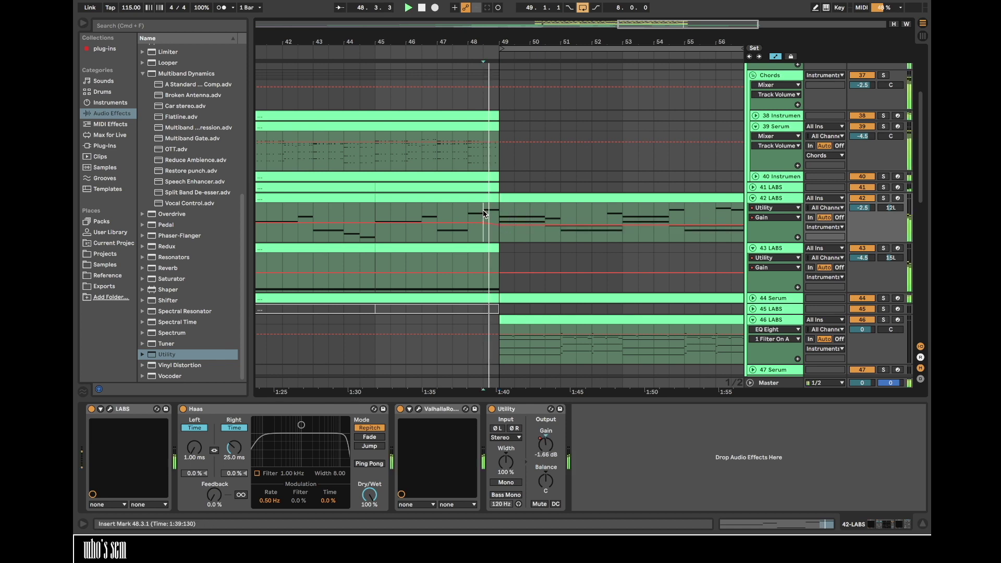
{"action": "right_click", "coordinate": [498, 224]}
{"action": "left_click", "coordinate": [504, 228]}
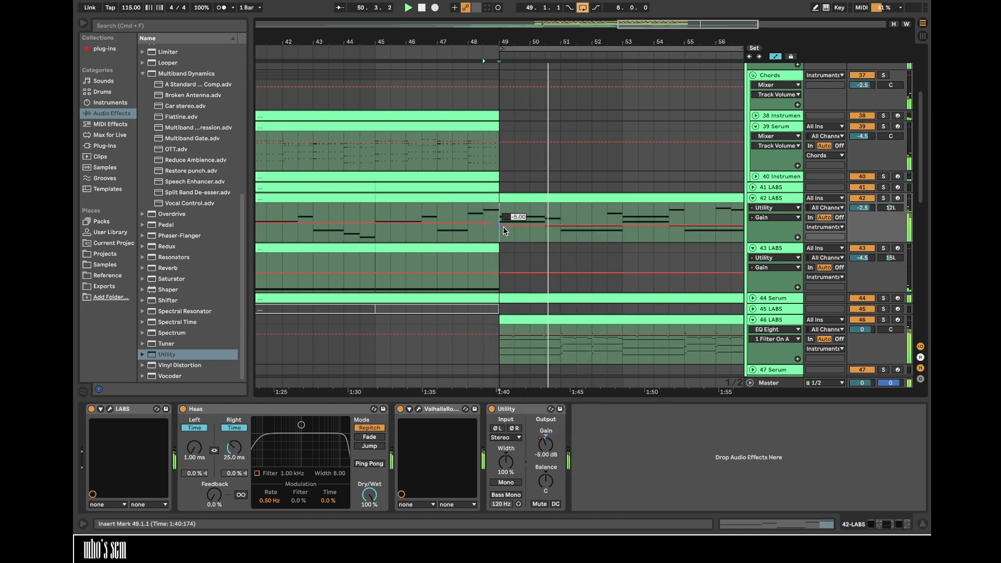
- Hide the automation lanes, fold the tracks and show the whole arrangement
{"action": "key", "text": "a"}
{"action": "left_click", "coordinate": [752, 199]}
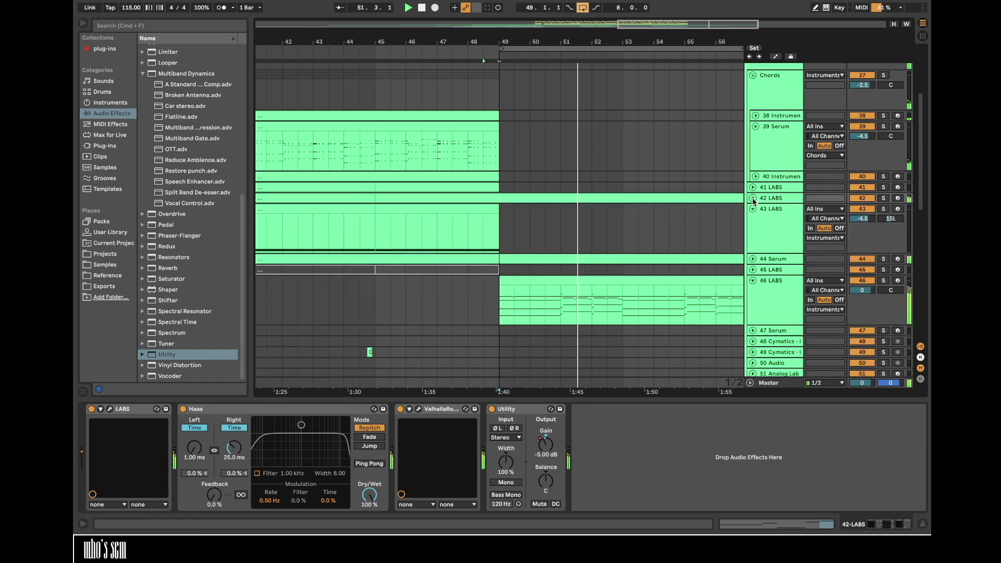
{"action": "left_click_drag", "start_coordinate": [537, 37], "coordinate": [529, 7]}
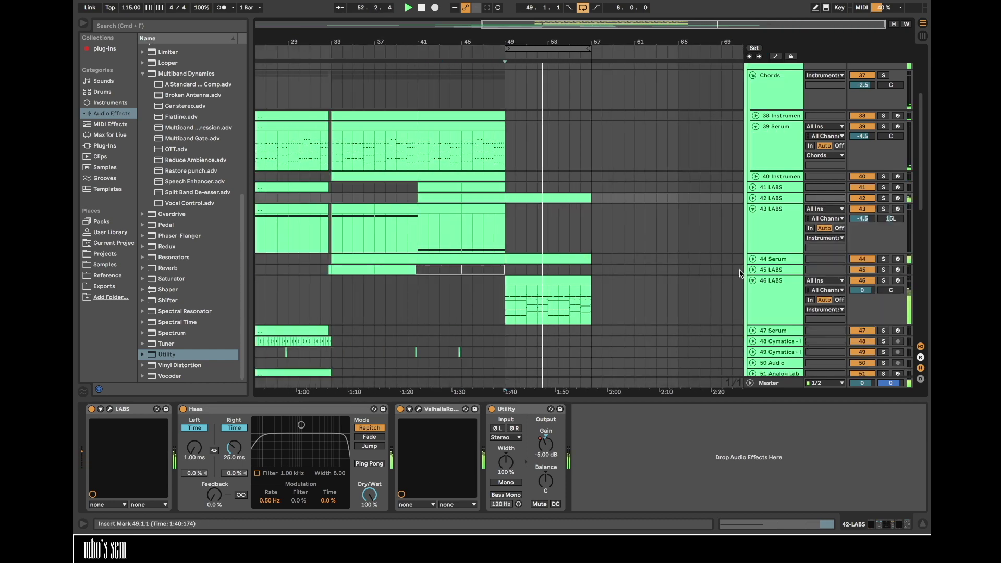
{"action": "left_click", "coordinate": [752, 281], "text": "alt"}
{"action": "left_click_drag", "start_coordinate": [561, 44], "coordinate": [625, 39]}
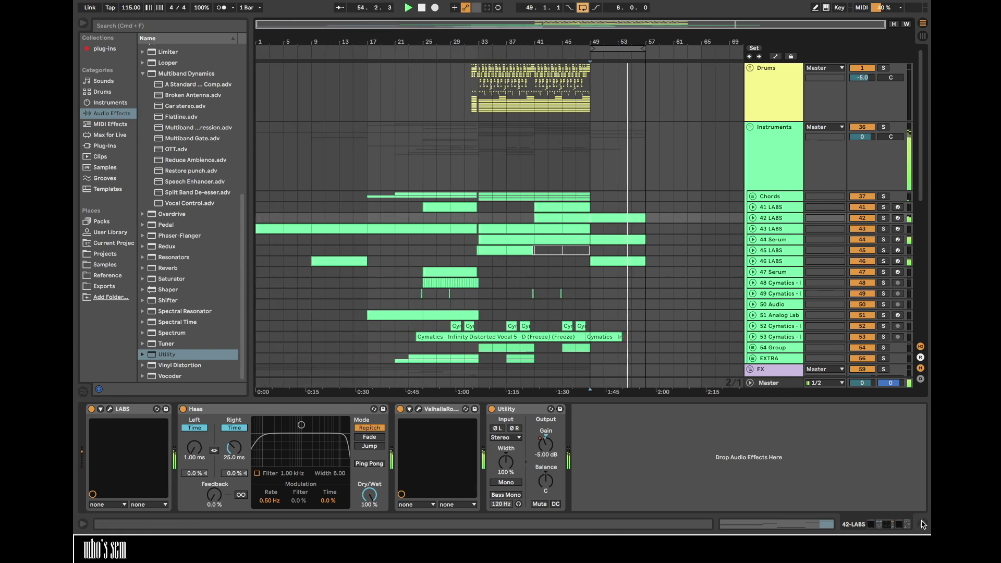
- Hide the device view, copy the 46 LABS intro clip from bar 9 to bar 1 and play the song from the start
{"action": "left_click", "coordinate": [922, 523]}
{"action": "left_click", "coordinate": [318, 260]}
{"action": "mouse_move", "coordinate": [323, 42]}
{"action": "left_mouse_down"}
{"action": "mouse_move", "coordinate": [324, 57]}
{"action": "mouse_move", "coordinate": [326, 40]}
{"action": "left_mouse_up"}
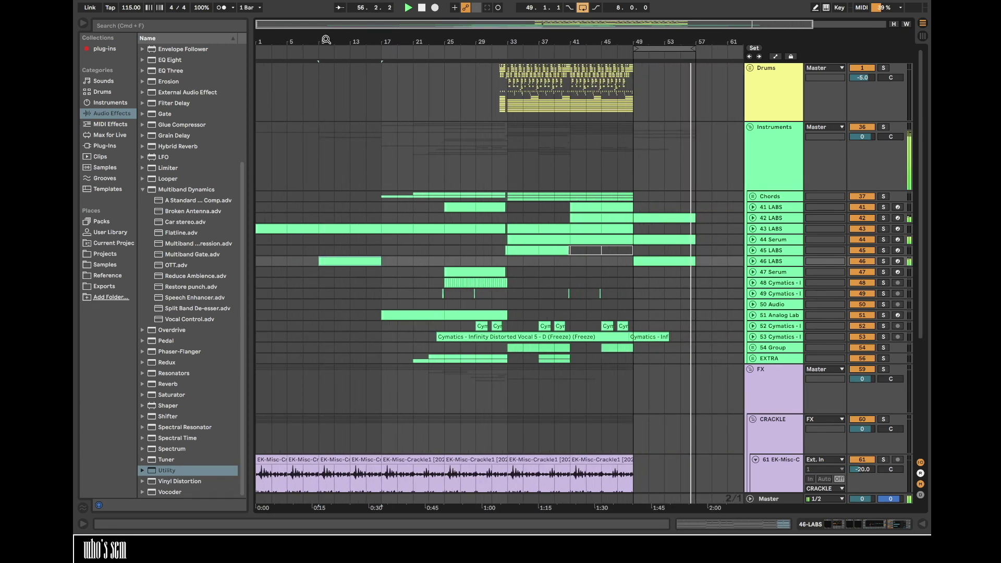
{"action": "left_click_drag", "start_coordinate": [347, 262], "coordinate": [290, 262]}
{"action": "key", "text": "space"}
{"action": "key", "text": "space"}
{"action": "scroll", "coordinate": [258, 44], "scroll_direction": "up", "scroll_amount": 3}
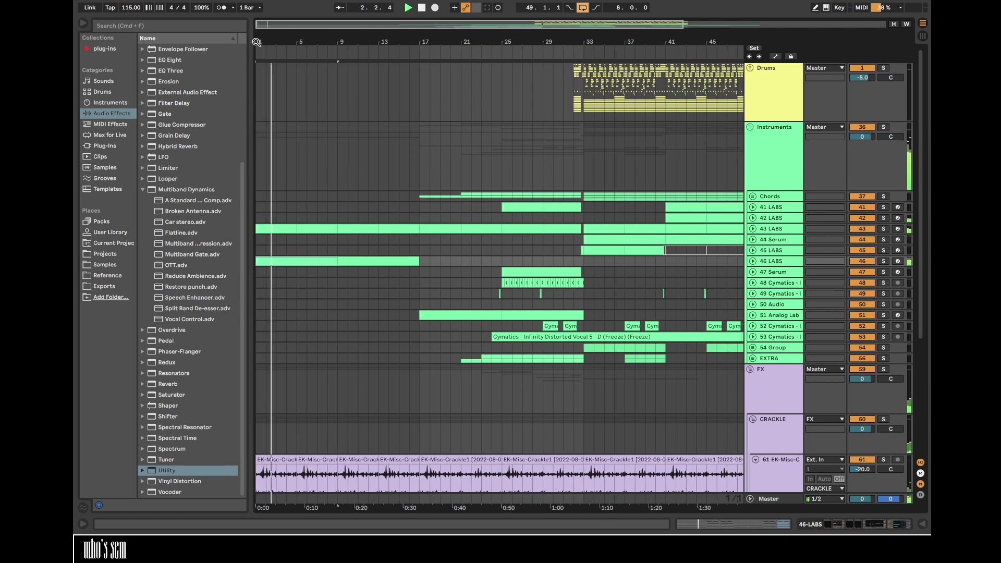
- Open the Samples folder and copy the track 49 vocal FX hits from bars 21 to 33 to bar 1
{"action": "left_click", "coordinate": [115, 264]}
{"action": "left_click", "coordinate": [150, 243]}
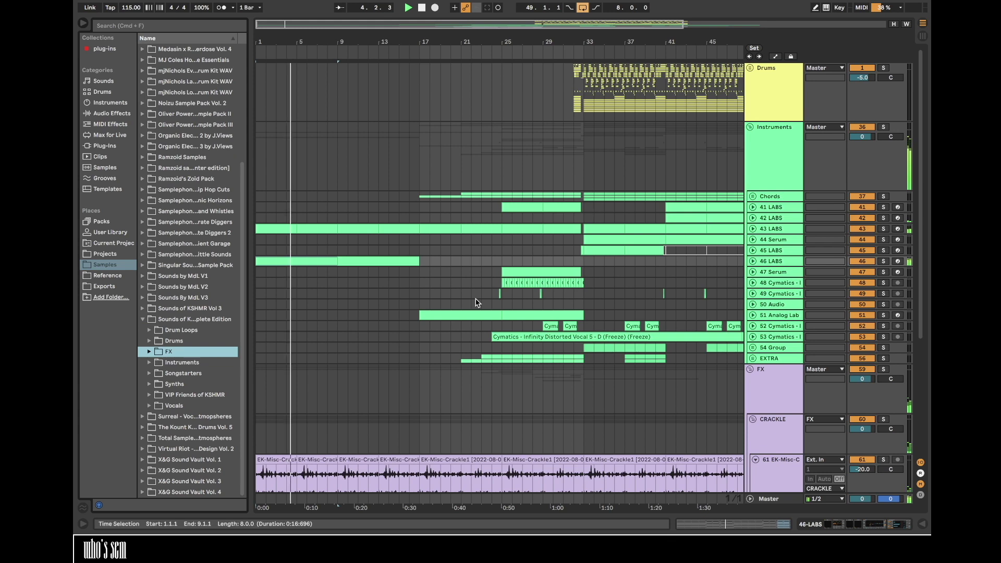
{"action": "left_click_drag", "start_coordinate": [461, 293], "coordinate": [582, 295]}
{"action": "left_click", "coordinate": [258, 292]}
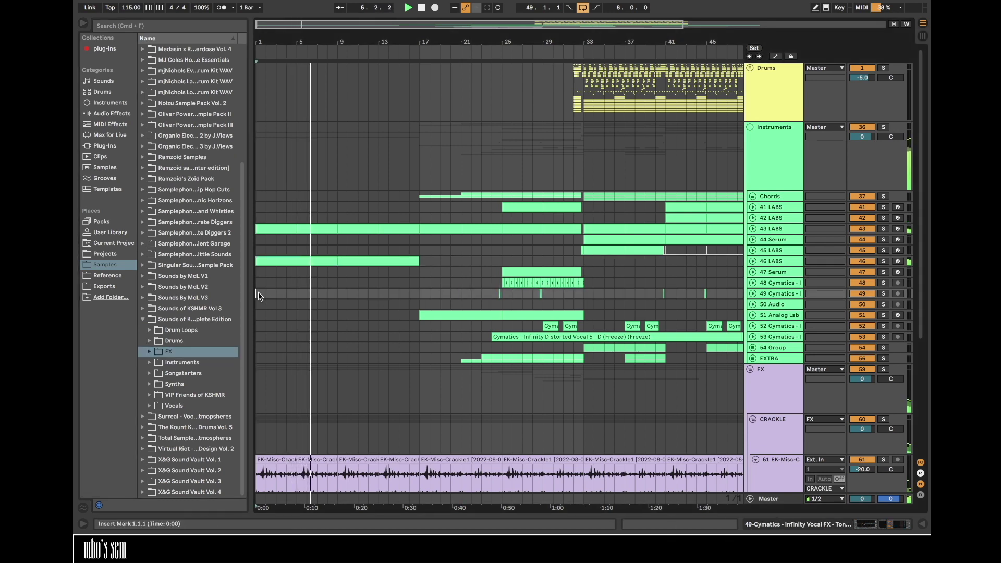
{"action": "key", "text": "super+v"}
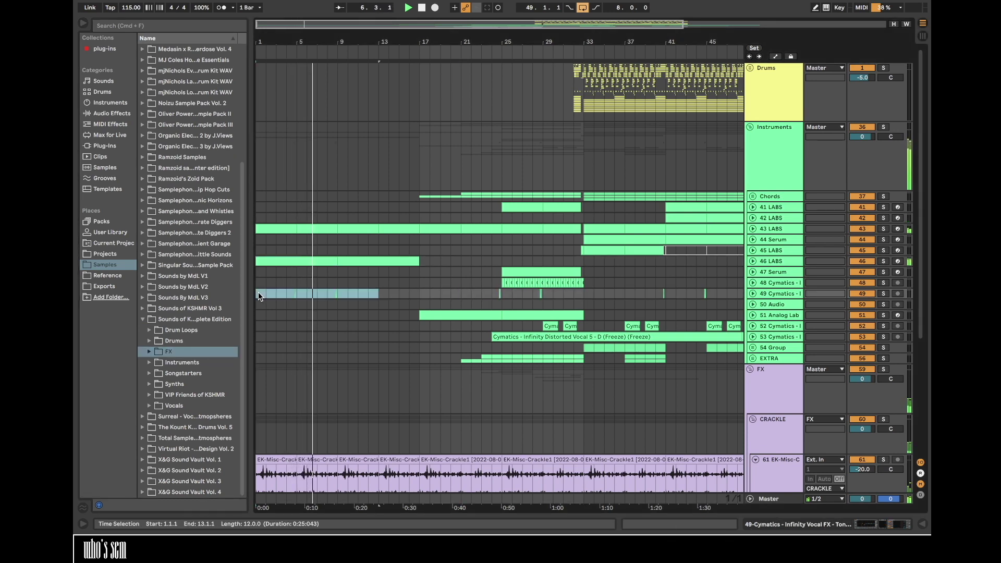
- Repeat the pasted vocal FX hits on track 49 so they continue every four bars through bar 17
{"action": "left_click", "coordinate": [290, 292]}
{"action": "key", "text": "Right"}
{"action": "key", "text": "Right"}
{"action": "key", "text": "Right"}
{"action": "key", "text": "Right"}
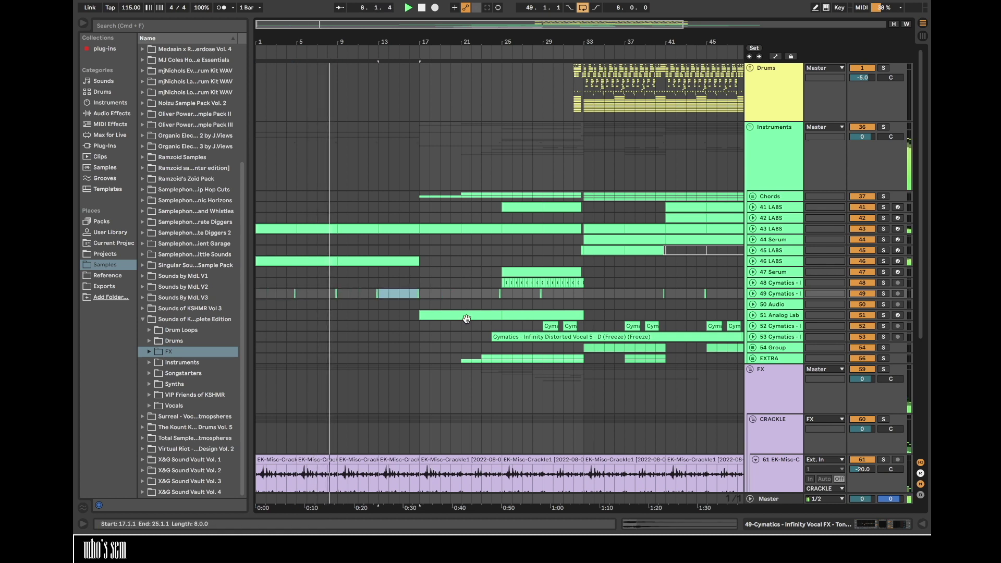
- Try extending the first vocal FX hit on track 49 to end at 4.4.4, and trim it back to 4.4.3
{"action": "left_click", "coordinate": [538, 336]}
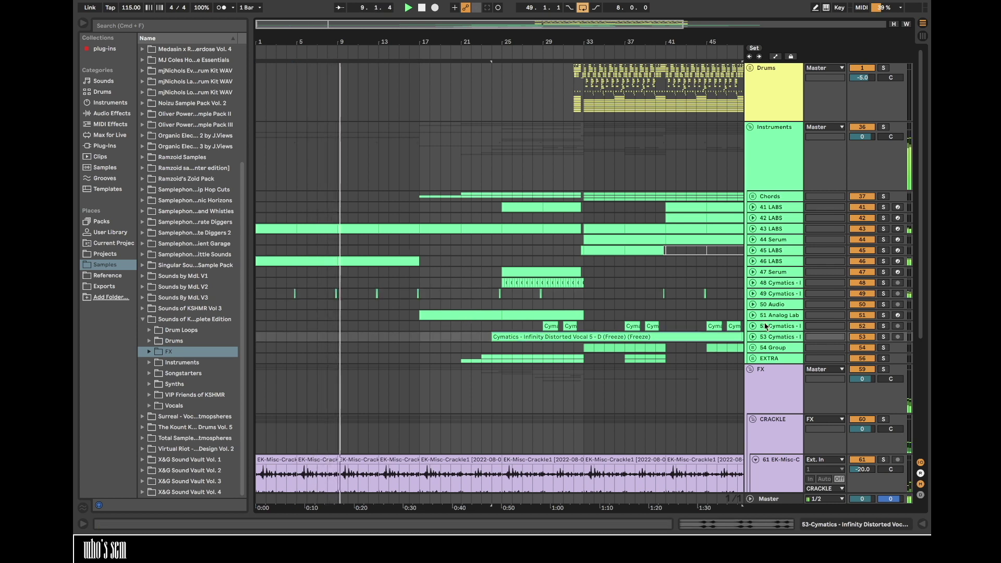
{"action": "left_click", "coordinate": [294, 293]}
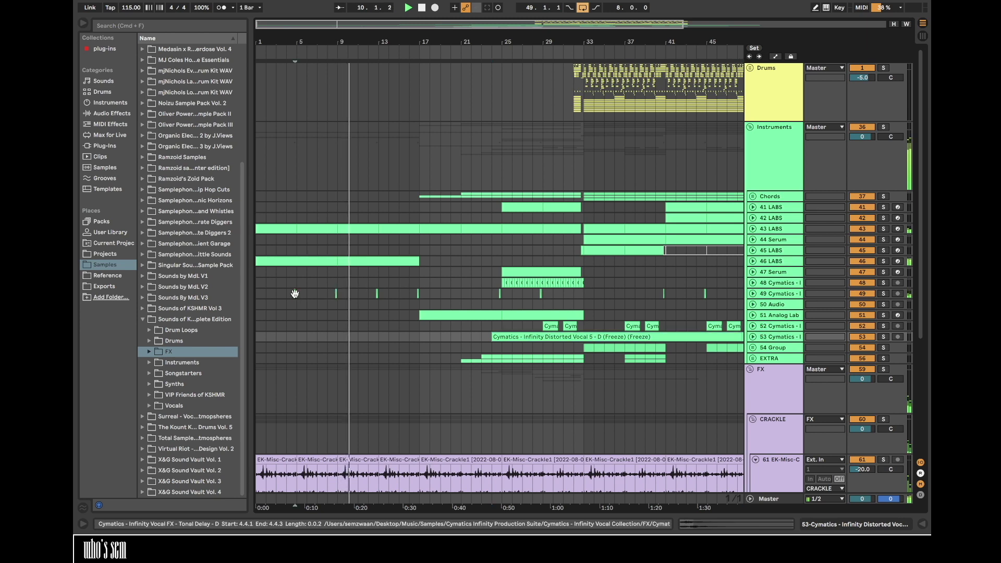
{"action": "key", "text": "z"}
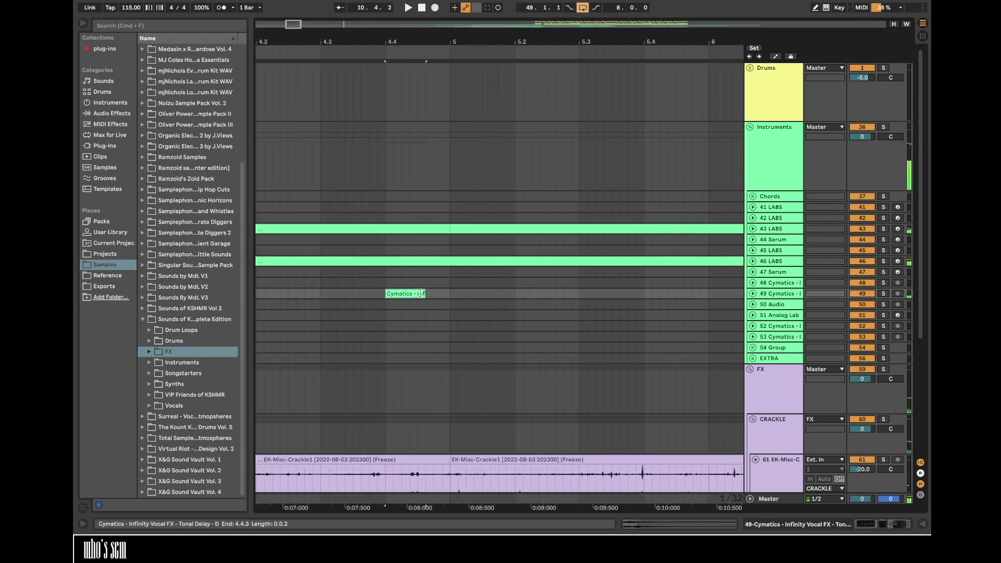
{"action": "left_click_drag", "start_coordinate": [442, 293], "coordinate": [432, 294]}
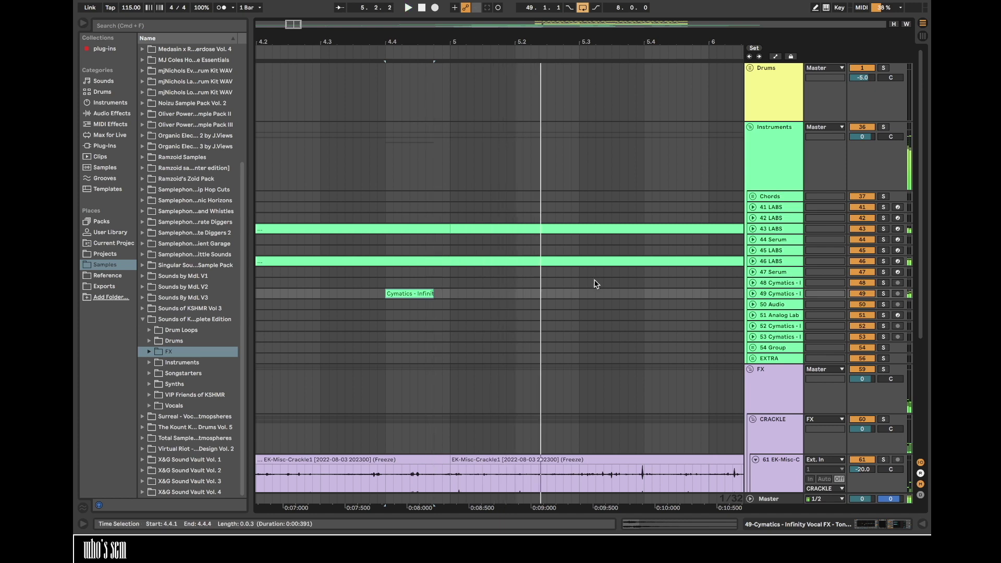
{"action": "left_click", "coordinate": [752, 293]}
{"action": "left_click_drag", "start_coordinate": [433, 293], "coordinate": [418, 294]}
- Play the first vocal FX hit and examine the ValhallaDelay settings on track 49
{"action": "double_click", "coordinate": [786, 324]}
{"action": "key", "text": "space"}
{"action": "key", "text": "space"}
{"action": "left_click", "coordinate": [390, 409]}
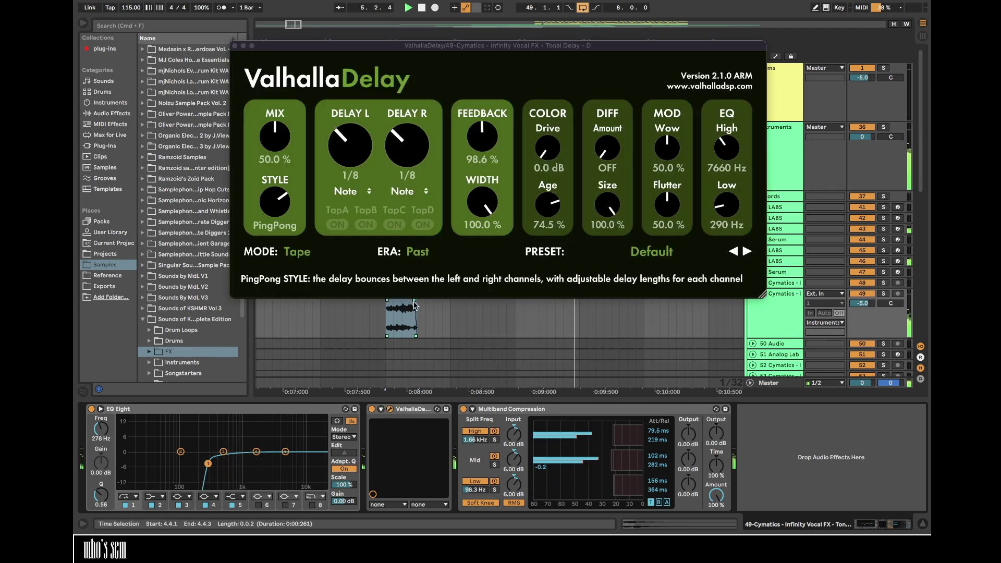
{"action": "left_click", "coordinate": [414, 305]}
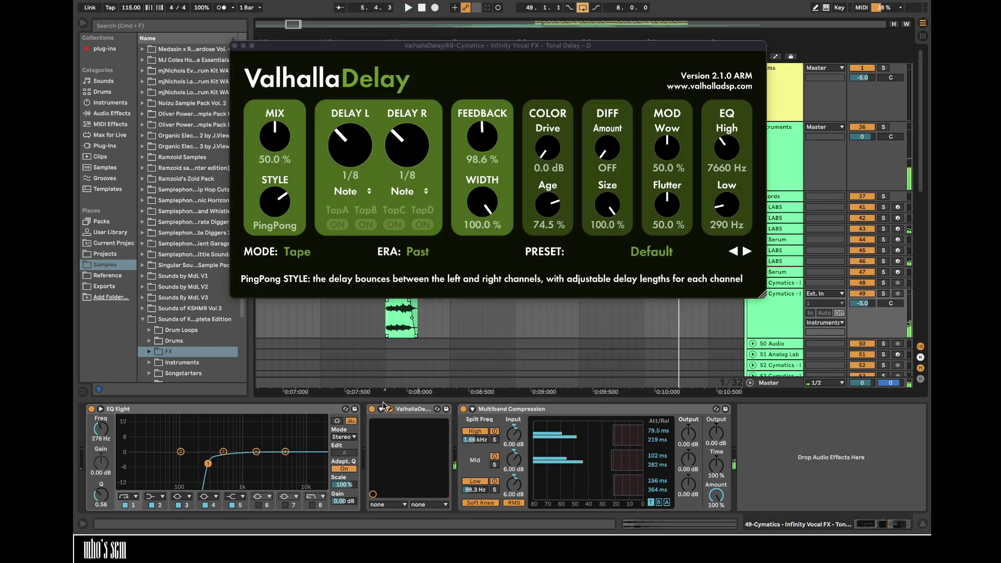
{"action": "left_click", "coordinate": [389, 410]}
- Show automation across the whole song, loop the 44 Serum clip at bars 33 to 41 and expand that track's automation lanes
{"action": "key", "text": "a"}
{"action": "key", "text": "w"}
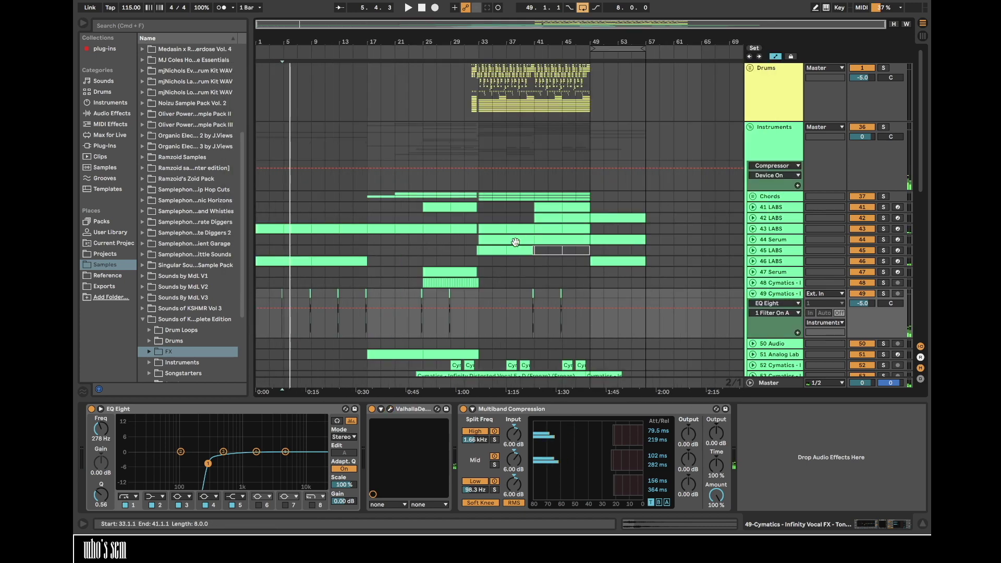
{"action": "left_click", "coordinate": [496, 243]}
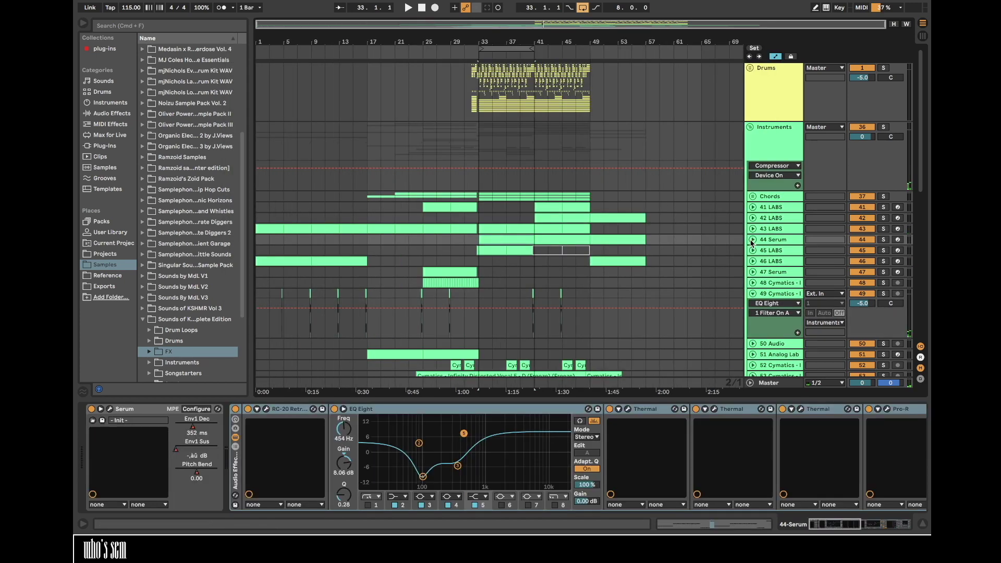
{"action": "left_click", "coordinate": [752, 240]}
{"action": "scroll", "coordinate": [784, 234], "scroll_direction": "down", "scroll_amount": 5}
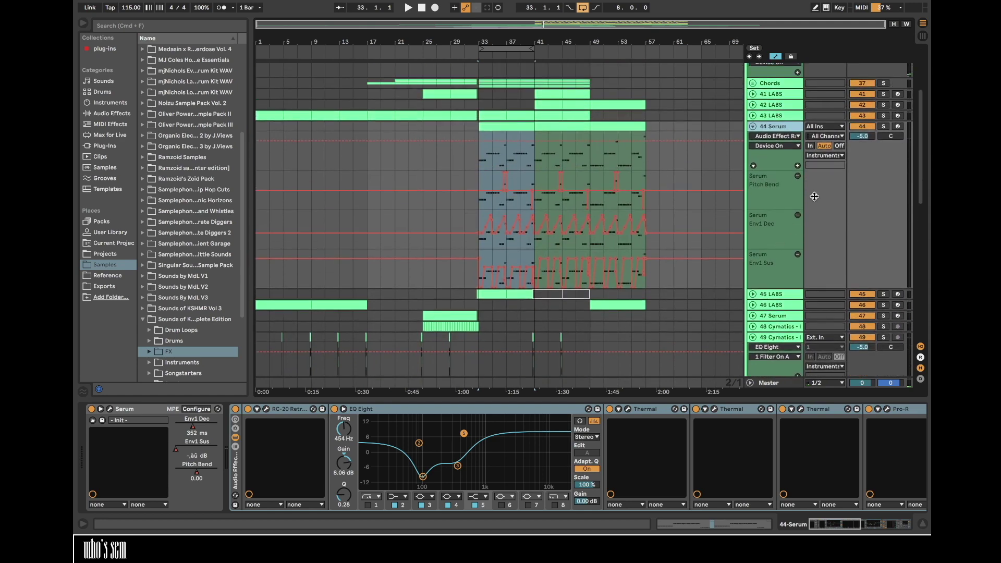
- Solo track 44 Serum, show Serum's Fil Cutoff in its main automation lane and review the other automated parameters
{"action": "left_click", "coordinate": [782, 137]}
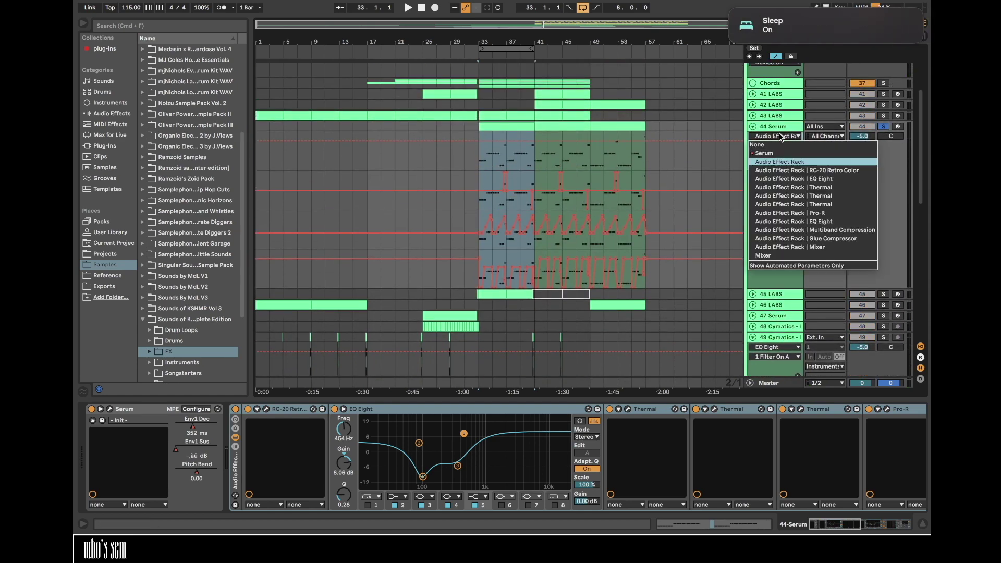
{"action": "left_click", "coordinate": [776, 155]}
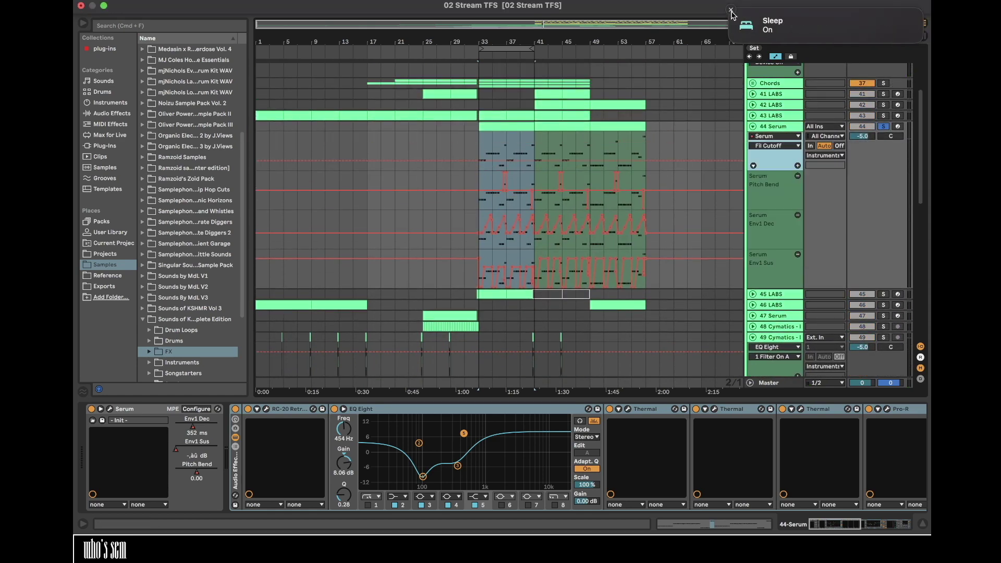
{"action": "left_click", "coordinate": [777, 146]}
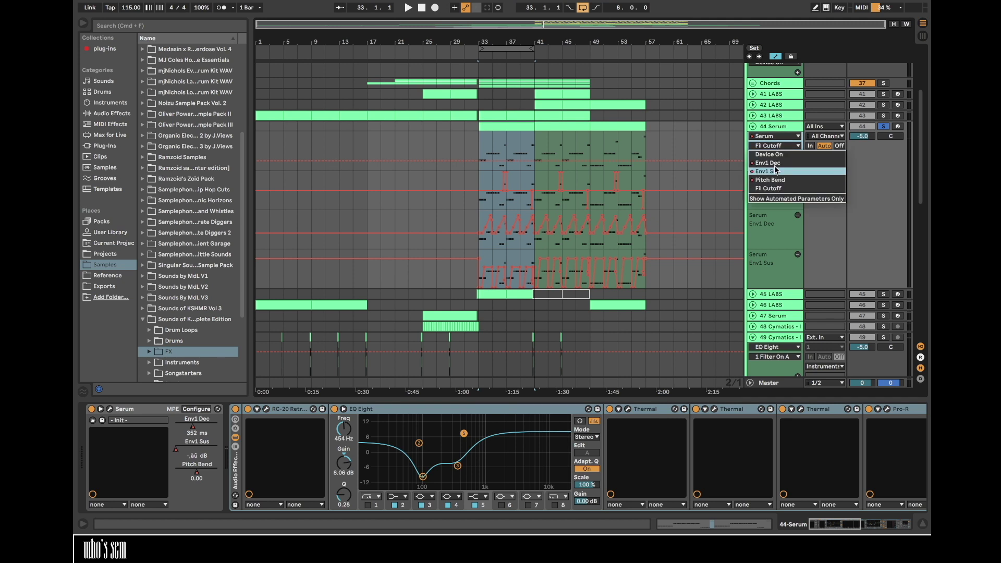
- Play track 44 from bar 33 and examine the Env1 Dec and Env1 Sus automation across bars 33 to 35
{"action": "left_click", "coordinate": [534, 116]}
{"action": "left_click_drag", "start_coordinate": [505, 40], "coordinate": [449, 40]}
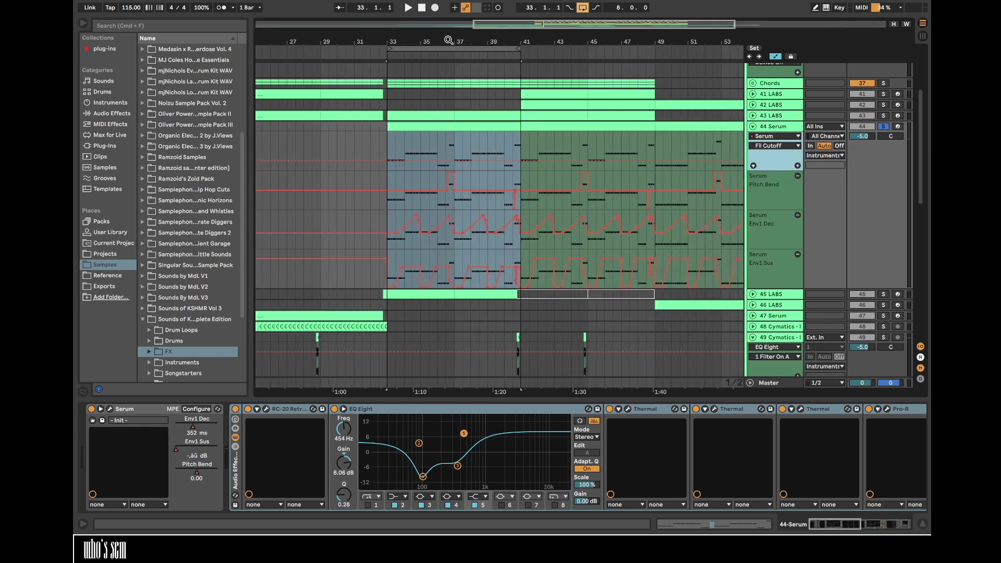
{"action": "key", "text": "space"}
{"action": "left_click_drag", "start_coordinate": [449, 40], "coordinate": [449, 42]}
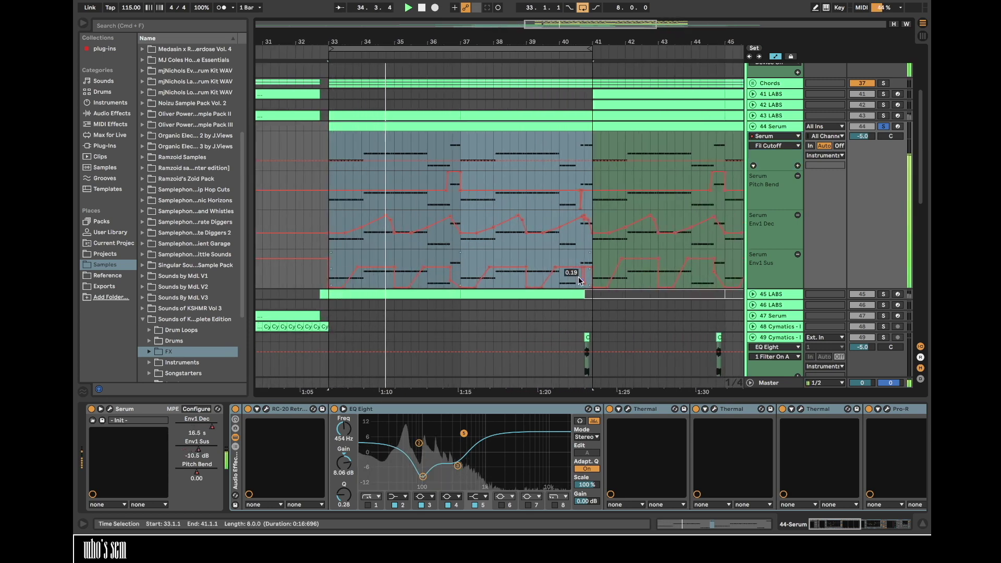
{"action": "left_click", "coordinate": [592, 263]}
{"action": "left_click_drag", "start_coordinate": [385, 39], "coordinate": [384, 42]}
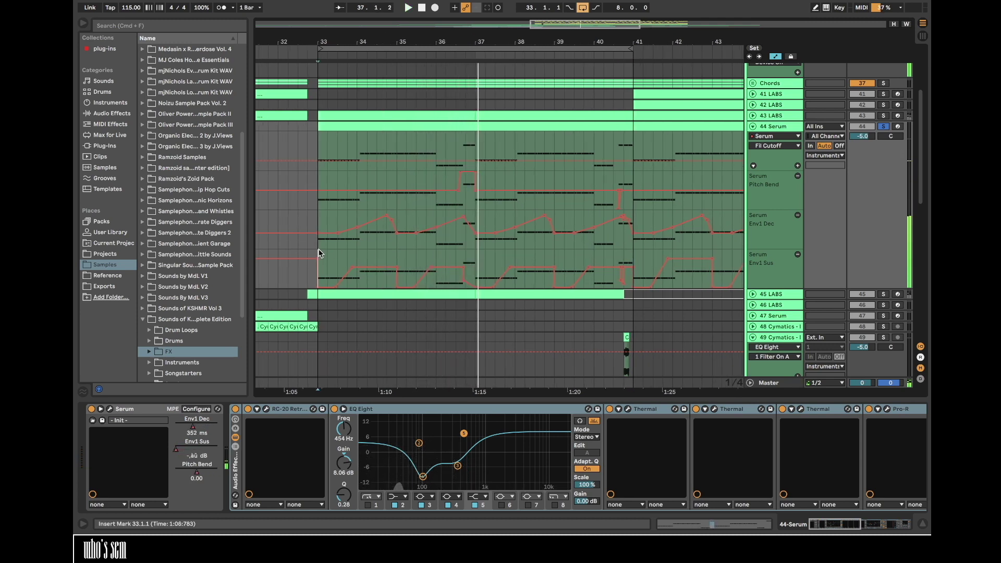
{"action": "left_click_drag", "start_coordinate": [319, 252], "coordinate": [396, 222]}
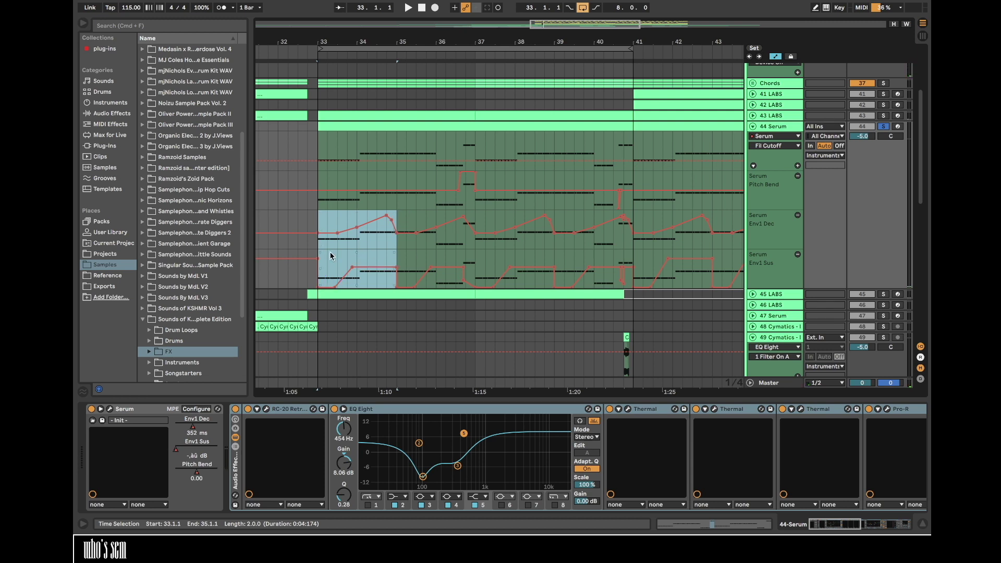
{"action": "left_click_drag", "start_coordinate": [318, 243], "coordinate": [397, 232]}
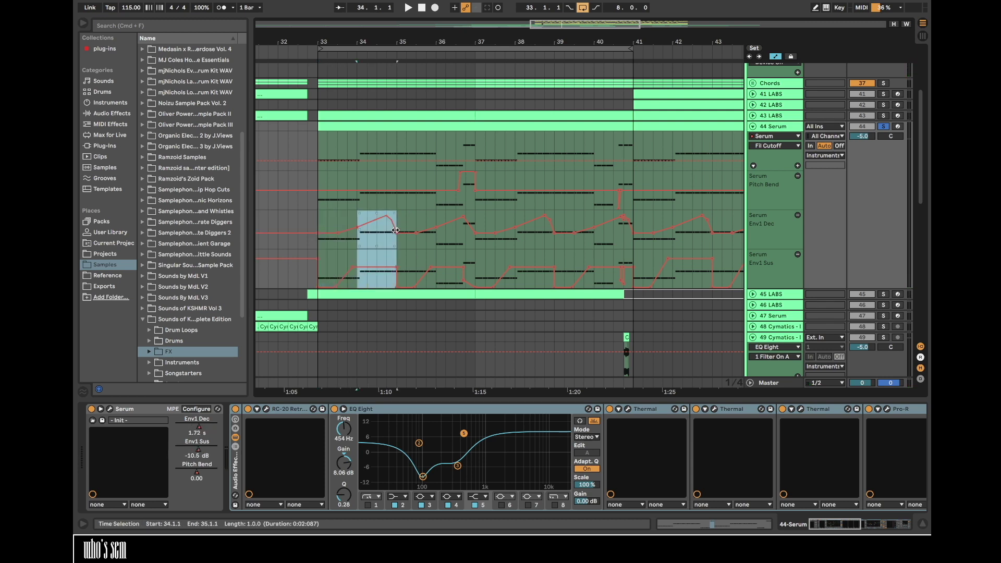
{"action": "left_click", "coordinate": [358, 243]}
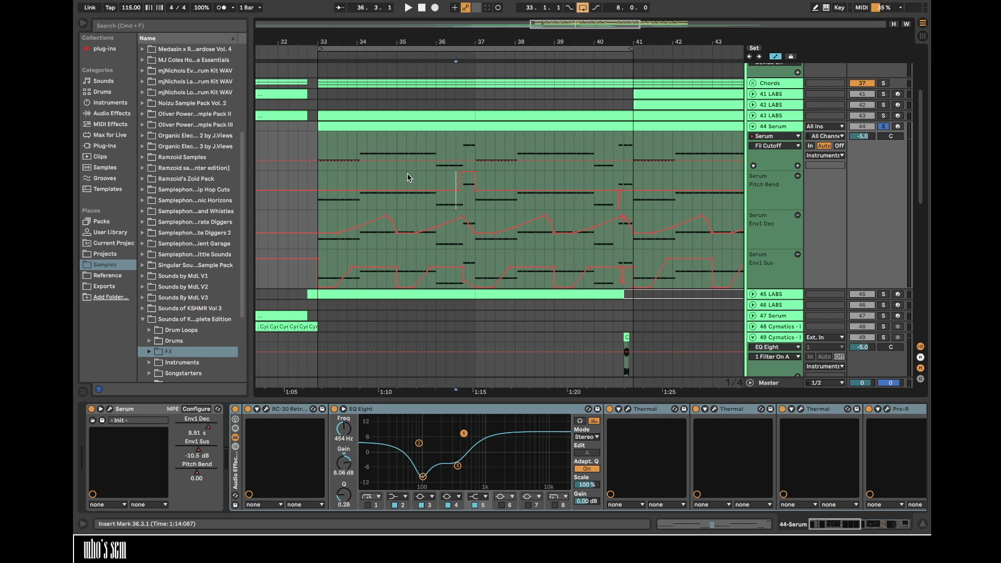
- Play track 44 from 36.3.1 and examine the Pitch Bend automation across bars 33 to 41
{"action": "key", "text": "space"}
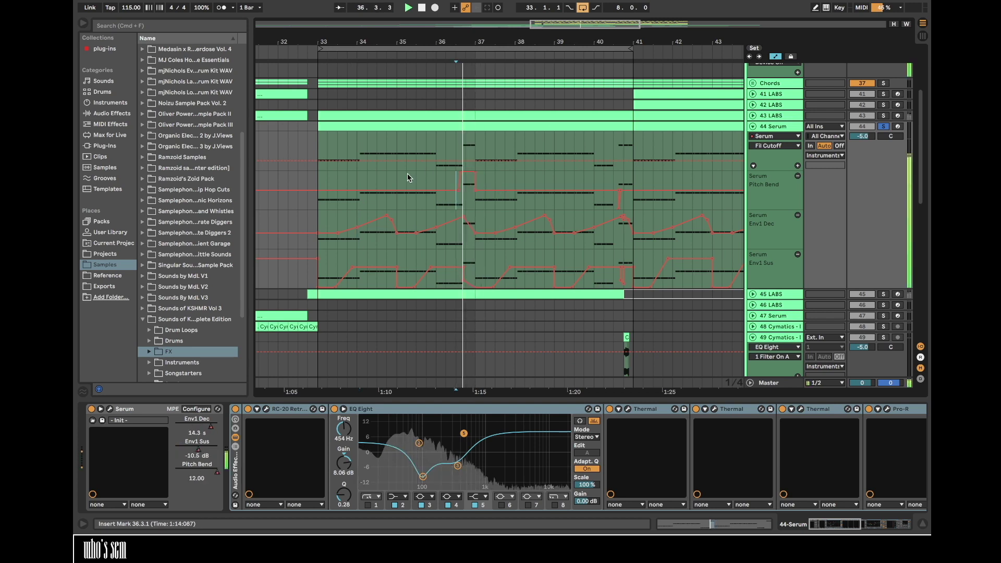
{"action": "left_click", "coordinate": [594, 180]}
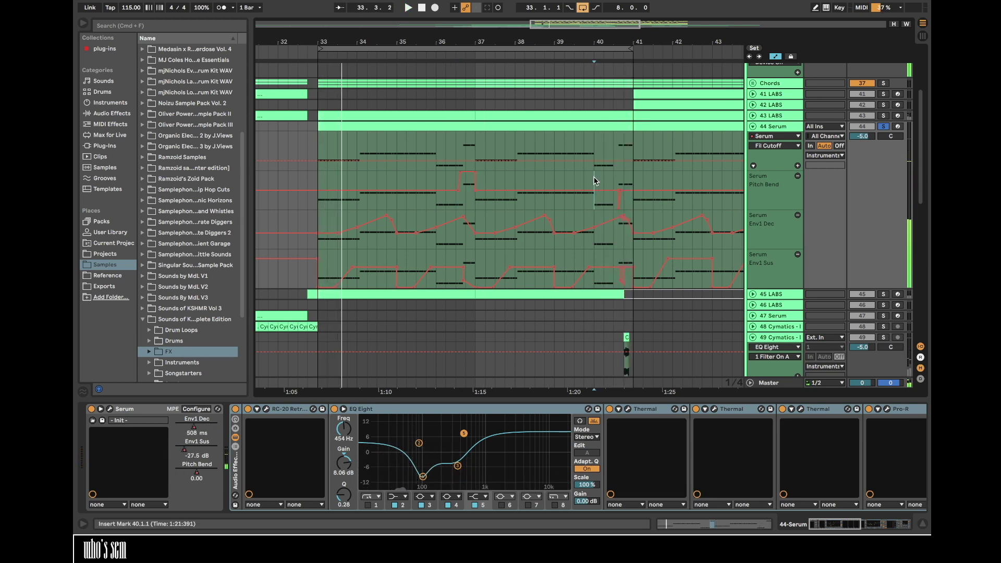
{"action": "left_click", "coordinate": [534, 126]}
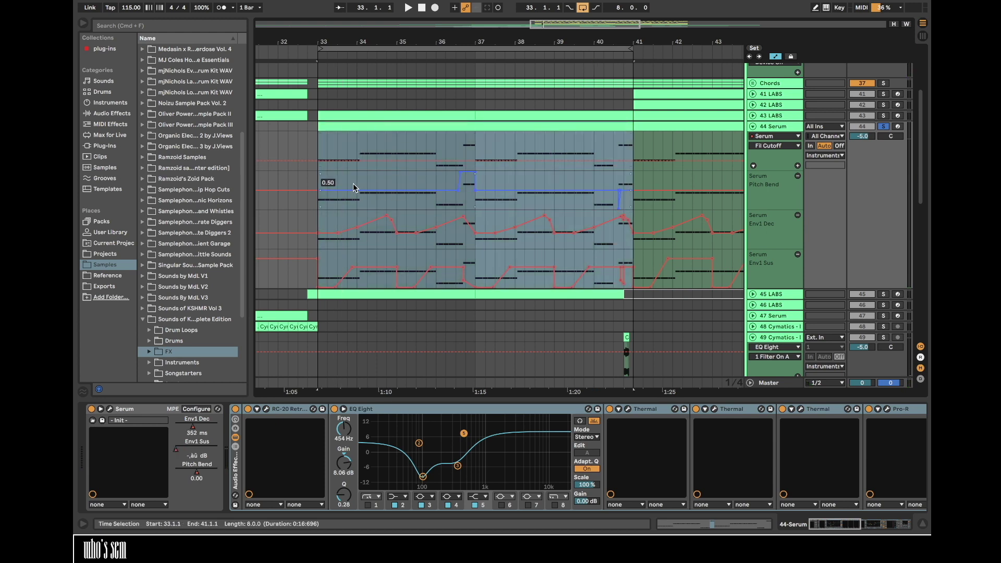
{"action": "left_click_drag", "start_coordinate": [418, 42], "coordinate": [510, 38]}
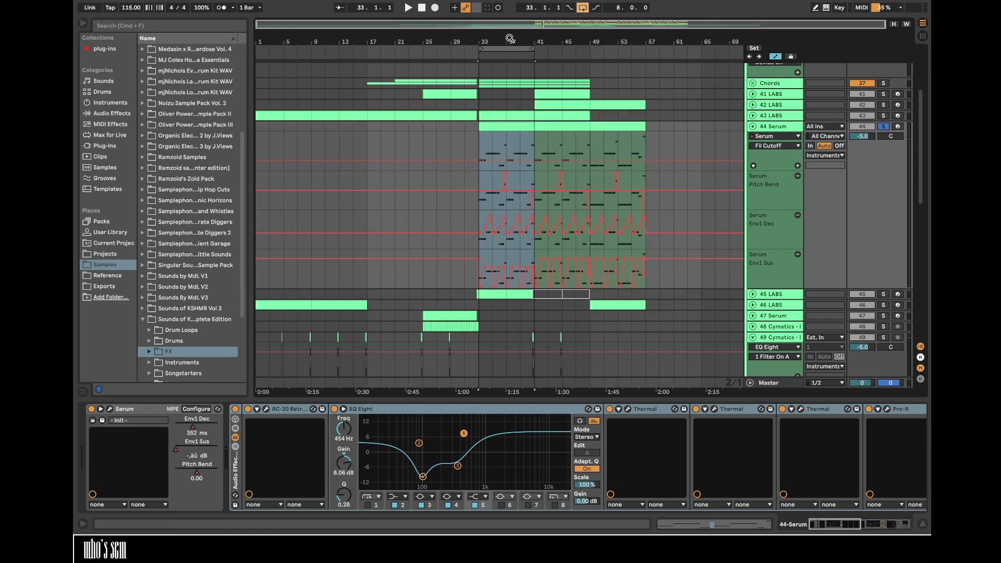
- Play the last 44 Serum clip from 52.3.1, first soloed and again with all tracks, to check its pitch bend
{"action": "left_click", "coordinate": [621, 123]}
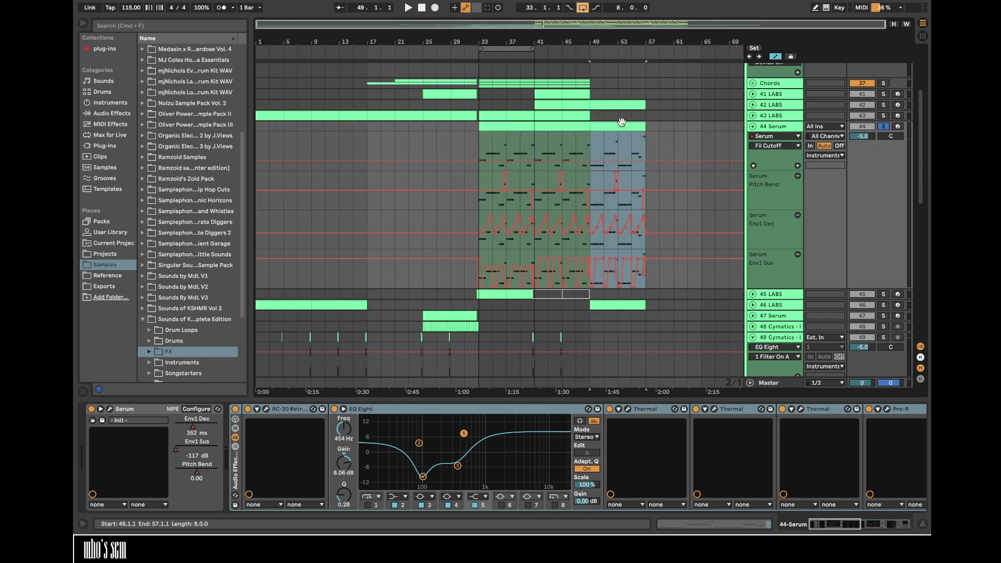
{"action": "left_click_drag", "start_coordinate": [615, 43], "coordinate": [614, 63]}
{"action": "left_click", "coordinate": [609, 135]}
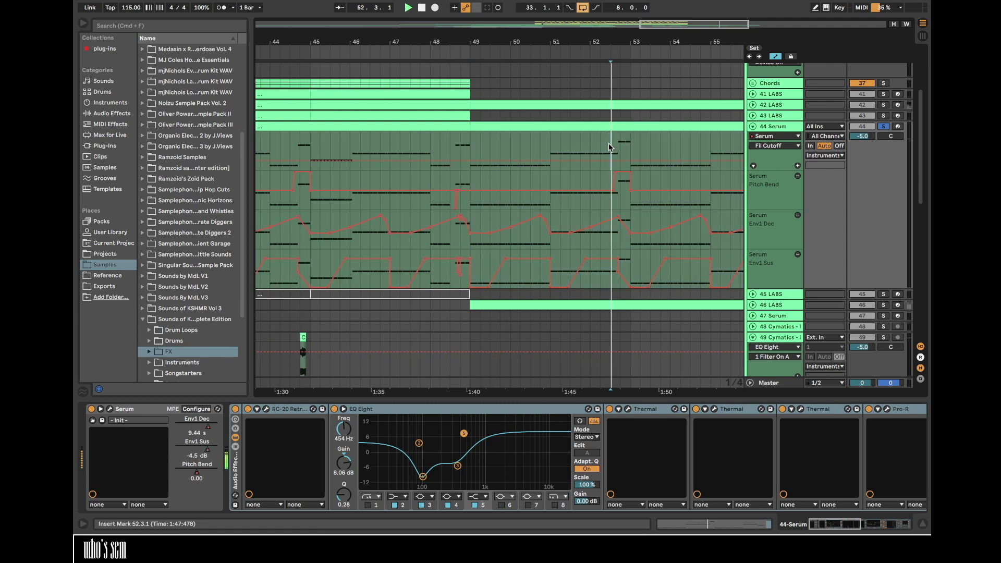
{"action": "key", "text": "space"}
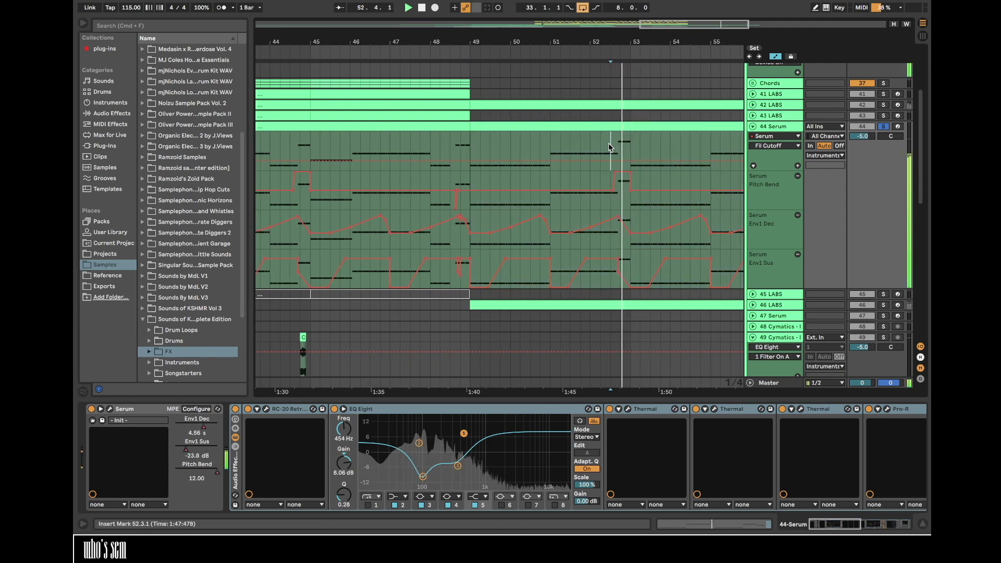
{"action": "key", "text": "space"}
{"action": "scroll", "coordinate": [610, 148], "scroll_direction": "right", "scroll_amount": 2}
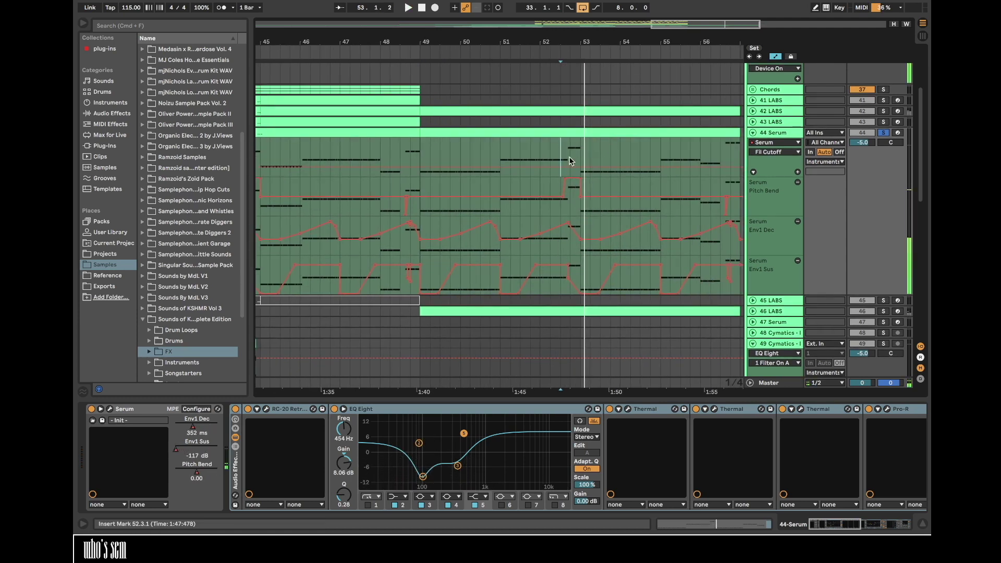
{"action": "key", "text": "space"}
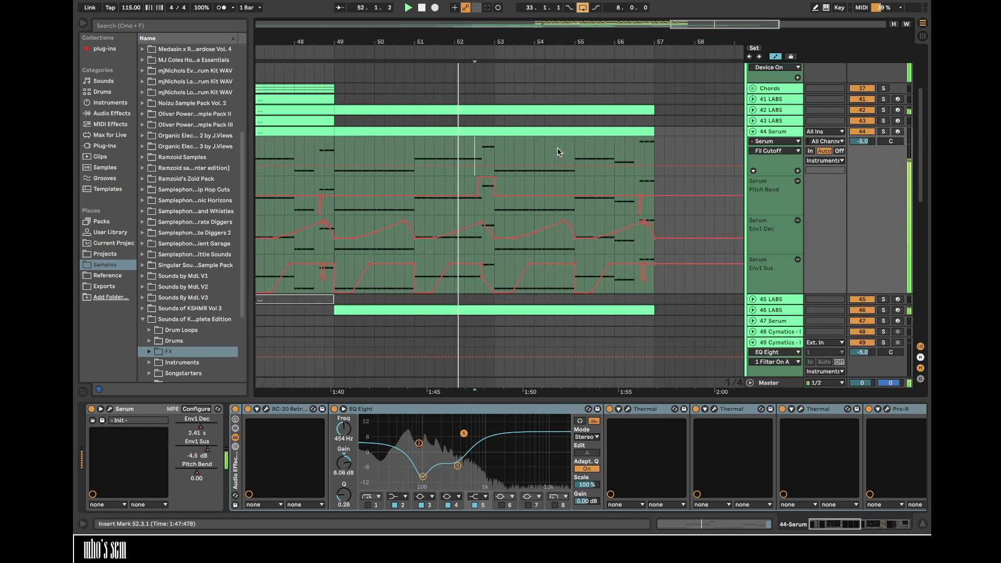
{"action": "scroll", "coordinate": [558, 152], "scroll_direction": "right", "scroll_amount": 3}
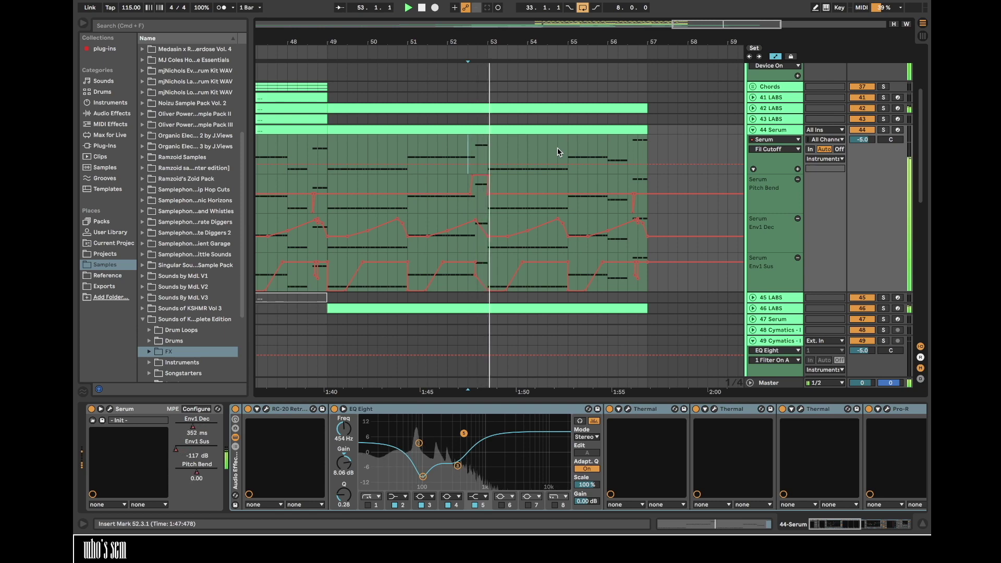
- Collapse track 44's automation lanes and save the set while playing the song from bar 1
{"action": "double_click", "coordinate": [489, 25]}
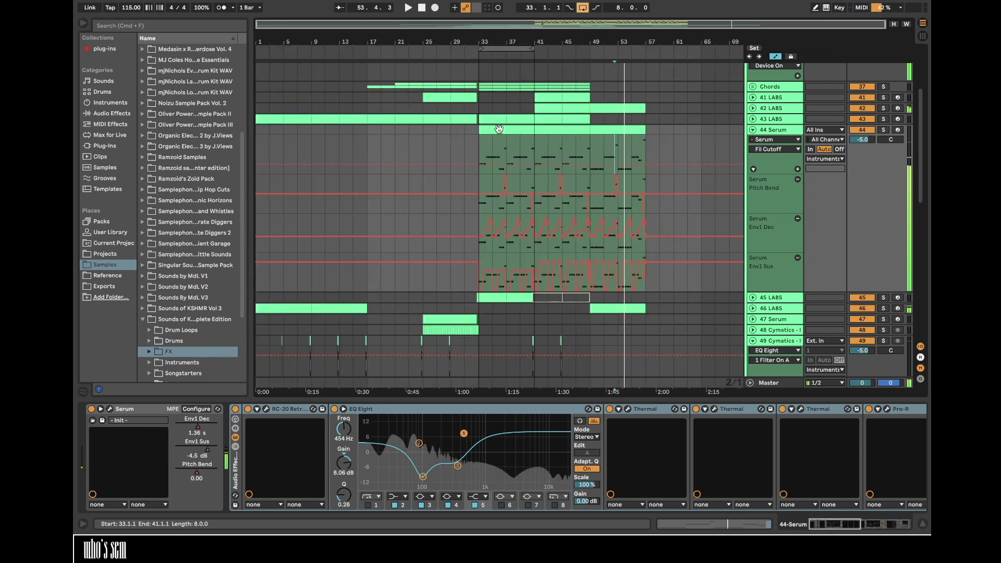
{"action": "left_click", "coordinate": [746, 130]}
{"action": "left_click", "coordinate": [279, 149]}
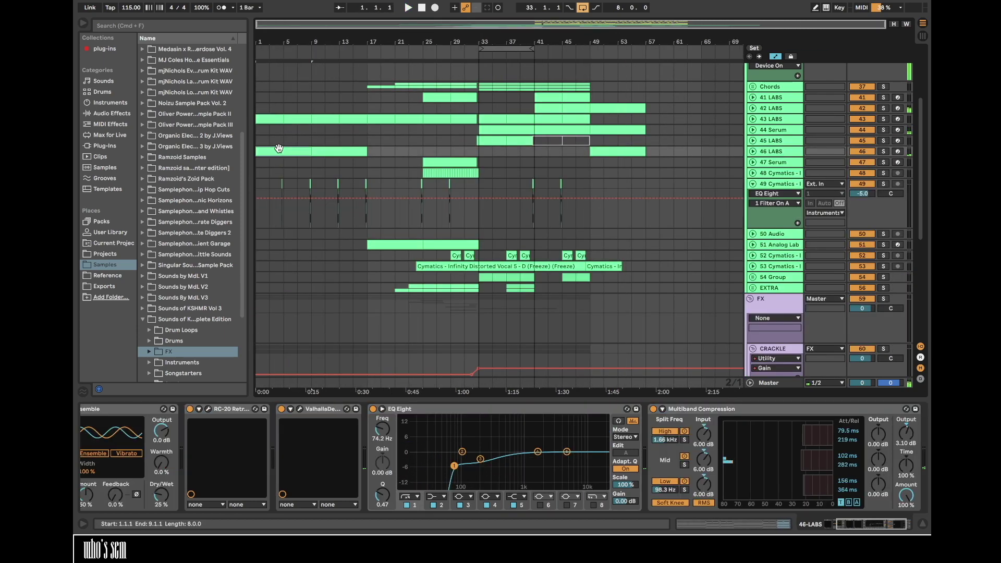
{"action": "key", "text": "space"}
{"action": "key", "text": "super+s"}
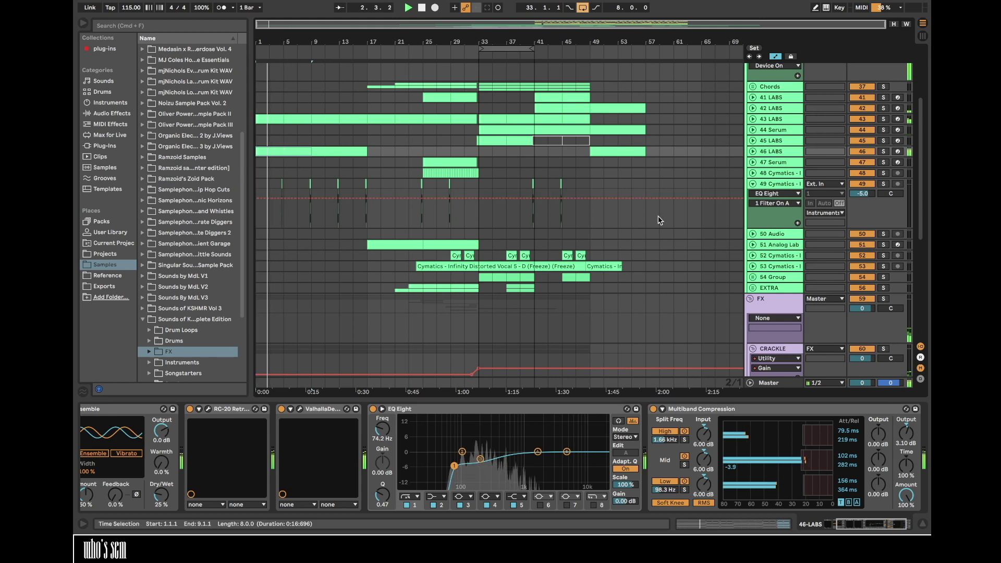
- Collapse track 49's automation lane and hide the device view to review the intro across all track groups
{"action": "left_click", "coordinate": [753, 184]}
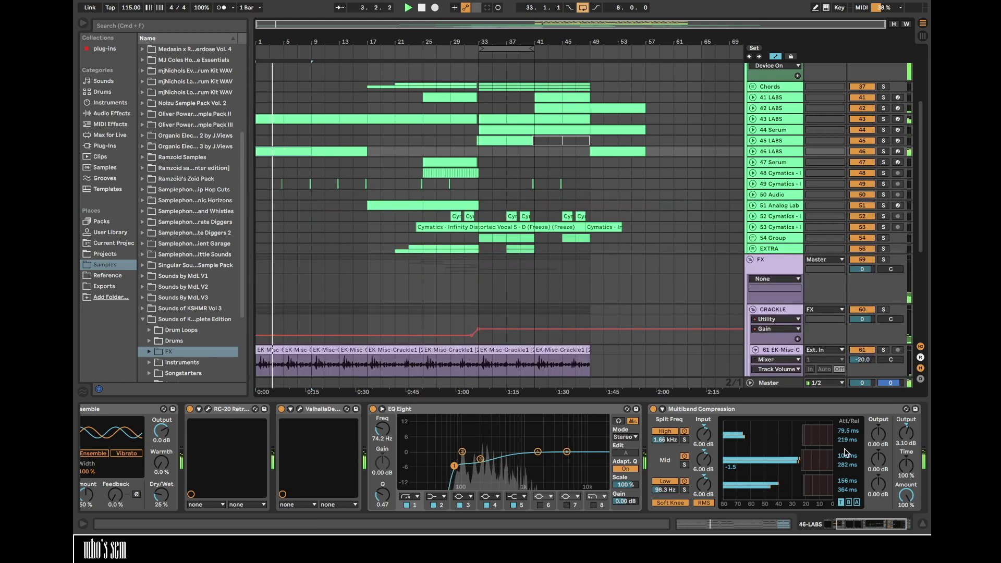
{"action": "left_click", "coordinate": [921, 521]}
{"action": "scroll", "coordinate": [549, 295], "scroll_direction": "up", "scroll_amount": 5}
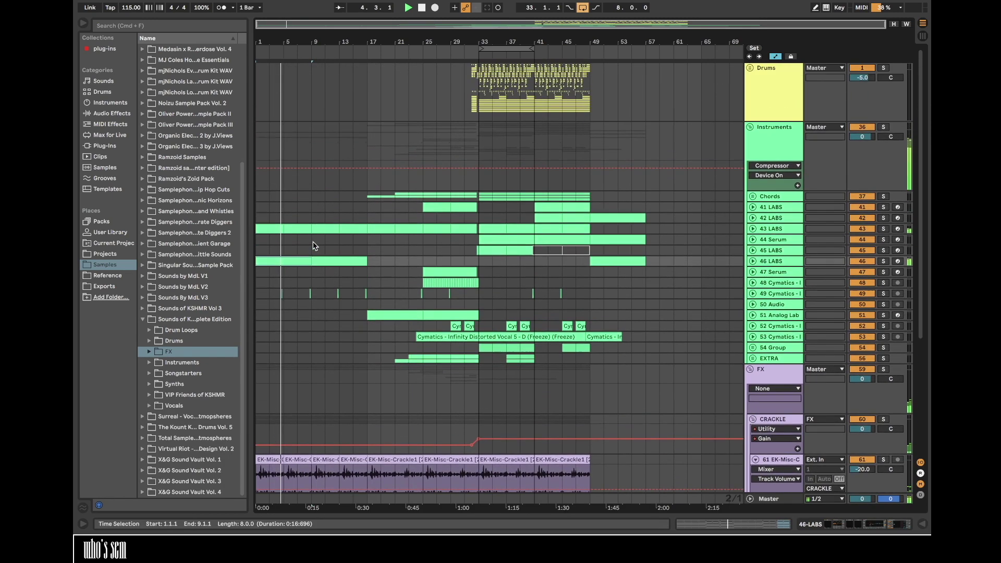
{"action": "left_click_drag", "start_coordinate": [332, 49], "coordinate": [368, 74]}
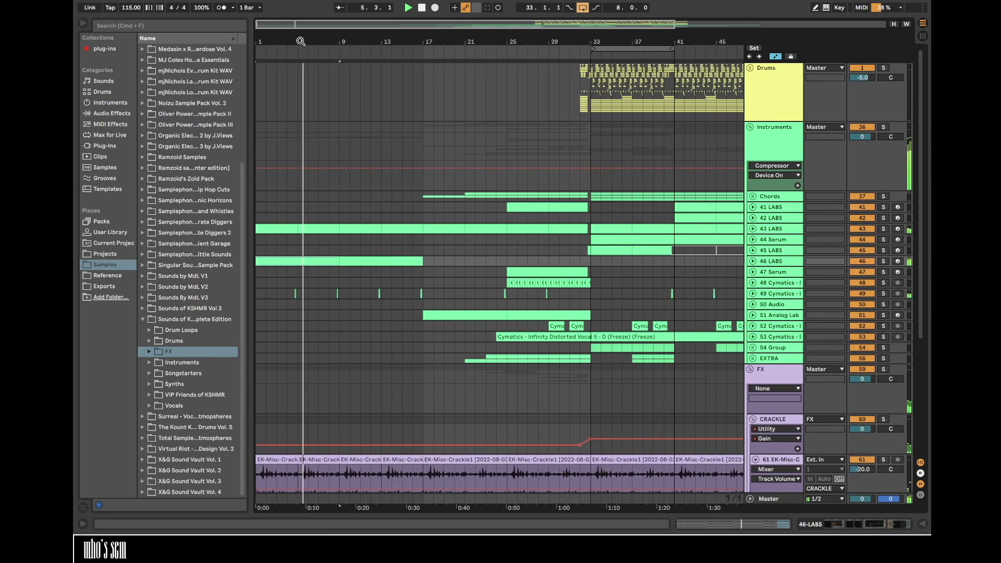
- Unfold the Drums group and copy track 34's Scrawling Break clips from bars 33 to 41 to bar 9
{"action": "left_click", "coordinate": [750, 68]}
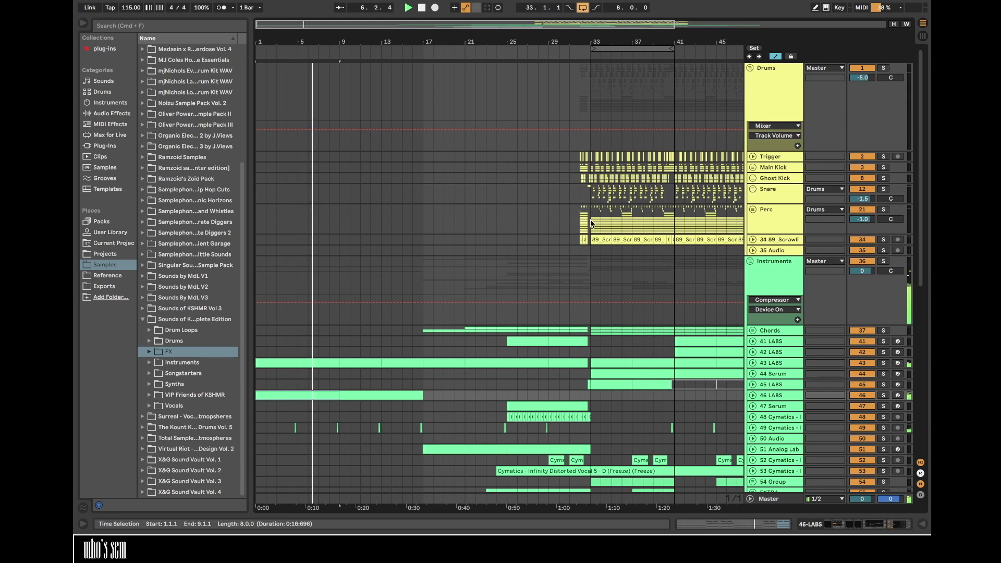
{"action": "left_click", "coordinate": [601, 239]}
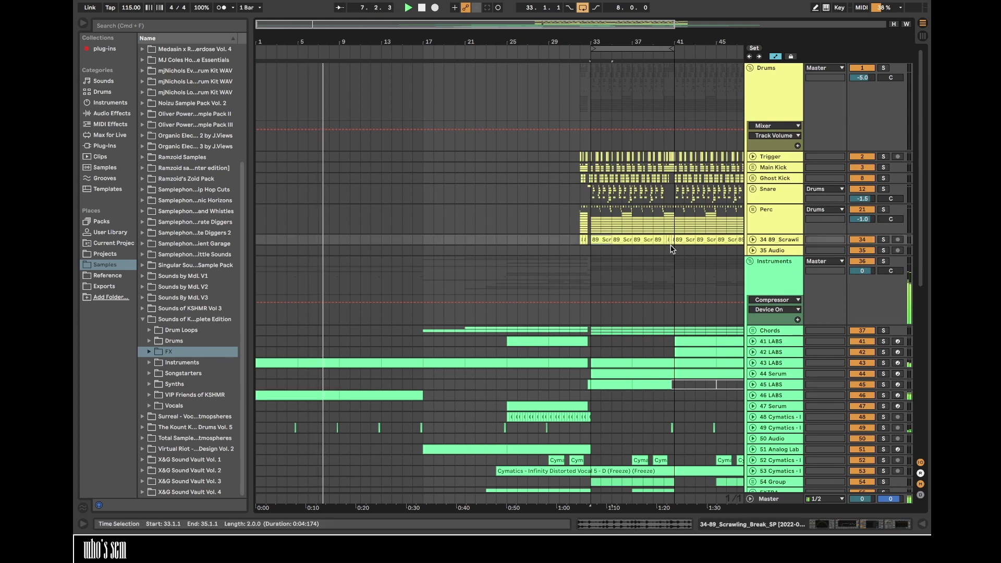
{"action": "left_click", "coordinate": [670, 249], "text": "shift"}
{"action": "left_click_drag", "start_coordinate": [599, 239], "coordinate": [348, 240]}
- Unfold track 34 and add an Auto Filter after the Compressor in its device chain
{"action": "double_click", "coordinate": [768, 239]}
{"action": "left_click", "coordinate": [753, 239]}
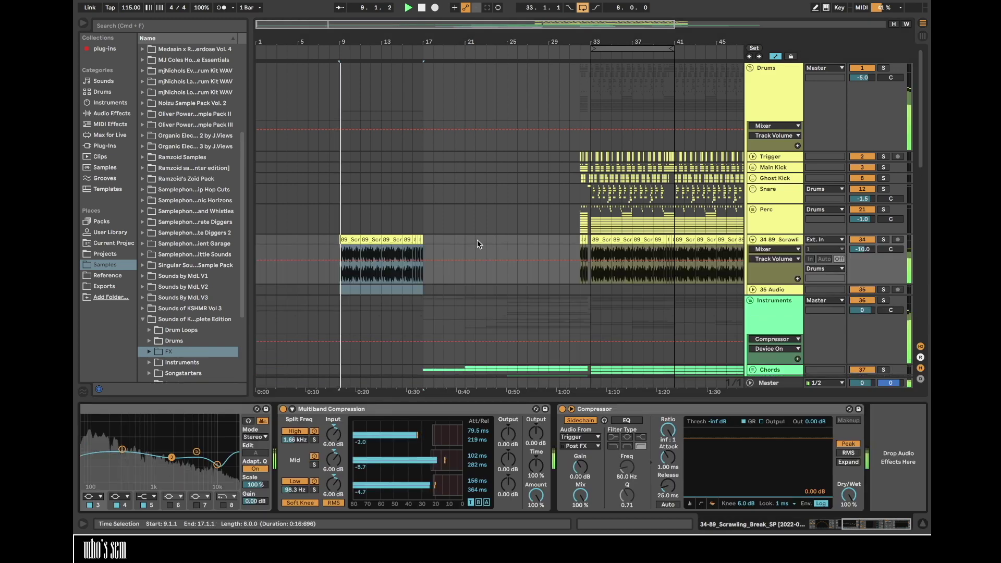
{"action": "left_click", "coordinate": [337, 253]}
{"action": "key", "text": "a"}
{"action": "left_click", "coordinate": [112, 114]}
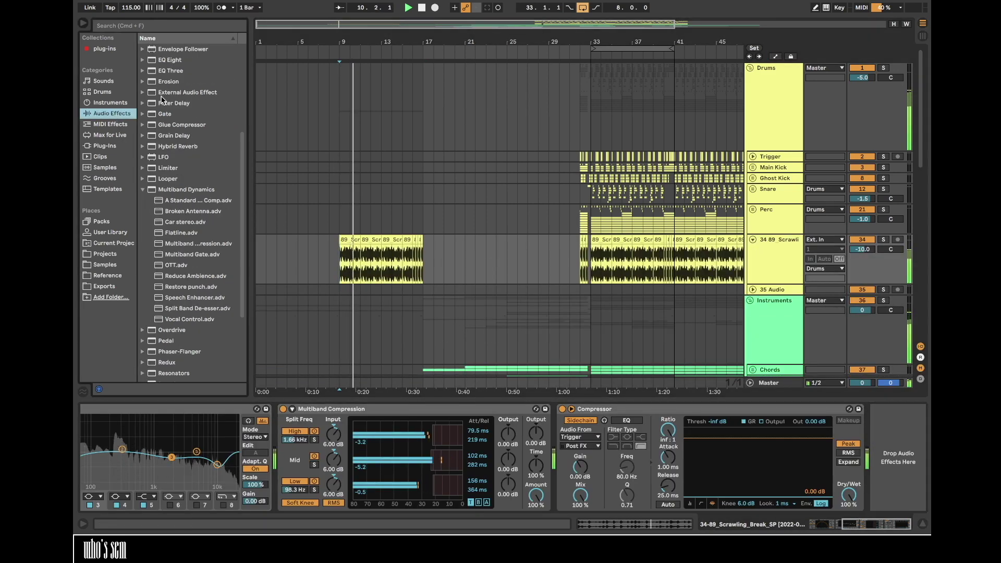
{"action": "scroll", "coordinate": [167, 84], "scroll_direction": "up", "scroll_amount": 5}
{"action": "left_click_drag", "start_coordinate": [171, 81], "coordinate": [785, 399]}
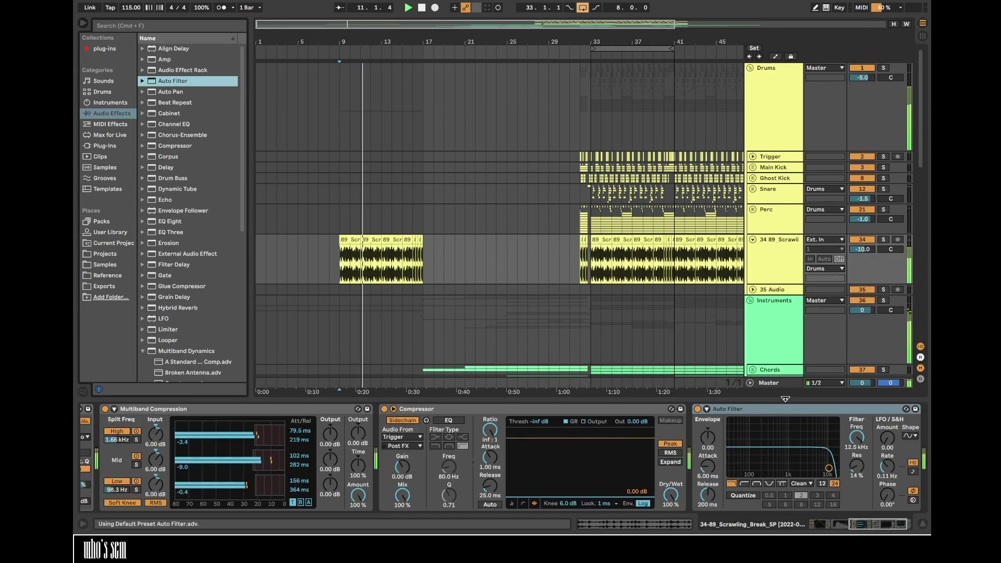
- Open the Auto Filter to 19.9 kHz with 0% resonance and automate its frequency to ramp up across bars 9 to 17
{"action": "key", "text": "a"}
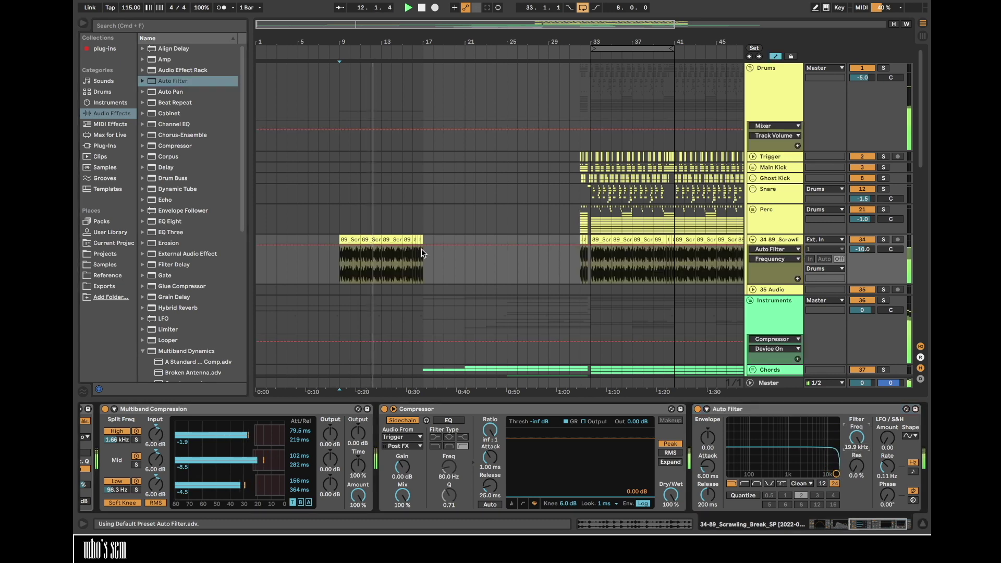
{"action": "left_click", "coordinate": [427, 260]}
{"action": "left_click_drag", "start_coordinate": [423, 271], "coordinate": [340, 264]}
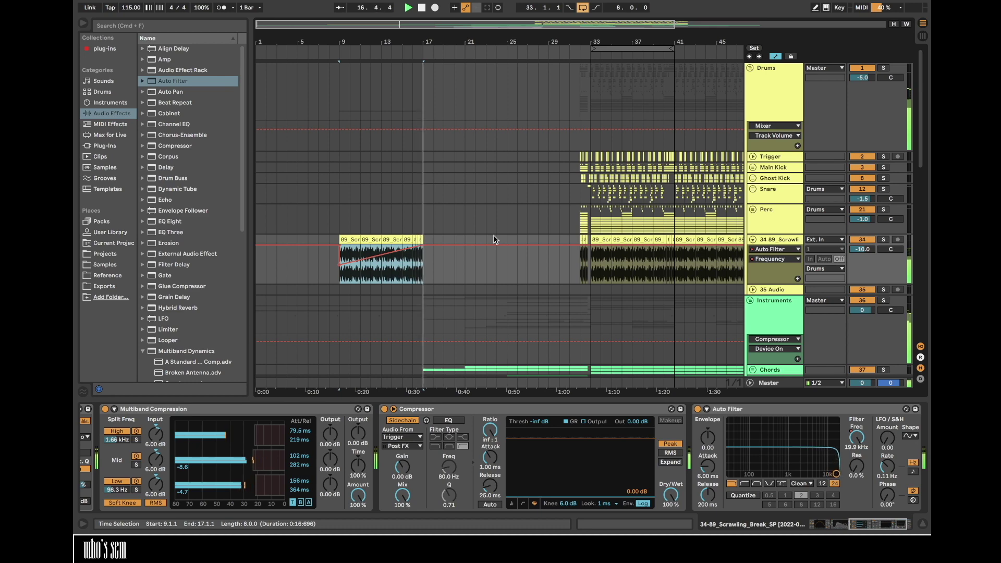
{"action": "key", "text": "a"}
- Consolidate the Scrawling Break clips in bar 16 of track 34 into one clip and fold the track
{"action": "scroll", "coordinate": [496, 240], "scroll_direction": "down", "scroll_amount": 8}
{"action": "scroll", "coordinate": [494, 238], "scroll_direction": "down", "scroll_amount": 8}
{"action": "left_click", "coordinate": [401, 180]}
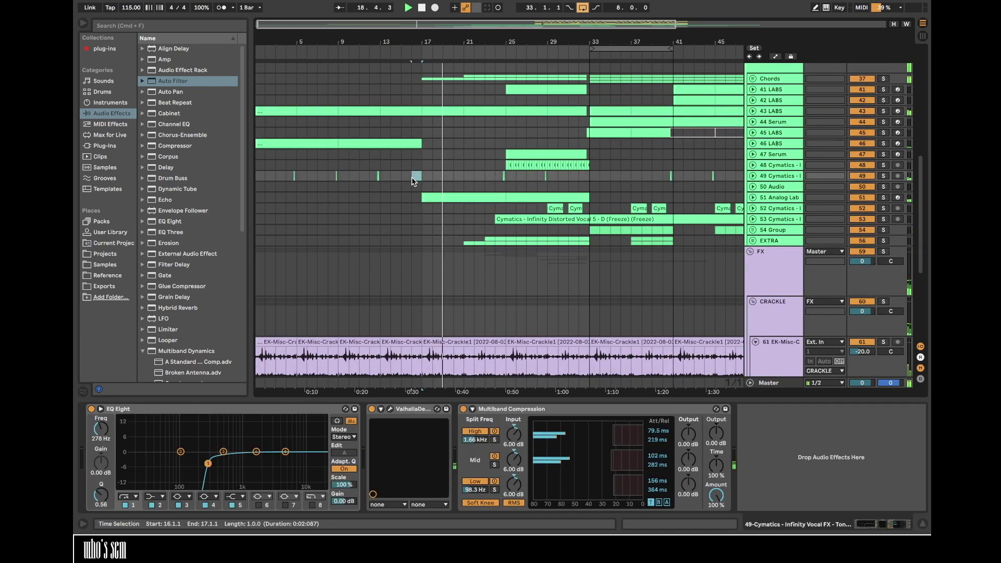
{"action": "scroll", "coordinate": [402, 182], "scroll_direction": "up", "scroll_amount": 15}
{"action": "scroll", "coordinate": [403, 182], "scroll_direction": "down", "scroll_amount": 5}
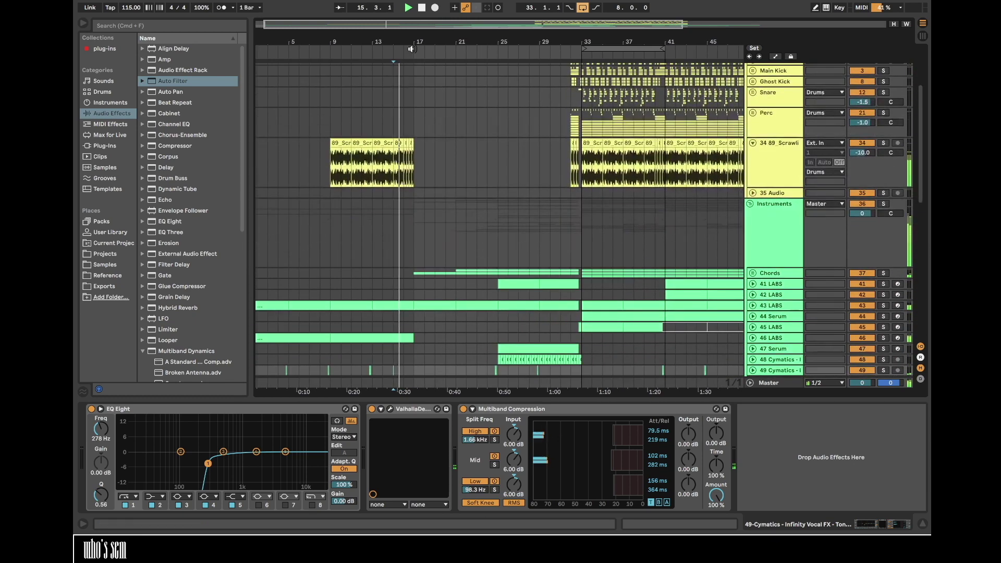
{"action": "left_click_drag", "start_coordinate": [407, 42], "coordinate": [404, 104]}
{"action": "left_click", "coordinate": [458, 141]}
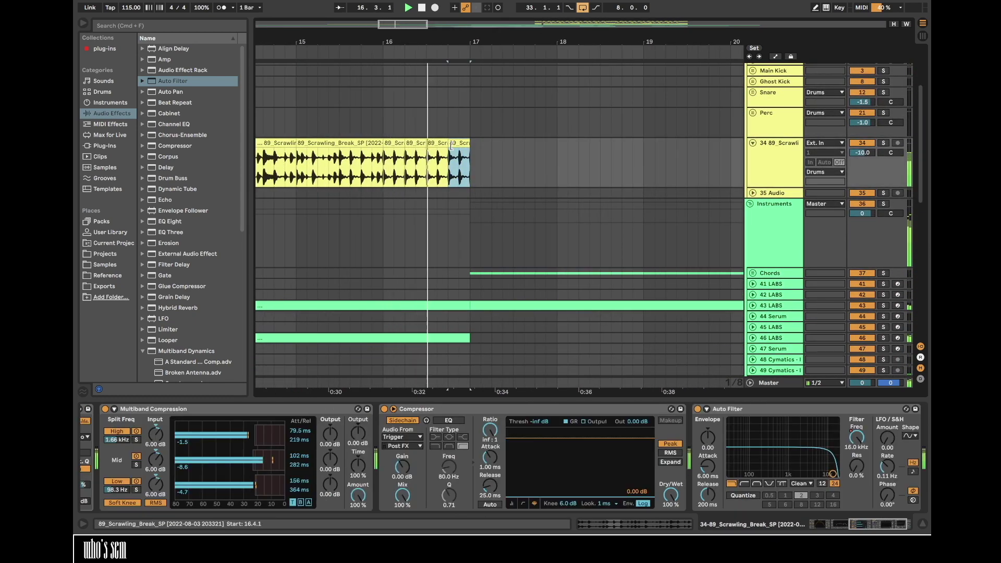
{"action": "left_click", "coordinate": [393, 141], "text": "shift"}
{"action": "key", "text": "super+j"}
{"action": "key", "text": "Return"}
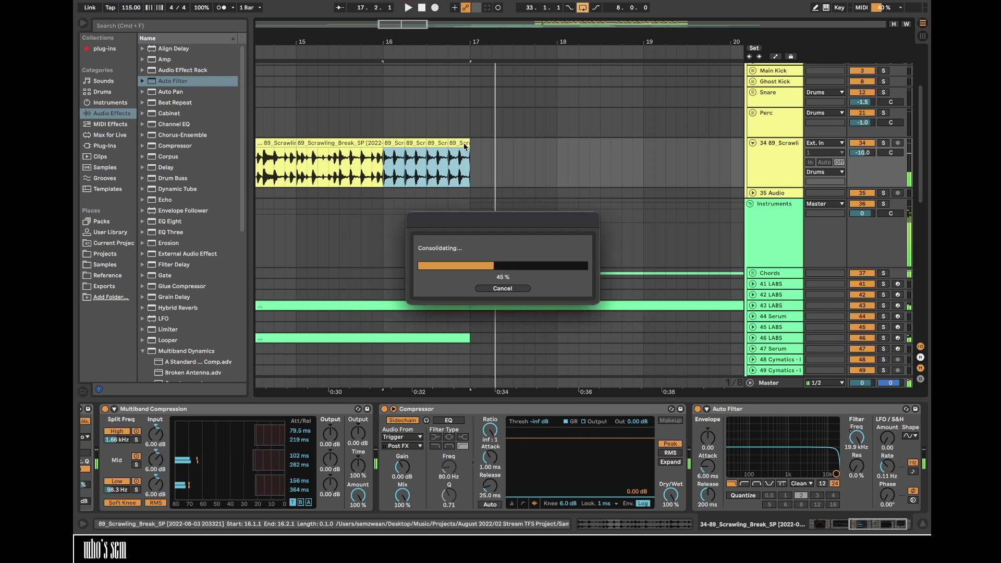
{"action": "key", "text": "a"}
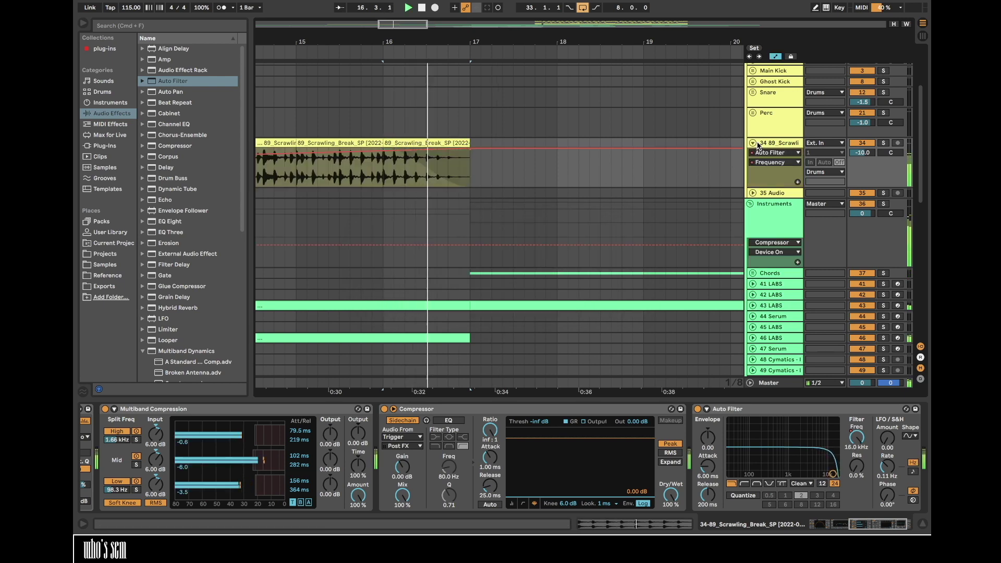
{"action": "left_click", "coordinate": [752, 143]}
{"action": "key", "text": "a"}
- Unfold track 46 and open its LABS clip spanning bars 9 to 17 for note editing
{"action": "left_click_drag", "start_coordinate": [501, 42], "coordinate": [497, 18]}
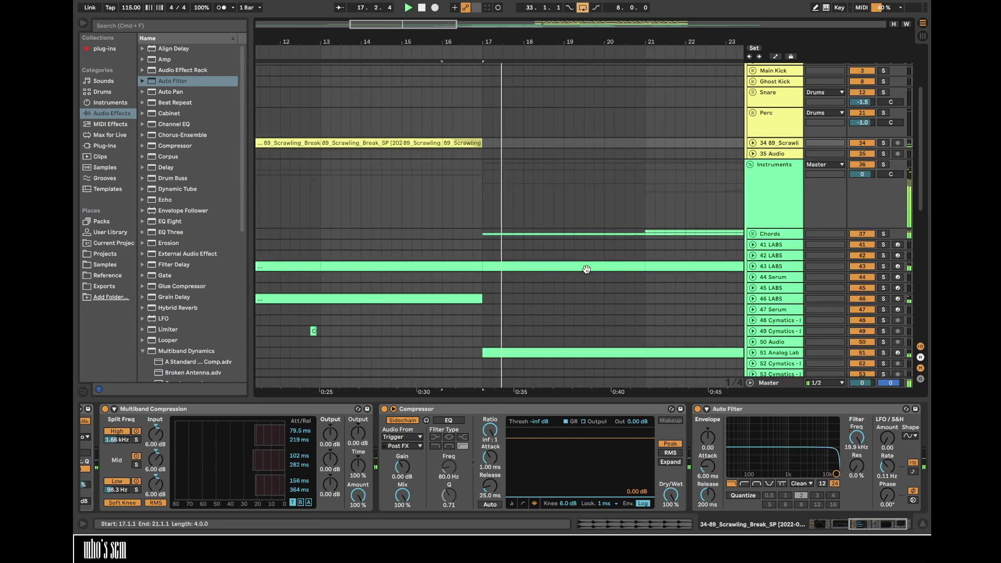
{"action": "left_click", "coordinate": [753, 298]}
{"action": "left_click", "coordinate": [446, 319]}
{"action": "key", "text": "space"}
{"action": "key", "text": "space"}
{"action": "double_click", "coordinate": [458, 298]}
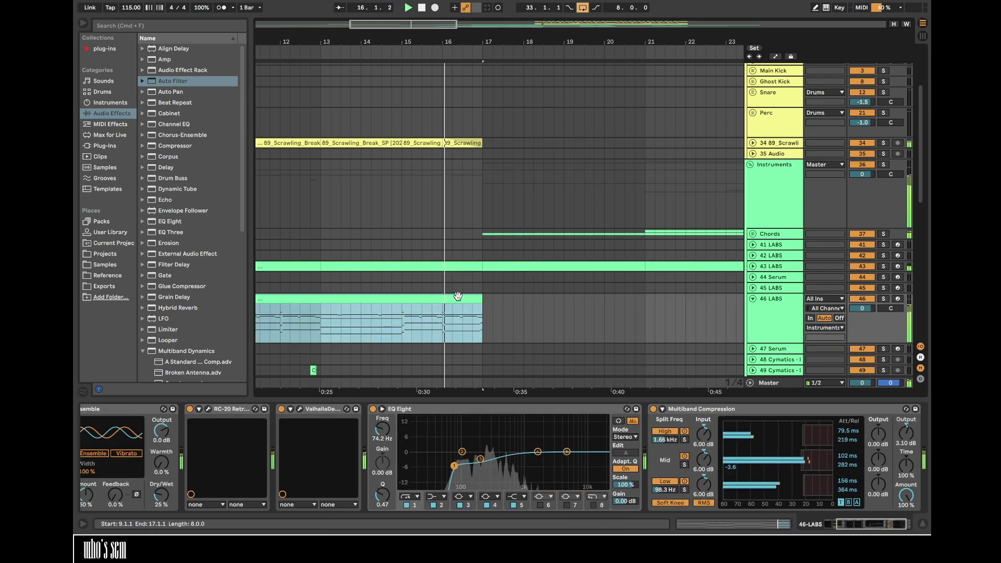
{"action": "scroll", "coordinate": [445, 197], "scroll_direction": "down", "scroll_amount": 4}
{"action": "scroll", "coordinate": [444, 198], "scroll_direction": "down", "scroll_amount": 3}
- Delete the short notes at the end of track 46's LABS clip and extend its last chord to bar 17
{"action": "left_click", "coordinate": [438, 156]}
{"action": "key", "text": "space"}
{"action": "key", "text": "space"}
{"action": "left_click_drag", "start_coordinate": [915, 274], "coordinate": [924, 529]}
{"action": "key", "text": "Delete"}
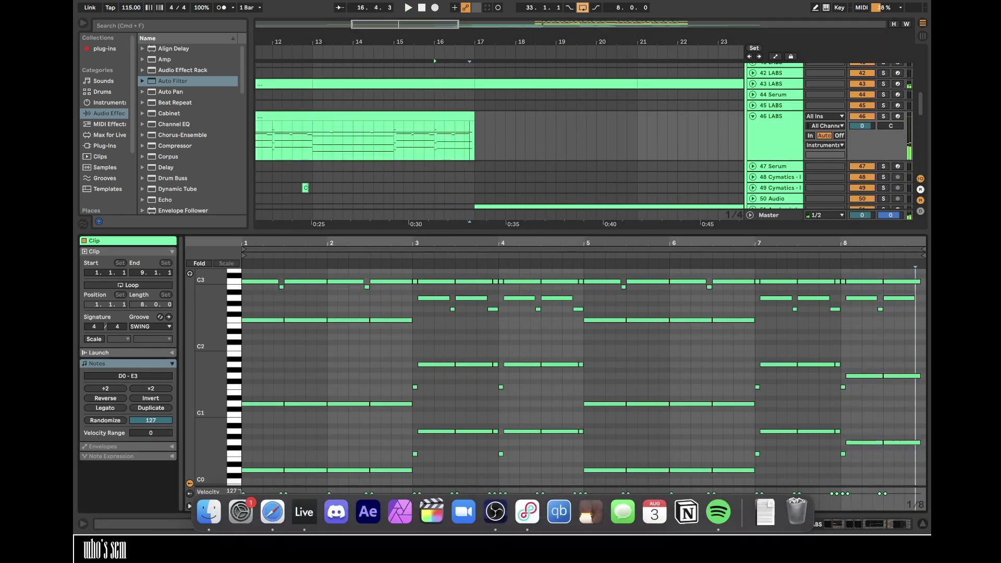
{"action": "left_click_drag", "start_coordinate": [916, 465], "coordinate": [887, 277]}
{"action": "key", "text": "space"}
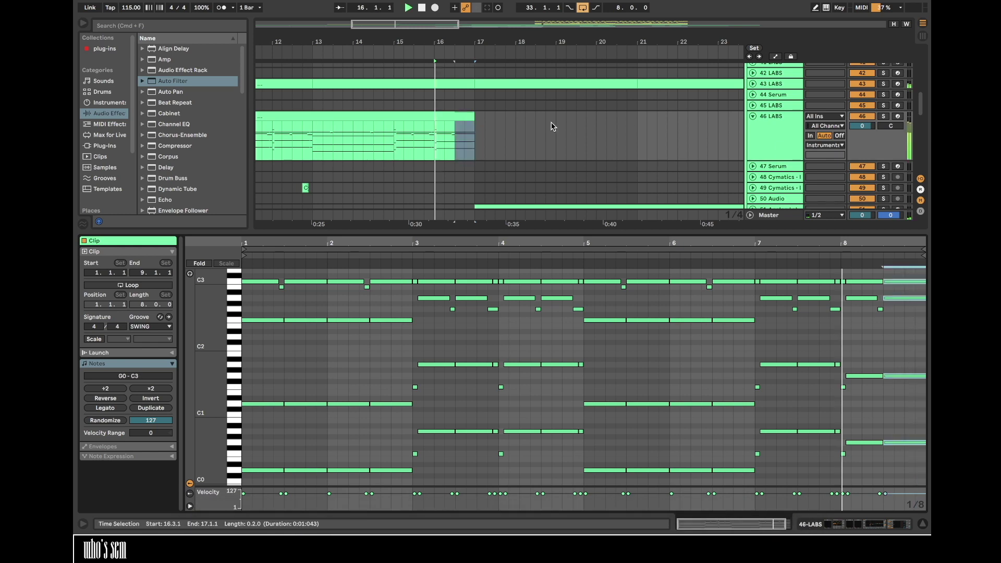
{"action": "left_click", "coordinate": [754, 120]}
{"action": "left_click", "coordinate": [753, 118]}
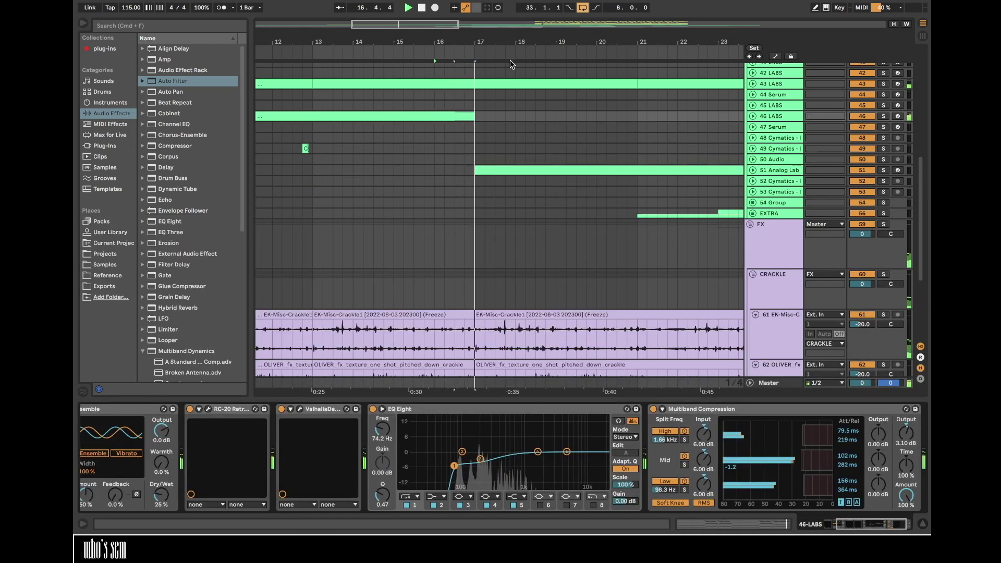
- Merge track 43's LABS clips across bars 9 to 17 and transpose their notes up one octave to C4
{"action": "left_click_drag", "start_coordinate": [504, 42], "coordinate": [387, 42]}
{"action": "scroll", "coordinate": [408, 150], "scroll_direction": "up", "scroll_amount": 3}
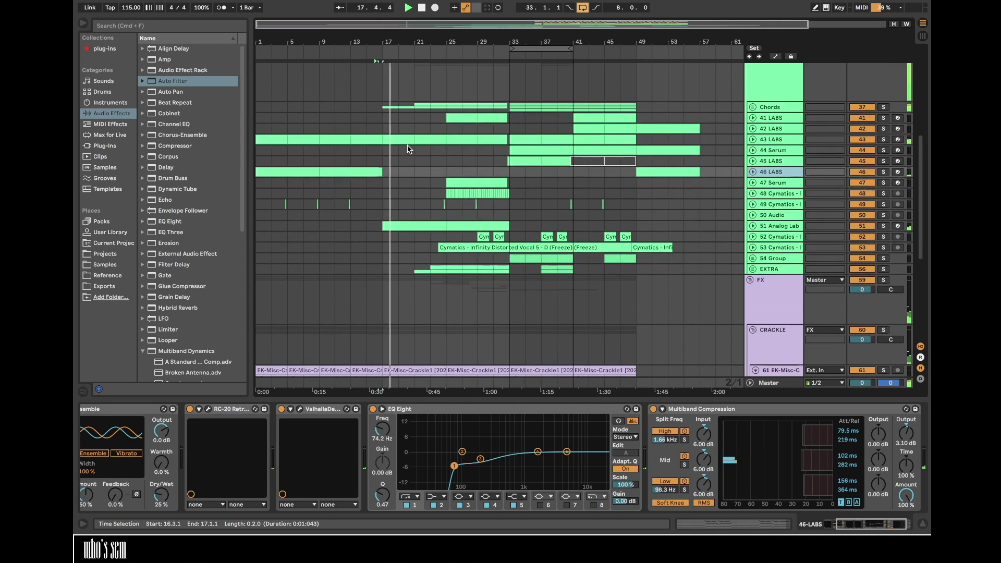
{"action": "double_click", "coordinate": [342, 138]}
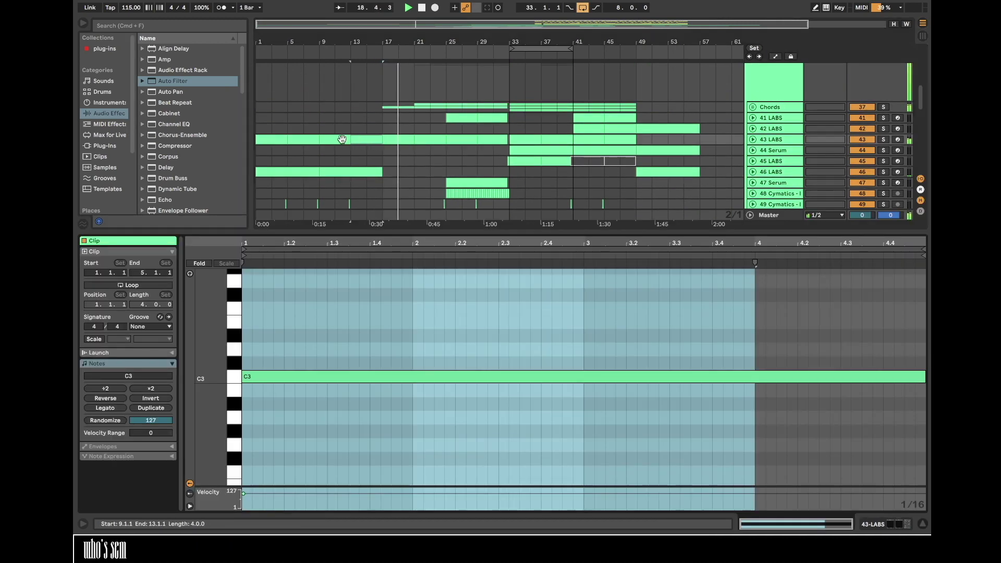
{"action": "key", "text": "super+a"}
{"action": "key", "text": "shift+Up"}
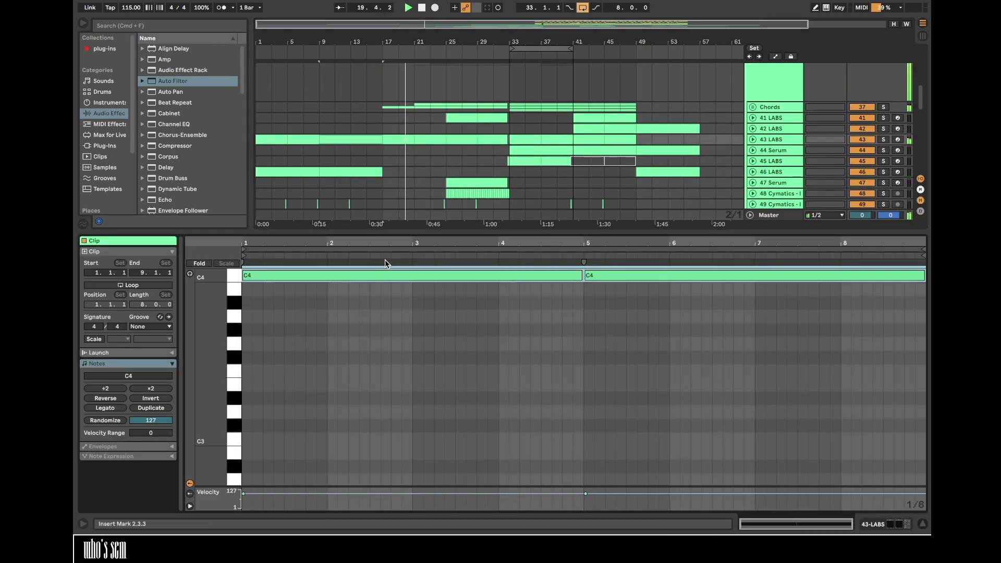
- Automate track 43's Utility gain to dip from bar 13 to -15 dB at bar 17
{"action": "double_click", "coordinate": [779, 138]}
{"action": "left_click", "coordinate": [752, 140]}
{"action": "key", "text": "a"}
{"action": "left_click", "coordinate": [345, 155]}
{"action": "left_click", "coordinate": [350, 168]}
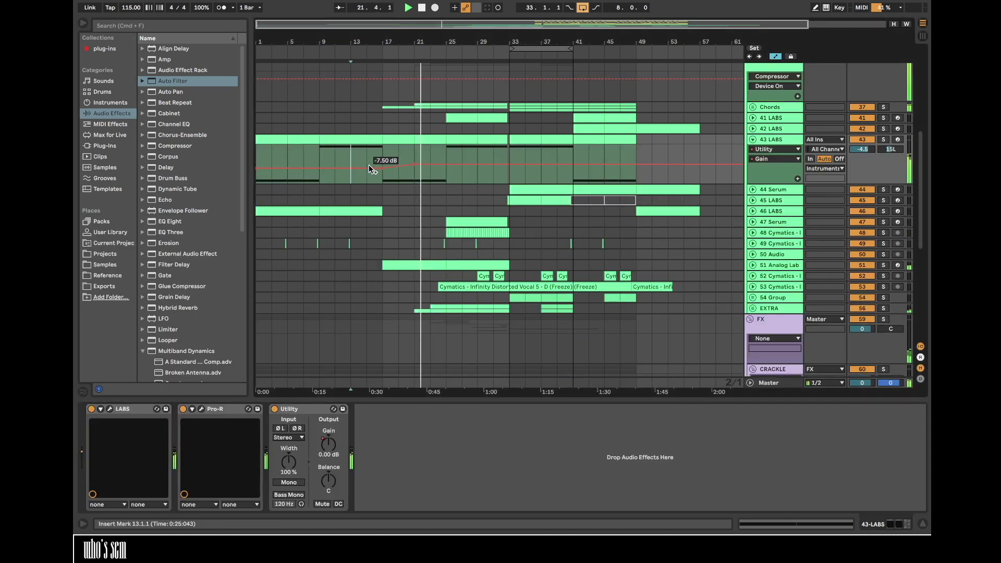
{"action": "left_click_drag", "start_coordinate": [369, 166], "coordinate": [382, 176]}
{"action": "right_click", "coordinate": [382, 176]}
{"action": "left_click", "coordinate": [393, 183]}
{"action": "type", "text": "-15"}
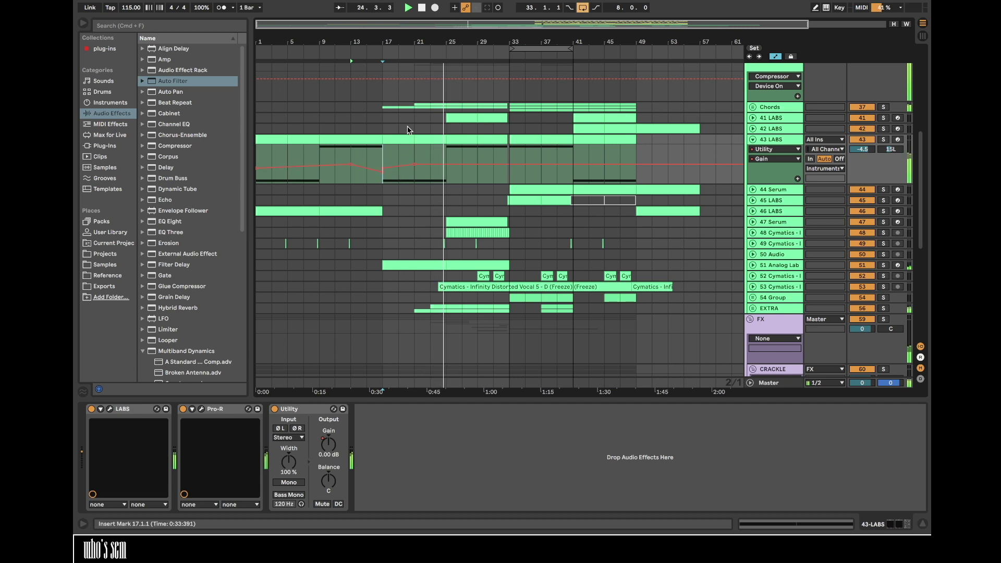
{"action": "type", "text": "a"}
{"action": "left_click", "coordinate": [752, 139]}
- Fold all track groups, then unfold Instruments and insert a new MIDI track below track 42
{"action": "scroll", "coordinate": [753, 142], "scroll_direction": "up", "scroll_amount": 4}
{"action": "scroll", "coordinate": [752, 144], "scroll_direction": "up", "scroll_amount": 2}
{"action": "left_click", "coordinate": [750, 143], "text": "alt"}
{"action": "left_click", "coordinate": [446, 99]}
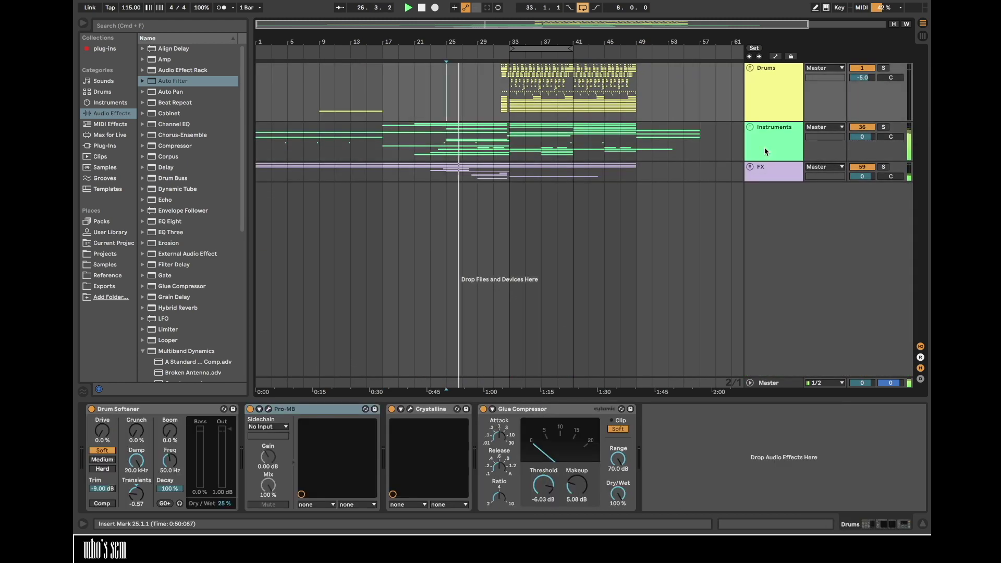
{"action": "left_click", "coordinate": [749, 127]}
{"action": "scroll", "coordinate": [749, 129], "scroll_direction": "down", "scroll_amount": 1}
{"action": "left_click", "coordinate": [778, 183]}
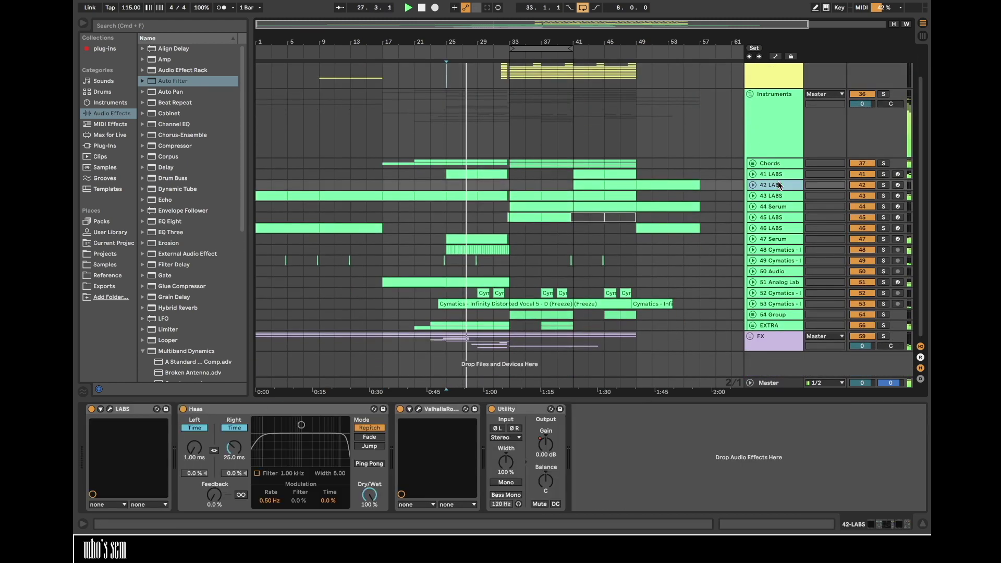
{"action": "key", "text": "super+shift+t"}
- Show the plug-ins collection, save the set and place the insert marker at bar 25 on MIDI track 43
{"action": "left_click", "coordinate": [112, 146]}
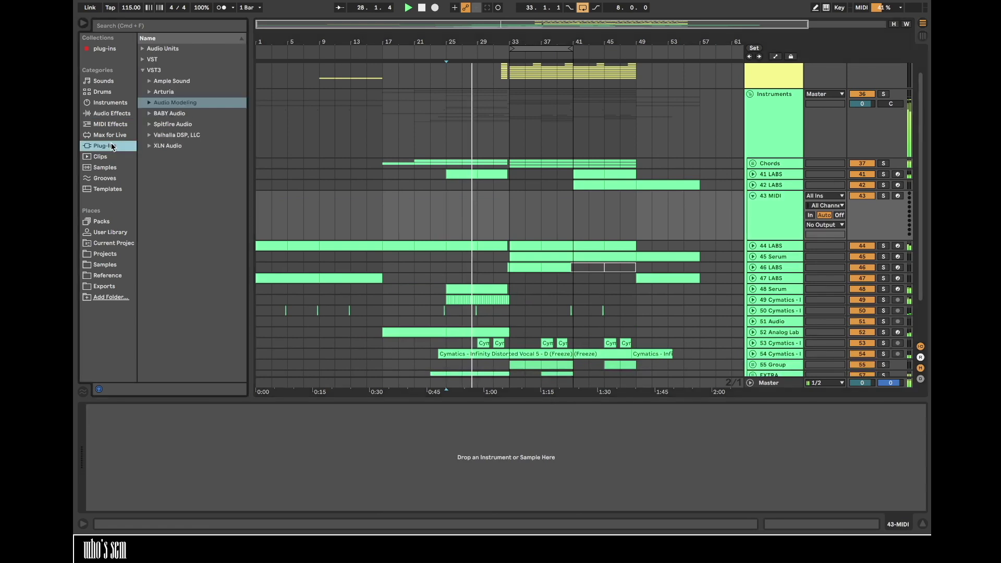
{"action": "left_click", "coordinate": [102, 48]}
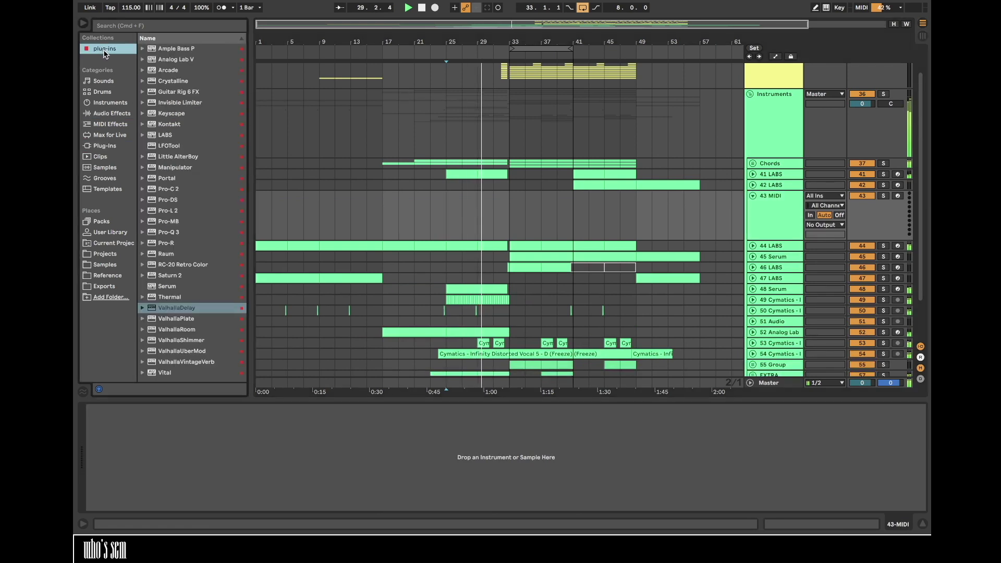
{"action": "left_click", "coordinate": [446, 211]}
{"action": "key", "text": "super+s"}
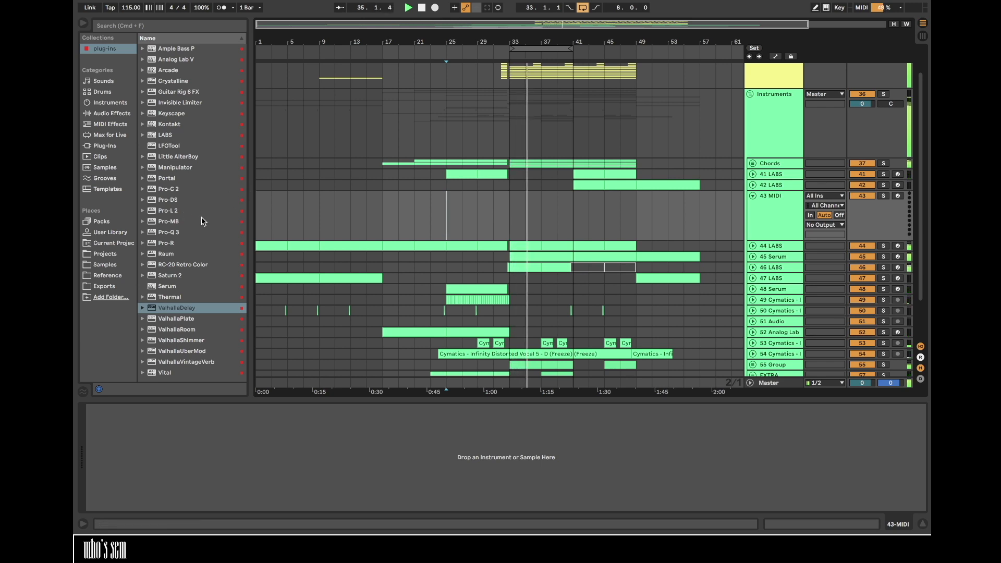
{"action": "scroll", "coordinate": [484, 228], "scroll_direction": "down", "scroll_amount": 3}
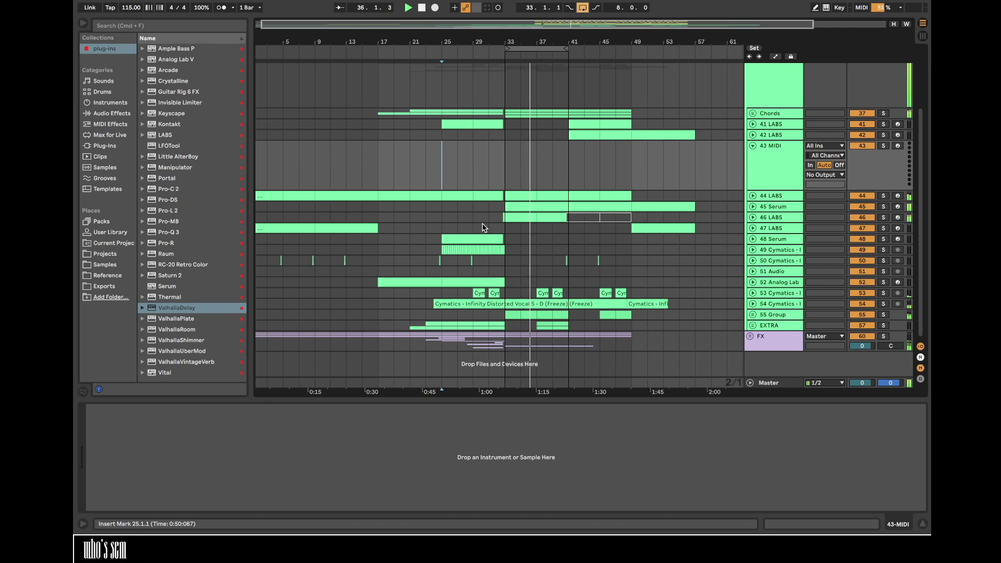
{"action": "left_click", "coordinate": [571, 326]}
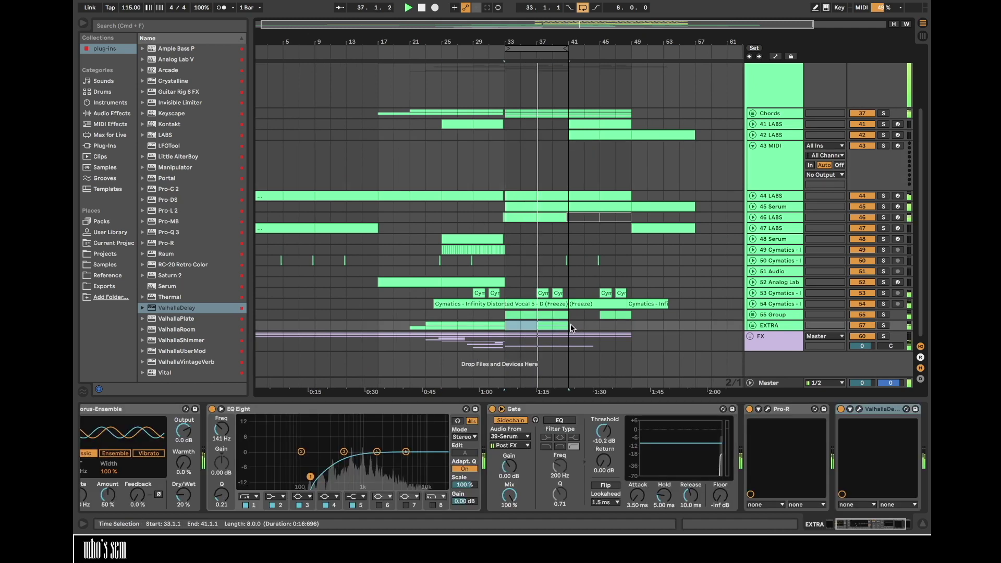
{"action": "scroll", "coordinate": [461, 257], "scroll_direction": "up", "scroll_amount": 5}
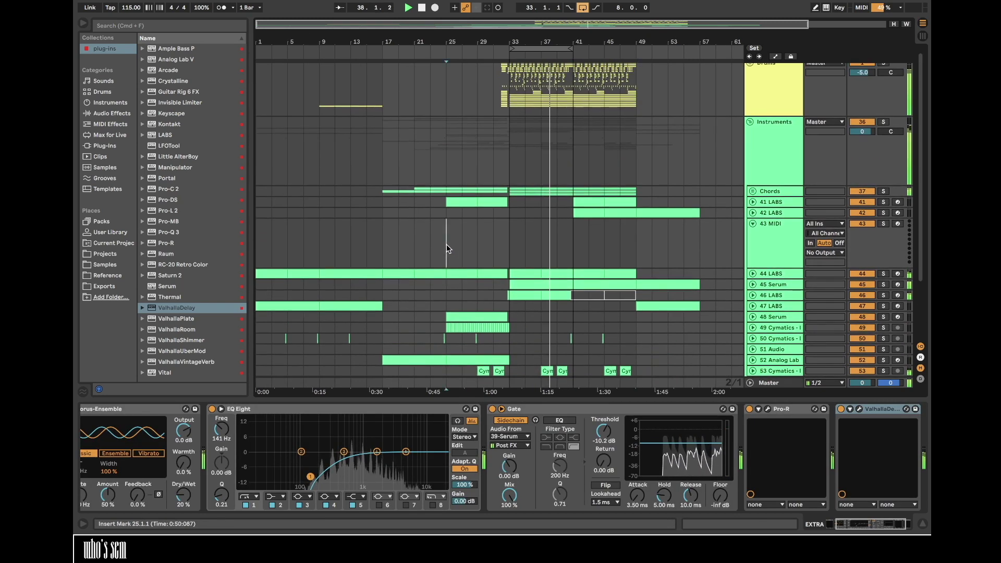
{"action": "left_click", "coordinate": [447, 244]}
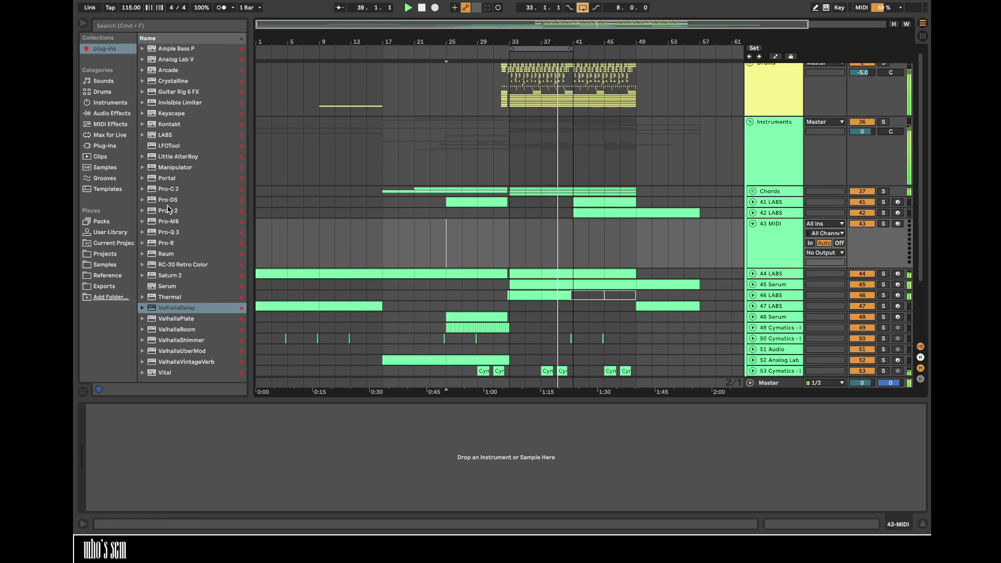
- Try LABS on MIDI track 43 by browsing its Strings presets, and remove the instrument
{"action": "double_click", "coordinate": [165, 134]}
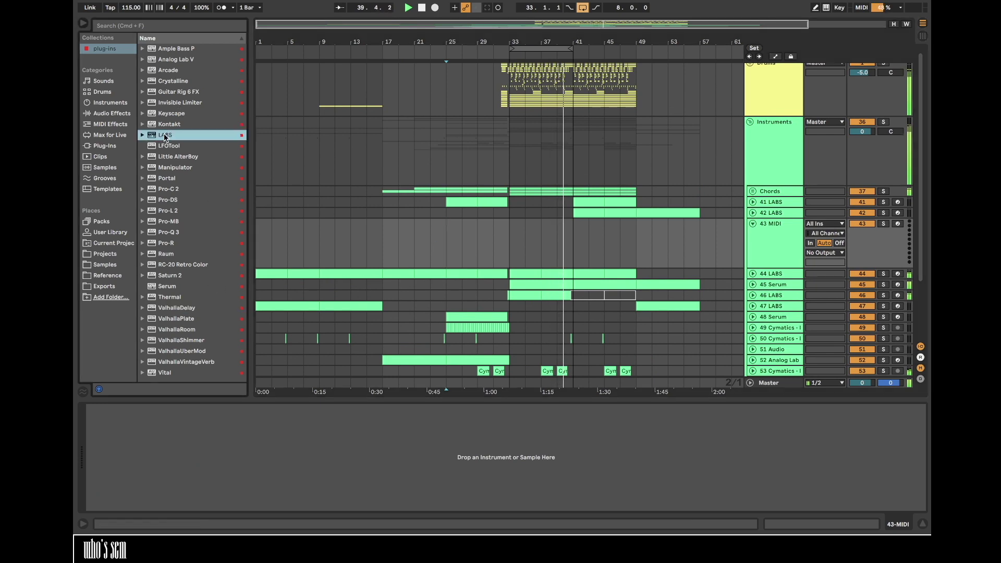
{"action": "left_click", "coordinate": [527, 102]}
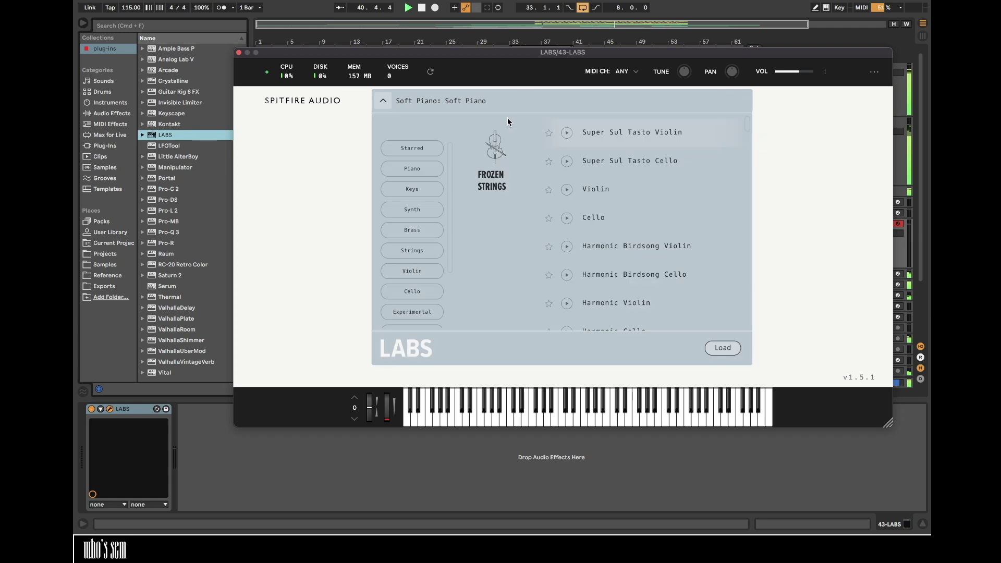
{"action": "left_click", "coordinate": [427, 247]}
{"action": "scroll", "coordinate": [686, 214], "scroll_direction": "down", "scroll_amount": 3}
{"action": "scroll", "coordinate": [687, 214], "scroll_direction": "down", "scroll_amount": 10}
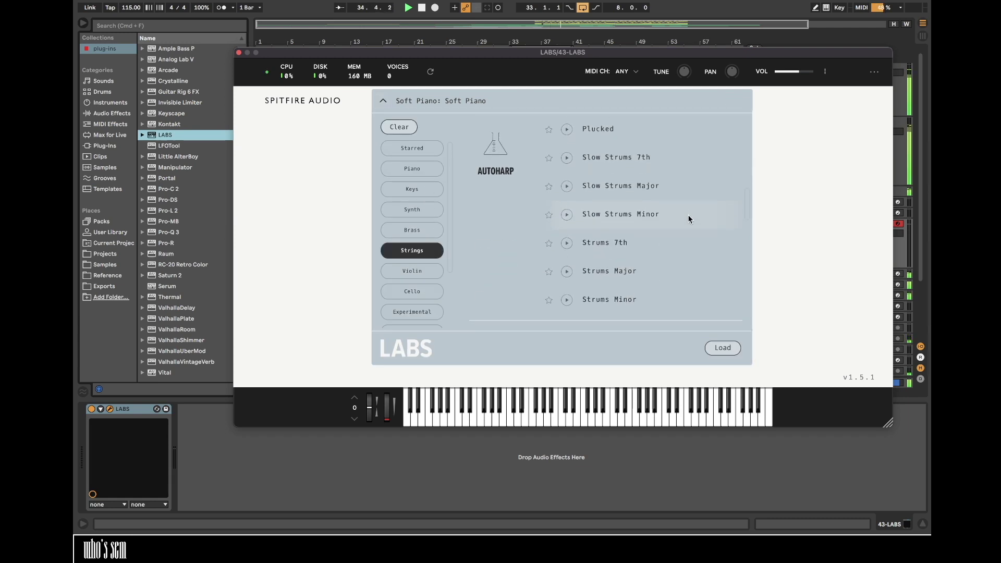
{"action": "scroll", "coordinate": [687, 219], "scroll_direction": "down", "scroll_amount": 3}
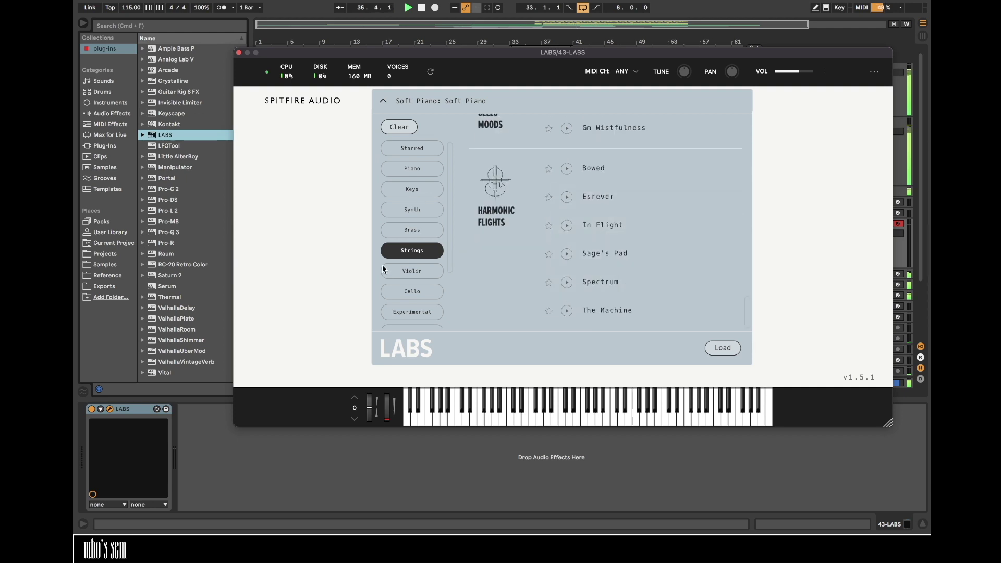
{"action": "scroll", "coordinate": [621, 252], "scroll_direction": "up", "scroll_amount": 20}
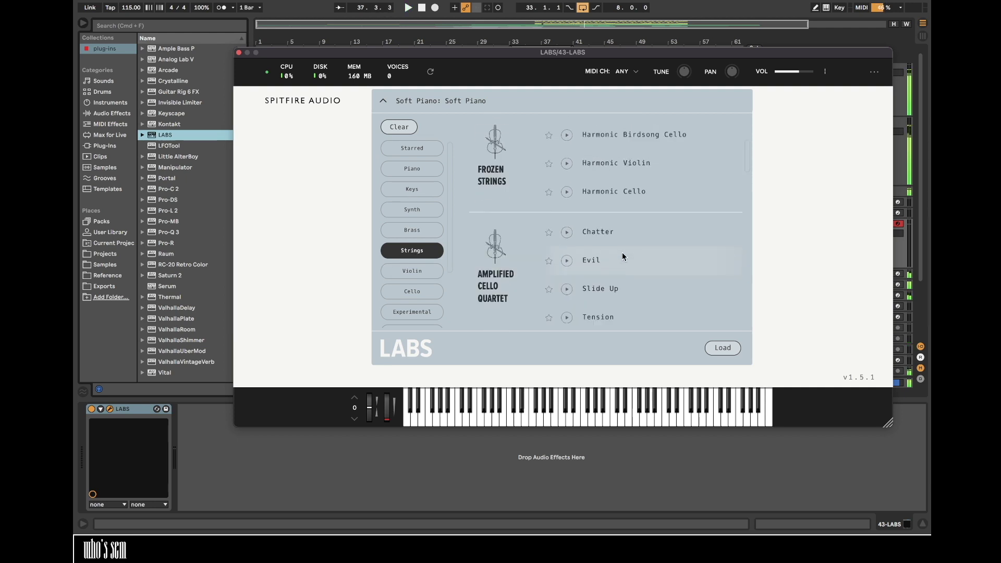
{"action": "left_click", "coordinate": [120, 410]}
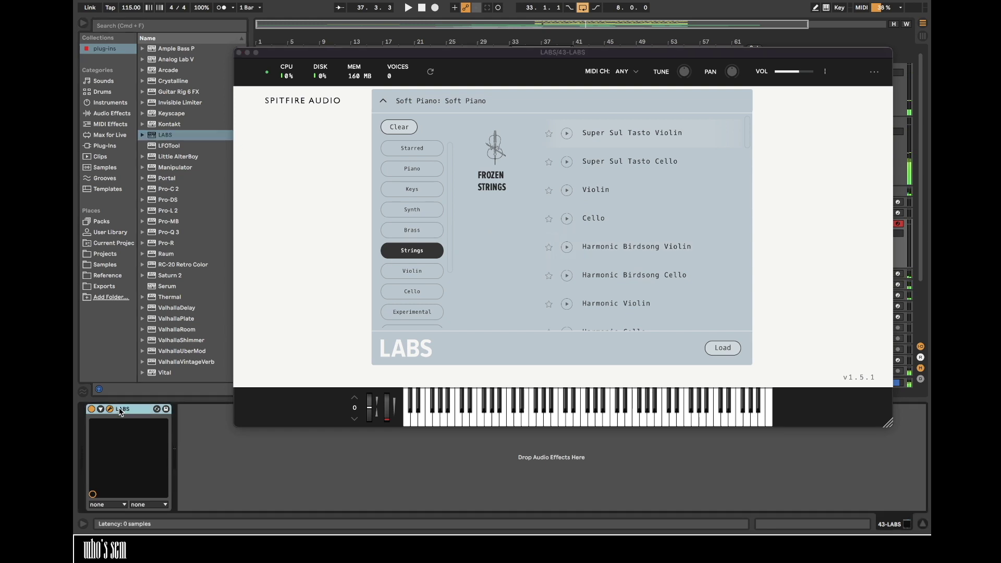
{"action": "key", "text": "Delete"}
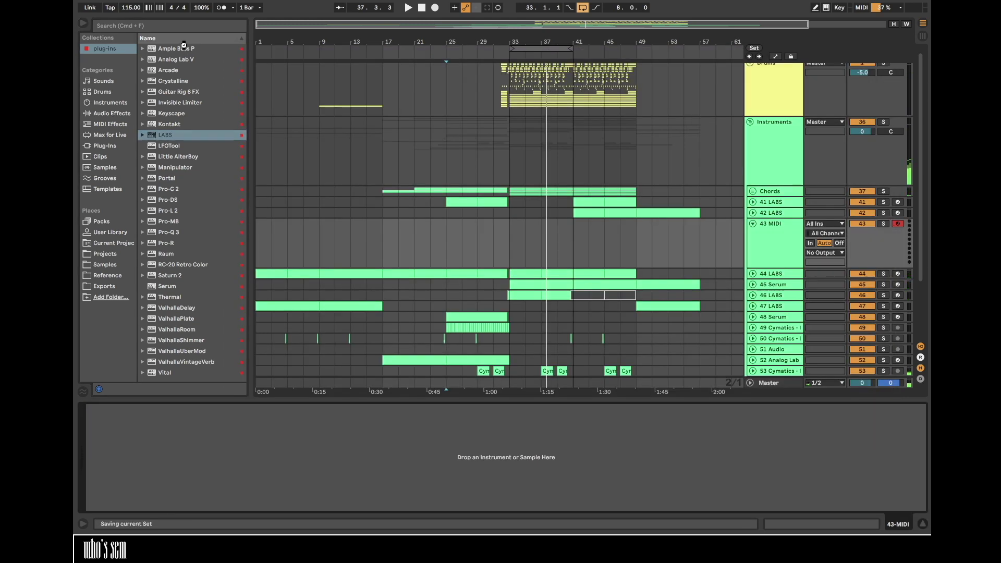
- Load Analog Lab V on track 43 with the Ambi Strings 1 preset and lower its Time to about 0.064
{"action": "left_click", "coordinate": [185, 60]}
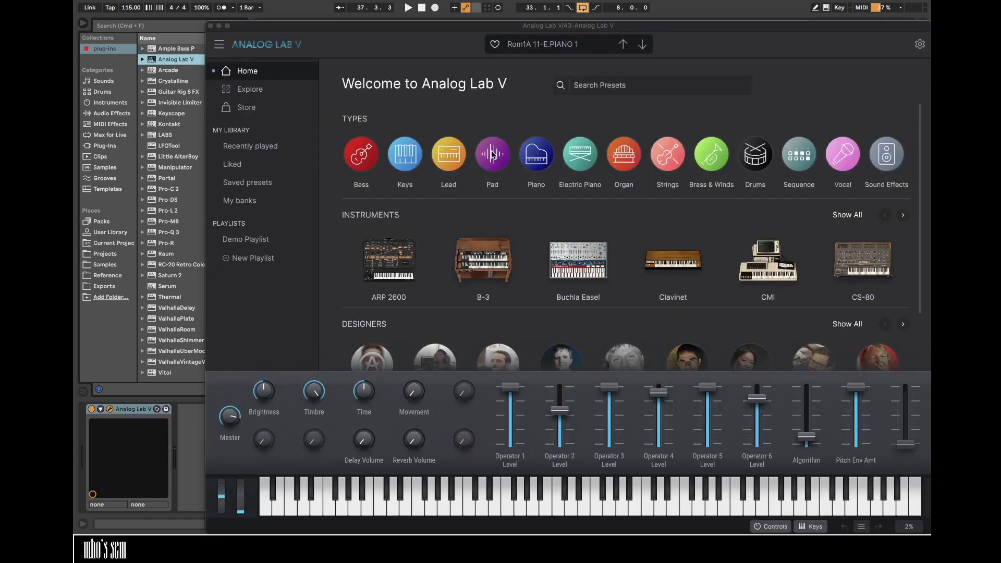
{"action": "left_click", "coordinate": [668, 159]}
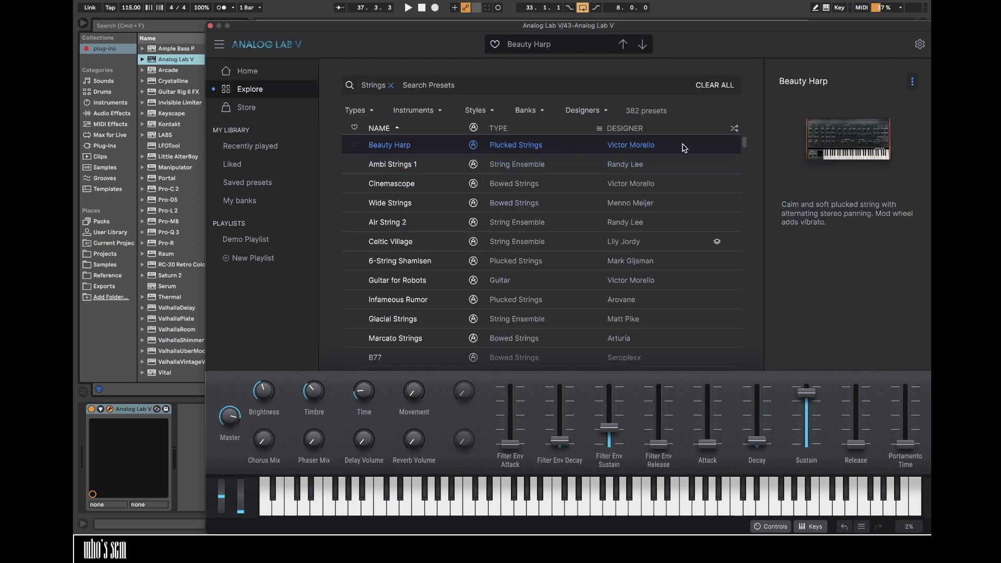
{"action": "left_click", "coordinate": [587, 171]}
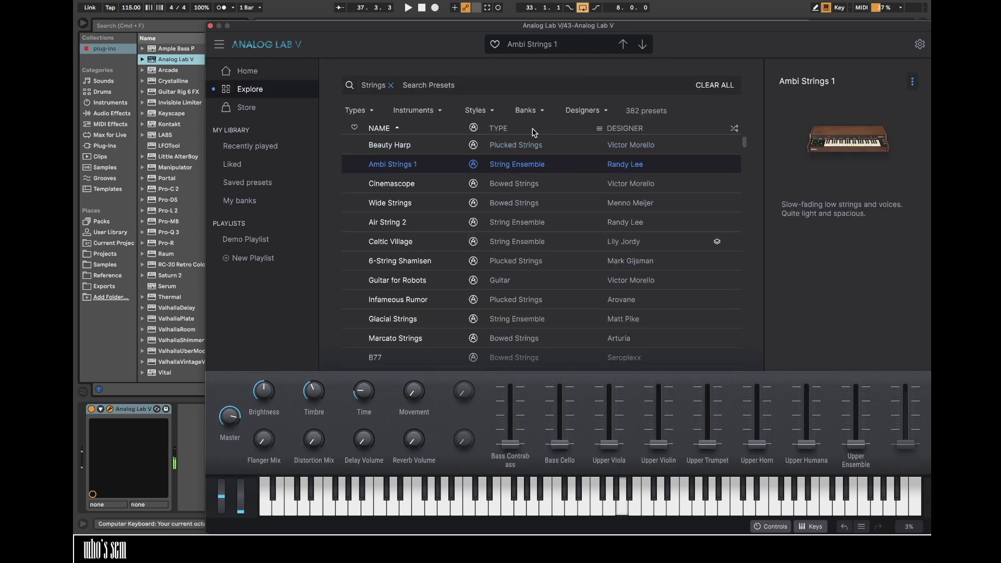
{"action": "left_click", "coordinate": [364, 391]}
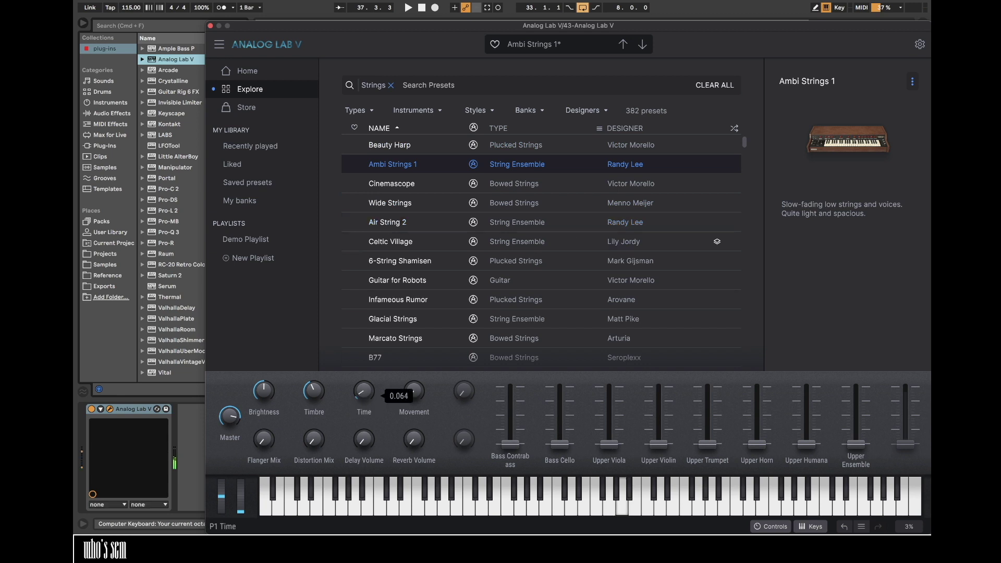
- Close the Analog Lab V window, play from bar 23 and lower track 43's volume to -1.5 dB
{"action": "left_click", "coordinate": [110, 409]}
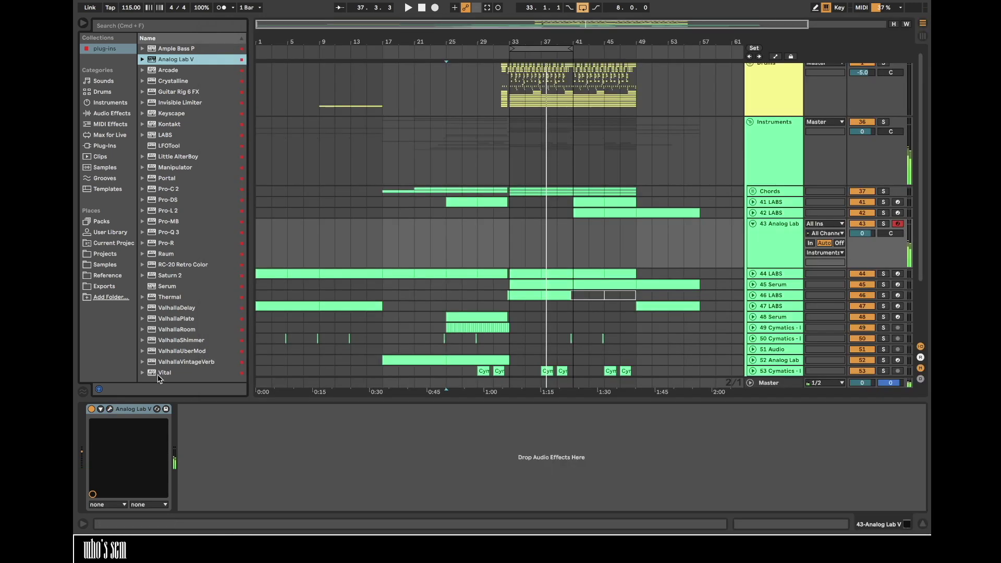
{"action": "left_click", "coordinate": [436, 241]}
{"action": "left_click_drag", "start_coordinate": [442, 234], "coordinate": [508, 233]}
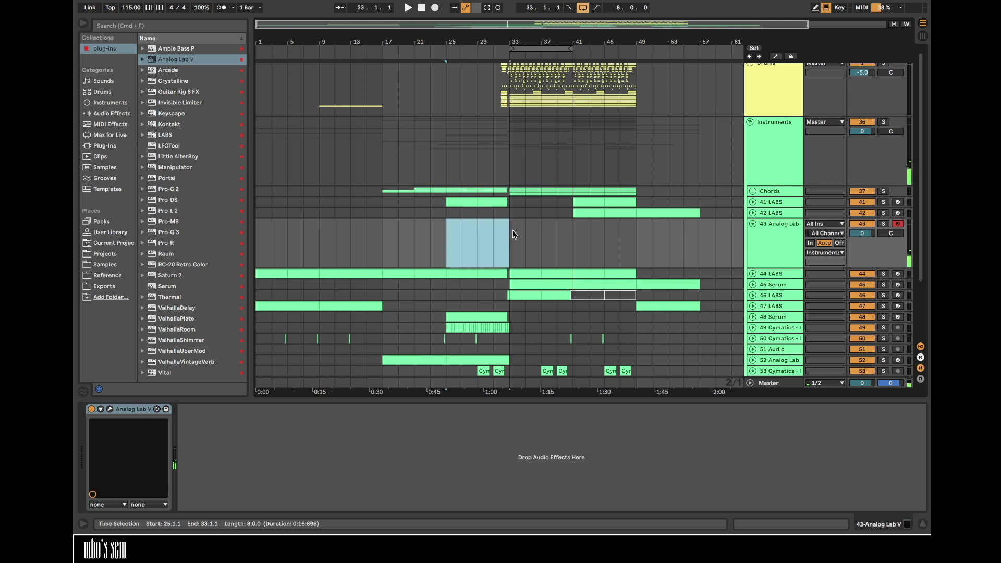
{"action": "left_click", "coordinate": [430, 239]}
{"action": "key", "text": "space"}
{"action": "scroll", "coordinate": [455, 132], "scroll_direction": "up", "scroll_amount": 5}
{"action": "key", "text": "x"}
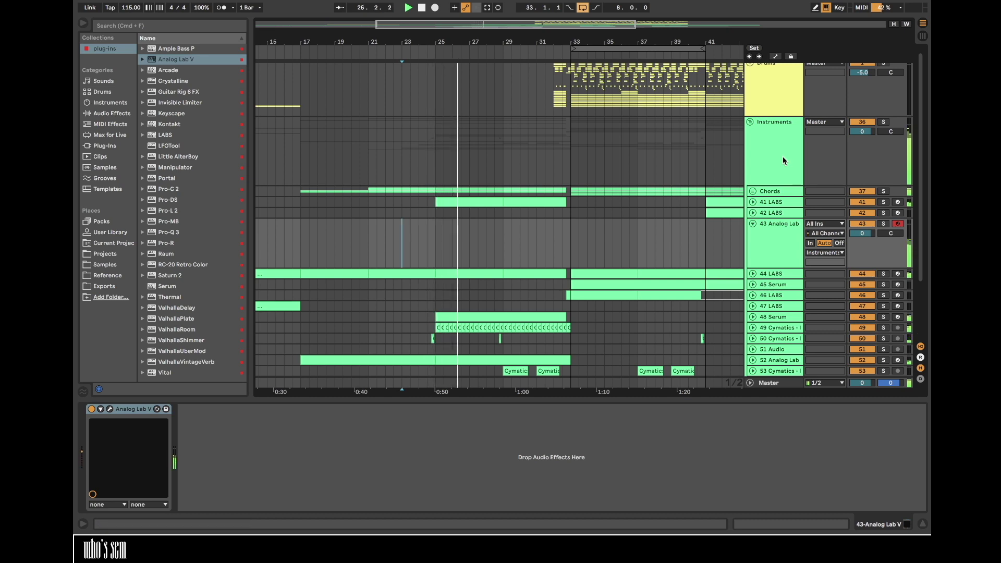
{"action": "left_click_drag", "start_coordinate": [863, 234], "coordinate": [863, 231]}
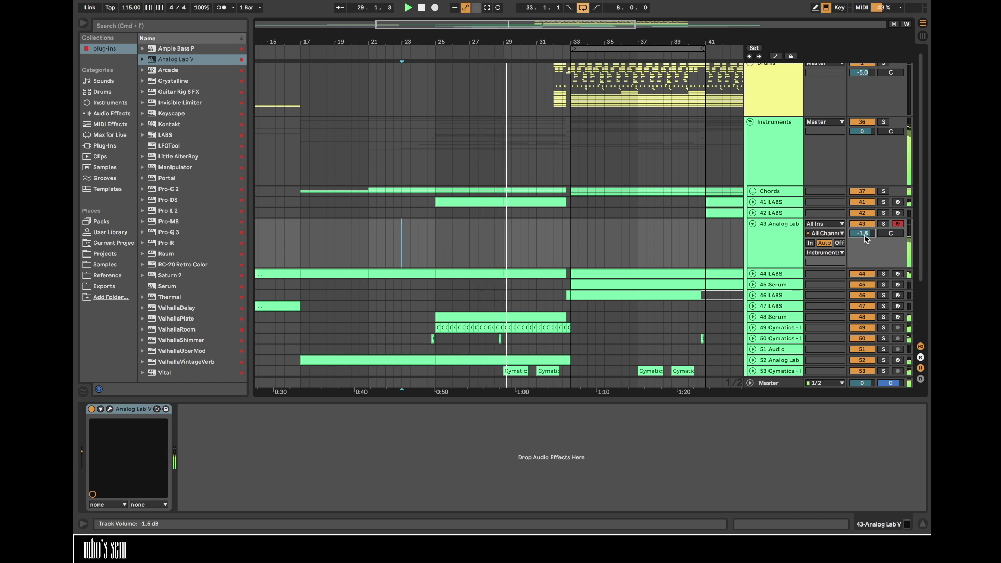
- Create a MIDI clip from bar 25 to bar 32 on track 43 with one A4 note held for its full length
{"action": "left_click", "coordinate": [437, 246]}
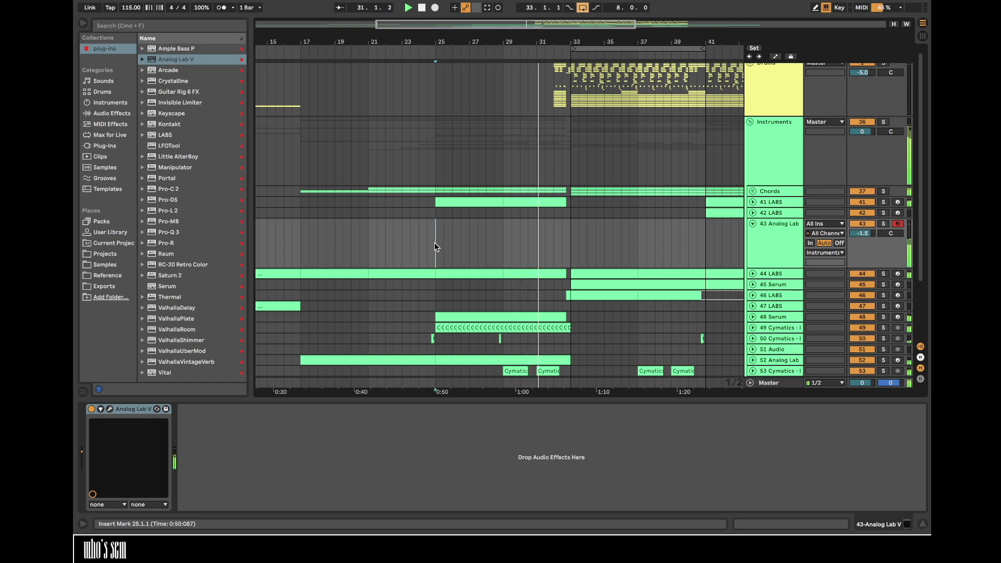
{"action": "left_click_drag", "start_coordinate": [437, 246], "coordinate": [565, 244]}
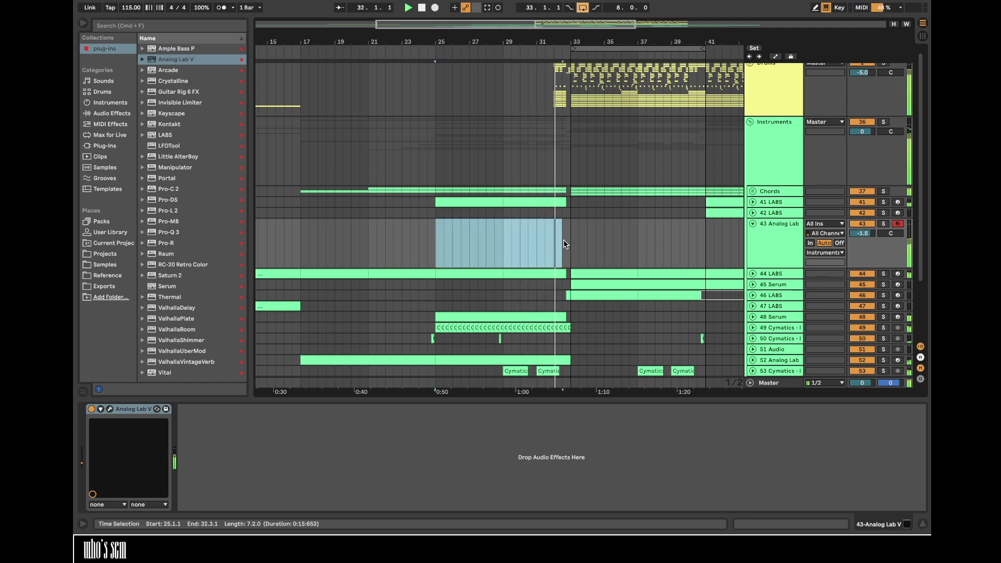
{"action": "key", "text": "super+shift+m"}
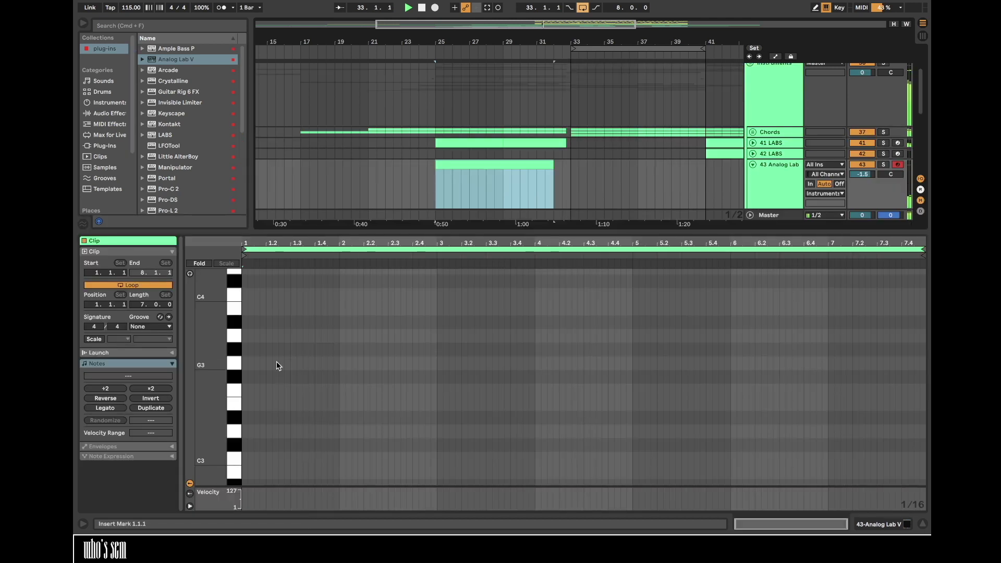
{"action": "left_click_drag", "start_coordinate": [214, 331], "coordinate": [214, 343]}
{"action": "left_click", "coordinate": [245, 323]}
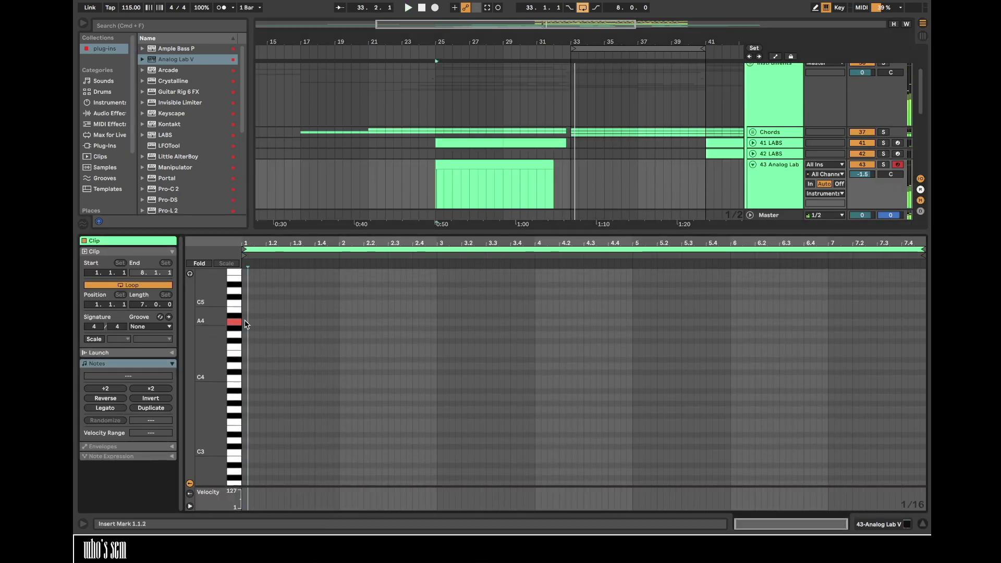
{"action": "left_click", "coordinate": [114, 407]}
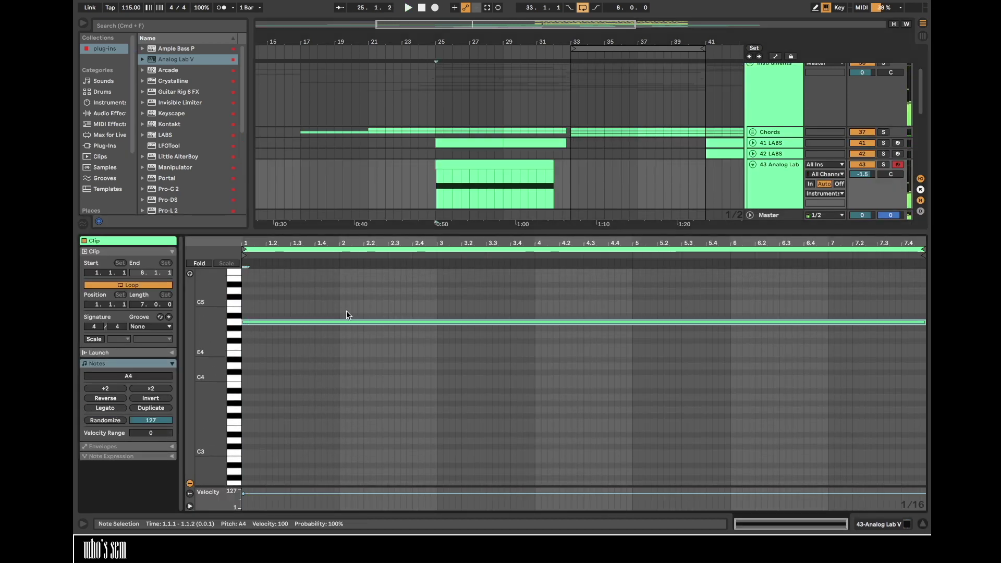
- Lower track 43's volume to -2.5 dB, and save the set with the insert marker at bar 25
{"action": "left_click", "coordinate": [773, 187]}
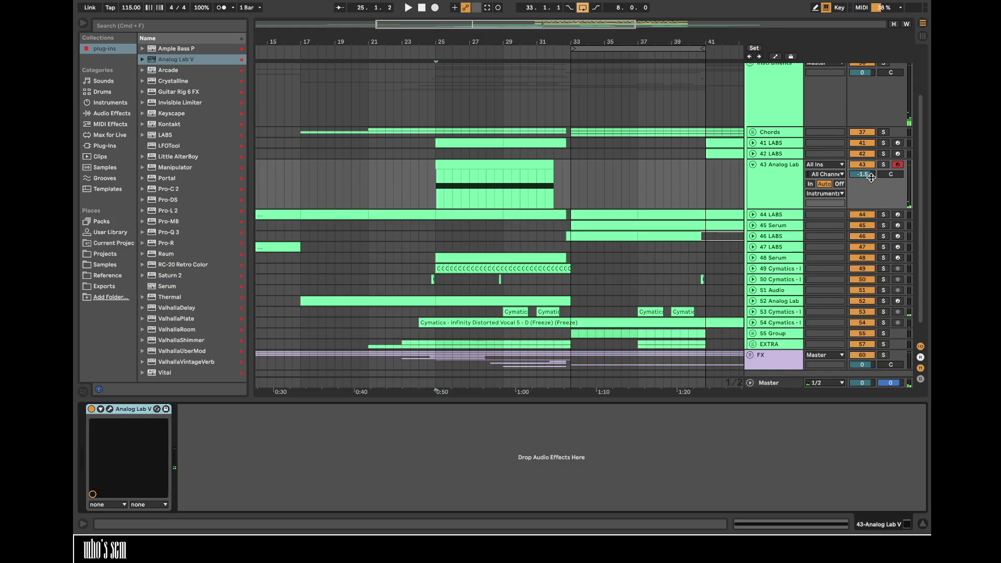
{"action": "left_click_drag", "start_coordinate": [871, 178], "coordinate": [873, 180]}
{"action": "left_click", "coordinate": [435, 188]}
{"action": "key", "text": "super+s"}
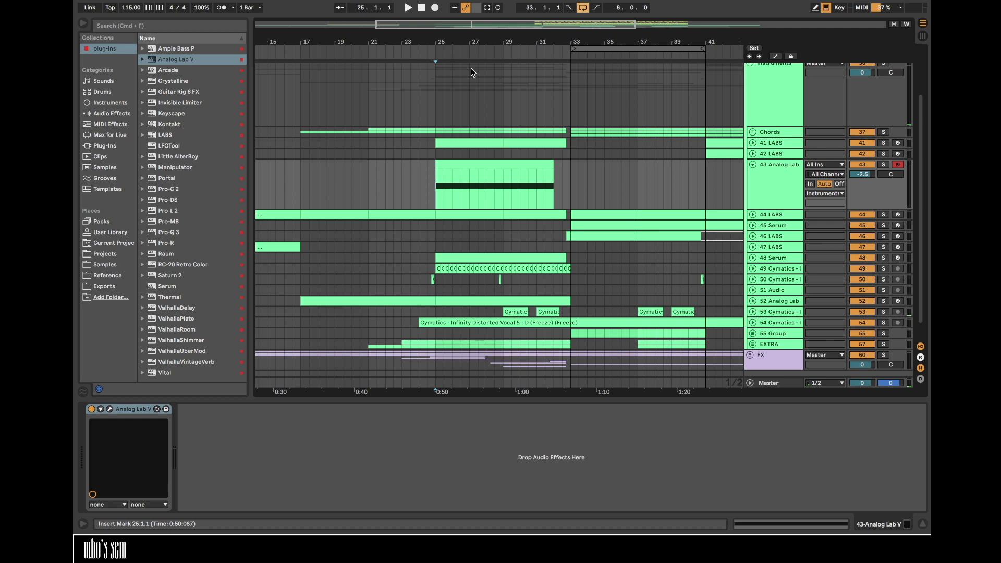
- Turn off the arrangement loop, and fold track 43 and the Instruments group
{"action": "left_click_drag", "start_coordinate": [493, 43], "coordinate": [493, 21]}
{"action": "left_click", "coordinate": [585, 9]}
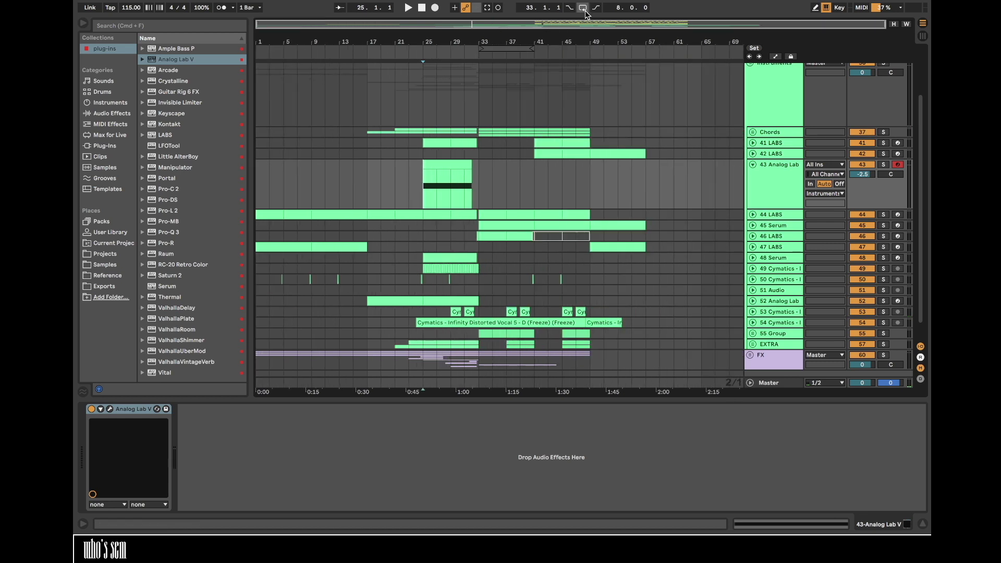
{"action": "left_click", "coordinate": [752, 164]}
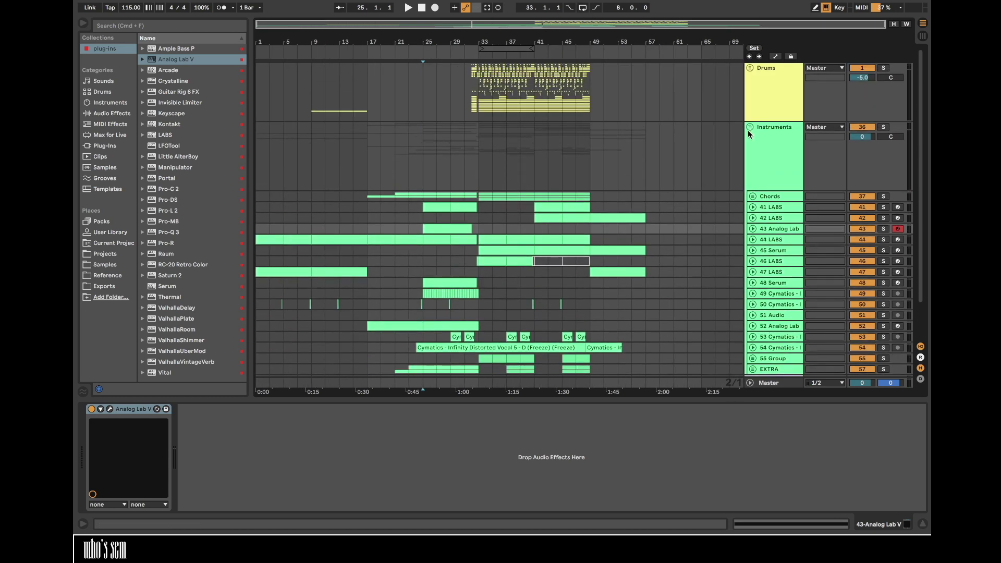
{"action": "left_click", "coordinate": [749, 130]}
- Play the song from bar 5 to review the intro, and place the insert marker at bar 1
{"action": "left_click", "coordinate": [279, 101]}
{"action": "key", "text": "space"}
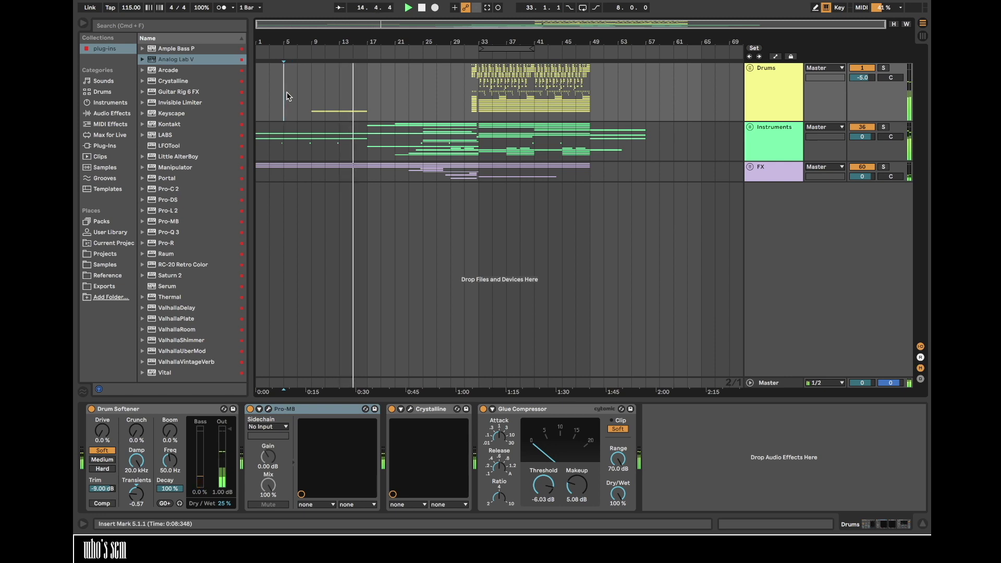
{"action": "left_click", "coordinate": [260, 90]}
{"action": "left_click_drag", "start_coordinate": [290, 44], "coordinate": [291, 44]}
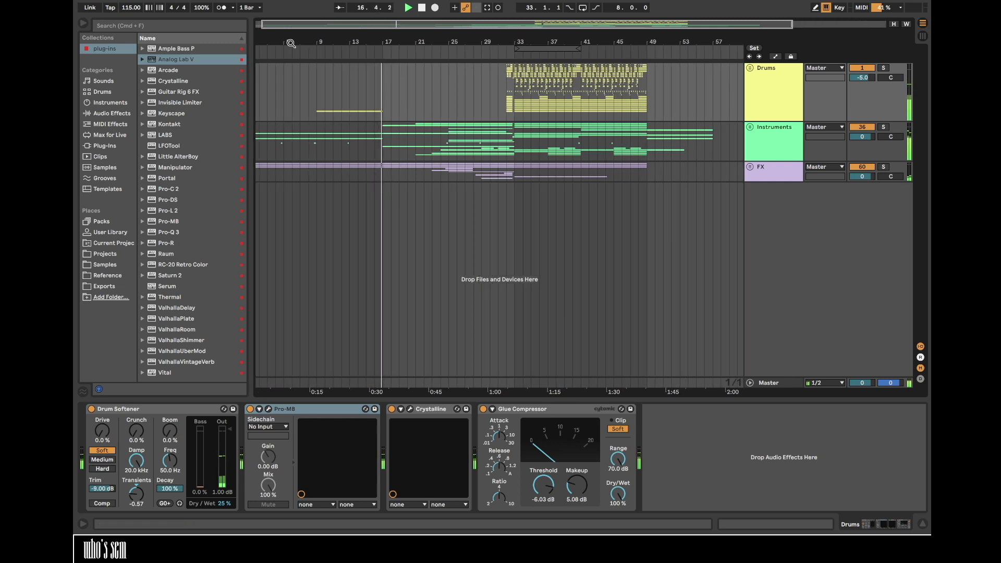
{"action": "scroll", "coordinate": [292, 97], "scroll_direction": "left", "scroll_amount": 1}
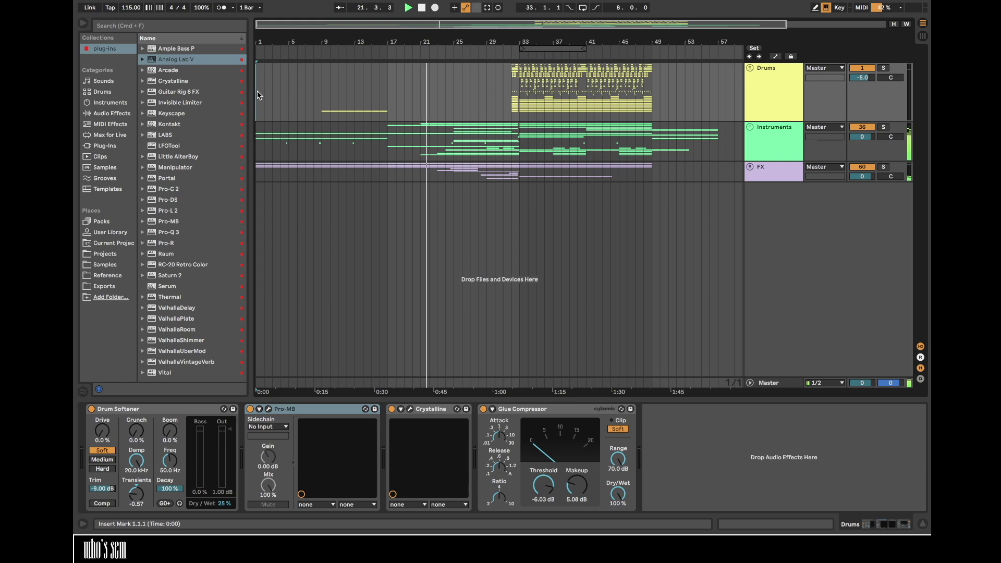
- Unfold the Instruments group and add a clip from bar 41 to bar 49 on track 52 Analog Lab
{"action": "left_click", "coordinate": [749, 127]}
{"action": "scroll", "coordinate": [659, 224], "scroll_direction": "down", "scroll_amount": 2}
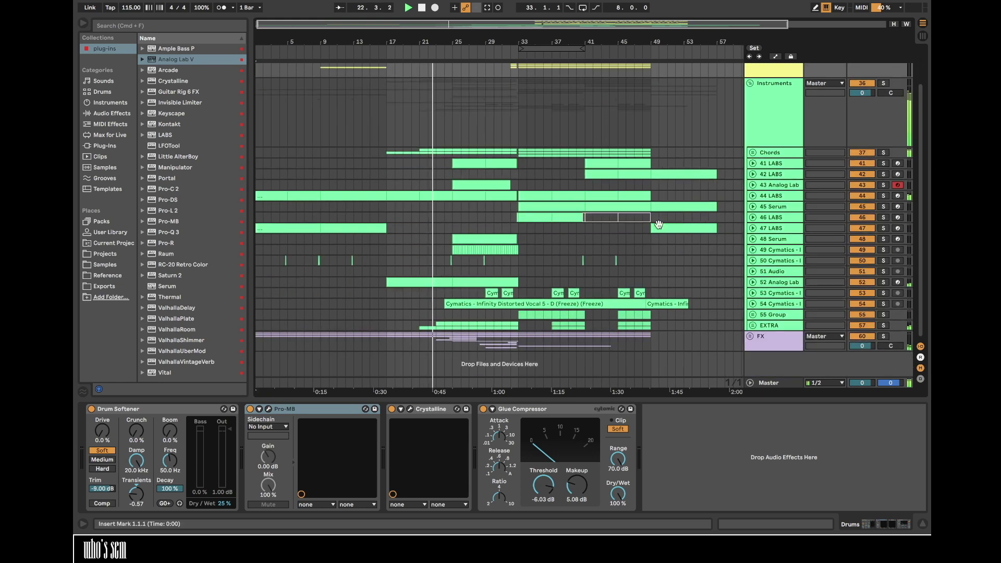
{"action": "left_click", "coordinate": [613, 282]}
{"action": "key", "text": "super+shift+m"}
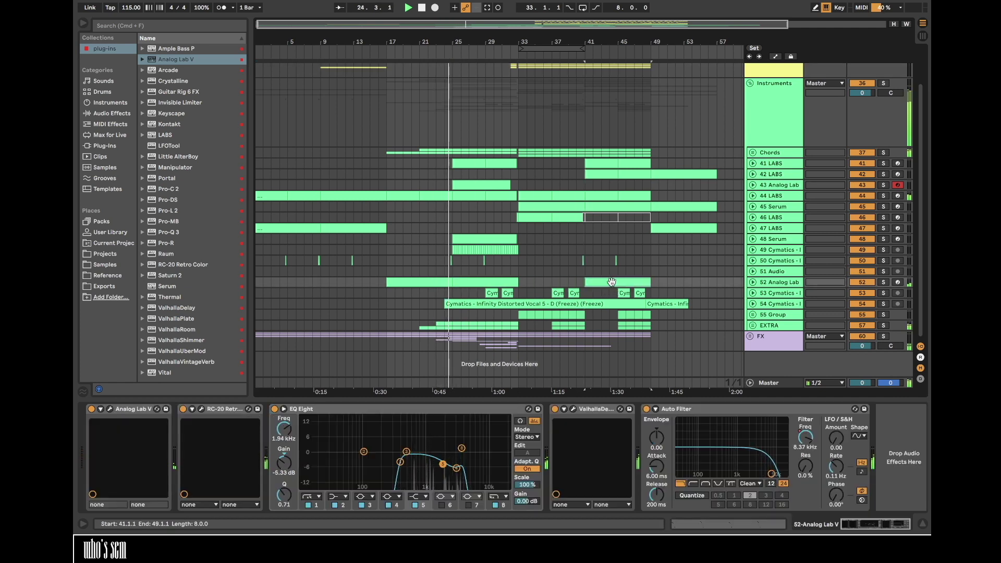
- Fold the Instruments group, and save the set with the insert marker at bar 25 on Drums
{"action": "left_click", "coordinate": [749, 83]}
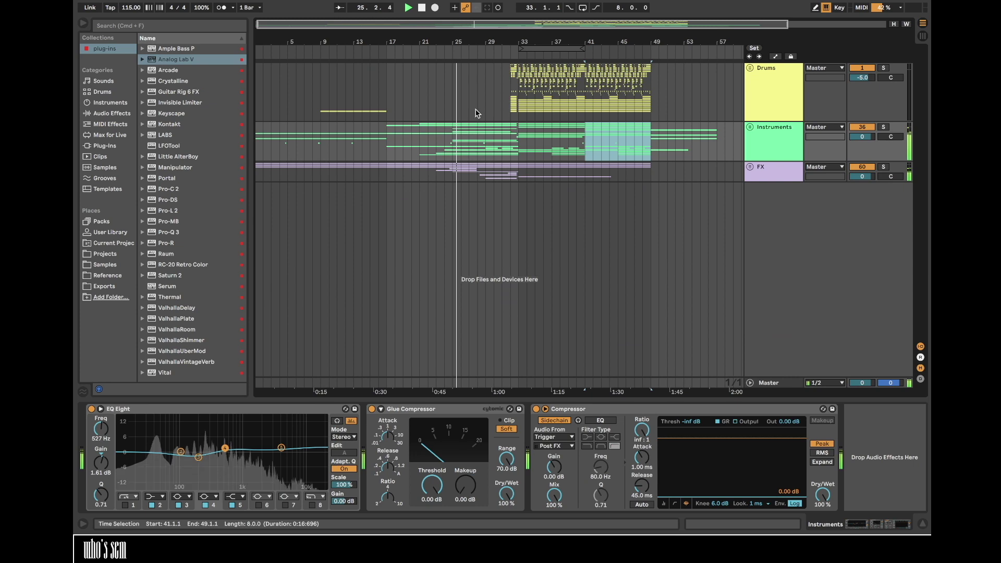
{"action": "left_click", "coordinate": [451, 96]}
{"action": "key", "text": "super+s"}
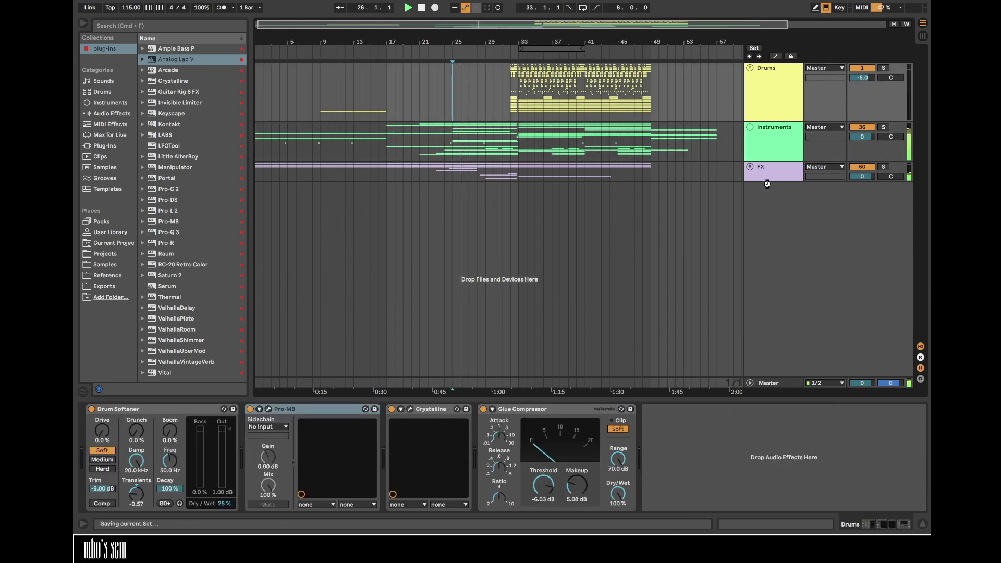
- Unfold Instruments and track 43, lower the track's volume to -7.5 dB, and fold both again
{"action": "left_click", "coordinate": [750, 128]}
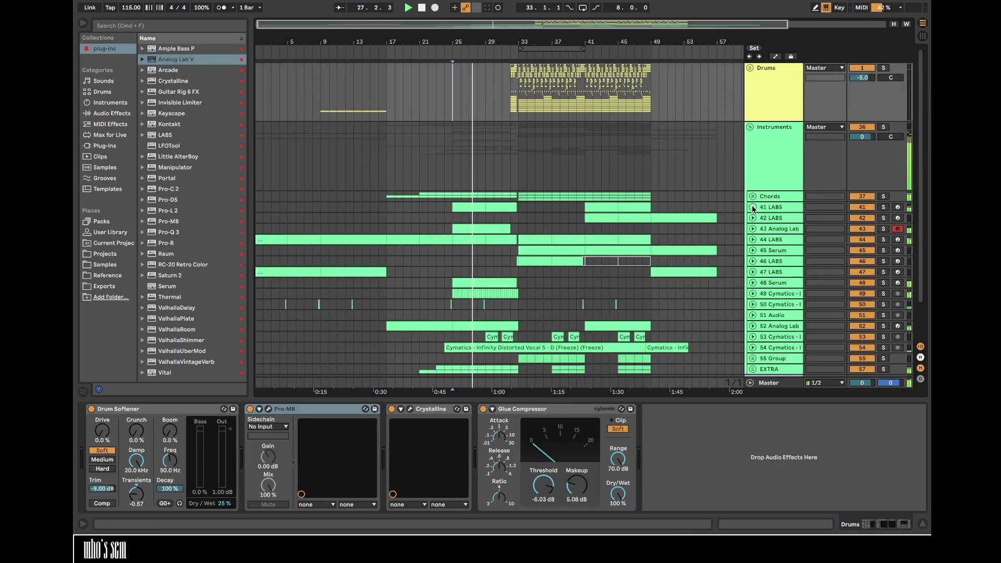
{"action": "left_click", "coordinate": [752, 230]}
{"action": "left_click_drag", "start_coordinate": [861, 239], "coordinate": [868, 257]}
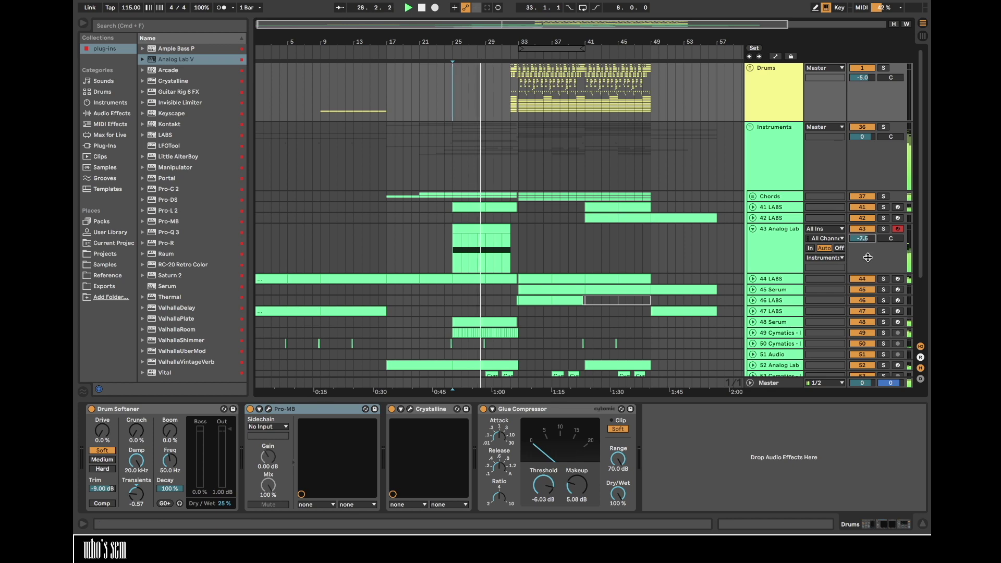
{"action": "left_click", "coordinate": [753, 230]}
{"action": "left_click", "coordinate": [750, 128]}
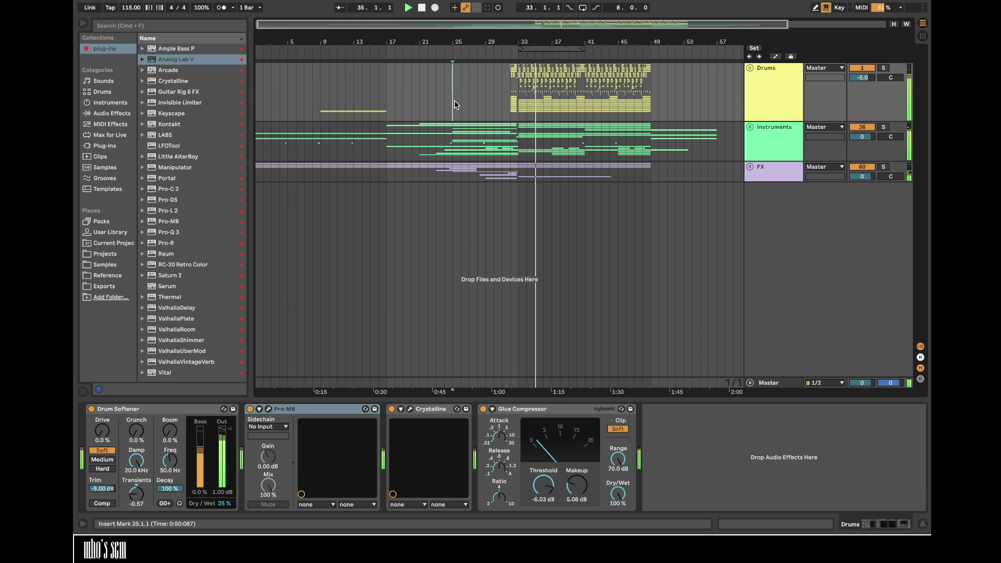
- Expand the Master track, show its effects and set the Glue Compressor's Makeup to 8.00 dB
{"action": "left_click", "coordinate": [750, 383]}
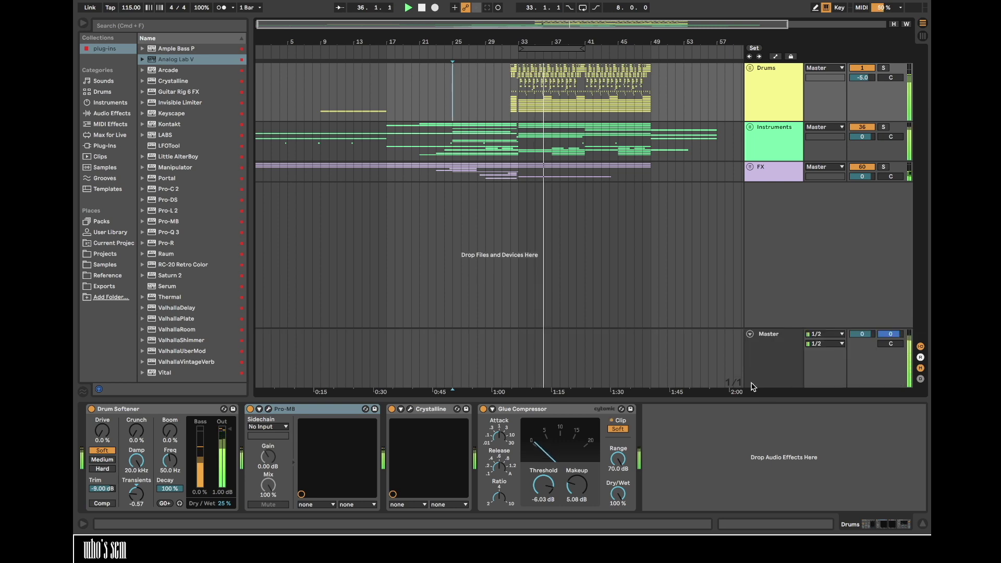
{"action": "left_click", "coordinate": [759, 376]}
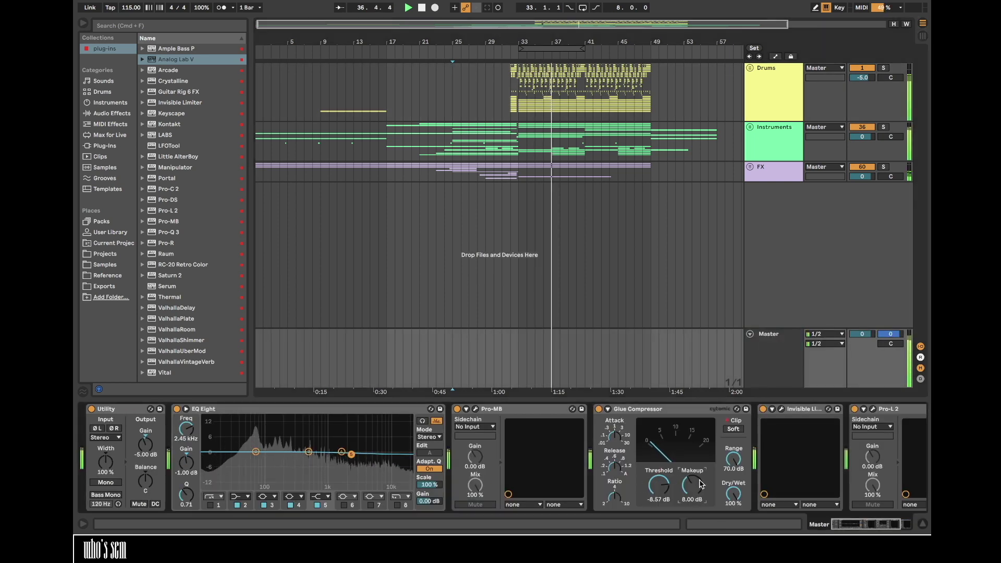
{"action": "left_click_drag", "start_coordinate": [697, 486], "coordinate": [700, 484]}
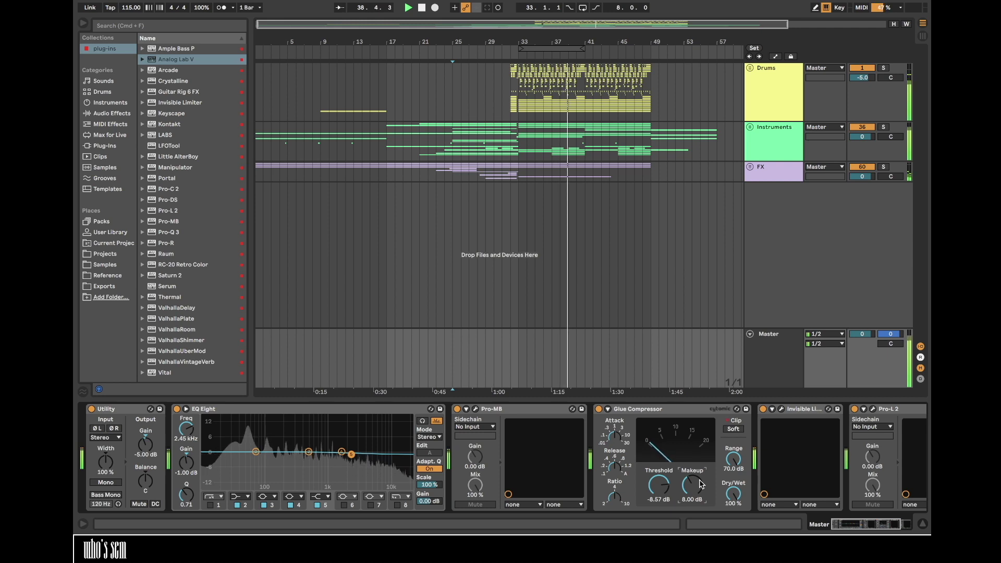
{"action": "key", "text": "XF86AudioLowerVolume"}
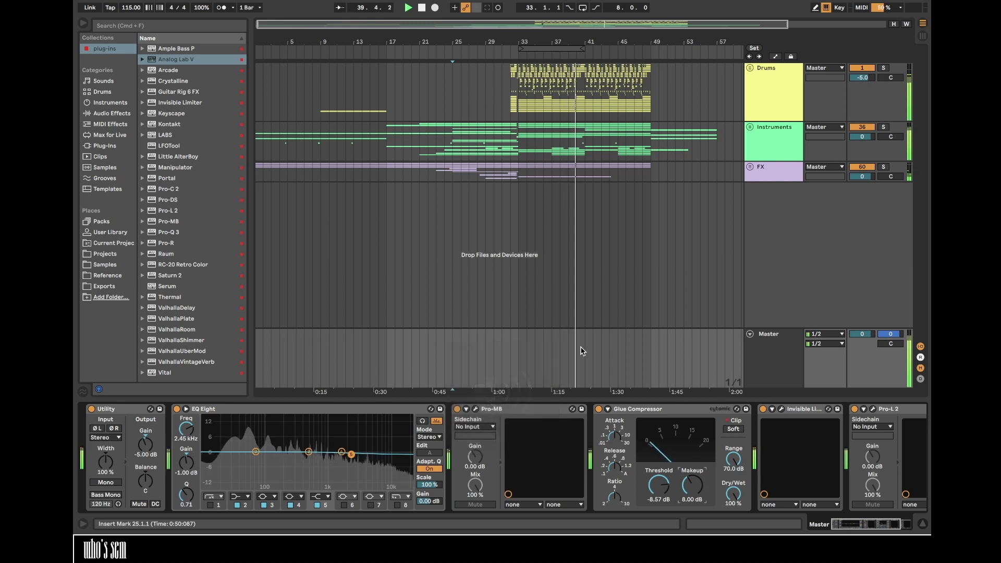
- Duplicate the FX group's content from bars 41–49 into bars 49–57
{"action": "left_click", "coordinate": [582, 80]}
{"action": "left_click_drag", "start_coordinate": [619, 43], "coordinate": [558, 66]}
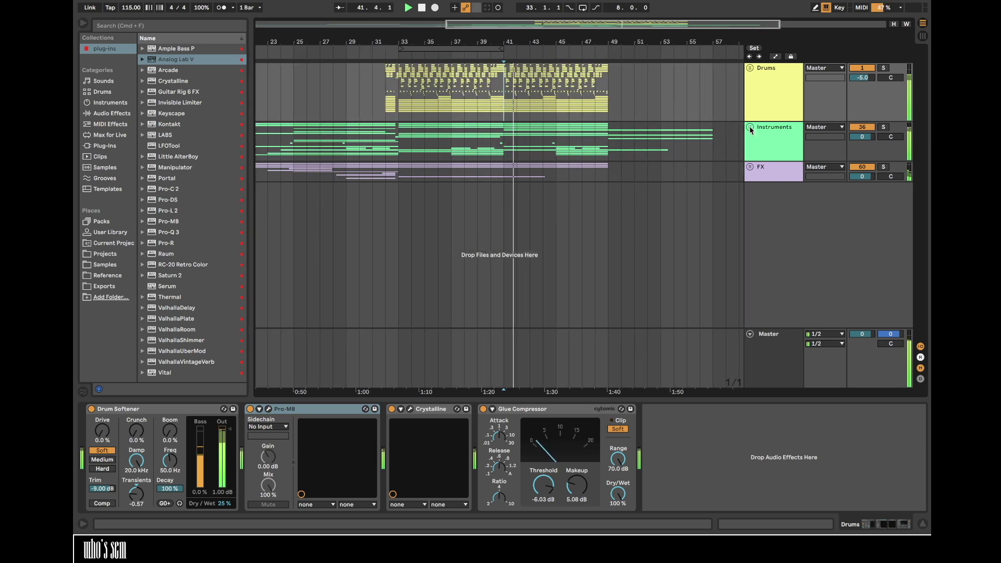
{"action": "left_click", "coordinate": [508, 176]}
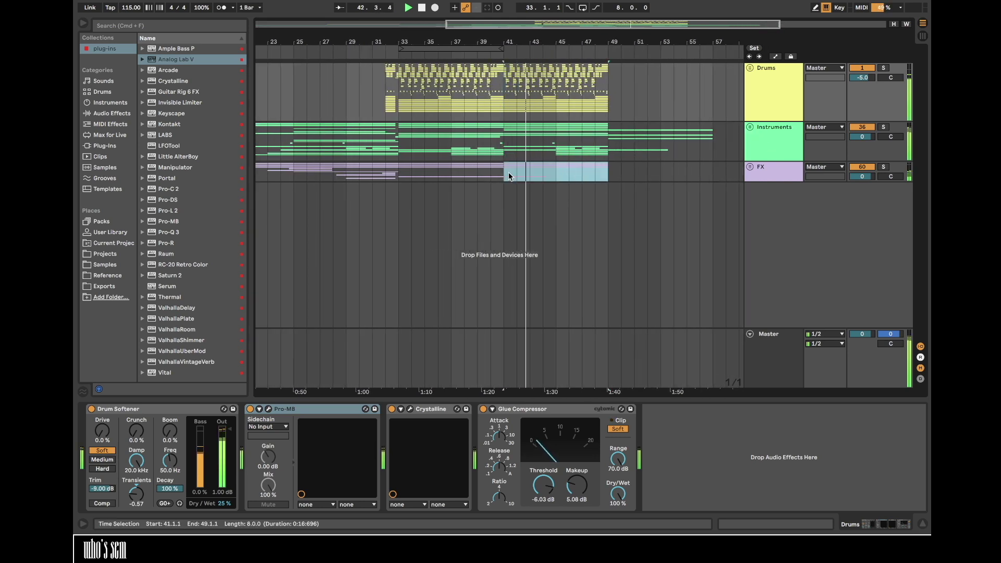
{"action": "left_click", "coordinate": [509, 176]}
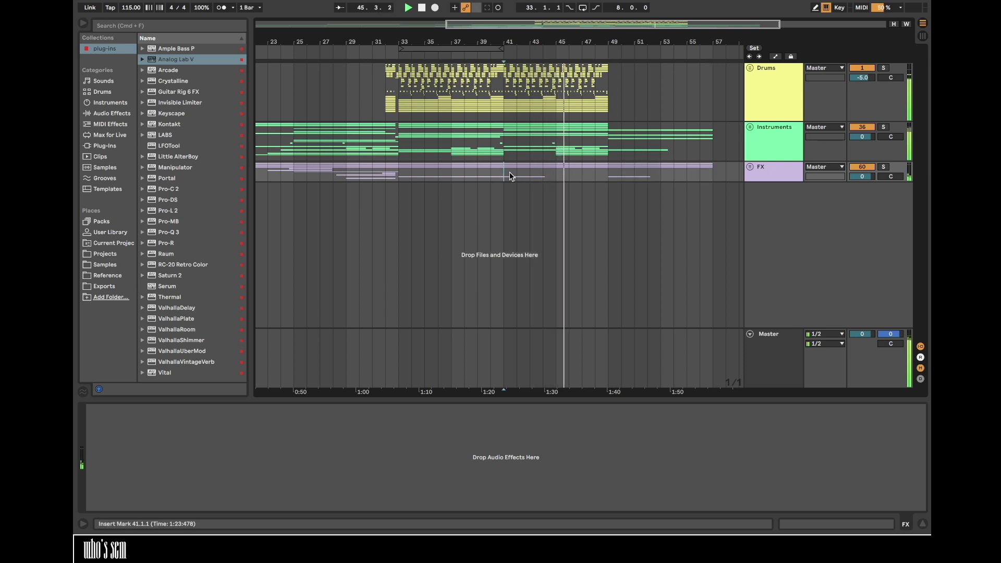
- Place the insert marker at bar 45 on Drums and review playback through the song's ending past bar 57
{"action": "scroll", "coordinate": [509, 172], "scroll_direction": "right", "scroll_amount": 4}
{"action": "left_click", "coordinate": [458, 97]}
{"action": "scroll", "coordinate": [457, 96], "scroll_direction": "right", "scroll_amount": 2}
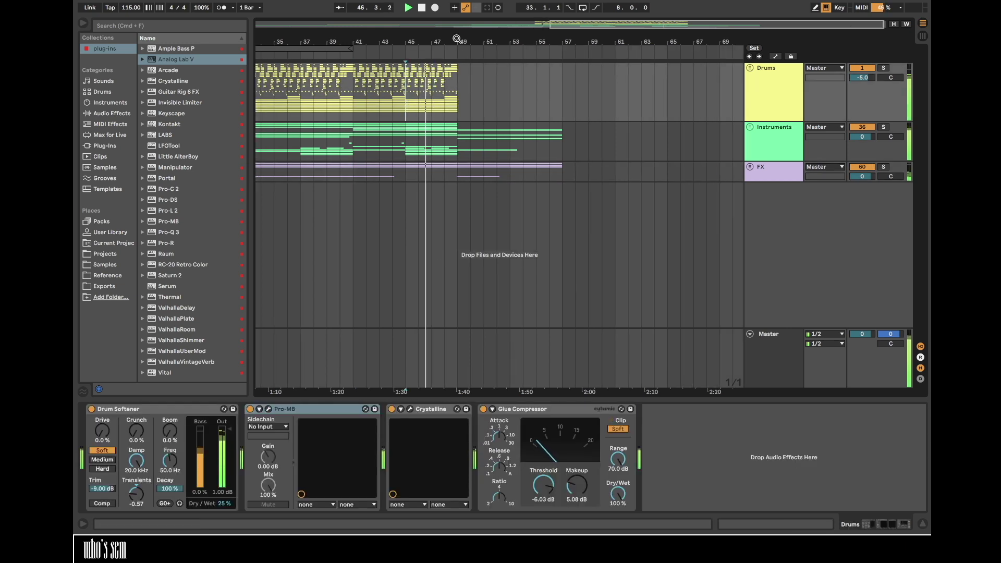
{"action": "scroll", "coordinate": [456, 39], "scroll_direction": "up", "scroll_amount": 2}
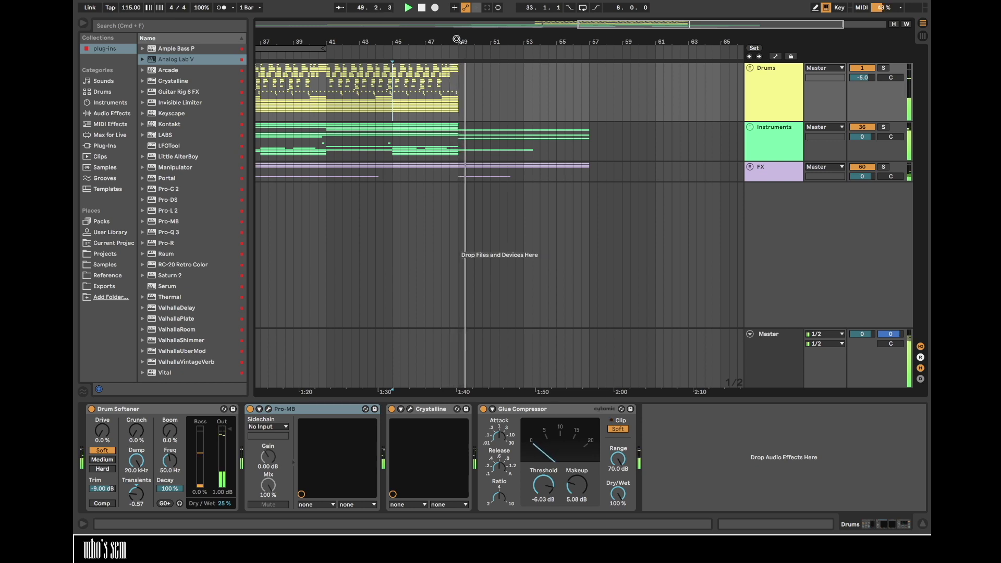
{"action": "scroll", "coordinate": [457, 39], "scroll_direction": "down", "scroll_amount": 1}
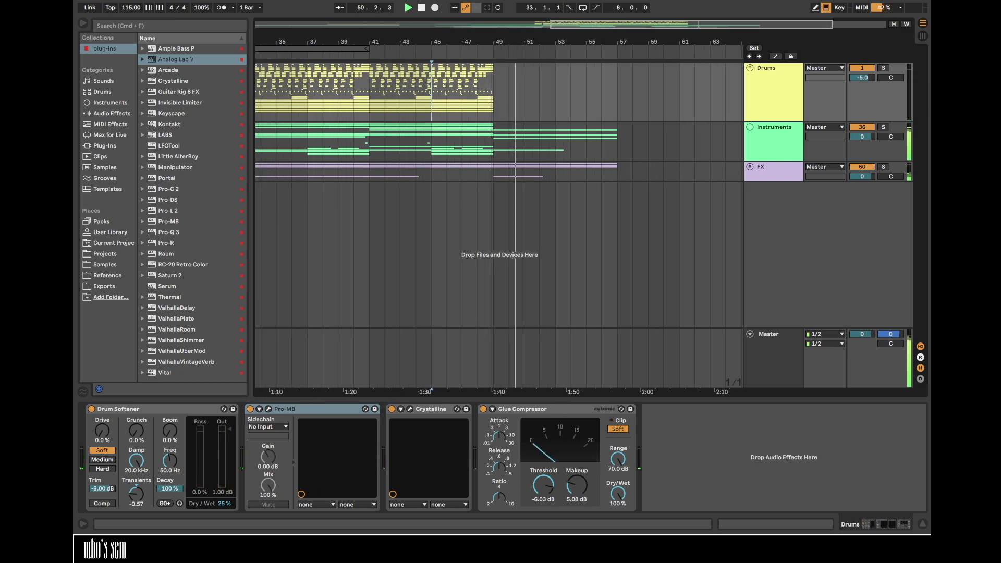
{"action": "scroll", "coordinate": [492, 40], "scroll_direction": "down", "scroll_amount": 1}
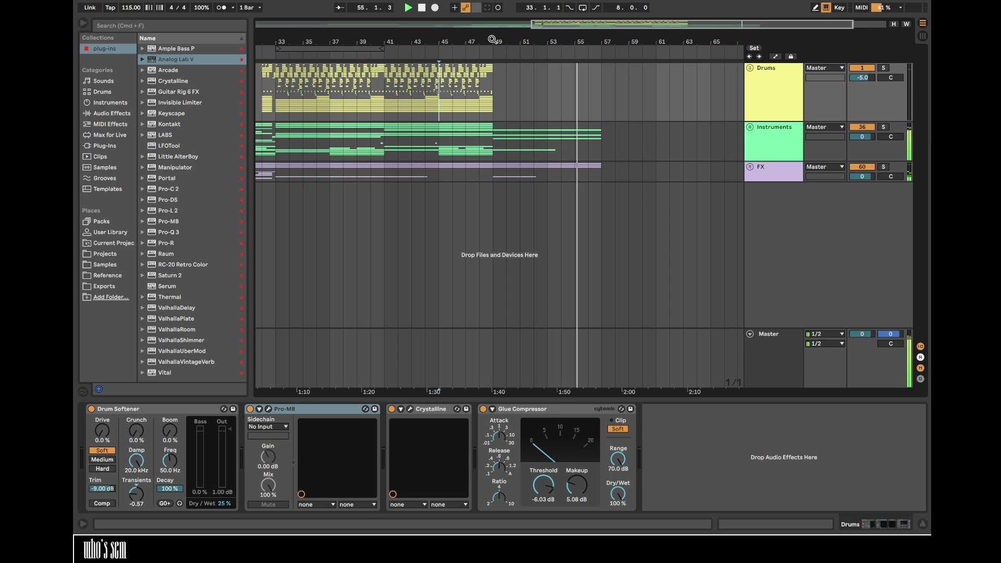
{"action": "left_click_drag", "start_coordinate": [492, 39], "coordinate": [455, 39]}
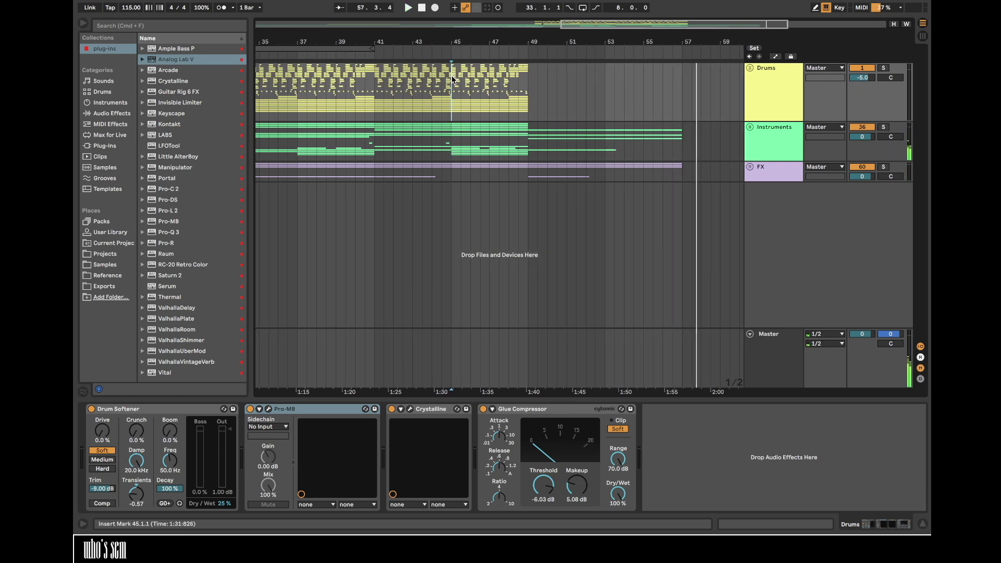
- Select bars 41–45 on Drums, save the project and loop that range
{"action": "left_click_drag", "start_coordinate": [452, 78], "coordinate": [510, 86]}
{"action": "left_click_drag", "start_coordinate": [379, 86], "coordinate": [471, 86]}
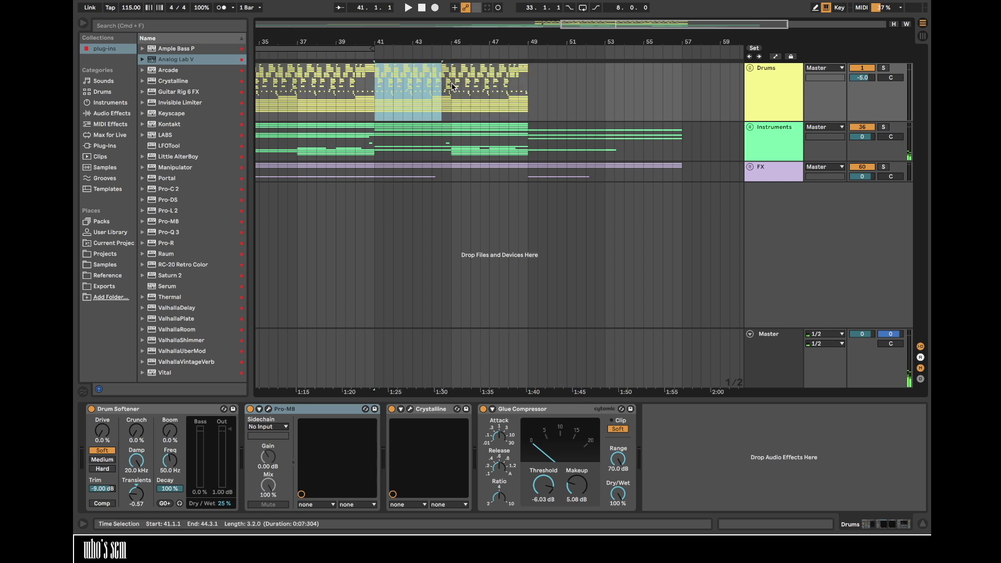
{"action": "key", "text": "super+s"}
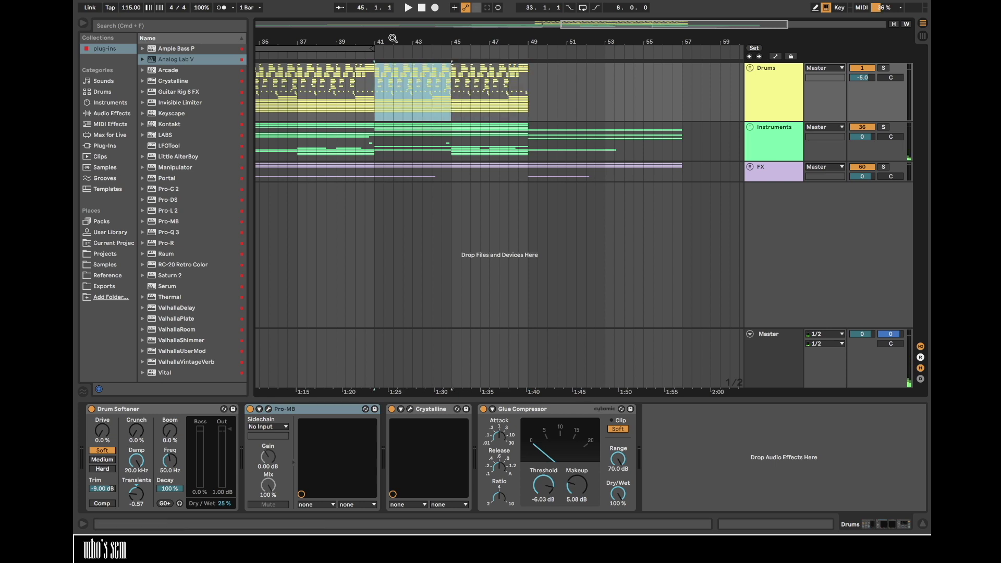
{"action": "left_click_drag", "start_coordinate": [393, 39], "coordinate": [392, 49]}
{"action": "key", "text": "super+l"}
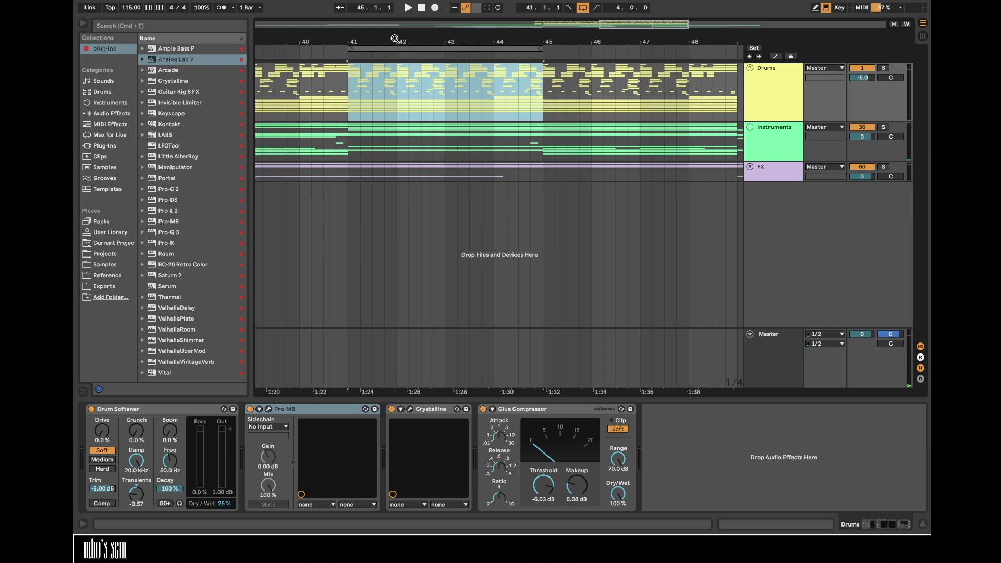
- Unfold Drums and Main Kick, place the insert marker at bar 41 and collapse track 4, the KSHMR chest kick
{"action": "left_click", "coordinate": [750, 67]}
{"action": "left_click", "coordinate": [753, 167]}
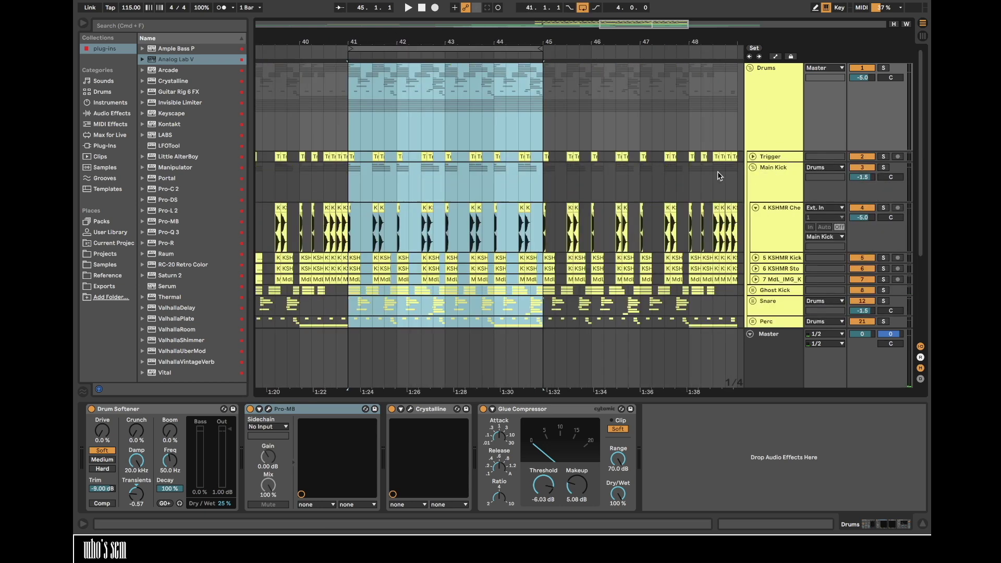
{"action": "left_click", "coordinate": [346, 225]}
{"action": "left_click_drag", "start_coordinate": [368, 41], "coordinate": [368, 52]}
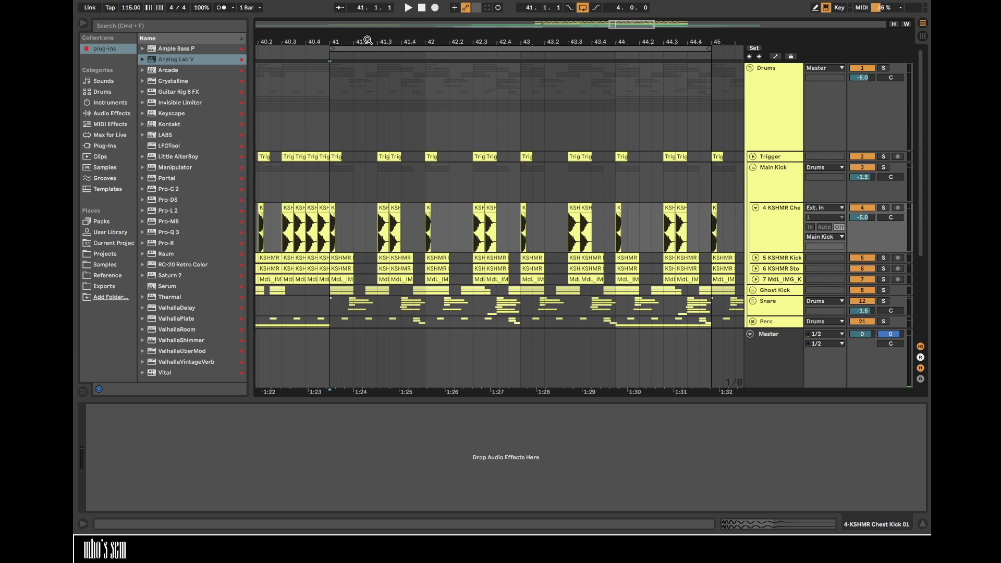
{"action": "left_click", "coordinate": [754, 209]}
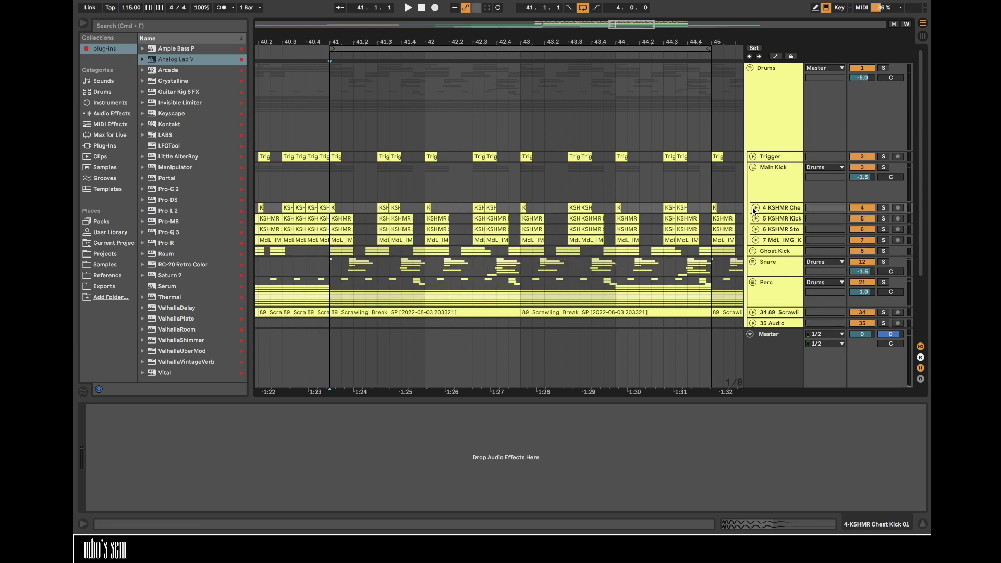
{"action": "left_click", "coordinate": [753, 168]}
{"action": "left_click", "coordinate": [753, 168]}
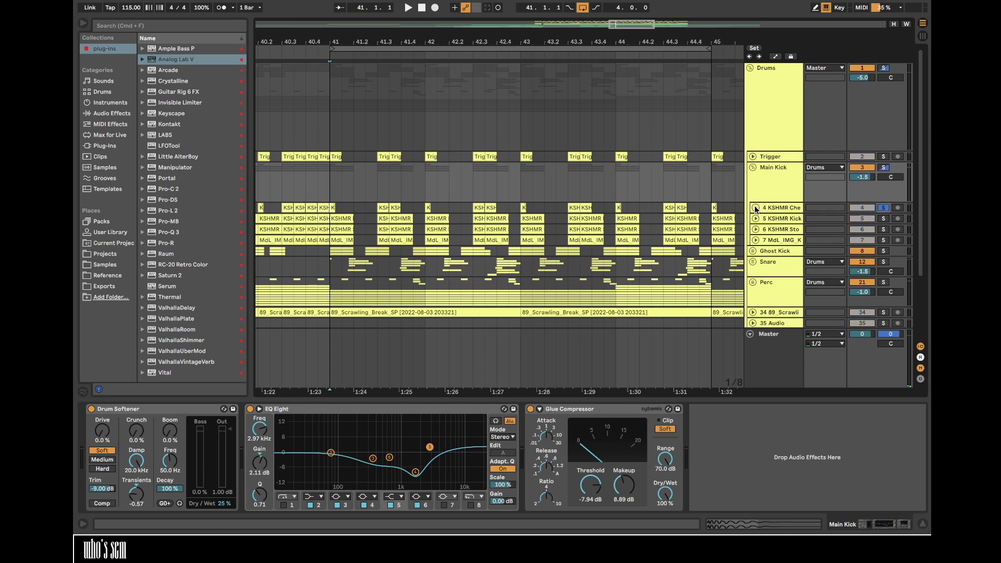
- Audition the soloed Main Kick layers from bar 41, individually and combined, and fold Main Kick
{"action": "key", "text": "space"}
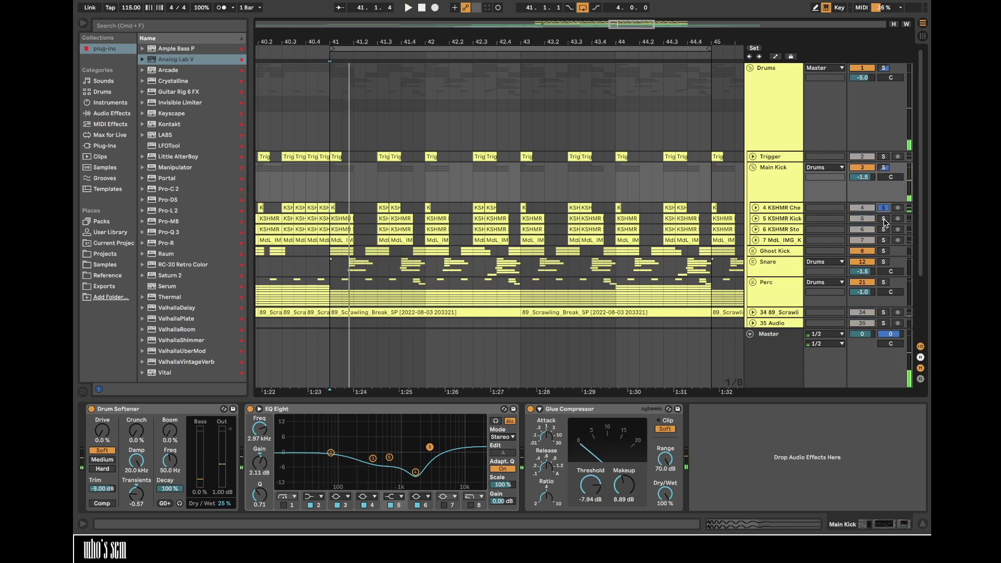
{"action": "left_click", "coordinate": [884, 240]}
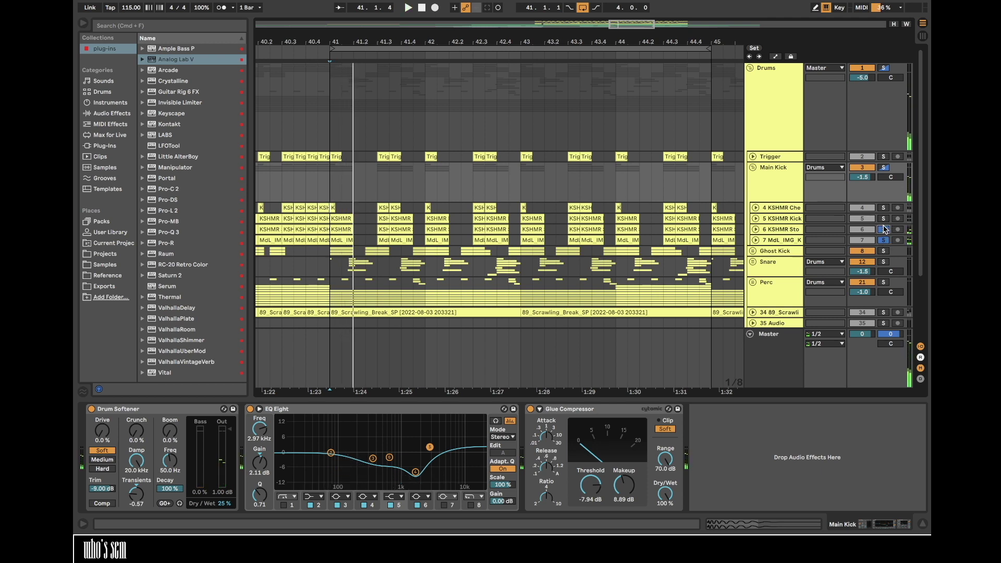
{"action": "key", "text": "space"}
{"action": "key", "text": "space"}
{"action": "key", "text": "space"}
{"action": "key", "text": "space"}
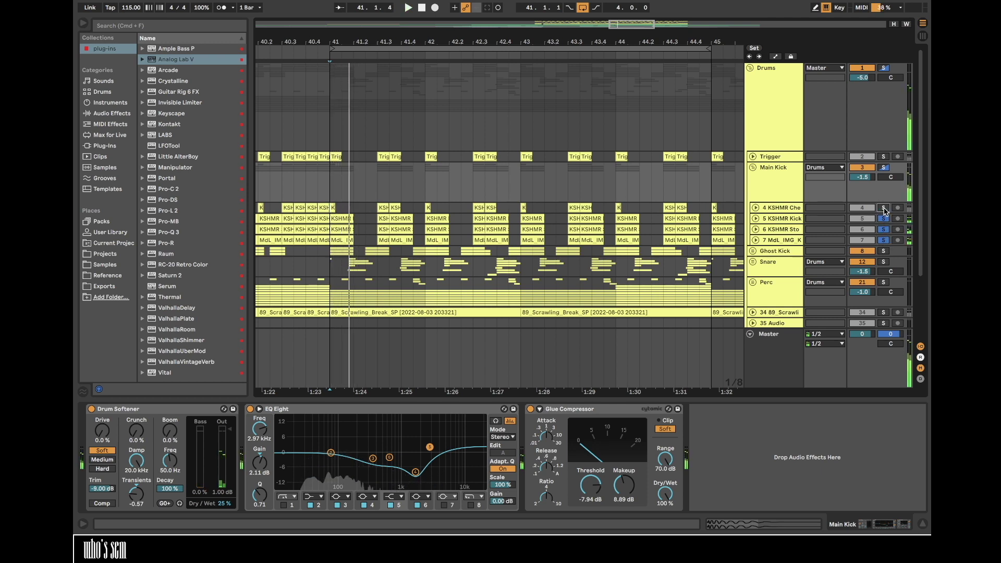
{"action": "left_click", "coordinate": [884, 207], "text": "super"}
{"action": "key", "text": "space"}
{"action": "key", "text": "space"}
{"action": "left_click", "coordinate": [753, 167]}
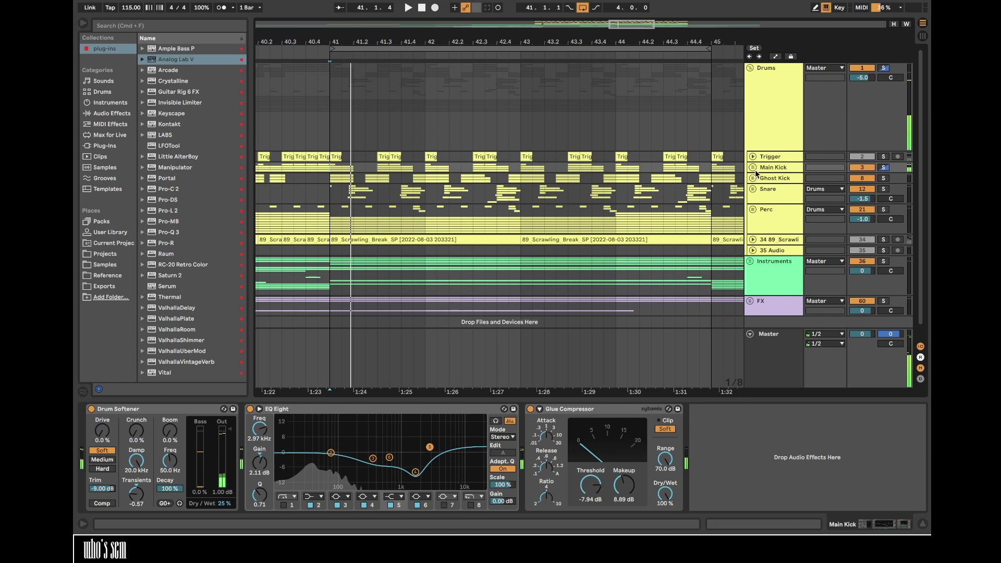
- Unfold Ghost Kick with its layer tracks expanded, play it soloed from bar 41, and fold it again
{"action": "left_click", "coordinate": [754, 177]}
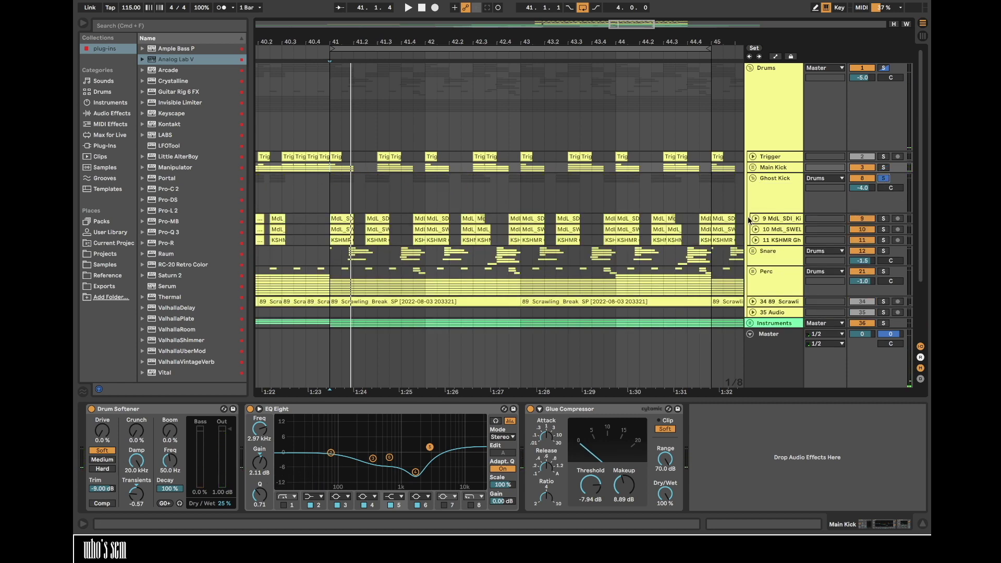
{"action": "left_click", "coordinate": [755, 218], "text": "alt"}
{"action": "left_click", "coordinate": [767, 192]}
{"action": "scroll", "coordinate": [763, 240], "scroll_direction": "down", "scroll_amount": 3}
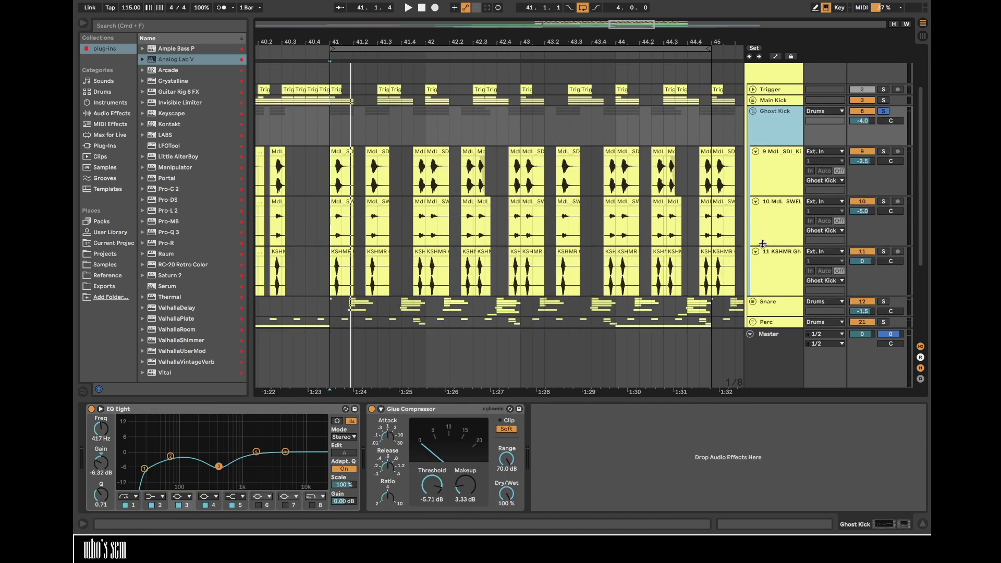
{"action": "left_click", "coordinate": [326, 117]}
{"action": "key", "text": "space"}
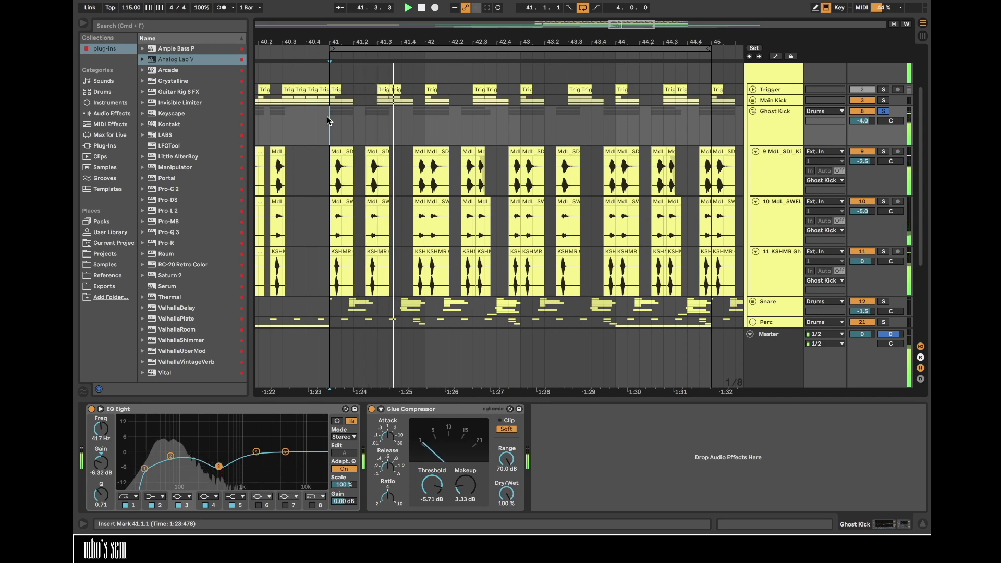
{"action": "left_click", "coordinate": [756, 152], "text": "alt"}
{"action": "left_click", "coordinate": [753, 111]}
- Unfold Snare, play the group soloed from bar 41, and fold it again
{"action": "left_click", "coordinate": [752, 123]}
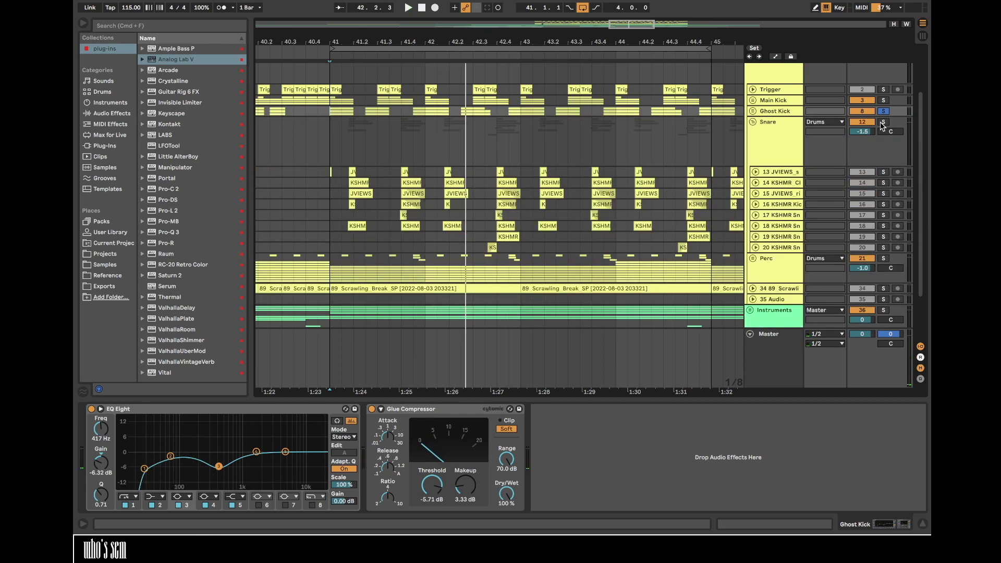
{"action": "left_click", "coordinate": [869, 151]}
{"action": "key", "text": "space"}
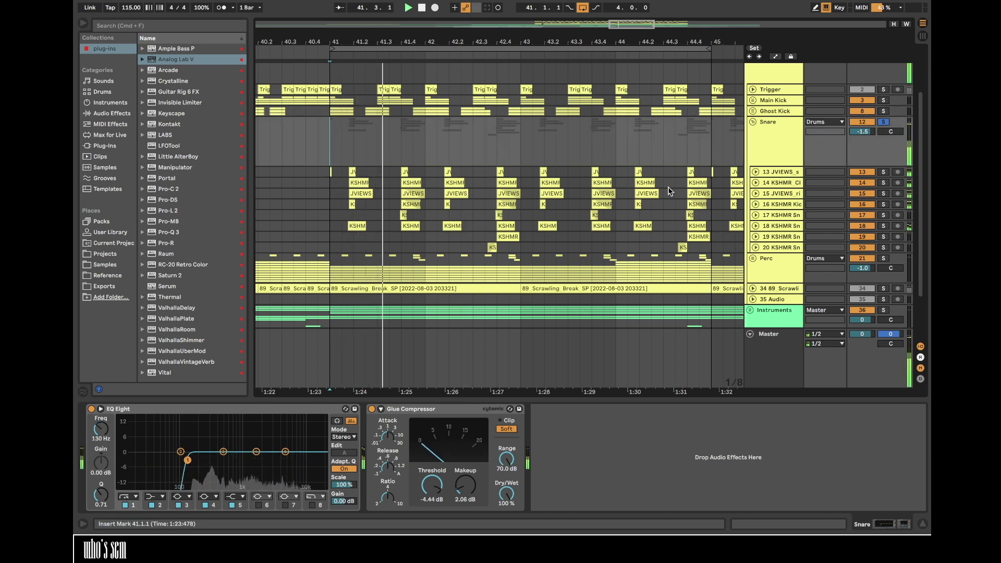
{"action": "left_click", "coordinate": [752, 122]}
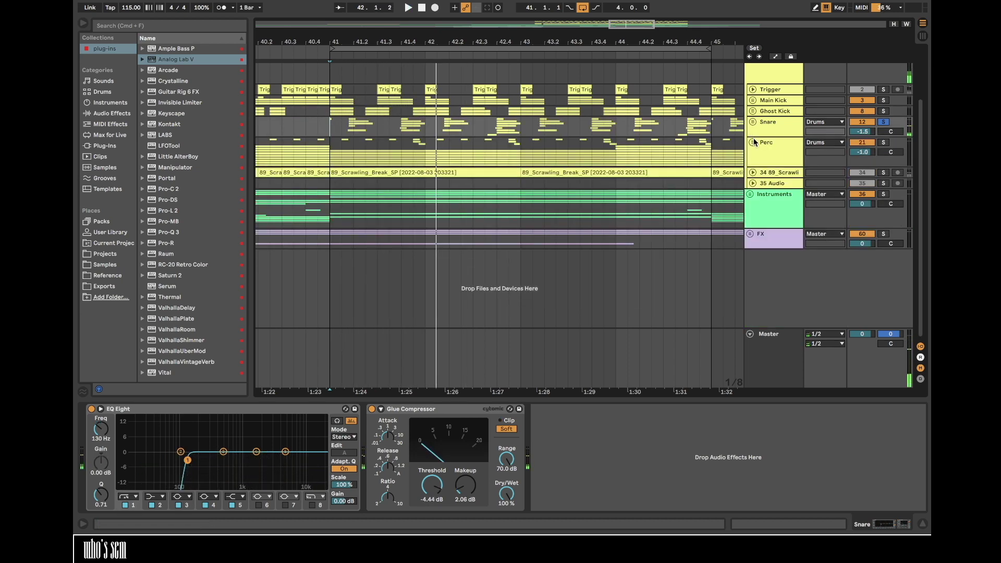
- Unfold Perc, hide the device view and expand the percussion tracks to examine their waveforms
{"action": "left_click", "coordinate": [752, 143]}
{"action": "scroll", "coordinate": [711, 332], "scroll_direction": "down", "scroll_amount": 2}
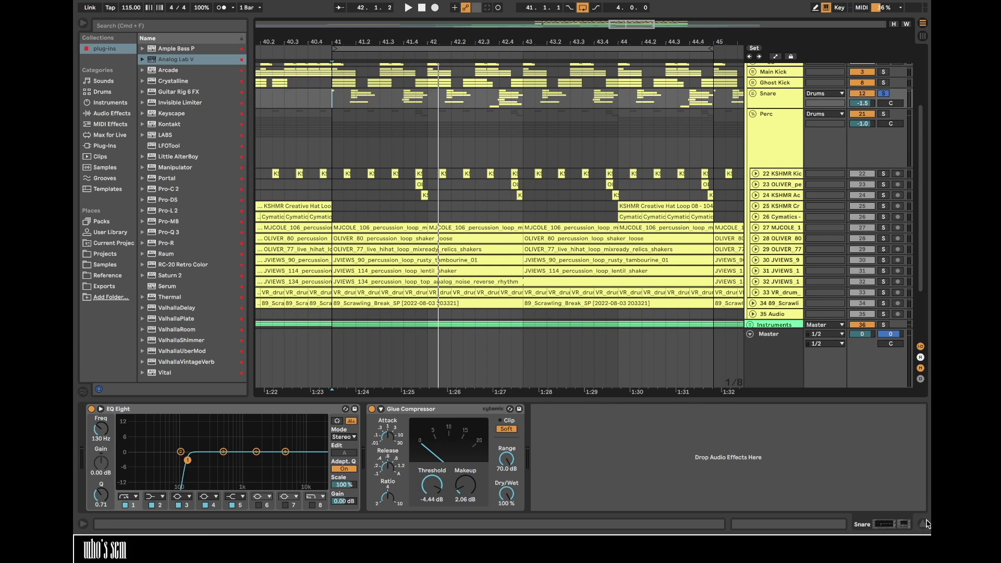
{"action": "left_click", "coordinate": [923, 524]}
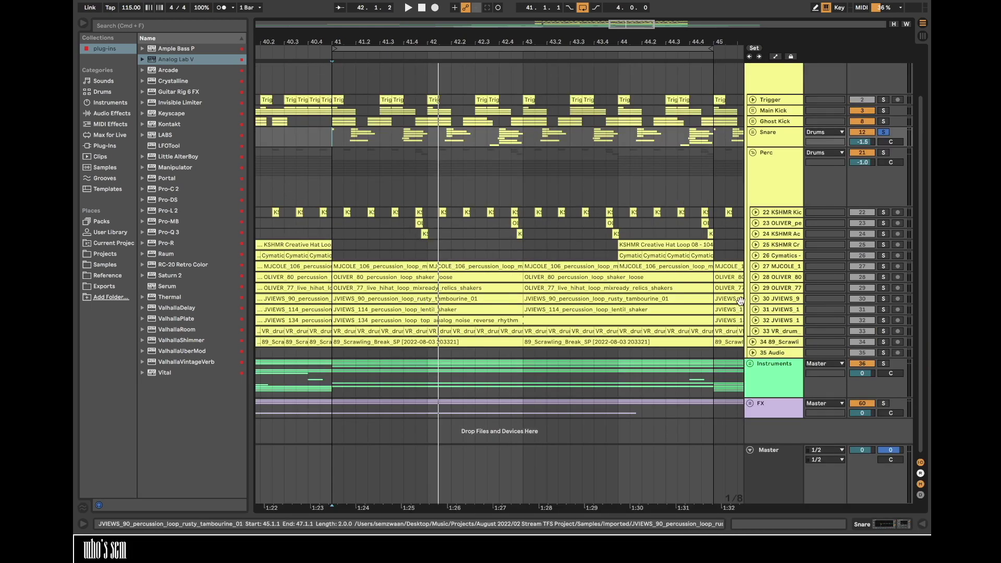
{"action": "scroll", "coordinate": [758, 301], "scroll_direction": "up", "scroll_amount": 3}
{"action": "scroll", "coordinate": [470, 258], "scroll_direction": "down", "scroll_amount": 5}
{"action": "scroll", "coordinate": [470, 258], "scroll_direction": "up", "scroll_amount": 3}
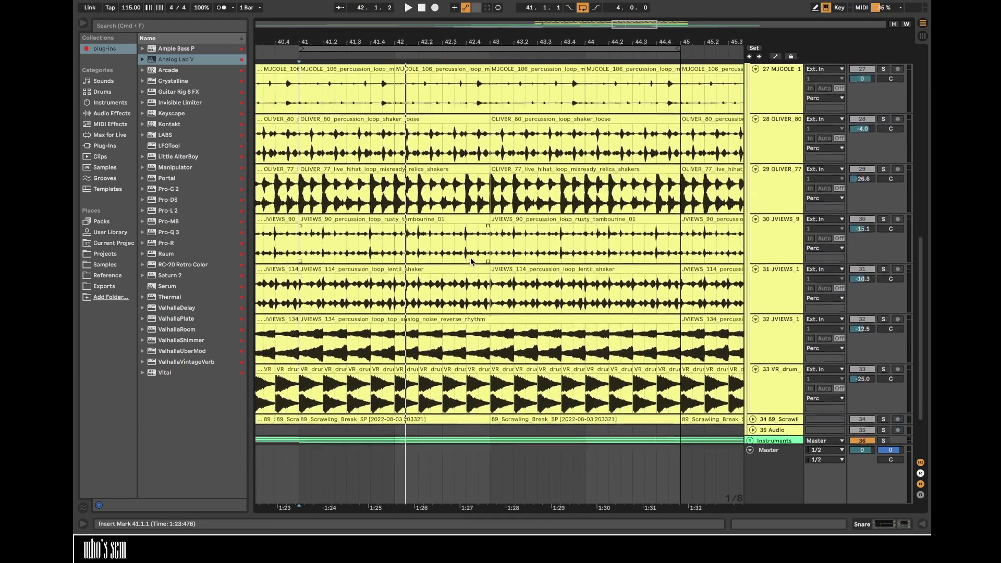
{"action": "scroll", "coordinate": [521, 234], "scroll_direction": "up", "scroll_amount": 6}
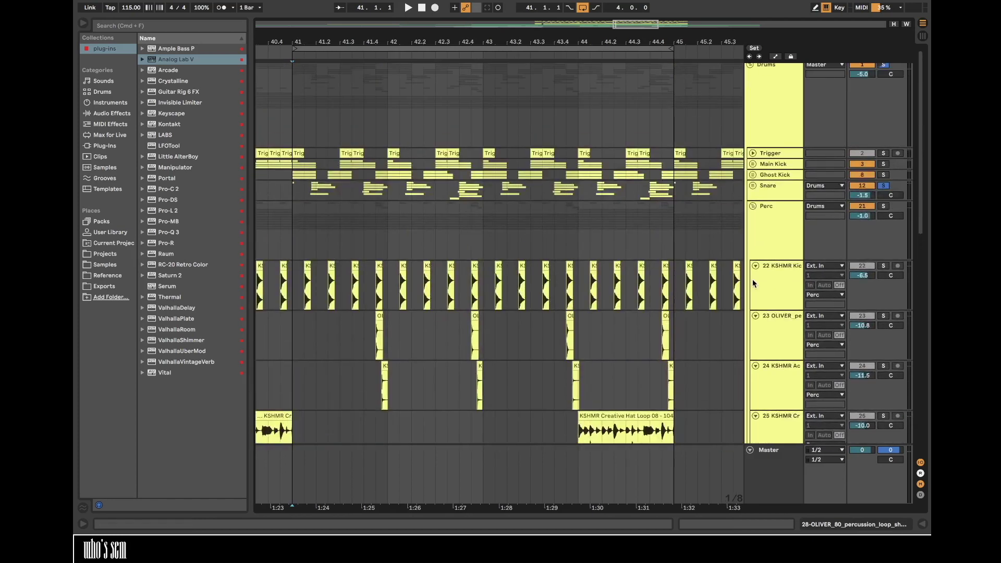
- Collapse the percussion tracks, solo Perc, fold the group and play it from bar 41
{"action": "left_click", "coordinate": [755, 266], "text": "alt"}
{"action": "left_click", "coordinate": [886, 201]}
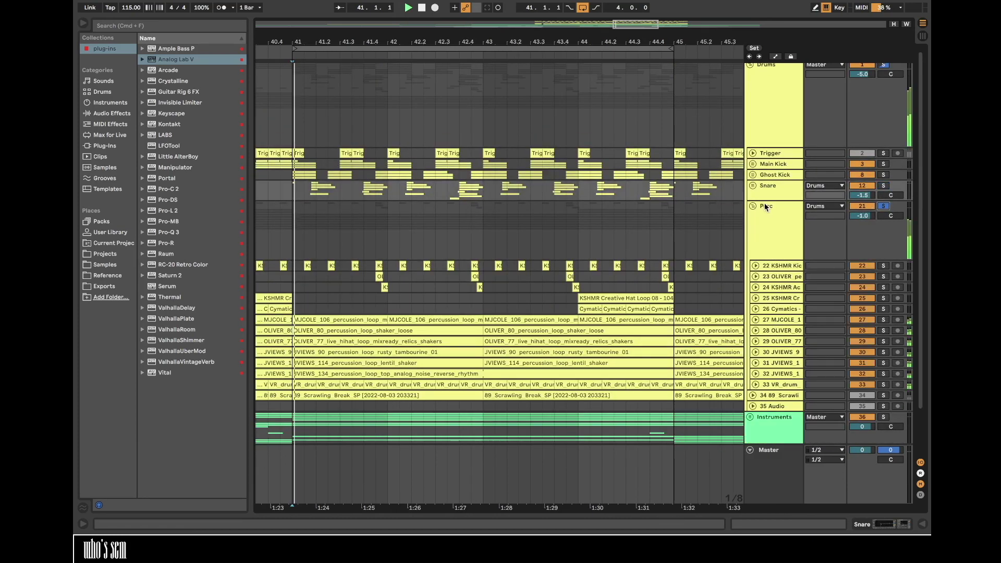
{"action": "left_click", "coordinate": [752, 206]}
{"action": "left_click", "coordinate": [298, 215]}
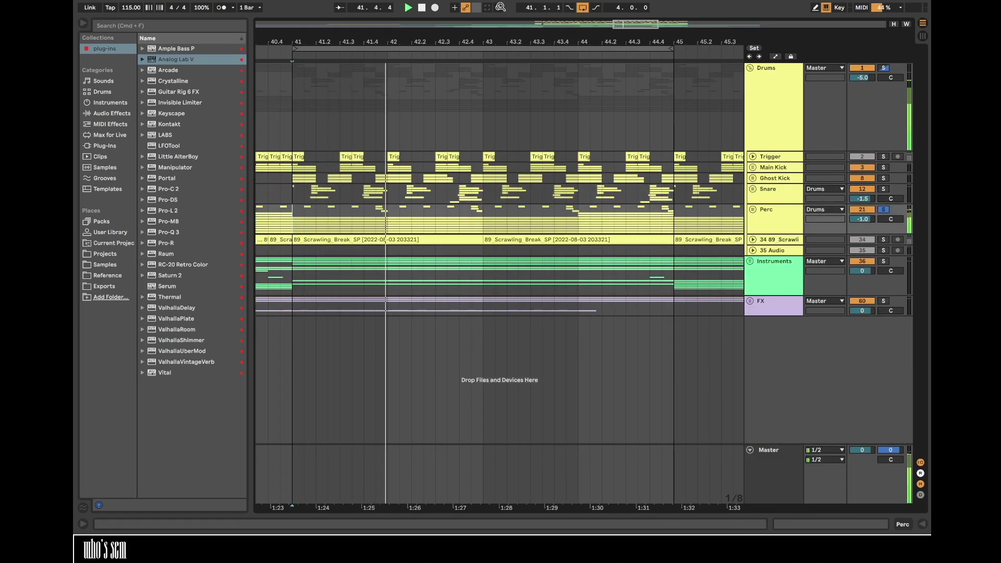
{"action": "left_click_drag", "start_coordinate": [573, 41], "coordinate": [561, 6]}
{"action": "left_click_drag", "start_coordinate": [540, 46], "coordinate": [539, 42]}
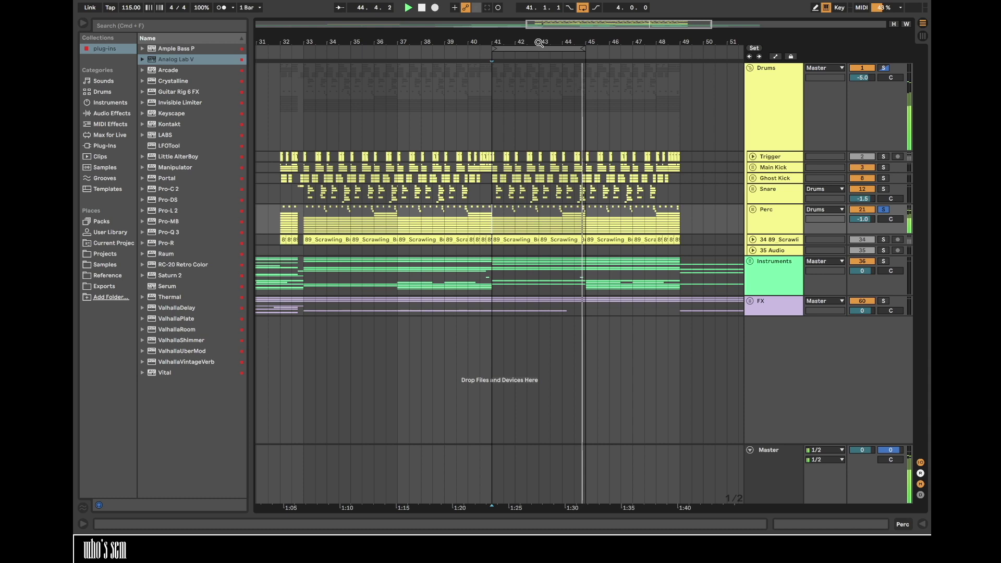
- Expand and collapse track 34, the Scrawling Break, and unfold and refold Instruments to inspect their clips
{"action": "left_click", "coordinate": [752, 240]}
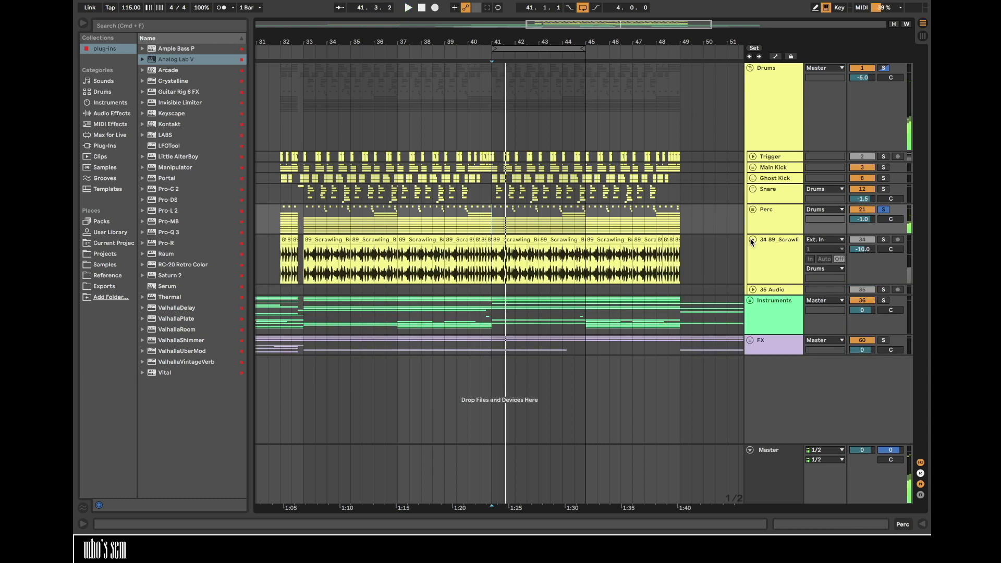
{"action": "left_click", "coordinate": [751, 239]}
{"action": "left_click", "coordinate": [750, 261]}
{"action": "scroll", "coordinate": [750, 264], "scroll_direction": "down", "scroll_amount": 4}
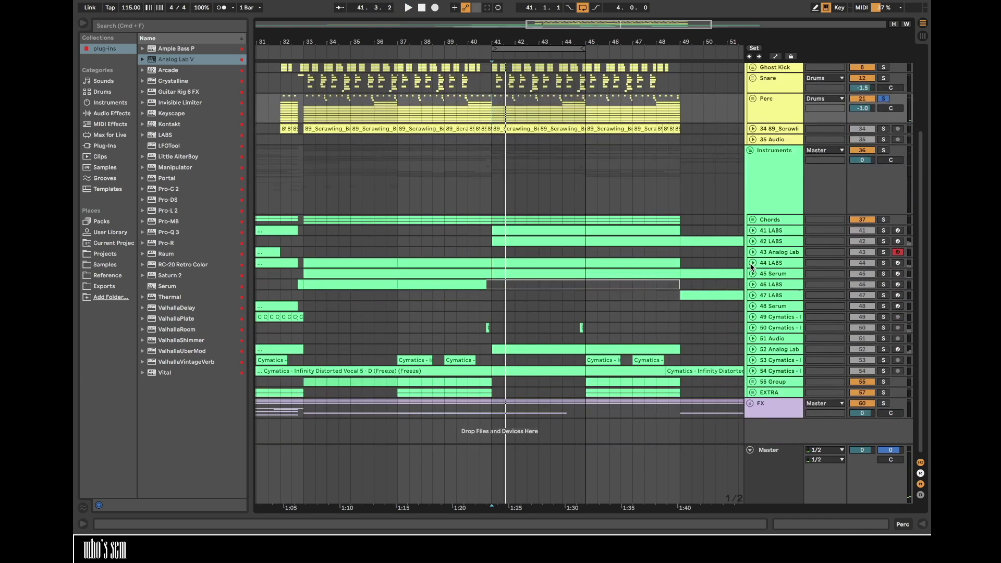
{"action": "left_click", "coordinate": [751, 151]}
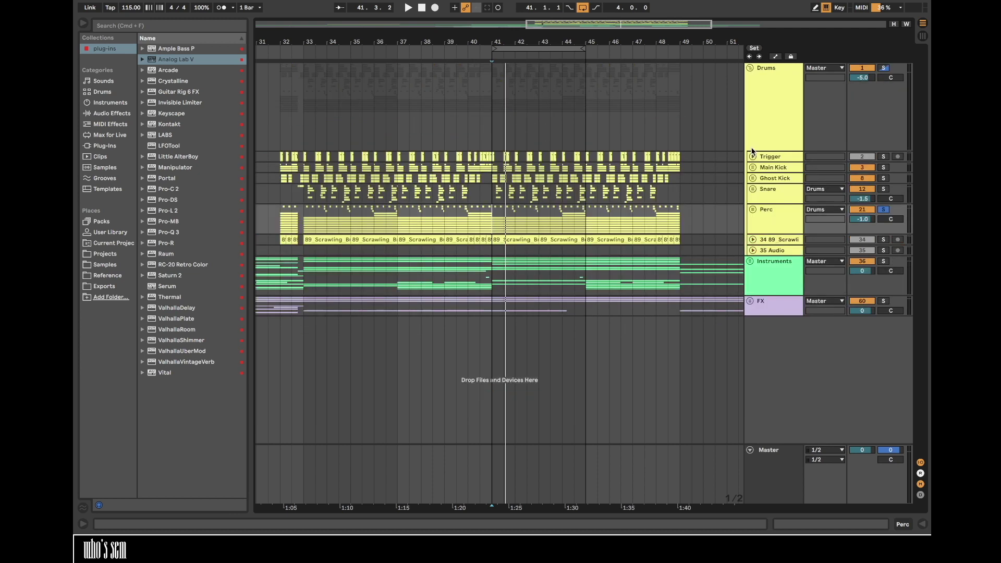
- Turn off the loop, fold Drums, place the insert marker at bar 1 and save the project
{"action": "left_click", "coordinate": [498, 278]}
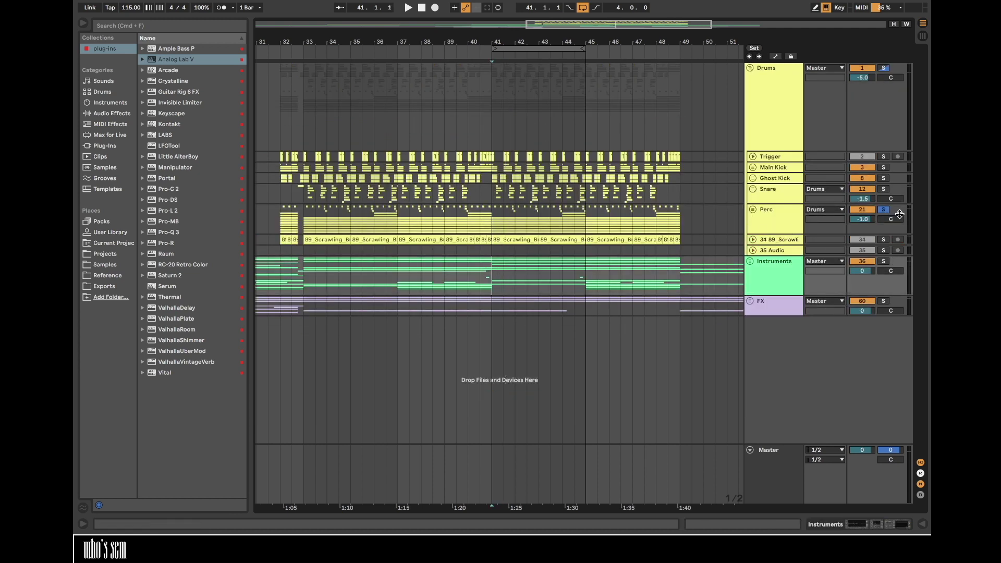
{"action": "left_click_drag", "start_coordinate": [559, 40], "coordinate": [592, 40]}
{"action": "left_click", "coordinate": [583, 9]}
{"action": "left_click", "coordinate": [749, 68]}
{"action": "left_click", "coordinate": [519, 68]}
{"action": "key", "text": "super+s"}
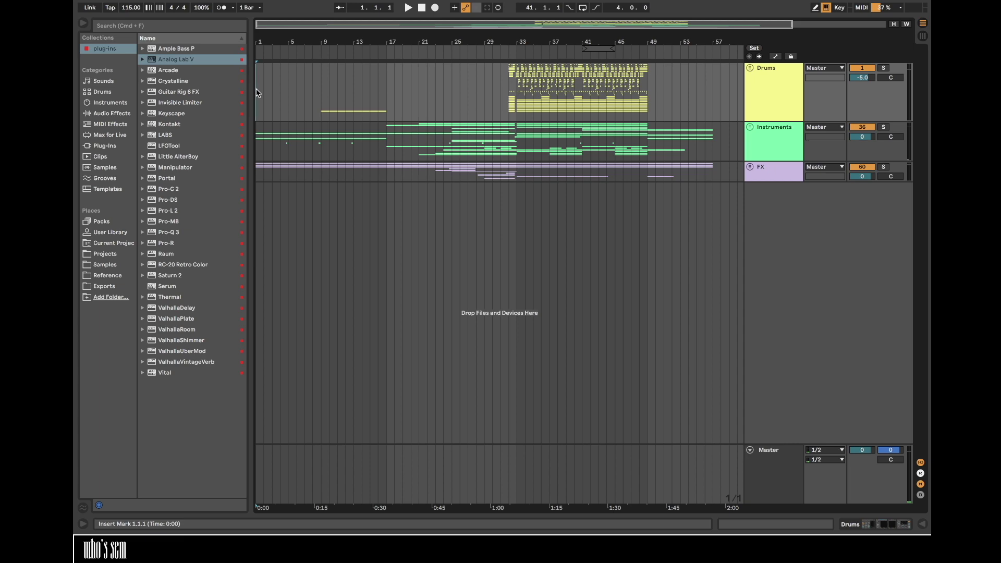
{"action": "mouse_move", "coordinate": [446, 508]}
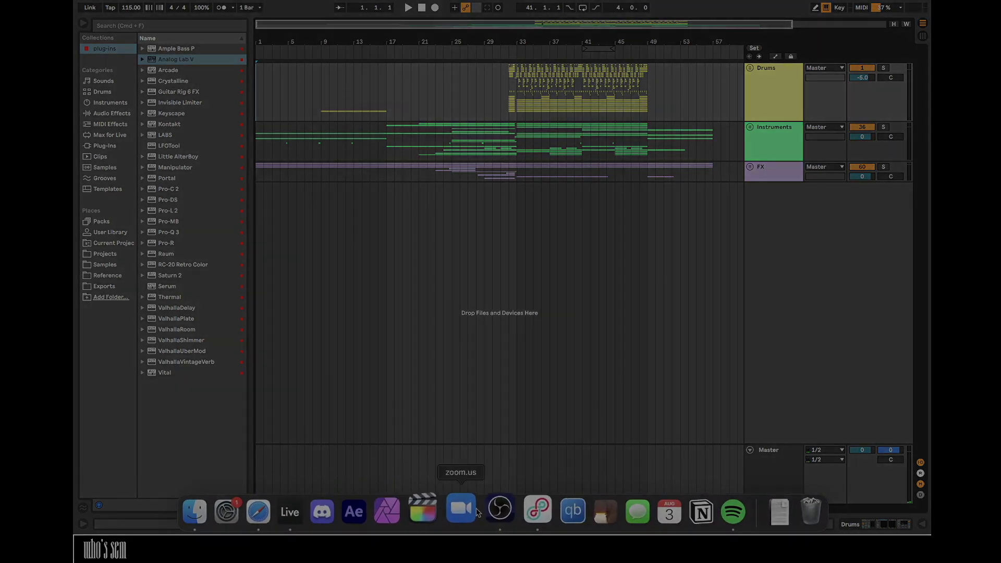